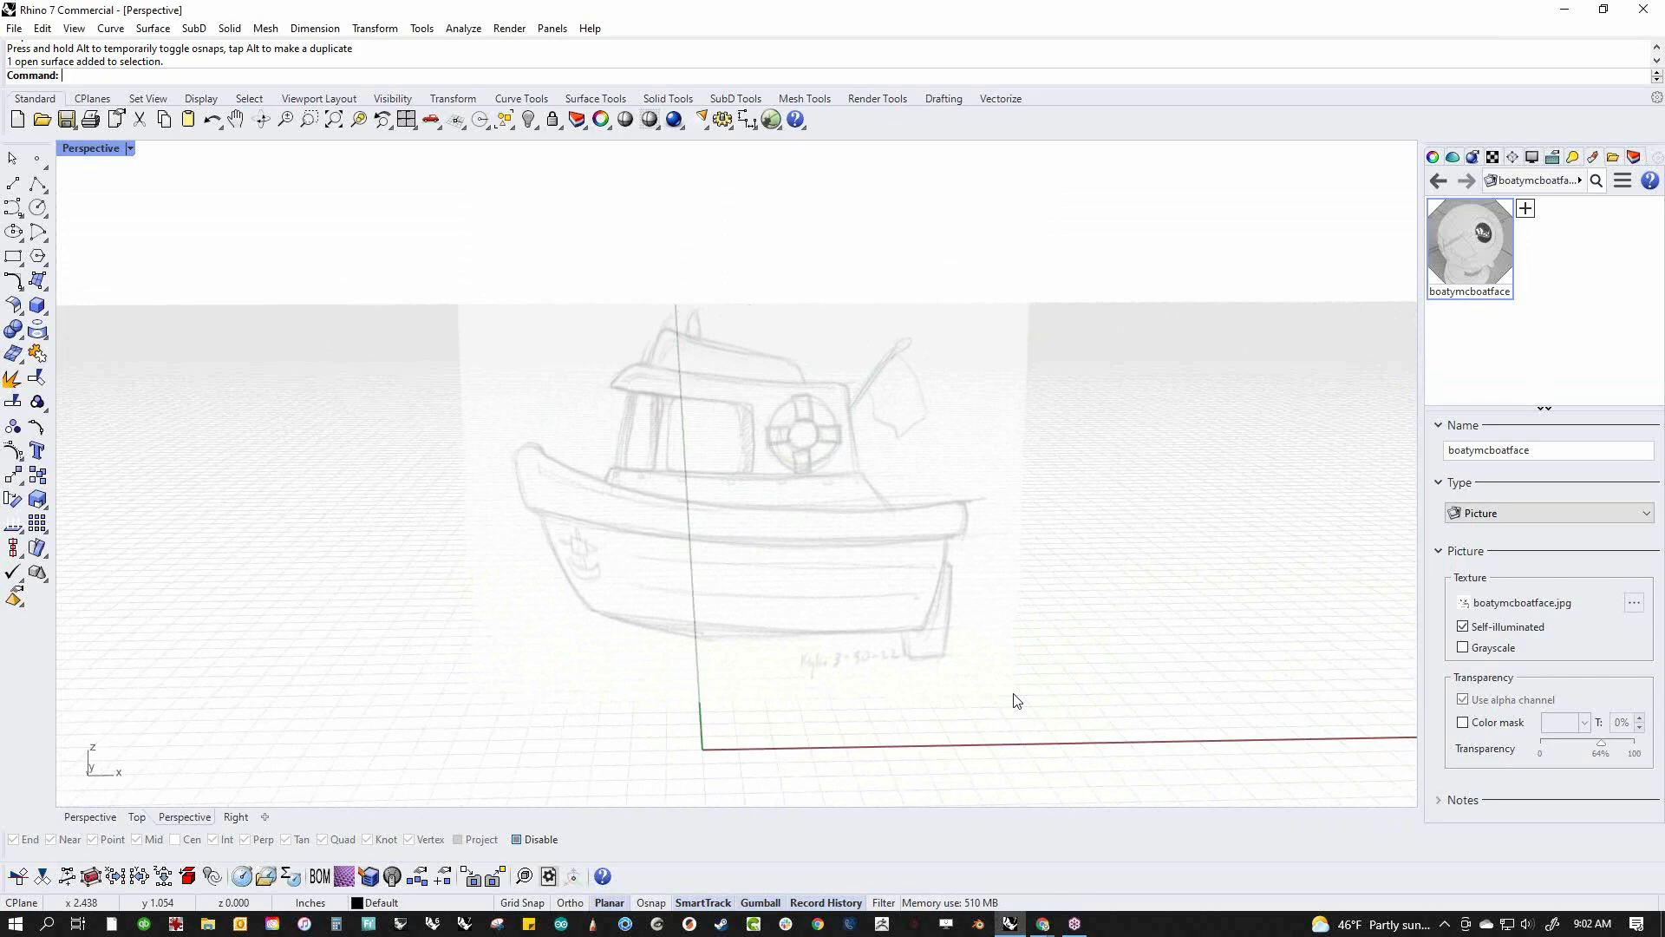
Examine the upright boat sketch picture in the Perspective view from several angles
{"action": "right_click_drag", "start_coordinate": [1032, 704], "coordinate": [918, 702]}
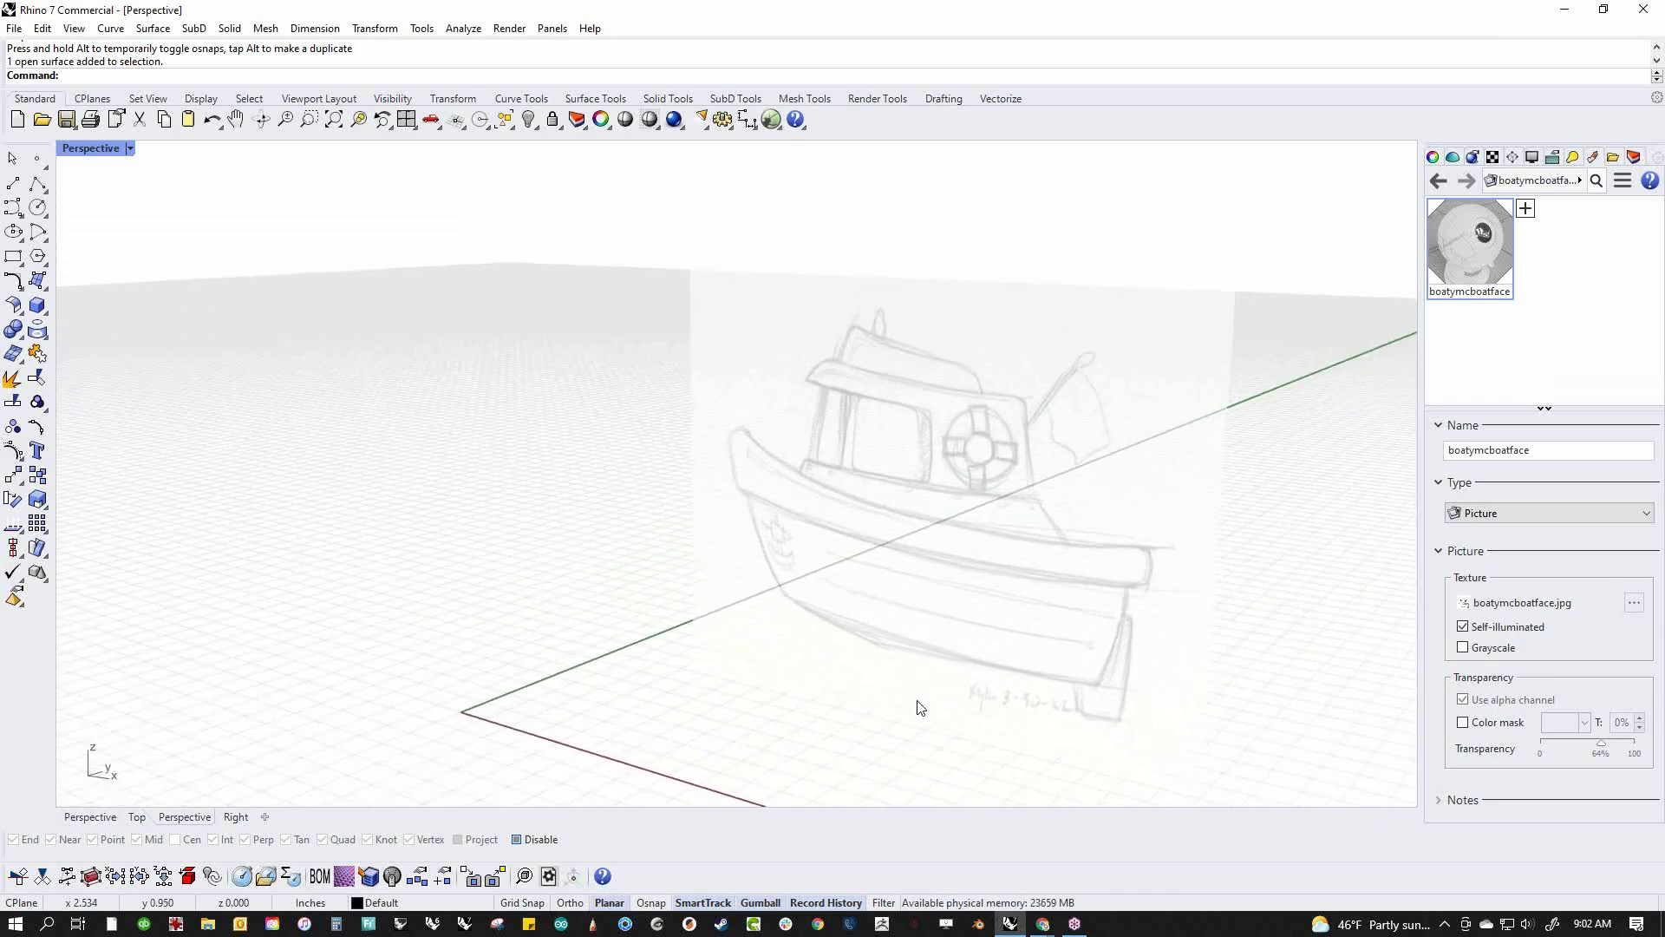
{"action": "left_click", "coordinate": [997, 654]}
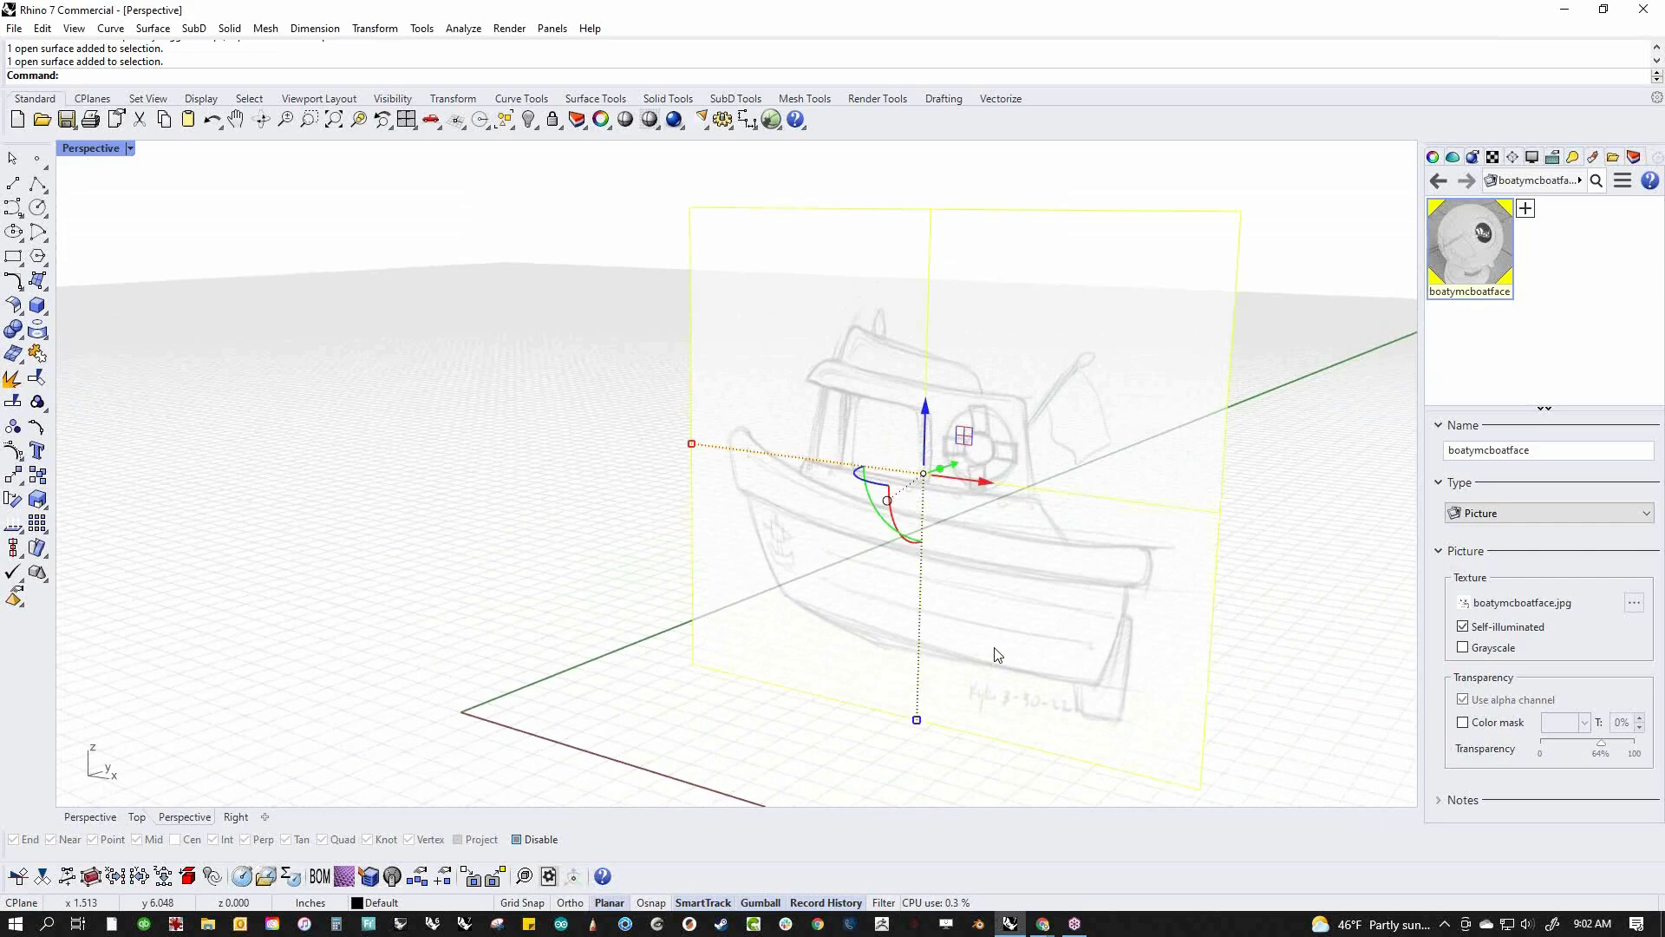
{"action": "right_click_drag", "start_coordinate": [685, 676], "coordinate": [1059, 733]}
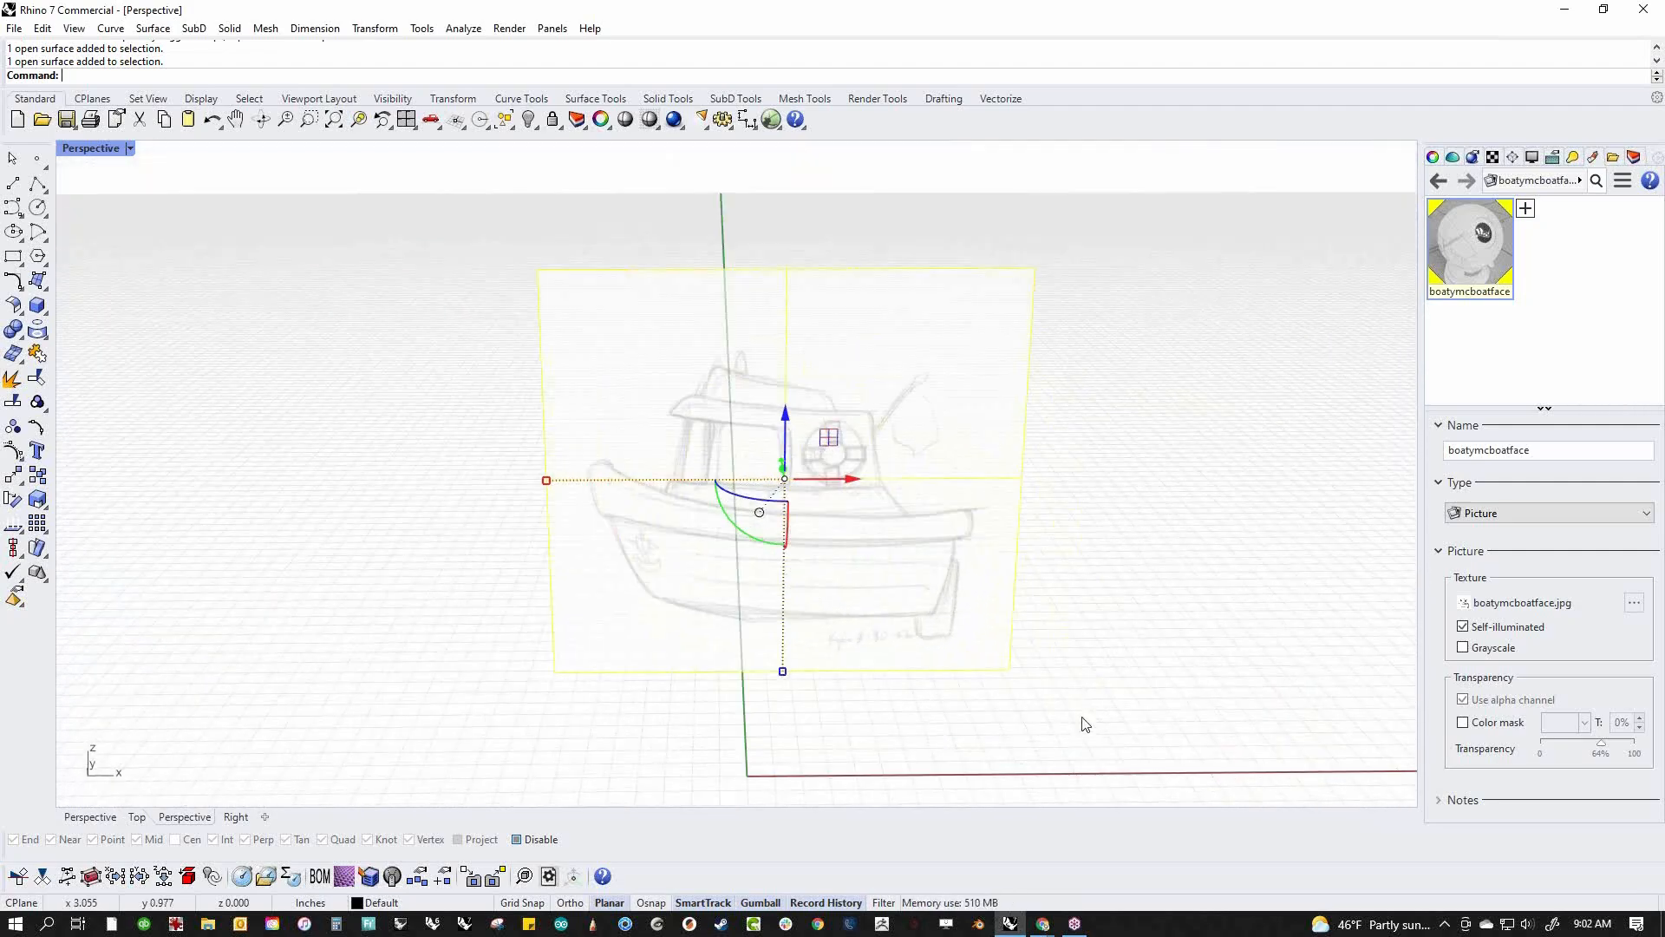
{"action": "left_click", "coordinate": [1124, 692]}
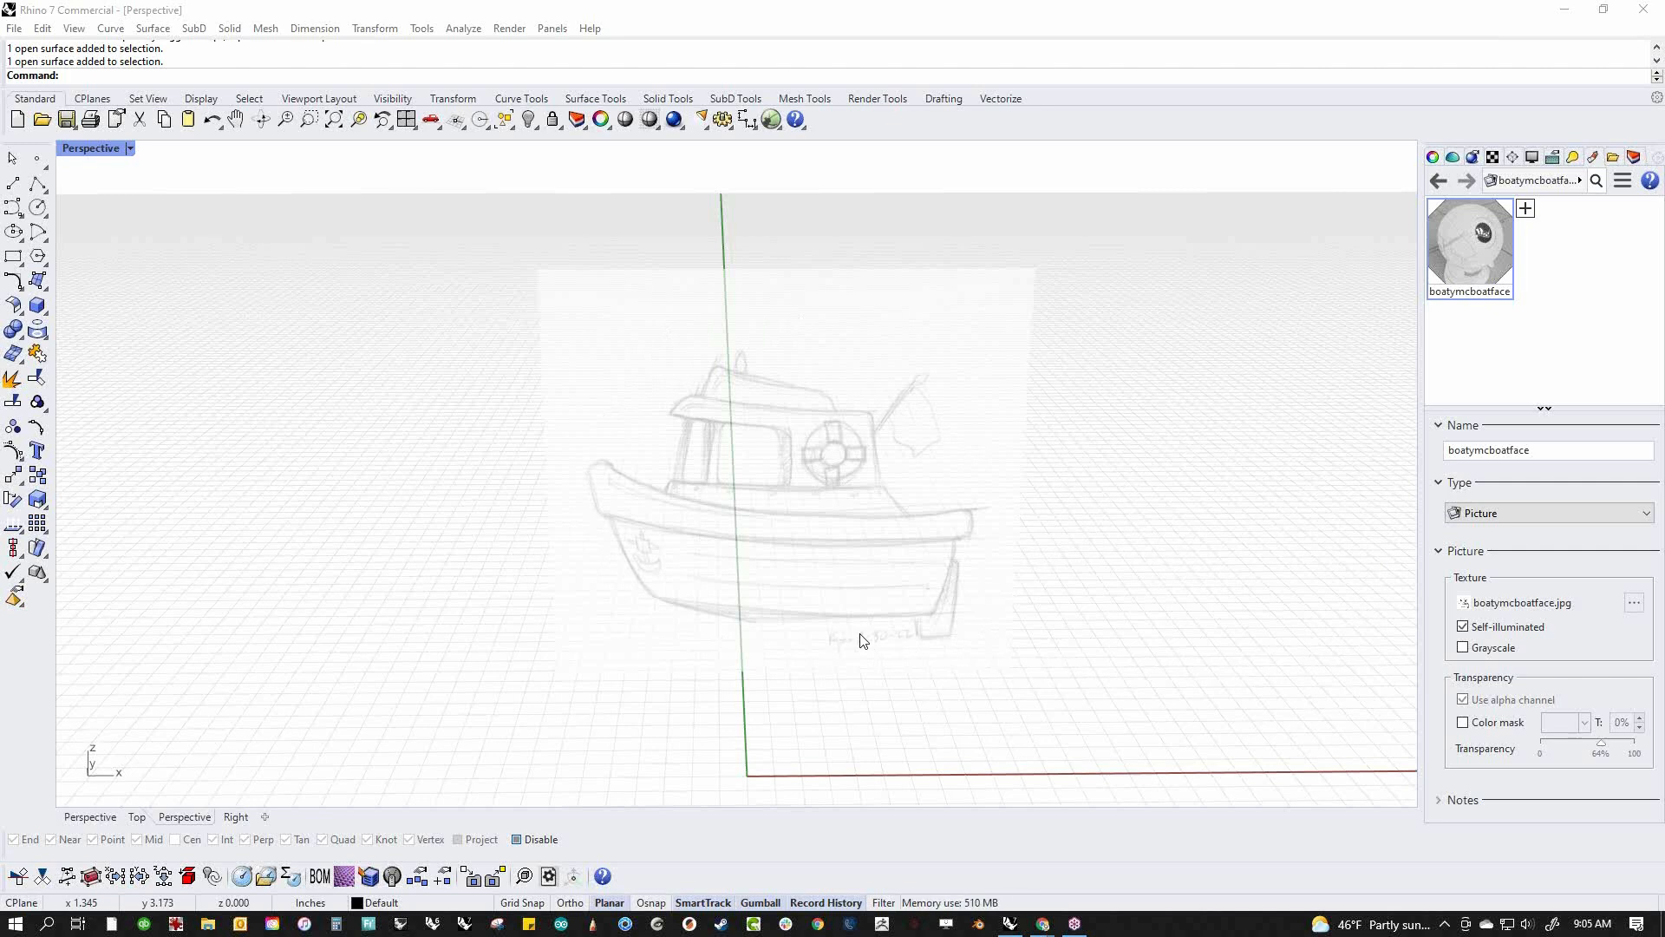
{"action": "scroll", "coordinate": [863, 640], "scroll_direction": "up", "scroll_amount": 2}
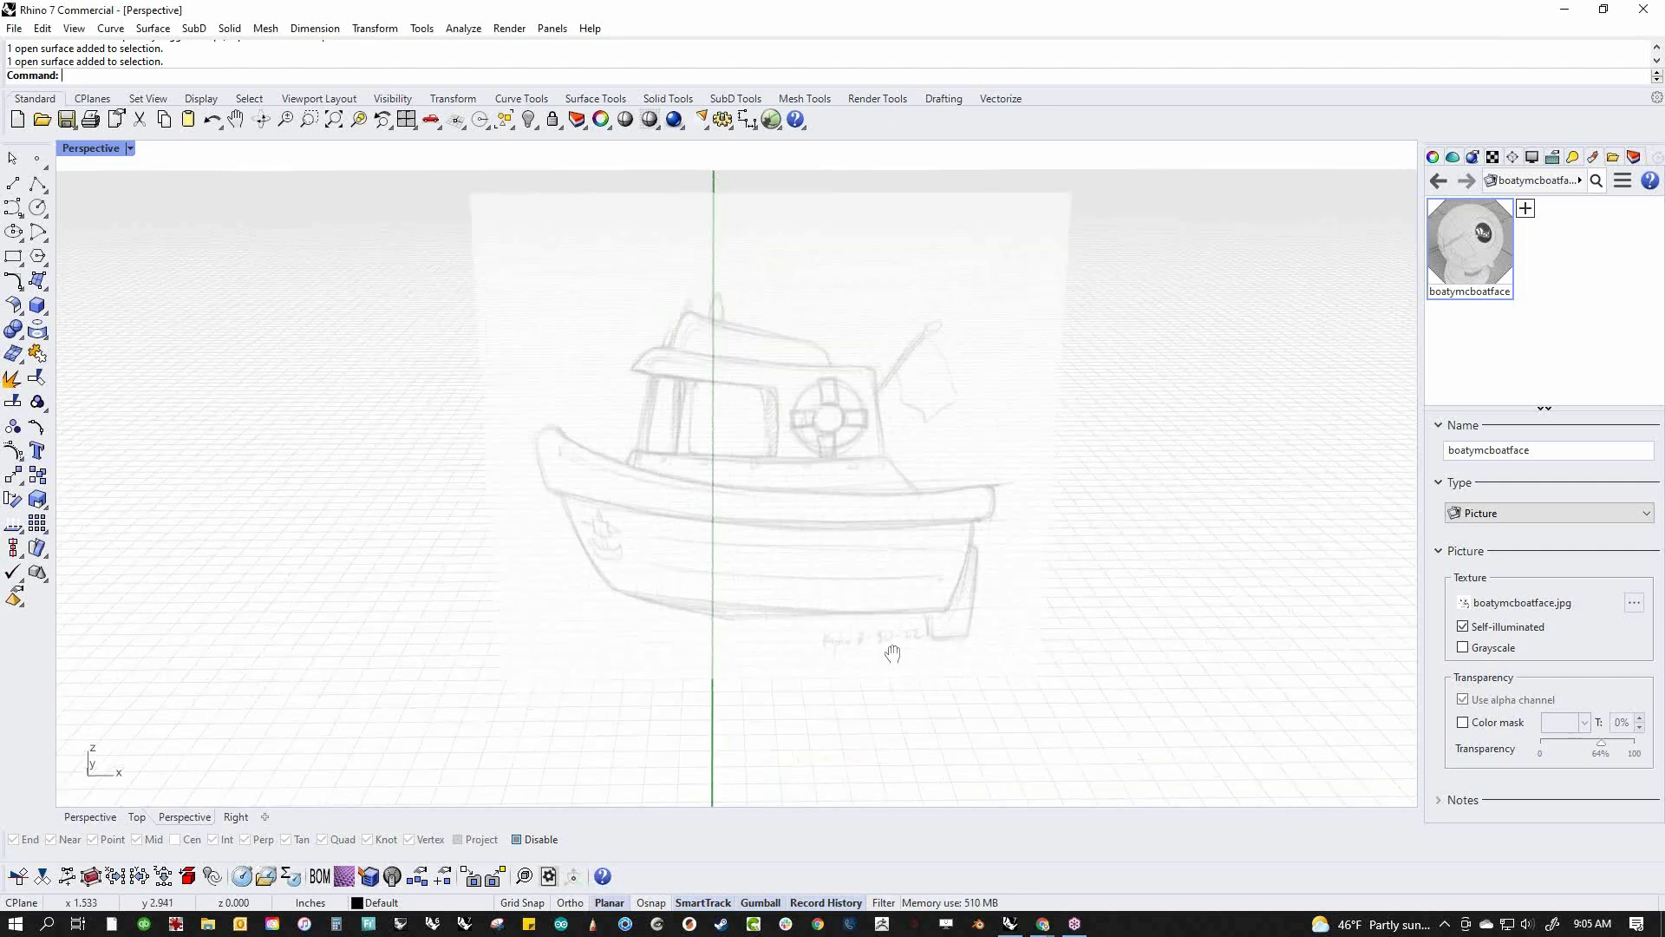
{"action": "right_click_drag", "start_coordinate": [881, 647], "coordinate": [877, 690]}
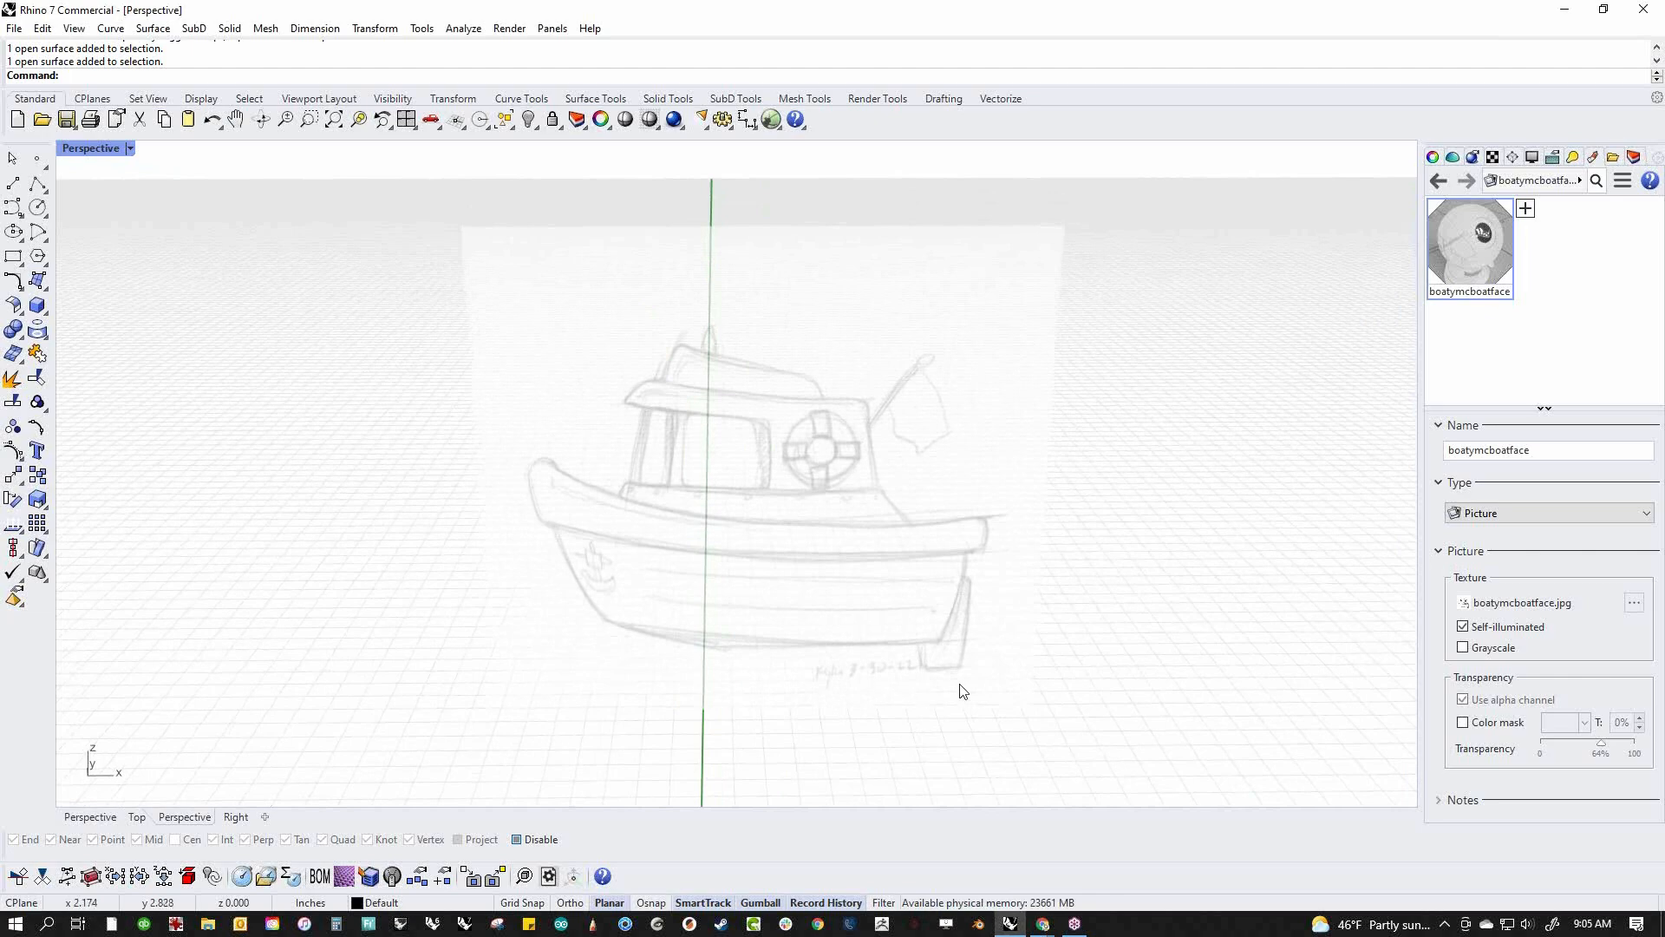
{"action": "right_click_drag", "start_coordinate": [1089, 694], "coordinate": [974, 680]}
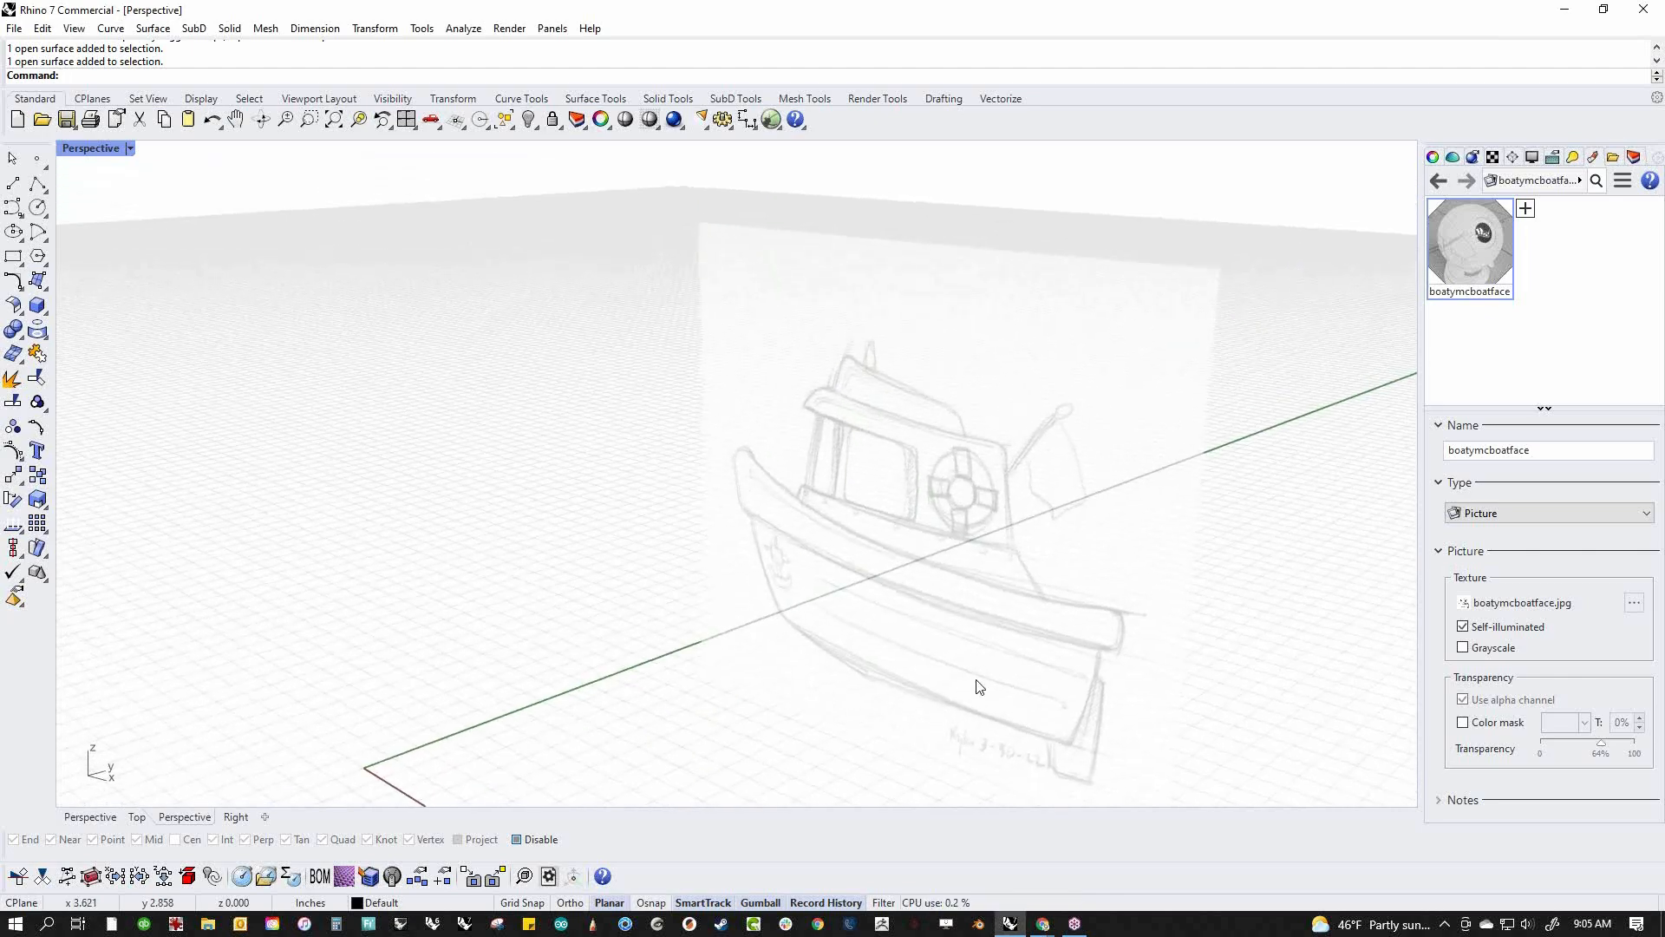
{"action": "scroll", "coordinate": [595, 583], "scroll_direction": "down", "scroll_amount": 3}
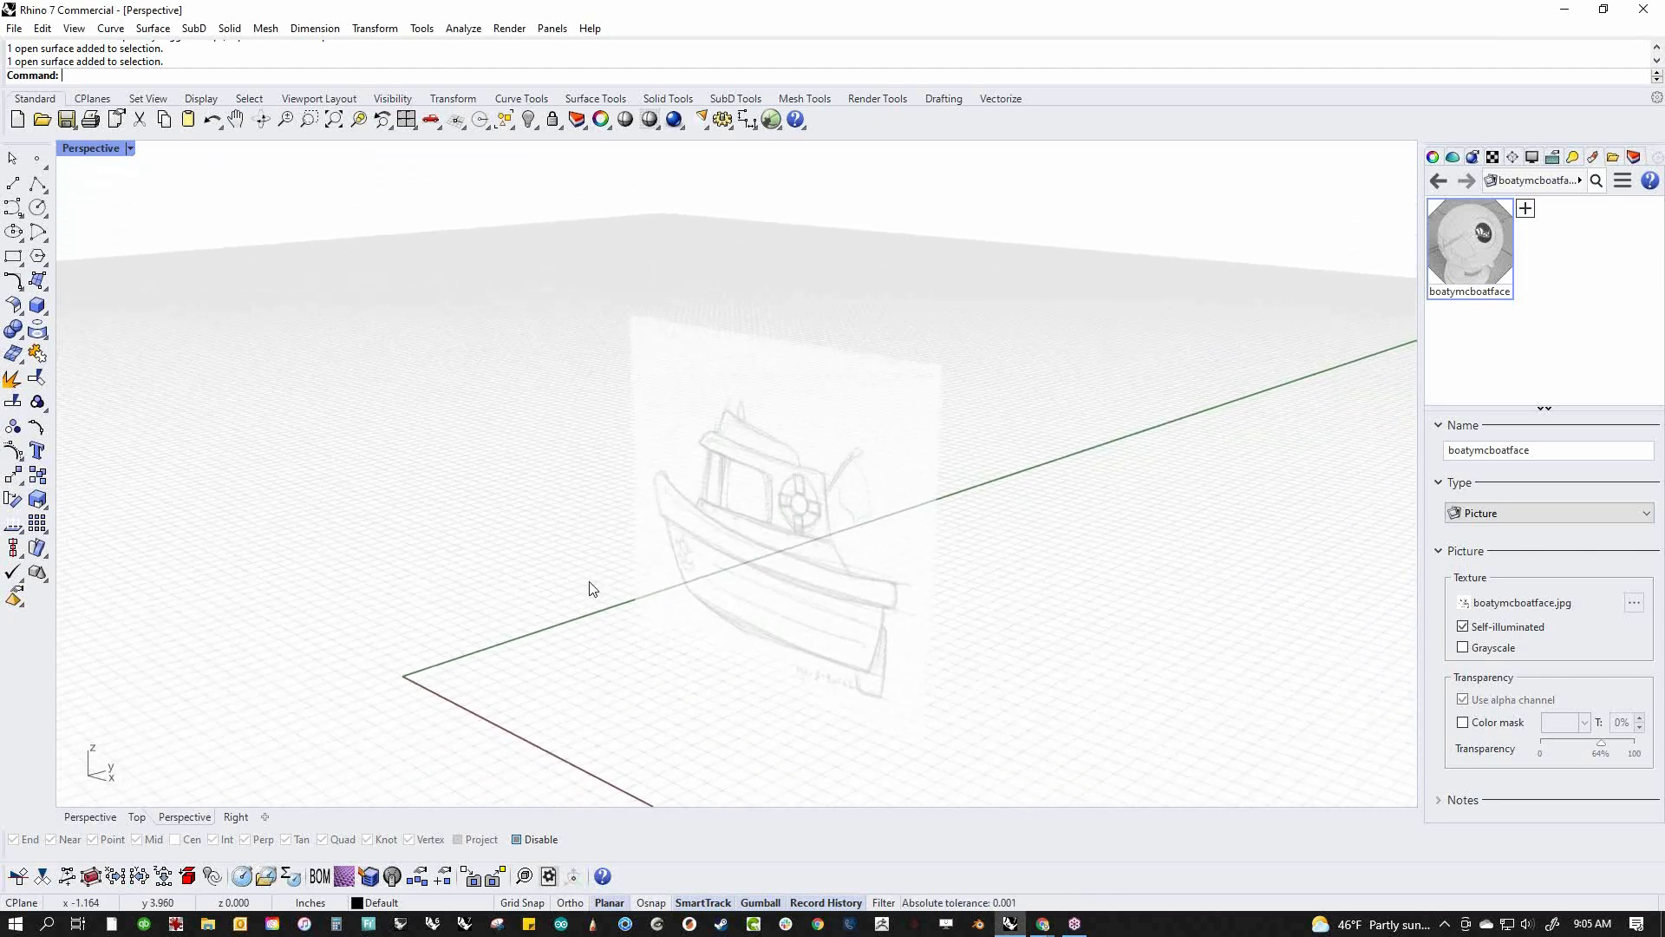
Delete the existing boat sketch picture from the Front view
{"action": "key", "text": "ctrl+F2"}
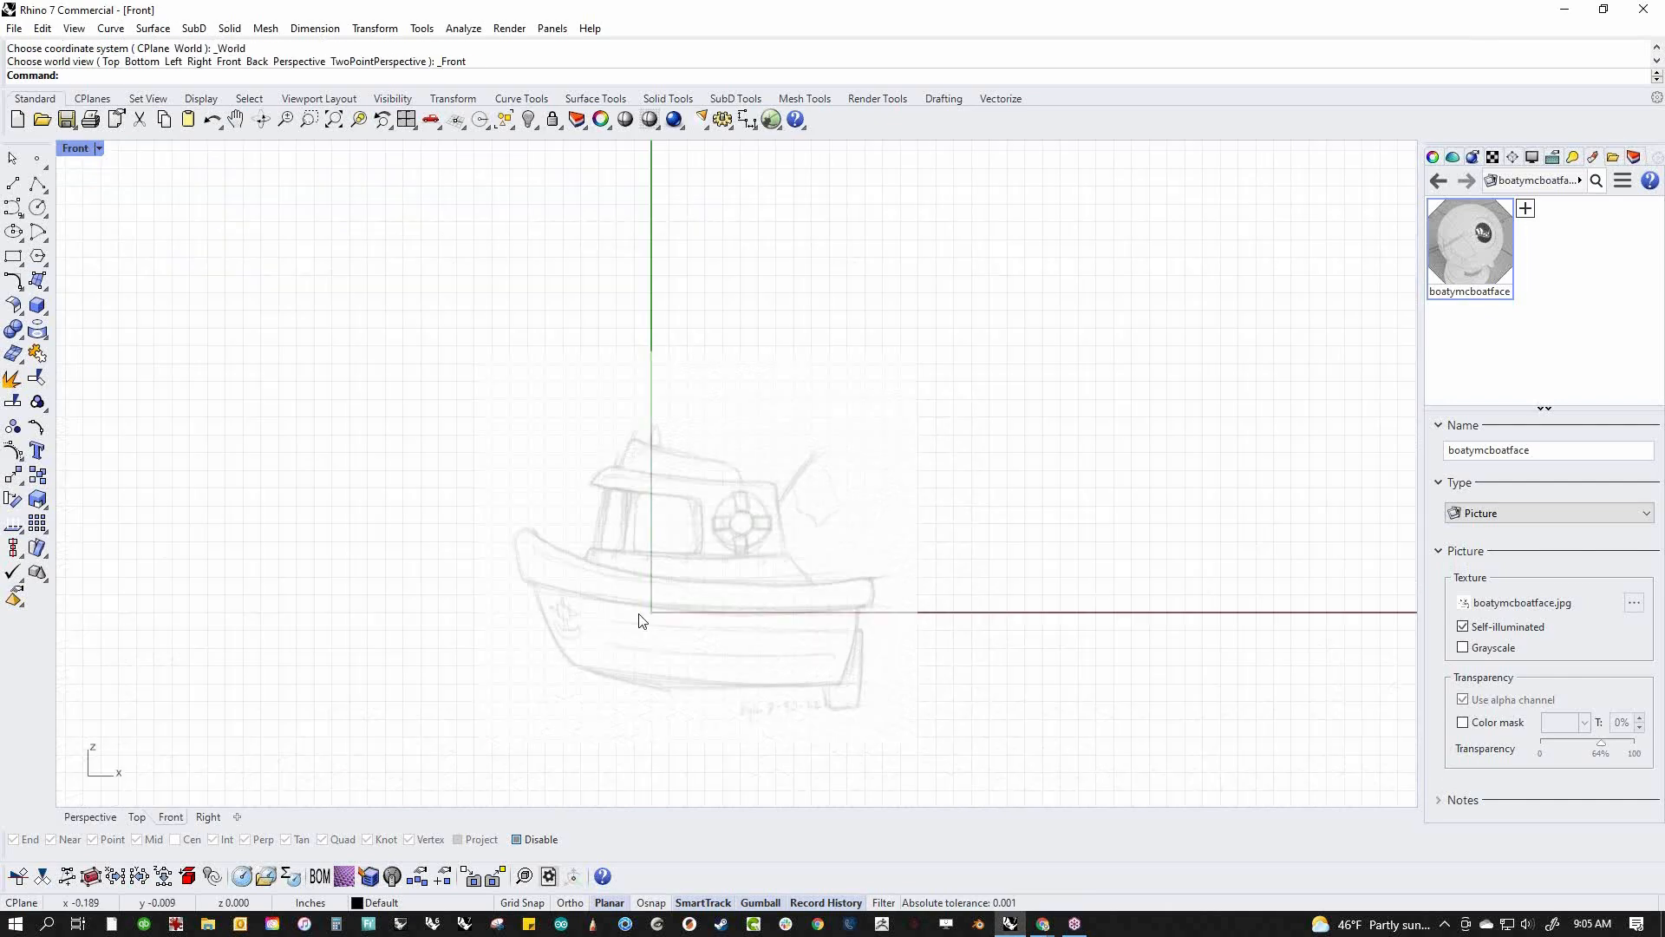
{"action": "right_click_drag", "start_coordinate": [683, 528], "coordinate": [728, 442]}
{"action": "left_click", "coordinate": [699, 491]}
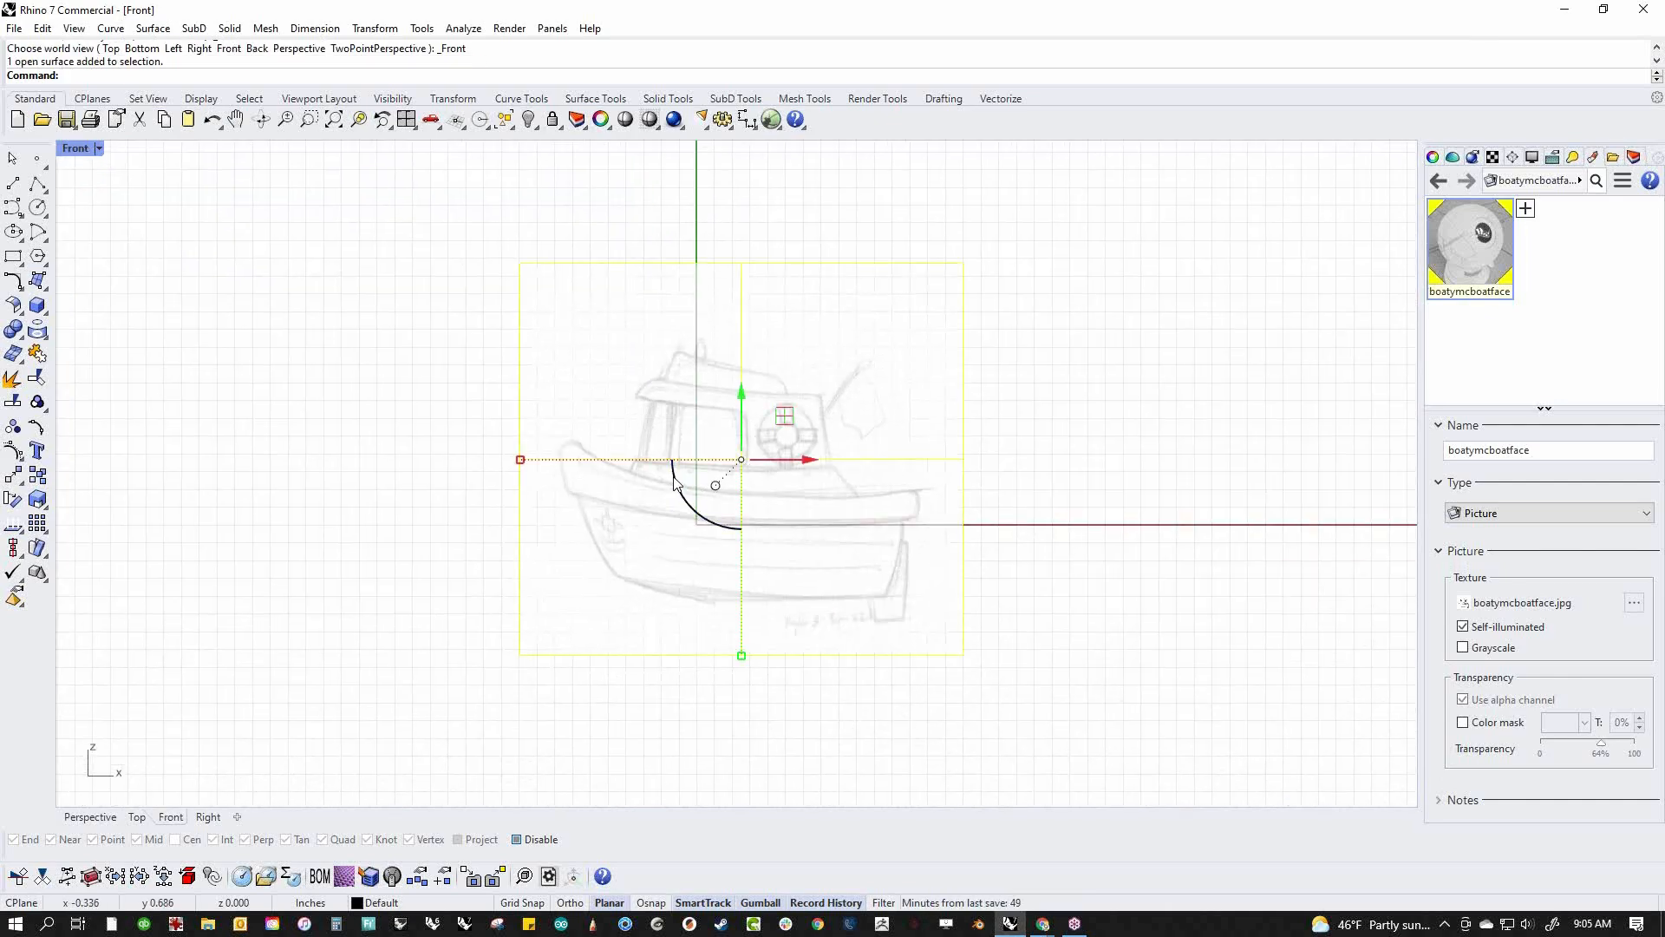
{"action": "key", "text": "Delete"}
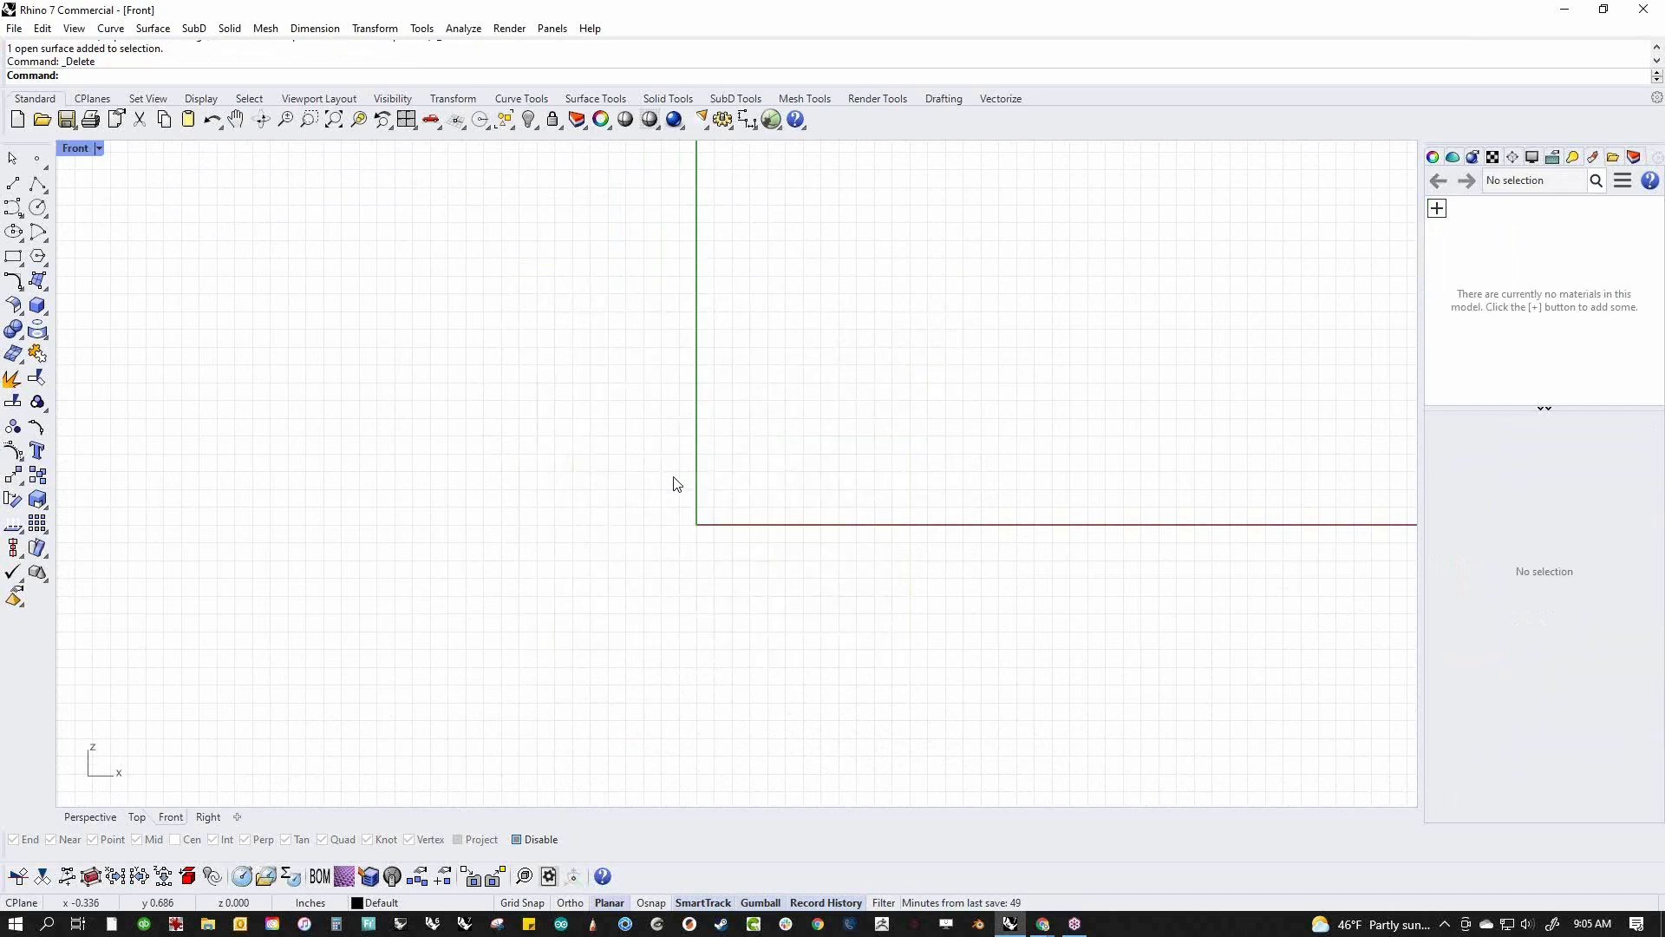
Insert boatymcboatface.jpg with the Picture command, placing it by two corners in the Front view around the origin
{"action": "type", "text": "Pic"}
{"action": "key", "text": "Return"}
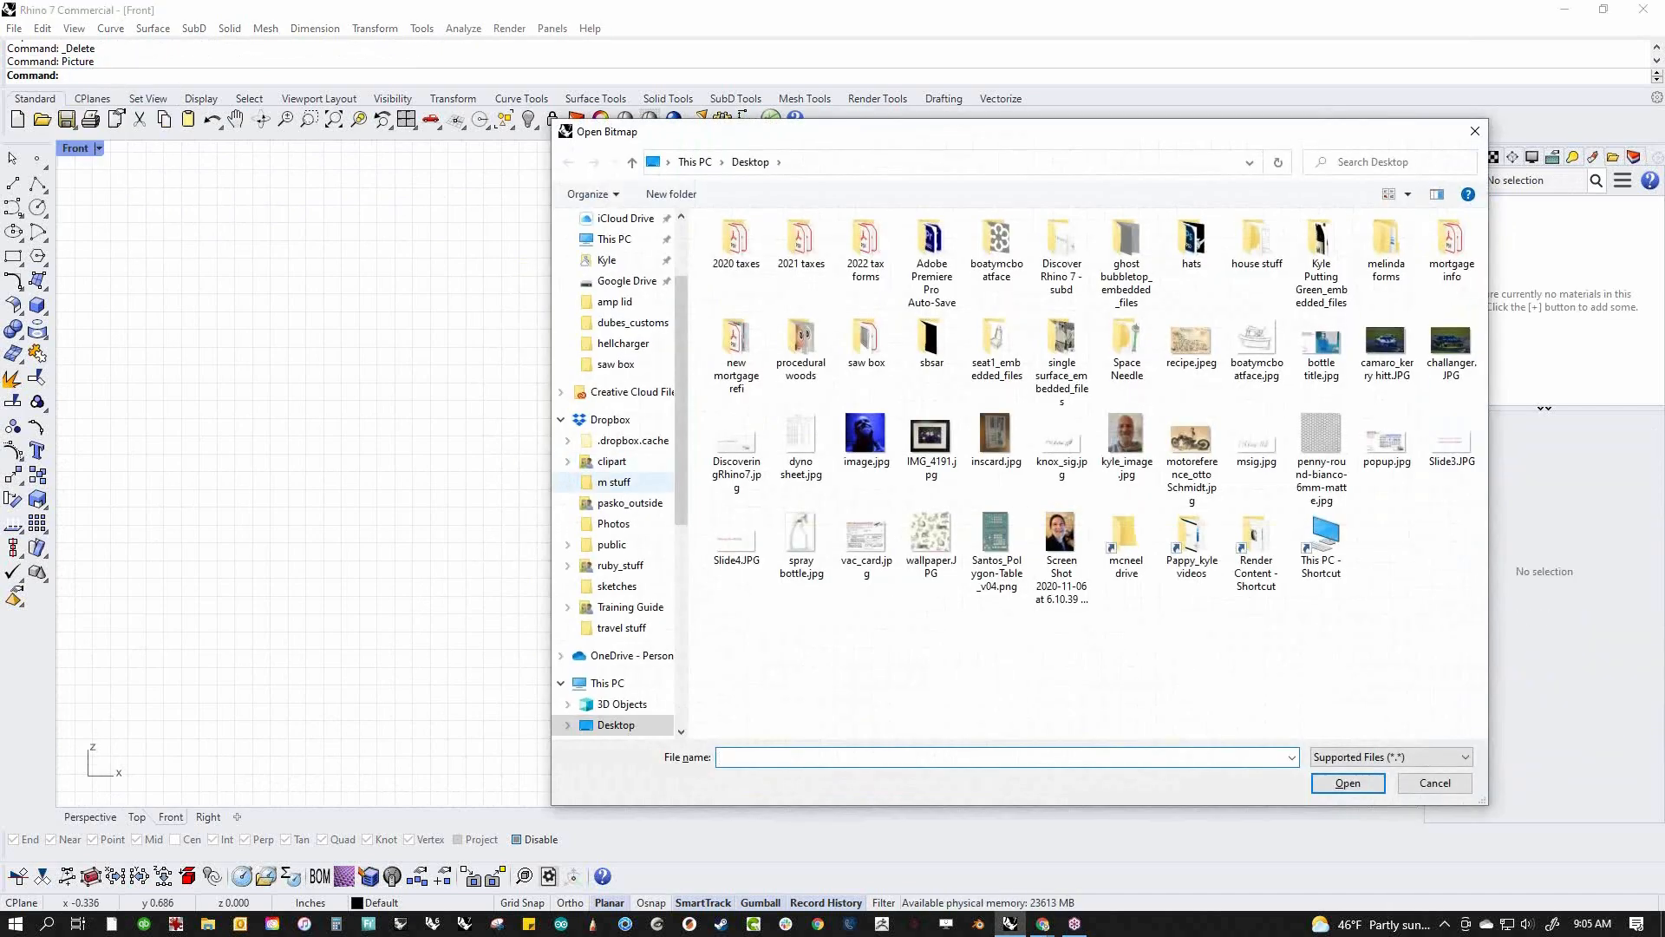
{"action": "double_click", "coordinate": [1259, 347]}
{"action": "left_click", "coordinate": [523, 656]}
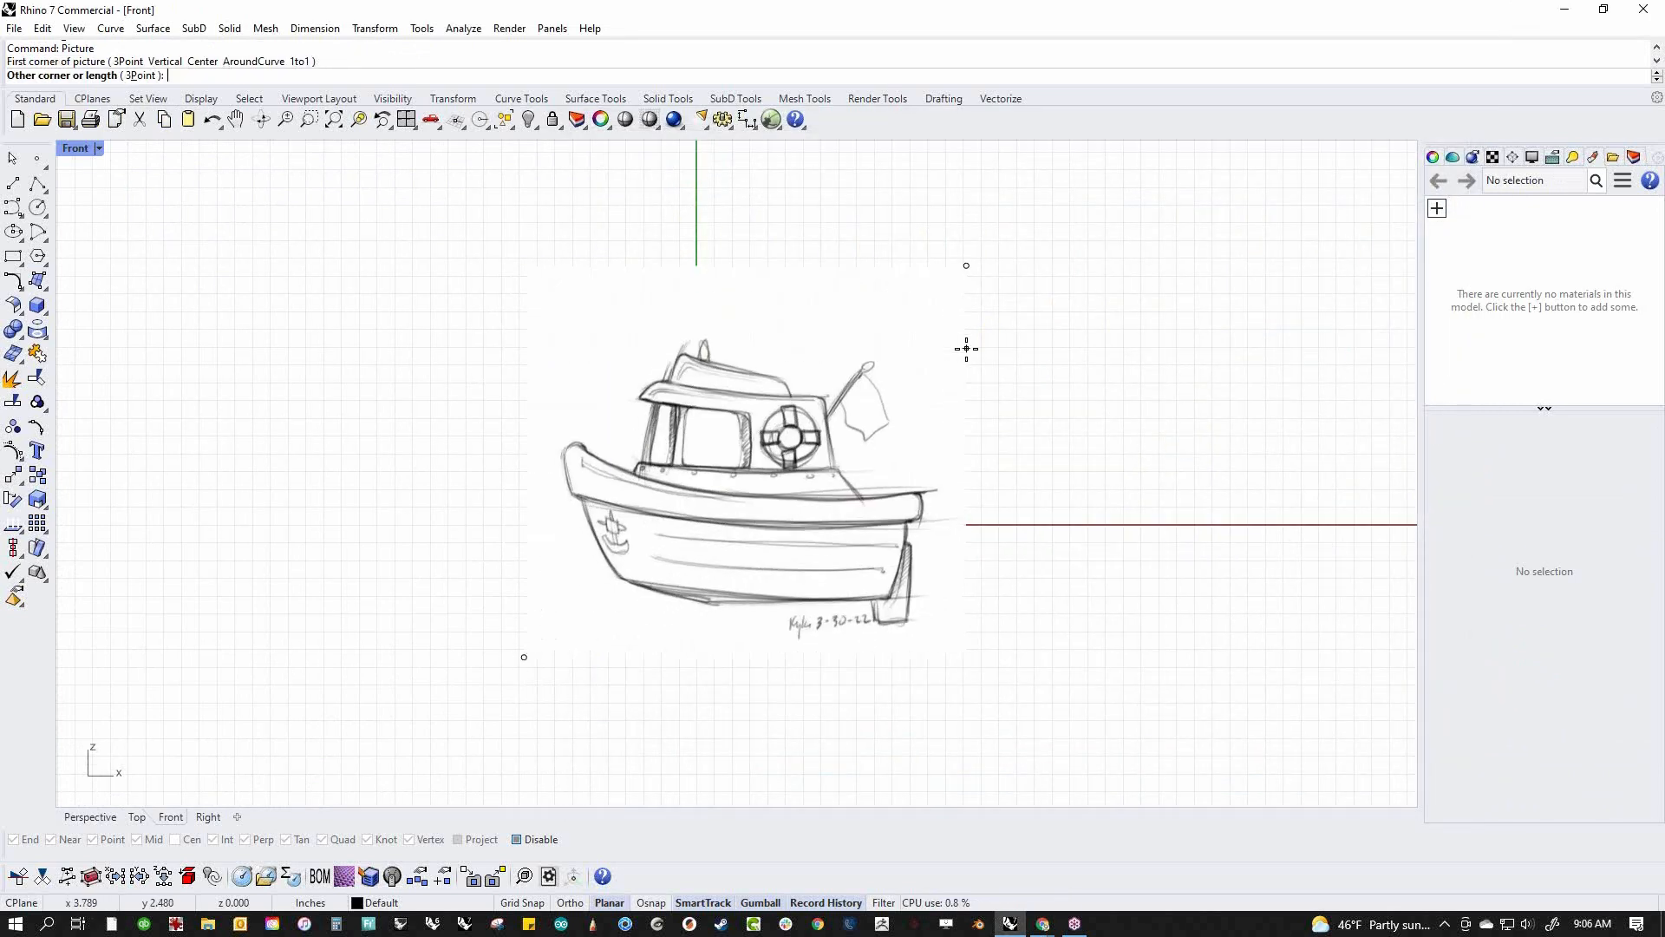
{"action": "left_click", "coordinate": [1089, 305]}
{"action": "left_click", "coordinate": [1008, 405]}
Reposition the boat picture and move it back along the Y axis, away from the origin, in the Perspective view
{"action": "left_click_drag", "start_coordinate": [850, 363], "coordinate": [702, 410]}
{"action": "type", "text": "P"}
{"action": "key", "text": "Return"}
{"action": "right_click_drag", "start_coordinate": [684, 635], "coordinate": [976, 586]}
{"action": "mouse_move", "coordinate": [656, 444]}
{"action": "left_mouse_down"}
{"action": "mouse_move", "coordinate": [1257, 330]}
{"action": "mouse_move", "coordinate": [1040, 391]}
{"action": "mouse_move", "coordinate": [1179, 428]}
{"action": "left_mouse_up"}
{"action": "scroll", "coordinate": [996, 502], "scroll_direction": "down", "scroll_amount": 4}
{"action": "right_click_drag", "start_coordinate": [997, 502], "coordinate": [758, 554], "text": "shift"}
{"action": "mouse_move", "coordinate": [758, 555]}
{"action": "right_mouse_down"}
{"action": "mouse_move", "coordinate": [858, 569]}
{"action": "mouse_move", "coordinate": [962, 555]}
{"action": "right_mouse_up"}
Try duplicating the picture along the X axis and delete the copy
{"action": "mouse_move", "coordinate": [886, 398]}
{"action": "left_mouse_down"}
{"action": "mouse_move", "coordinate": [1136, 406]}
{"action": "mouse_move", "coordinate": [1223, 445]}
{"action": "left_mouse_up"}
{"action": "key", "text": "alt"}
{"action": "left_click", "coordinate": [1236, 633]}
{"action": "left_click", "coordinate": [1173, 496]}
{"action": "key", "text": "Delete"}
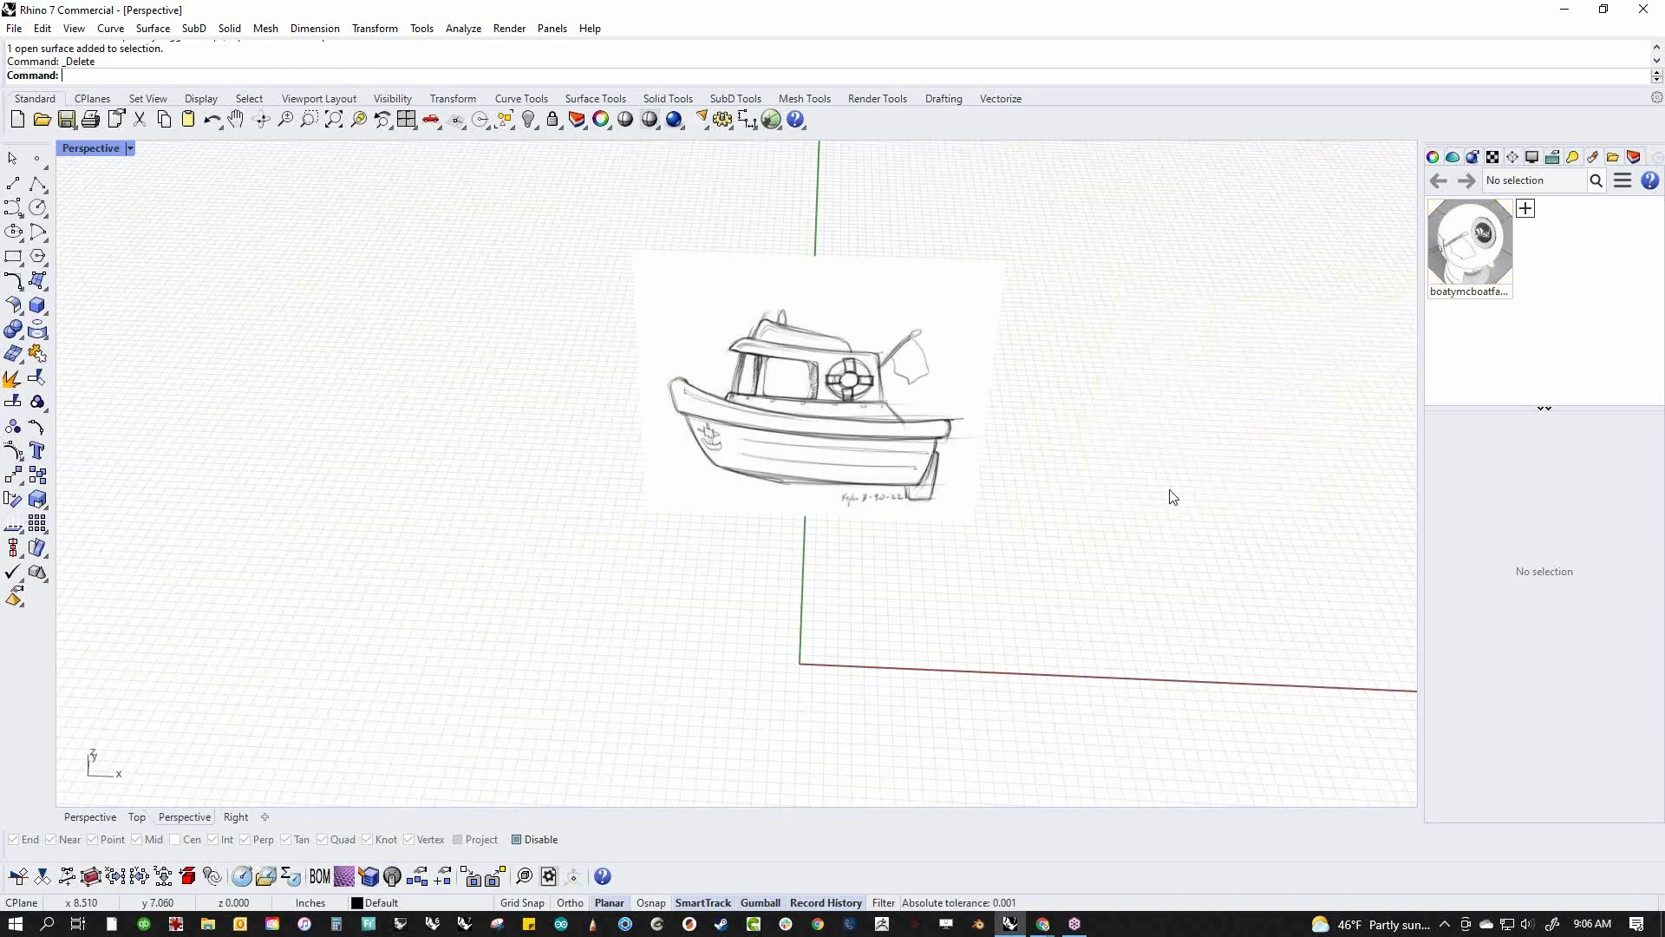
Set the transparency of the boat picture's material to 68%
{"action": "right_click_drag", "start_coordinate": [1105, 629], "coordinate": [1072, 542]}
{"action": "left_click", "coordinate": [880, 469]}
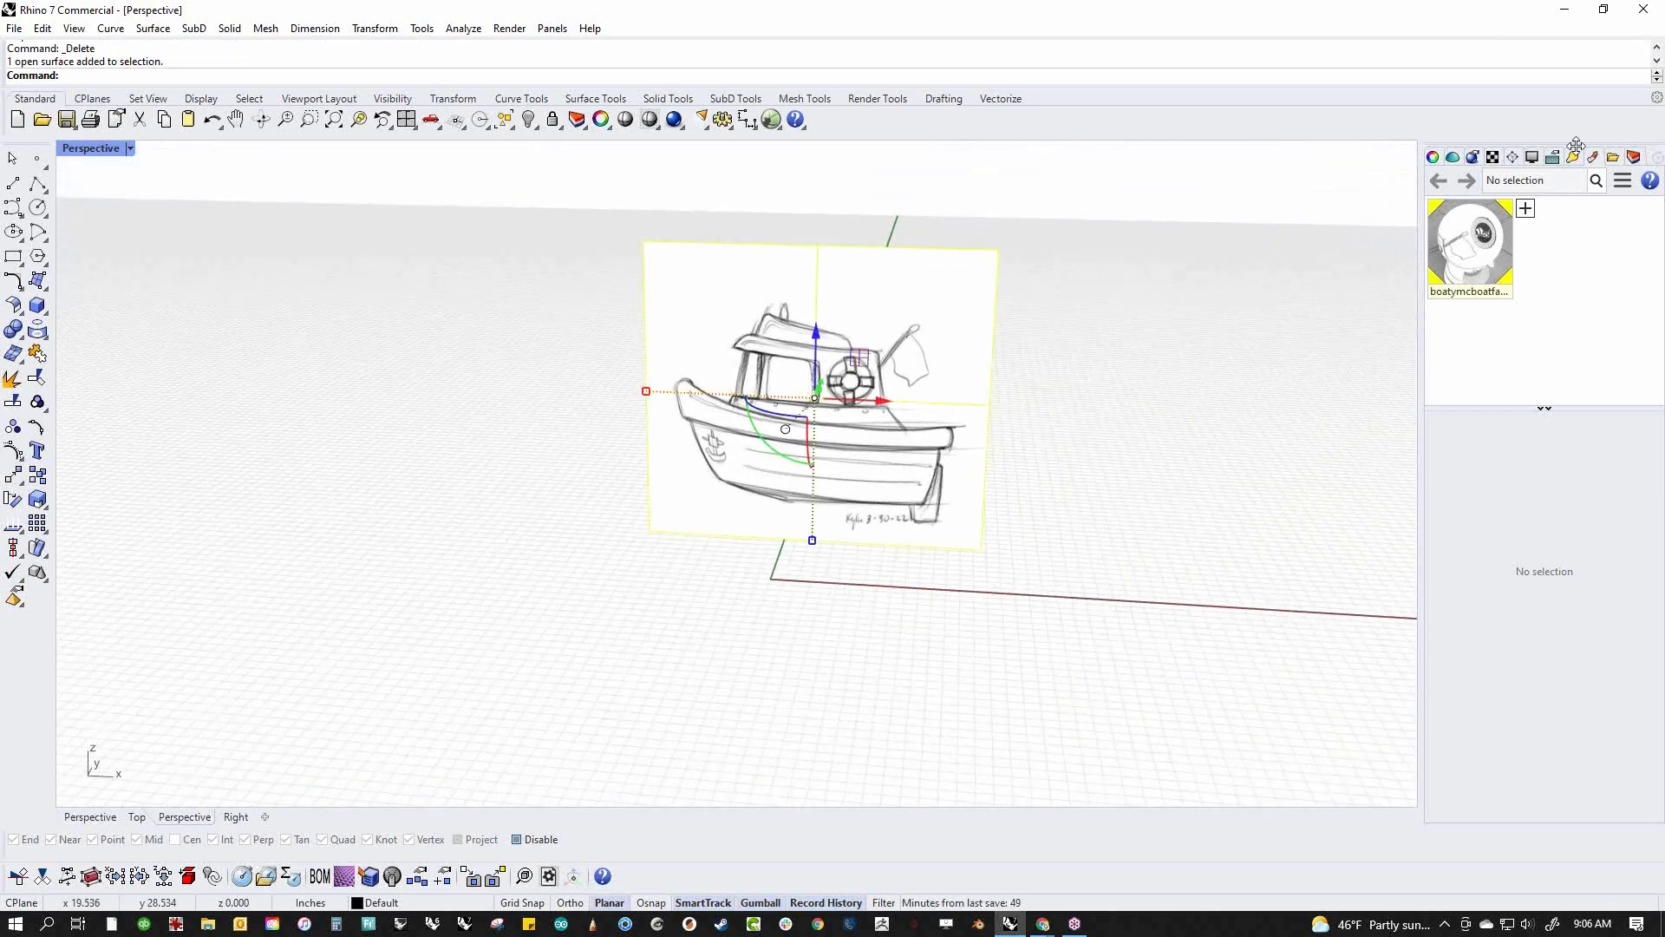
{"action": "right_click", "coordinate": [1600, 159]}
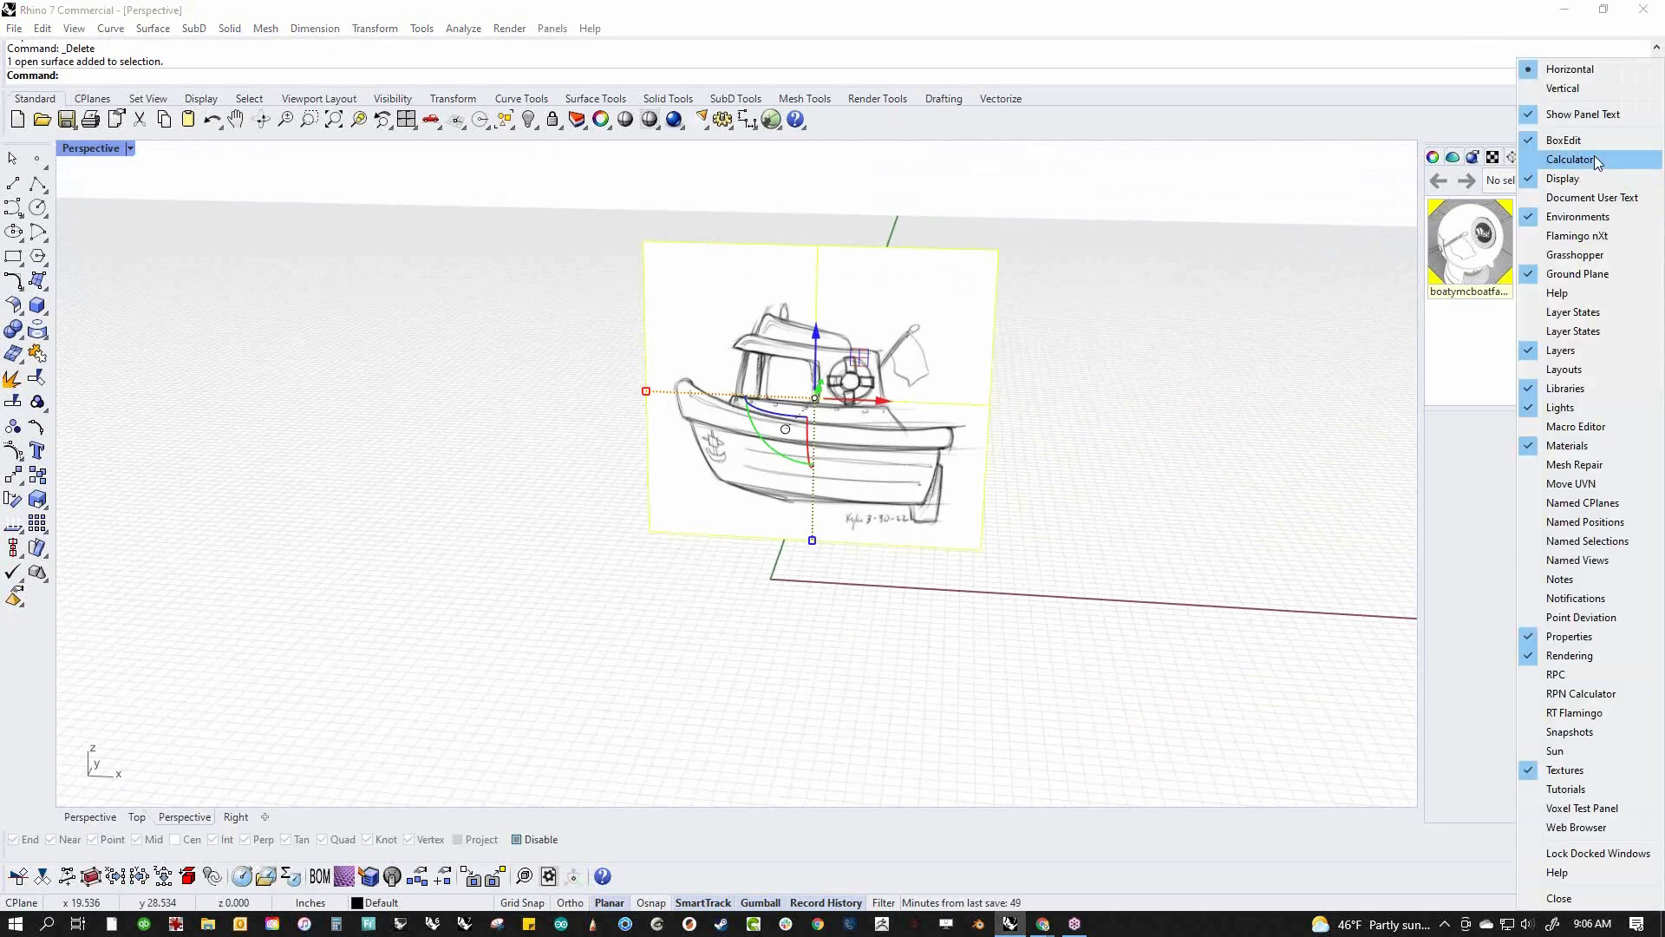
{"action": "left_click", "coordinate": [1577, 453]}
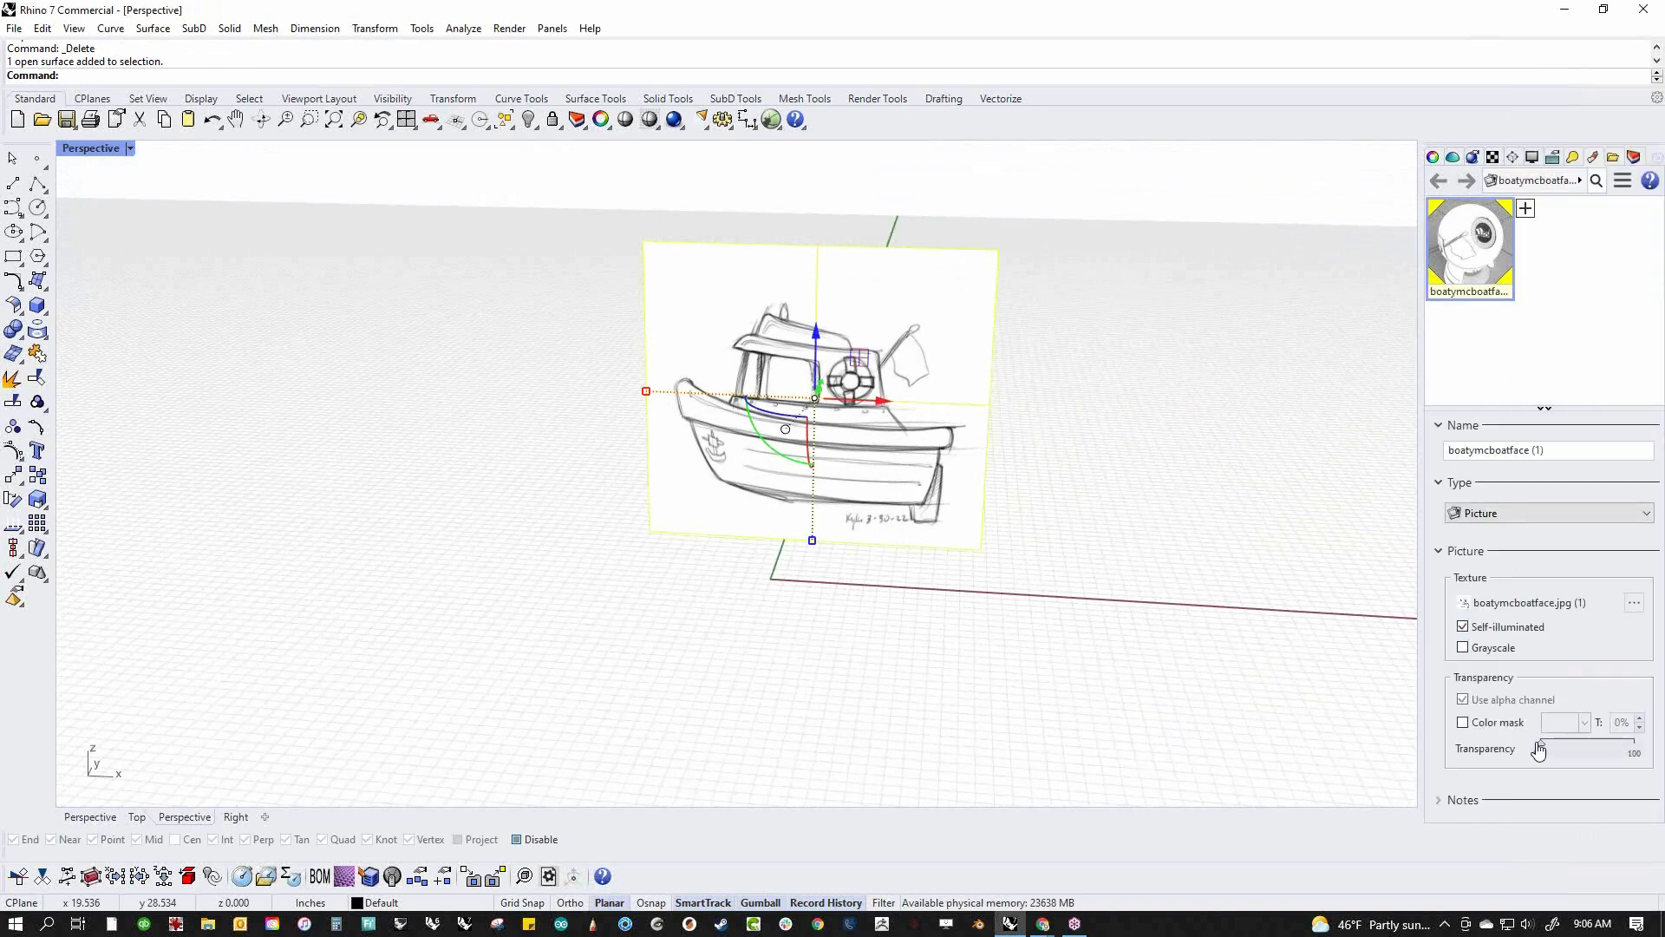
{"action": "left_click_drag", "start_coordinate": [1539, 750], "coordinate": [1605, 751]}
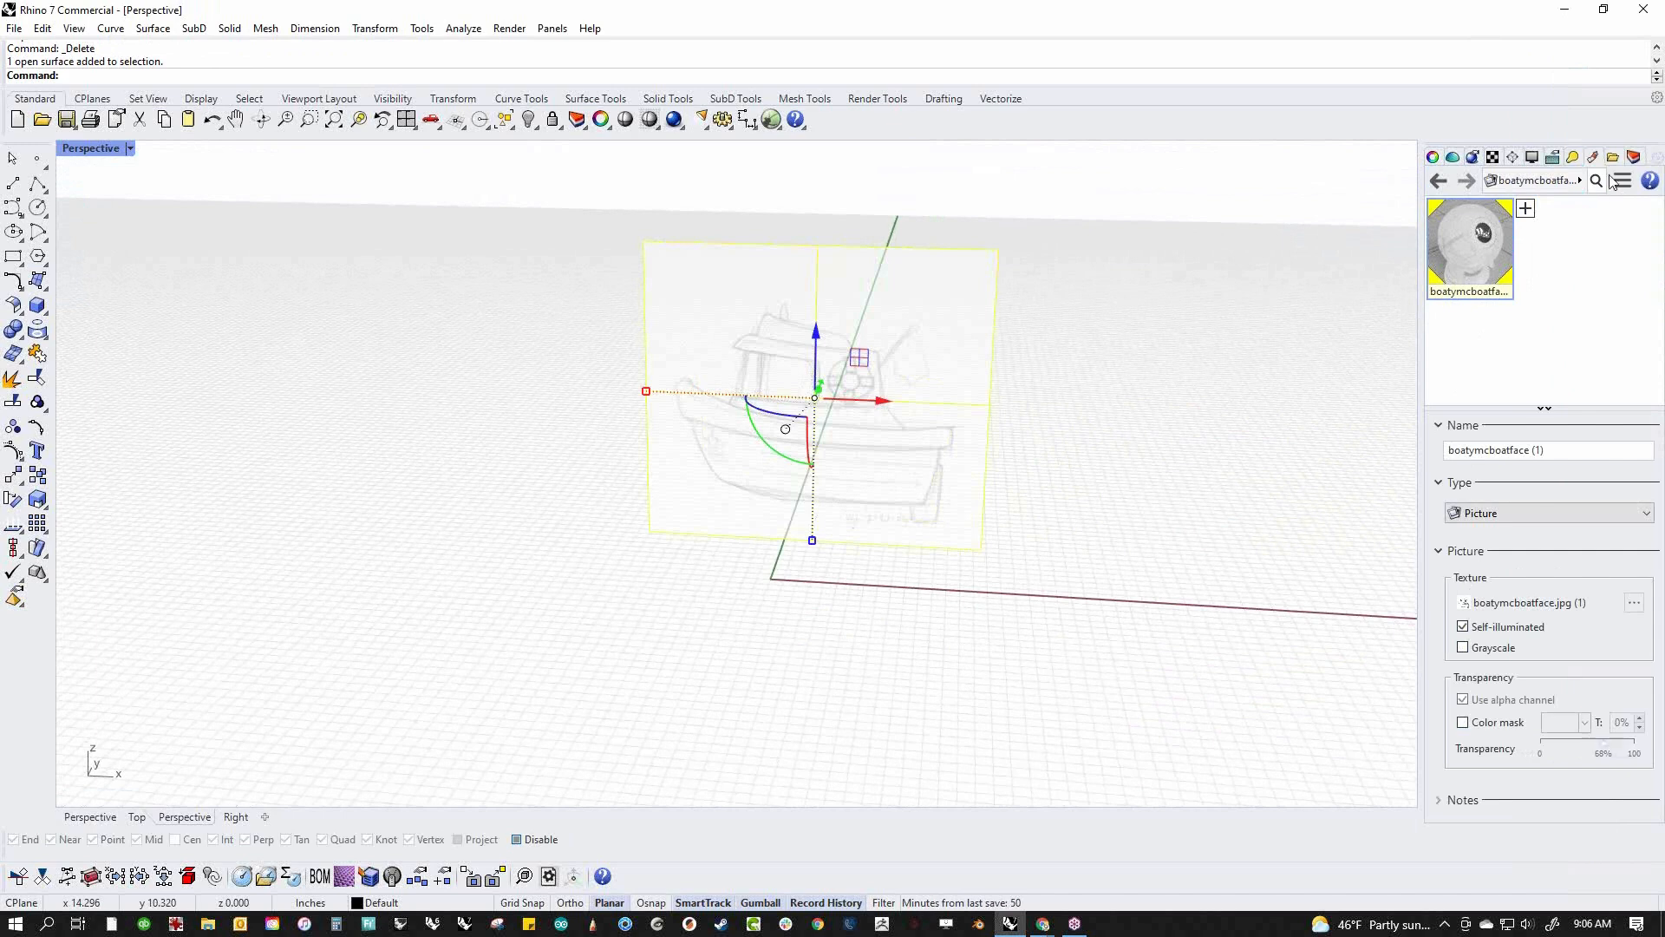
Rename Layer 01 as image and move the selected boat picture onto that layer
{"action": "left_click", "coordinate": [1636, 158]}
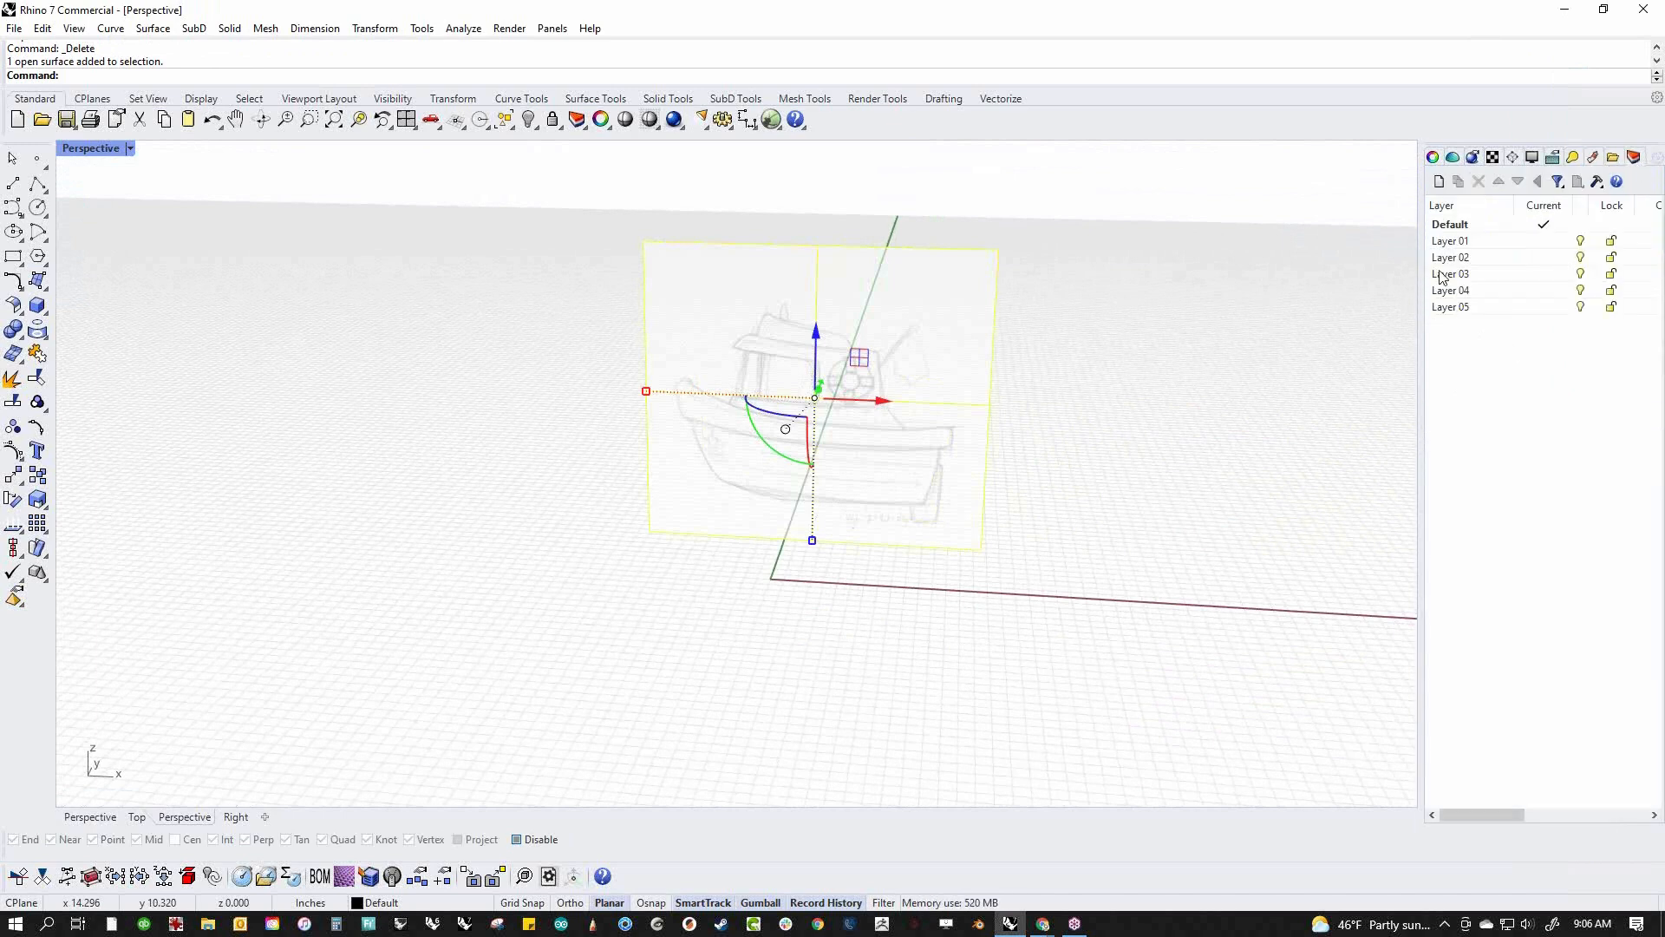
{"action": "double_click", "coordinate": [1450, 243]}
{"action": "type", "text": "image"}
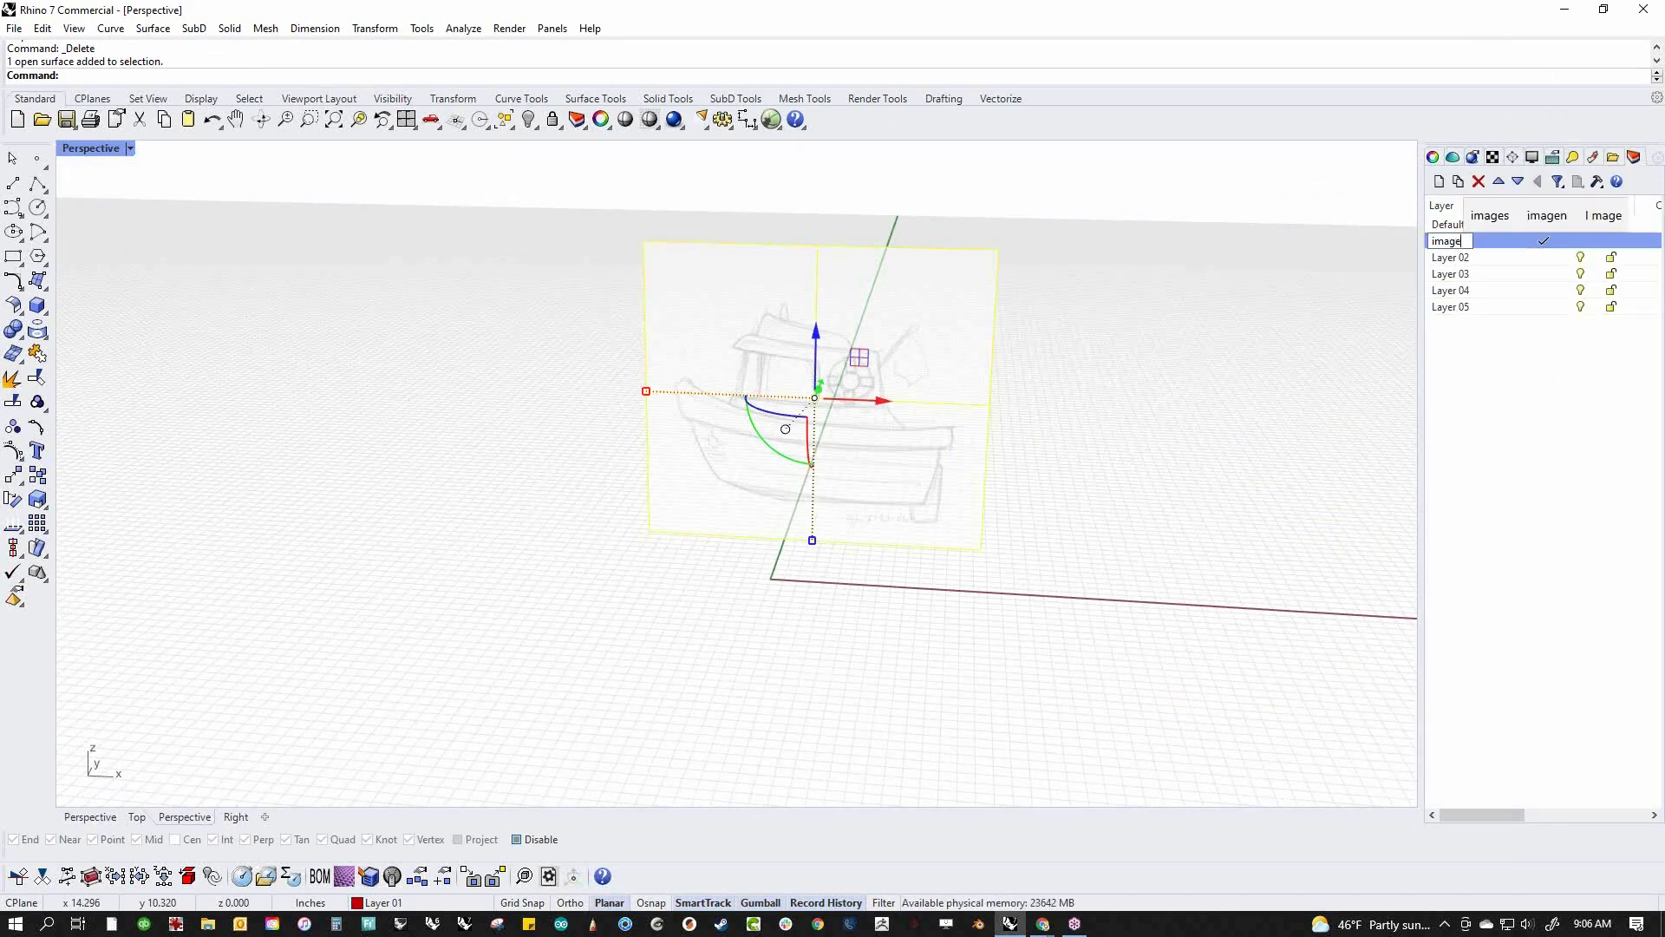
{"action": "key", "text": "Return"}
{"action": "right_click", "coordinate": [1453, 245]}
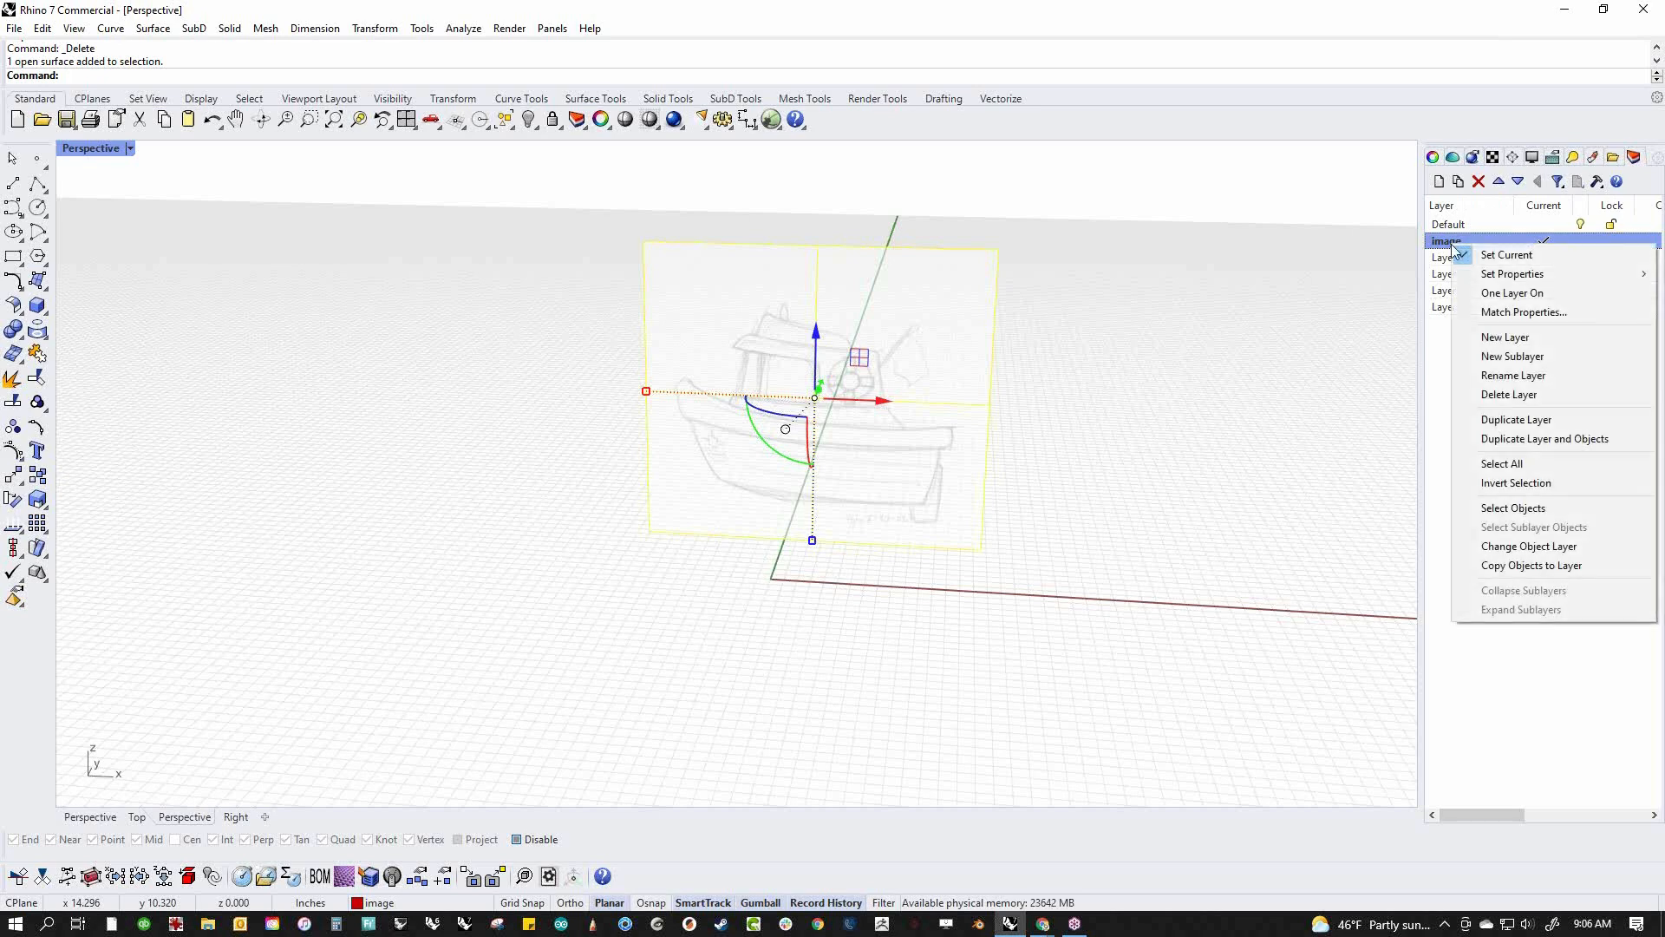
{"action": "left_click", "coordinate": [1488, 547]}
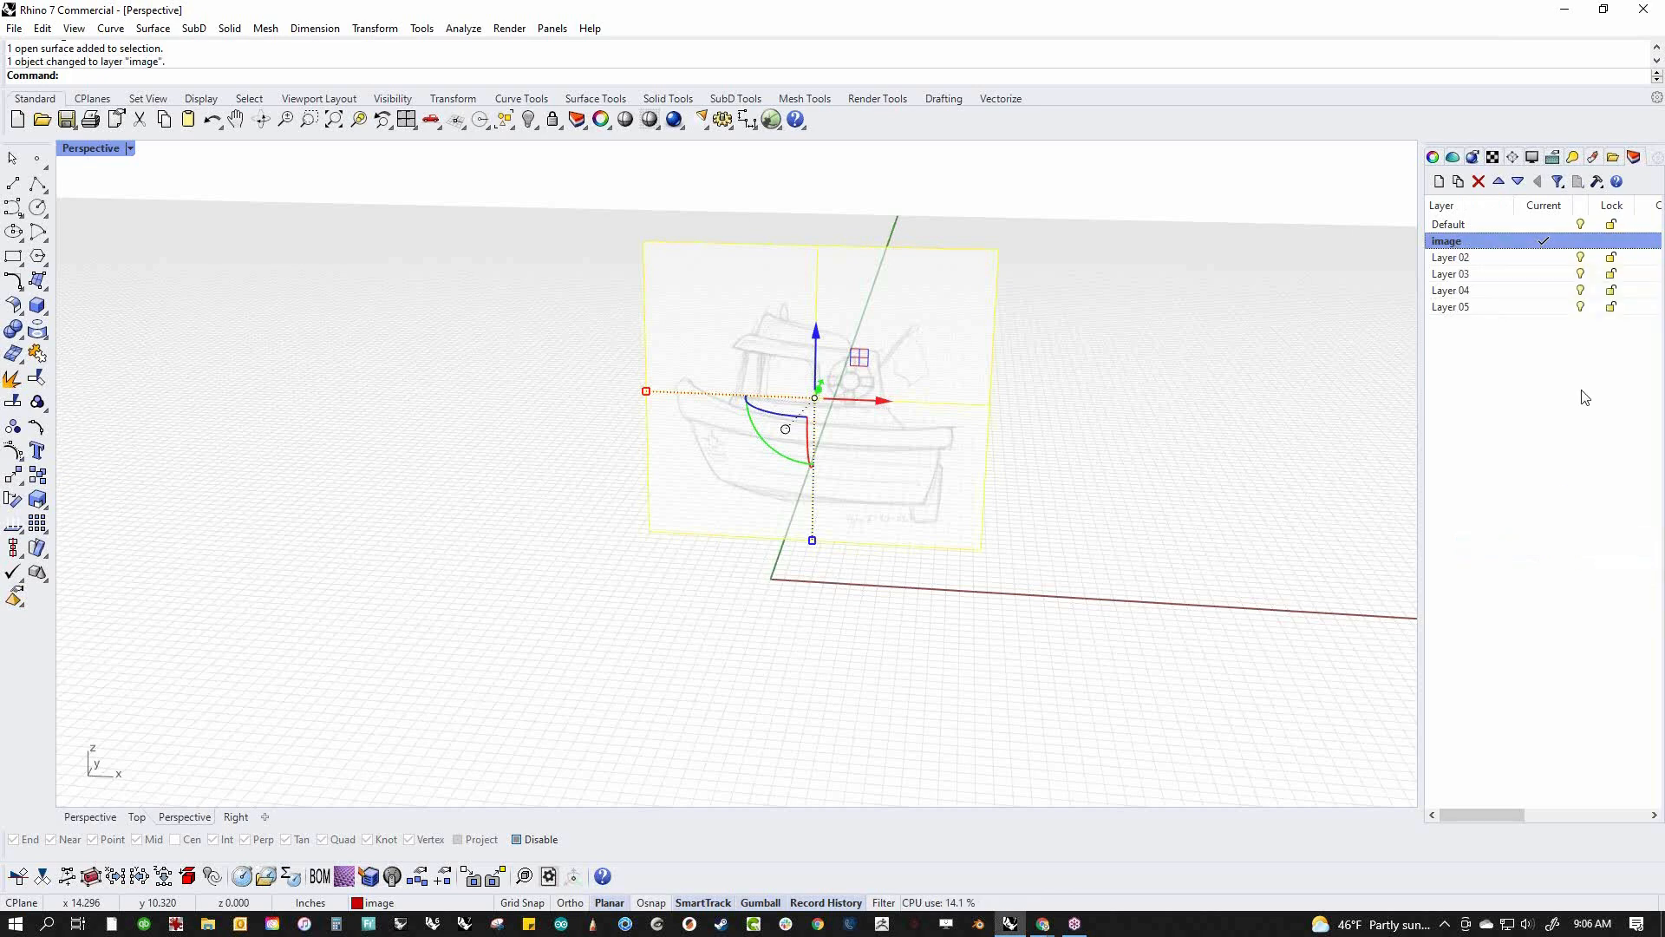
Make the Default layer current and lock the image layer
{"action": "left_click", "coordinate": [1548, 227]}
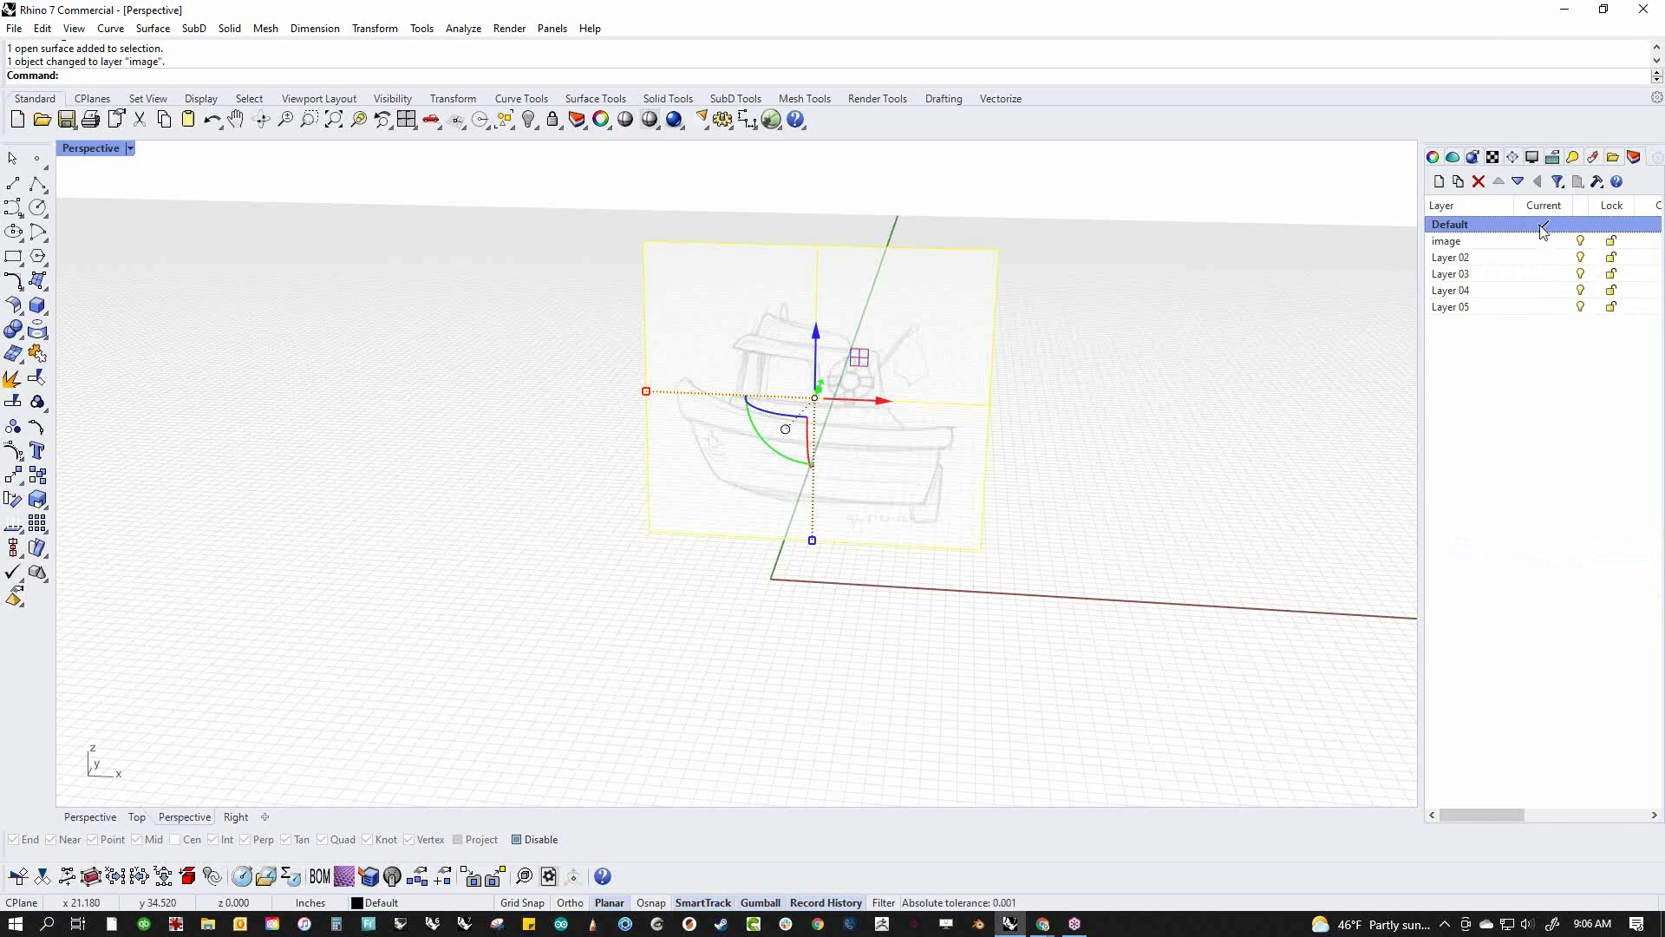
{"action": "left_click", "coordinate": [1610, 250]}
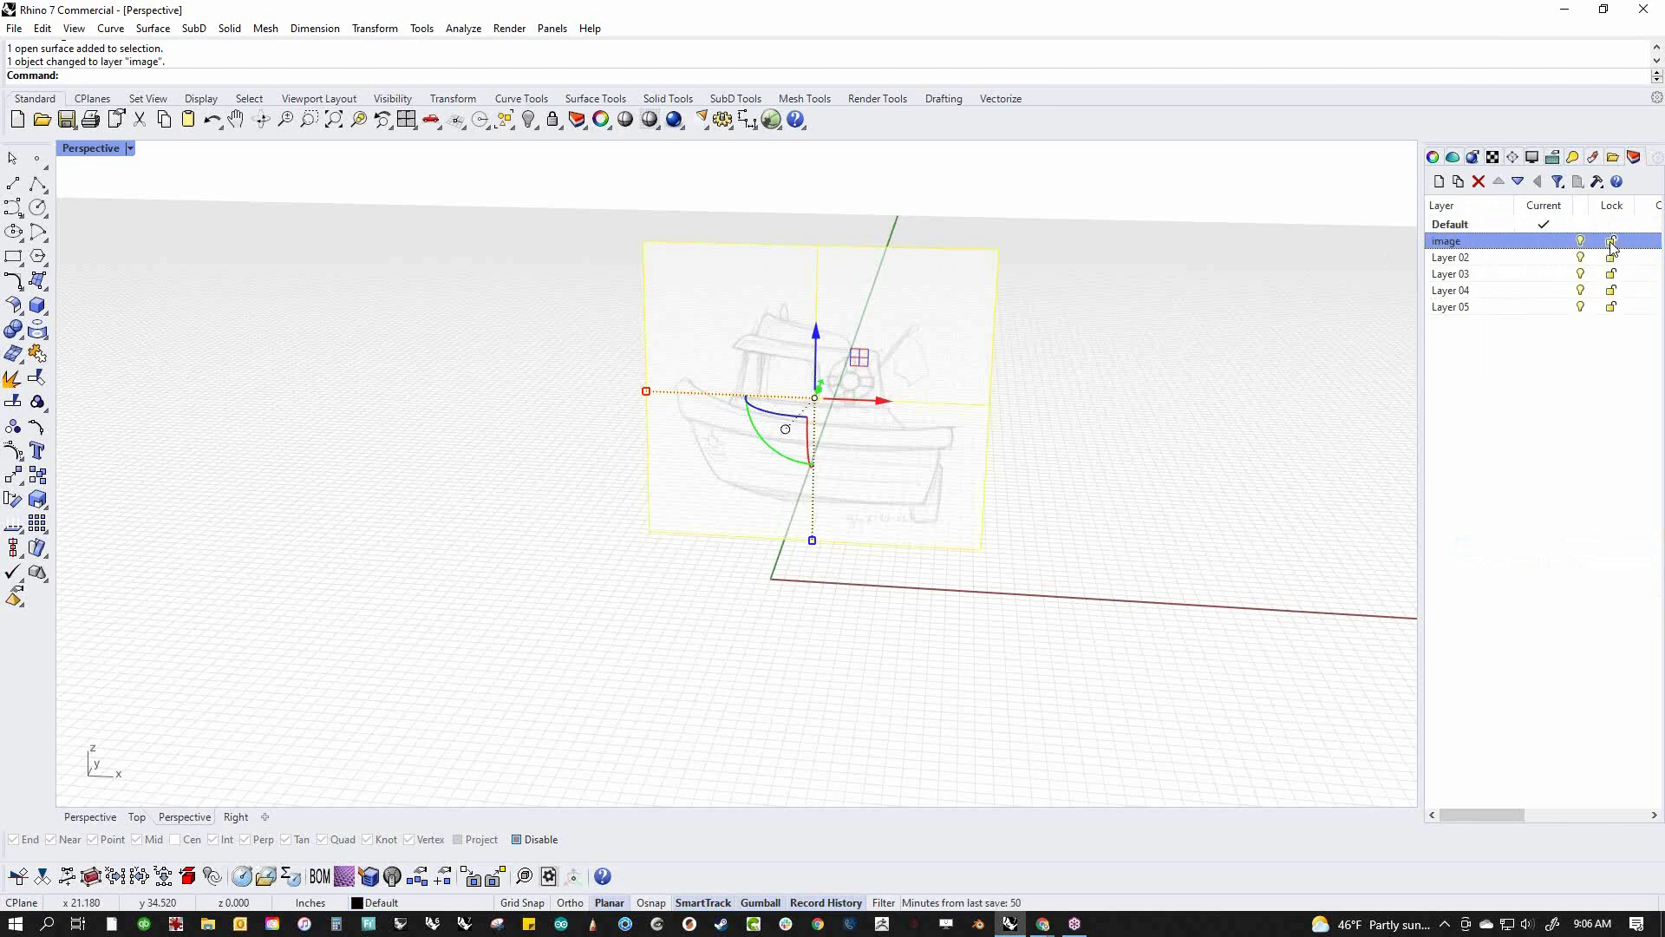
{"action": "right_click_drag", "start_coordinate": [1201, 538], "coordinate": [1129, 503]}
{"action": "right_click_drag", "start_coordinate": [936, 431], "coordinate": [1064, 595]}
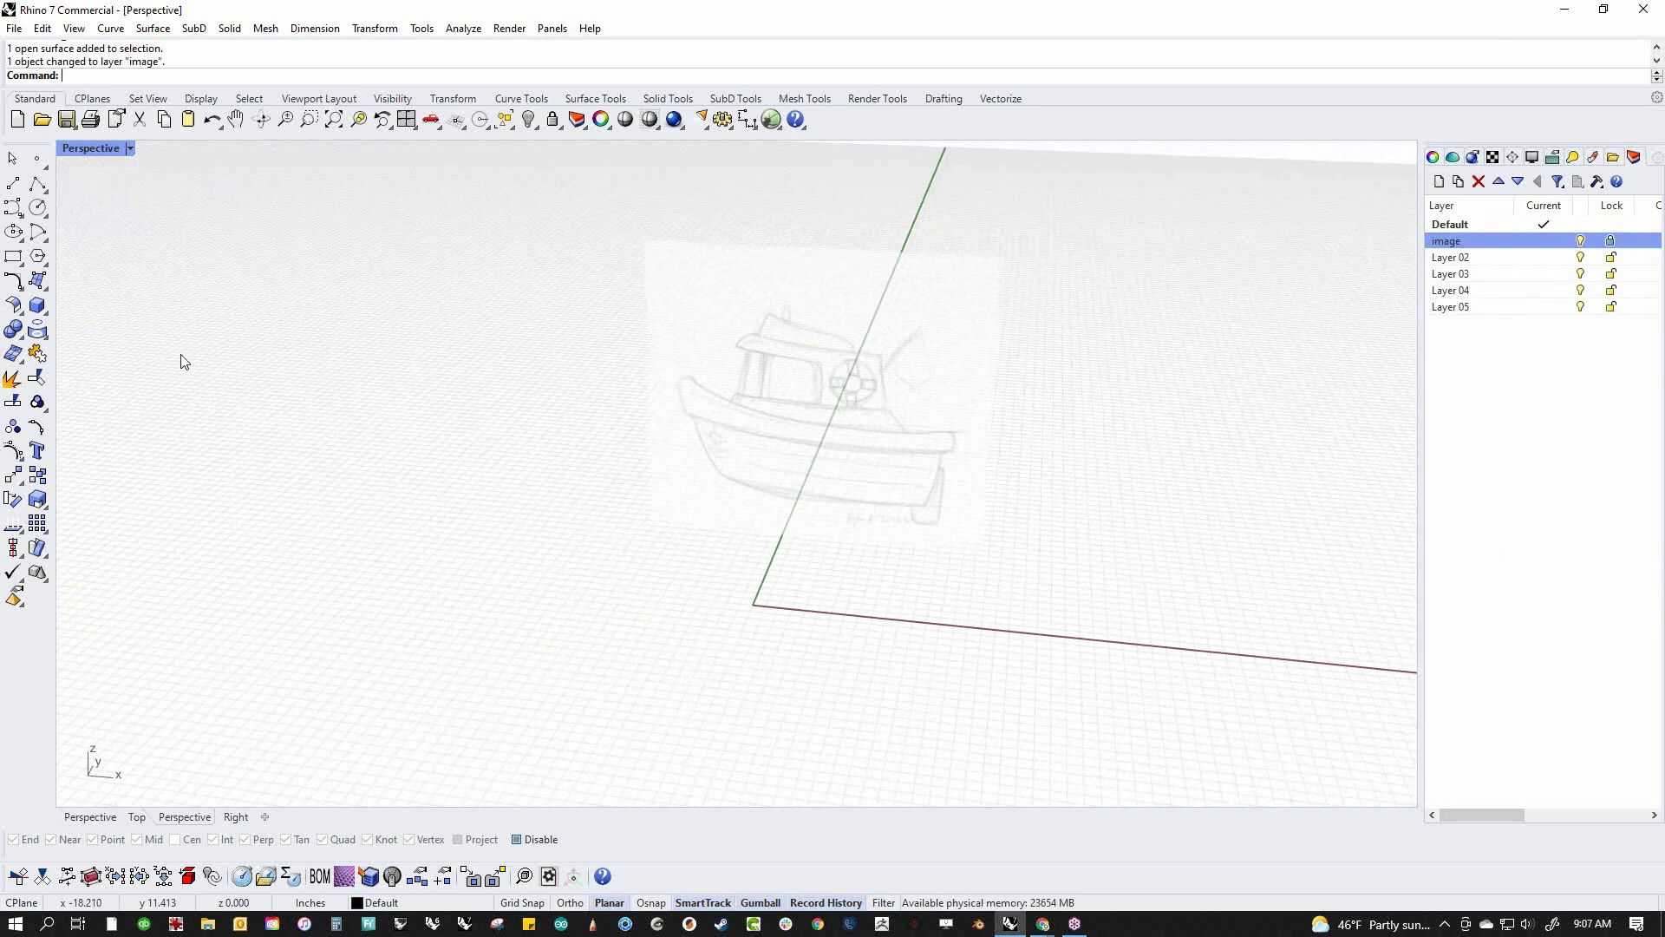
Create a solid sphere centred at 0 and switch the Perspective viewport to a shaded display
{"action": "left_click", "coordinate": [40, 323]}
{"action": "left_click", "coordinate": [45, 313]}
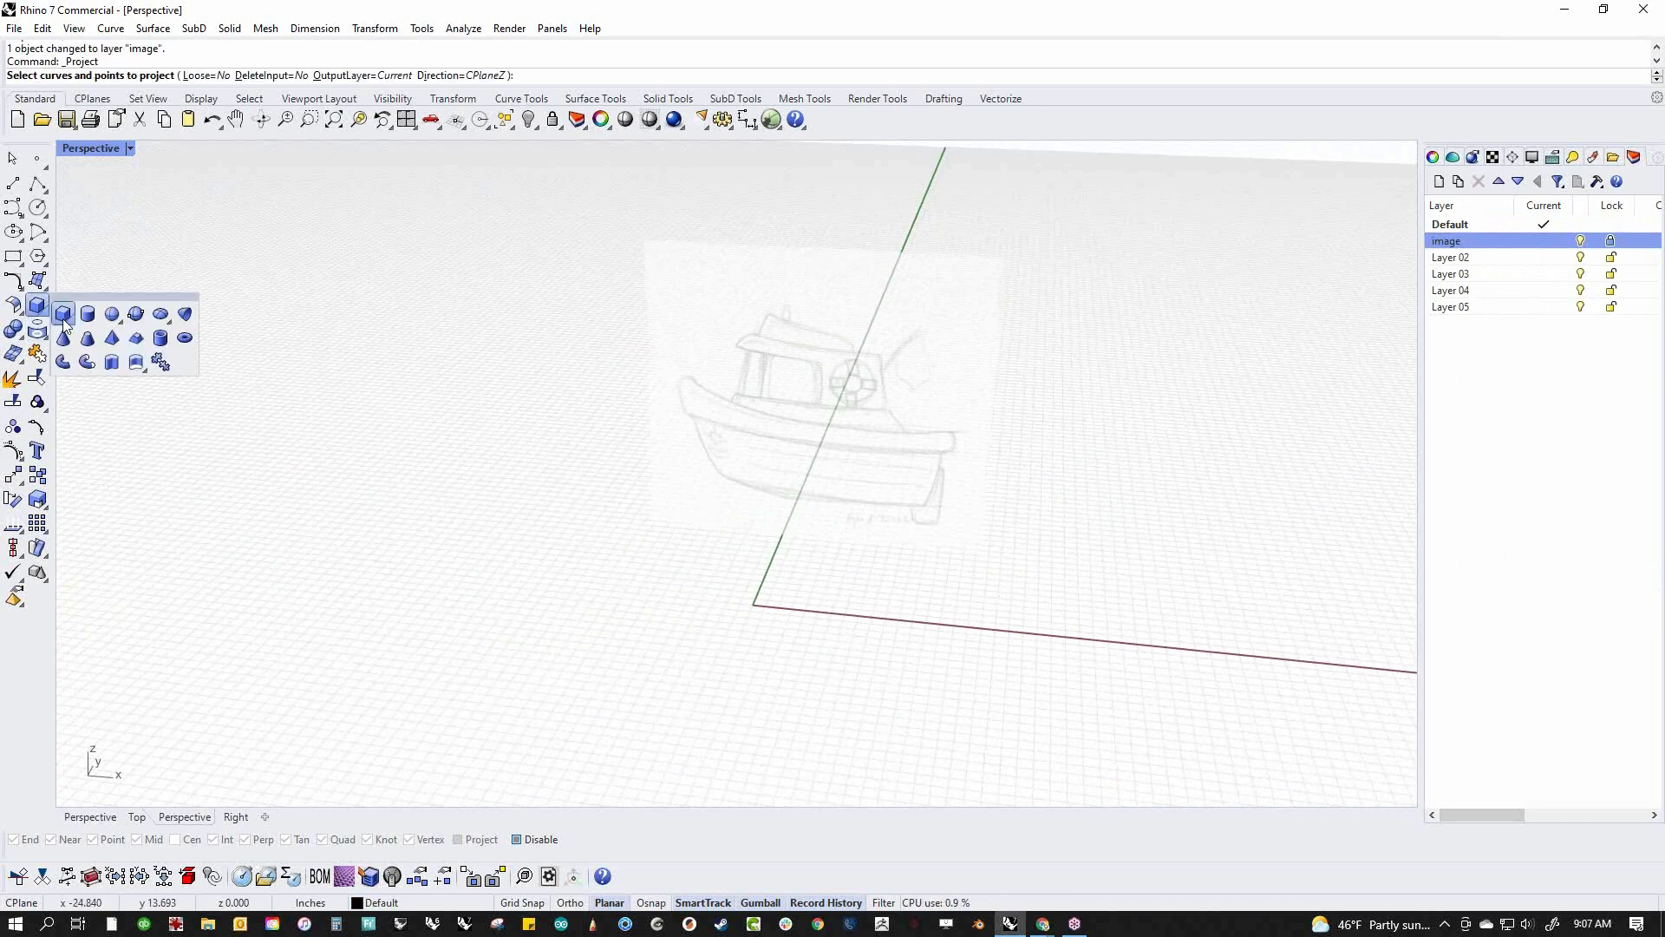
{"action": "left_click", "coordinate": [112, 314]}
{"action": "type", "text": "0"}
{"action": "key", "text": "Return"}
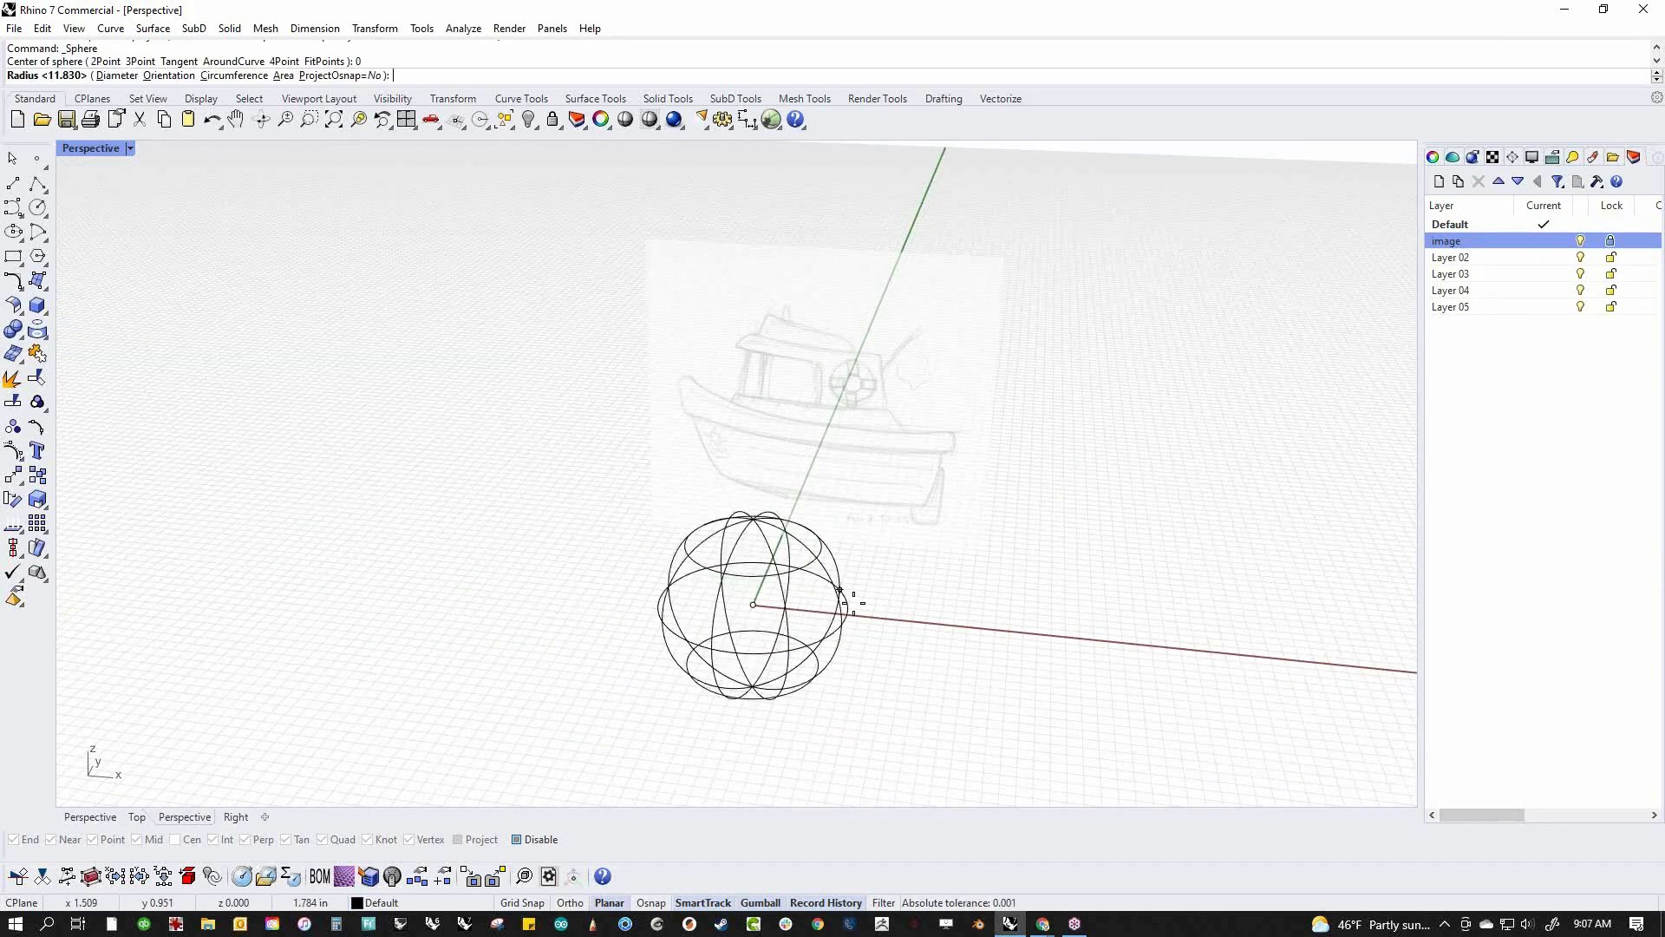
{"action": "left_click", "coordinate": [921, 621]}
{"action": "left_click", "coordinate": [116, 150]}
{"action": "left_click", "coordinate": [113, 232]}
{"action": "mouse_move", "coordinate": [400, 306]}
{"action": "right_mouse_down"}
{"action": "mouse_move", "coordinate": [832, 668]}
{"action": "mouse_move", "coordinate": [680, 628]}
{"action": "mouse_move", "coordinate": [911, 654]}
{"action": "mouse_move", "coordinate": [1173, 652]}
{"action": "mouse_move", "coordinate": [792, 647]}
{"action": "mouse_move", "coordinate": [1531, 402]}
{"action": "right_mouse_up"}
Unlock the image layer and move the boat picture so it cuts through the sphere
{"action": "left_click", "coordinate": [1611, 242]}
{"action": "left_click", "coordinate": [823, 414]}
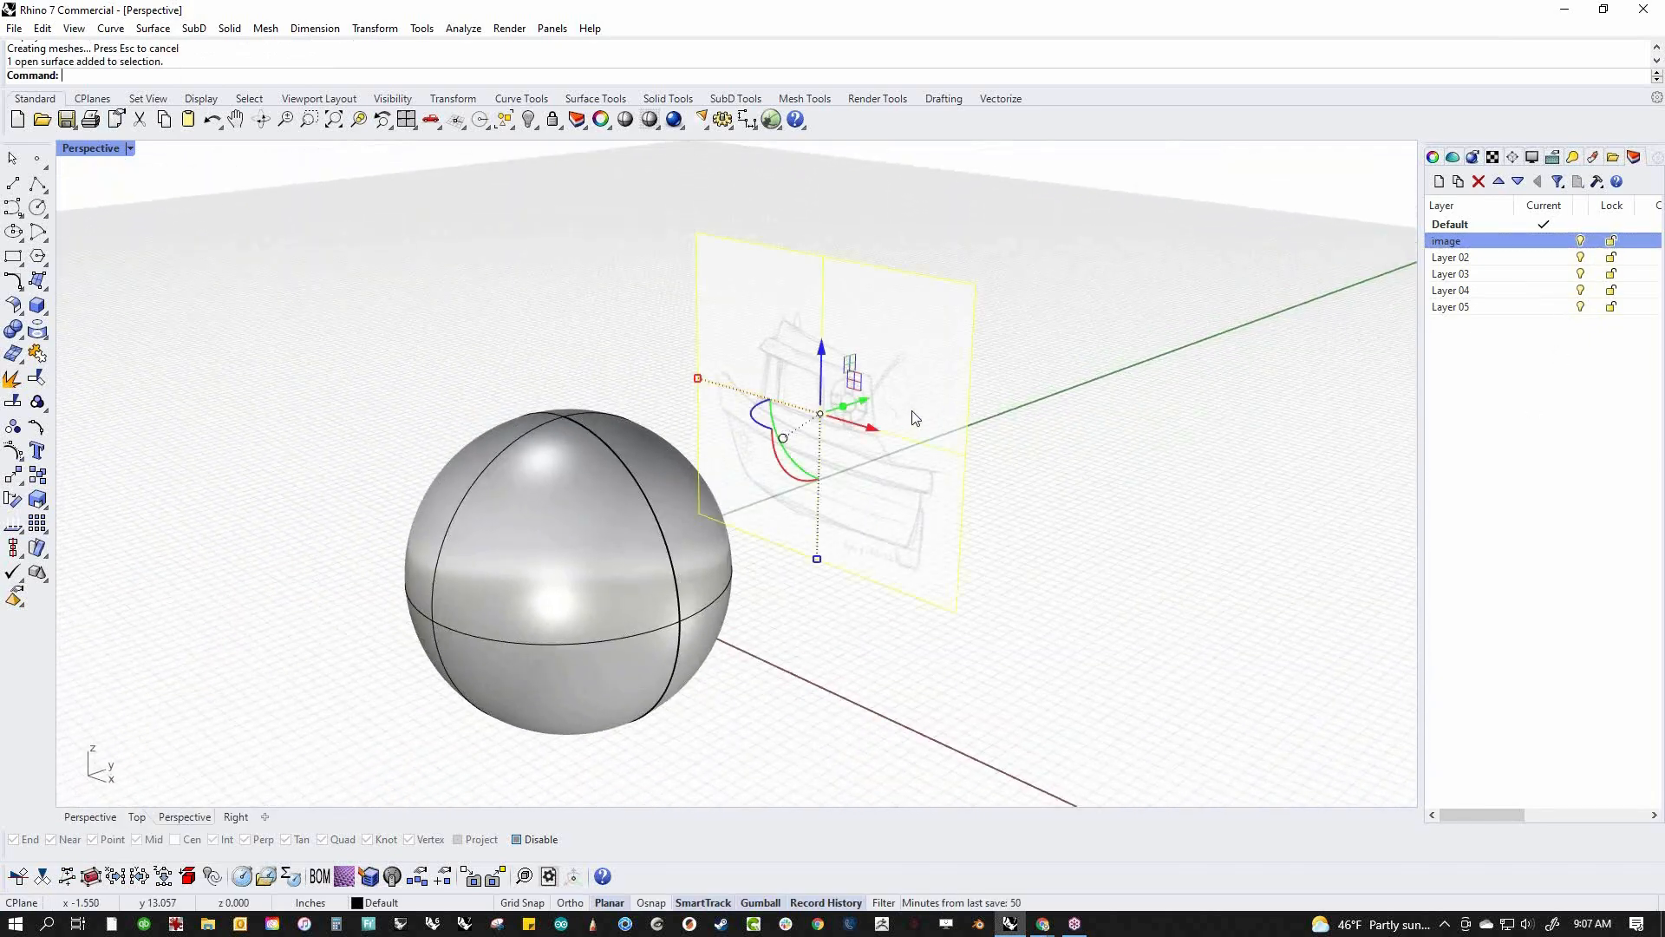
{"action": "left_click_drag", "start_coordinate": [820, 413], "coordinate": [589, 473]}
{"action": "right_click_drag", "start_coordinate": [589, 473], "coordinate": [798, 599]}
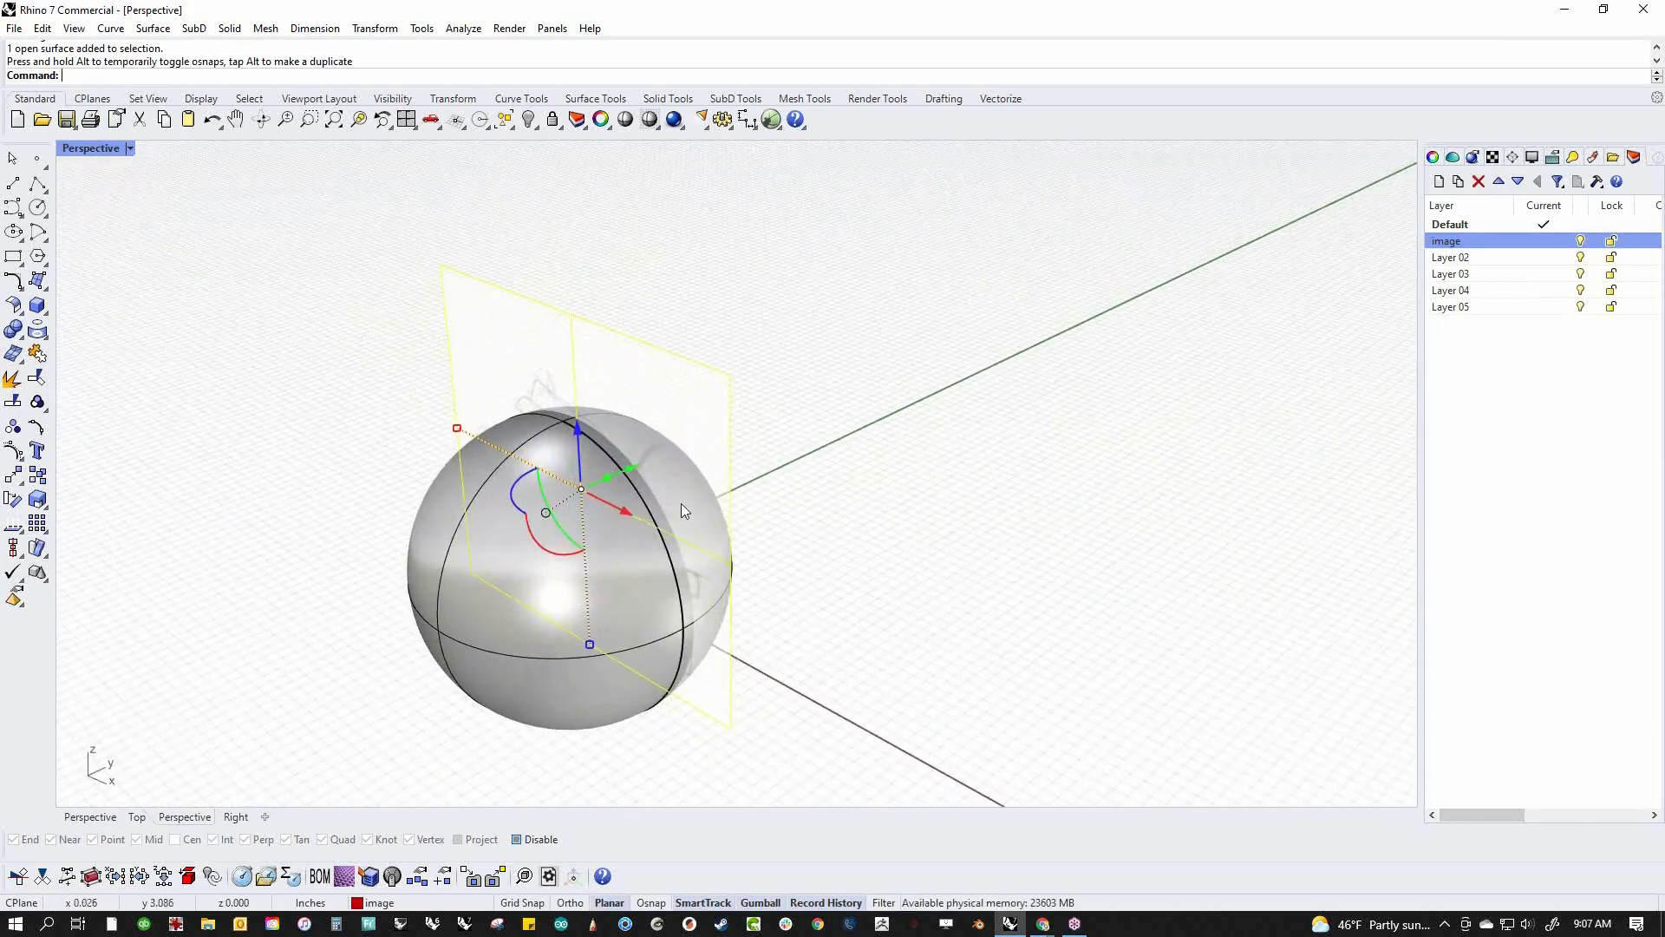
Move the picture along the Y axis to behind the sphere and check the overlap in the Front view
{"action": "left_click_drag", "start_coordinate": [636, 467], "coordinate": [862, 439]}
{"action": "key", "text": "ctrl+F2"}
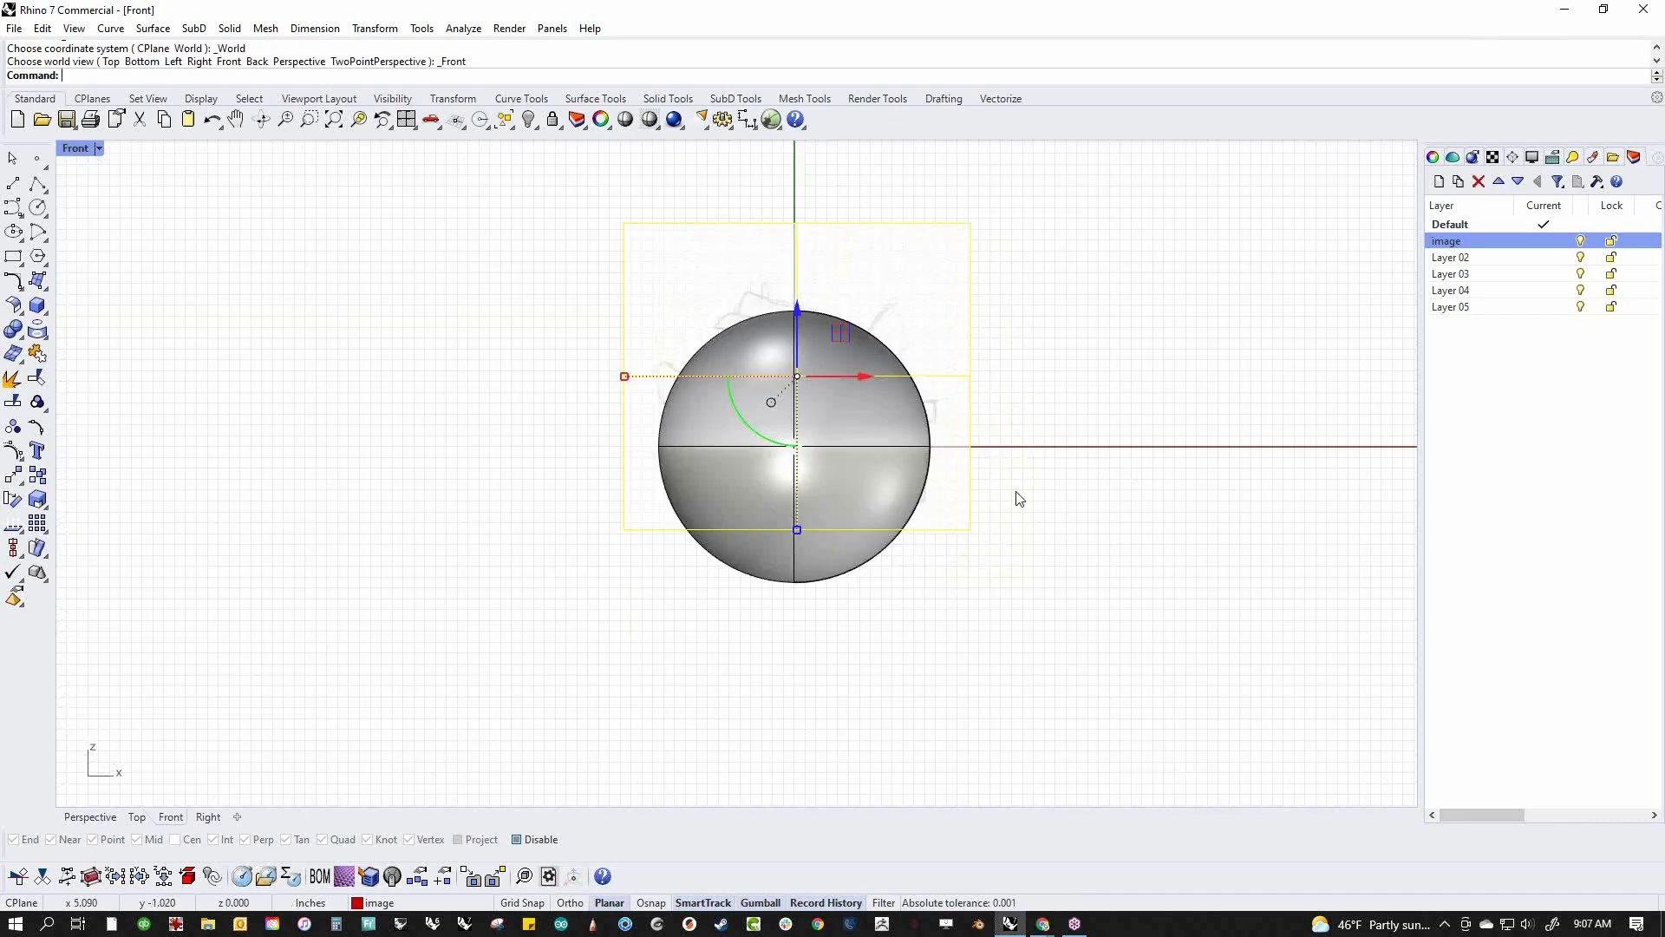
{"action": "key", "text": "ctrl+F4"}
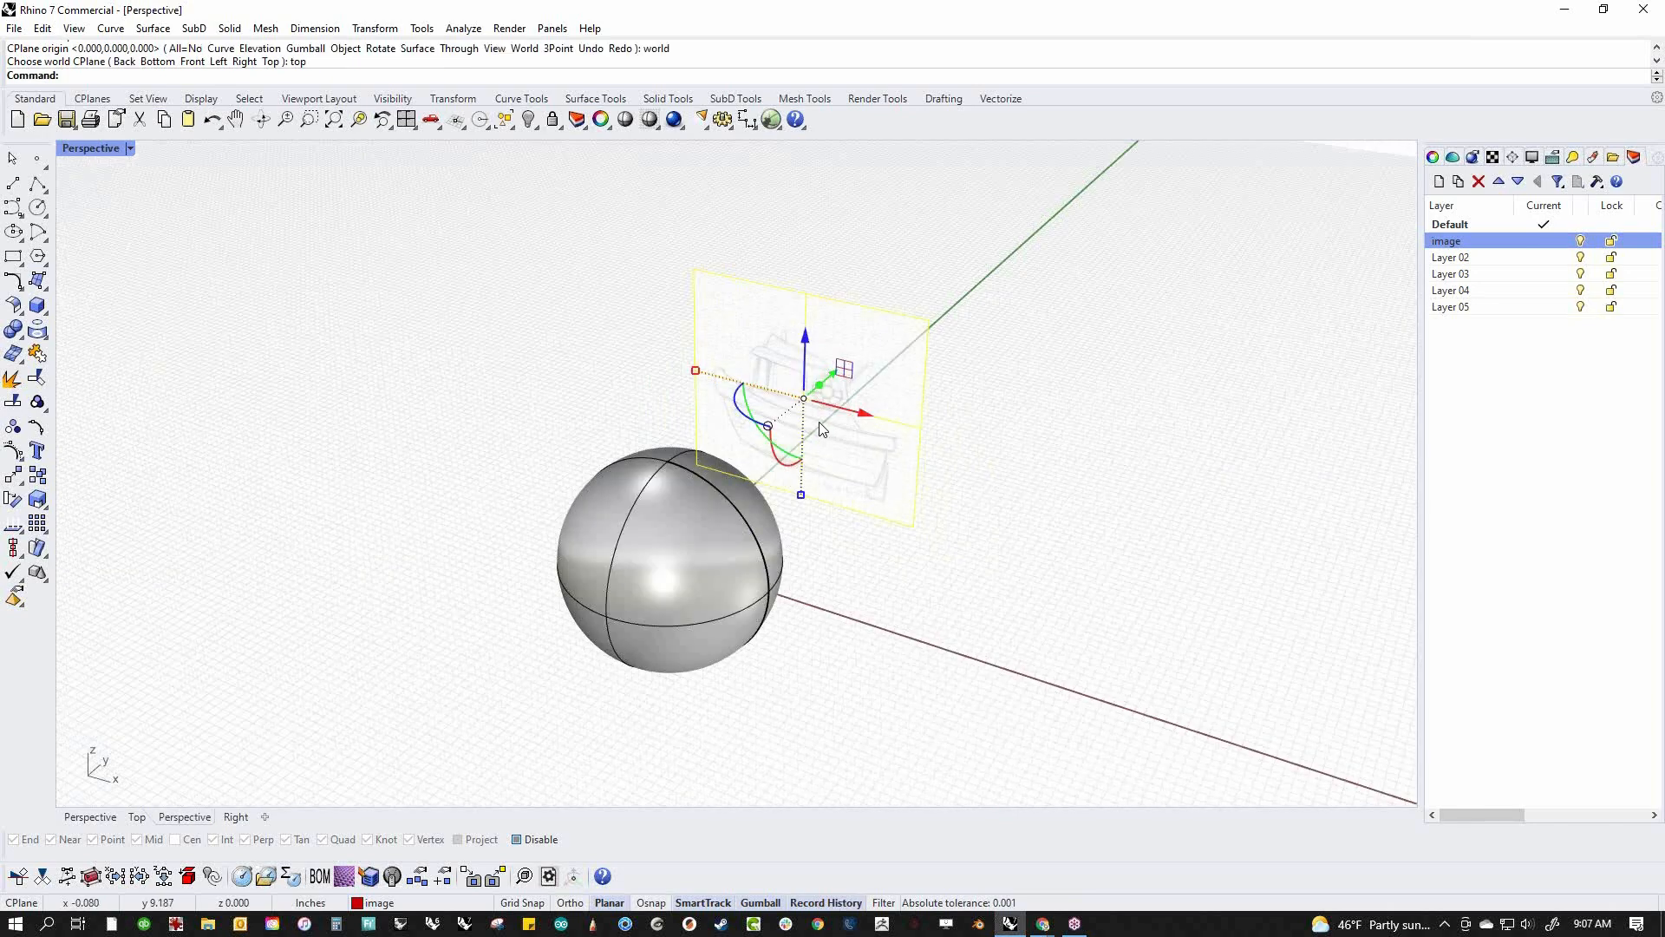
Check the picture against the sphere from the front, move it back behind the sphere, and lock the image layer
{"action": "key", "text": "ctrl+F2"}
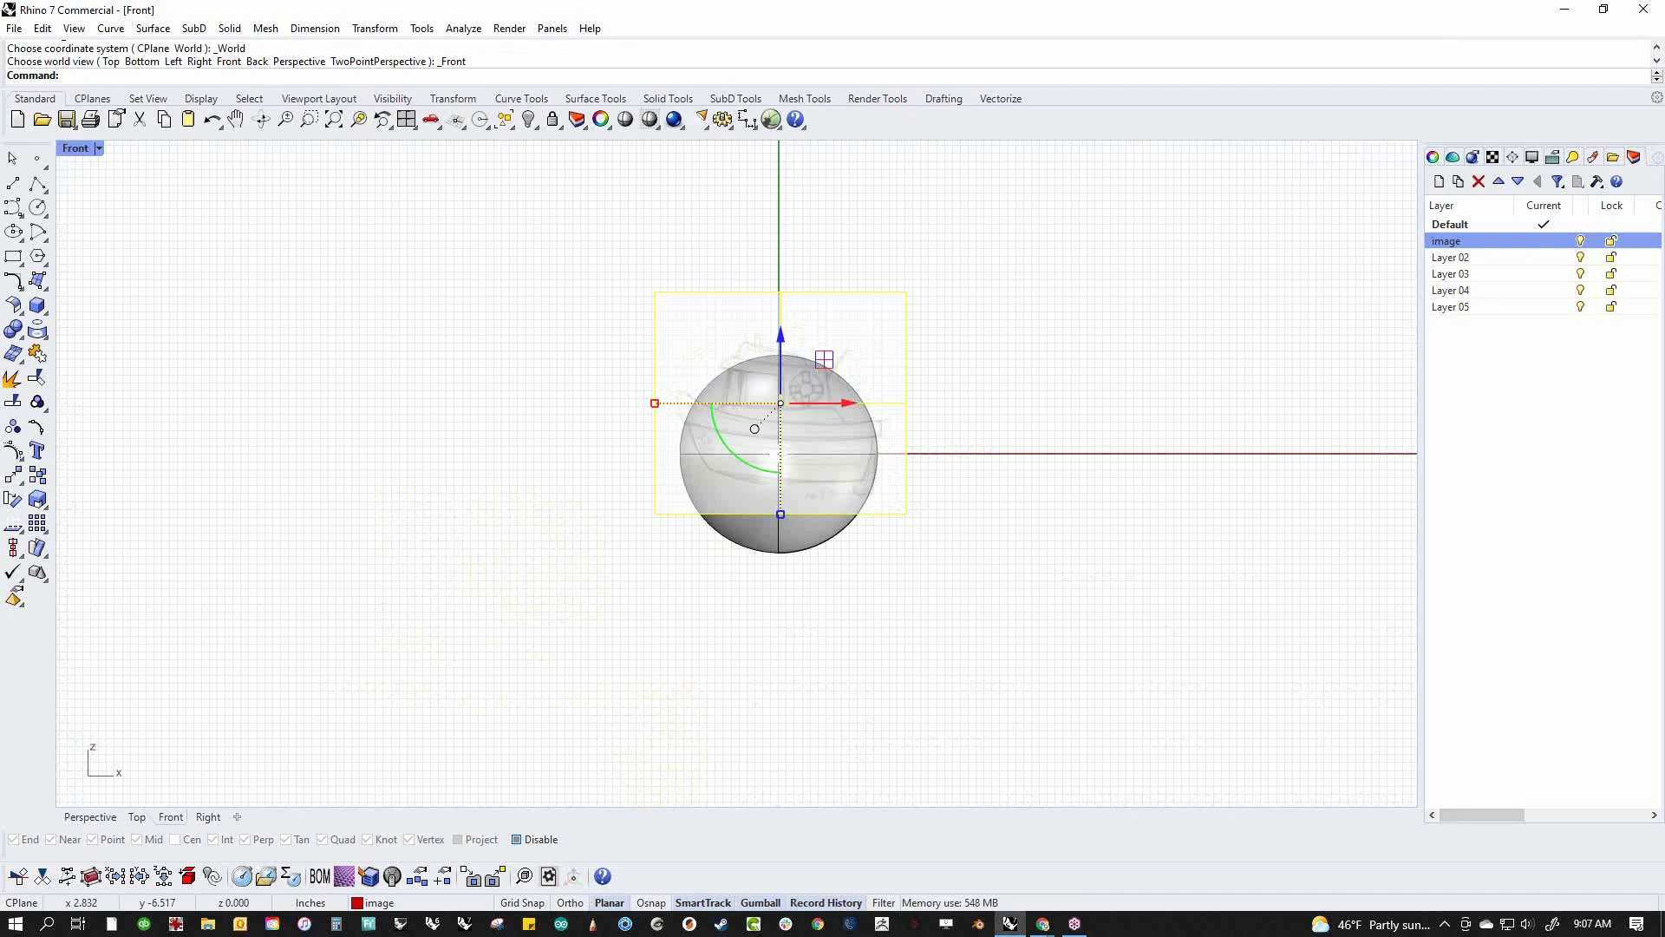
{"action": "key", "text": "ctrl+F4"}
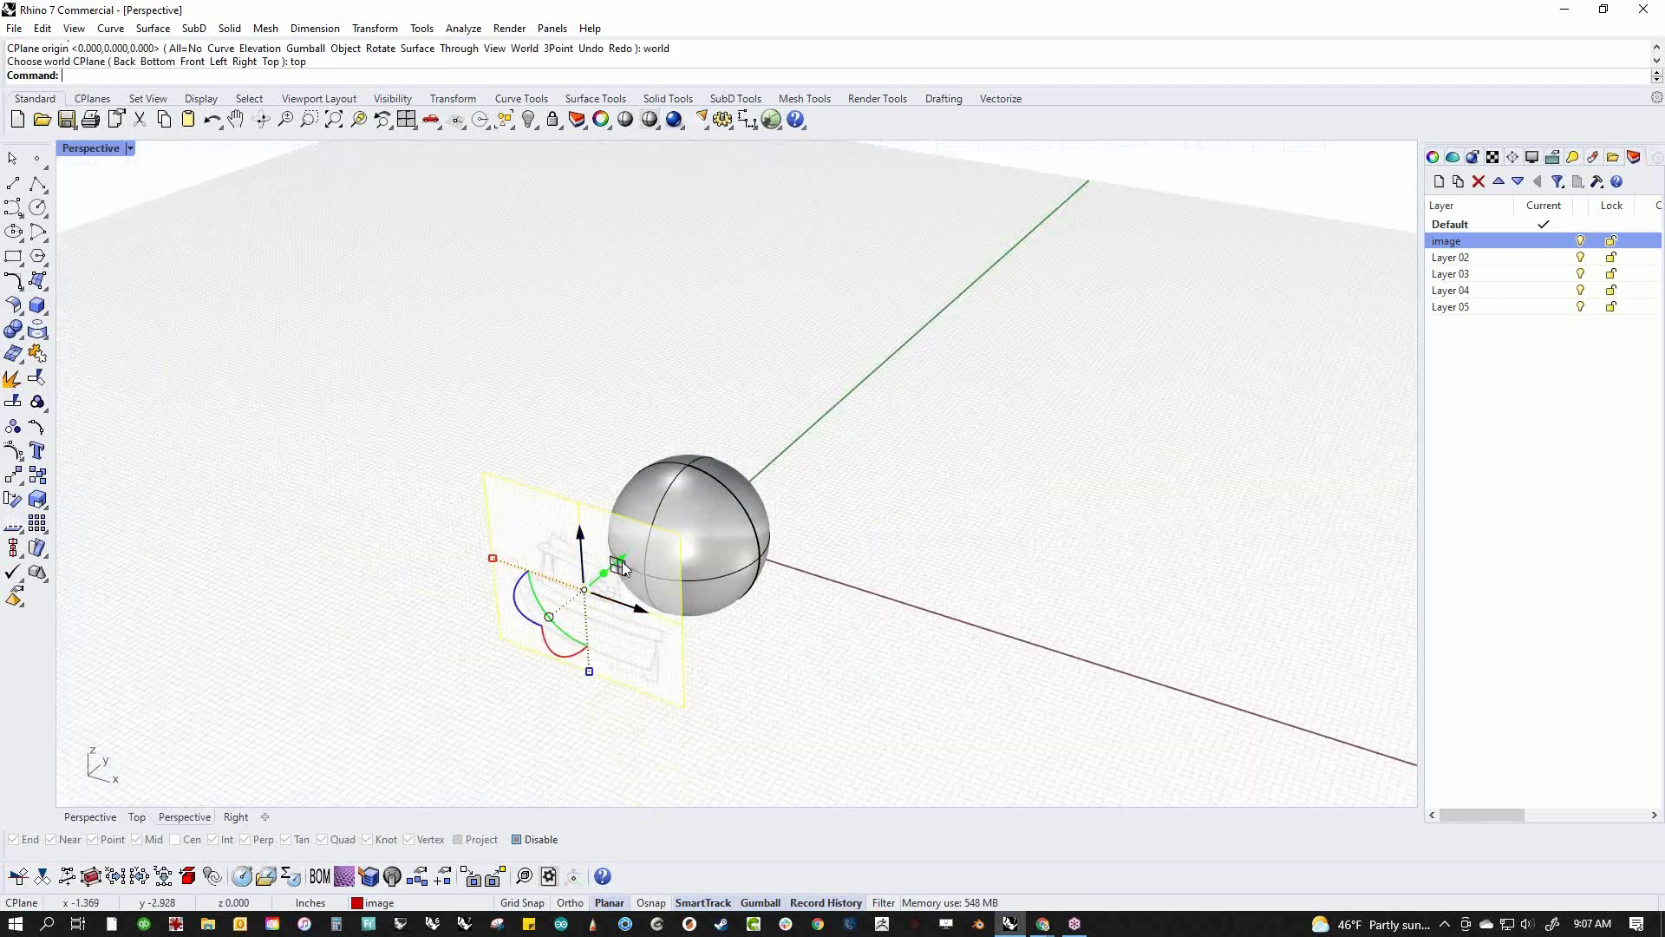
{"action": "left_click_drag", "start_coordinate": [625, 555], "coordinate": [833, 383]}
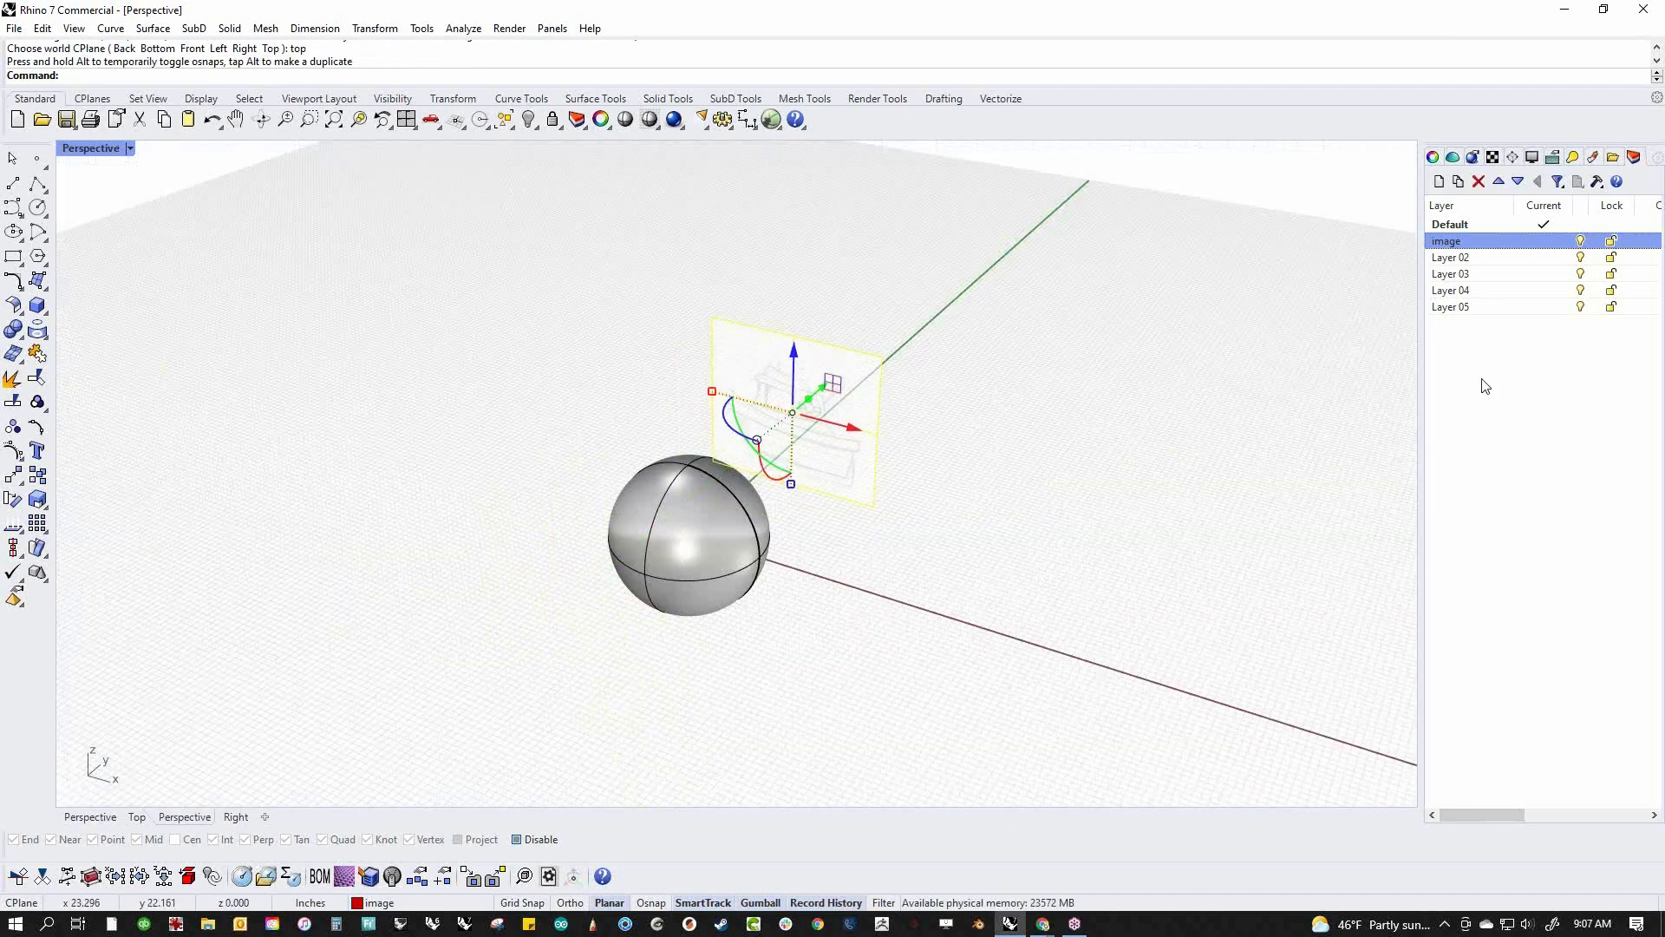
{"action": "left_click", "coordinate": [1611, 241]}
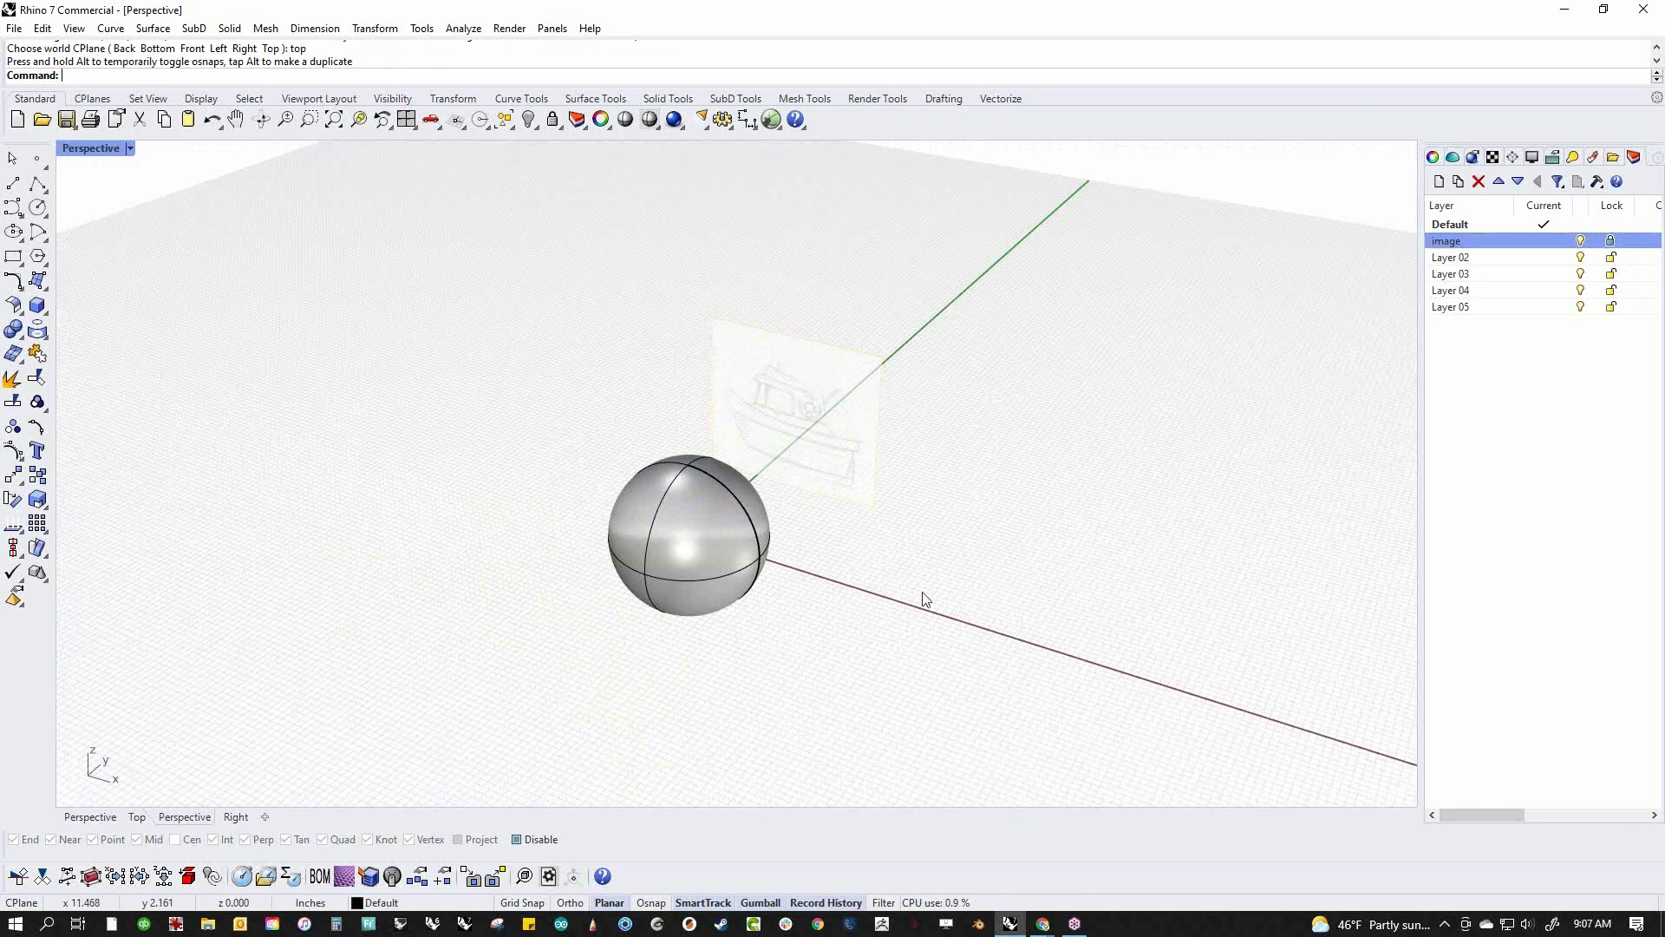
Delete the sphere and show the boat picture up close in the Front view
{"action": "left_click", "coordinate": [691, 575]}
{"action": "key", "text": "Delete"}
{"action": "key", "text": "ctrl+F2"}
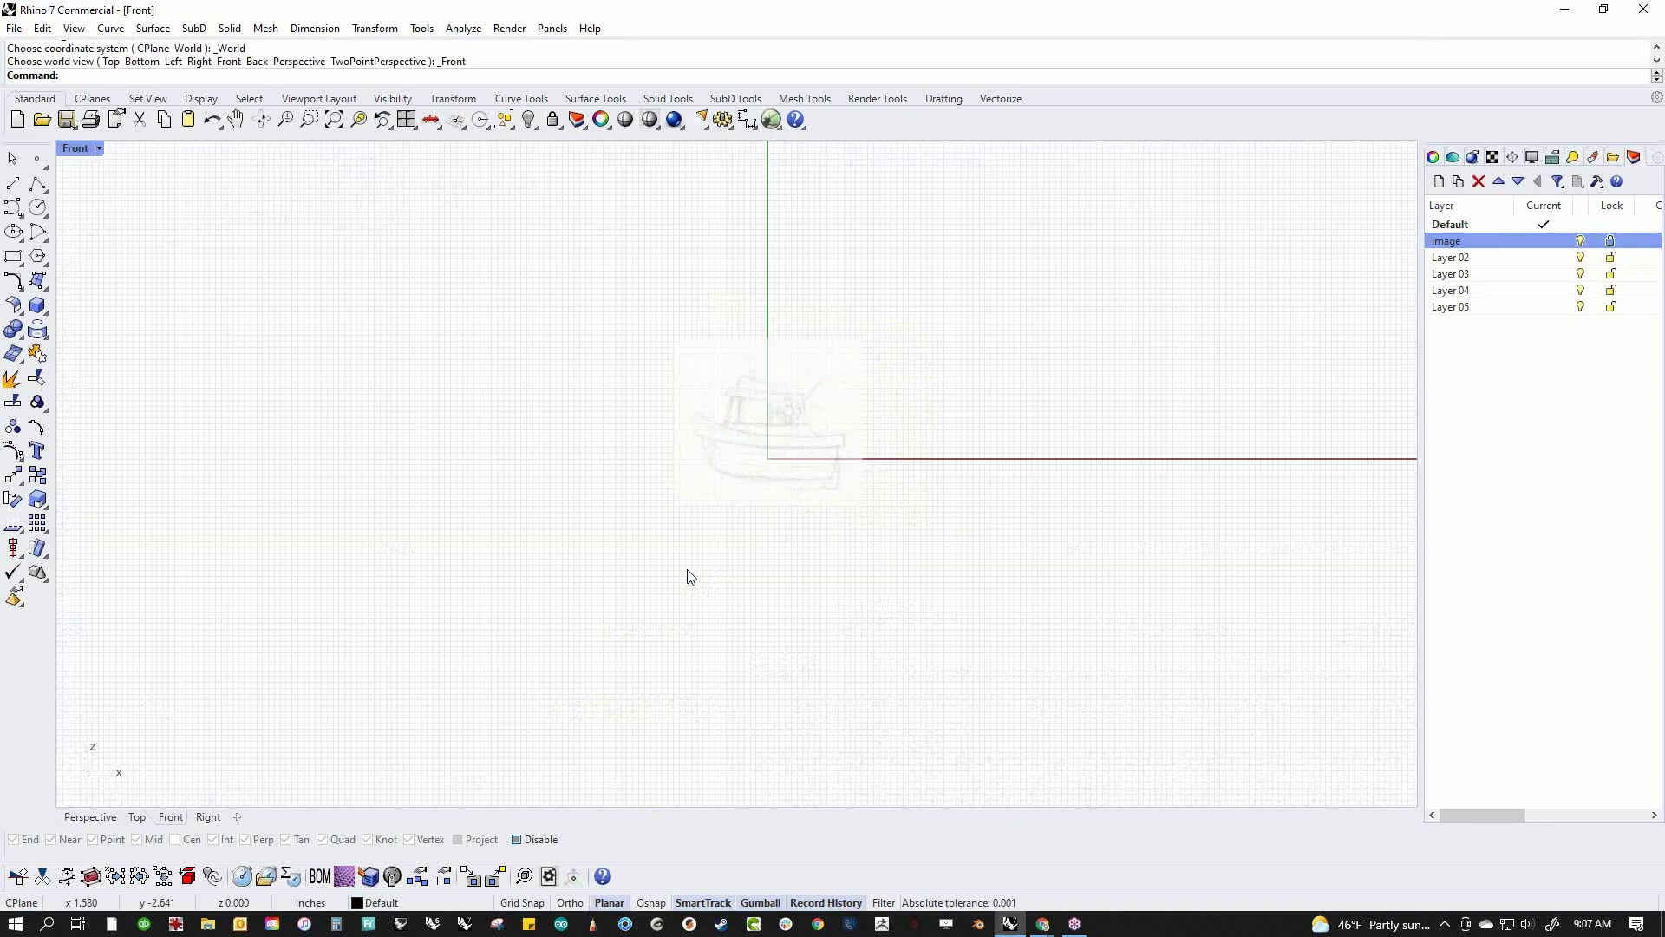
{"action": "scroll", "coordinate": [783, 489], "scroll_direction": "up", "scroll_amount": 12}
{"action": "right_click_drag", "start_coordinate": [632, 420], "coordinate": [670, 700]}
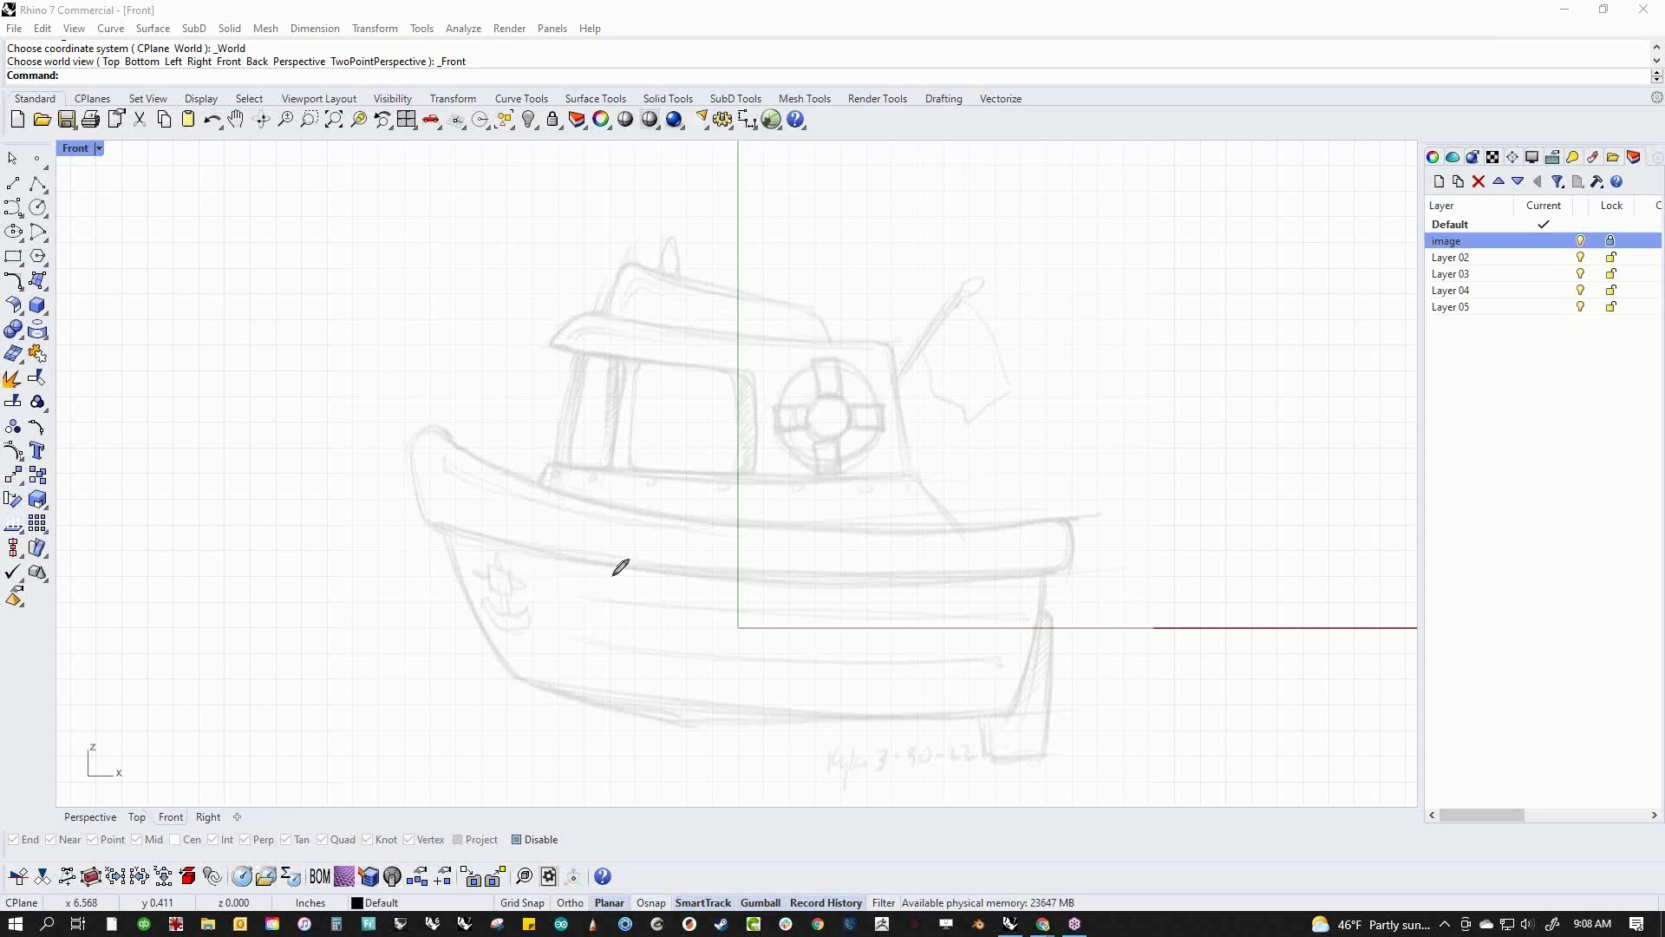
Annotate the boat picture in red with the hull outline marked 1, the rudder, the circled anchor and two plank lines
{"action": "mouse_move", "coordinate": [411, 518]}
{"action": "left_mouse_down"}
{"action": "mouse_move", "coordinate": [926, 576]}
{"action": "mouse_move", "coordinate": [1051, 626]}
{"action": "mouse_move", "coordinate": [824, 731]}
{"action": "mouse_move", "coordinate": [505, 681]}
{"action": "left_mouse_up"}
{"action": "left_click_drag", "start_coordinate": [415, 524], "coordinate": [546, 705]}
{"action": "mouse_move", "coordinate": [971, 669]}
{"action": "left_mouse_down"}
{"action": "mouse_move", "coordinate": [1129, 649]}
{"action": "mouse_move", "coordinate": [1160, 669]}
{"action": "left_mouse_up"}
{"action": "left_click", "coordinate": [1189, 668]}
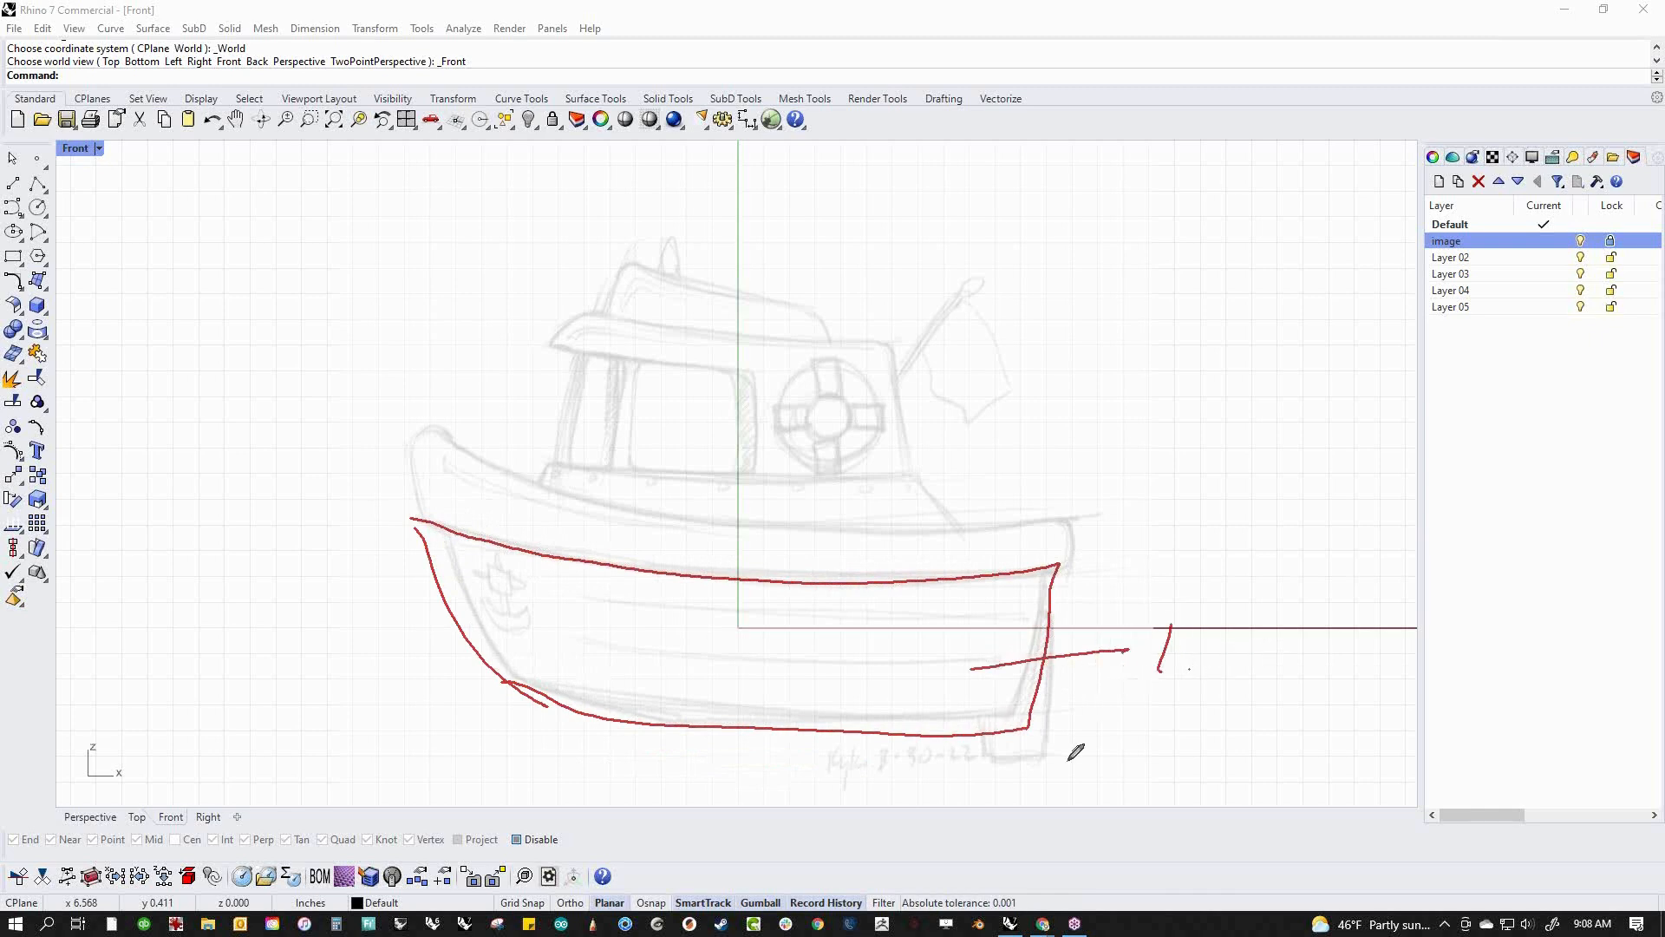
{"action": "mouse_move", "coordinate": [1050, 630]}
{"action": "left_mouse_down"}
{"action": "mouse_move", "coordinate": [1064, 758]}
{"action": "mouse_move", "coordinate": [999, 754]}
{"action": "left_mouse_up"}
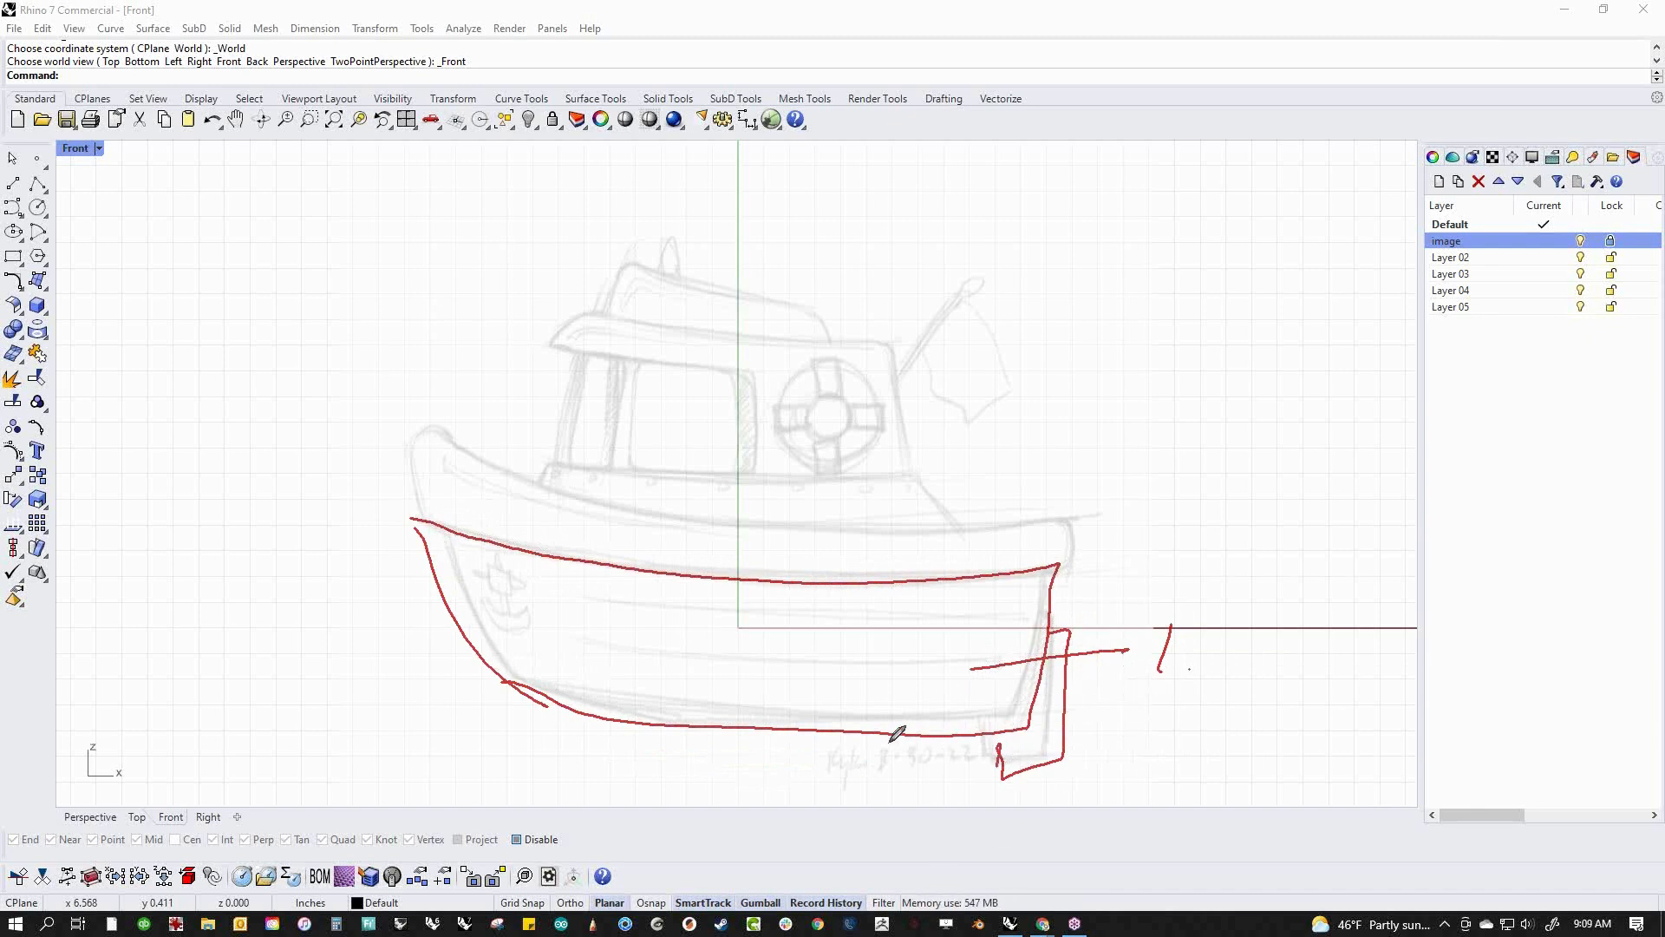
{"action": "mouse_move", "coordinate": [500, 568]}
{"action": "left_mouse_down"}
{"action": "mouse_move", "coordinate": [483, 621]}
{"action": "mouse_move", "coordinate": [490, 573]}
{"action": "mouse_move", "coordinate": [380, 672]}
{"action": "left_mouse_up"}
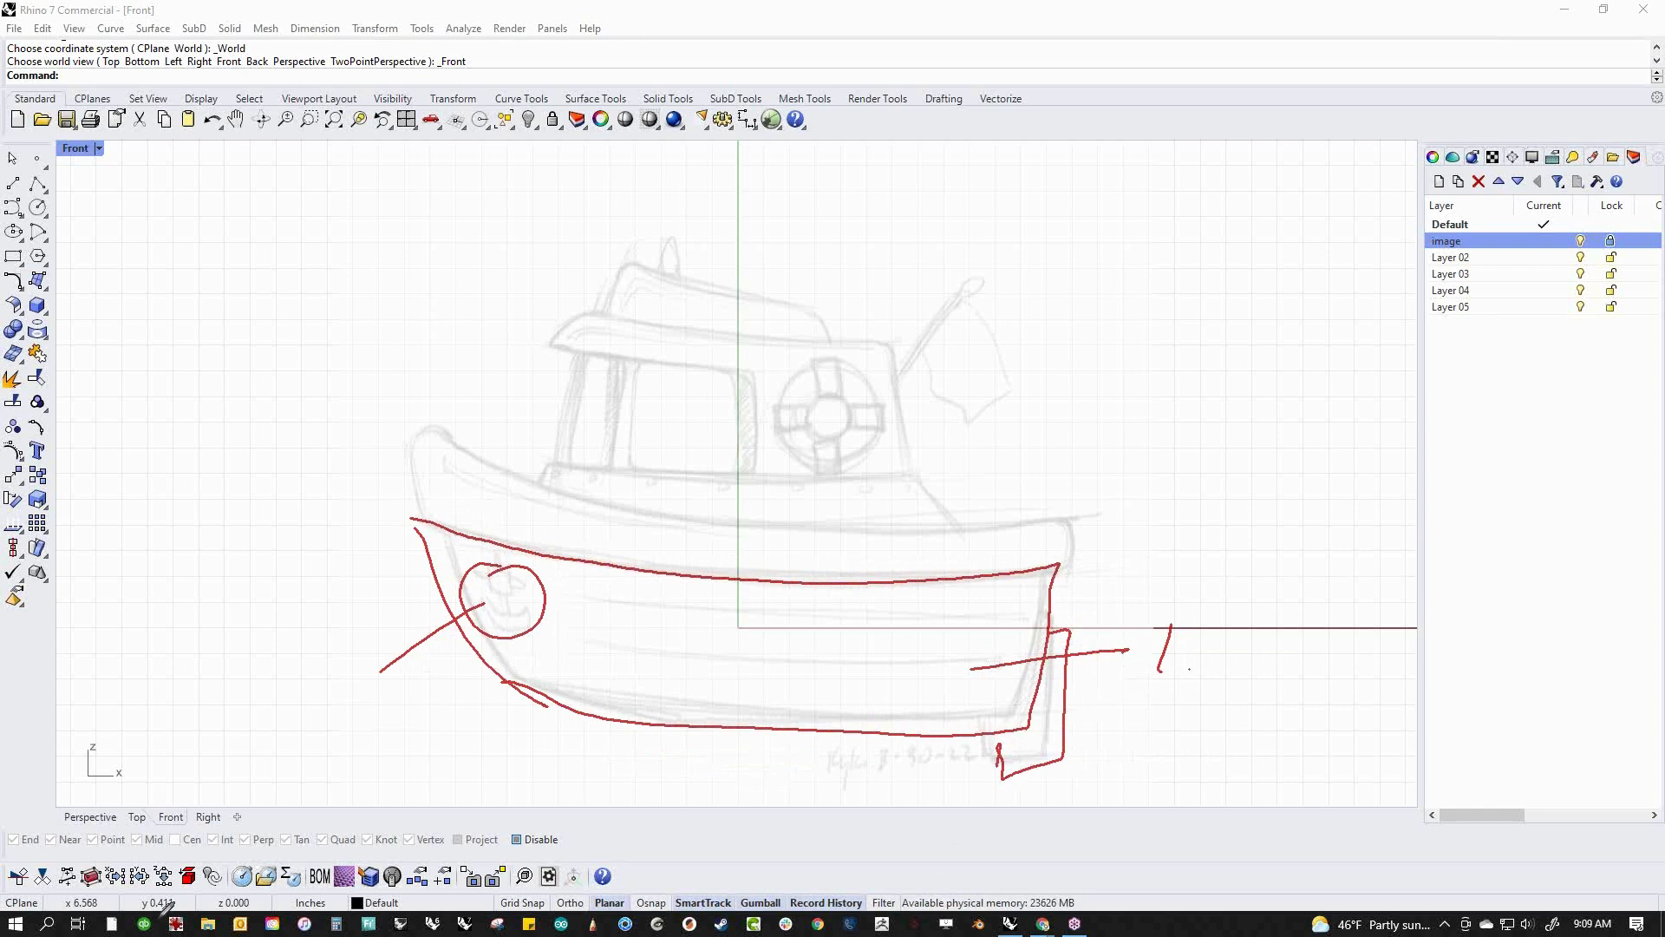
{"action": "left_click_drag", "start_coordinate": [608, 646], "coordinate": [1022, 668]}
{"action": "left_click_drag", "start_coordinate": [610, 606], "coordinate": [995, 613]}
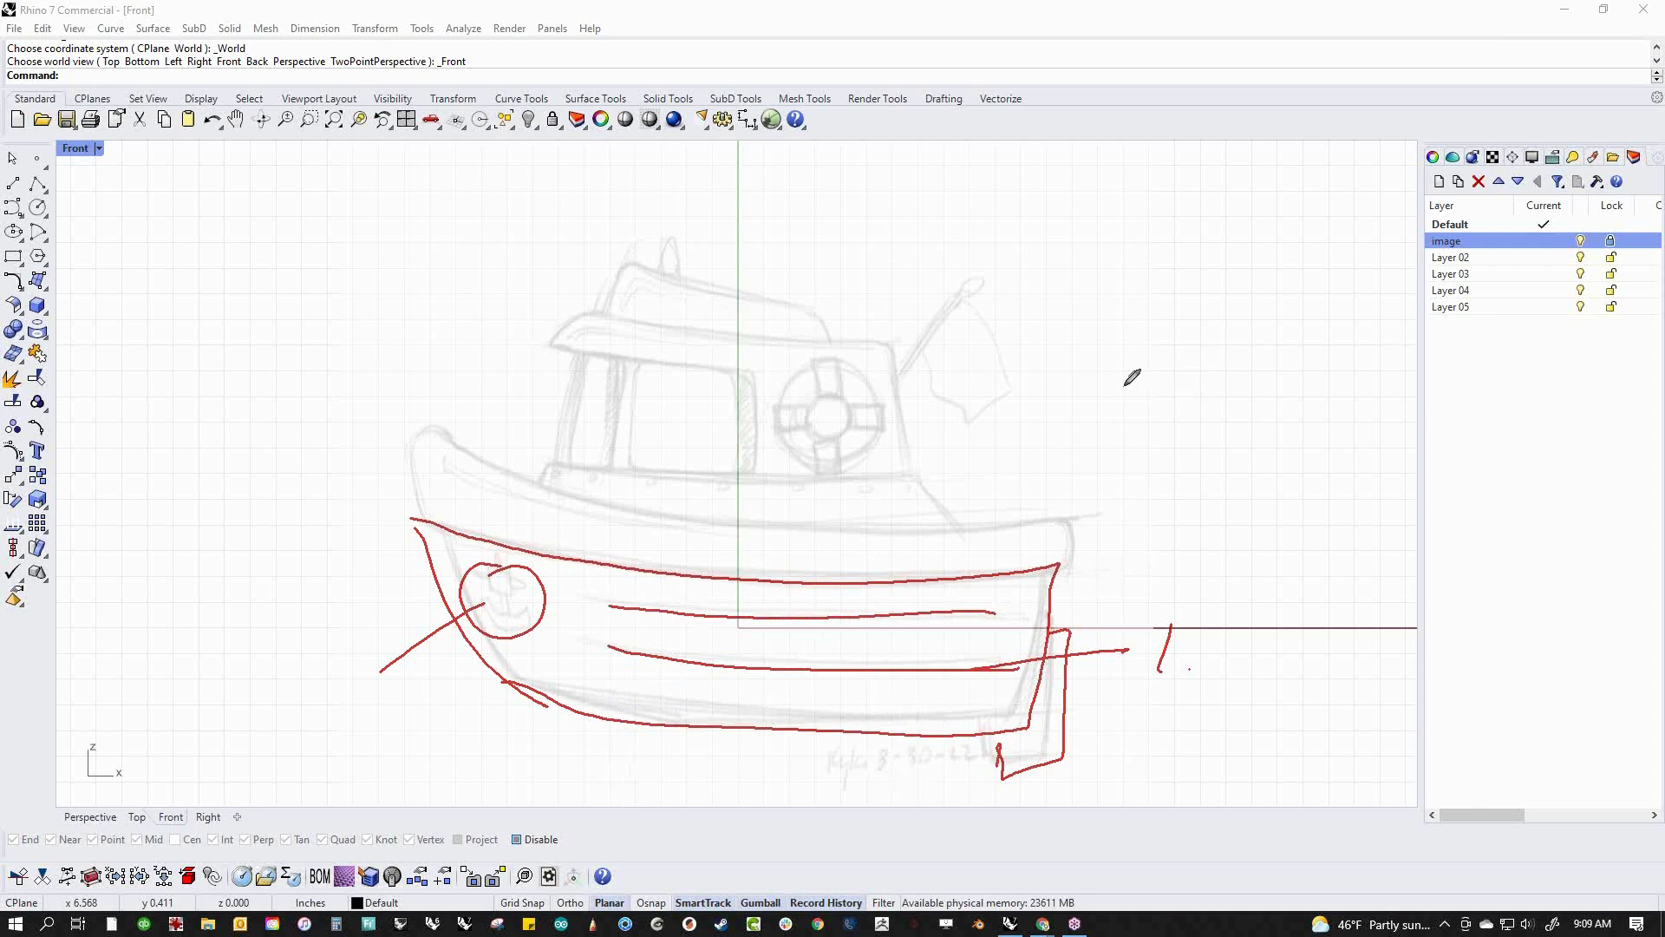
Sketch a red perspective view of the solid hull beside the boat with its section and centre lines, and clear all annotations
{"action": "mouse_move", "coordinate": [1097, 388]}
{"action": "left_mouse_down"}
{"action": "mouse_move", "coordinate": [1288, 345]}
{"action": "mouse_move", "coordinate": [1333, 302]}
{"action": "mouse_move", "coordinate": [1102, 371]}
{"action": "mouse_move", "coordinate": [1175, 295]}
{"action": "mouse_move", "coordinate": [1249, 268]}
{"action": "mouse_move", "coordinate": [1337, 300]}
{"action": "mouse_move", "coordinate": [1286, 389]}
{"action": "left_mouse_up"}
{"action": "mouse_move", "coordinate": [1099, 389]}
{"action": "left_mouse_down"}
{"action": "mouse_move", "coordinate": [1145, 423]}
{"action": "mouse_move", "coordinate": [1284, 394]}
{"action": "mouse_move", "coordinate": [1305, 373]}
{"action": "left_mouse_up"}
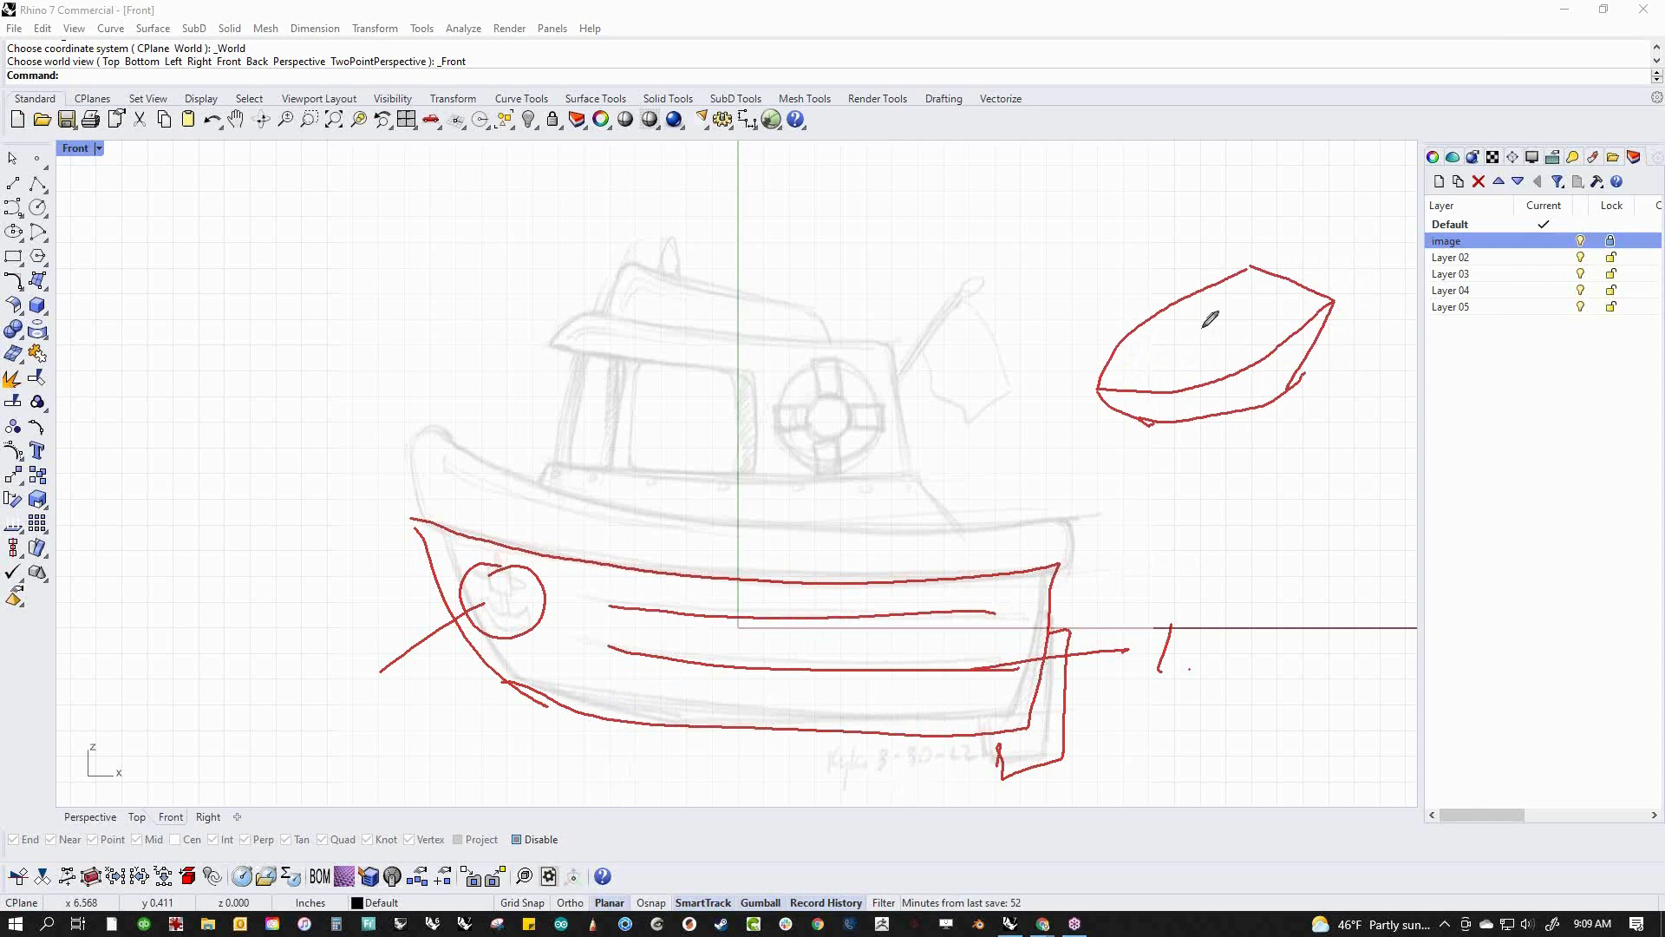
{"action": "mouse_move", "coordinate": [1173, 304]}
{"action": "left_mouse_down"}
{"action": "mouse_move", "coordinate": [1265, 356]}
{"action": "mouse_move", "coordinate": [1236, 417]}
{"action": "left_mouse_up"}
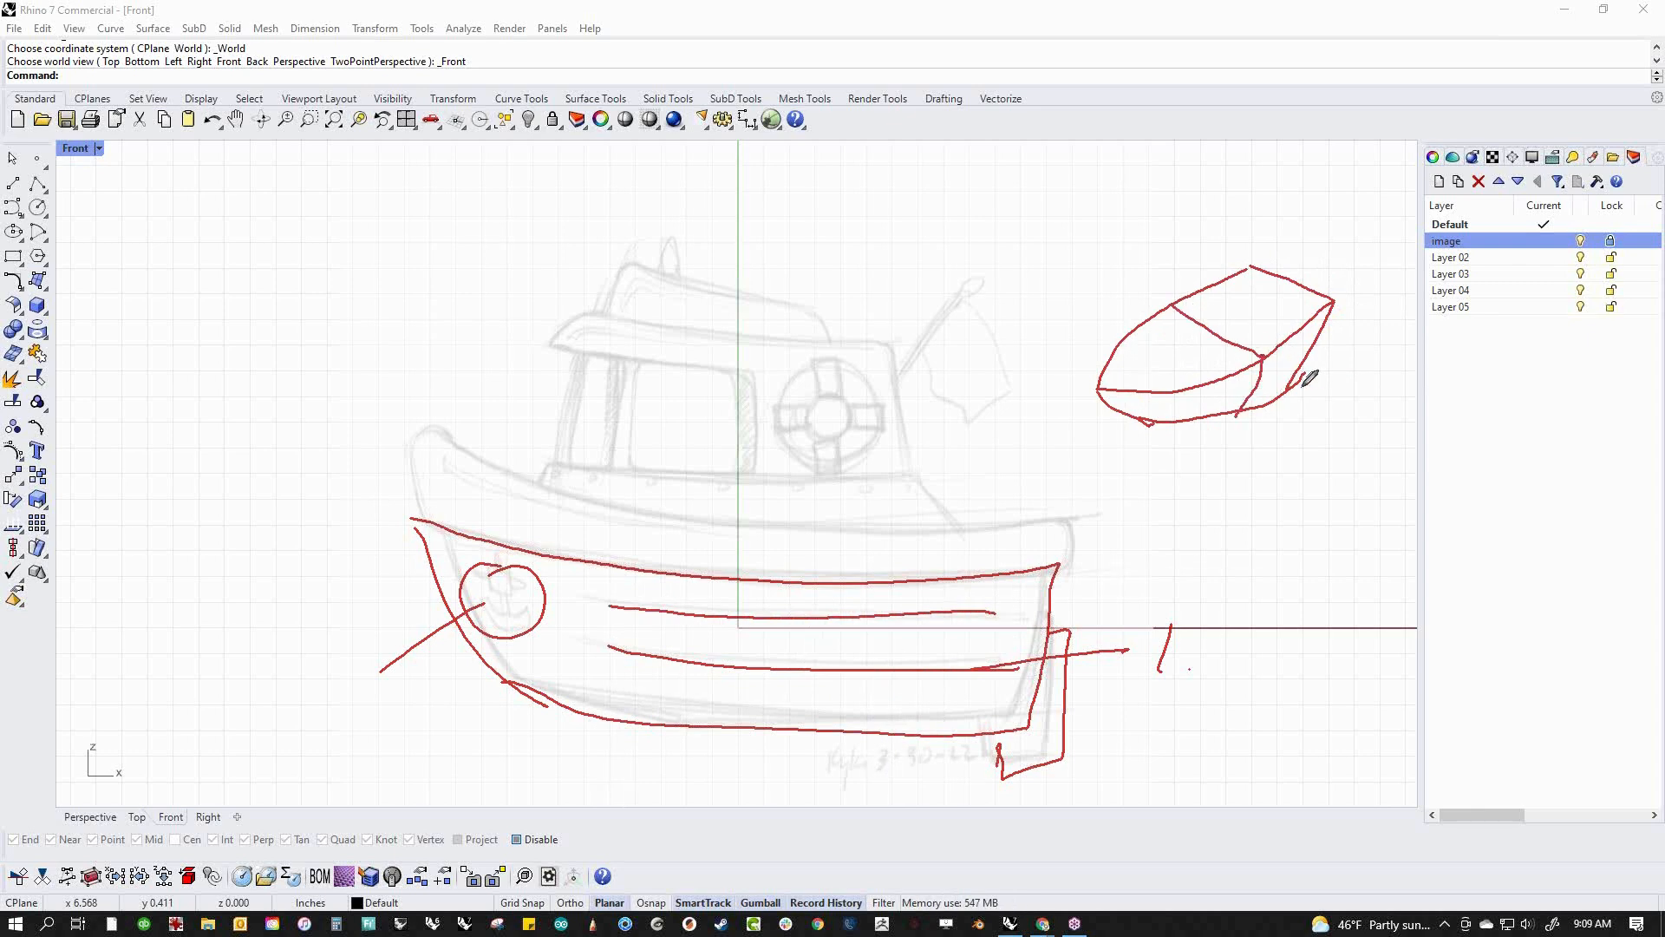
{"action": "left_click_drag", "start_coordinate": [1099, 390], "coordinate": [1298, 279]}
{"action": "left_click_drag", "start_coordinate": [1235, 372], "coordinate": [1256, 361]}
{"action": "left_click_drag", "start_coordinate": [1253, 269], "coordinate": [1268, 341]}
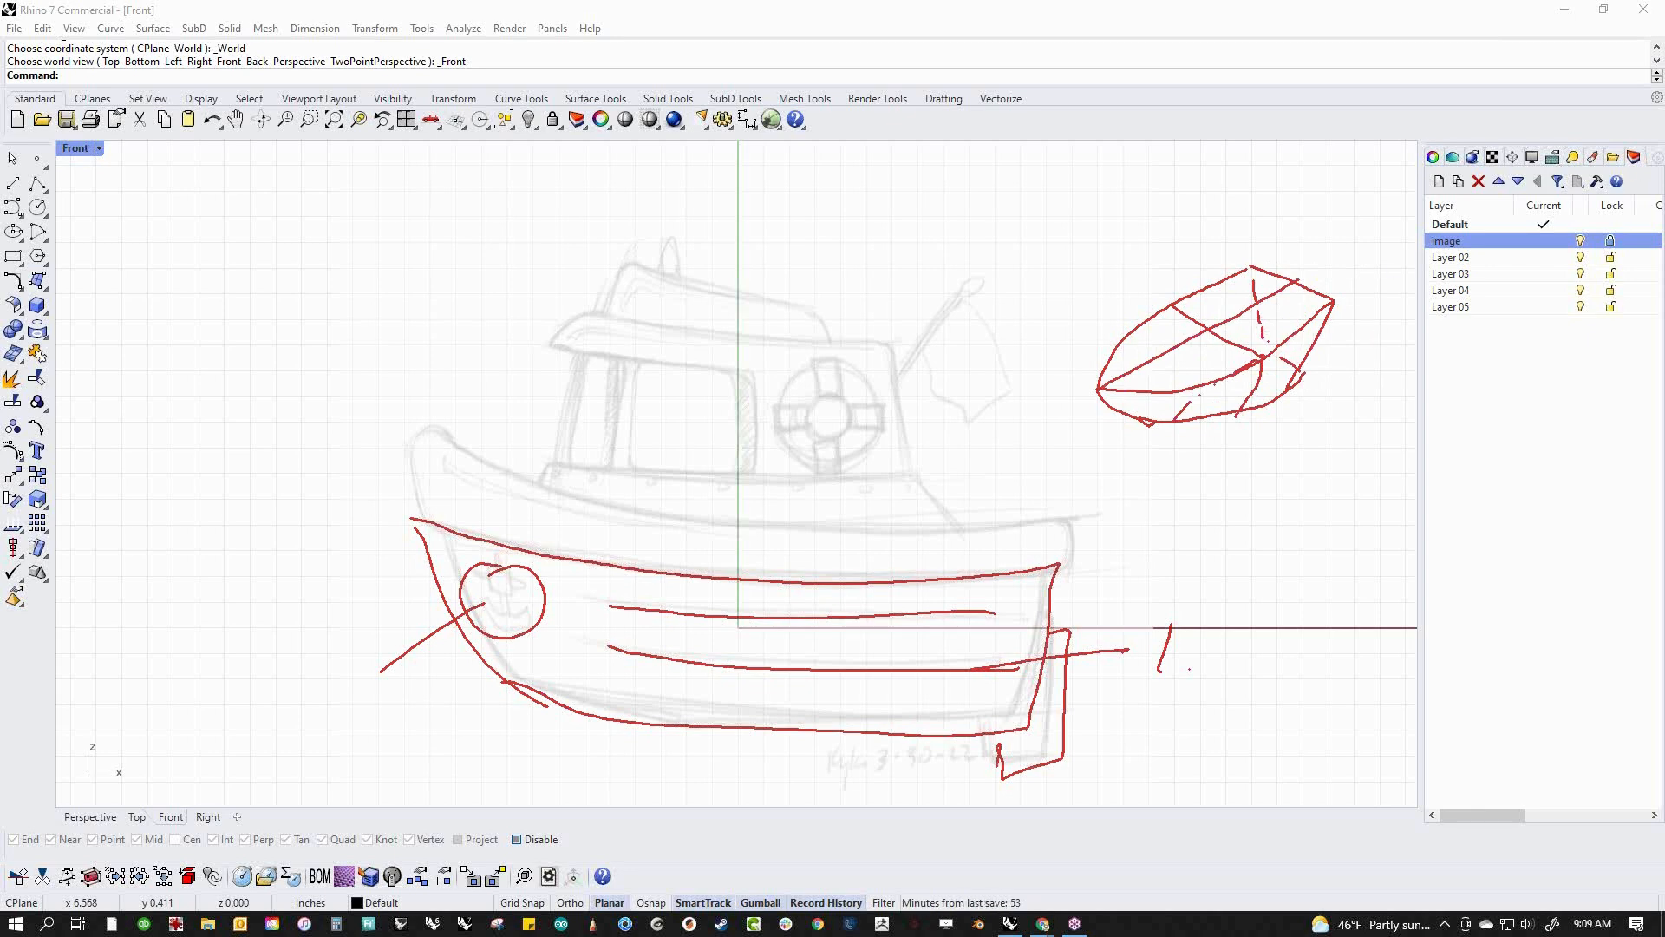
{"action": "key", "text": "Escape"}
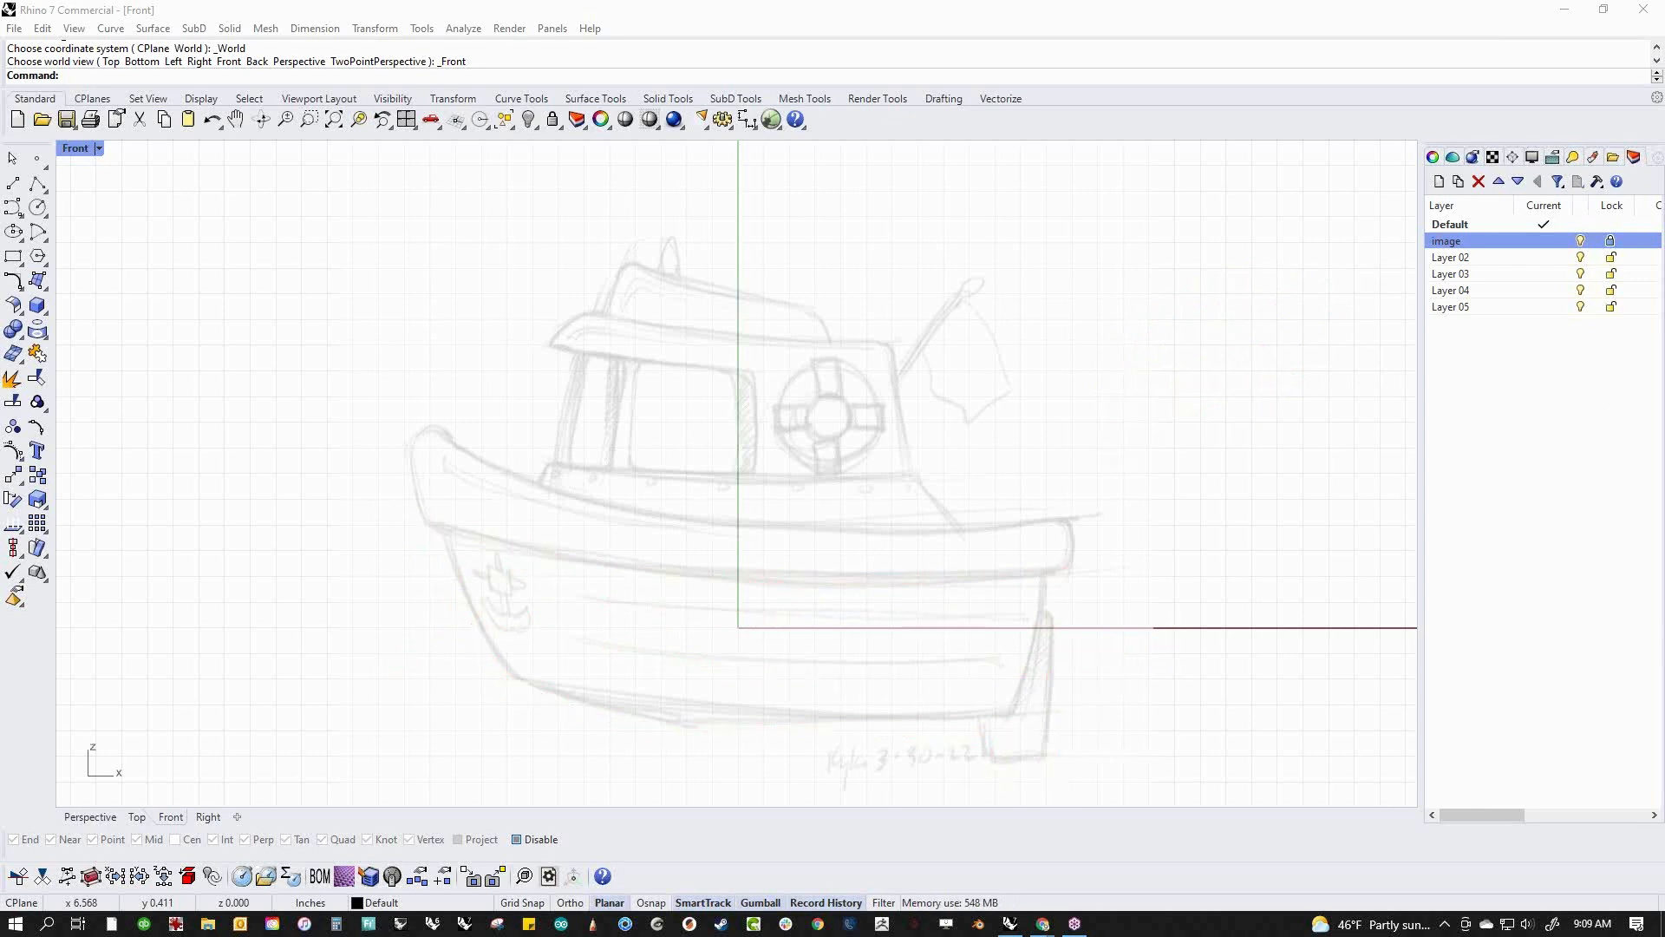
Mark the deck line and a vertical cut near the bow in red, and sketch the hatched deck cross-section with raised rims beside the boat
{"action": "mouse_move", "coordinate": [404, 517]}
{"action": "left_mouse_down"}
{"action": "mouse_move", "coordinate": [863, 579]}
{"action": "mouse_move", "coordinate": [1108, 555]}
{"action": "left_mouse_up"}
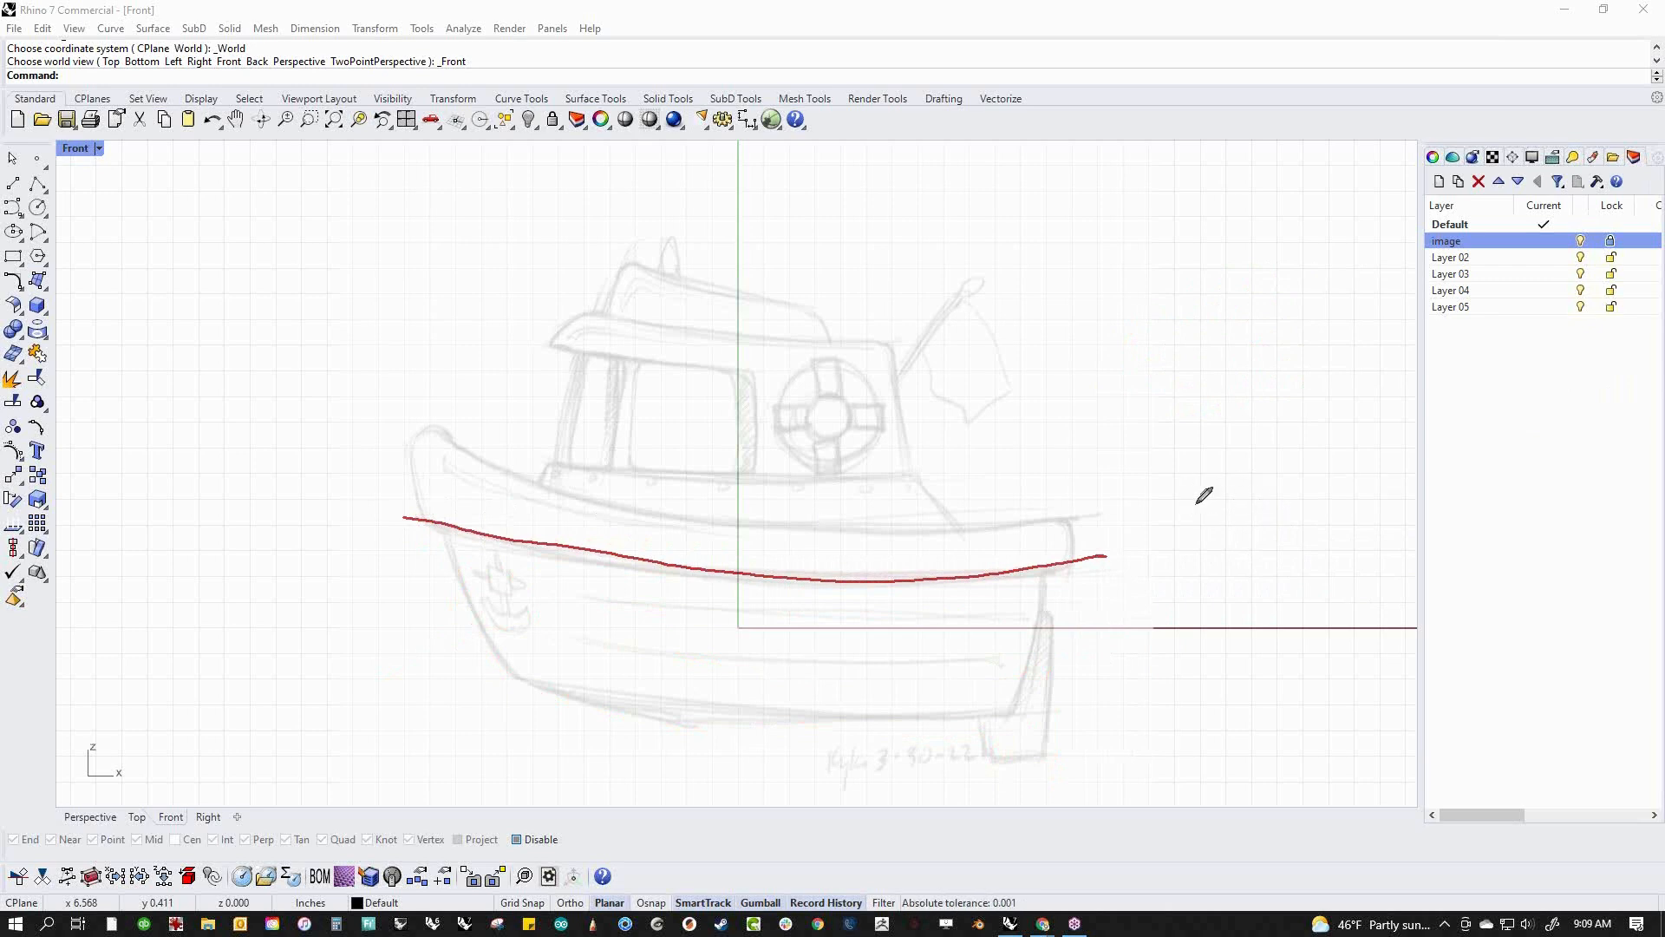
{"action": "left_click_drag", "start_coordinate": [502, 402], "coordinate": [512, 632]}
{"action": "mouse_move", "coordinate": [1163, 545]}
{"action": "left_mouse_down"}
{"action": "mouse_move", "coordinate": [1170, 494]}
{"action": "mouse_move", "coordinate": [1218, 481]}
{"action": "mouse_move", "coordinate": [1240, 554]}
{"action": "mouse_move", "coordinate": [1401, 547]}
{"action": "mouse_move", "coordinate": [1402, 496]}
{"action": "mouse_move", "coordinate": [1420, 500]}
{"action": "left_mouse_up"}
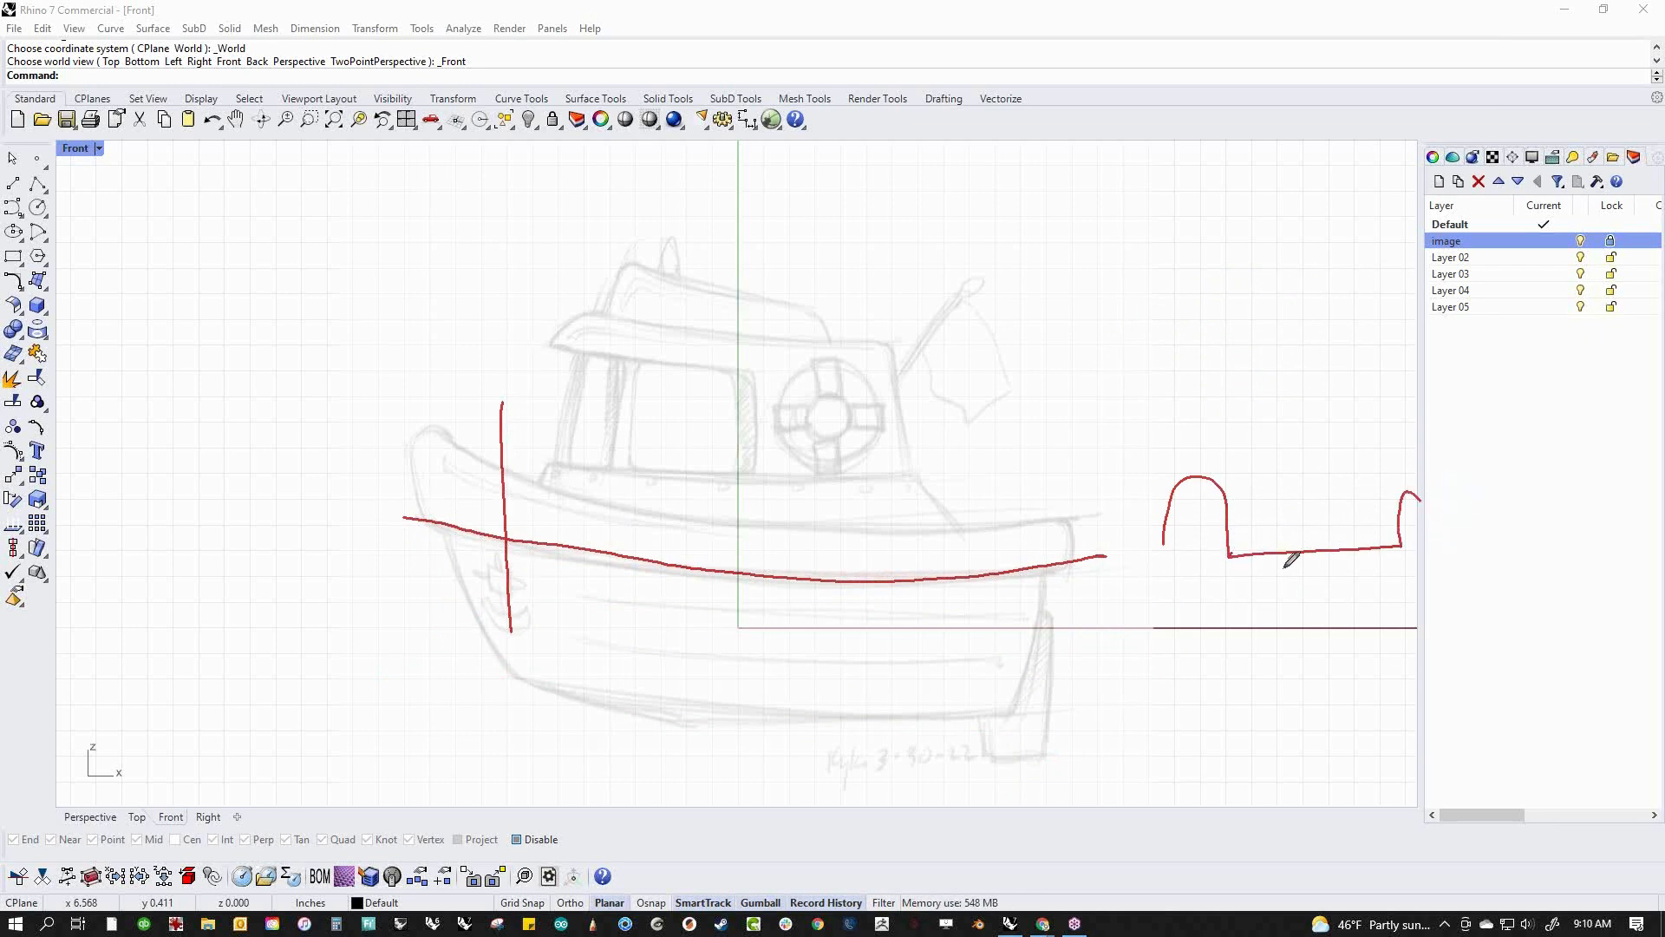
{"action": "mouse_move", "coordinate": [1156, 547]}
{"action": "left_mouse_down"}
{"action": "mouse_move", "coordinate": [1214, 507]}
{"action": "mouse_move", "coordinate": [1222, 564]}
{"action": "mouse_move", "coordinate": [1412, 562]}
{"action": "left_mouse_up"}
{"action": "left_click_drag", "start_coordinate": [1225, 526], "coordinate": [1205, 558]}
{"action": "left_click_drag", "start_coordinate": [1223, 556], "coordinate": [1242, 568]}
{"action": "mouse_move", "coordinate": [1277, 556]}
{"action": "left_mouse_down"}
{"action": "mouse_move", "coordinate": [1269, 570]}
{"action": "mouse_move", "coordinate": [1295, 569]}
{"action": "left_mouse_up"}
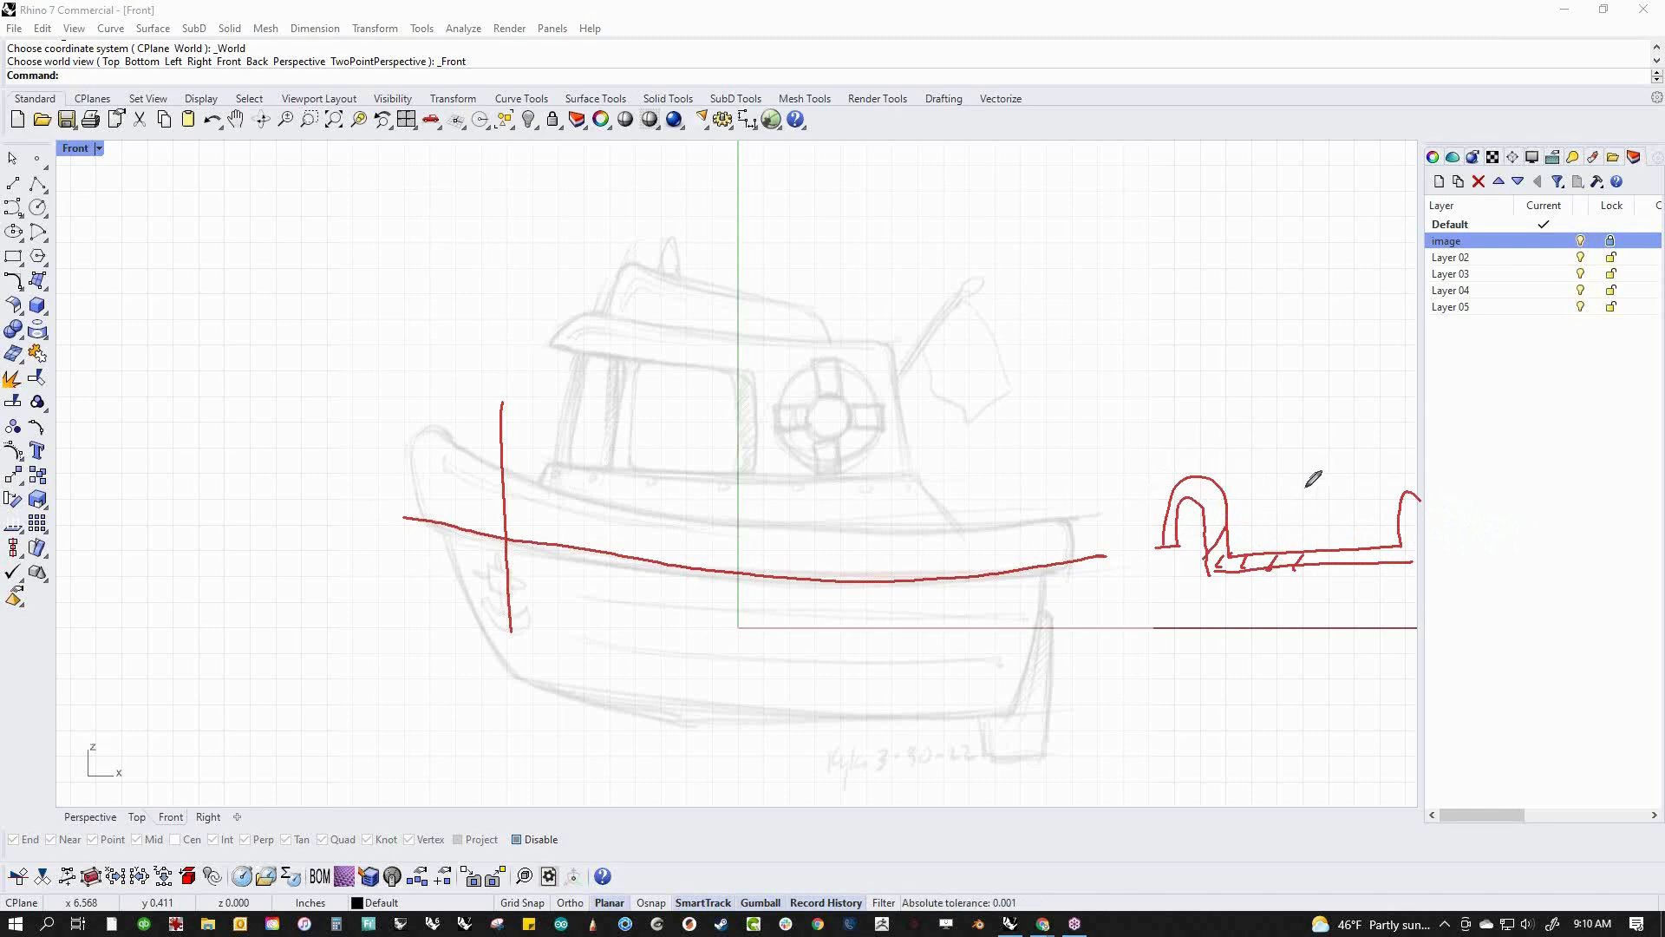
Add the hatched hull section and the overhanging outer rim to the red cross-section sketch, and clear all annotations
{"action": "mouse_move", "coordinate": [1208, 564]}
{"action": "left_mouse_down"}
{"action": "mouse_move", "coordinate": [1289, 739]}
{"action": "mouse_move", "coordinate": [1381, 742]}
{"action": "left_mouse_up"}
{"action": "left_click_drag", "start_coordinate": [1281, 582], "coordinate": [1237, 700]}
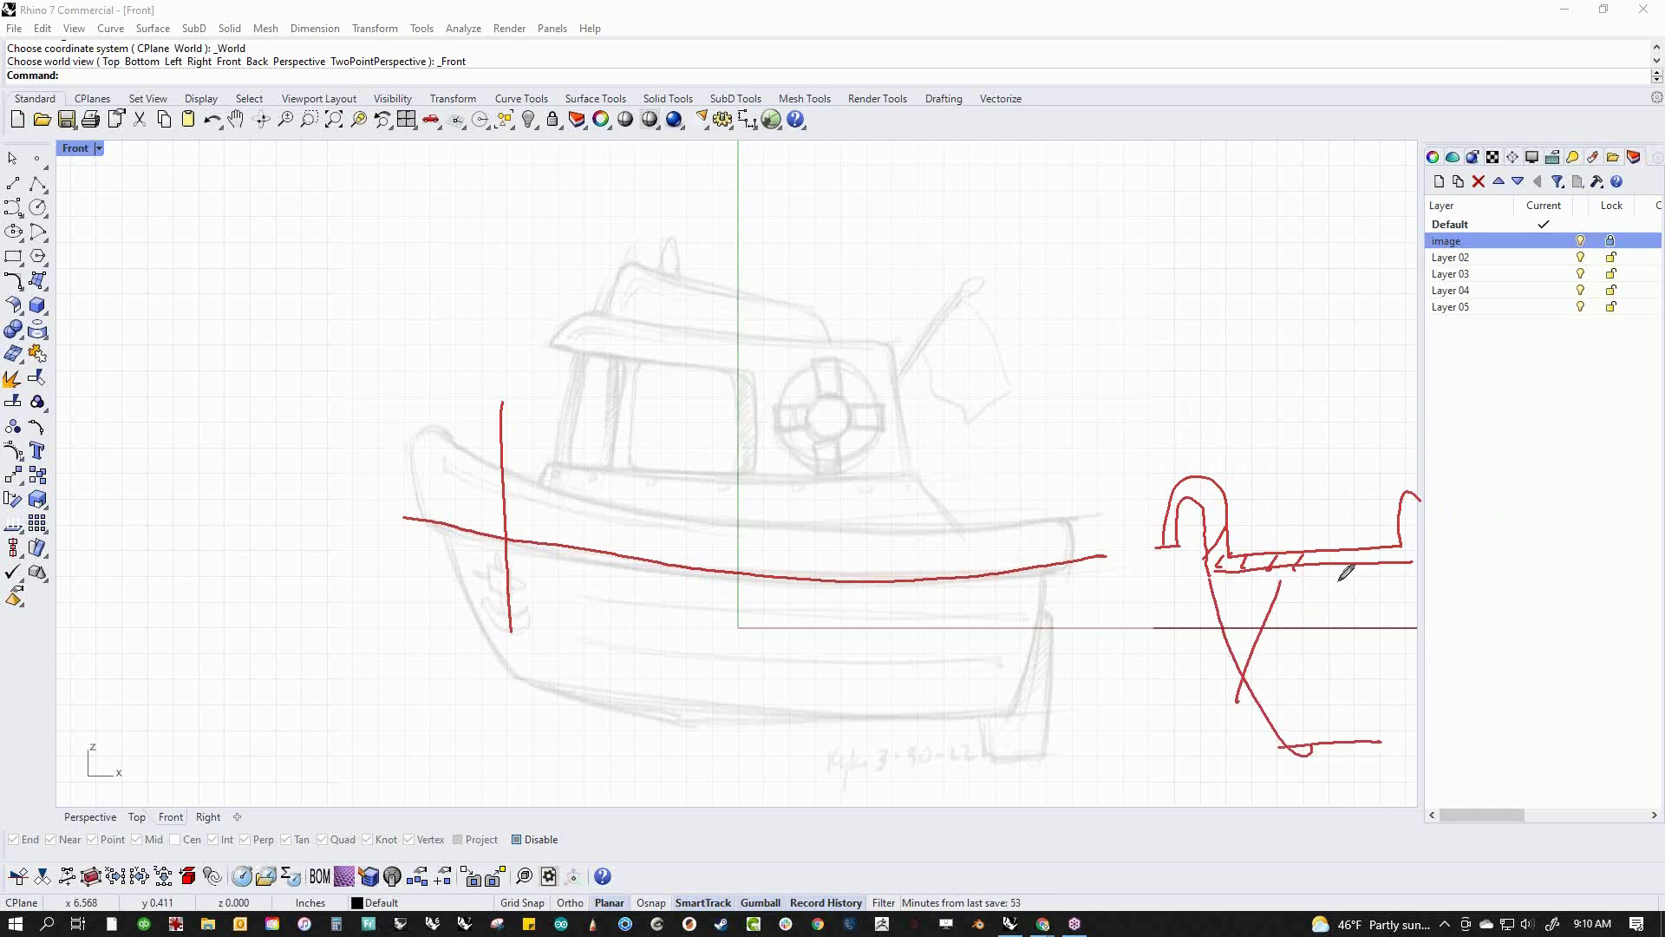
{"action": "left_click_drag", "start_coordinate": [1340, 580], "coordinate": [1288, 708]}
{"action": "left_click_drag", "start_coordinate": [1386, 589], "coordinate": [1325, 722]}
{"action": "left_click_drag", "start_coordinate": [1403, 596], "coordinate": [1349, 723]}
{"action": "left_click_drag", "start_coordinate": [1204, 581], "coordinate": [1418, 570]}
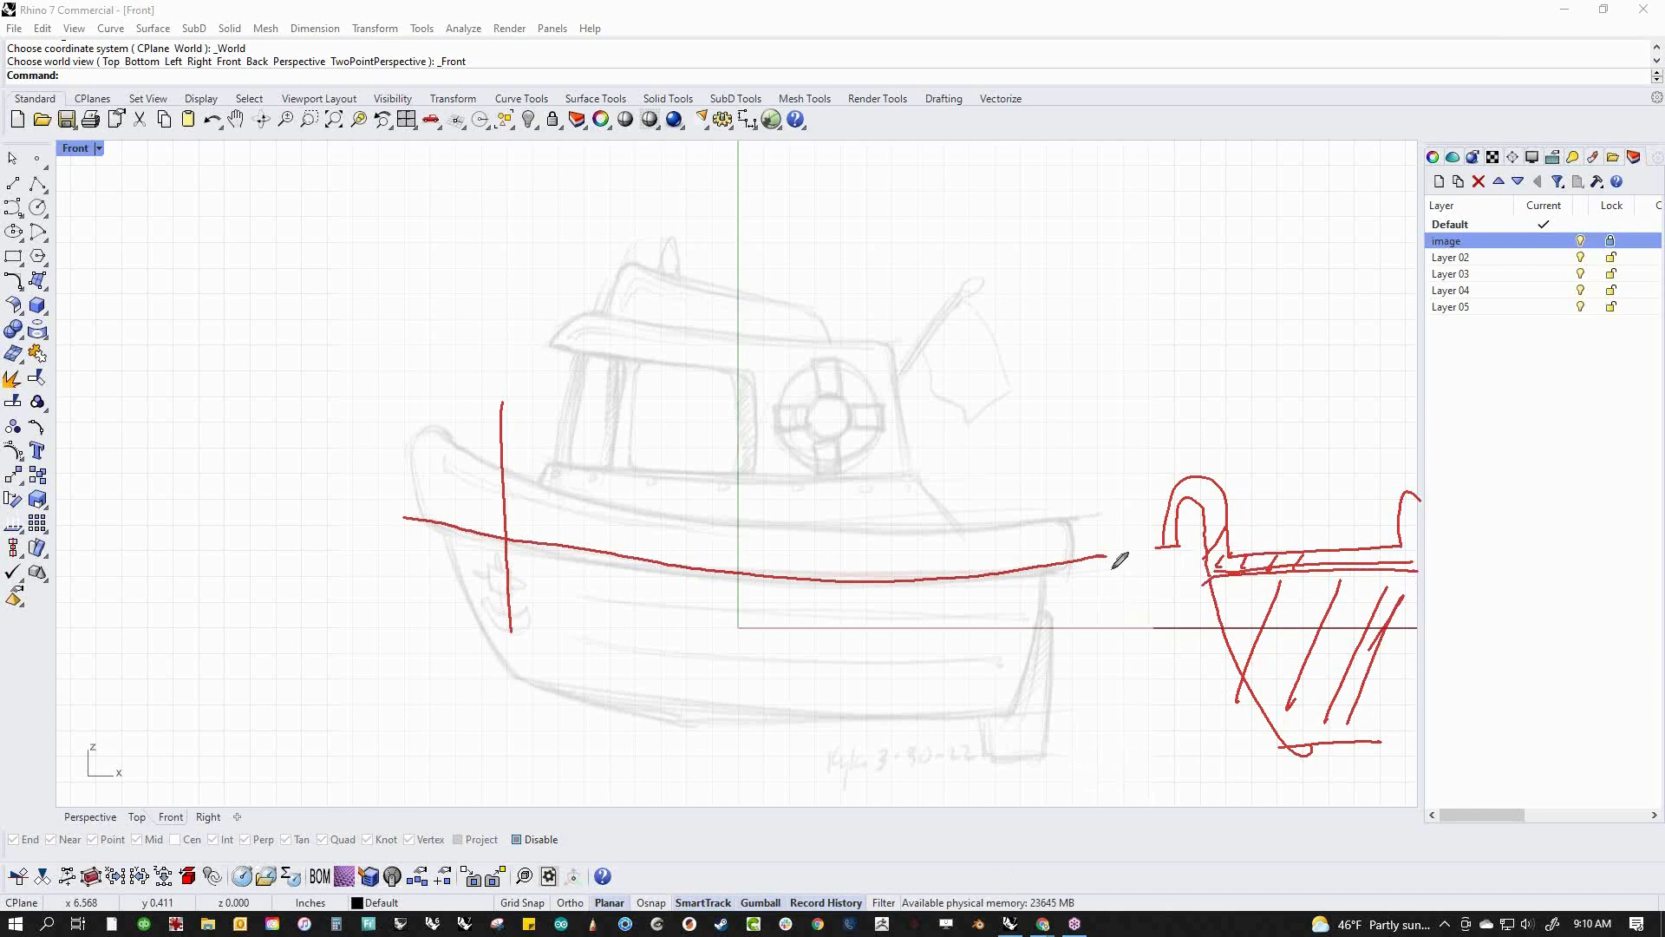
{"action": "left_click_drag", "start_coordinate": [1185, 509], "coordinate": [1179, 603]}
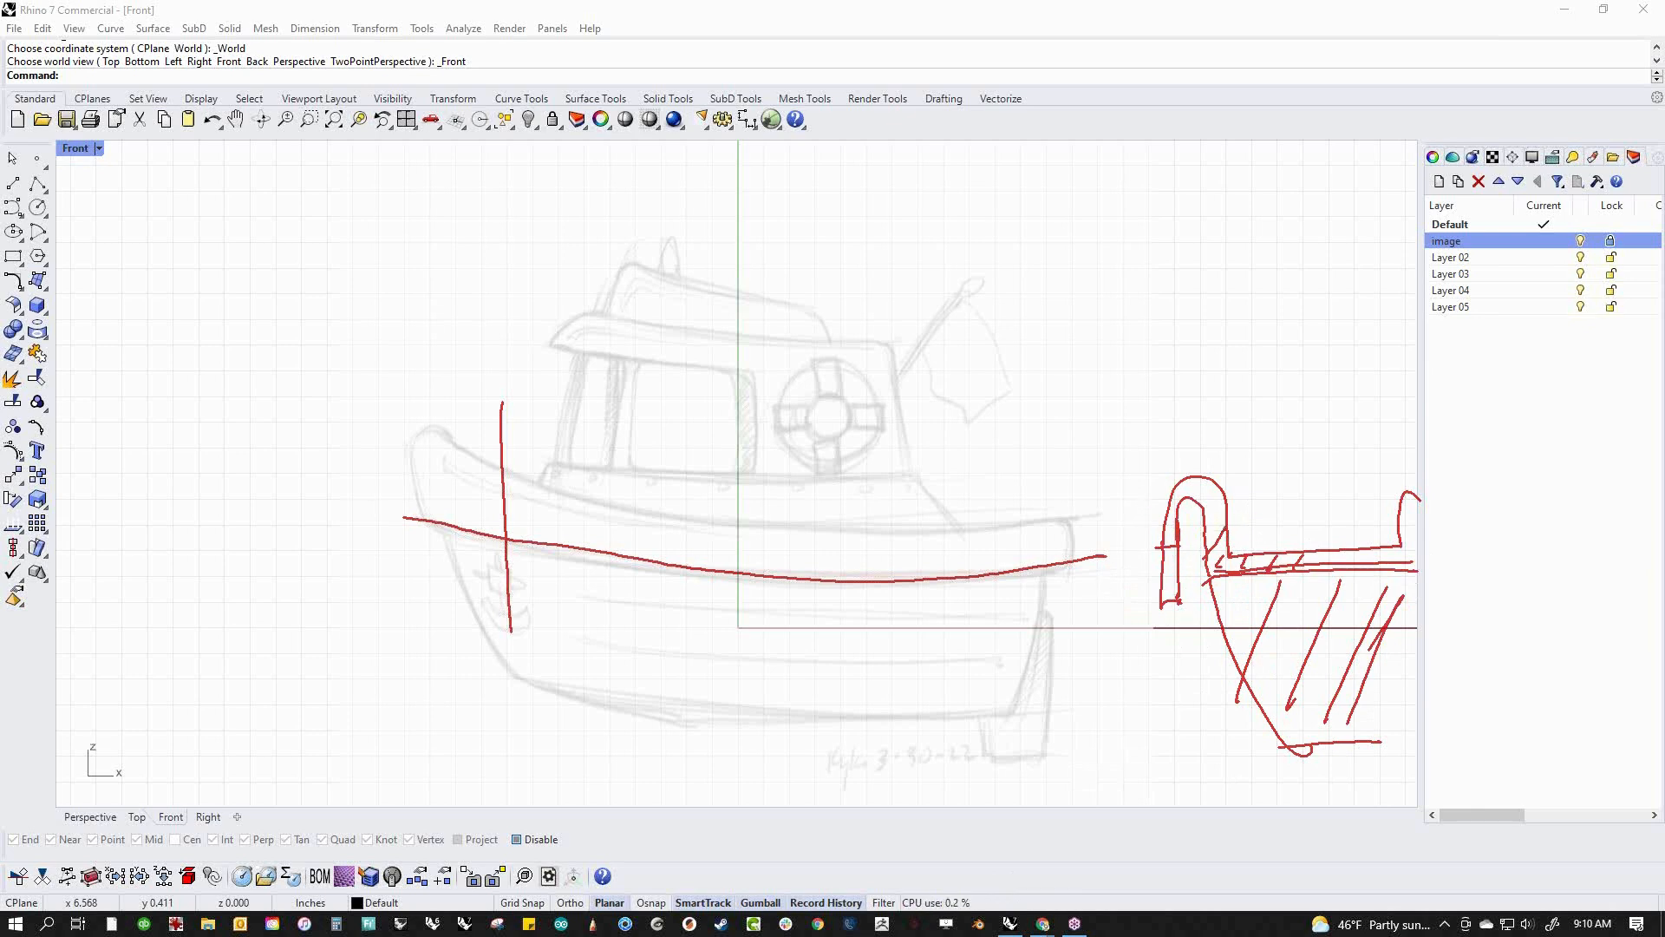
{"action": "key", "text": "e"}
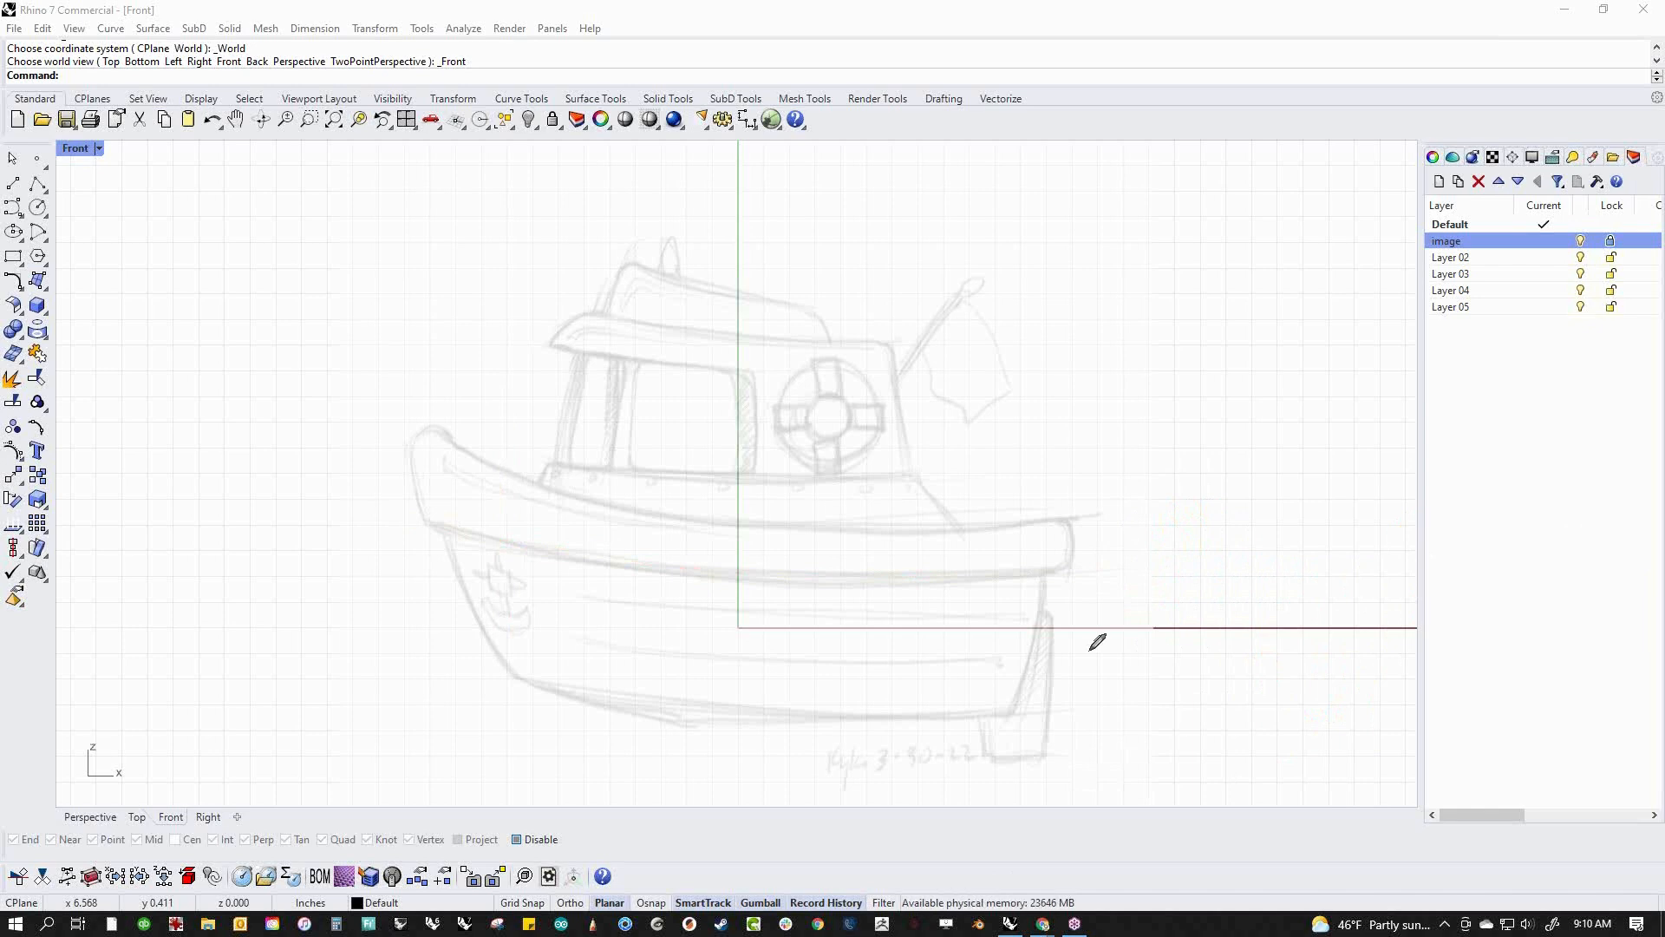
Outline the cabin base on the boat picture in red and sketch its perspective shape beside the boat
{"action": "mouse_move", "coordinate": [512, 539]}
{"action": "left_mouse_down"}
{"action": "mouse_move", "coordinate": [584, 454]}
{"action": "mouse_move", "coordinate": [954, 469]}
{"action": "mouse_move", "coordinate": [987, 553]}
{"action": "mouse_move", "coordinate": [891, 567]}
{"action": "mouse_move", "coordinate": [997, 551]}
{"action": "left_mouse_up"}
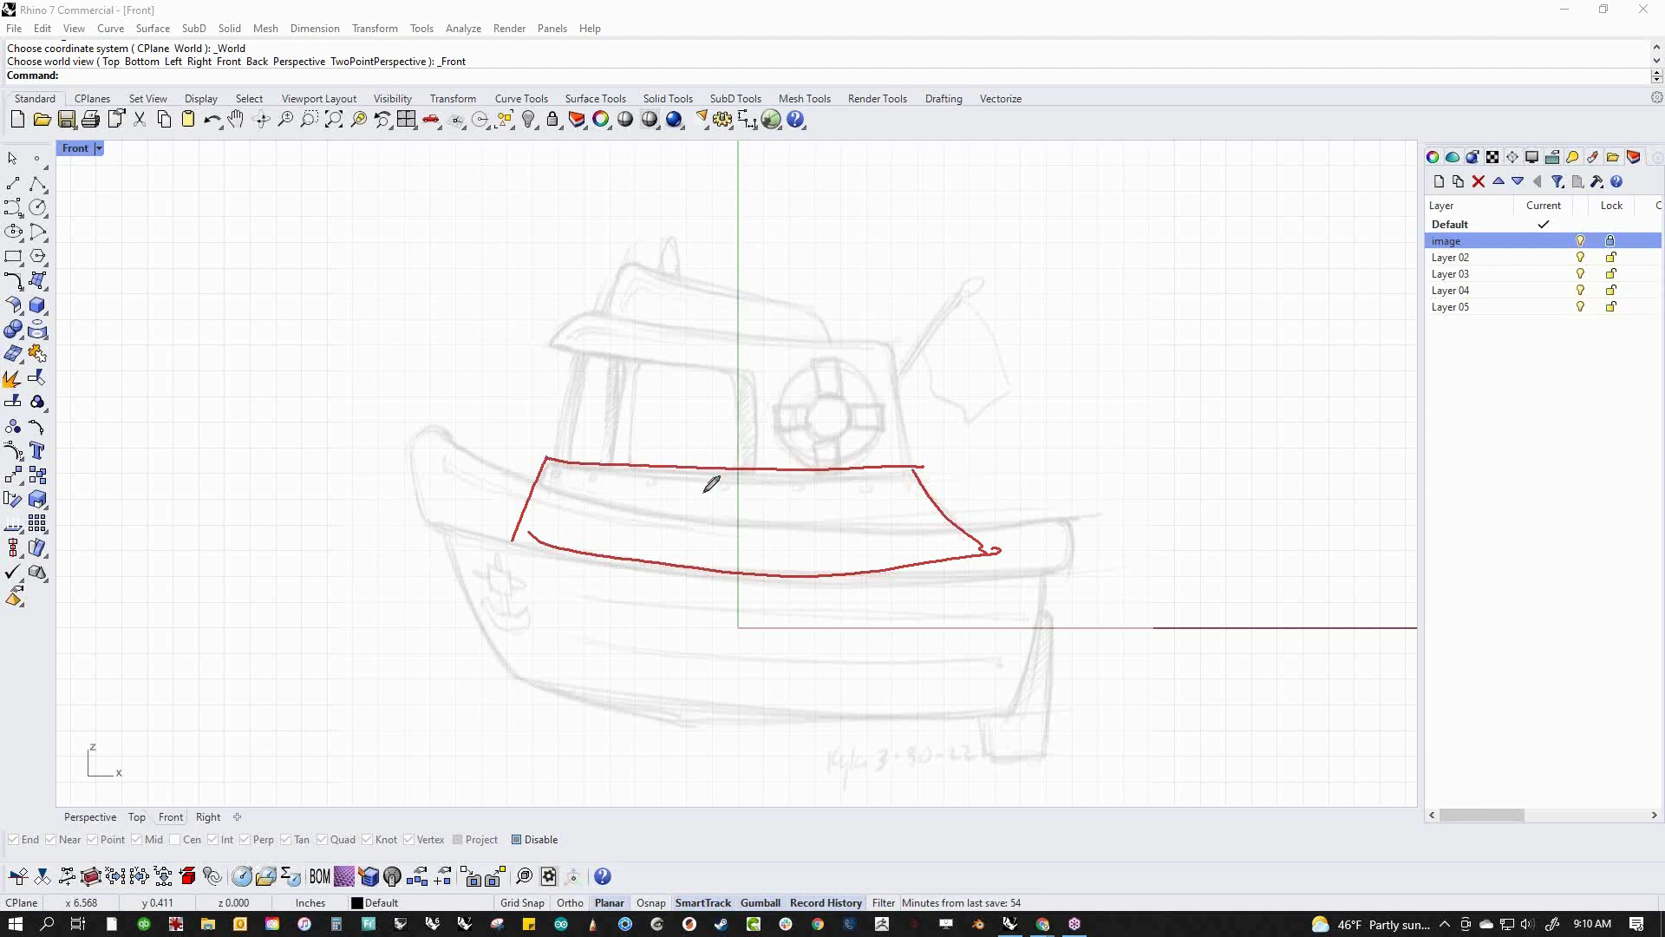
{"action": "mouse_move", "coordinate": [1284, 383]}
{"action": "left_mouse_down"}
{"action": "mouse_move", "coordinate": [1176, 406]}
{"action": "mouse_move", "coordinate": [1366, 449]}
{"action": "mouse_move", "coordinate": [1348, 442]}
{"action": "left_mouse_up"}
{"action": "mouse_move", "coordinate": [1143, 437]}
{"action": "left_mouse_down"}
{"action": "mouse_move", "coordinate": [1133, 493]}
{"action": "mouse_move", "coordinate": [1358, 473]}
{"action": "mouse_move", "coordinate": [1343, 498]}
{"action": "left_mouse_up"}
{"action": "left_click_drag", "start_coordinate": [1285, 387], "coordinate": [1270, 426]}
{"action": "left_click_drag", "start_coordinate": [1150, 486], "coordinate": [1223, 449]}
{"action": "left_click_drag", "start_coordinate": [1247, 446], "coordinate": [1295, 446]}
{"action": "left_click_drag", "start_coordinate": [1315, 462], "coordinate": [1328, 470]}
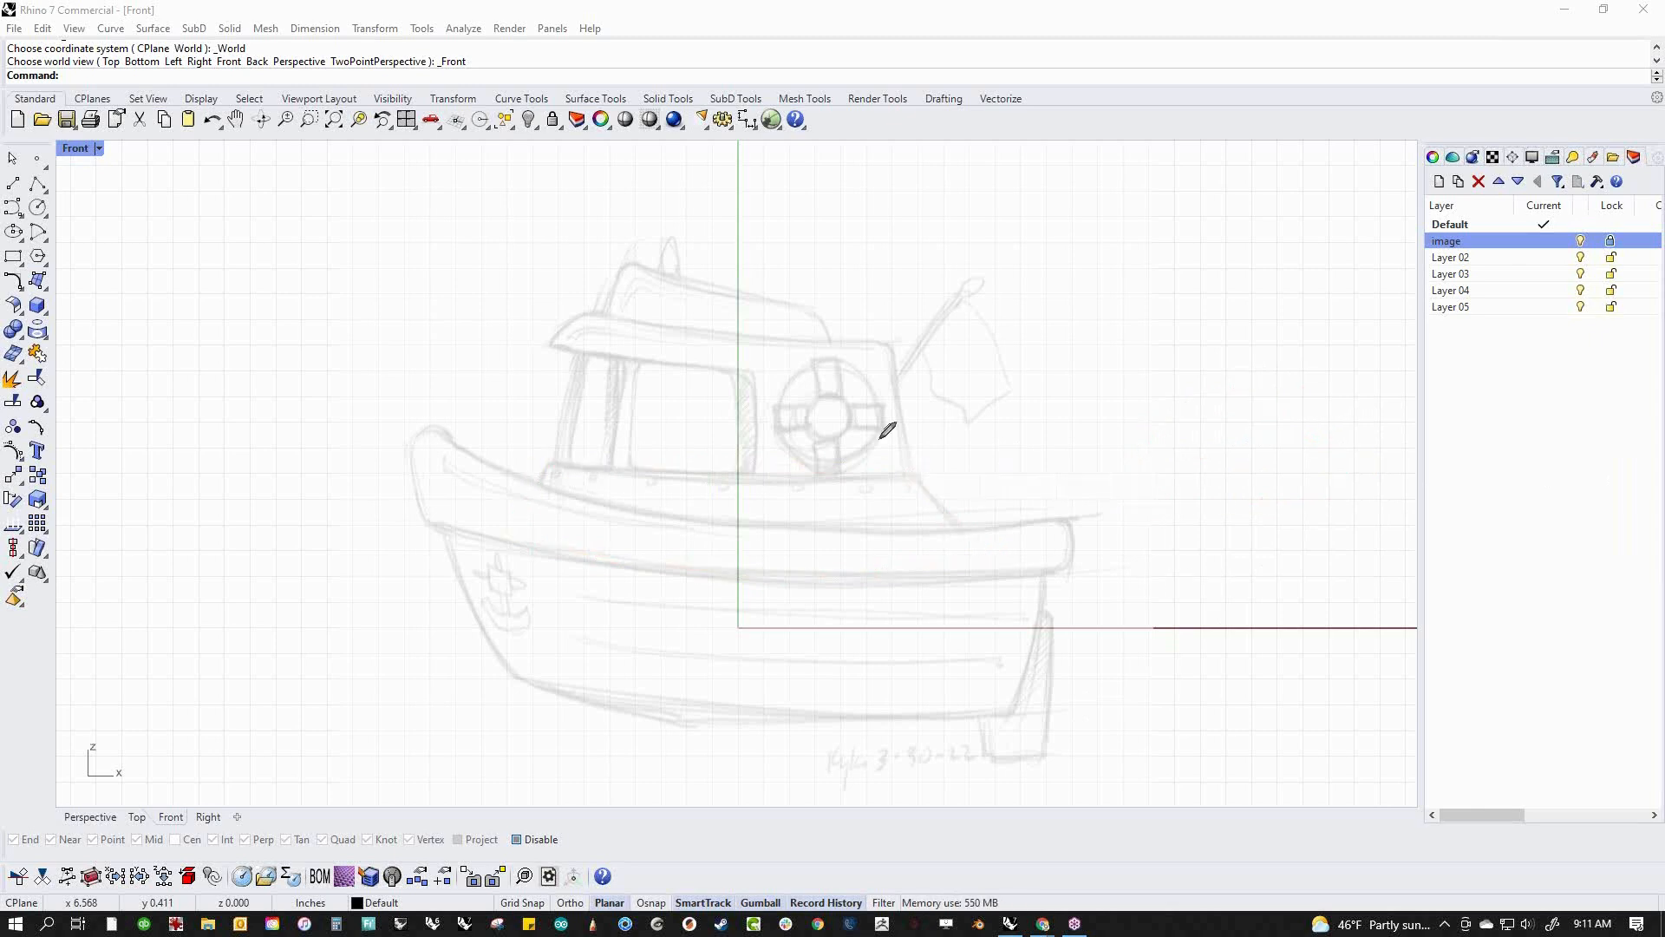
Annotate the cabin's roof, rear wall, dashed hidden edges, window opening and posts in red, and clear the annotations
{"action": "mouse_move", "coordinate": [912, 473]}
{"action": "left_mouse_down"}
{"action": "mouse_move", "coordinate": [895, 360]}
{"action": "mouse_move", "coordinate": [583, 310]}
{"action": "mouse_move", "coordinate": [545, 345]}
{"action": "left_mouse_up"}
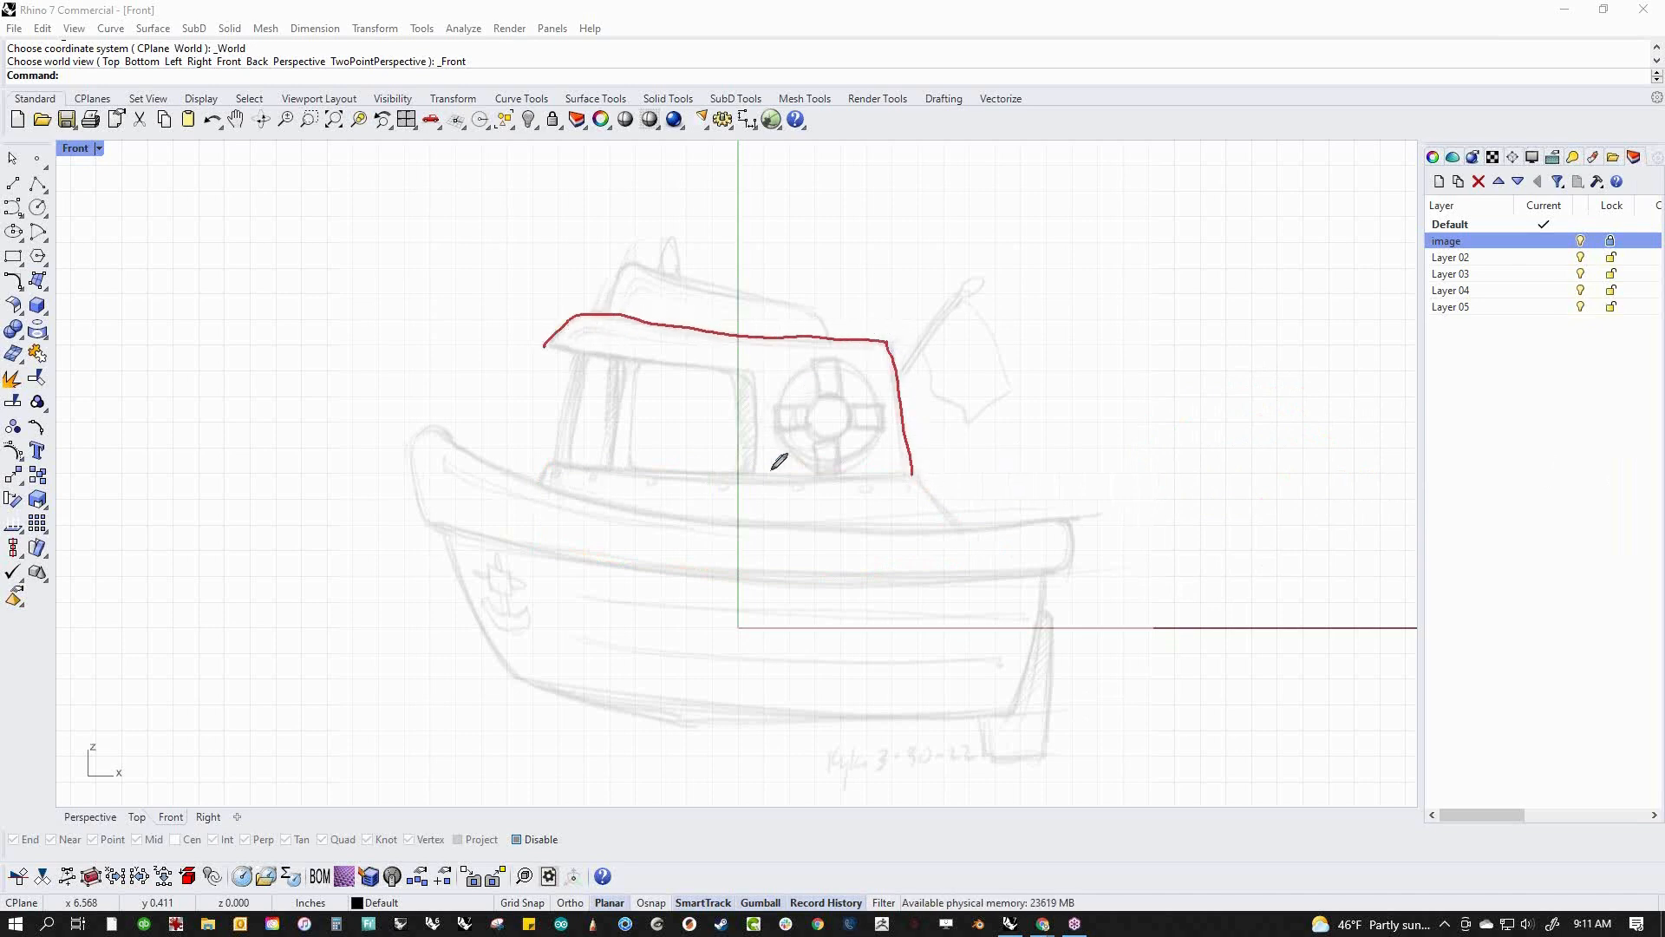
{"action": "mouse_move", "coordinate": [521, 382]}
{"action": "left_mouse_down"}
{"action": "mouse_move", "coordinate": [457, 501]}
{"action": "mouse_move", "coordinate": [620, 546]}
{"action": "mouse_move", "coordinate": [926, 561]}
{"action": "left_mouse_up"}
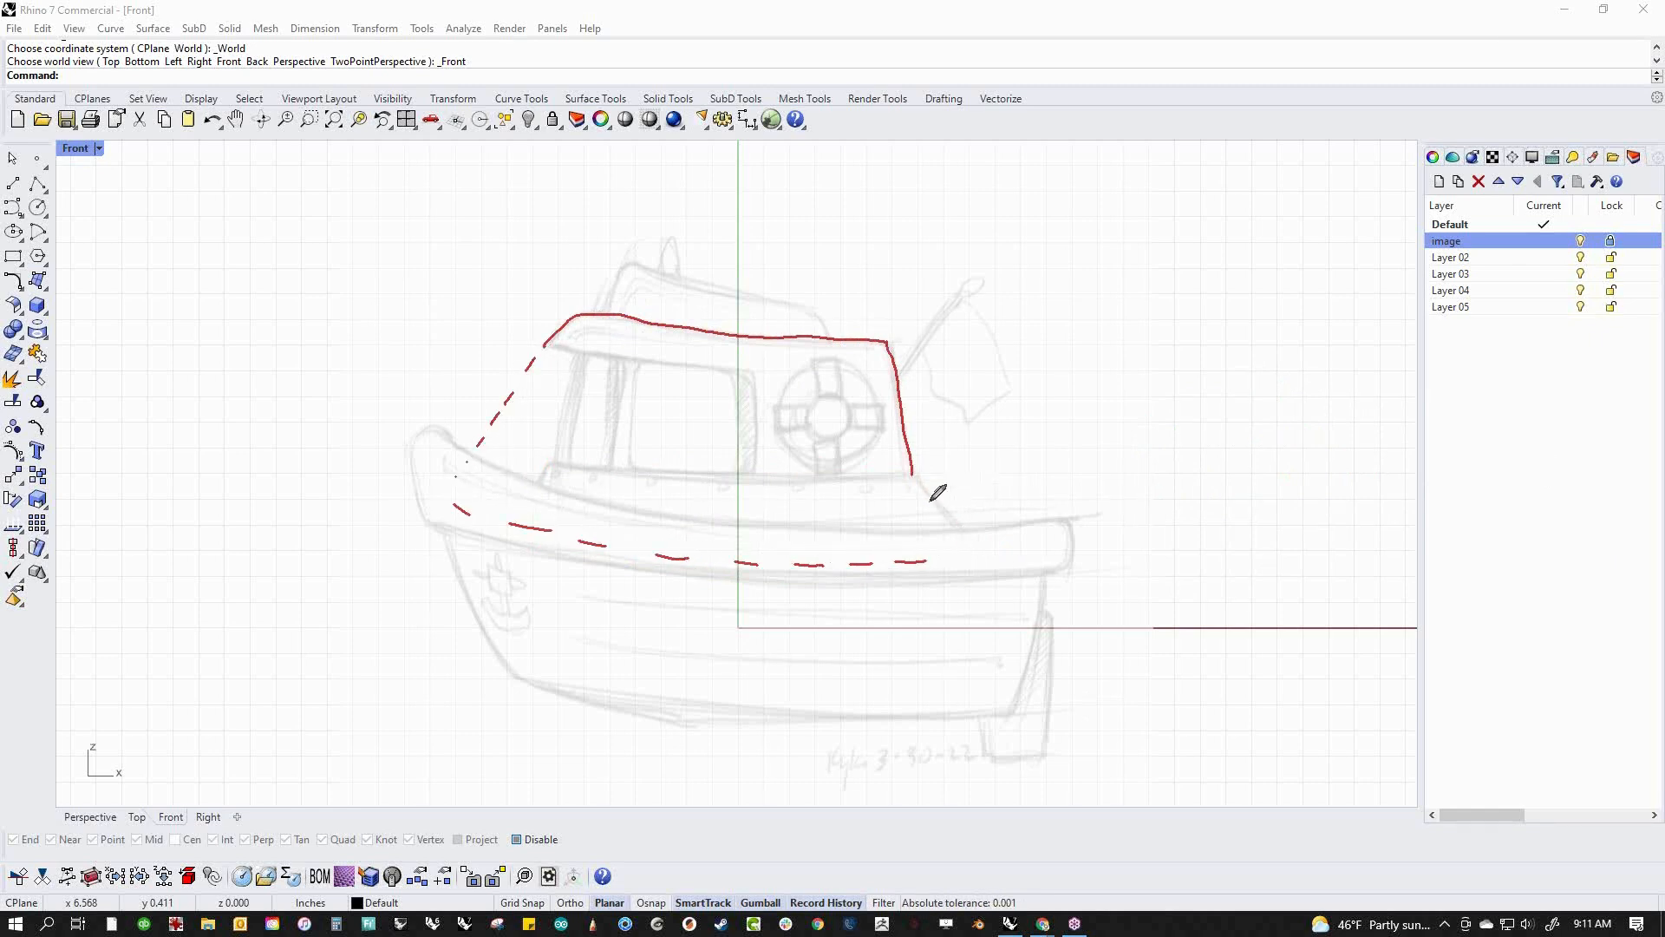
{"action": "left_click_drag", "start_coordinate": [912, 475], "coordinate": [929, 574]}
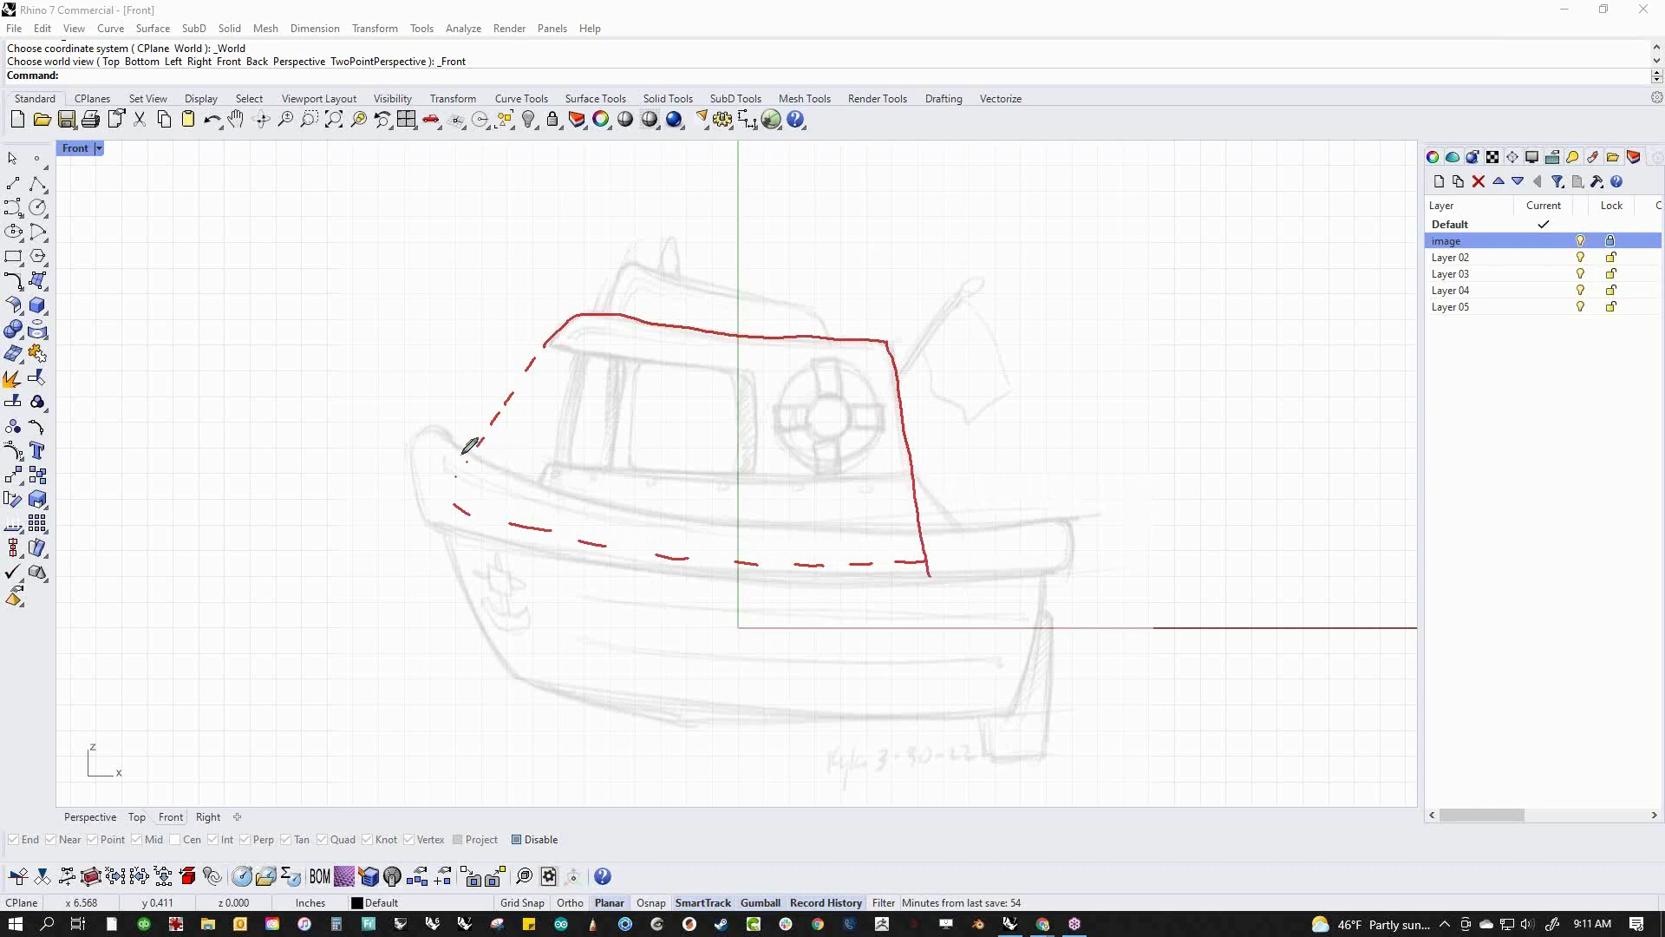
{"action": "mouse_move", "coordinate": [508, 338]}
{"action": "left_mouse_down"}
{"action": "mouse_move", "coordinate": [756, 381]}
{"action": "mouse_move", "coordinate": [758, 465]}
{"action": "mouse_move", "coordinate": [403, 431]}
{"action": "left_mouse_up"}
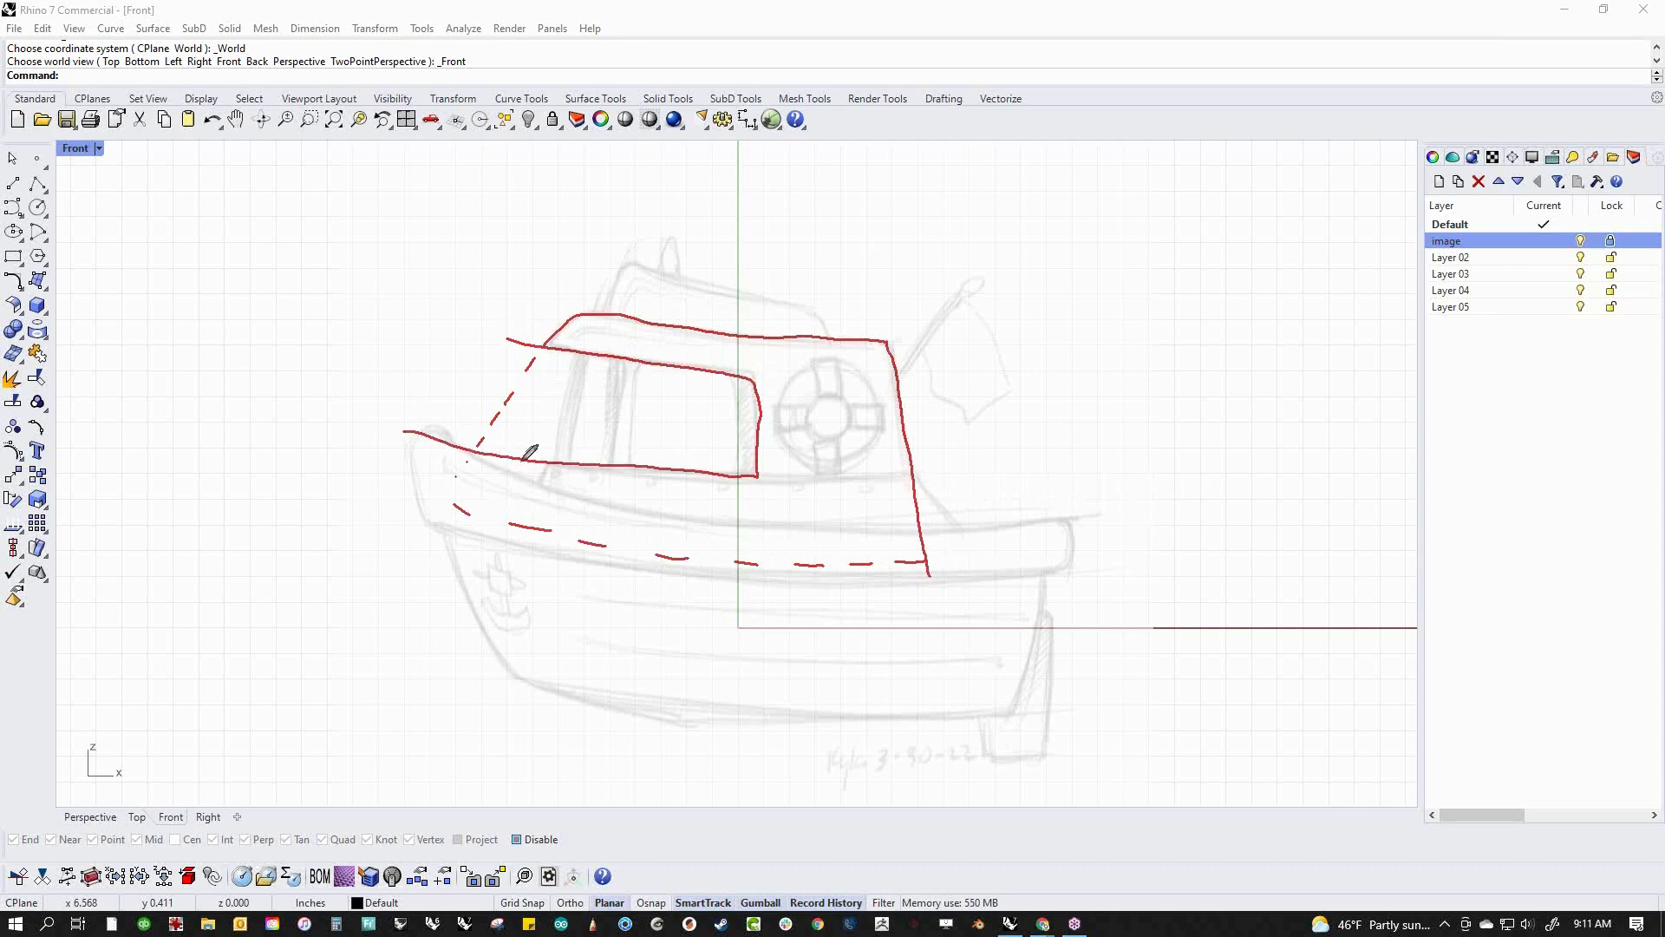
{"action": "mouse_move", "coordinate": [616, 356]}
{"action": "left_mouse_down"}
{"action": "mouse_move", "coordinate": [612, 489]}
{"action": "mouse_move", "coordinate": [627, 462]}
{"action": "left_mouse_up"}
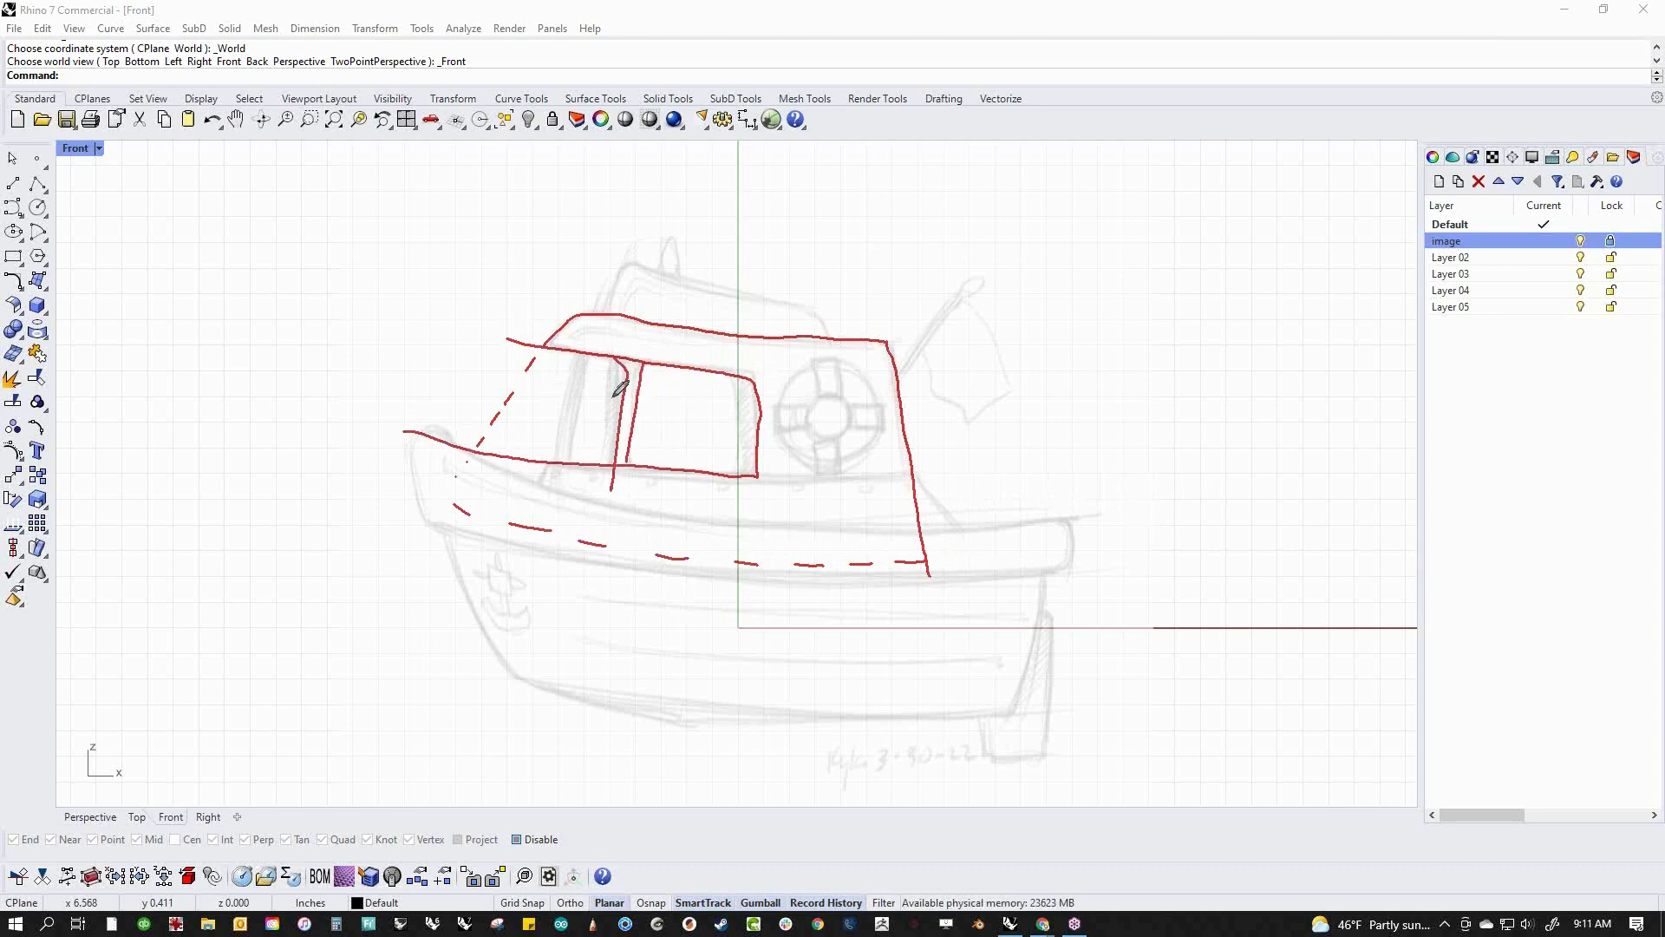
{"action": "left_click_drag", "start_coordinate": [590, 358], "coordinate": [572, 458]}
{"action": "left_click_drag", "start_coordinate": [581, 348], "coordinate": [563, 459]}
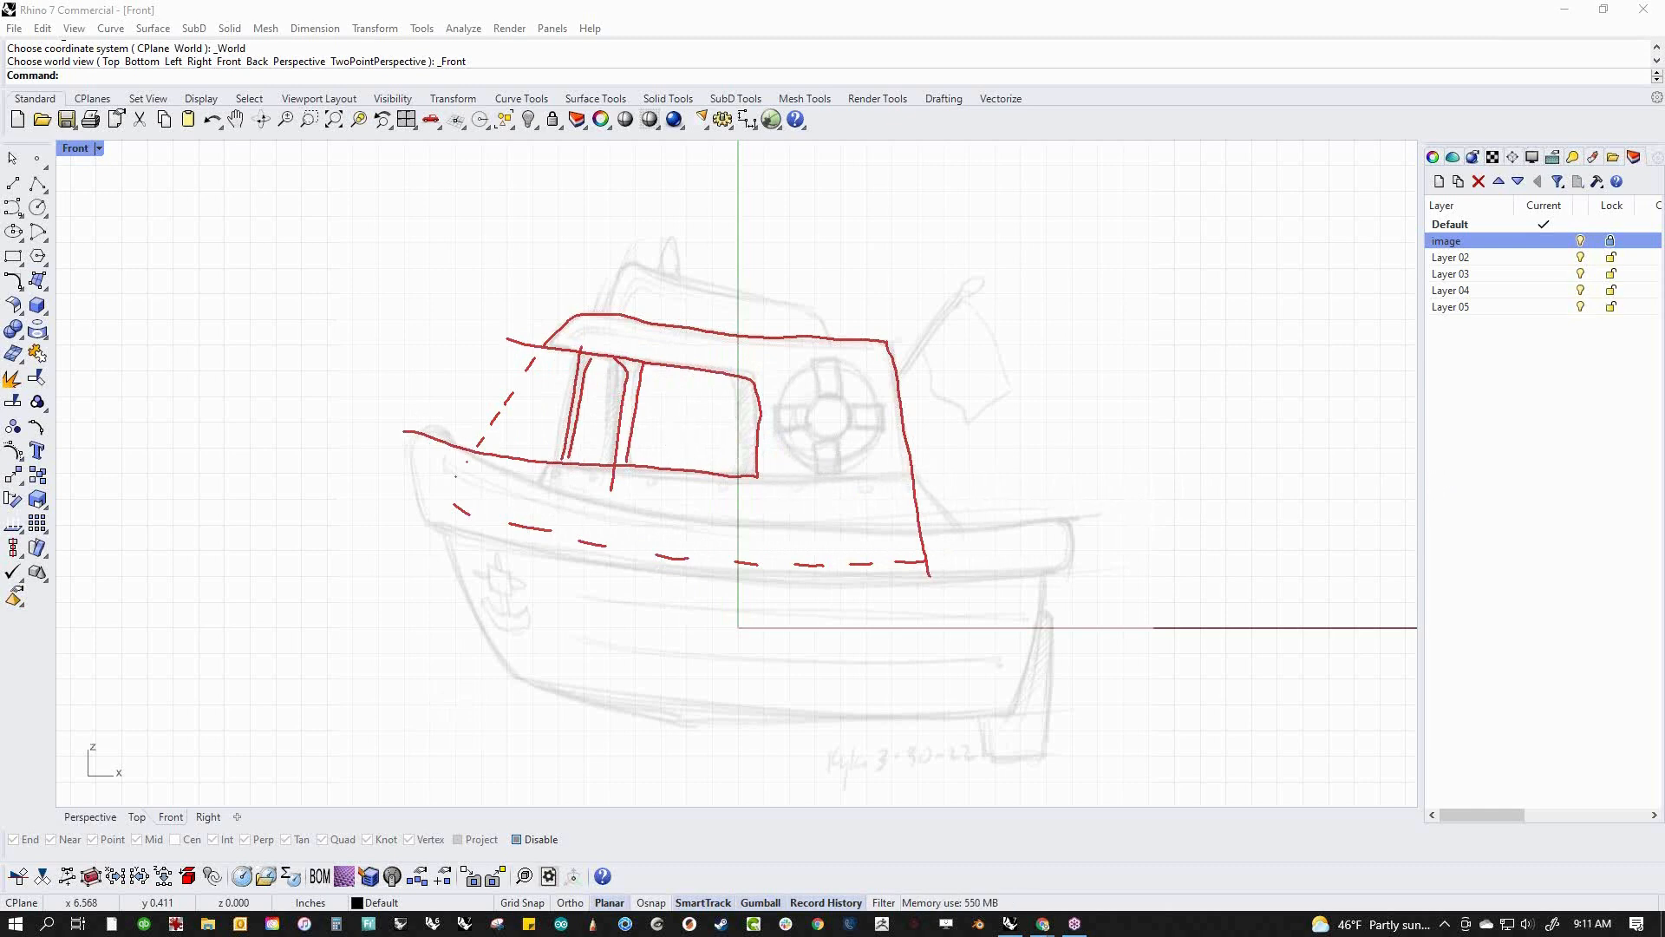
{"action": "key", "text": "Escape"}
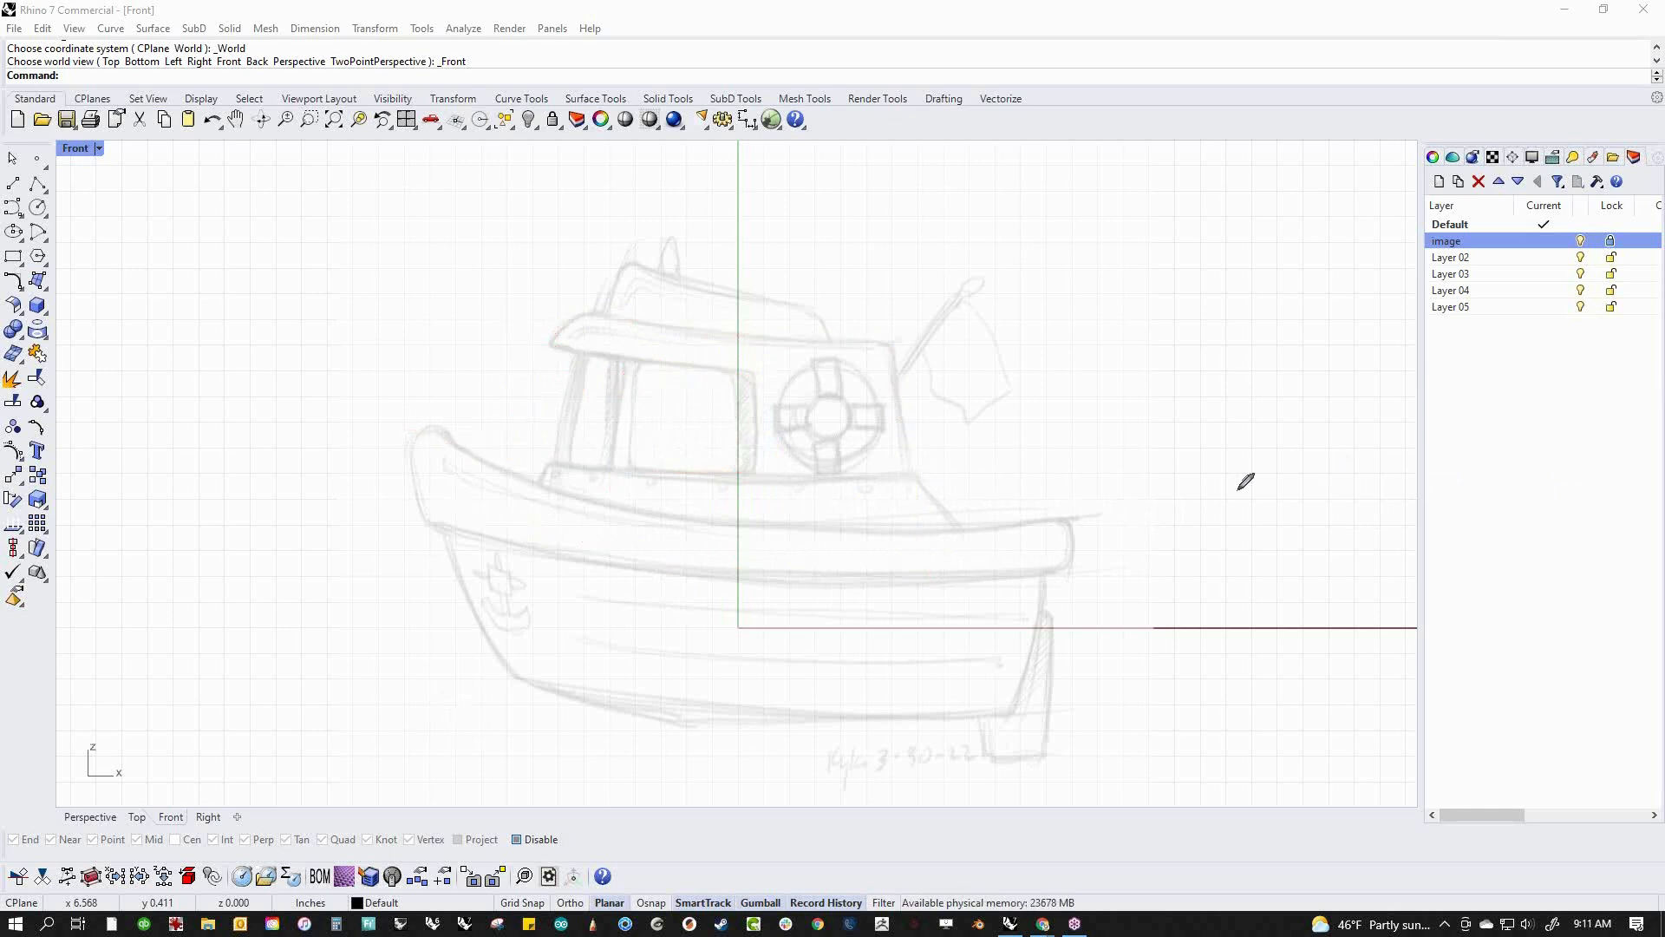
Trace the upper roof piece, its small peg and the flag with its pole in red, and clear the annotations
{"action": "mouse_move", "coordinate": [609, 319]}
{"action": "left_mouse_down"}
{"action": "mouse_move", "coordinate": [618, 276]}
{"action": "mouse_move", "coordinate": [767, 293]}
{"action": "mouse_move", "coordinate": [830, 351]}
{"action": "left_mouse_up"}
{"action": "left_click_drag", "start_coordinate": [664, 276], "coordinate": [687, 290]}
{"action": "mouse_move", "coordinate": [898, 375]}
{"action": "left_mouse_down"}
{"action": "mouse_move", "coordinate": [981, 278]}
{"action": "mouse_move", "coordinate": [1011, 334]}
{"action": "mouse_move", "coordinate": [973, 295]}
{"action": "left_mouse_up"}
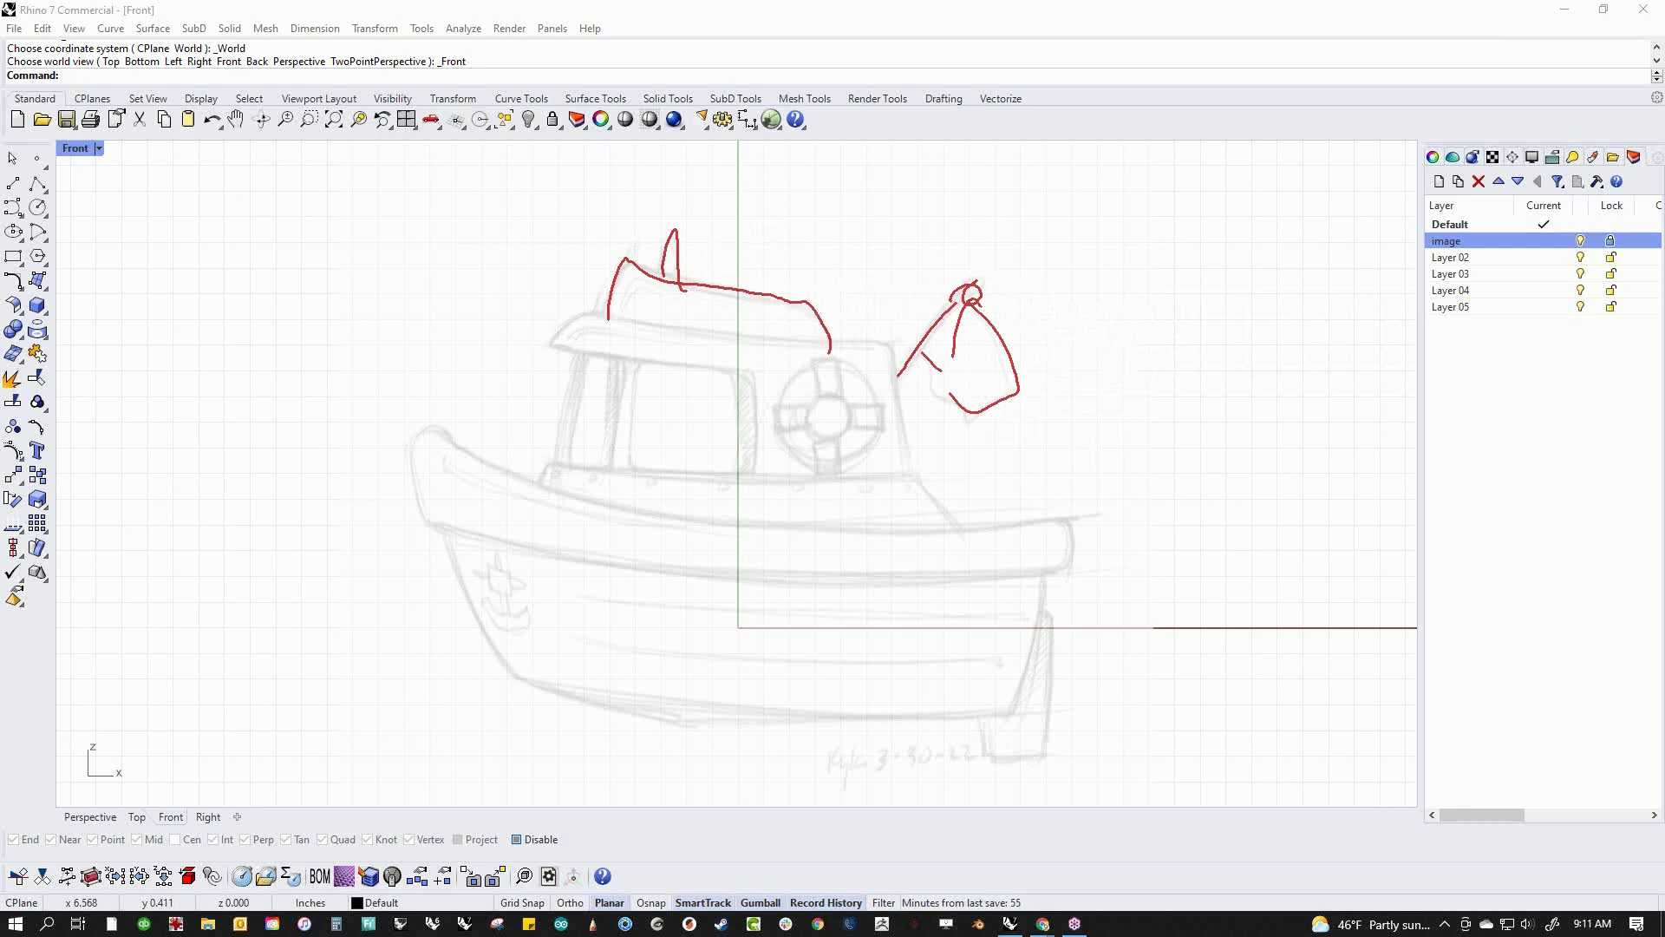
{"action": "key", "text": "e"}
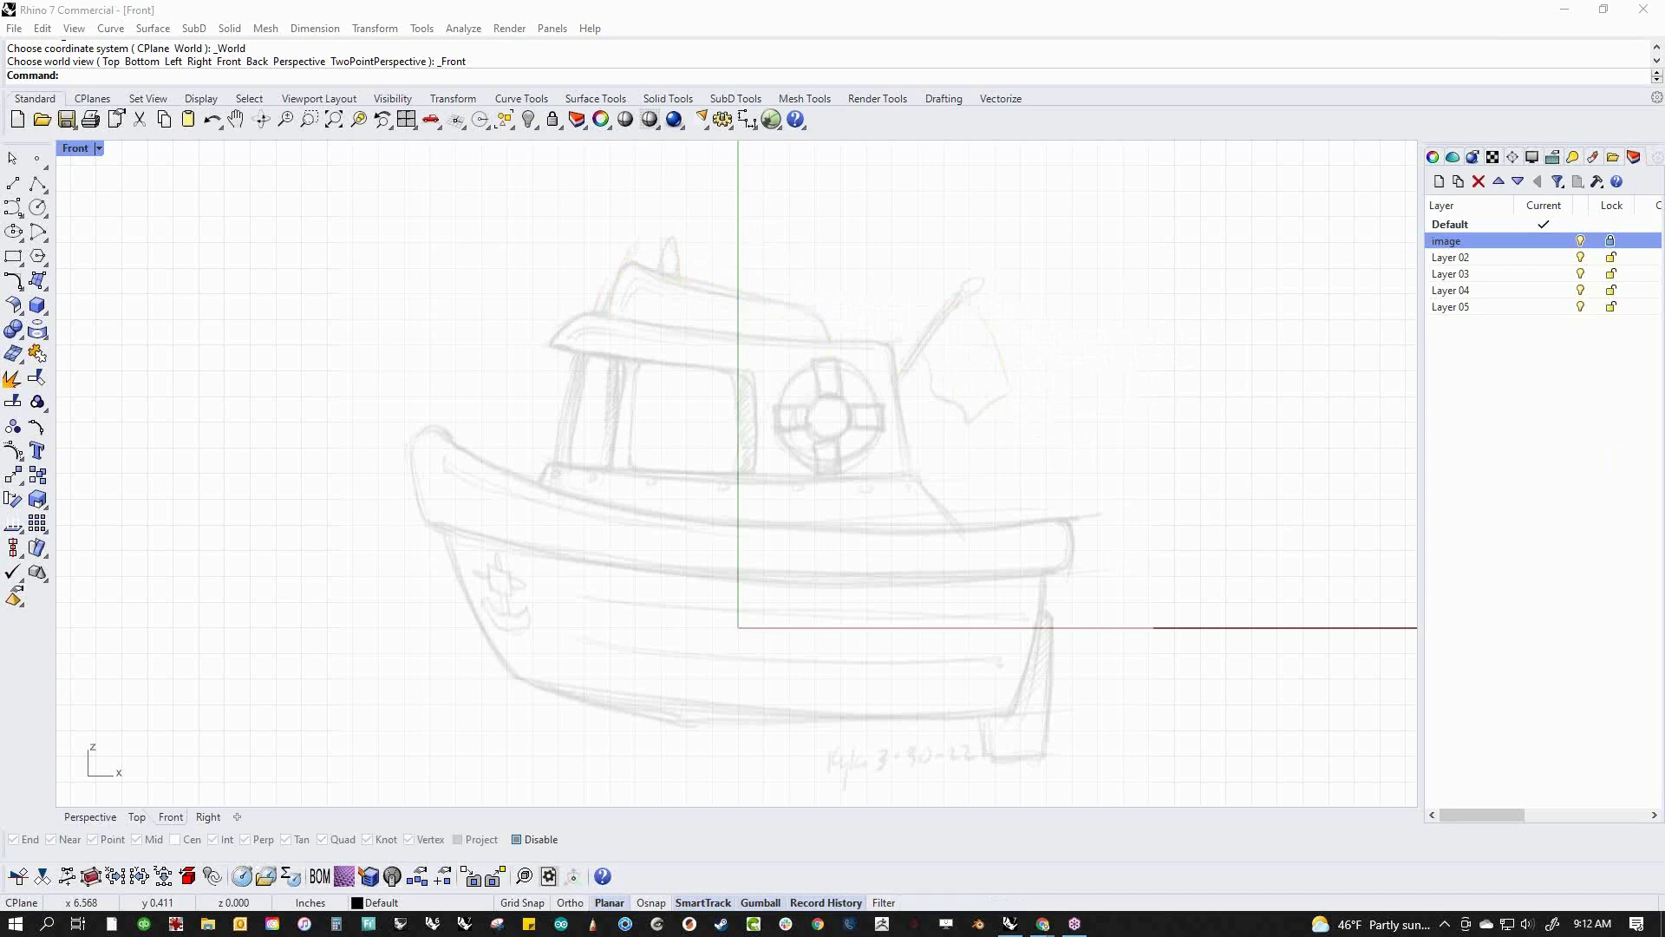
Draw straight two-point degree 3 curves along the hull's top edge and stern, following the boat picture
{"action": "left_click", "coordinate": [1122, 692]}
{"action": "right_click_drag", "start_coordinate": [940, 673], "coordinate": [870, 613]}
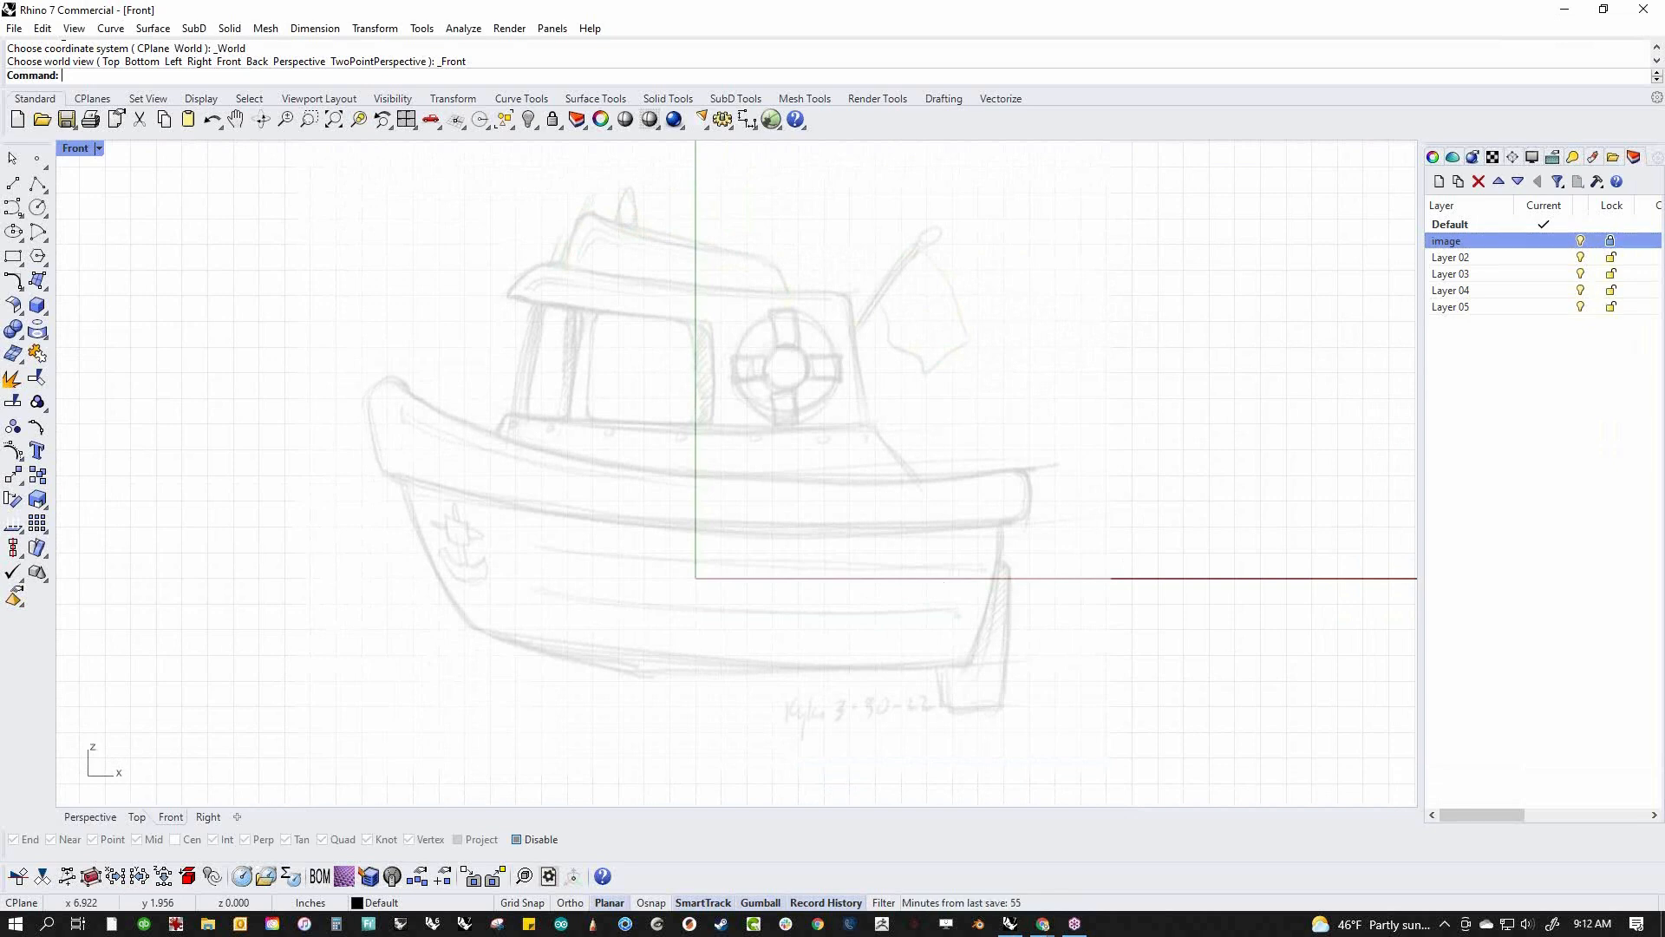
{"action": "right_click_drag", "start_coordinate": [809, 602], "coordinate": [858, 619]}
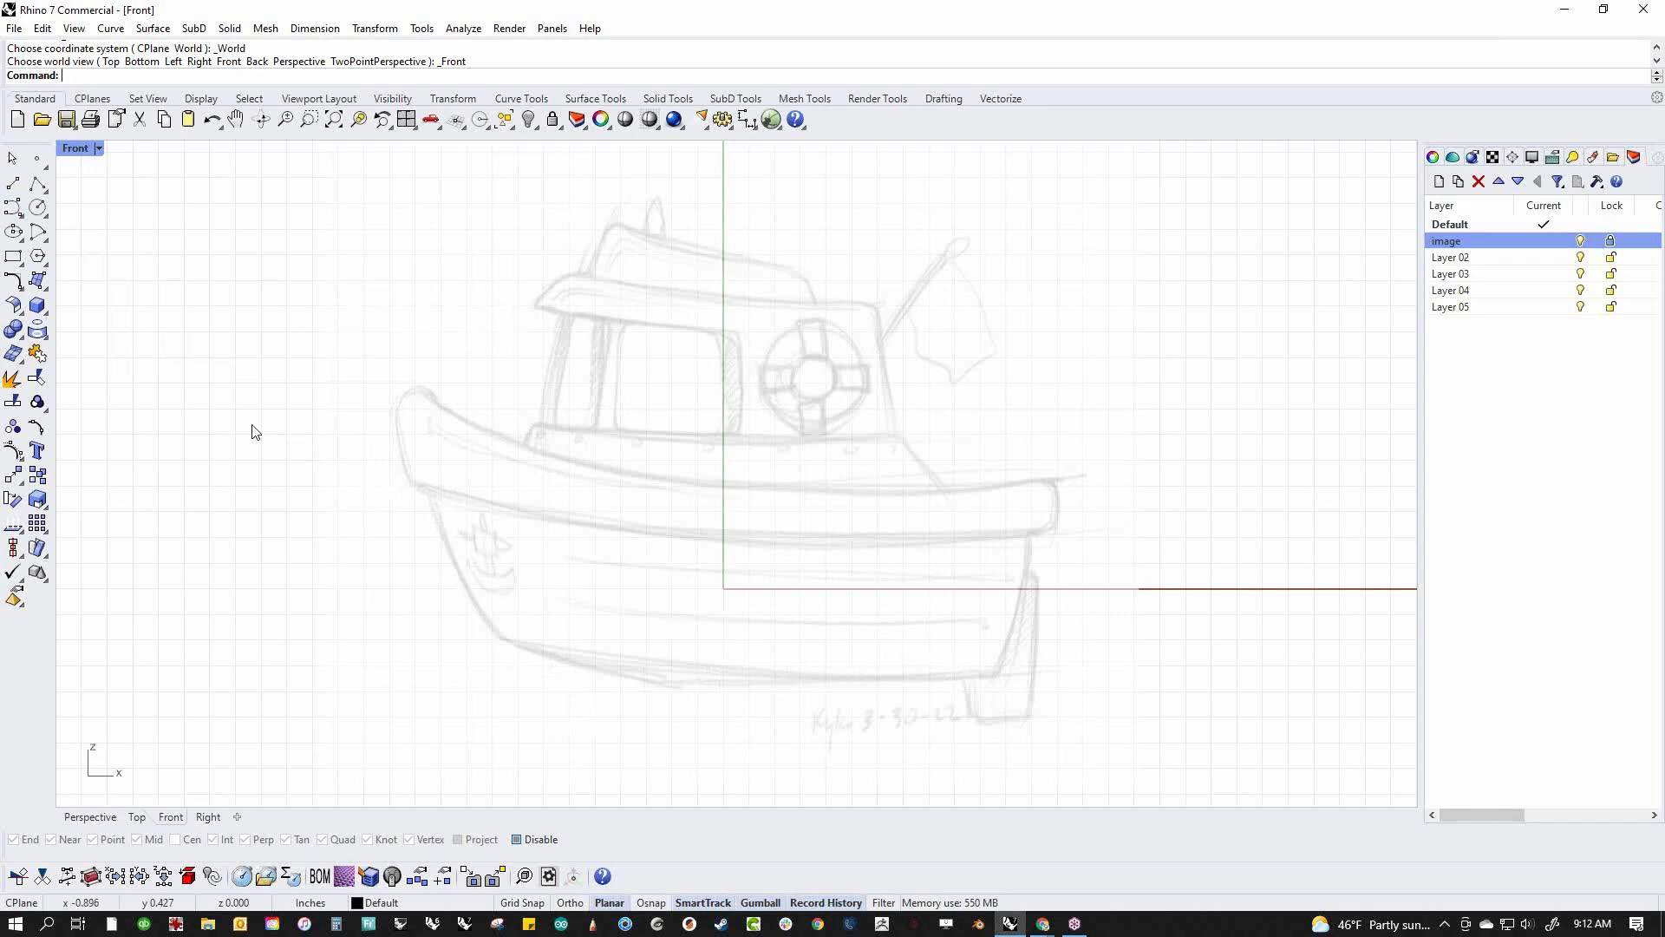
{"action": "right_click", "coordinate": [12, 204]}
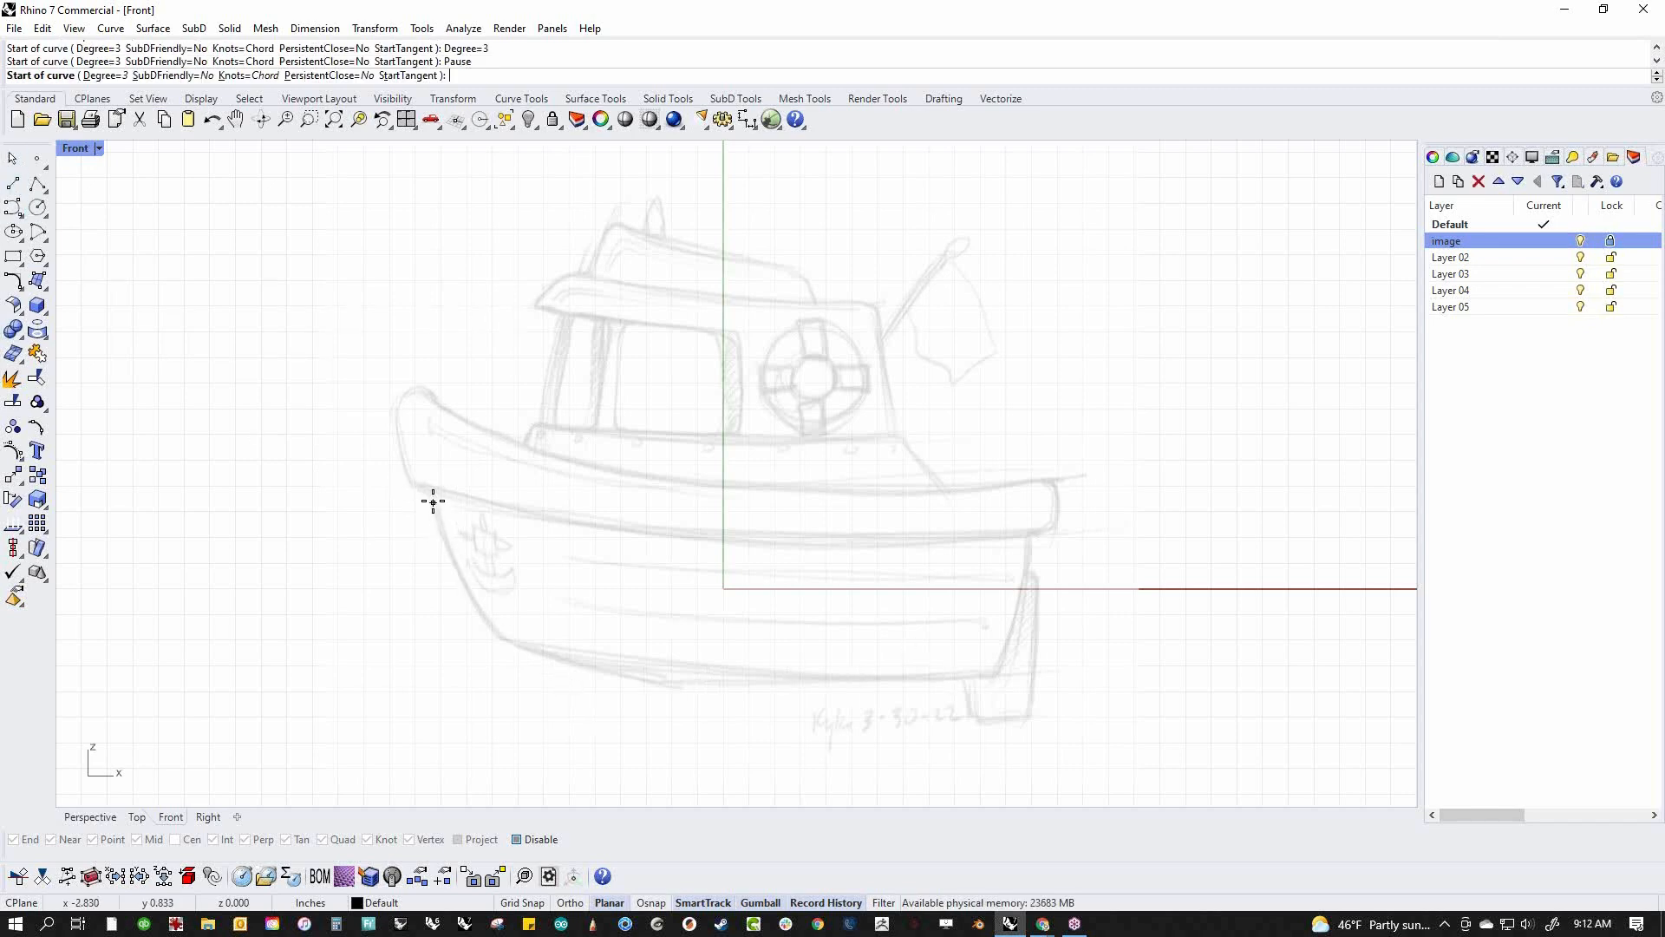
{"action": "left_click", "coordinate": [427, 487]}
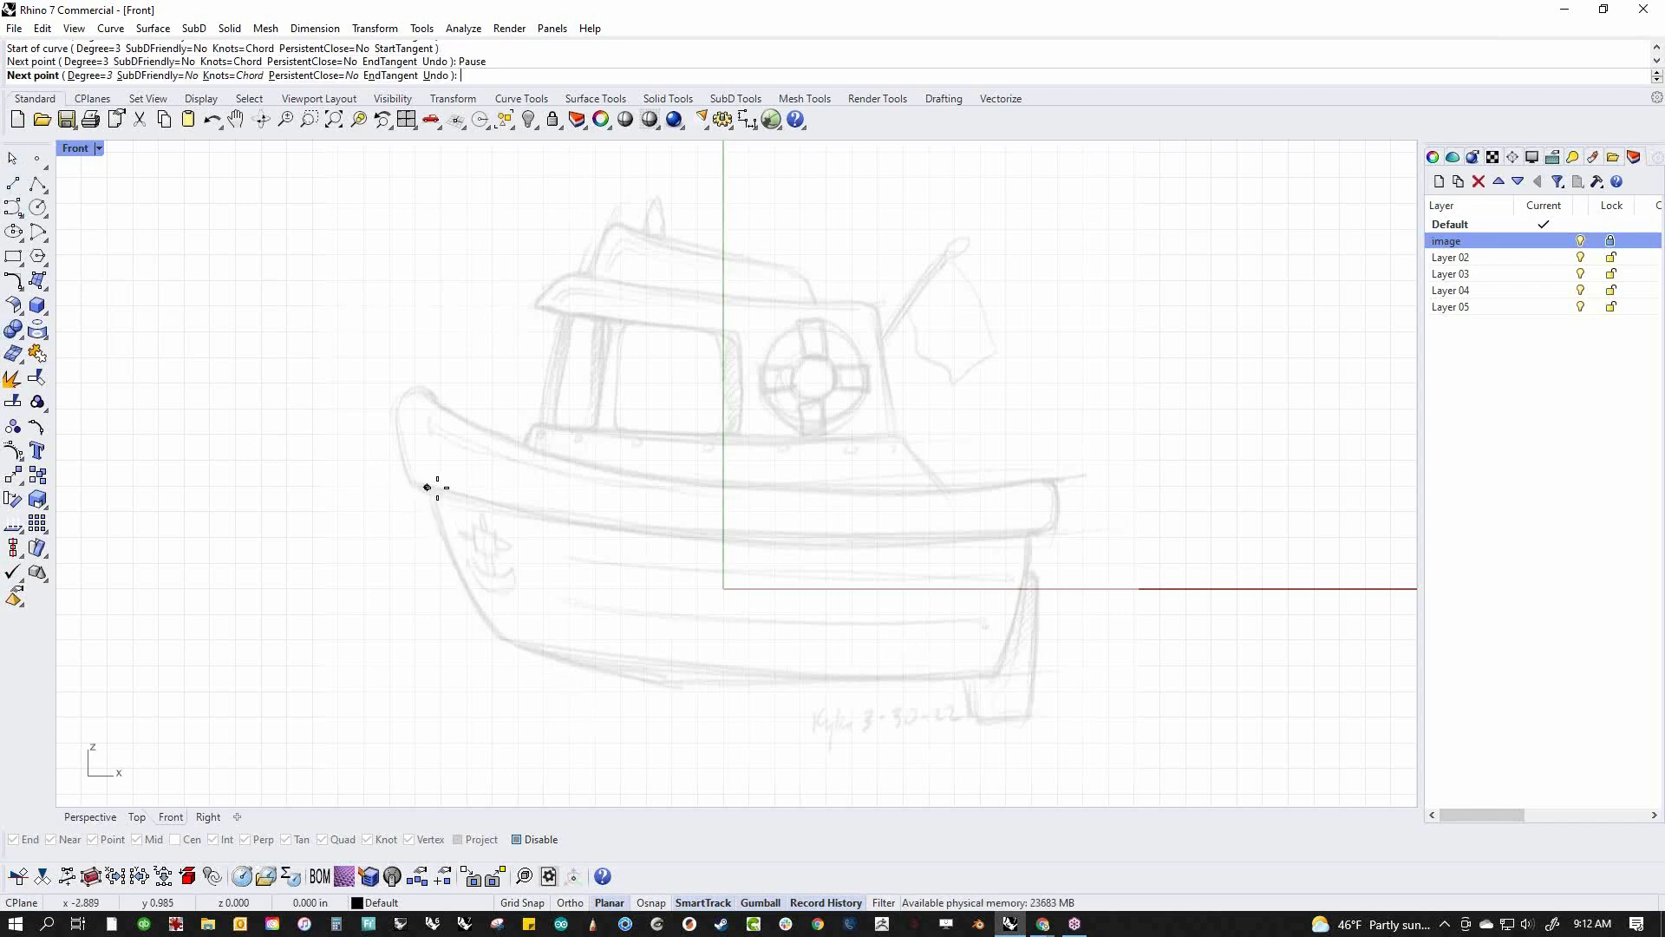
{"action": "left_click", "coordinate": [1029, 536]}
{"action": "key", "text": "Return"}
{"action": "key", "text": "Return"}
{"action": "left_click", "coordinate": [1026, 536]}
{"action": "left_click", "coordinate": [993, 675]}
{"action": "key", "text": "Return"}
Draw straight two-point degree 3 curves along the hull's bottom and bow to close the four-sided outline
{"action": "key", "text": "Return"}
{"action": "left_click", "coordinate": [993, 674]}
{"action": "left_click", "coordinate": [499, 640]}
{"action": "key", "text": "Return"}
{"action": "key", "text": "Return"}
{"action": "left_click", "coordinate": [500, 639]}
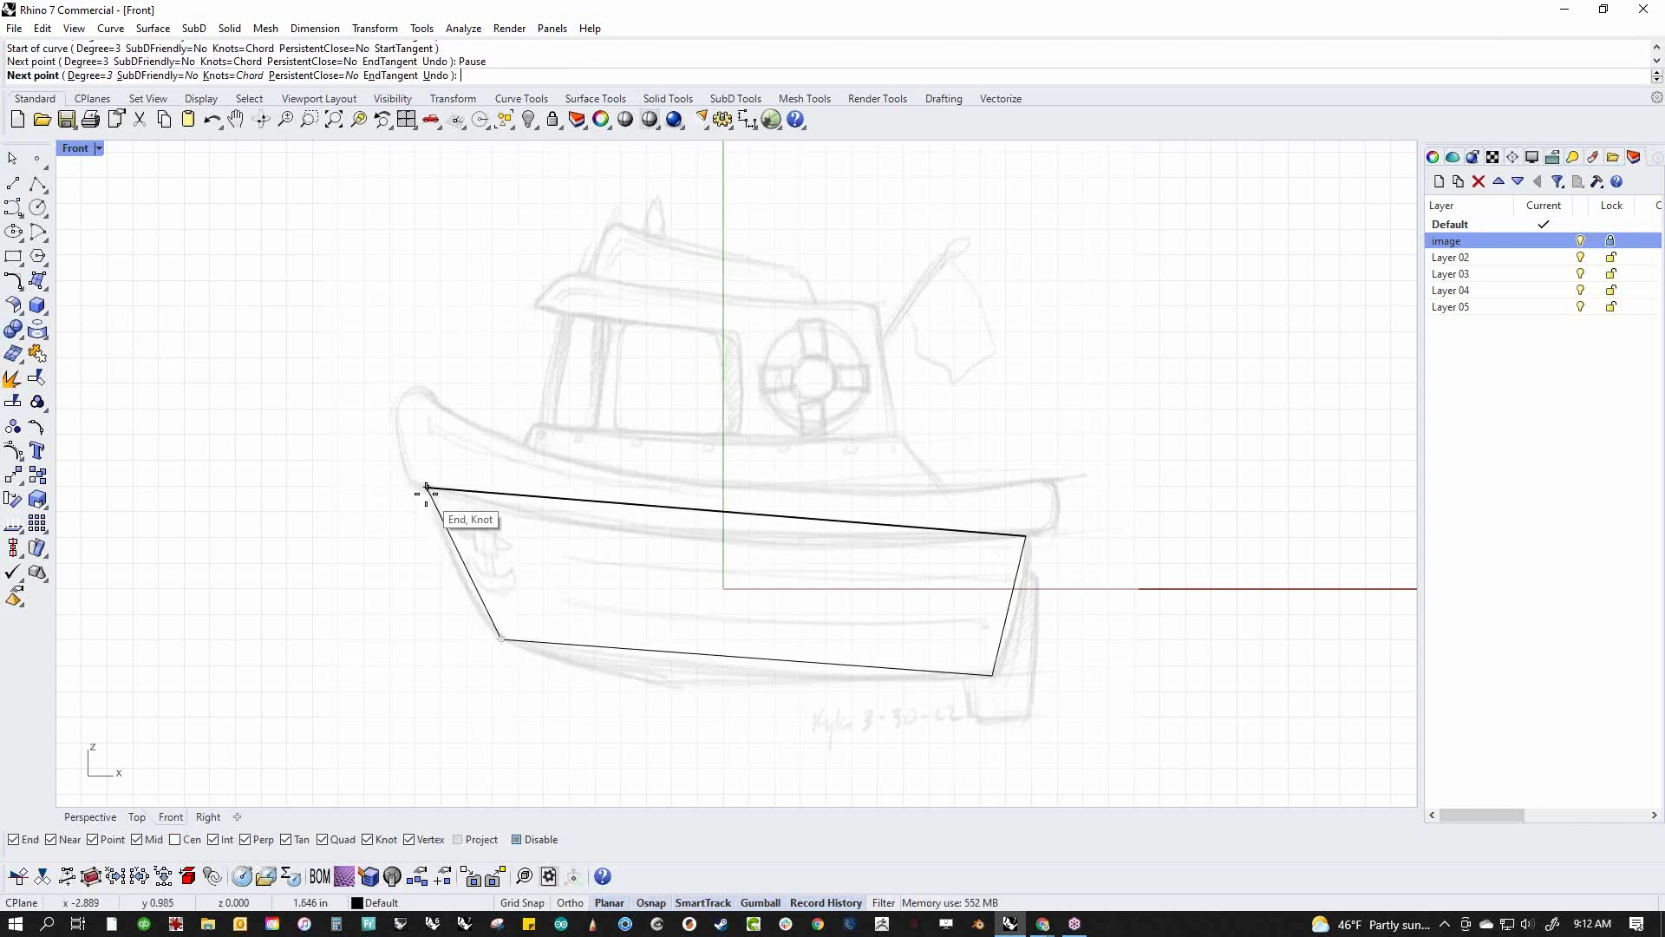
{"action": "left_click", "coordinate": [425, 488]}
{"action": "key", "text": "Return"}
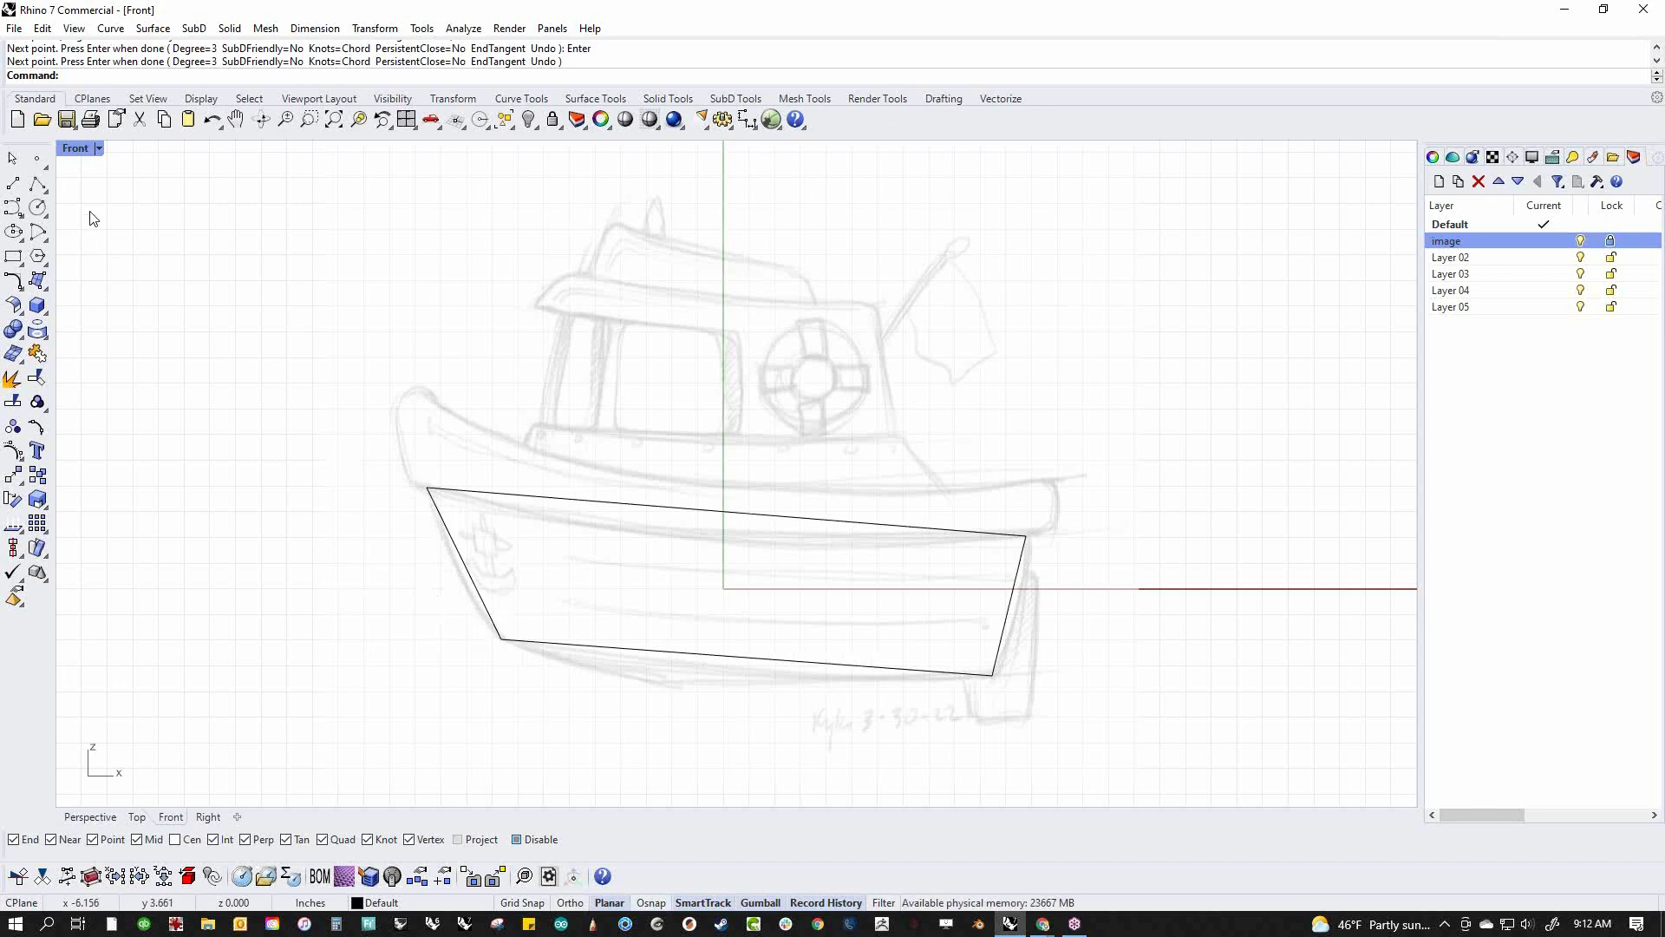
Inspect the command macro assigned to the 4 pt line tool
{"action": "right_click", "coordinate": [13, 183], "text": "shift"}
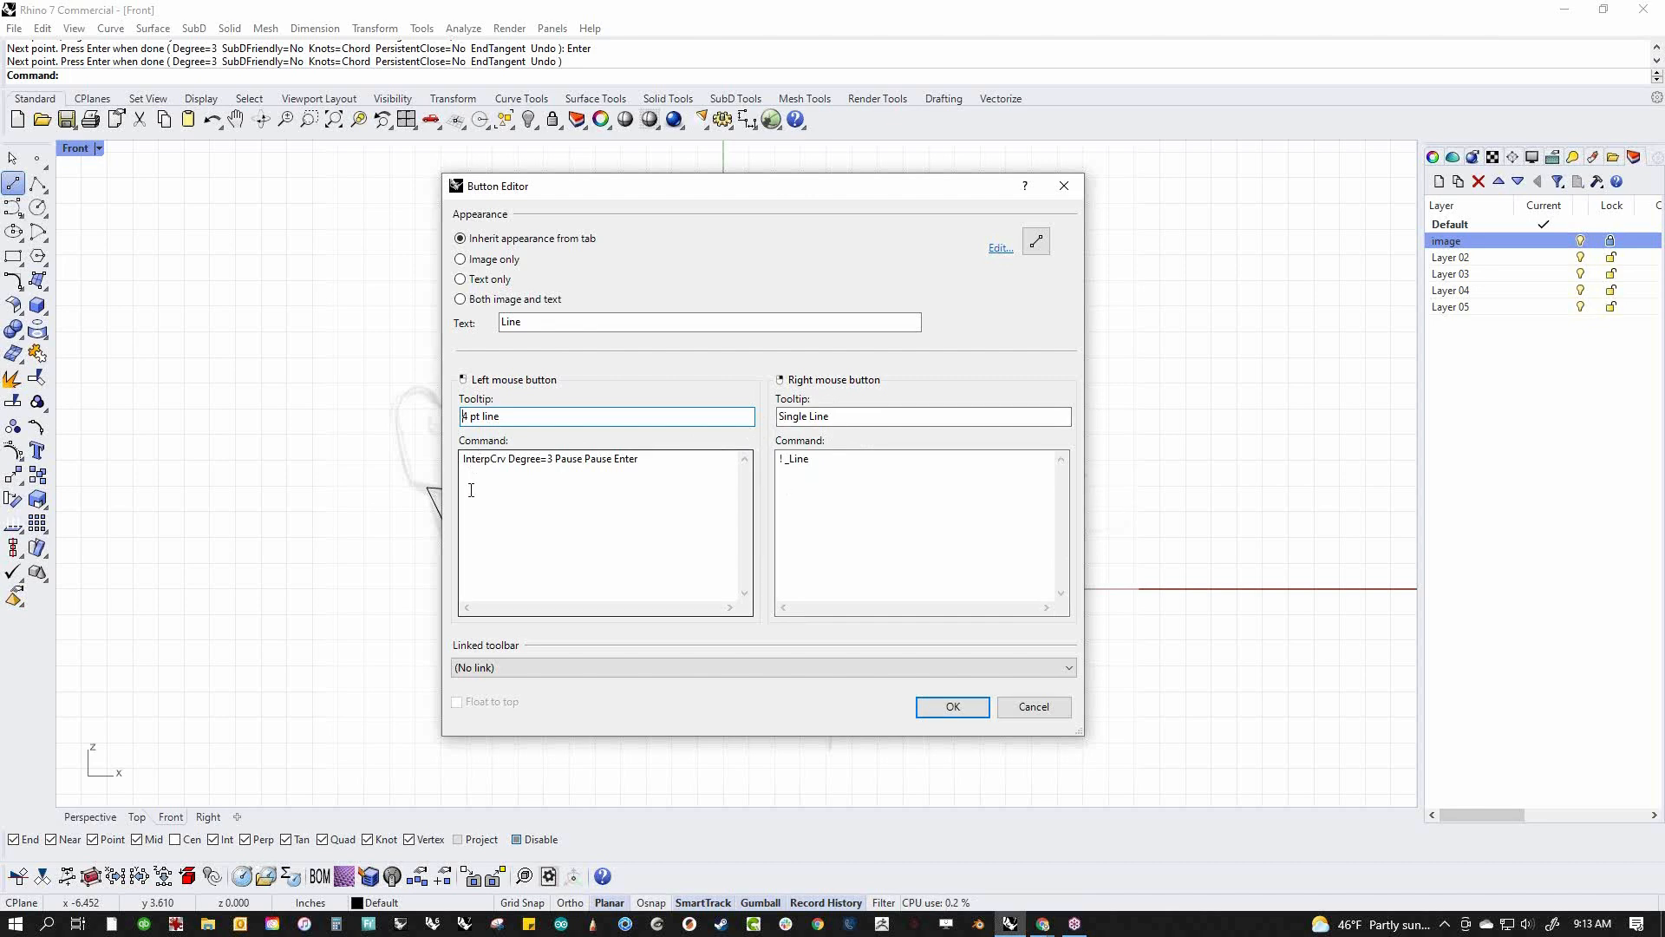
{"action": "left_click_drag", "start_coordinate": [658, 466], "coordinate": [444, 461]}
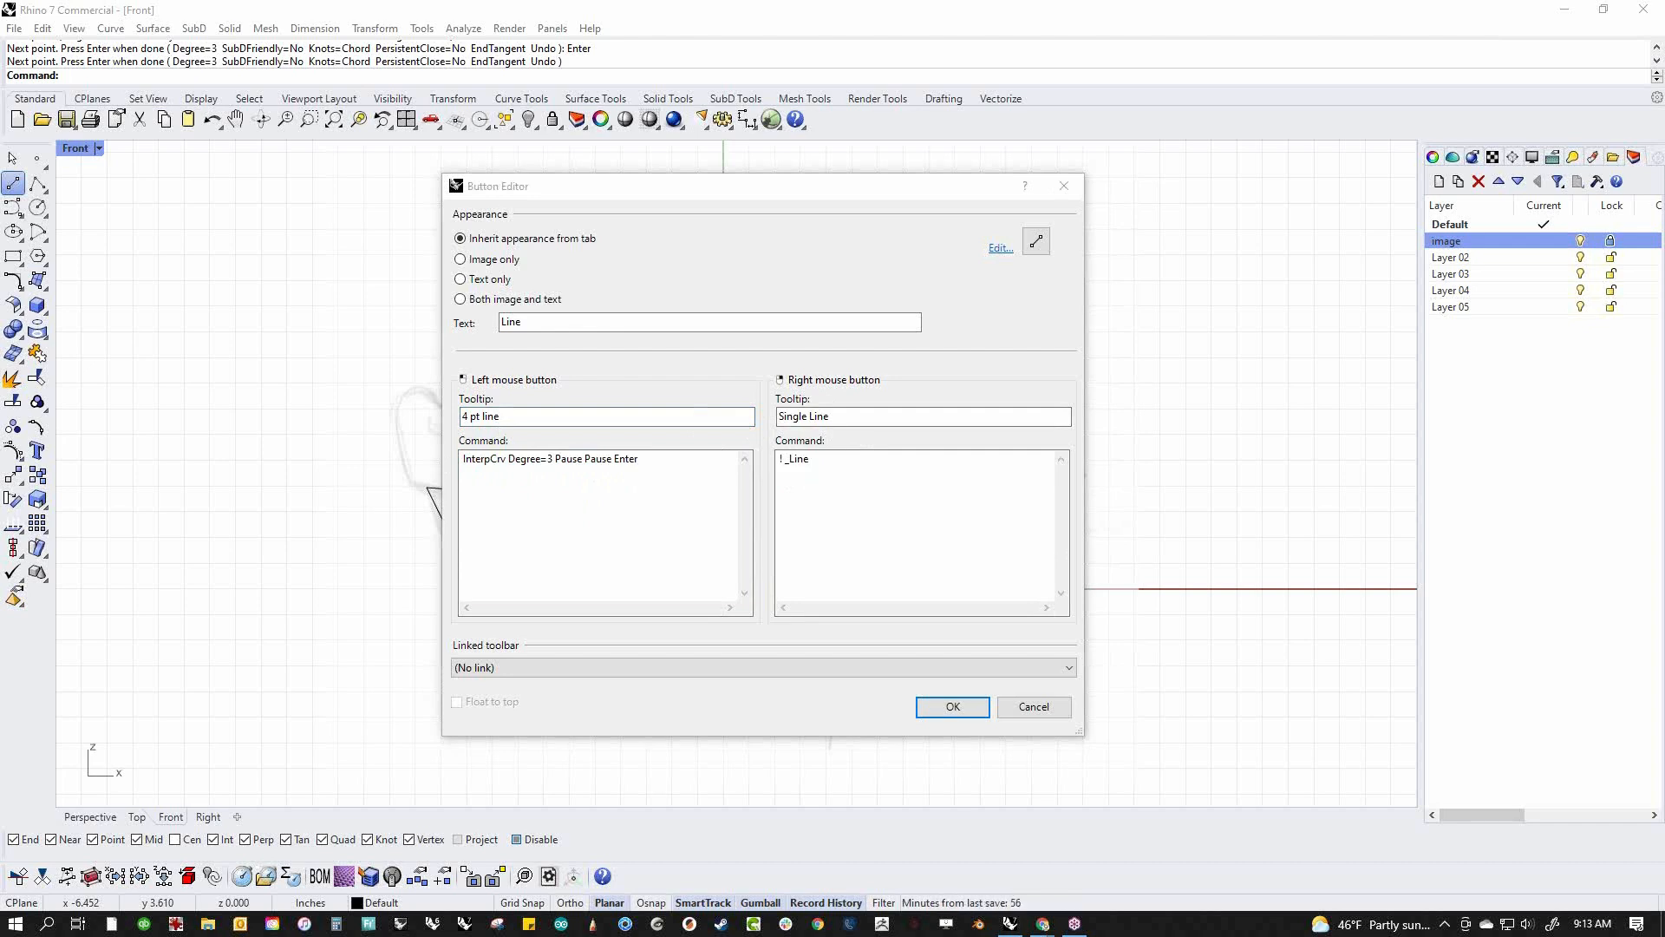
{"action": "left_click", "coordinate": [966, 706]}
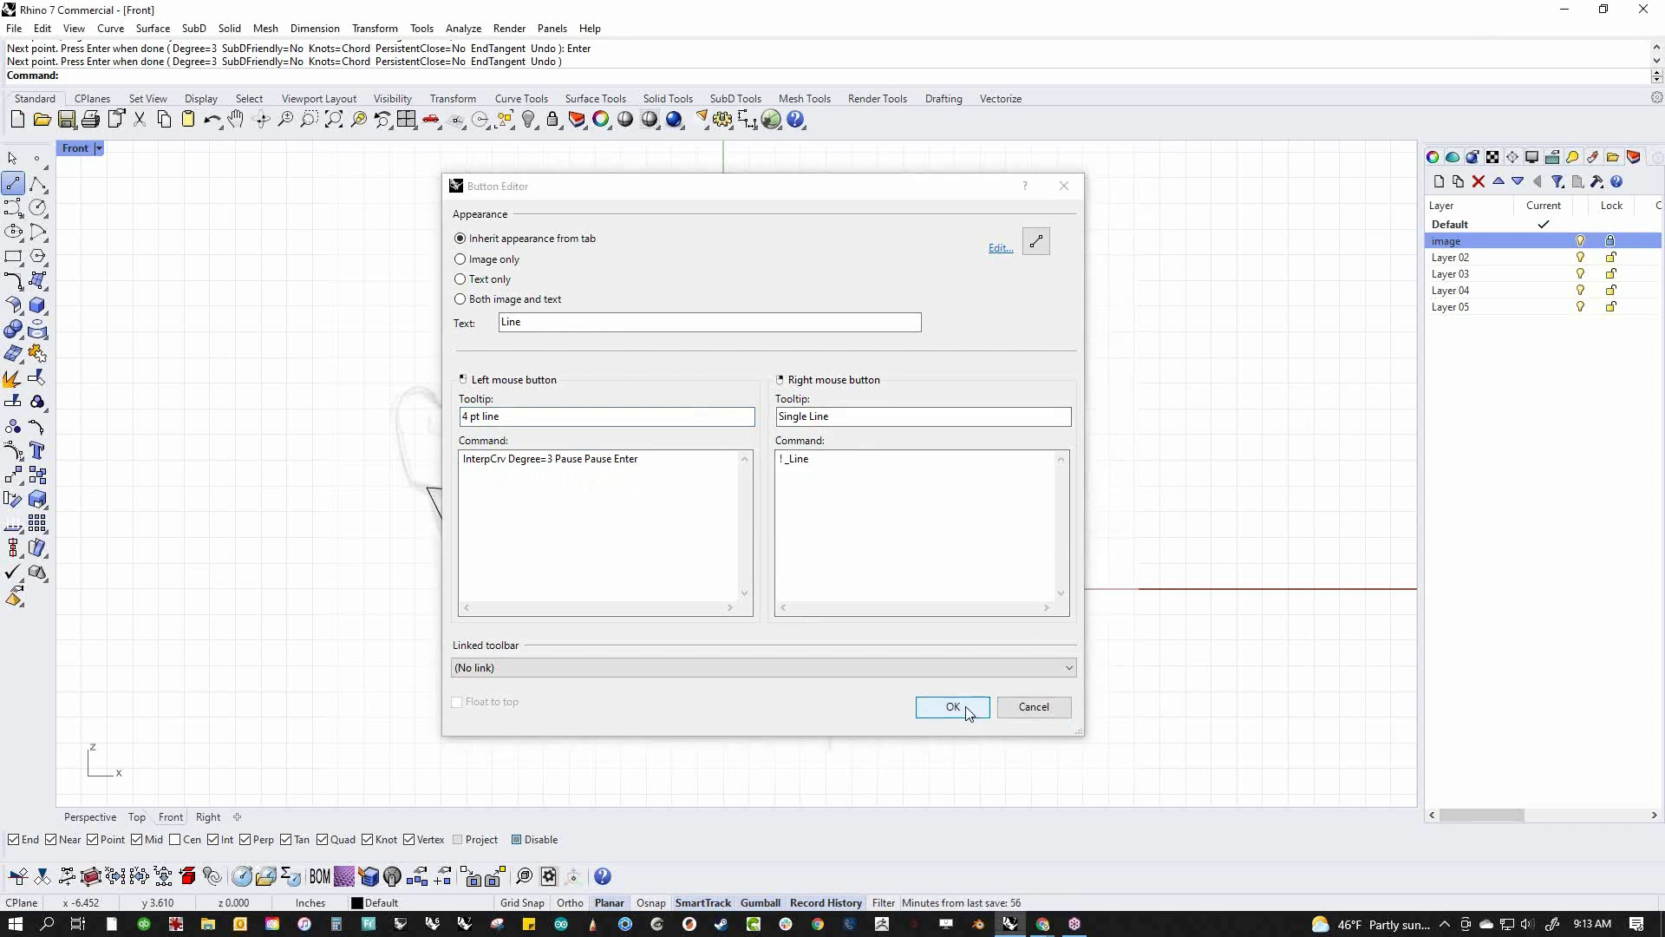
Turn on control points for the four hull outline curves and bend the bottom edge downward to match the sketch
{"action": "left_click_drag", "start_coordinate": [366, 461], "coordinate": [1165, 750]}
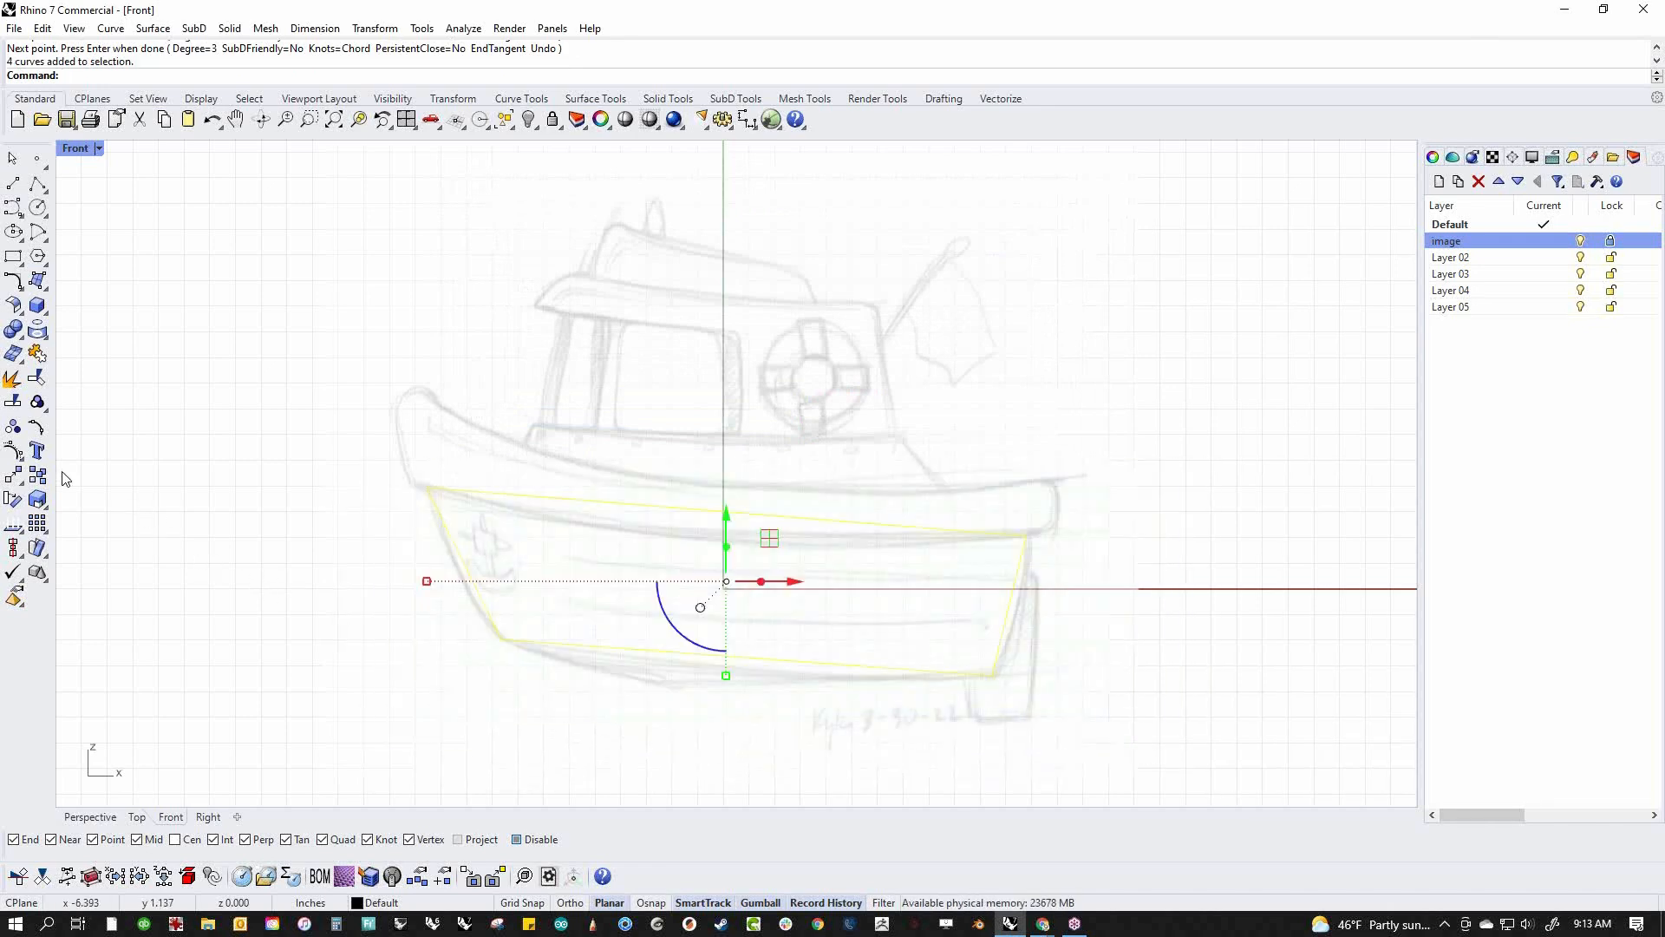
{"action": "left_click", "coordinate": [14, 453]}
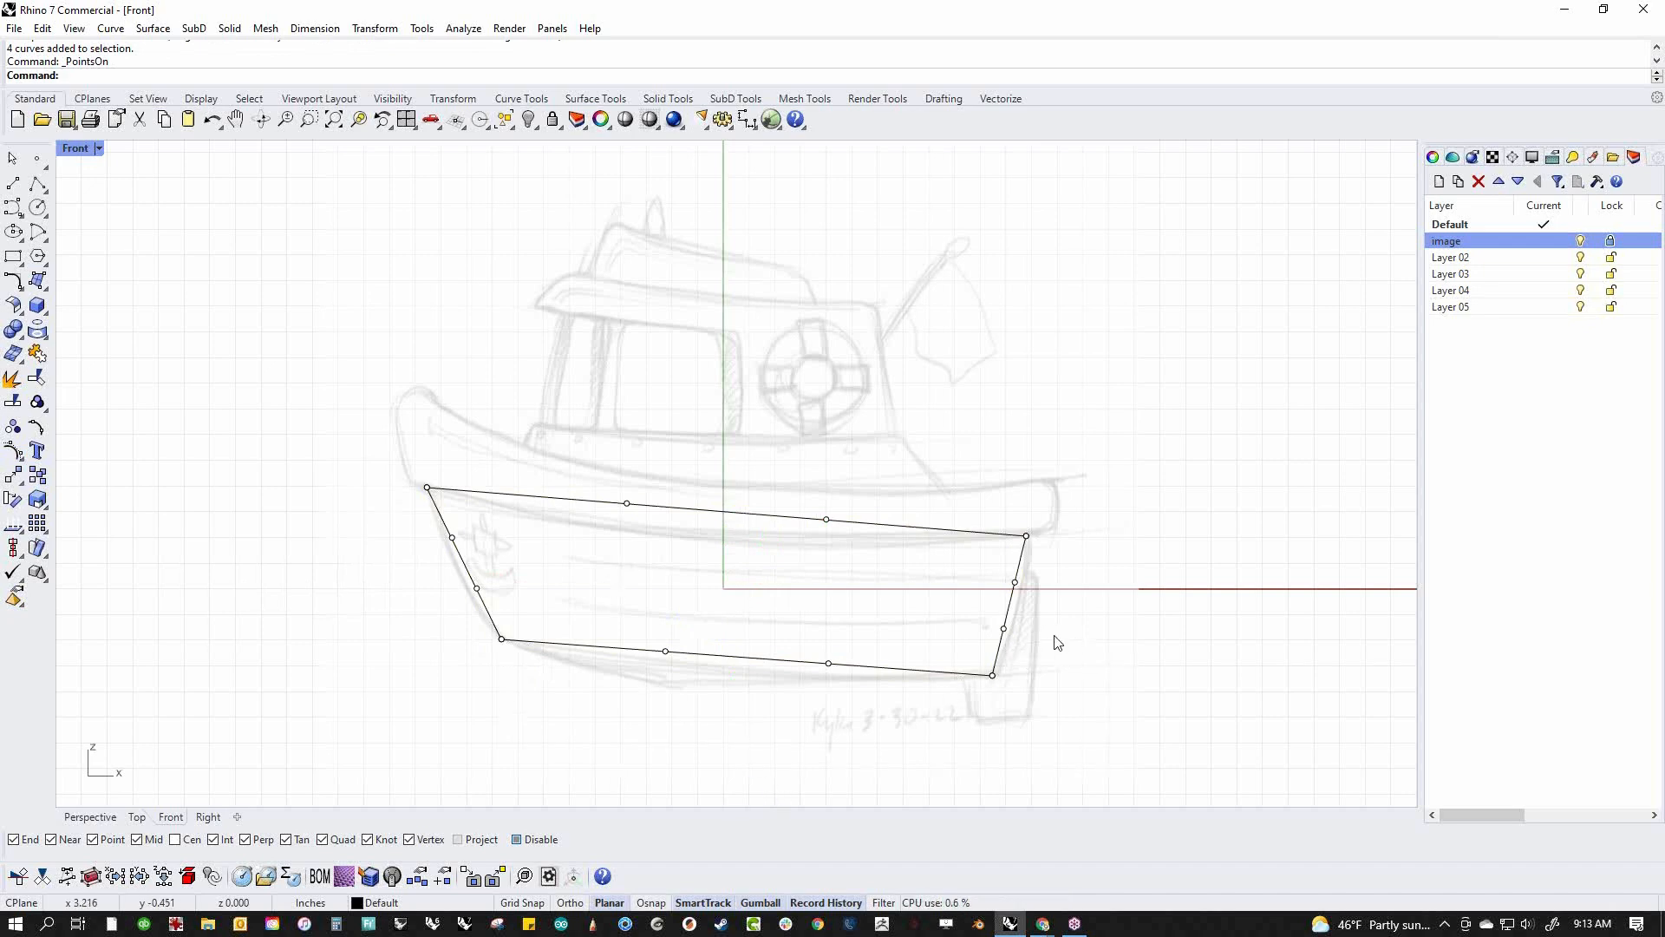
{"action": "left_click_drag", "start_coordinate": [600, 437], "coordinate": [626, 398]}
{"action": "left_click_drag", "start_coordinate": [614, 589], "coordinate": [865, 682]}
{"action": "left_click_drag", "start_coordinate": [790, 613], "coordinate": [765, 634]}
{"action": "key", "text": "Escape"}
Bend the hull's top edge downward and its bow curve forward, using their two middle control points, to follow the sketch
{"action": "left_click_drag", "start_coordinate": [574, 473], "coordinate": [996, 564]}
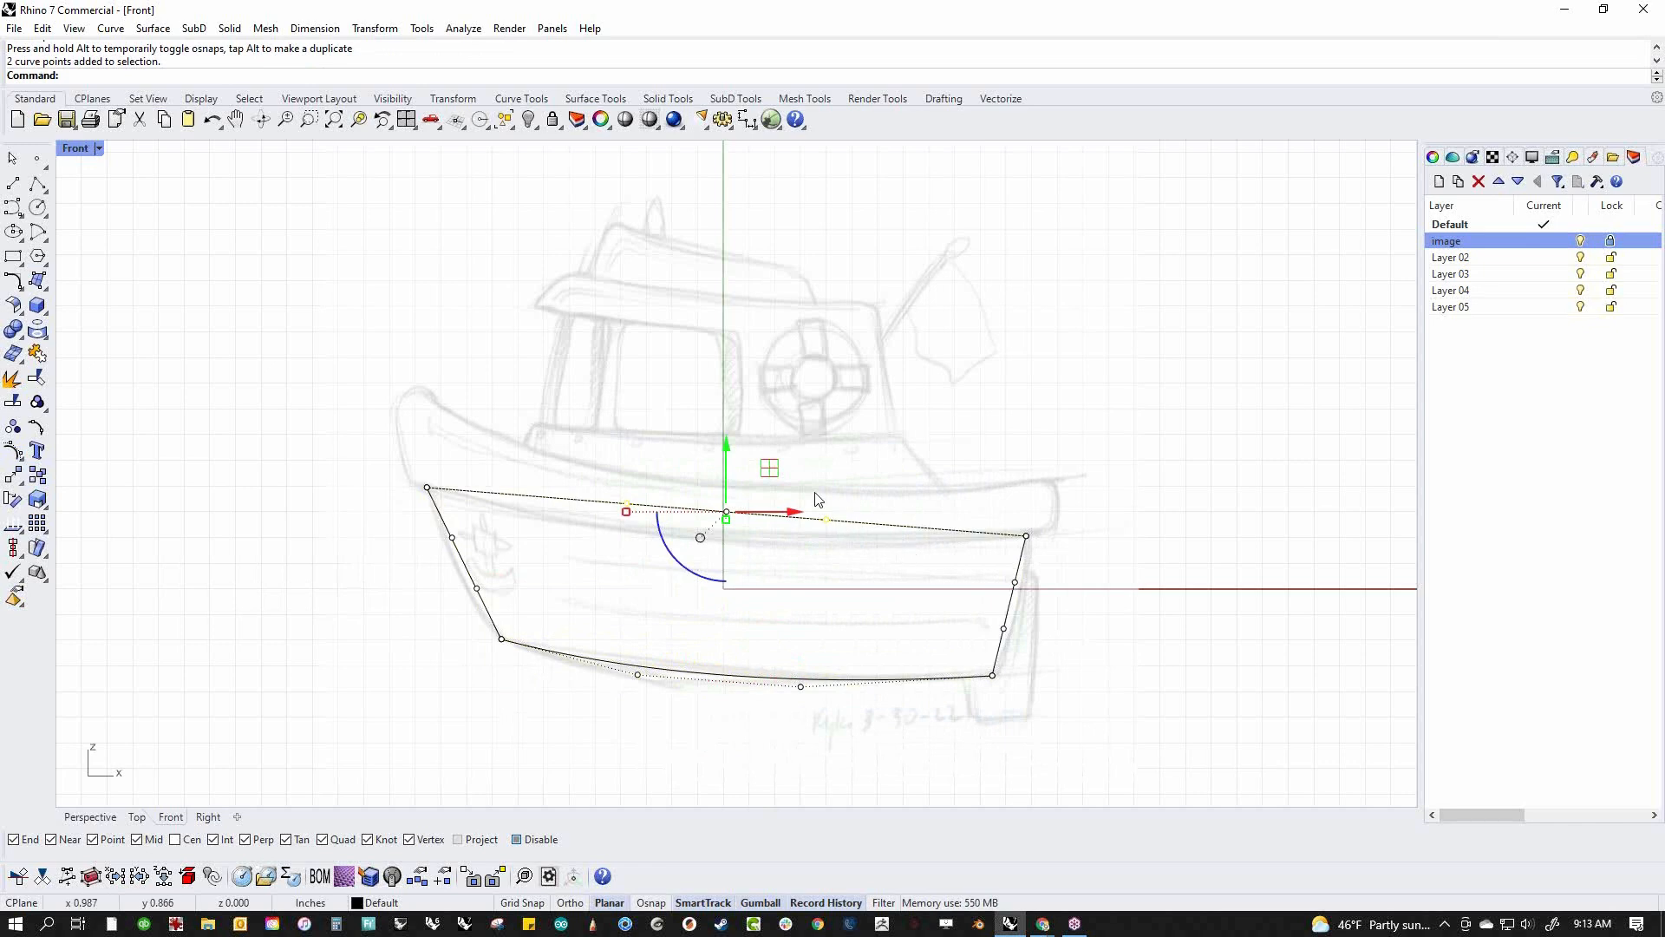
{"action": "left_click_drag", "start_coordinate": [768, 466], "coordinate": [753, 497]}
{"action": "key", "text": "Escape"}
{"action": "left_click_drag", "start_coordinate": [413, 520], "coordinate": [528, 625]}
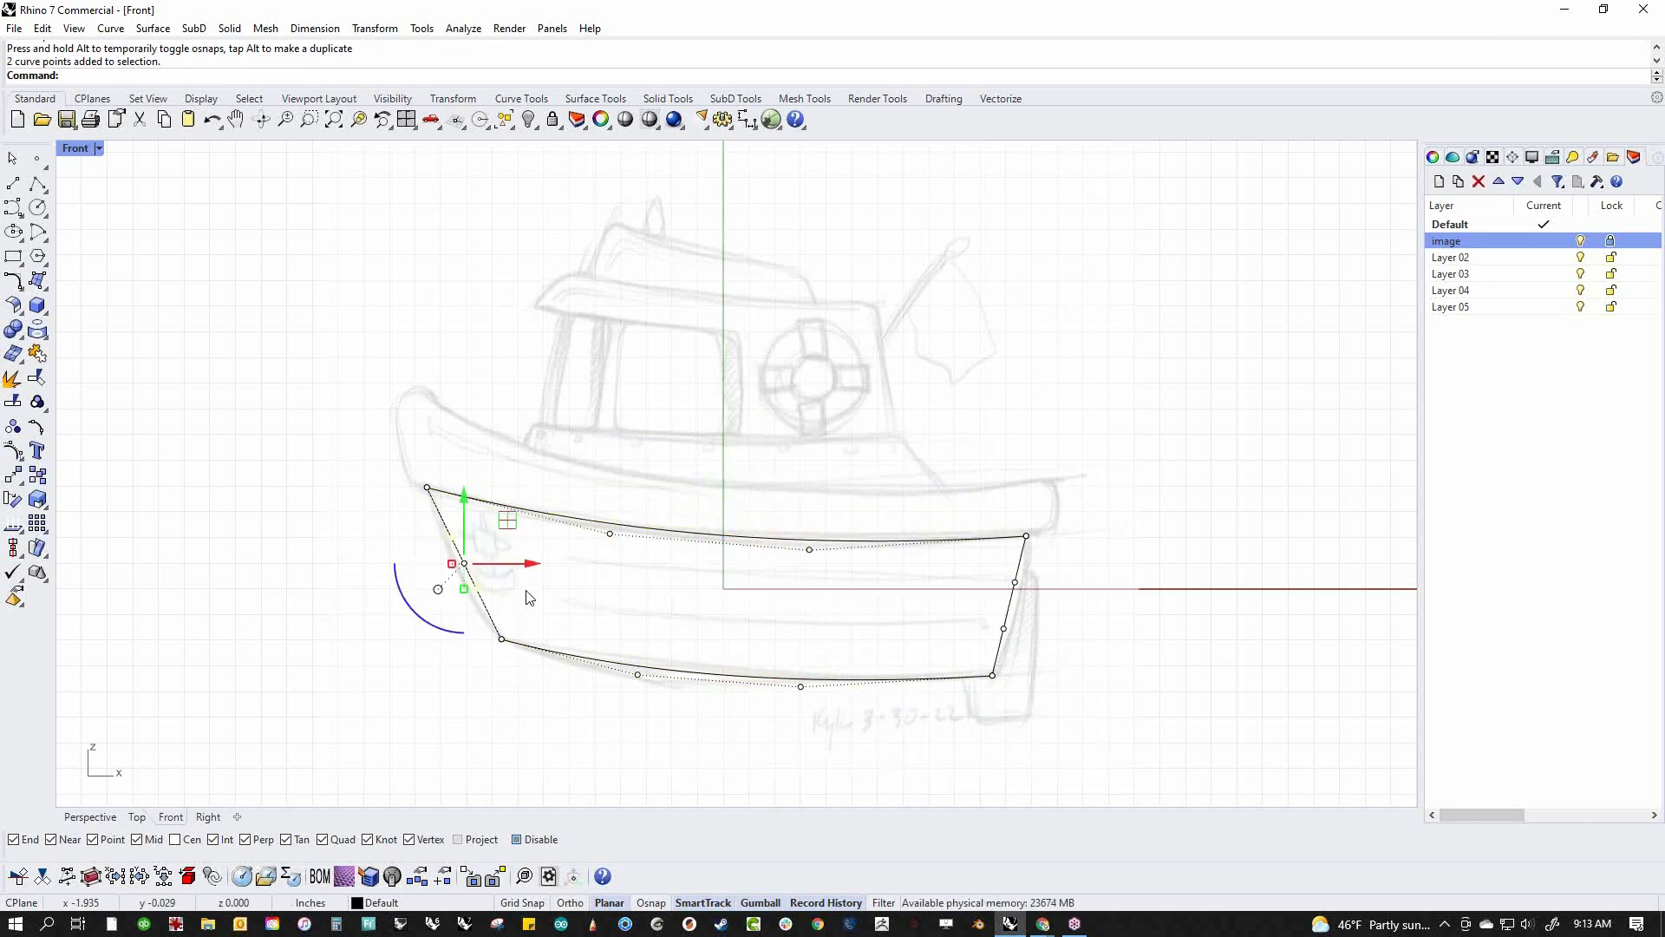
{"action": "left_click_drag", "start_coordinate": [533, 565], "coordinate": [515, 567]}
{"action": "left_click", "coordinate": [376, 644]}
Draw a single straight test line along the cabin roof, extending past its rear, and show its control points
{"action": "left_click", "coordinate": [13, 183]}
{"action": "left_click", "coordinate": [542, 291]}
{"action": "left_click", "coordinate": [1028, 308]}
{"action": "right_click", "coordinate": [1034, 321]}
{"action": "key", "text": "Escape"}
{"action": "left_click_drag", "start_coordinate": [890, 260], "coordinate": [807, 335]}
{"action": "left_click", "coordinate": [14, 451]}
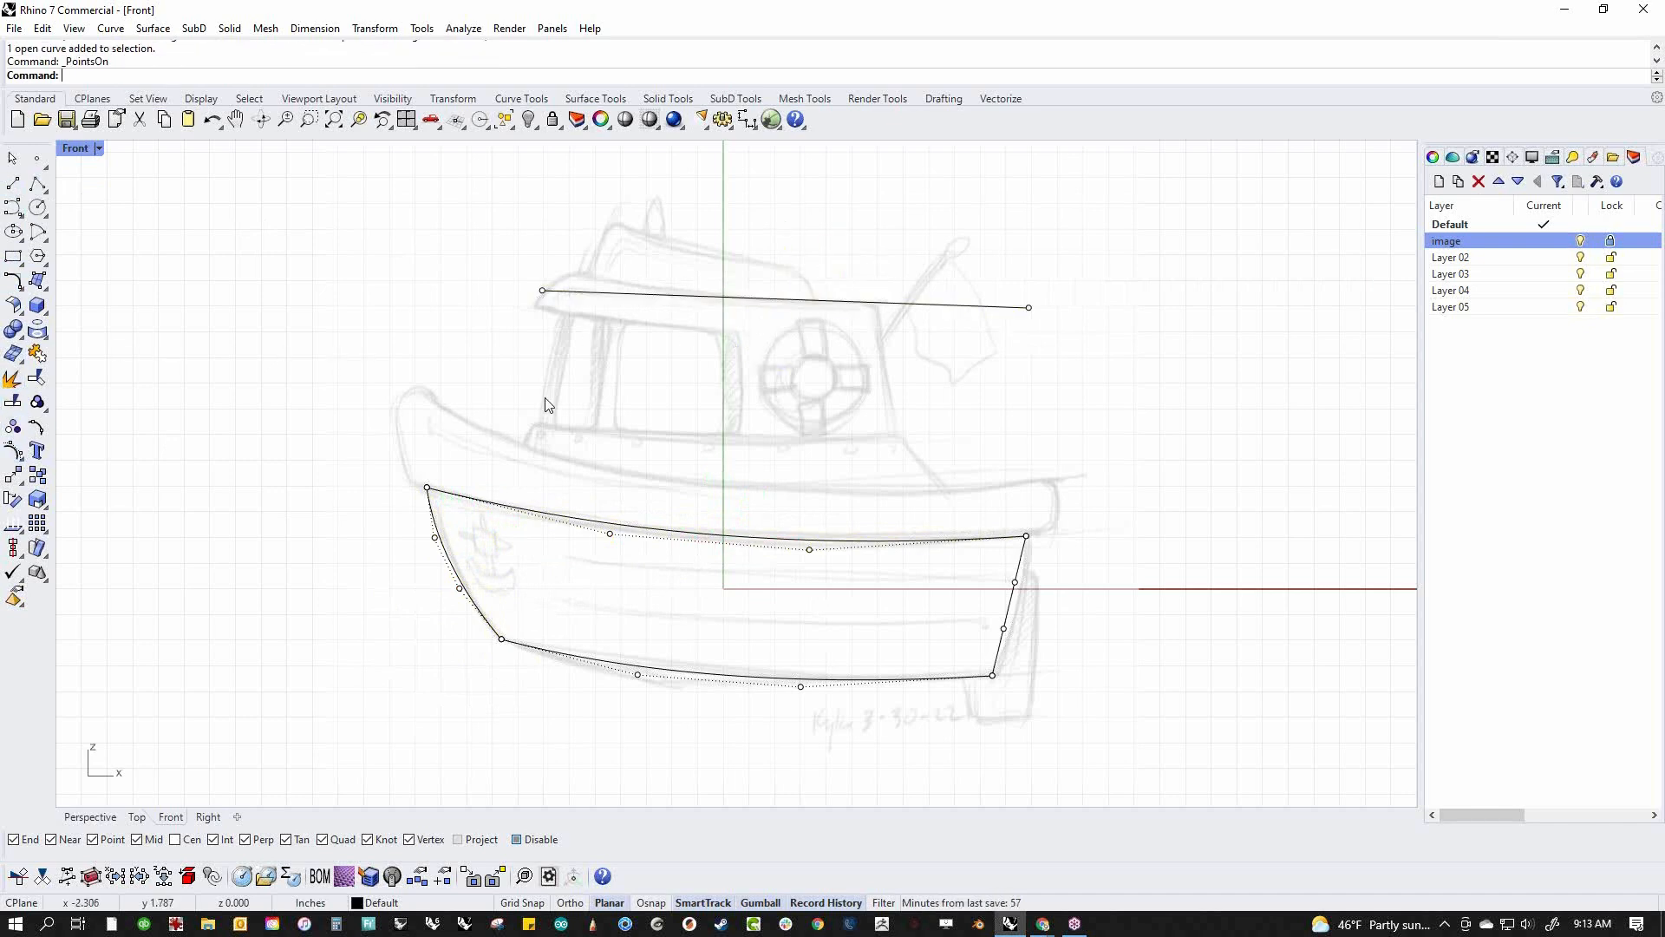
Change the degree of the test line at the cabin roof to 3
{"action": "left_click", "coordinate": [846, 311]}
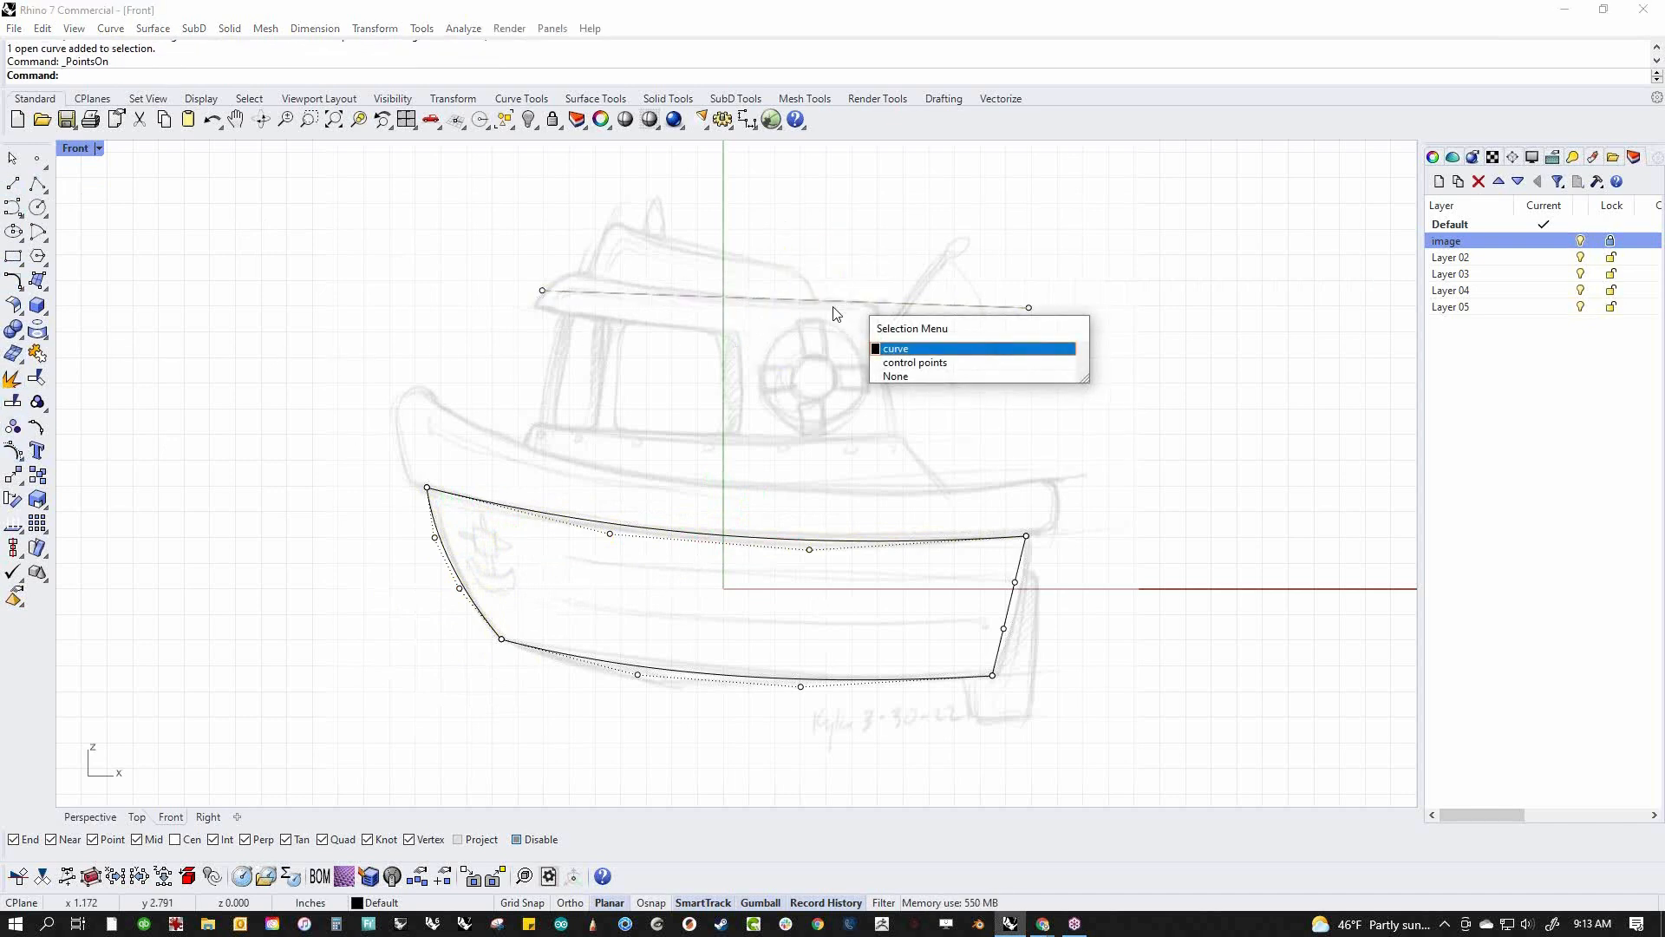
{"action": "left_click", "coordinate": [910, 363]}
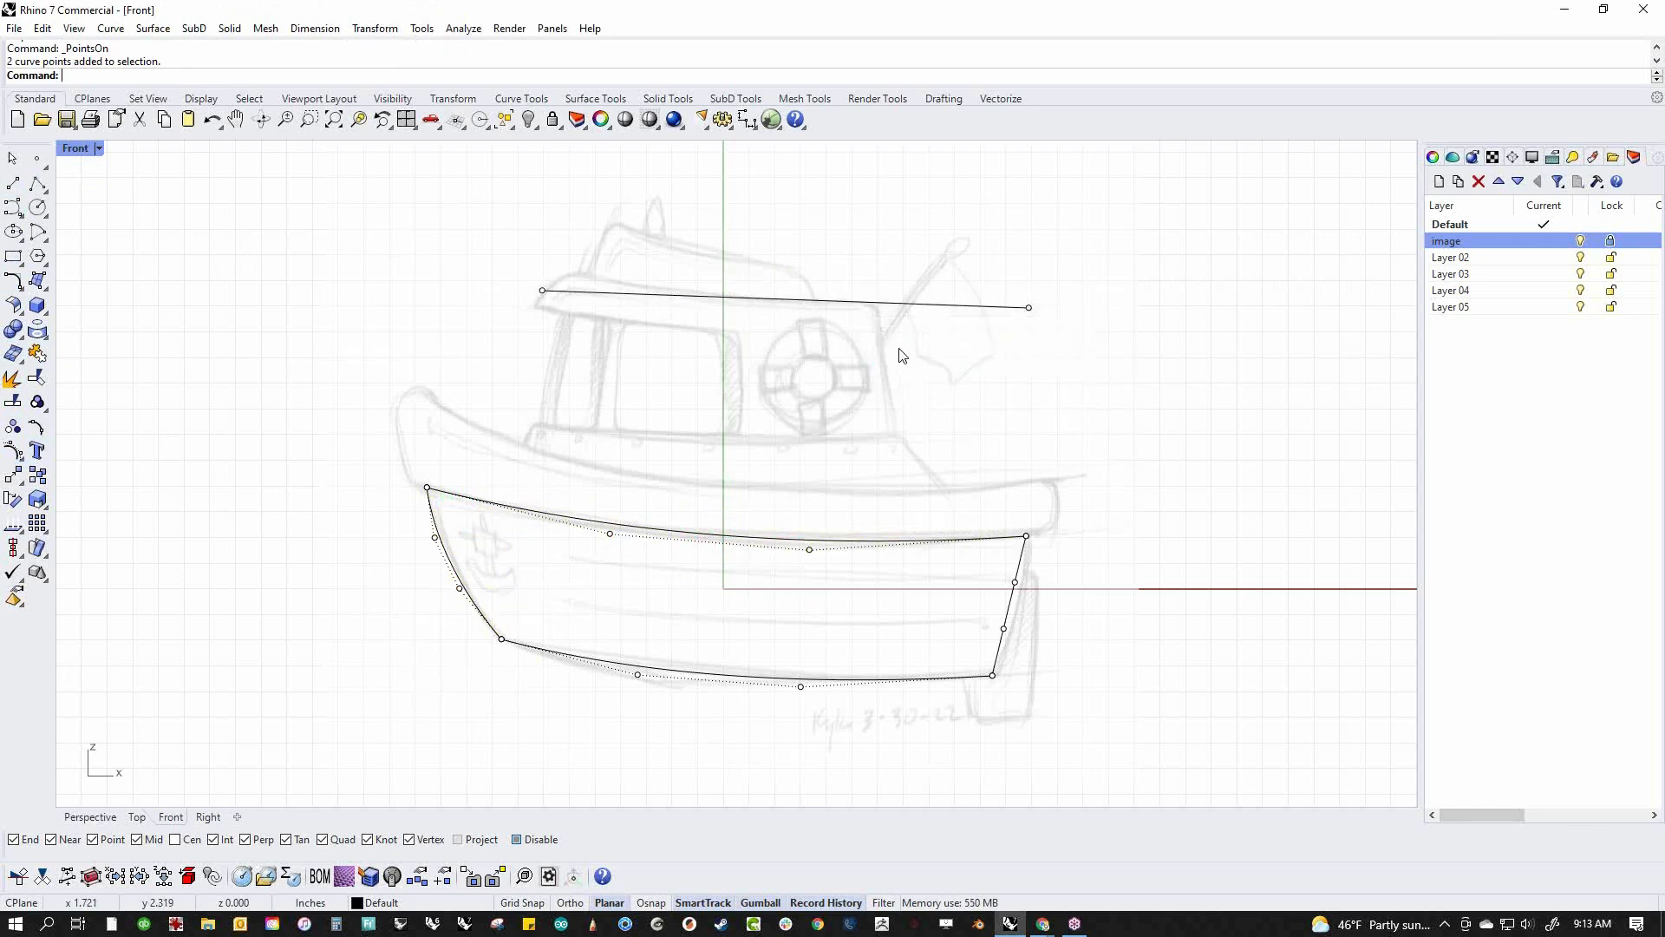
{"action": "left_click", "coordinate": [820, 303]}
{"action": "left_click", "coordinate": [866, 346]}
{"action": "type", "text": "Cha"}
{"action": "key", "text": "BackSpace"}
{"action": "type", "text": "d"}
{"action": "key", "text": "Return"}
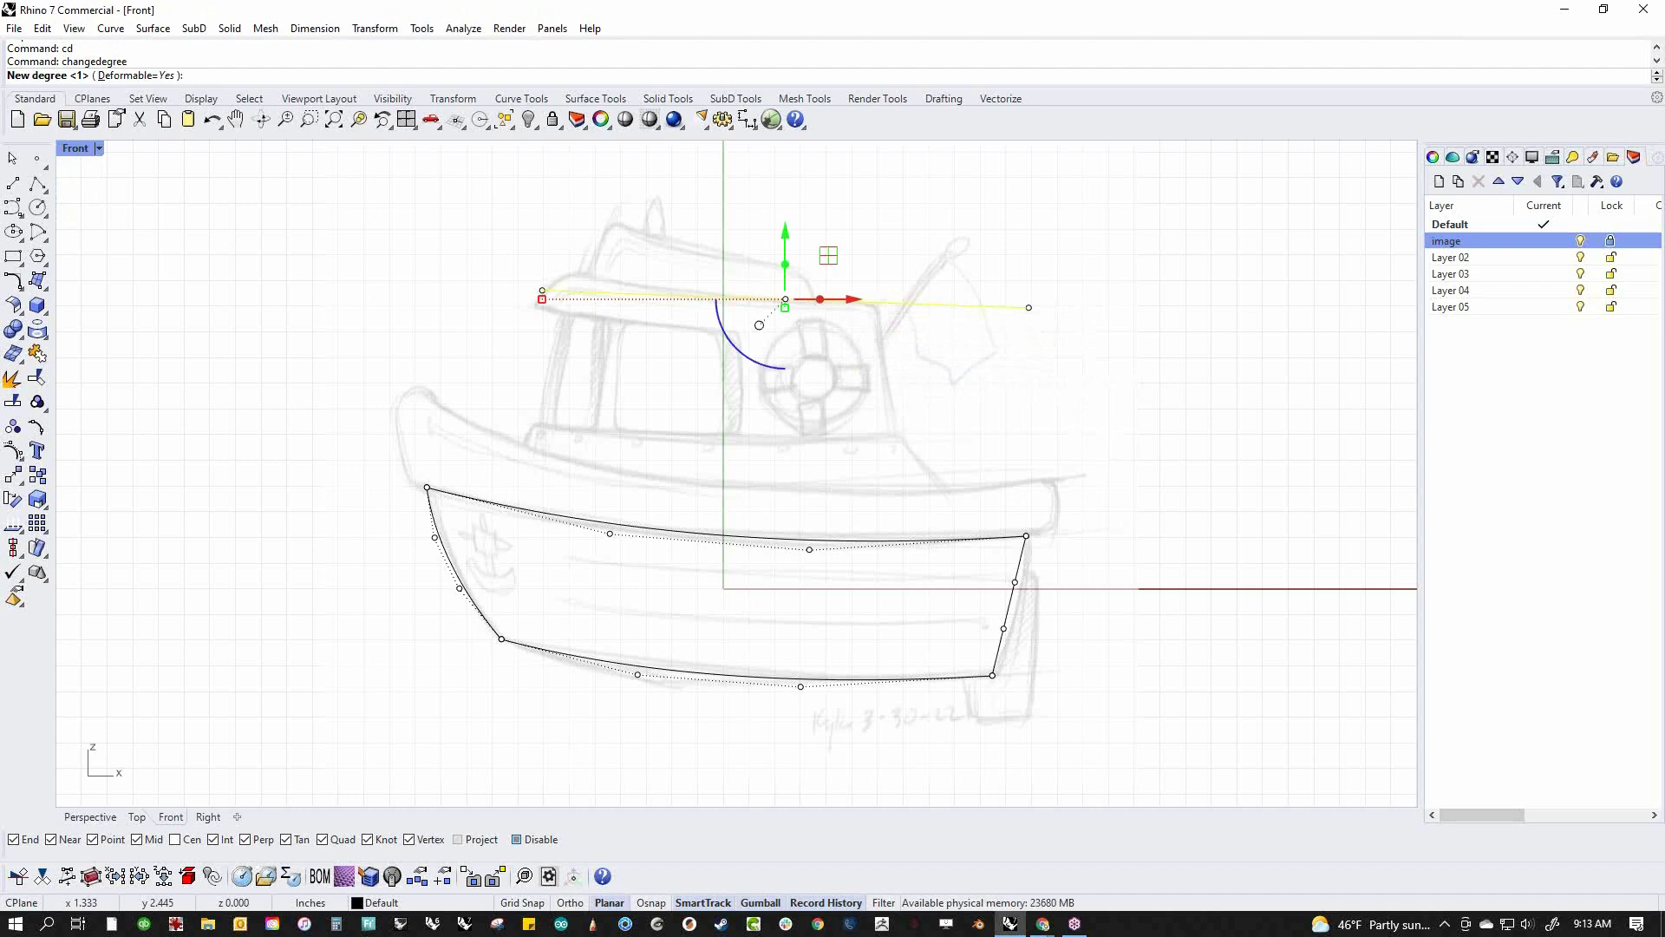
{"action": "type", "text": "3"}
{"action": "key", "text": "Return"}
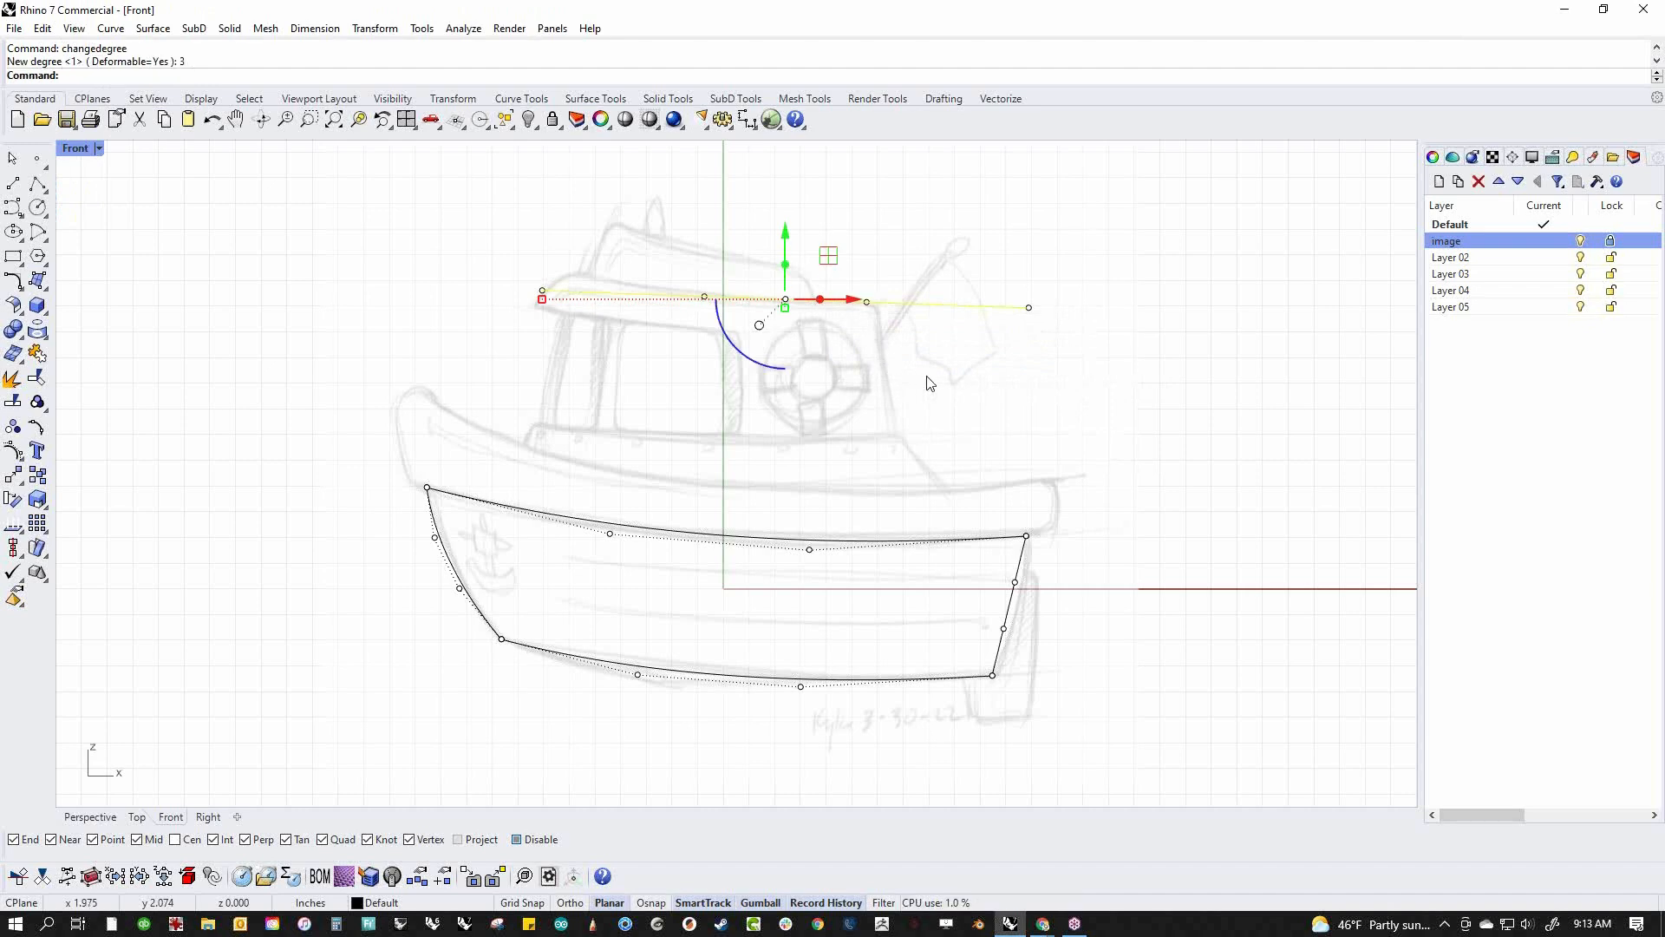
Bend the test line upward with its middle control points and delete the line
{"action": "left_click_drag", "start_coordinate": [669, 245], "coordinate": [939, 377]}
{"action": "left_click_drag", "start_coordinate": [785, 300], "coordinate": [795, 258]}
{"action": "left_click", "coordinate": [883, 280]}
{"action": "key", "text": "Delete"}
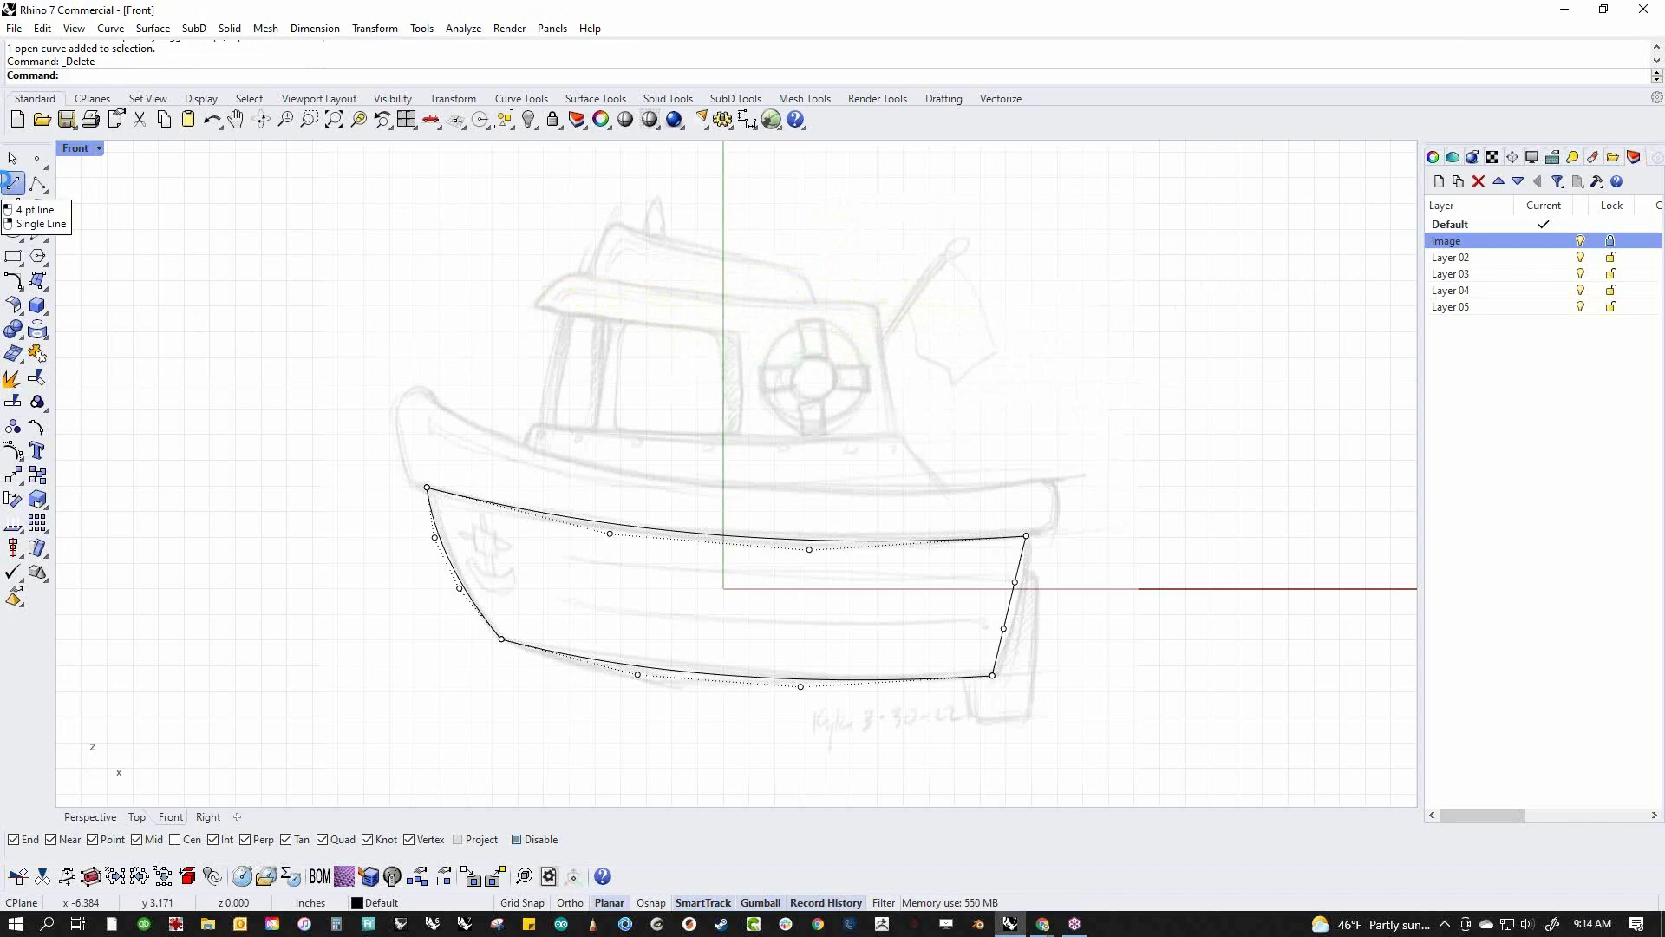
Review the 4 pt line tool's tooltip and command definitions again
{"action": "right_click", "coordinate": [13, 208], "text": "shift"}
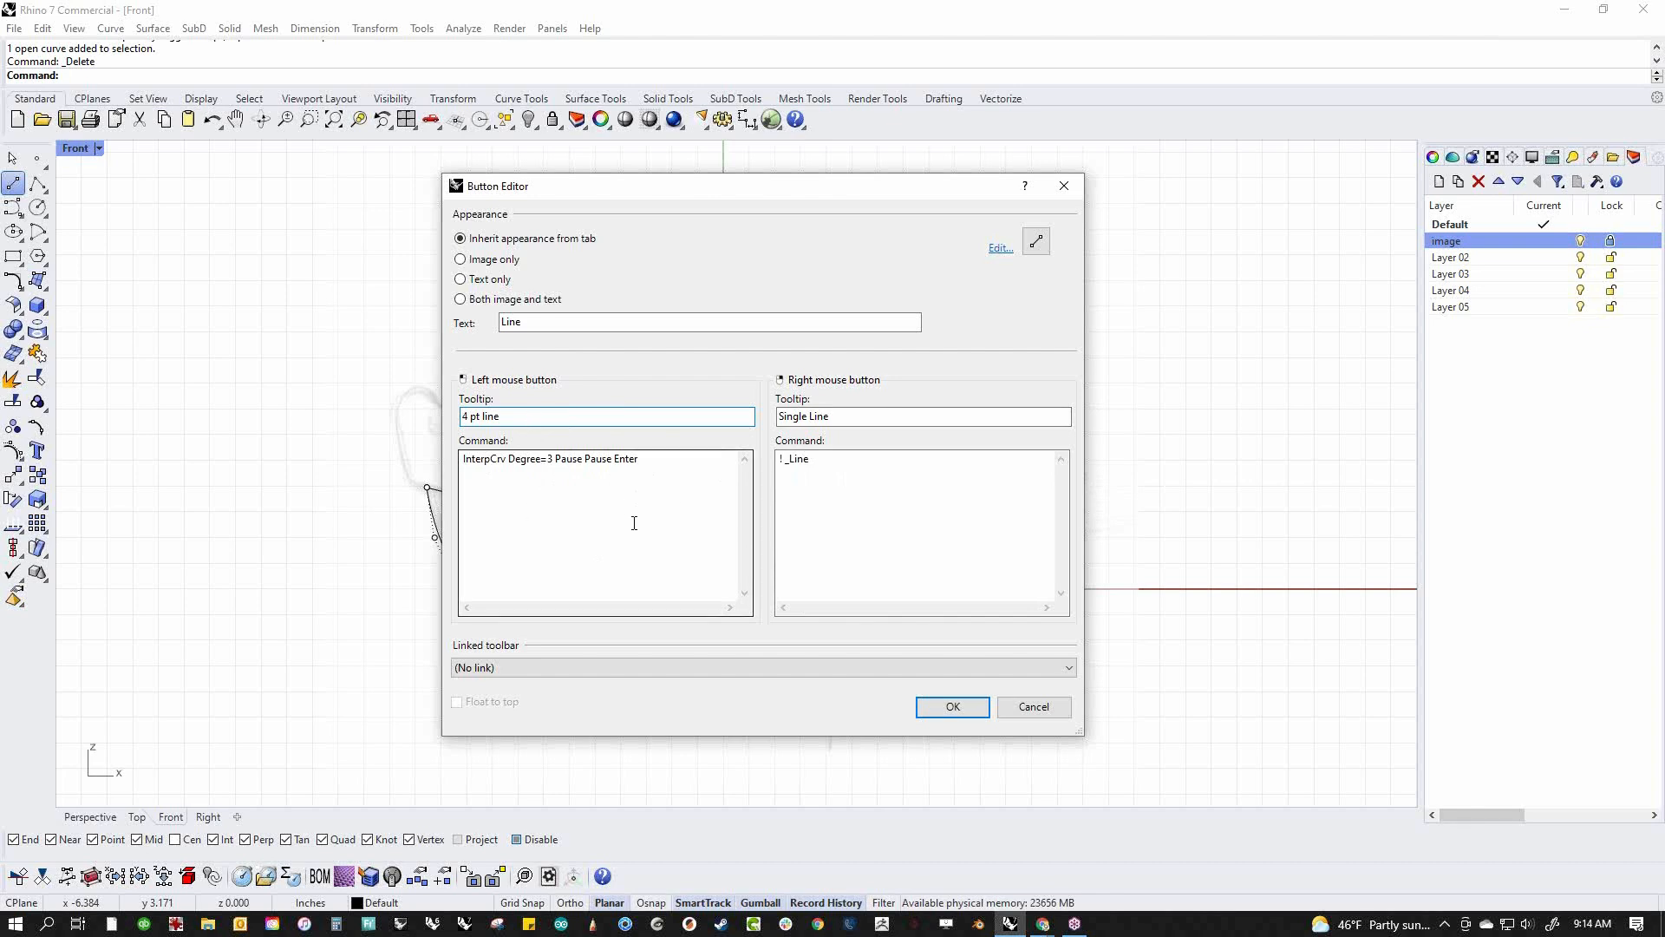
{"action": "left_click", "coordinate": [1069, 191]}
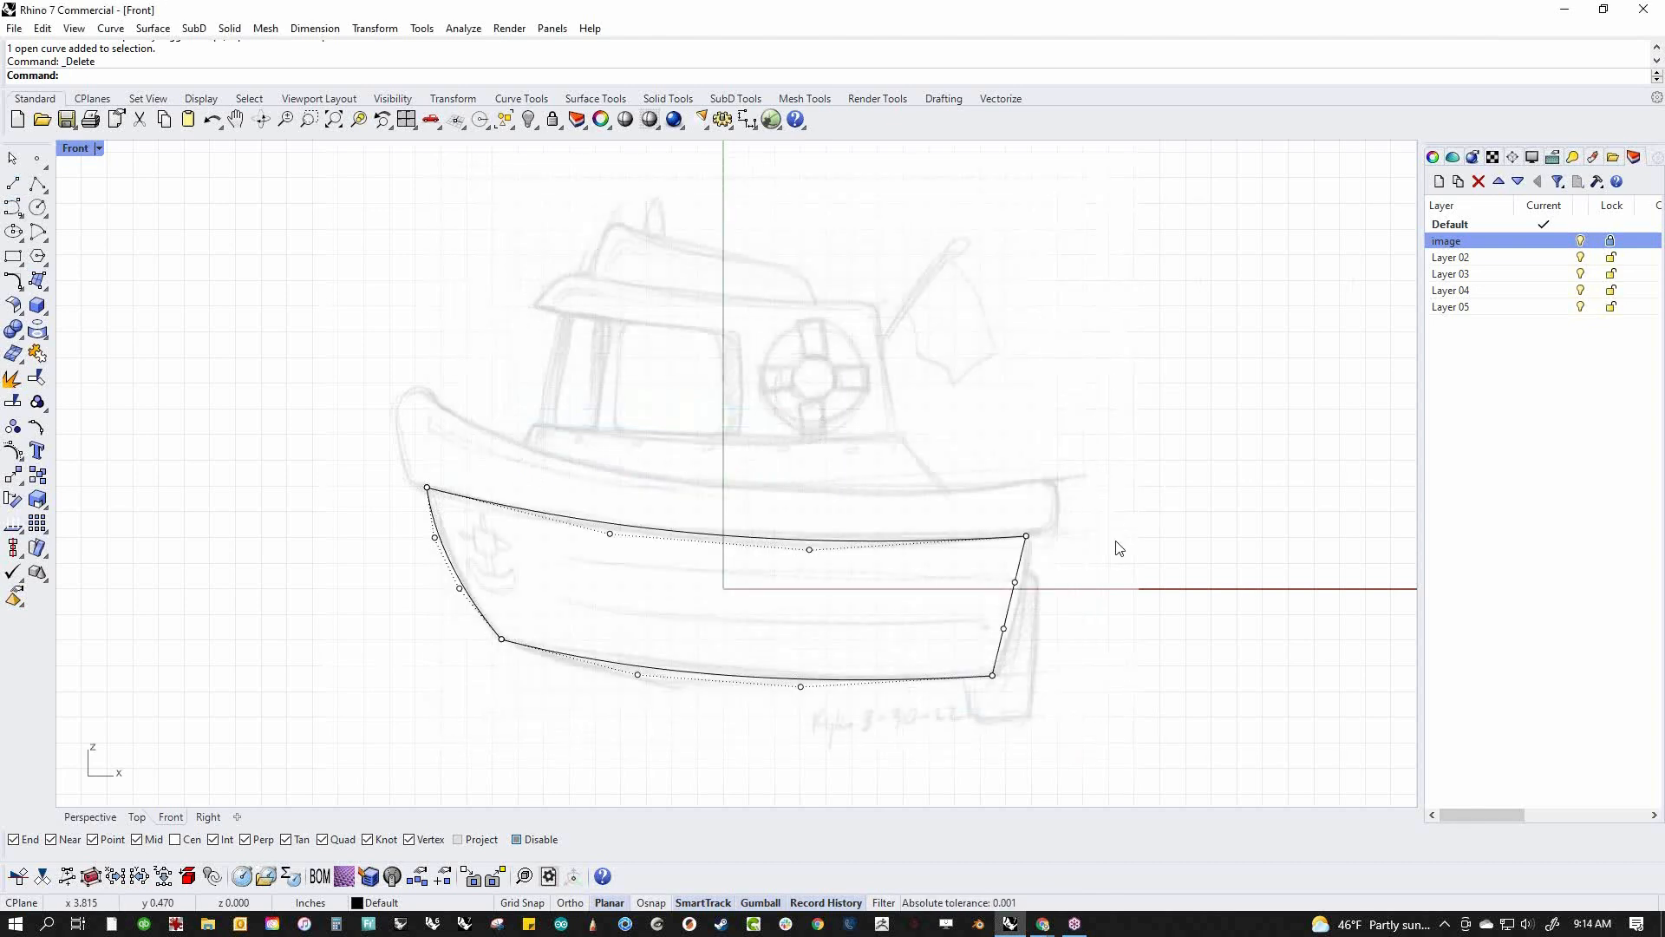
Bow the stern curve slightly outward by moving its two middle control points aft
{"action": "left_click_drag", "start_coordinate": [996, 576], "coordinate": [1029, 607]}
{"action": "left_click", "coordinate": [1033, 670]}
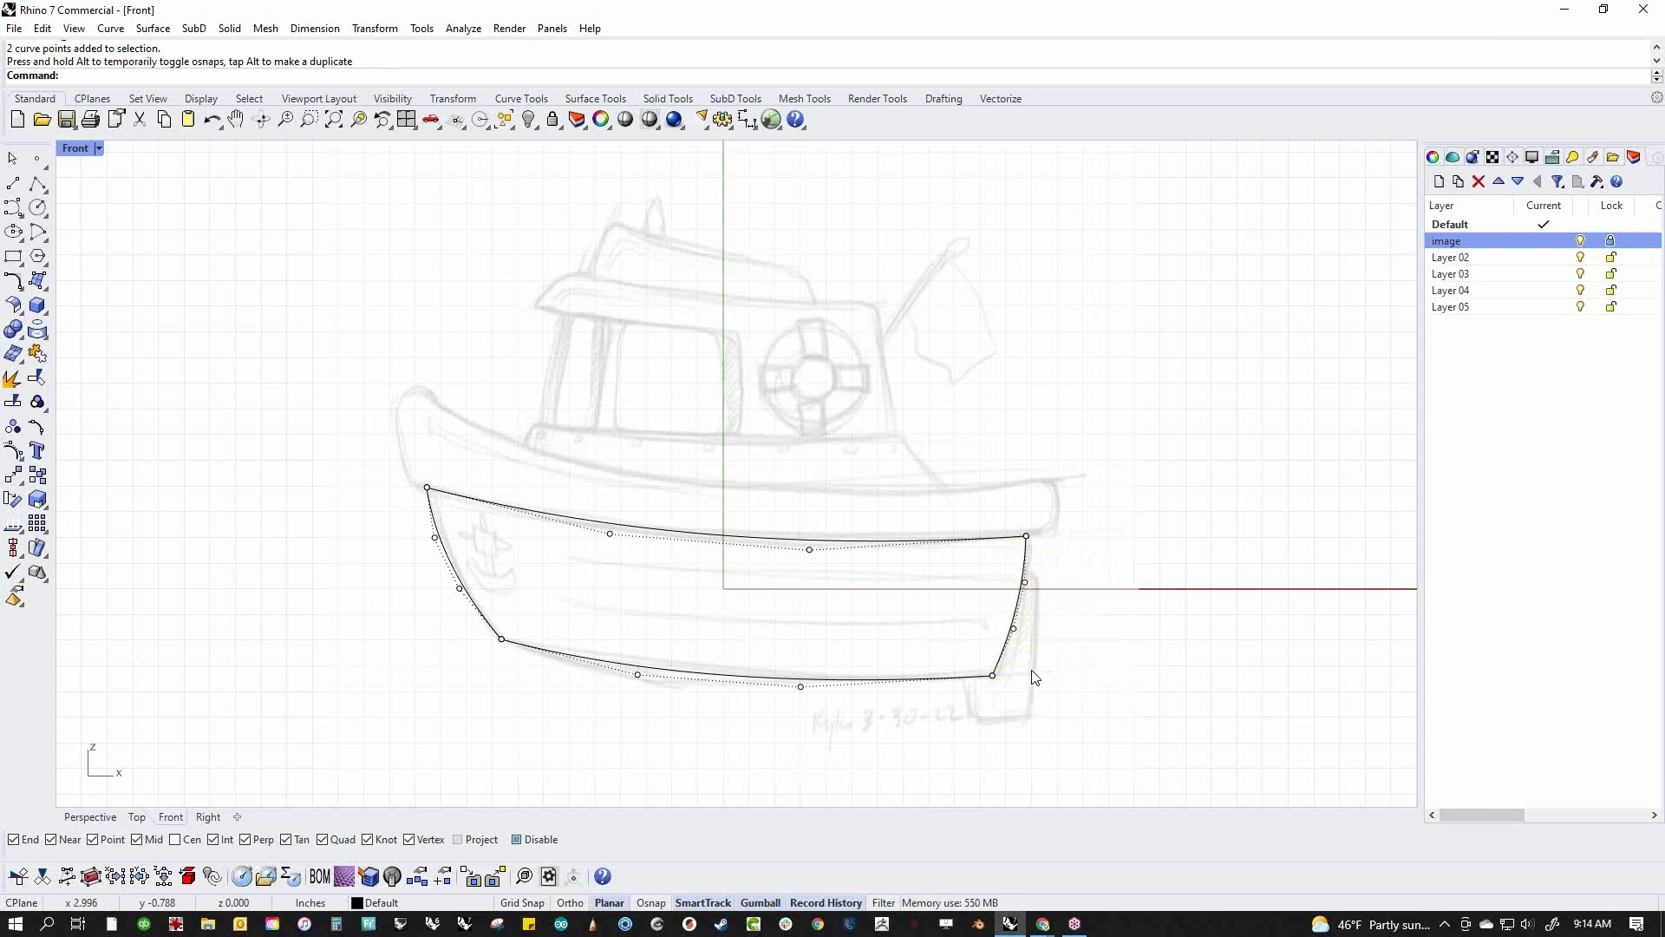
In the Perspective view, pull the stern curve and the top and bottom edges' middle control points sideways to give the hull width
{"action": "key", "text": "ctrl+F4"}
{"action": "right_click_drag", "start_coordinate": [572, 595], "coordinate": [825, 596]}
{"action": "left_click_drag", "start_coordinate": [601, 356], "coordinate": [921, 605]}
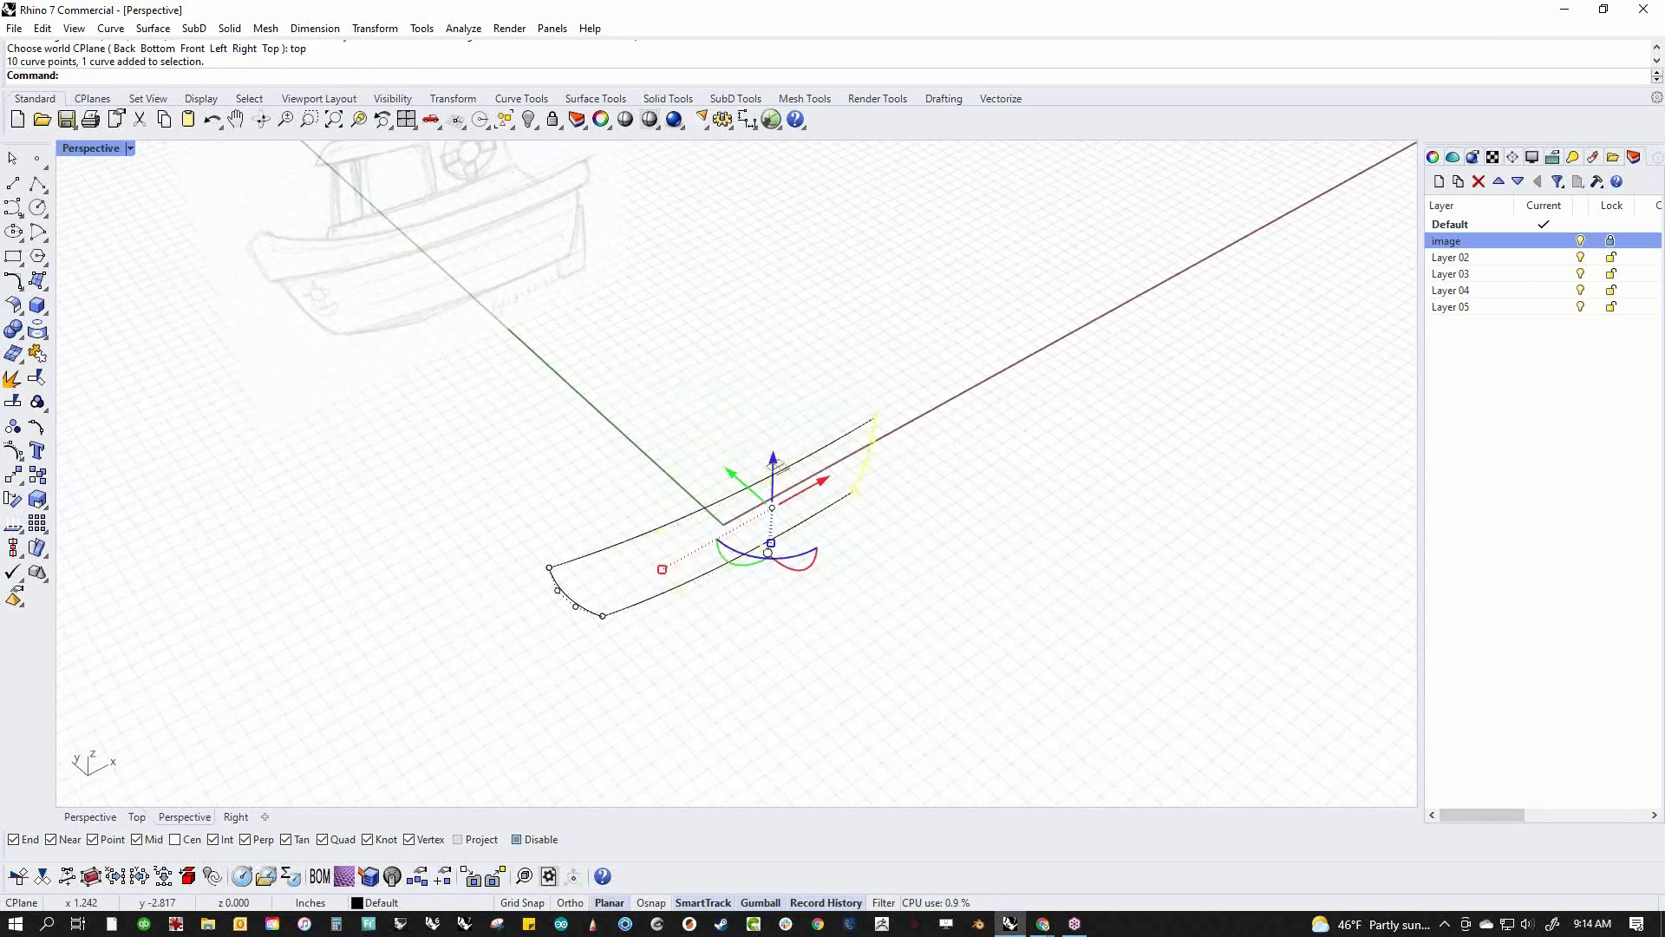
{"action": "left_click_drag", "start_coordinate": [749, 539], "coordinate": [796, 579]}
{"action": "left_click", "coordinate": [933, 632]}
{"action": "right_click_drag", "start_coordinate": [933, 633], "coordinate": [583, 568]}
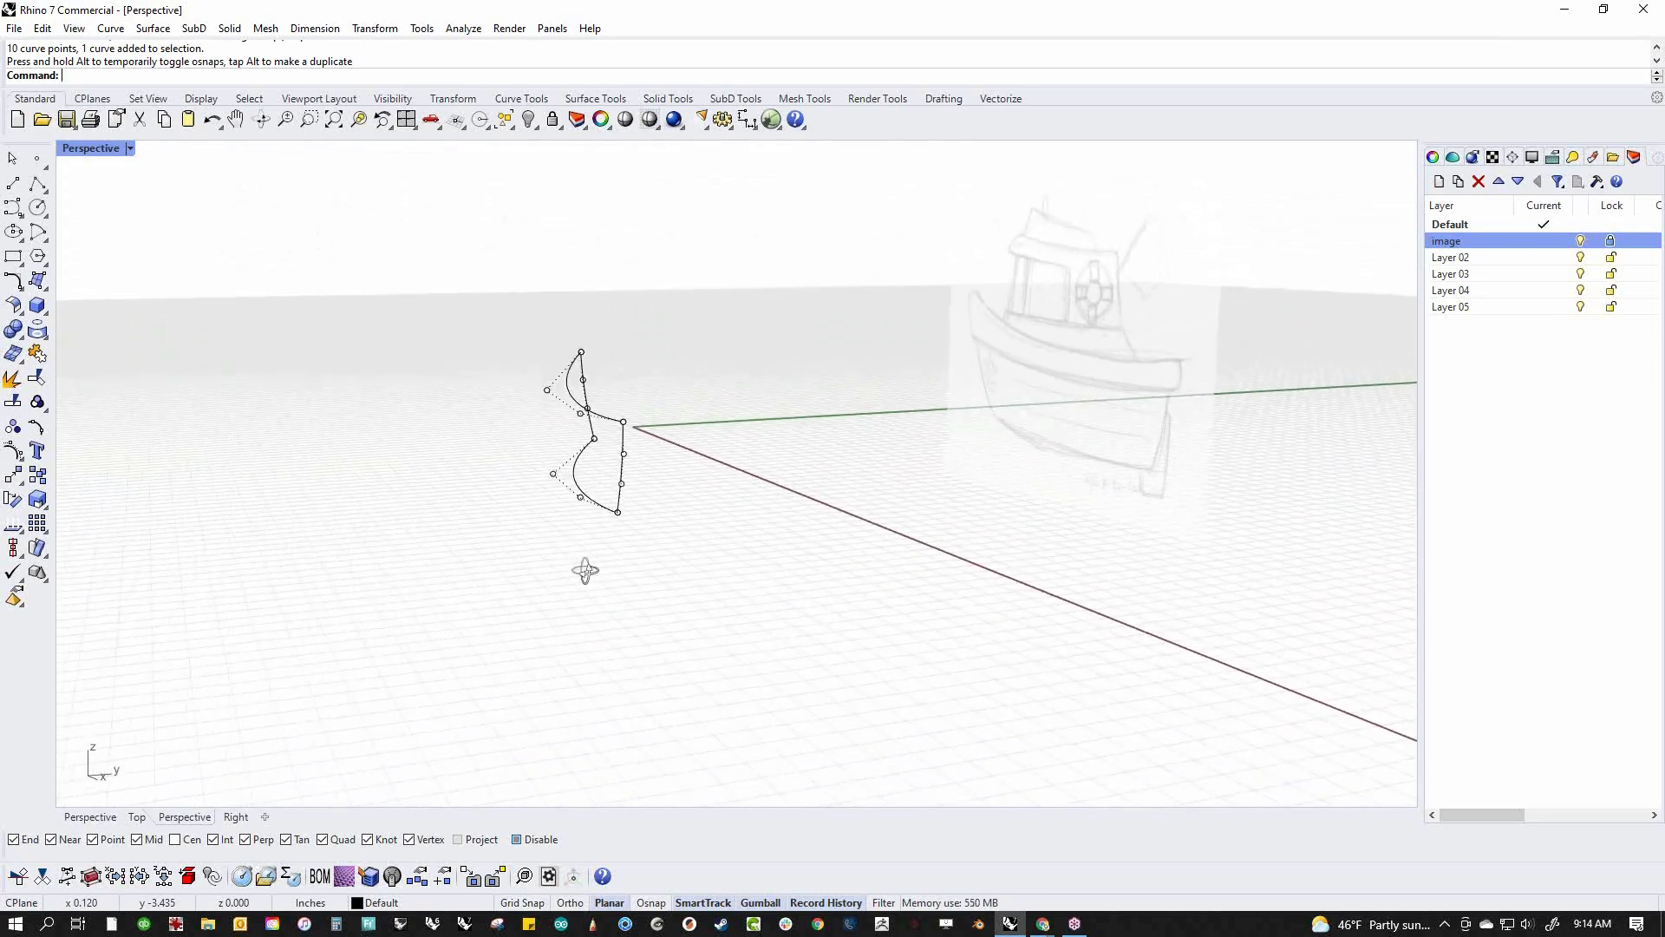
Move the bottom edge's stern end and middle control points toward the centreline so the hull tapers downward
{"action": "scroll", "coordinate": [638, 508], "scroll_direction": "up", "scroll_amount": 3}
{"action": "left_click_drag", "start_coordinate": [593, 385], "coordinate": [690, 557]}
{"action": "right_click_drag", "start_coordinate": [689, 557], "coordinate": [346, 465]}
{"action": "left_click_drag", "start_coordinate": [334, 419], "coordinate": [512, 533]}
{"action": "mouse_move", "coordinate": [512, 533]}
{"action": "right_mouse_down"}
{"action": "mouse_move", "coordinate": [595, 602]}
{"action": "mouse_move", "coordinate": [526, 533]}
{"action": "right_mouse_up"}
{"action": "mouse_move", "coordinate": [549, 426]}
{"action": "left_mouse_down"}
{"action": "mouse_move", "coordinate": [567, 430]}
{"action": "mouse_move", "coordinate": [552, 431]}
{"action": "left_mouse_up"}
{"action": "right_click_drag", "start_coordinate": [568, 444], "coordinate": [521, 439]}
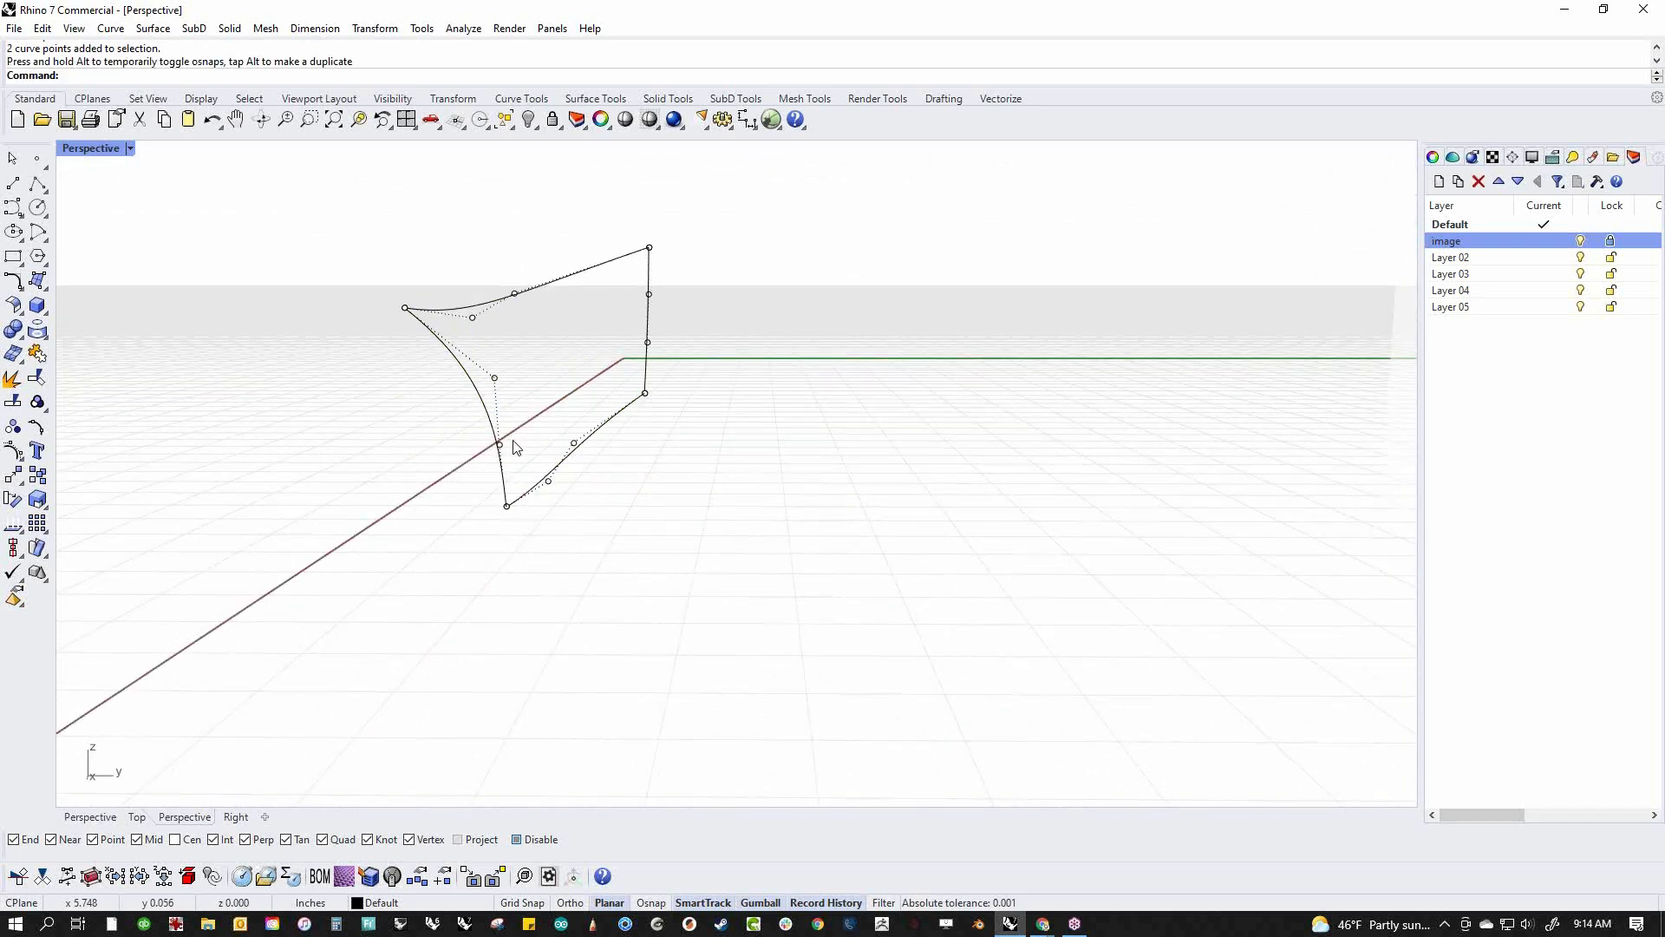
Curve the hull's stern edge outward to the side by moving its two middle control points
{"action": "left_click", "coordinate": [500, 443]}
{"action": "left_click", "coordinate": [495, 377], "text": "shift"}
{"action": "right_click_drag", "start_coordinate": [574, 448], "coordinate": [680, 437]}
{"action": "left_click_drag", "start_coordinate": [557, 411], "coordinate": [405, 411]}
{"action": "left_click", "coordinate": [464, 542]}
{"action": "mouse_move", "coordinate": [467, 545]}
{"action": "right_mouse_down"}
{"action": "mouse_move", "coordinate": [513, 577]}
{"action": "mouse_move", "coordinate": [632, 588]}
{"action": "mouse_move", "coordinate": [880, 599]}
{"action": "mouse_move", "coordinate": [974, 576]}
{"action": "mouse_move", "coordinate": [468, 569]}
{"action": "mouse_move", "coordinate": [503, 594]}
{"action": "mouse_move", "coordinate": [439, 606]}
{"action": "mouse_move", "coordinate": [457, 639]}
{"action": "mouse_move", "coordinate": [862, 654]}
{"action": "mouse_move", "coordinate": [944, 636]}
{"action": "mouse_move", "coordinate": [974, 606]}
{"action": "mouse_move", "coordinate": [877, 642]}
{"action": "right_mouse_up"}
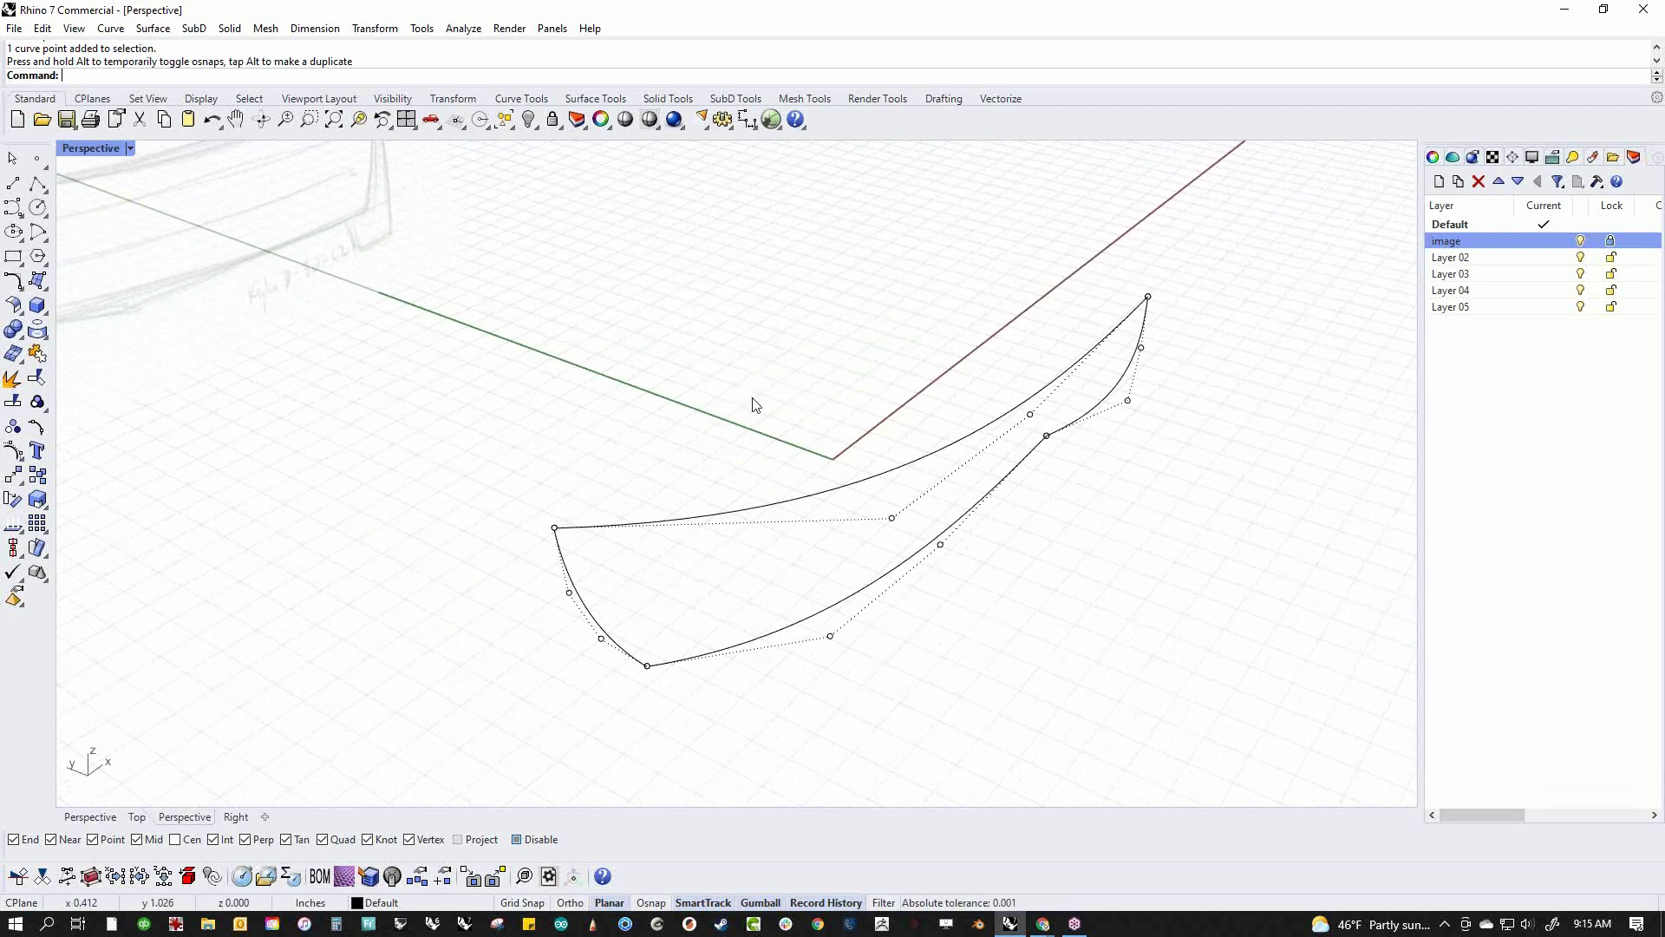
Mirror a copy of the top, bottom and stern curves across the lengthwise centreline, starting from the bow's lower end
{"action": "key", "text": "Escape"}
{"action": "left_click_drag", "start_coordinate": [509, 264], "coordinate": [1217, 768]}
{"action": "key", "text": "Escape"}
{"action": "left_click_drag", "start_coordinate": [1238, 242], "coordinate": [974, 657]}
{"action": "type", "text": "mirror"}
{"action": "key", "text": "Return"}
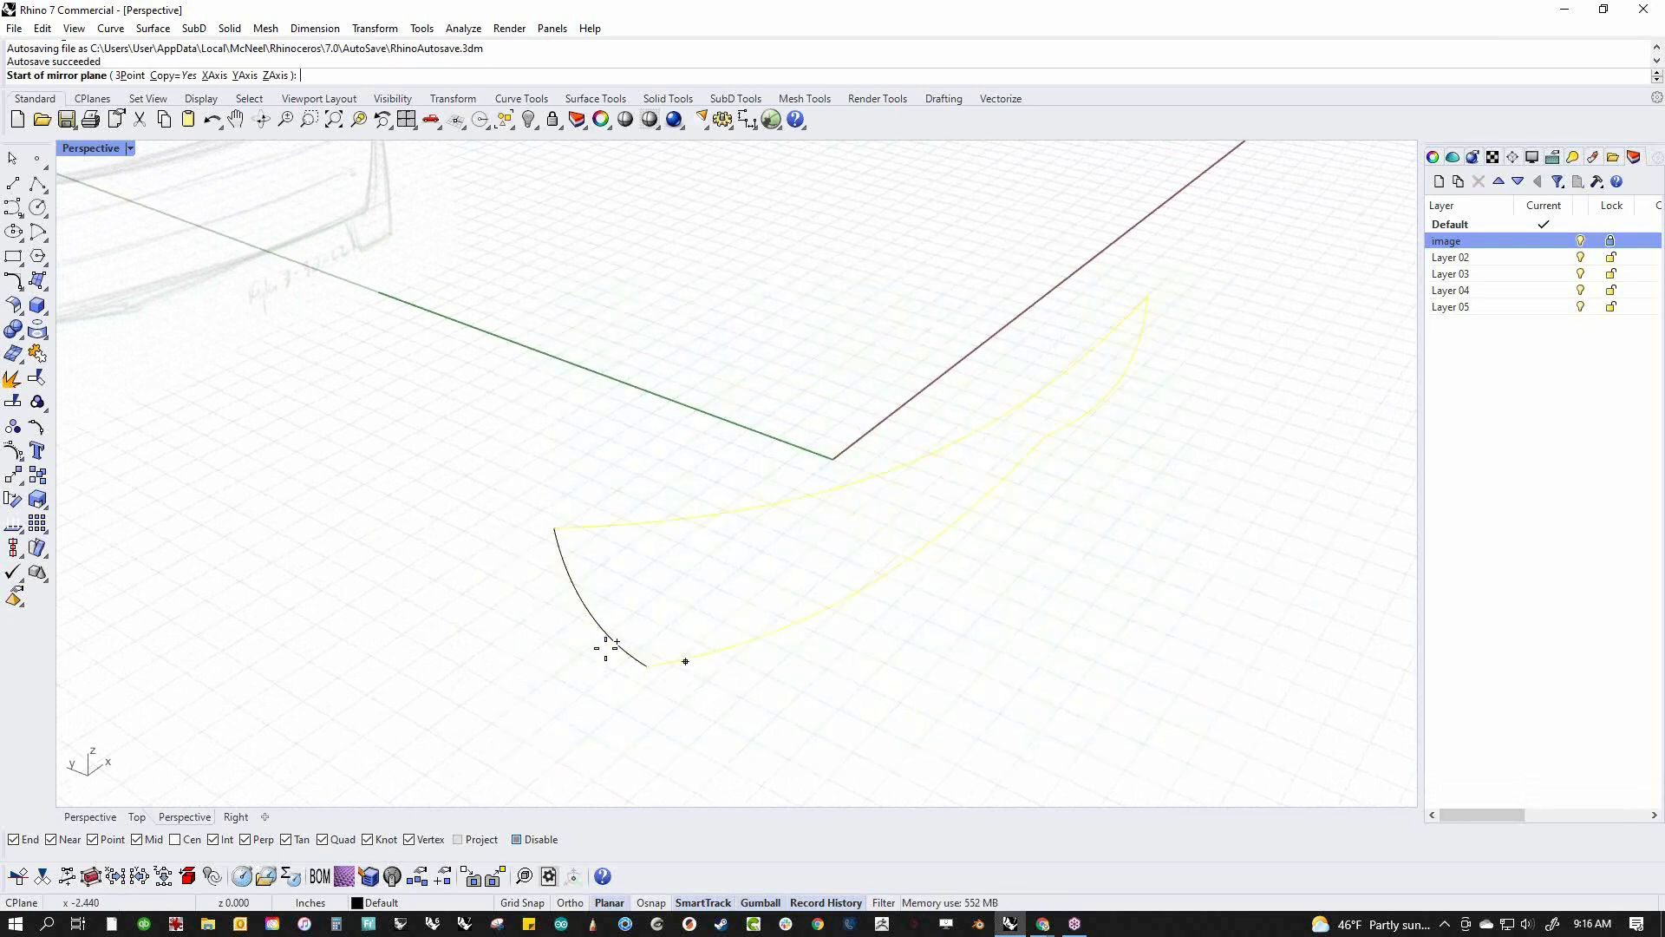
{"action": "left_click", "coordinate": [646, 665]}
{"action": "left_click", "coordinate": [720, 626]}
{"action": "key", "text": "Escape"}
Check the Record History options
{"action": "right_click_drag", "start_coordinate": [807, 636], "coordinate": [624, 668]}
{"action": "right_click", "coordinate": [830, 907]}
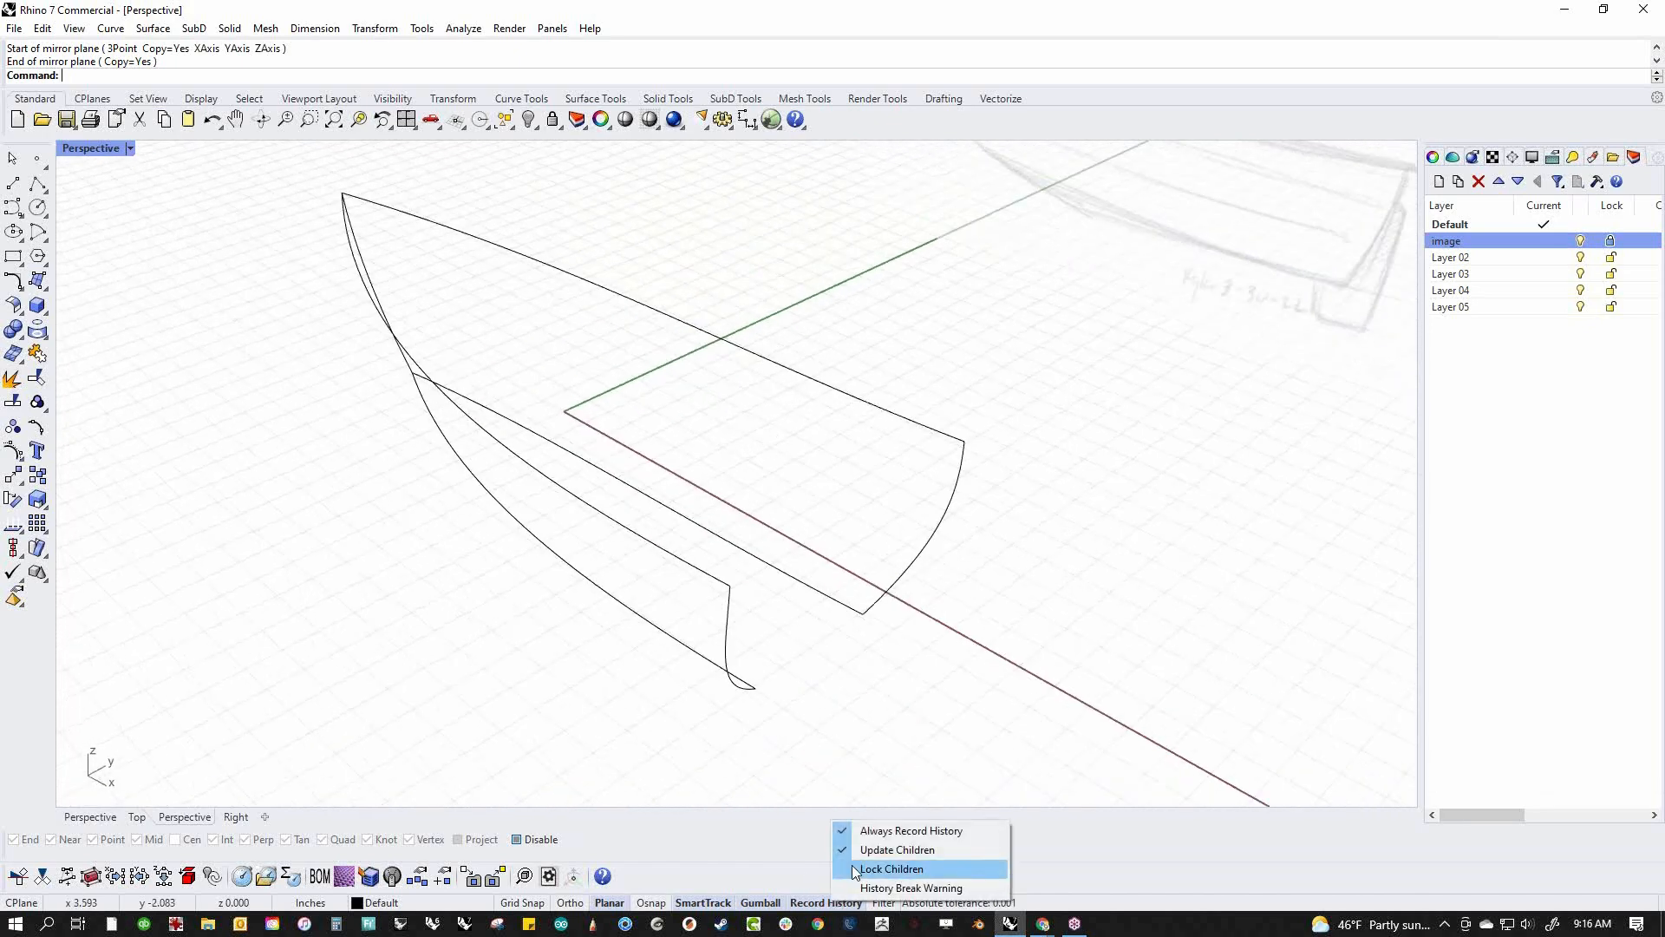
{"action": "left_click", "coordinate": [882, 723]}
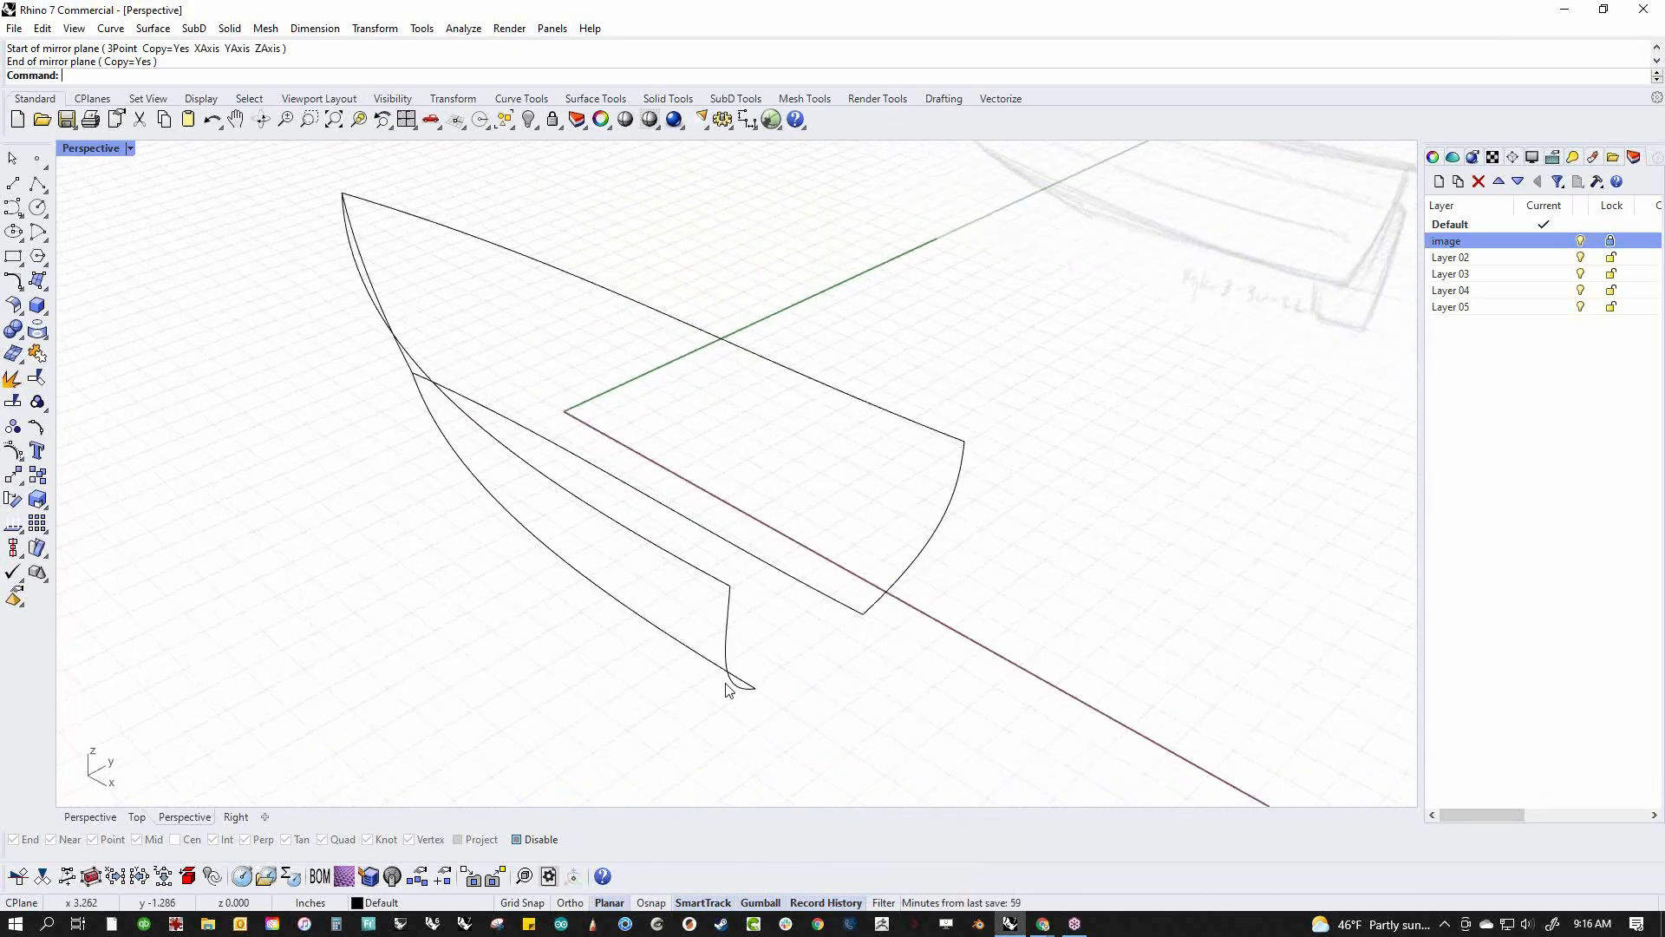
Show the original side's control points and widen the hull in the Top view by moving every point except the bow ends outward
{"action": "left_click", "coordinate": [705, 572]}
{"action": "left_click", "coordinate": [683, 642], "text": "shift"}
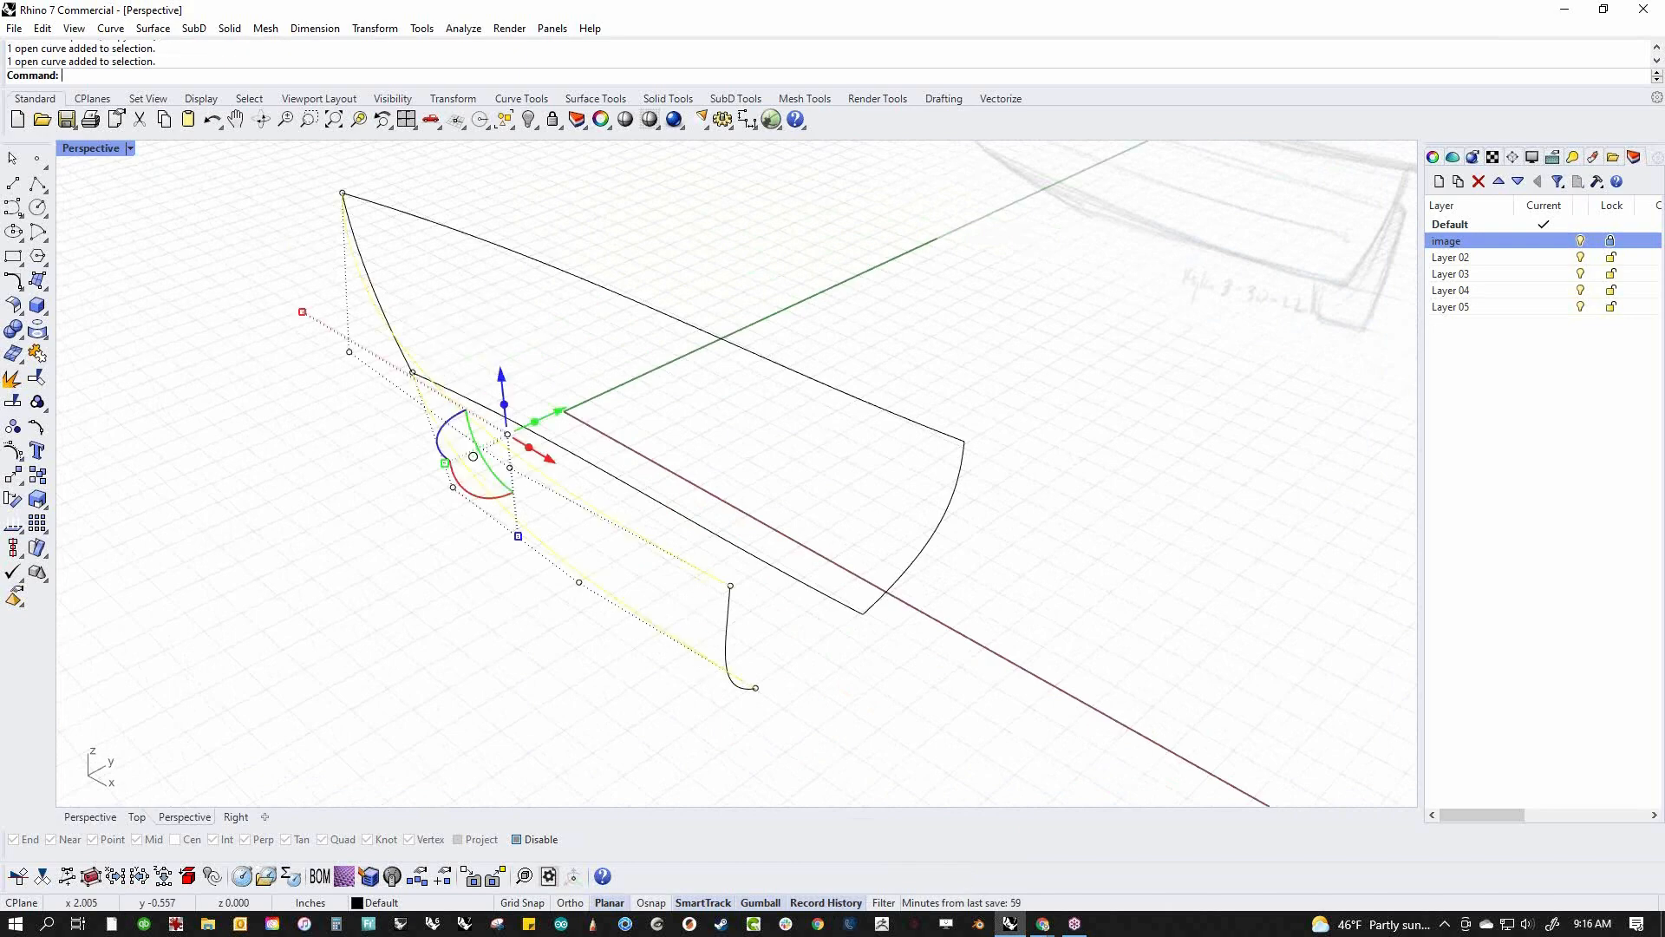
{"action": "left_click", "coordinate": [14, 451]}
{"action": "right_click_drag", "start_coordinate": [417, 568], "coordinate": [710, 664]}
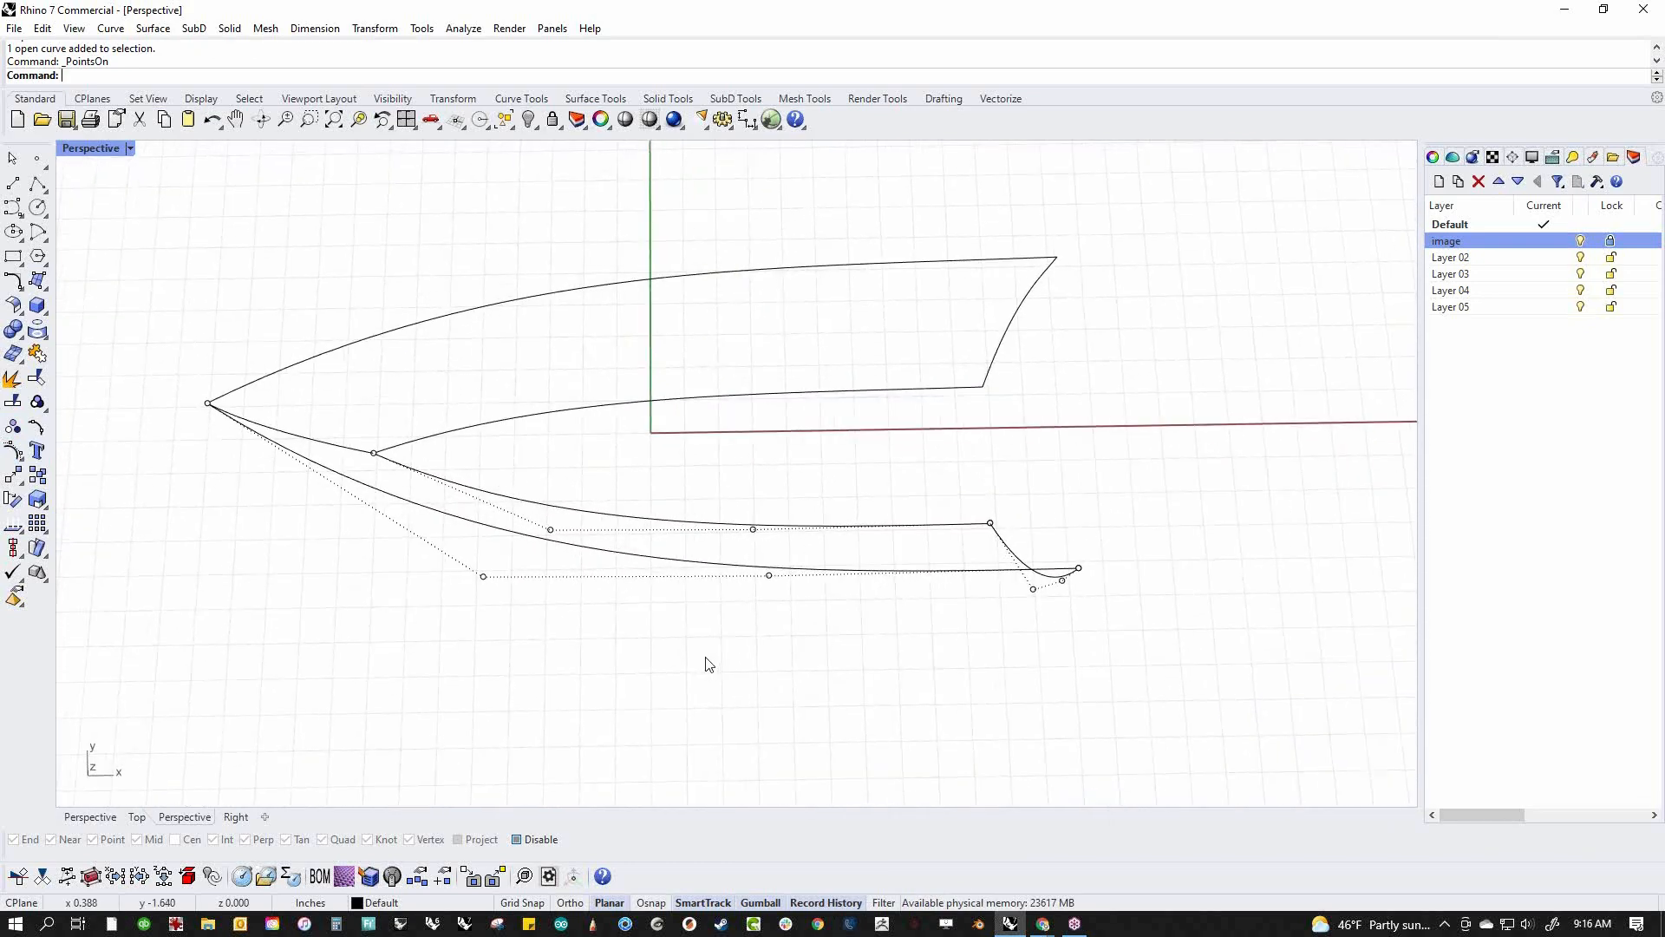
{"action": "key", "text": "ctrl+F1"}
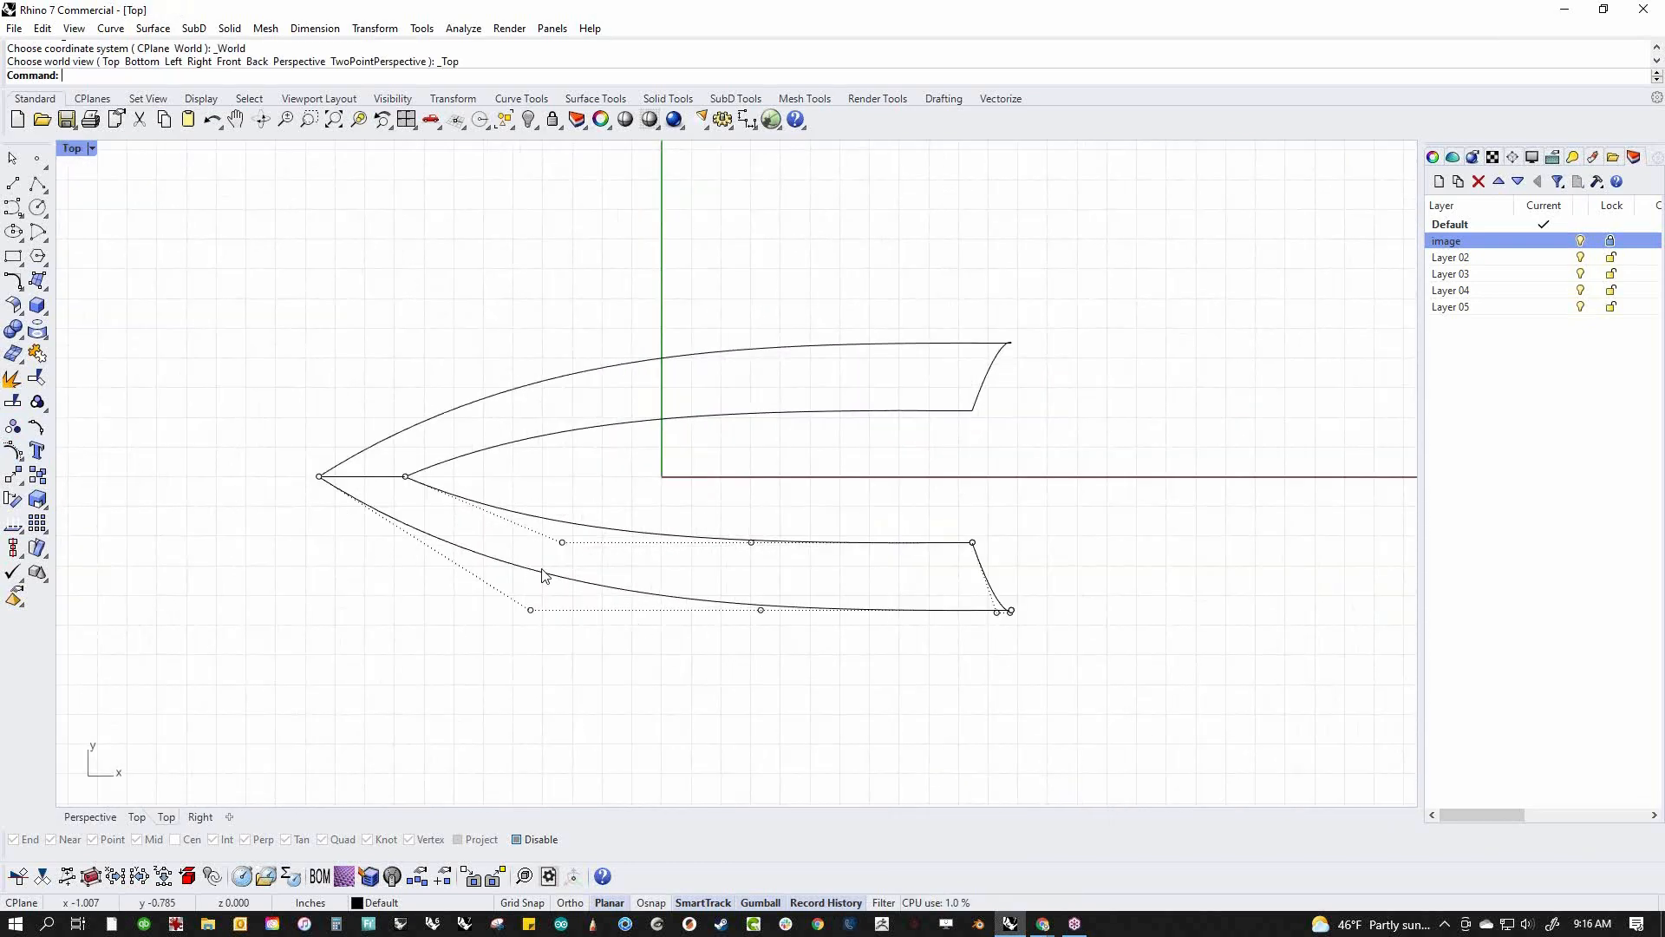
{"action": "left_click_drag", "start_coordinate": [481, 680], "coordinate": [810, 656]}
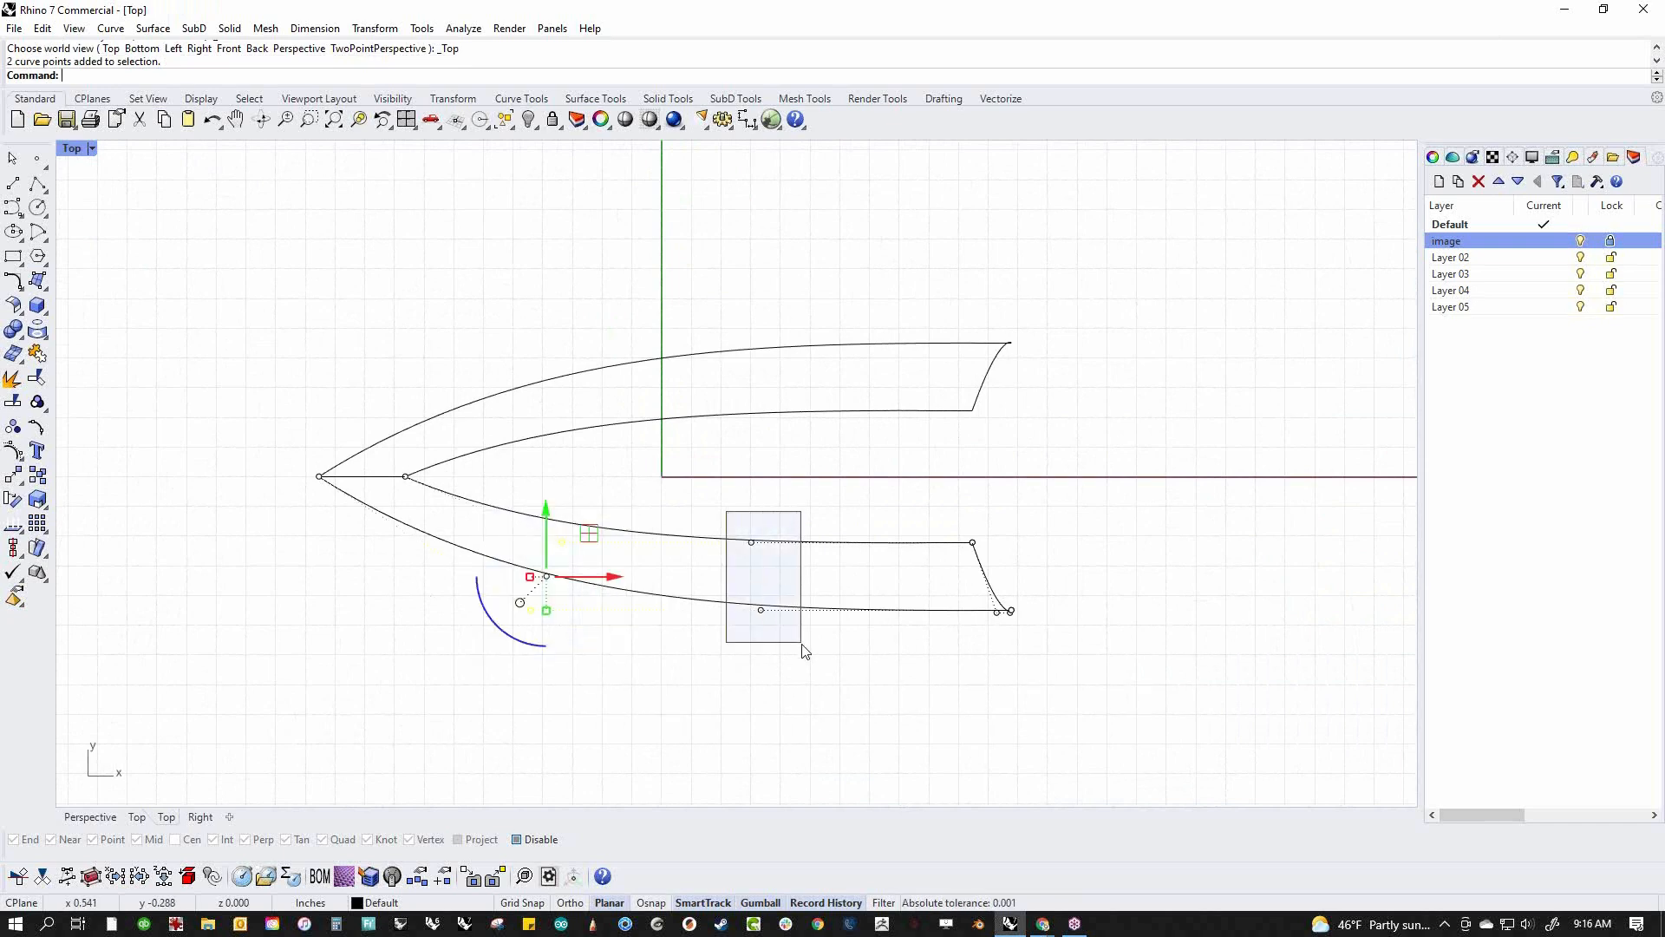
{"action": "left_click_drag", "start_coordinate": [945, 527], "coordinate": [1118, 722], "text": "shift"}
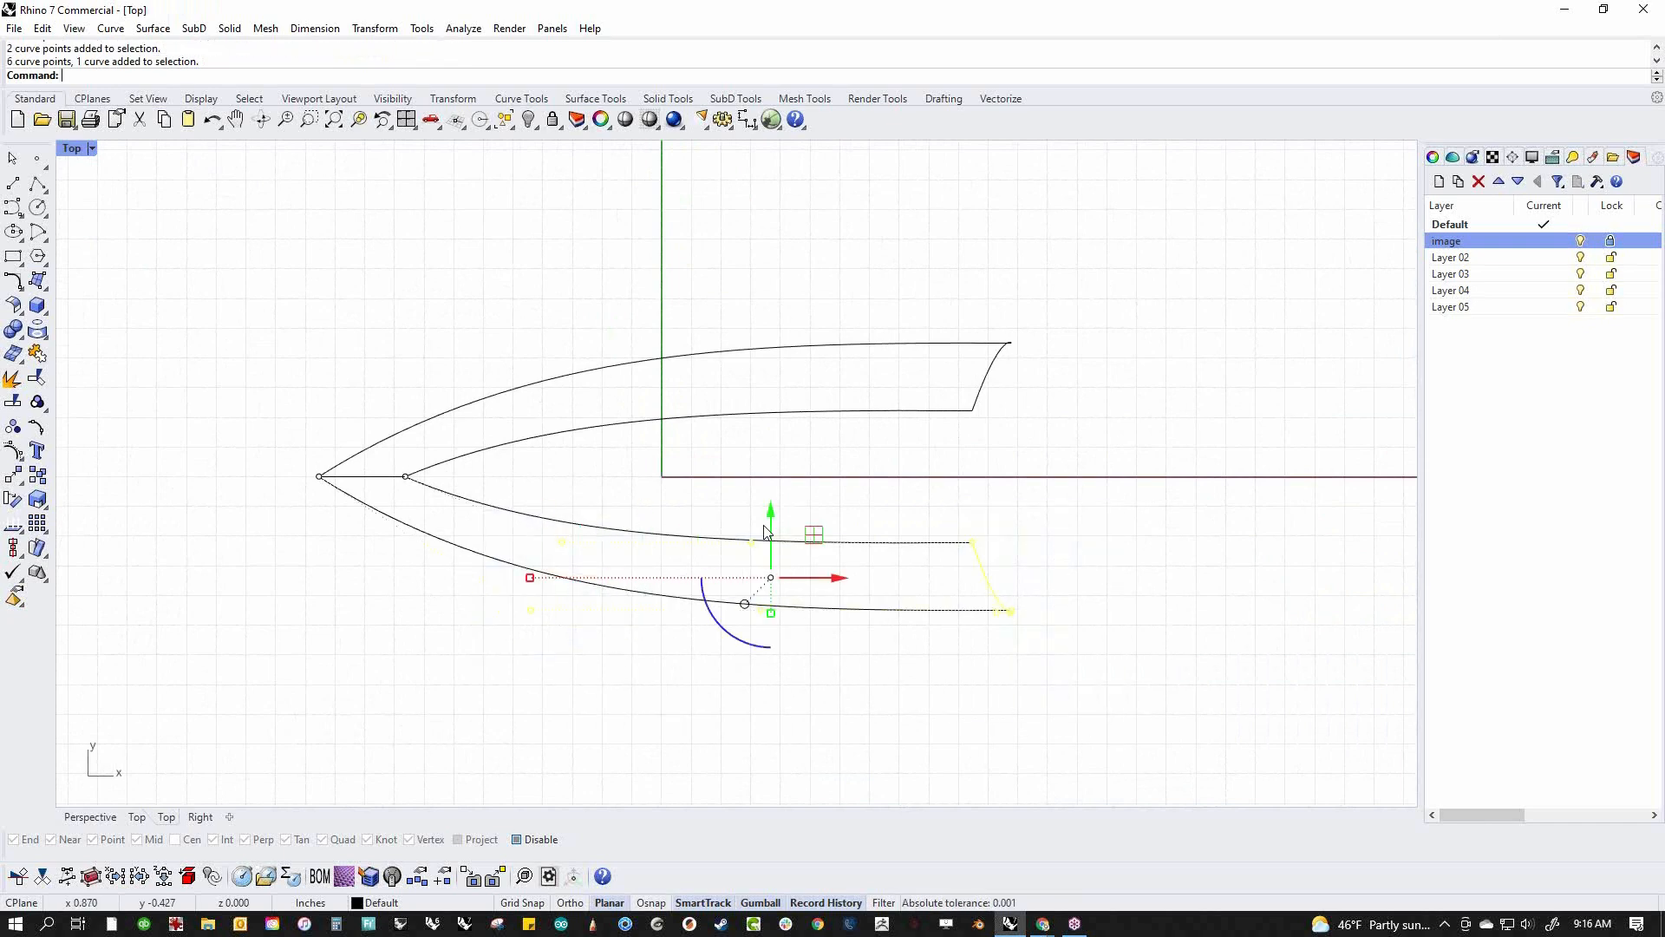
{"action": "left_click_drag", "start_coordinate": [771, 582], "coordinate": [733, 642]}
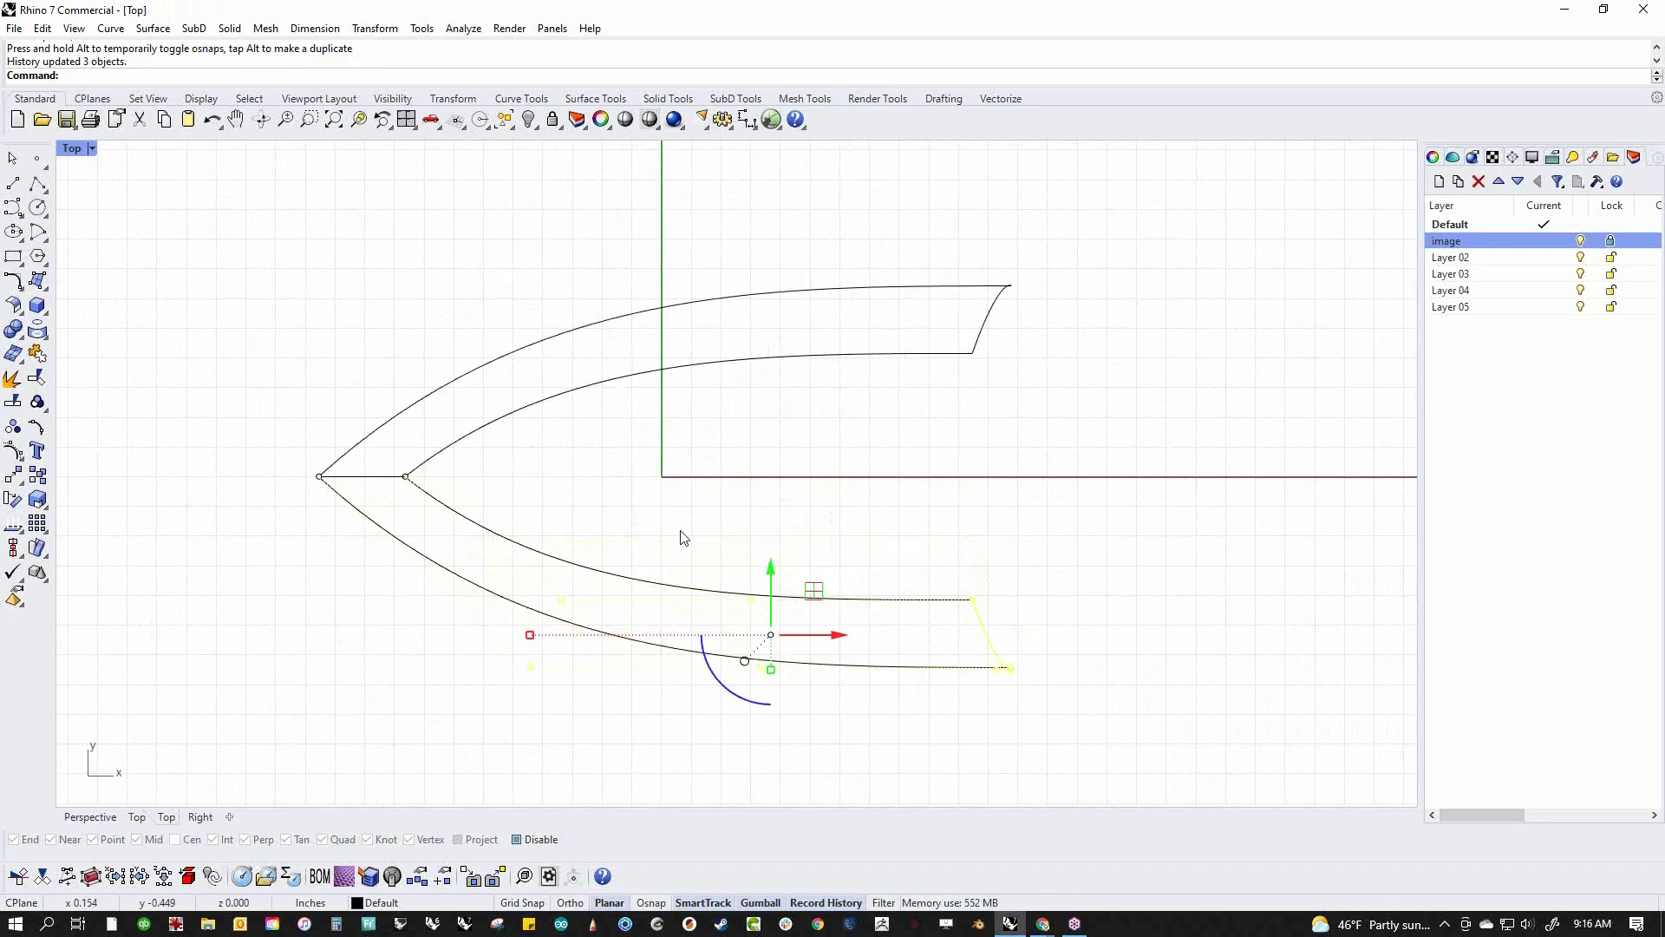
{"action": "left_click", "coordinate": [470, 668]}
Shift the top and bottom curves' front middle control points toward the bow and move the original stern curve inward
{"action": "left_click_drag", "start_coordinate": [434, 718], "coordinate": [615, 555]}
{"action": "left_click_drag", "start_coordinate": [610, 633], "coordinate": [455, 633]}
{"action": "left_click", "coordinate": [713, 520]}
{"action": "left_click_drag", "start_coordinate": [911, 577], "coordinate": [1073, 725]}
{"action": "mouse_move", "coordinate": [992, 599]}
{"action": "left_mouse_down"}
{"action": "mouse_move", "coordinate": [985, 568]}
{"action": "mouse_move", "coordinate": [971, 611]}
{"action": "left_mouse_up"}
{"action": "left_click", "coordinate": [893, 736]}
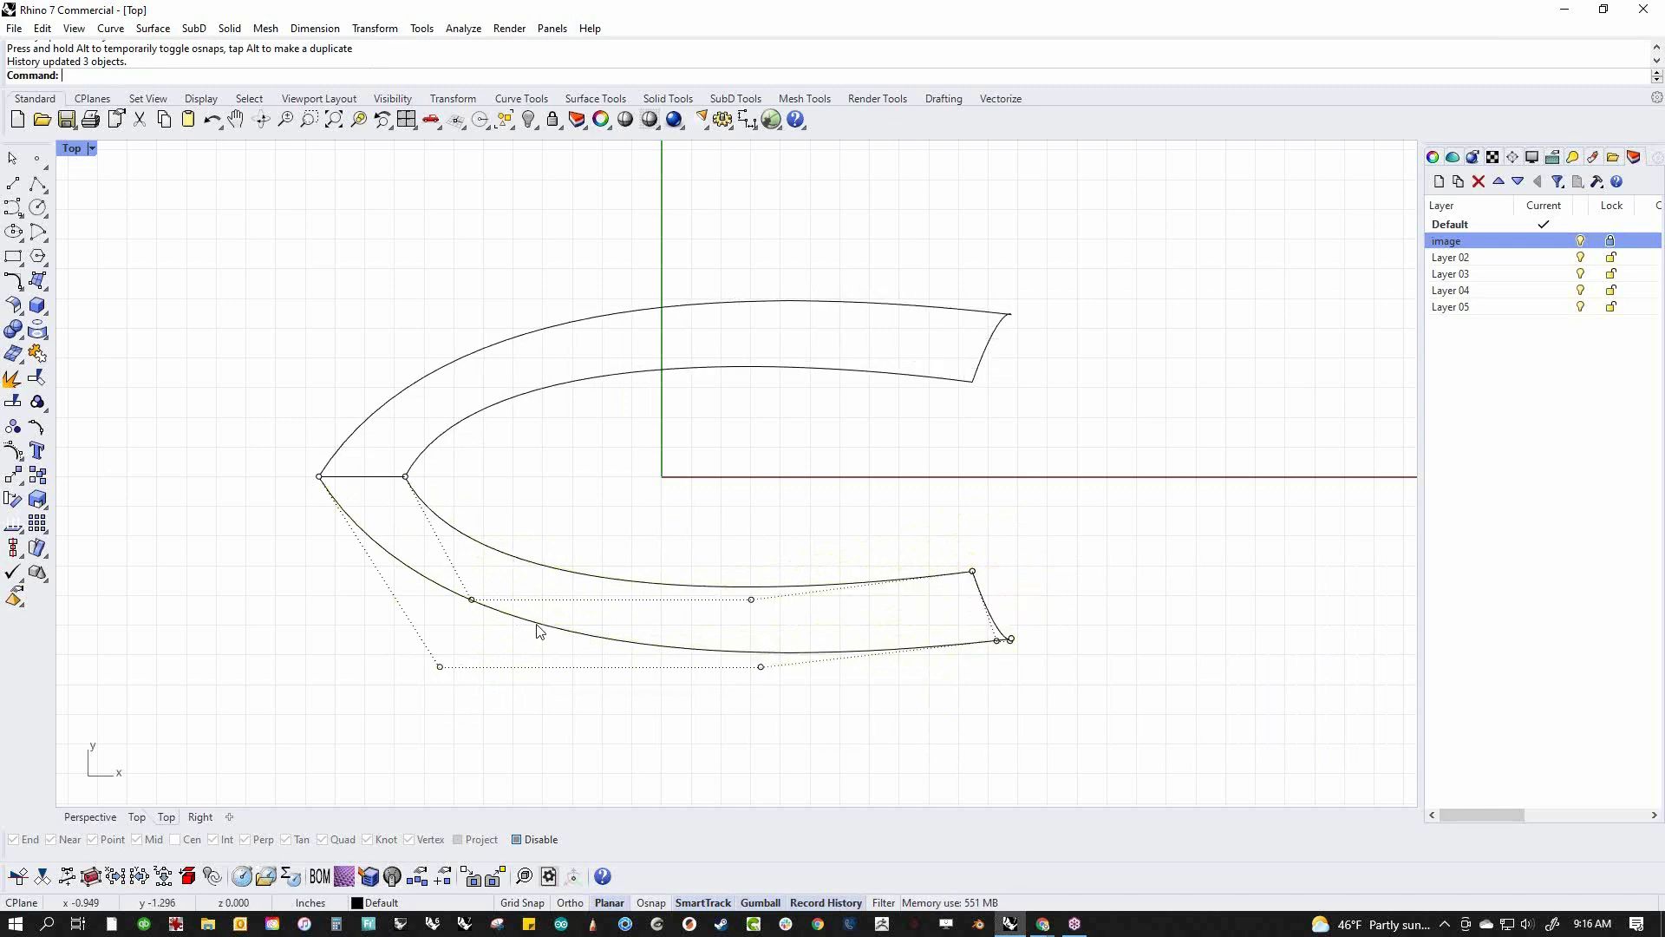
Move the bottom curve's front middle control point slightly toward the centreline
{"action": "left_click", "coordinate": [471, 600]}
{"action": "left_click", "coordinate": [546, 643]}
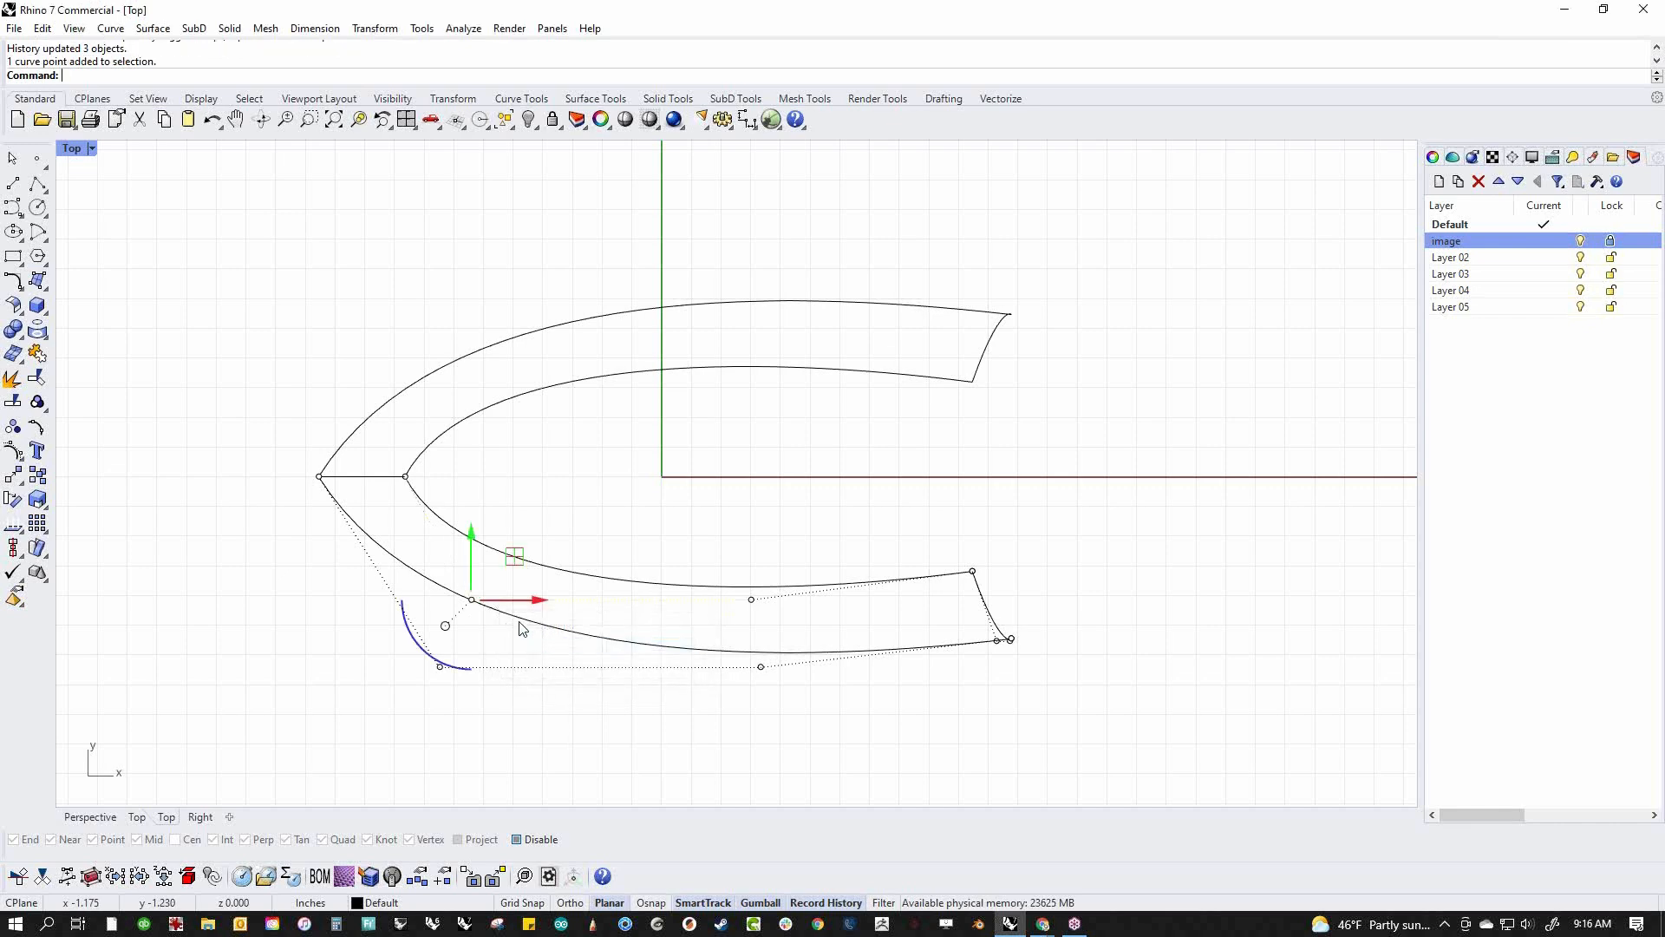
{"action": "left_click_drag", "start_coordinate": [477, 537], "coordinate": [471, 579]}
{"action": "key", "text": "Escape"}
{"action": "right_click_drag", "start_coordinate": [918, 743], "coordinate": [851, 736]}
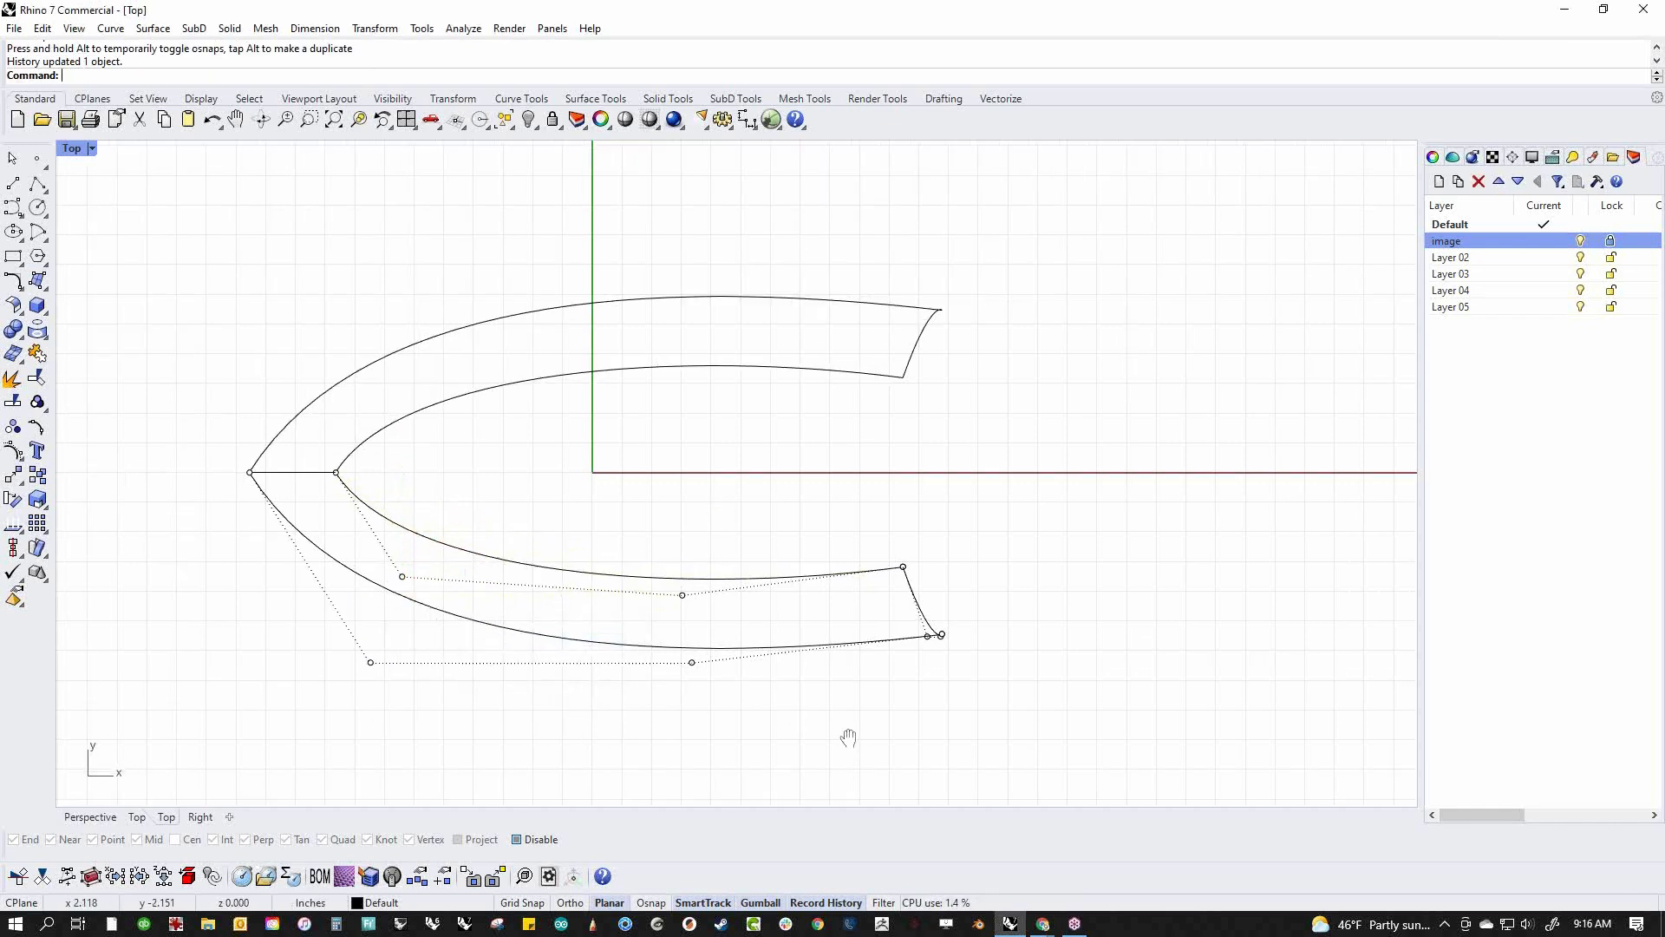
In the Perspective view, move the original side's stern curve and rear middle control points outward to widen the hull's rear
{"action": "key", "text": "ctrl+F4"}
{"action": "mouse_move", "coordinate": [772, 576]}
{"action": "right_mouse_down", "text": "shift"}
{"action": "mouse_move", "coordinate": [680, 665]}
{"action": "mouse_move", "coordinate": [1026, 602]}
{"action": "mouse_move", "coordinate": [1007, 584]}
{"action": "mouse_move", "coordinate": [1029, 594]}
{"action": "mouse_move", "coordinate": [773, 587]}
{"action": "mouse_move", "coordinate": [978, 580]}
{"action": "mouse_move", "coordinate": [760, 626]}
{"action": "right_mouse_up", "text": "shift"}
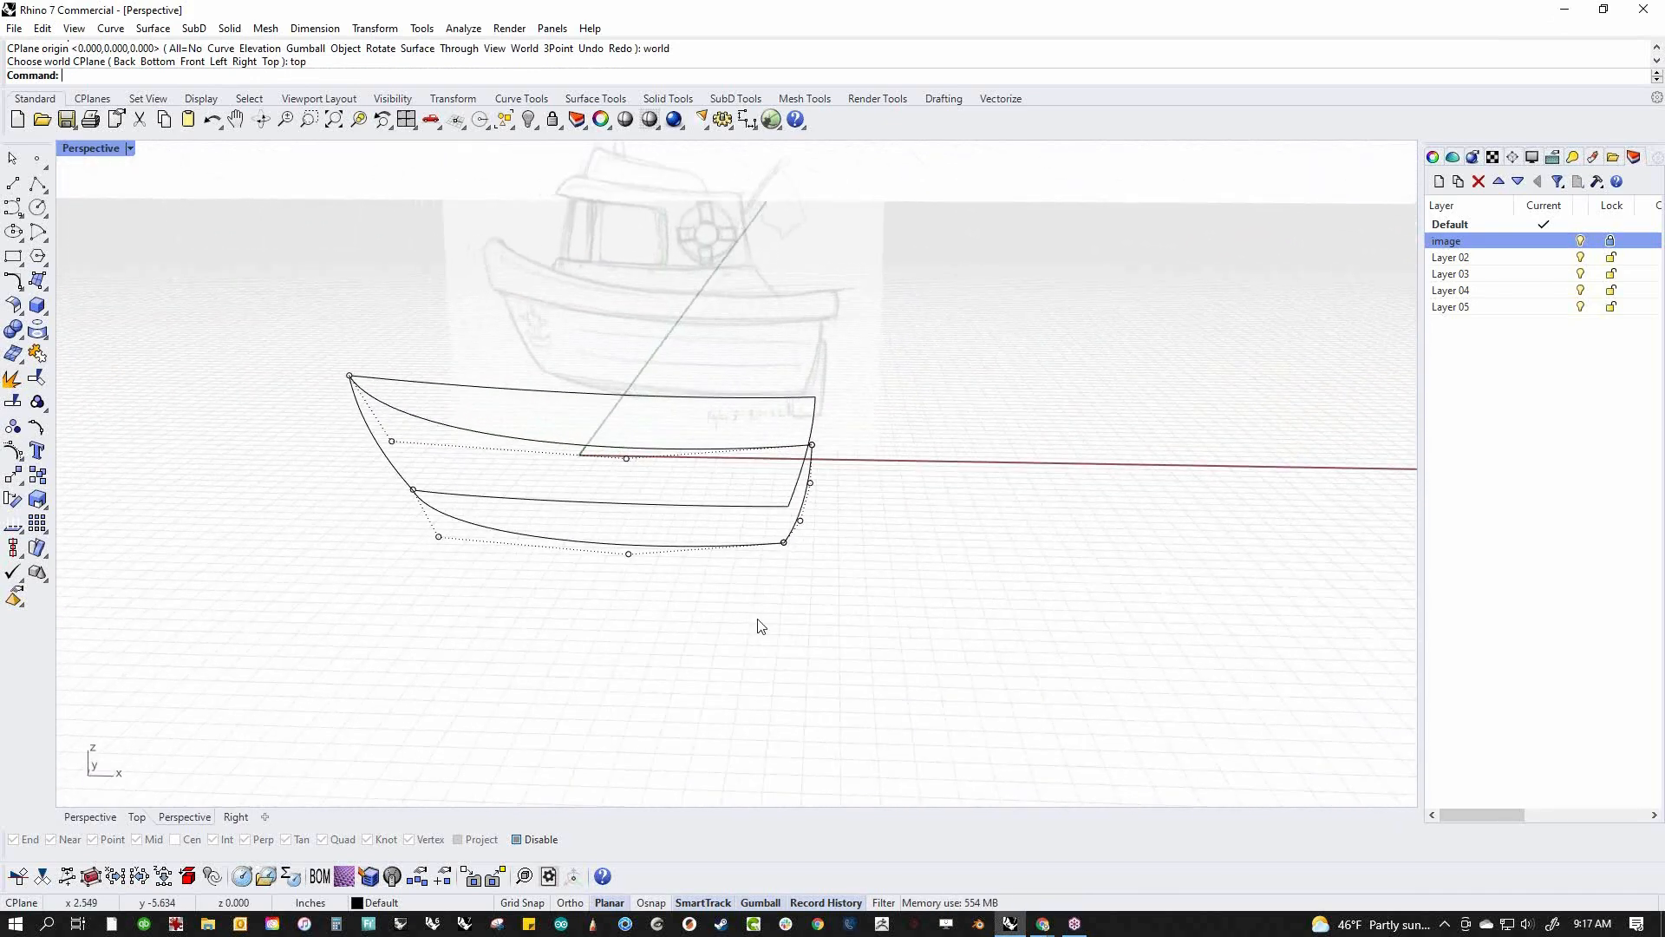
{"action": "mouse_move", "coordinate": [761, 626]}
{"action": "right_mouse_down"}
{"action": "mouse_move", "coordinate": [888, 669]}
{"action": "mouse_move", "coordinate": [743, 676]}
{"action": "mouse_move", "coordinate": [703, 570]}
{"action": "mouse_move", "coordinate": [668, 643]}
{"action": "mouse_move", "coordinate": [665, 616]}
{"action": "mouse_move", "coordinate": [650, 639]}
{"action": "right_mouse_up"}
{"action": "left_click_drag", "start_coordinate": [447, 462], "coordinate": [679, 735]}
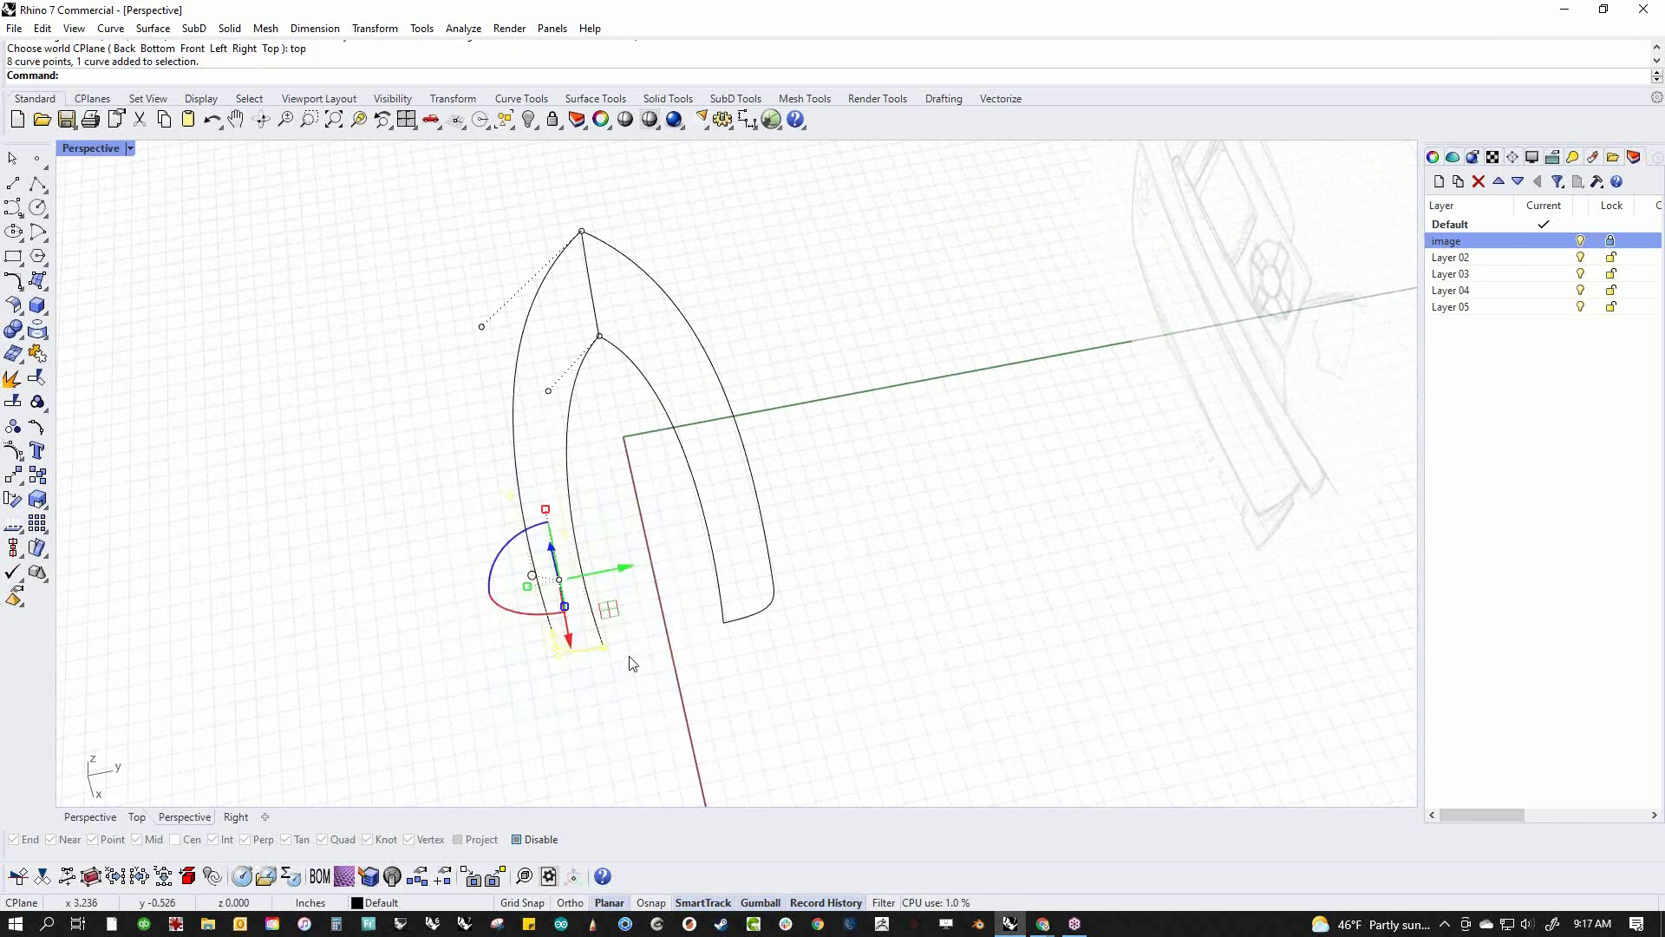
{"action": "left_click_drag", "start_coordinate": [629, 569], "coordinate": [570, 576]}
Move the top and bottom curves' front middle control points outward to make the bow fuller
{"action": "left_click", "coordinate": [481, 327]}
{"action": "left_click", "coordinate": [548, 392], "text": "shift"}
{"action": "left_click_drag", "start_coordinate": [581, 358], "coordinate": [502, 382]}
{"action": "mouse_move", "coordinate": [628, 585]}
{"action": "right_mouse_down"}
{"action": "mouse_move", "coordinate": [792, 576]}
{"action": "mouse_move", "coordinate": [881, 442]}
{"action": "mouse_move", "coordinate": [1118, 432]}
{"action": "mouse_move", "coordinate": [1085, 434]}
{"action": "mouse_move", "coordinate": [1104, 431]}
{"action": "mouse_move", "coordinate": [1033, 398]}
{"action": "mouse_move", "coordinate": [626, 480]}
{"action": "mouse_move", "coordinate": [675, 502]}
{"action": "mouse_move", "coordinate": [769, 476]}
{"action": "mouse_move", "coordinate": [1030, 359]}
{"action": "right_mouse_up"}
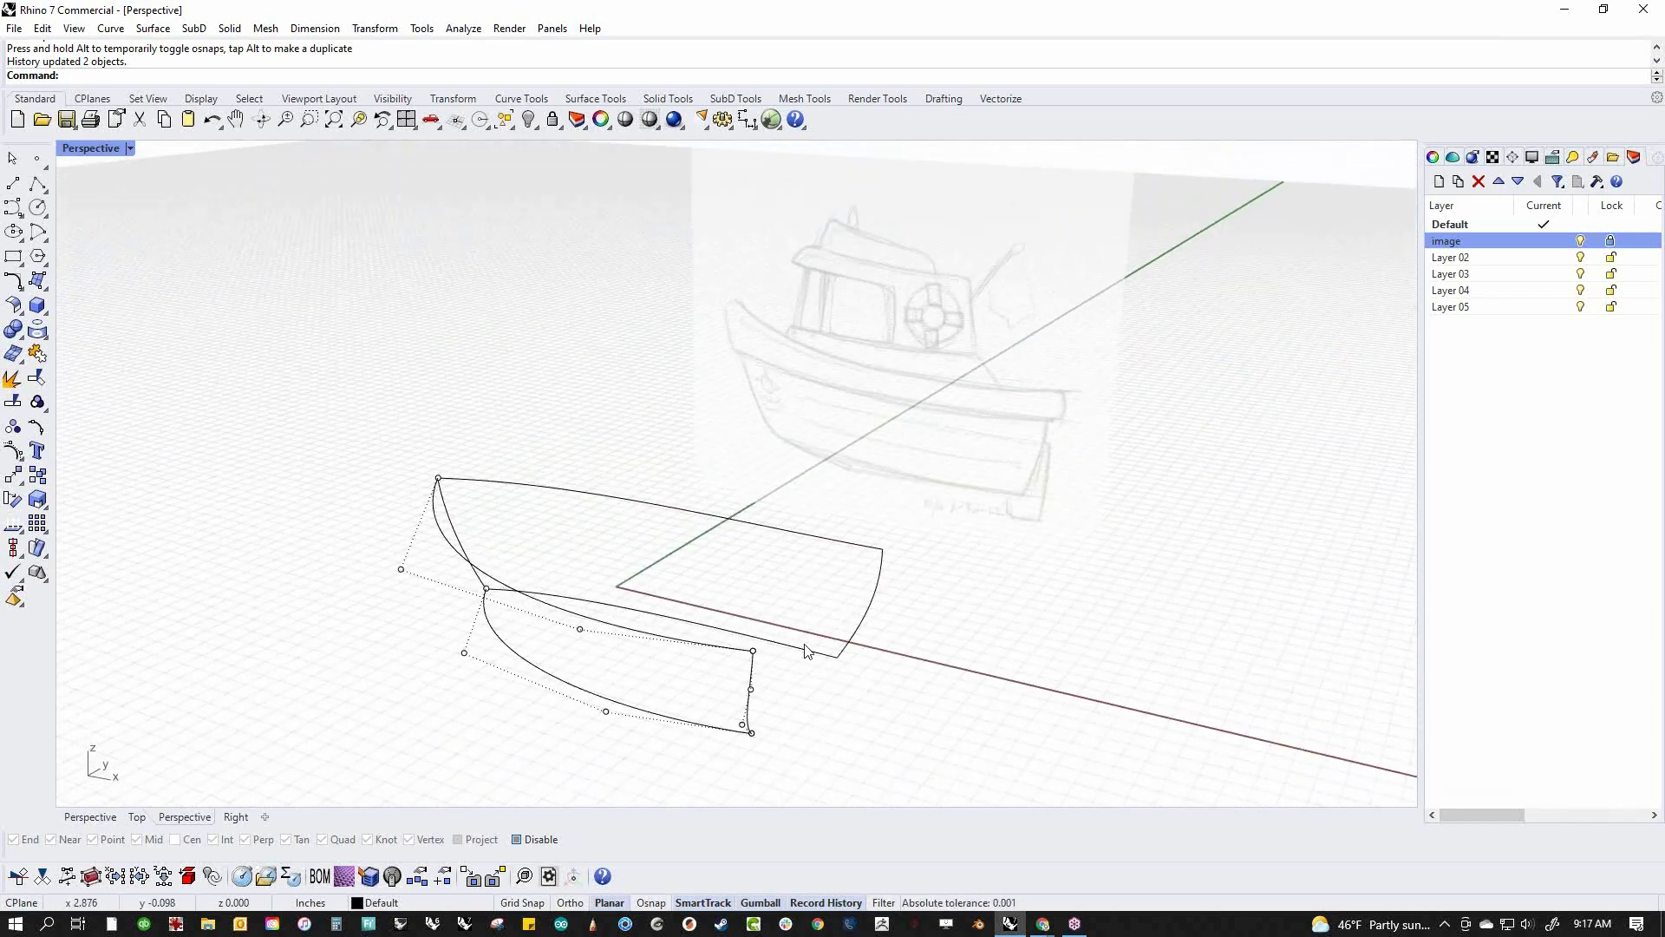
Draw two degree 3 curves across the open stern, joining the sides' top rear corners and their bottom rear corners
{"action": "mouse_move", "coordinate": [809, 704]}
{"action": "right_mouse_down"}
{"action": "mouse_move", "coordinate": [728, 699]}
{"action": "mouse_move", "coordinate": [784, 662]}
{"action": "mouse_move", "coordinate": [642, 706]}
{"action": "mouse_move", "coordinate": [731, 666]}
{"action": "mouse_move", "coordinate": [736, 717]}
{"action": "mouse_move", "coordinate": [707, 738]}
{"action": "mouse_move", "coordinate": [777, 694]}
{"action": "mouse_move", "coordinate": [792, 658]}
{"action": "mouse_move", "coordinate": [804, 672]}
{"action": "right_mouse_up"}
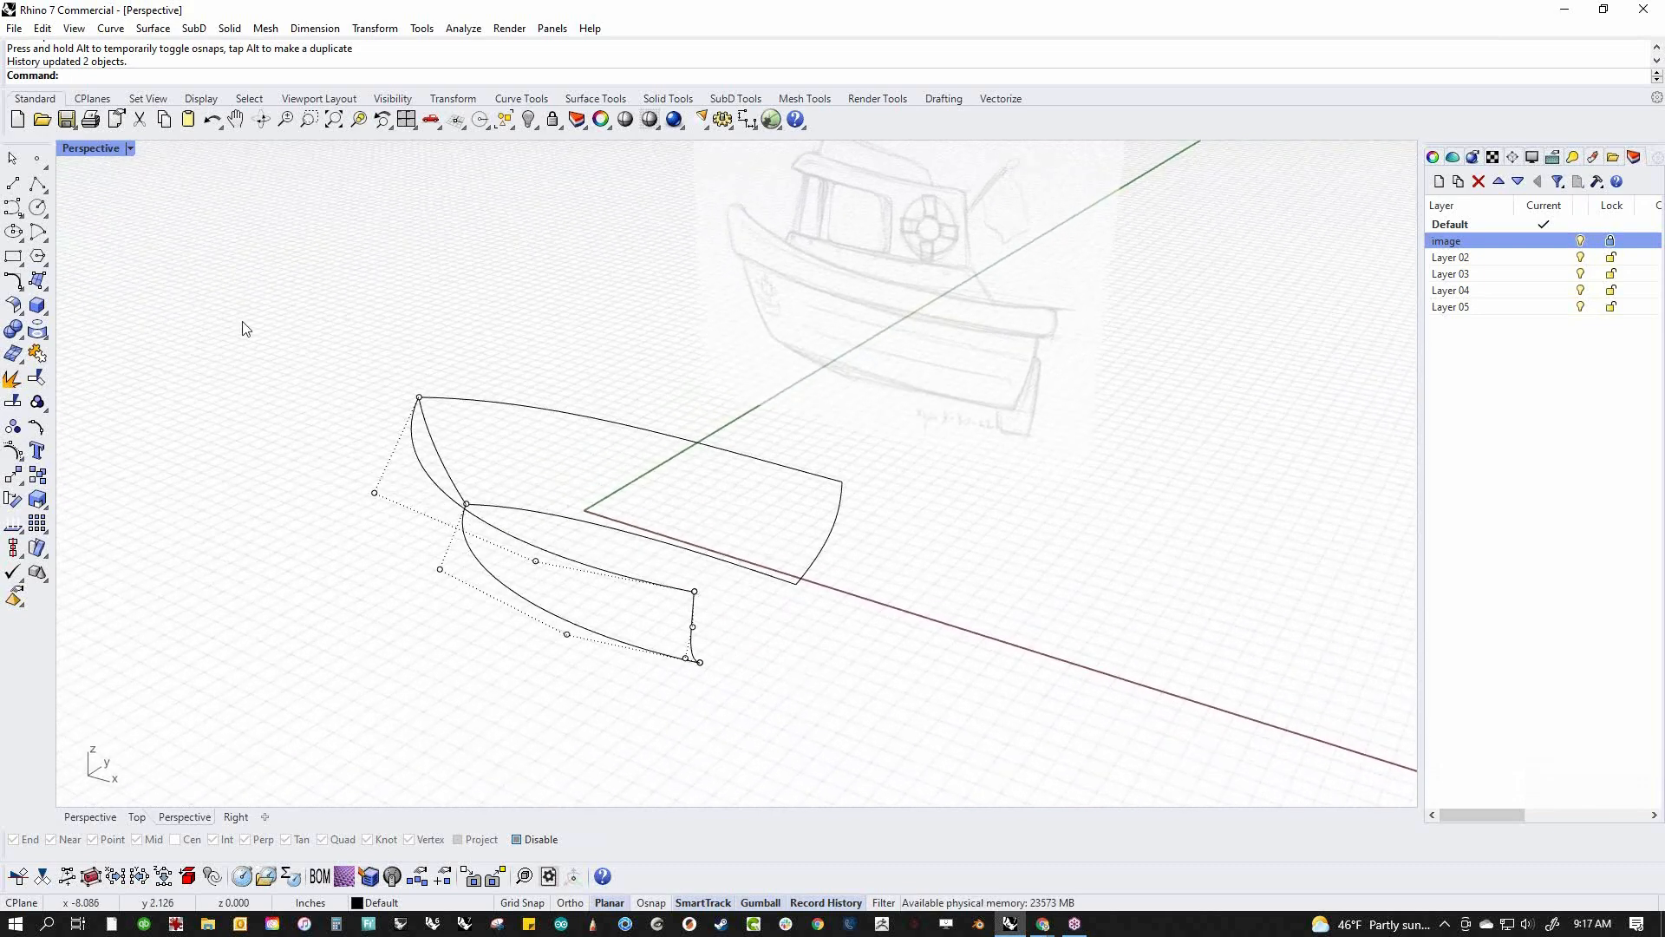
{"action": "left_click", "coordinate": [13, 183]}
{"action": "left_click", "coordinate": [695, 591]}
{"action": "left_click", "coordinate": [840, 483]}
{"action": "key", "text": "Return"}
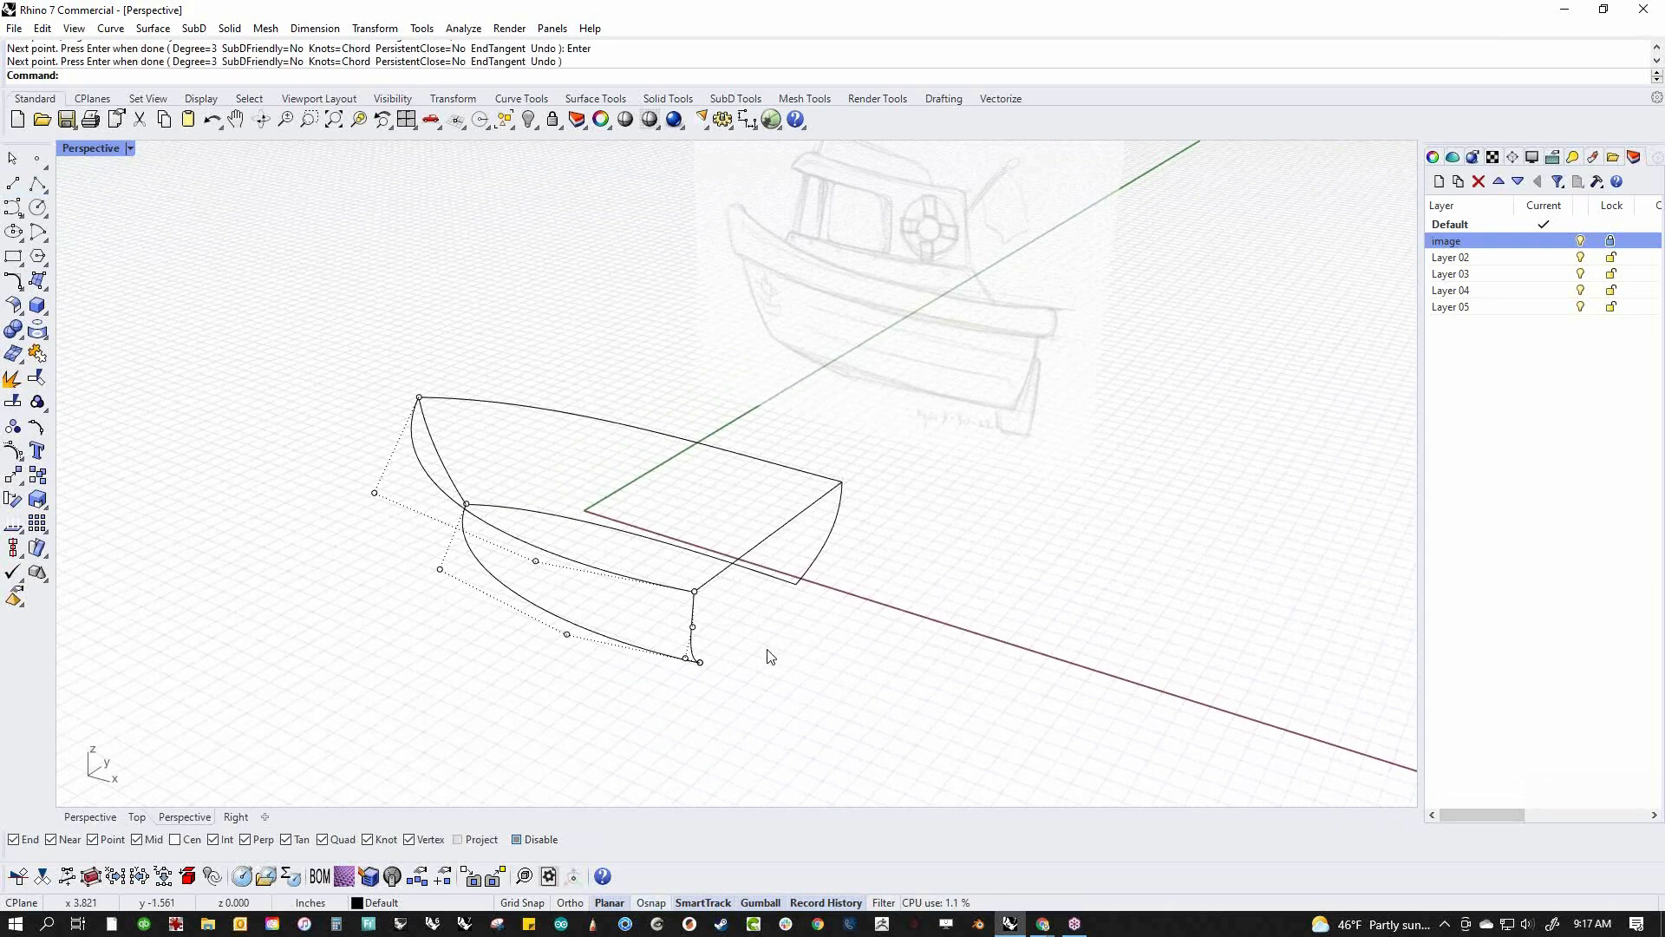
{"action": "key", "text": "Return"}
{"action": "left_click", "coordinate": [700, 661]}
{"action": "left_click", "coordinate": [796, 583]}
{"action": "key", "text": "Return"}
Move the middle control points of the two transverse stern curves aft so that the transom bows outward
{"action": "left_click", "coordinate": [751, 619]}
{"action": "left_click", "coordinate": [763, 540], "text": "shift"}
{"action": "right_click_drag", "start_coordinate": [851, 571], "coordinate": [753, 640]}
{"action": "left_click_drag", "start_coordinate": [700, 501], "coordinate": [815, 642]}
{"action": "right_click_drag", "start_coordinate": [798, 613], "coordinate": [798, 612]}
{"action": "left_click_drag", "start_coordinate": [798, 523], "coordinate": [822, 603], "text": "shift"}
{"action": "right_click_drag", "start_coordinate": [785, 677], "coordinate": [815, 613]}
{"action": "left_click_drag", "start_coordinate": [814, 613], "coordinate": [774, 595]}
{"action": "left_click", "coordinate": [810, 710]}
{"action": "mouse_move", "coordinate": [810, 710]}
{"action": "right_mouse_down"}
{"action": "mouse_move", "coordinate": [909, 609]}
{"action": "mouse_move", "coordinate": [746, 658]}
{"action": "mouse_move", "coordinate": [974, 654]}
{"action": "mouse_move", "coordinate": [955, 621]}
{"action": "mouse_move", "coordinate": [815, 633]}
{"action": "mouse_move", "coordinate": [758, 691]}
{"action": "mouse_move", "coordinate": [933, 691]}
{"action": "mouse_move", "coordinate": [862, 669]}
{"action": "mouse_move", "coordinate": [936, 565]}
{"action": "right_mouse_up"}
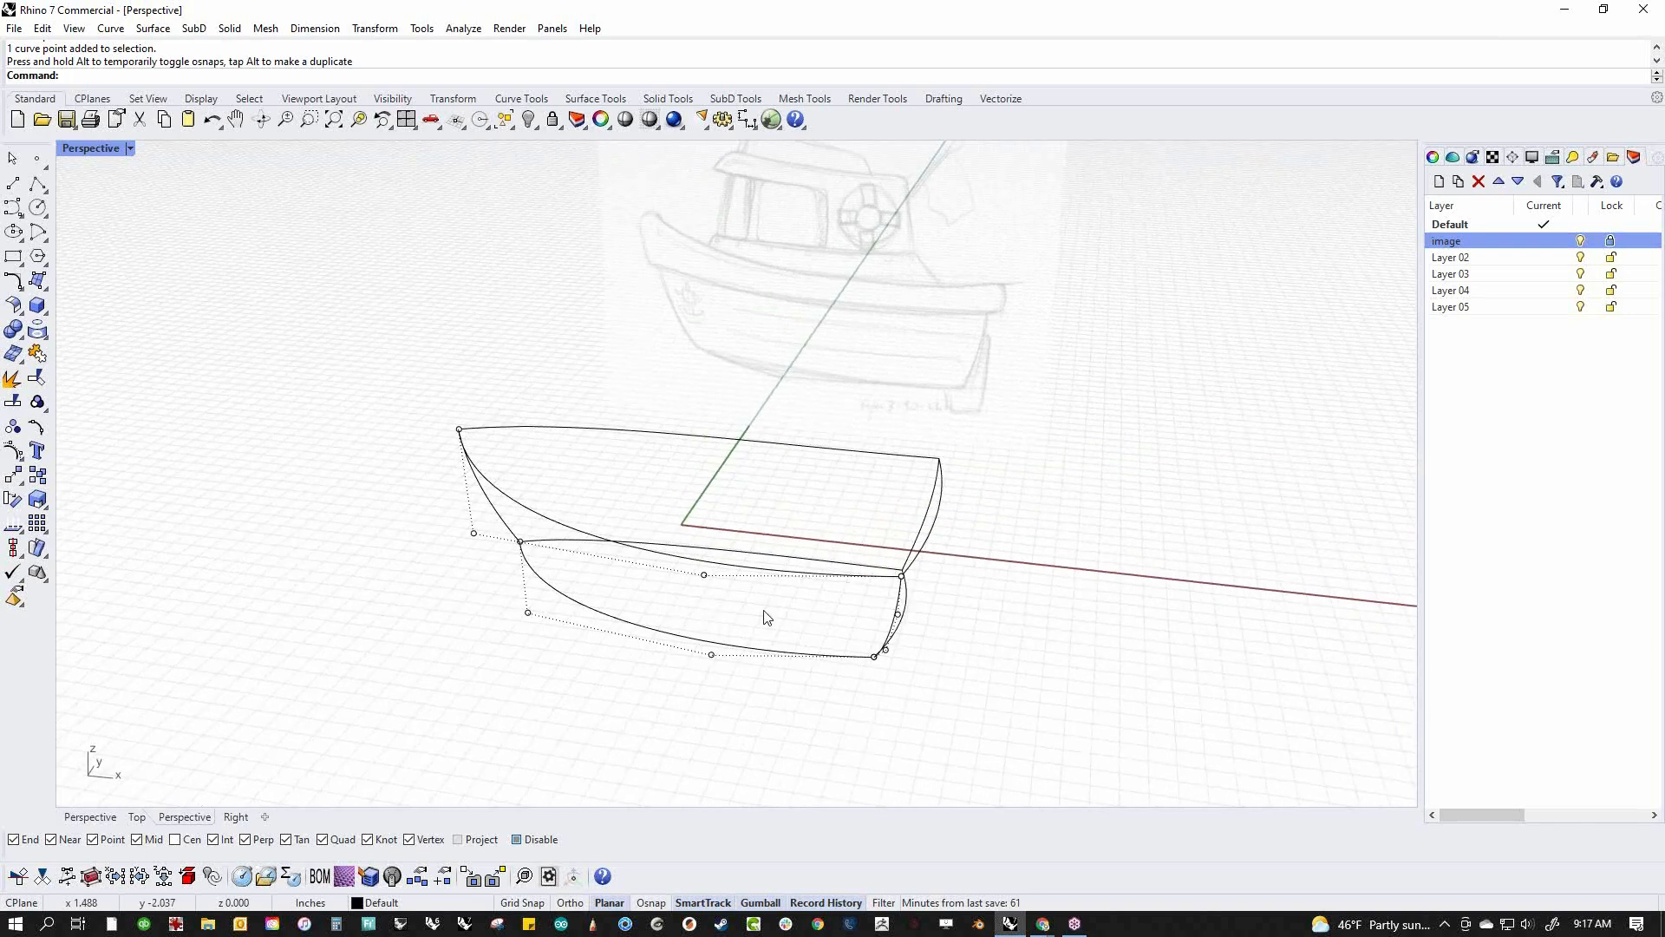
Build a surface for the original hull side from its bow, top, bottom and stern edge curves
{"action": "middle_click", "coordinate": [798, 694]}
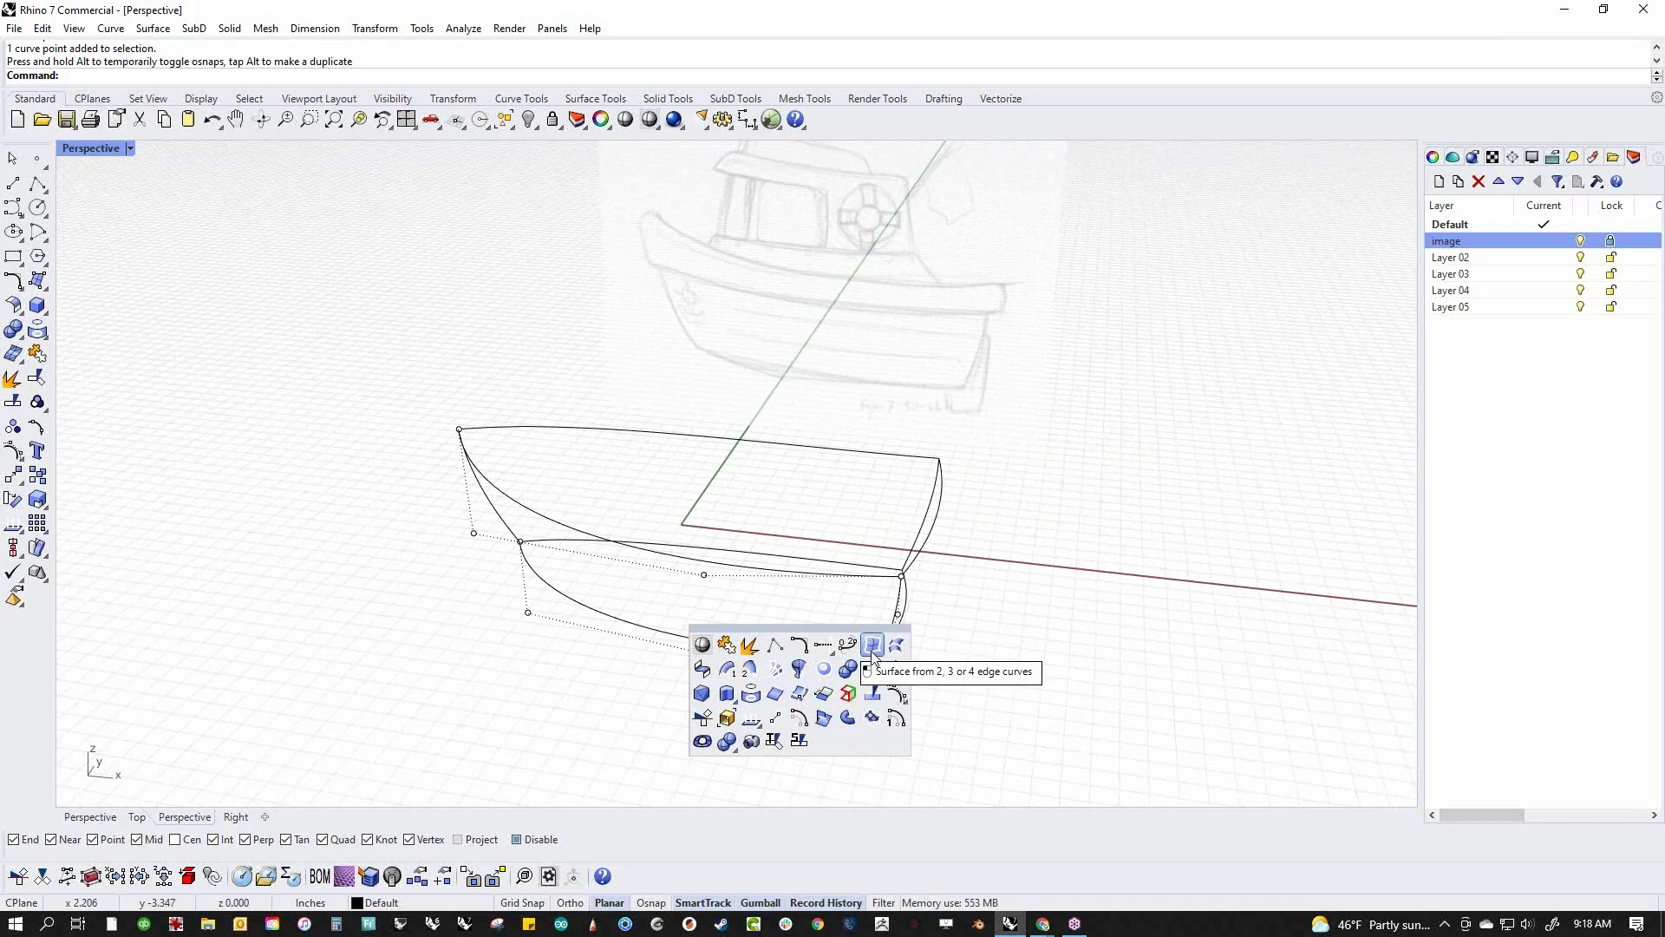
{"action": "left_click", "coordinate": [43, 288]}
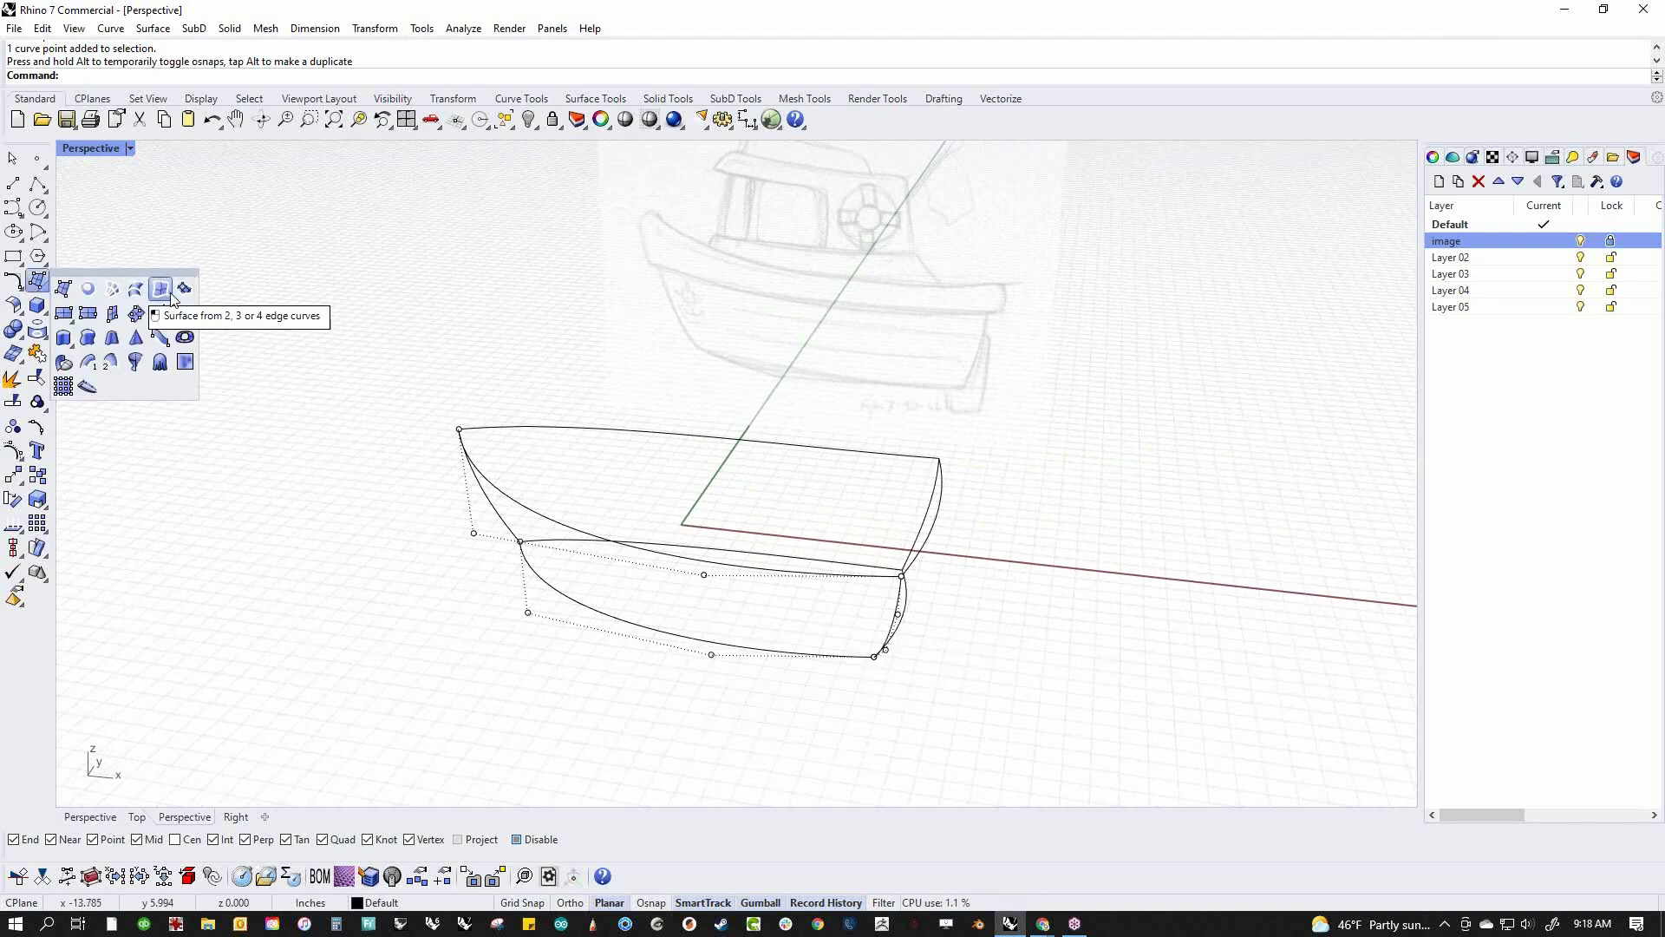
{"action": "middle_click", "coordinate": [342, 387]}
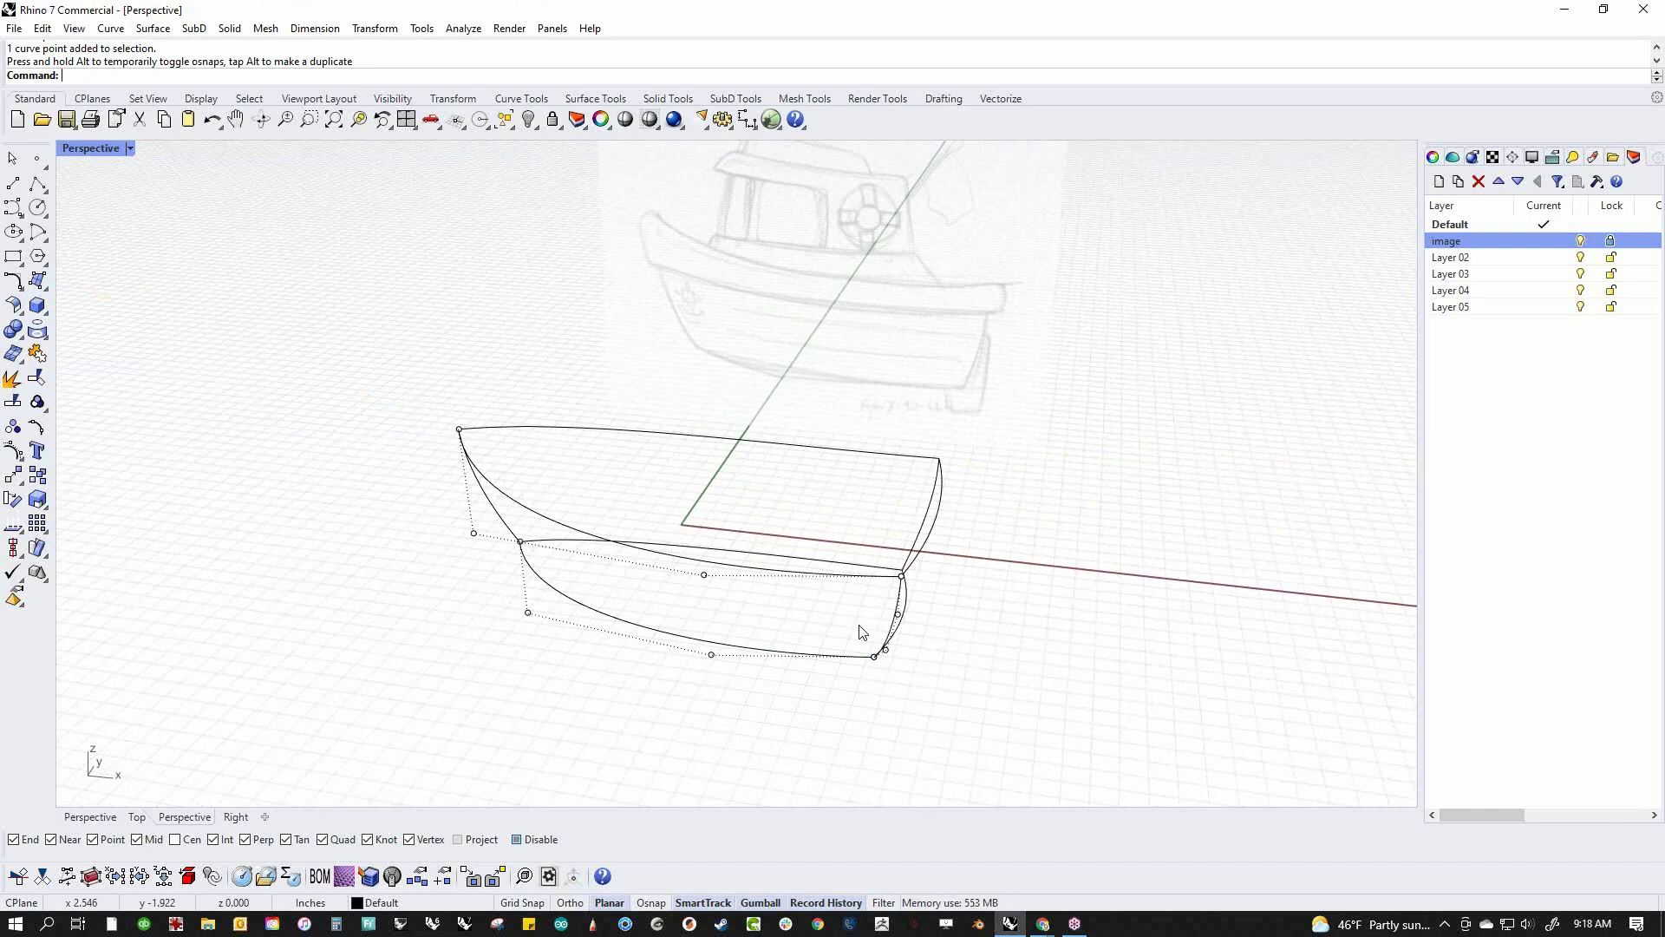
{"action": "middle_click", "coordinate": [1163, 607]}
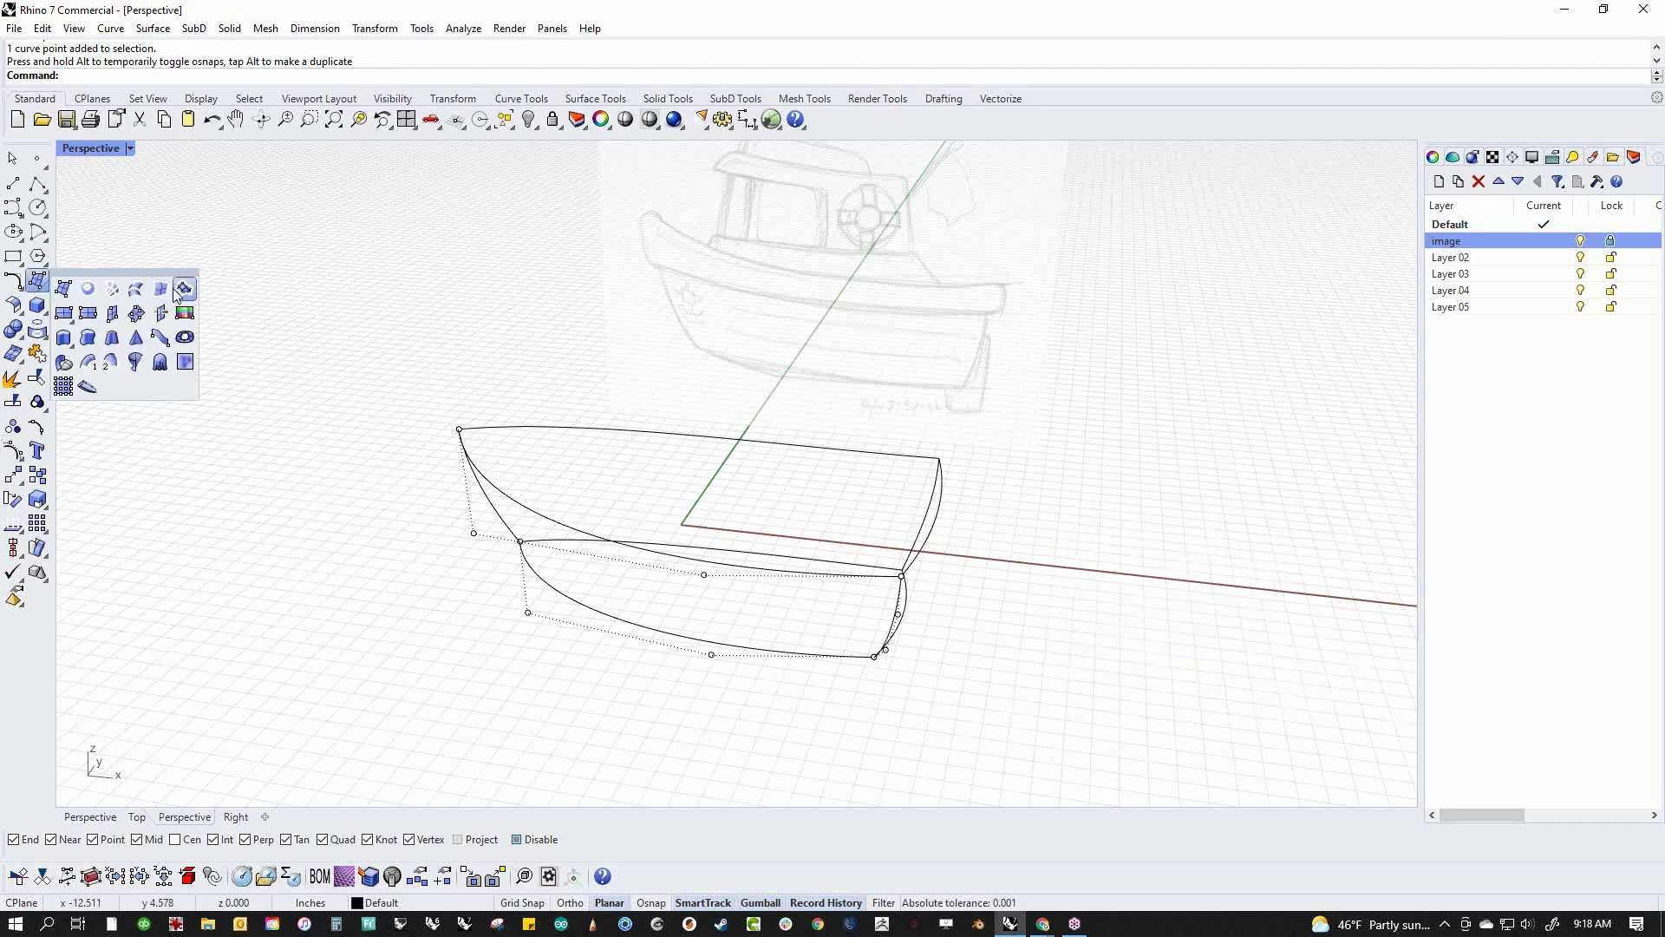
{"action": "left_click", "coordinate": [167, 303]}
{"action": "left_click", "coordinate": [520, 508]}
{"action": "left_click", "coordinate": [503, 521]}
{"action": "left_click", "coordinate": [579, 605]}
{"action": "right_click_drag", "start_coordinate": [939, 656], "coordinate": [777, 638]}
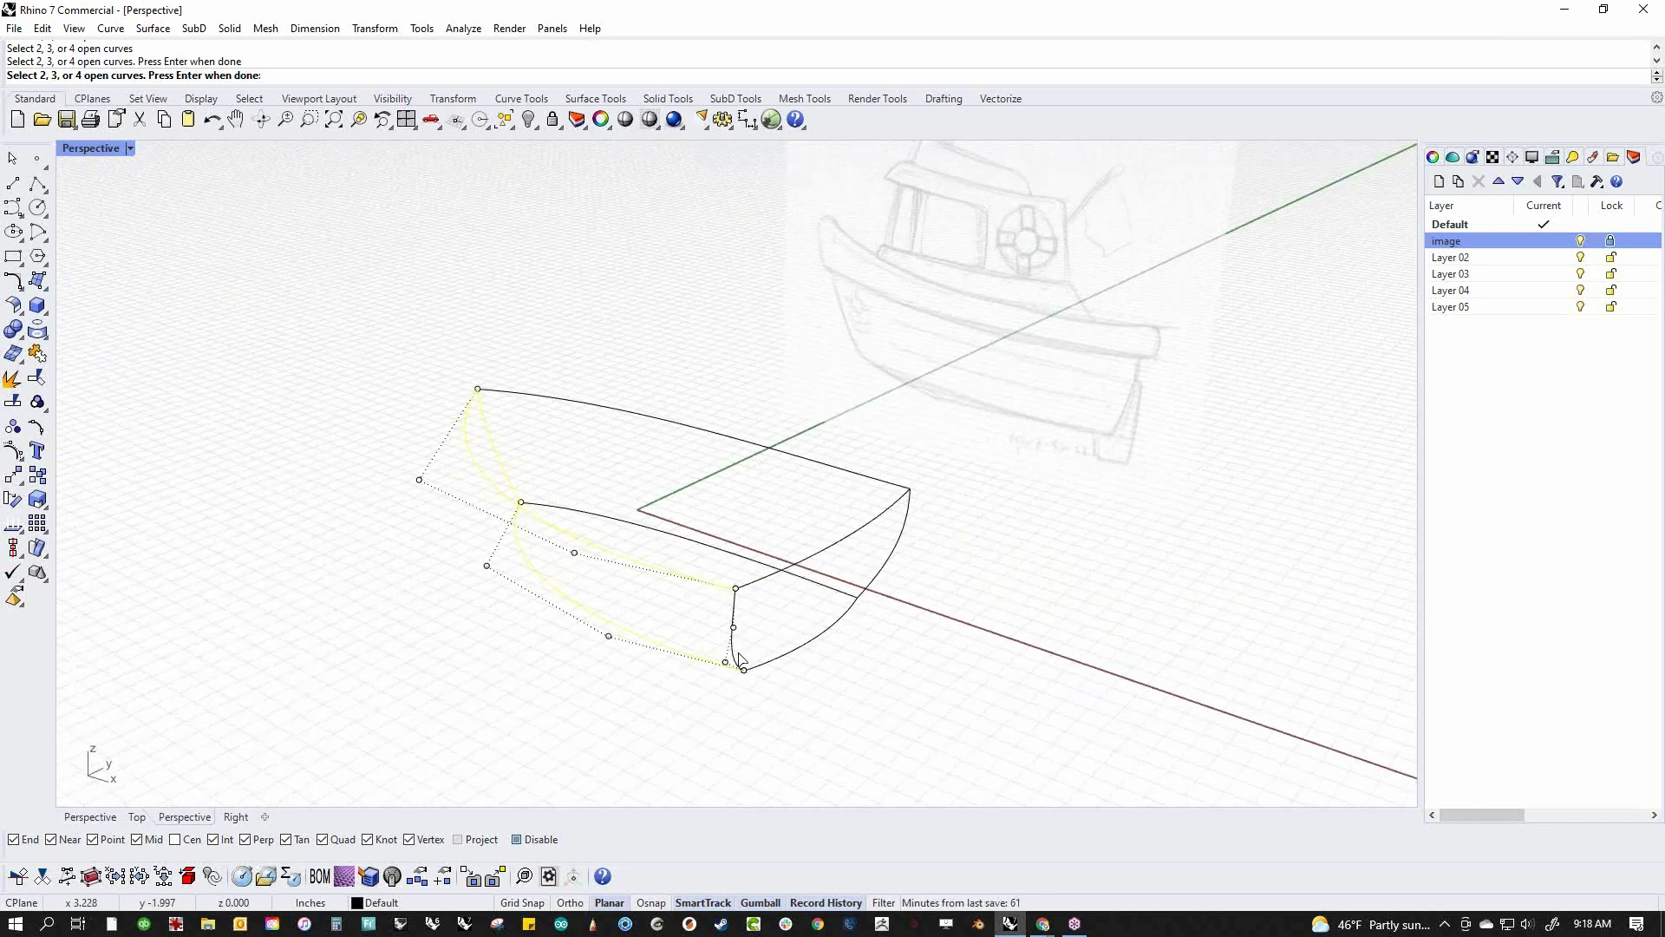
{"action": "left_click", "coordinate": [735, 646]}
{"action": "key", "text": "Return"}
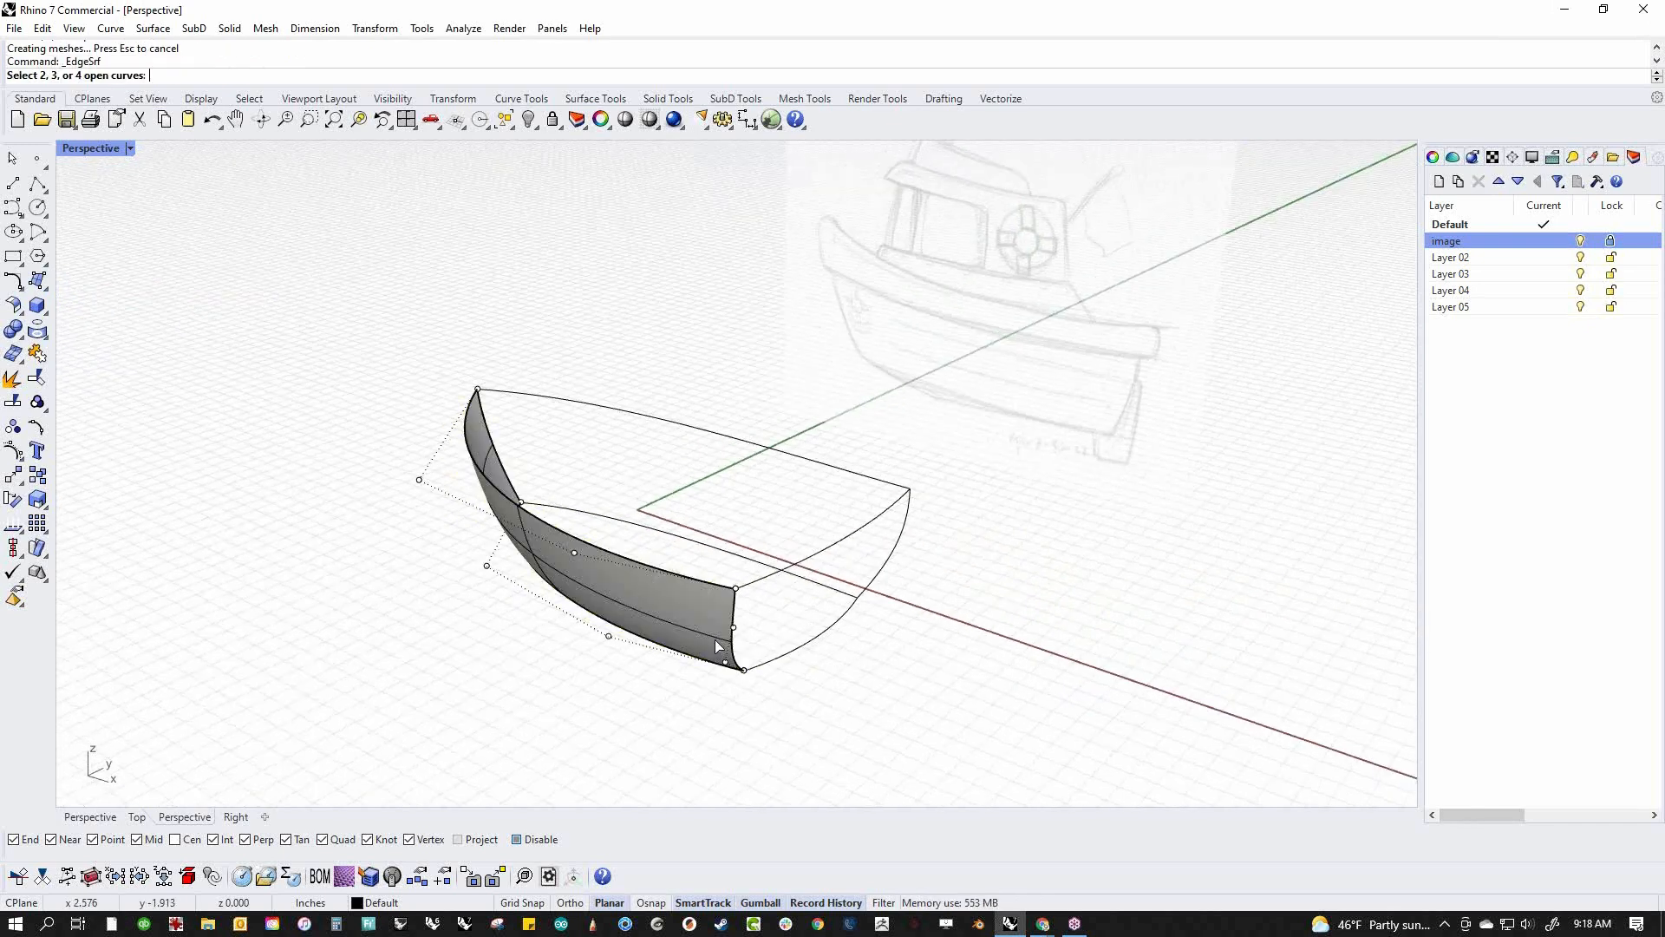
Mirror the hull side surface across the centreline, starting the mirror plane at 0
{"action": "key", "text": "Escape"}
{"action": "left_click", "coordinate": [678, 627]}
{"action": "type", "text": "mi"}
{"action": "key", "text": "Return"}
{"action": "type", "text": "0"}
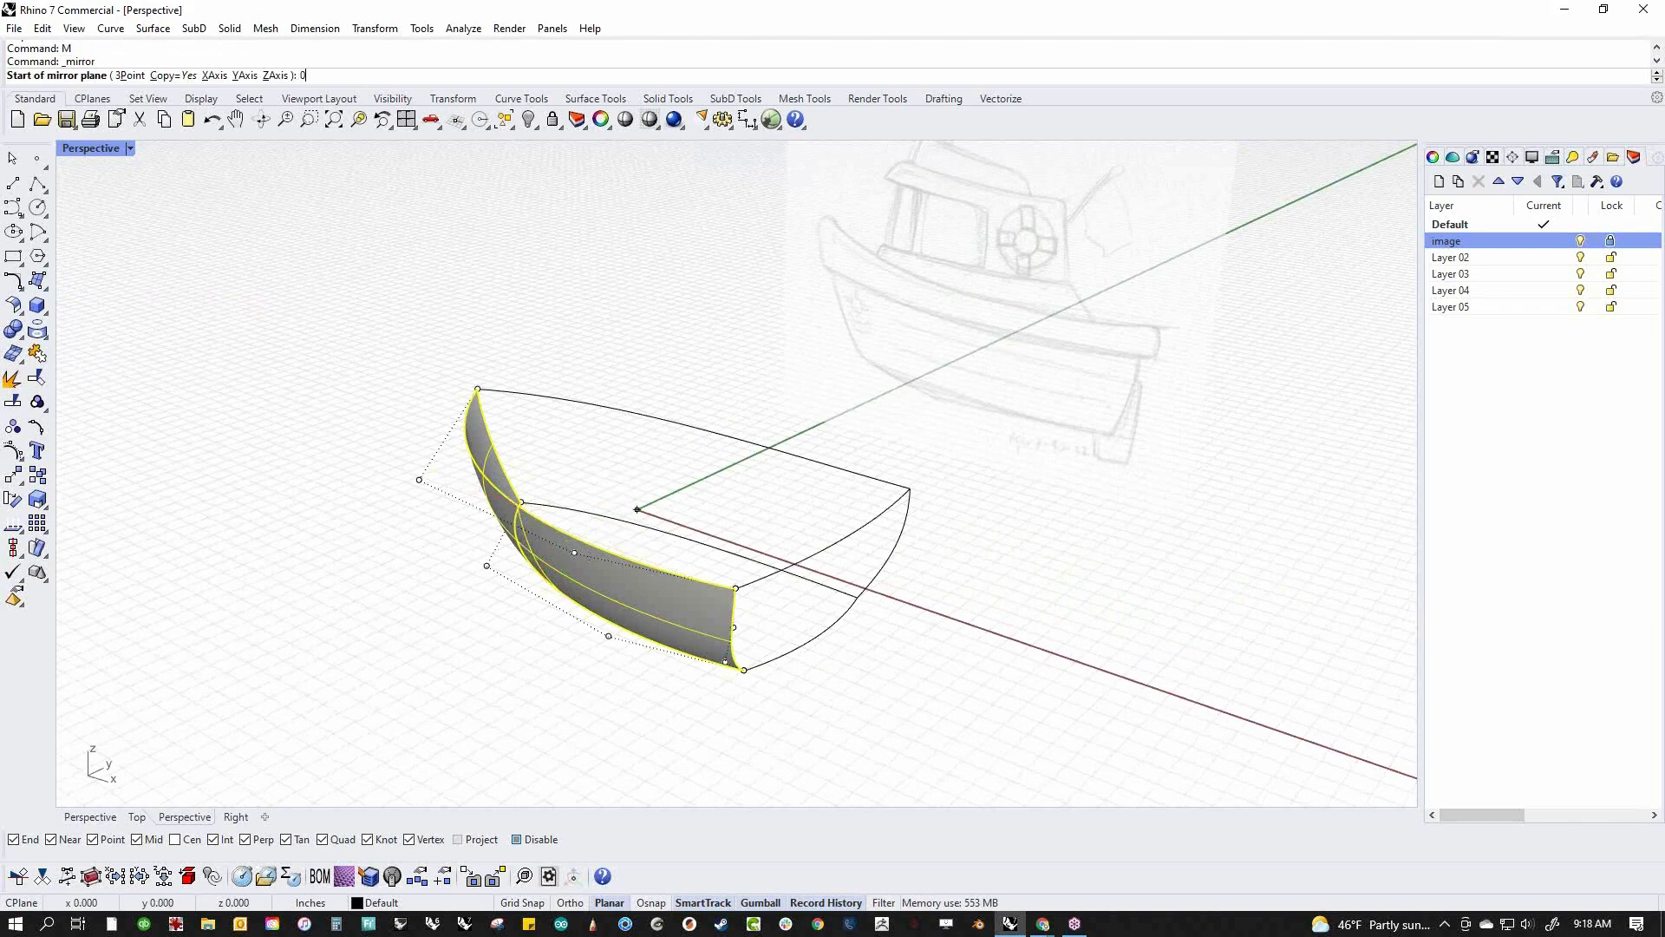
{"action": "key", "text": "Return"}
{"action": "key", "text": "shift"}
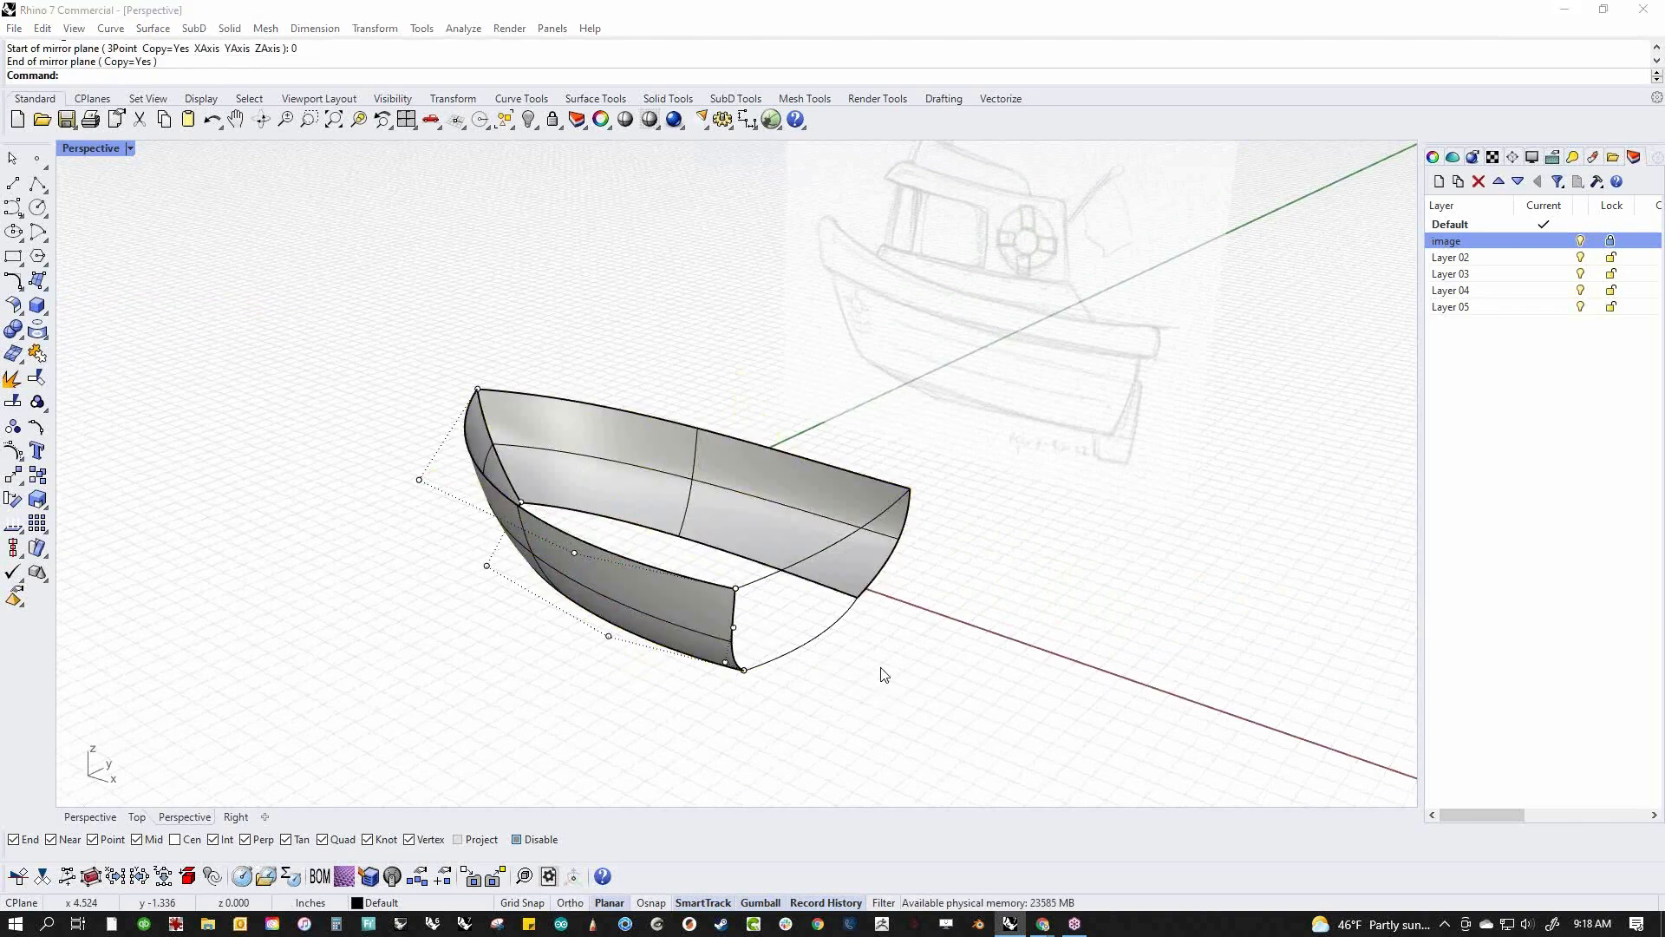
Build the transom surface from the two transverse stern curves and the stern edges of both hull sides
{"action": "middle_click", "coordinate": [879, 673]}
{"action": "left_click", "coordinate": [965, 632]}
{"action": "left_click", "coordinate": [774, 582]}
{"action": "left_click", "coordinate": [740, 597]}
{"action": "left_click", "coordinate": [753, 621]}
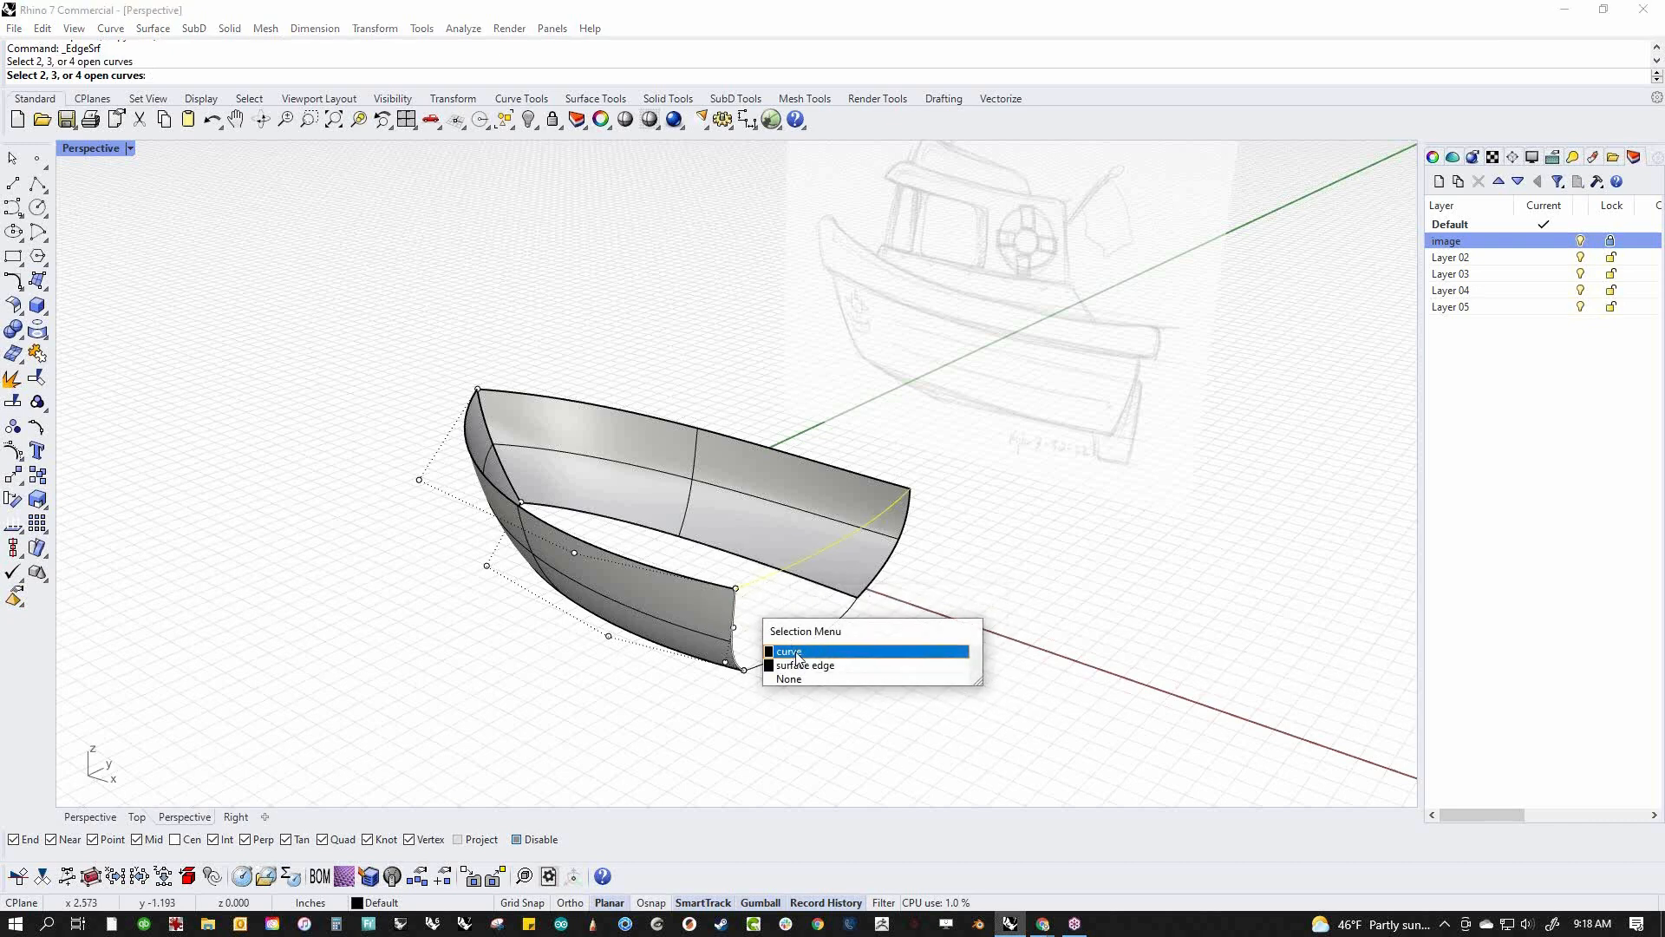
{"action": "left_click", "coordinate": [796, 653]}
{"action": "left_click", "coordinate": [898, 577]}
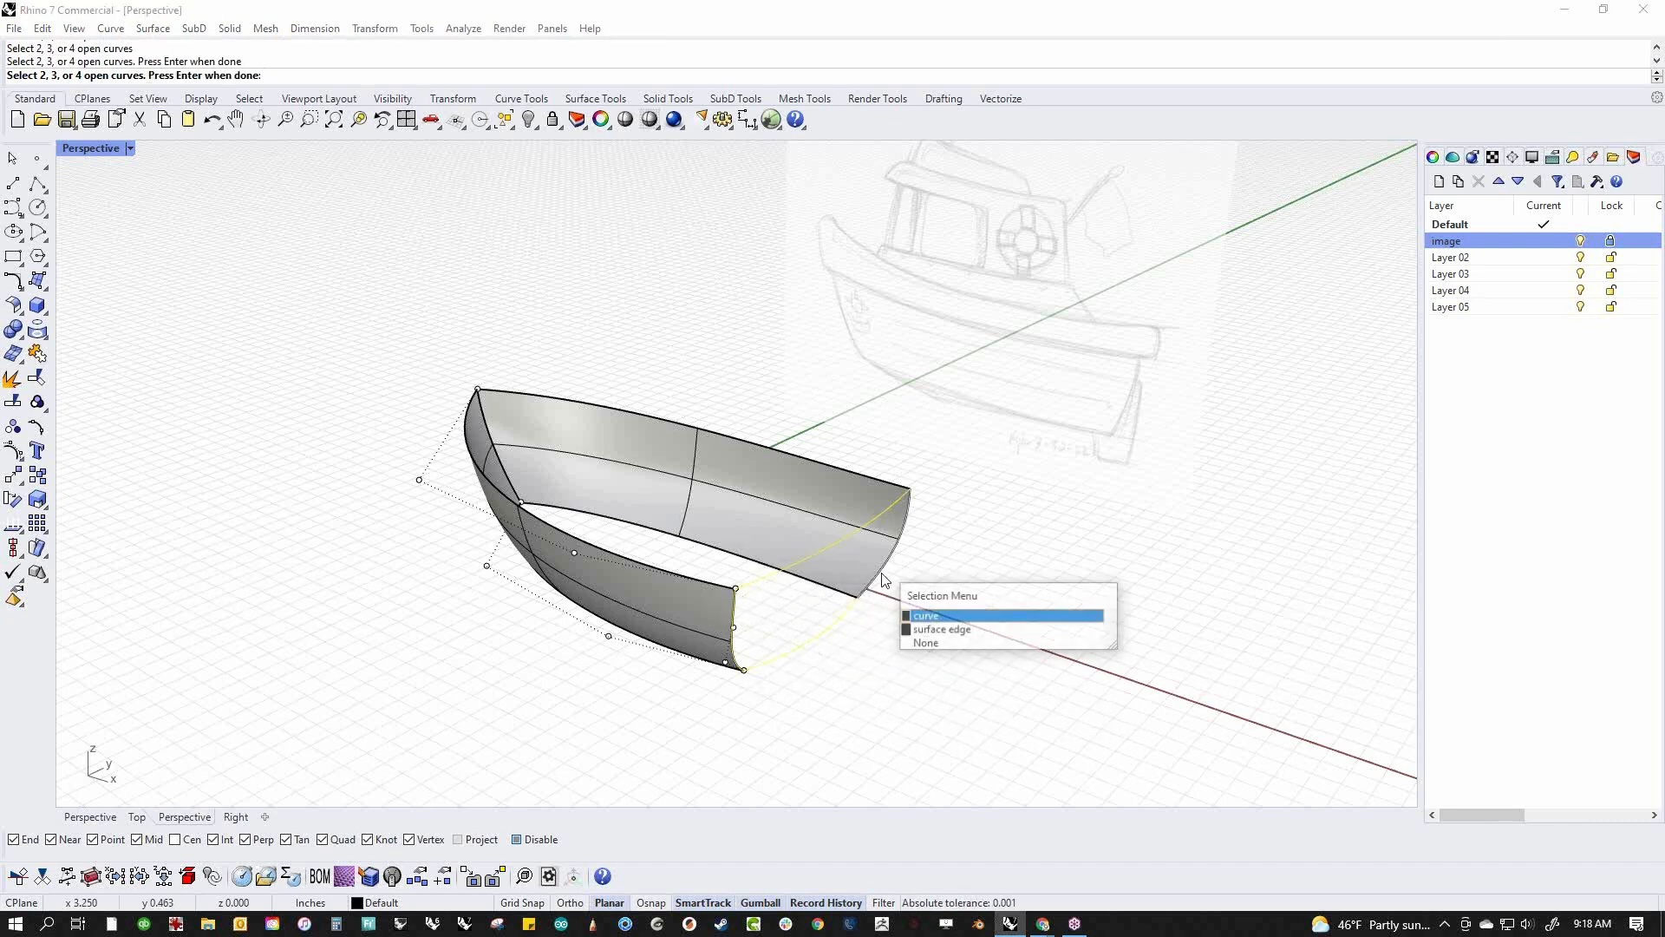
{"action": "left_click", "coordinate": [928, 628]}
{"action": "key", "text": "Return"}
{"action": "right_click_drag", "start_coordinate": [778, 687], "coordinate": [1029, 595]}
{"action": "middle_click", "coordinate": [1032, 603]}
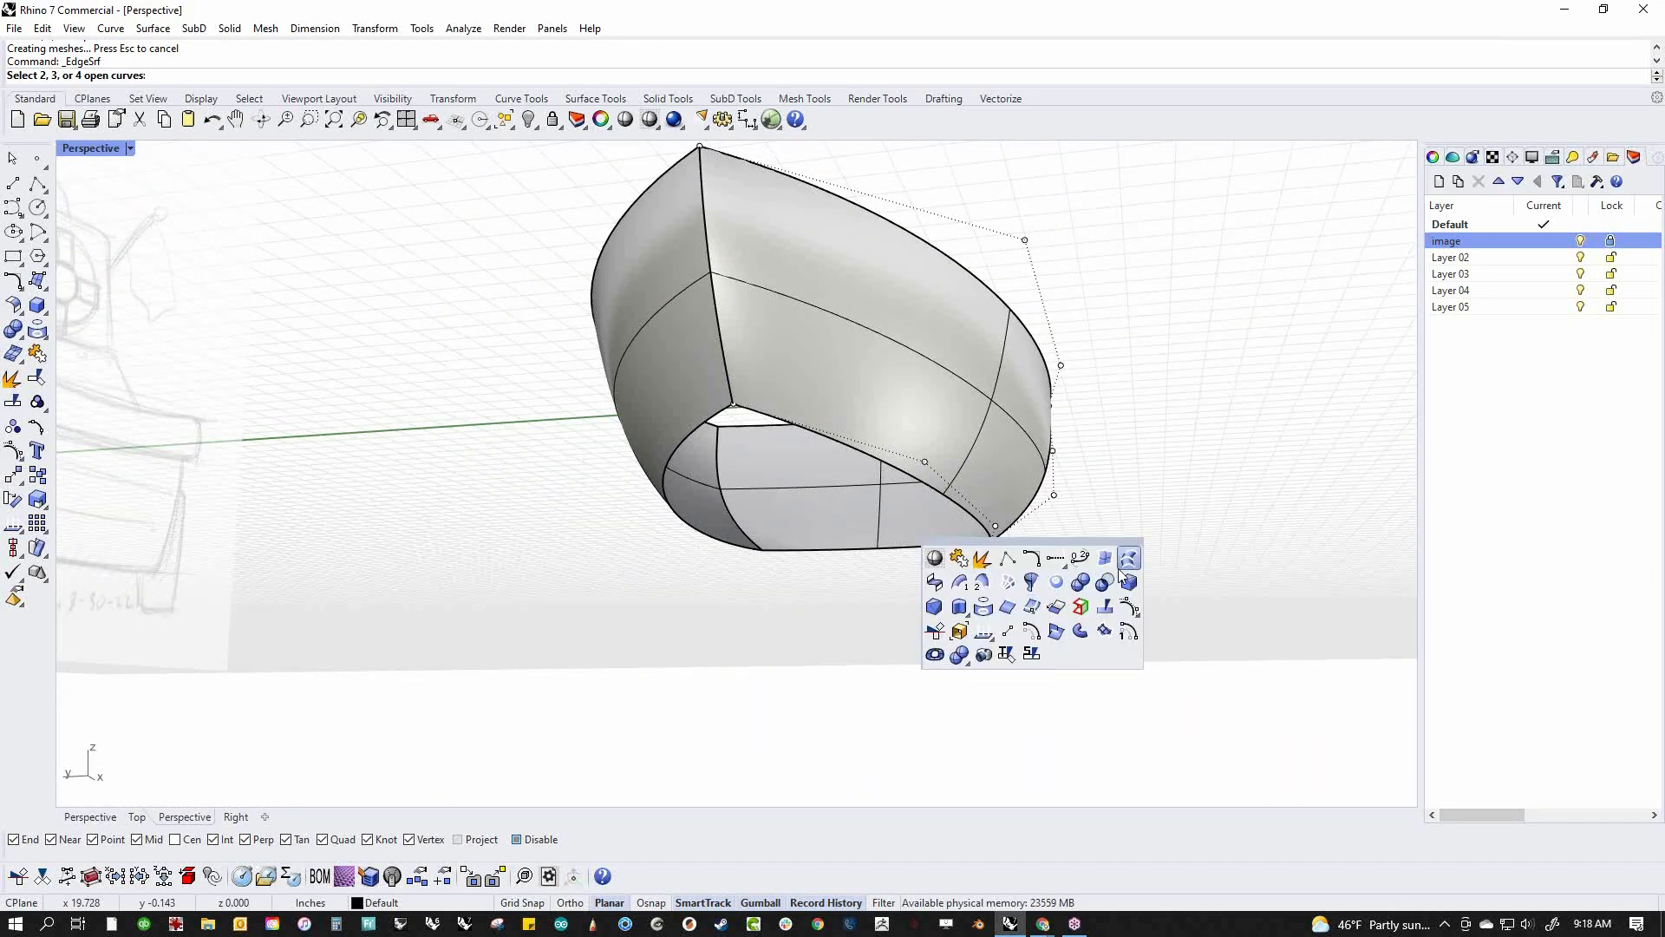
{"action": "left_click", "coordinate": [1032, 607]}
{"action": "left_click", "coordinate": [951, 508]}
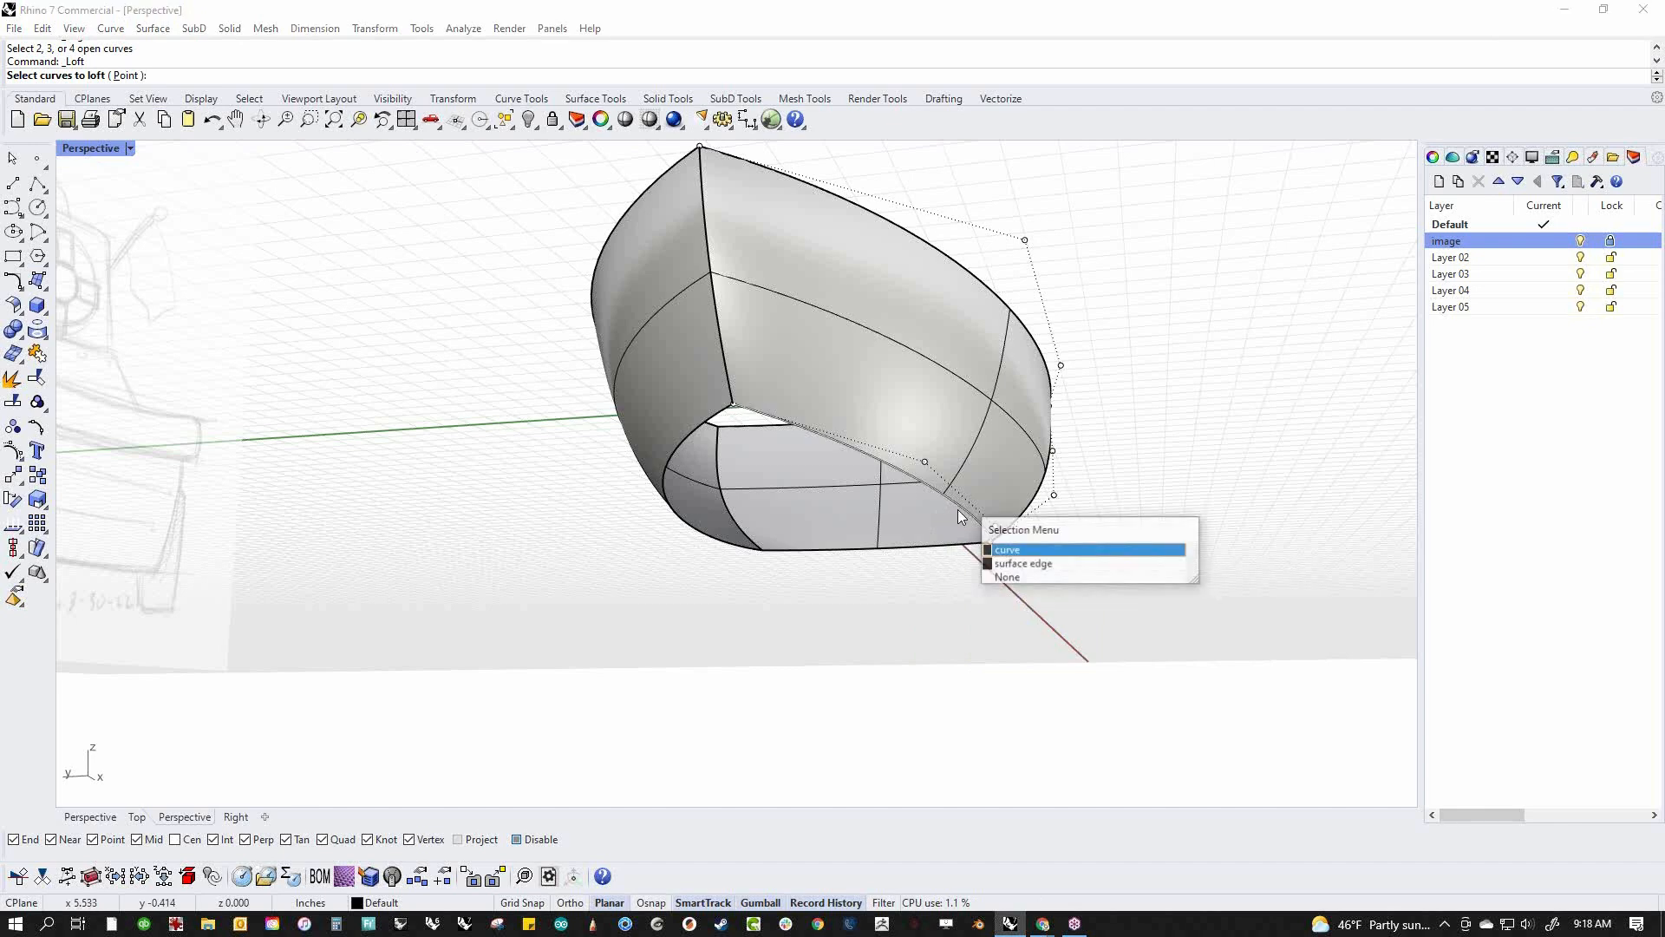
{"action": "left_click", "coordinate": [1038, 545]}
{"action": "left_click", "coordinate": [667, 457]}
{"action": "left_click", "coordinate": [735, 490]}
{"action": "key", "text": "Return"}
{"action": "right_click_drag", "start_coordinate": [985, 668], "coordinate": [1040, 594]}
{"action": "left_click", "coordinate": [1327, 543]}
{"action": "key", "text": "Return"}
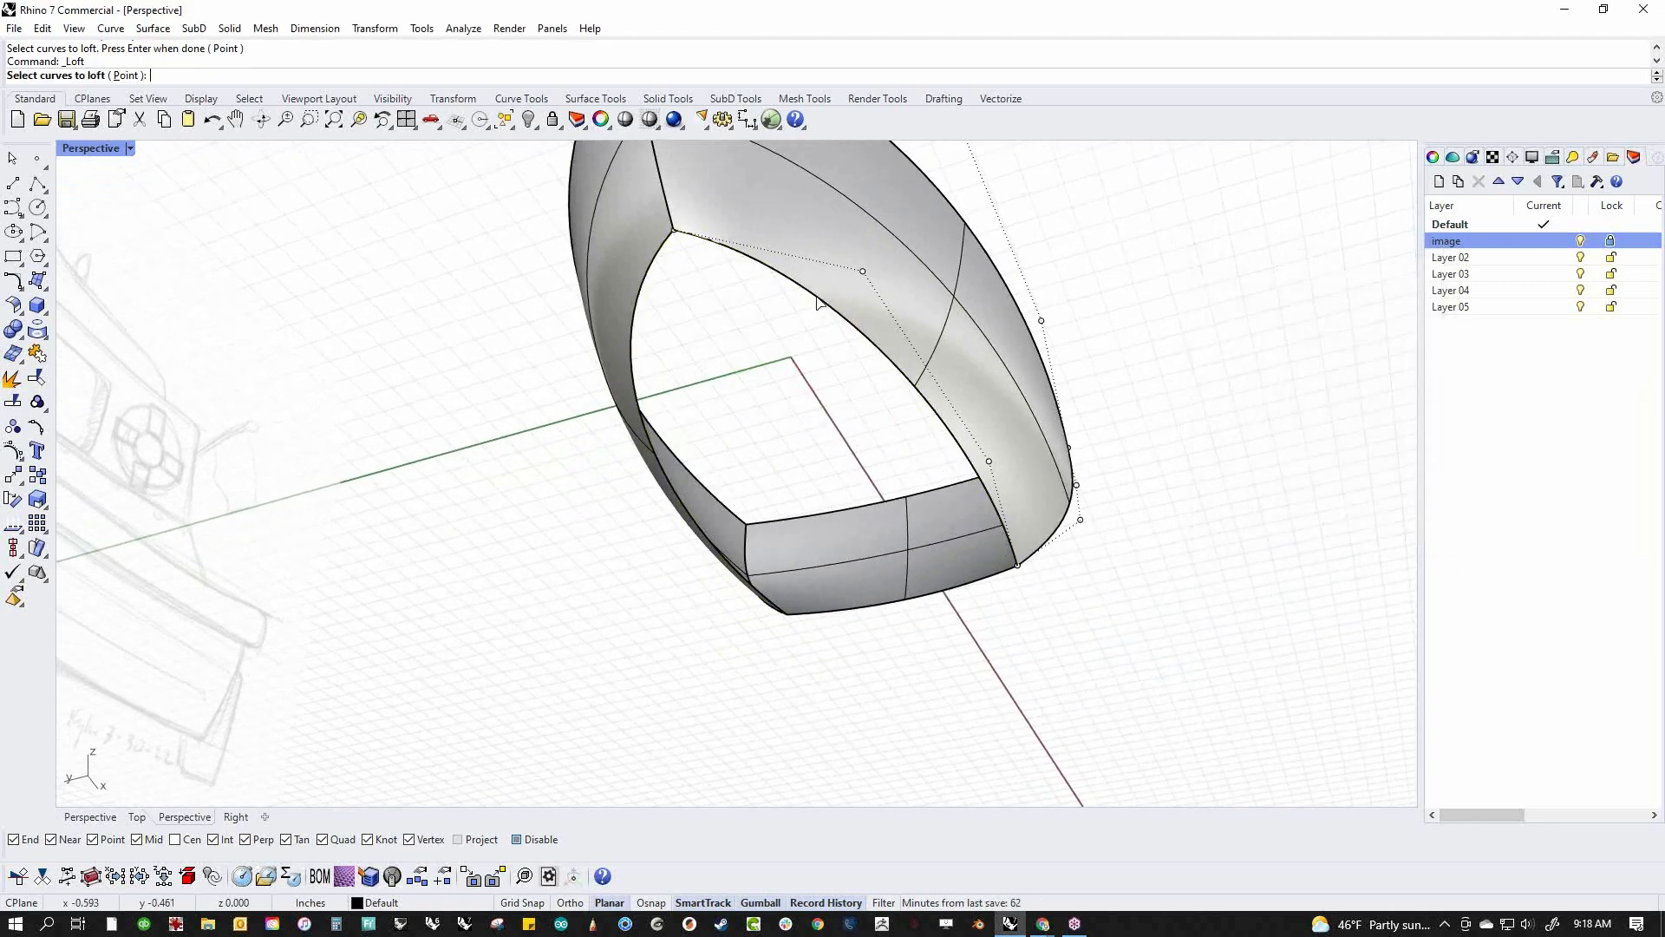
{"action": "left_click", "coordinate": [857, 334]}
{"action": "left_click", "coordinate": [857, 338]}
{"action": "left_click", "coordinate": [639, 305]}
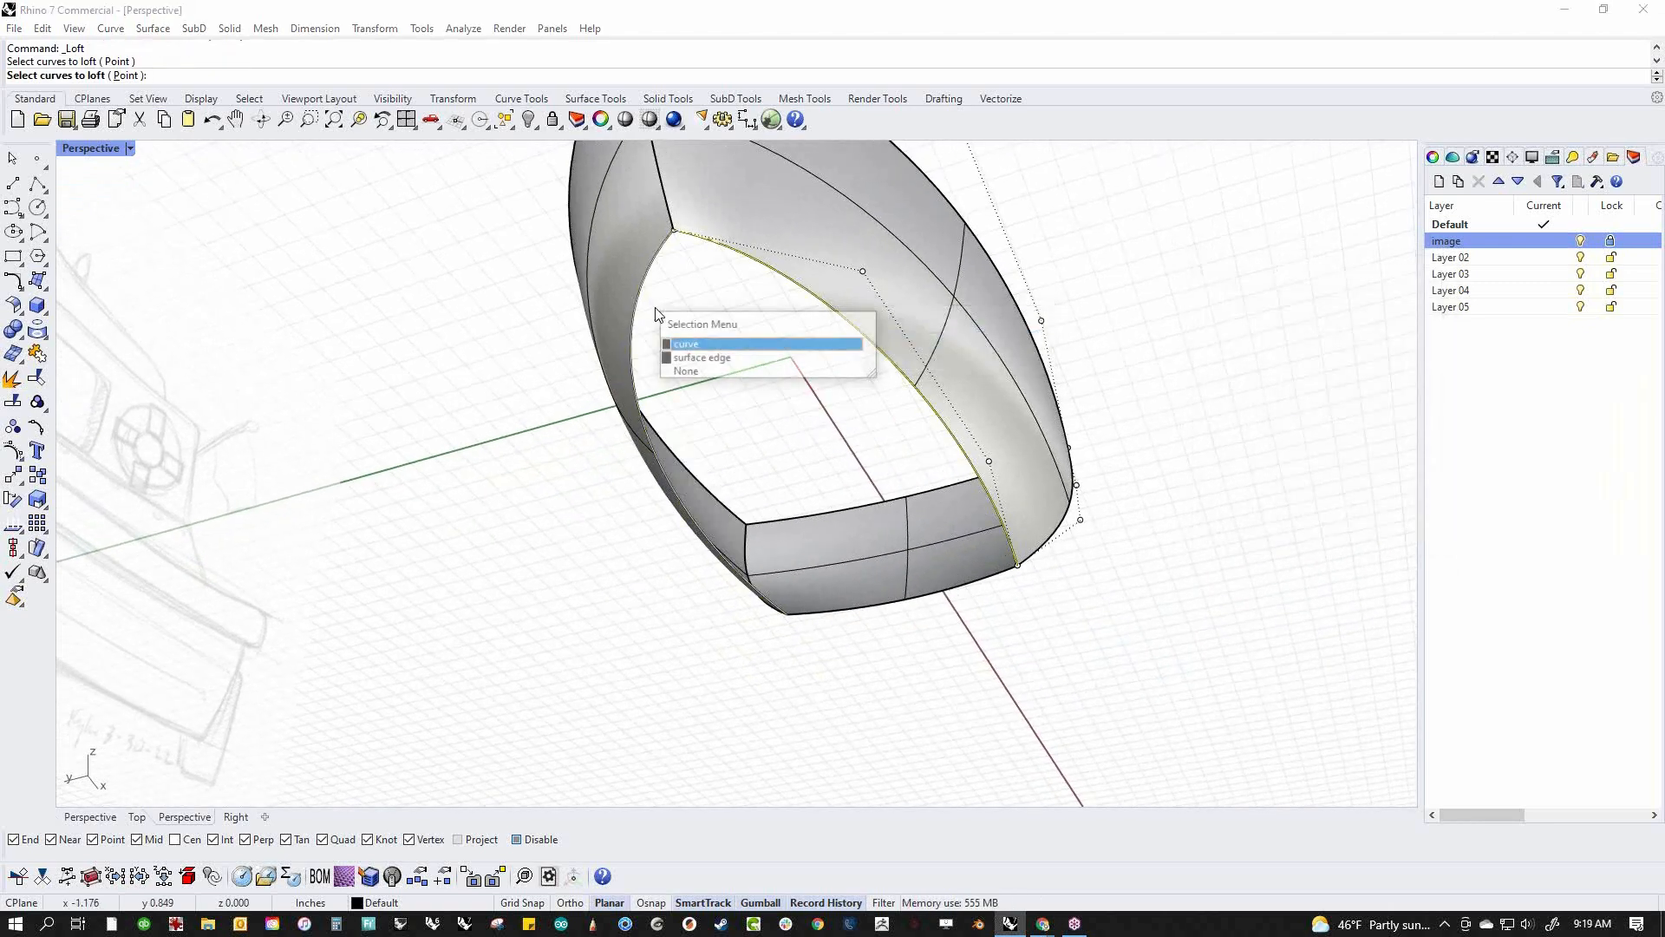
{"action": "left_click", "coordinate": [692, 352]}
{"action": "key", "text": "Return"}
{"action": "right_click_drag", "start_coordinate": [1033, 575], "coordinate": [897, 496]}
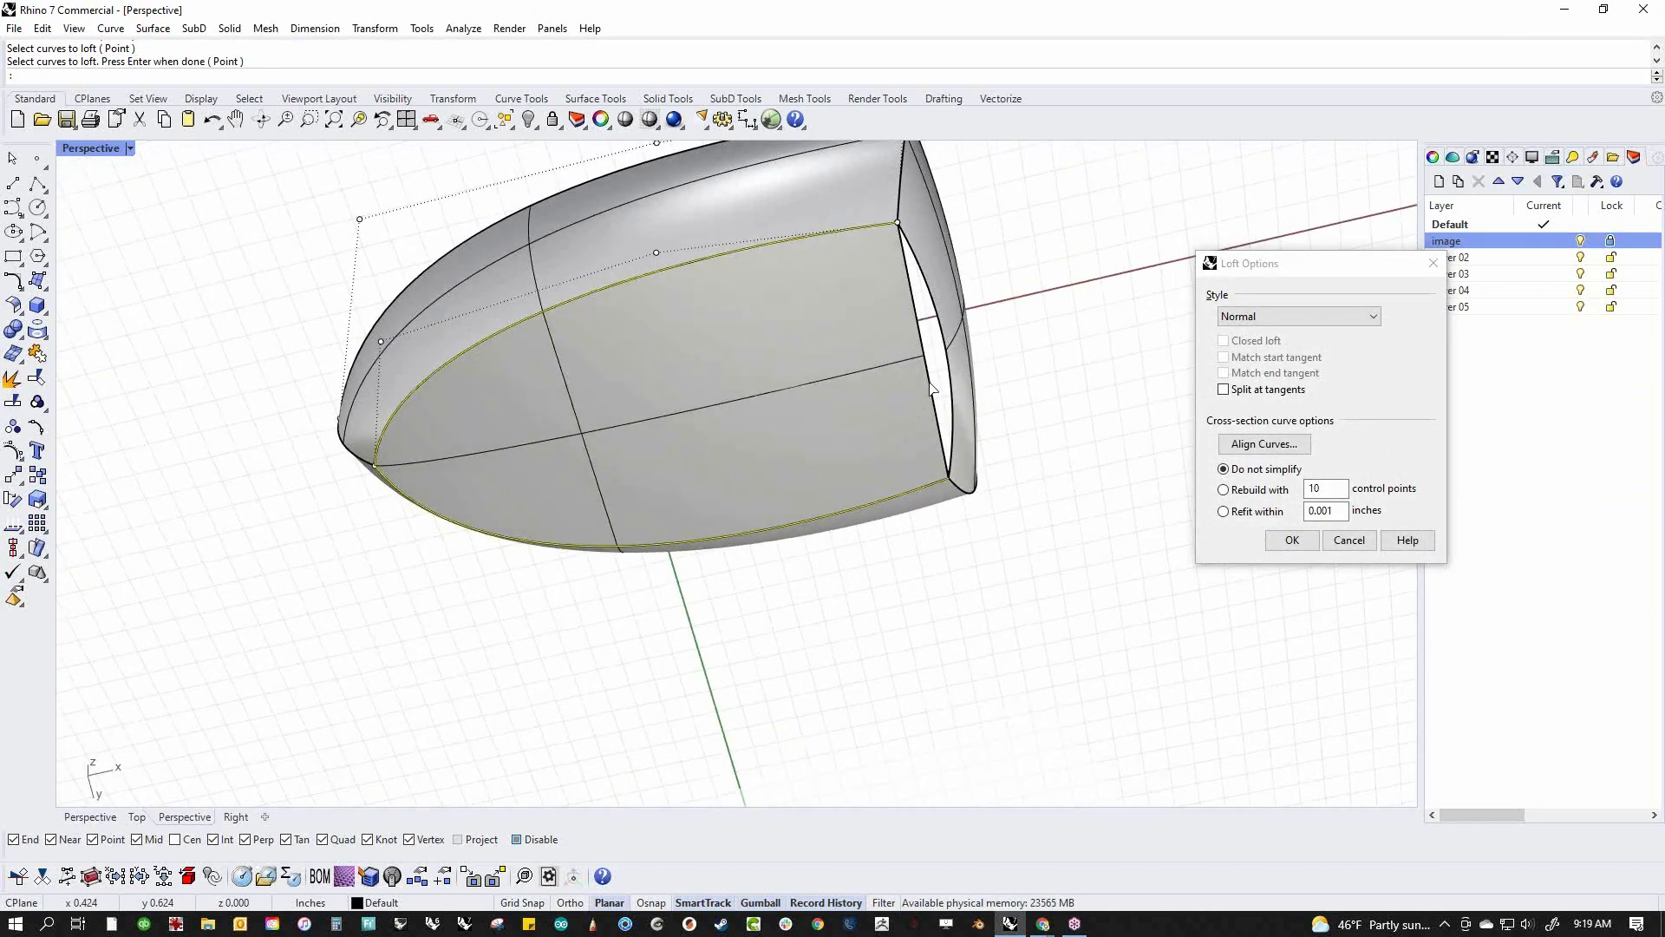
{"action": "mouse_move", "coordinate": [1018, 493]}
{"action": "right_mouse_down"}
{"action": "mouse_move", "coordinate": [959, 662]}
{"action": "mouse_move", "coordinate": [1078, 681]}
{"action": "mouse_move", "coordinate": [1163, 676]}
{"action": "mouse_move", "coordinate": [1204, 648]}
{"action": "right_mouse_up"}
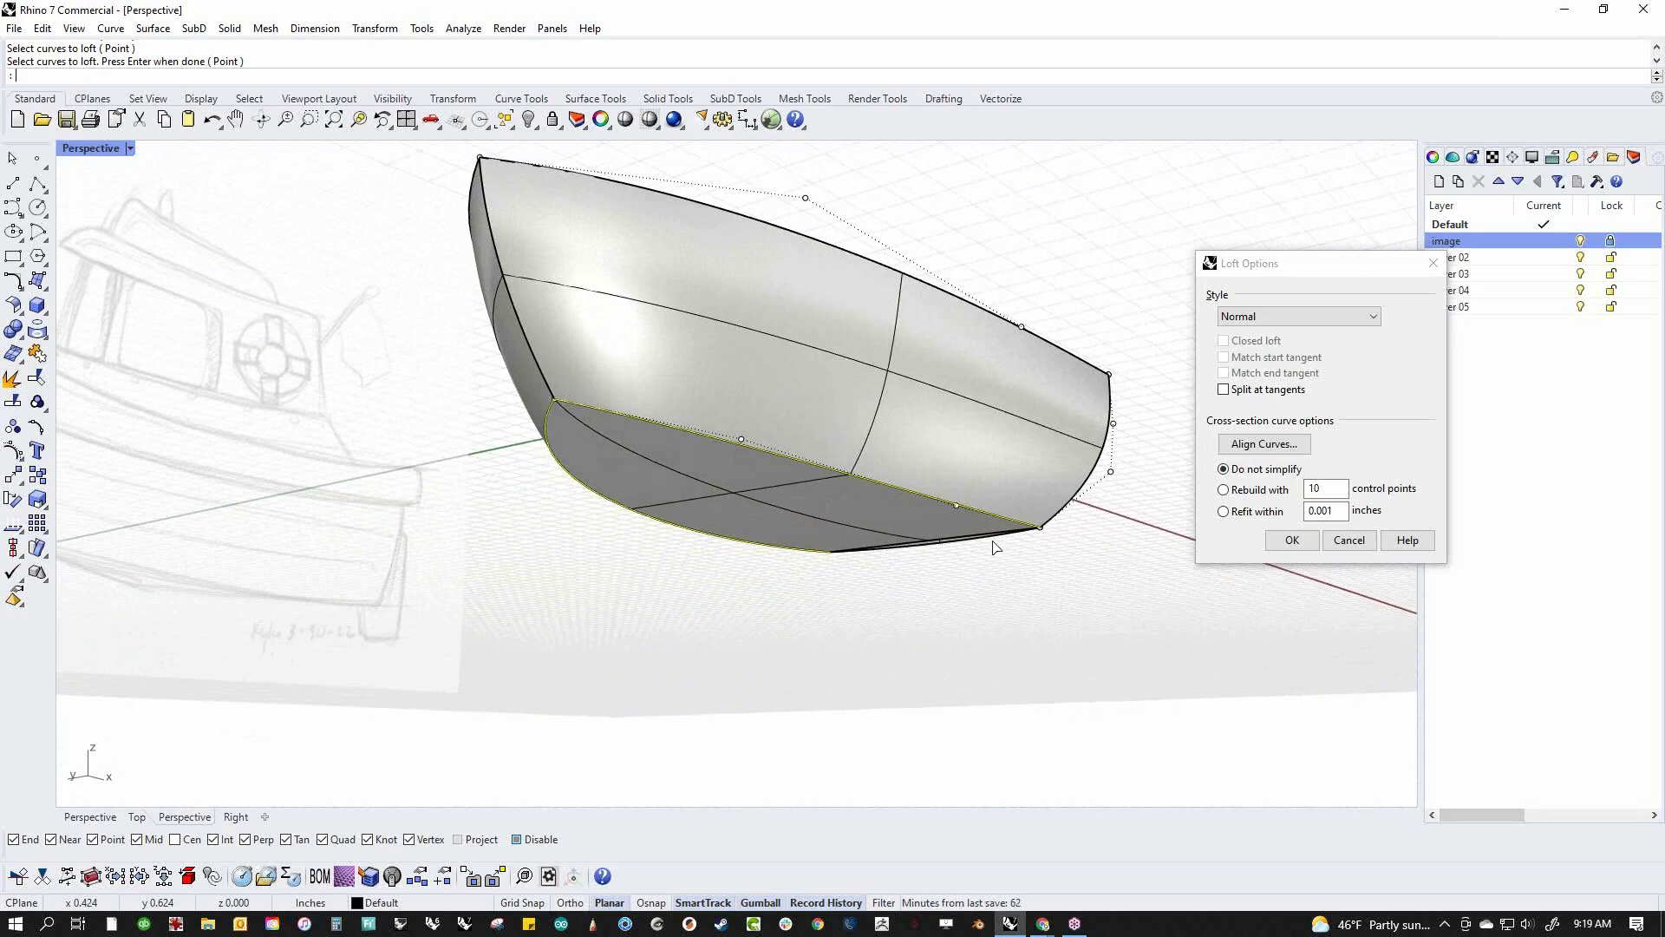
{"action": "left_click", "coordinate": [1293, 540]}
Draw a degree 3 keel curve from the bow's lowest point to the quadrant point midway along the transom's bottom edge
{"action": "mouse_move", "coordinate": [1084, 607]}
{"action": "right_mouse_down"}
{"action": "mouse_move", "coordinate": [981, 633]}
{"action": "mouse_move", "coordinate": [966, 564]}
{"action": "mouse_move", "coordinate": [1230, 609]}
{"action": "mouse_move", "coordinate": [992, 639]}
{"action": "mouse_move", "coordinate": [915, 596]}
{"action": "mouse_move", "coordinate": [910, 621]}
{"action": "mouse_move", "coordinate": [995, 618]}
{"action": "right_mouse_up"}
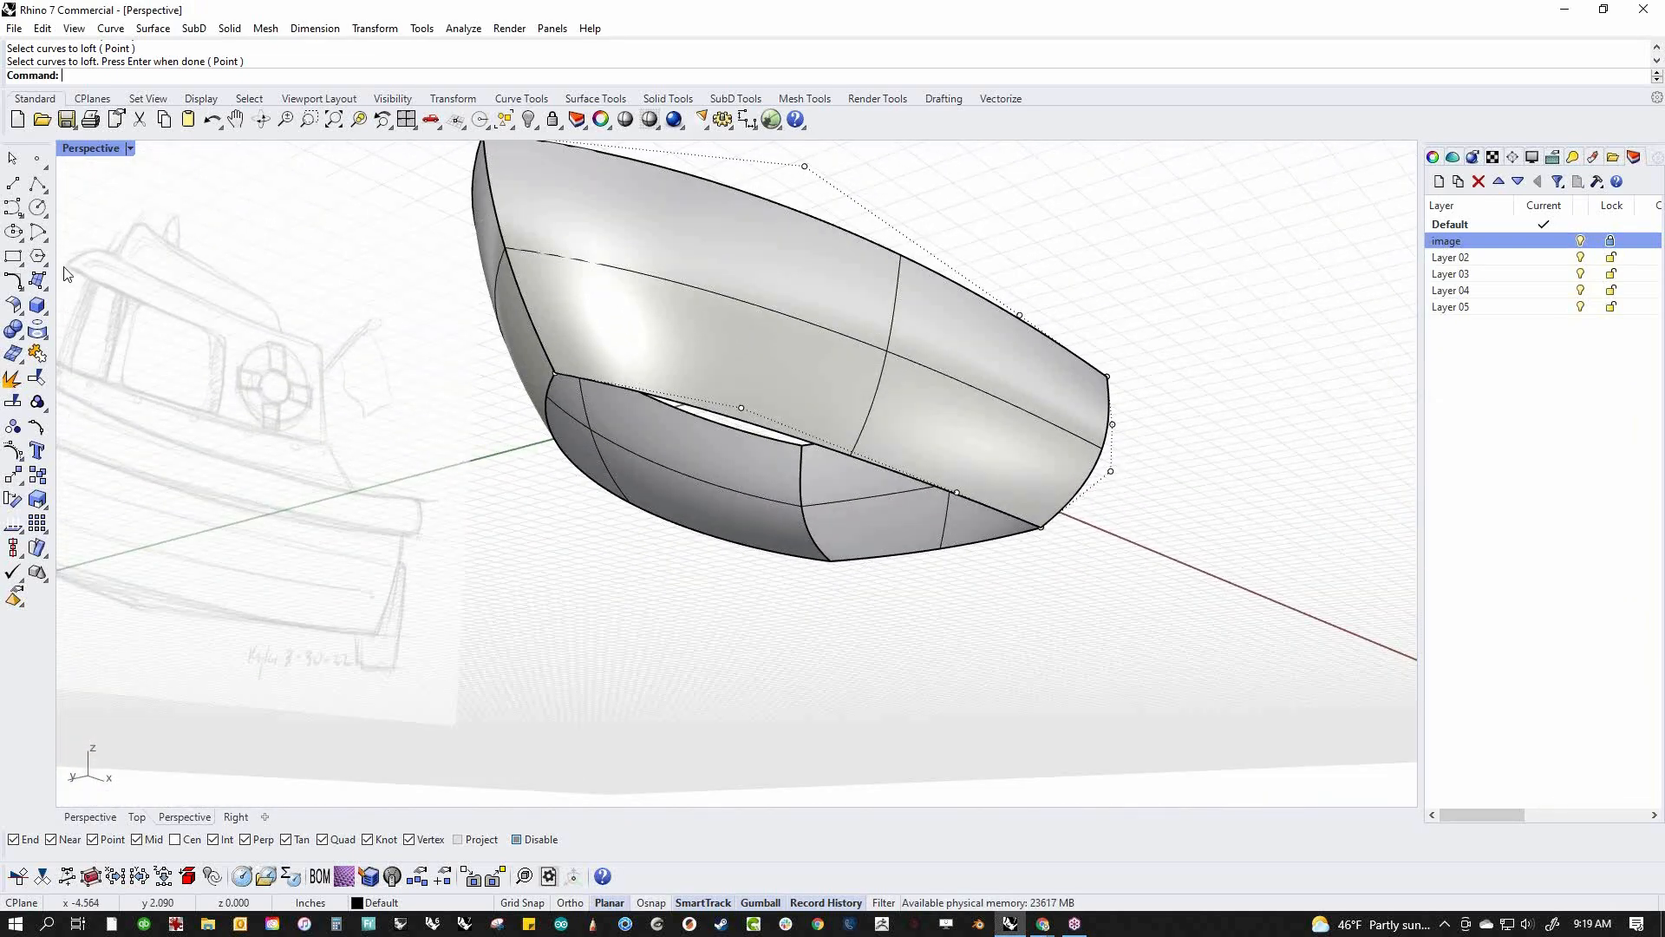
{"action": "left_click", "coordinate": [13, 183]}
{"action": "left_click", "coordinate": [555, 375]}
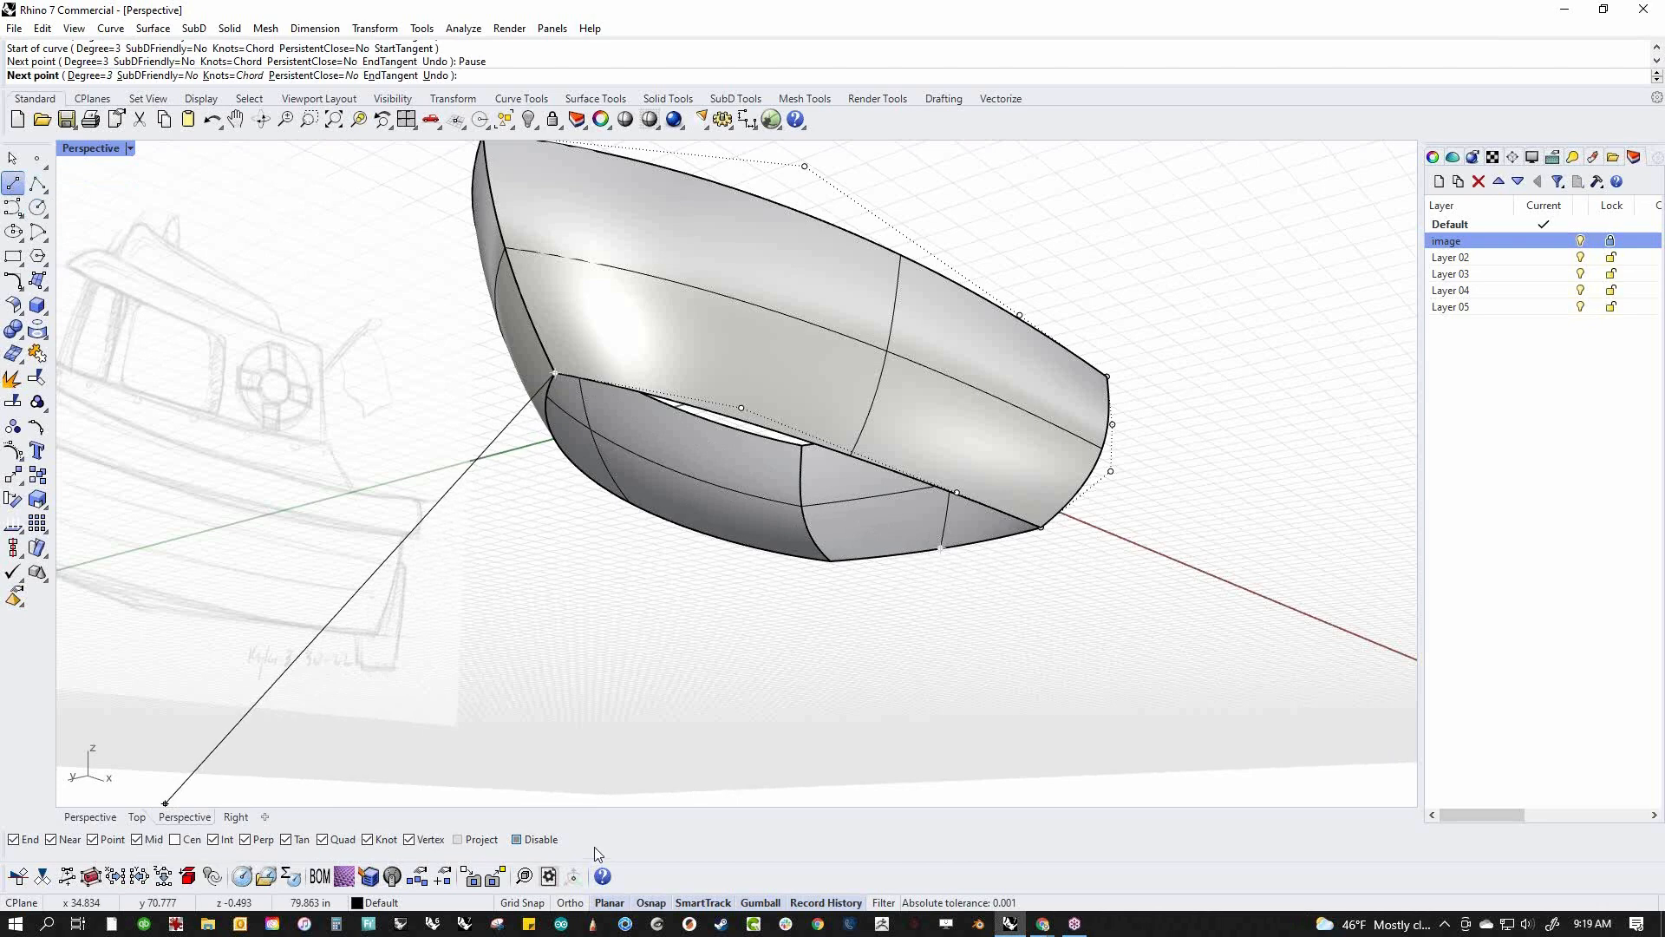
{"action": "left_click", "coordinate": [529, 841]}
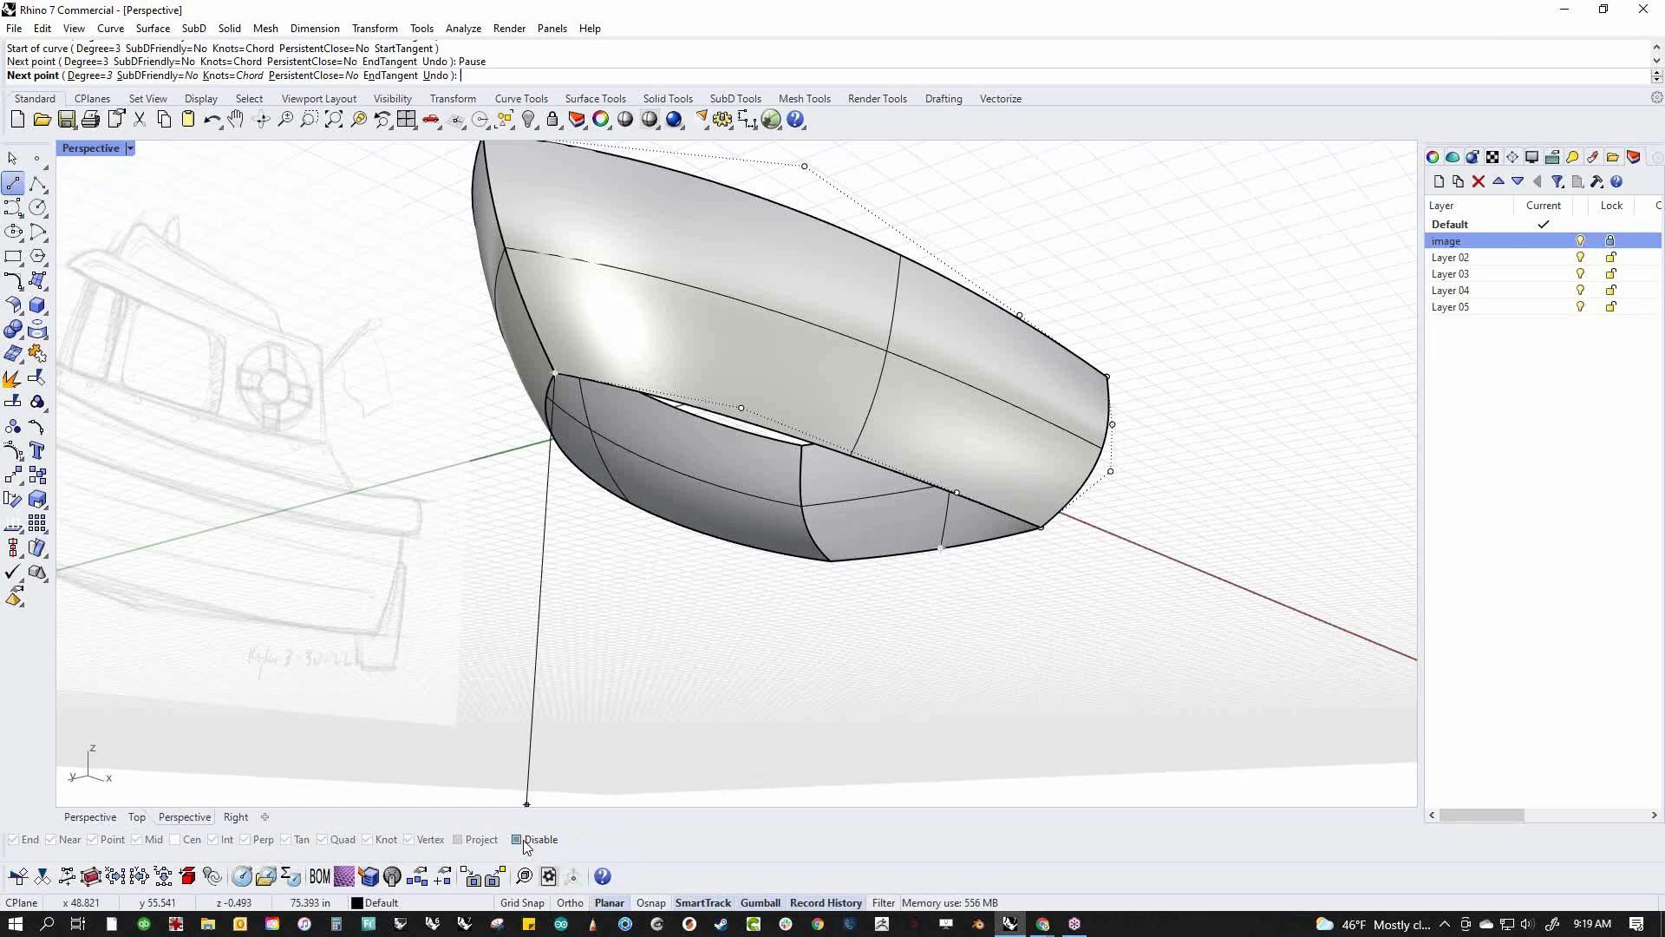
{"action": "left_click", "coordinate": [526, 841]}
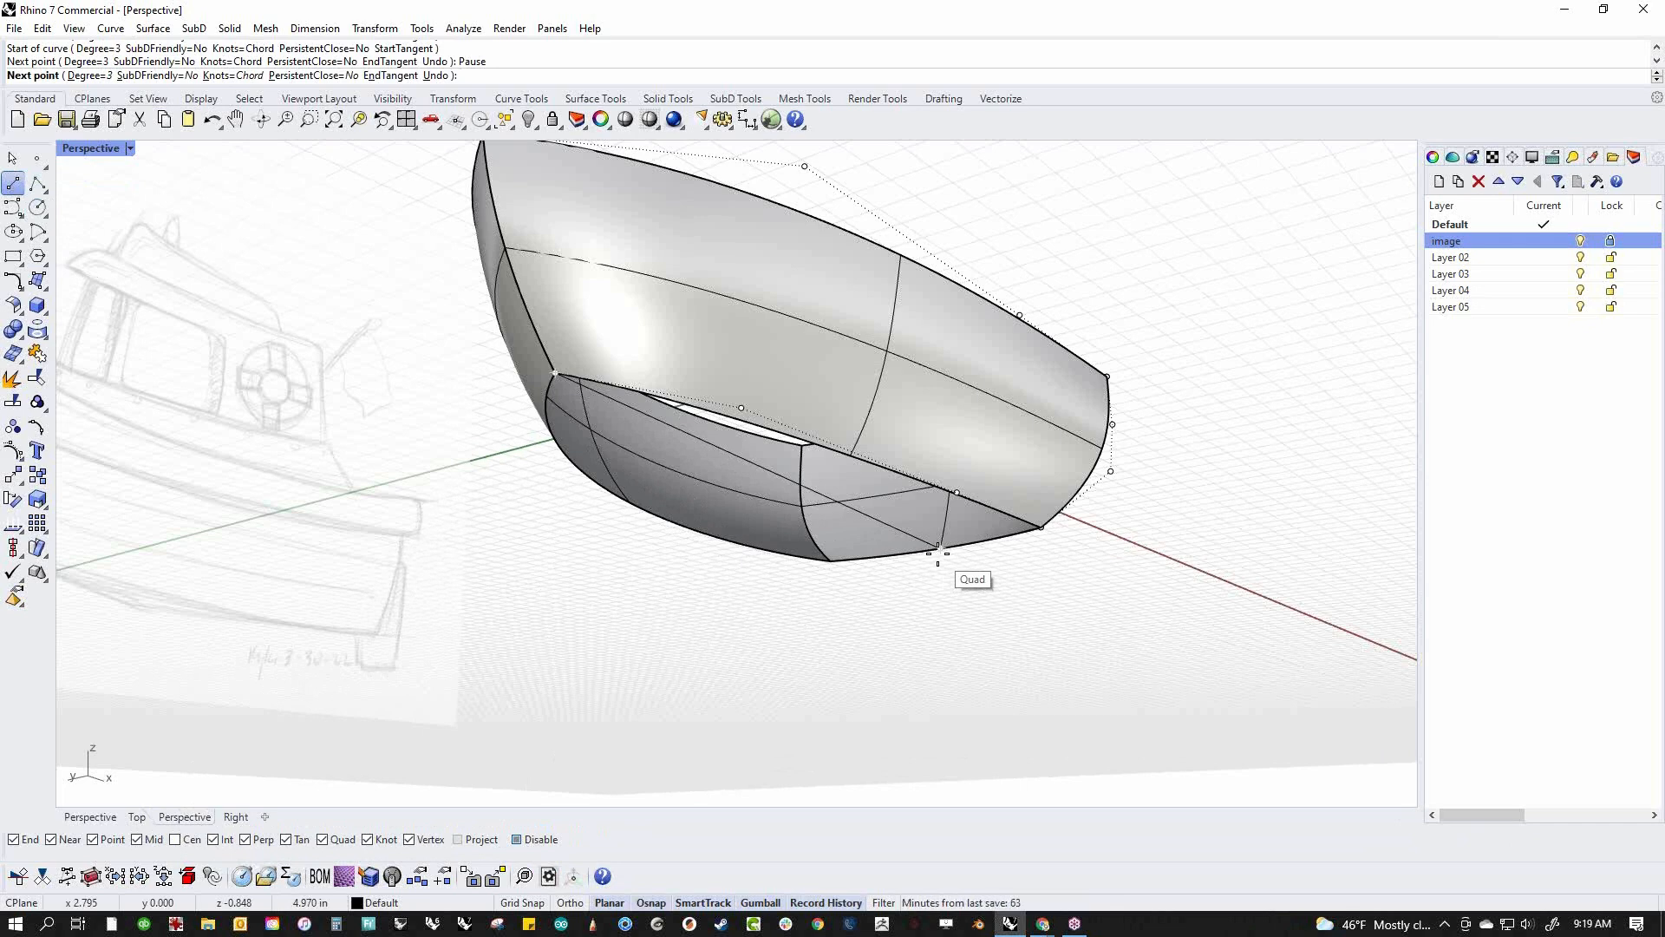
{"action": "left_click", "coordinate": [937, 552]}
{"action": "key", "text": "Return"}
In the Front view, move the keel curve's two middle control points down and toward the bow to give the keel a belly
{"action": "left_click", "coordinate": [921, 550]}
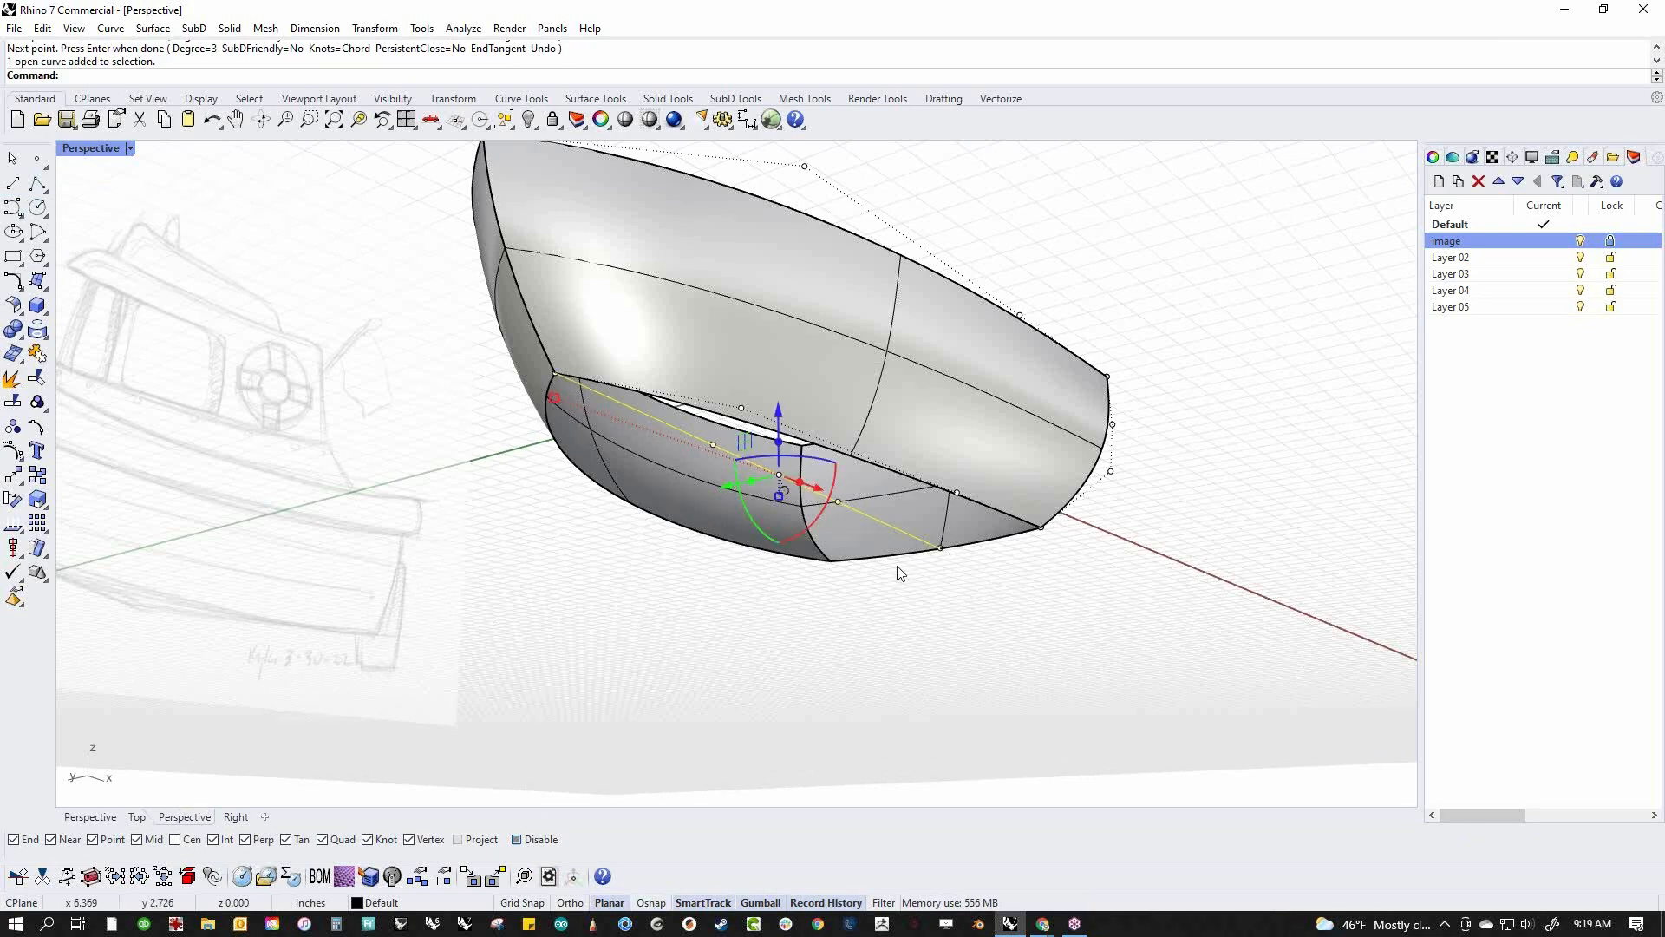
{"action": "right_click_drag", "start_coordinate": [921, 550], "coordinate": [840, 588]}
{"action": "left_click", "coordinate": [697, 455], "text": "shift"}
{"action": "left_click", "coordinate": [851, 494], "text": "shift"}
{"action": "right_click_drag", "start_coordinate": [852, 494], "coordinate": [792, 651]}
{"action": "key", "text": "ctrl+F2"}
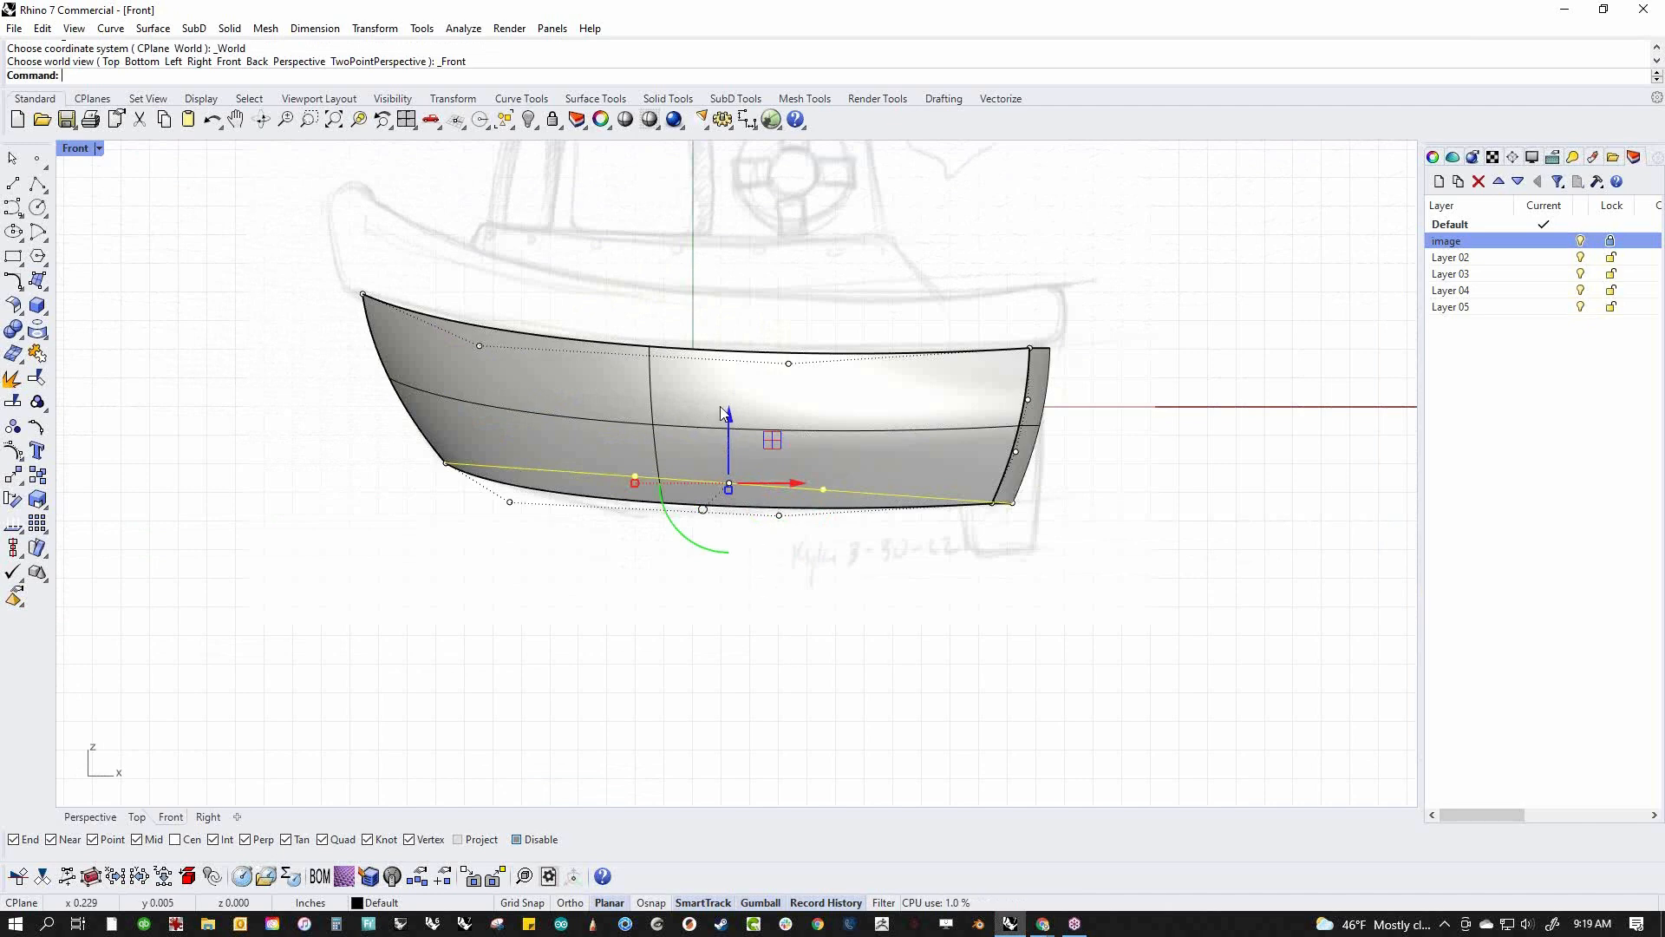
{"action": "left_click_drag", "start_coordinate": [732, 425], "coordinate": [638, 531]}
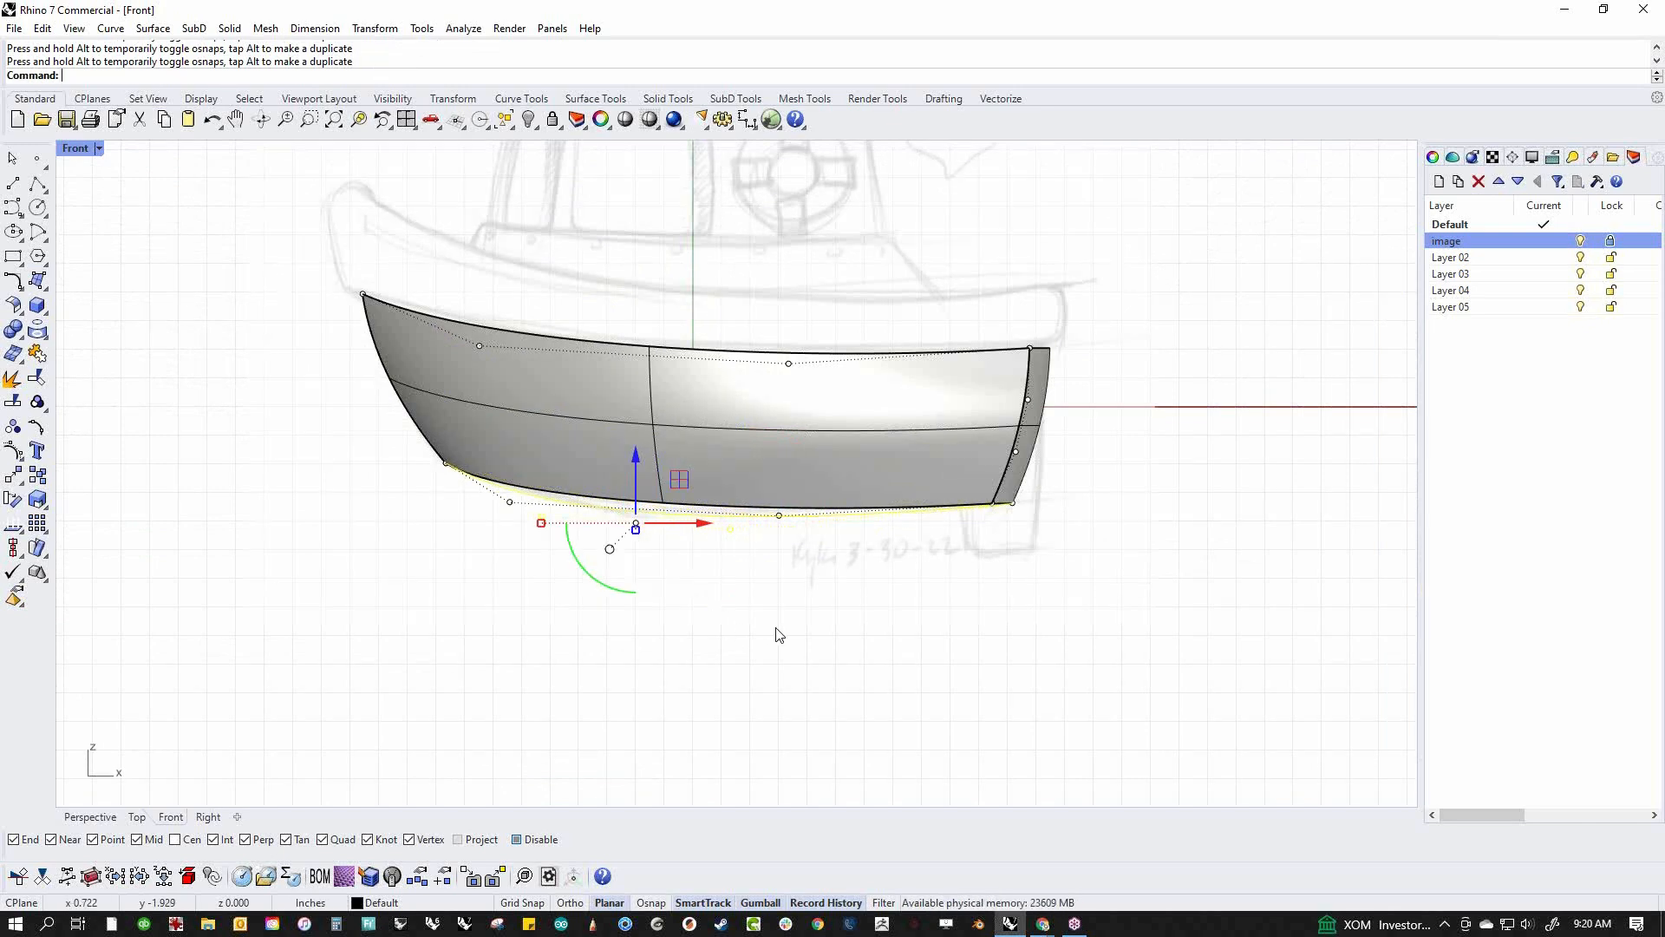
In the Perspective view, loft a bottom surface between the original side's bottom curve and the keel curve
{"action": "key", "text": "ctrl+F4"}
{"action": "right_click_drag", "start_coordinate": [922, 611], "coordinate": [840, 564]}
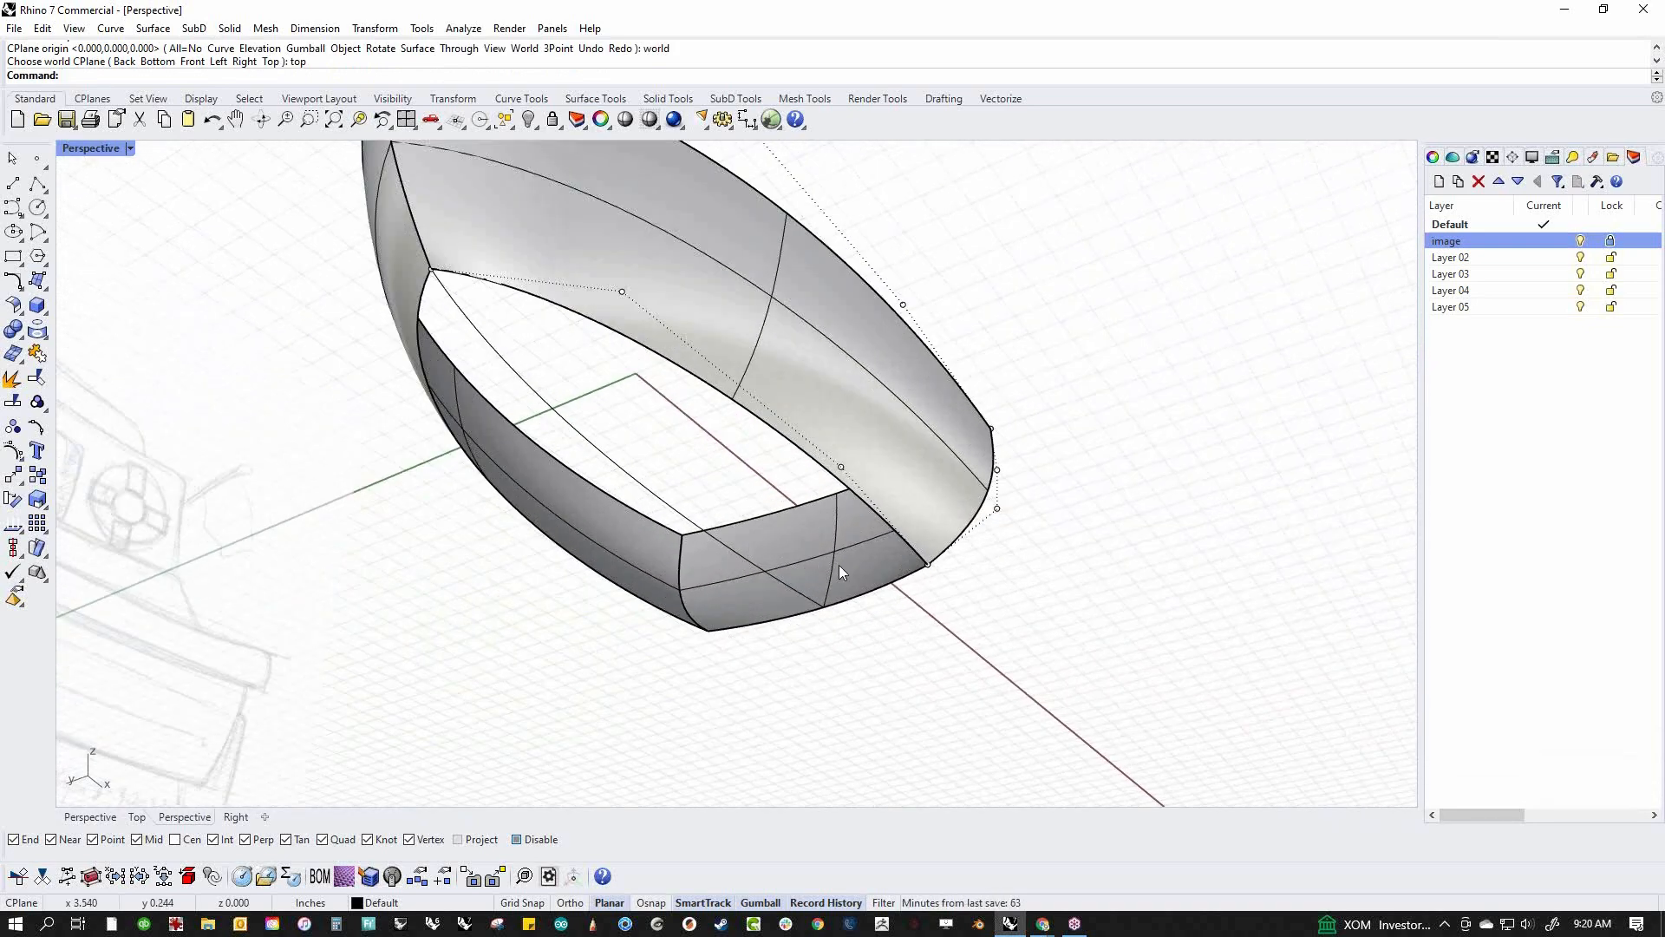
{"action": "left_click", "coordinate": [649, 499]}
{"action": "key", "text": "Escape"}
{"action": "middle_click", "coordinate": [829, 669]}
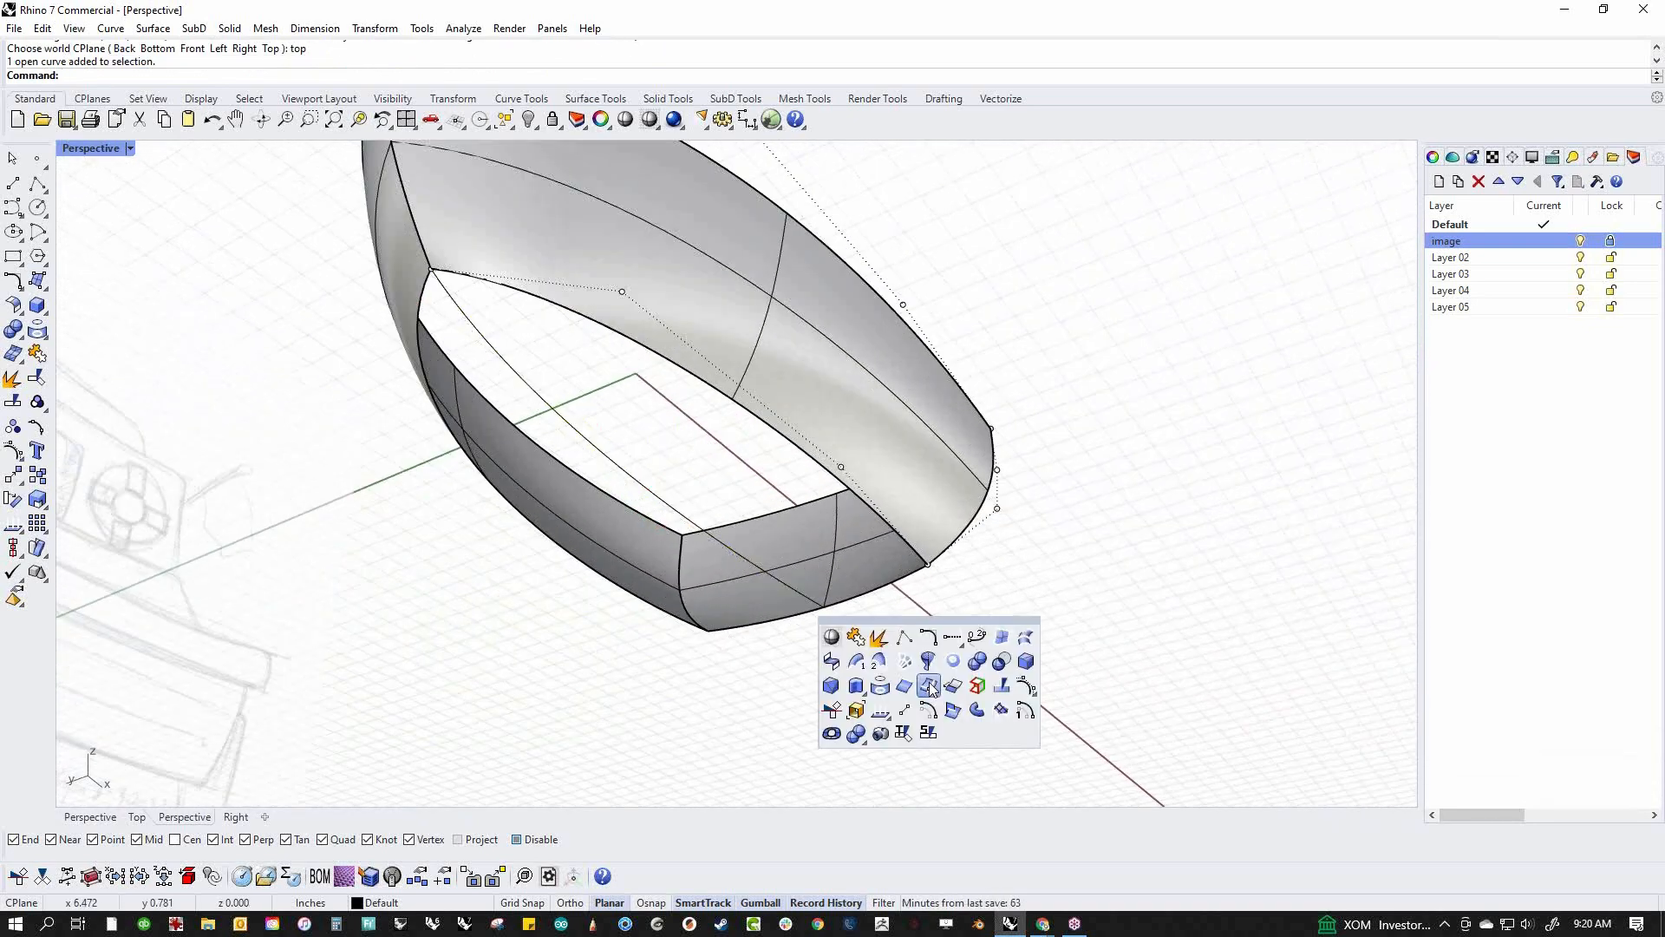
{"action": "left_click", "coordinate": [1026, 640]}
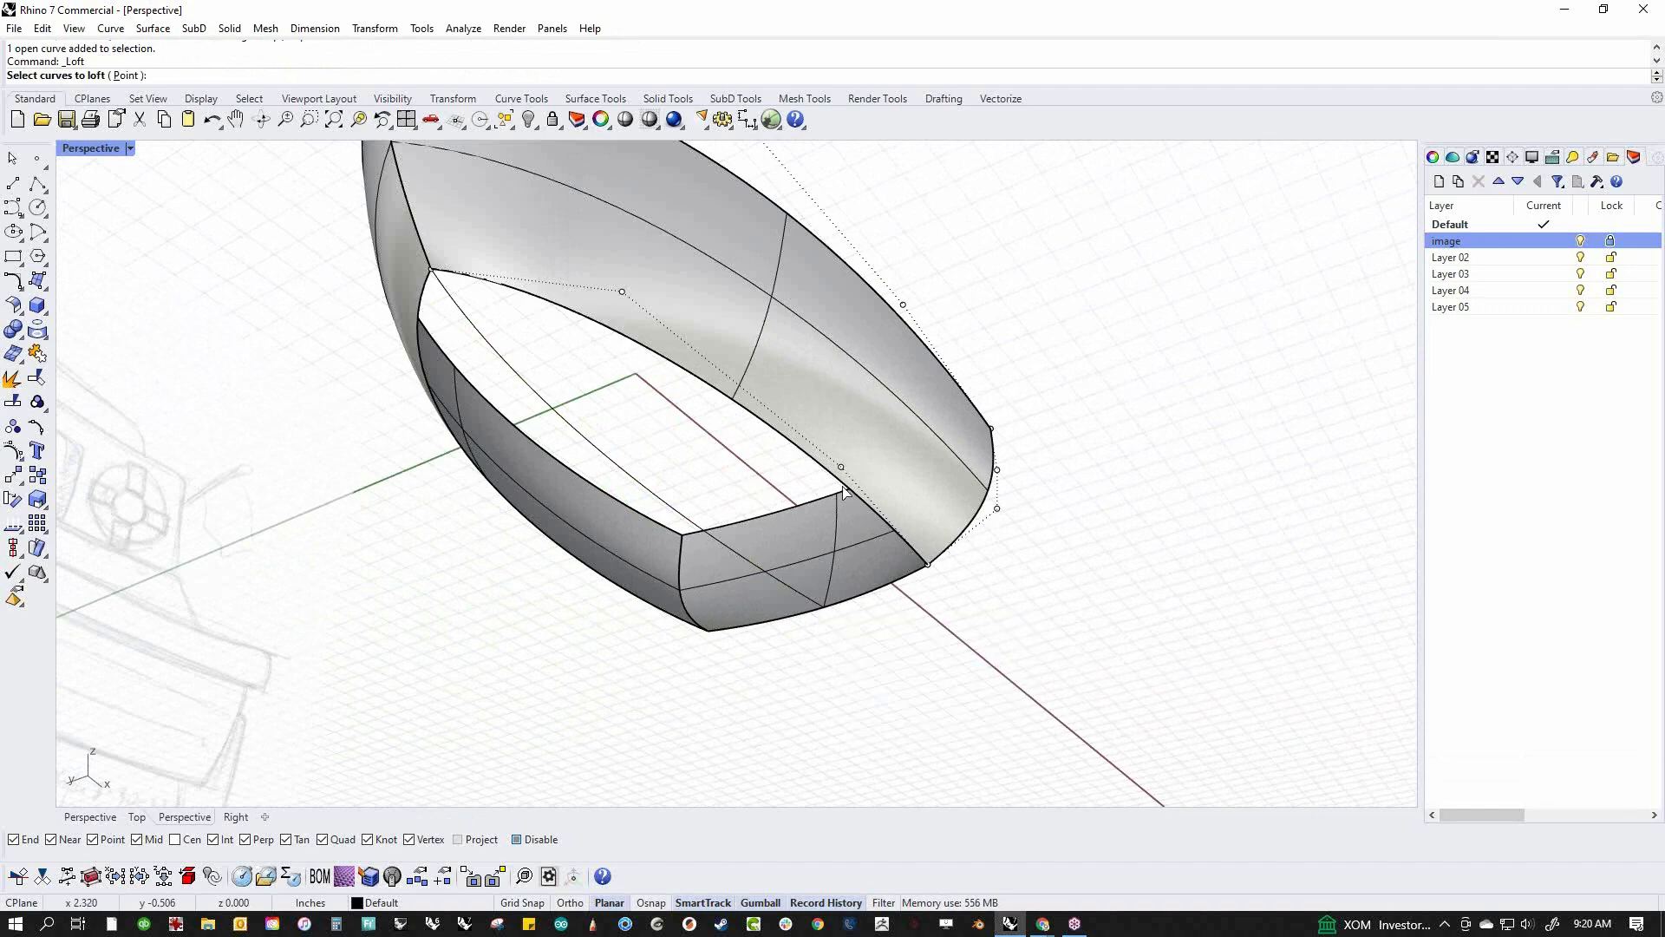
{"action": "left_click", "coordinate": [874, 499]}
{"action": "left_click", "coordinate": [908, 532]}
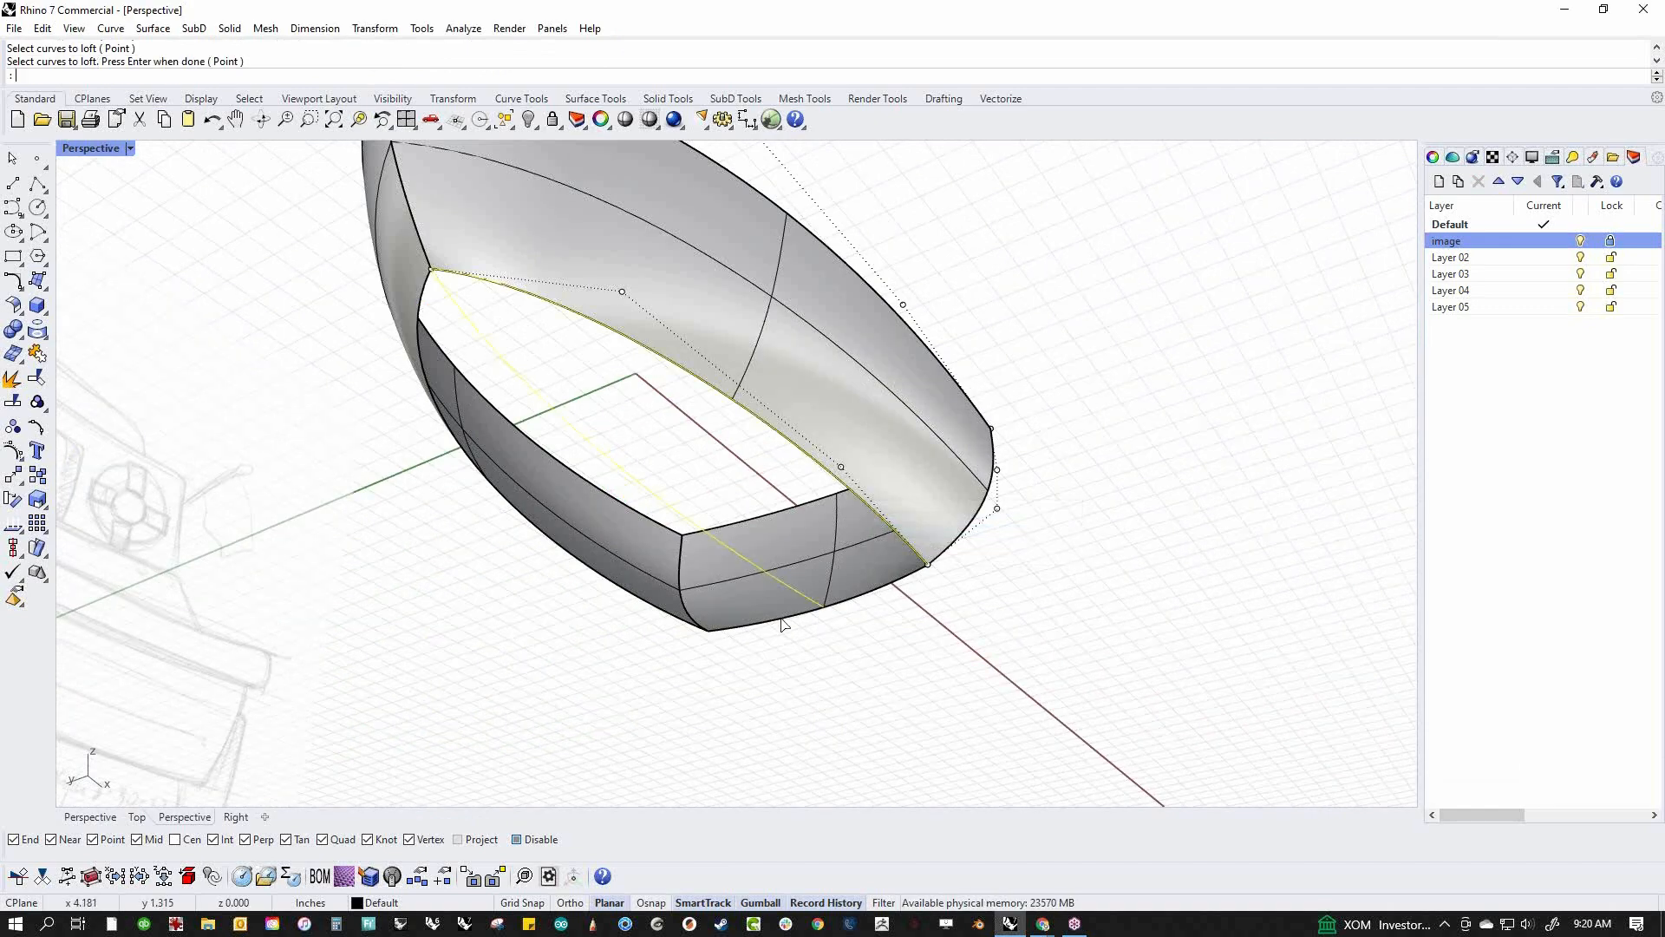
{"action": "key", "text": "Return"}
{"action": "key", "text": "Return"}
{"action": "right_click_drag", "start_coordinate": [778, 644], "coordinate": [985, 699]}
{"action": "right_click", "coordinate": [753, 628]}
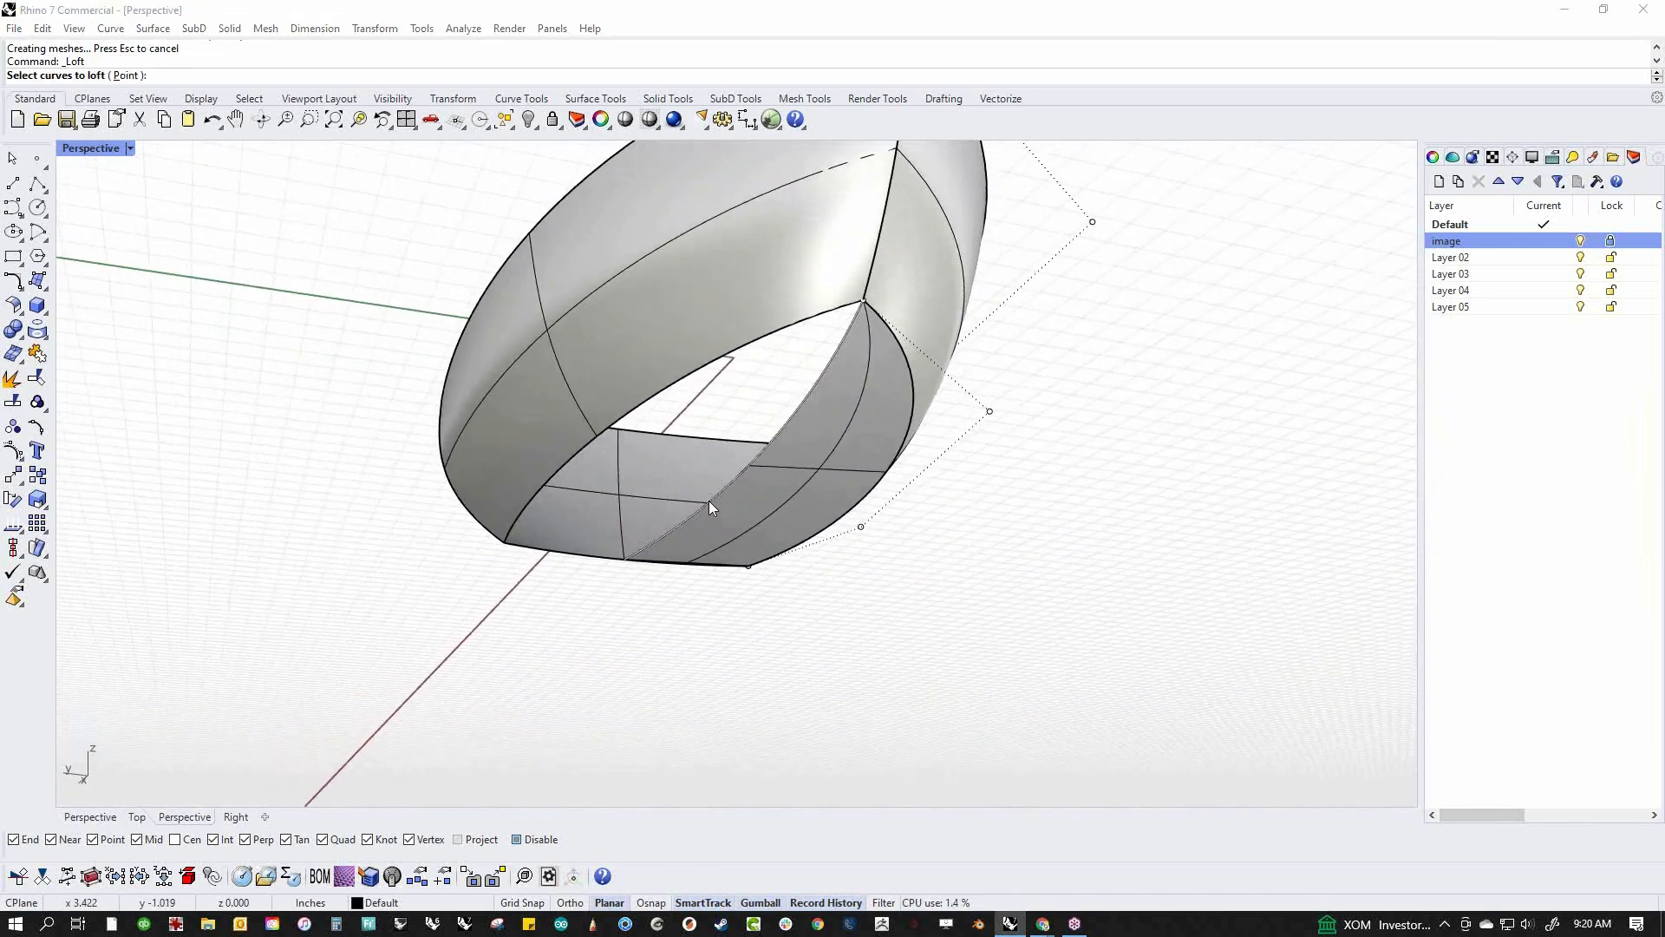
{"action": "left_click", "coordinate": [709, 502]}
{"action": "left_click", "coordinate": [754, 548]}
{"action": "left_click", "coordinate": [613, 418]}
{"action": "left_click", "coordinate": [697, 475]}
{"action": "right_click", "coordinate": [749, 643]}
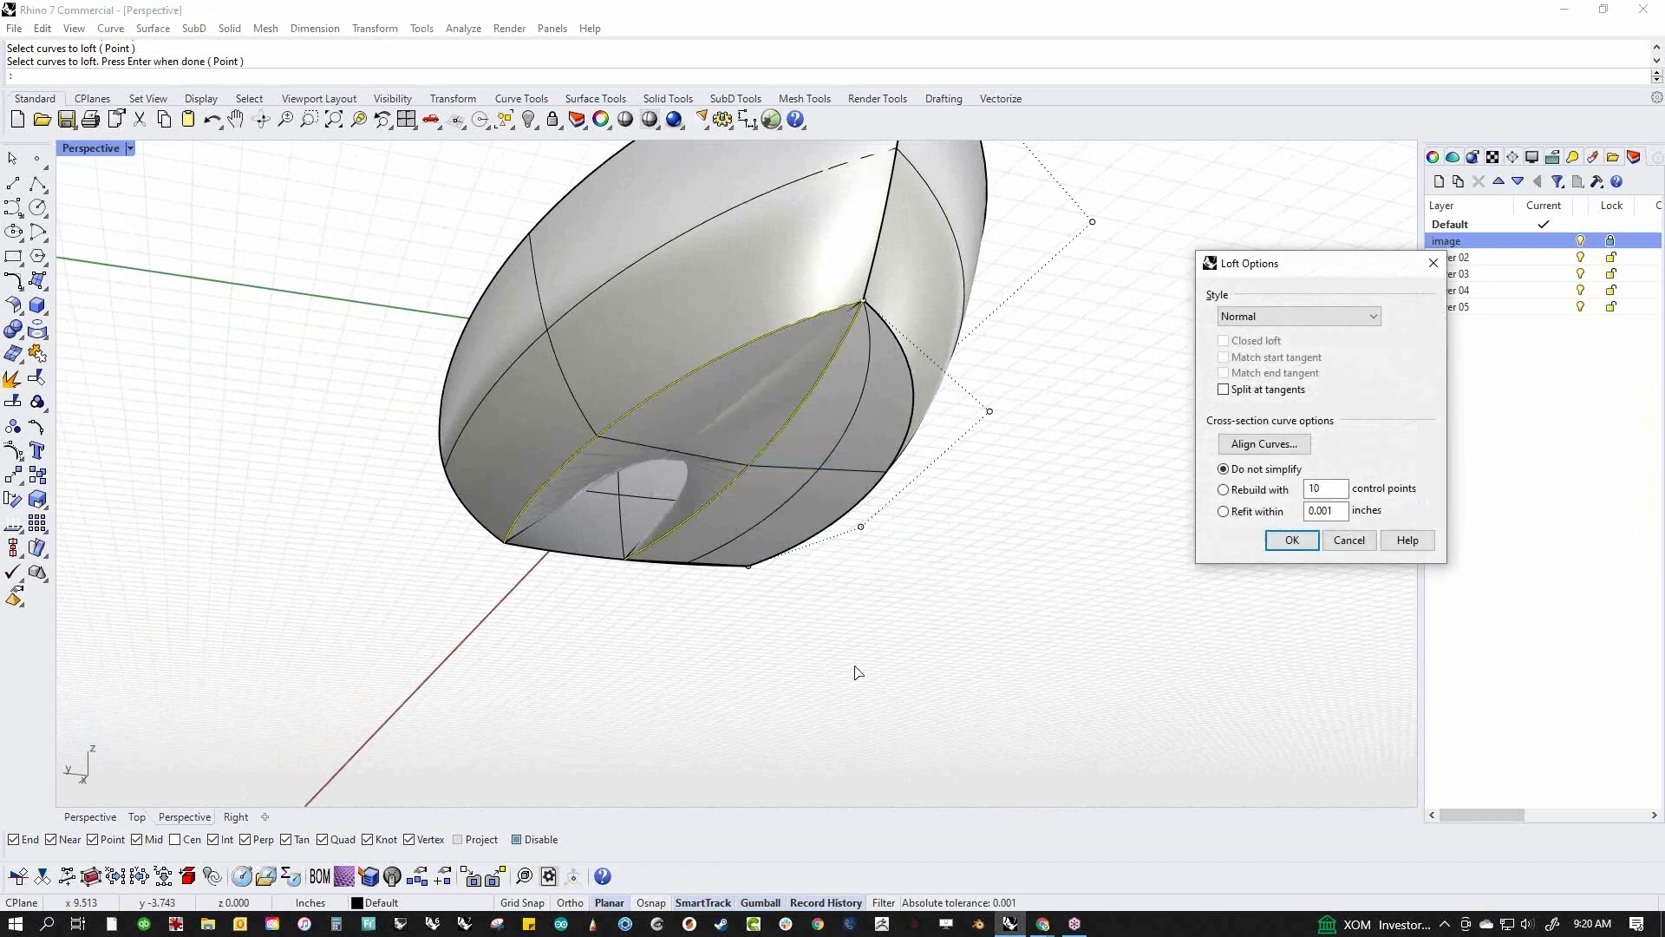
{"action": "left_click", "coordinate": [1348, 540]}
Loft a second bottom surface between the keel curve and the mirrored side's bottom edge, with the Normal style and no simplification
{"action": "right_click", "coordinate": [944, 588]}
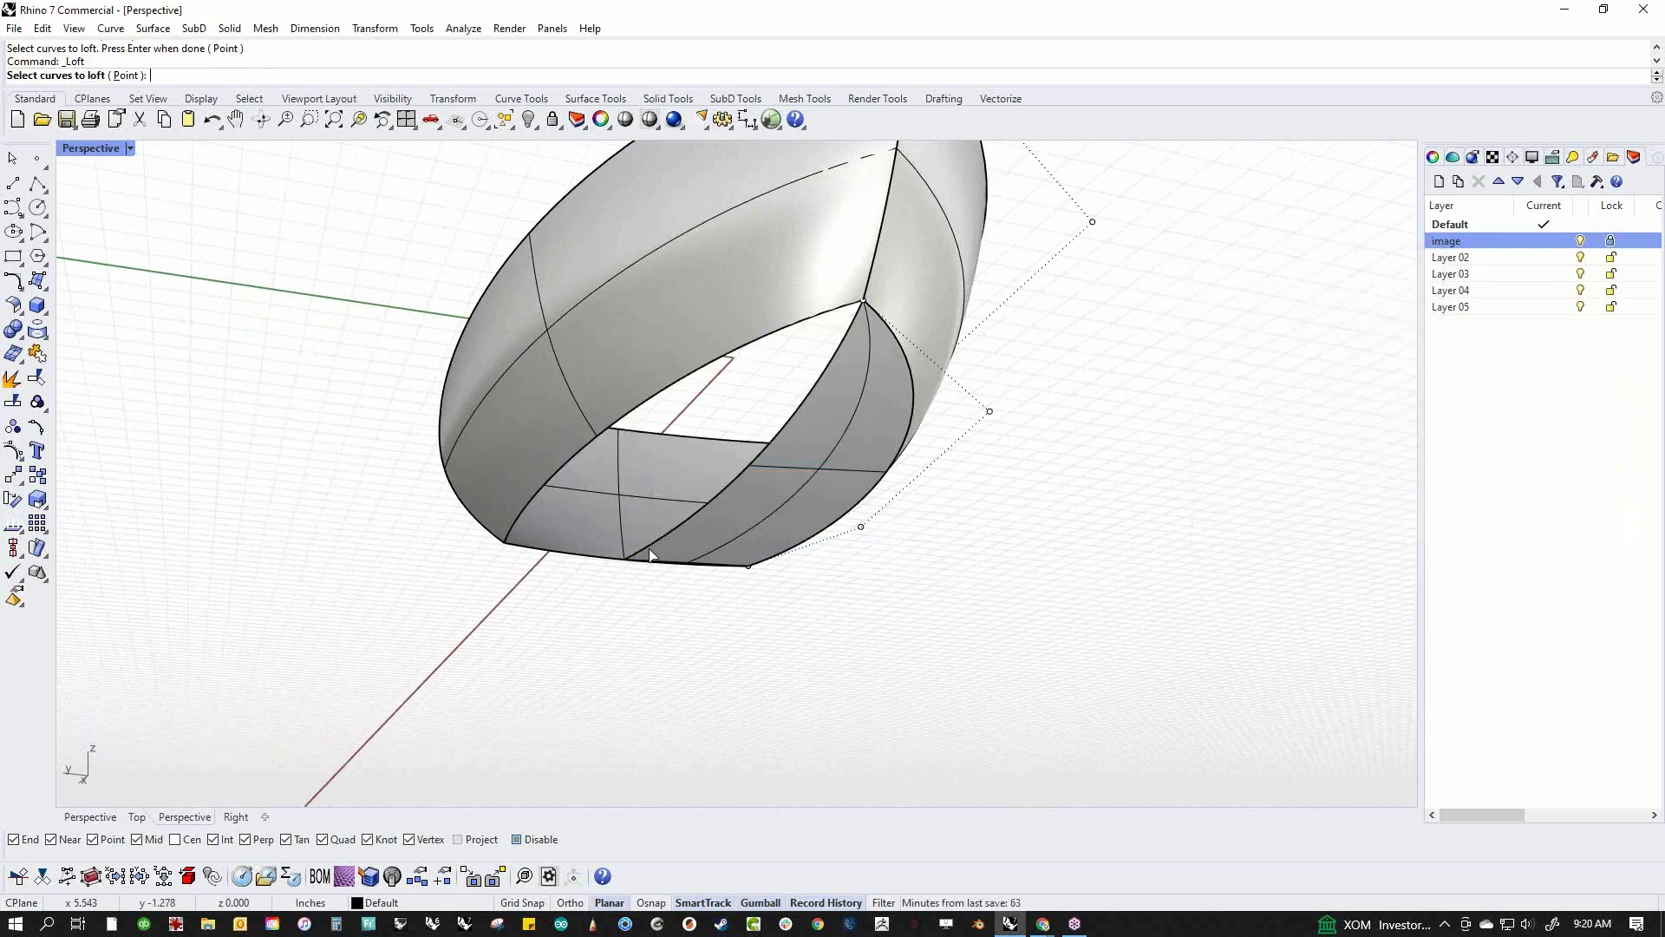
{"action": "left_click", "coordinate": [645, 552]}
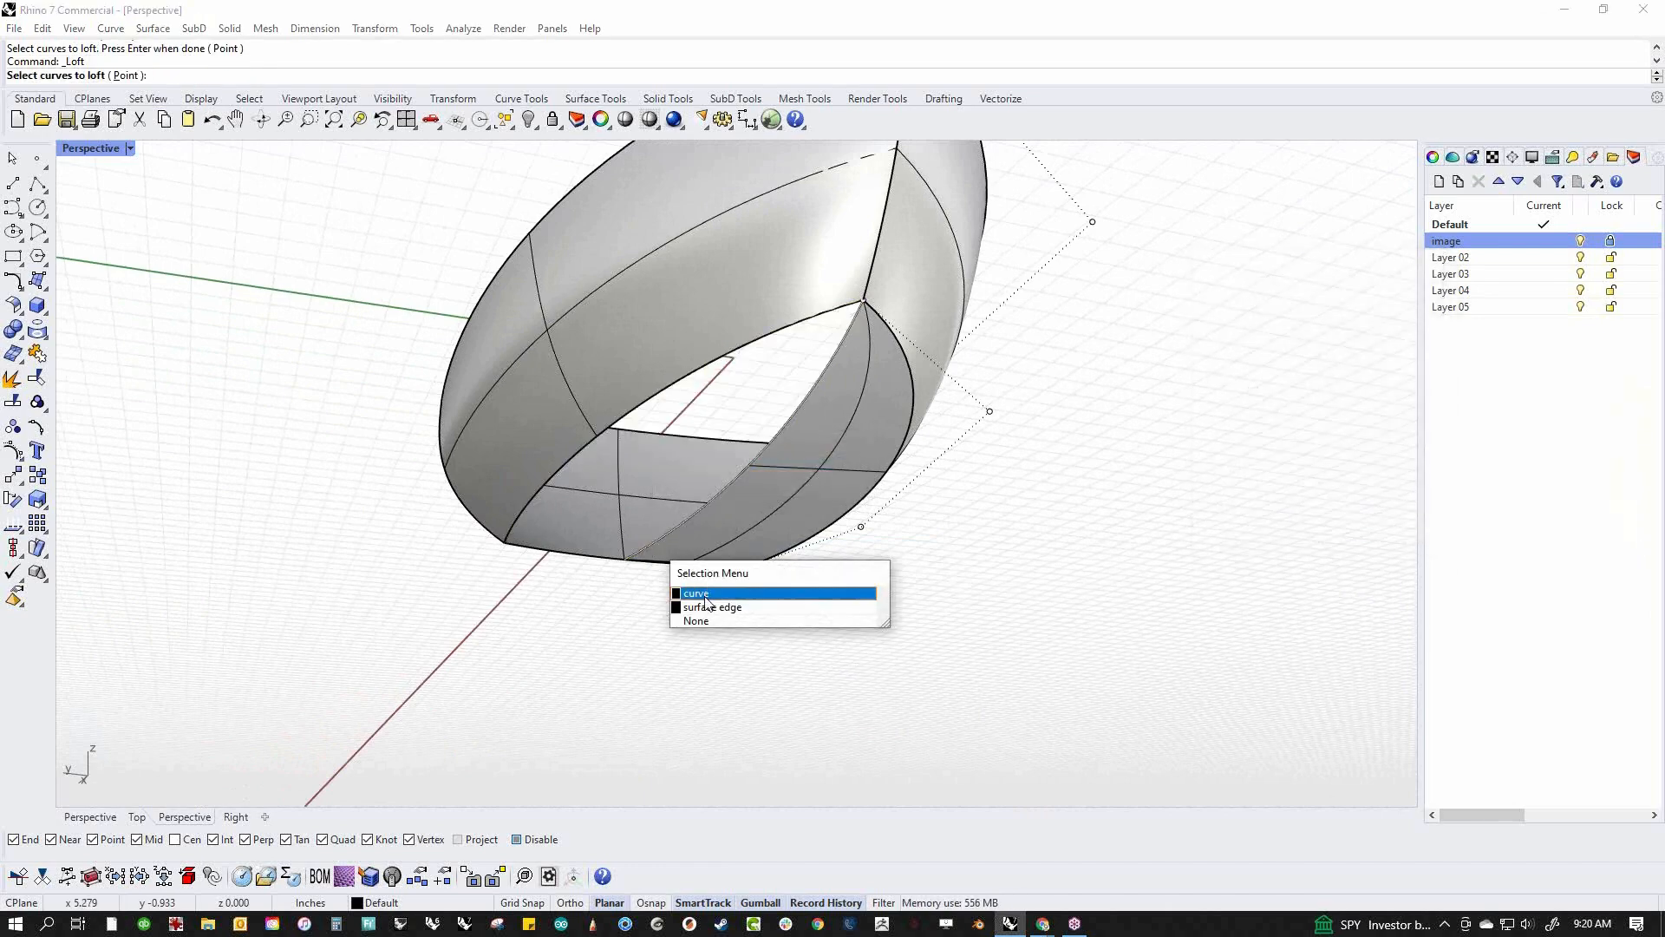
{"action": "left_click", "coordinate": [514, 531]}
{"action": "left_click", "coordinate": [571, 573]}
{"action": "right_click", "coordinate": [613, 661]}
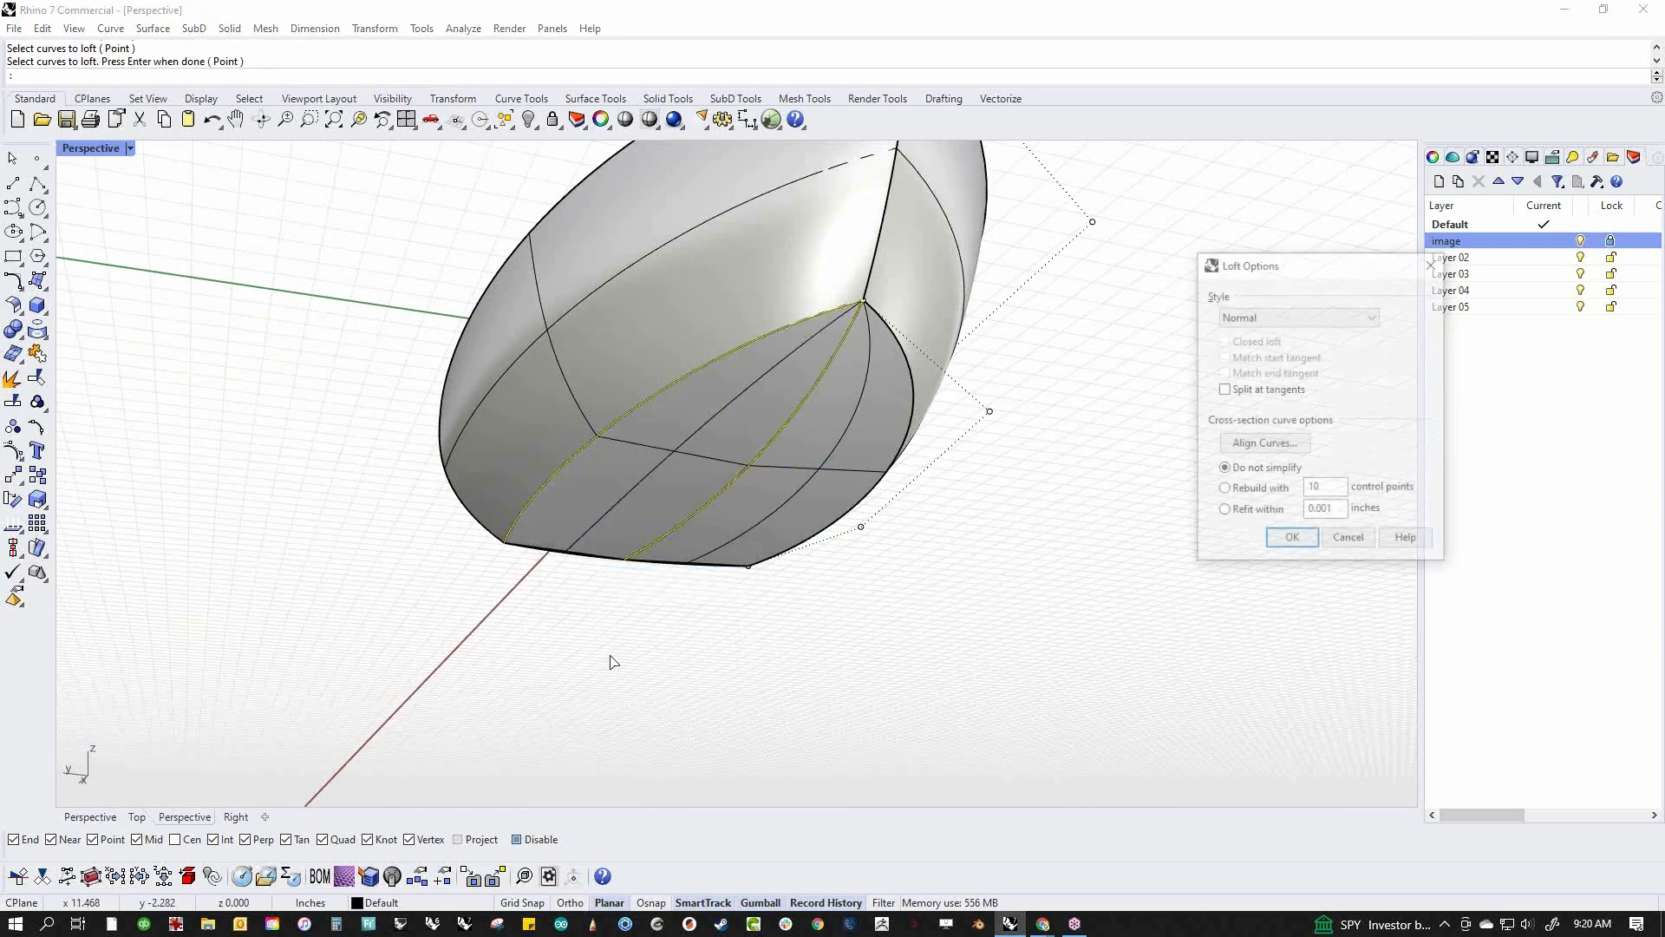
{"action": "right_click_drag", "start_coordinate": [881, 651], "coordinate": [833, 702]}
{"action": "left_click", "coordinate": [1305, 541]}
Match the original-side bottom surface's stern edge to the transom with Position continuity, edges matched by closest points, and averaging and refining off
{"action": "right_click_drag", "start_coordinate": [940, 621], "coordinate": [604, 416]}
{"action": "scroll", "coordinate": [1019, 429], "scroll_direction": "up", "scroll_amount": 4}
{"action": "right_click_drag", "start_coordinate": [1020, 428], "coordinate": [875, 543], "text": "shift"}
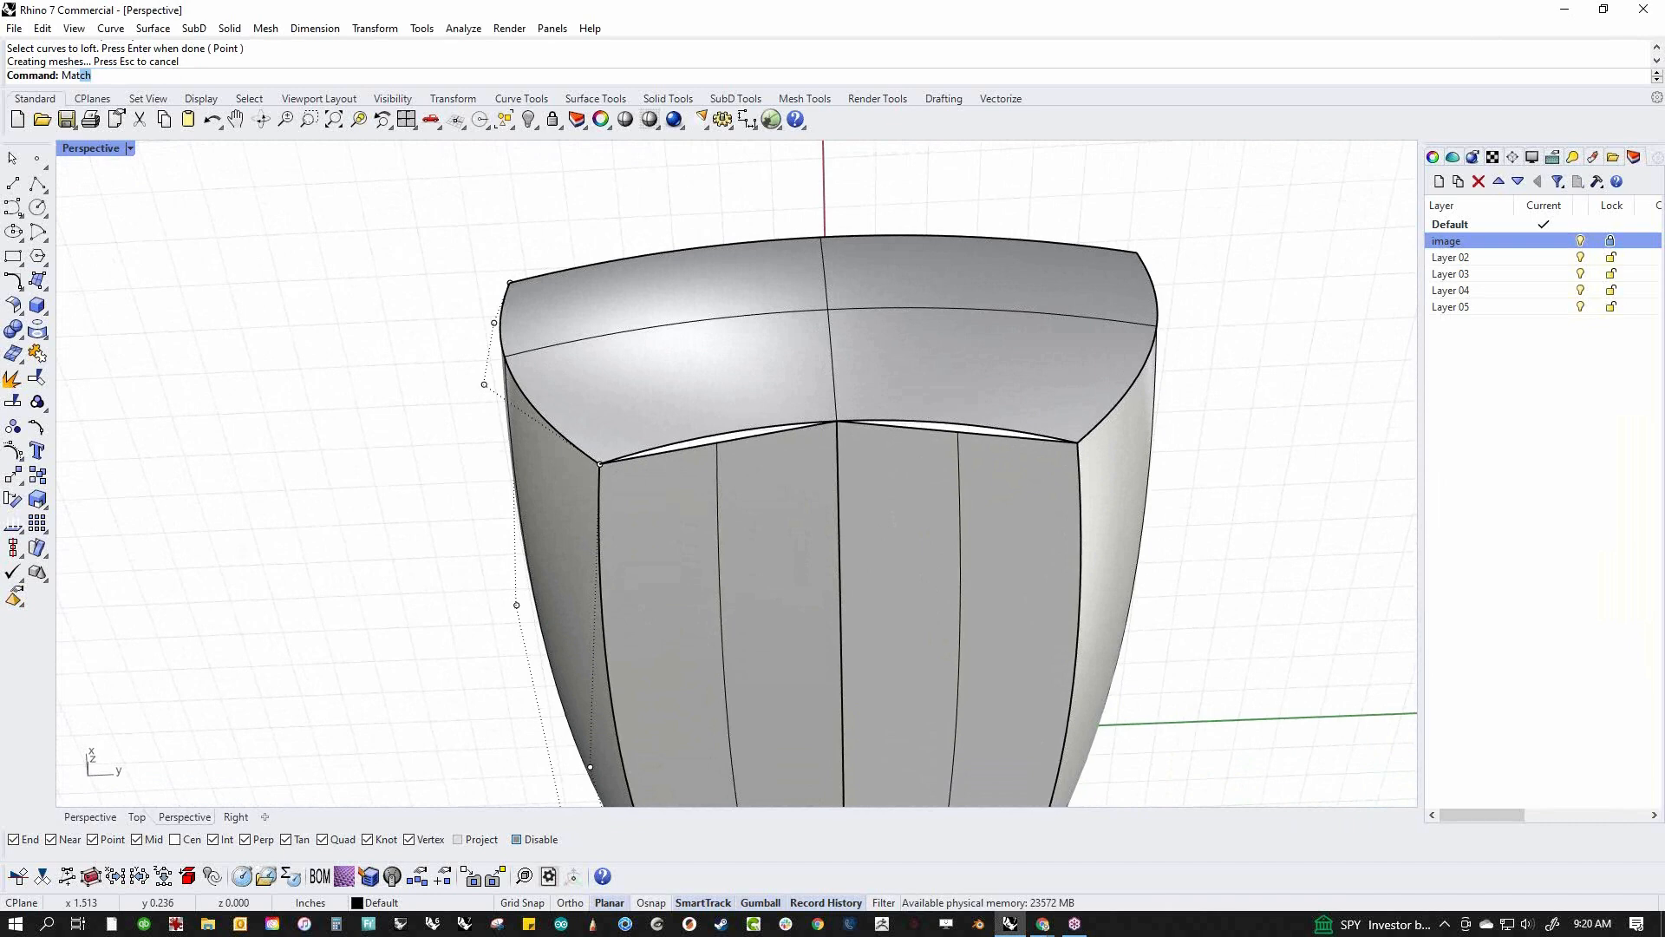
{"action": "type", "text": "chSr"}
{"action": "key", "text": "Return"}
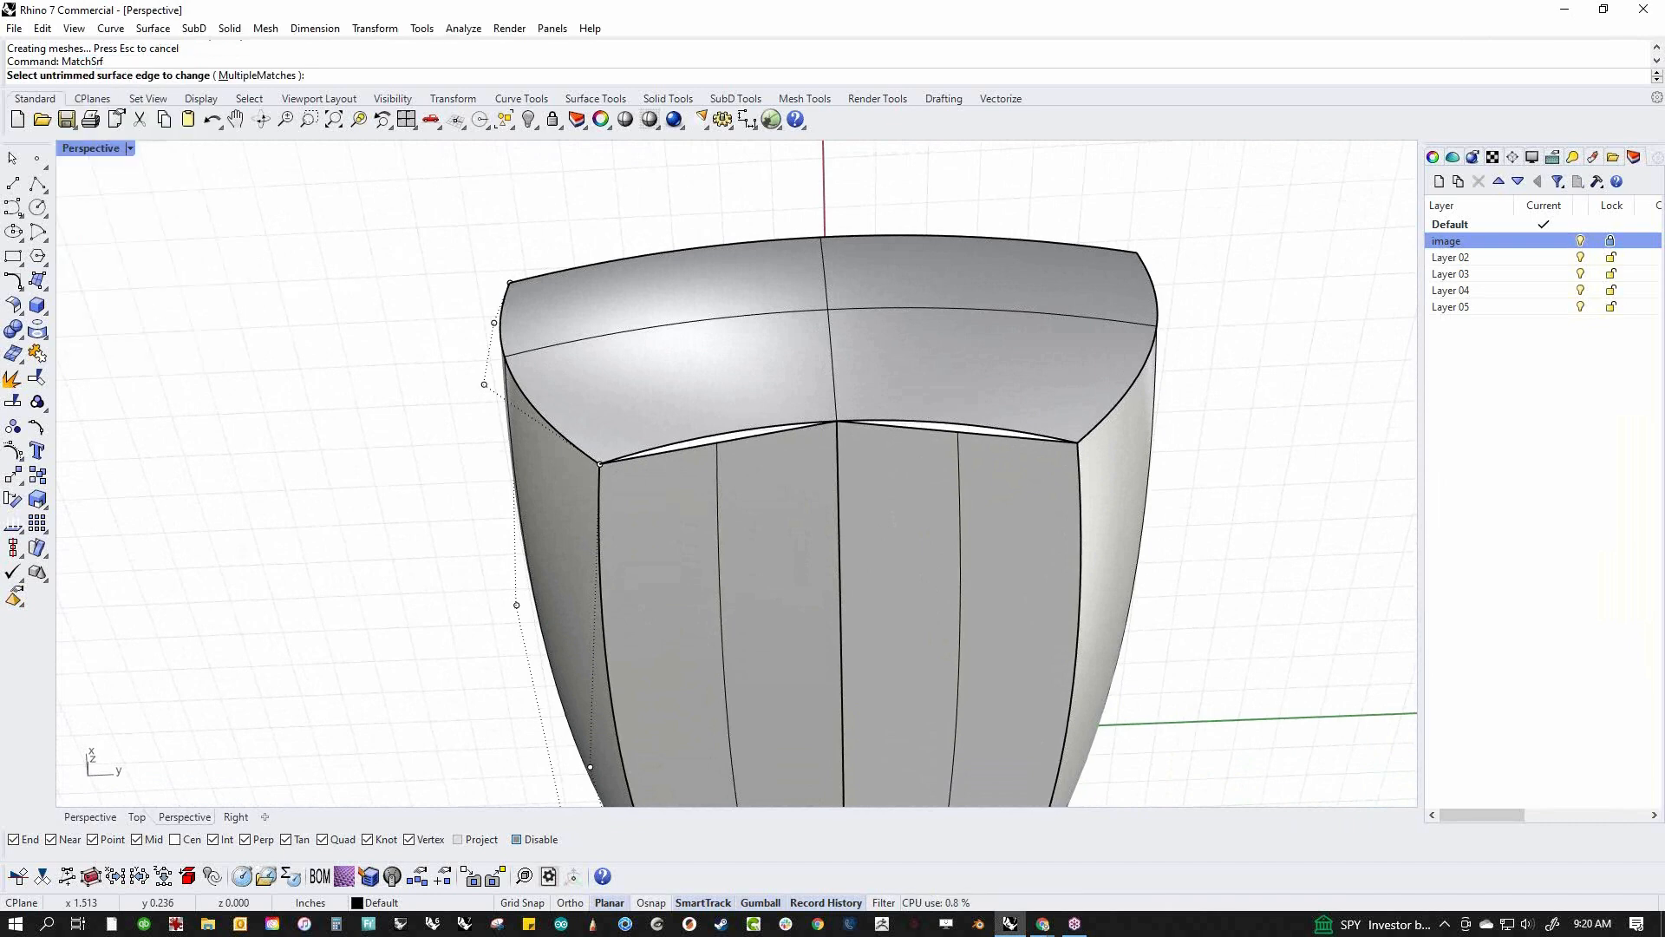
{"action": "left_click", "coordinate": [787, 434]}
{"action": "left_click", "coordinate": [793, 419]}
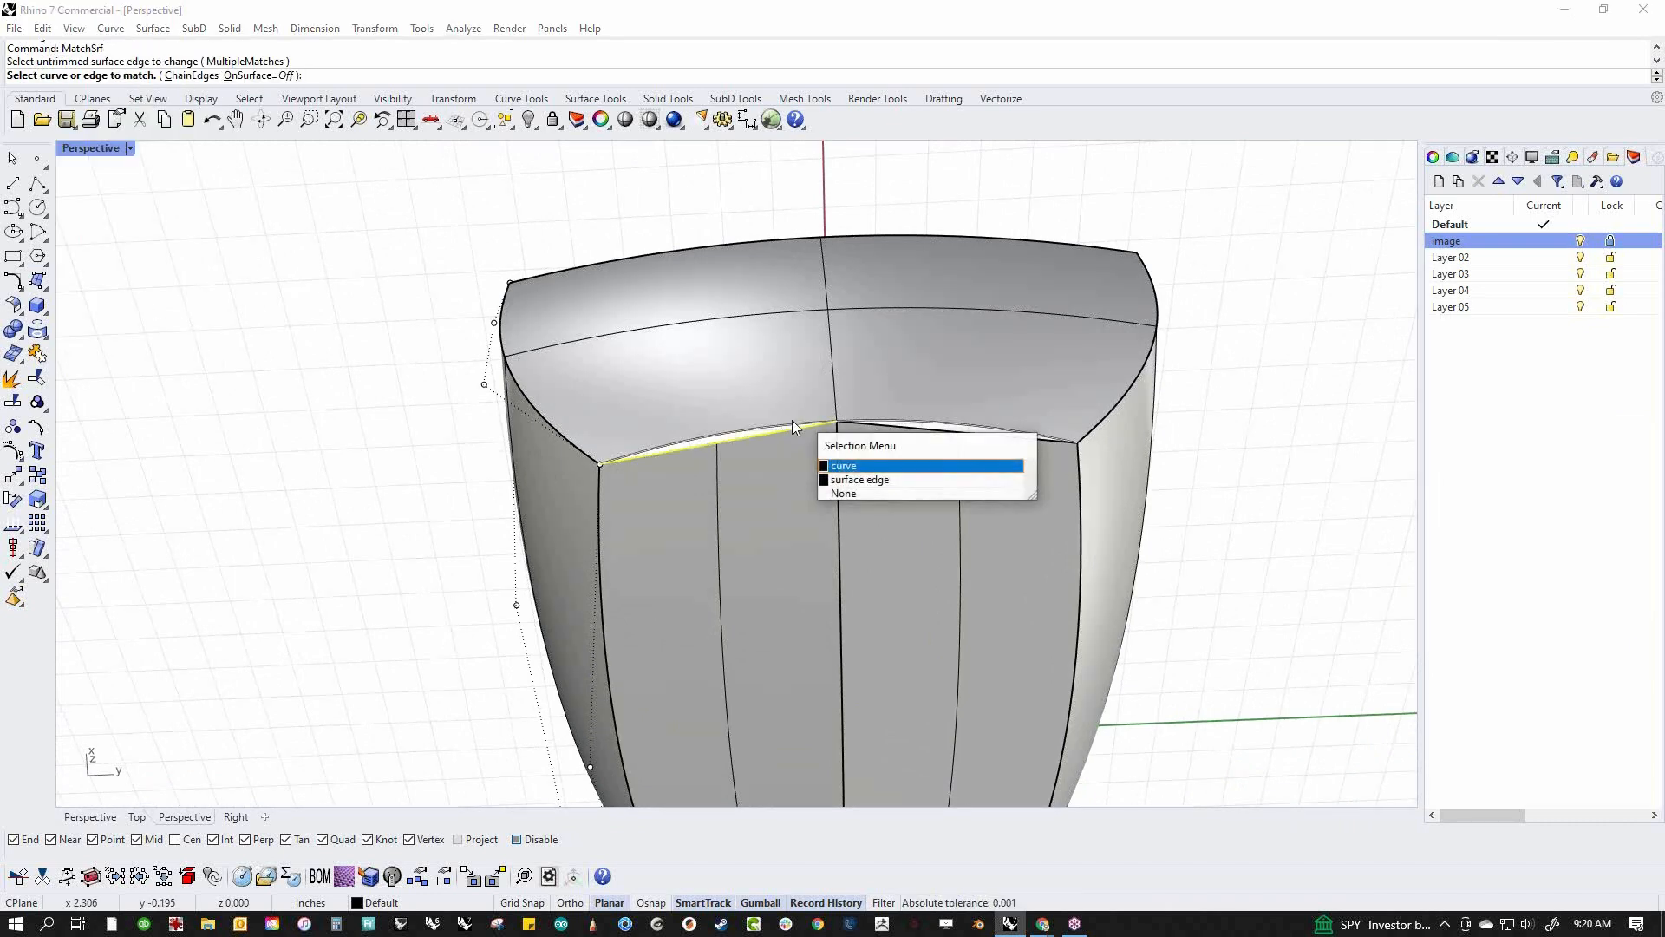
{"action": "left_click", "coordinate": [838, 482]}
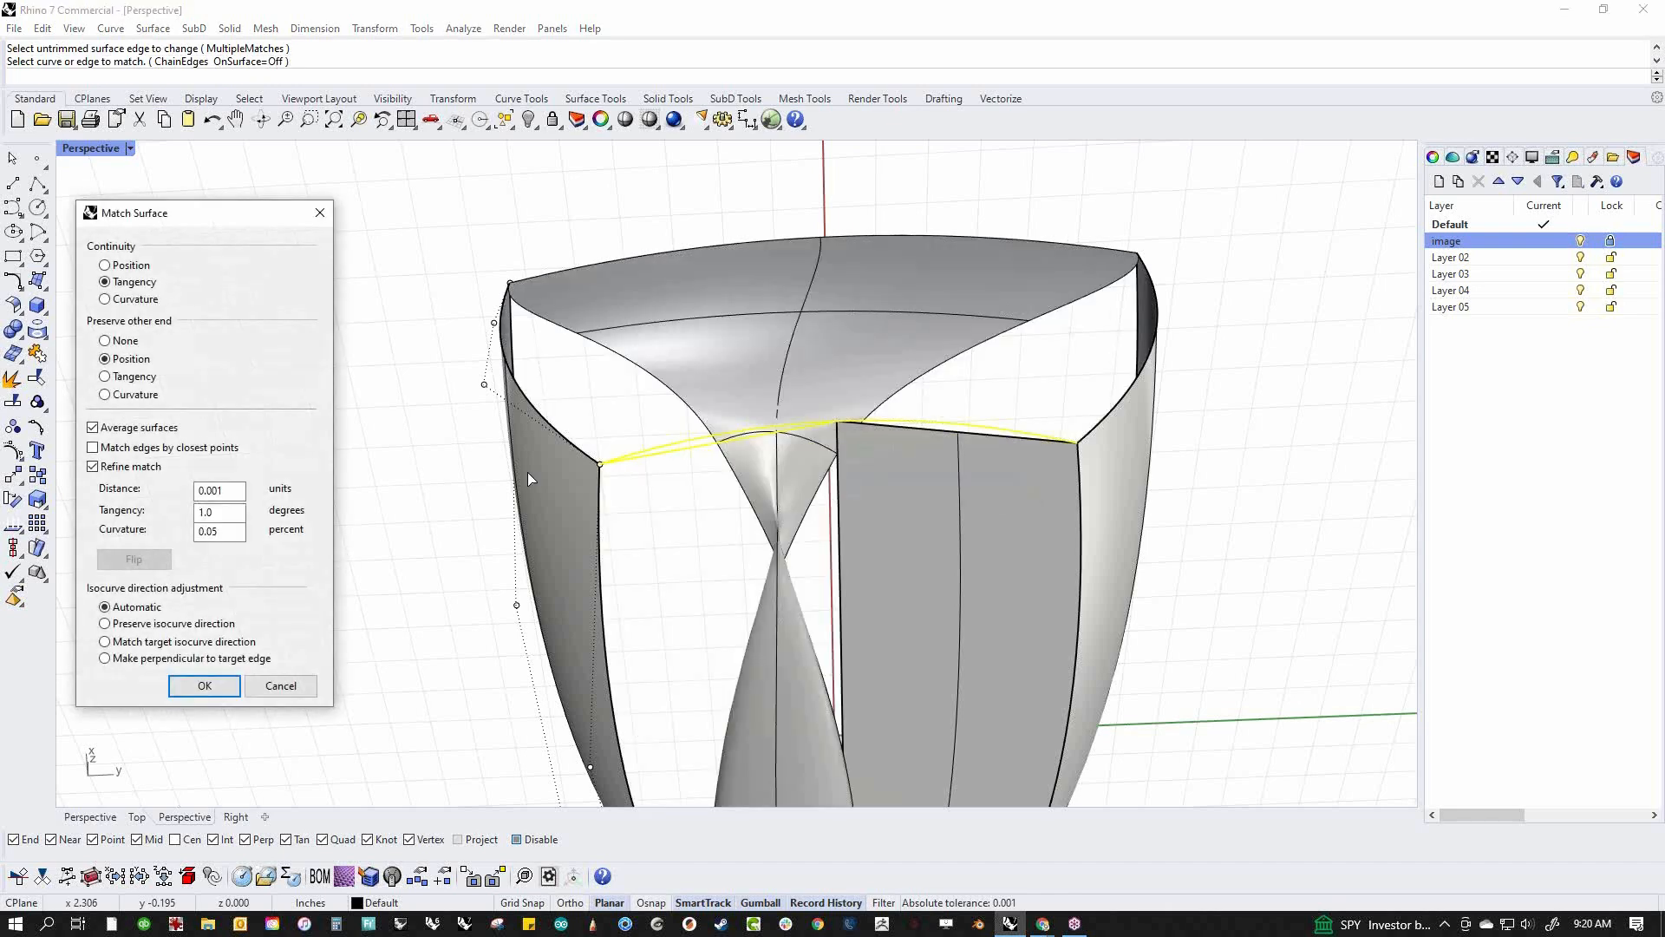
{"action": "left_click", "coordinate": [105, 265]}
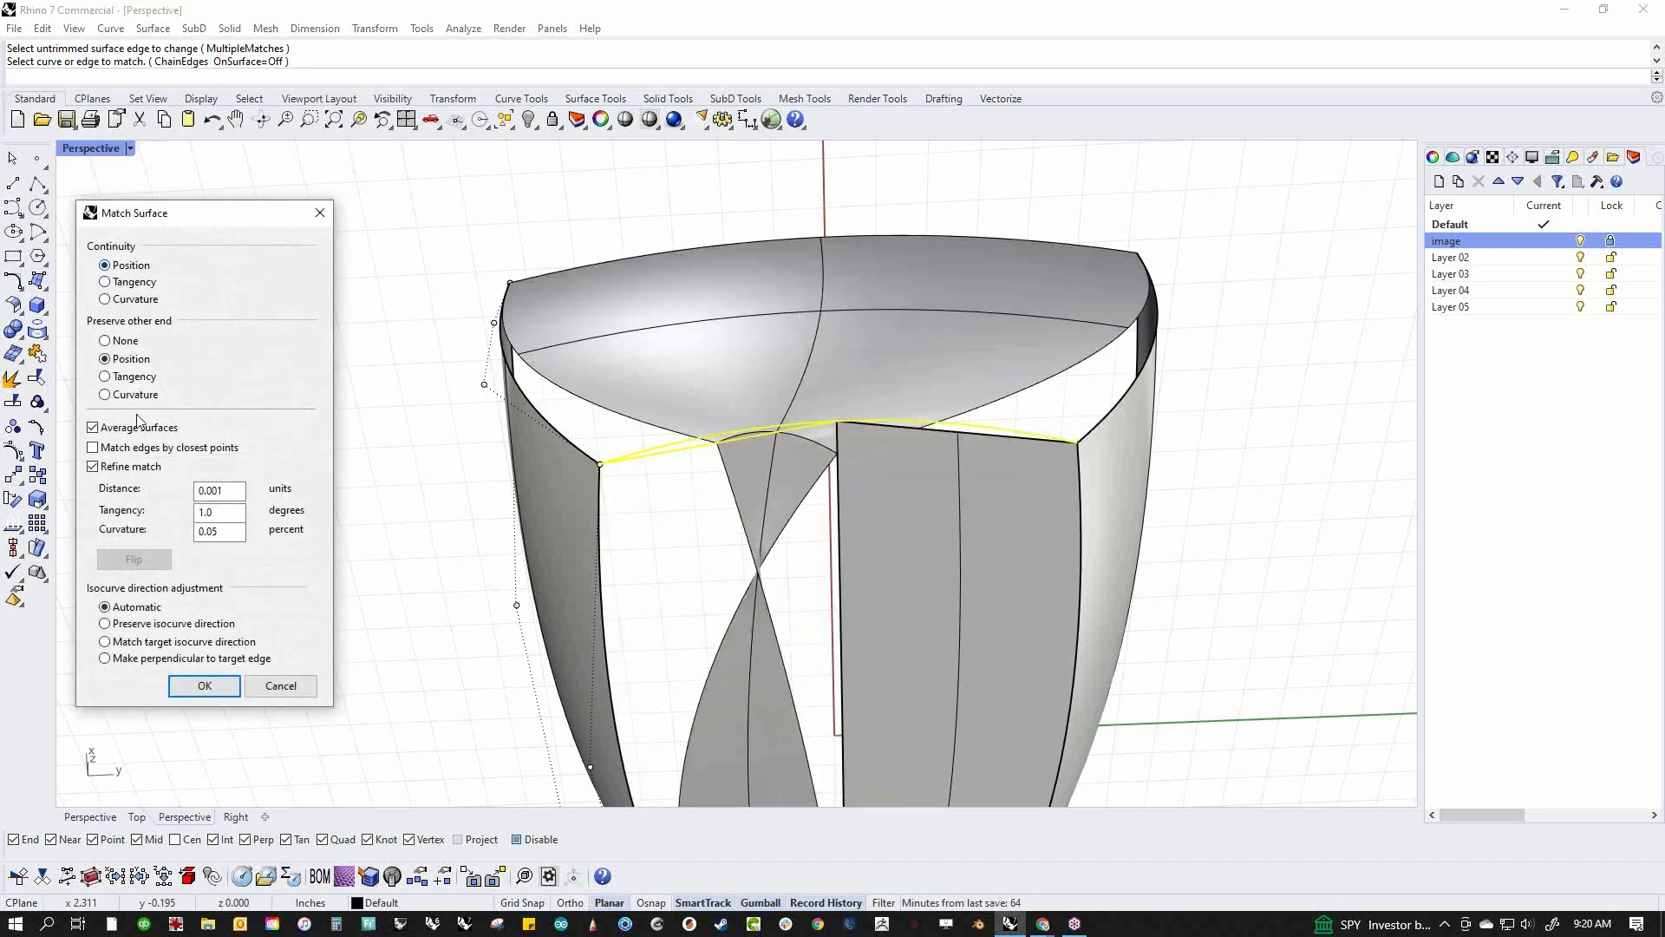
{"action": "left_click", "coordinate": [126, 431]}
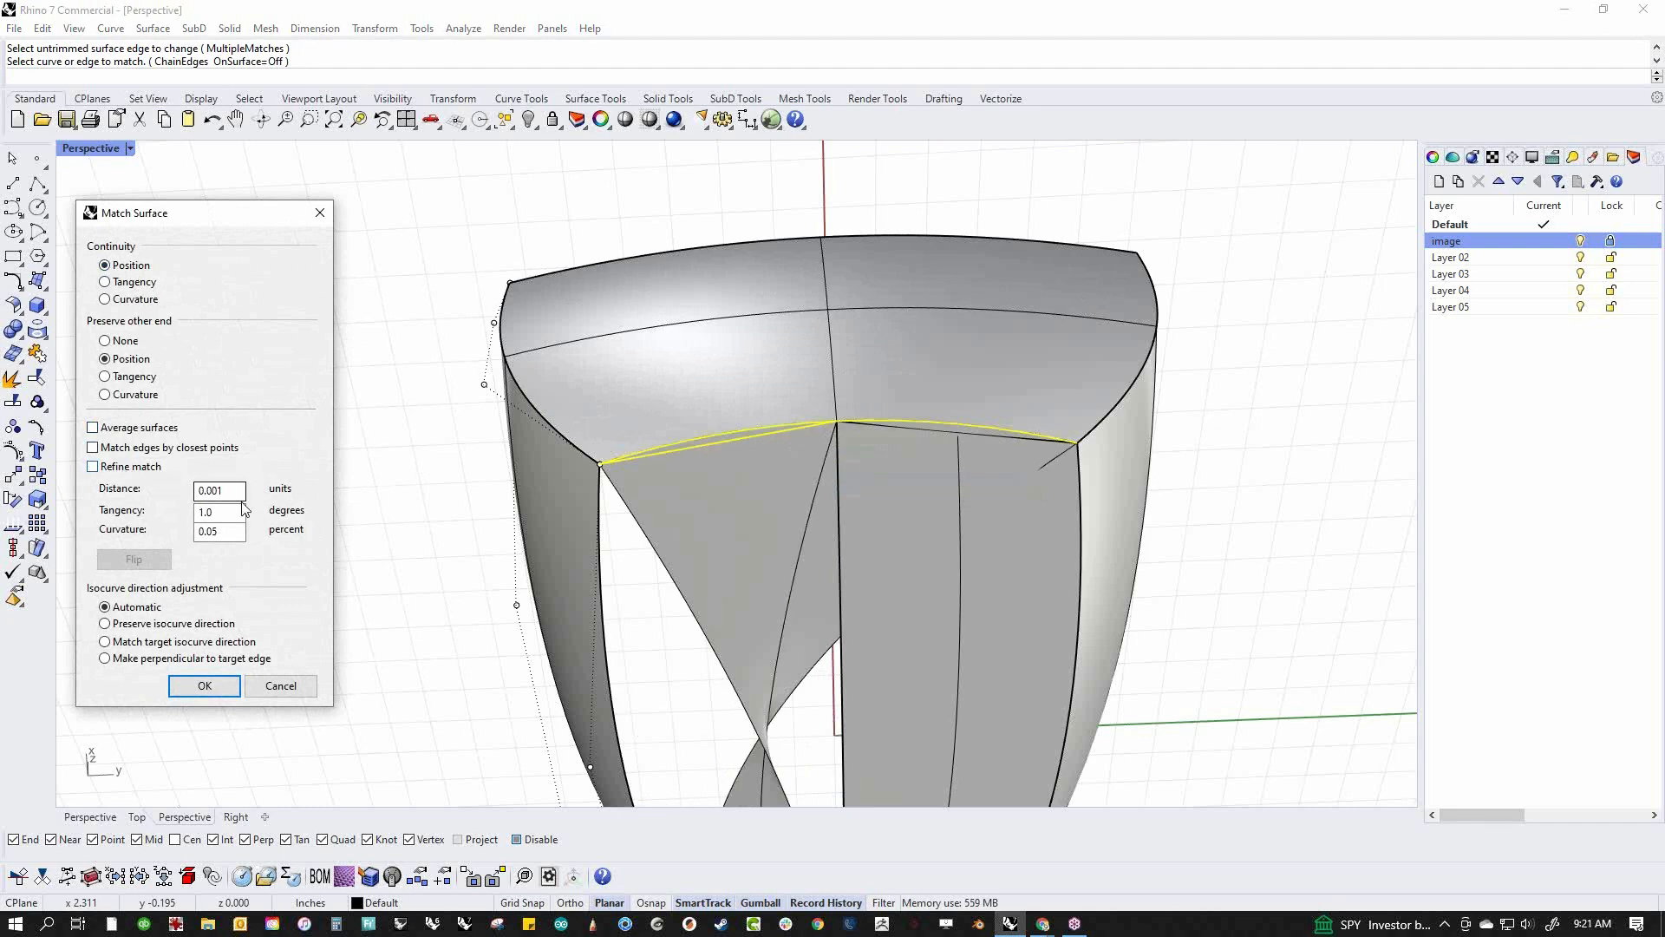
{"action": "left_click", "coordinate": [143, 448]}
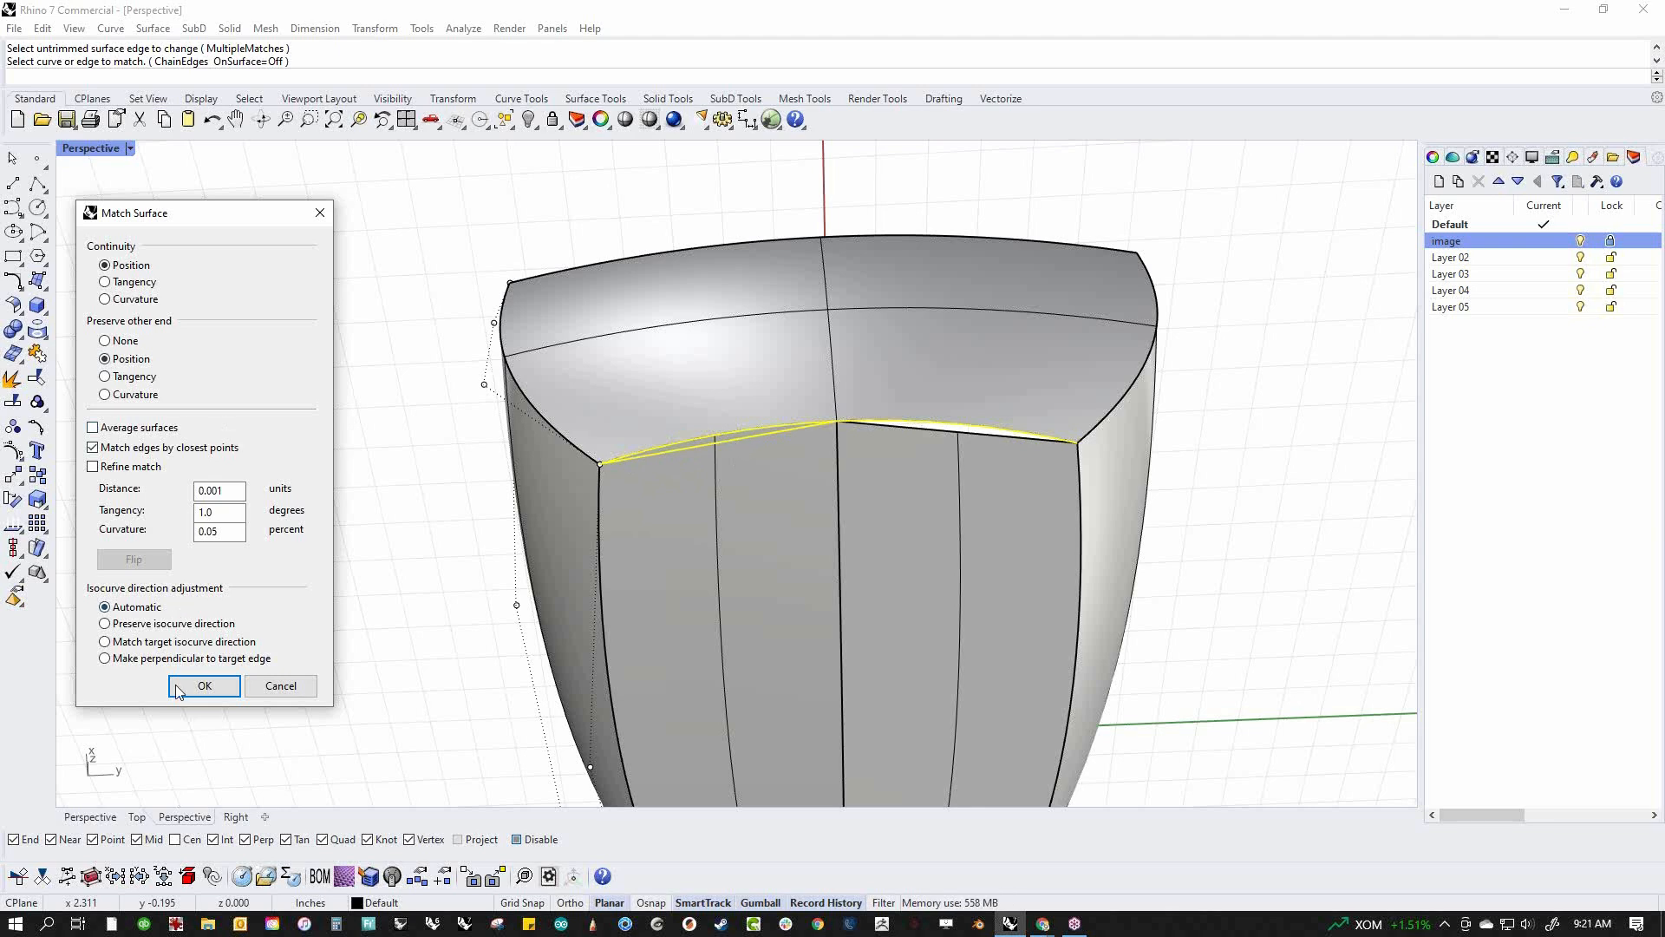
{"action": "left_click", "coordinate": [202, 686]}
Match the stern edge of the mirrored-side bottom surface to the transom's bottom edge with the same settings
{"action": "key", "text": "Return"}
{"action": "left_click", "coordinate": [910, 428]}
{"action": "left_click", "coordinate": [916, 426]}
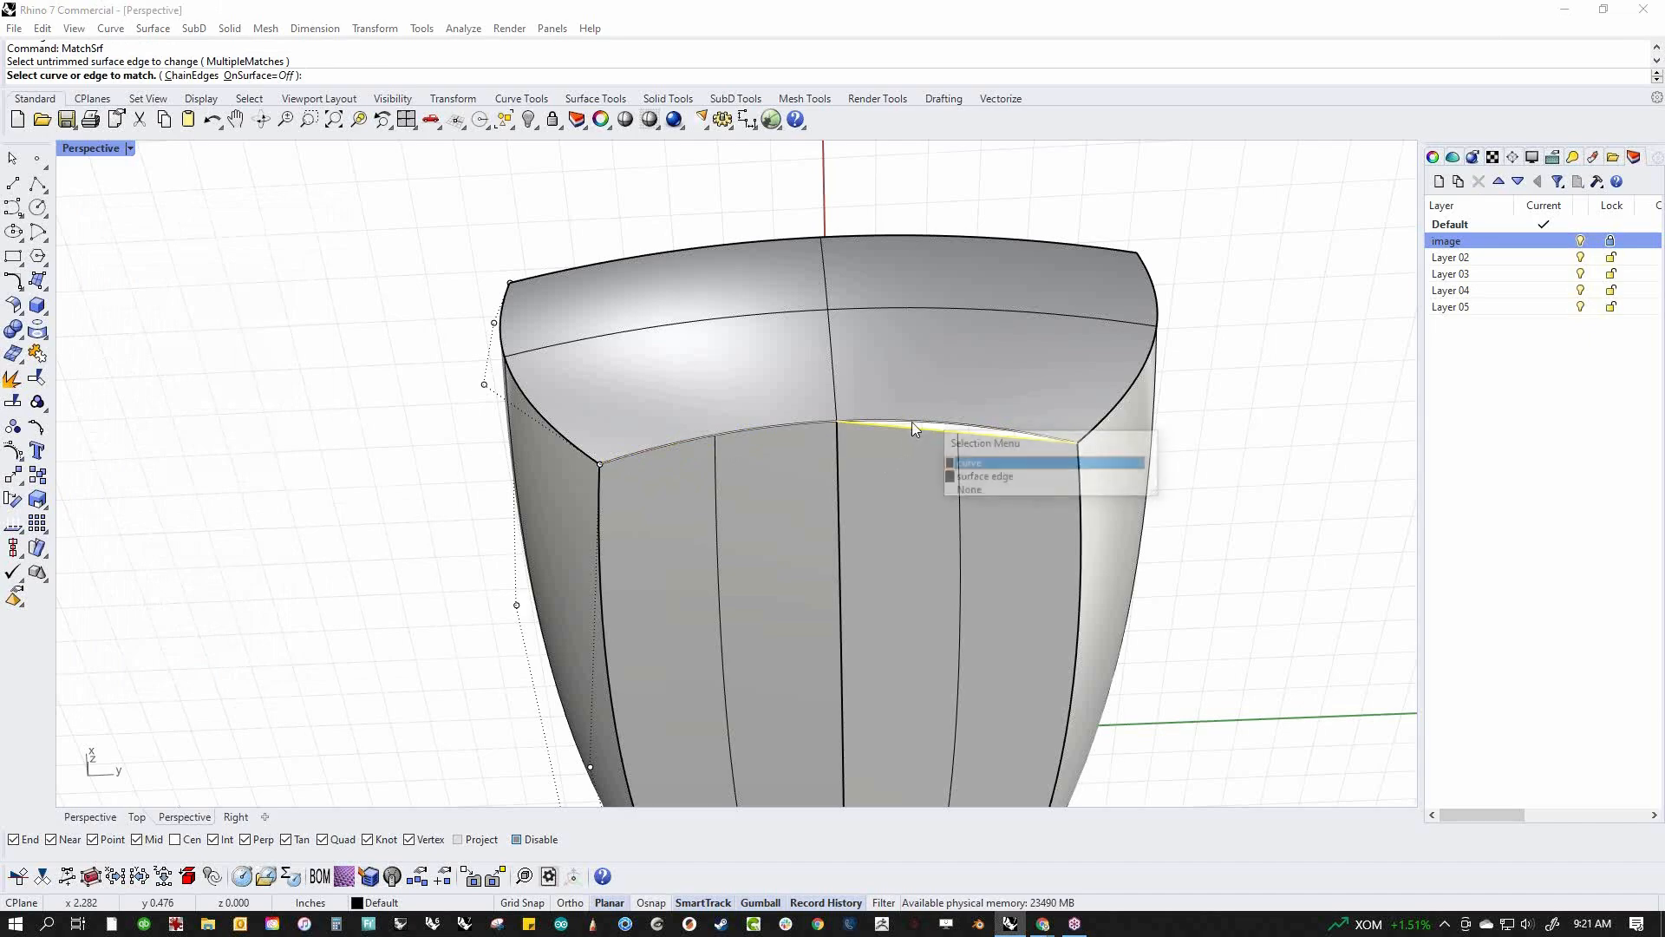
{"action": "left_click", "coordinate": [980, 477]}
{"action": "key", "text": "Return"}
Try pulling the keel curve's two middle control points straight down in the Perspective view to deepen both bottom surfaces
{"action": "right_click_drag", "start_coordinate": [1012, 513], "coordinate": [166, 588]}
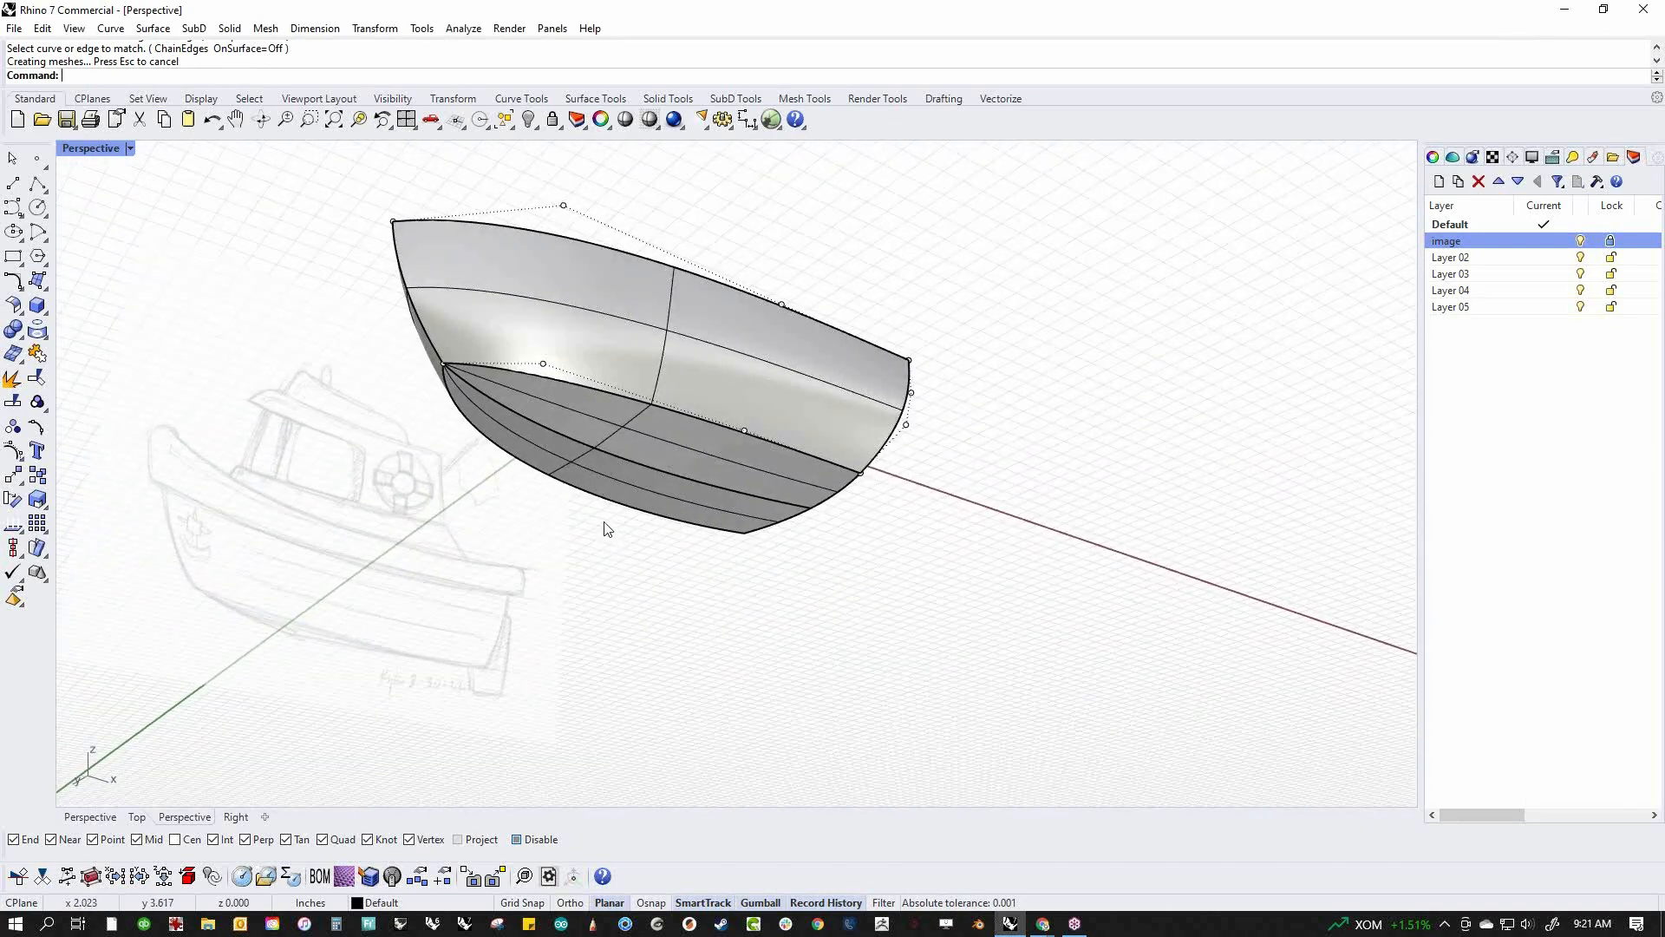
{"action": "scroll", "coordinate": [607, 529], "scroll_direction": "up", "scroll_amount": 5}
{"action": "left_click", "coordinate": [678, 382]}
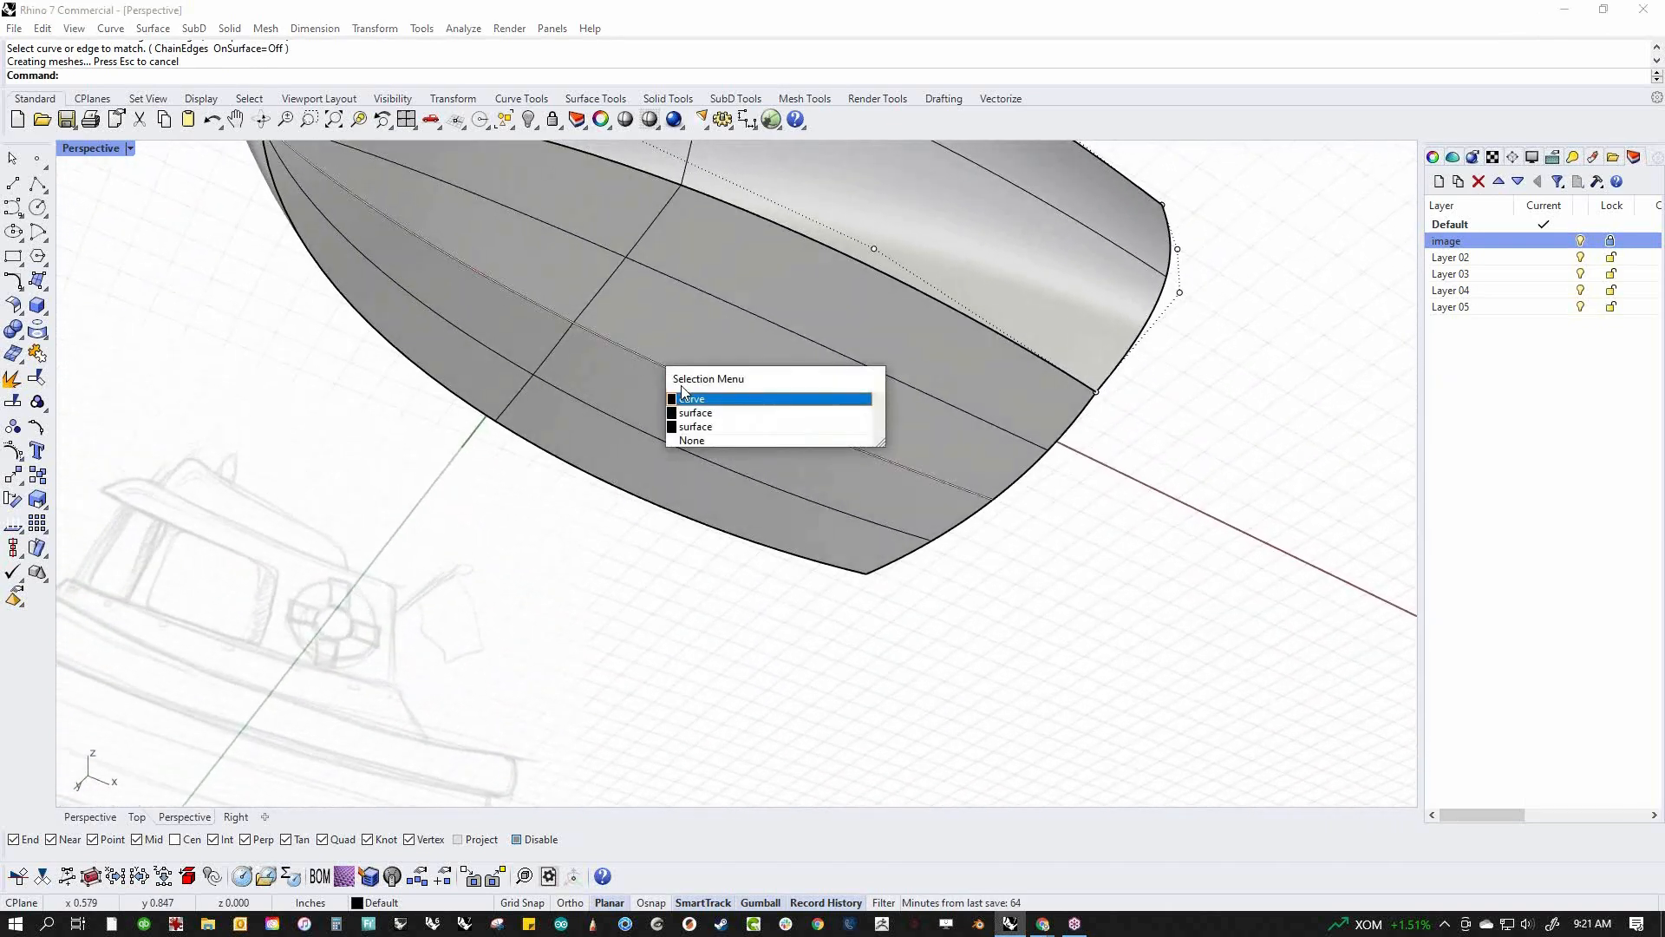
{"action": "left_click", "coordinate": [698, 403]}
{"action": "right_click_drag", "start_coordinate": [698, 403], "coordinate": [417, 379]}
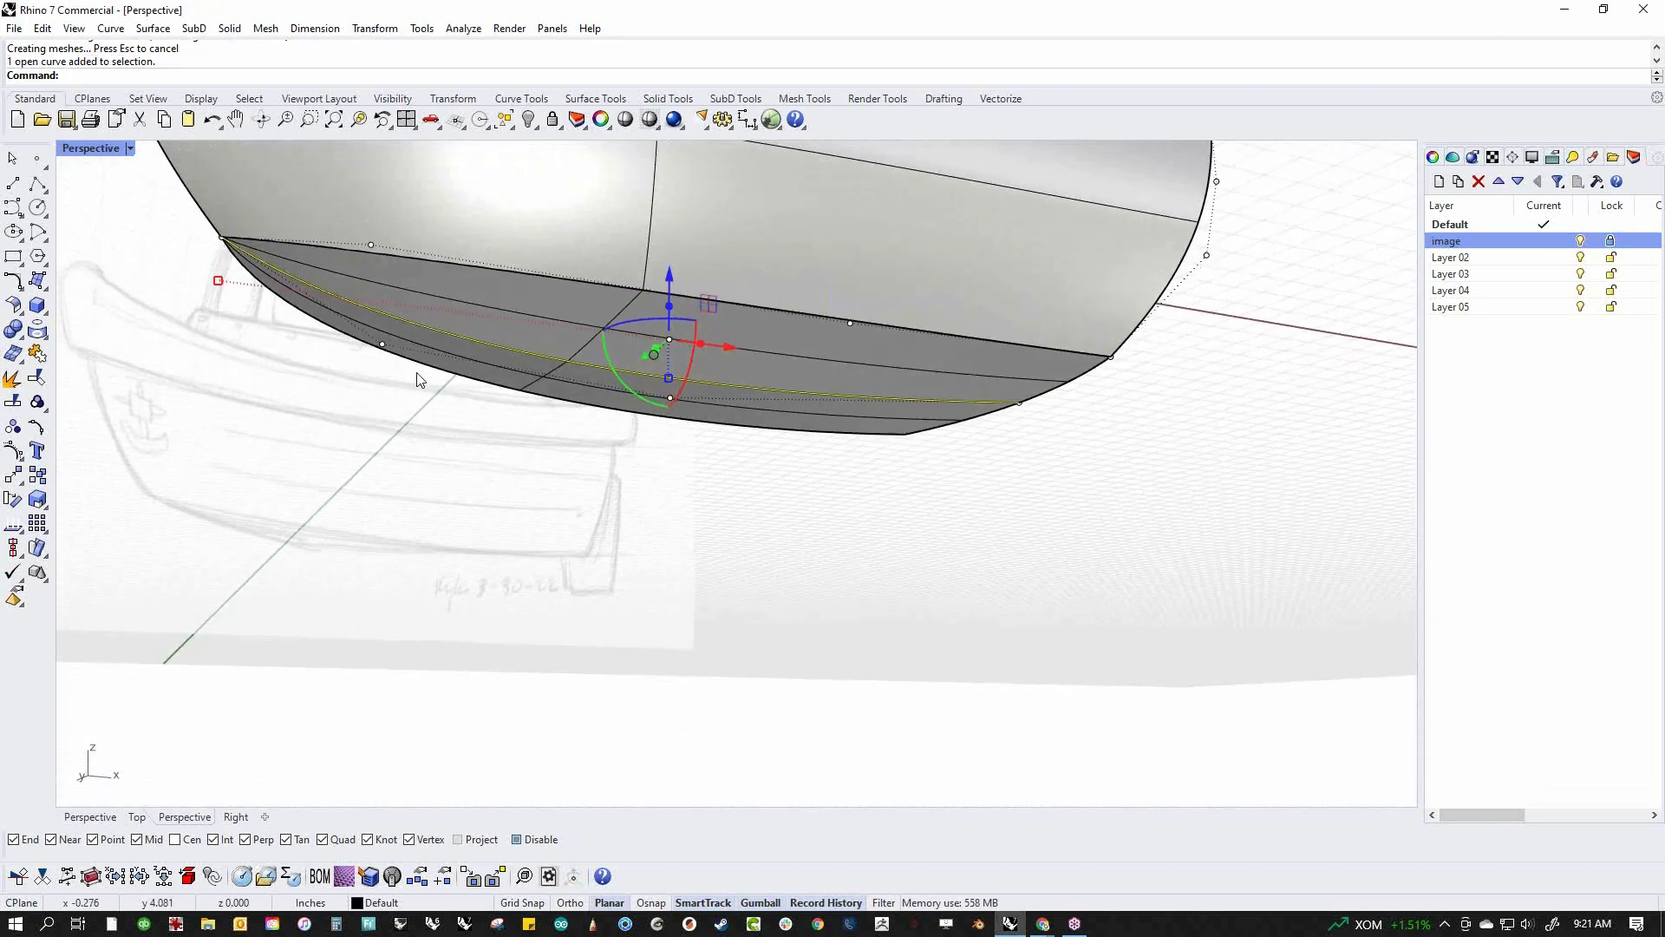
{"action": "left_click", "coordinate": [384, 346]}
{"action": "left_click", "coordinate": [670, 398], "text": "shift"}
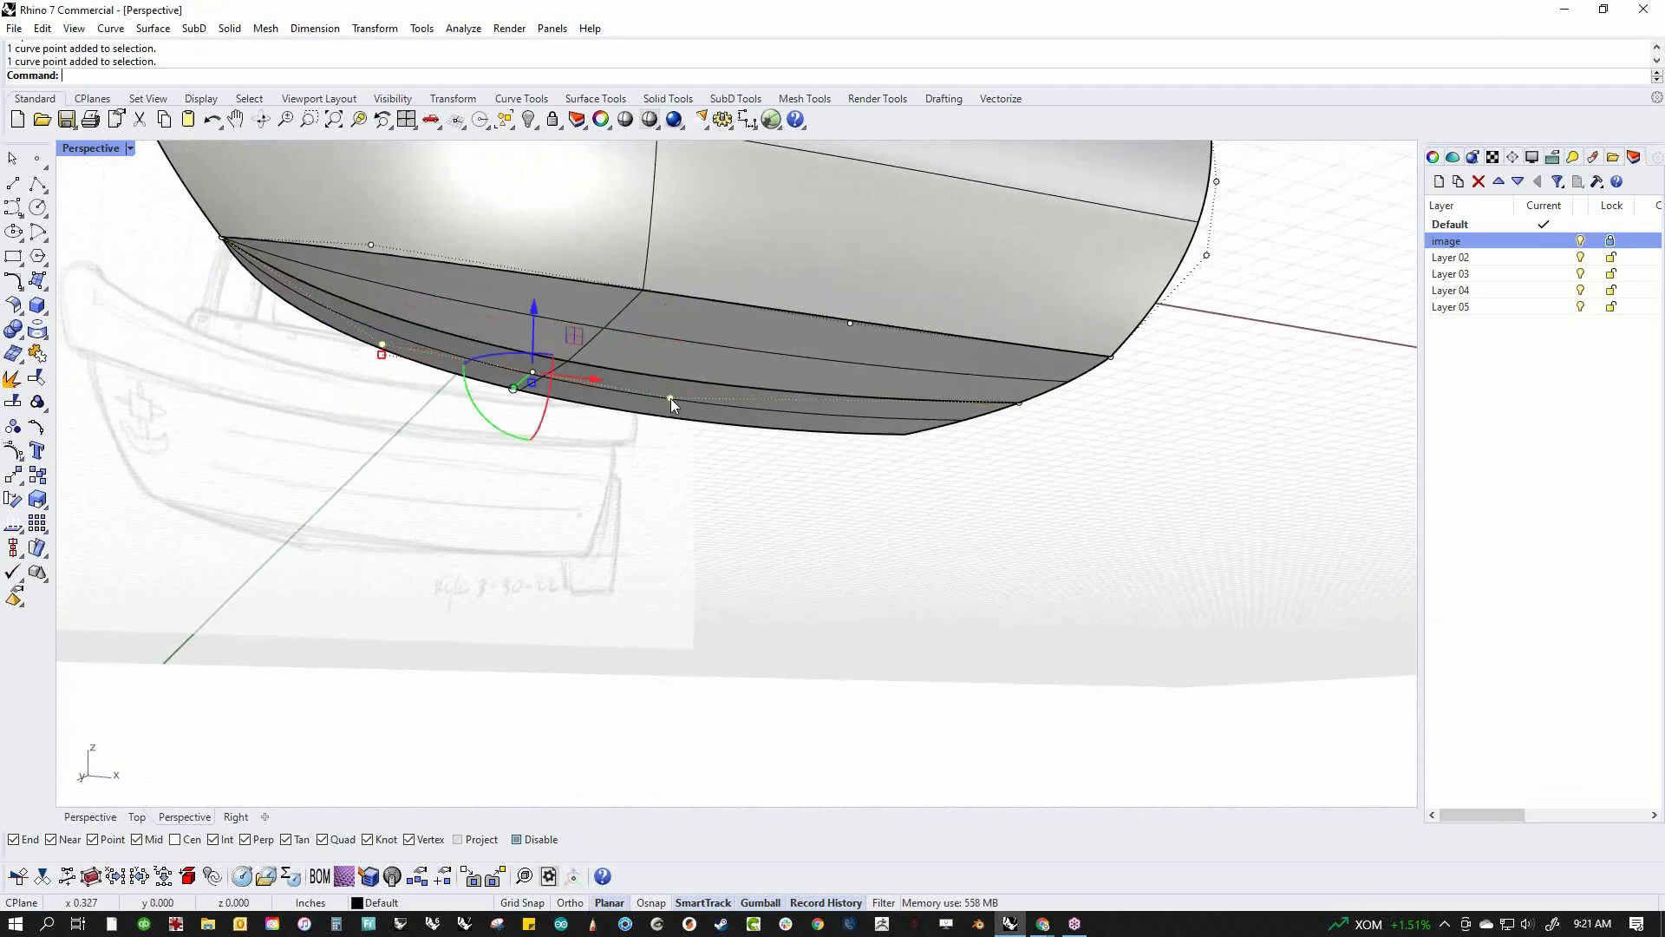
{"action": "left_click_drag", "start_coordinate": [535, 309], "coordinate": [548, 434]}
{"action": "right_click_drag", "start_coordinate": [548, 434], "coordinate": [787, 512]}
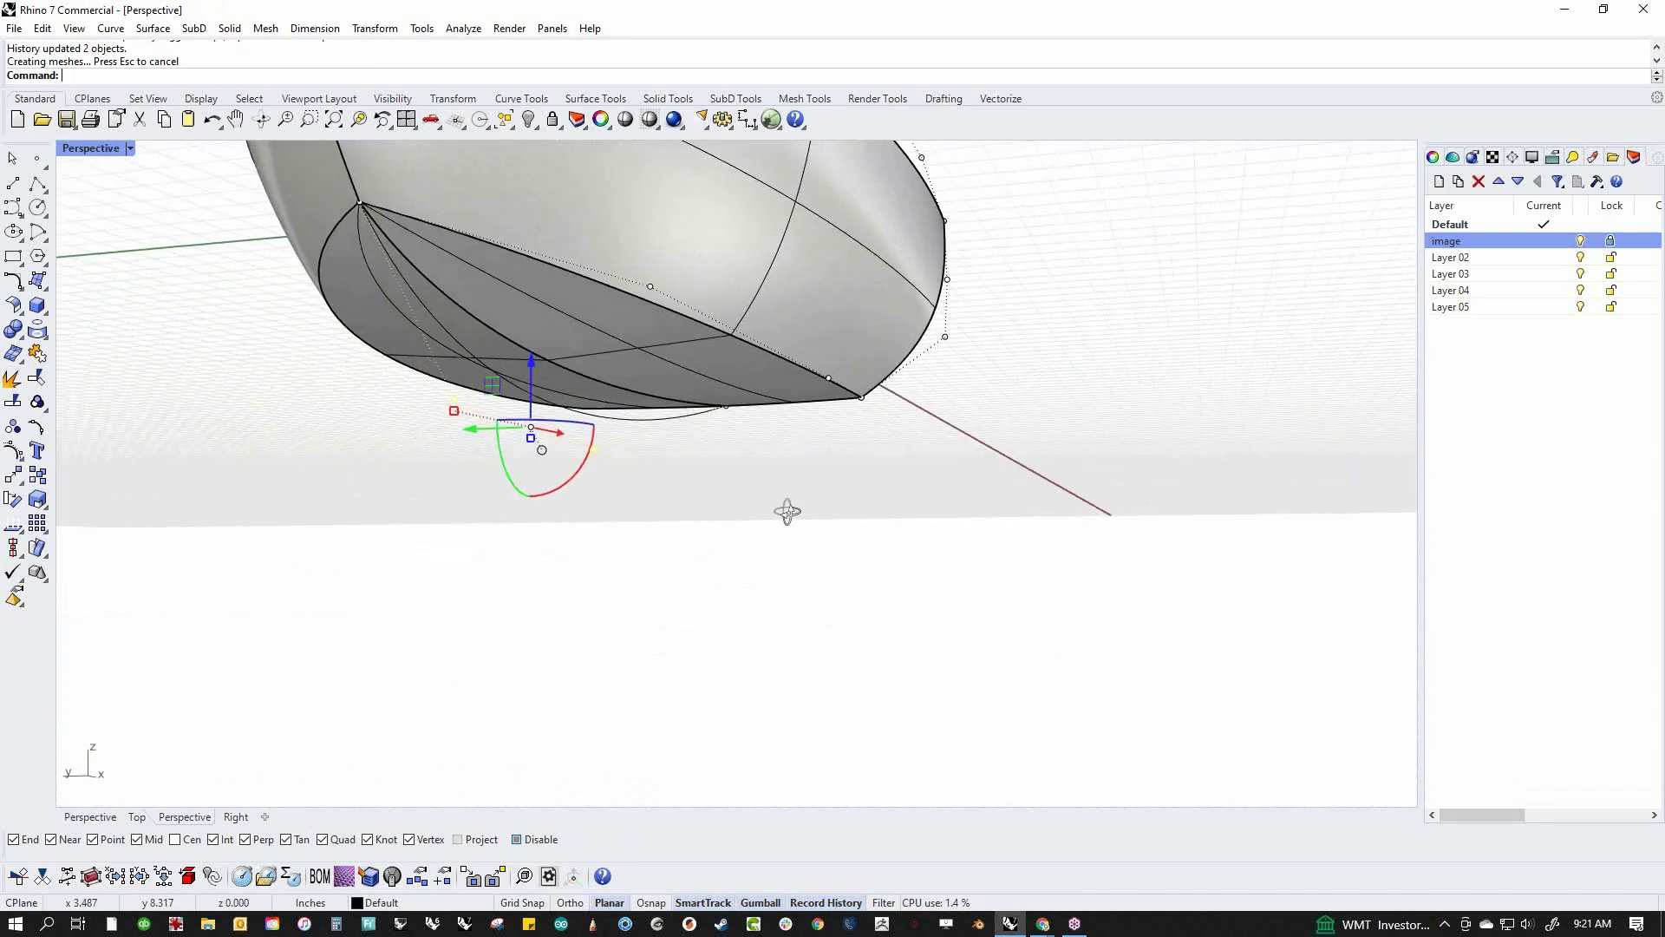
Undo the keel edit, both surface matches and the second bottom loft
{"action": "key", "text": "ctrl+z"}
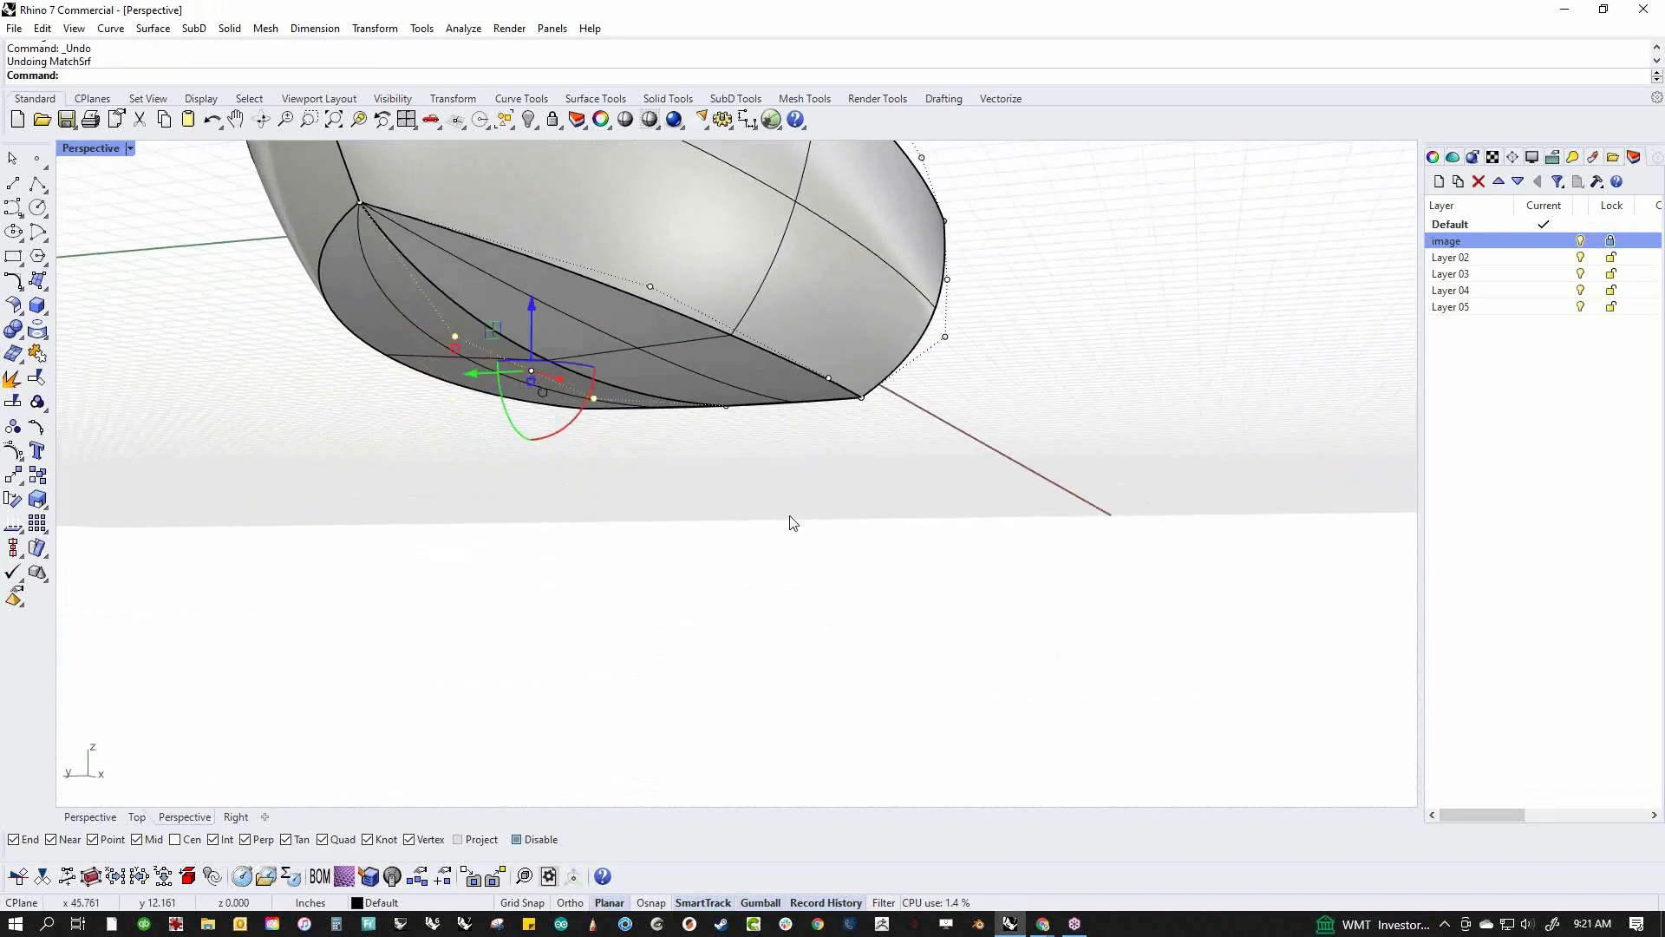
{"action": "key", "text": "ctrl+z"}
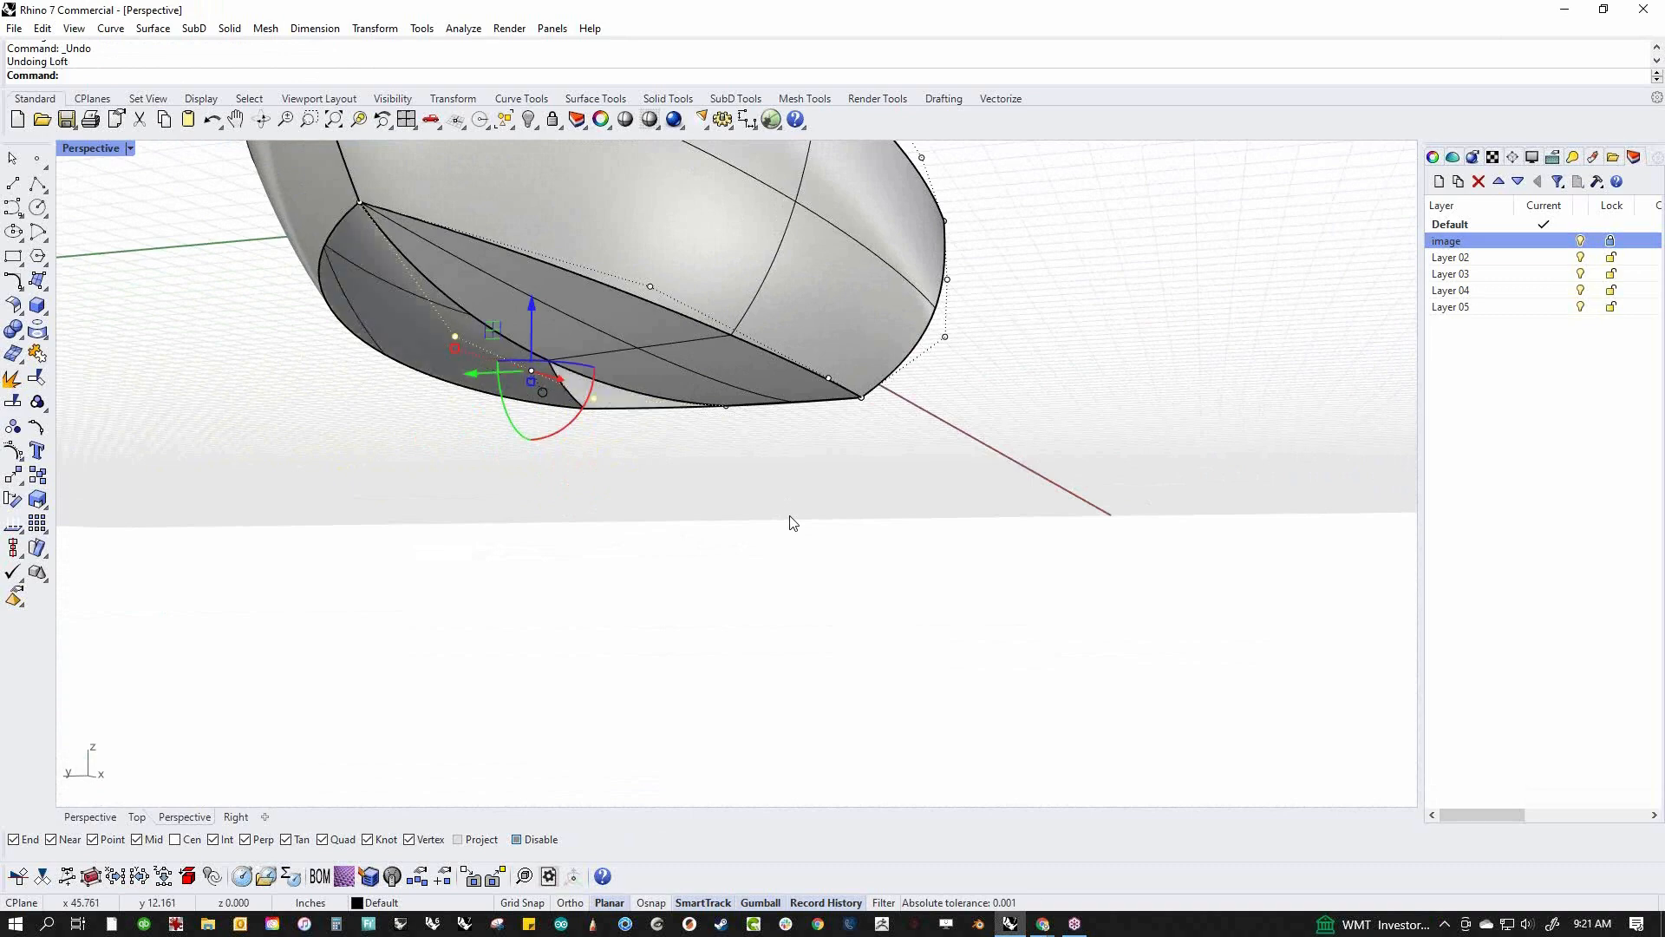
Lower the keel curve's two middle control points, and in the Front view shift them toward the bow, fine-tuning with 0.010 in nudges
{"action": "right_click_drag", "start_coordinate": [654, 507], "coordinate": [552, 449]}
{"action": "left_click_drag", "start_coordinate": [537, 314], "coordinate": [652, 468]}
{"action": "right_click_drag", "start_coordinate": [655, 469], "coordinate": [825, 498]}
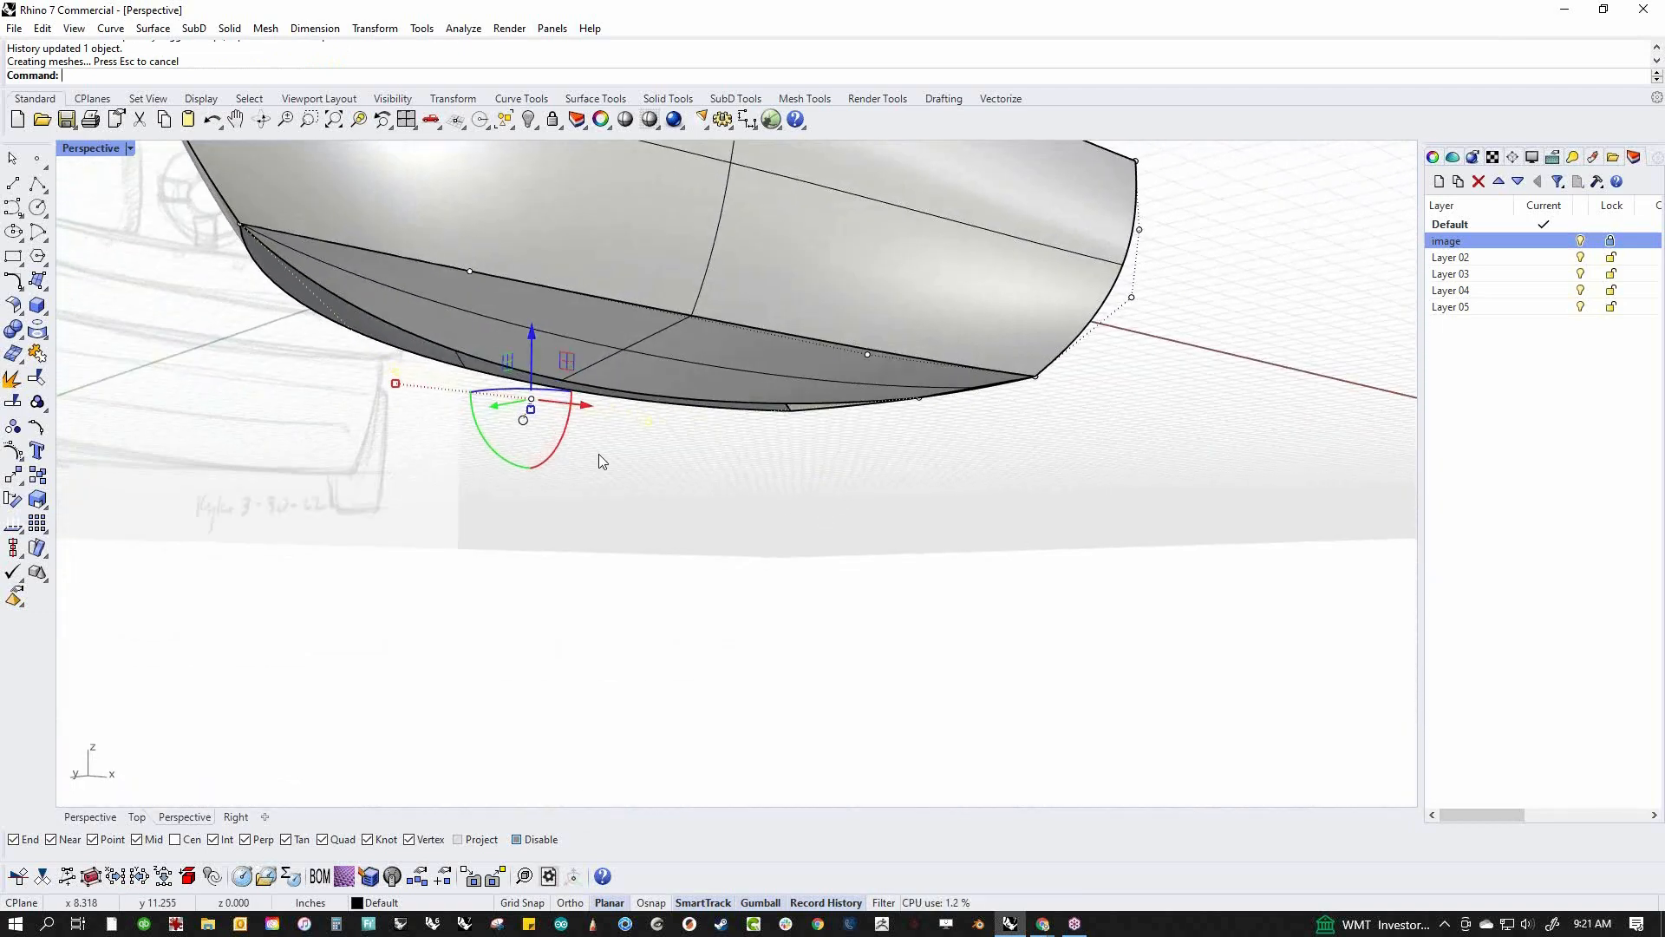
{"action": "key", "text": "ctrl+F2"}
{"action": "right_click_drag", "start_coordinate": [641, 472], "coordinate": [663, 474]}
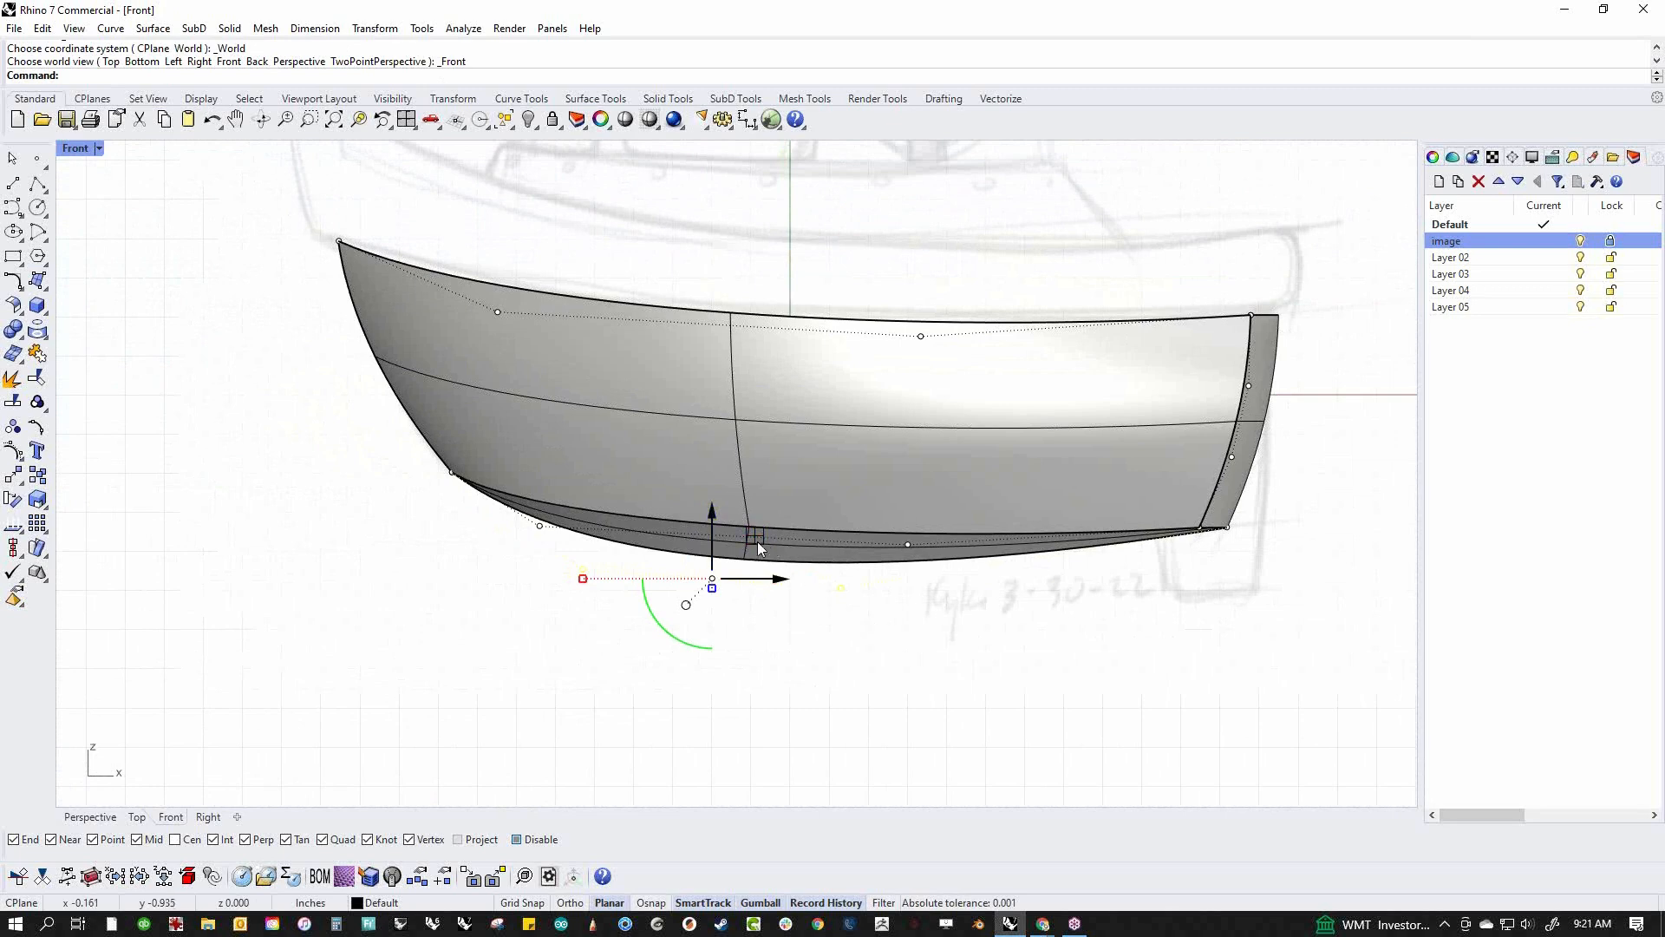
{"action": "left_click_drag", "start_coordinate": [755, 535], "coordinate": [634, 560]}
{"action": "key", "text": "alt+Right"}
{"action": "key", "text": "alt+Right"}
{"action": "key", "text": "alt+Right"}
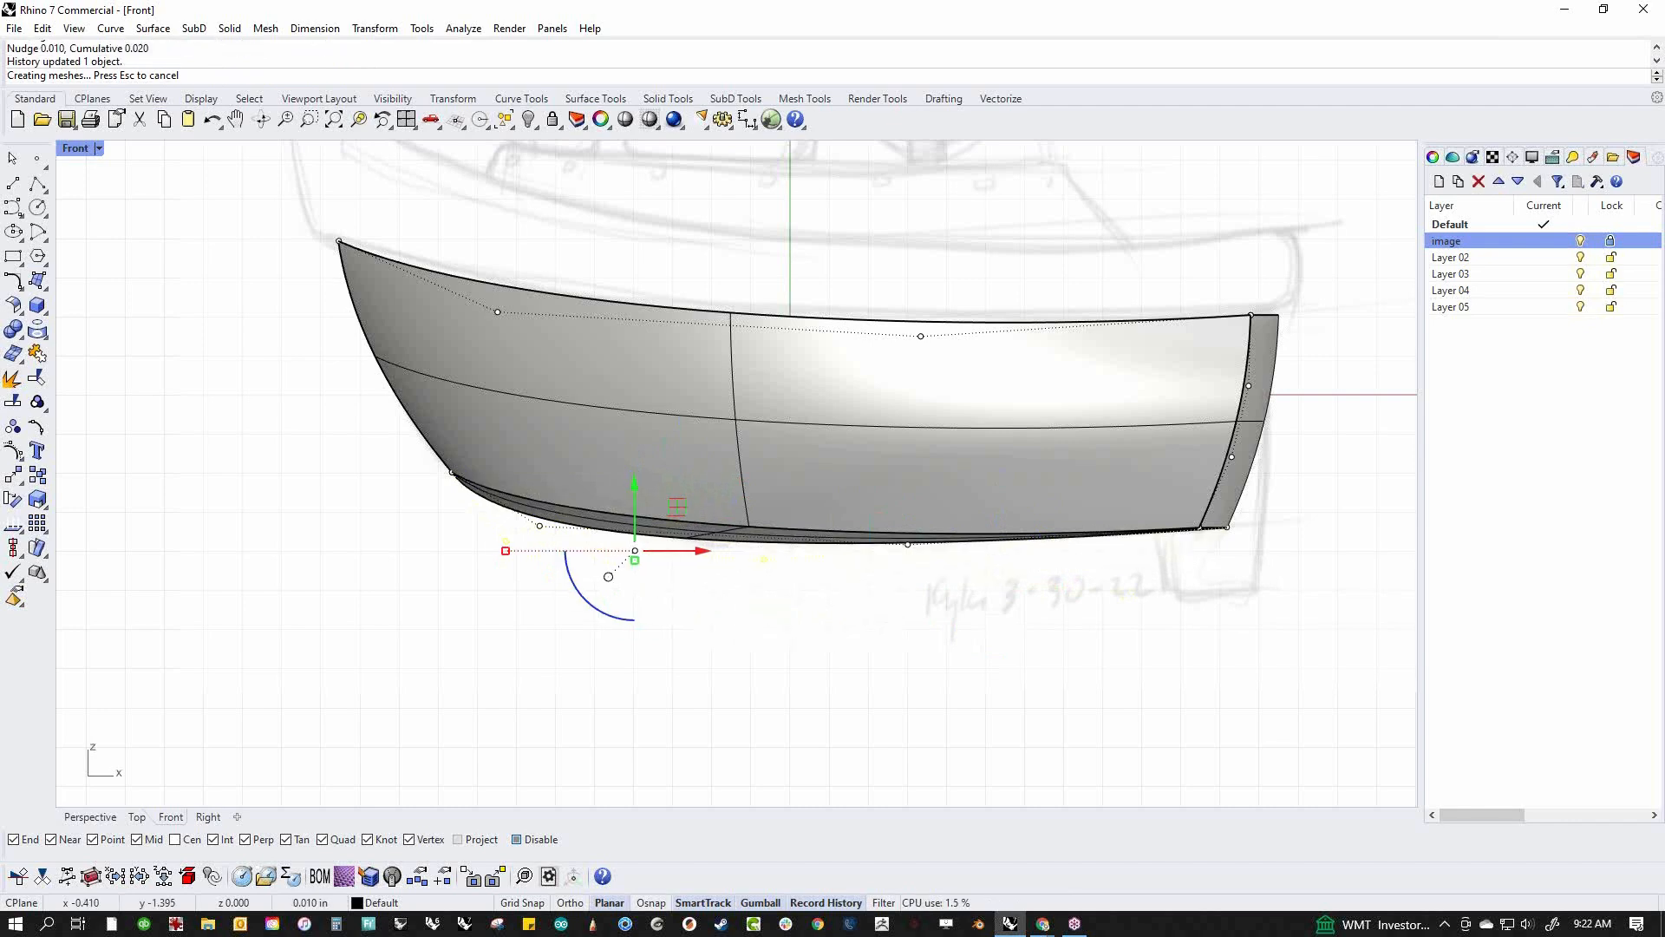
{"action": "key", "text": "alt+Down"}
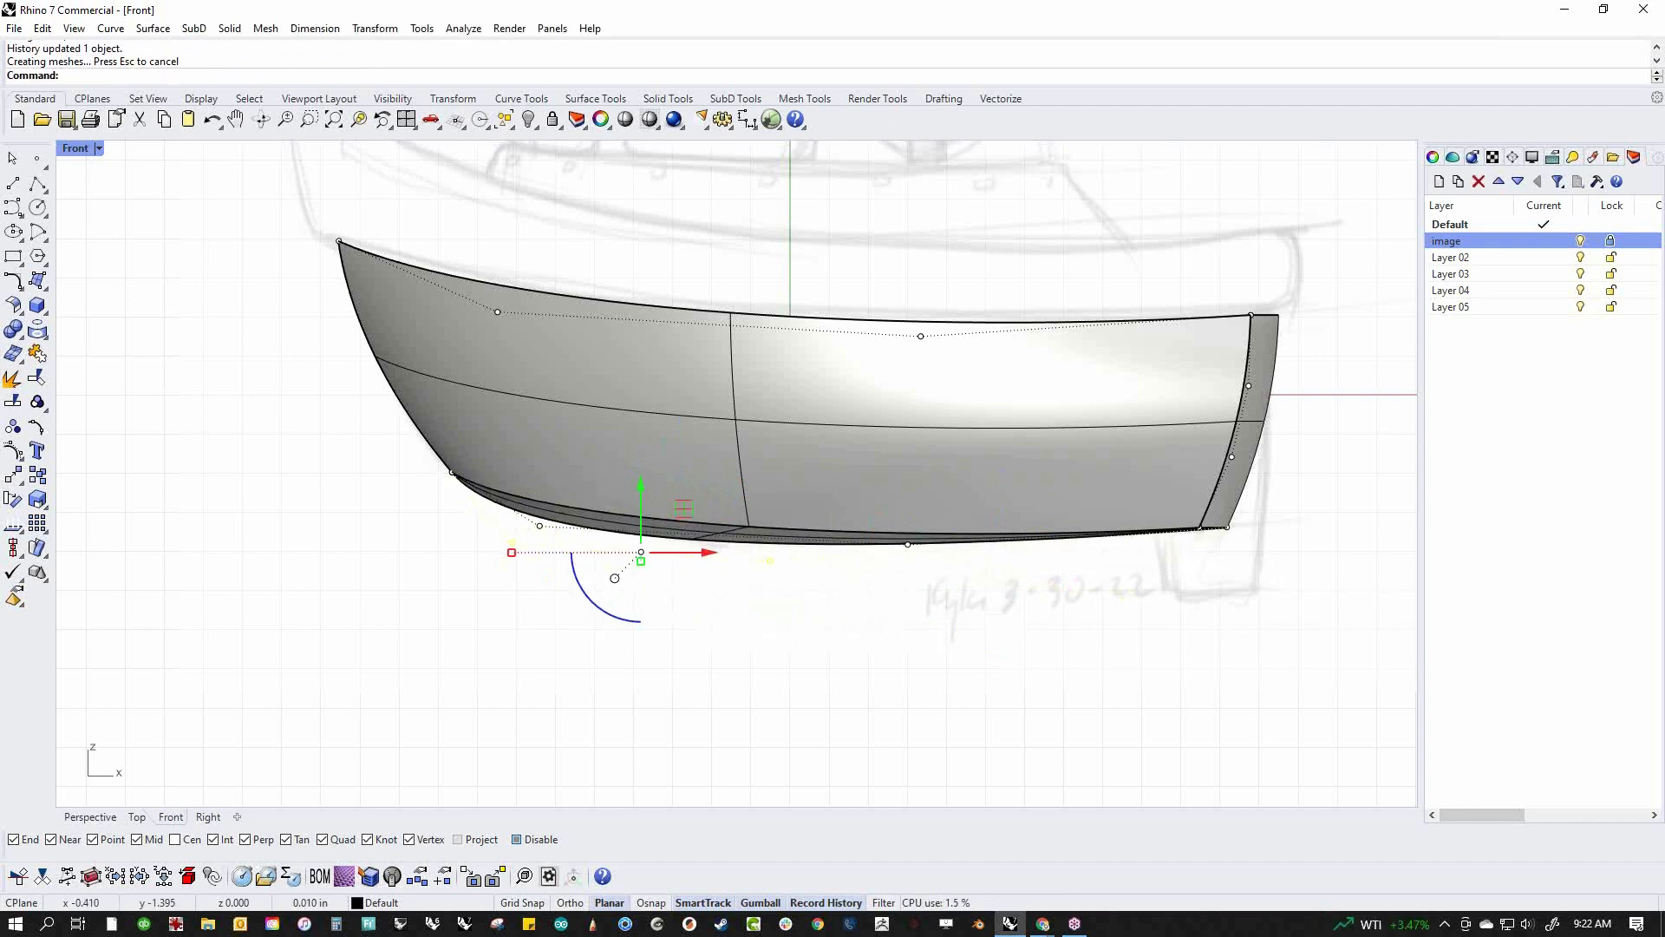
Try nudging the two middle control points of the side's bottom curve toward the stern, and undo it
{"action": "scroll", "coordinate": [727, 612], "scroll_direction": "up", "scroll_amount": 8}
{"action": "left_click", "coordinate": [762, 613]}
{"action": "scroll", "coordinate": [725, 627], "scroll_direction": "down", "scroll_amount": 4}
{"action": "left_click_drag", "start_coordinate": [387, 536], "coordinate": [485, 437]}
{"action": "left_click_drag", "start_coordinate": [957, 578], "coordinate": [1059, 502], "text": "shift"}
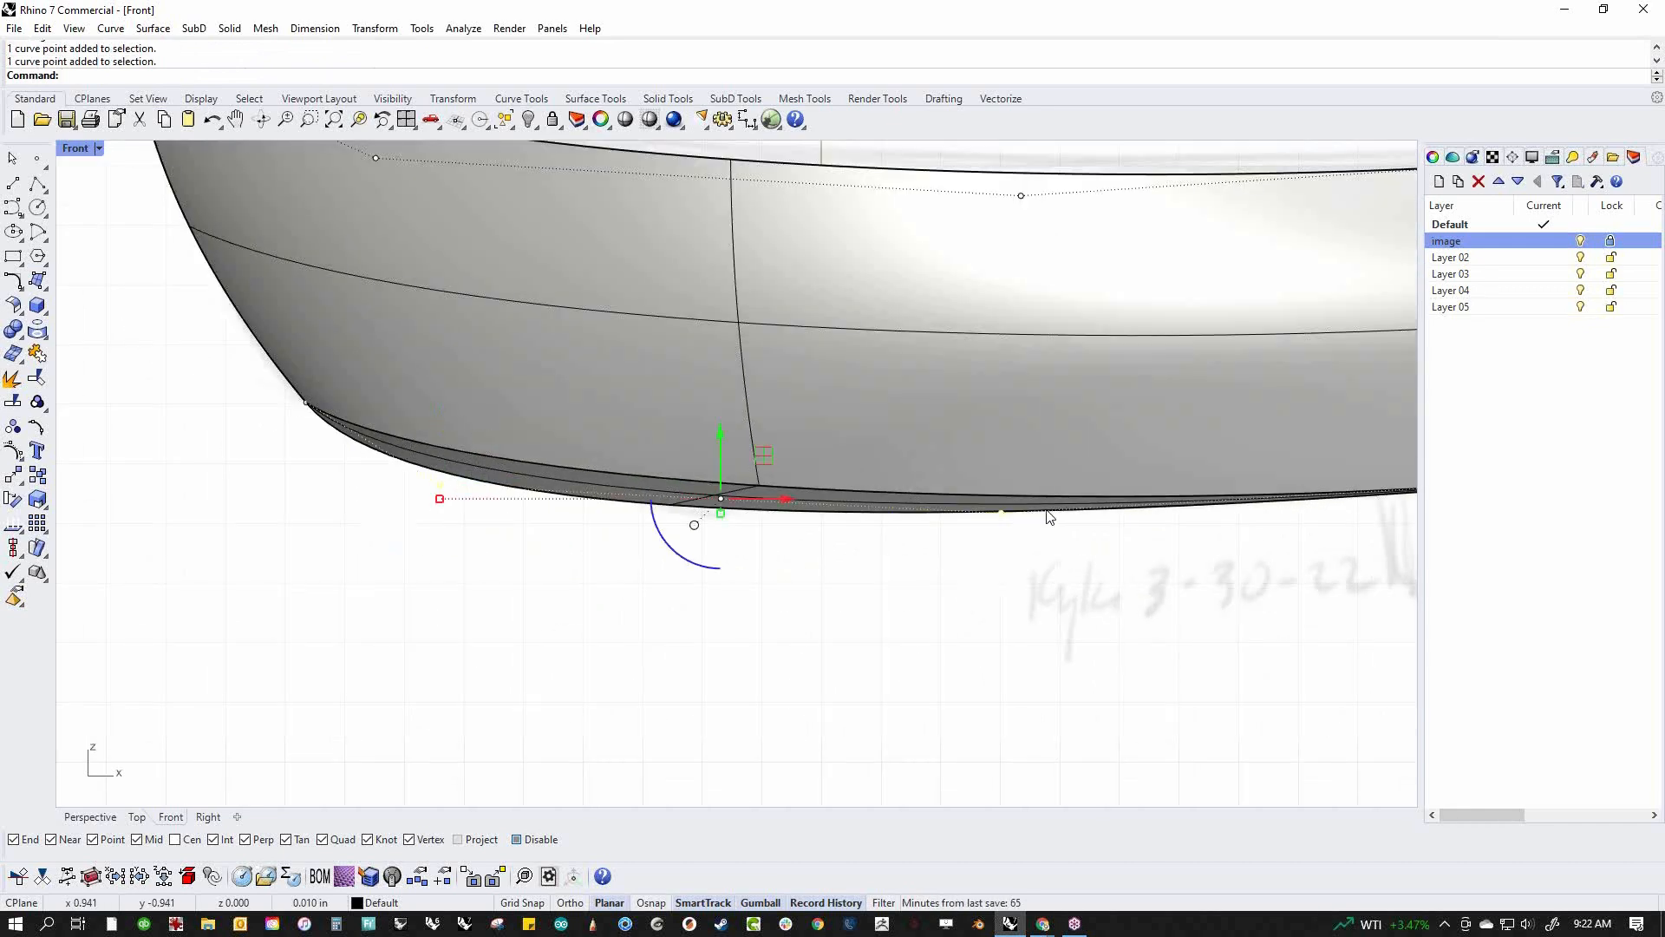
{"action": "key", "text": "alt+Right"}
{"action": "key", "text": "ctrl+z"}
{"action": "key", "text": "ctrl+z"}
Reselect the keel curve's two middle control points from the Perspective view and nudge them 0.5 in toward the stern in the Front view
{"action": "key", "text": "ctrl+F4"}
{"action": "left_click", "coordinate": [472, 610]}
{"action": "right_click_drag", "start_coordinate": [680, 580], "coordinate": [647, 512]}
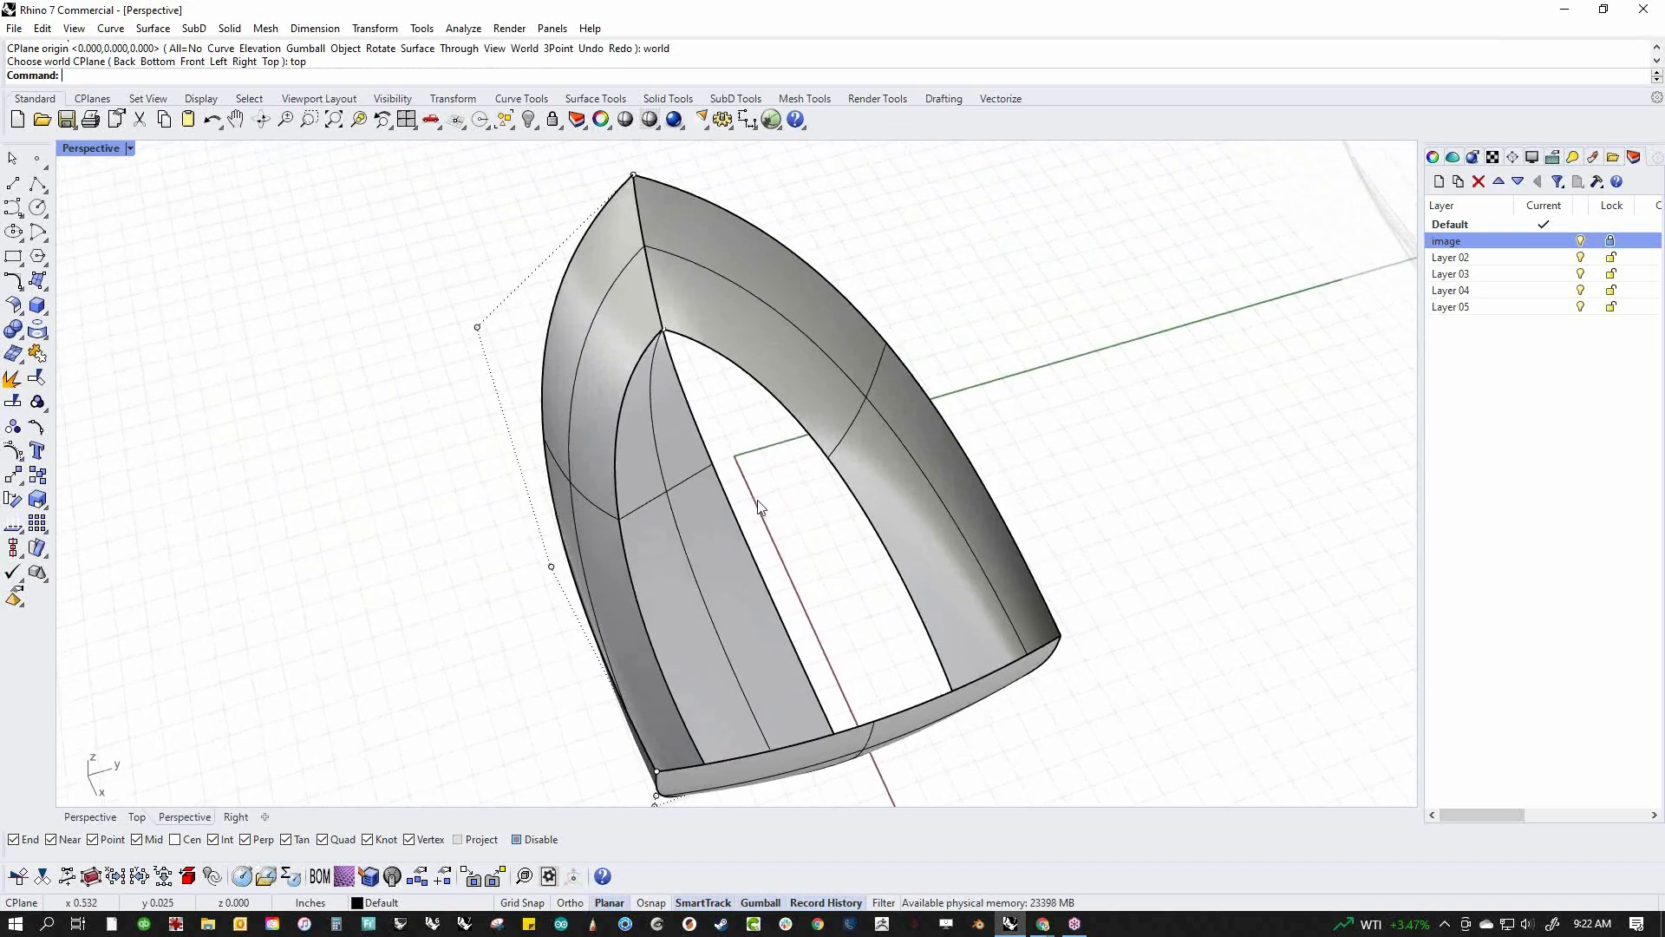
{"action": "left_click", "coordinate": [742, 535]}
{"action": "left_click", "coordinate": [825, 581]}
{"action": "right_click_drag", "start_coordinate": [815, 575], "coordinate": [574, 607]}
{"action": "left_click_drag", "start_coordinate": [483, 592], "coordinate": [547, 535]}
{"action": "left_click_drag", "start_coordinate": [662, 640], "coordinate": [706, 558], "text": "shift"}
{"action": "key", "text": "ctrl+F2"}
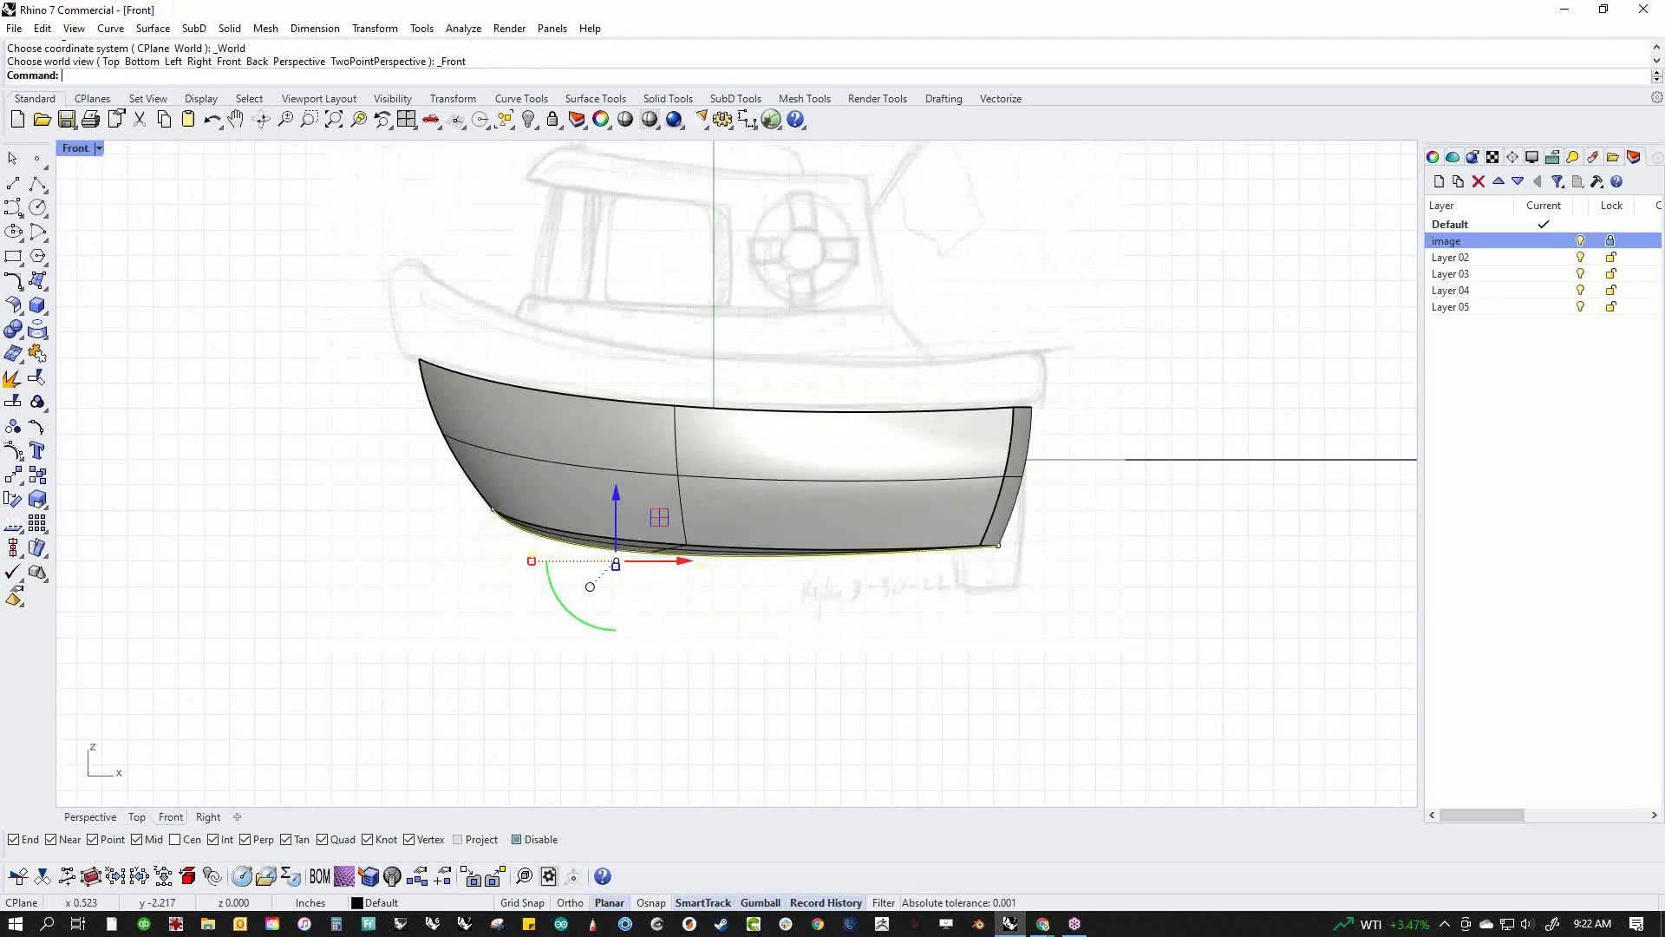
{"action": "scroll", "coordinate": [665, 607], "scroll_direction": "up", "scroll_amount": 6}
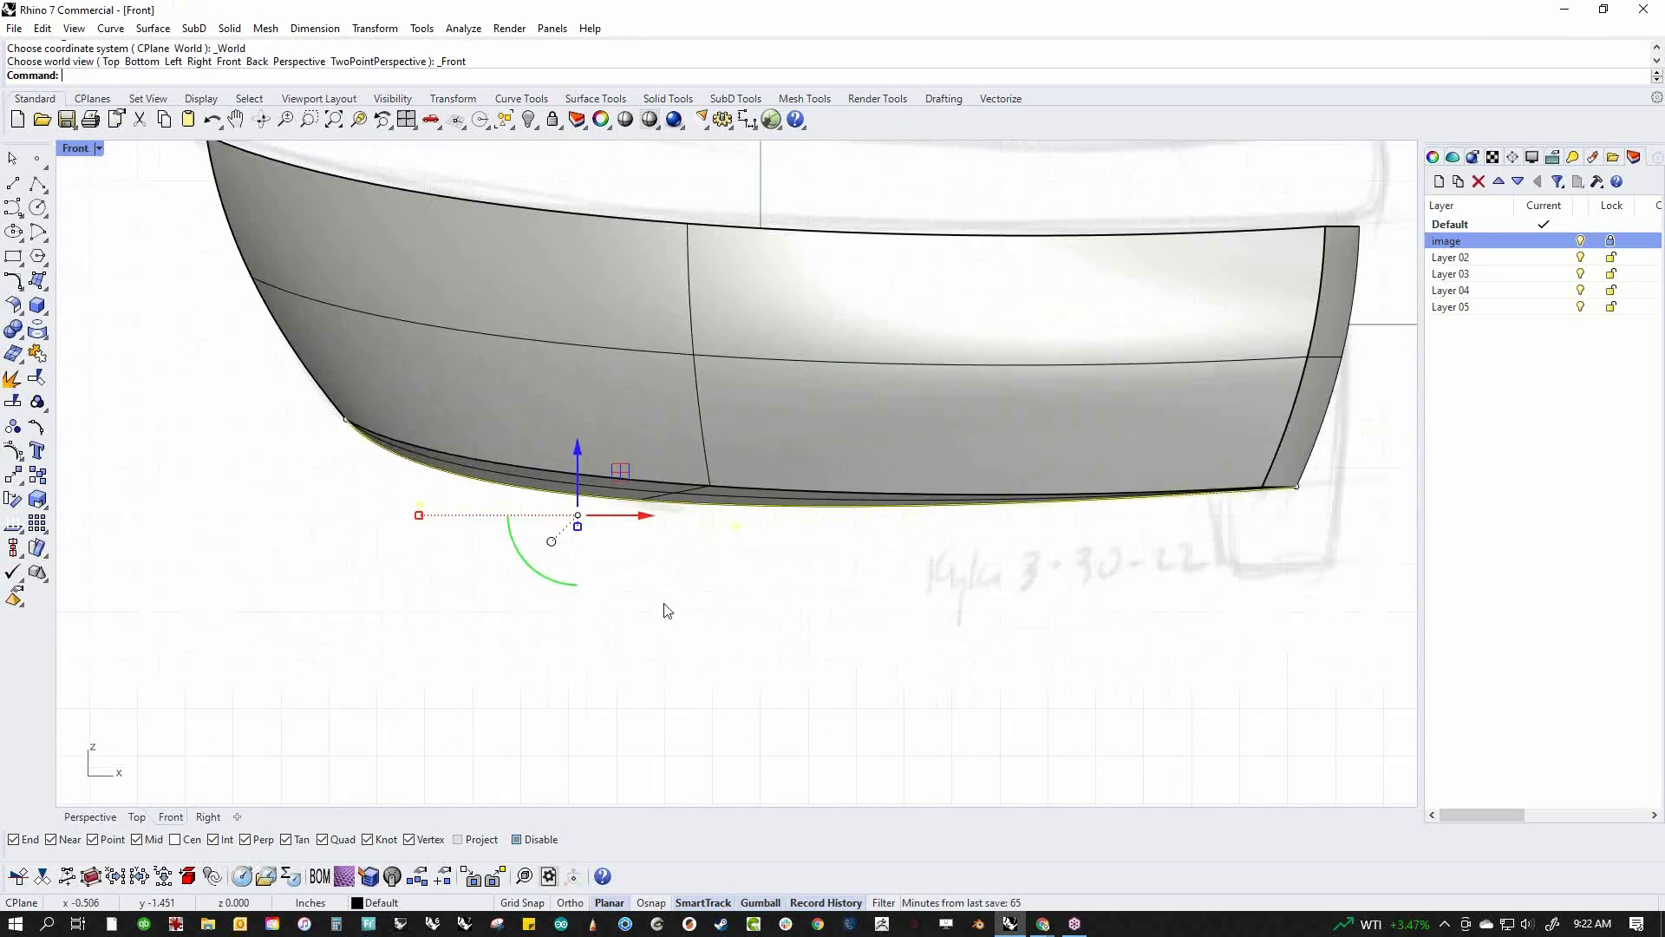
{"action": "key", "text": "alt+Down"}
{"action": "key", "text": "alt+Right"}
{"action": "key", "text": "alt+Right"}
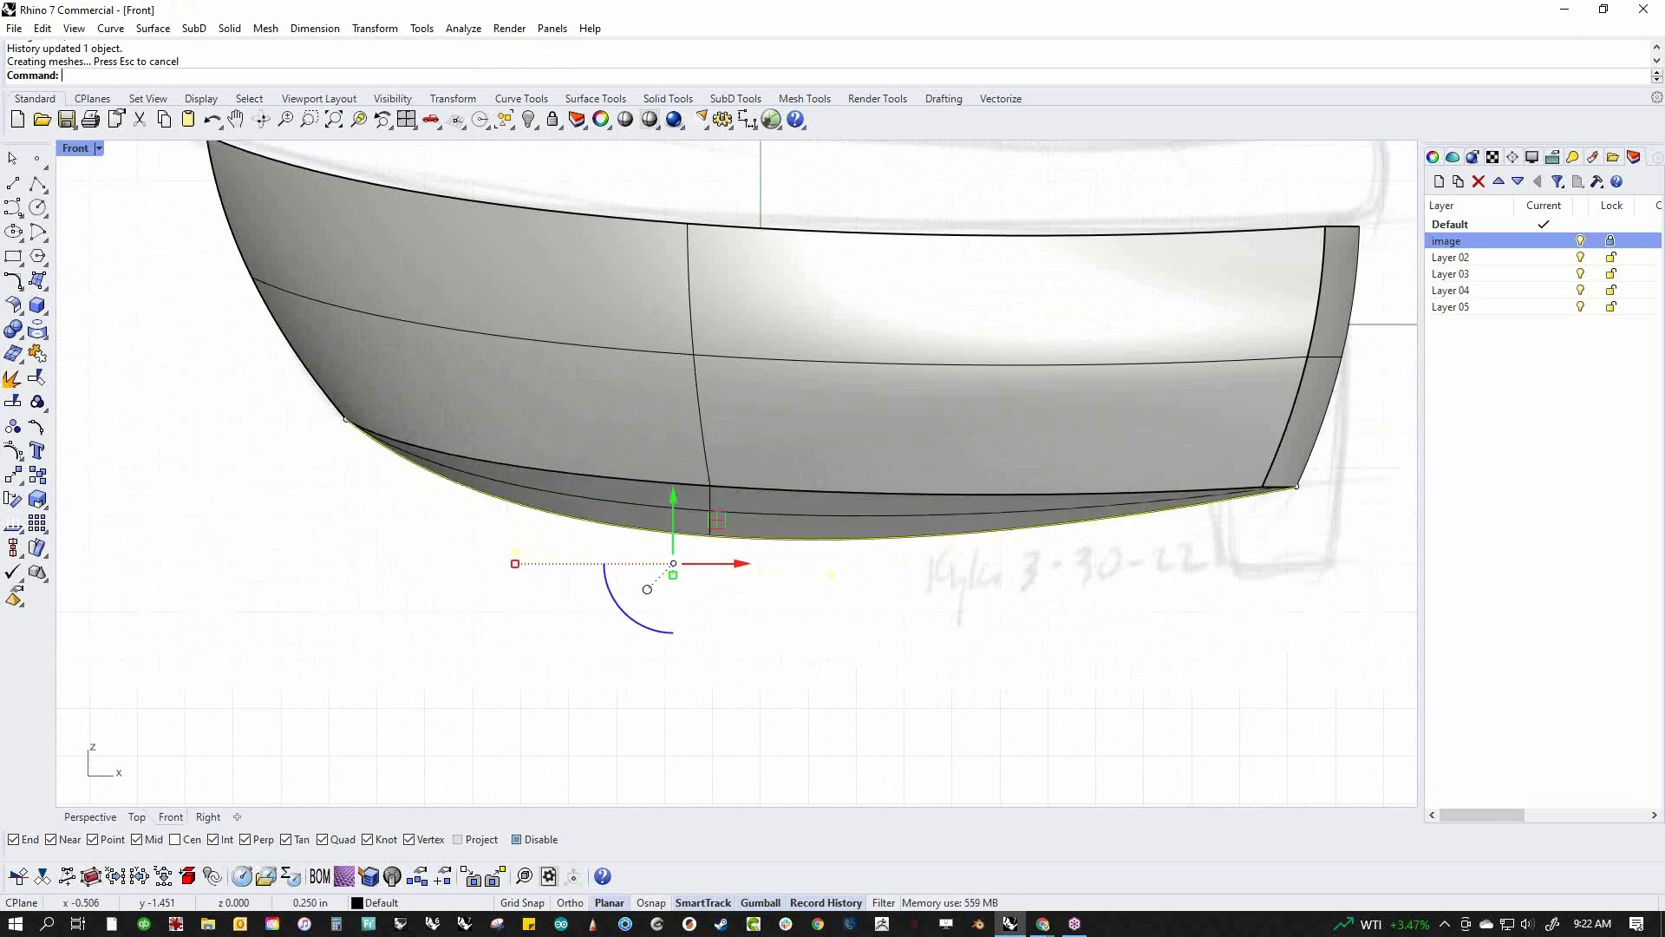
{"action": "key", "text": "alt+Up"}
Refine the keel's belly by moving its two middle control points slightly down and toward the bow in 0.010 in nudges
{"action": "key", "text": "ctrl+alt+Down"}
{"action": "key", "text": "ctrl+alt+Down"}
{"action": "key", "text": "ctrl+alt+Down"}
{"action": "key", "text": "ctrl+alt+Down"}
{"action": "key", "text": "ctrl+alt+Down"}
{"action": "key", "text": "ctrl+alt+Down"}
{"action": "key", "text": "ctrl+alt+Down"}
{"action": "key", "text": "ctrl+alt+Down"}
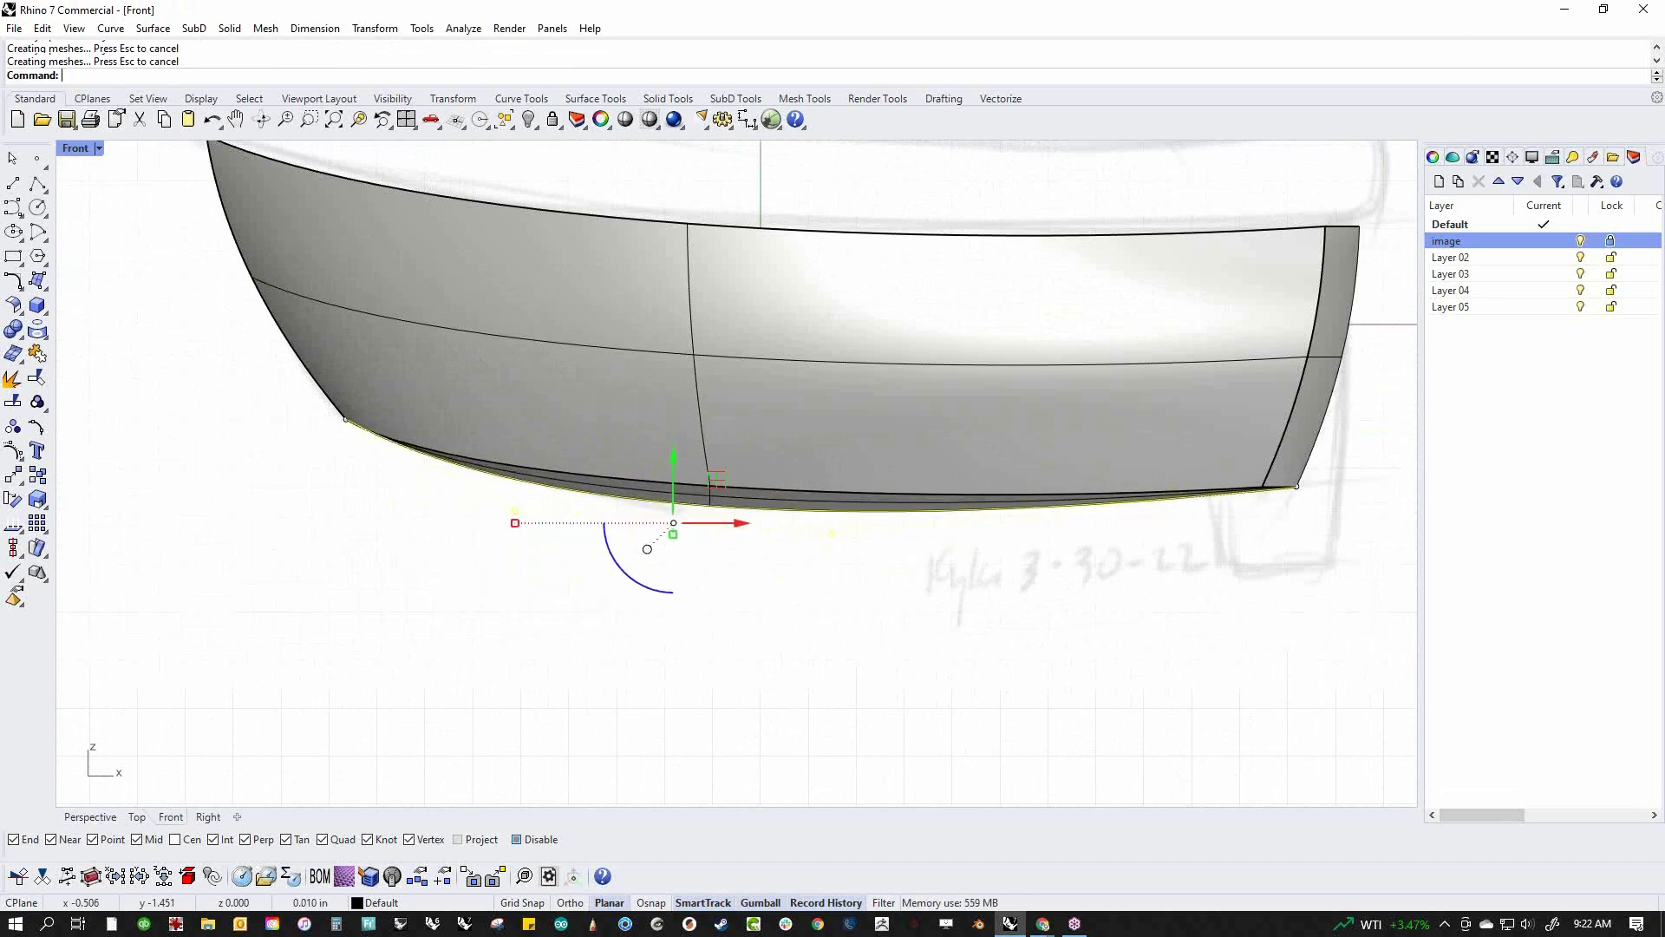
{"action": "key", "text": "ctrl+alt+Left"}
{"action": "key", "text": "ctrl+alt+Left"}
{"action": "key", "text": "ctrl+alt+Left"}
{"action": "key", "text": "ctrl+alt+Left"}
{"action": "key", "text": "ctrl+alt+Left"}
{"action": "key", "text": "ctrl+alt+Left"}
{"action": "key", "text": "ctrl+alt+Left"}
{"action": "key", "text": "ctrl+alt+Left"}
{"action": "key", "text": "ctrl+alt+Left"}
{"action": "key", "text": "ctrl+alt+Left"}
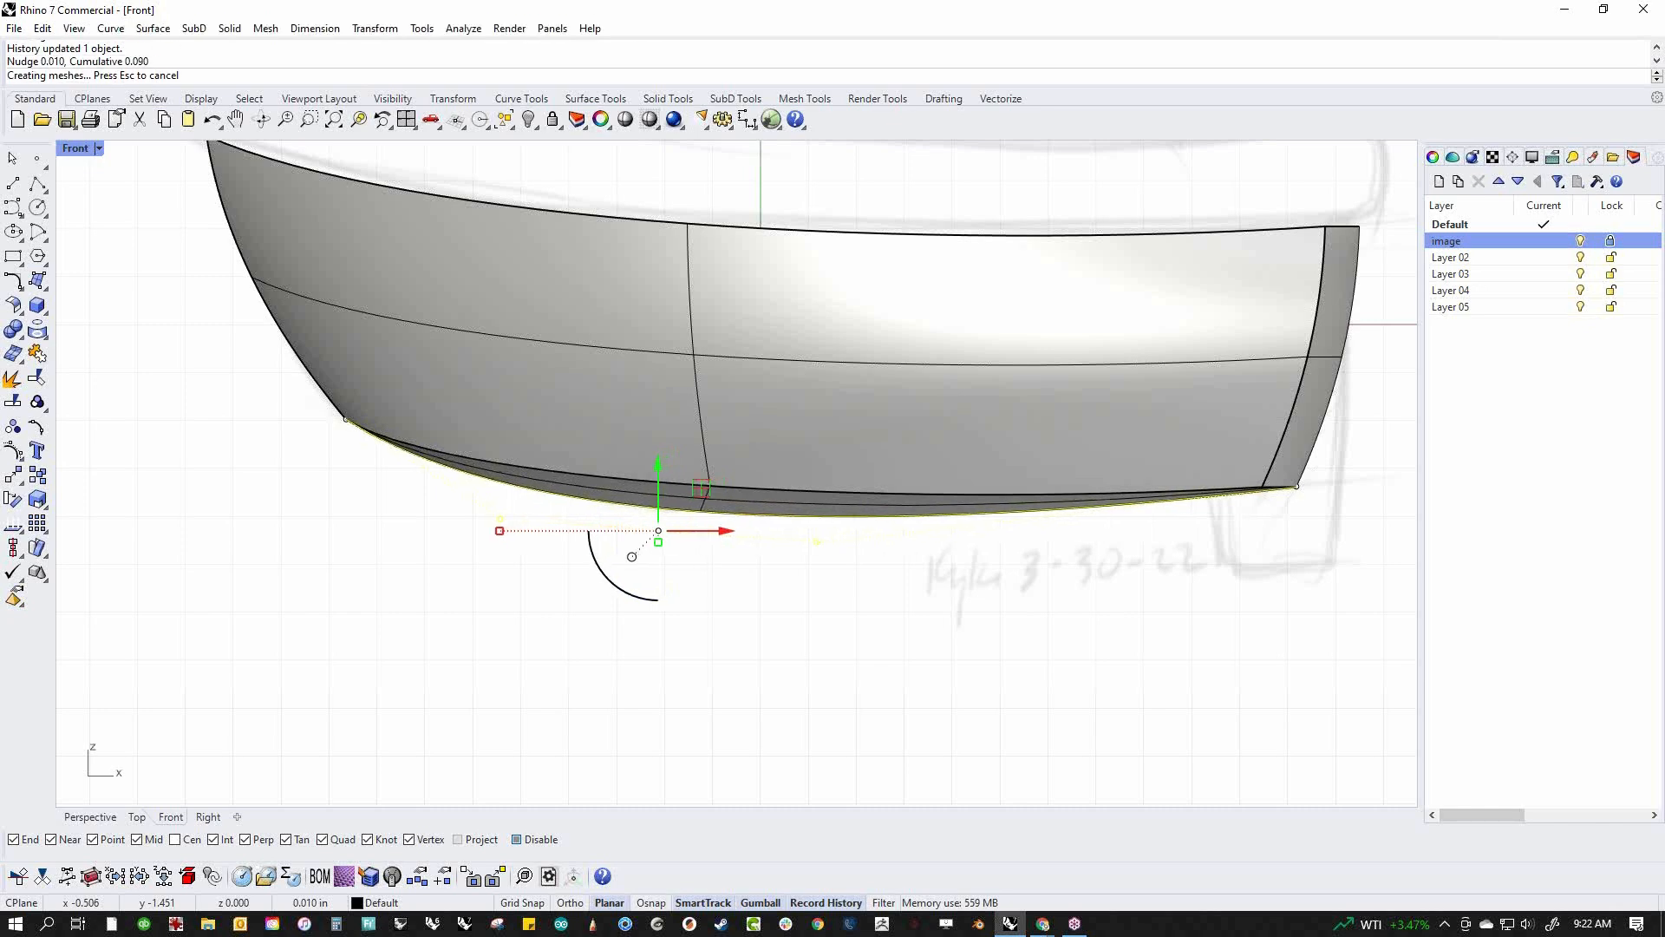
{"action": "key", "text": "ctrl+alt+Down"}
{"action": "key", "text": "Escape"}
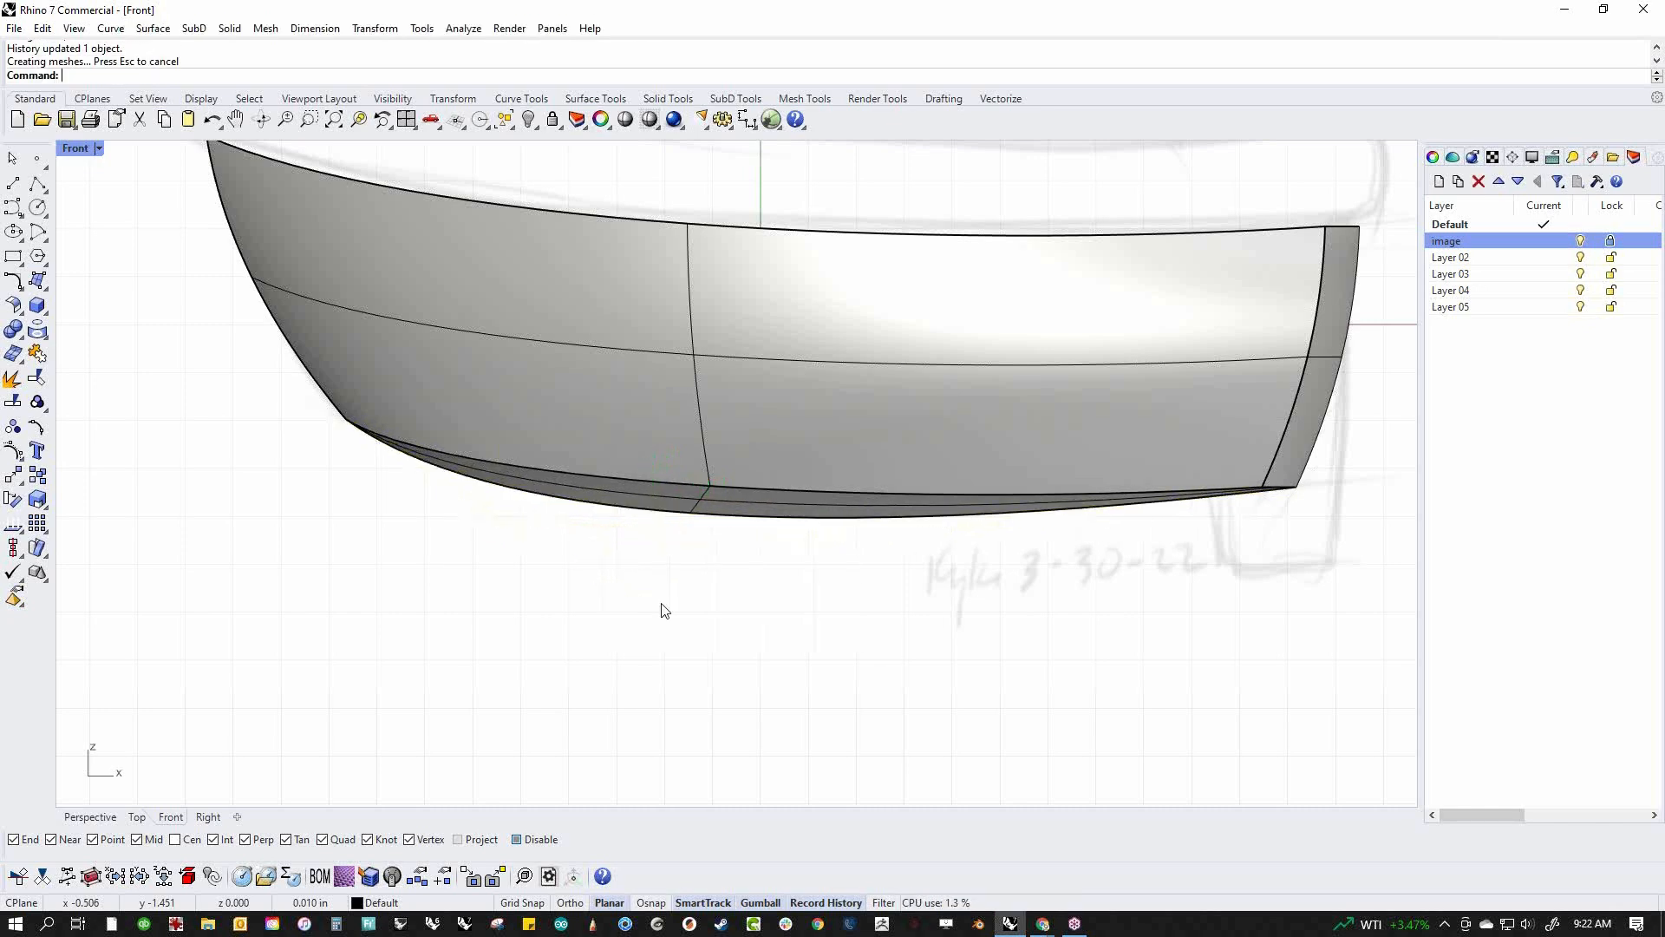
Look up the nudge keys, nudge direction and nudge steps in the Modeling Aids options, and close the options without saving changes
{"action": "left_click", "coordinate": [422, 28]}
{"action": "left_click", "coordinate": [484, 529]}
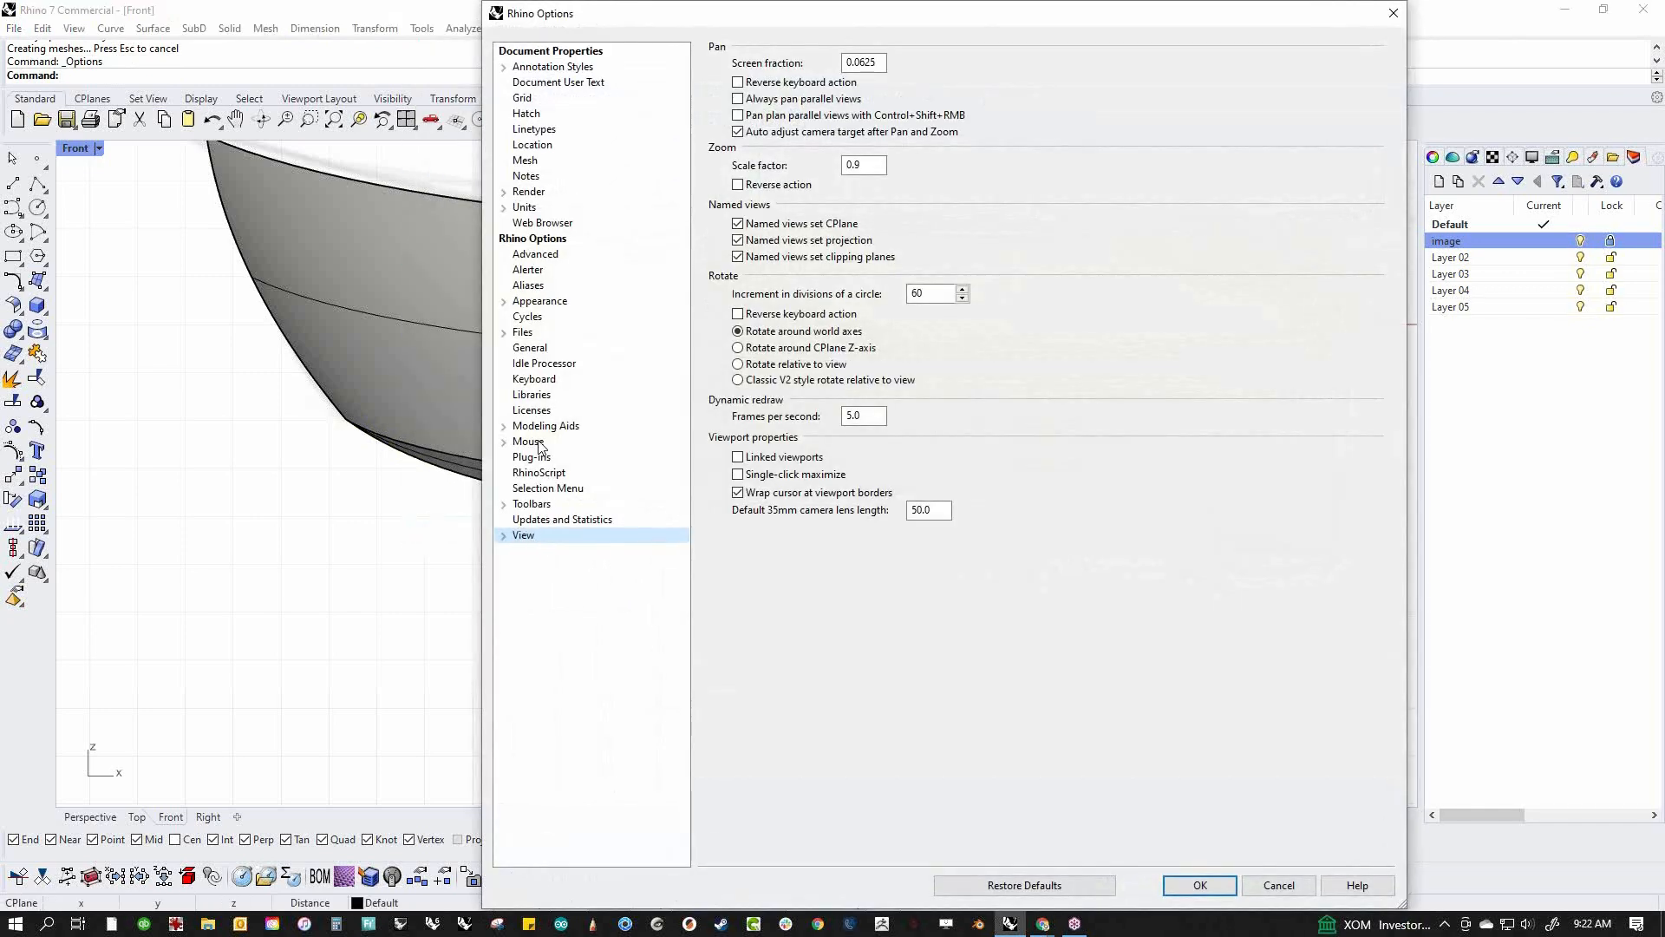
{"action": "left_click", "coordinate": [529, 441]}
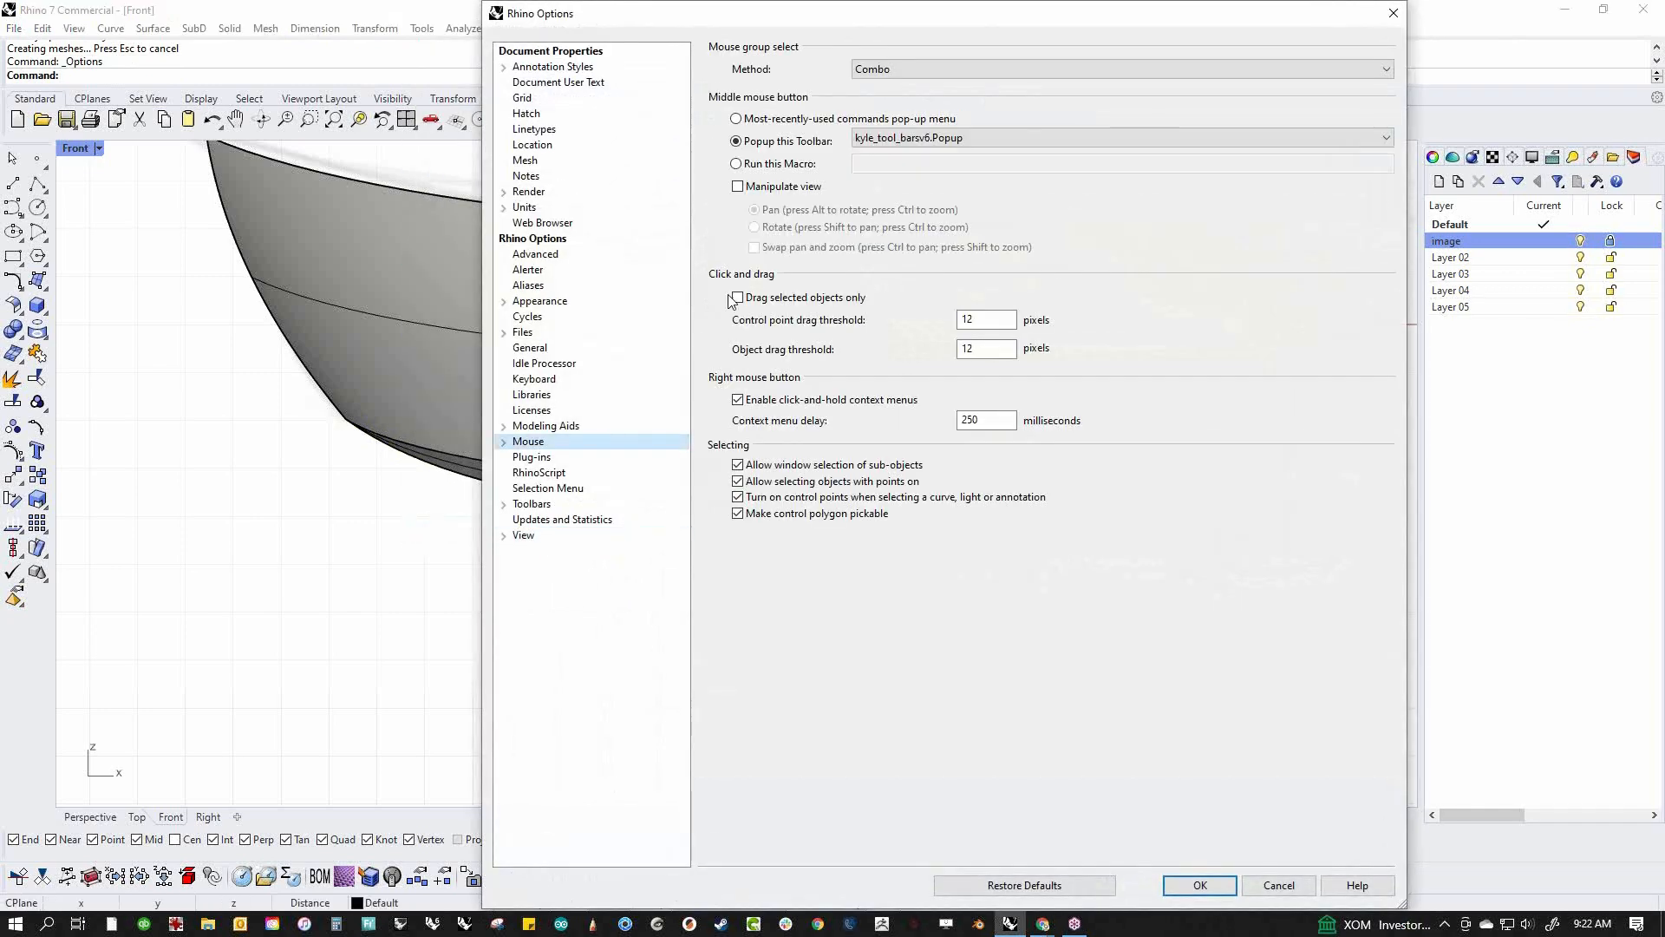
{"action": "left_click", "coordinate": [503, 442]}
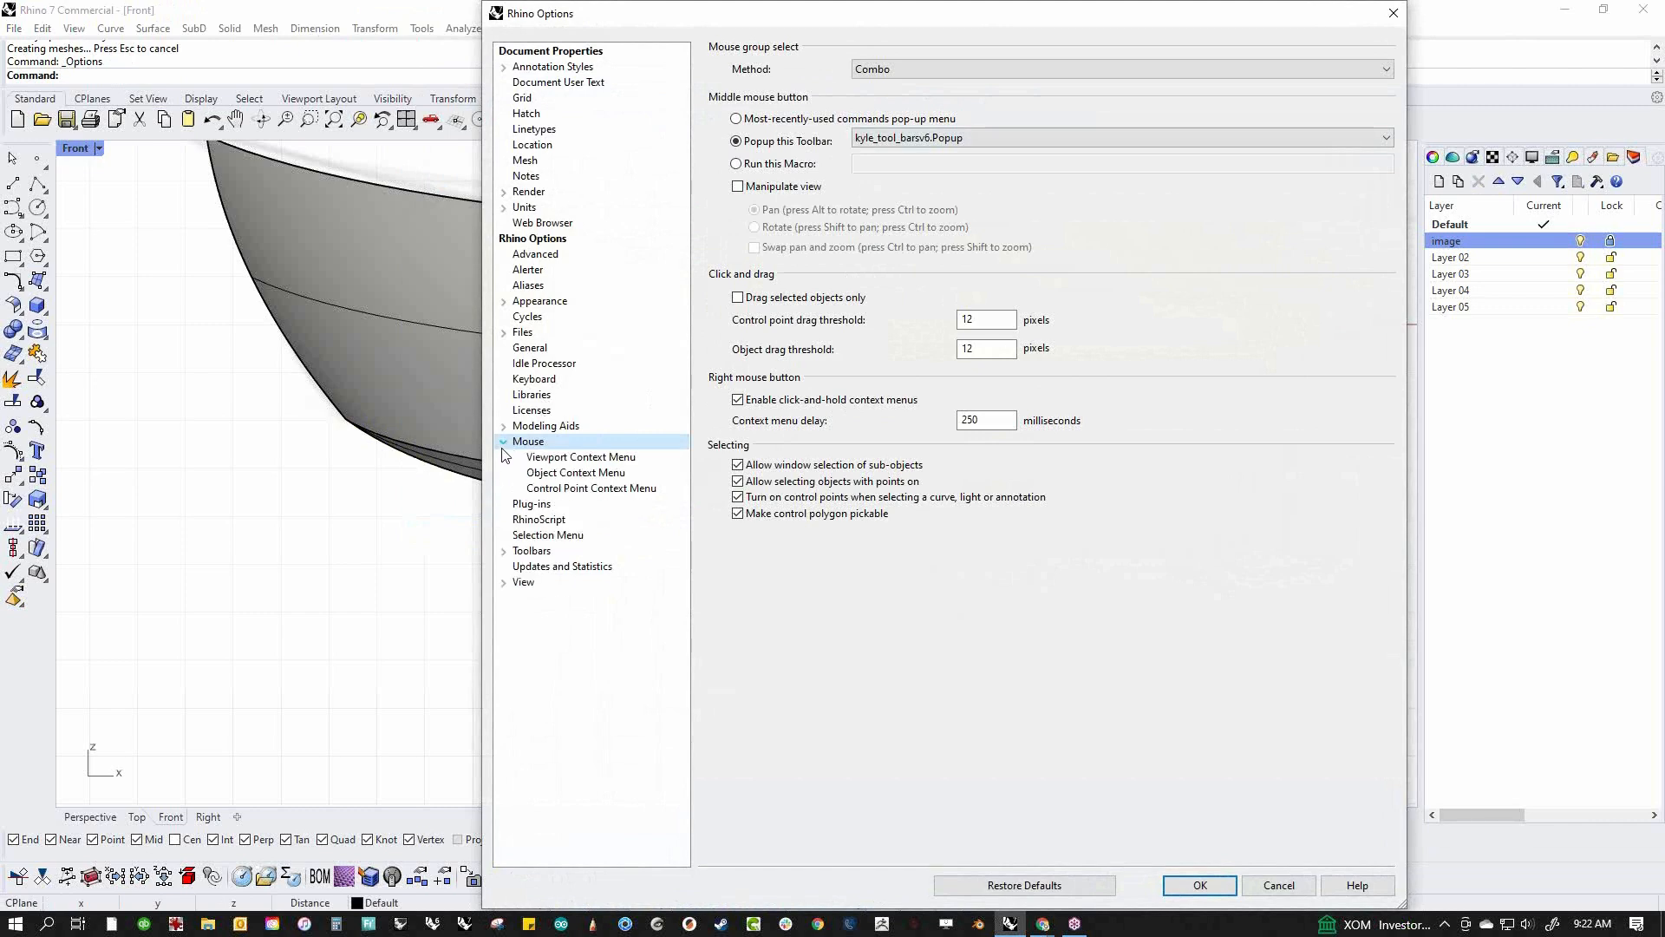
{"action": "left_click", "coordinate": [505, 442]}
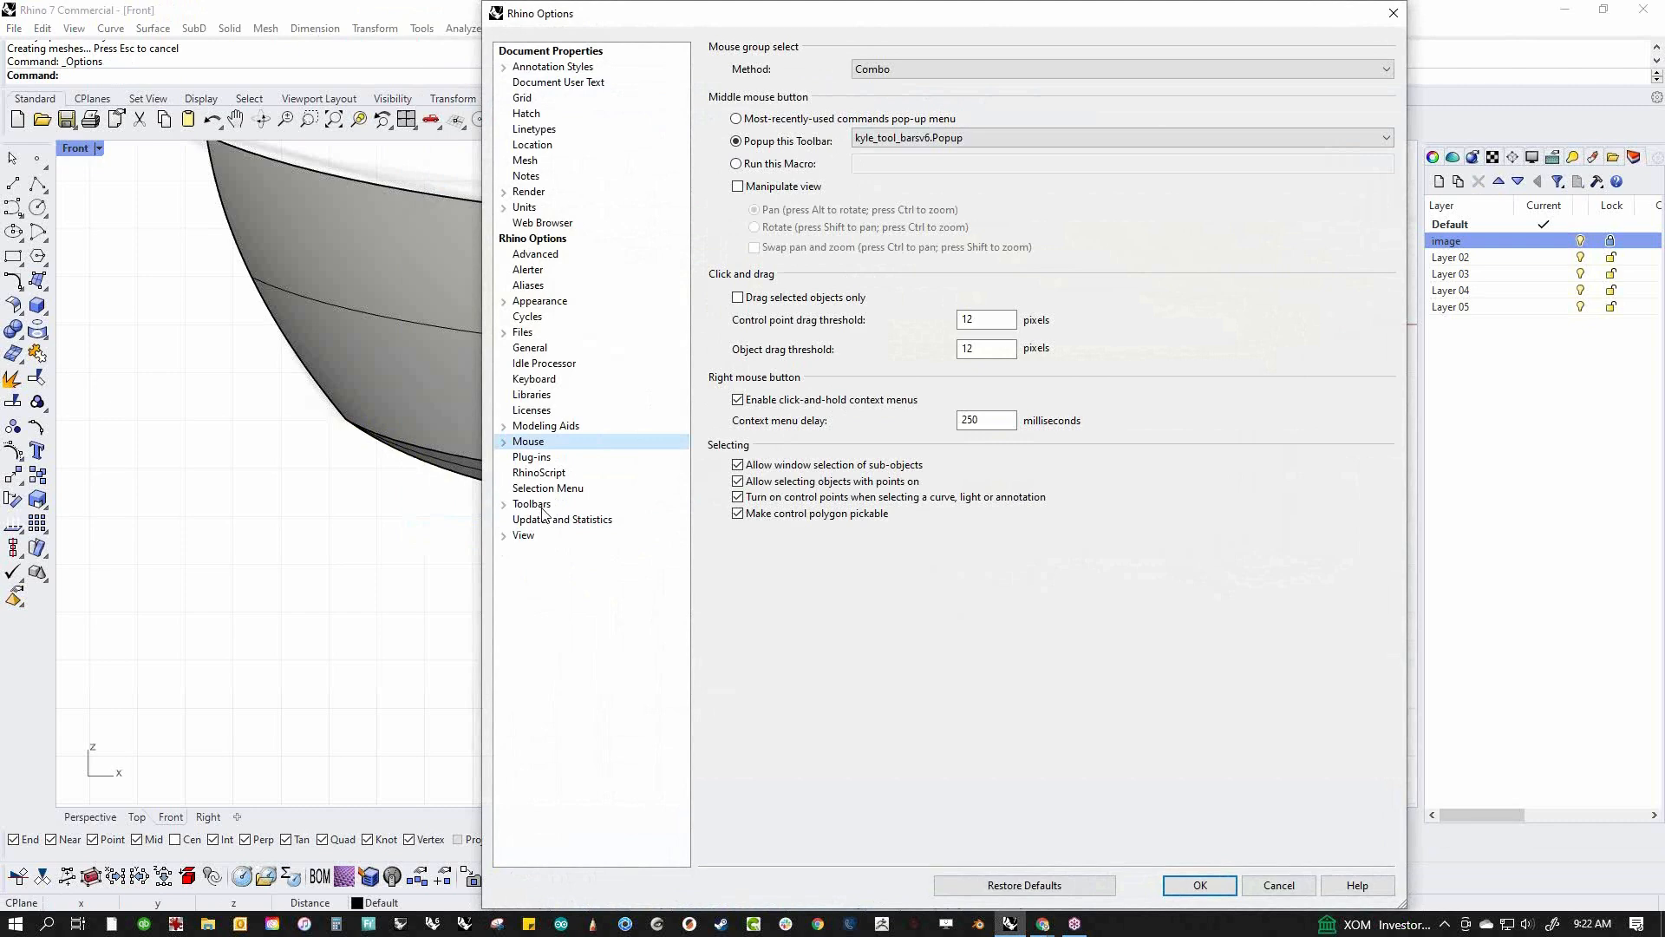
{"action": "left_click", "coordinate": [526, 349]}
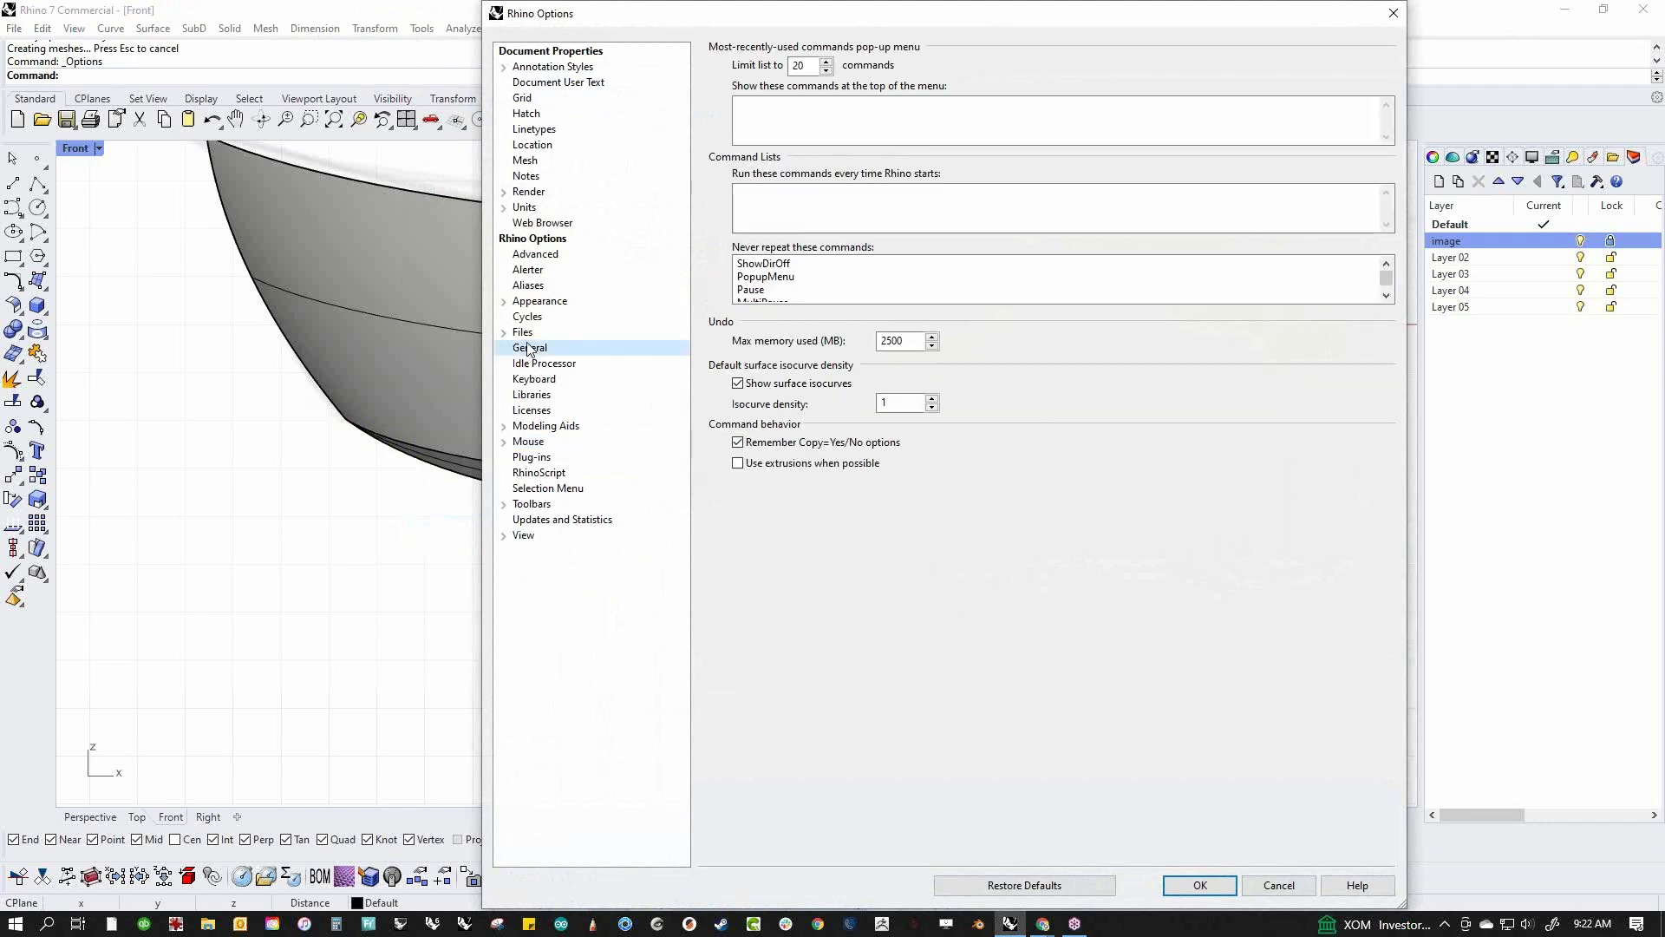
{"action": "left_click", "coordinate": [530, 337]}
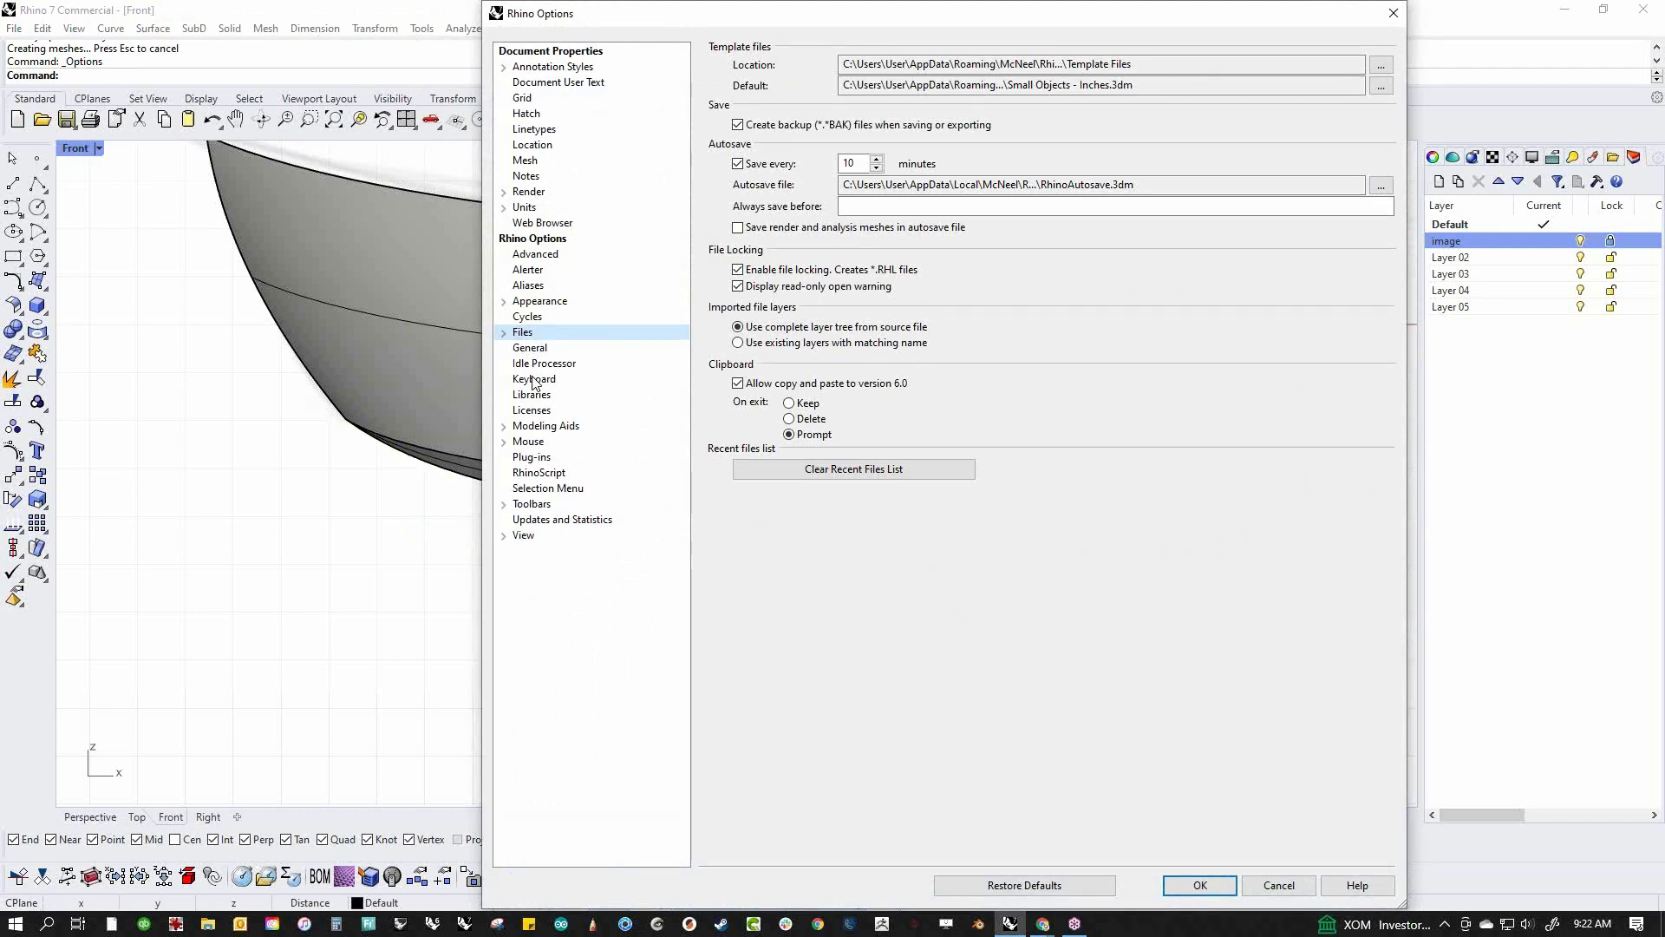
{"action": "left_click", "coordinate": [534, 380]}
{"action": "left_click", "coordinate": [524, 427]}
{"action": "double_click", "coordinate": [522, 428]}
{"action": "left_click", "coordinate": [542, 442]}
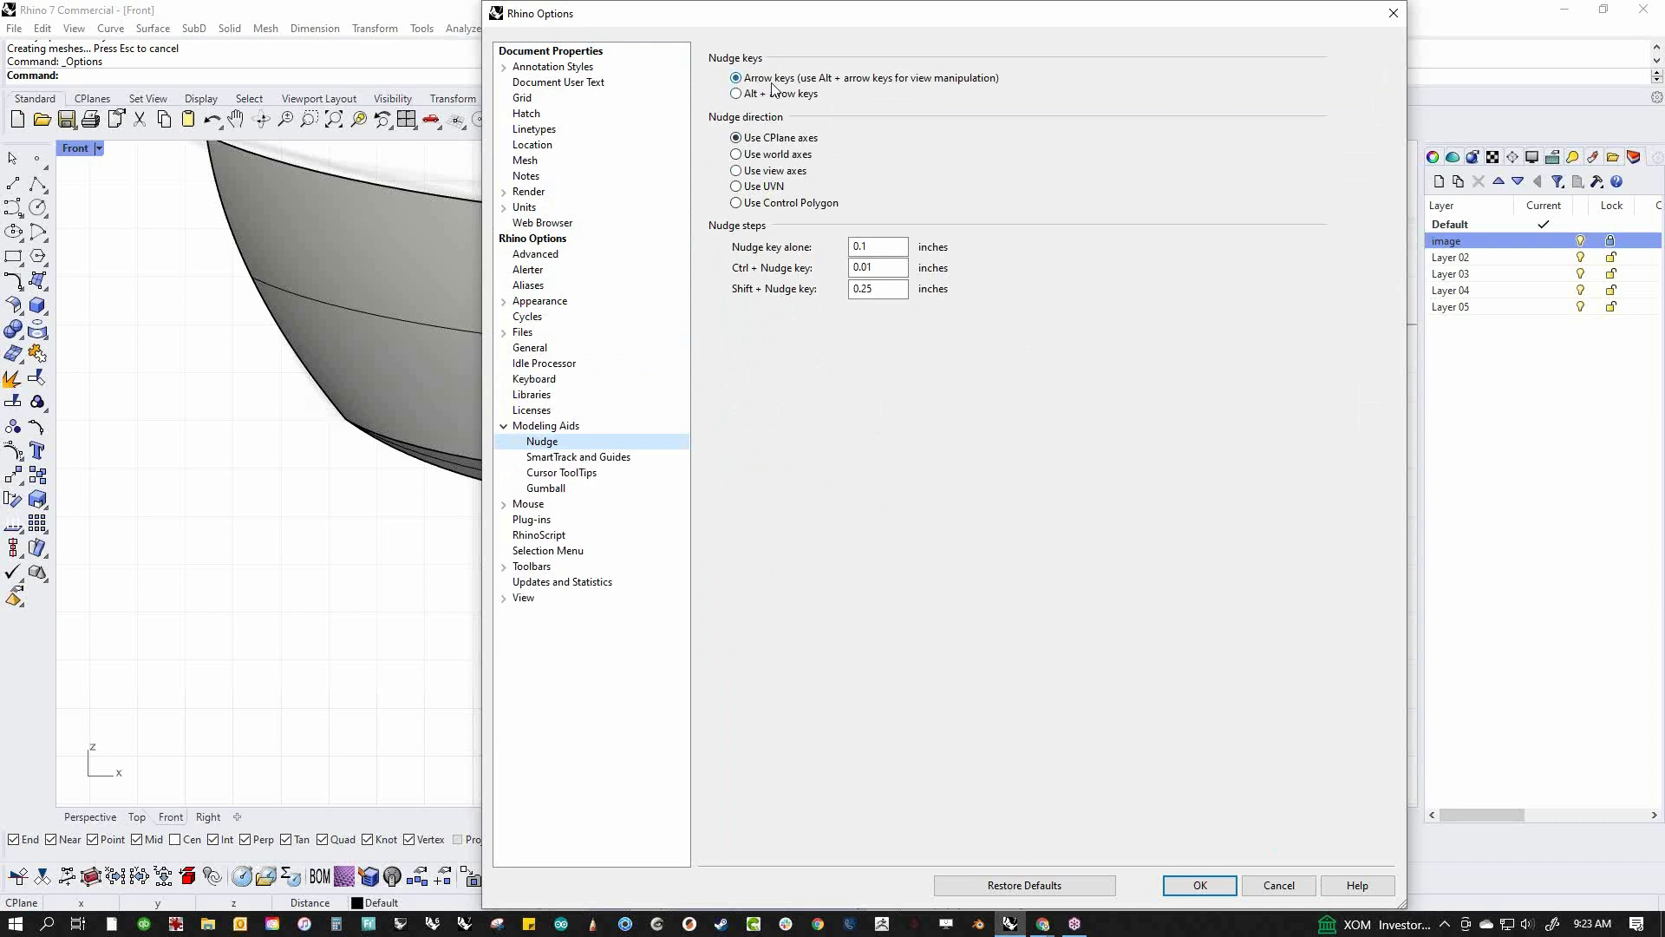
{"action": "left_click", "coordinate": [884, 245]}
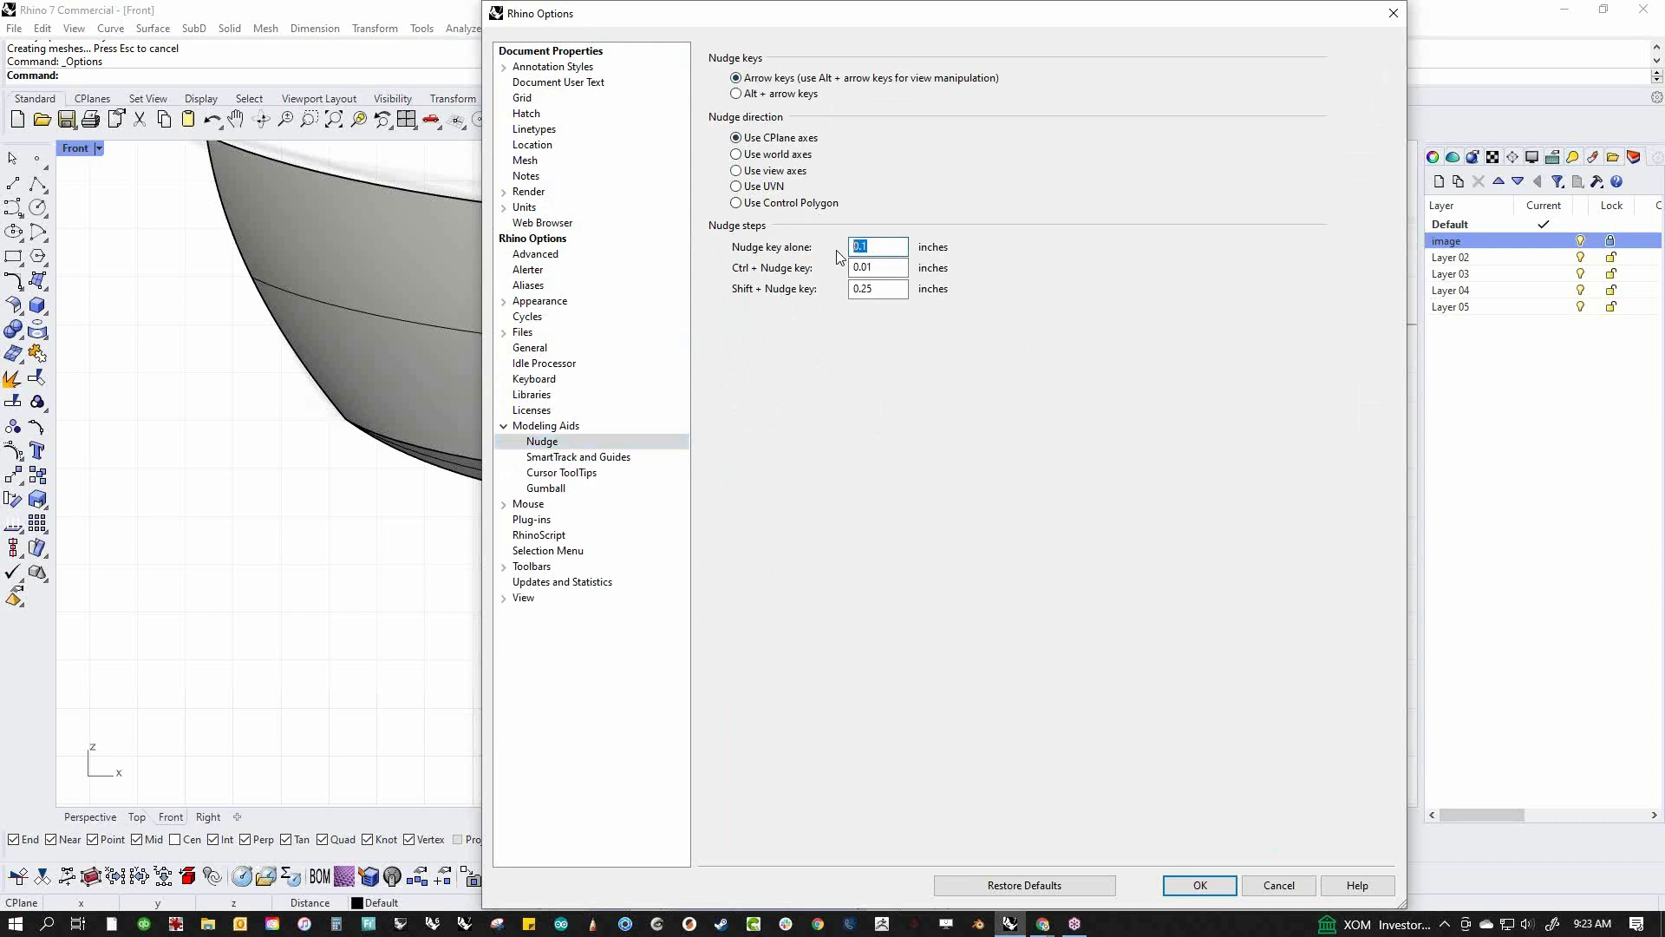
{"action": "left_click", "coordinate": [886, 267]}
{"action": "key", "text": "Tab"}
{"action": "left_click", "coordinate": [1297, 890]}
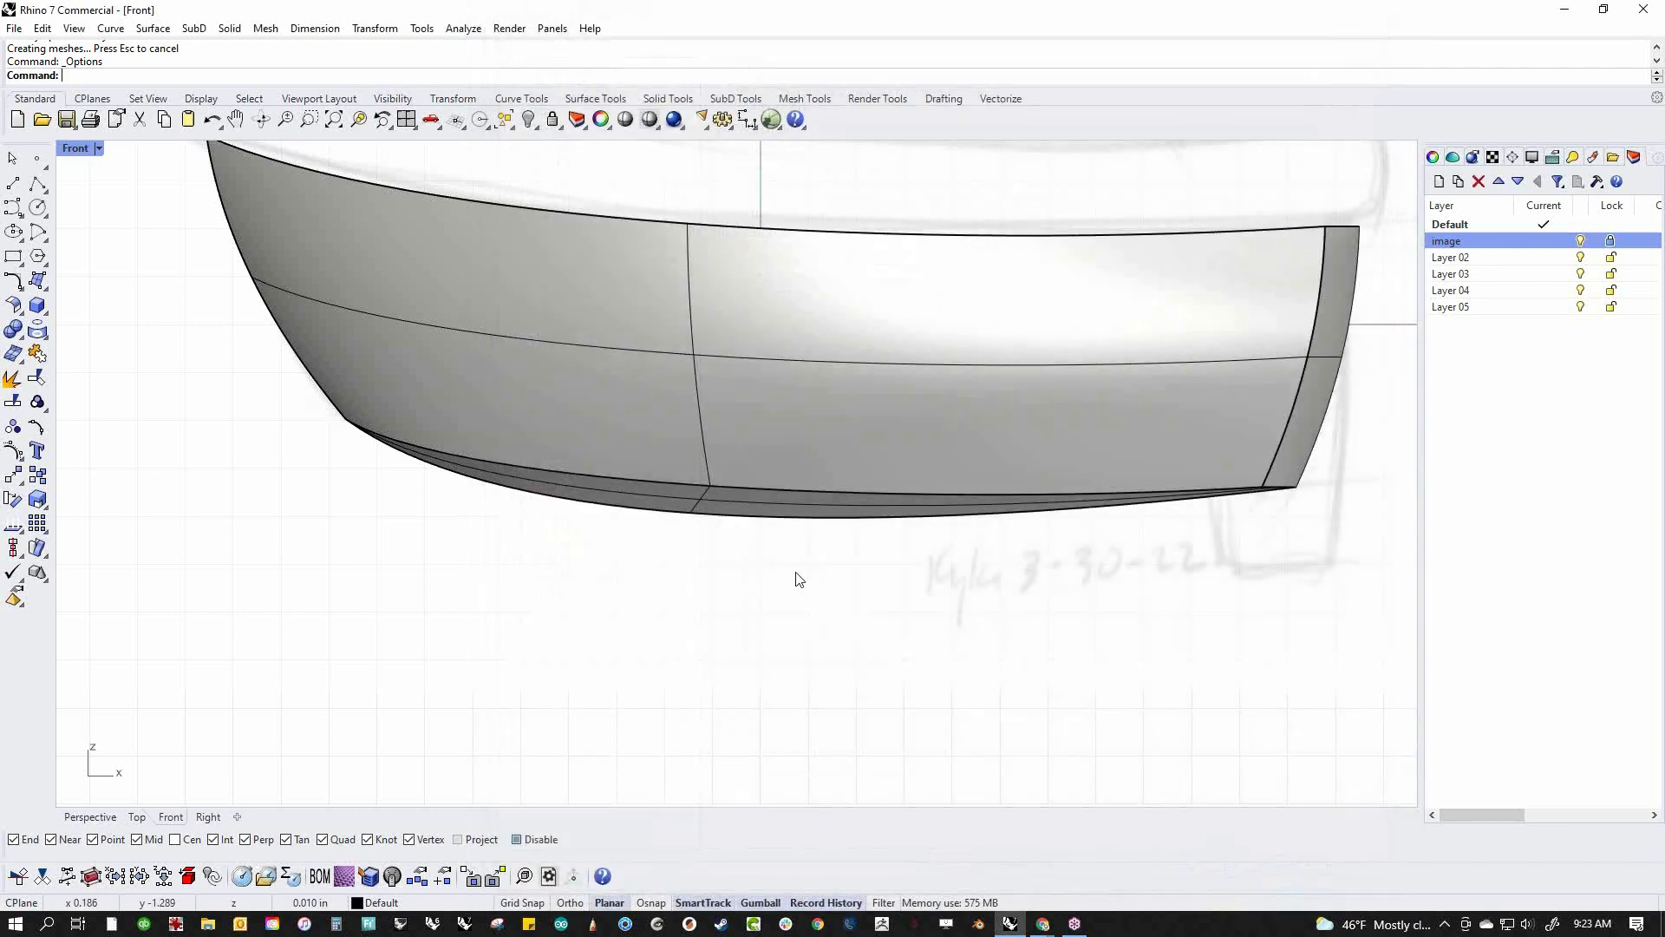
In the Perspective view, mirror a copy of the hull's bottom surface across the boat's centerline, starting the mirror plane at 0
{"action": "scroll", "coordinate": [800, 579], "scroll_direction": "down", "scroll_amount": 3}
{"action": "key", "text": "ctrl+F4"}
{"action": "right_click_drag", "start_coordinate": [781, 647], "coordinate": [633, 672]}
{"action": "scroll", "coordinate": [711, 548], "scroll_direction": "up", "scroll_amount": 3}
{"action": "left_click", "coordinate": [663, 531]}
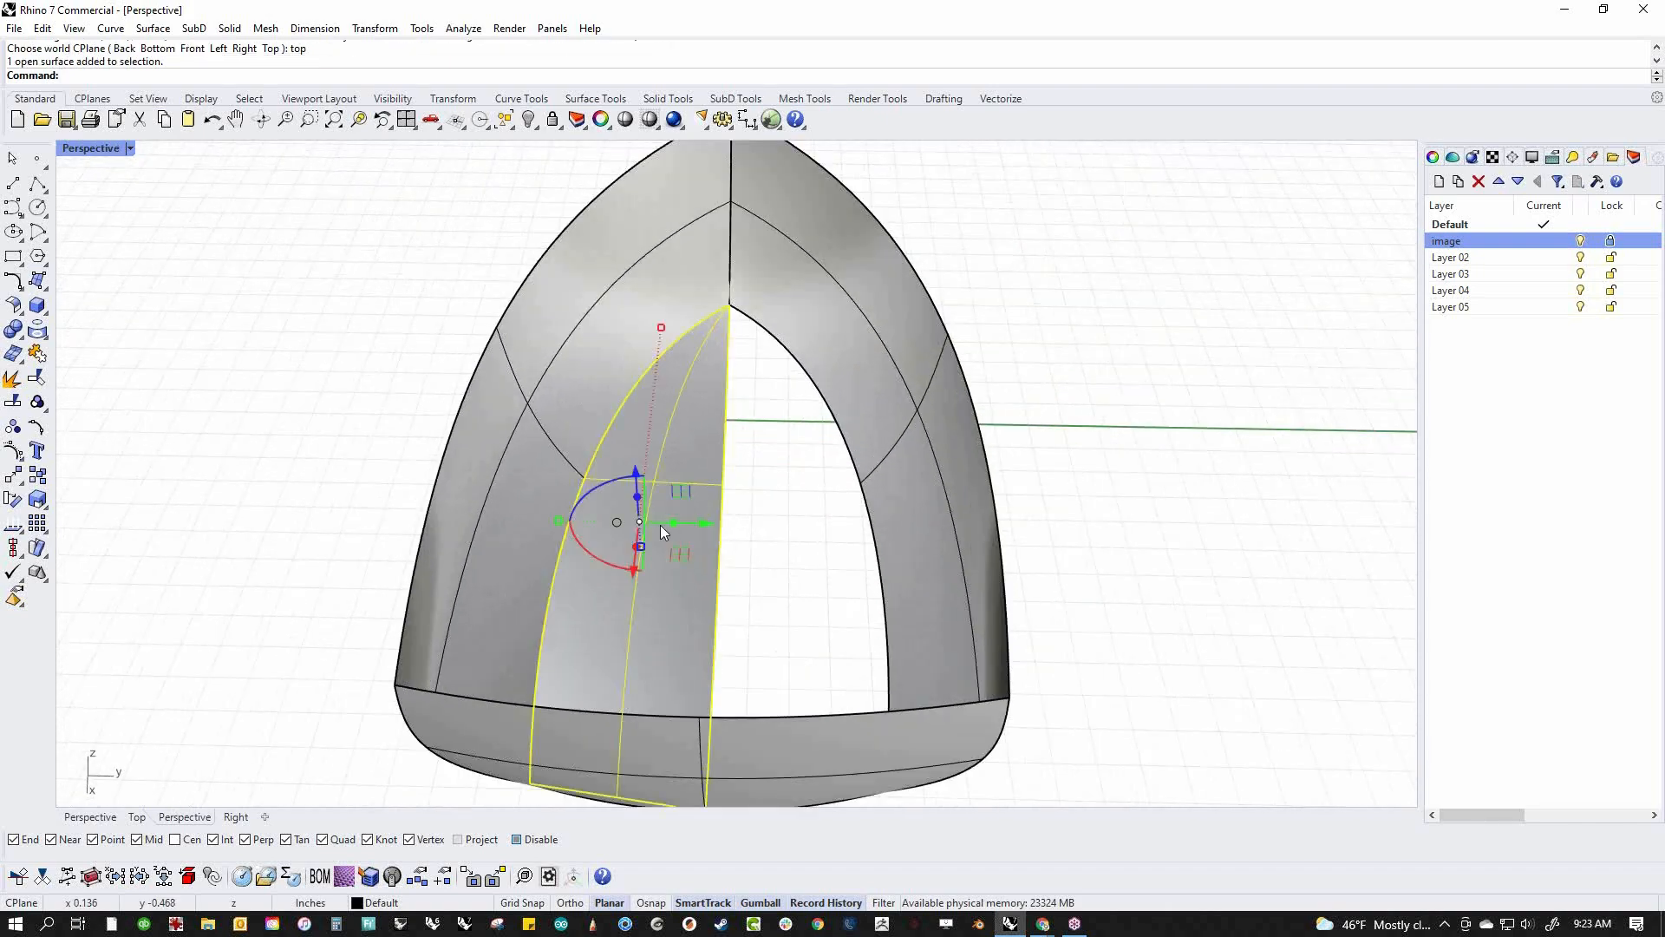
{"action": "type", "text": "mi"}
{"action": "key", "text": "Return"}
{"action": "type", "text": "0"}
{"action": "key", "text": "Return"}
{"action": "left_click", "coordinate": [693, 548], "text": "shift"}
{"action": "left_click", "coordinate": [1117, 450]}
Match the bottom surface's stern edge to the transom's lower edge with MatchSrf, using Position continuity and preserving the other end's position
{"action": "right_click_drag", "start_coordinate": [1119, 457], "coordinate": [791, 562]}
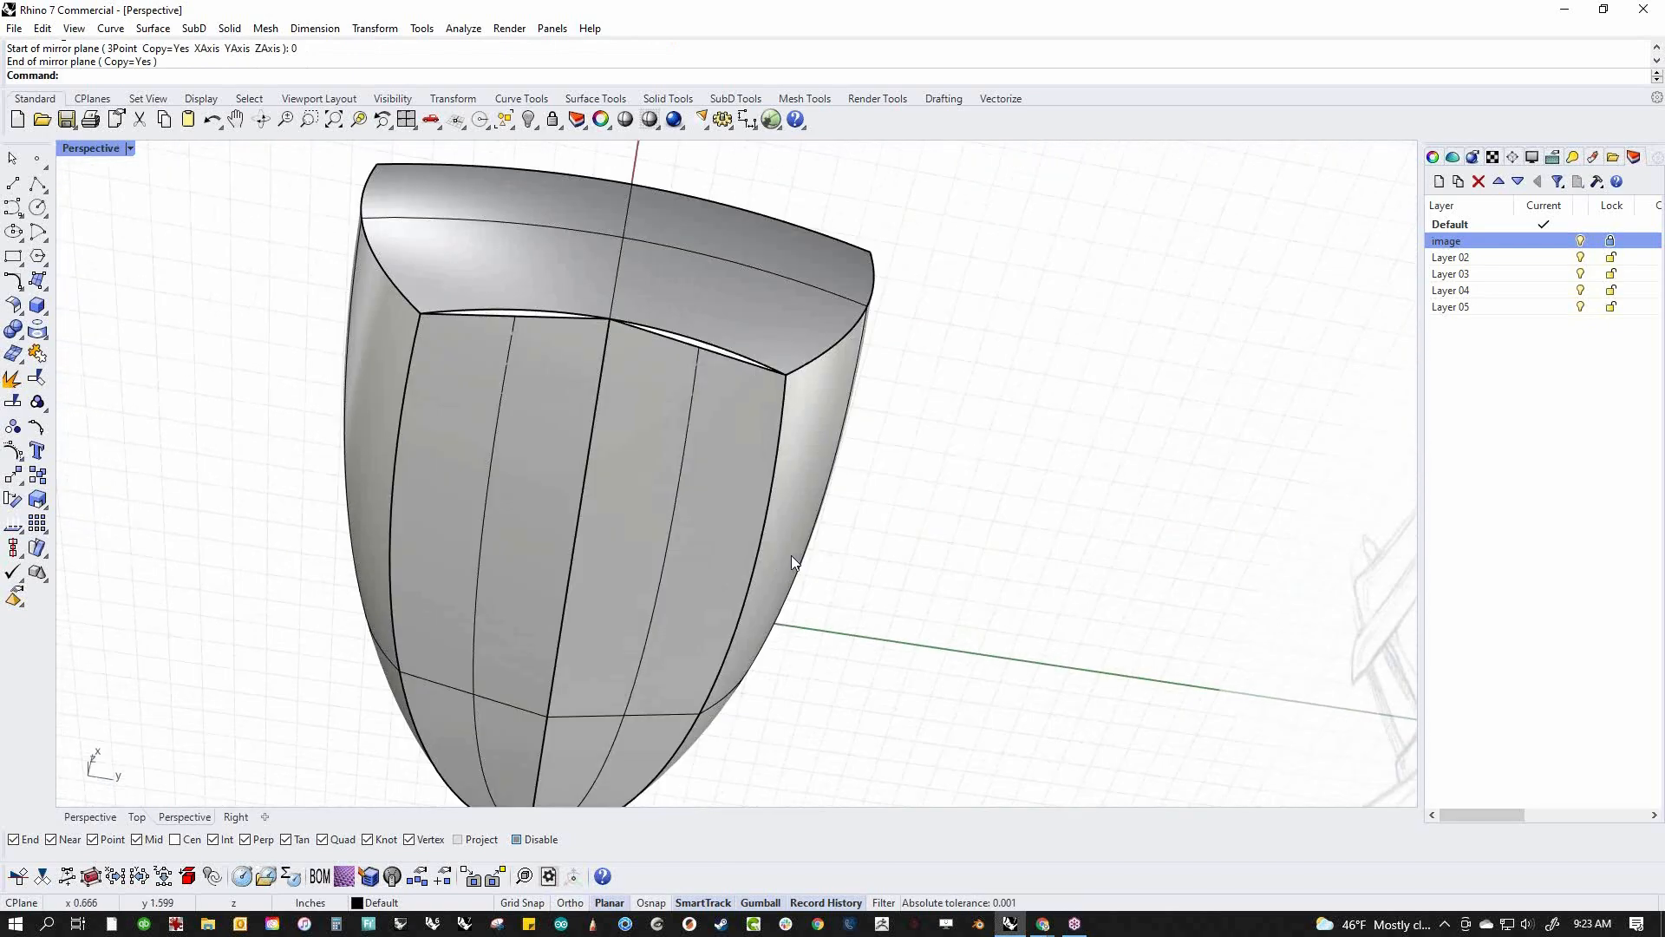
{"action": "type", "text": "matchsrf"}
{"action": "key", "text": "Return"}
{"action": "right_click_drag", "start_coordinate": [791, 559], "coordinate": [712, 446]}
{"action": "left_click", "coordinate": [668, 371]}
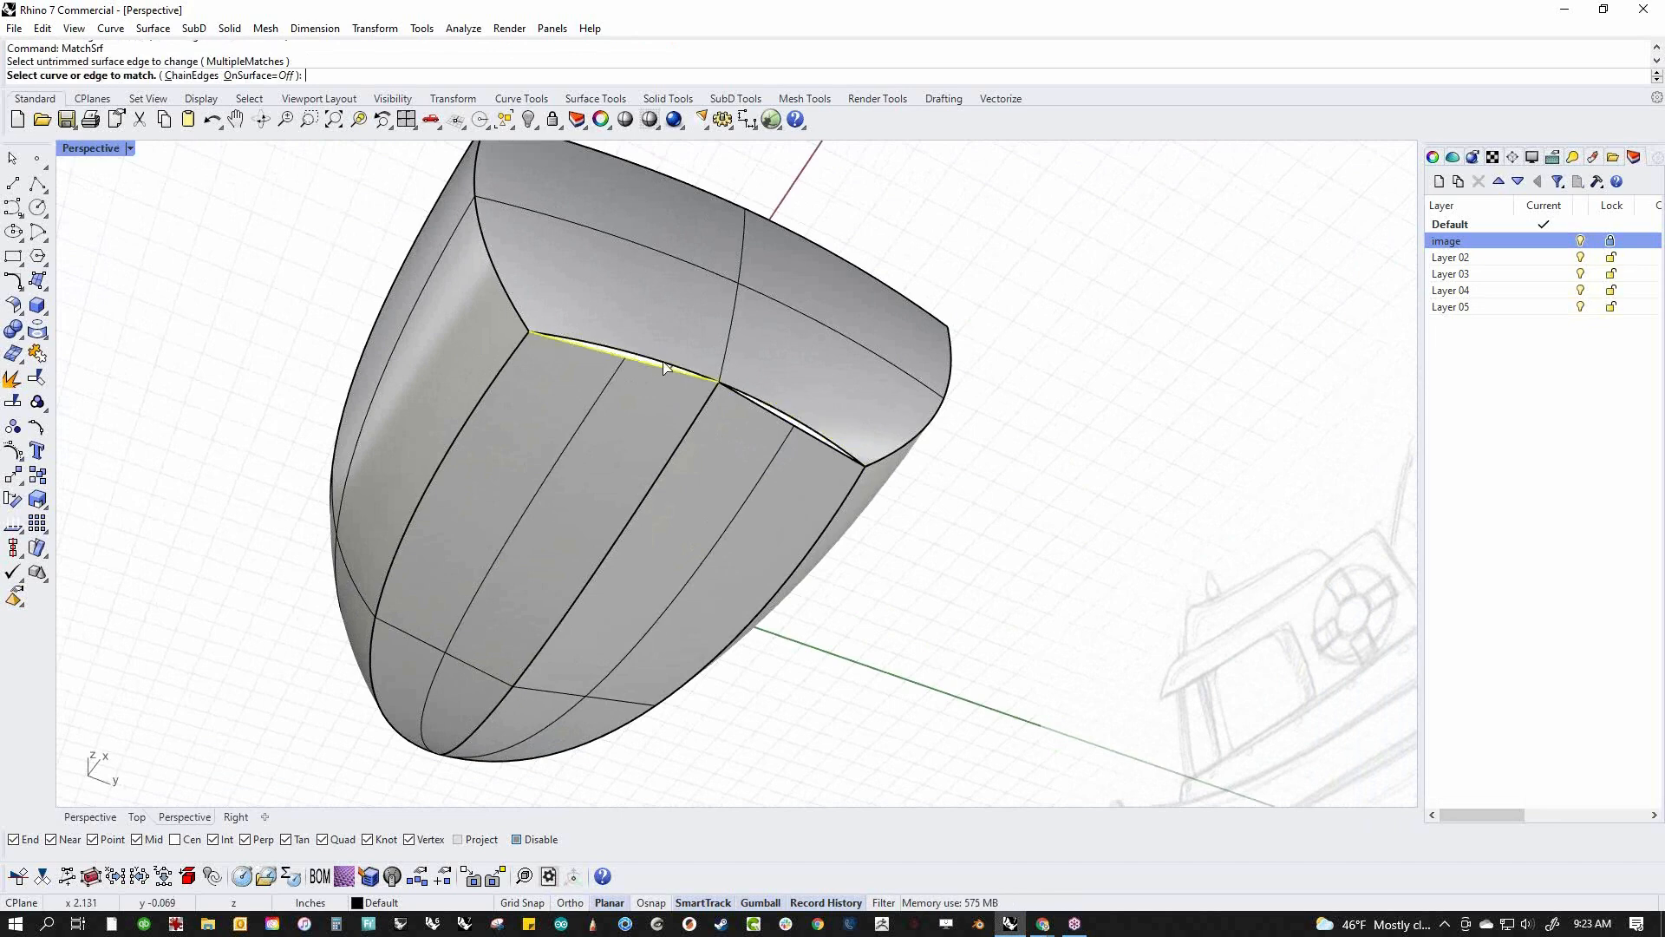
{"action": "left_click", "coordinate": [673, 370]}
{"action": "left_click", "coordinate": [721, 422]}
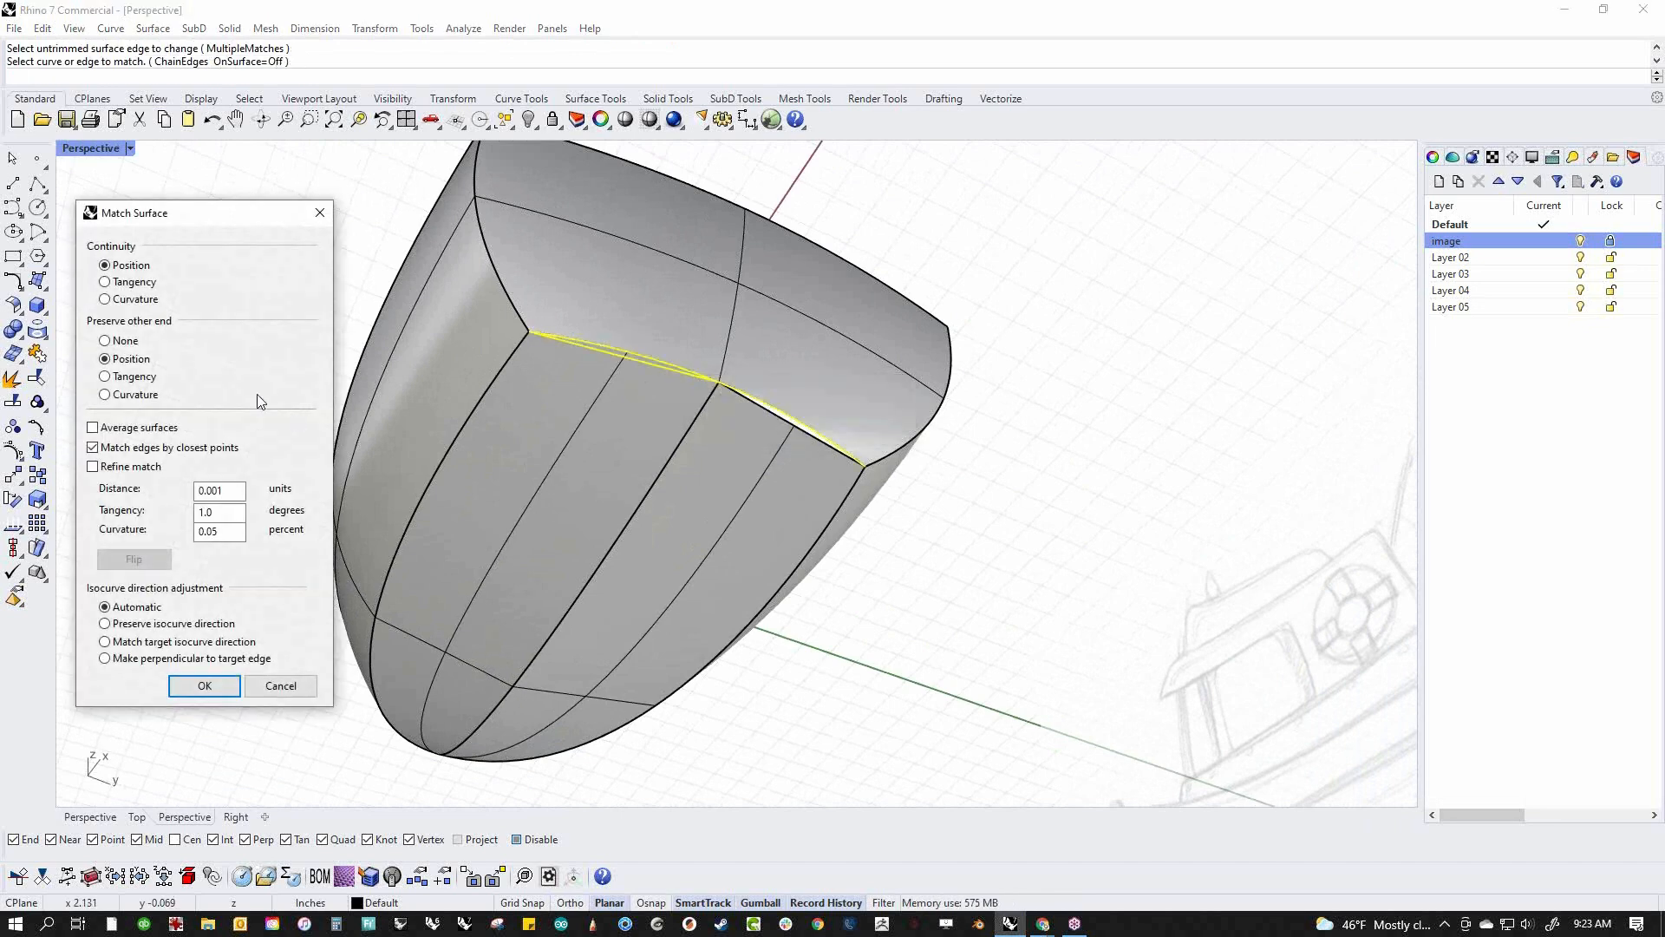
{"action": "left_click", "coordinate": [205, 685]}
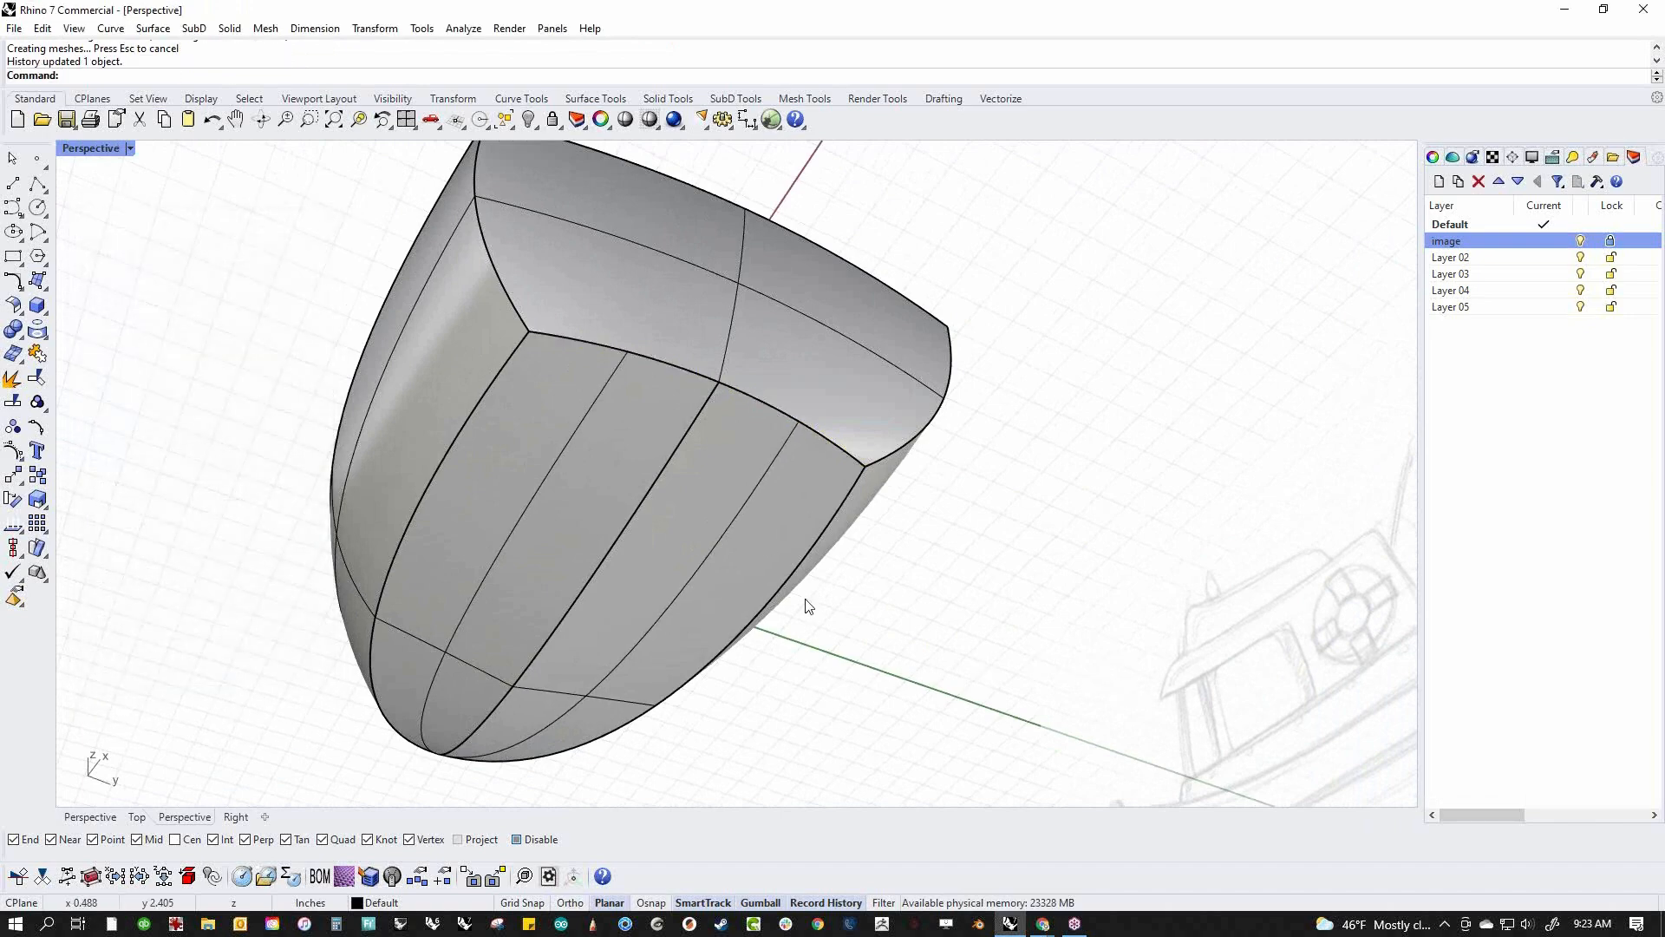
Join all the hull's surfaces and curves, and show the joined hull's naked edges
{"action": "right_click_drag", "start_coordinate": [997, 496], "coordinate": [780, 576]}
{"action": "left_click_drag", "start_coordinate": [470, 362], "coordinate": [1099, 676]}
{"action": "key", "text": "Return"}
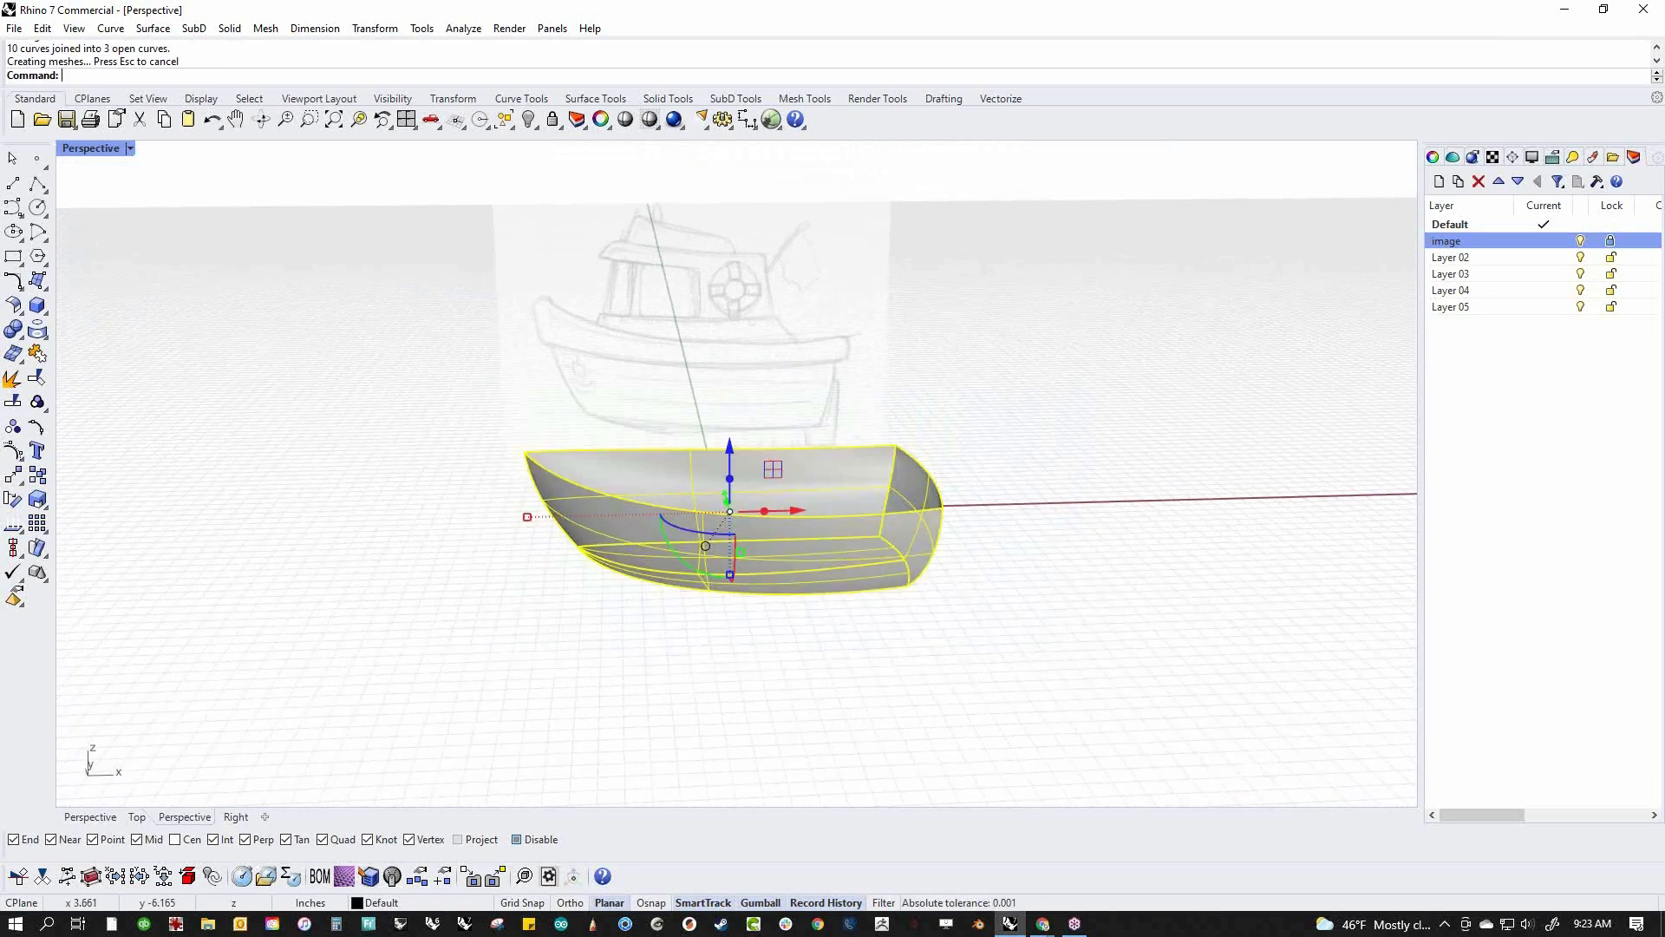
{"action": "middle_click", "coordinate": [1009, 600]}
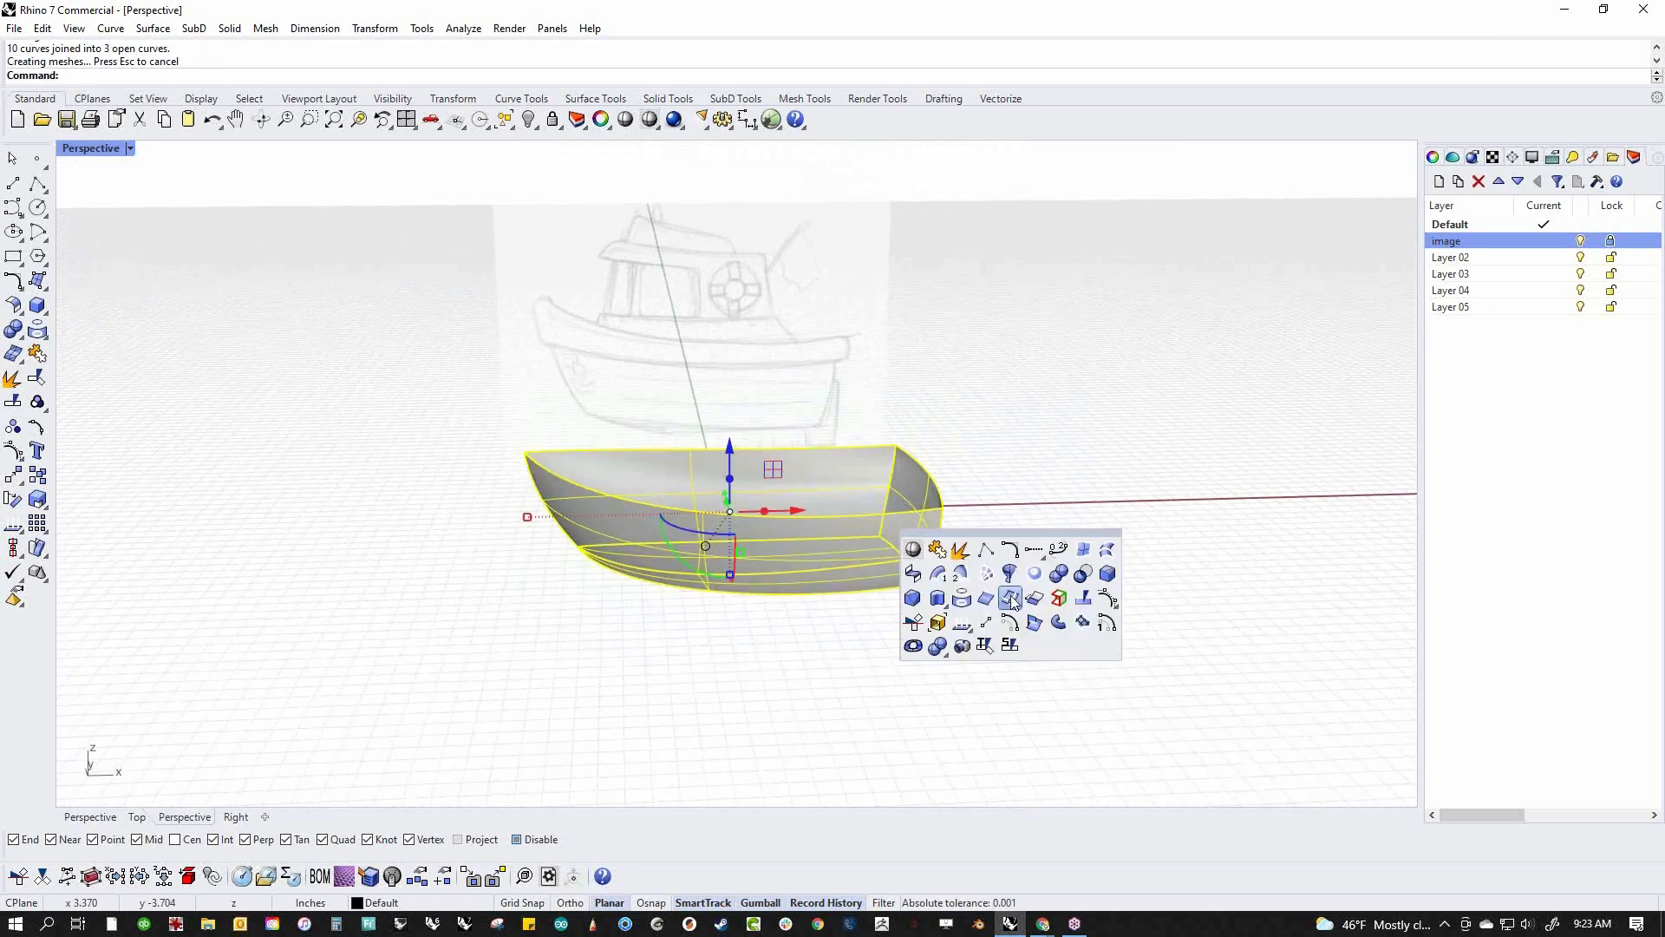
{"action": "left_click", "coordinate": [1058, 599]}
{"action": "right_click_drag", "start_coordinate": [1052, 635], "coordinate": [914, 557]}
Loft a deck surface between the top edges of the two hull sides
{"action": "middle_click", "coordinate": [914, 556]}
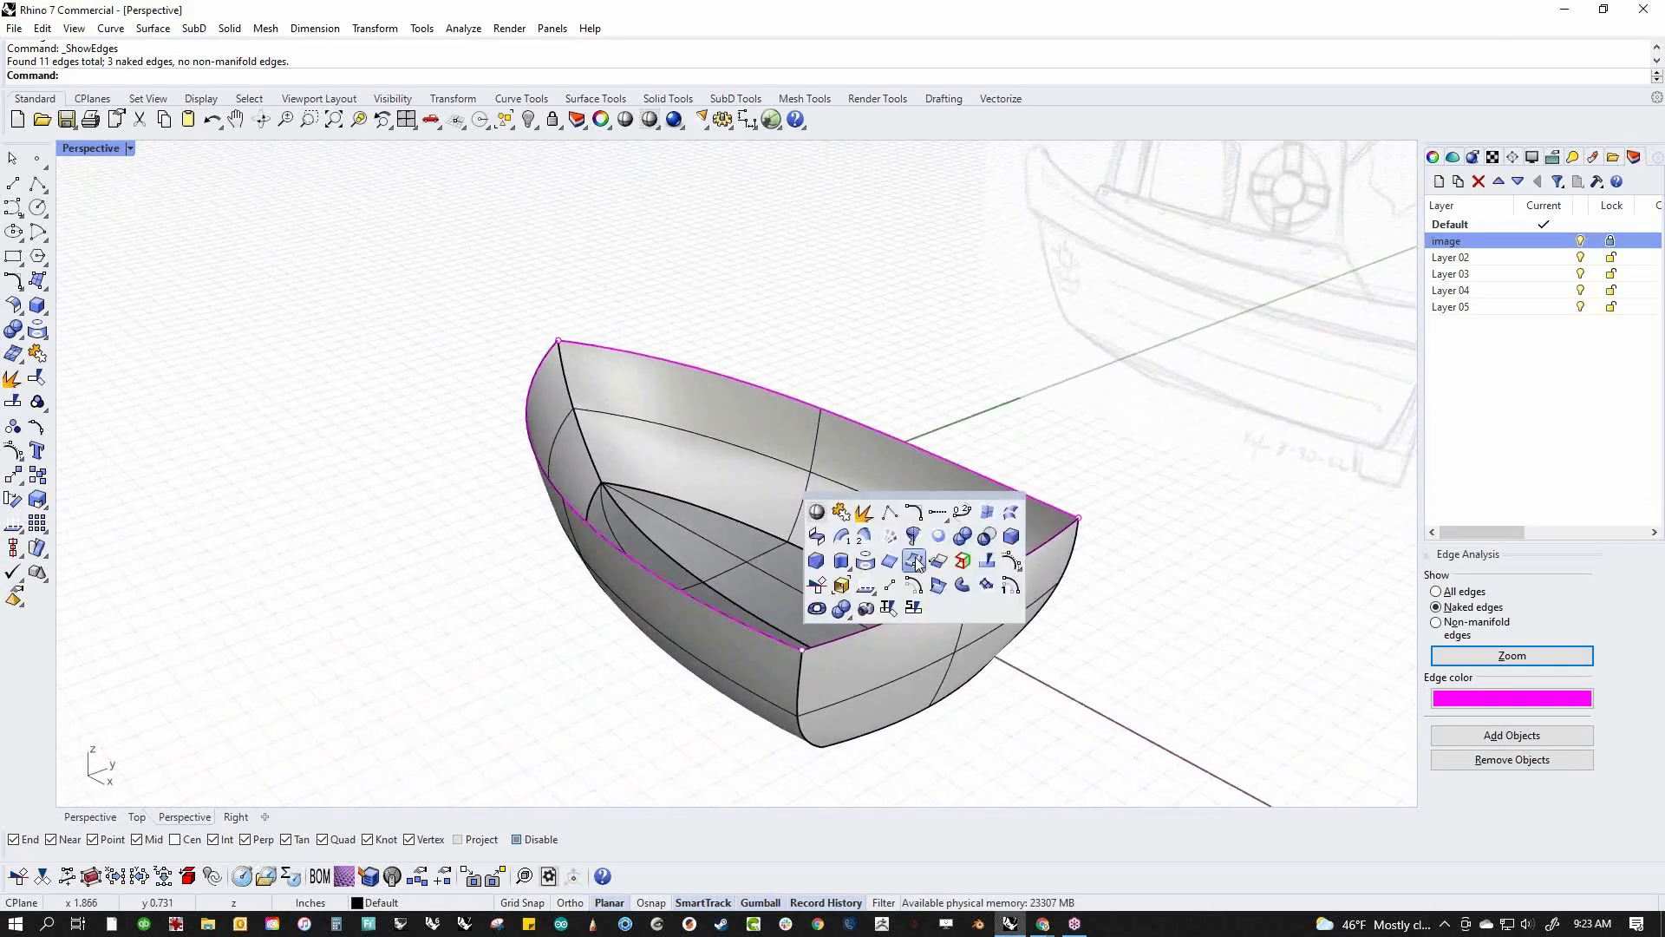
{"action": "left_click", "coordinate": [1003, 513]}
{"action": "left_click", "coordinate": [766, 633]}
{"action": "left_click", "coordinate": [833, 692]}
{"action": "left_click", "coordinate": [1054, 508]}
{"action": "left_click", "coordinate": [1100, 566]}
{"action": "key", "text": "Return"}
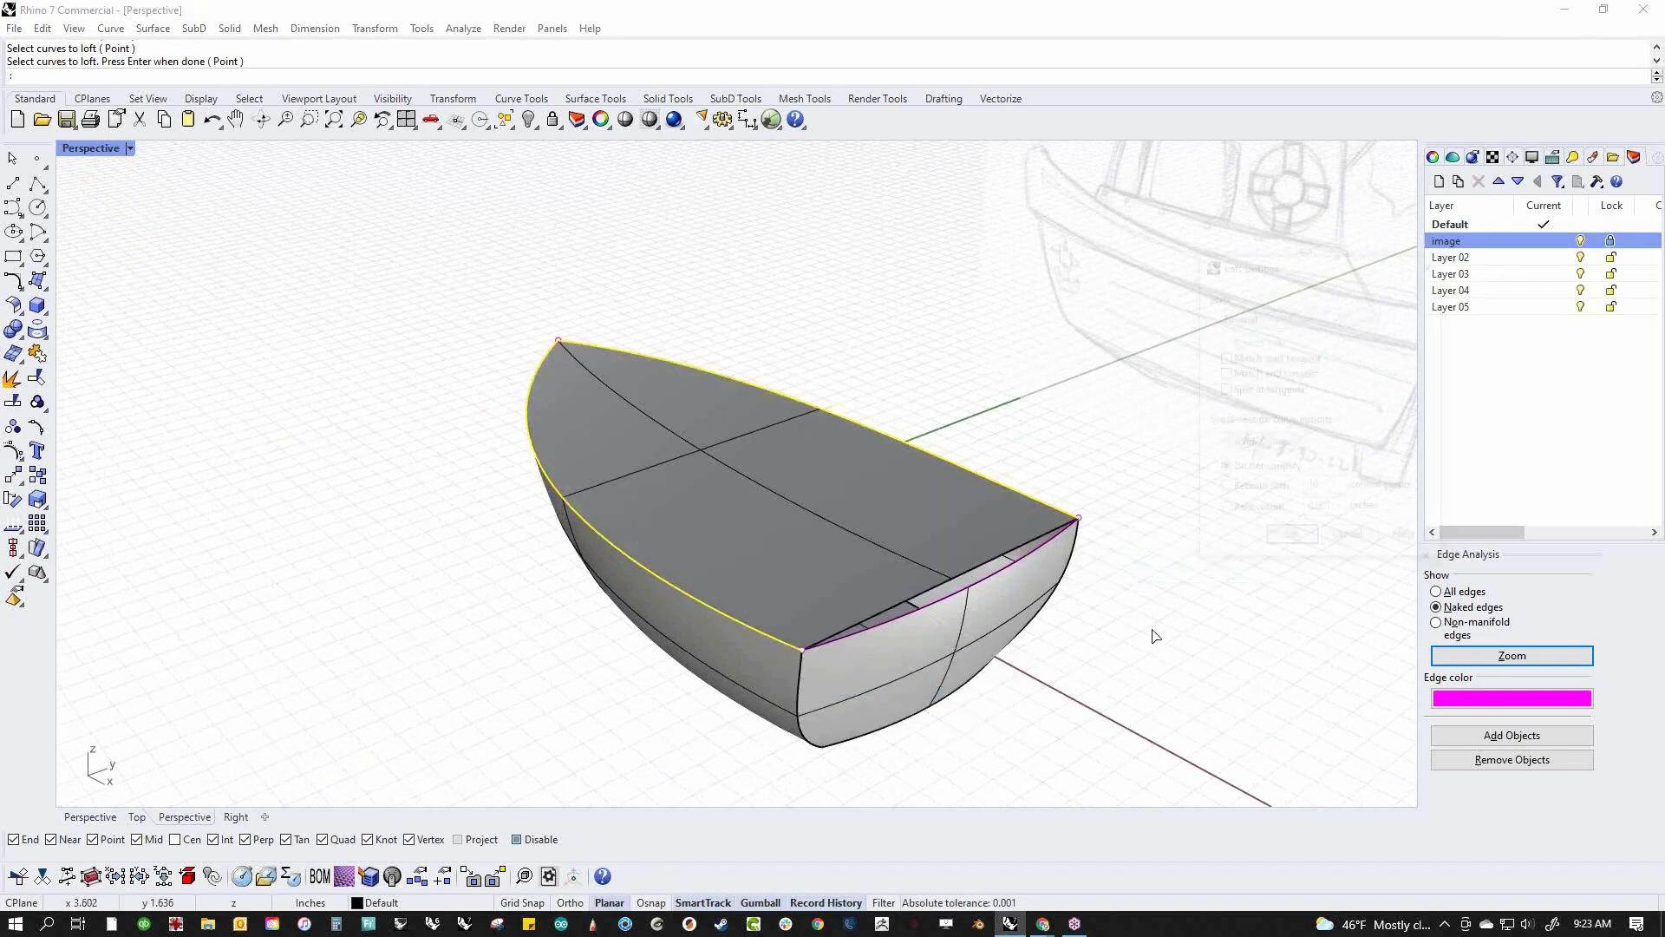
{"action": "key", "text": "Return"}
Match the deck's rear edge to the transom's top polysurface edge with MatchSrf
{"action": "type", "text": "MatchSrf"}
{"action": "key", "text": "Return"}
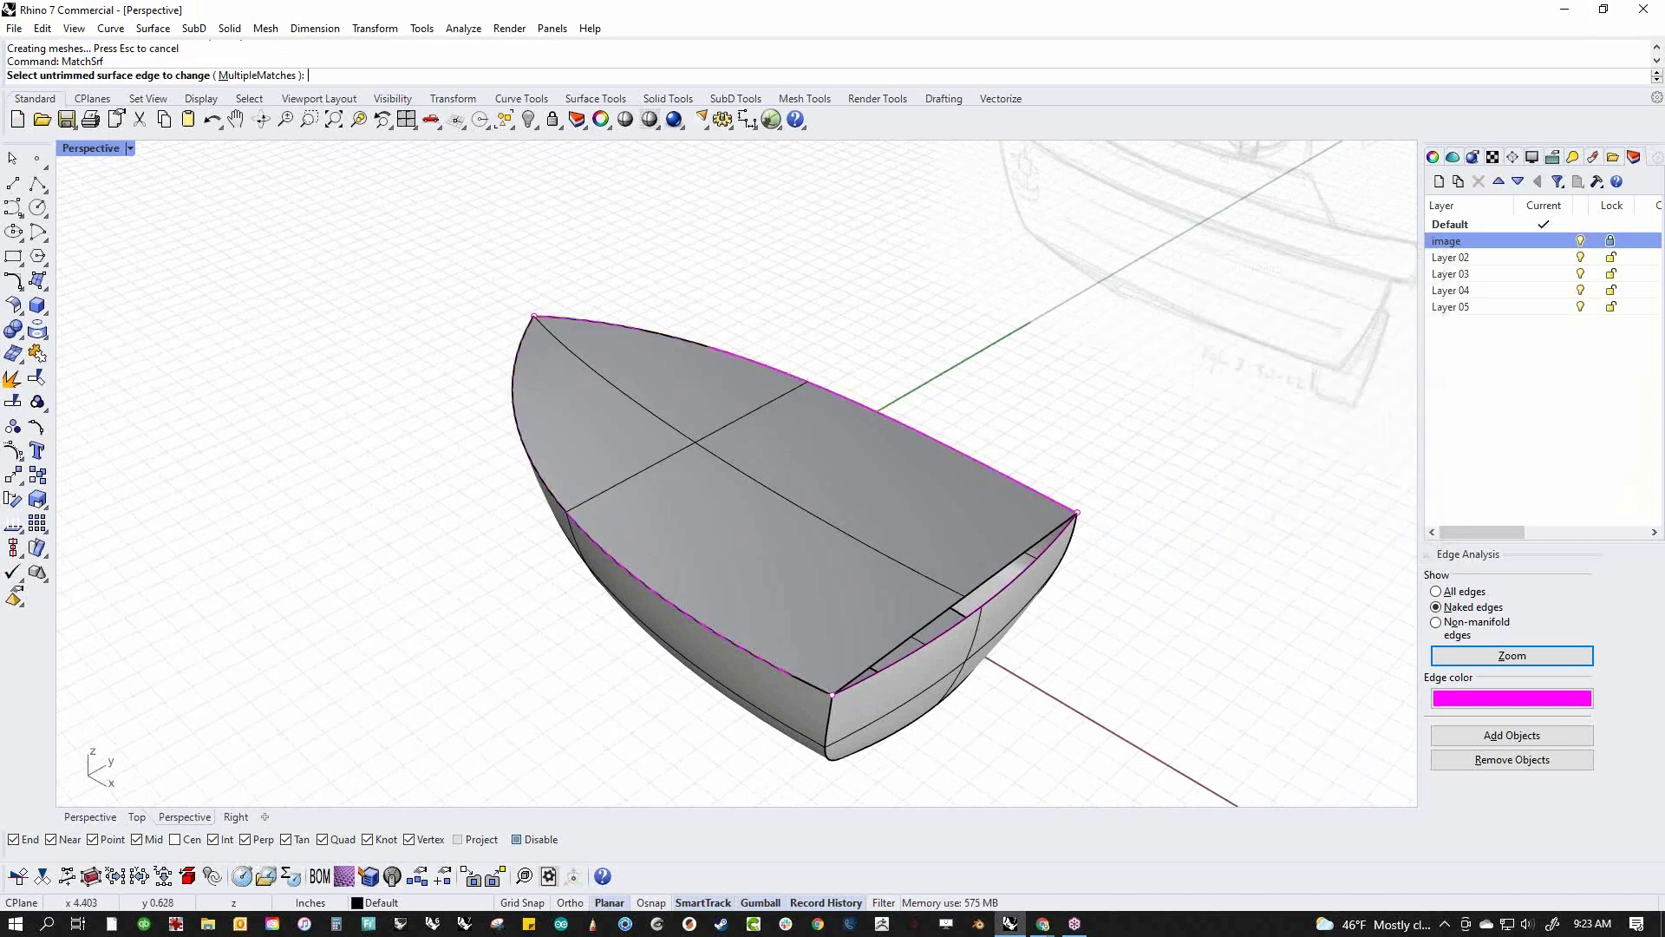
{"action": "left_click", "coordinate": [996, 575]}
{"action": "left_click", "coordinate": [1022, 602]}
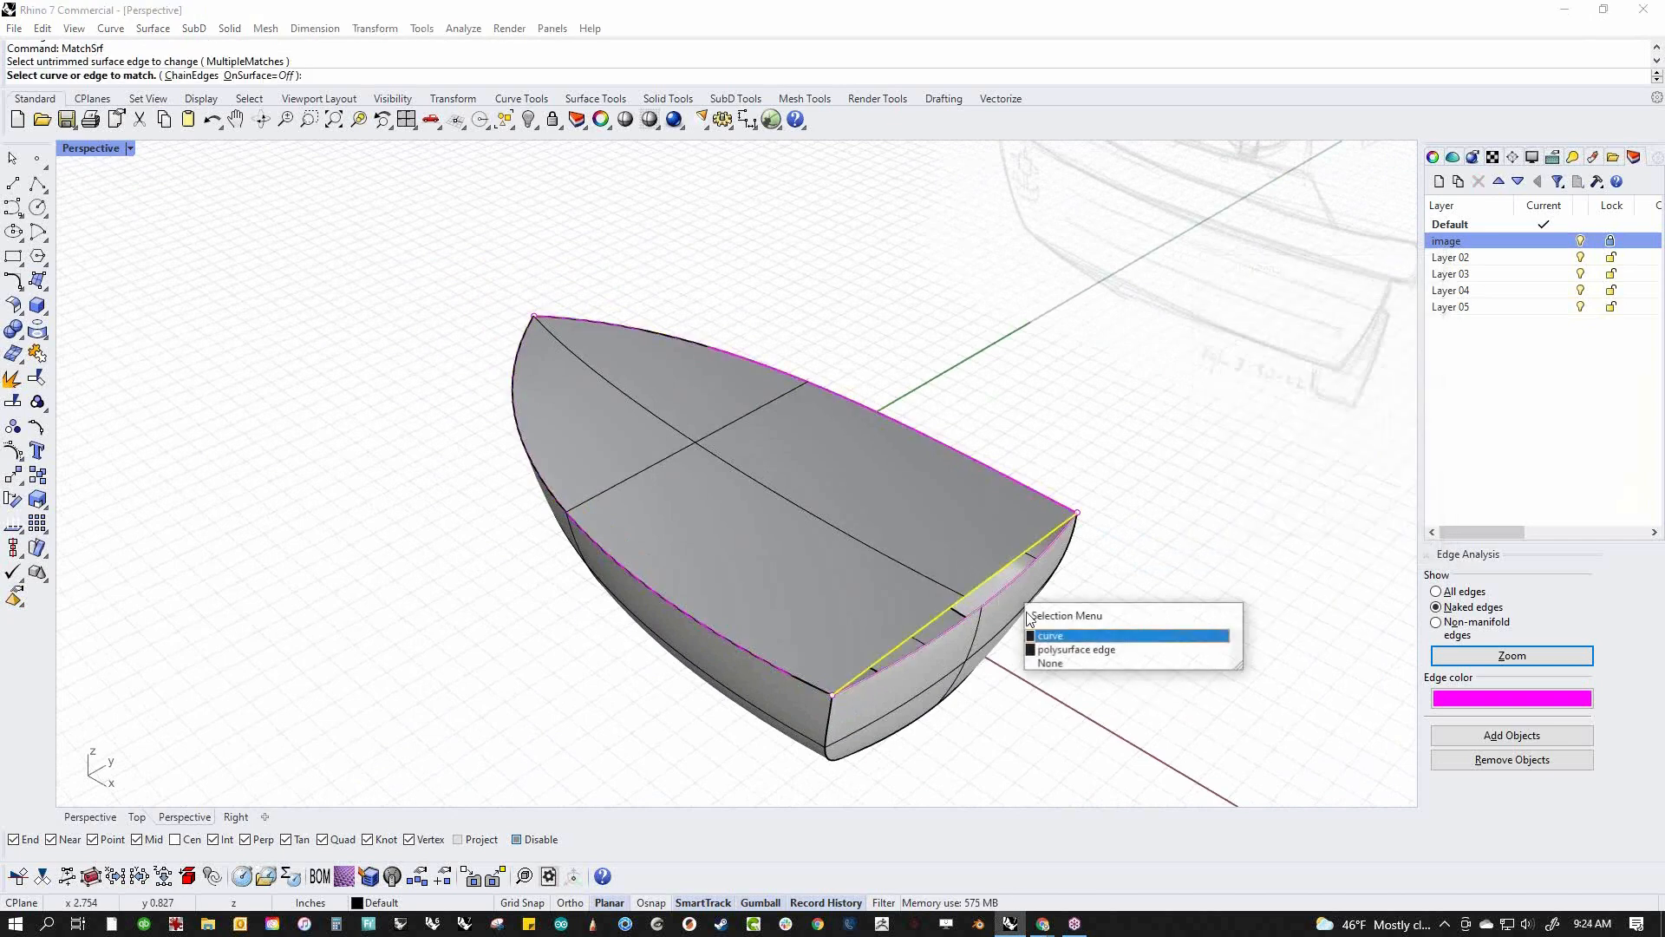
{"action": "left_click", "coordinate": [1115, 654]}
{"action": "key", "text": "Return"}
Join the deck with the rest of the hull, and select the result to check that it is a closed polysurface
{"action": "left_click_drag", "start_coordinate": [1202, 462], "coordinate": [416, 733]}
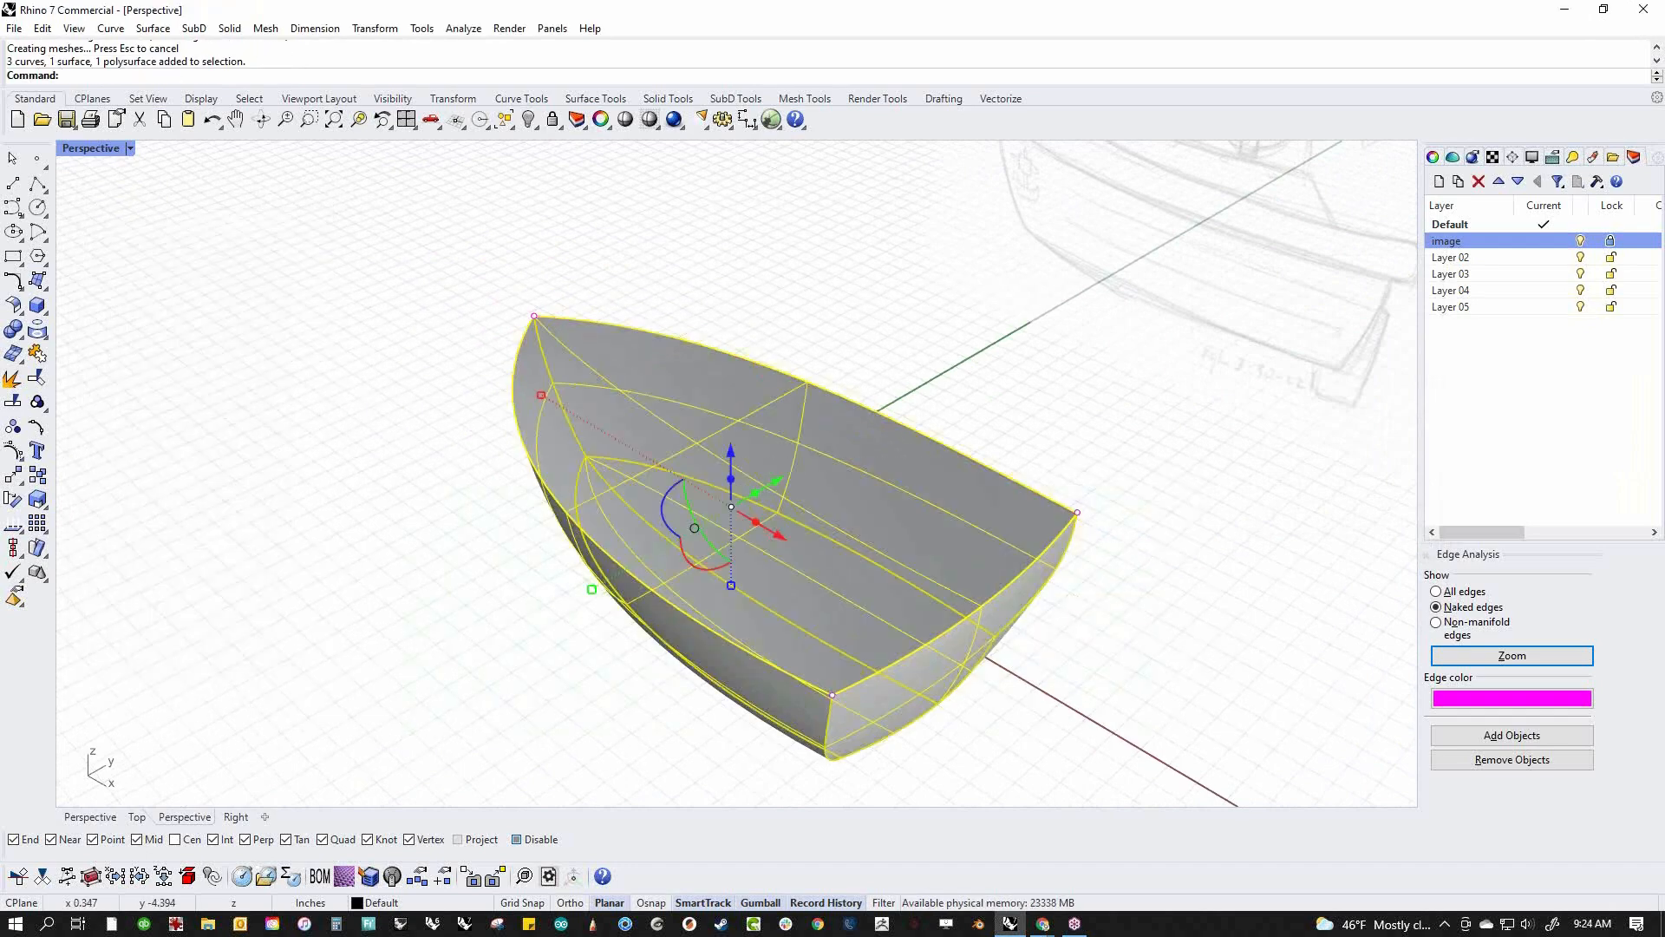
{"action": "key", "text": "ctrl+j"}
{"action": "key", "text": "Escape"}
{"action": "mouse_move", "coordinate": [375, 624]}
{"action": "right_mouse_down"}
{"action": "mouse_move", "coordinate": [550, 565]}
{"action": "mouse_move", "coordinate": [468, 515]}
{"action": "mouse_move", "coordinate": [546, 590]}
{"action": "right_mouse_up"}
{"action": "left_click", "coordinate": [553, 596]}
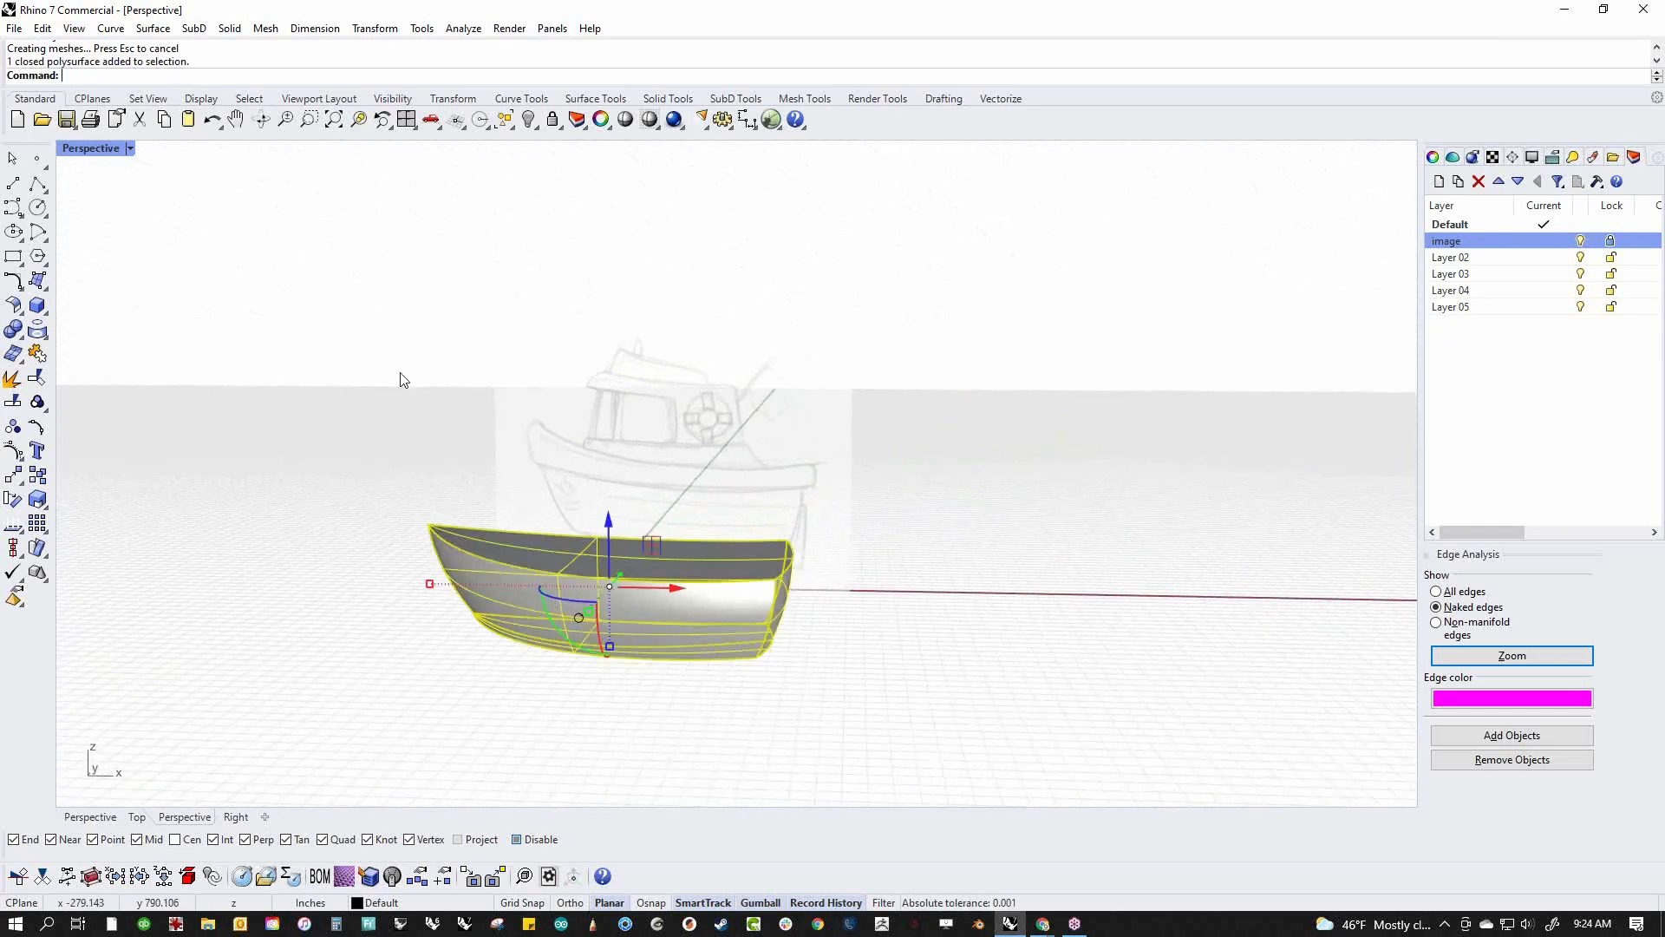
{"action": "left_click", "coordinate": [338, 594]}
{"action": "mouse_move", "coordinate": [347, 611]}
{"action": "right_mouse_down"}
{"action": "mouse_move", "coordinate": [361, 628]}
{"action": "mouse_move", "coordinate": [288, 647]}
{"action": "right_mouse_up"}
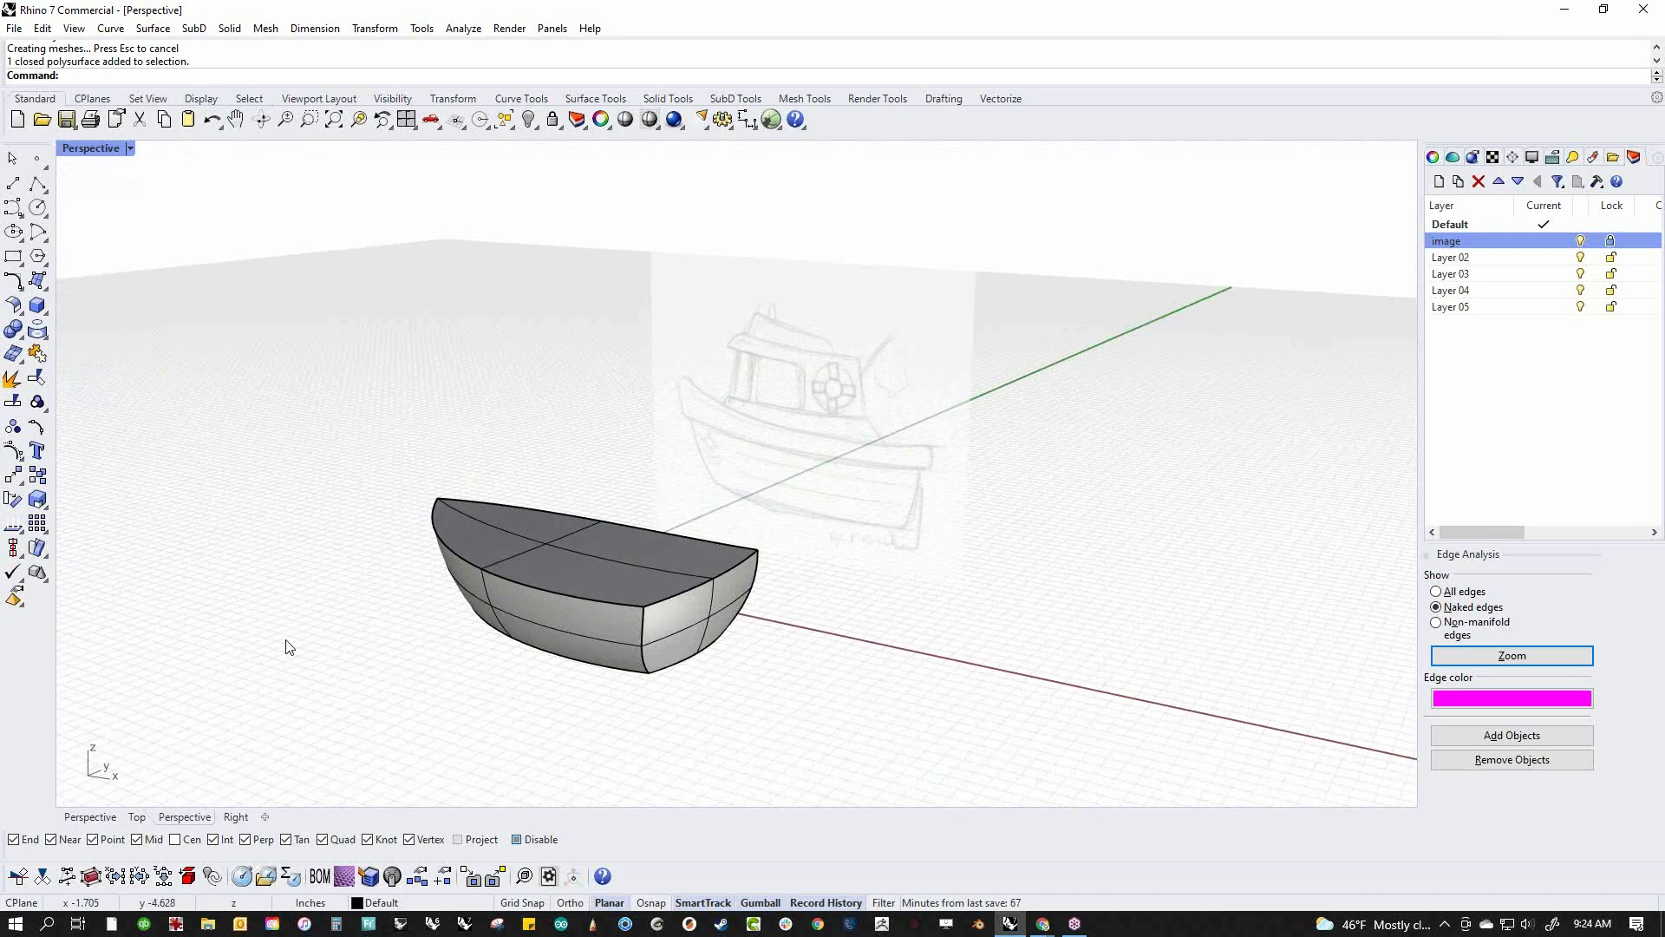
{"action": "left_click", "coordinate": [574, 565]}
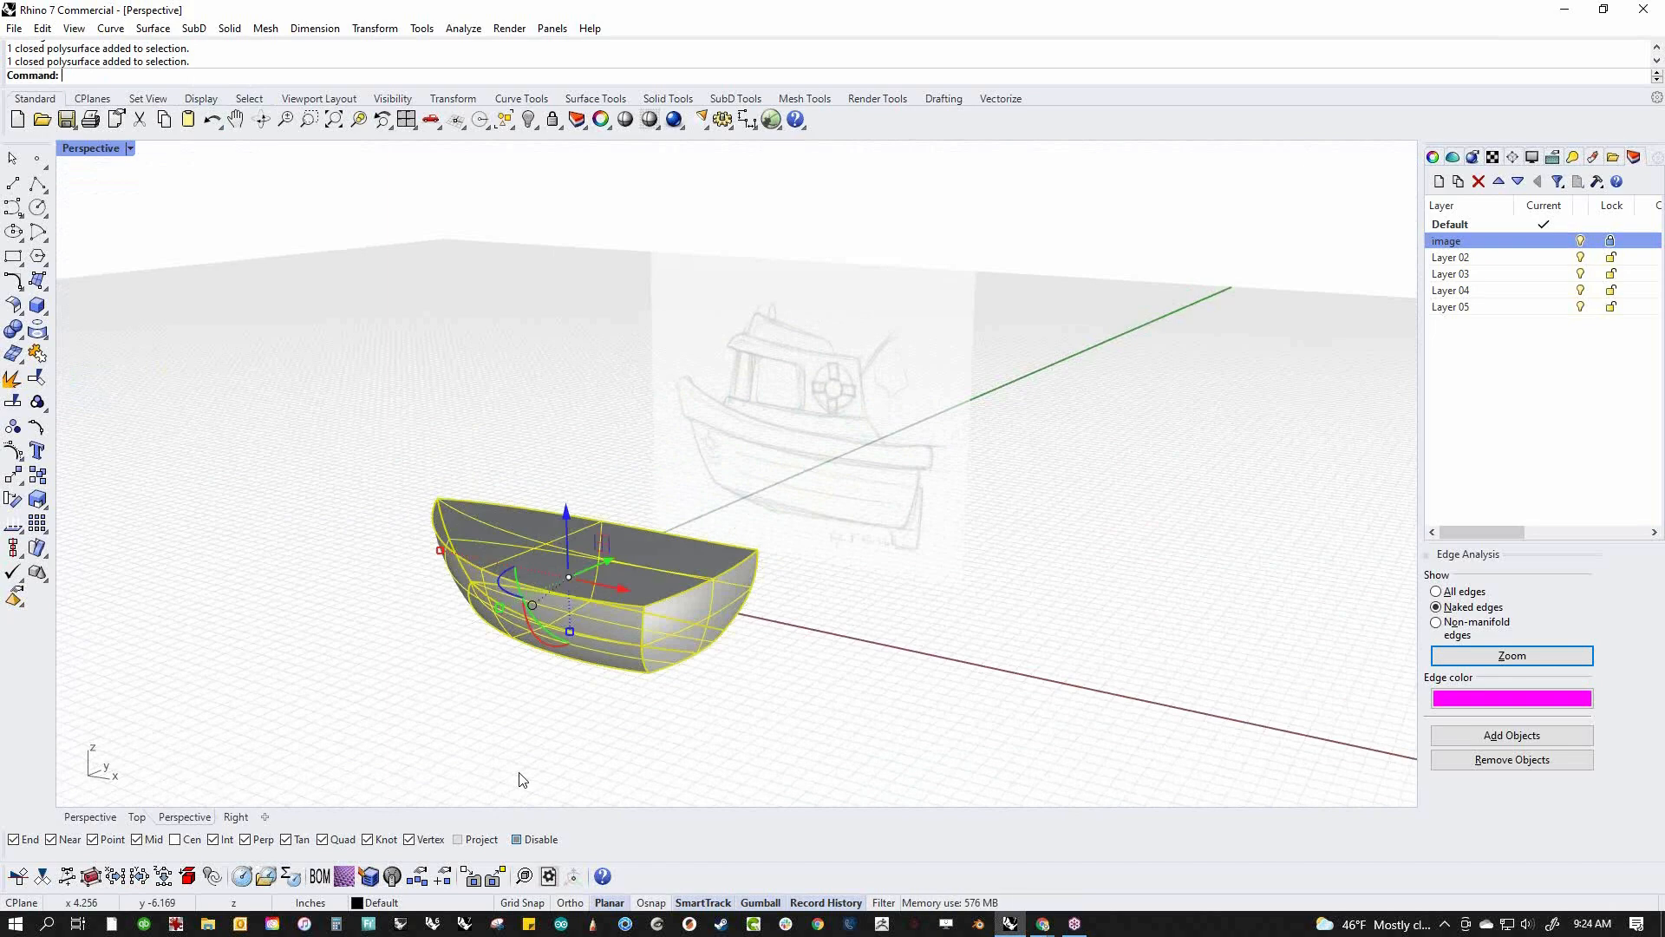
{"action": "right_click_drag", "start_coordinate": [519, 772], "coordinate": [579, 752]}
{"action": "left_click", "coordinate": [629, 716]}
{"action": "right_click_drag", "start_coordinate": [654, 707], "coordinate": [806, 722], "text": "shift"}
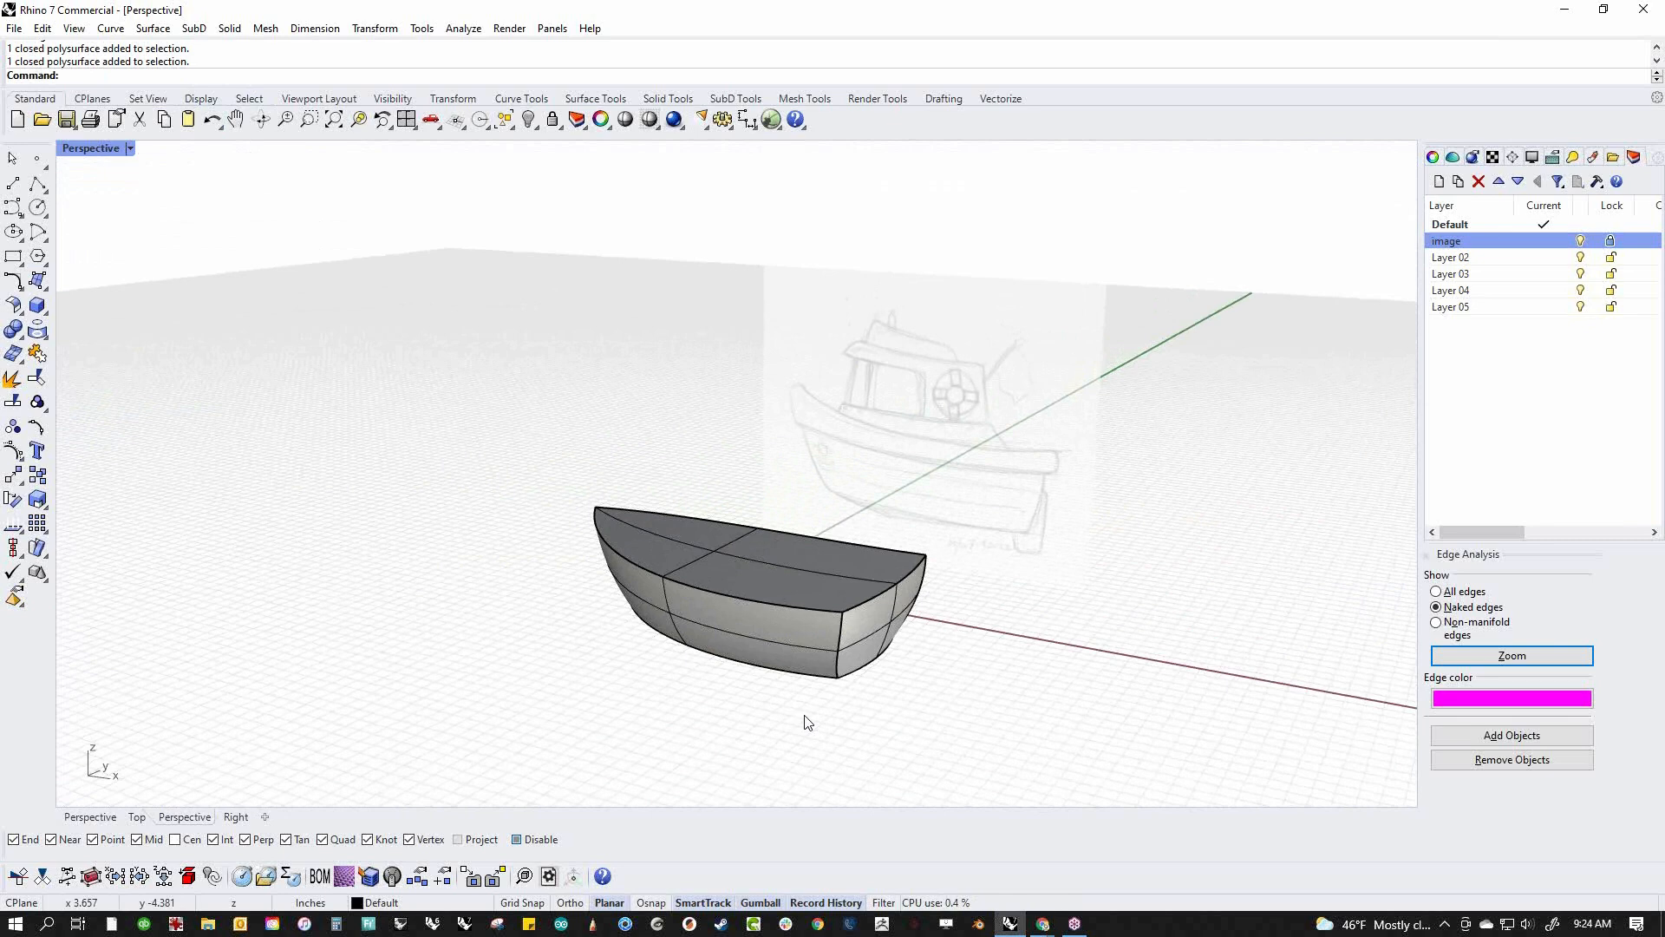
Select all curves with SelCrv, rename Layer 02 to curves, and move the selected curves onto that layer
{"action": "type", "text": "SelCrv"}
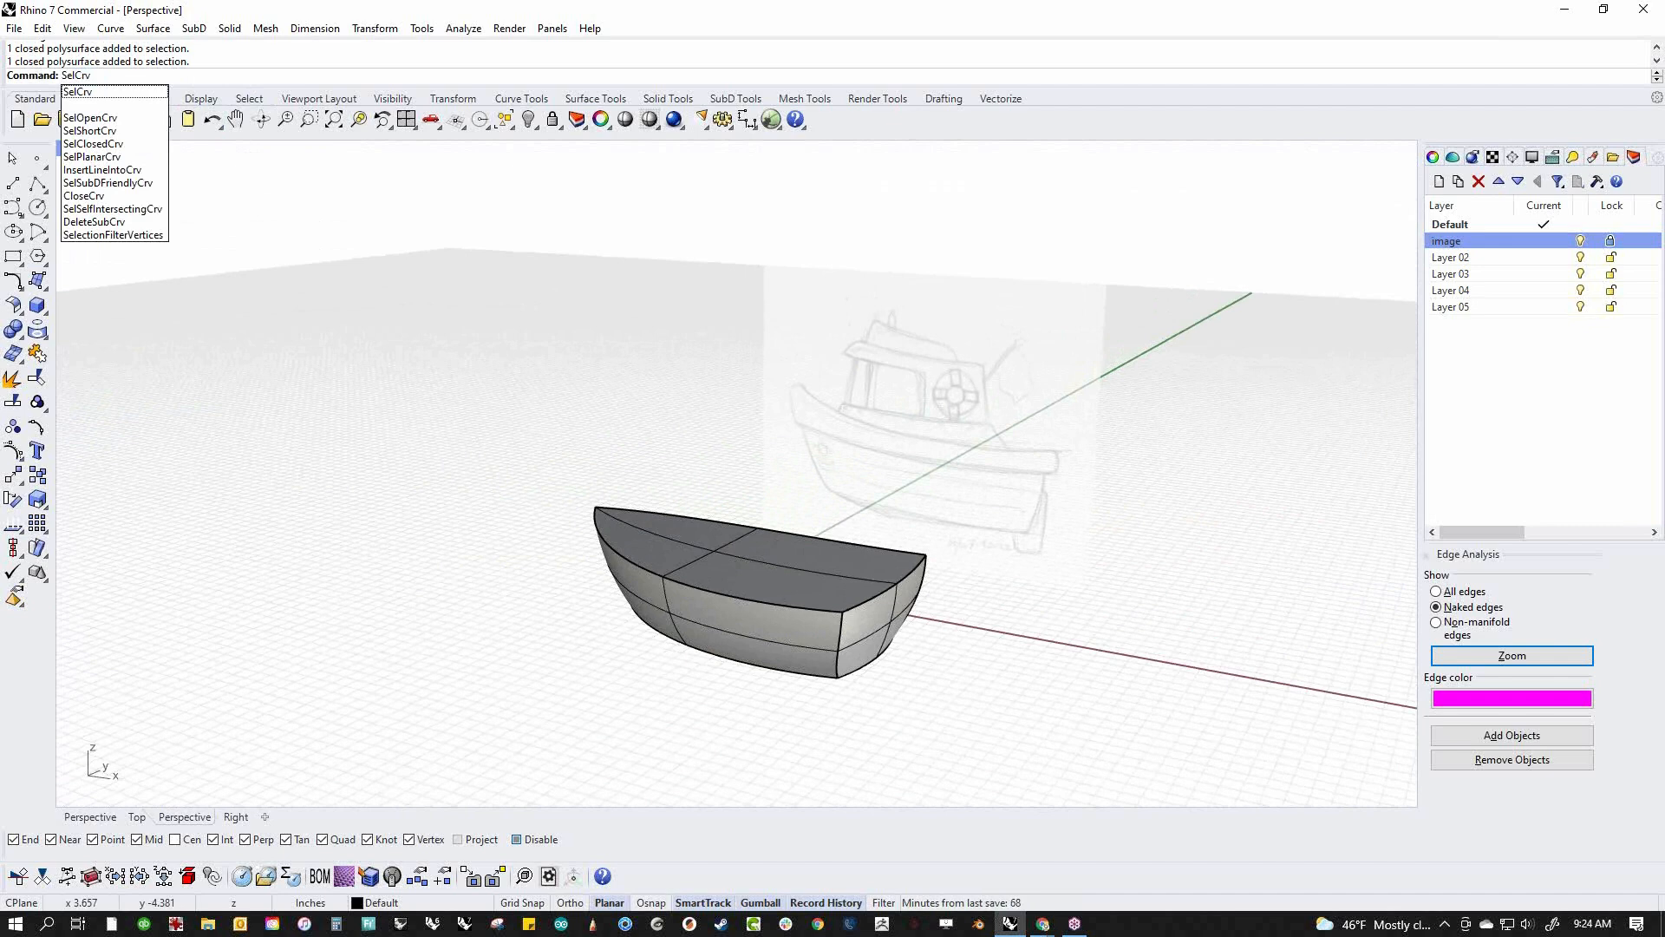
{"action": "key", "text": "Return"}
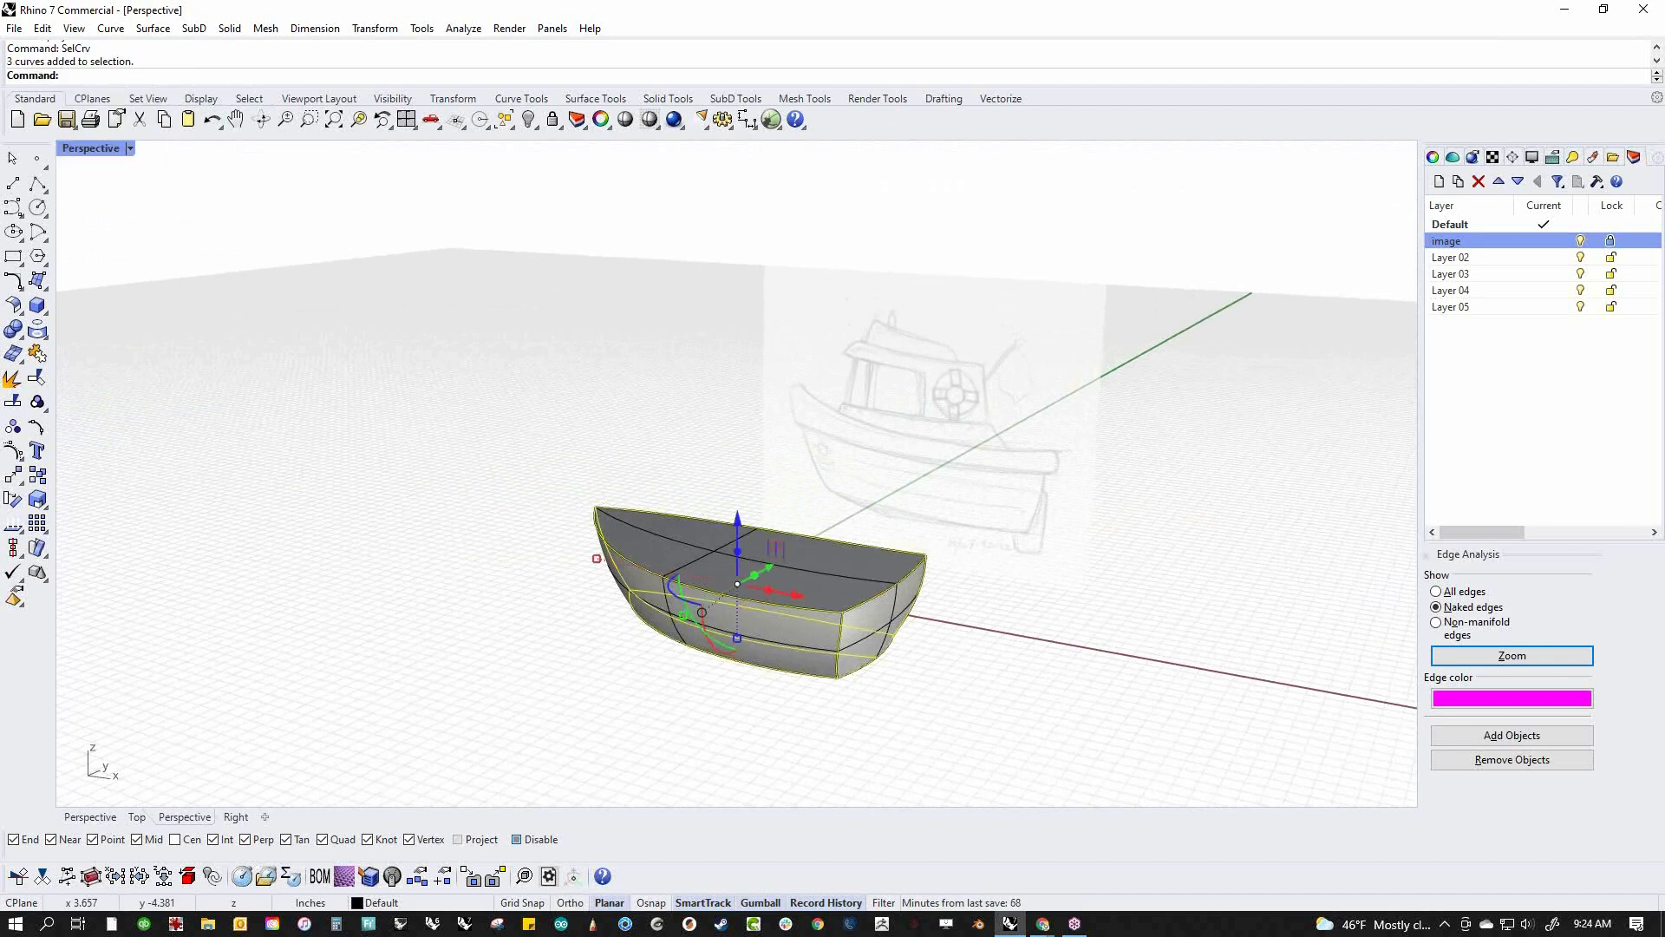
{"action": "double_click", "coordinate": [1451, 260]}
{"action": "left_click", "coordinate": [1451, 261]}
{"action": "type", "text": "curves"}
{"action": "key", "text": "Return"}
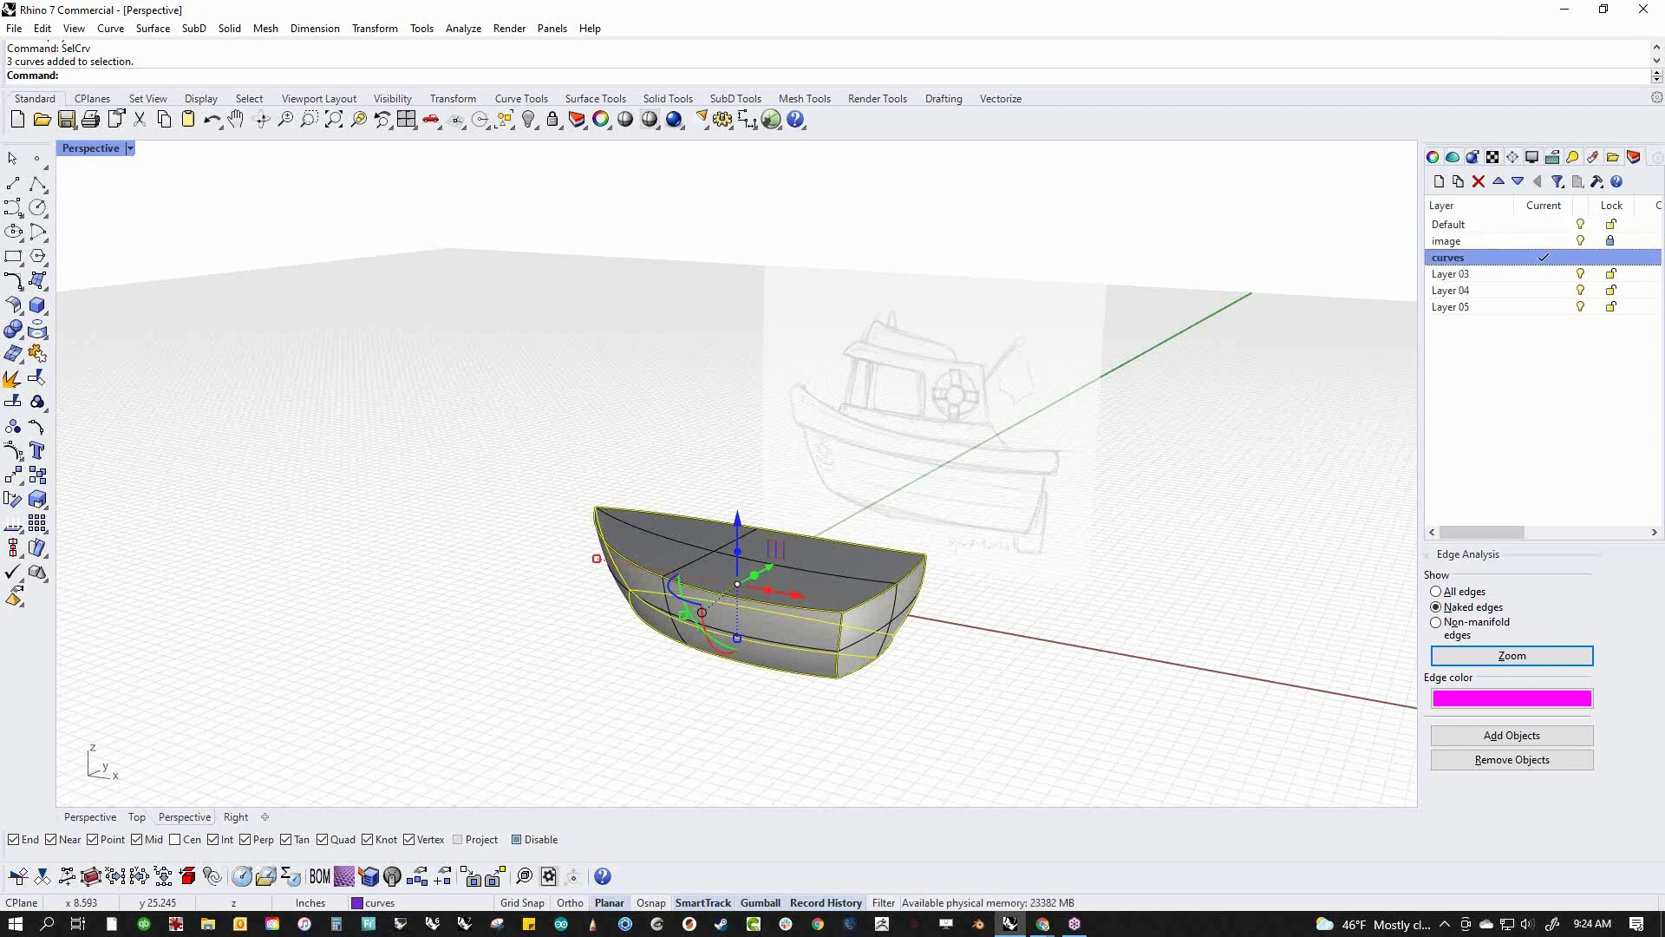
{"action": "right_click", "coordinate": [1450, 259]}
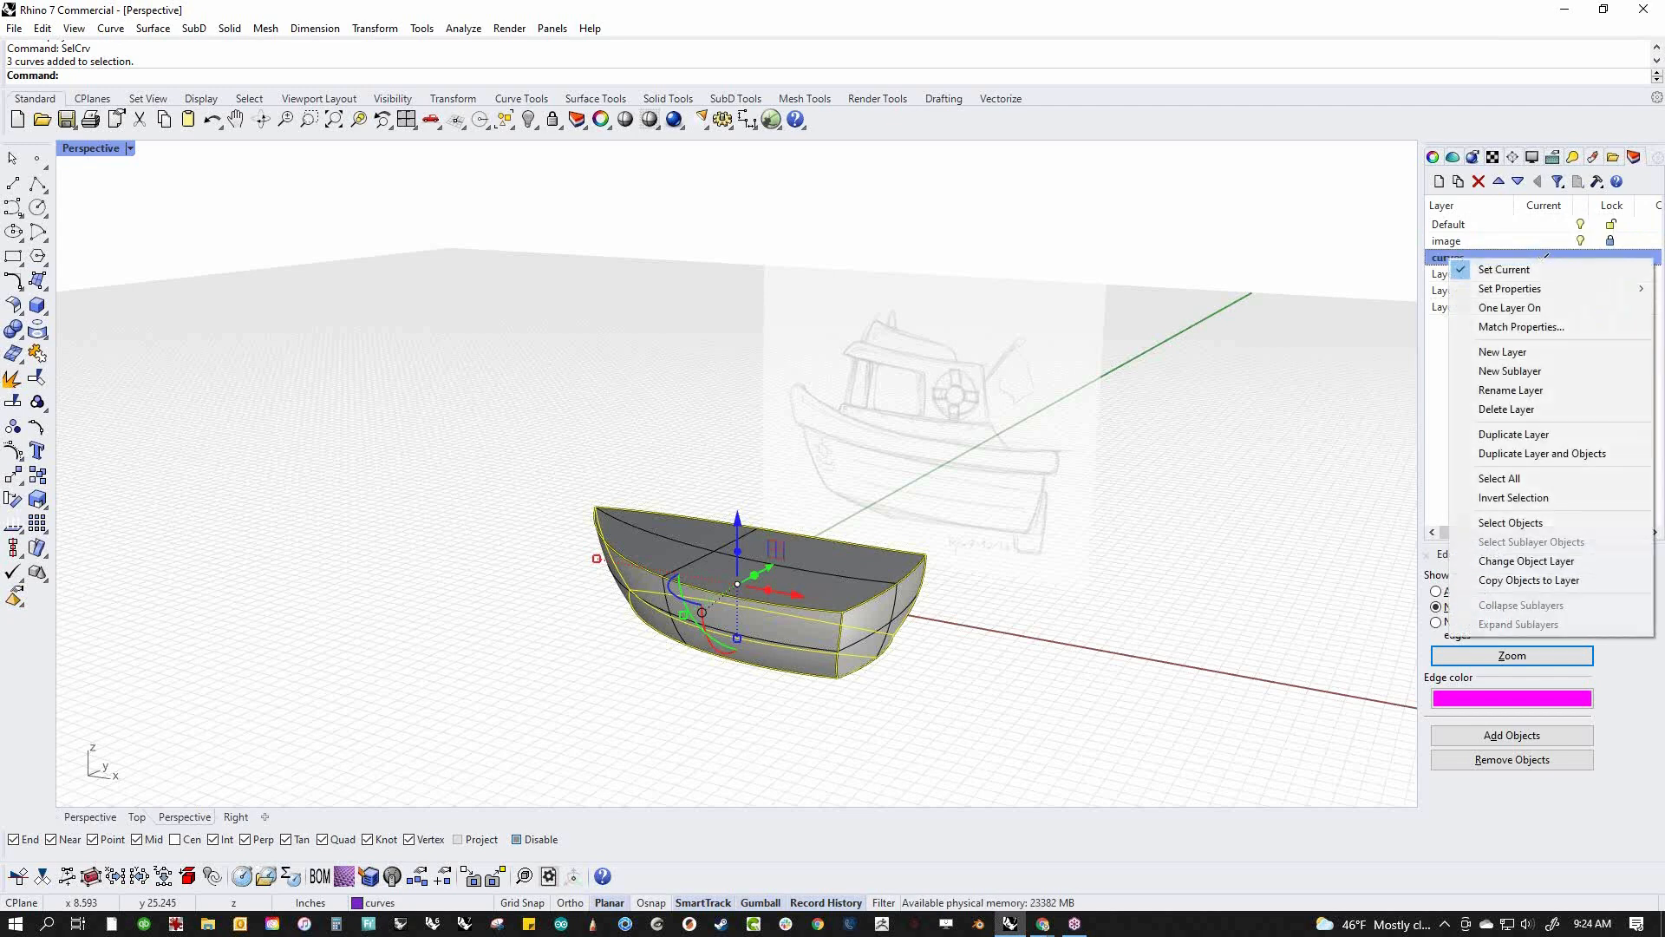
{"action": "left_click", "coordinate": [1531, 564]}
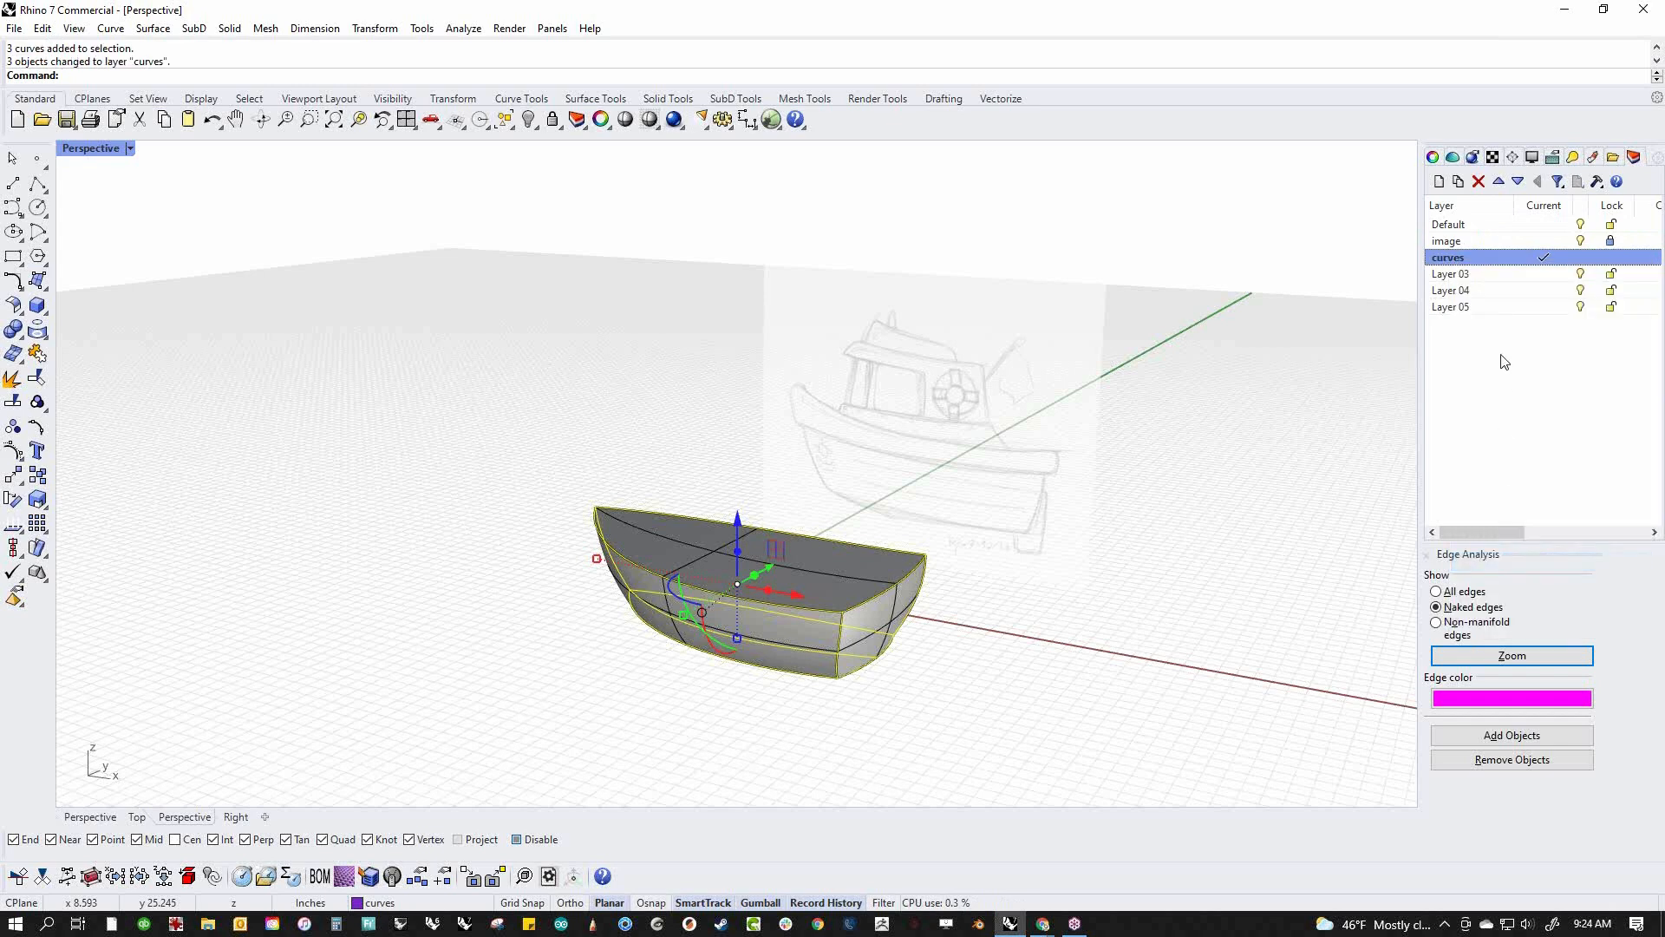
Make Default the current layer and hide the curves layer
{"action": "left_click", "coordinate": [1551, 225]}
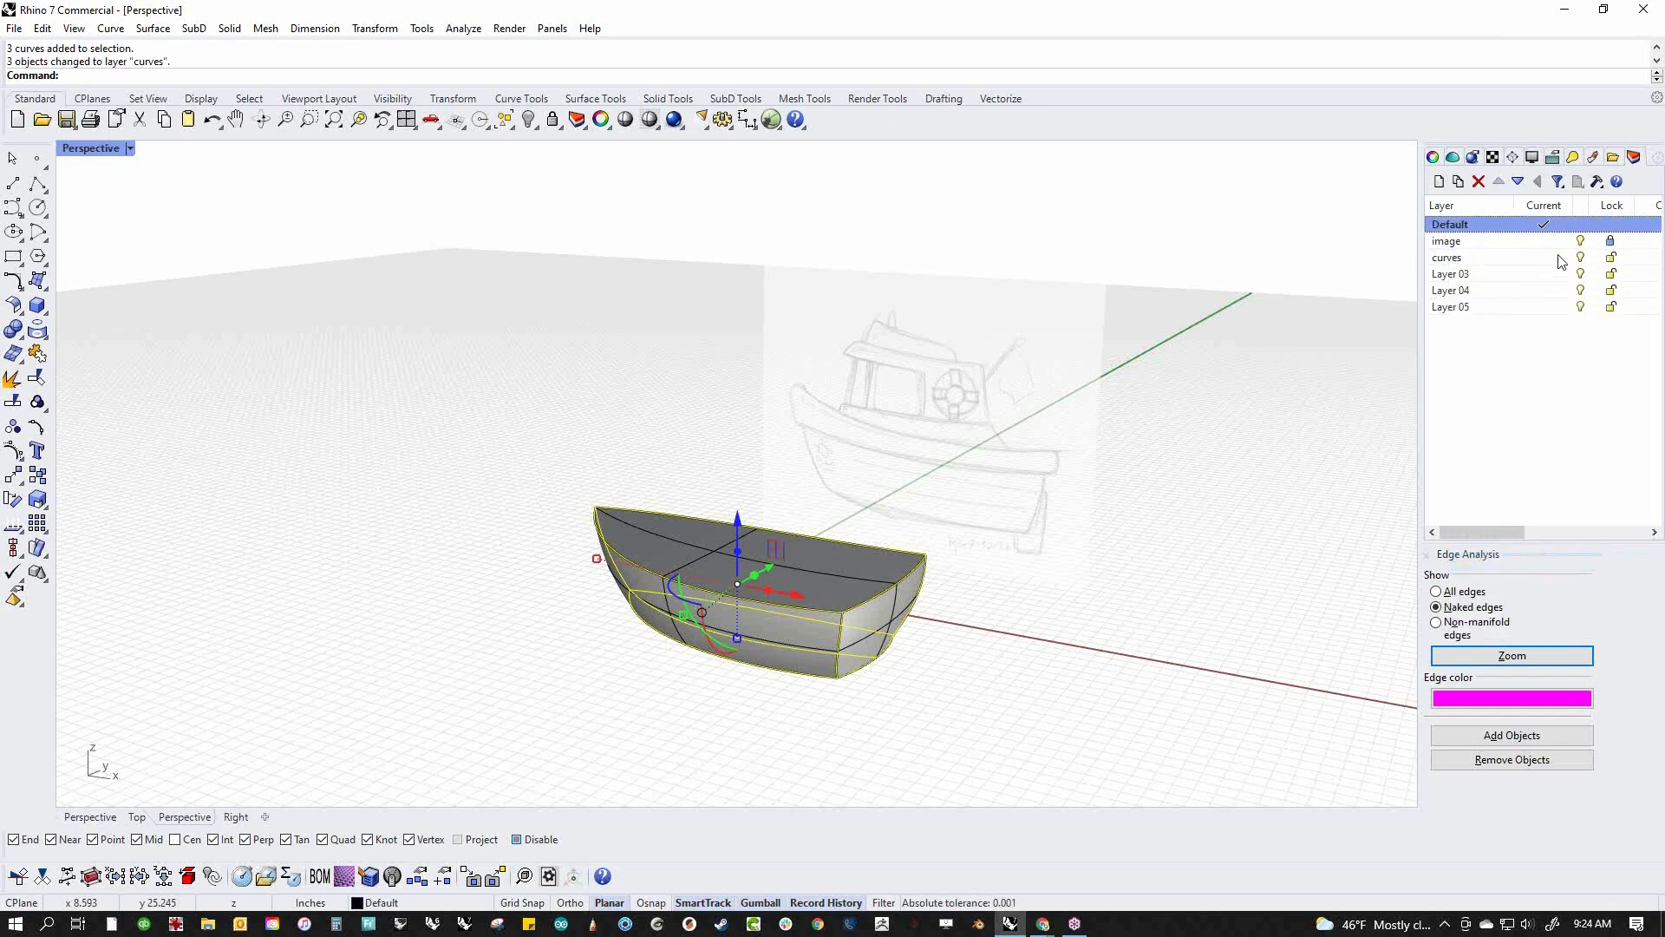
{"action": "left_click", "coordinate": [1580, 258]}
{"action": "right_click_drag", "start_coordinate": [1169, 569], "coordinate": [1062, 590], "text": "shift"}
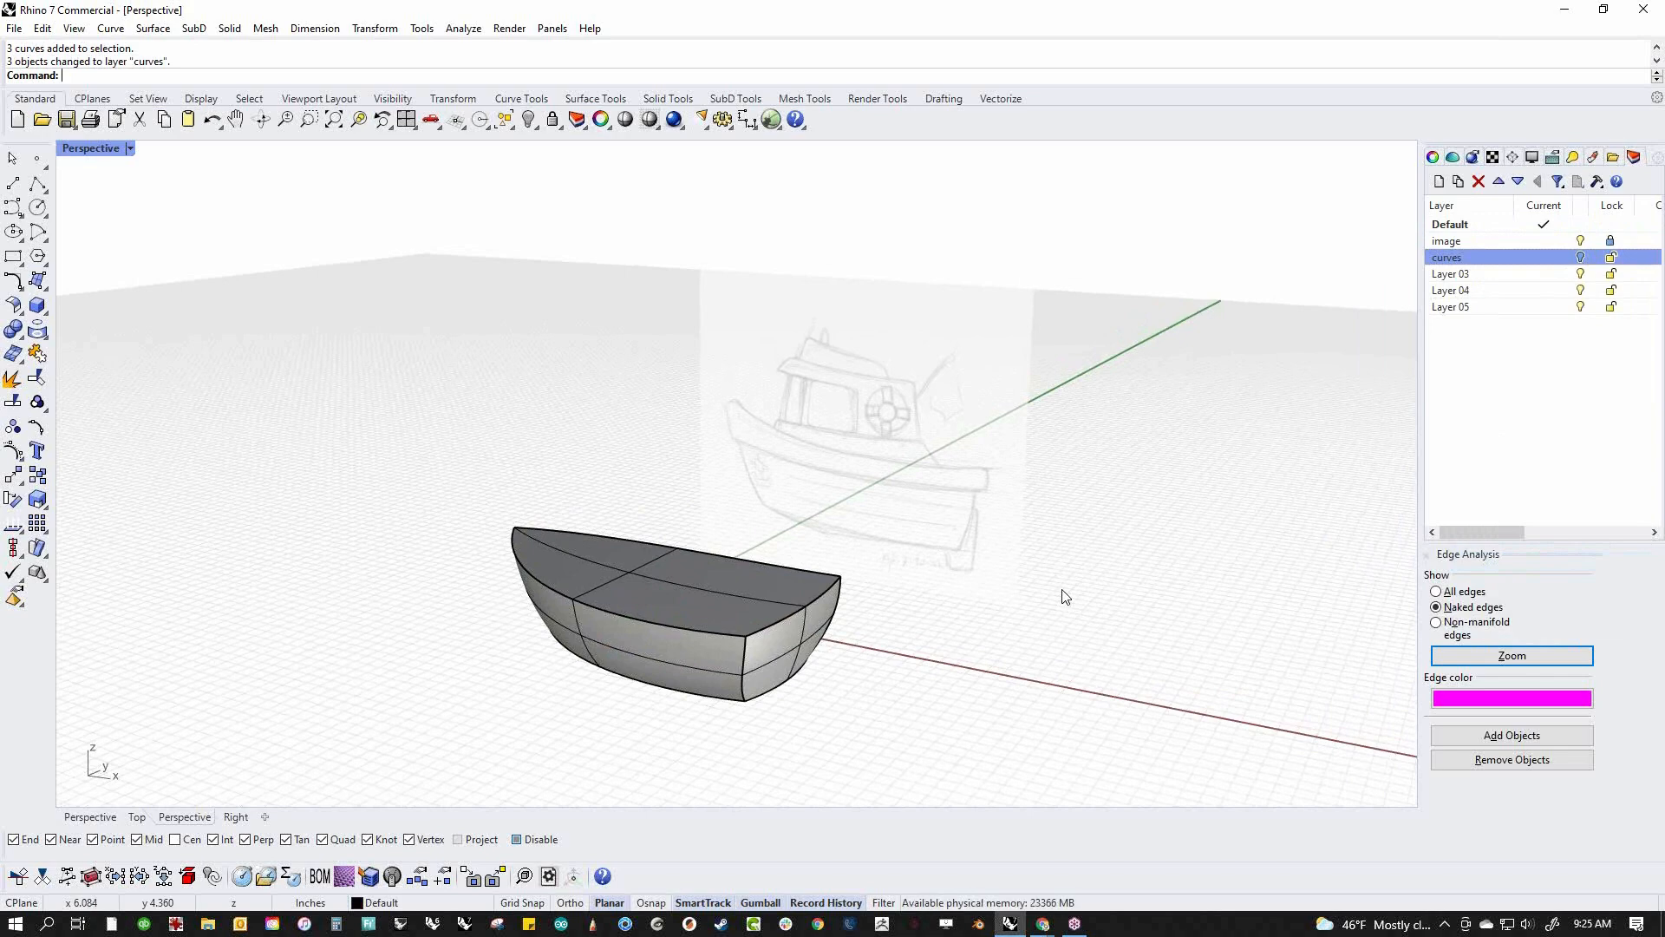
Return to the Front view to compare the closed hull with the reference sketch
{"action": "mouse_move", "coordinate": [676, 568]}
{"action": "right_mouse_down"}
{"action": "mouse_move", "coordinate": [509, 640]}
{"action": "mouse_move", "coordinate": [589, 535]}
{"action": "mouse_move", "coordinate": [676, 529]}
{"action": "mouse_move", "coordinate": [728, 598]}
{"action": "mouse_move", "coordinate": [544, 676]}
{"action": "right_mouse_up"}
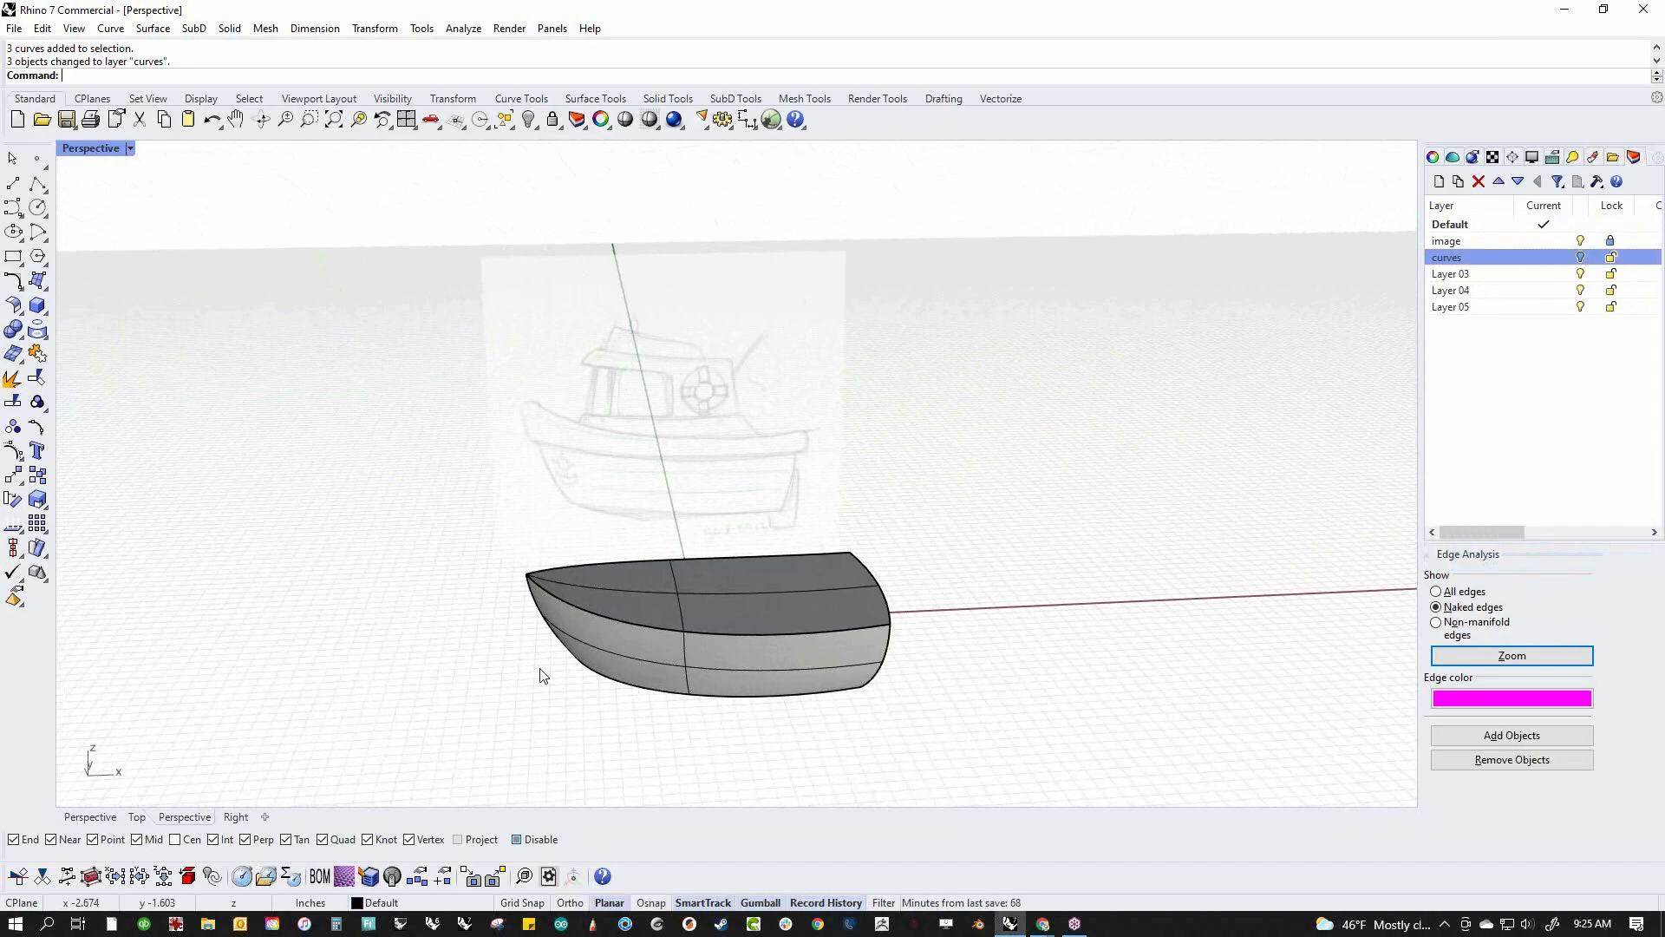
{"action": "scroll", "coordinate": [747, 691], "scroll_direction": "up", "scroll_amount": 4}
{"action": "key", "text": "ctrl+F2"}
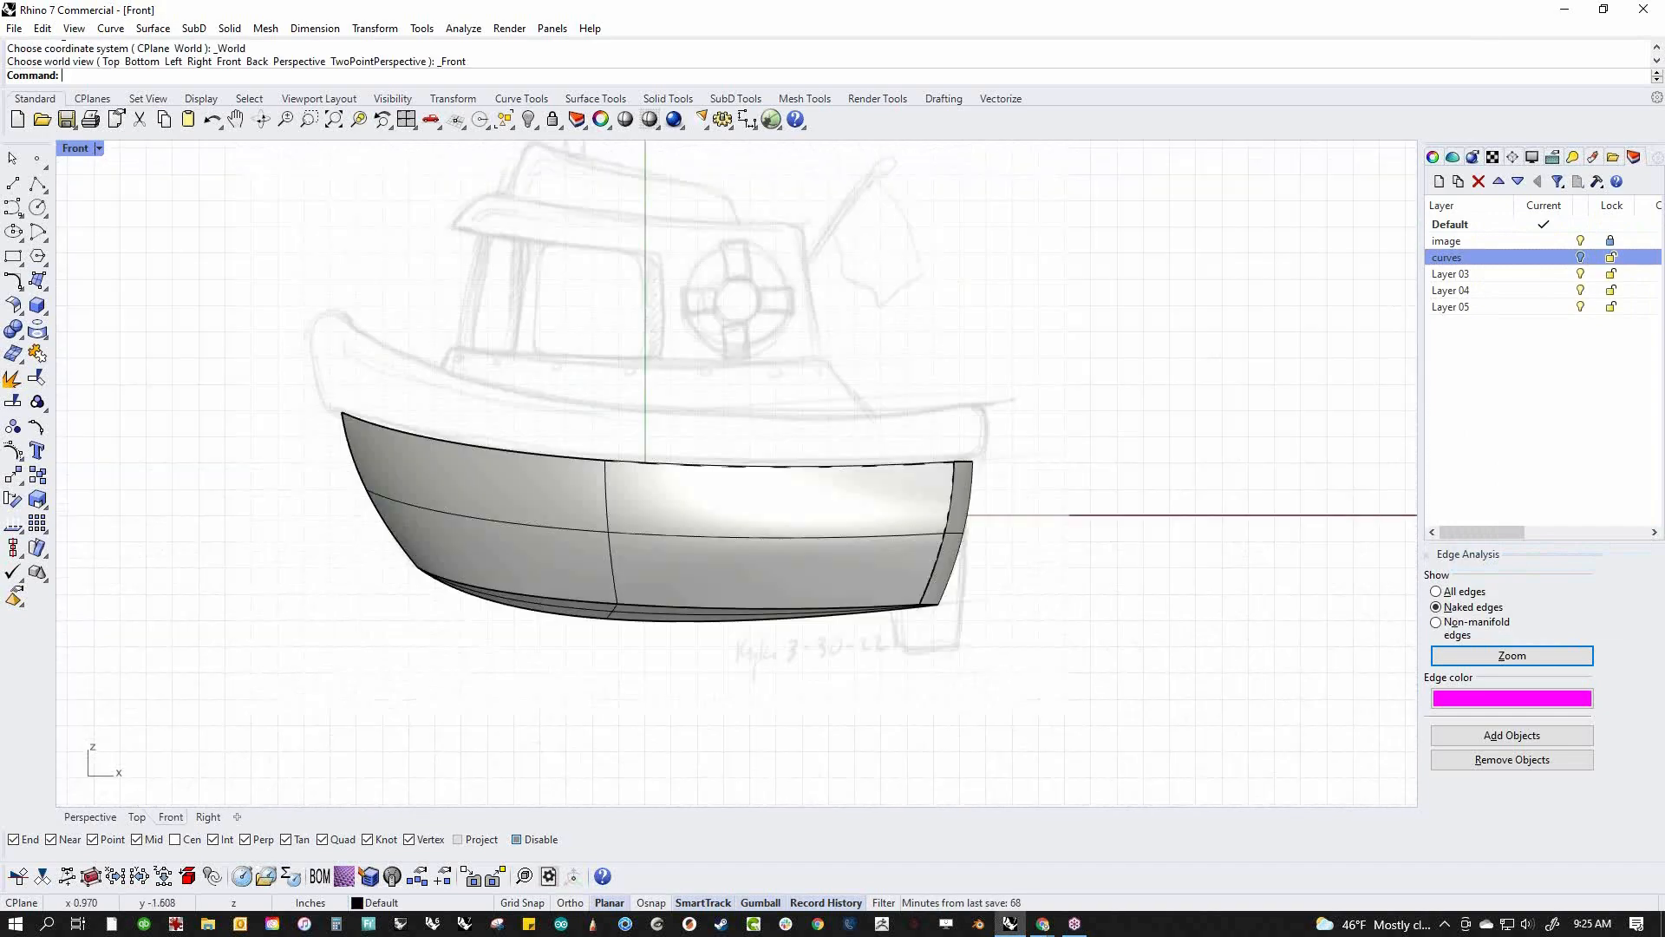
{"action": "middle_click", "coordinate": [778, 693]}
{"action": "left_click", "coordinate": [705, 672]}
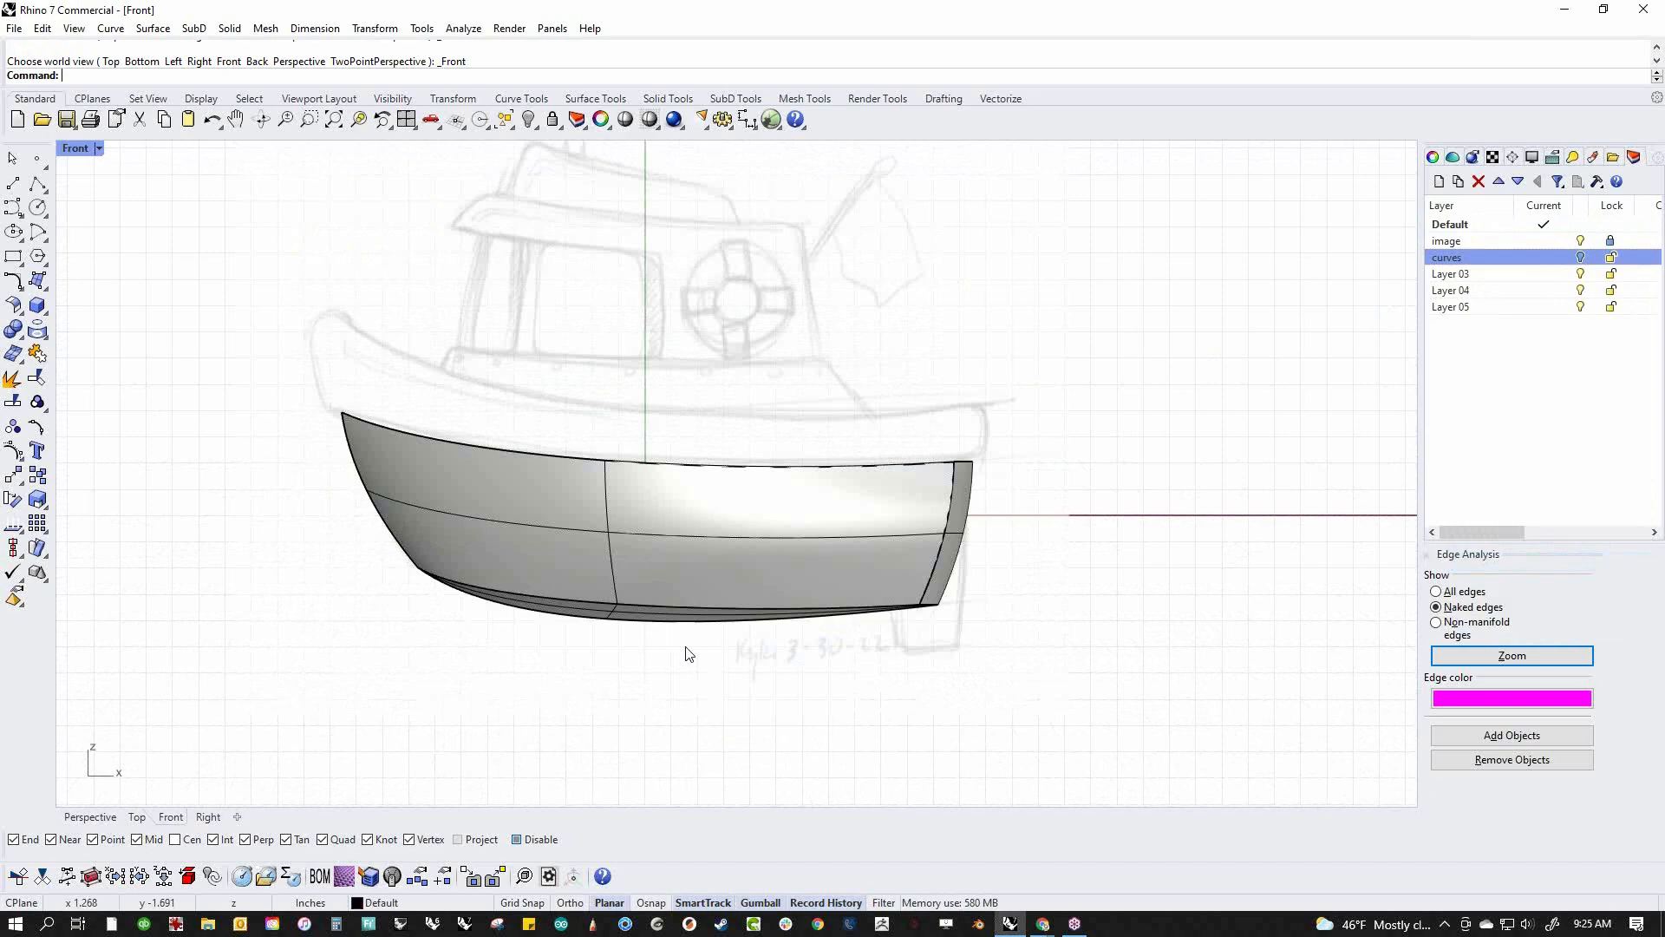
Extract two lengthwise V-direction isocurves from the hull's side surface, following the two plank lines of the reference sketch
{"action": "scroll", "coordinate": [680, 566], "scroll_direction": "up", "scroll_amount": 3}
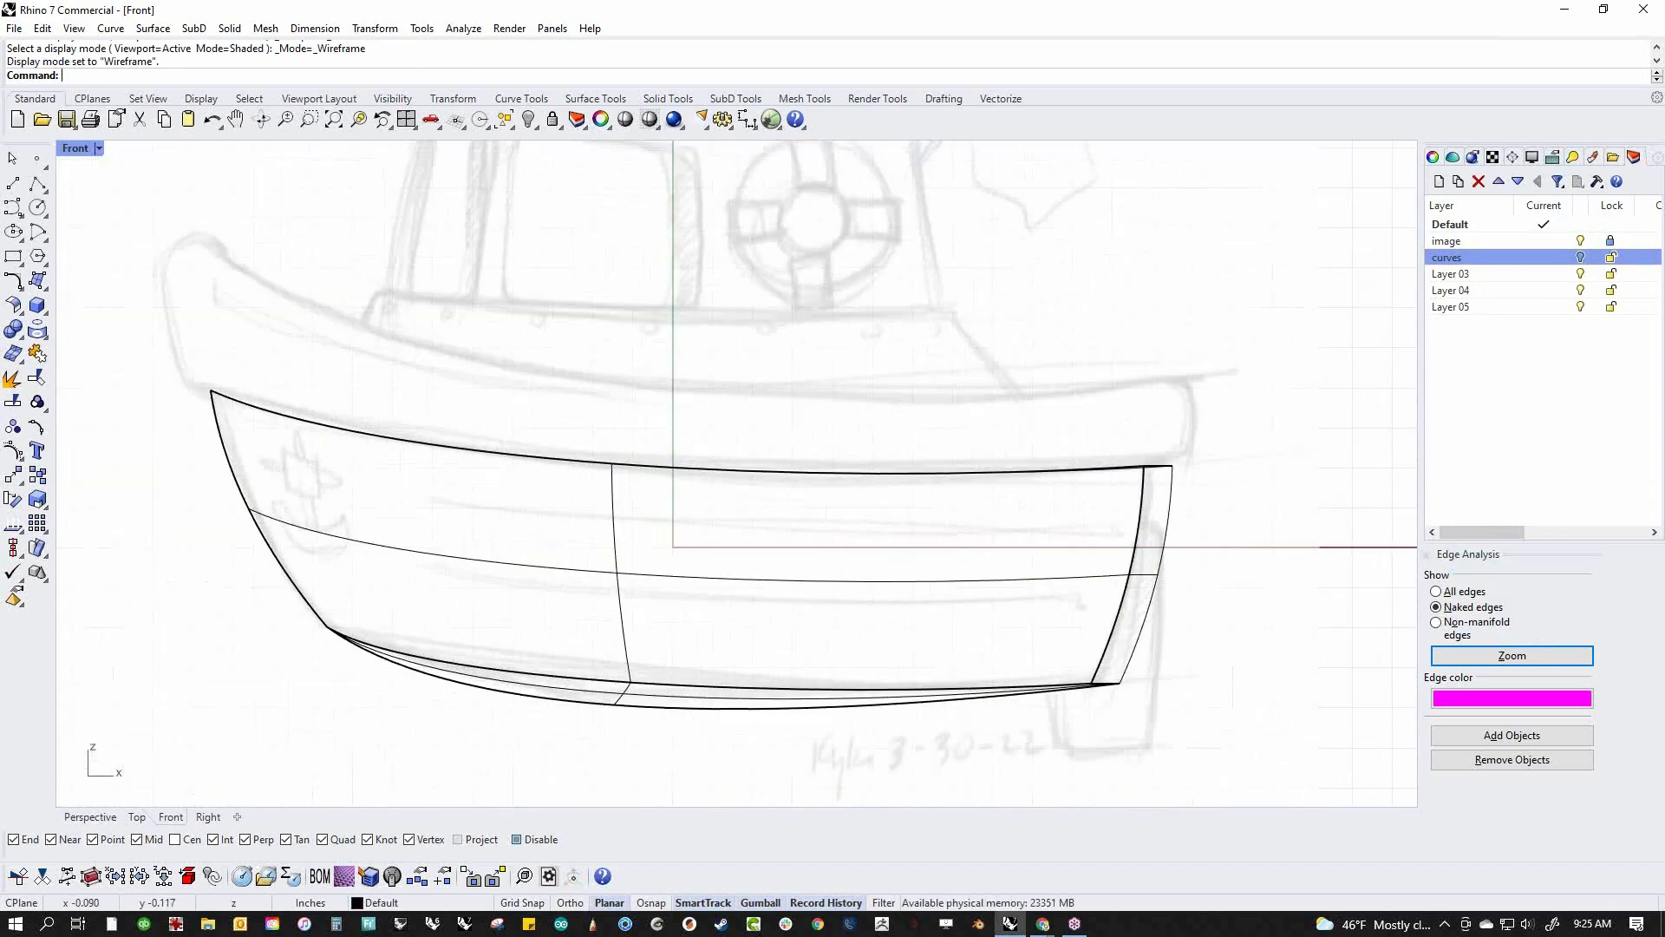
{"action": "key", "text": "ctrl+F4"}
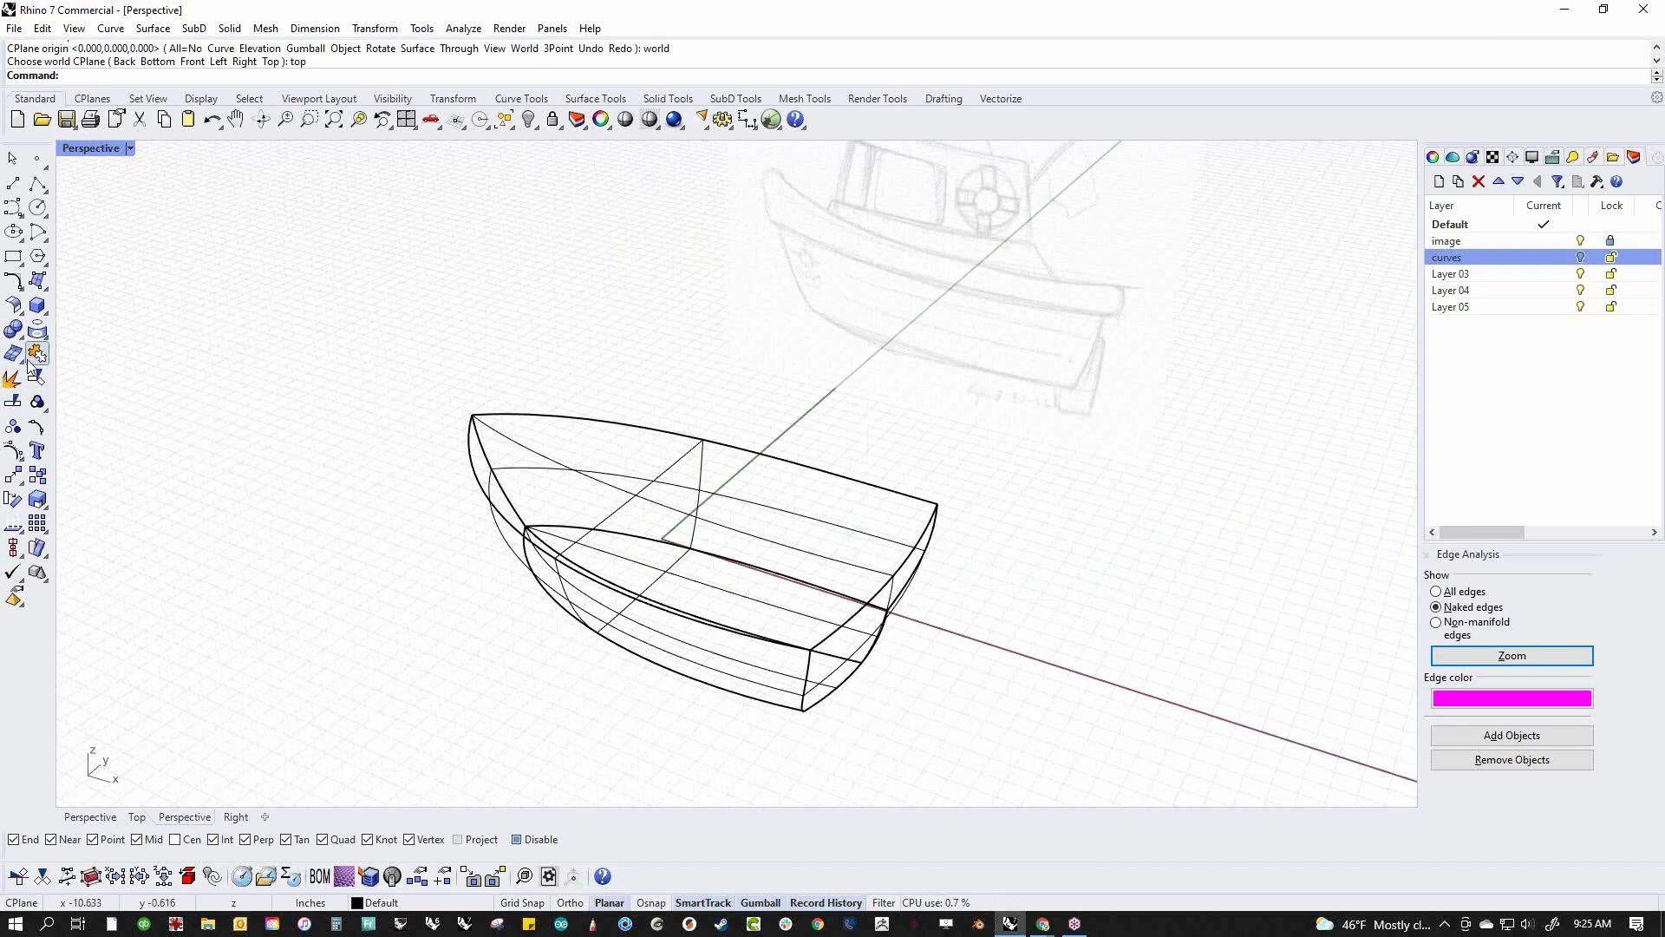
{"action": "left_click", "coordinate": [44, 335]}
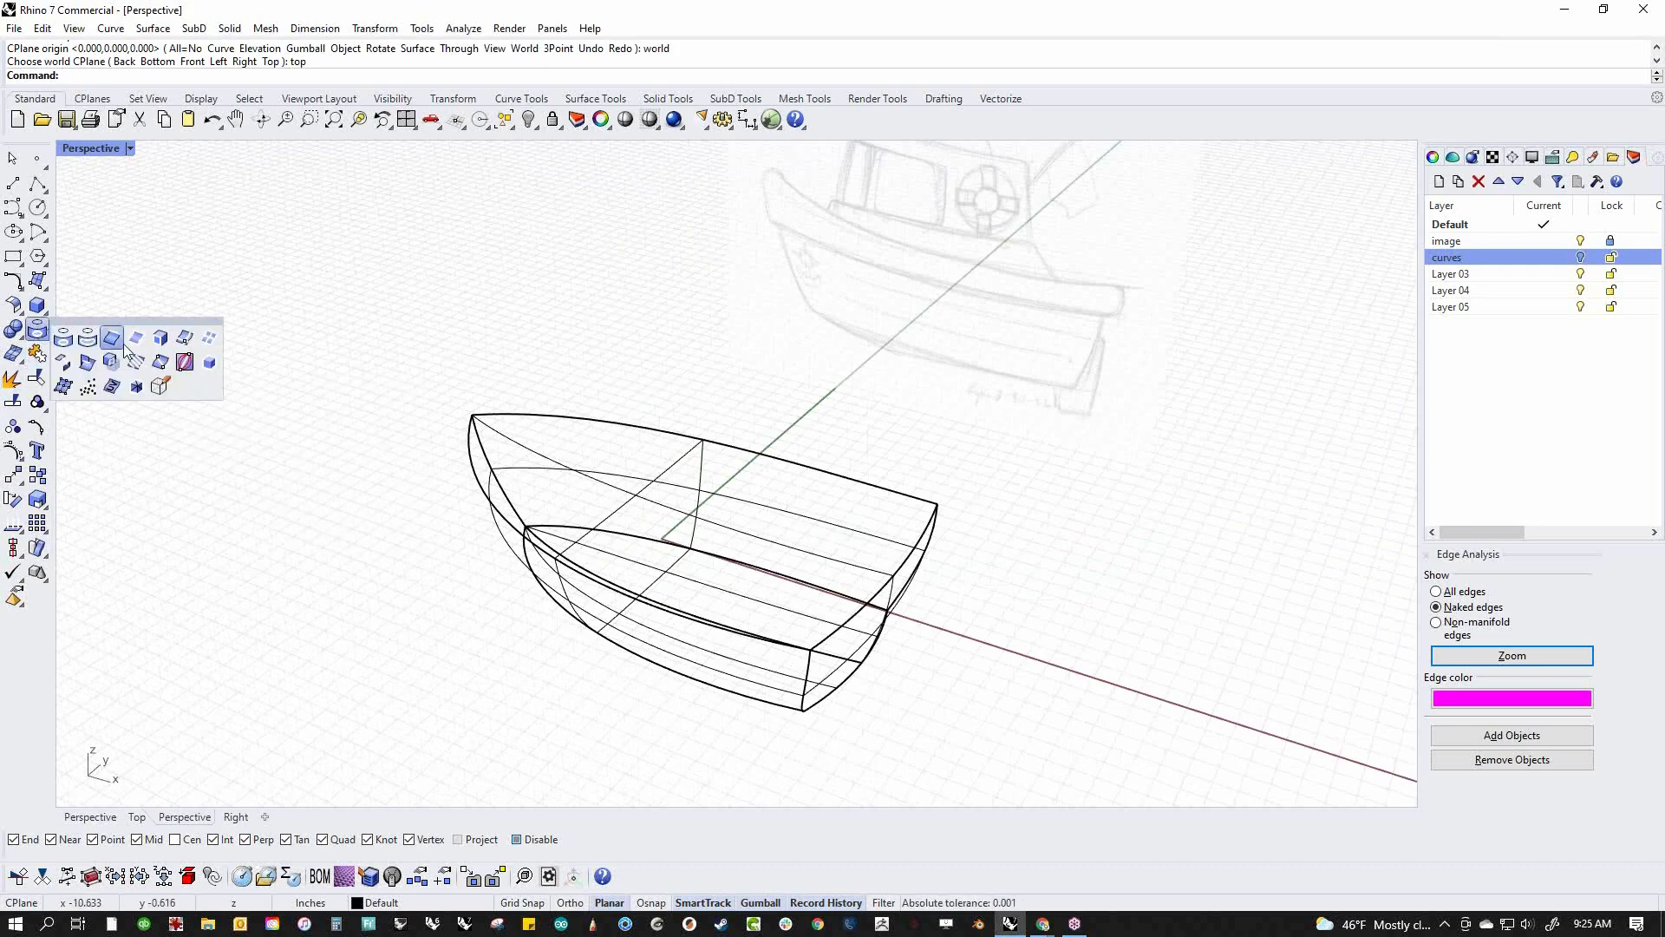
{"action": "left_click", "coordinate": [185, 338]}
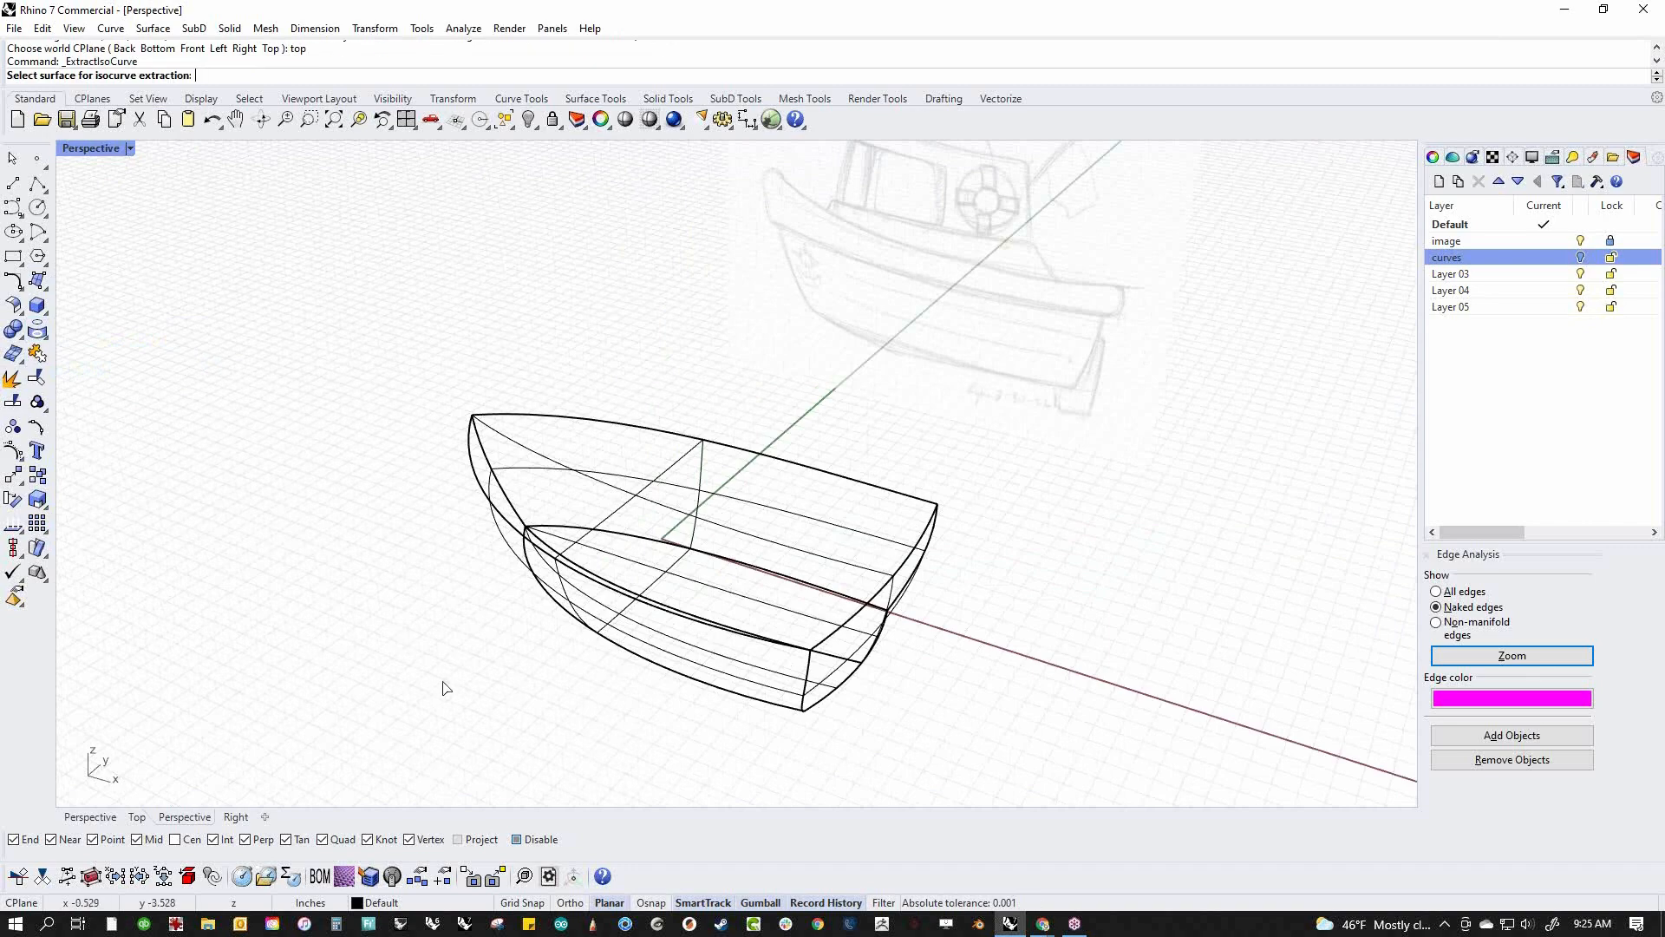
{"action": "right_click_drag", "start_coordinate": [442, 680], "coordinate": [620, 639]}
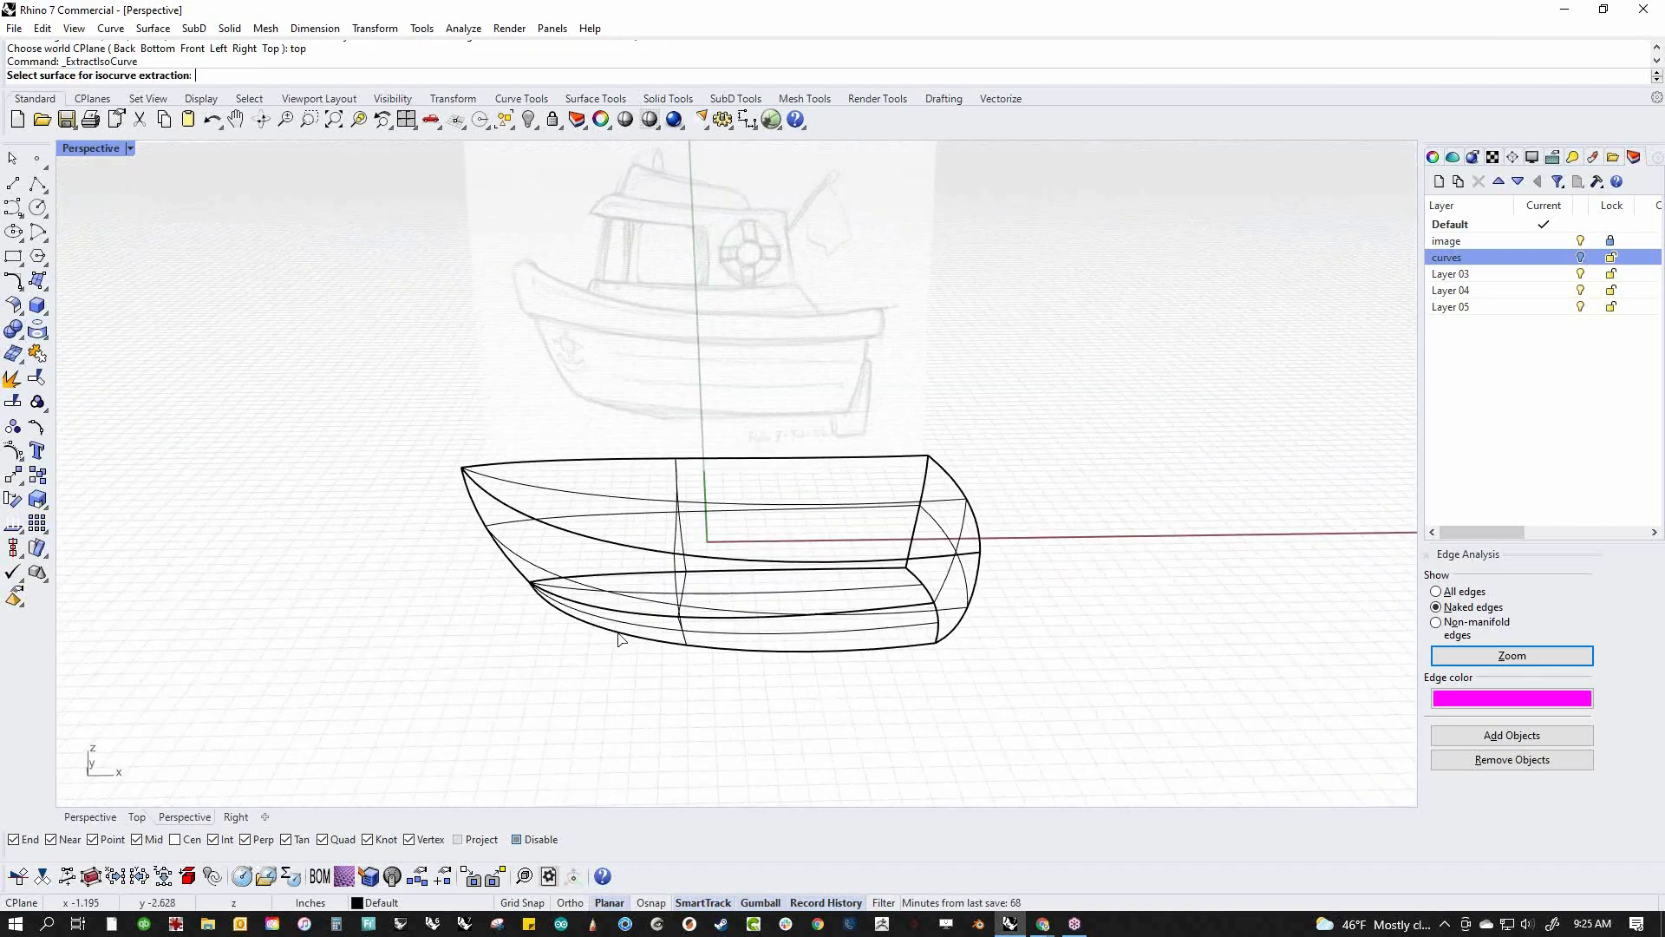
{"action": "left_click", "coordinate": [662, 604]}
{"action": "key", "text": "ctrl+F2"}
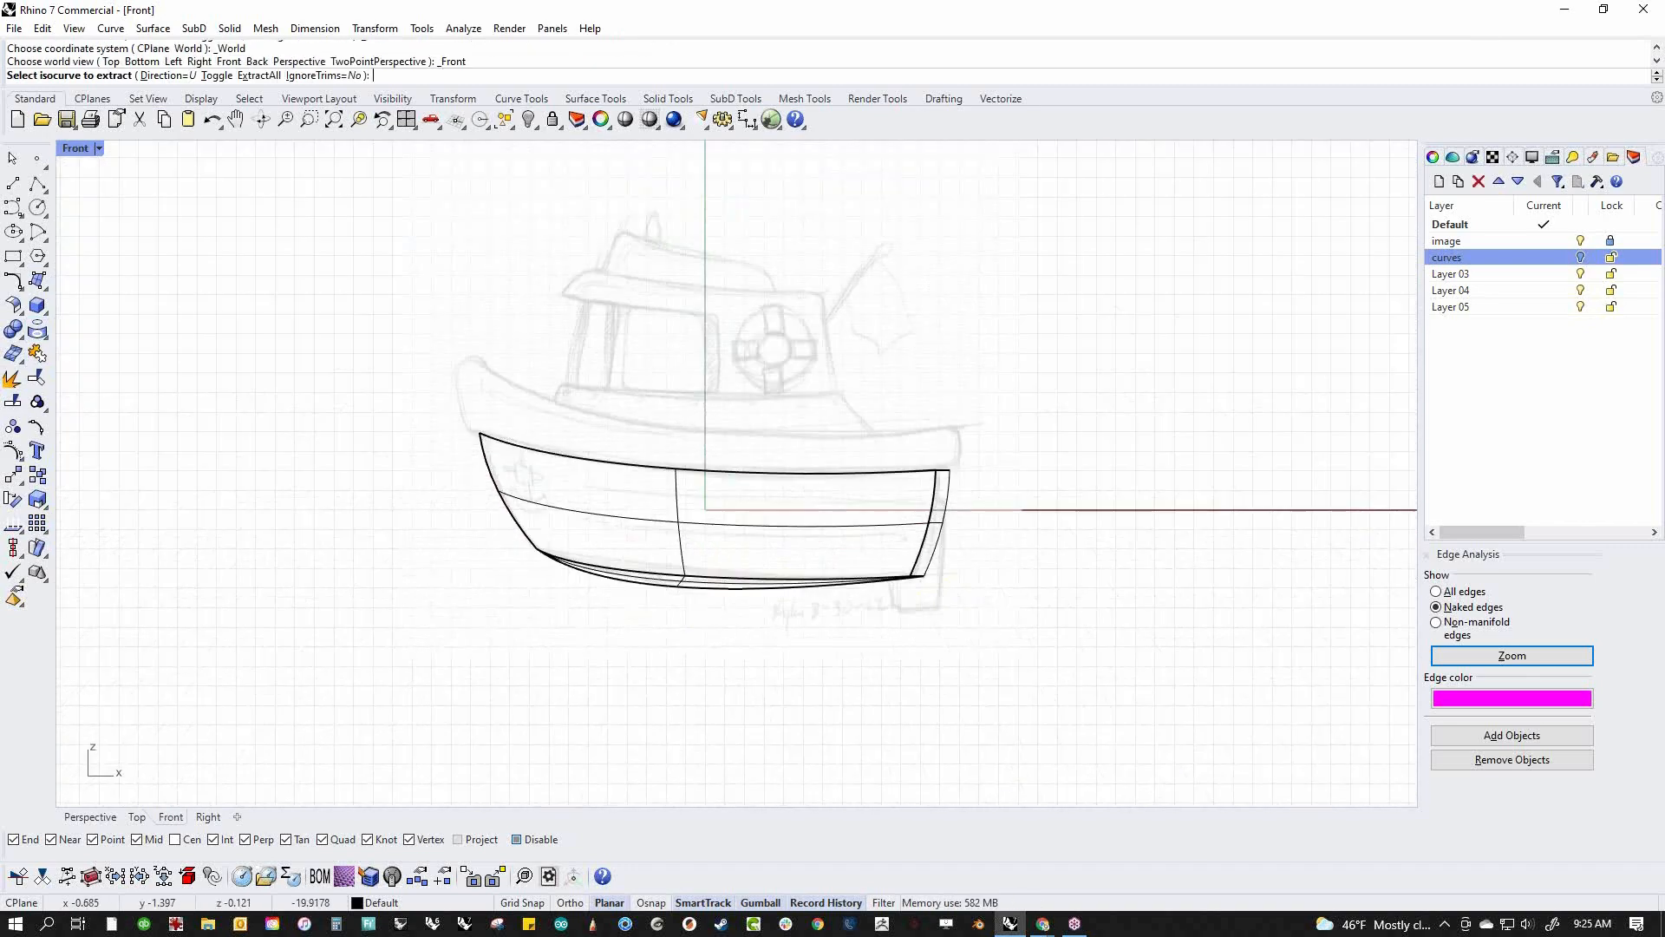
{"action": "scroll", "coordinate": [616, 516], "scroll_direction": "up", "scroll_amount": 3}
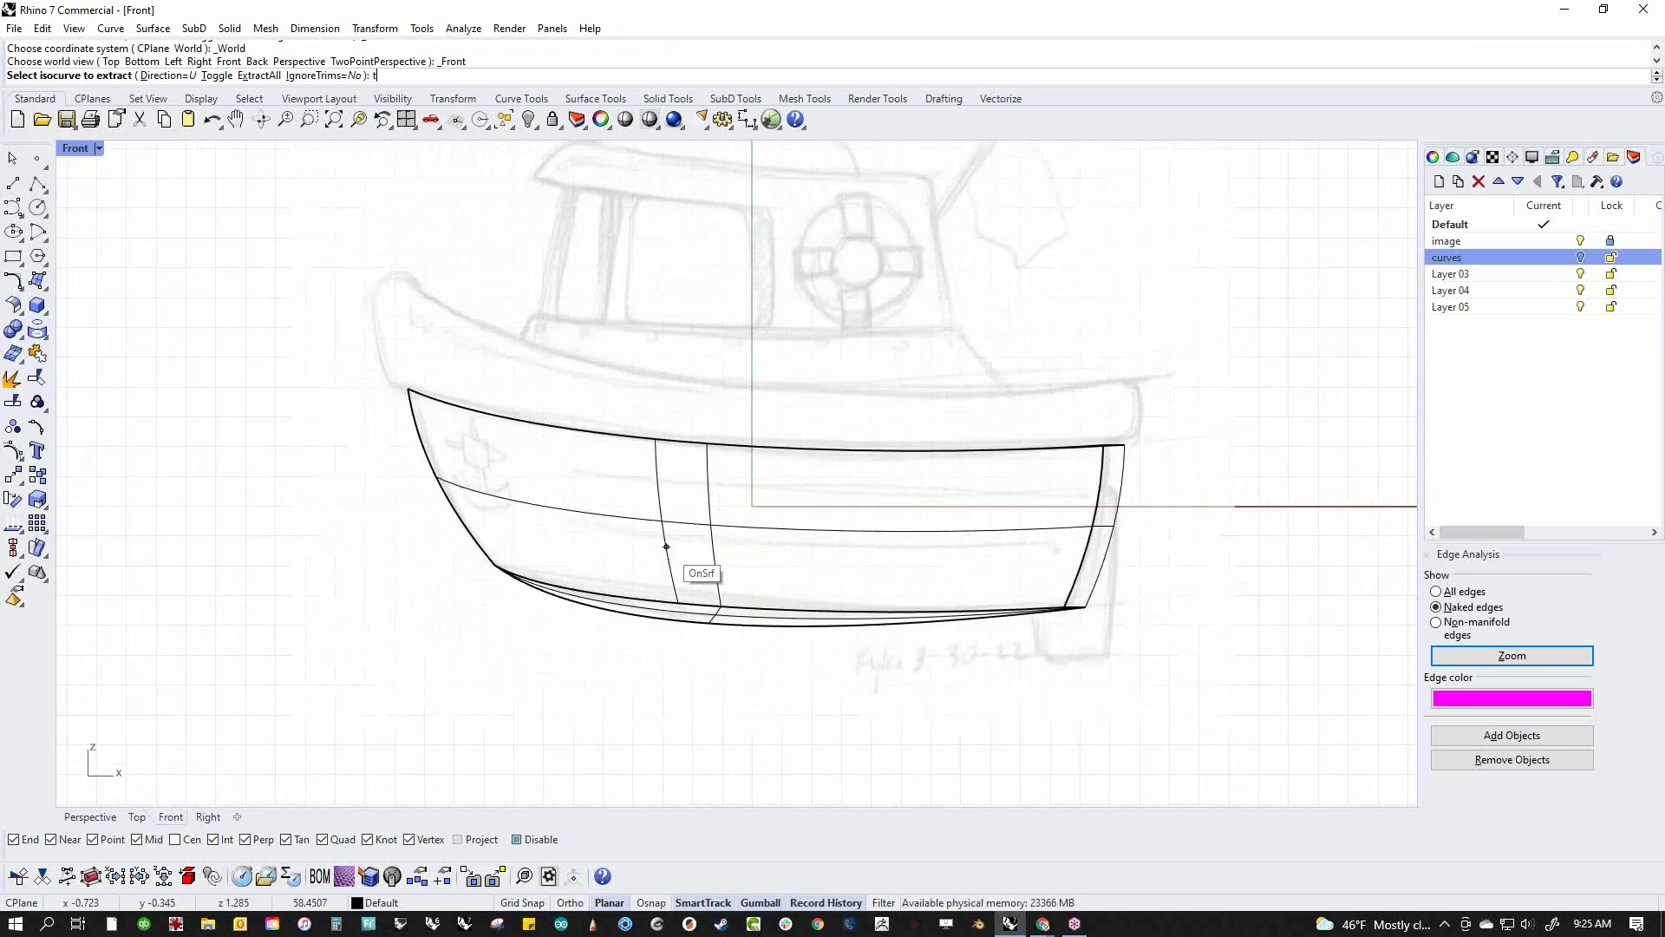
{"action": "key", "text": "Return"}
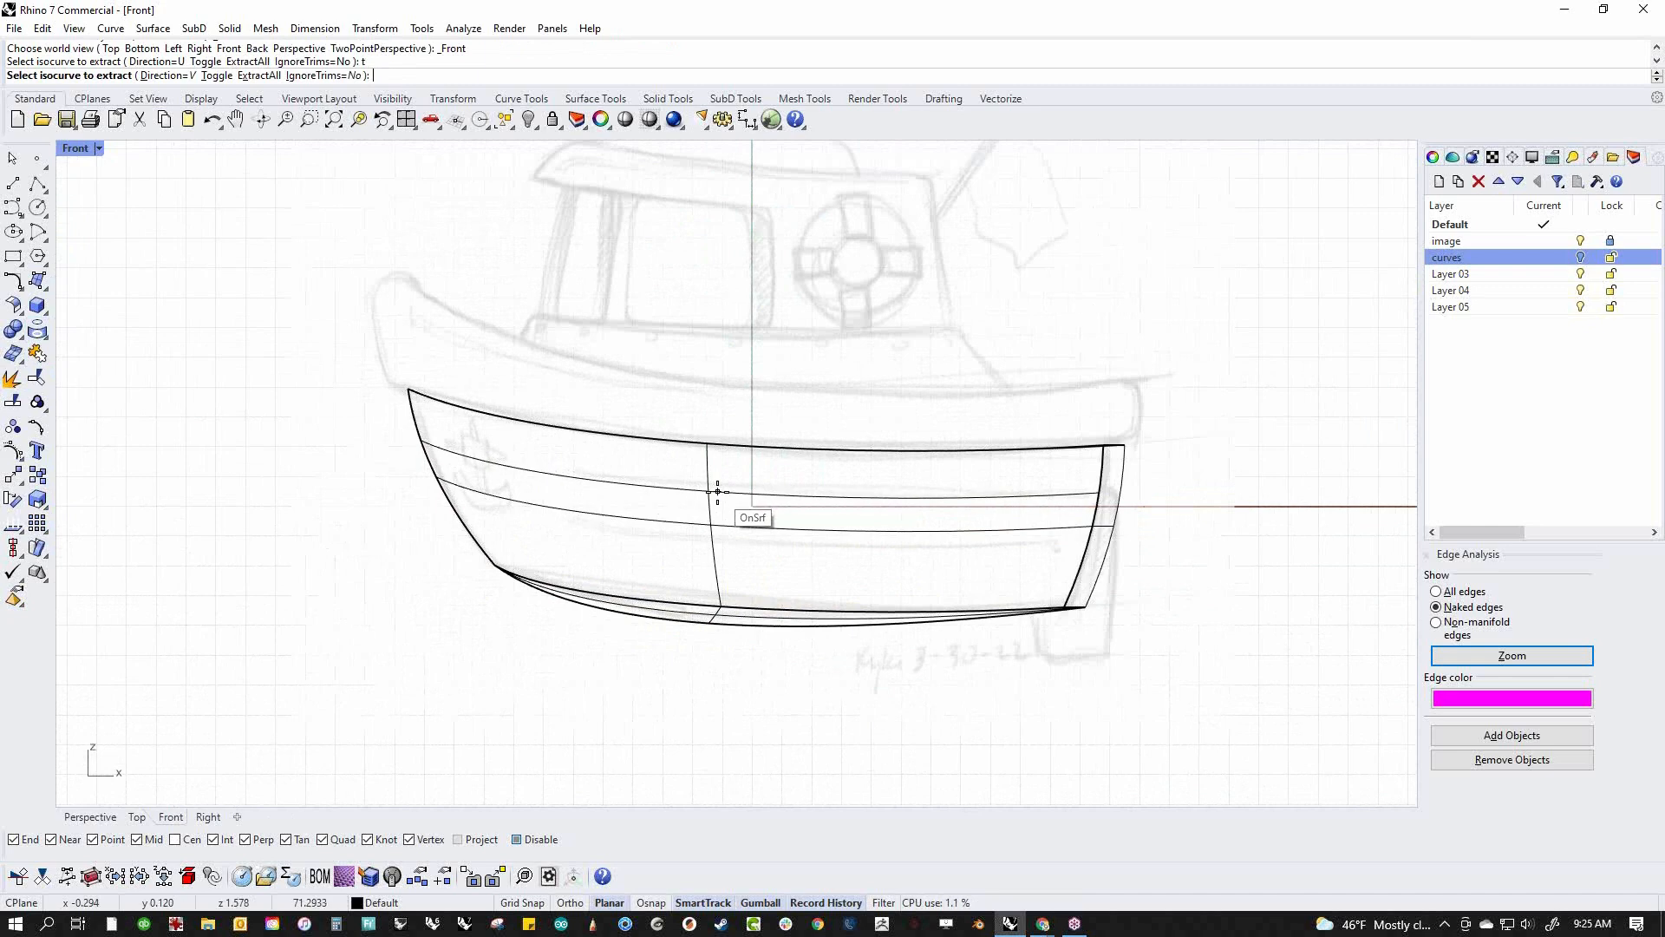
{"action": "left_click", "coordinate": [722, 489]}
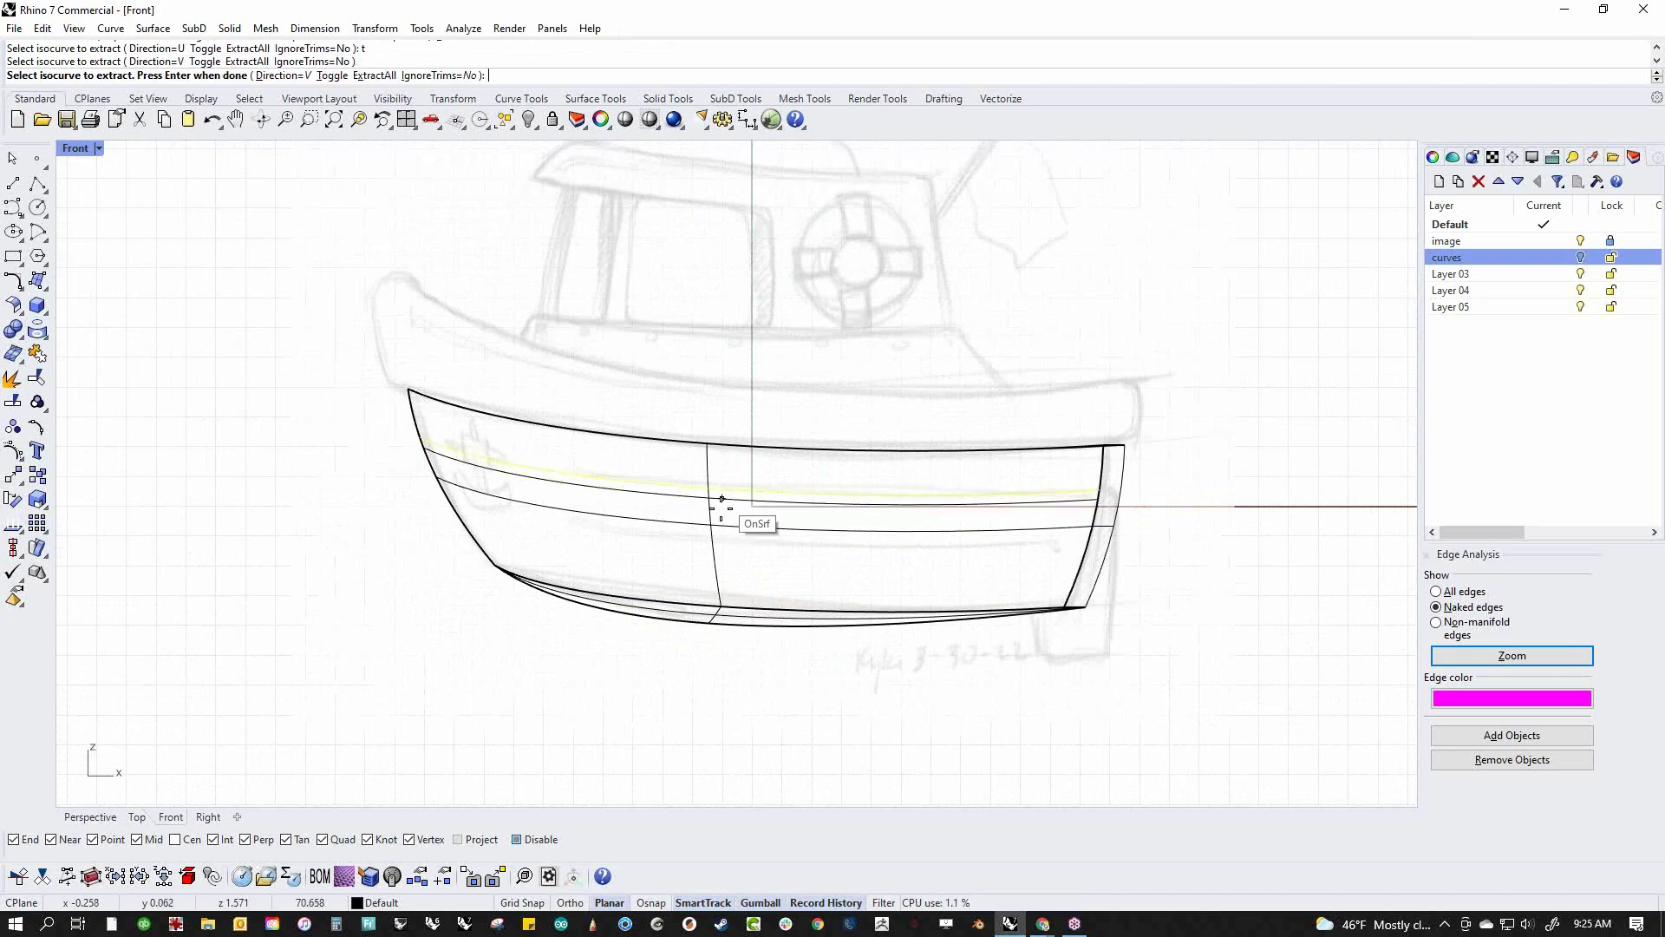
{"action": "left_click", "coordinate": [716, 540]}
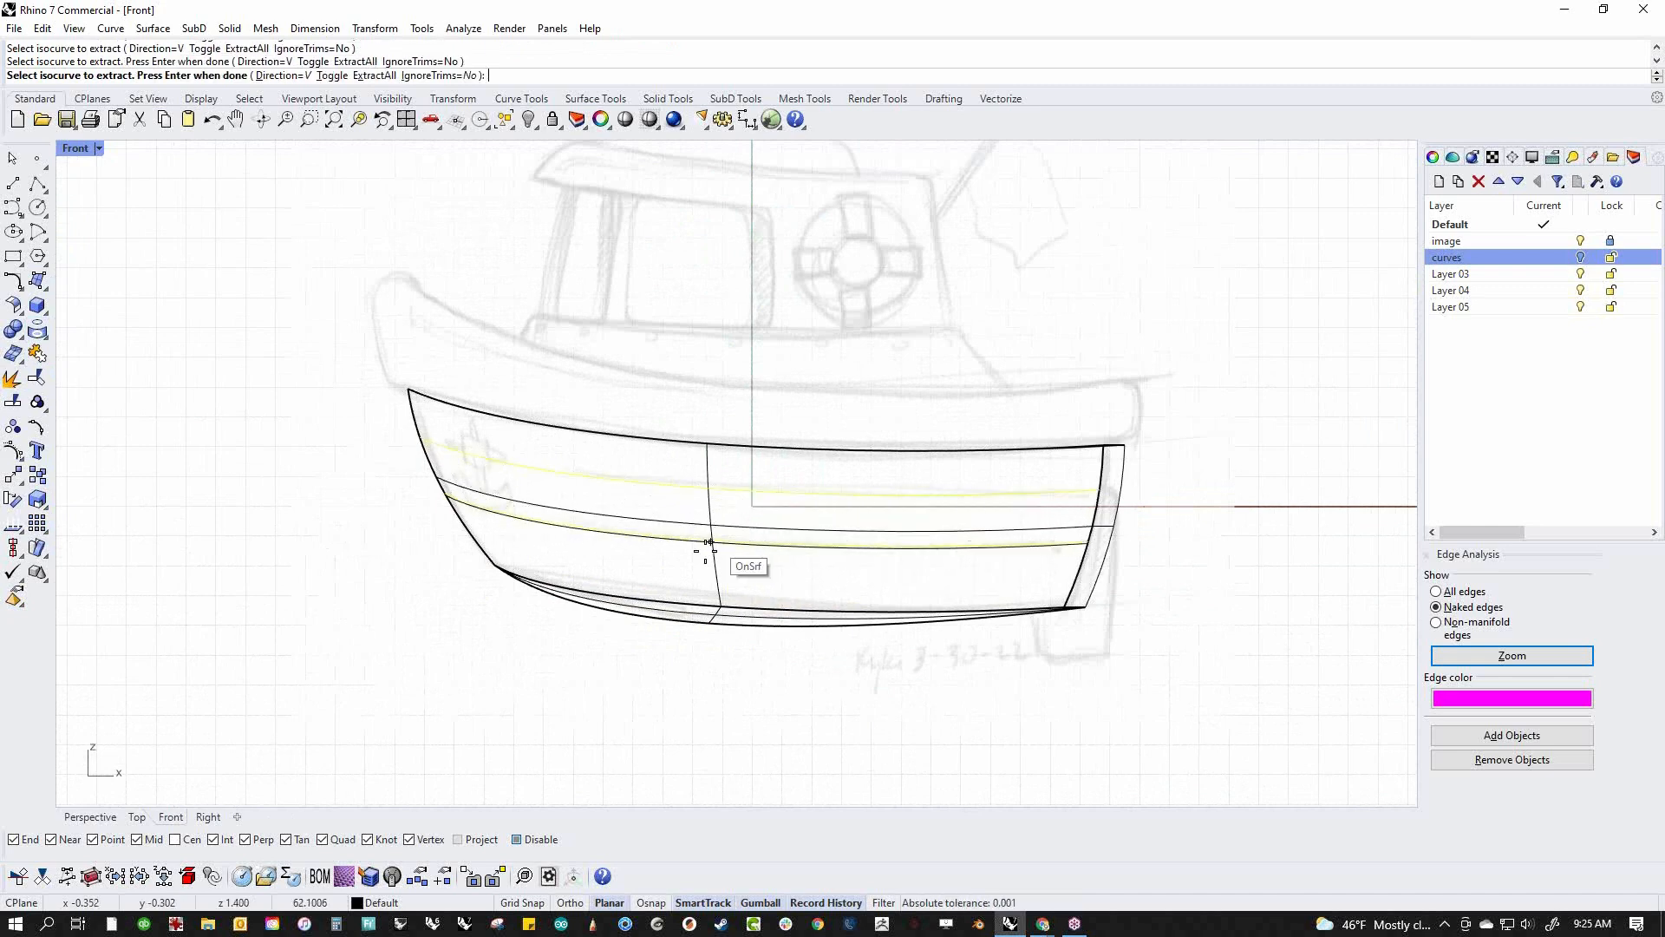
{"action": "key", "text": "Return"}
Split the upper extracted isocurve at a point near the bow, where the sketched plank line begins
{"action": "scroll", "coordinate": [623, 564], "scroll_direction": "up", "scroll_amount": 4}
{"action": "left_click", "coordinate": [506, 672]}
{"action": "right_click_drag", "start_coordinate": [497, 686], "coordinate": [518, 728]}
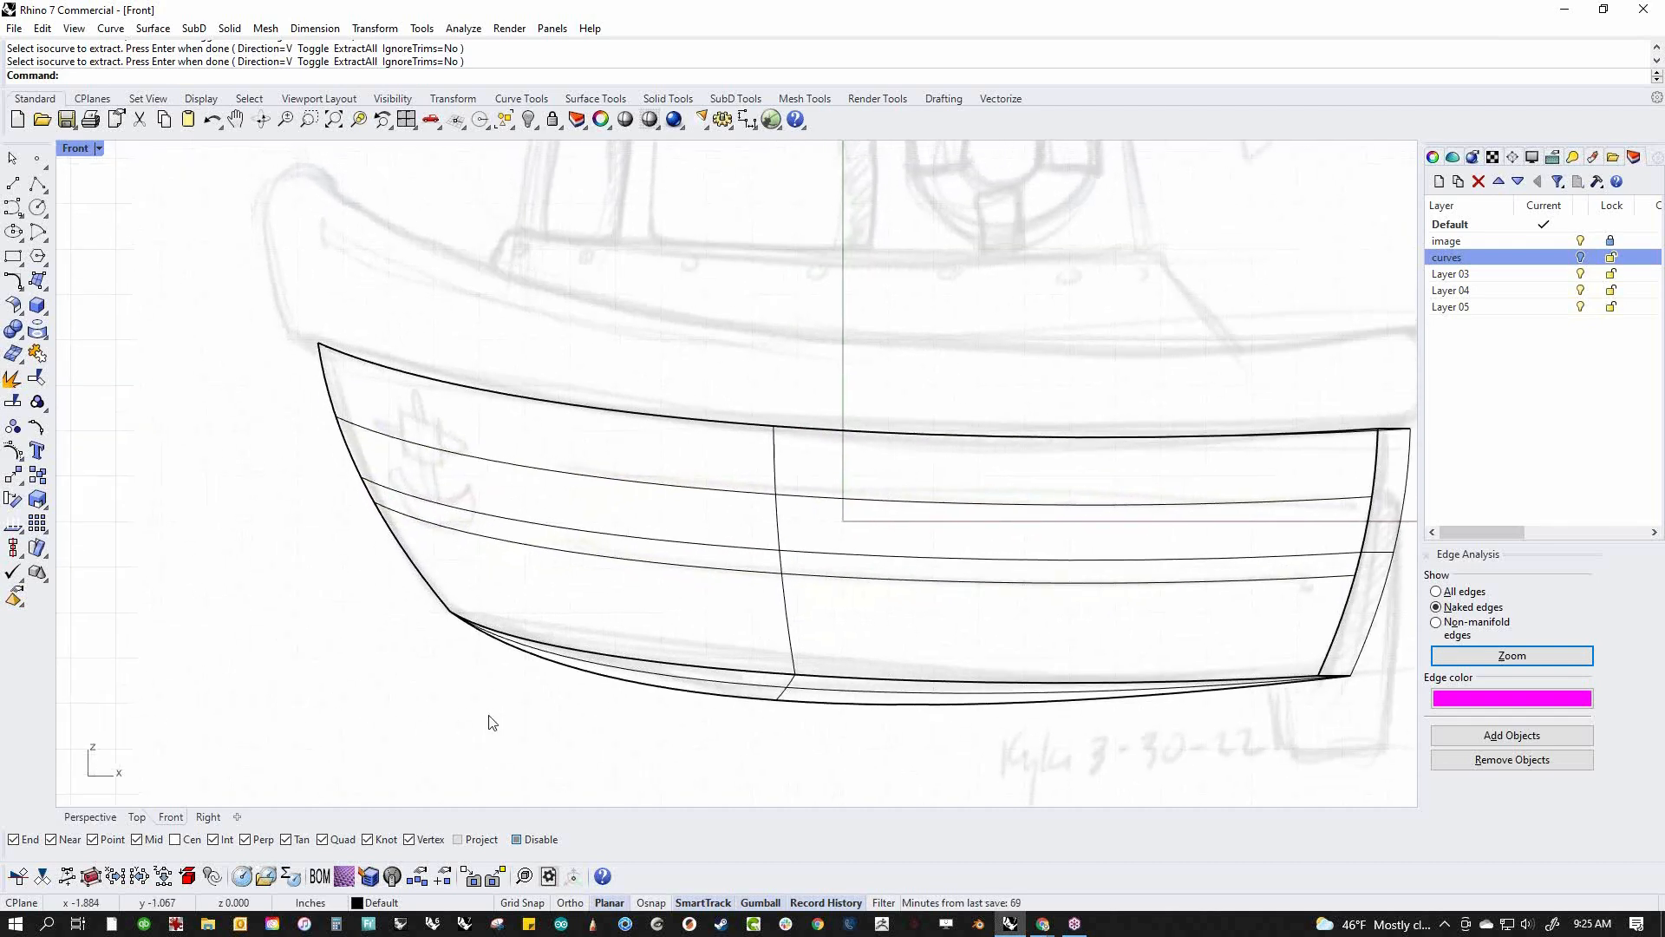
{"action": "left_click", "coordinate": [14, 403]}
{"action": "left_click", "coordinate": [131, 75]}
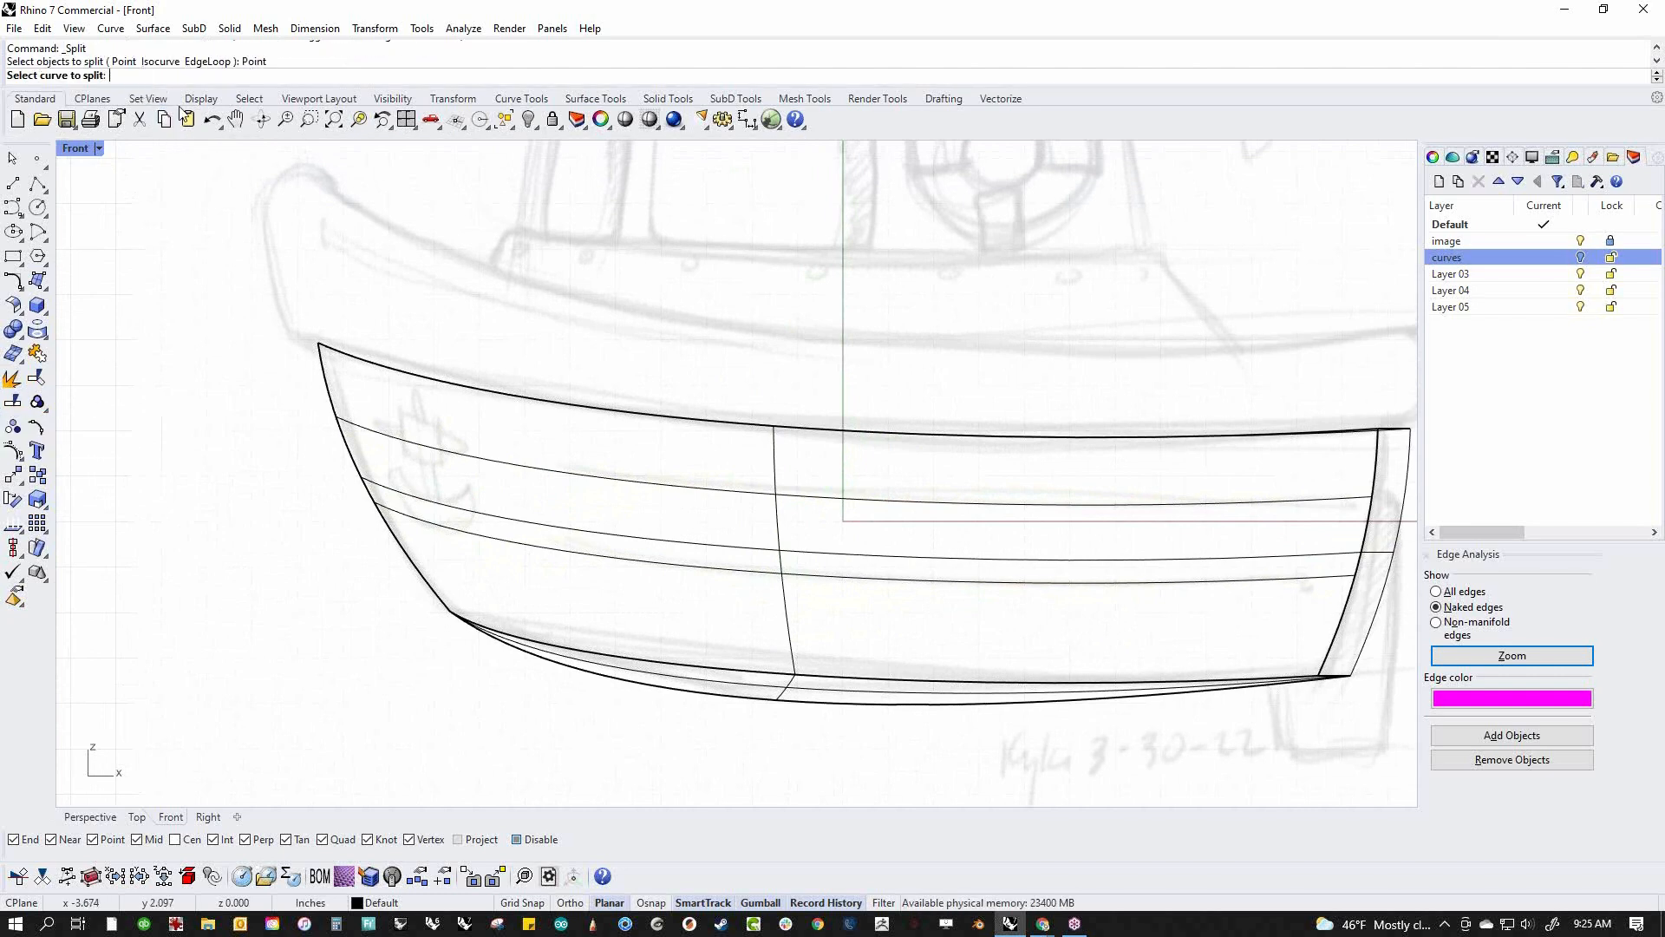
{"action": "left_click", "coordinate": [531, 468]}
{"action": "left_click", "coordinate": [566, 470]}
{"action": "key", "text": "Return"}
Split the lower isocurve at a point near the bow, and delete the bow-side pieces of both curves
{"action": "key", "text": "Return"}
{"action": "left_click", "coordinate": [559, 555]}
{"action": "type", "text": "p"}
{"action": "key", "text": "Return"}
{"action": "left_click", "coordinate": [561, 550]}
{"action": "key", "text": "Return"}
{"action": "left_click", "coordinate": [545, 547]}
{"action": "left_click", "coordinate": [501, 466], "text": "shift"}
{"action": "key", "text": "Delete"}
Split the upper plank curve at a point just before the stern edge and delete its stern-side end piece
{"action": "right_click_drag", "start_coordinate": [803, 613], "coordinate": [703, 638]}
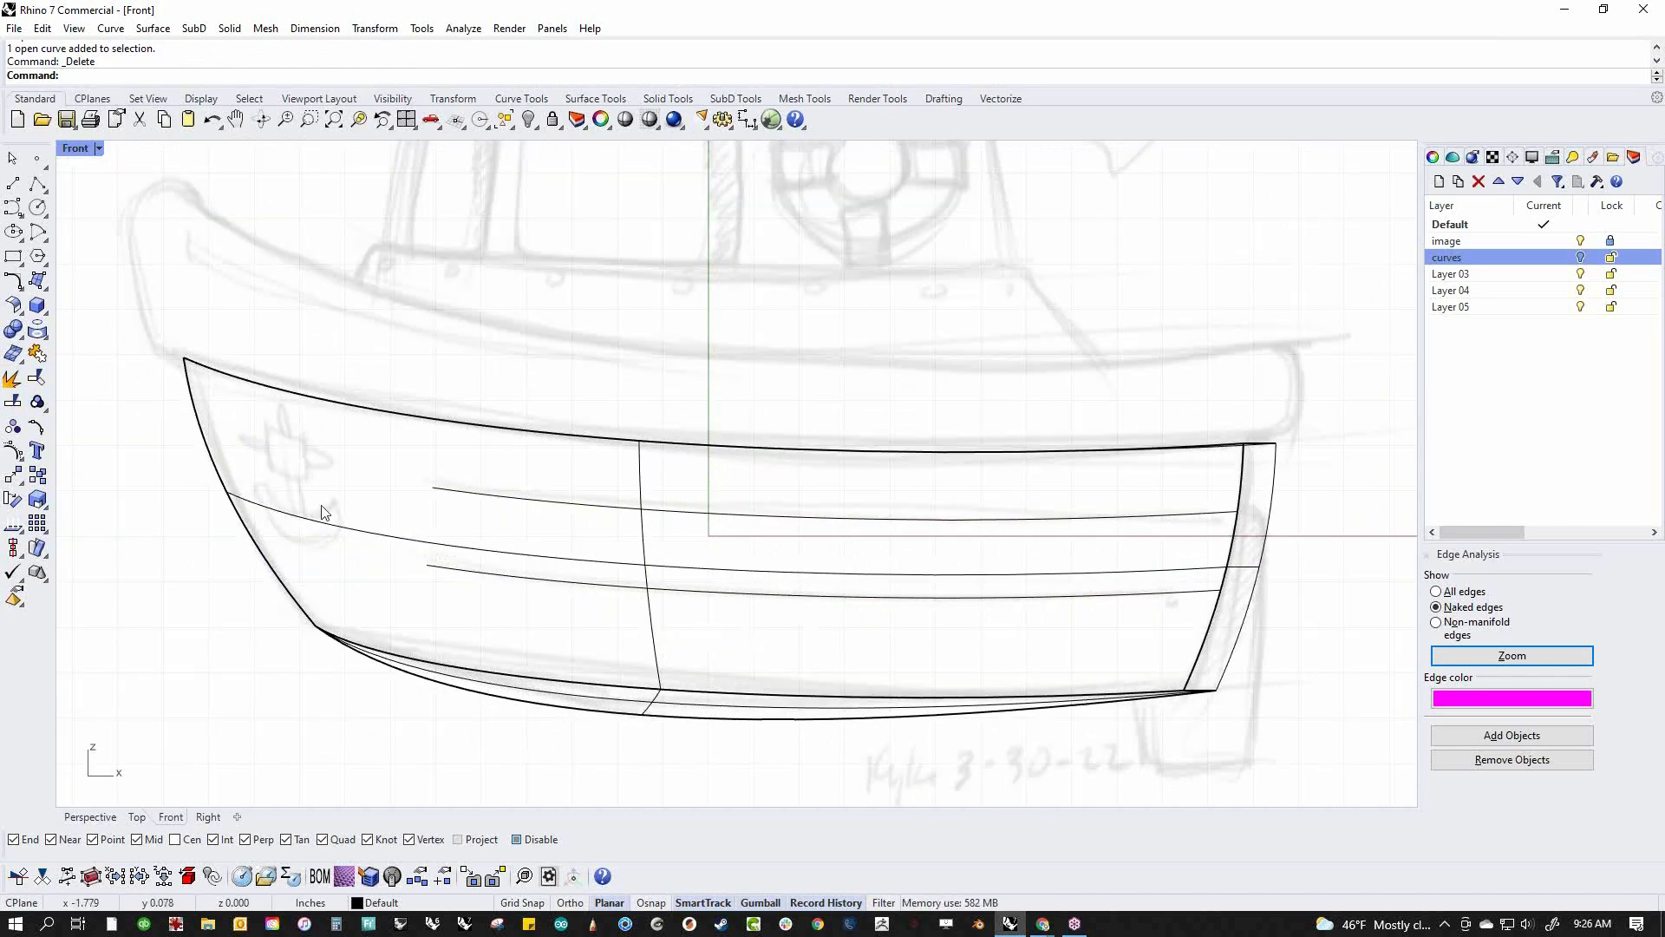
{"action": "left_click", "coordinate": [13, 403]}
{"action": "left_click", "coordinate": [124, 76]}
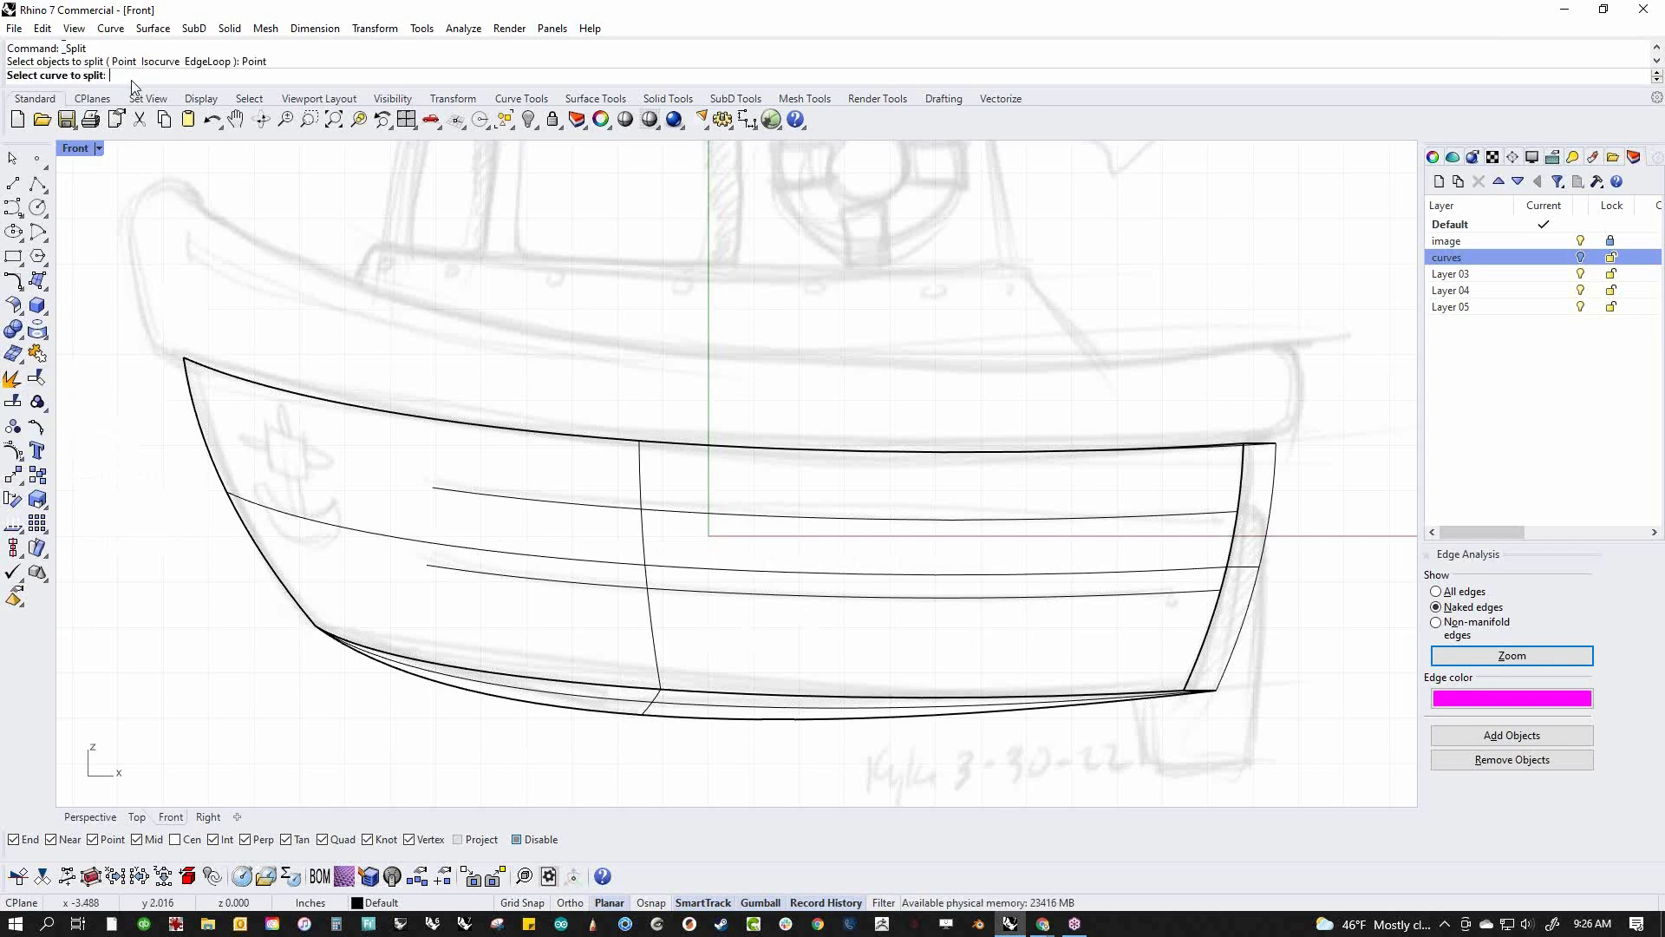
{"action": "left_click", "coordinate": [1198, 515]}
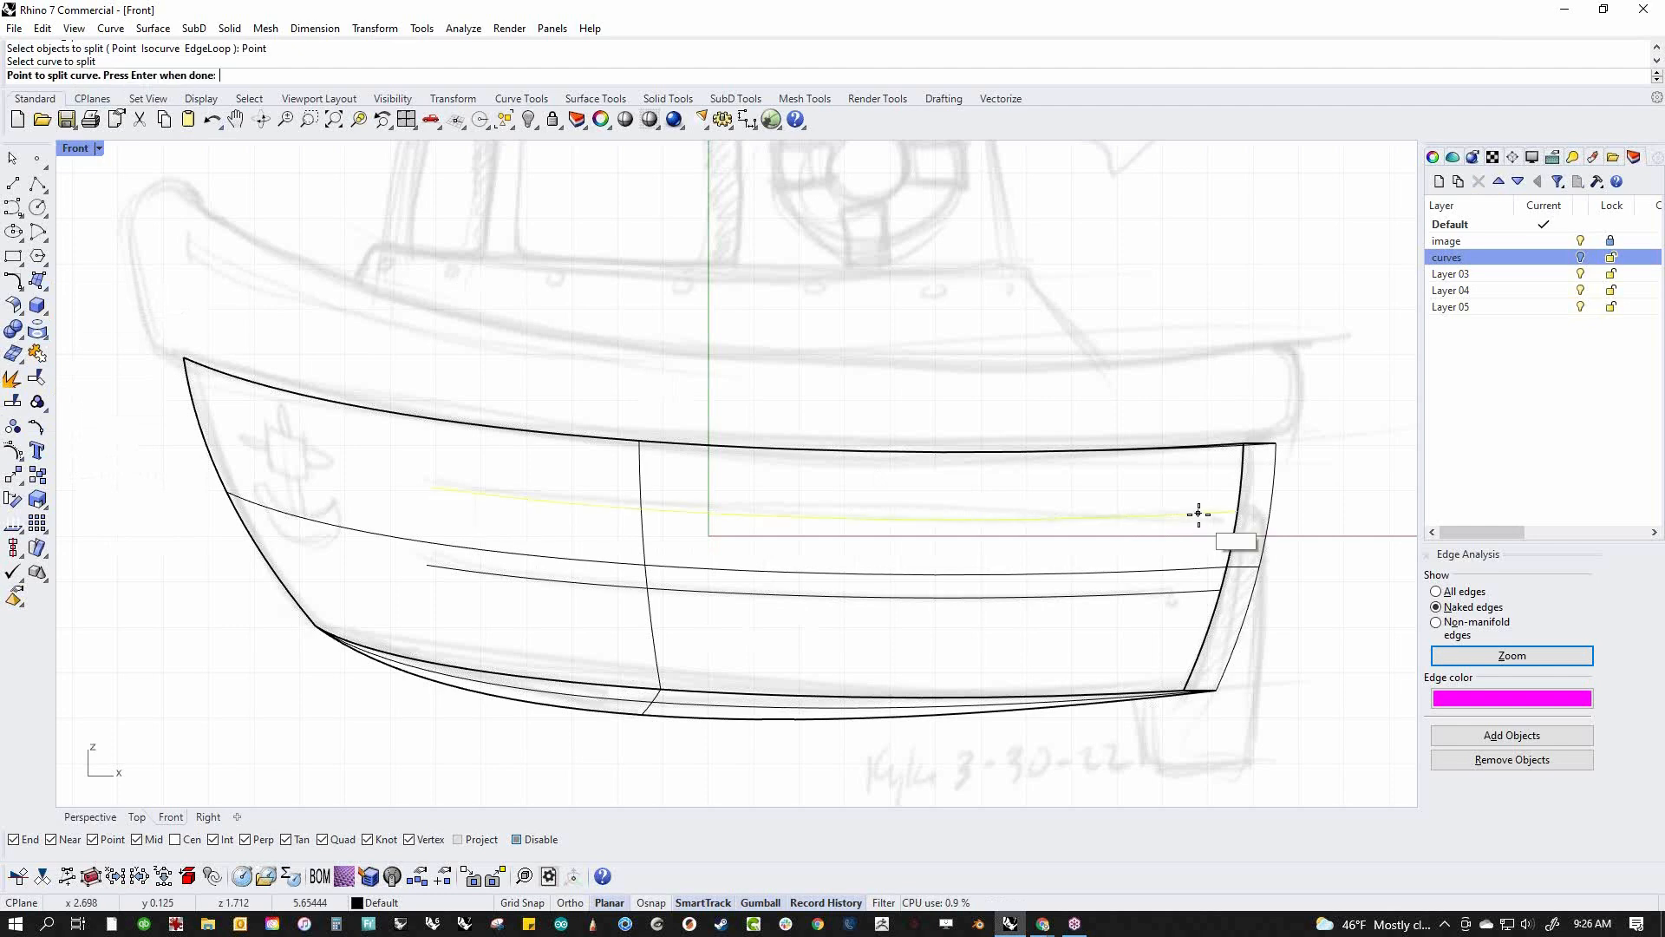
{"action": "left_click", "coordinate": [1198, 515]}
{"action": "key", "text": "Return"}
{"action": "left_click", "coordinate": [1218, 515]}
{"action": "key", "text": "Delete"}
Split the lower plank curve at a point where the sketched line ends near the stern, and delete the leftover end piece
{"action": "key", "text": "Return"}
{"action": "left_click", "coordinate": [1213, 595]}
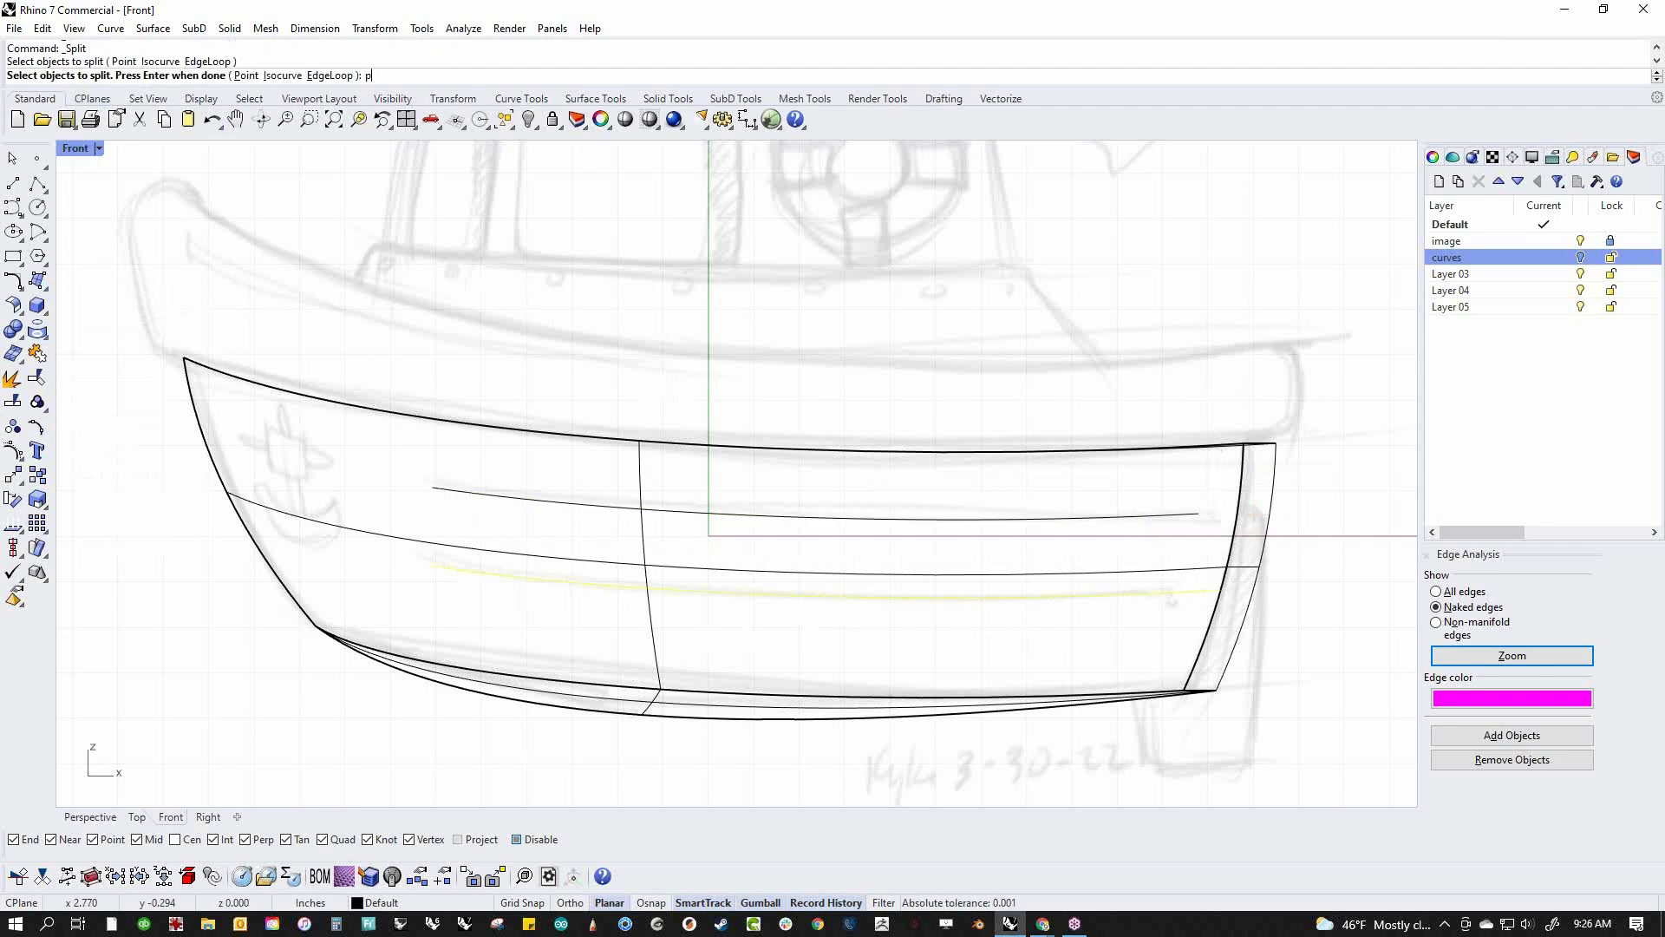
{"action": "key", "text": "Return"}
{"action": "left_click", "coordinate": [1175, 592]}
{"action": "key", "text": "Return"}
{"action": "left_click", "coordinate": [1200, 593]}
{"action": "key", "text": "Delete"}
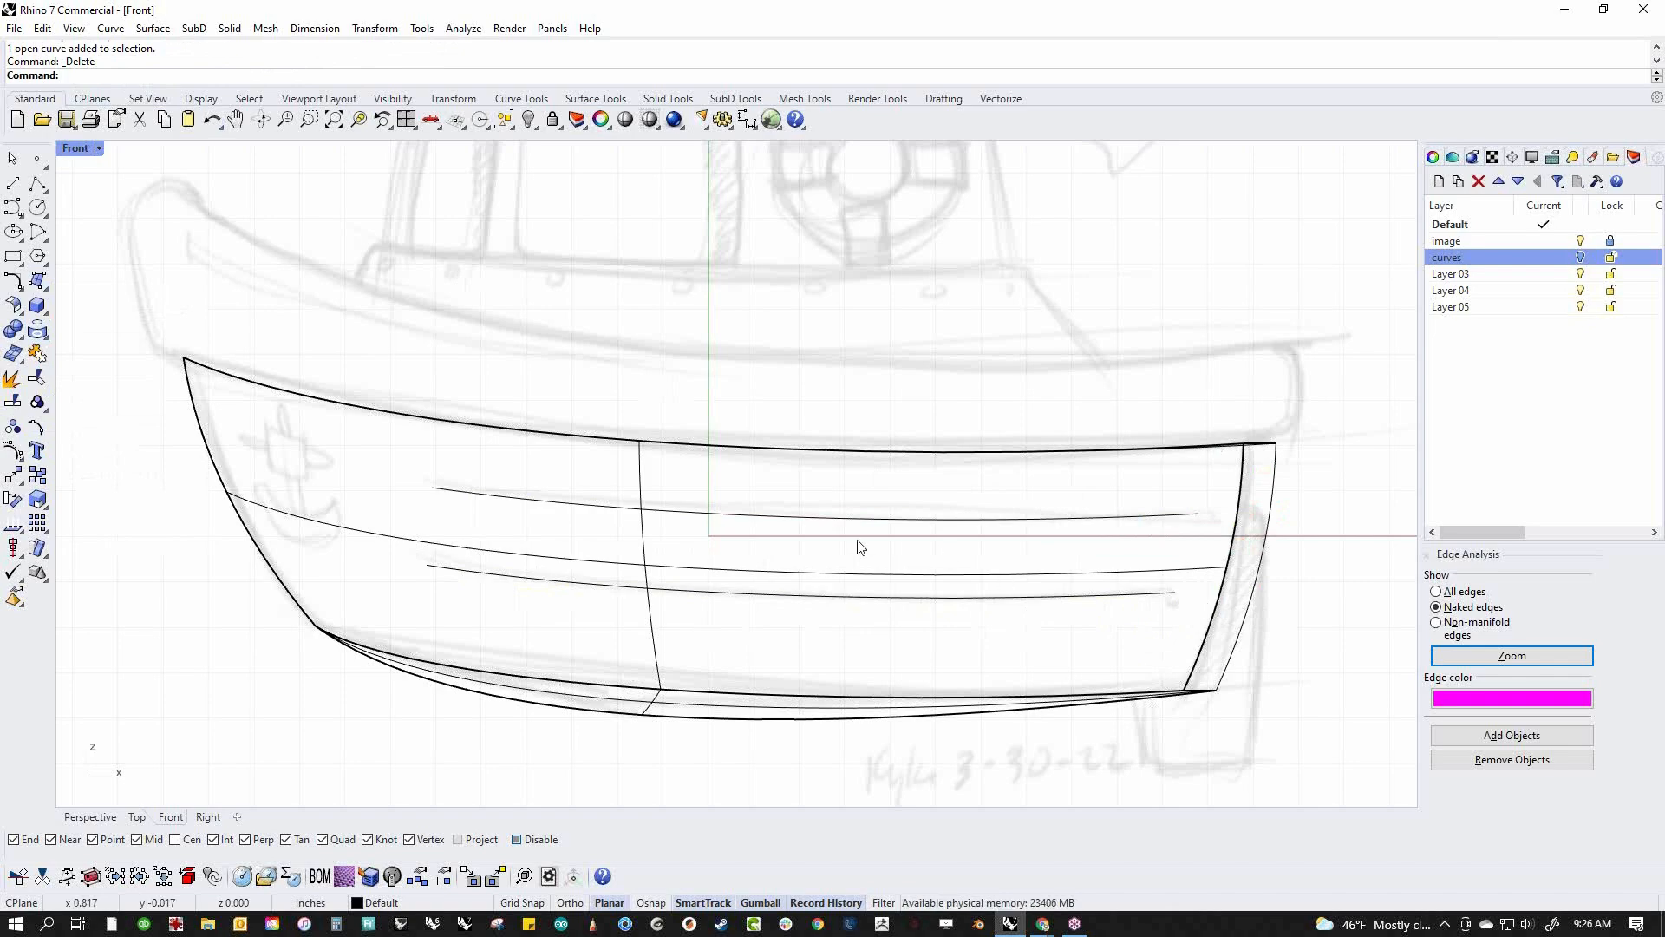
In the Perspective view, create a round-capped pipe along the upper plank curve with start and end radii of about 0.025 in
{"action": "type", "text": "p"}
{"action": "key", "text": "Return"}
{"action": "right_click_drag", "start_coordinate": [694, 659], "coordinate": [908, 662]}
{"action": "scroll", "coordinate": [840, 633], "scroll_direction": "up", "scroll_amount": 6}
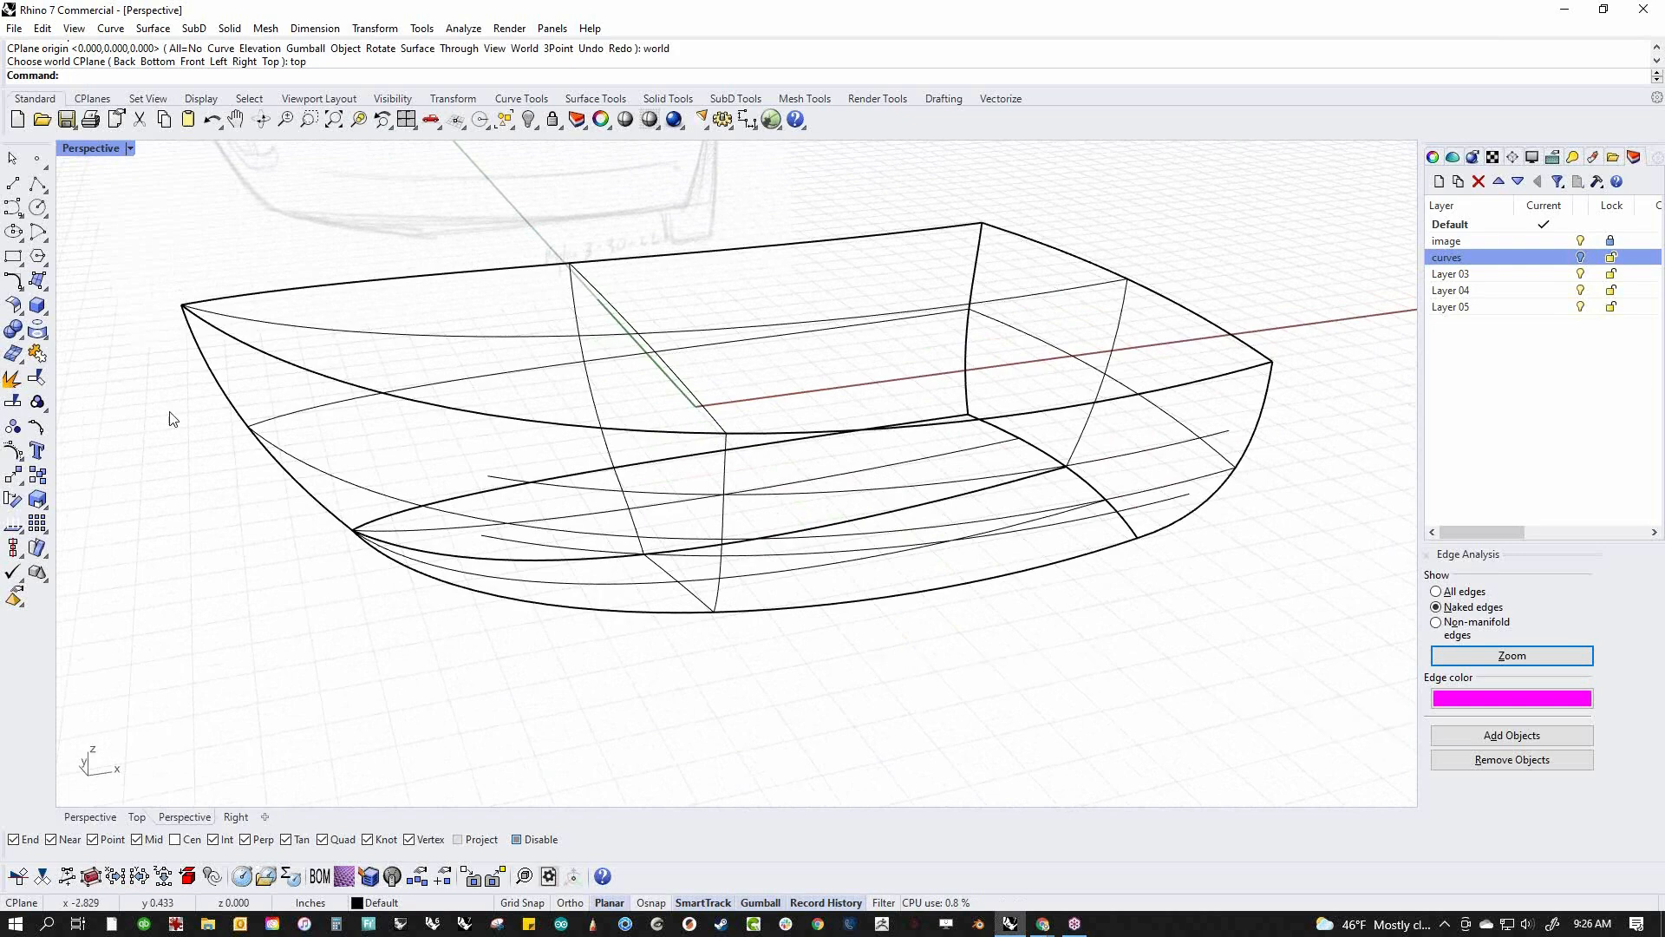
{"action": "left_click", "coordinate": [22, 340]}
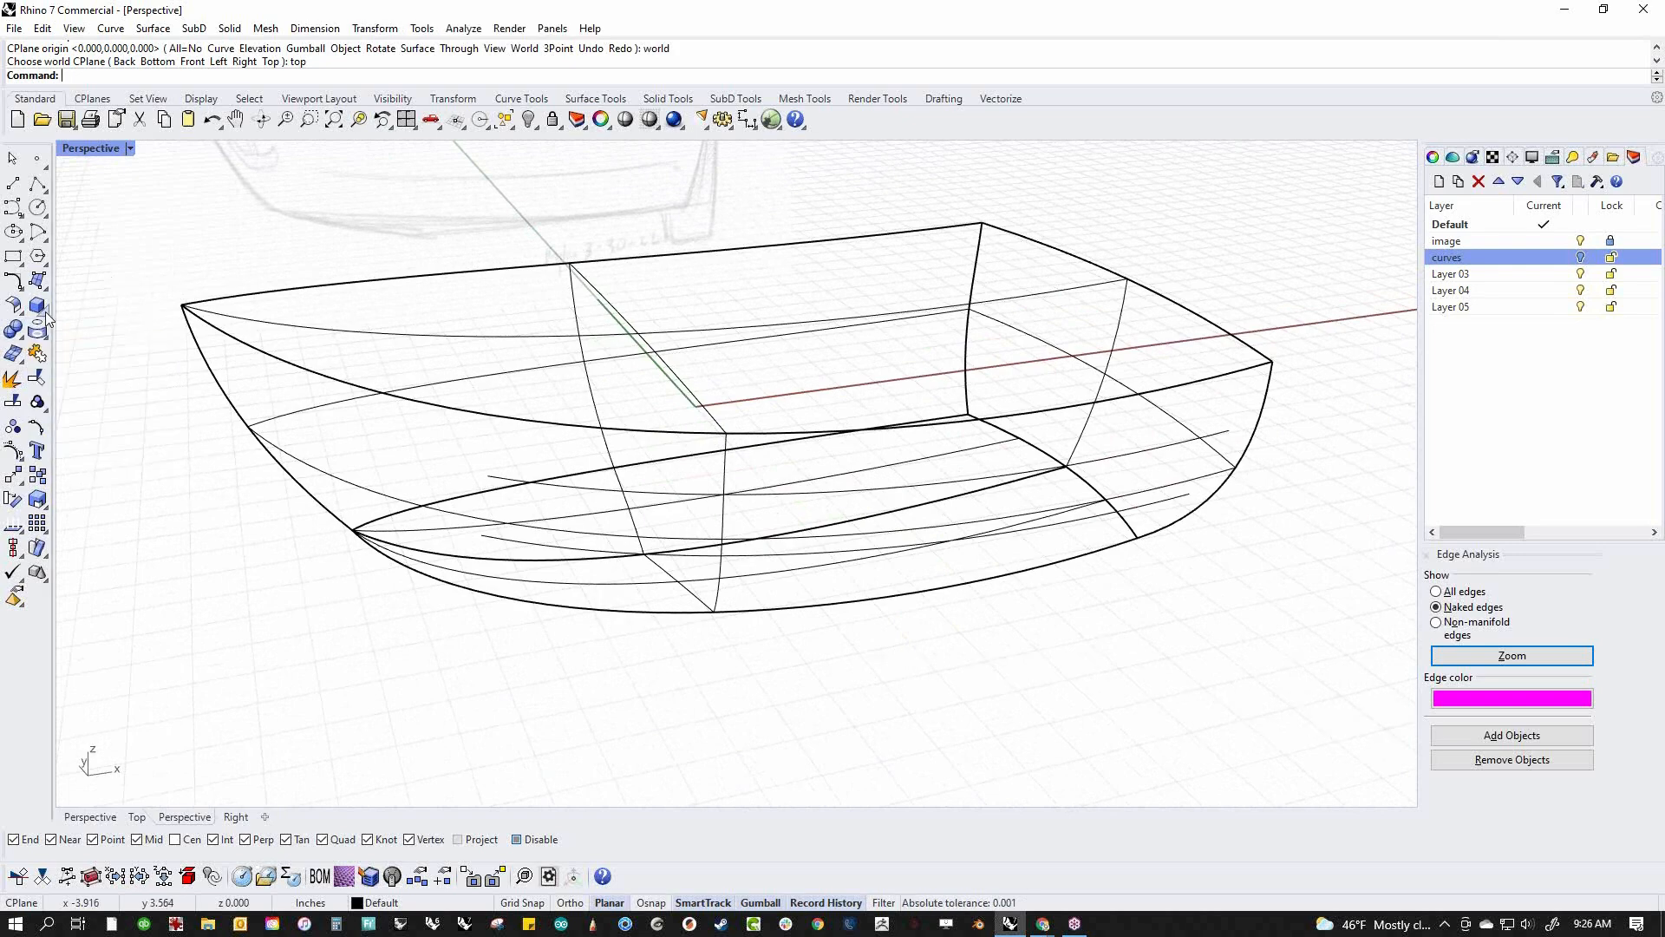
{"action": "left_click", "coordinate": [44, 313]}
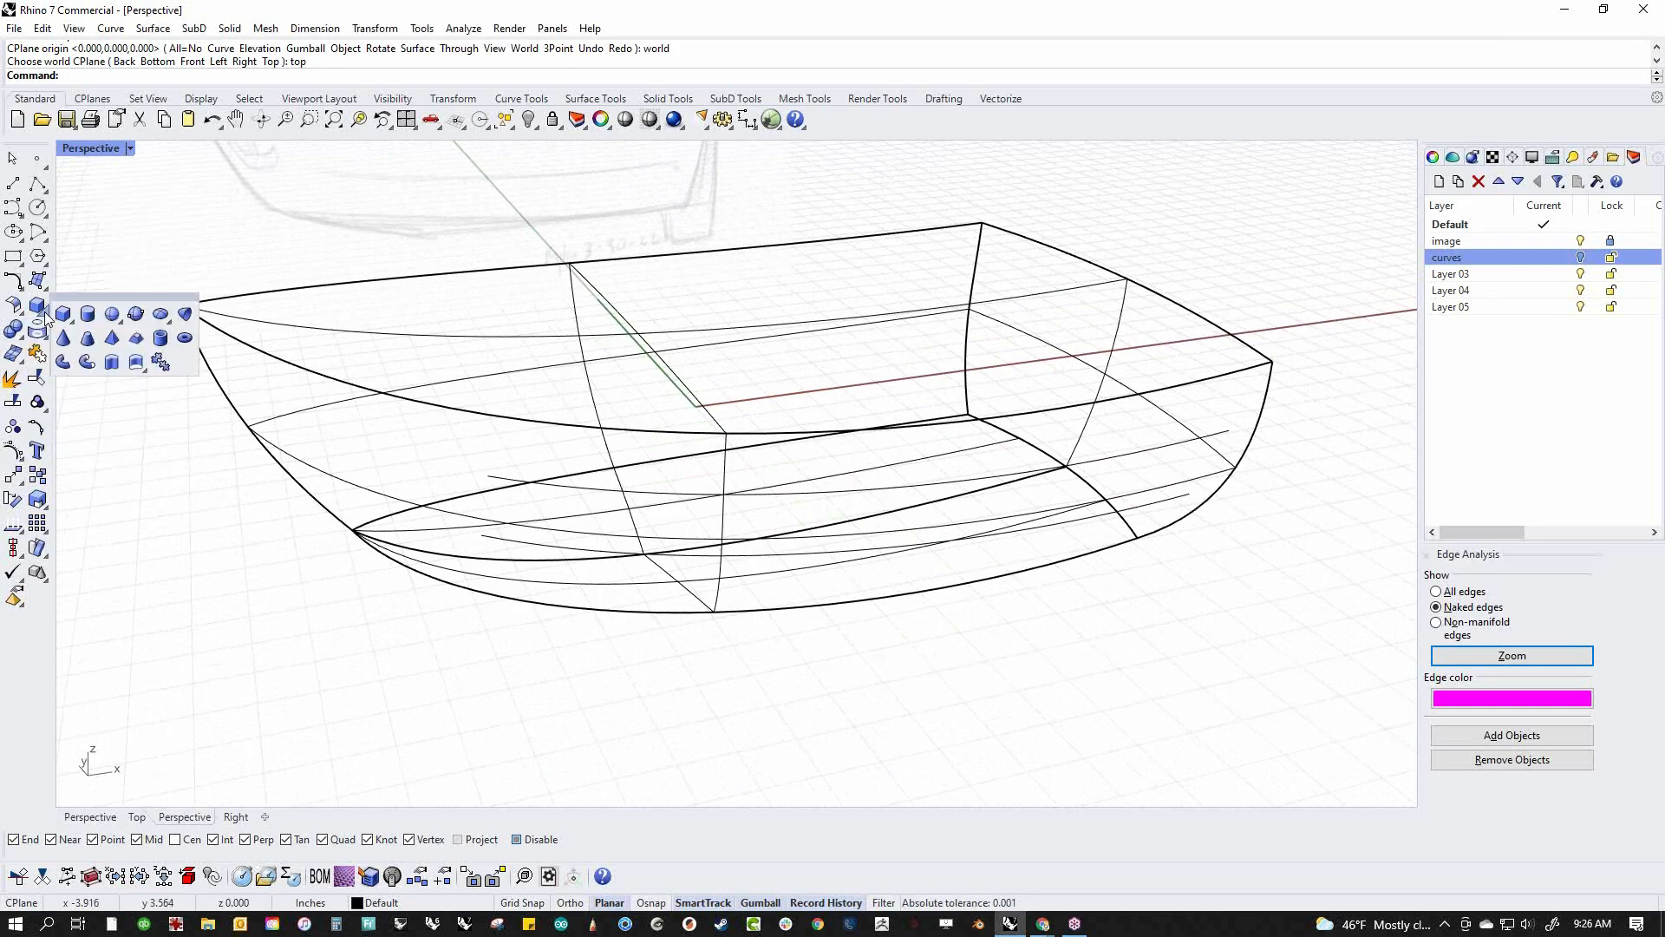
{"action": "left_click", "coordinate": [88, 363]}
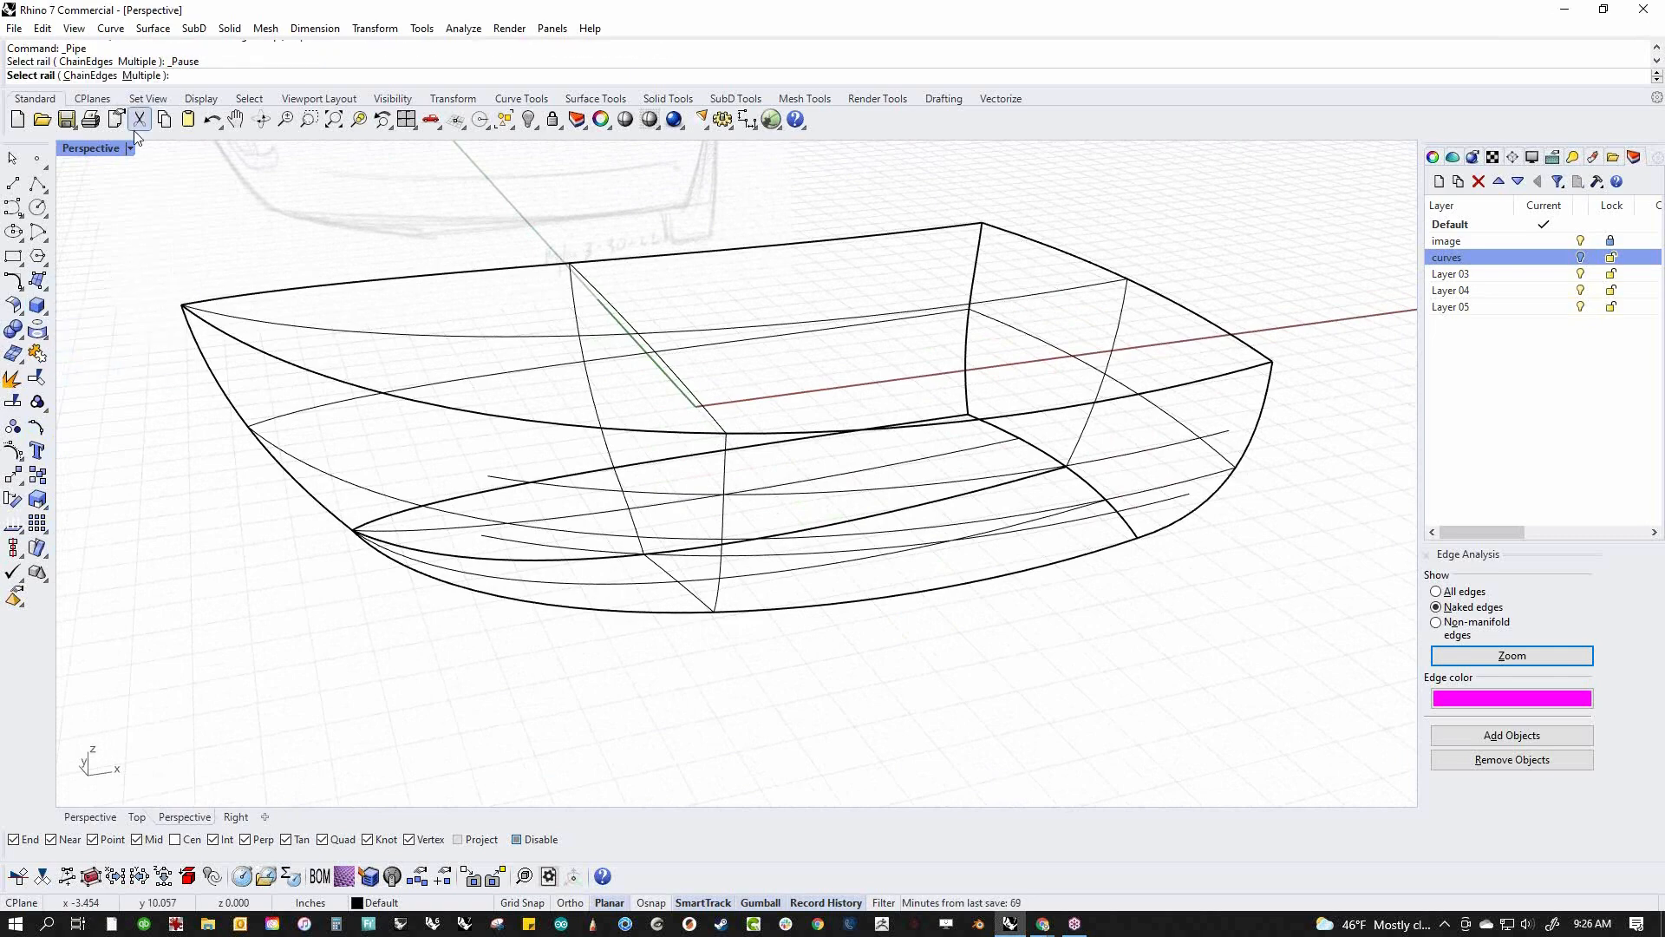
{"action": "left_click", "coordinate": [512, 497]}
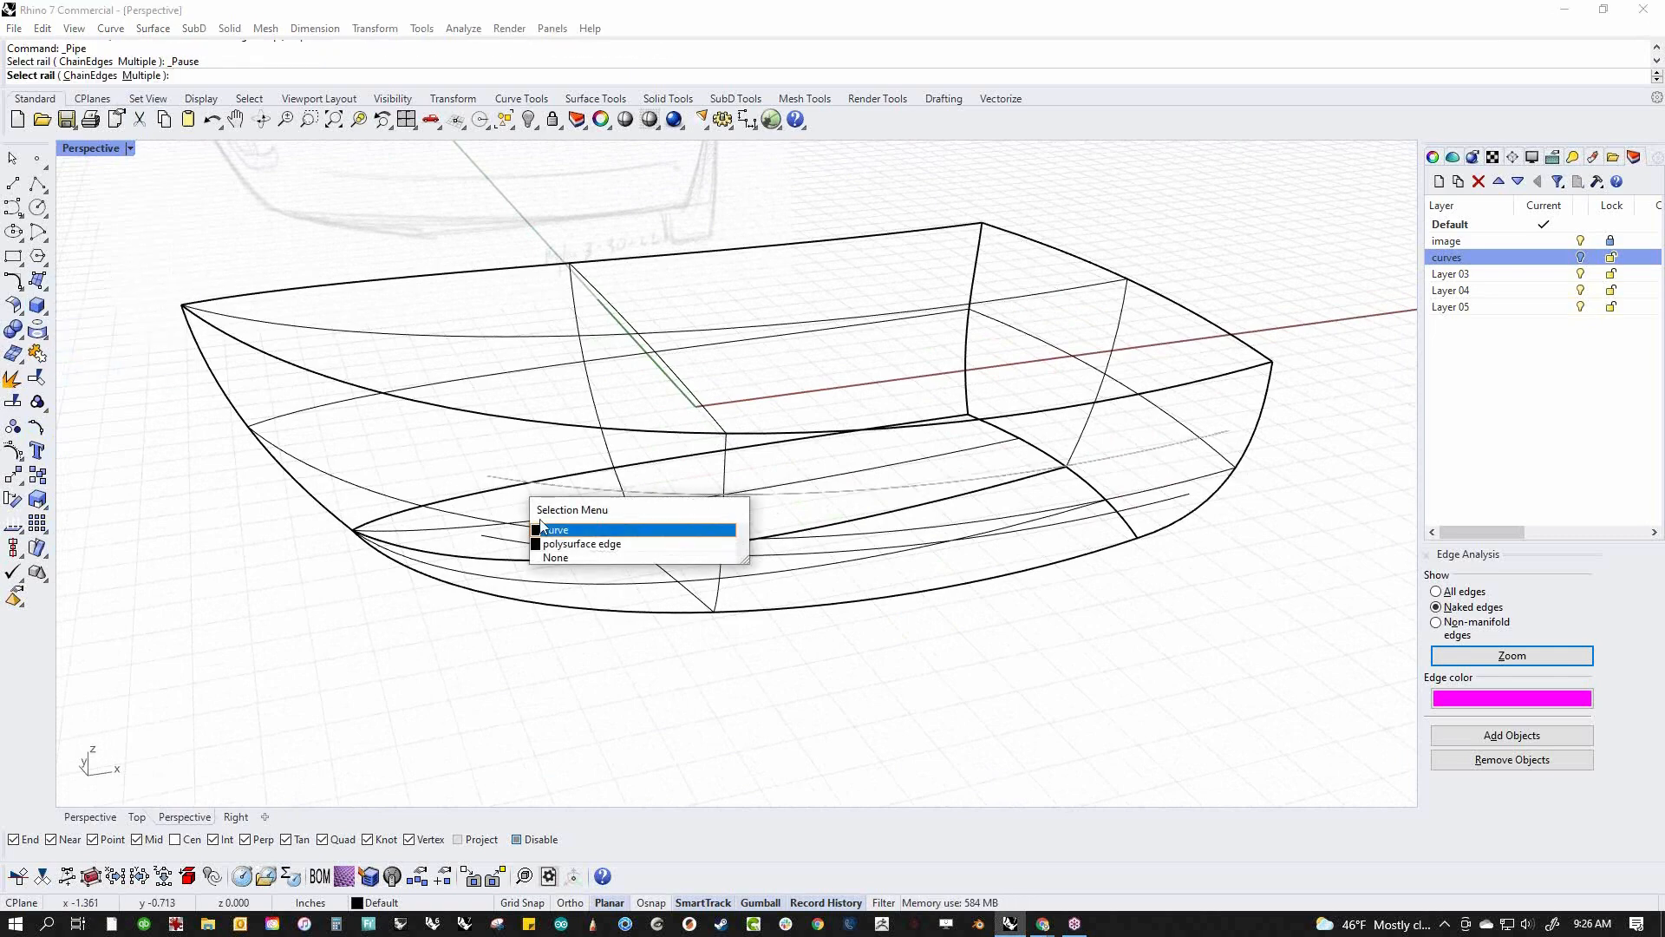
{"action": "left_click", "coordinate": [555, 527]}
{"action": "scroll", "coordinate": [517, 495], "scroll_direction": "up", "scroll_amount": 5}
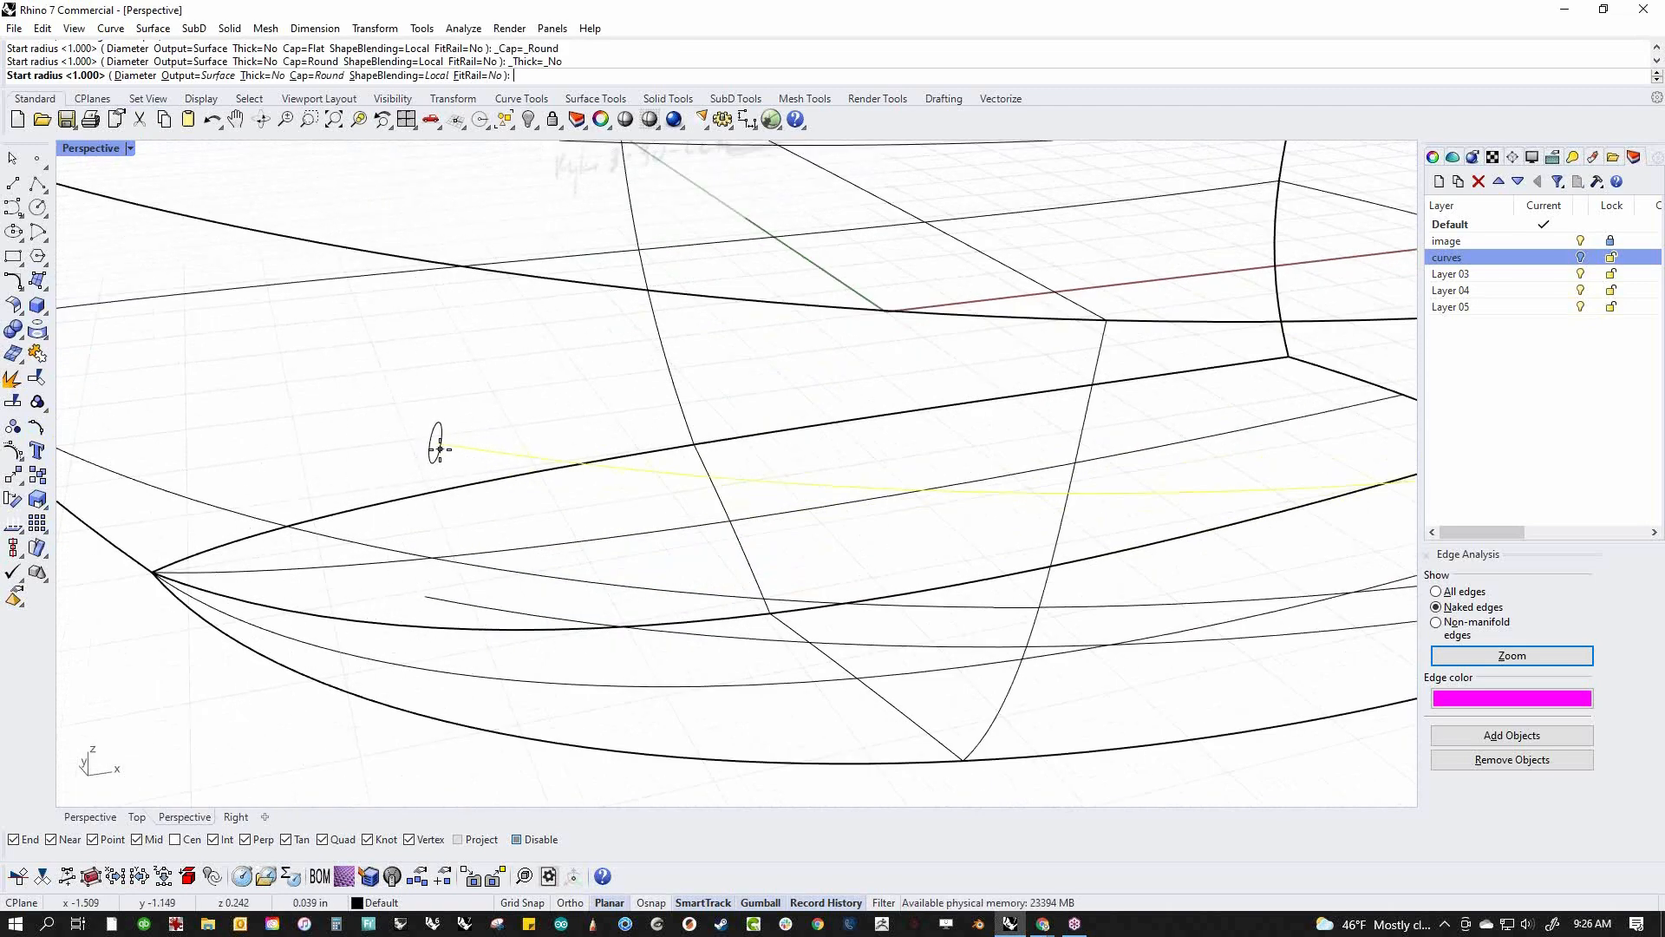
{"action": "left_click", "coordinate": [438, 447]}
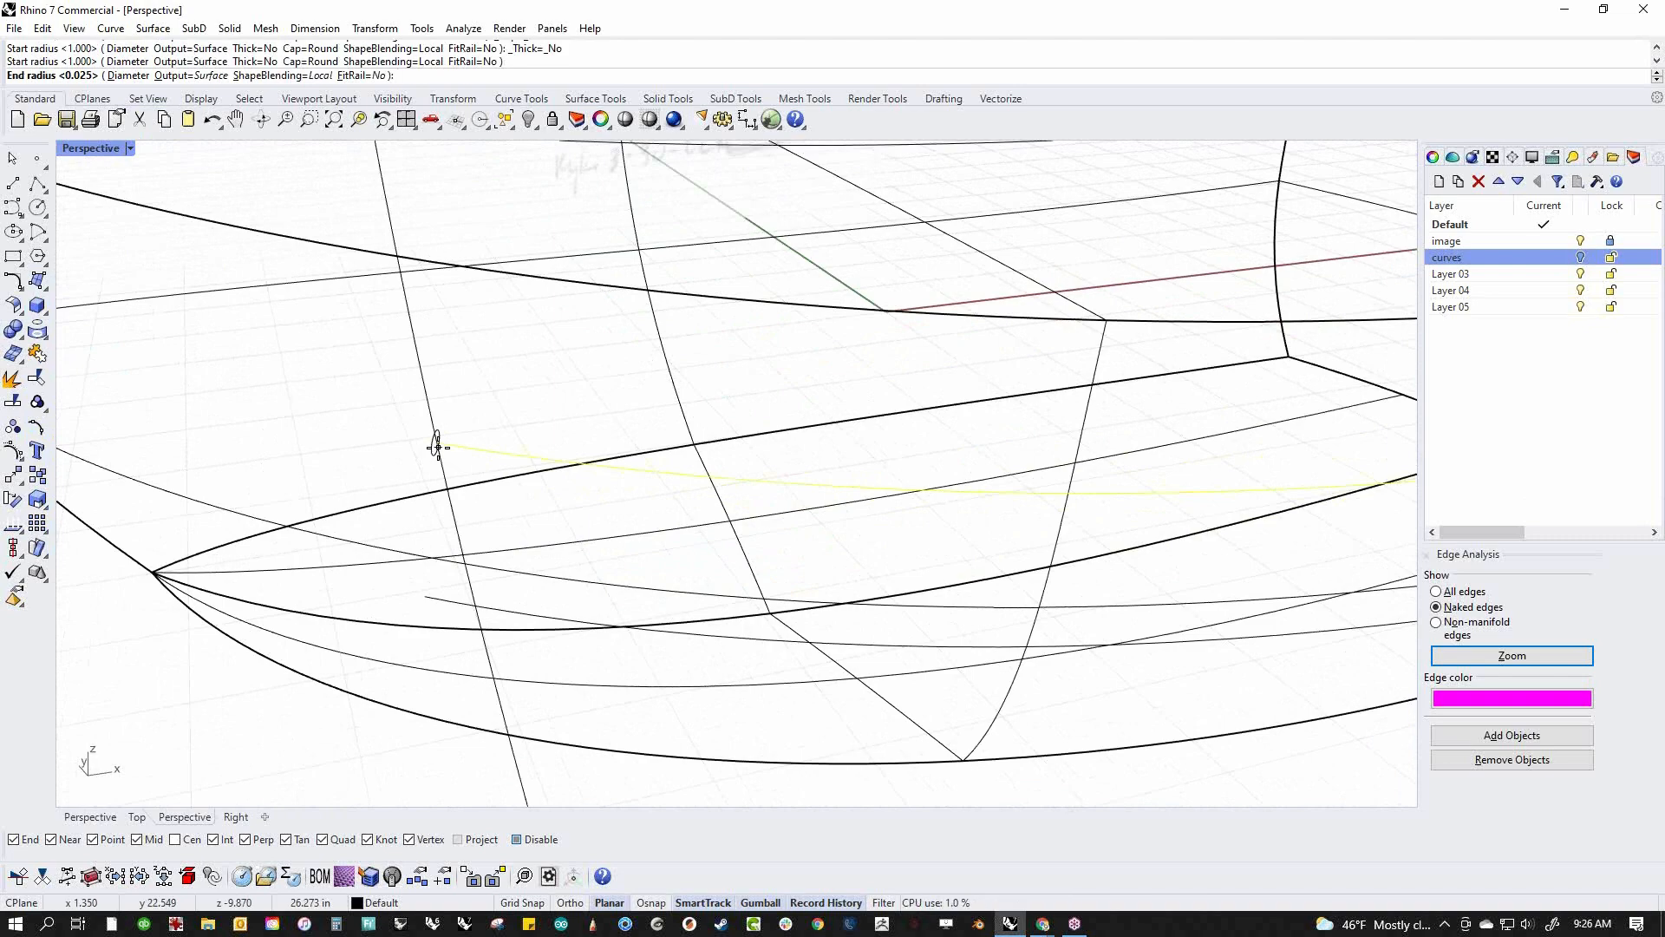
{"action": "left_click", "coordinate": [438, 448]}
{"action": "key", "text": "Return"}
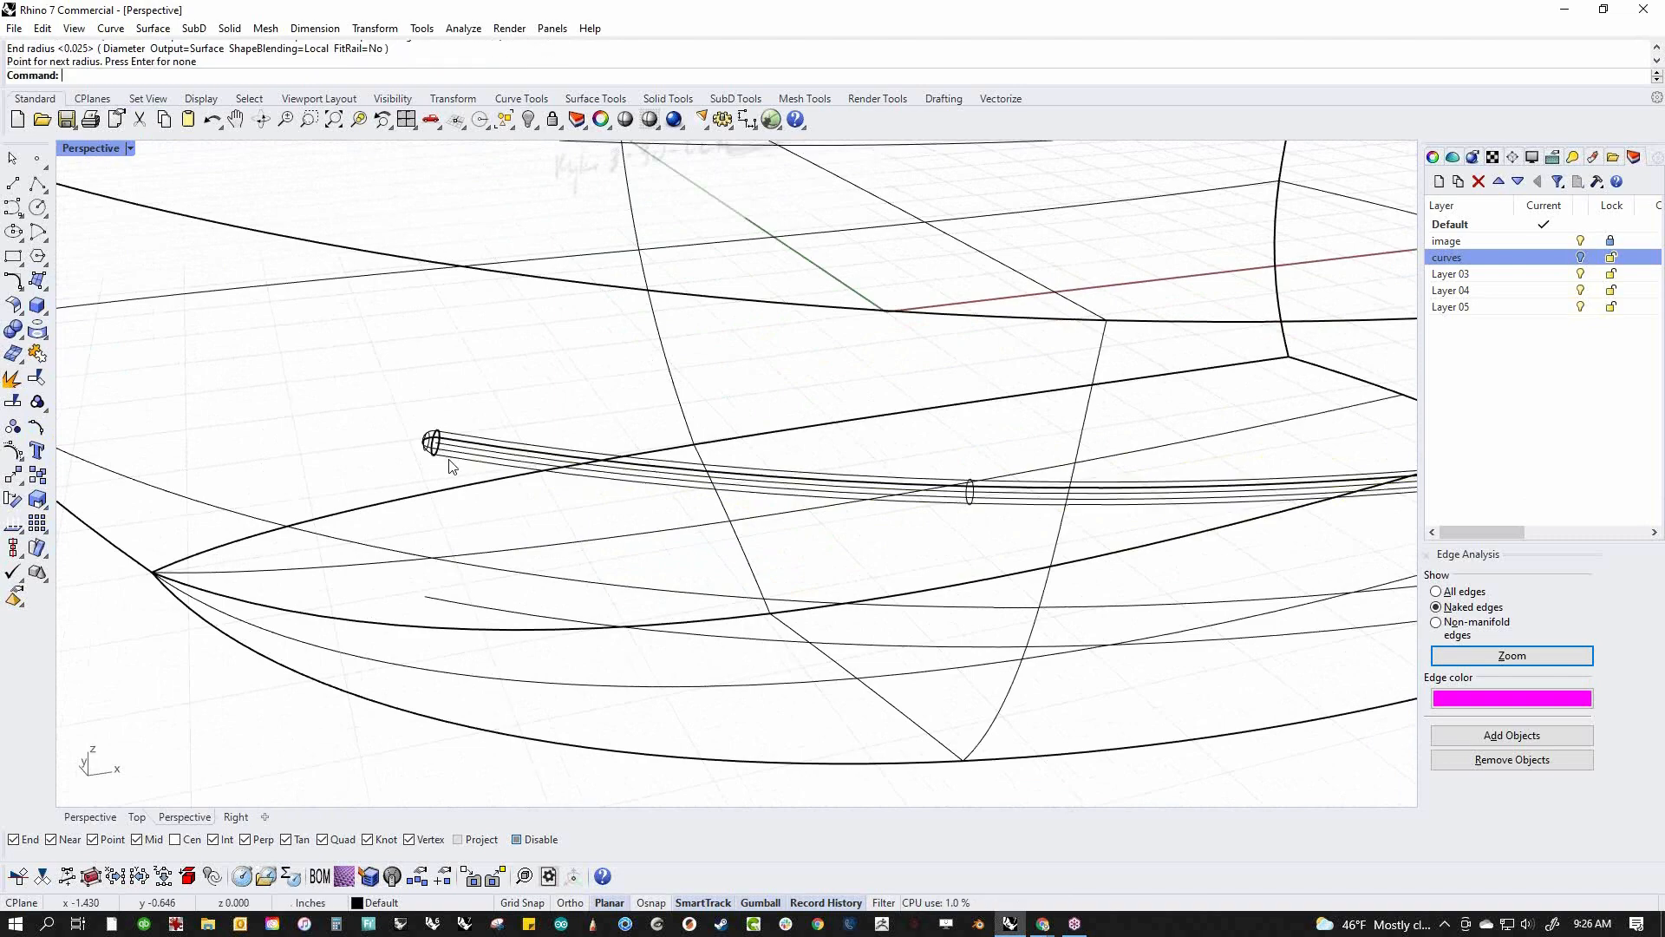
Set the display to Shaded and create a matching round-capped pipe along the lower plank curve with a 0.025 in radius at both ends
{"action": "scroll", "coordinate": [439, 455], "scroll_direction": "down", "scroll_amount": 5}
{"action": "middle_click", "coordinate": [447, 464]}
{"action": "left_click", "coordinate": [356, 420]}
{"action": "mouse_move", "coordinate": [502, 653]}
{"action": "right_mouse_down"}
{"action": "mouse_move", "coordinate": [647, 616]}
{"action": "mouse_move", "coordinate": [759, 617]}
{"action": "mouse_move", "coordinate": [387, 599]}
{"action": "mouse_move", "coordinate": [573, 617]}
{"action": "mouse_move", "coordinate": [583, 650]}
{"action": "right_mouse_up"}
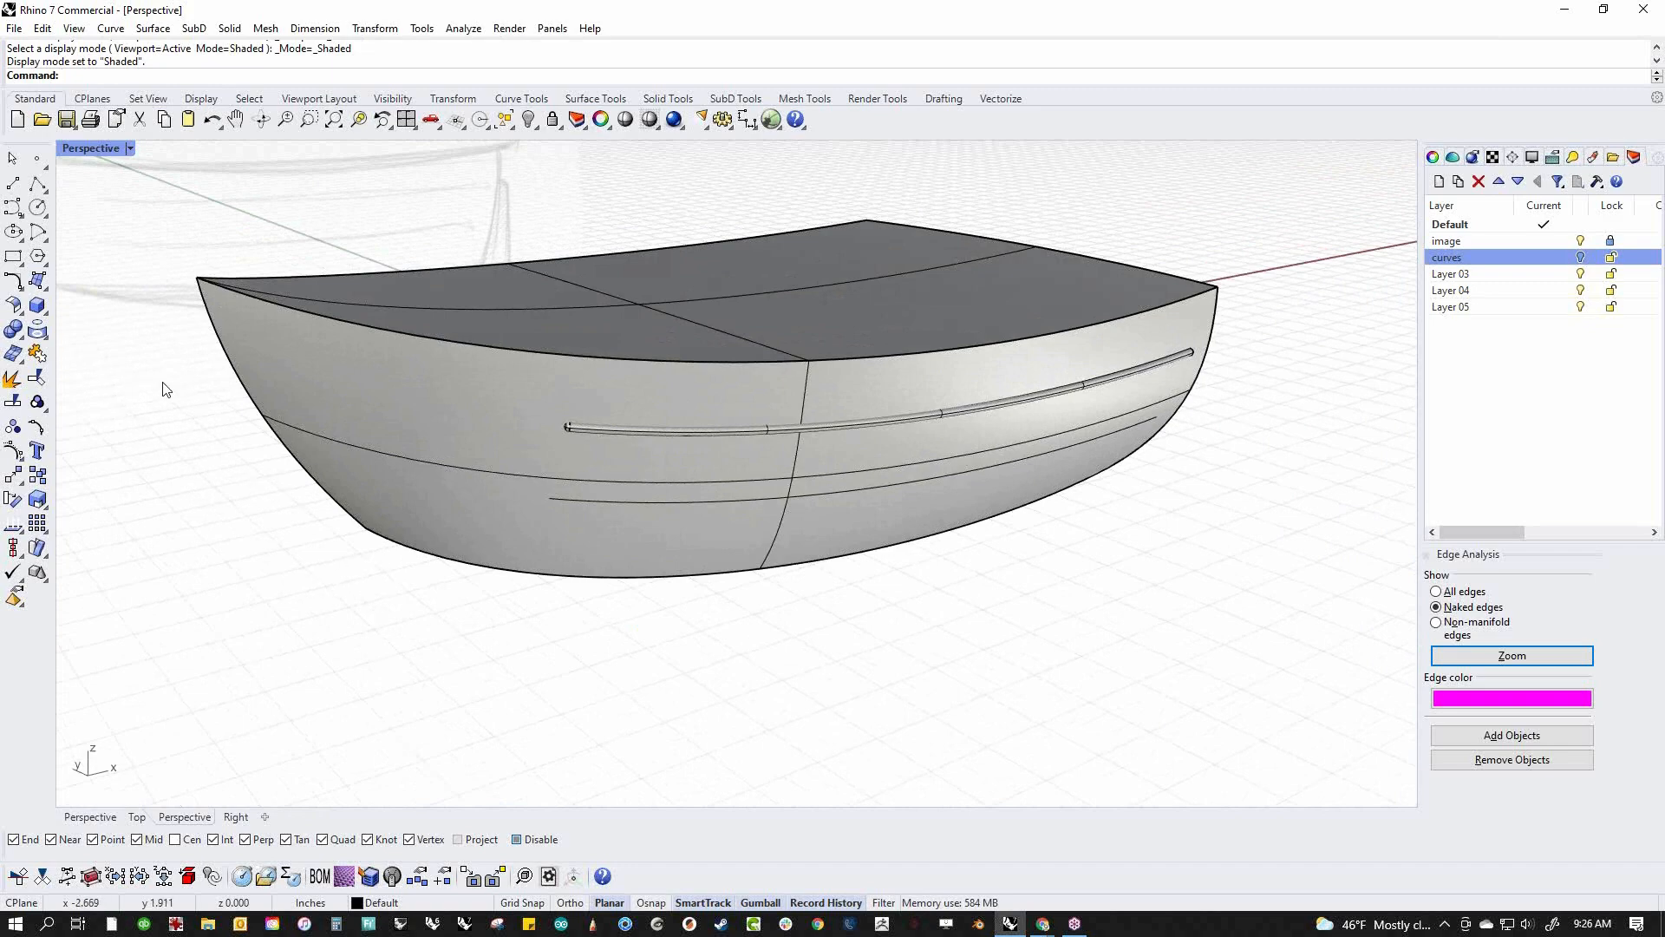
{"action": "key", "text": "Return"}
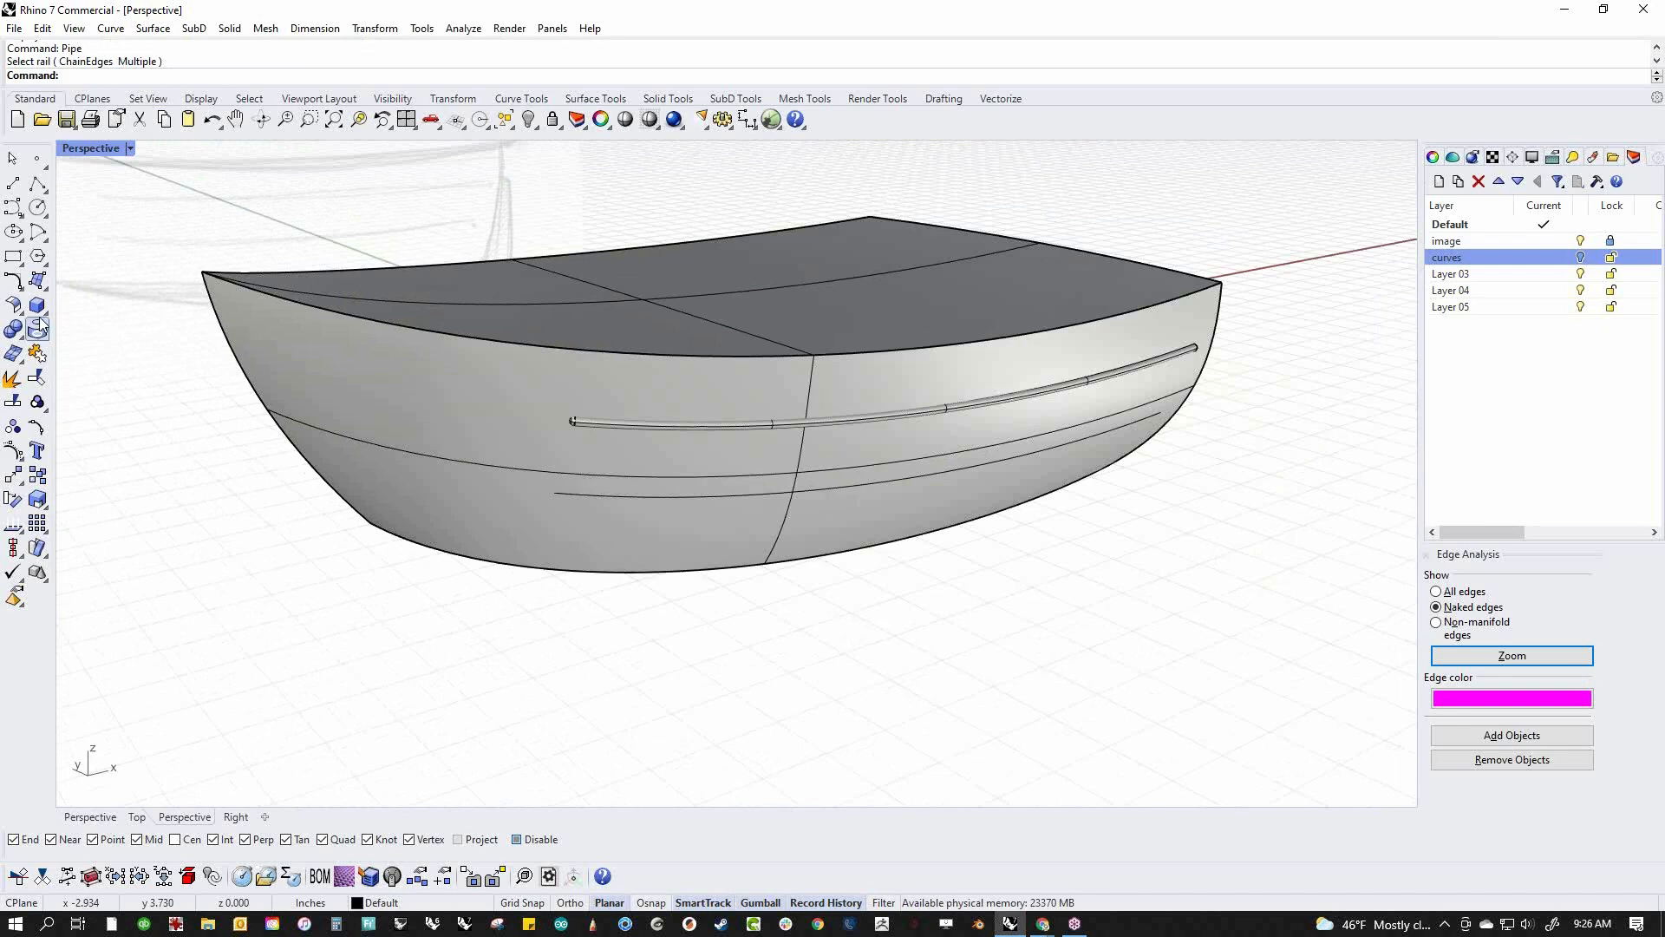
{"action": "left_click", "coordinate": [38, 328]}
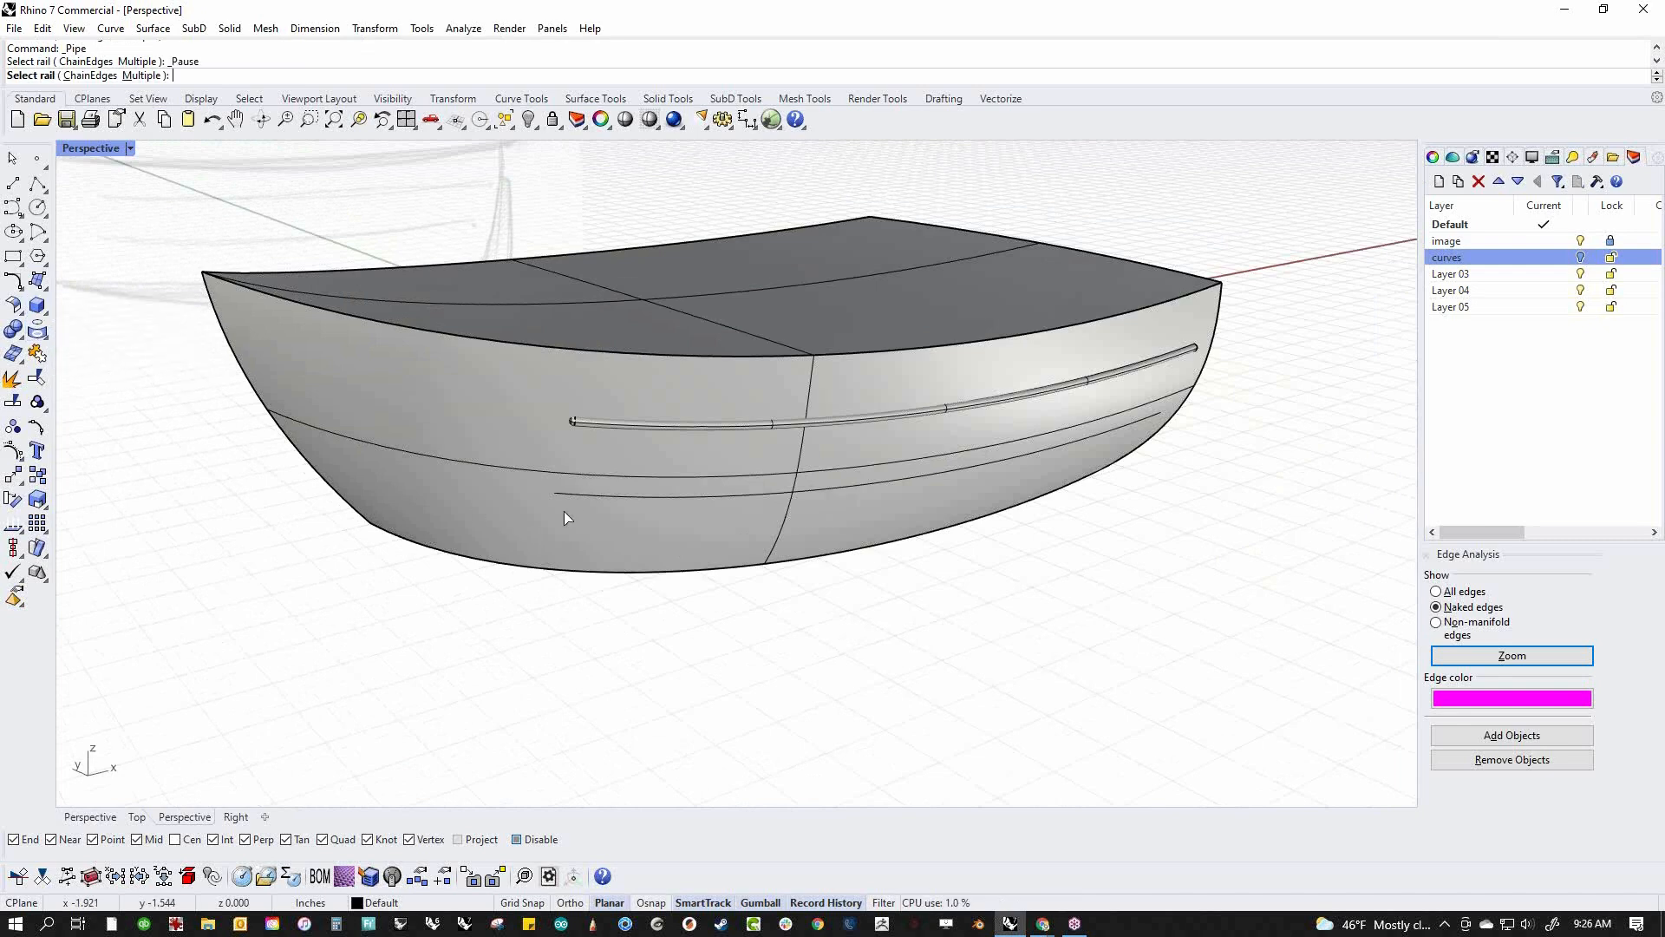
{"action": "left_click", "coordinate": [607, 495]}
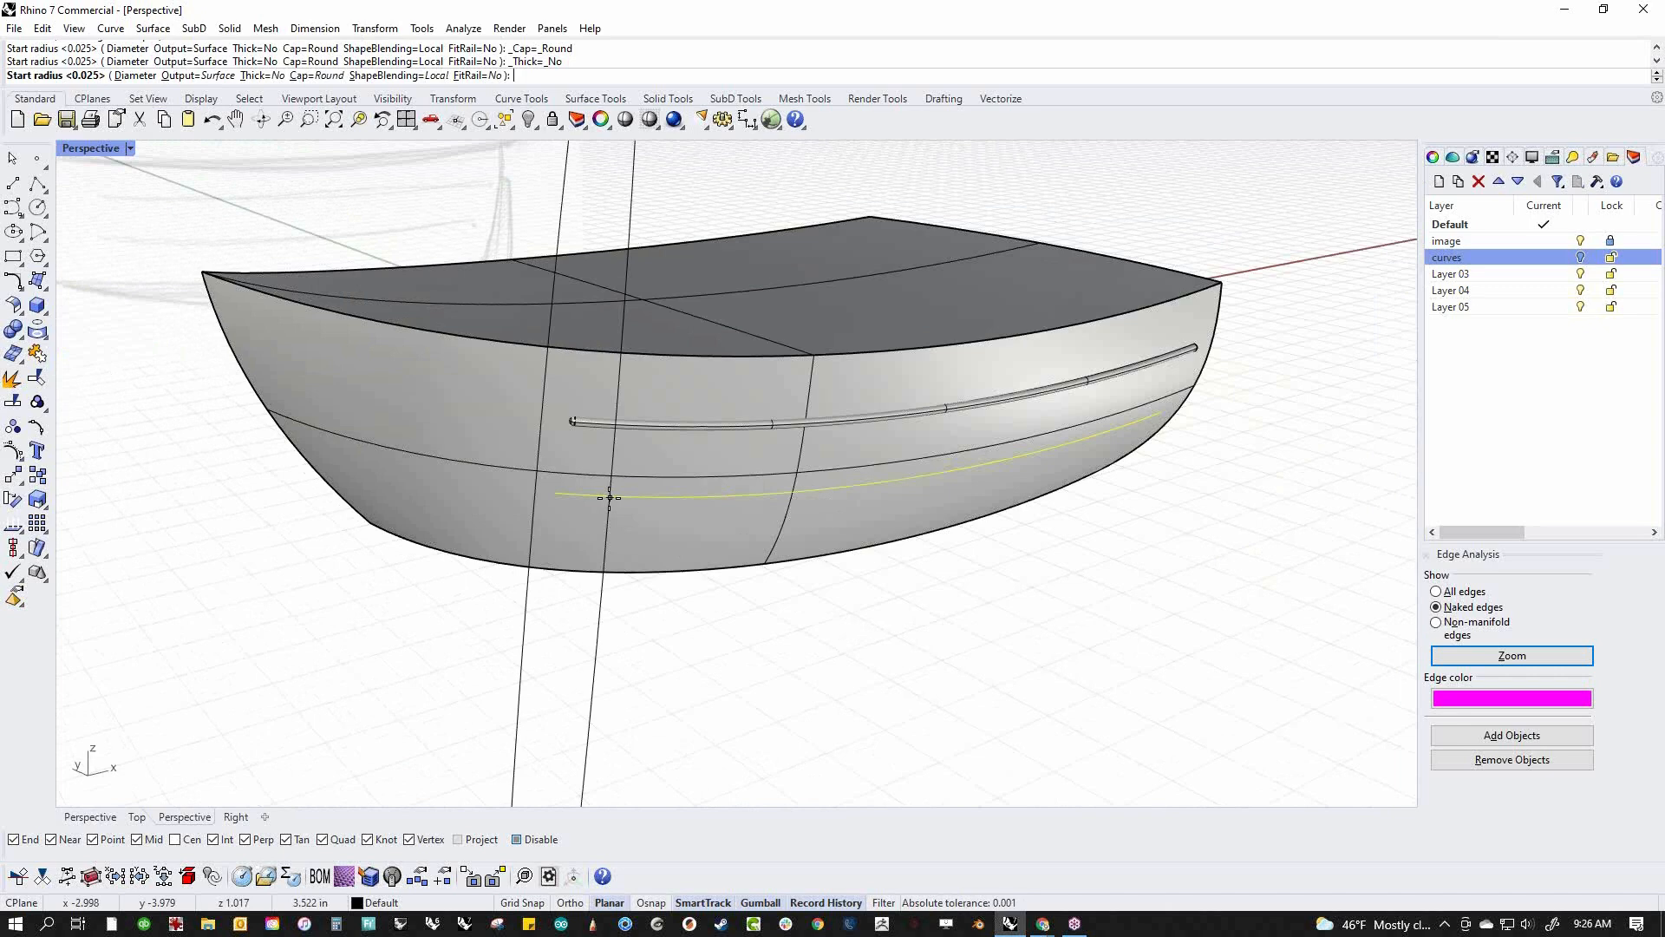
{"action": "key", "text": "Return"}
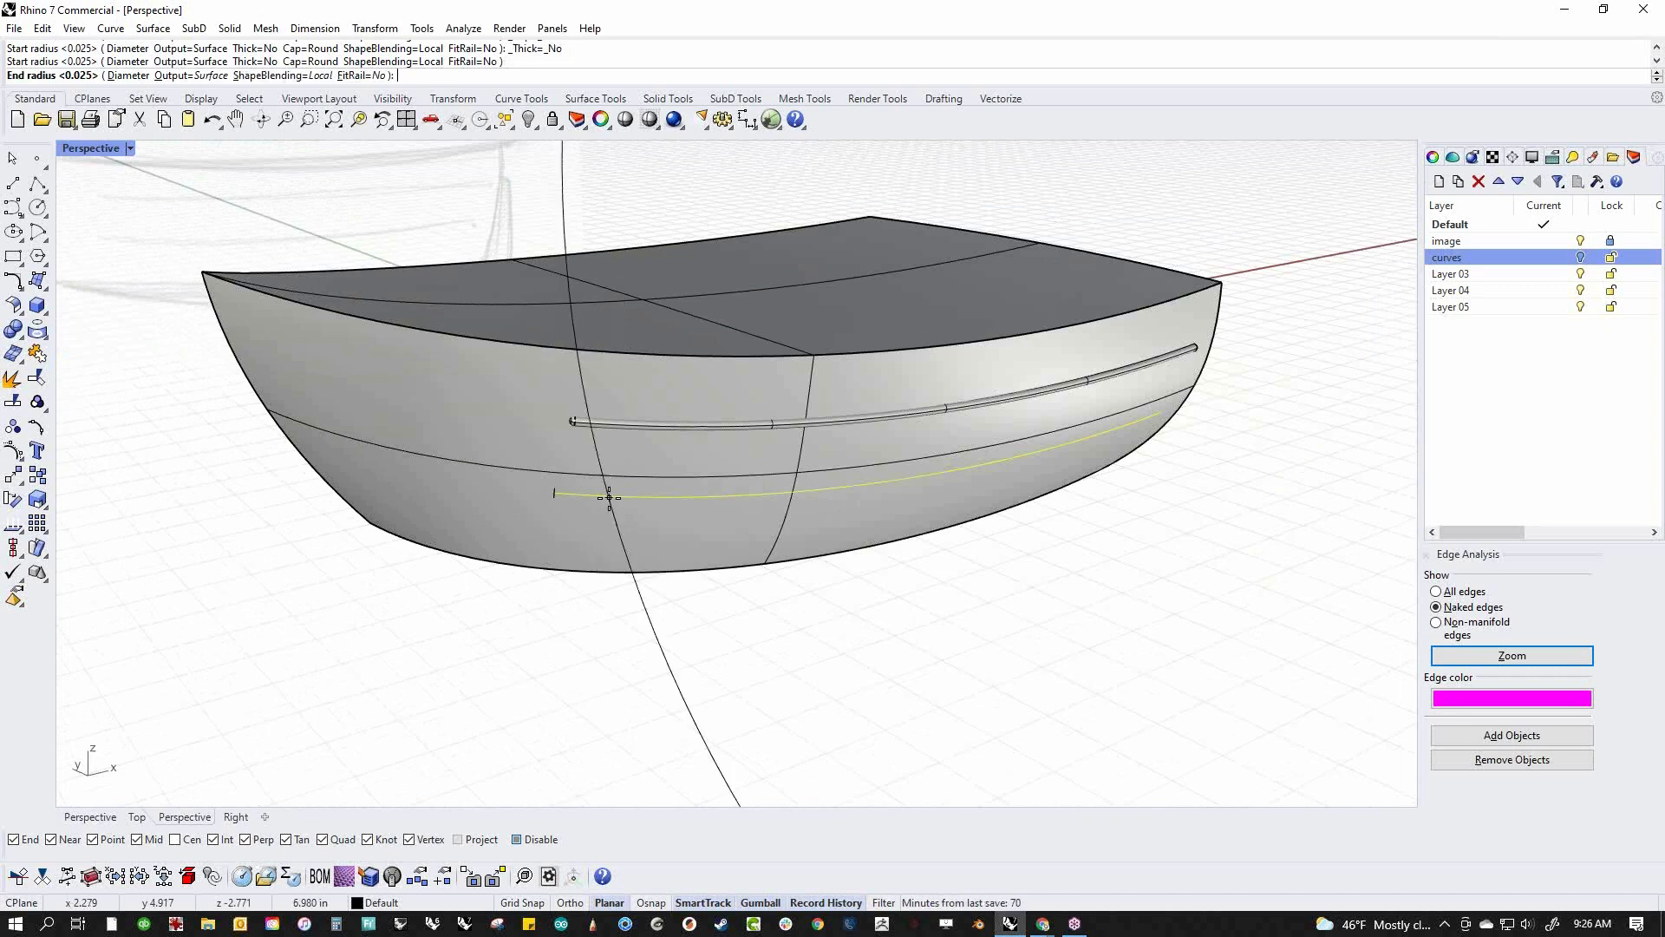
{"action": "key", "text": "Return"}
{"action": "key", "text": "Return"}
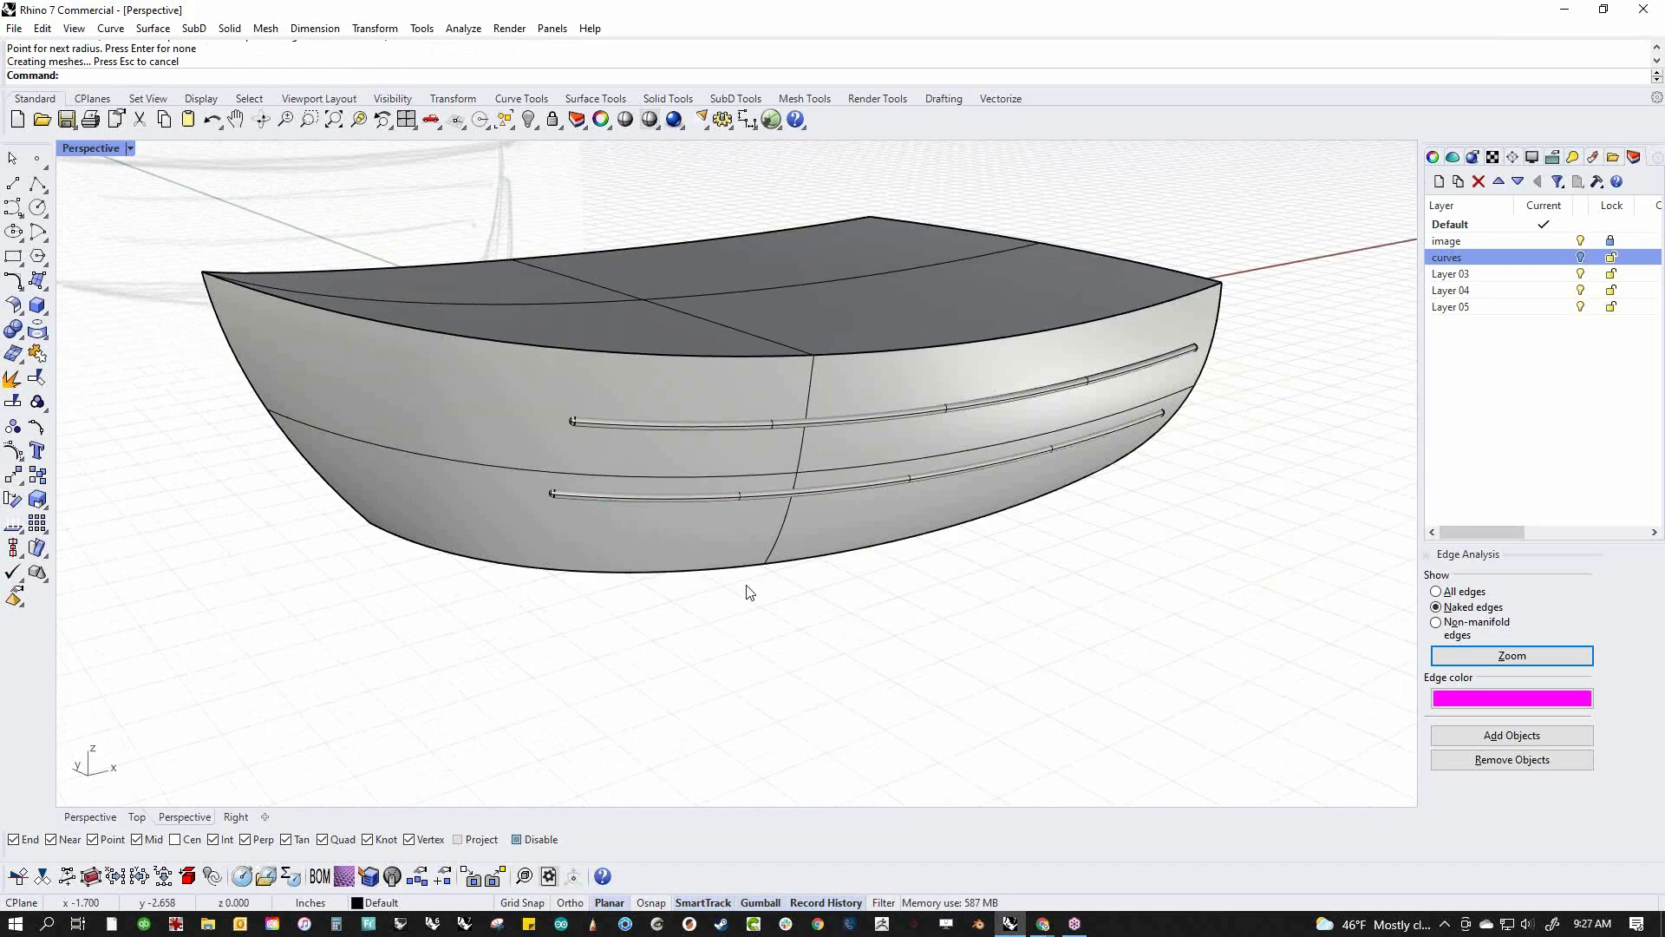
Mirror both plank pipes across the boat's lengthwise centerline from origin 0, and inspect the copies on the hull's opposite side
{"action": "right_click_drag", "start_coordinate": [1133, 680], "coordinate": [1193, 685]}
{"action": "left_click", "coordinate": [793, 525]}
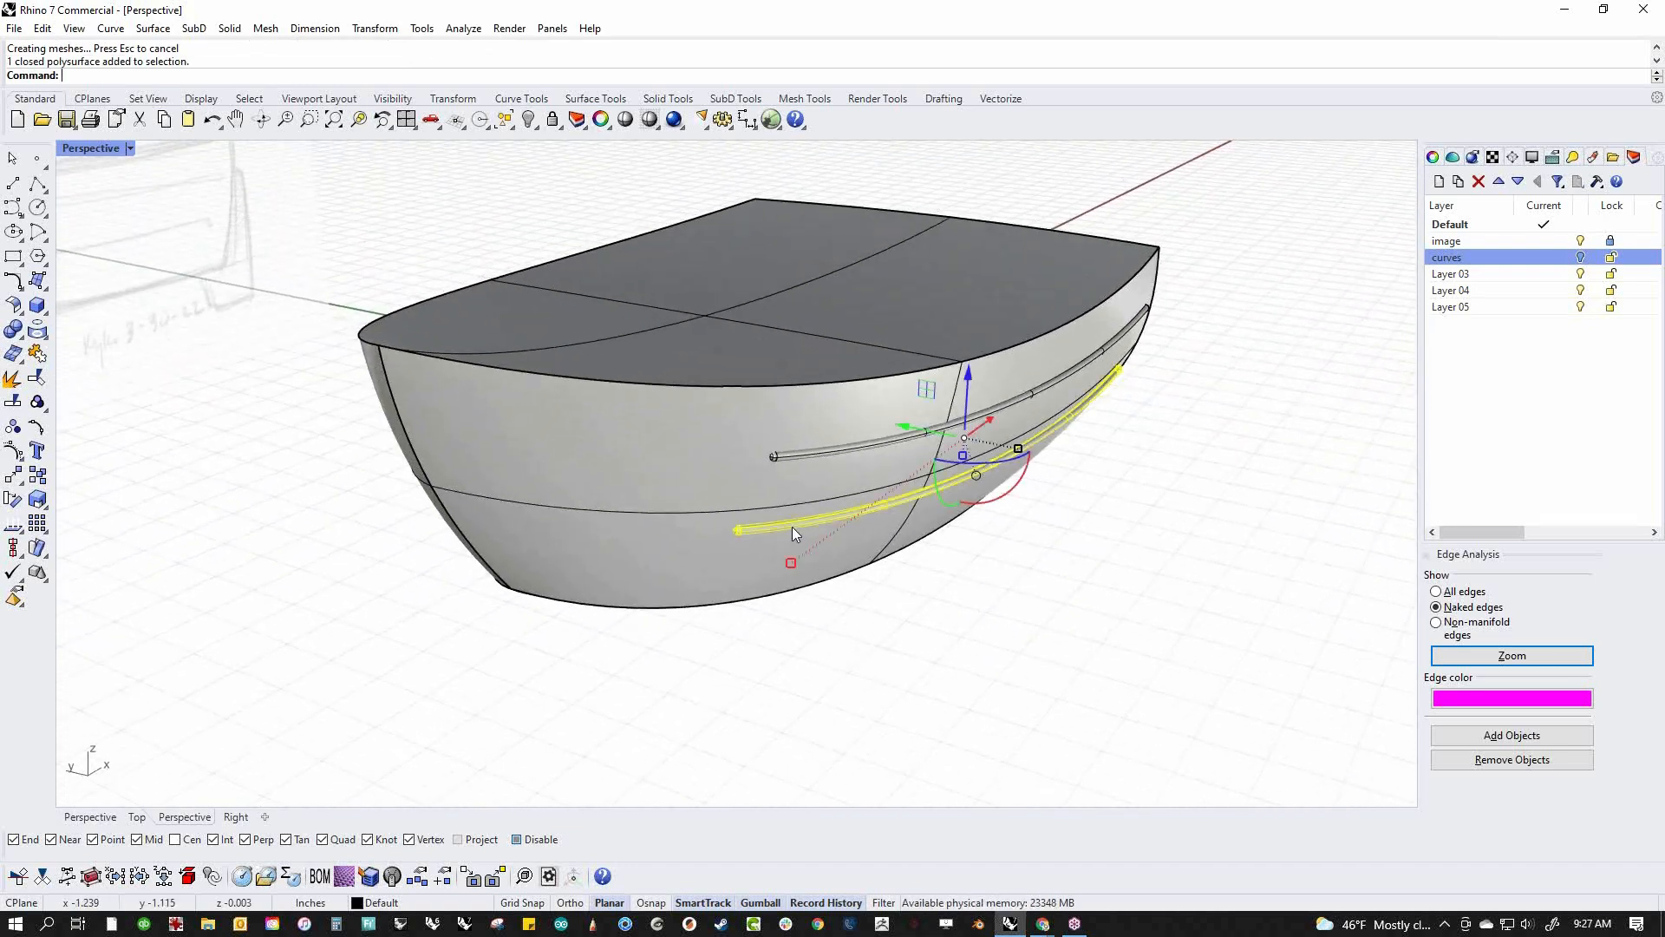
{"action": "left_click", "coordinate": [821, 462], "text": "shift"}
{"action": "type", "text": "mi"}
{"action": "key", "text": "Return"}
{"action": "type", "text": "0"}
{"action": "key", "text": "Return"}
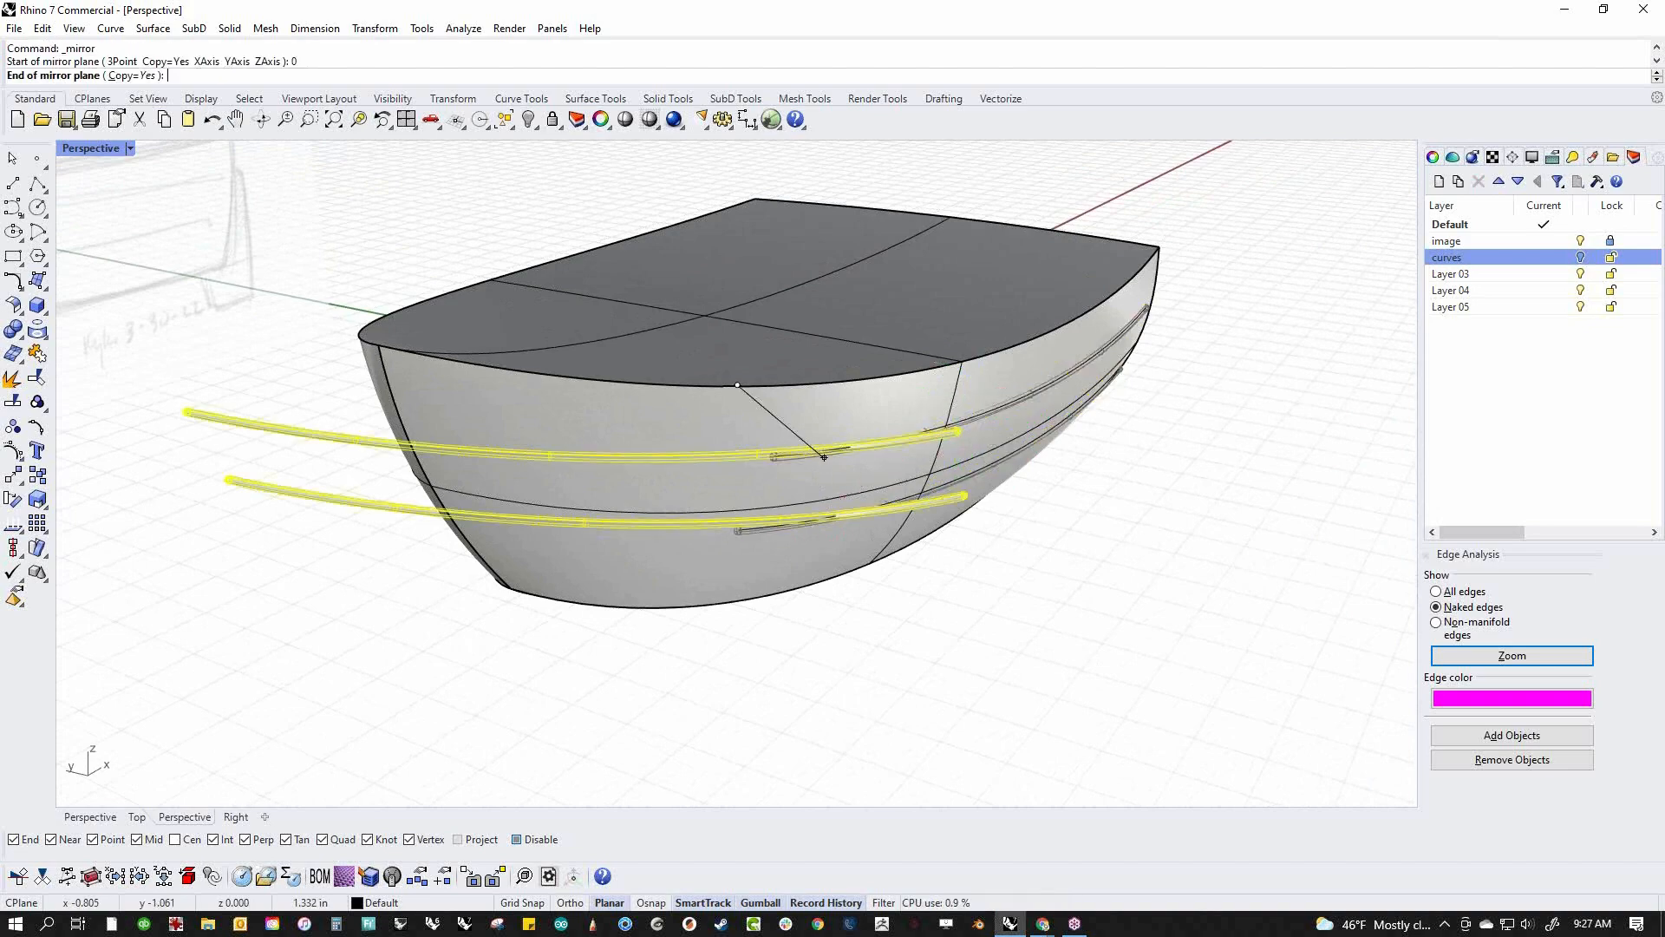
{"action": "left_click", "coordinate": [1187, 246], "text": "shift"}
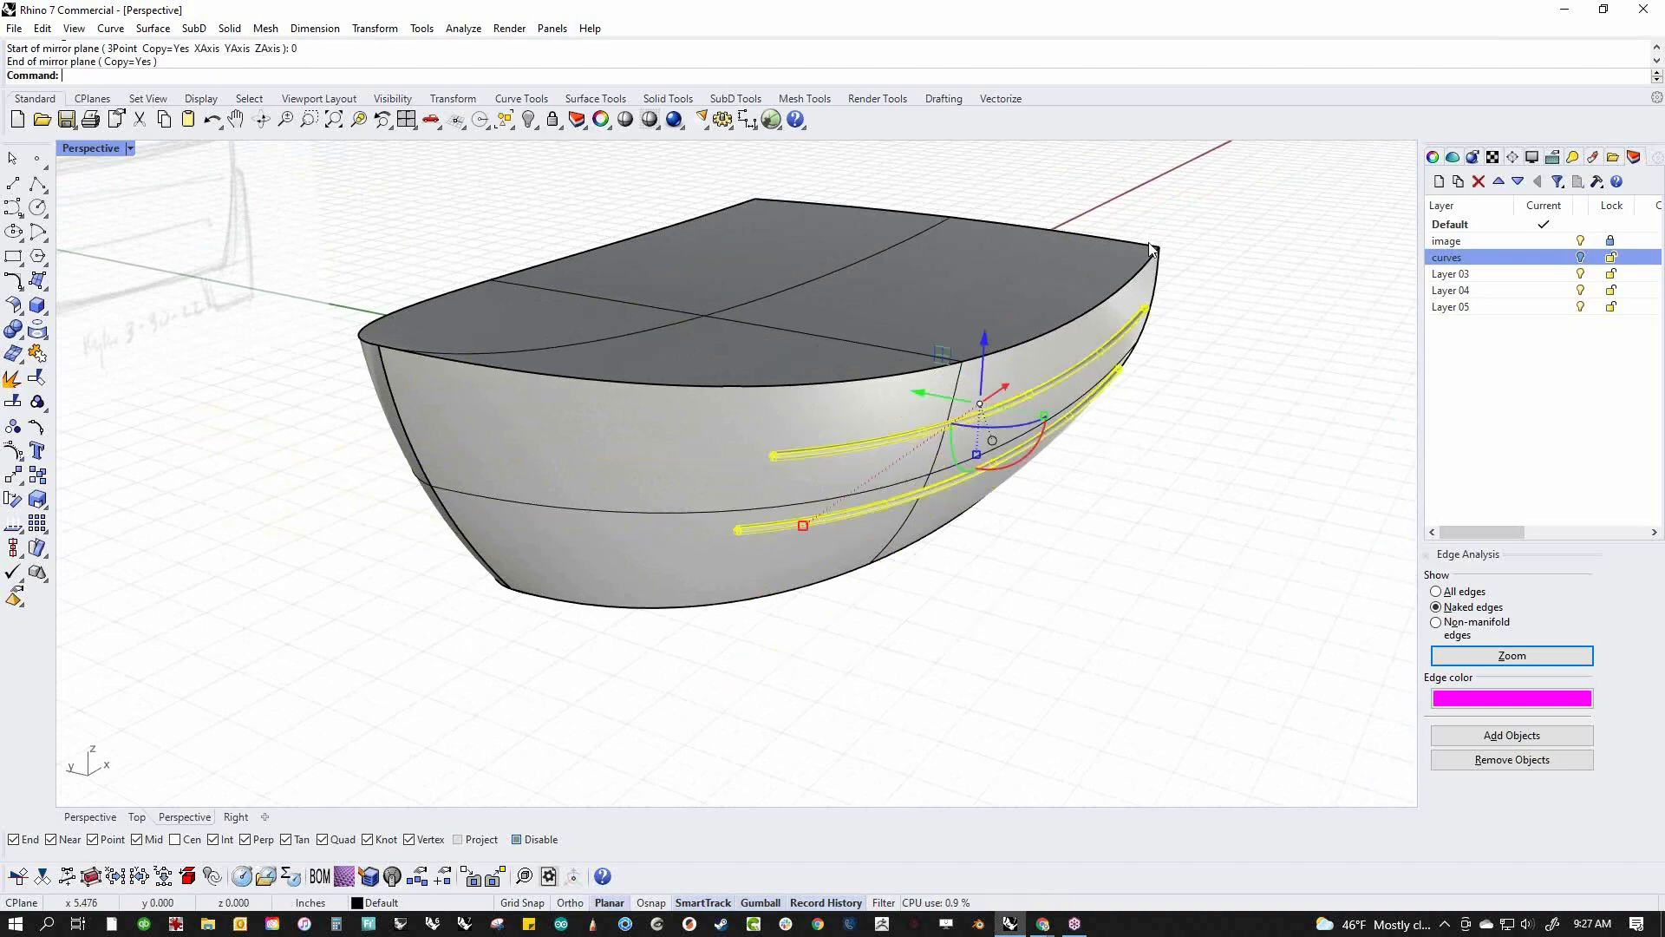
{"action": "left_click", "coordinate": [957, 597]}
{"action": "right_click_drag", "start_coordinate": [1000, 511], "coordinate": [746, 479]}
{"action": "scroll", "coordinate": [897, 312], "scroll_direction": "up", "scroll_amount": 6}
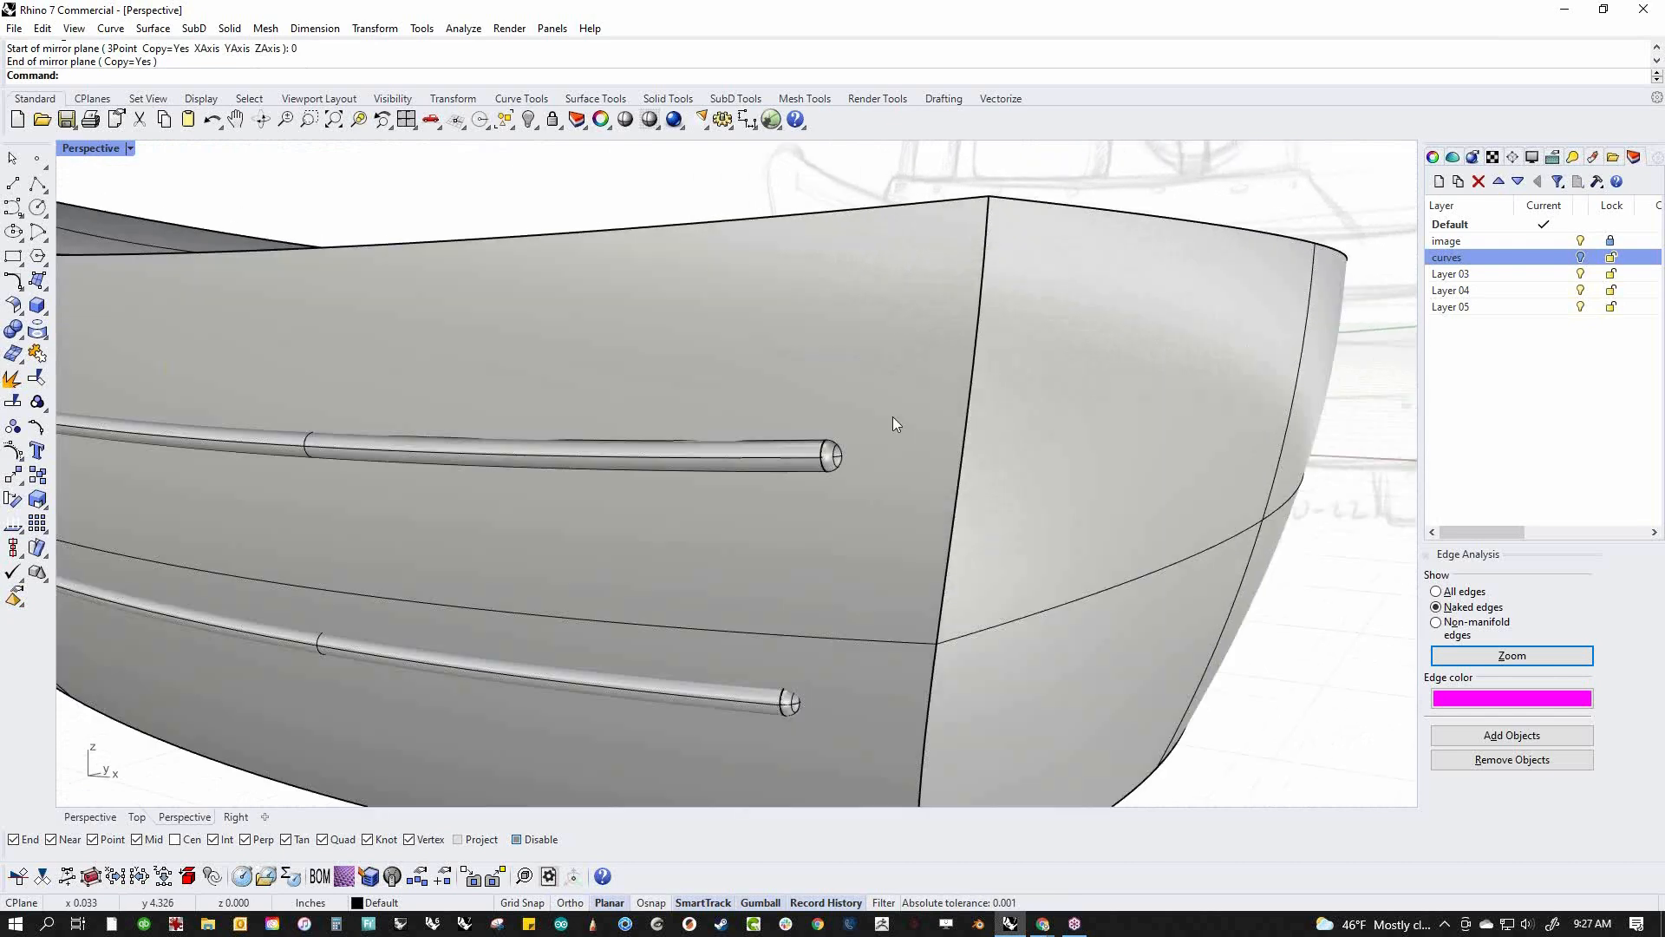
Try to Boolean-union the closed hull with all four plank pipes
{"action": "right_click_drag", "start_coordinate": [898, 312], "coordinate": [575, 493]}
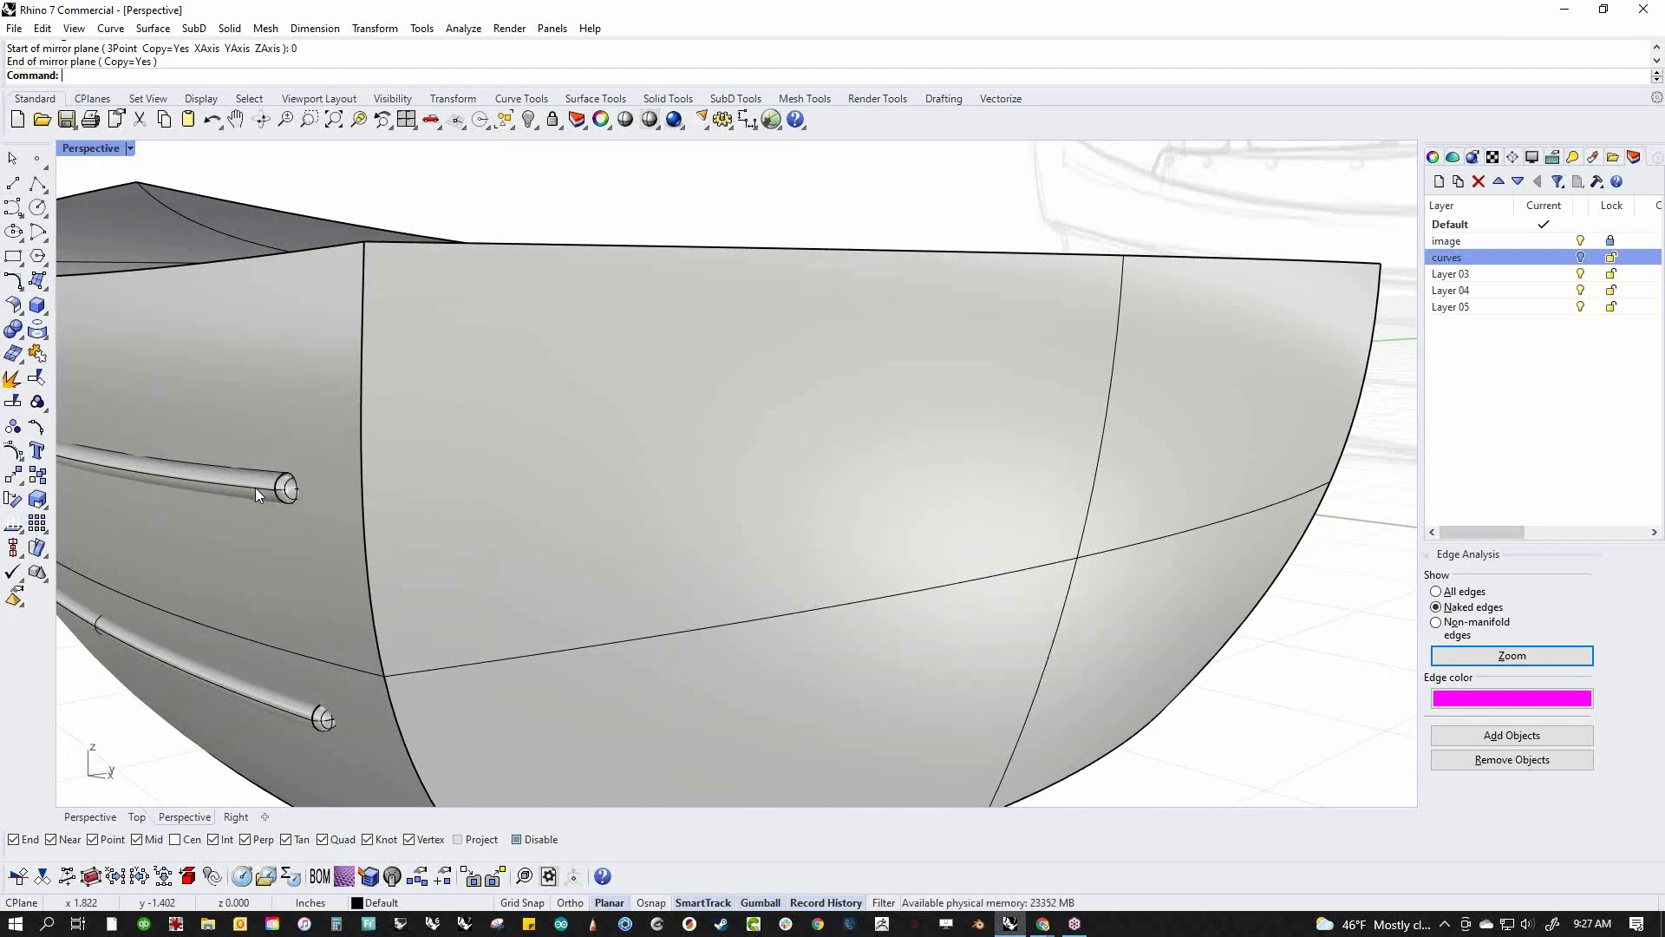
{"action": "scroll", "coordinate": [312, 525], "scroll_direction": "down", "scroll_amount": 5}
{"action": "right_click_drag", "start_coordinate": [317, 530], "coordinate": [1003, 601]}
{"action": "scroll", "coordinate": [1076, 559], "scroll_direction": "up", "scroll_amount": 2}
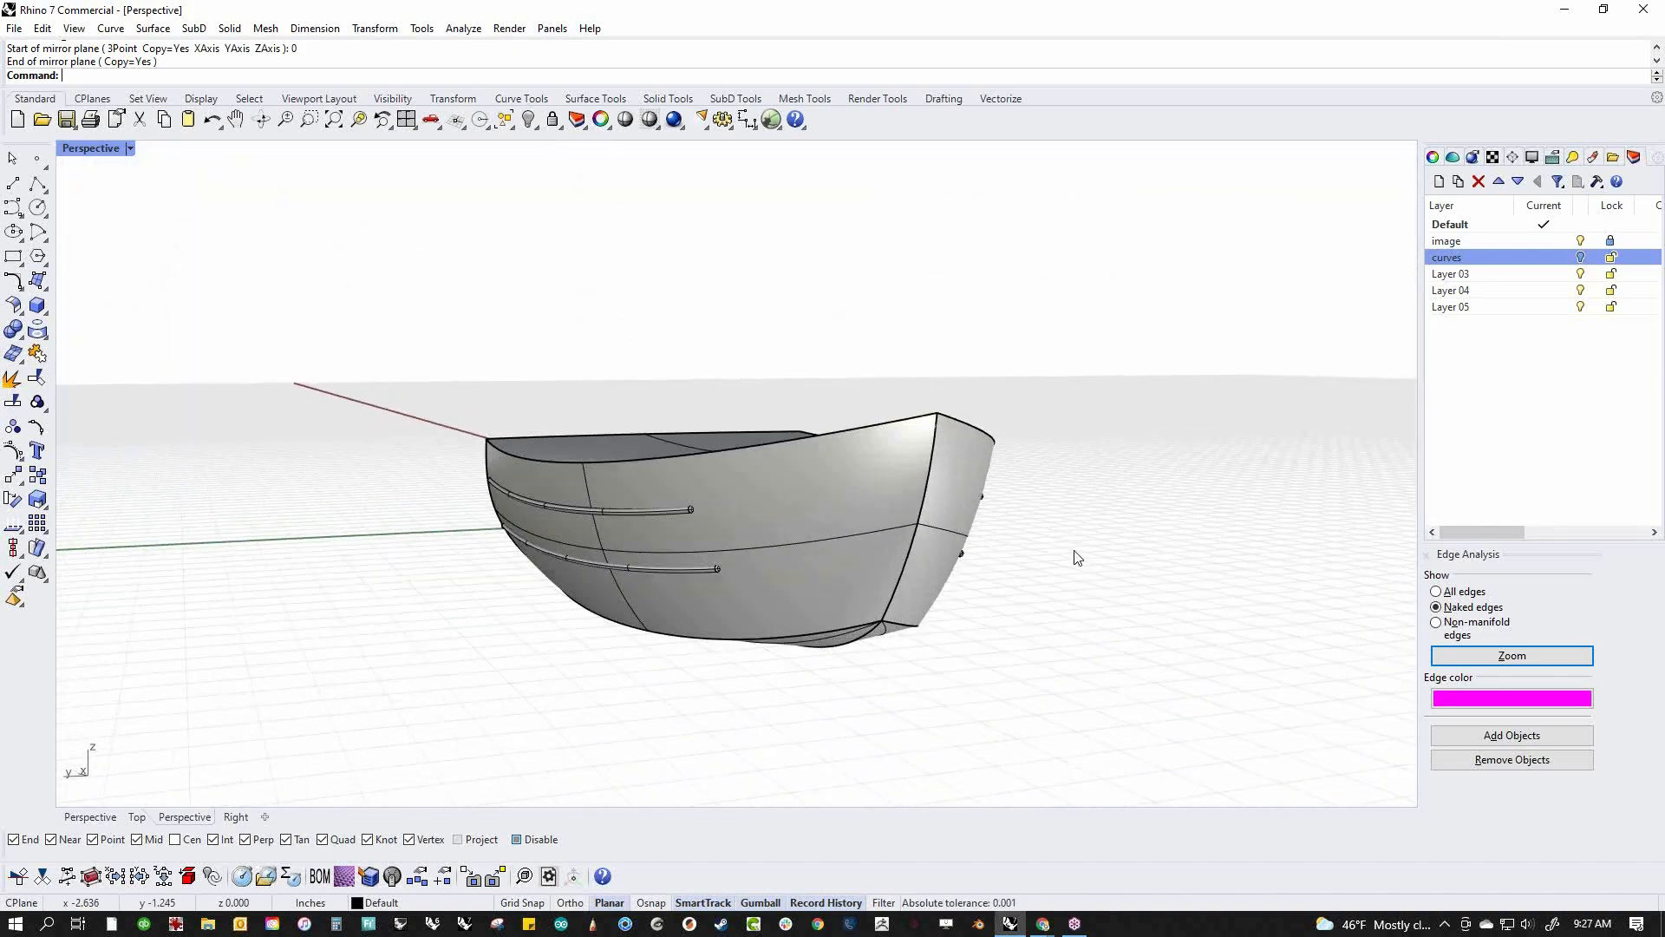
{"action": "left_click_drag", "start_coordinate": [1174, 419], "coordinate": [378, 685]}
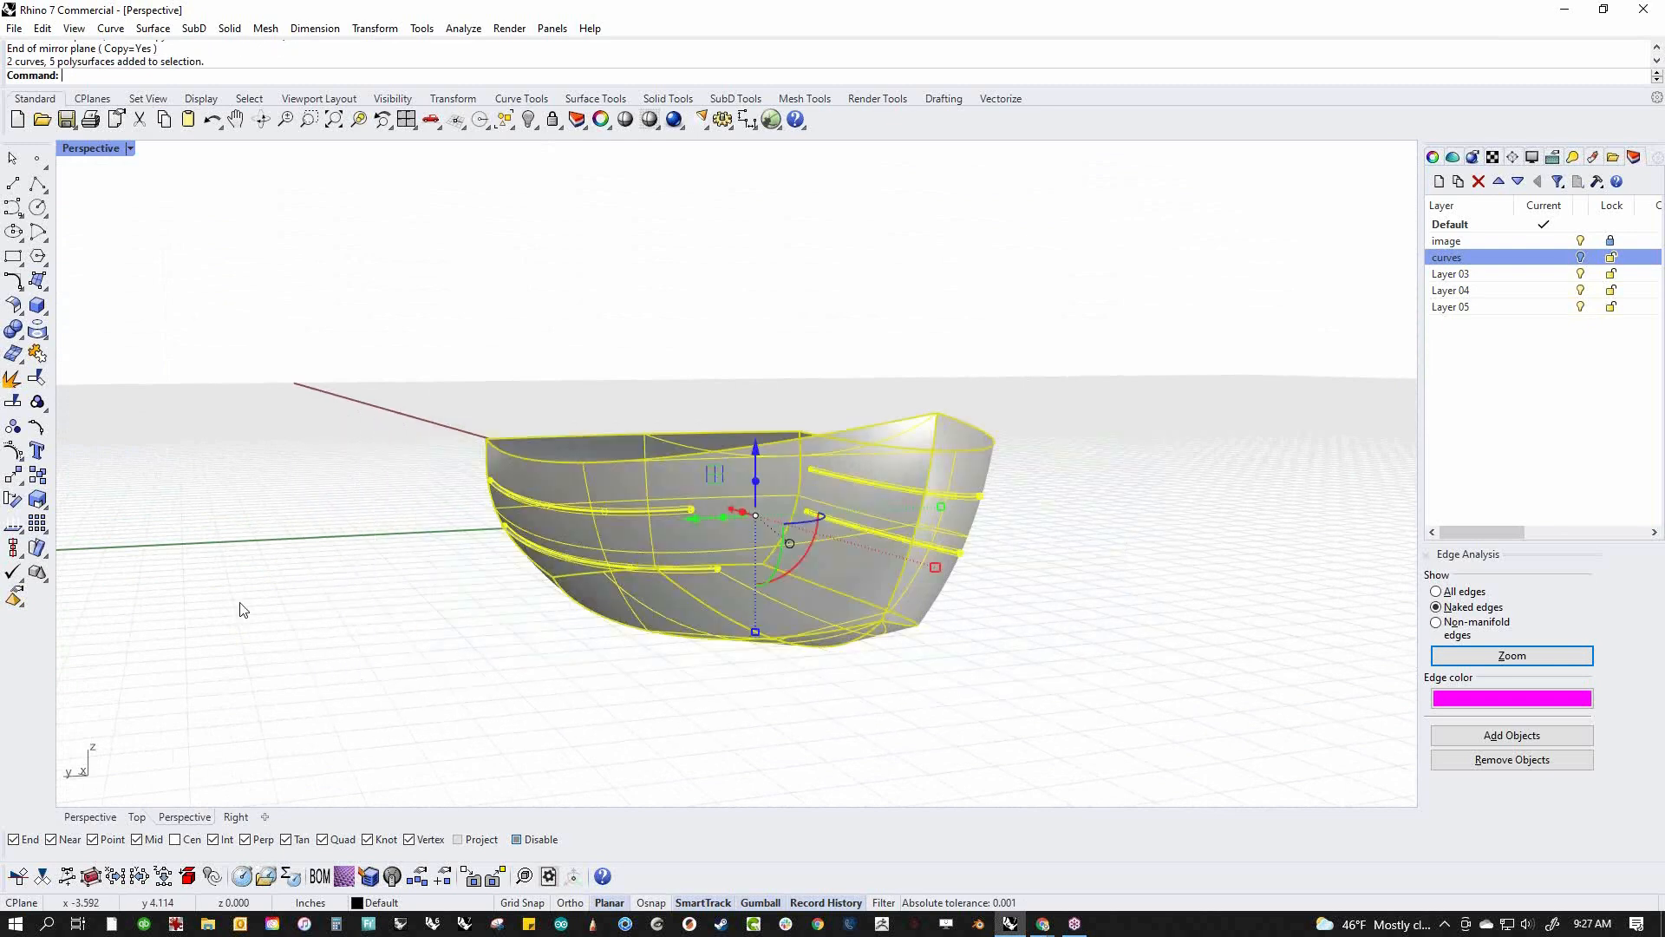
{"action": "left_click", "coordinate": [13, 329]}
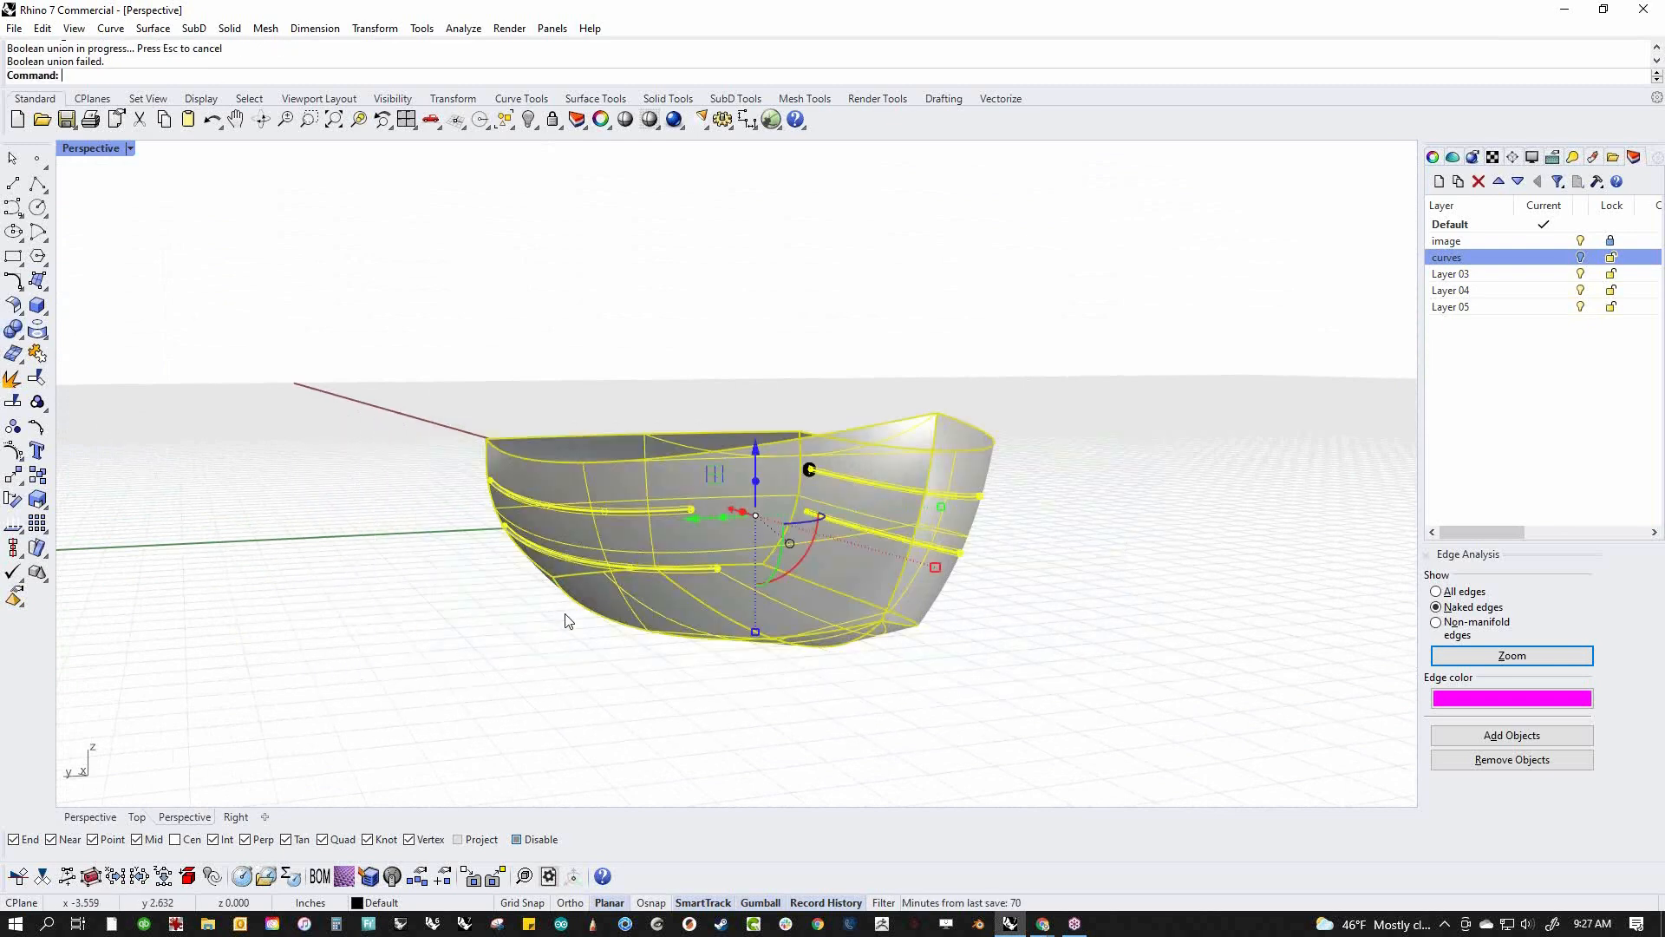
{"action": "left_click", "coordinate": [626, 664]}
{"action": "right_click_drag", "start_coordinate": [779, 679], "coordinate": [607, 694]}
Check the hull and plank pipes from several angles and undo the Boolean union
{"action": "left_click", "coordinate": [976, 500]}
{"action": "left_click", "coordinate": [892, 576]}
{"action": "left_click", "coordinate": [825, 661]}
{"action": "right_click_drag", "start_coordinate": [825, 662], "coordinate": [874, 632]}
{"action": "left_click", "coordinate": [793, 609]}
{"action": "left_click", "coordinate": [810, 559]}
{"action": "left_click", "coordinate": [680, 695]}
{"action": "right_click_drag", "start_coordinate": [680, 695], "coordinate": [652, 565]}
{"action": "key", "text": "ctrl+z"}
Examine the upper plank pipe's stern cap where it meets the hull, in Wireframe and Shaded display
{"action": "scroll", "coordinate": [652, 564], "scroll_direction": "up", "scroll_amount": 5}
{"action": "scroll", "coordinate": [605, 593], "scroll_direction": "up", "scroll_amount": 5}
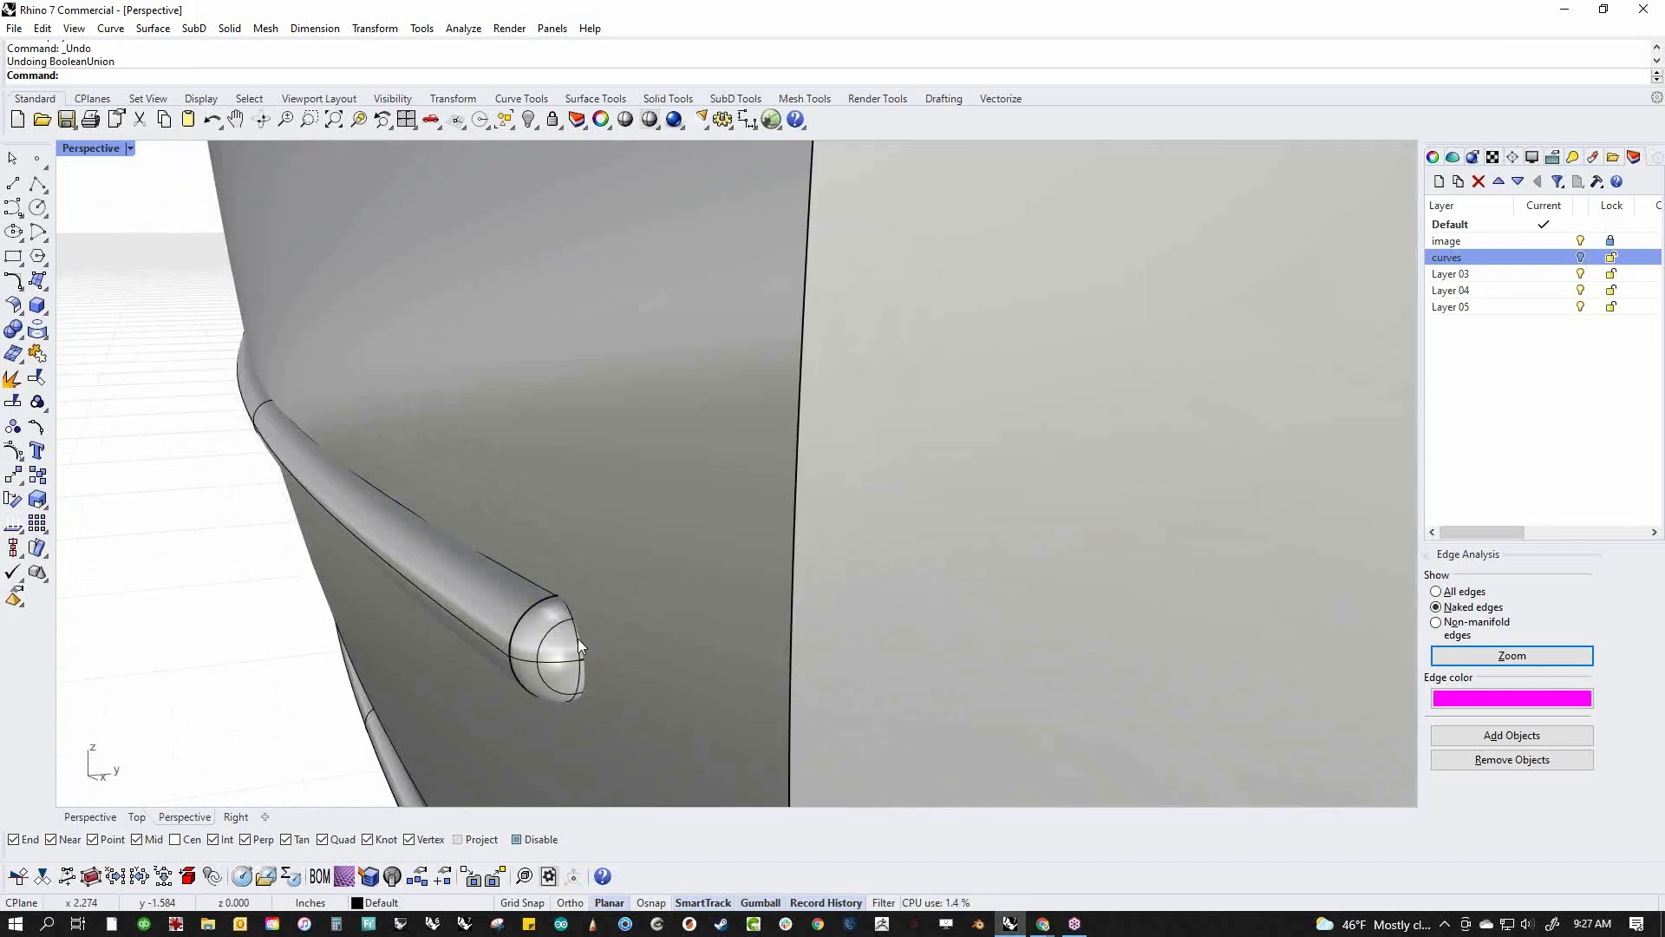
{"action": "middle_click", "coordinate": [580, 623]}
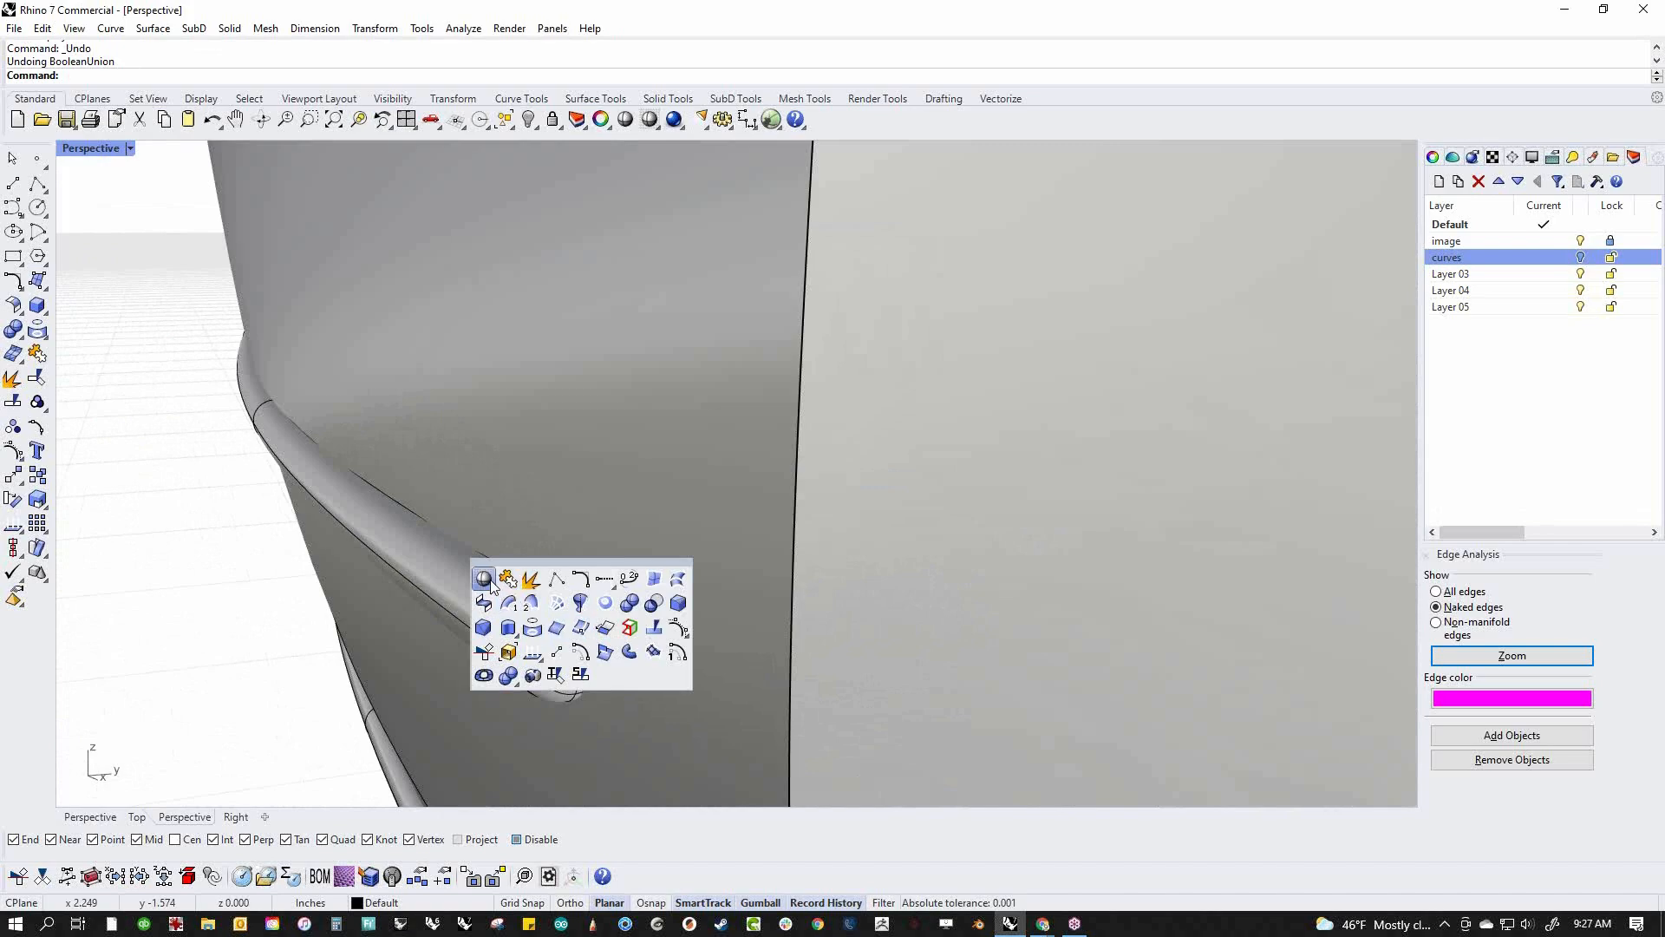
{"action": "left_click", "coordinate": [491, 586]}
{"action": "scroll", "coordinate": [605, 666], "scroll_direction": "up", "scroll_amount": 3}
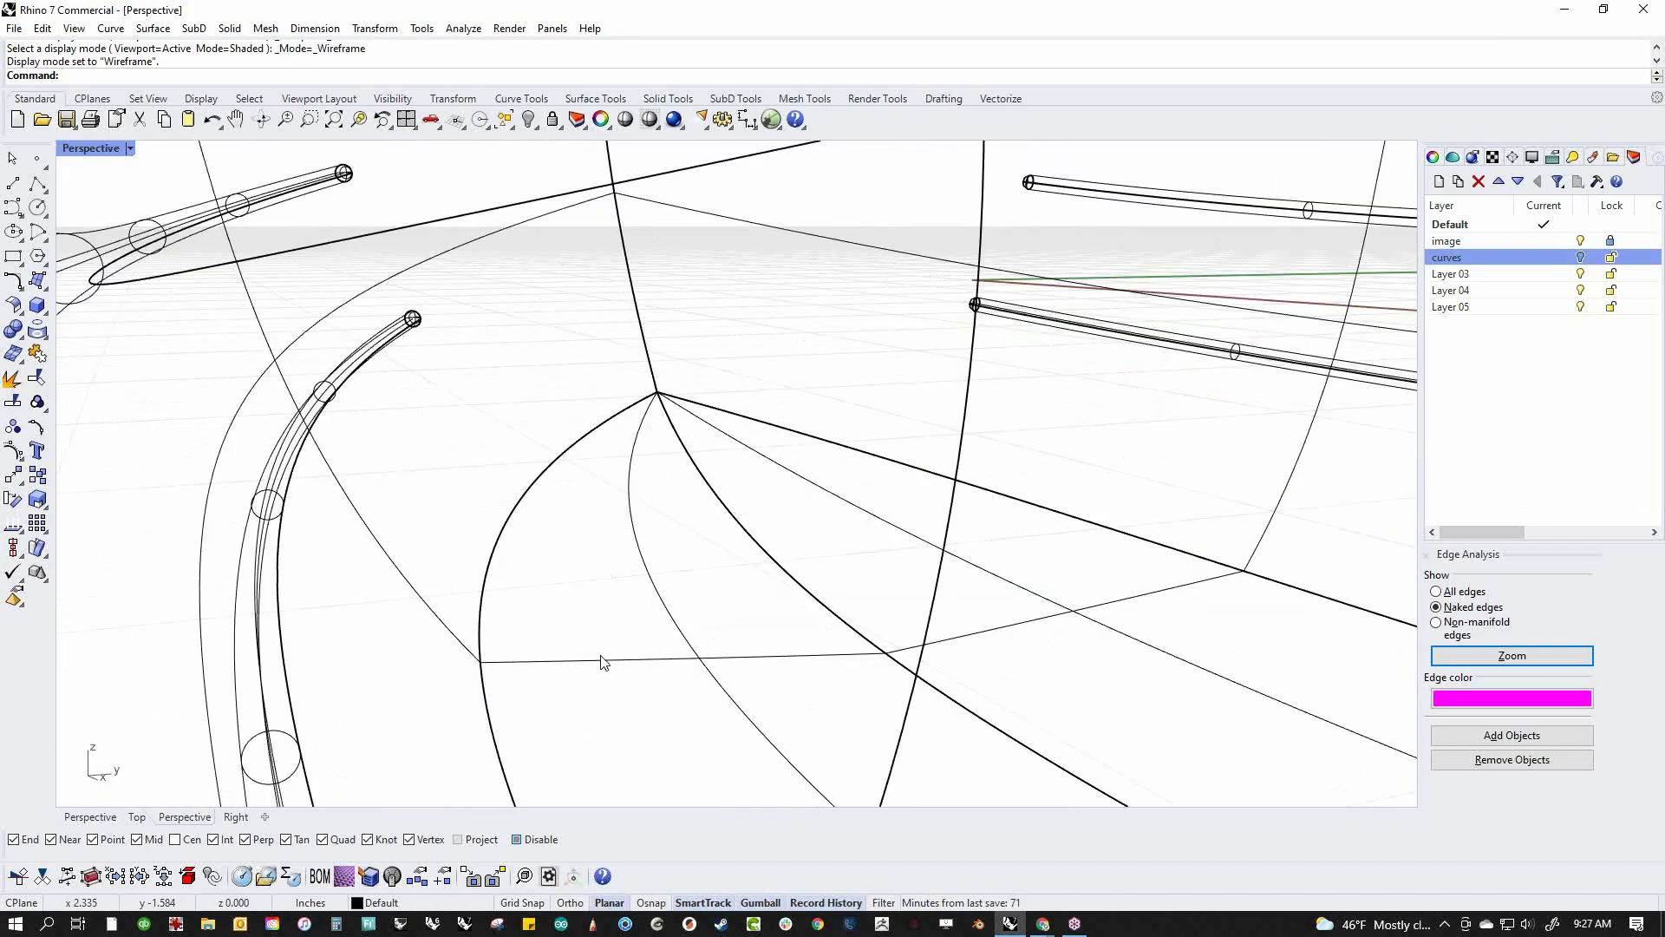
{"action": "scroll", "coordinate": [387, 734], "scroll_direction": "down", "scroll_amount": 3}
{"action": "middle_click", "coordinate": [435, 688]}
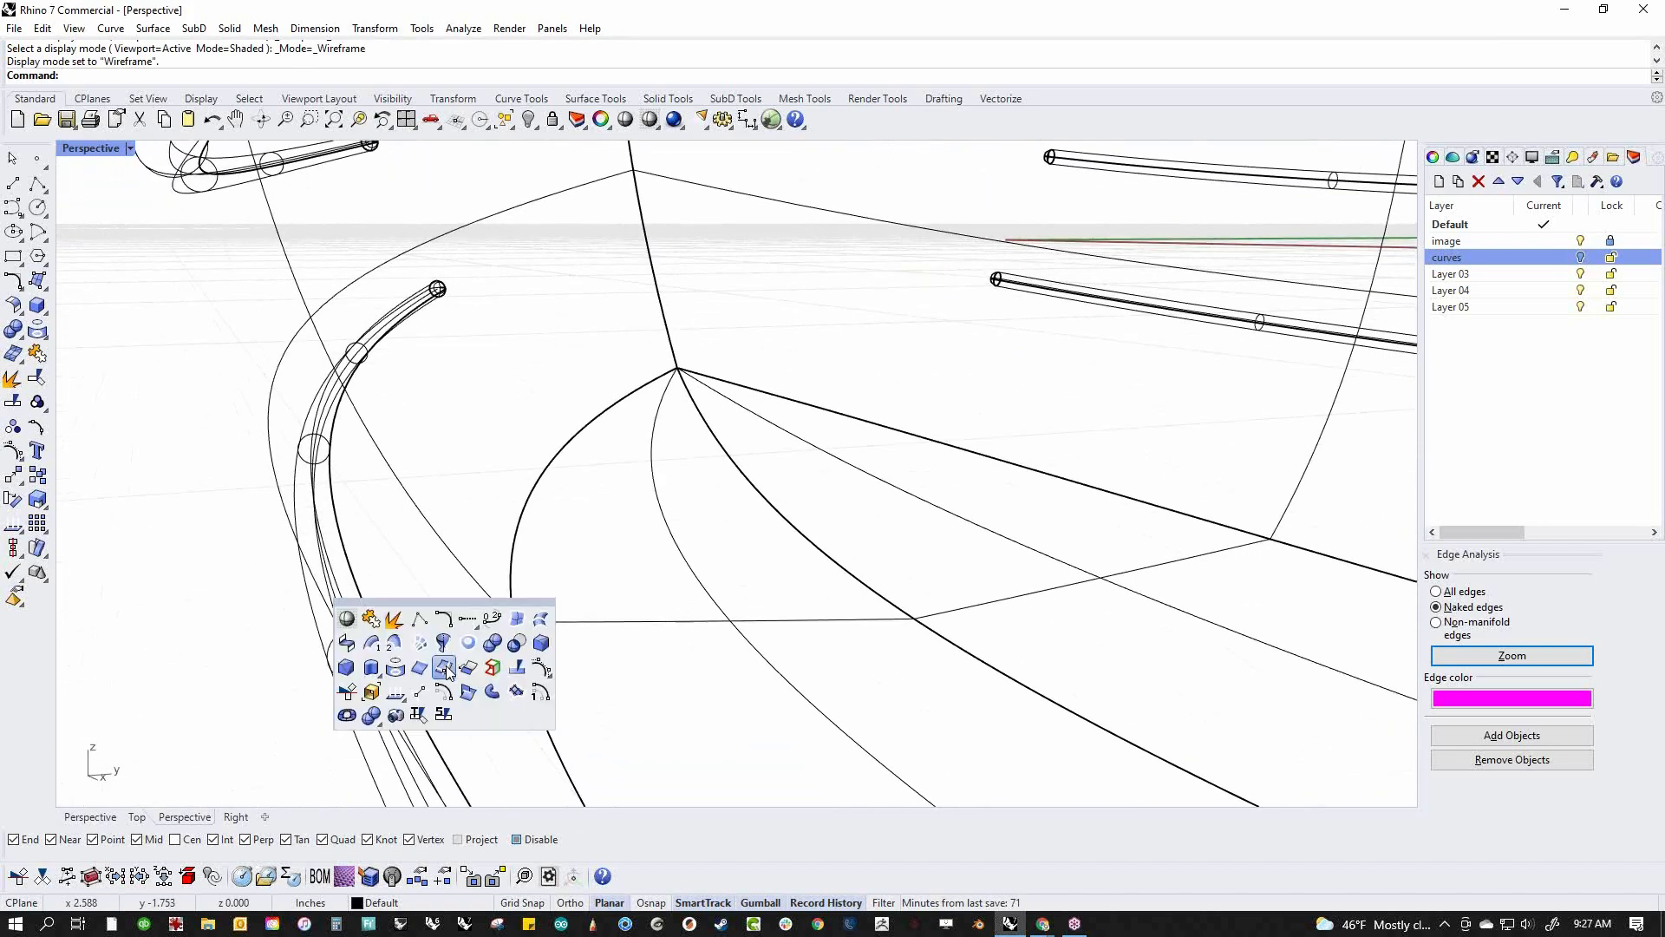
{"action": "left_click", "coordinate": [418, 623]}
{"action": "scroll", "coordinate": [563, 416], "scroll_direction": "up", "scroll_amount": 5}
{"action": "scroll", "coordinate": [566, 428], "scroll_direction": "down", "scroll_amount": 5}
{"action": "scroll", "coordinate": [567, 424], "scroll_direction": "up", "scroll_amount": 4}
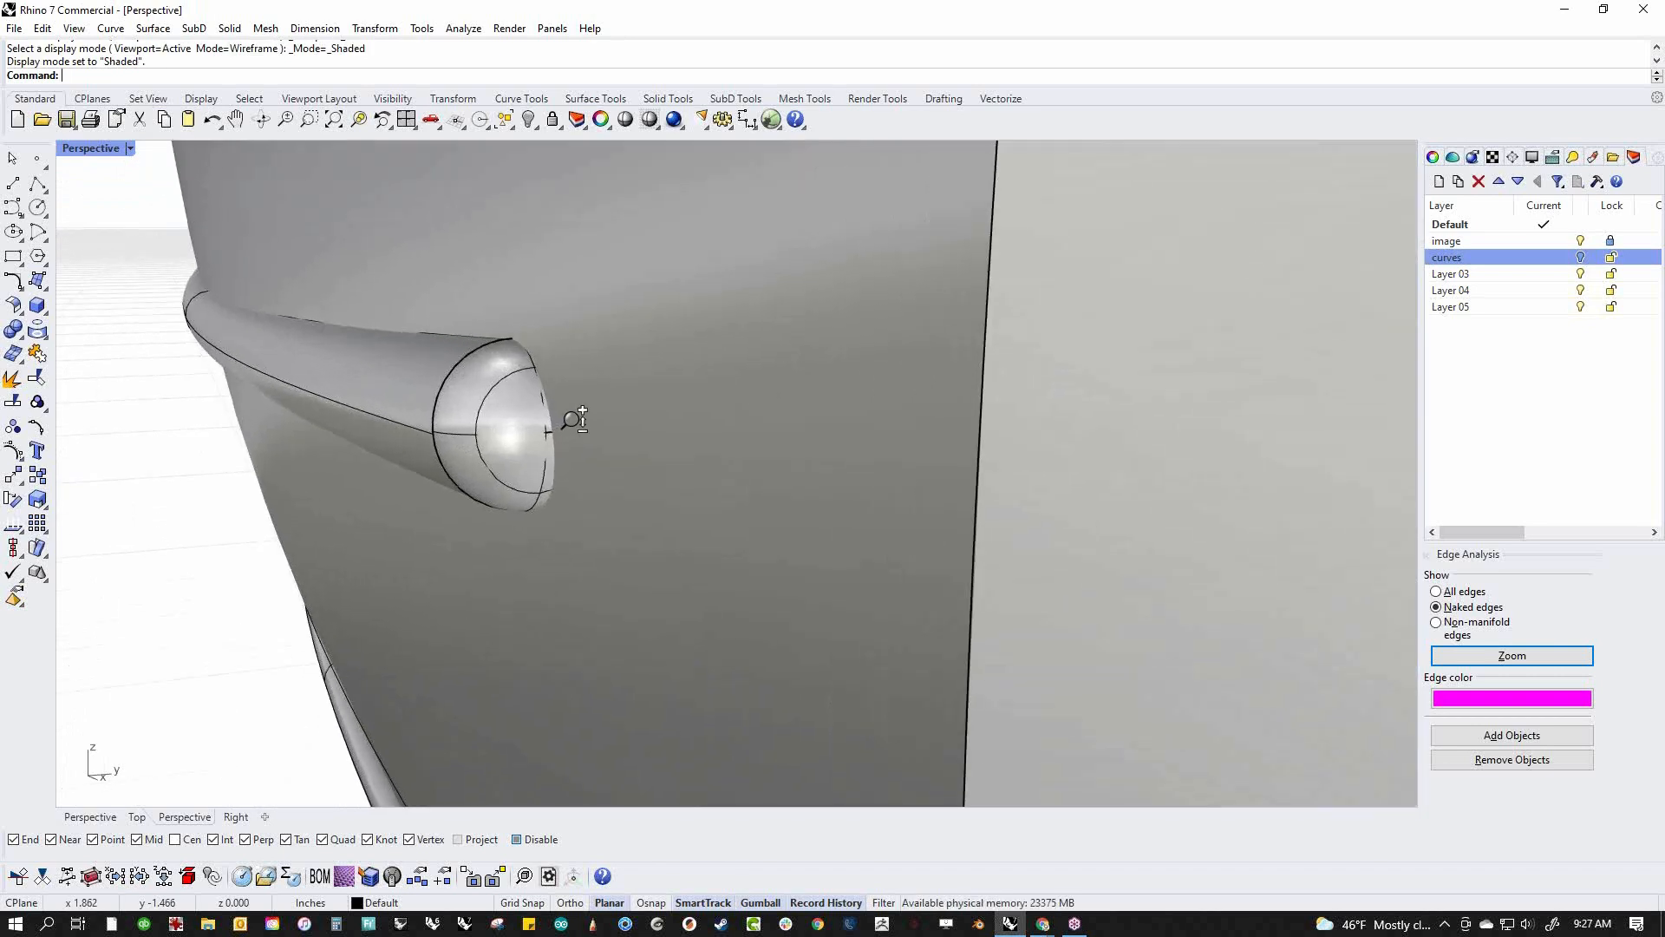
Highlight the polysurface edge crossing the upper plank's rounded cap to examine its position, and clear the selection
{"action": "left_click", "coordinate": [538, 436]}
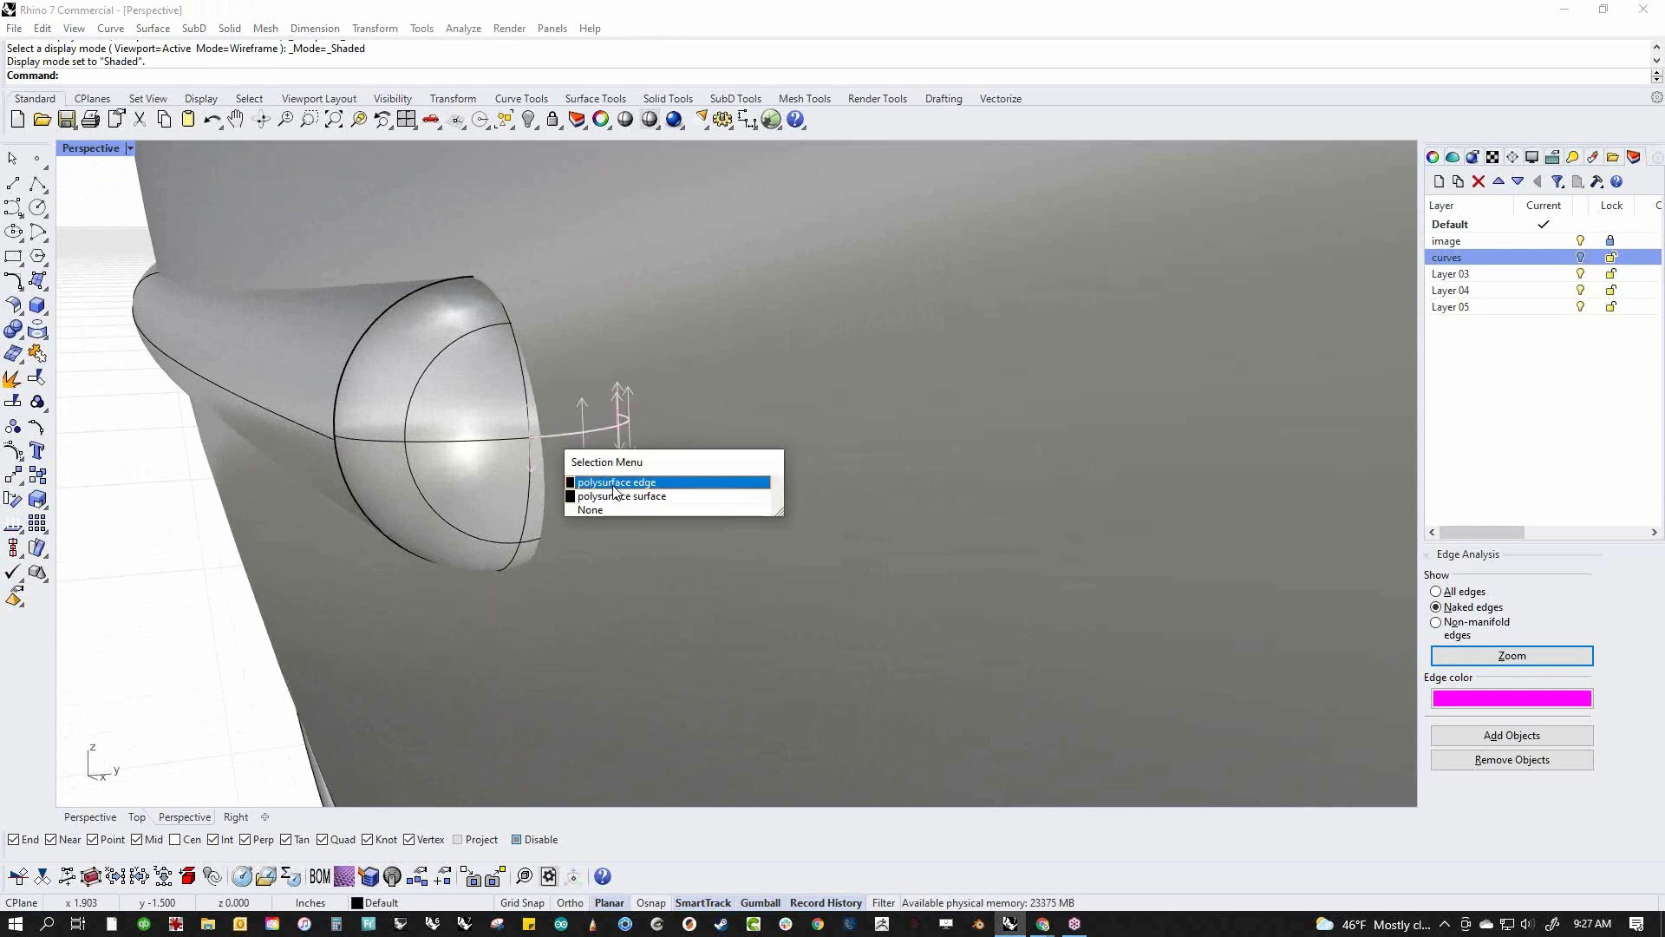
{"action": "left_click", "coordinate": [597, 487]}
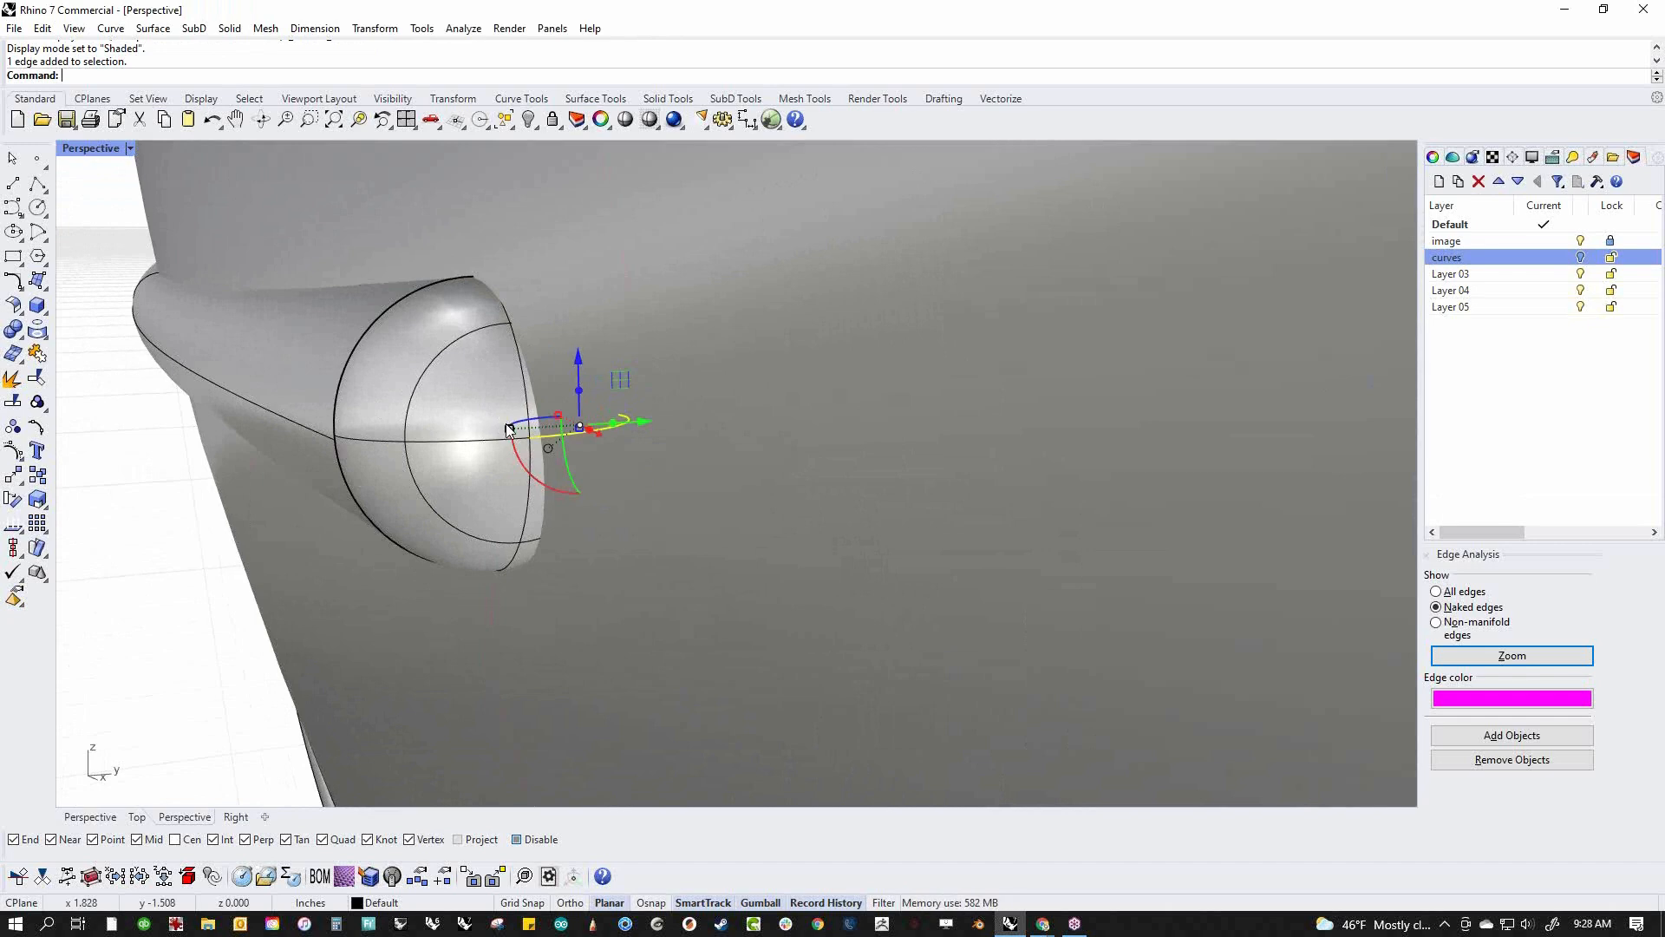
{"action": "scroll", "coordinate": [510, 429], "scroll_direction": "down", "scroll_amount": 4}
{"action": "left_click", "coordinate": [324, 595]}
{"action": "left_click", "coordinate": [240, 604]}
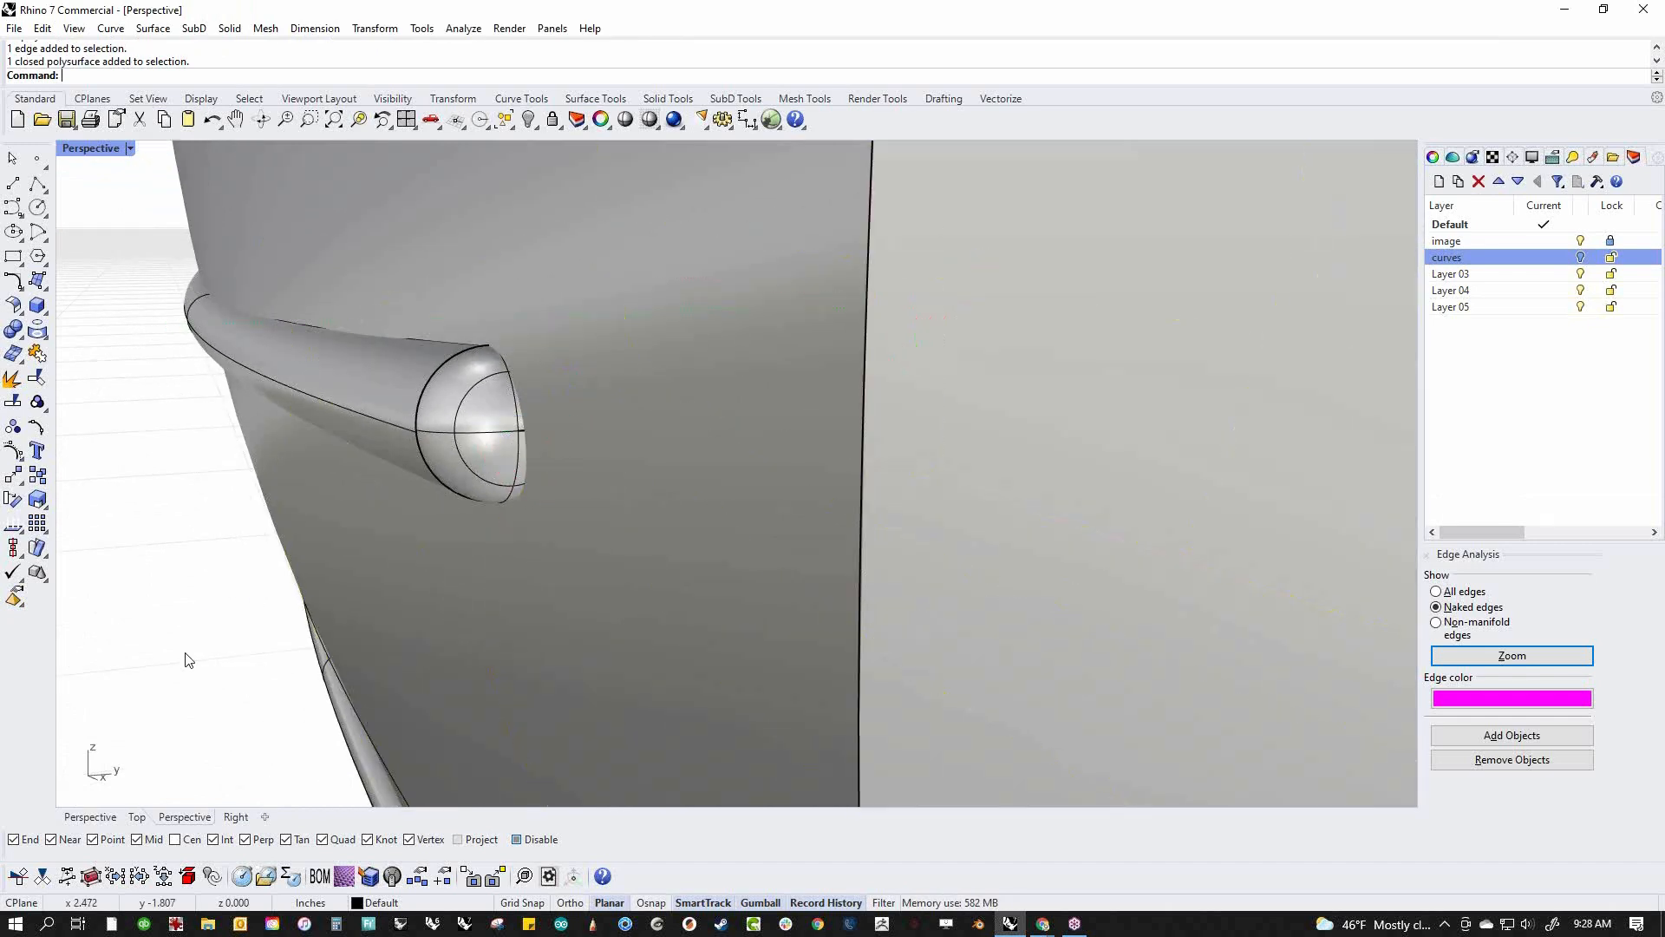
In the Right view, nudge both original plank pipes by 0.010 in and move them slightly inward into the hull
{"action": "right_click_drag", "start_coordinate": [188, 654], "coordinate": [205, 559]}
{"action": "left_click", "coordinate": [431, 576]}
{"action": "right_click_drag", "start_coordinate": [491, 509], "coordinate": [469, 536]}
{"action": "left_click", "coordinate": [425, 229], "text": "shift"}
{"action": "key", "text": "ctrl+F2"}
{"action": "key", "text": "ctrl+F3"}
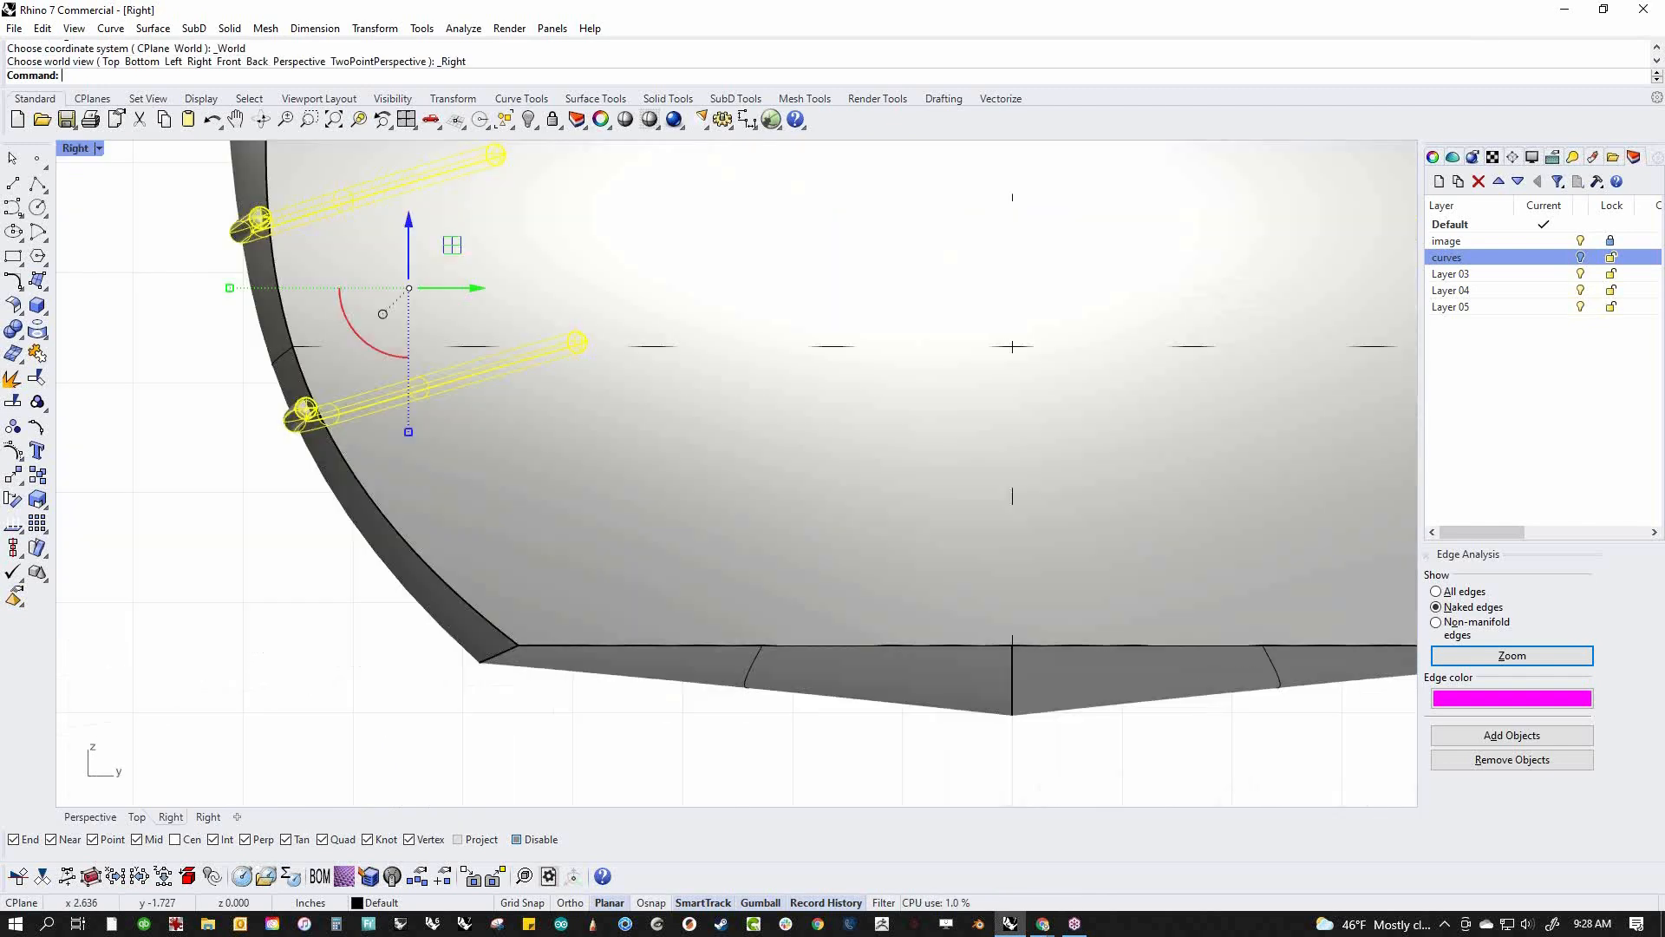
{"action": "scroll", "coordinate": [363, 457], "scroll_direction": "up", "scroll_amount": 8}
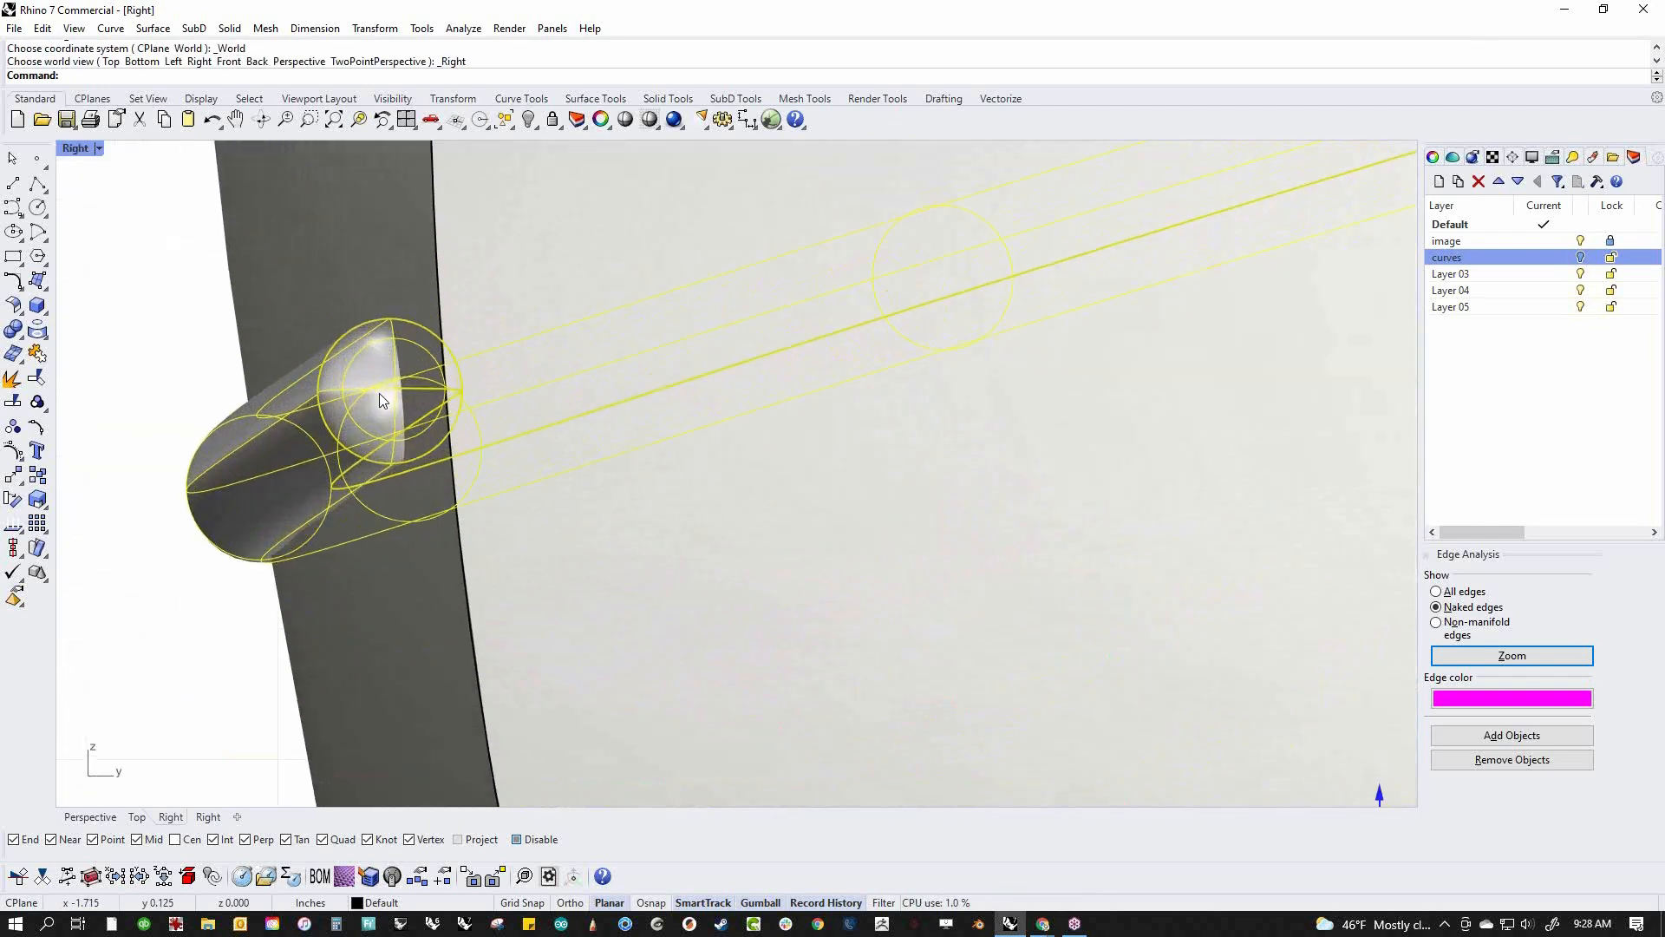
{"action": "scroll", "coordinate": [382, 399], "scroll_direction": "up", "scroll_amount": 2}
{"action": "scroll", "coordinate": [387, 442], "scroll_direction": "down", "scroll_amount": 2}
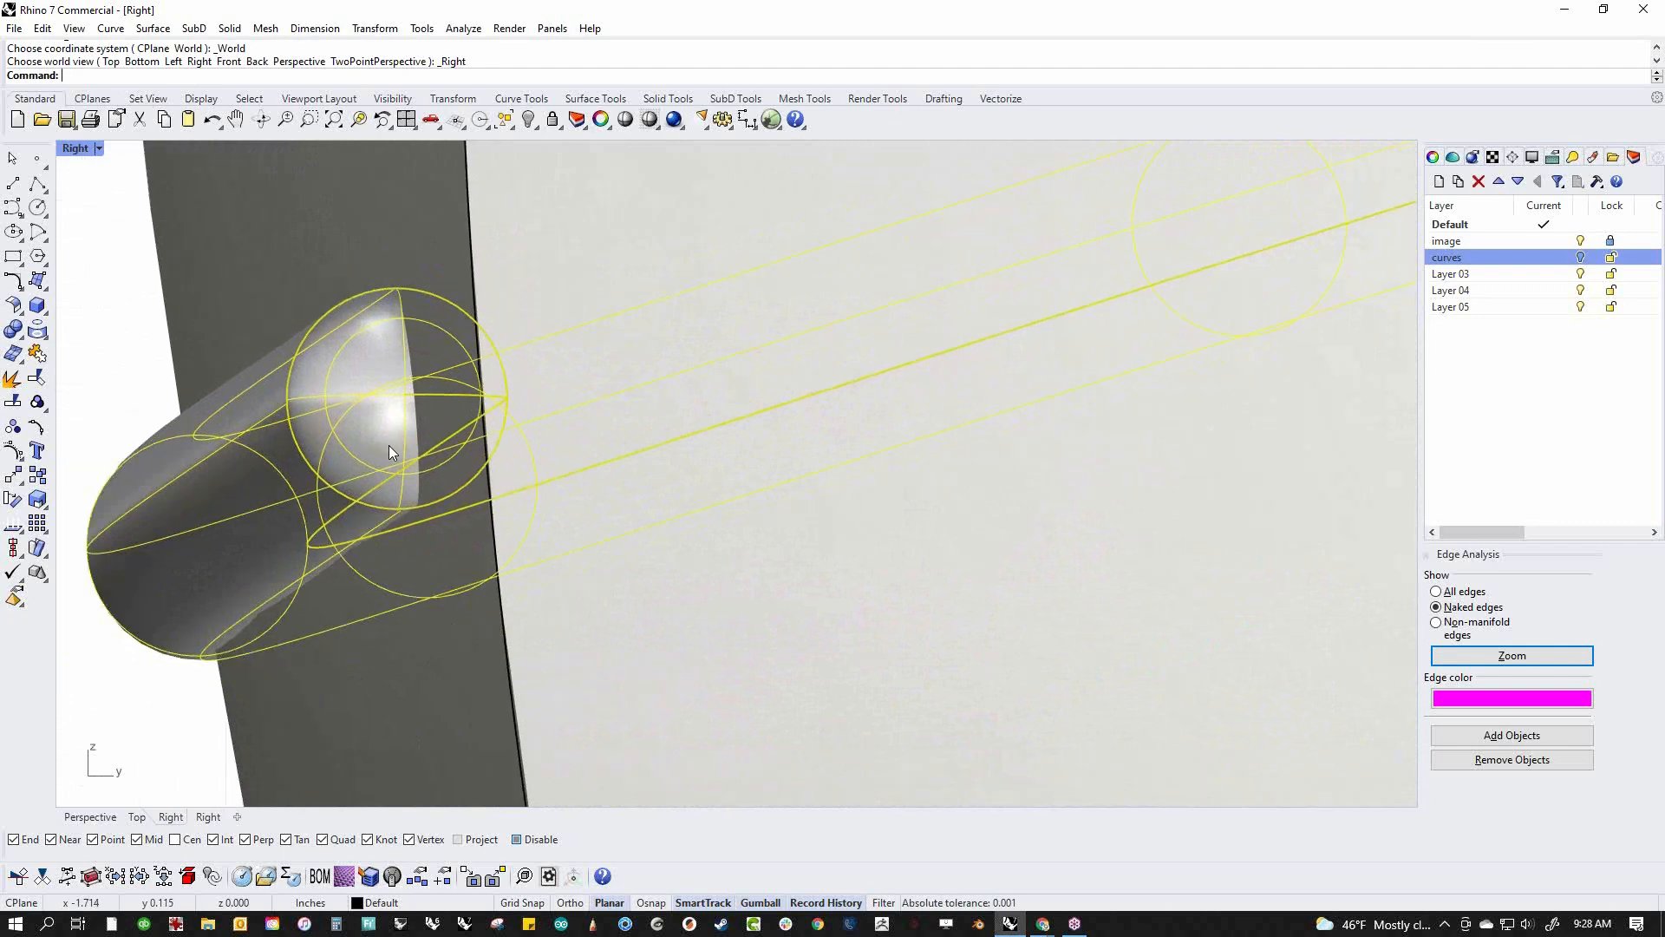
{"action": "key", "text": "alt+Up"}
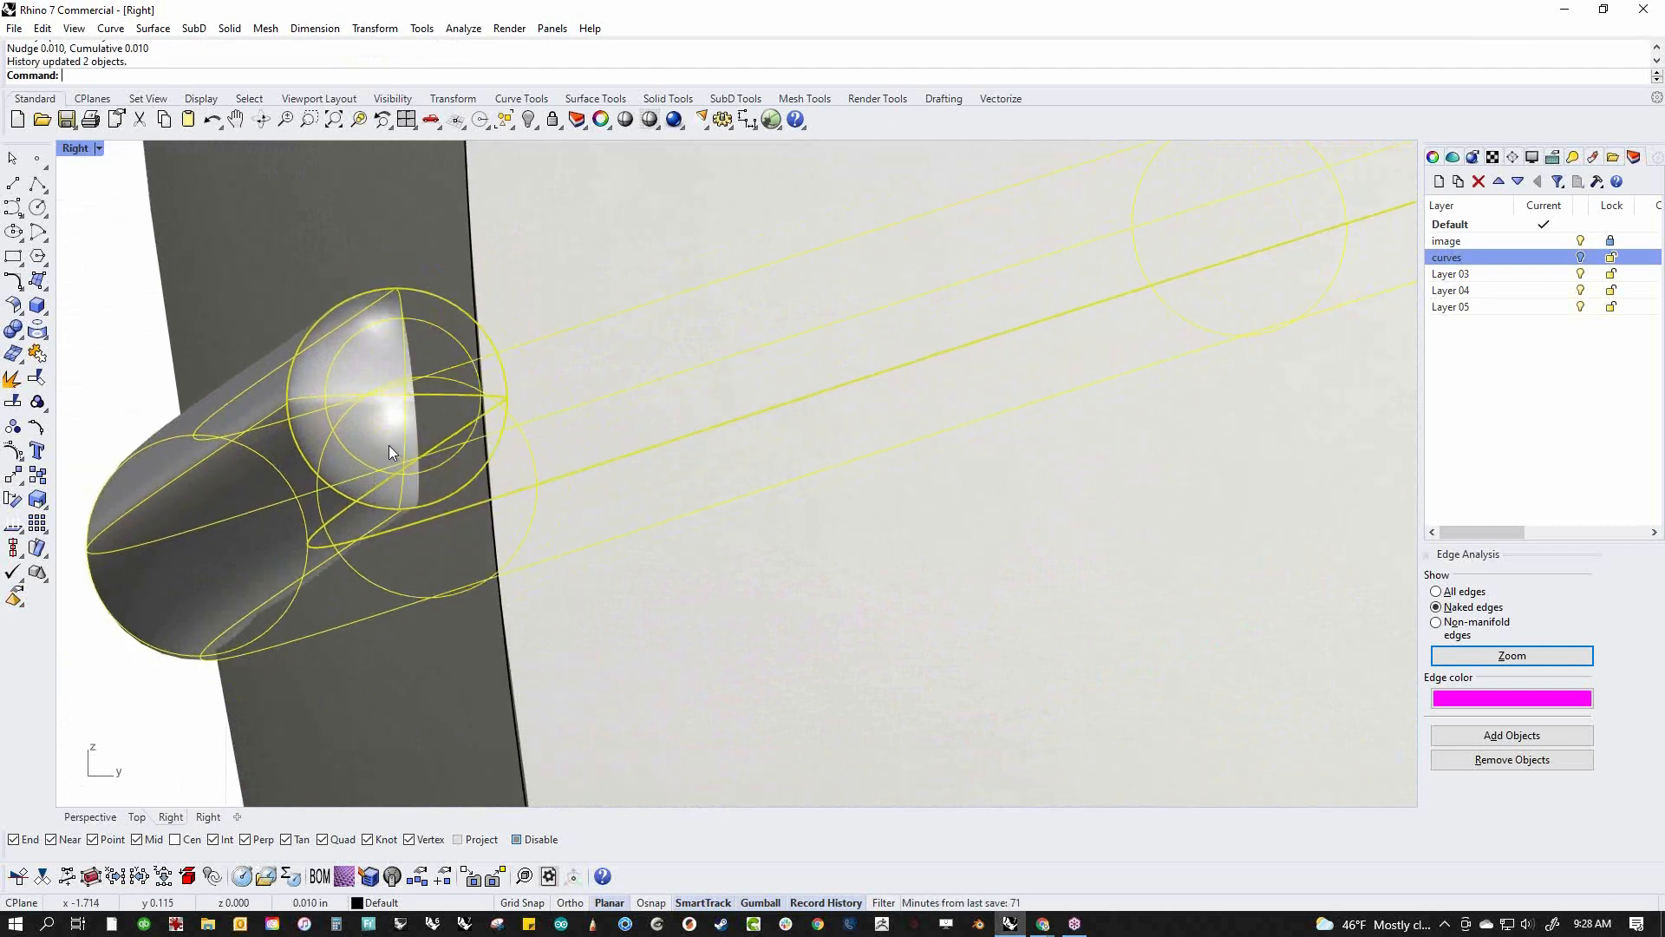
{"action": "key", "text": "Left"}
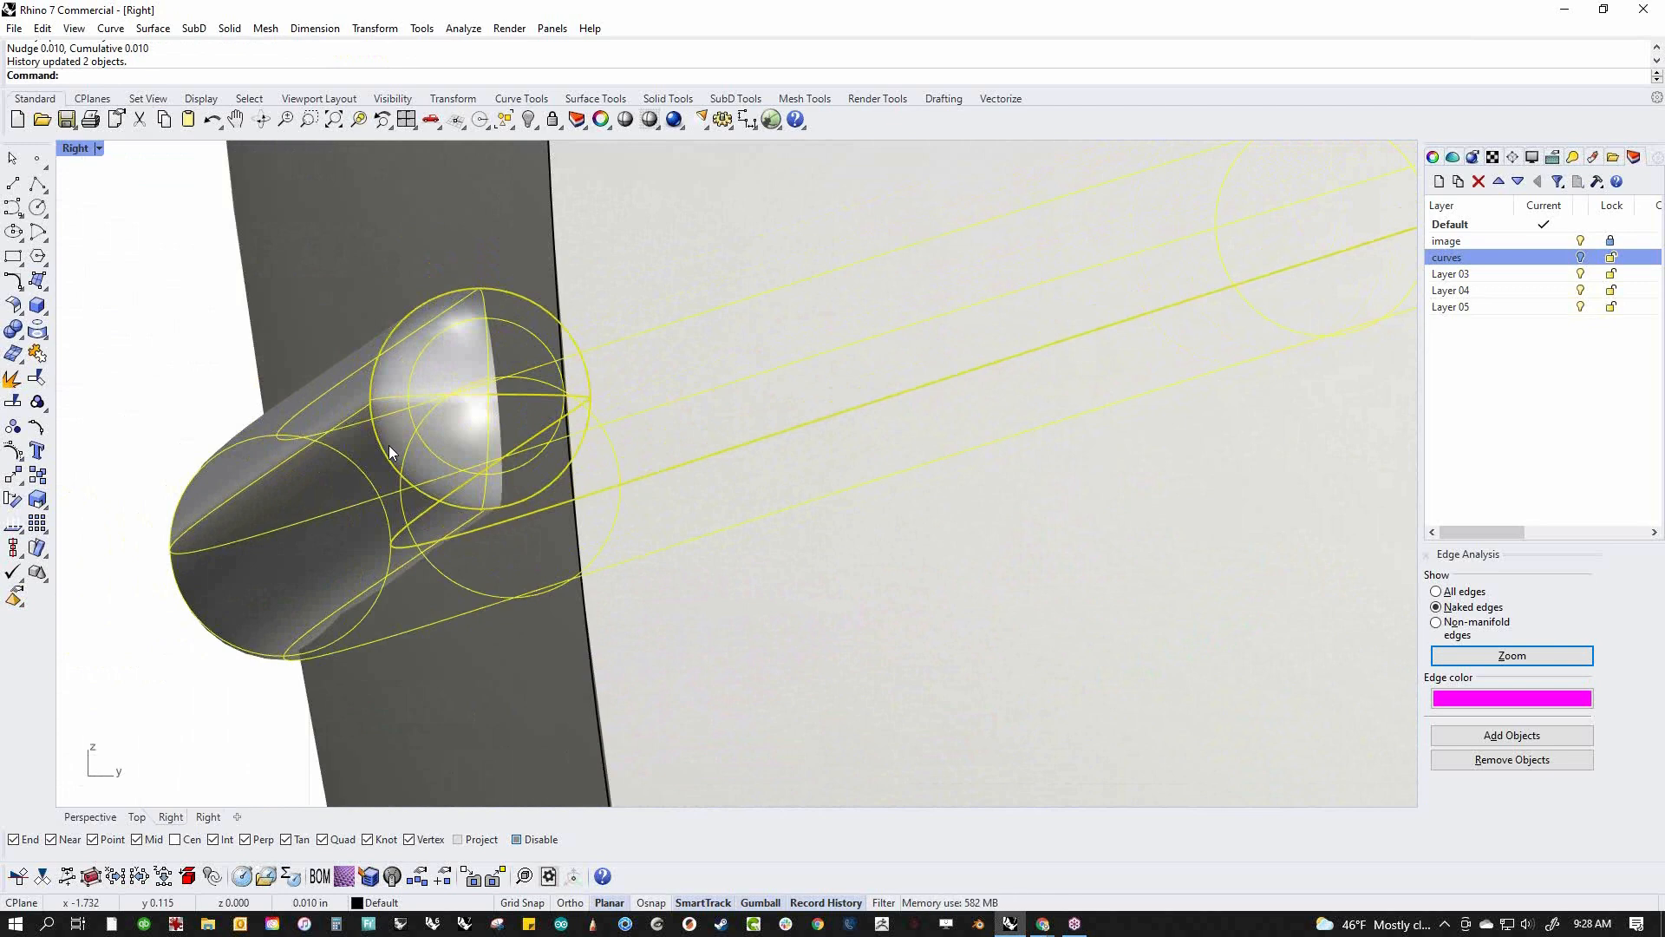
{"action": "left_click_drag", "start_coordinate": [294, 465], "coordinate": [310, 455], "text": "shift"}
{"action": "left_click", "coordinate": [175, 400]}
{"action": "scroll", "coordinate": [293, 429], "scroll_direction": "down", "scroll_amount": 3}
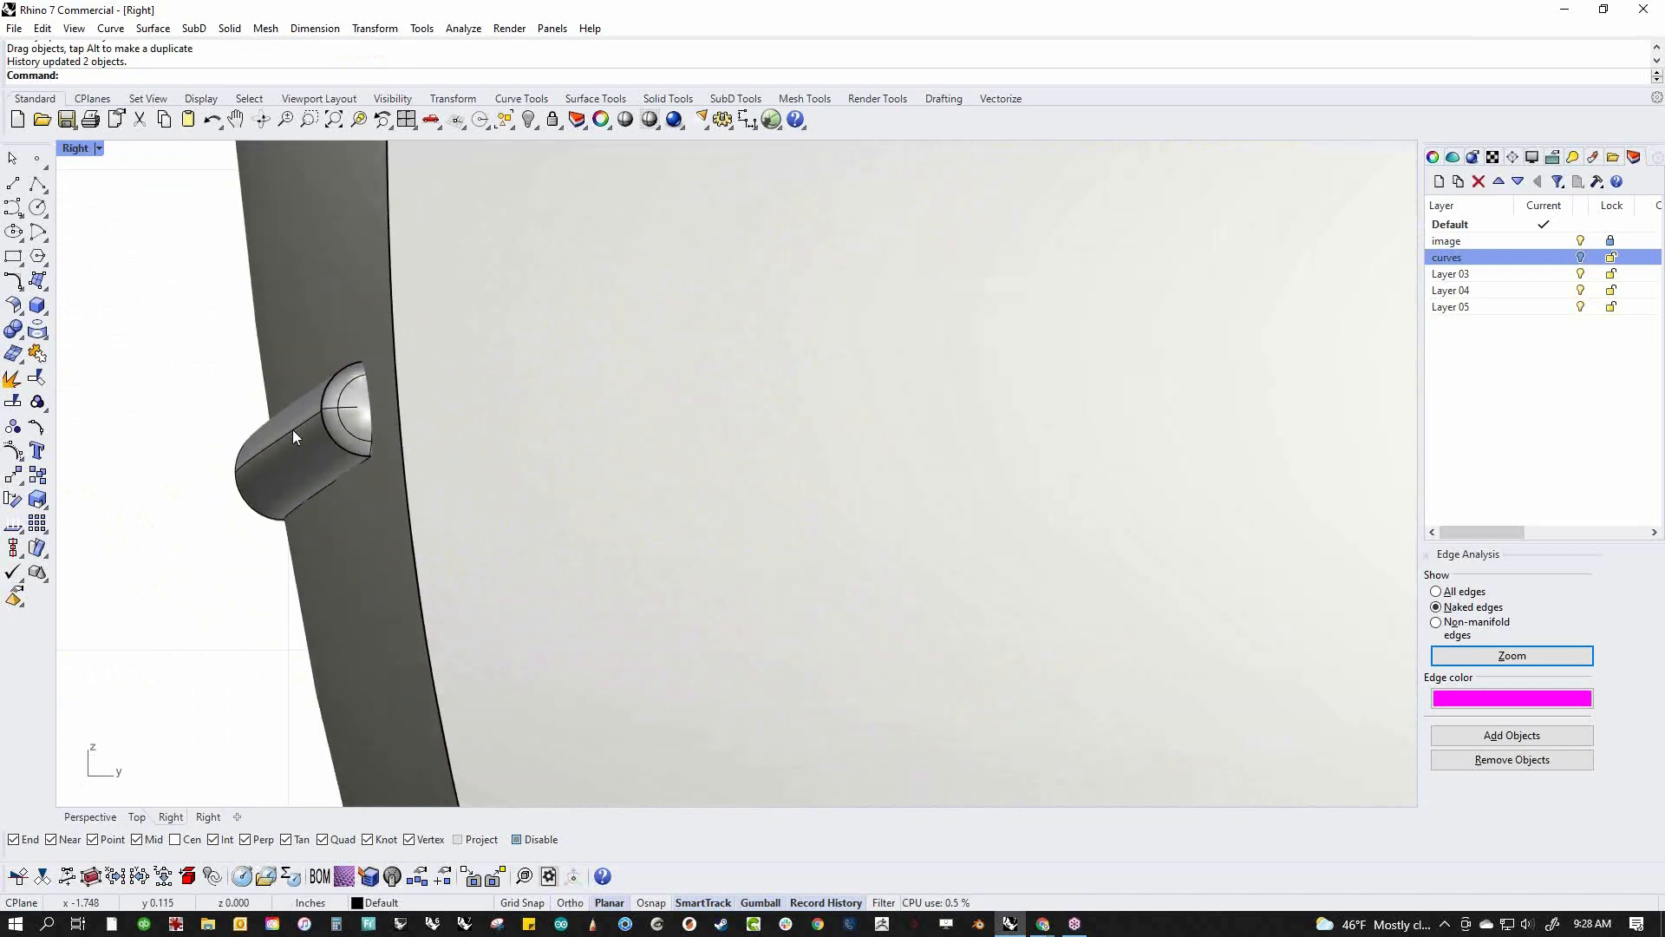
In the Perspective view, delete the two mirrored plank pipes on the hull's opposite side
{"action": "key", "text": "ctrl+F4"}
{"action": "right_click_drag", "start_coordinate": [476, 509], "coordinate": [412, 497]}
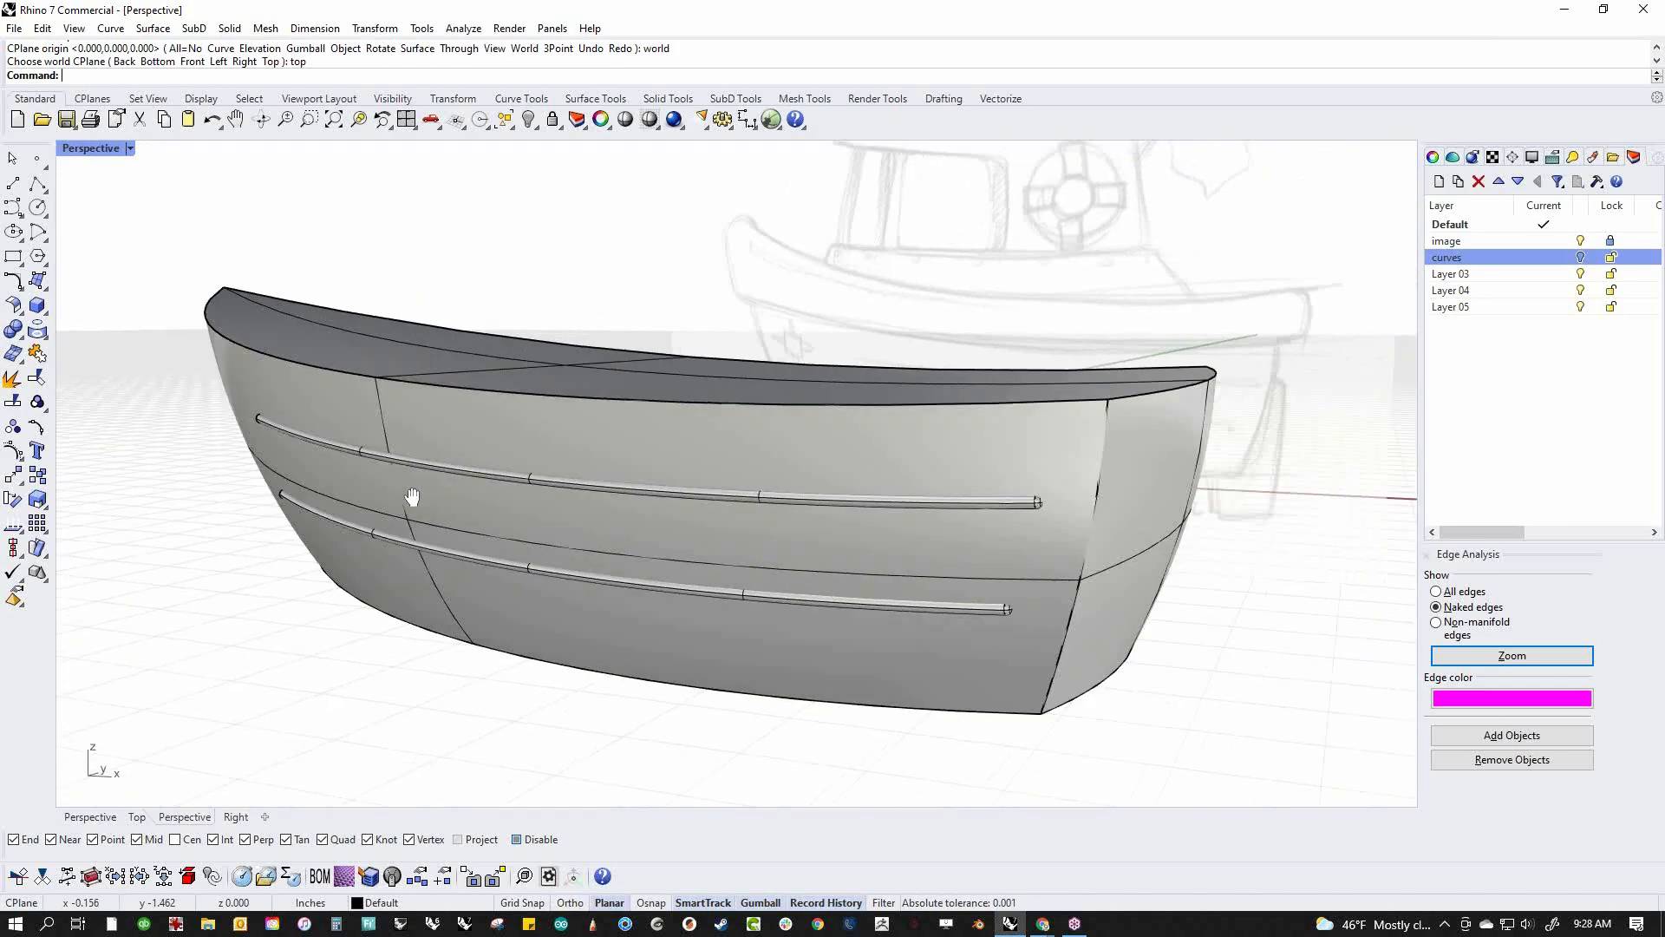
{"action": "right_click_drag", "start_coordinate": [914, 570], "coordinate": [881, 595]}
{"action": "scroll", "coordinate": [711, 492], "scroll_direction": "up", "scroll_amount": 4}
{"action": "left_click", "coordinate": [710, 493]}
{"action": "left_click", "coordinate": [956, 685], "text": "shift"}
{"action": "key", "text": "Delete"}
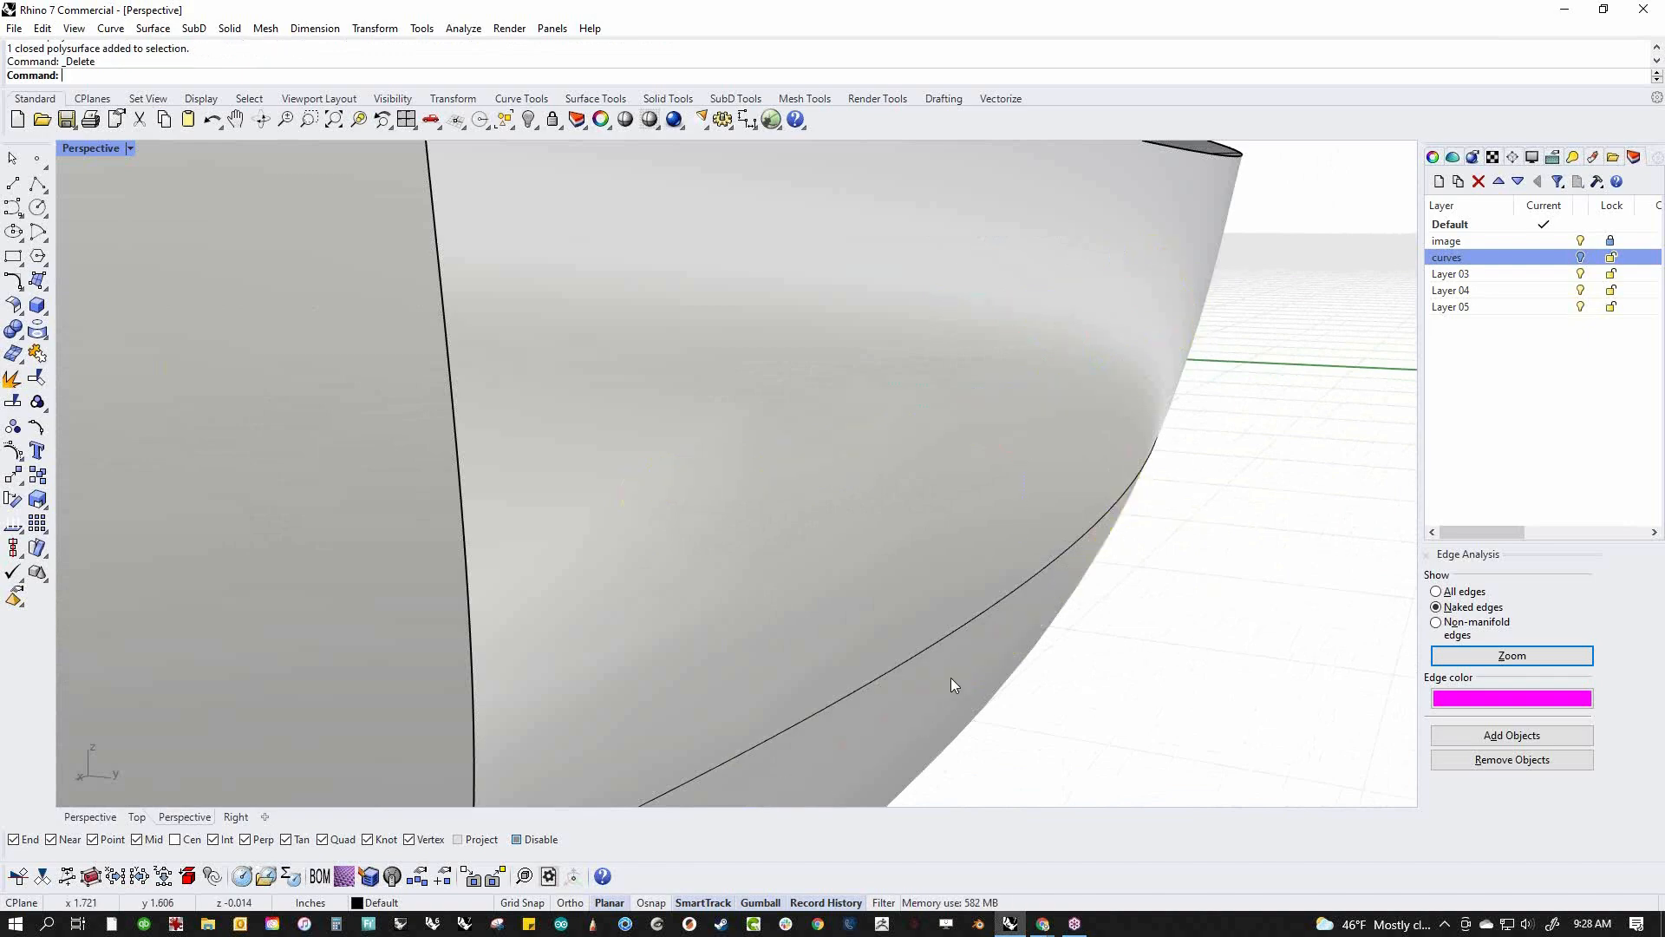
Mirror the two repositioned plank pipes across the boat's lengthwise centerline from origin 0
{"action": "scroll", "coordinate": [952, 679], "scroll_direction": "down", "scroll_amount": 8}
{"action": "right_click_drag", "start_coordinate": [725, 602], "coordinate": [1011, 617]}
{"action": "scroll", "coordinate": [898, 597], "scroll_direction": "up", "scroll_amount": 6}
{"action": "left_click", "coordinate": [949, 562]}
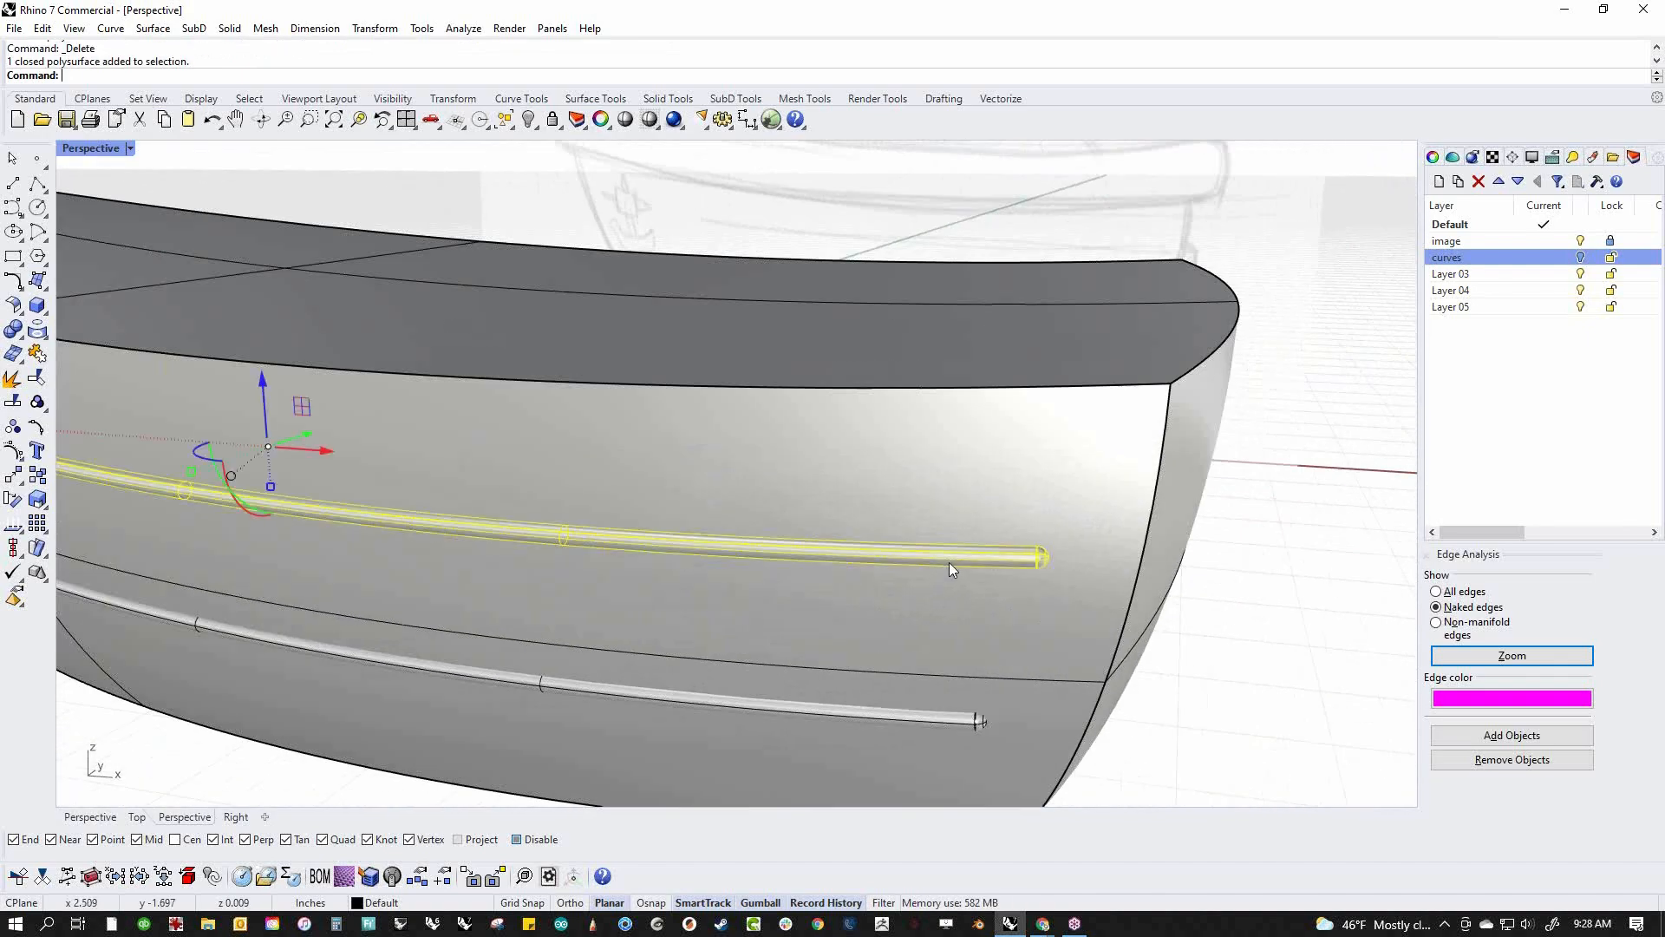
{"action": "left_click", "coordinate": [900, 717], "text": "shift"}
{"action": "type", "text": "mi"}
{"action": "key", "text": "Return"}
{"action": "type", "text": "0"}
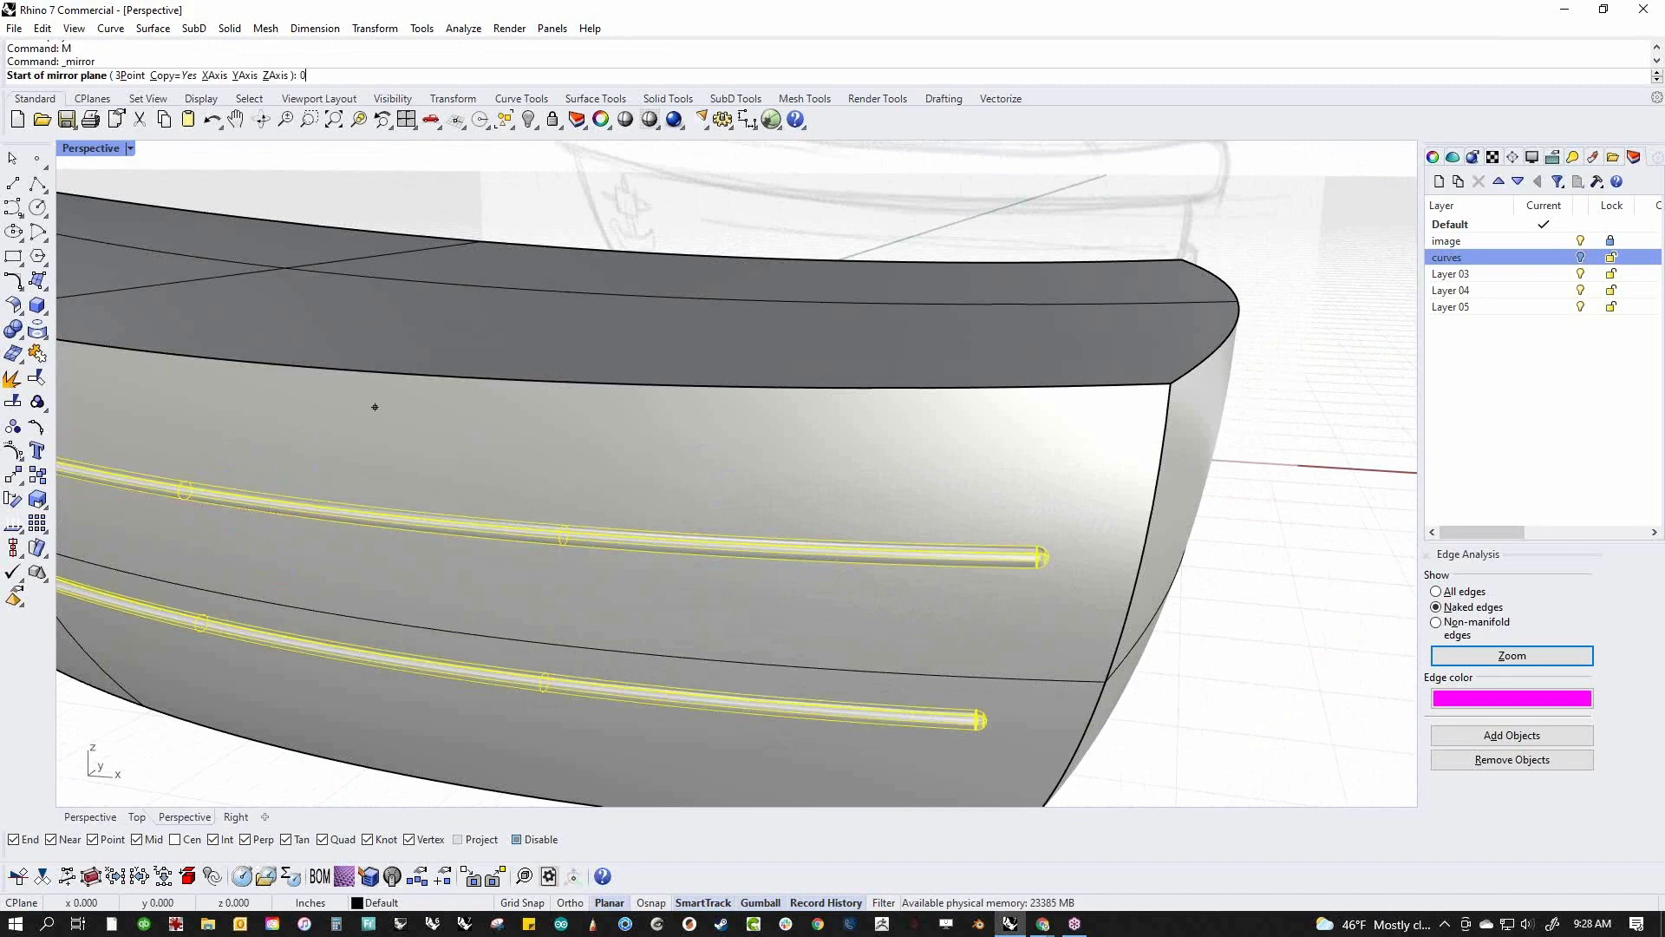
{"action": "key", "text": "Return"}
{"action": "scroll", "coordinate": [899, 717], "scroll_direction": "down", "scroll_amount": 5}
{"action": "left_click", "coordinate": [1077, 722], "text": "shift"}
{"action": "right_click_drag", "start_coordinate": [1177, 719], "coordinate": [1049, 697]}
{"action": "left_click", "coordinate": [1286, 692]}
{"action": "right_click_drag", "start_coordinate": [1286, 692], "coordinate": [1107, 606]}
Boolean-union the hull with all four plank pipes and inspect the joined solid
{"action": "left_click_drag", "start_coordinate": [1241, 375], "coordinate": [243, 666]}
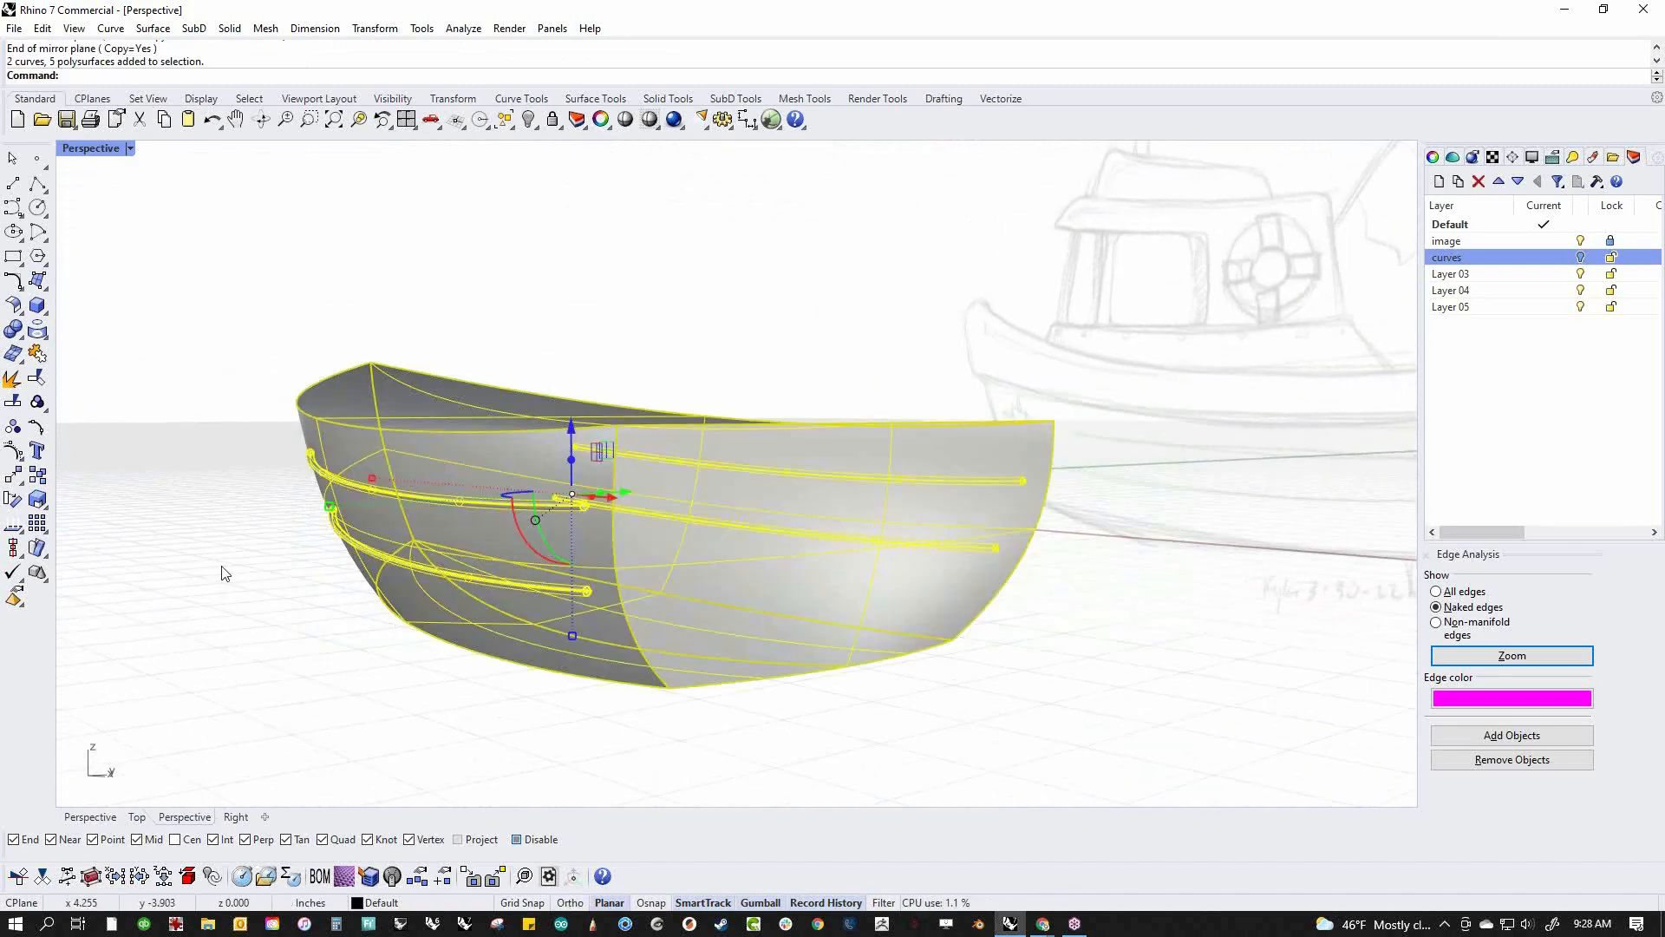
{"action": "left_click", "coordinate": [13, 328]}
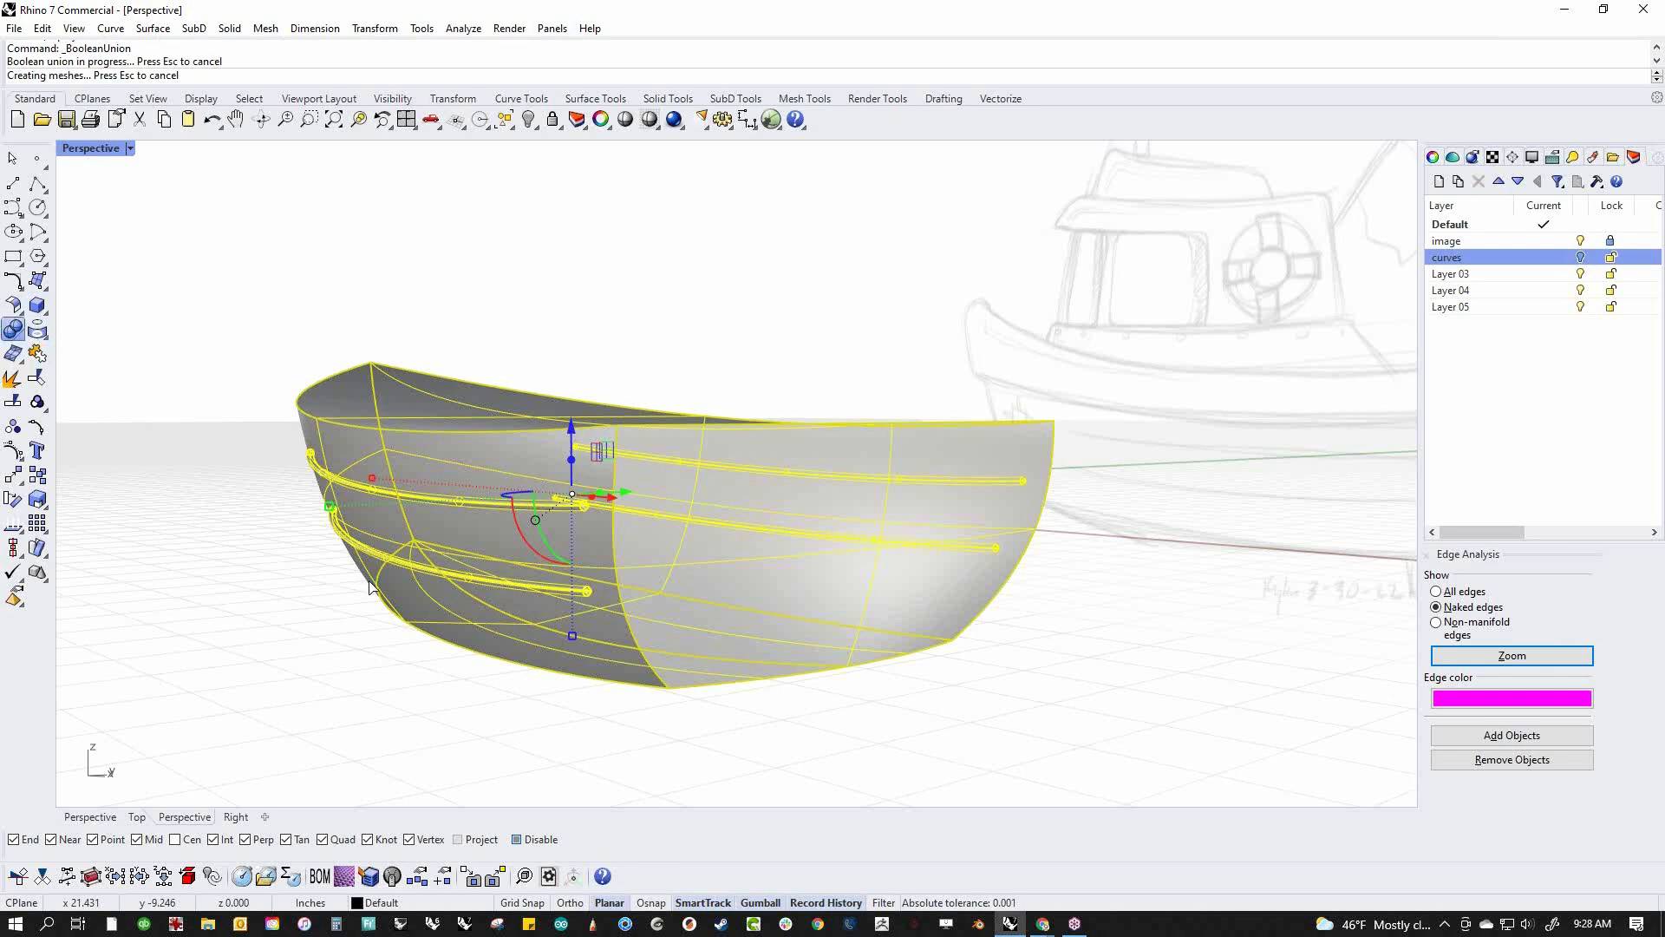
{"action": "scroll", "coordinate": [601, 482], "scroll_direction": "up", "scroll_amount": 5}
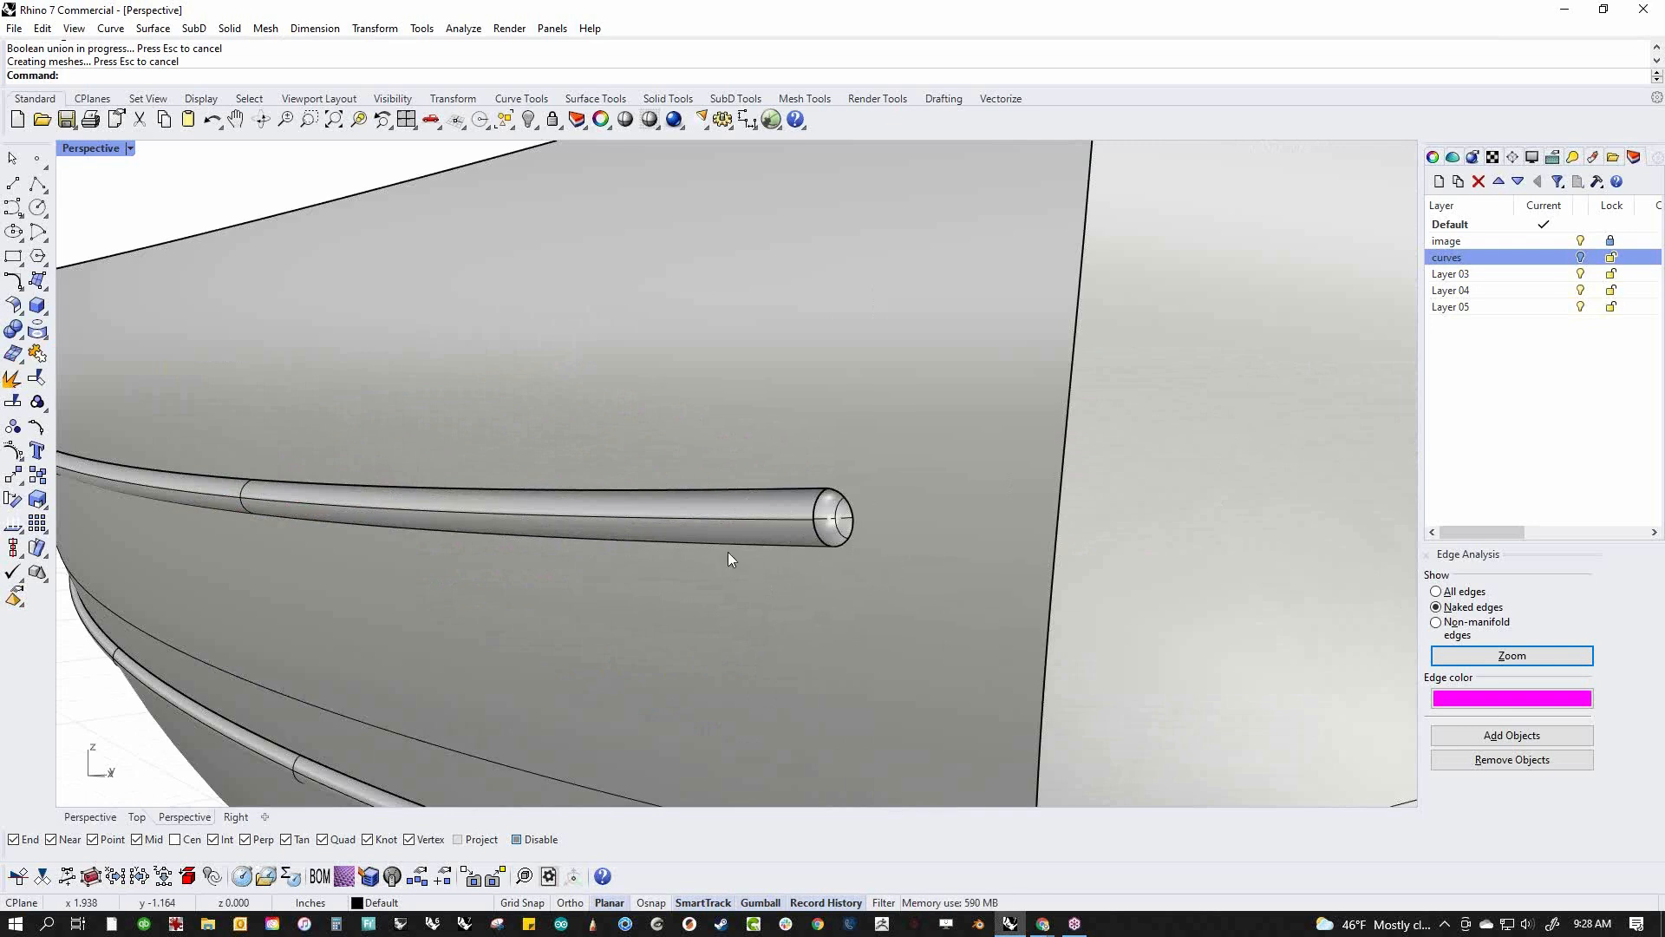
{"action": "scroll", "coordinate": [727, 560], "scroll_direction": "down", "scroll_amount": 8}
{"action": "right_click_drag", "start_coordinate": [709, 571], "coordinate": [930, 653]}
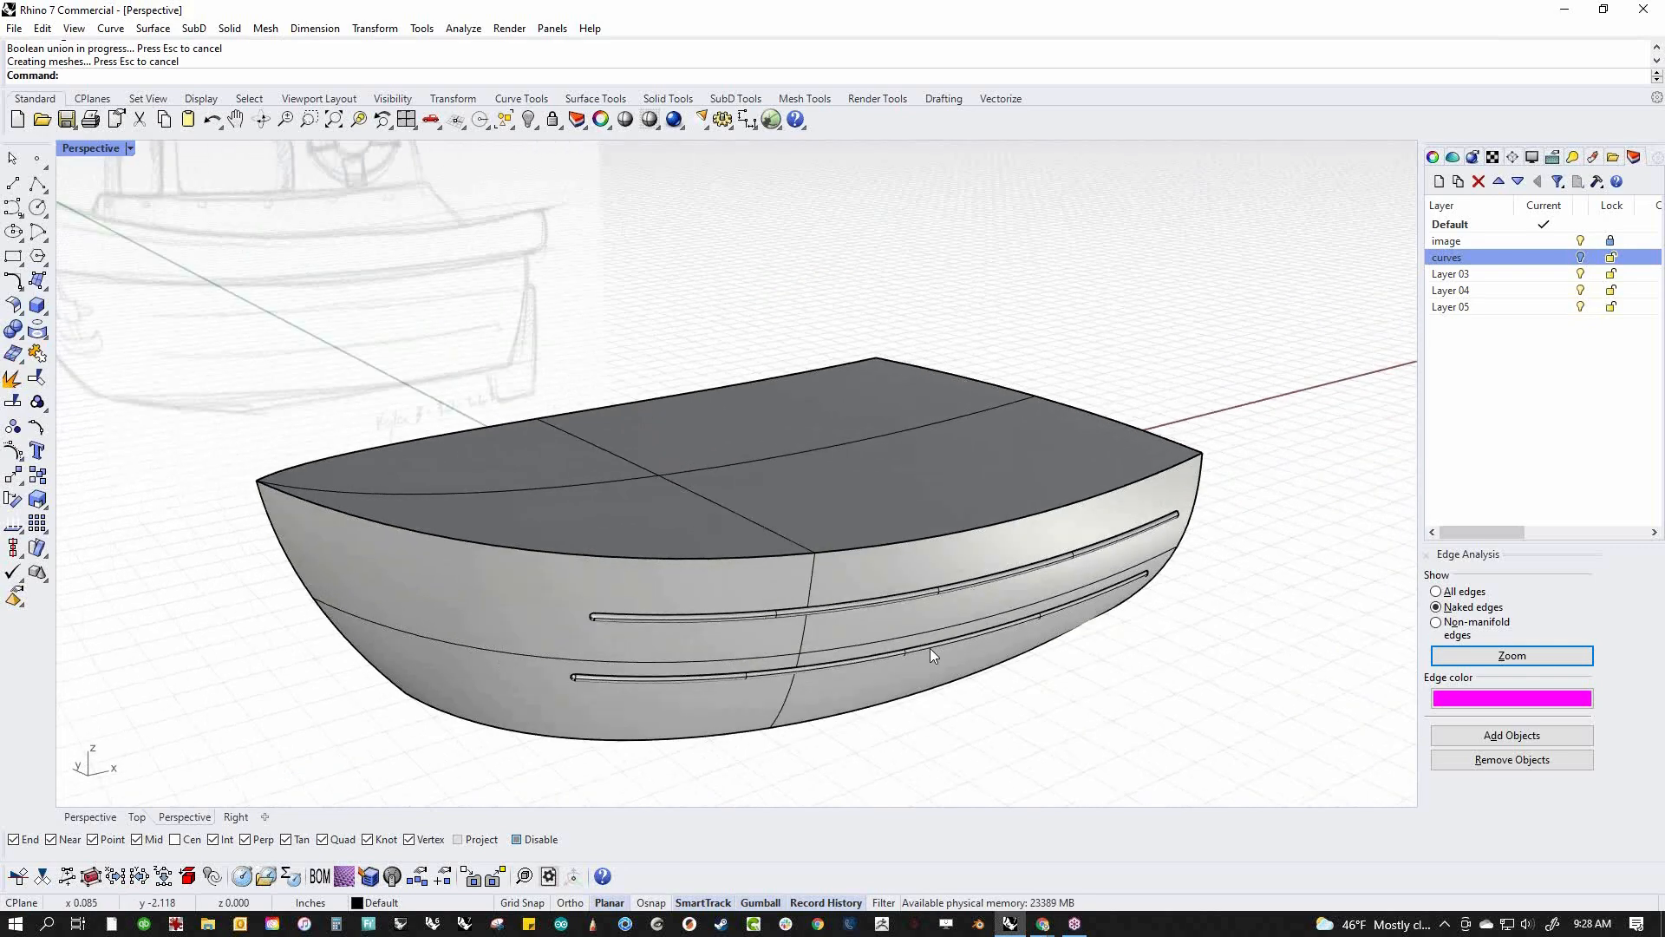
Examine the union at the upper plank's stern end by selecting its rounded cap surface
{"action": "left_click", "coordinate": [45, 336]}
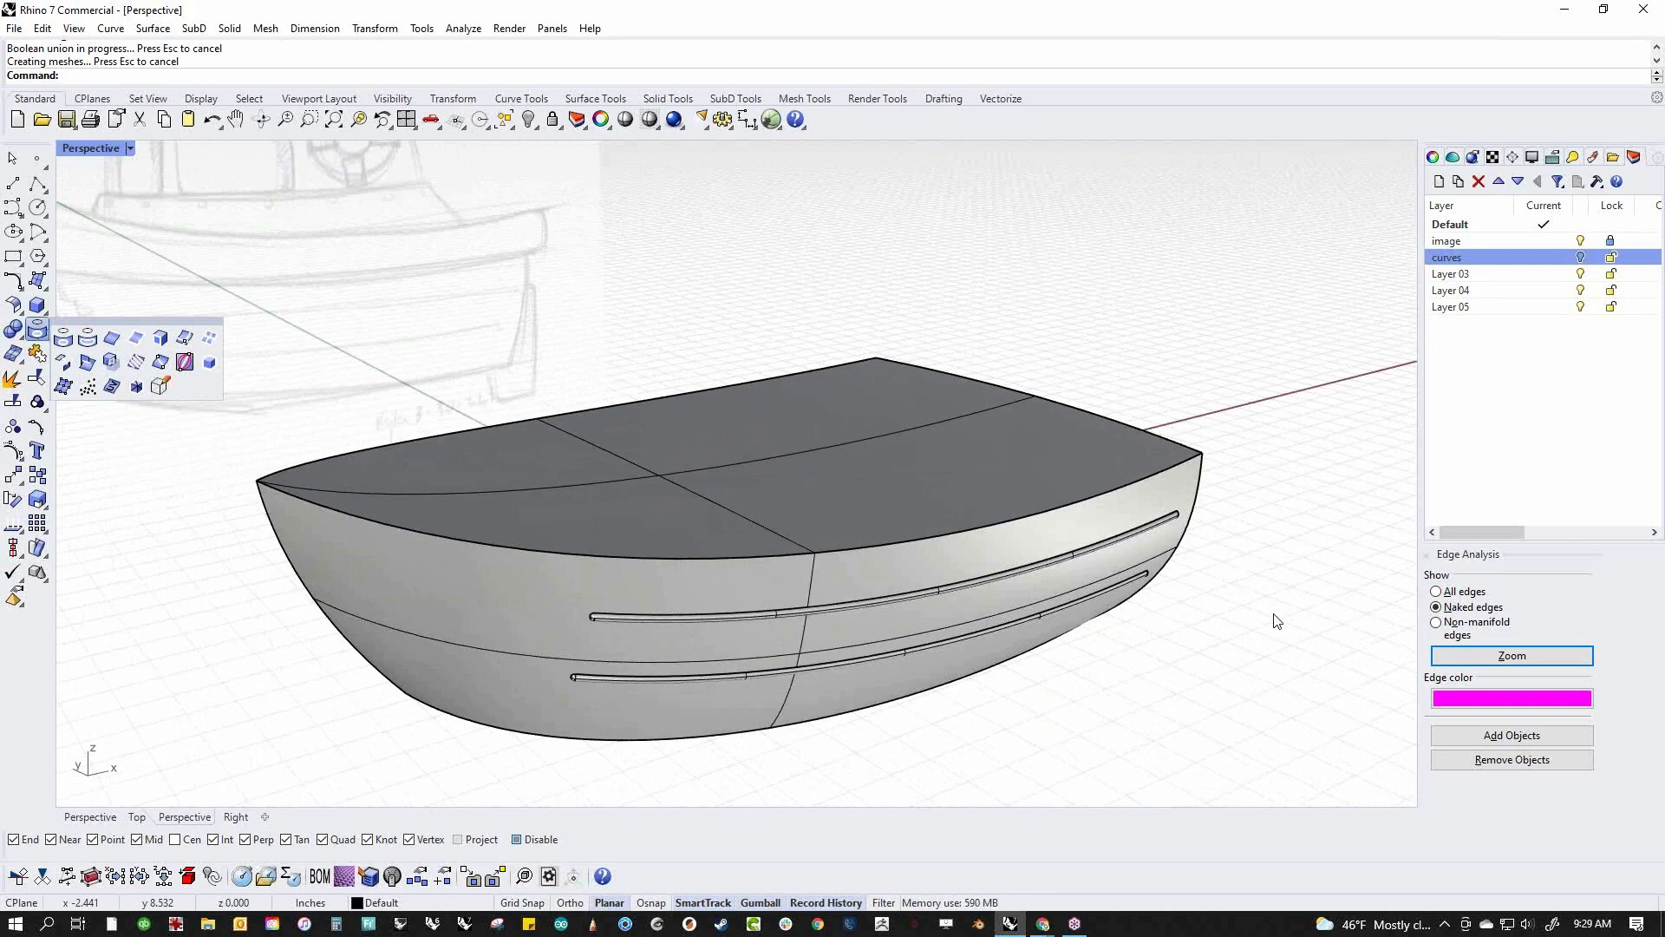
{"action": "right_click_drag", "start_coordinate": [1264, 708], "coordinate": [761, 598]}
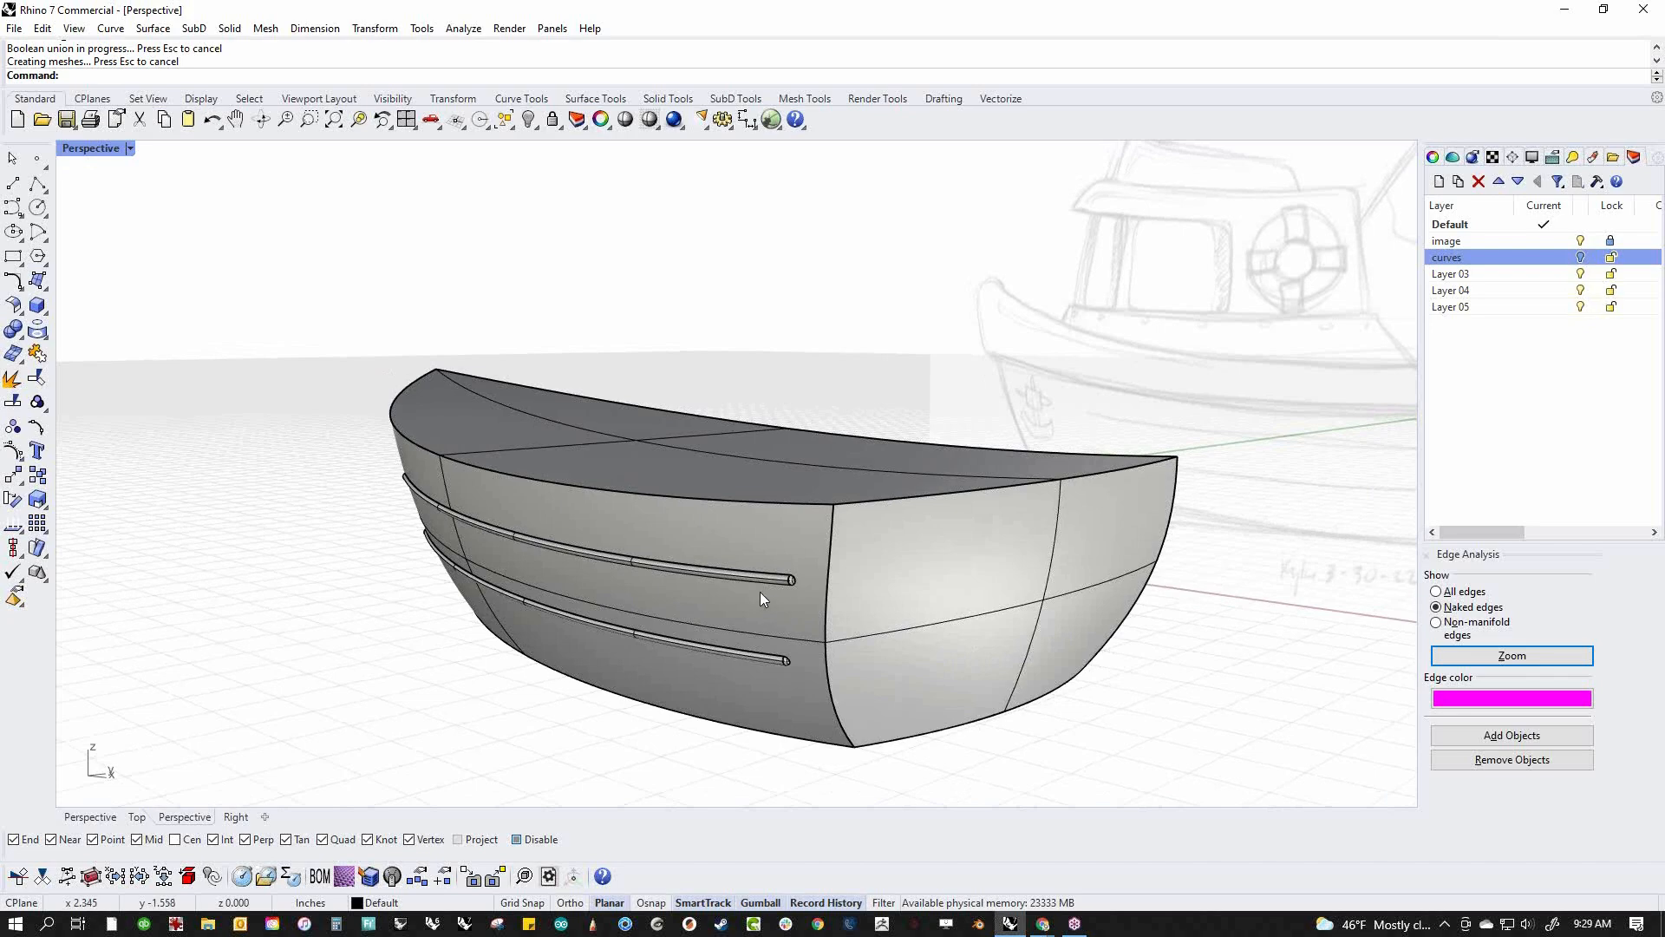
{"action": "scroll", "coordinate": [795, 589], "scroll_direction": "up", "scroll_amount": 5}
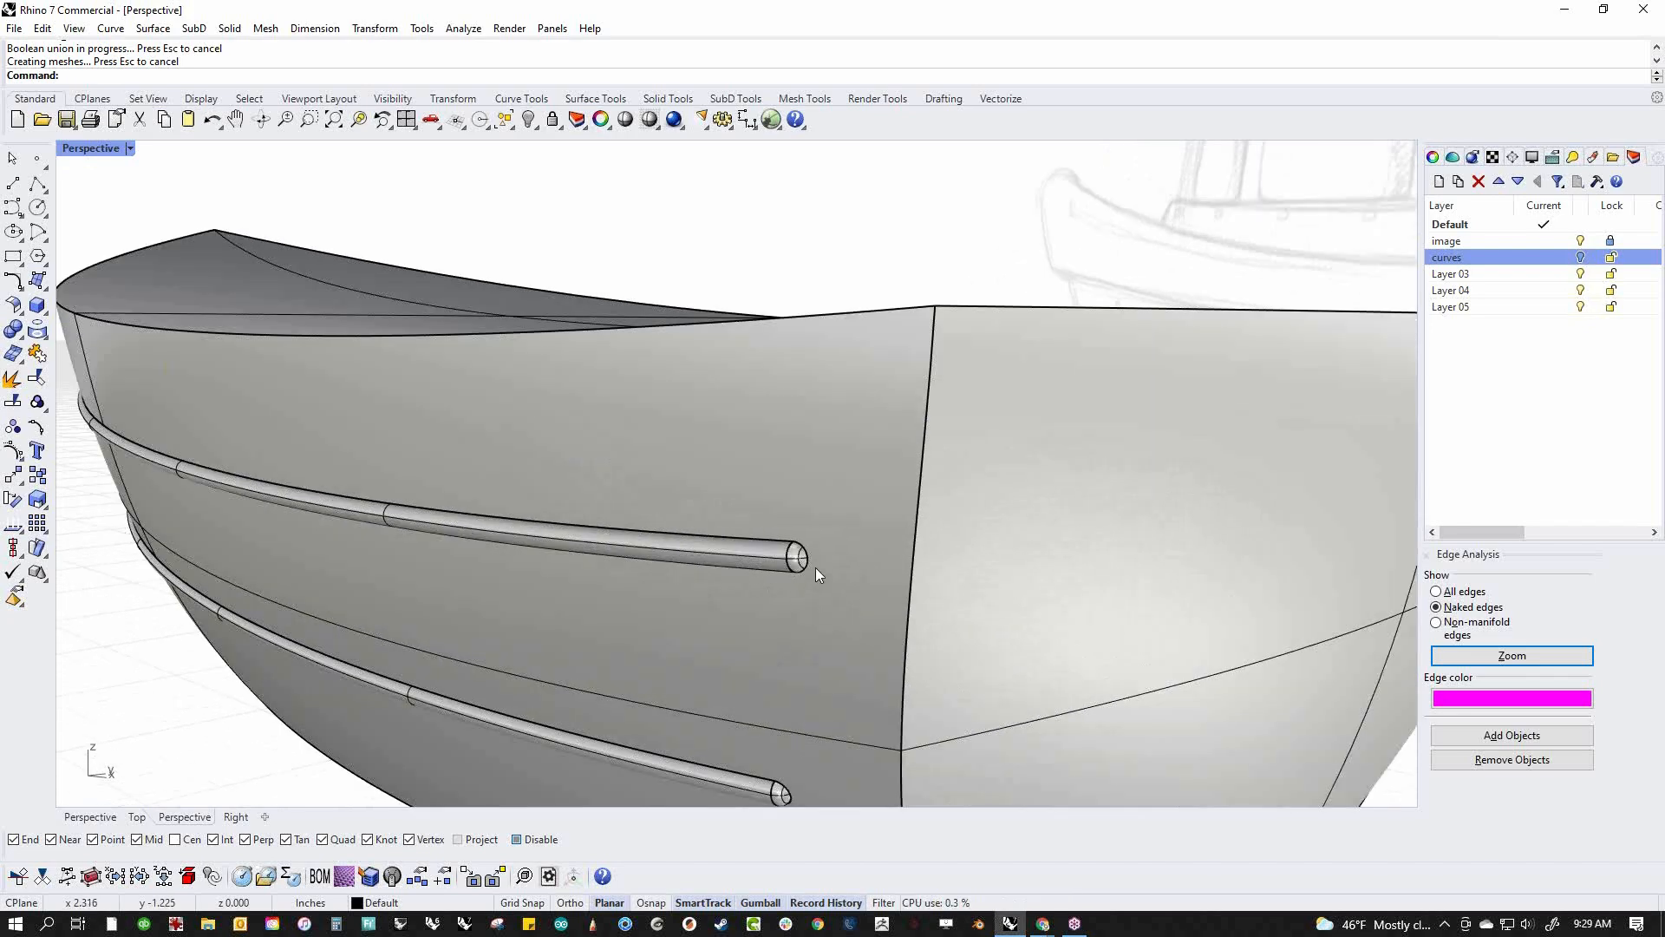
{"action": "scroll", "coordinate": [807, 565], "scroll_direction": "up", "scroll_amount": 4}
{"action": "left_click", "coordinate": [799, 565]}
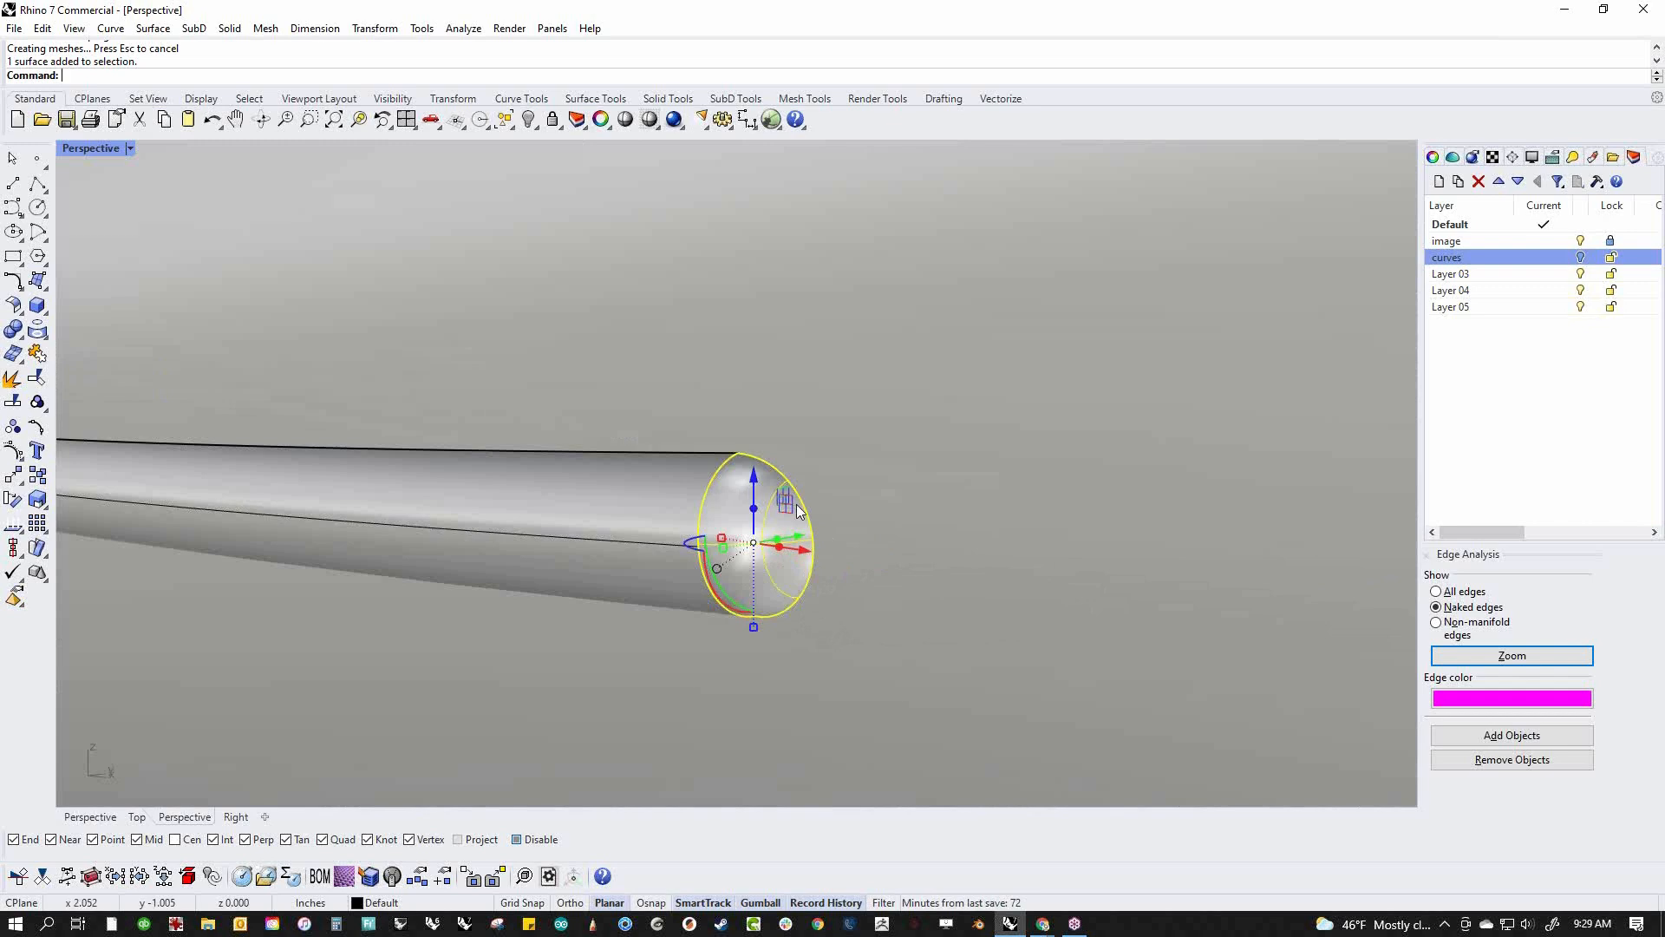
Review the absolute tolerance in the document's unit settings, cancel the options, and clear the cap selection
{"action": "left_click", "coordinate": [422, 29]}
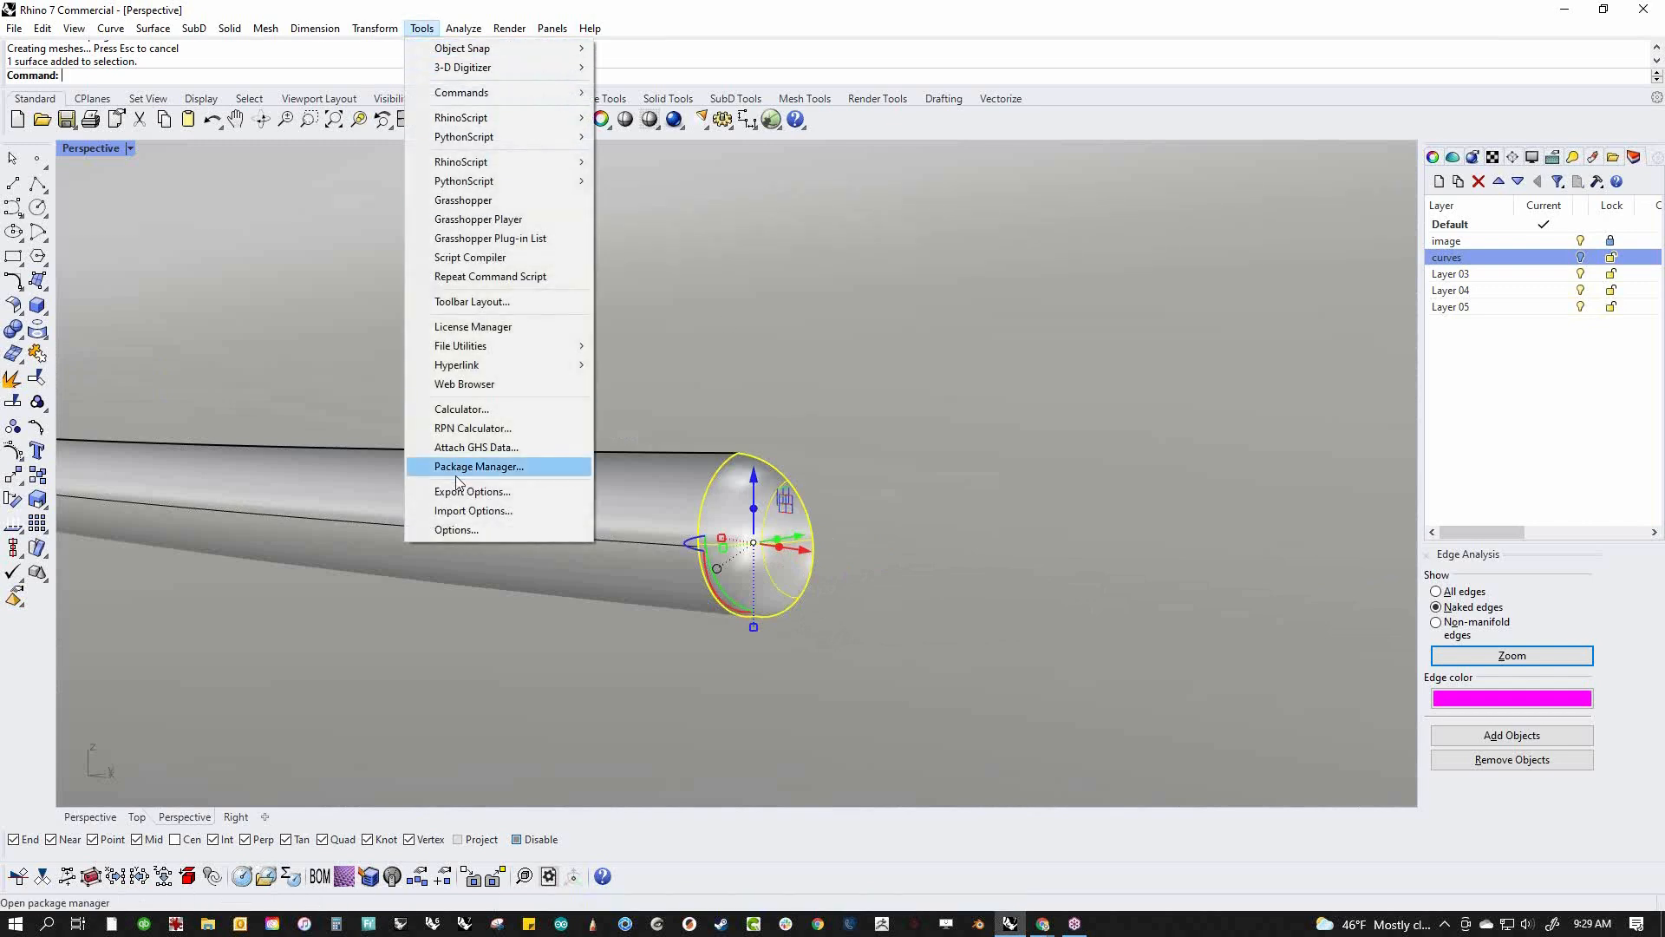
{"action": "left_click", "coordinate": [460, 530]}
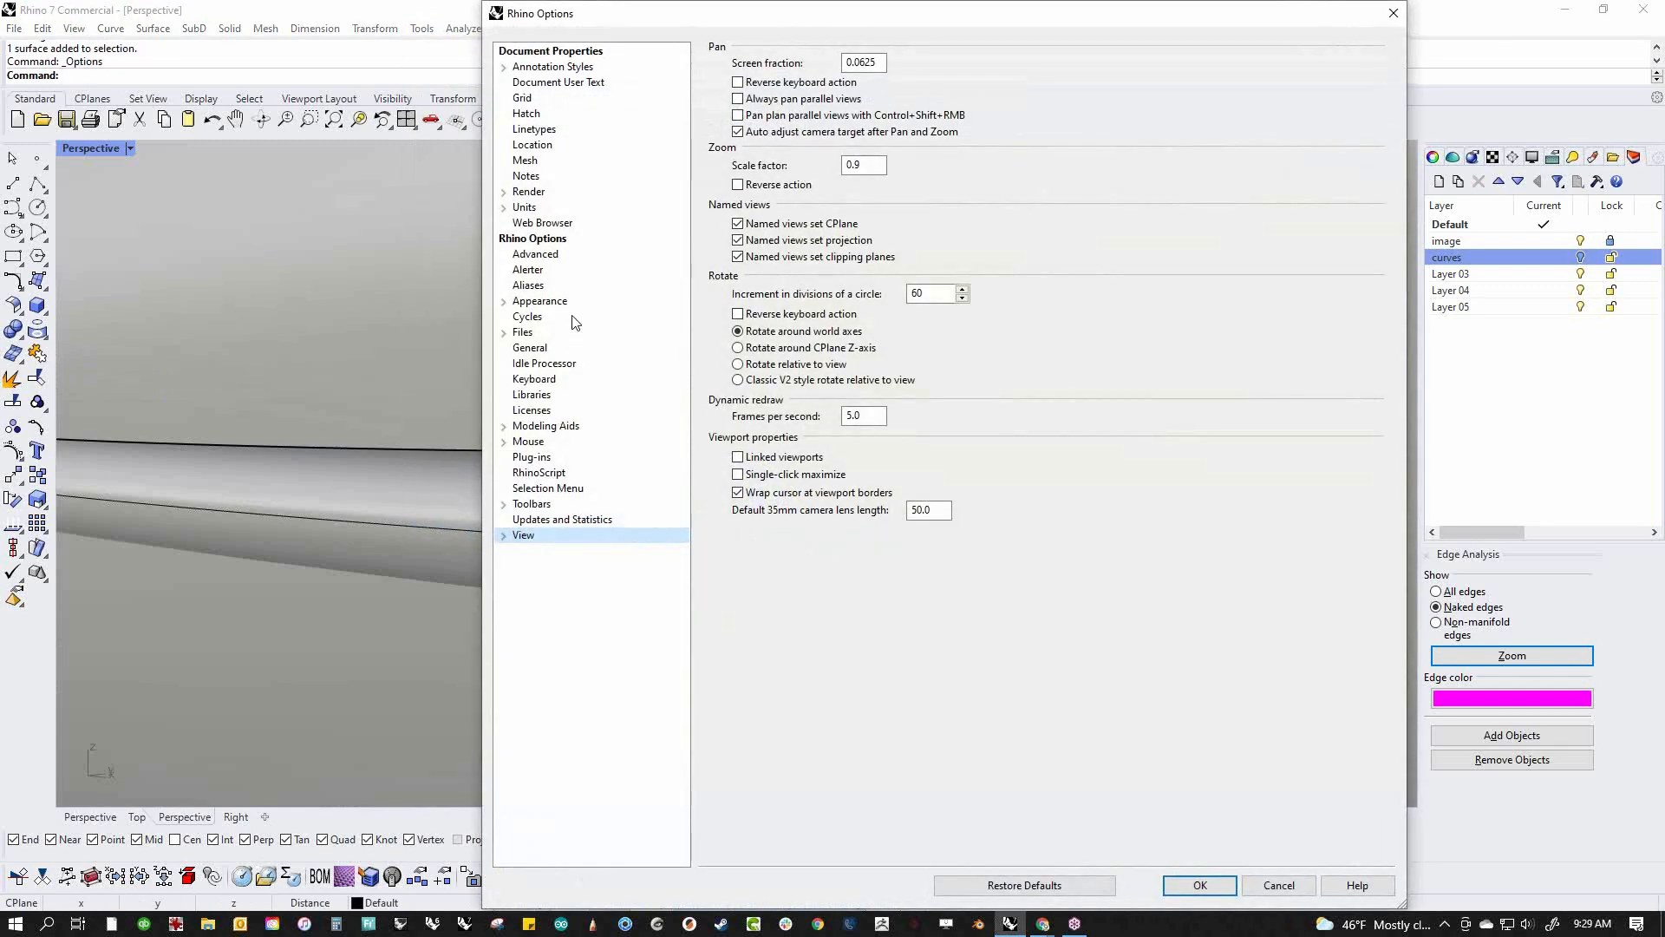
{"action": "left_click", "coordinate": [525, 207]}
{"action": "double_click", "coordinate": [858, 109]}
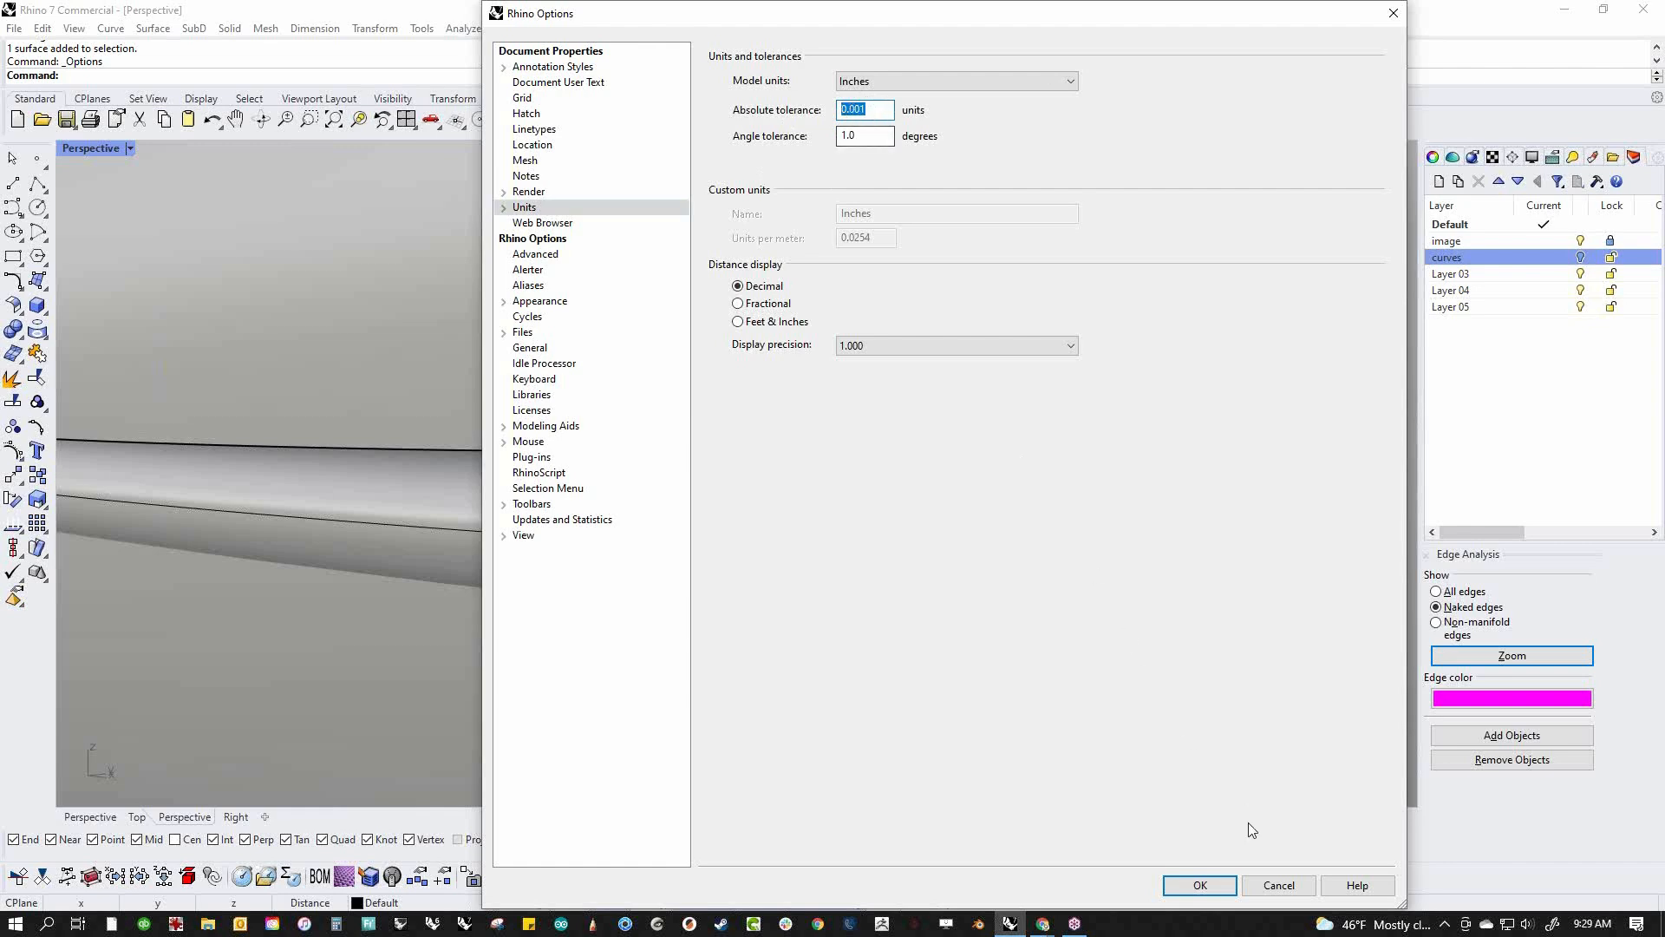
{"action": "left_click", "coordinate": [1279, 885]}
{"action": "scroll", "coordinate": [860, 522], "scroll_direction": "down", "scroll_amount": 3}
{"action": "key", "text": "Escape"}
Draw a freehand sphere on the ground plane beside the hull's bow and select its seam edge for examination
{"action": "scroll", "coordinate": [899, 547], "scroll_direction": "down", "scroll_amount": 7}
{"action": "right_click_drag", "start_coordinate": [899, 555], "coordinate": [1153, 698]}
{"action": "left_click", "coordinate": [47, 316]}
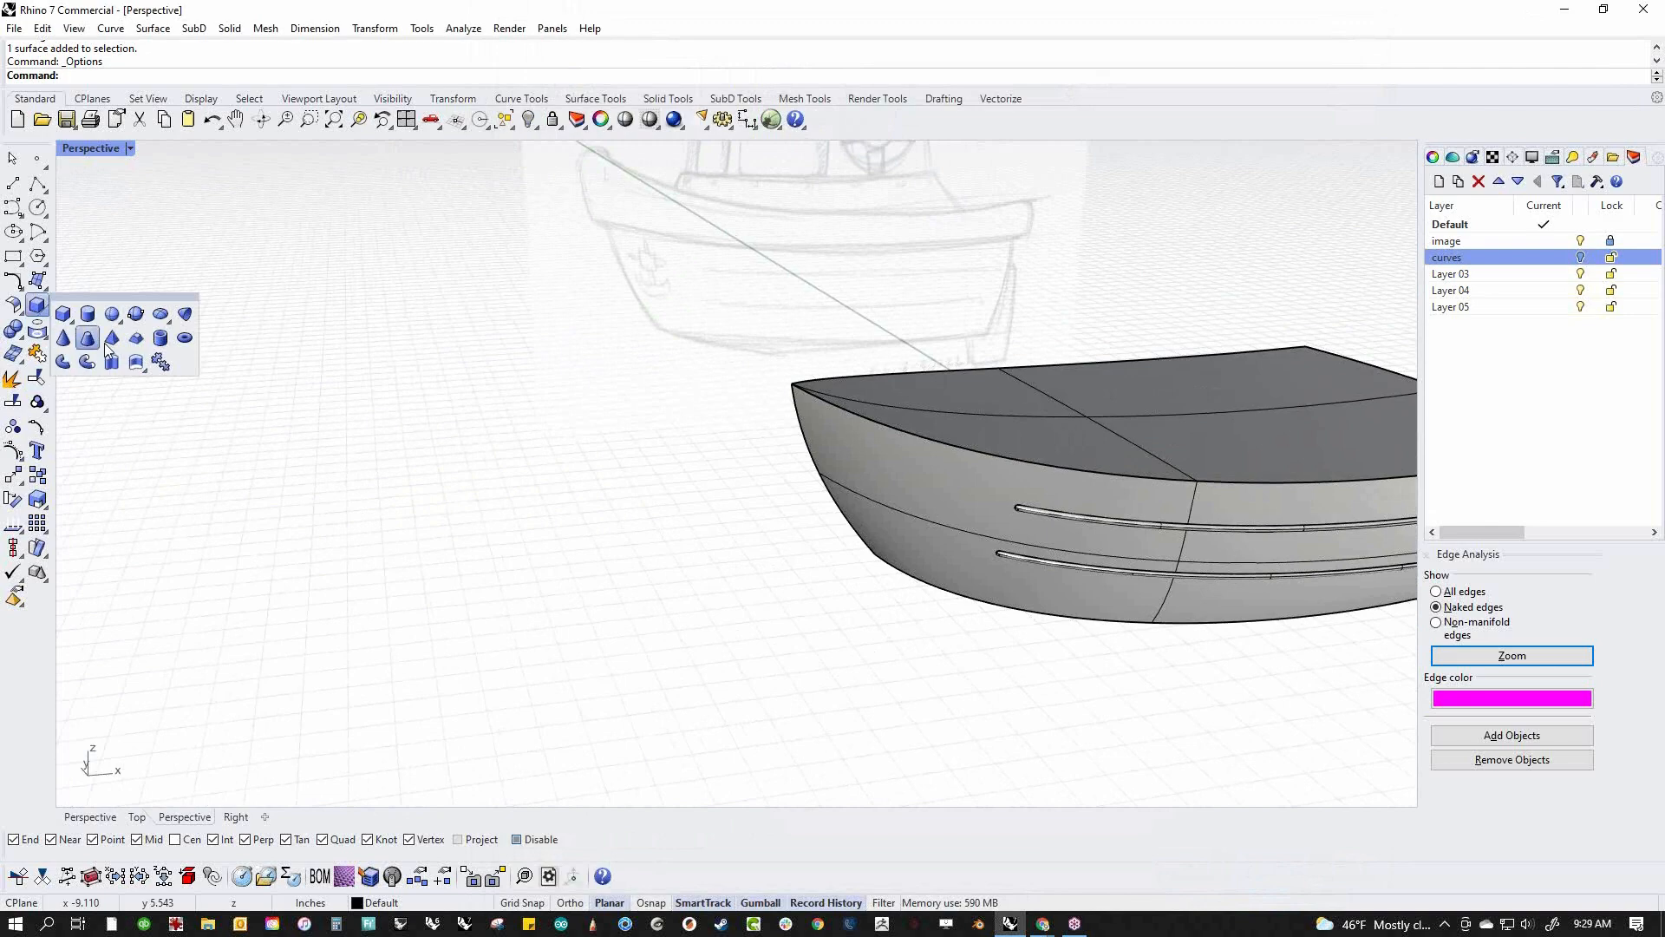
{"action": "left_click", "coordinate": [119, 326]}
{"action": "left_click", "coordinate": [509, 530]}
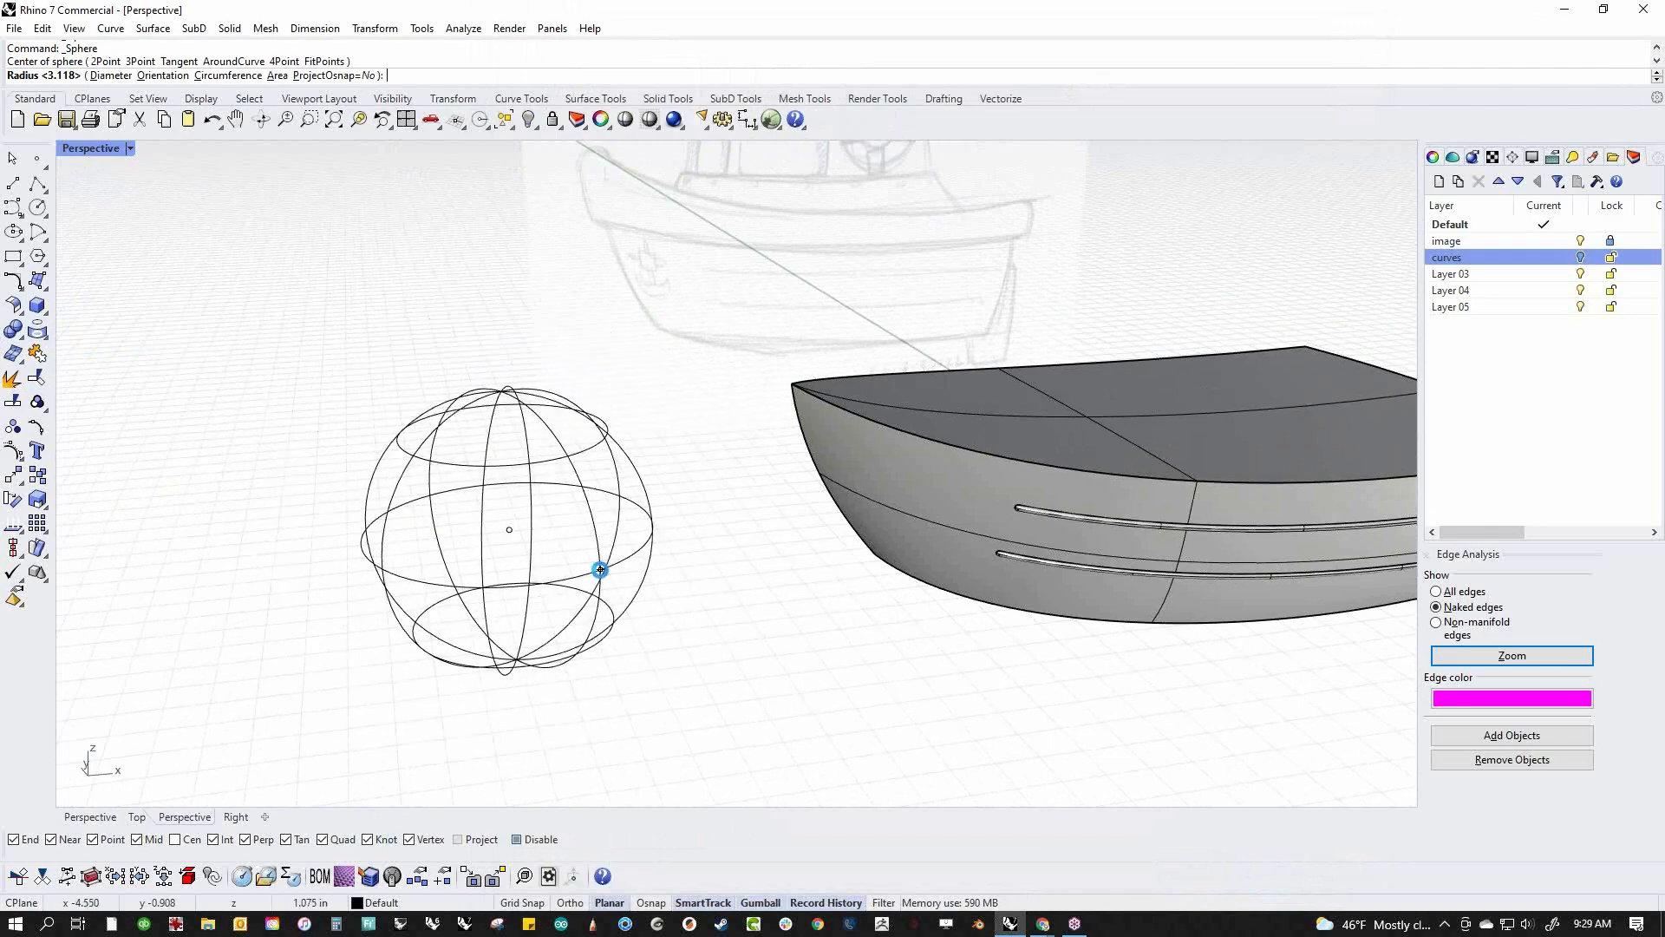
{"action": "left_click", "coordinate": [602, 569]}
{"action": "right_click_drag", "start_coordinate": [680, 595], "coordinate": [641, 685]}
{"action": "mouse_move", "coordinate": [614, 626]}
{"action": "right_mouse_down"}
{"action": "mouse_move", "coordinate": [680, 654]}
{"action": "mouse_move", "coordinate": [613, 613]}
{"action": "right_mouse_up"}
{"action": "left_click", "coordinate": [505, 524], "text": "ctrl+shift"}
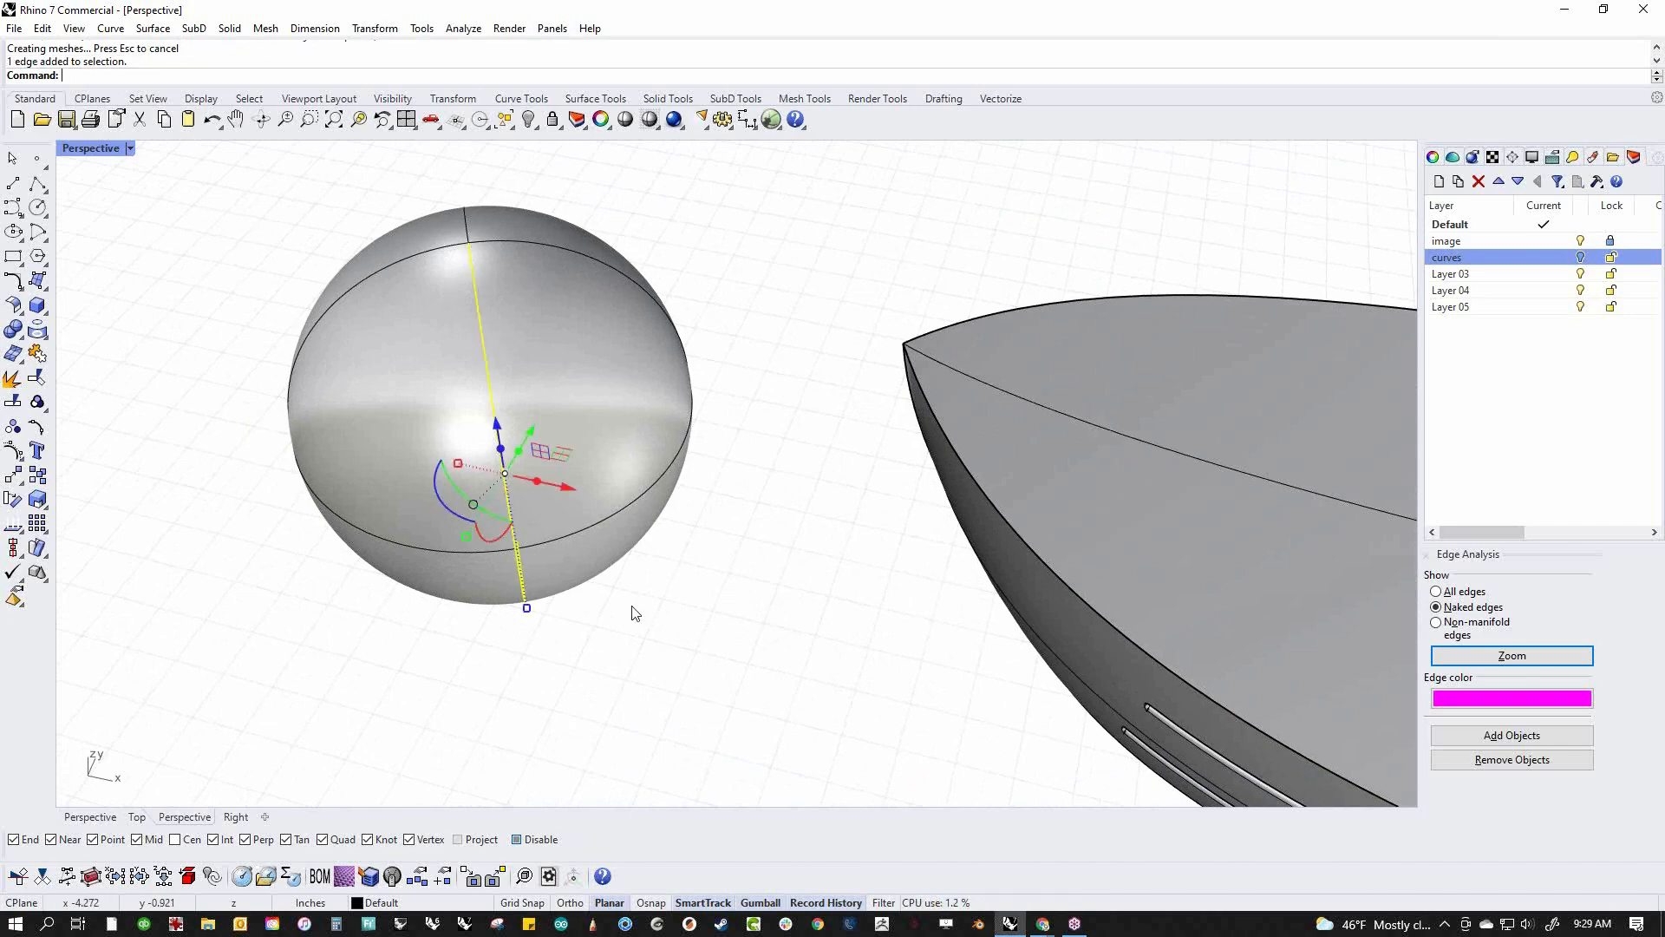
{"action": "key", "text": "Escape"}
Relocate the sphere's surface seam to a different side using SrfSeam
{"action": "mouse_move", "coordinate": [653, 614]}
{"action": "right_mouse_down"}
{"action": "mouse_move", "coordinate": [632, 633]}
{"action": "mouse_move", "coordinate": [671, 632]}
{"action": "right_mouse_up"}
{"action": "type", "text": "SrfSeam"}
{"action": "key", "text": "Return"}
{"action": "left_click", "coordinate": [482, 538]}
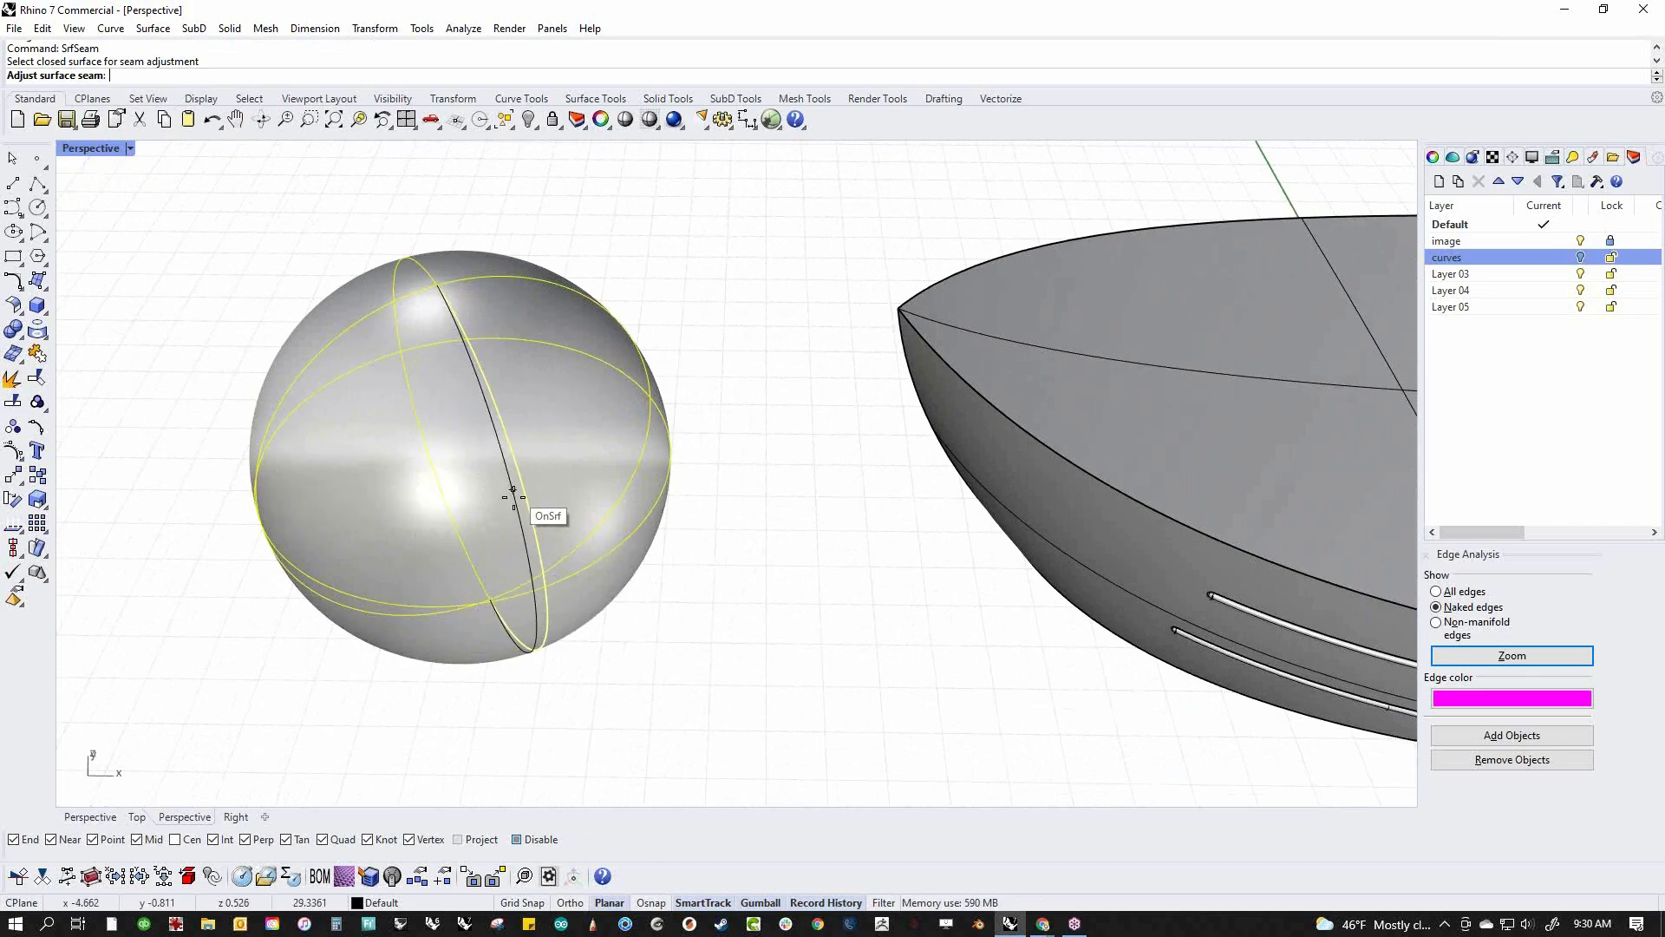
{"action": "right_click_drag", "start_coordinate": [483, 520], "coordinate": [454, 662]}
{"action": "left_click", "coordinate": [317, 583]}
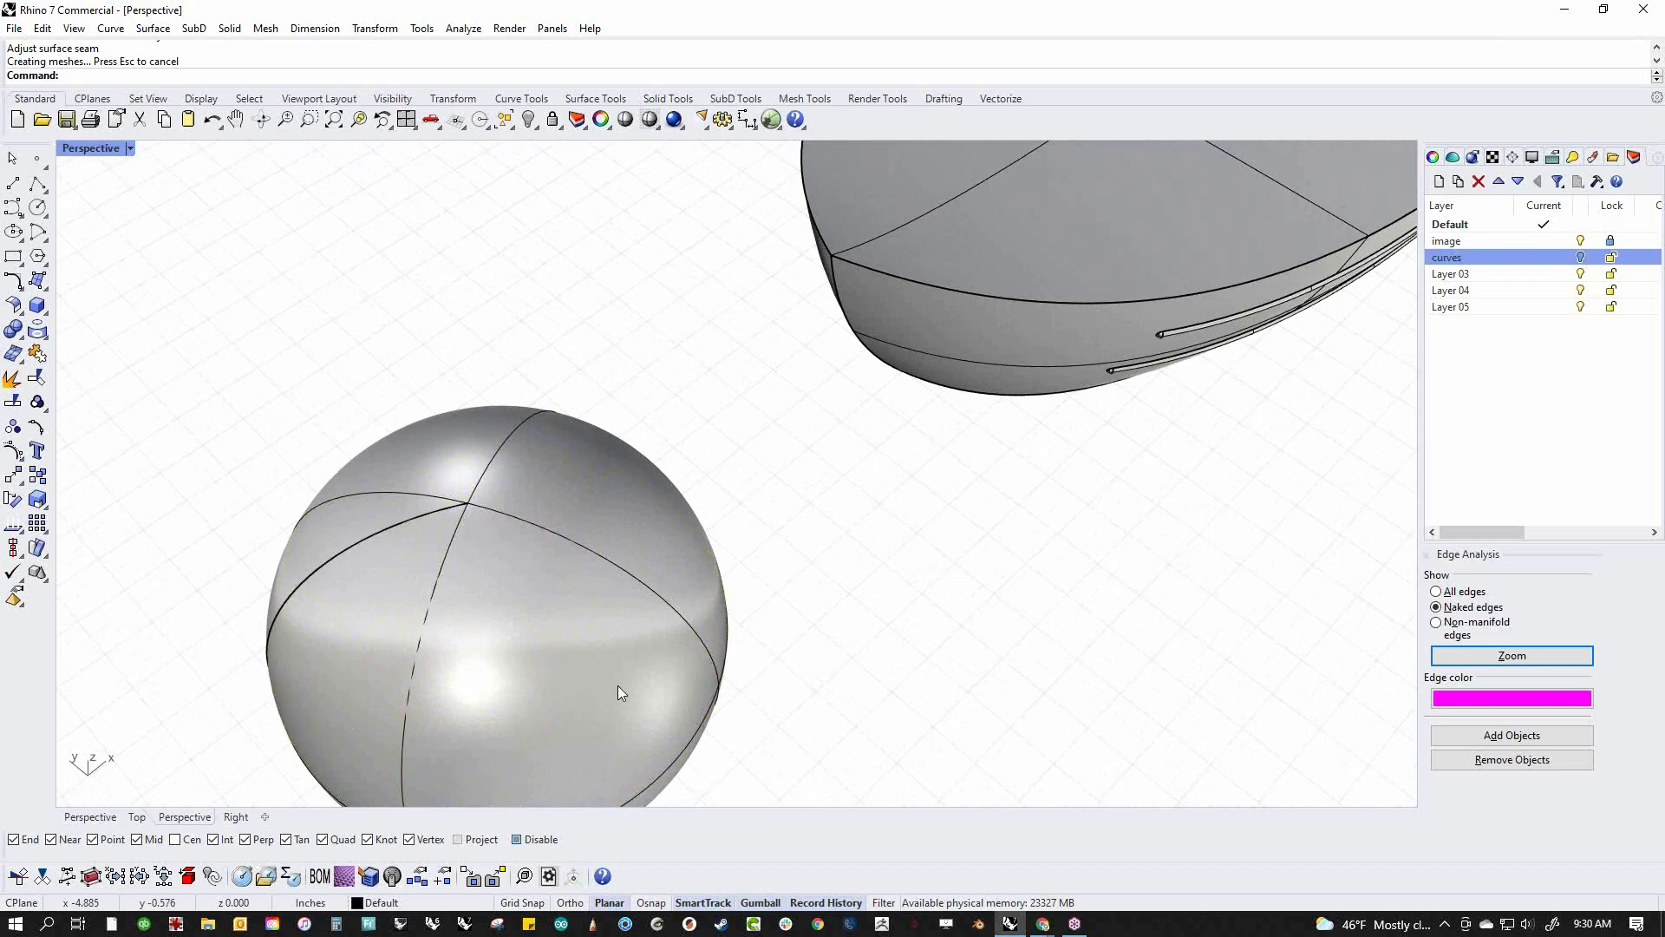
Compare the hull's plank pipe ends with the demonstration sphere and delete the sphere
{"action": "scroll", "coordinate": [617, 617], "scroll_direction": "down", "scroll_amount": 4}
{"action": "scroll", "coordinate": [1046, 431], "scroll_direction": "up", "scroll_amount": 3}
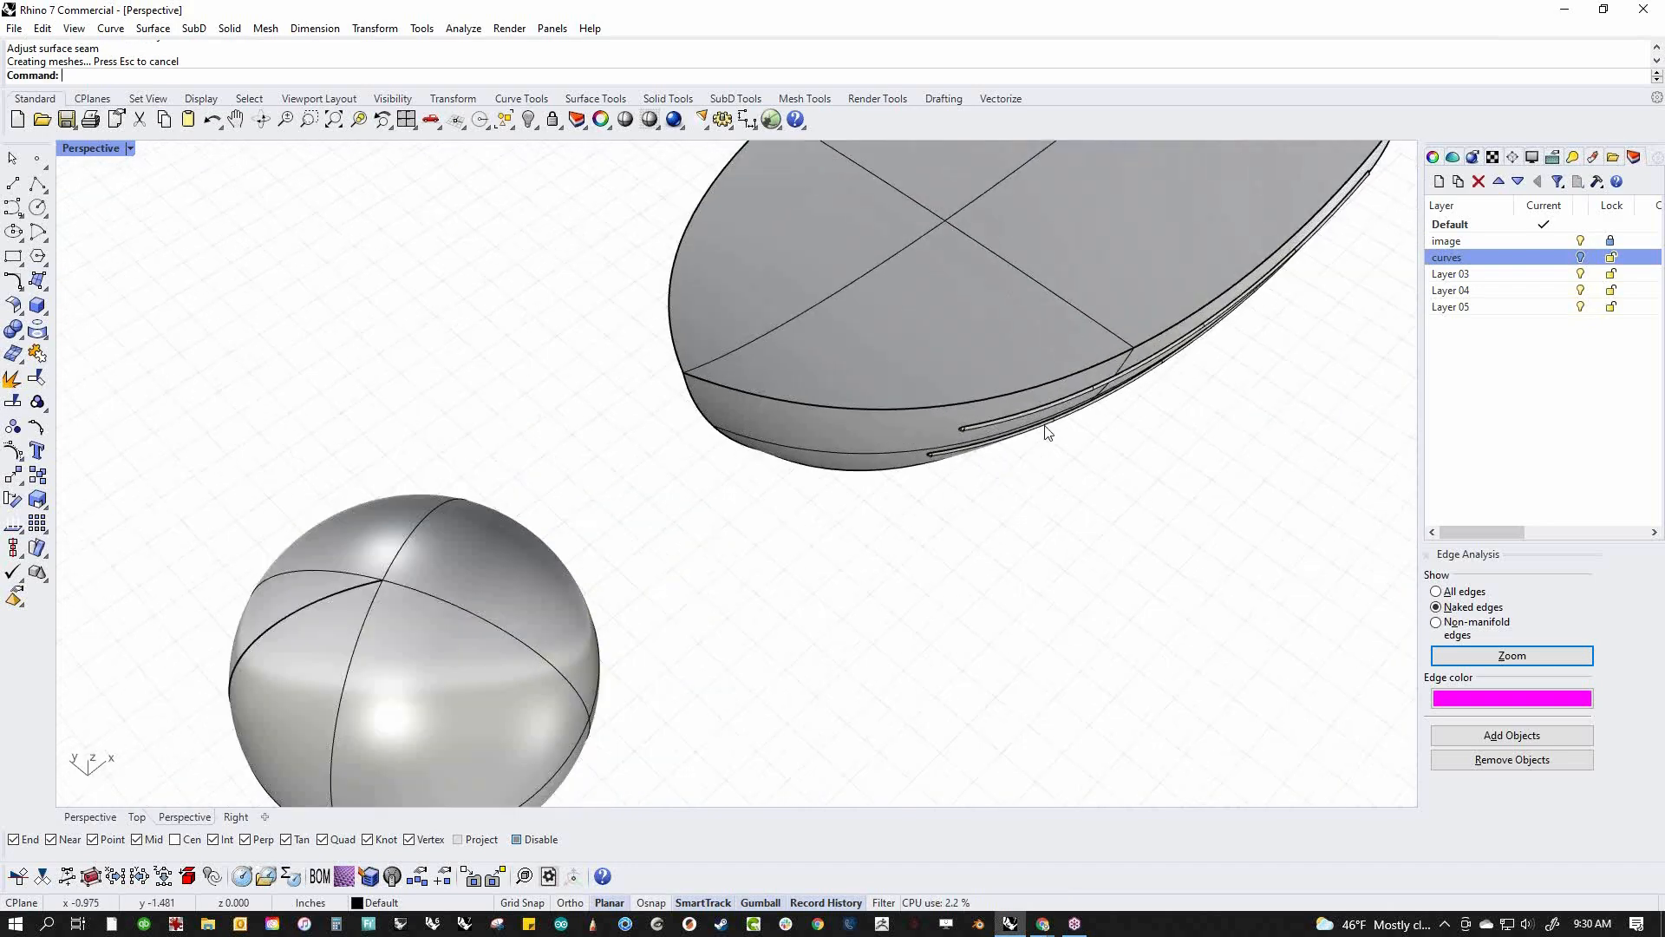
{"action": "scroll", "coordinate": [1047, 431], "scroll_direction": "up", "scroll_amount": 3}
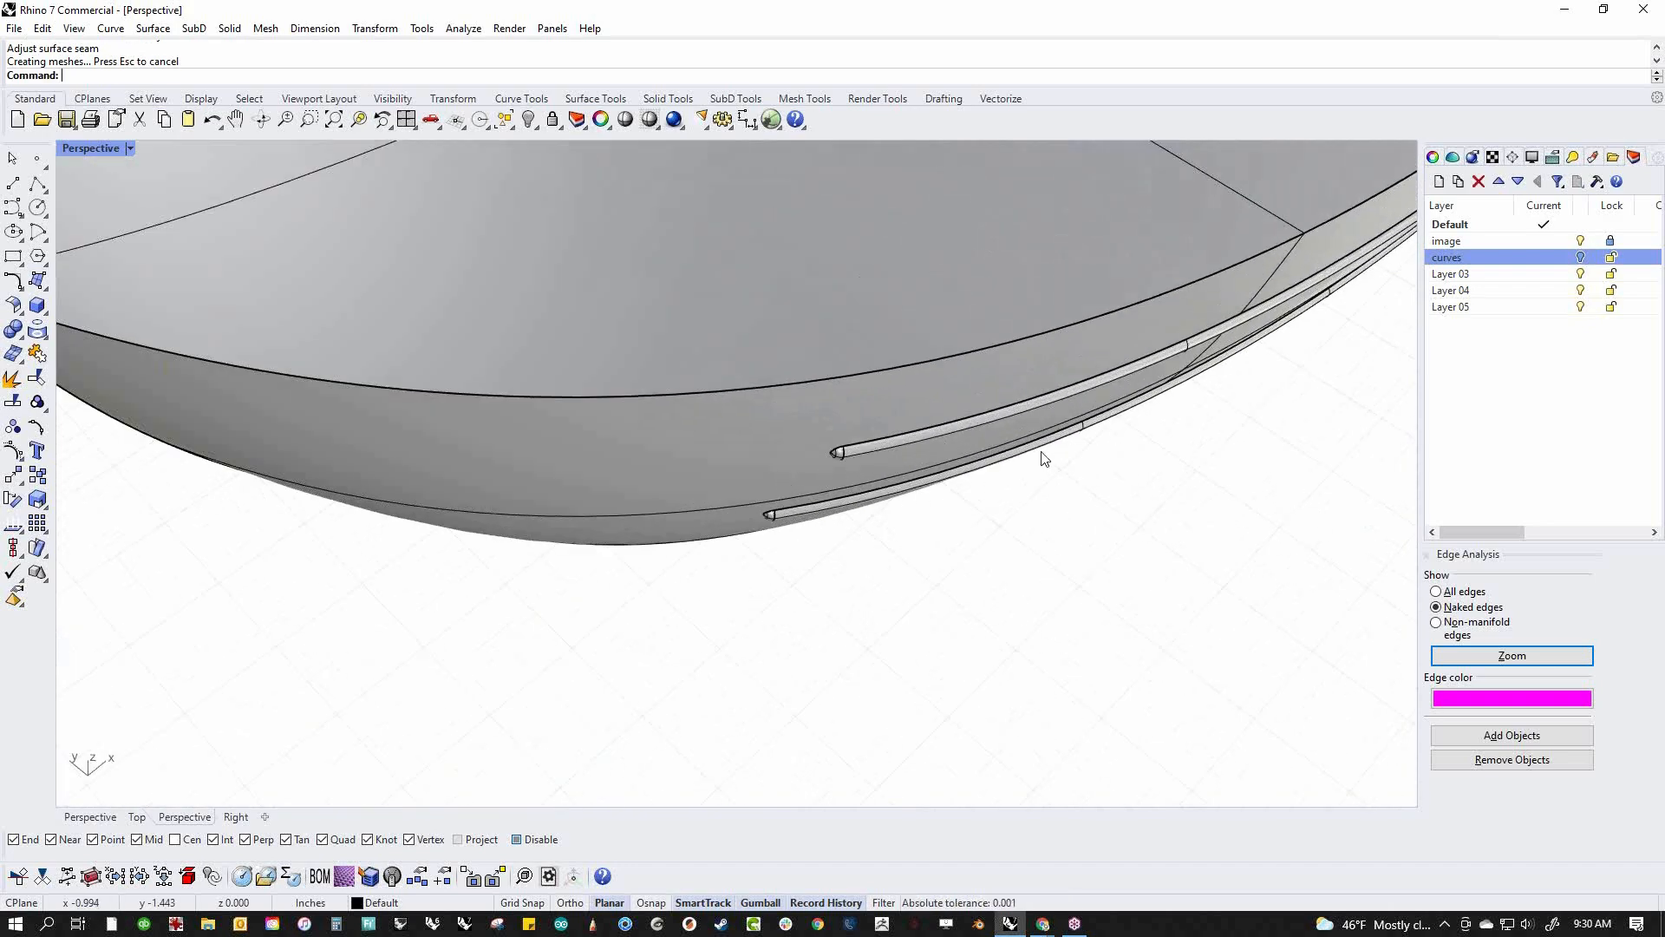
{"action": "scroll", "coordinate": [703, 475], "scroll_direction": "down", "scroll_amount": 3}
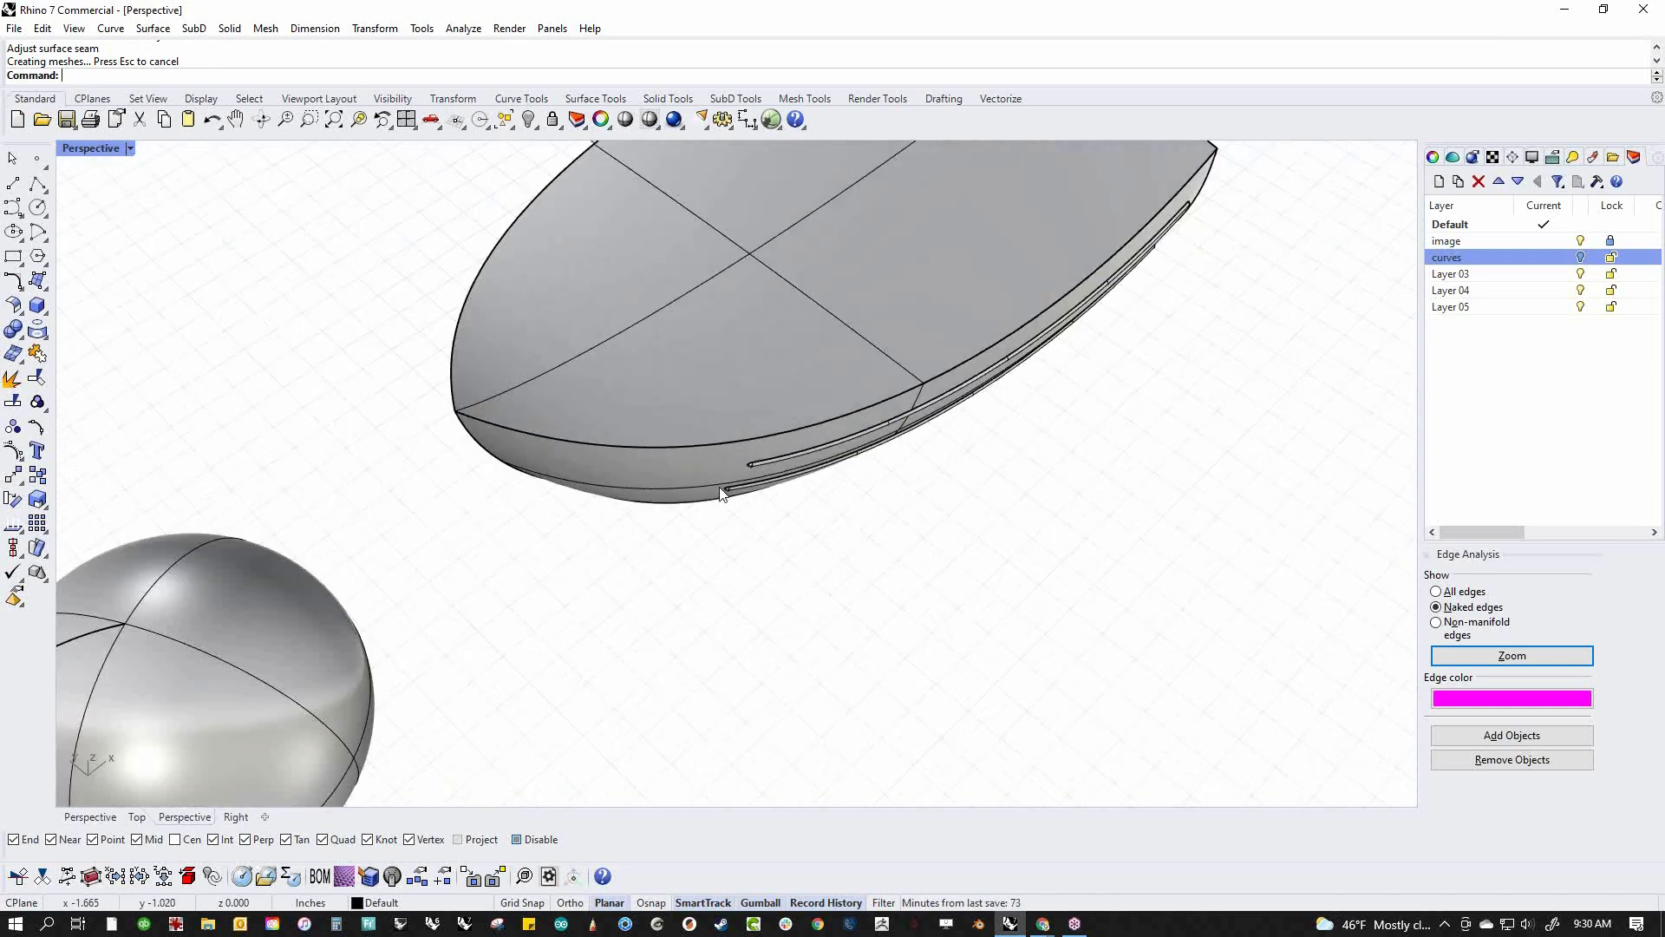
{"action": "scroll", "coordinate": [743, 558], "scroll_direction": "down", "scroll_amount": 4}
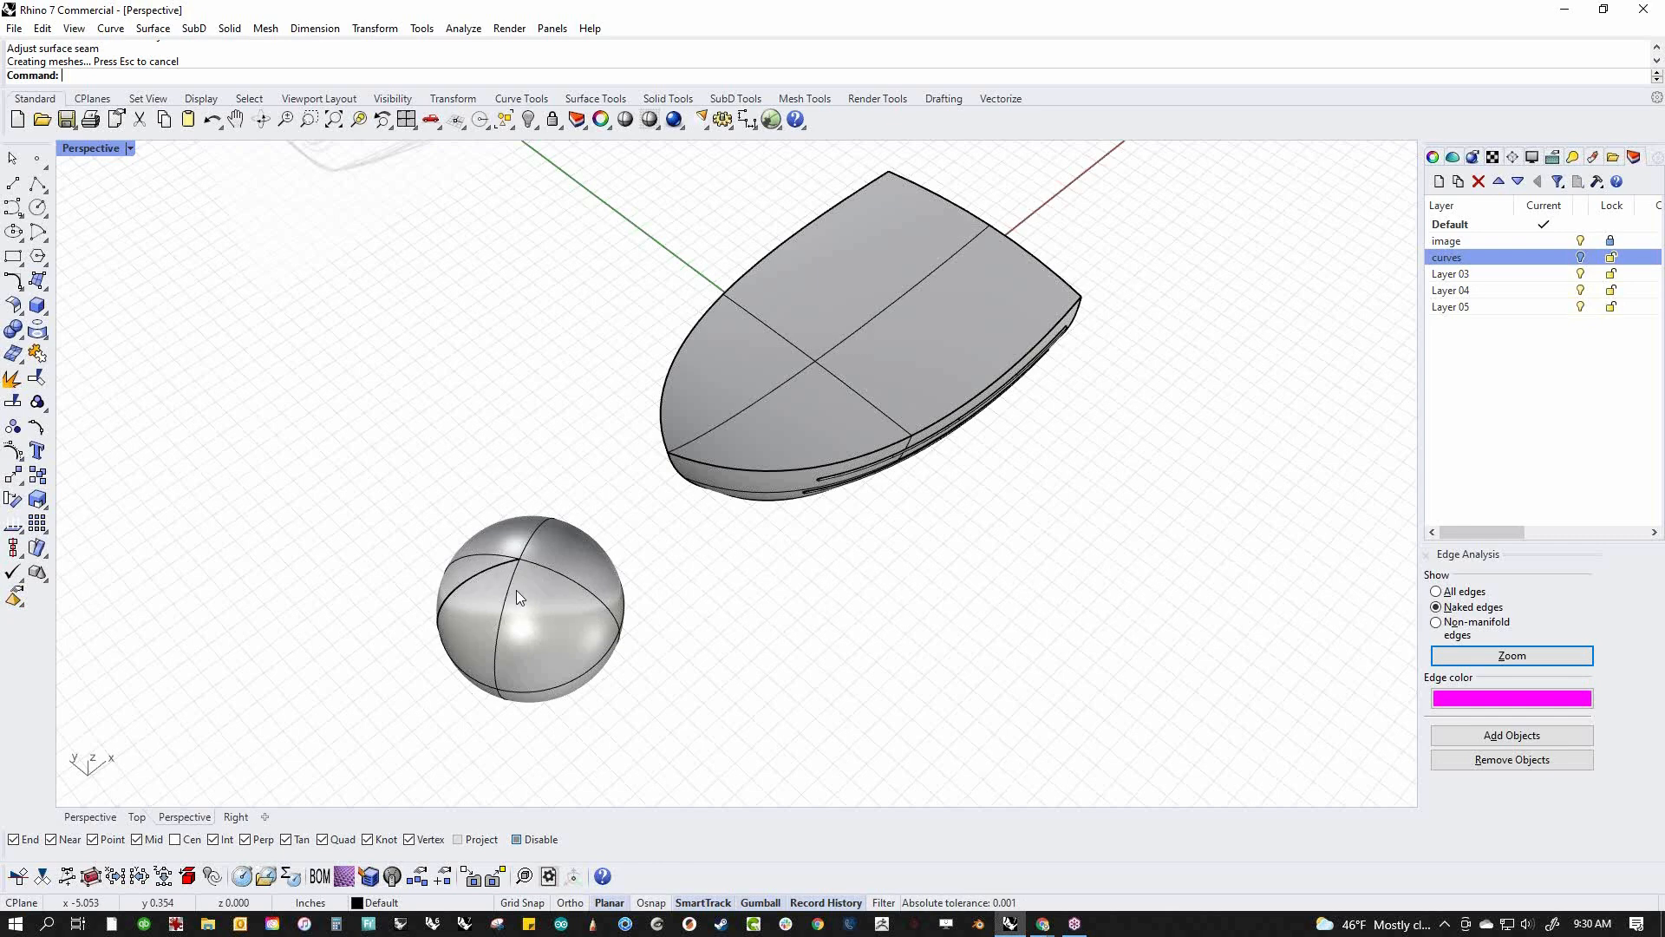
{"action": "left_click", "coordinate": [548, 610]}
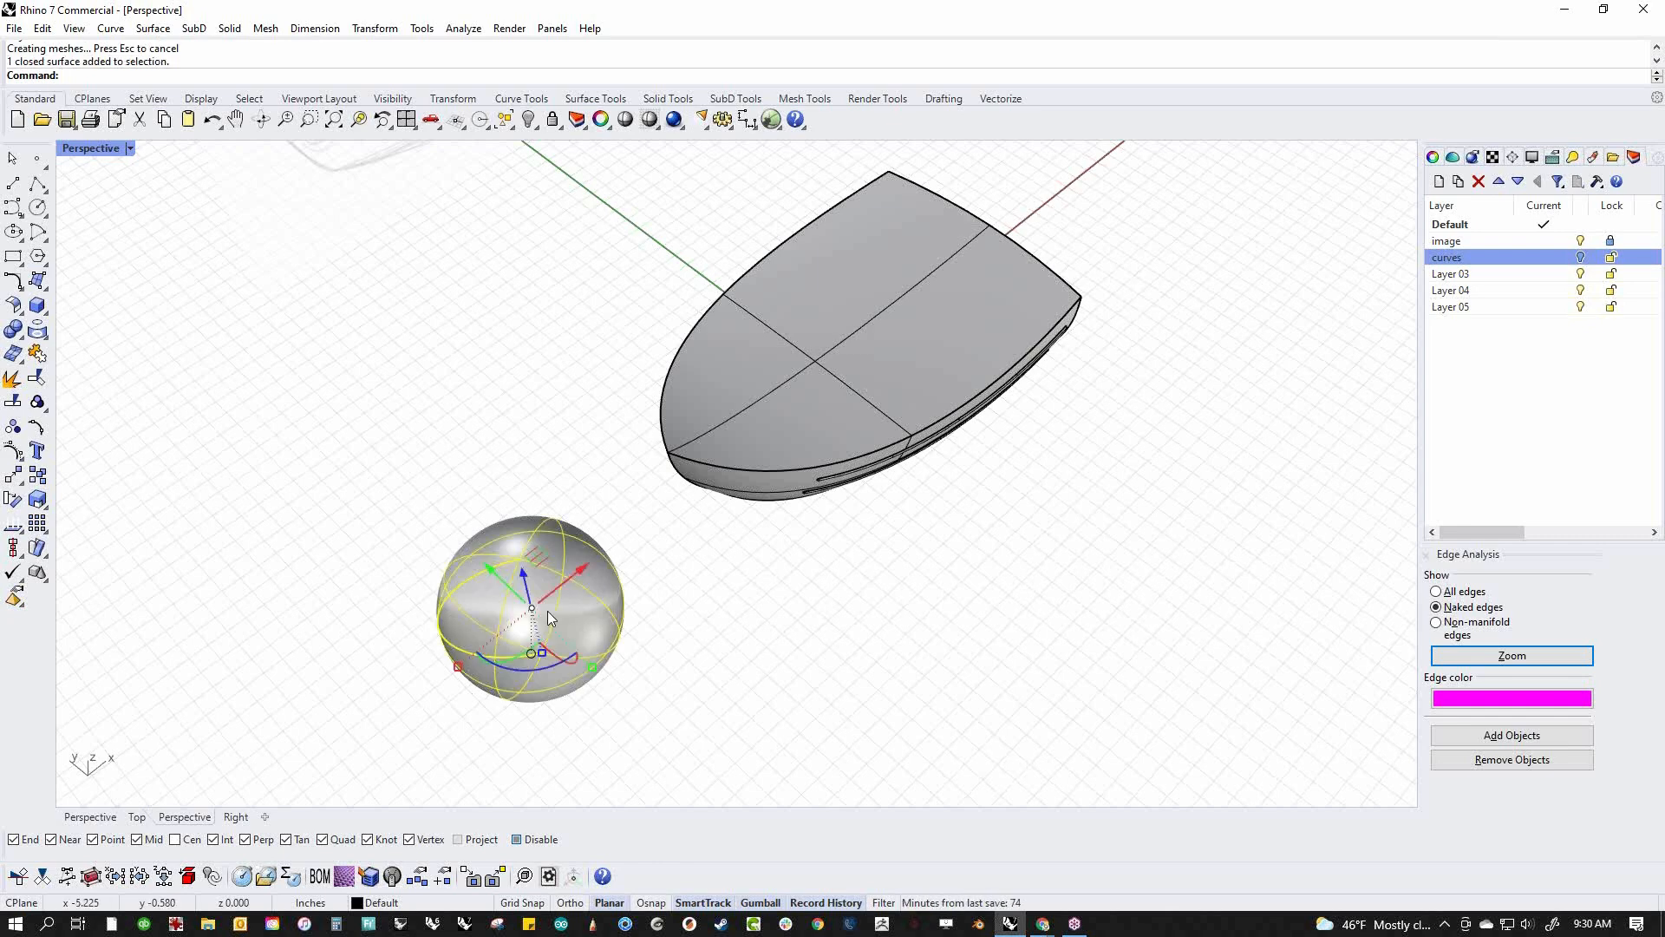
{"action": "key", "text": "Delete"}
Show the Front view in wireframe, framed on the stern and the sketched rudder
{"action": "mouse_move", "coordinate": [941, 617]}
{"action": "right_mouse_down"}
{"action": "mouse_move", "coordinate": [703, 601]}
{"action": "mouse_move", "coordinate": [840, 598]}
{"action": "mouse_move", "coordinate": [863, 650]}
{"action": "mouse_move", "coordinate": [810, 587]}
{"action": "right_mouse_up"}
{"action": "key", "text": "ctrl+F2"}
{"action": "scroll", "coordinate": [951, 560], "scroll_direction": "up", "scroll_amount": 6}
{"action": "right_click_drag", "start_coordinate": [947, 562], "coordinate": [897, 602]}
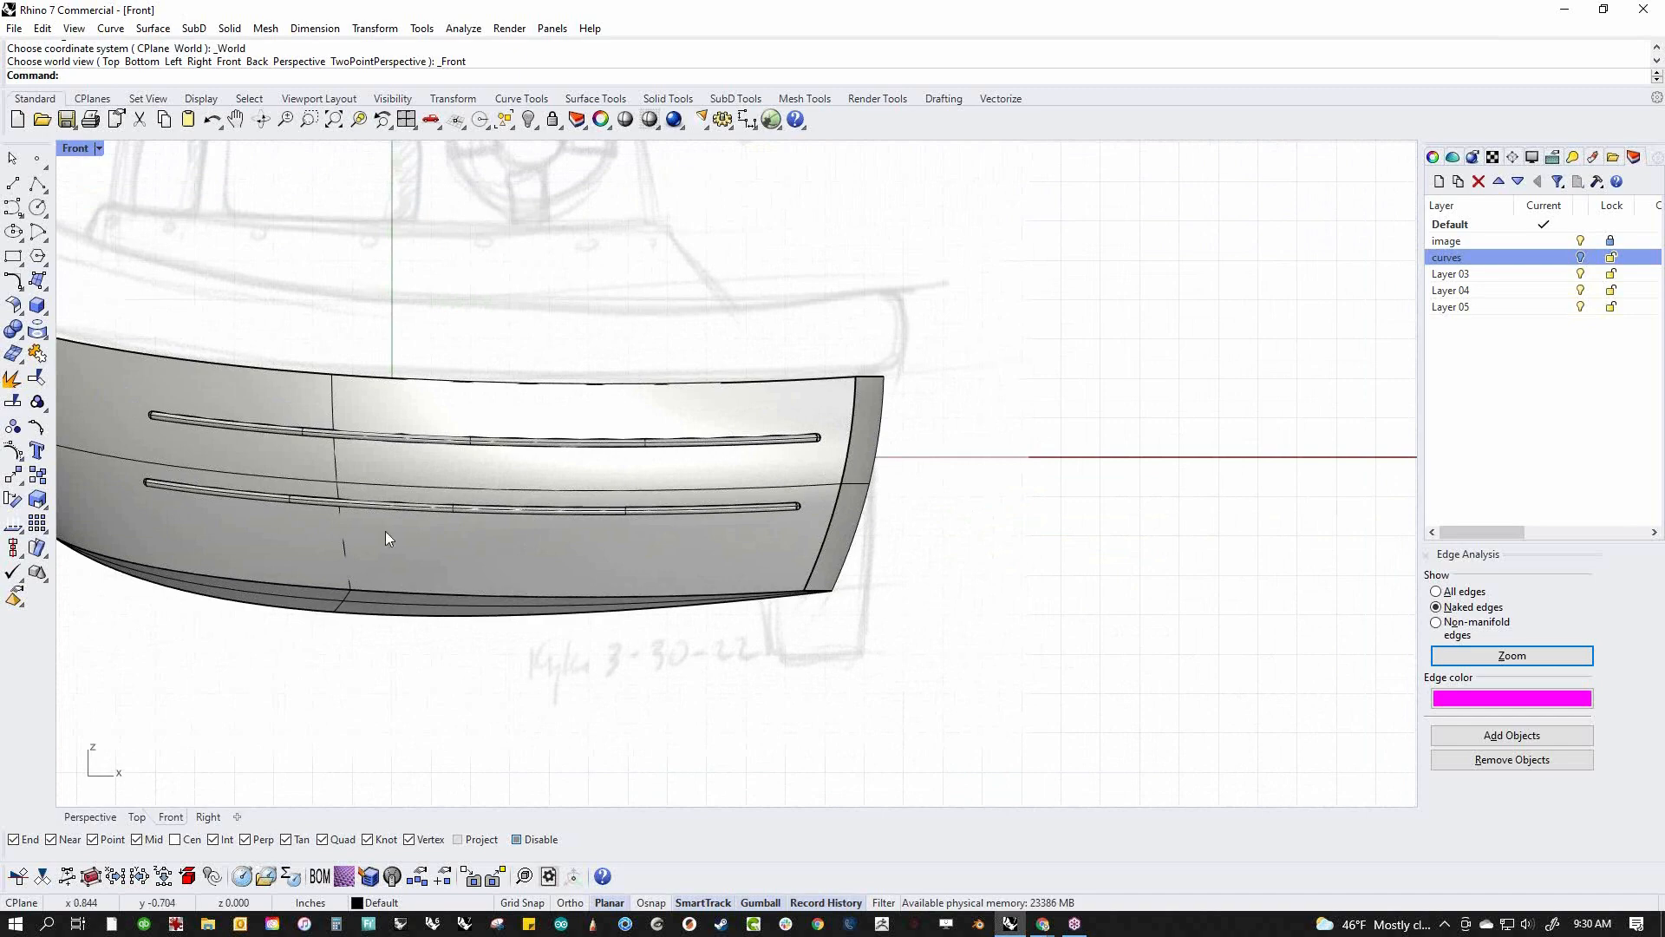
{"action": "middle_click", "coordinate": [855, 600]}
{"action": "left_click", "coordinate": [777, 568]}
{"action": "scroll", "coordinate": [868, 576], "scroll_direction": "up", "scroll_amount": 4}
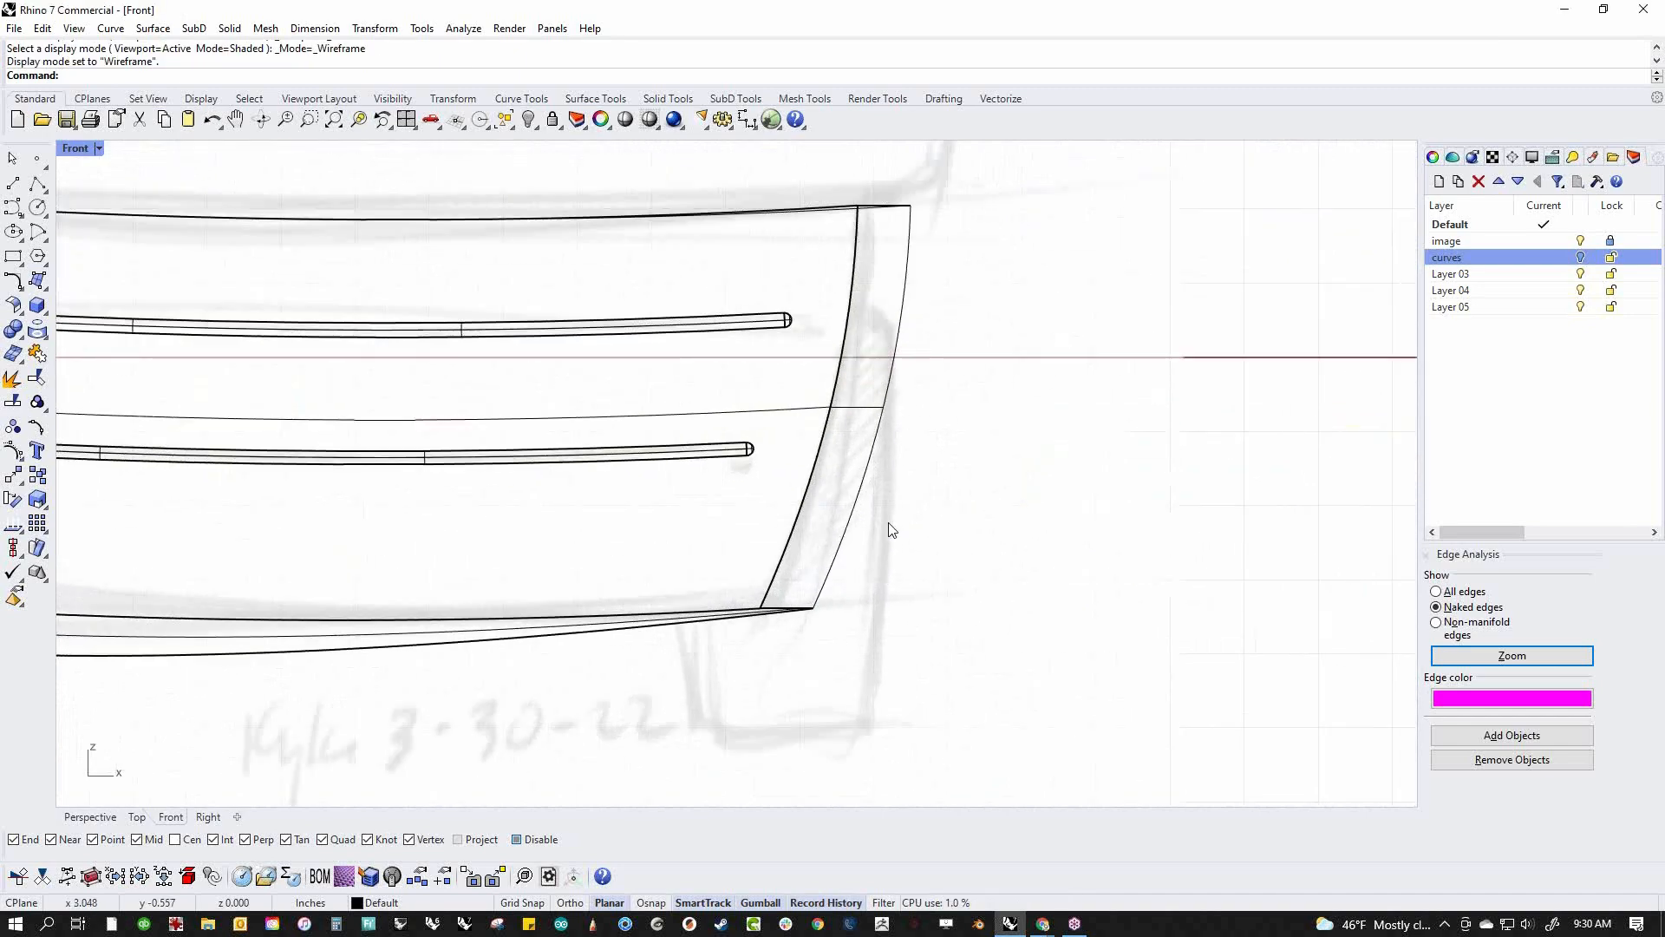
Trace the rudder over the stern sketch as a closed degree-3 control-point curve with rounded corners, extending its forward side into the hull
{"action": "left_click", "coordinate": [13, 207]}
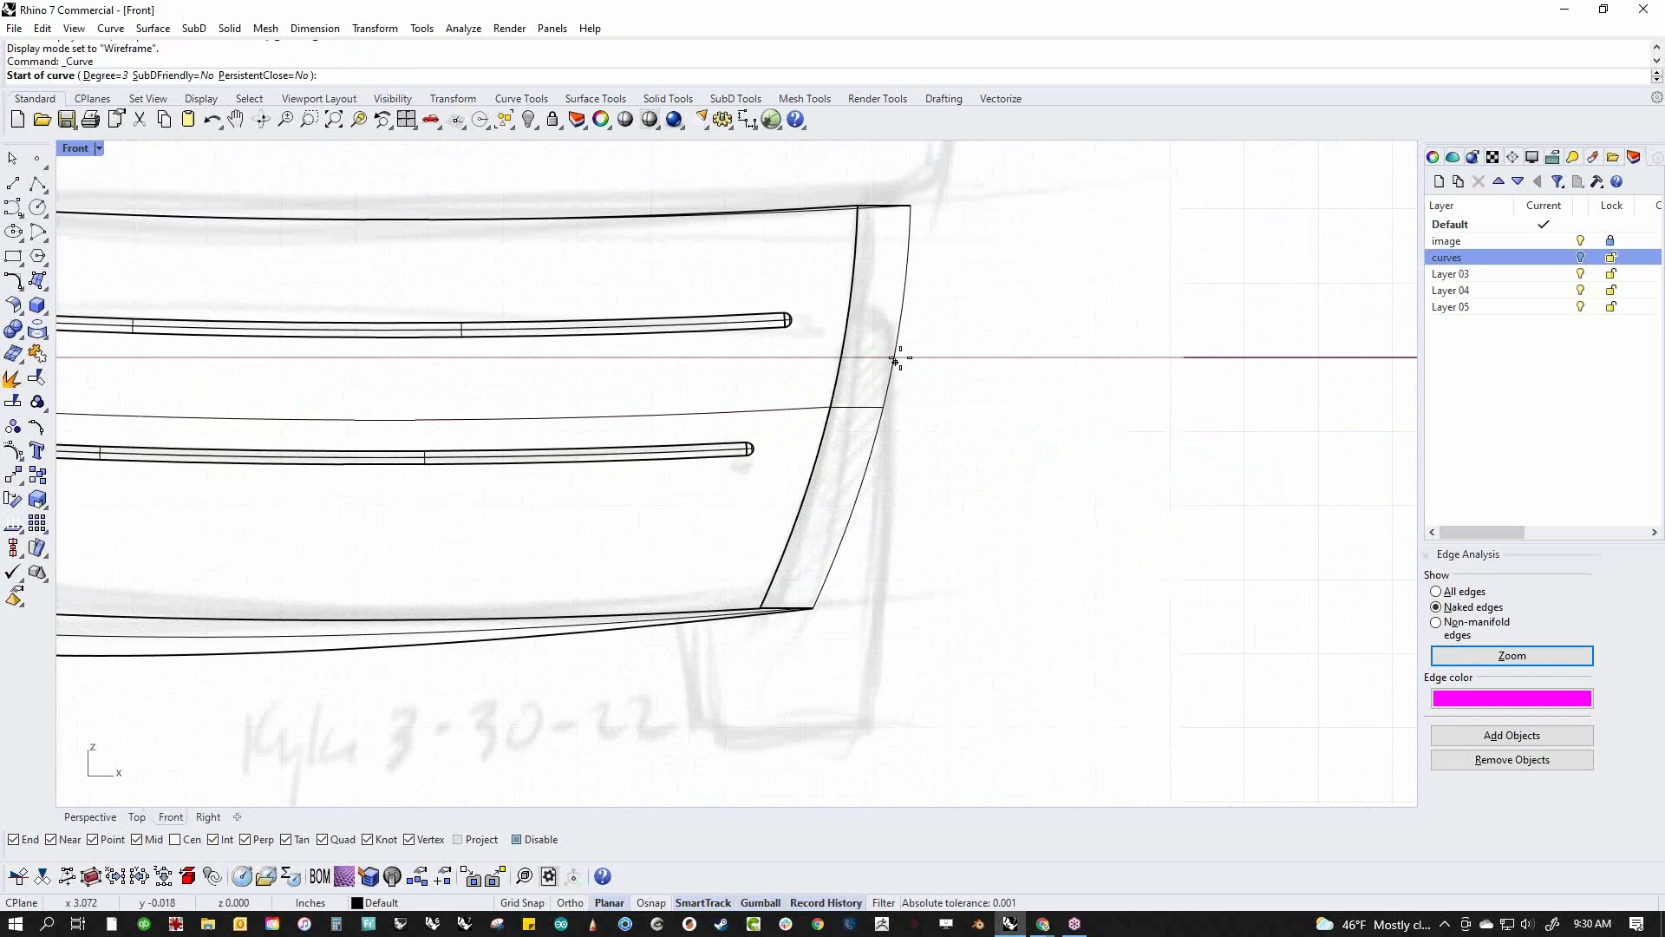
{"action": "left_click", "coordinate": [745, 309]}
{"action": "left_click", "coordinate": [878, 309]}
{"action": "left_click", "coordinate": [915, 311]}
{"action": "left_click", "coordinate": [915, 336]}
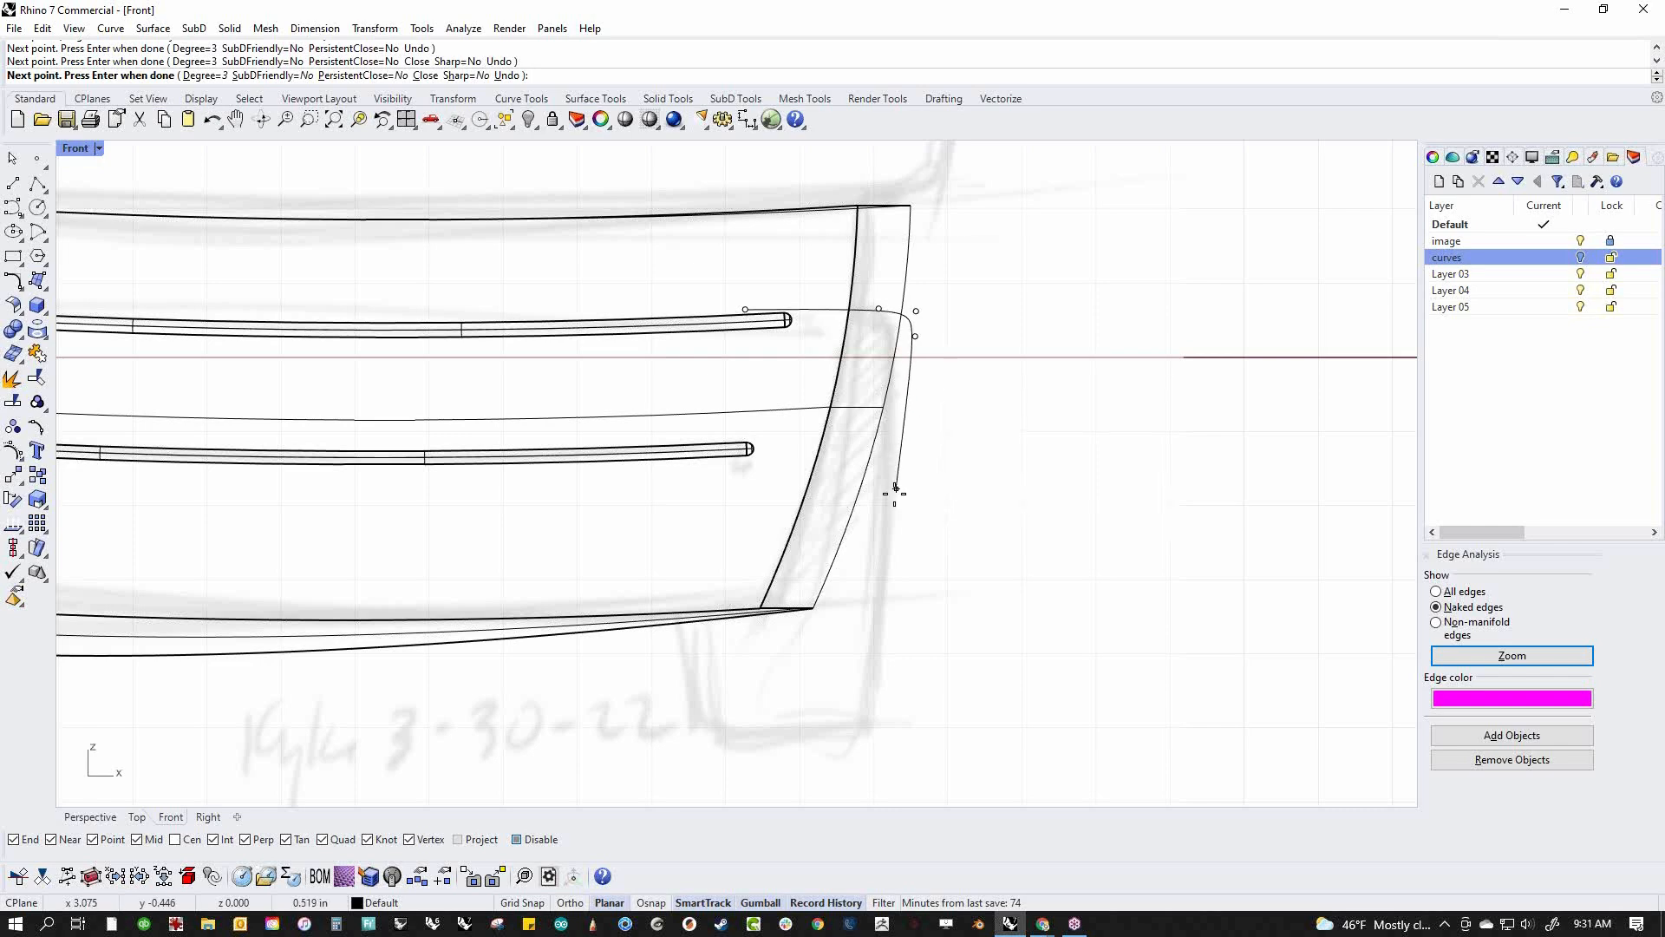
{"action": "left_click", "coordinate": [916, 548]}
{"action": "left_click", "coordinate": [887, 713]}
{"action": "left_click", "coordinate": [882, 734]}
{"action": "left_click", "coordinate": [864, 737]}
{"action": "left_click", "coordinate": [715, 737]}
{"action": "left_click", "coordinate": [698, 724]}
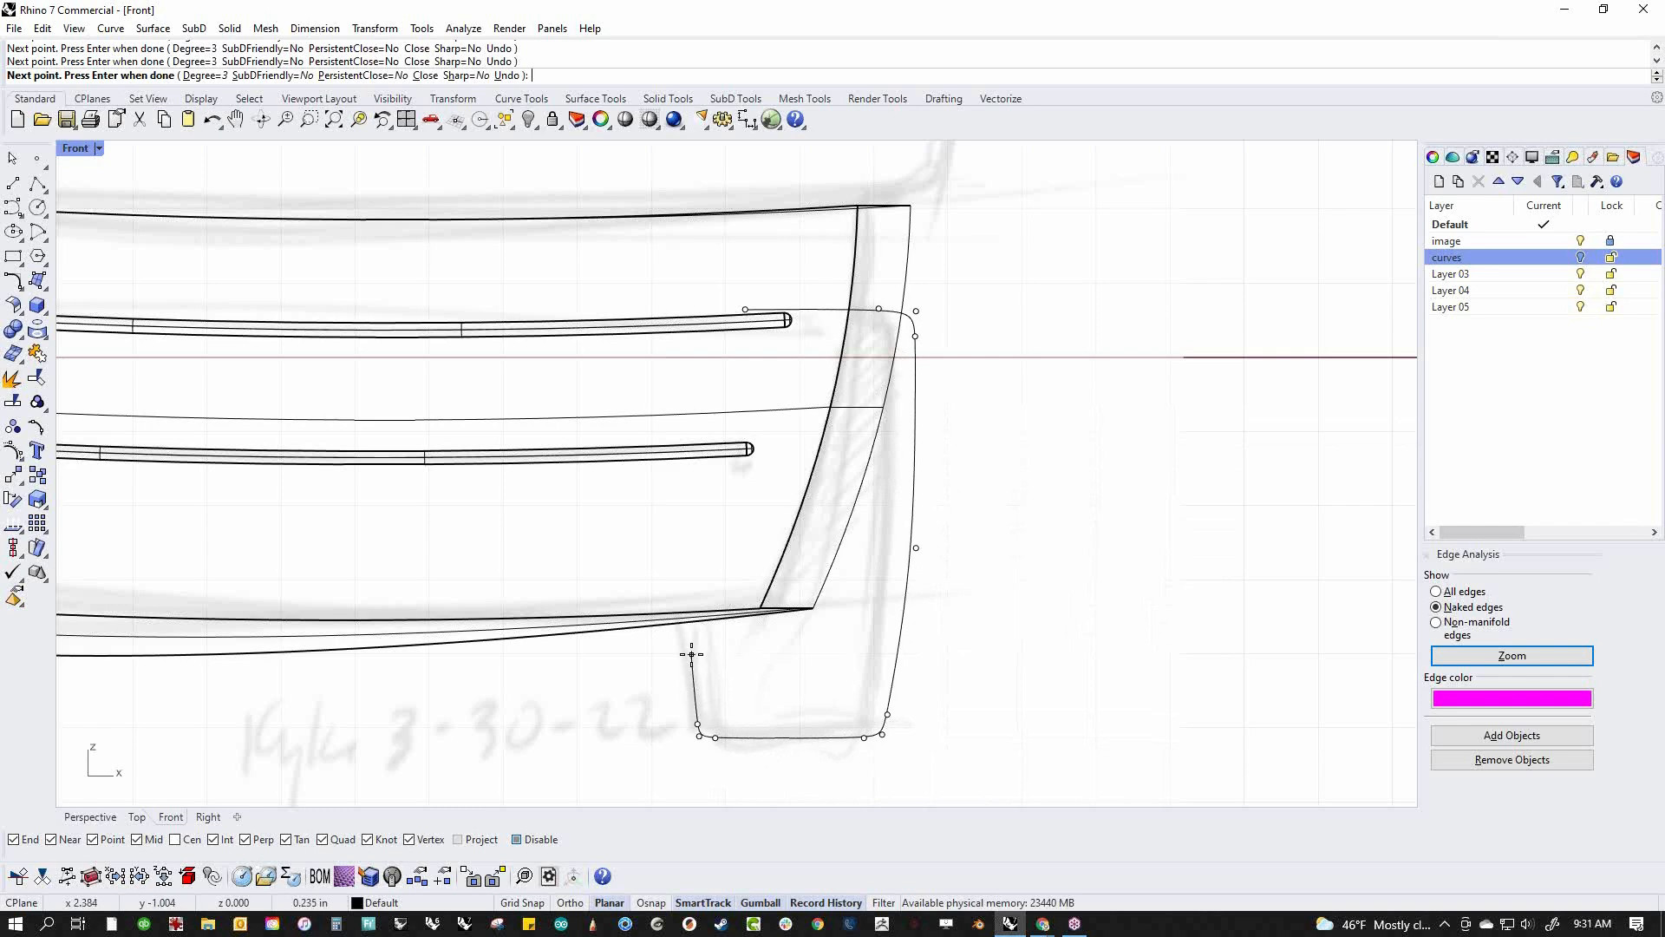
{"action": "left_click", "coordinate": [693, 698]}
{"action": "left_click", "coordinate": [658, 404]}
{"action": "left_click", "coordinate": [655, 346]}
{"action": "left_click", "coordinate": [683, 302]}
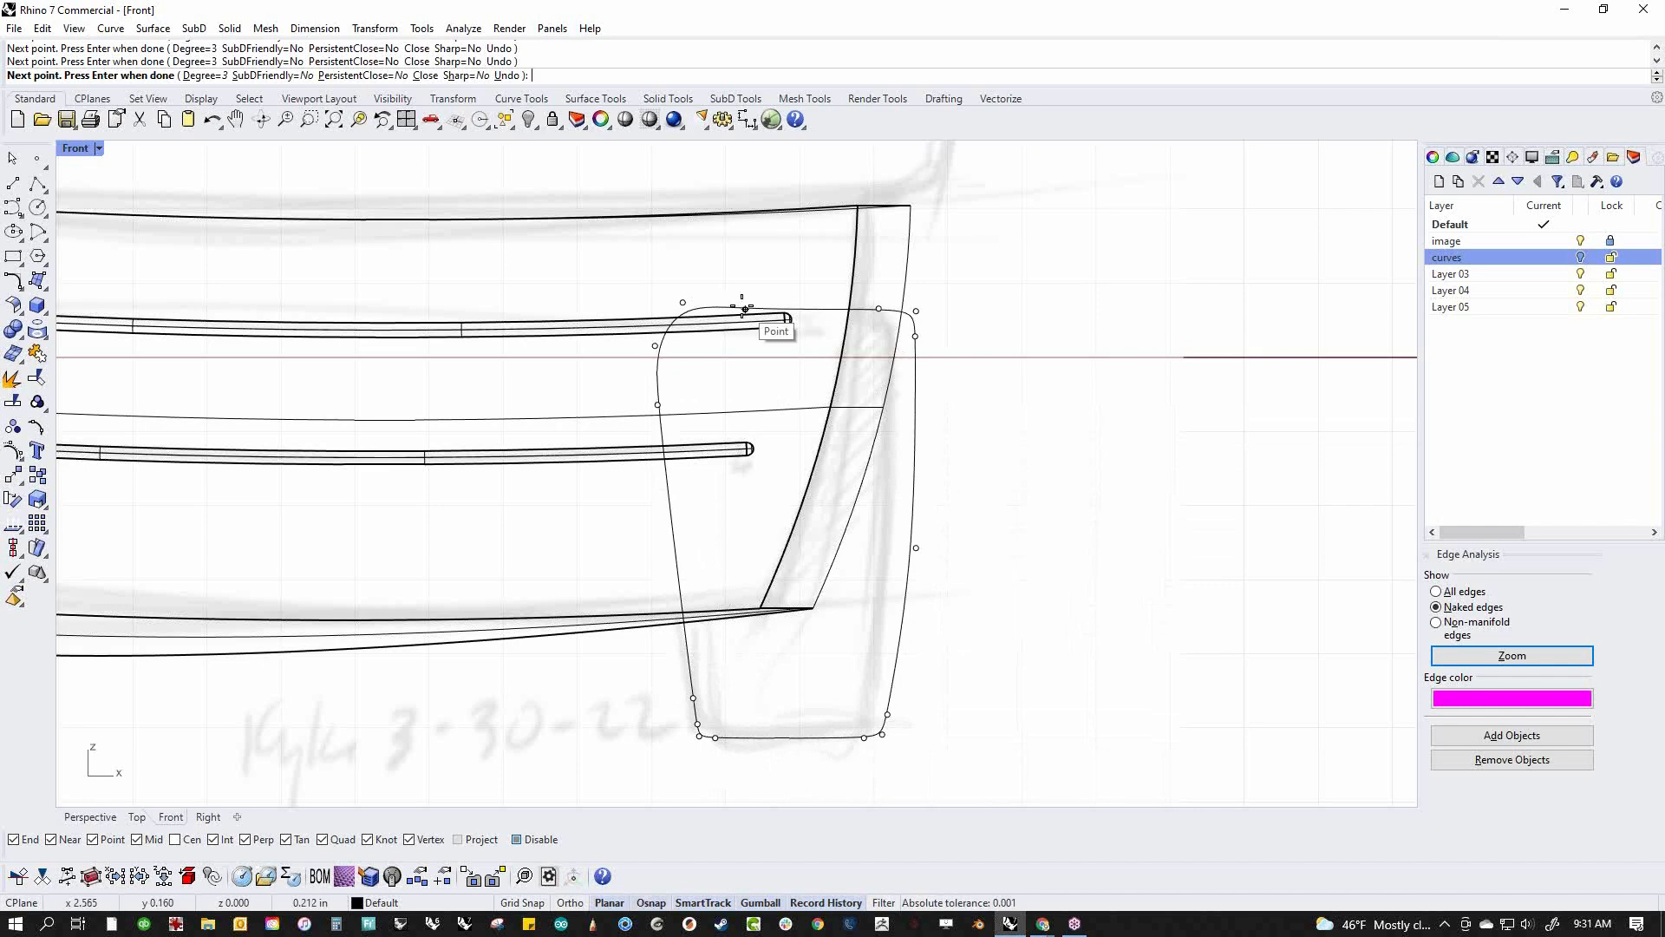
{"action": "left_click", "coordinate": [746, 309]}
Fill the closed rudder outline with a planar surface and show the boat shaded in the Perspective view
{"action": "left_click", "coordinate": [916, 387]}
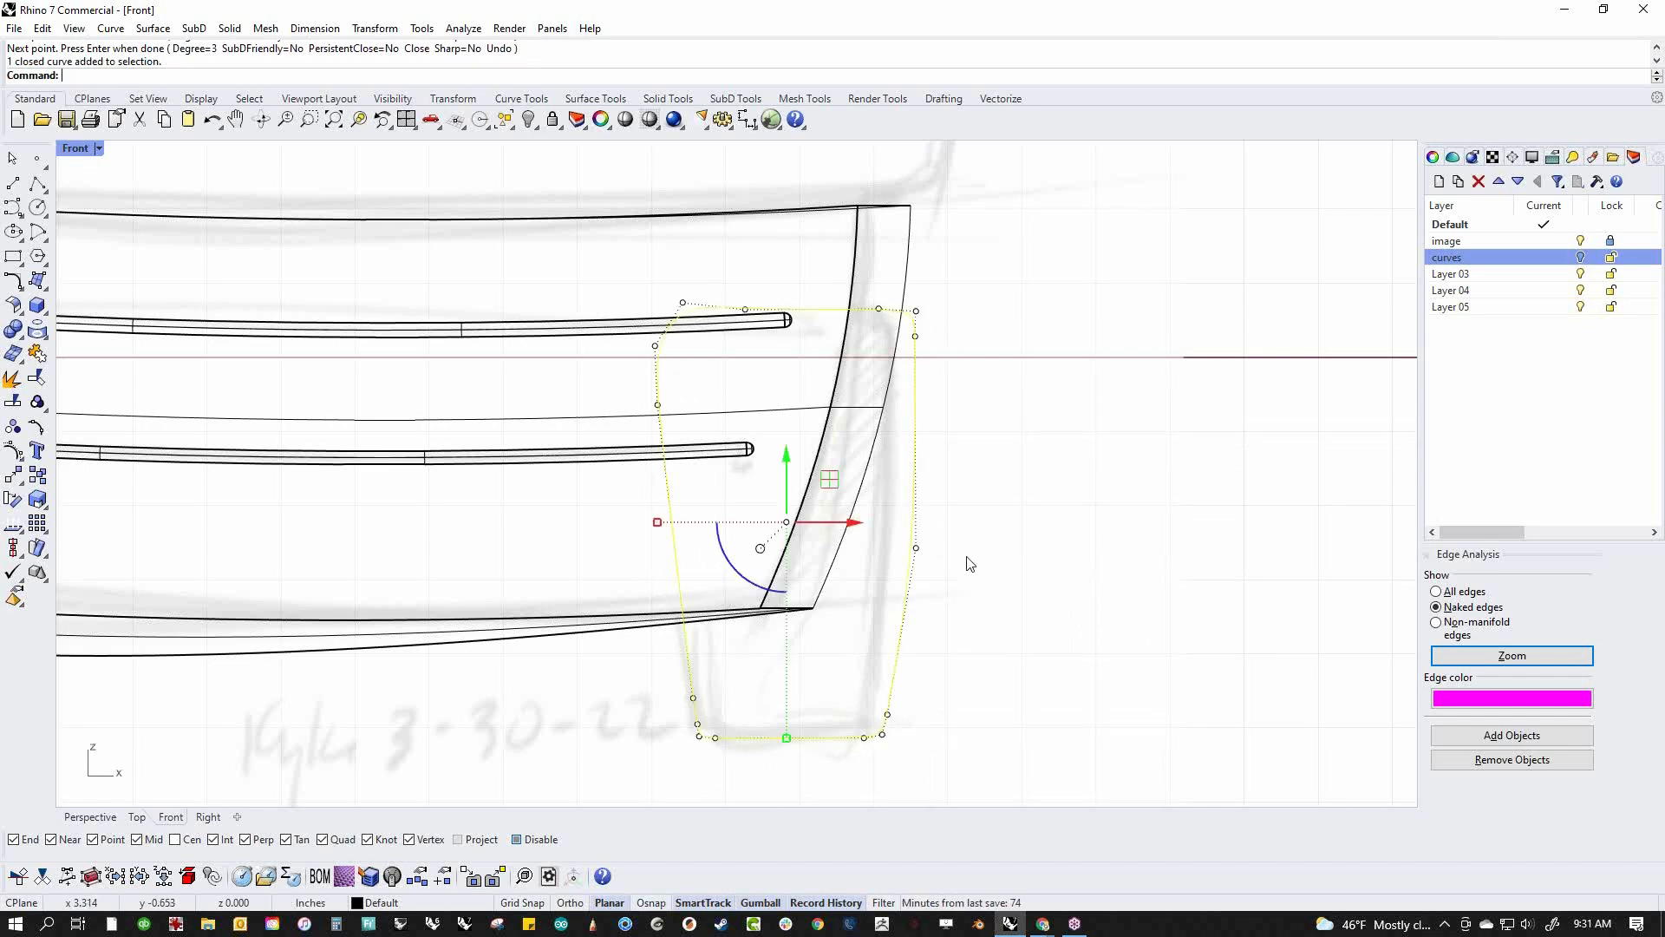
{"action": "middle_click", "coordinate": [1103, 611]}
{"action": "left_click", "coordinate": [1137, 594]}
{"action": "key", "text": "ctrl+F4"}
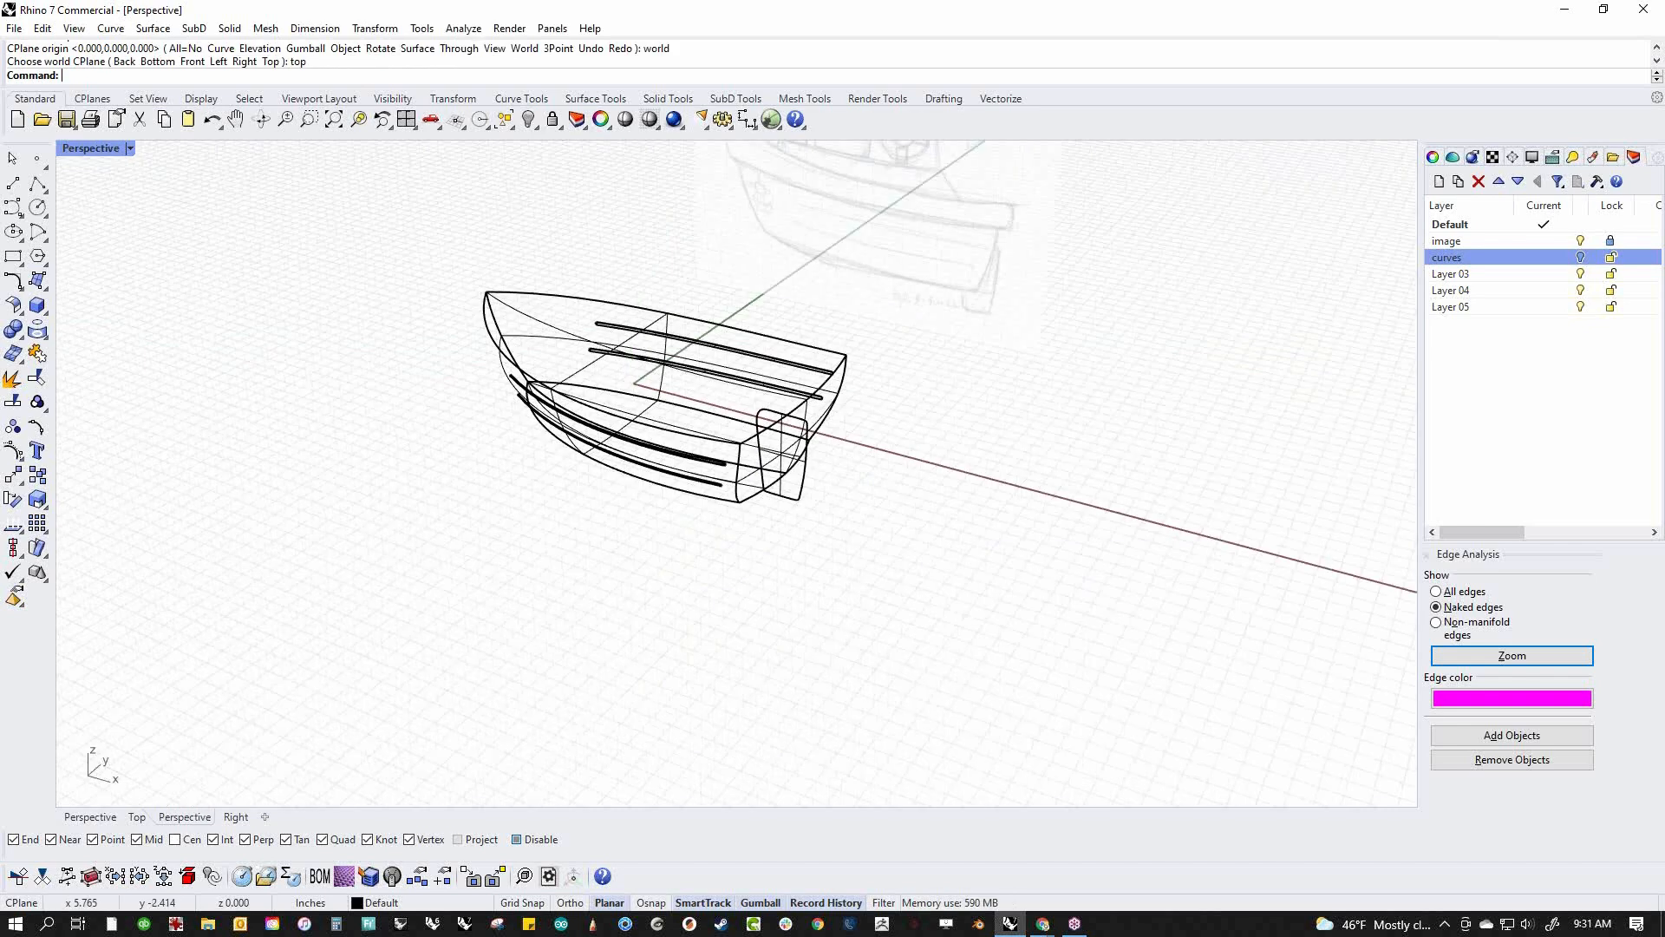
{"action": "scroll", "coordinate": [726, 353], "scroll_direction": "up", "scroll_amount": 2}
{"action": "middle_click", "coordinate": [726, 352]}
{"action": "left_click", "coordinate": [627, 307]}
{"action": "scroll", "coordinate": [718, 558], "scroll_direction": "up", "scroll_amount": 5}
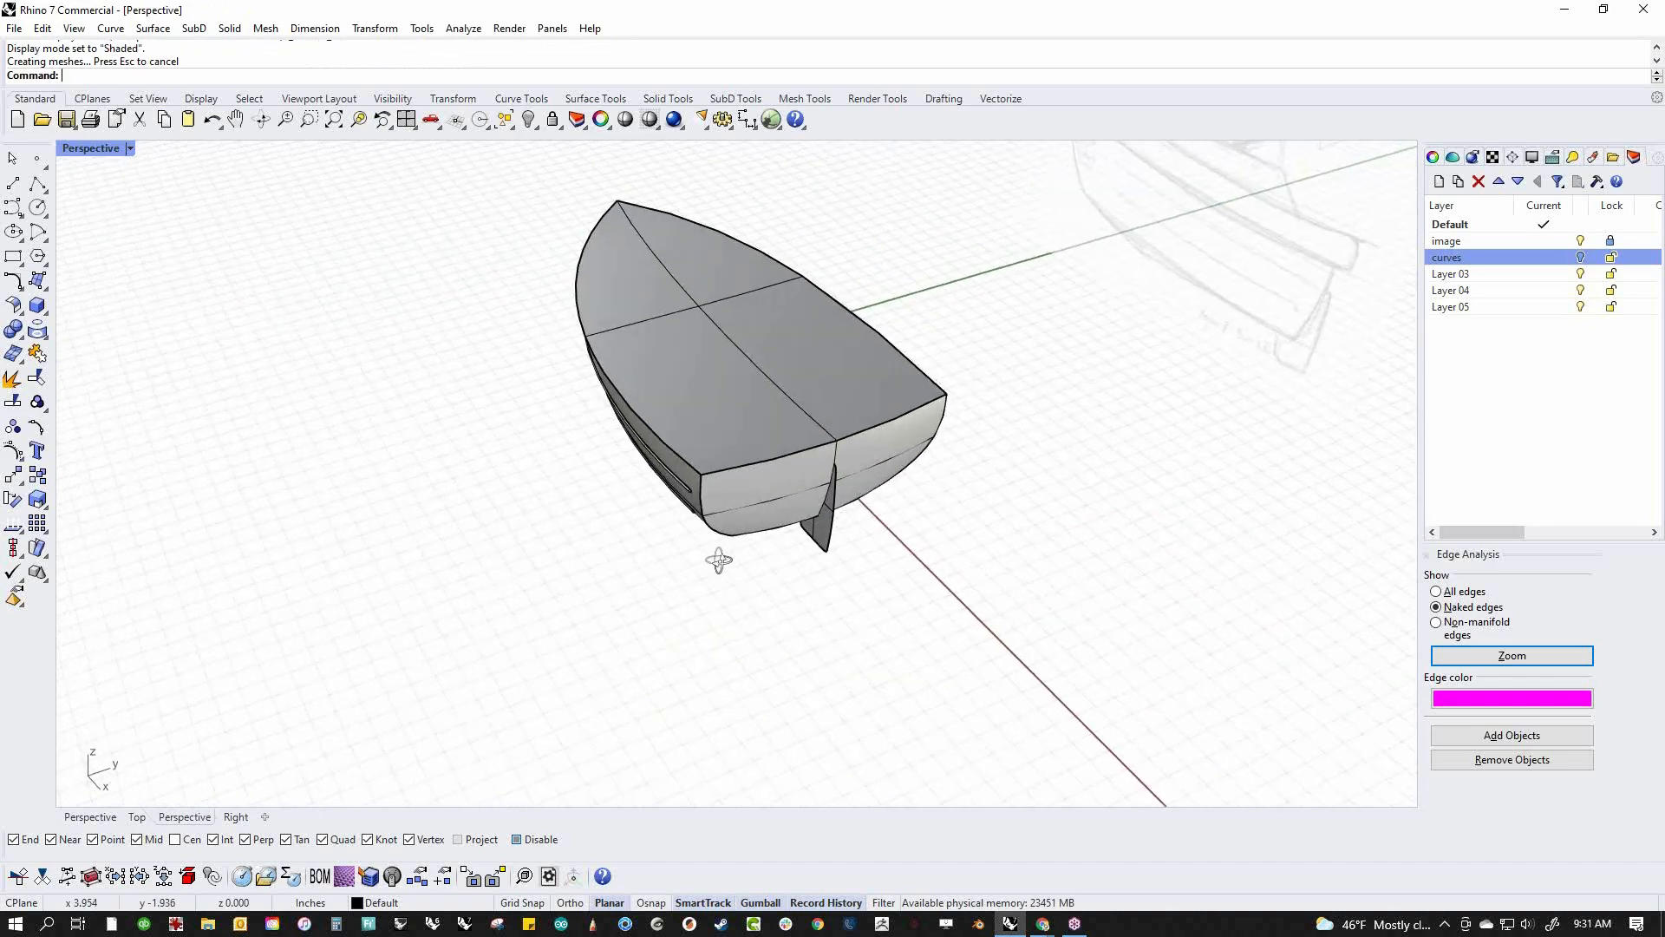
Extrude the flat rudder surface sideways with the gumball into a thin solid plate
{"action": "left_click", "coordinate": [679, 511]}
{"action": "right_click_drag", "start_coordinate": [650, 545], "coordinate": [623, 614], "text": "shift"}
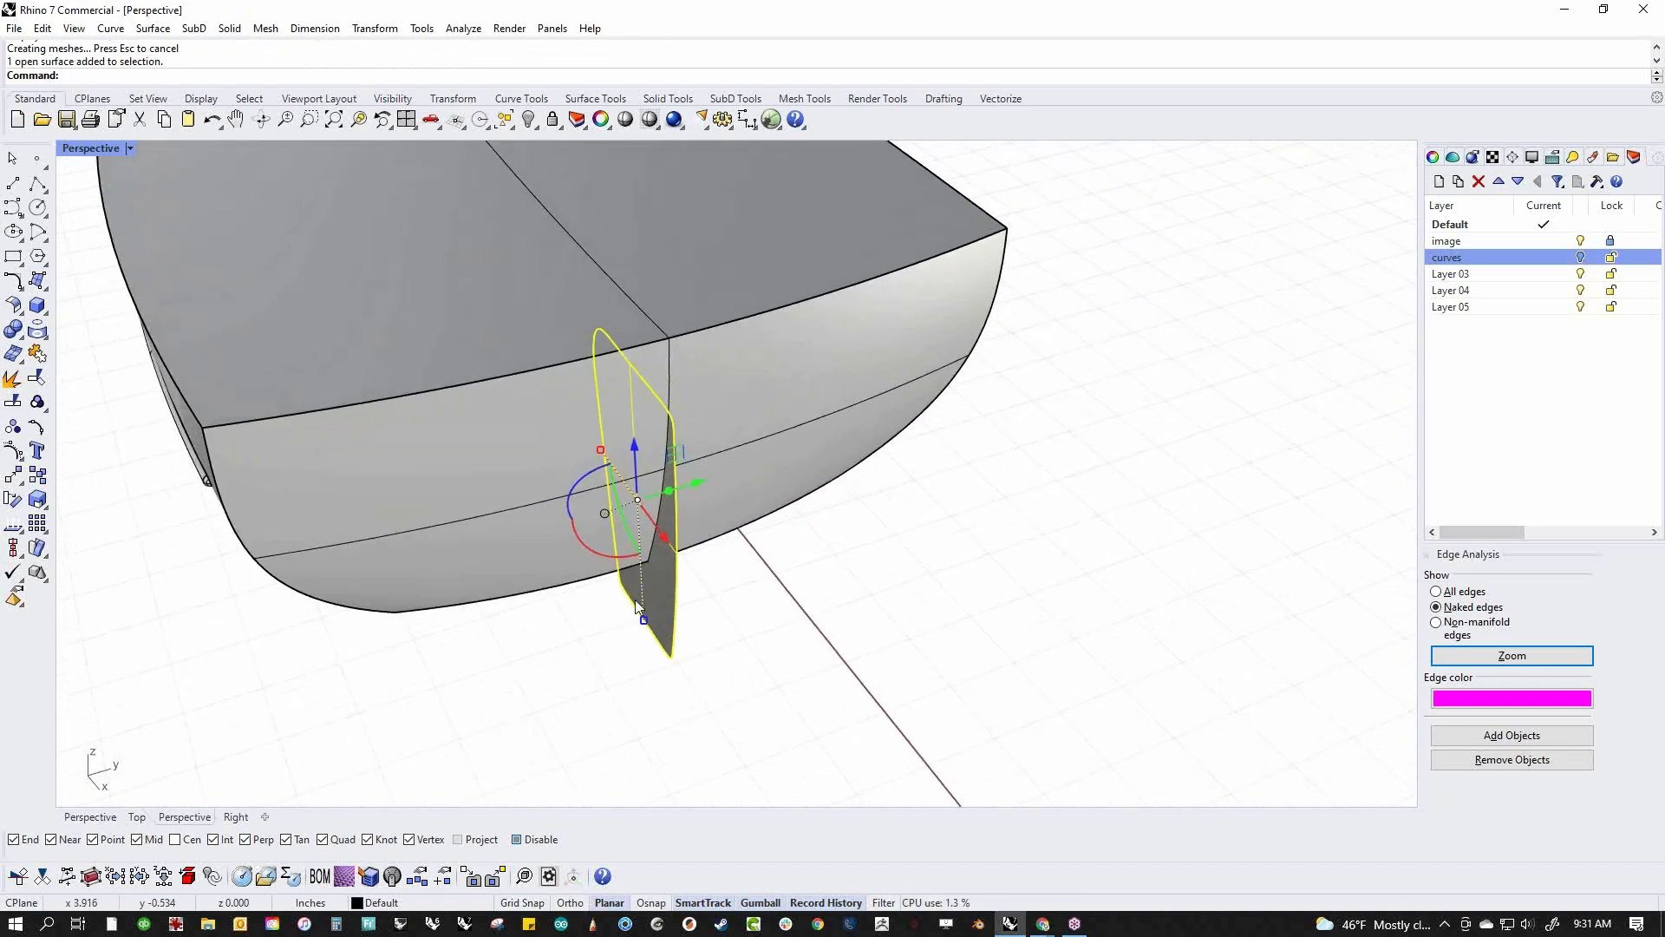
{"action": "left_click_drag", "start_coordinate": [668, 492], "coordinate": [636, 527]}
{"action": "left_click", "coordinate": [622, 682]}
{"action": "mouse_move", "coordinate": [623, 681]}
{"action": "right_mouse_down"}
{"action": "mouse_move", "coordinate": [755, 636]}
{"action": "mouse_move", "coordinate": [784, 528]}
{"action": "mouse_move", "coordinate": [737, 538]}
{"action": "mouse_move", "coordinate": [725, 653]}
{"action": "right_mouse_up"}
{"action": "scroll", "coordinate": [725, 653], "scroll_direction": "up", "scroll_amount": 5}
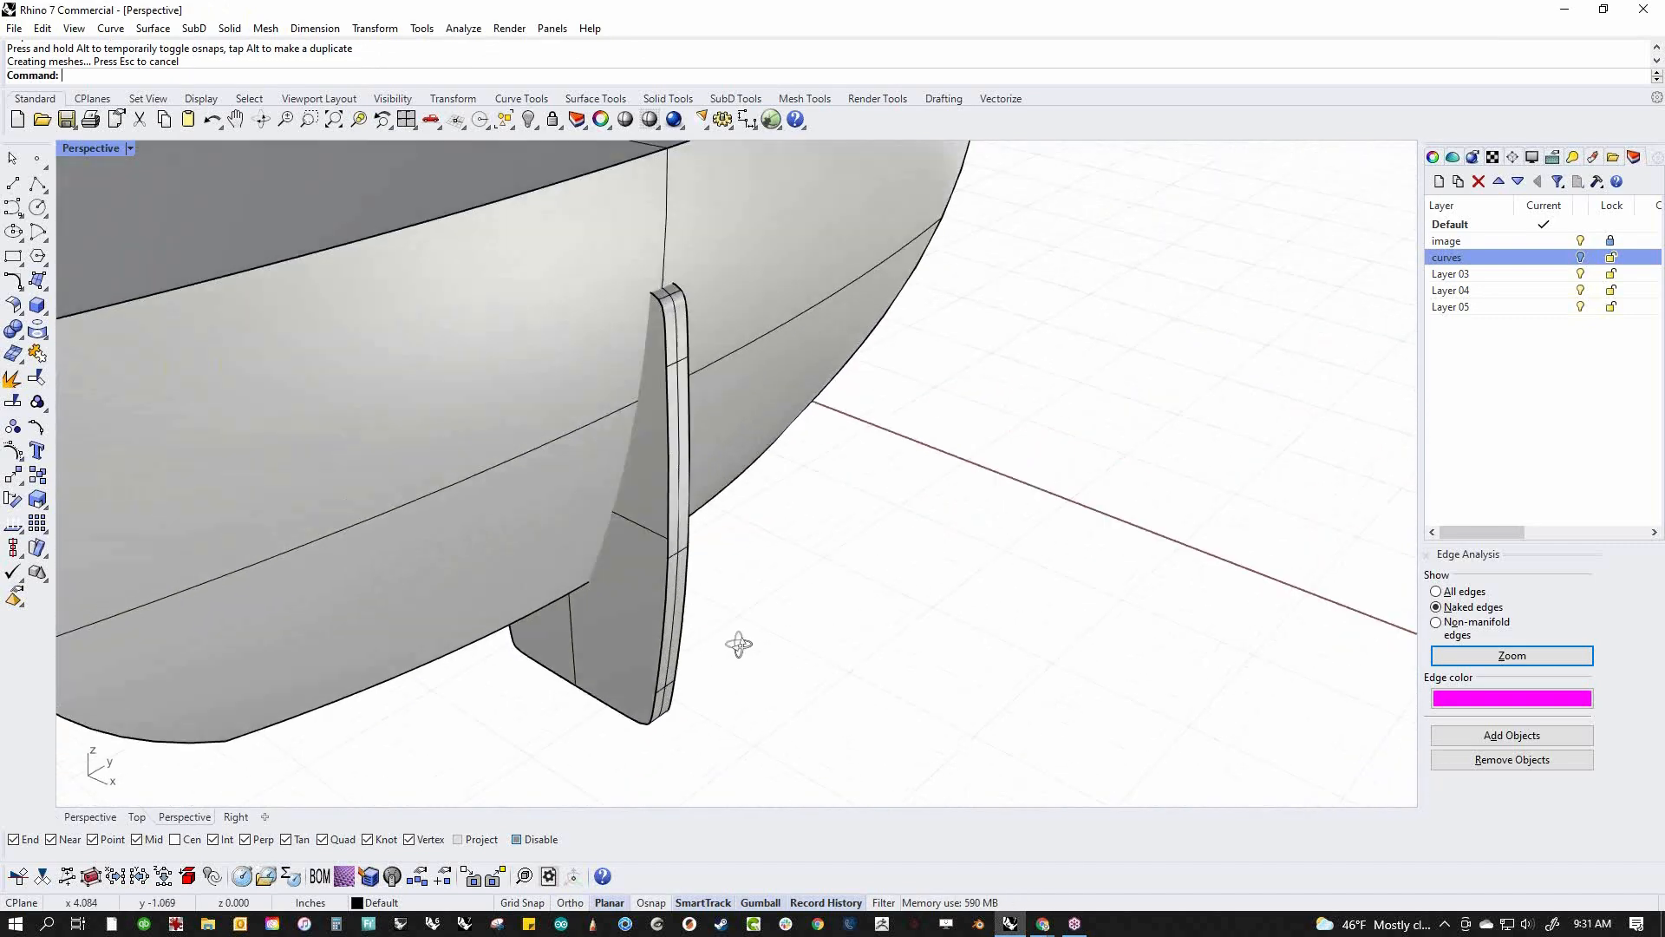
Isolate the rudder plate by hiding all other objects
{"action": "left_click", "coordinate": [635, 645]}
{"action": "key", "text": "ctrl+i"}
{"action": "key", "text": "ctrl+h"}
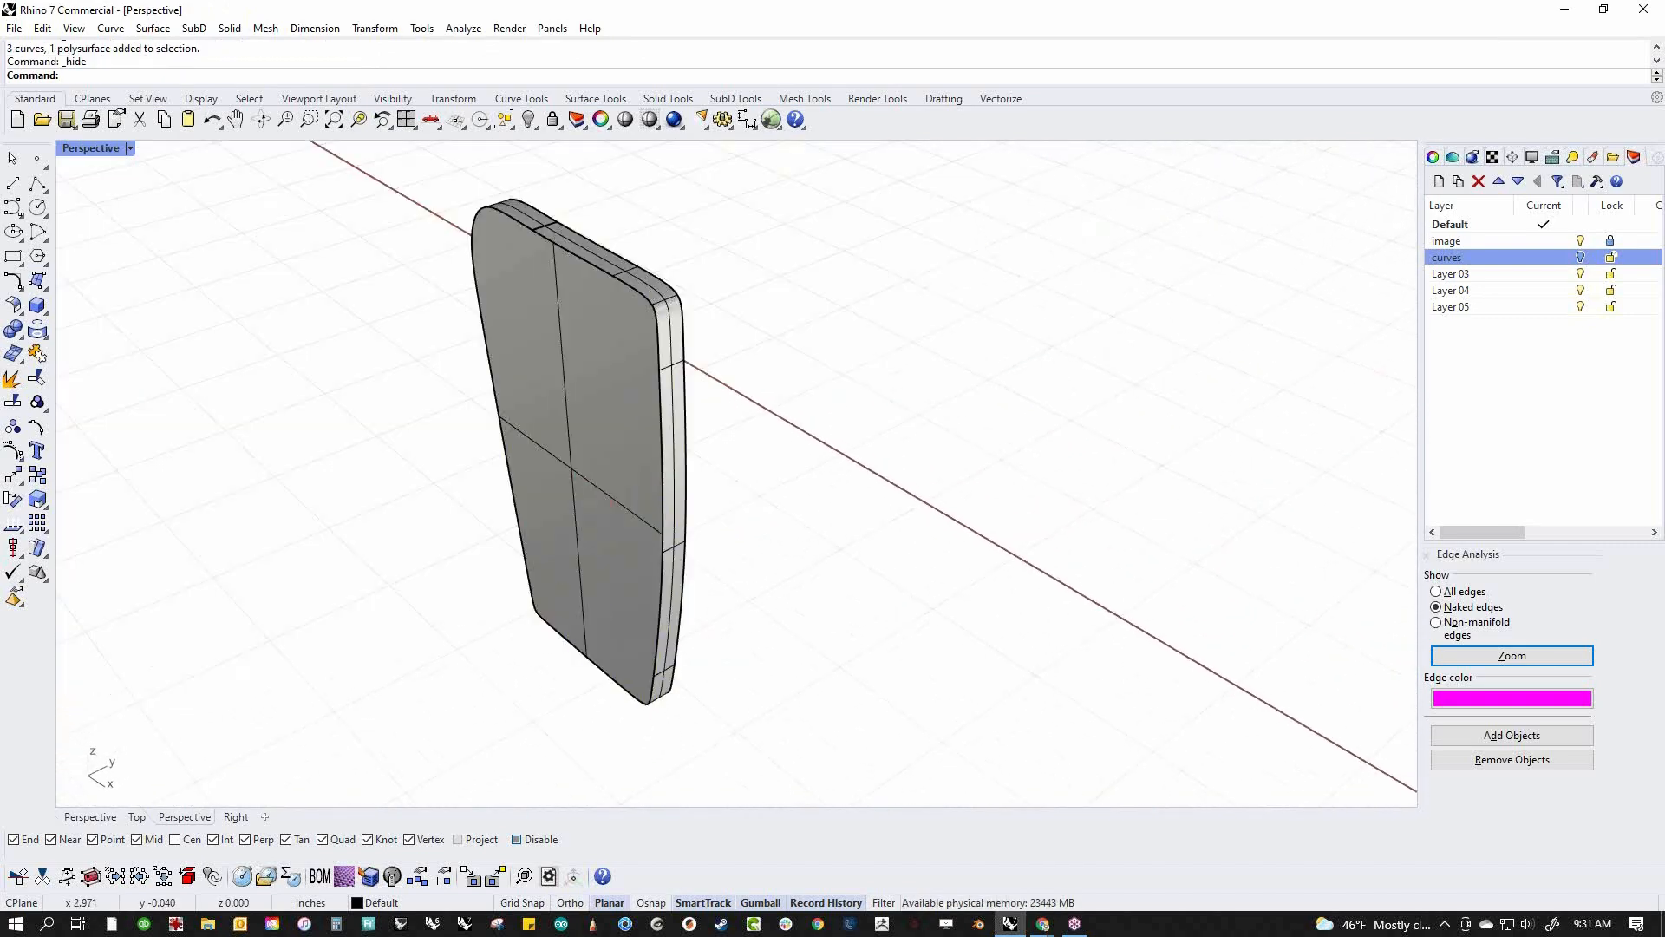
{"action": "middle_click", "coordinate": [752, 581]}
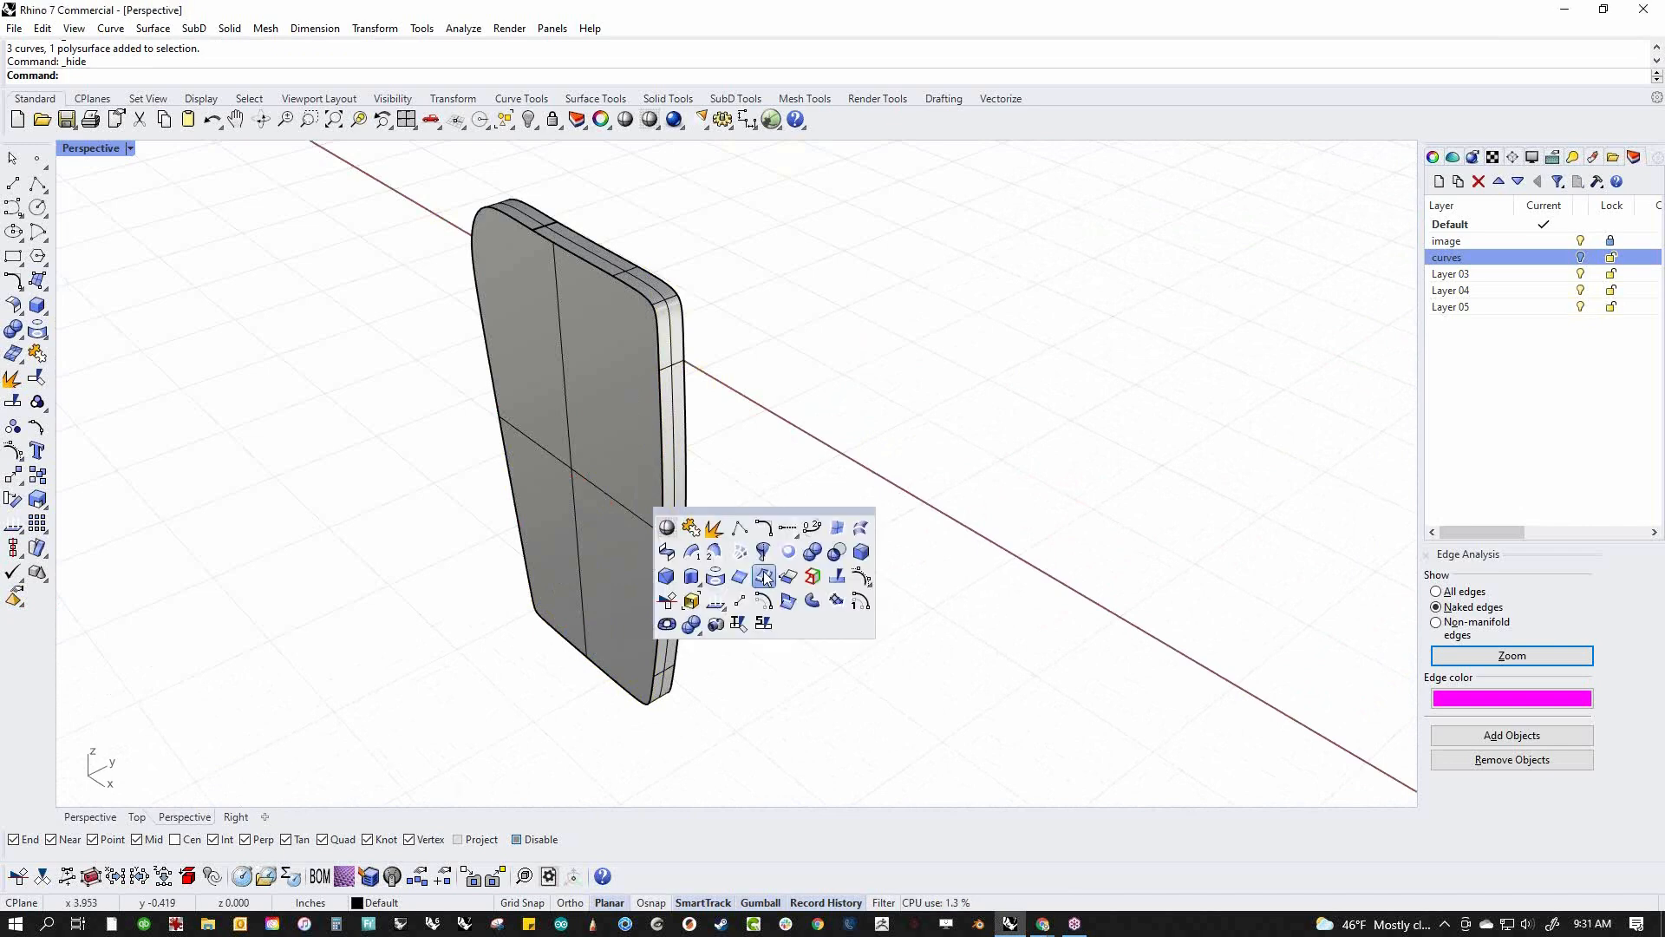
{"action": "left_click", "coordinate": [861, 553]}
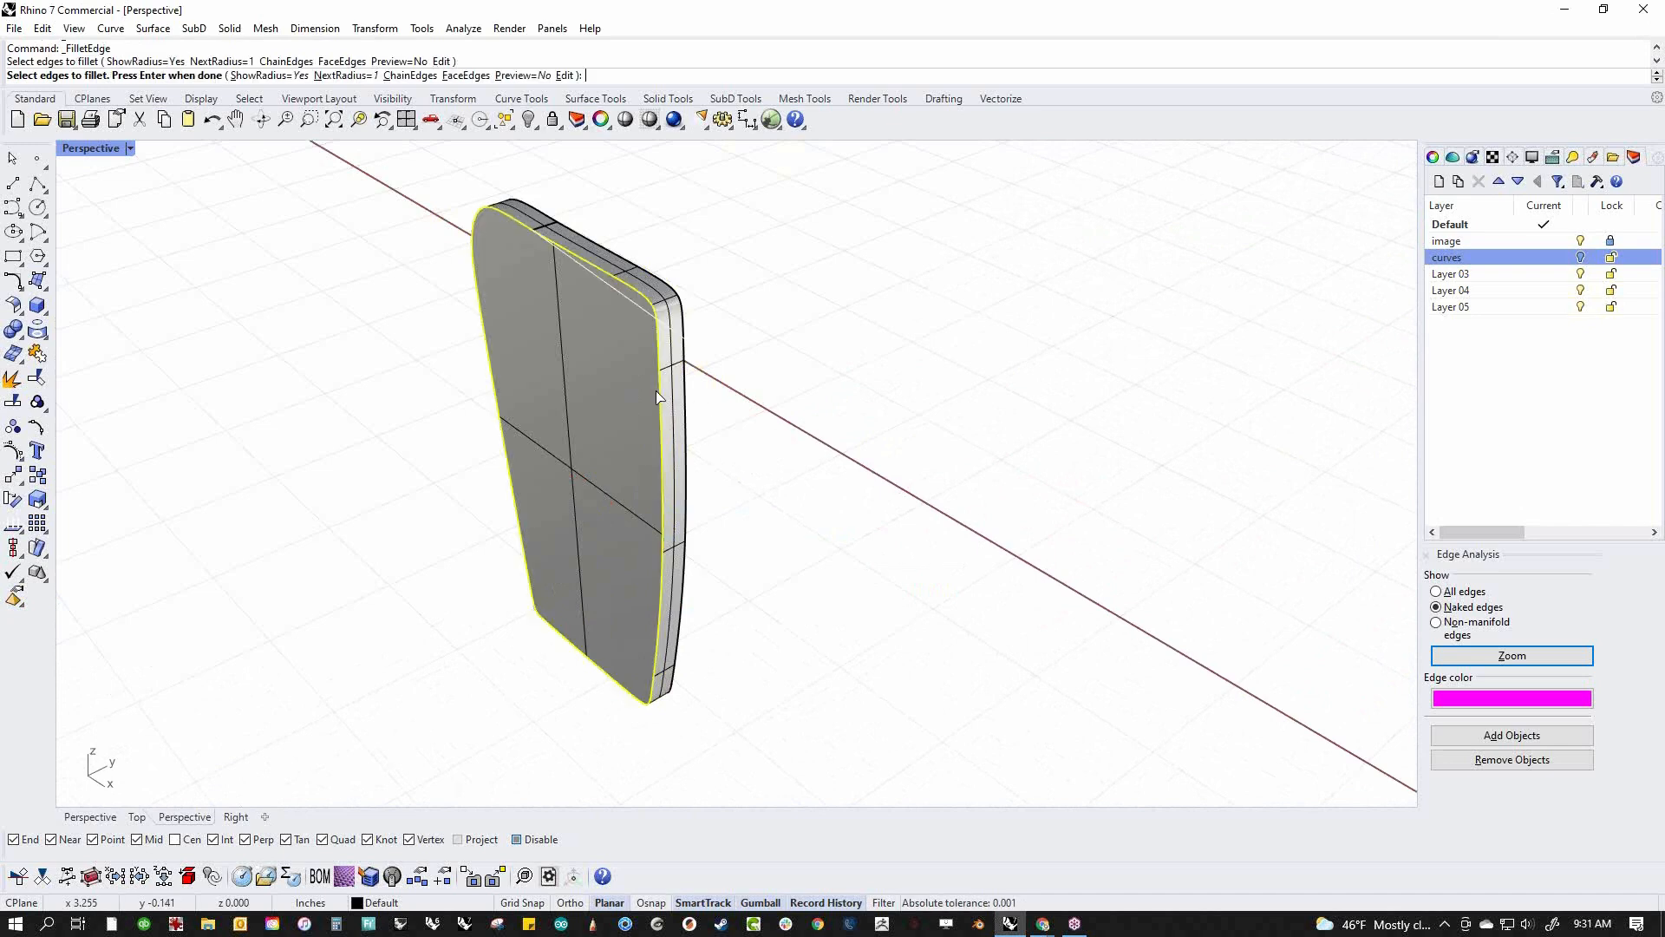
{"action": "key", "text": "Escape"}
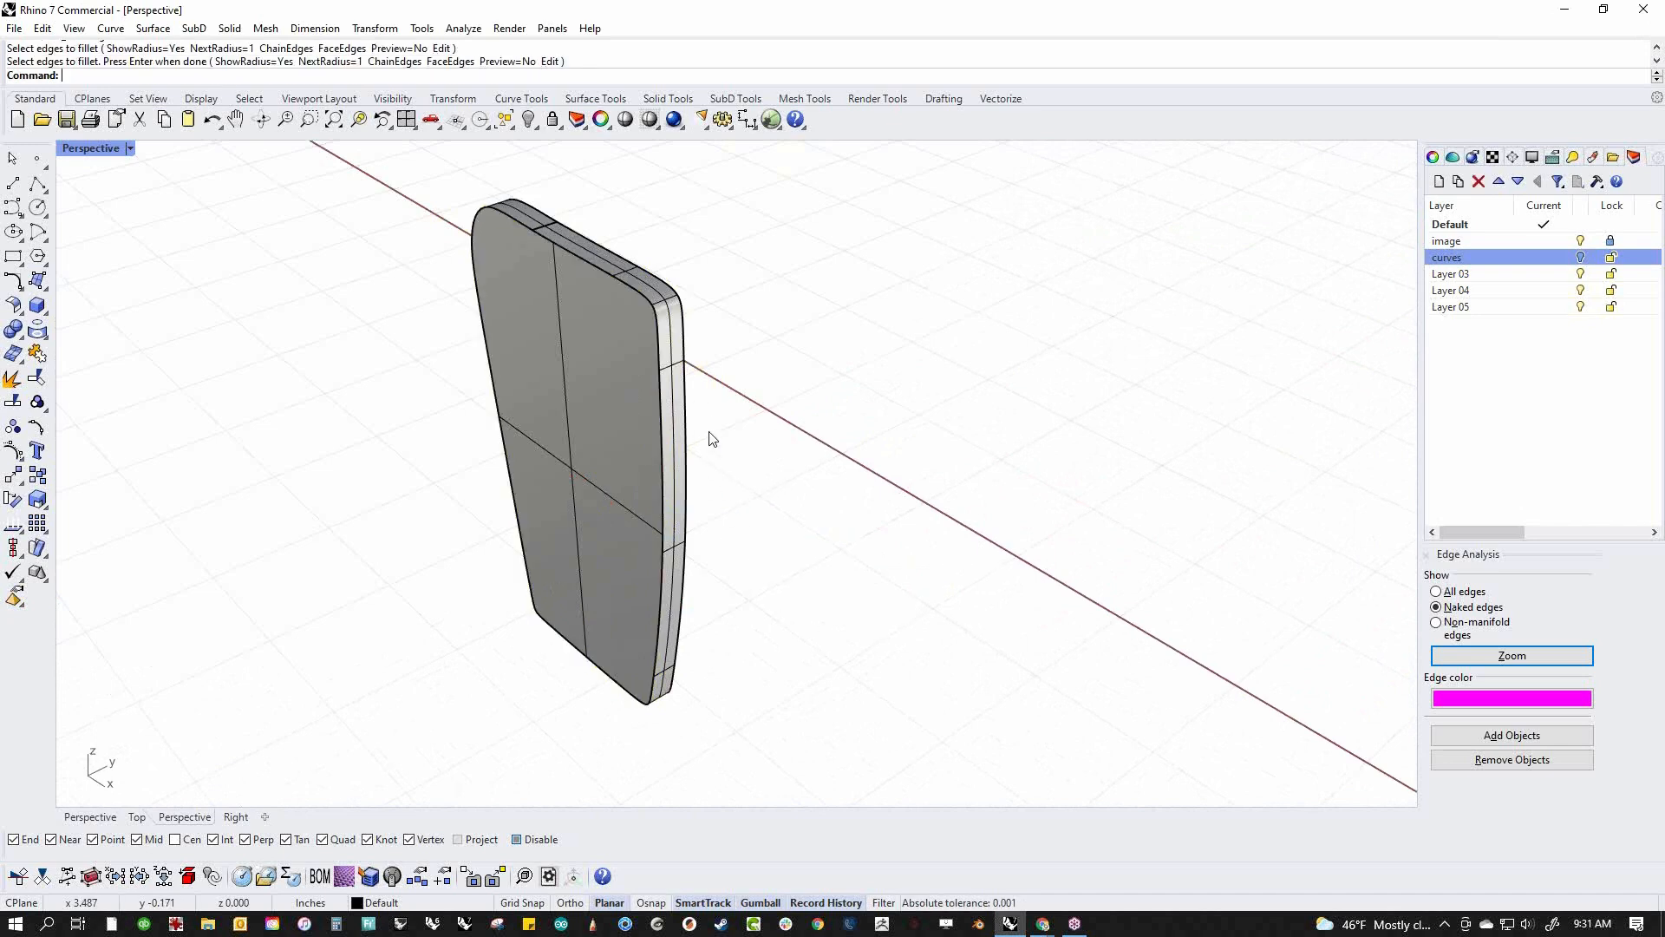
Extract the rudder's rim surface and delete it, leaving only the two side faces
{"action": "middle_click", "coordinate": [718, 444]}
{"action": "right_click", "coordinate": [673, 402]}
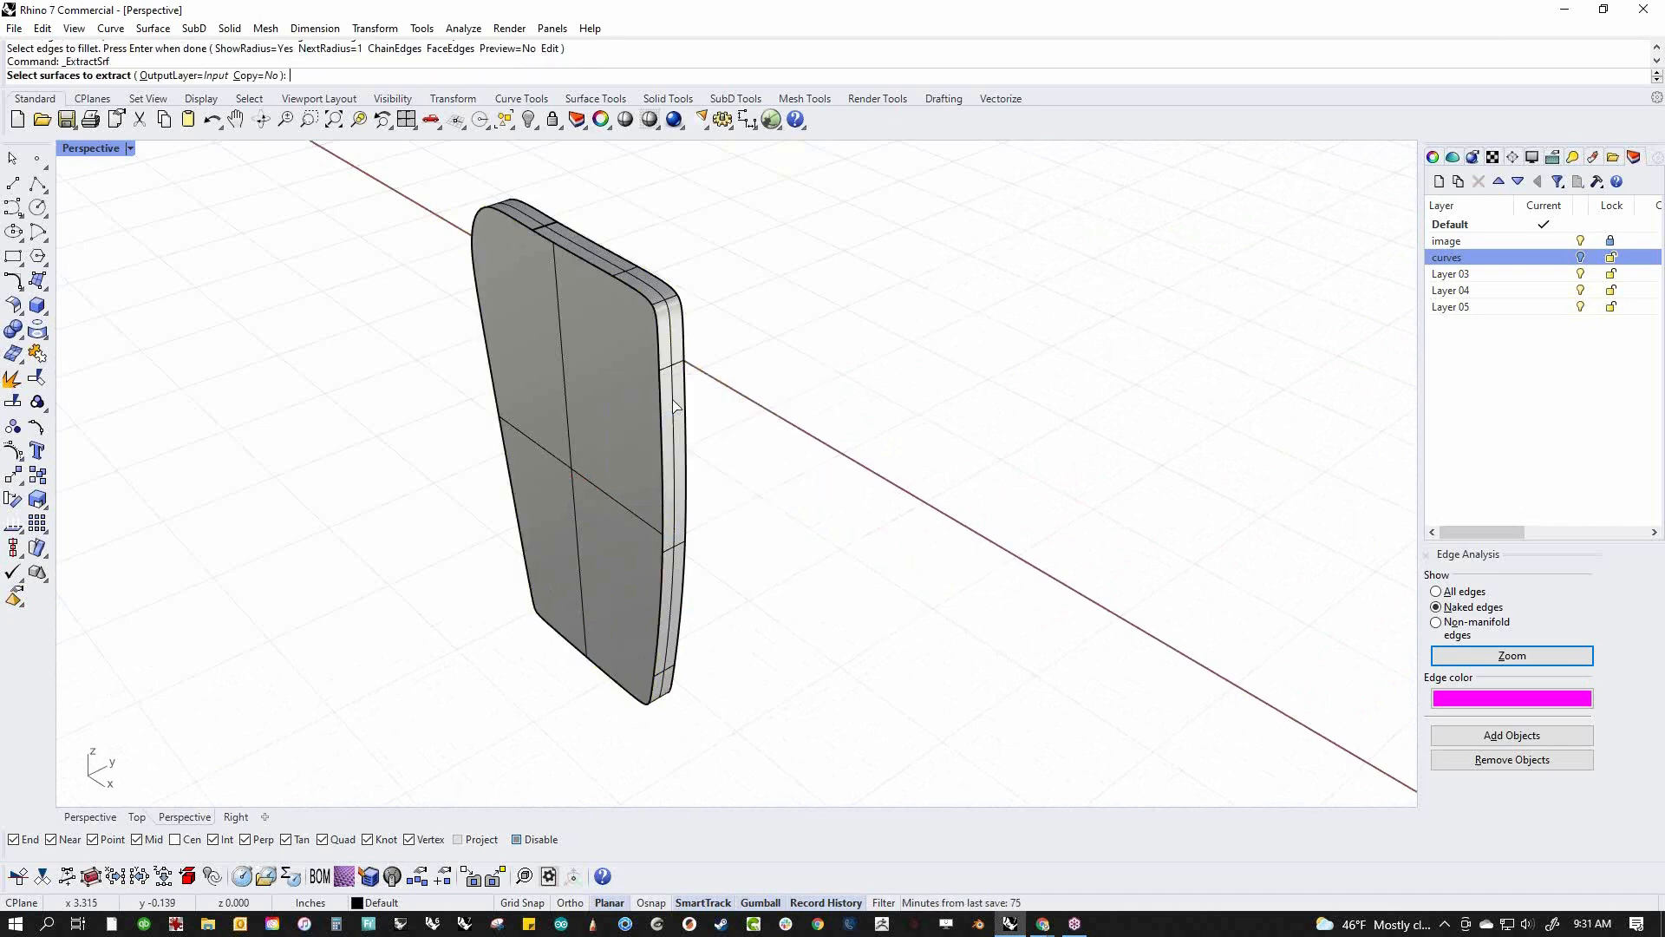
{"action": "left_click", "coordinate": [673, 406]}
{"action": "right_click", "coordinate": [922, 491]}
{"action": "key", "text": "Delete"}
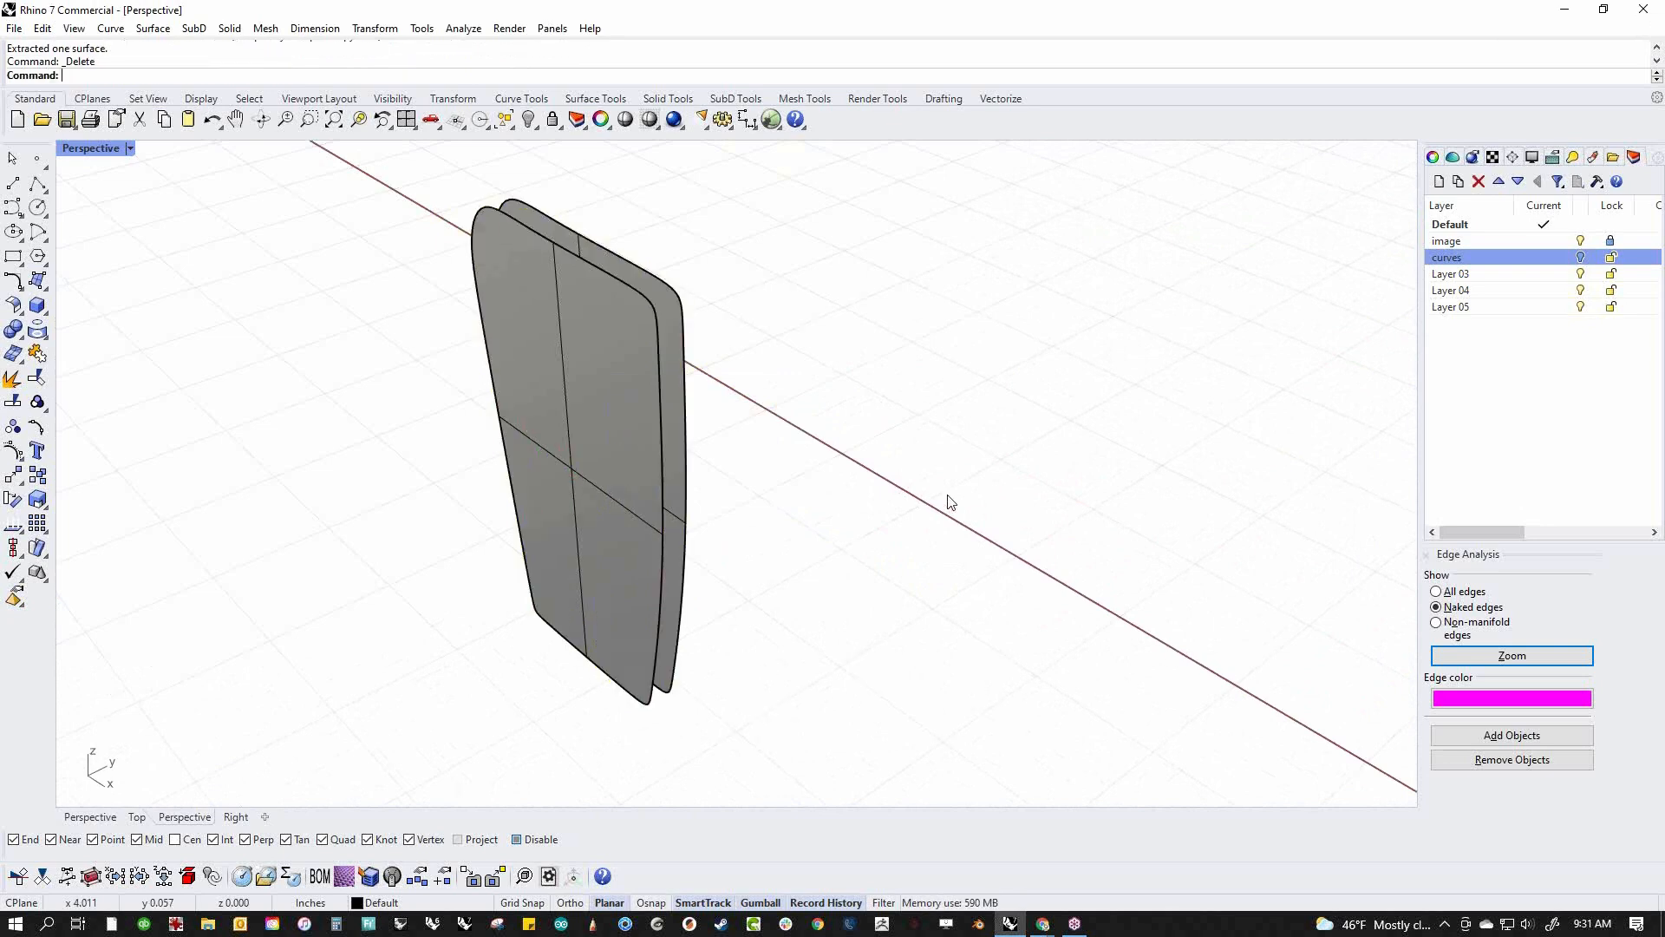
Start a surface blend between the outer edges of the two rudder faces, keeping the default seam points
{"action": "middle_click", "coordinate": [948, 500]}
{"action": "left_click", "coordinate": [948, 501]}
{"action": "left_click", "coordinate": [660, 434]}
{"action": "left_click", "coordinate": [685, 436]}
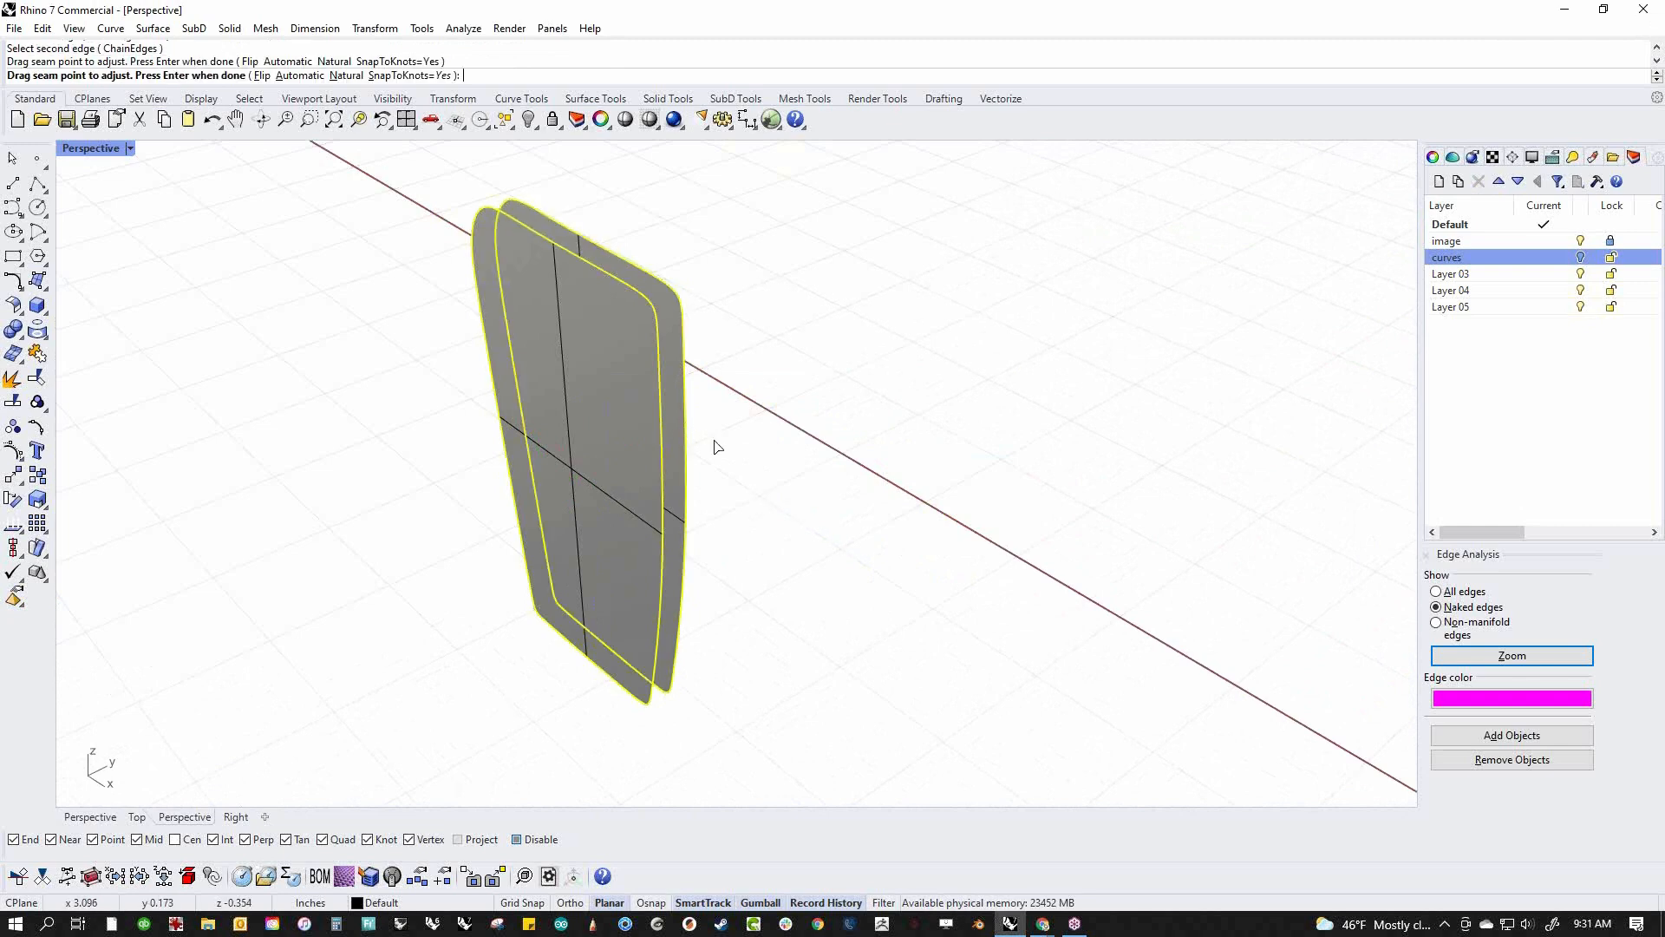
{"action": "key", "text": "Return"}
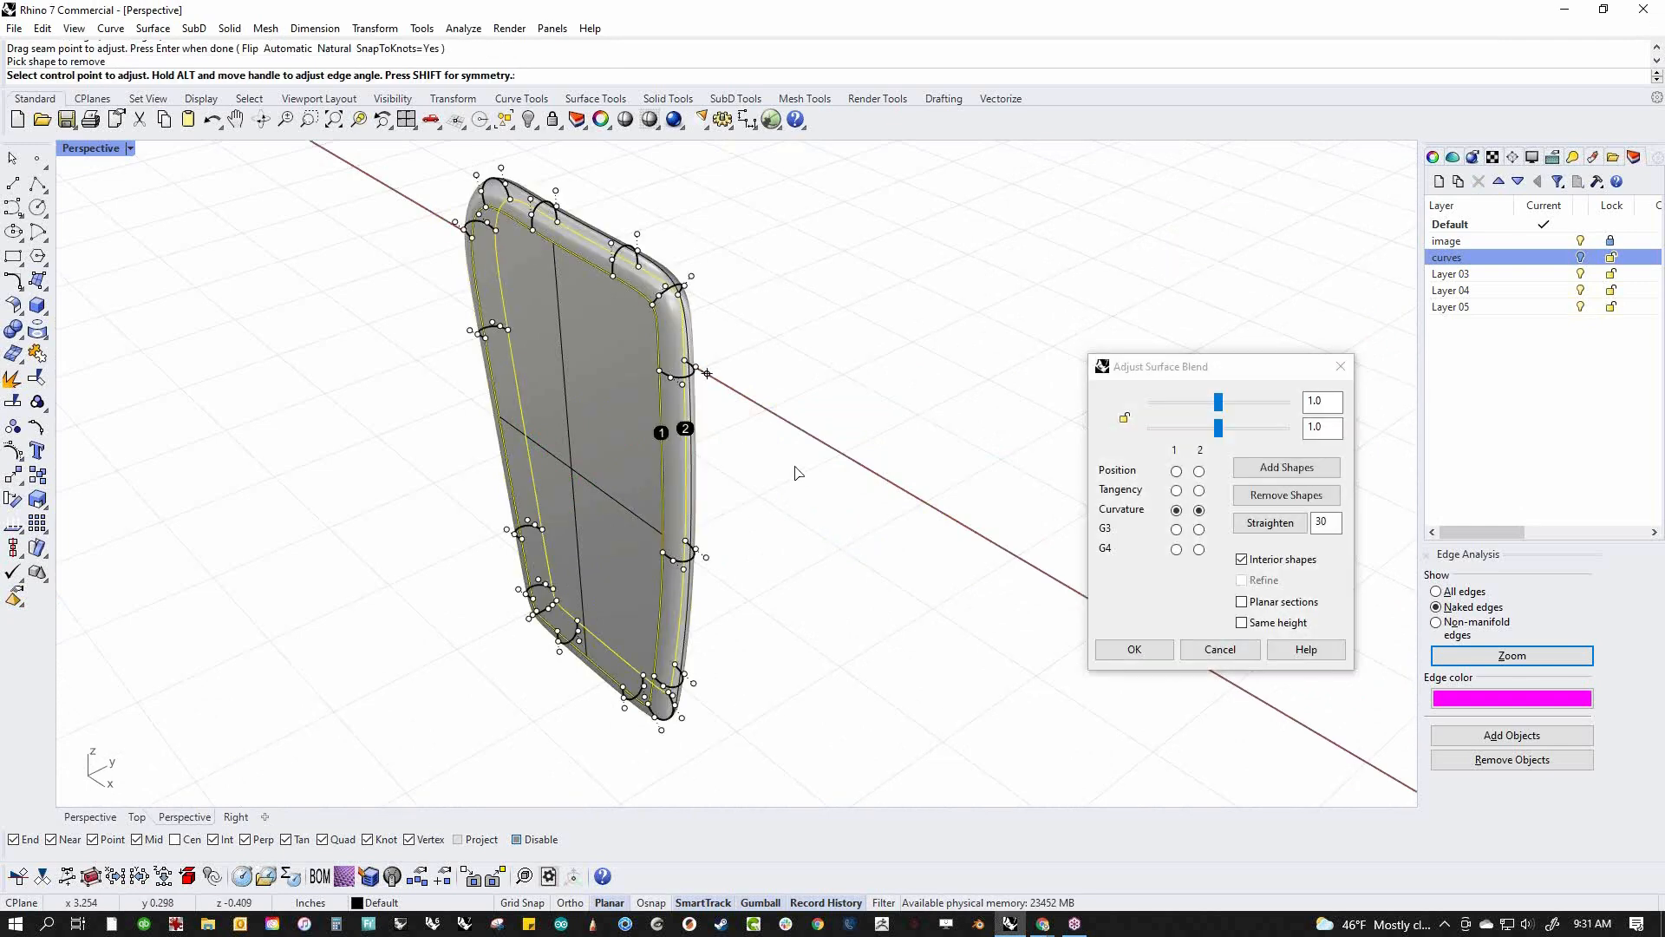
Set the rim blend to Tangency on both edges with linked bulge values of 0.824 and create it
{"action": "left_click", "coordinate": [1176, 491]}
{"action": "left_click", "coordinate": [1198, 491]}
{"action": "left_click", "coordinate": [1124, 418]}
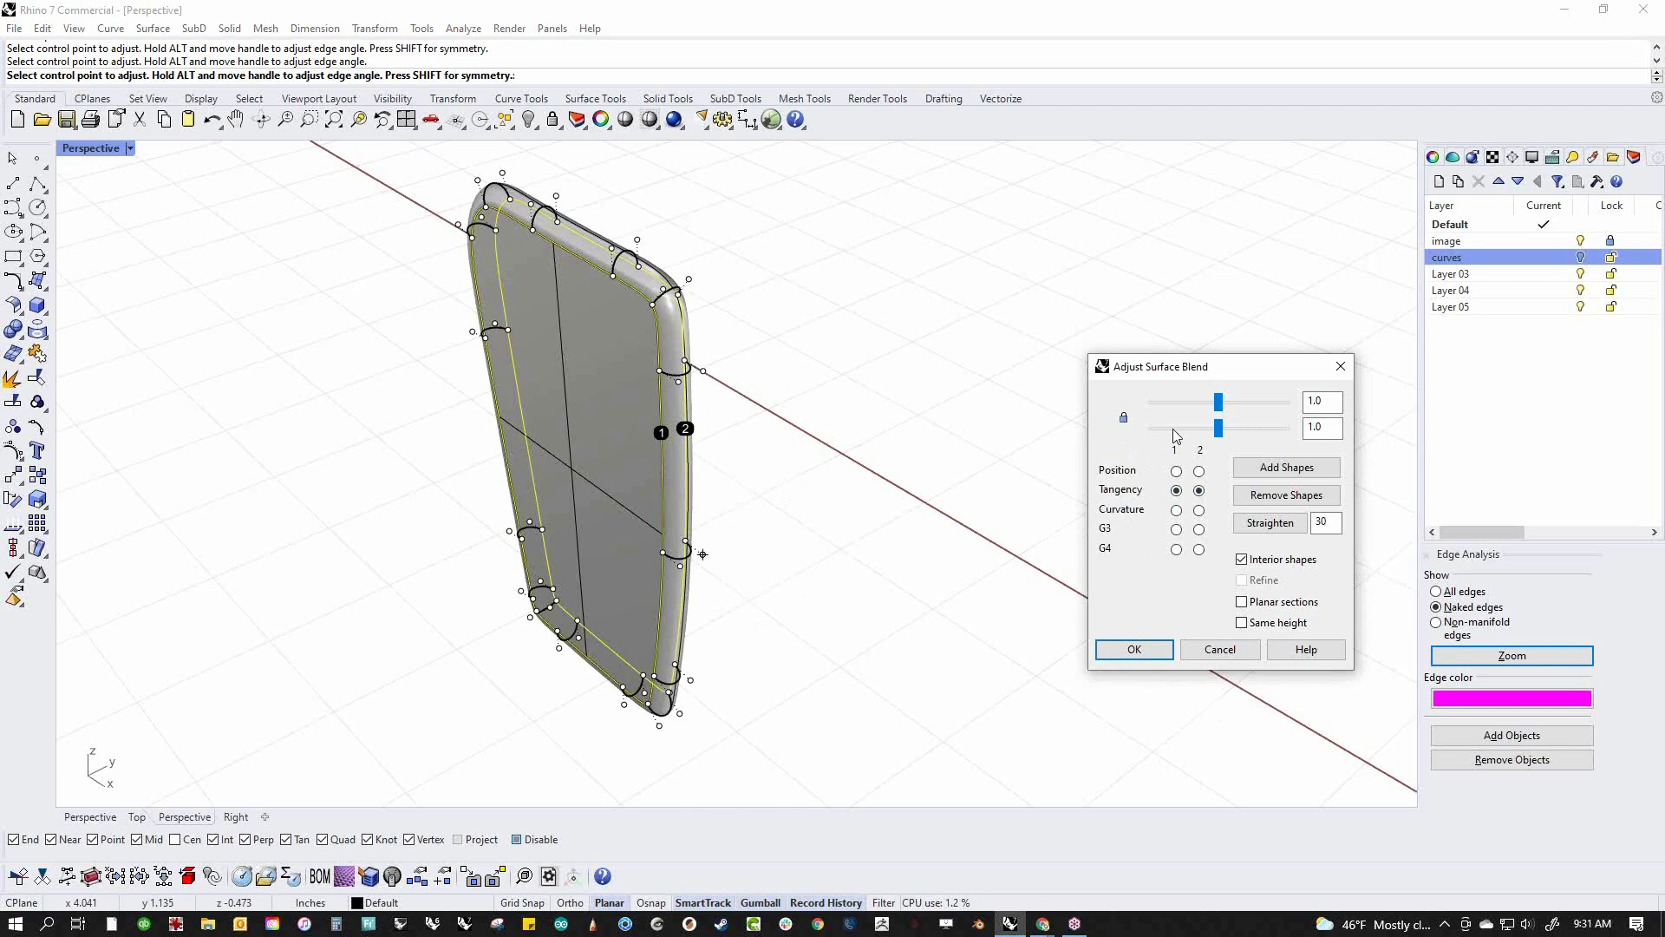
{"action": "left_click", "coordinate": [1226, 428]}
{"action": "left_click_drag", "start_coordinate": [1244, 429], "coordinate": [1209, 429]}
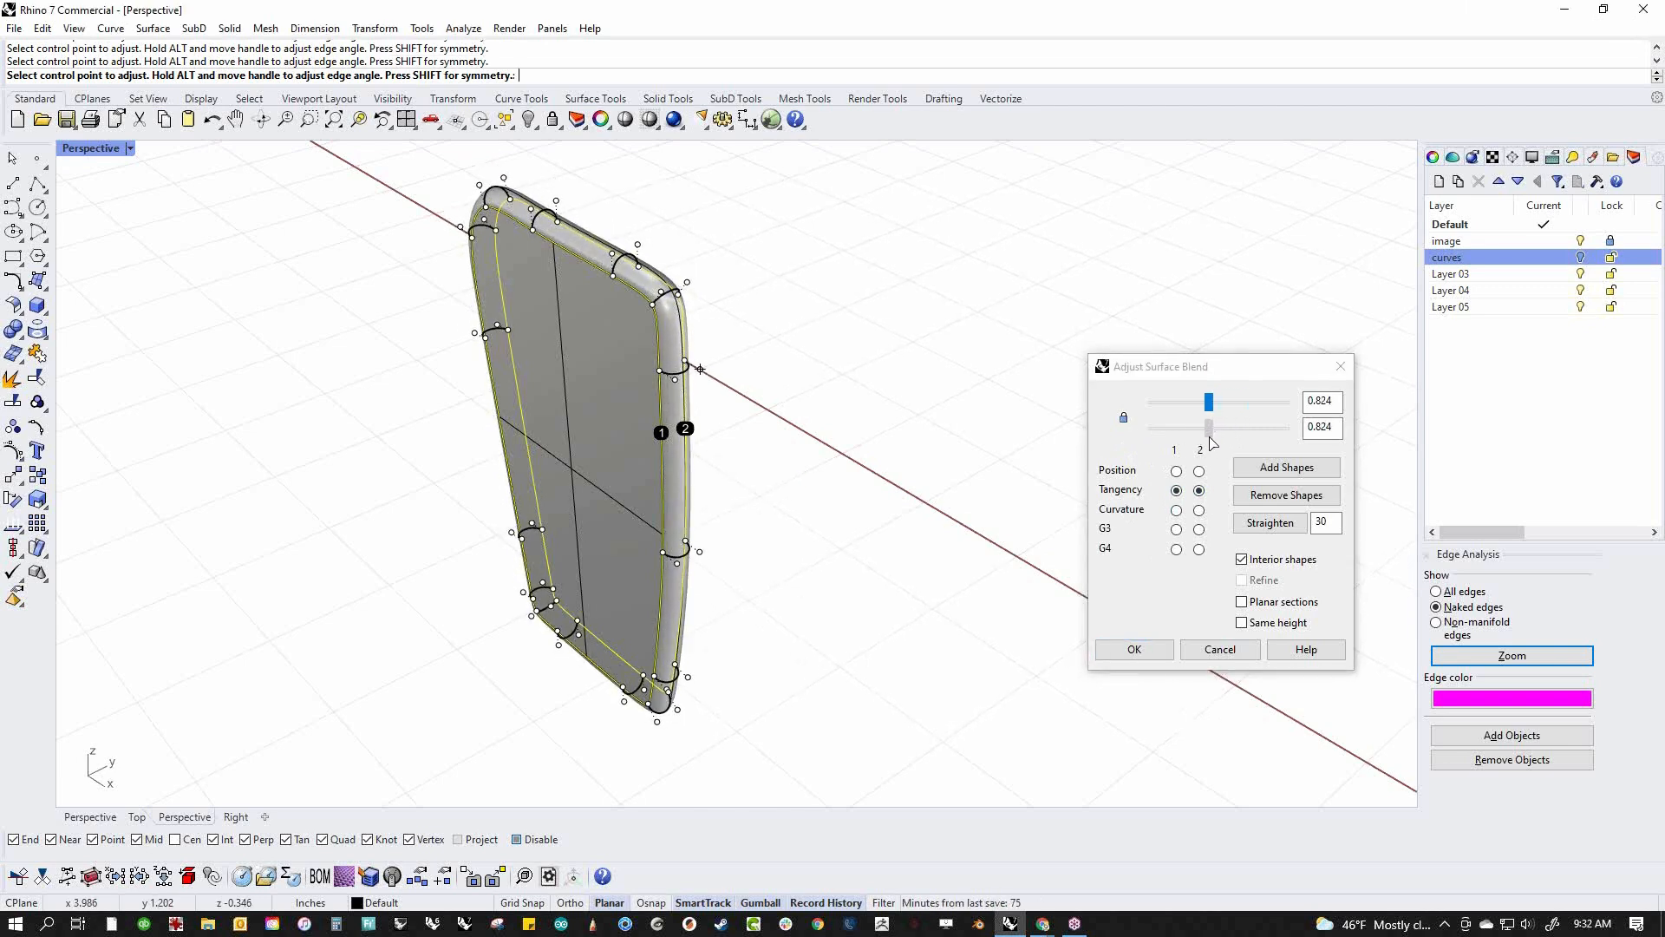
{"action": "left_click", "coordinate": [1127, 649]}
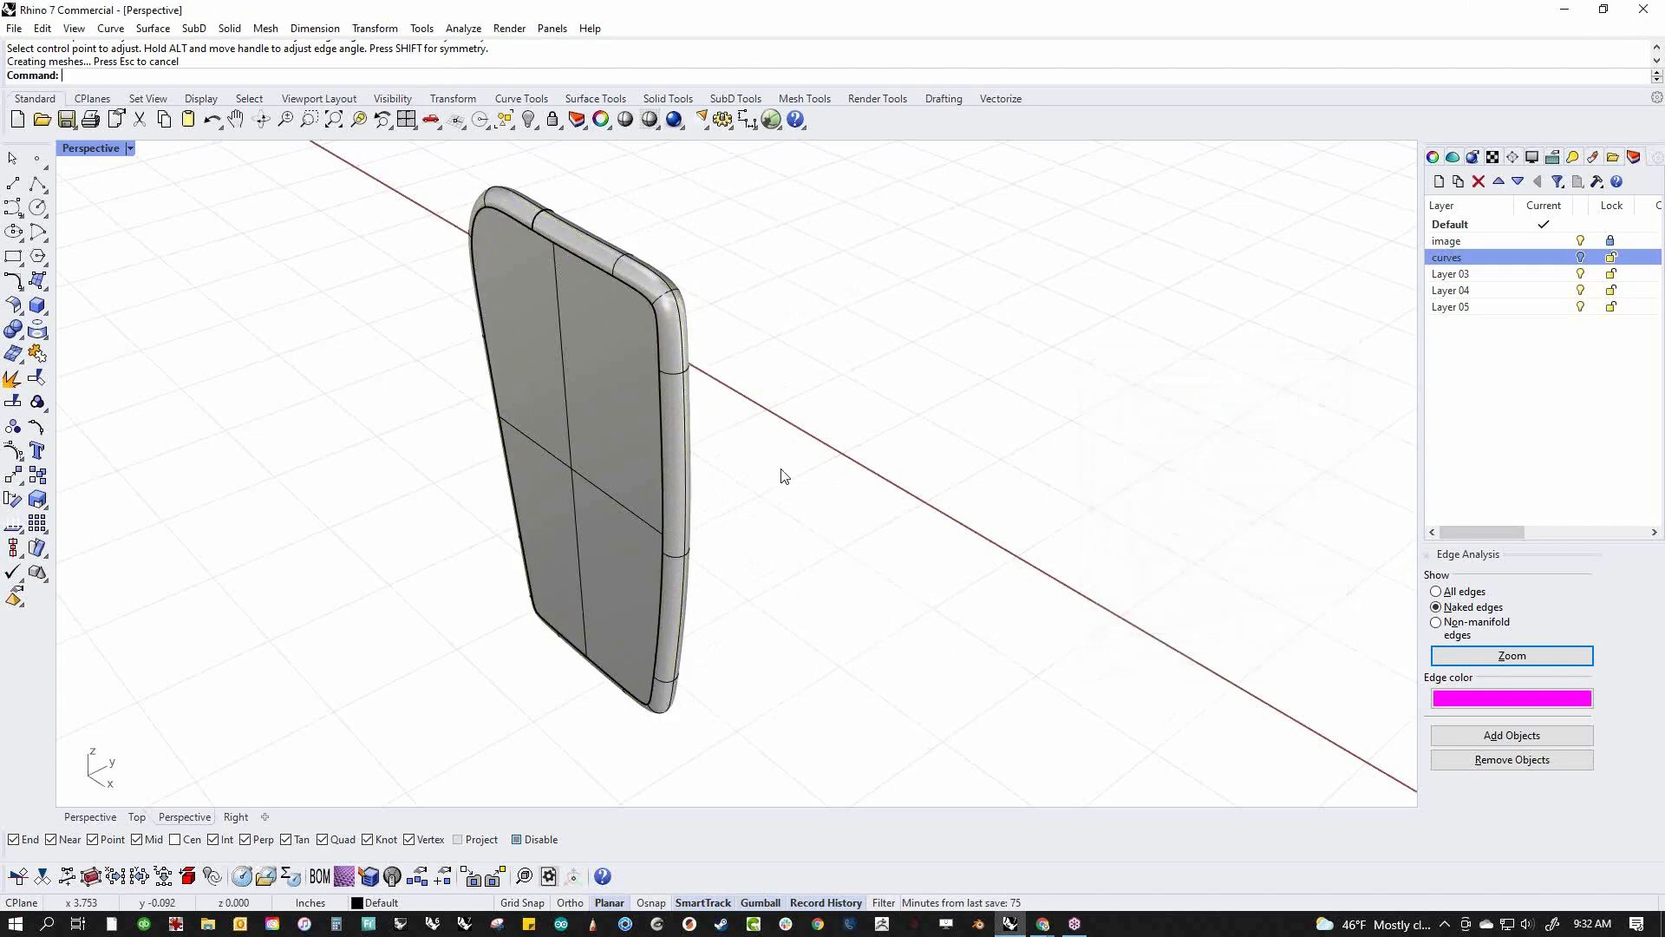
Join the two rudder faces and the blended rim into one solid, and show the hidden boat parts
{"action": "left_click_drag", "start_coordinate": [823, 479], "coordinate": [499, 541]}
{"action": "key", "text": "Return"}
{"action": "key", "text": "Escape"}
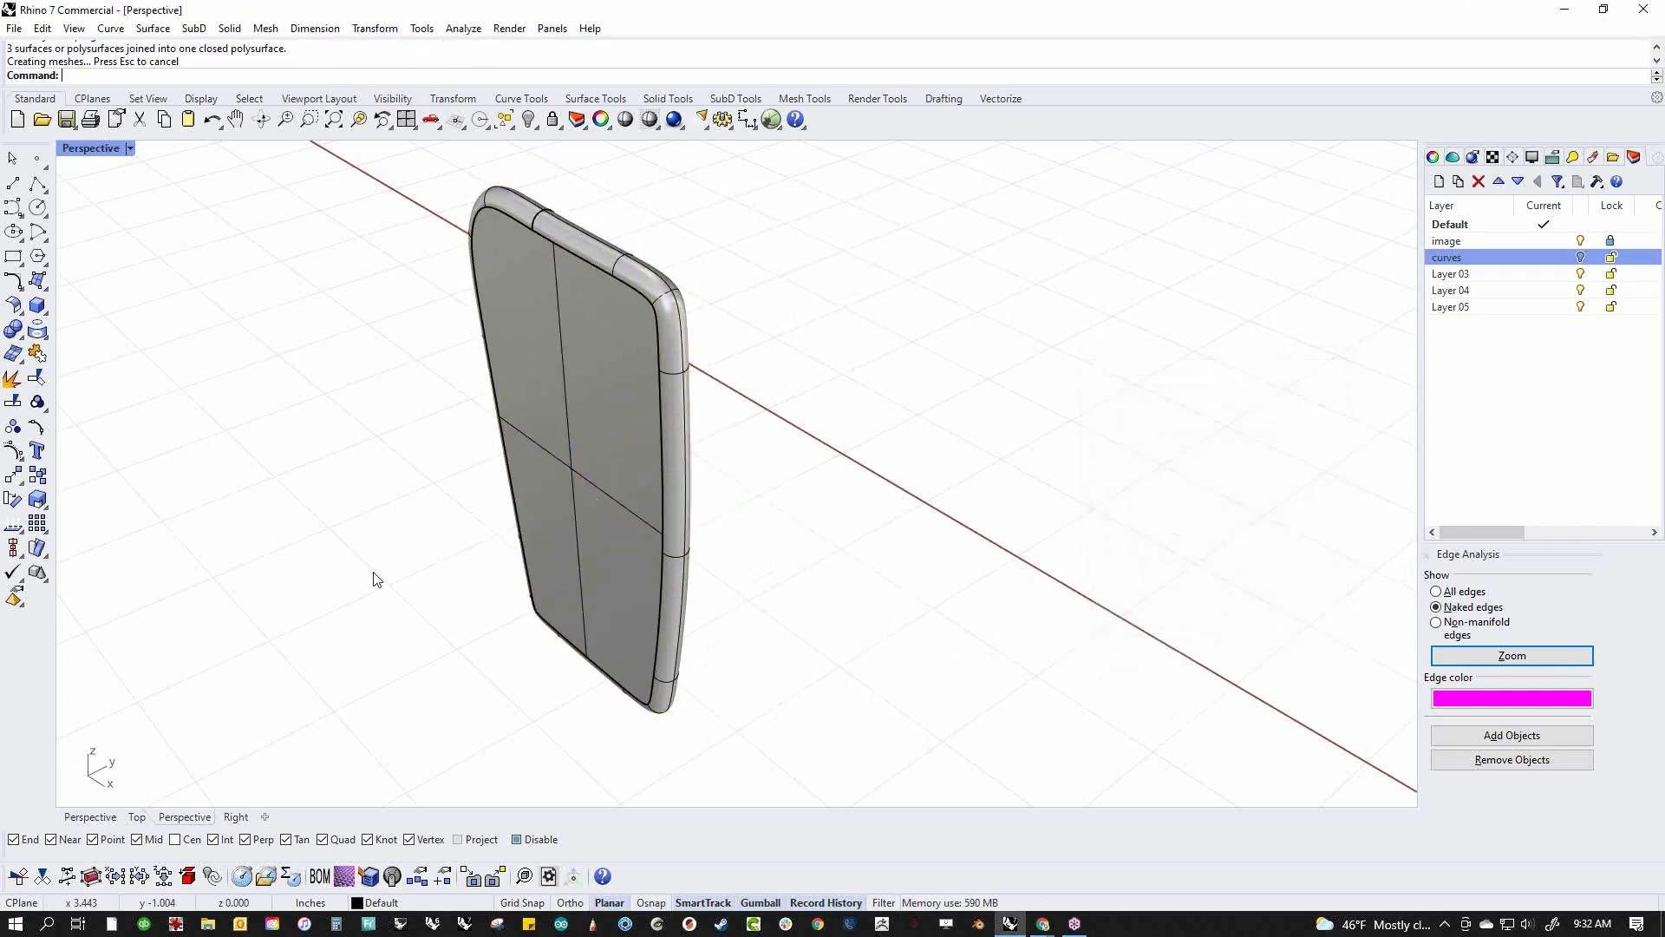
{"action": "type", "text": "show"}
{"action": "key", "text": "Return"}
Rotate the rudder slightly in its own plane with the gumball and check its fit against the stern
{"action": "mouse_move", "coordinate": [373, 571]}
{"action": "right_mouse_down"}
{"action": "mouse_move", "coordinate": [522, 586]}
{"action": "mouse_move", "coordinate": [619, 503]}
{"action": "mouse_move", "coordinate": [372, 376]}
{"action": "mouse_move", "coordinate": [382, 528]}
{"action": "mouse_move", "coordinate": [476, 564]}
{"action": "mouse_move", "coordinate": [500, 593]}
{"action": "mouse_move", "coordinate": [570, 574]}
{"action": "right_mouse_up"}
{"action": "left_click", "coordinate": [566, 548]}
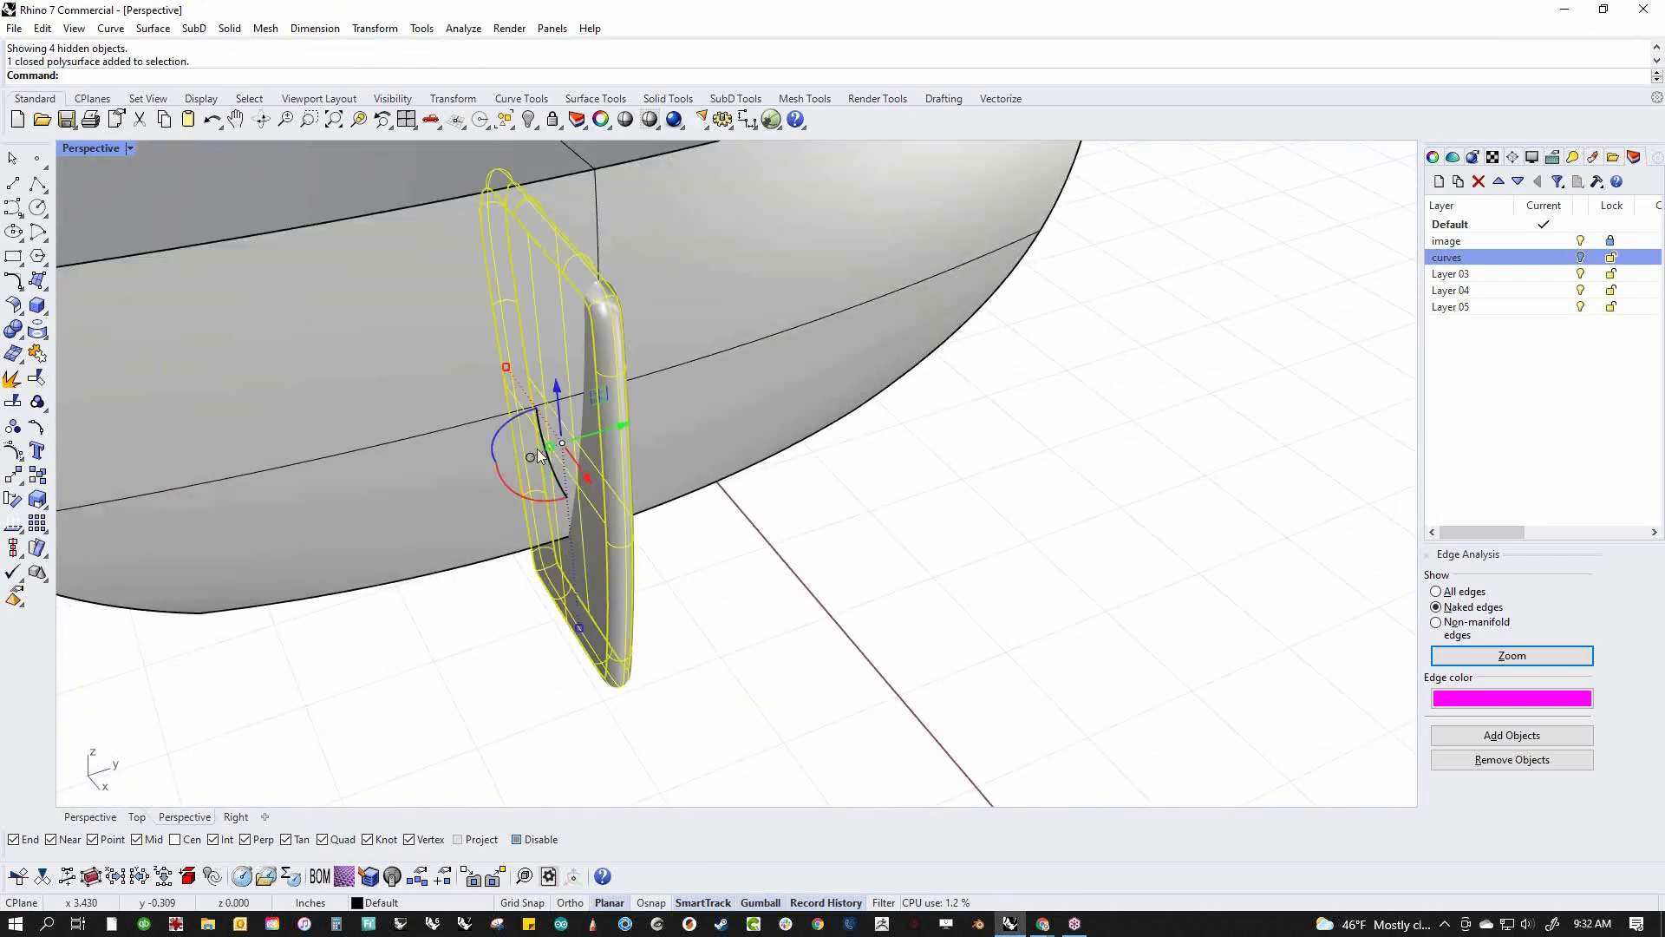
{"action": "mouse_move", "coordinate": [549, 446]}
{"action": "left_mouse_down"}
{"action": "mouse_move", "coordinate": [524, 461]}
{"action": "mouse_move", "coordinate": [539, 451]}
{"action": "left_mouse_up"}
{"action": "left_click", "coordinate": [479, 684]}
{"action": "scroll", "coordinate": [519, 579], "scroll_direction": "down", "scroll_amount": 4}
{"action": "mouse_move", "coordinate": [529, 652]}
{"action": "right_mouse_down"}
{"action": "mouse_move", "coordinate": [915, 660]}
{"action": "mouse_move", "coordinate": [869, 655]}
{"action": "mouse_move", "coordinate": [881, 564]}
{"action": "mouse_move", "coordinate": [759, 564]}
{"action": "mouse_move", "coordinate": [785, 599]}
{"action": "mouse_move", "coordinate": [728, 483]}
{"action": "right_mouse_up"}
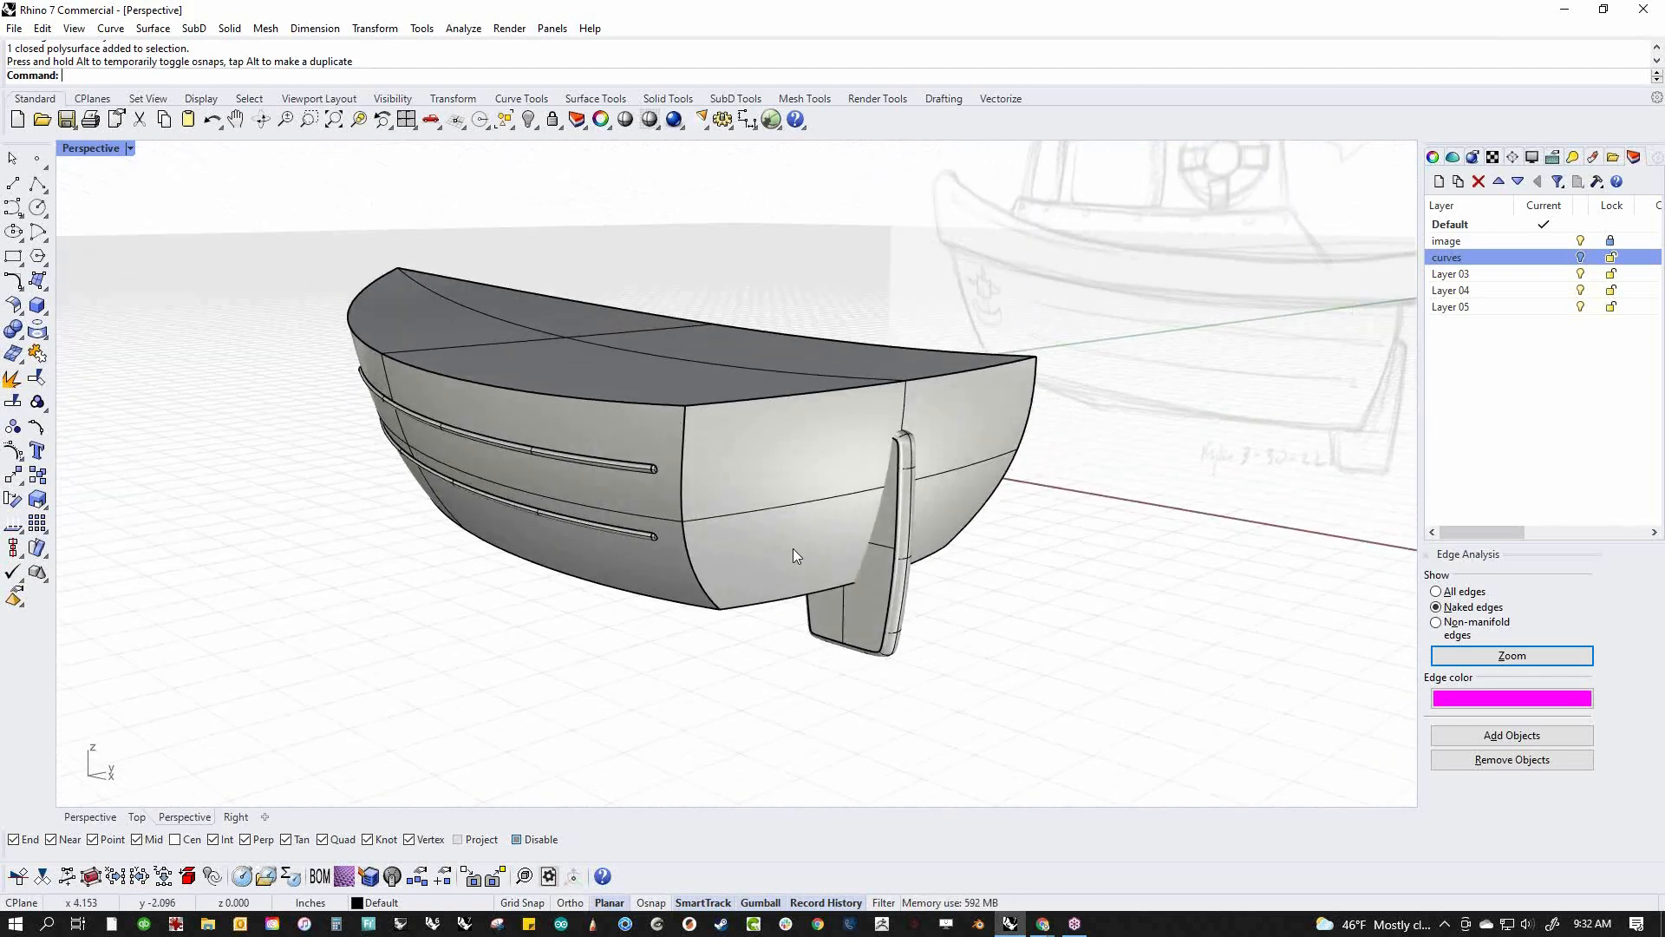
Check the rudder solid for naked edges by adding it to the edge analysis
{"action": "right_click_drag", "start_coordinate": [797, 555], "coordinate": [862, 569]}
{"action": "left_click", "coordinate": [861, 584]}
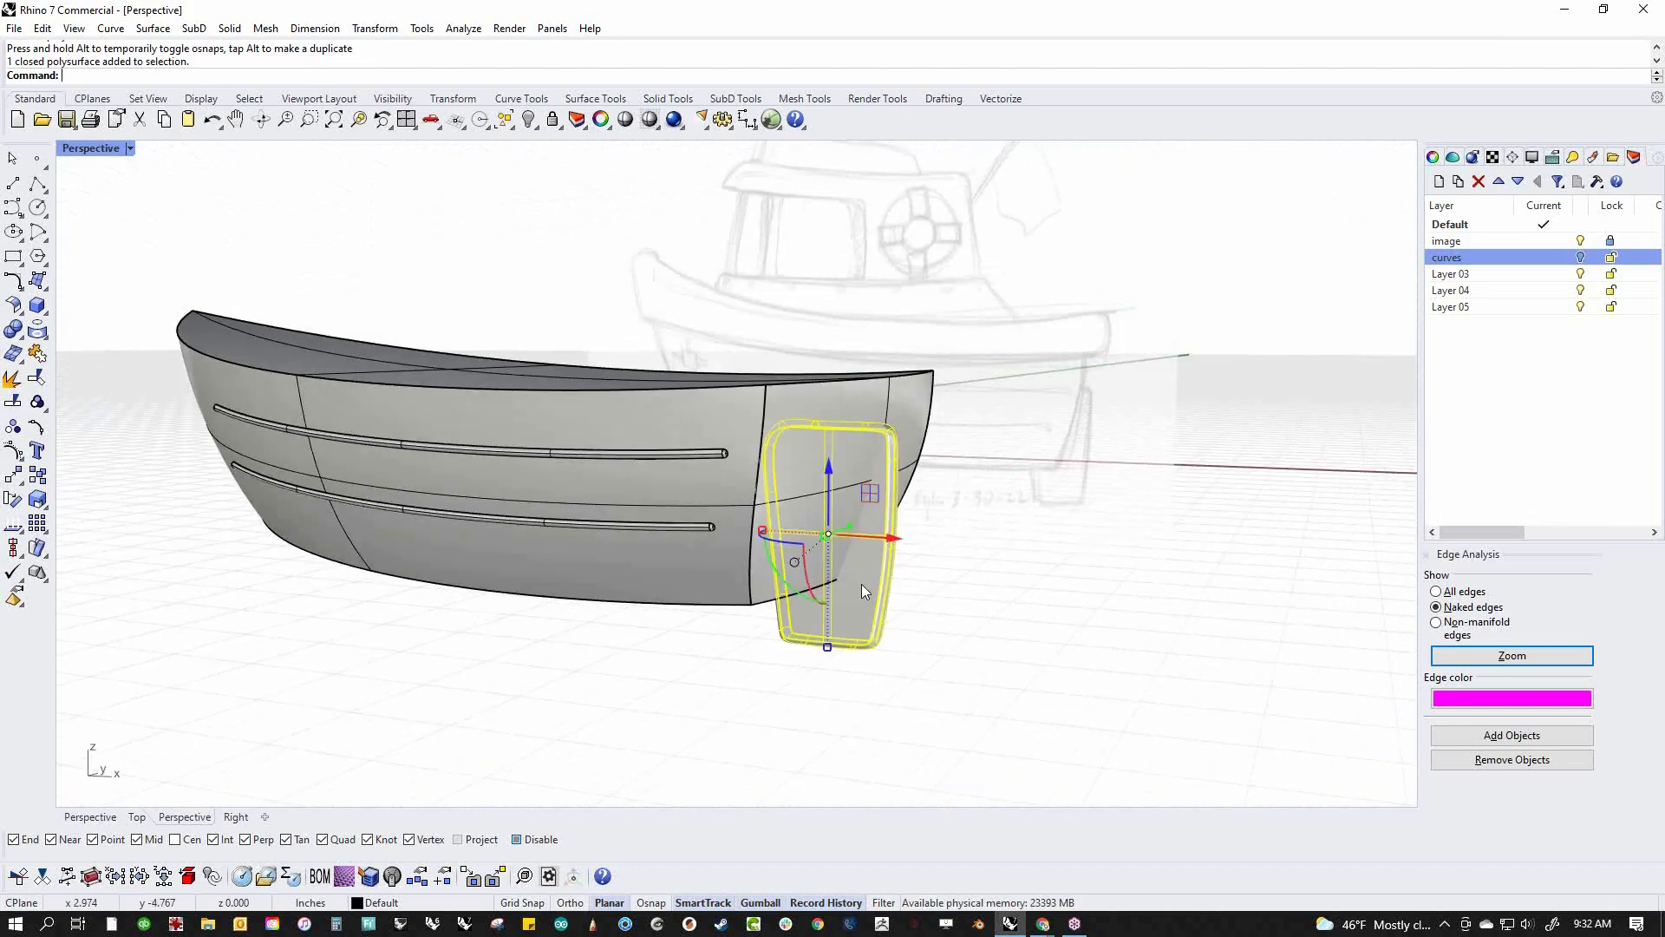
{"action": "left_click", "coordinate": [1526, 735]}
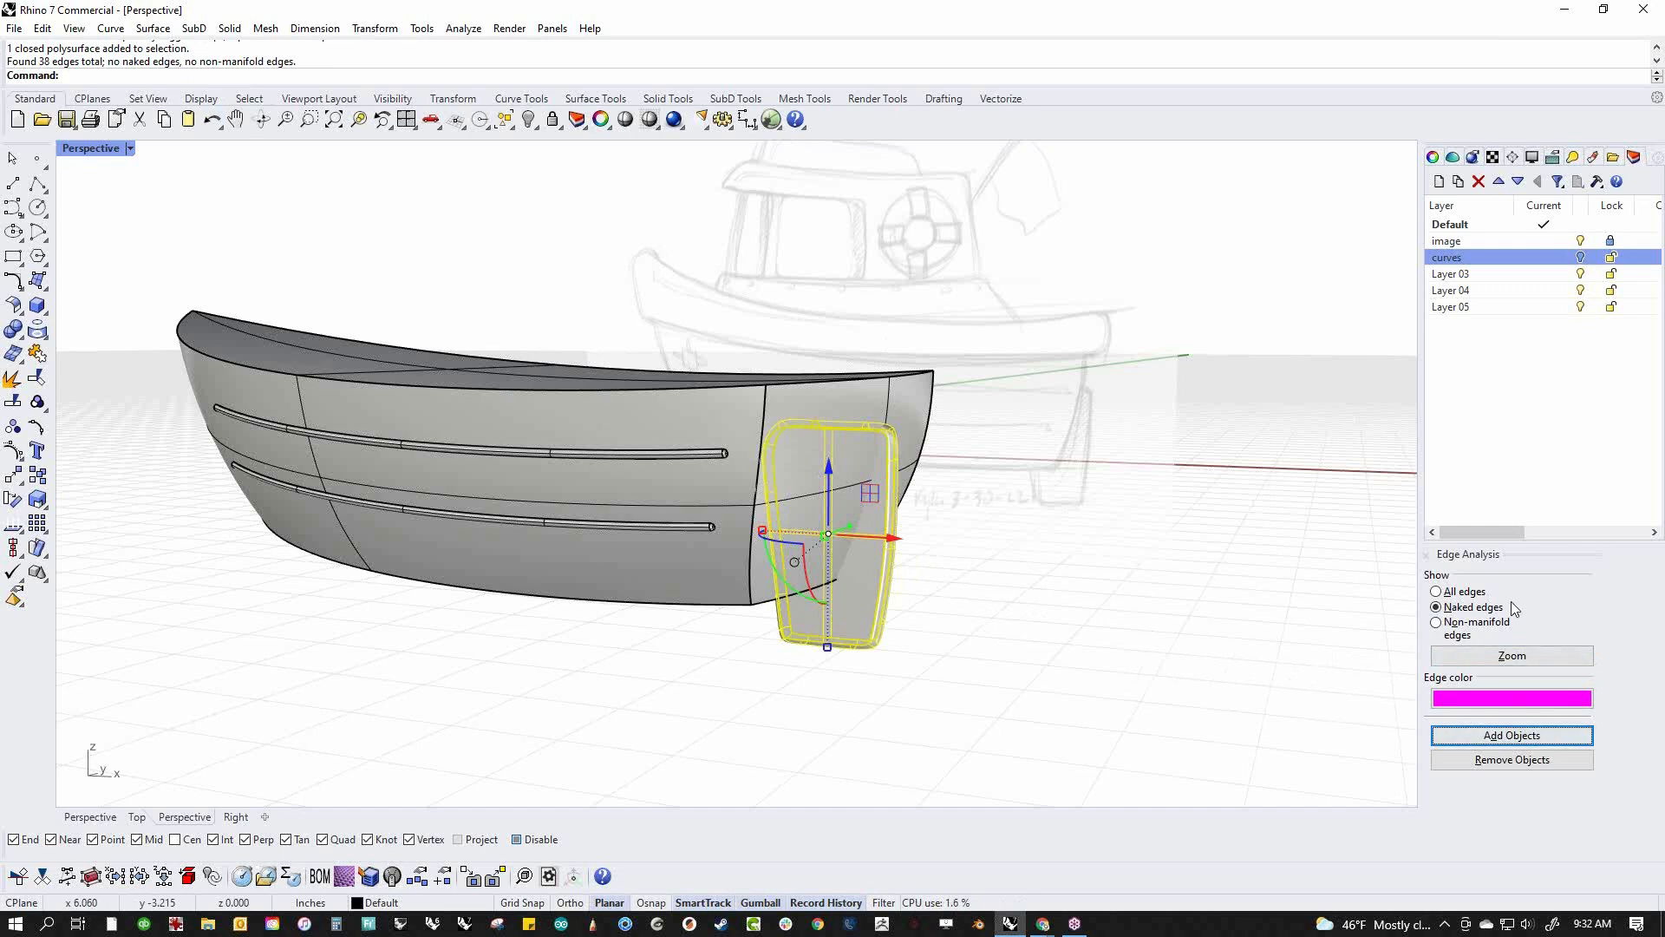
{"action": "left_click", "coordinate": [919, 633]}
{"action": "left_click", "coordinate": [838, 616]}
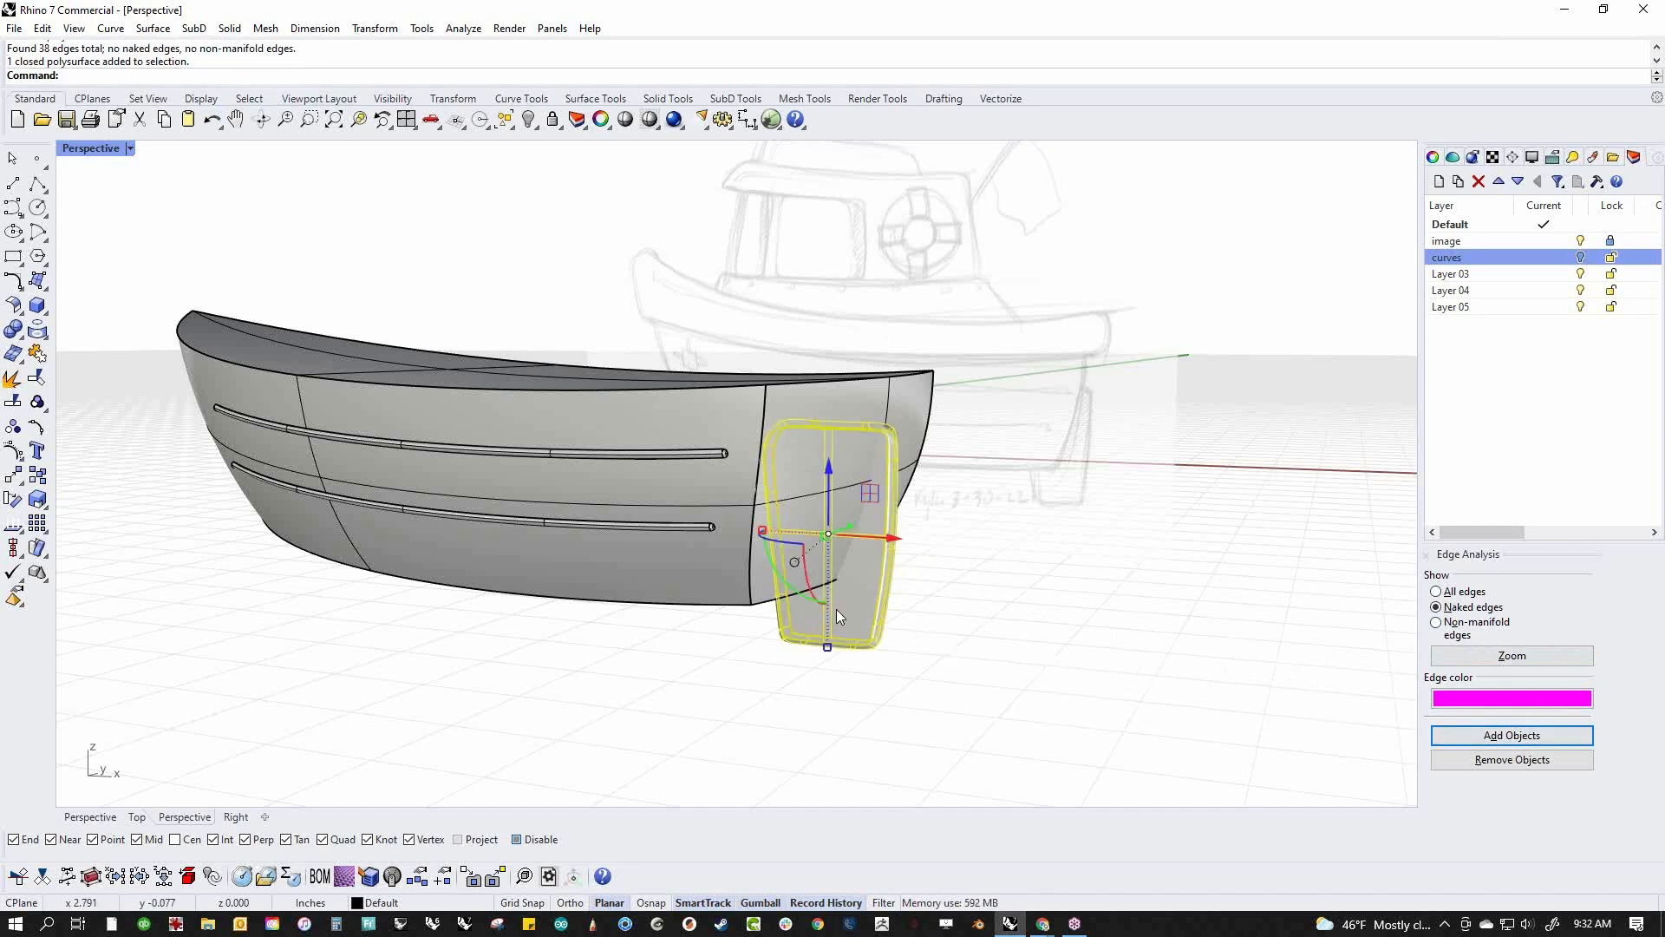
Try a Boolean union of the rudder and the plank-trimmed hull
{"action": "left_click", "coordinate": [981, 611]}
{"action": "left_click", "coordinate": [862, 602]}
{"action": "left_click", "coordinate": [674, 543]}
{"action": "left_click", "coordinate": [692, 666]}
{"action": "left_click_drag", "start_coordinate": [895, 712], "coordinate": [679, 540]}
{"action": "left_click", "coordinate": [14, 330]}
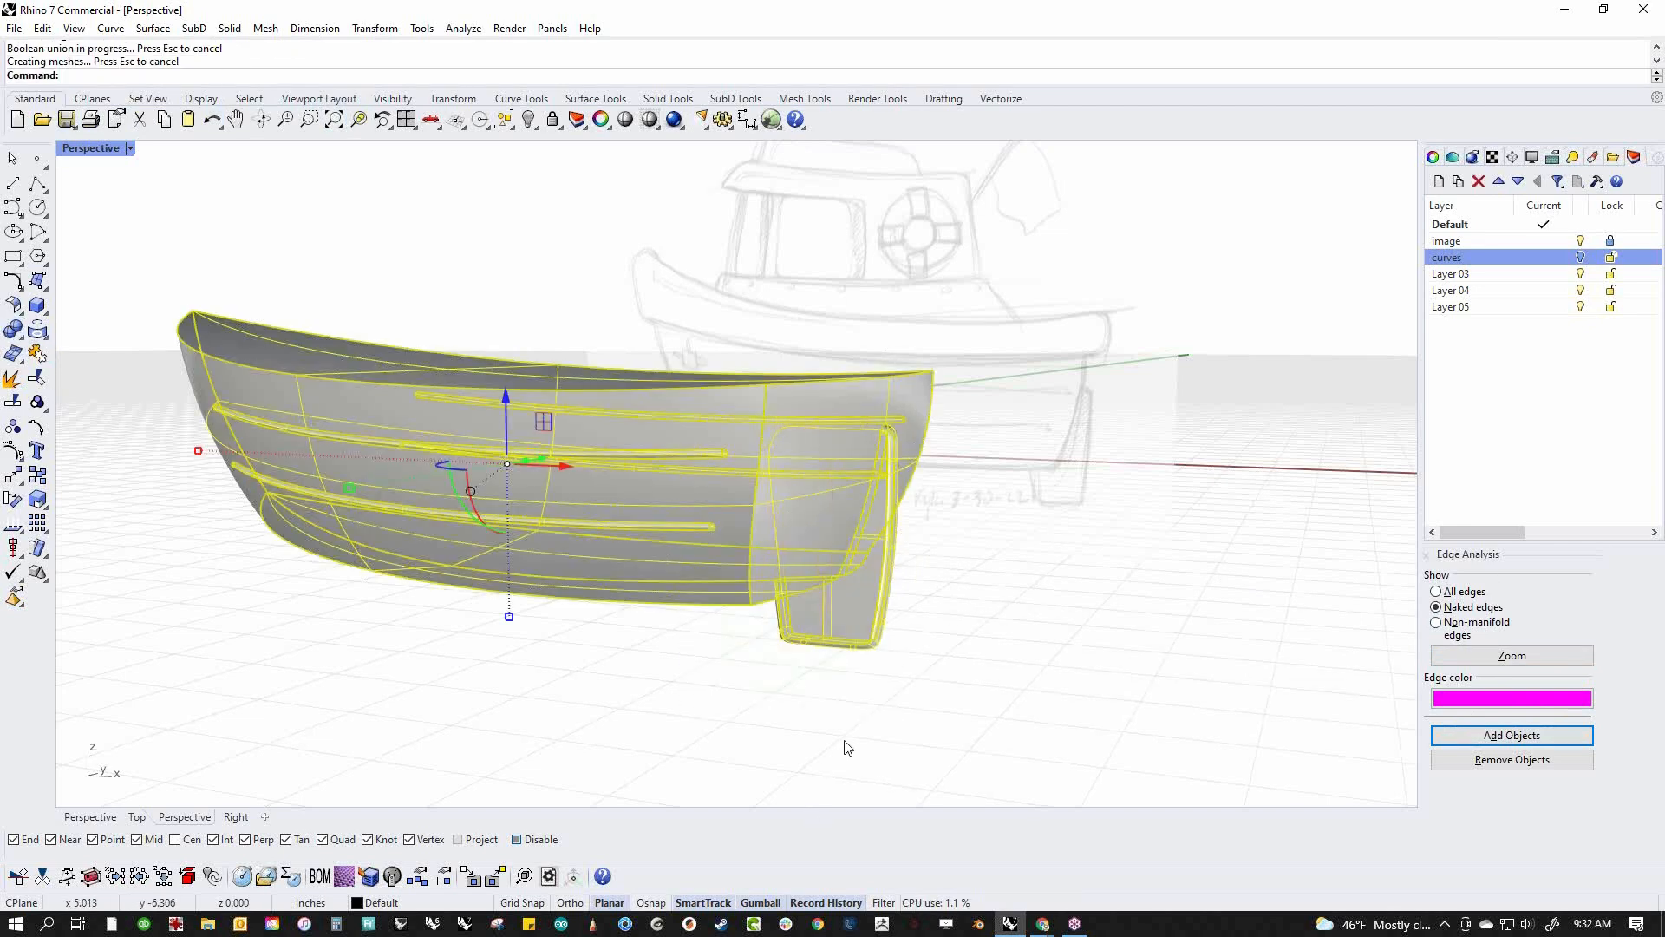
{"action": "key", "text": "ctrl+z"}
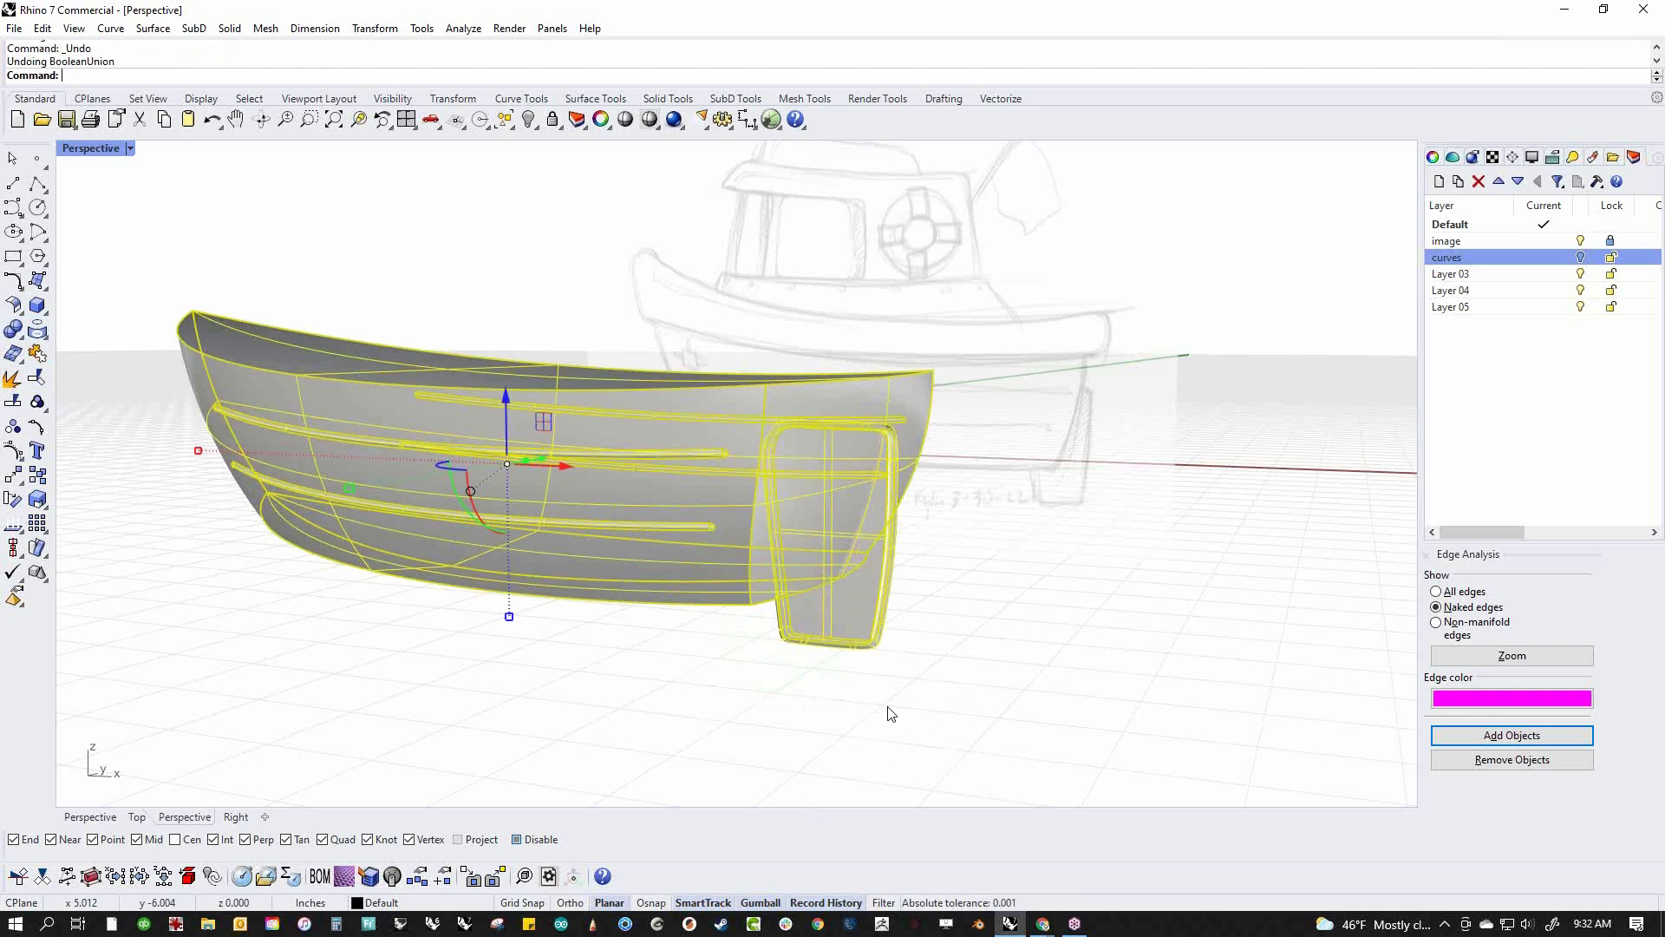
{"action": "right_click_drag", "start_coordinate": [976, 680], "coordinate": [958, 705]}
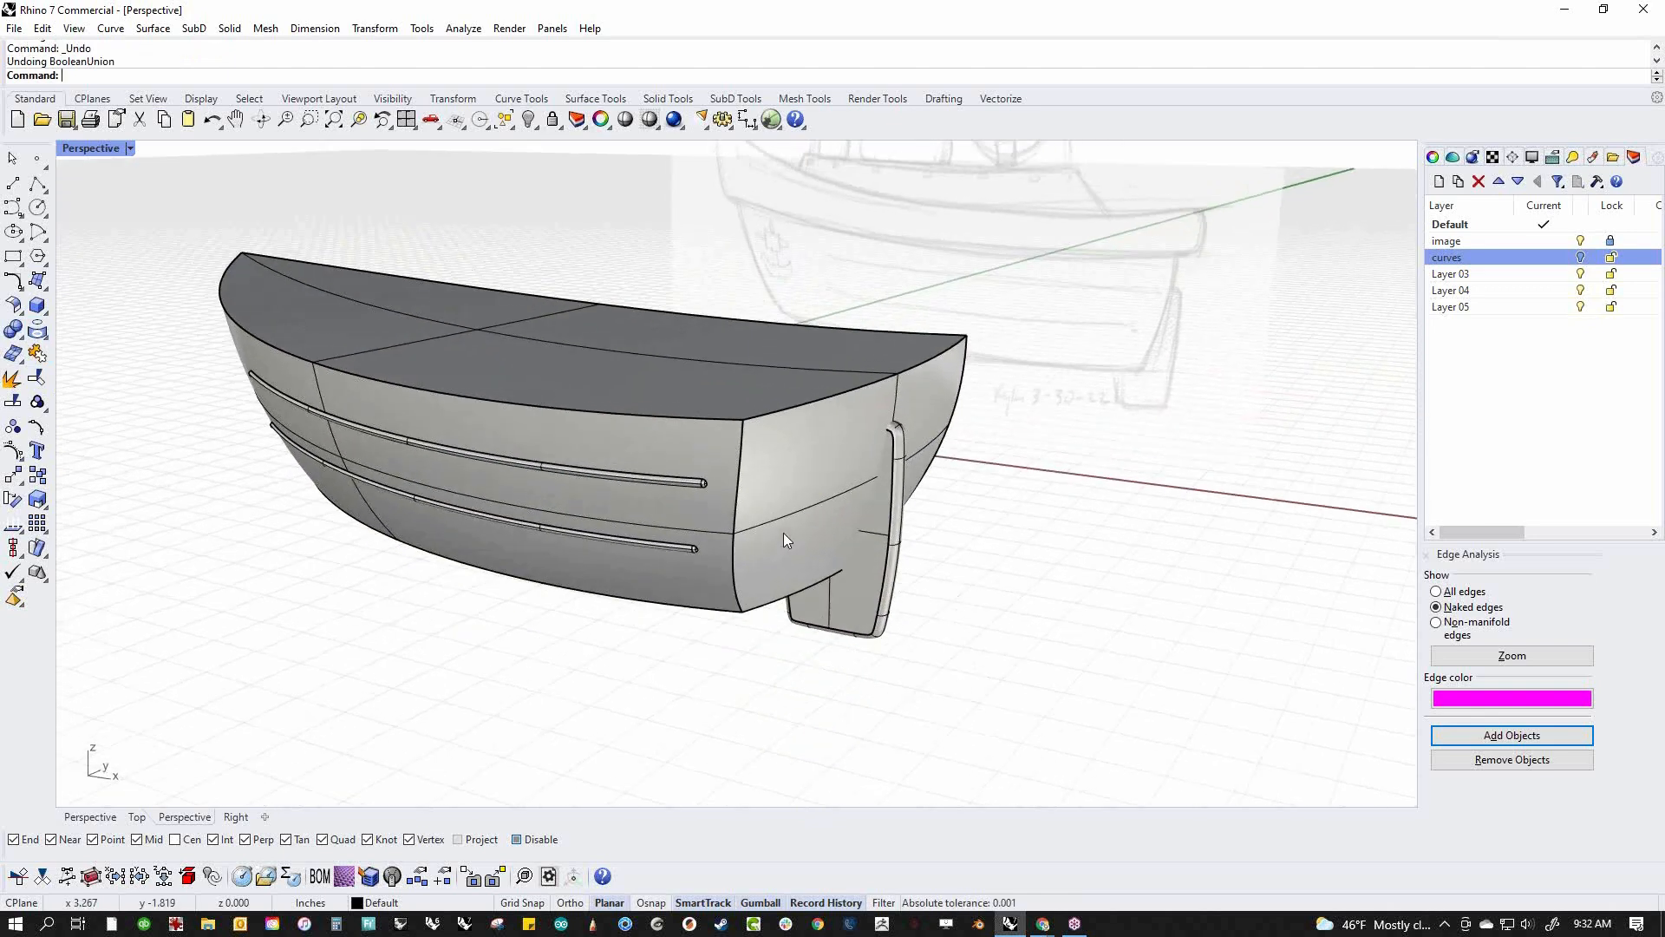
{"action": "left_click_drag", "start_coordinate": [984, 669], "coordinate": [746, 517]}
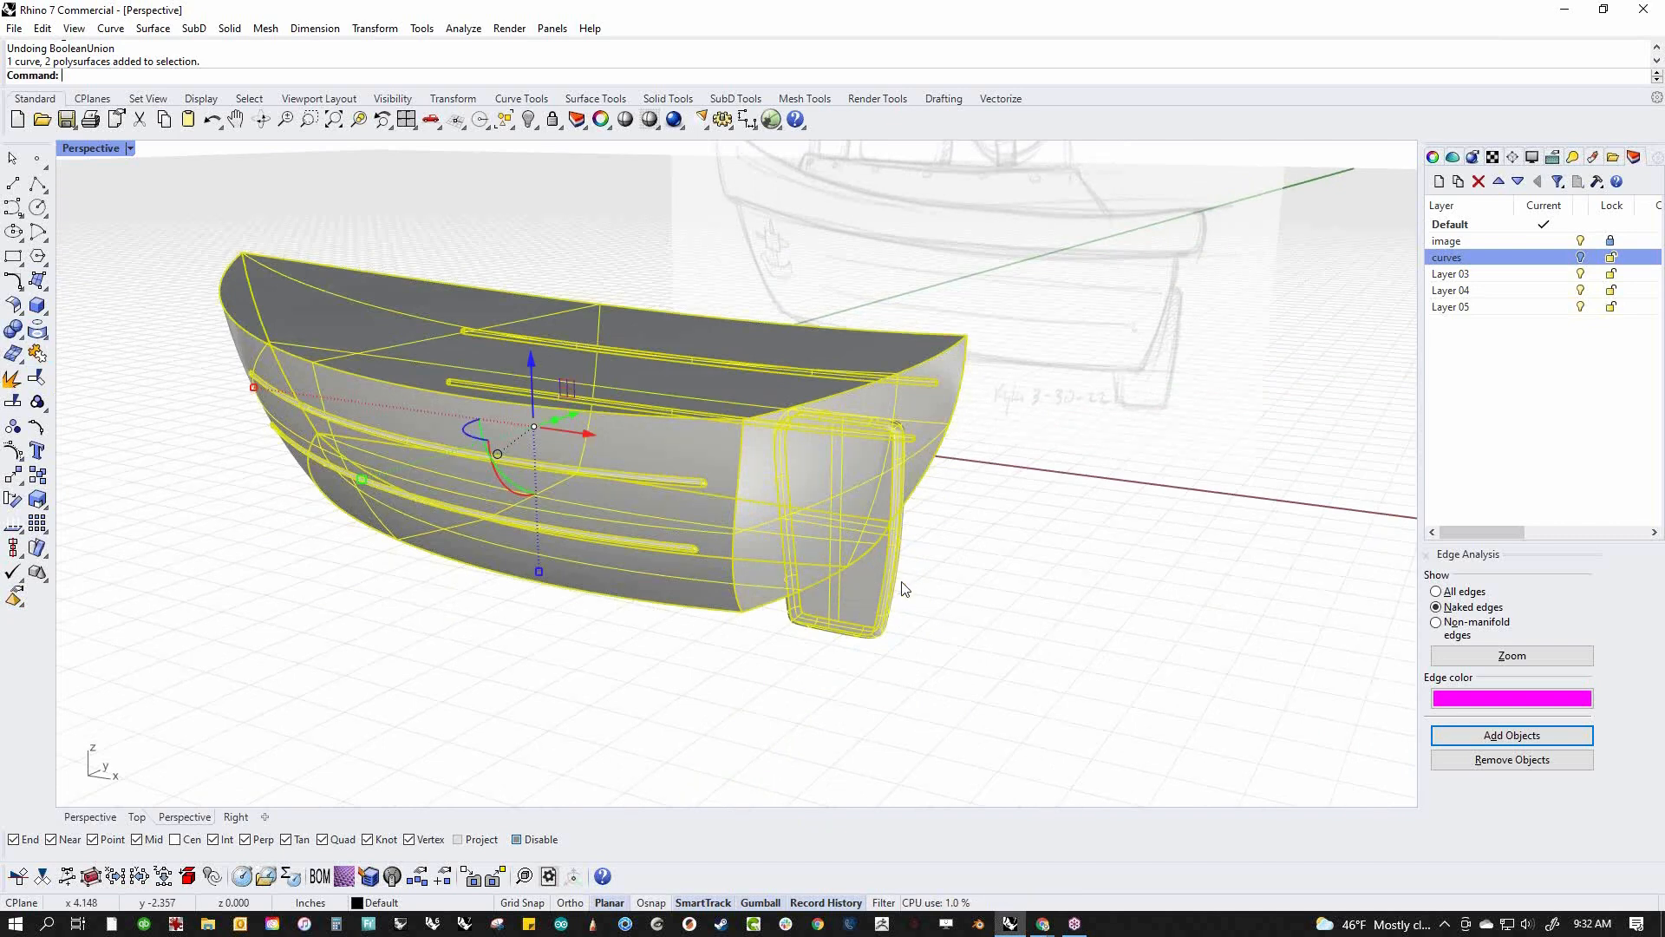
{"action": "left_click", "coordinate": [957, 627]}
{"action": "right_click_drag", "start_coordinate": [898, 636], "coordinate": [709, 663]}
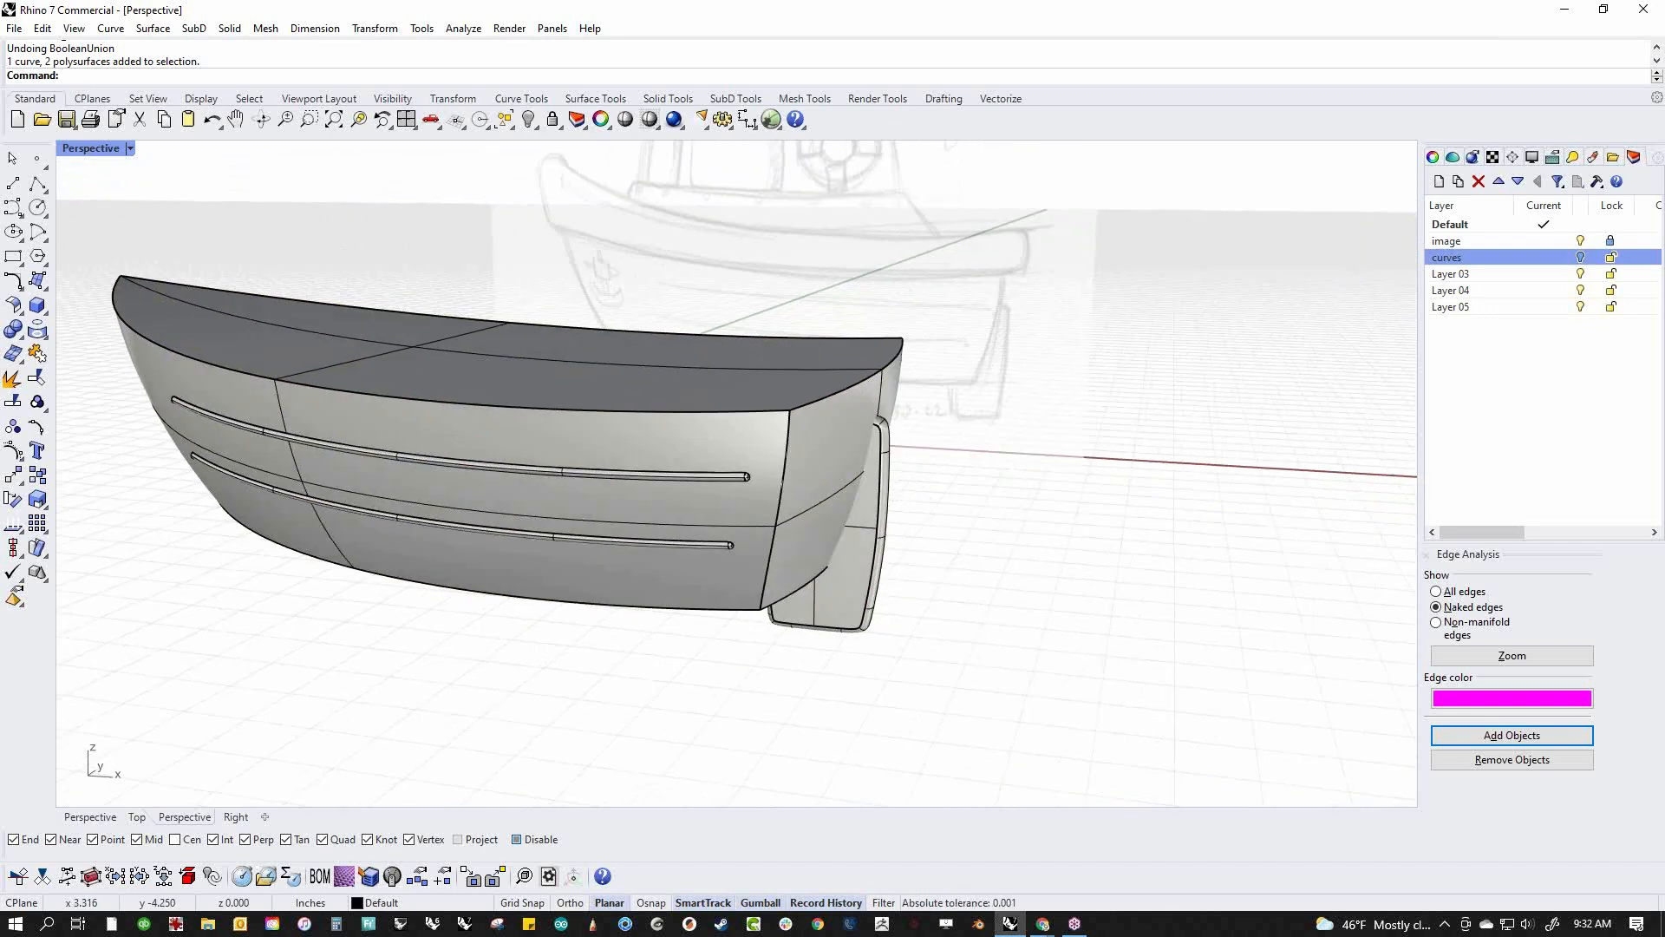
In the Front view, select the hull, planks and rudder together and move them to Layer 03
{"action": "key", "text": "ctrl+F2"}
{"action": "scroll", "coordinate": [806, 653], "scroll_direction": "down", "scroll_amount": 6}
{"action": "right_click_drag", "start_coordinate": [893, 653], "coordinate": [1062, 656]}
{"action": "right_click_drag", "start_coordinate": [1001, 611], "coordinate": [823, 570]}
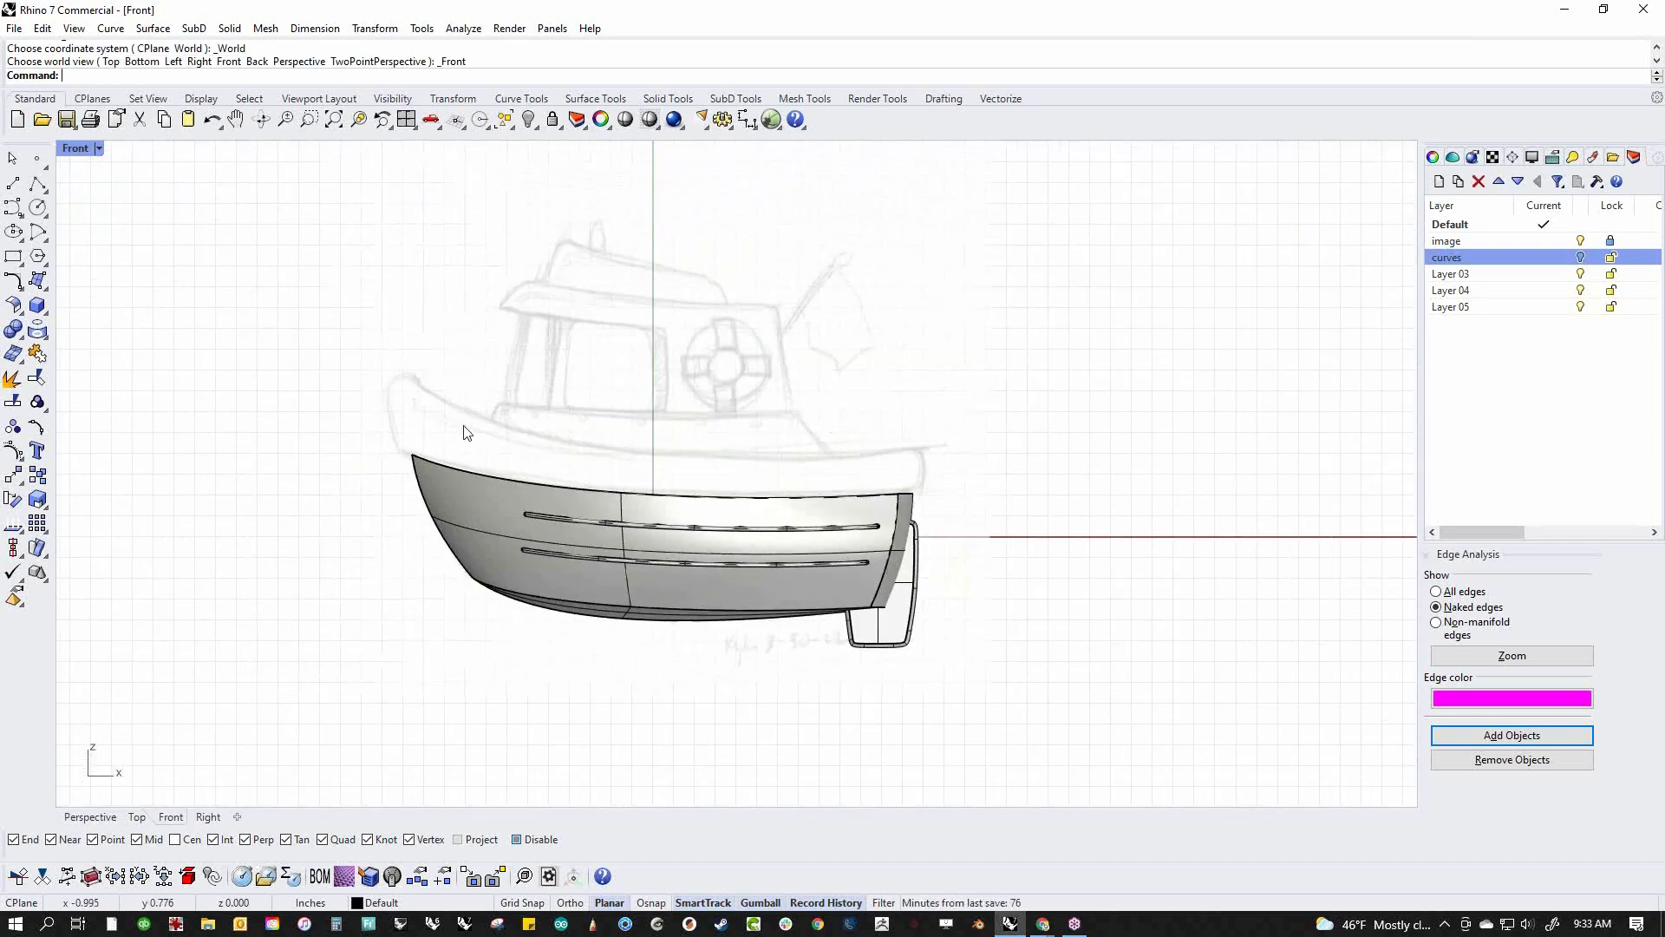
{"action": "left_click_drag", "start_coordinate": [1029, 546], "coordinate": [666, 685]}
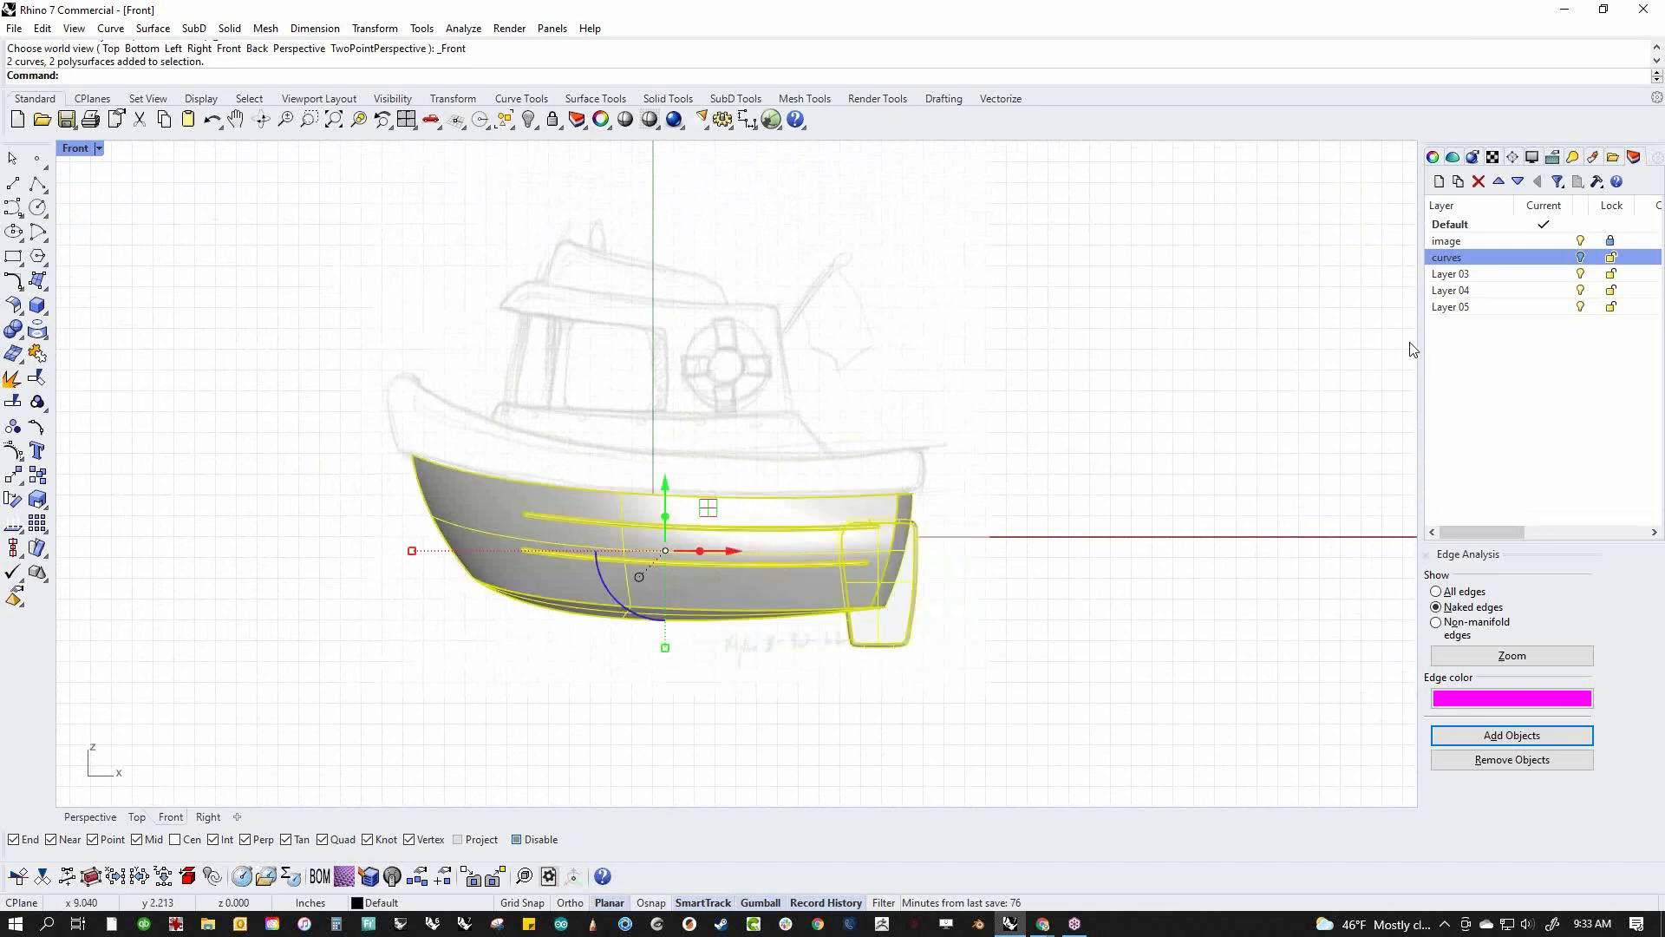
{"action": "left_click", "coordinate": [1450, 273]}
{"action": "right_click", "coordinate": [1452, 275]}
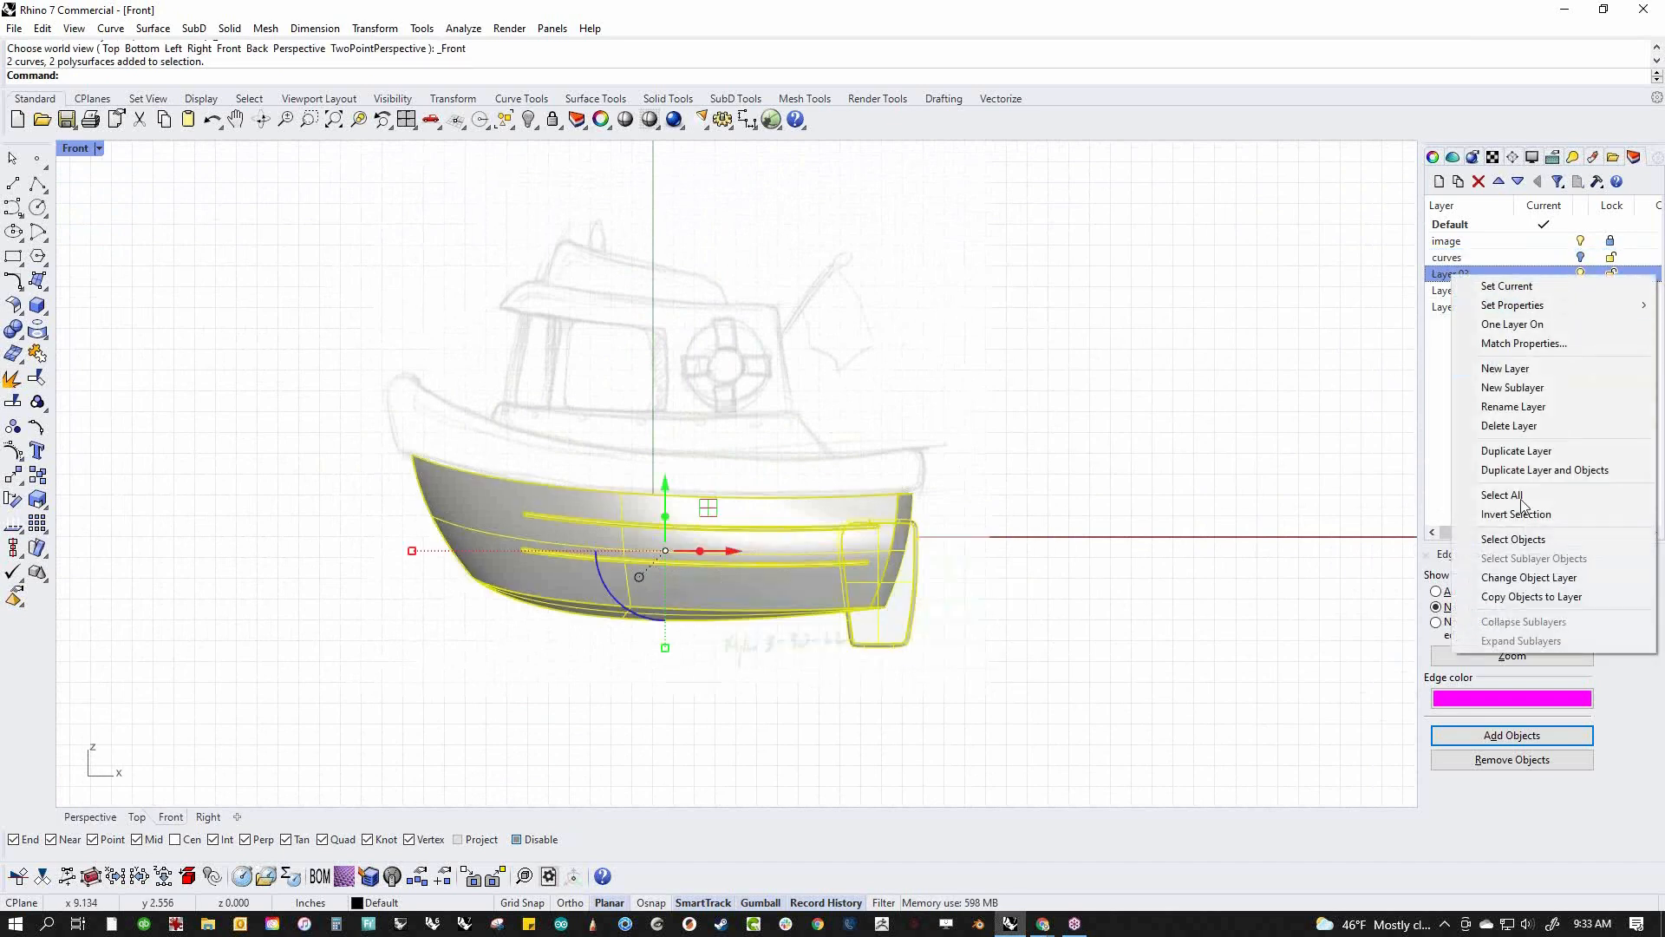
{"action": "left_click", "coordinate": [1514, 577]}
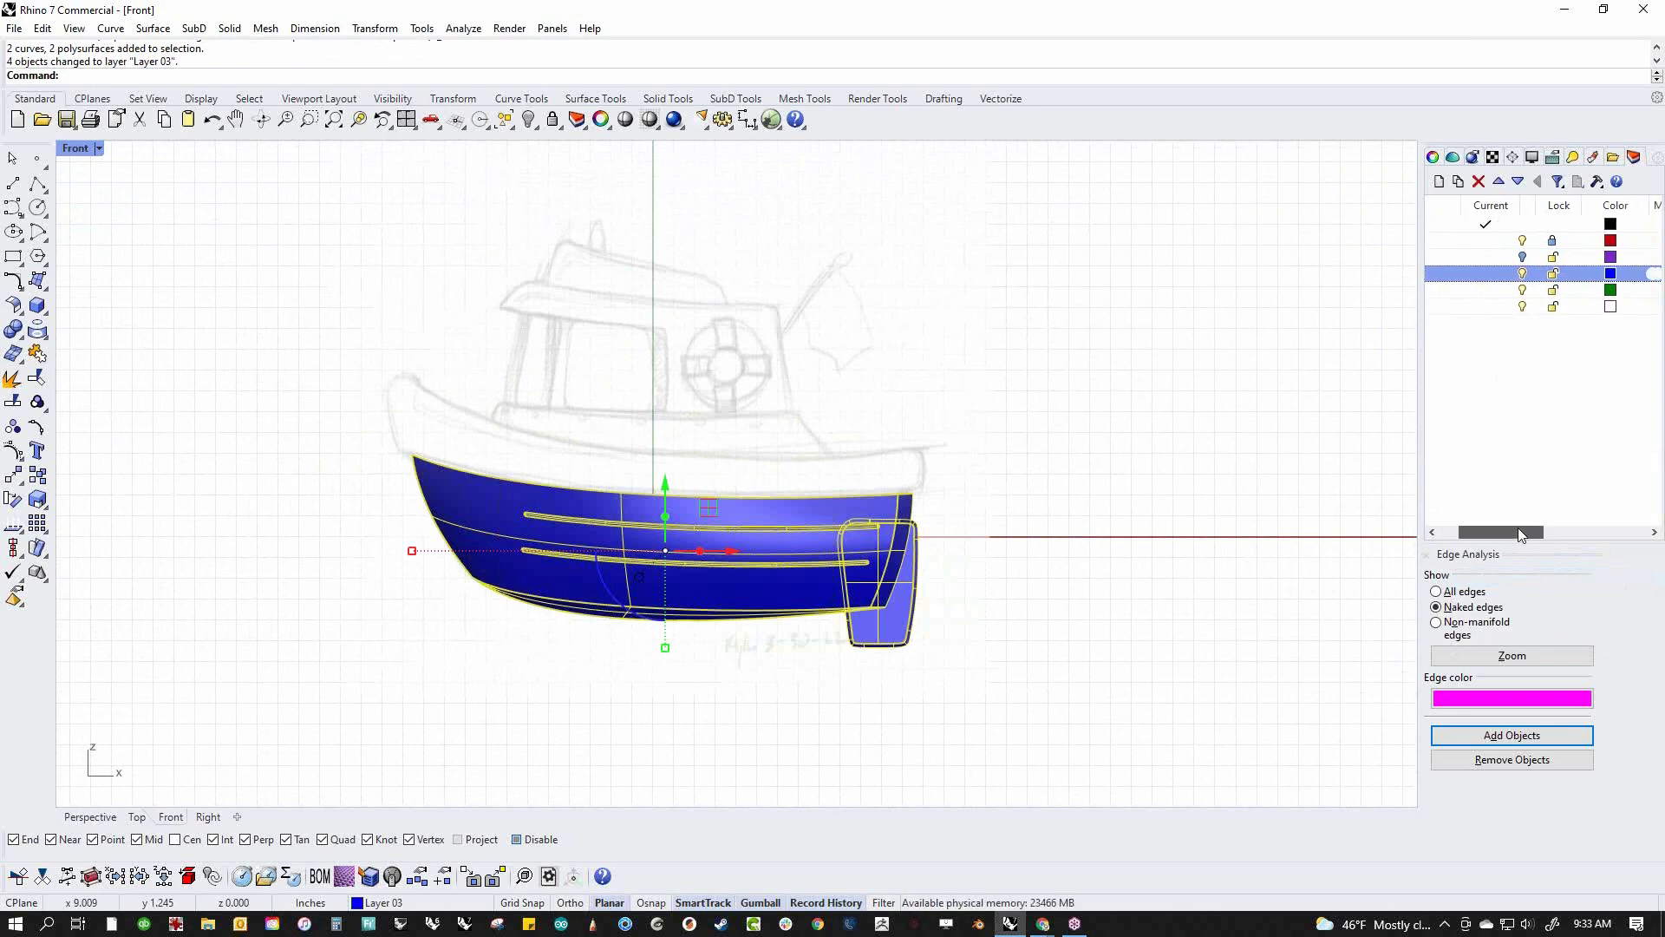
Set the color of Layer 03 to Black and rename the layer as boaty bottom
{"action": "left_click_drag", "start_coordinate": [1503, 532], "coordinate": [1540, 533]}
{"action": "left_click", "coordinate": [1563, 278]}
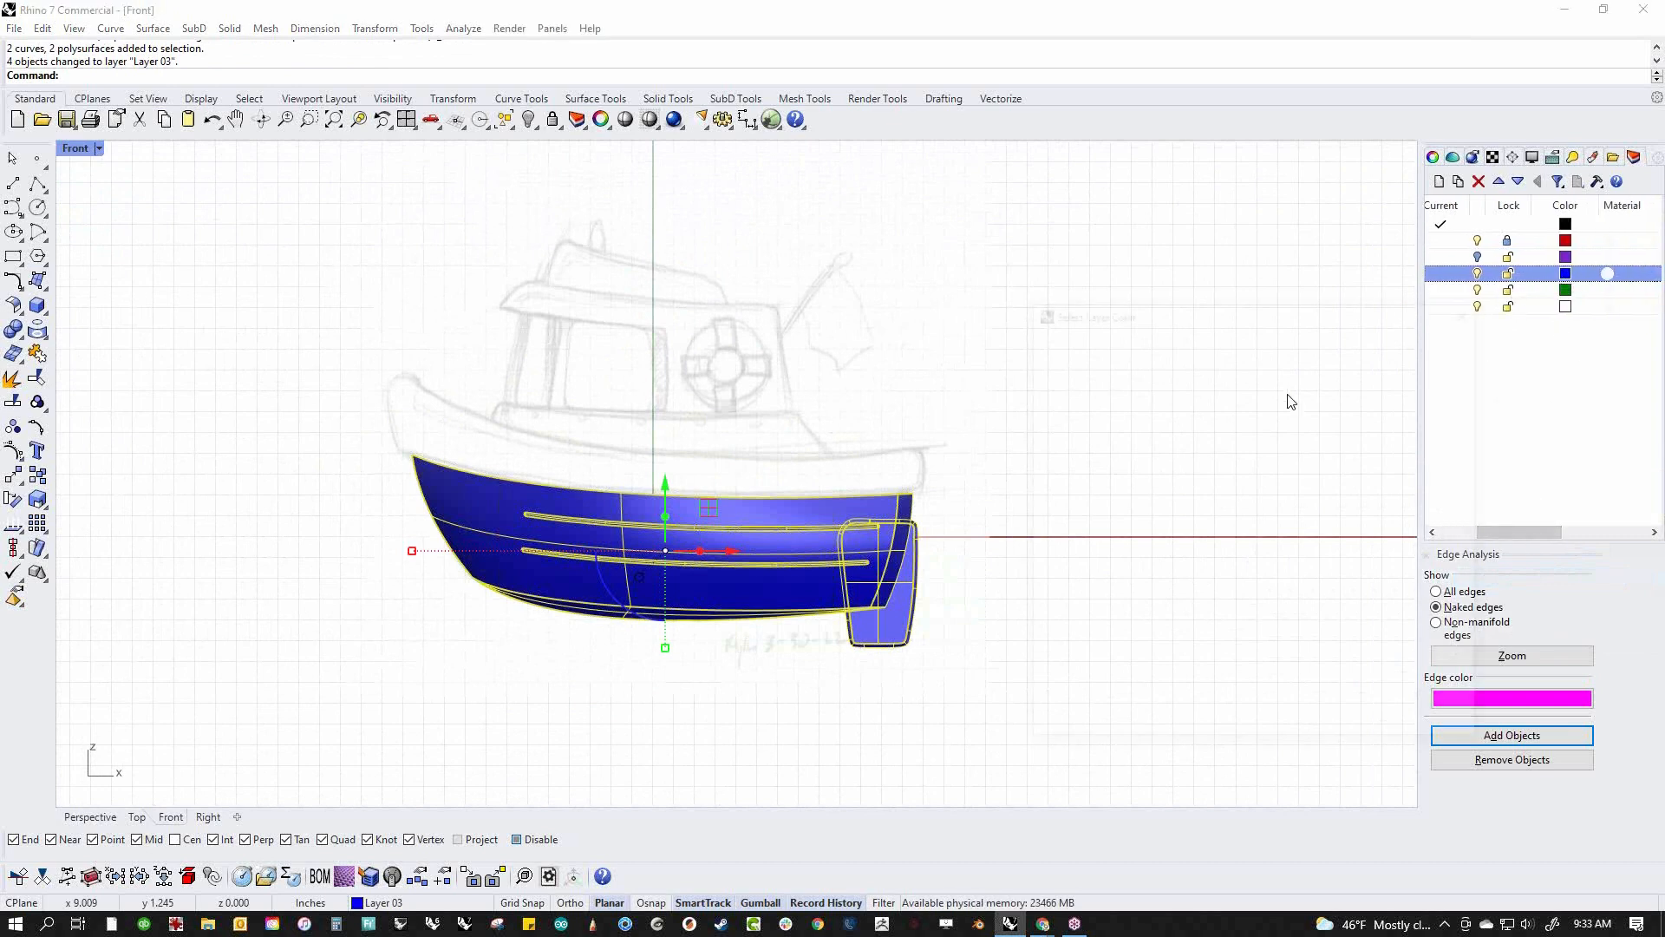
{"action": "left_click", "coordinate": [1056, 400]}
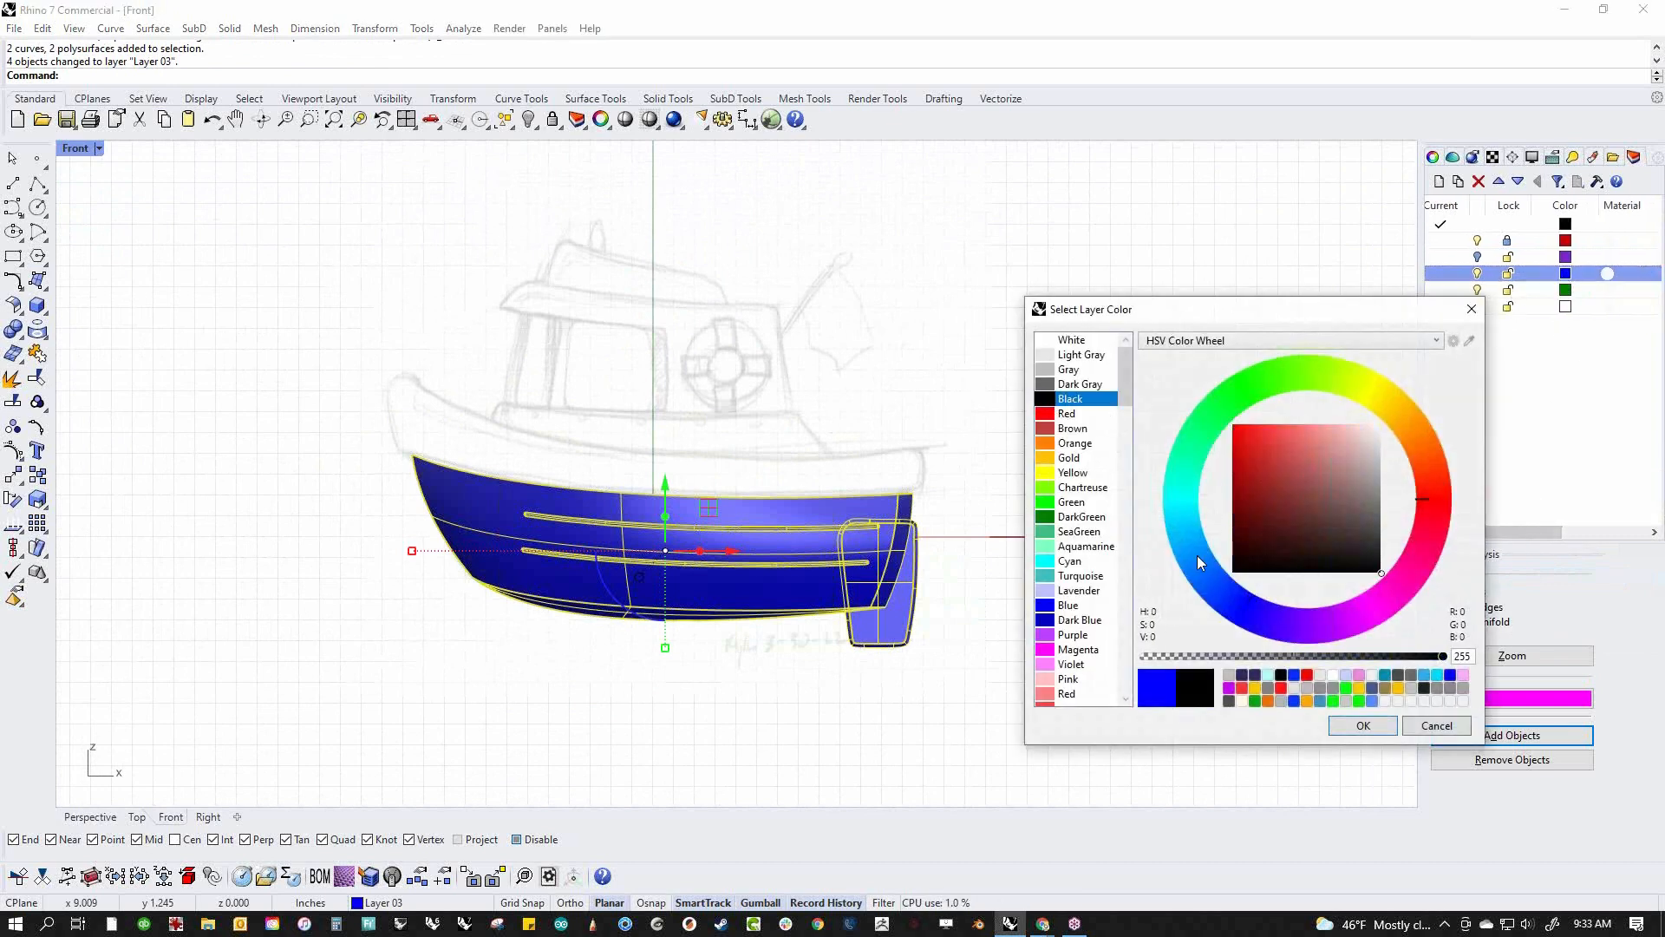
{"action": "left_click", "coordinate": [1367, 729]}
{"action": "left_click_drag", "start_coordinate": [1525, 533], "coordinate": [1483, 532]}
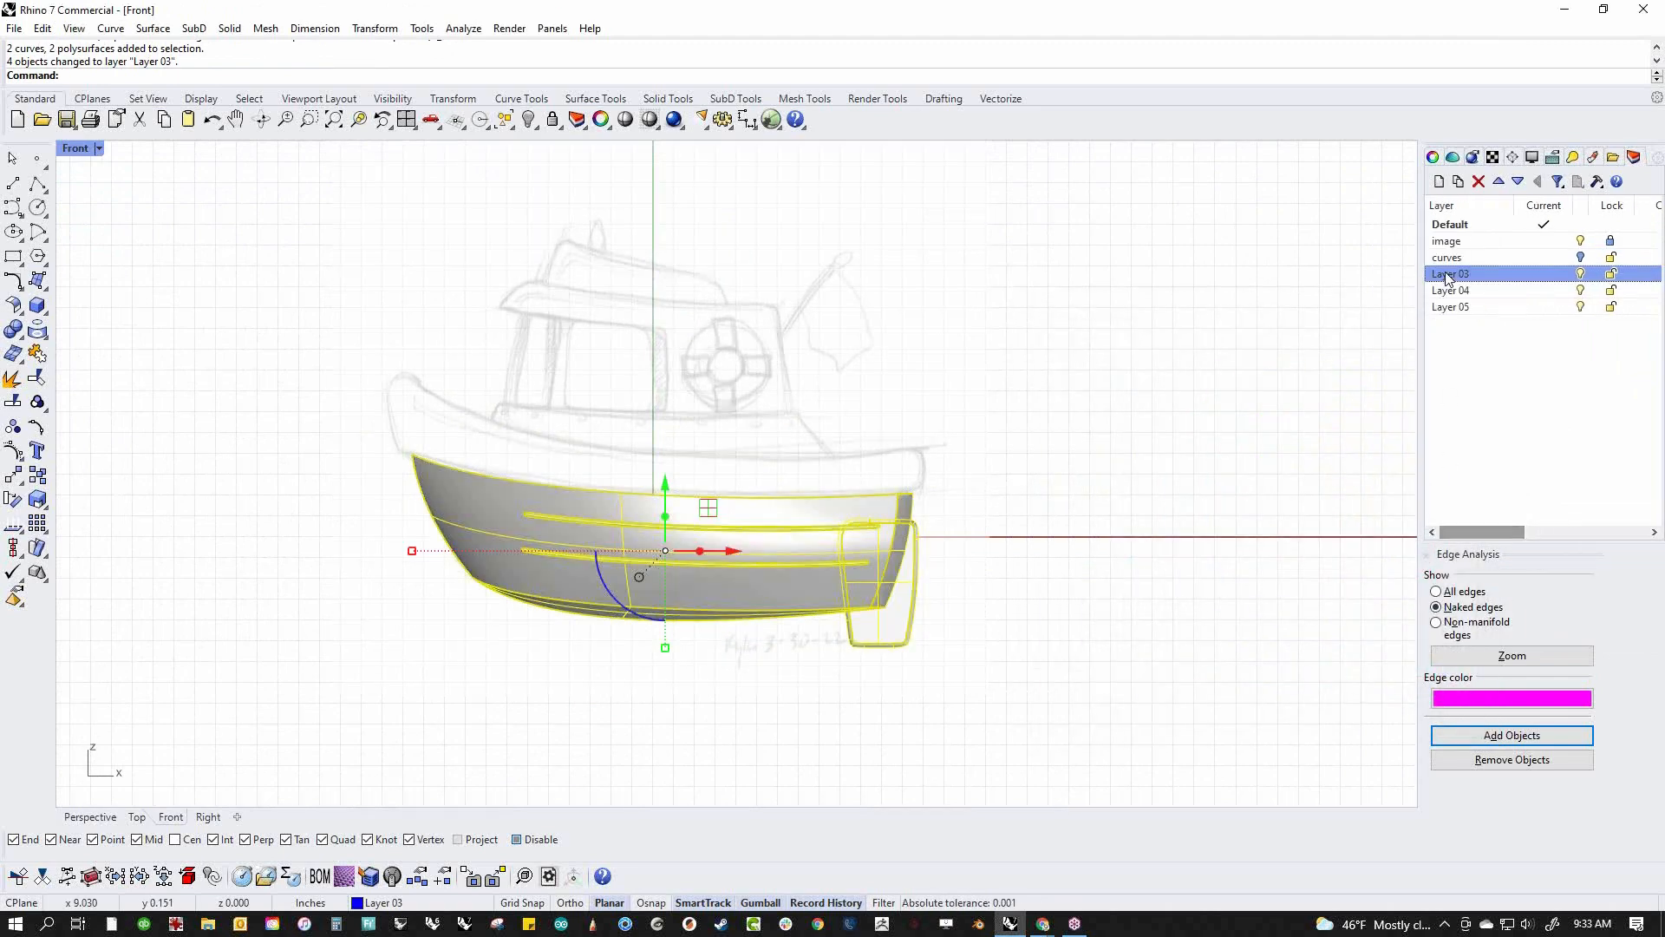
{"action": "left_click", "coordinate": [1454, 282]}
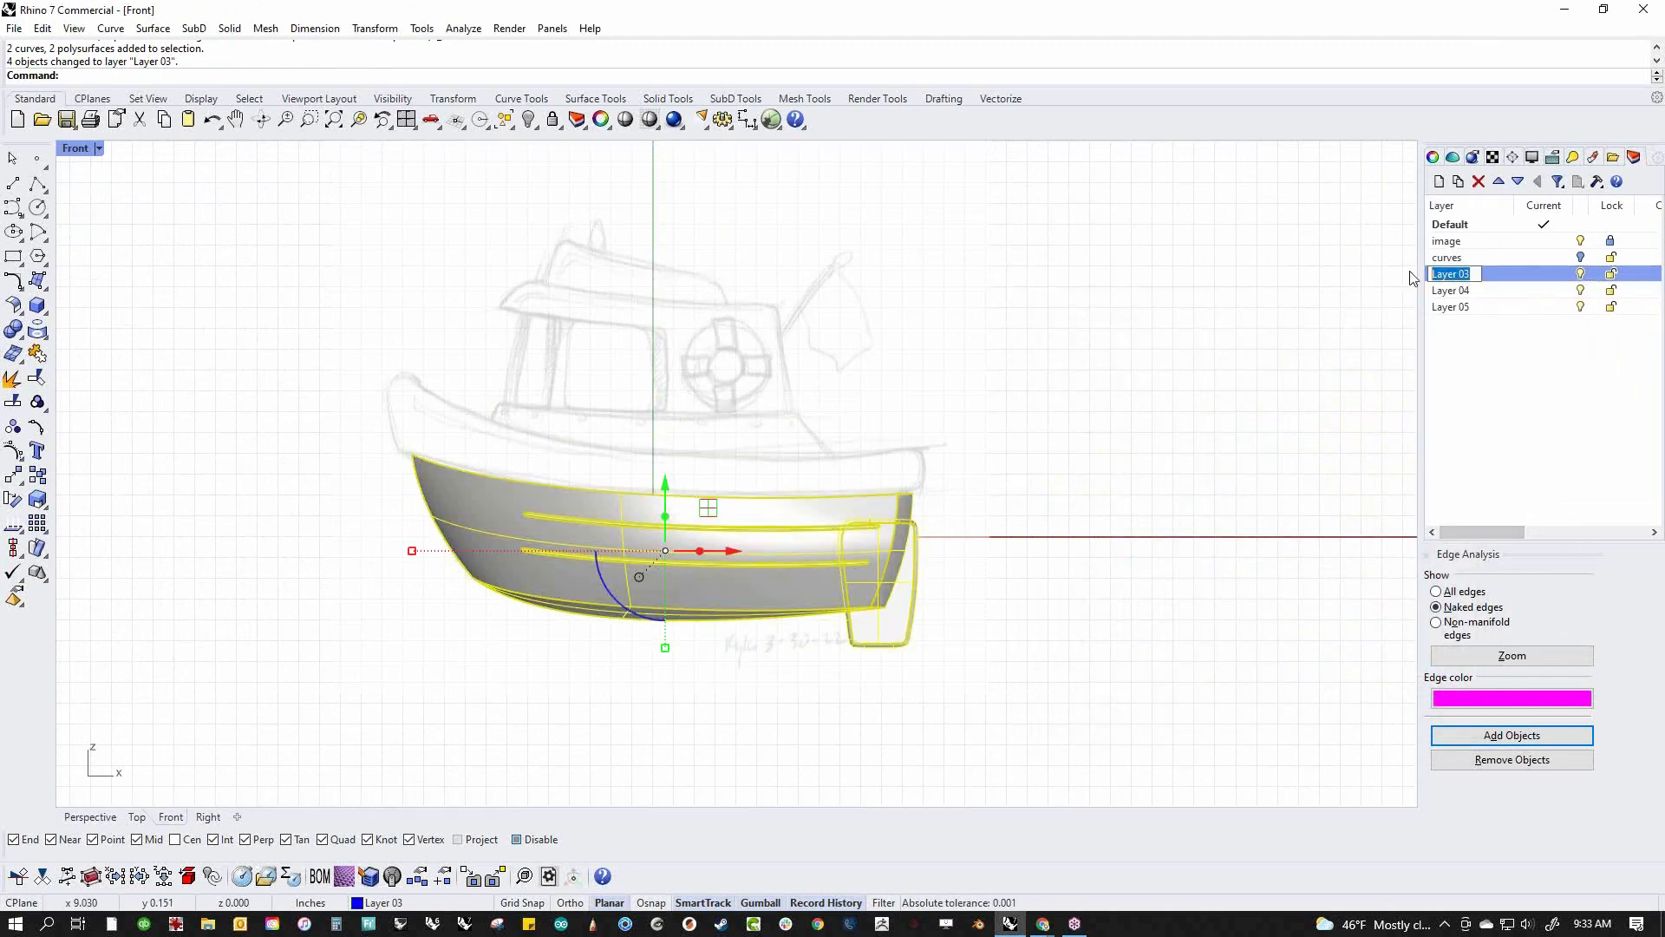
{"action": "type", "text": "boaty bottom"}
{"action": "key", "text": "Return"}
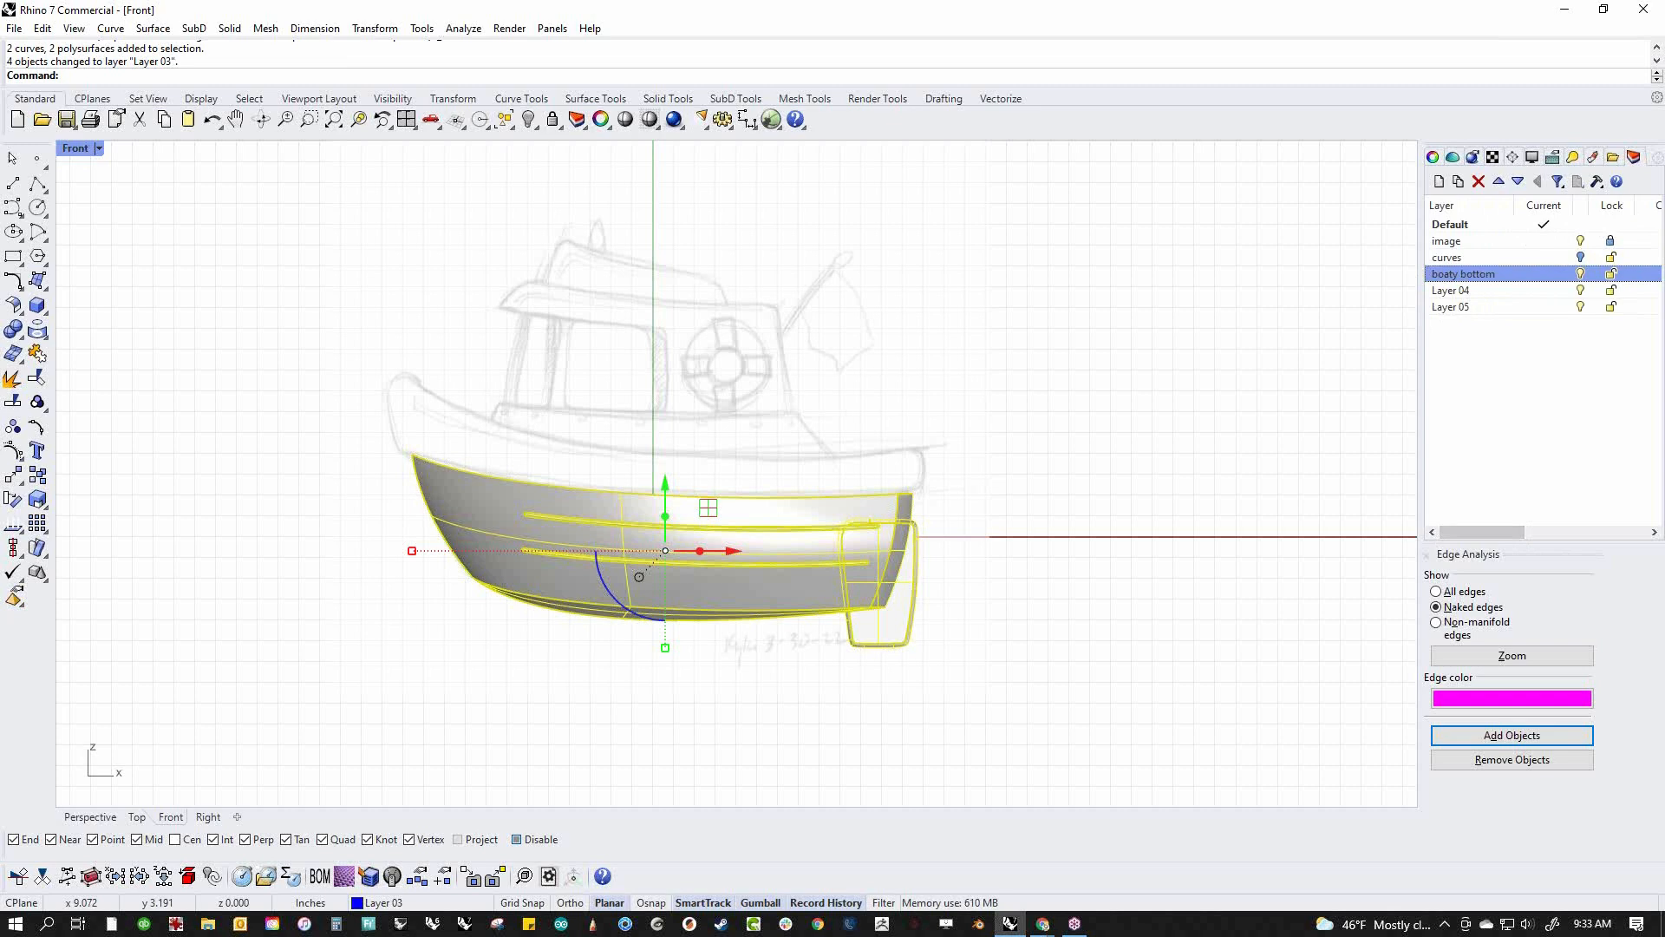
Hide the boaty bottom layer to expose the upper hull band in the reference sketch
{"action": "left_click", "coordinate": [1579, 275]}
{"action": "right_click_drag", "start_coordinate": [613, 532], "coordinate": [684, 635]}
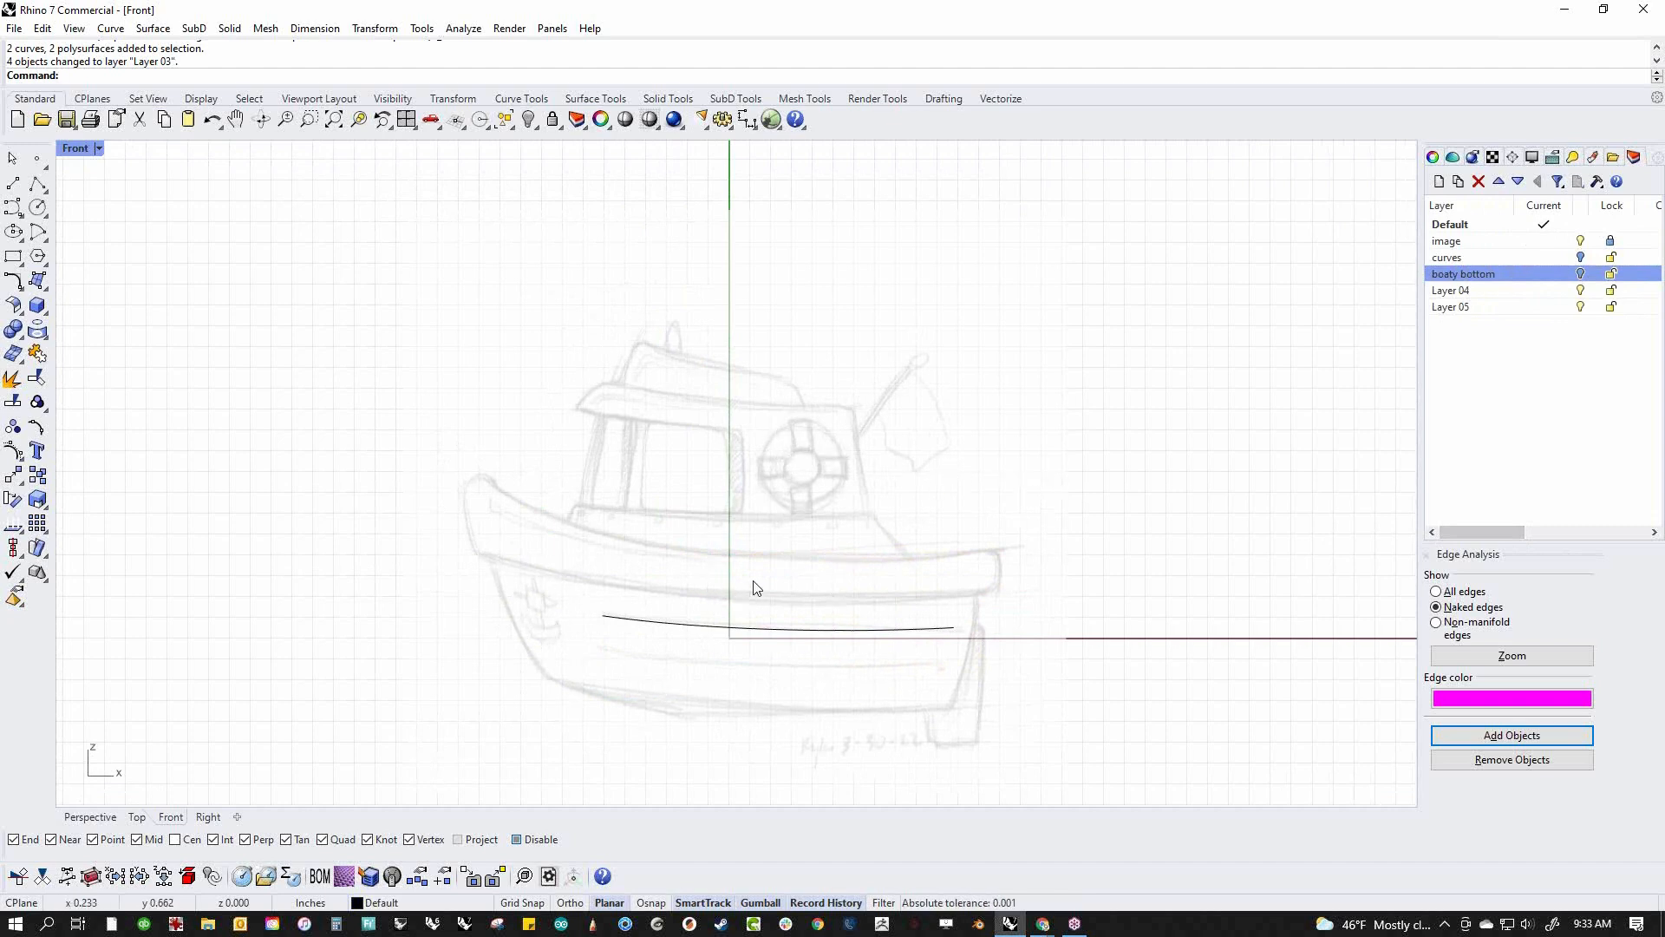
{"action": "scroll", "coordinate": [753, 588], "scroll_direction": "up", "scroll_amount": 3}
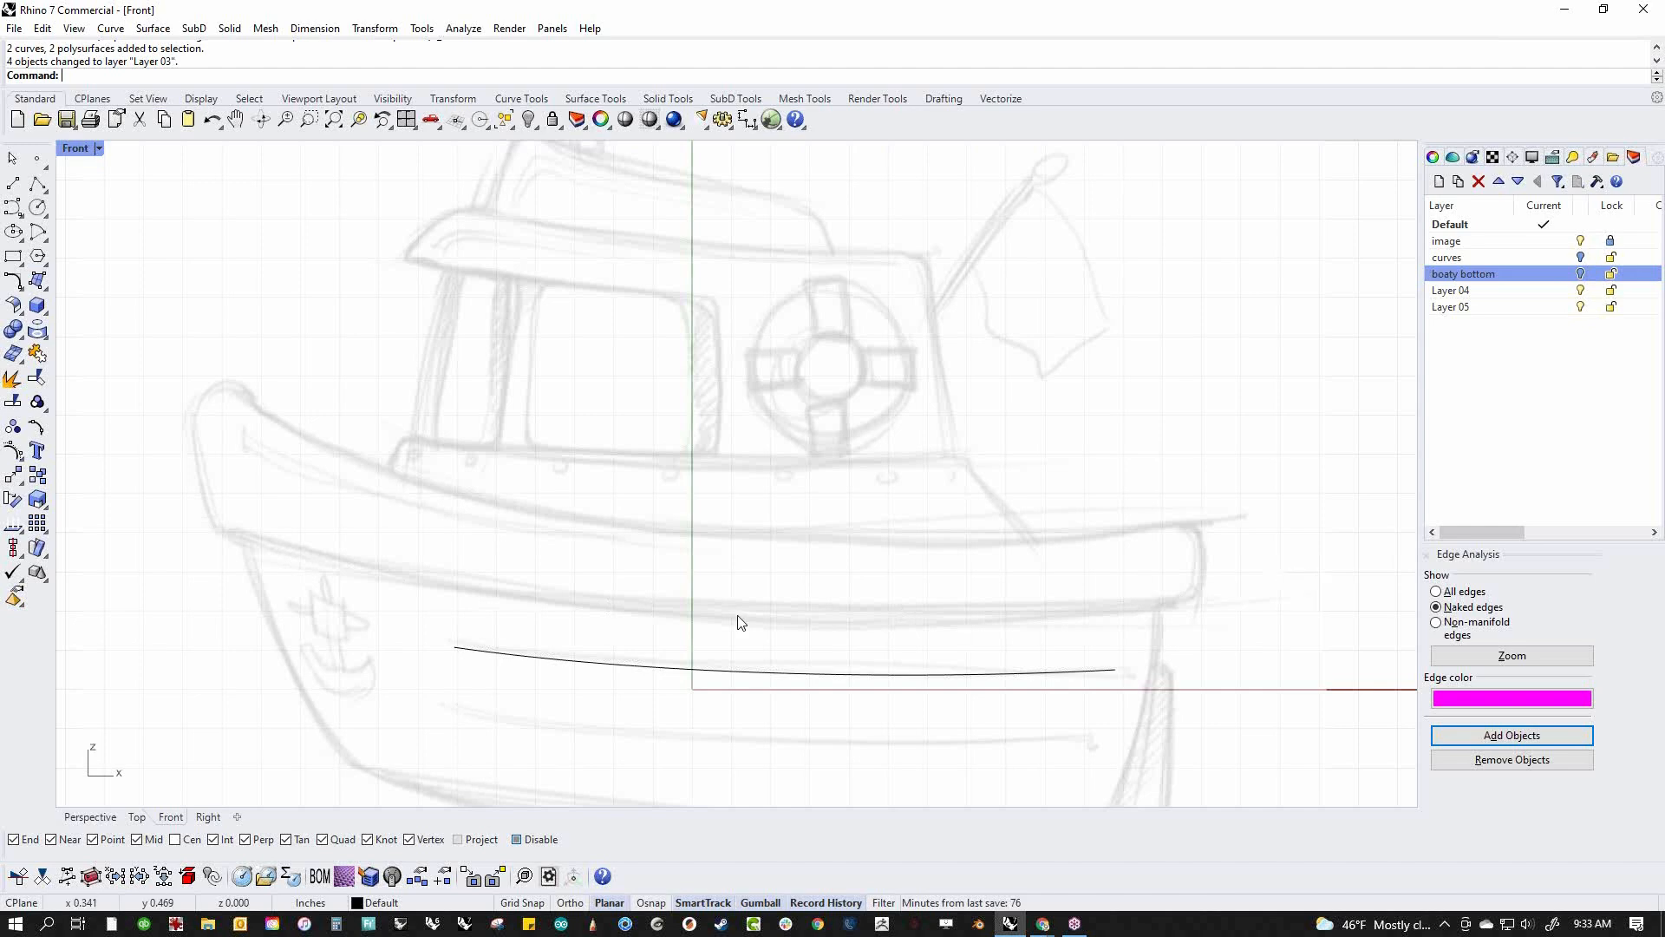
{"action": "scroll", "coordinate": [570, 590], "scroll_direction": "down", "scroll_amount": 3}
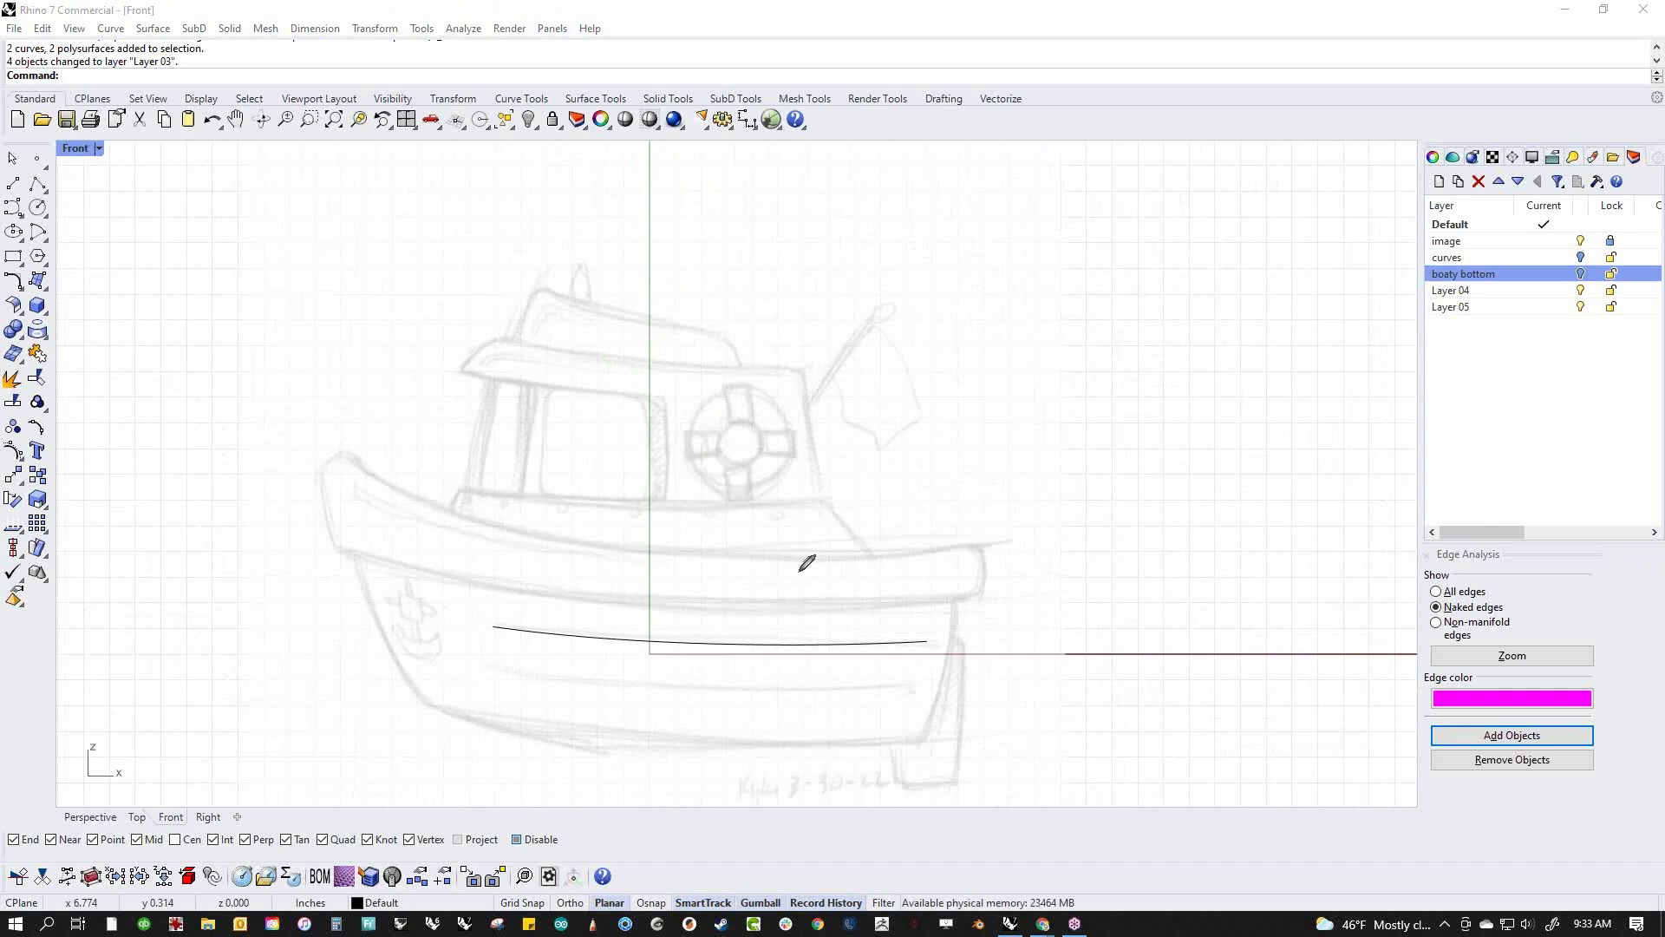
{"action": "mouse_move", "coordinate": [650, 579]}
{"action": "left_mouse_down"}
{"action": "mouse_move", "coordinate": [651, 555]}
{"action": "mouse_move", "coordinate": [737, 472]}
{"action": "mouse_move", "coordinate": [751, 562]}
{"action": "mouse_move", "coordinate": [1188, 565]}
{"action": "mouse_move", "coordinate": [1273, 451]}
{"action": "mouse_move", "coordinate": [1346, 574]}
{"action": "mouse_move", "coordinate": [1351, 642]}
{"action": "mouse_move", "coordinate": [669, 668]}
{"action": "mouse_move", "coordinate": [650, 568]}
{"action": "left_mouse_up"}
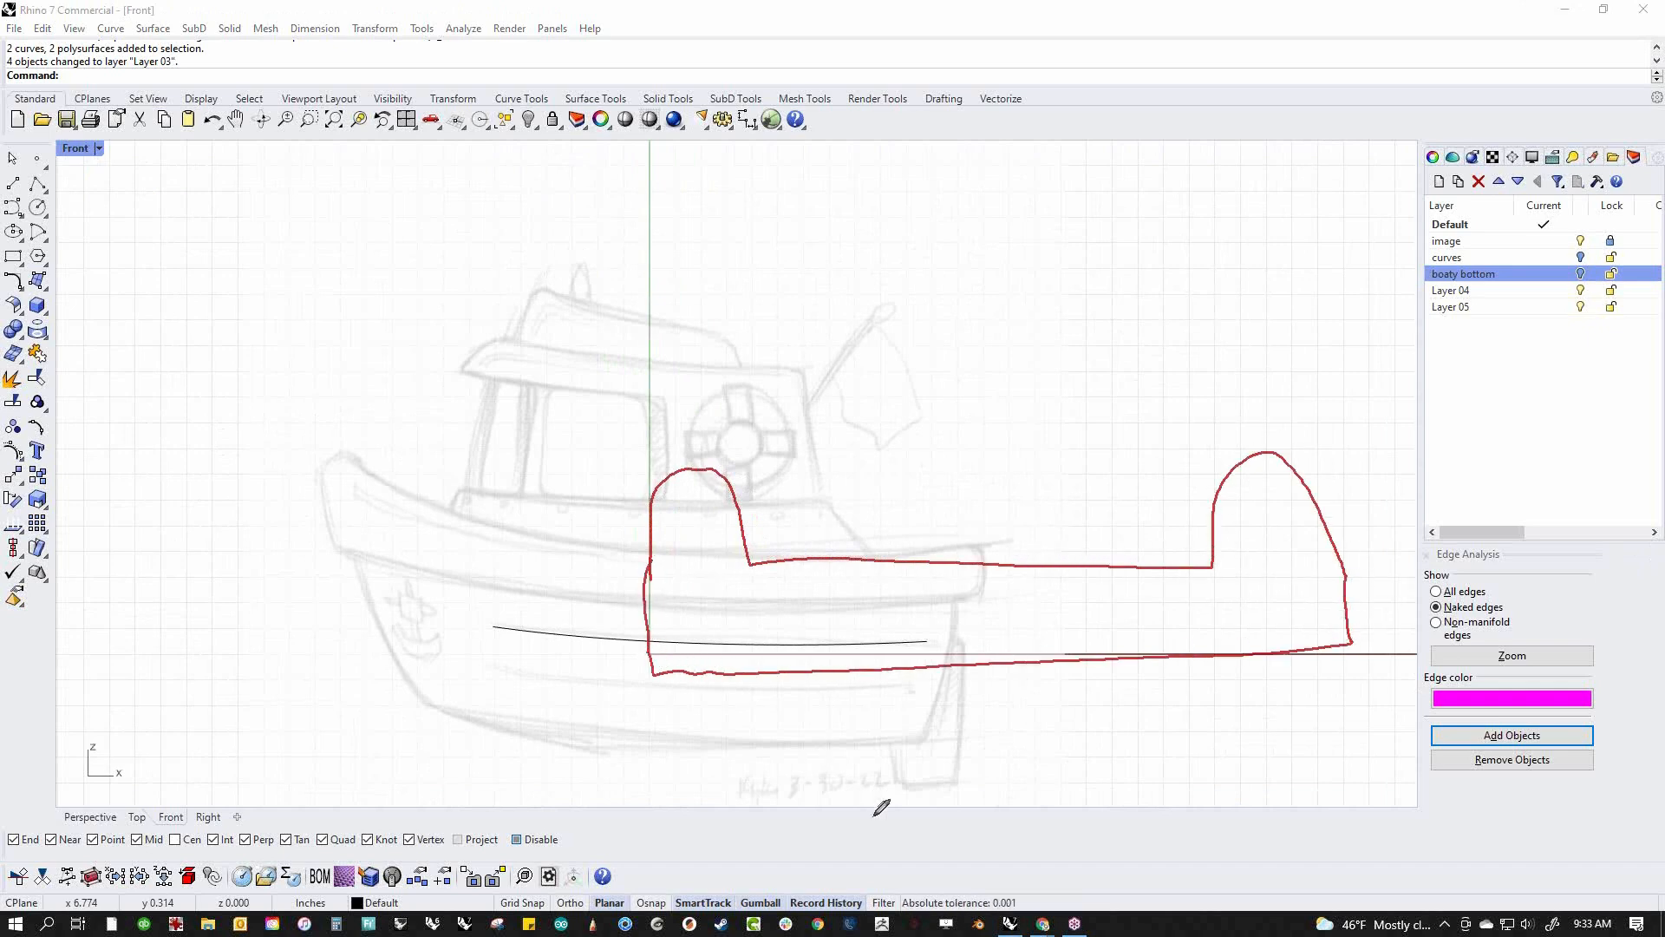
{"action": "mouse_move", "coordinate": [689, 687]}
{"action": "left_mouse_down"}
{"action": "mouse_move", "coordinate": [729, 531]}
{"action": "mouse_move", "coordinate": [746, 701]}
{"action": "left_mouse_up"}
{"action": "mouse_move", "coordinate": [739, 614]}
{"action": "left_mouse_down"}
{"action": "mouse_move", "coordinate": [1246, 565]}
{"action": "mouse_move", "coordinate": [1319, 698]}
{"action": "left_mouse_up"}
{"action": "mouse_move", "coordinate": [763, 626]}
{"action": "left_mouse_down"}
{"action": "mouse_move", "coordinate": [714, 685]}
{"action": "mouse_move", "coordinate": [785, 745]}
{"action": "left_mouse_up"}
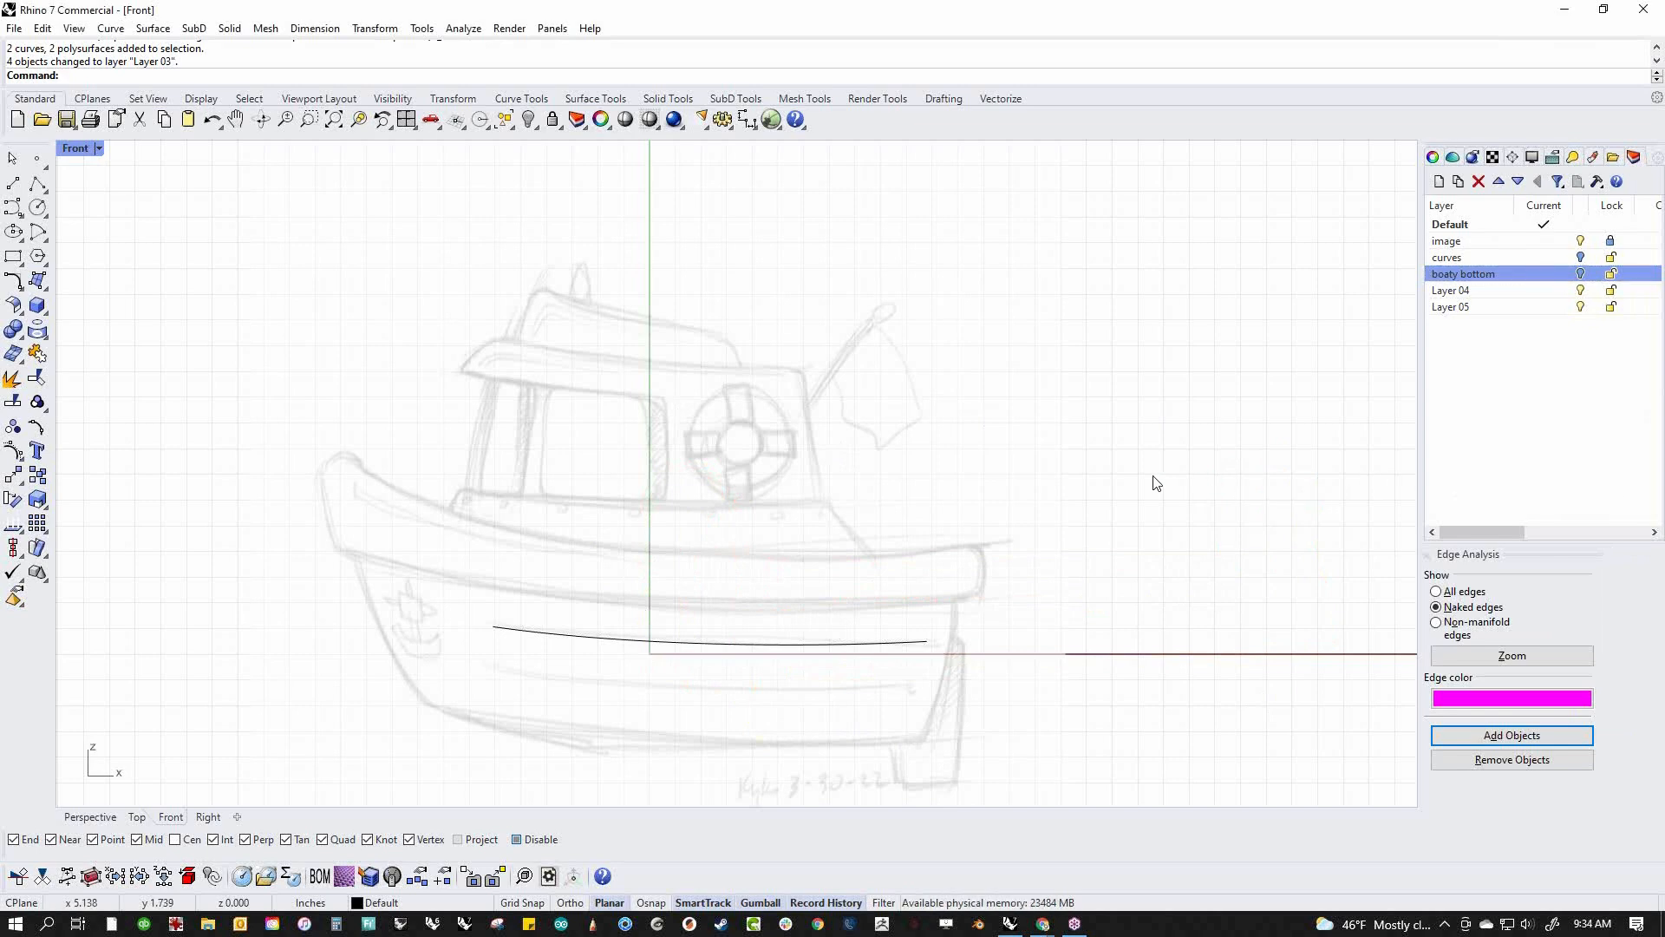
Draw two straight two-point interpolated curves from bow to stern for the lower and upper edges of the sketched upper hull band
{"action": "scroll", "coordinate": [521, 561], "scroll_direction": "up", "scroll_amount": 2}
{"action": "right_click_drag", "start_coordinate": [569, 538], "coordinate": [556, 507]}
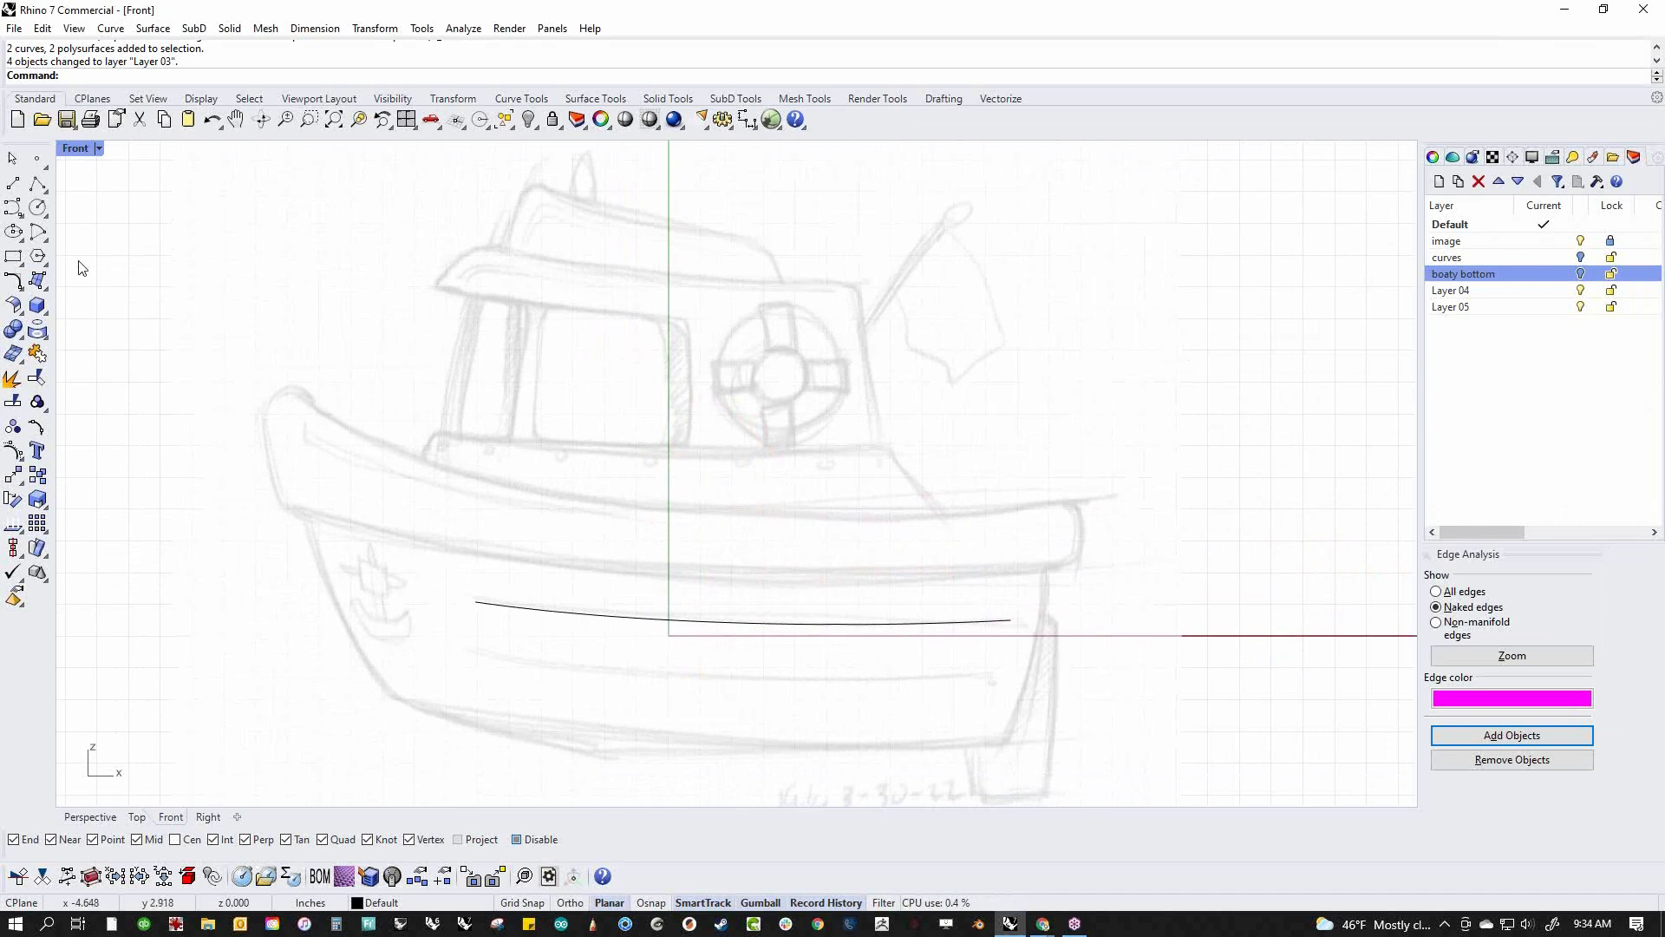
{"action": "left_click", "coordinate": [7, 183]}
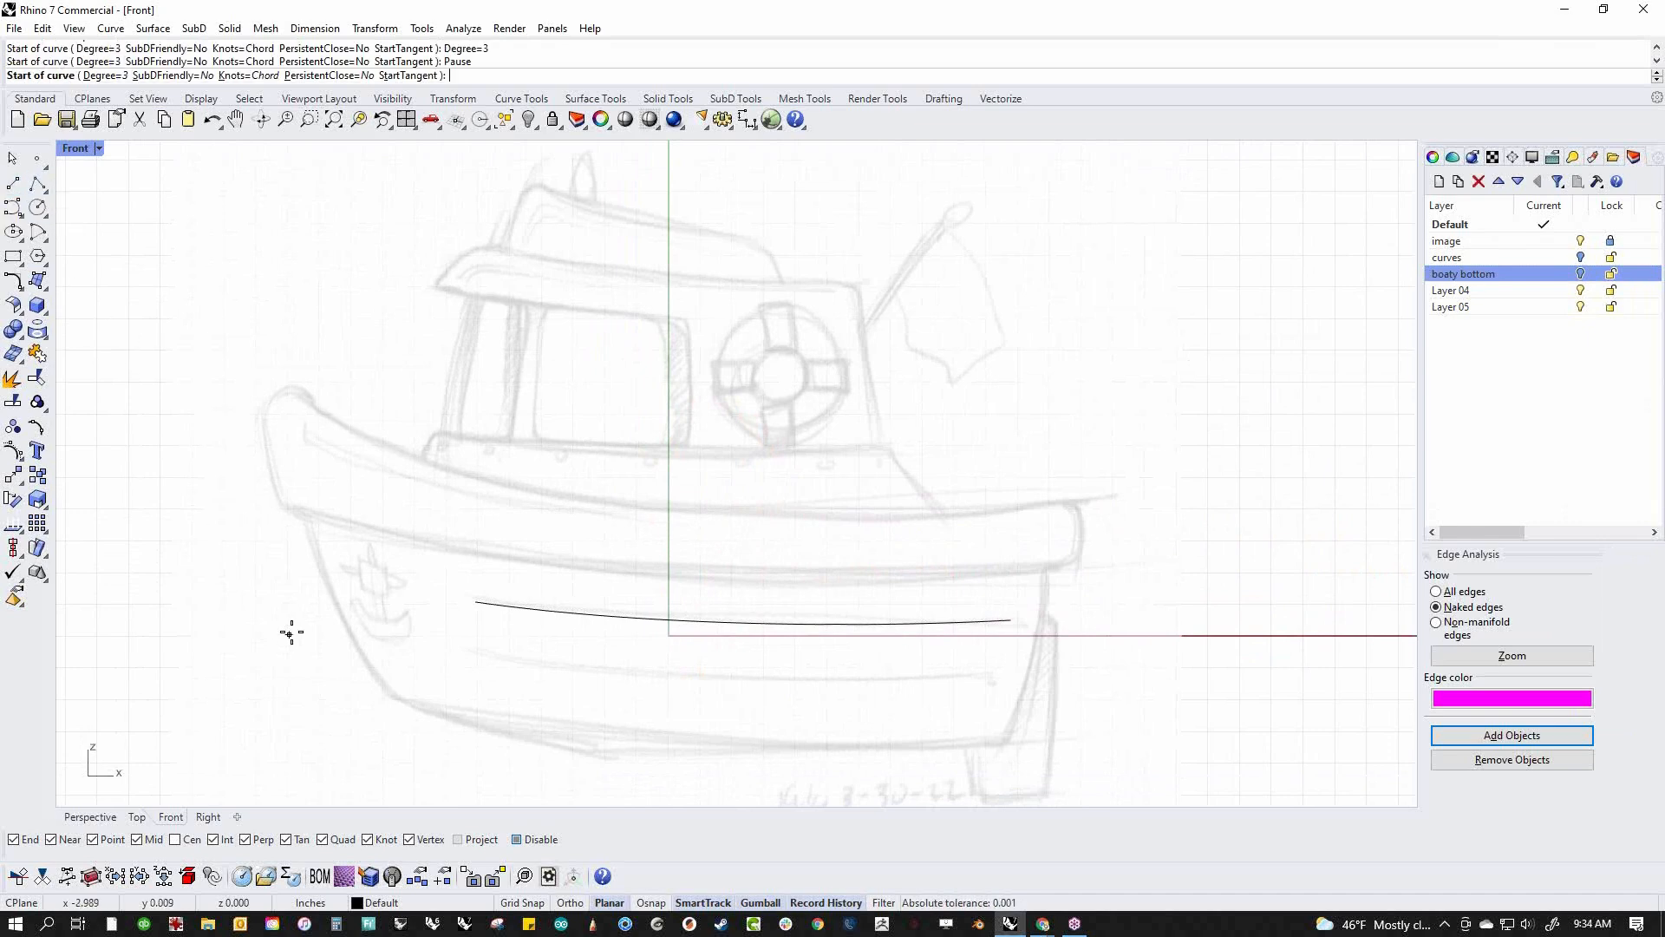
{"action": "left_click", "coordinate": [283, 509]}
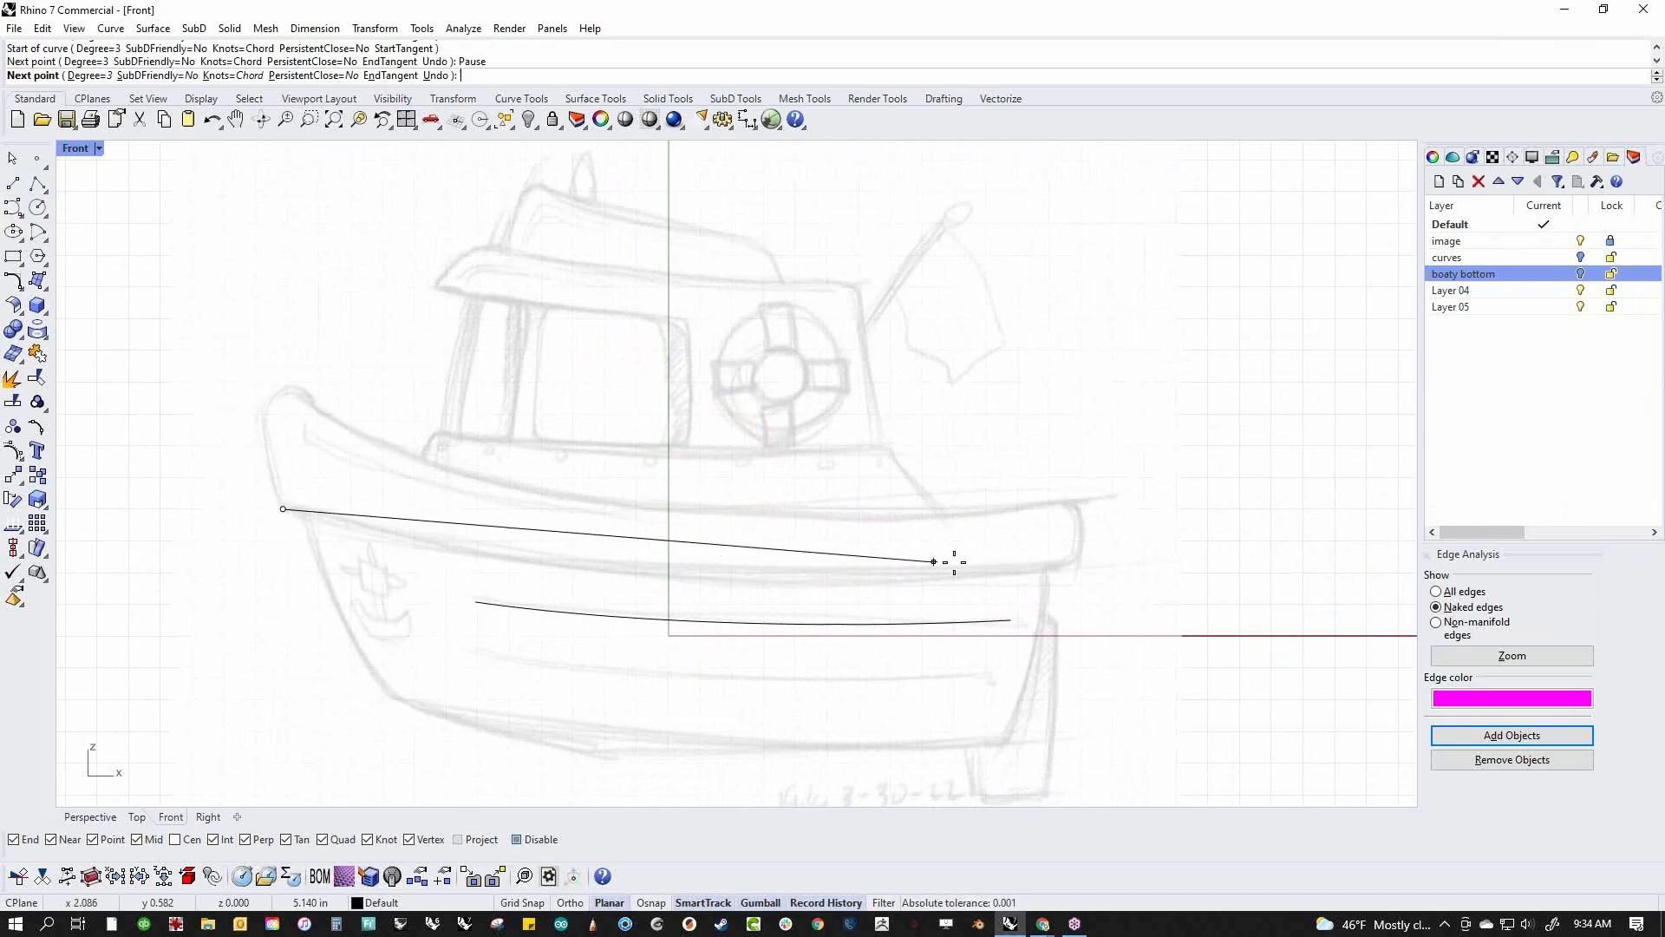
{"action": "left_click", "coordinate": [1086, 571]}
{"action": "right_click", "coordinate": [1085, 572]}
{"action": "right_click", "coordinate": [372, 421]}
{"action": "left_click", "coordinate": [284, 385]}
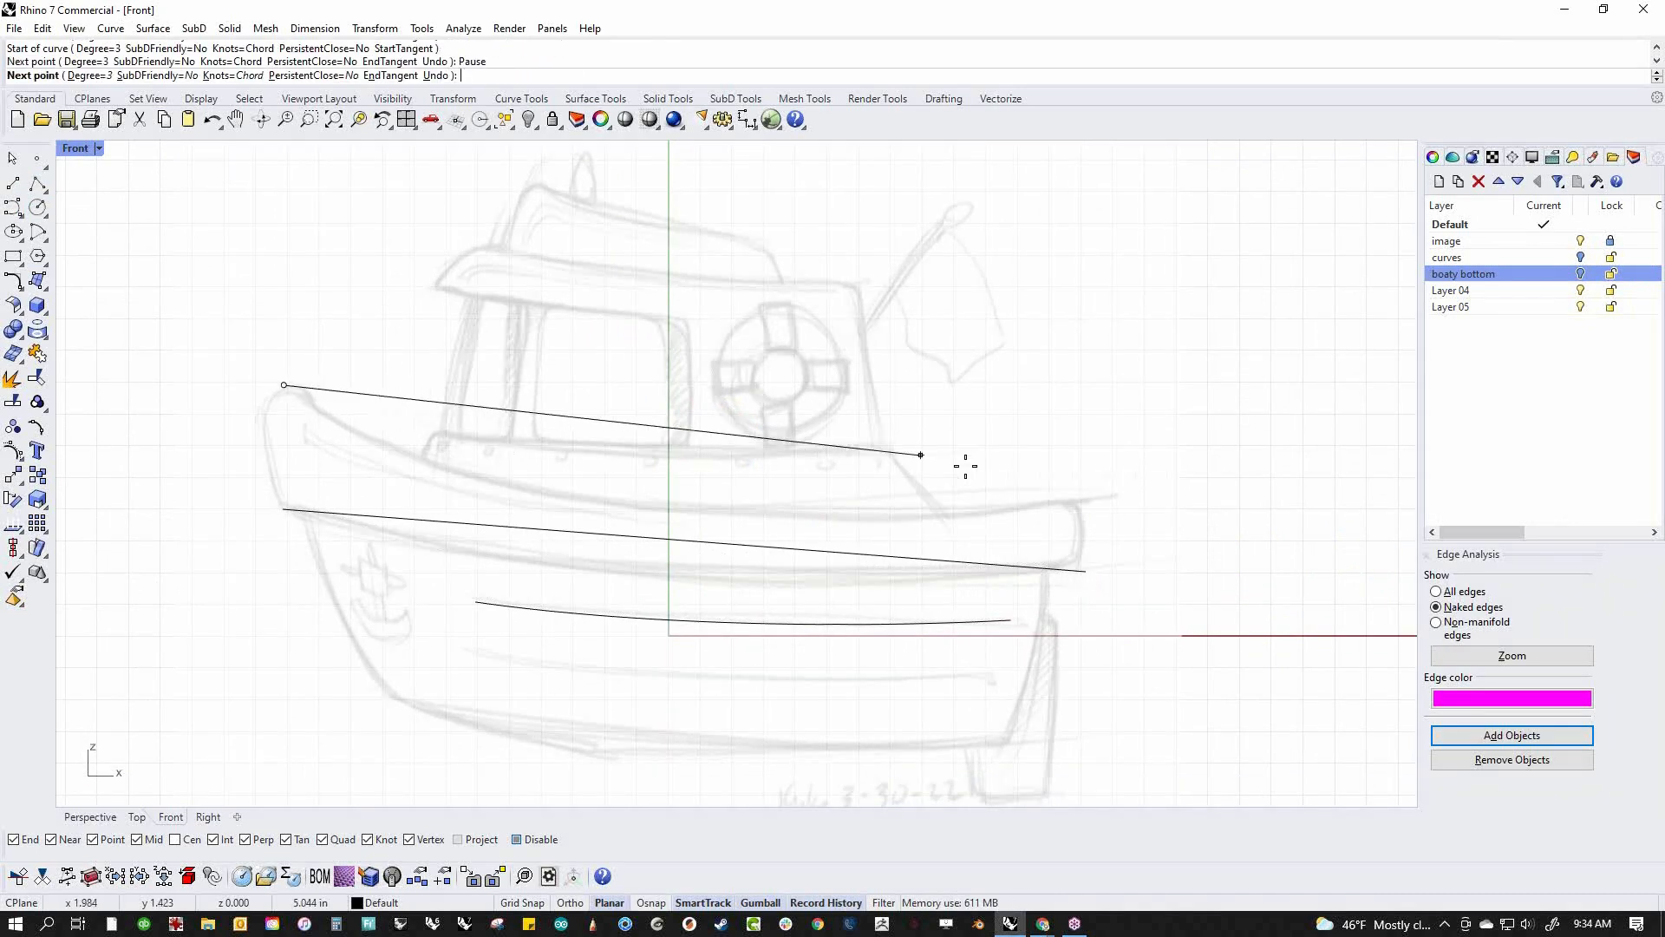
{"action": "left_click", "coordinate": [1080, 500]}
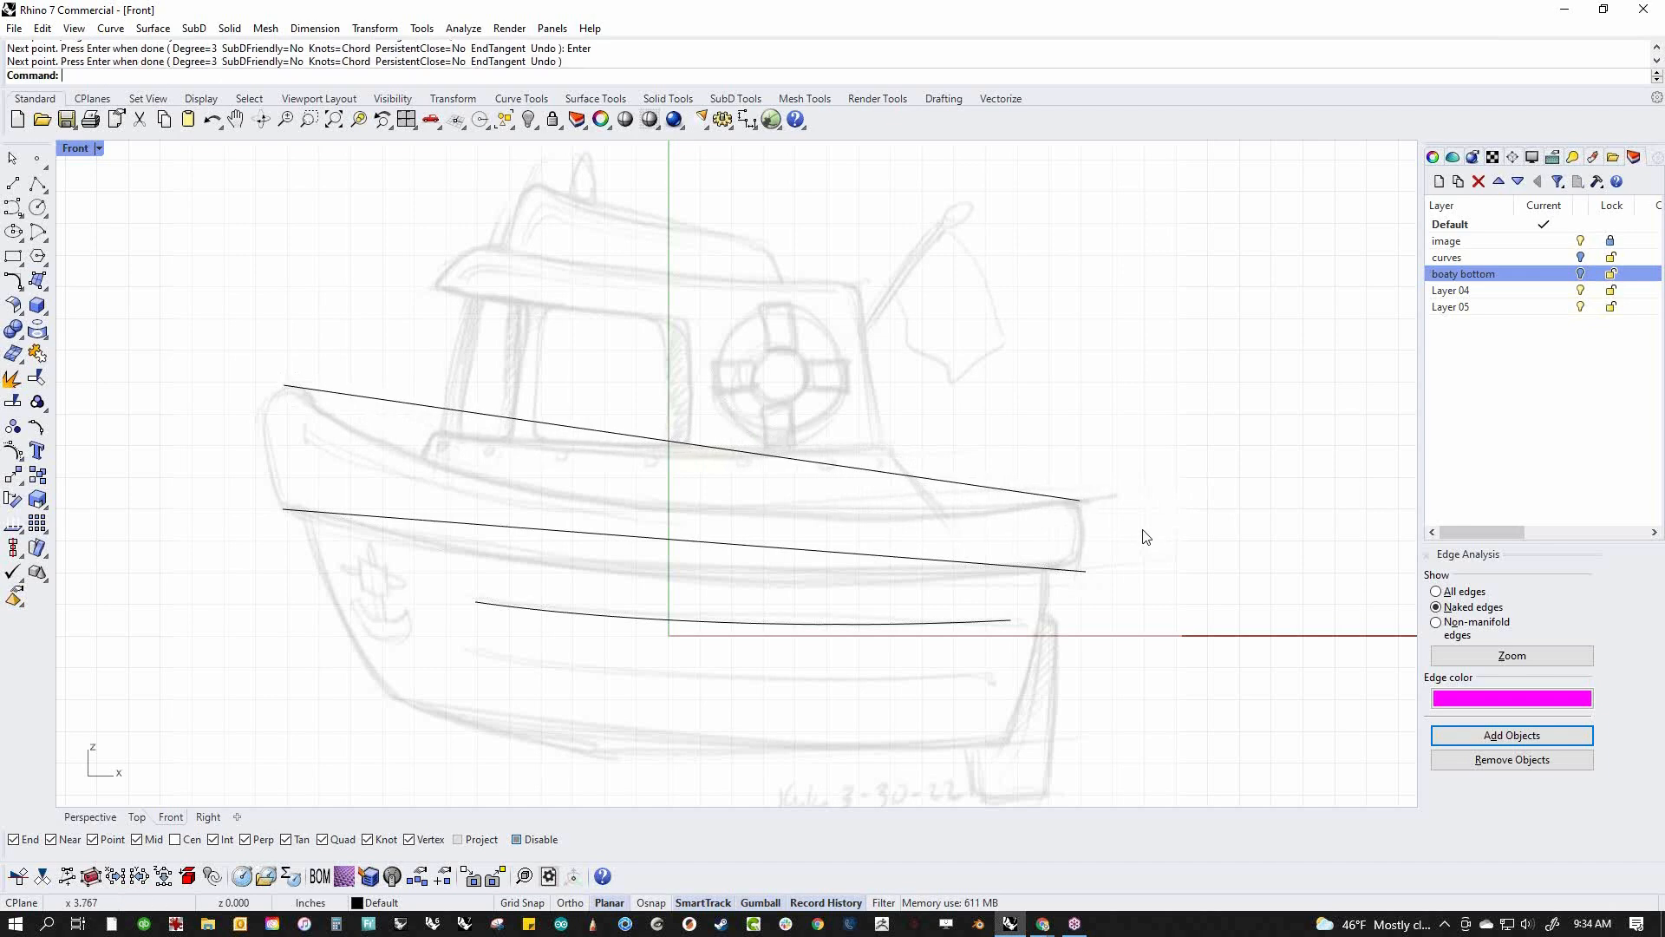
Close the band outline with two-point curves joining the upper and lower edge endpoints at the stern and bow
{"action": "left_click", "coordinate": [1086, 571]}
{"action": "right_click", "coordinate": [1054, 563]}
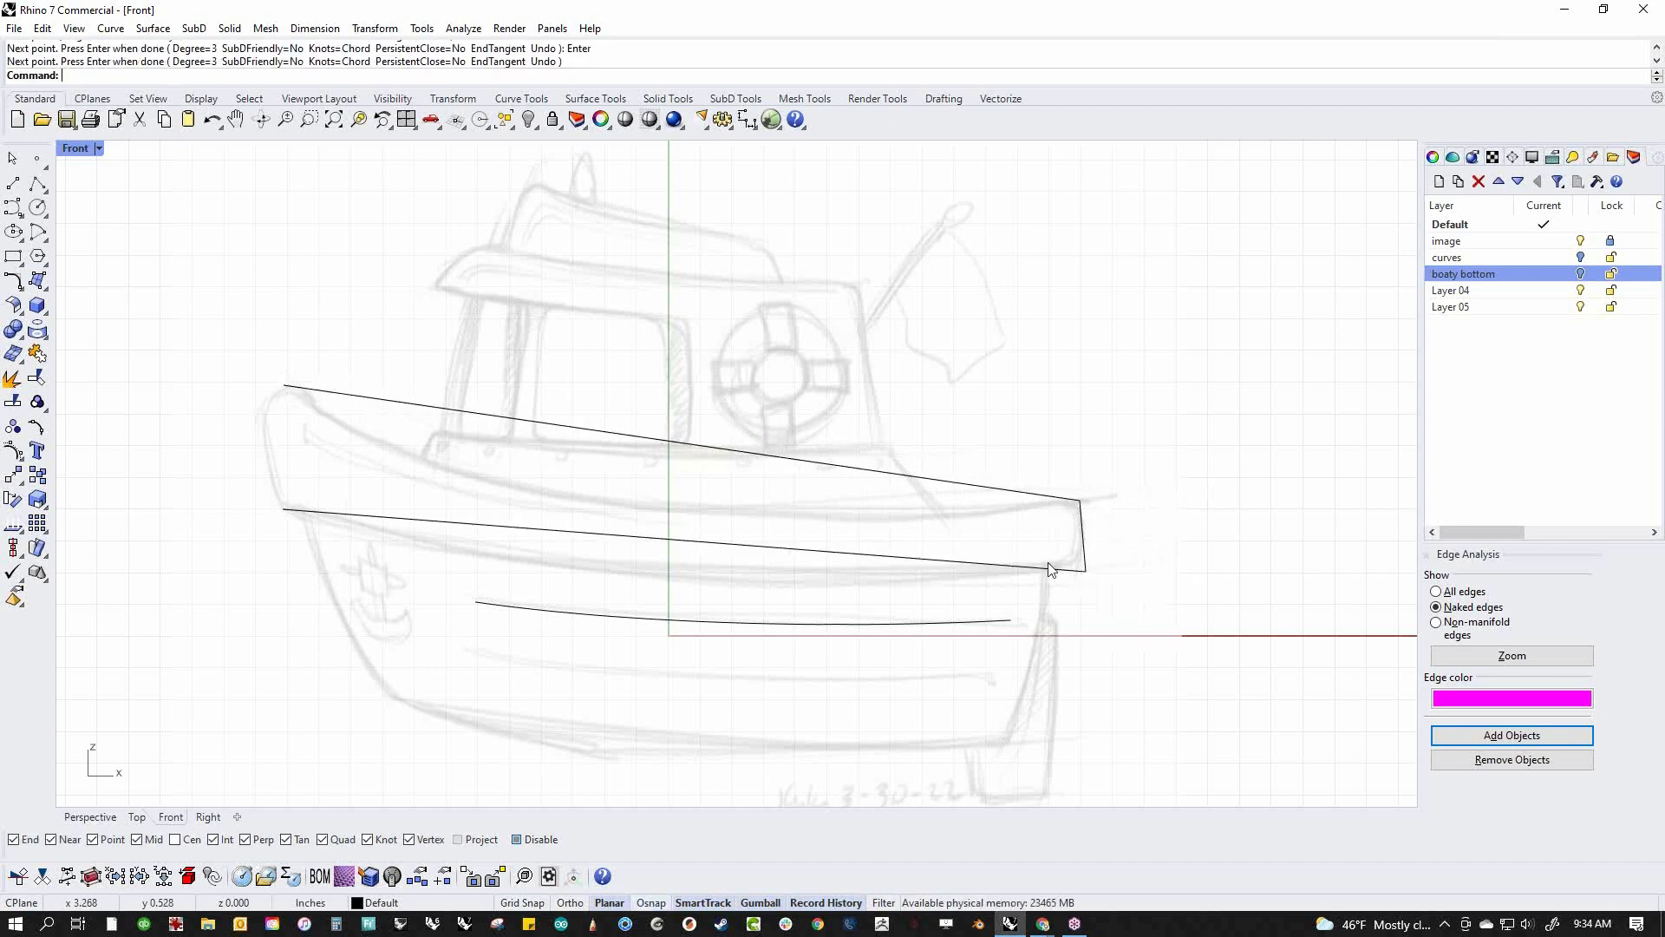
{"action": "right_click", "coordinate": [304, 398]}
{"action": "left_click", "coordinate": [284, 385]}
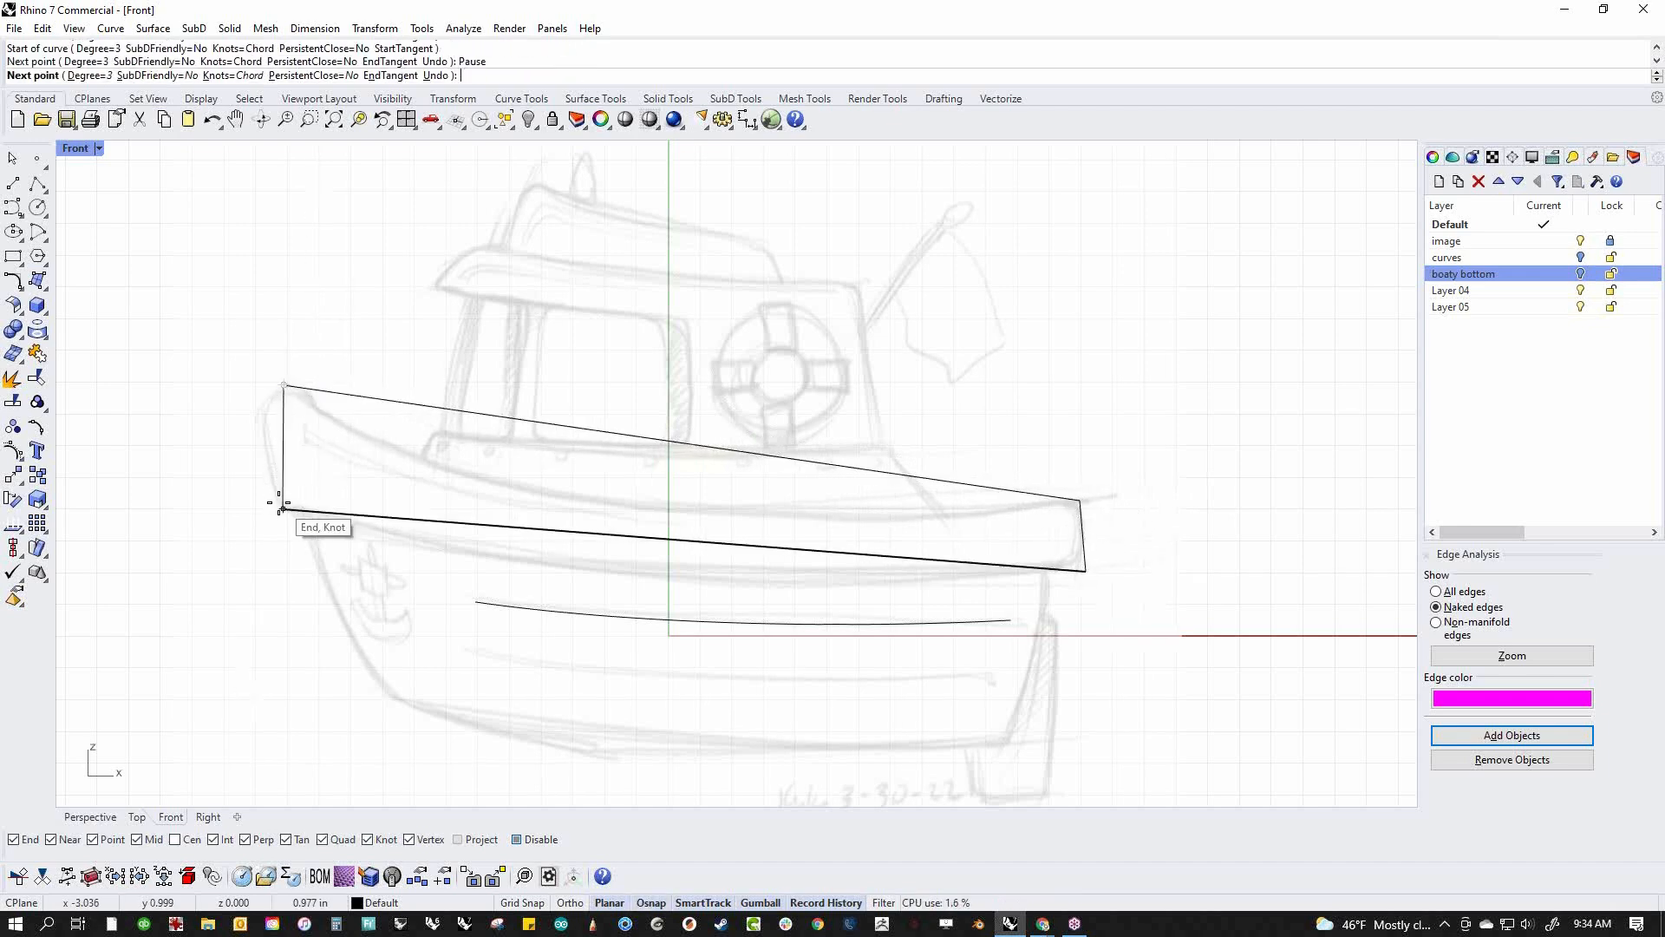
{"action": "left_click", "coordinate": [274, 511]}
{"action": "right_click", "coordinate": [273, 511]}
Turn on the outline curves' control points and bow the front curve outward to match the sketched prow
{"action": "mouse_move", "coordinate": [177, 344]}
{"action": "left_mouse_down"}
{"action": "mouse_move", "coordinate": [1183, 687]}
{"action": "mouse_move", "coordinate": [1262, 689]}
{"action": "left_mouse_up"}
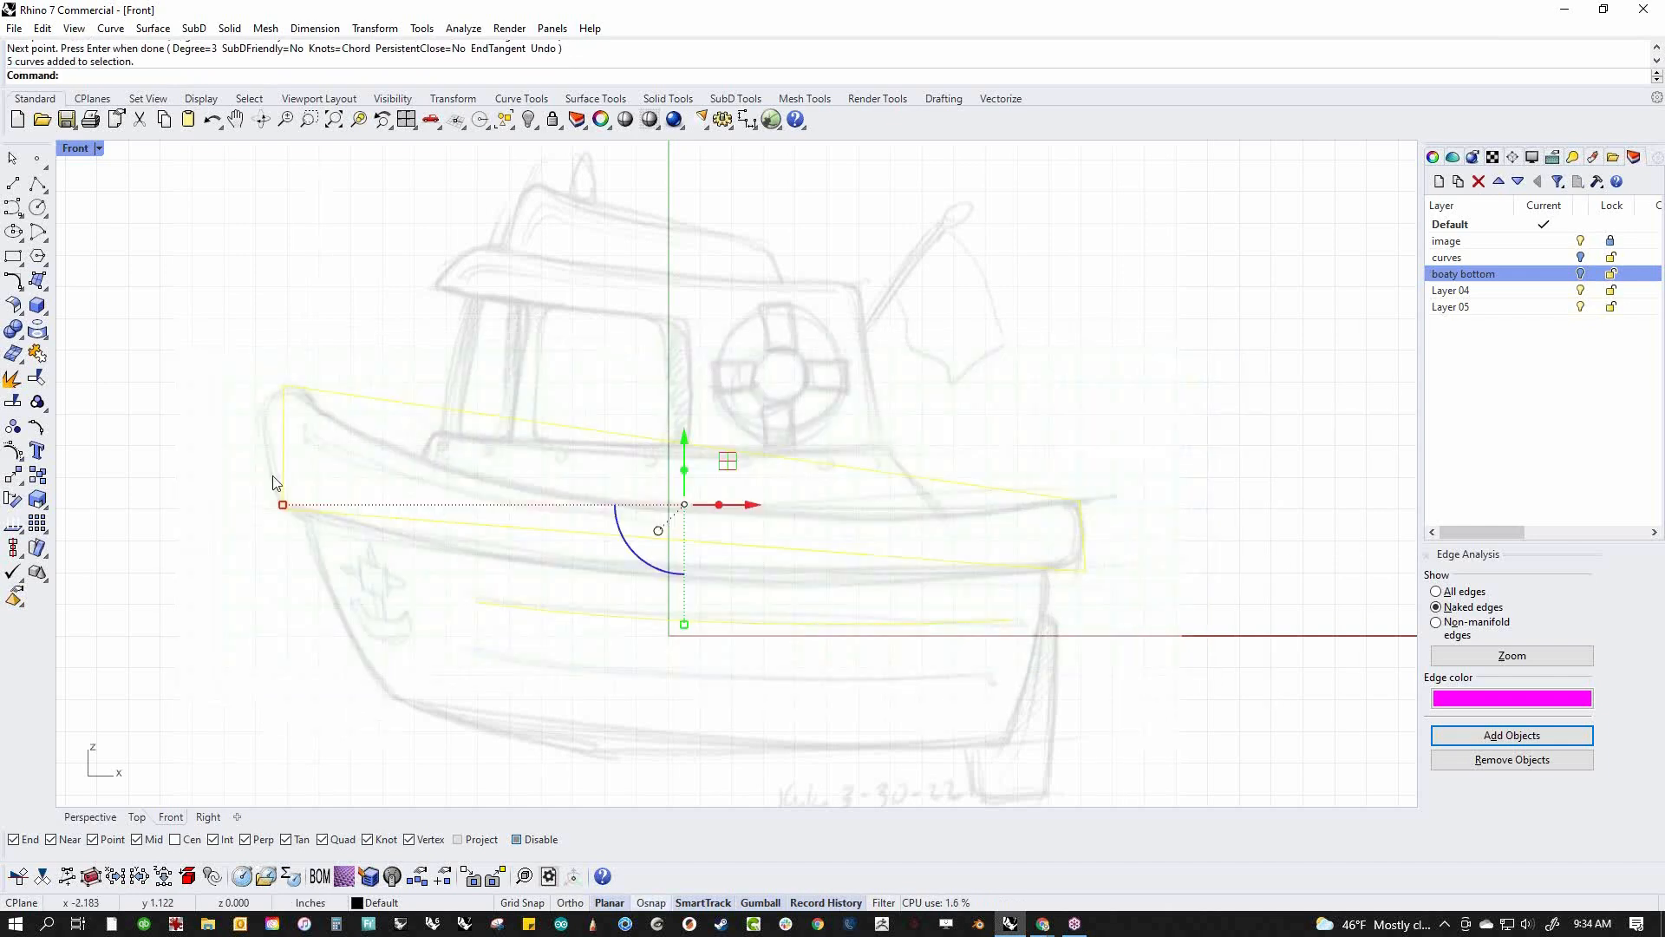
{"action": "left_click", "coordinate": [13, 451]}
{"action": "left_click_drag", "start_coordinate": [250, 424], "coordinate": [352, 496]}
{"action": "left_click_drag", "start_coordinate": [283, 447], "coordinate": [264, 446]}
{"action": "left_click_drag", "start_coordinate": [245, 333], "coordinate": [278, 387]}
Pull the upper edge curve's middle control points down so it follows the sketched sheer line
{"action": "left_click_drag", "start_coordinate": [502, 373], "coordinate": [915, 509]}
{"action": "left_click_drag", "start_coordinate": [701, 398], "coordinate": [671, 517]}
{"action": "left_click", "coordinate": [579, 449]}
{"action": "left_click_drag", "start_coordinate": [510, 405], "coordinate": [576, 521]}
{"action": "left_click_drag", "start_coordinate": [549, 458], "coordinate": [453, 501]}
{"action": "left_click", "coordinate": [726, 431]}
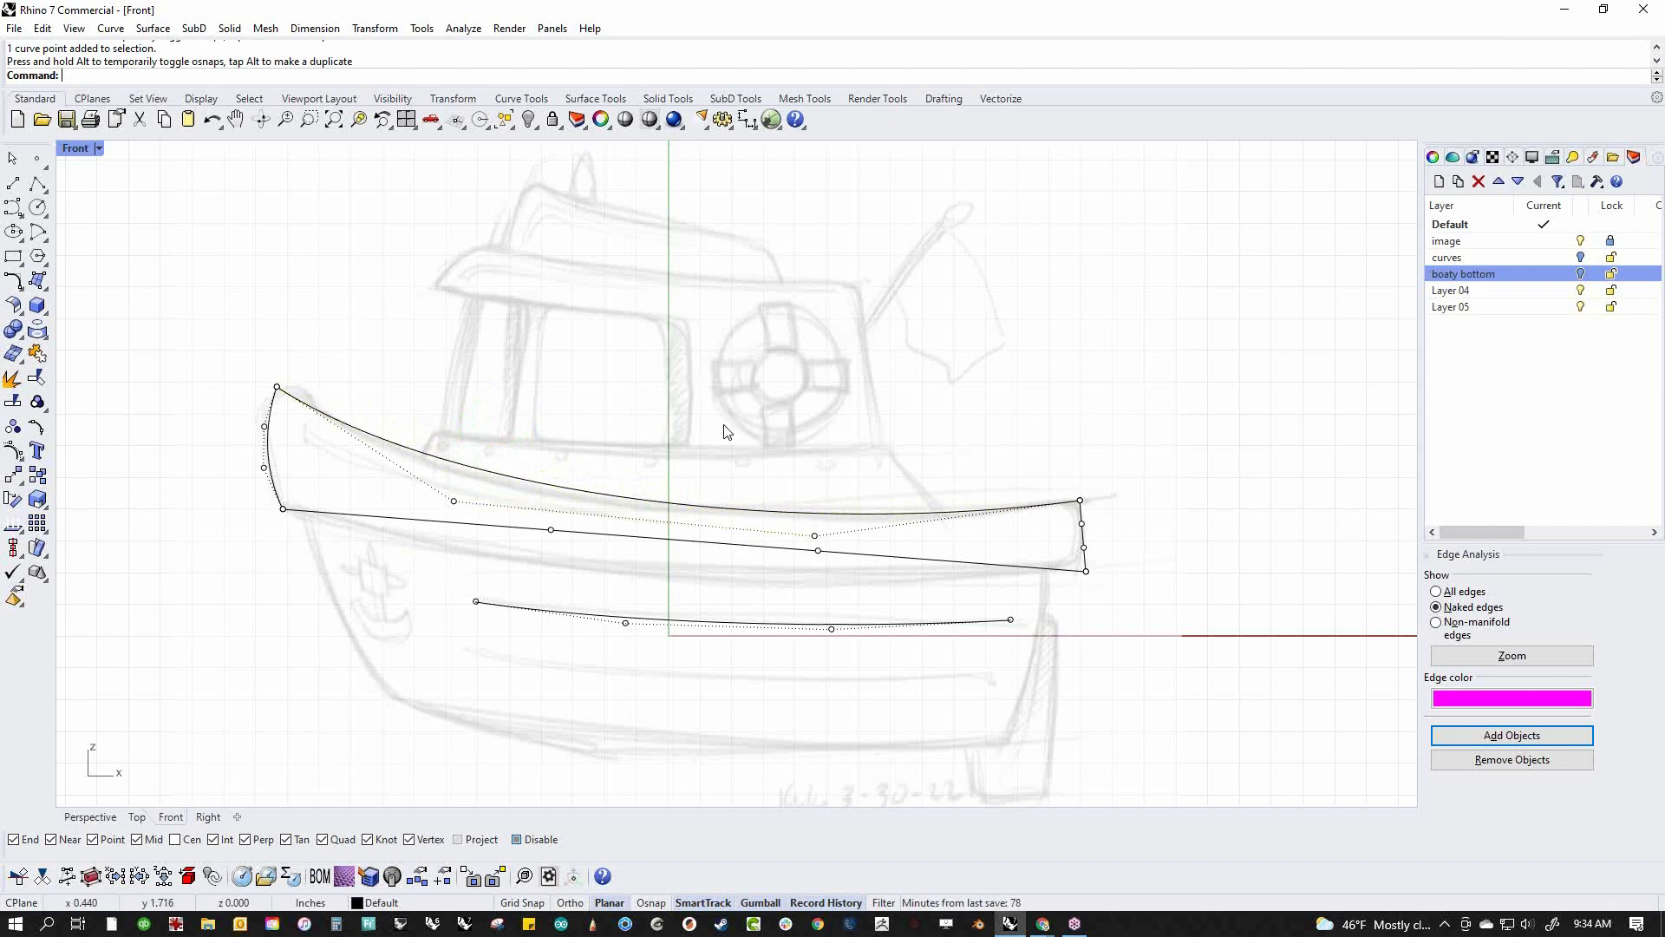
Pull the lower edge curve's two middle control points down to follow the sketched bottom of the band
{"action": "left_click", "coordinate": [551, 530]}
{"action": "left_click_drag", "start_coordinate": [552, 532], "coordinate": [483, 579]}
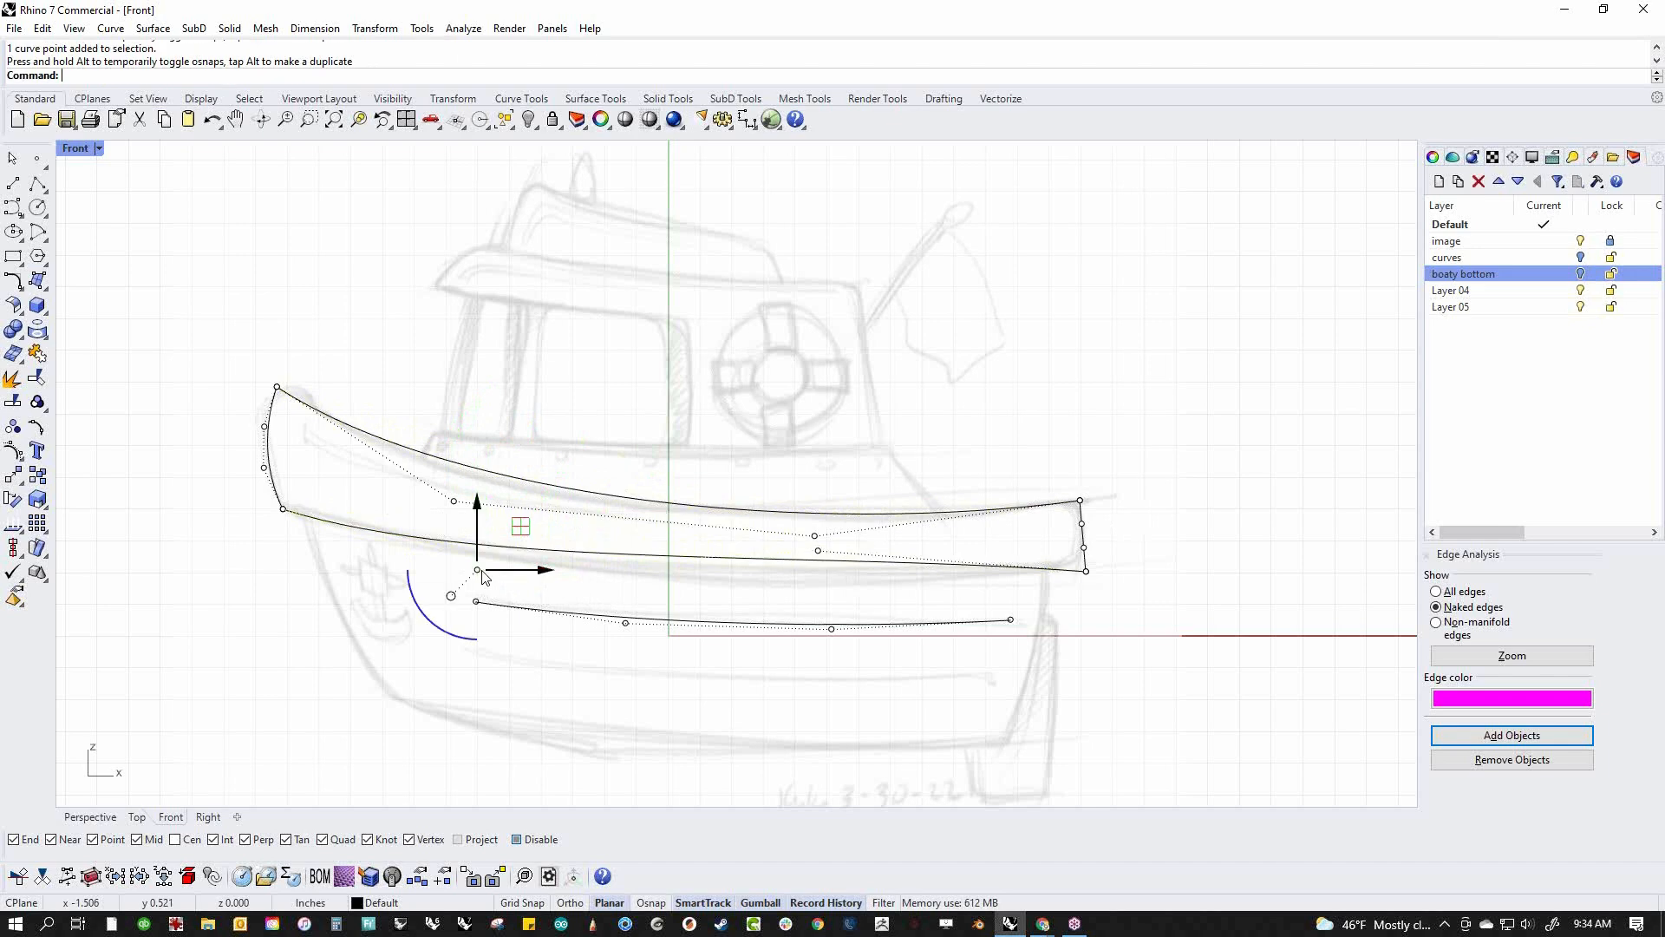
{"action": "left_click", "coordinate": [818, 550]}
{"action": "left_click_drag", "start_coordinate": [817, 551], "coordinate": [834, 583]}
Show the boaty bottom layer and check the lower edge curve against the hull's top edge
{"action": "left_click", "coordinate": [1579, 274]}
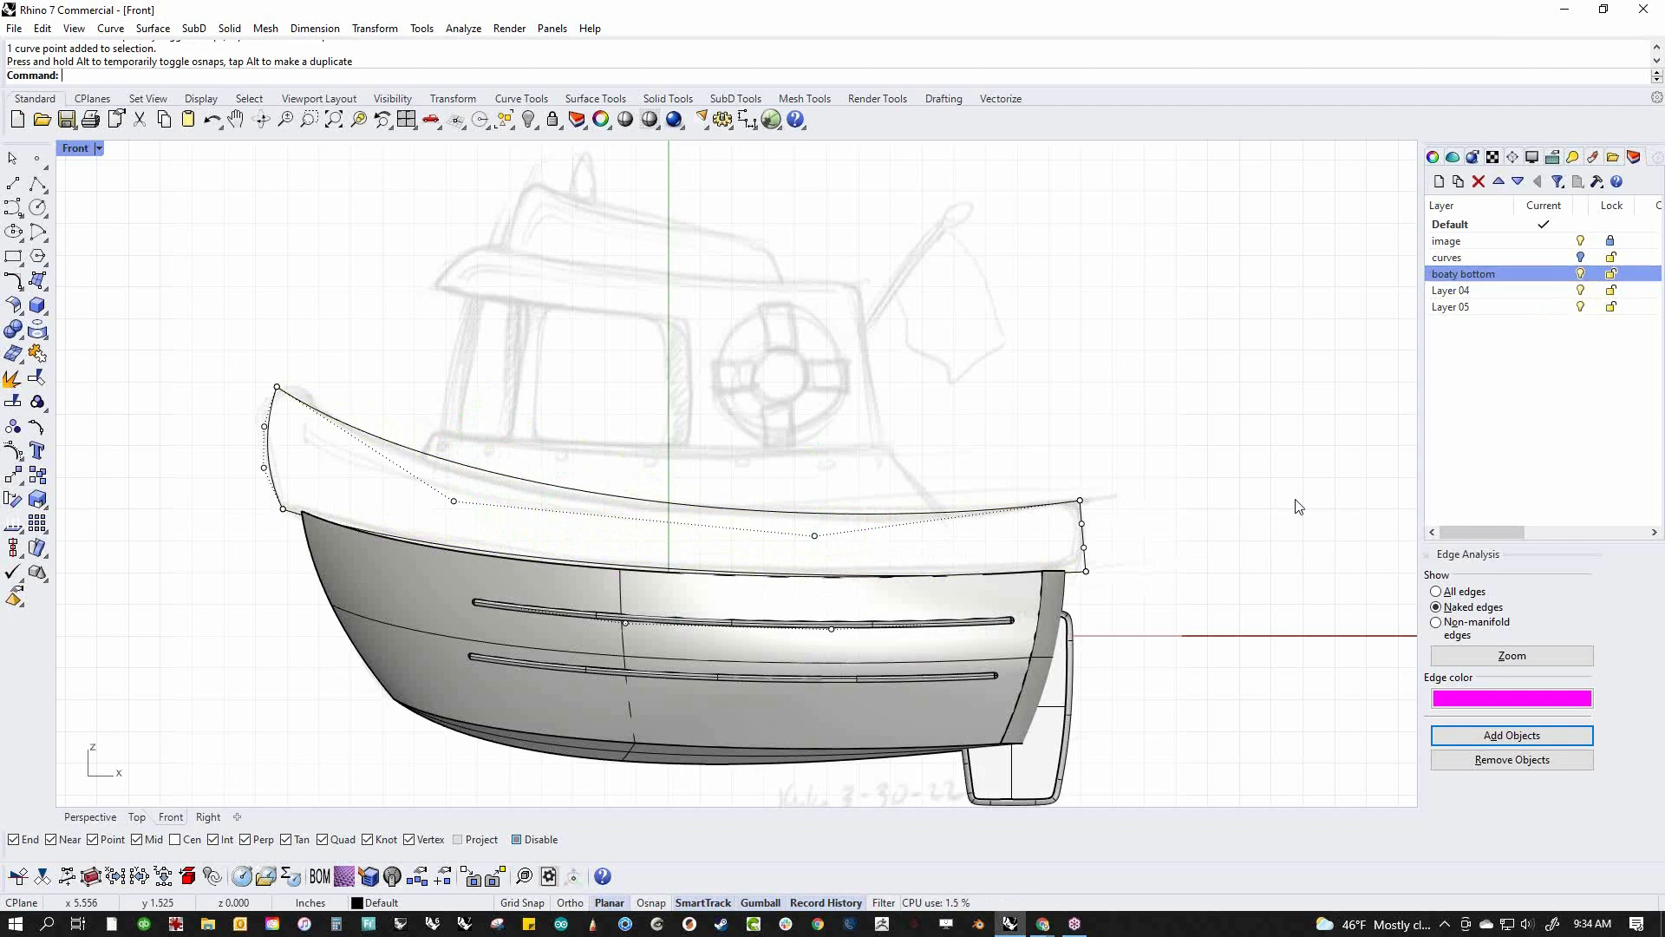
{"action": "left_click", "coordinate": [599, 566]}
{"action": "left_click", "coordinate": [600, 567]}
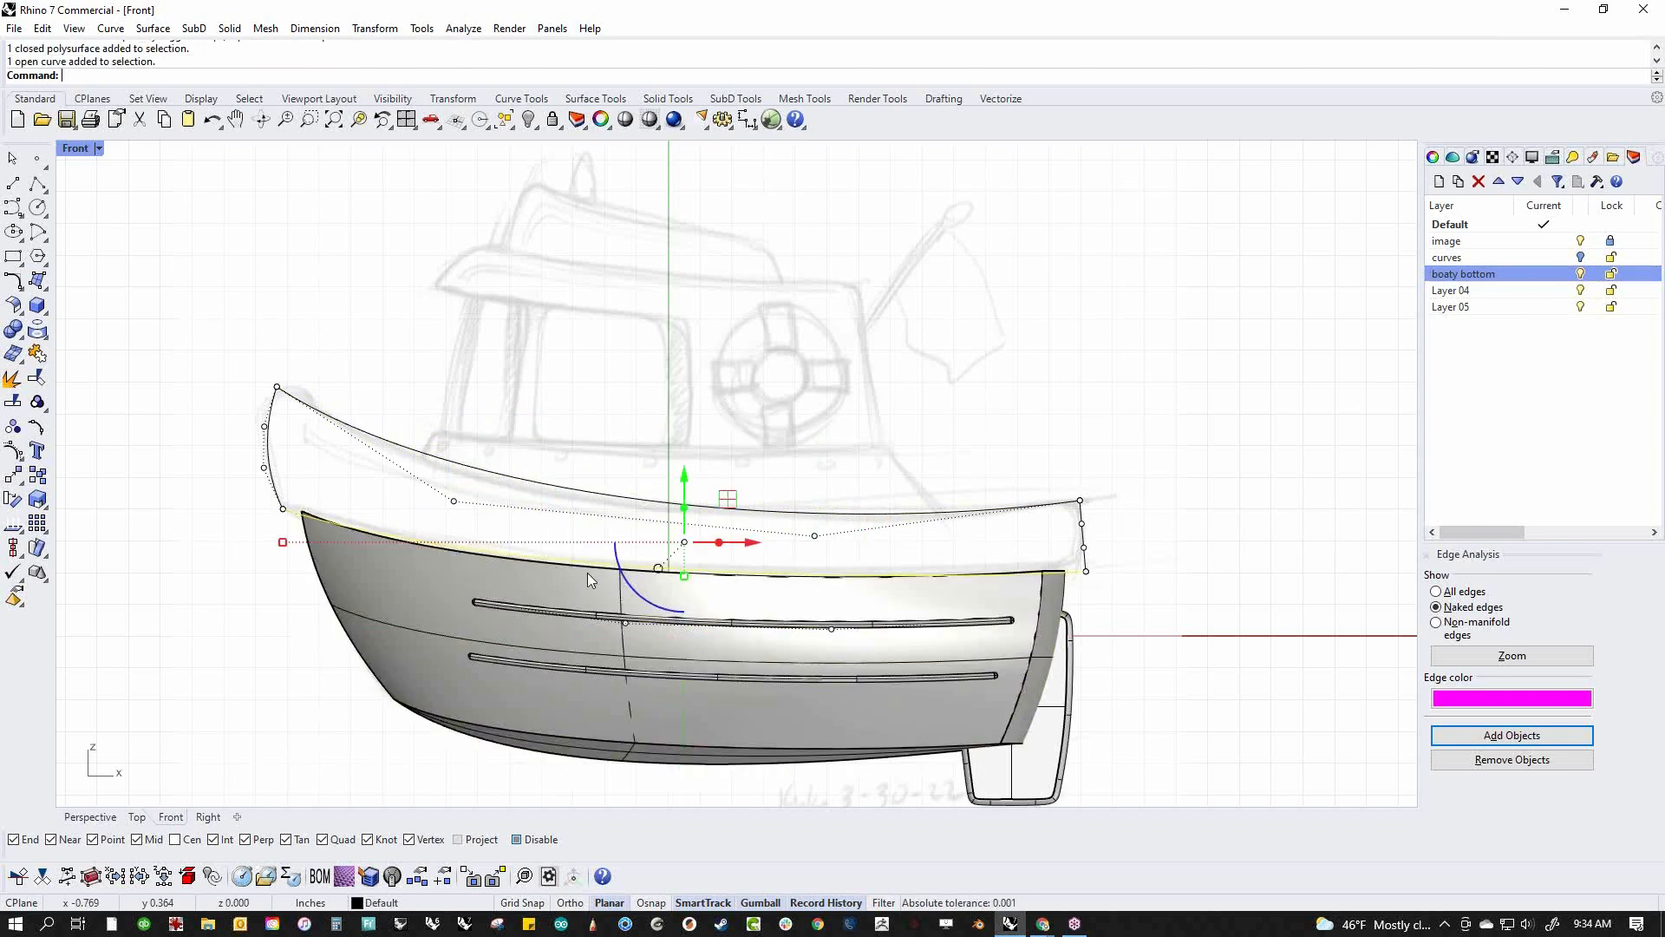
{"action": "left_click", "coordinate": [1240, 643]}
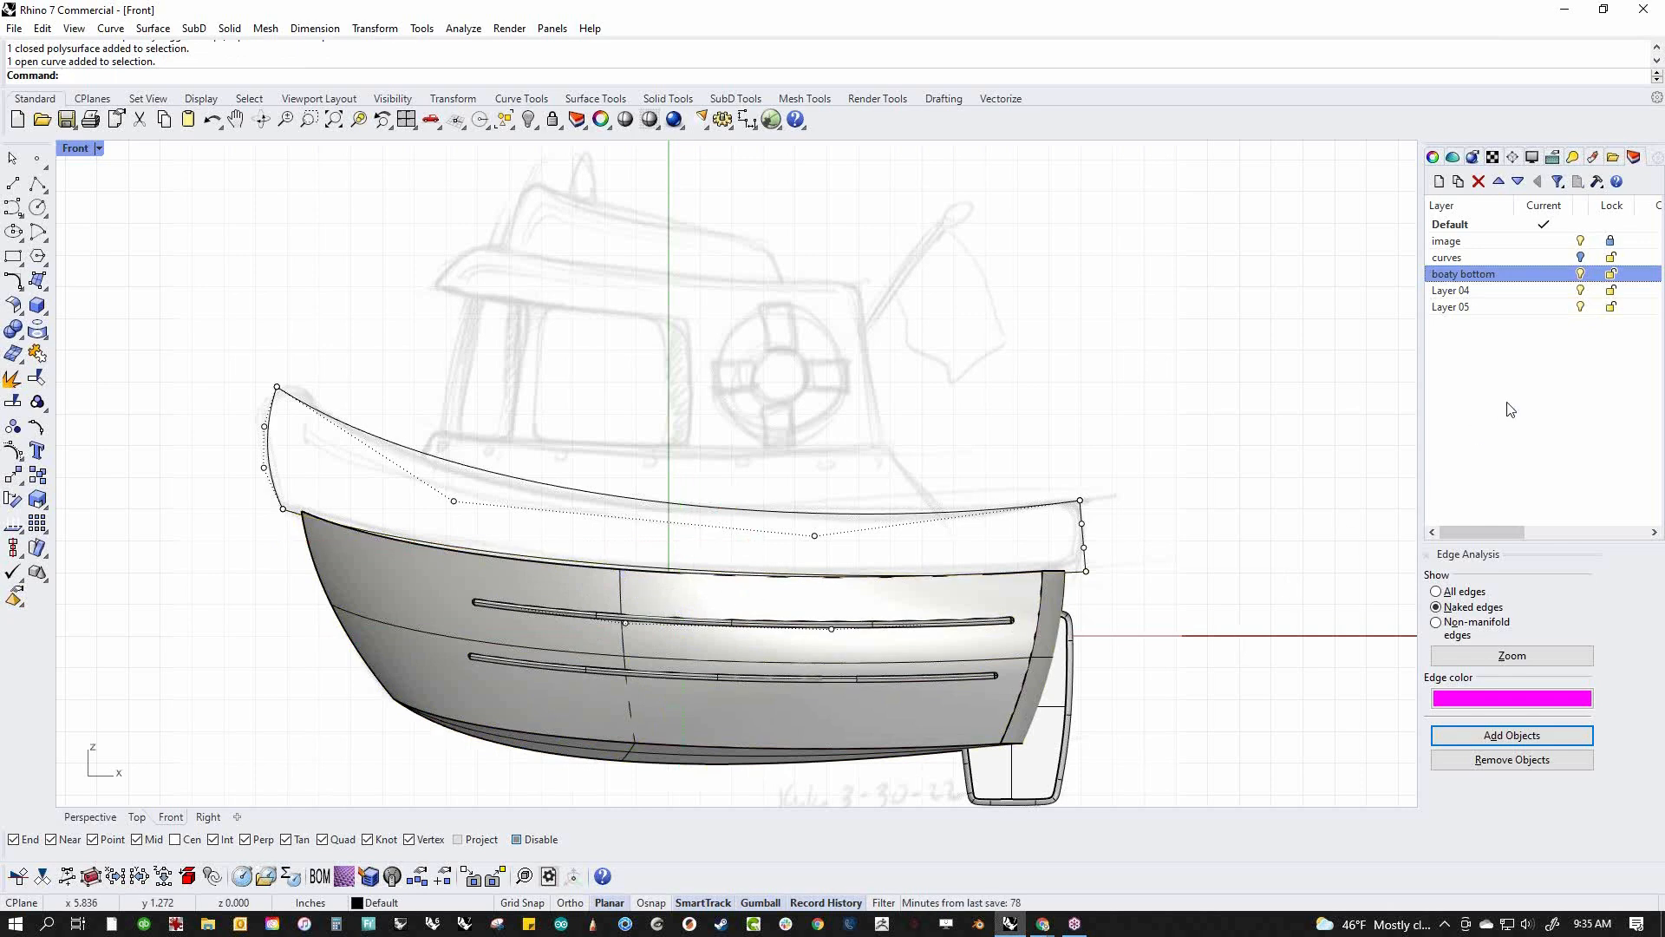
Lock the boaty bottom layer and set the Front view to wireframe display, with the lower edge curve's forward middle control points selected
{"action": "left_click", "coordinate": [1610, 274]}
{"action": "left_click_drag", "start_coordinate": [371, 501], "coordinate": [586, 607]}
{"action": "left_click", "coordinate": [496, 545]}
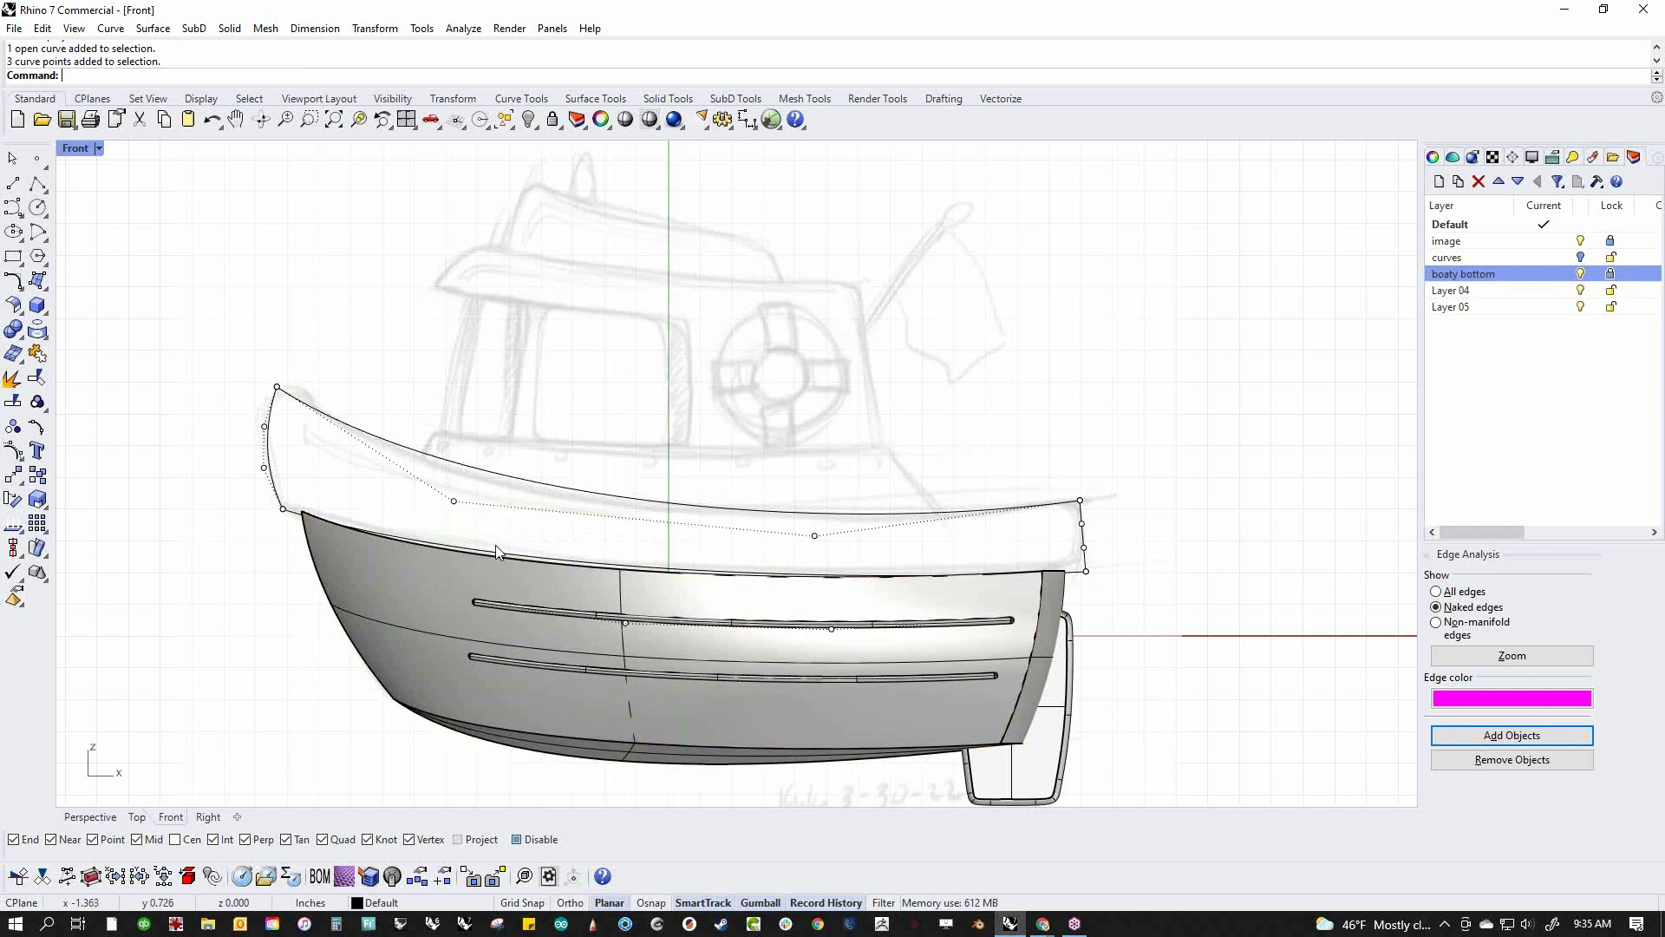
{"action": "scroll", "coordinate": [496, 545], "scroll_direction": "up", "scroll_amount": 3}
{"action": "left_click_drag", "start_coordinate": [370, 496], "coordinate": [618, 695]}
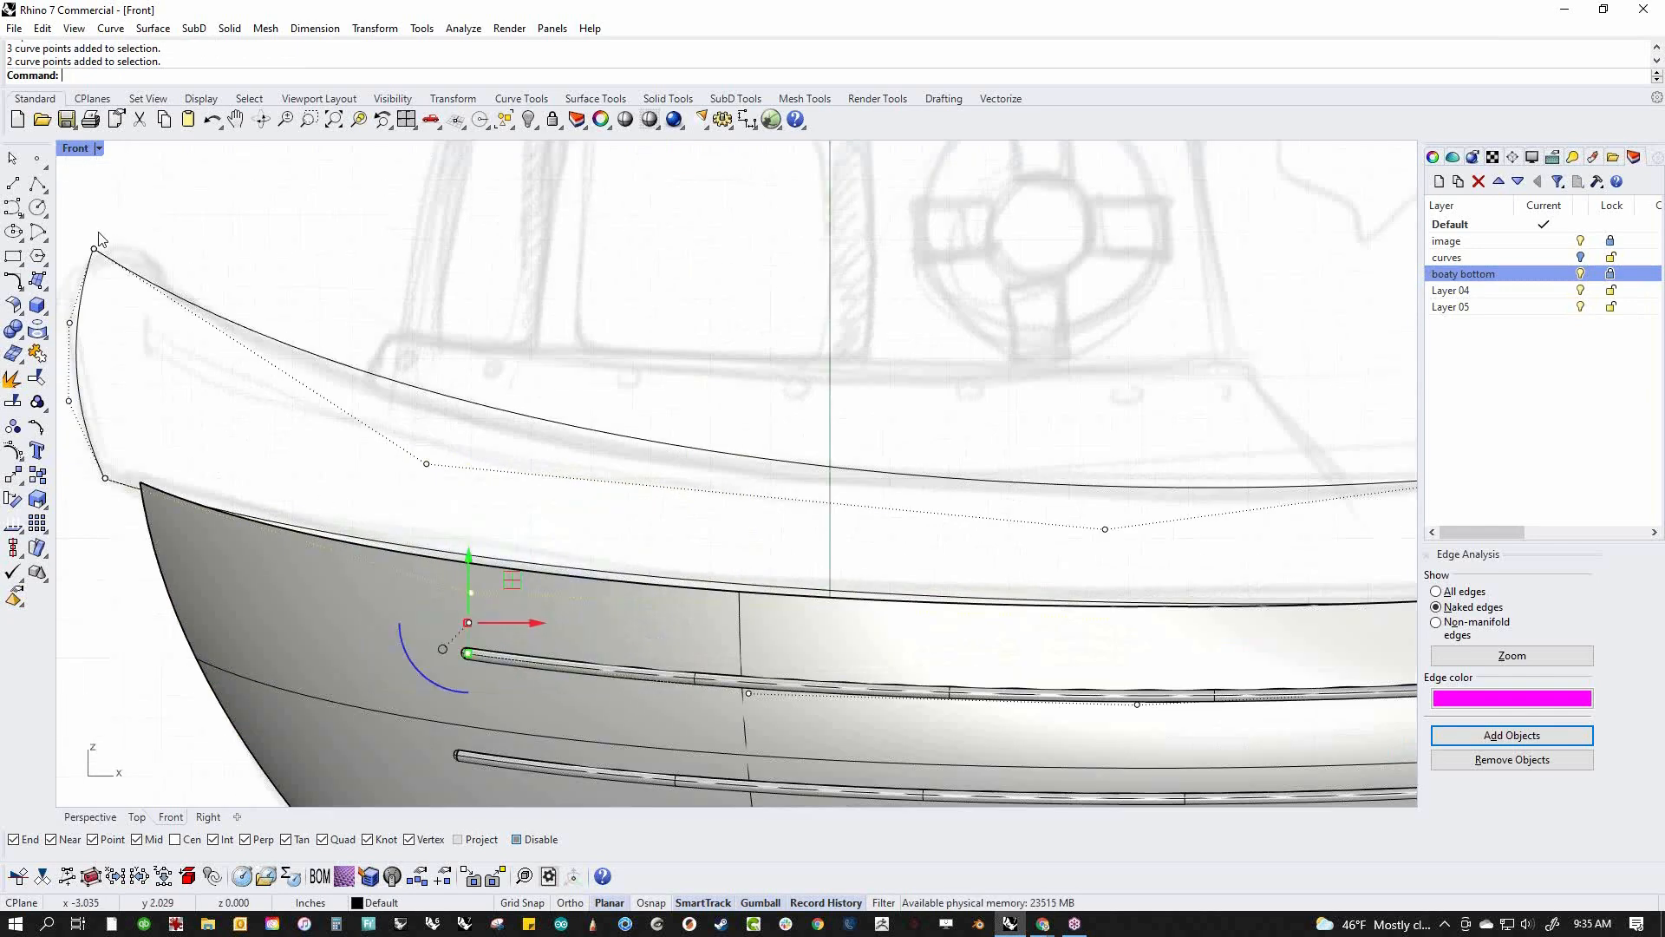
{"action": "left_click", "coordinate": [82, 153]}
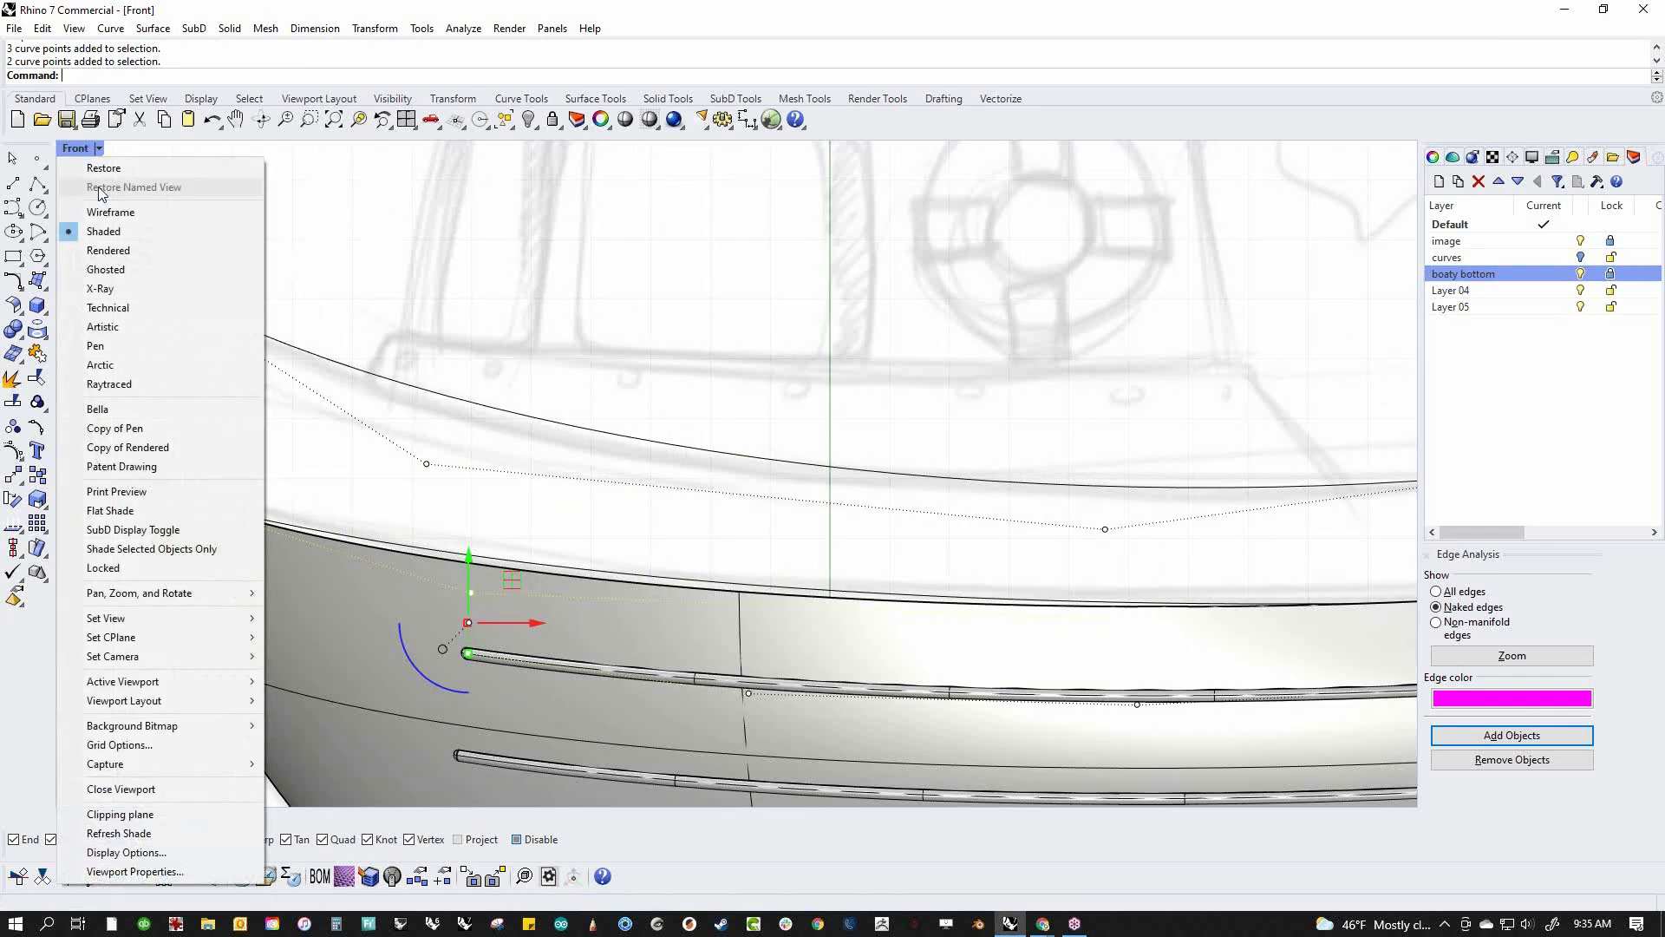
{"action": "left_click", "coordinate": [113, 213]}
Lower the forward middle control point of the band's lower edge curve below the hull's top edge, finishing with 0.01 nudges totalling 0.06
{"action": "mouse_move", "coordinate": [512, 581]}
{"action": "left_mouse_down"}
{"action": "mouse_move", "coordinate": [543, 563]}
{"action": "mouse_move", "coordinate": [517, 602]}
{"action": "left_mouse_up"}
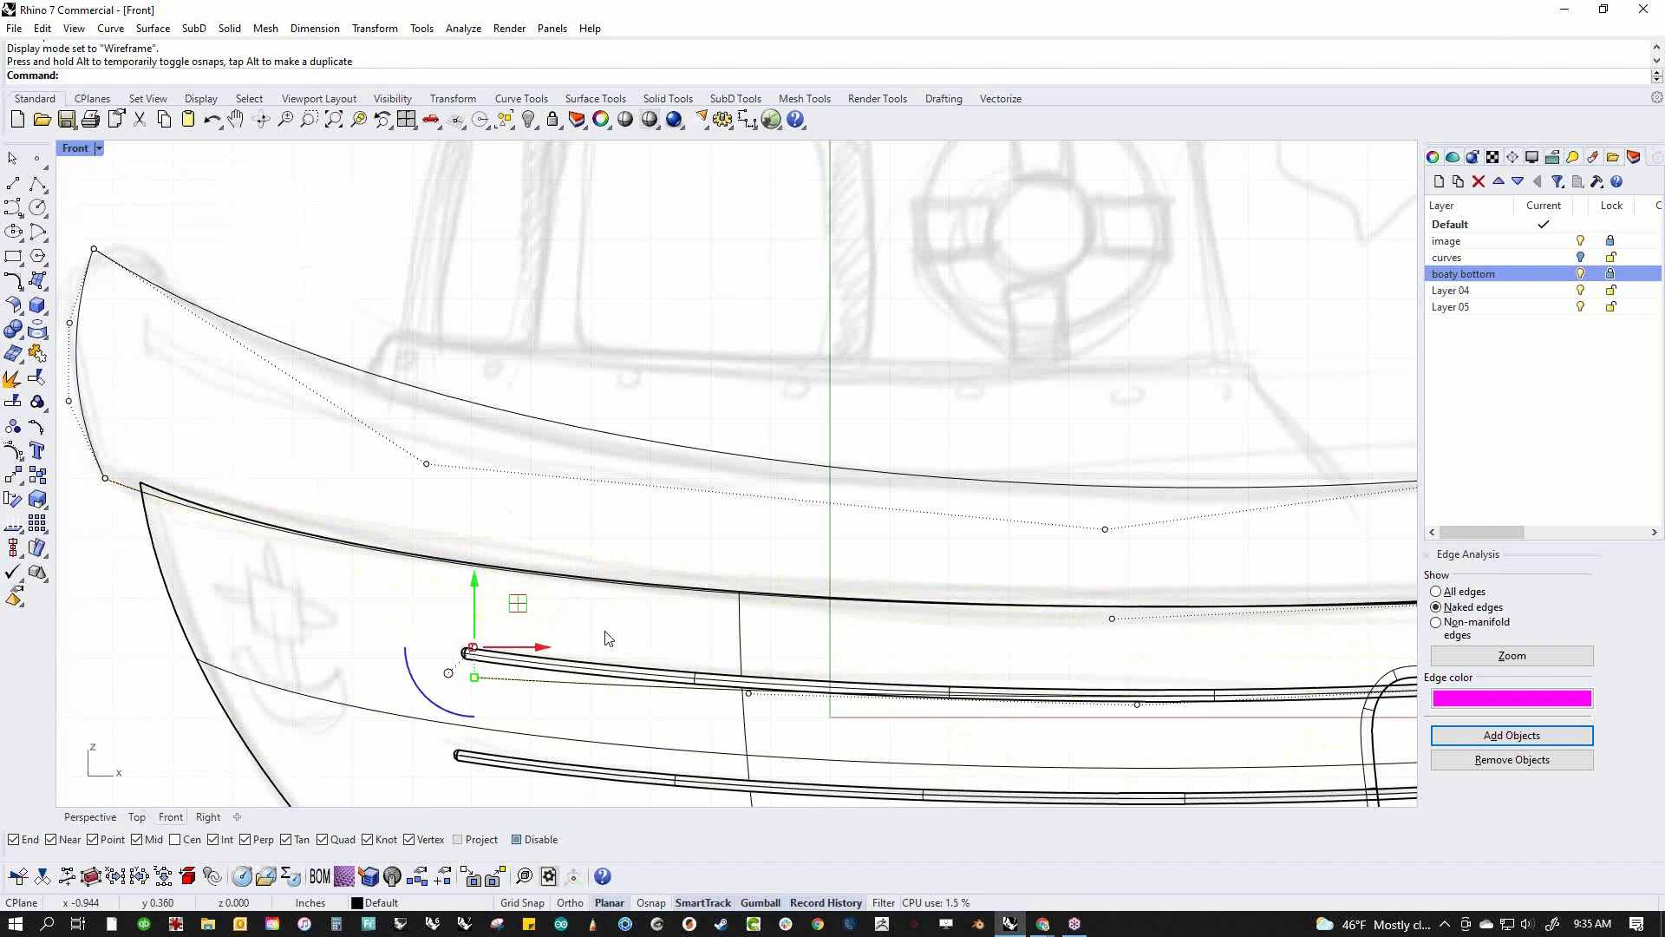
{"action": "key", "text": "alt+Down"}
{"action": "key", "text": "alt+Down"}
{"action": "key", "text": "alt+Down"}
{"action": "key", "text": "alt+Down"}
{"action": "key", "text": "alt+Down"}
{"action": "key", "text": "alt+Down"}
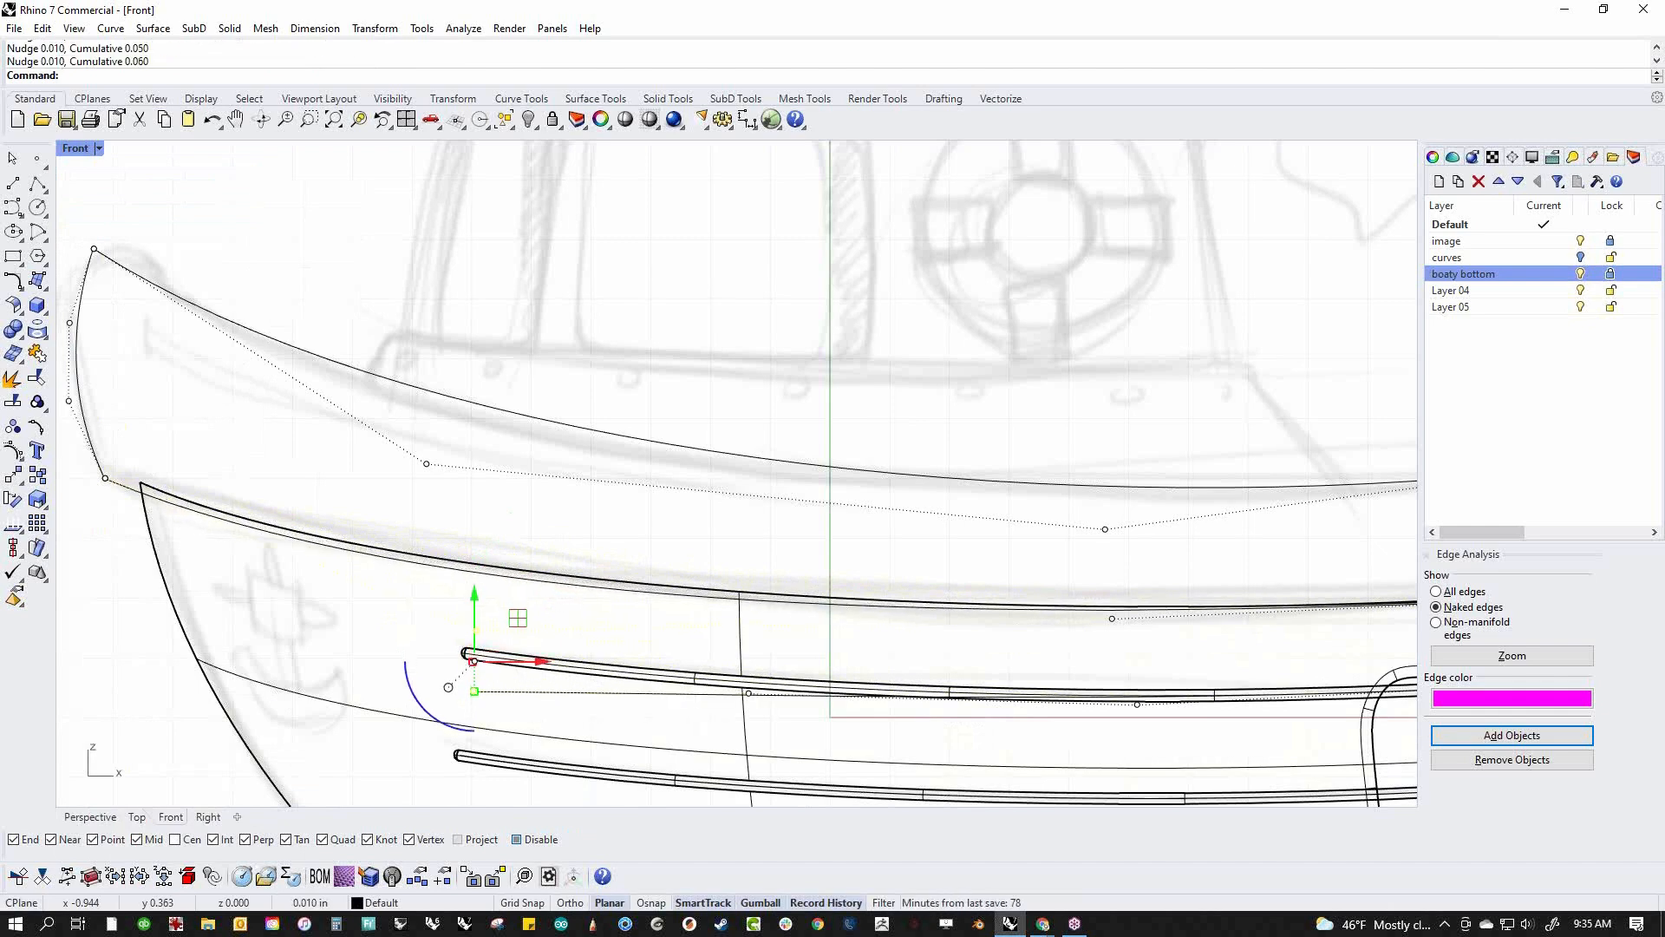
{"action": "left_click", "coordinate": [899, 538]}
Nudge the aft middle control point of the band's lower edge curve down by 0.04
{"action": "right_click_drag", "start_coordinate": [1068, 591], "coordinate": [805, 577]}
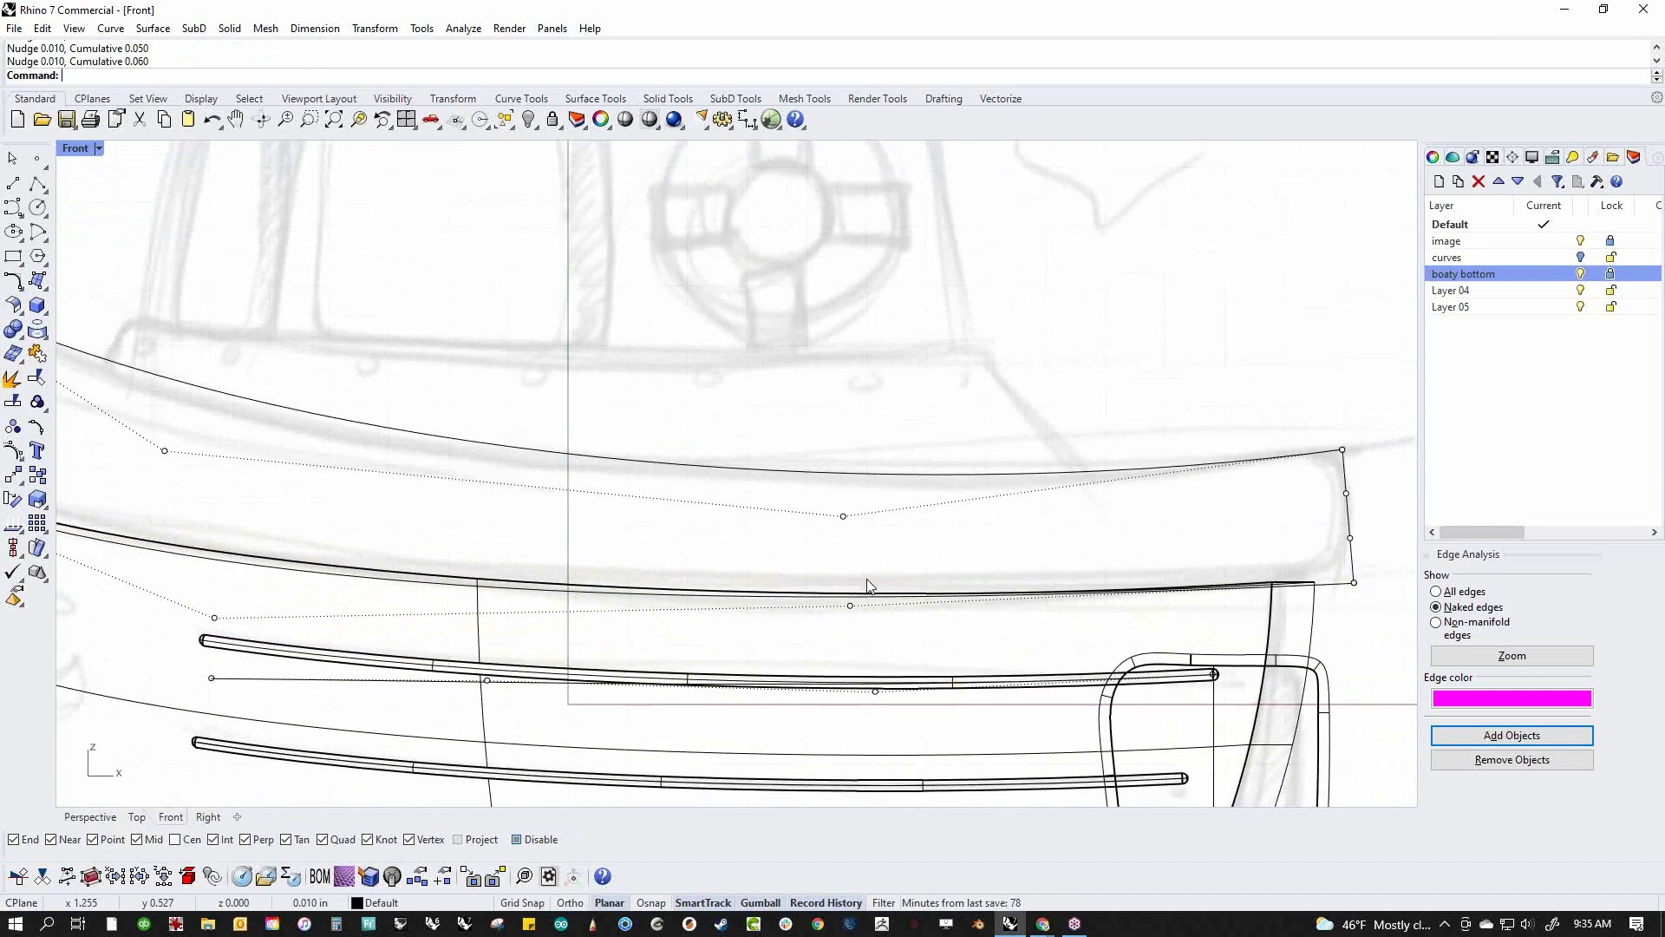
{"action": "left_click", "coordinate": [849, 605]}
{"action": "key", "text": "alt+Down"}
{"action": "key", "text": "alt+Down"}
{"action": "key", "text": "alt+Down"}
{"action": "key", "text": "alt+Down"}
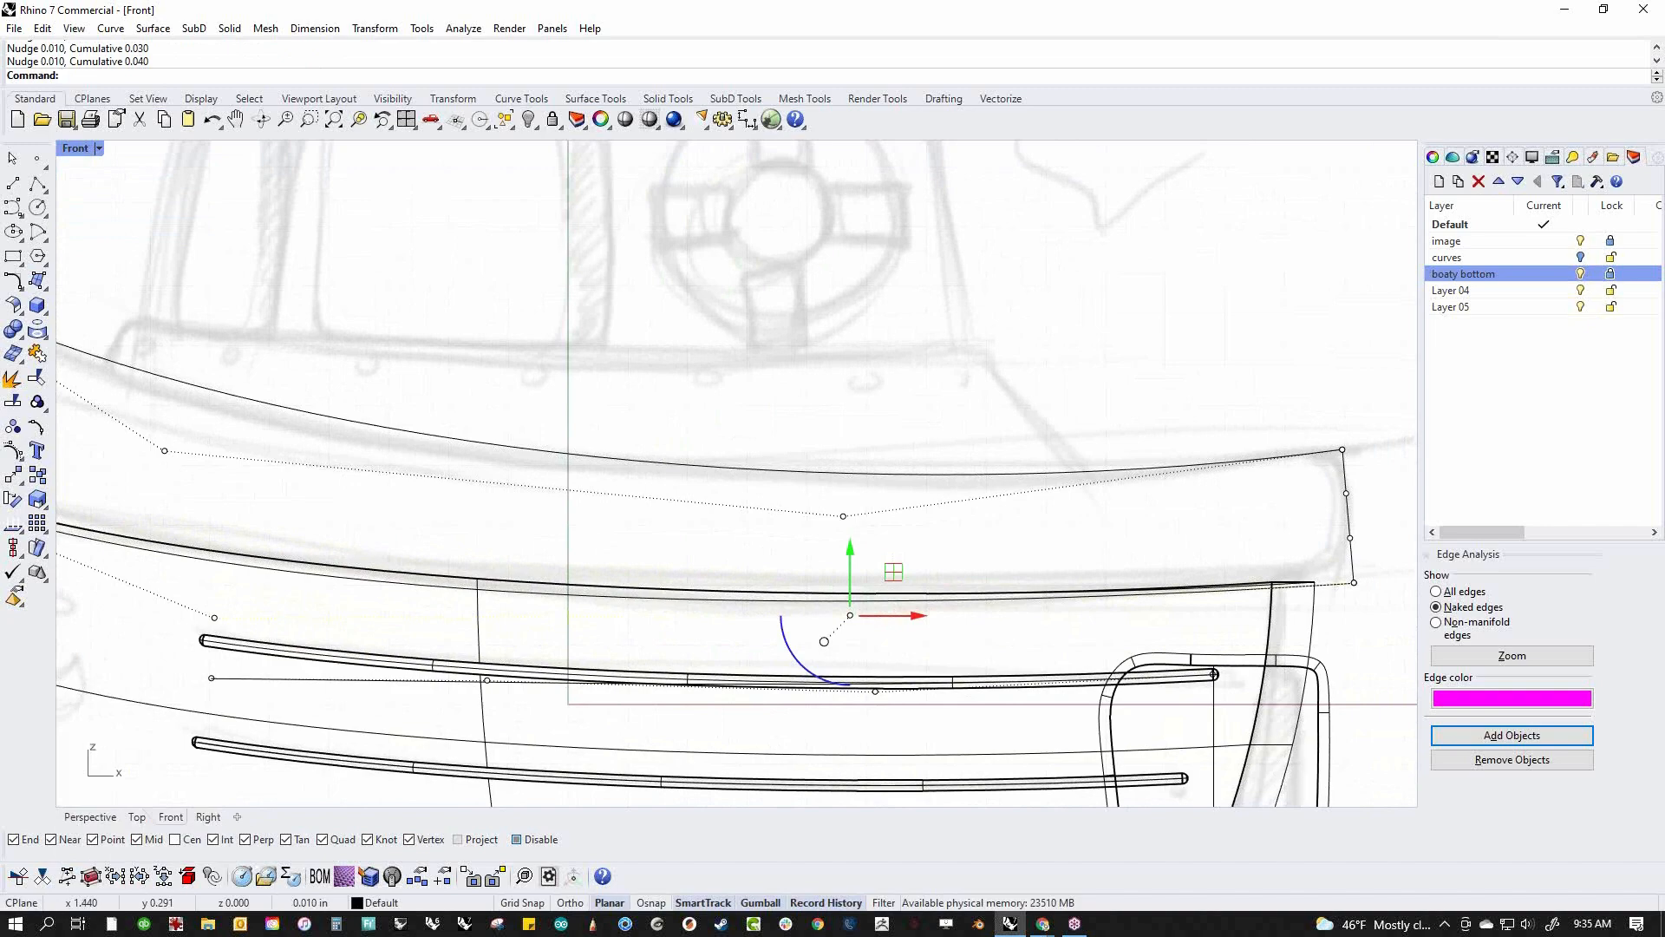
{"action": "scroll", "coordinate": [848, 618], "scroll_direction": "down", "scroll_amount": 5}
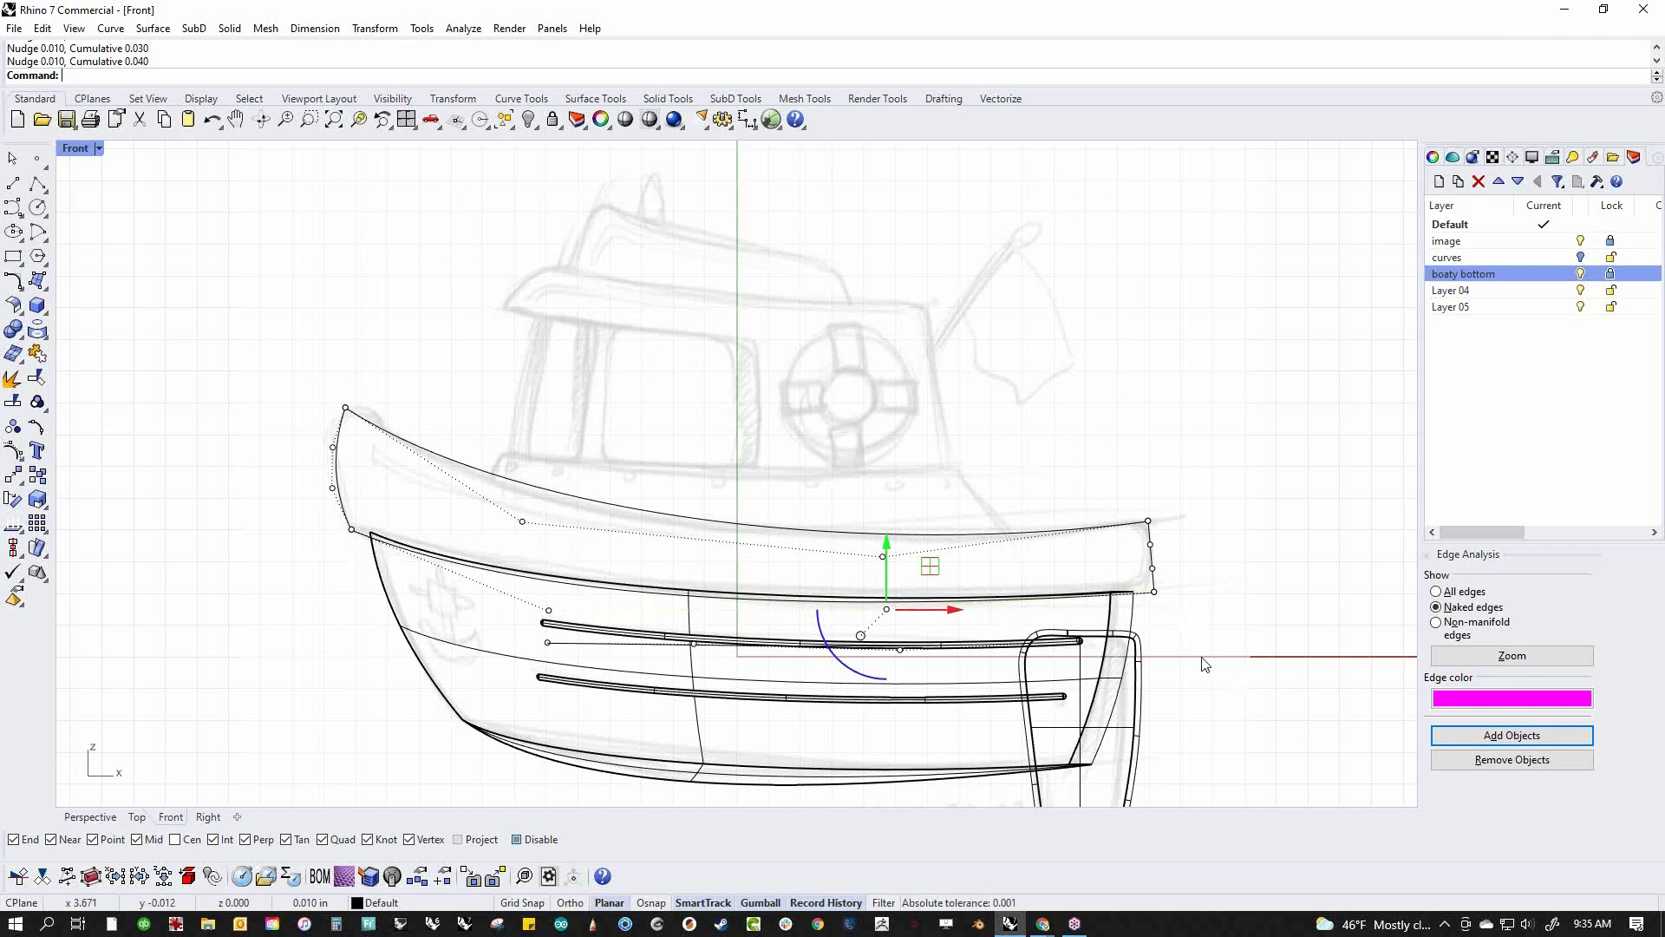
Reshape the stern curve by moving its lower corner forward and bowing its middle control points outward to follow the sketch
{"action": "scroll", "coordinate": [1199, 591], "scroll_direction": "up", "scroll_amount": 3}
{"action": "key", "text": "Escape"}
{"action": "mouse_move", "coordinate": [1106, 586]}
{"action": "left_mouse_down"}
{"action": "mouse_move", "coordinate": [1164, 614]}
{"action": "mouse_move", "coordinate": [1156, 600]}
{"action": "mouse_move", "coordinate": [1095, 614]}
{"action": "left_mouse_up"}
{"action": "key", "text": "Escape"}
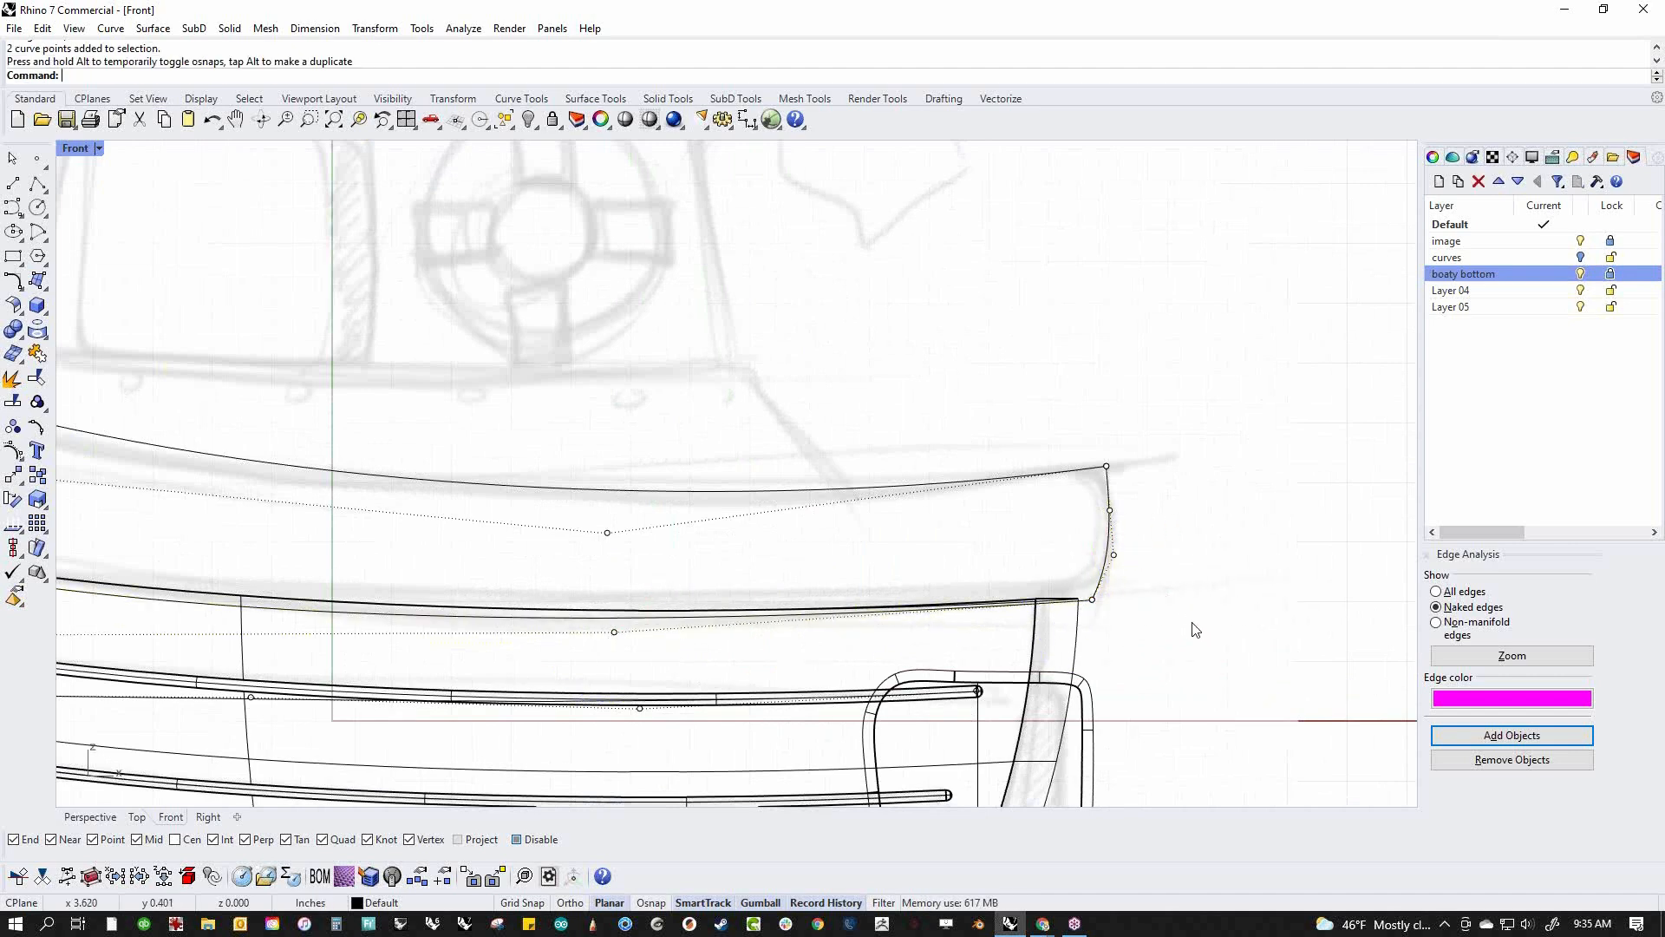
{"action": "left_click_drag", "start_coordinate": [1090, 444], "coordinate": [1118, 540]}
{"action": "key", "text": "Escape"}
{"action": "key", "text": "Escape"}
{"action": "scroll", "coordinate": [1197, 573], "scroll_direction": "down", "scroll_amount": 6}
{"action": "right_click_drag", "start_coordinate": [965, 604], "coordinate": [1083, 570]}
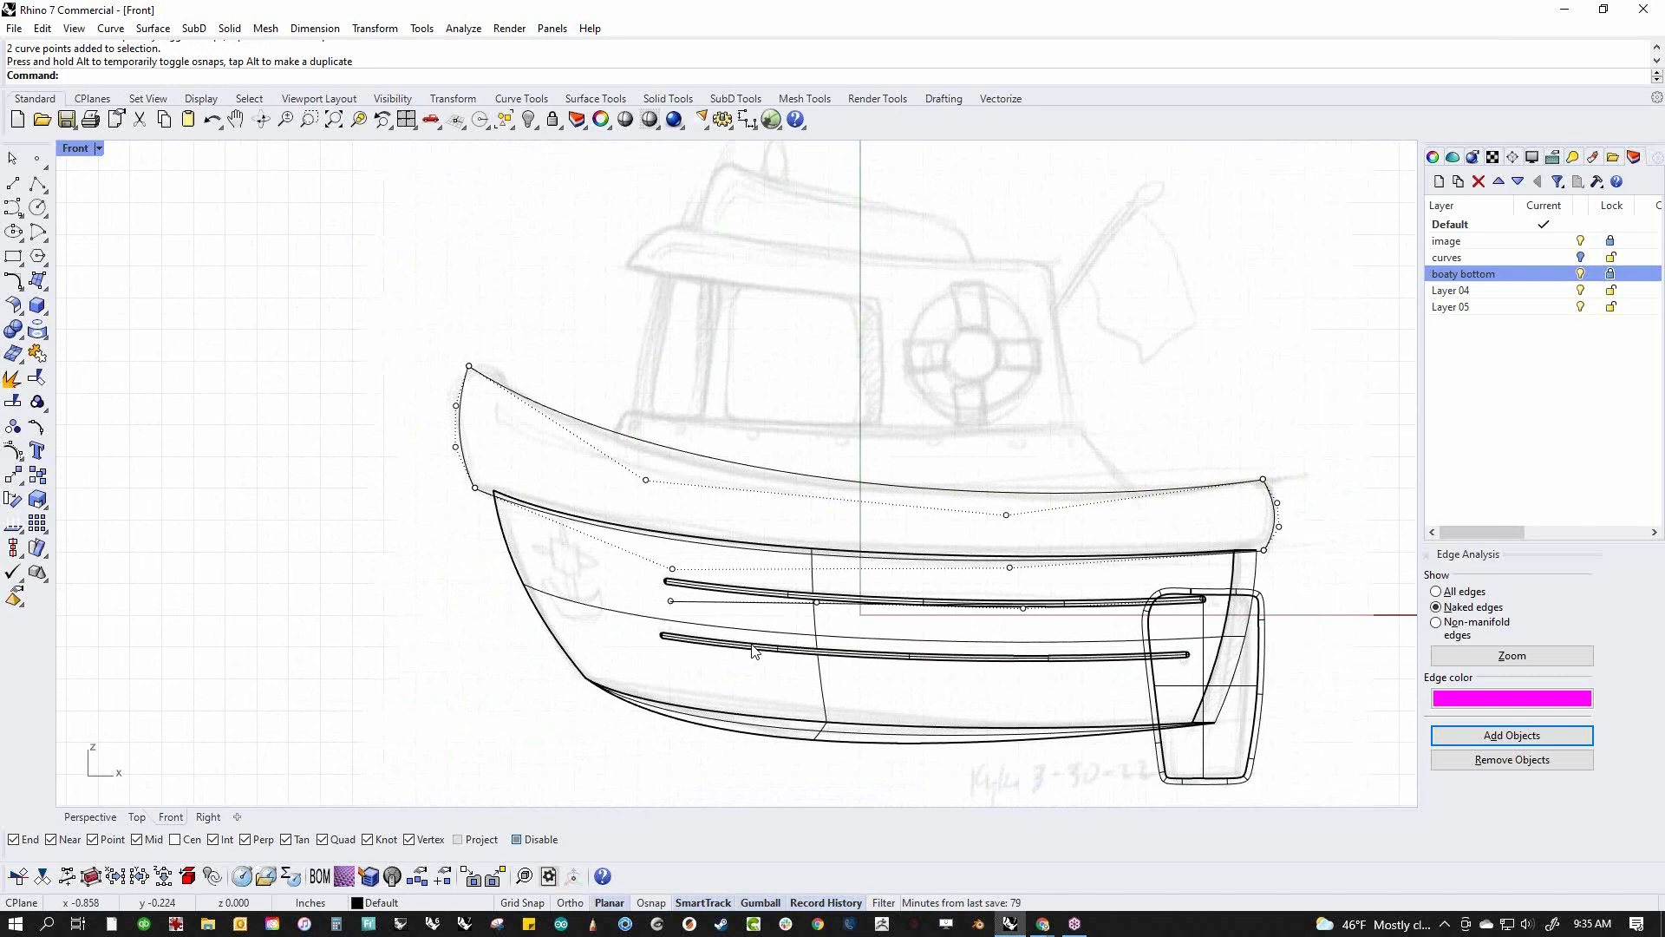
Nudge the upper edge curve's forward middle control point down by 0.06 to follow the sketched sheer line
{"action": "left_click_drag", "start_coordinate": [595, 376], "coordinate": [716, 510]}
{"action": "key", "text": "alt+Down"}
{"action": "key", "text": "alt+Down"}
{"action": "key", "text": "alt+Down"}
{"action": "key", "text": "alt+Down"}
{"action": "key", "text": "alt+Down"}
{"action": "key", "text": "alt+Down"}
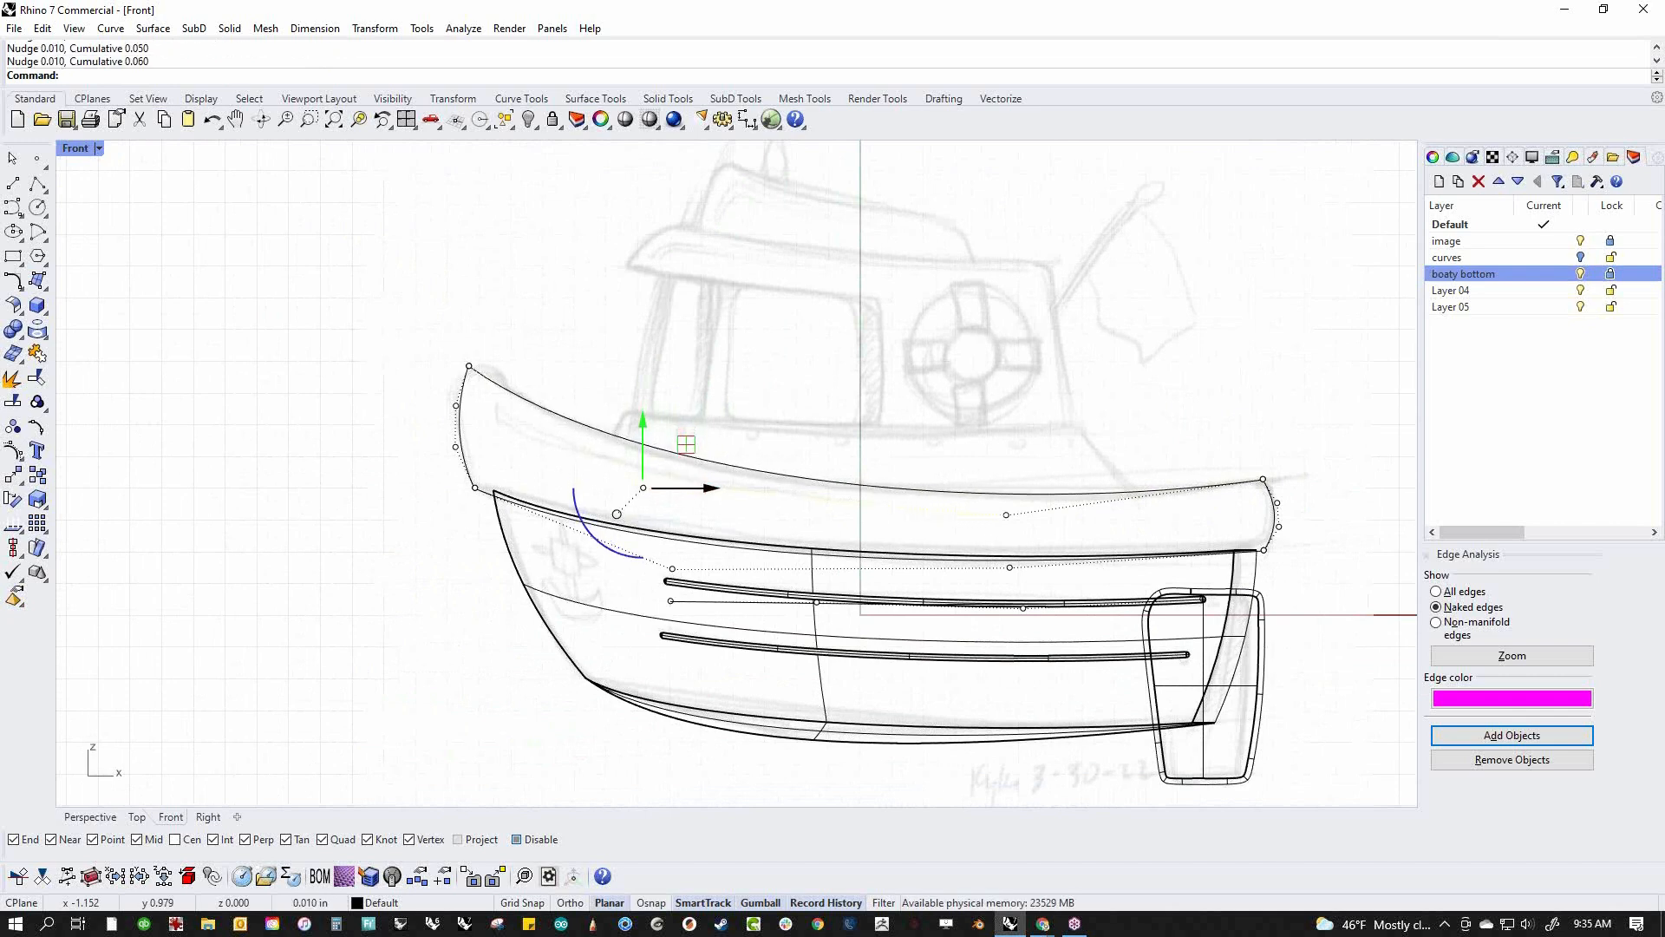
Nudge the upper edge curve's aft middle control point up by 0.01 and slightly toward the bow in 0.01 steps
{"action": "left_click", "coordinate": [990, 399]}
{"action": "left_click_drag", "start_coordinate": [980, 436], "coordinate": [1042, 529]}
{"action": "left_click_drag", "start_coordinate": [986, 461], "coordinate": [1036, 537]}
{"action": "key", "text": "alt+Up"}
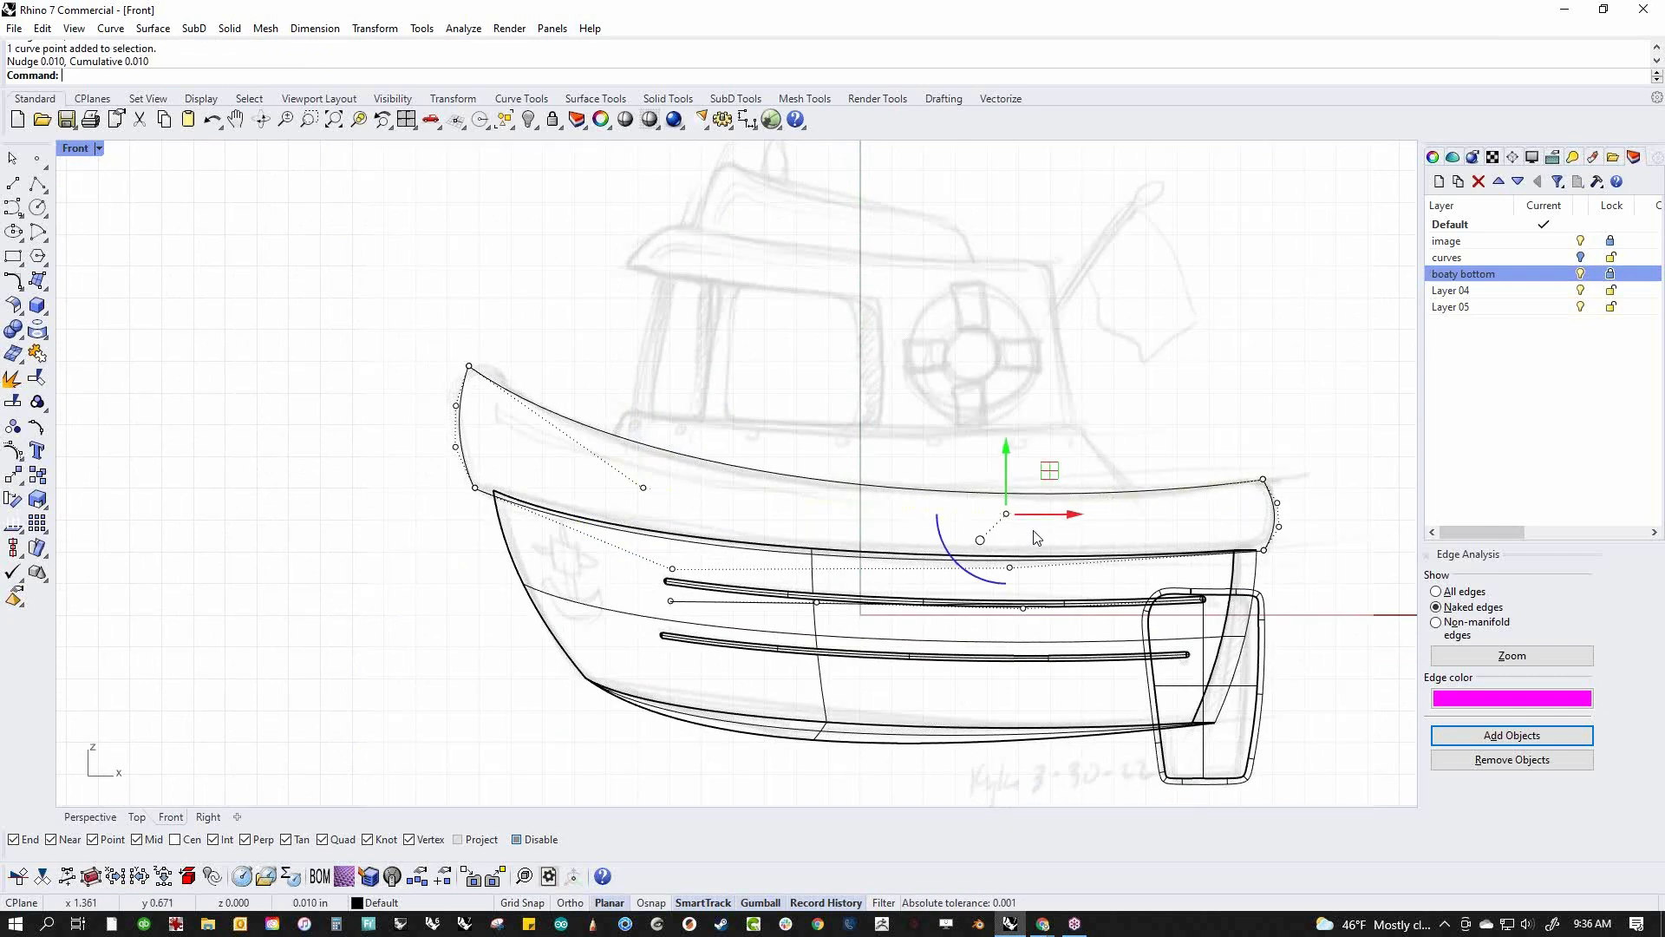
{"action": "key", "text": "alt+Left"}
{"action": "key", "text": "alt+Left"}
{"action": "key", "text": "alt+Left"}
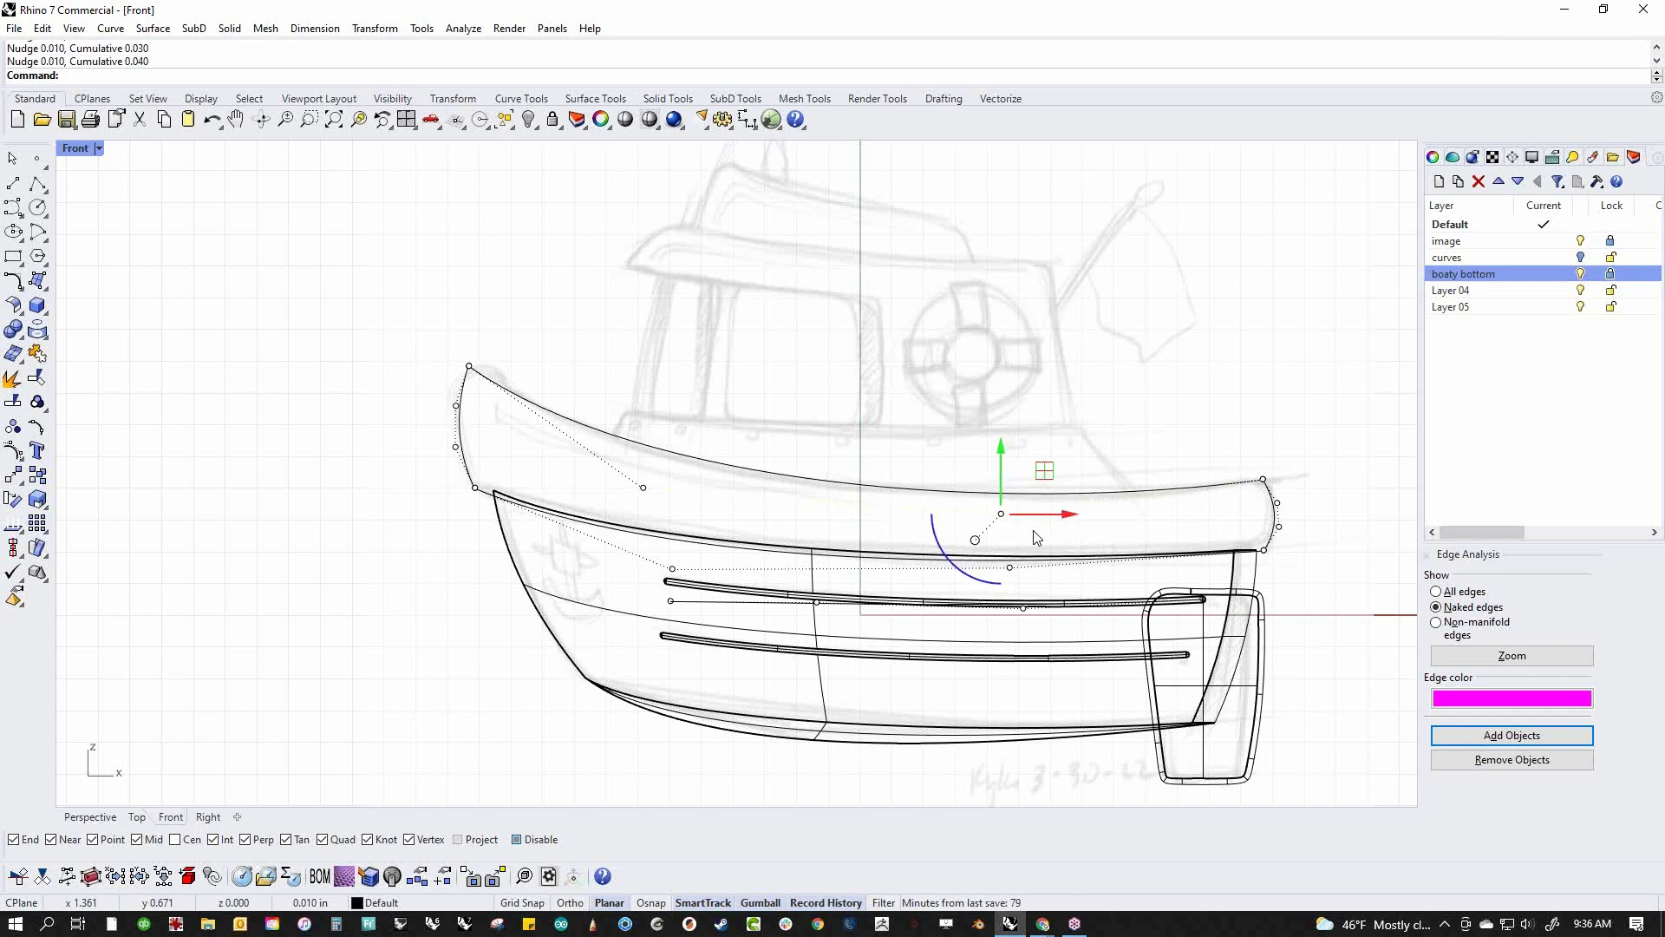
{"action": "key", "text": "Escape"}
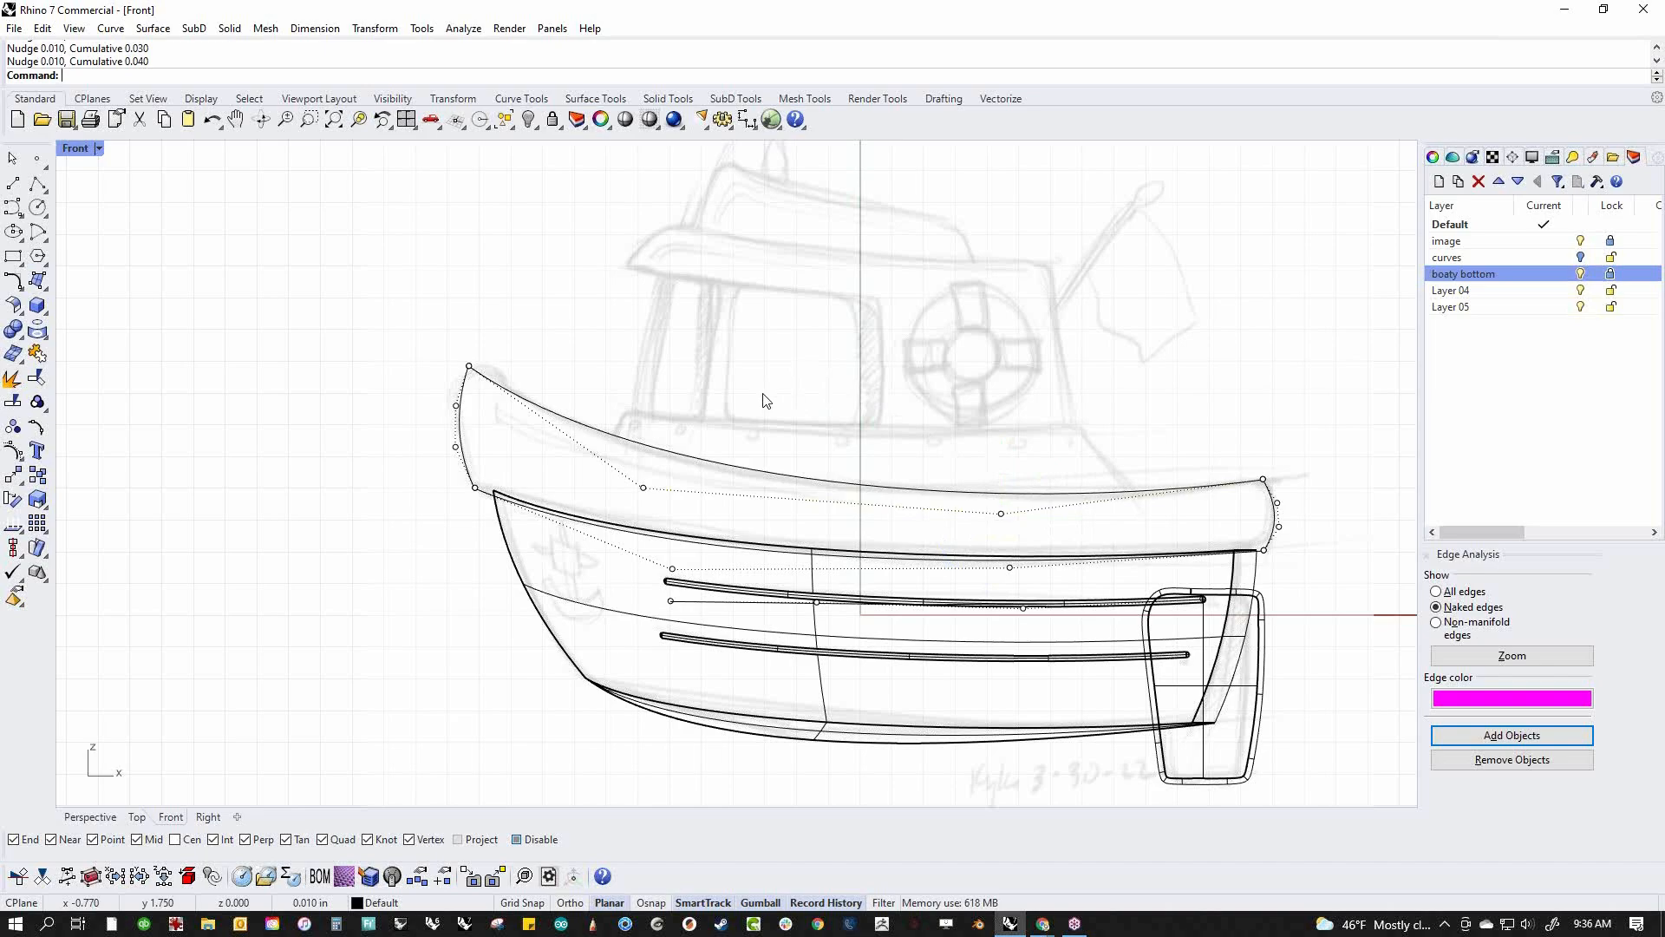
Move the edge curves' middle control points and the stern curve sideways in the Top view to the hull's outer side
{"action": "key", "text": "Return"}
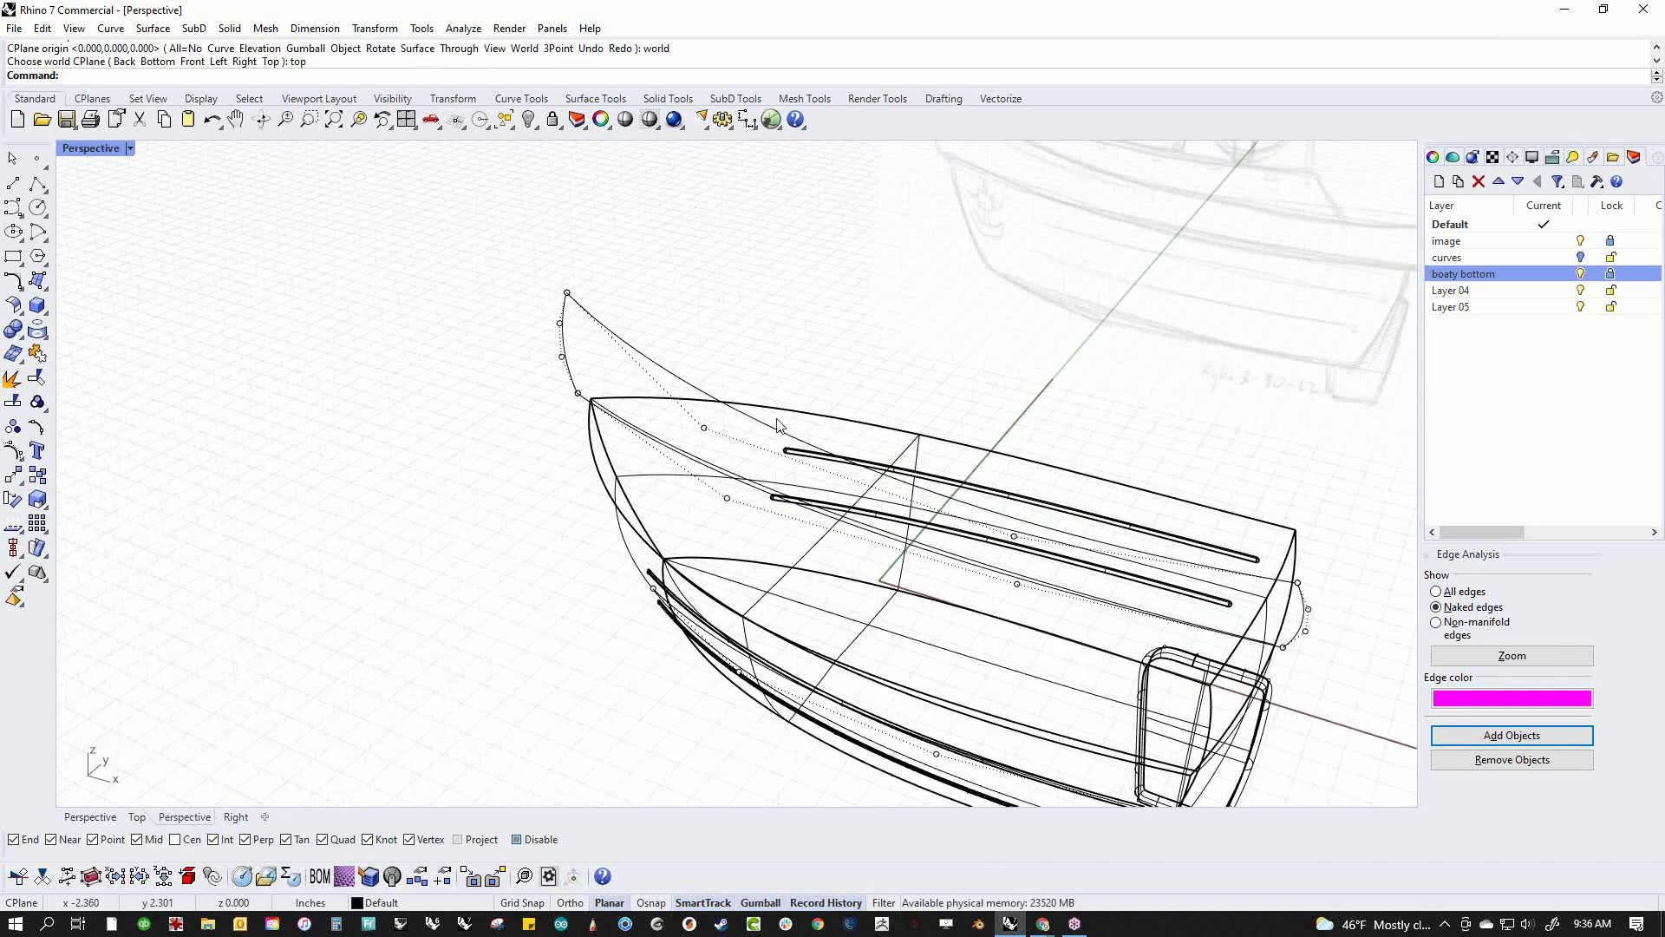
{"action": "right_click_drag", "start_coordinate": [783, 509], "coordinate": [620, 480], "text": "shift"}
{"action": "right_click_drag", "start_coordinate": [716, 543], "coordinate": [809, 547]}
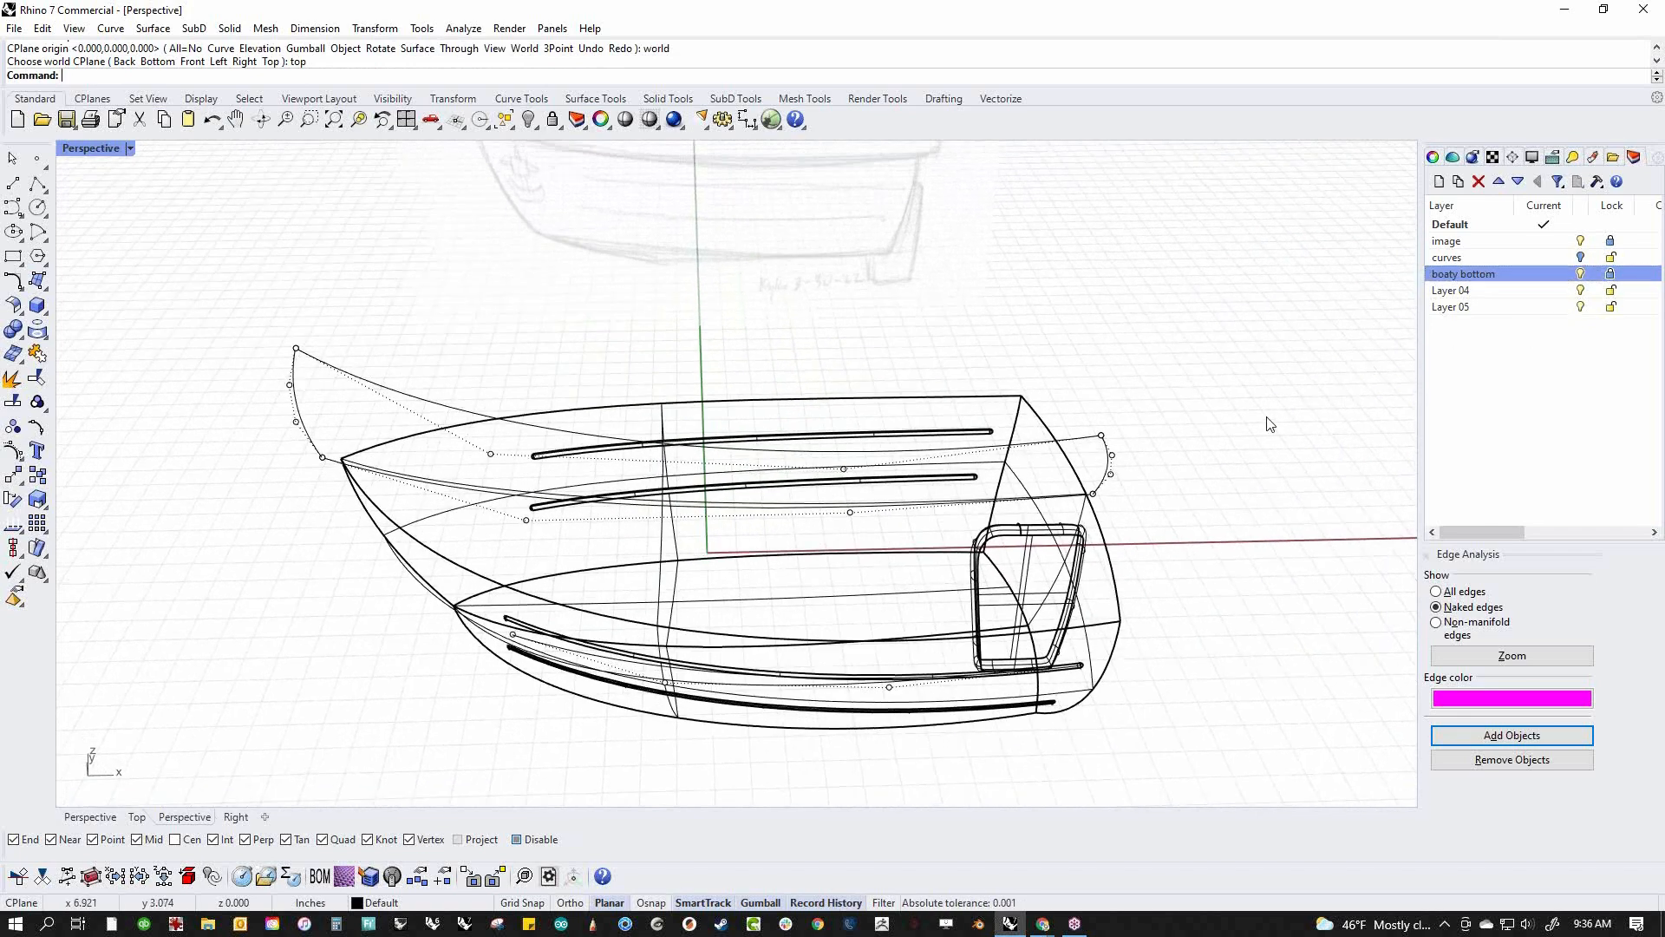
{"action": "left_click_drag", "start_coordinate": [437, 318], "coordinate": [1187, 564]}
{"action": "right_click_drag", "start_coordinate": [1187, 564], "coordinate": [1180, 612]}
{"action": "type", "text": "top"}
{"action": "key", "text": "Return"}
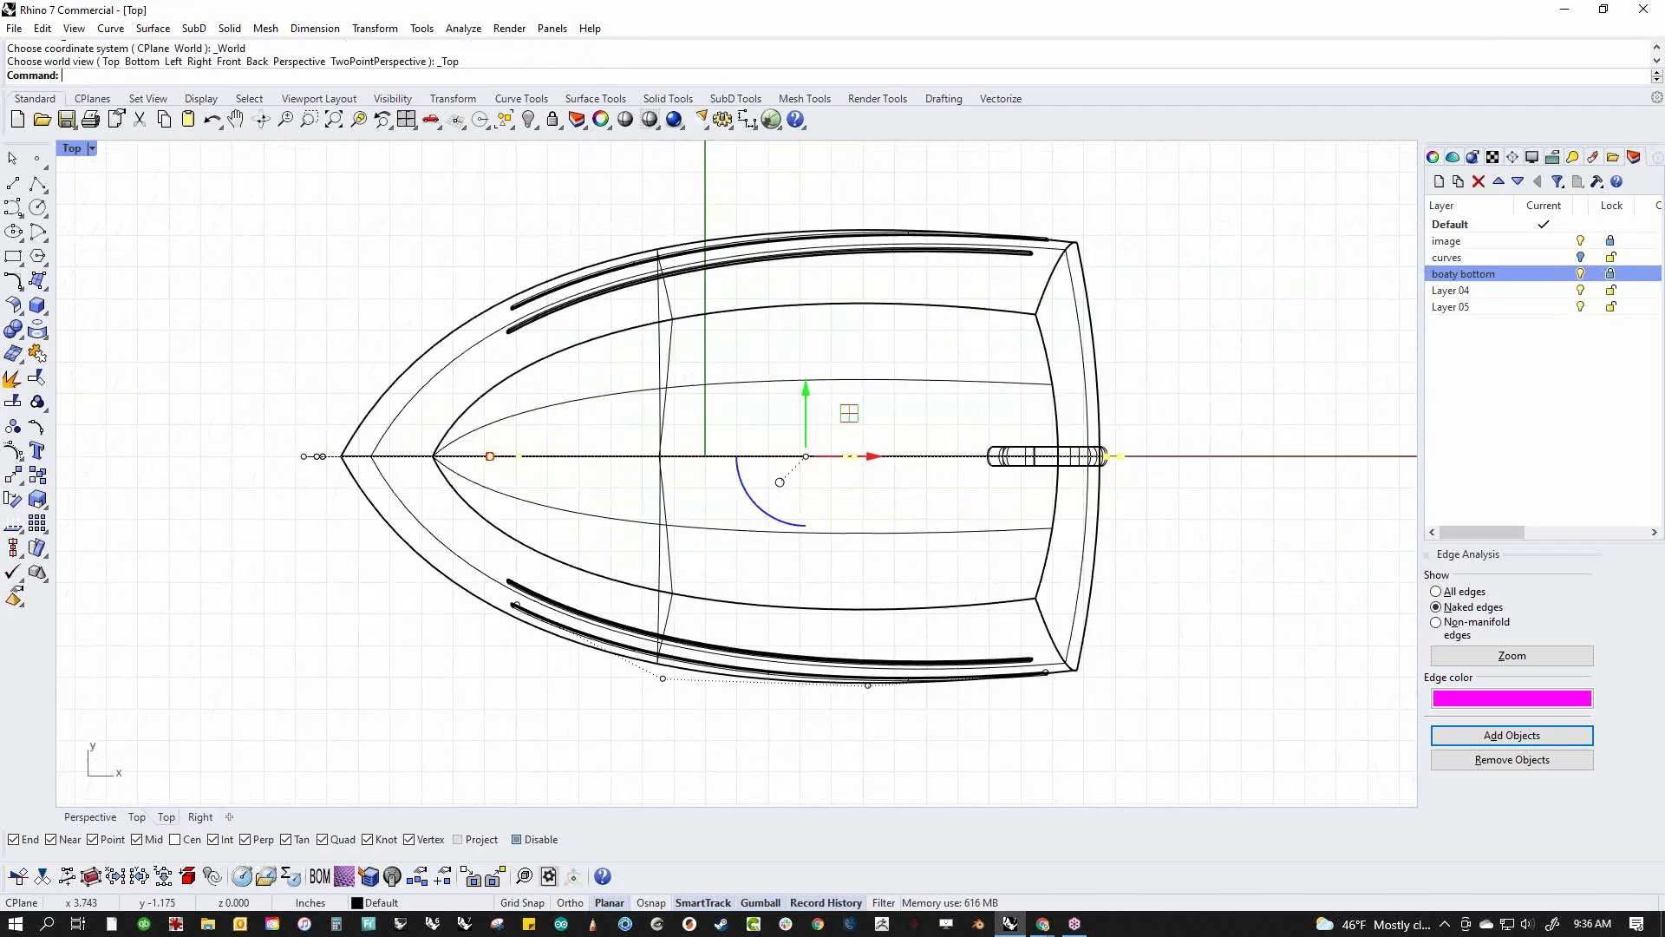
{"action": "left_click_drag", "start_coordinate": [807, 394], "coordinate": [865, 683]}
Move only the edge curves' middle control points farther outboard and toward the bow, then check the outline in the Front view
{"action": "left_click_drag", "start_coordinate": [1084, 743], "coordinate": [1205, 635], "text": "ctrl"}
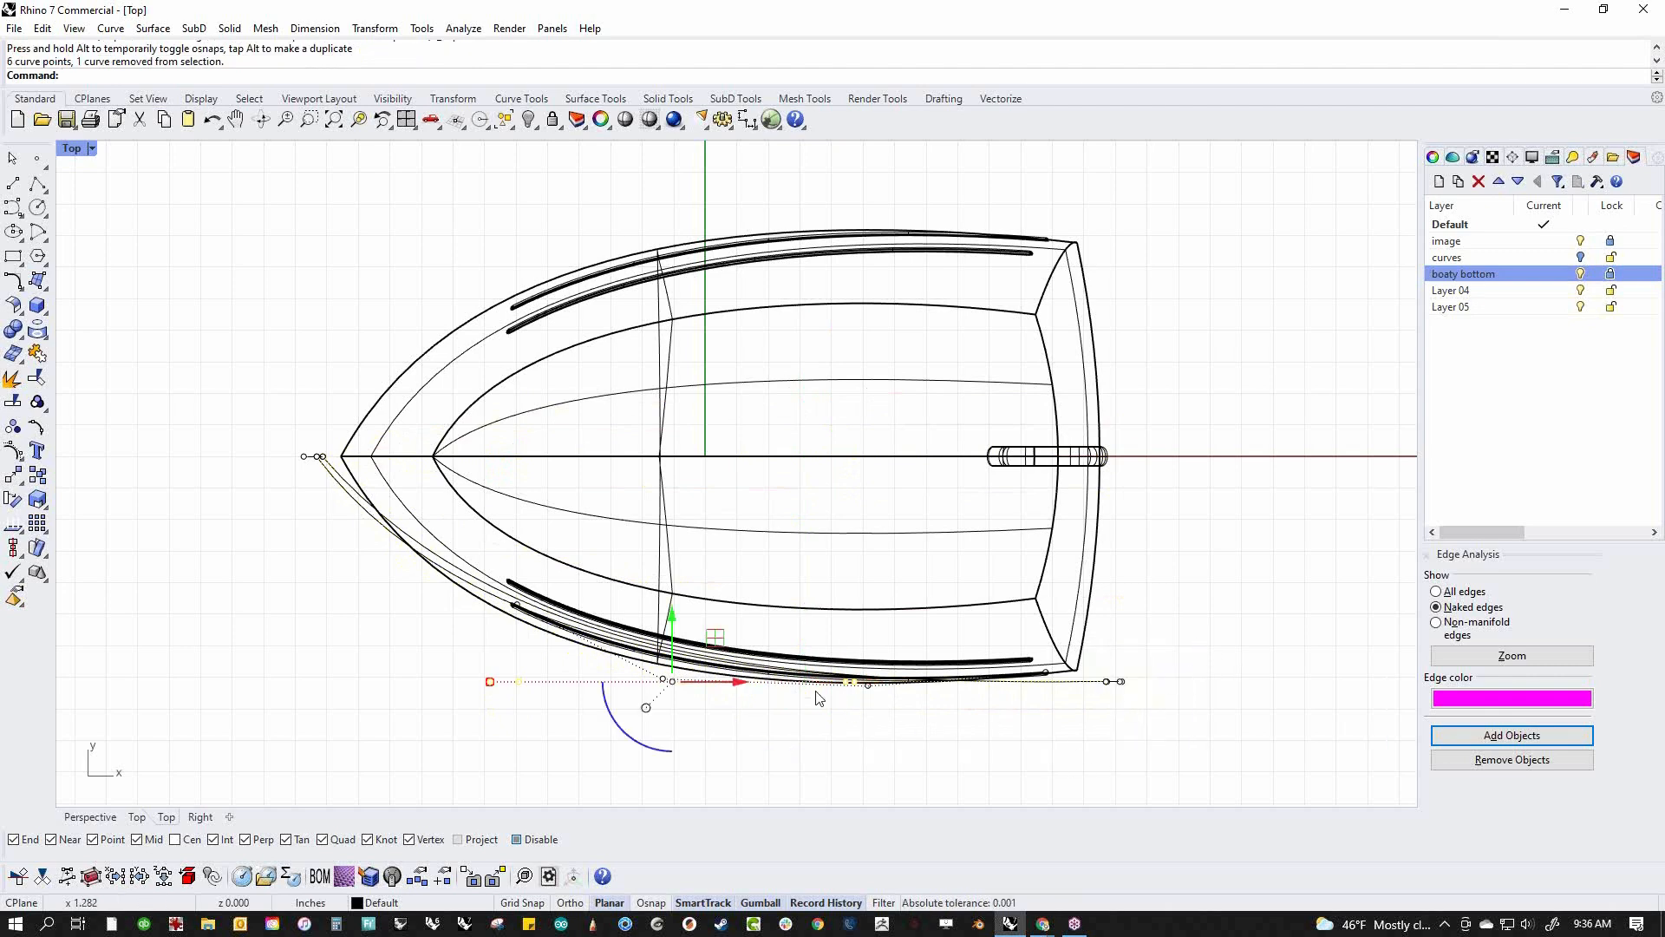
{"action": "left_click_drag", "start_coordinate": [677, 619], "coordinate": [646, 717]}
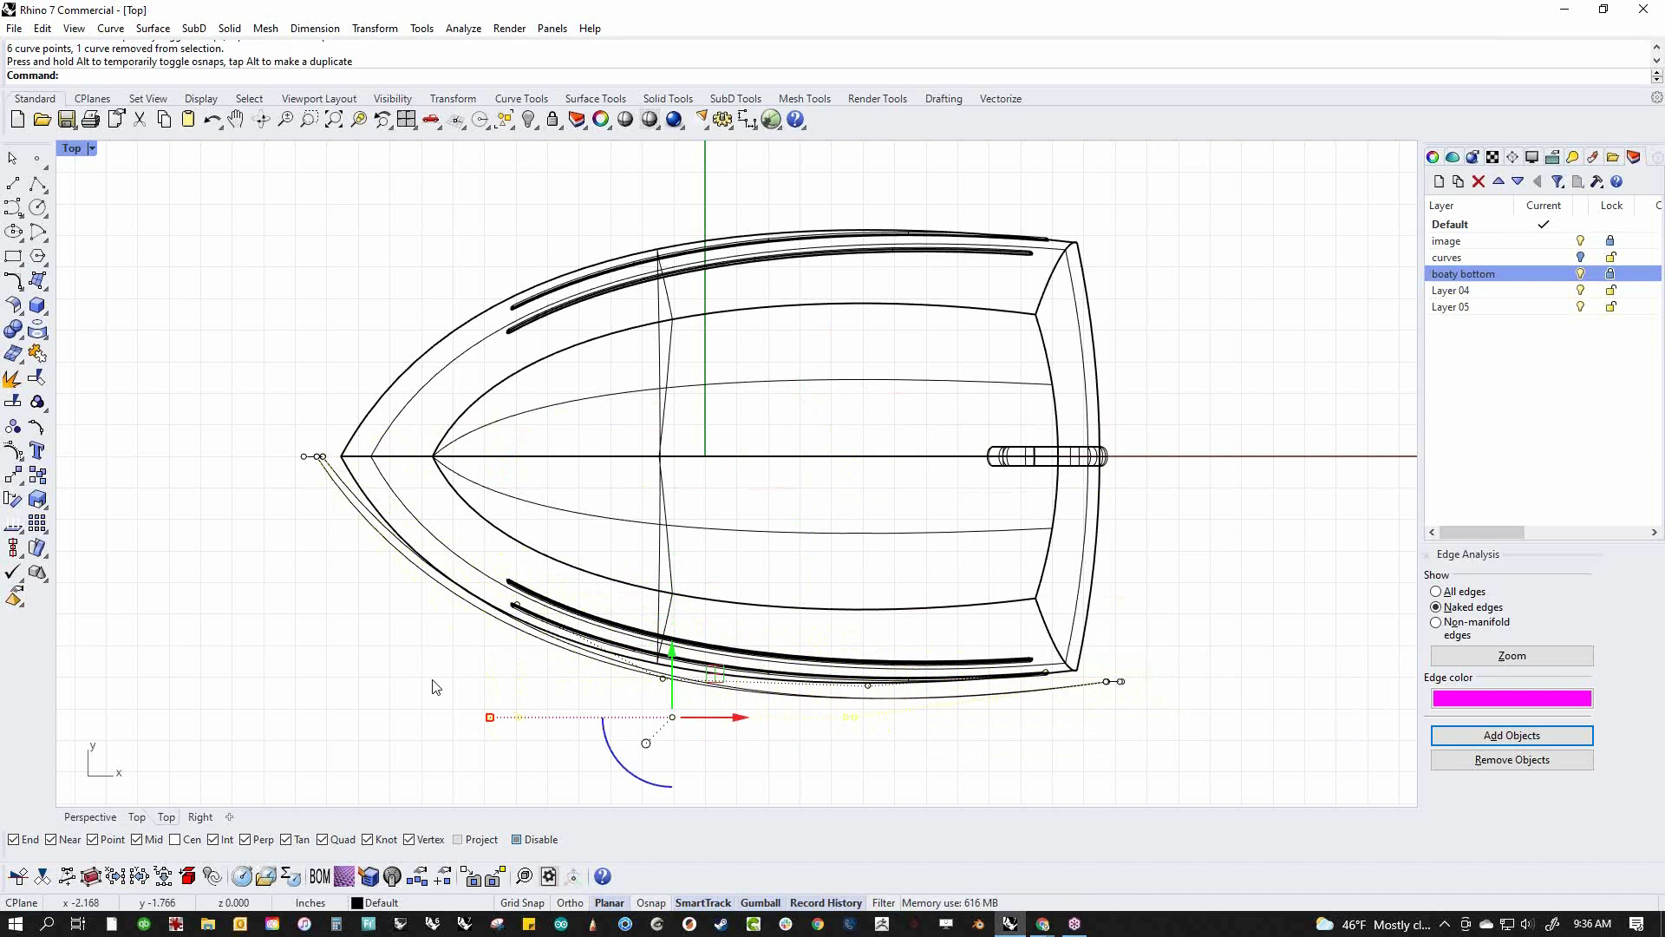
{"action": "key", "text": "alt+Left"}
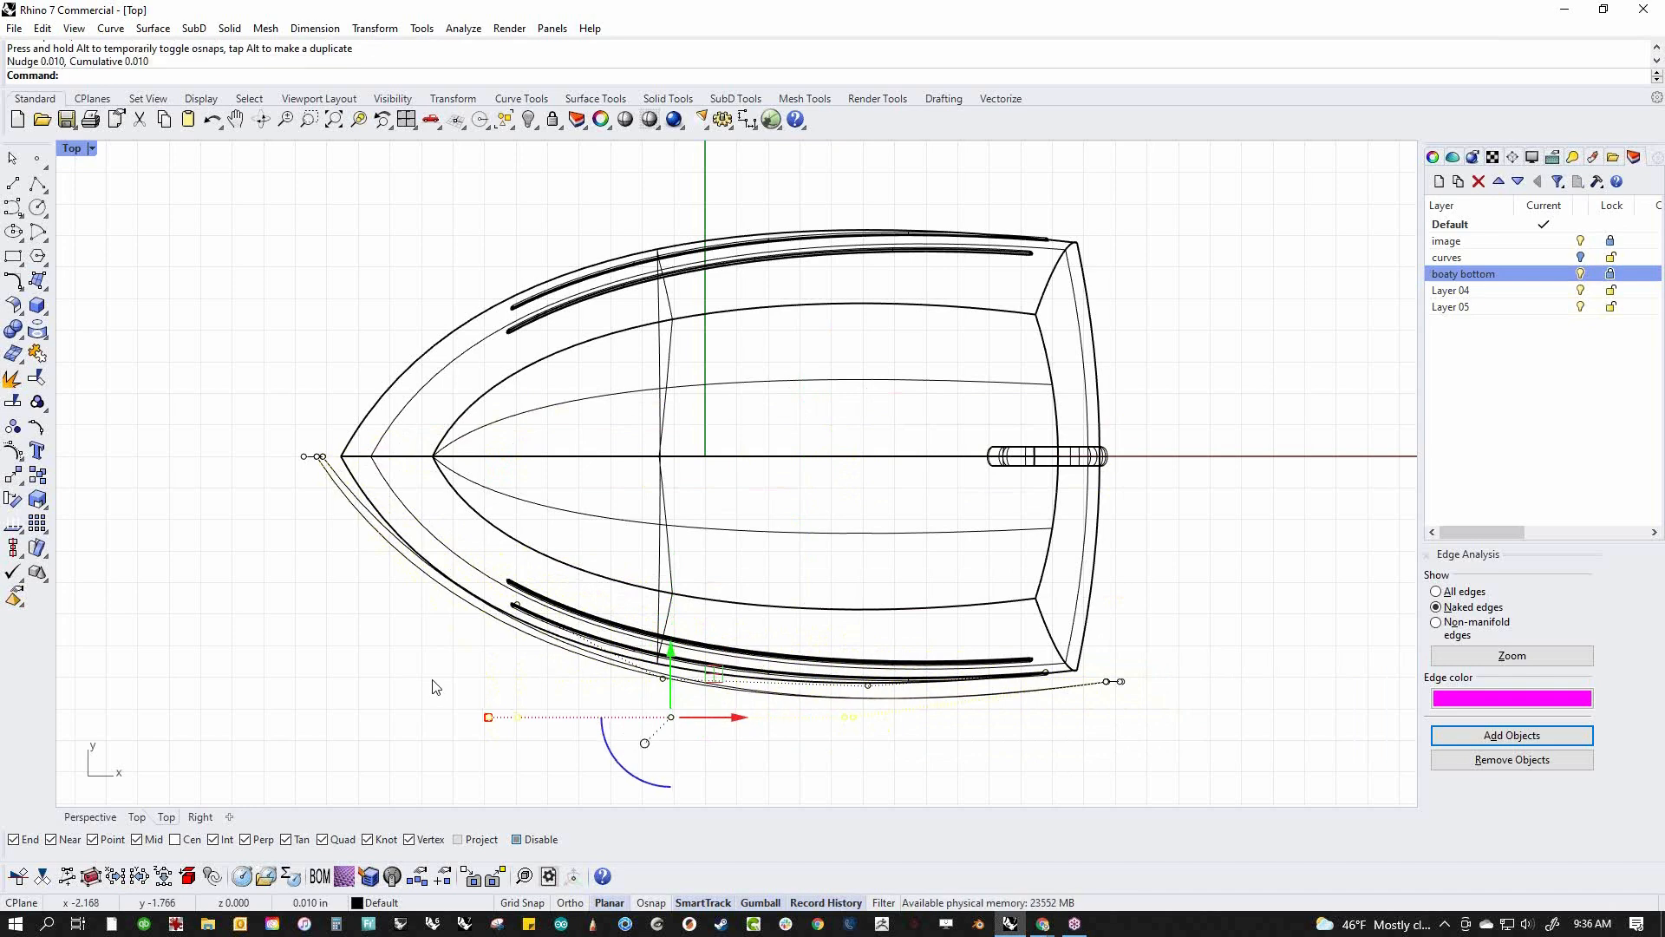
{"action": "key", "text": "alt+Left"}
{"action": "key", "text": "ctrl+alt+Right"}
{"action": "key", "text": "ctrl+alt+Right"}
{"action": "key", "text": "ctrl+alt+Right"}
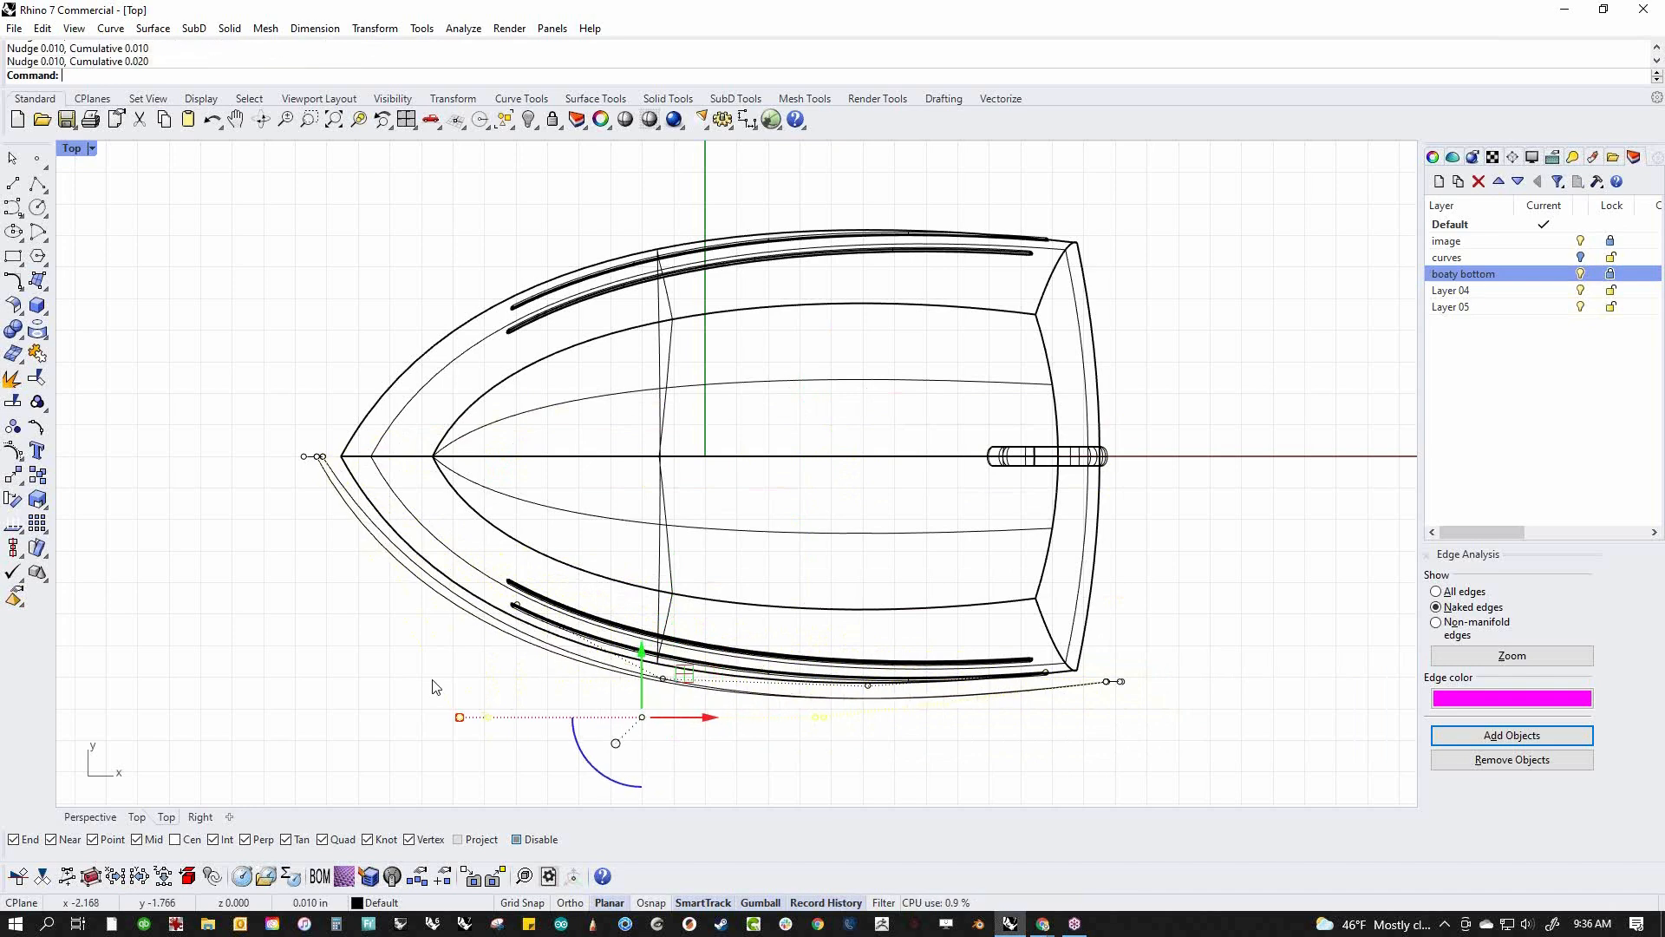
{"action": "type", "text": "f"}
{"action": "key", "text": "Return"}
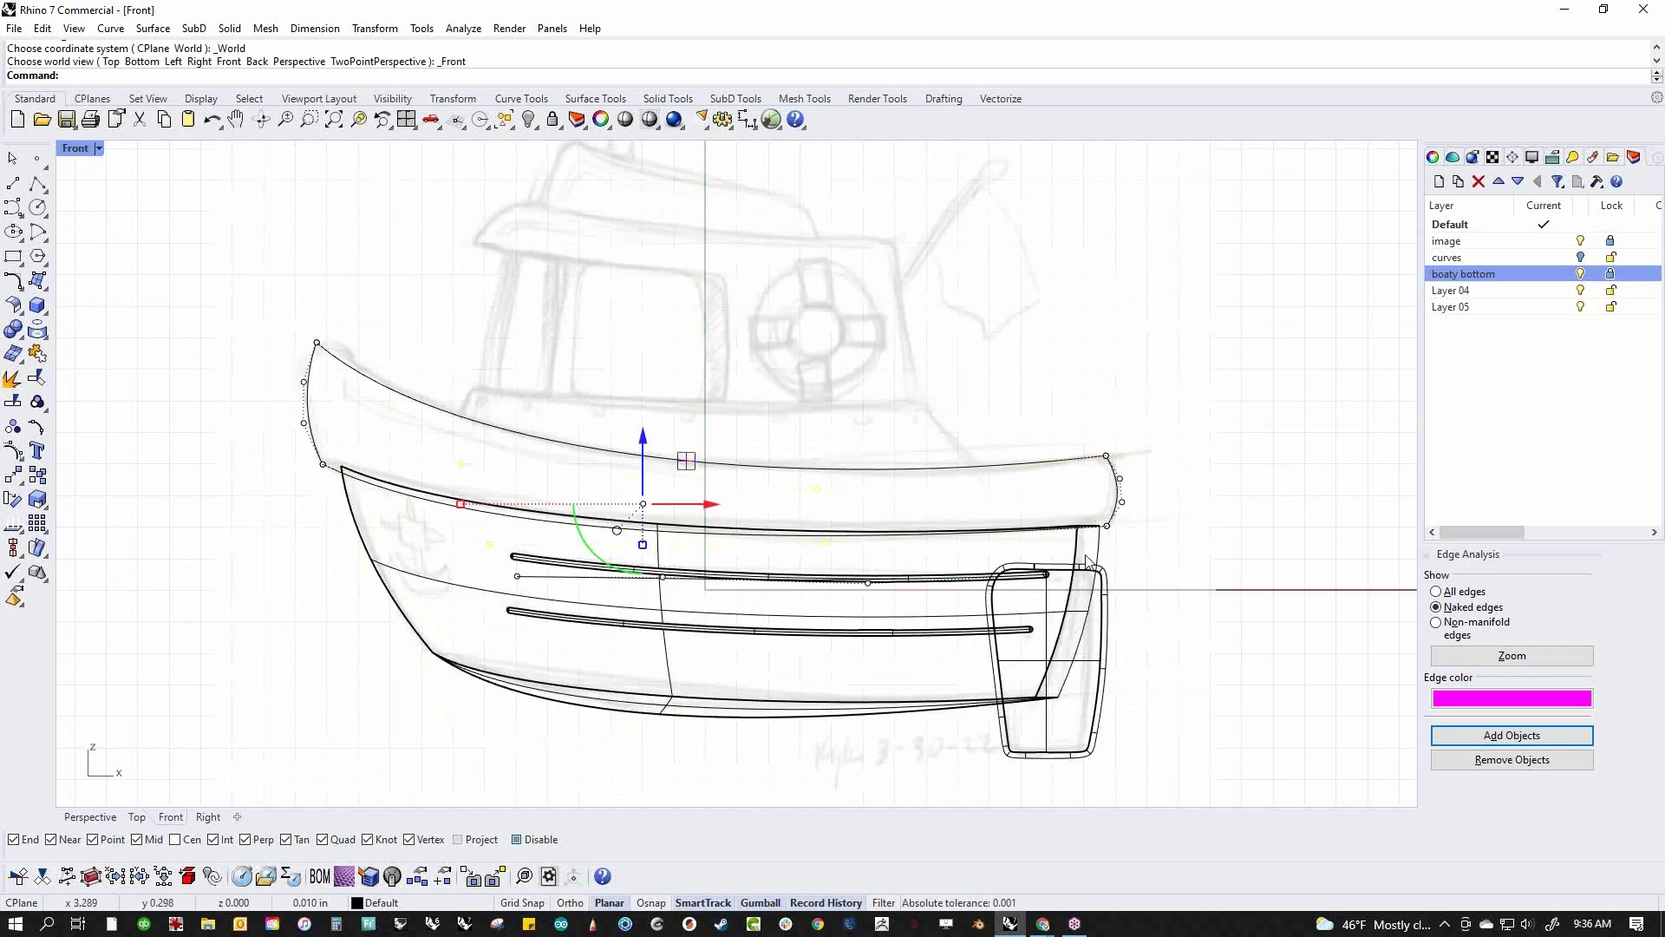
Return to the Perspective view and delete the leftover open curve beside the hull's upper rub rail
{"action": "key", "text": "ctrl+F4"}
{"action": "right_click_drag", "start_coordinate": [639, 471], "coordinate": [554, 503]}
{"action": "left_click_drag", "start_coordinate": [510, 440], "coordinate": [766, 730]}
{"action": "left_click_drag", "start_coordinate": [752, 587], "coordinate": [740, 577]}
{"action": "left_click", "coordinate": [554, 595]}
{"action": "scroll", "coordinate": [655, 595], "scroll_direction": "up", "scroll_amount": 5}
{"action": "right_click_drag", "start_coordinate": [657, 600], "coordinate": [728, 570]}
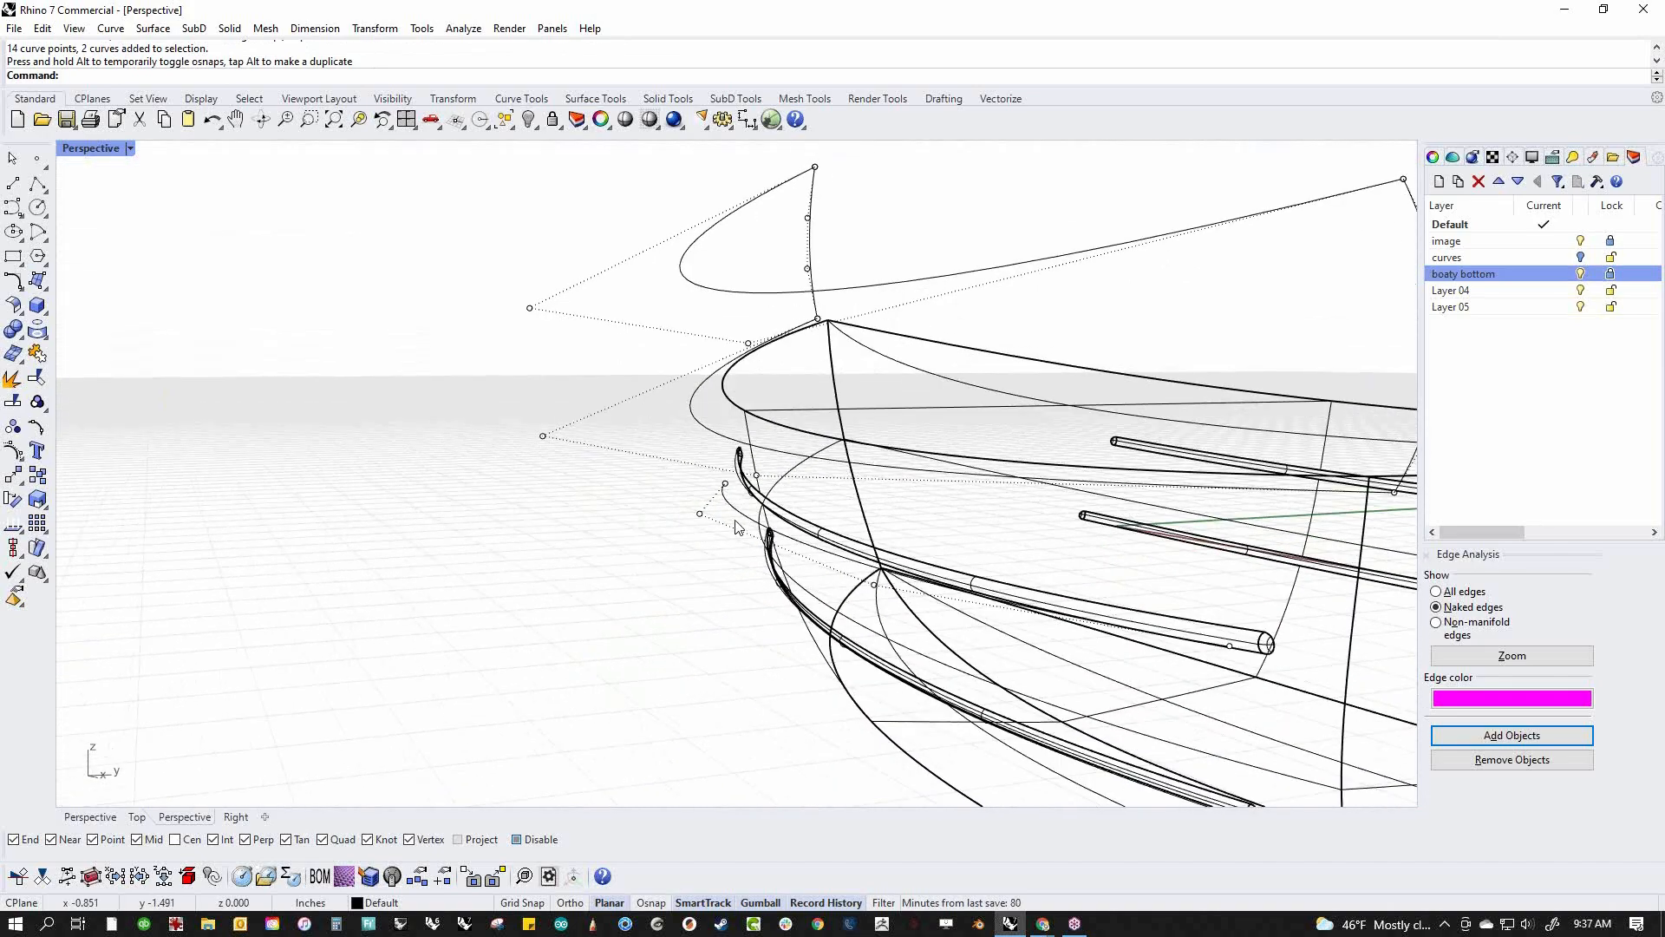
{"action": "left_click", "coordinate": [737, 517]}
{"action": "key", "text": "Delete"}
{"action": "mouse_move", "coordinate": [735, 518]}
{"action": "right_mouse_down"}
{"action": "mouse_move", "coordinate": [807, 518]}
{"action": "mouse_move", "coordinate": [821, 595]}
{"action": "mouse_move", "coordinate": [699, 595]}
{"action": "mouse_move", "coordinate": [959, 542]}
{"action": "mouse_move", "coordinate": [1059, 583]}
{"action": "mouse_move", "coordinate": [1004, 603]}
{"action": "mouse_move", "coordinate": [991, 631]}
{"action": "right_mouse_up"}
{"action": "scroll", "coordinate": [818, 524], "scroll_direction": "down", "scroll_amount": 5}
{"action": "scroll", "coordinate": [699, 595], "scroll_direction": "down", "scroll_amount": 4}
Hide the boaty bottom layer and create a surface from the band's four edge curves with EdgeSrf
{"action": "left_click", "coordinate": [1519, 272]}
{"action": "left_click", "coordinate": [1580, 289]}
{"action": "middle_click", "coordinate": [886, 683]}
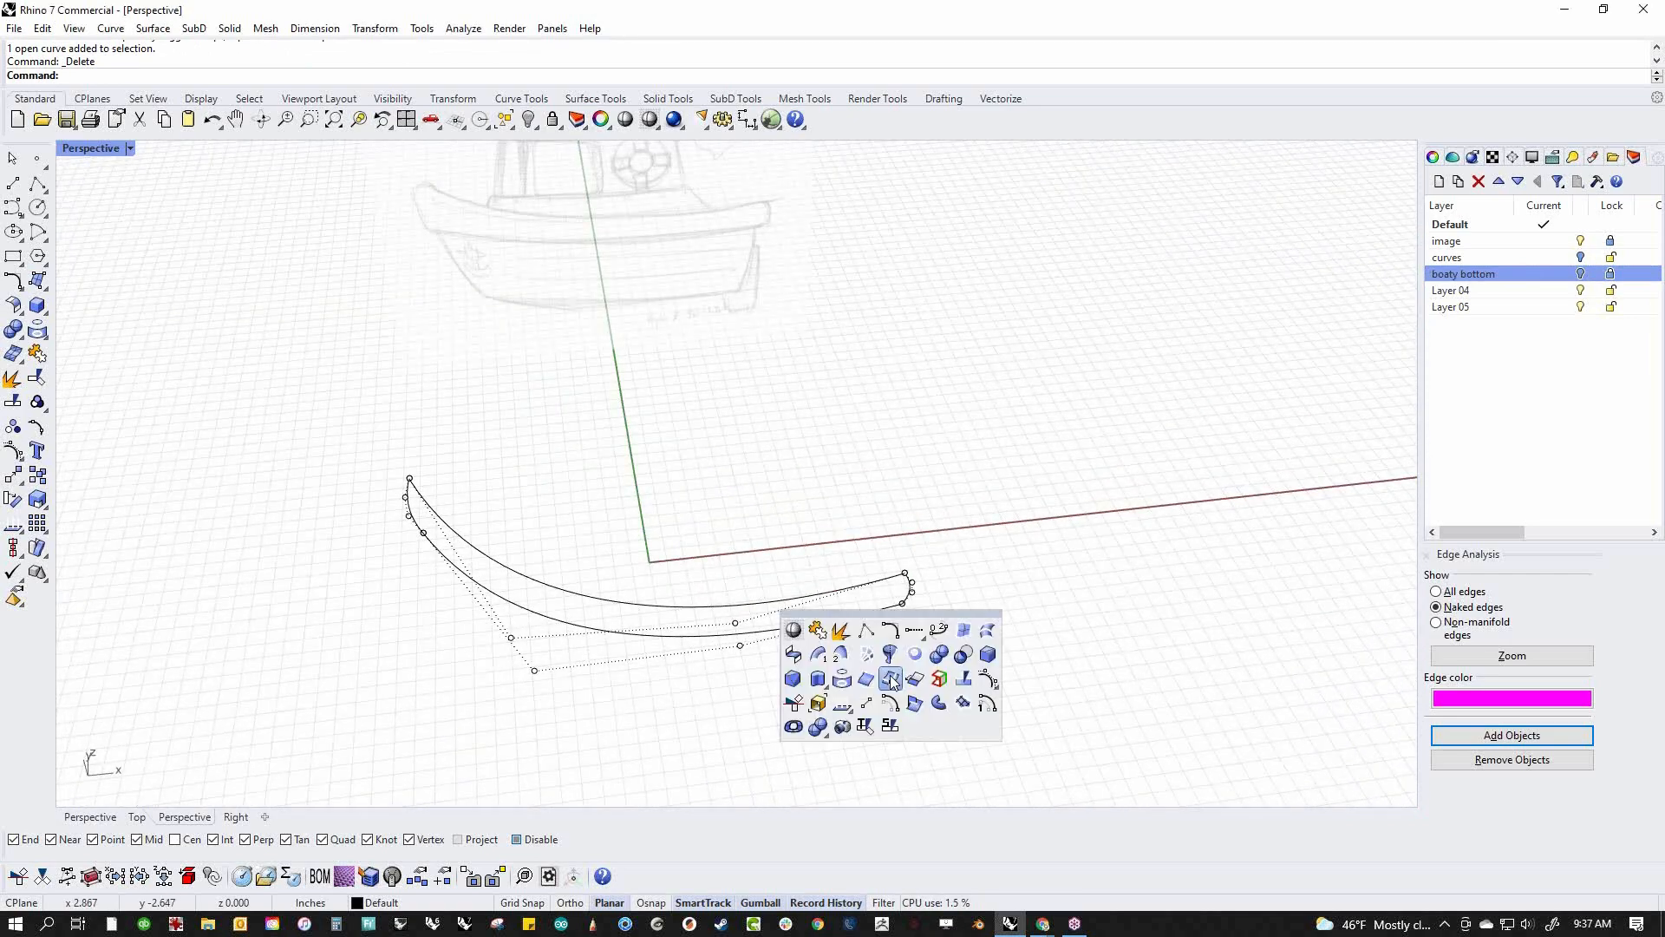
{"action": "left_click", "coordinate": [957, 637]}
{"action": "left_click_drag", "start_coordinate": [353, 439], "coordinate": [1076, 715]}
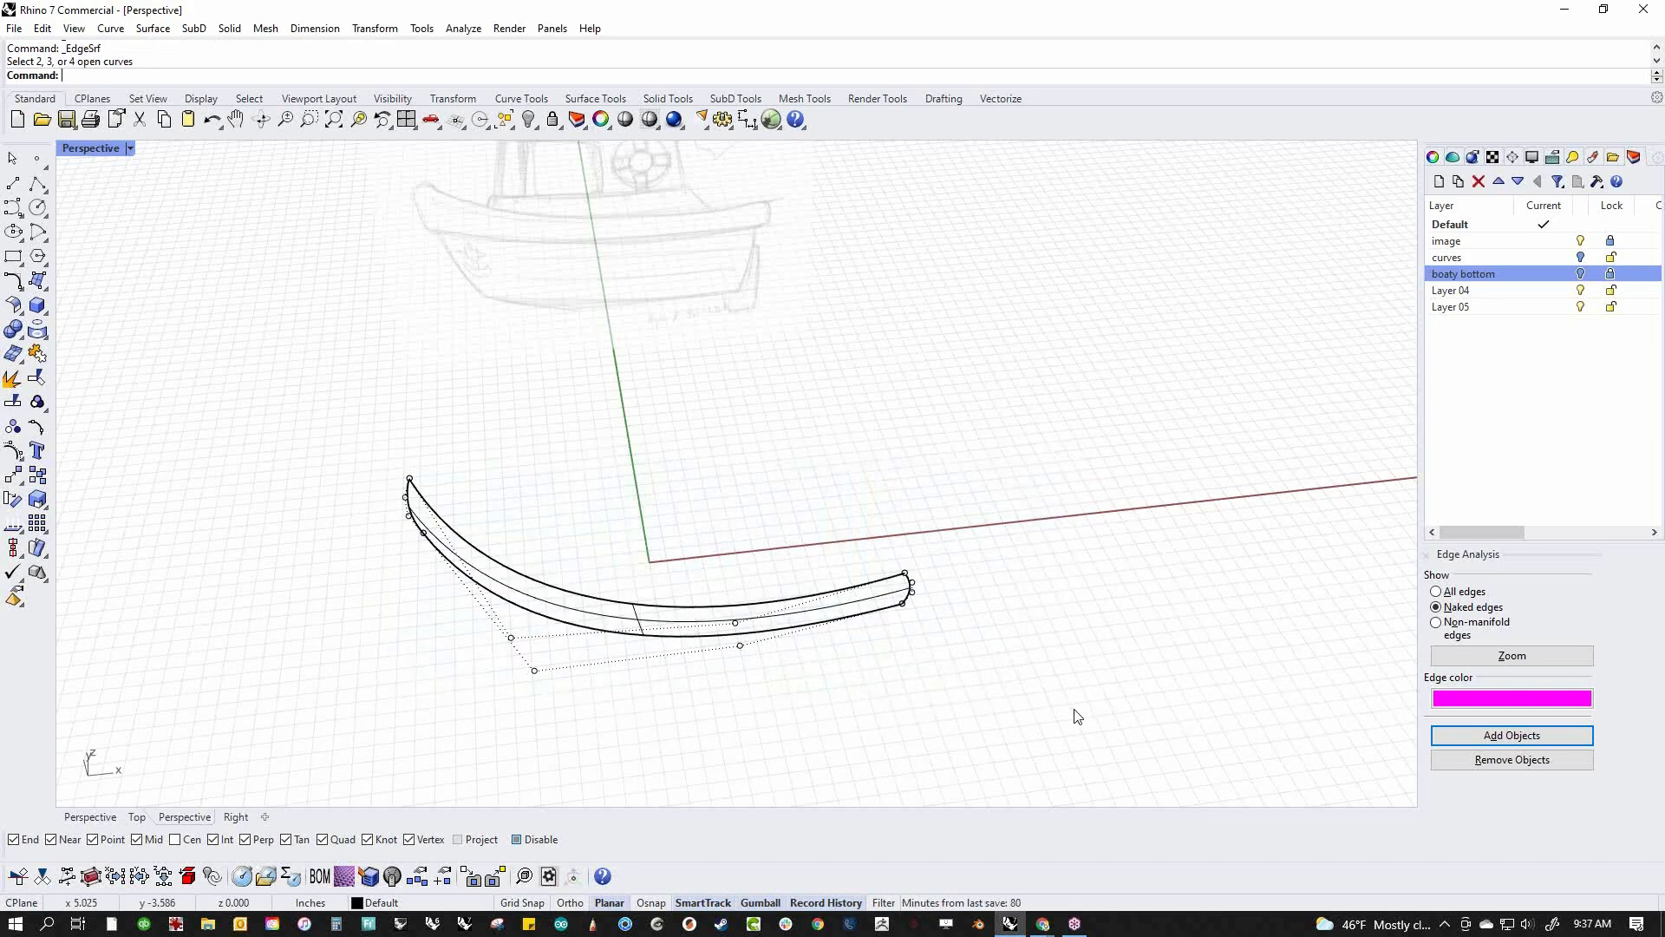
Shade the Perspective view and move the stern curve's two middle control points outboard to round the band's aft end
{"action": "middle_click", "coordinate": [786, 700]}
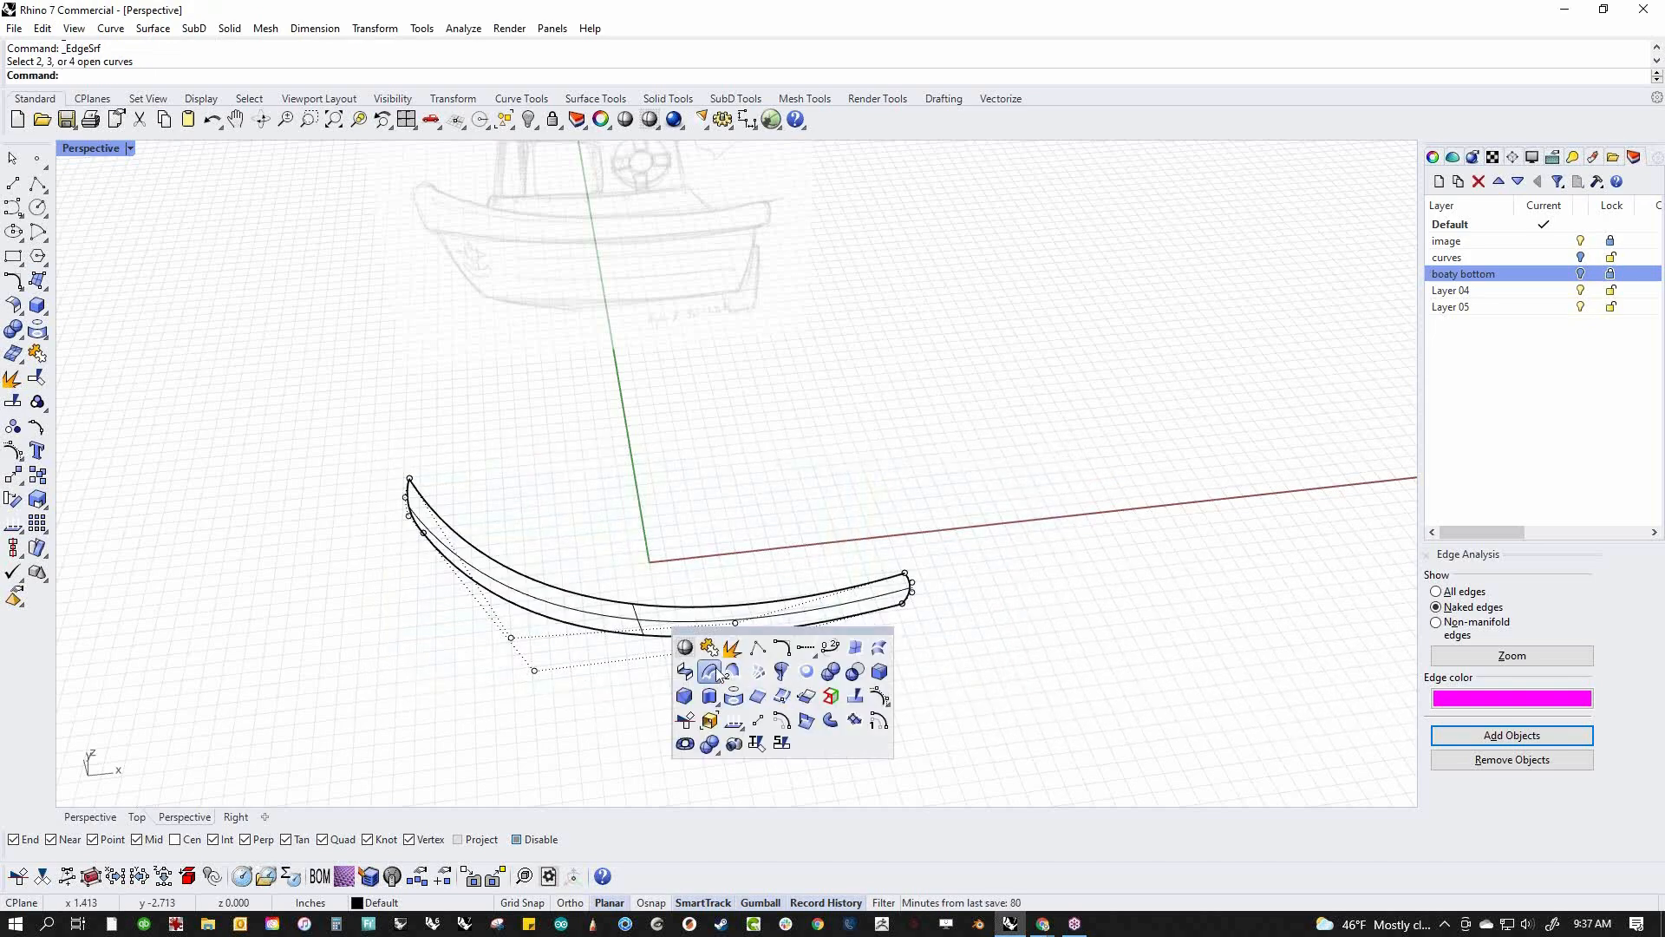
{"action": "left_click", "coordinate": [689, 646]}
{"action": "mouse_move", "coordinate": [694, 646]}
{"action": "right_mouse_down"}
{"action": "mouse_move", "coordinate": [848, 642]}
{"action": "mouse_move", "coordinate": [1003, 587]}
{"action": "mouse_move", "coordinate": [510, 613]}
{"action": "mouse_move", "coordinate": [634, 578]}
{"action": "right_mouse_up"}
{"action": "left_click", "coordinate": [544, 518]}
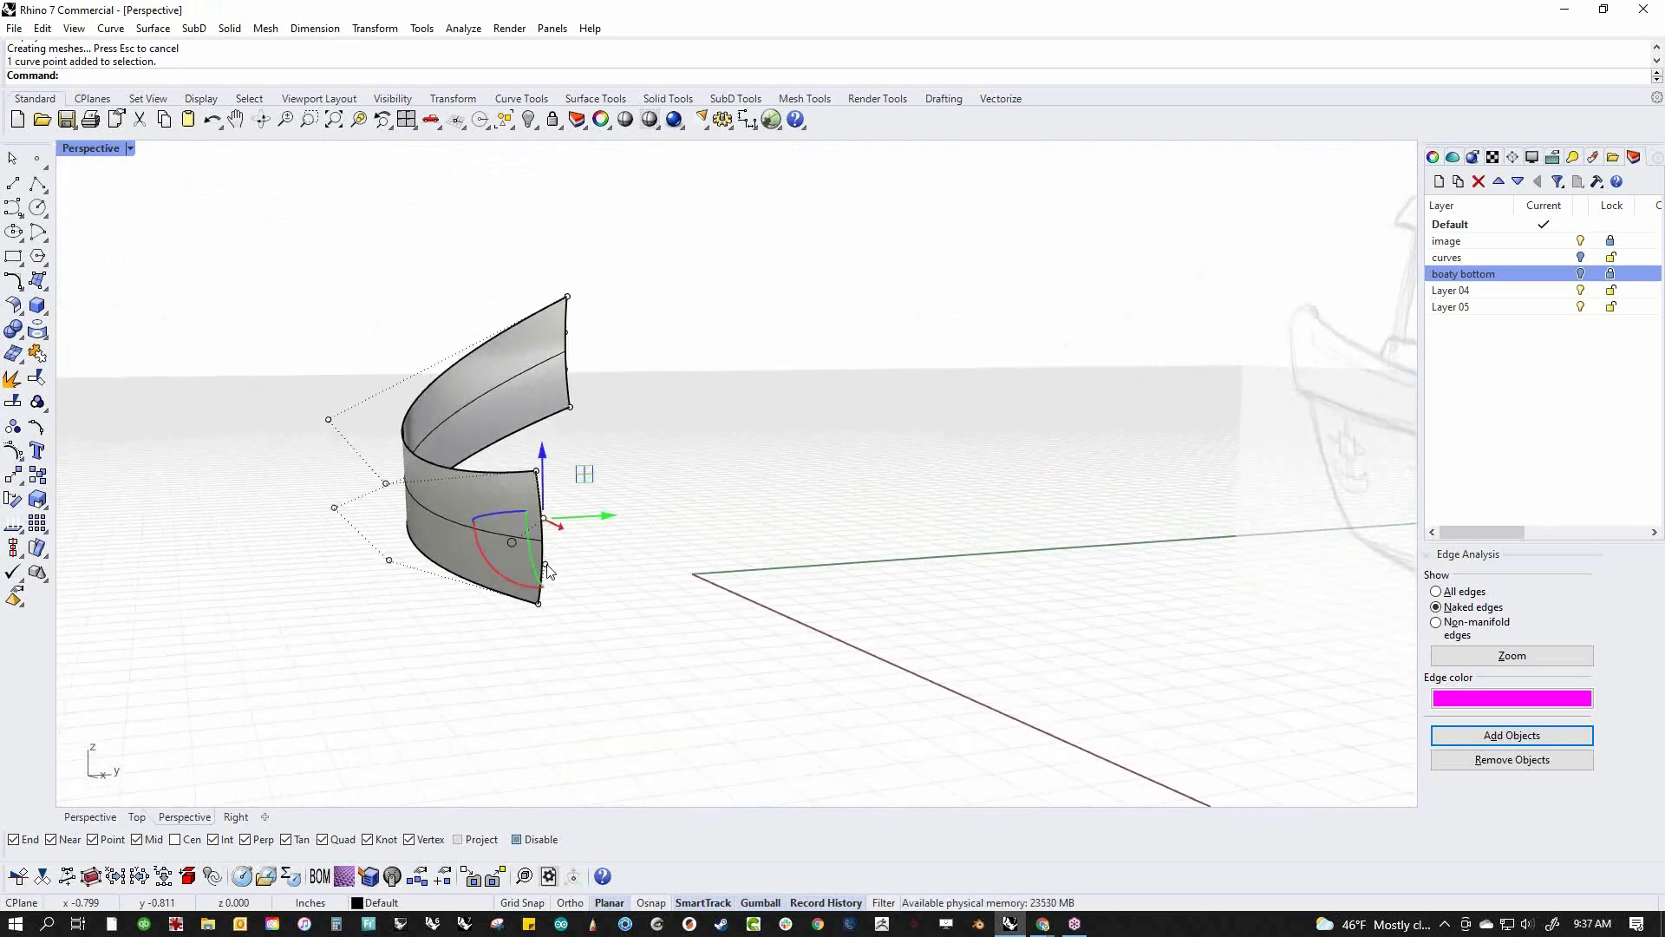
{"action": "left_click", "coordinate": [545, 565], "text": "shift"}
{"action": "left_click_drag", "start_coordinate": [610, 541], "coordinate": [518, 541]}
{"action": "left_click", "coordinate": [475, 662]}
Mirror the band surface across the boat's centerline, starting the mirror plane at 0 and keeping the original
{"action": "mouse_move", "coordinate": [378, 673]}
{"action": "right_mouse_down"}
{"action": "mouse_move", "coordinate": [892, 665]}
{"action": "mouse_move", "coordinate": [397, 648]}
{"action": "mouse_move", "coordinate": [769, 647]}
{"action": "mouse_move", "coordinate": [1024, 698]}
{"action": "right_mouse_up"}
{"action": "right_click_drag", "start_coordinate": [1262, 565], "coordinate": [861, 701]}
{"action": "left_click", "coordinate": [859, 698]}
{"action": "type", "text": "mirror"}
{"action": "key", "text": "Return"}
{"action": "type", "text": "0"}
{"action": "key", "text": "Return"}
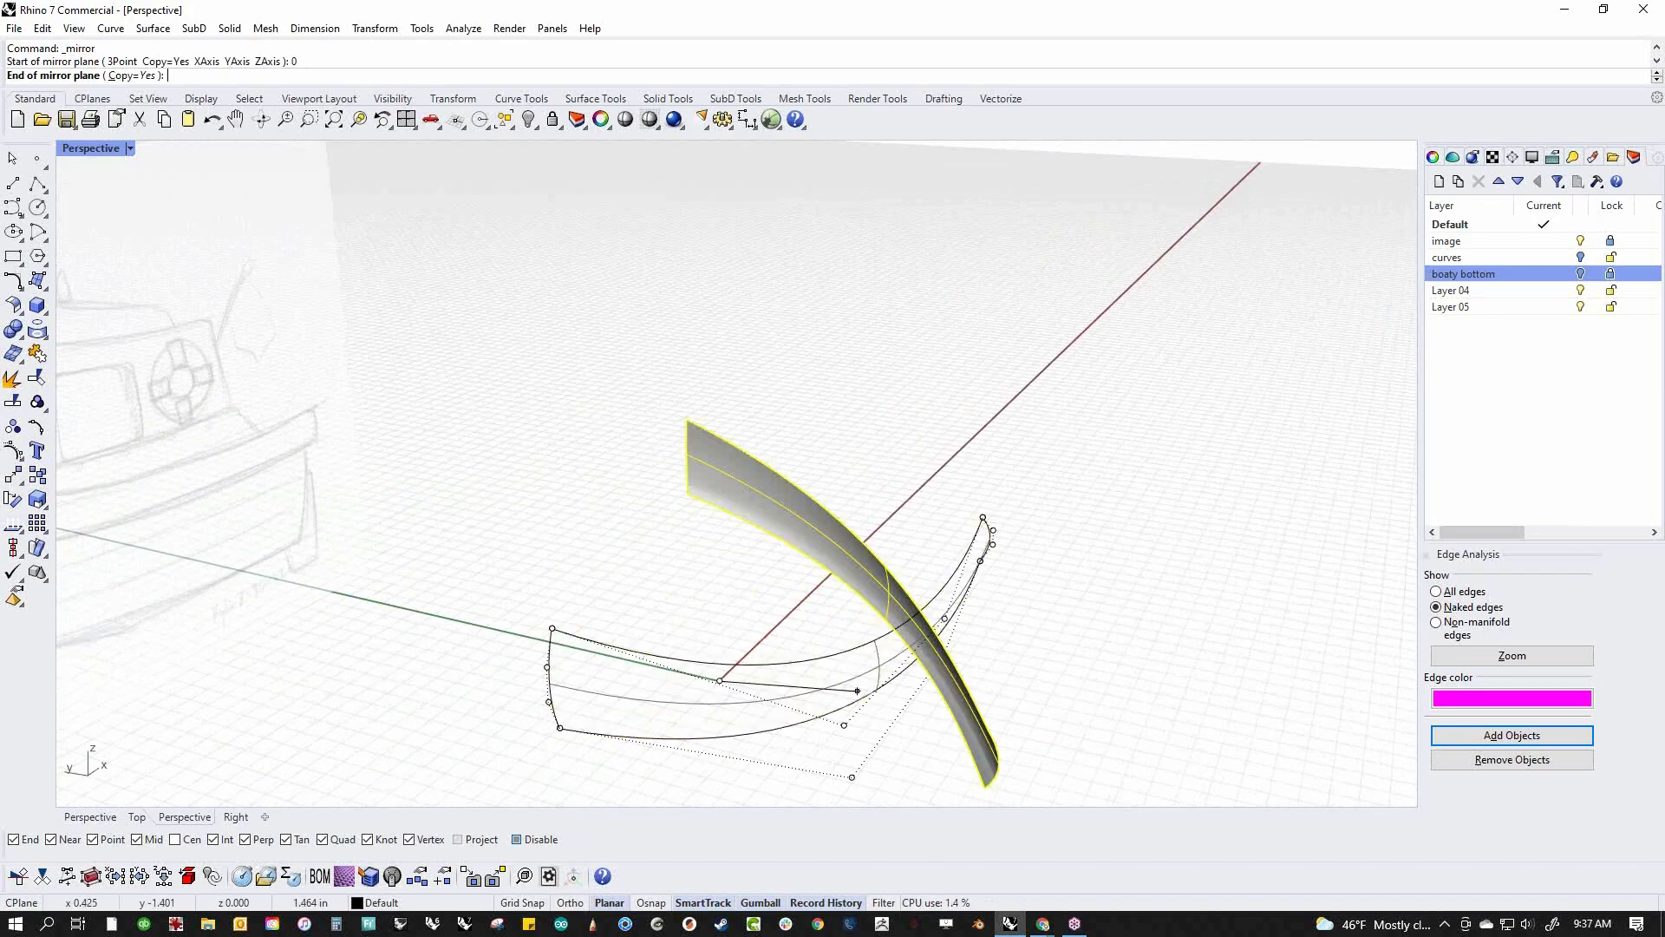
{"action": "left_click", "coordinate": [1175, 562]}
{"action": "key", "text": "Escape"}
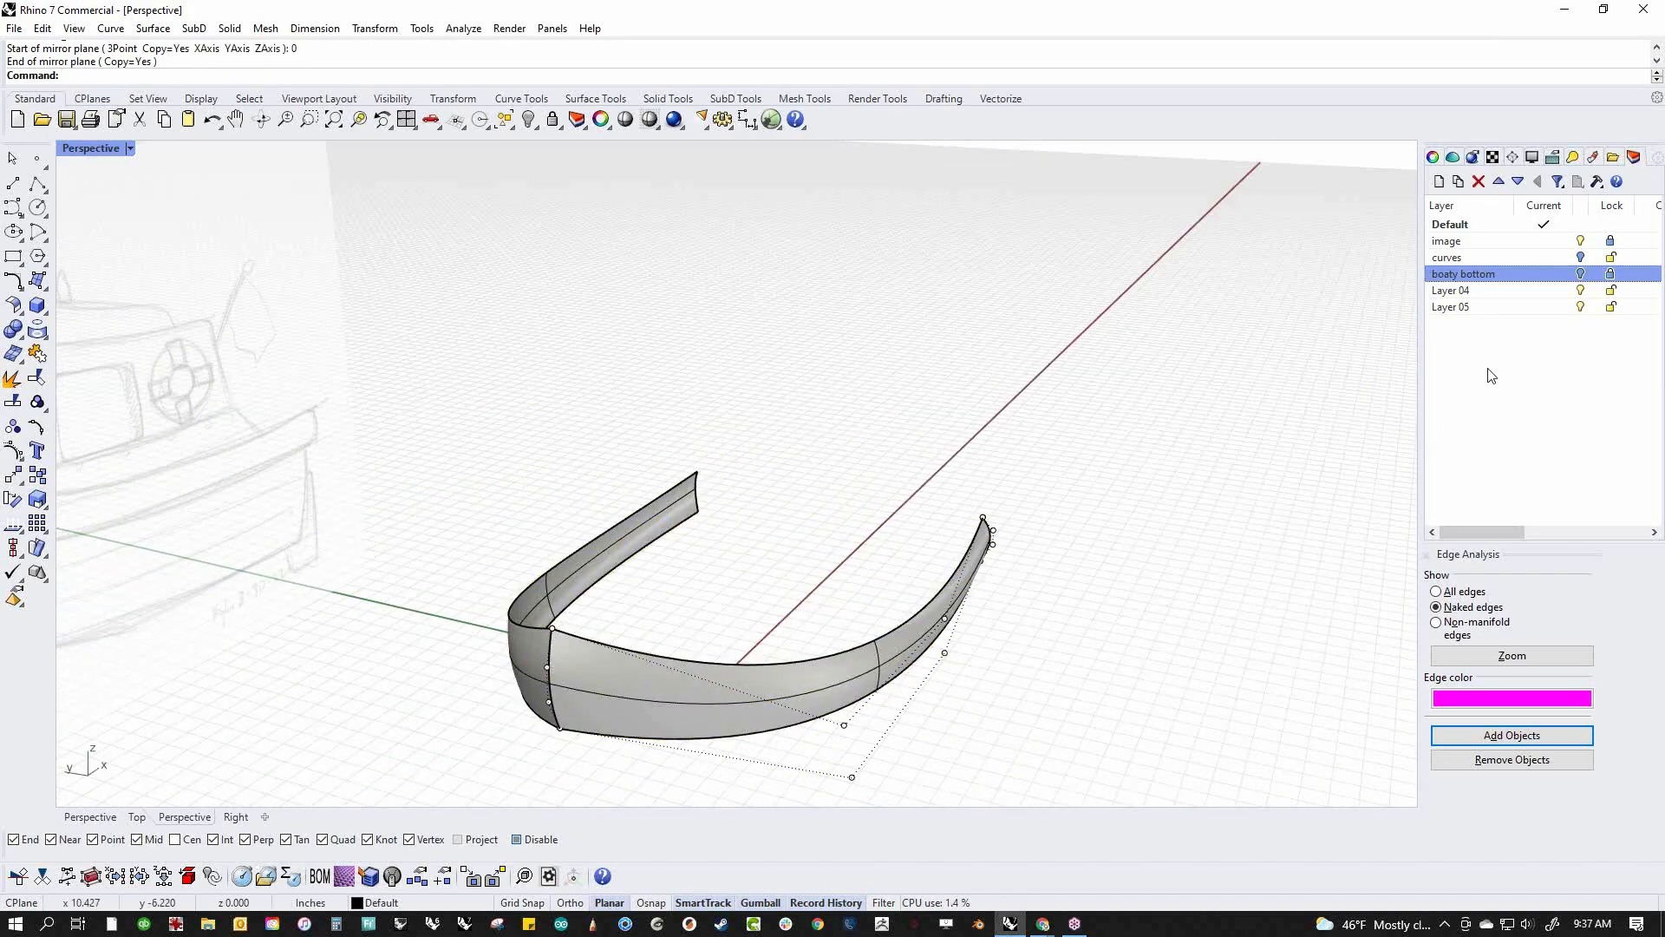
Create an EdgeSrf surface between the lower edges of the two side bands
{"action": "right_click_drag", "start_coordinate": [1268, 618], "coordinate": [960, 674]}
{"action": "middle_click", "coordinate": [1023, 691]}
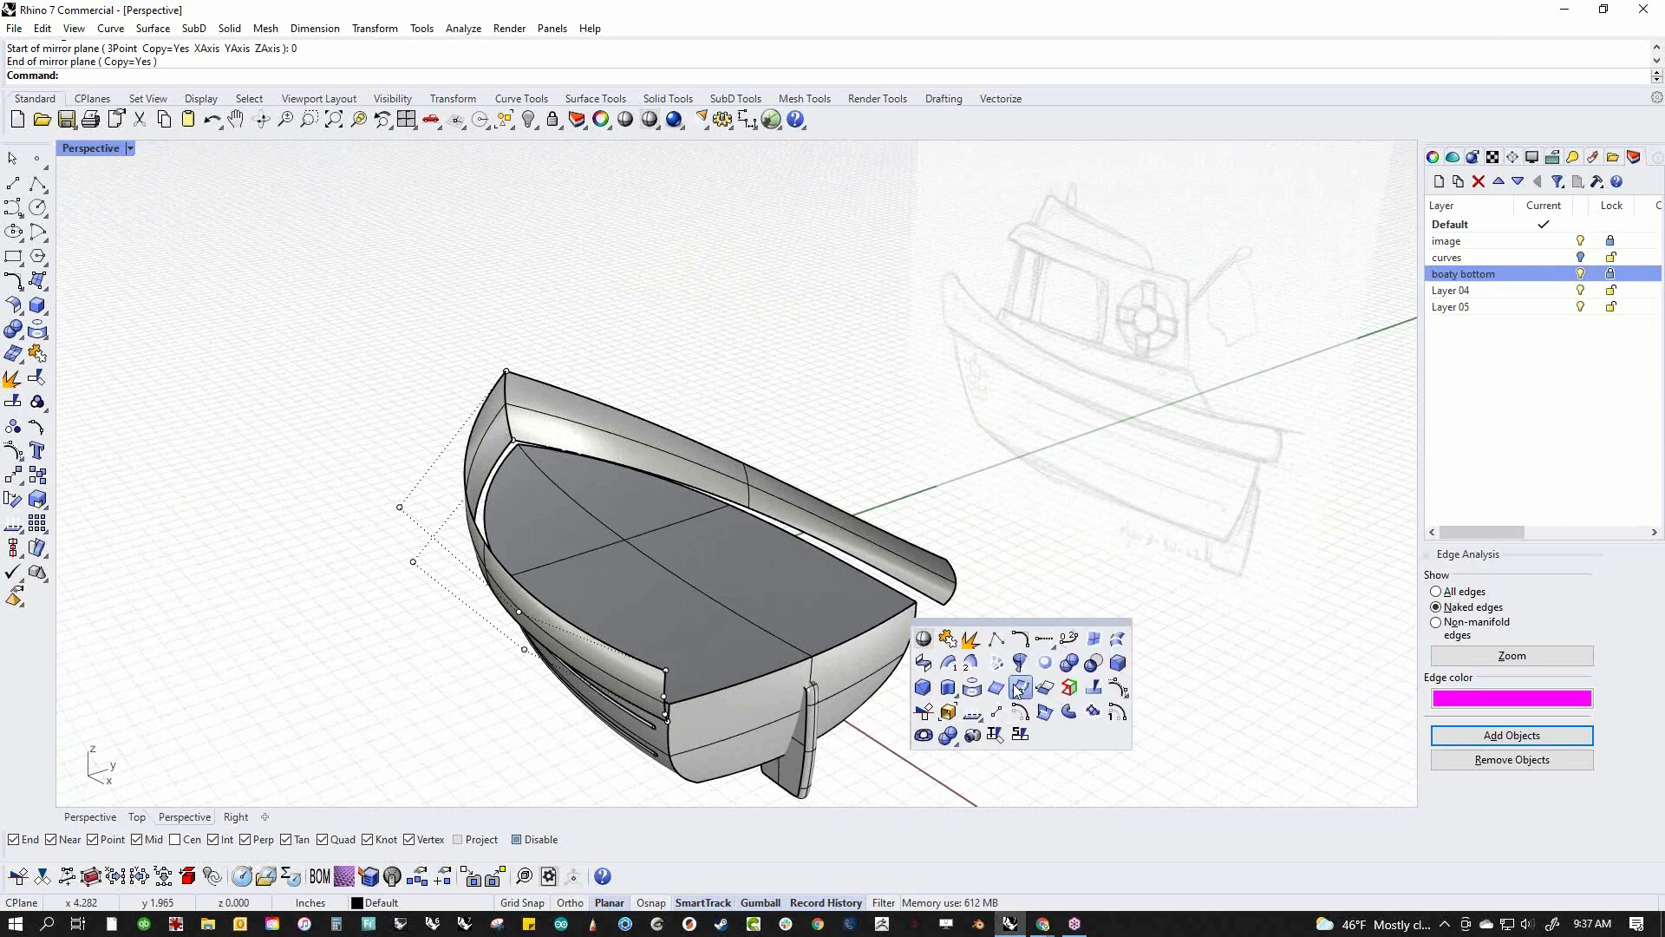
{"action": "left_click", "coordinate": [1093, 648]}
{"action": "left_click", "coordinate": [949, 604]}
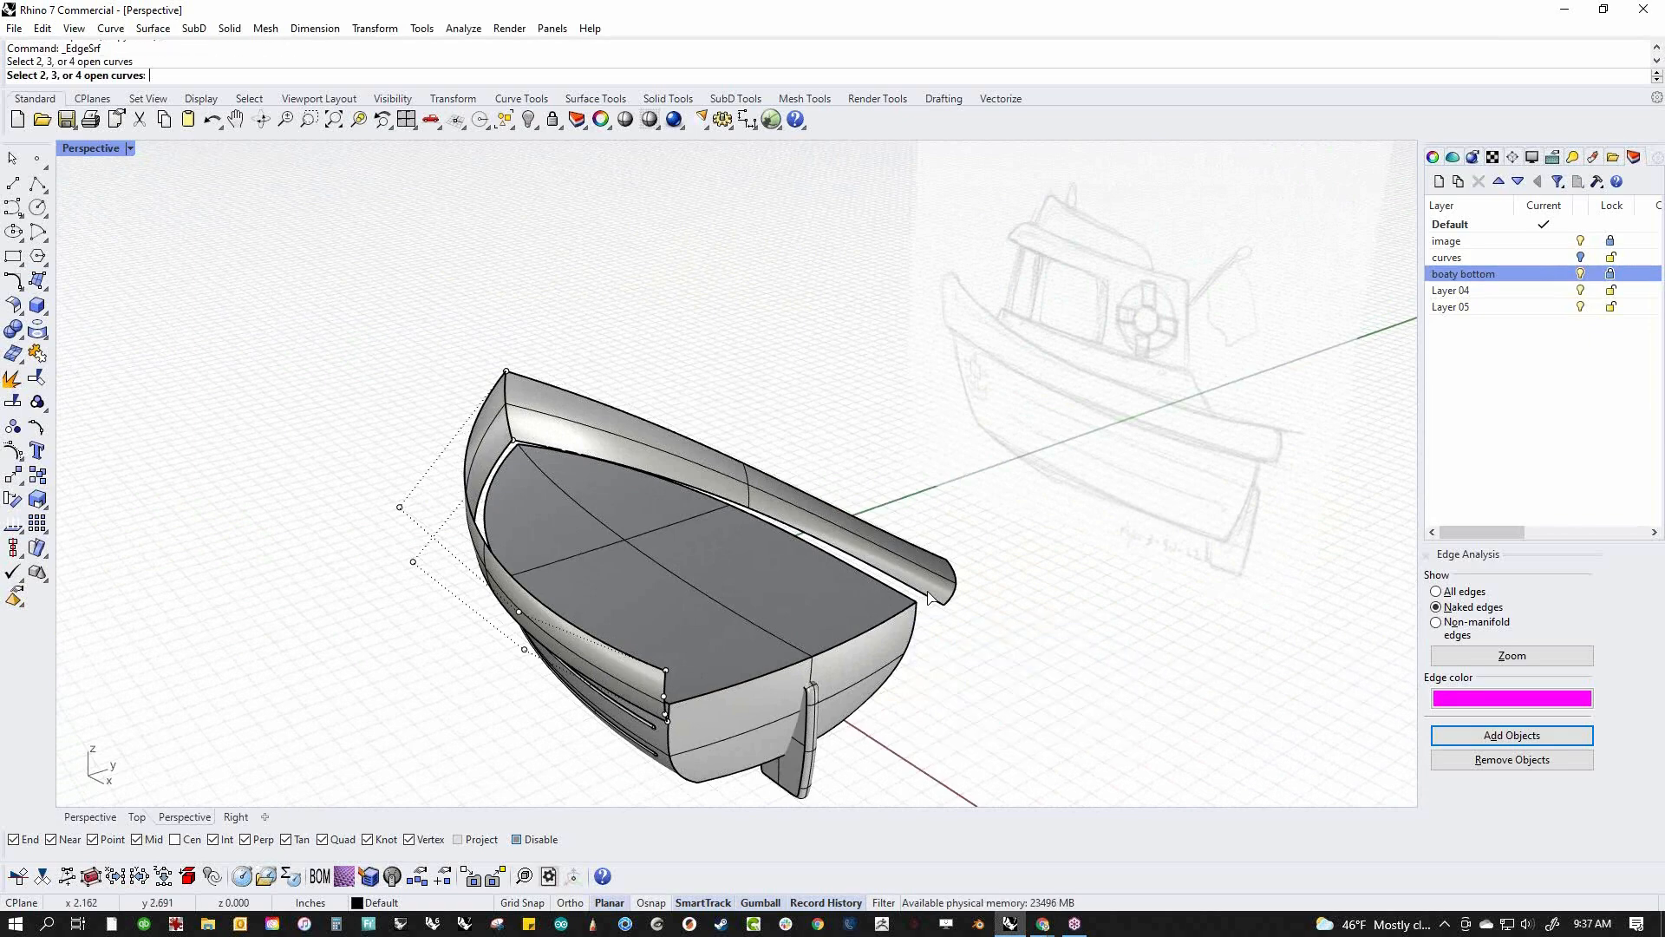
{"action": "right_click_drag", "start_coordinate": [949, 604], "coordinate": [555, 542]}
{"action": "left_click", "coordinate": [496, 598]}
{"action": "left_click", "coordinate": [474, 648]}
{"action": "right_click", "coordinate": [476, 650]}
{"action": "right_click", "coordinate": [473, 616]}
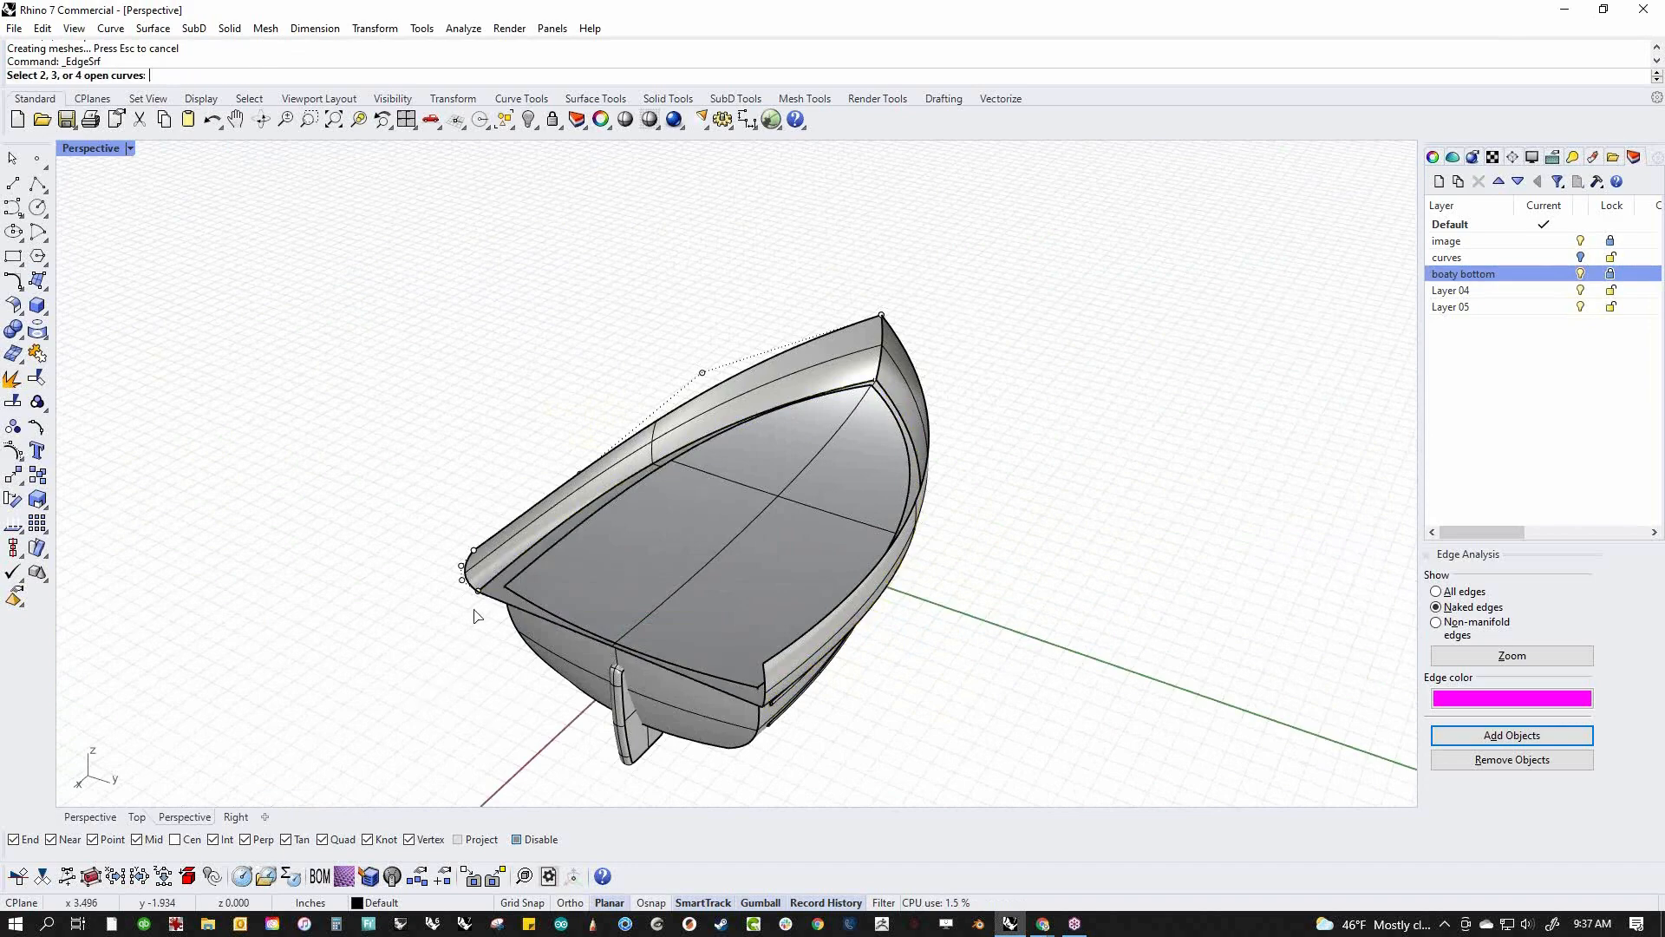
Create an EdgeSrf surface between the upper edges of the two side bands
{"action": "left_click", "coordinate": [510, 532]}
{"action": "left_click", "coordinate": [659, 569]}
{"action": "left_click", "coordinate": [772, 632]}
{"action": "right_click", "coordinate": [903, 691]}
{"action": "right_click", "coordinate": [906, 763]}
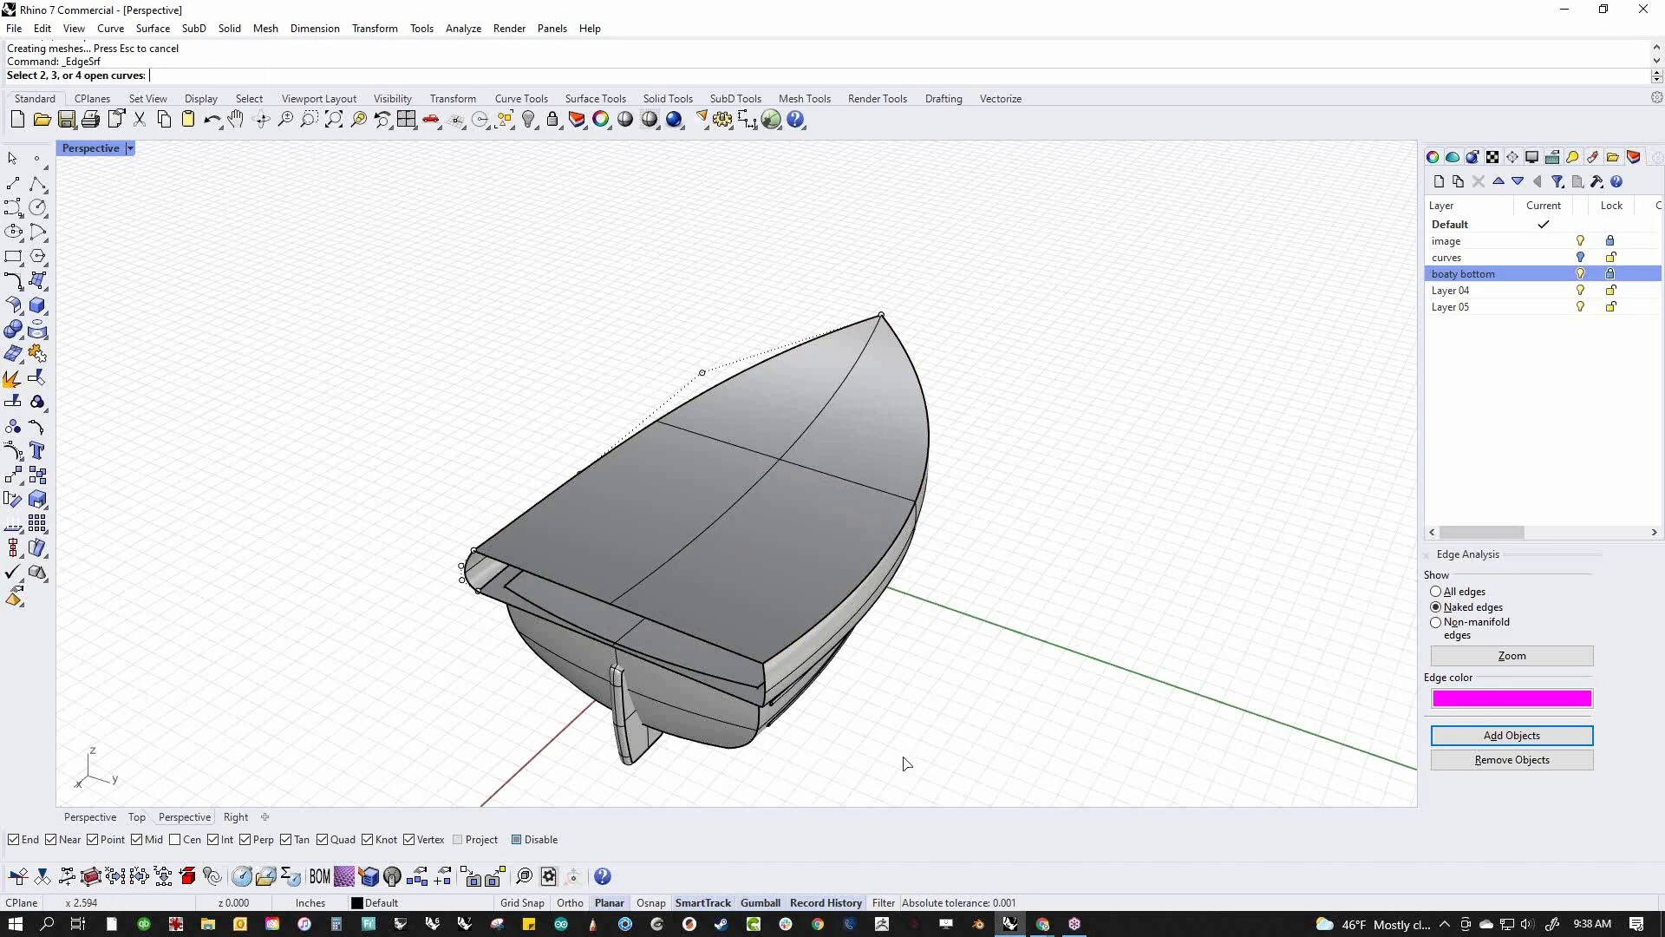
Turn on the control points of the upper and lower EdgeSrf surfaces spanning the side bands
{"action": "mouse_move", "coordinate": [905, 763]}
{"action": "right_mouse_down"}
{"action": "mouse_move", "coordinate": [1090, 695]}
{"action": "mouse_move", "coordinate": [1168, 706]}
{"action": "mouse_move", "coordinate": [1162, 558]}
{"action": "mouse_move", "coordinate": [1189, 571]}
{"action": "mouse_move", "coordinate": [1170, 713]}
{"action": "mouse_move", "coordinate": [1101, 714]}
{"action": "right_mouse_up"}
{"action": "scroll", "coordinate": [791, 639], "scroll_direction": "up", "scroll_amount": 1}
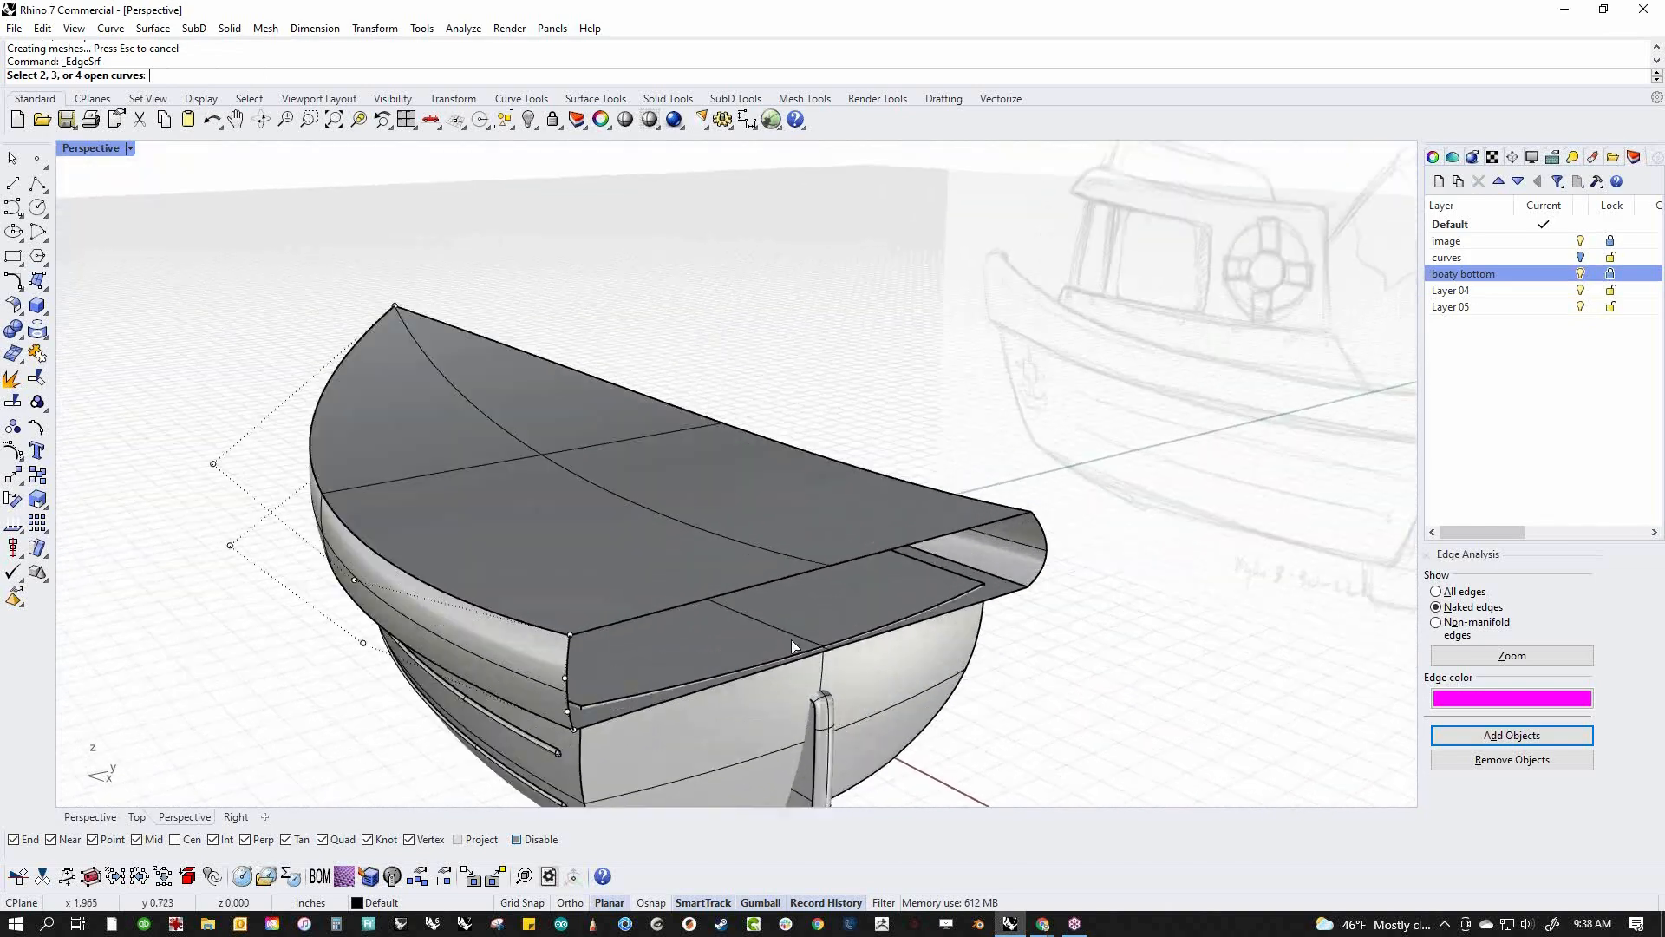
{"action": "key", "text": "Escape"}
{"action": "left_click", "coordinate": [681, 564]}
{"action": "left_click", "coordinate": [682, 658], "text": "shift"}
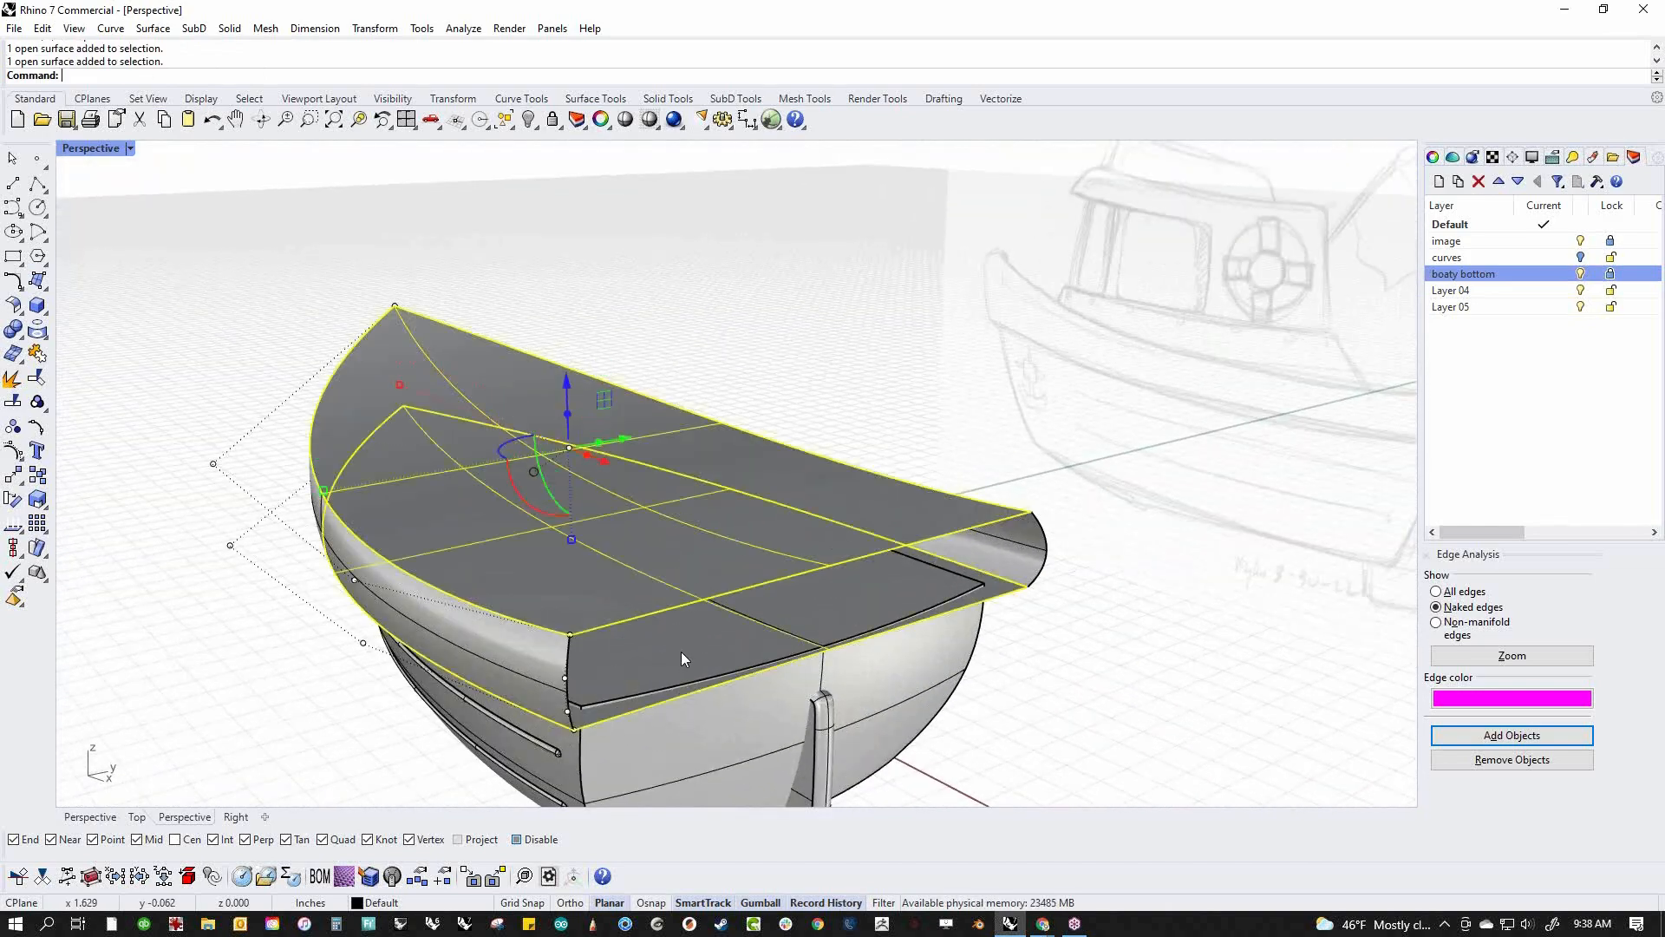
{"action": "left_click", "coordinate": [12, 448]}
{"action": "right_click_drag", "start_coordinate": [555, 612], "coordinate": [585, 512]}
Hide the side bands, their curves and the boaty bottom layer, leaving only the two spanning surfaces visible
{"action": "left_click", "coordinate": [586, 512]}
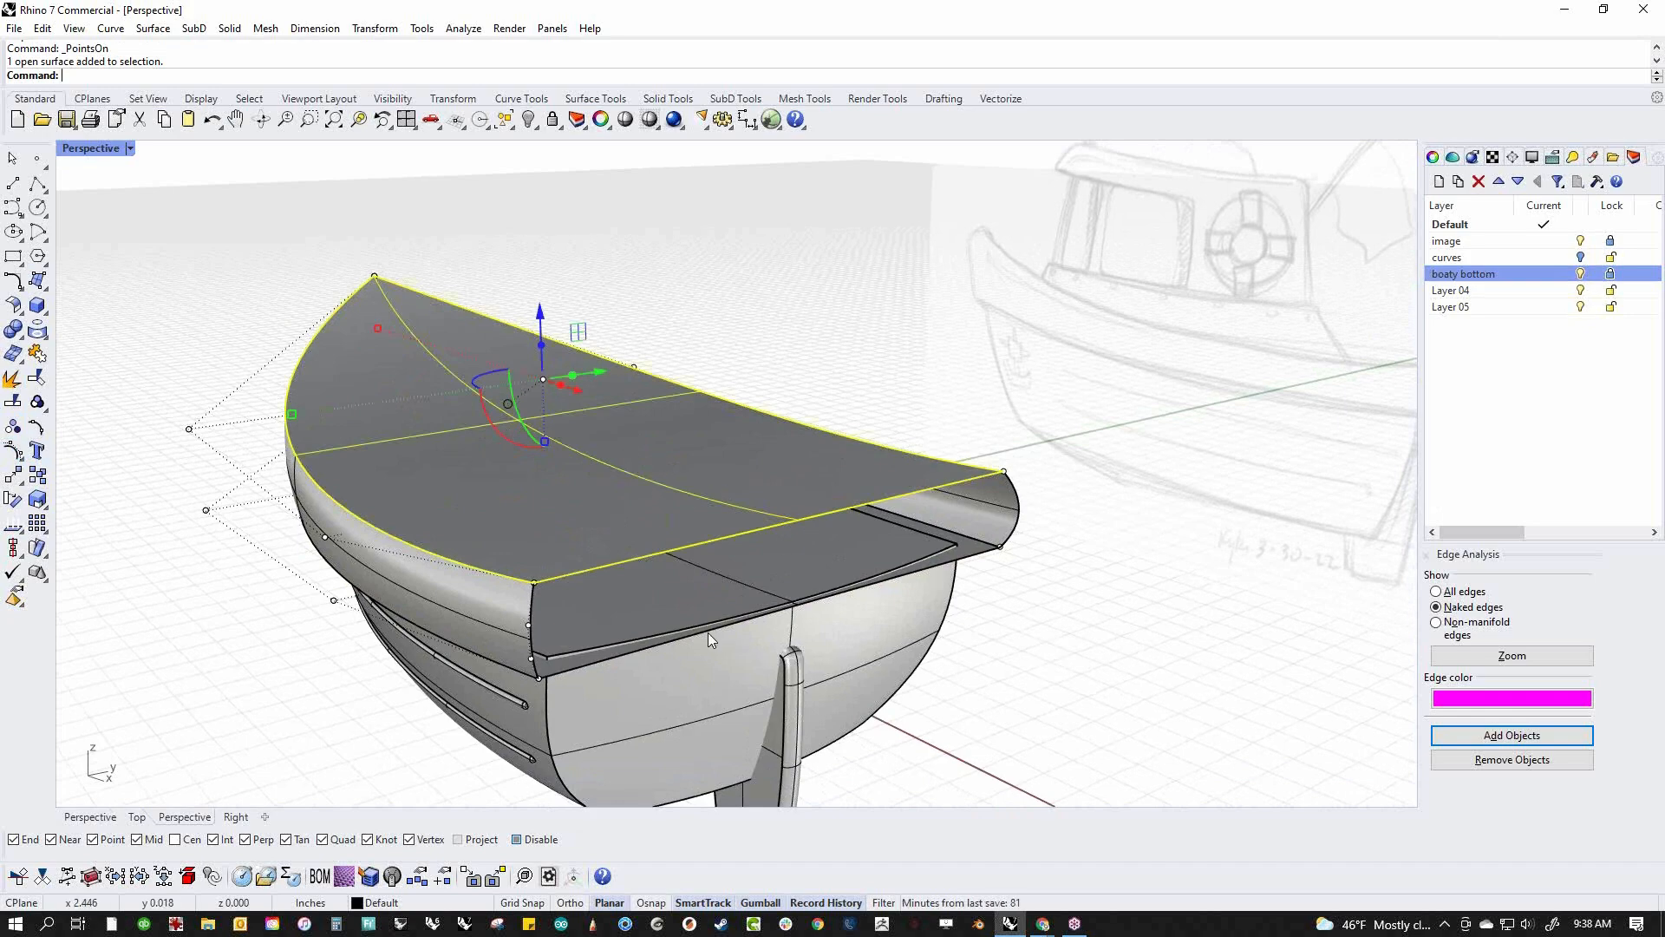
{"action": "key", "text": "ctrl+a"}
{"action": "key", "text": "ctrl+h"}
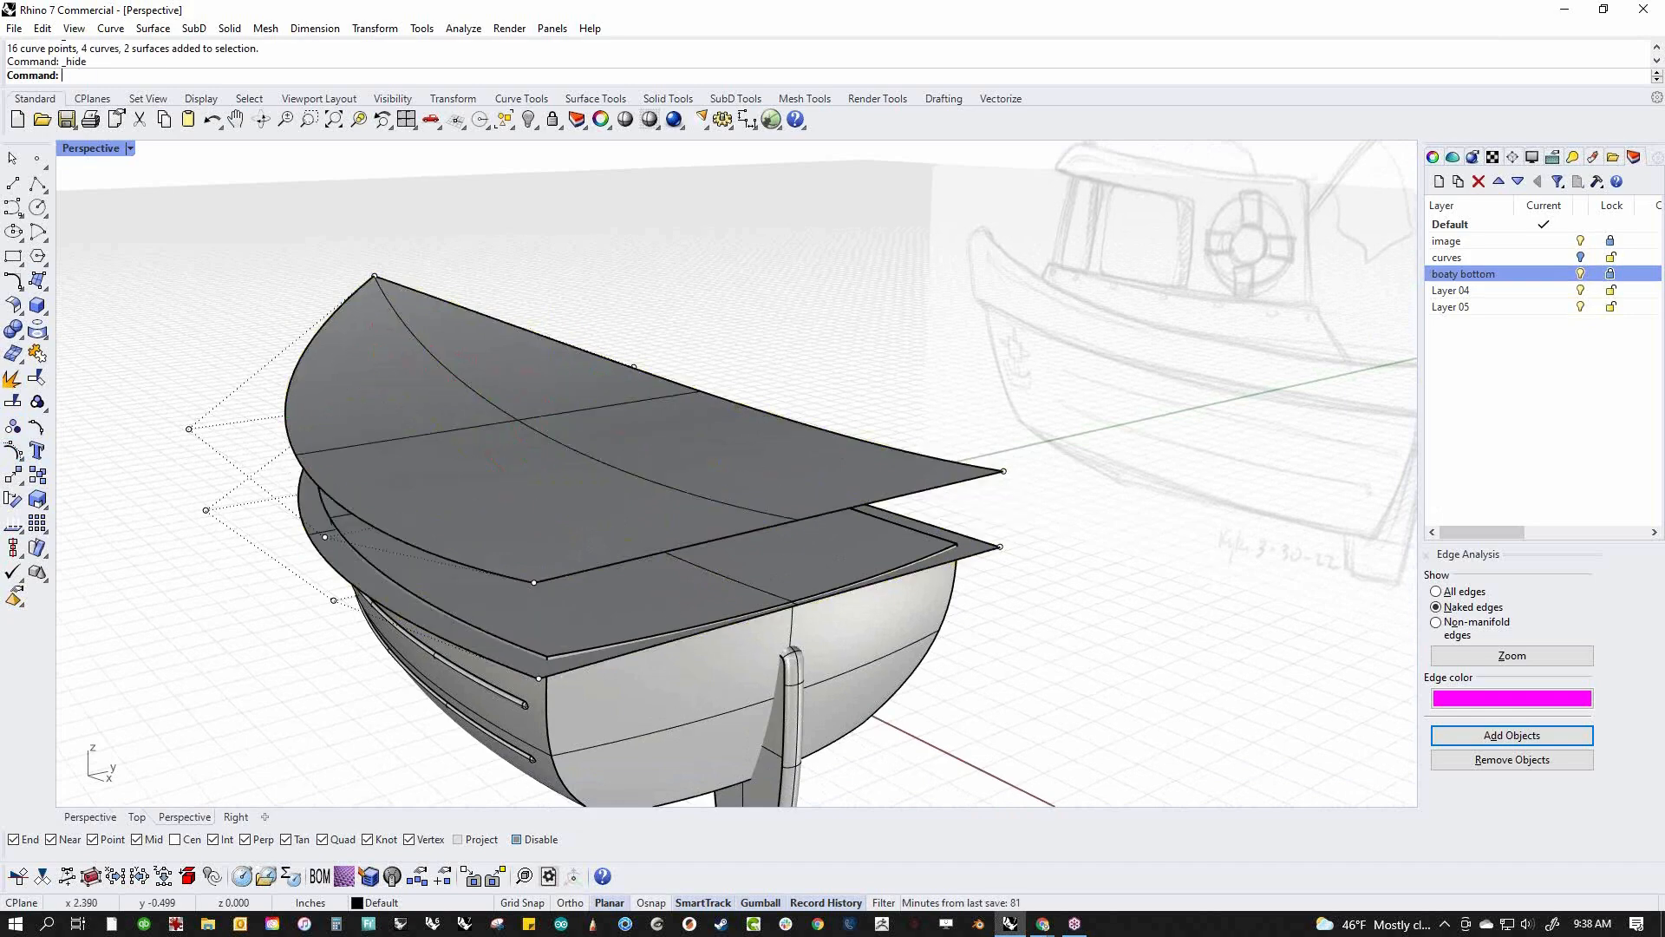
{"action": "right_click_drag", "start_coordinate": [661, 583], "coordinate": [624, 546]}
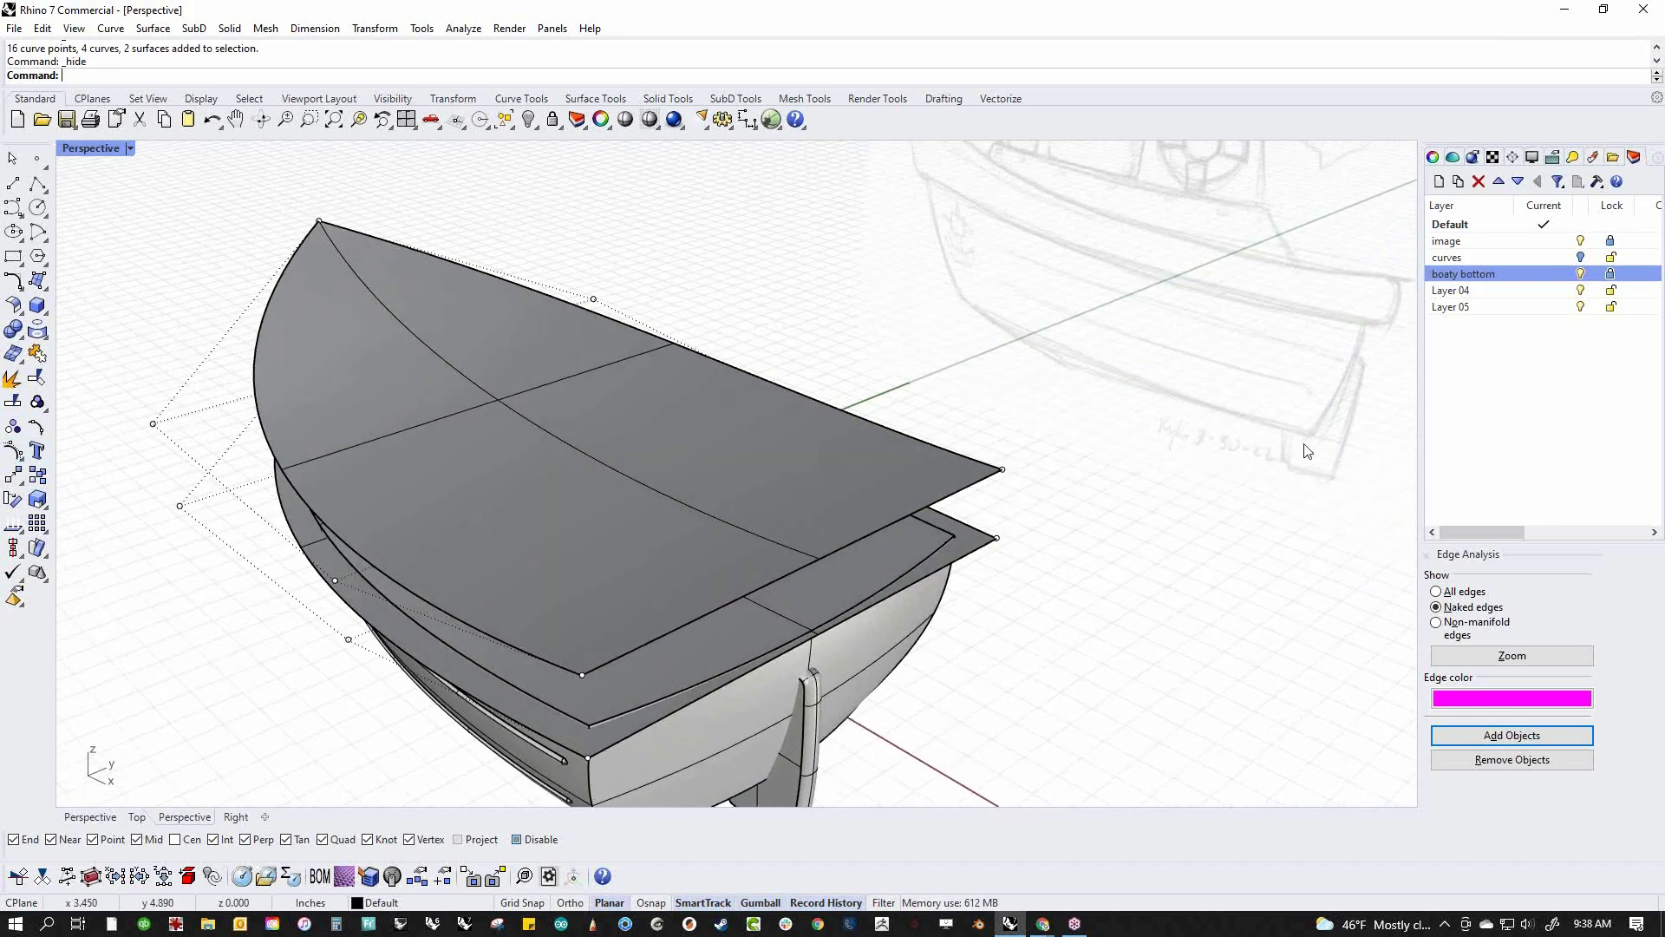
{"action": "left_click", "coordinate": [1580, 274]}
Change both spanning surfaces to degree 3 in U and V with ChangeDegree, keeping them deformable
{"action": "right_click_drag", "start_coordinate": [997, 624], "coordinate": [952, 607]}
{"action": "left_click_drag", "start_coordinate": [936, 378], "coordinate": [1059, 653]}
{"action": "left_click_drag", "start_coordinate": [450, 758], "coordinate": [647, 570]}
{"action": "left_click", "coordinate": [573, 549]}
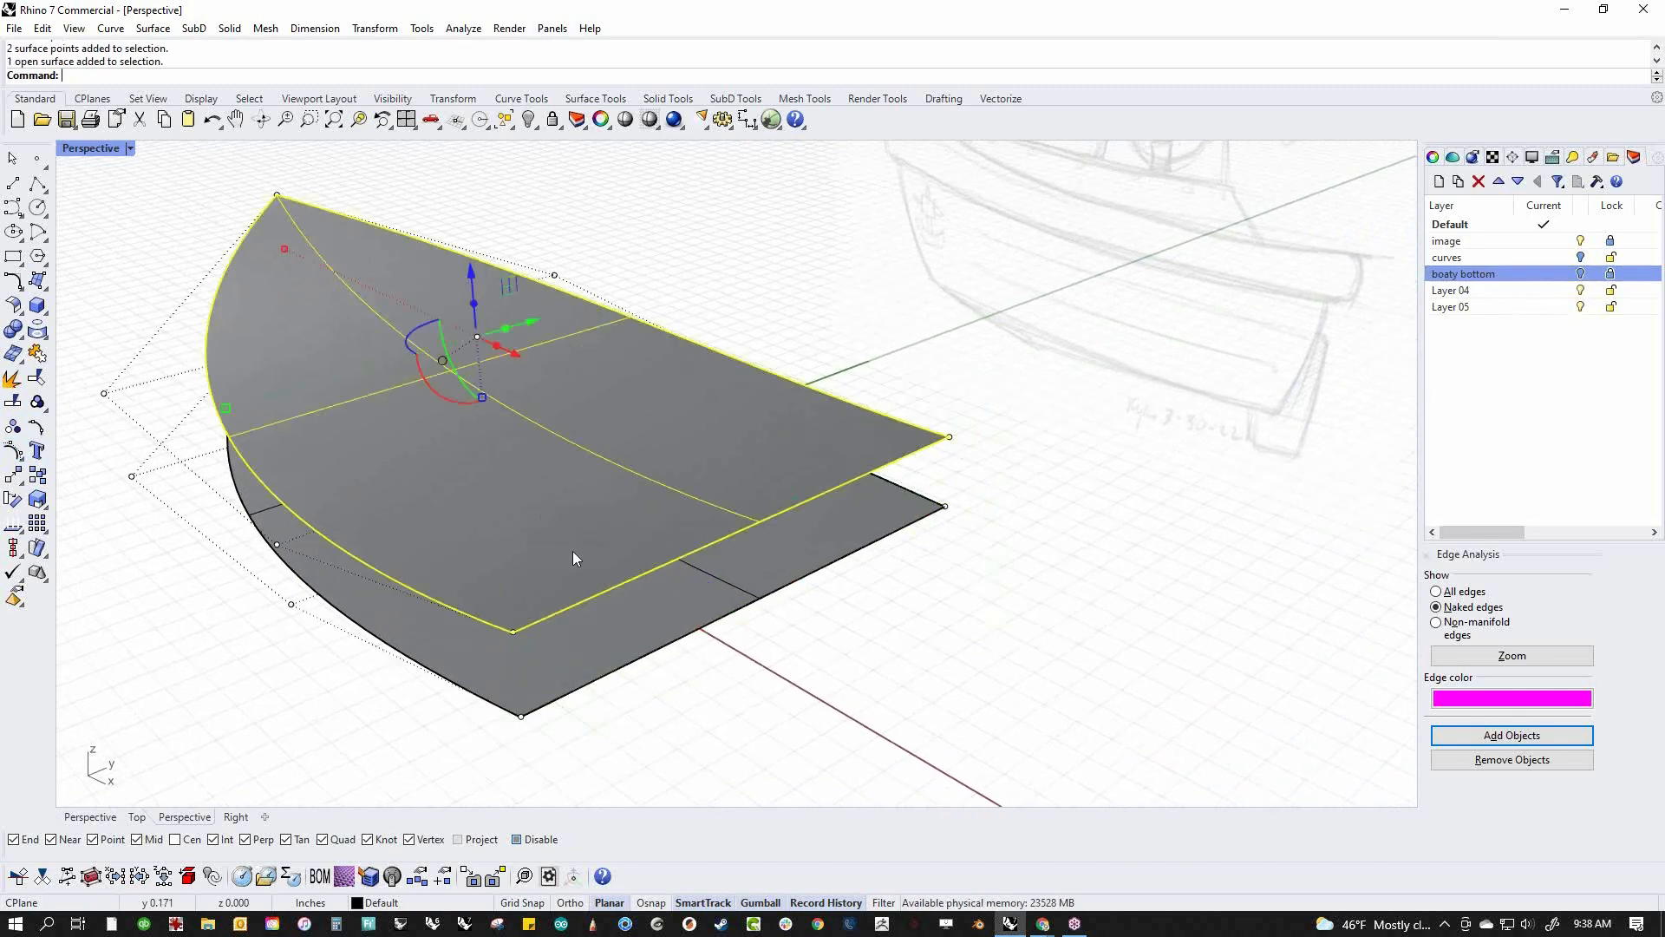
{"action": "left_click", "coordinate": [591, 621], "text": "shift"}
{"action": "type", "text": "Chan"}
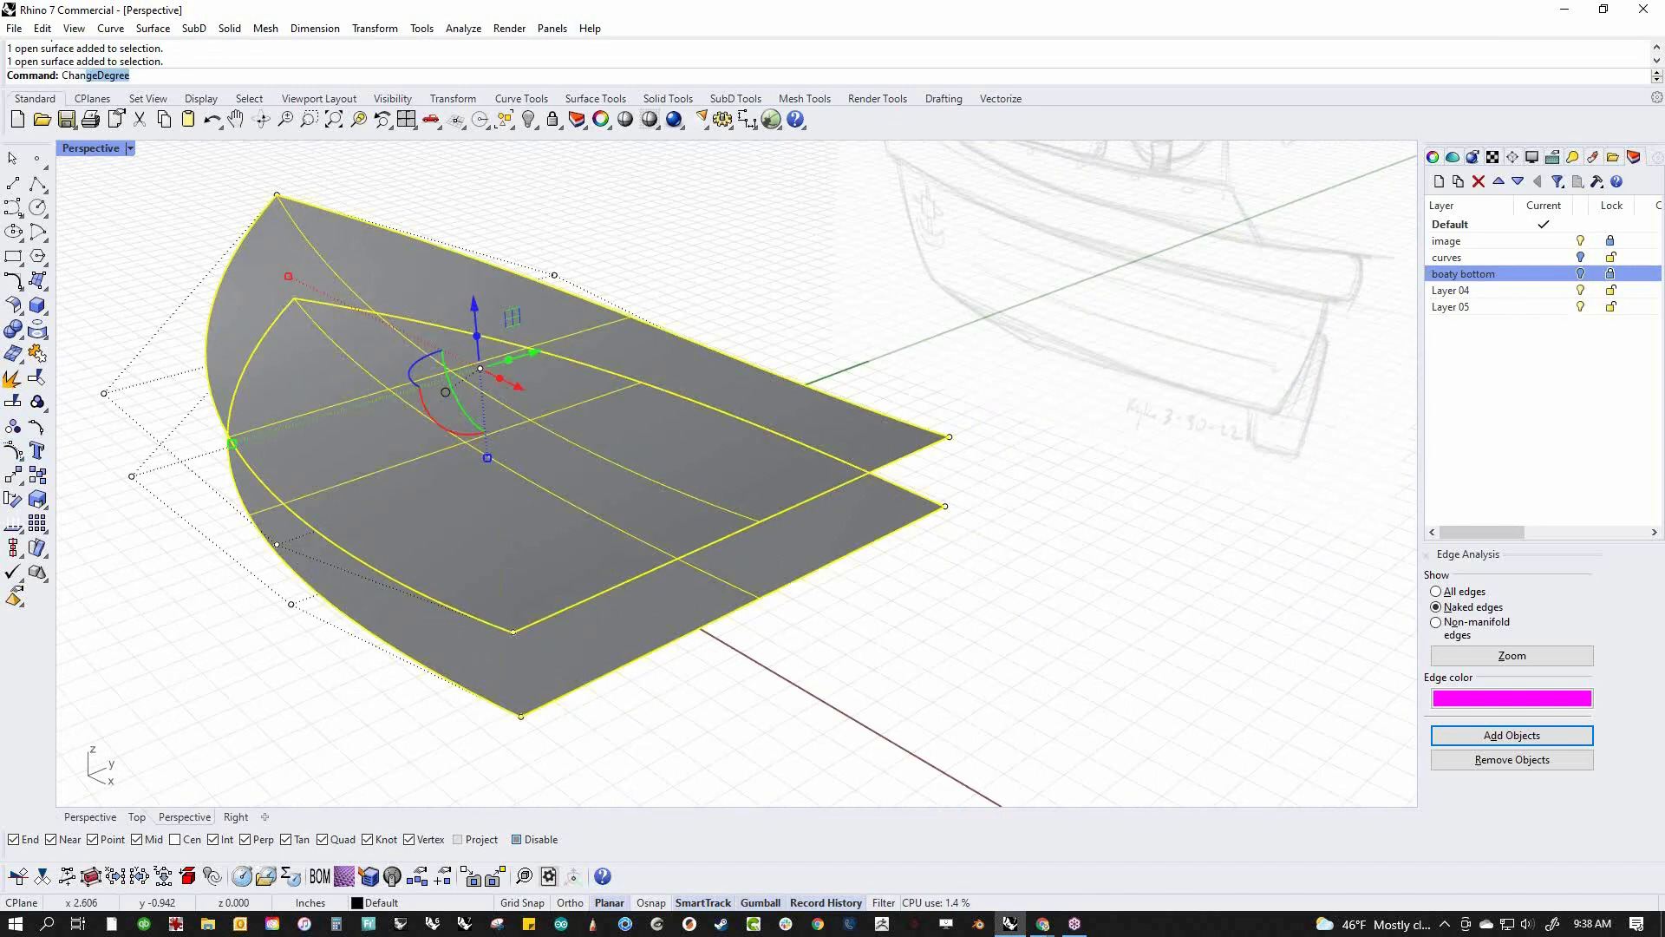
{"action": "type", "text": "geDe"}
{"action": "key", "text": "Return"}
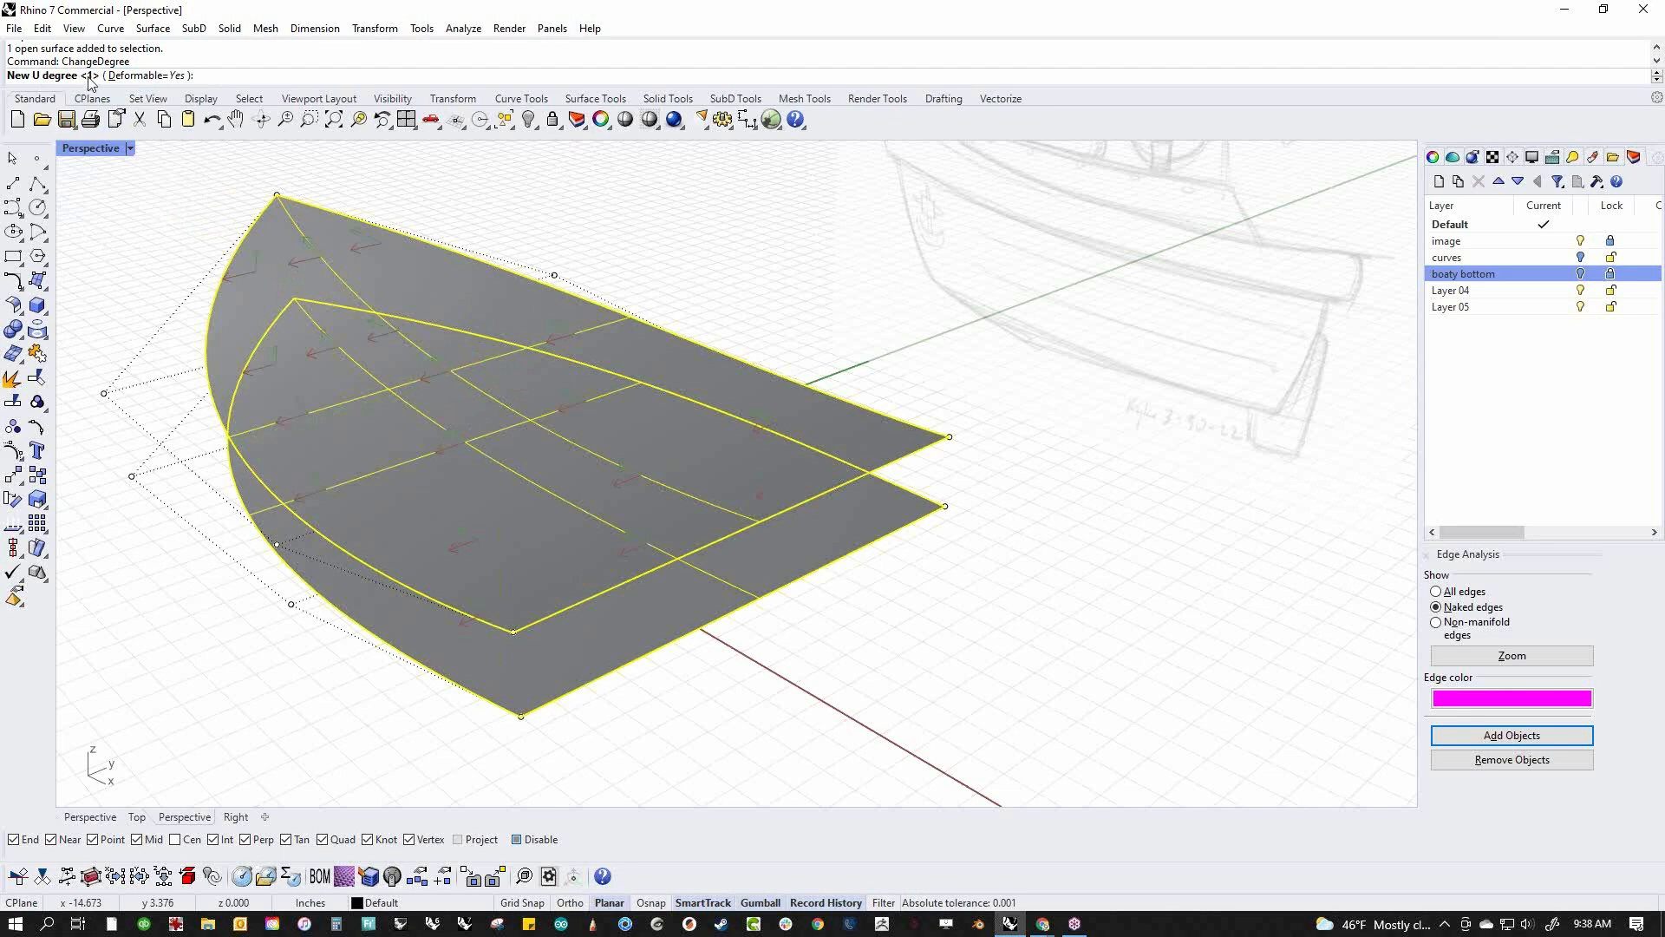
{"action": "key", "text": "Return"}
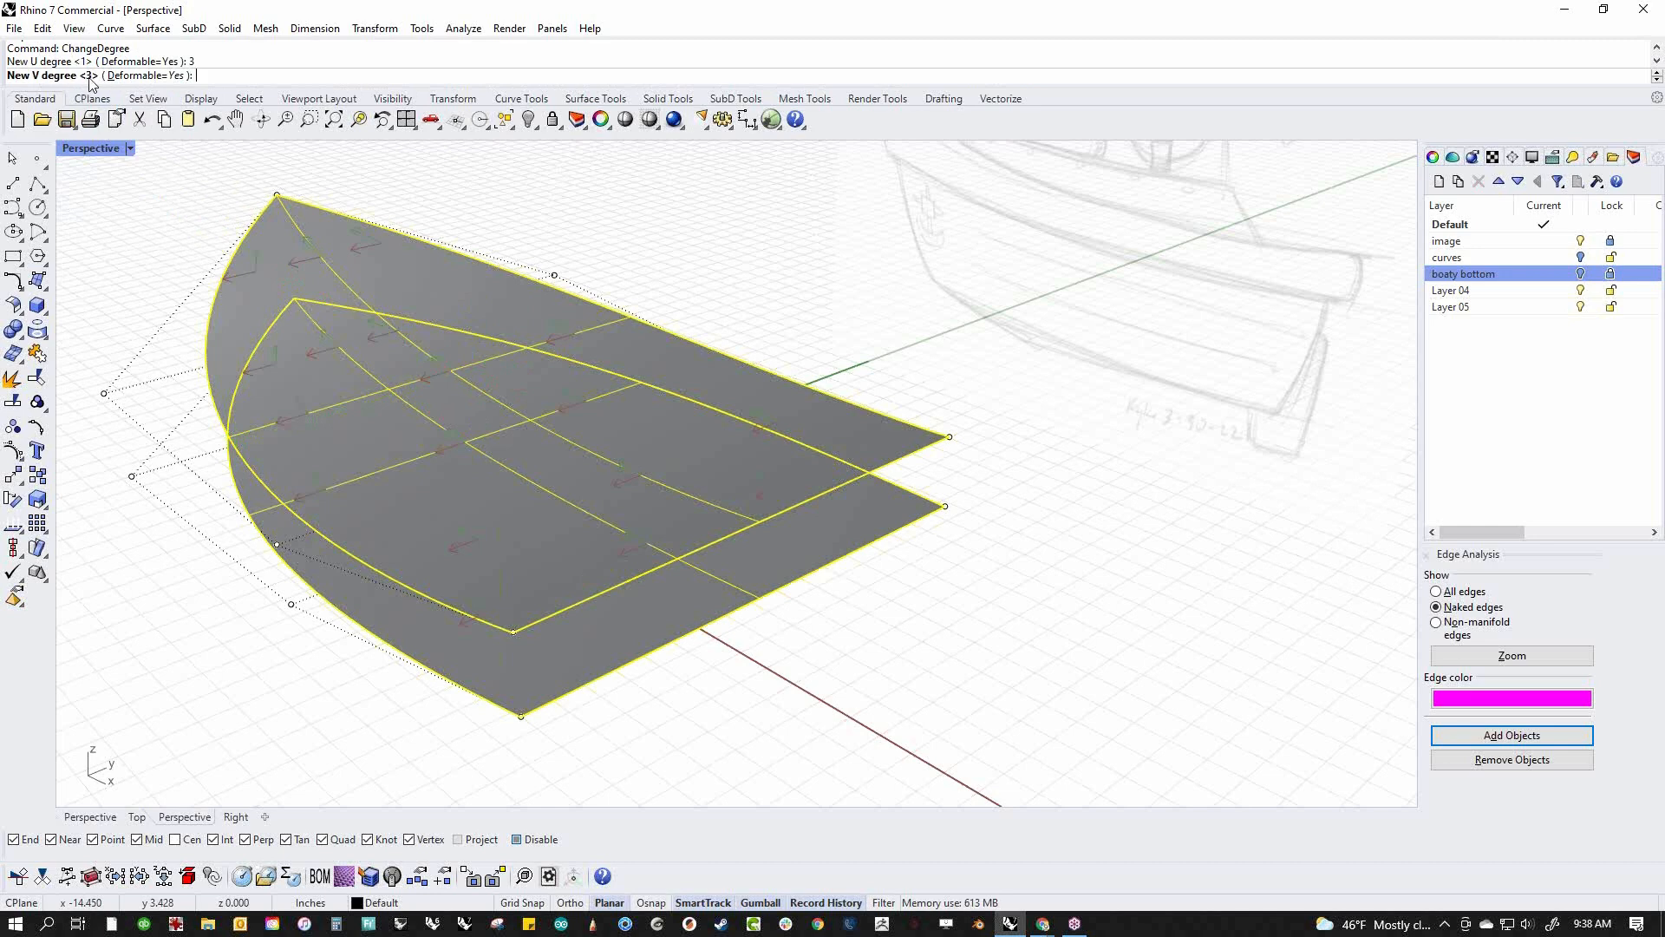
{"action": "key", "text": "Return"}
{"action": "key", "text": "Escape"}
Show the boaty bottom layer and move the four middle stern-edge control points along X to bow both aft edges like the transom
{"action": "right_click_drag", "start_coordinate": [720, 447], "coordinate": [679, 699]}
{"action": "left_click_drag", "start_coordinate": [525, 677], "coordinate": [813, 469]}
{"action": "right_click_drag", "start_coordinate": [807, 662], "coordinate": [735, 627]}
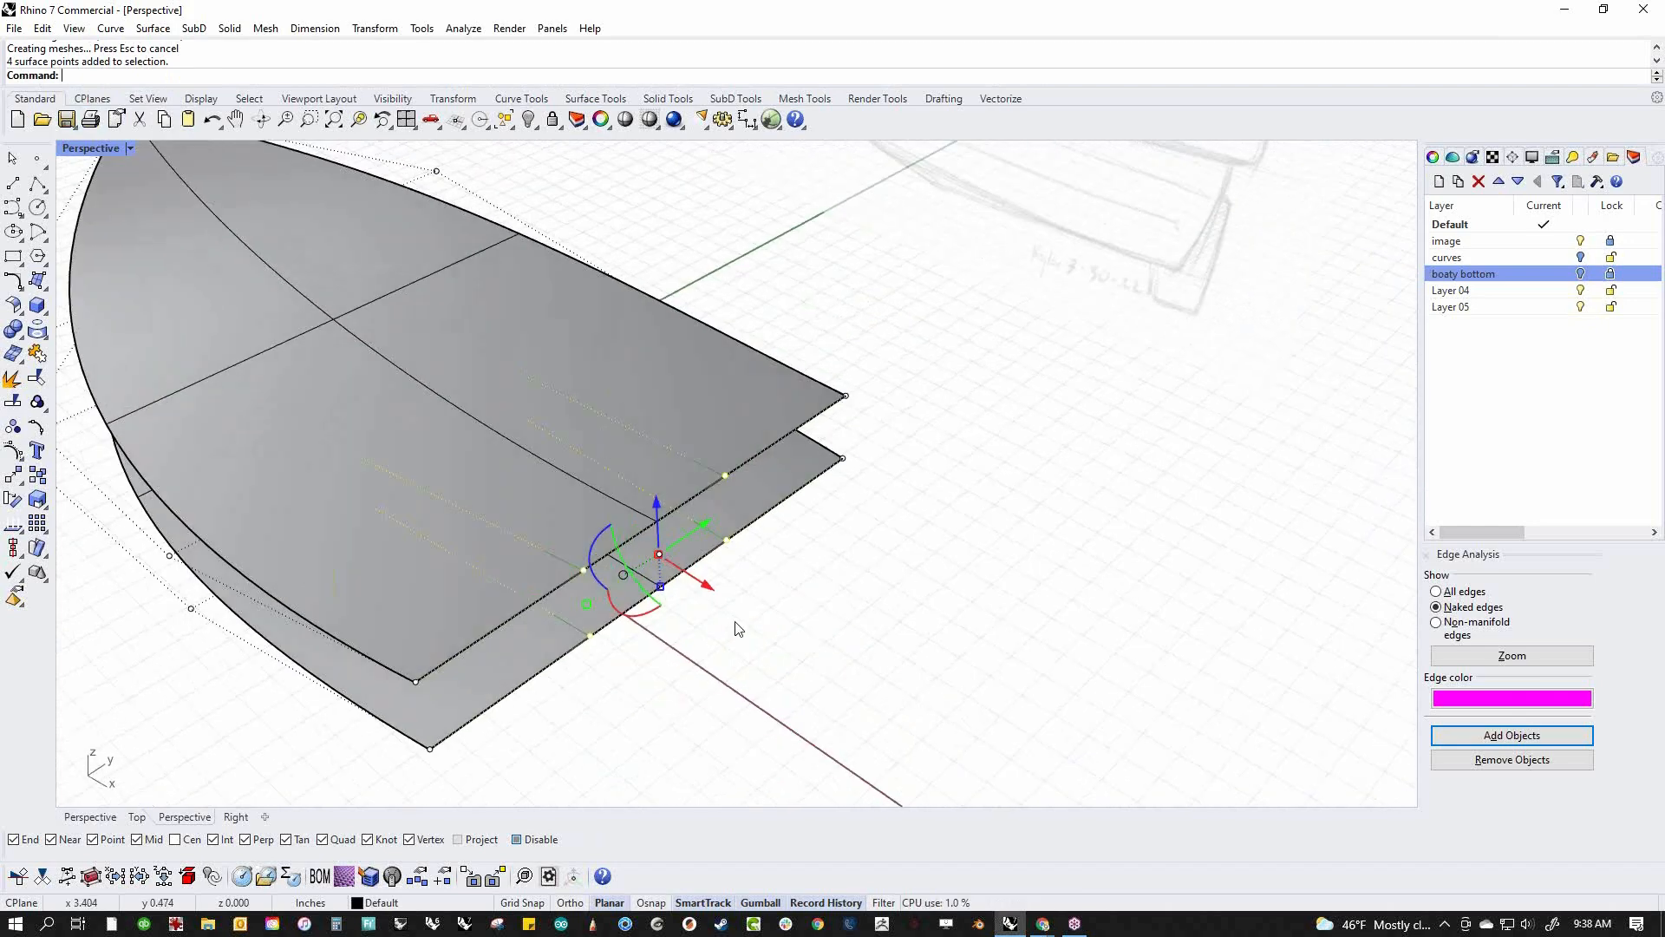
{"action": "left_click", "coordinate": [1580, 273]}
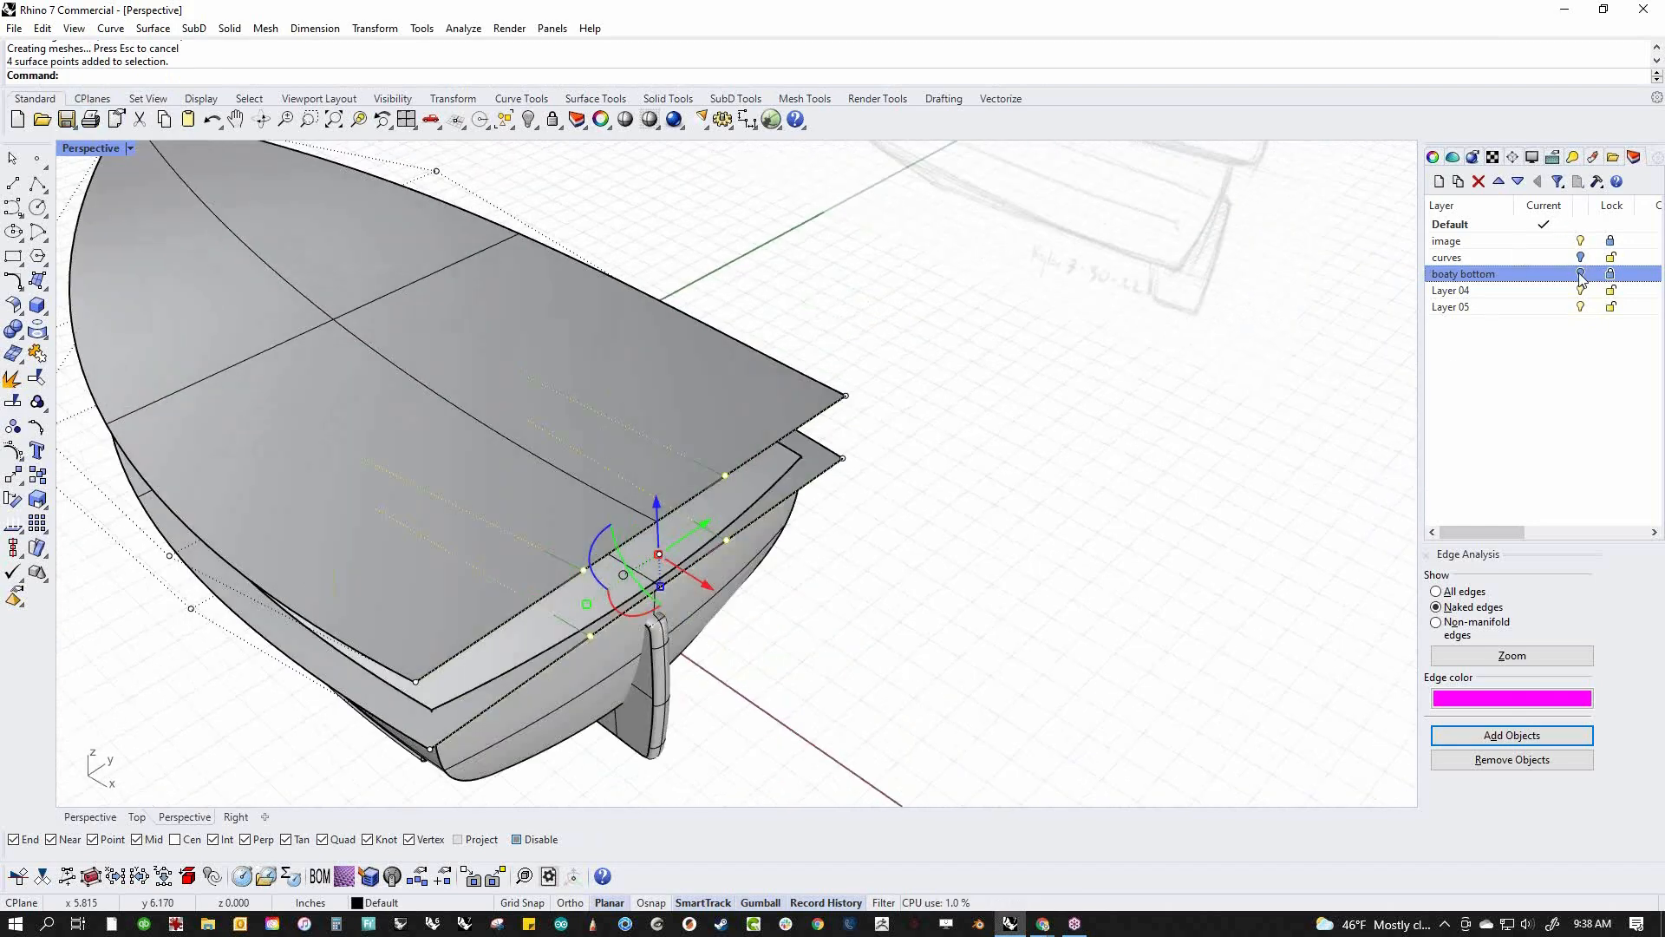
{"action": "mouse_move", "coordinate": [706, 585]}
{"action": "left_mouse_down"}
{"action": "mouse_move", "coordinate": [737, 606]}
{"action": "mouse_move", "coordinate": [683, 574]}
{"action": "left_mouse_up"}
{"action": "right_click_drag", "start_coordinate": [878, 655], "coordinate": [780, 289]}
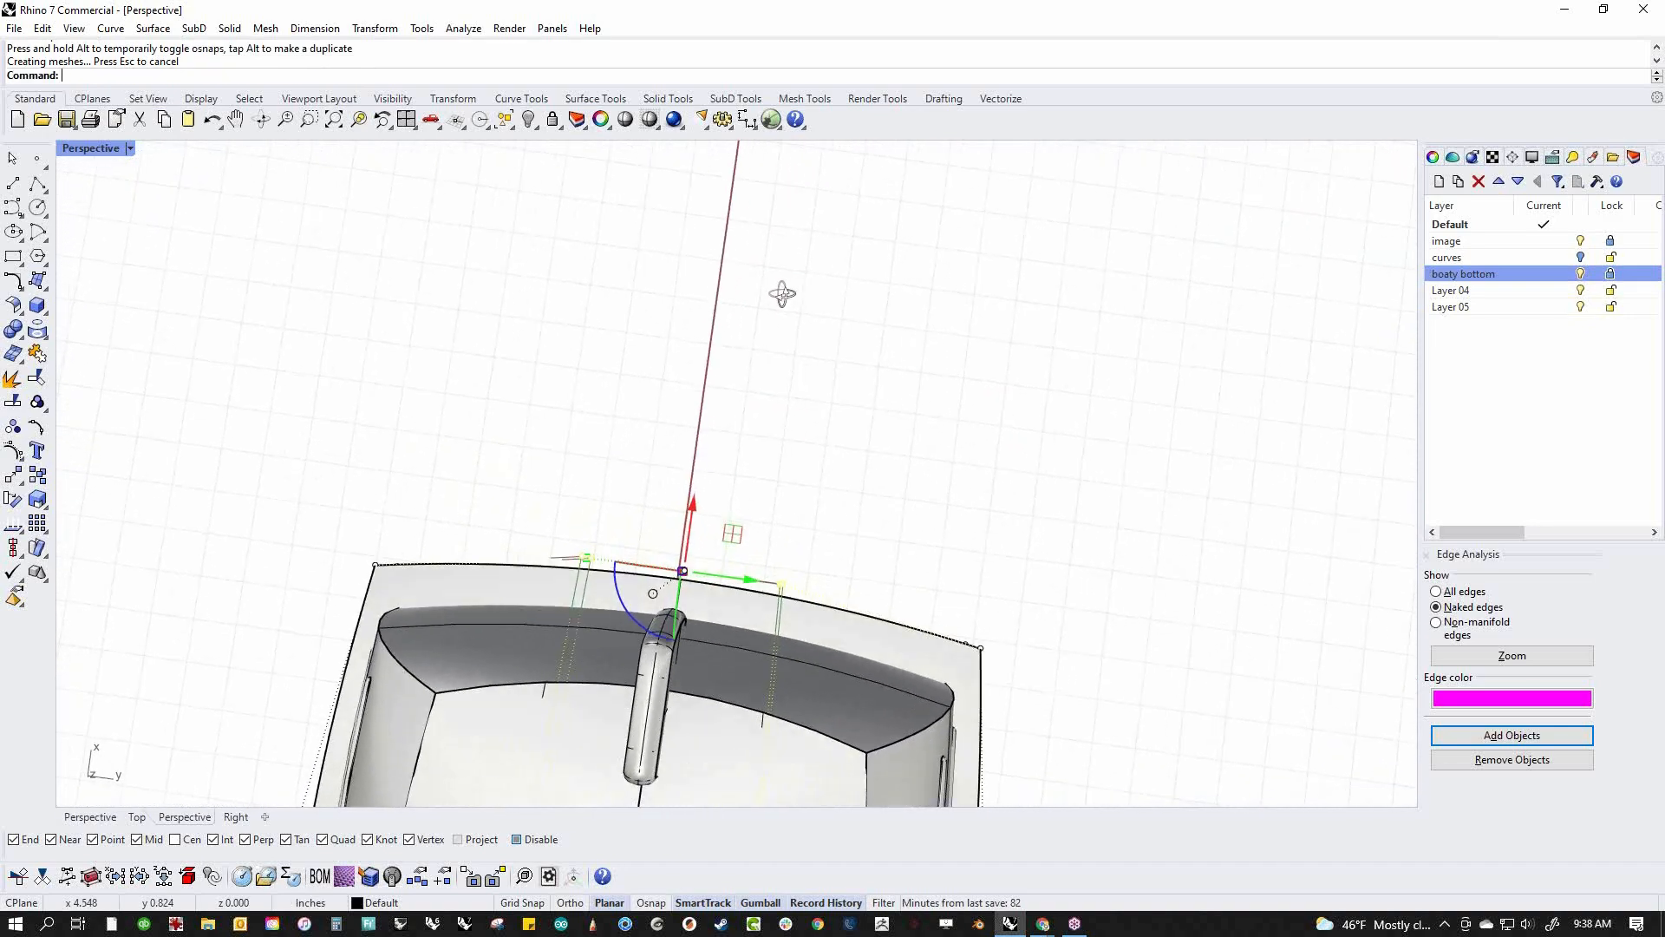
{"action": "left_click_drag", "start_coordinate": [698, 510], "coordinate": [677, 550]}
Unhide the side bands and their curves around the reshaped spanning surfaces
{"action": "right_click_drag", "start_coordinate": [889, 488], "coordinate": [896, 706]}
{"action": "scroll", "coordinate": [790, 497], "scroll_direction": "down", "scroll_amount": 3}
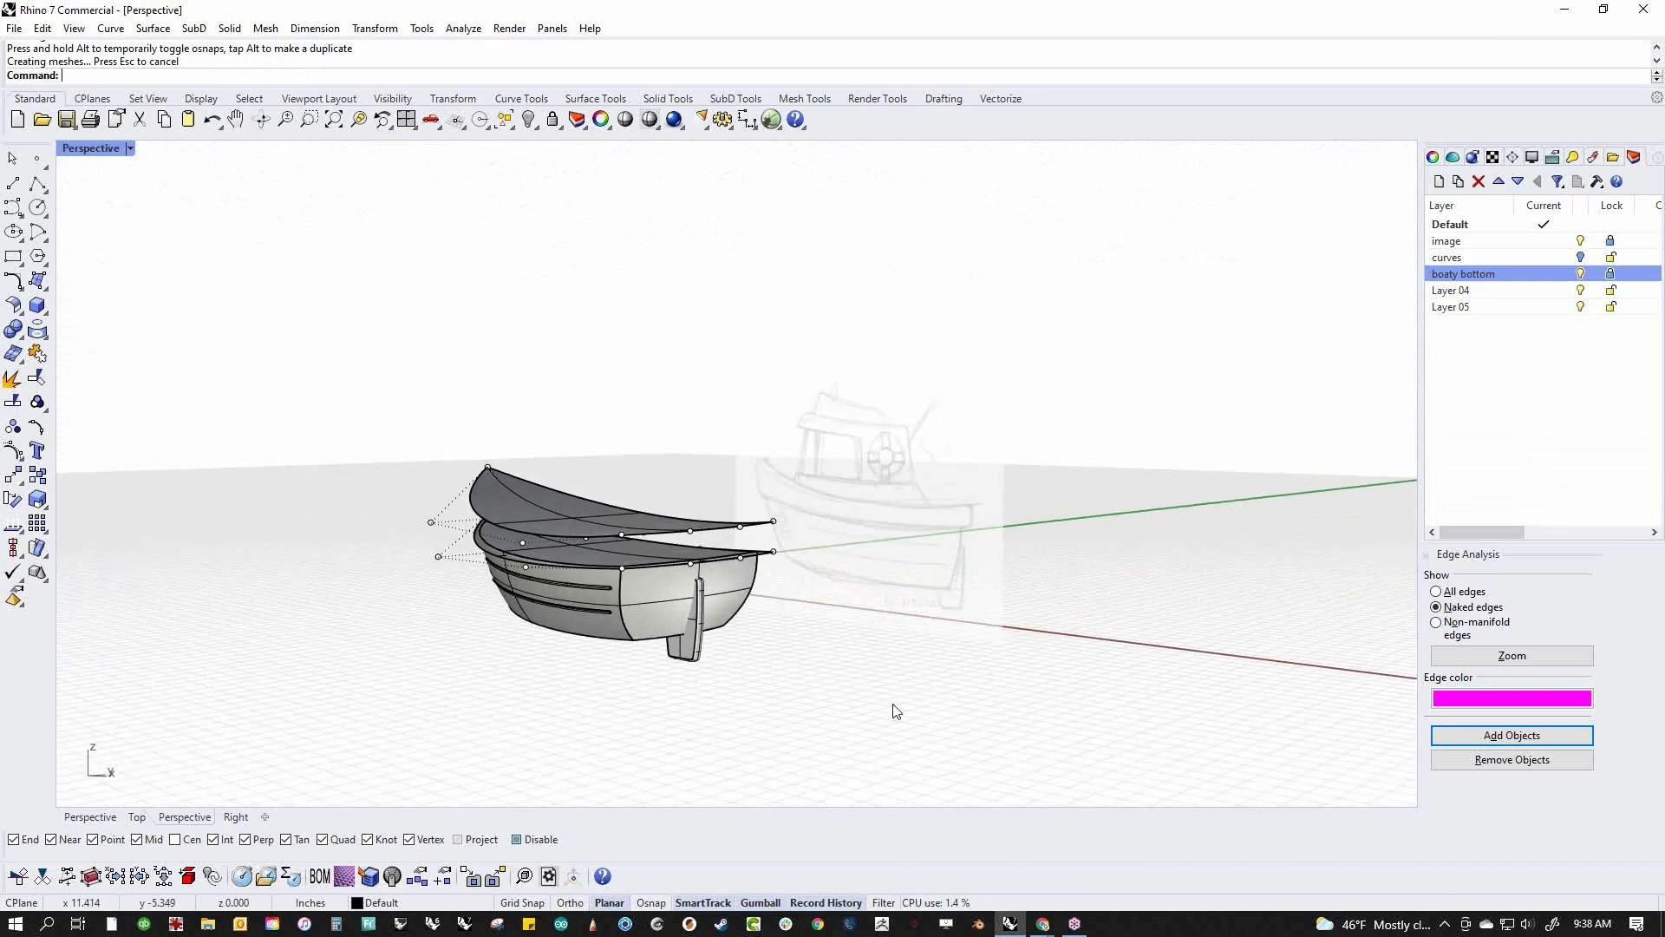
{"action": "scroll", "coordinate": [651, 569], "scroll_direction": "up", "scroll_amount": 4}
{"action": "right_click_drag", "start_coordinate": [650, 569], "coordinate": [678, 639]}
{"action": "type", "text": "show"}
{"action": "key", "text": "Return"}
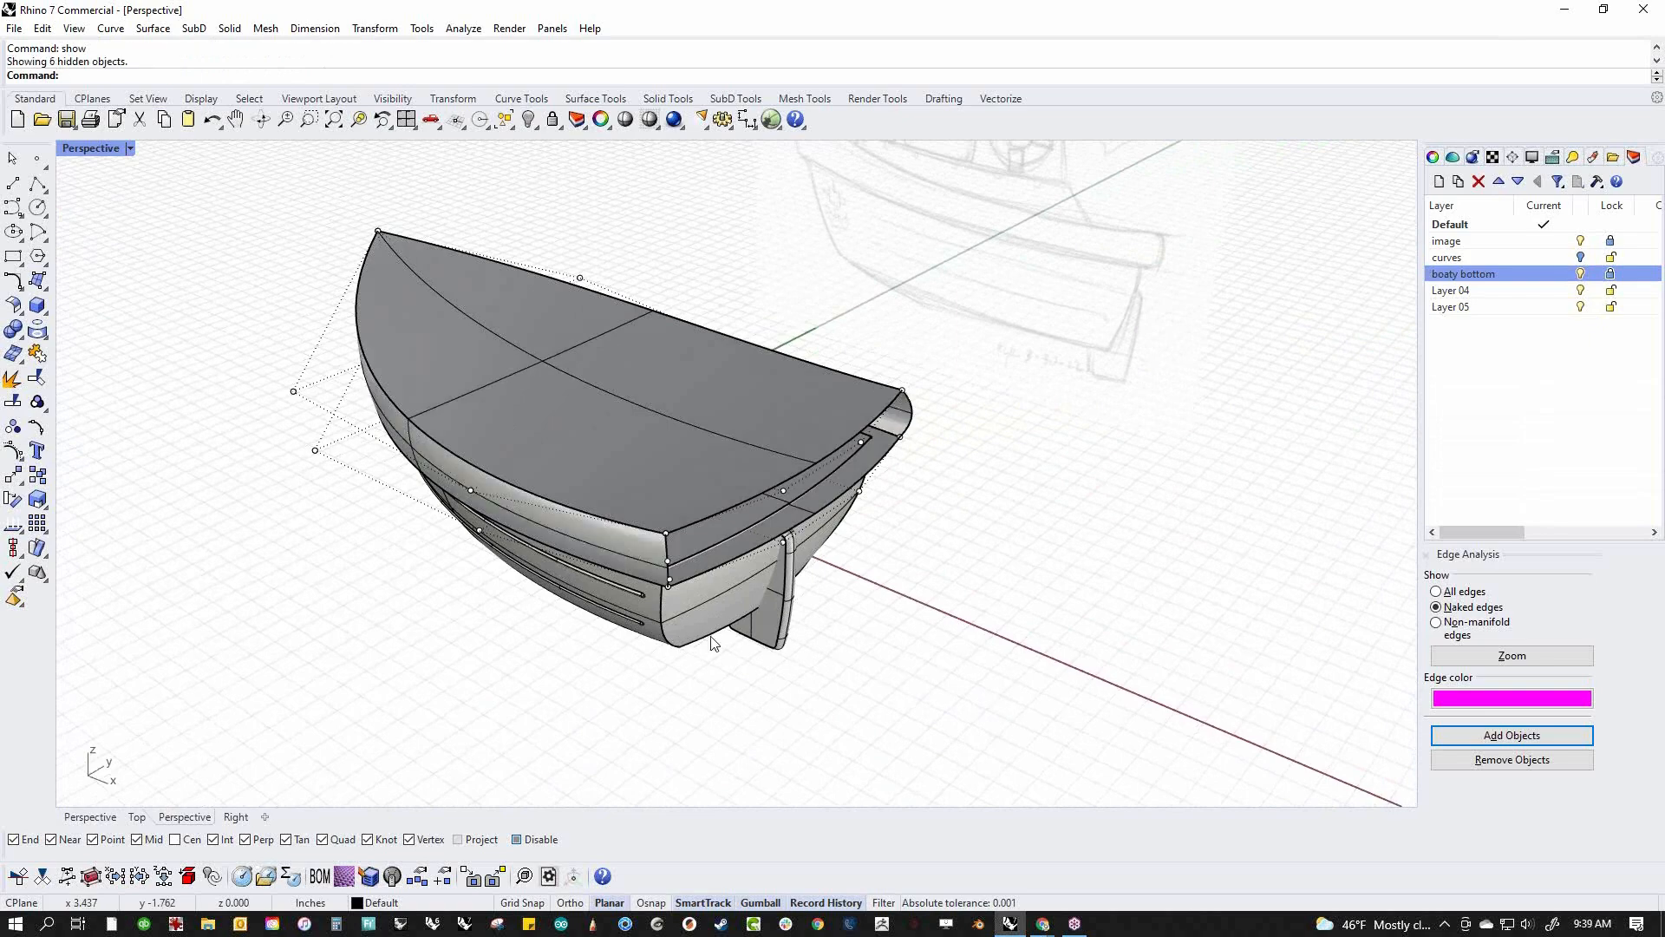
Close the open stern of the upper hull band with a surface built from its bounding edge curves
{"action": "scroll", "coordinate": [831, 502], "scroll_direction": "up", "scroll_amount": 2}
{"action": "middle_click", "coordinate": [1082, 576]}
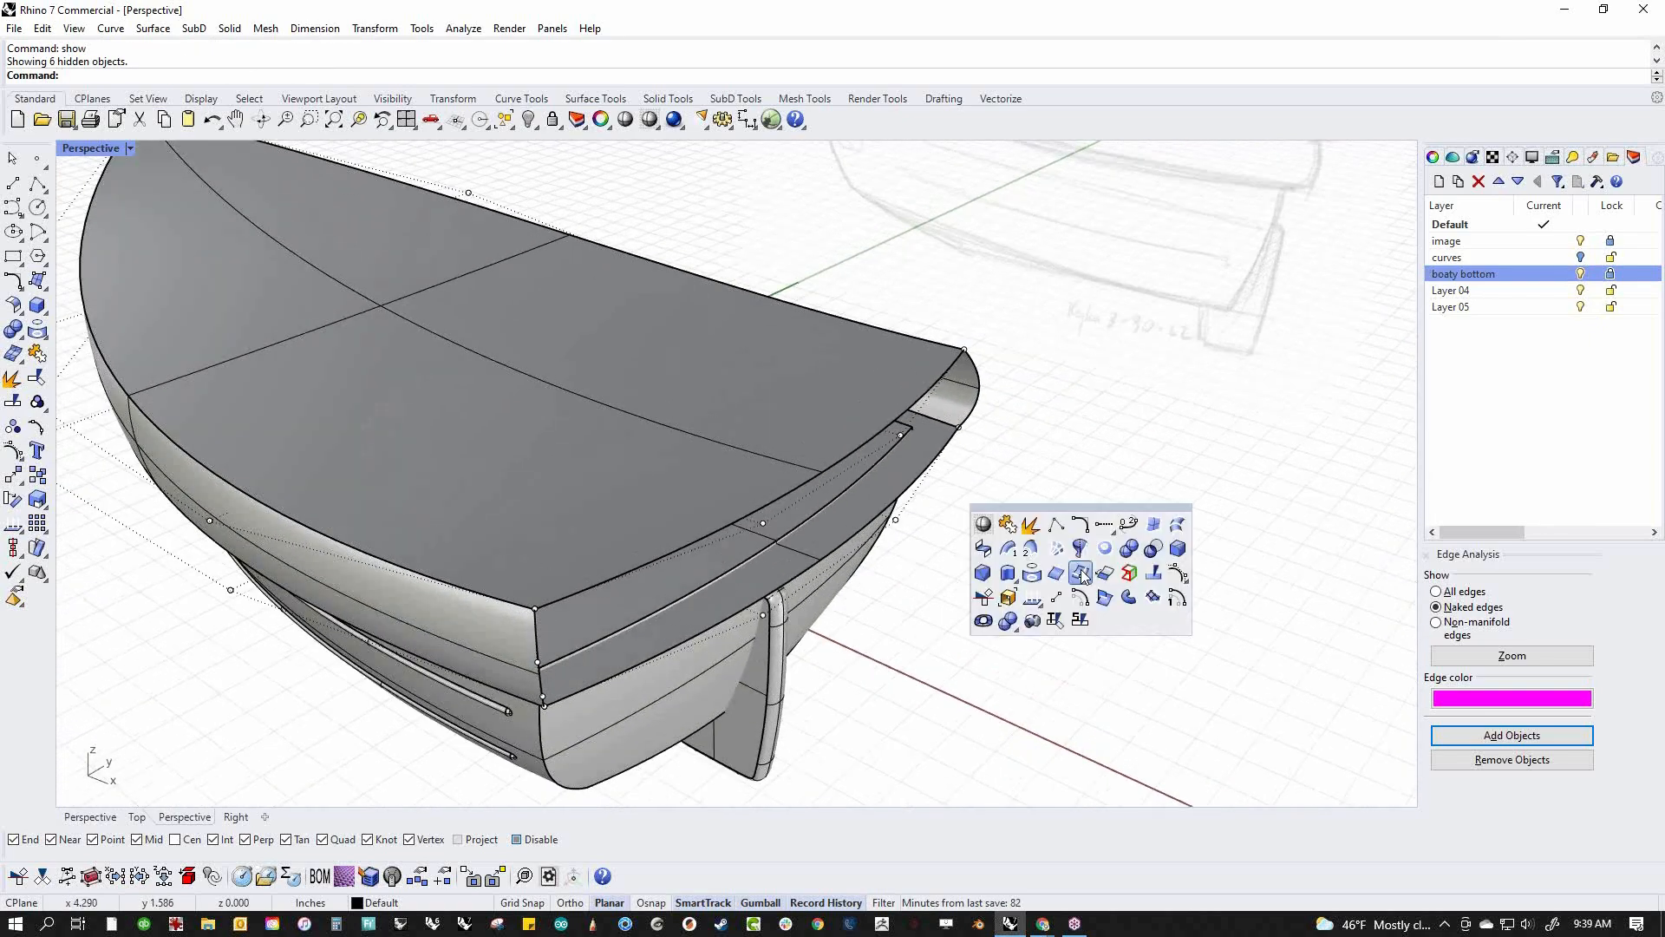
{"action": "left_click", "coordinate": [1083, 575]}
{"action": "left_click", "coordinate": [727, 514]}
{"action": "left_click", "coordinate": [542, 652]}
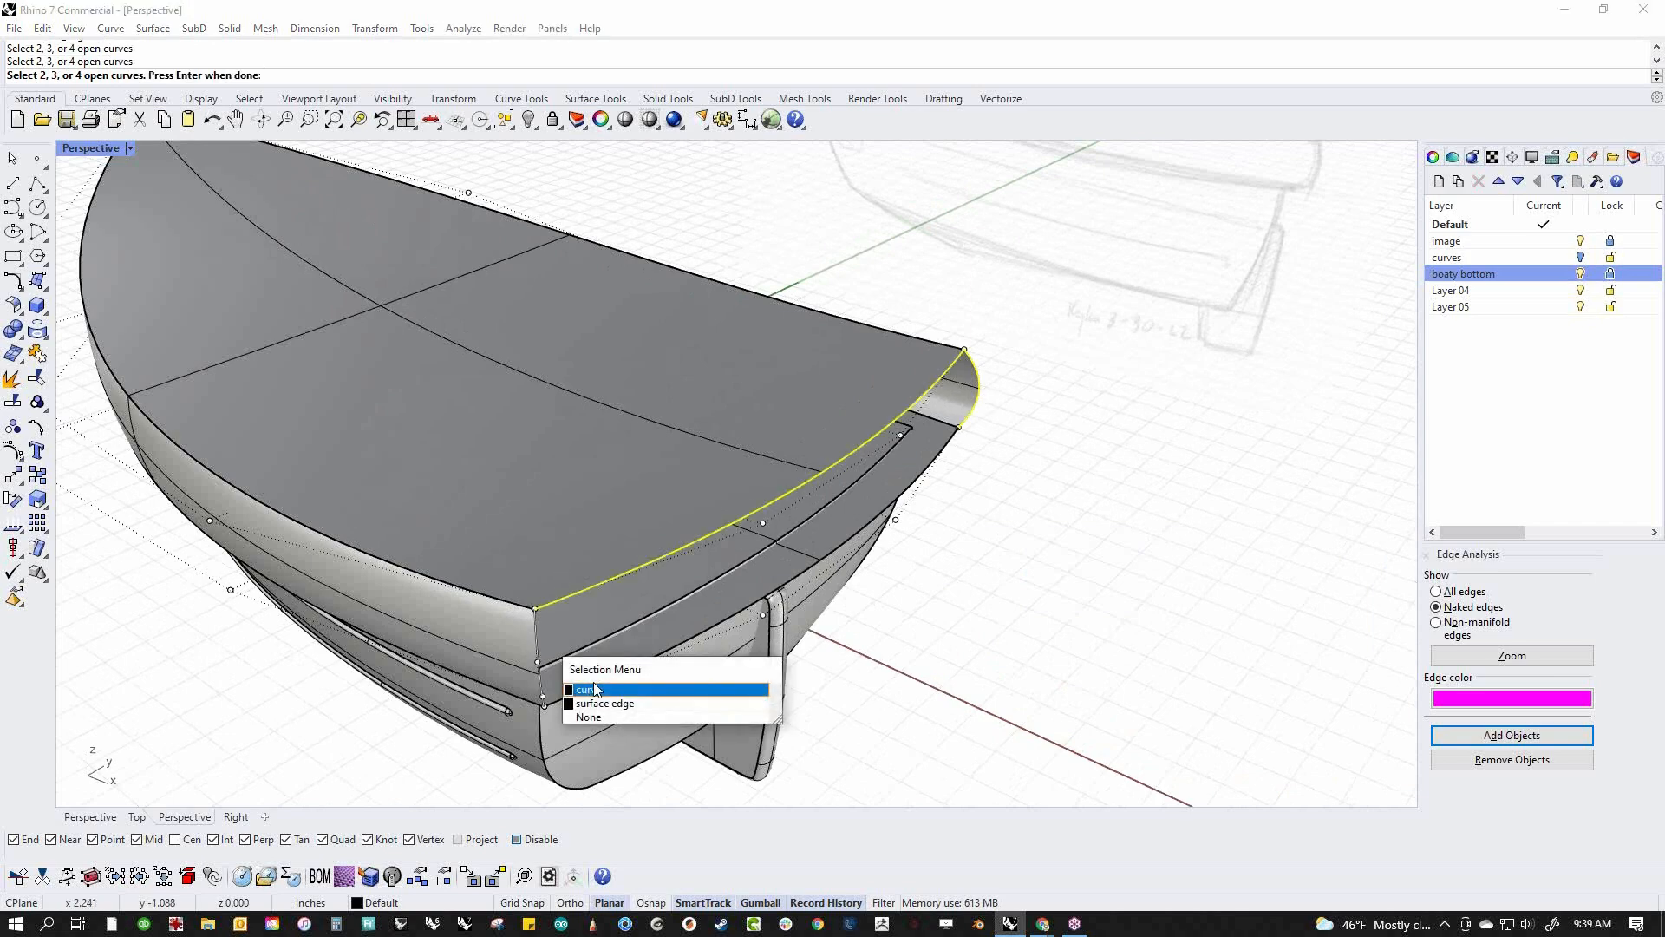
{"action": "left_click", "coordinate": [611, 704]}
{"action": "key", "text": "Return"}
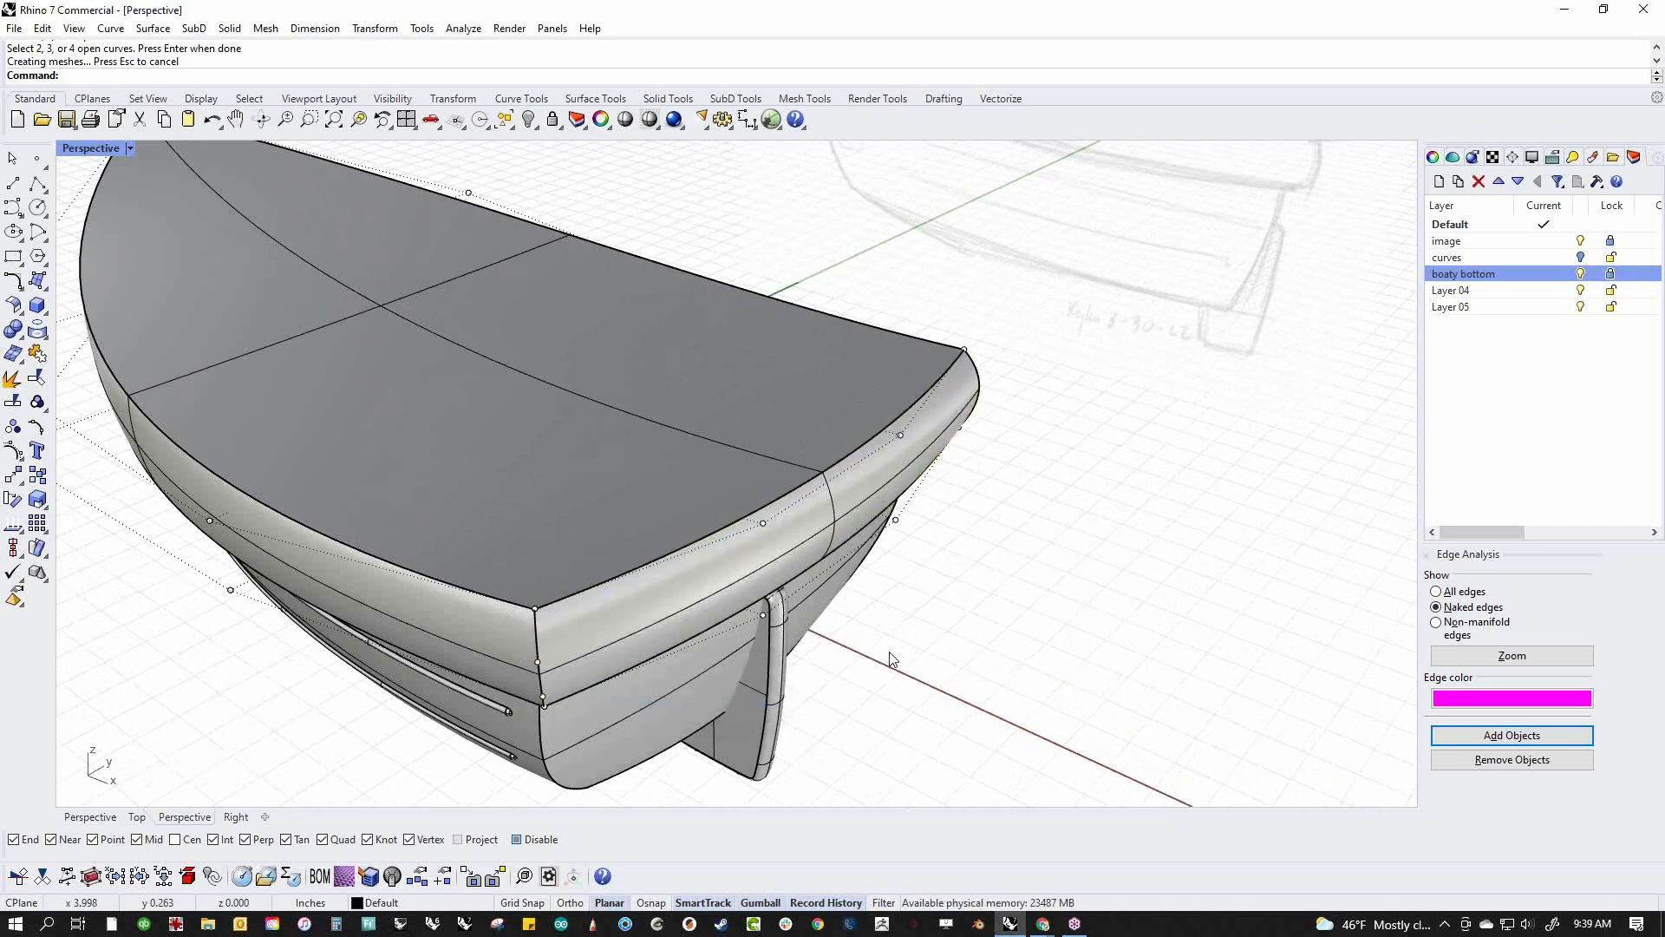
Select the whole boat and join the upper hull surfaces, including the new stern surface
{"action": "right_click_drag", "start_coordinate": [890, 652], "coordinate": [951, 575]}
{"action": "scroll", "coordinate": [952, 576], "scroll_direction": "down", "scroll_amount": 8}
{"action": "right_click_drag", "start_coordinate": [965, 680], "coordinate": [832, 557]}
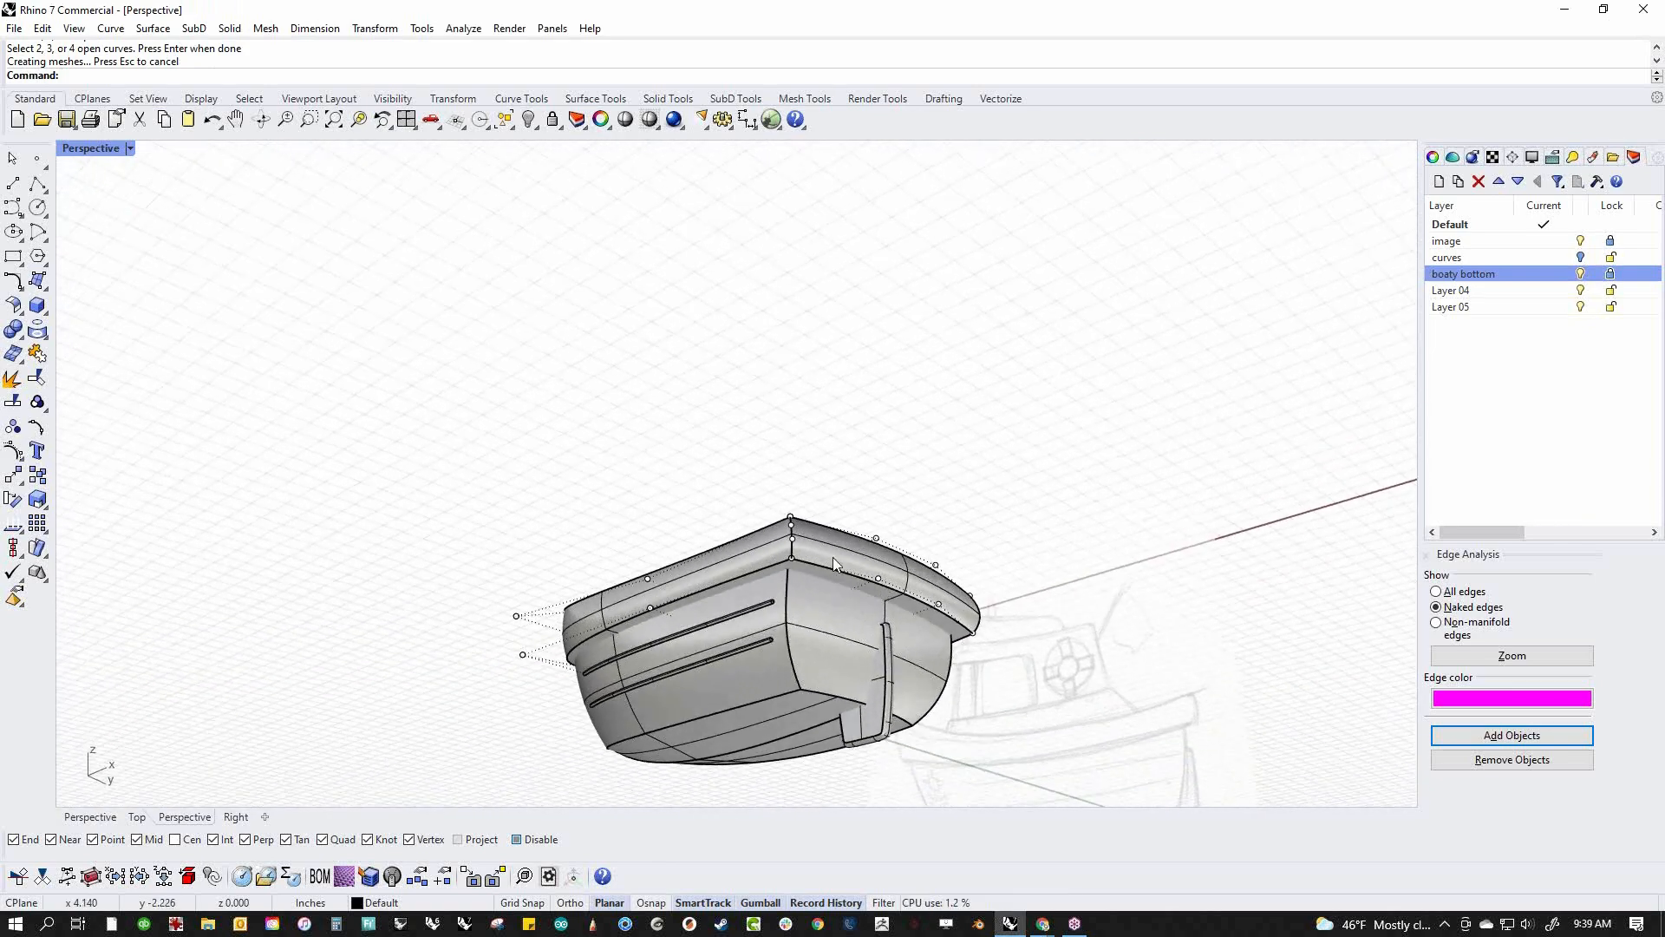
{"action": "left_click_drag", "start_coordinate": [385, 481], "coordinate": [1358, 752]}
{"action": "key", "text": "Return"}
{"action": "mouse_move", "coordinate": [1096, 624]}
{"action": "right_mouse_down"}
{"action": "mouse_move", "coordinate": [984, 602]}
{"action": "mouse_move", "coordinate": [880, 700]}
{"action": "mouse_move", "coordinate": [996, 606]}
{"action": "mouse_move", "coordinate": [947, 565]}
{"action": "mouse_move", "coordinate": [993, 600]}
{"action": "mouse_move", "coordinate": [823, 557]}
{"action": "mouse_move", "coordinate": [754, 653]}
{"action": "right_mouse_up"}
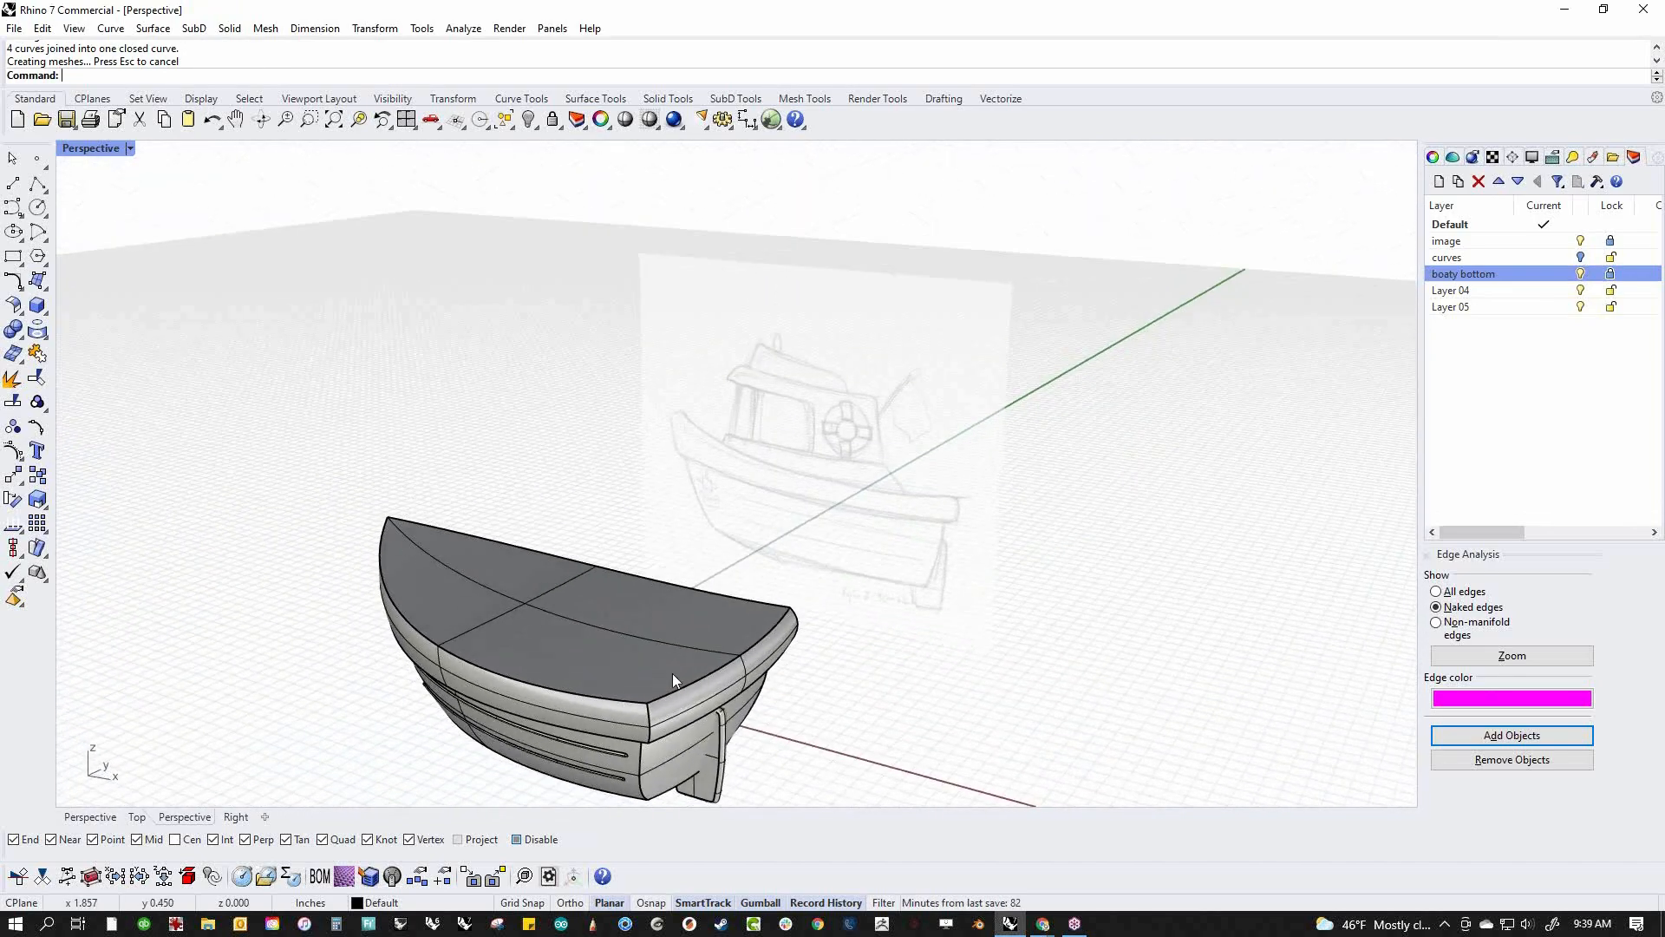
Extract the top deck surface from the upper hull polysurface with Copy=No
{"action": "right_click_drag", "start_coordinate": [724, 690], "coordinate": [955, 735]}
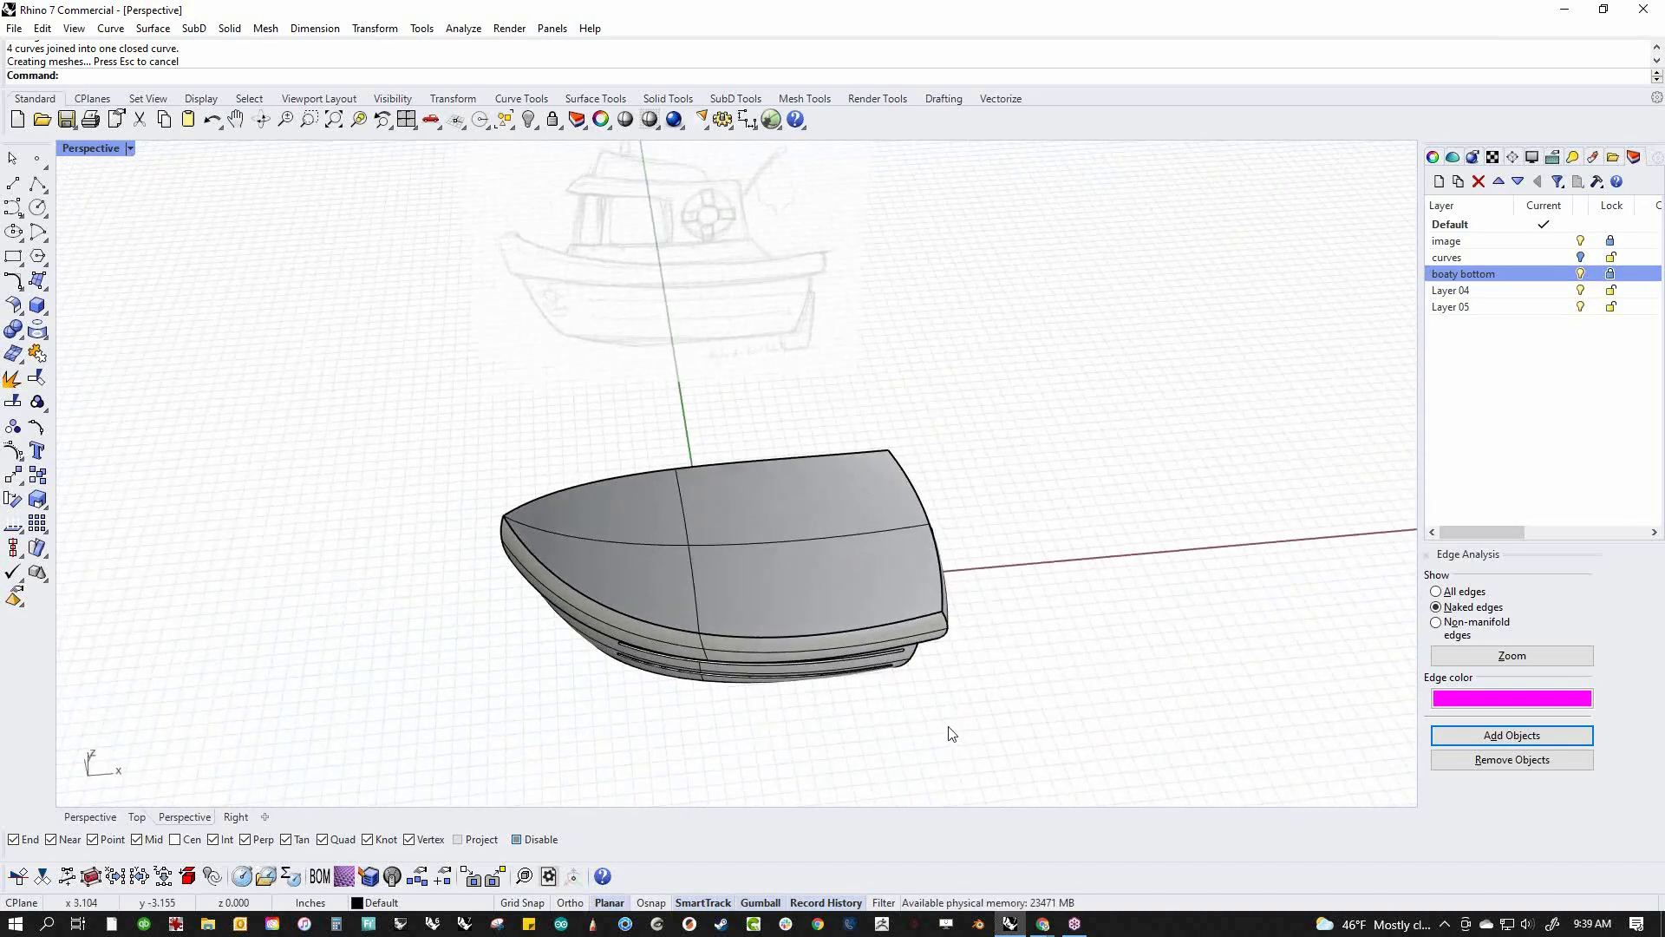
{"action": "scroll", "coordinate": [853, 593], "scroll_direction": "up", "scroll_amount": 4}
{"action": "mouse_move", "coordinate": [854, 593]}
{"action": "right_mouse_down"}
{"action": "mouse_move", "coordinate": [718, 598]}
{"action": "mouse_move", "coordinate": [755, 611]}
{"action": "mouse_move", "coordinate": [477, 507]}
{"action": "mouse_move", "coordinate": [586, 547]}
{"action": "mouse_move", "coordinate": [701, 542]}
{"action": "right_mouse_up"}
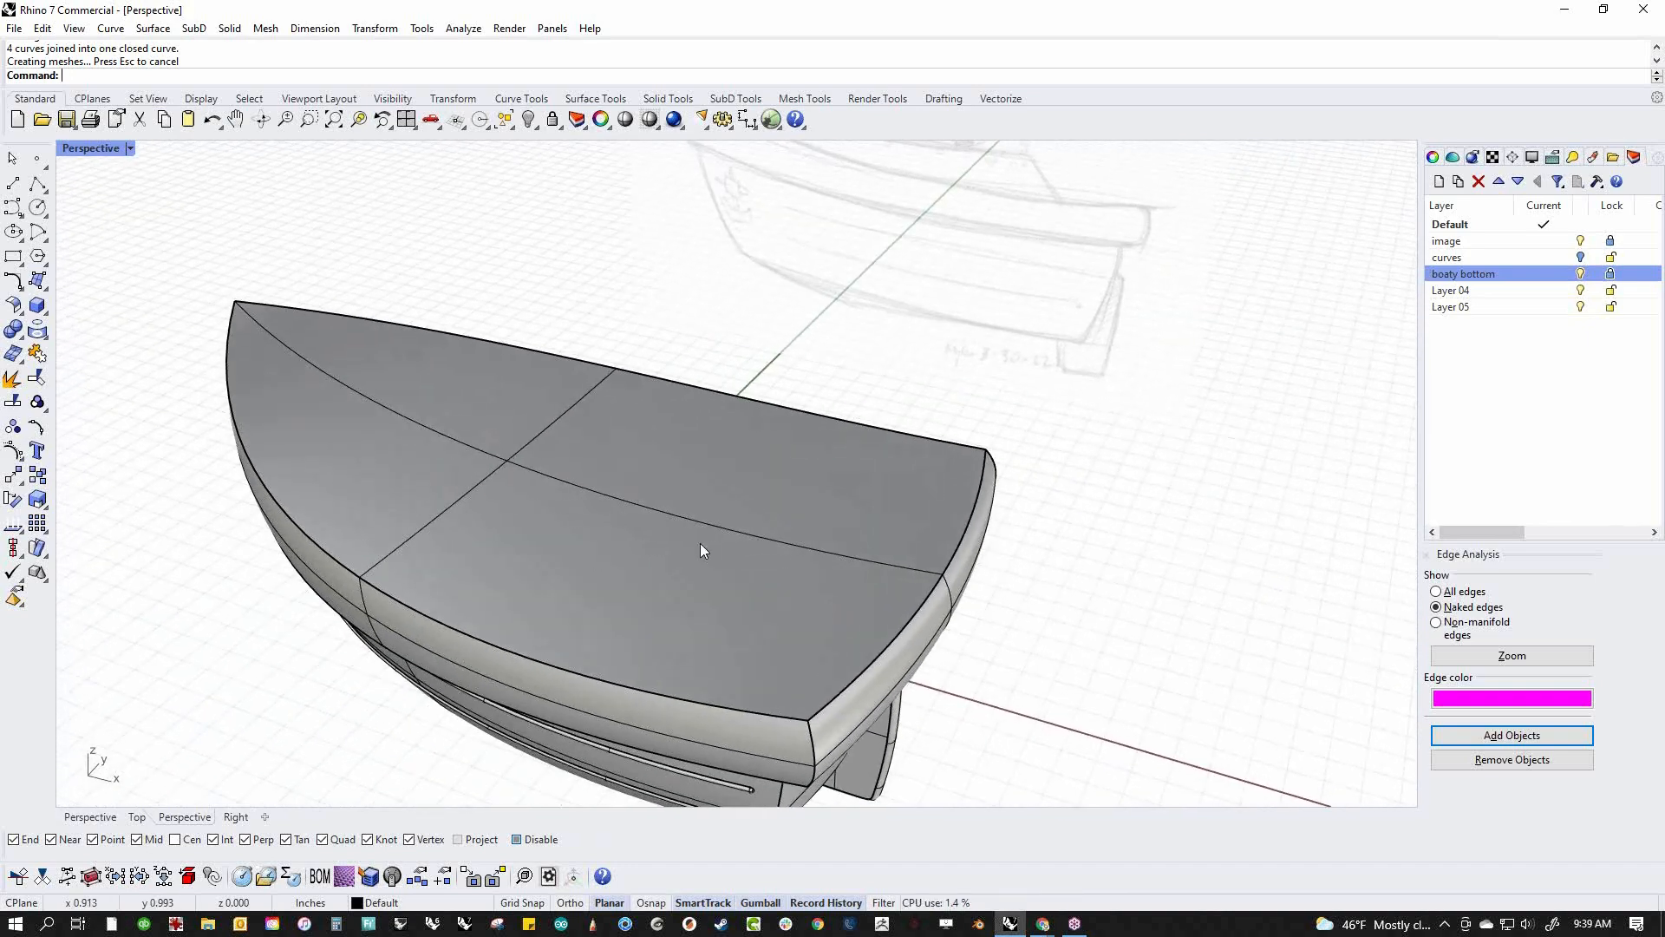
{"action": "middle_click", "coordinate": [633, 524]}
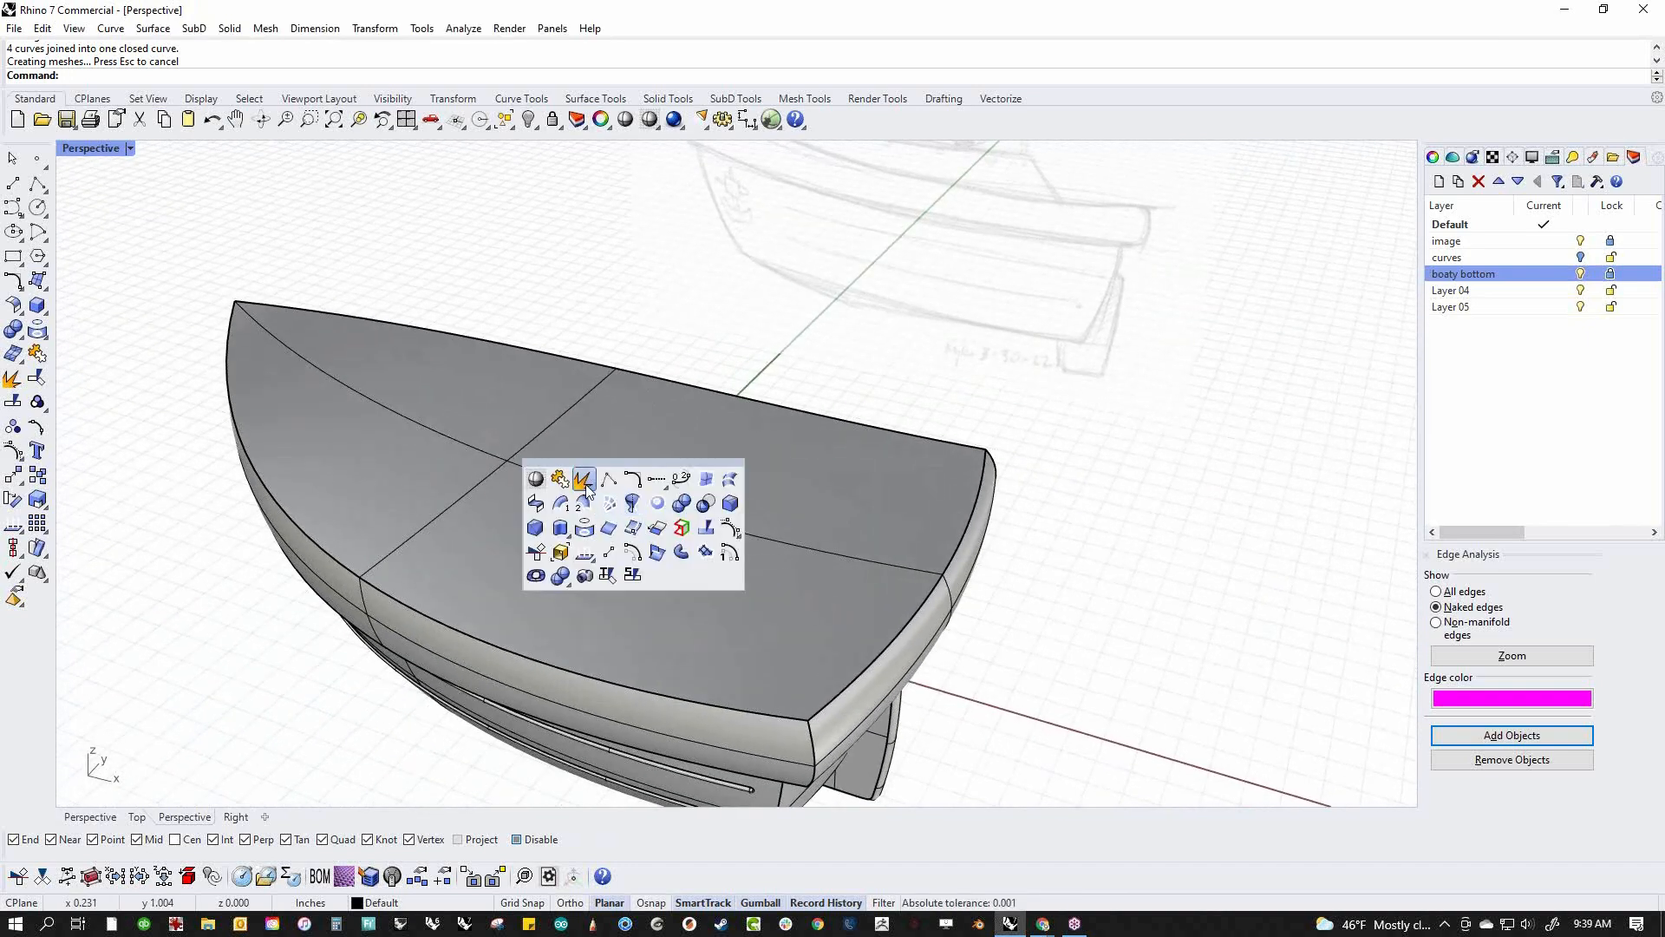
{"action": "right_click", "coordinate": [585, 486]}
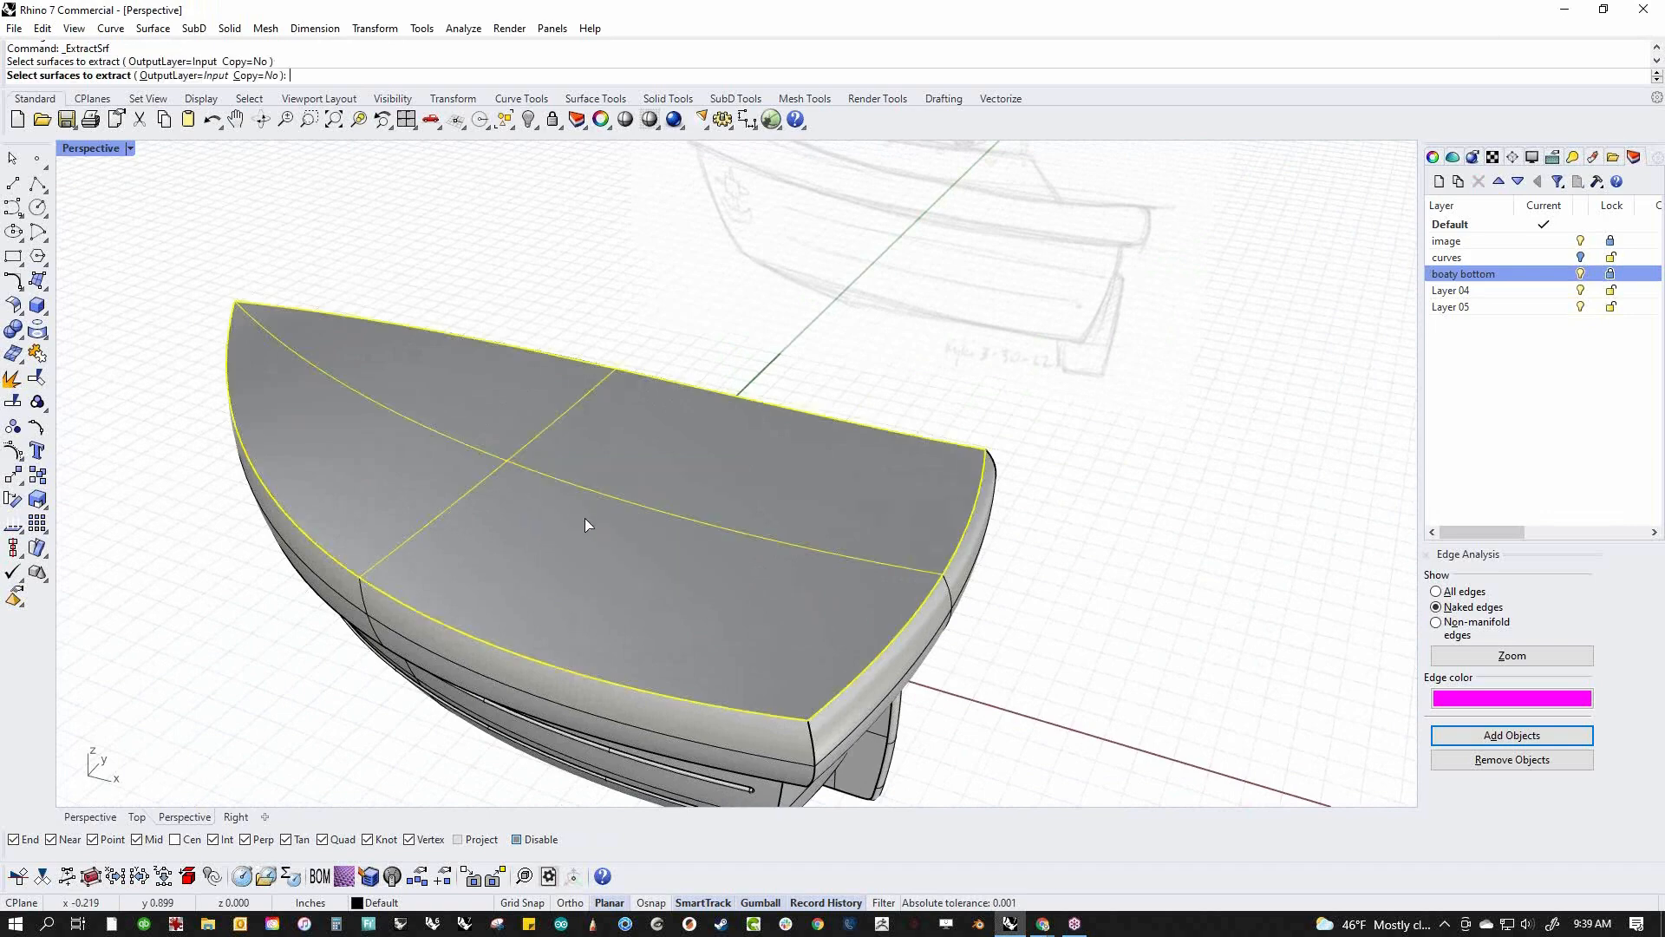
{"action": "right_click", "coordinate": [588, 524]}
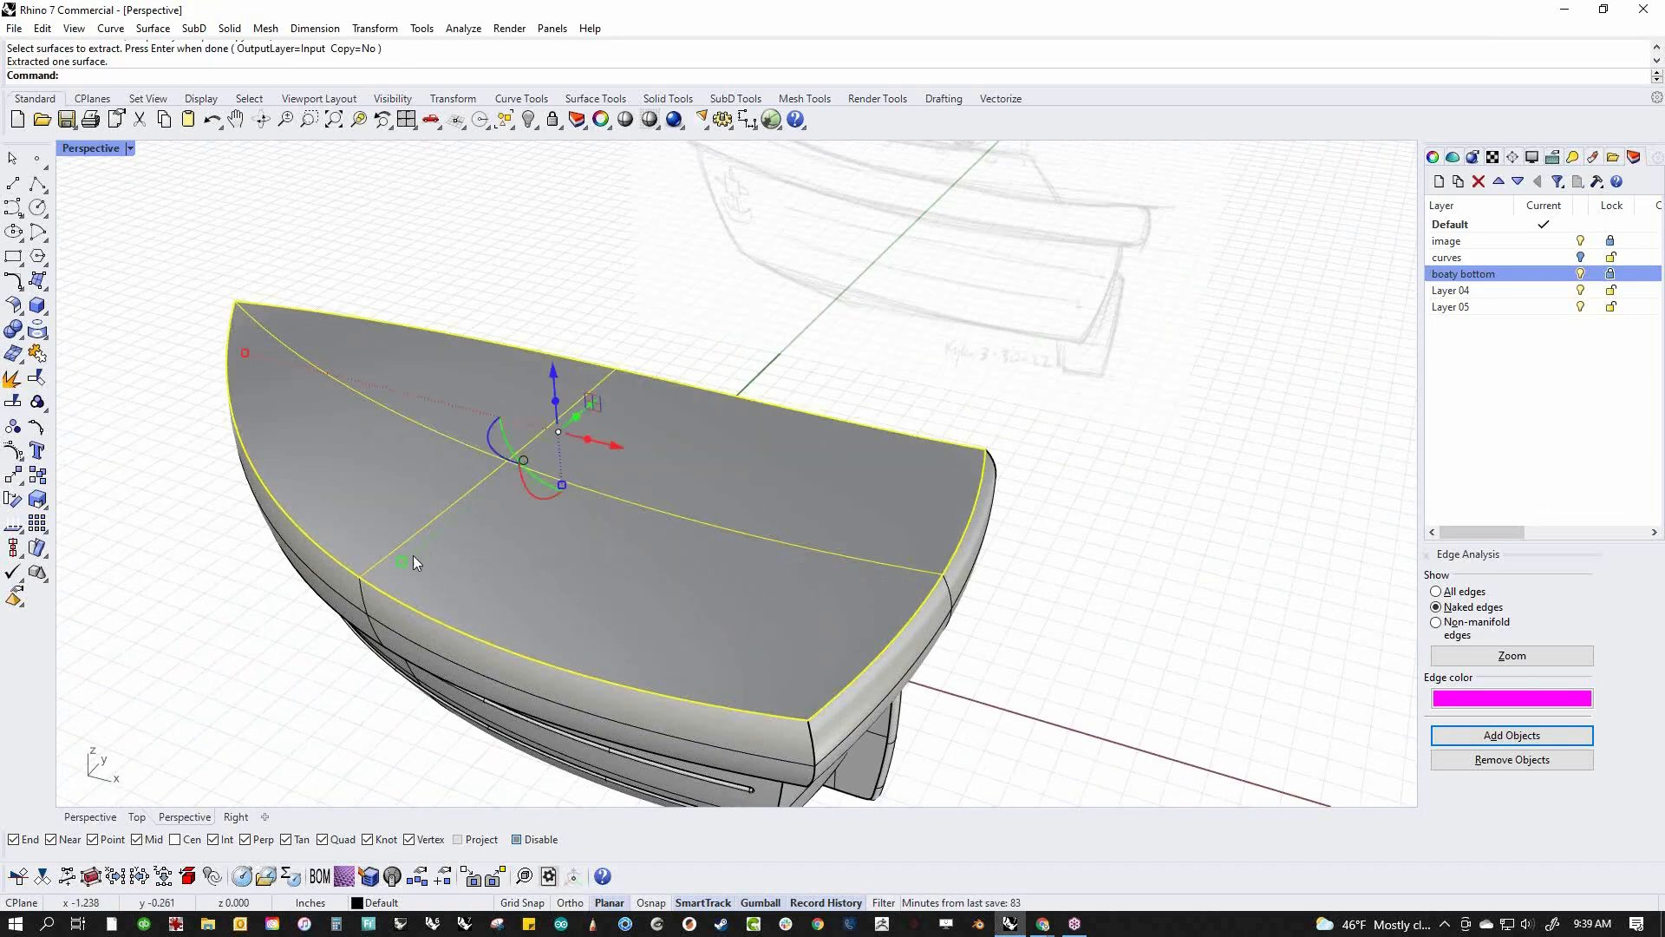
Scale the extracted deck surface inward across its width and length, leaving an even gap inside the hull's top edge
{"action": "left_click_drag", "start_coordinate": [406, 563], "coordinate": [439, 549]}
{"action": "left_click_drag", "start_coordinate": [246, 352], "coordinate": [272, 363]}
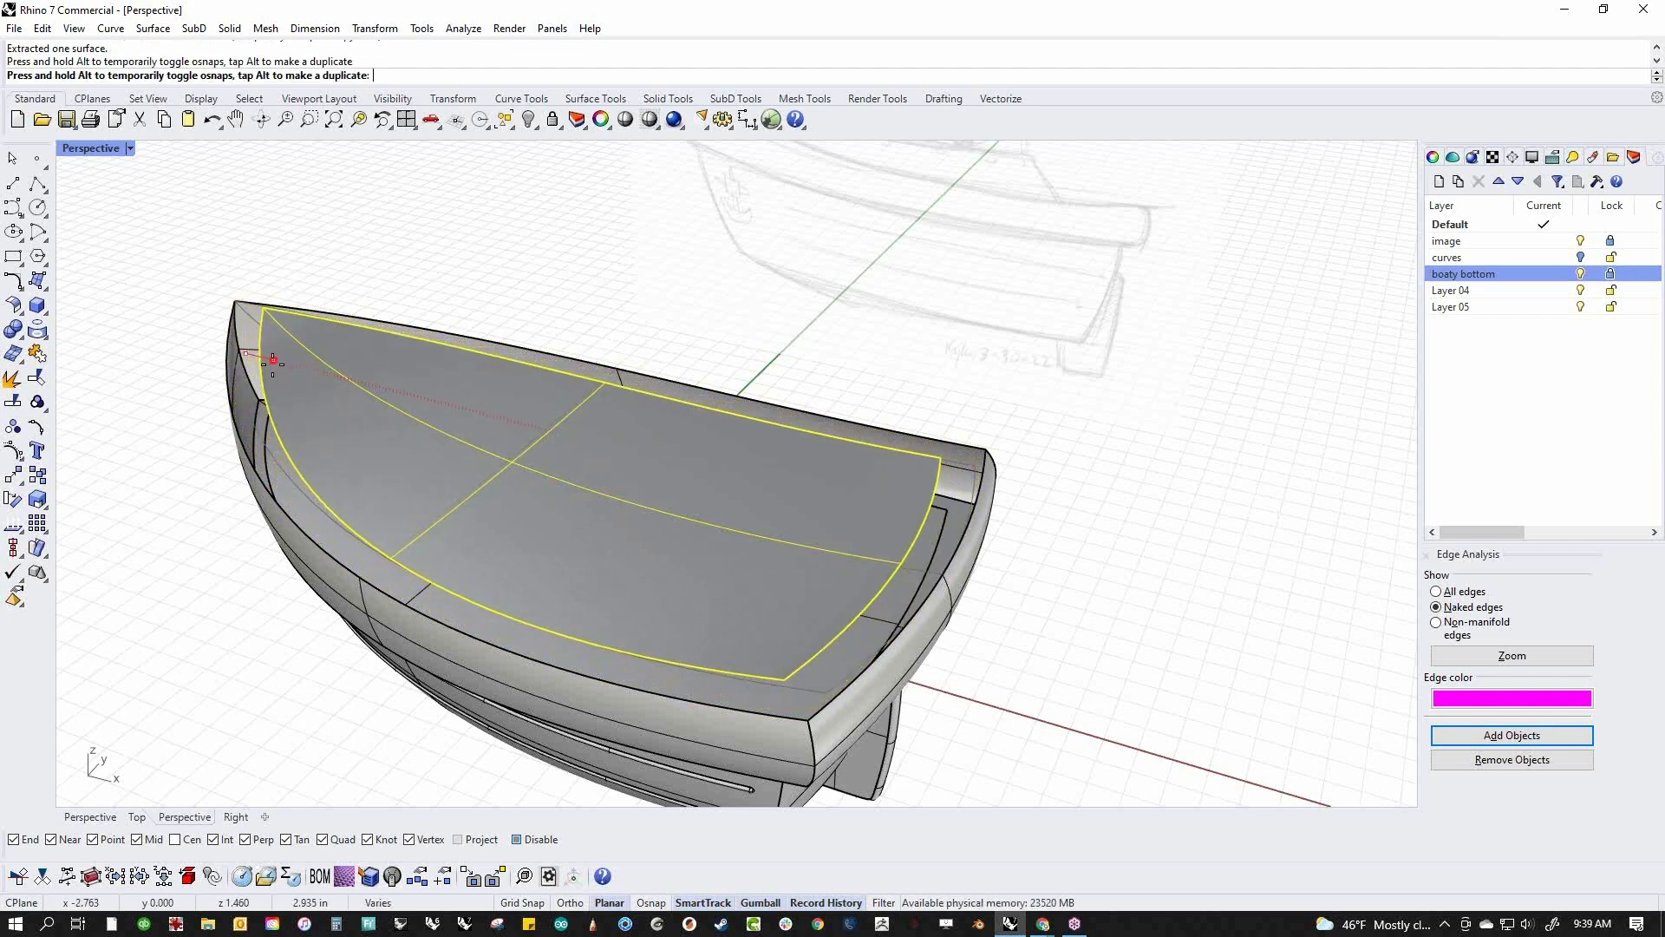
{"action": "left_click_drag", "start_coordinate": [273, 364], "coordinate": [269, 365]}
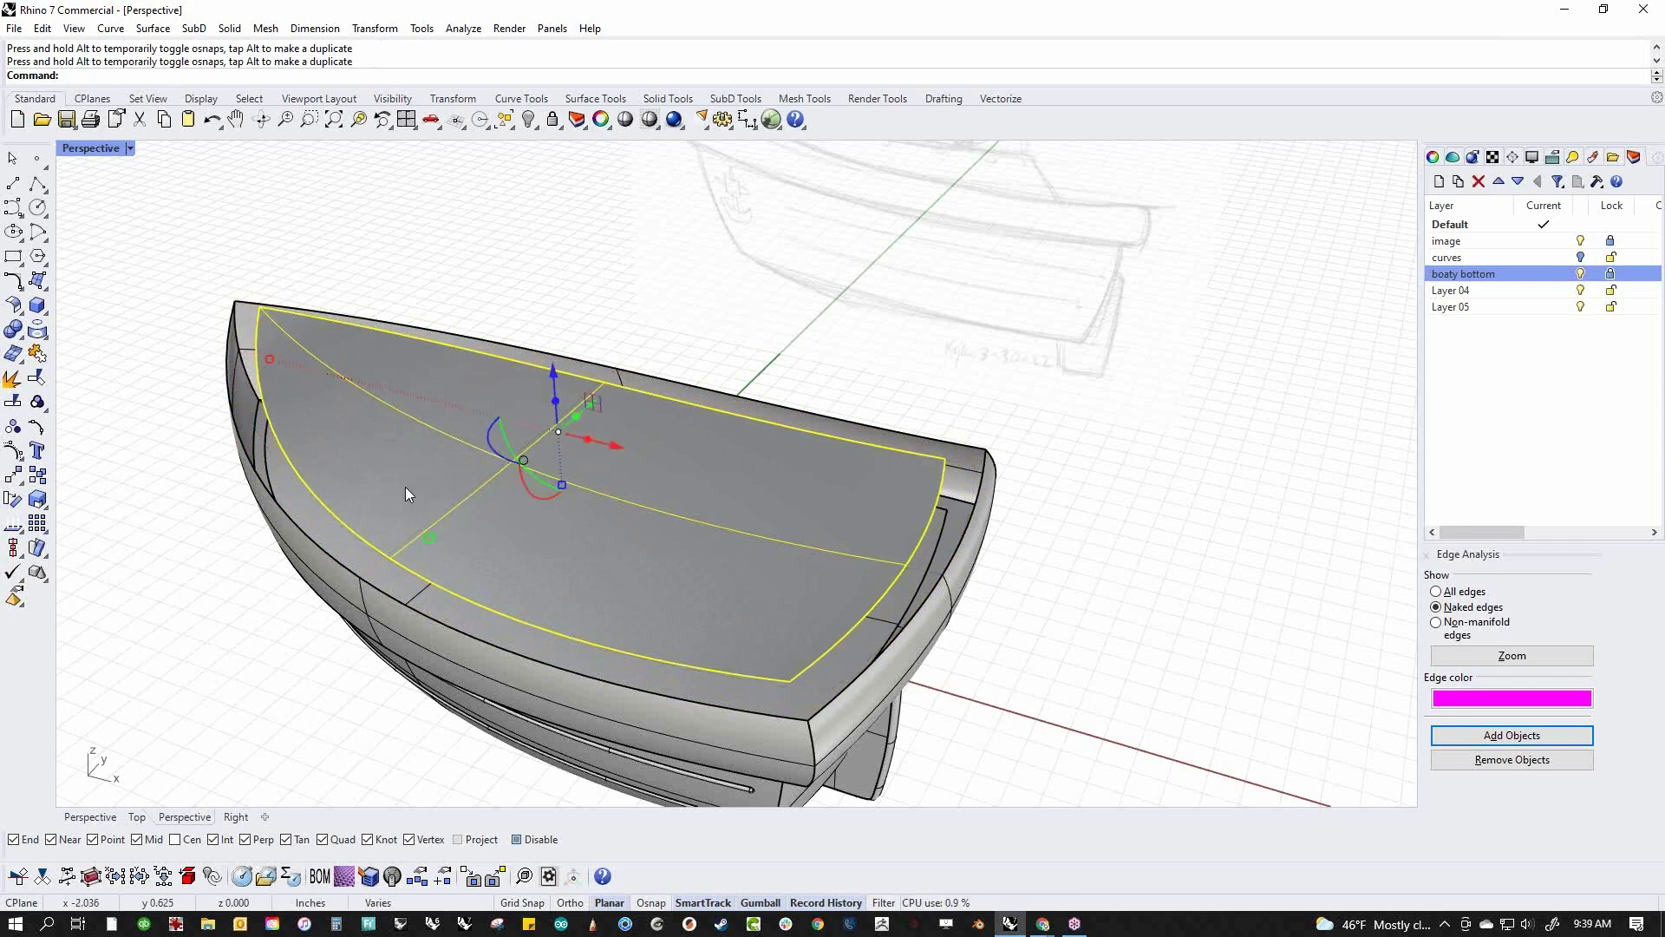
In the front view, show the deck surface's control points and lower its bow-end point onto the hull's top curve
{"action": "key", "text": "ctrl+F2"}
{"action": "right_click_drag", "start_coordinate": [451, 495], "coordinate": [753, 461]}
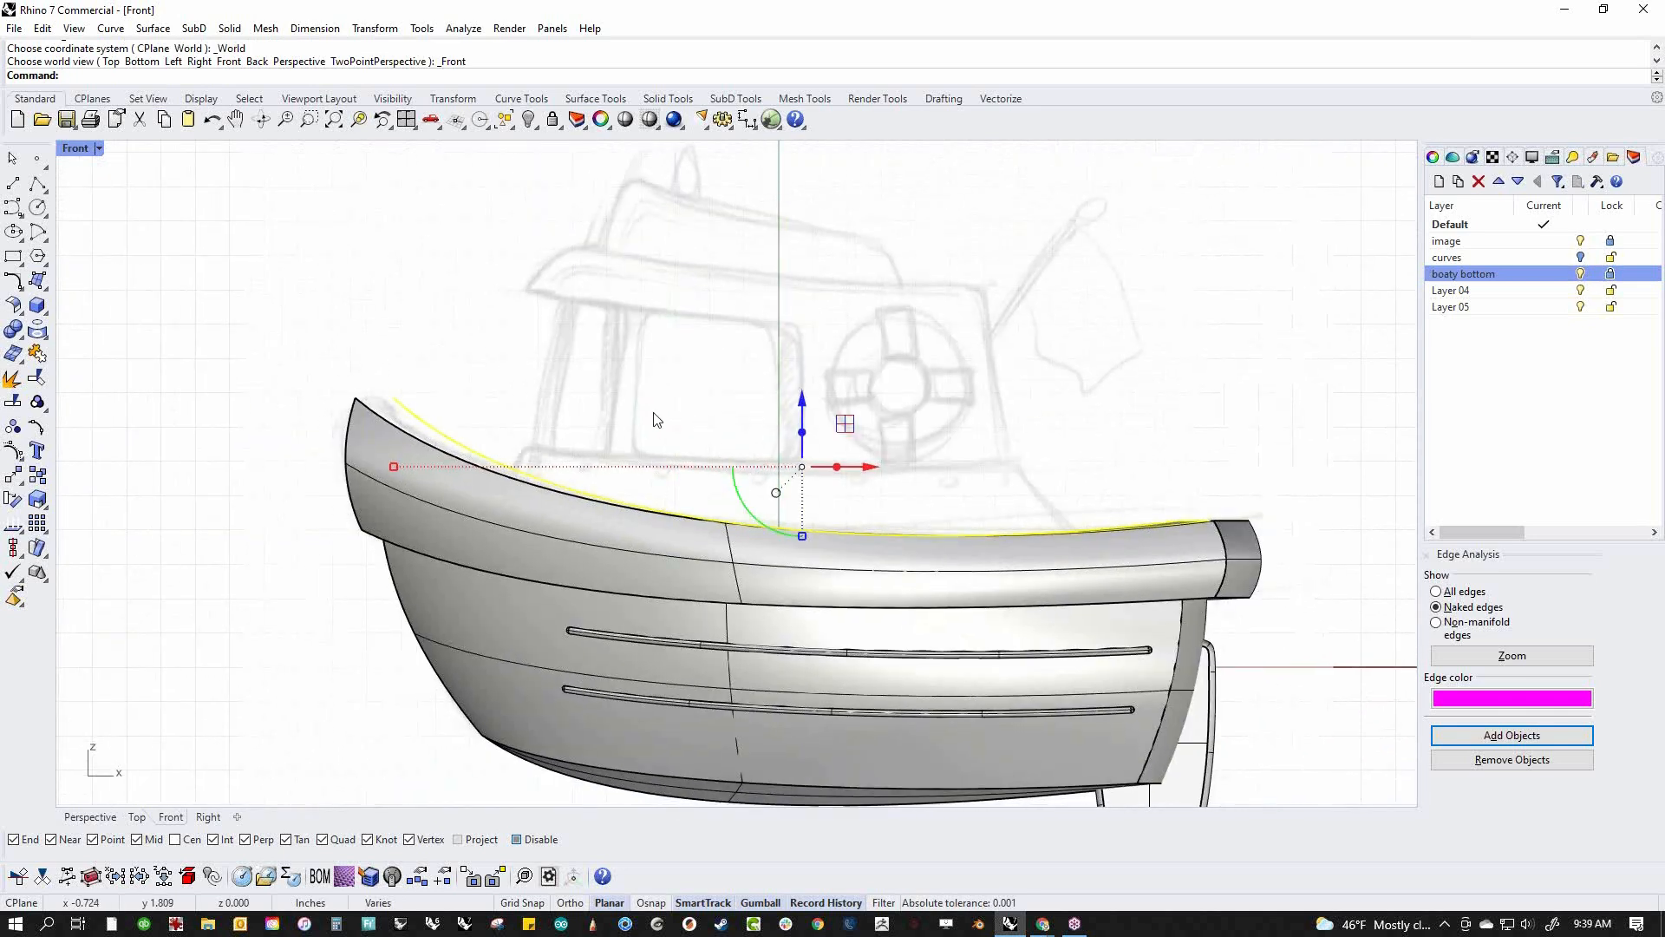
{"action": "middle_click", "coordinate": [703, 428]}
{"action": "left_click", "coordinate": [728, 428]}
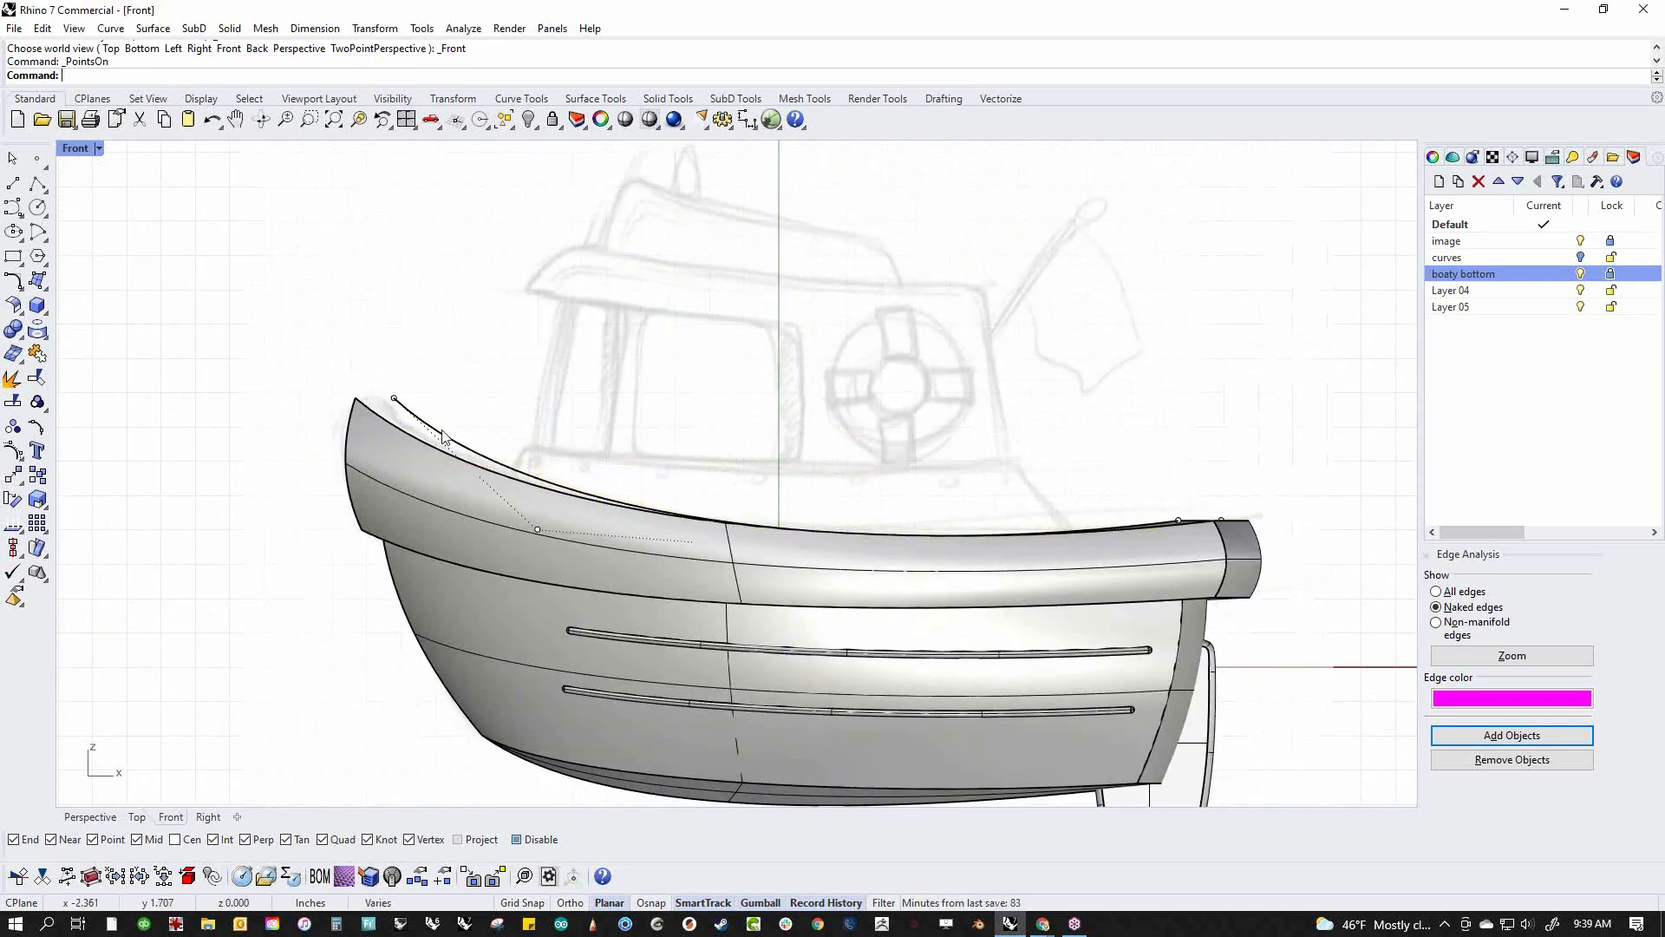
{"action": "scroll", "coordinate": [457, 440], "scroll_direction": "up", "scroll_amount": 3}
{"action": "left_click_drag", "start_coordinate": [309, 327], "coordinate": [399, 403]}
{"action": "left_click_drag", "start_coordinate": [335, 356], "coordinate": [318, 423]}
Switch to Wireframe display and lower the deck surface's four points behind the bow to match the hull's top curve
{"action": "middle_click", "coordinate": [735, 480]}
{"action": "left_click", "coordinate": [697, 476]}
{"action": "right_click_drag", "start_coordinate": [698, 476], "coordinate": [573, 396]}
{"action": "left_click_drag", "start_coordinate": [516, 404], "coordinate": [669, 598]}
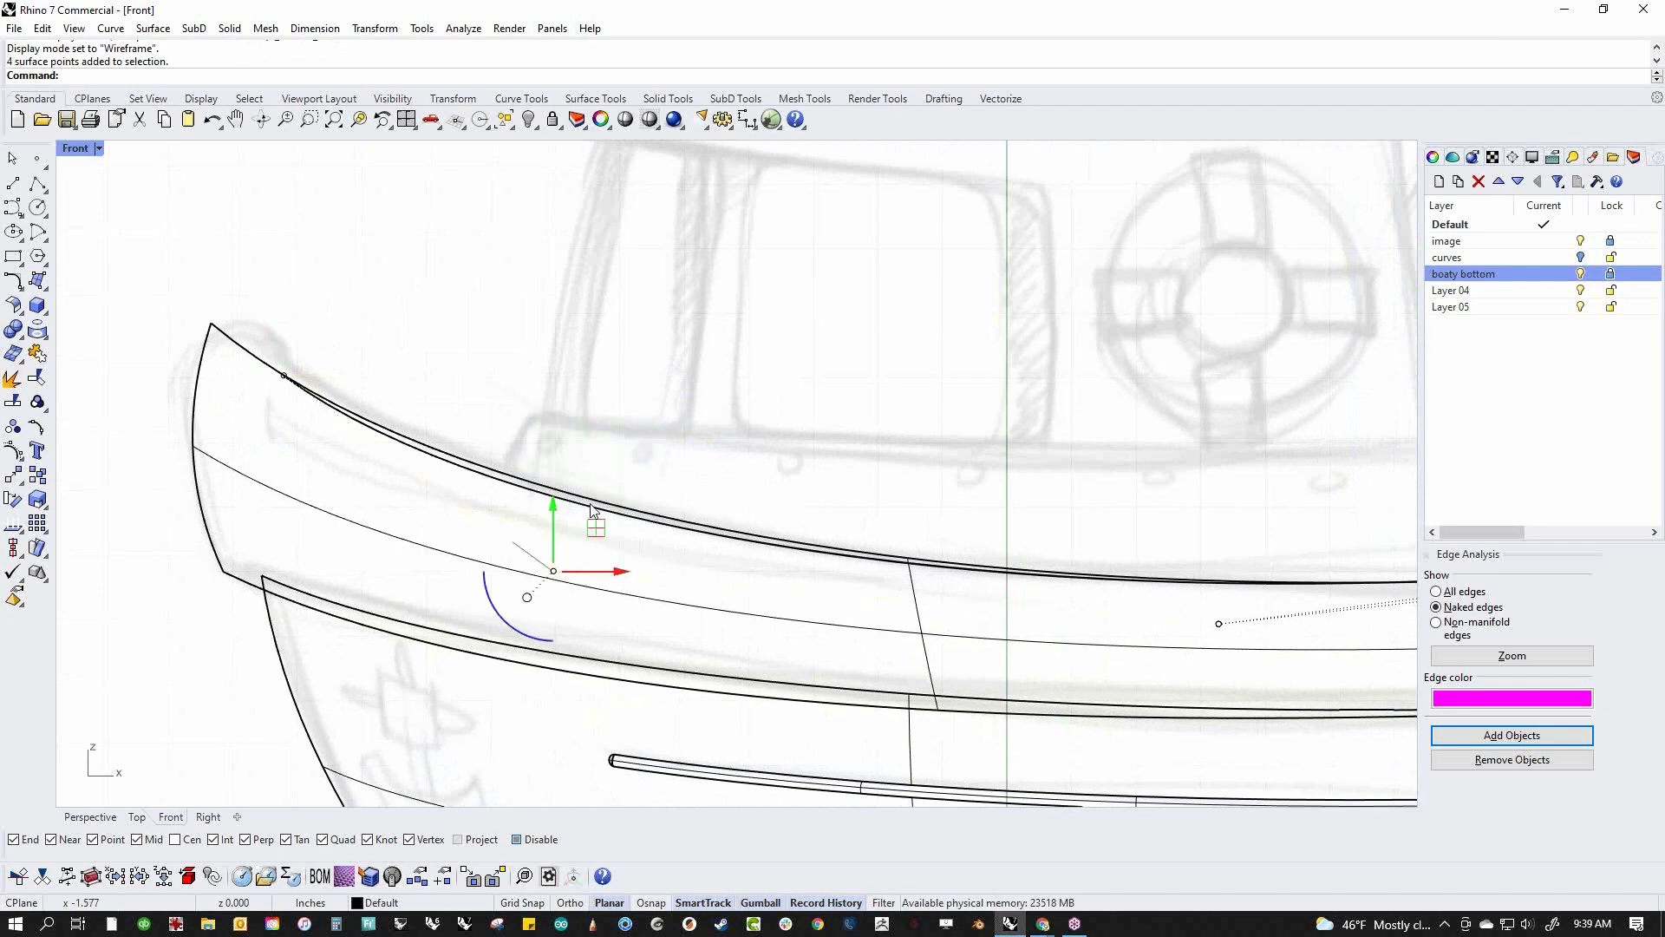
{"action": "left_click_drag", "start_coordinate": [555, 510], "coordinate": [554, 558]}
{"action": "right_click_drag", "start_coordinate": [892, 469], "coordinate": [108, 369]}
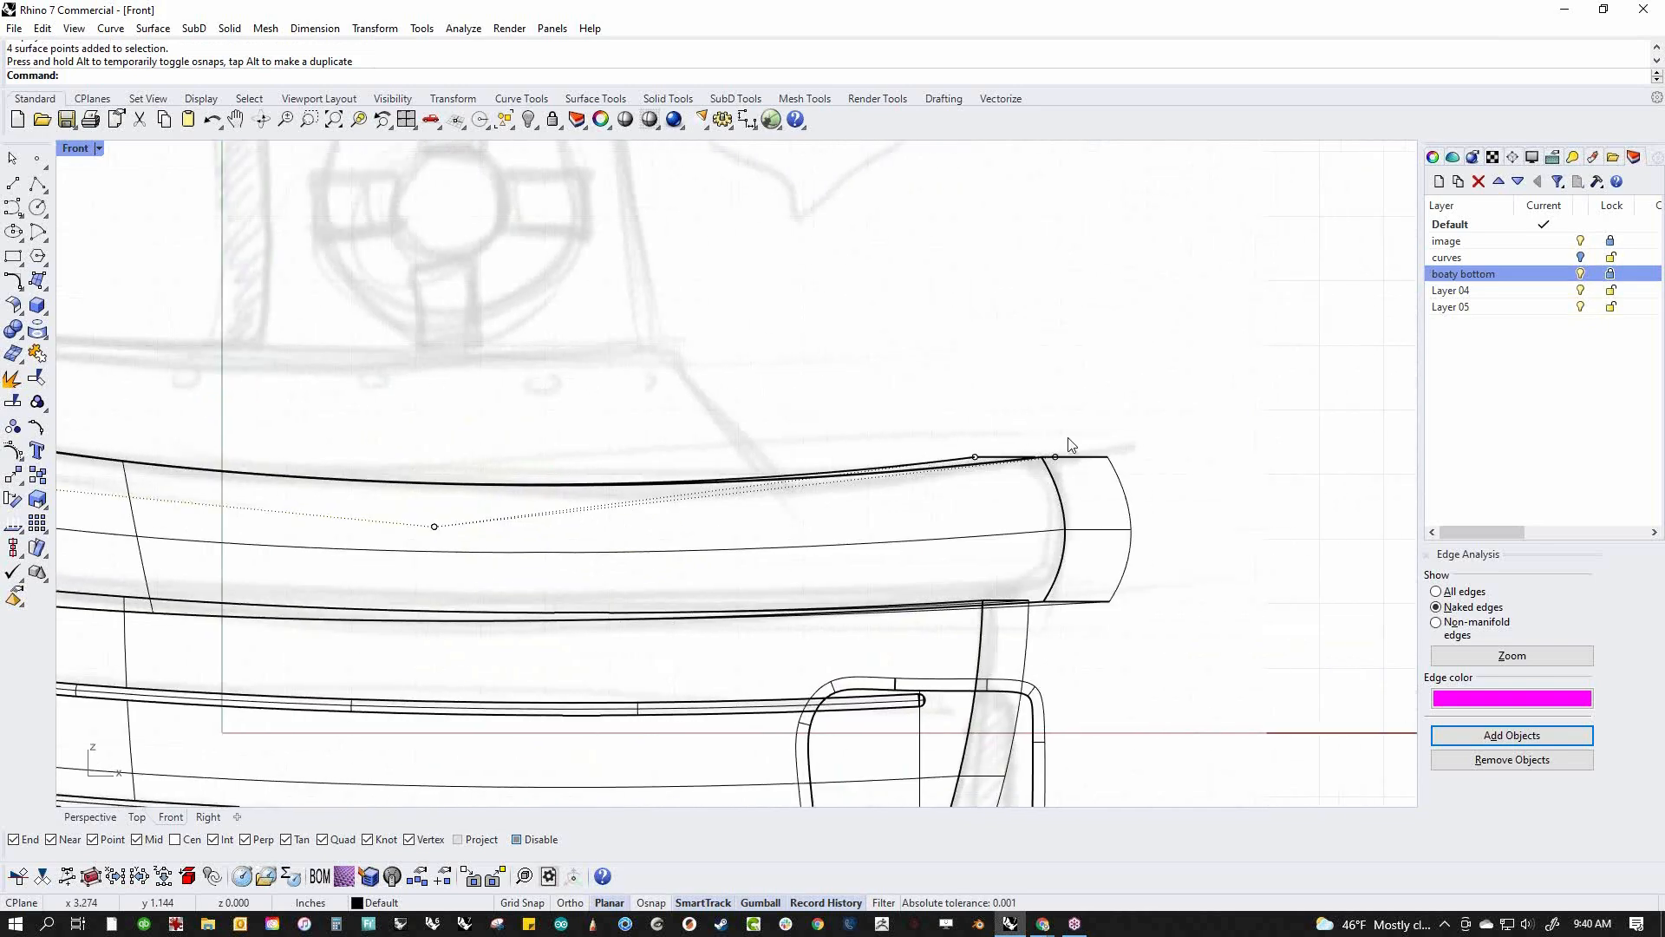
{"action": "right_click_drag", "start_coordinate": [818, 415], "coordinate": [927, 418]}
Return to the perspective view in Shaded display with the deck surface's control points hidden
{"action": "key", "text": "ctrl+F4"}
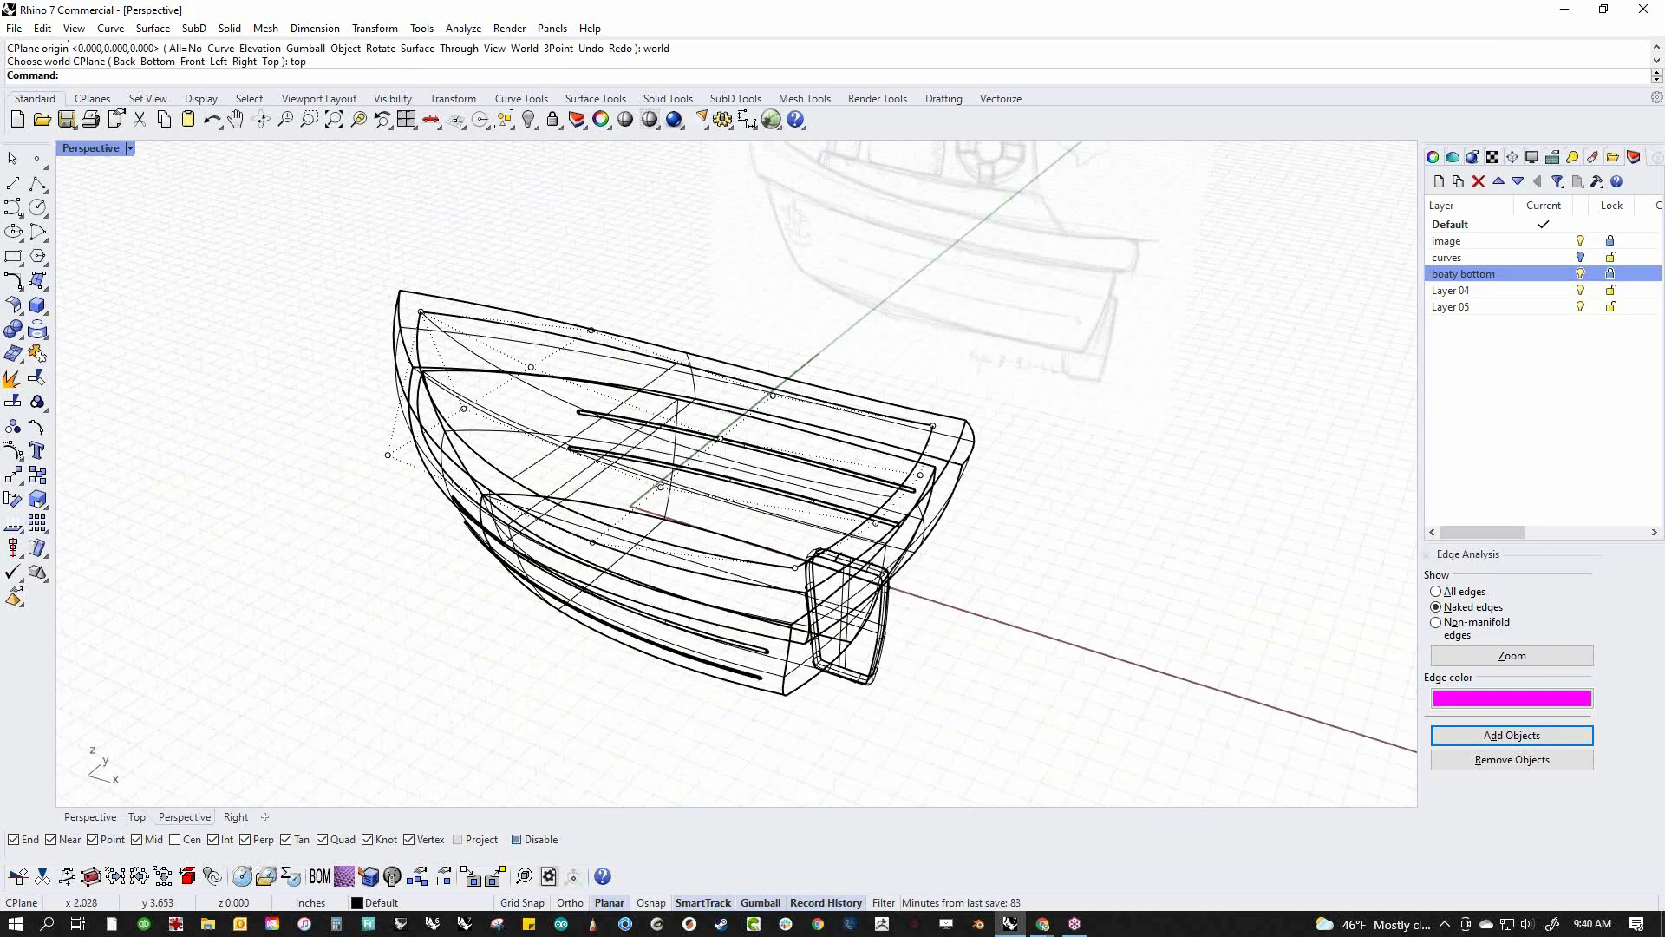
{"action": "mouse_move", "coordinate": [840, 460]}
{"action": "right_mouse_down"}
{"action": "mouse_move", "coordinate": [867, 494]}
{"action": "mouse_move", "coordinate": [834, 519]}
{"action": "right_mouse_up"}
{"action": "middle_click", "coordinate": [573, 455]}
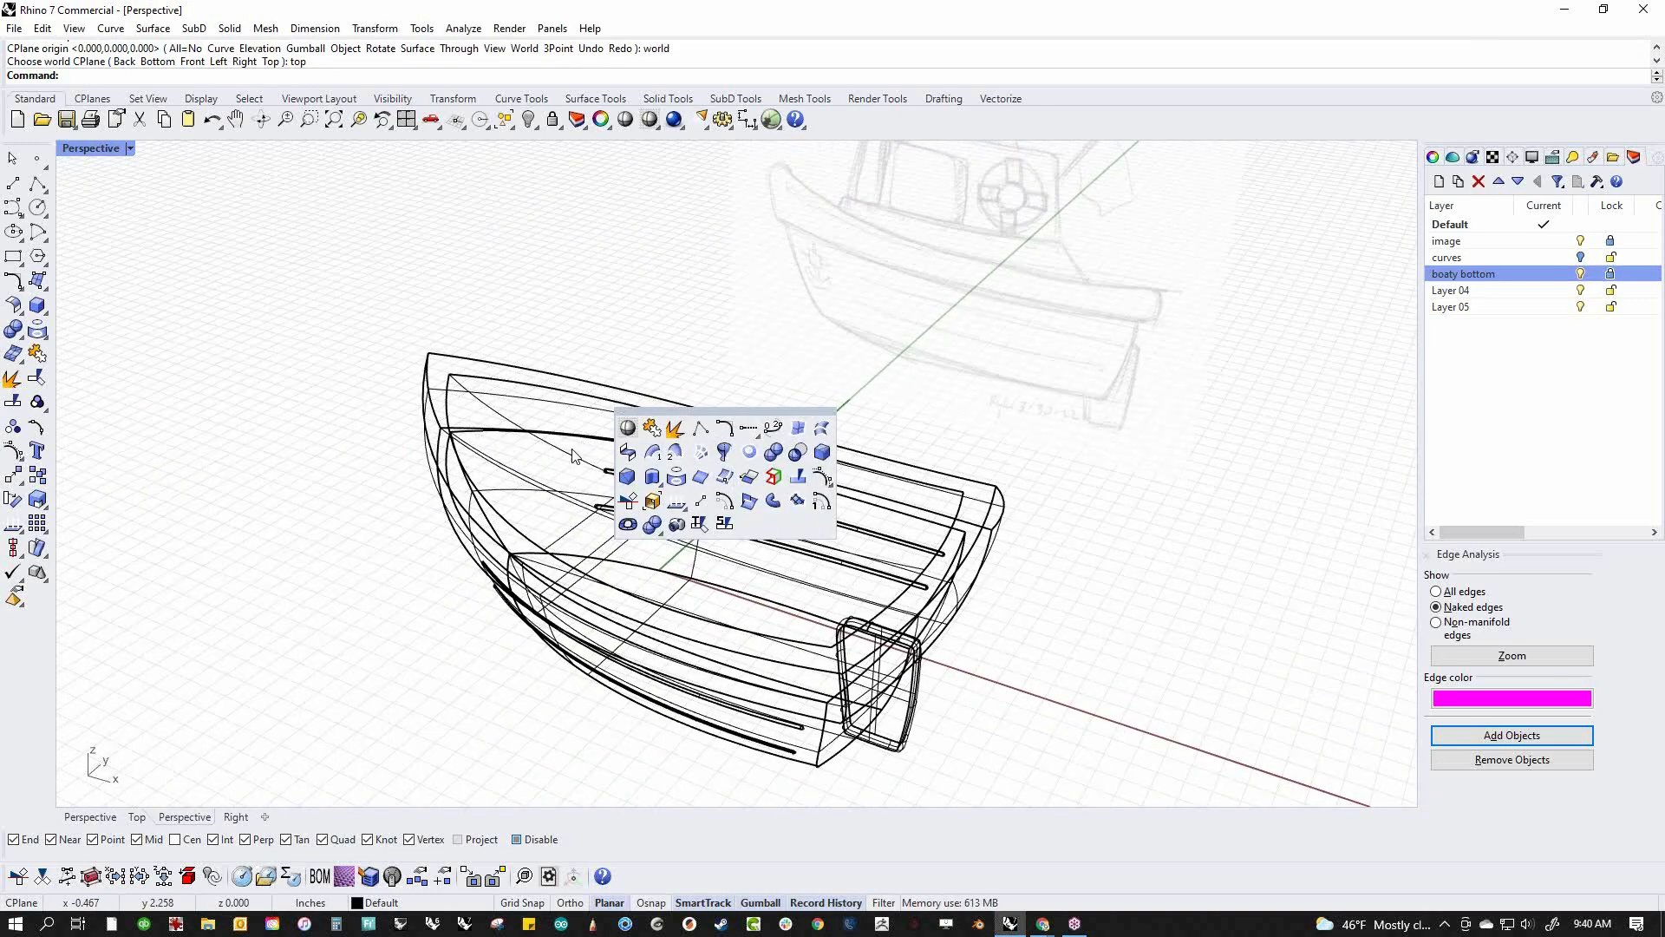
{"action": "left_click", "coordinate": [626, 429]}
{"action": "scroll", "coordinate": [616, 445], "scroll_direction": "up", "scroll_amount": 2}
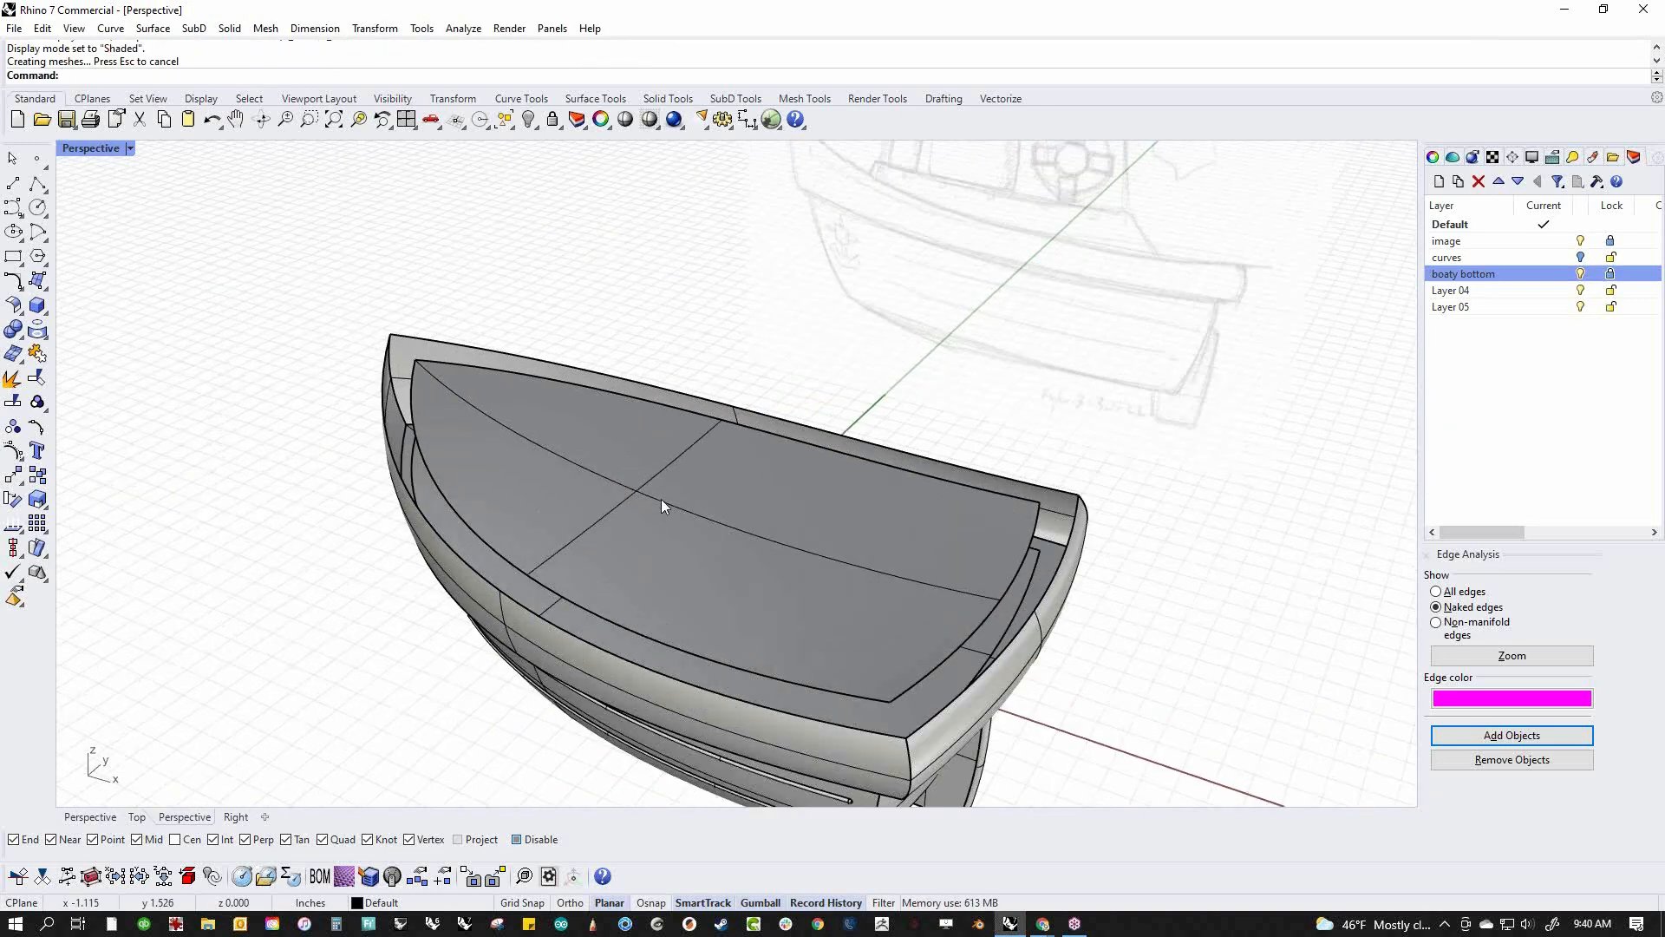
{"action": "middle_click", "coordinate": [714, 553]}
{"action": "left_click", "coordinate": [800, 523]}
{"action": "left_click", "coordinate": [873, 707]}
{"action": "left_click", "coordinate": [876, 733]}
{"action": "left_click", "coordinate": [877, 733]}
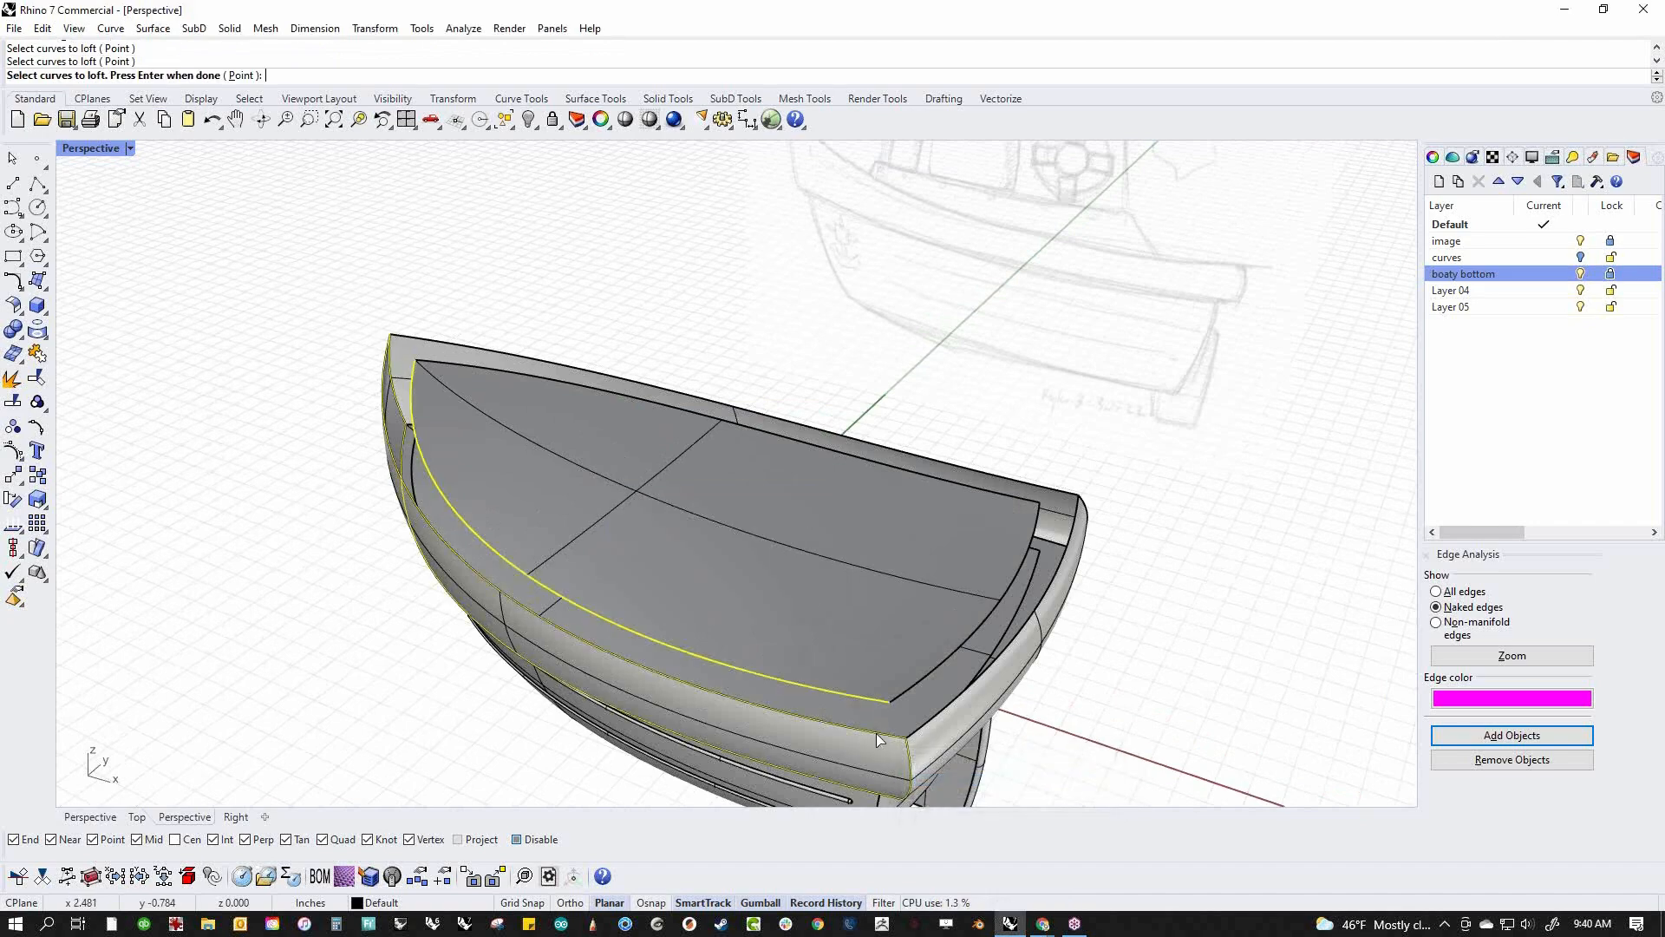
{"action": "key", "text": "Escape"}
Loft the near side of the rail between the hull's top polysurface edge and the inset deck edge, using Normal style
{"action": "right_click", "coordinate": [882, 731]}
{"action": "left_click", "coordinate": [878, 735]}
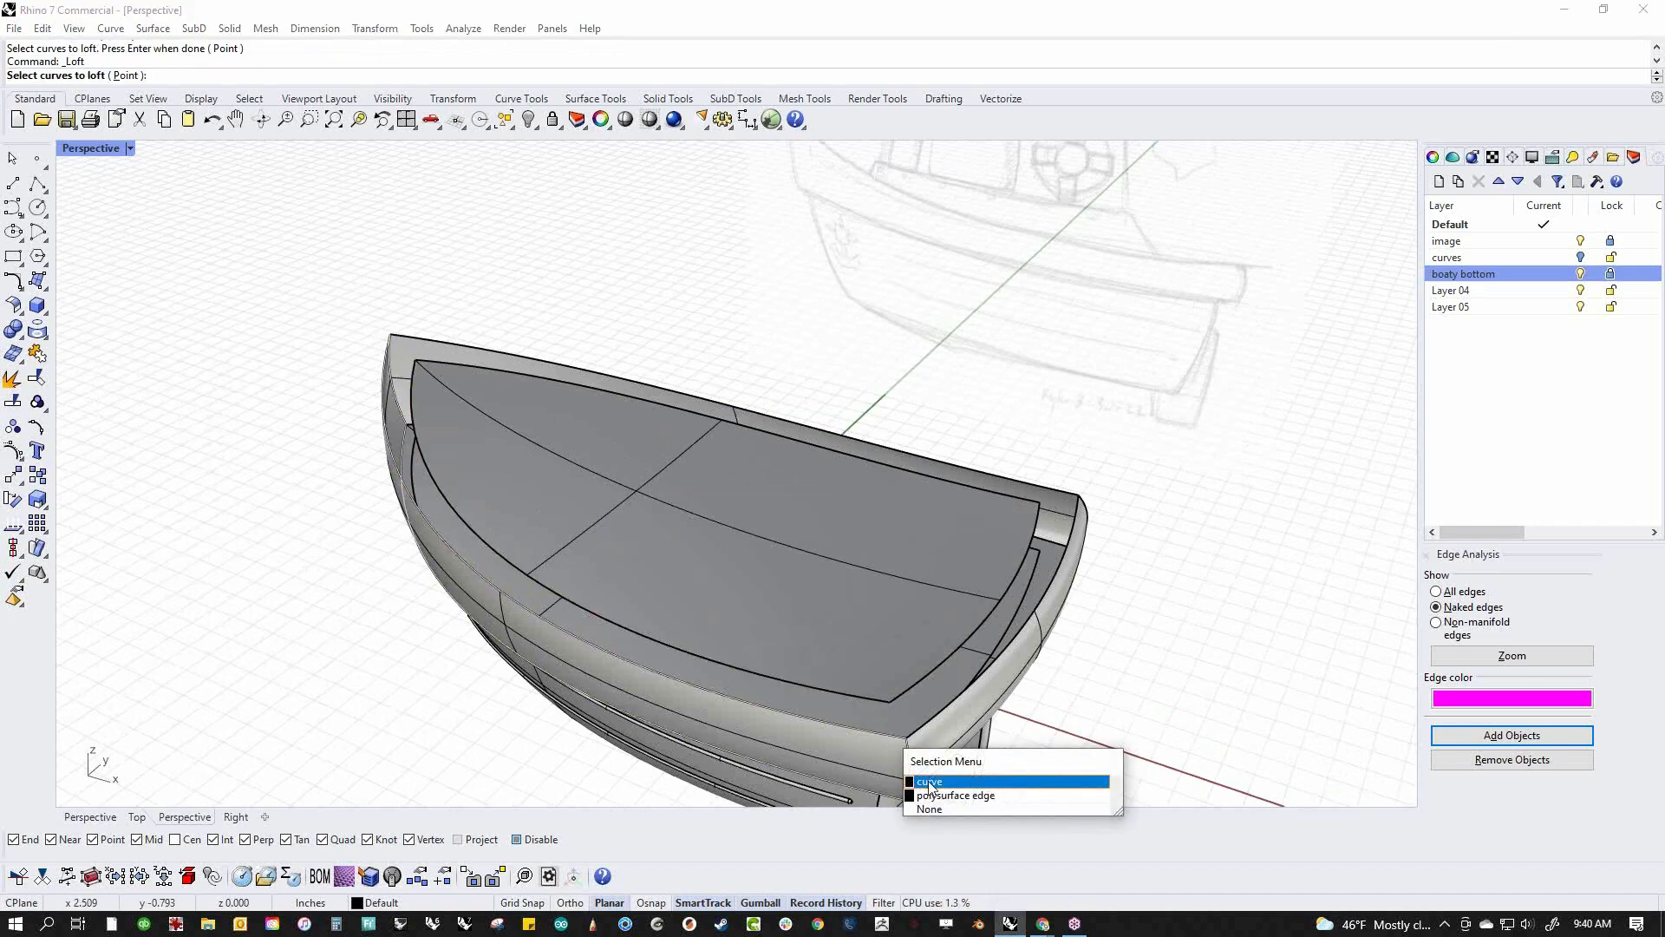
{"action": "left_click", "coordinate": [931, 796]}
{"action": "left_click", "coordinate": [857, 696]}
{"action": "key", "text": "Return"}
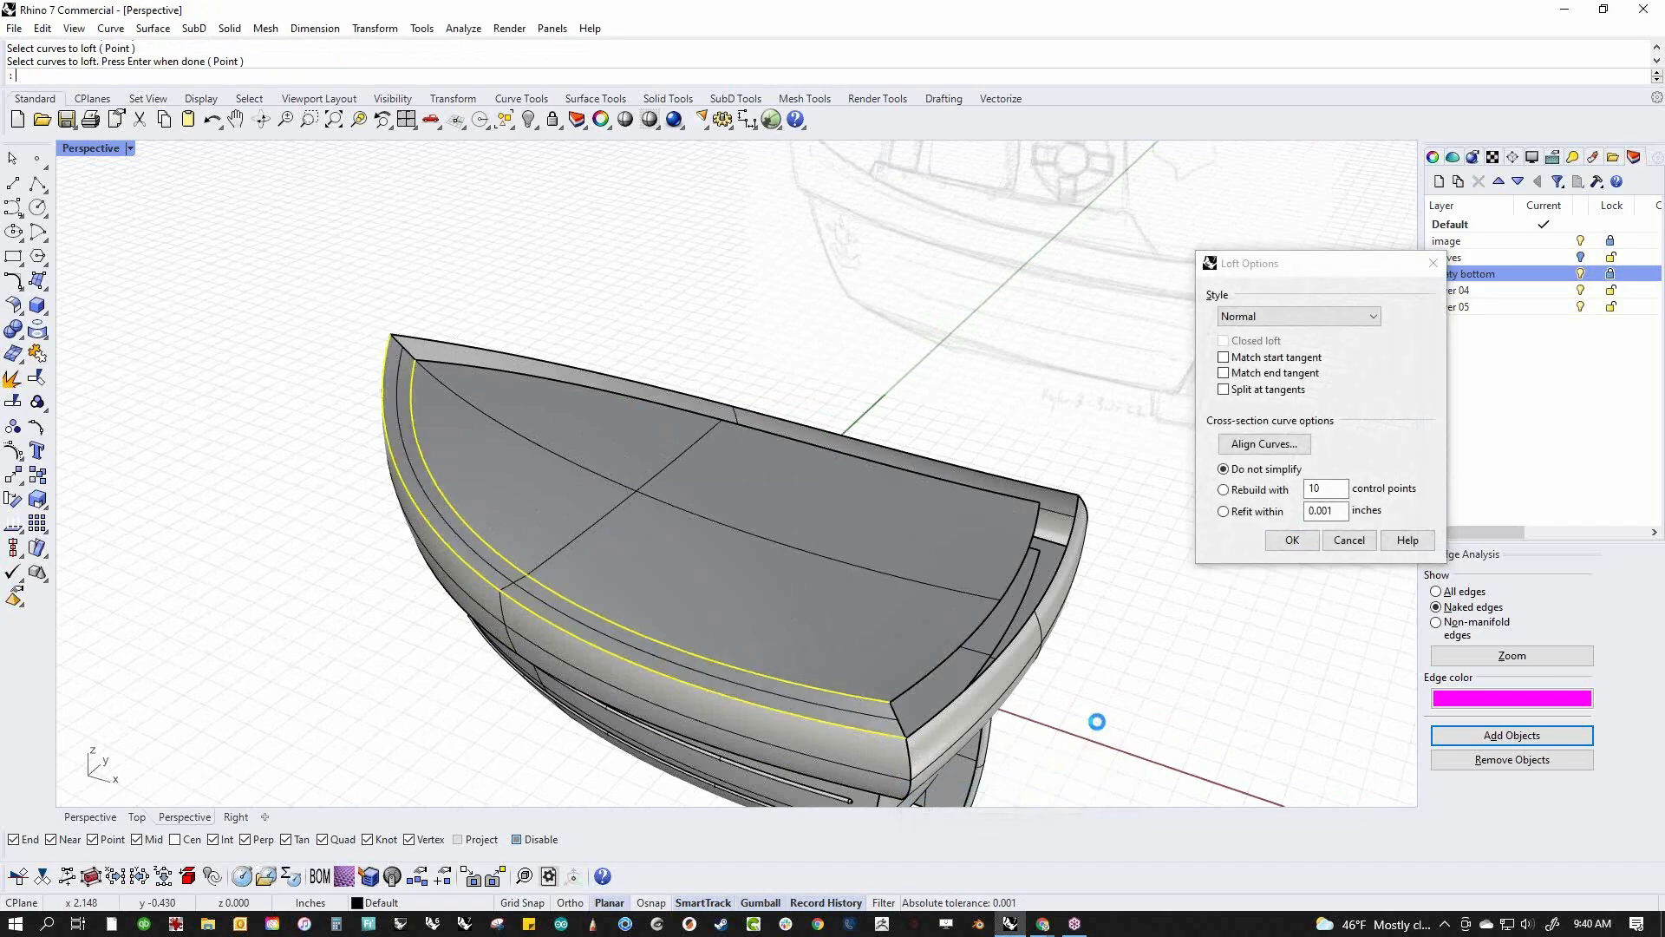
{"action": "key", "text": "Return"}
Loft the stern part of the rail between the hull's rear top edge and the deck's rear edge
{"action": "left_click", "coordinate": [939, 711]}
{"action": "right_click", "coordinate": [964, 711]}
{"action": "left_click", "coordinate": [943, 708]}
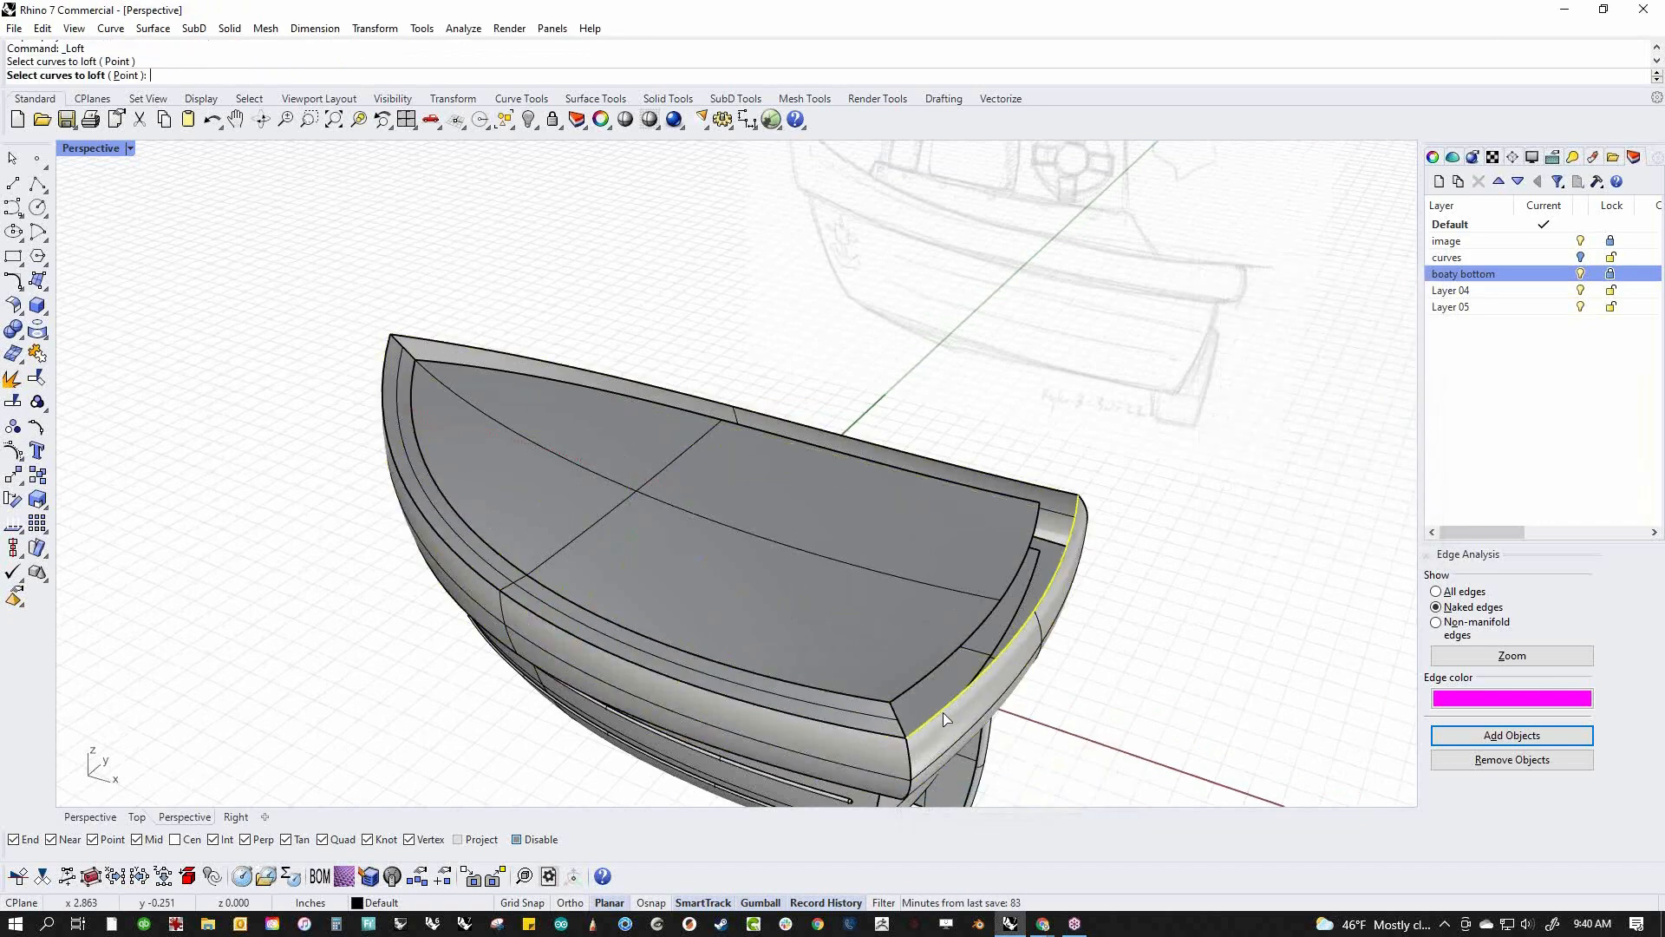
{"action": "left_click", "coordinate": [910, 687]}
{"action": "key", "text": "Return"}
{"action": "key", "text": "Return"}
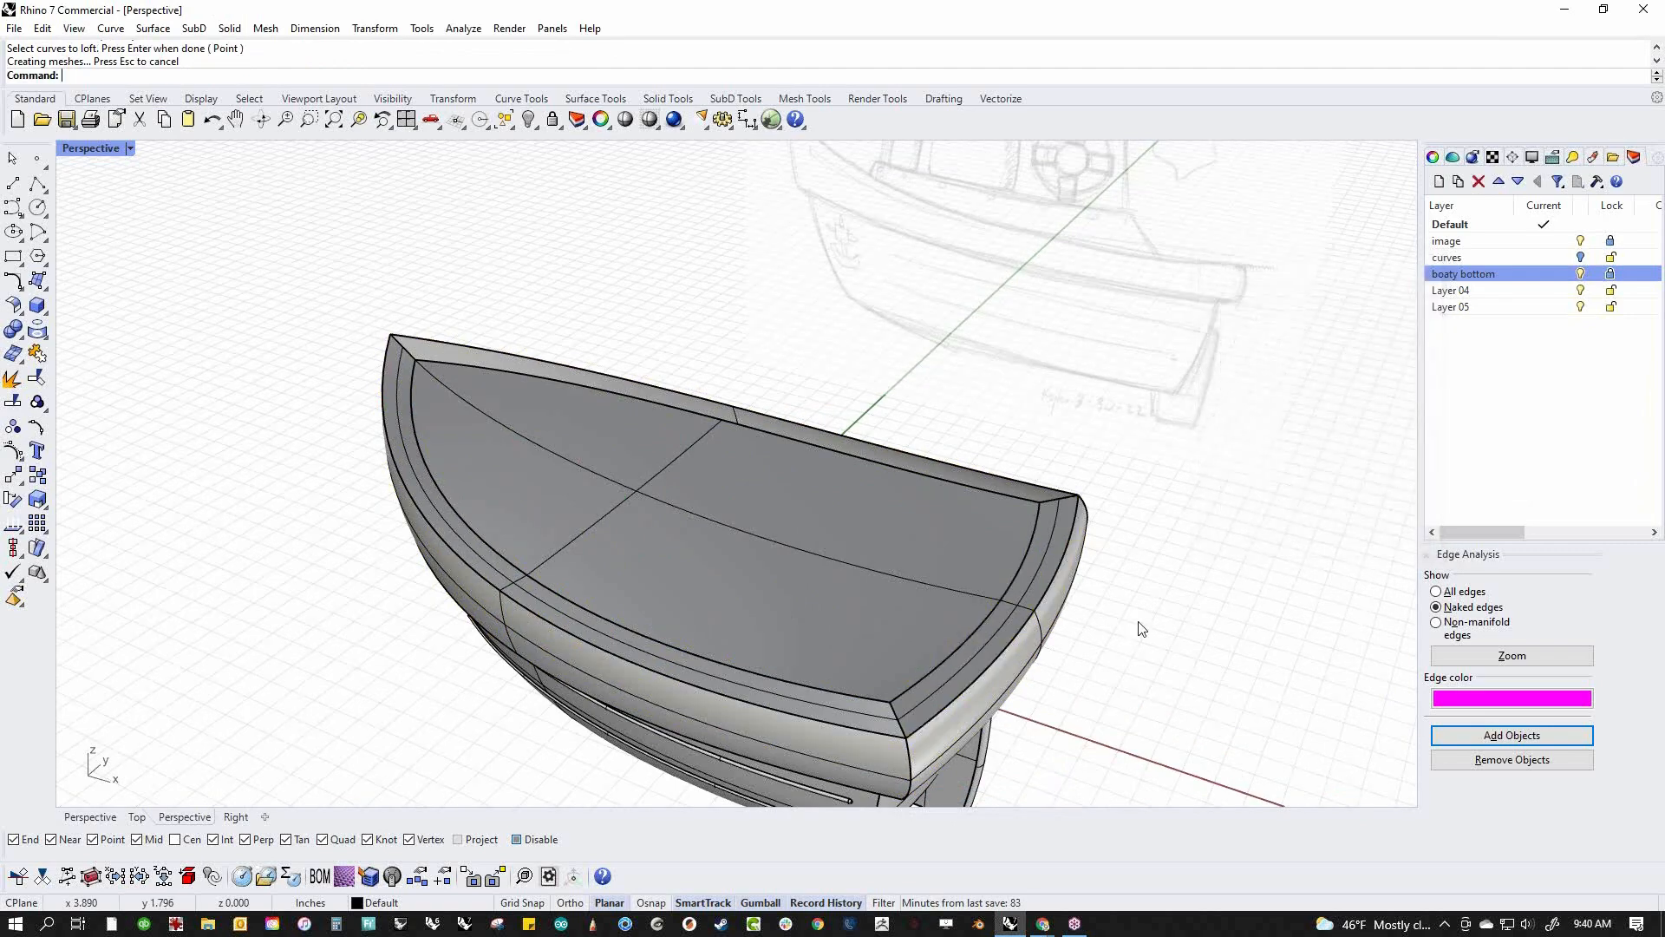
Loft the far side of the rail between the hull's top edge and the deck edge, using Normal style
{"action": "key", "text": "Return"}
{"action": "left_click", "coordinate": [1013, 486]}
{"action": "left_click", "coordinate": [1016, 482]}
{"action": "key", "text": "Return"}
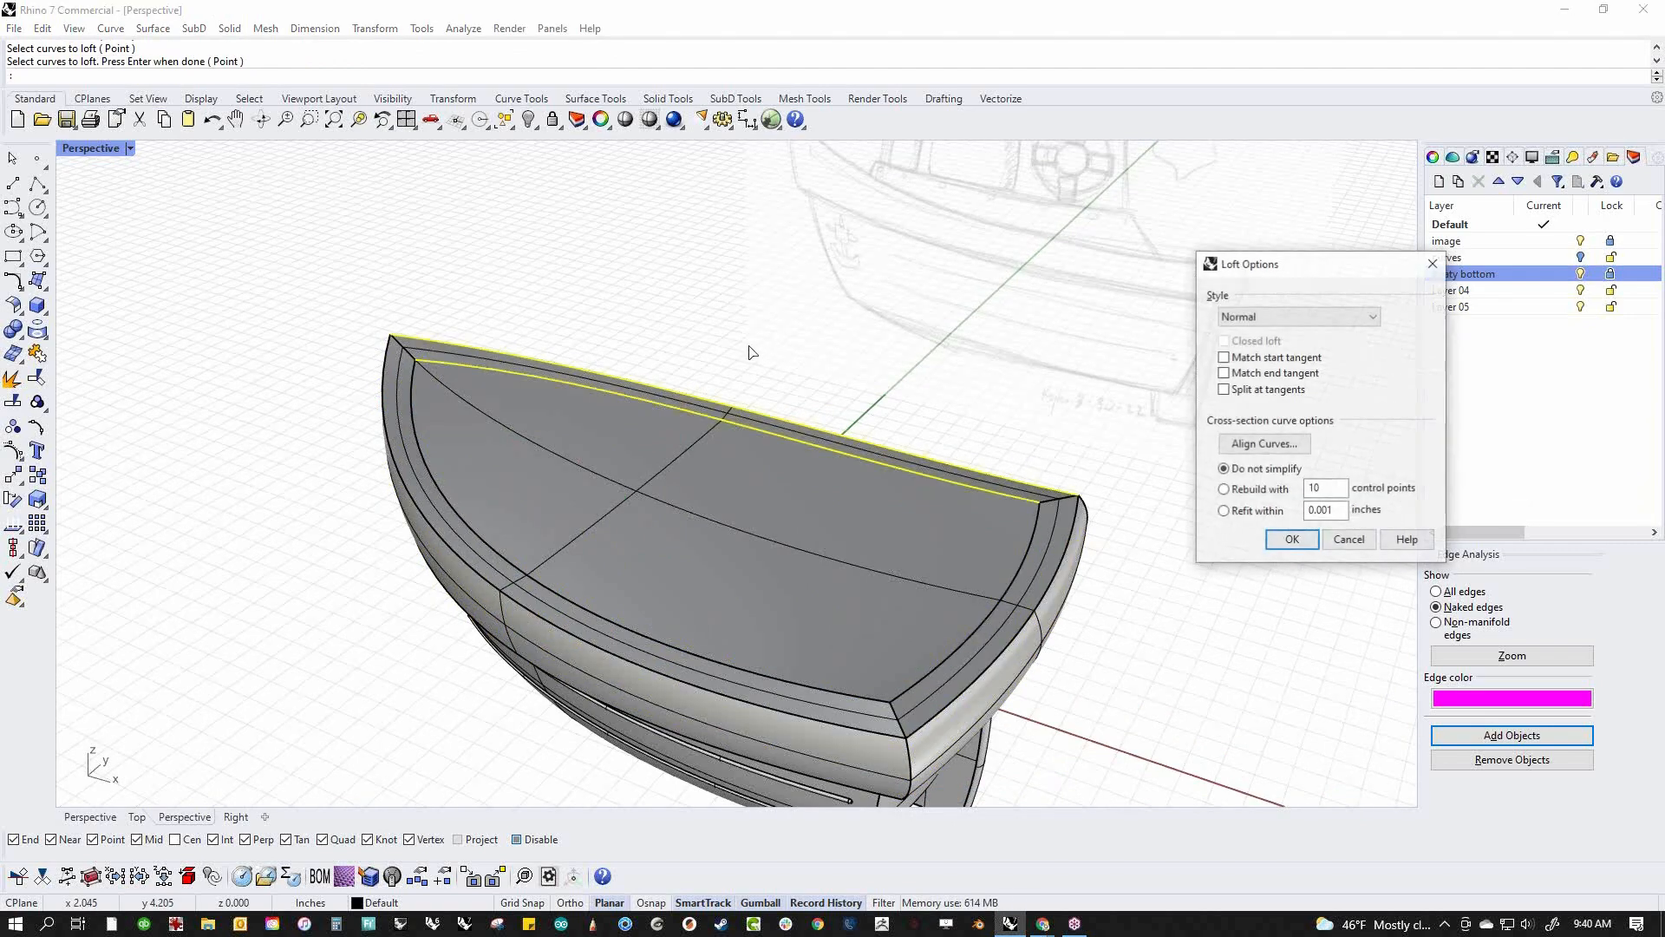
{"action": "left_click", "coordinate": [1292, 540]}
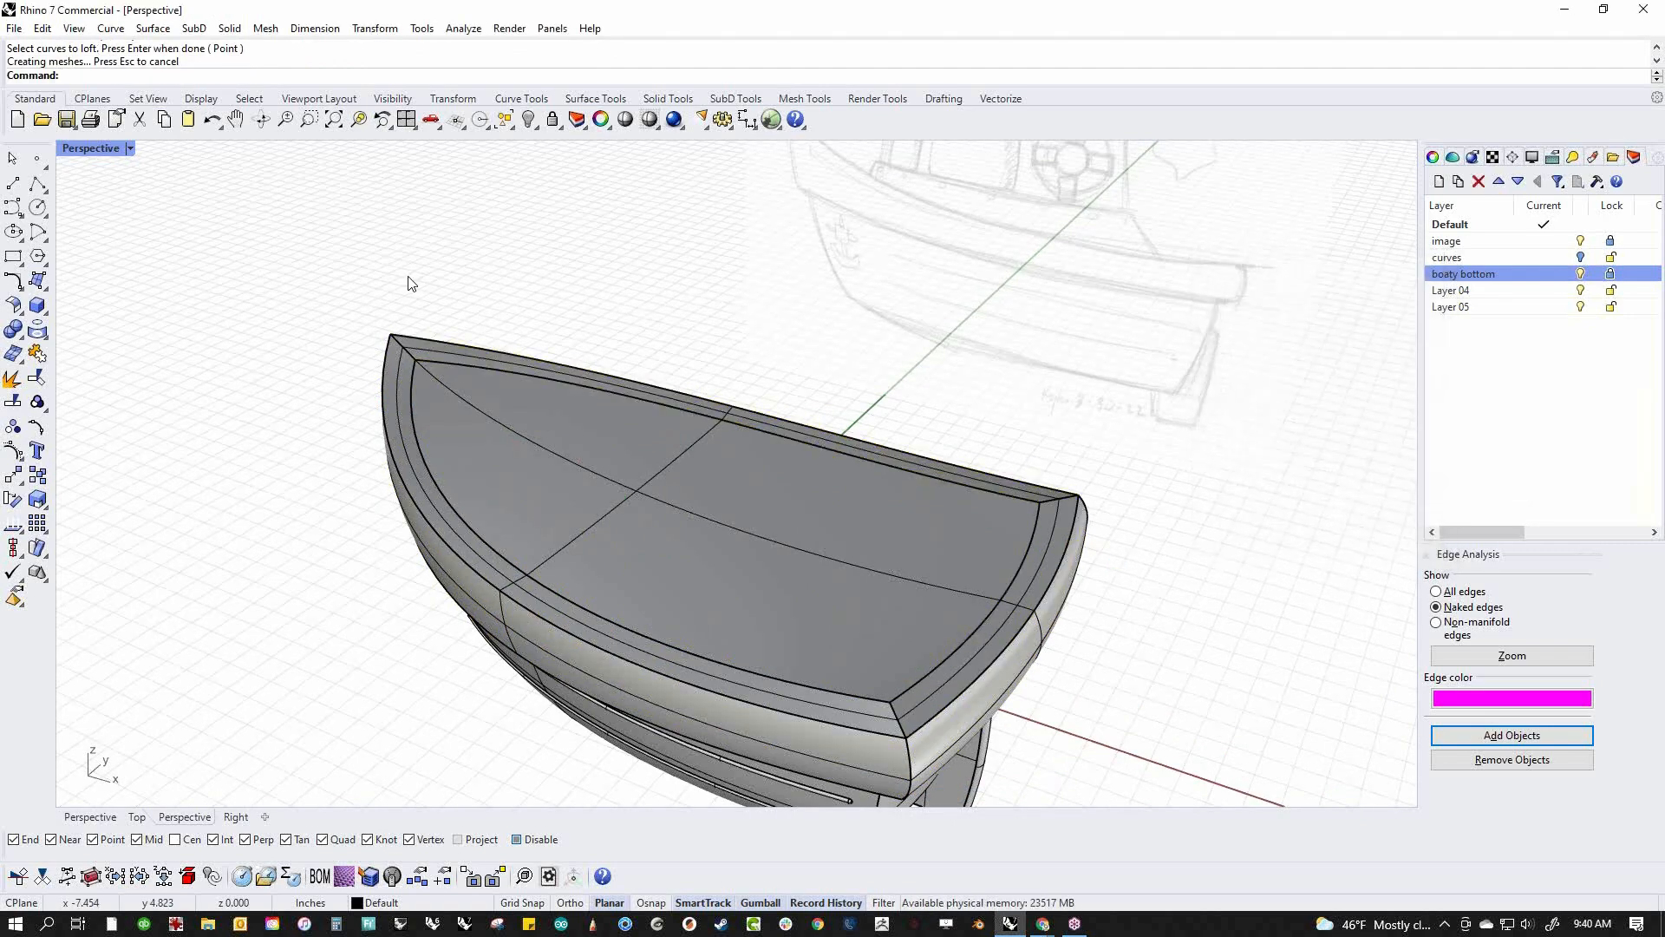
Join the hull band, the deck surface and the three rail lofts into one closed polysurface
{"action": "scroll", "coordinate": [409, 283], "scroll_direction": "down", "scroll_amount": 3}
{"action": "left_click_drag", "start_coordinate": [293, 244], "coordinate": [1125, 730]}
{"action": "type", "text": "j"}
{"action": "key", "text": "Return"}
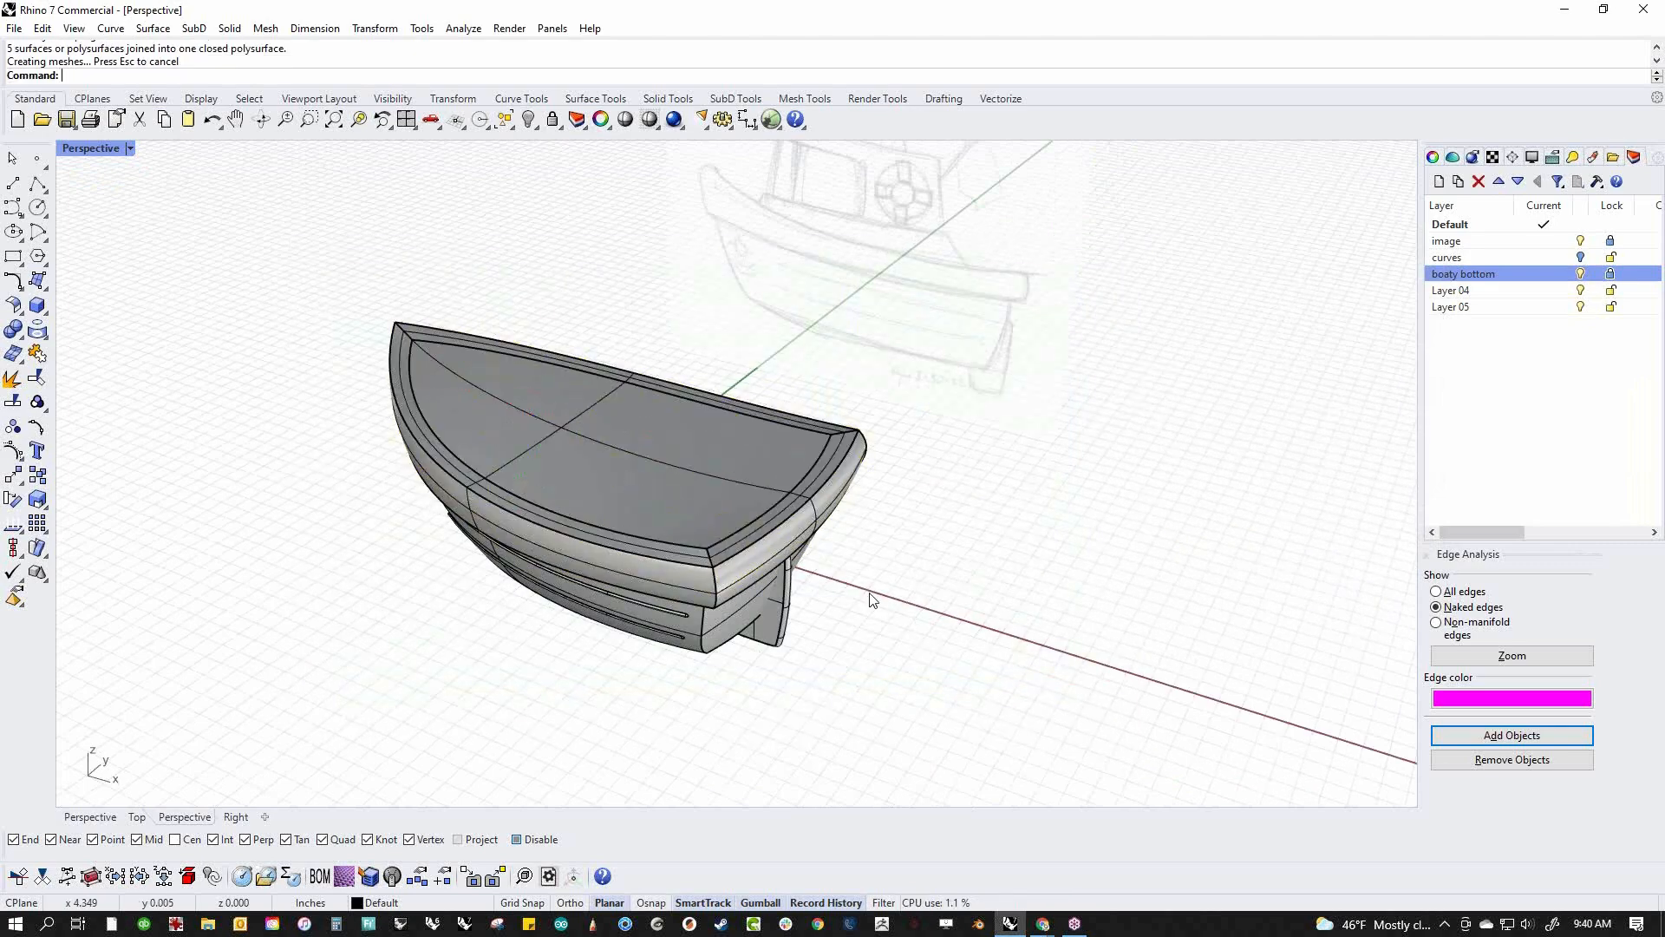
Select only the inner deck face of the polysurface and move it straight down to recess the deck below the rail
{"action": "right_click_drag", "start_coordinate": [869, 593], "coordinate": [964, 647], "text": "shift"}
{"action": "right_click_drag", "start_coordinate": [984, 520], "coordinate": [949, 525]}
{"action": "scroll", "coordinate": [941, 622], "scroll_direction": "up", "scroll_amount": 3}
{"action": "mouse_move", "coordinate": [1010, 664]}
{"action": "right_mouse_down"}
{"action": "mouse_move", "coordinate": [855, 602]}
{"action": "mouse_move", "coordinate": [770, 613]}
{"action": "mouse_move", "coordinate": [751, 571]}
{"action": "right_mouse_up"}
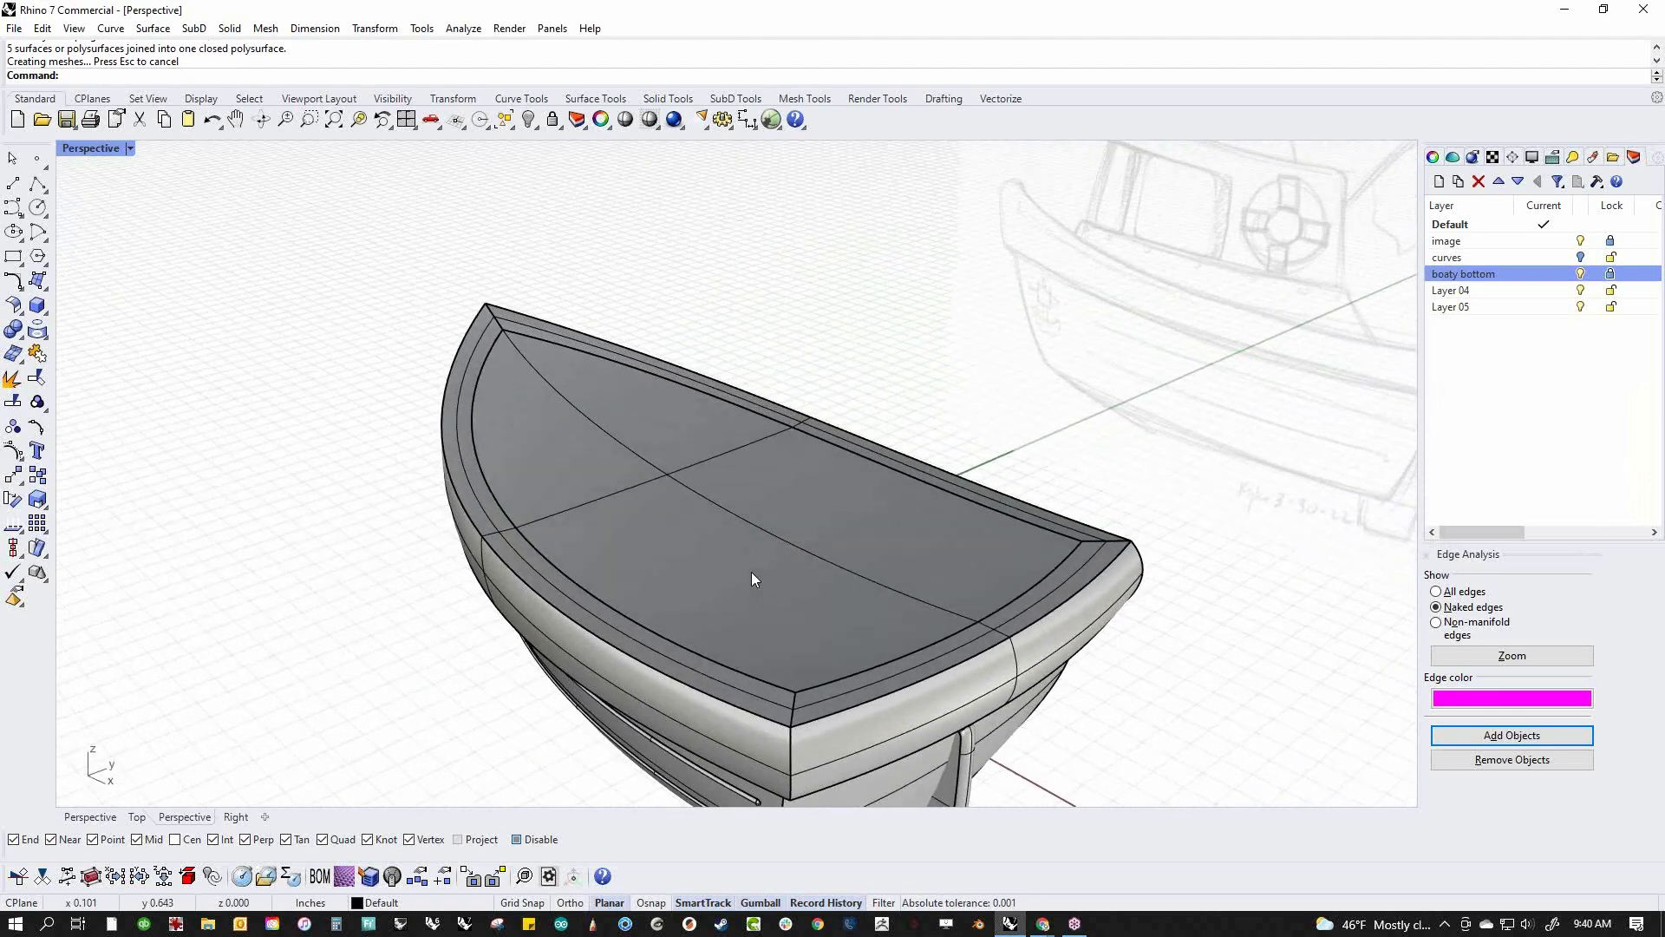
{"action": "left_click", "coordinate": [705, 525], "text": "ctrl+shift"}
{"action": "left_click_drag", "start_coordinate": [701, 419], "coordinate": [706, 499]}
{"action": "left_click", "coordinate": [861, 347]}
{"action": "right_click_drag", "start_coordinate": [861, 347], "coordinate": [747, 514]}
Examine the recessed deck and rail in the front view and from several perspective angles, including the bow corner
{"action": "key", "text": "ctrl+F2"}
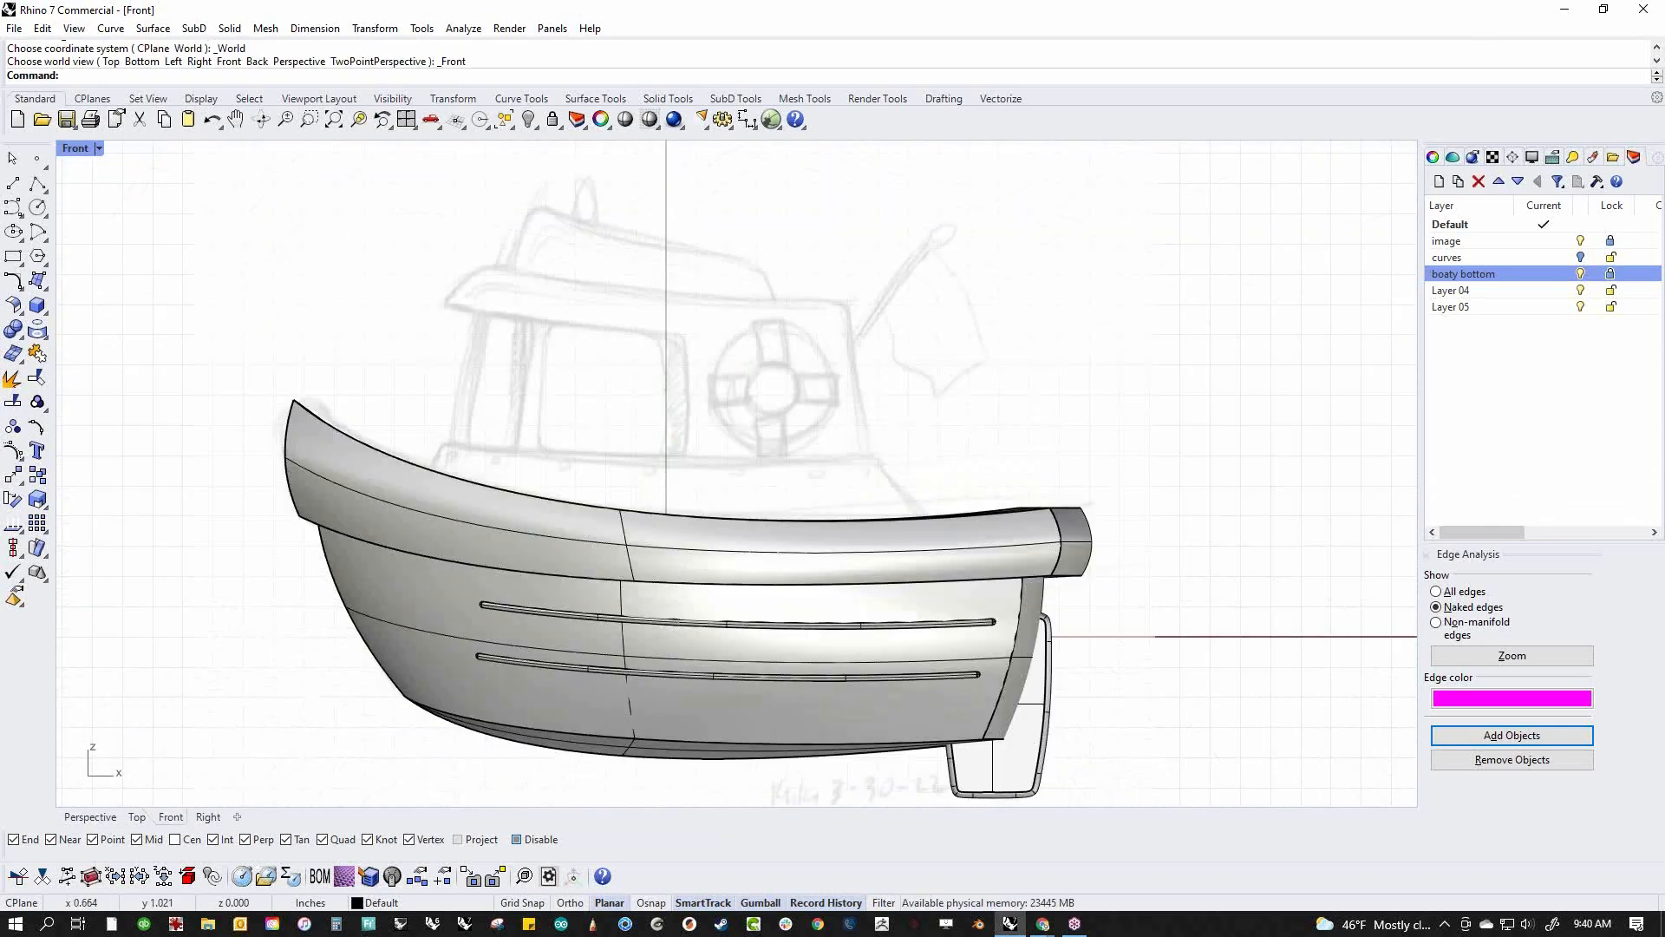
{"action": "key", "text": "ctrl+F4"}
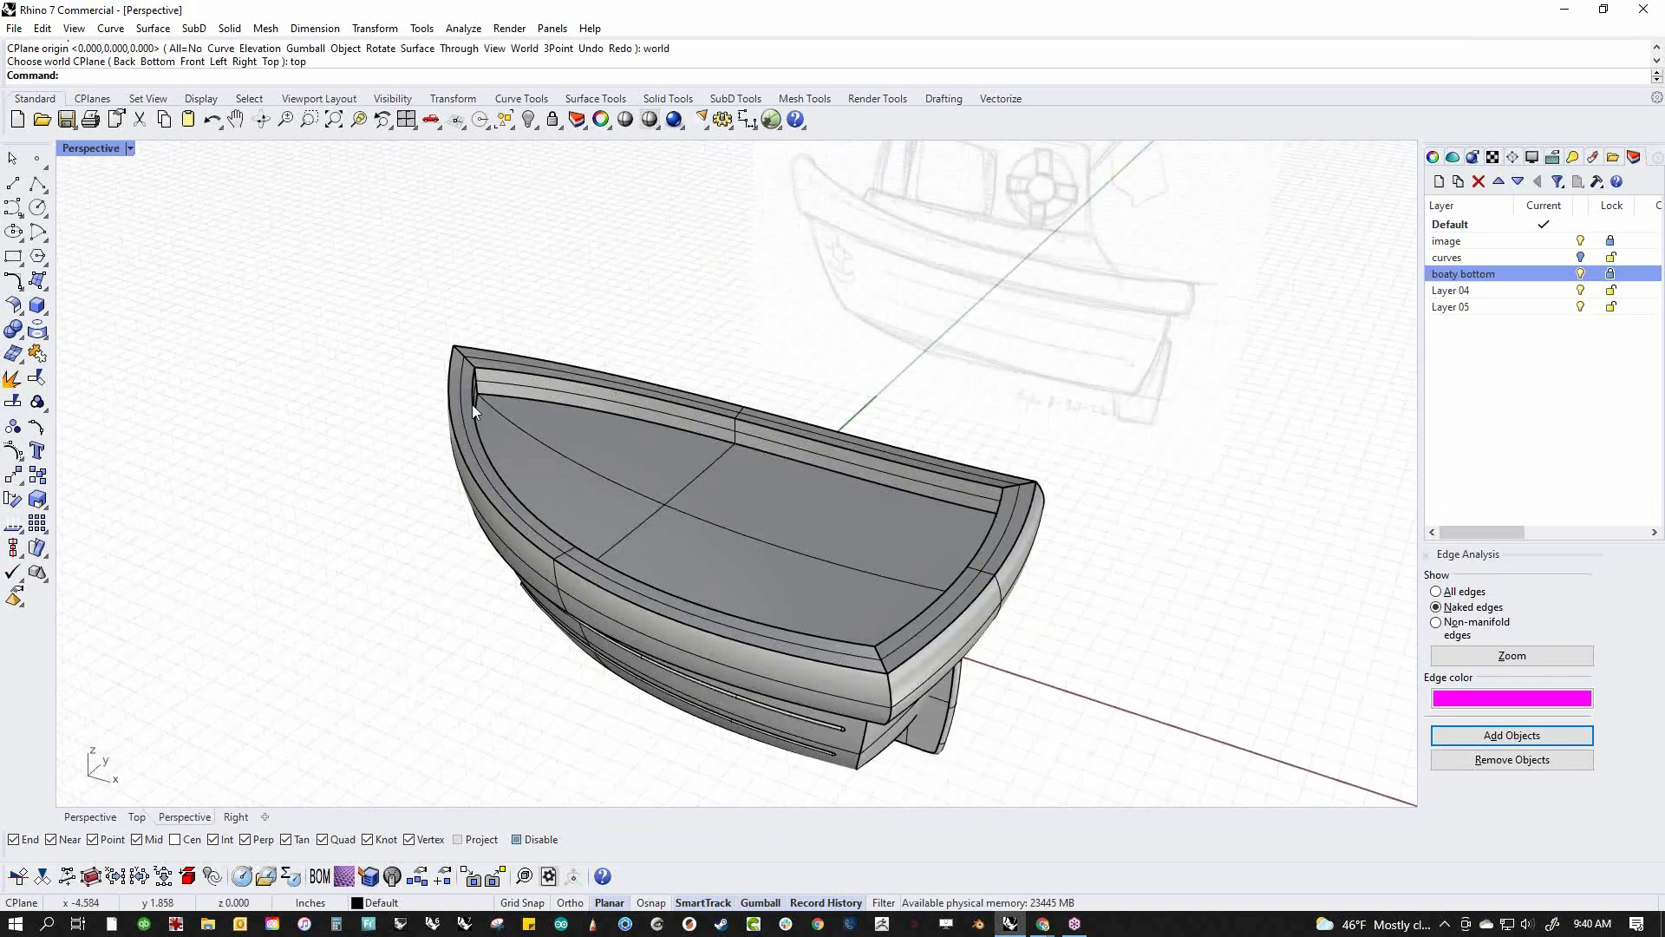
{"action": "scroll", "coordinate": [472, 404], "scroll_direction": "up", "scroll_amount": 3}
{"action": "left_click", "coordinate": [435, 368]}
{"action": "left_click", "coordinate": [517, 314]}
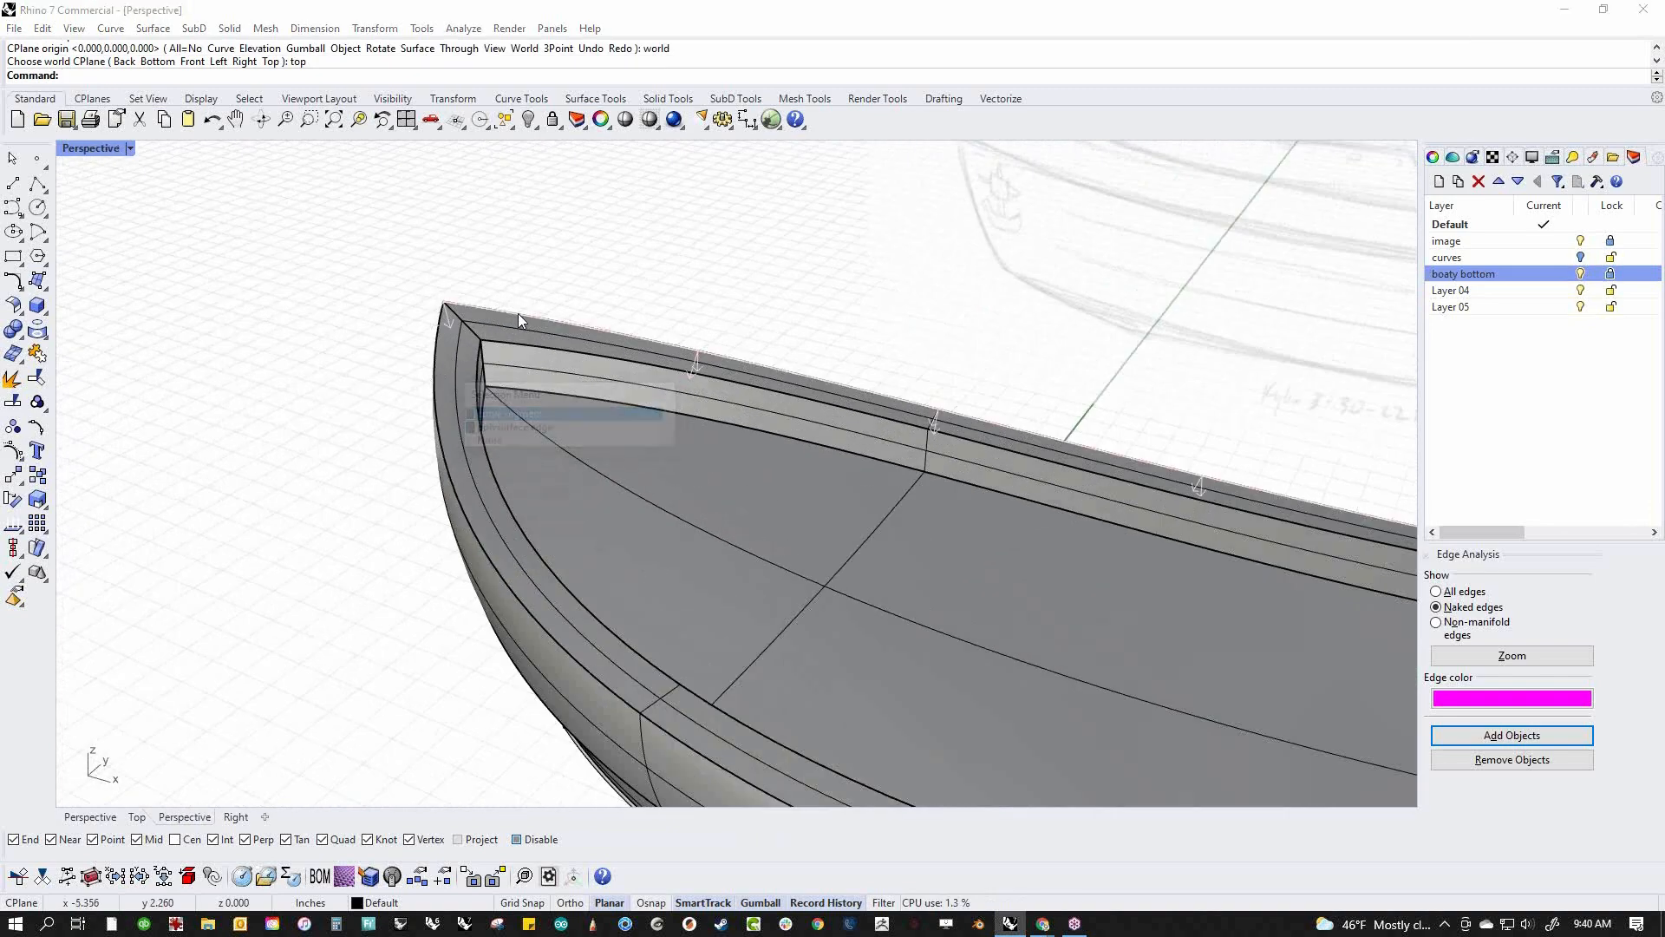
{"action": "scroll", "coordinate": [638, 342], "scroll_direction": "down", "scroll_amount": 6}
{"action": "right_click_drag", "start_coordinate": [669, 481], "coordinate": [798, 472]}
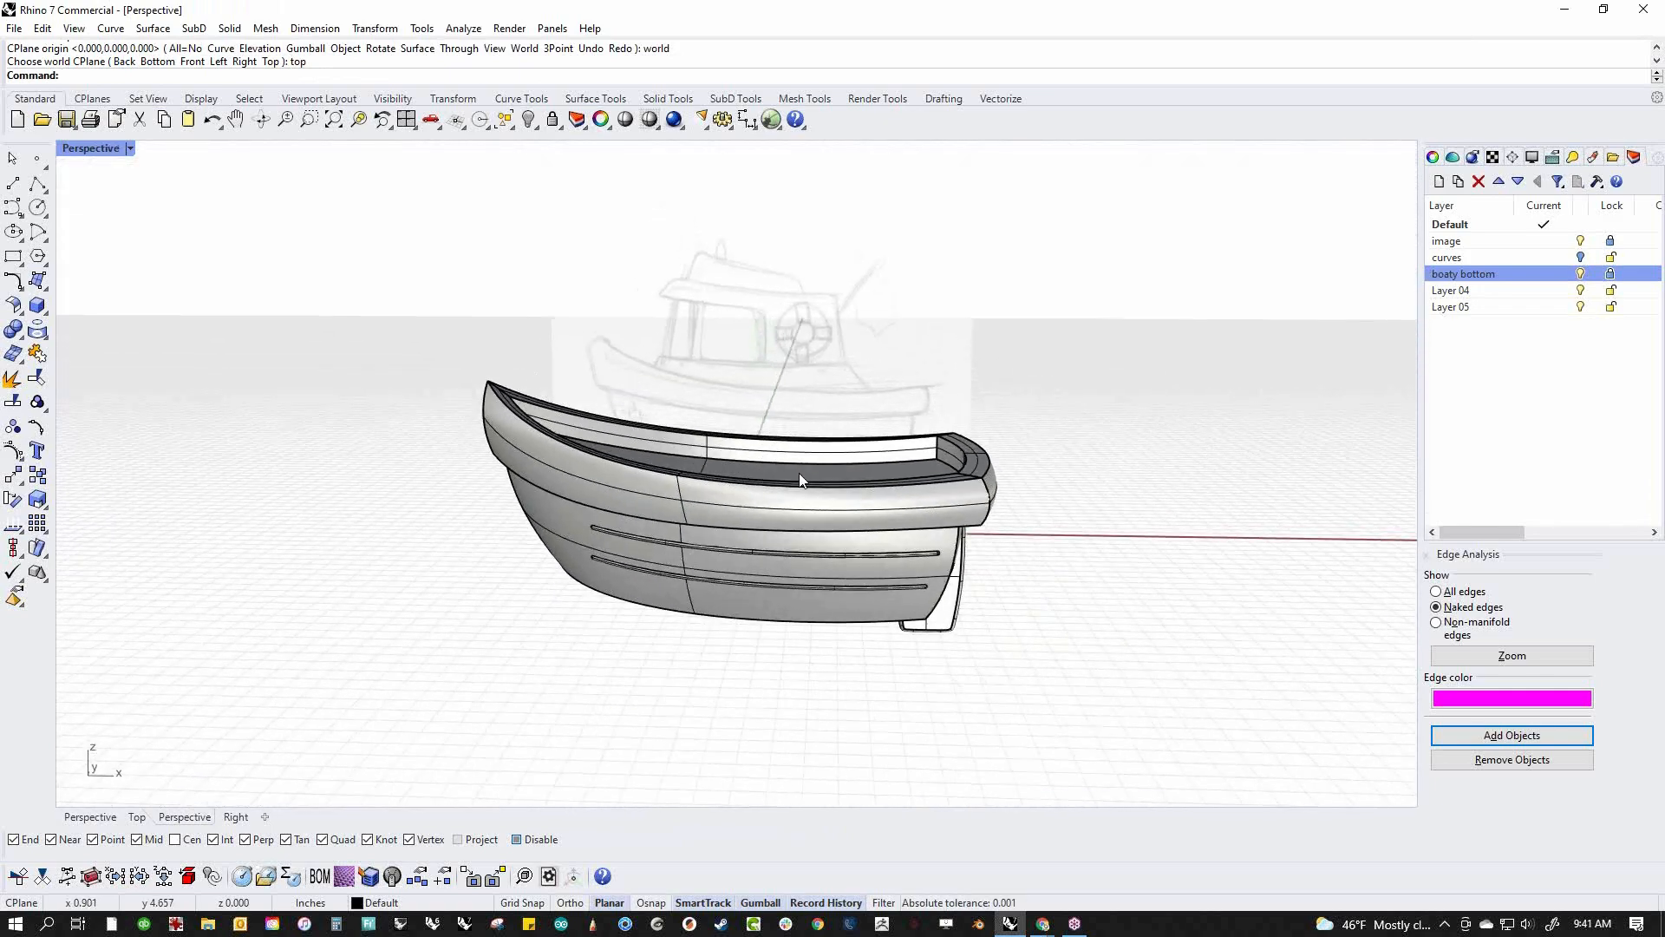
{"action": "right_click_drag", "start_coordinate": [798, 472], "coordinate": [799, 640]}
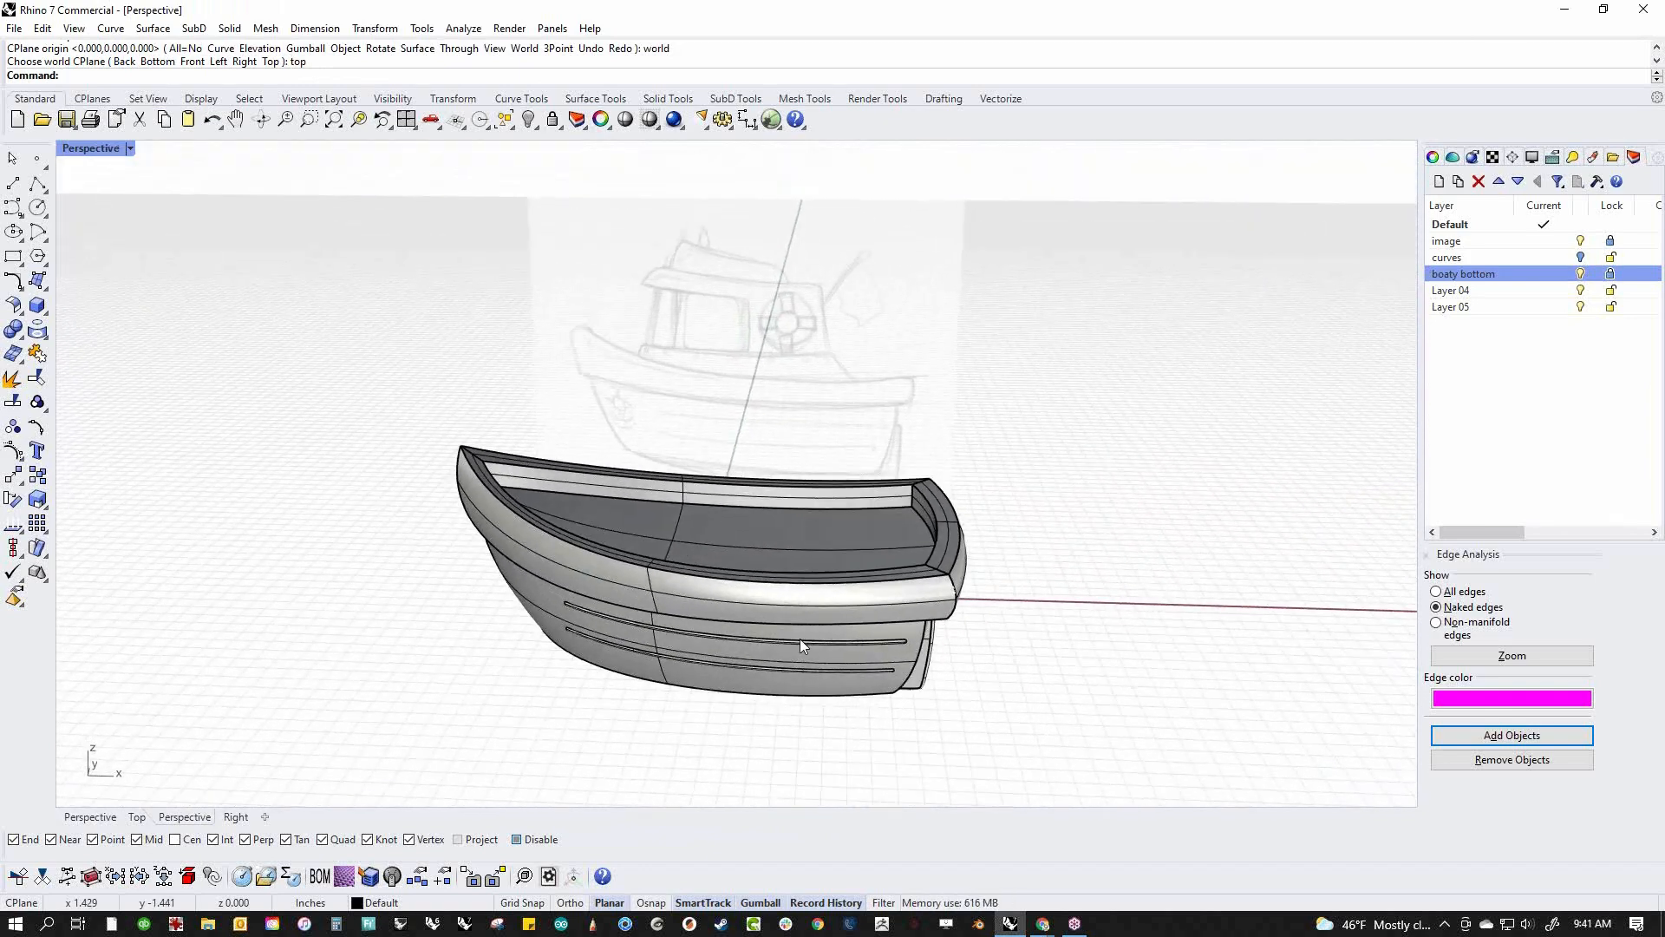
Rename Layer 04 as "boaty mid", make it current, and move the upper hull and rail polysurface onto it
{"action": "left_click", "coordinate": [770, 550]}
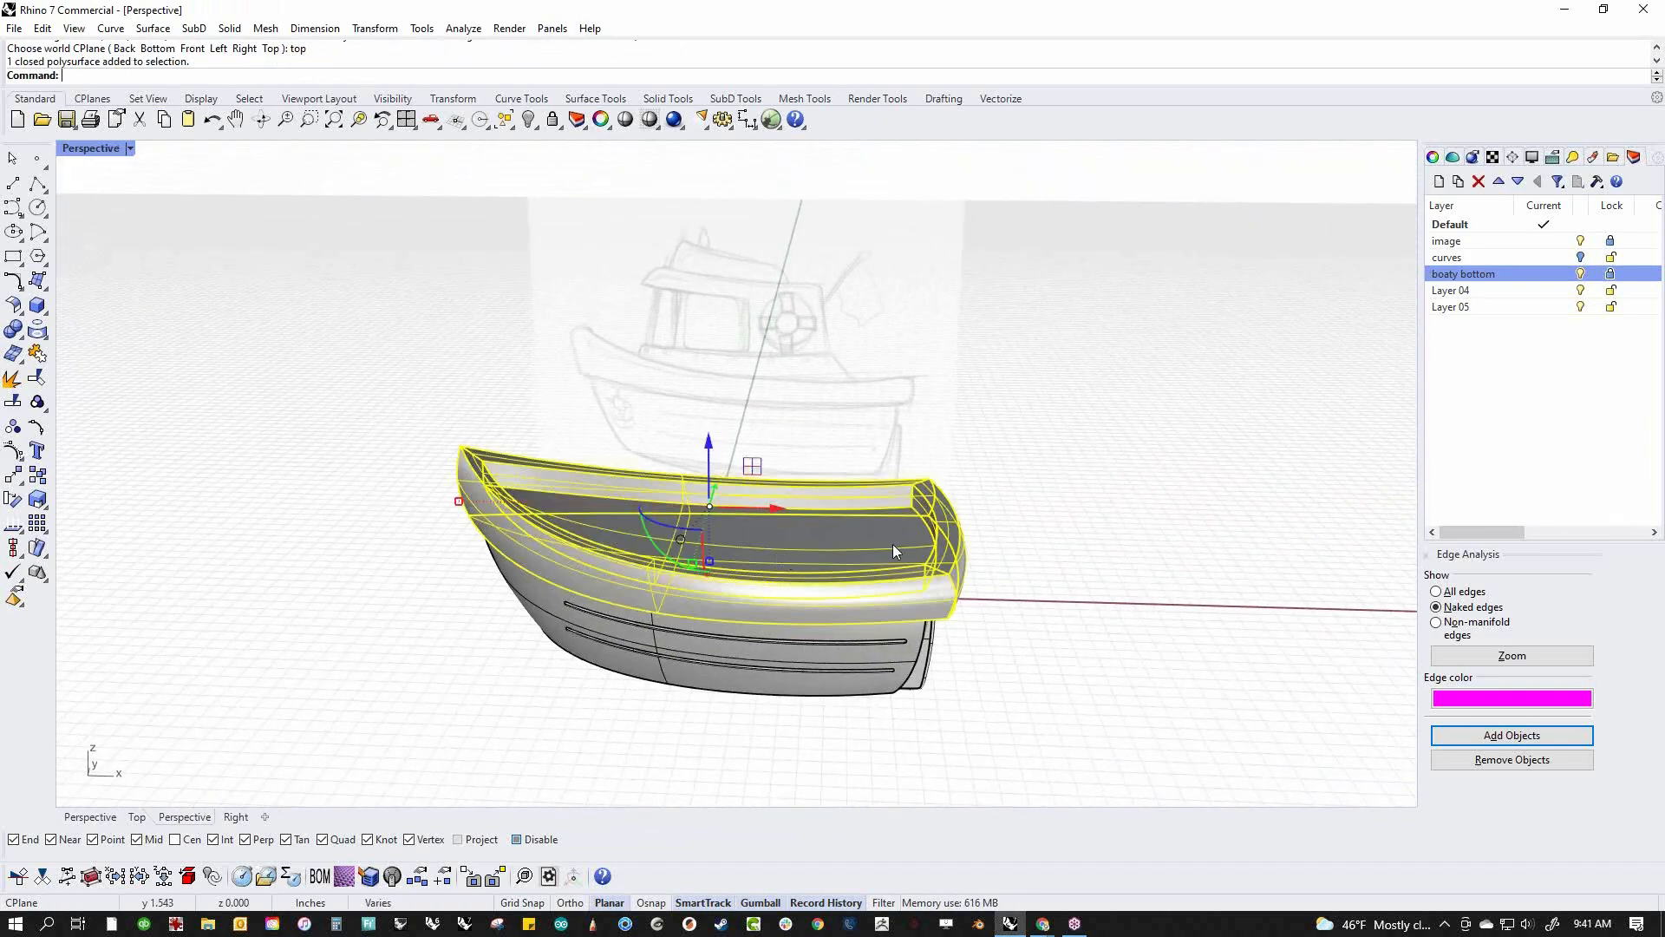
{"action": "double_click", "coordinate": [1446, 292]}
{"action": "left_click", "coordinate": [1446, 292]}
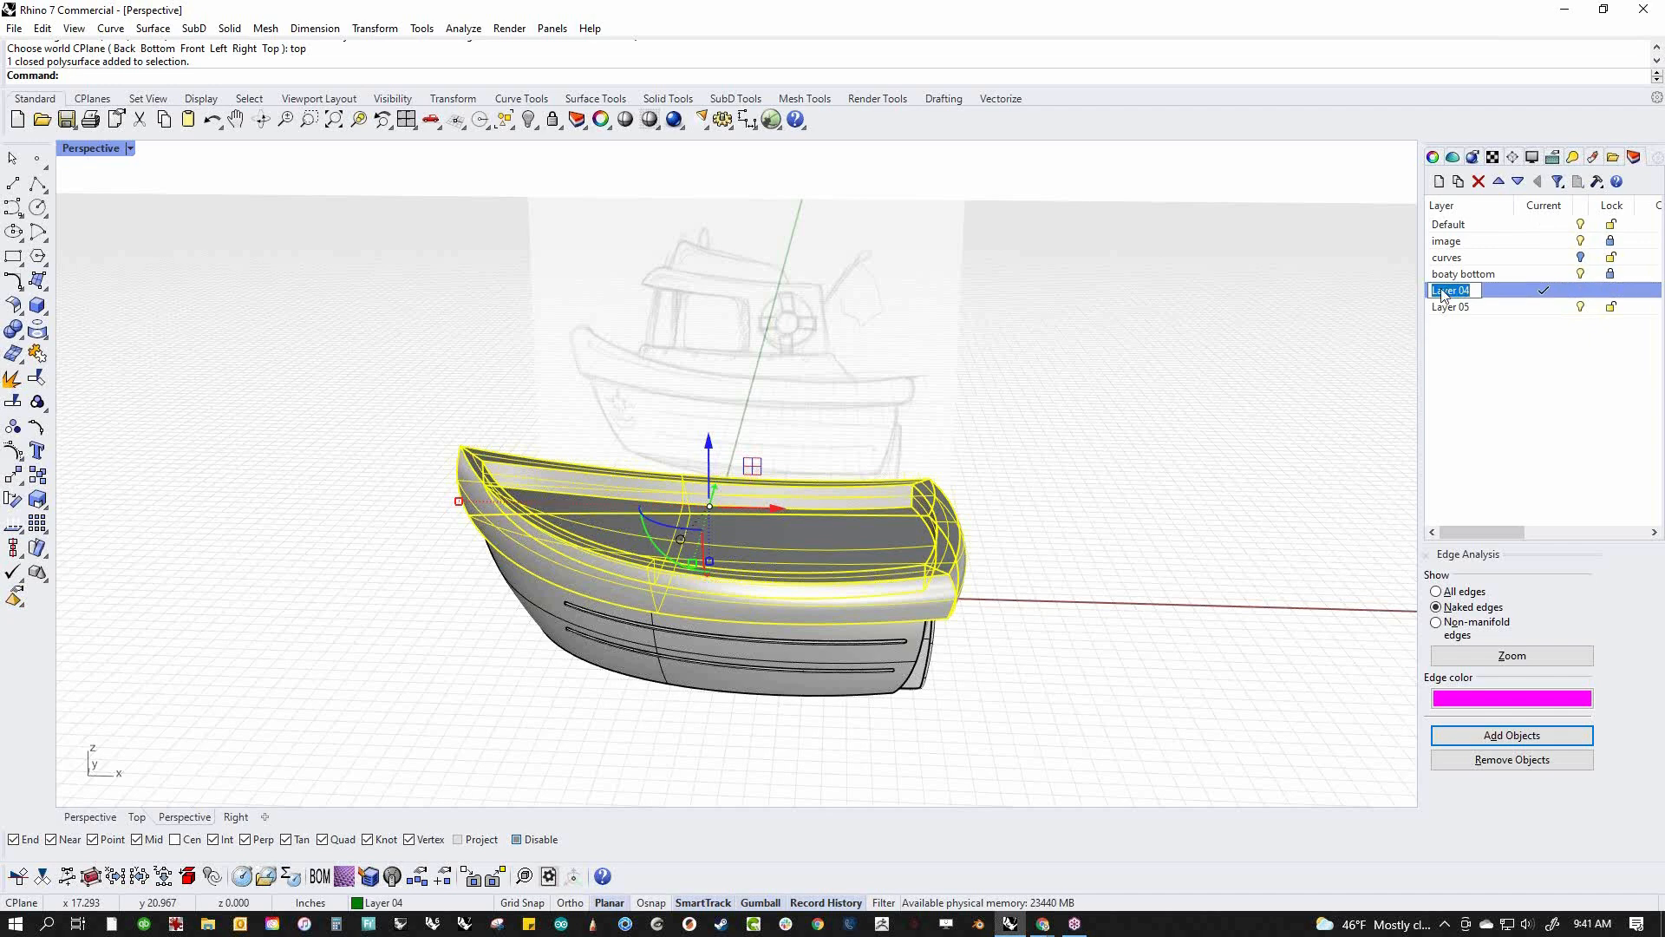
{"action": "type", "text": "boaty mid"}
{"action": "key", "text": "Return"}
{"action": "right_click", "coordinate": [1457, 291]}
{"action": "left_click", "coordinate": [1516, 589]}
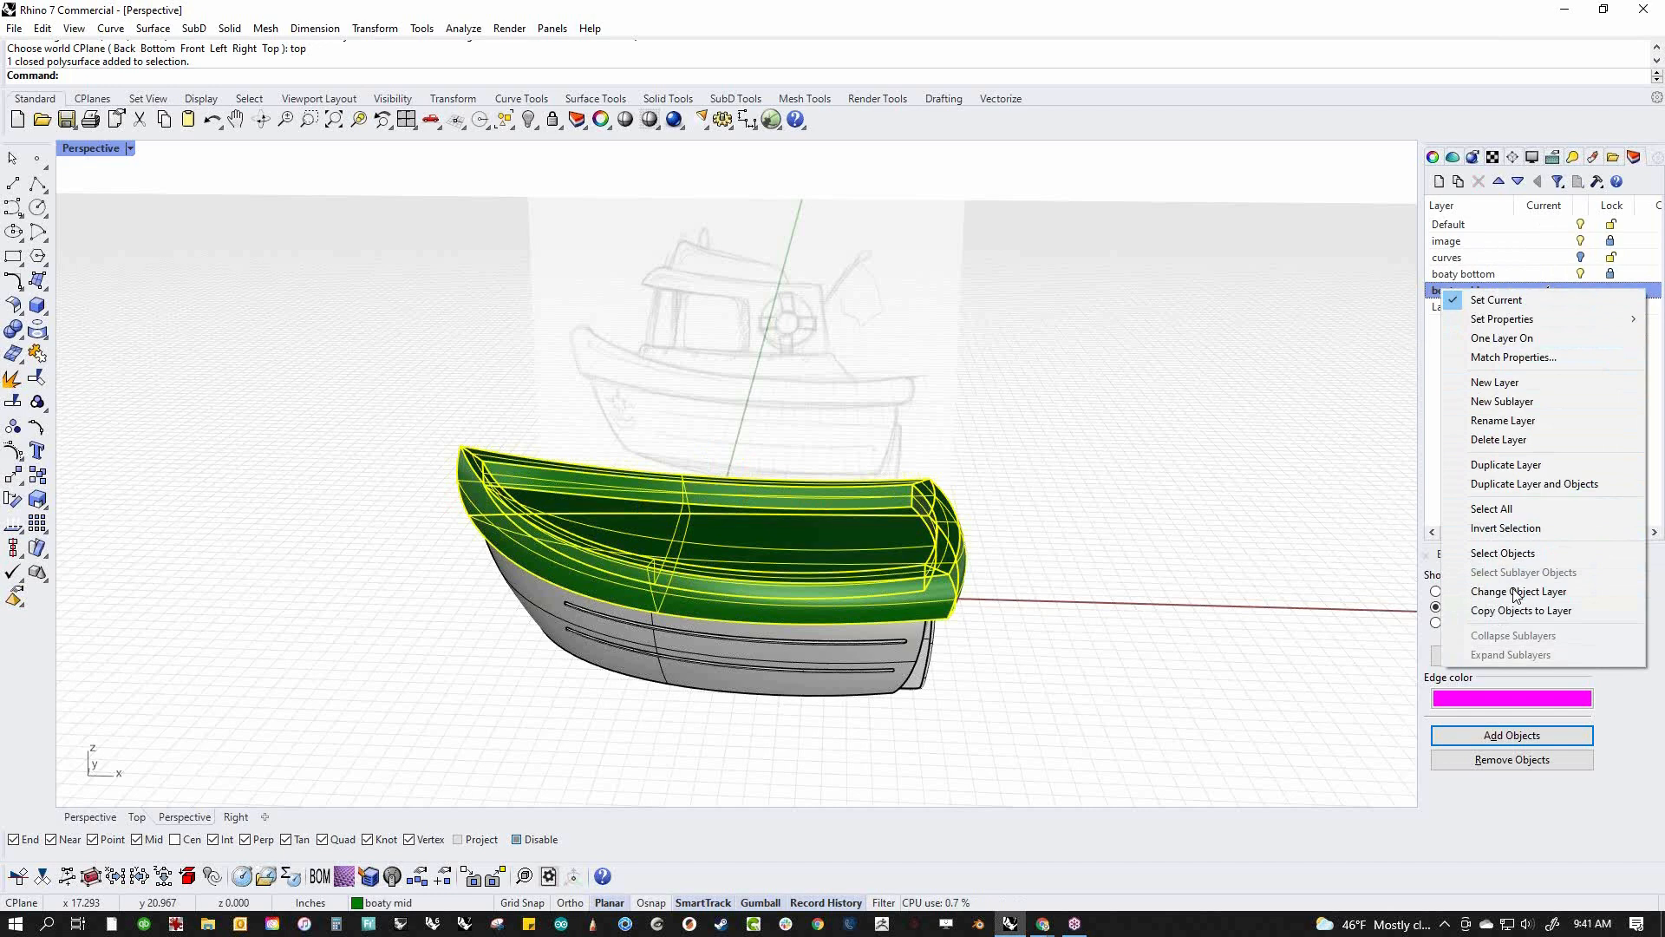
{"action": "left_click", "coordinate": [1336, 464]}
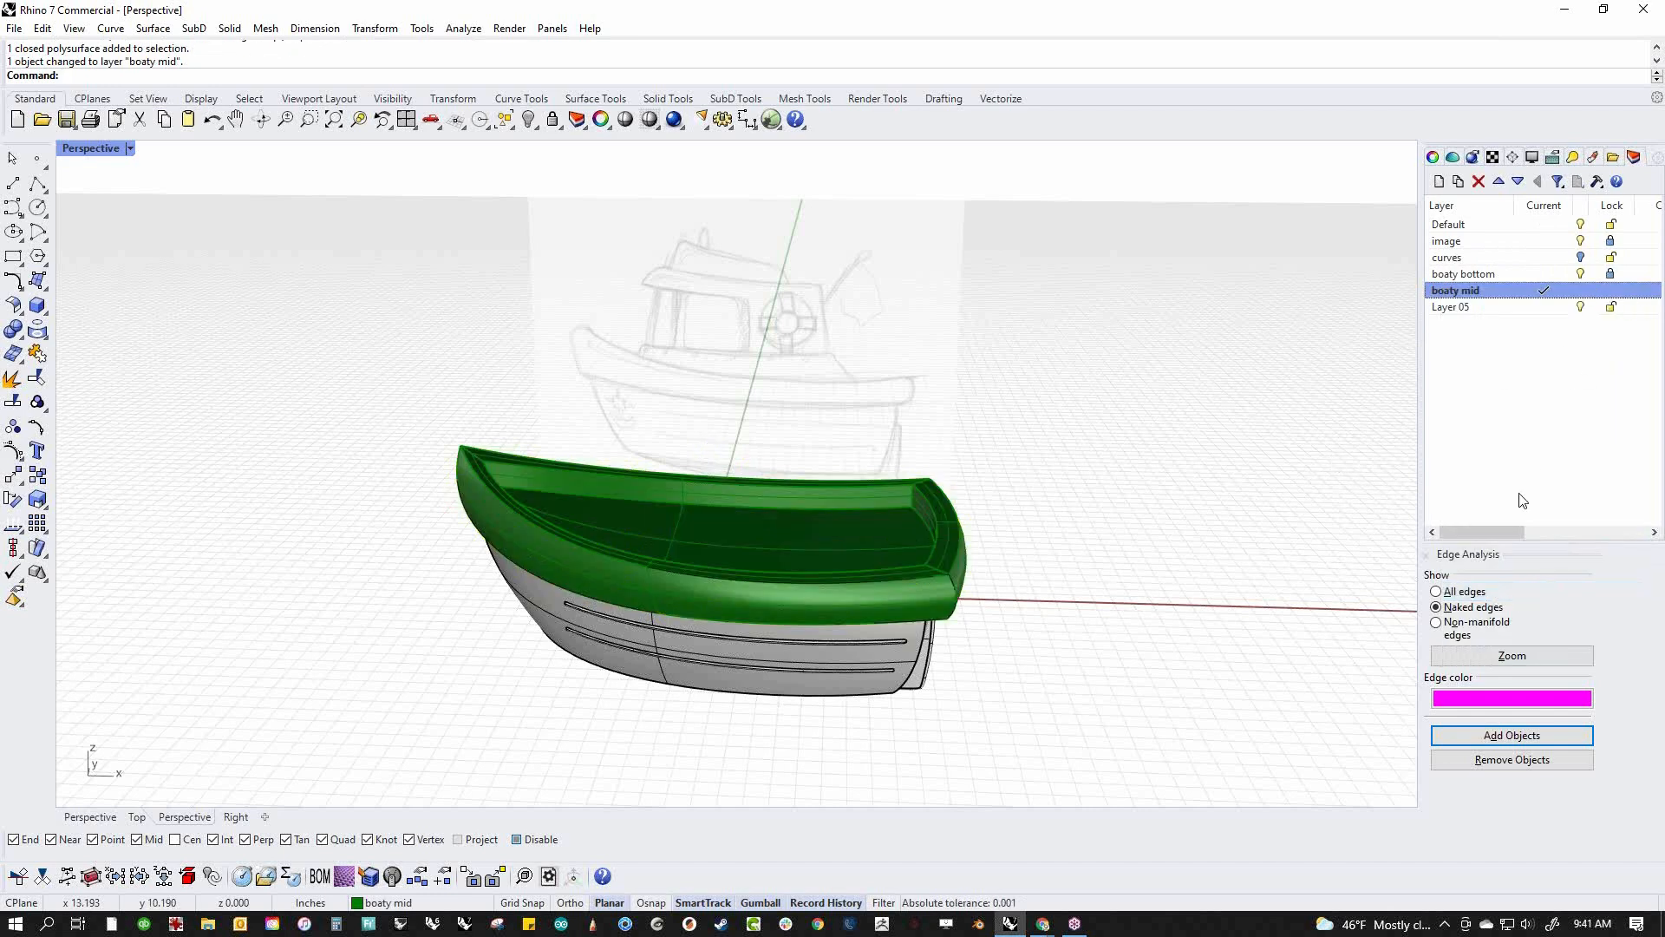
Set the display colour of the boaty mid layer to Black
{"action": "left_click_drag", "start_coordinate": [1502, 532], "coordinate": [1541, 532]}
{"action": "left_click", "coordinate": [1570, 289]}
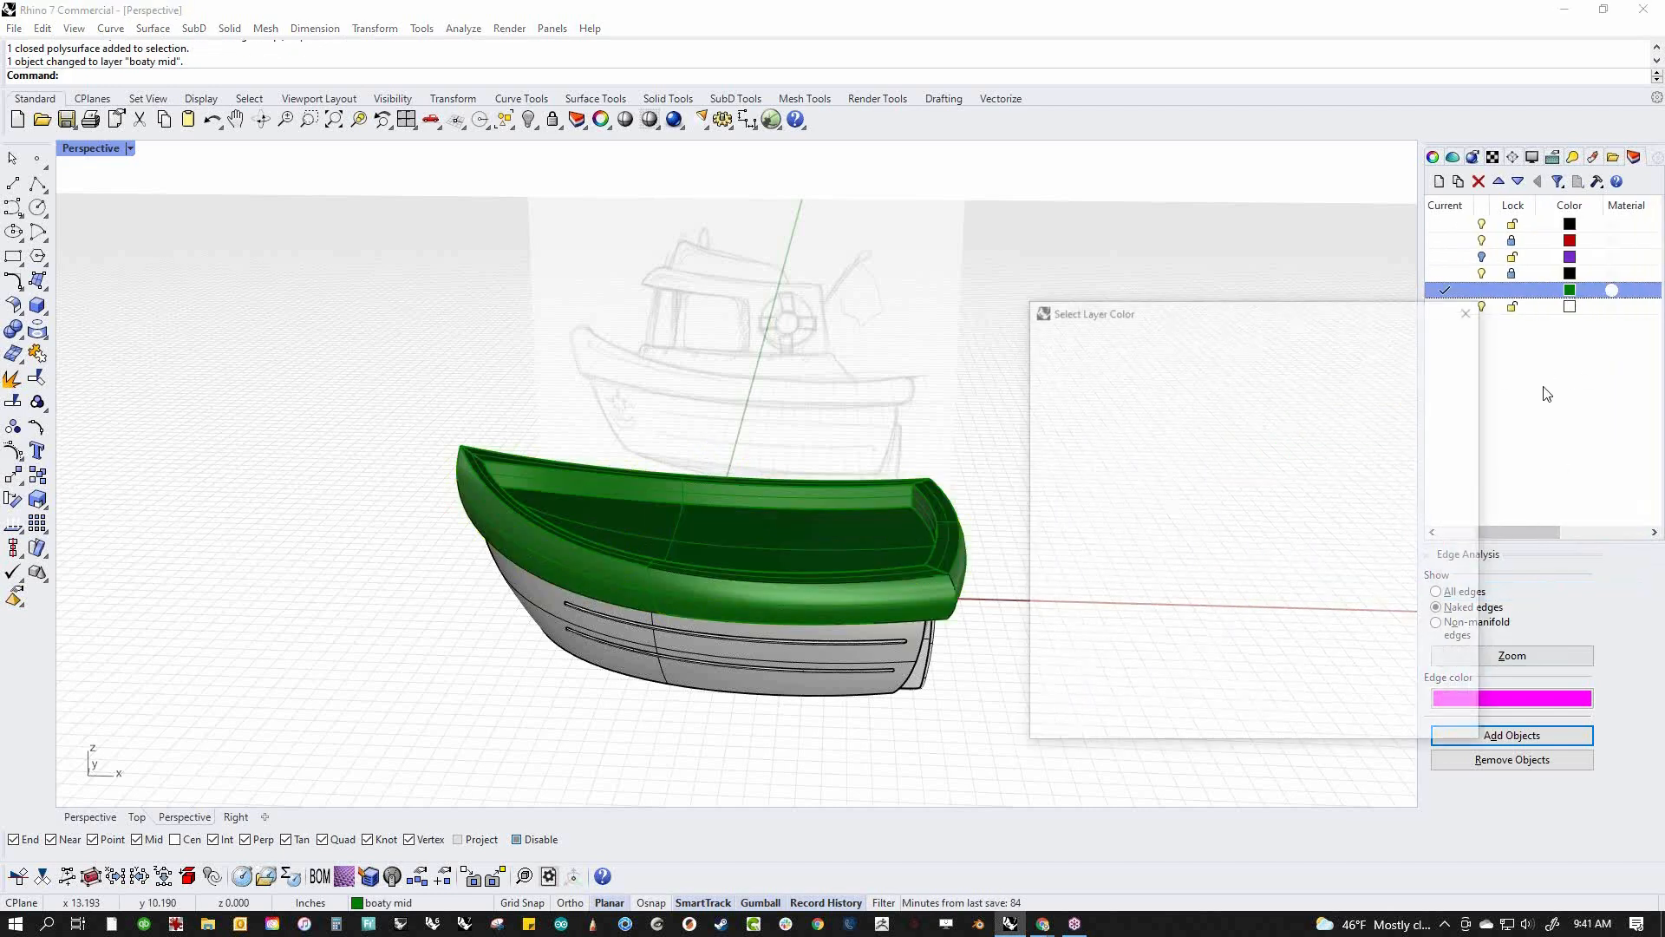
{"action": "left_click", "coordinate": [1068, 399]}
{"action": "left_click", "coordinate": [1363, 725]}
Switch the Perspective viewport to Rendered display and view the hull from the side
{"action": "right_click_drag", "start_coordinate": [1071, 688], "coordinate": [1008, 659]}
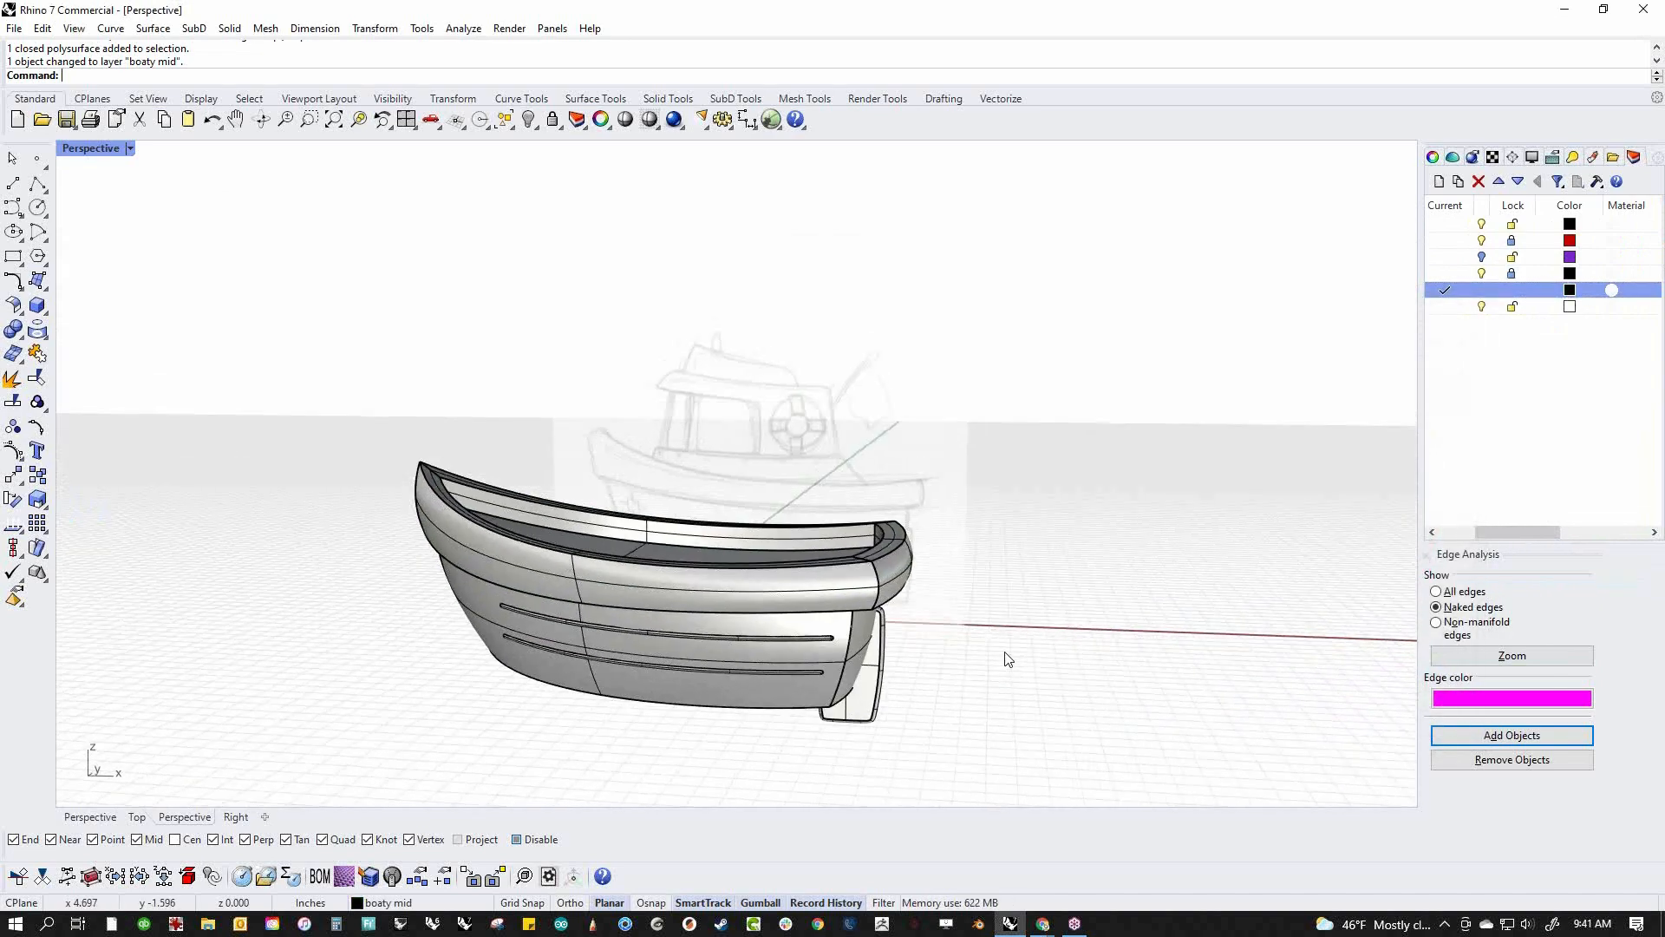
{"action": "left_click", "coordinate": [130, 150]}
{"action": "left_click", "coordinate": [112, 248]}
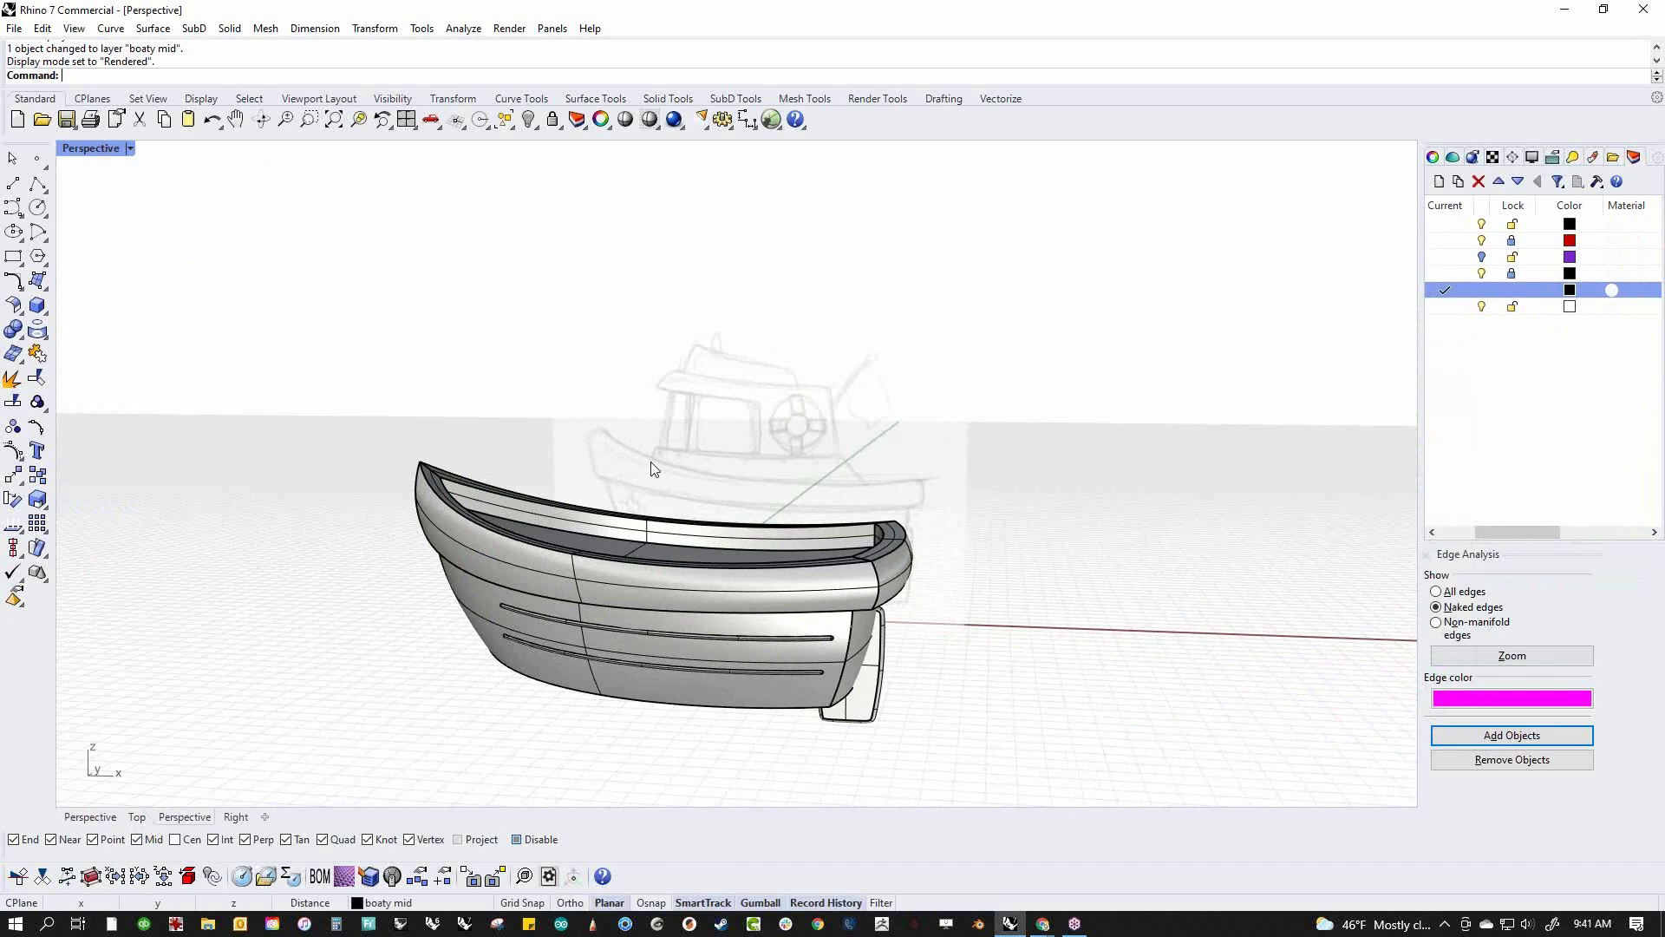
{"action": "mouse_move", "coordinate": [612, 614]}
{"action": "right_mouse_down"}
{"action": "mouse_move", "coordinate": [914, 662]}
{"action": "mouse_move", "coordinate": [907, 531]}
{"action": "right_mouse_up"}
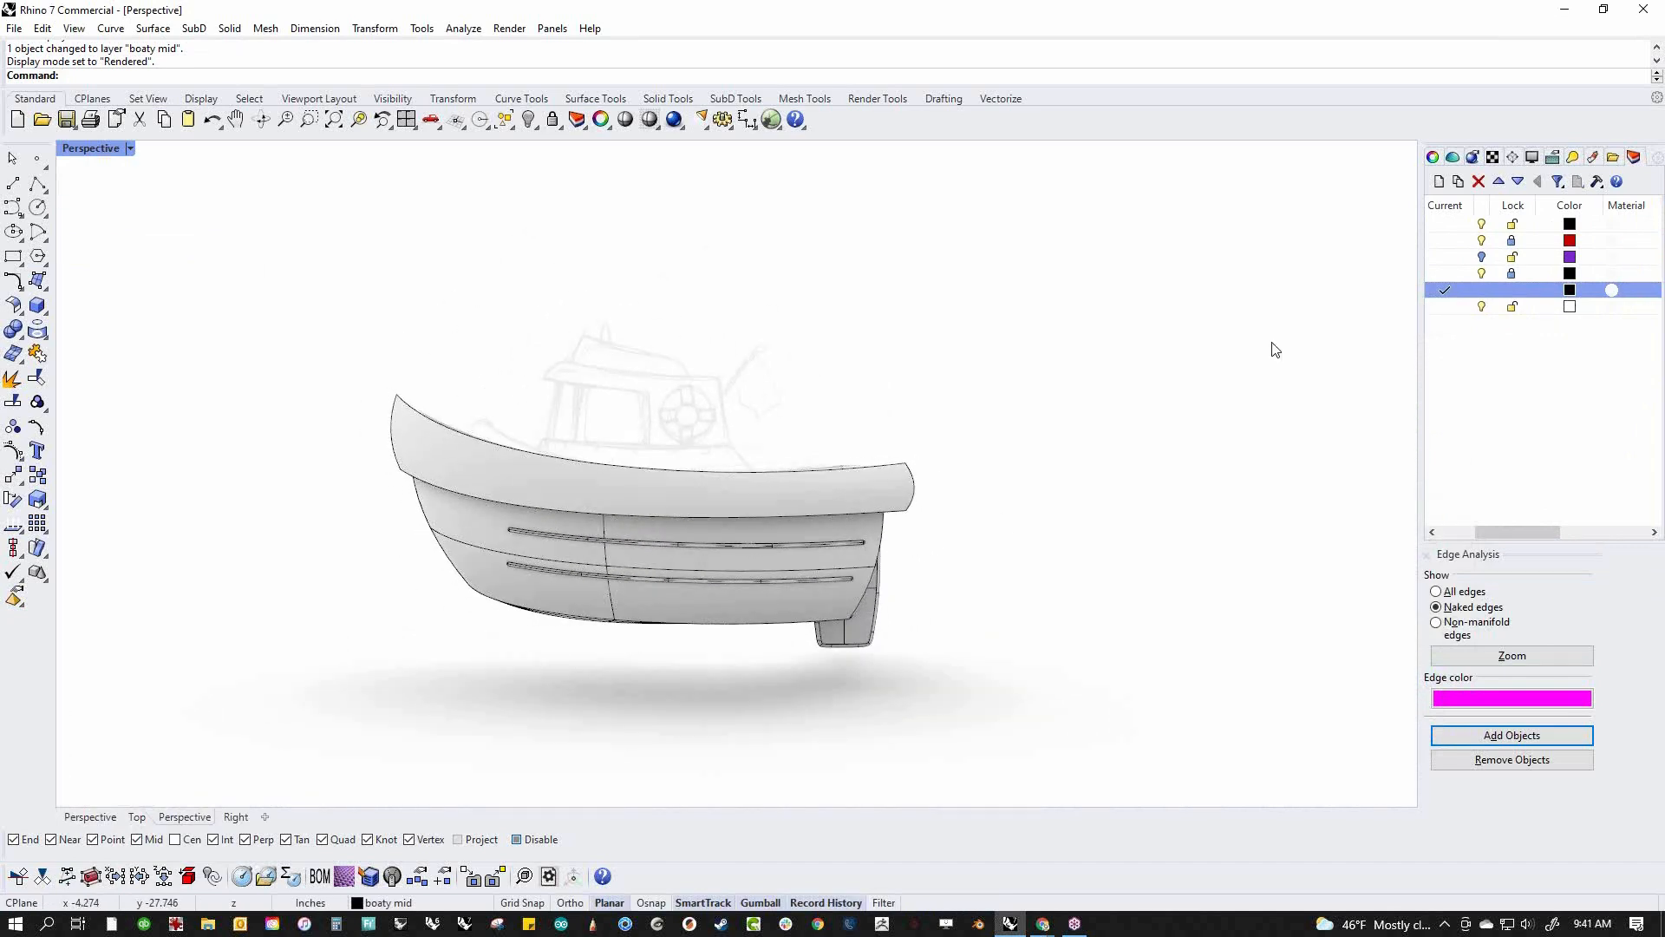
Create a new material of the Plastic type
{"action": "left_click", "coordinate": [1594, 158]}
{"action": "left_click", "coordinate": [1526, 208]}
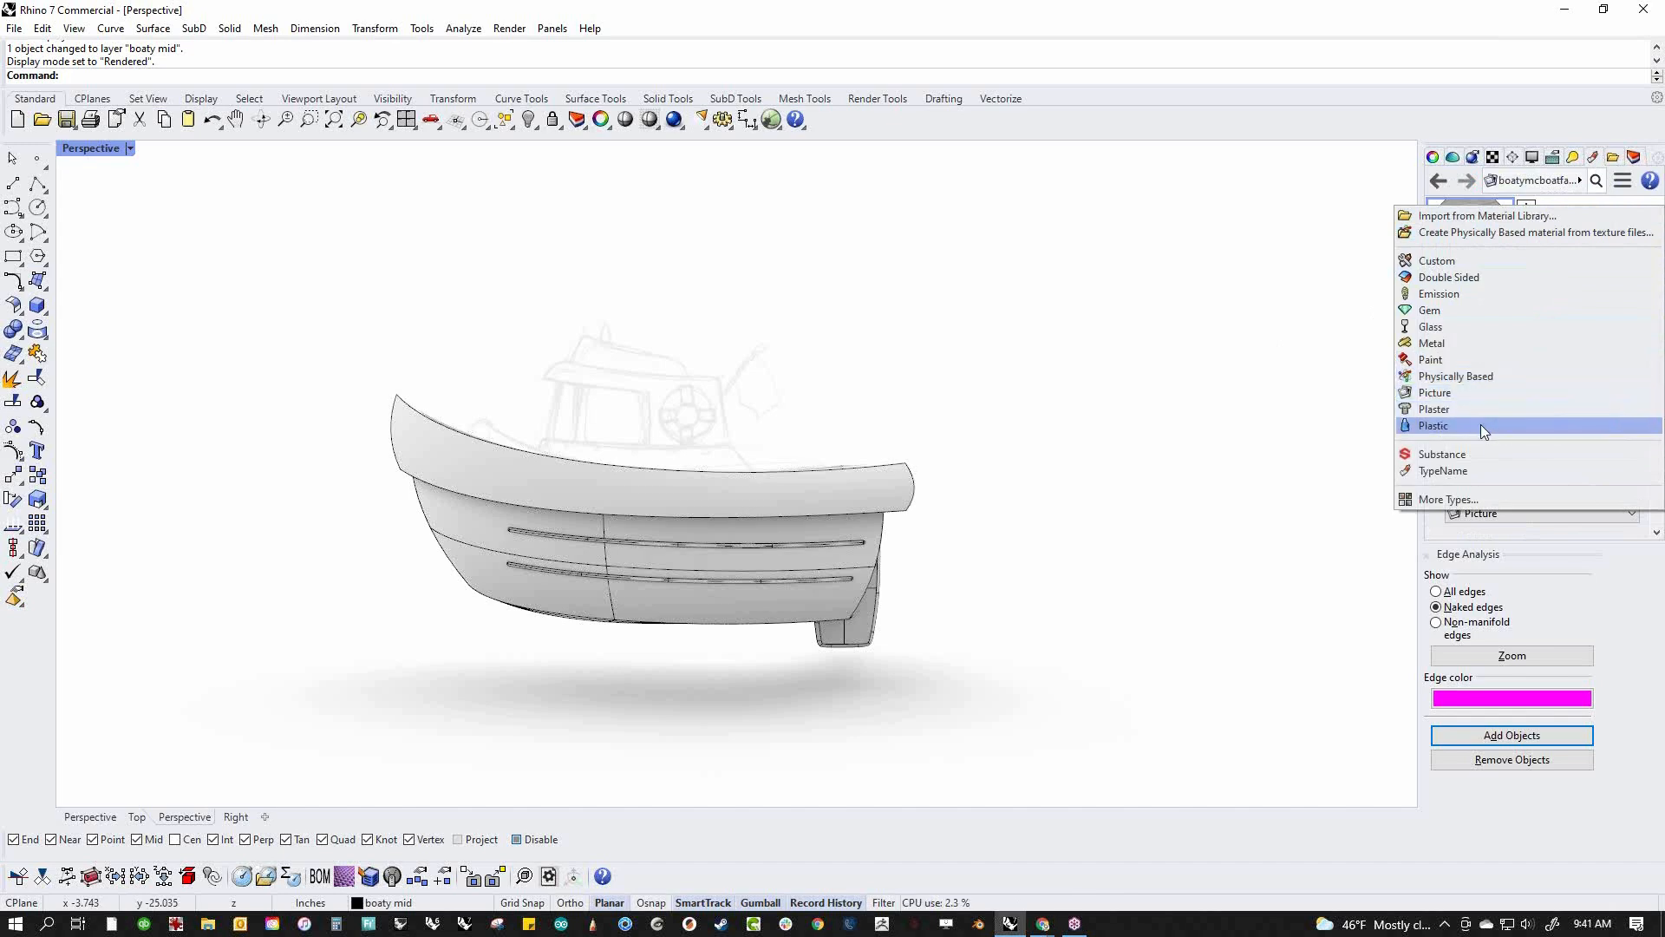
{"action": "left_click", "coordinate": [1483, 427]}
{"action": "left_click", "coordinate": [1522, 514]}
{"action": "left_click", "coordinate": [1522, 514]}
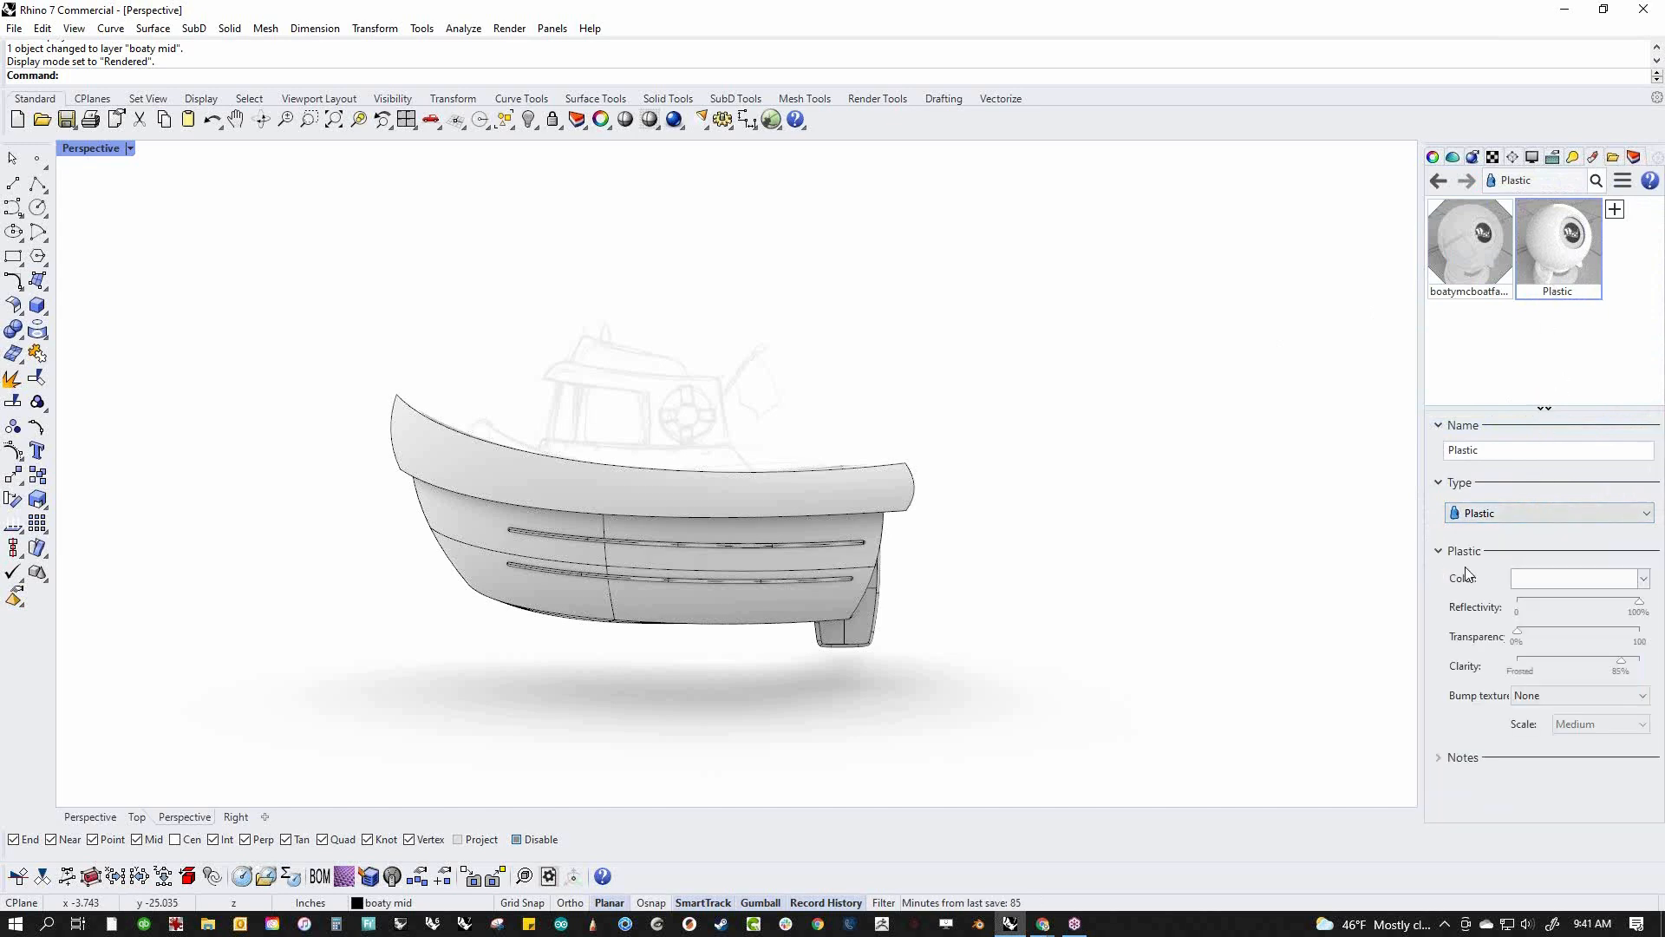
Set the plastic material's colour to a saturated blue (R 0, G 22, B 255)
{"action": "left_click", "coordinate": [1528, 580]}
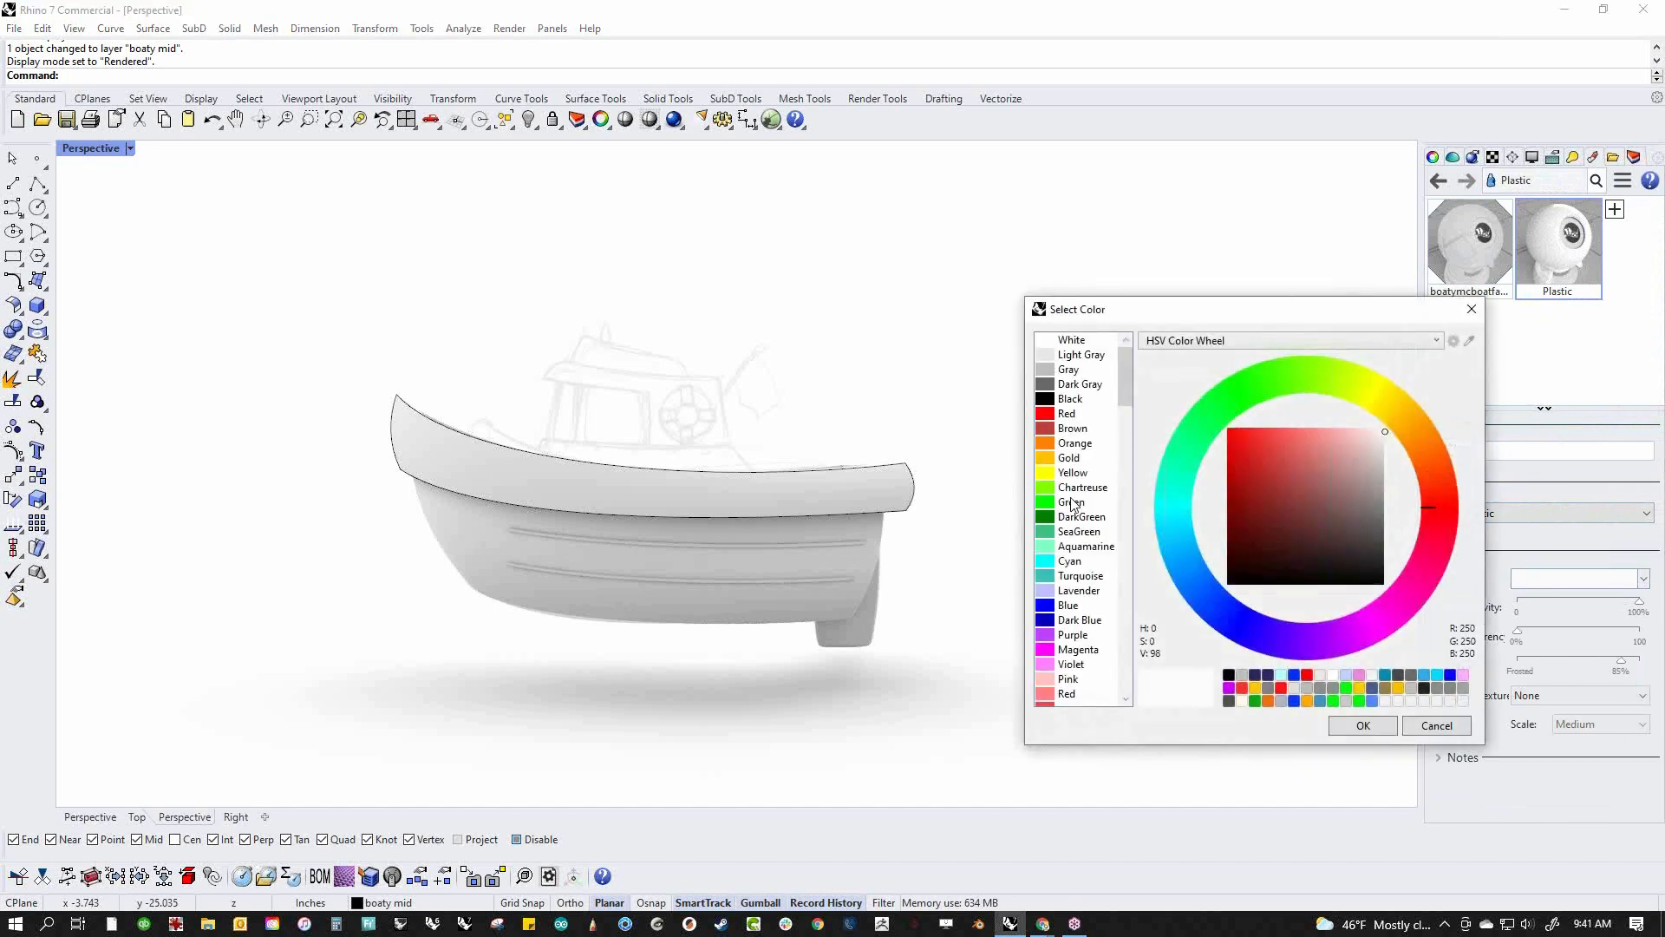
{"action": "left_click", "coordinate": [1236, 610]}
{"action": "left_click", "coordinate": [1363, 725]}
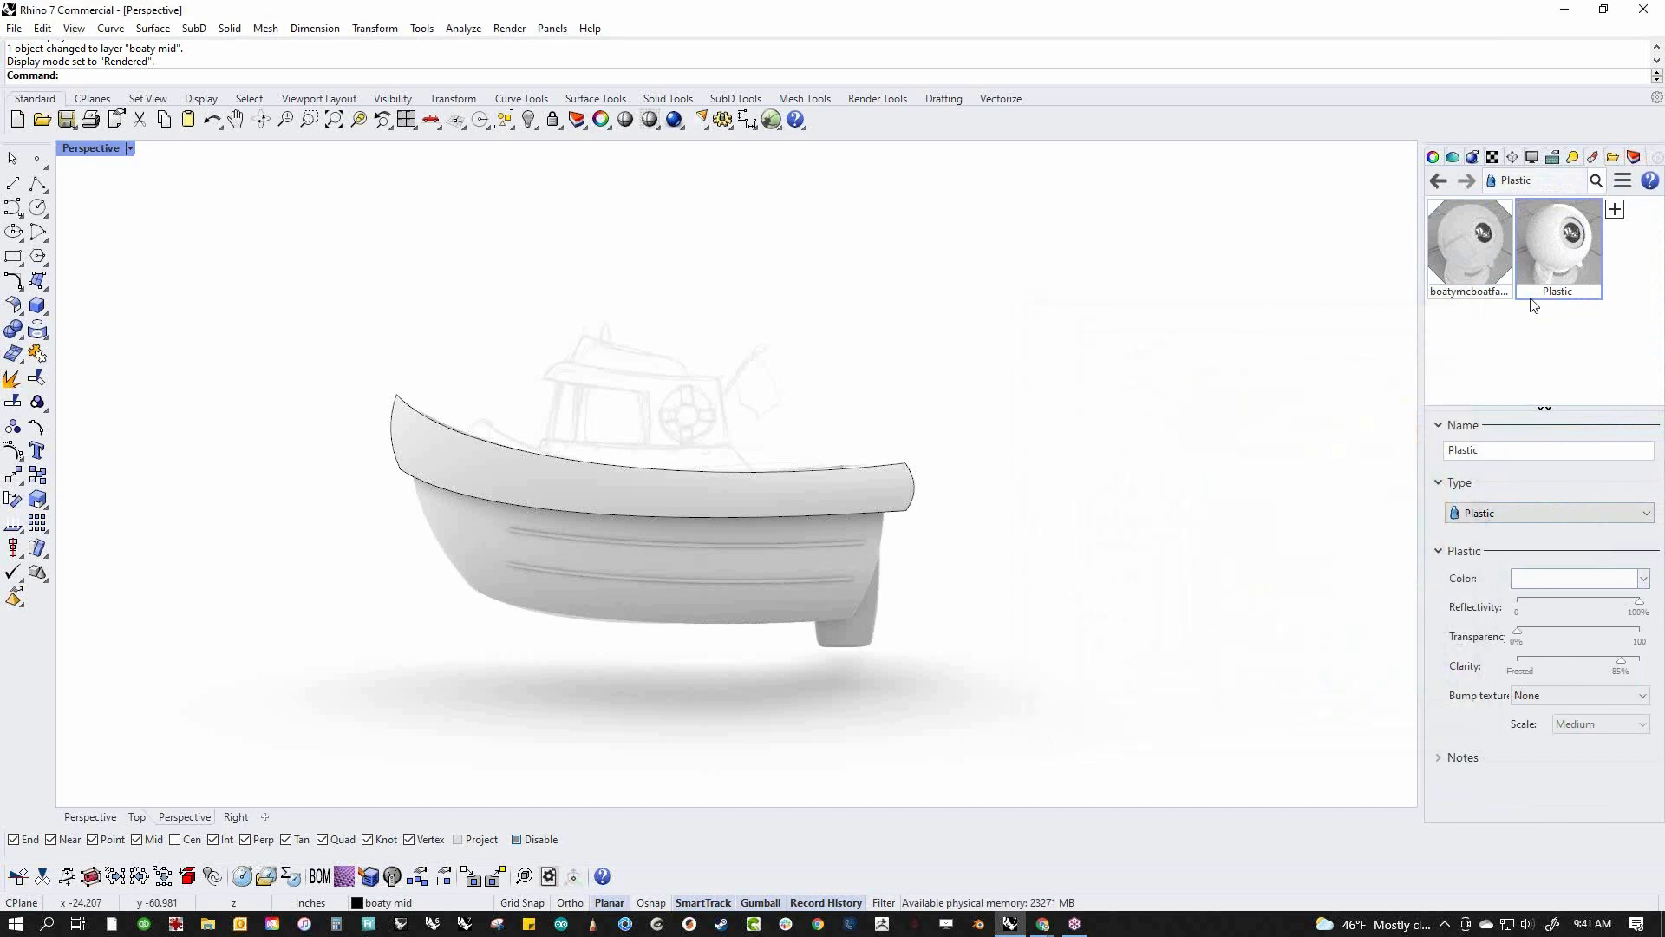
{"action": "left_click", "coordinate": [1552, 579]}
{"action": "left_click", "coordinate": [1320, 674]}
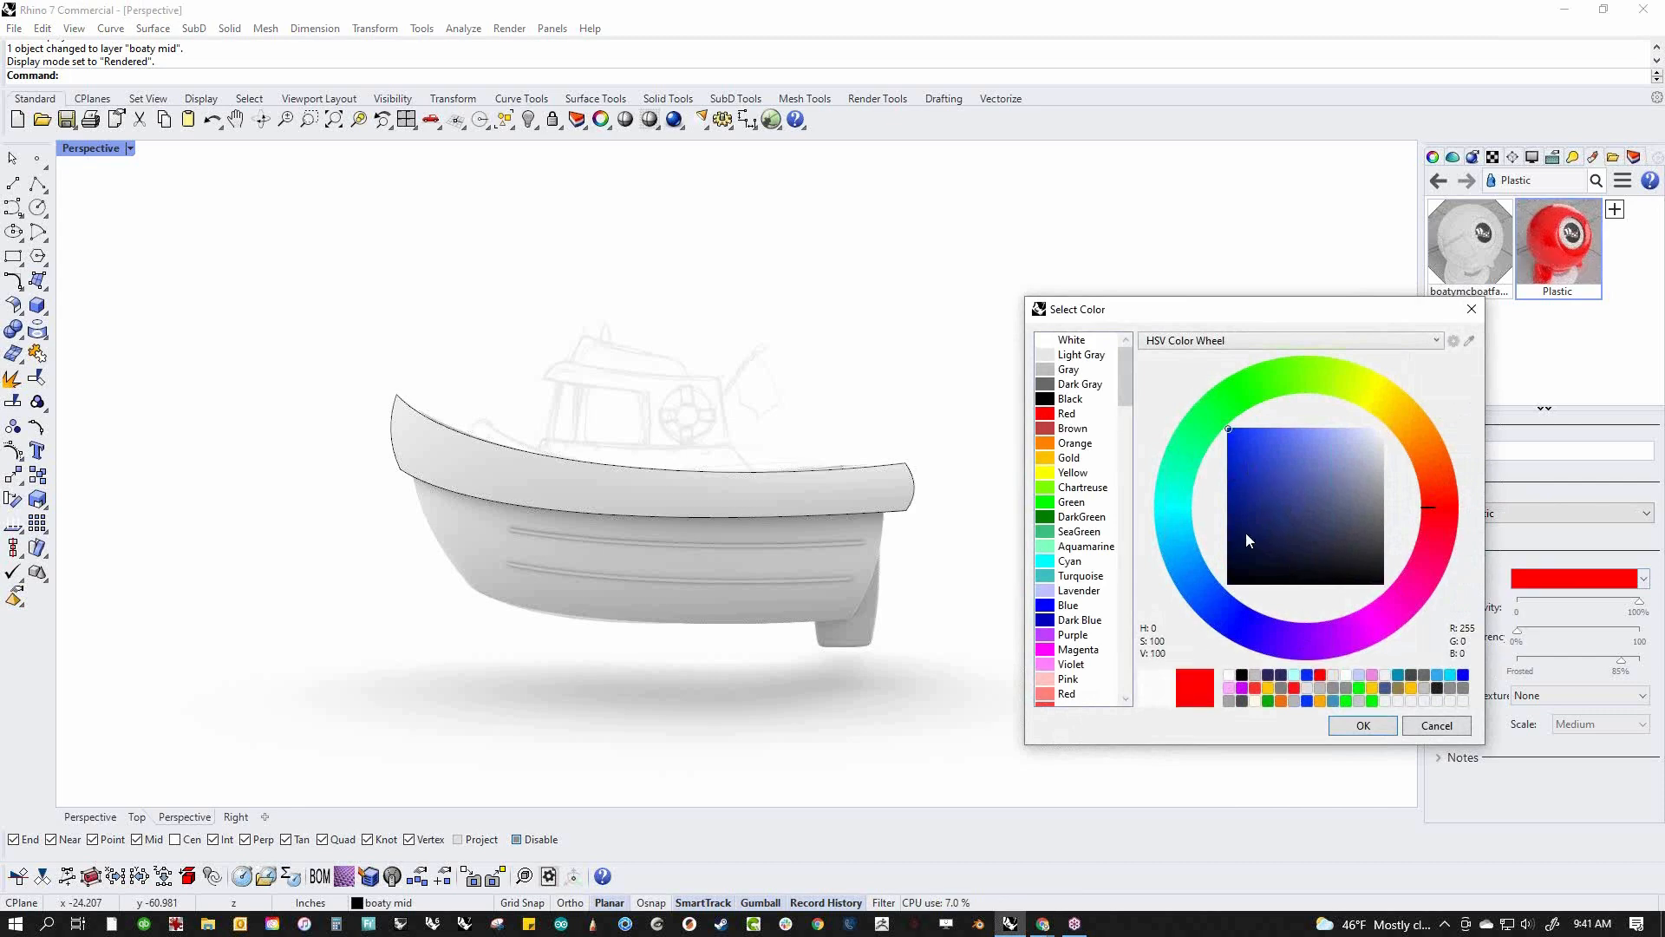
{"action": "left_click", "coordinate": [1235, 631]}
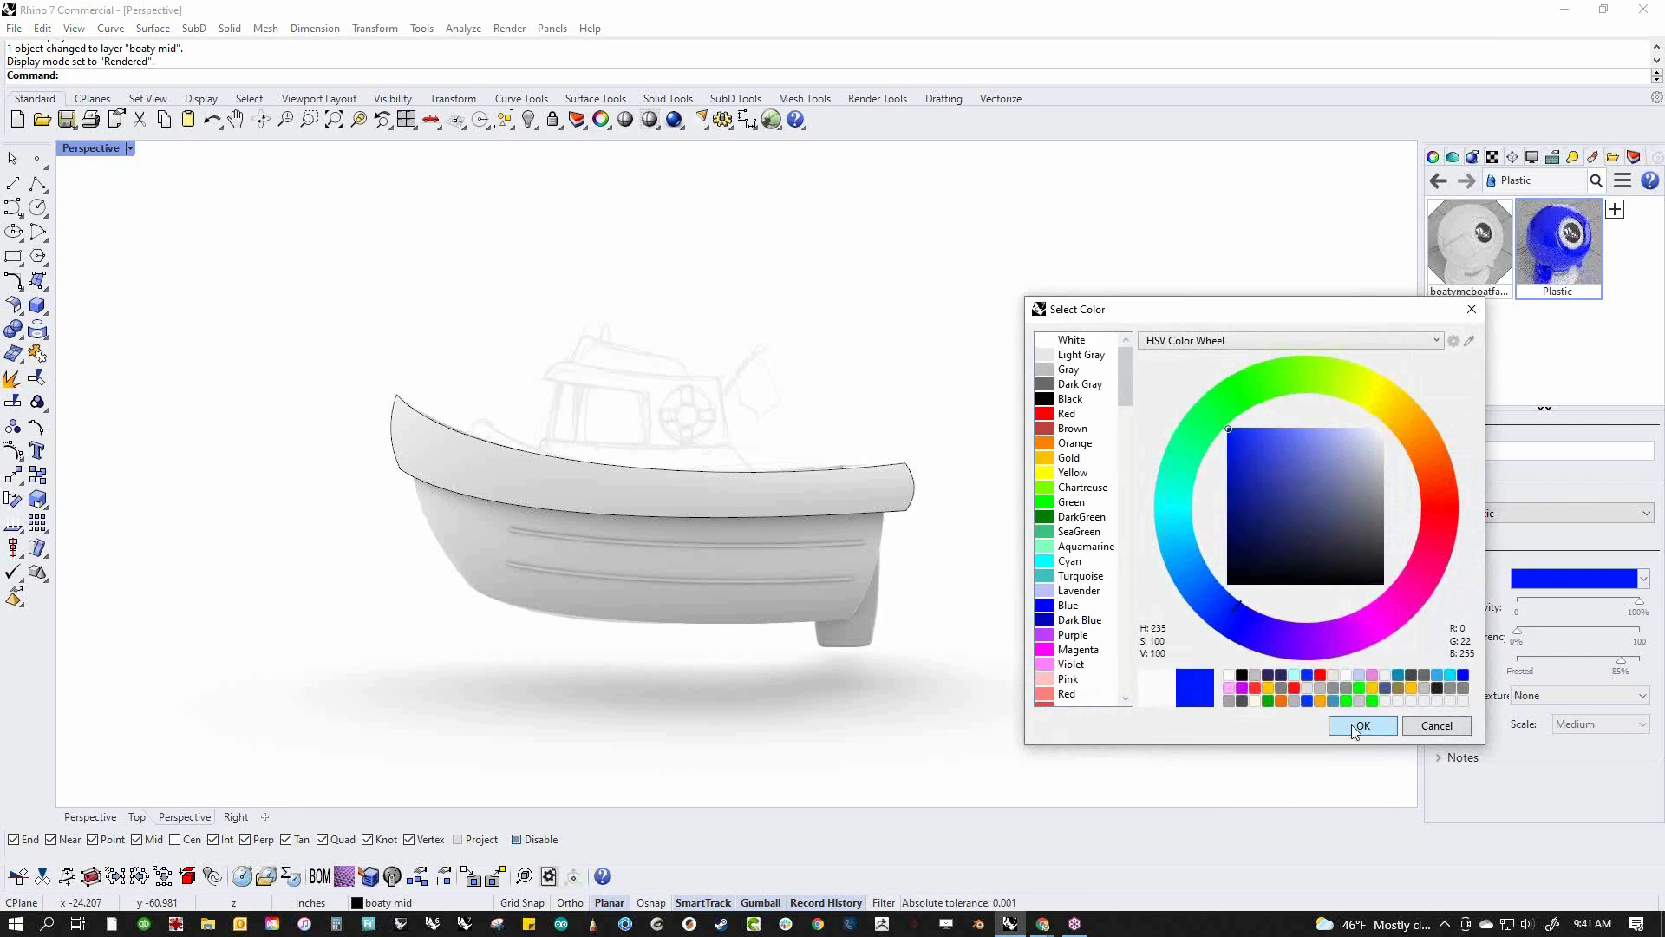
{"action": "left_click", "coordinate": [1360, 730]}
Try to apply the blue plastic material directly onto the lower hull in the viewport
{"action": "left_click_drag", "start_coordinate": [1560, 287], "coordinate": [1174, 540]}
{"action": "left_click_drag", "start_coordinate": [791, 577], "coordinate": [806, 573]}
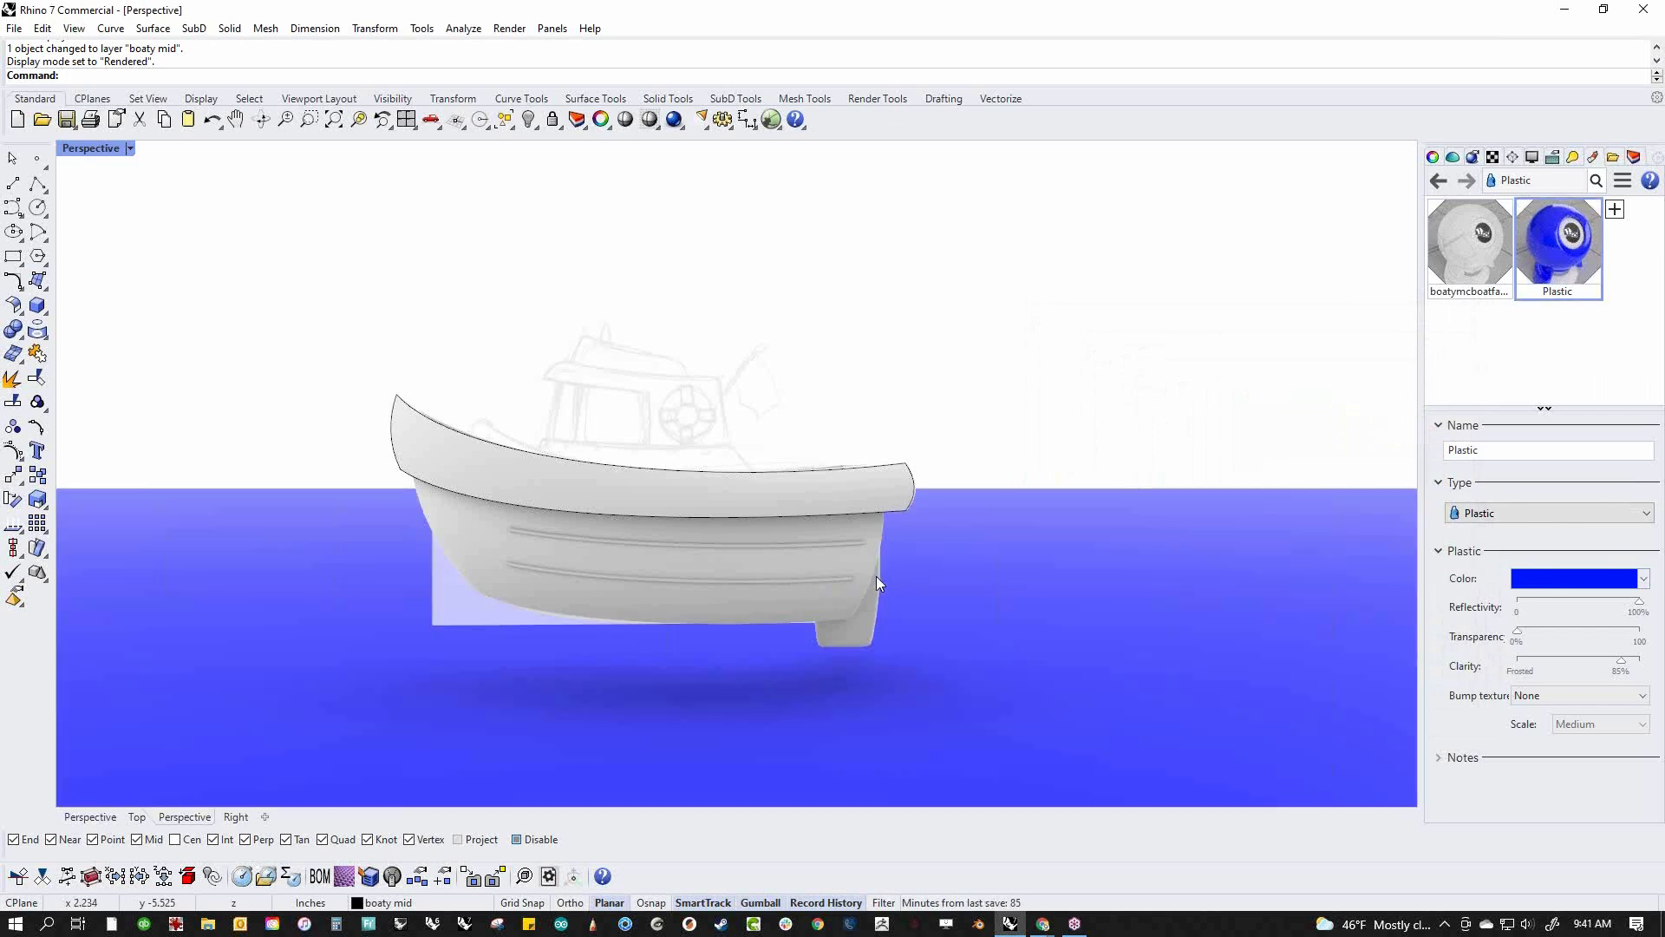
{"action": "key", "text": "ctrl+z"}
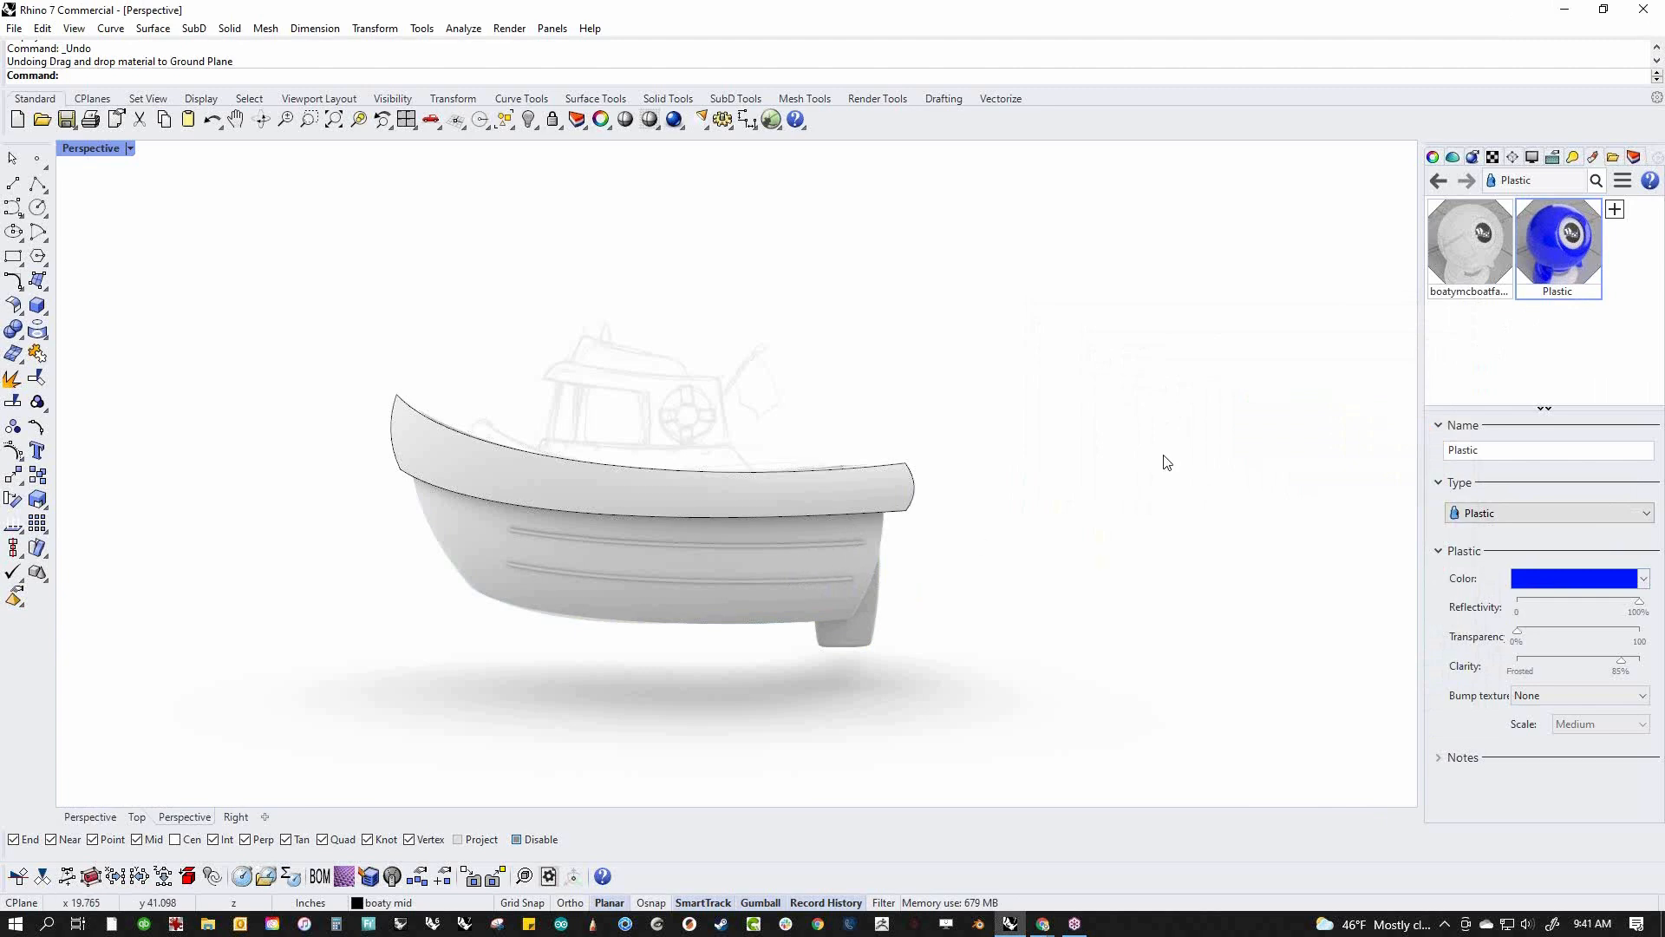
Unlock the image layer and try to select the lower hull and rudder
{"action": "left_click", "coordinate": [1616, 159]}
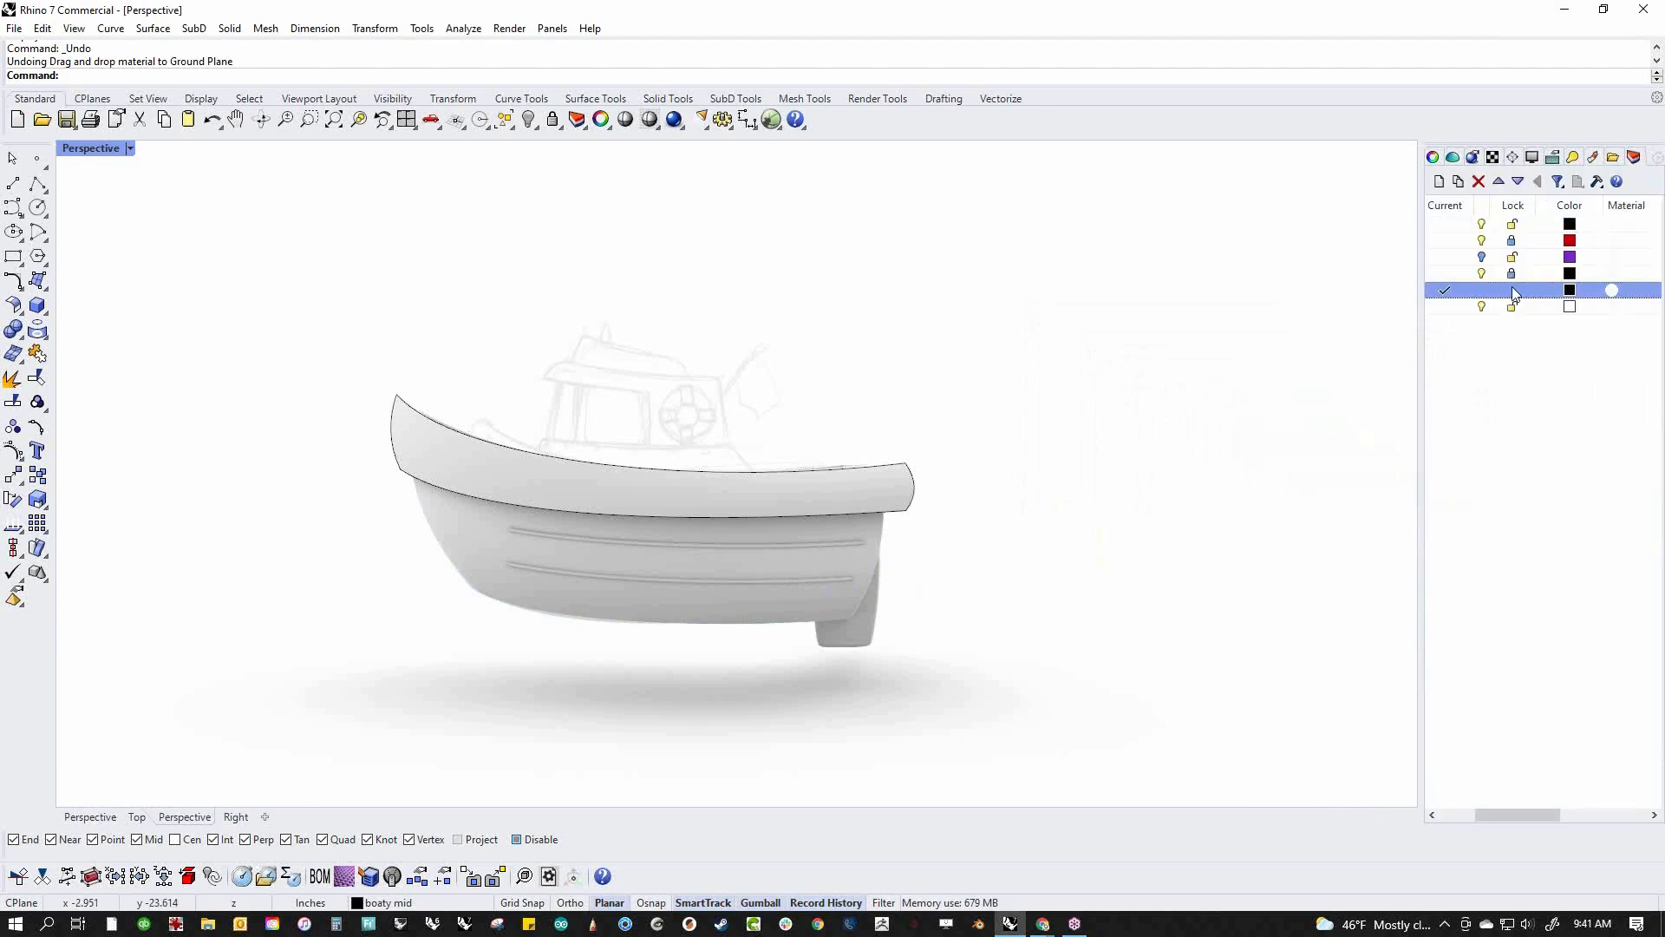
{"action": "left_click", "coordinate": [1512, 248]}
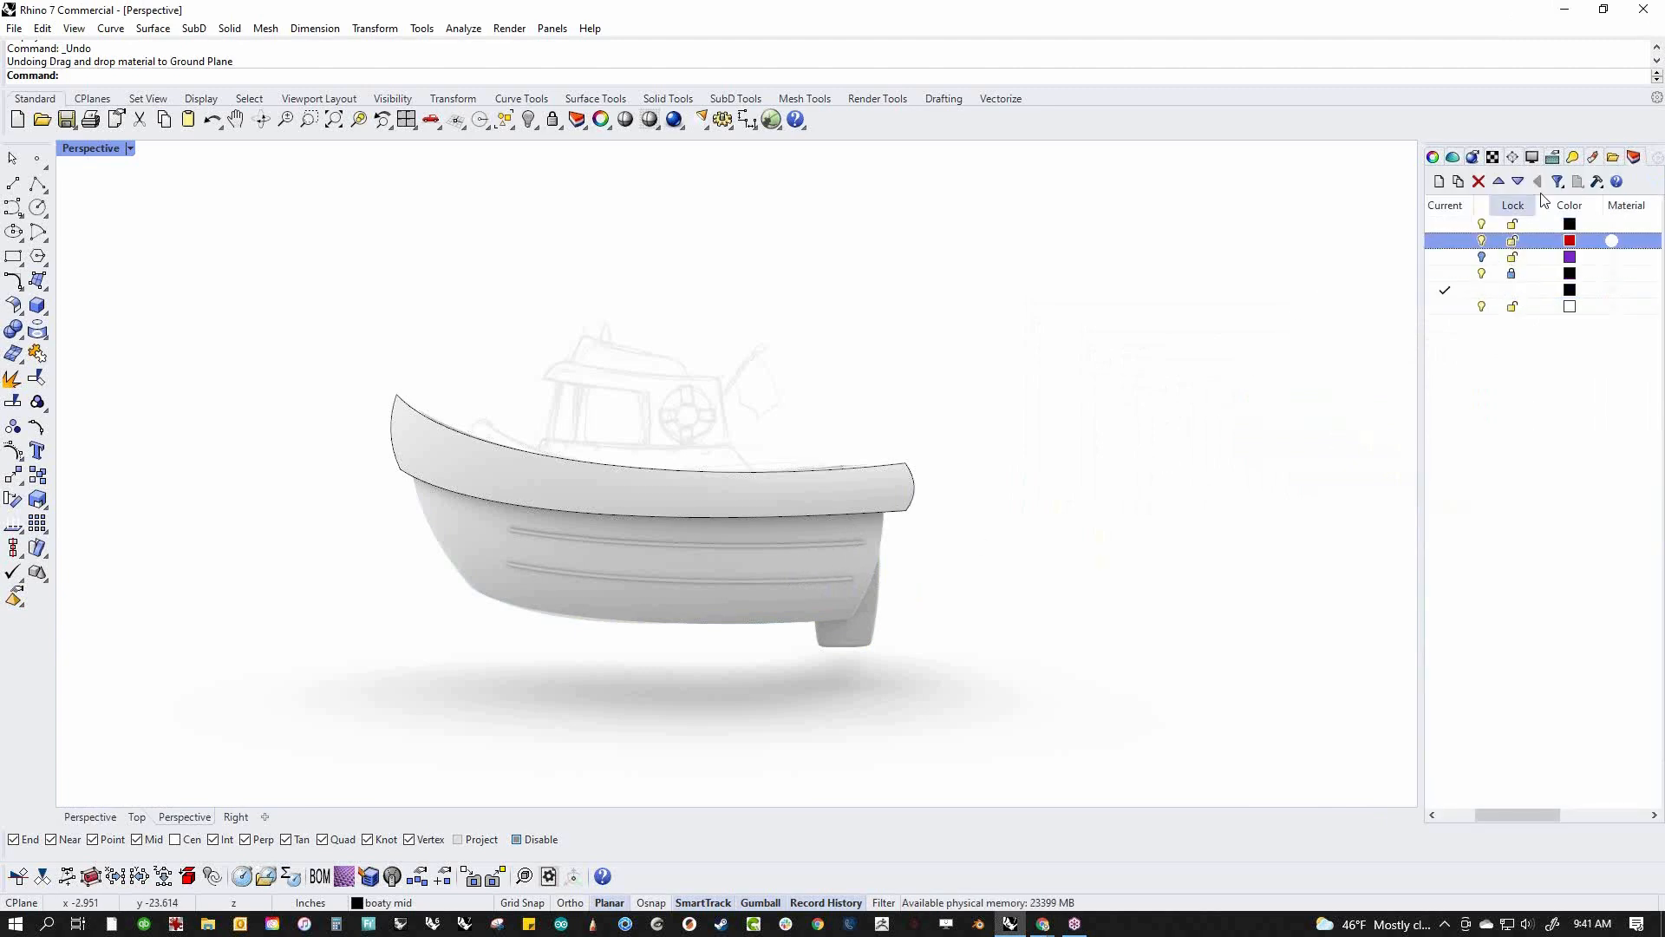
{"action": "left_click", "coordinate": [1596, 160]}
{"action": "left_click", "coordinate": [629, 609]}
{"action": "key", "text": "Escape"}
{"action": "left_click", "coordinate": [861, 605]}
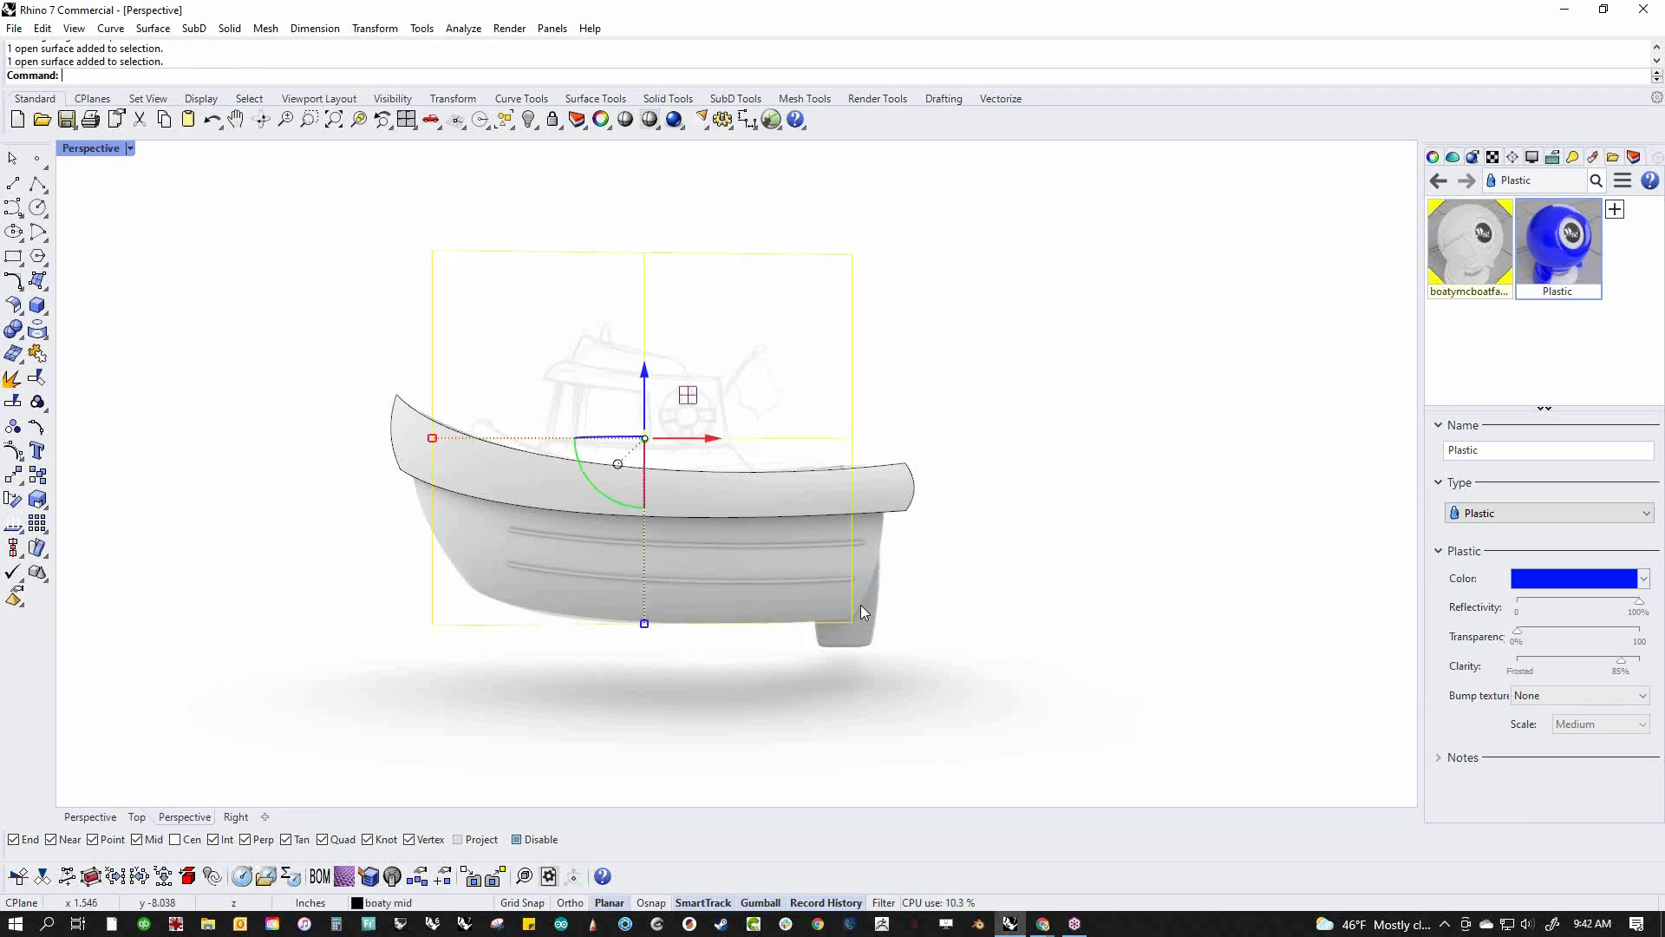
{"action": "left_click", "coordinate": [937, 616]}
Unlock the boaty bottom layer and assign the blue plastic material to the lower hull and rudder
{"action": "left_click", "coordinate": [1636, 158]}
{"action": "left_click", "coordinate": [1513, 274]}
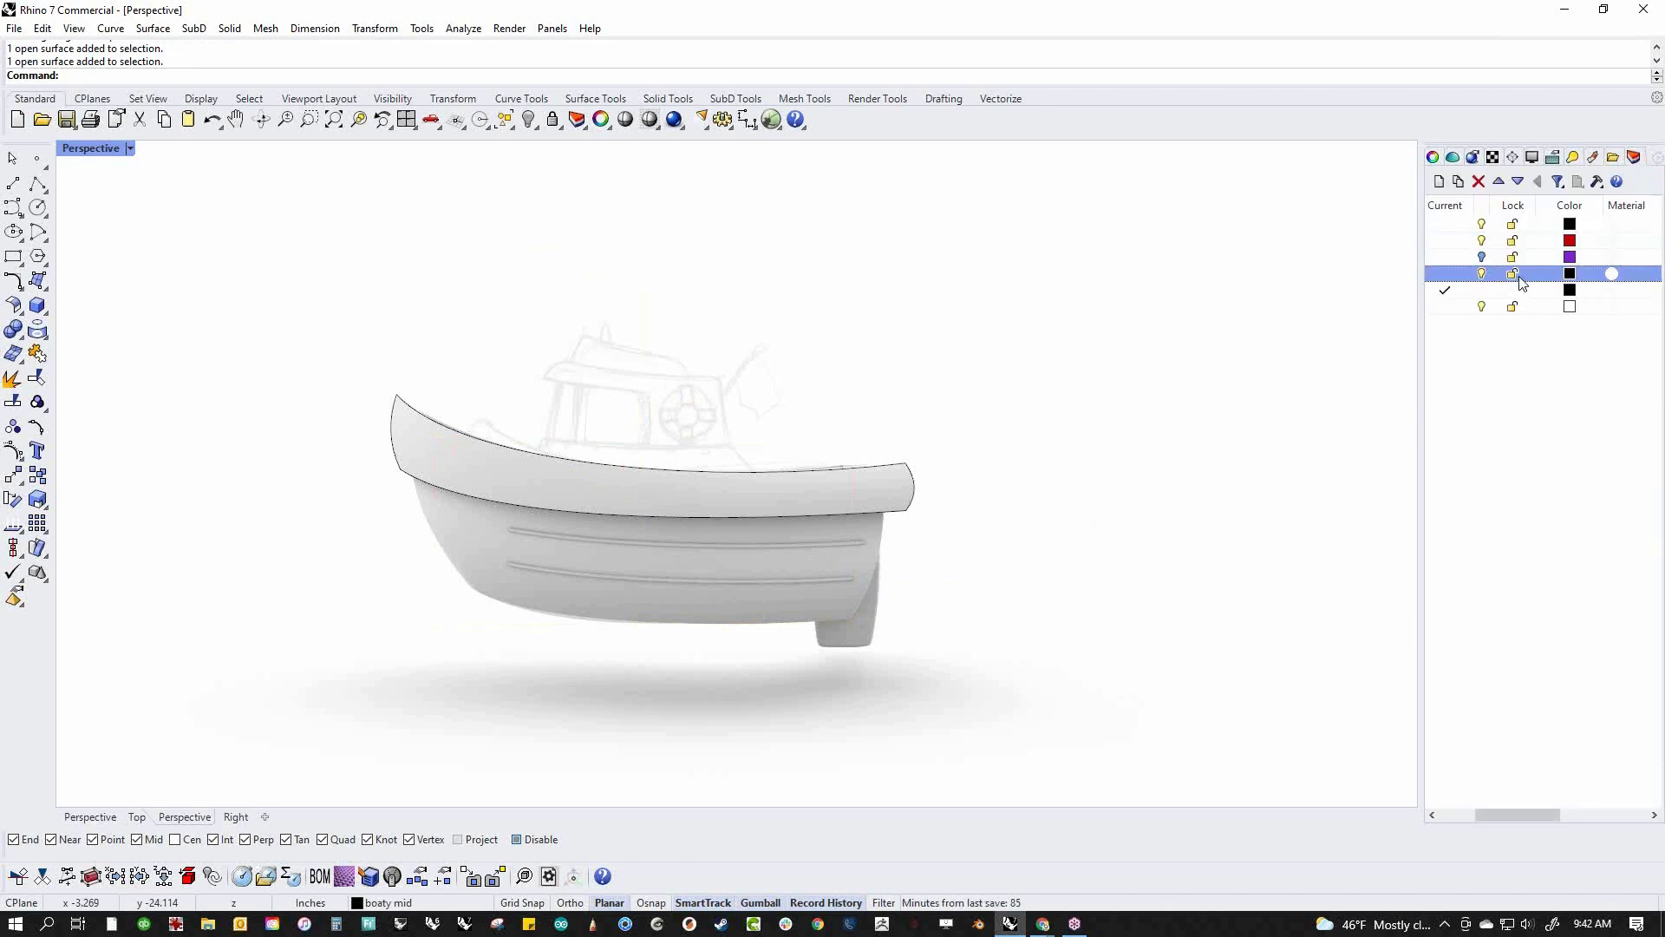
{"action": "left_click", "coordinate": [1592, 157]}
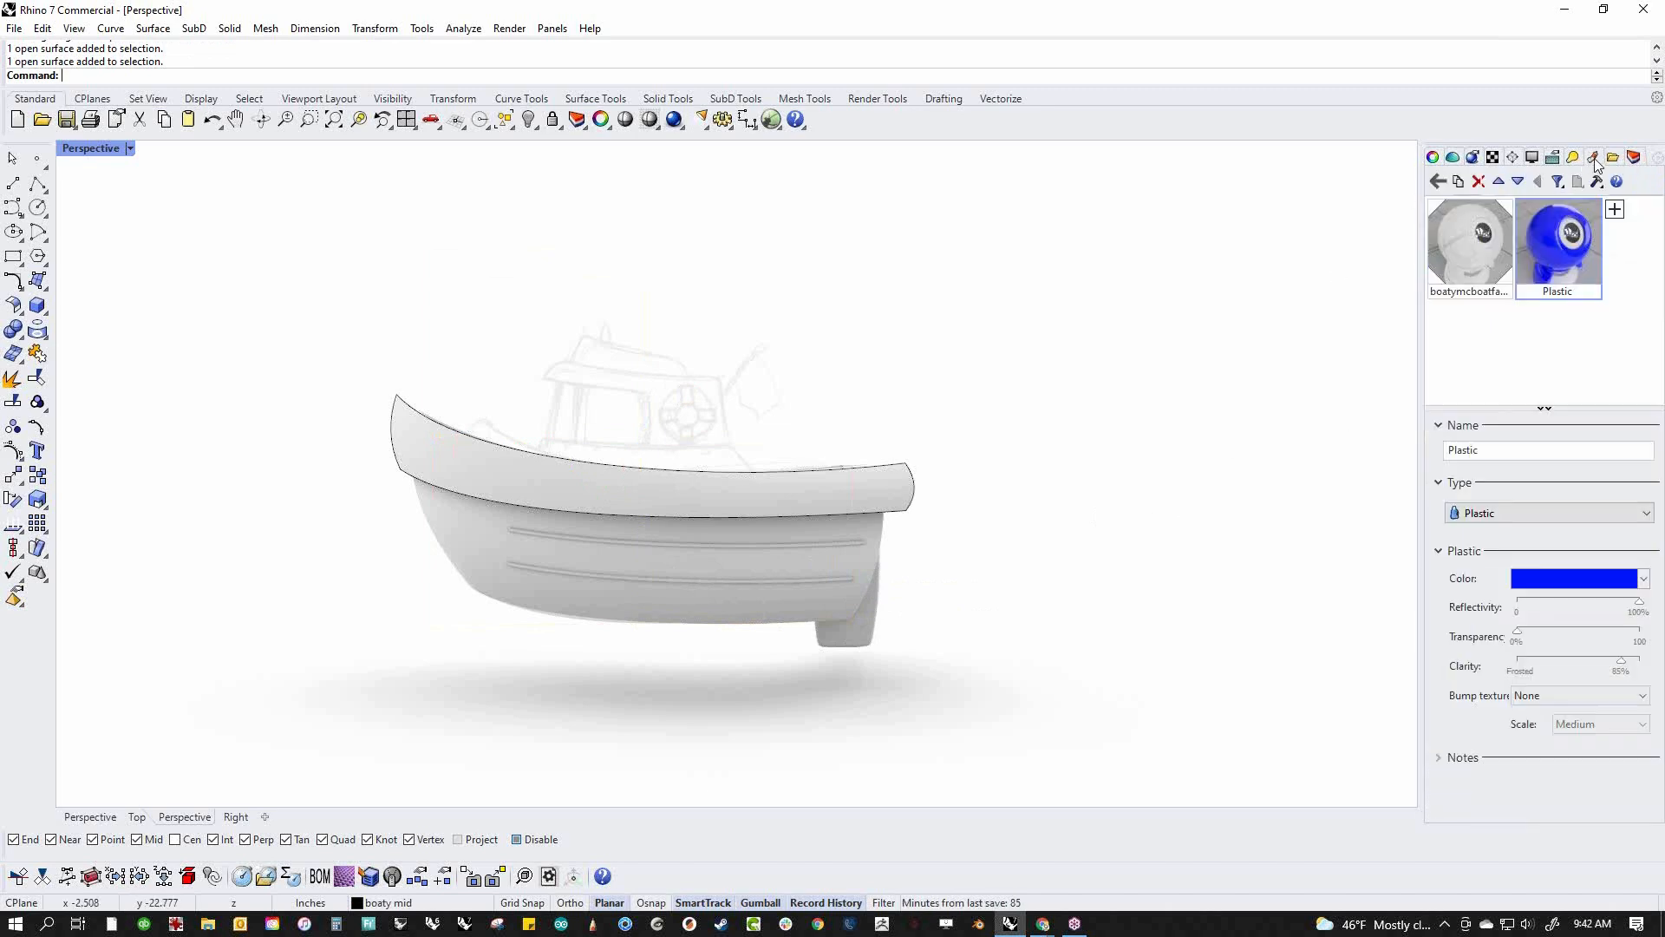
{"action": "left_click", "coordinate": [845, 626]}
{"action": "left_click", "coordinate": [795, 595]}
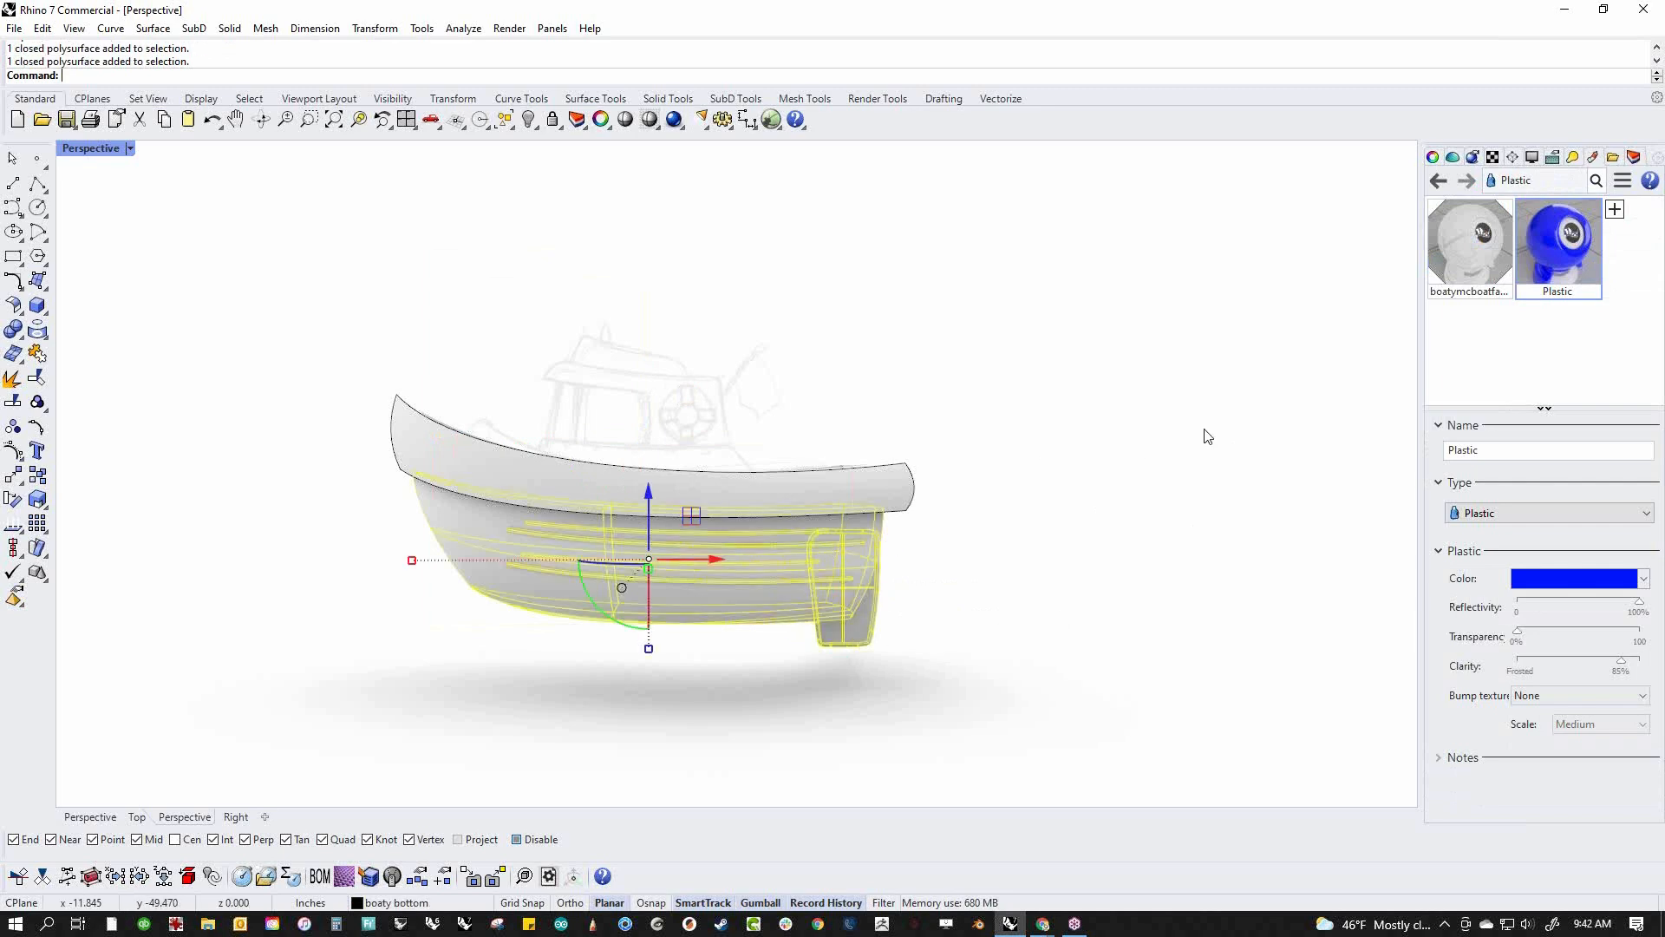
{"action": "right_click", "coordinate": [1522, 227]}
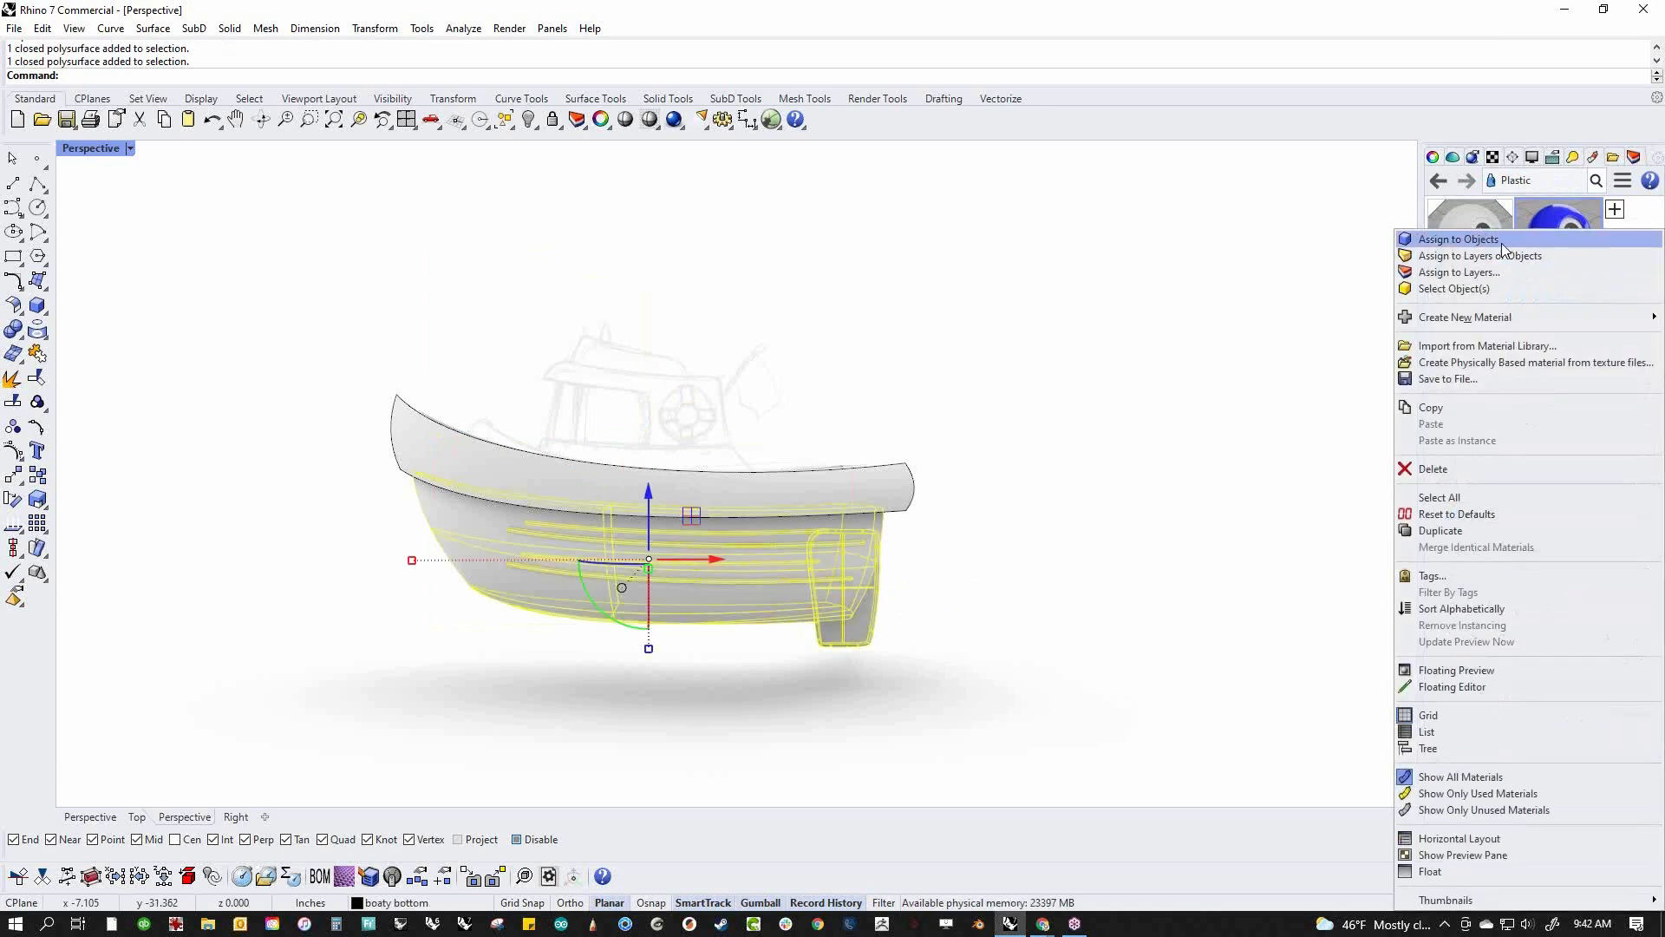
{"action": "left_click", "coordinate": [1501, 234]}
{"action": "right_click_drag", "start_coordinate": [999, 545], "coordinate": [1127, 486]}
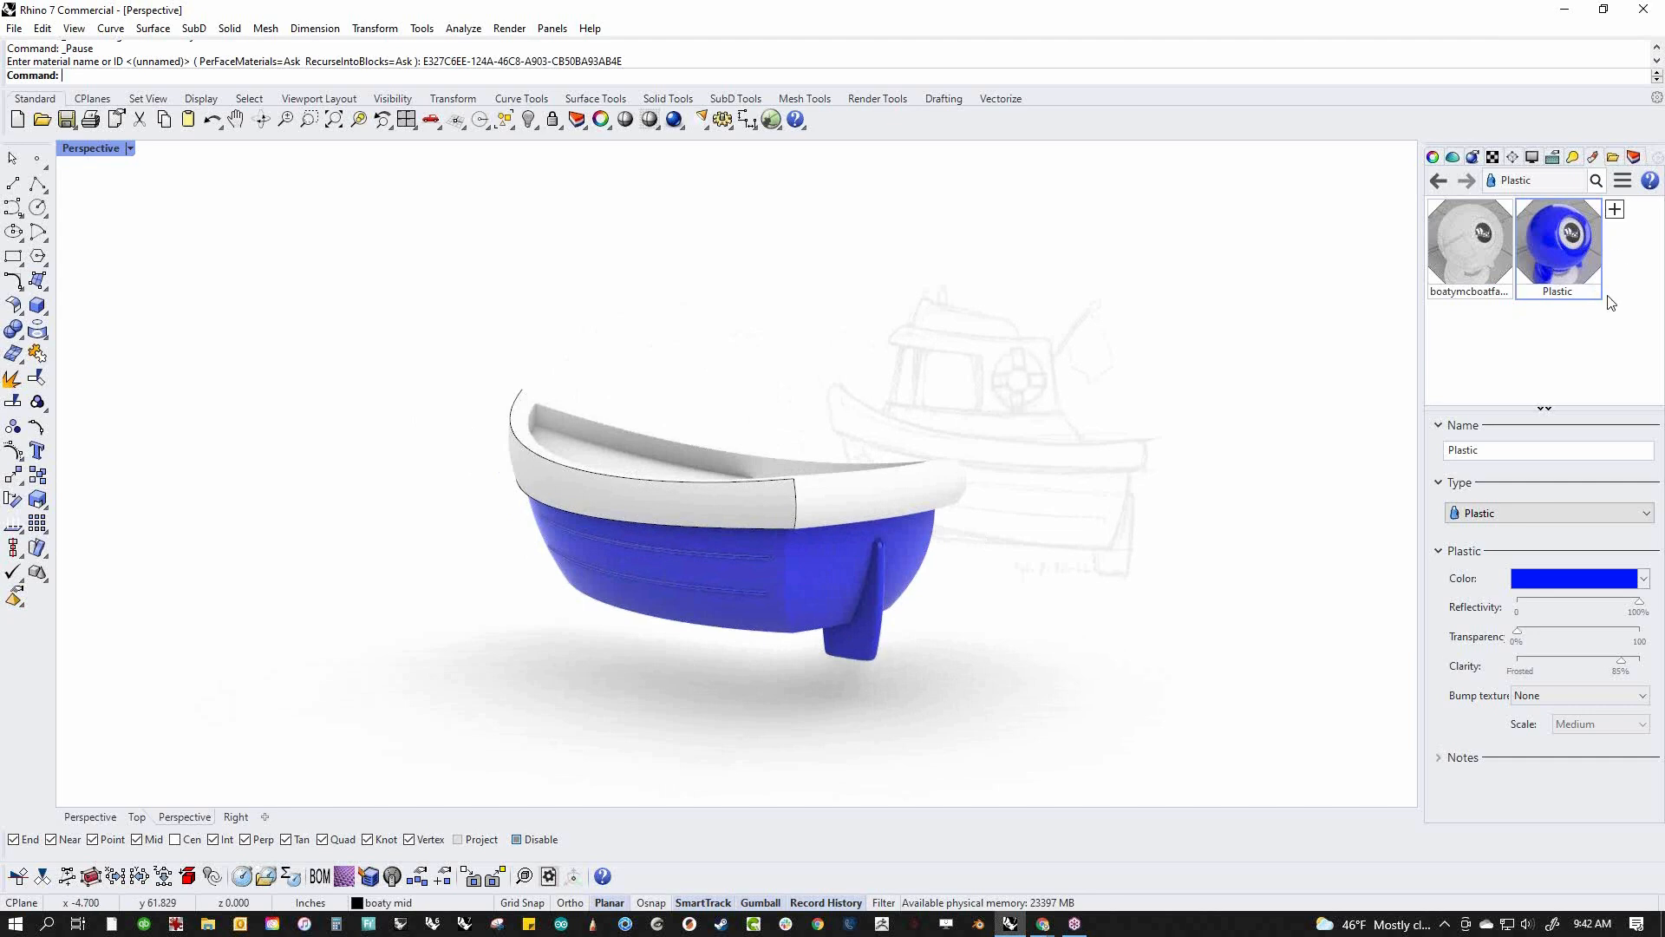
Duplicate the blue plastic material and set the copy's colour to orange (R 255, G 170, B 0)
{"action": "right_click", "coordinate": [1543, 257]}
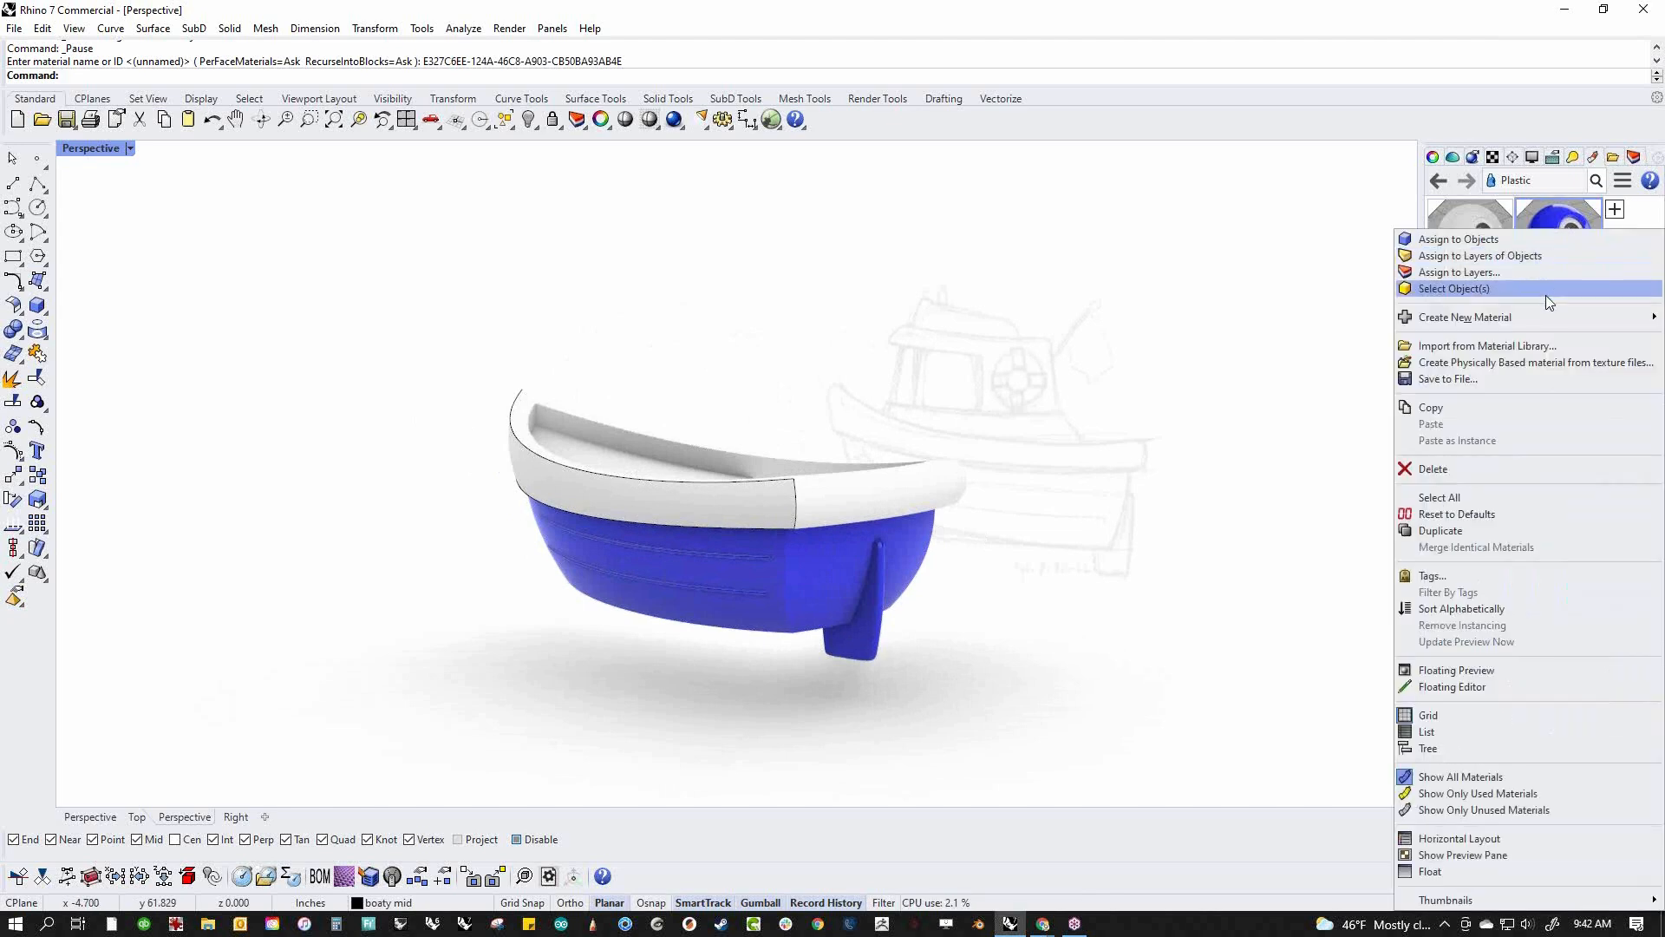
{"action": "left_click", "coordinate": [1462, 508]}
{"action": "left_click", "coordinate": [1566, 578]}
{"action": "mouse_move", "coordinate": [1423, 432]}
{"action": "left_mouse_down"}
{"action": "mouse_move", "coordinate": [1408, 442]}
{"action": "mouse_move", "coordinate": [1412, 420]}
{"action": "left_mouse_up"}
{"action": "left_click", "coordinate": [1236, 428]}
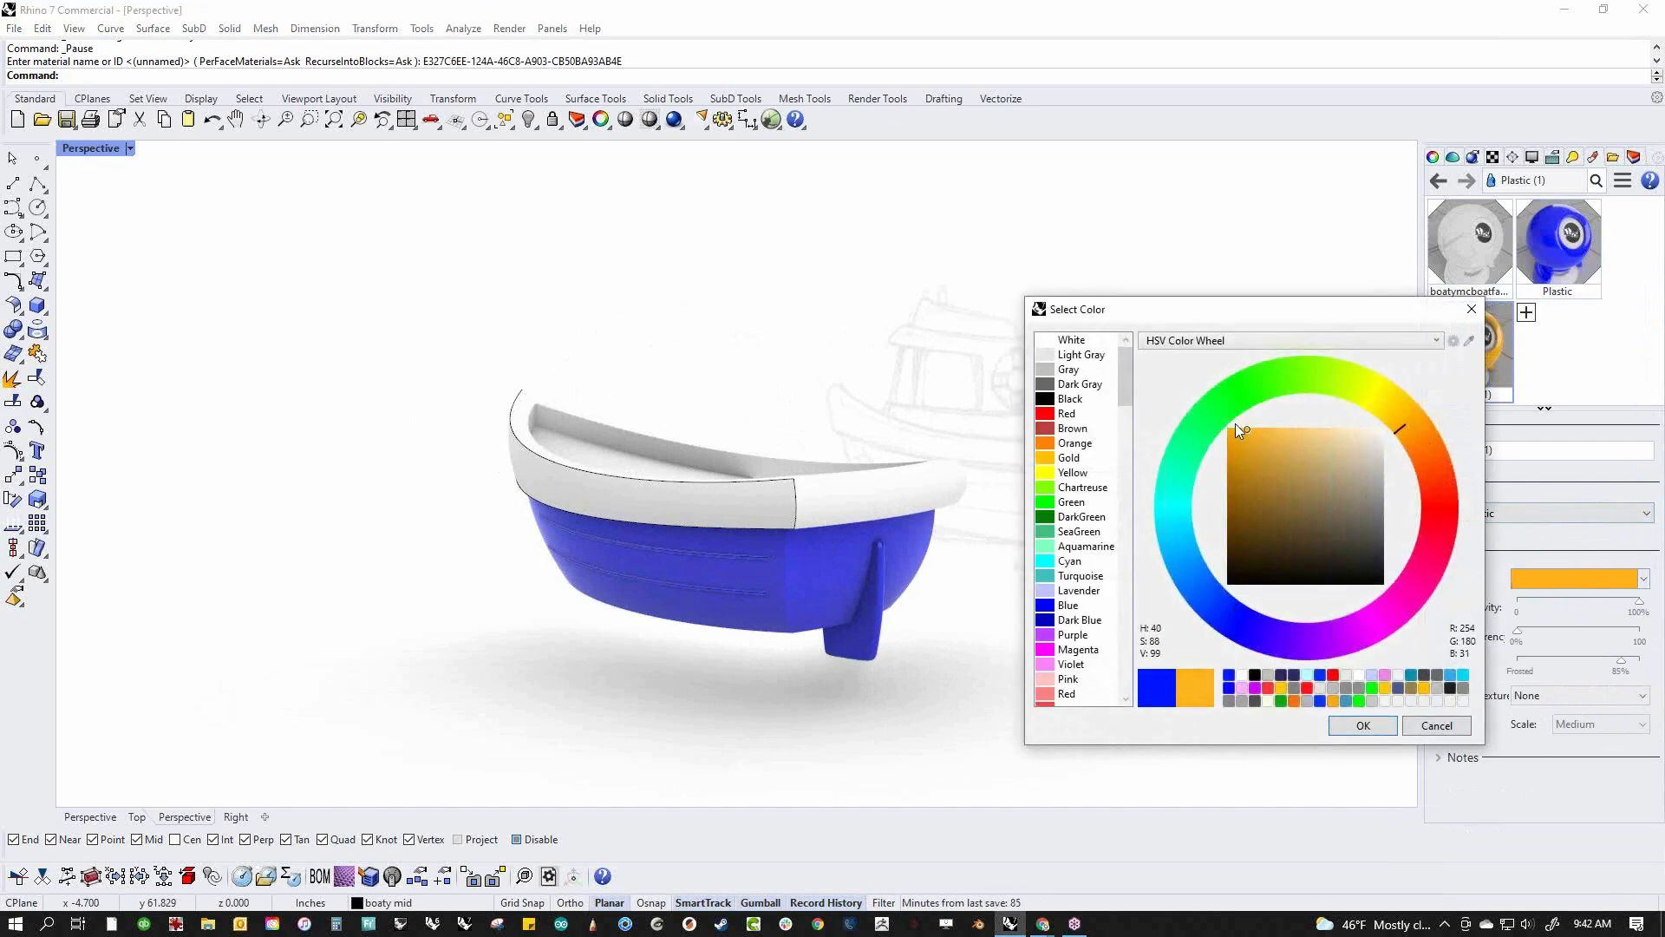
{"action": "left_click_drag", "start_coordinate": [1282, 499], "coordinate": [1184, 402]}
{"action": "left_click", "coordinate": [1363, 725]}
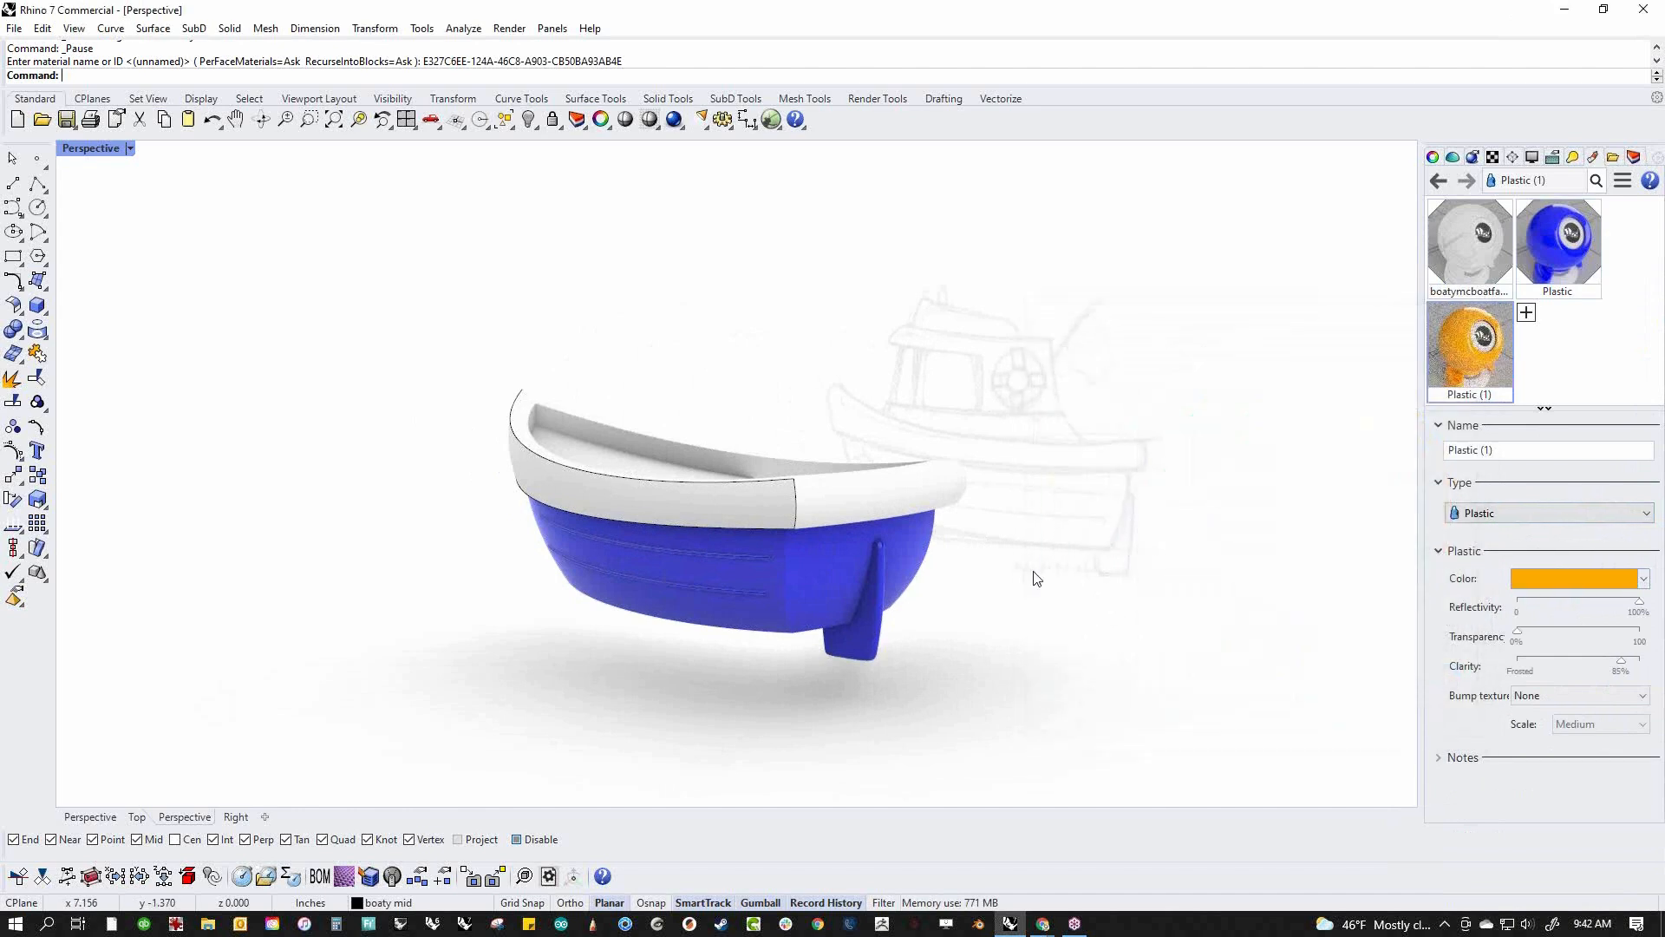
Assign the orange plastic material to the upper hull and rail polysurface
{"action": "left_click", "coordinate": [881, 490]}
{"action": "right_click", "coordinate": [1483, 350]}
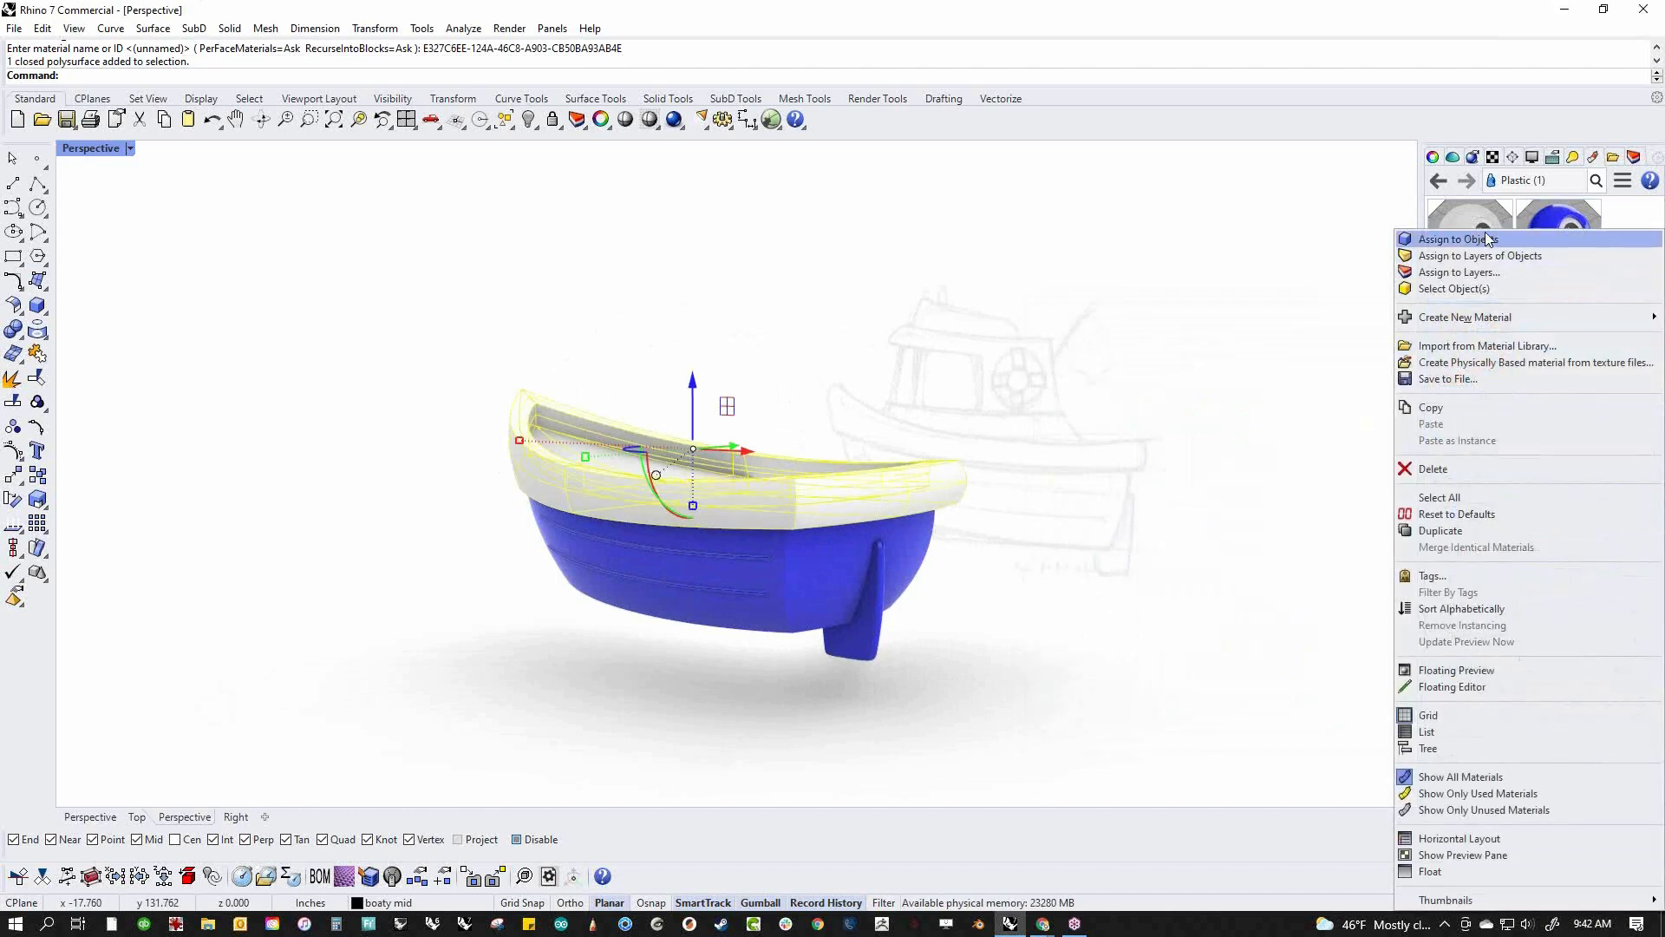
{"action": "left_click", "coordinate": [1457, 239]}
{"action": "left_click", "coordinate": [1060, 549]}
{"action": "scroll", "coordinate": [1060, 550], "scroll_direction": "up", "scroll_amount": 3}
{"action": "right_click_drag", "start_coordinate": [1060, 549], "coordinate": [949, 529]}
{"action": "left_click", "coordinate": [1335, 564]}
{"action": "right_click_drag", "start_coordinate": [1335, 564], "coordinate": [1168, 609], "text": "shift"}
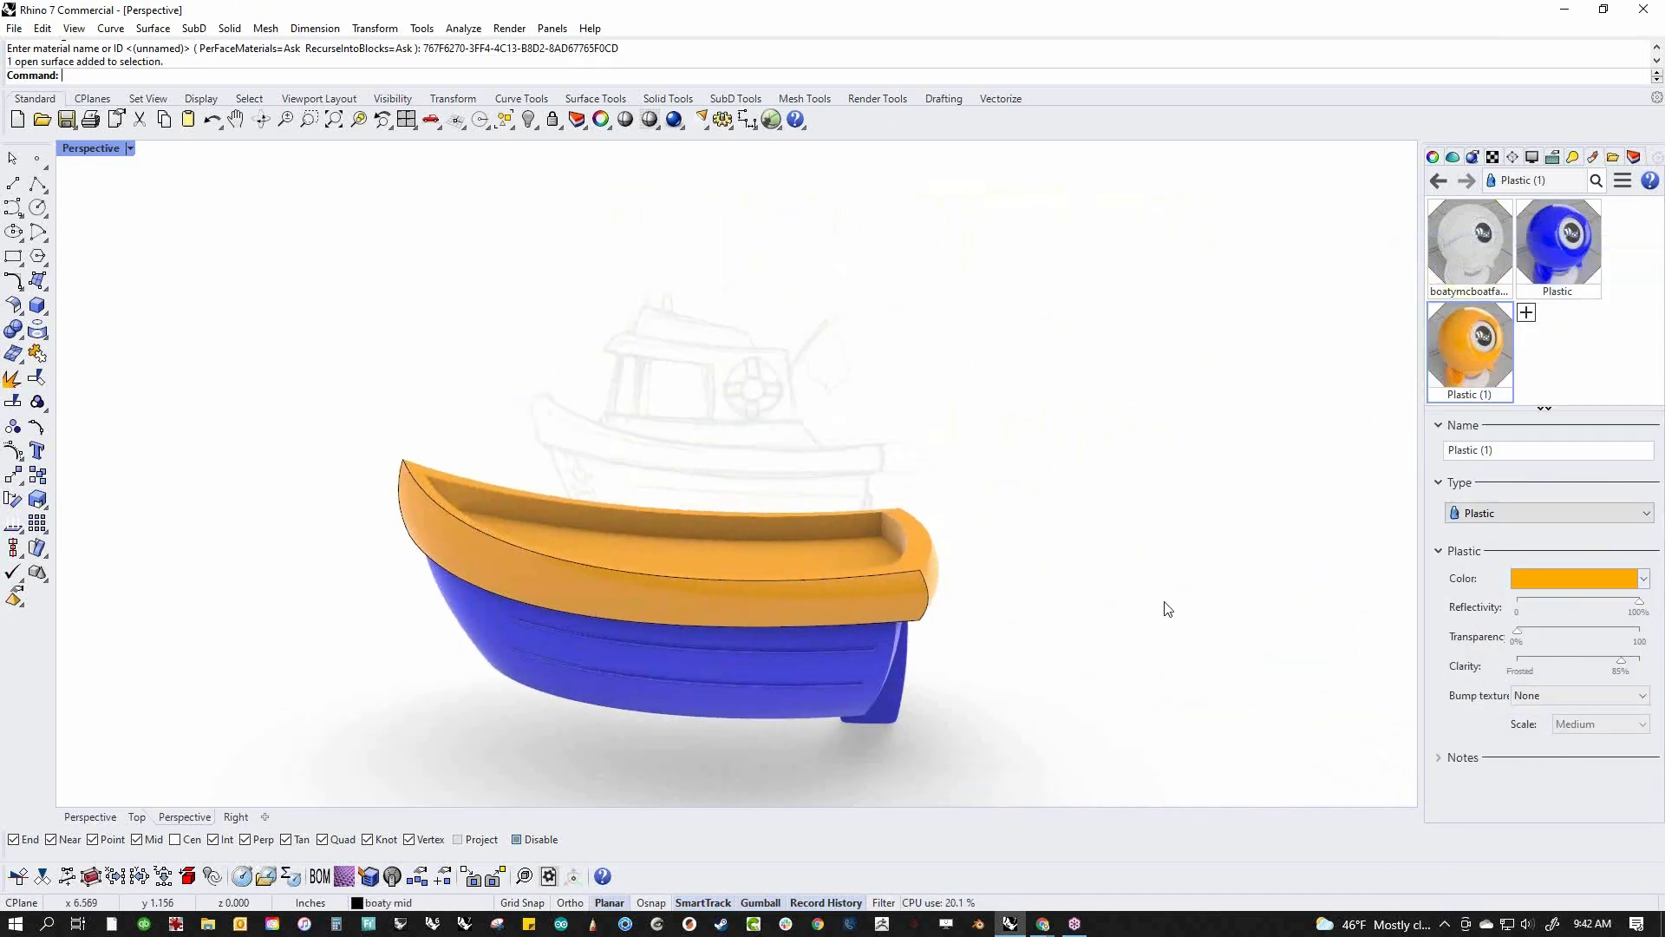
Change the upper hull's plastic material colour to yellow
{"action": "left_click", "coordinate": [1574, 585]}
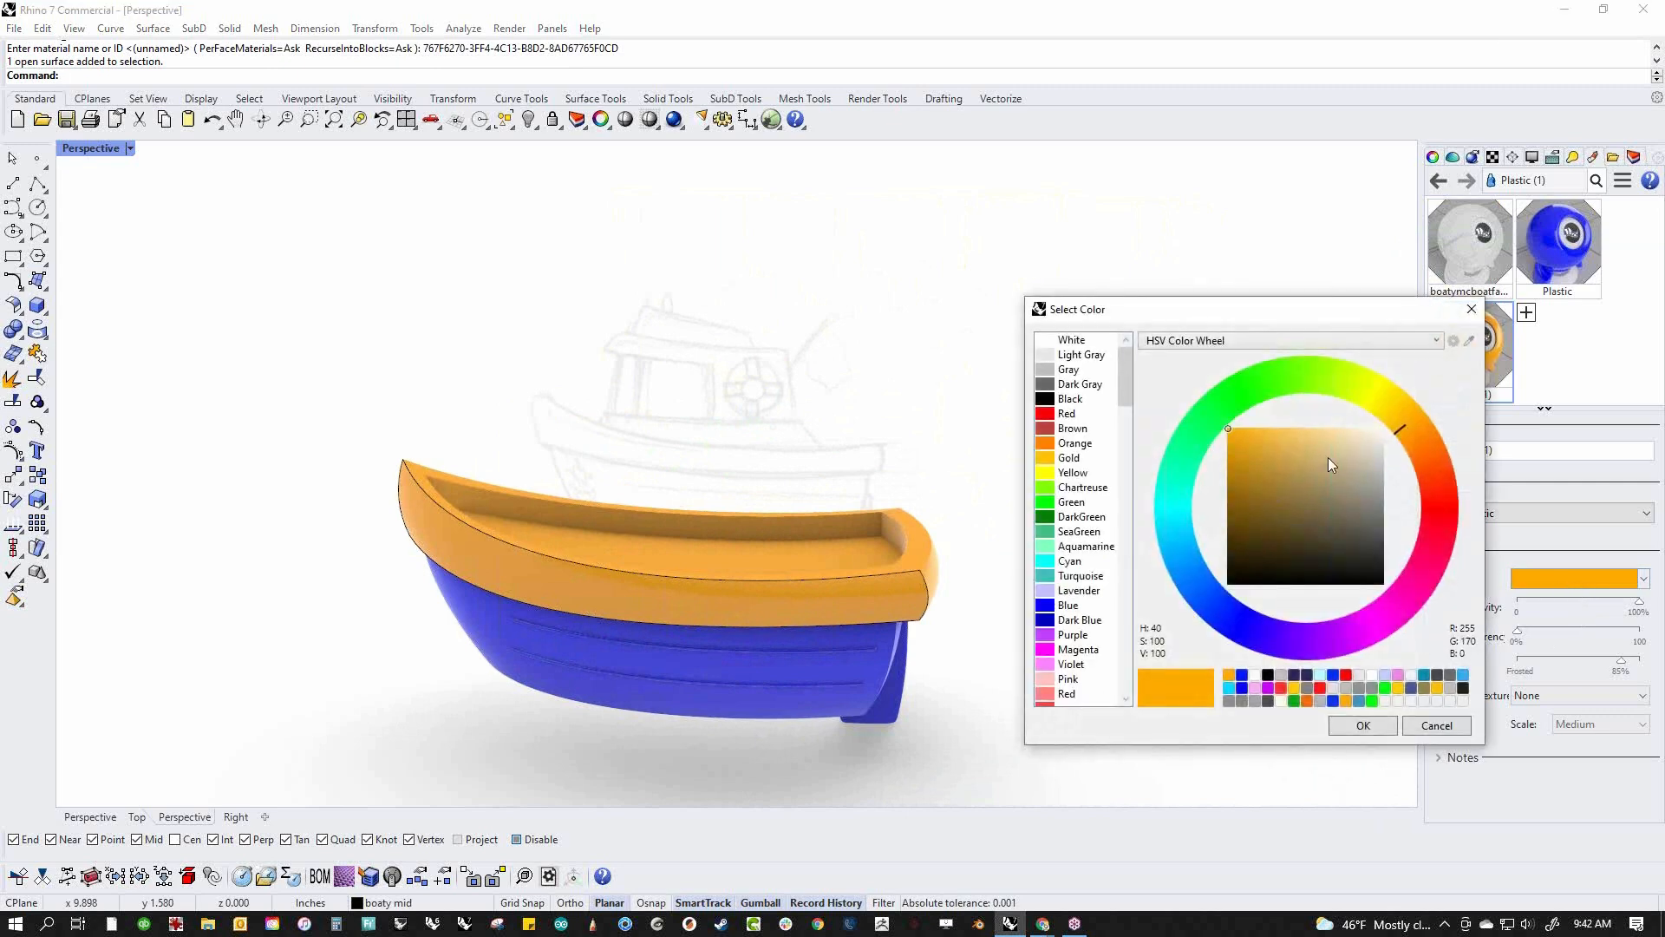
{"action": "left_click_drag", "start_coordinate": [1401, 423], "coordinate": [1386, 399]}
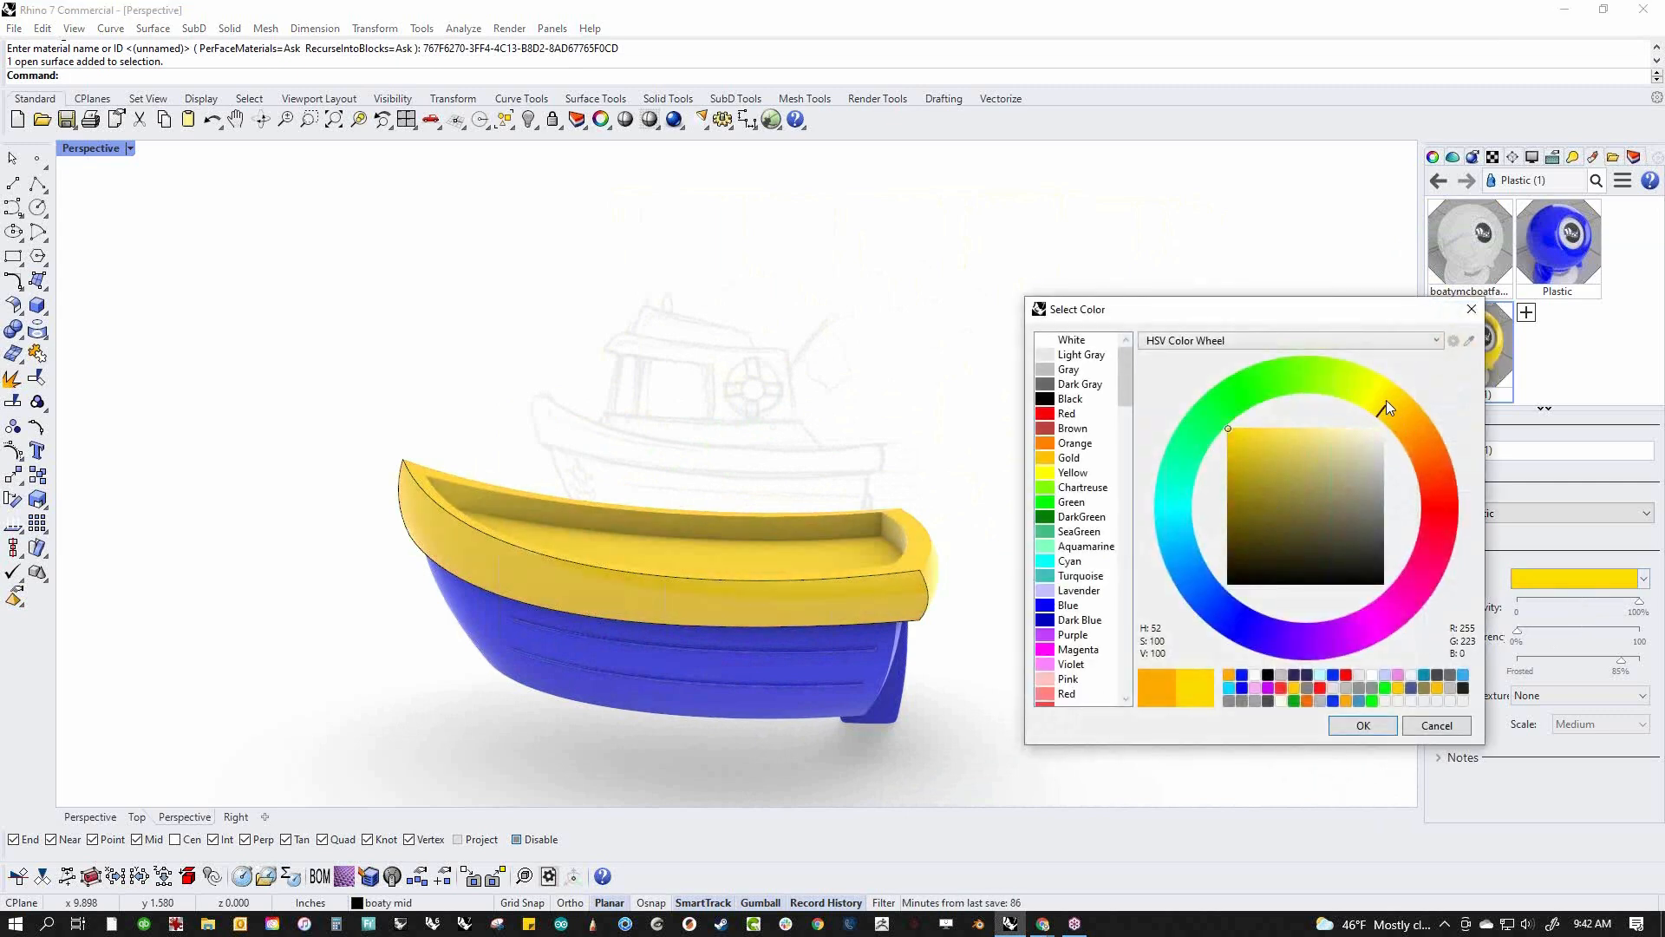
{"action": "left_click", "coordinate": [1379, 727]}
{"action": "right_click_drag", "start_coordinate": [1094, 664], "coordinate": [1015, 680]}
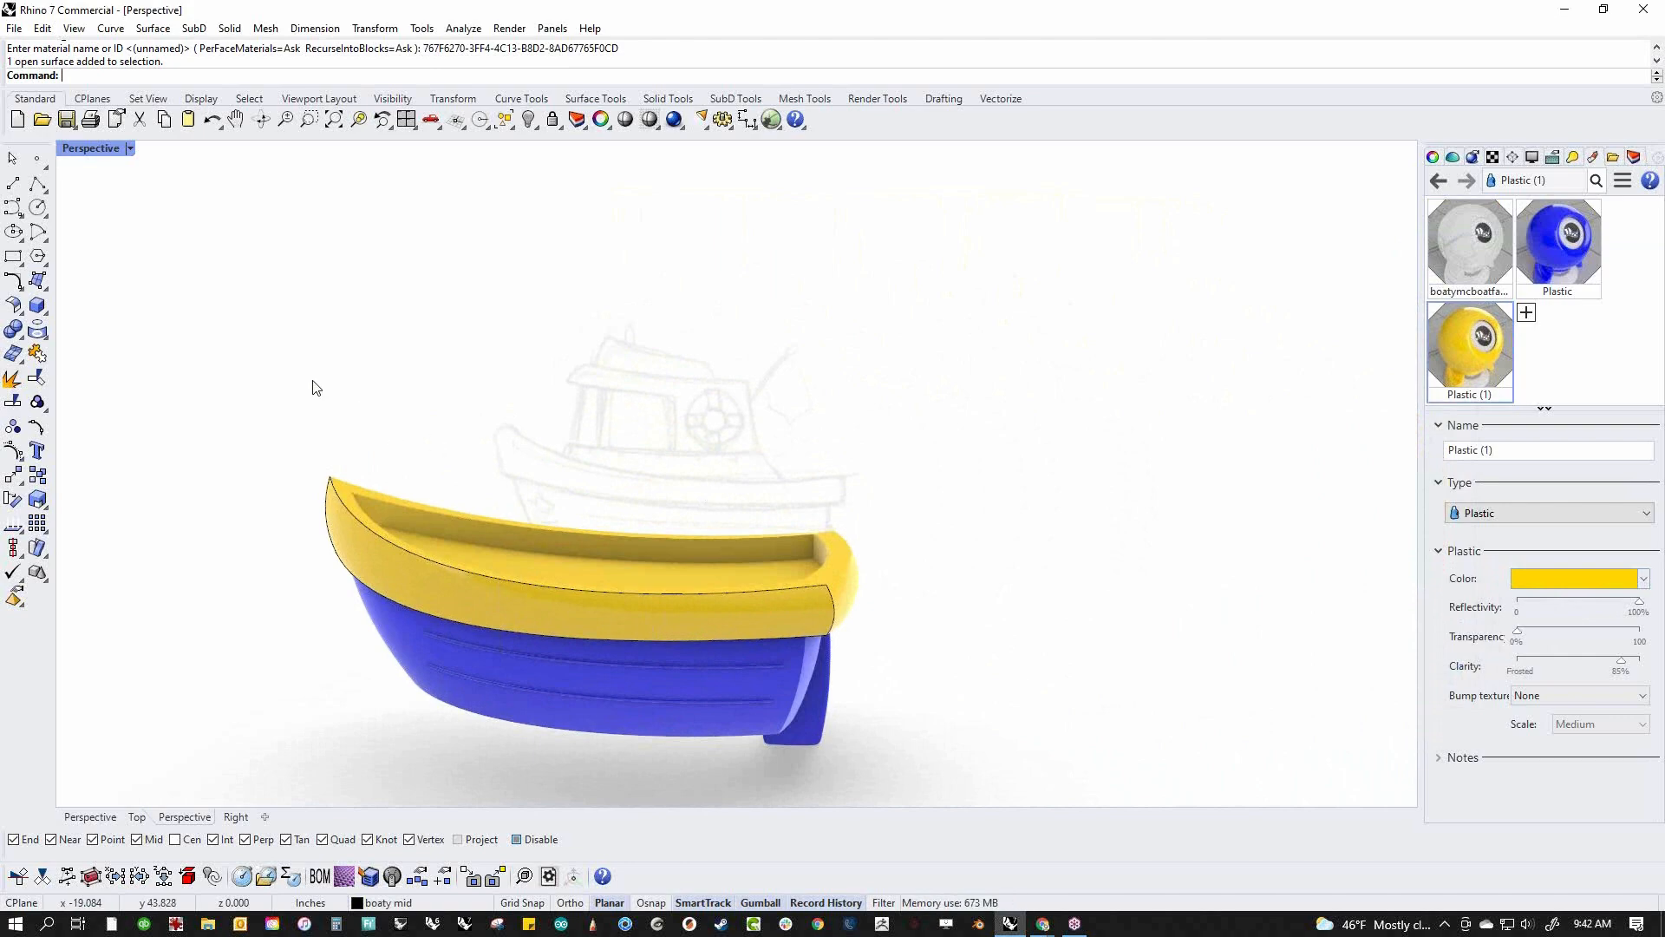
Return the Perspective viewport to Shaded display and bring the layer names into view in the layer list
{"action": "left_click", "coordinate": [92, 150]}
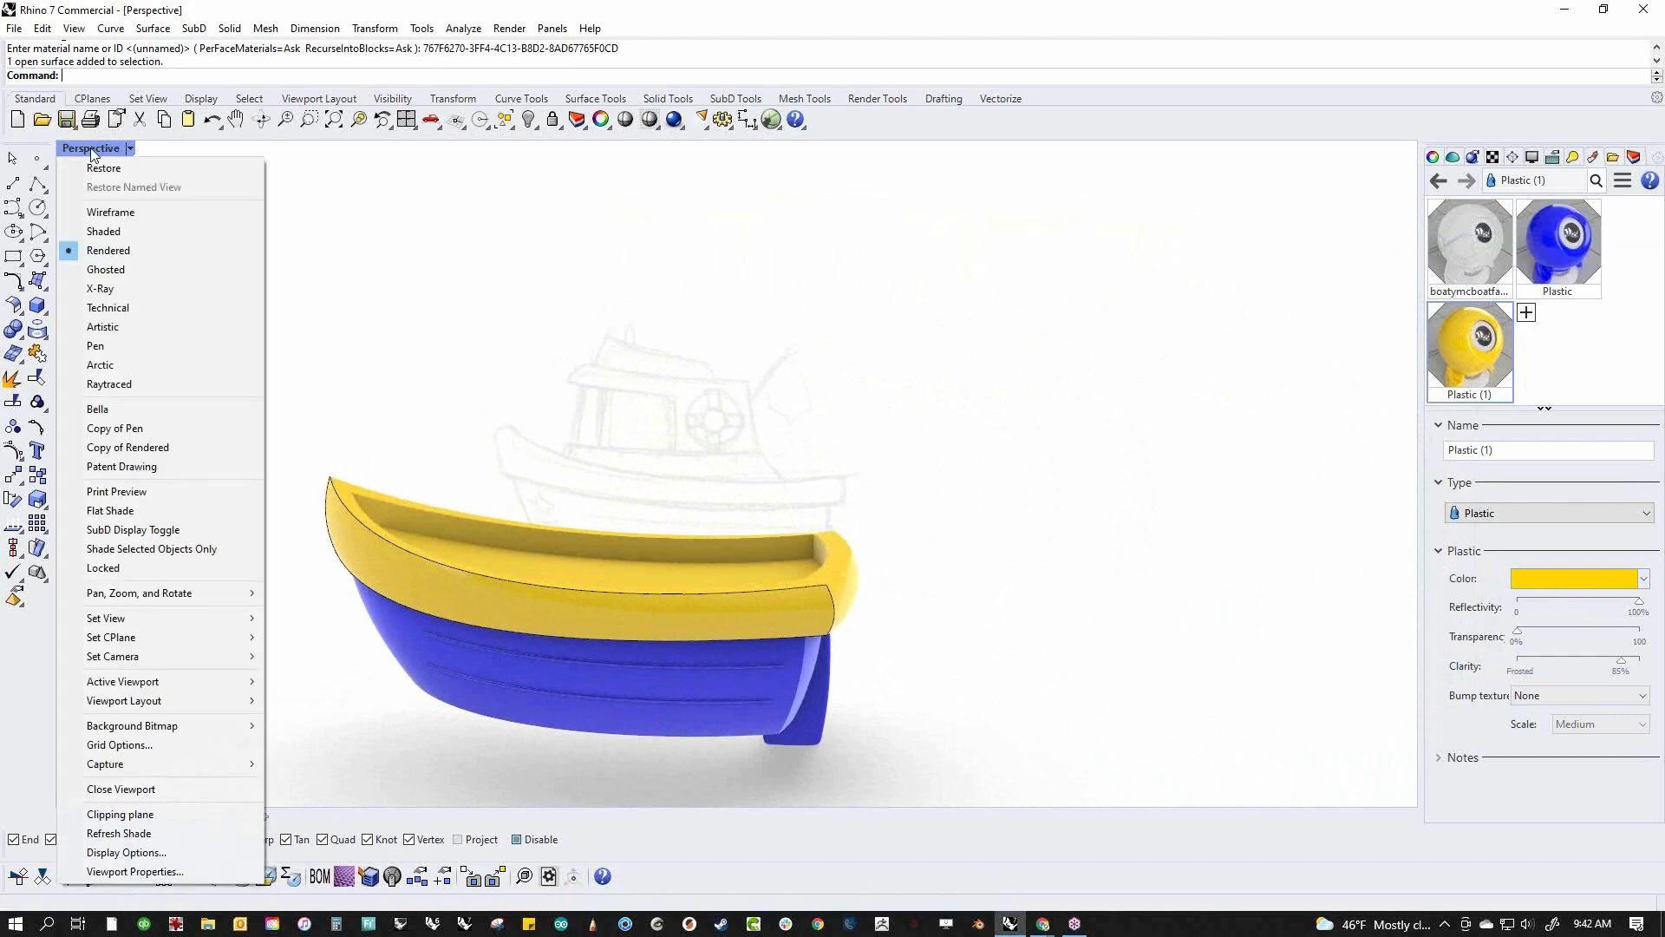
{"action": "left_click", "coordinate": [124, 232]}
{"action": "right_click_drag", "start_coordinate": [723, 519], "coordinate": [1088, 503], "text": "shift"}
{"action": "left_click", "coordinate": [1633, 158]}
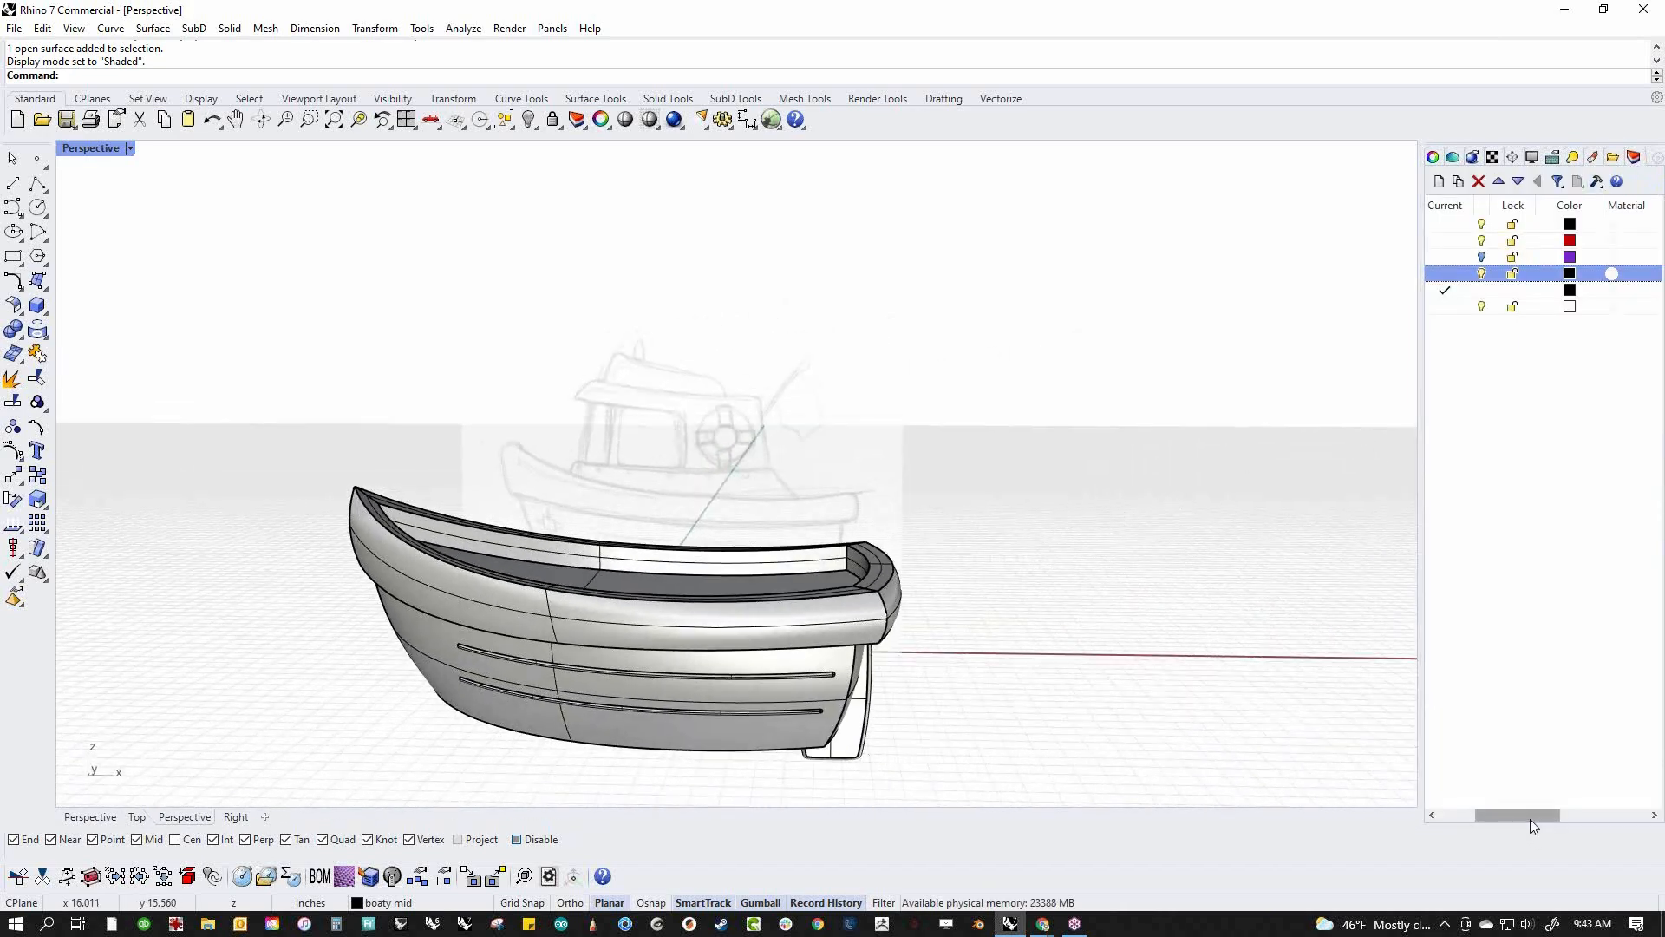
{"action": "left_click_drag", "start_coordinate": [1530, 819], "coordinate": [1460, 813]}
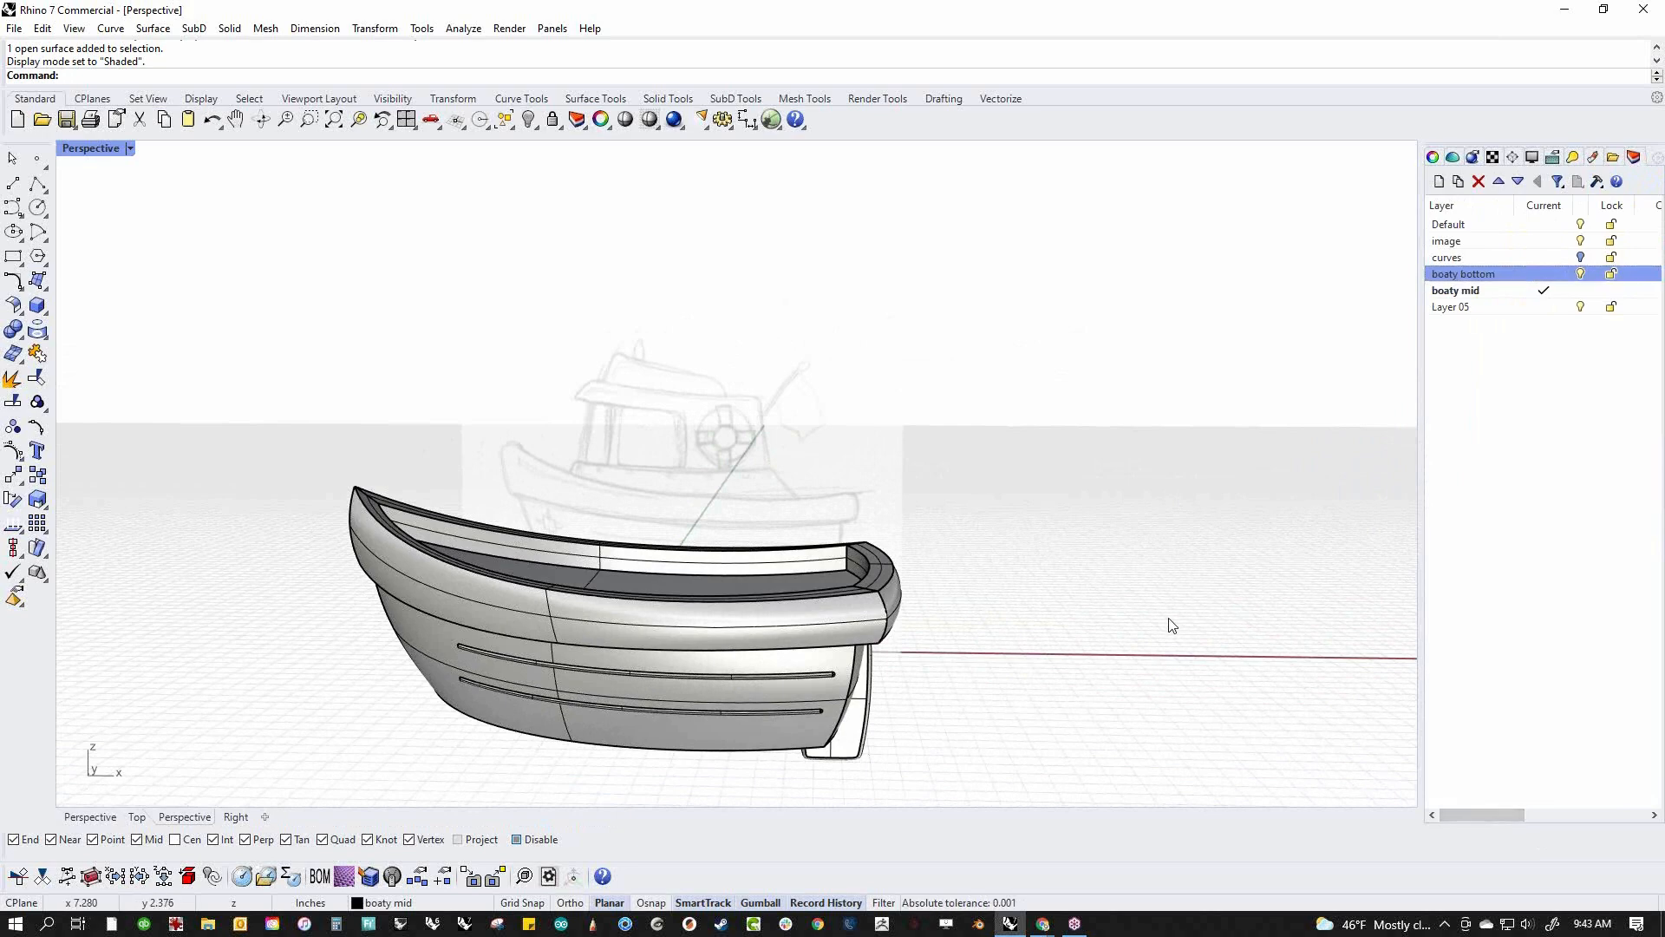
In the Front view, lock the boaty bottom and boaty mid layers and make Default the current layer
{"action": "key", "text": "ctrl+F2"}
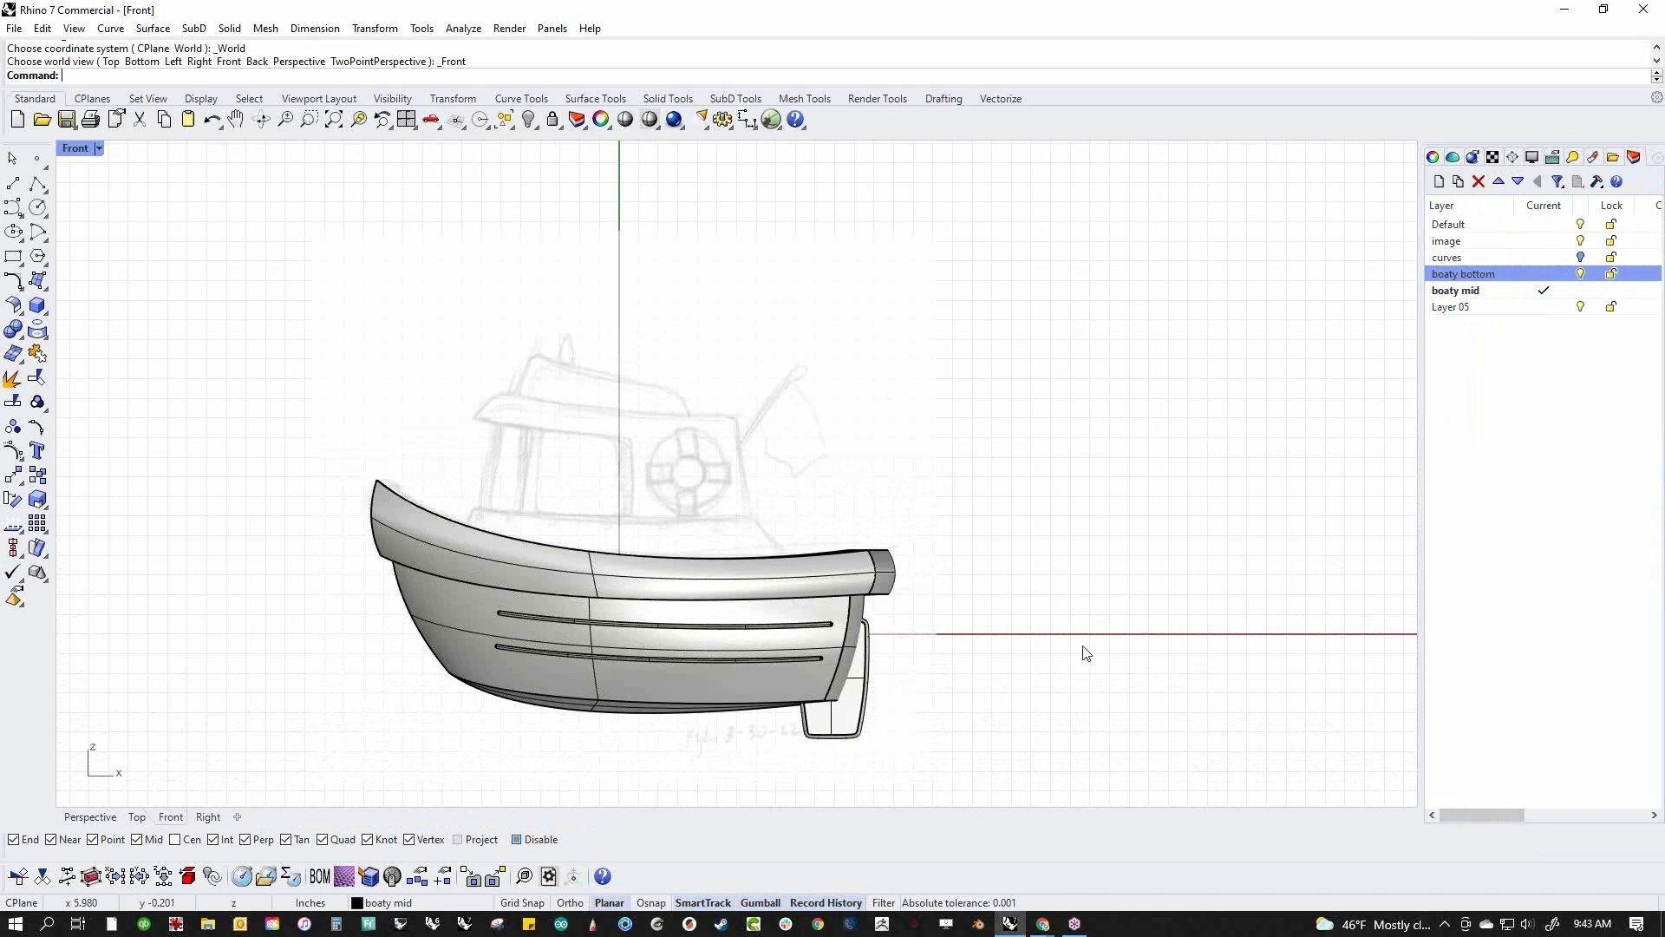
{"action": "right_click_drag", "start_coordinate": [916, 565], "coordinate": [1024, 574]}
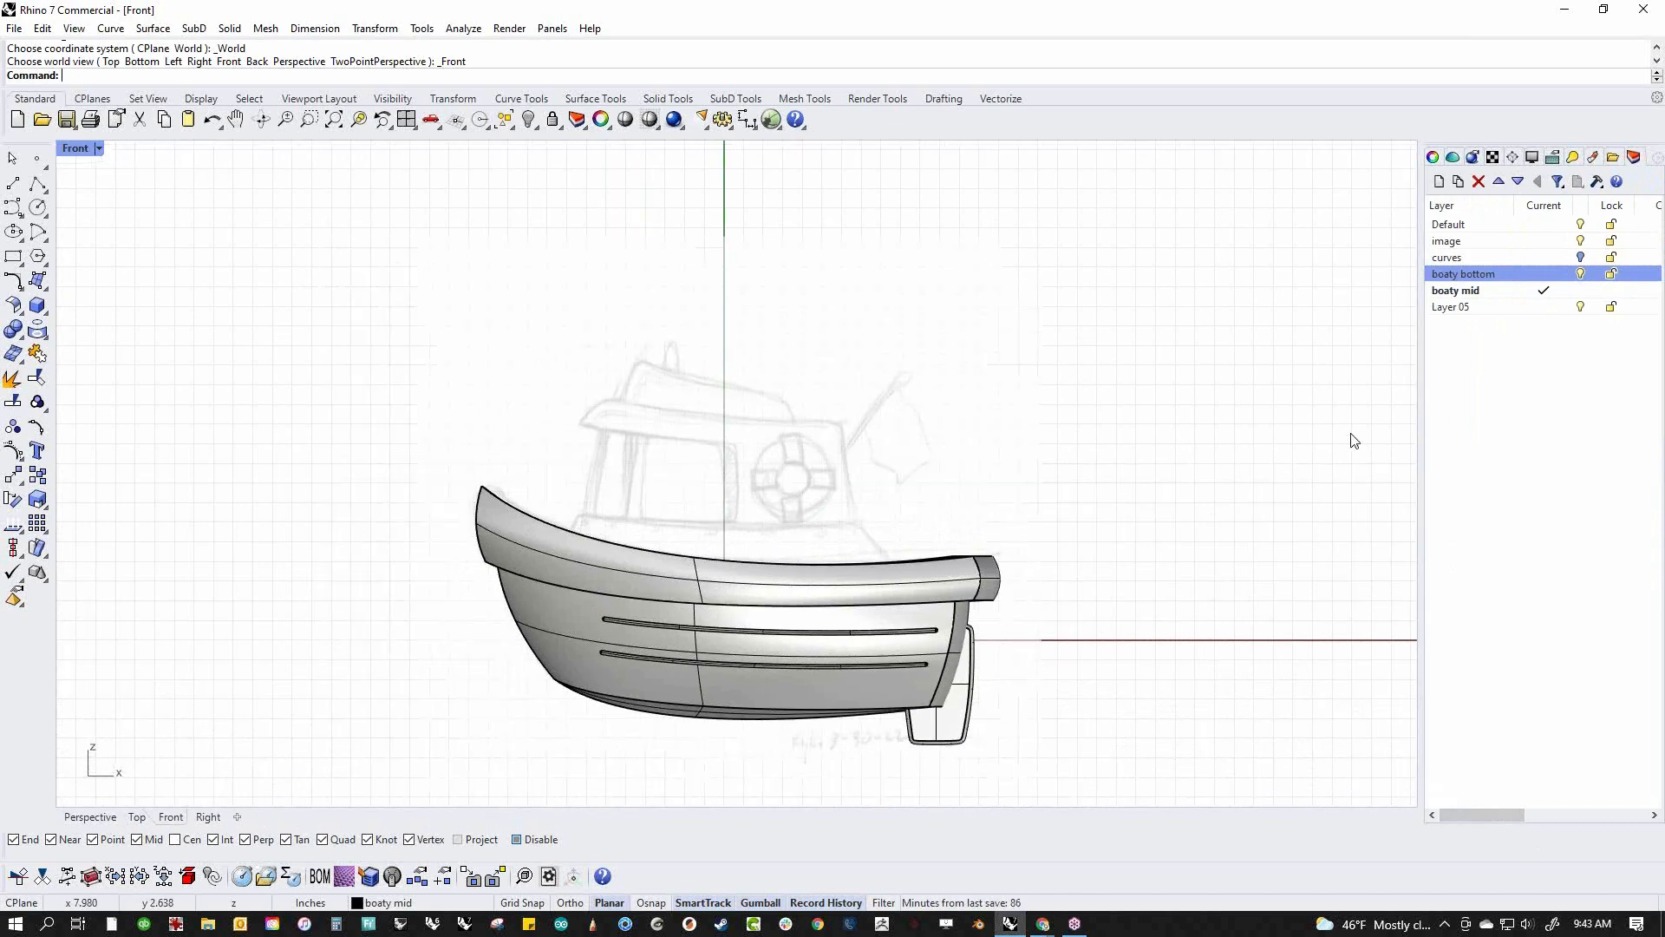
{"action": "left_click", "coordinate": [1610, 274]}
{"action": "left_click", "coordinate": [1558, 226]}
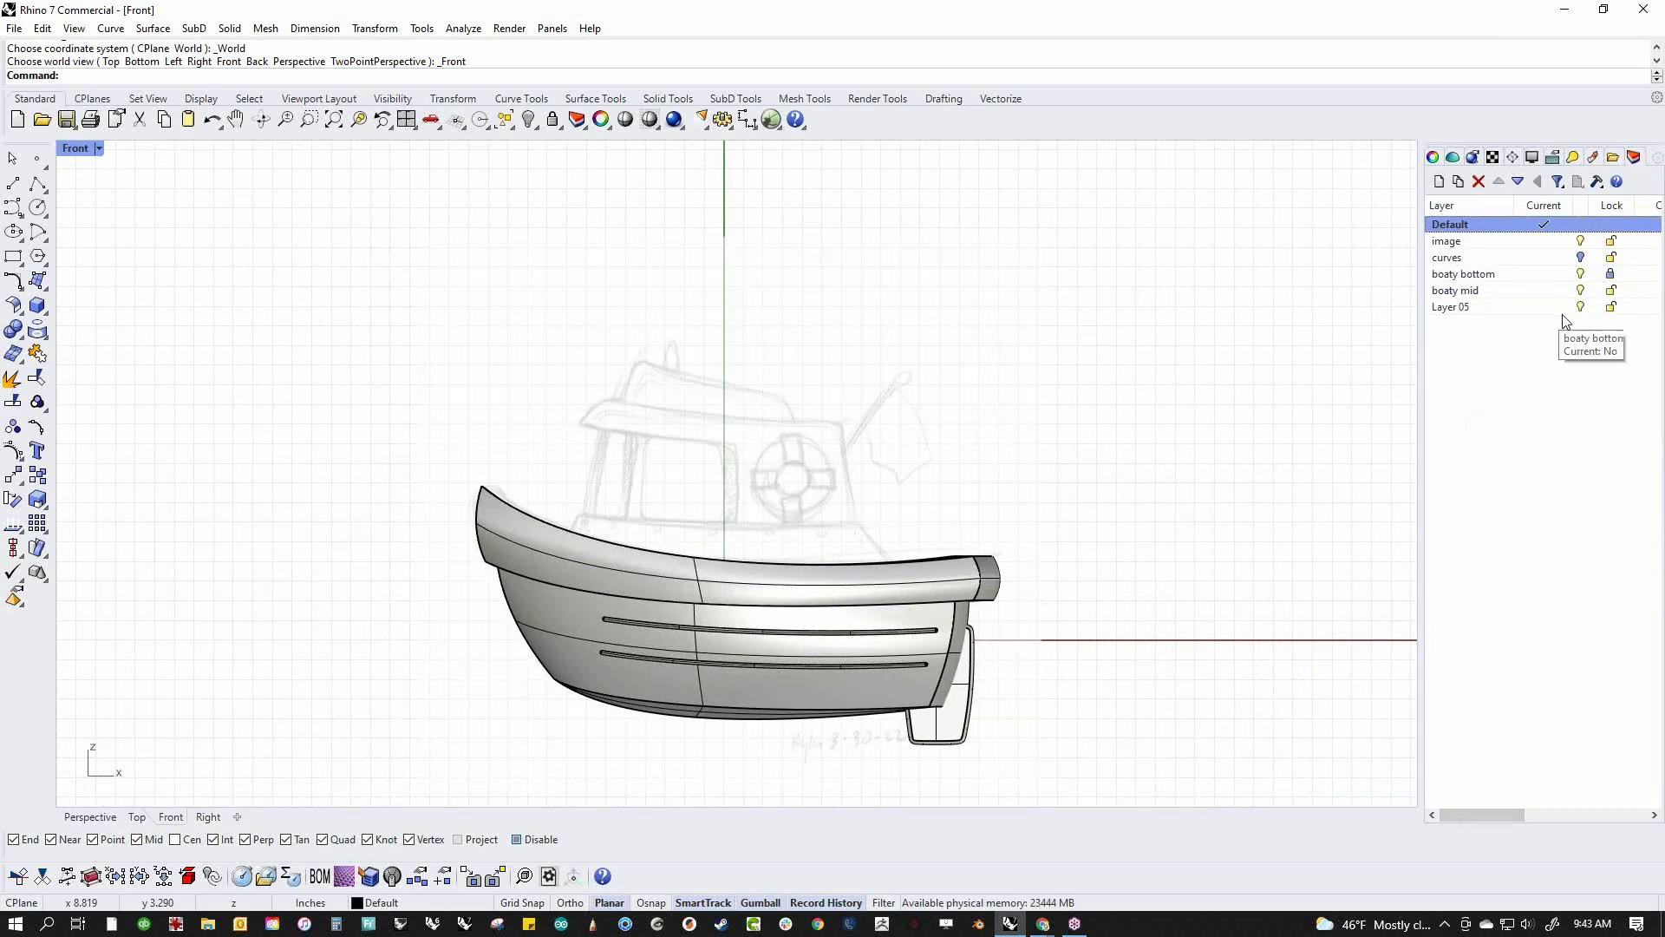
{"action": "left_click", "coordinate": [1611, 292]}
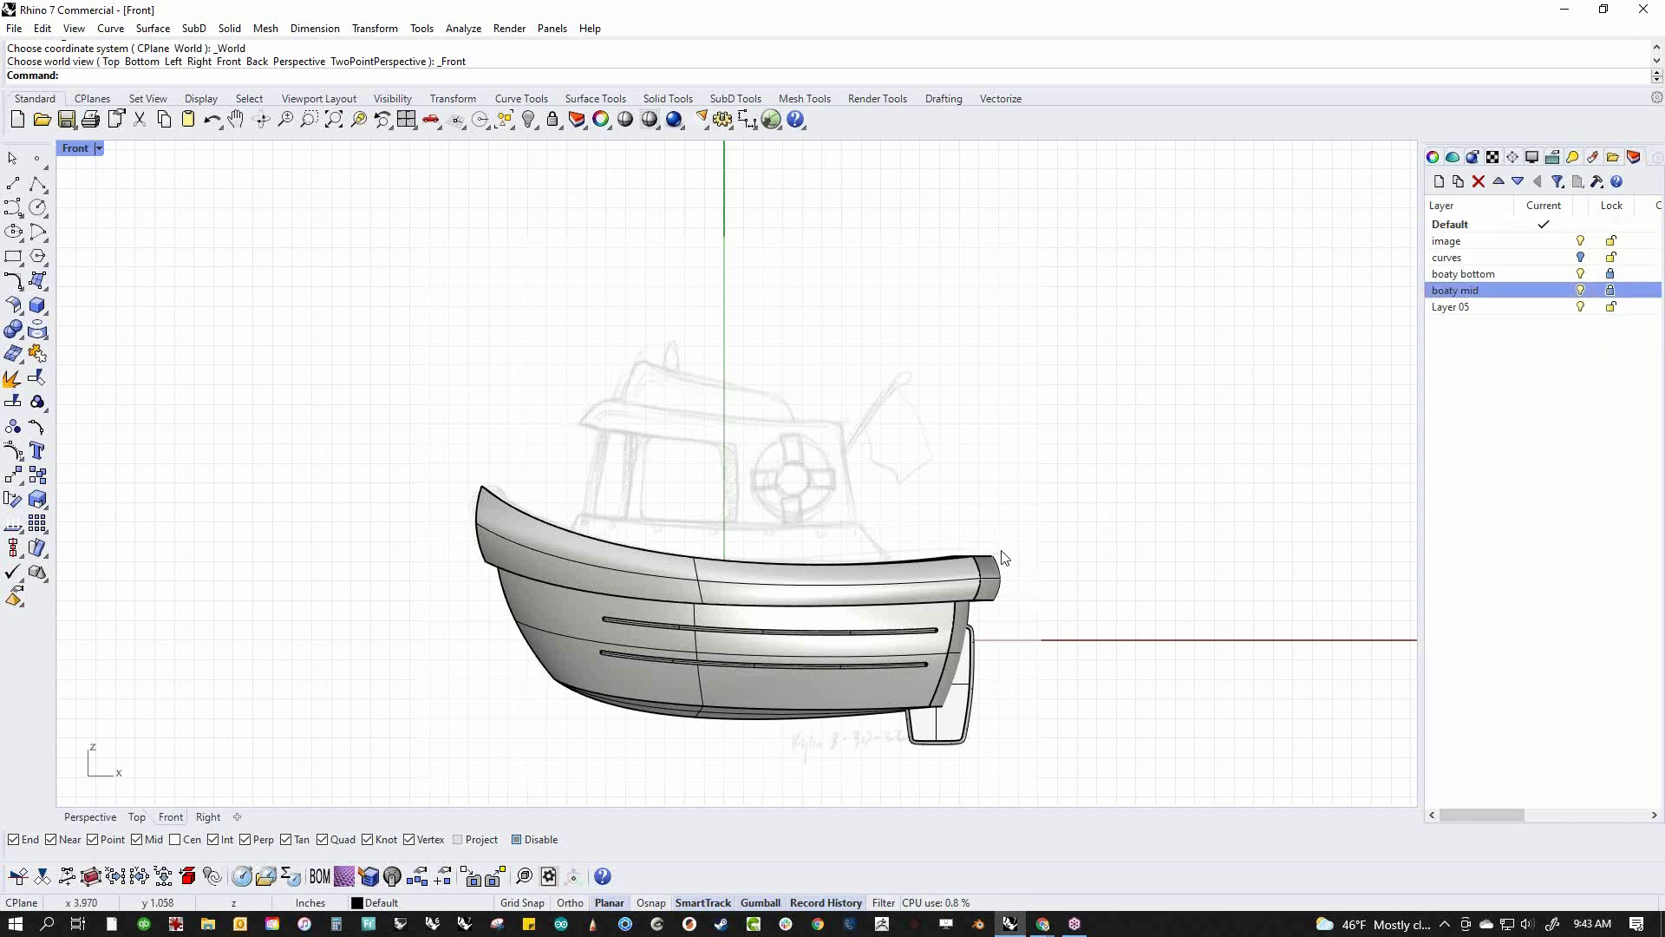
Show the Front view in Wireframe and examine where the sketched cabin base meets the hull
{"action": "scroll", "coordinate": [644, 525], "scroll_direction": "up", "scroll_amount": 2}
{"action": "middle_click", "coordinate": [644, 522]}
{"action": "left_click", "coordinate": [545, 477]}
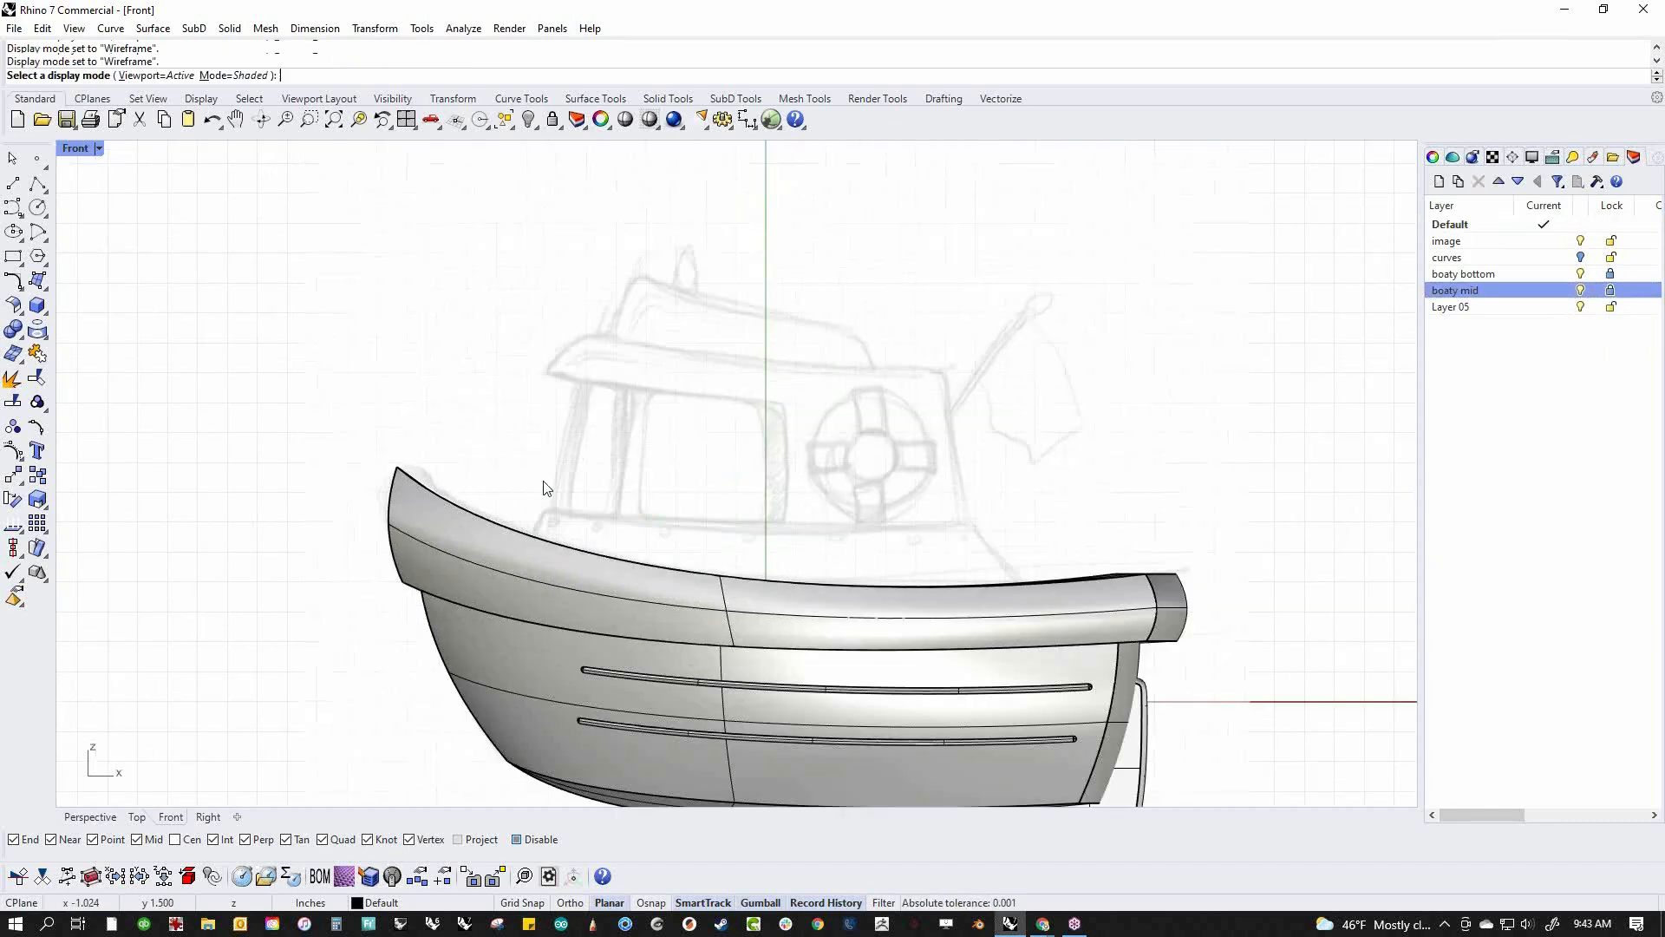
{"action": "scroll", "coordinate": [564, 568], "scroll_direction": "up", "scroll_amount": 2}
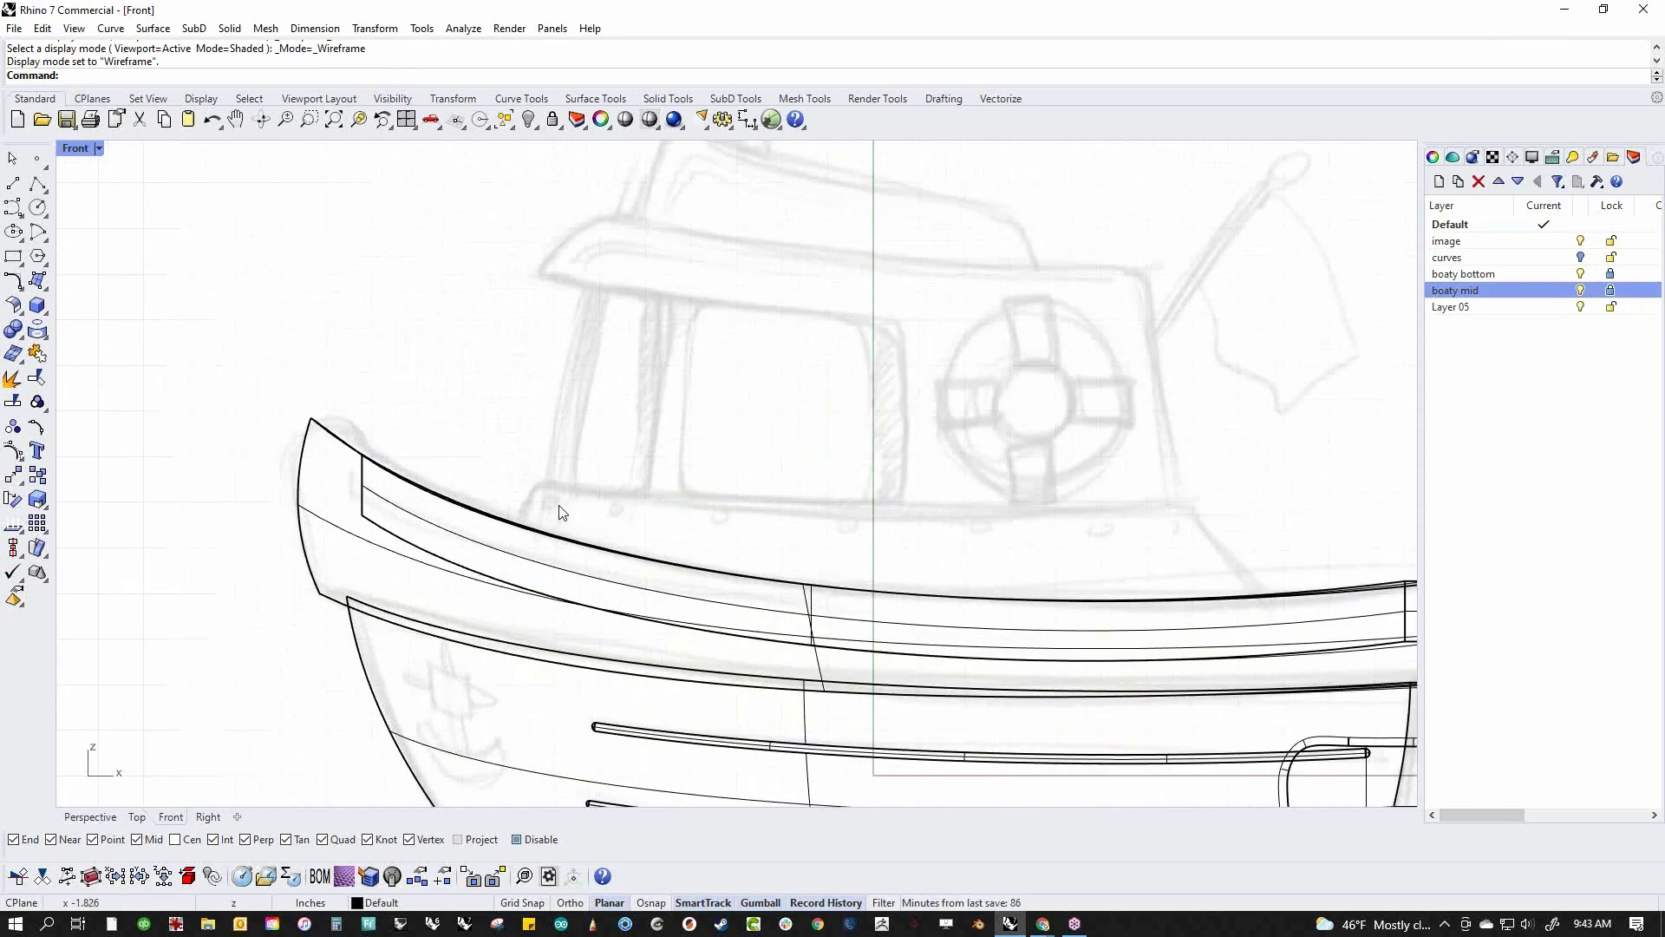
Unlock the boaty mid layer and return to the Perspective view in Shaded display, looking down on the deck
{"action": "key", "text": "F4"}
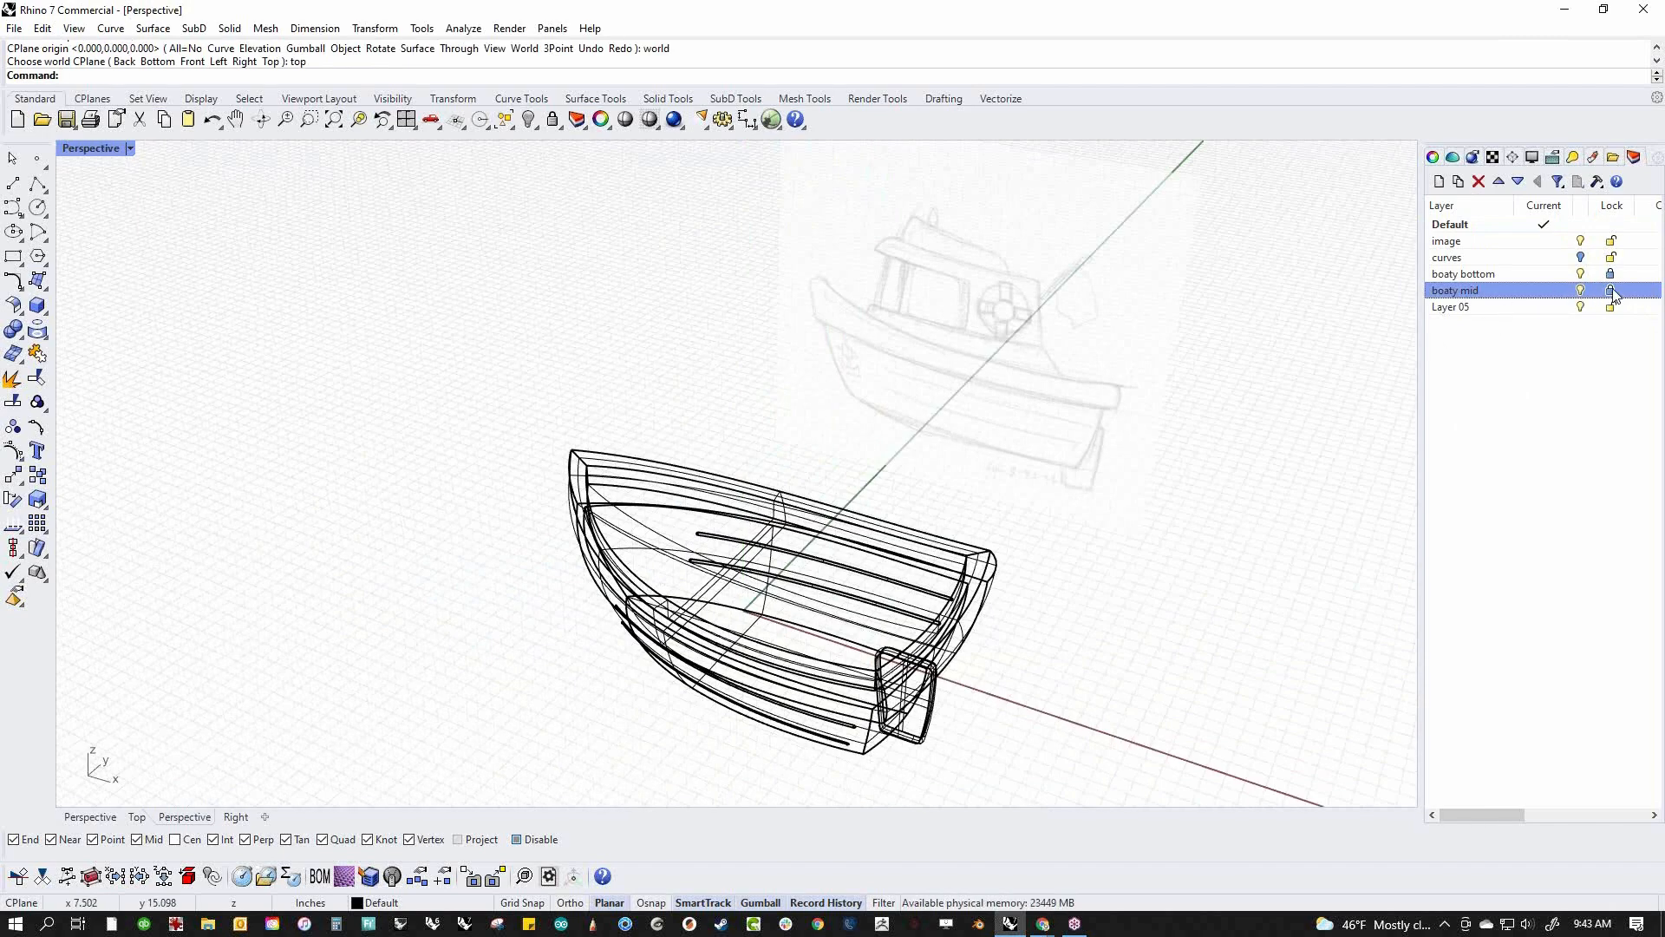
{"action": "left_click", "coordinate": [104, 149]}
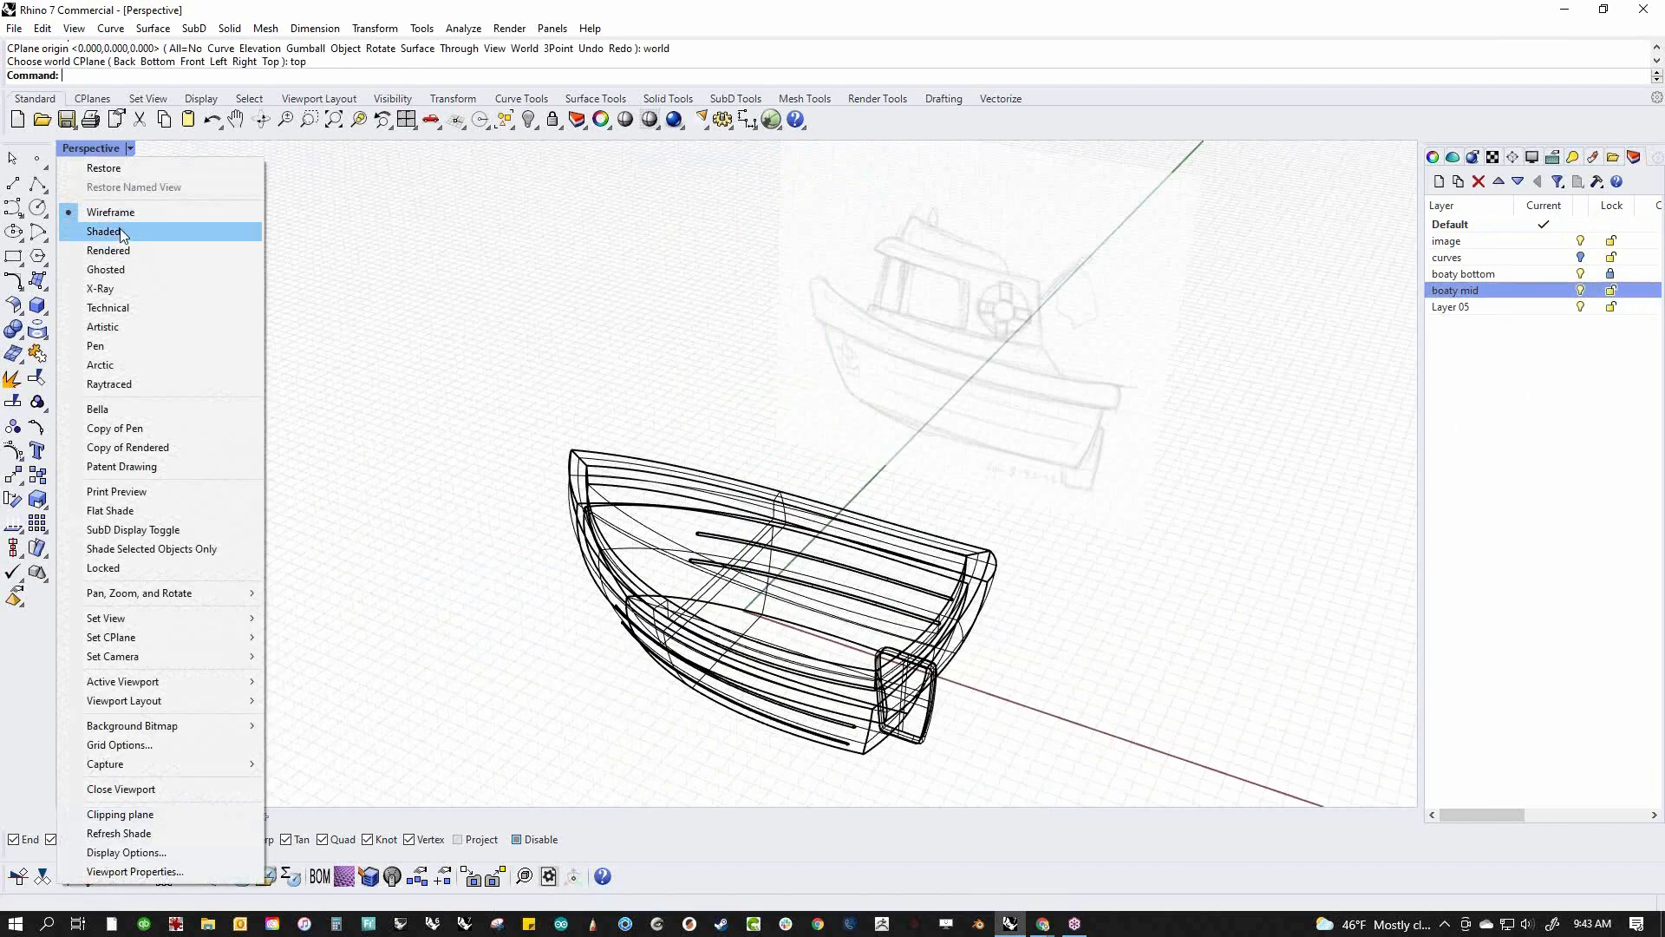
{"action": "left_click", "coordinate": [104, 231]}
{"action": "right_click_drag", "start_coordinate": [618, 643], "coordinate": [681, 584]}
{"action": "scroll", "coordinate": [685, 580], "scroll_direction": "up", "scroll_amount": 5}
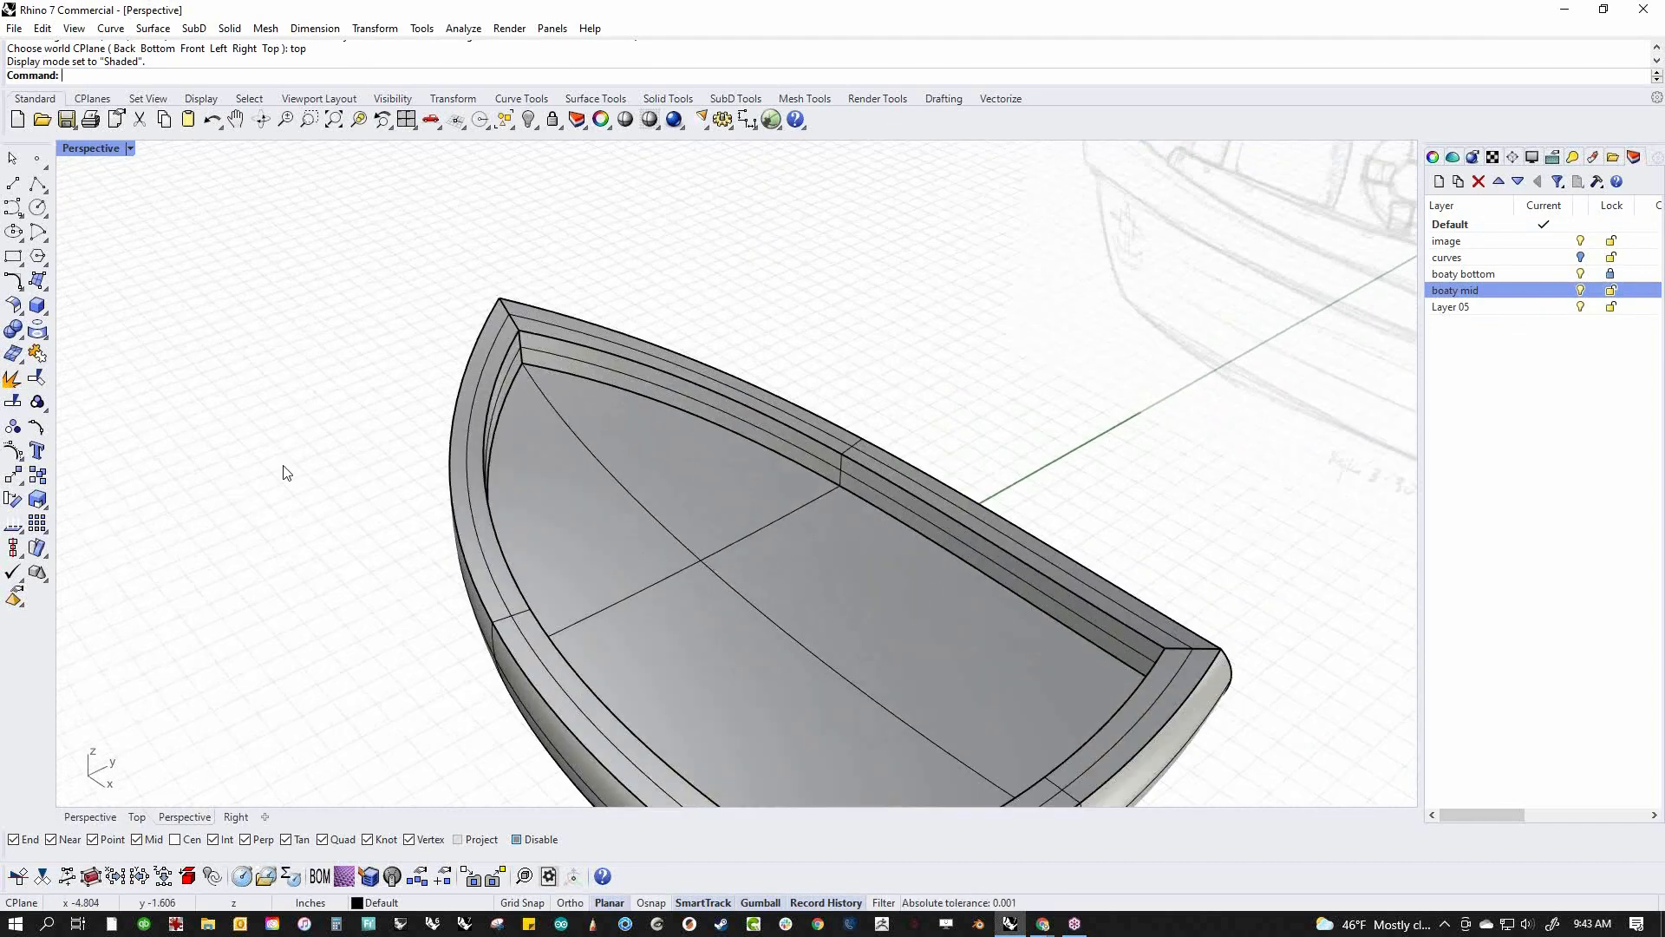
Extract the deck surface from the upper hull polysurface as a copy, using ExtractSrf with Copy=Yes
{"action": "middle_click", "coordinate": [379, 539]}
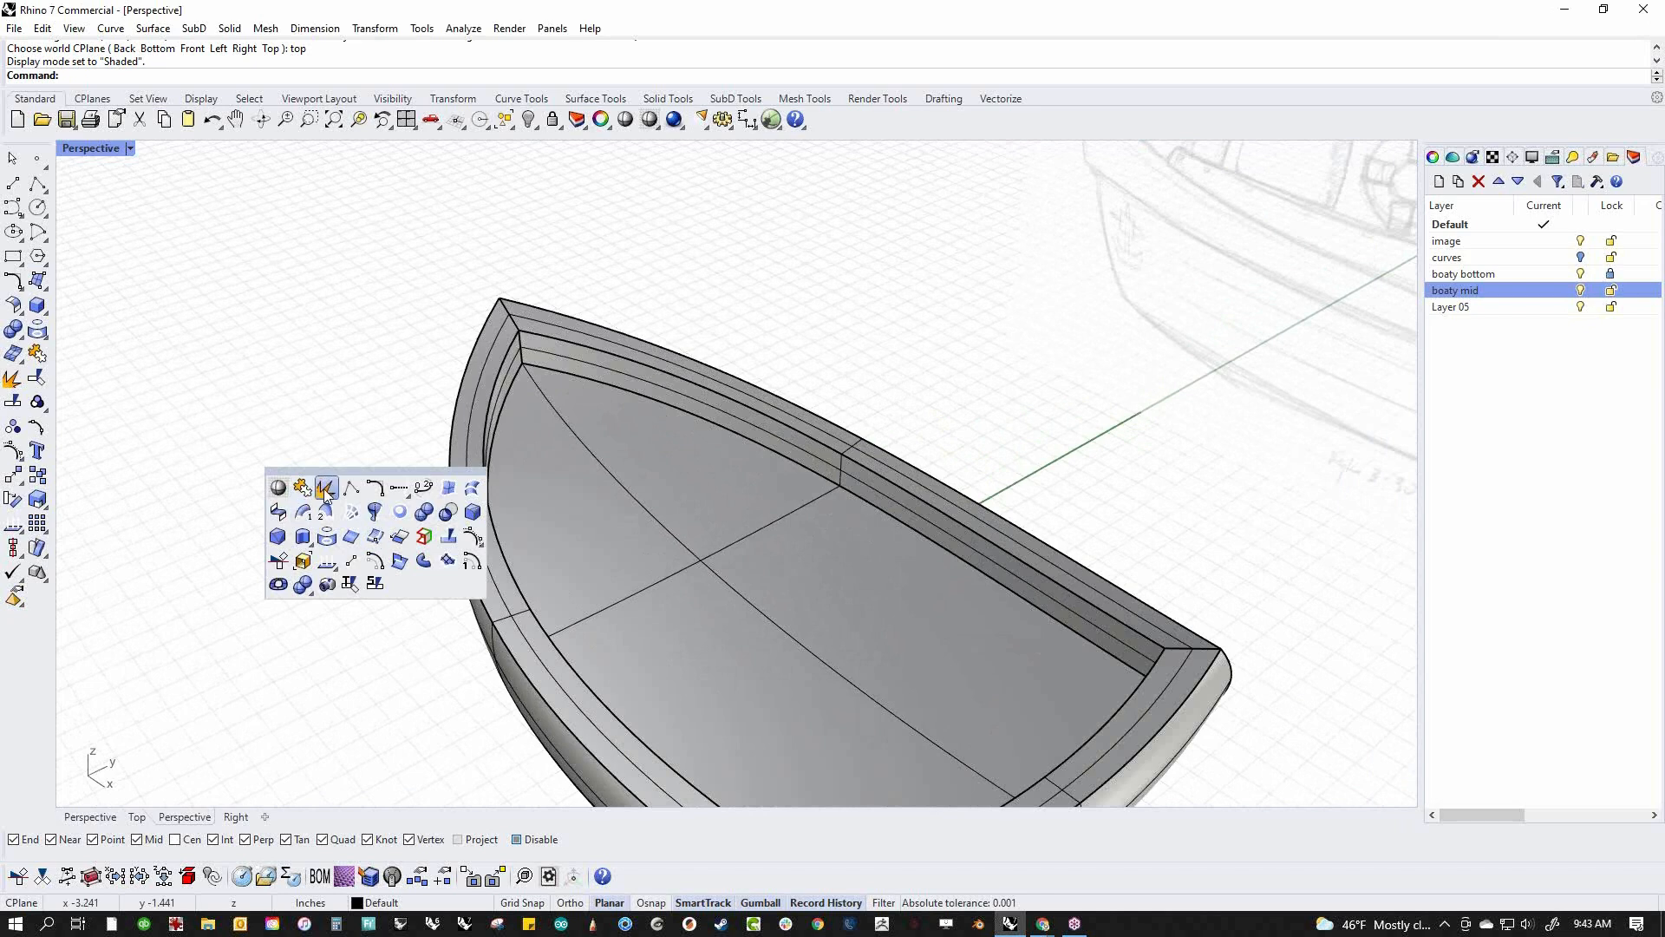
{"action": "left_click", "coordinate": [308, 490]}
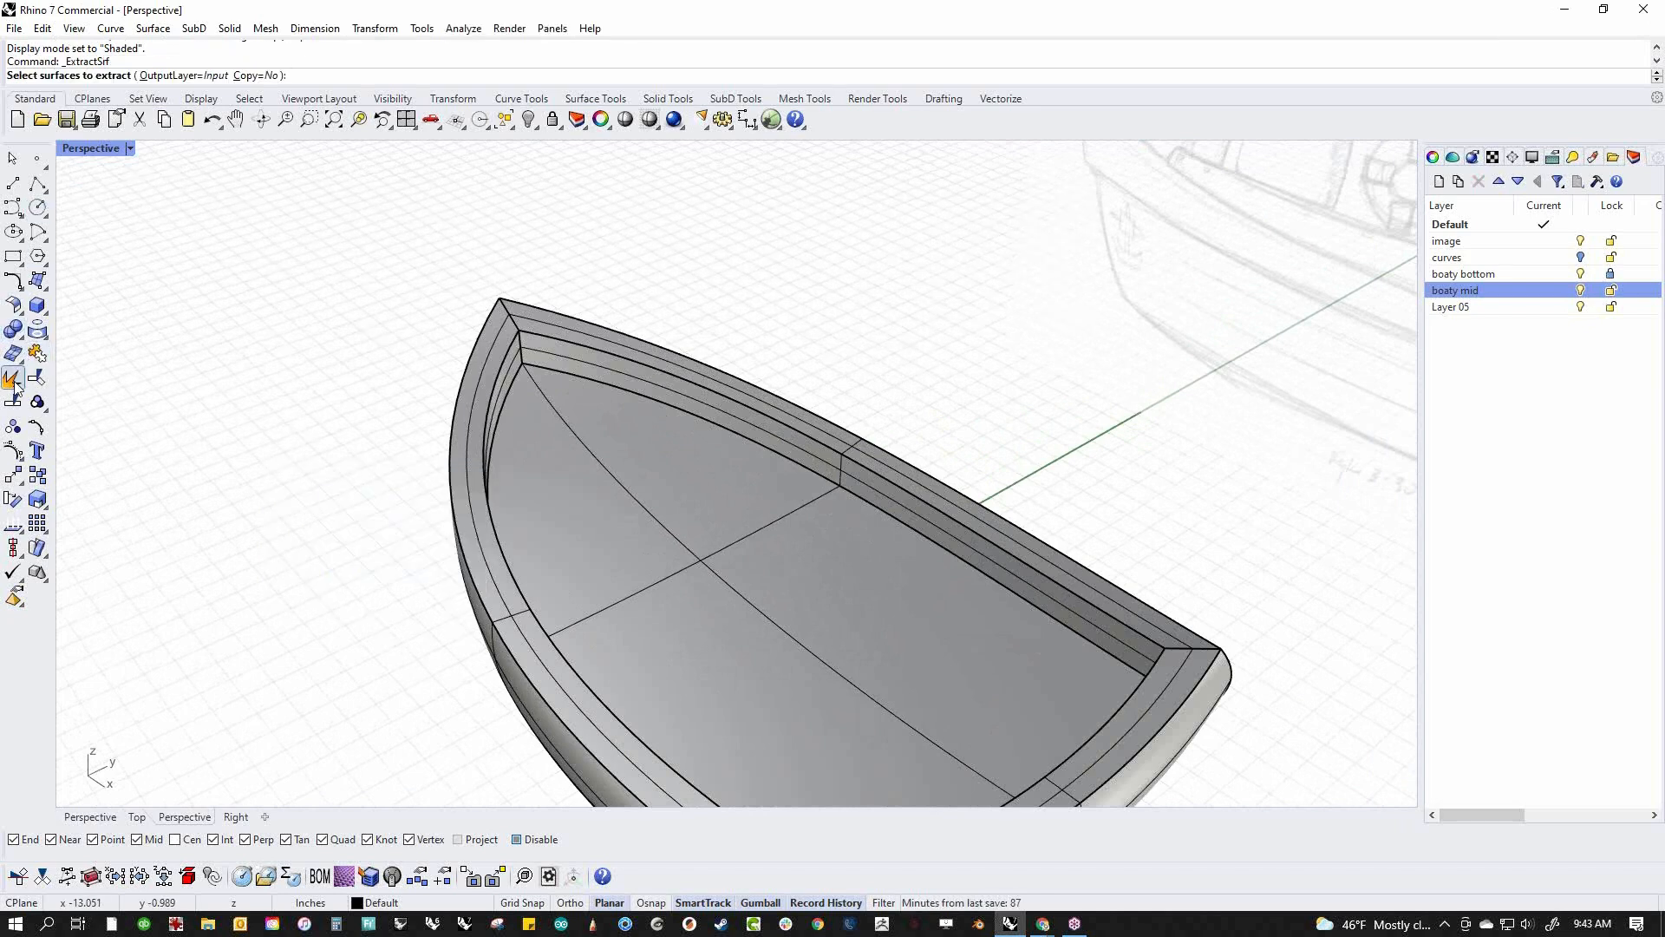
{"action": "left_click", "coordinate": [256, 75]}
{"action": "left_click", "coordinate": [717, 627]}
{"action": "key", "text": "Return"}
Hide everything except the extracted deck surface and turn off the boaty bottom layer
{"action": "right_click_drag", "start_coordinate": [678, 671], "coordinate": [792, 666]}
{"action": "key", "text": "ctrl+a"}
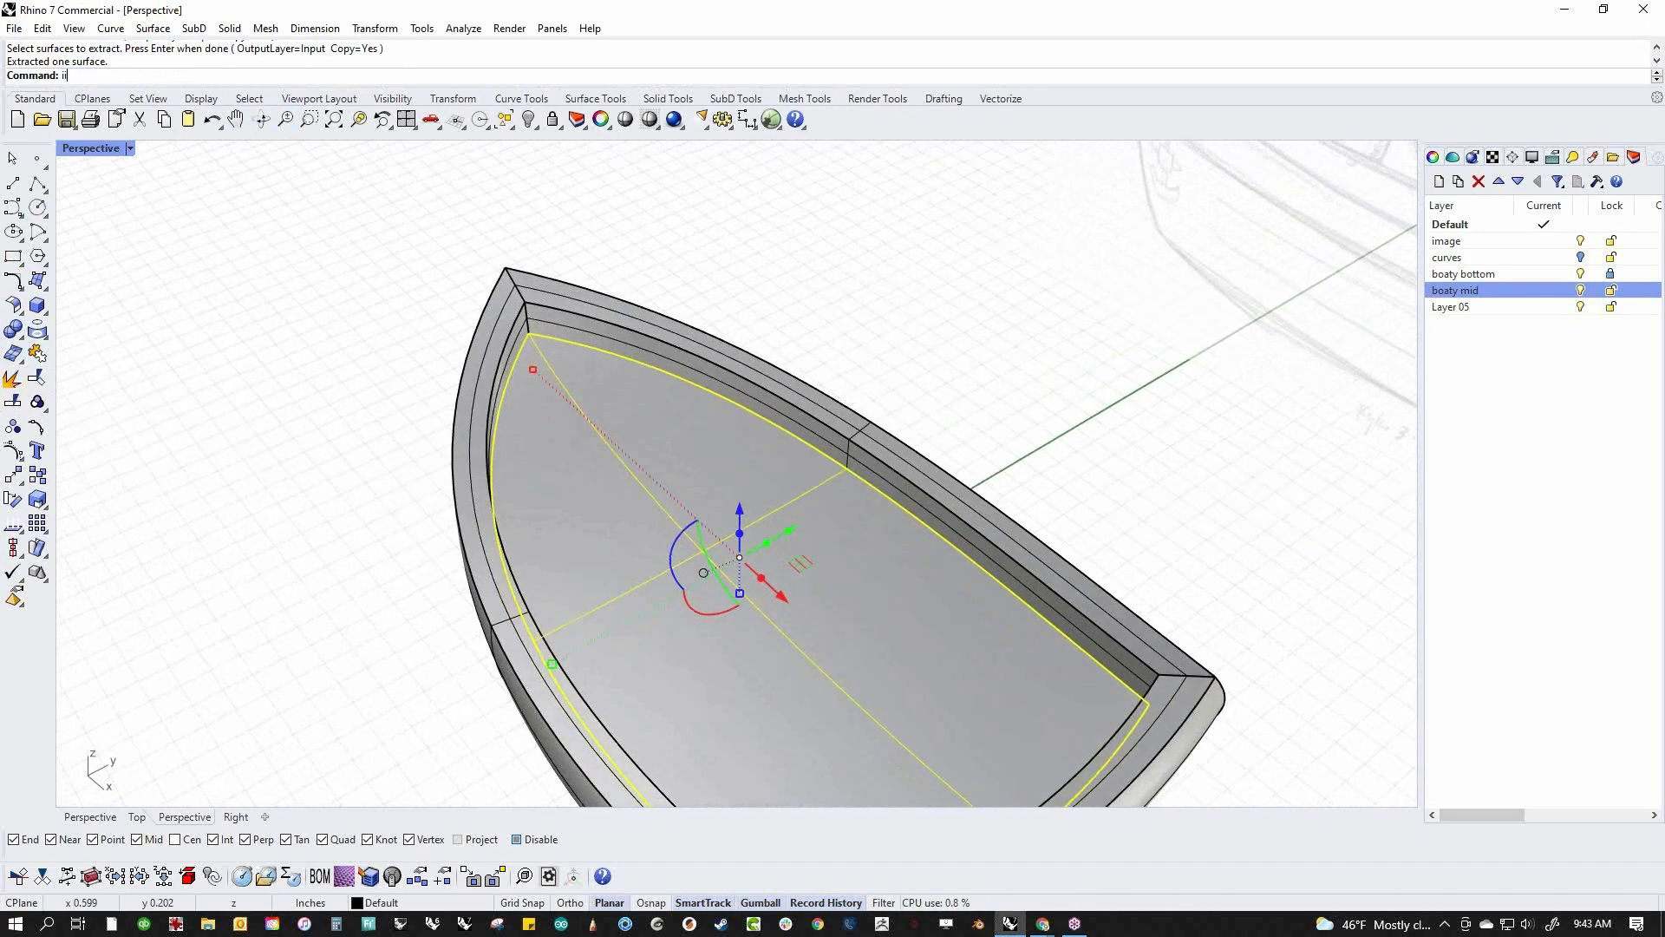
{"action": "key", "text": "ctrl+h"}
{"action": "right_click_drag", "start_coordinate": [729, 584], "coordinate": [808, 667]}
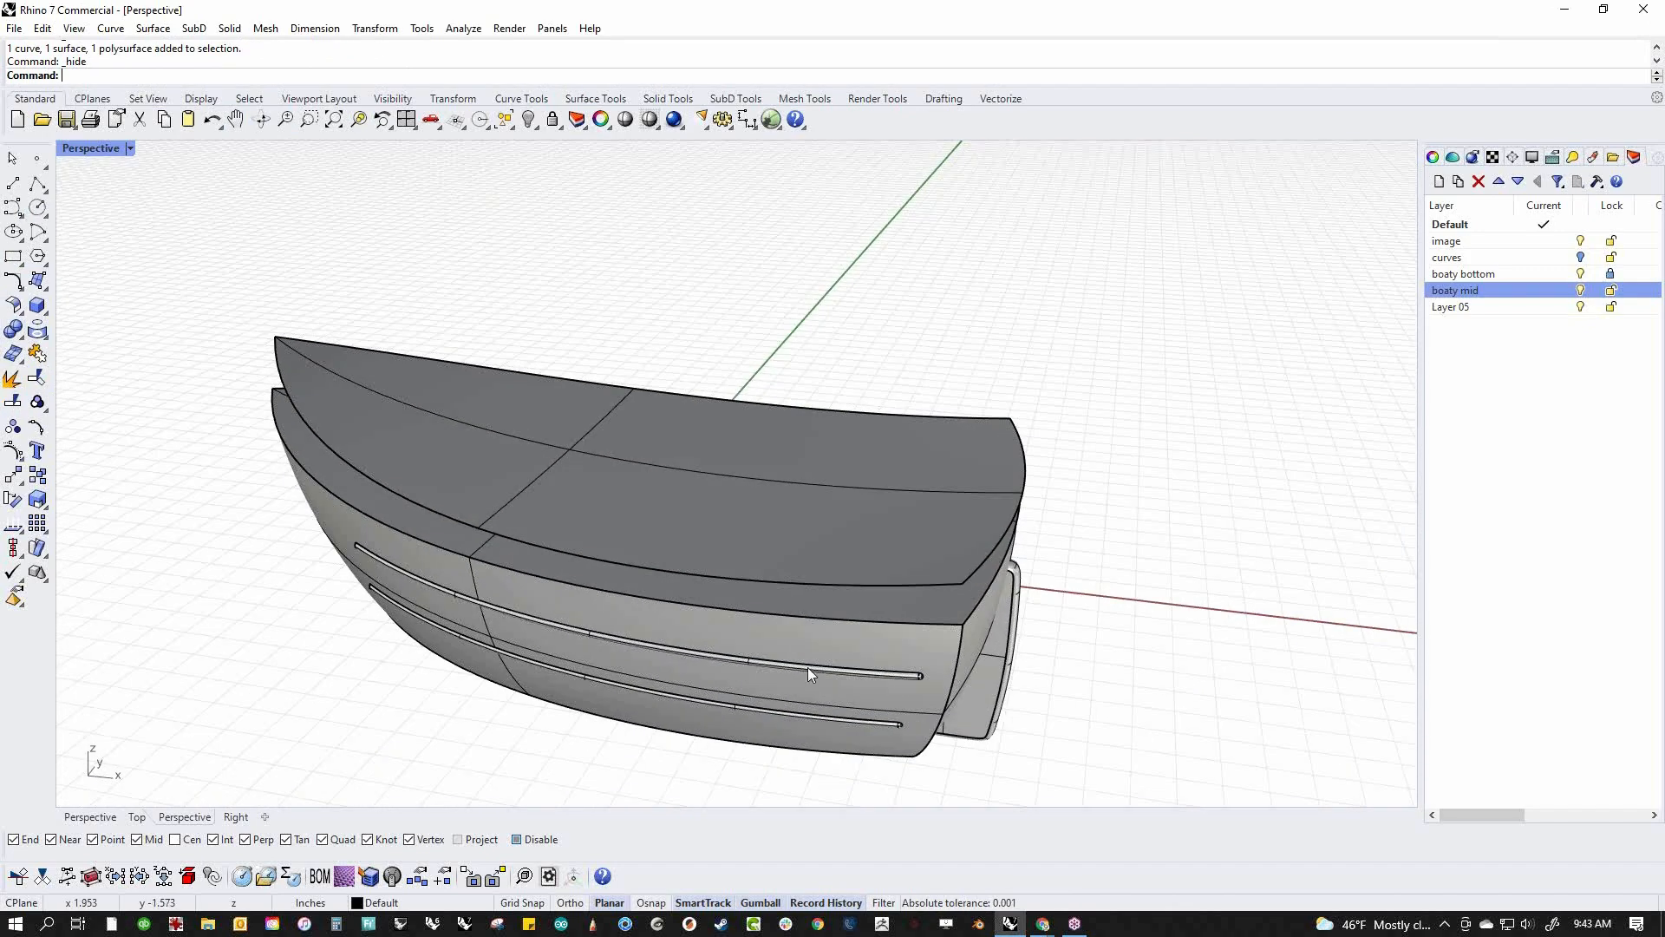
{"action": "left_click", "coordinate": [1582, 276]}
{"action": "right_click_drag", "start_coordinate": [1030, 595], "coordinate": [1032, 654]}
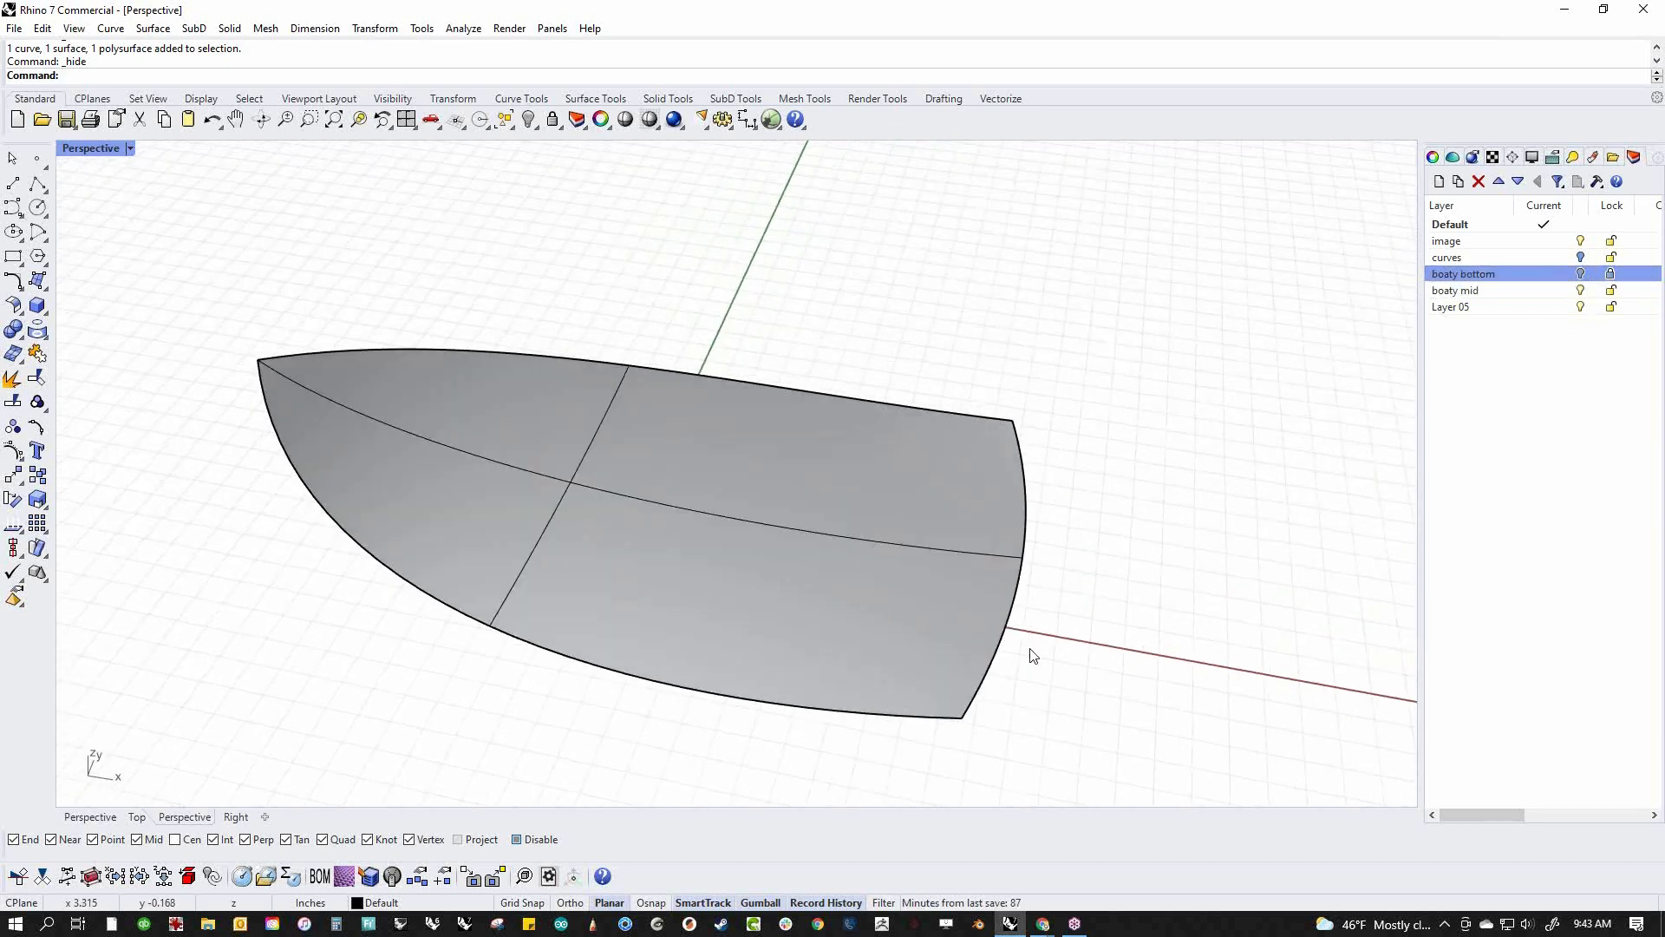
Show all hidden objects again in the Front view and lock the image layer
{"action": "key", "text": "ctrl+F2"}
{"action": "right_click_drag", "start_coordinate": [983, 668], "coordinate": [959, 710]}
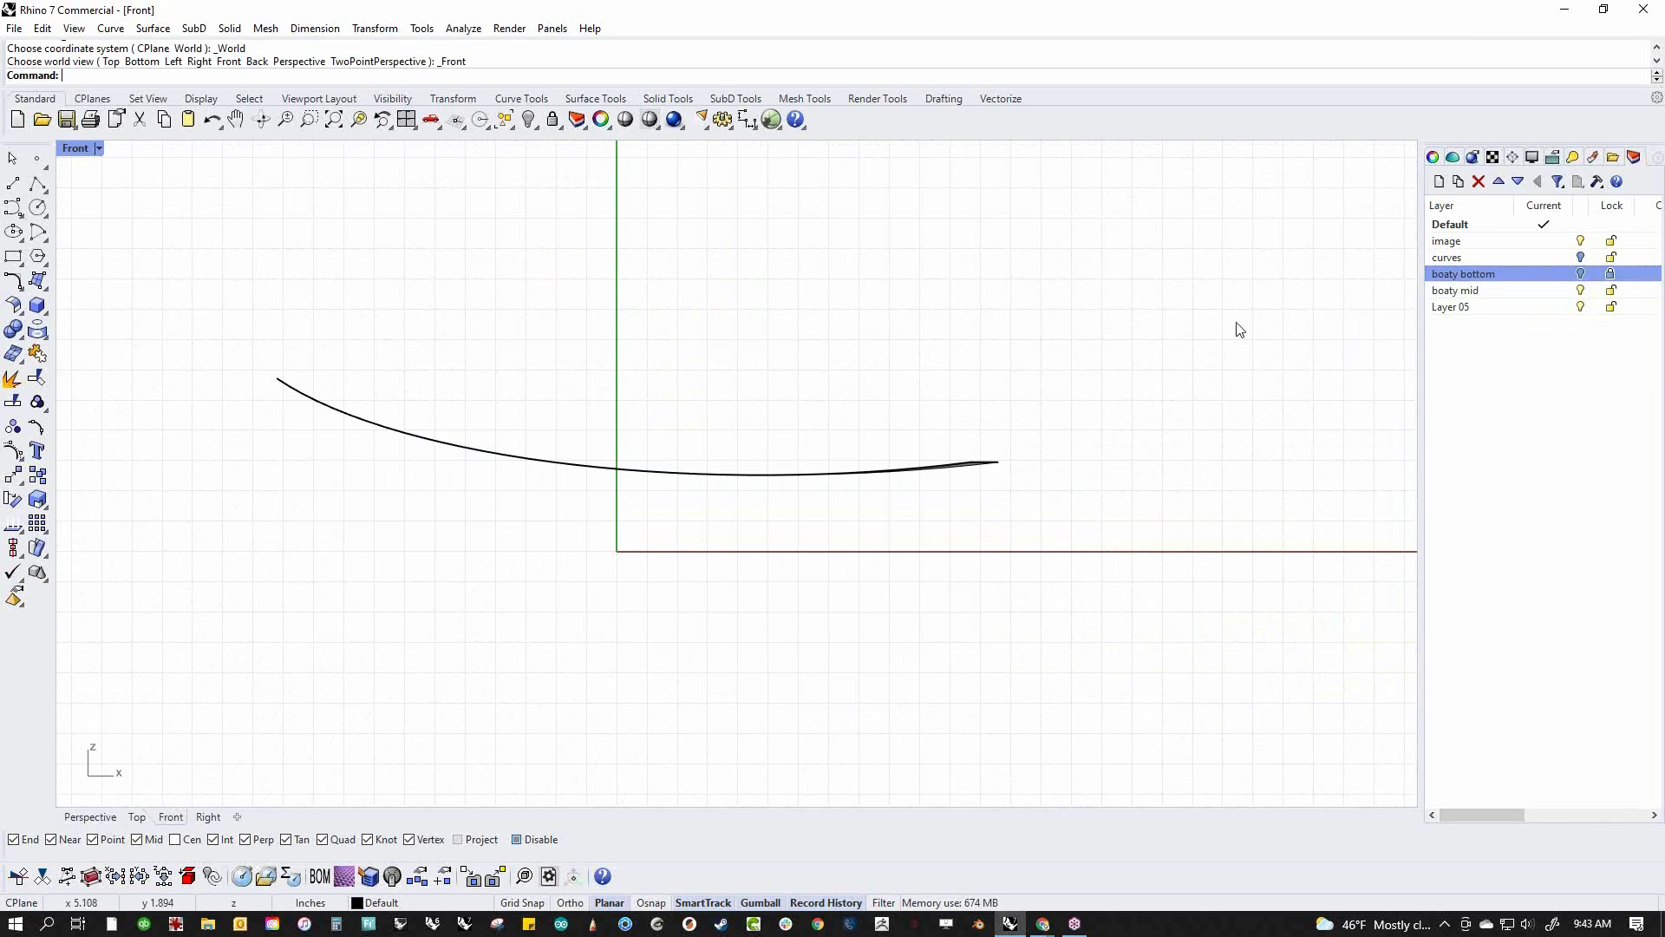
{"action": "type", "text": "show"}
{"action": "key", "text": "Return"}
{"action": "right_click_drag", "start_coordinate": [1180, 224], "coordinate": [1182, 271]}
{"action": "left_click", "coordinate": [1610, 241]}
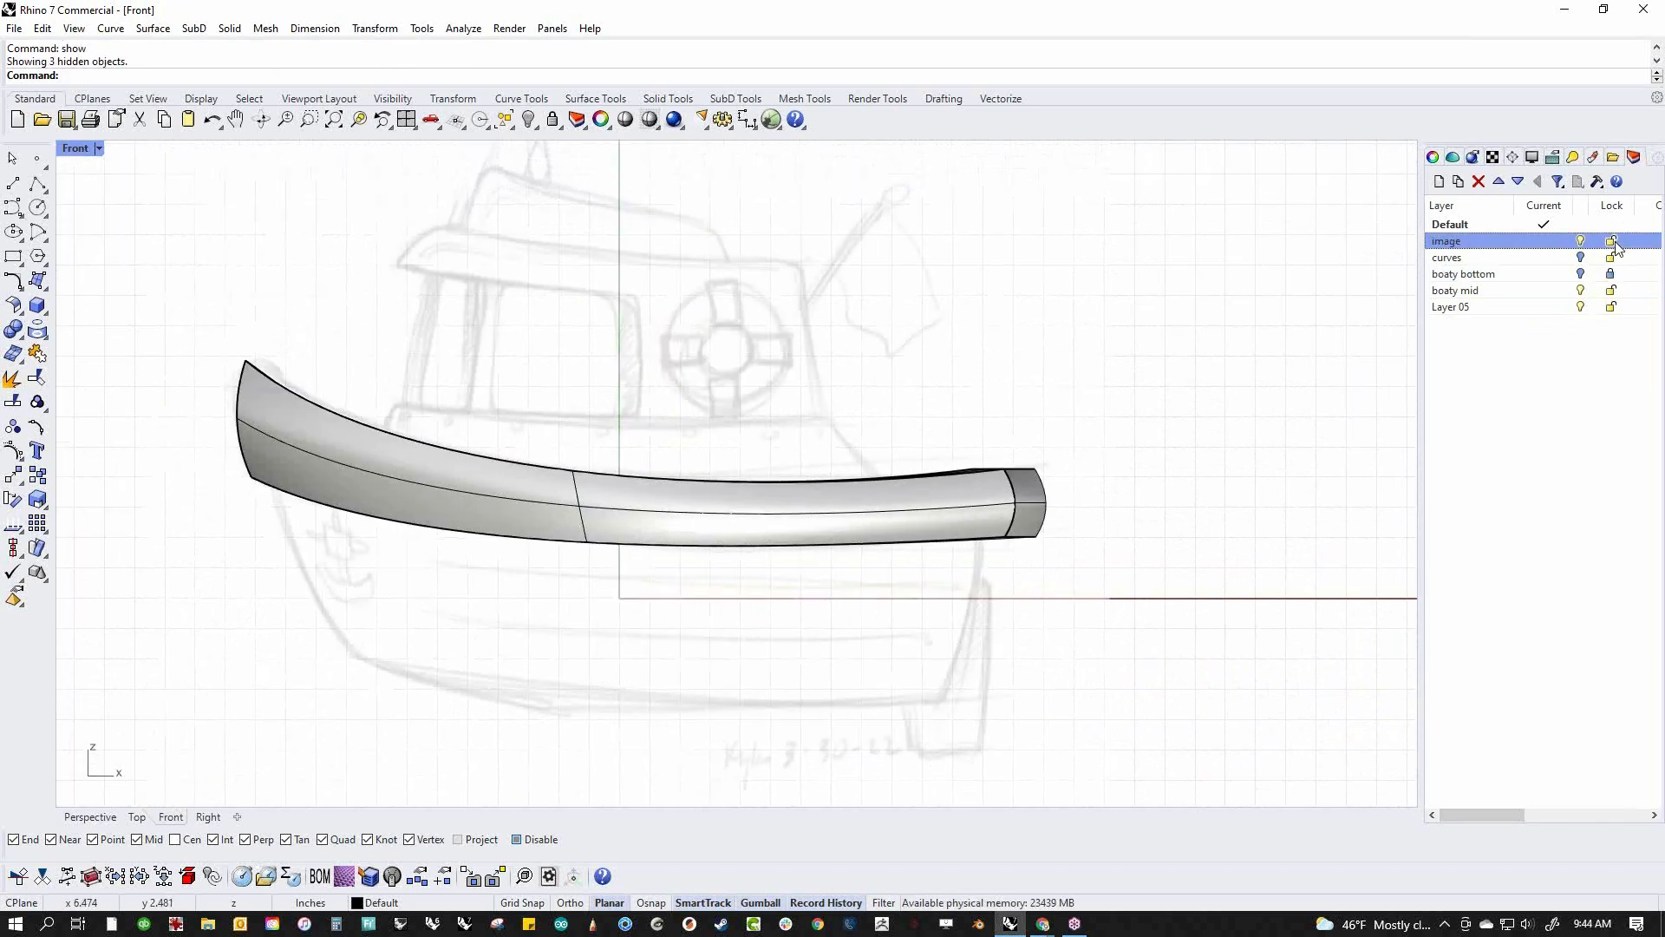
{"action": "right_click_drag", "start_coordinate": [476, 465], "coordinate": [642, 504]}
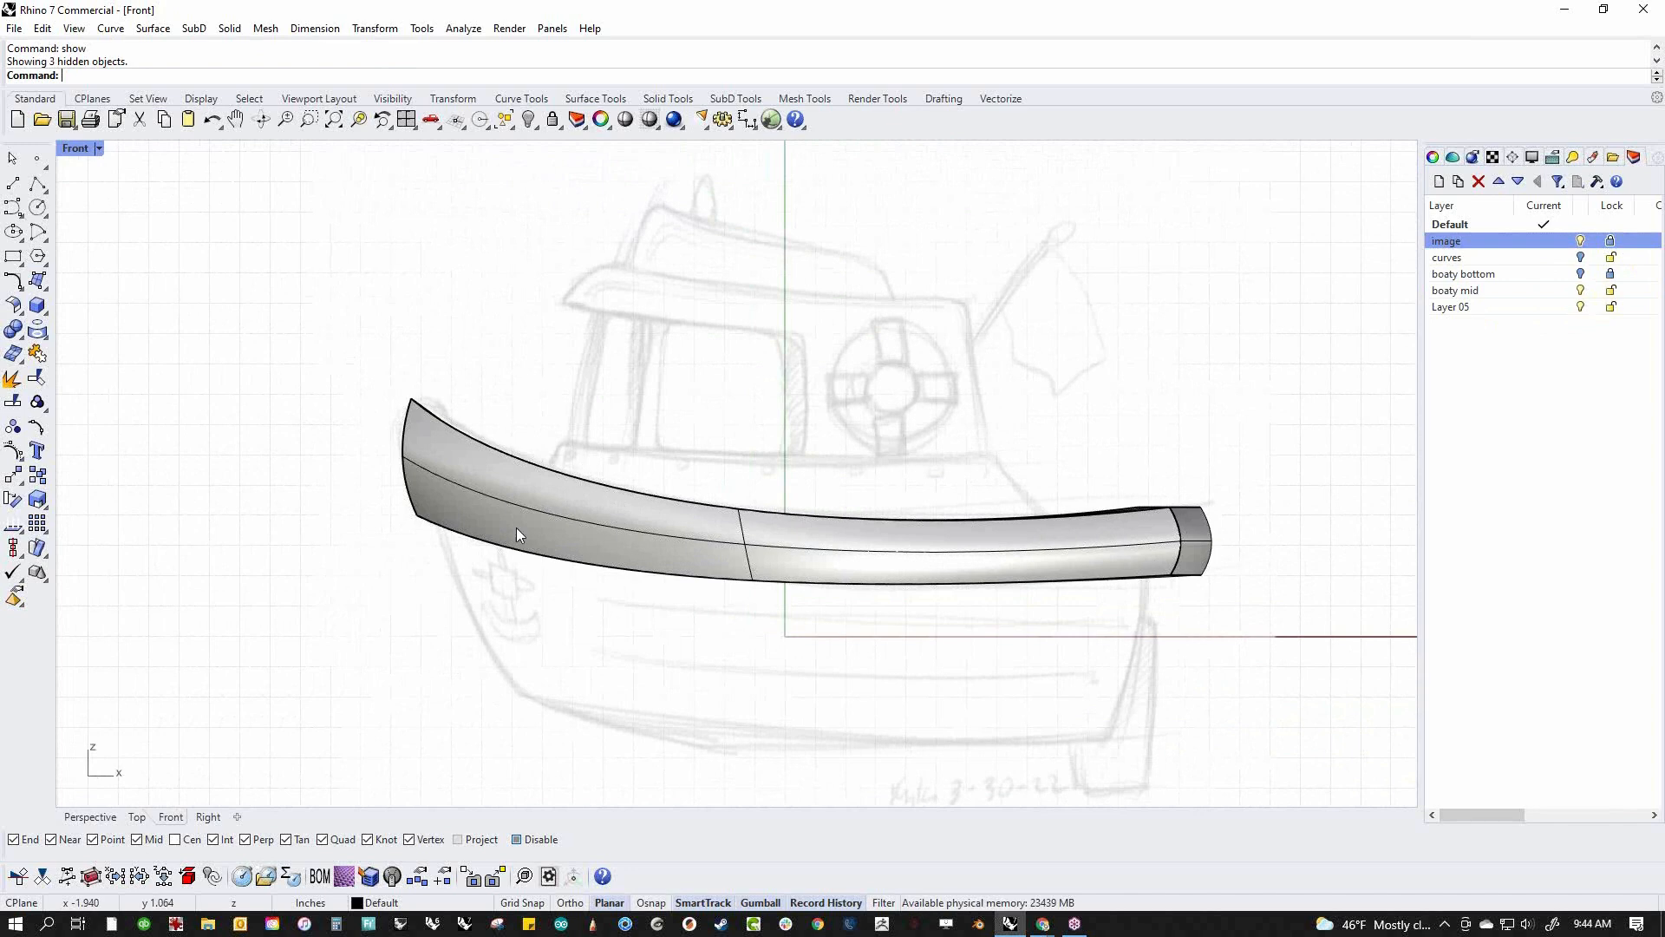
Trace the sloping front and rear edges of the sketched cabin base with two degree-3 curves extending down past the upper hull
{"action": "left_click", "coordinate": [13, 183]}
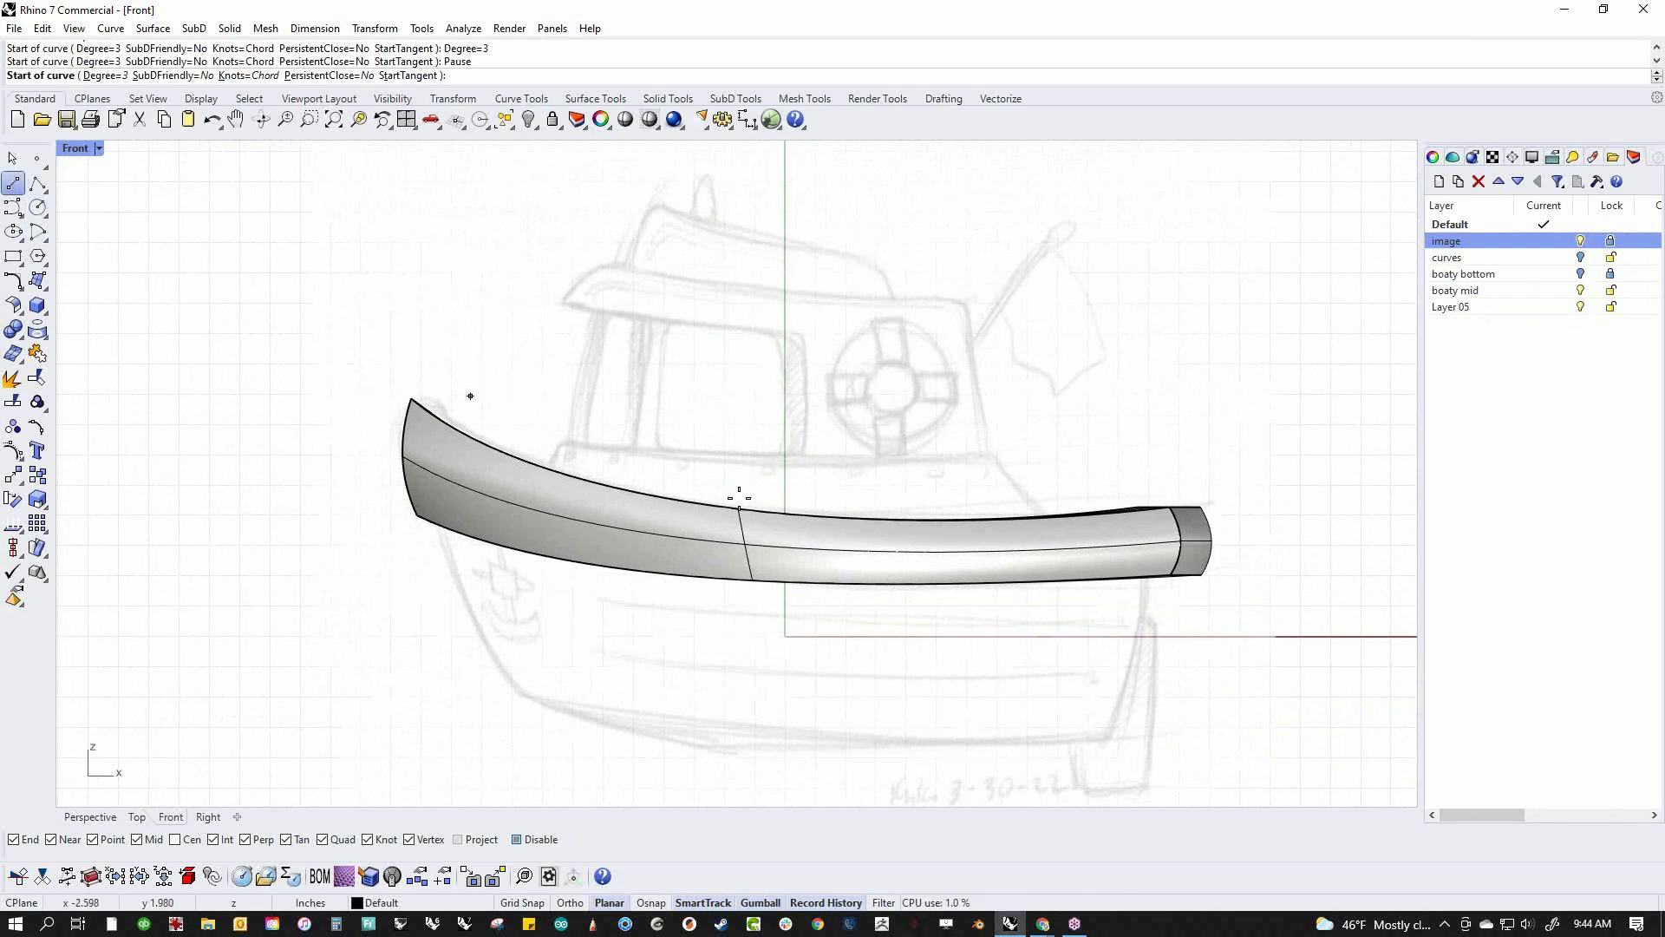
{"action": "left_click", "coordinate": [564, 444]}
{"action": "left_click", "coordinate": [473, 622]}
{"action": "right_click", "coordinate": [473, 626]}
{"action": "right_click", "coordinate": [476, 631]}
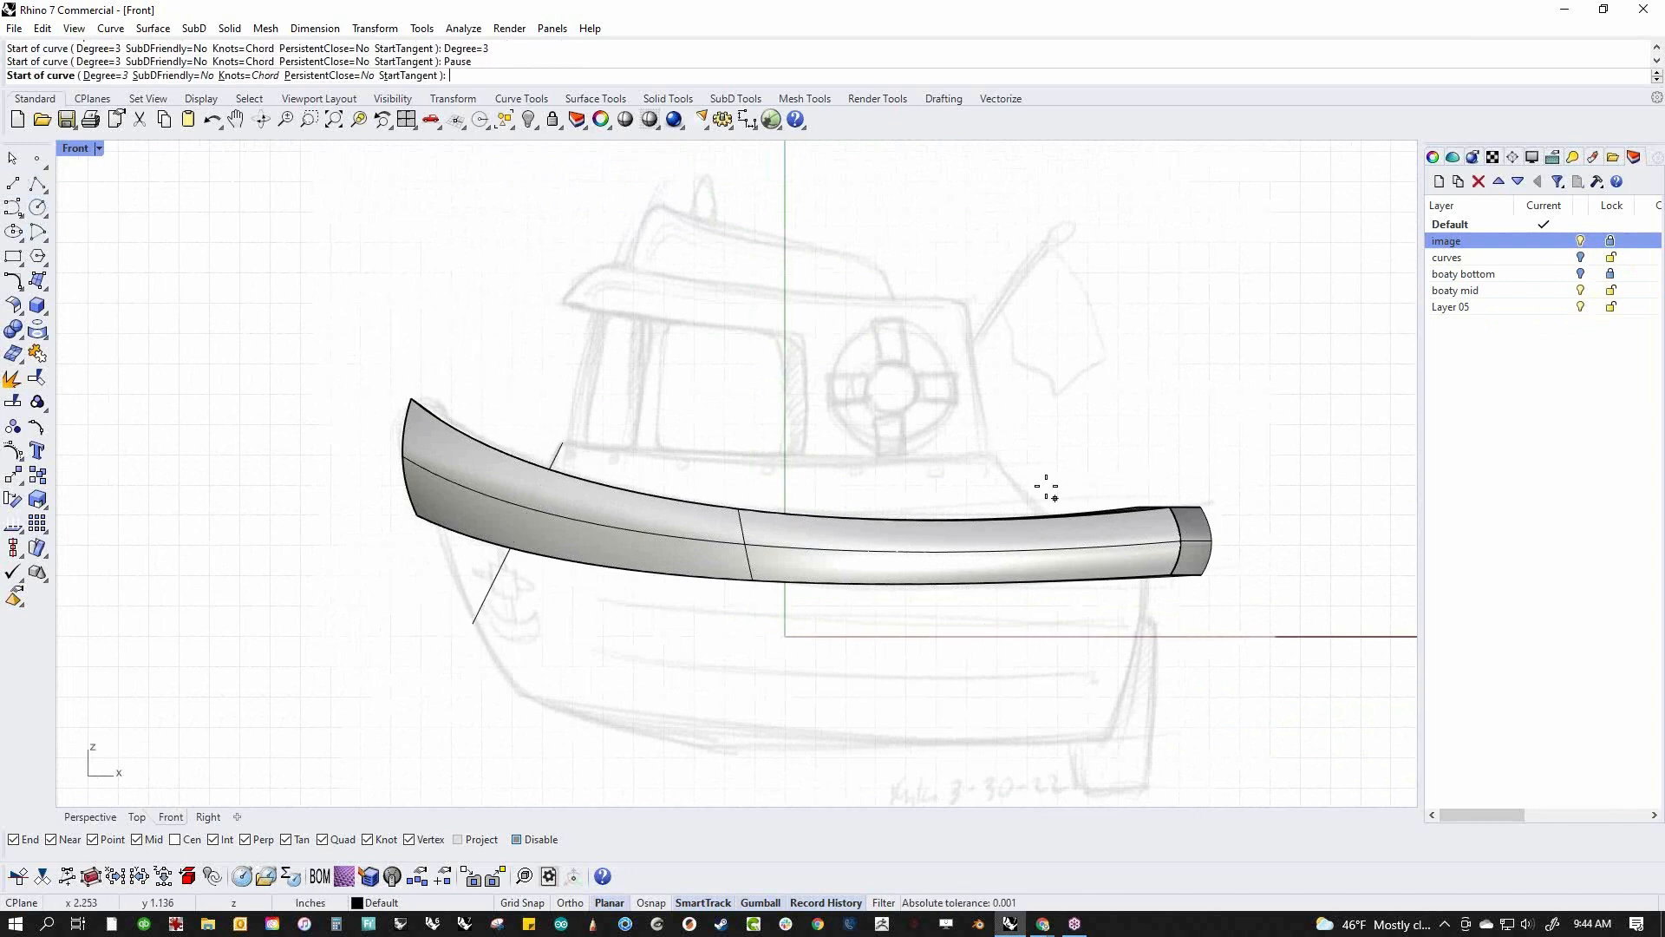
{"action": "left_click", "coordinate": [1003, 457]}
{"action": "left_click", "coordinate": [1159, 665]}
{"action": "right_click", "coordinate": [1159, 667]}
{"action": "right_click", "coordinate": [1160, 669]}
Draw a degree-3 curve along the top of the cabin base, joining the upper ends of the two sloping curves
{"action": "left_click", "coordinate": [564, 443]}
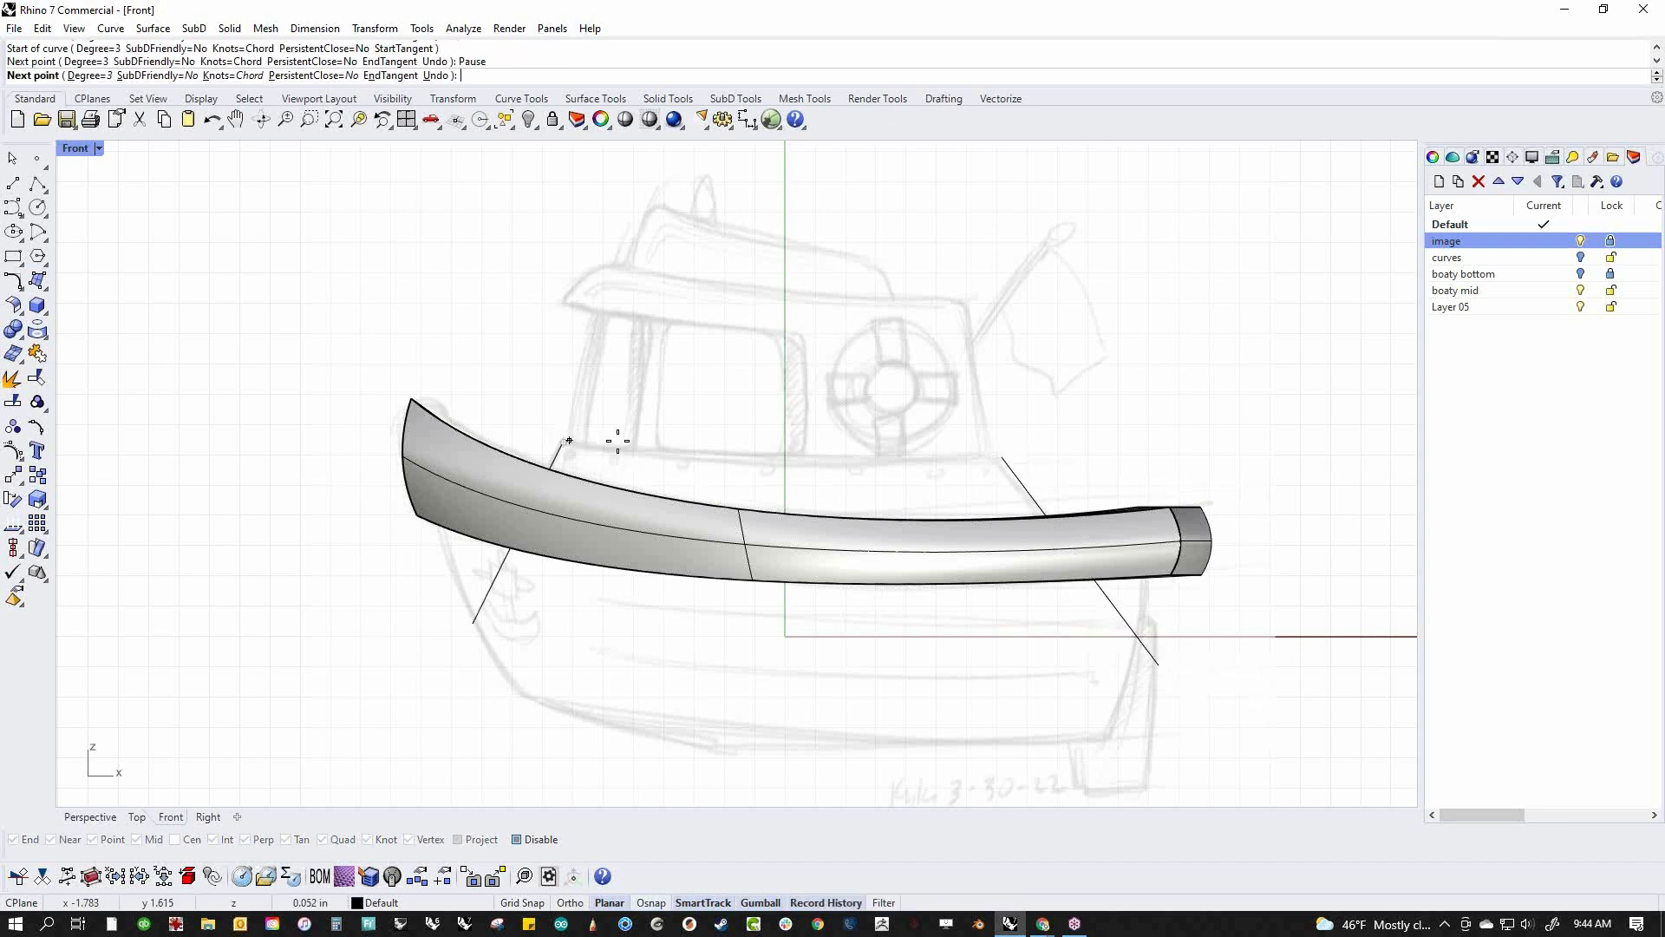
{"action": "left_click", "coordinate": [1003, 457]}
{"action": "right_click", "coordinate": [1003, 457]}
Turn on the control points of the three cabin base curves and lower the top curve's two middle points to make it sag slightly
{"action": "left_click_drag", "start_coordinate": [1089, 411], "coordinate": [562, 459]}
{"action": "left_click", "coordinate": [1036, 503], "text": "shift"}
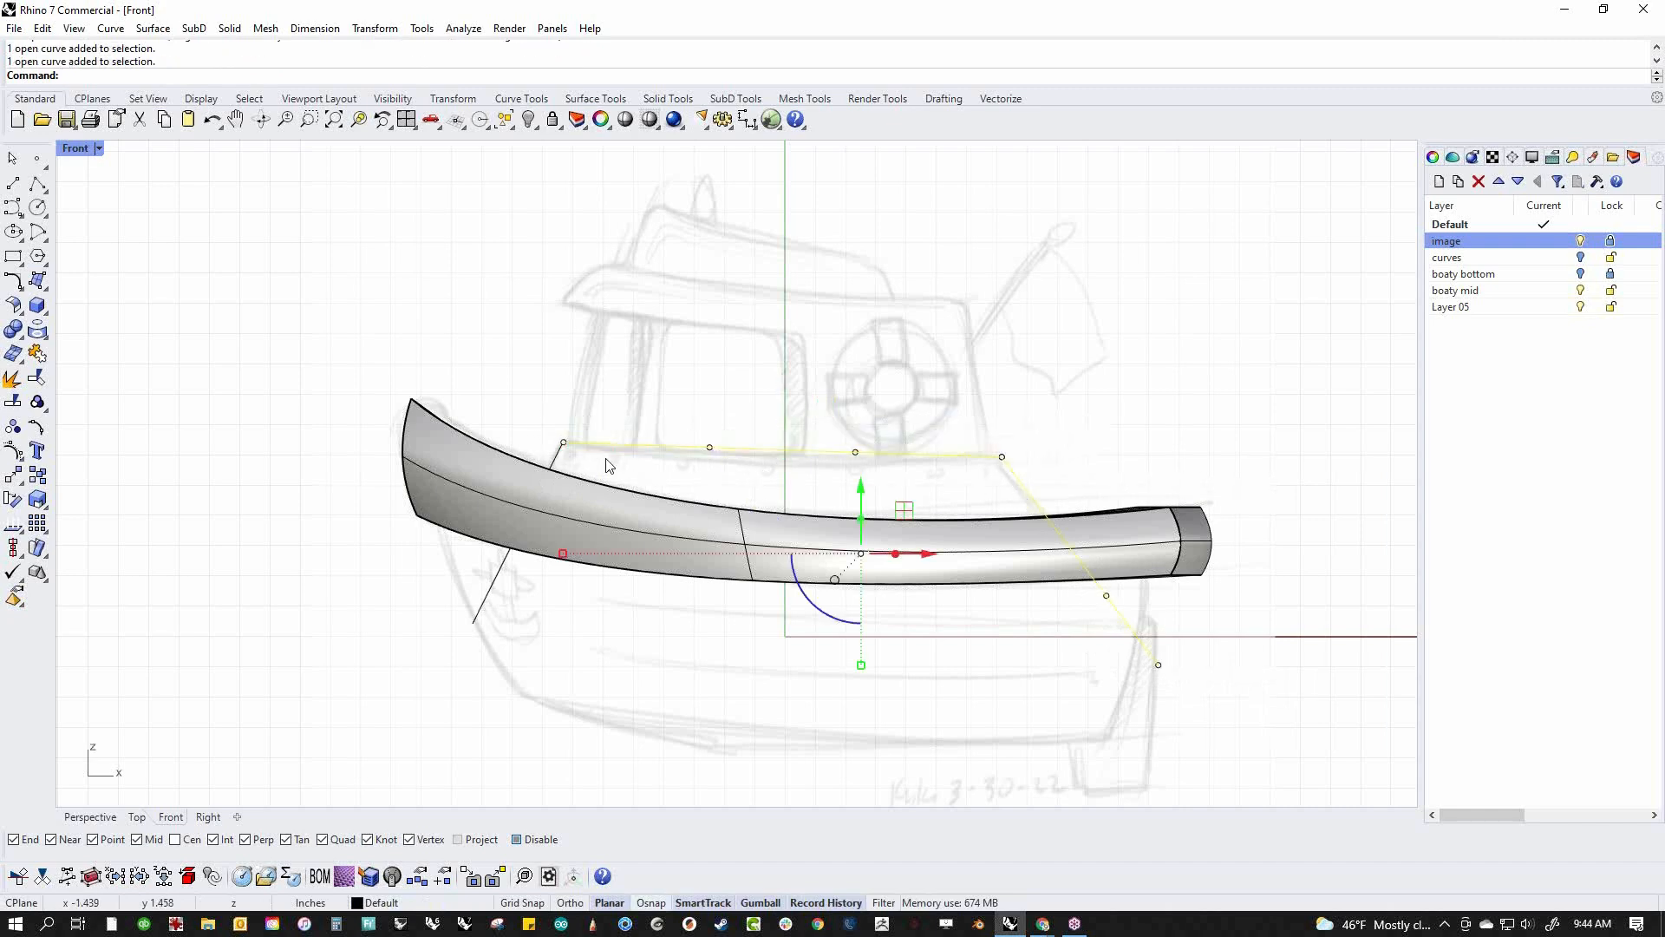
{"action": "left_click", "coordinate": [558, 457], "text": "shift"}
{"action": "left_click", "coordinate": [12, 449]}
{"action": "left_click_drag", "start_coordinate": [688, 424], "coordinate": [887, 493]}
{"action": "left_click_drag", "start_coordinate": [780, 380], "coordinate": [780, 395]}
Bow the rear and front cabin base curves slightly outward by shifting their middle control points
{"action": "left_click", "coordinate": [1076, 446]}
{"action": "left_click_drag", "start_coordinate": [1046, 451], "coordinate": [1134, 644]}
{"action": "left_click_drag", "start_coordinate": [1079, 561], "coordinate": [1090, 561]}
{"action": "left_click", "coordinate": [623, 629]}
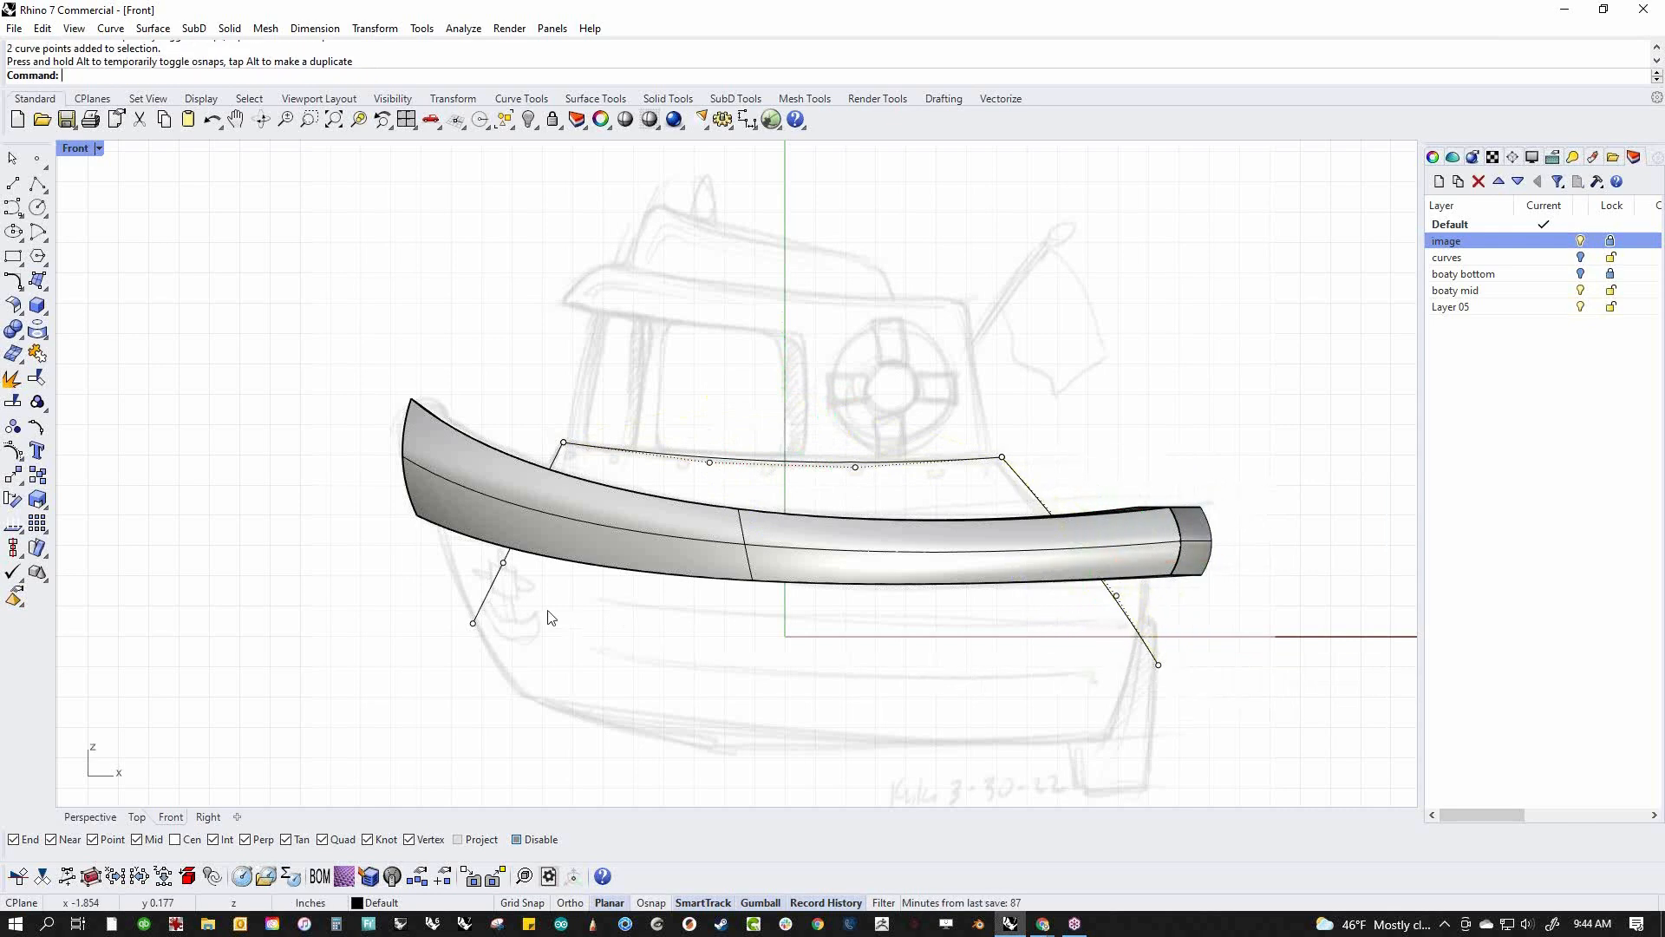
{"action": "left_click_drag", "start_coordinate": [464, 589], "coordinate": [605, 462]}
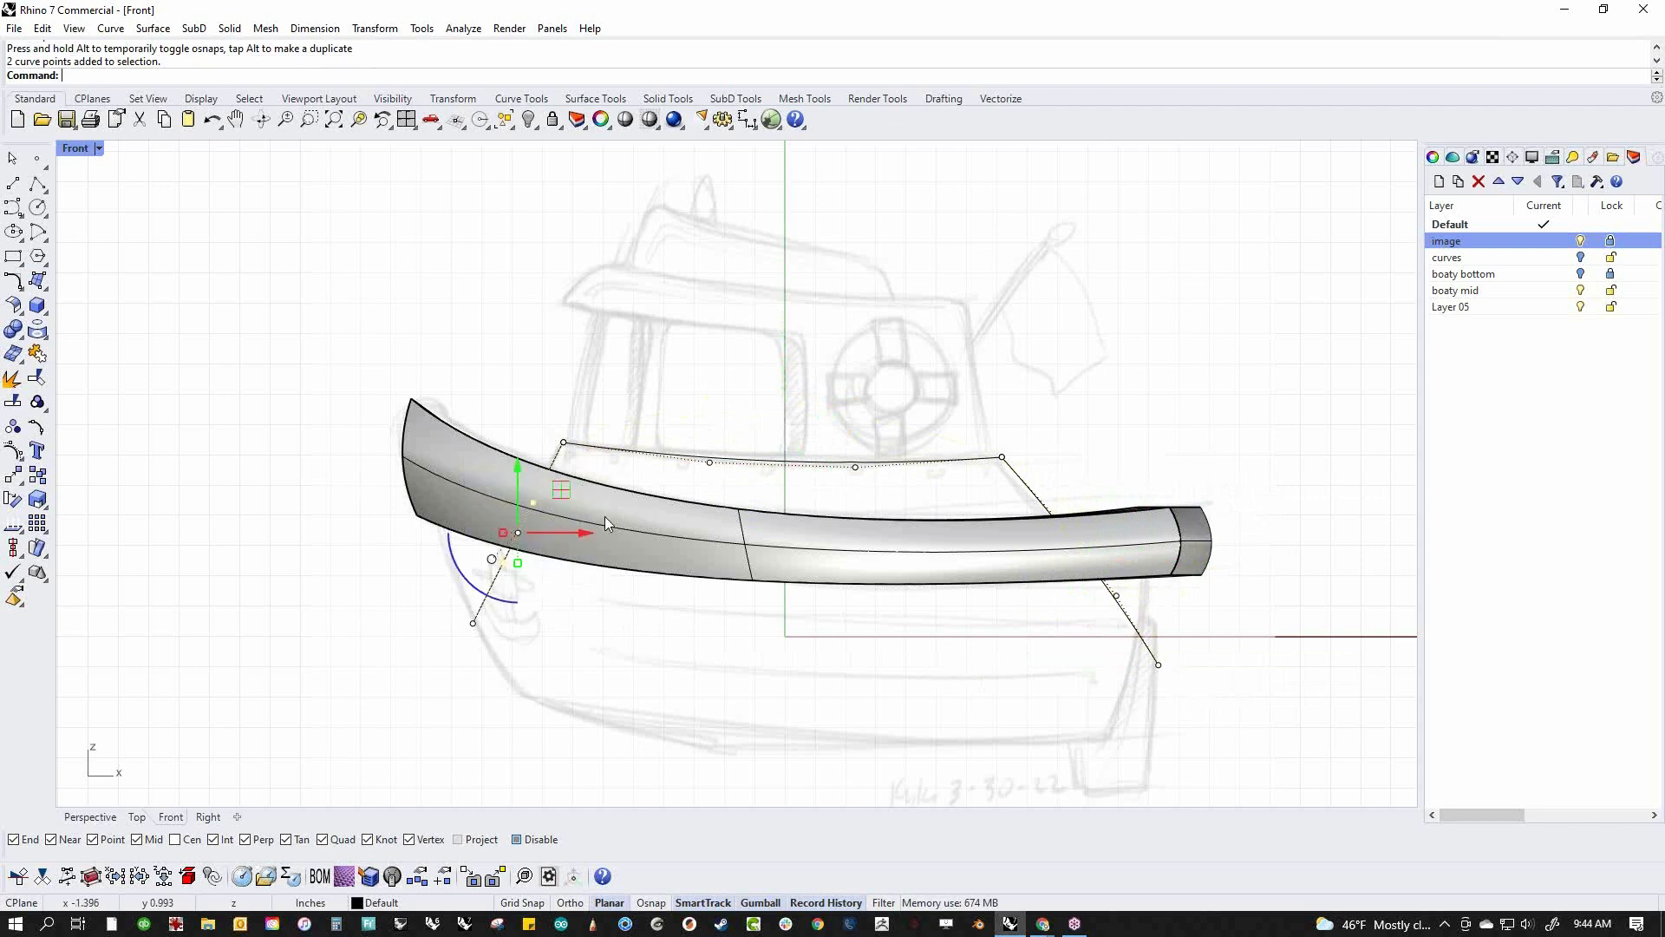
{"action": "left_click_drag", "start_coordinate": [517, 533], "coordinate": [504, 532]}
{"action": "left_click", "coordinate": [602, 618]}
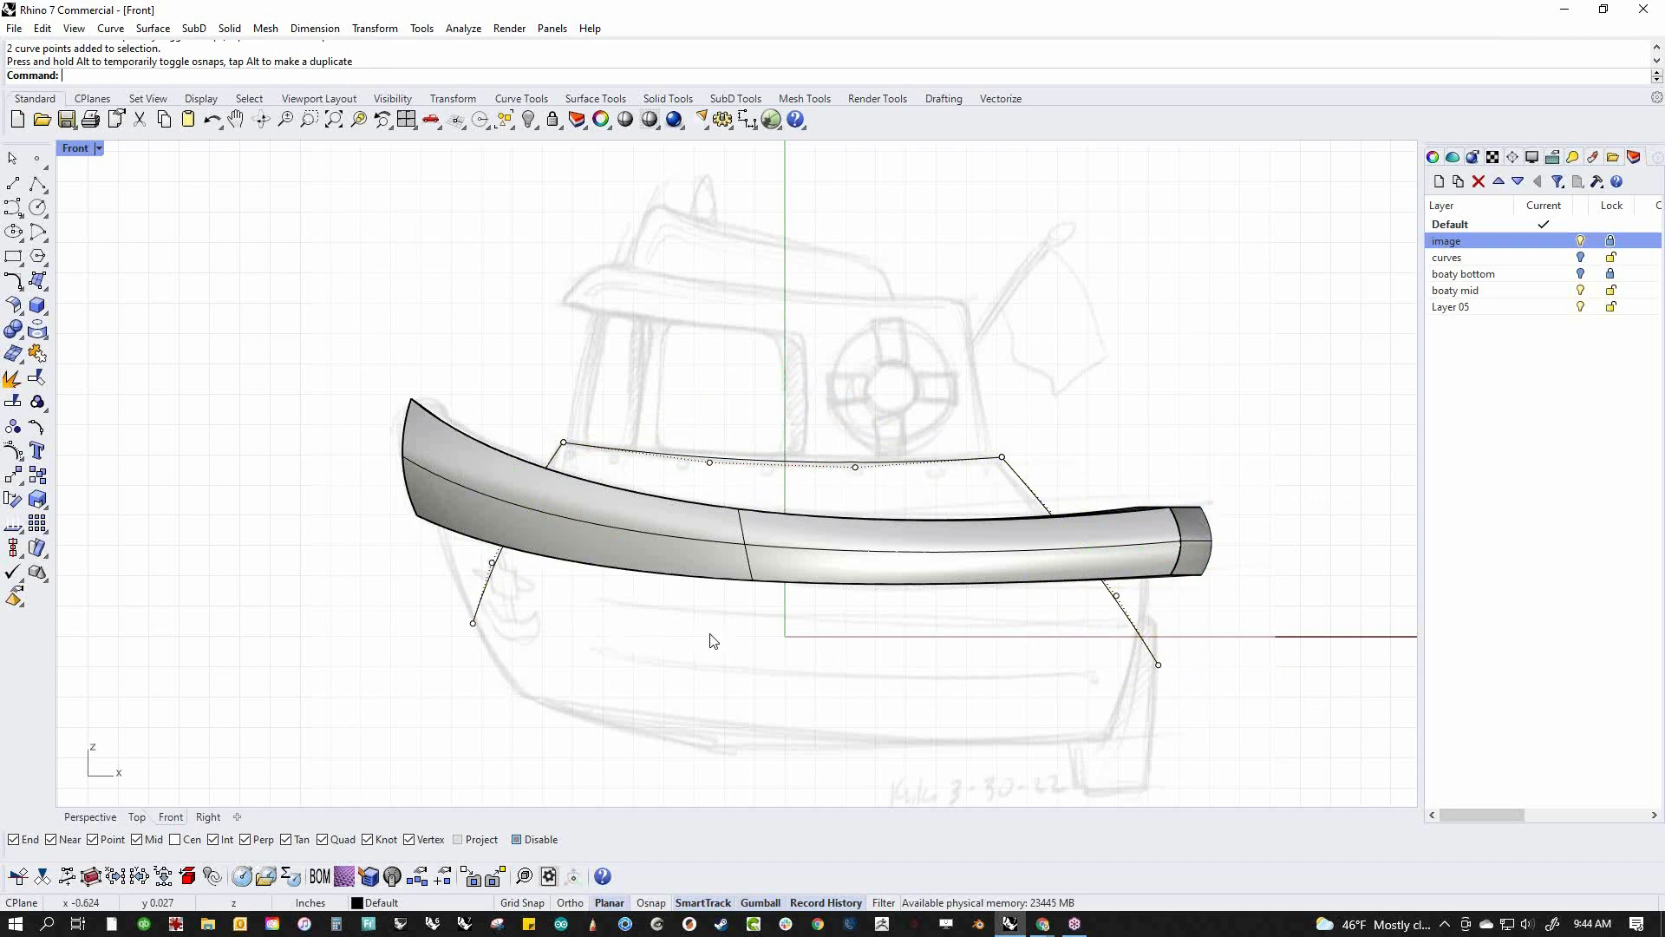
In the Perspective view, select the deck surface together with all curves and isolate them
{"action": "type", "text": "4"}
{"action": "key", "text": "Return"}
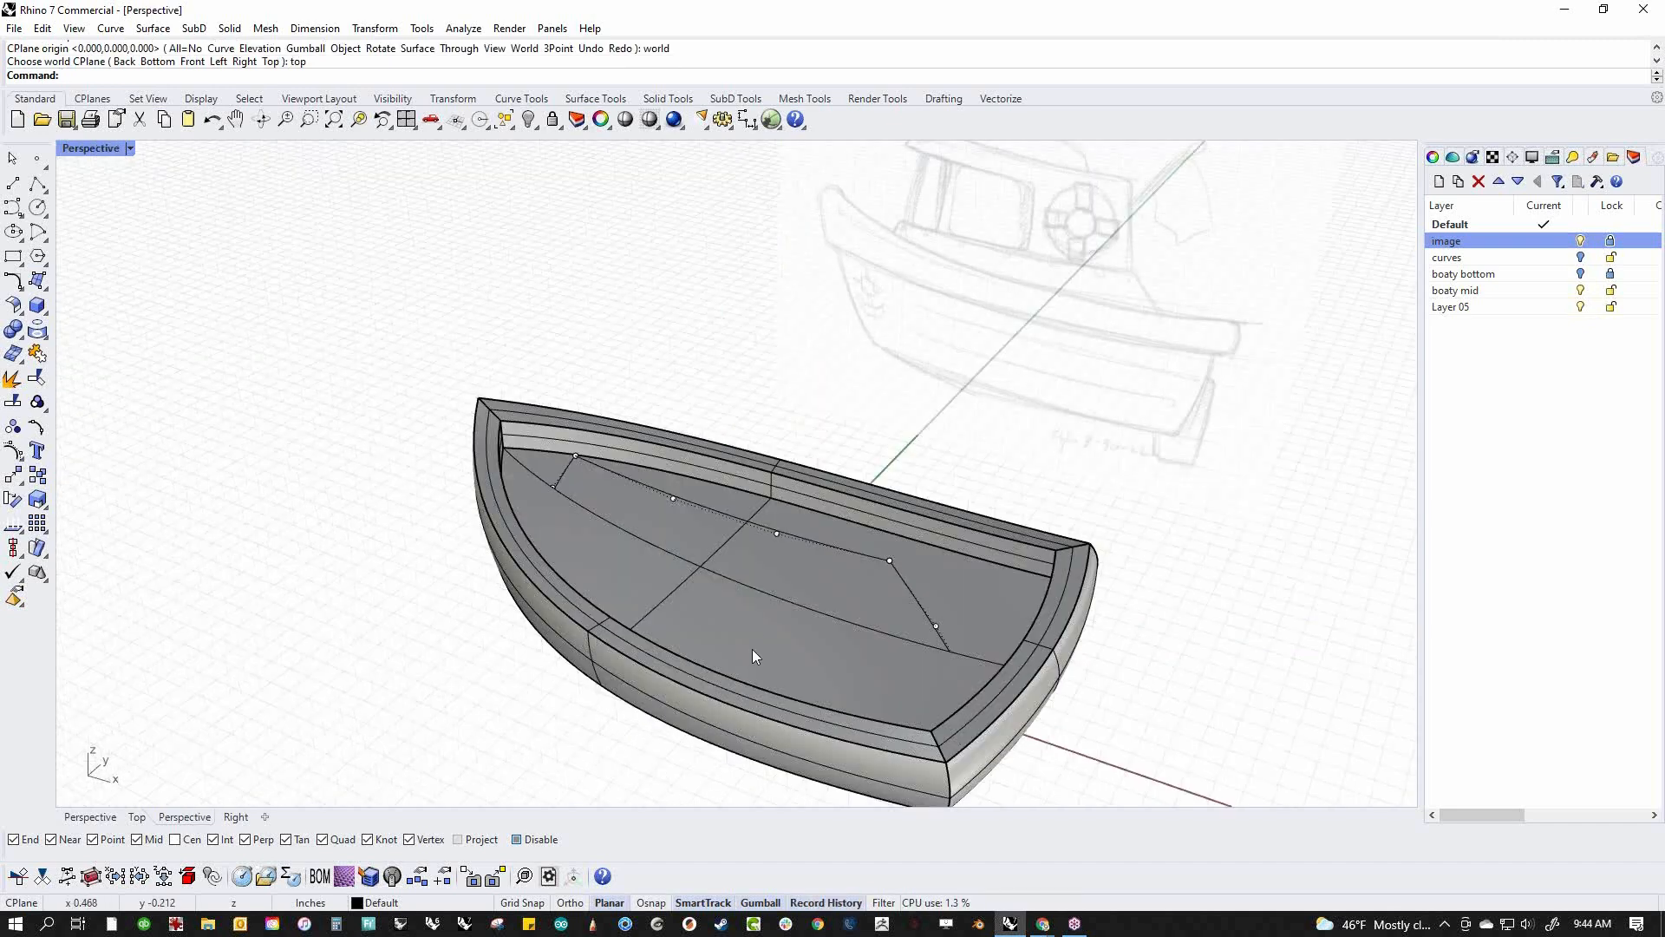
{"action": "left_click", "coordinate": [766, 628]}
{"action": "left_click", "coordinate": [837, 678]}
{"action": "left_click", "coordinate": [564, 471], "text": "shift"}
{"action": "left_click", "coordinate": [617, 473], "text": "shift"}
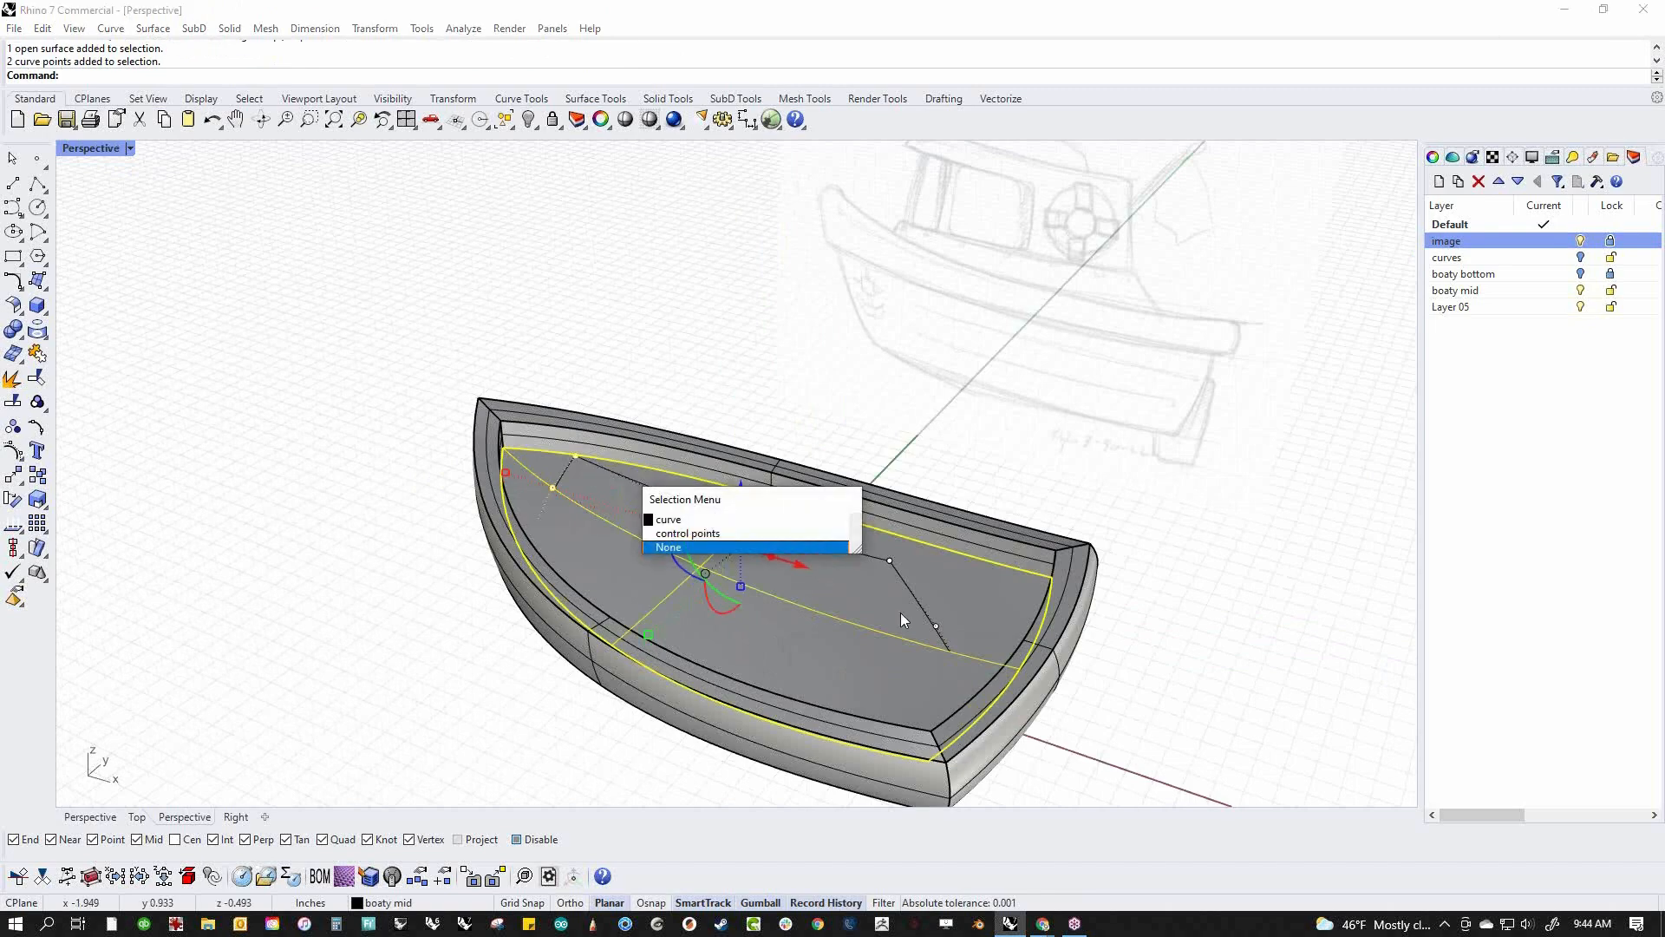
{"action": "left_click", "coordinate": [698, 520]}
{"action": "type", "text": "selcrv"}
{"action": "key", "text": "Return"}
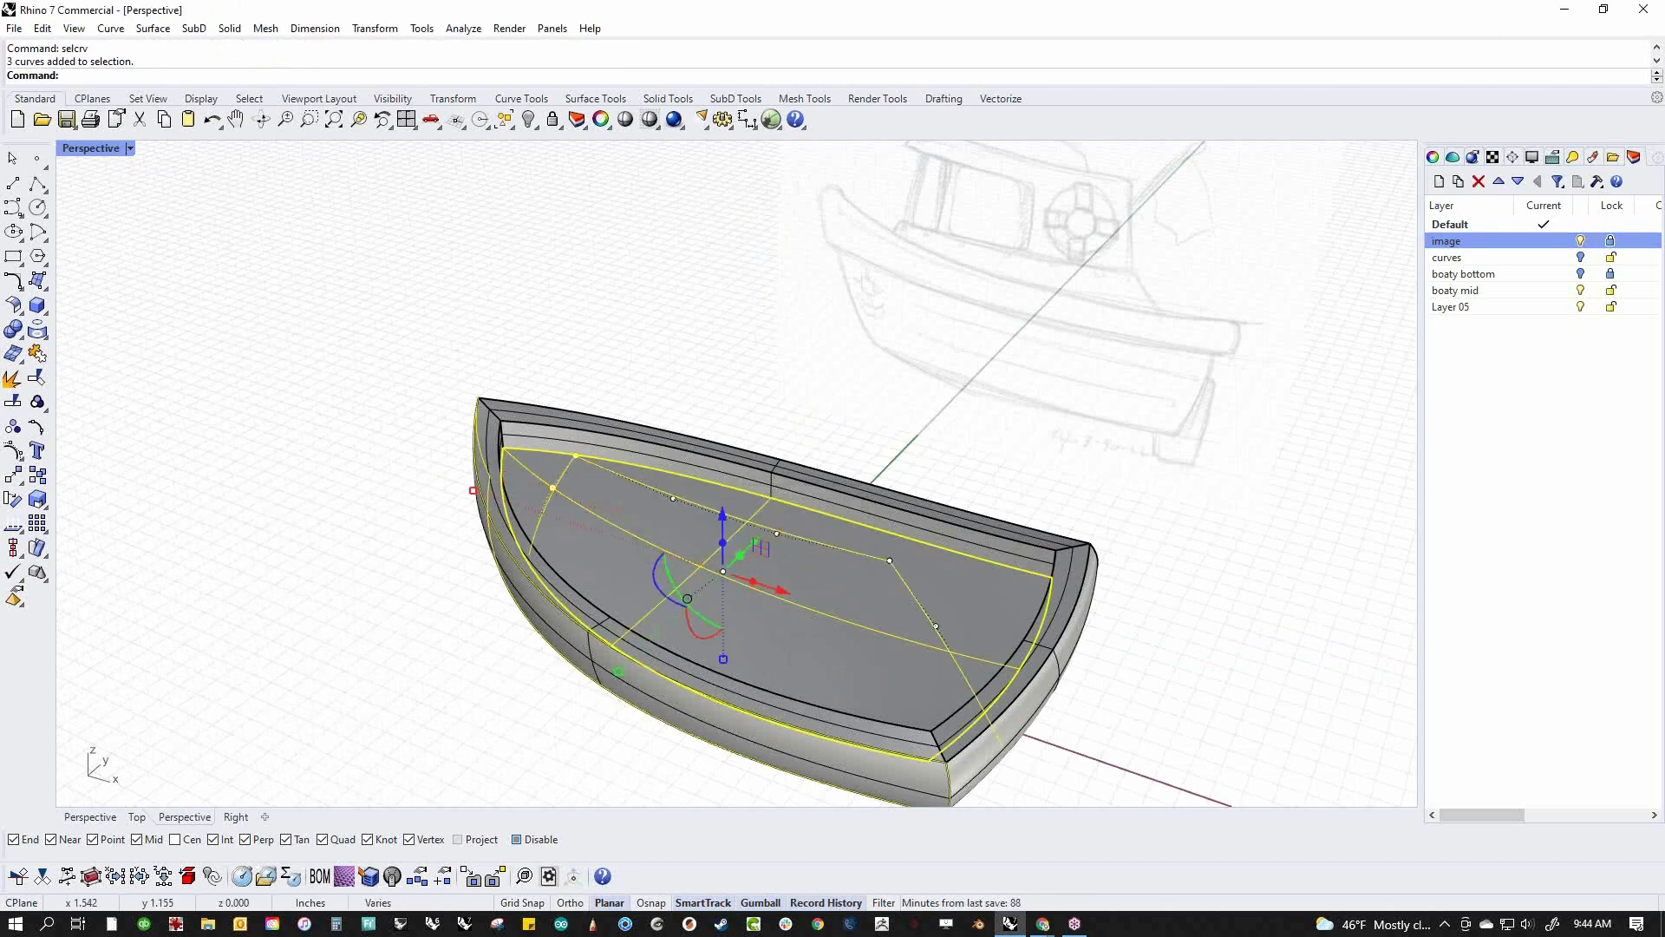
{"action": "type", "text": "Iso"}
{"action": "key", "text": "Return"}
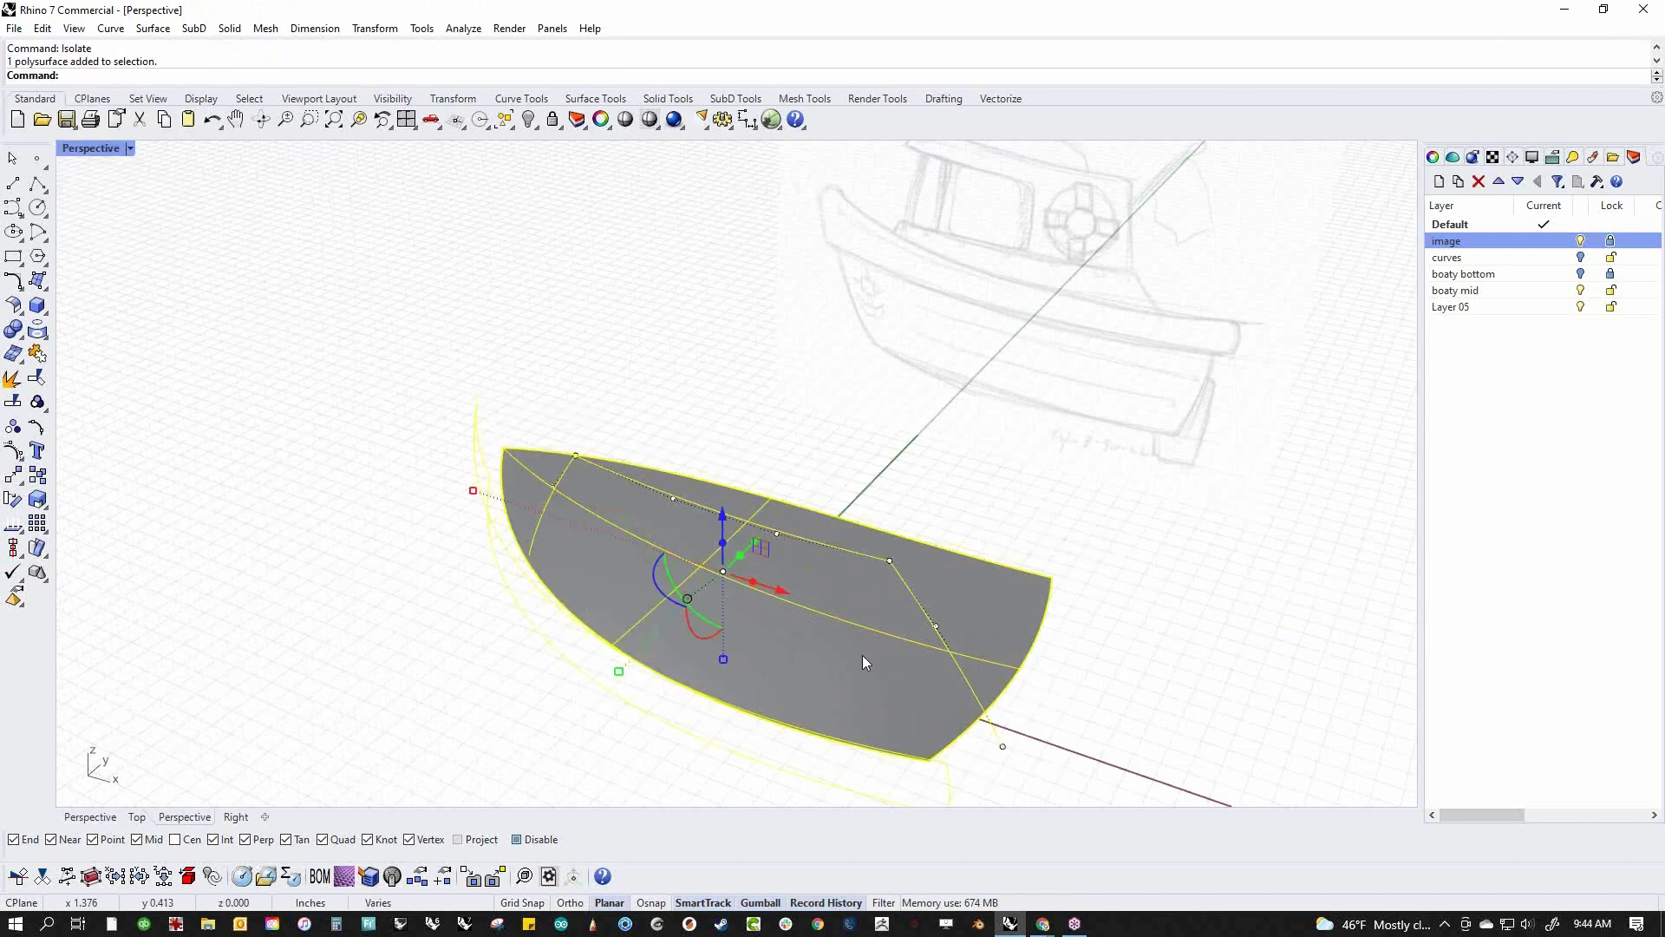
Move the closed hull curve outside the deck surface to the curves layer
{"action": "left_click", "coordinate": [414, 651]}
{"action": "left_click_drag", "start_coordinate": [493, 426], "coordinate": [458, 468]}
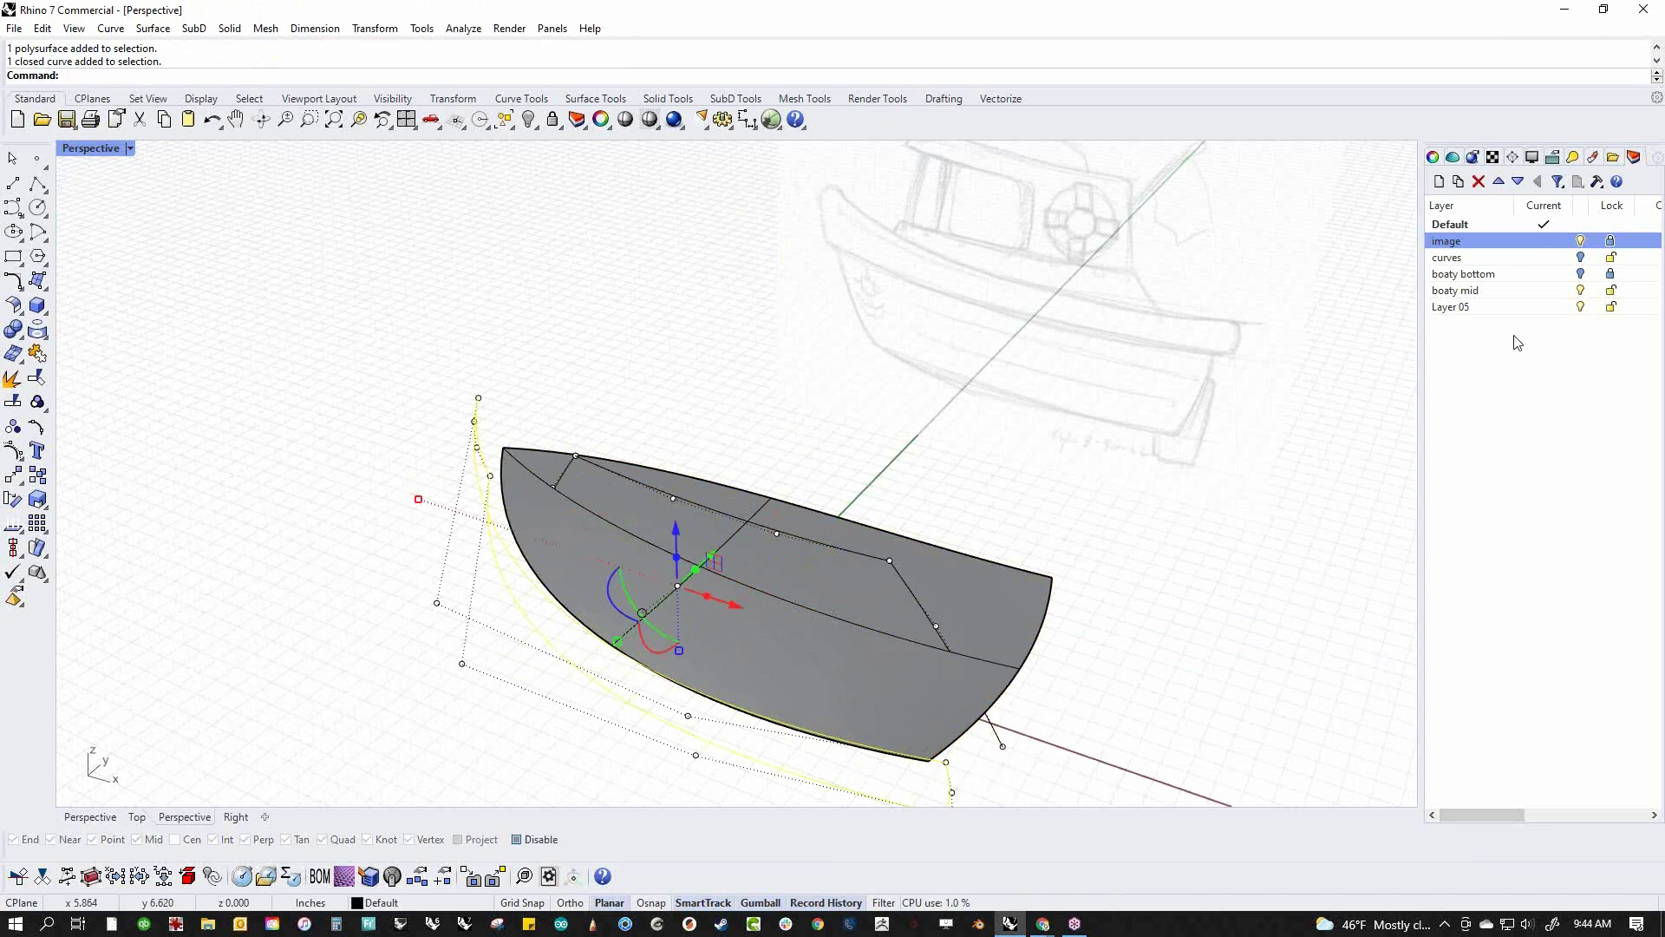
{"action": "right_click", "coordinate": [1464, 263]}
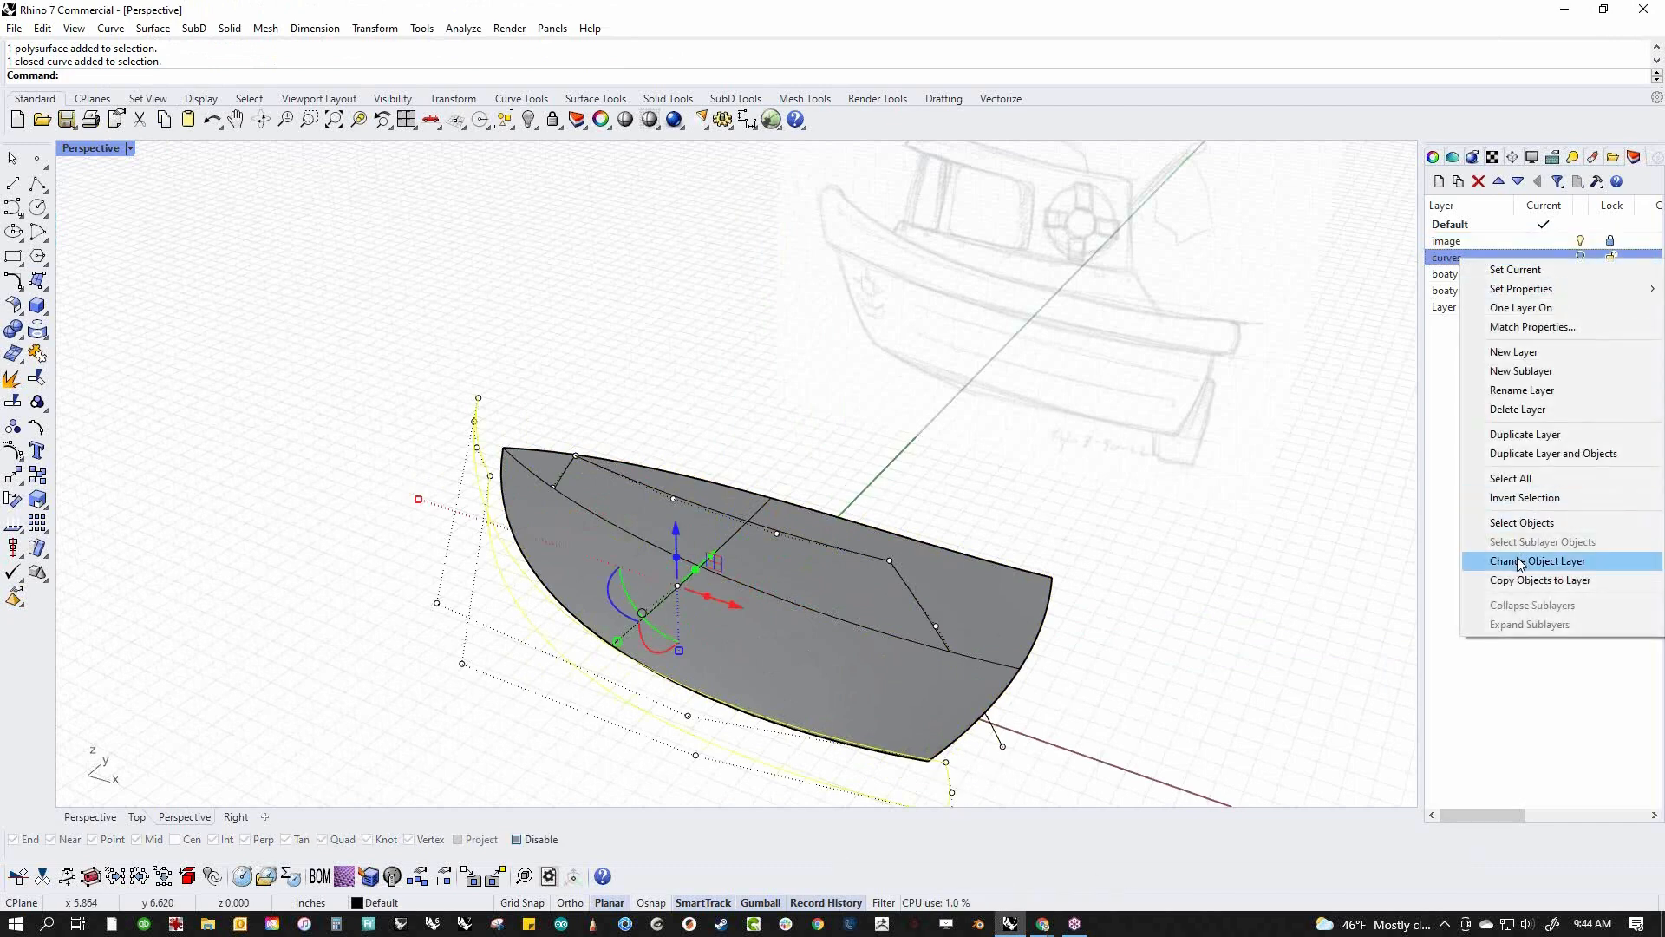
{"action": "left_click", "coordinate": [1449, 562]}
{"action": "right_click_drag", "start_coordinate": [1054, 652], "coordinate": [929, 659]}
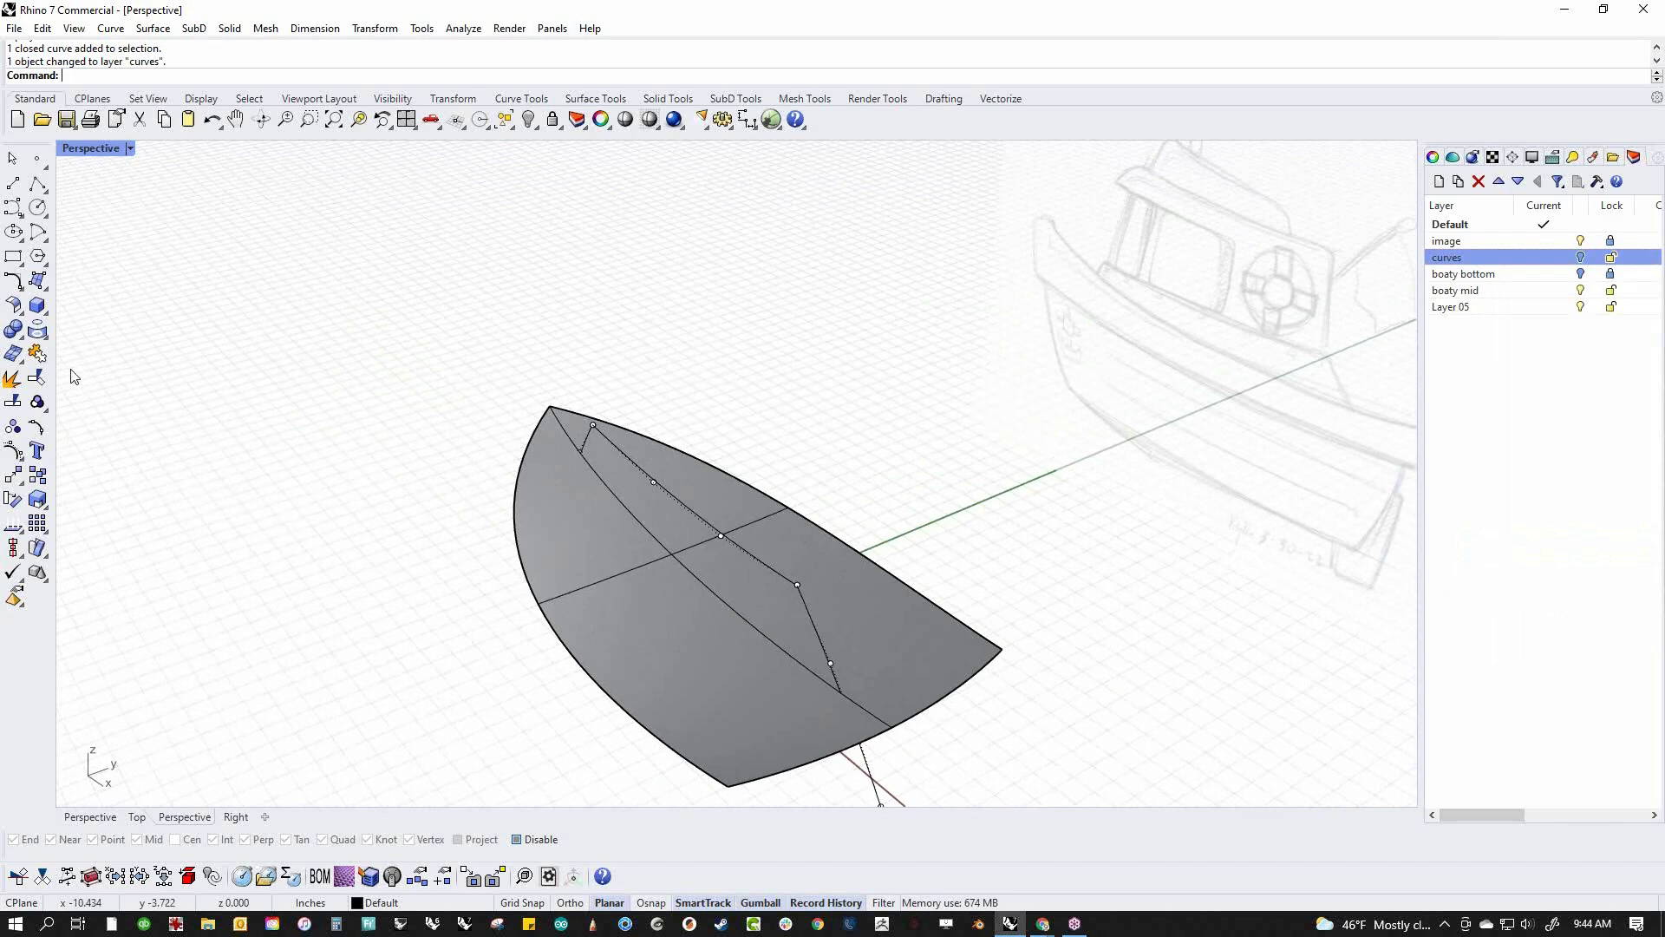
Extract a lengthwise V-direction isocurve from the deck surface, close to its near side edge
{"action": "left_click", "coordinate": [48, 337]}
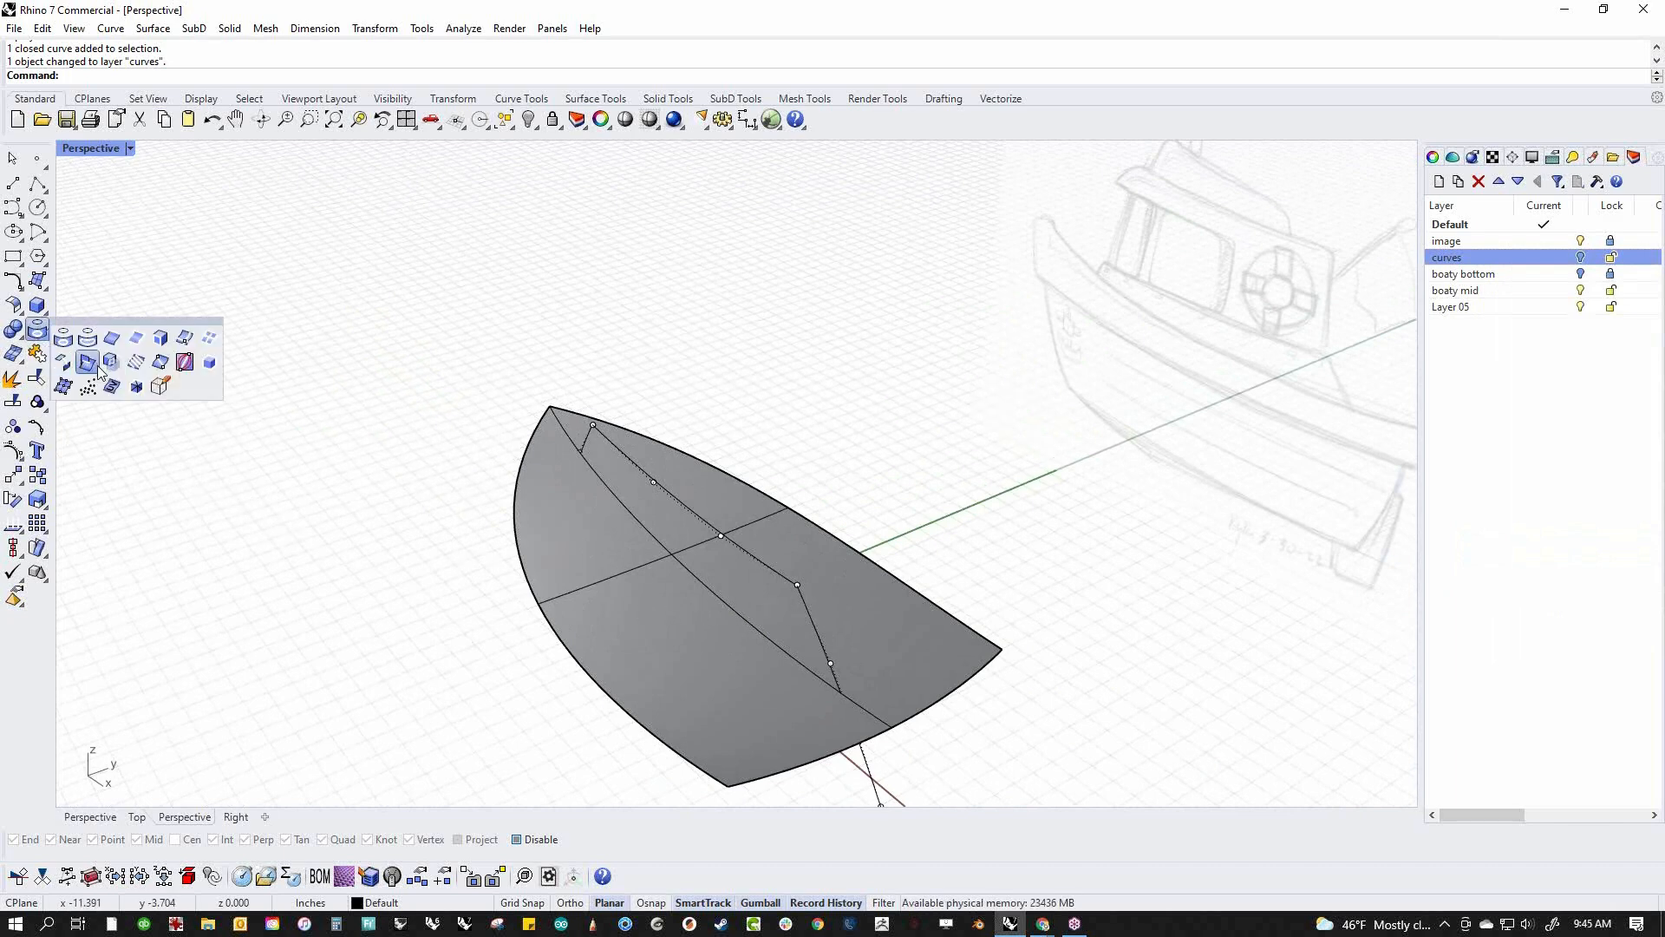
{"action": "left_click", "coordinate": [183, 341]}
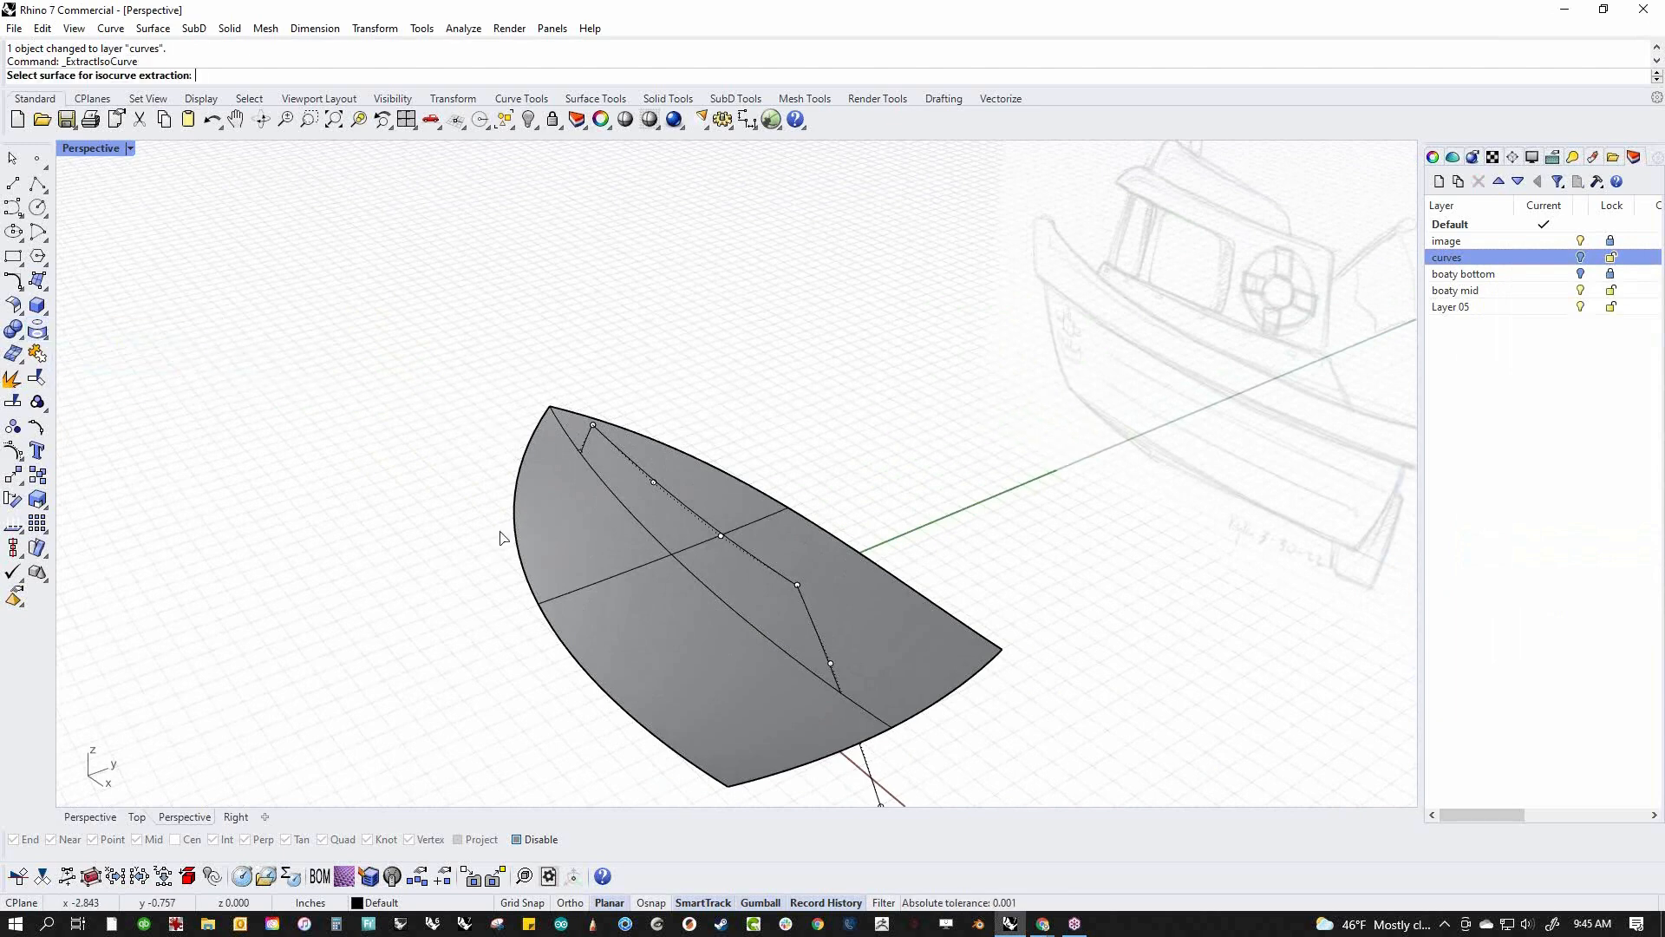
{"action": "left_click", "coordinate": [539, 605]}
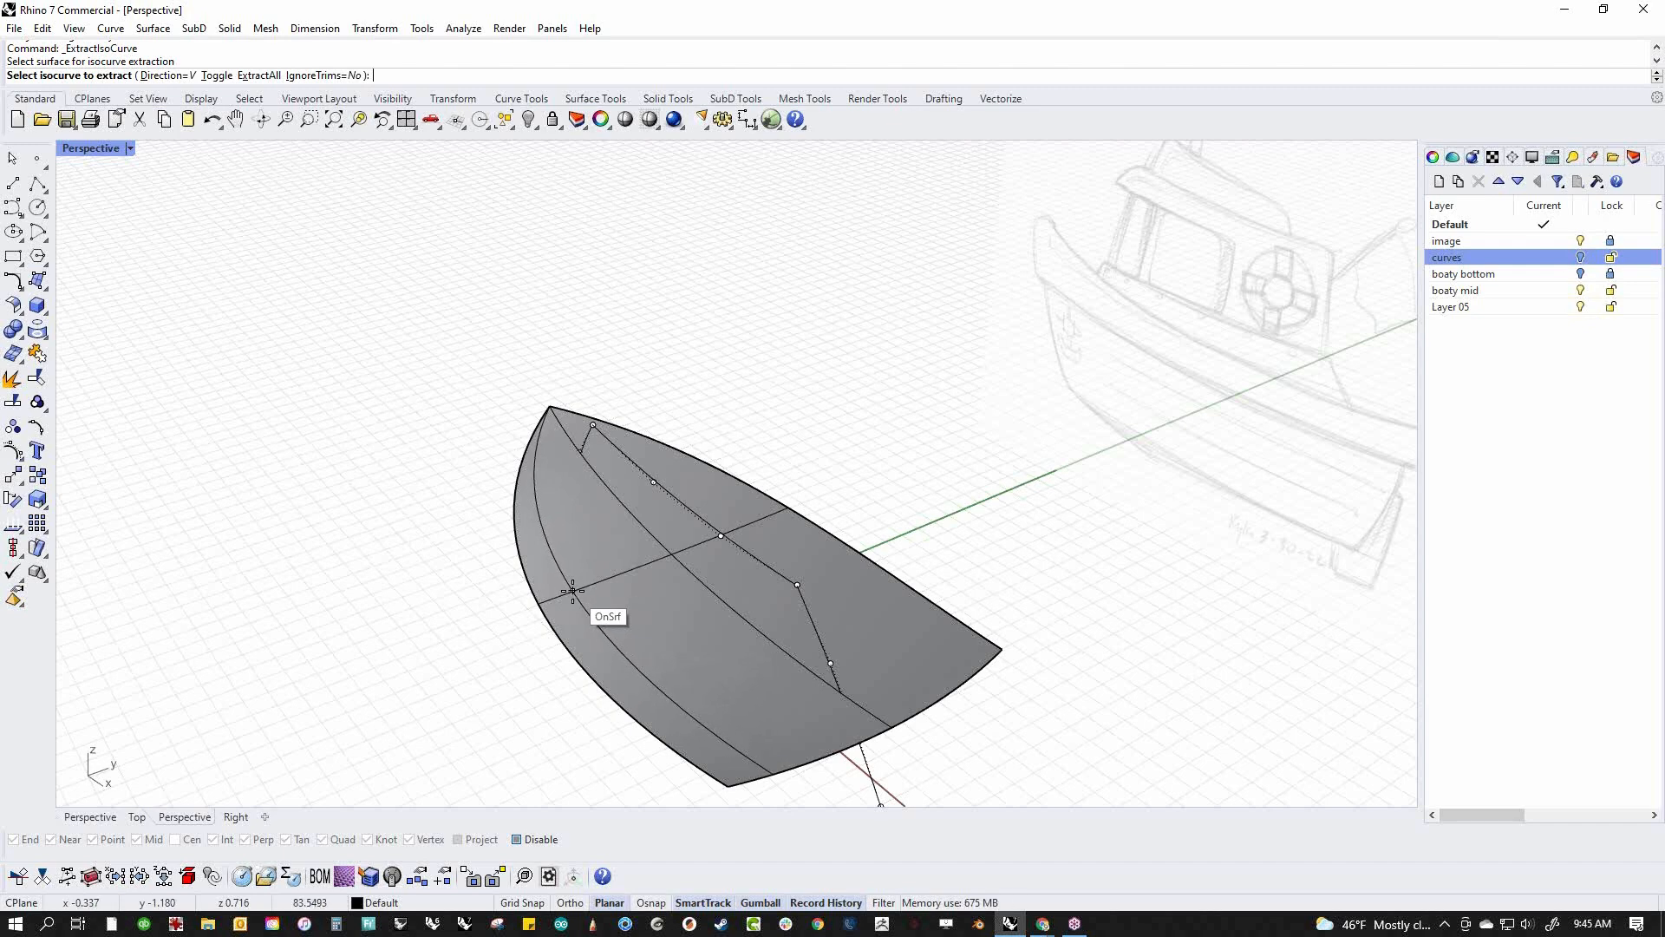
{"action": "left_click", "coordinate": [573, 591]}
{"action": "key", "text": "Return"}
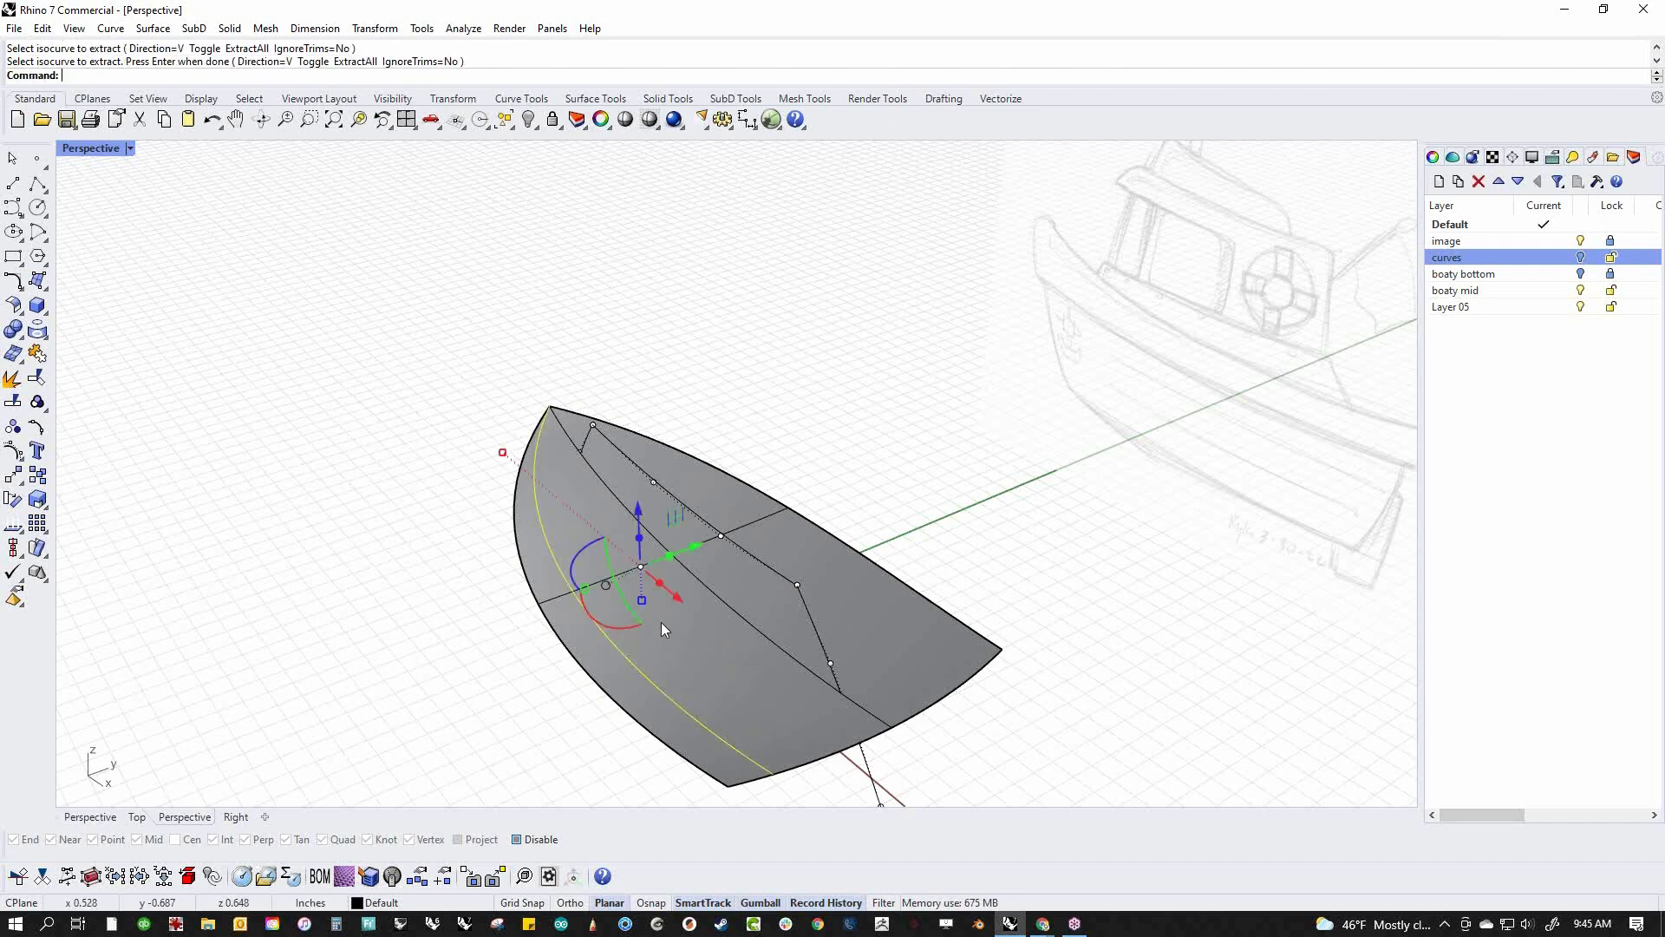
Mirror the extracted isocurve across the boat's lengthwise centreline through the origin, keeping the original
{"action": "type", "text": "mi"}
{"action": "key", "text": "Return"}
{"action": "type", "text": "0"}
{"action": "key", "text": "Return"}
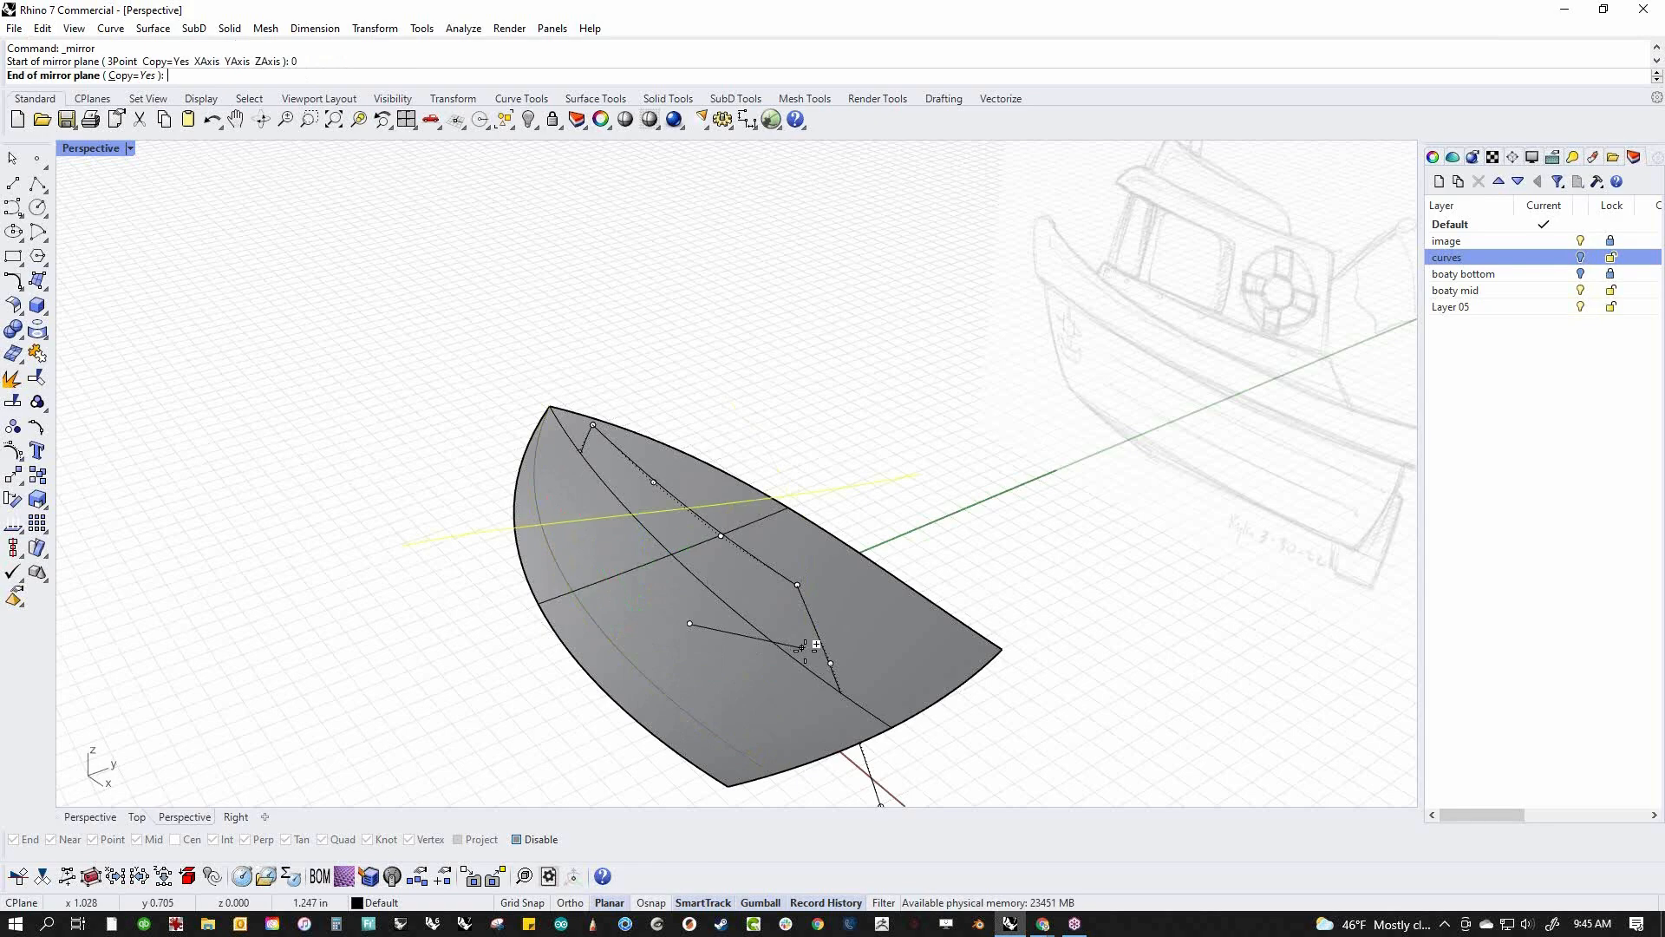
{"action": "left_click", "coordinate": [846, 651]}
Select both side curves and shorten them in one direction along the hull's length, from the near curve's stern endpoint
{"action": "right_click_drag", "start_coordinate": [981, 547], "coordinate": [754, 518]}
{"action": "left_click", "coordinate": [891, 460]}
{"action": "left_click", "coordinate": [946, 512]}
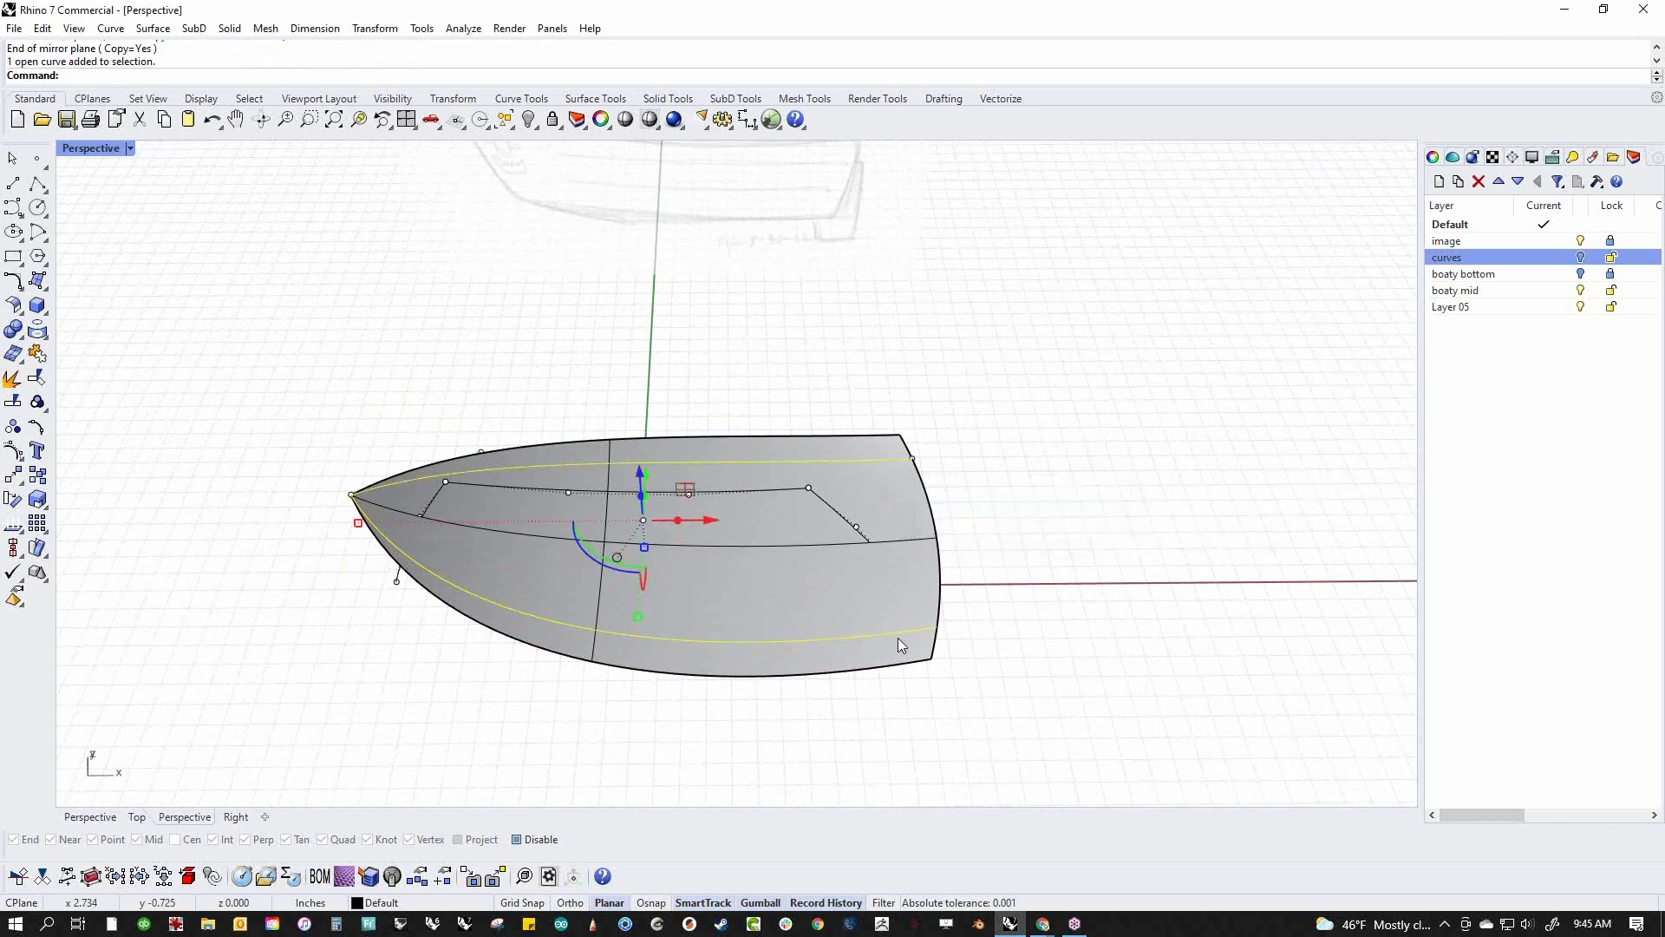
{"action": "type", "text": "1"}
{"action": "key", "text": "Return"}
{"action": "left_click", "coordinate": [936, 627]}
{"action": "left_click", "coordinate": [169, 590]}
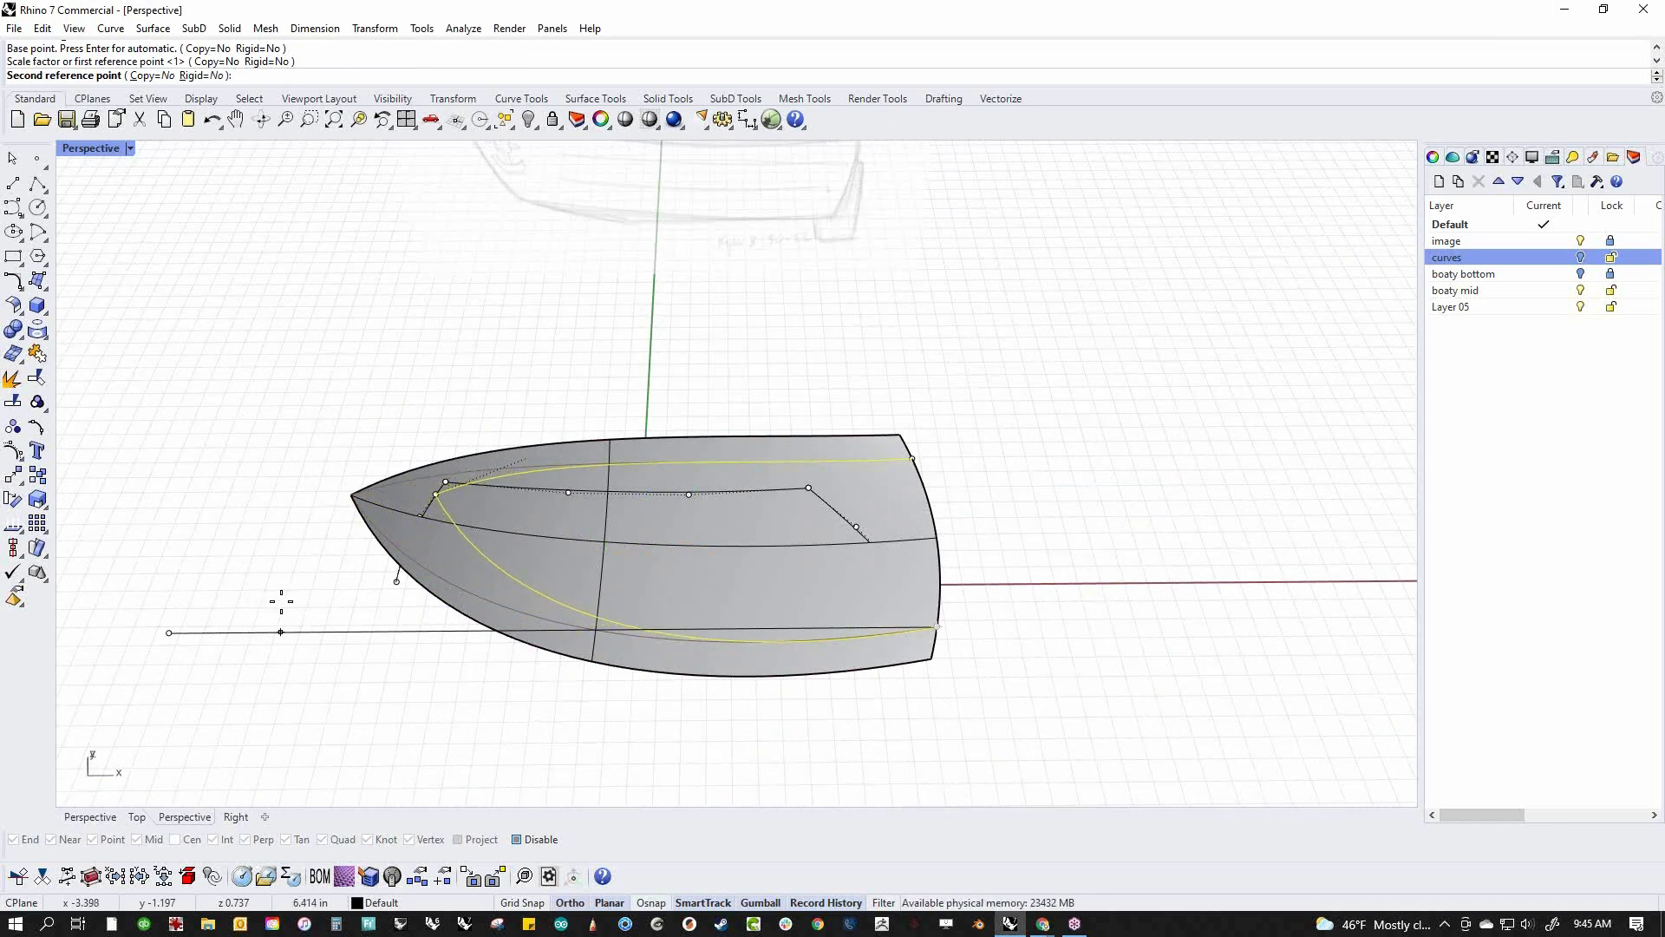
{"action": "left_click", "coordinate": [281, 601], "text": "shift"}
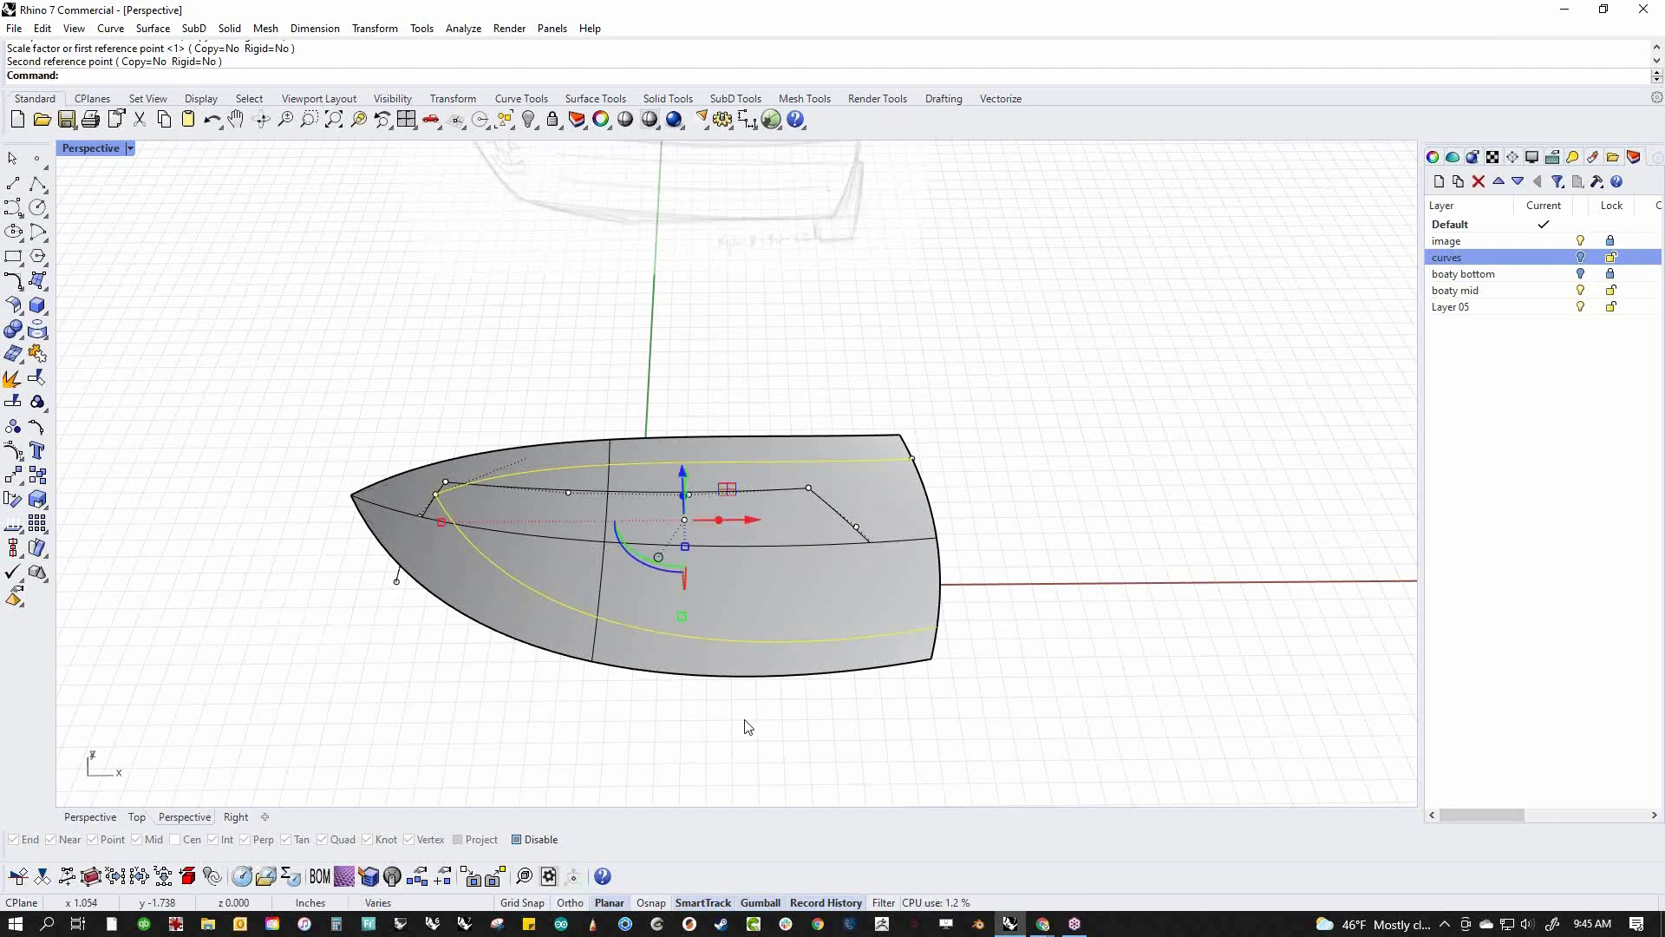
Relocate the gumball to the near curve's stern end and flatten both side curves vertically with a scale factor of 0
{"action": "left_click", "coordinate": [661, 564]}
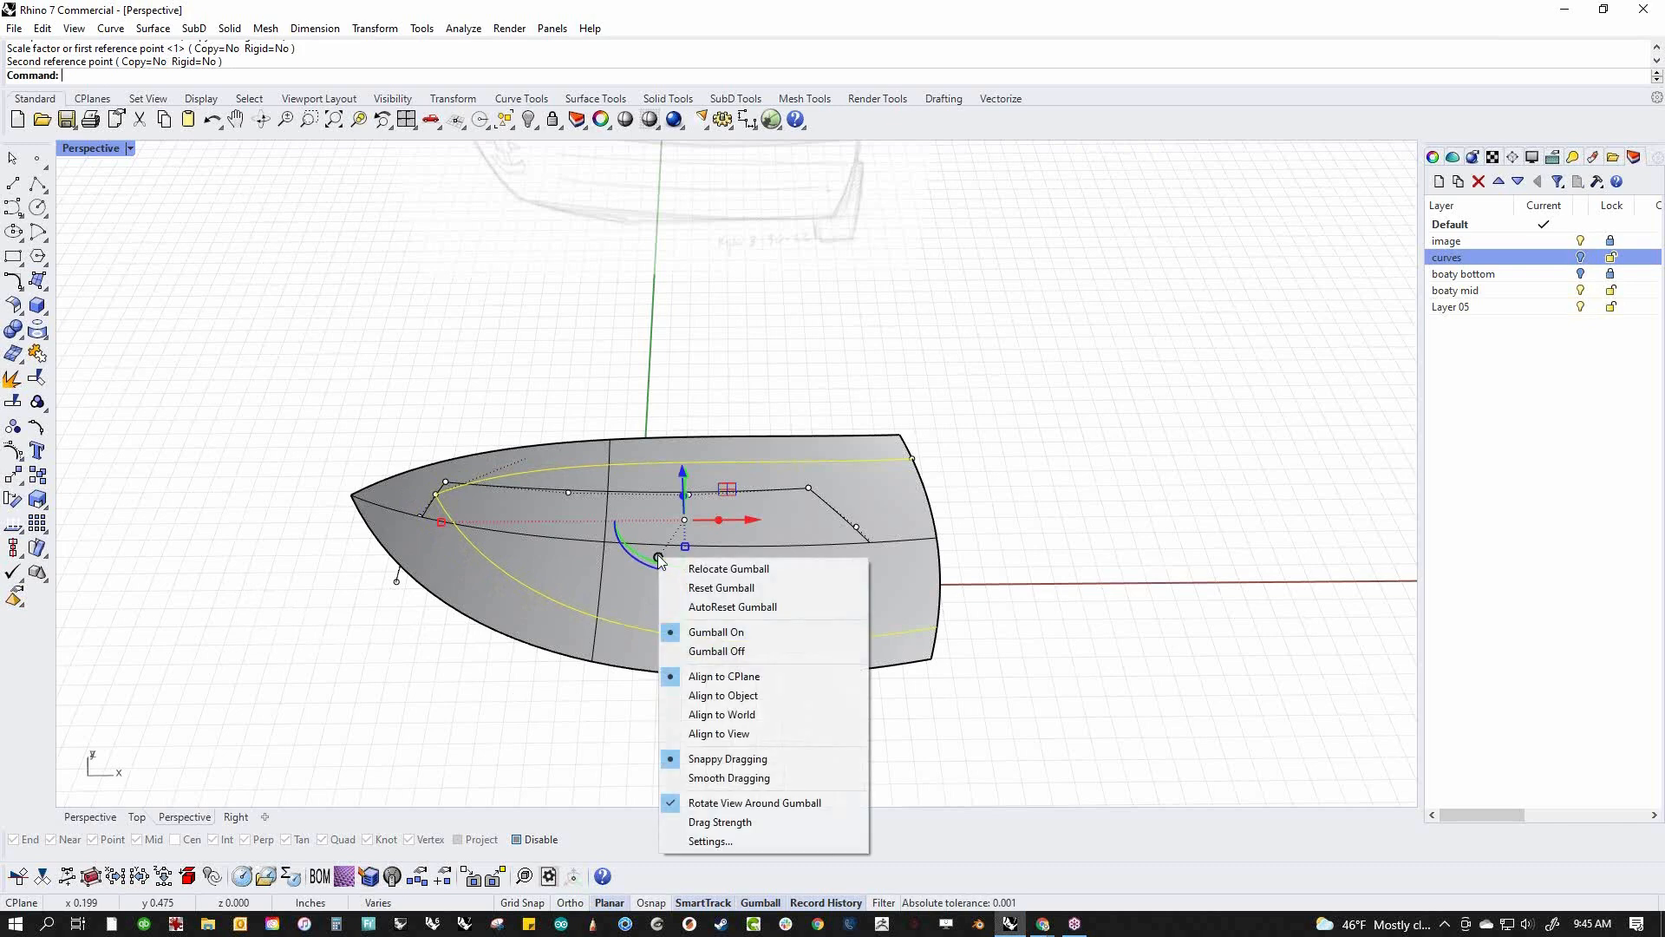
{"action": "left_click", "coordinate": [711, 565]}
{"action": "right_click", "coordinate": [938, 630]}
{"action": "right_click_drag", "start_coordinate": [929, 755], "coordinate": [934, 680]}
{"action": "scroll", "coordinate": [933, 675], "scroll_direction": "up", "scroll_amount": 4}
{"action": "mouse_move", "coordinate": [938, 663]}
{"action": "left_mouse_down"}
{"action": "mouse_move", "coordinate": [945, 628]}
{"action": "mouse_move", "coordinate": [941, 646]}
{"action": "left_mouse_up"}
{"action": "type", "text": "0"}
{"action": "key", "text": "Return"}
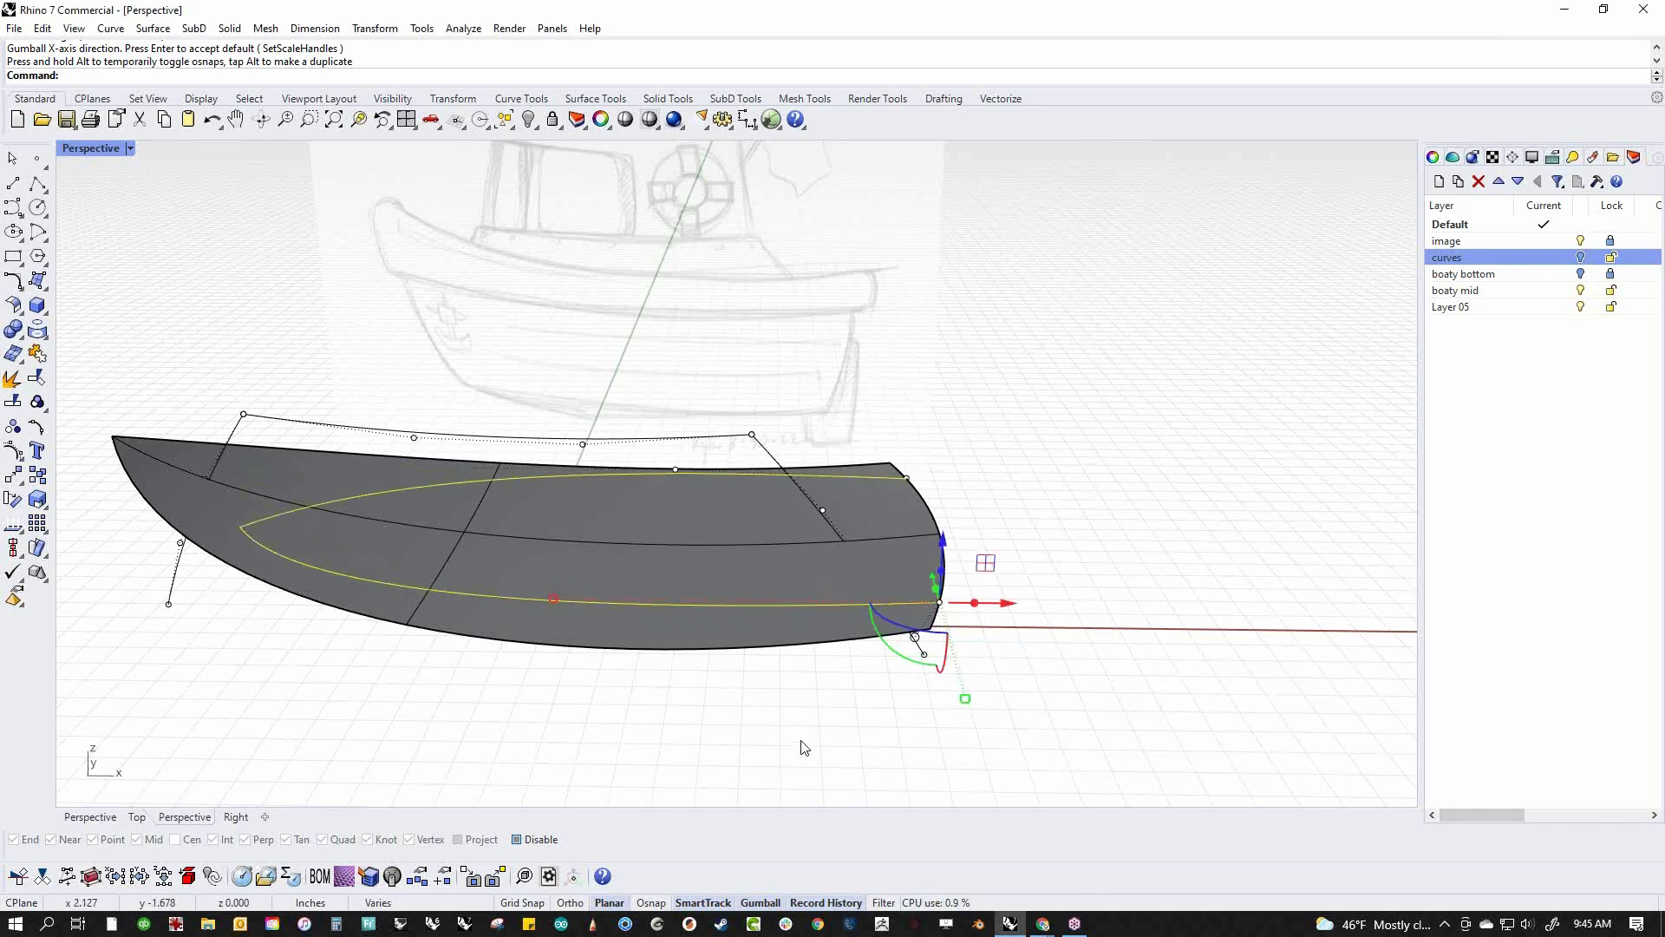
In the Front view, stretch both flattened curves lengthwise until their bow tip lines up with where the front profile meets the deck
{"action": "right_click_drag", "start_coordinate": [805, 747], "coordinate": [789, 788]}
{"action": "right_click_drag", "start_coordinate": [678, 739], "coordinate": [820, 723], "text": "shift"}
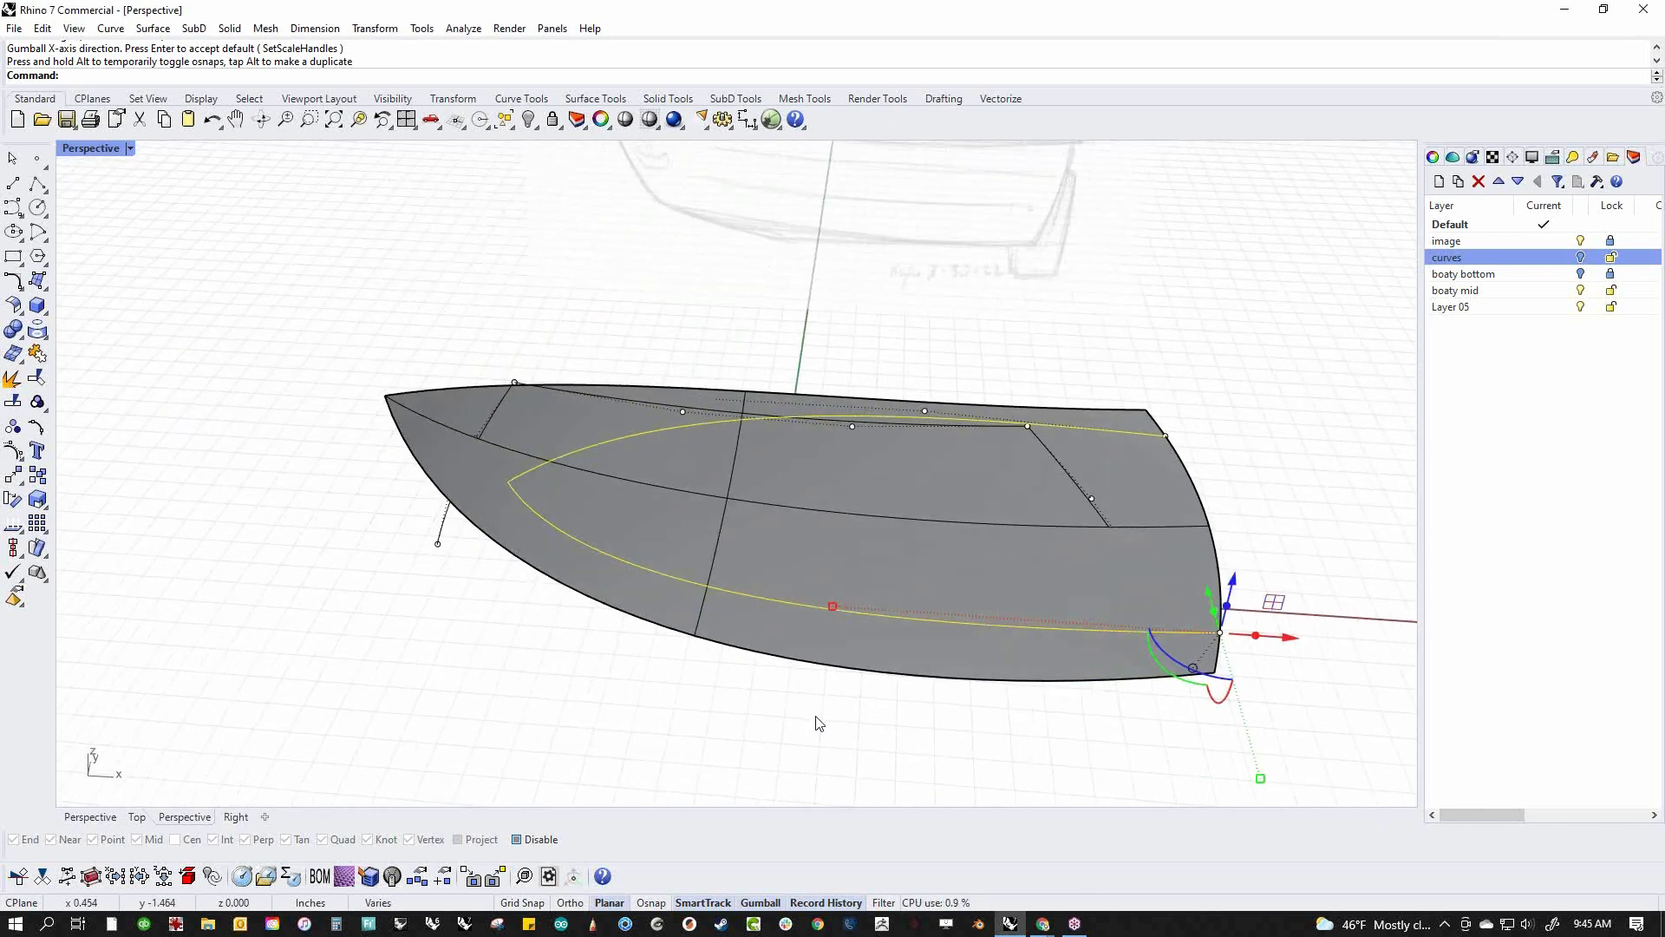
{"action": "mouse_move", "coordinate": [809, 721]}
{"action": "right_mouse_down"}
{"action": "mouse_move", "coordinate": [826, 663]}
{"action": "mouse_move", "coordinate": [728, 678]}
{"action": "right_mouse_up"}
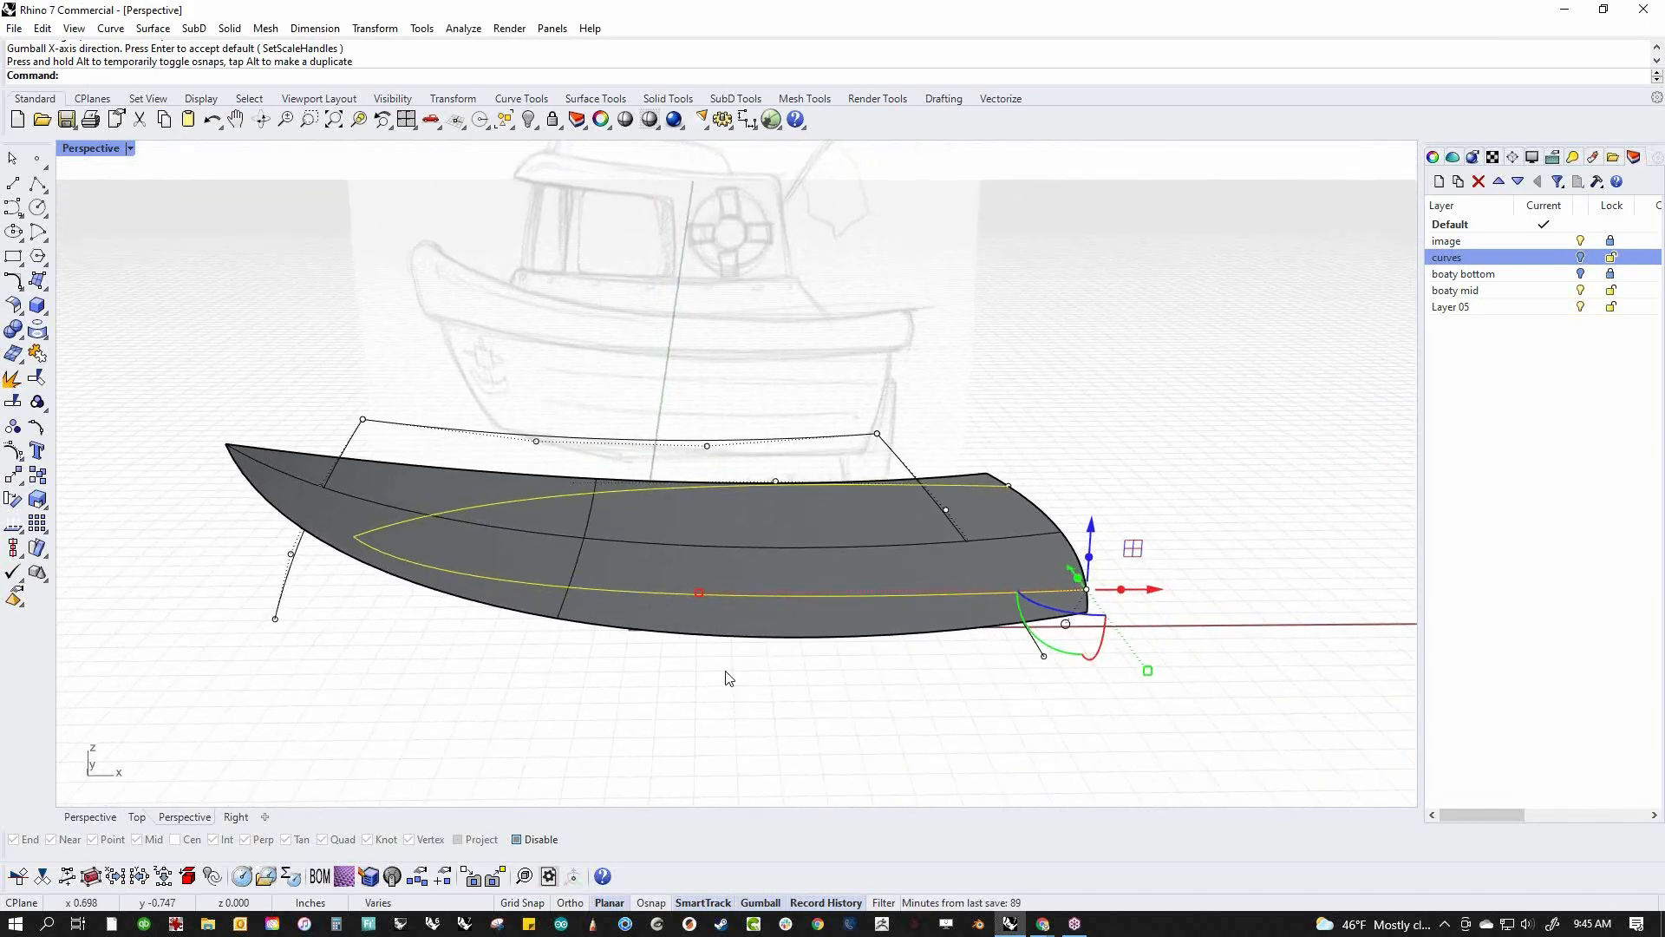
{"action": "key", "text": "ctrl+F2"}
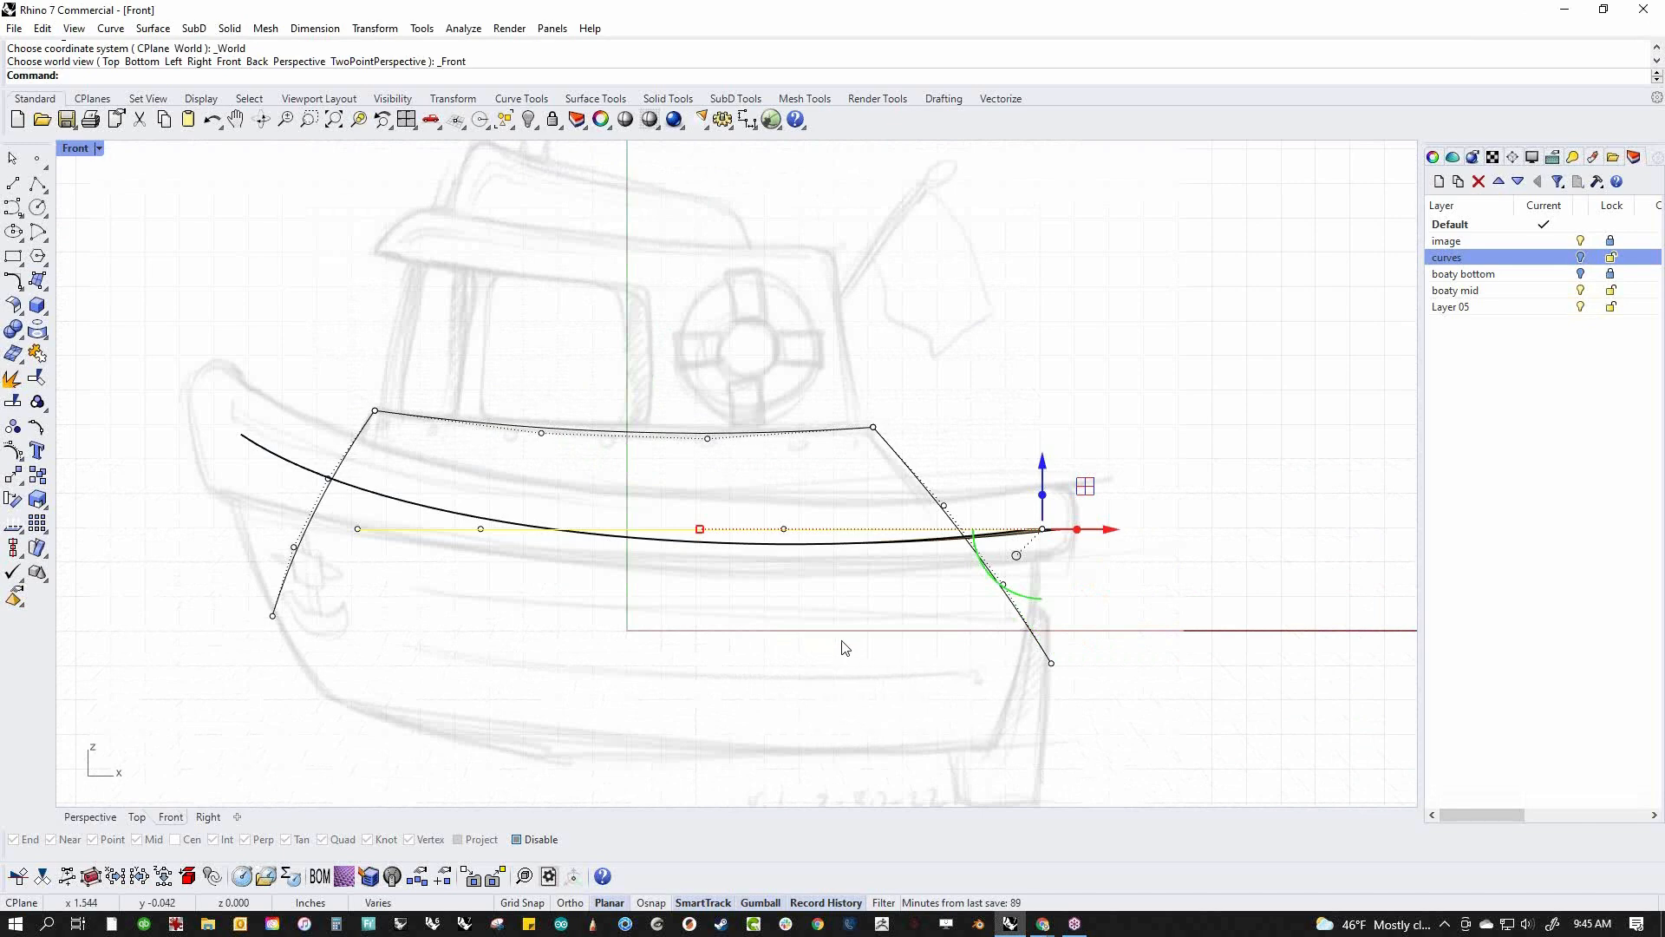
{"action": "left_click_drag", "start_coordinate": [708, 536], "coordinate": [699, 527]}
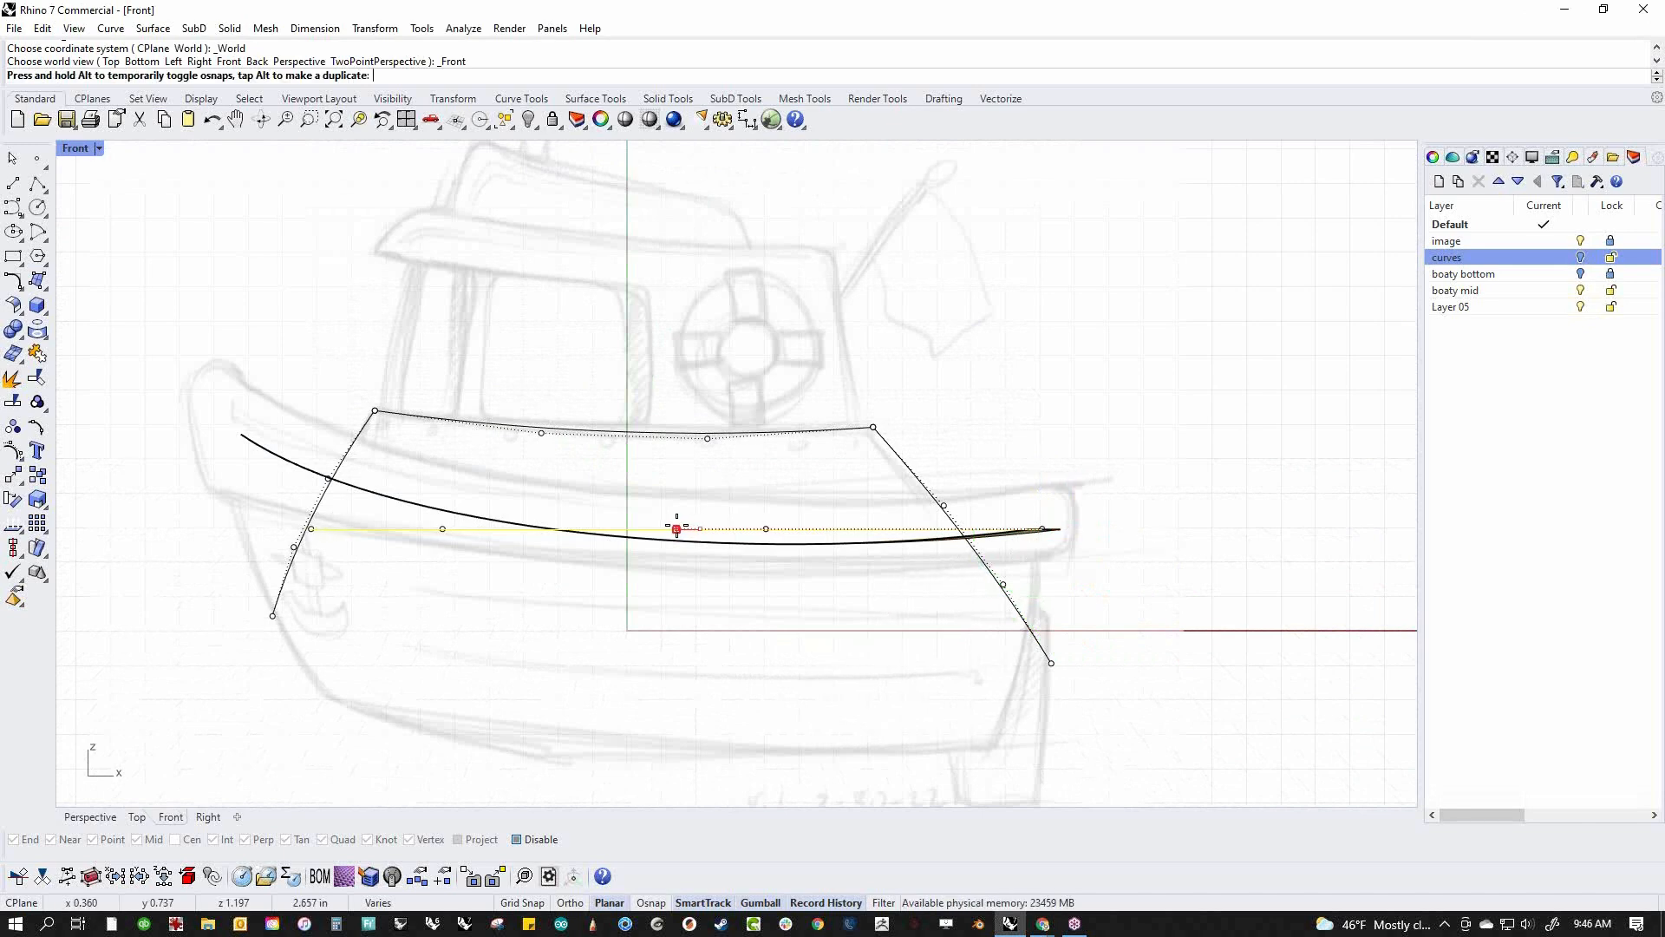
{"action": "left_click_drag", "start_coordinate": [687, 527], "coordinate": [686, 529]}
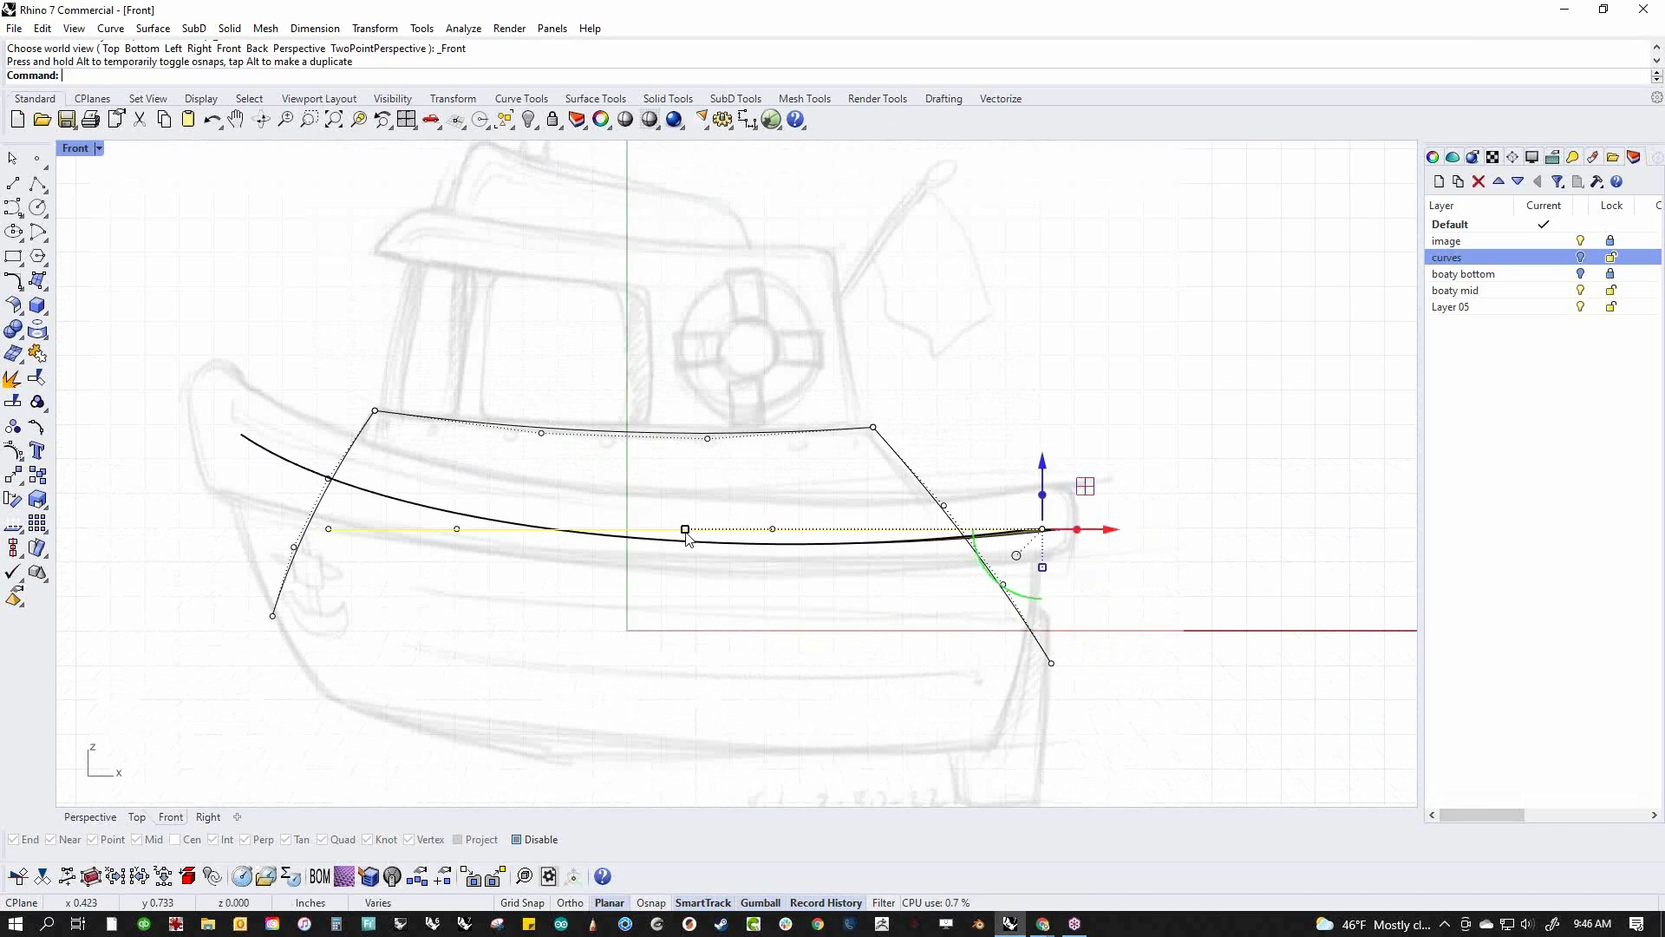
In the Top view, trim away the deck surface outside the two side curves
{"action": "type", "text": "top"}
{"action": "key", "text": "Return"}
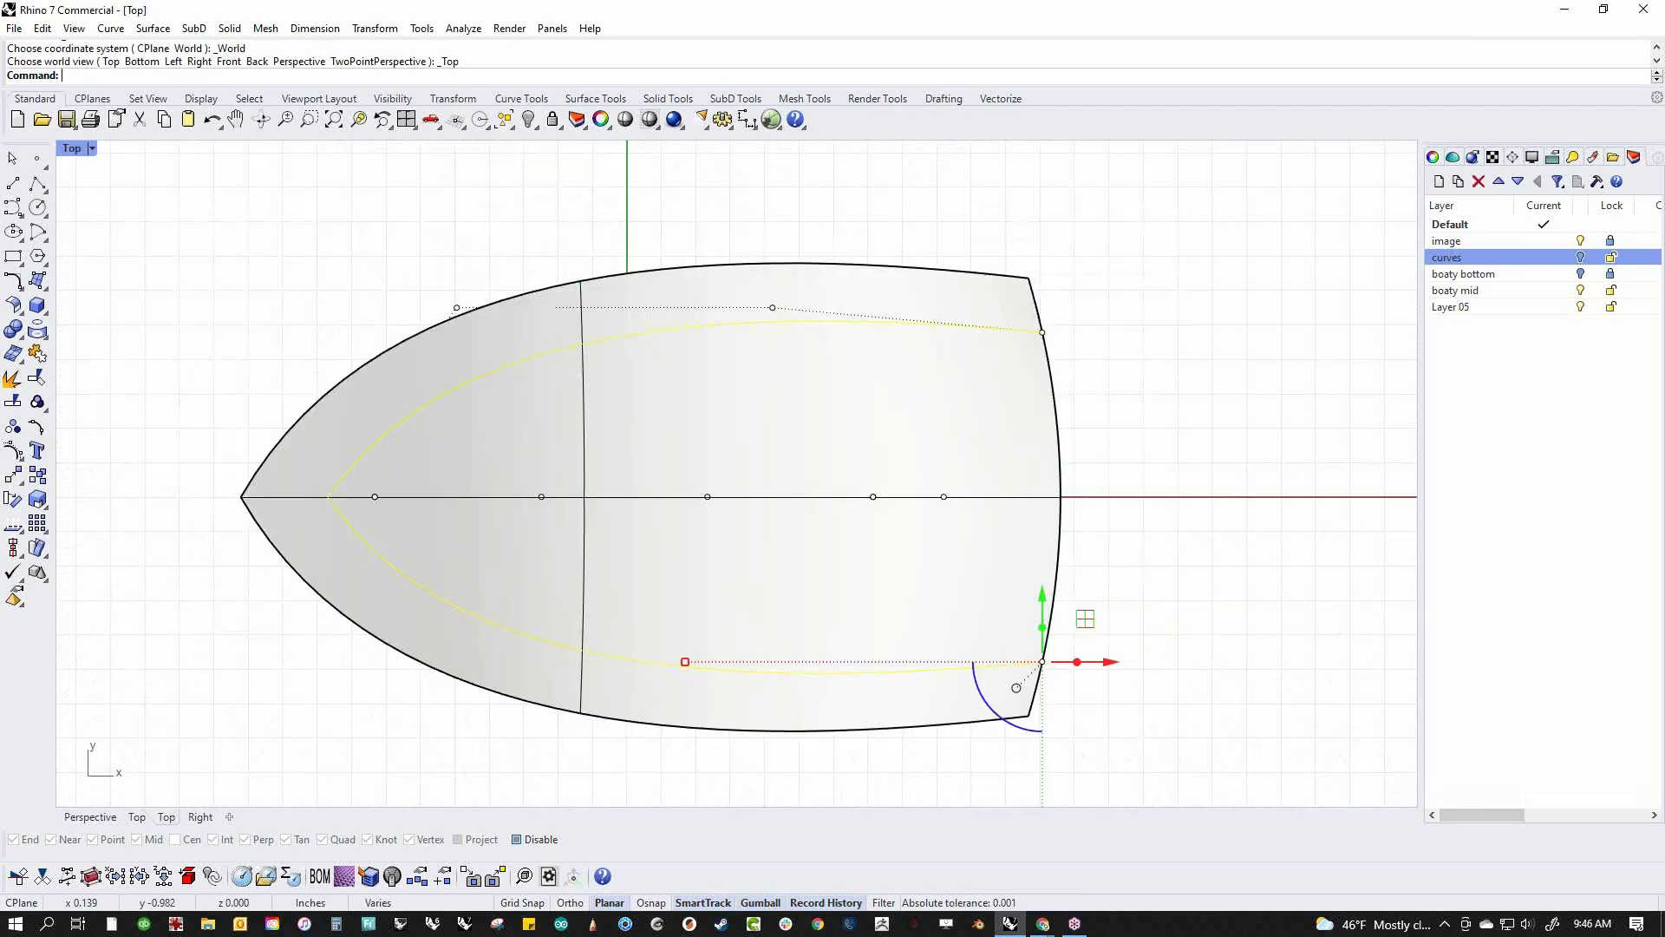
{"action": "key", "text": "ctrl+t"}
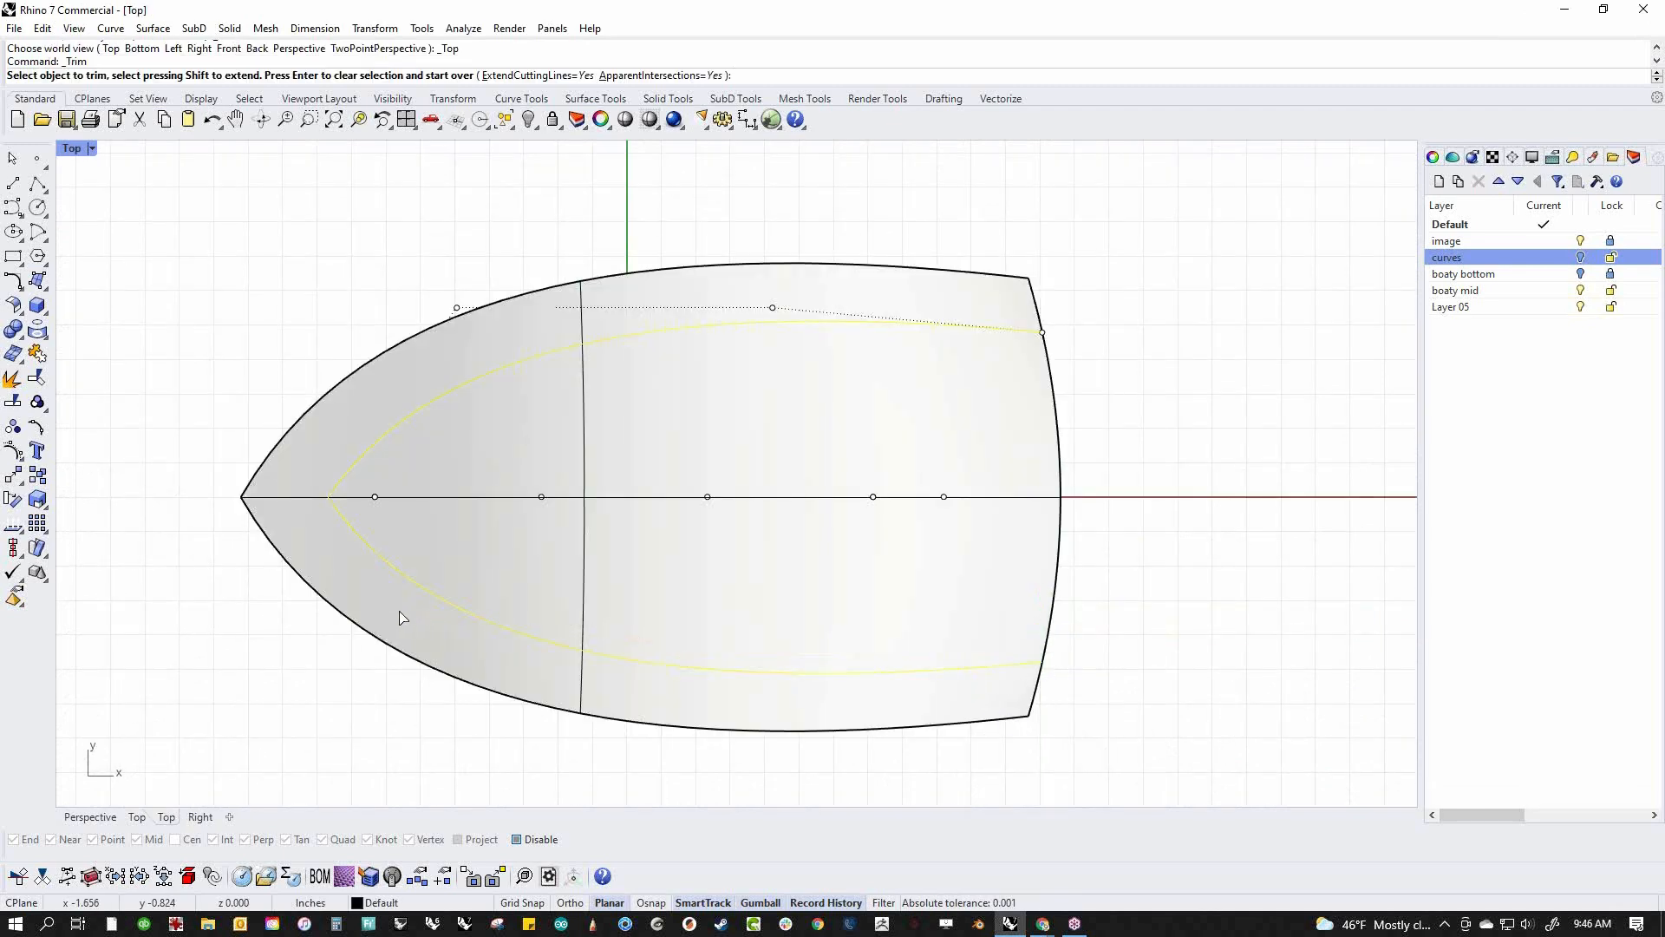
{"action": "left_click", "coordinate": [401, 617]}
{"action": "key", "text": "Return"}
{"action": "key", "text": "Escape"}
In the Perspective view, split the deck surface along a U isocurve at the rear profile curve and delete the stern piece
{"action": "type", "text": "p"}
{"action": "key", "text": "Return"}
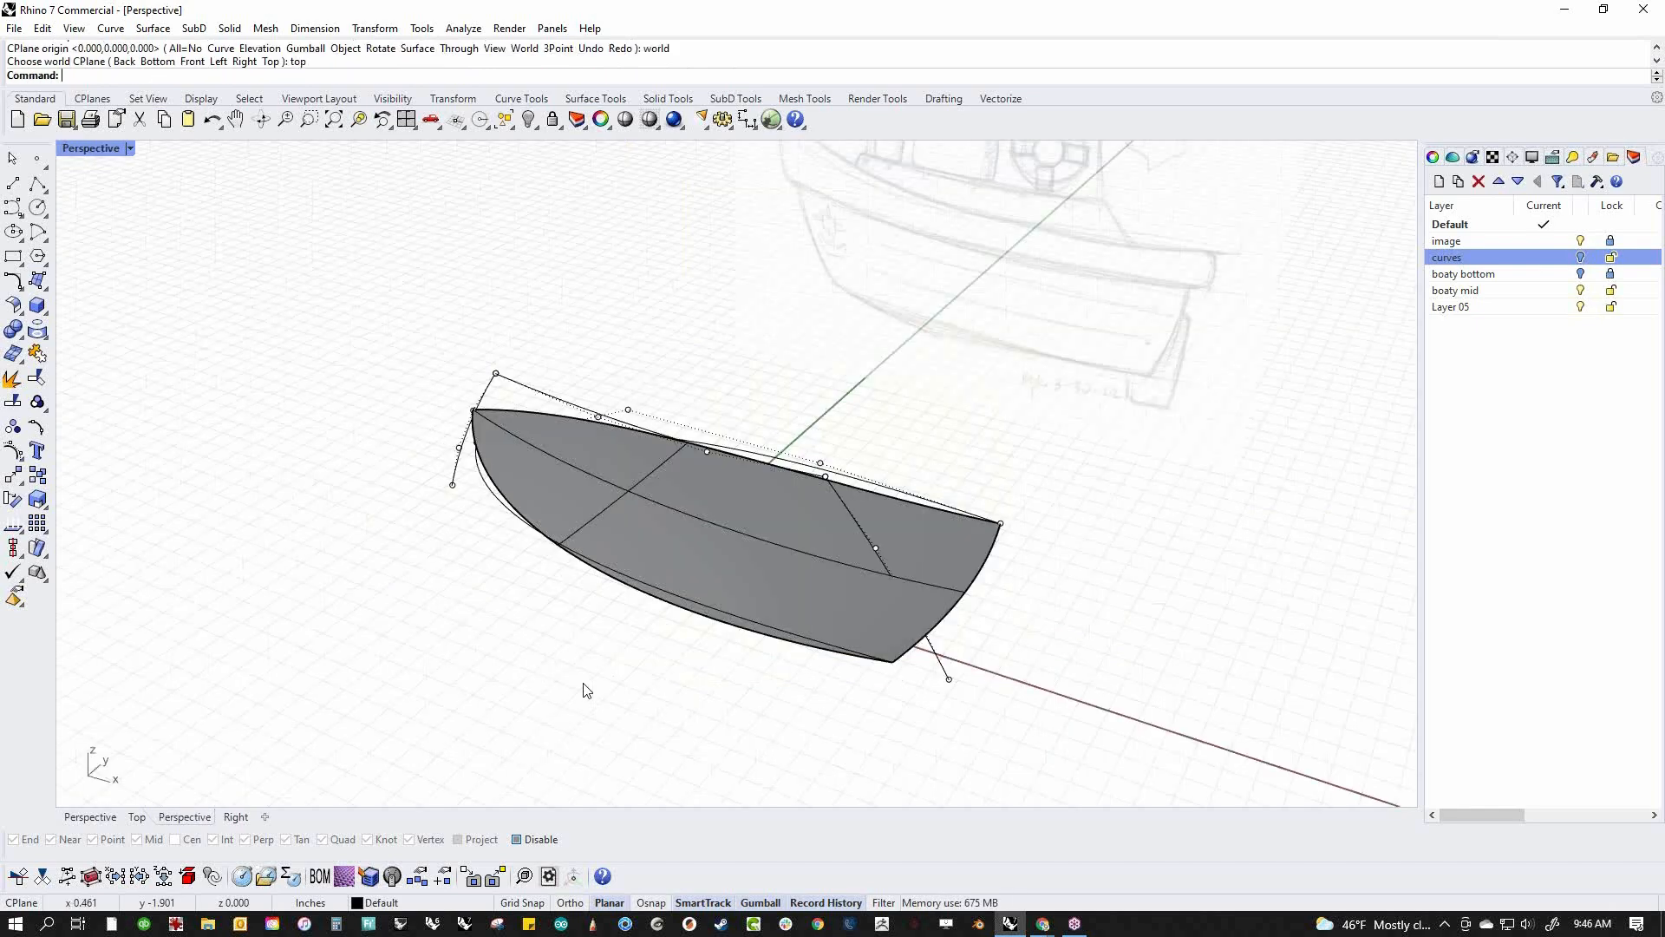
{"action": "right_click_drag", "start_coordinate": [588, 690], "coordinate": [701, 666]}
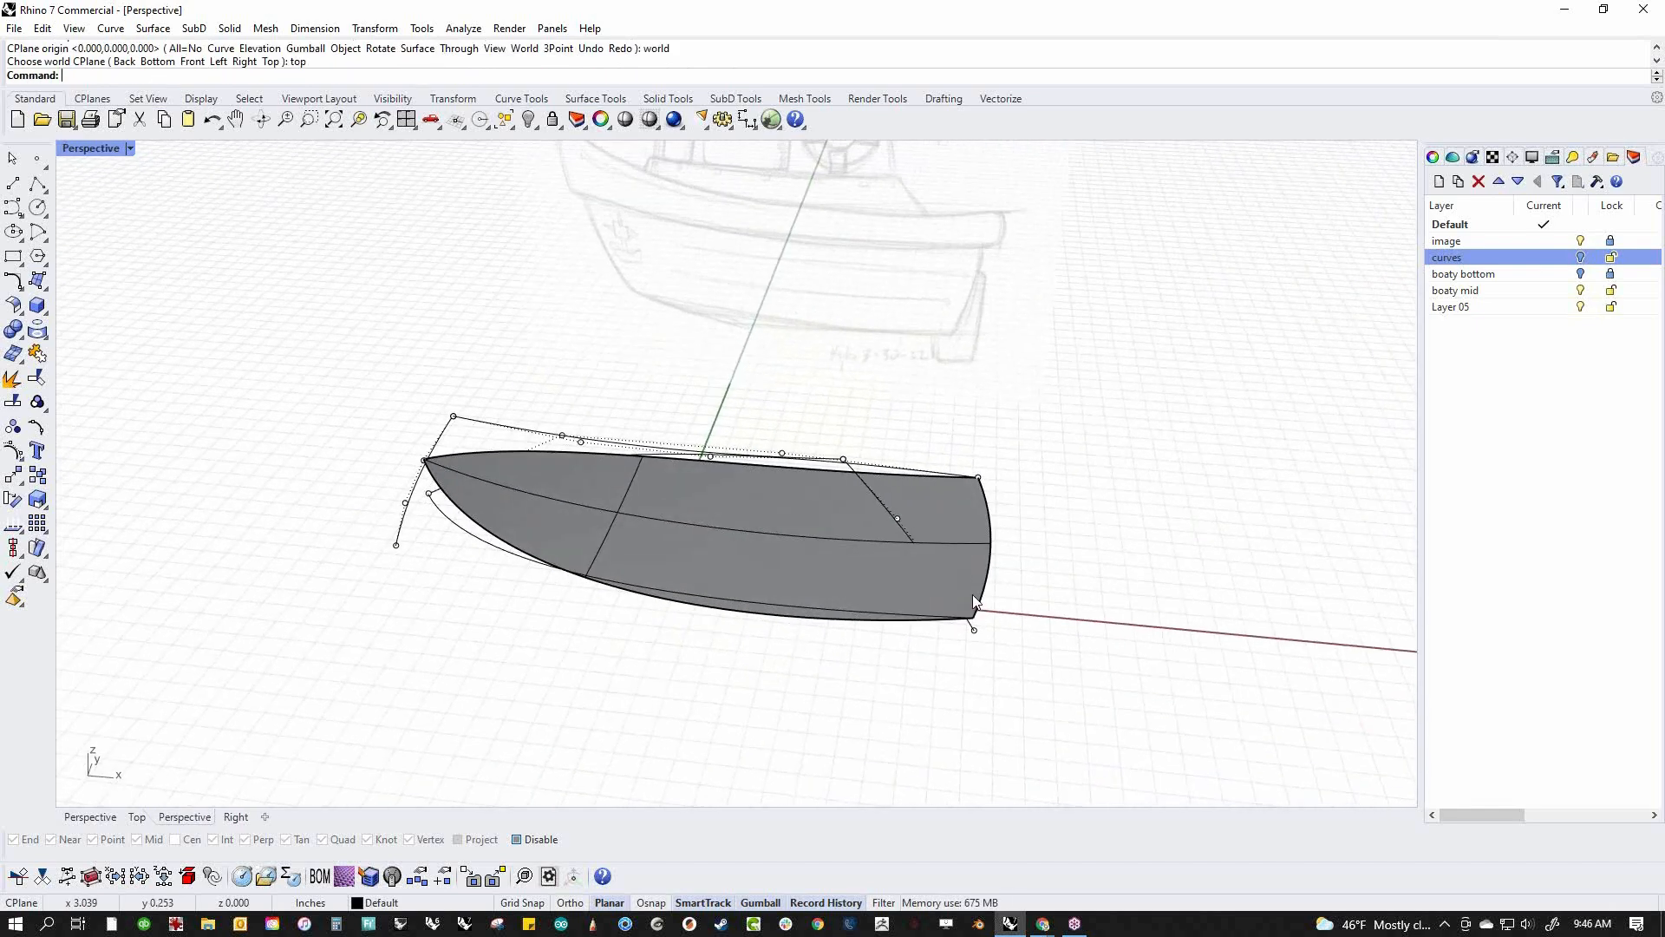
{"action": "scroll", "coordinate": [973, 599], "scroll_direction": "up", "scroll_amount": 3}
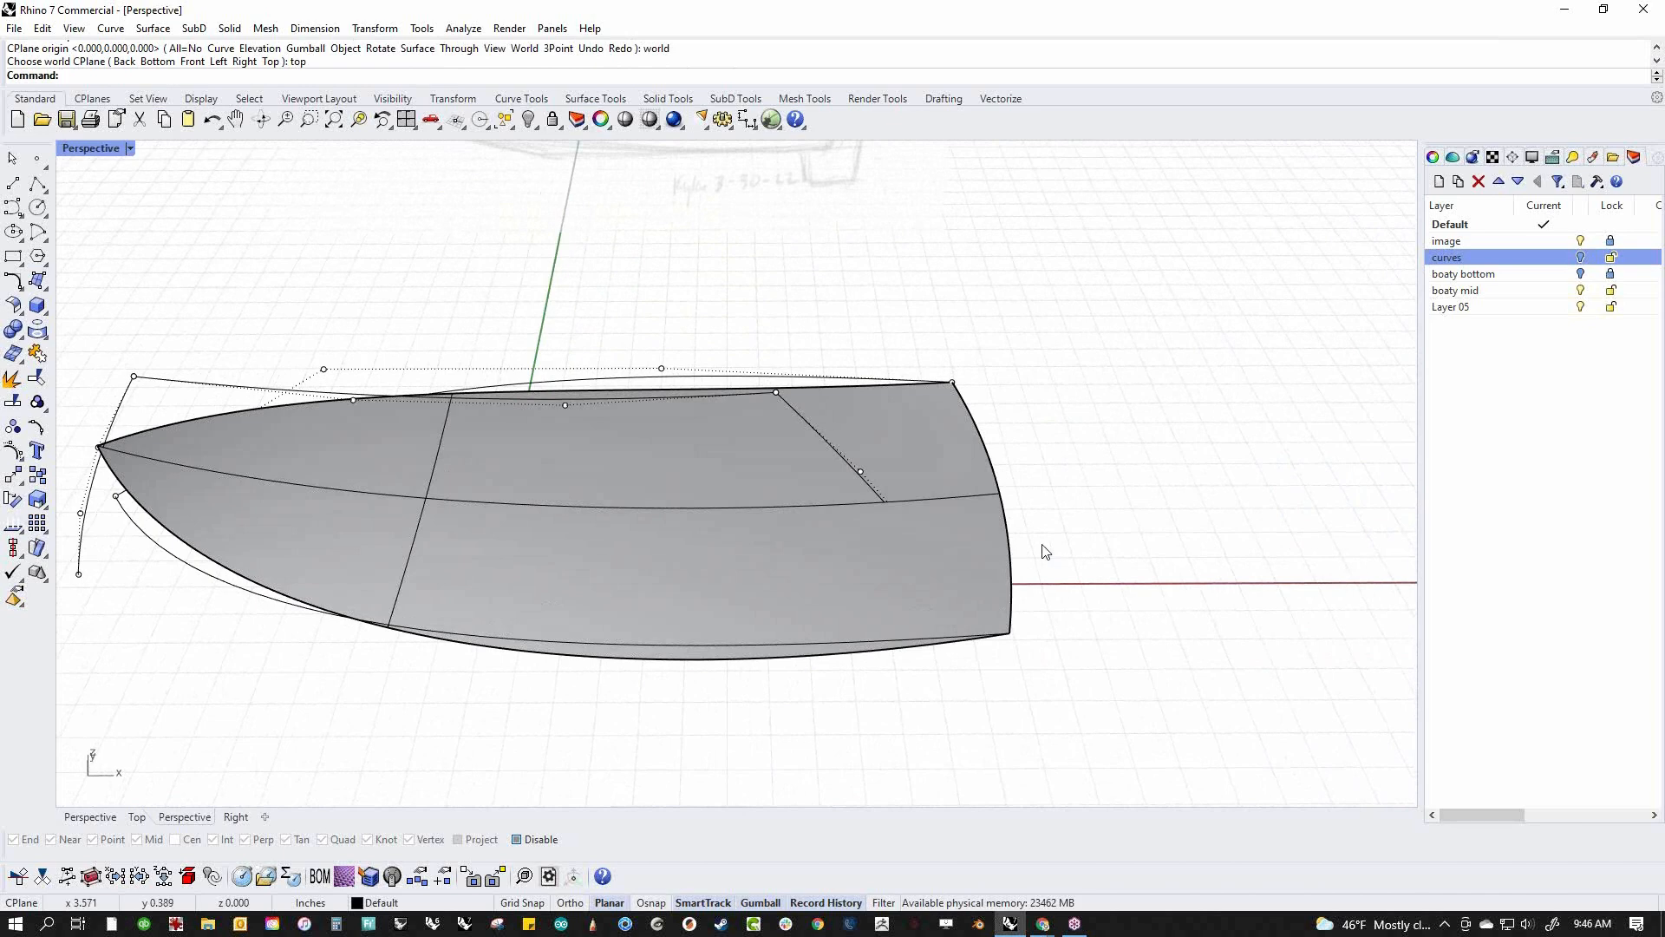
{"action": "middle_click", "coordinate": [1046, 554]}
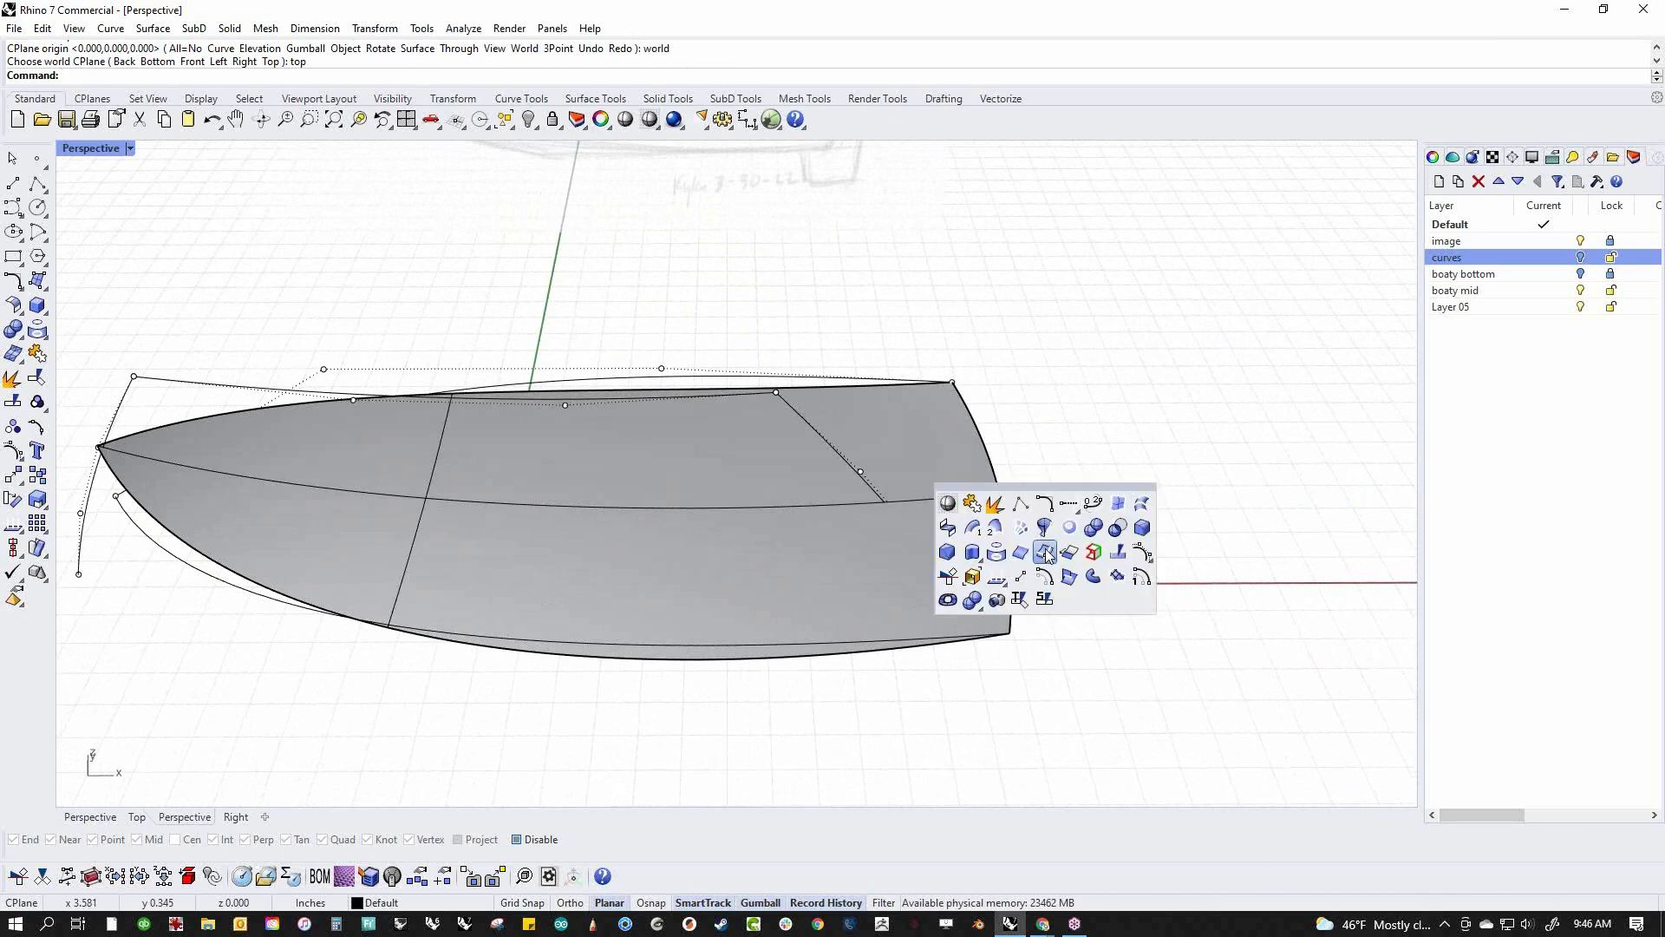
{"action": "right_click", "coordinate": [1042, 601]}
{"action": "left_click", "coordinate": [943, 549]}
{"action": "key", "text": "Return"}
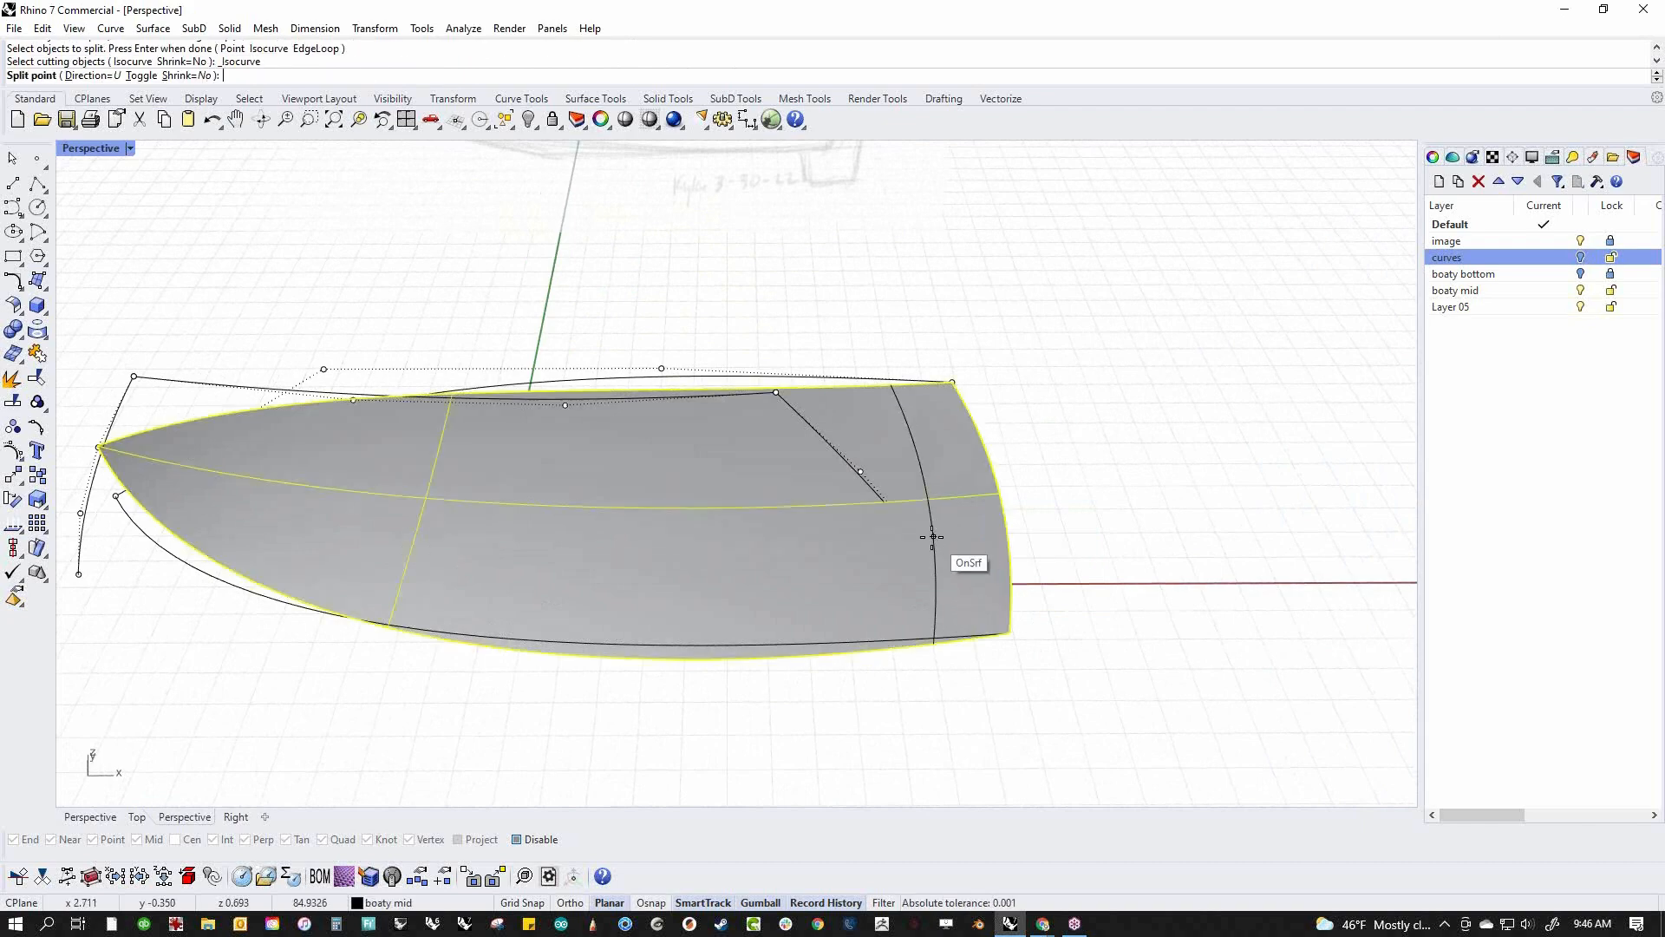
{"action": "left_click", "coordinate": [886, 501]}
{"action": "key", "text": "Return"}
{"action": "left_click", "coordinate": [939, 537]}
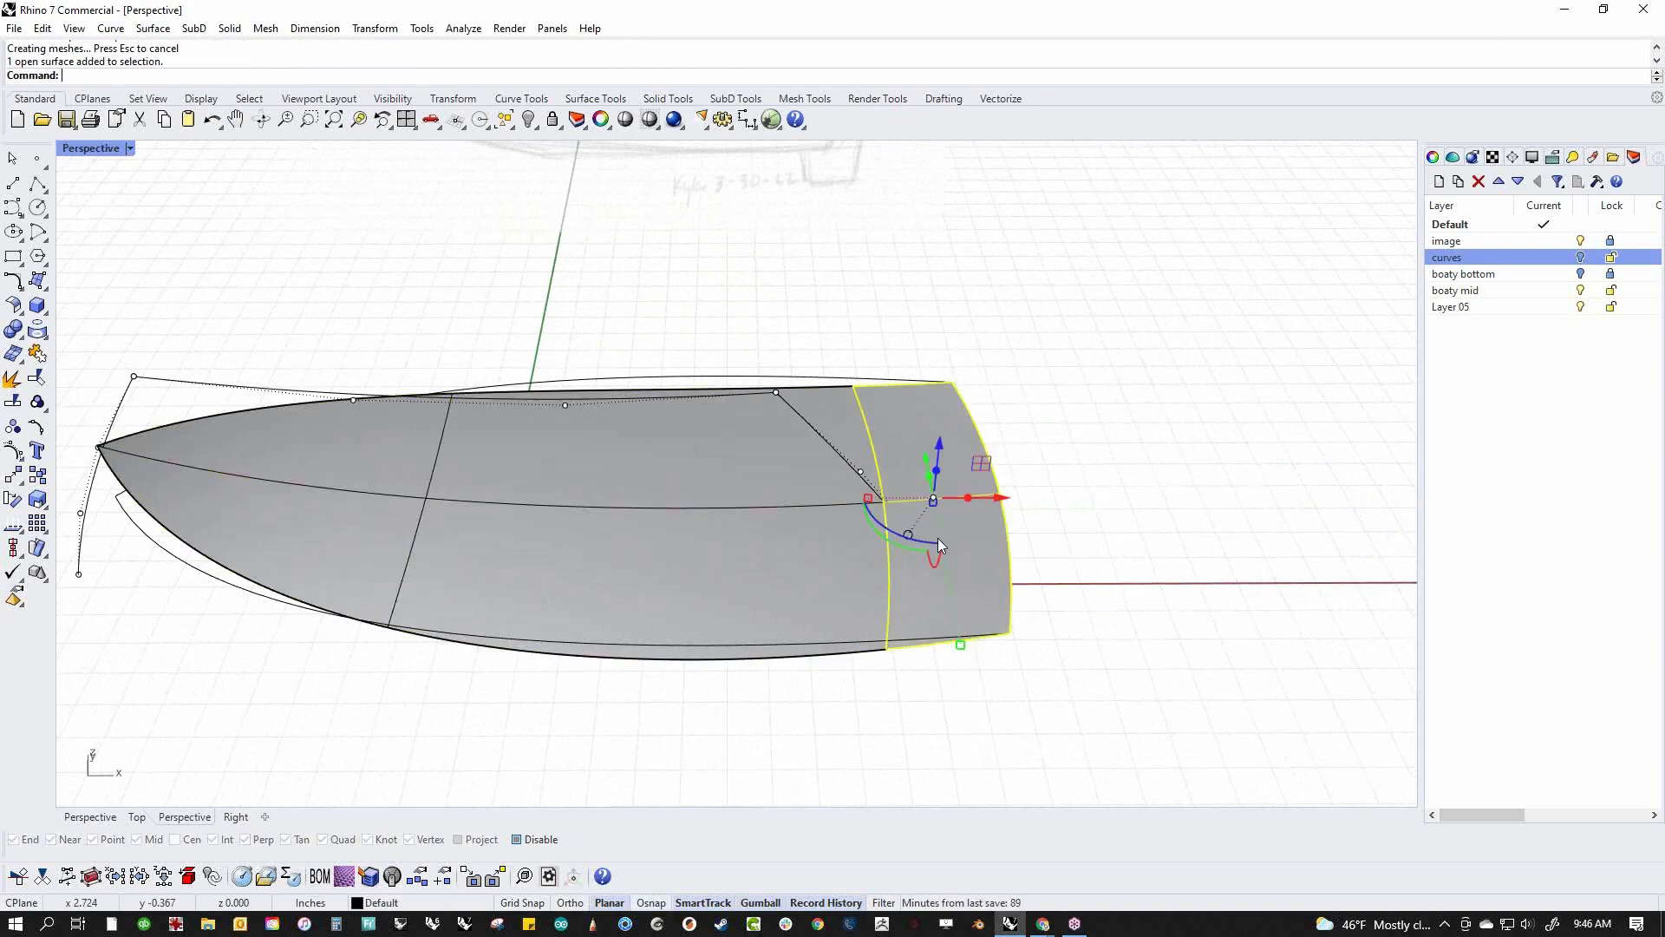
{"action": "key", "text": "Delete"}
Extrude the trimmed deck's rear edge up and forward to the upper corner of the rear profile curve
{"action": "mouse_move", "coordinate": [935, 545]}
{"action": "right_mouse_down"}
{"action": "mouse_move", "coordinate": [892, 617]}
{"action": "mouse_move", "coordinate": [488, 548]}
{"action": "mouse_move", "coordinate": [688, 576]}
{"action": "mouse_move", "coordinate": [929, 550]}
{"action": "mouse_move", "coordinate": [654, 587]}
{"action": "mouse_move", "coordinate": [672, 574]}
{"action": "mouse_move", "coordinate": [986, 594]}
{"action": "mouse_move", "coordinate": [1014, 538]}
{"action": "right_mouse_up"}
{"action": "left_click", "coordinate": [980, 590], "text": "ctrl+shift"}
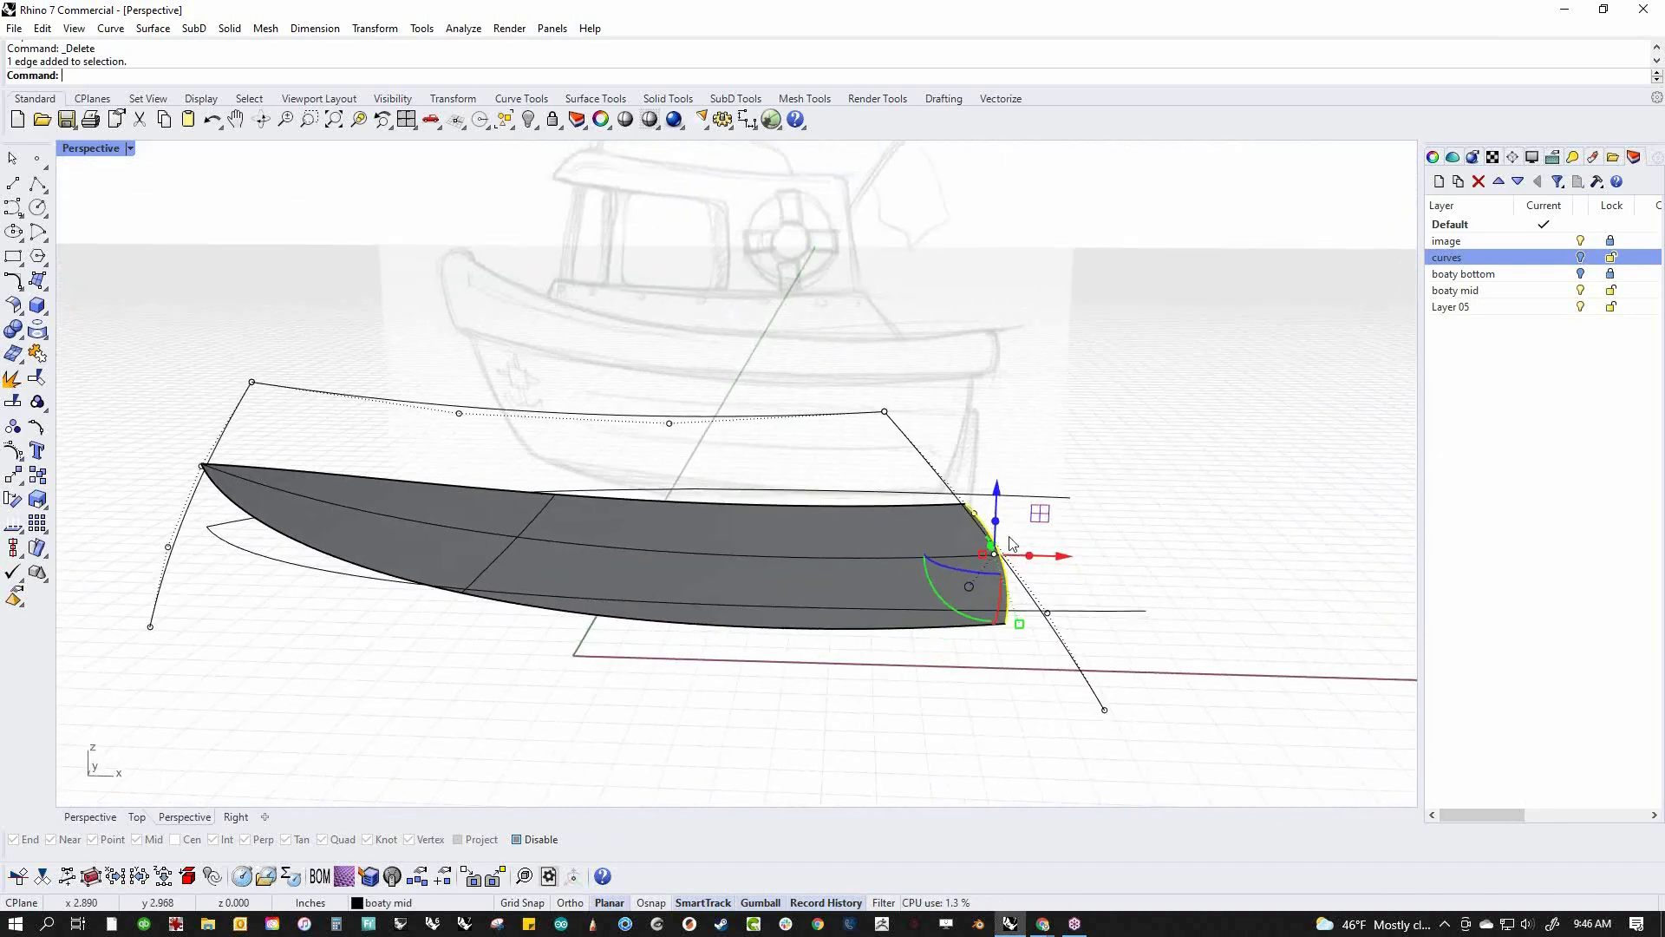
{"action": "left_click_drag", "start_coordinate": [999, 526], "coordinate": [884, 415]}
{"action": "left_click_drag", "start_coordinate": [1072, 423], "coordinate": [825, 394]}
{"action": "scroll", "coordinate": [872, 381], "scroll_direction": "up", "scroll_amount": 5}
{"action": "left_click", "coordinate": [1099, 458]}
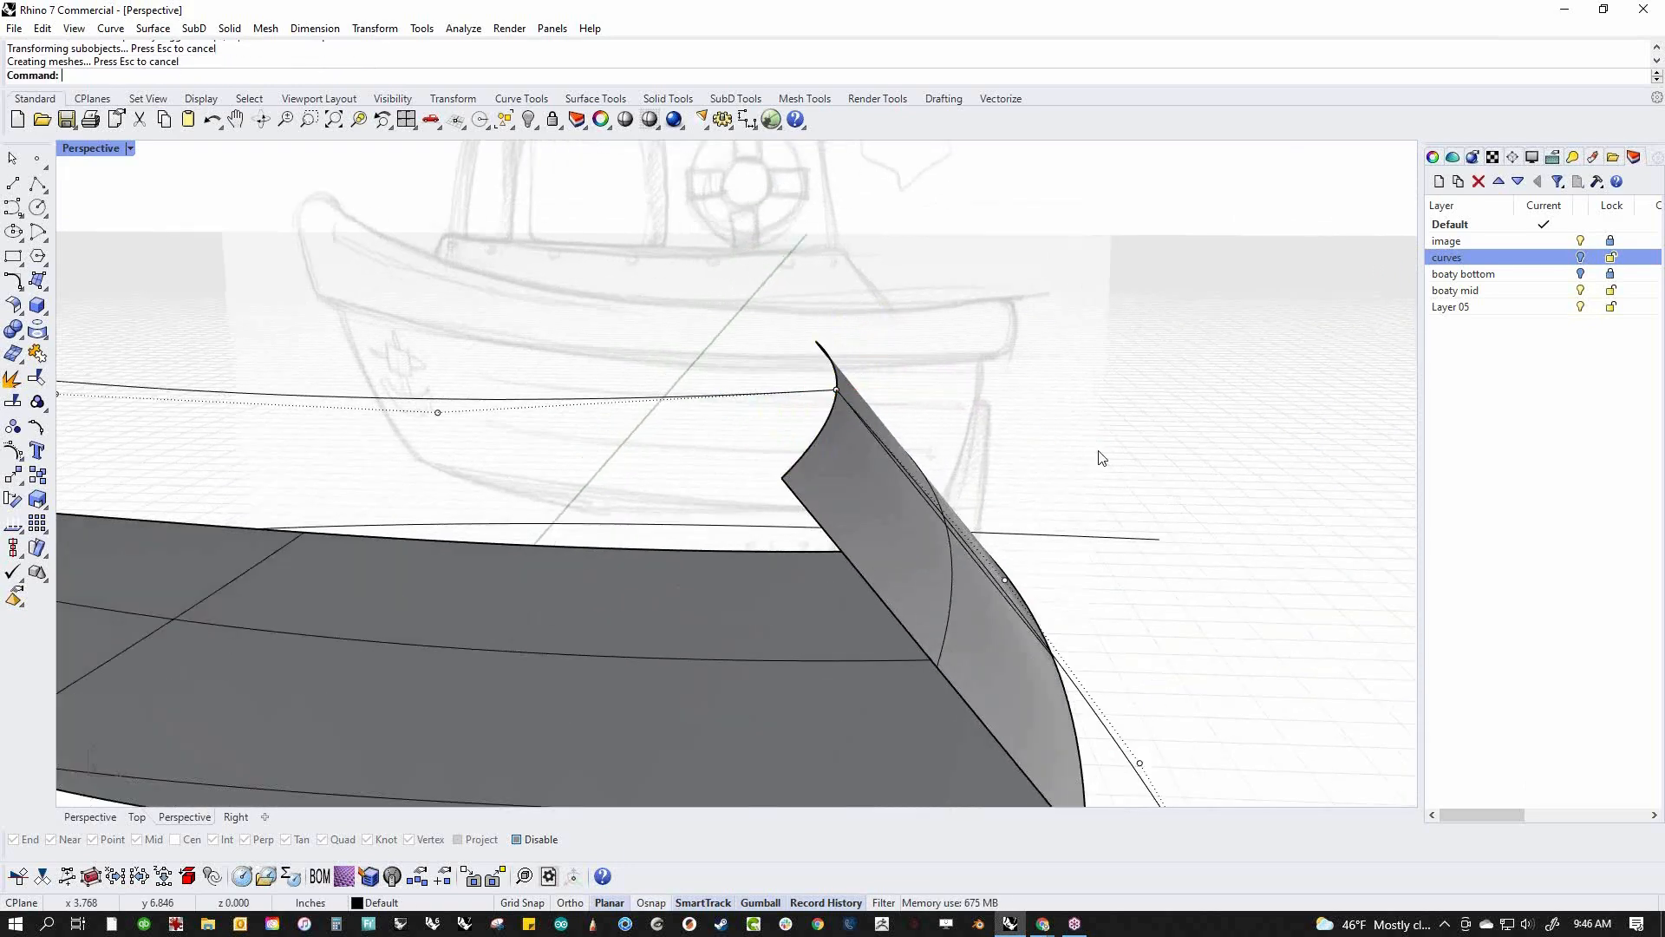
Change the rear panel surface to degree 3 in both the U and V directions
{"action": "scroll", "coordinate": [929, 622], "scroll_direction": "down", "scroll_amount": 5}
{"action": "left_click", "coordinate": [876, 633]}
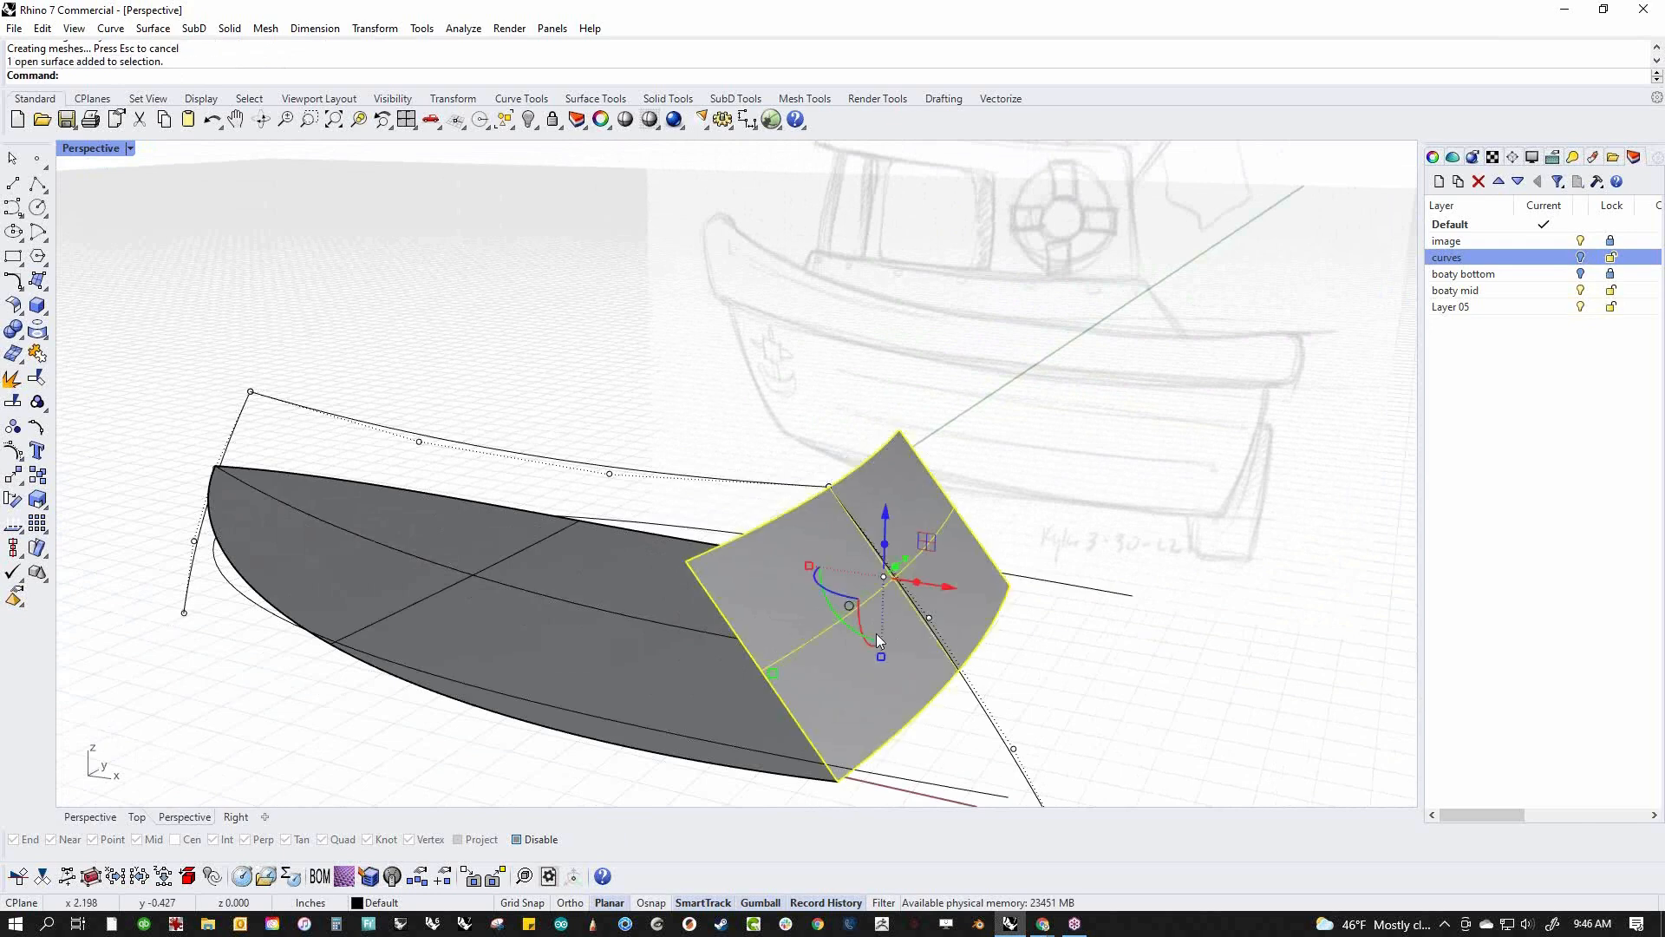
{"action": "type", "text": "cd"}
{"action": "key", "text": "Return"}
{"action": "type", "text": "3"}
{"action": "key", "text": "Return"}
{"action": "type", "text": "3"}
{"action": "key", "text": "Return"}
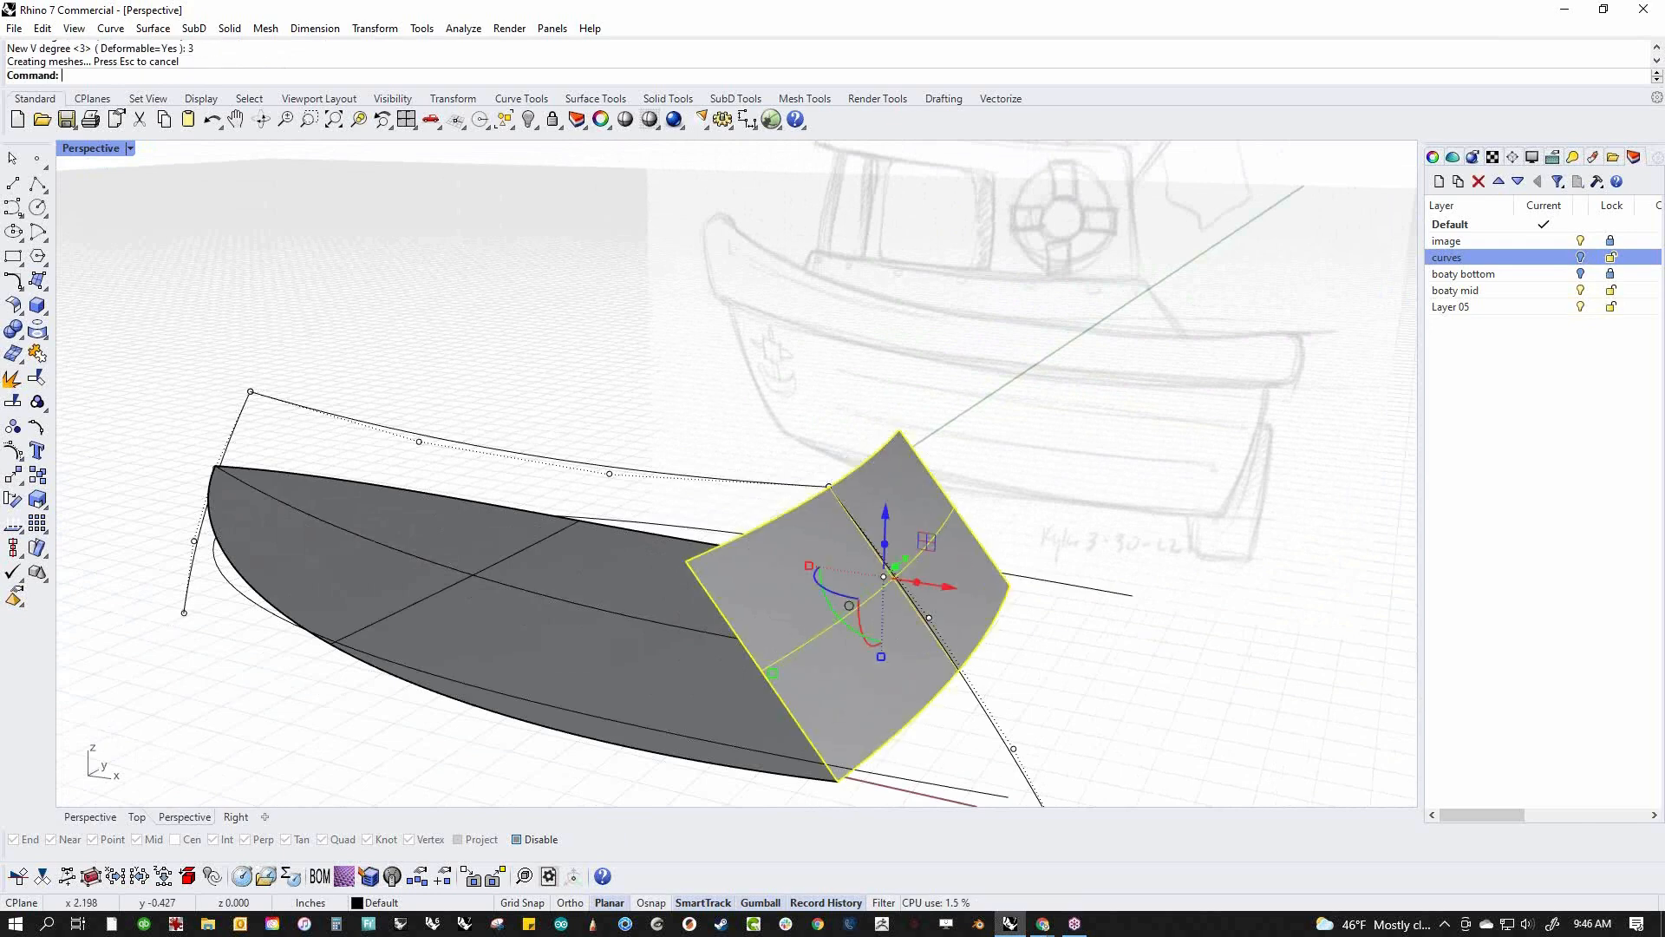
In the Front view, show the control points of the rear panel surface only
{"action": "middle_click", "coordinate": [881, 644]}
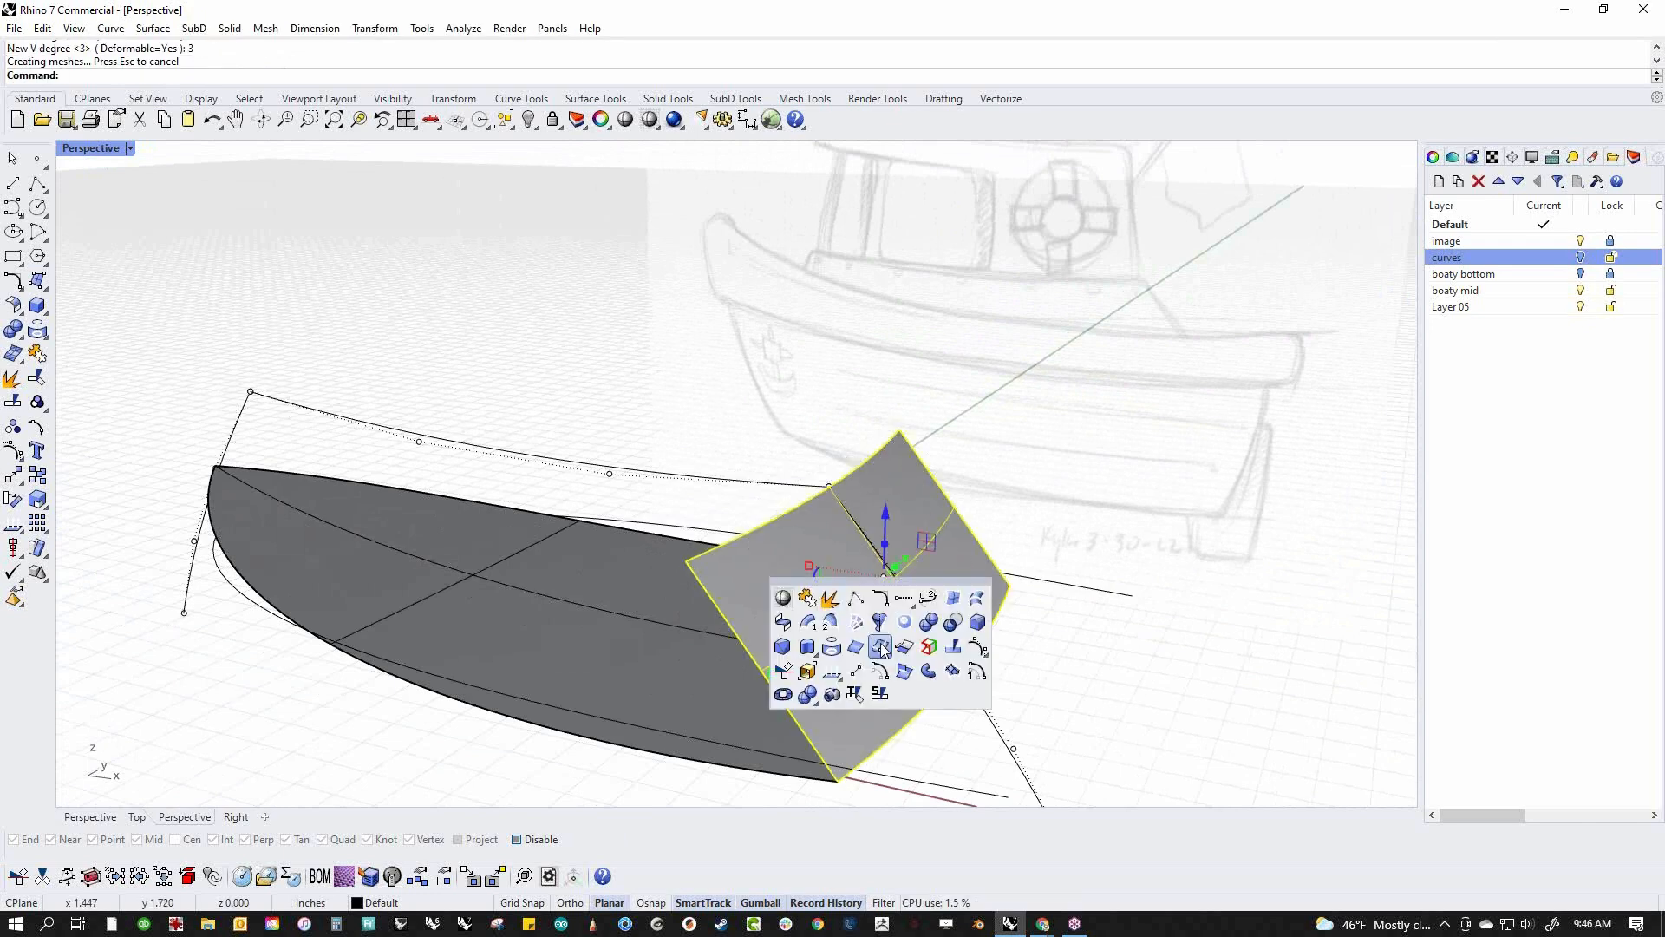
{"action": "left_click", "coordinate": [975, 649]}
{"action": "right_click_drag", "start_coordinate": [983, 707], "coordinate": [1021, 652]}
{"action": "key", "text": "ctrl+F2"}
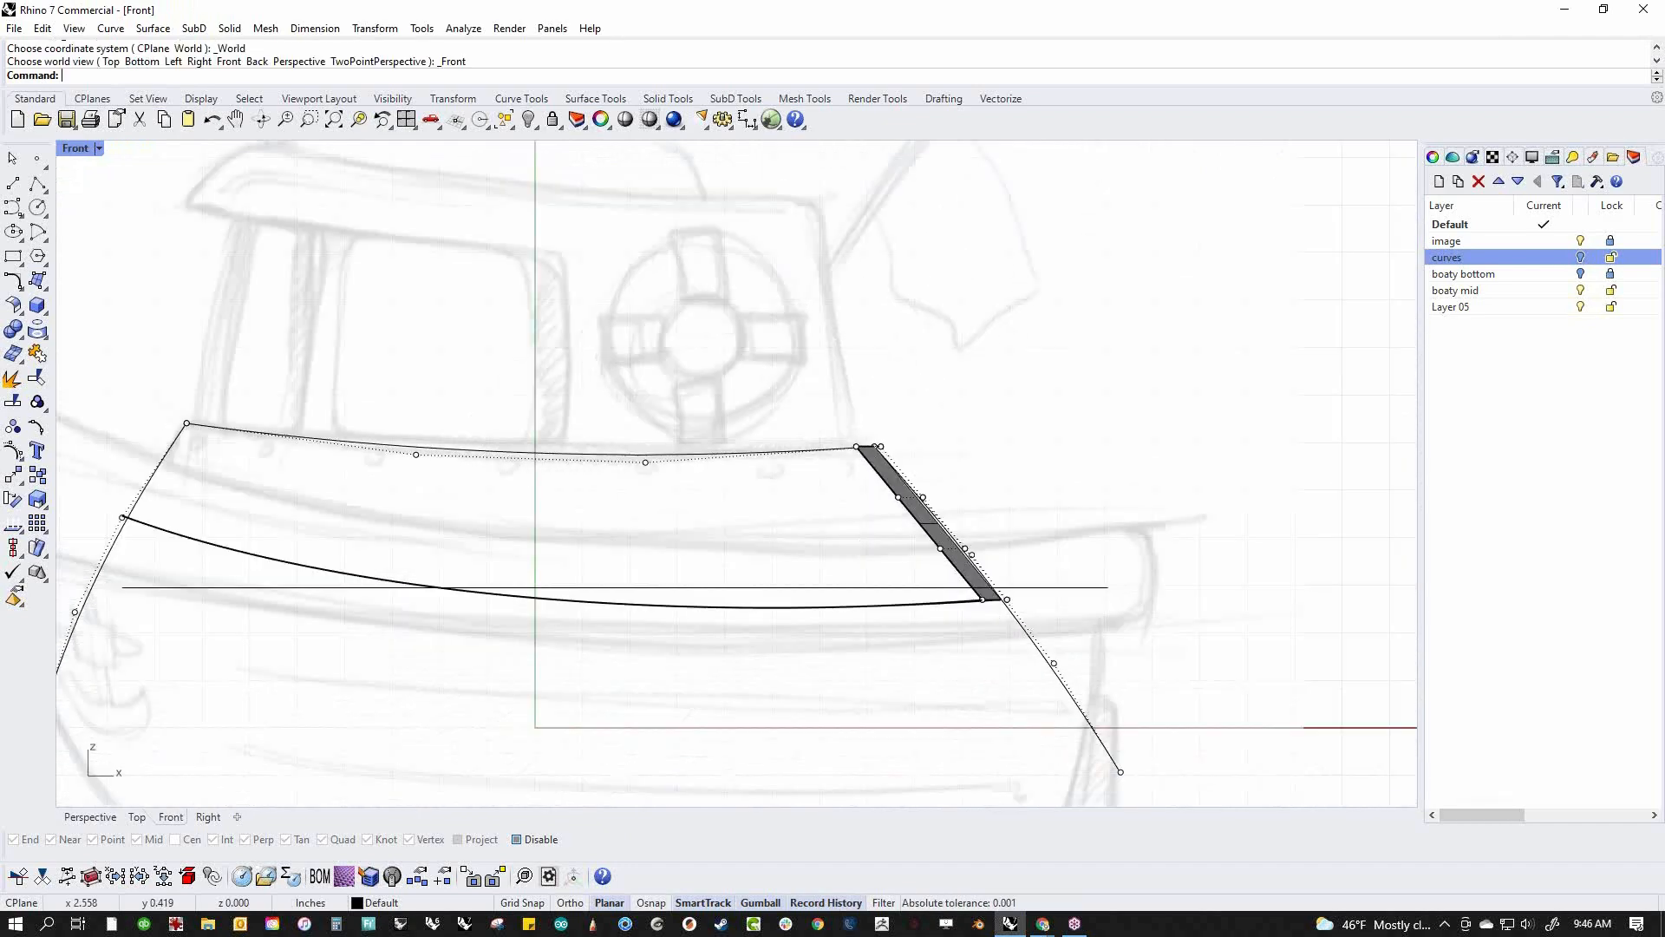
{"action": "left_click_drag", "start_coordinate": [849, 485], "coordinate": [910, 483]}
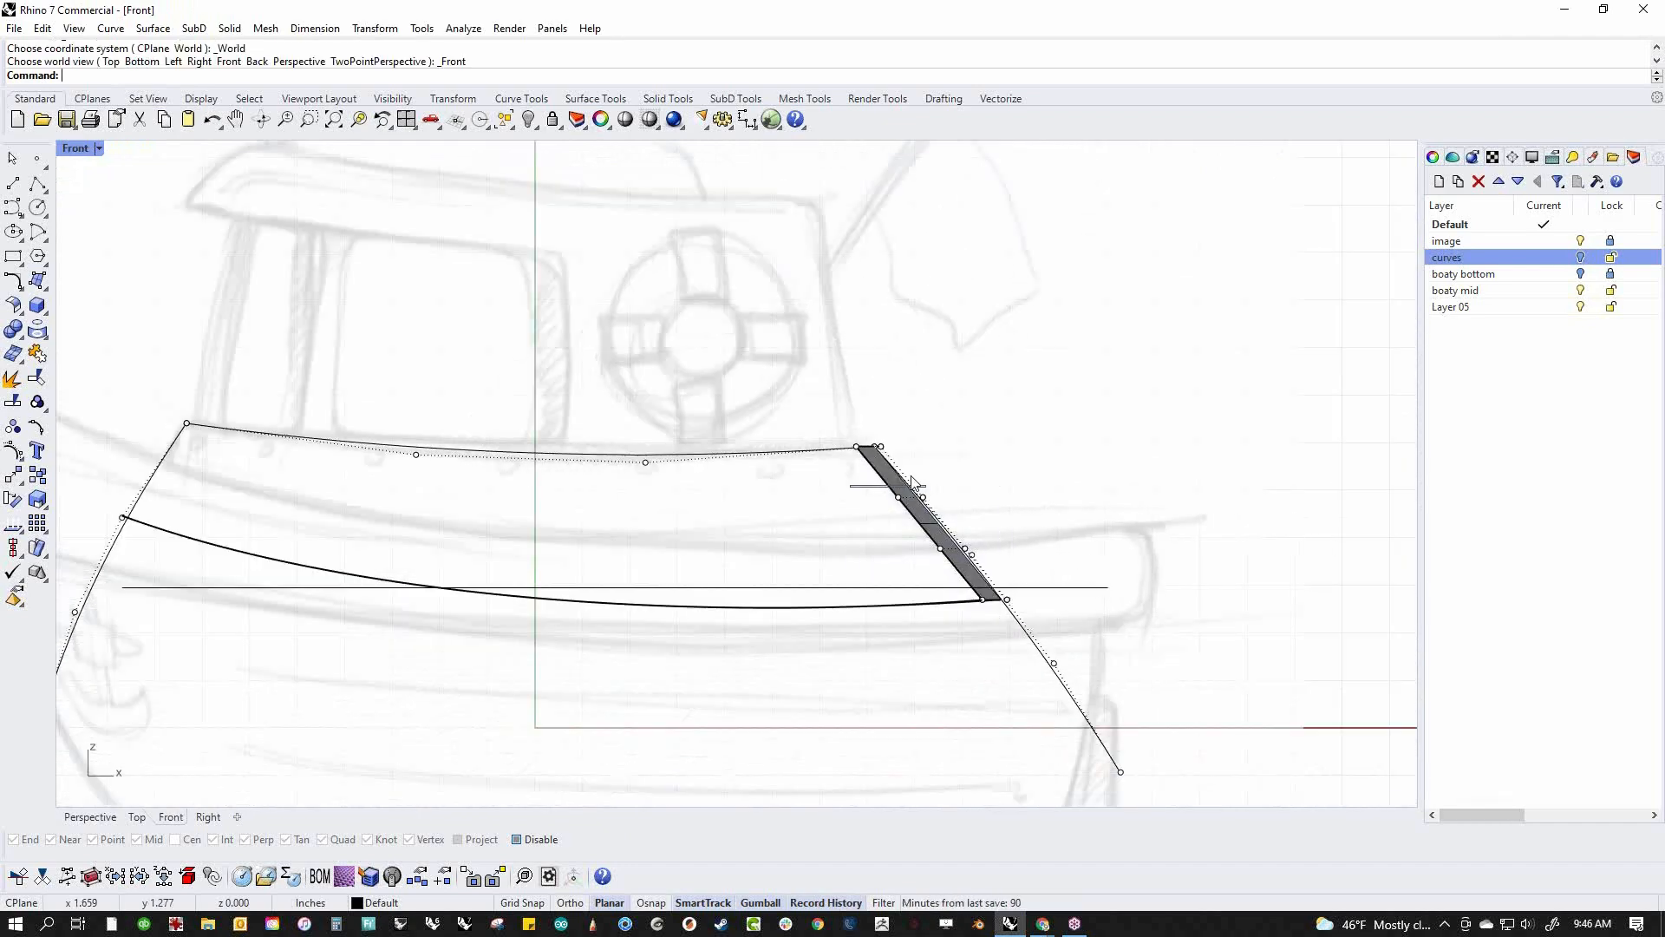
{"action": "left_click", "coordinate": [945, 550]}
{"action": "scroll", "coordinate": [945, 550], "scroll_direction": "up", "scroll_amount": 2}
{"action": "middle_click", "coordinate": [944, 545]}
{"action": "left_click", "coordinate": [840, 528]}
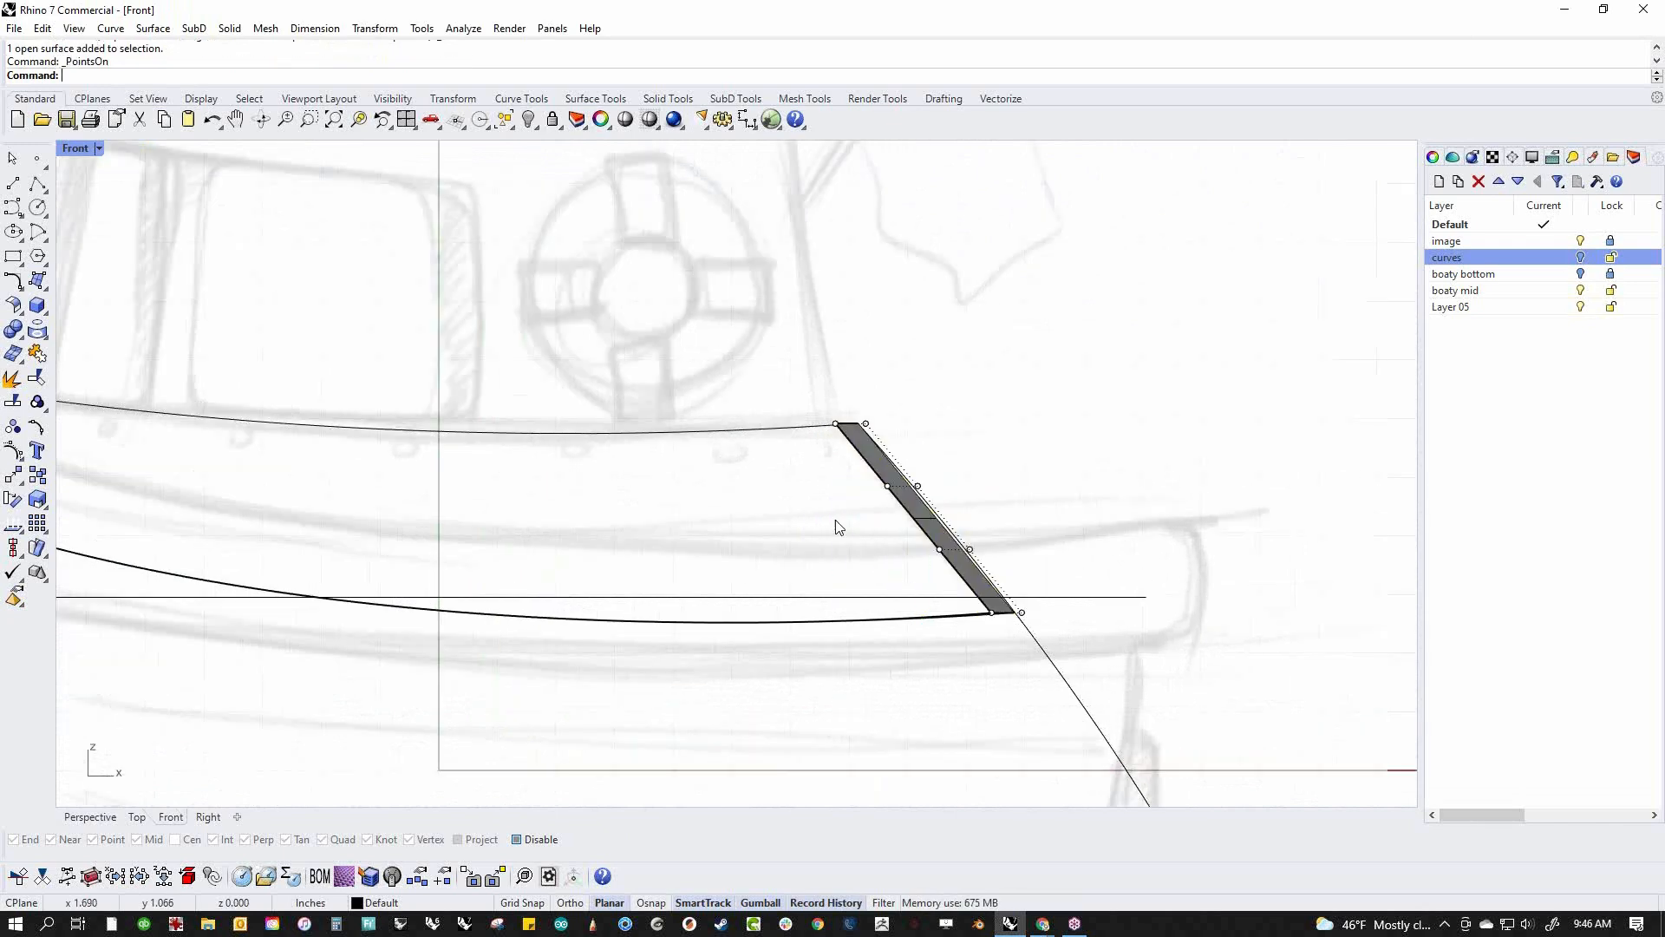
Shift the rear panel's two middle rows of control points slightly aft to bow it along the profile, and return to Perspective
{"action": "left_click_drag", "start_coordinate": [815, 461], "coordinate": [1057, 579]}
{"action": "mouse_move", "coordinate": [935, 517]}
{"action": "left_mouse_down"}
{"action": "mouse_move", "coordinate": [1017, 517]}
{"action": "mouse_move", "coordinate": [945, 518]}
{"action": "left_mouse_up"}
{"action": "left_click", "coordinate": [1078, 468]}
{"action": "key", "text": "F4"}
{"action": "mouse_move", "coordinate": [1078, 469]}
{"action": "right_mouse_down"}
{"action": "mouse_move", "coordinate": [927, 658]}
{"action": "mouse_move", "coordinate": [783, 653]}
{"action": "mouse_move", "coordinate": [793, 538]}
{"action": "mouse_move", "coordinate": [799, 602]}
{"action": "mouse_move", "coordinate": [892, 633]}
{"action": "mouse_move", "coordinate": [810, 651]}
{"action": "mouse_move", "coordinate": [788, 580]}
{"action": "mouse_move", "coordinate": [841, 606]}
{"action": "mouse_move", "coordinate": [858, 580]}
{"action": "mouse_move", "coordinate": [743, 573]}
{"action": "mouse_move", "coordinate": [754, 590]}
{"action": "mouse_move", "coordinate": [833, 584]}
{"action": "mouse_move", "coordinate": [830, 598]}
{"action": "right_mouse_up"}
{"action": "right_click_drag", "start_coordinate": [1032, 597], "coordinate": [876, 590]}
{"action": "middle_click", "coordinate": [878, 596]}
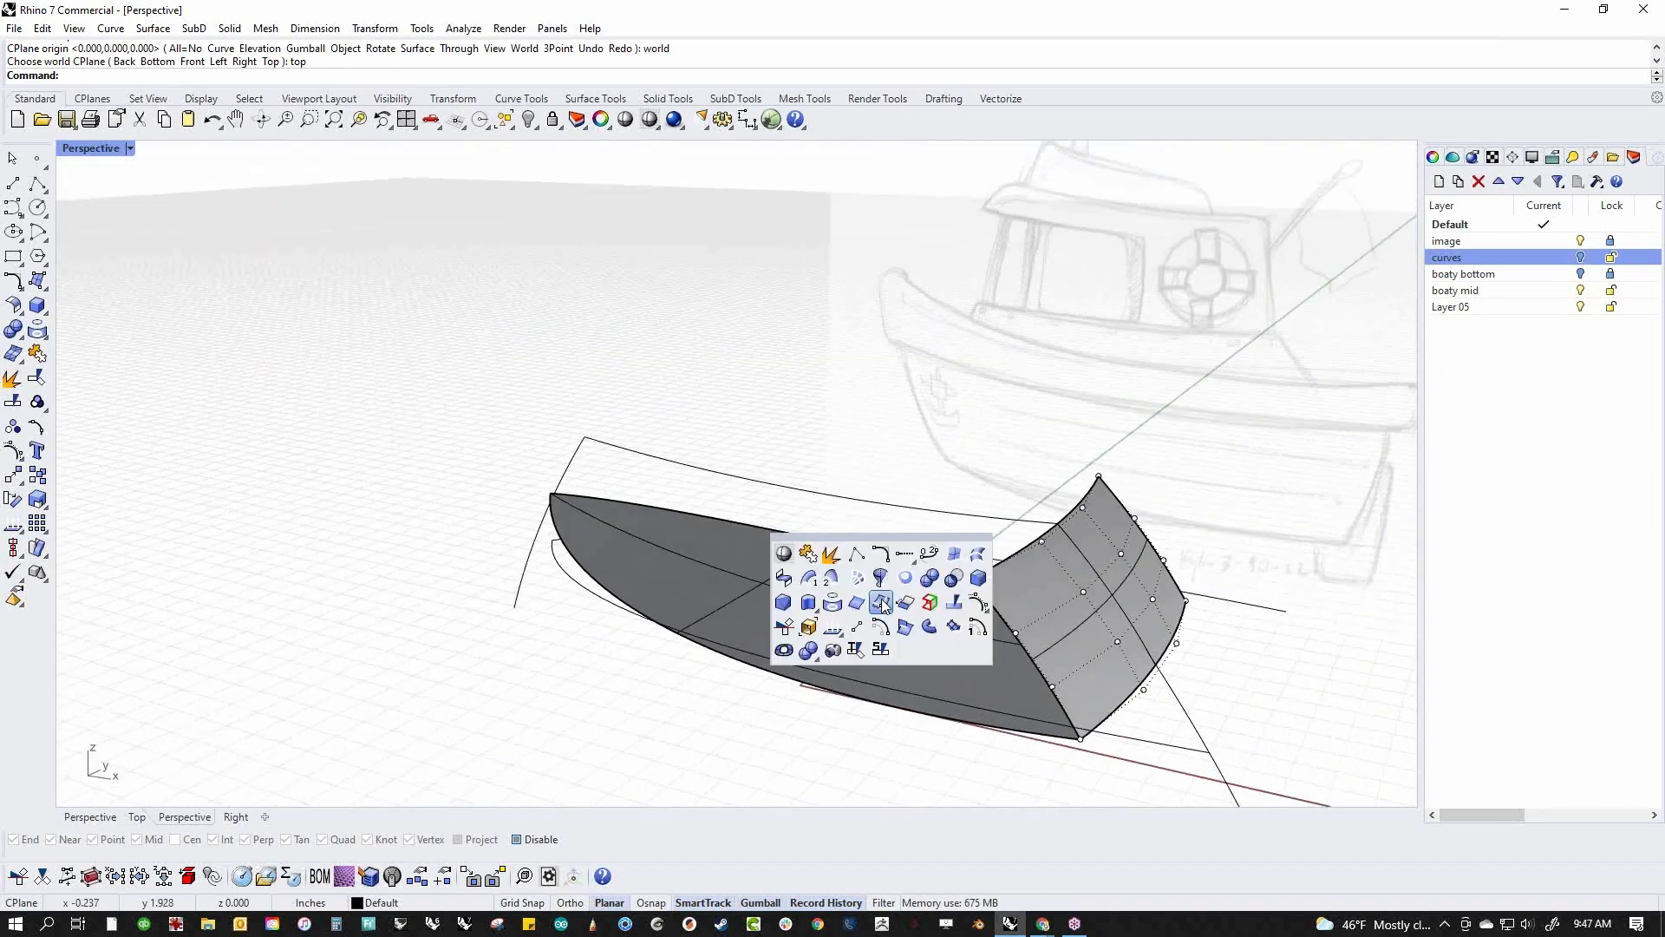
{"action": "left_click", "coordinate": [812, 581]}
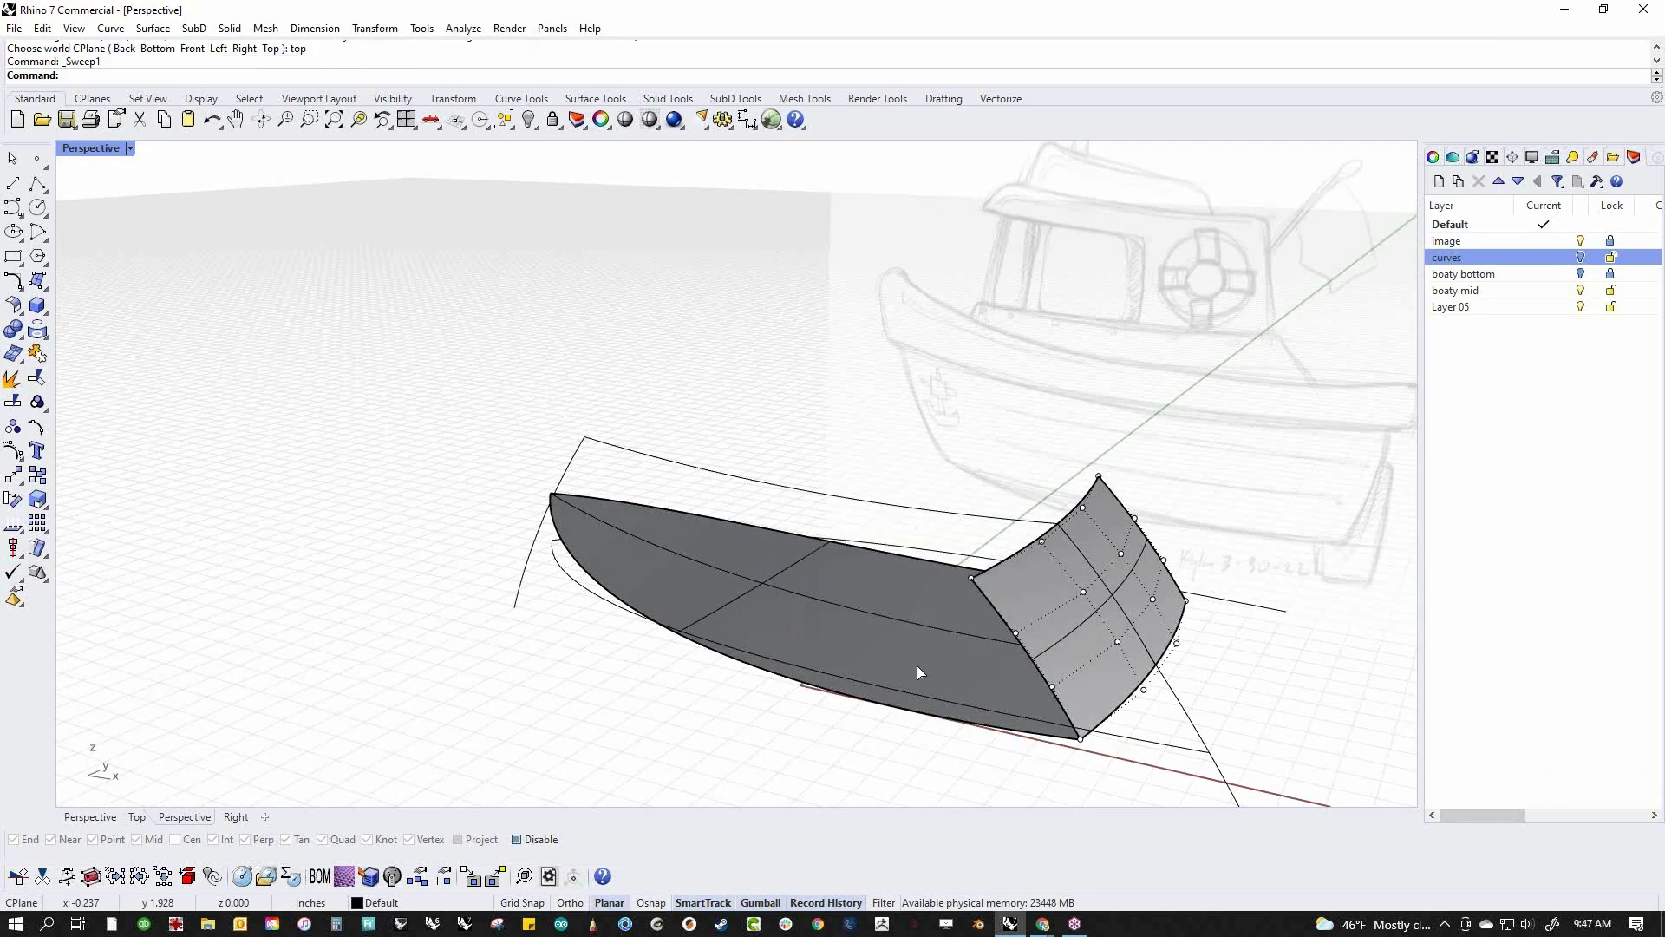
{"action": "left_click", "coordinate": [1045, 725]}
{"action": "left_click", "coordinate": [1065, 711]}
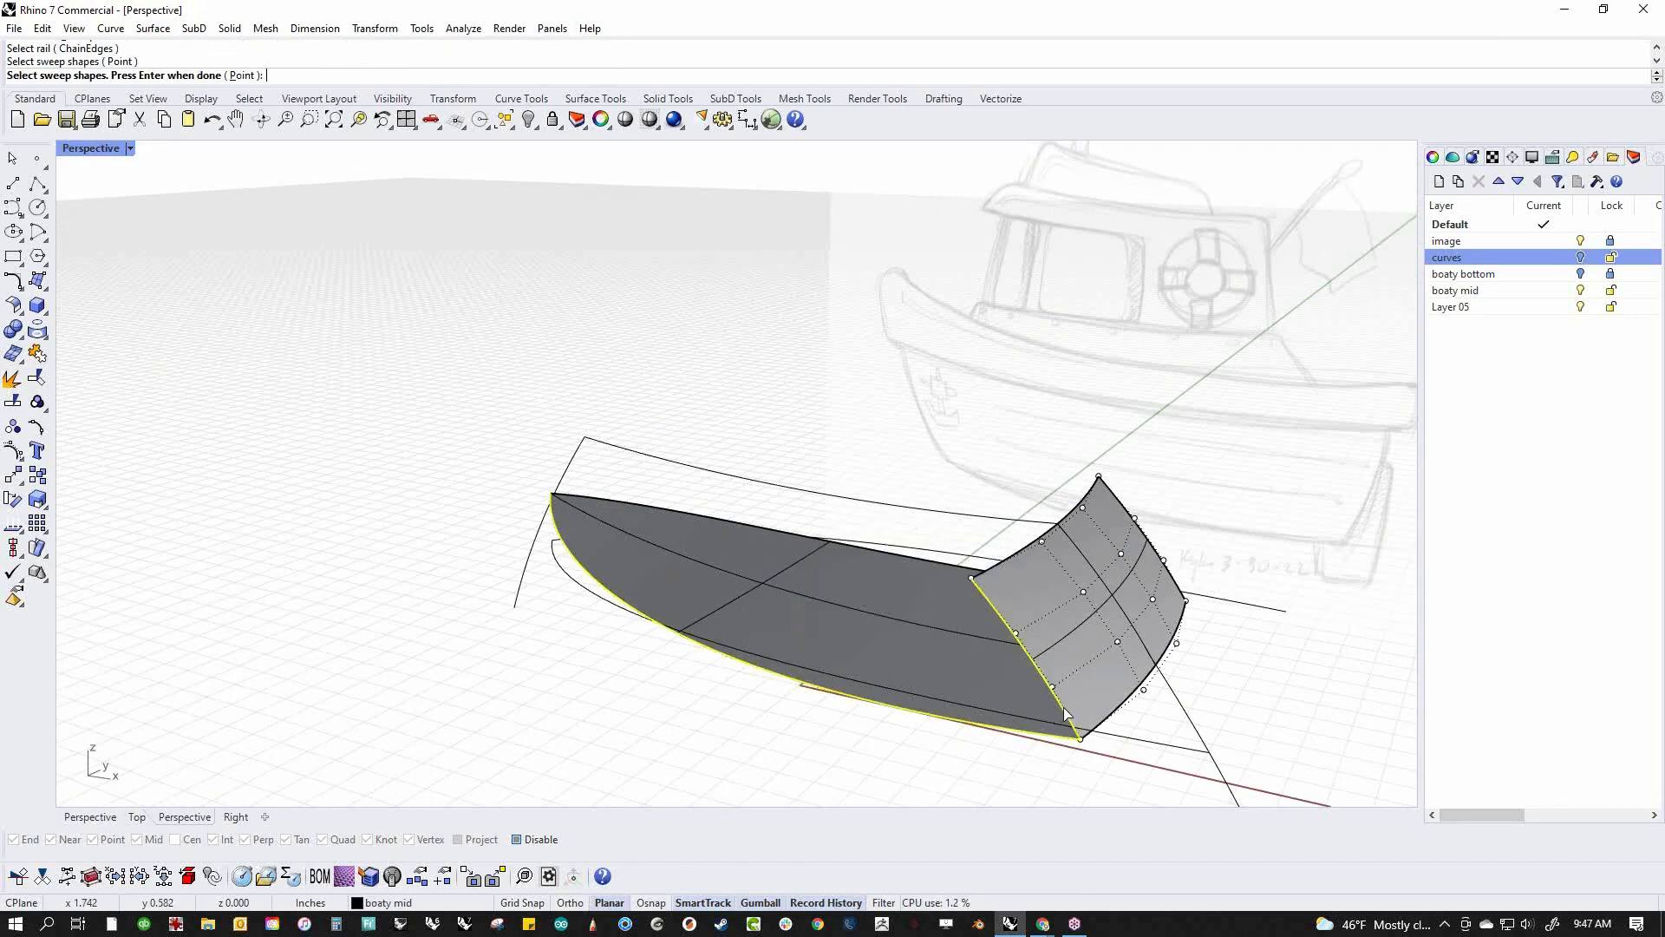
{"action": "right_click", "coordinate": [1021, 744]}
{"action": "right_click_drag", "start_coordinate": [584, 676], "coordinate": [678, 626]}
{"action": "left_click", "coordinate": [1221, 594]}
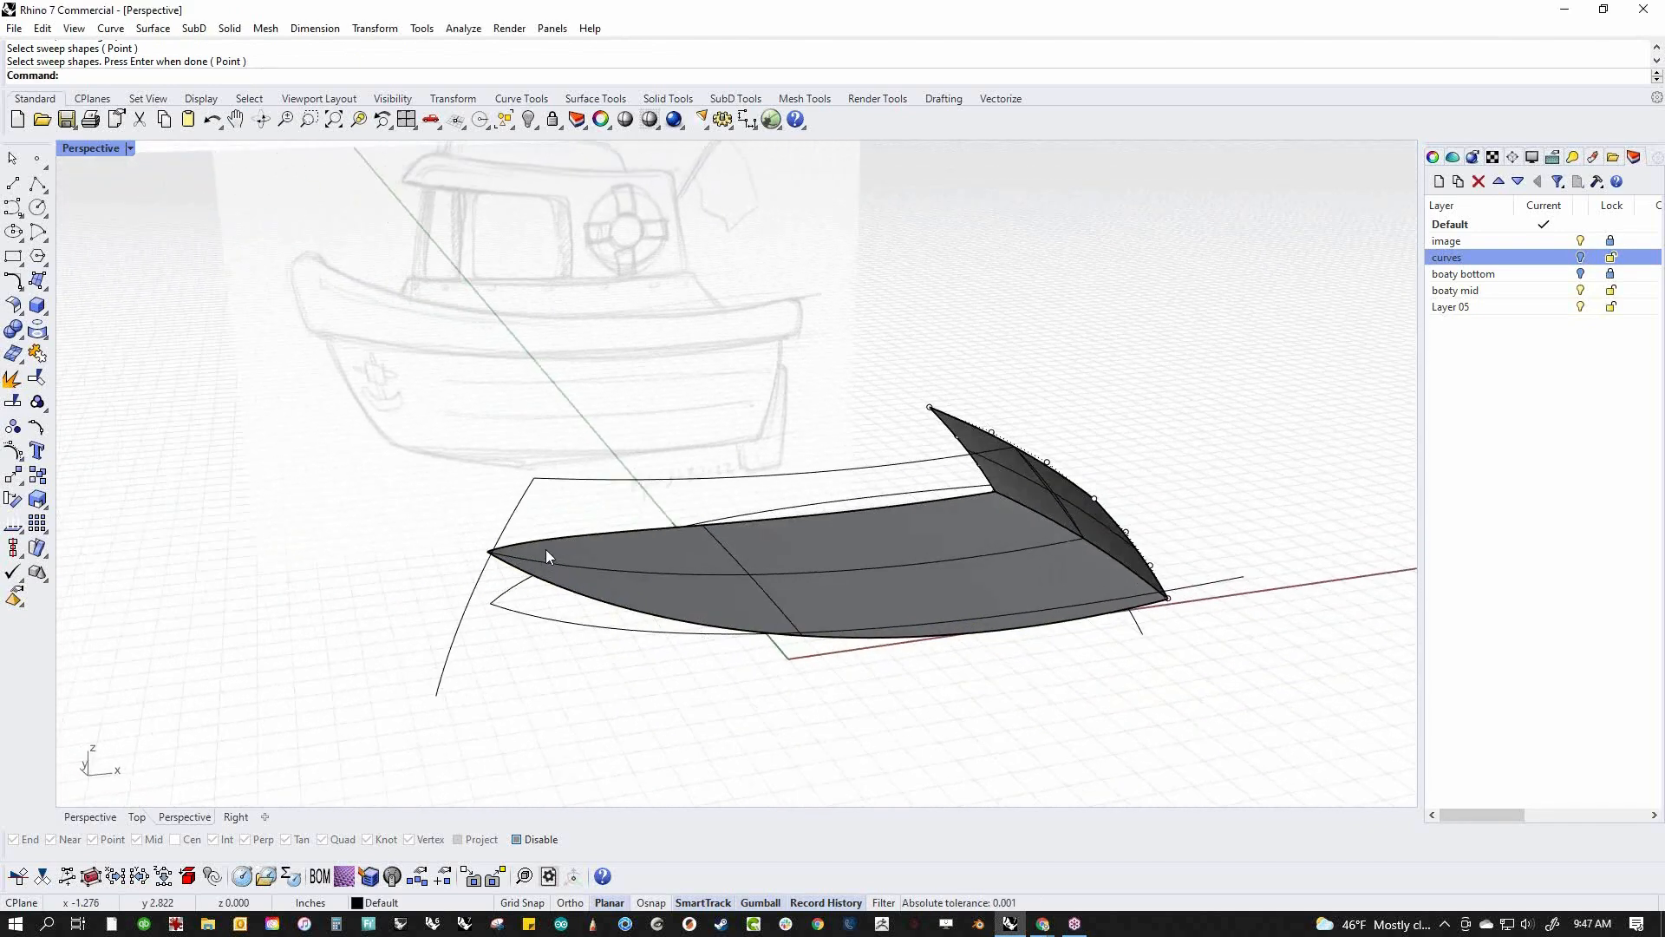
Replace the front profile curve with a two-point interpolated curve from the deck's bow tip to the upper profile's front corner
{"action": "scroll", "coordinate": [545, 550], "scroll_direction": "up", "scroll_amount": 5}
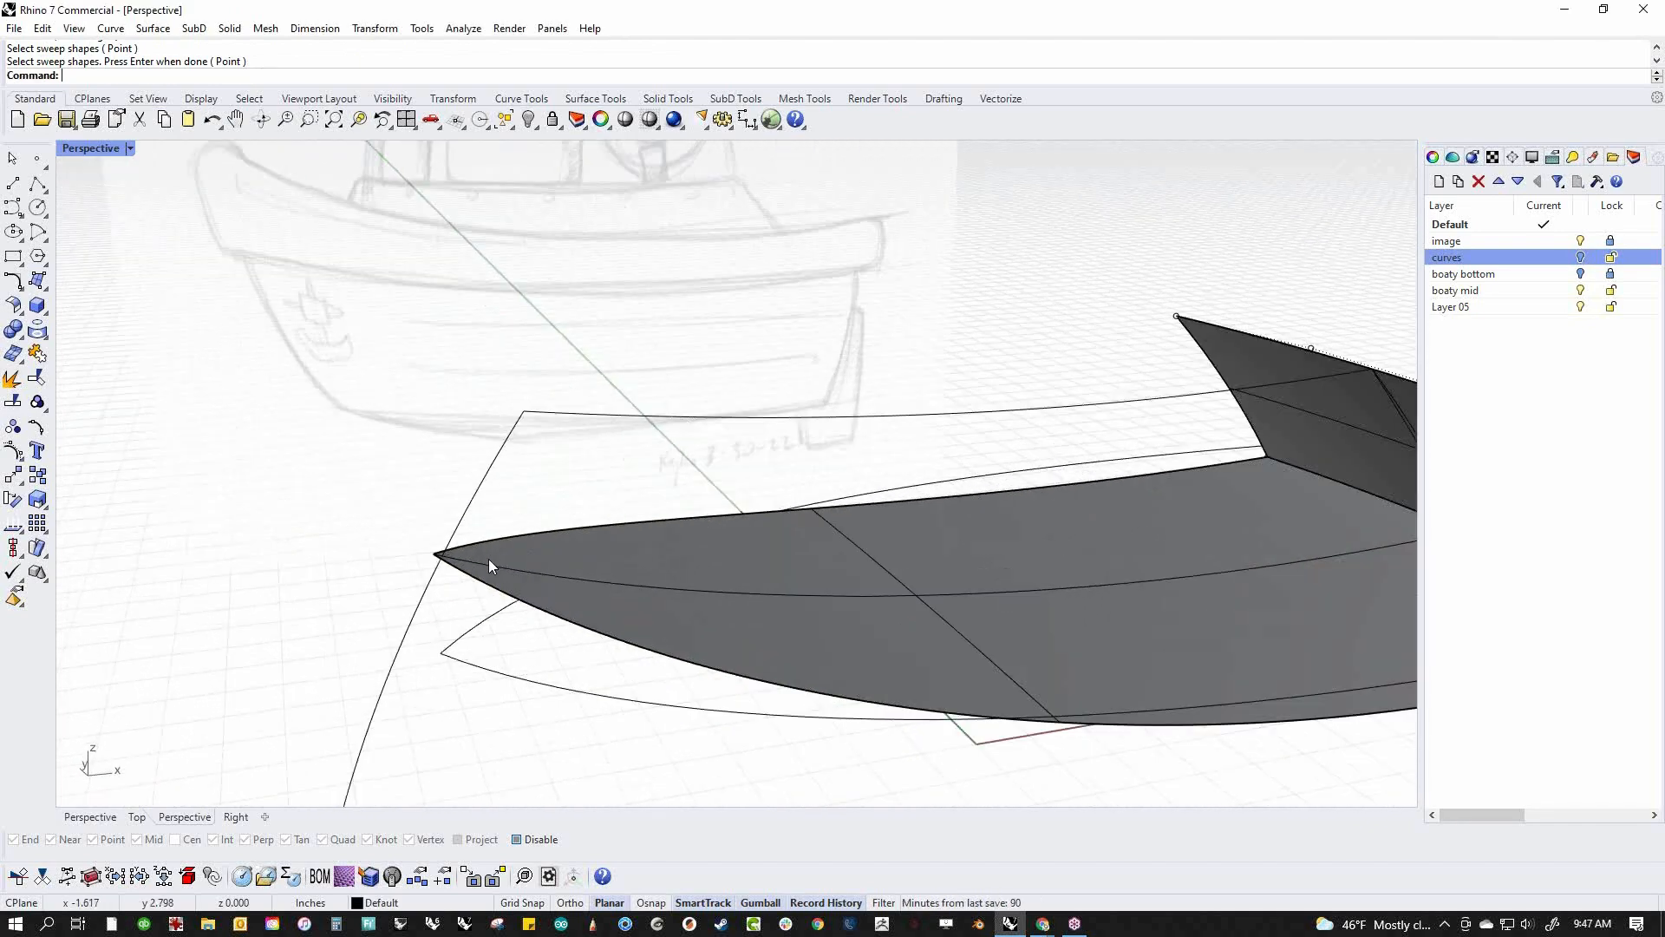
{"action": "left_click", "coordinate": [24, 184]}
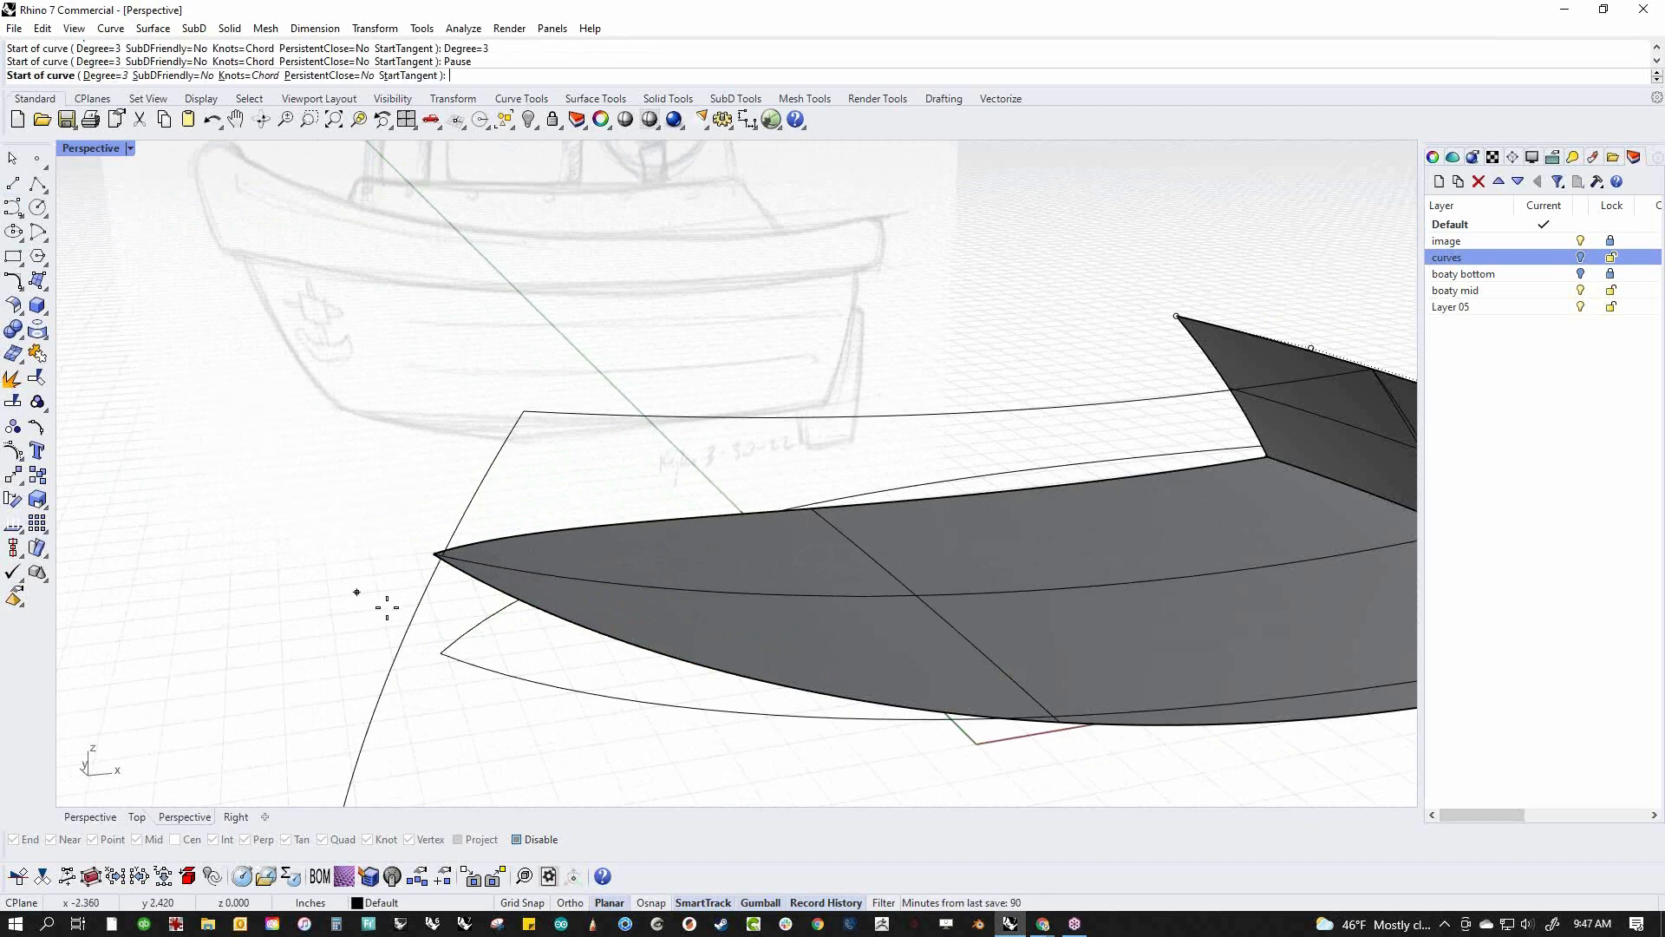
{"action": "left_click", "coordinate": [435, 554]}
{"action": "left_click", "coordinate": [523, 406]}
{"action": "key", "text": "Return"}
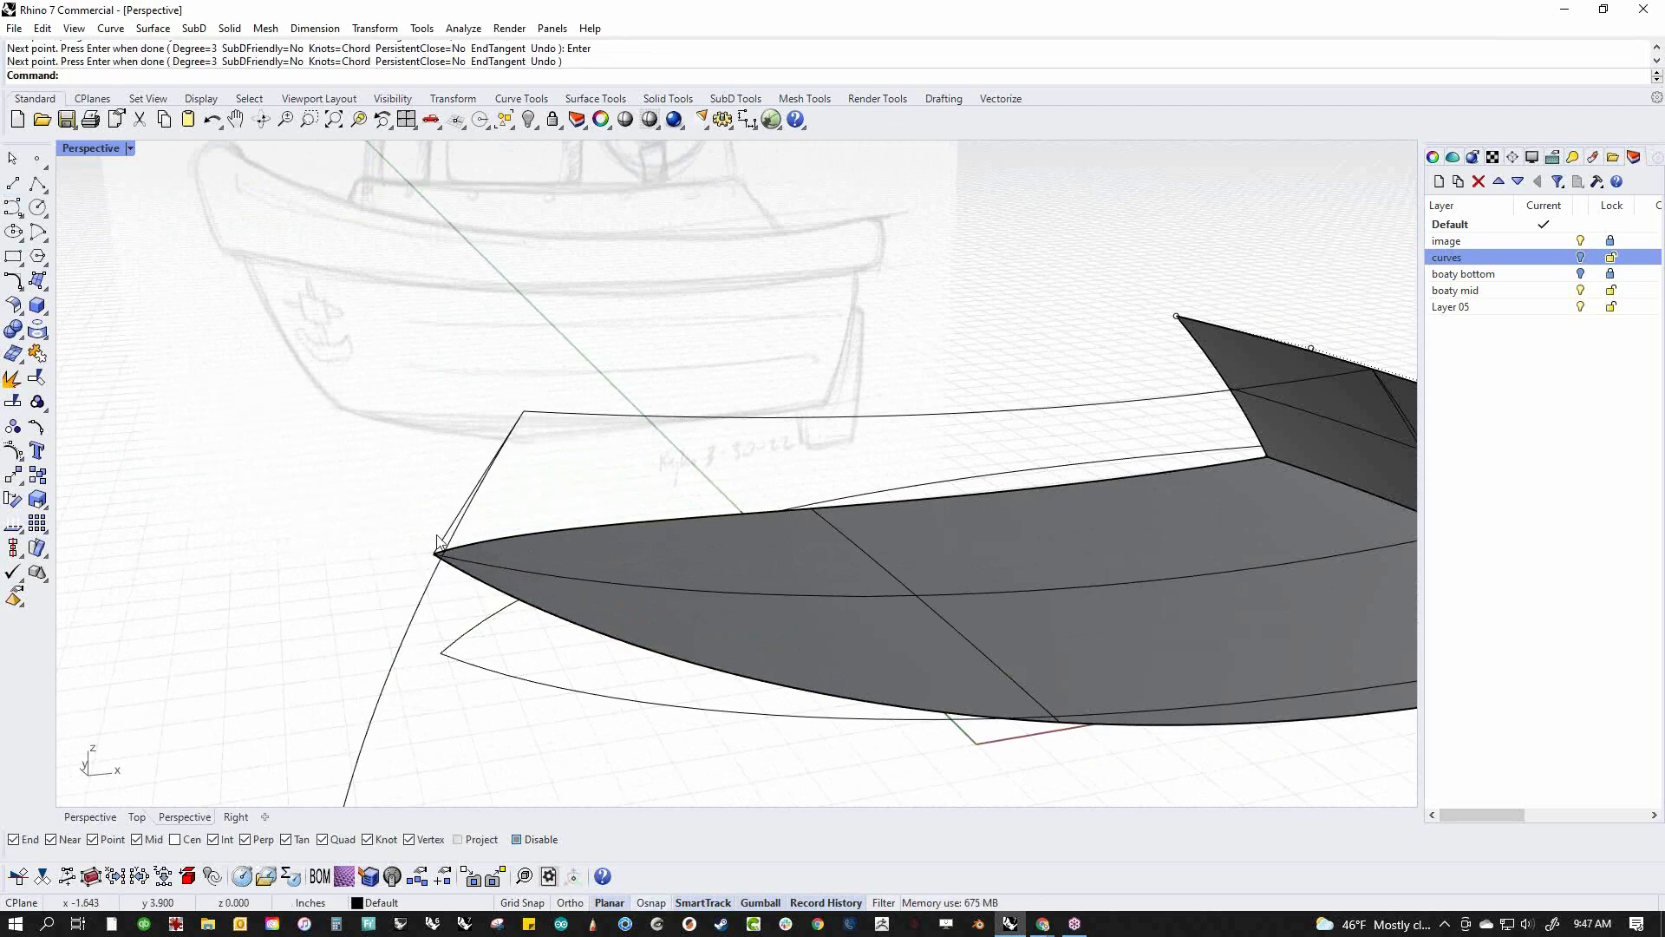
{"action": "left_click", "coordinate": [402, 657]}
{"action": "key", "text": "Delete"}
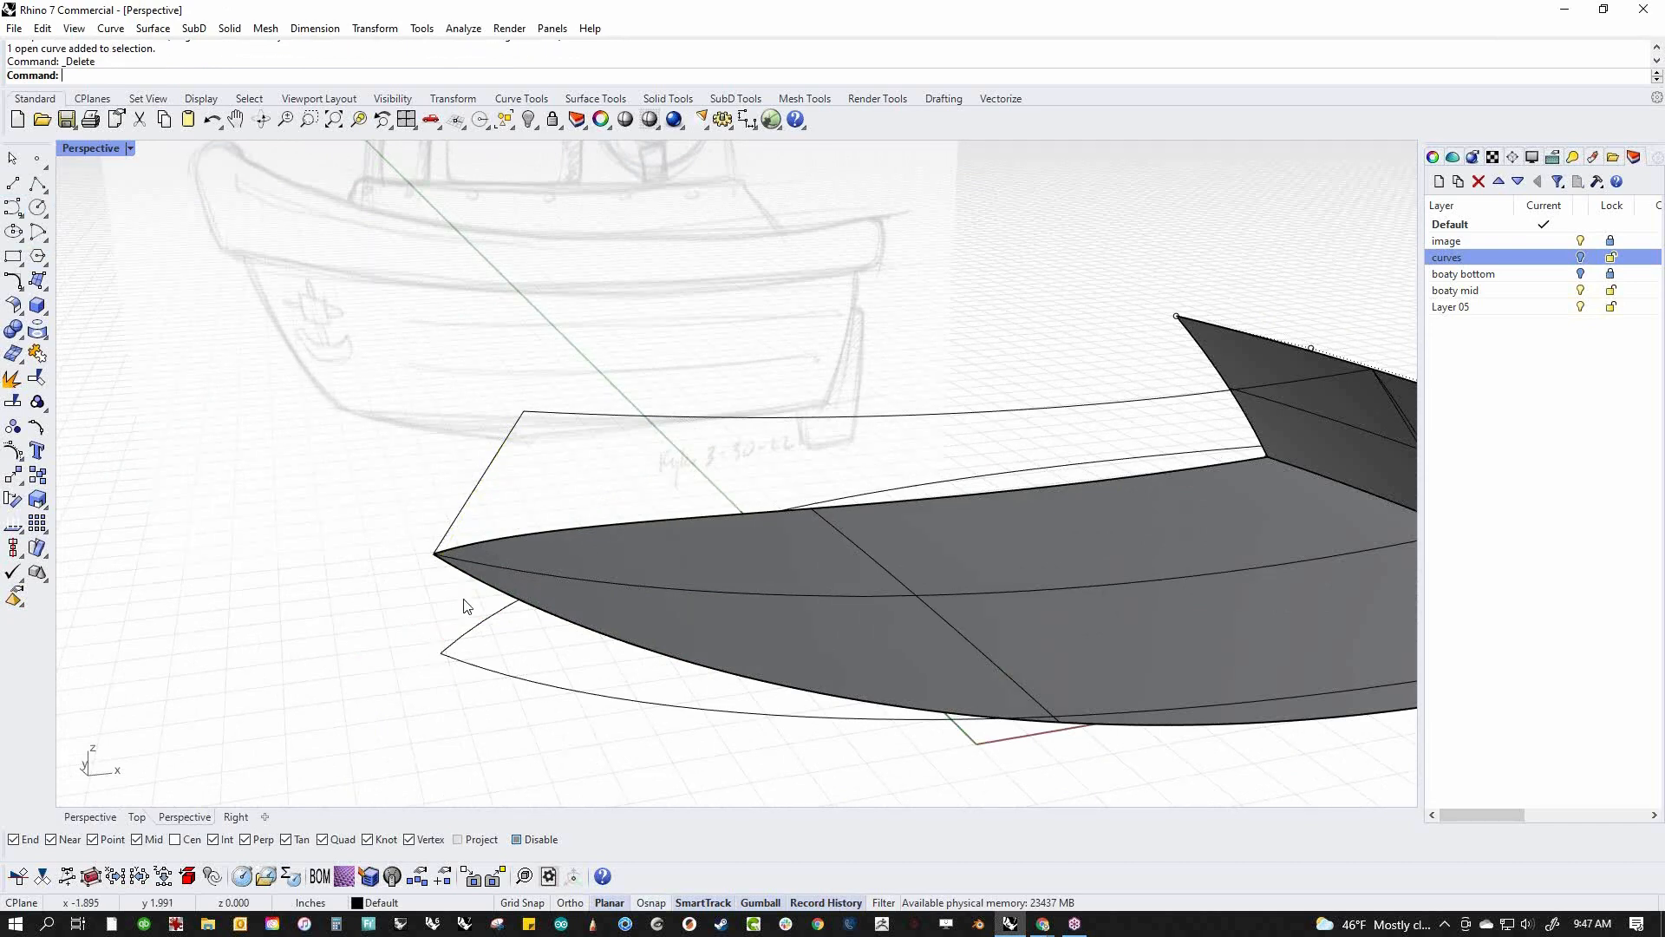
Bow the front profile curve slightly by shifting its two selected control points
{"action": "left_click", "coordinate": [464, 508]}
{"action": "mouse_move", "coordinate": [469, 473]}
{"action": "left_mouse_down"}
{"action": "mouse_move", "coordinate": [549, 516]}
{"action": "mouse_move", "coordinate": [461, 482]}
{"action": "left_mouse_up"}
{"action": "right_click_drag", "start_coordinate": [309, 494], "coordinate": [402, 669]}
Sweep the deck's side edge along two rails, the front profile curve and the rear panel's side edge, keeping the default sweep options
{"action": "middle_click", "coordinate": [548, 689]}
{"action": "right_click_drag", "start_coordinate": [547, 691], "coordinate": [936, 739]}
{"action": "middle_click", "coordinate": [936, 737]}
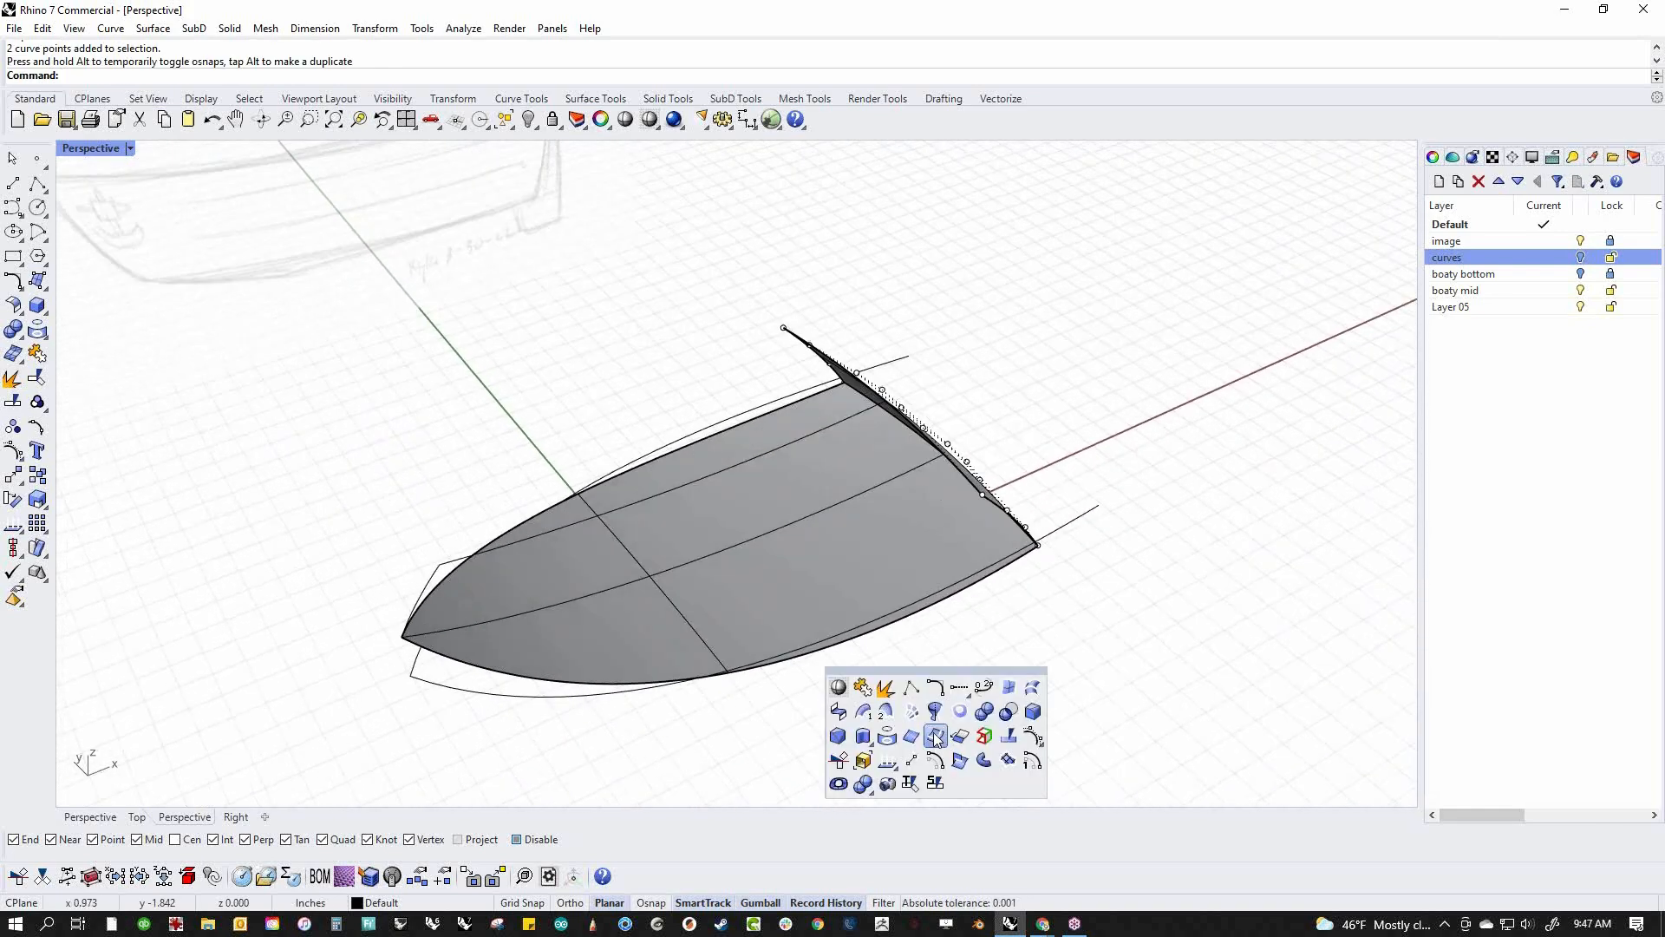
{"action": "left_click", "coordinate": [884, 713]}
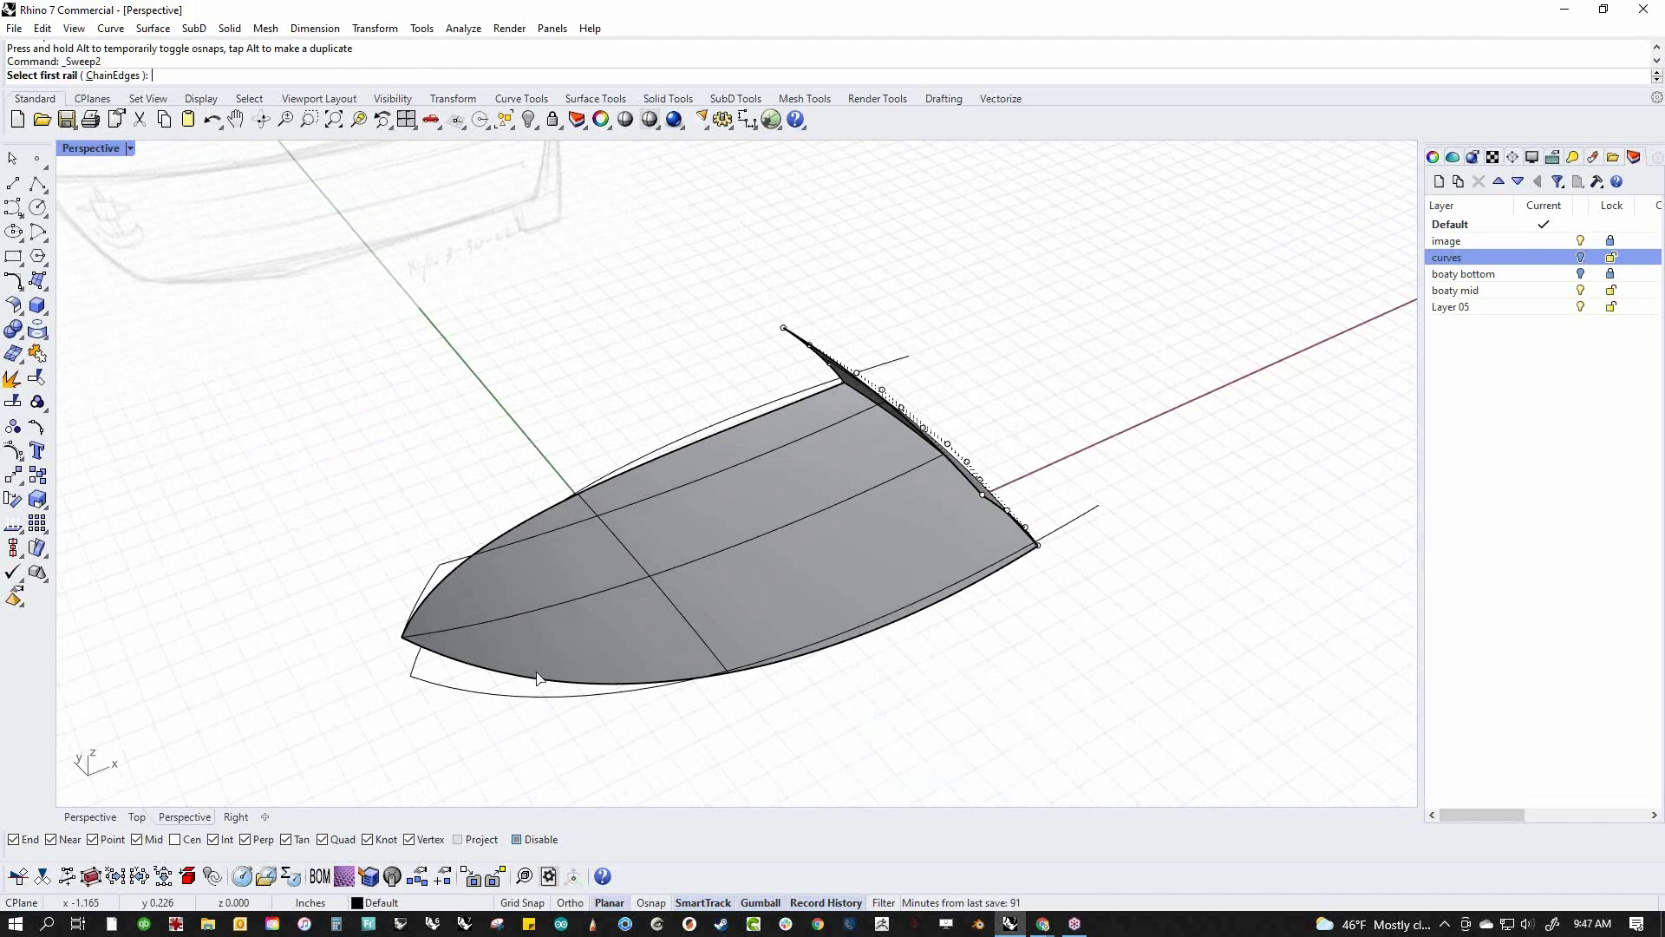
{"action": "left_click", "coordinate": [428, 583]}
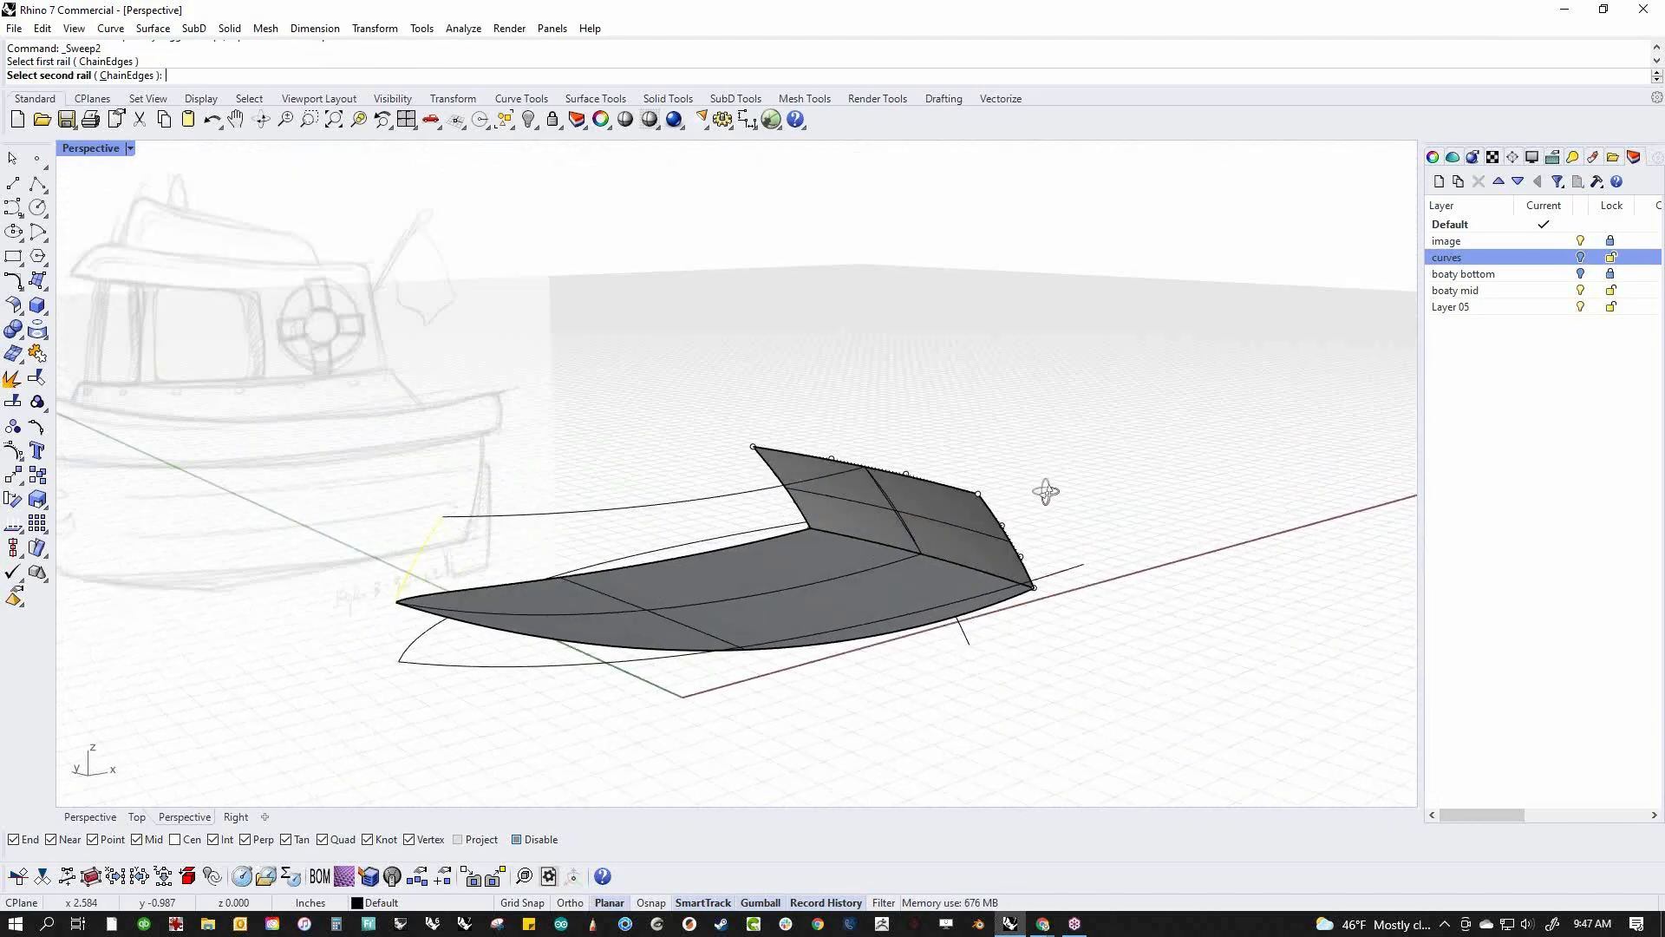
{"action": "right_click_drag", "start_coordinate": [1032, 585], "coordinate": [1048, 491]}
{"action": "left_click", "coordinate": [1003, 520]}
{"action": "left_click", "coordinate": [1007, 604]}
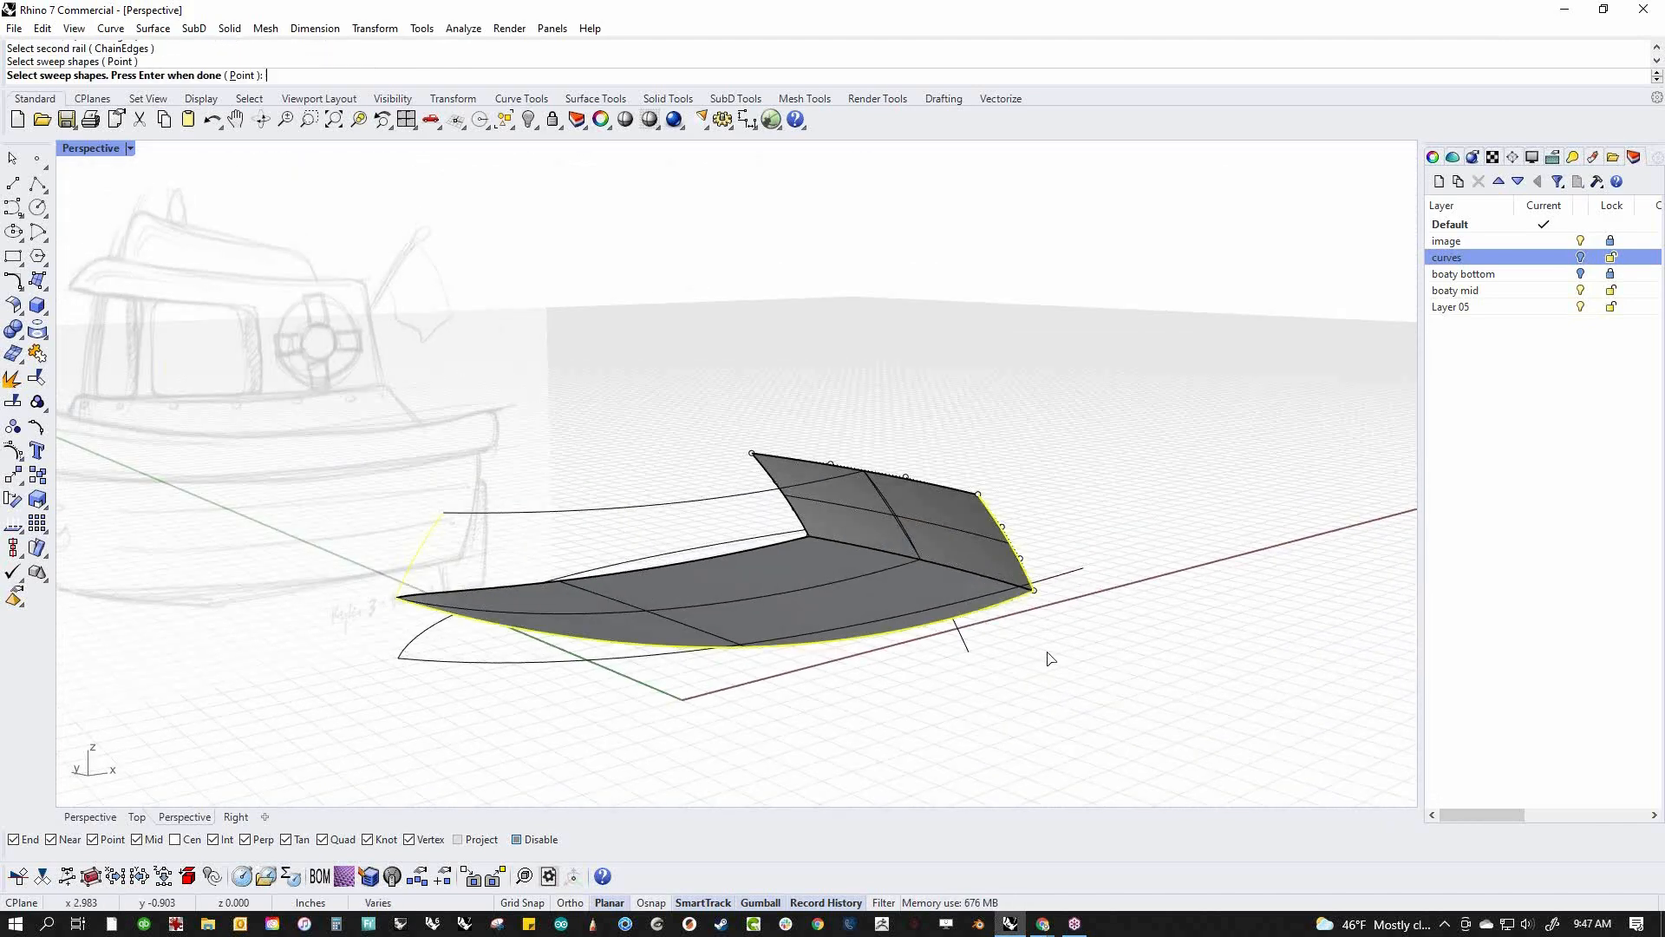
{"action": "key", "text": "Return"}
{"action": "right_click_drag", "start_coordinate": [1011, 691], "coordinate": [611, 676]}
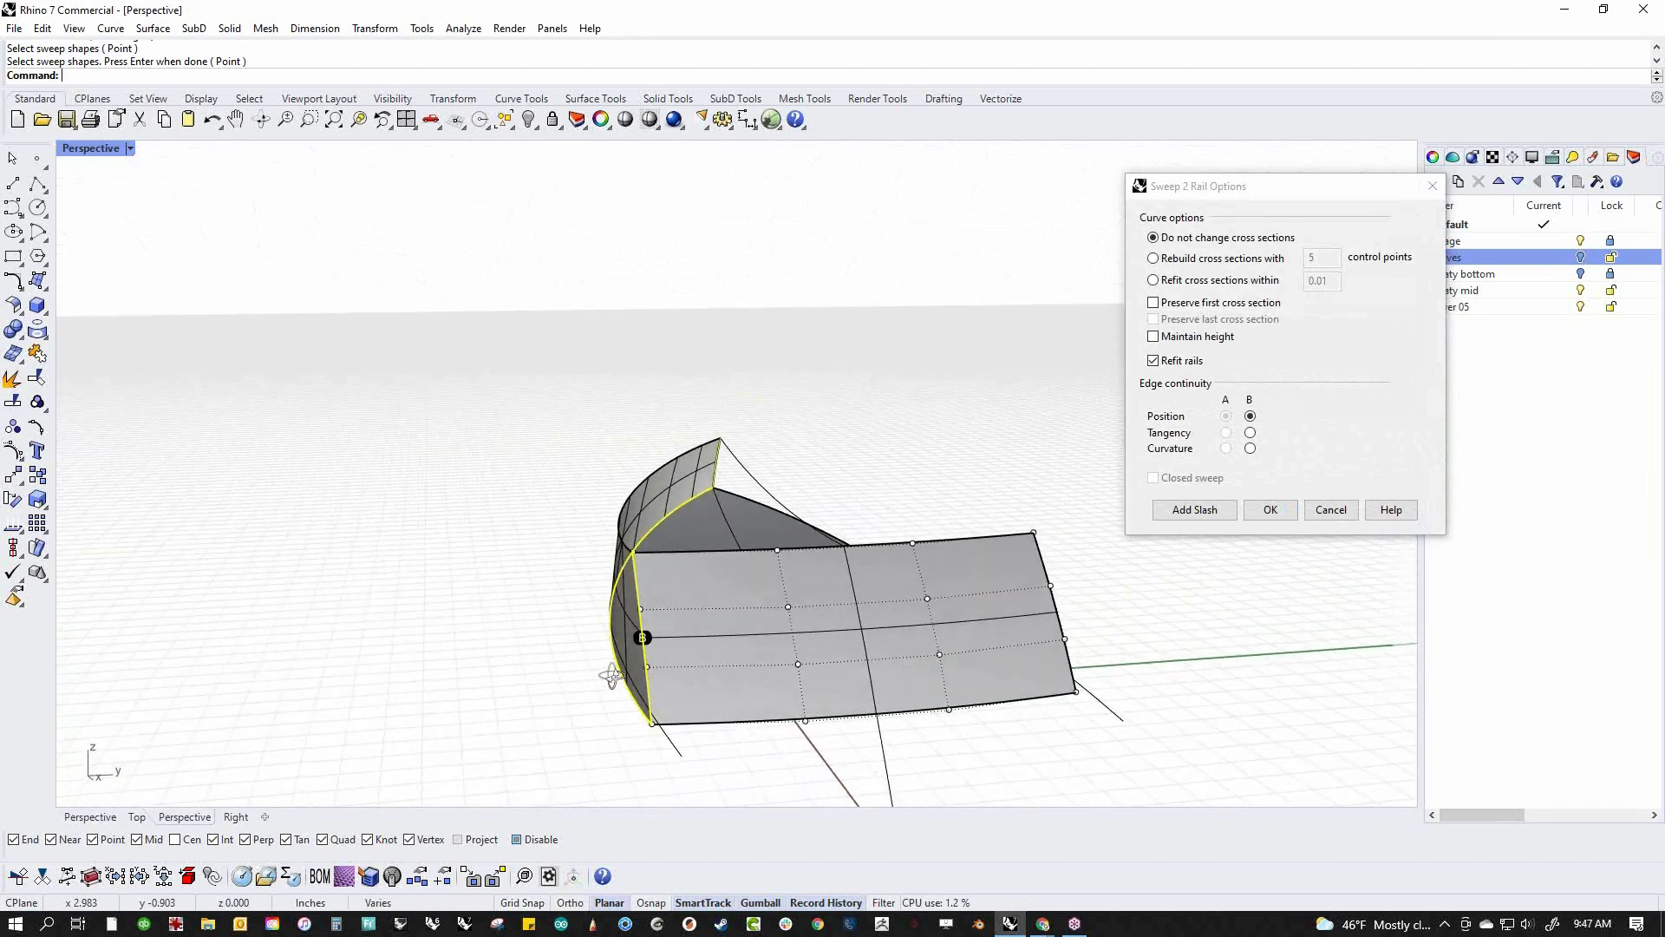
{"action": "left_click", "coordinate": [1280, 516]}
Move the two middle control points on the rear panel's side edge outward to bulge that edge
{"action": "right_click_drag", "start_coordinate": [899, 602], "coordinate": [611, 632]}
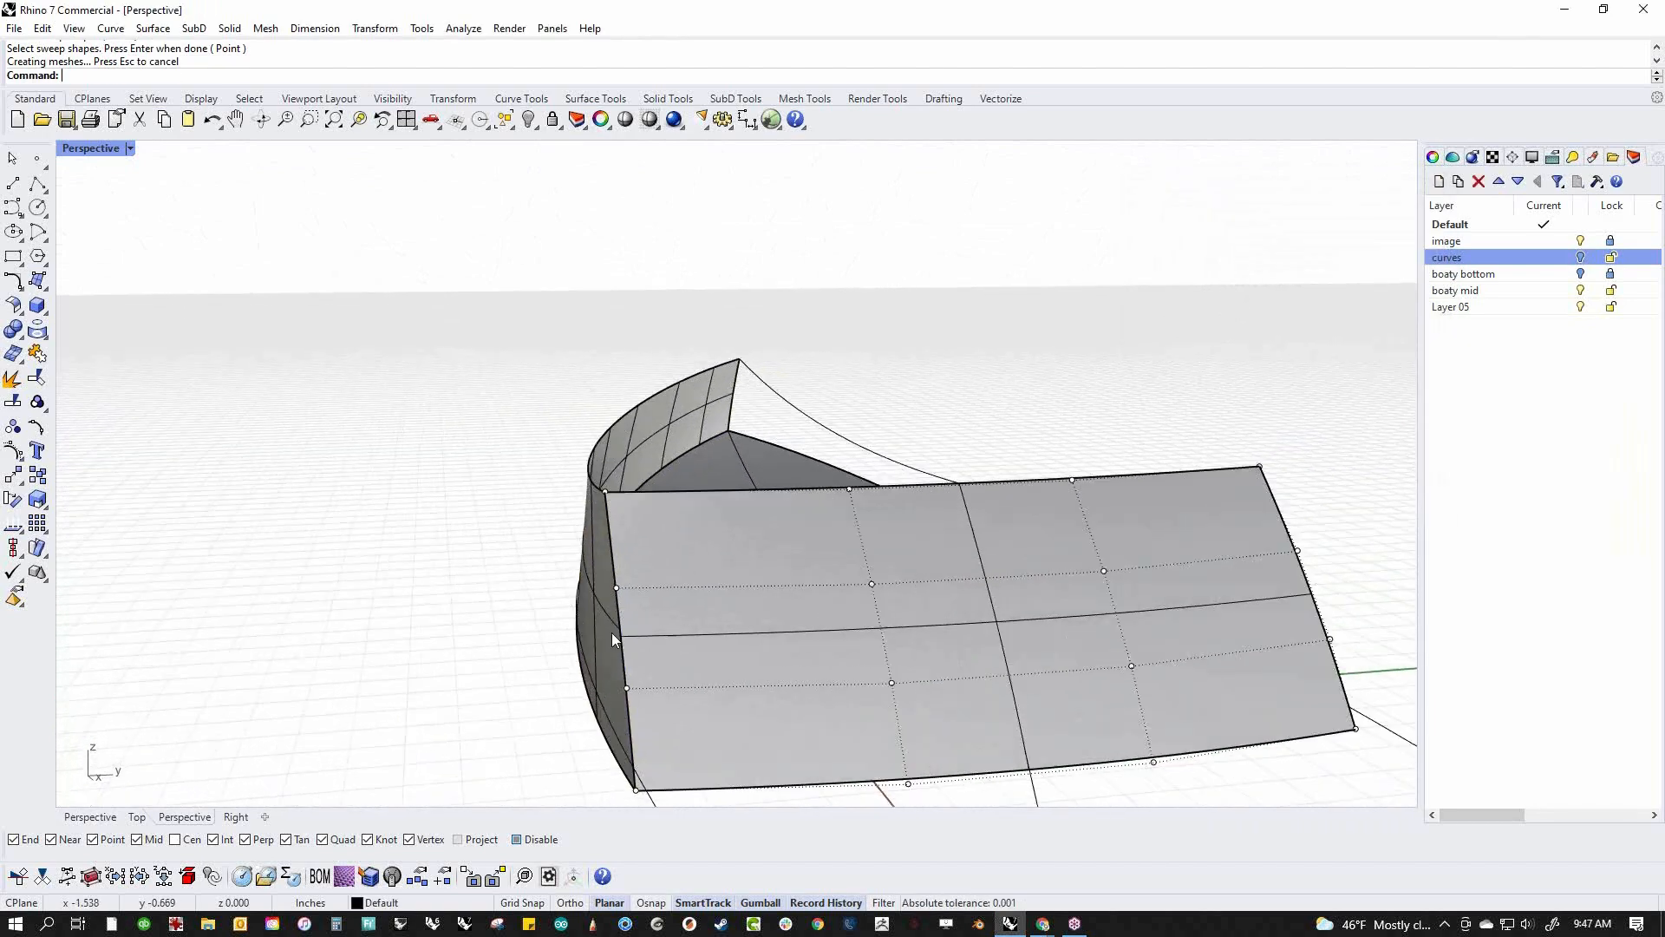
{"action": "right_click_drag", "start_coordinate": [473, 589], "coordinate": [445, 550]}
{"action": "left_click_drag", "start_coordinate": [481, 478], "coordinate": [611, 573]}
{"action": "right_click_drag", "start_coordinate": [602, 534], "coordinate": [623, 567]}
{"action": "left_click_drag", "start_coordinate": [613, 517], "coordinate": [547, 520]}
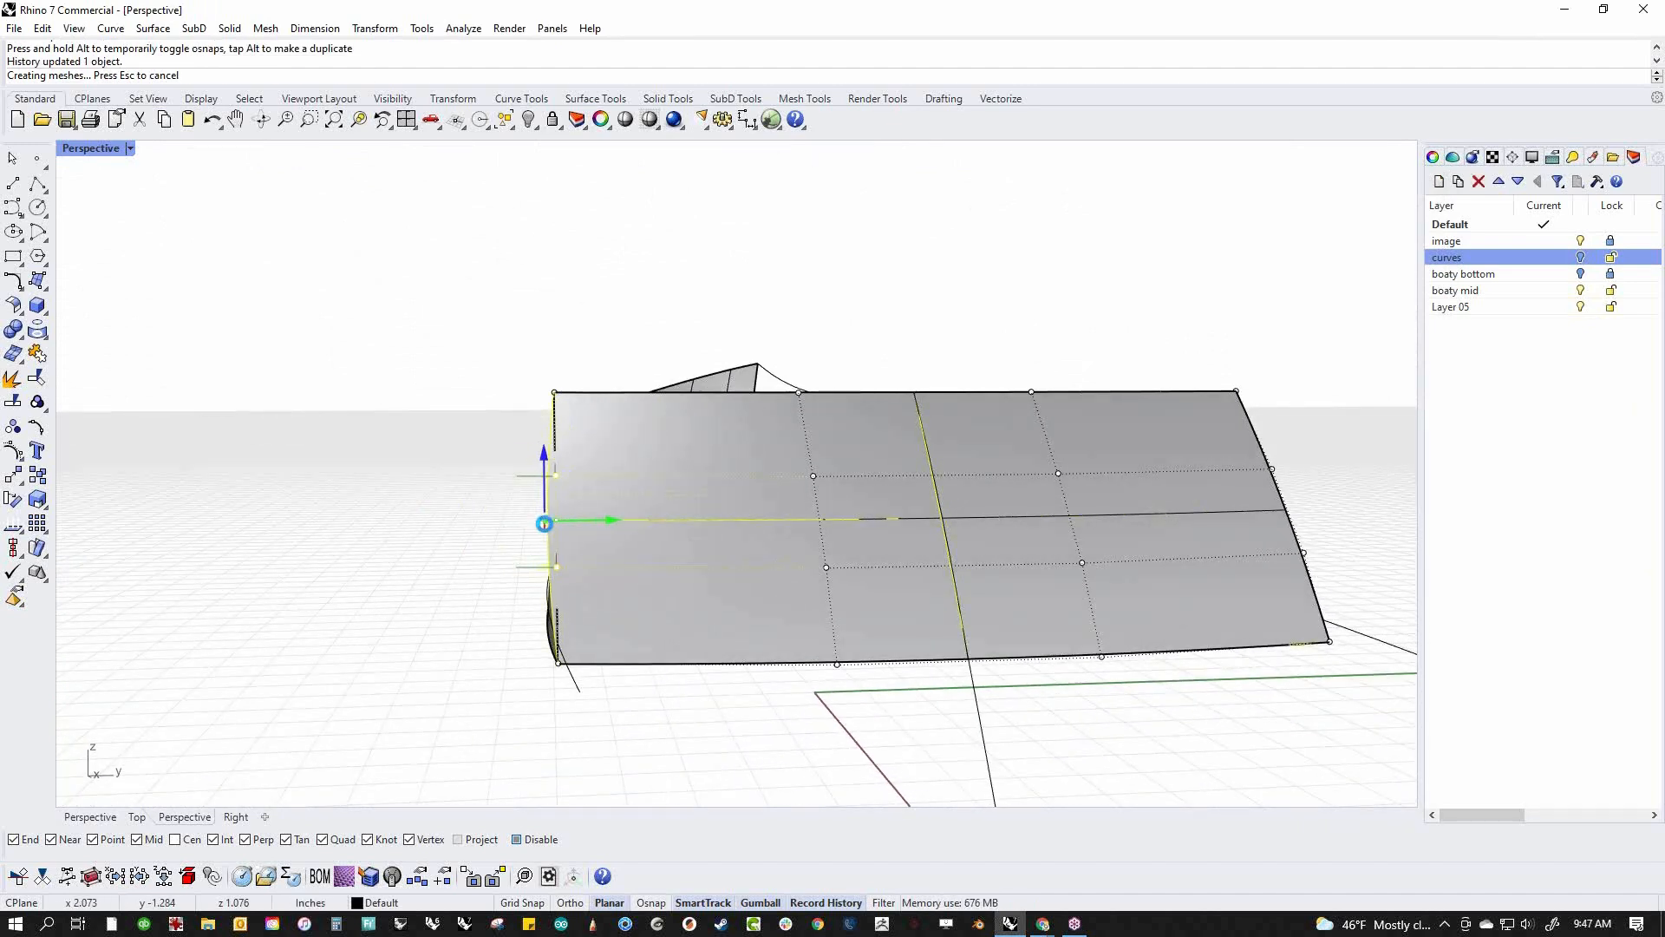
{"action": "right_click_drag", "start_coordinate": [372, 587], "coordinate": [482, 672]}
Mirror the swept side surface across the boat's centreline, starting the mirror plane at 0
{"action": "left_click", "coordinate": [672, 634]}
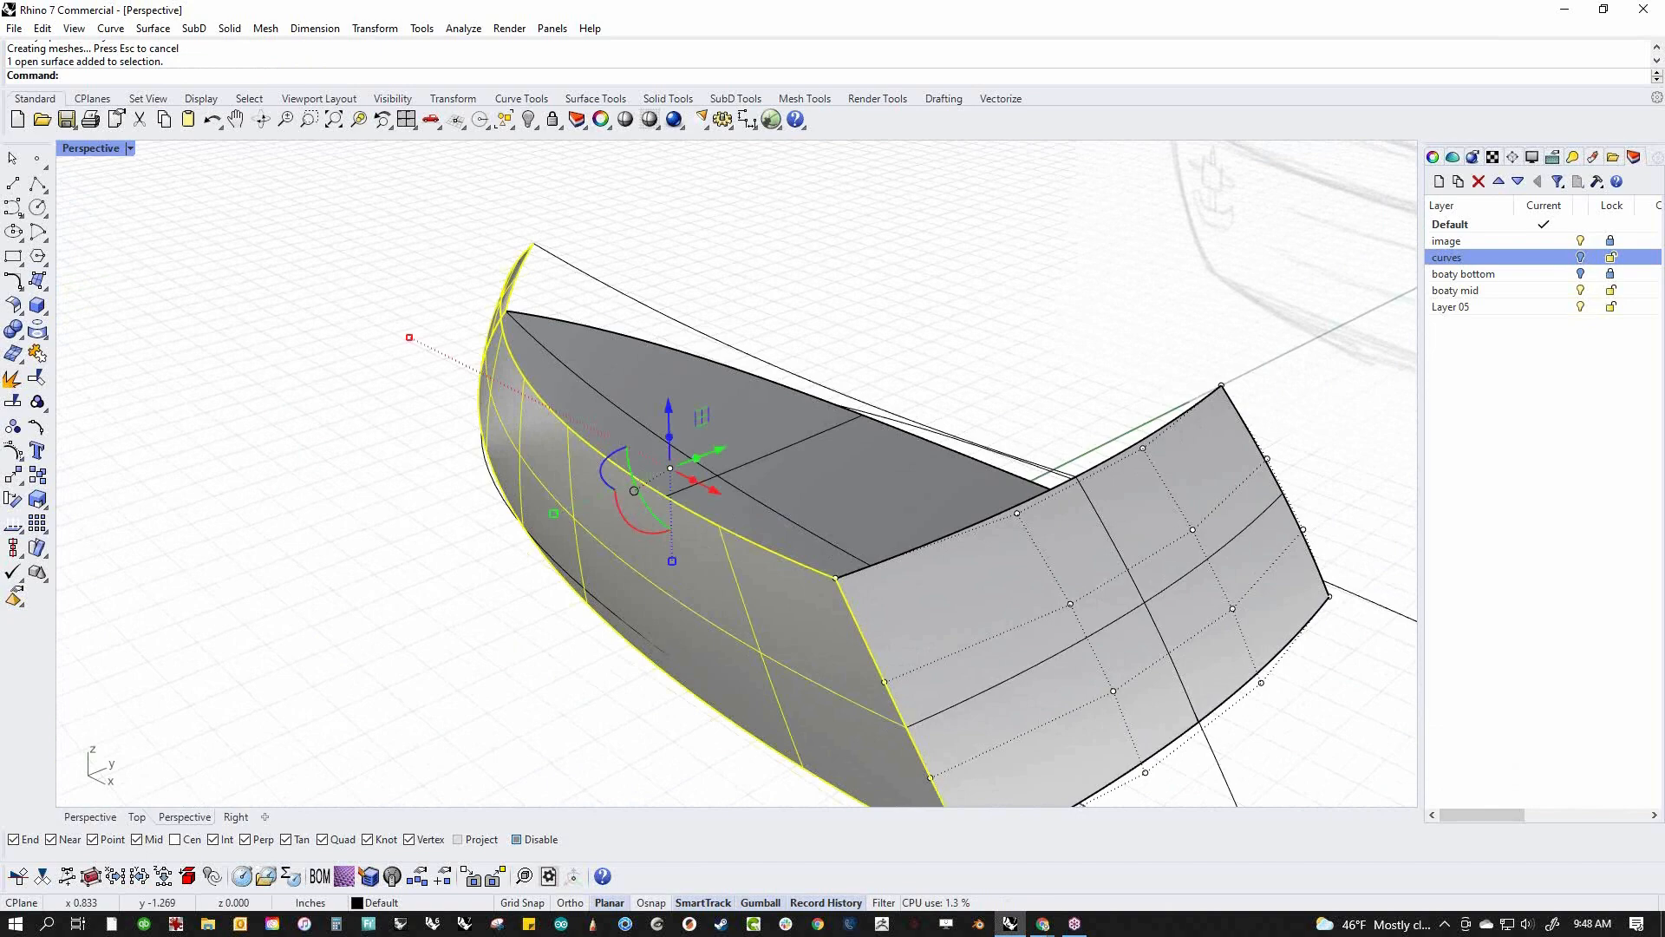
{"action": "type", "text": "mi"}
{"action": "key", "text": "Return"}
{"action": "type", "text": "0"}
{"action": "key", "text": "Return"}
{"action": "left_click", "coordinate": [881, 679], "text": "shift"}
{"action": "left_click", "coordinate": [769, 216]}
Join the deck, rear panel and both side surfaces of the cabin base
{"action": "right_click_drag", "start_coordinate": [768, 217], "coordinate": [599, 384]}
{"action": "left_click_drag", "start_coordinate": [448, 291], "coordinate": [1144, 651]}
{"action": "key", "text": "ctrl+j"}
{"action": "left_click", "coordinate": [978, 577]}
{"action": "right_click_drag", "start_coordinate": [978, 578], "coordinate": [861, 631]}
Try capping the cabin base with an edge-curve surface, picking the near side, rear and far side top edges, and undo it
{"action": "middle_click", "coordinate": [861, 631]}
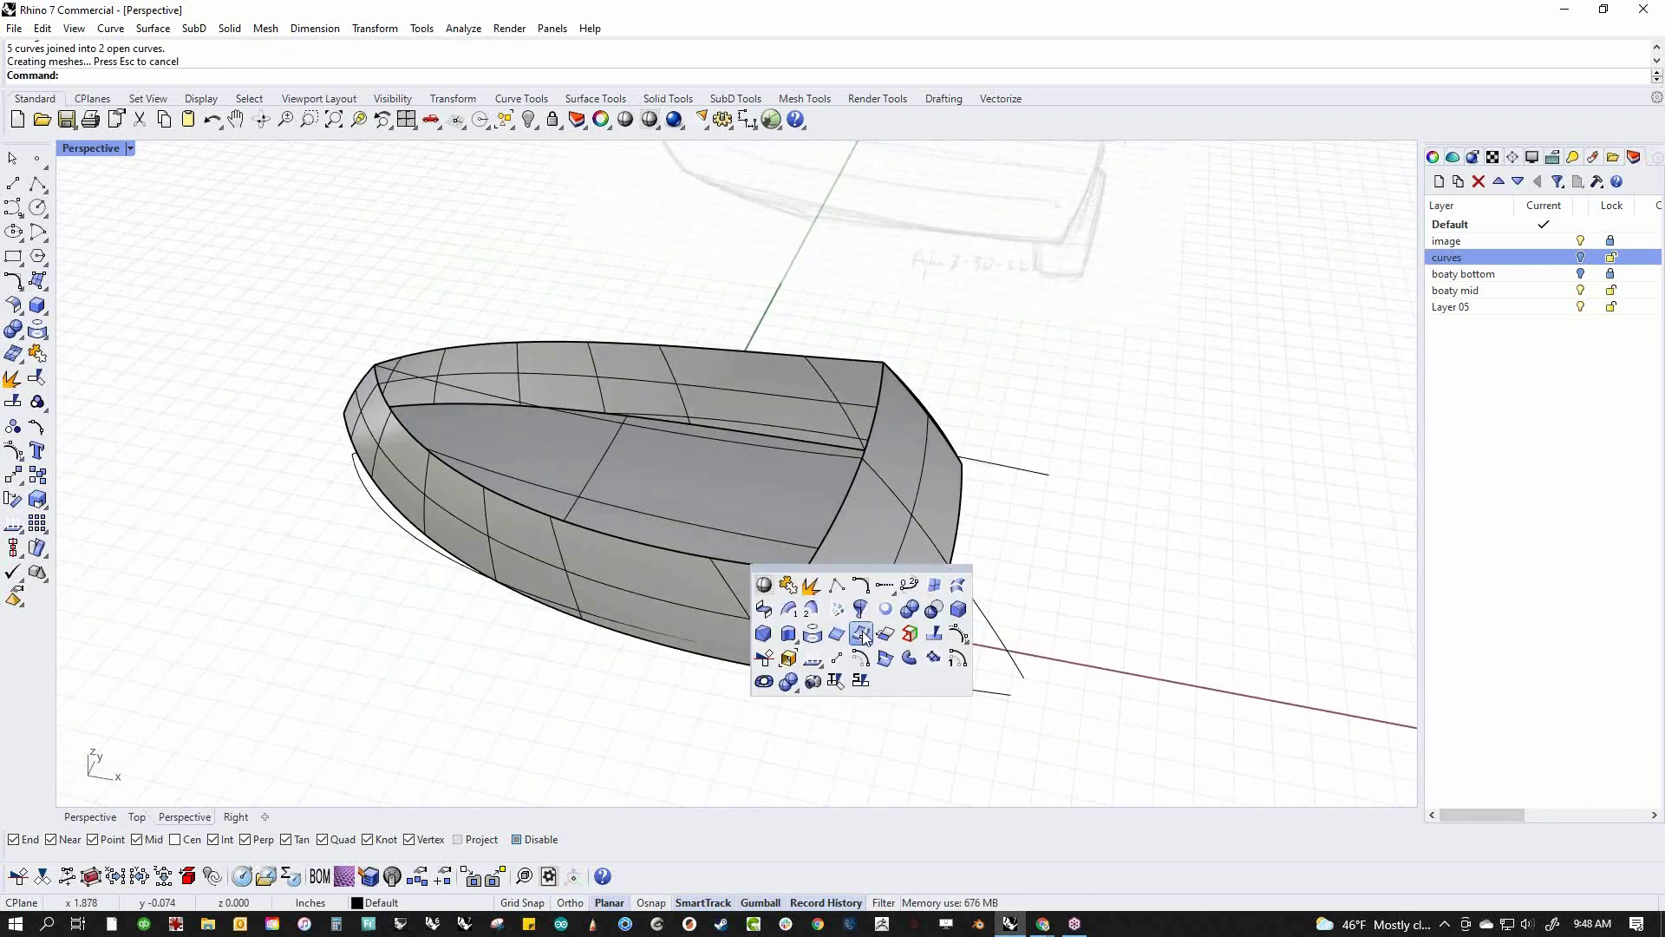
{"action": "left_click", "coordinate": [934, 585]}
{"action": "left_click", "coordinate": [780, 569]}
{"action": "left_click", "coordinate": [817, 553]}
{"action": "left_click", "coordinate": [832, 355]}
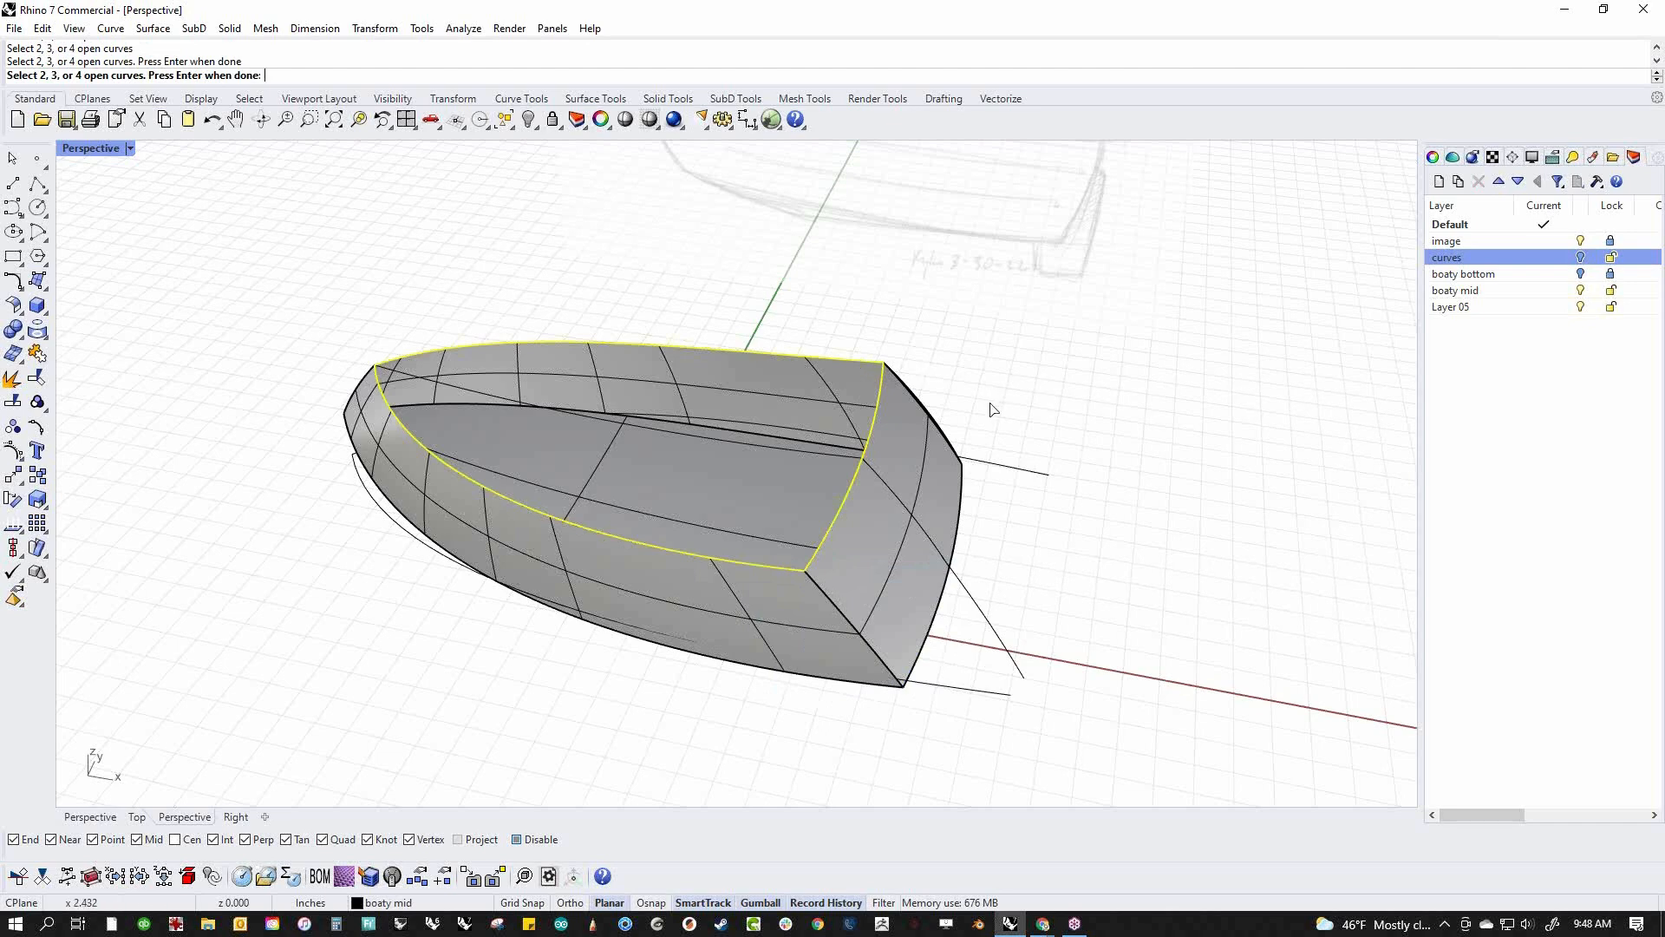
{"action": "key", "text": "Return"}
{"action": "key", "text": "ctrl+z"}
Try the edge-curve cap again with the far side edge first, then the near side and rear edges, and undo it
{"action": "key", "text": "Return"}
{"action": "left_click", "coordinate": [850, 359]}
{"action": "left_click", "coordinate": [761, 568]}
{"action": "left_click", "coordinate": [816, 556]}
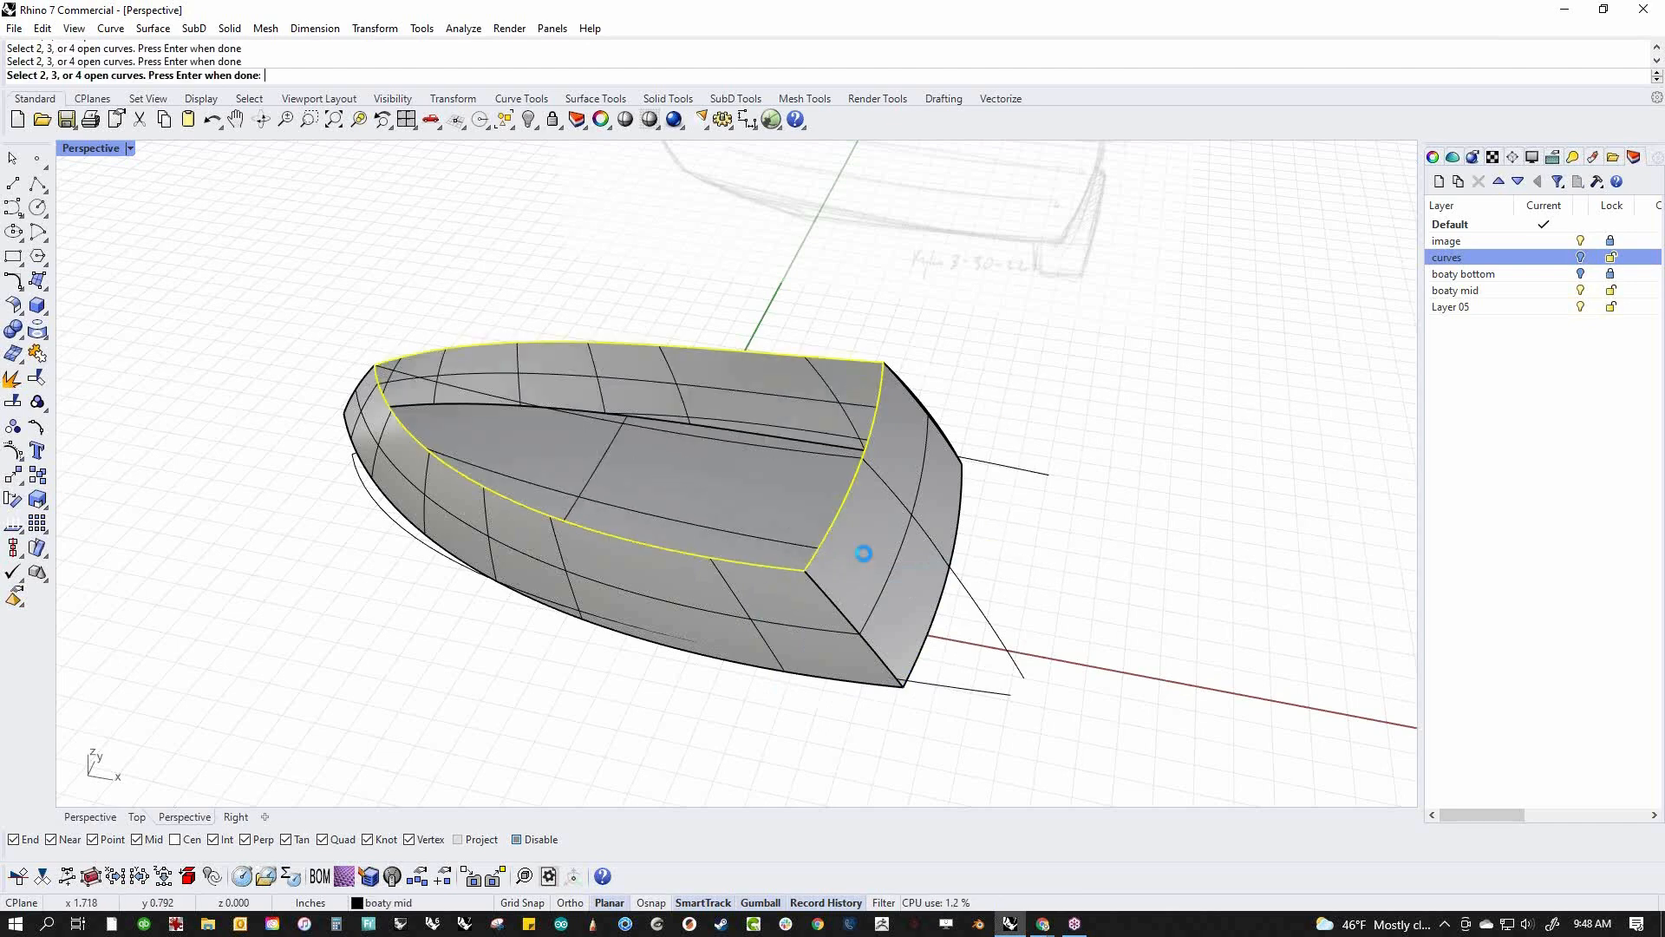
{"action": "key", "text": "Return"}
{"action": "key", "text": "ctrl+z"}
Cap the cabin base with an edge-curve surface, picking the rear top edge first, then the near and far side edges
{"action": "key", "text": "Return"}
{"action": "left_click", "coordinate": [833, 541]}
{"action": "left_click", "coordinate": [790, 560]}
{"action": "left_click", "coordinate": [850, 361]}
{"action": "key", "text": "Return"}
Join the top cap surface to the cabin base
{"action": "right_click_drag", "start_coordinate": [397, 366], "coordinate": [762, 484]}
{"action": "left_click", "coordinate": [762, 483]}
{"action": "left_click", "coordinate": [737, 679], "text": "shift"}
{"action": "key", "text": "ctrl+j"}
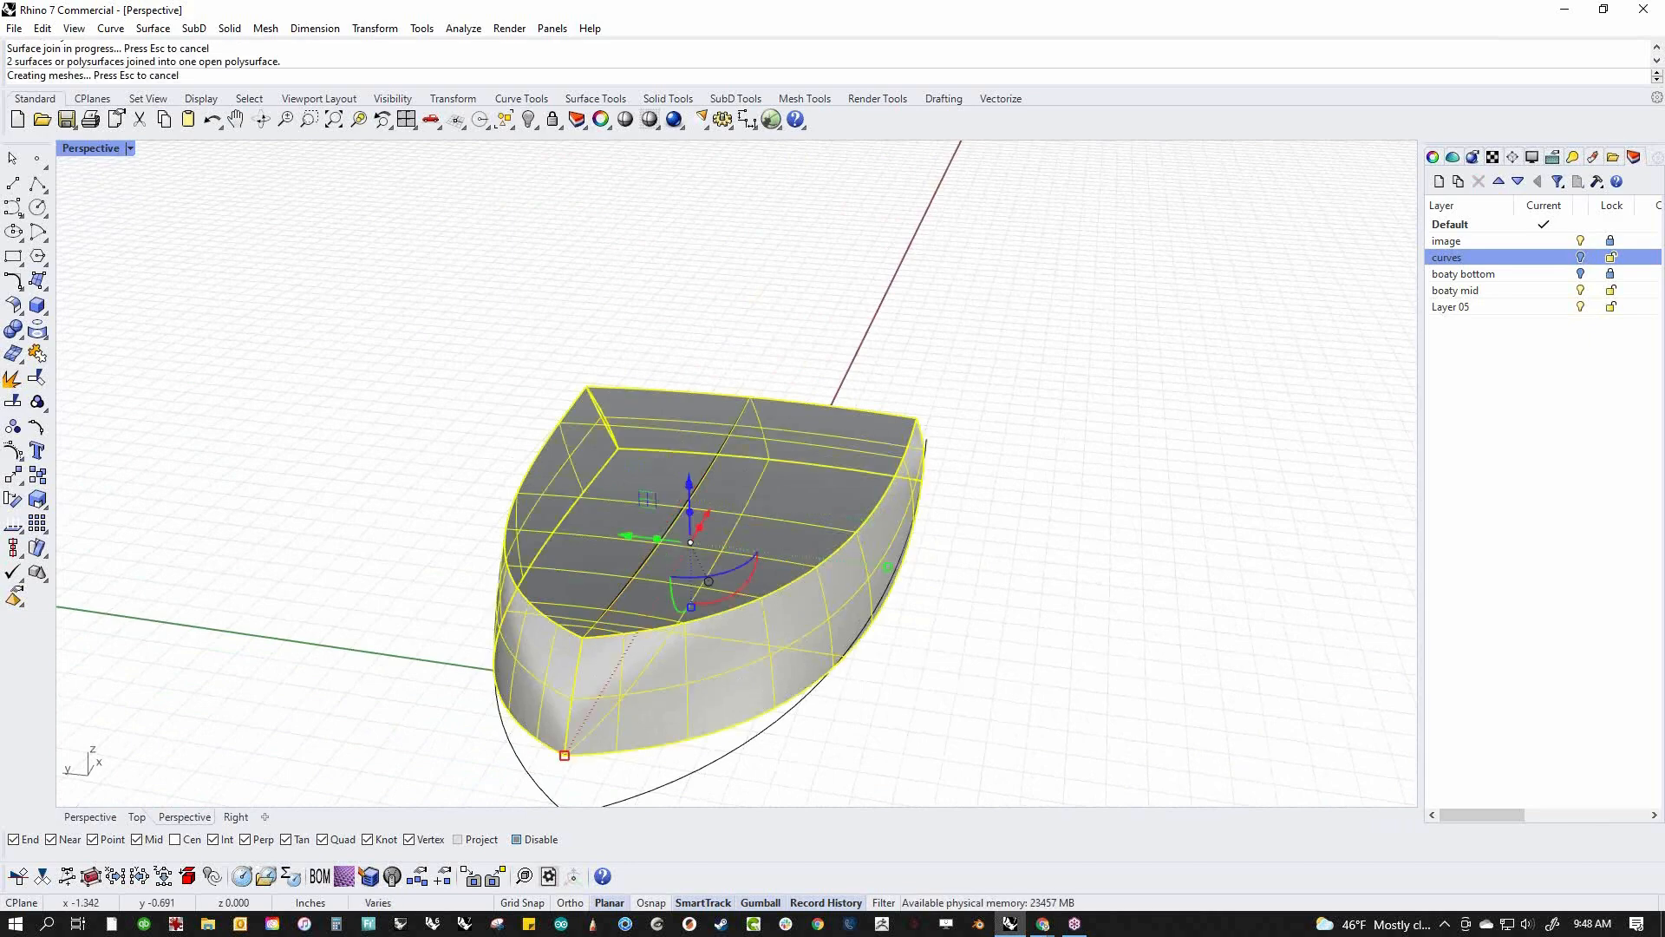
Show the naked edges of the joined cabin base and examine its rear corner
{"action": "right_click_drag", "start_coordinate": [1026, 685], "coordinate": [680, 604]}
{"action": "left_click", "coordinate": [680, 604]}
{"action": "right_click_drag", "start_coordinate": [744, 694], "coordinate": [752, 612]}
{"action": "right_click_drag", "start_coordinate": [763, 565], "coordinate": [899, 666]}
{"action": "middle_click", "coordinate": [775, 669]}
{"action": "left_click", "coordinate": [823, 670]}
{"action": "scroll", "coordinate": [900, 666], "scroll_direction": "up", "scroll_amount": 4}
{"action": "scroll", "coordinate": [882, 704], "scroll_direction": "down", "scroll_amount": 5}
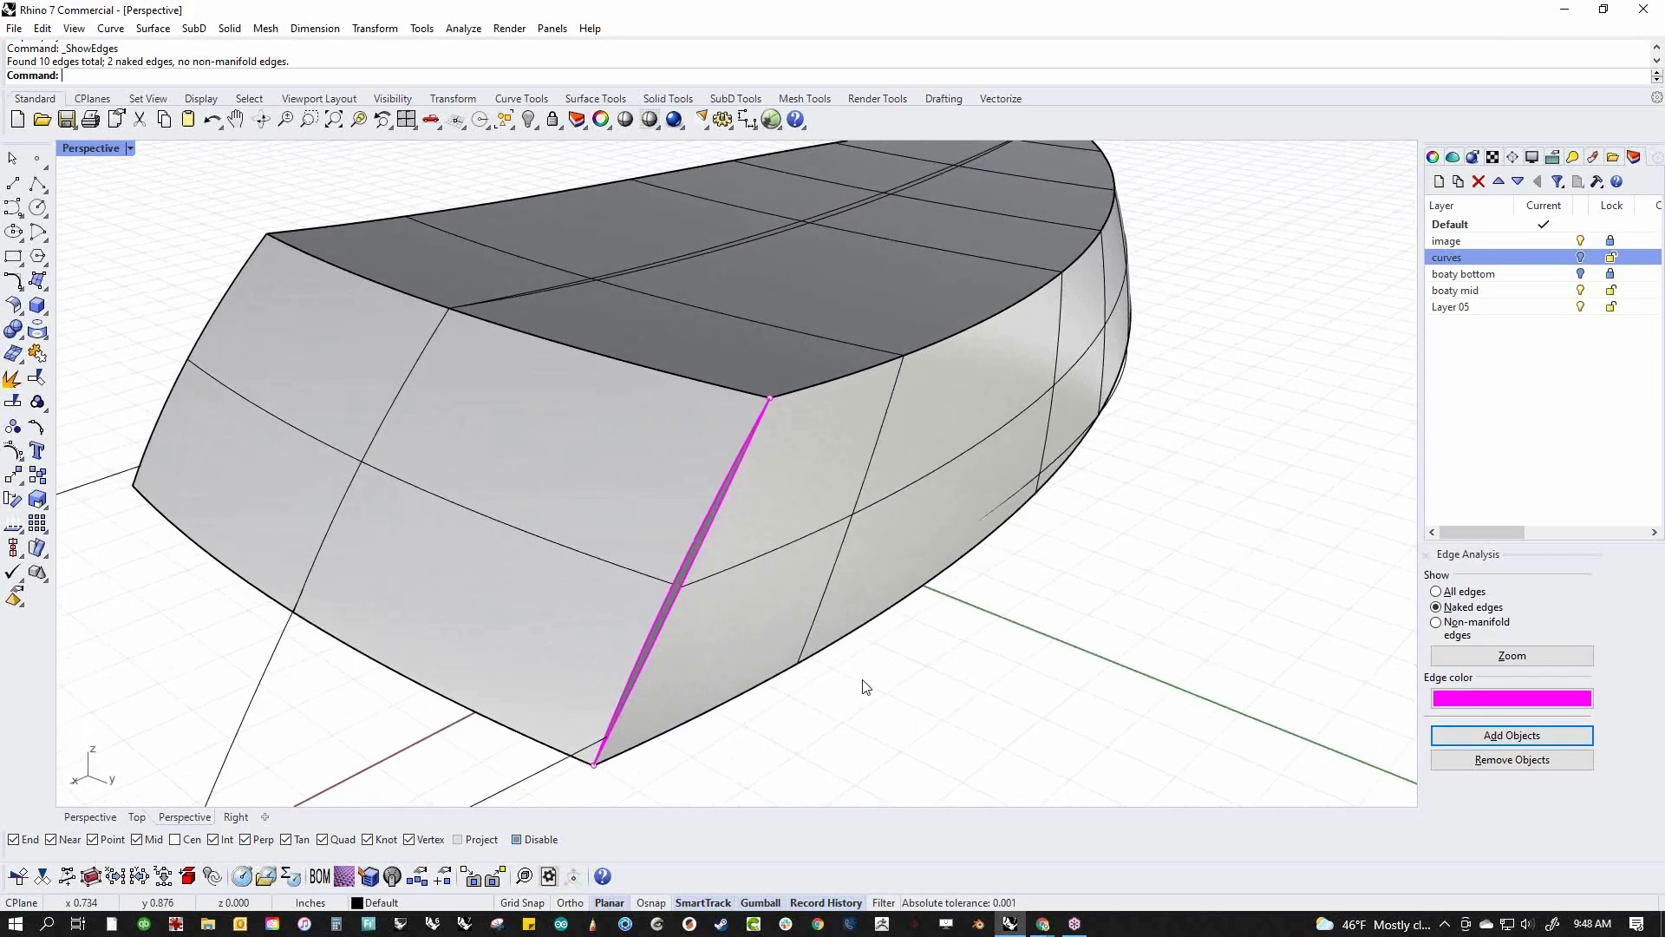
Delete the rear panel face and rebuild it as an edge-curve surface from the four edges of the rear opening
{"action": "left_click", "coordinate": [694, 612]}
{"action": "key", "text": "Delete"}
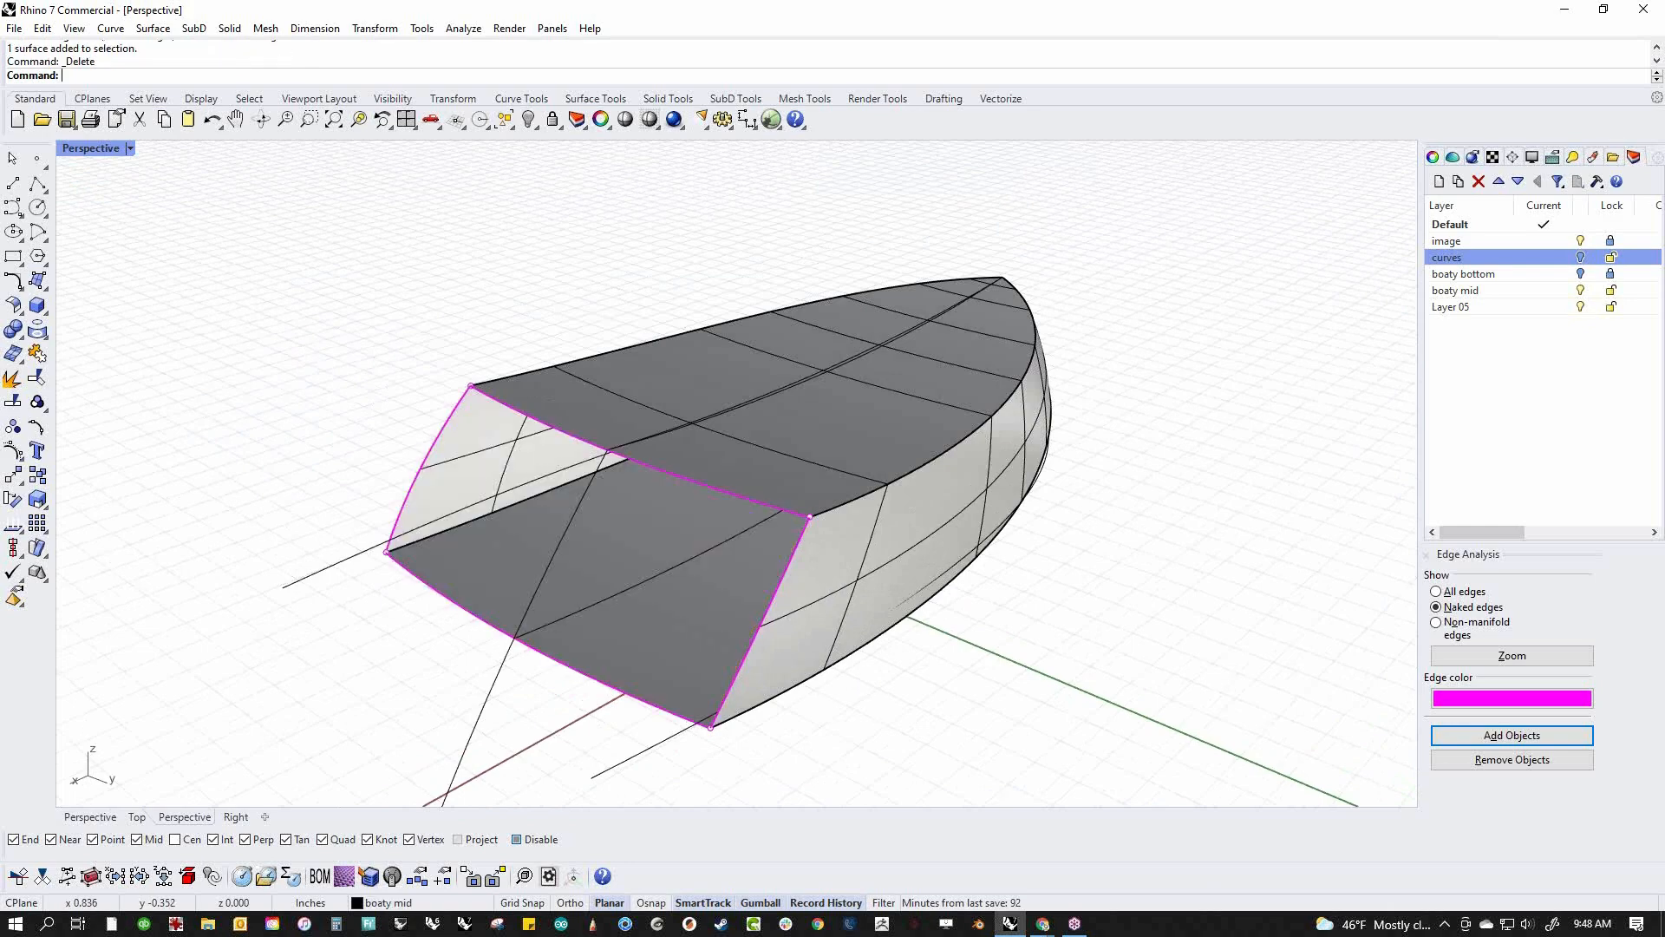
{"action": "middle_click", "coordinate": [667, 607]}
{"action": "left_click", "coordinate": [716, 548]}
{"action": "left_click", "coordinate": [555, 420]}
{"action": "left_click", "coordinate": [430, 447]}
{"action": "left_click", "coordinate": [419, 582]}
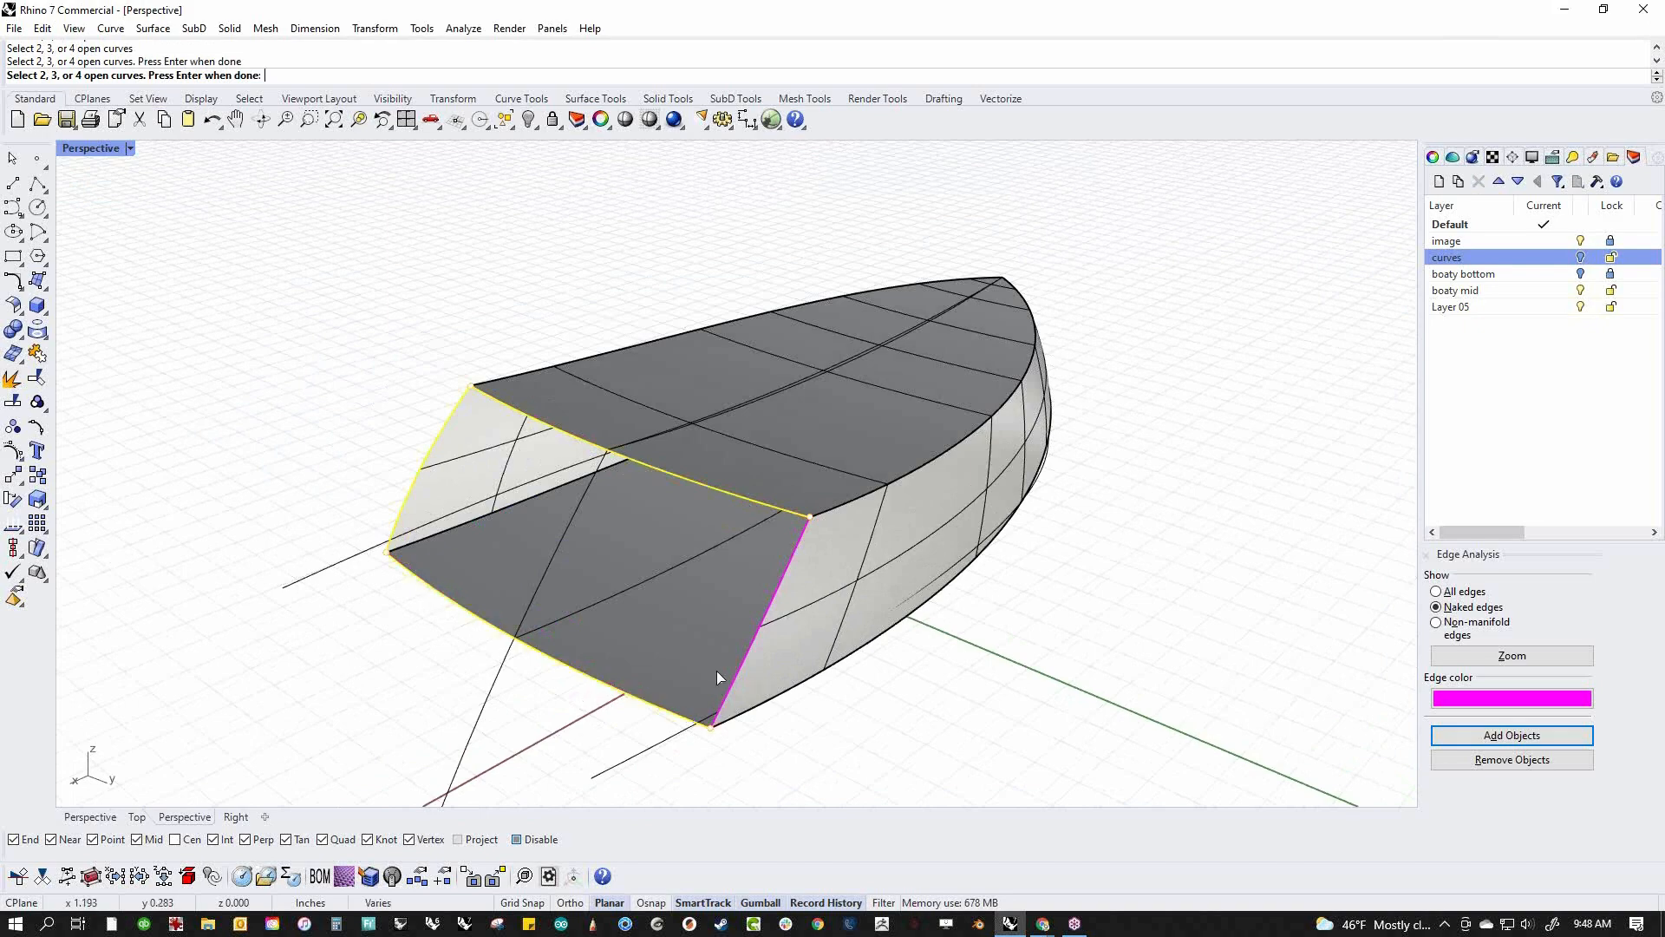
{"action": "left_click", "coordinate": [741, 672]}
Join the new rear panel surface to the rest of the cabin base
{"action": "left_click", "coordinate": [721, 637]}
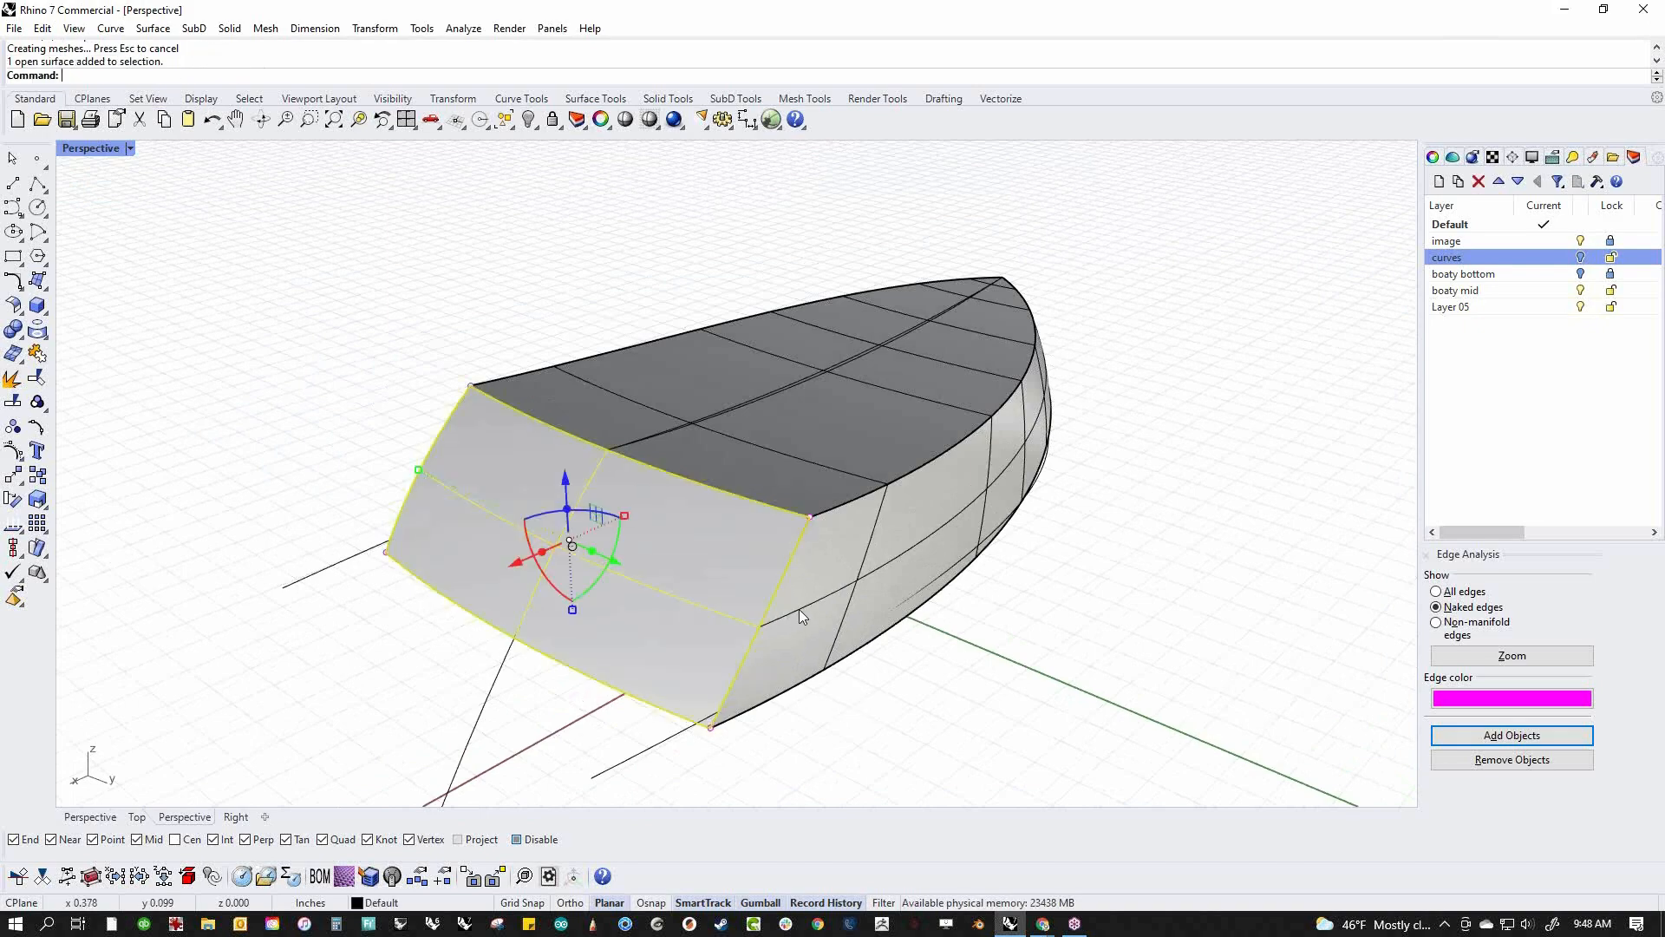
{"action": "left_click", "coordinate": [796, 612], "text": "shift"}
{"action": "key", "text": "ctrl+j"}
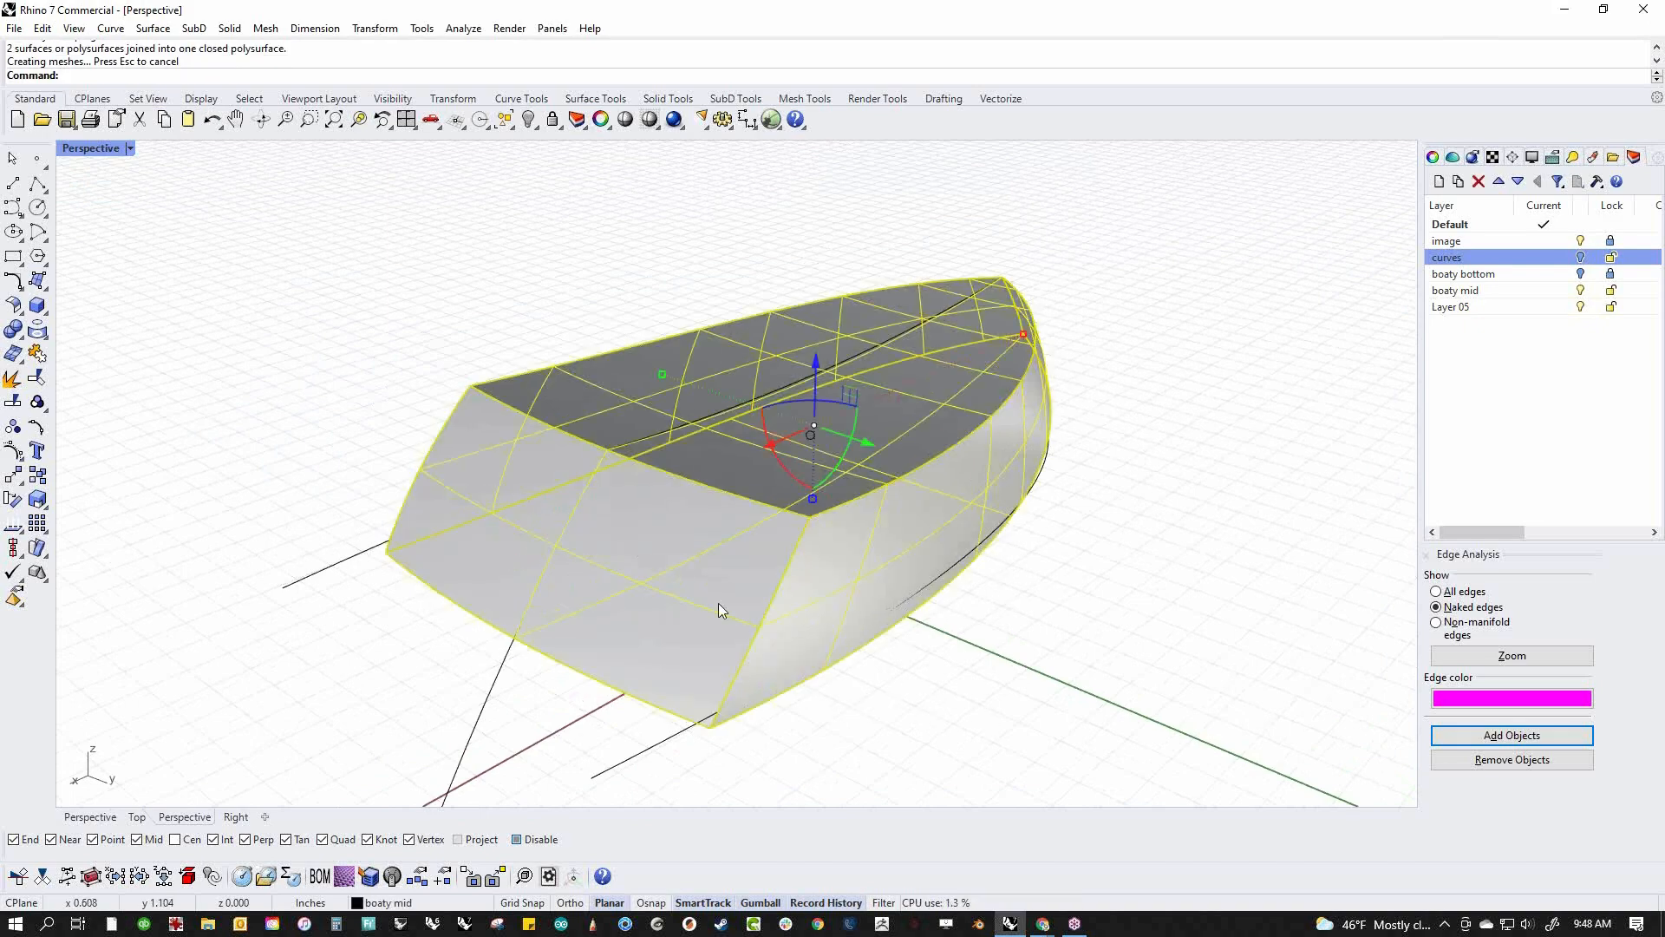
{"action": "left_click", "coordinate": [242, 336]}
Show the hidden hull object and the boaty bottom layer, and compare the boat with the sketch in the Front view
{"action": "right_click_drag", "start_coordinate": [242, 337], "coordinate": [720, 377]}
{"action": "type", "text": "show"}
{"action": "key", "text": "Return"}
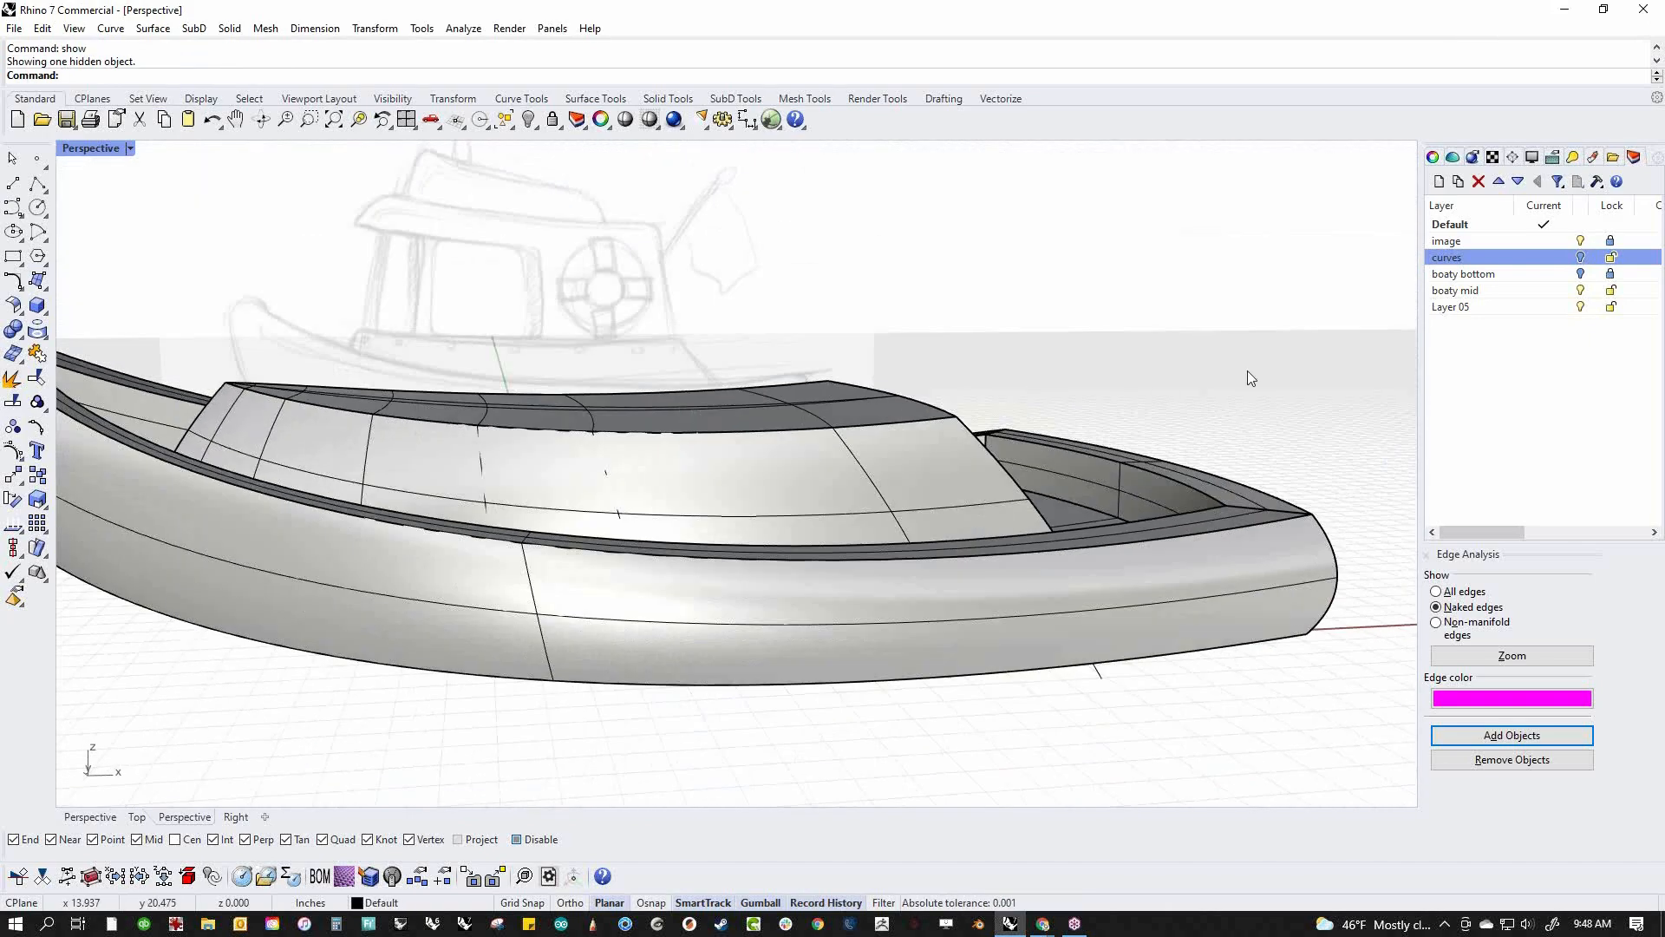
{"action": "left_click", "coordinate": [1580, 274]}
{"action": "scroll", "coordinate": [825, 487], "scroll_direction": "down", "scroll_amount": 4}
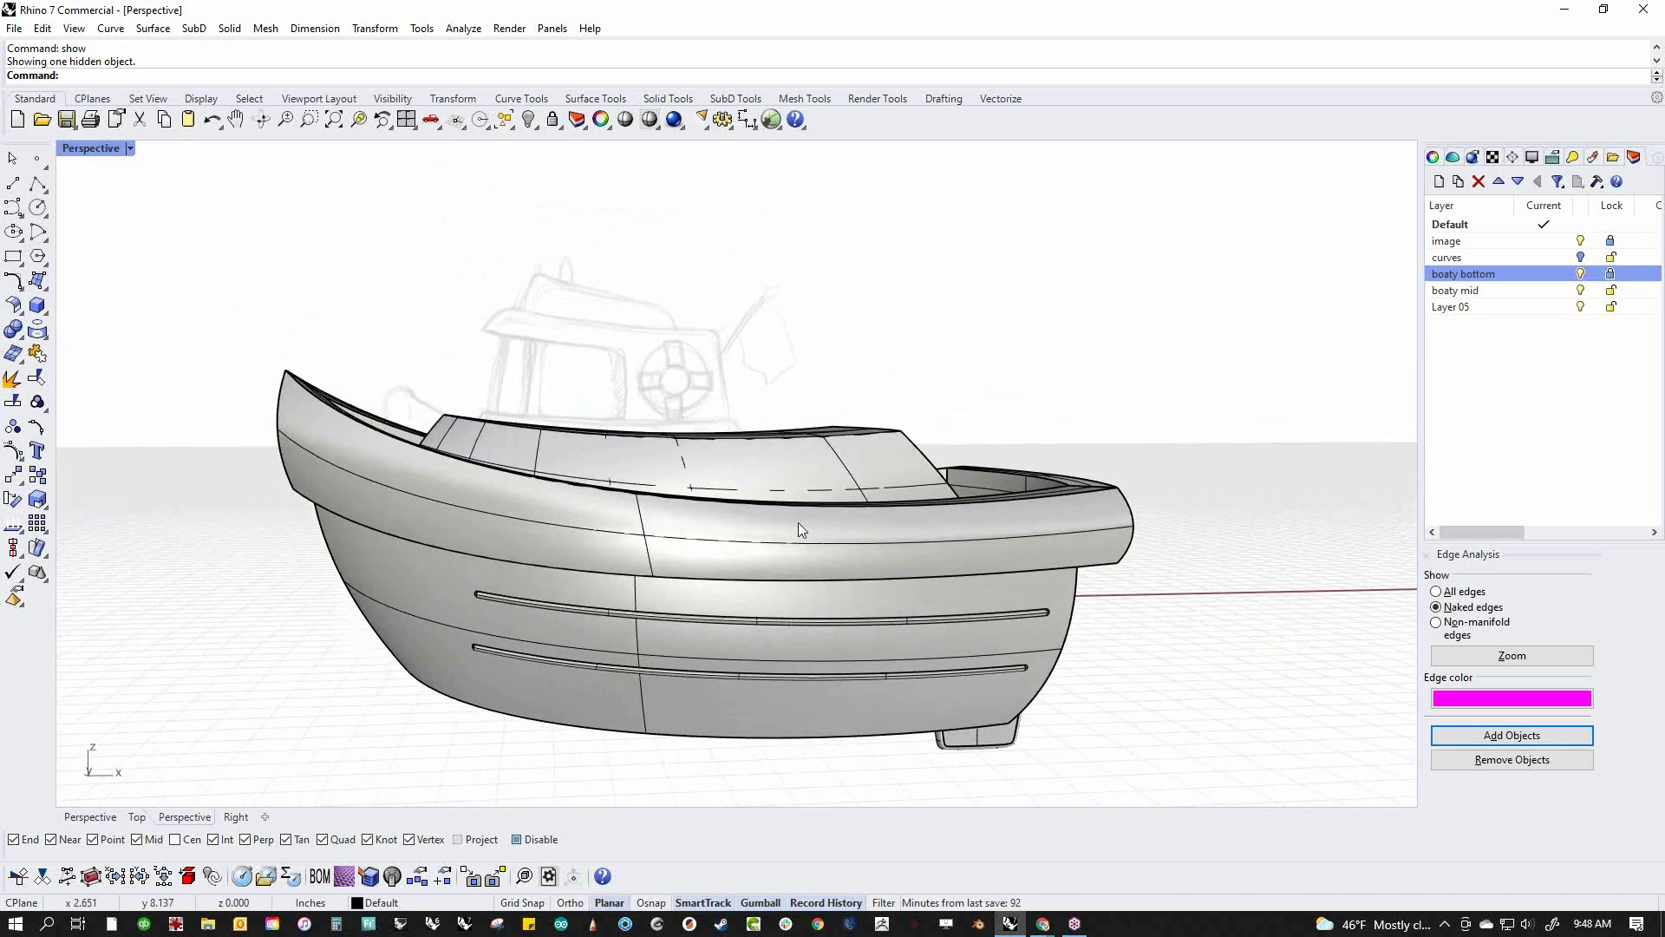
{"action": "key", "text": "ctrl+F2"}
{"action": "right_click_drag", "start_coordinate": [787, 497], "coordinate": [765, 588]}
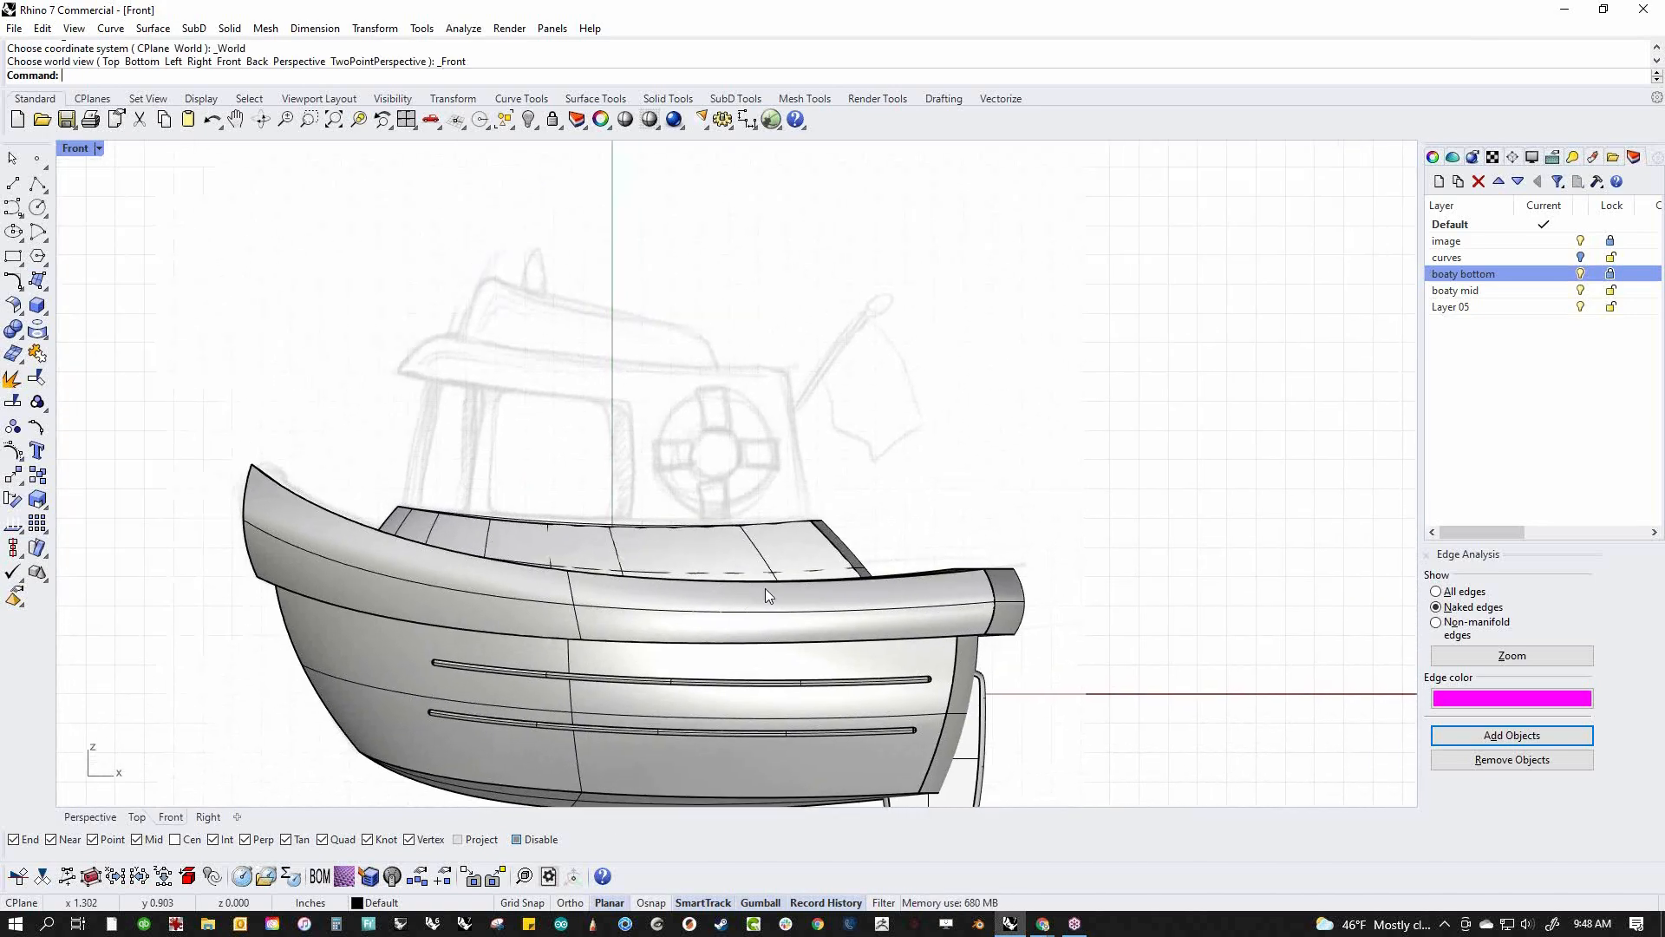
{"action": "key", "text": "ctrl+F4"}
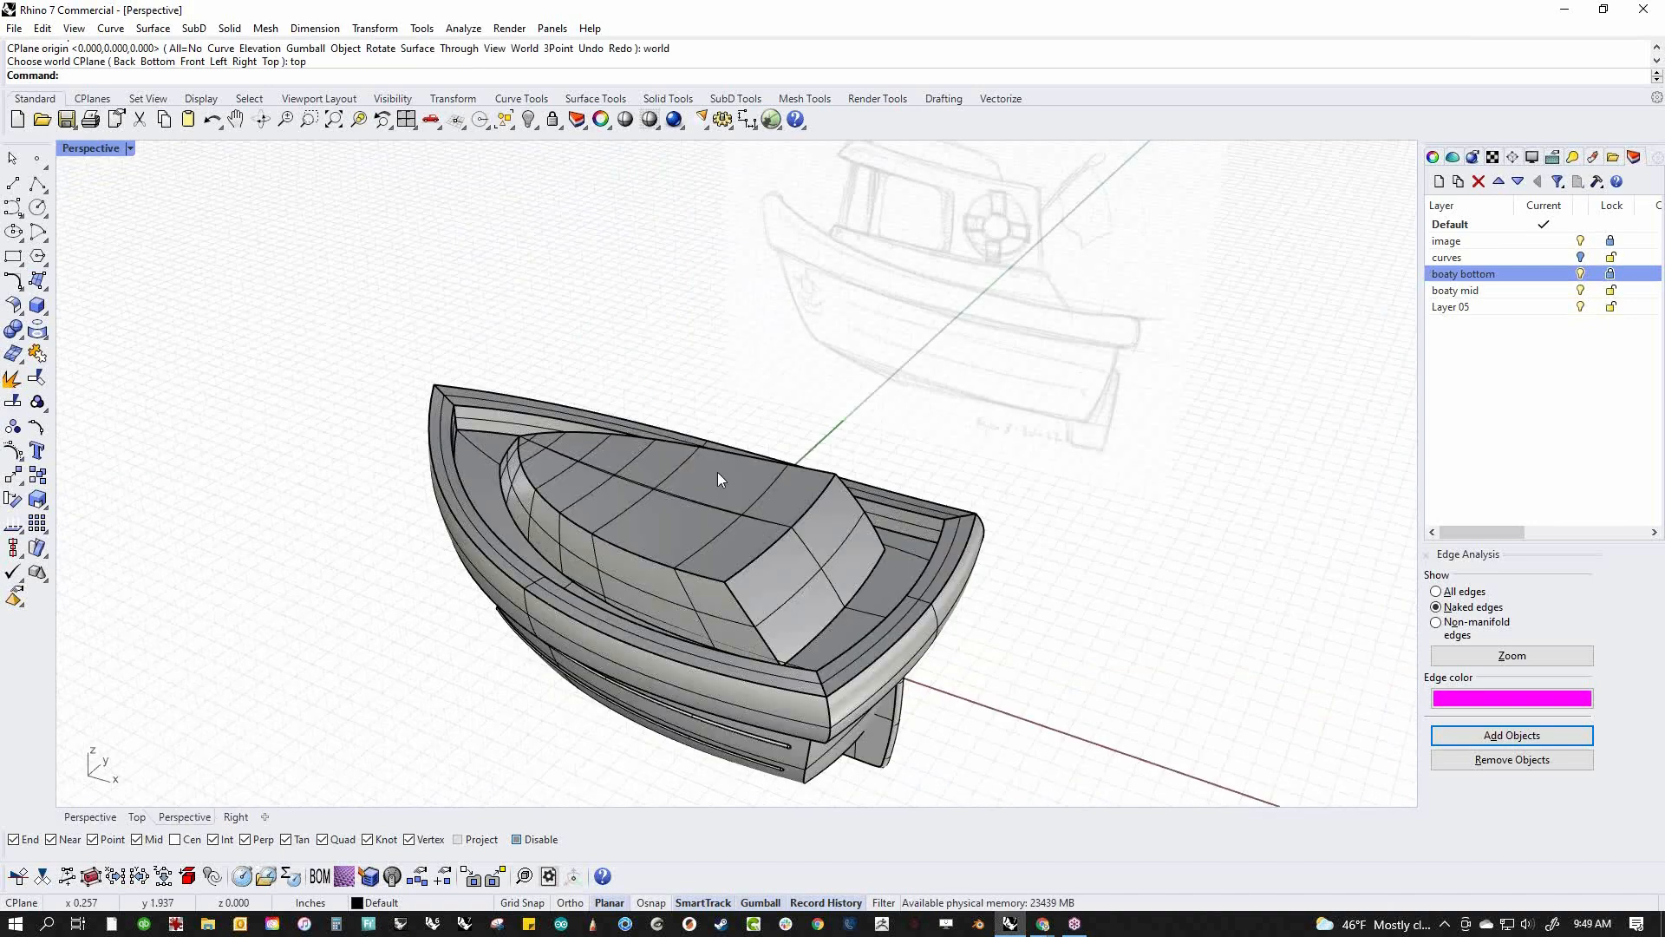
Try extruding the cabin base's top face upward, check it in the Front view, and undo the extrusion
{"action": "scroll", "coordinate": [678, 512], "scroll_direction": "up", "scroll_amount": 5}
{"action": "left_click", "coordinate": [737, 545]}
{"action": "right_click_drag", "start_coordinate": [737, 544], "coordinate": [628, 465]}
{"action": "left_click_drag", "start_coordinate": [627, 464], "coordinate": [1029, 465]}
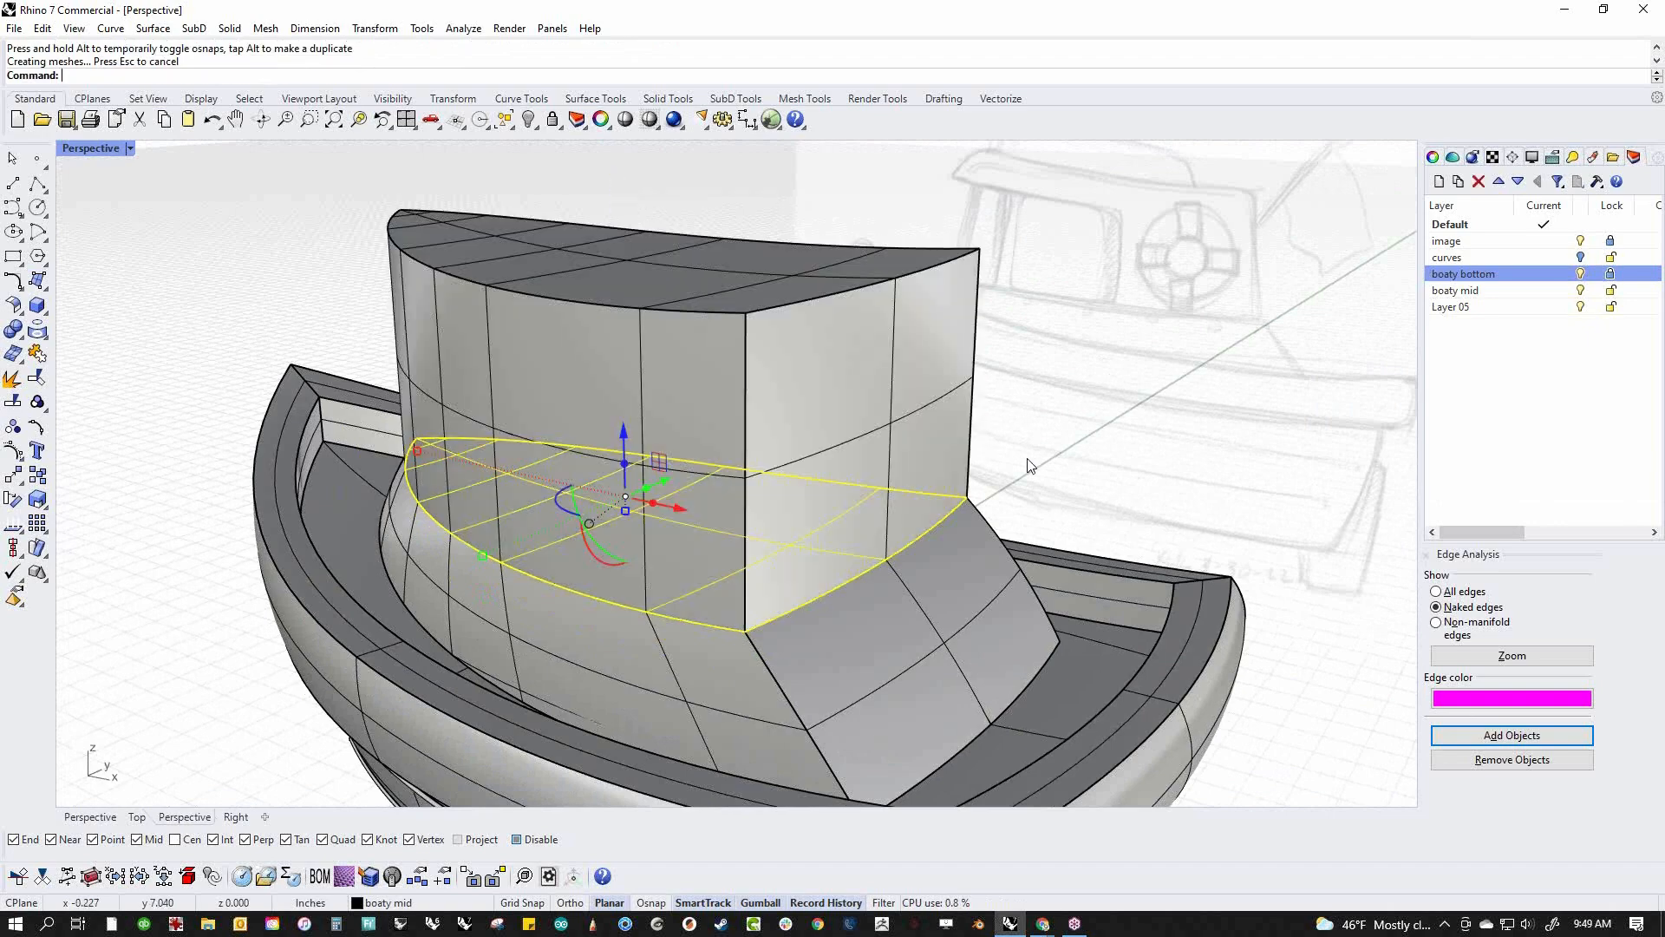
{"action": "key", "text": "ctrl+F2"}
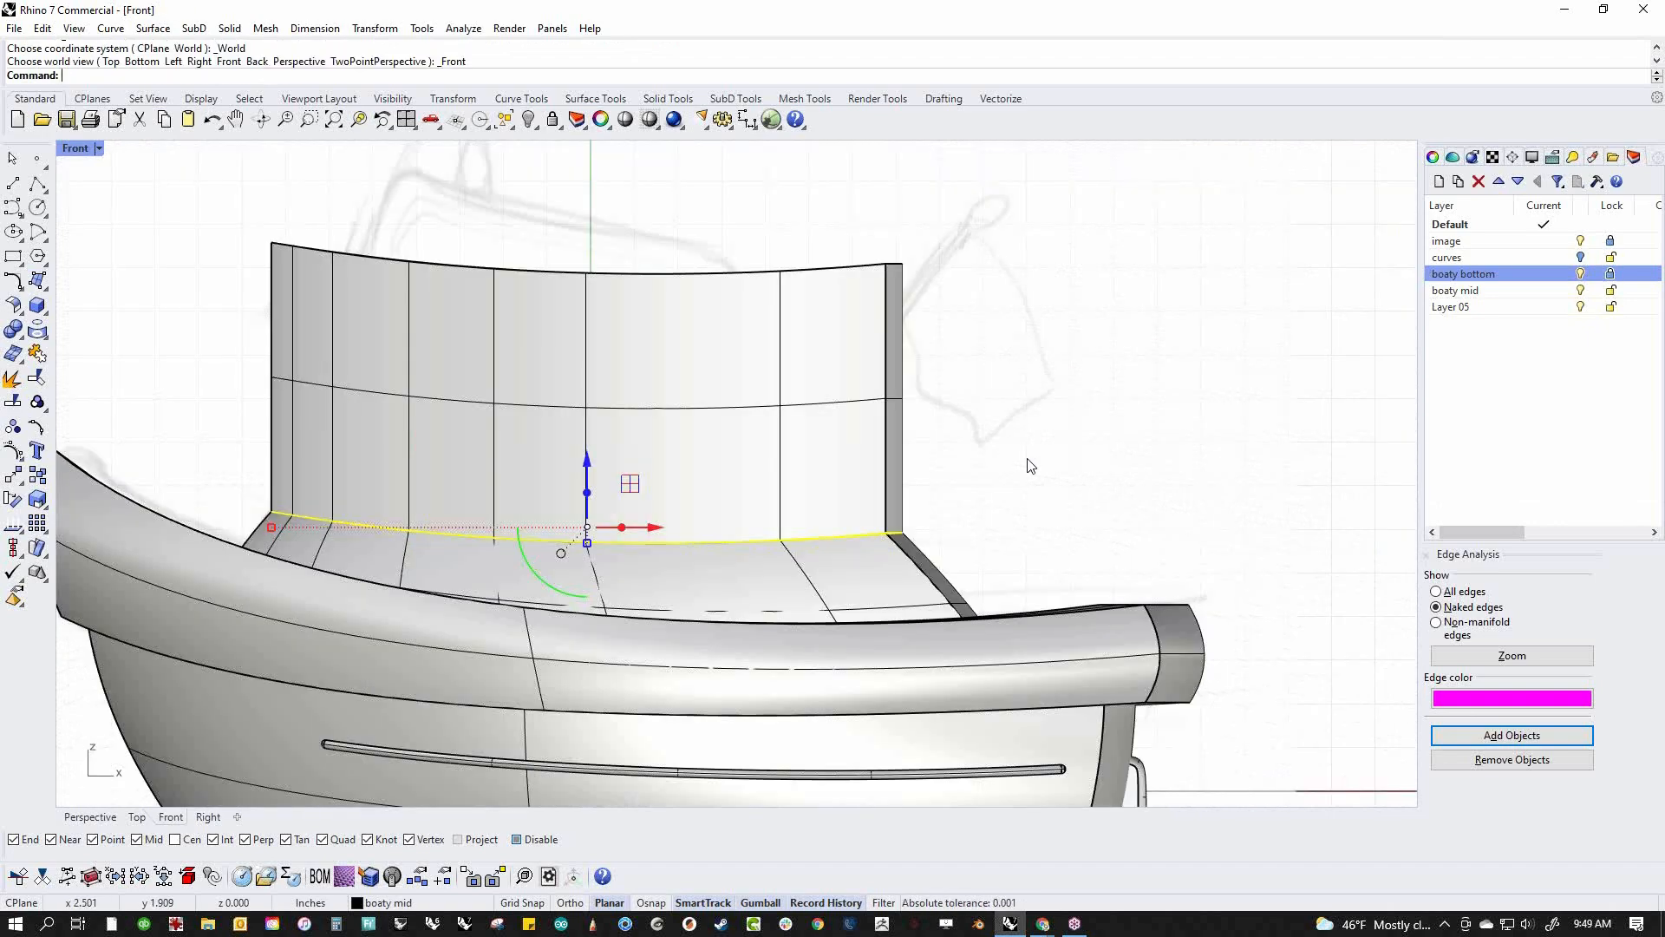
{"action": "key", "text": "ctrl+z"}
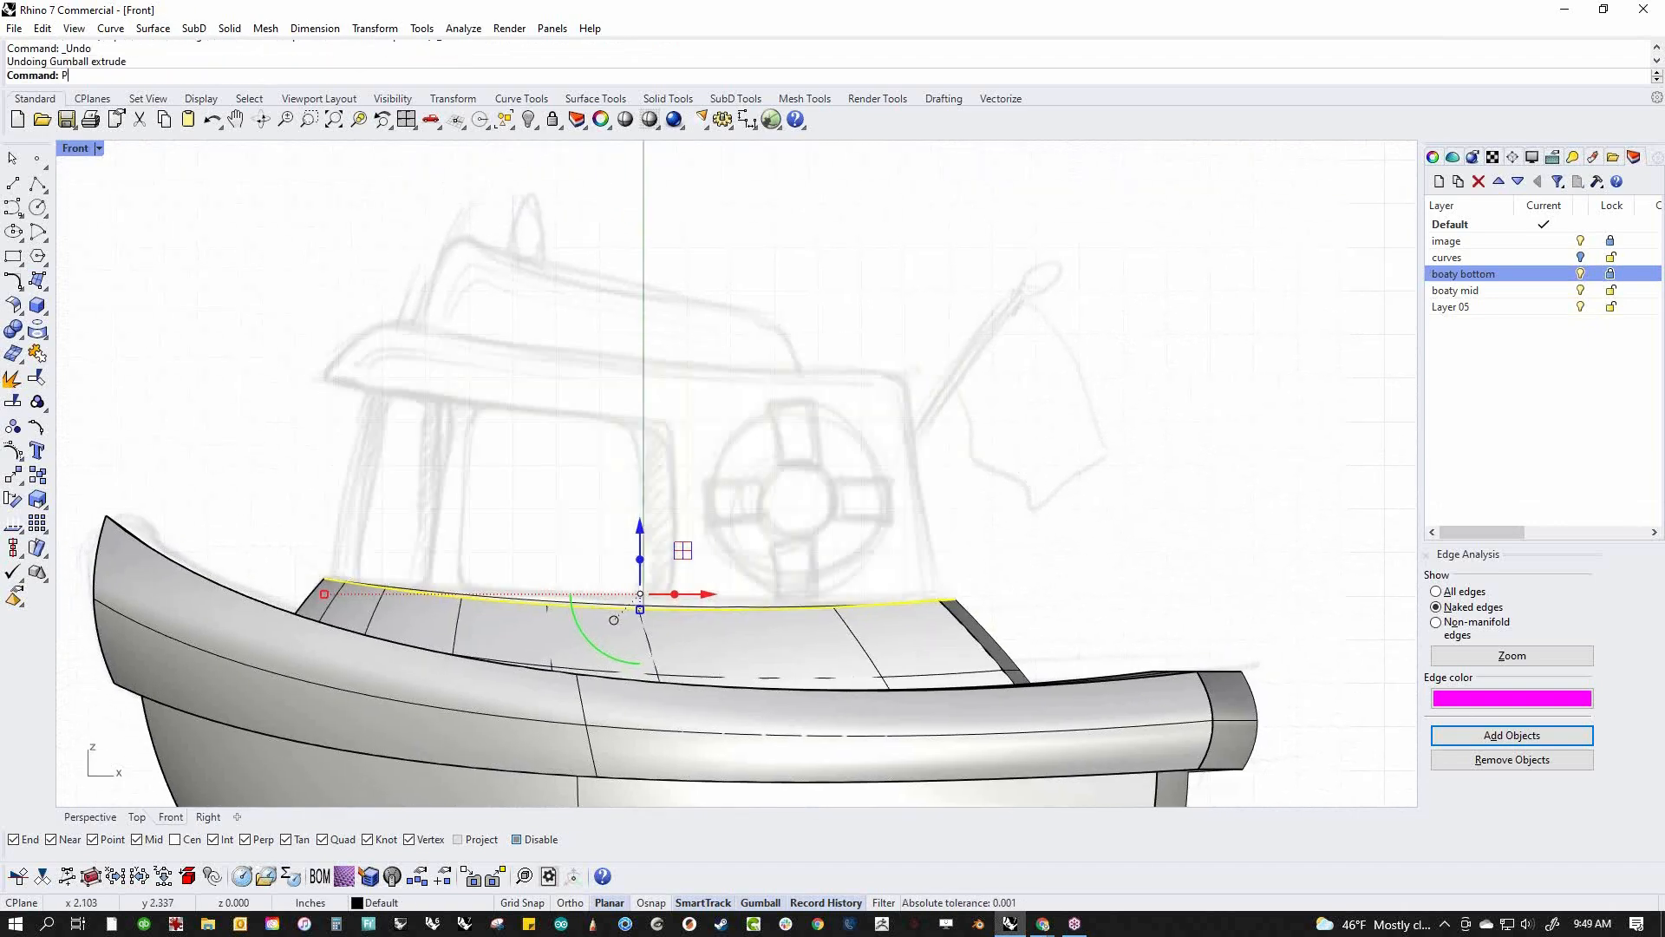
In Perspective, extrude the cabin base's top face straight up to form the cabin walls
{"action": "key", "text": "Return"}
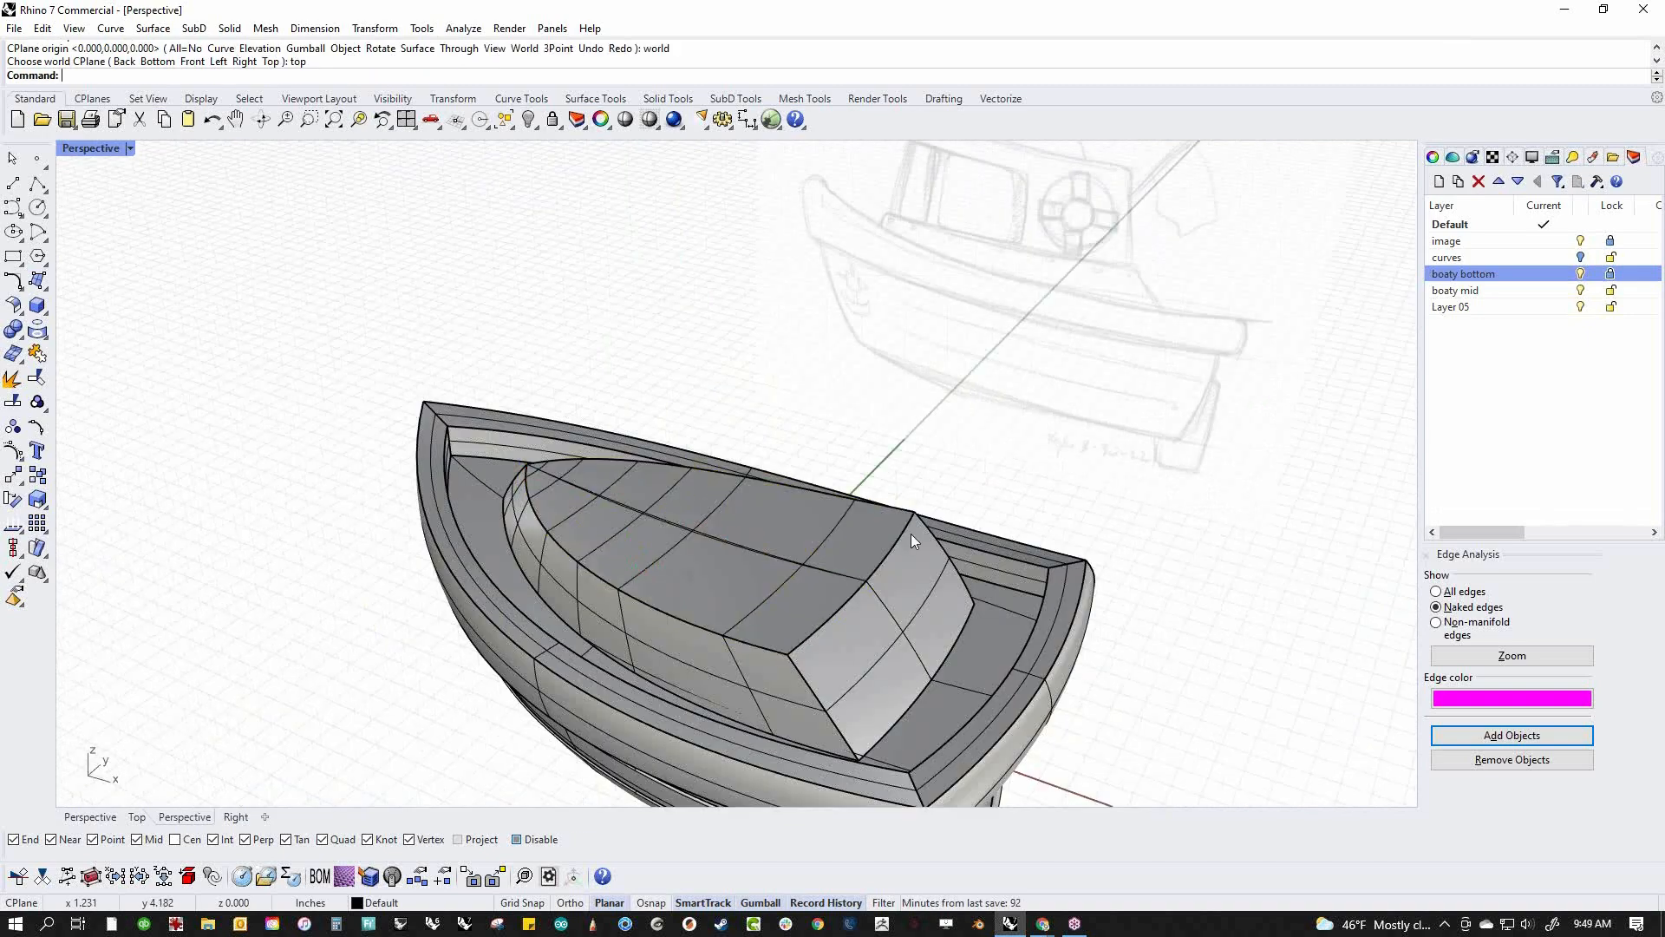
{"action": "left_click", "coordinate": [705, 627]}
{"action": "key", "text": "Return"}
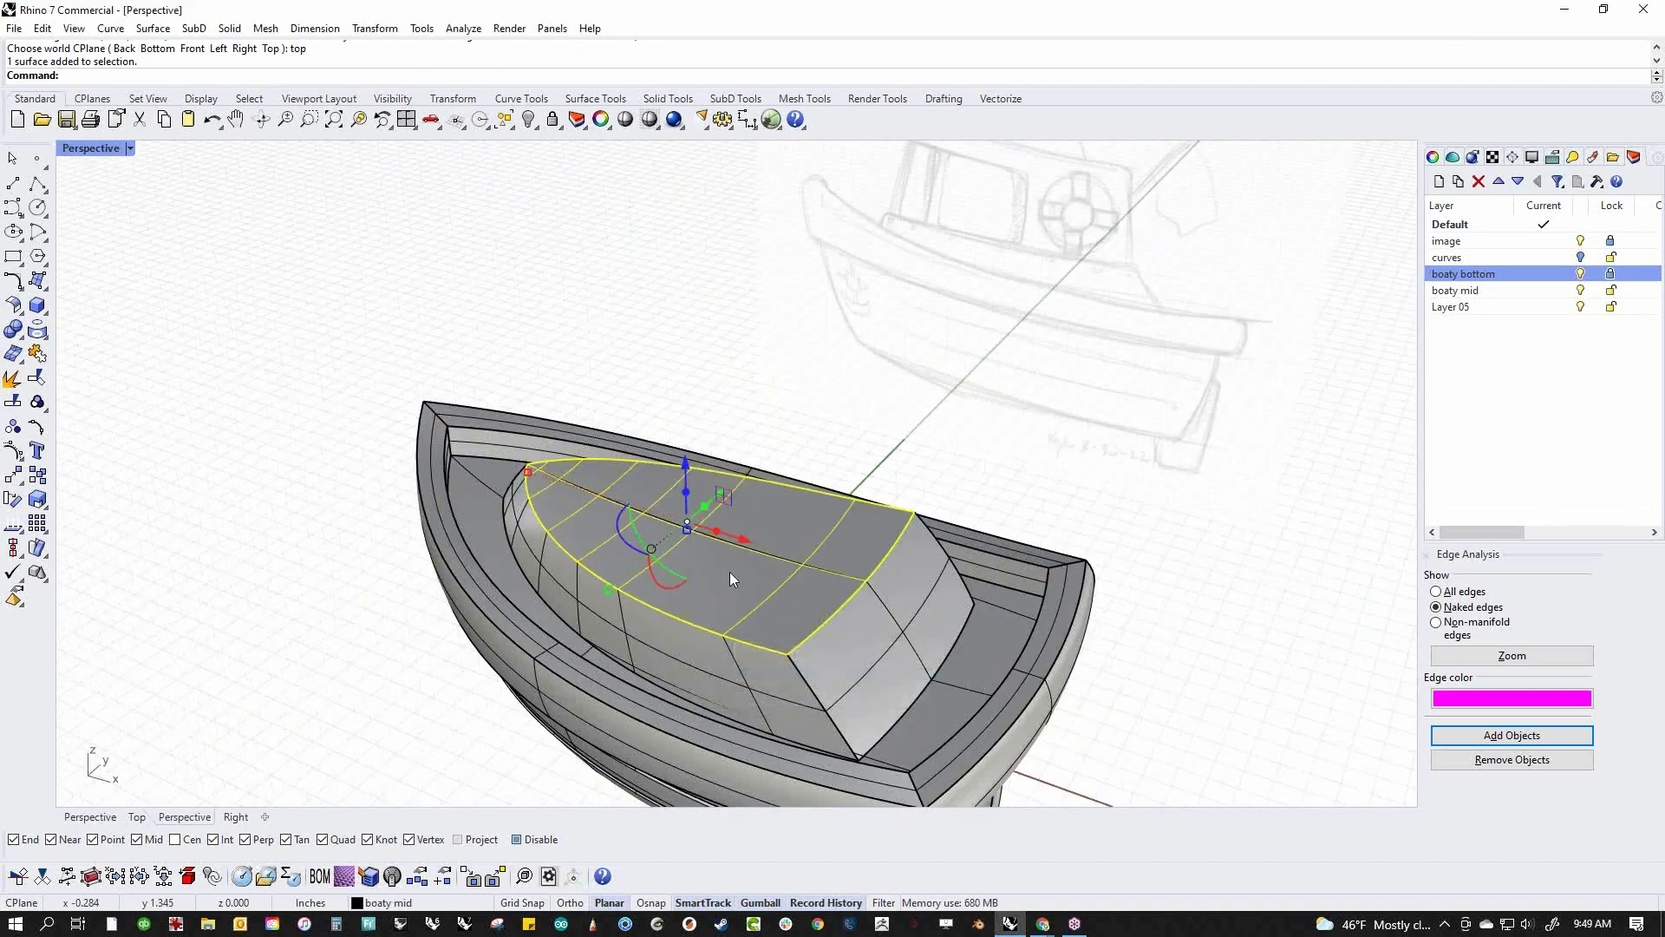
{"action": "left_click_drag", "start_coordinate": [686, 491], "coordinate": [690, 339]}
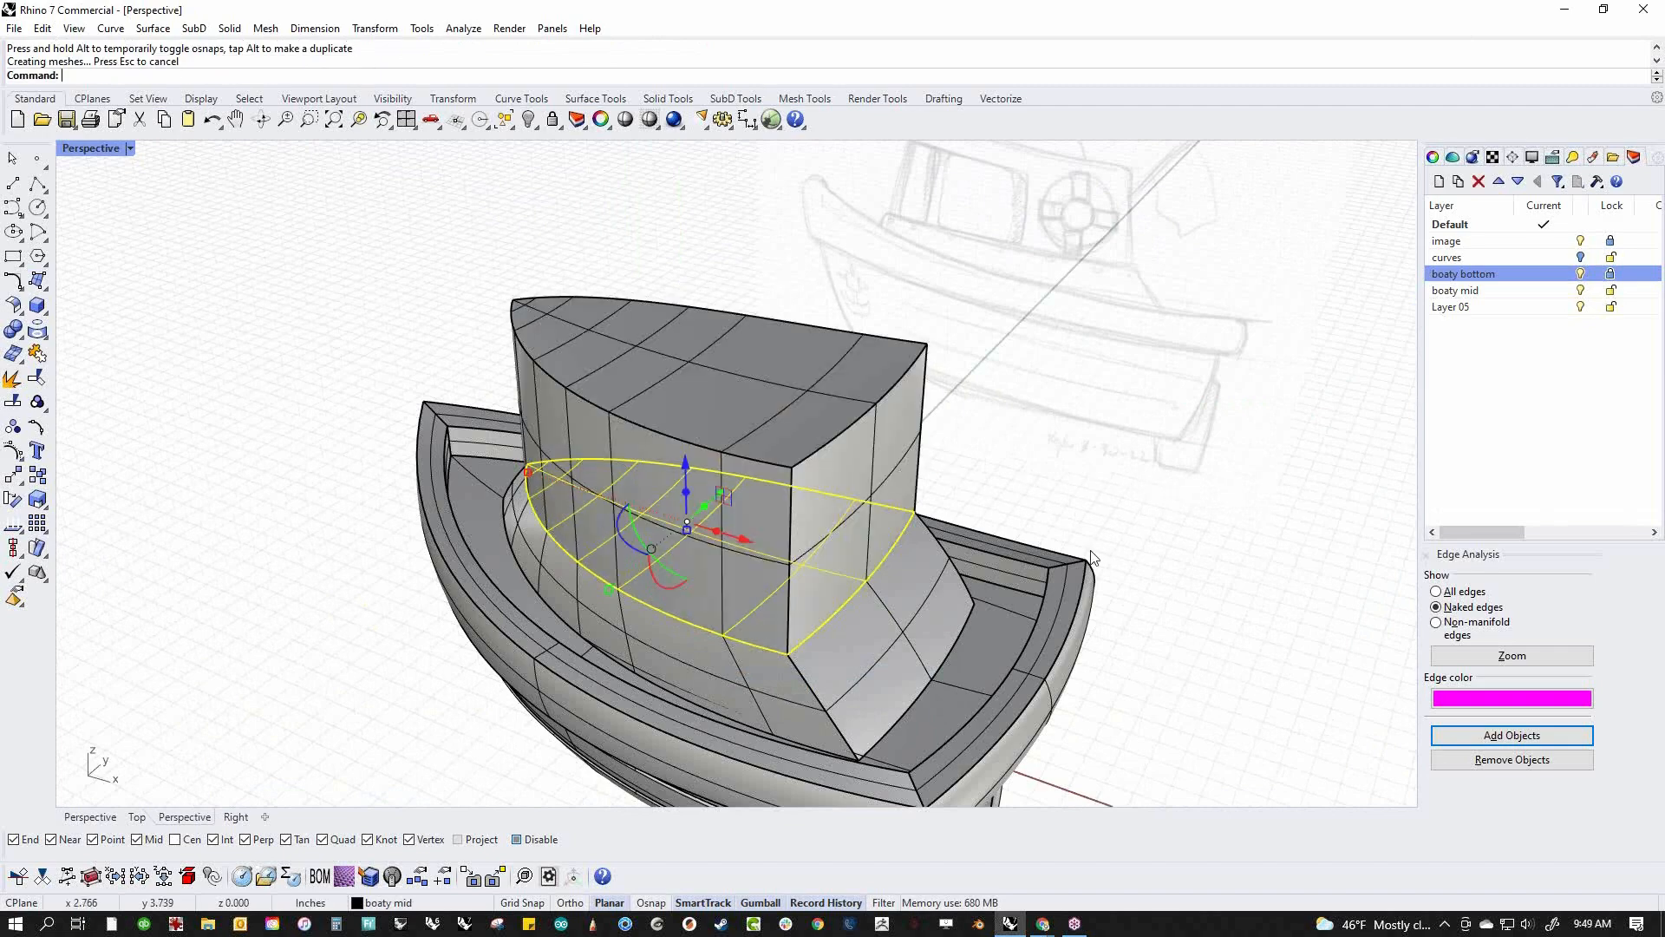
Display the Front view in wireframe to see the cabin sketch behind the extruded walls, and clear the selection
{"action": "type", "text": "f"}
{"action": "key", "text": "Return"}
{"action": "right_click_drag", "start_coordinate": [1045, 532], "coordinate": [1094, 576]}
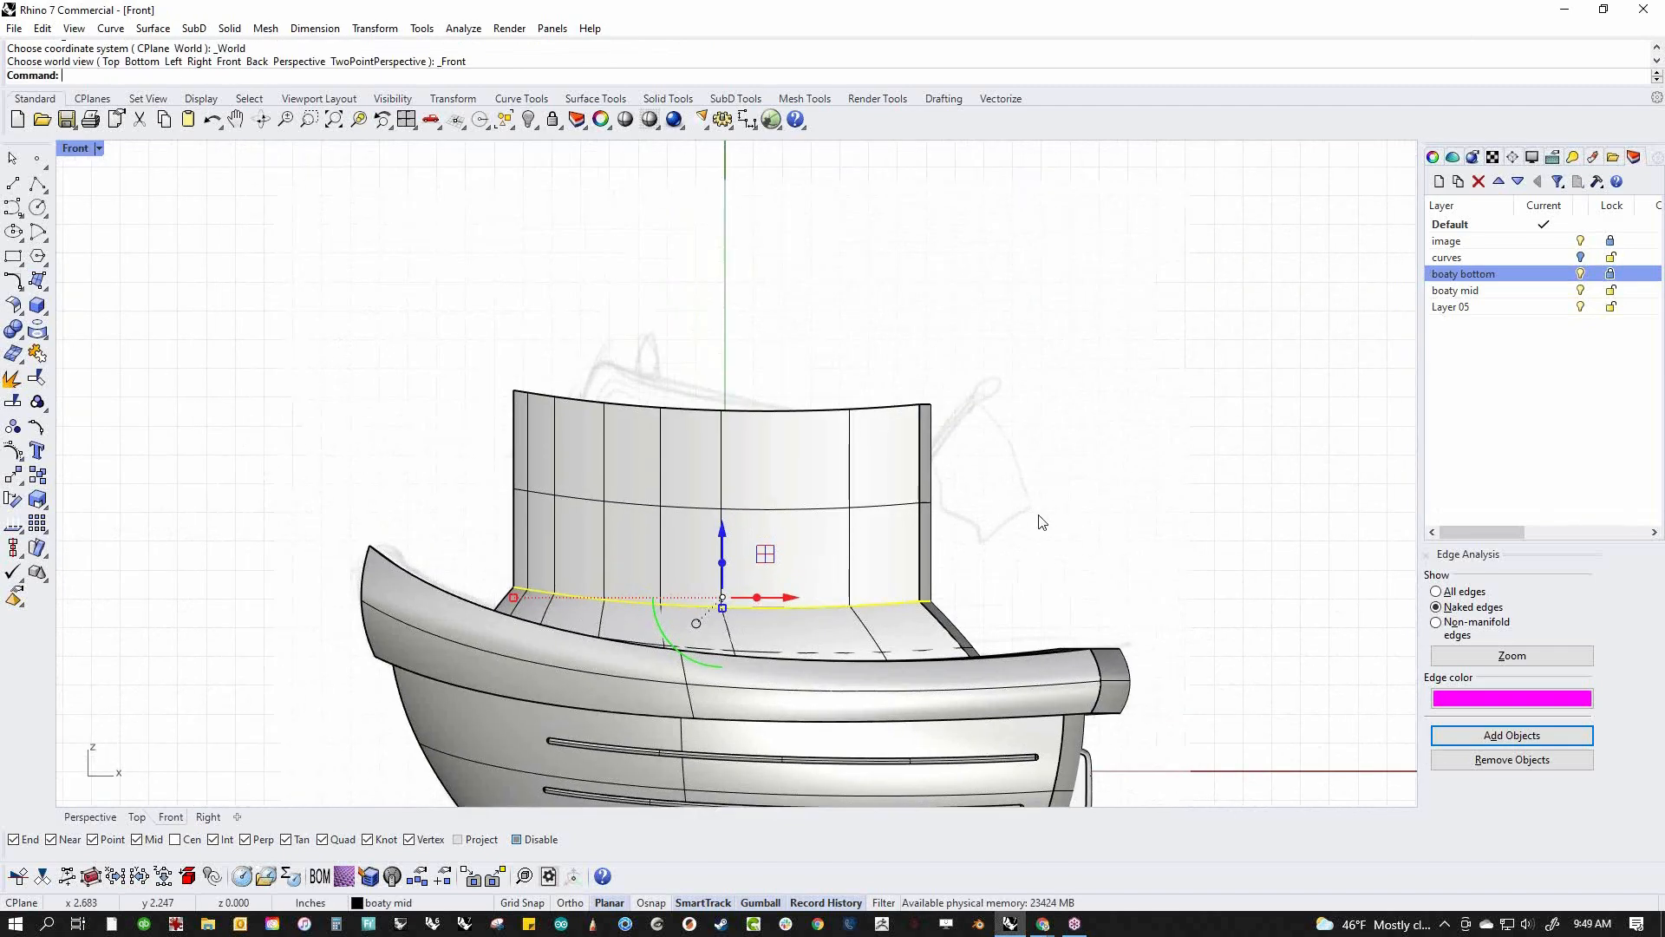
{"action": "middle_click", "coordinate": [933, 456]}
{"action": "left_click", "coordinate": [939, 473]}
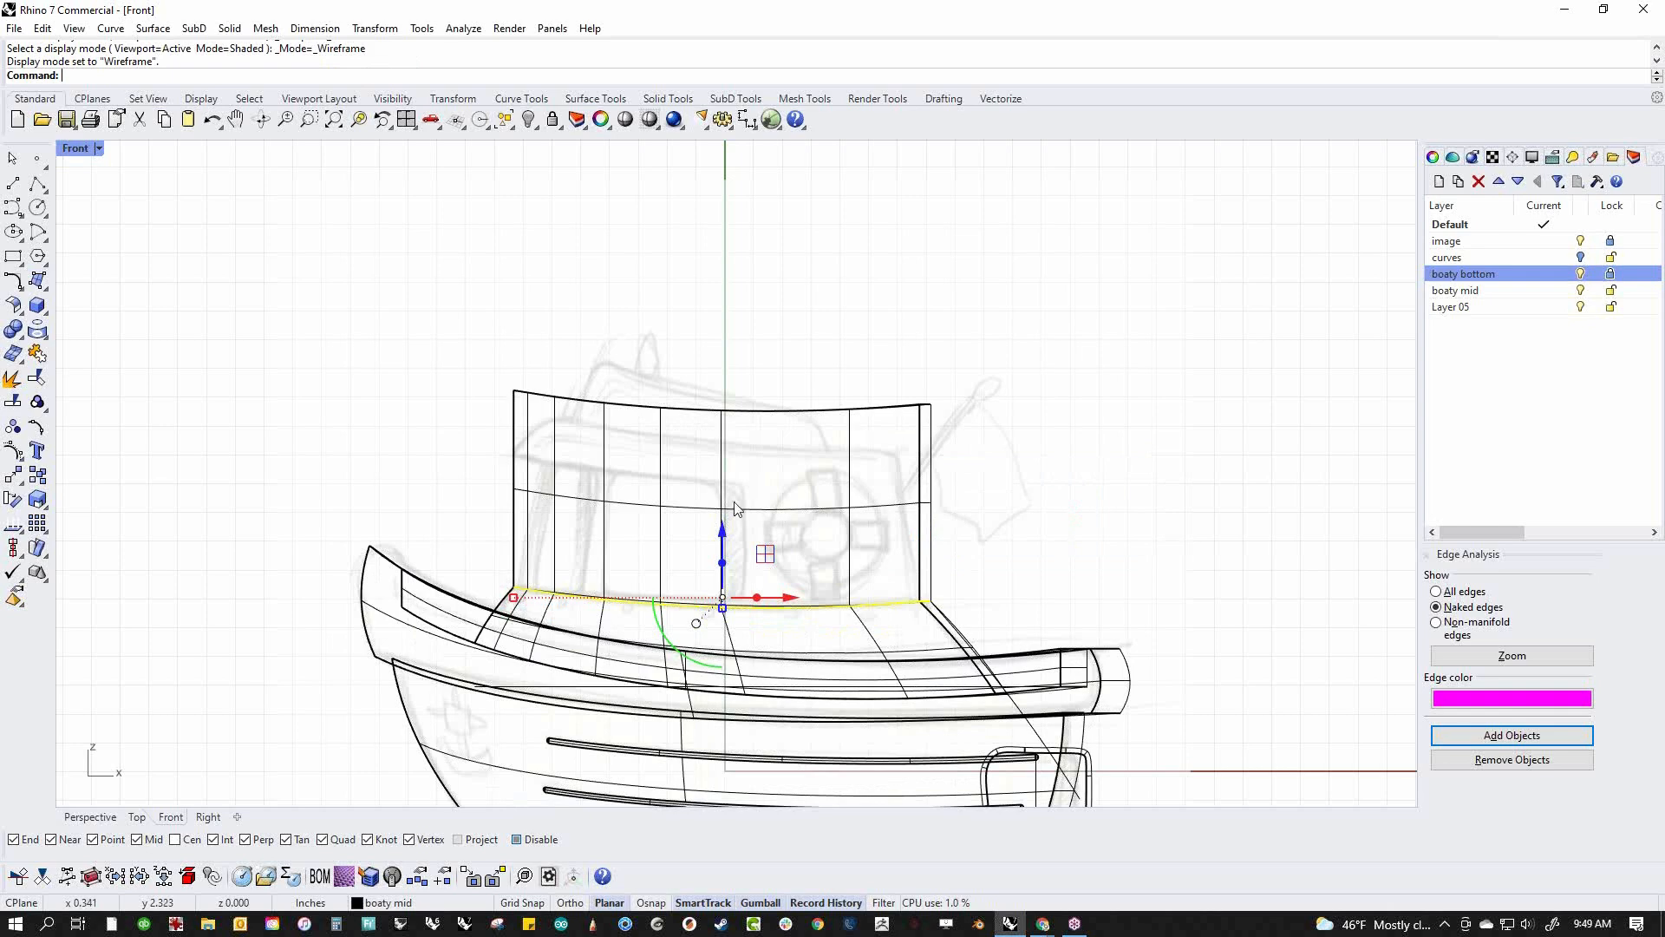
{"action": "scroll", "coordinate": [885, 492], "scroll_direction": "up", "scroll_amount": 3}
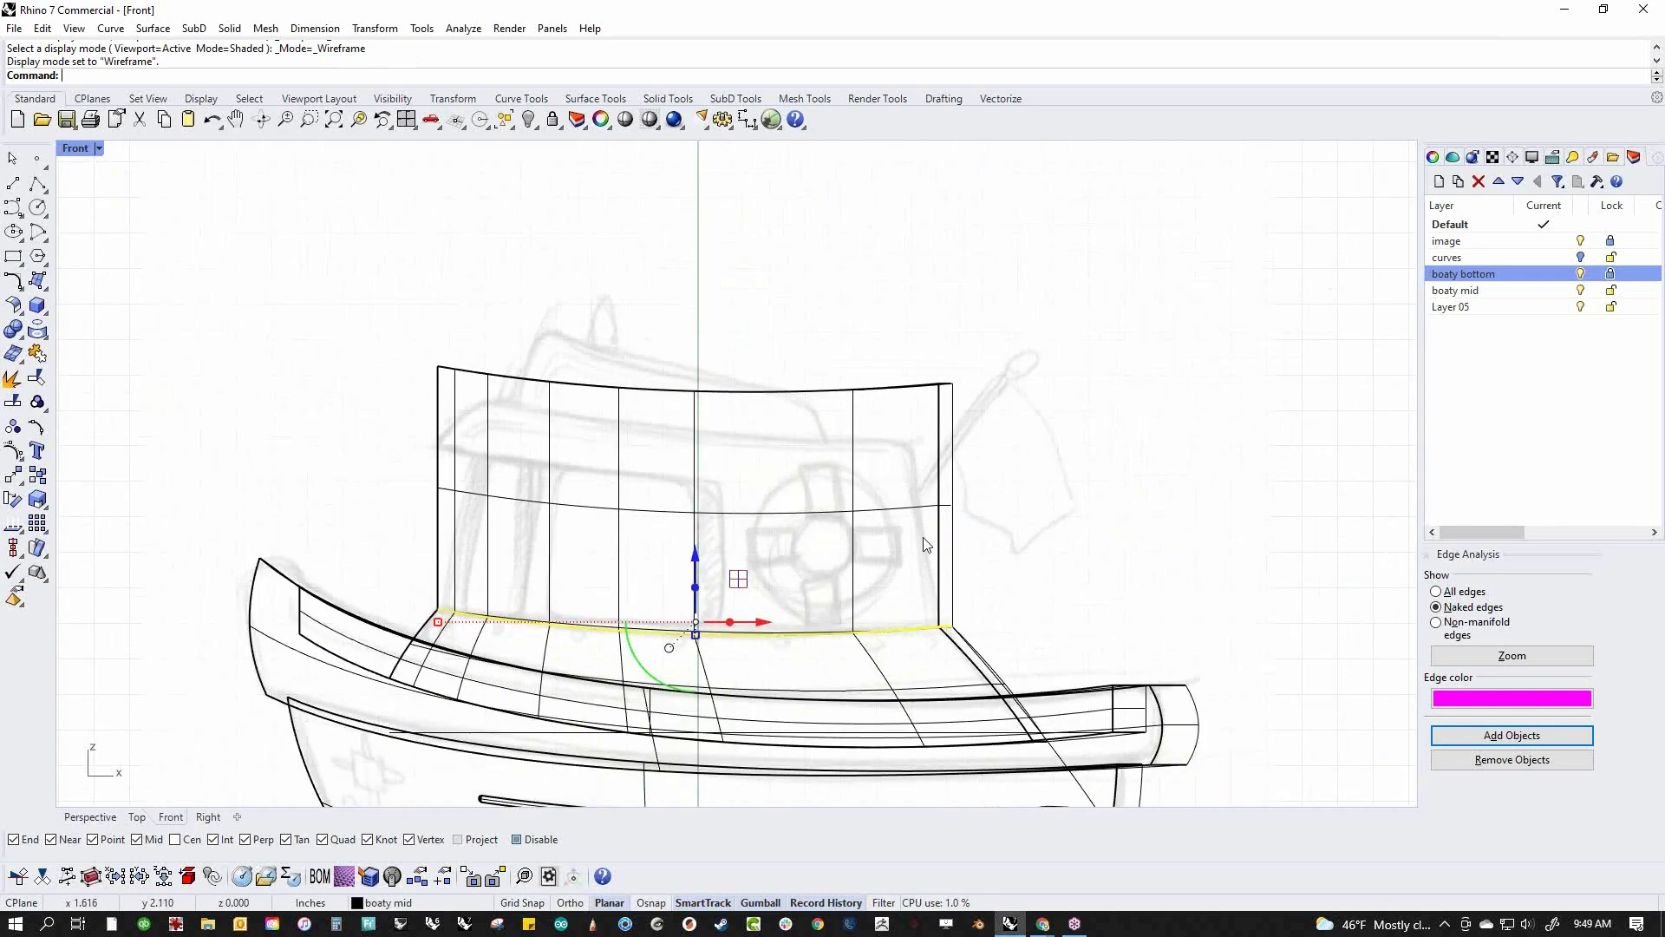
{"action": "left_click", "coordinate": [1107, 484]}
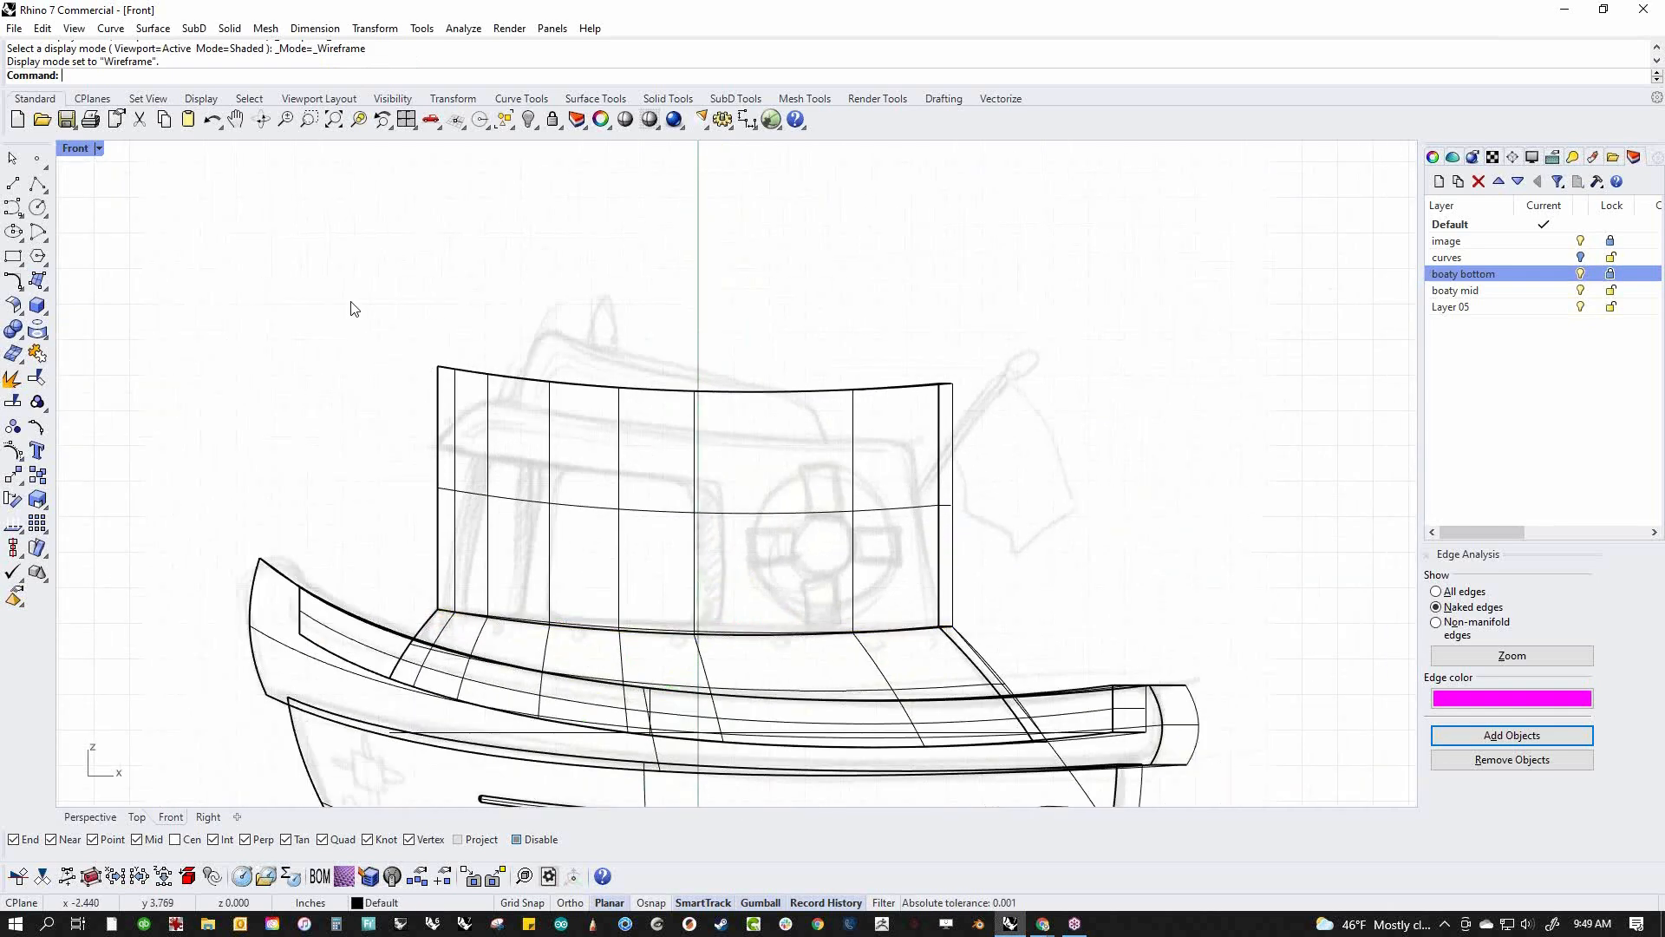
Move the cabin's top face toward the bow to slant the walls, and raise it along that slant above the sketched roof
{"action": "left_click_drag", "start_coordinate": [344, 289], "coordinate": [1076, 441]}
{"action": "left_click_drag", "start_coordinate": [698, 382], "coordinate": [659, 380]}
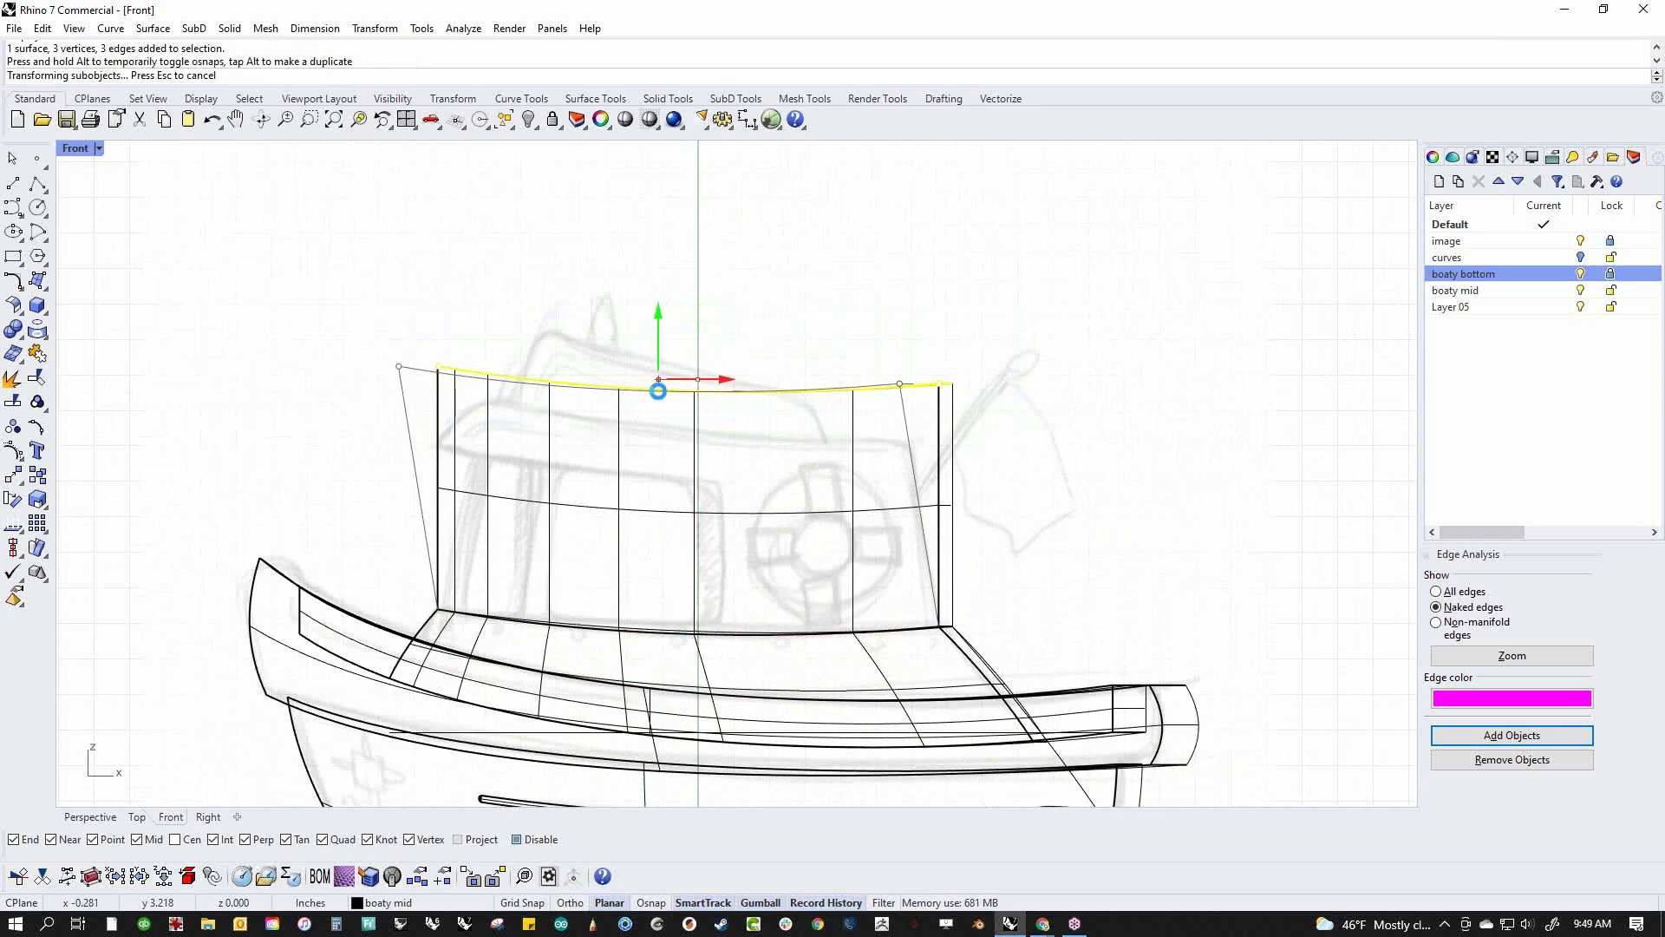
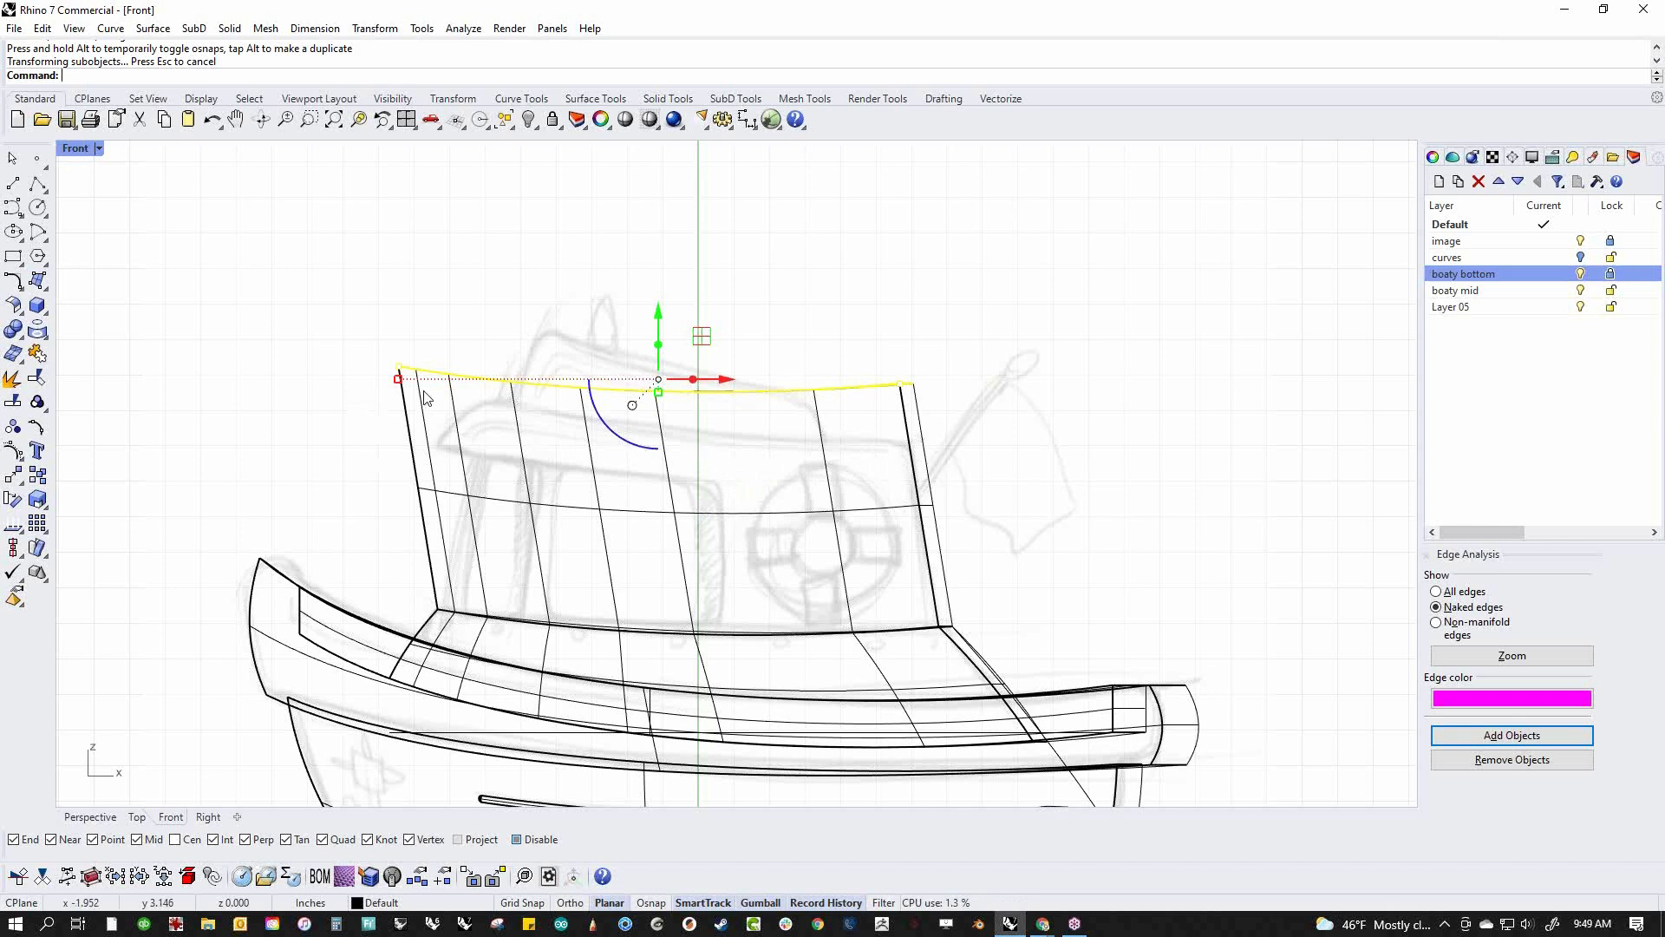
{"action": "left_click_drag", "start_coordinate": [658, 379], "coordinate": [628, 238]}
{"action": "key", "text": "Escape"}
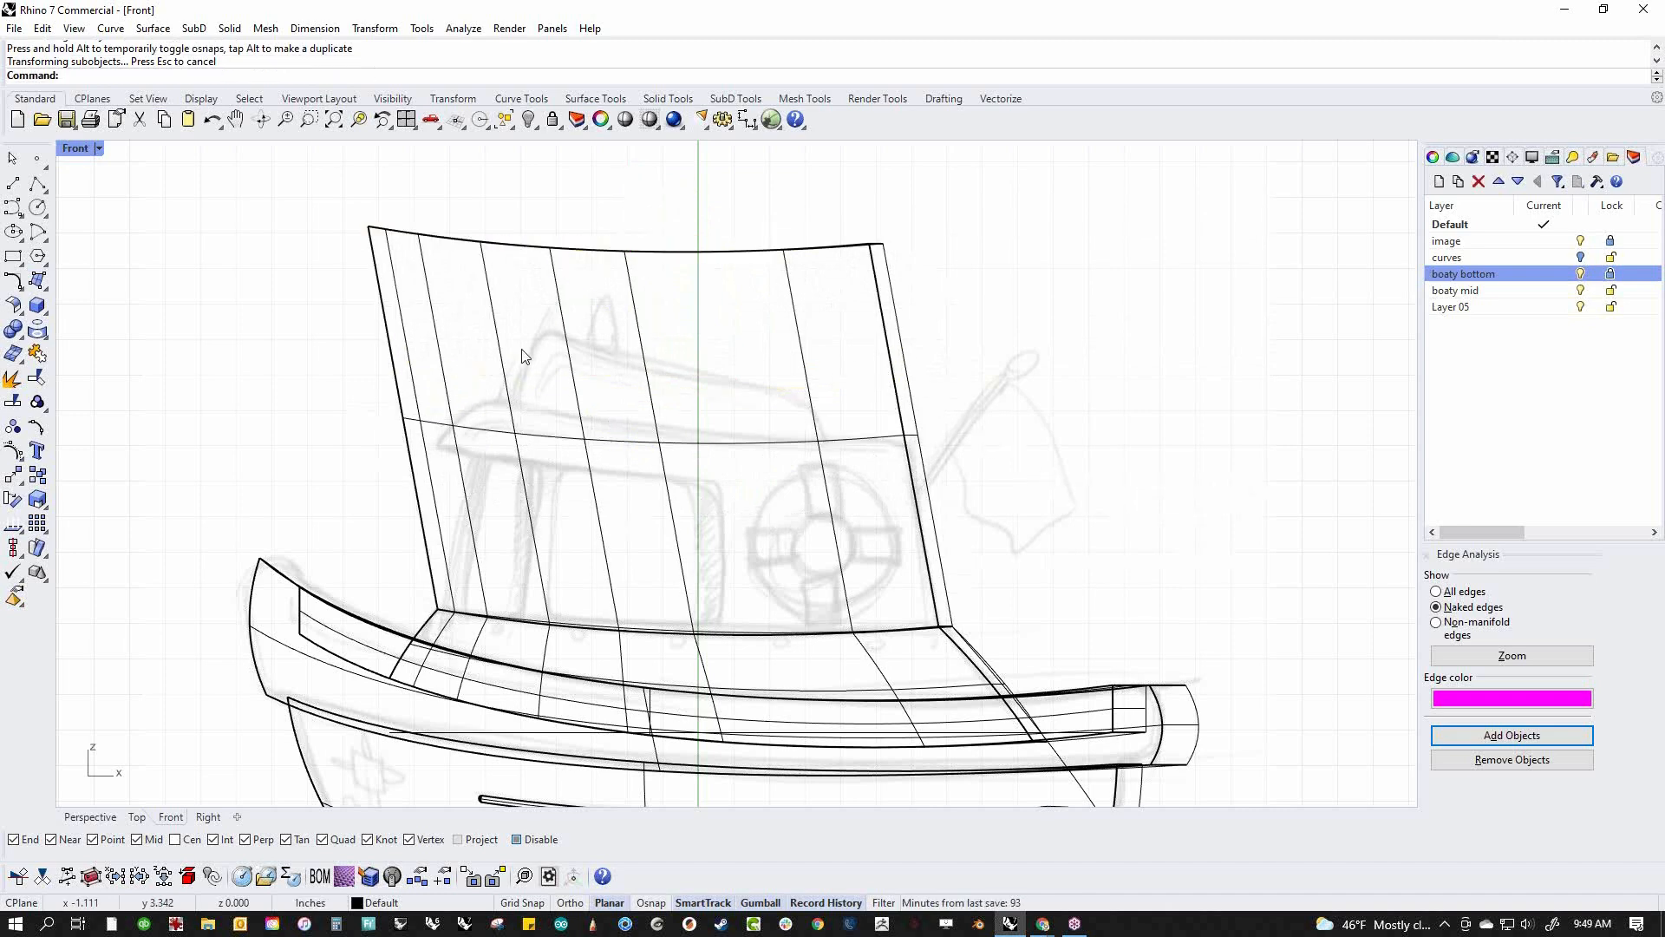
{"action": "right_click_drag", "start_coordinate": [685, 300], "coordinate": [724, 342]}
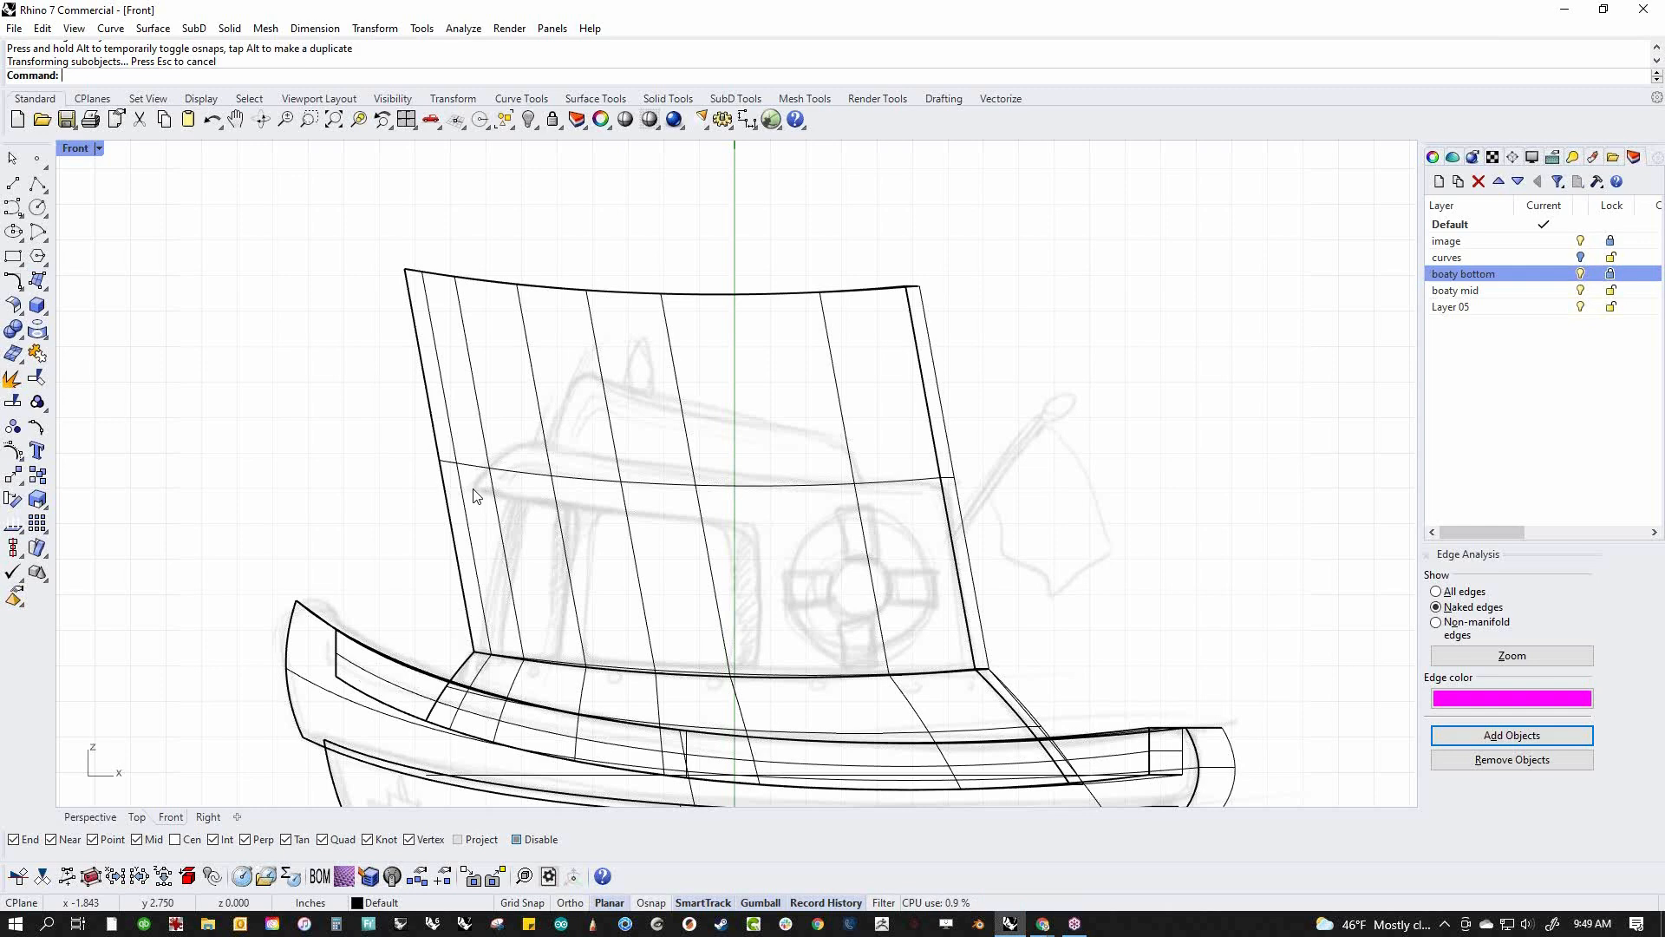
Scale the cabin's top face in one direction from its stern corner, pulling the bow end back so the front wall slopes aft
{"action": "left_click_drag", "start_coordinate": [346, 229], "coordinate": [1000, 362]}
{"action": "key", "text": "Return"}
{"action": "left_click", "coordinate": [918, 285]}
{"action": "left_click", "coordinate": [335, 248]}
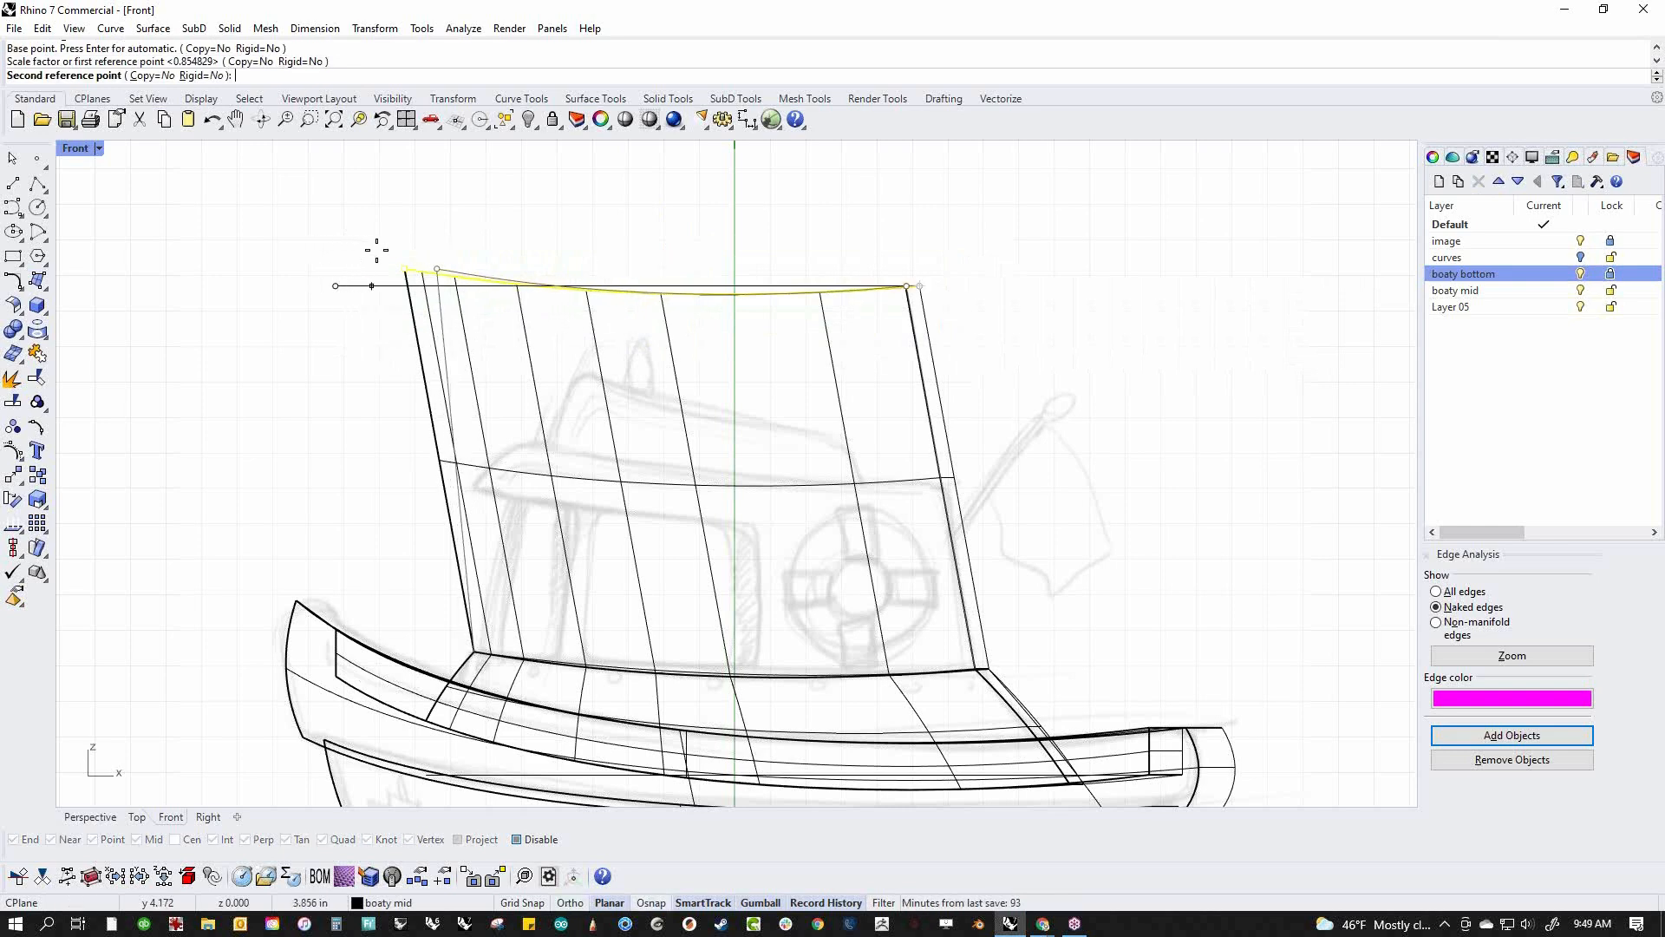
{"action": "left_click", "coordinate": [502, 281]}
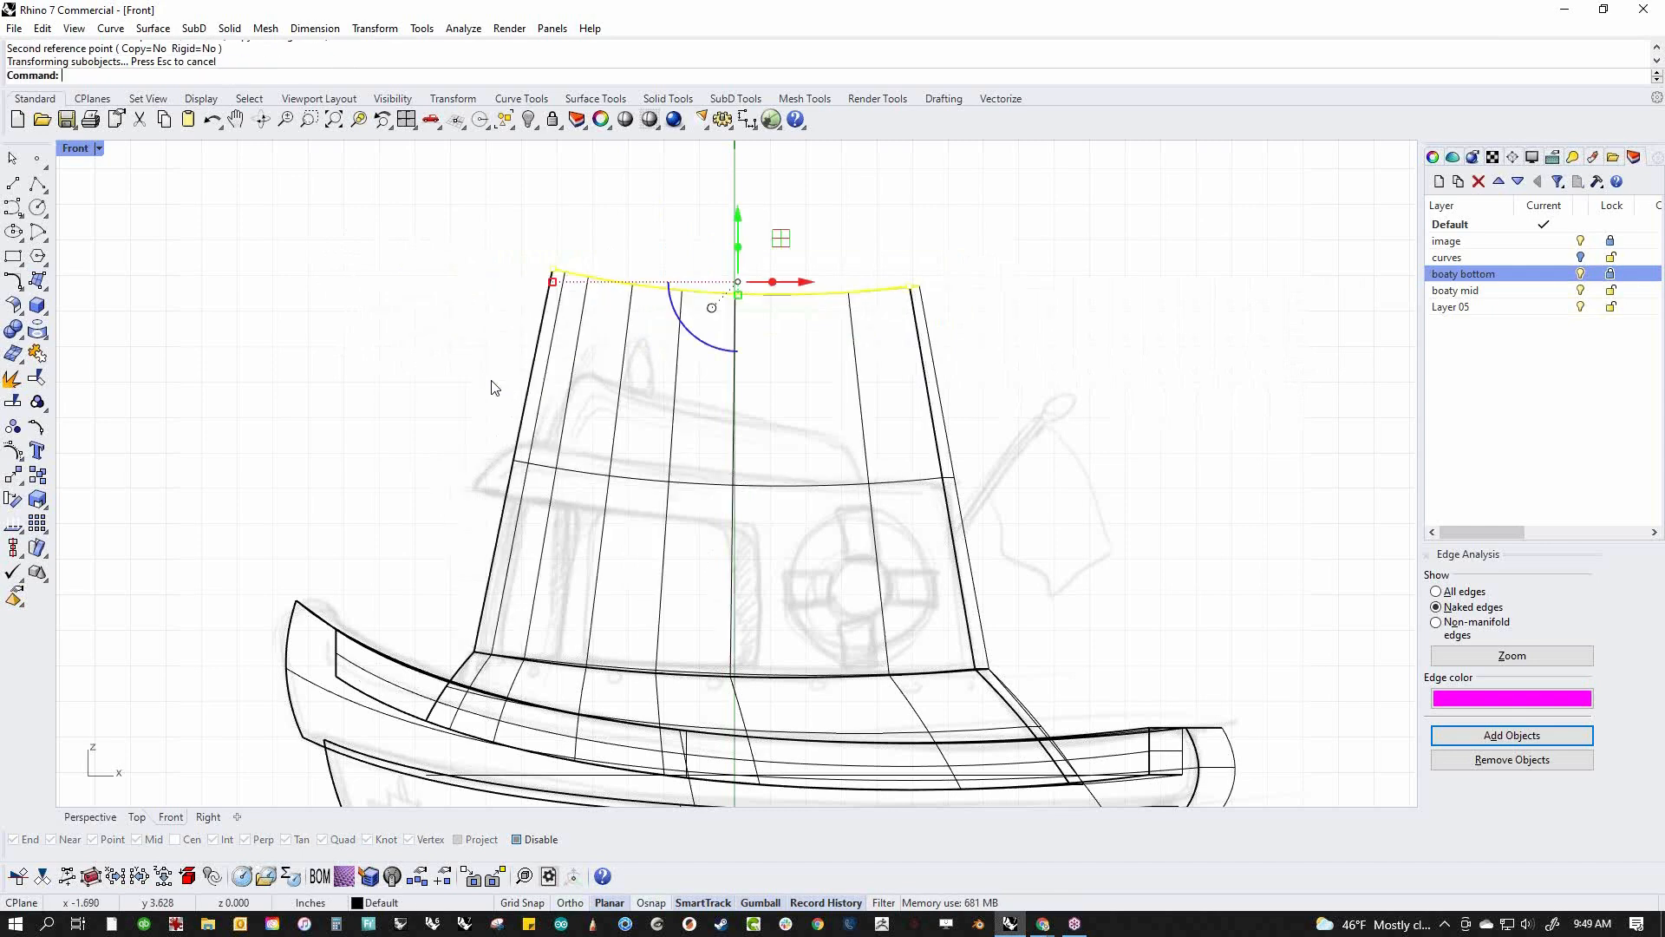
{"action": "left_click", "coordinate": [413, 428]}
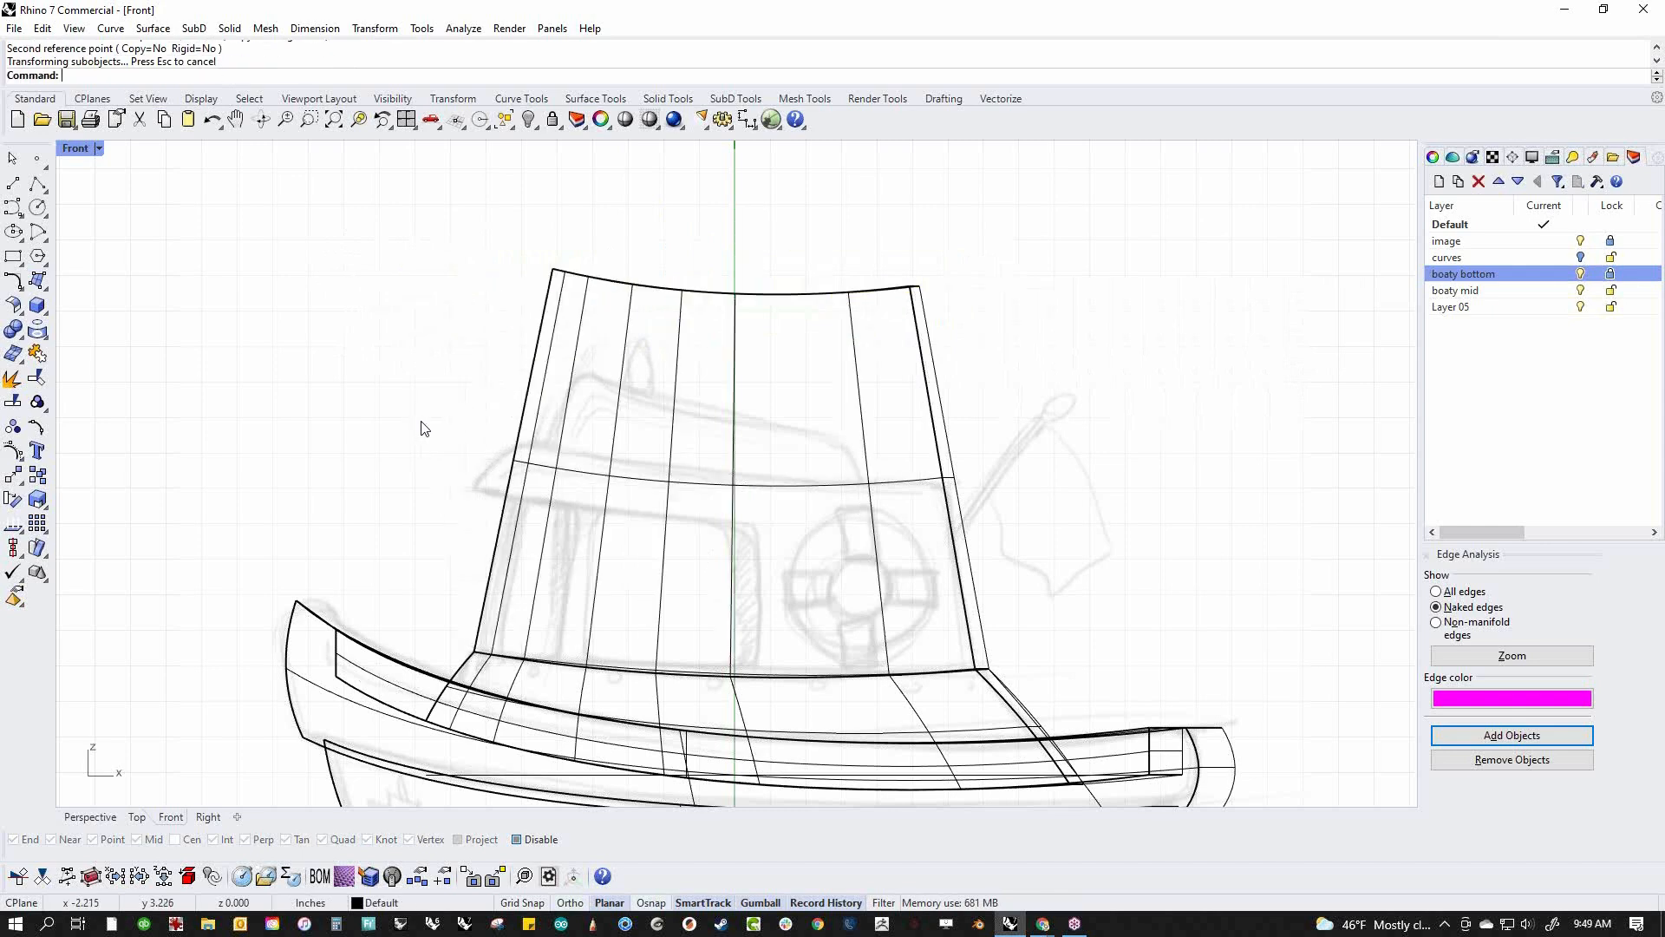
Scale the whole cabin solid in one direction from its lower stern corner, stretching it toward the bow until it matches the sketched front
{"action": "left_click", "coordinate": [733, 517]}
{"action": "type", "text": "s"}
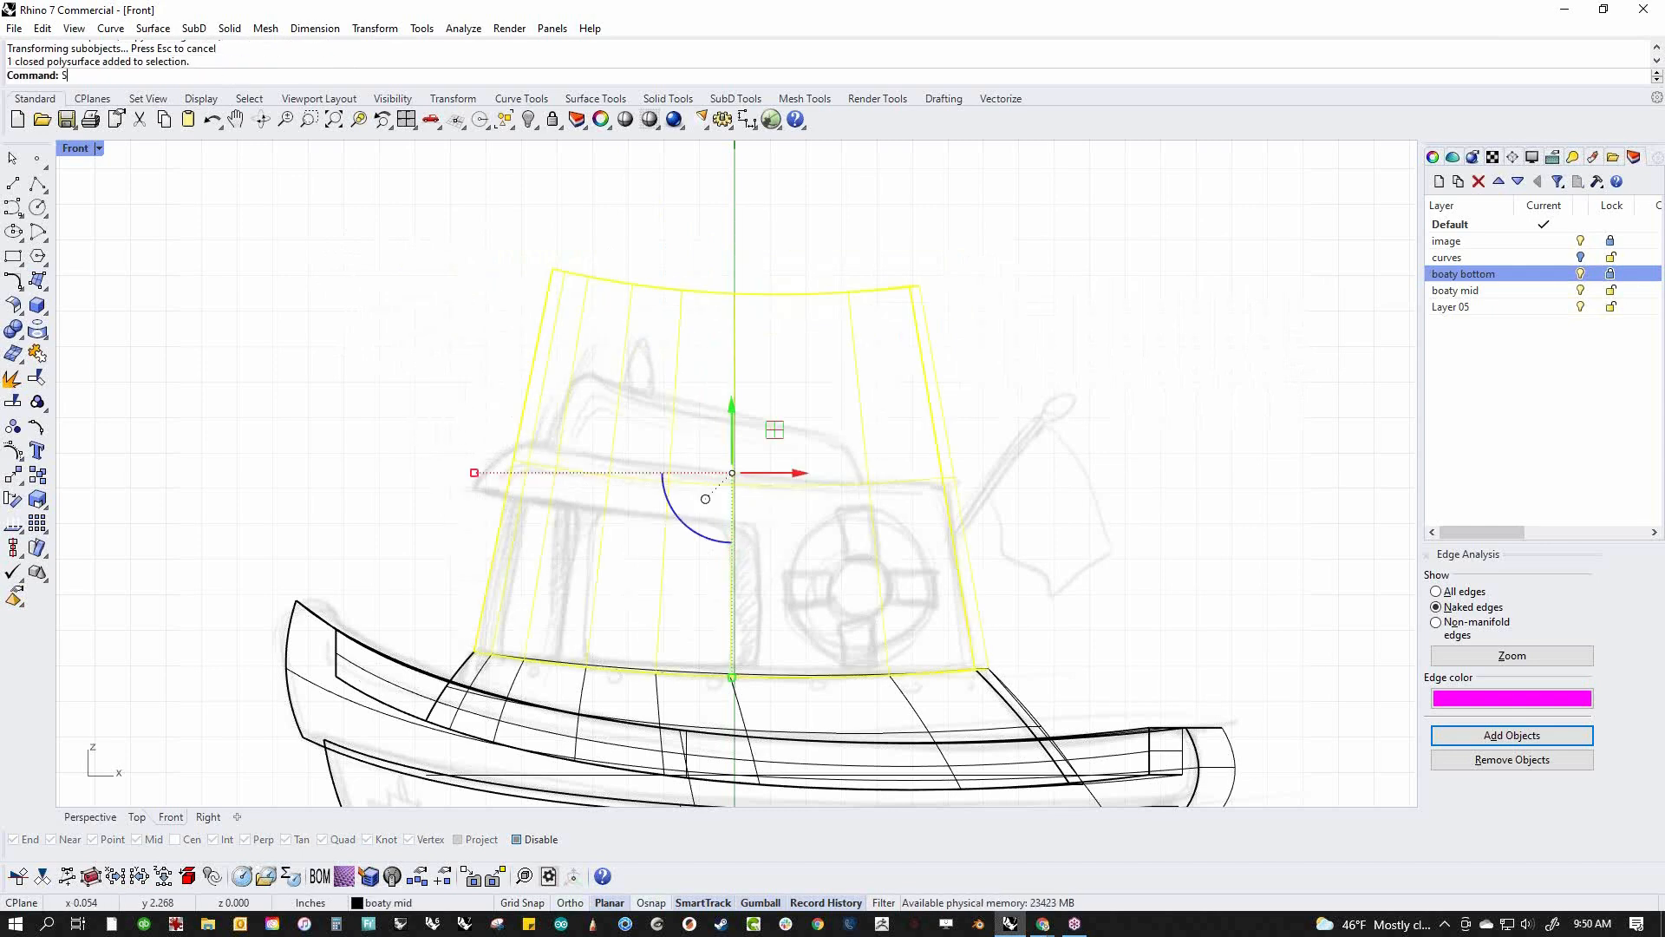
{"action": "type", "text": "1"}
{"action": "key", "text": "Return"}
{"action": "left_click", "coordinate": [975, 652]}
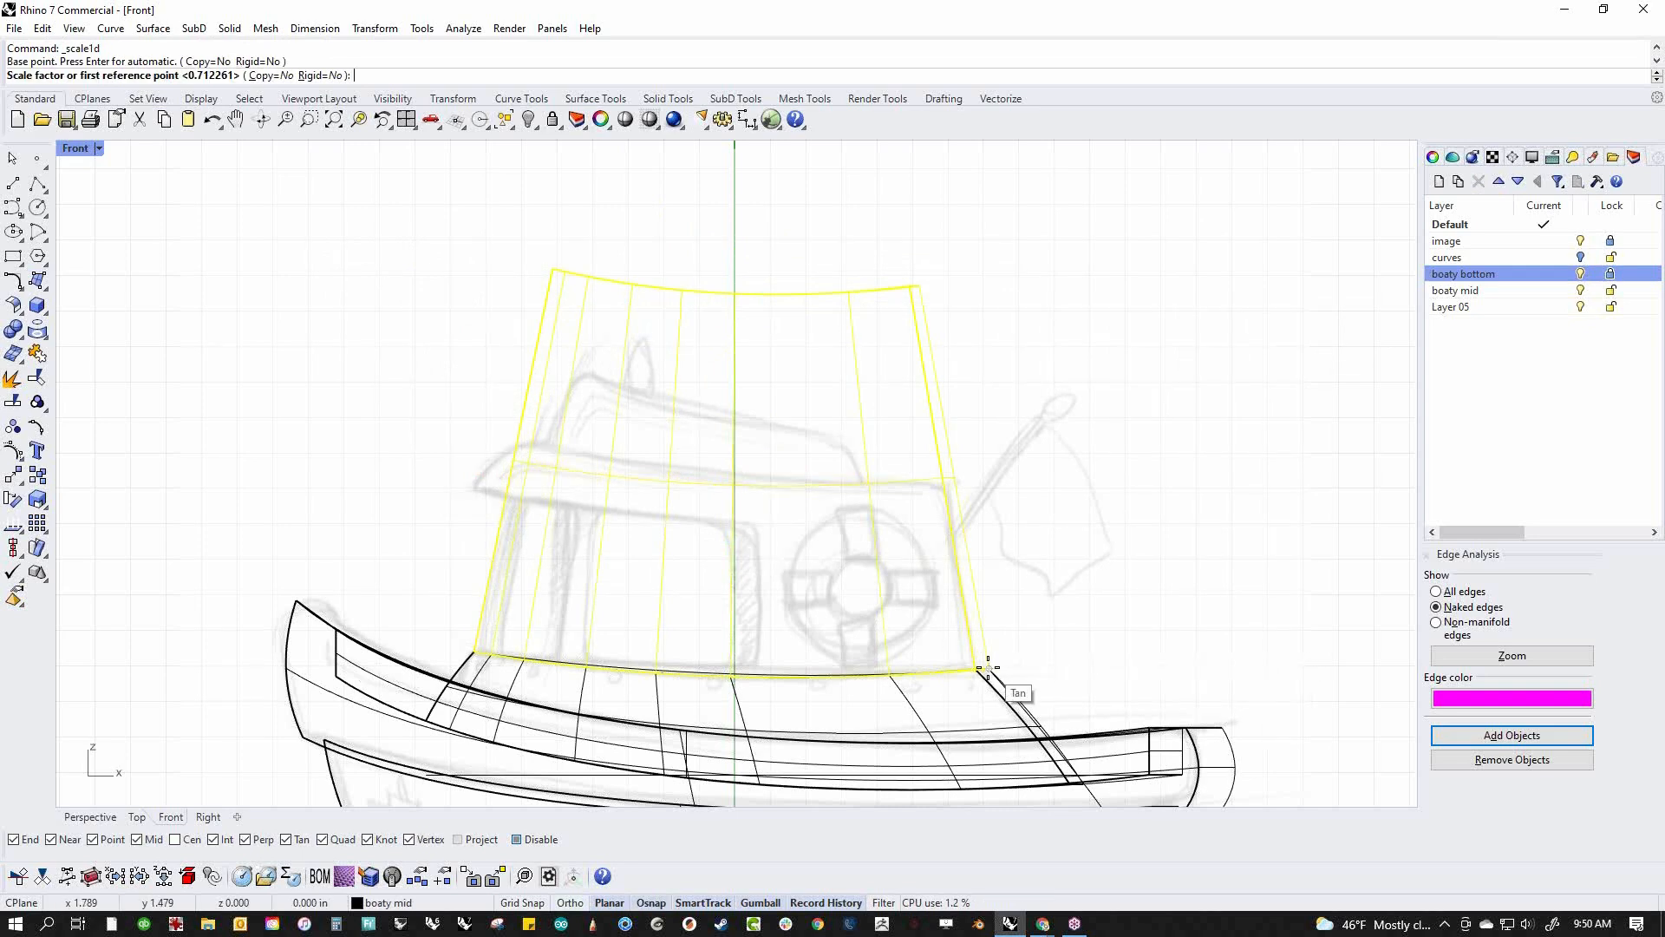
{"action": "left_click", "coordinate": [342, 576]}
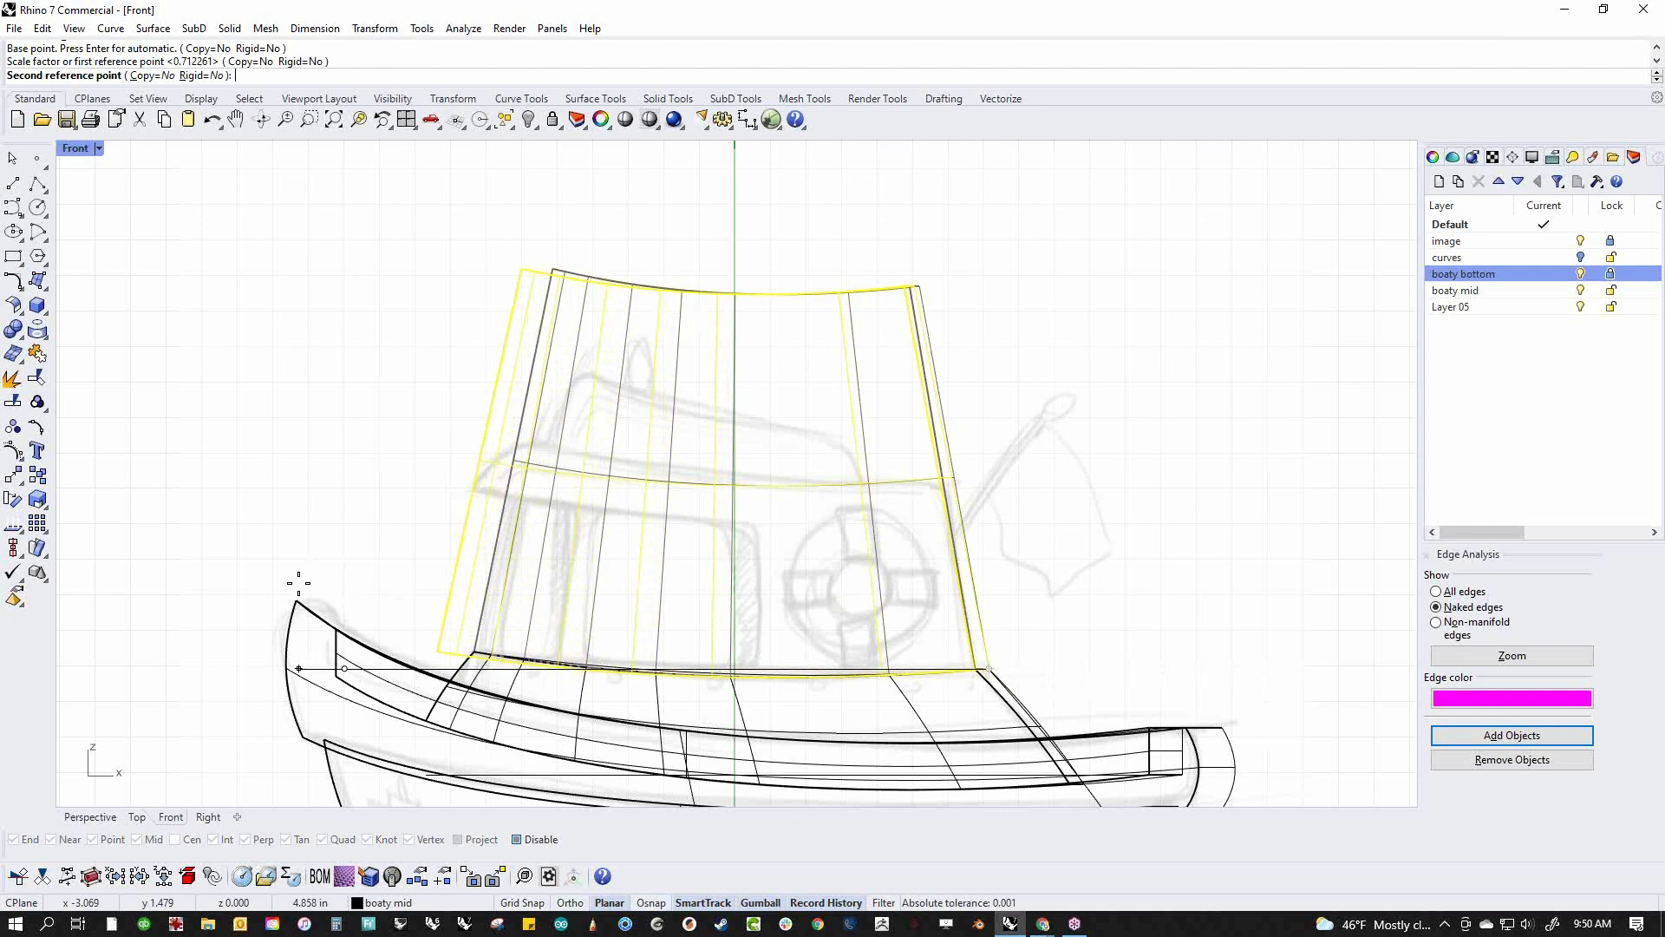
{"action": "left_click", "coordinate": [299, 582]}
{"action": "key", "text": "Escape"}
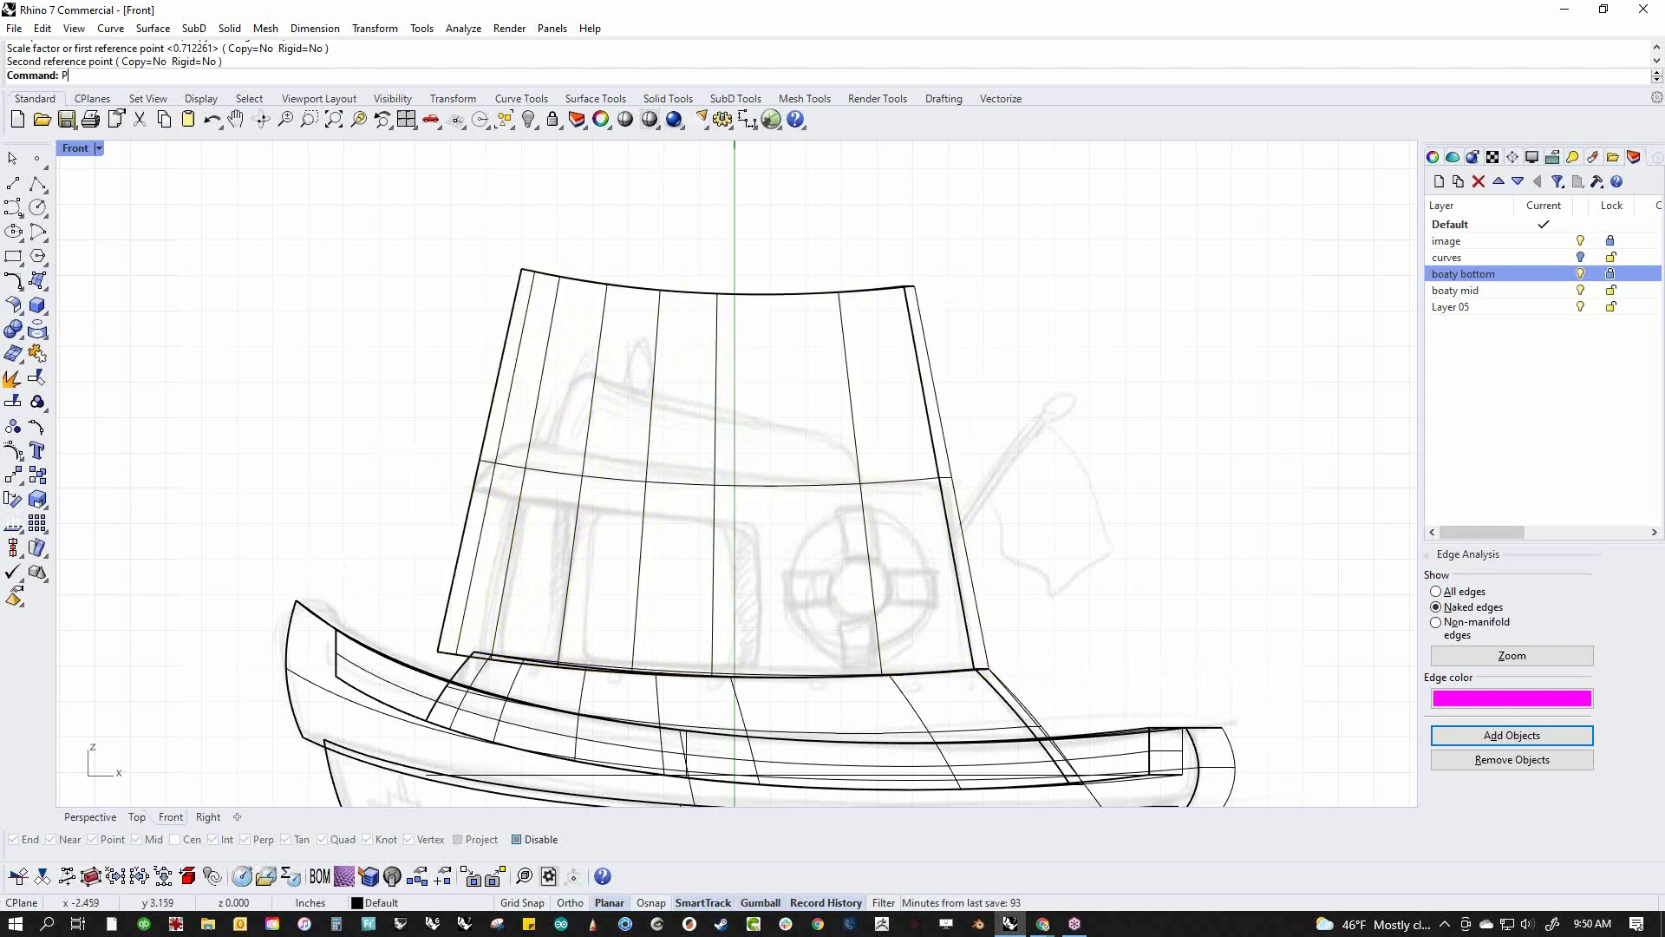
In shaded Perspective, scale the cabin solid slightly narrower across the boat's width
{"action": "type", "text": "P"}
{"action": "key", "text": "Return"}
{"action": "middle_click", "coordinate": [390, 438]}
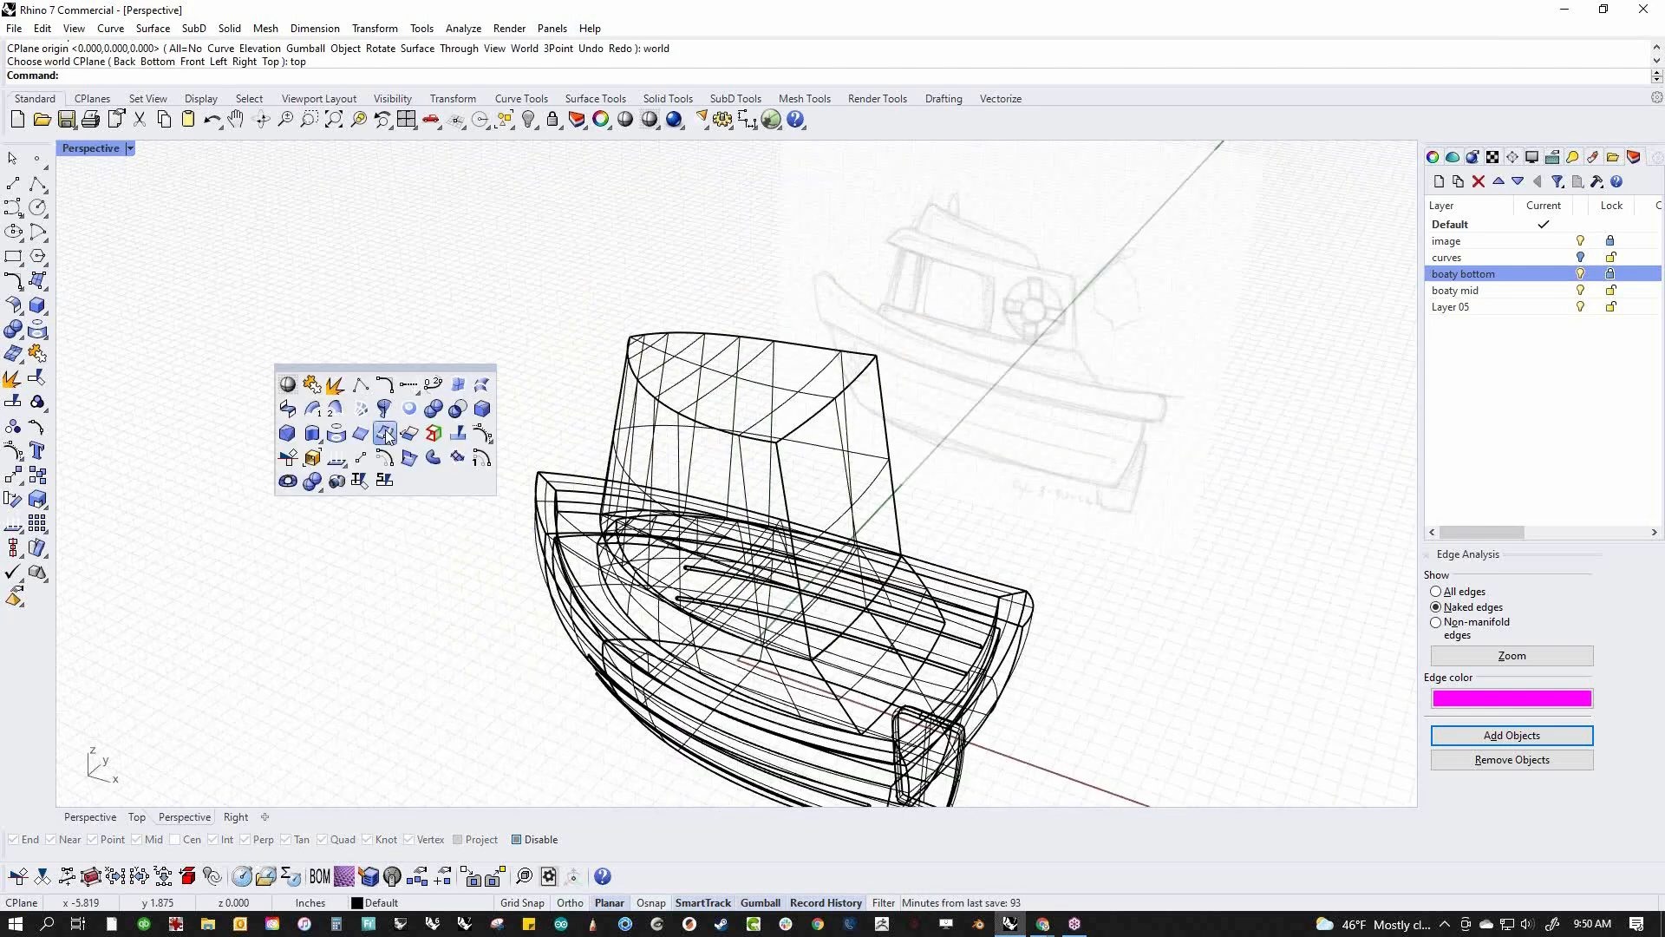
{"action": "left_click", "coordinate": [287, 386]}
{"action": "scroll", "coordinate": [836, 575], "scroll_direction": "up", "scroll_amount": 5}
{"action": "left_click", "coordinate": [733, 658]}
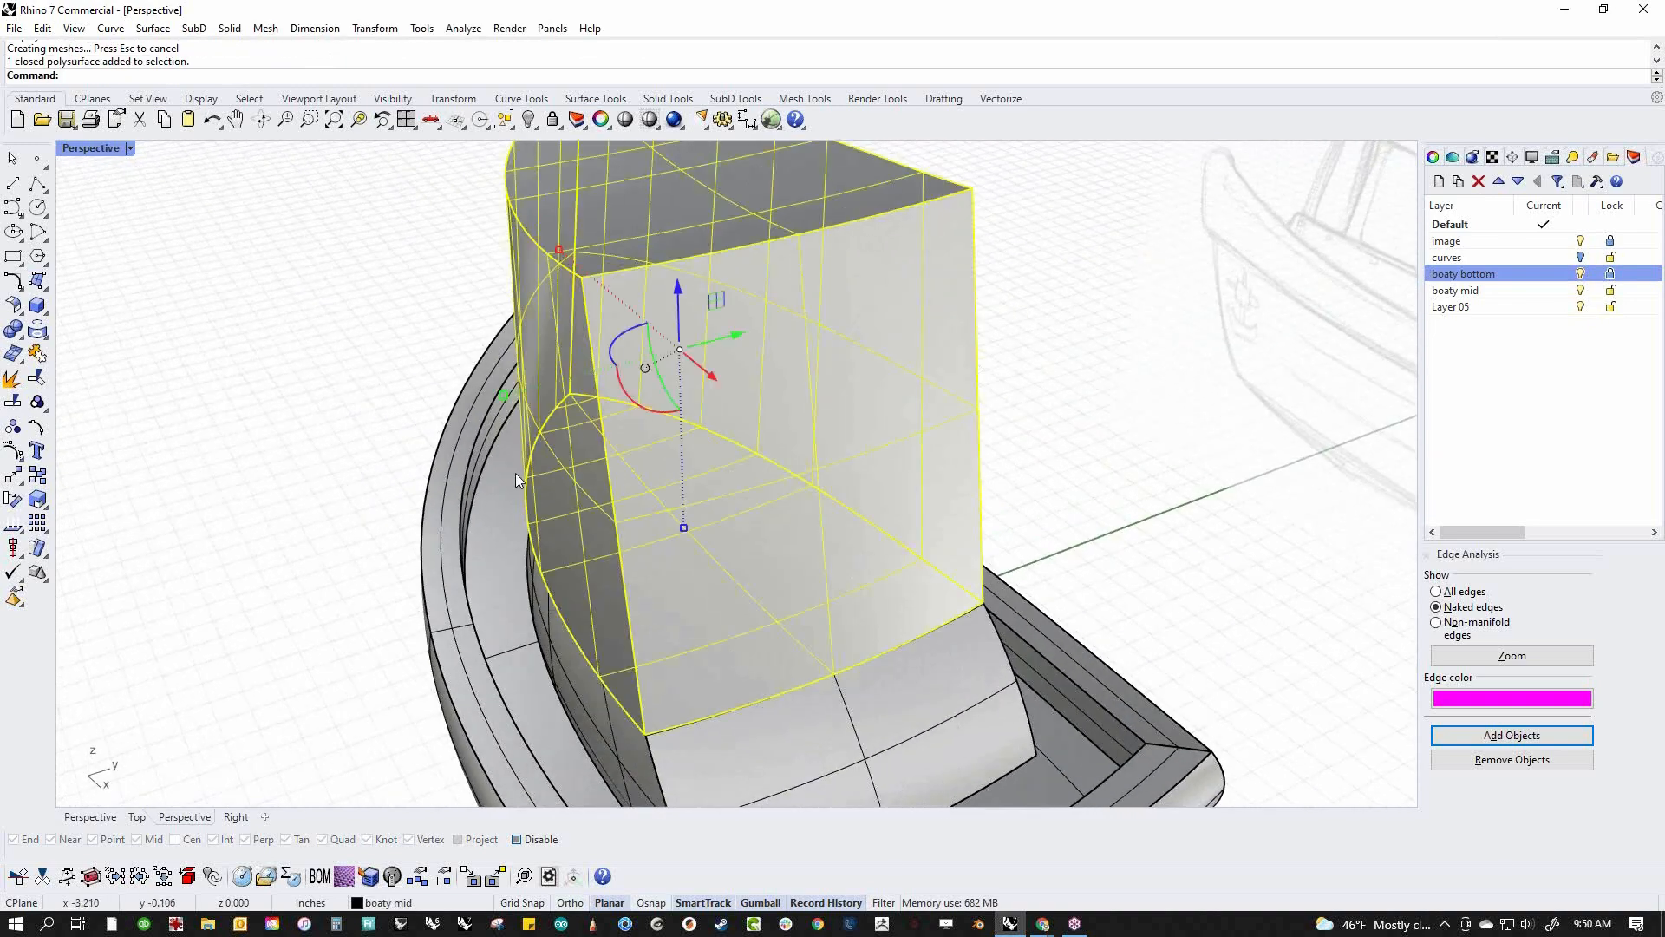
{"action": "left_click_drag", "start_coordinate": [503, 398], "coordinate": [522, 402]}
{"action": "right_click_drag", "start_coordinate": [548, 602], "coordinate": [696, 604]}
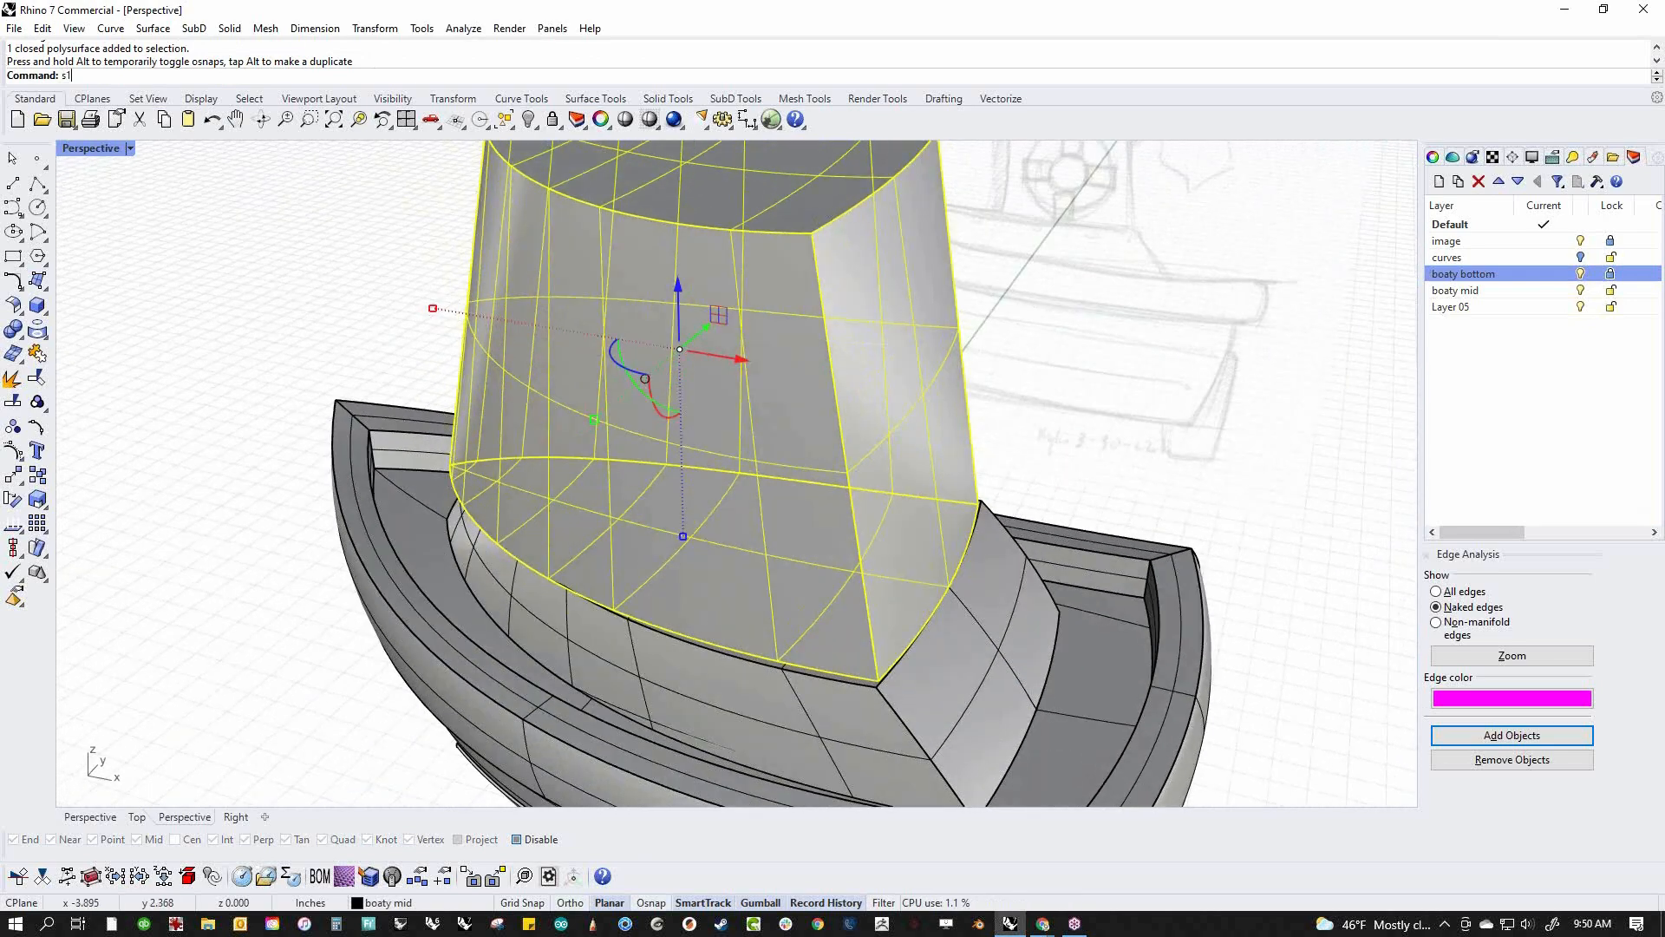
Scale the cabin solid in one direction from its lower bow point, pulling the stern end slightly forward
{"action": "key", "text": "Return"}
{"action": "left_click", "coordinate": [451, 466]}
{"action": "left_click", "coordinate": [1085, 644]}
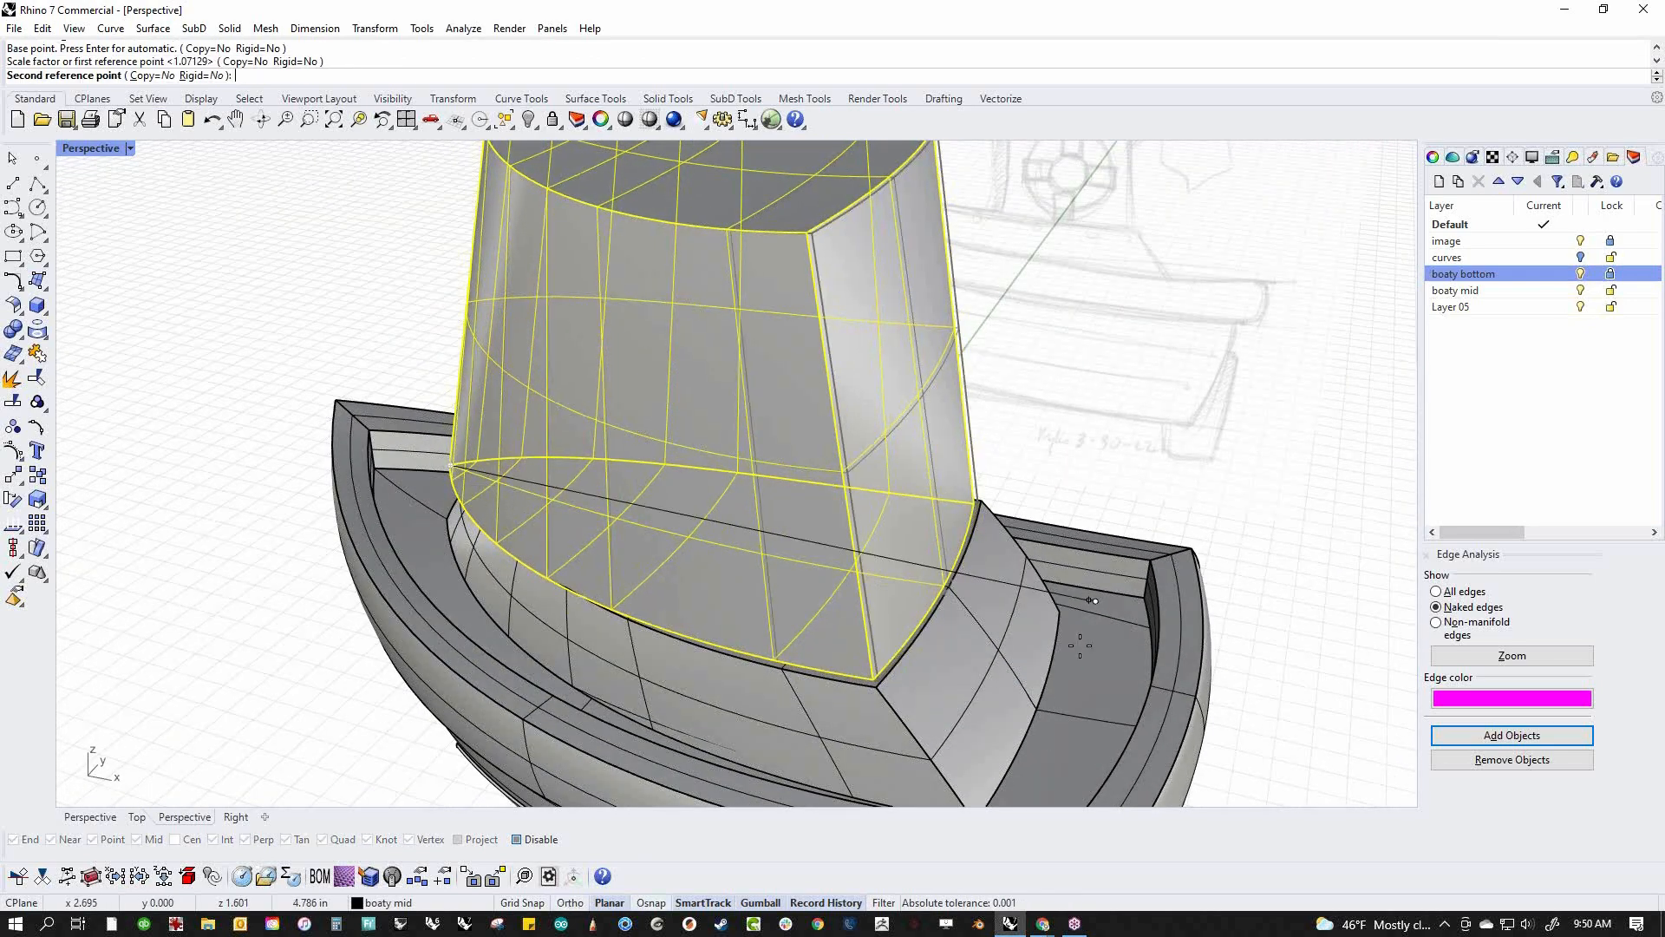
{"action": "left_click", "coordinate": [1074, 394]}
{"action": "key", "text": "Escape"}
{"action": "right_click_drag", "start_coordinate": [943, 625], "coordinate": [1009, 613]}
In wireframe Front view, draw a control-point curve along the sketched roof's underside, rounding down the window's stern side past the cabin bottom
{"action": "key", "text": "ctrl+F2"}
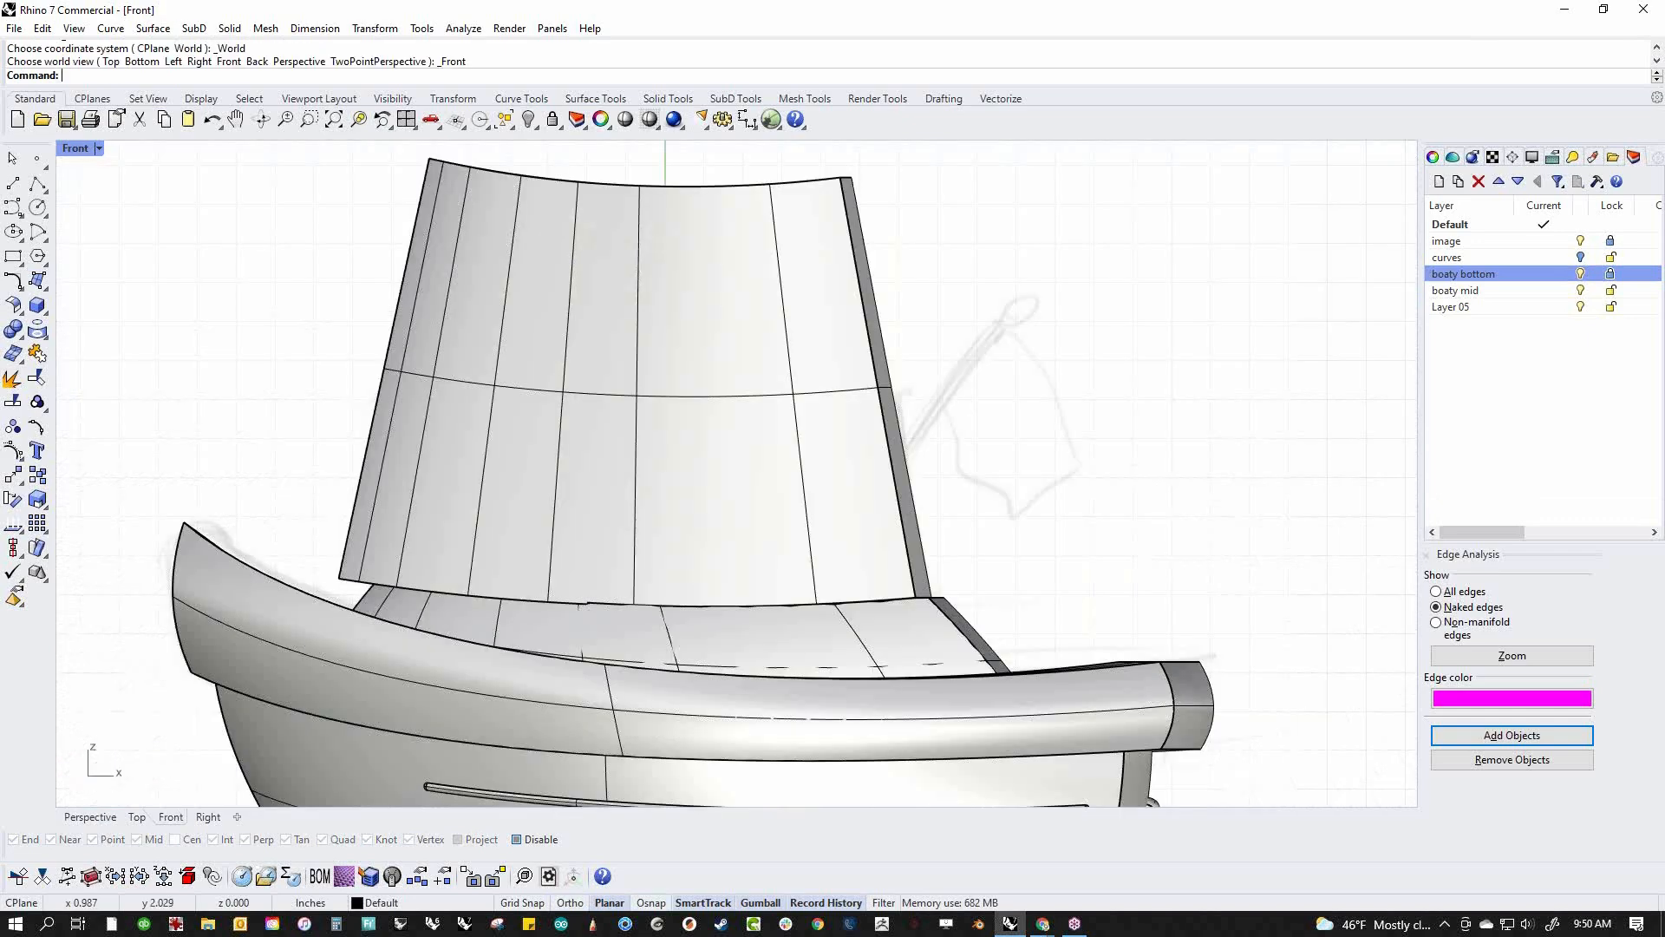
{"action": "right_click_drag", "start_coordinate": [688, 621], "coordinate": [849, 649]}
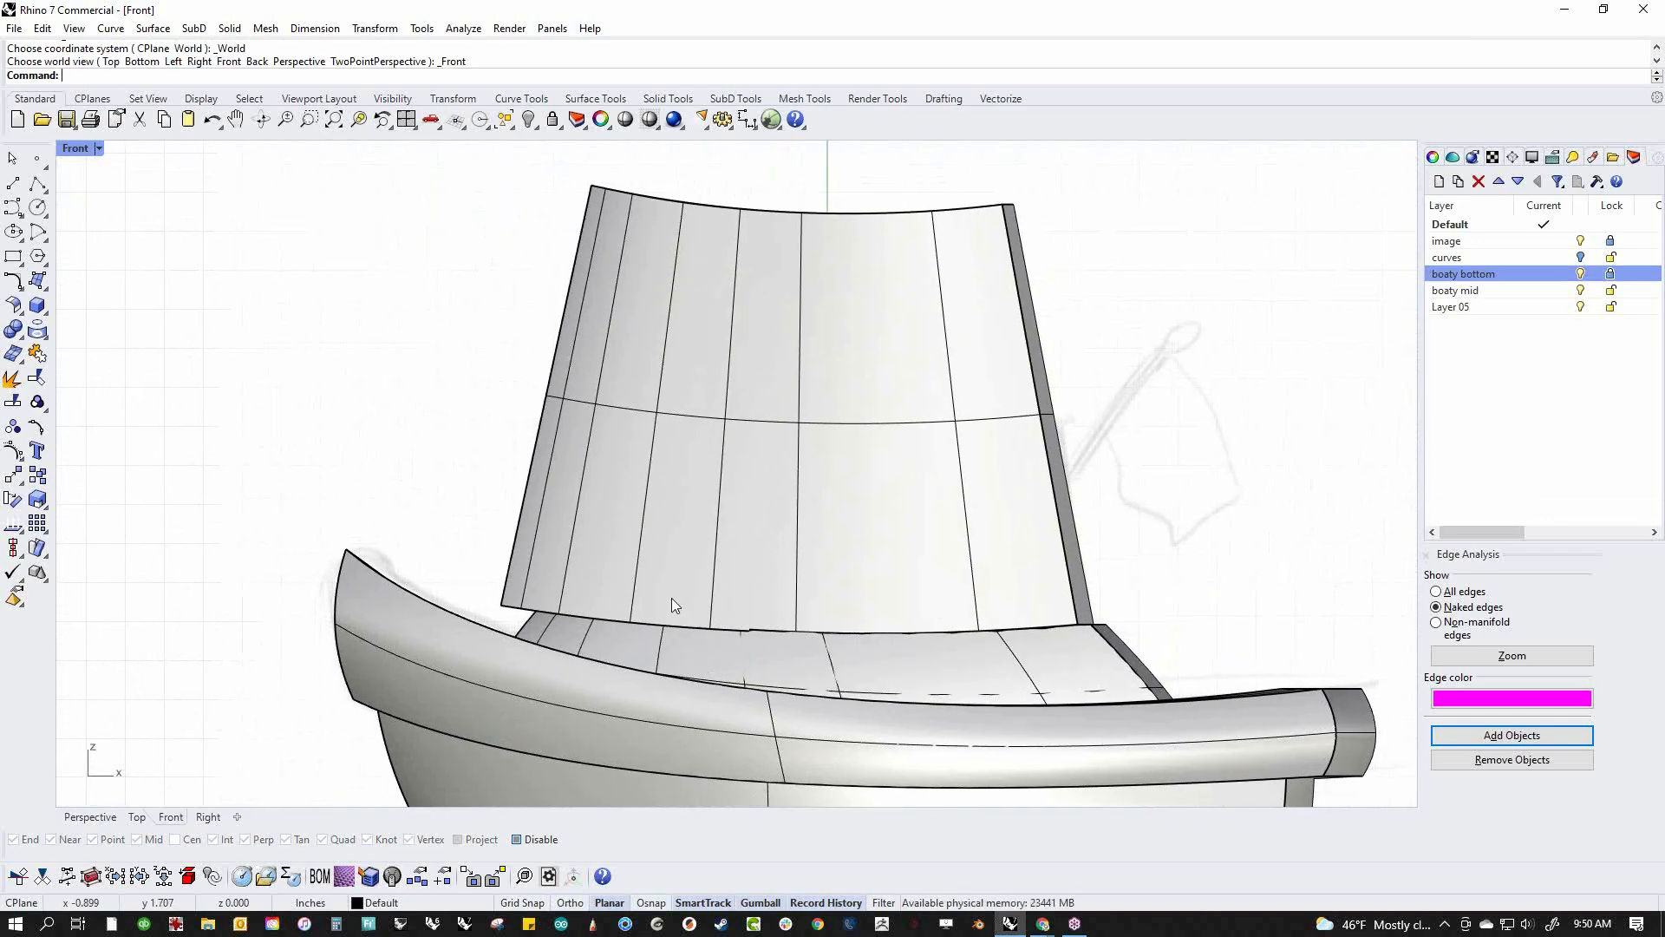
{"action": "middle_click", "coordinate": [419, 397]}
{"action": "left_click", "coordinate": [337, 345]}
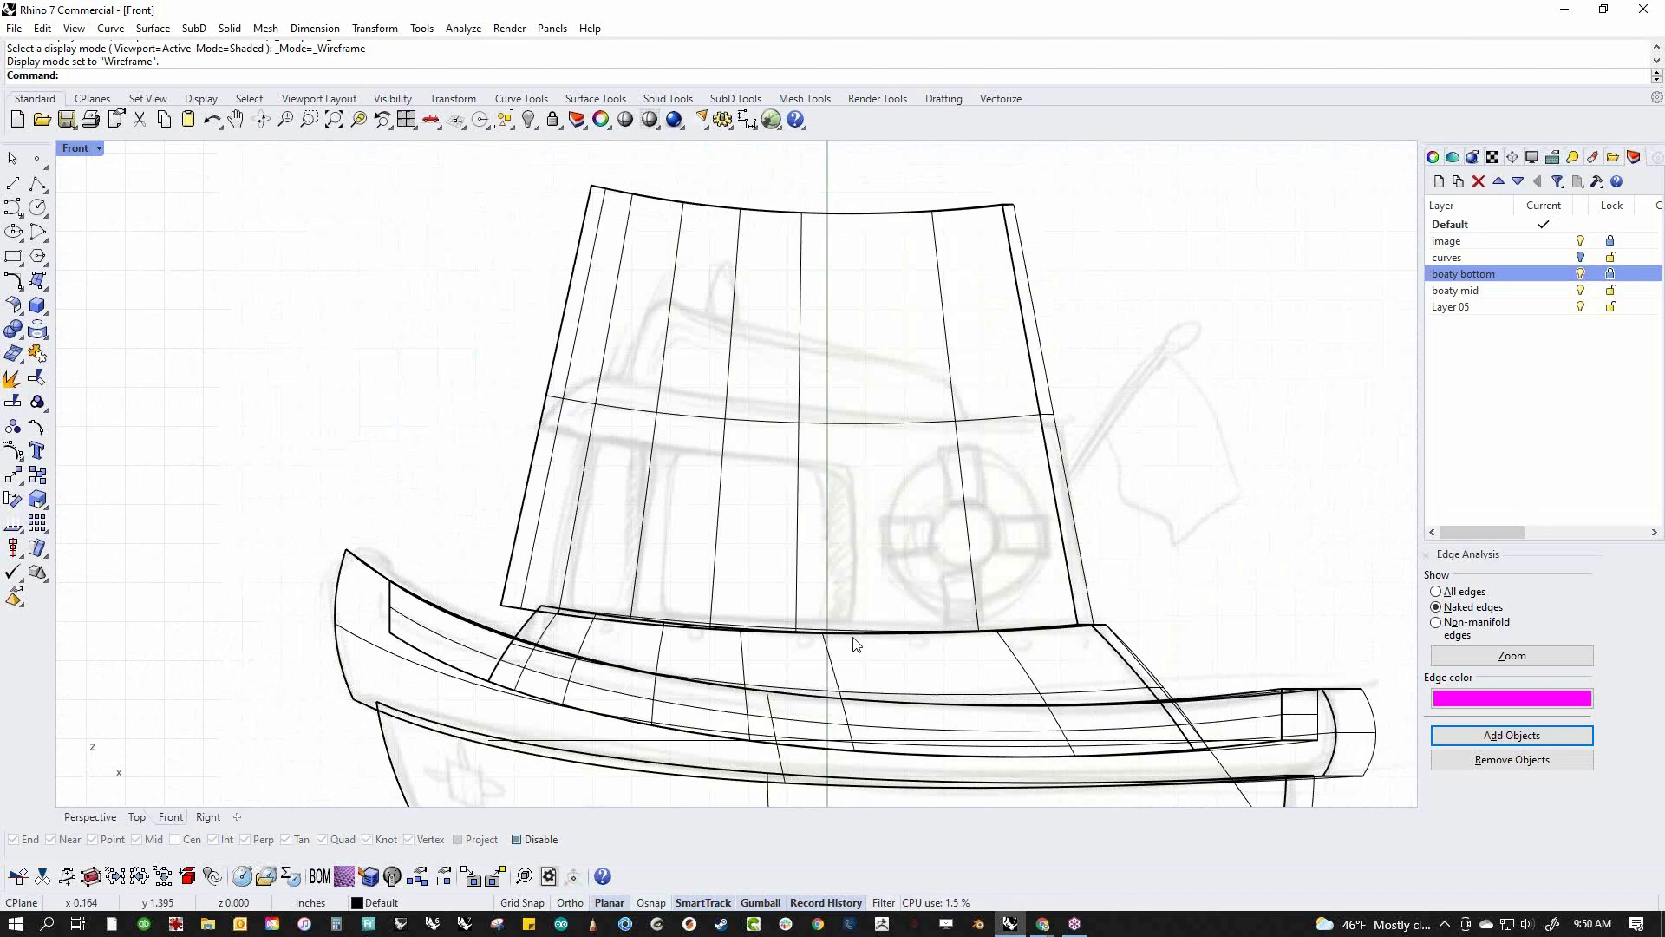
{"action": "left_click", "coordinate": [13, 183]}
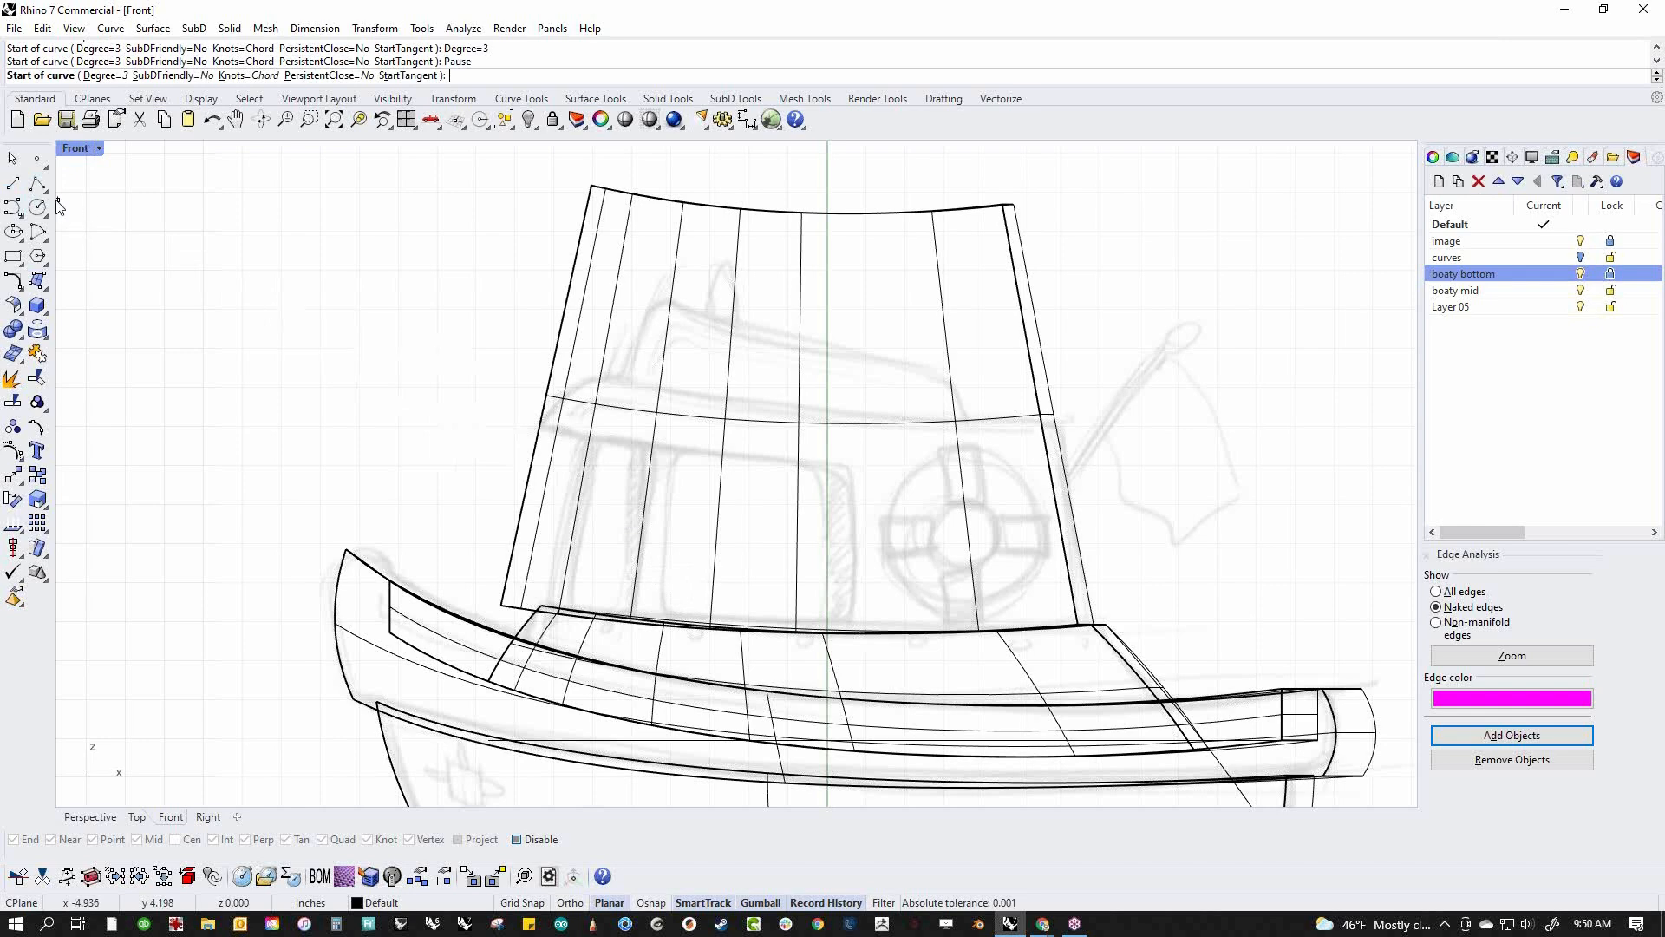
{"action": "left_click", "coordinate": [12, 208]}
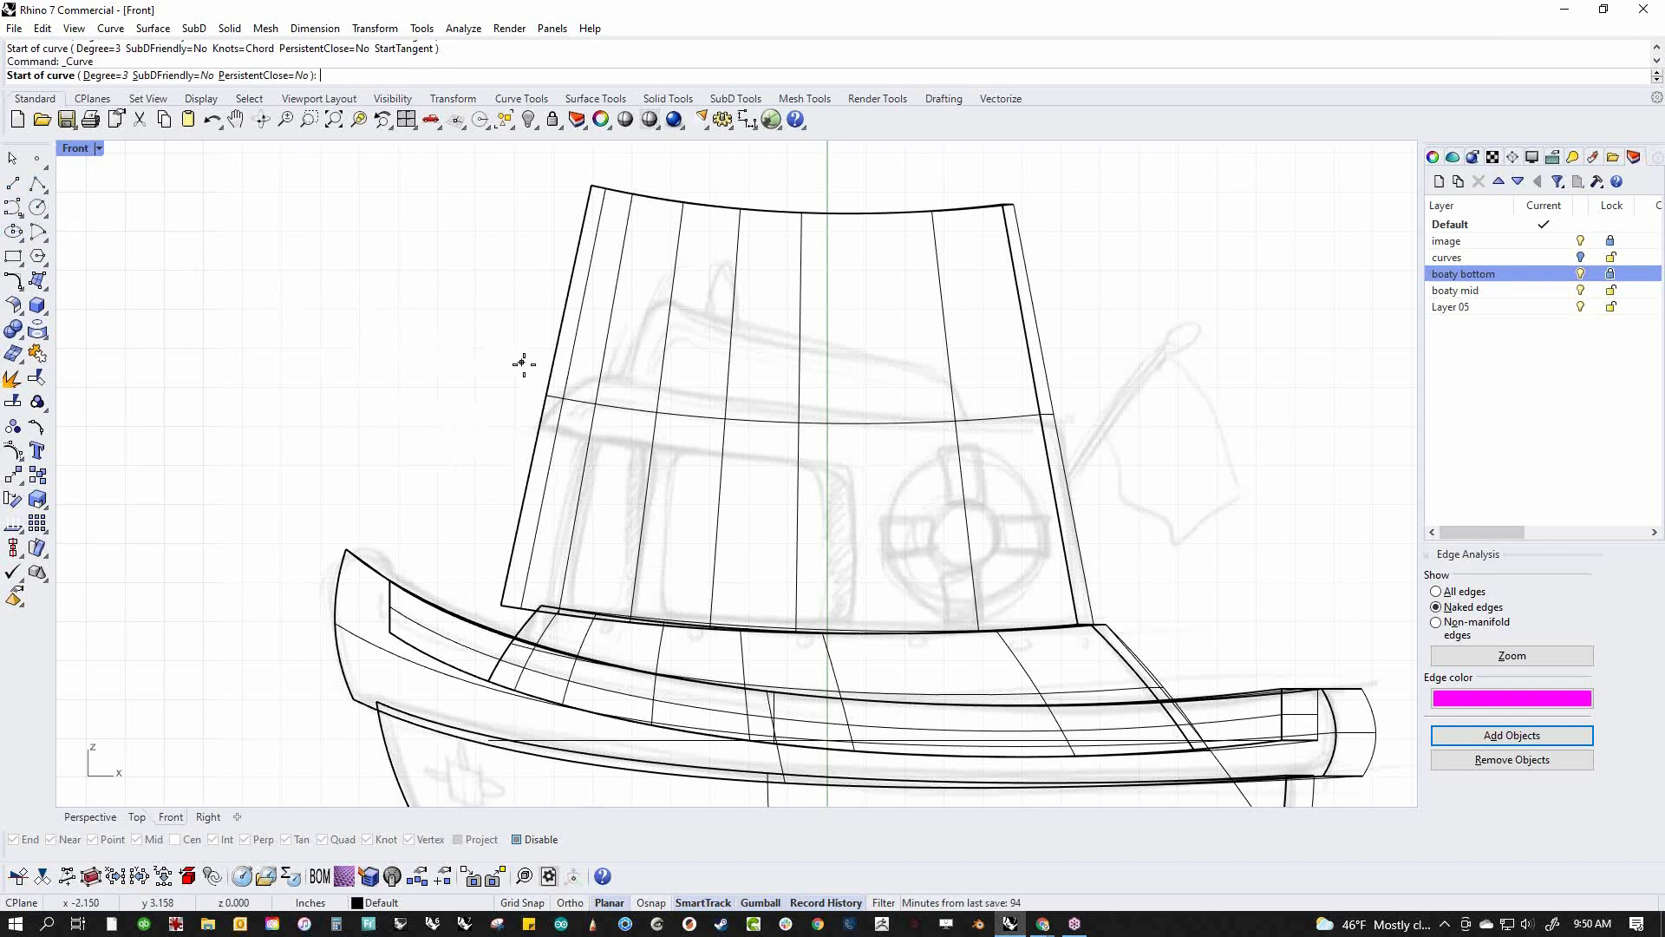
{"action": "left_click", "coordinate": [487, 408]}
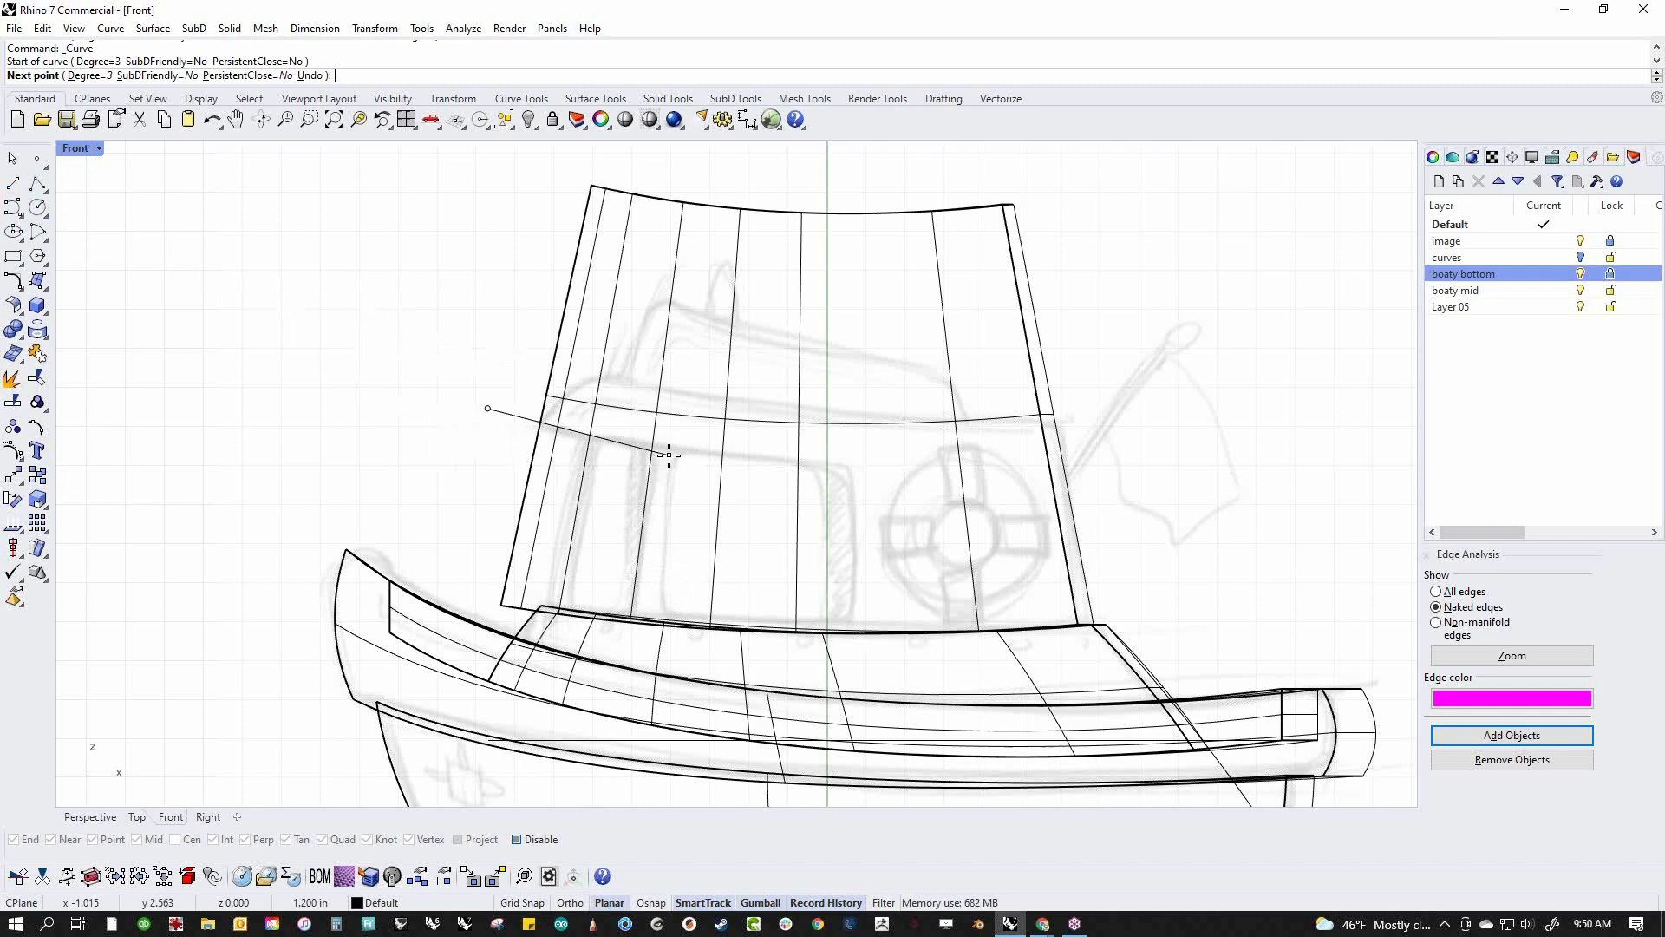
{"action": "left_click", "coordinate": [669, 454]}
{"action": "left_click", "coordinate": [822, 464]}
{"action": "left_click", "coordinate": [855, 465]}
{"action": "left_click", "coordinate": [856, 502]}
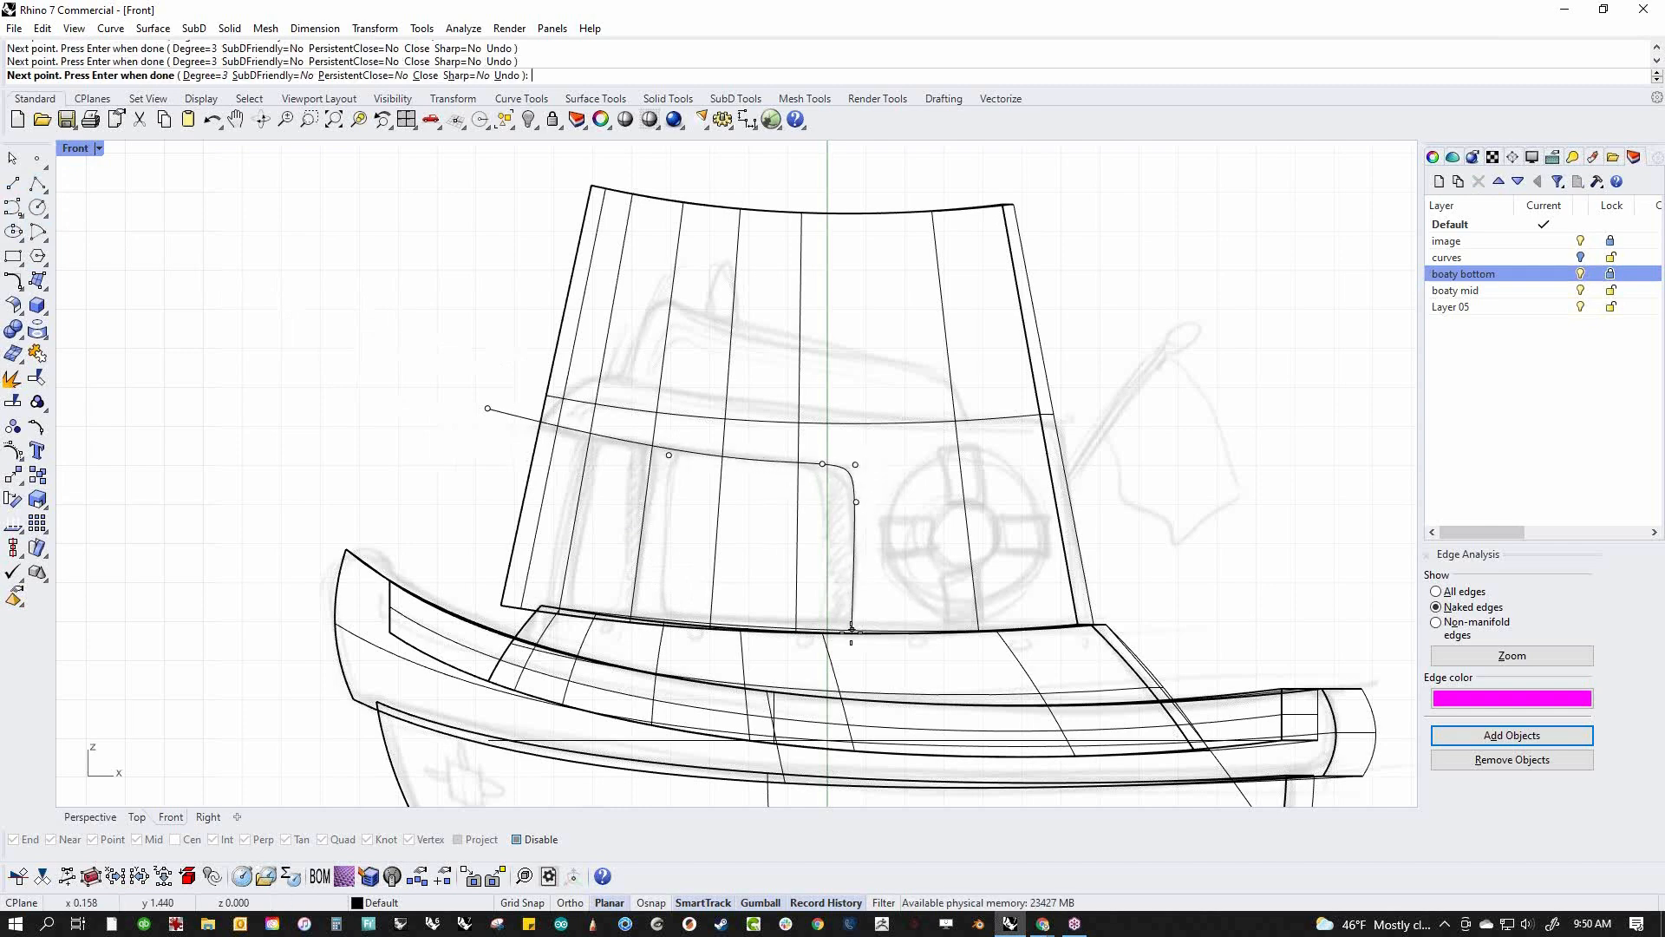
{"action": "left_click", "coordinate": [852, 662]}
{"action": "key", "text": "Return"}
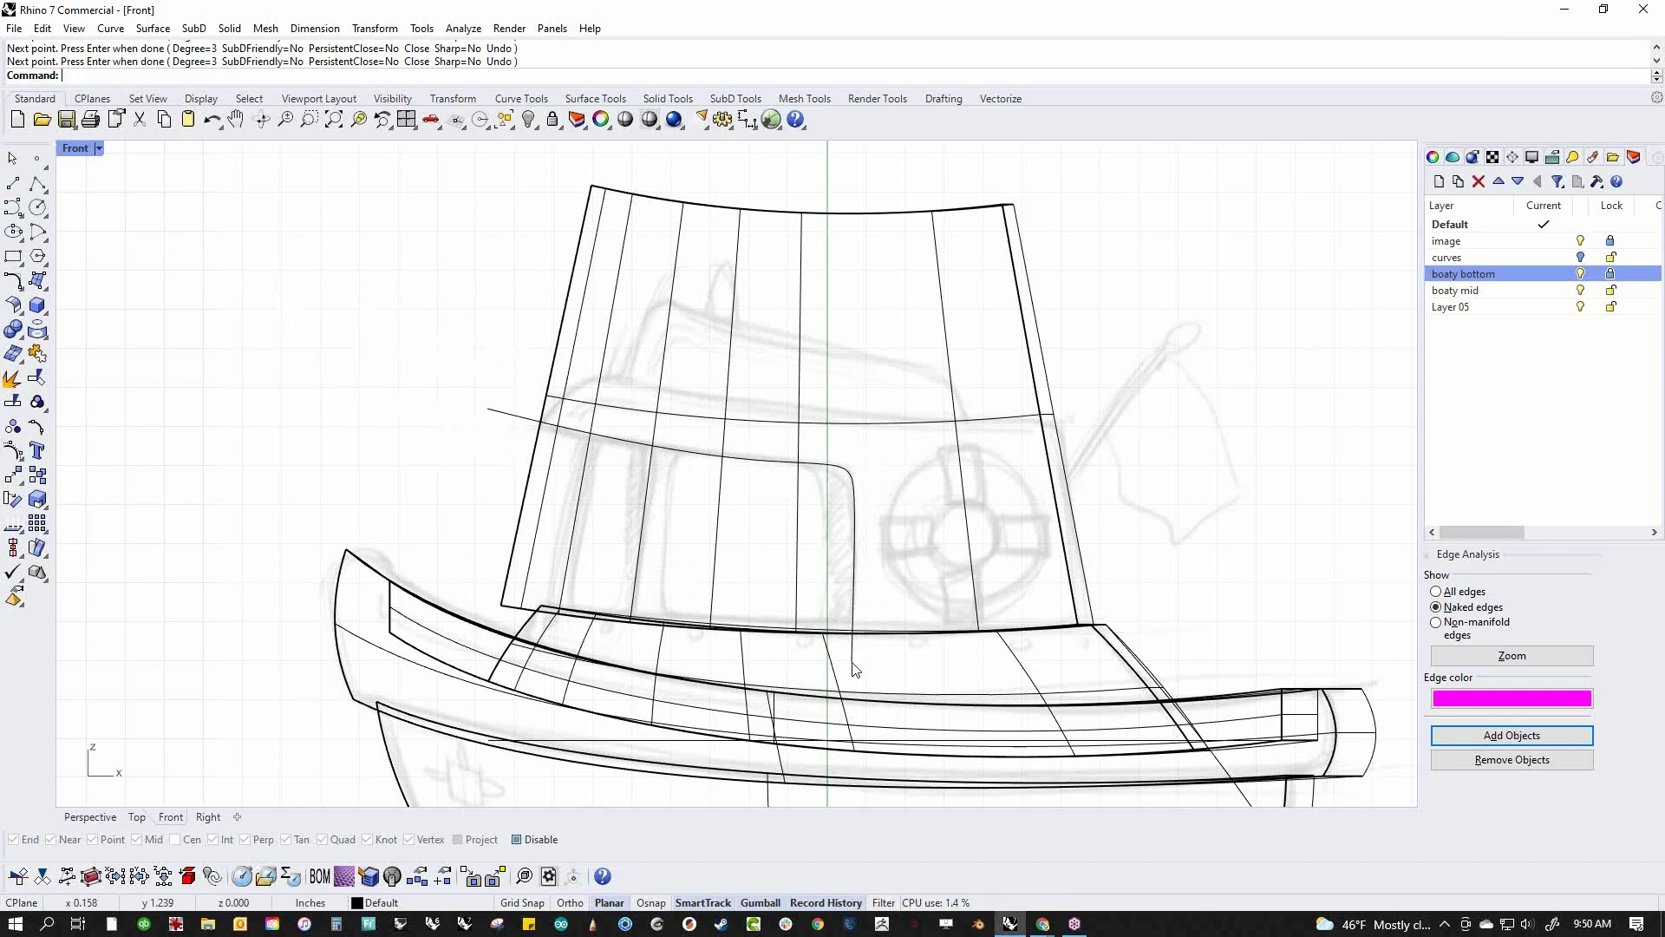
Wire-cut the cabin solid all the way through with the new curve and delete the piece below the roof at the bow
{"action": "type", "text": "wirecut"}
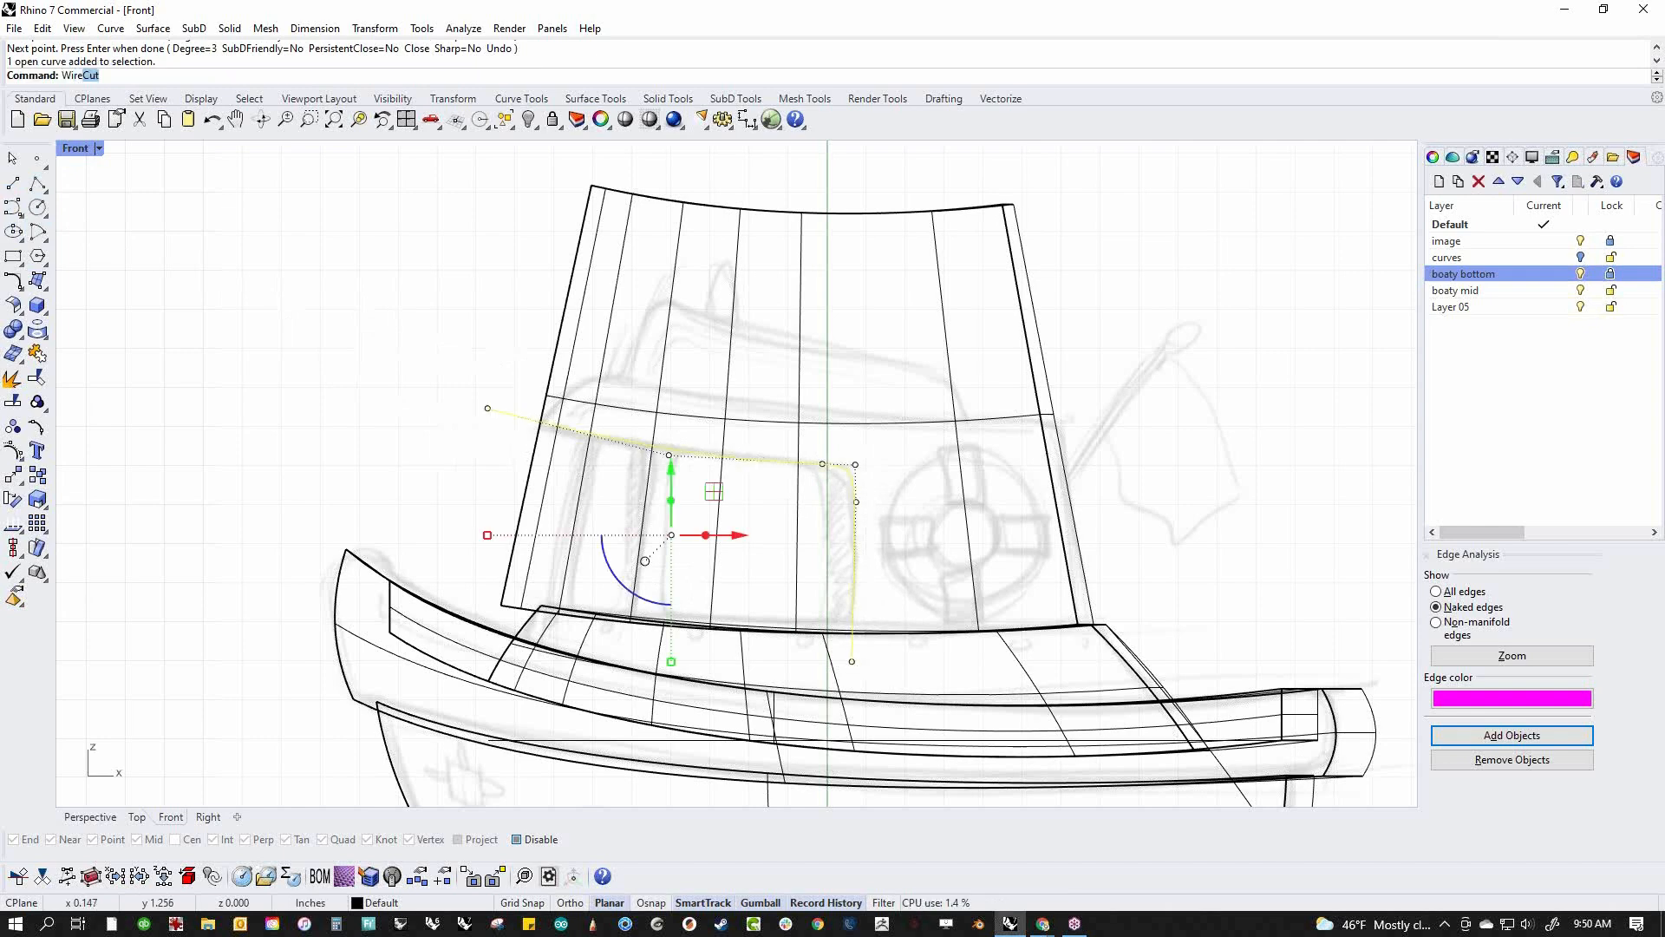
{"action": "key", "text": "Return"}
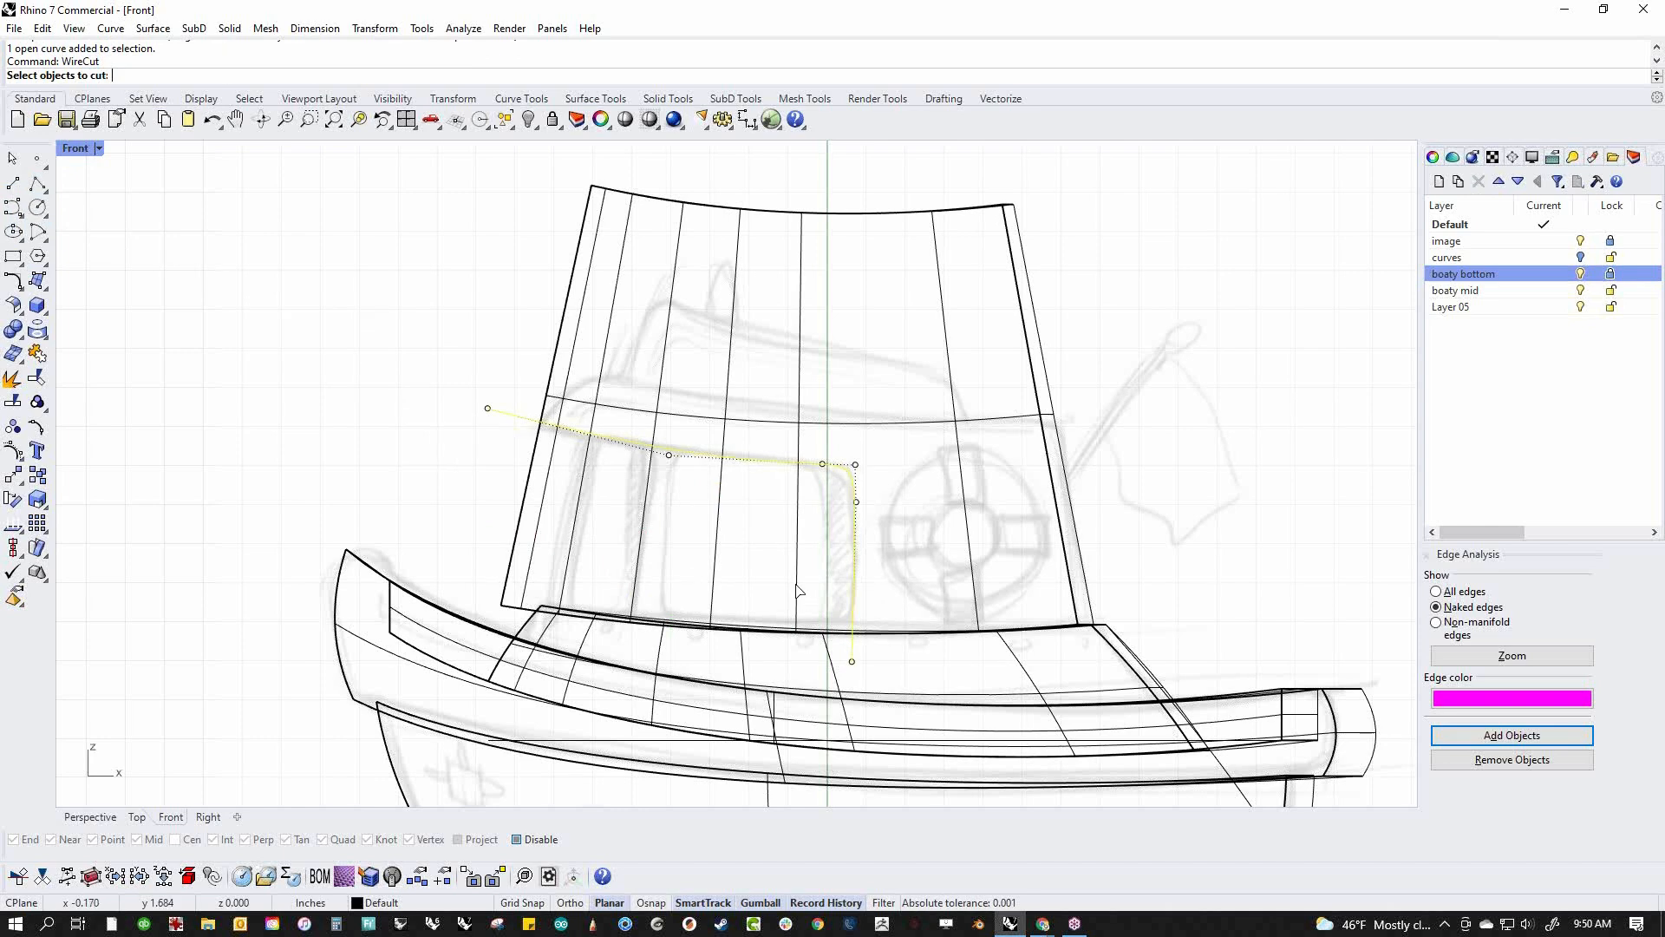
{"action": "left_click", "coordinate": [716, 555]}
{"action": "key", "text": "Return"}
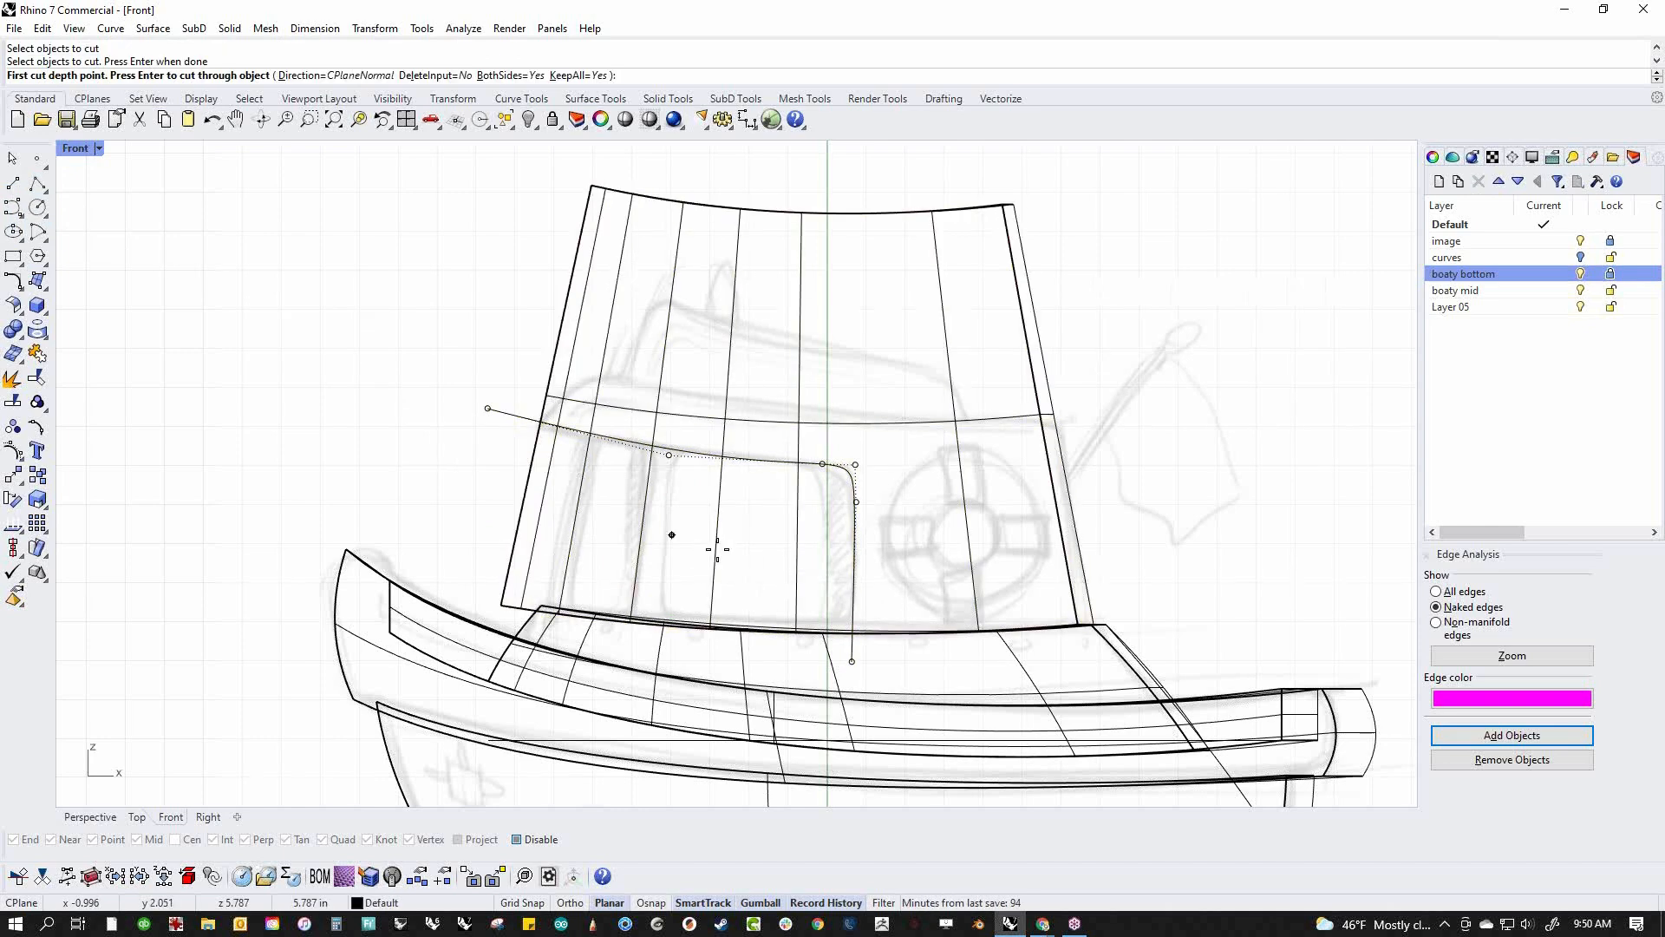
{"action": "key", "text": "Return"}
{"action": "key", "text": "Delete"}
Examine the cabin's cut-out bow opening in shaded and wireframe display from Perspective and Front views
{"action": "type", "text": "p"}
{"action": "key", "text": "Return"}
{"action": "middle_click", "coordinate": [528, 378]}
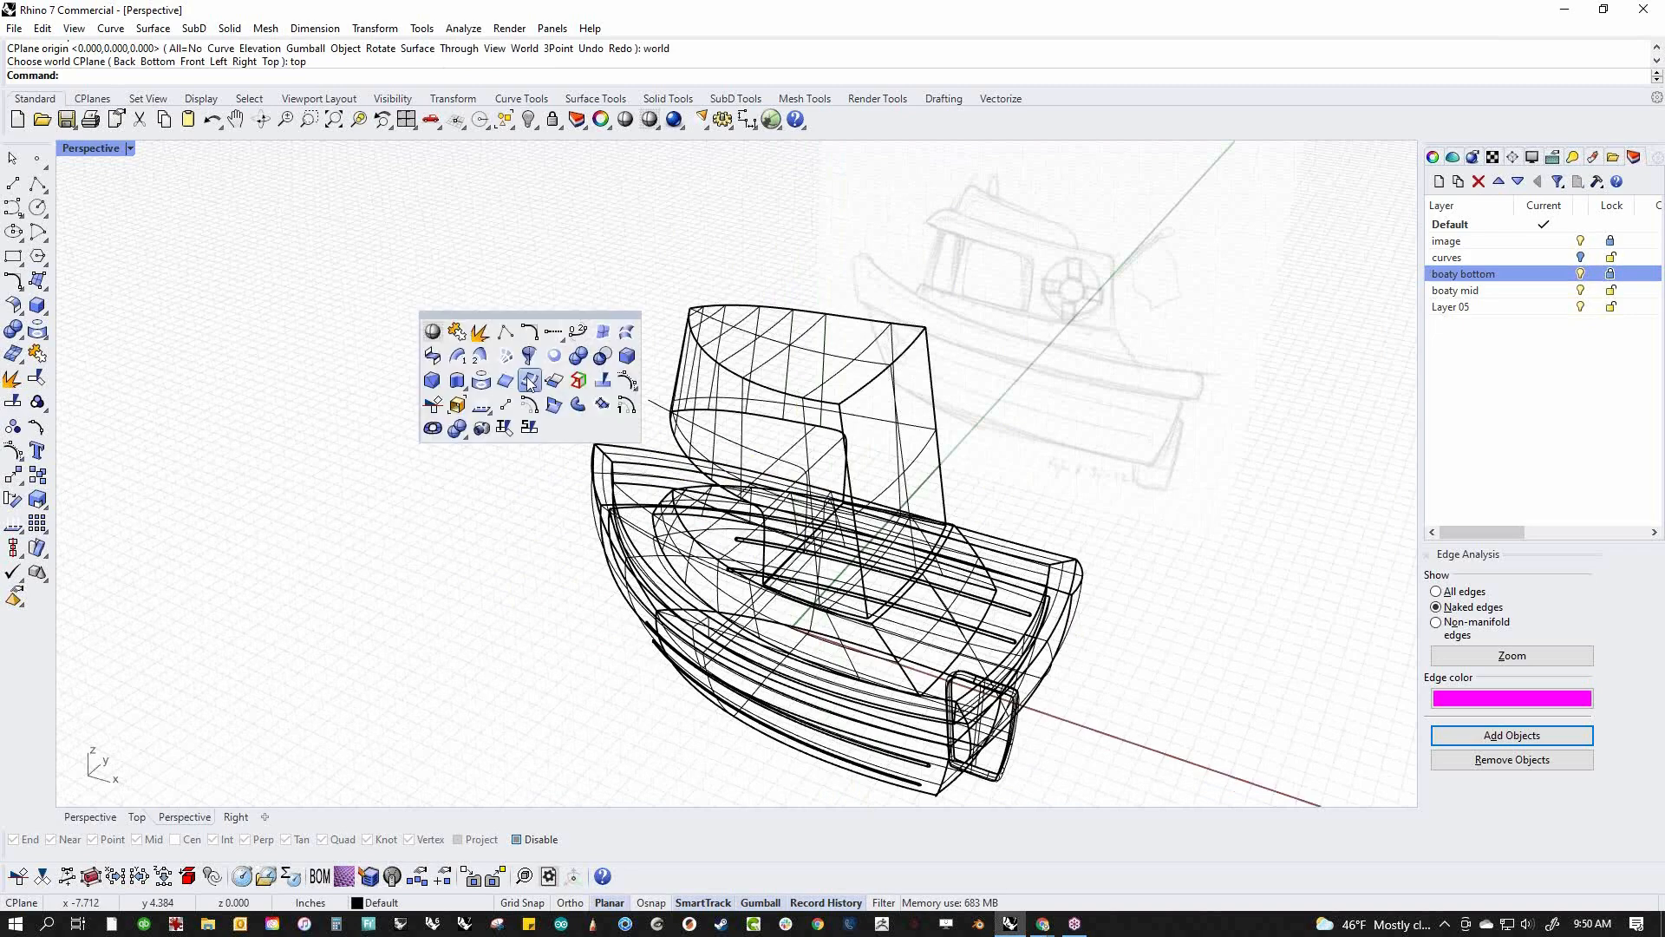
{"action": "left_click", "coordinate": [432, 332]}
{"action": "mouse_move", "coordinate": [521, 538]}
{"action": "right_mouse_down"}
{"action": "mouse_move", "coordinate": [754, 491]}
{"action": "mouse_move", "coordinate": [762, 435]}
{"action": "mouse_move", "coordinate": [732, 596]}
{"action": "mouse_move", "coordinate": [906, 658]}
{"action": "mouse_move", "coordinate": [824, 635]}
{"action": "mouse_move", "coordinate": [725, 638]}
{"action": "mouse_move", "coordinate": [732, 676]}
{"action": "mouse_move", "coordinate": [740, 530]}
{"action": "mouse_move", "coordinate": [607, 646]}
{"action": "mouse_move", "coordinate": [665, 602]}
{"action": "right_mouse_up"}
{"action": "scroll", "coordinate": [732, 596], "scroll_direction": "up", "scroll_amount": 5}
{"action": "key", "text": "ctrl+F2"}
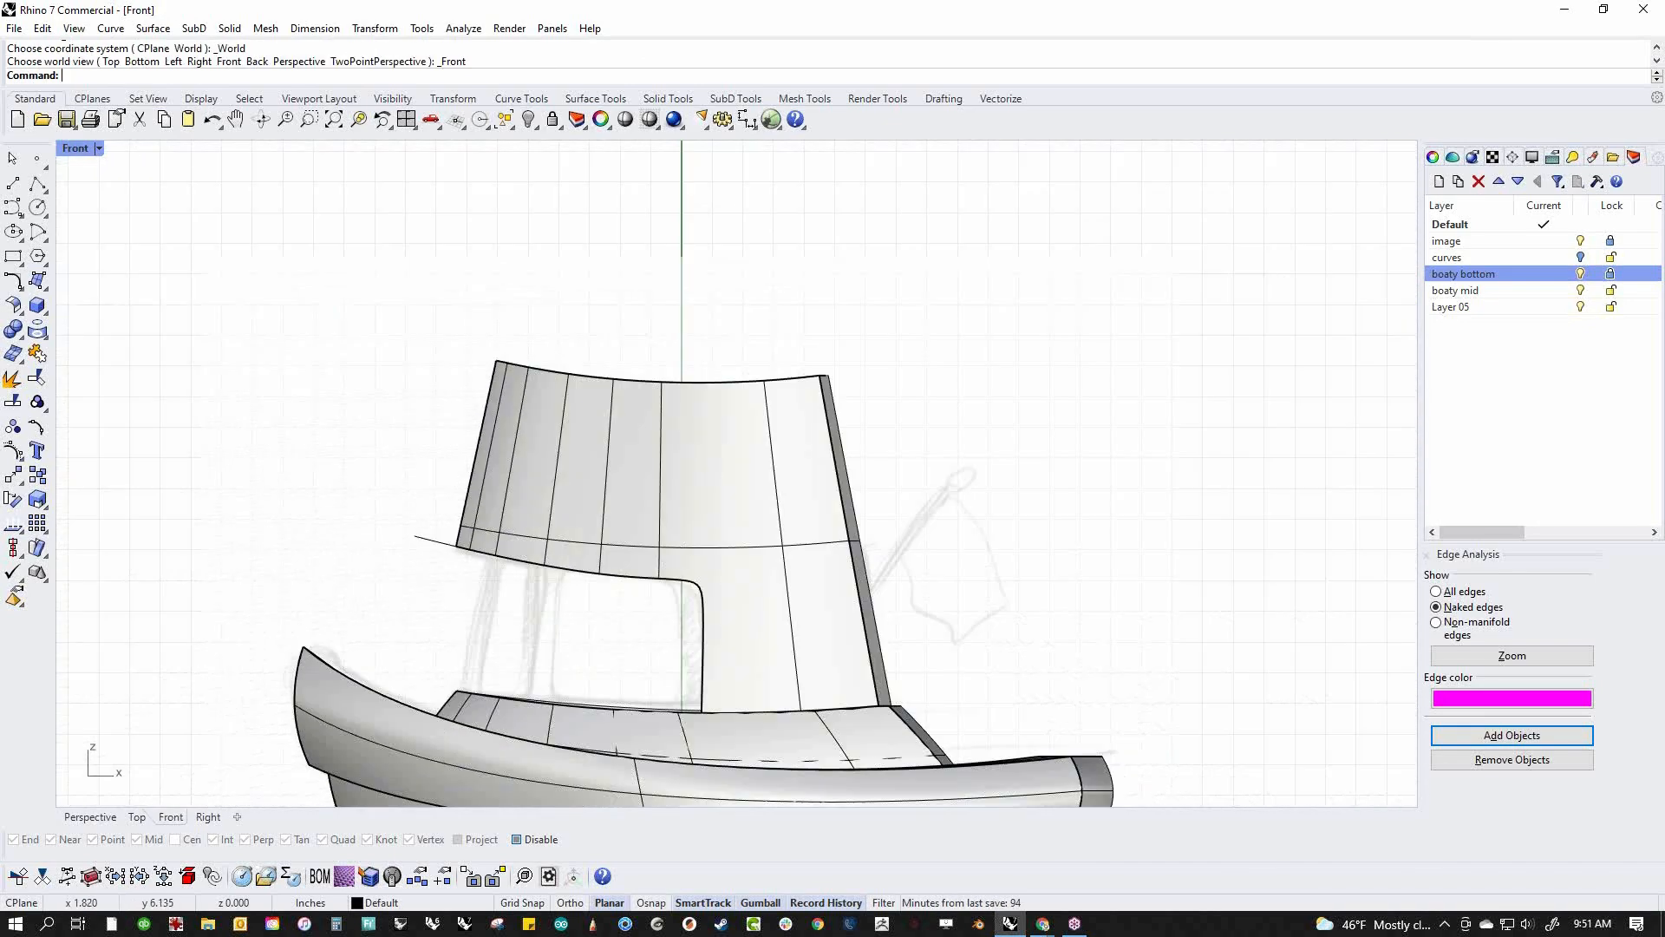
{"action": "middle_click", "coordinate": [577, 560]}
{"action": "mouse_move", "coordinate": [594, 608]}
{"action": "right_mouse_down"}
{"action": "mouse_move", "coordinate": [614, 639]}
{"action": "mouse_move", "coordinate": [898, 594]}
{"action": "right_mouse_up"}
{"action": "middle_click", "coordinate": [612, 649]}
{"action": "left_click", "coordinate": [518, 605]}
{"action": "key", "text": "ctrl+F4"}
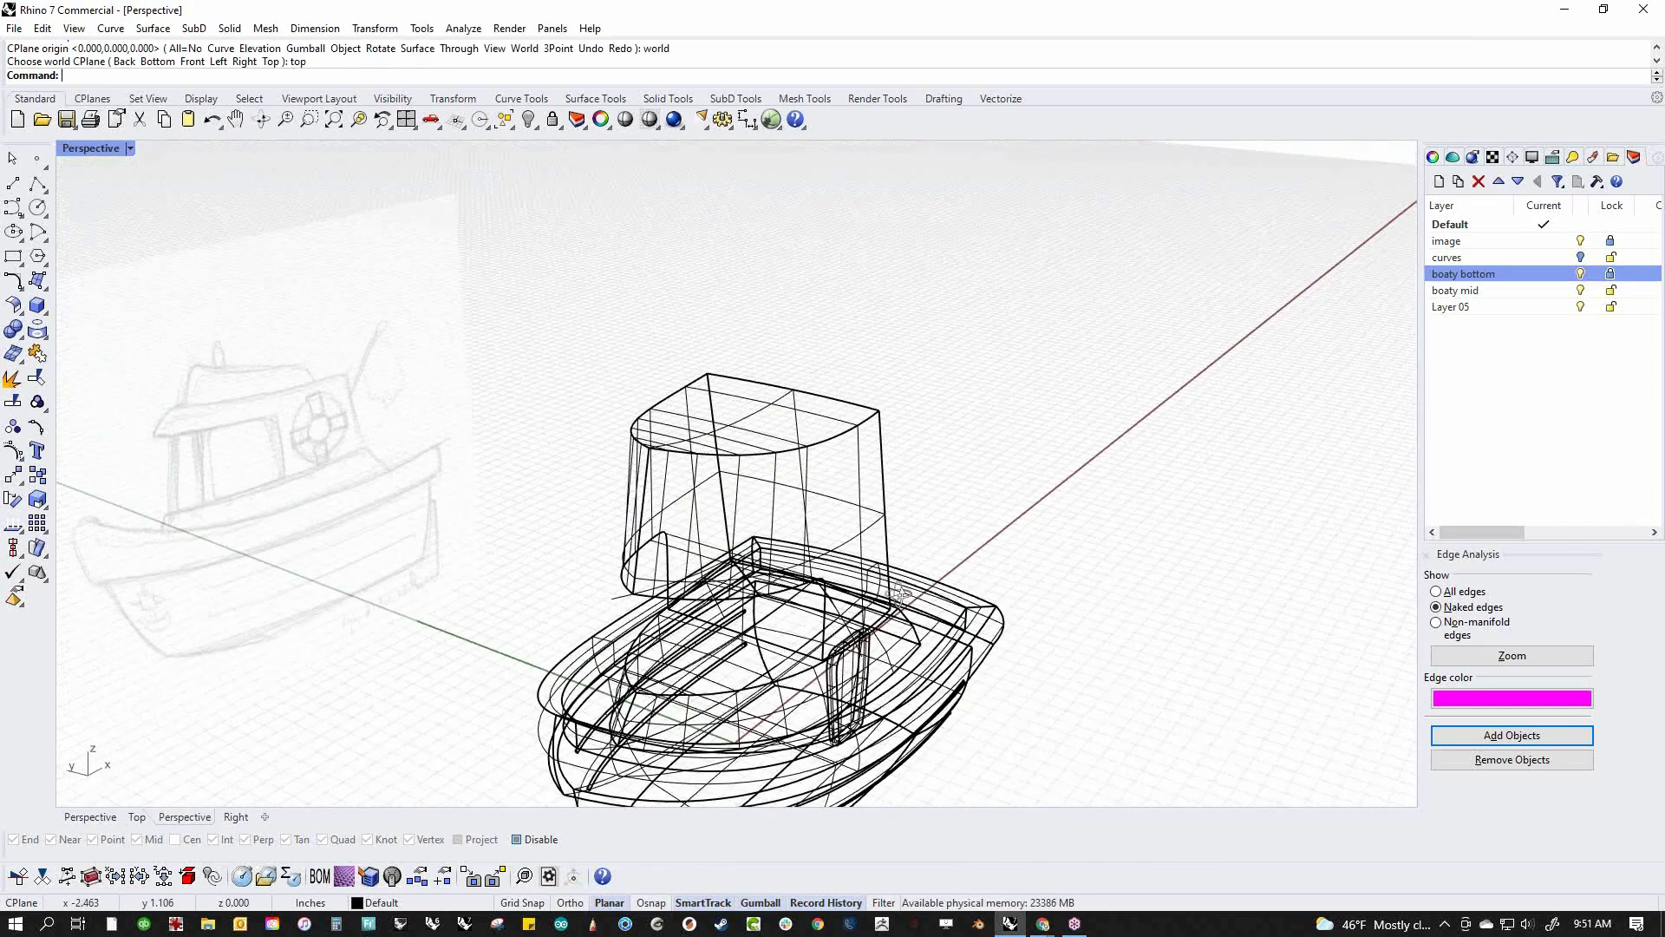
{"action": "scroll", "coordinate": [756, 559], "scroll_direction": "up", "scroll_amount": 5}
{"action": "right_click_drag", "start_coordinate": [755, 599], "coordinate": [865, 570]}
{"action": "right_click_drag", "start_coordinate": [744, 626], "coordinate": [761, 646]}
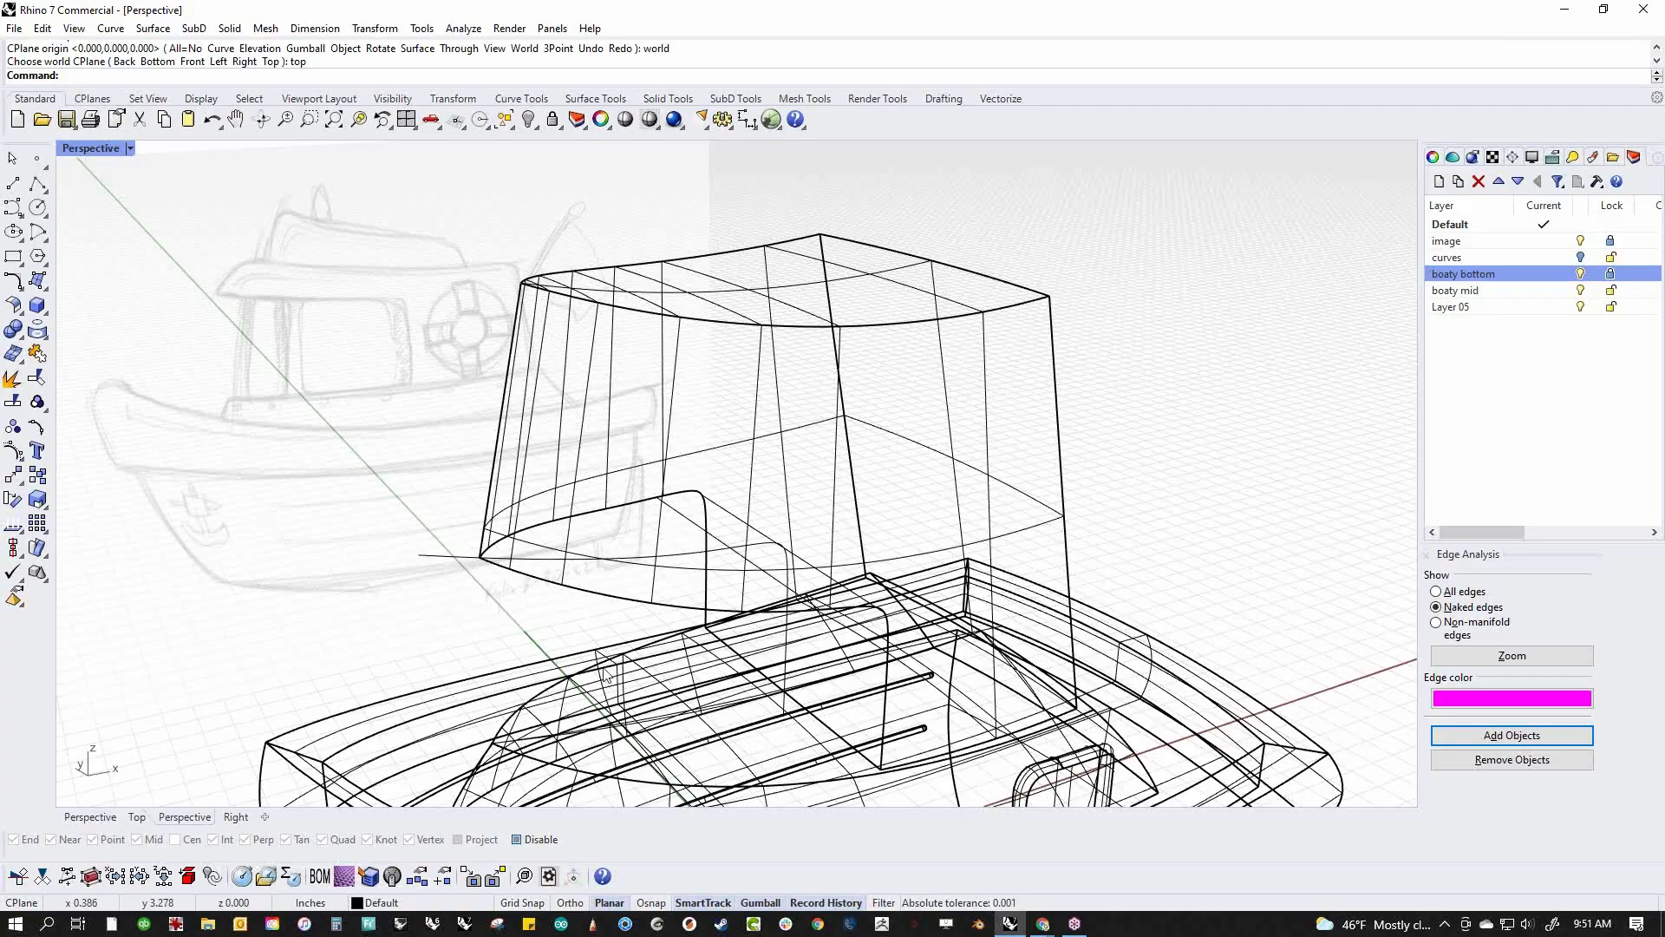
{"action": "mouse_move", "coordinate": [593, 657]}
{"action": "right_mouse_down"}
{"action": "mouse_move", "coordinate": [610, 702]}
{"action": "mouse_move", "coordinate": [734, 717]}
{"action": "mouse_move", "coordinate": [773, 667]}
{"action": "mouse_move", "coordinate": [632, 643]}
{"action": "mouse_move", "coordinate": [524, 599]}
{"action": "mouse_move", "coordinate": [538, 669]}
{"action": "mouse_move", "coordinate": [558, 587]}
{"action": "mouse_move", "coordinate": [548, 603]}
{"action": "right_mouse_up"}
In the Front view, draw a curve across the cabin along the sketched roof line and lower its two middle control points into a sag
{"action": "key", "text": "ctrl+F2"}
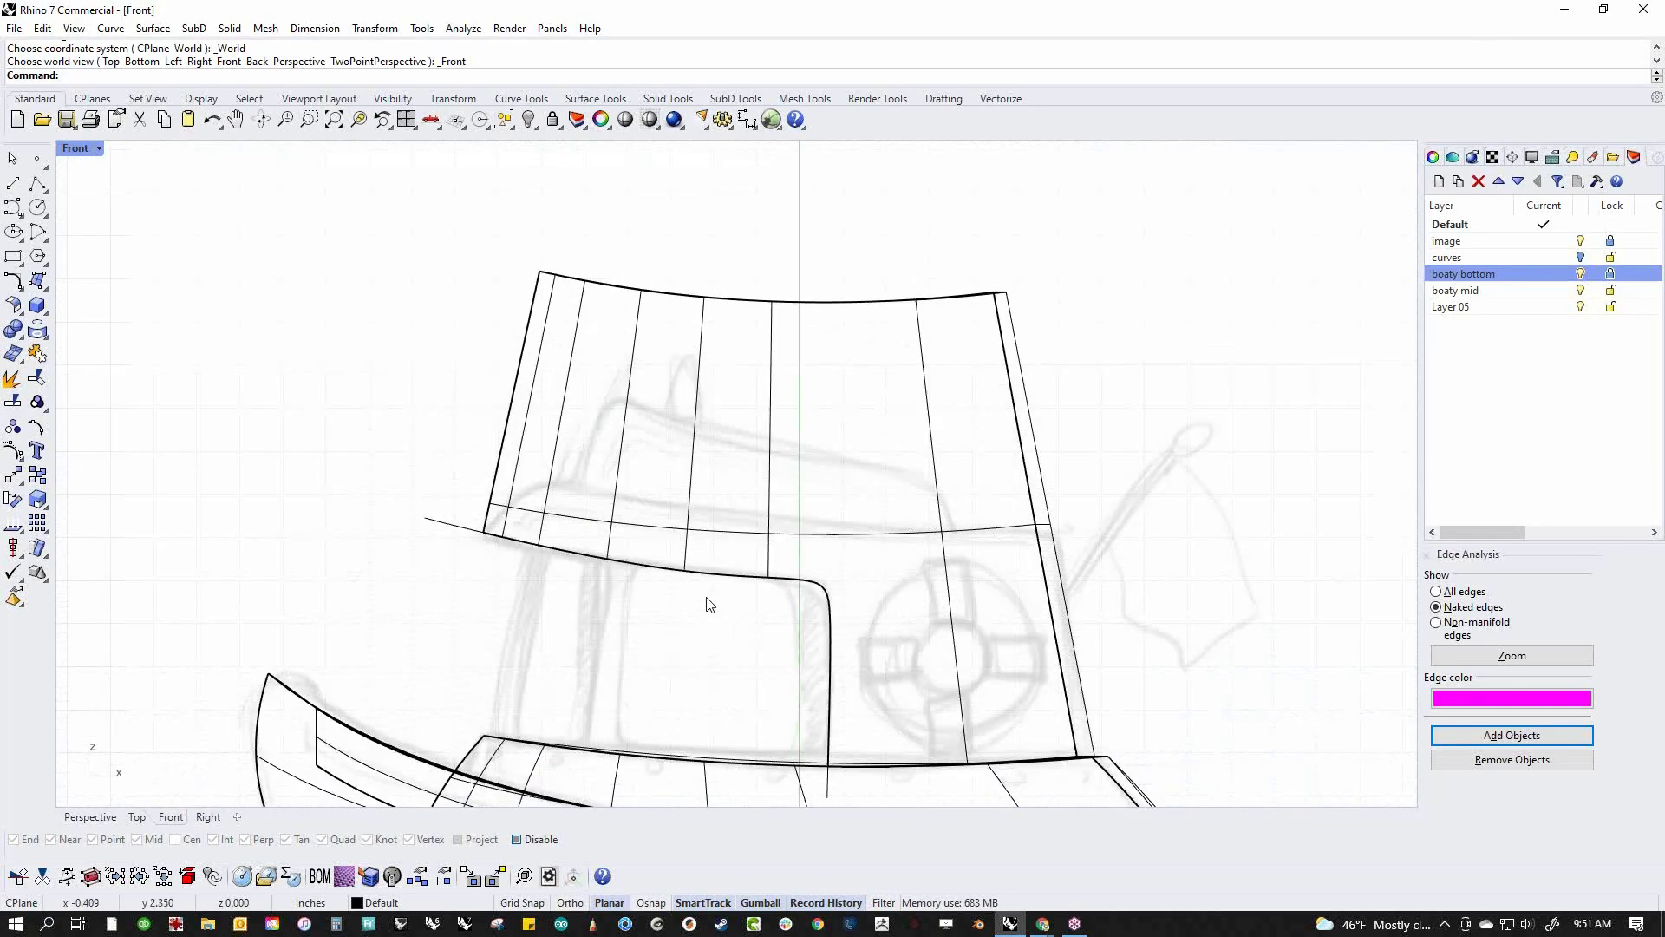
{"action": "left_click", "coordinate": [13, 183]}
{"action": "left_click", "coordinate": [460, 458]}
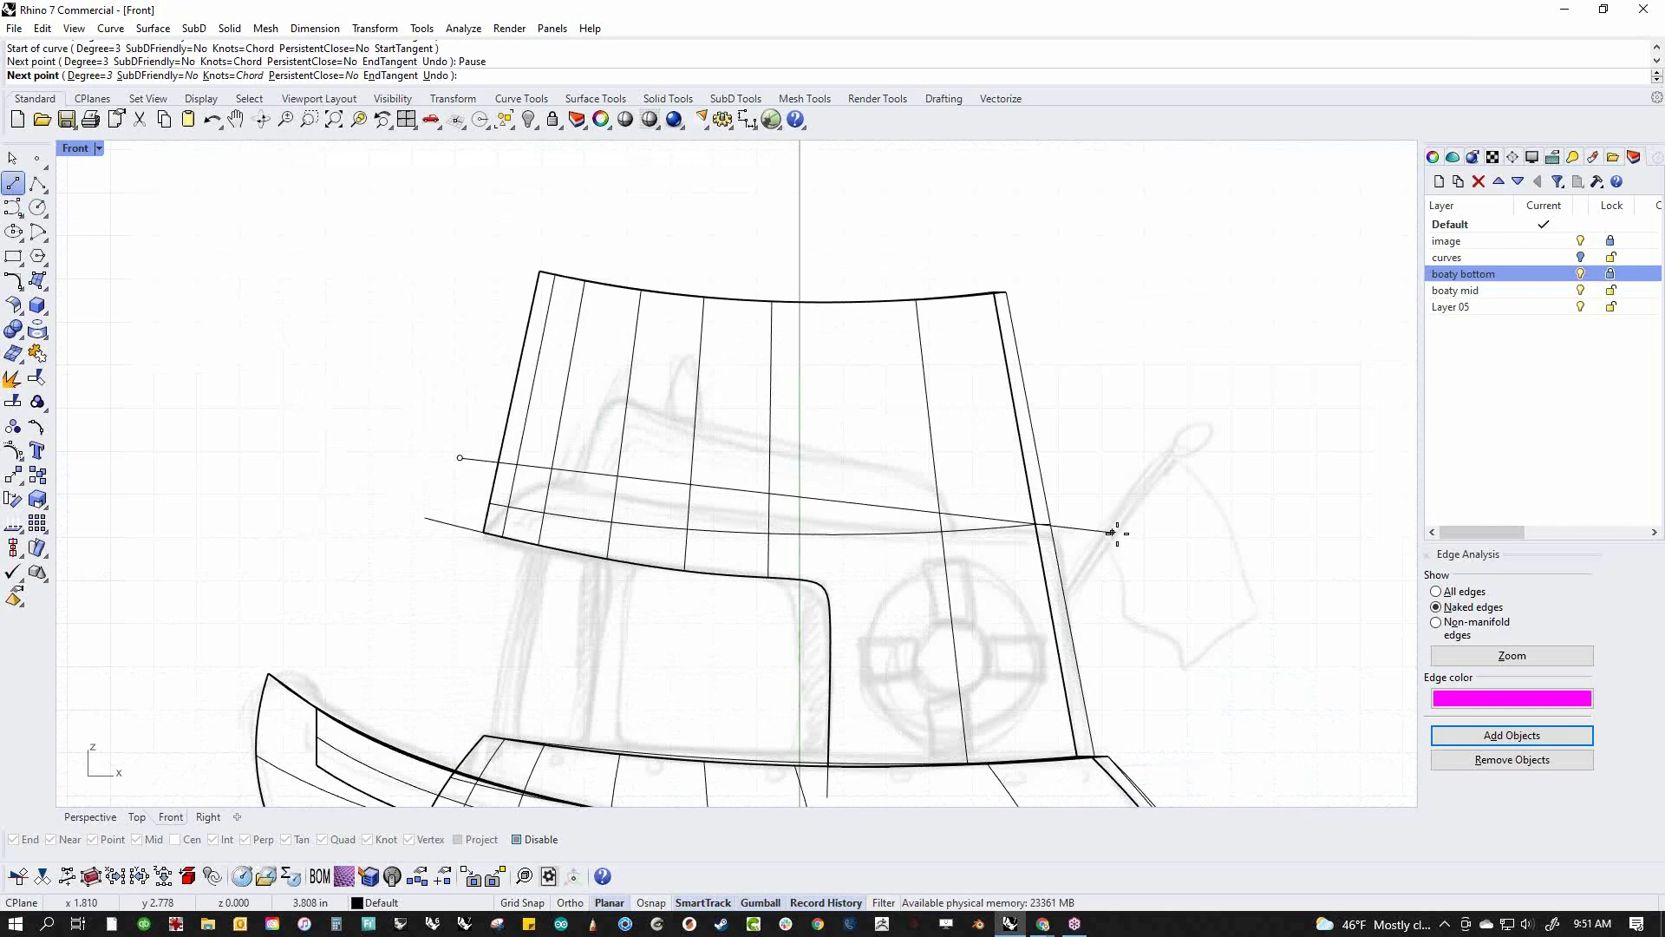
{"action": "left_click", "coordinate": [1117, 532]}
{"action": "key", "text": "Return"}
{"action": "left_click_drag", "start_coordinate": [655, 454], "coordinate": [972, 531]}
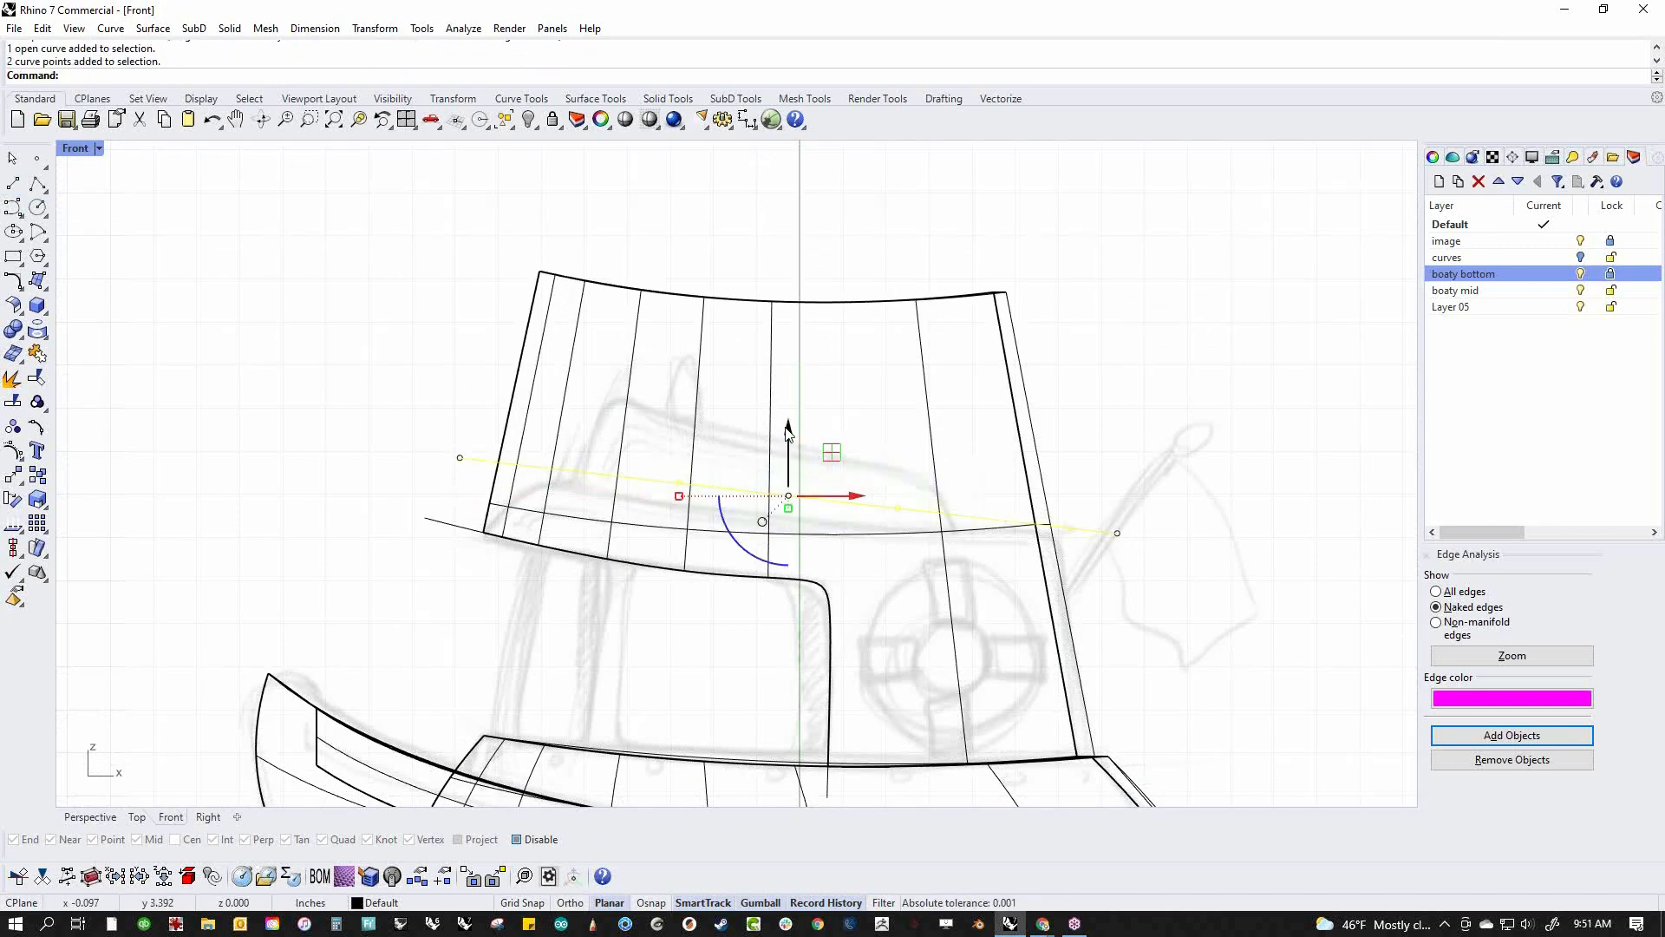
{"action": "left_click_drag", "start_coordinate": [790, 444], "coordinate": [783, 537]}
{"action": "left_click", "coordinate": [1104, 568]}
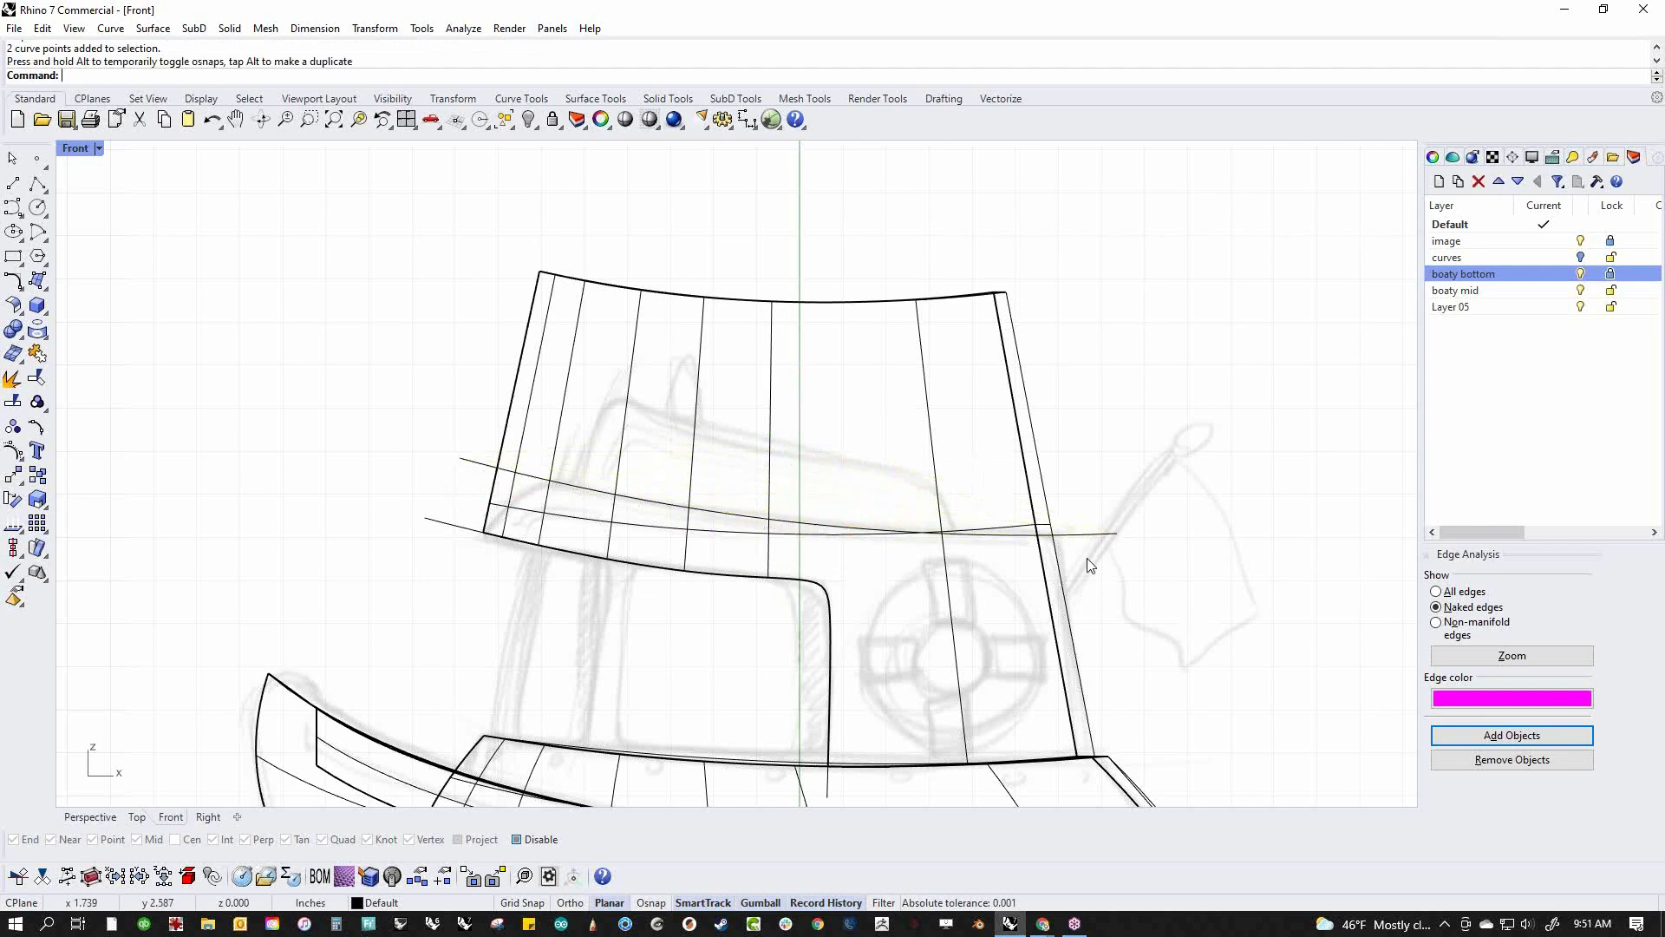
Wire-cut the cabin solid with the roof-line curve, delete the piece above it, and return to the Perspective view
{"action": "left_click", "coordinate": [1091, 544]}
{"action": "type", "text": "Wire"}
{"action": "key", "text": "Return"}
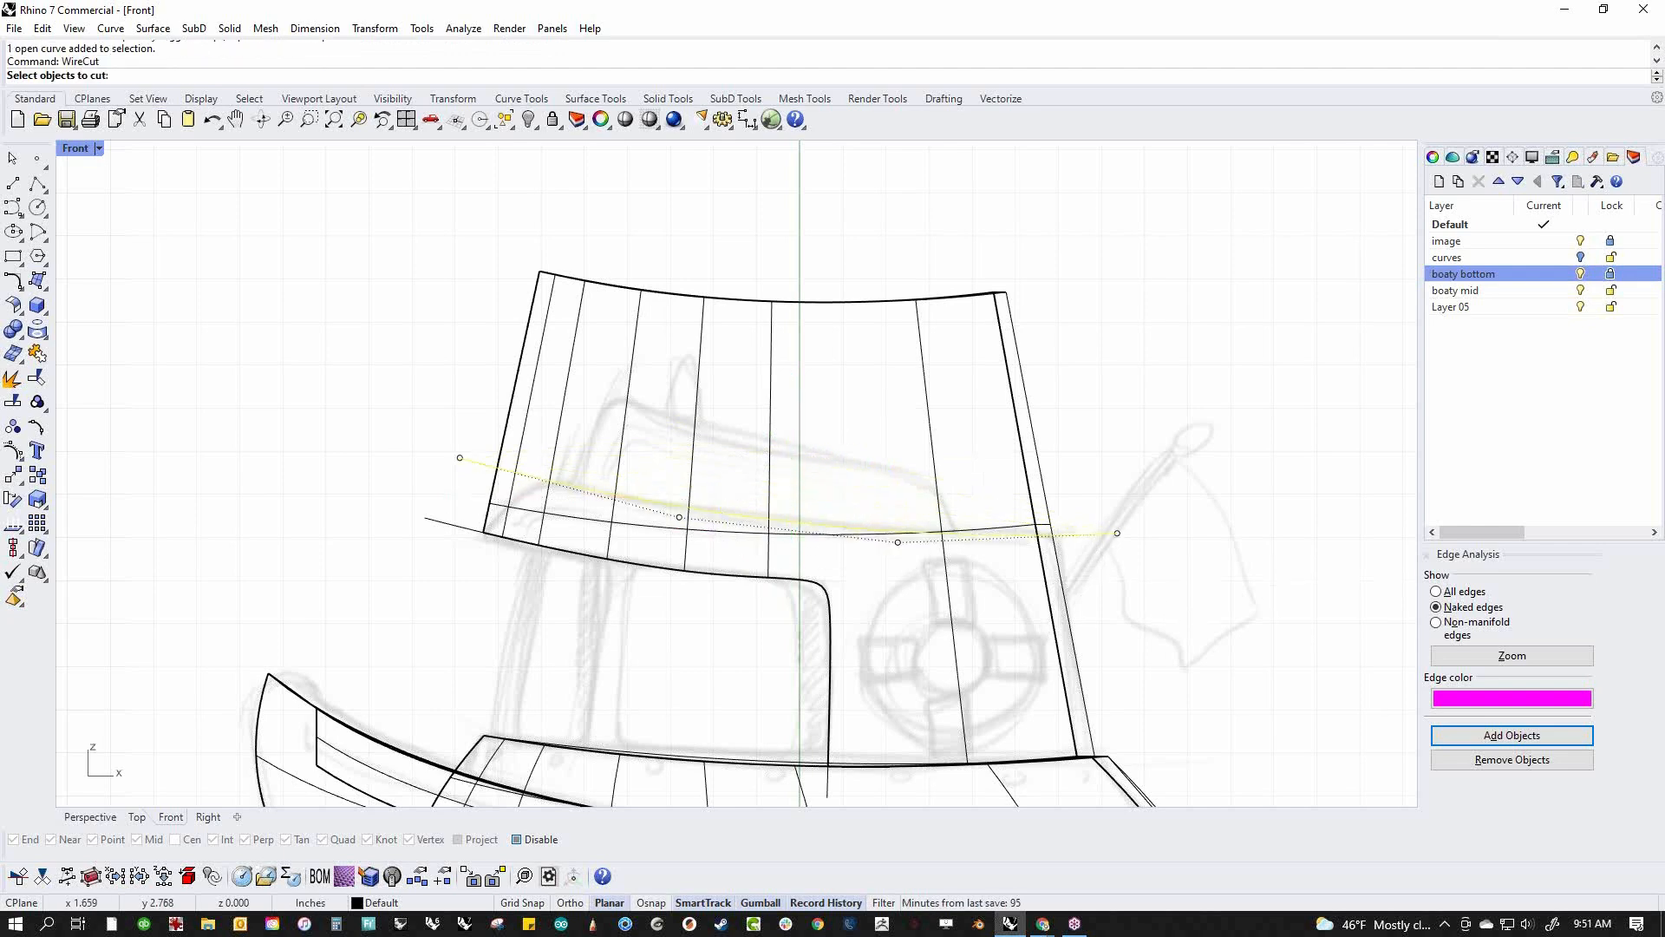
{"action": "left_click", "coordinate": [771, 487]}
{"action": "key", "text": "Return"}
{"action": "type", "text": "Pp"}
{"action": "key", "text": "Return"}
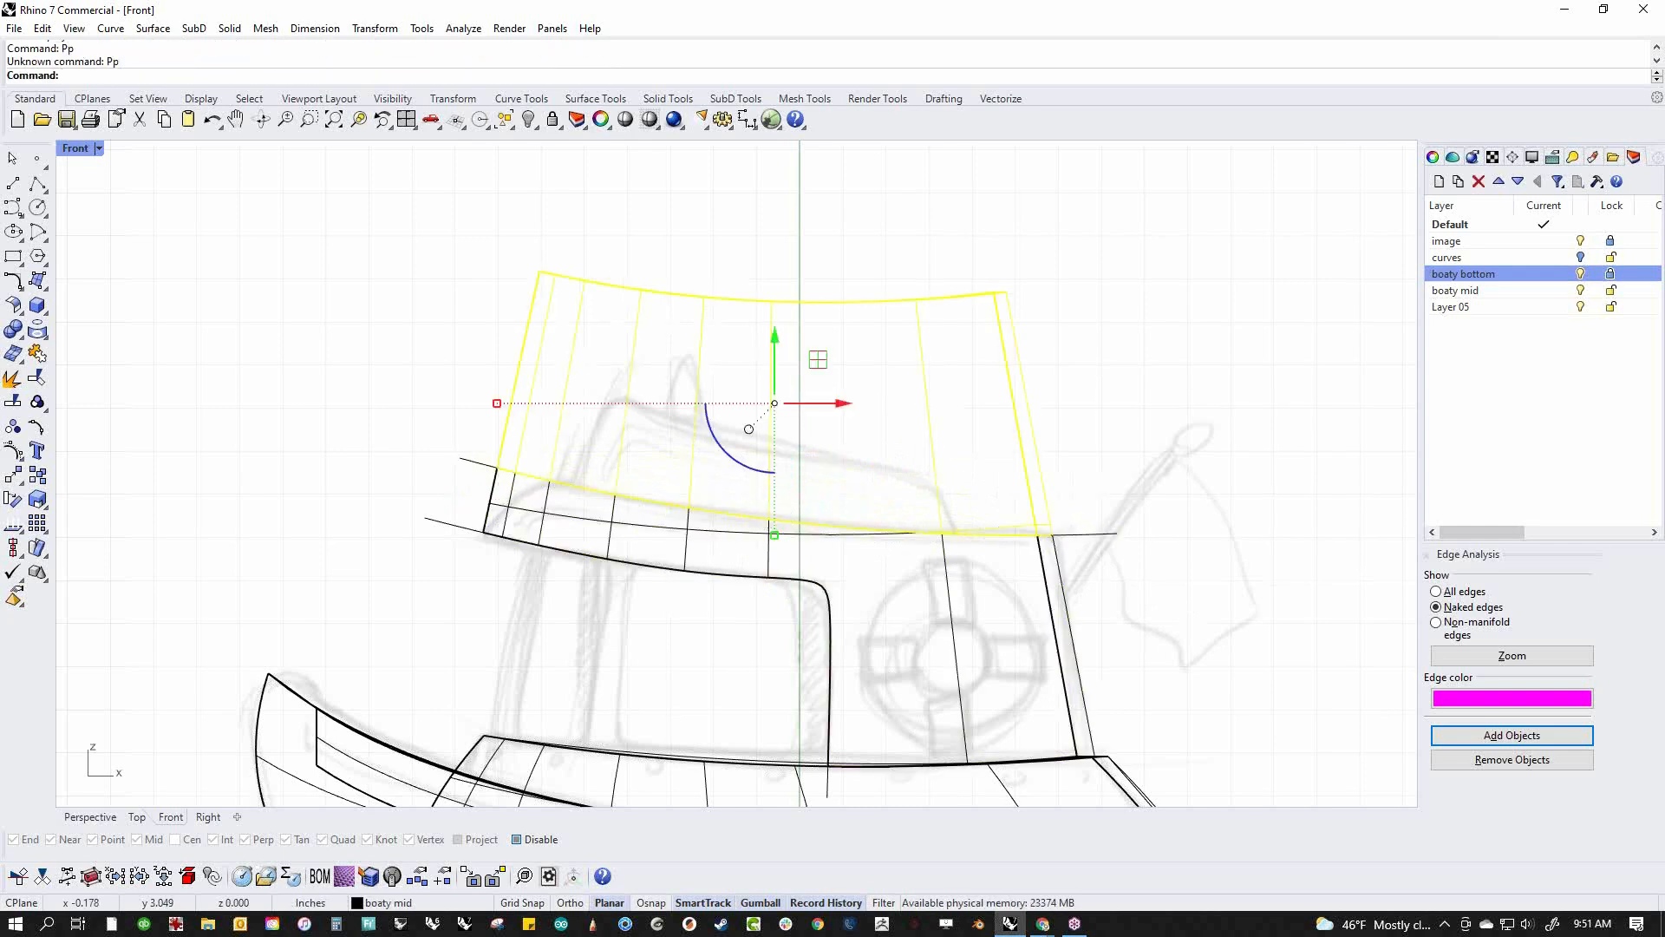
{"action": "key", "text": "Escape"}
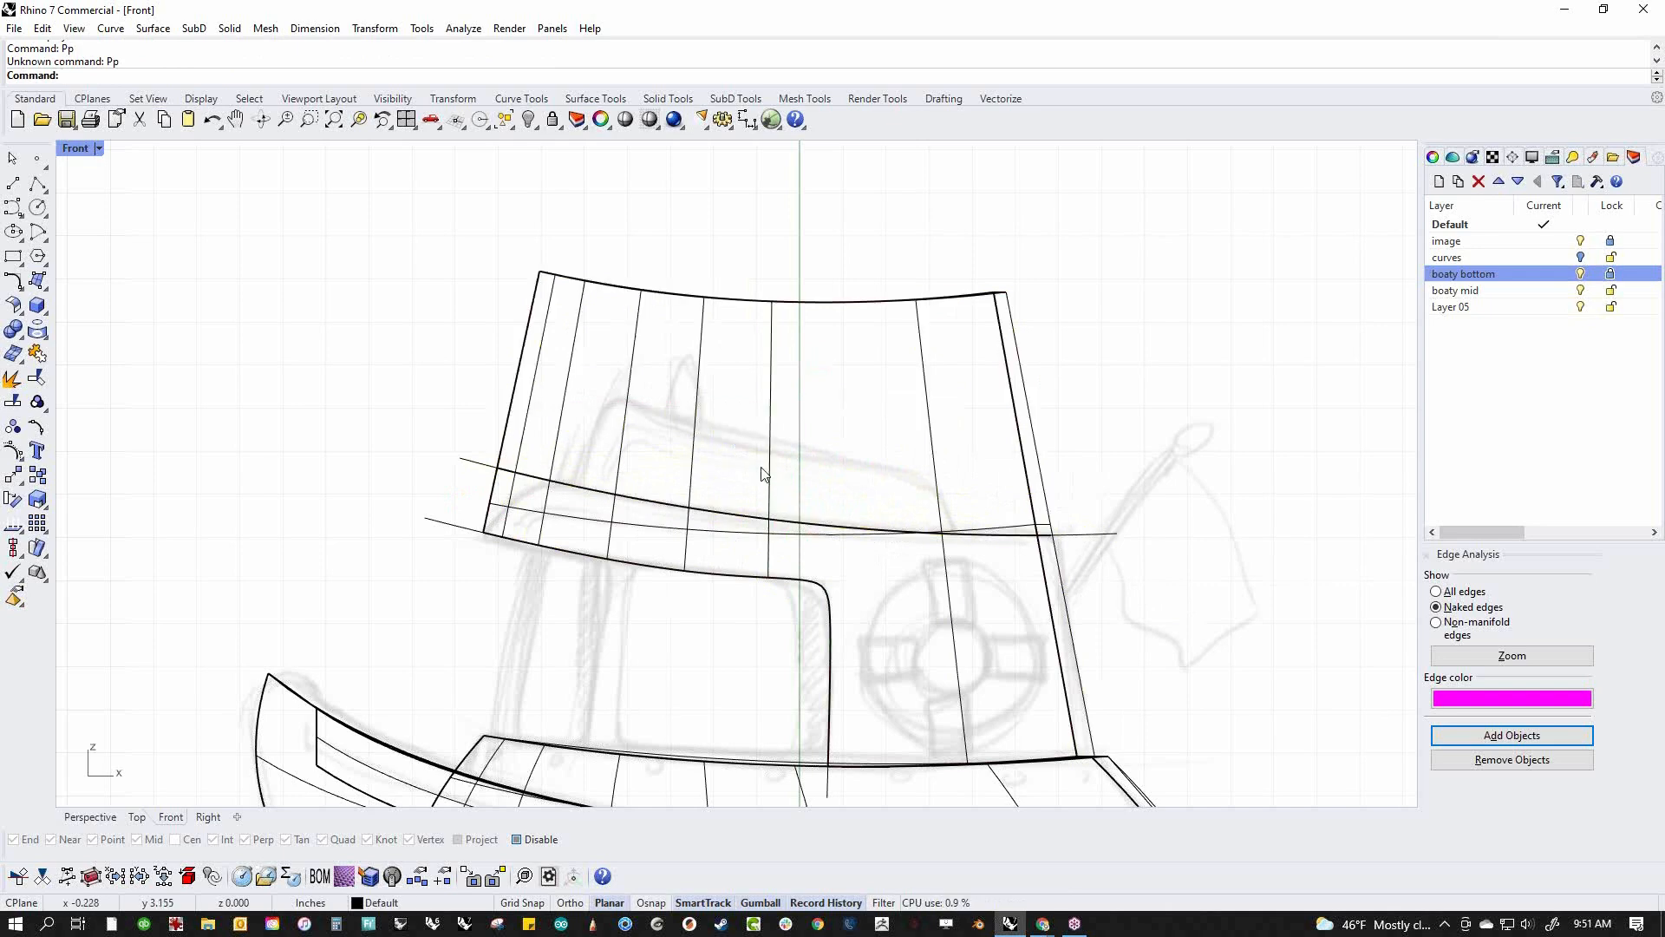
{"action": "left_click", "coordinate": [762, 473]}
{"action": "key", "text": "Delete"}
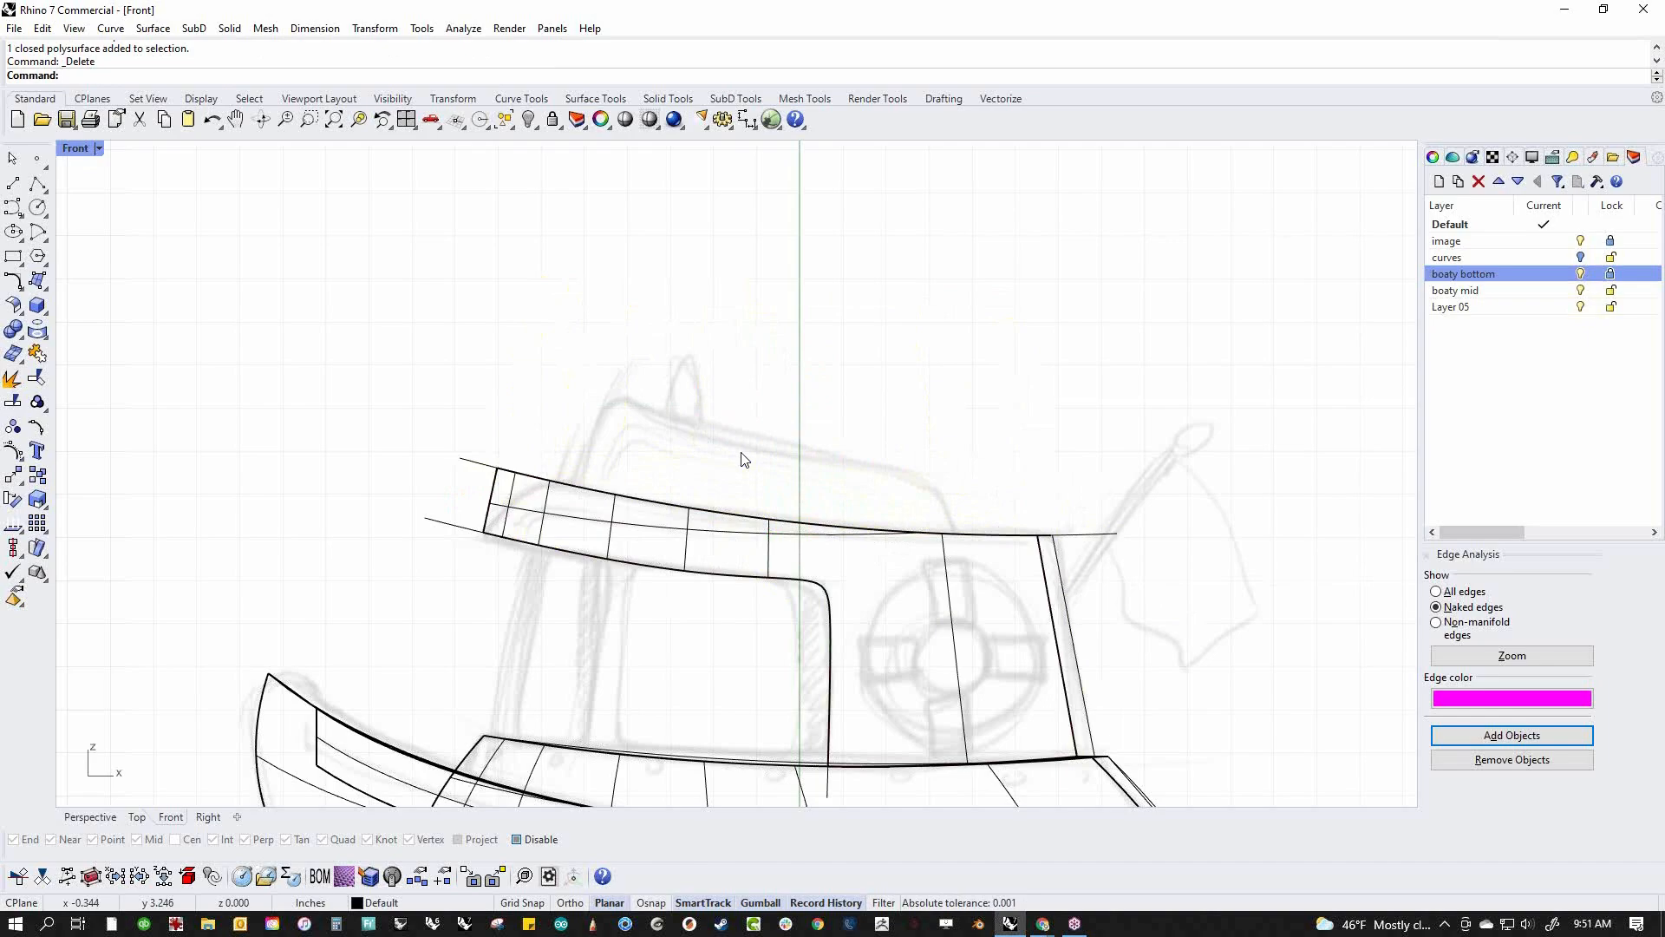
{"action": "key", "text": "ctrl+F4"}
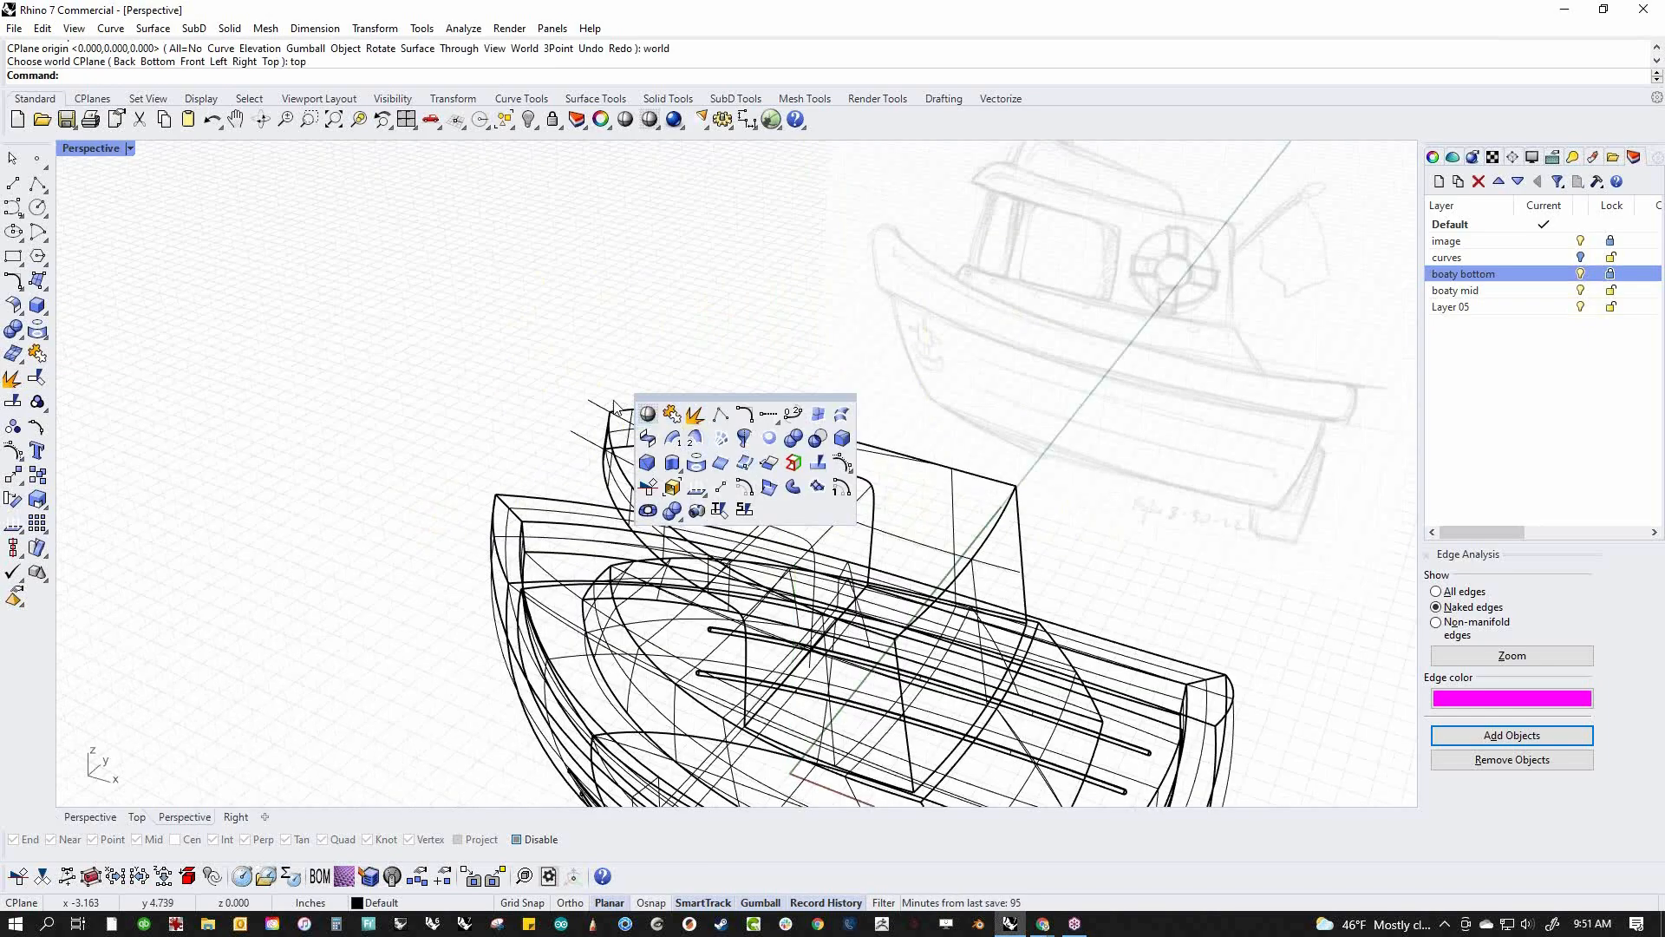
Read through the WireCut command's help page in the browser, including its direction options, and close the browser window
{"action": "mouse_move", "coordinate": [338, 475]}
{"action": "right_mouse_down"}
{"action": "mouse_move", "coordinate": [468, 483]}
{"action": "mouse_move", "coordinate": [414, 503]}
{"action": "right_mouse_up"}
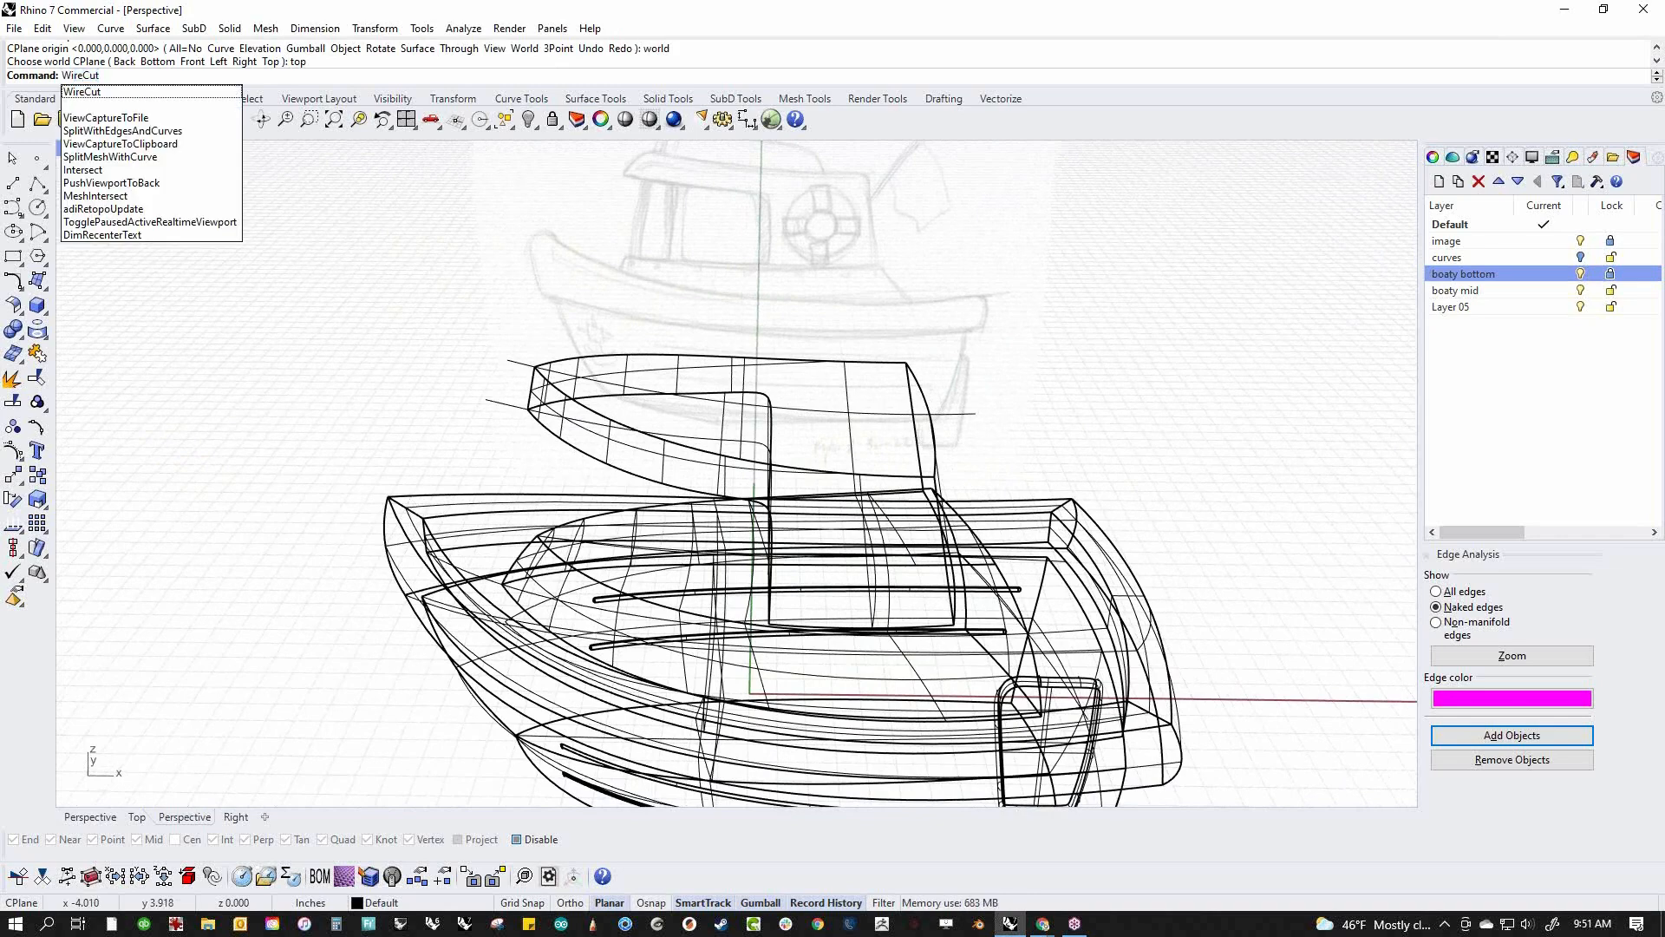
{"action": "key", "text": "Return"}
{"action": "key", "text": "F1"}
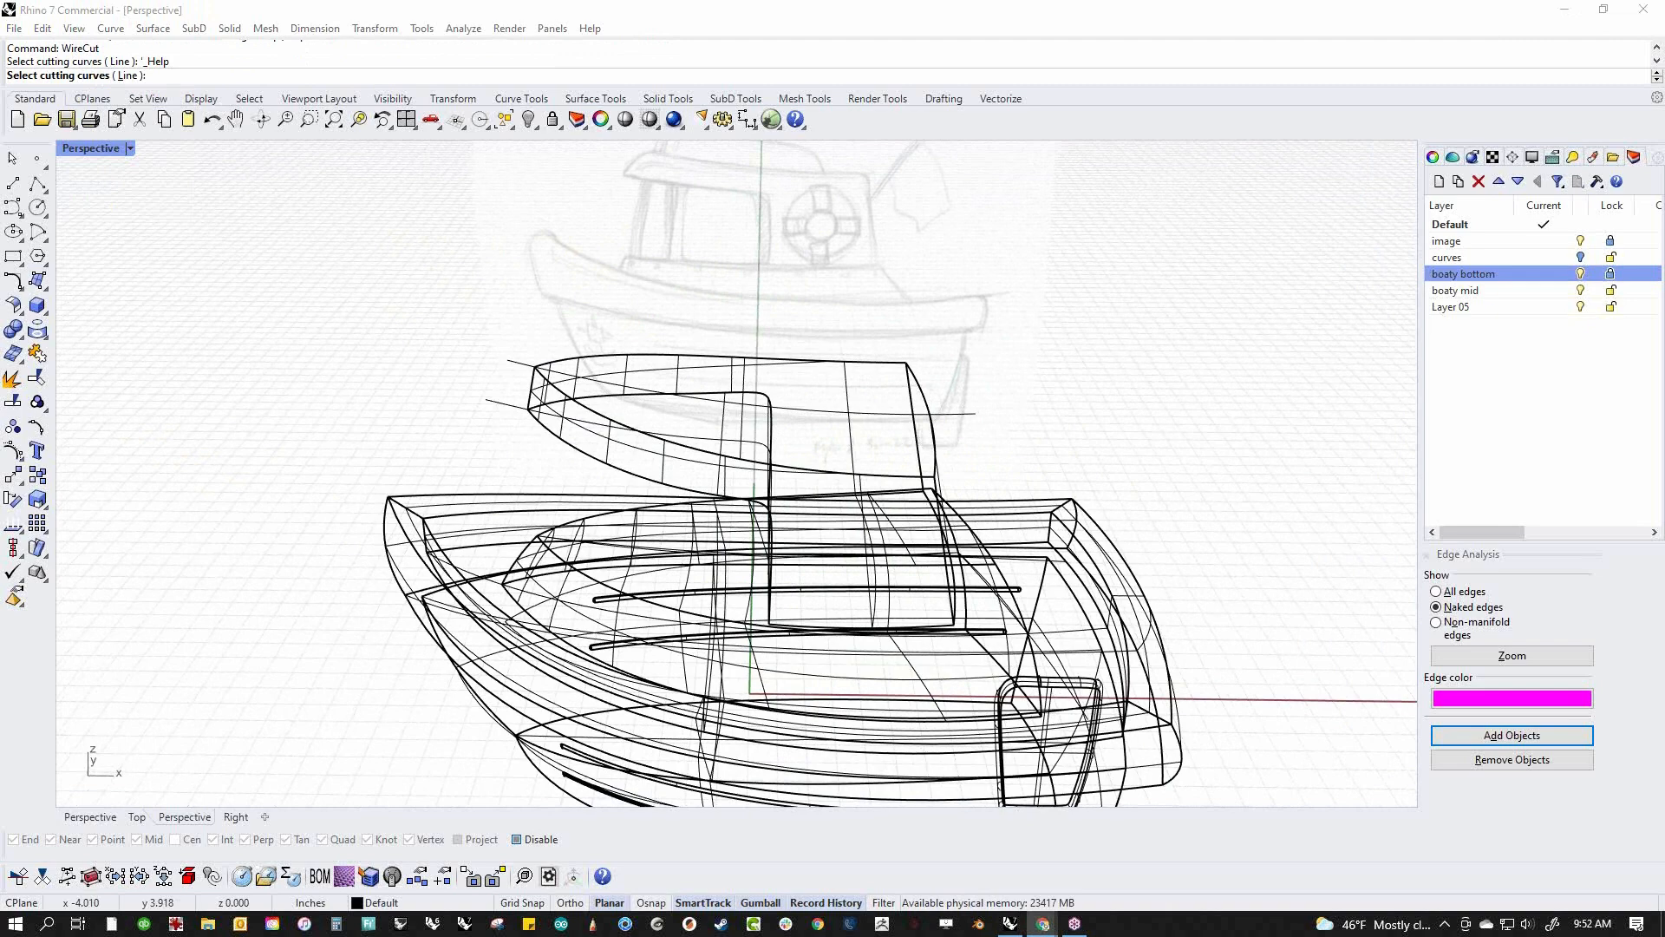
{"action": "left_click_drag", "start_coordinate": [994, 128], "coordinate": [896, 47]}
{"action": "scroll", "coordinate": [922, 468], "scroll_direction": "down", "scroll_amount": 6}
{"action": "scroll", "coordinate": [881, 538], "scroll_direction": "down", "scroll_amount": 14}
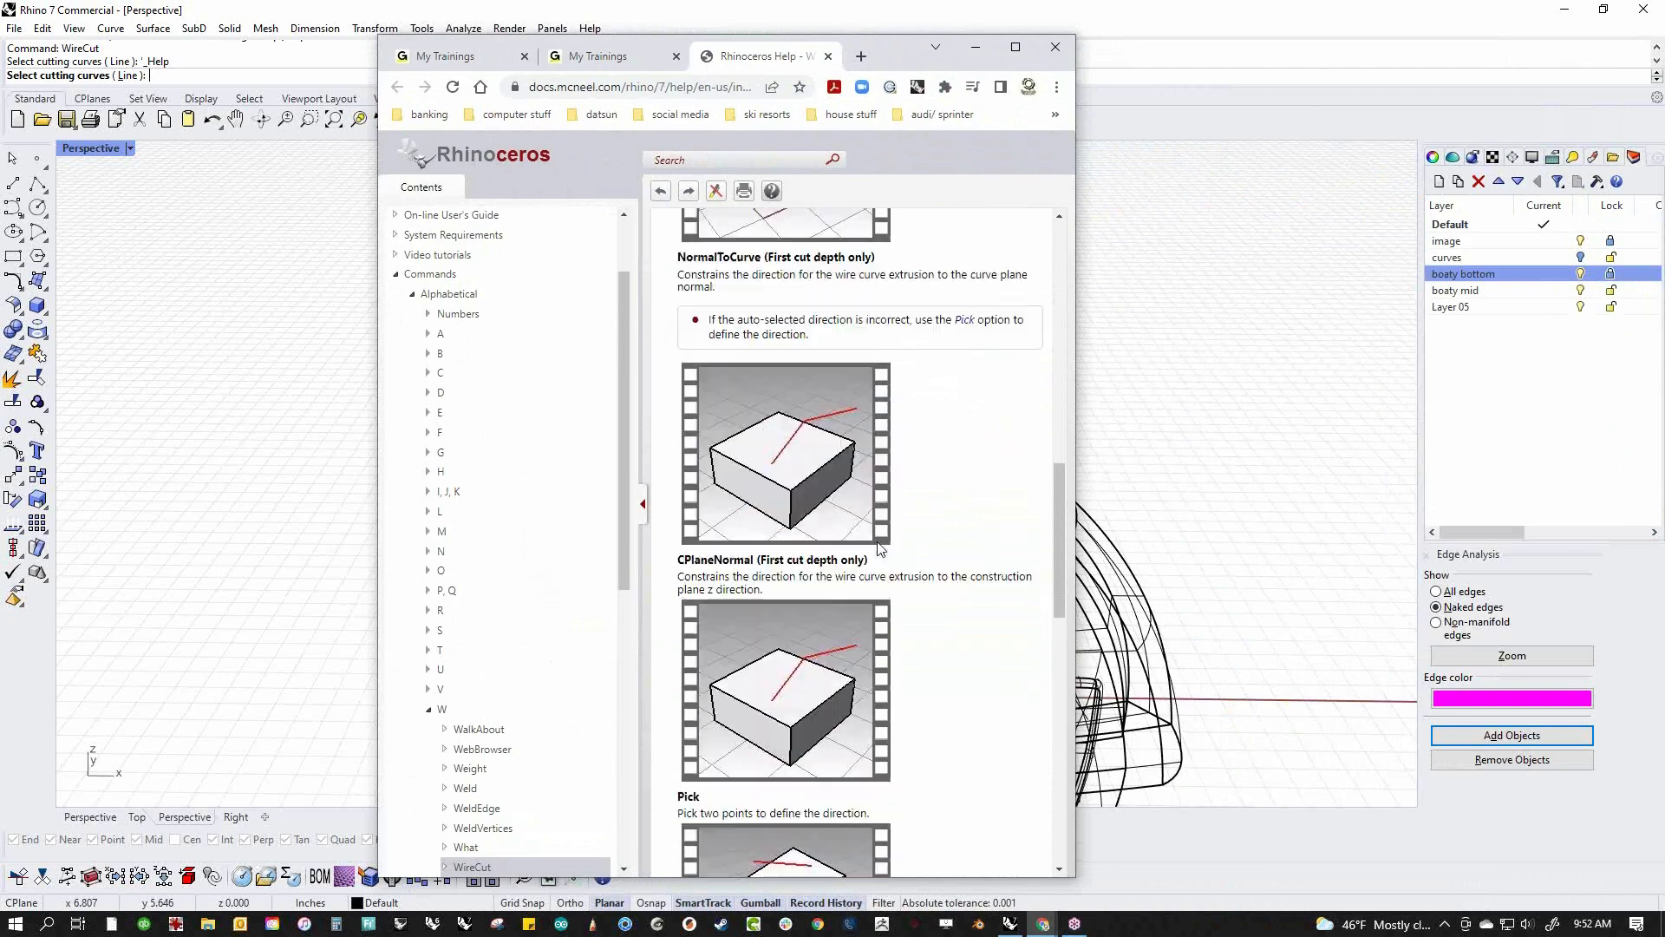
{"action": "scroll", "coordinate": [875, 555], "scroll_direction": "up", "scroll_amount": 5}
{"action": "scroll", "coordinate": [867, 496], "scroll_direction": "up", "scroll_amount": 10}
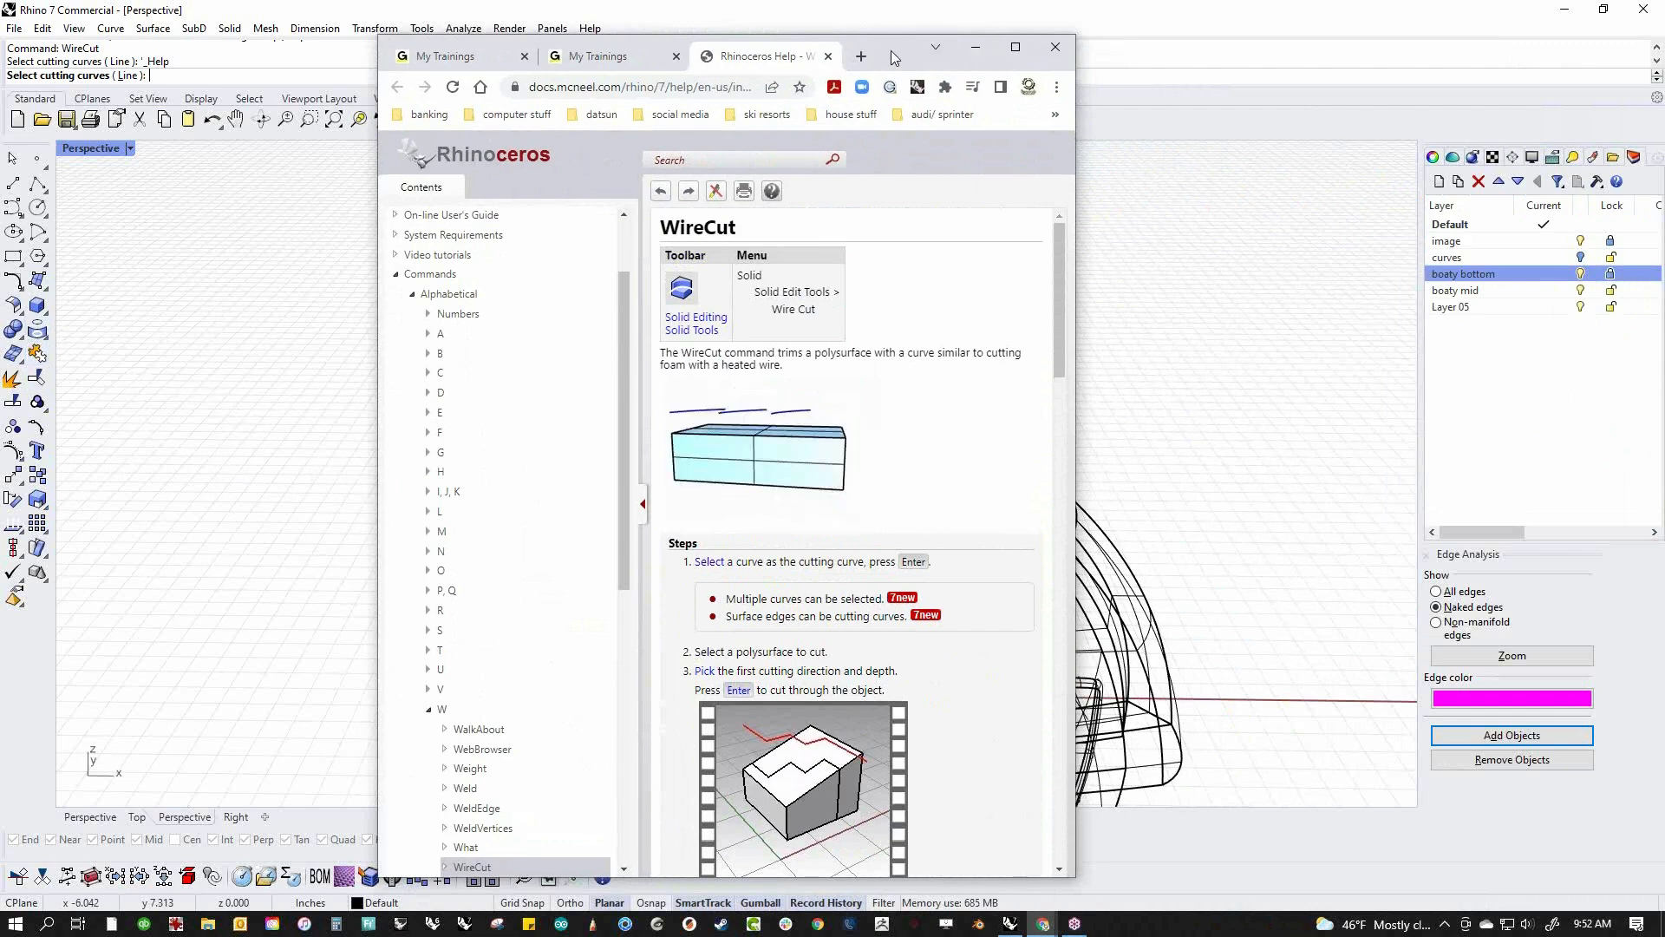
{"action": "left_click", "coordinate": [1056, 47]}
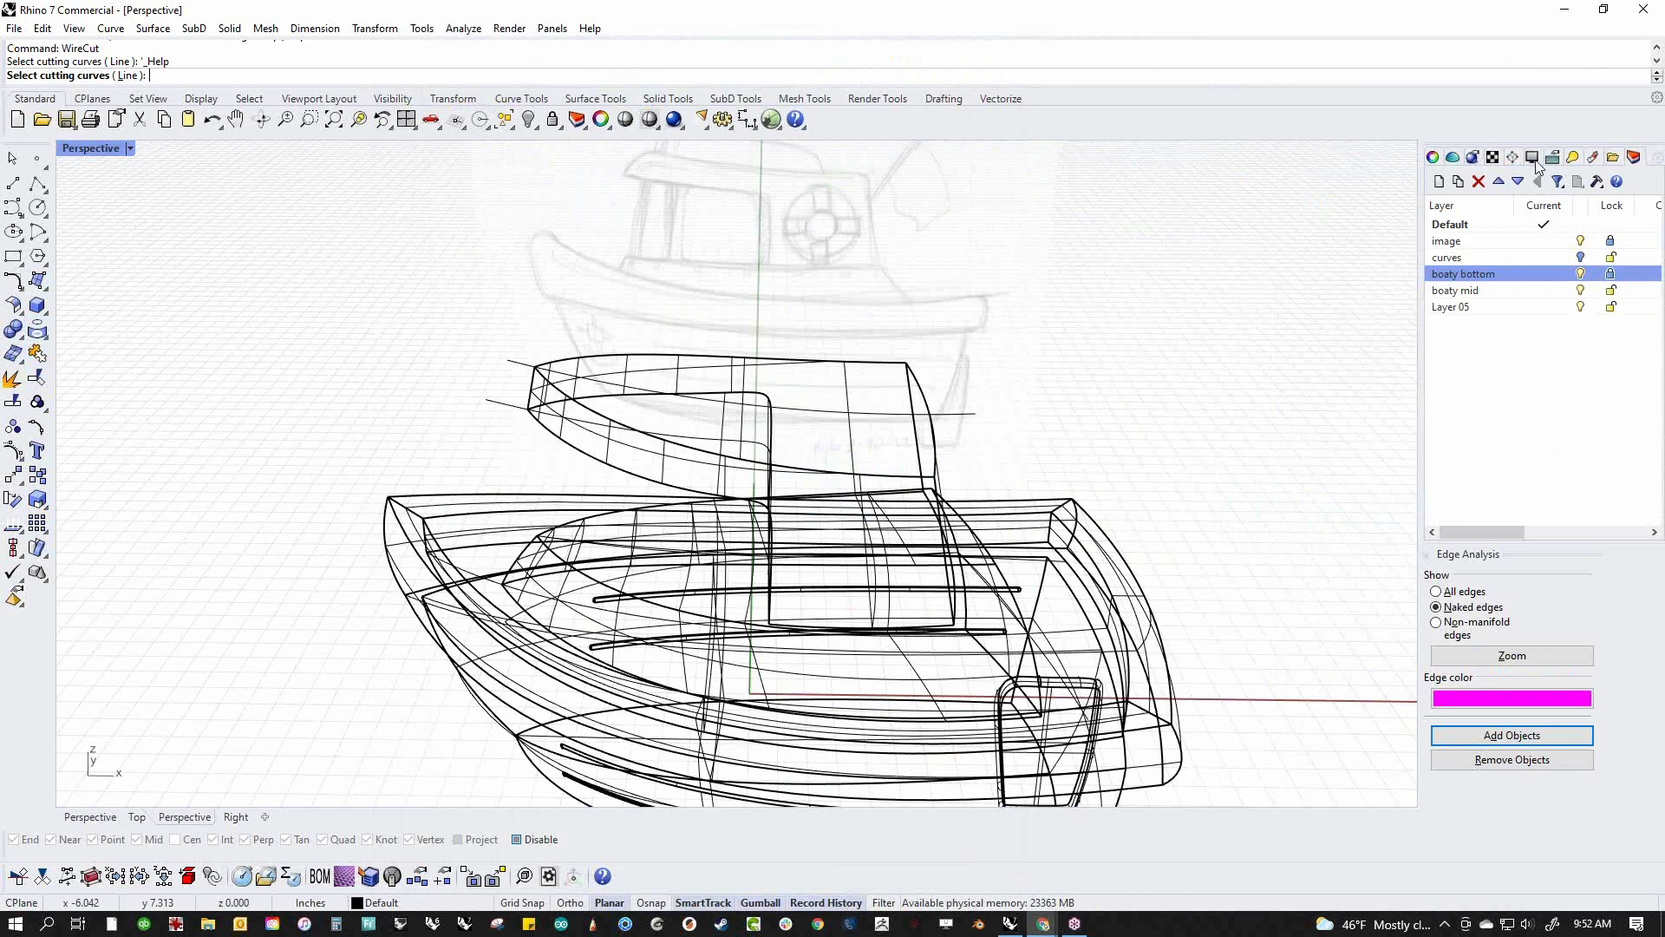
Show the Help panel with Auto-Update on and start Box, Boolean Union, Group and Rotate to view their help pages
{"action": "right_click", "coordinate": [1638, 166]}
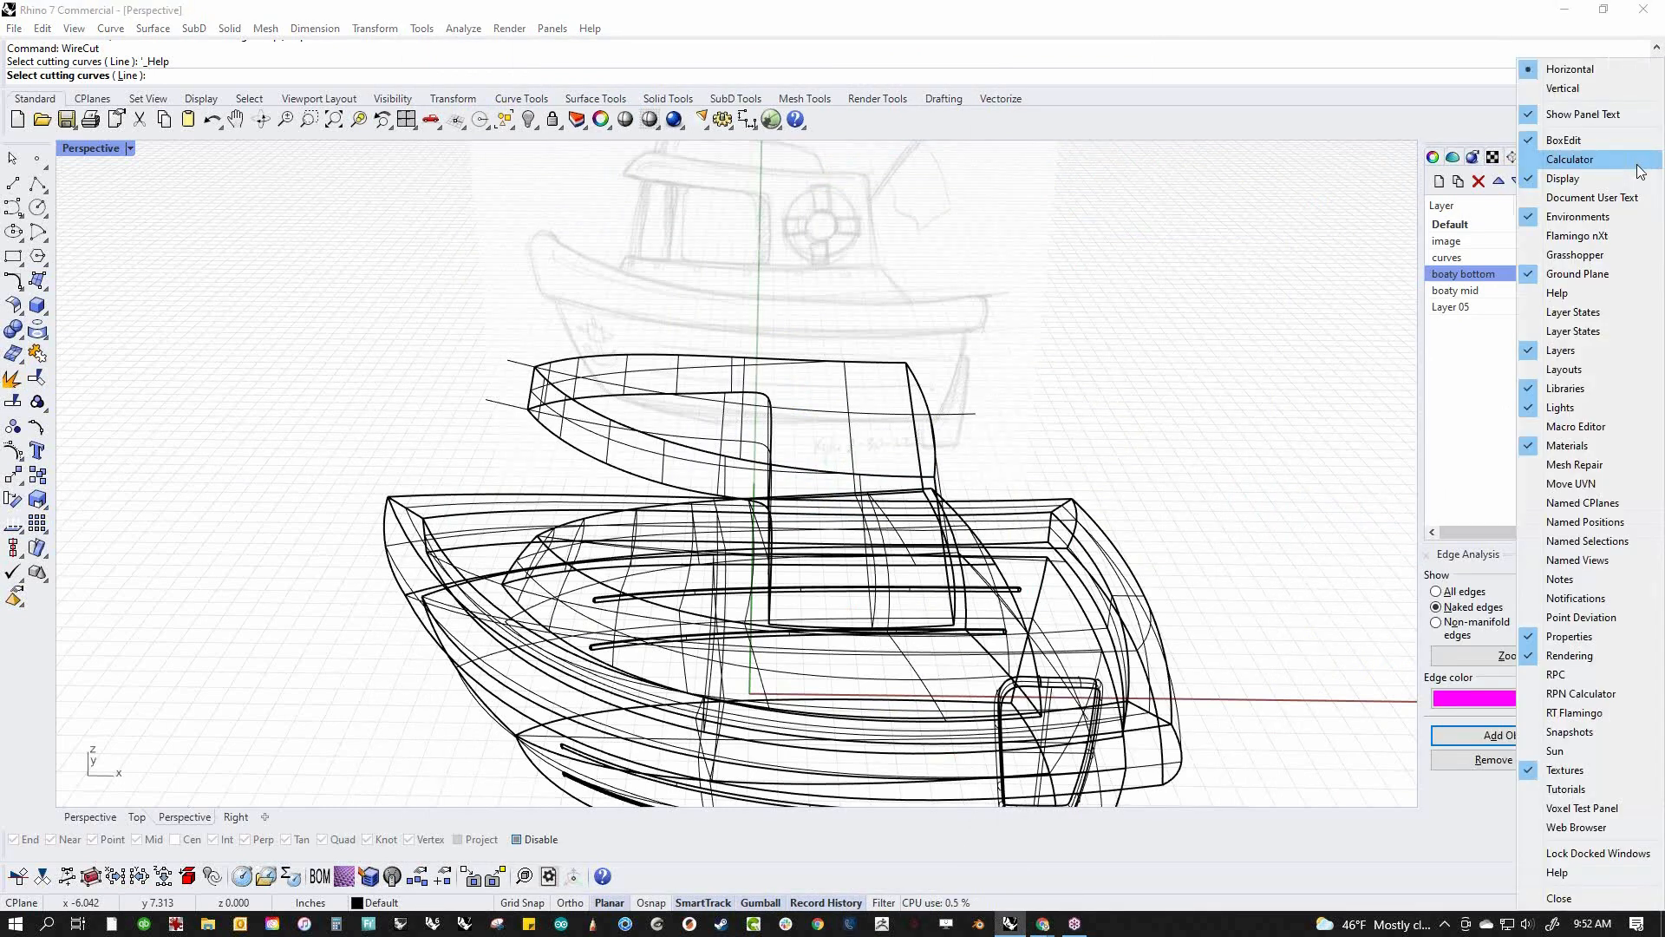
{"action": "left_click", "coordinate": [1565, 295]}
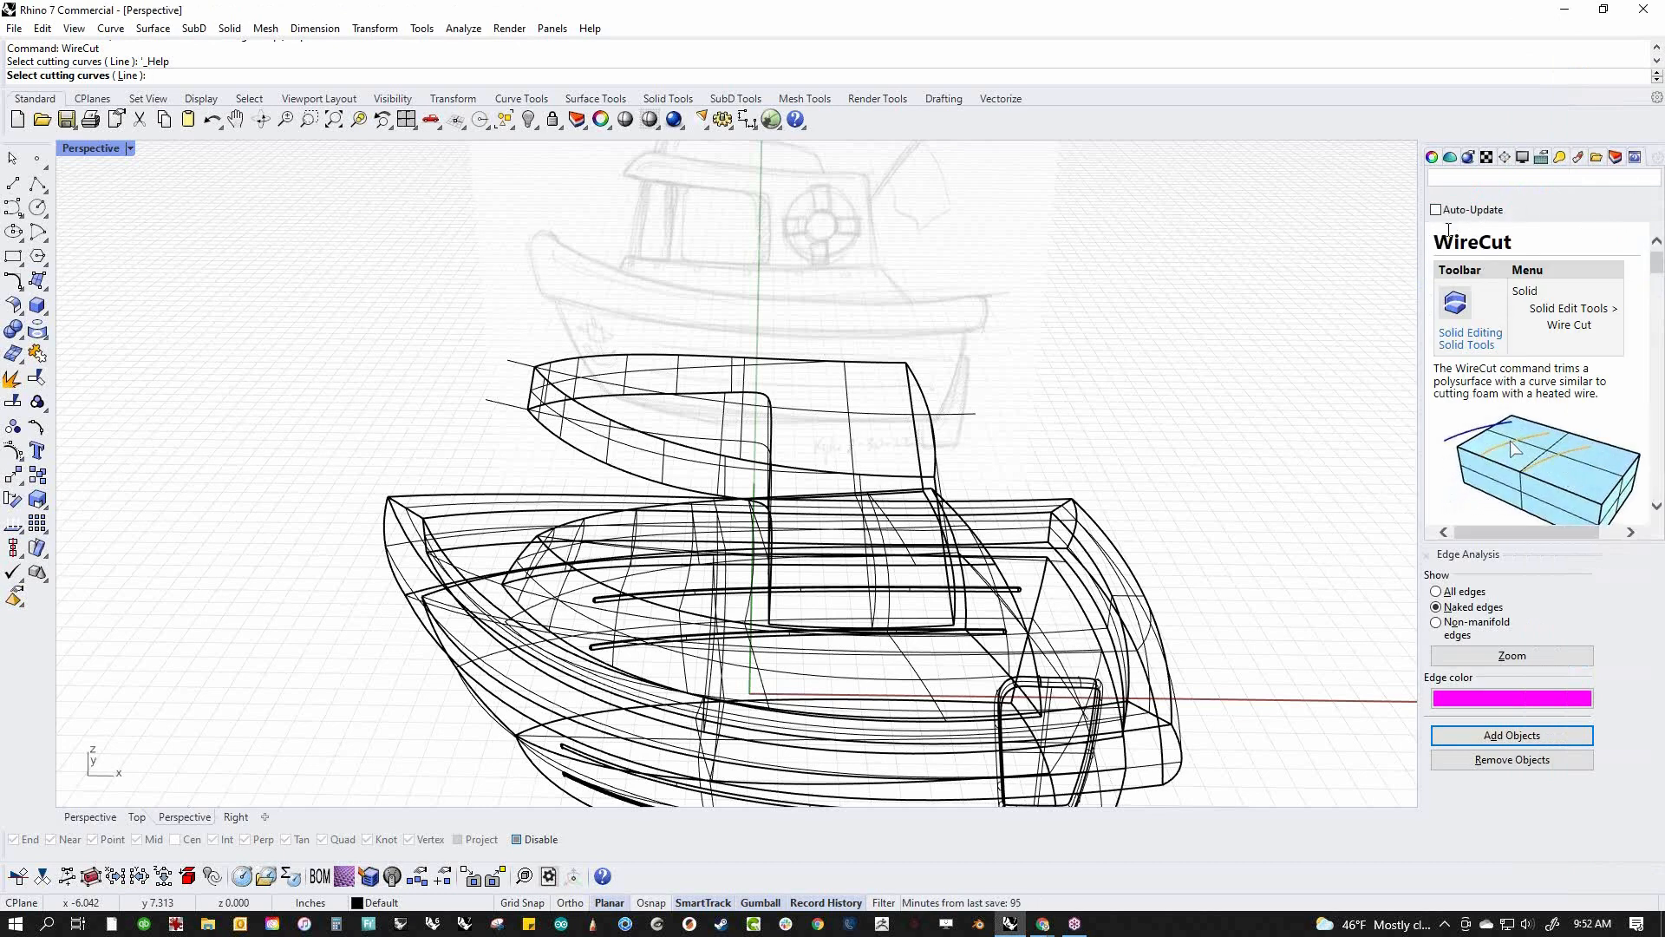
{"action": "left_click", "coordinate": [36, 305]}
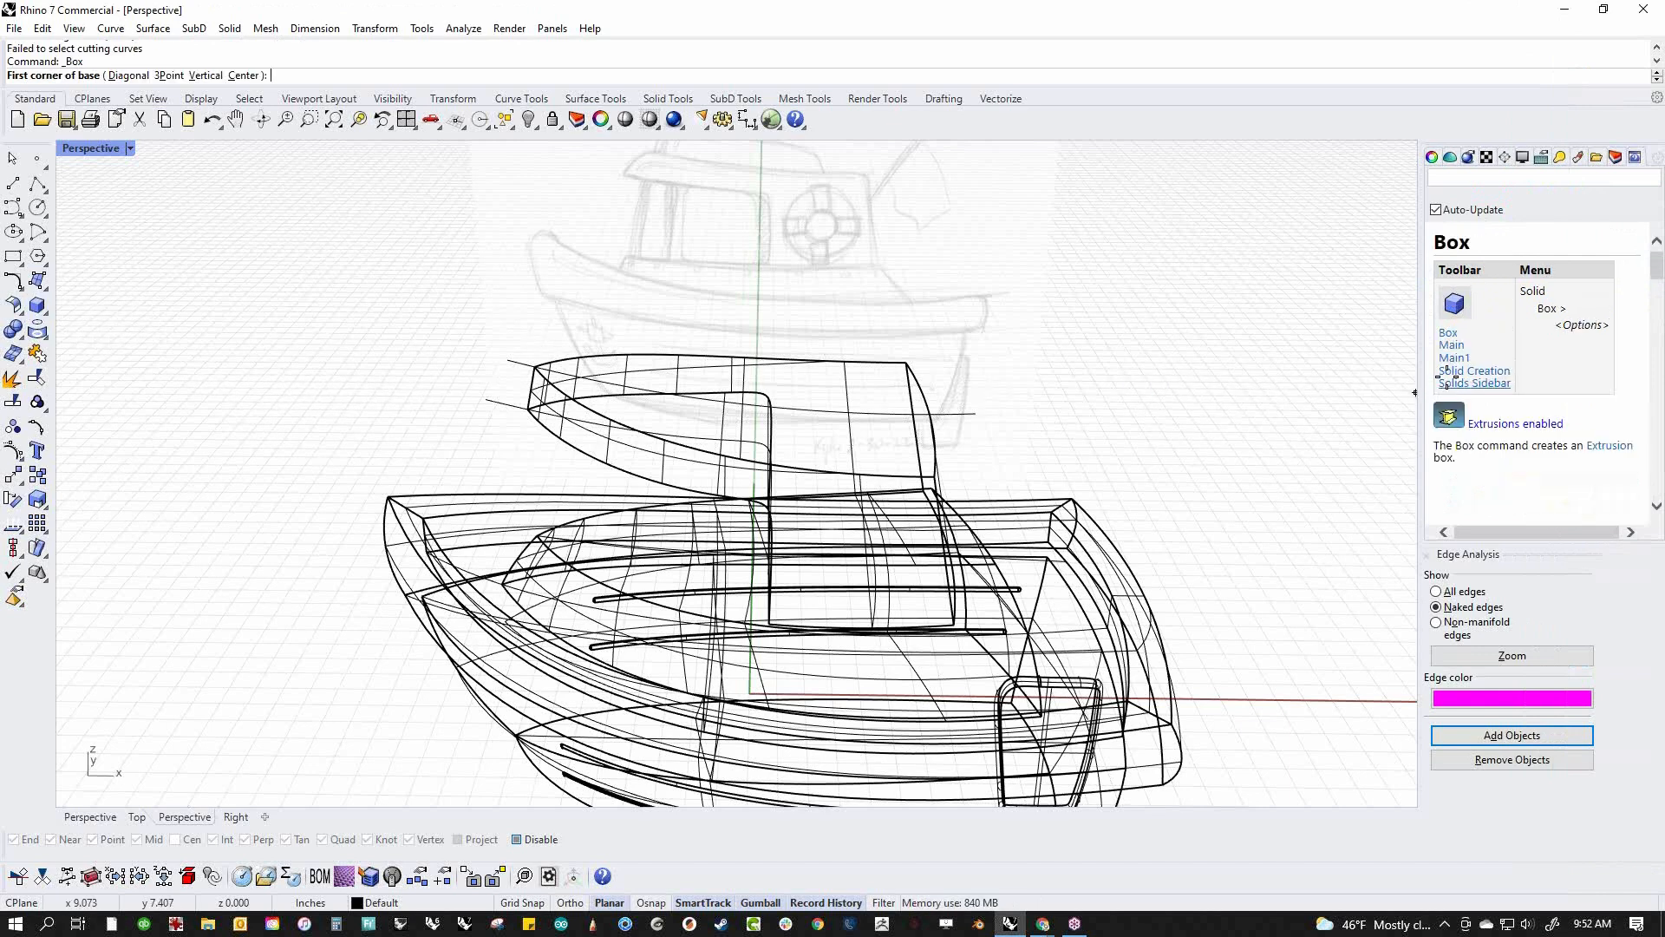
{"action": "left_click", "coordinate": [15, 331]}
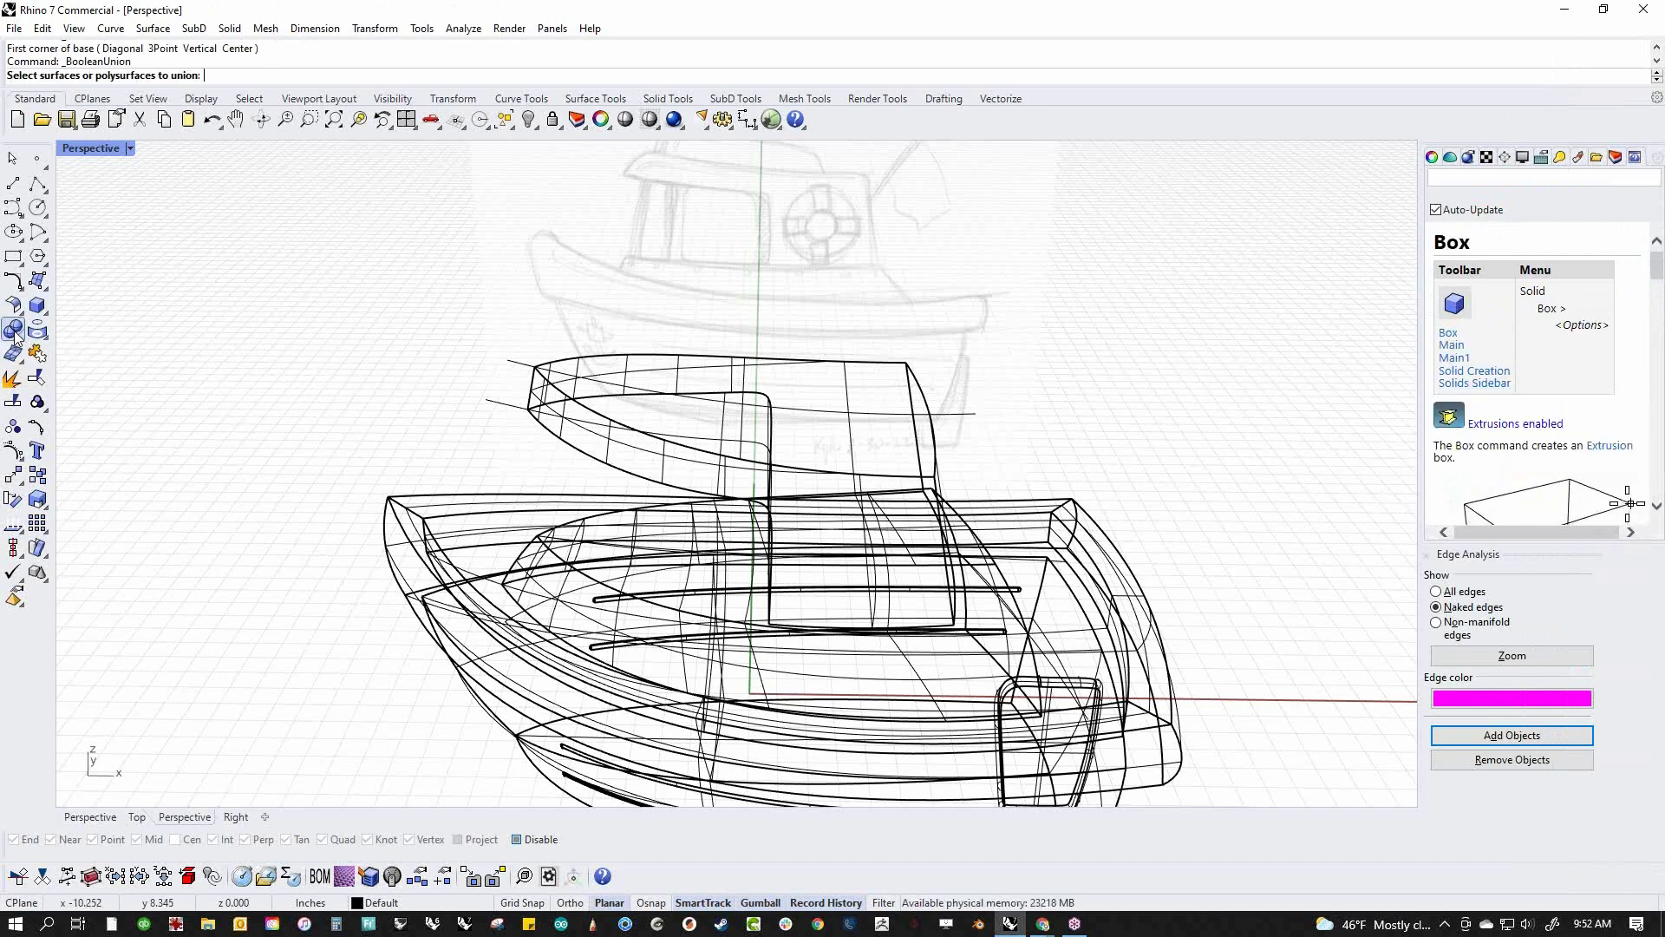
{"action": "left_click", "coordinate": [38, 404]}
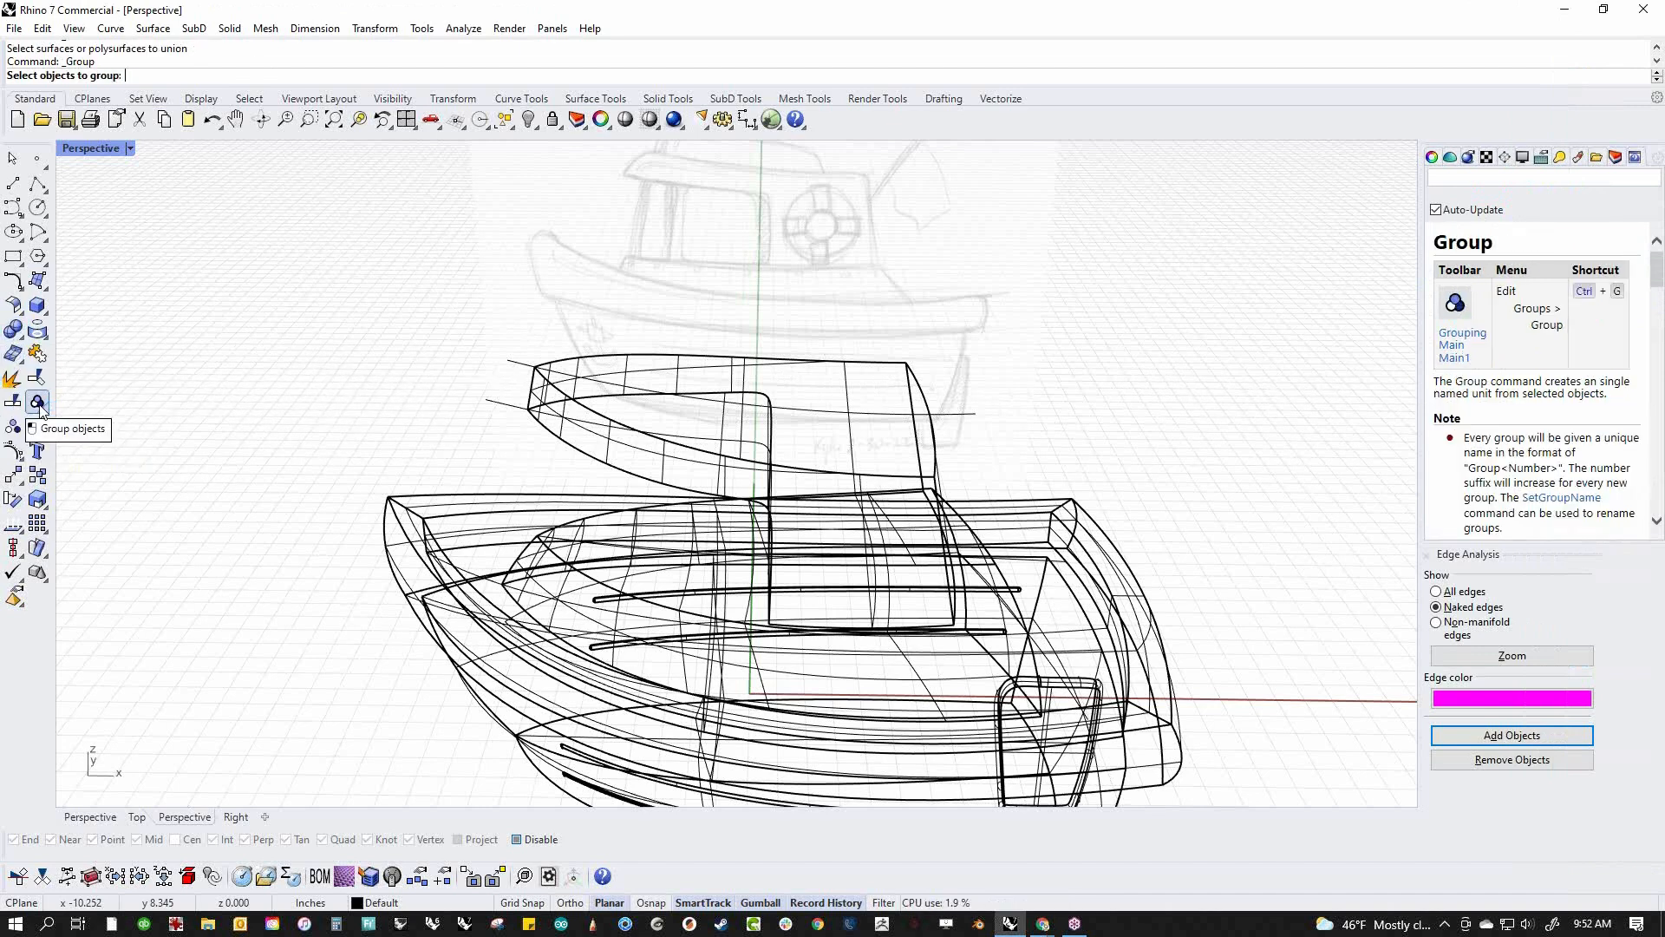
{"action": "left_click", "coordinate": [382, 31]}
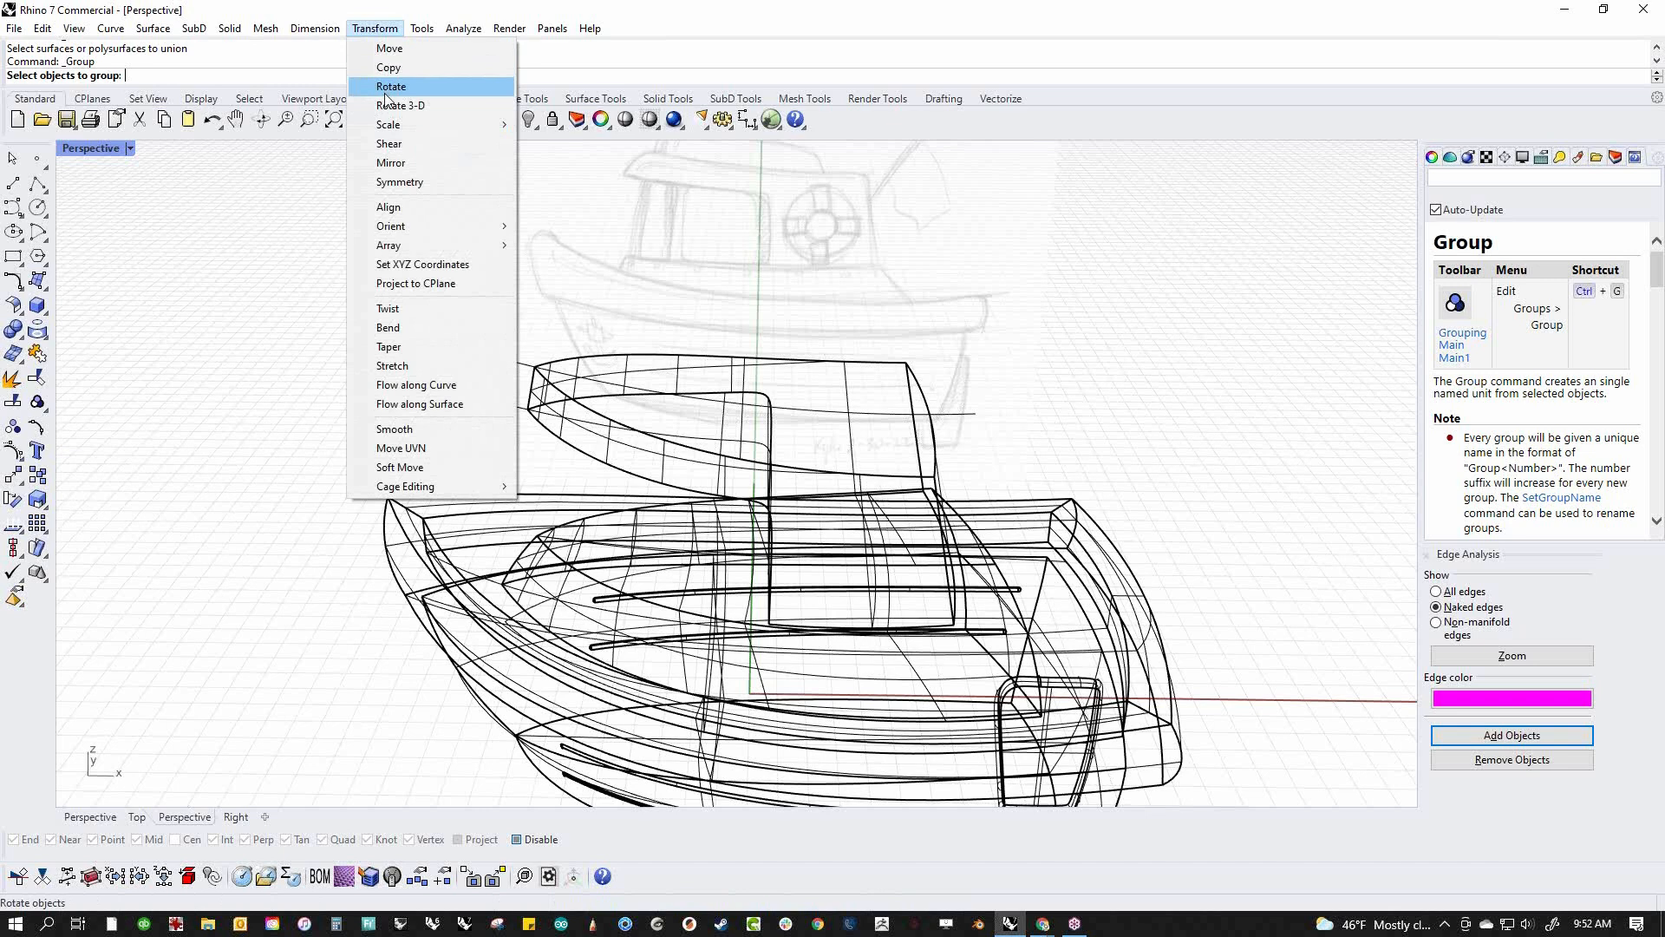
{"action": "left_click", "coordinate": [389, 88]}
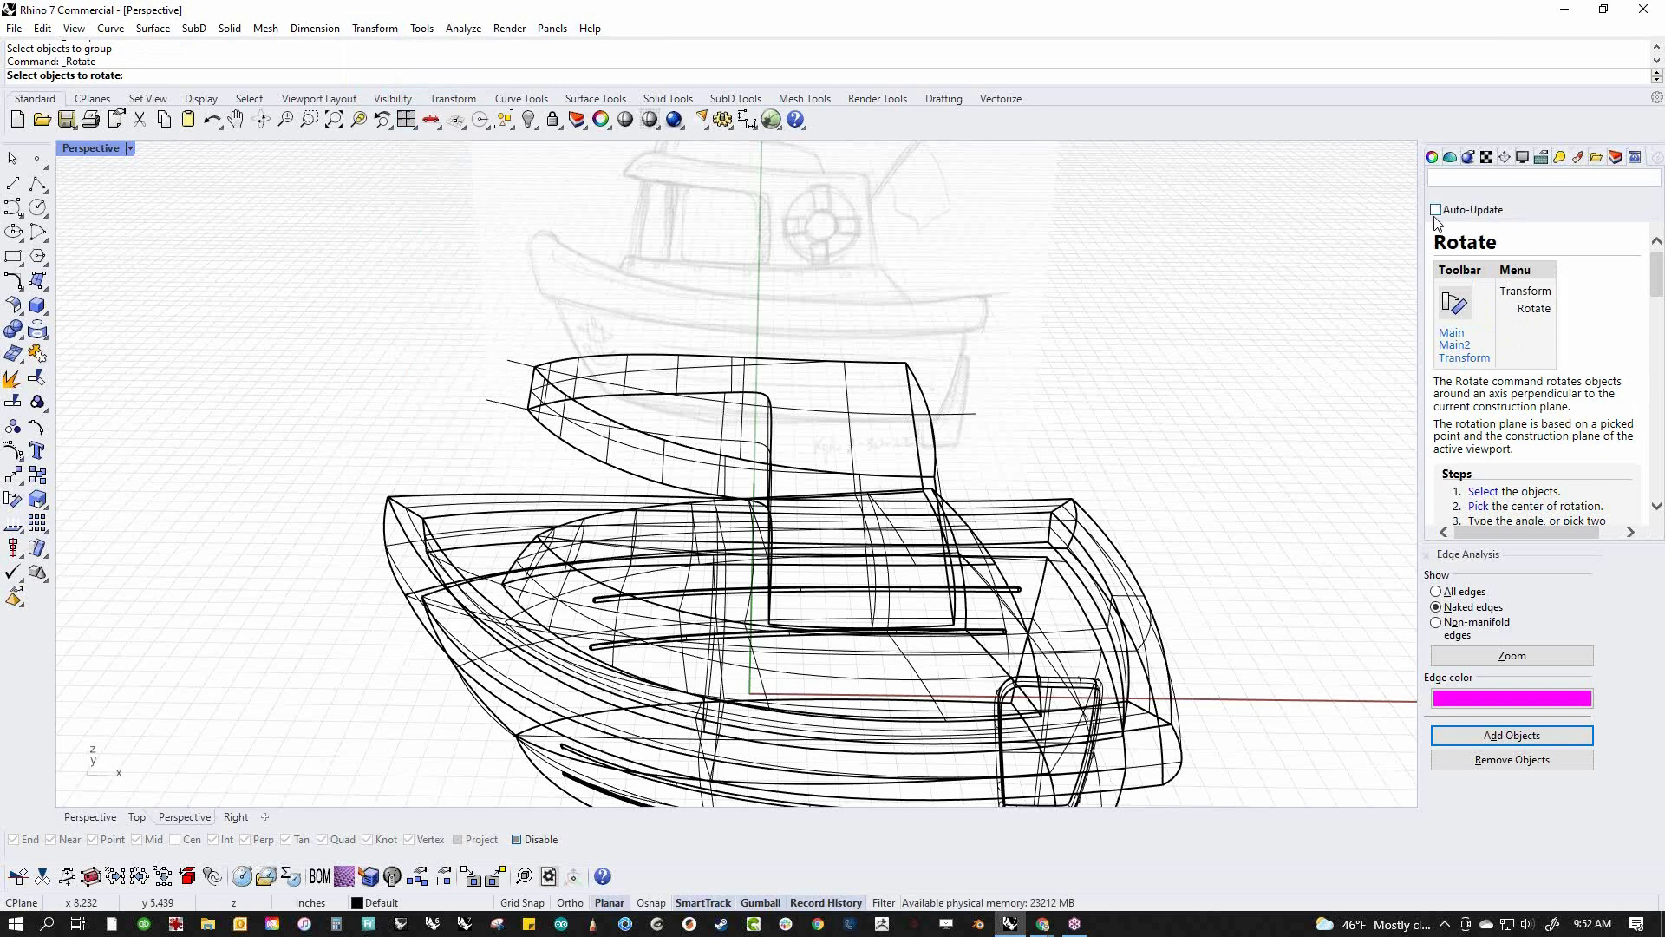
Remove the Help panel from the side panels
{"action": "left_click", "coordinate": [1465, 177]}
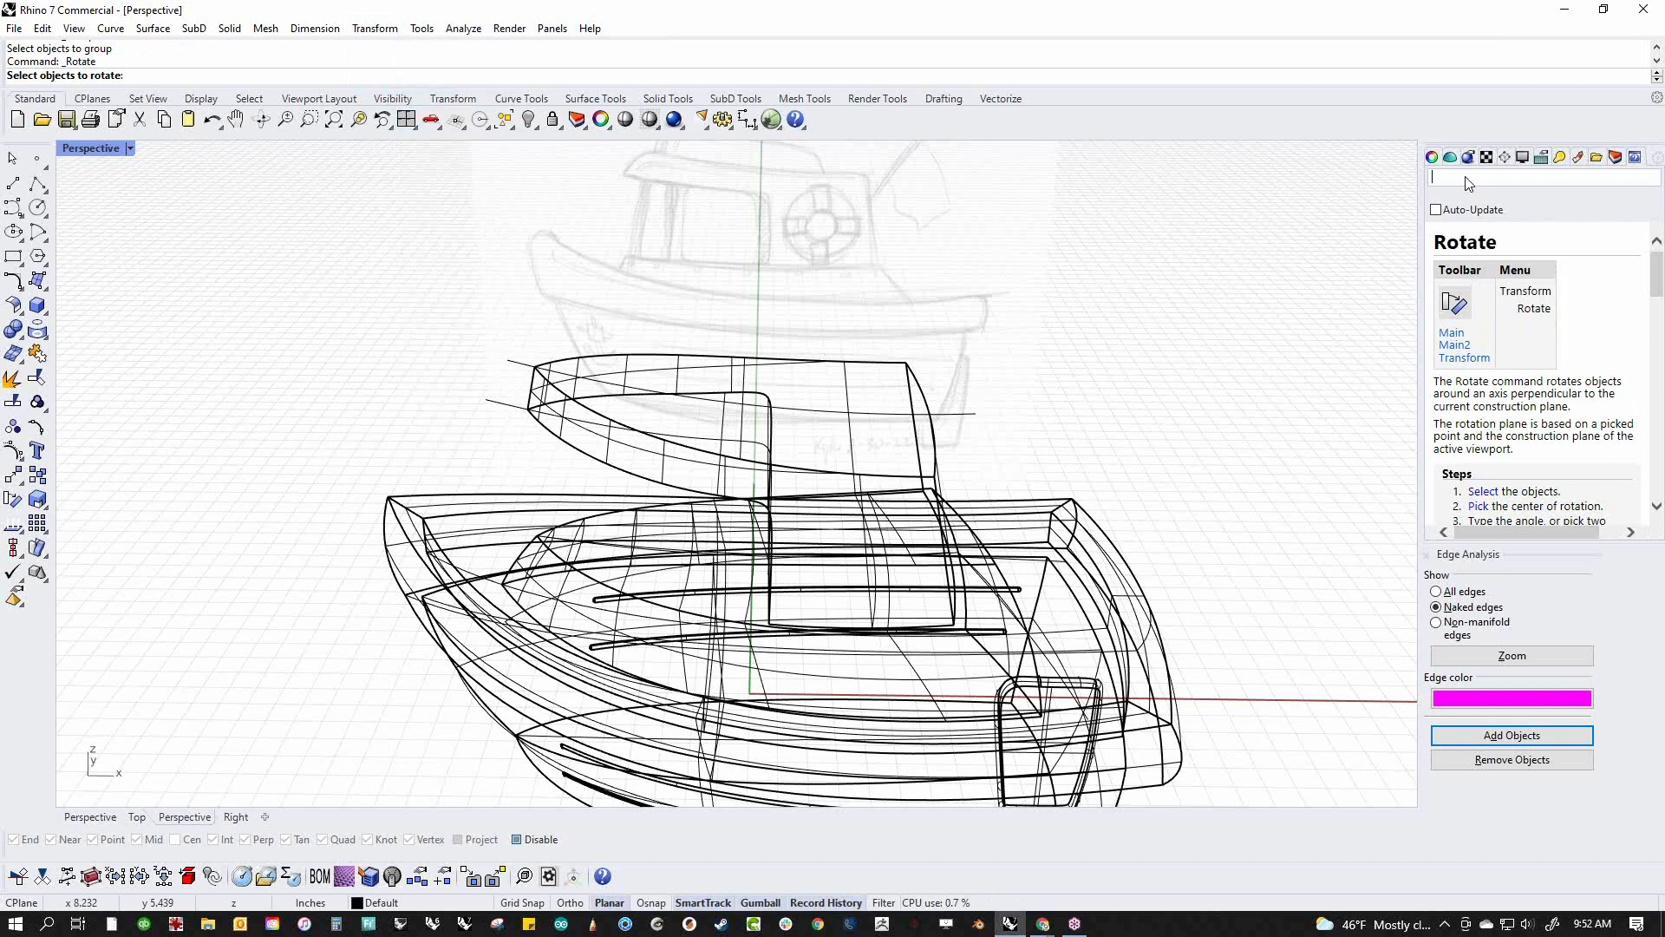
{"action": "left_click", "coordinate": [1655, 159]}
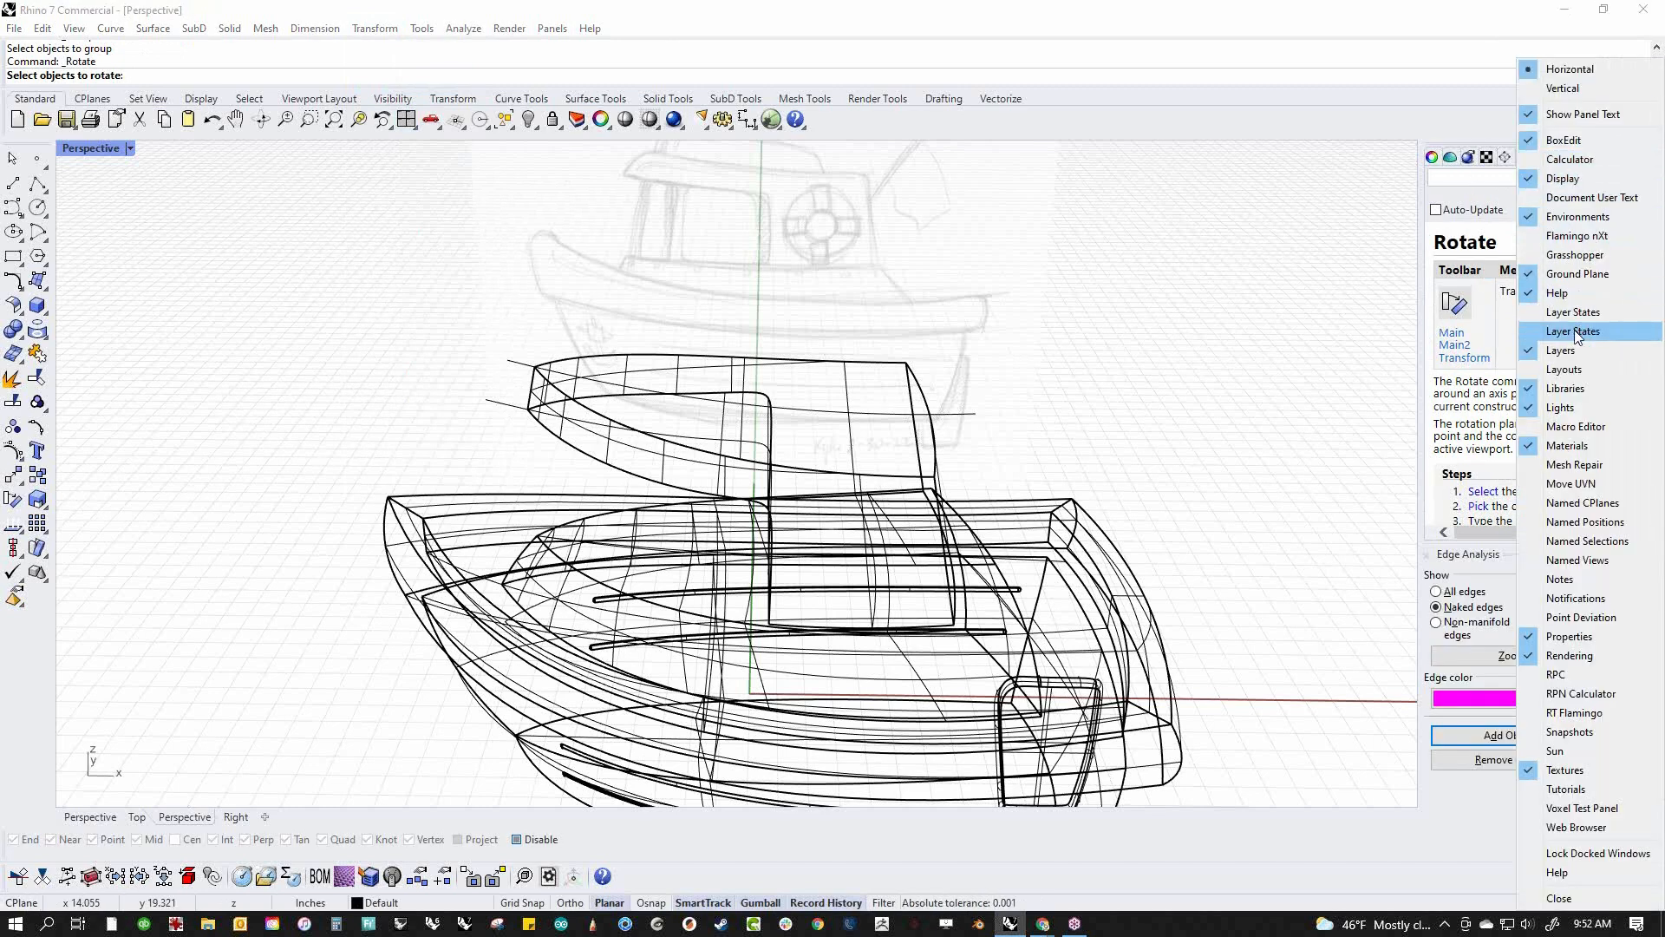
{"action": "left_click", "coordinate": [1561, 293]}
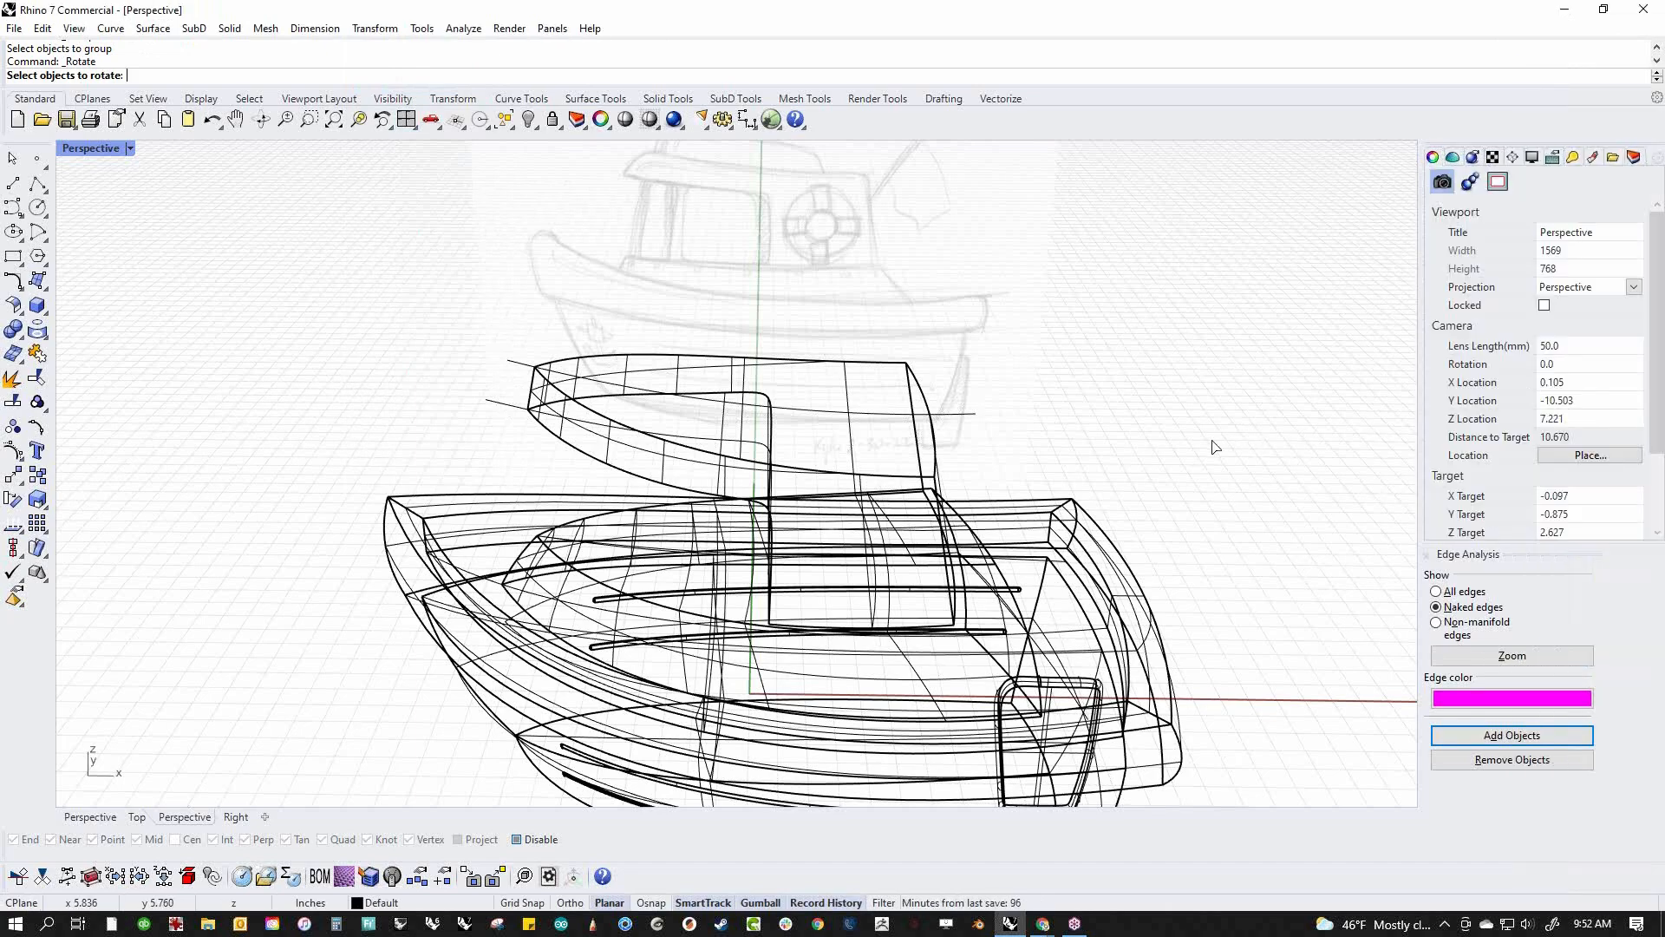
Set the Perspective view to Shaded display with the cabin roof in view
{"action": "mouse_move", "coordinate": [1203, 480]}
{"action": "right_mouse_down"}
{"action": "mouse_move", "coordinate": [1115, 494]}
{"action": "mouse_move", "coordinate": [1094, 466]}
{"action": "right_mouse_up"}
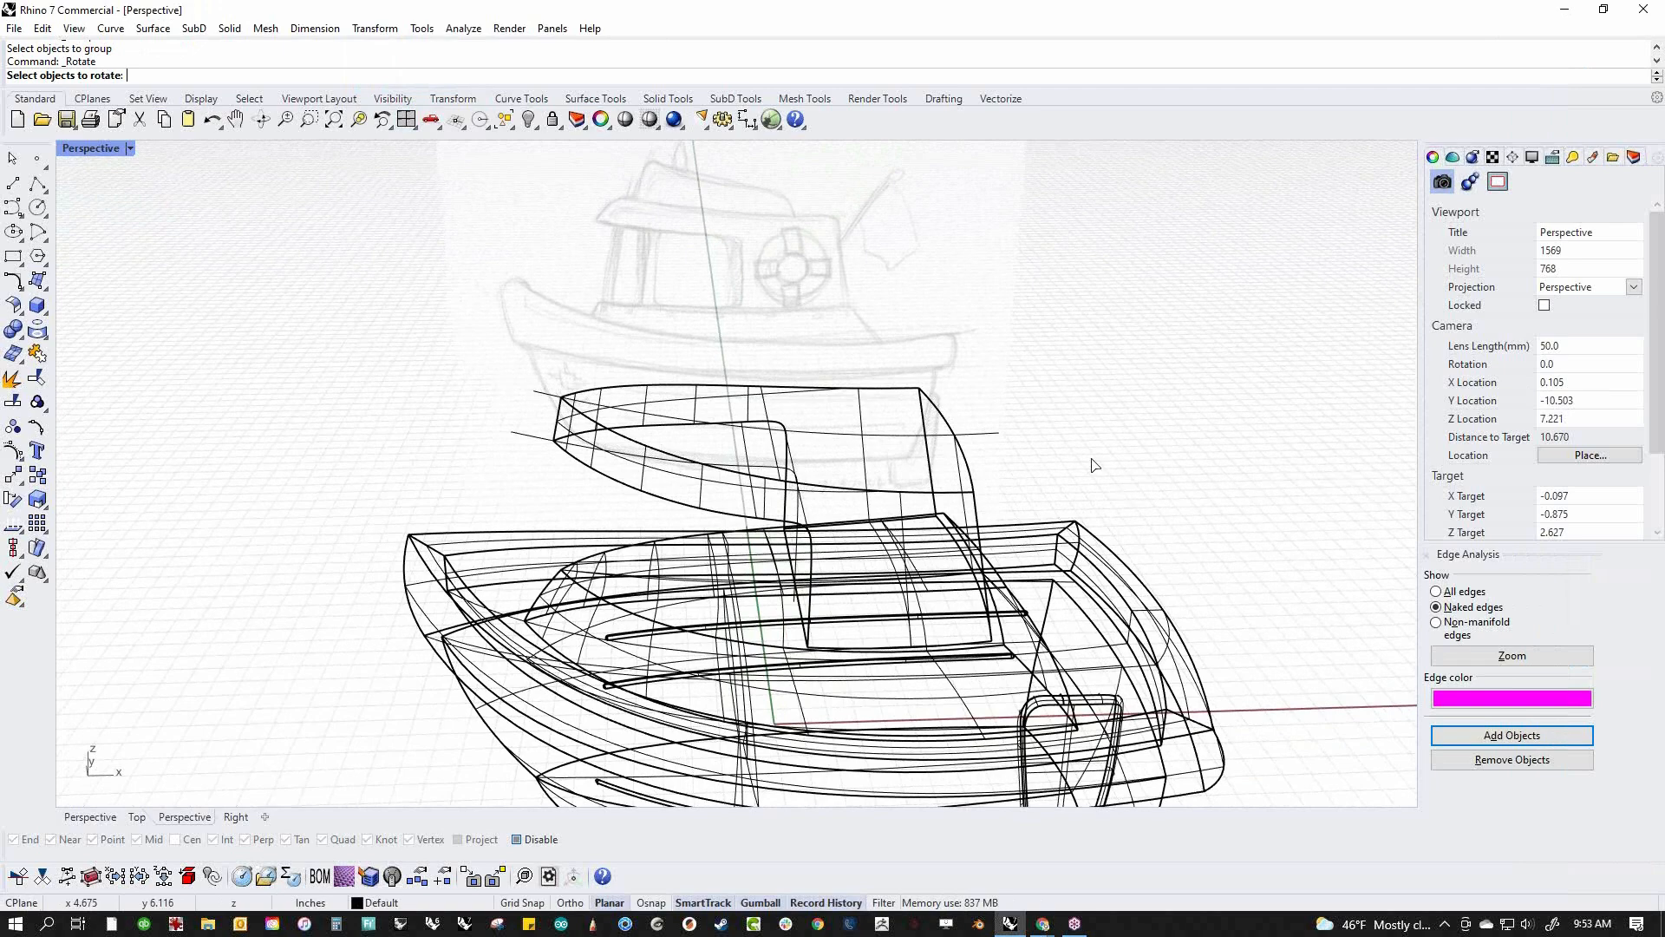
{"action": "mouse_move", "coordinate": [1072, 470]}
{"action": "right_mouse_down"}
{"action": "mouse_move", "coordinate": [948, 481]}
{"action": "mouse_move", "coordinate": [997, 539]}
{"action": "mouse_move", "coordinate": [893, 654]}
{"action": "mouse_move", "coordinate": [872, 603]}
{"action": "mouse_move", "coordinate": [815, 581]}
{"action": "mouse_move", "coordinate": [740, 590]}
{"action": "mouse_move", "coordinate": [747, 513]}
{"action": "right_mouse_up"}
{"action": "middle_click", "coordinate": [948, 481]}
{"action": "left_click", "coordinate": [952, 483]}
{"action": "mouse_move", "coordinate": [694, 449]}
{"action": "right_mouse_down"}
{"action": "mouse_move", "coordinate": [749, 561]}
{"action": "mouse_move", "coordinate": [800, 582]}
{"action": "mouse_move", "coordinate": [831, 570]}
{"action": "mouse_move", "coordinate": [692, 624]}
{"action": "right_mouse_up"}
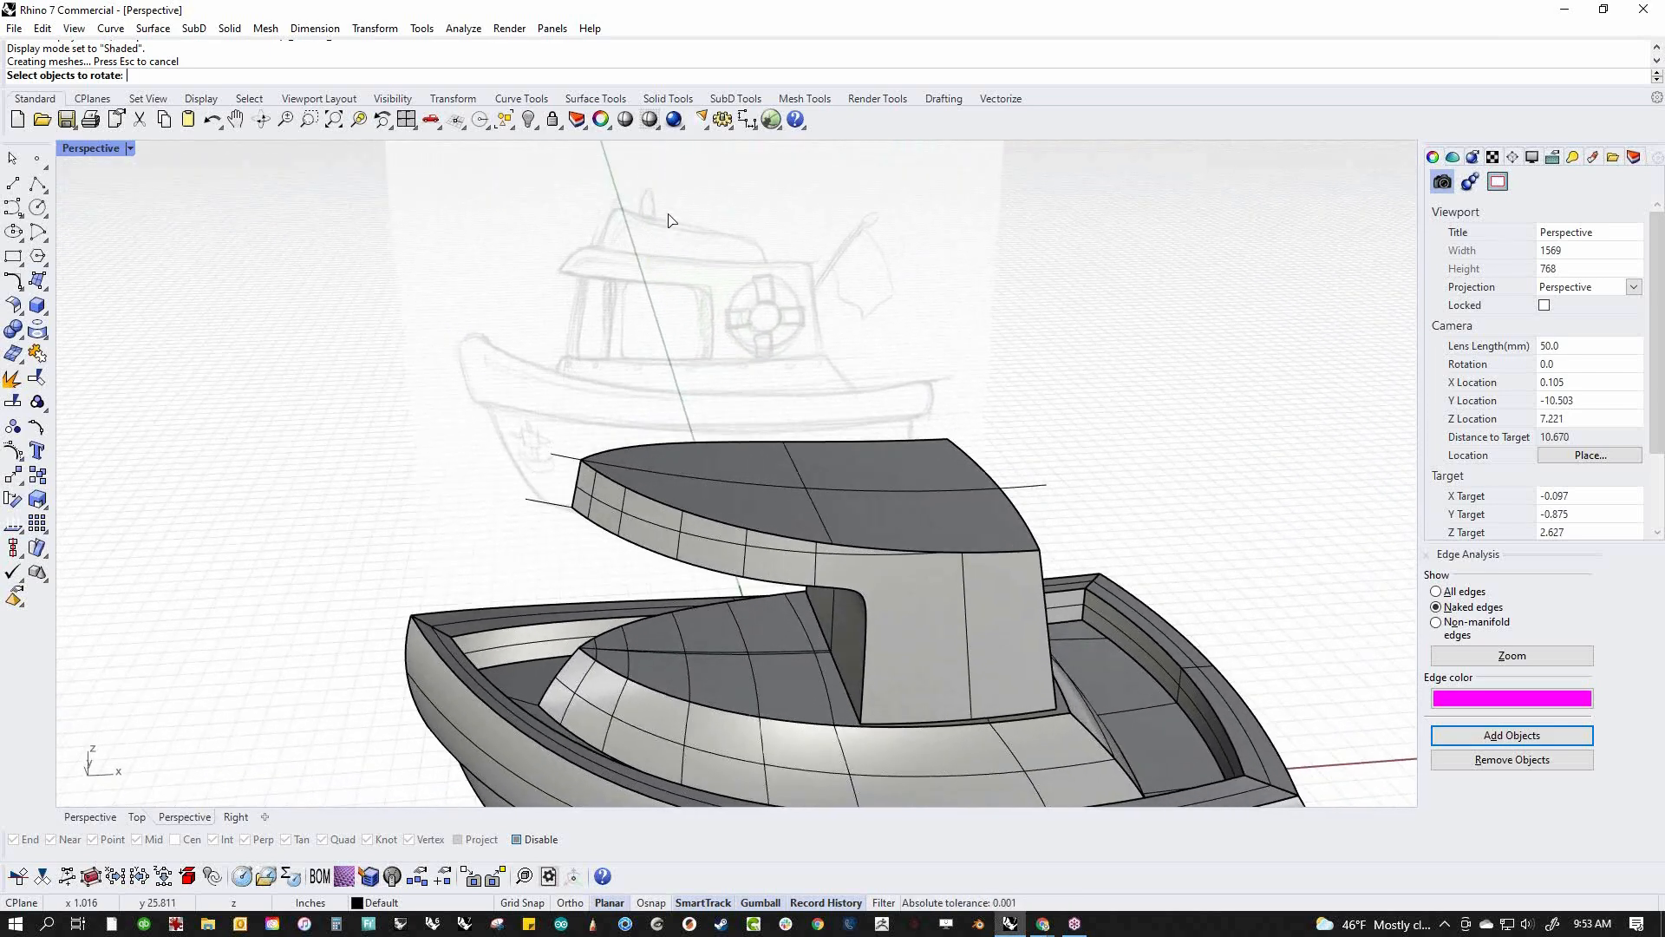
Cancel the Rotate command and extrude the cabin's roof face upward into a separate tall solid block
{"action": "right_click_drag", "start_coordinate": [848, 516], "coordinate": [804, 477]}
{"action": "left_click", "coordinate": [763, 498]}
{"action": "right_click_drag", "start_coordinate": [764, 529], "coordinate": [659, 548]}
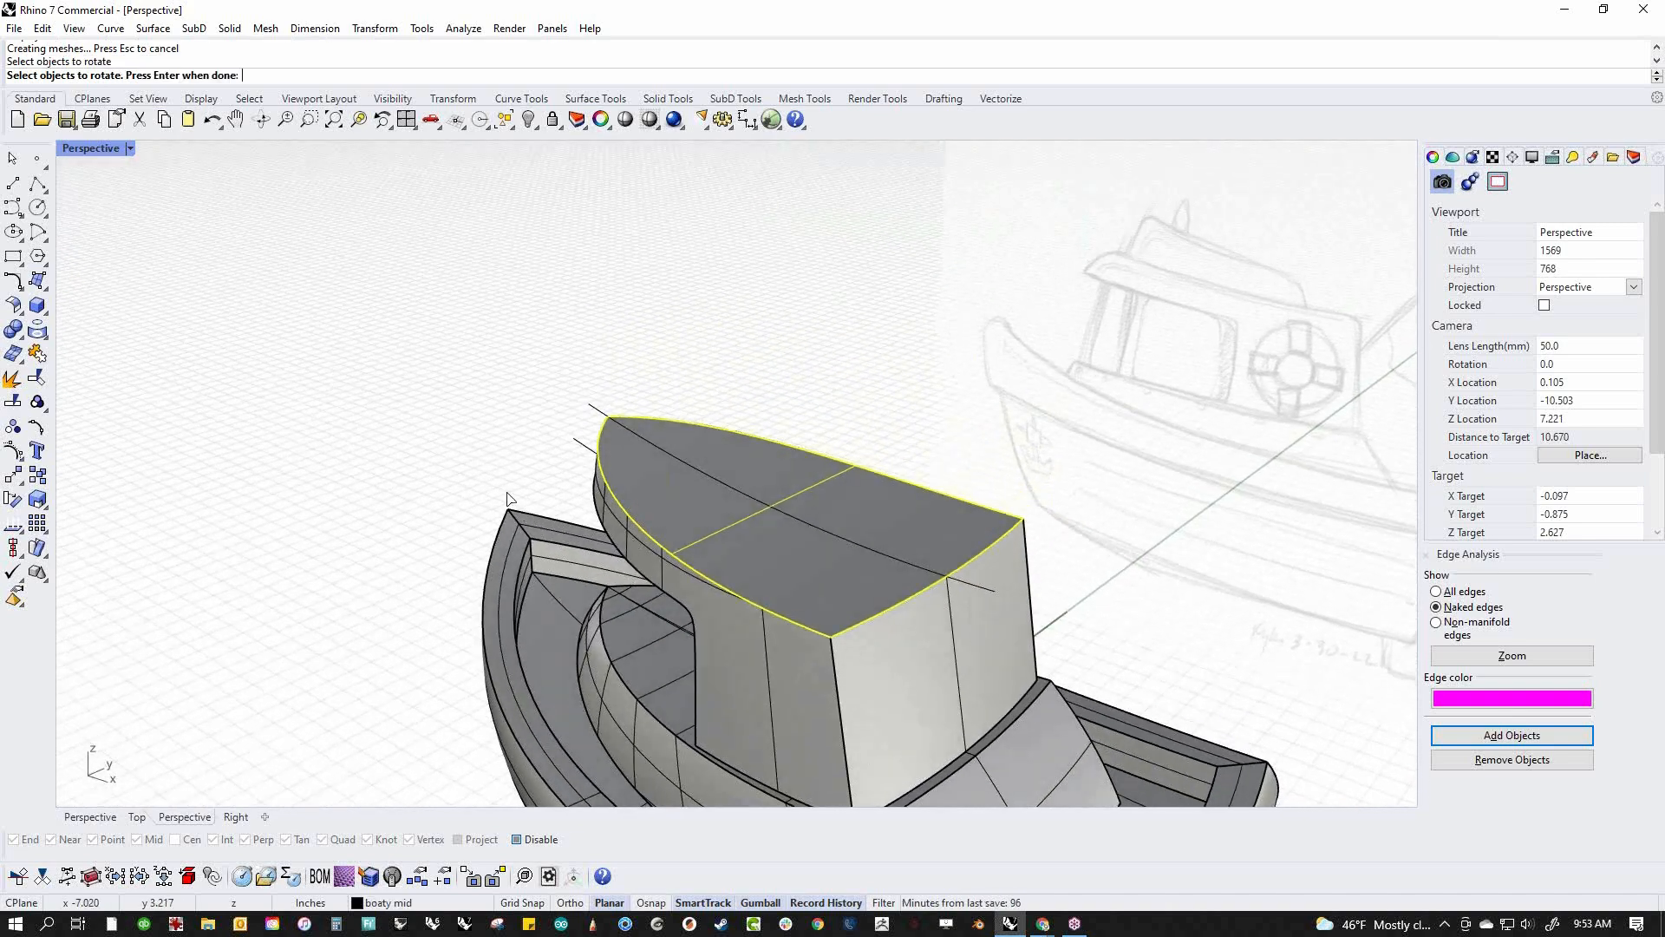
{"action": "key", "text": "Escape"}
{"action": "left_click", "coordinate": [691, 503]}
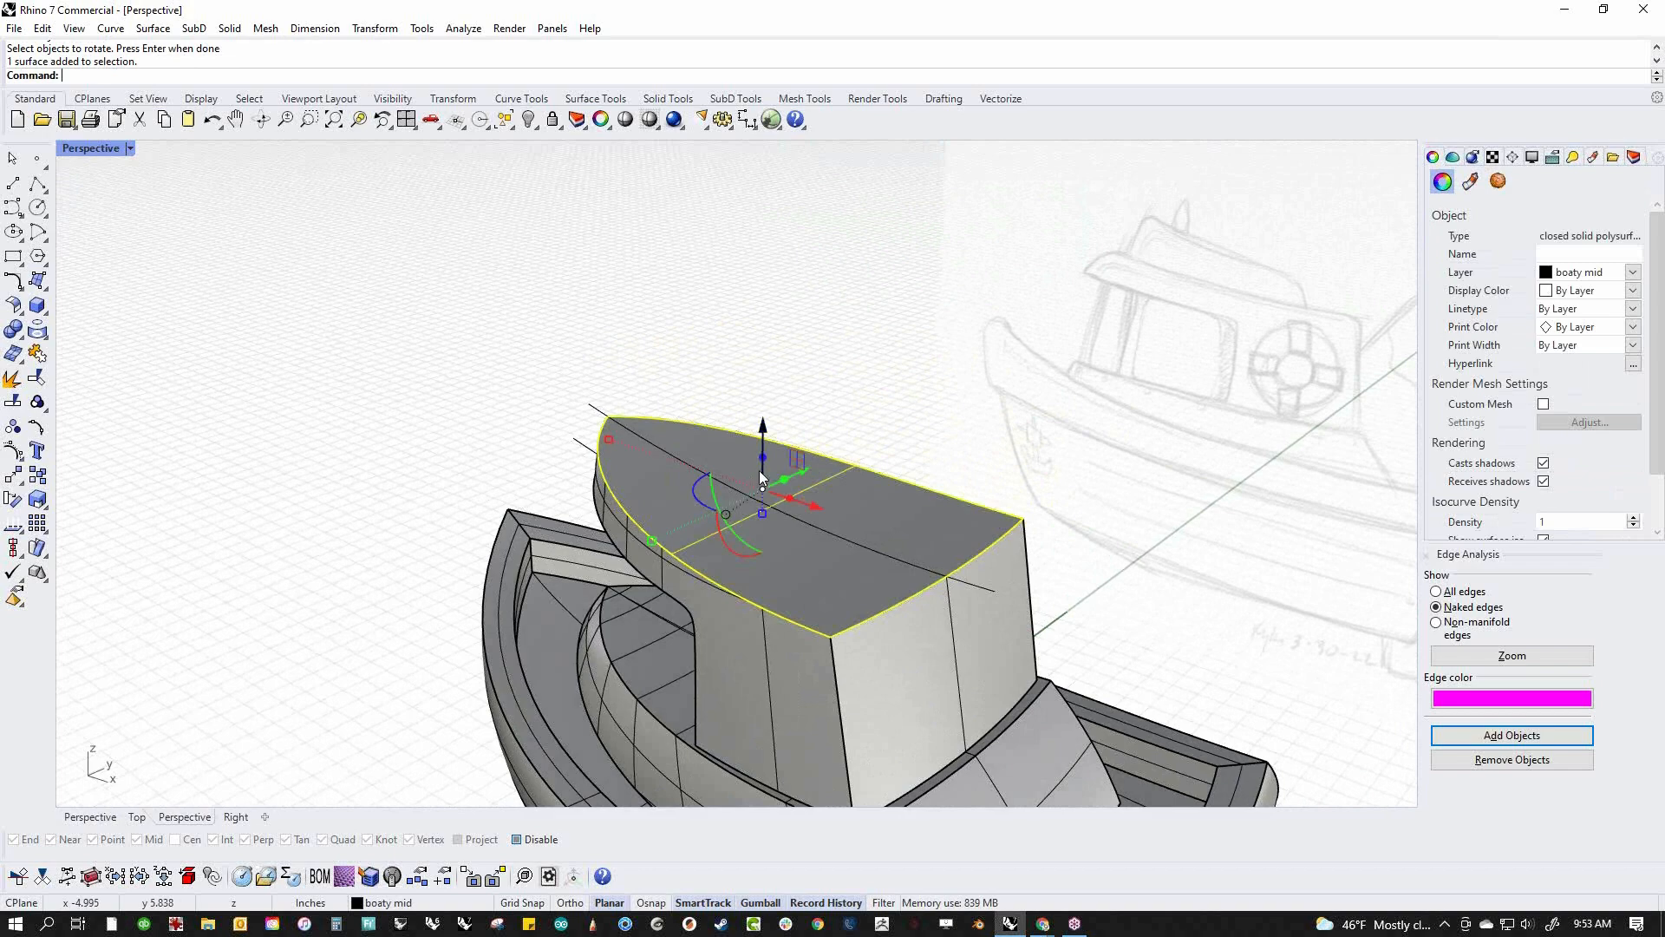
{"action": "left_click_drag", "start_coordinate": [761, 456], "coordinate": [761, 309]}
{"action": "right_click_drag", "start_coordinate": [446, 493], "coordinate": [529, 508], "text": "shift"}
{"action": "left_click", "coordinate": [770, 565]}
{"action": "left_click", "coordinate": [338, 487]}
Extract the side wall surfaces all around the new block above the roof with Copy=No
{"action": "middle_click", "coordinate": [529, 508]}
{"action": "left_click", "coordinate": [477, 465]}
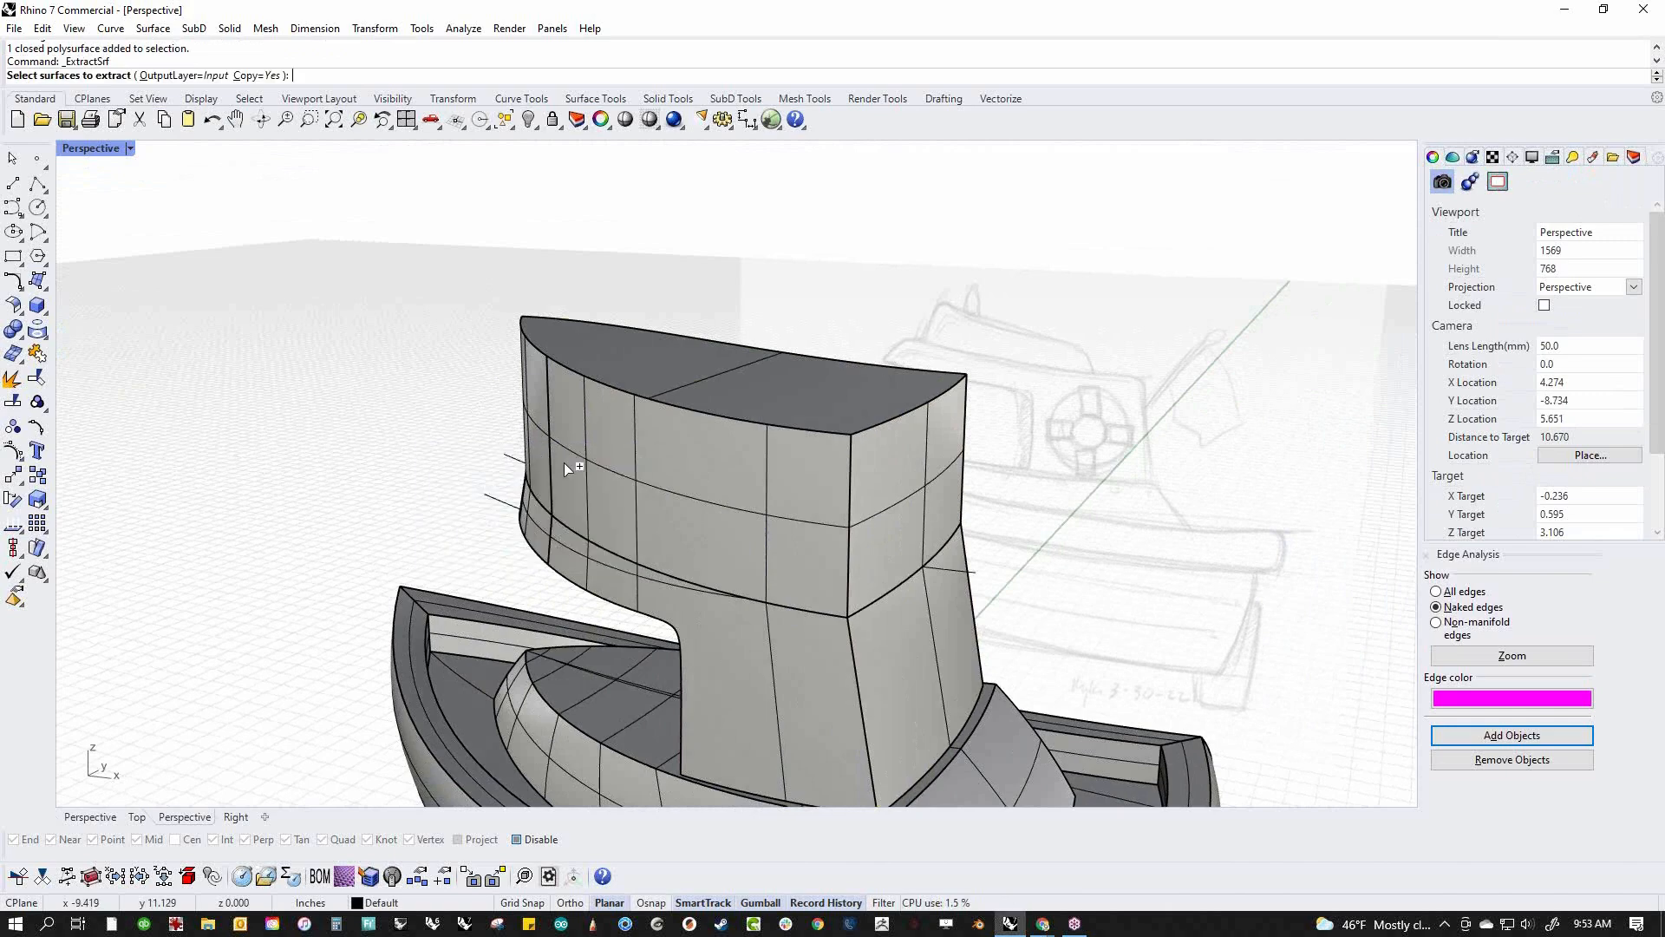
{"action": "left_click", "coordinate": [713, 459]}
{"action": "left_click", "coordinate": [369, 76]}
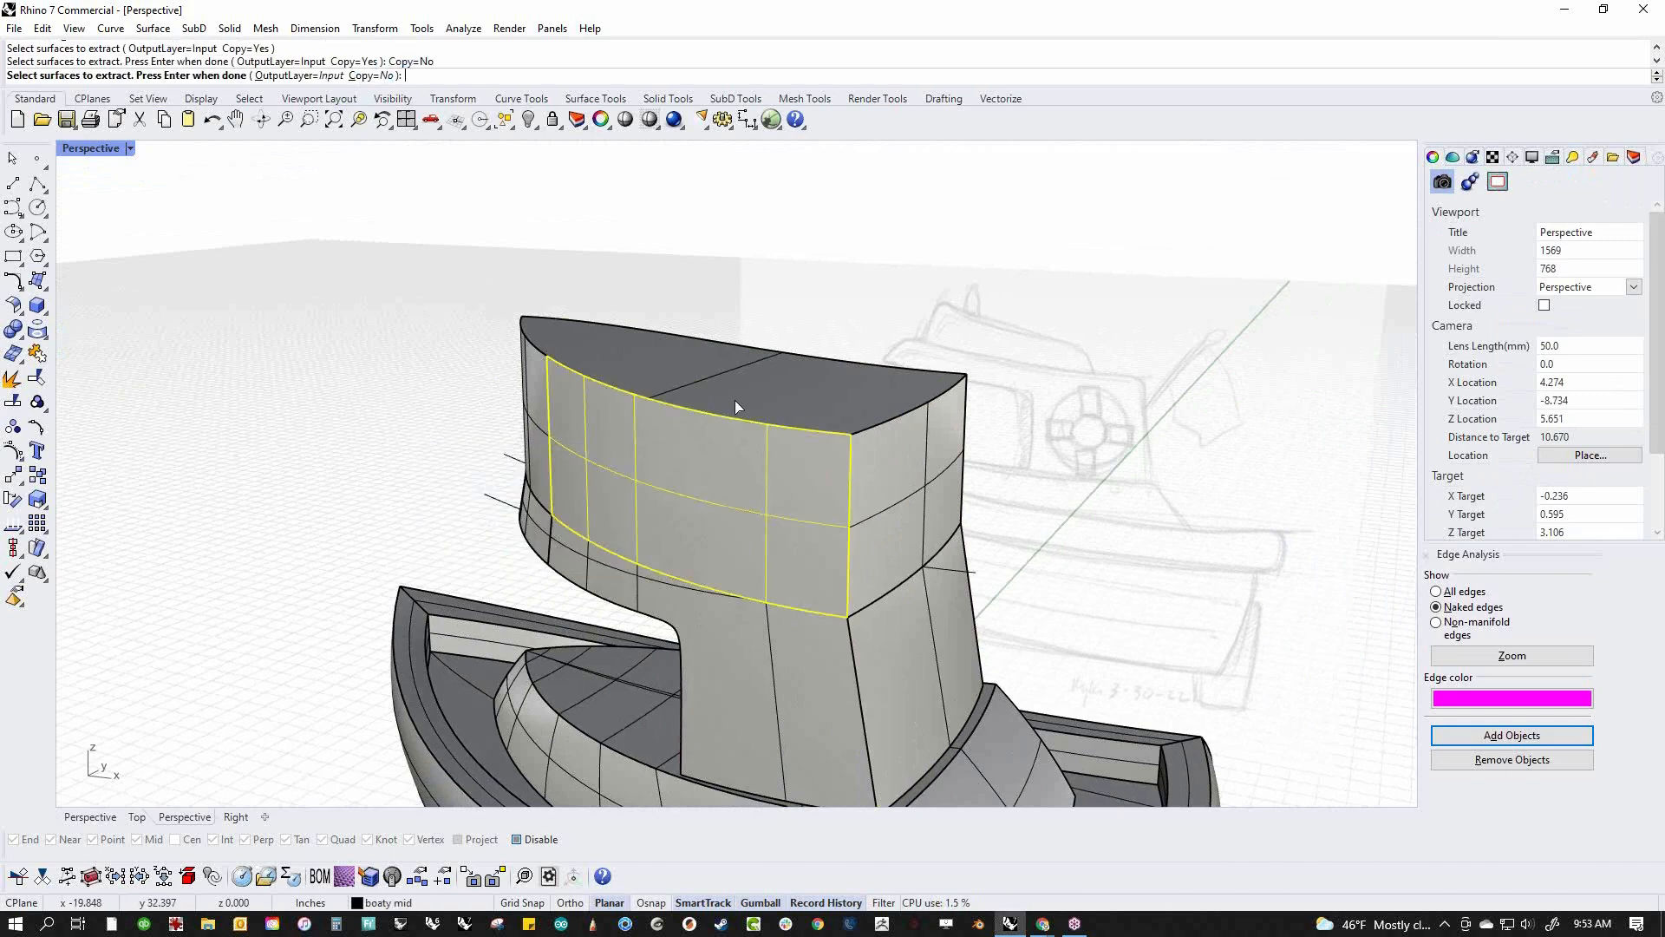
{"action": "left_click", "coordinate": [904, 523]}
{"action": "right_click_drag", "start_coordinate": [904, 523], "coordinate": [803, 497]}
{"action": "left_click", "coordinate": [803, 497]}
{"action": "left_click", "coordinate": [704, 485]}
{"action": "right_click_drag", "start_coordinate": [612, 453], "coordinate": [815, 460]}
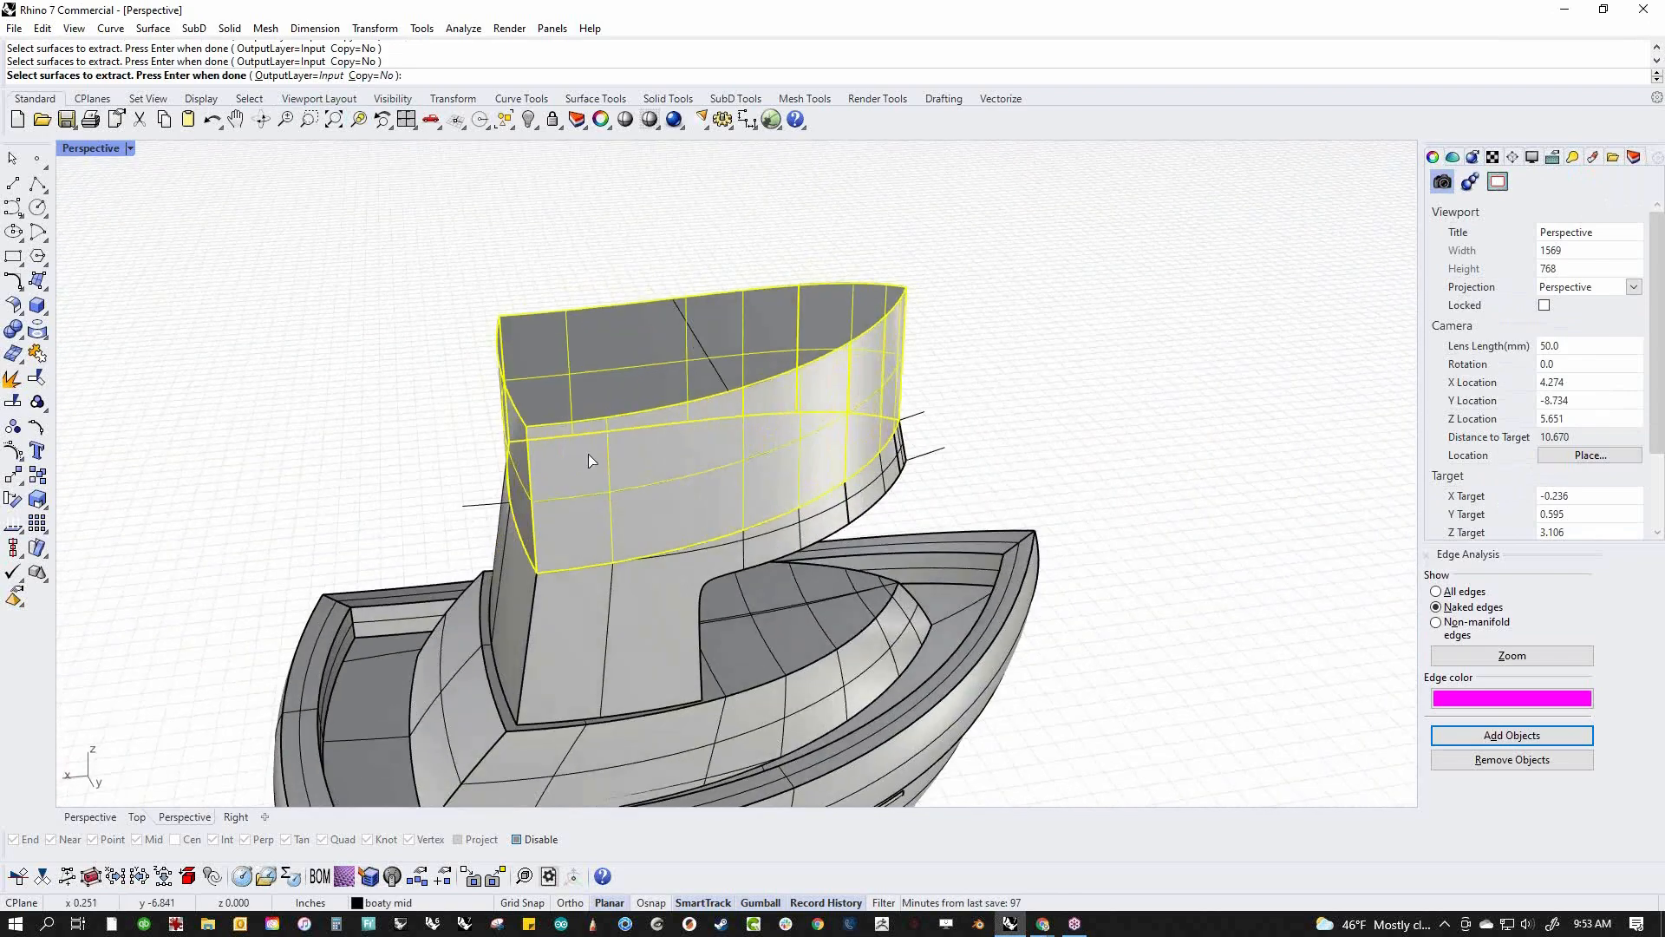
{"action": "right_click", "coordinate": [635, 390]}
Join the extracted walls into one band, scale it down slightly, and switch to the Front view
{"action": "right_click_drag", "start_coordinate": [635, 389], "coordinate": [731, 430]}
{"action": "key", "text": "ctrl+j"}
{"action": "left_click_drag", "start_coordinate": [514, 380], "coordinate": [543, 385], "text": "shift"}
{"action": "key", "text": "ctrl+F2"}
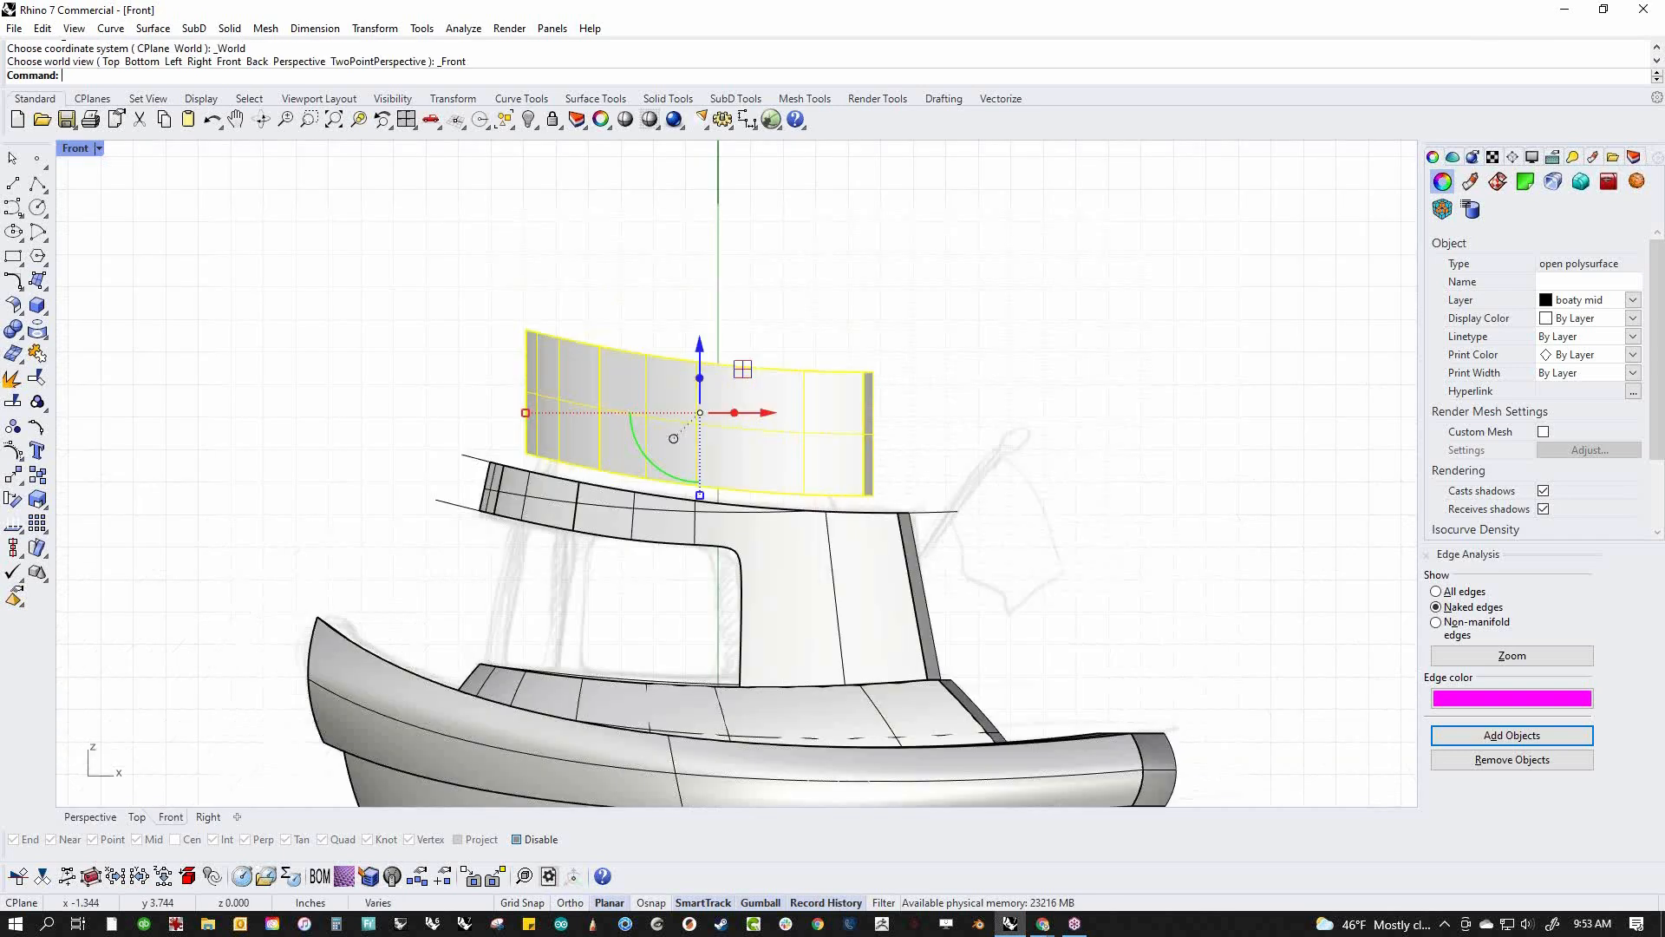
Set the Front view to wireframe display and lower the wall band onto the cabin's roof line
{"action": "right_click_drag", "start_coordinate": [584, 426], "coordinate": [605, 492]}
{"action": "middle_click", "coordinate": [542, 475]}
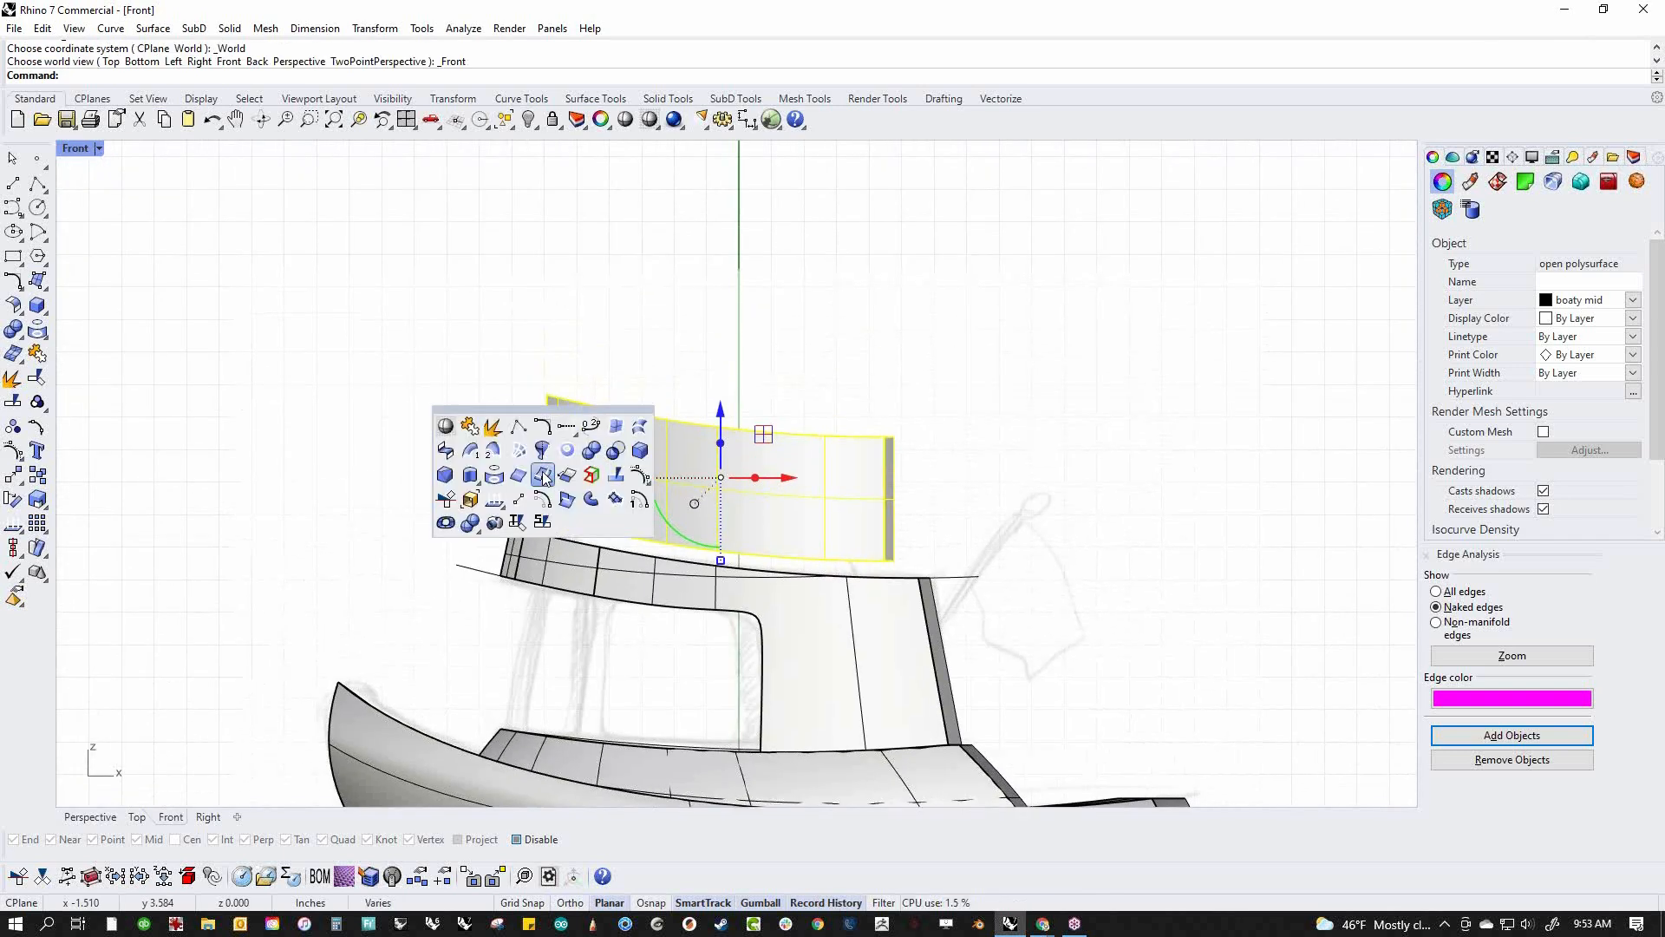
{"action": "right_click_drag", "start_coordinate": [430, 419], "coordinate": [435, 421]}
{"action": "scroll", "coordinate": [452, 423], "scroll_direction": "up", "scroll_amount": 2}
{"action": "middle_click", "coordinate": [452, 420]}
{"action": "left_click", "coordinate": [378, 377]}
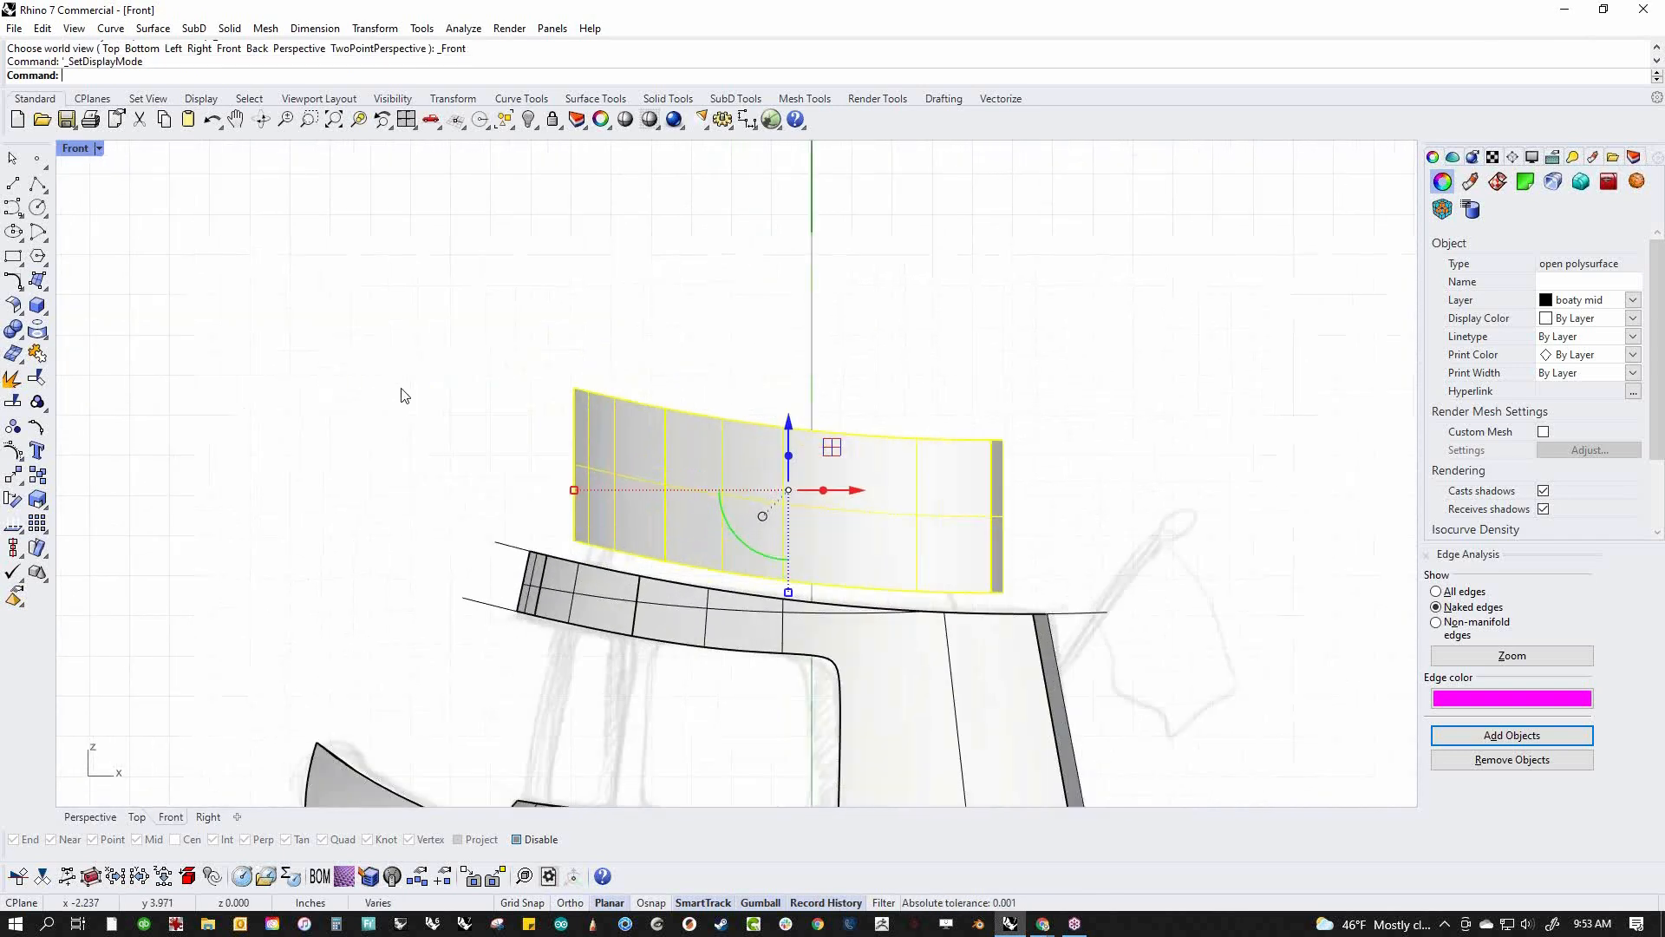
{"action": "scroll", "coordinate": [630, 476], "scroll_direction": "up", "scroll_amount": 4}
{"action": "right_click_drag", "start_coordinate": [865, 533], "coordinate": [713, 523]}
{"action": "left_click_drag", "start_coordinate": [729, 461], "coordinate": [722, 550]}
Reduce the wall band's height with a vertical Scale1D based at its lower edge
{"action": "type", "text": "s1"}
{"action": "key", "text": "Return"}
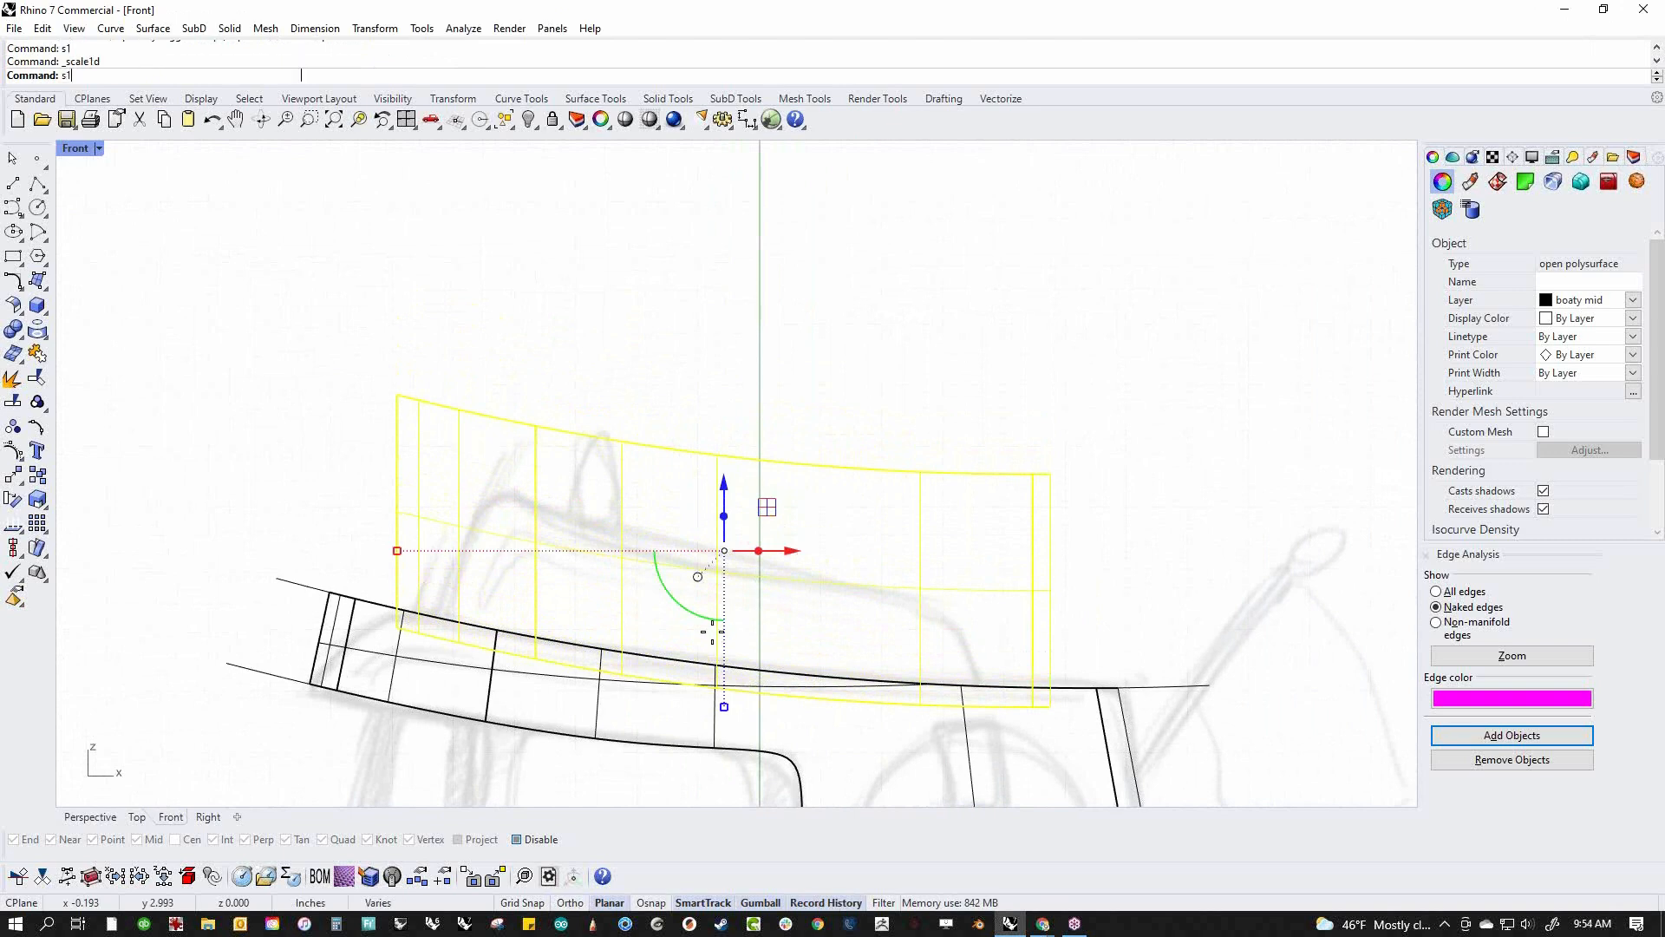
{"action": "left_click", "coordinate": [702, 686]}
{"action": "left_click", "coordinate": [770, 446]}
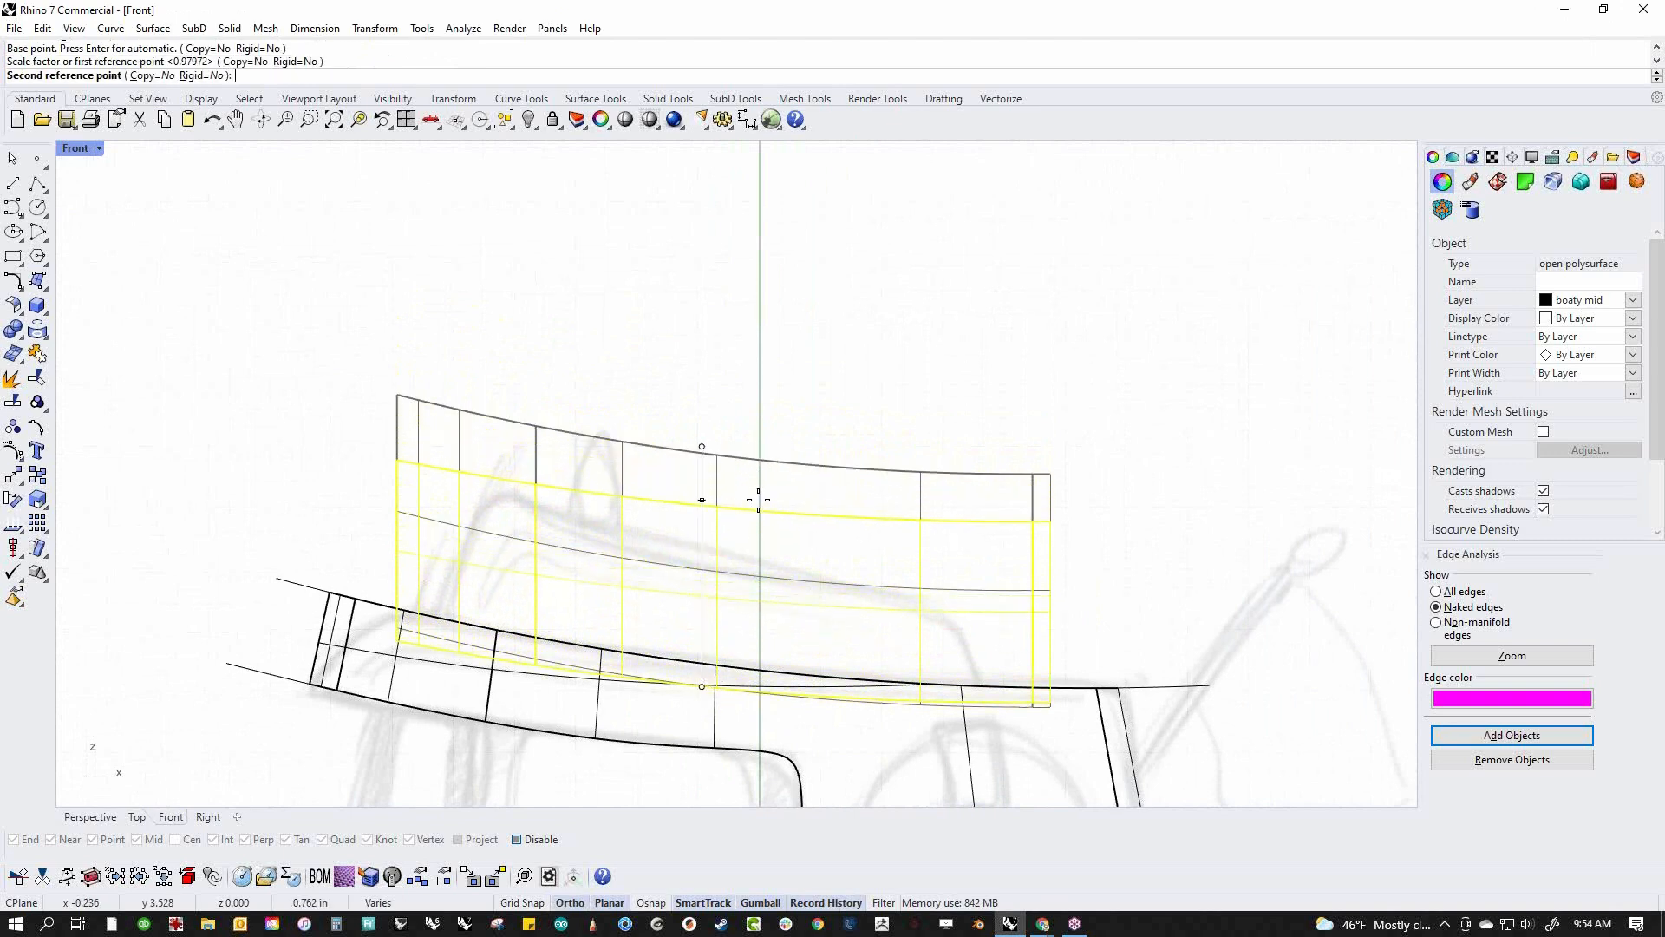
{"action": "left_click", "coordinate": [762, 493]}
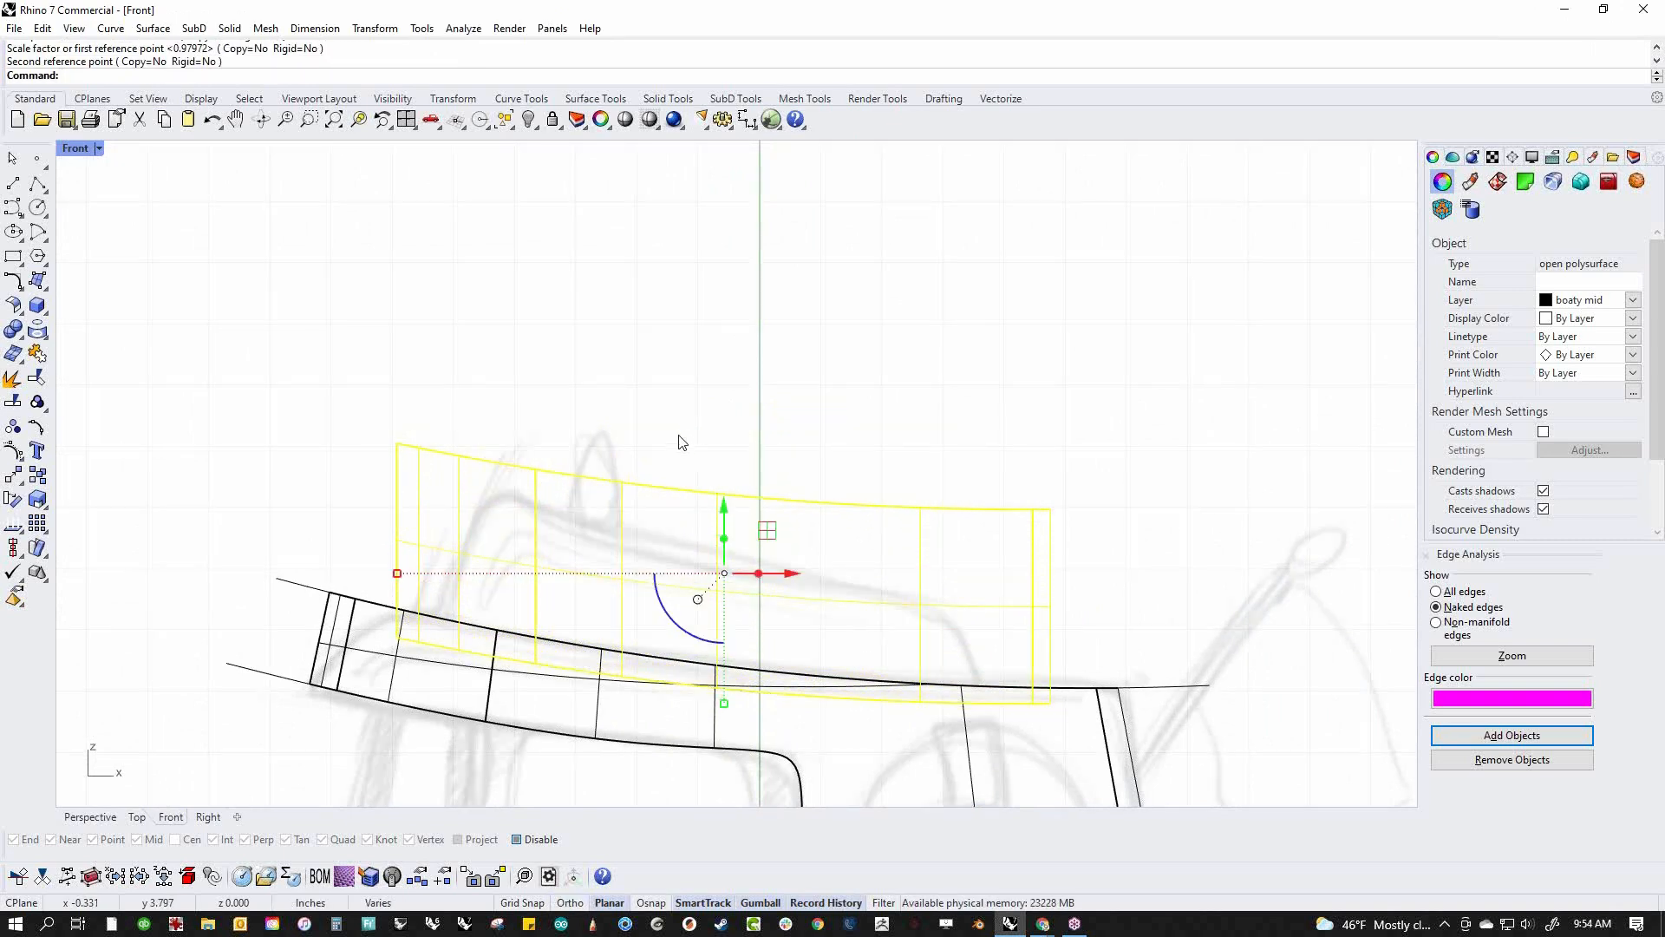
Select the wall band's top edges and shift them aft so the front slants like the sketch
{"action": "key", "text": "Escape"}
{"action": "left_click_drag", "start_coordinate": [355, 397], "coordinate": [1235, 539]}
{"action": "left_click_drag", "start_coordinate": [783, 482], "coordinate": [815, 476]}
Shorten the band's top edges horizontally with Scale1D from their front corner so the rear wall slants forward
{"action": "type", "text": "s1"}
{"action": "key", "text": "Return"}
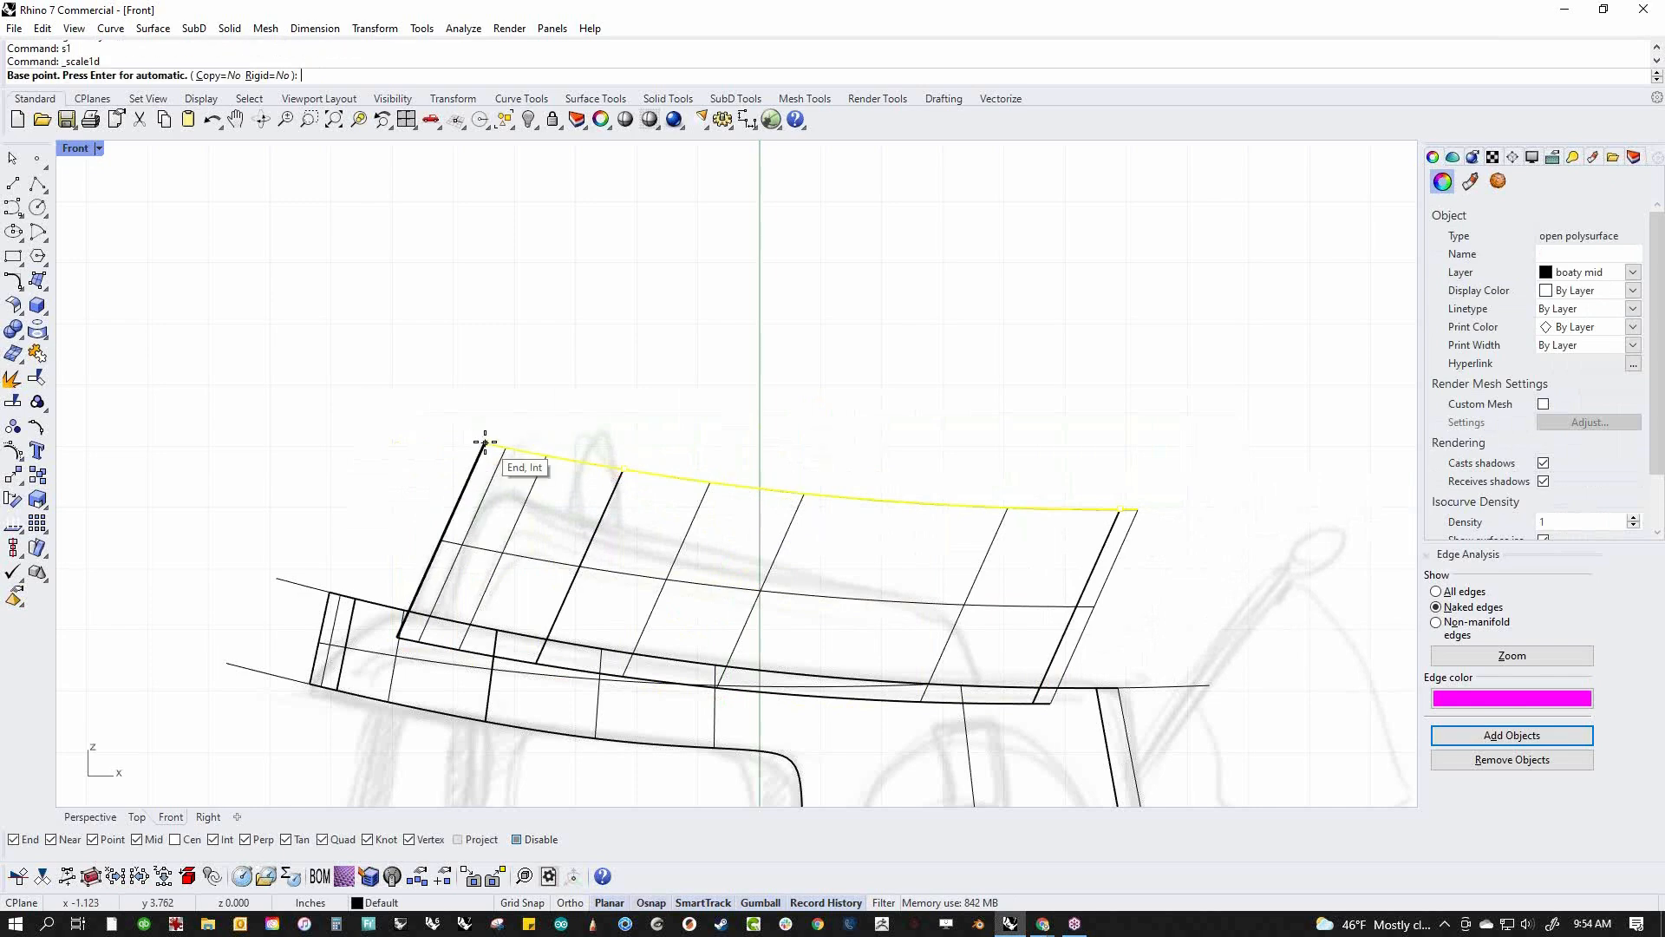
{"action": "left_click", "coordinate": [485, 442]}
{"action": "left_click", "coordinate": [1185, 524]}
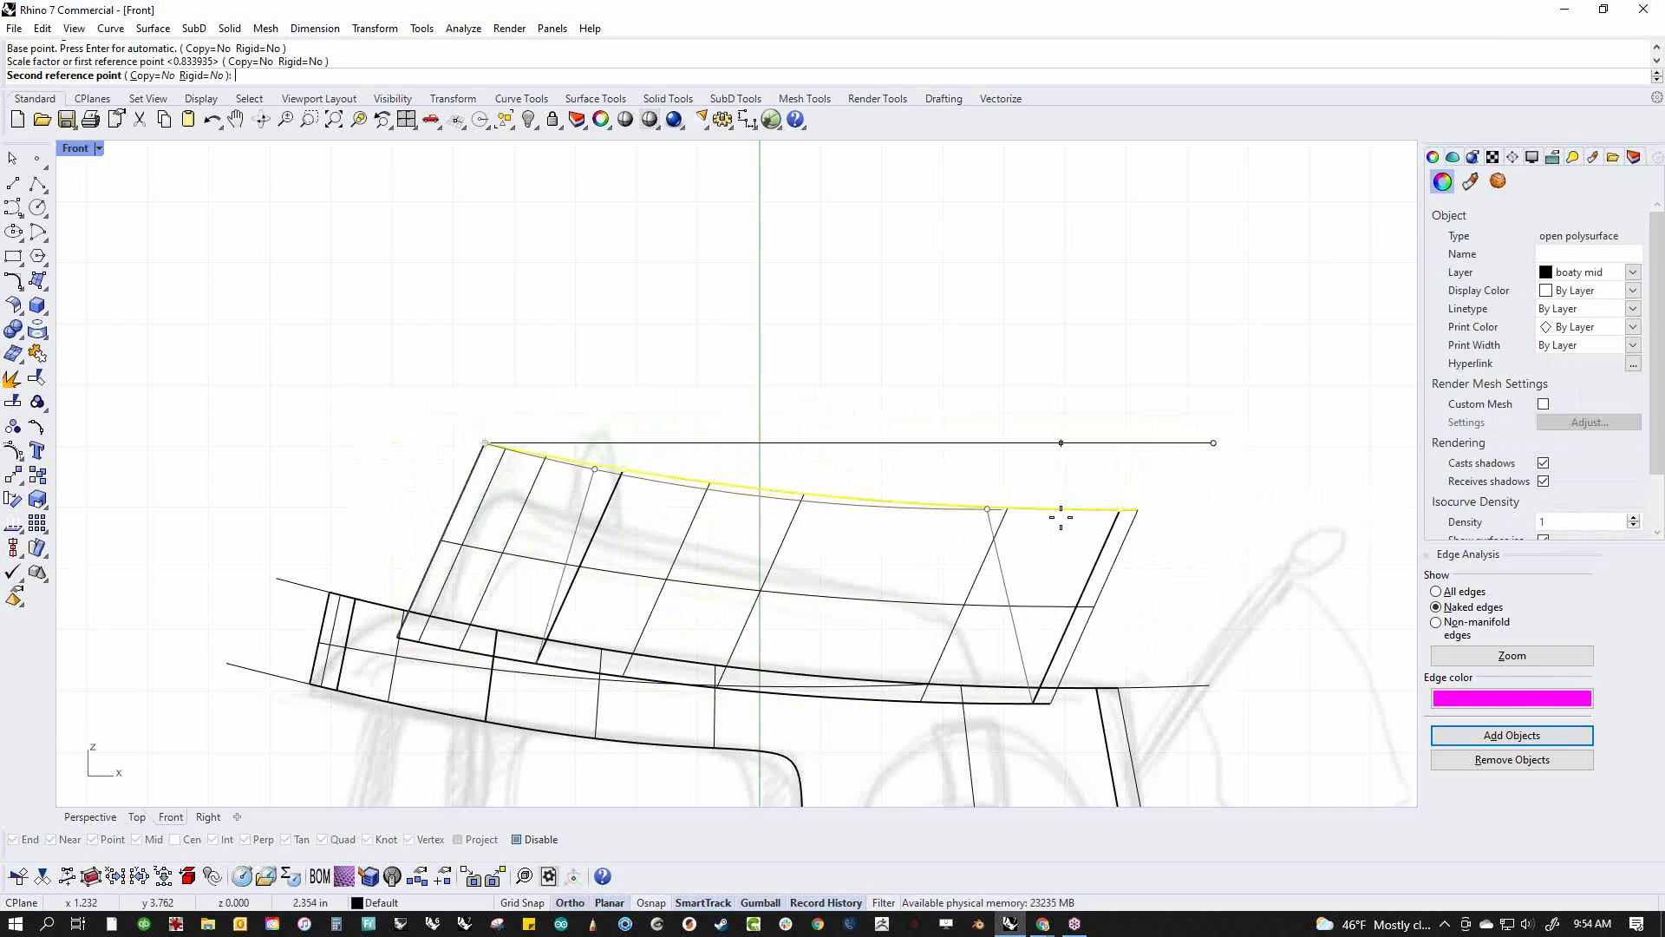
{"action": "left_click", "coordinate": [1016, 521]}
{"action": "left_click", "coordinate": [1074, 540]}
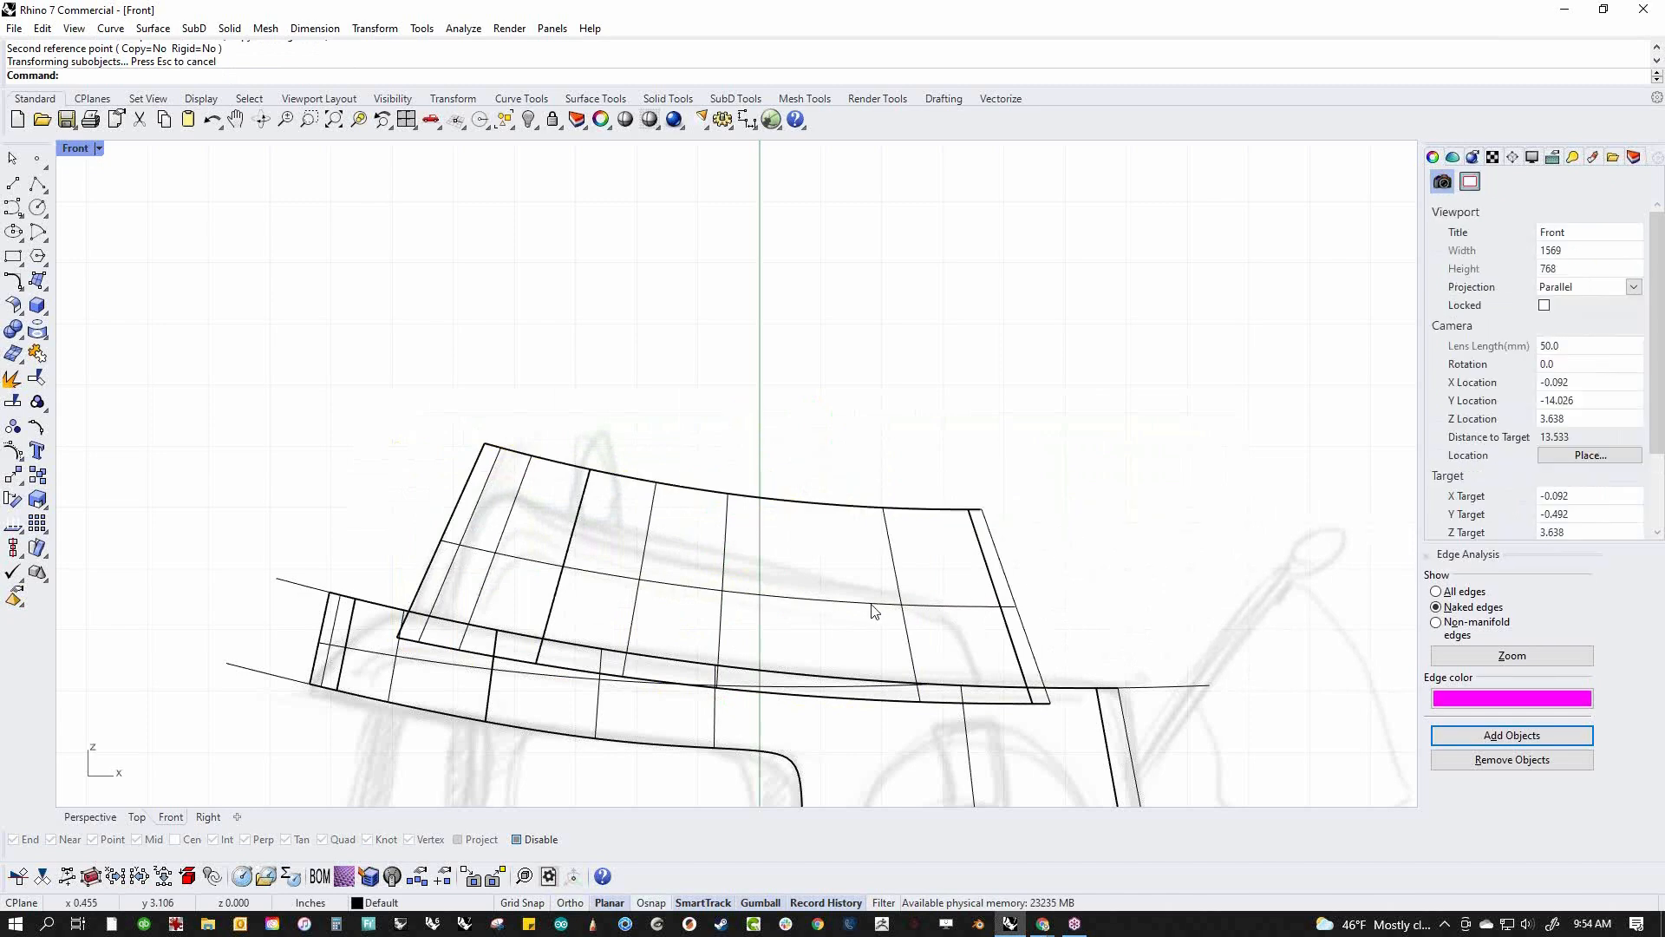
Scale the whole wall band down slightly and shorten it lengthwise with Scale1D from its front end
{"action": "left_click", "coordinate": [576, 597]}
{"action": "left_click_drag", "start_coordinate": [404, 574], "coordinate": [423, 583]}
{"action": "type", "text": "s1"}
{"action": "key", "text": "Return"}
{"action": "left_click", "coordinate": [446, 571]}
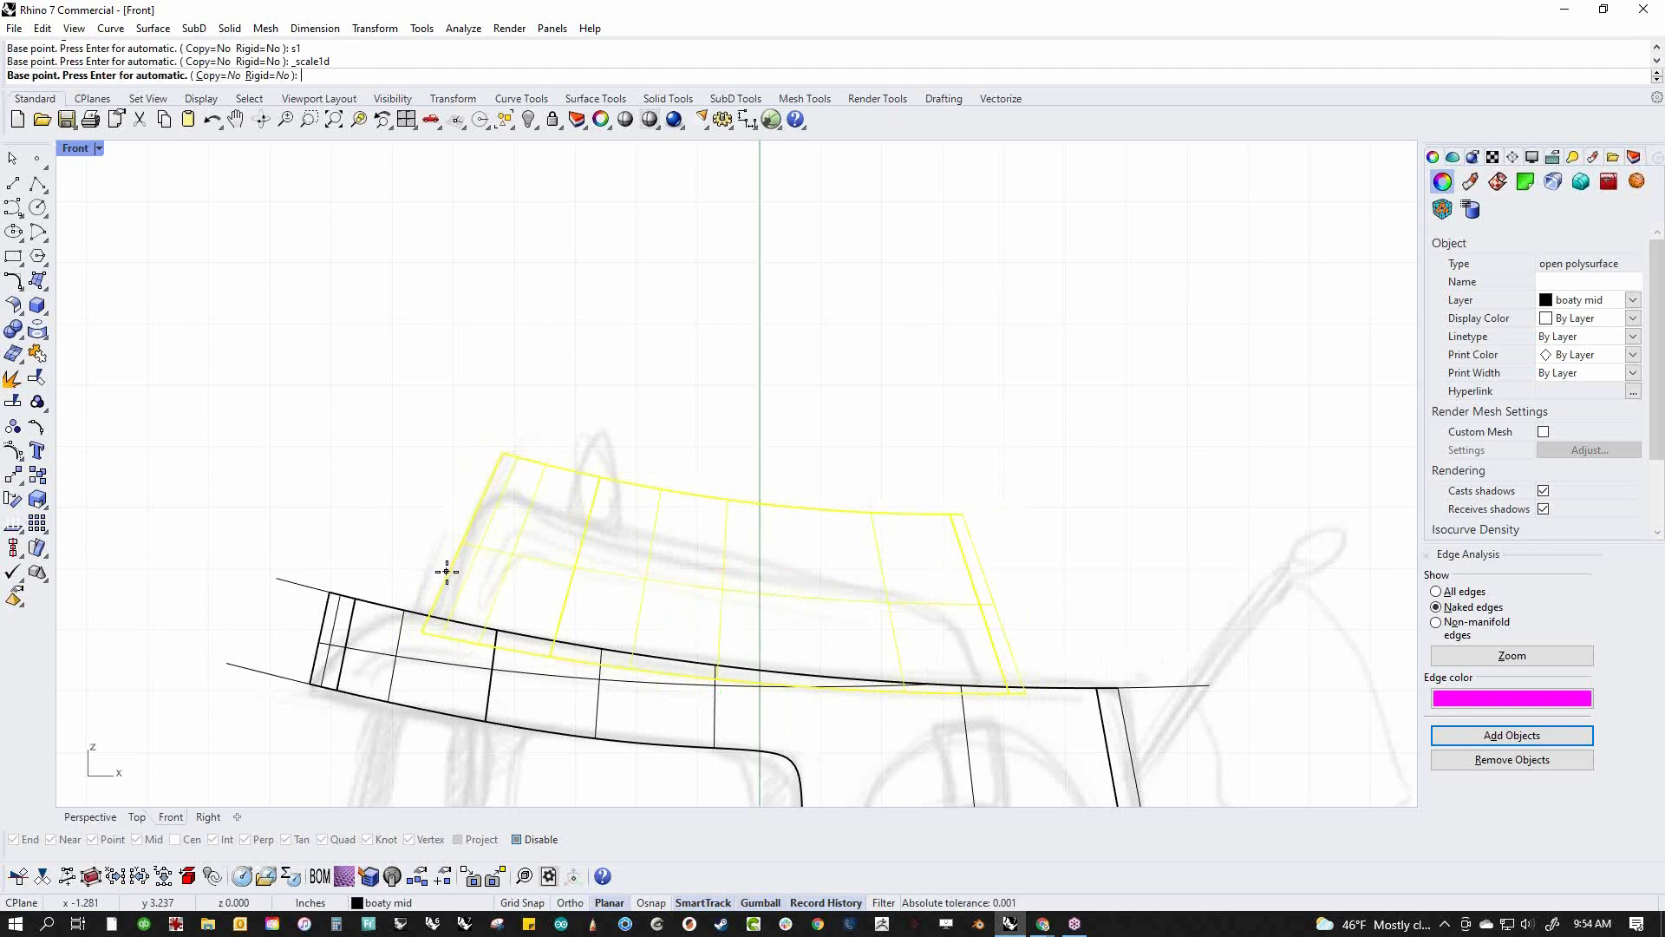
{"action": "left_click", "coordinate": [1068, 639], "text": "shift"}
{"action": "left_click", "coordinate": [1032, 640], "text": "shift"}
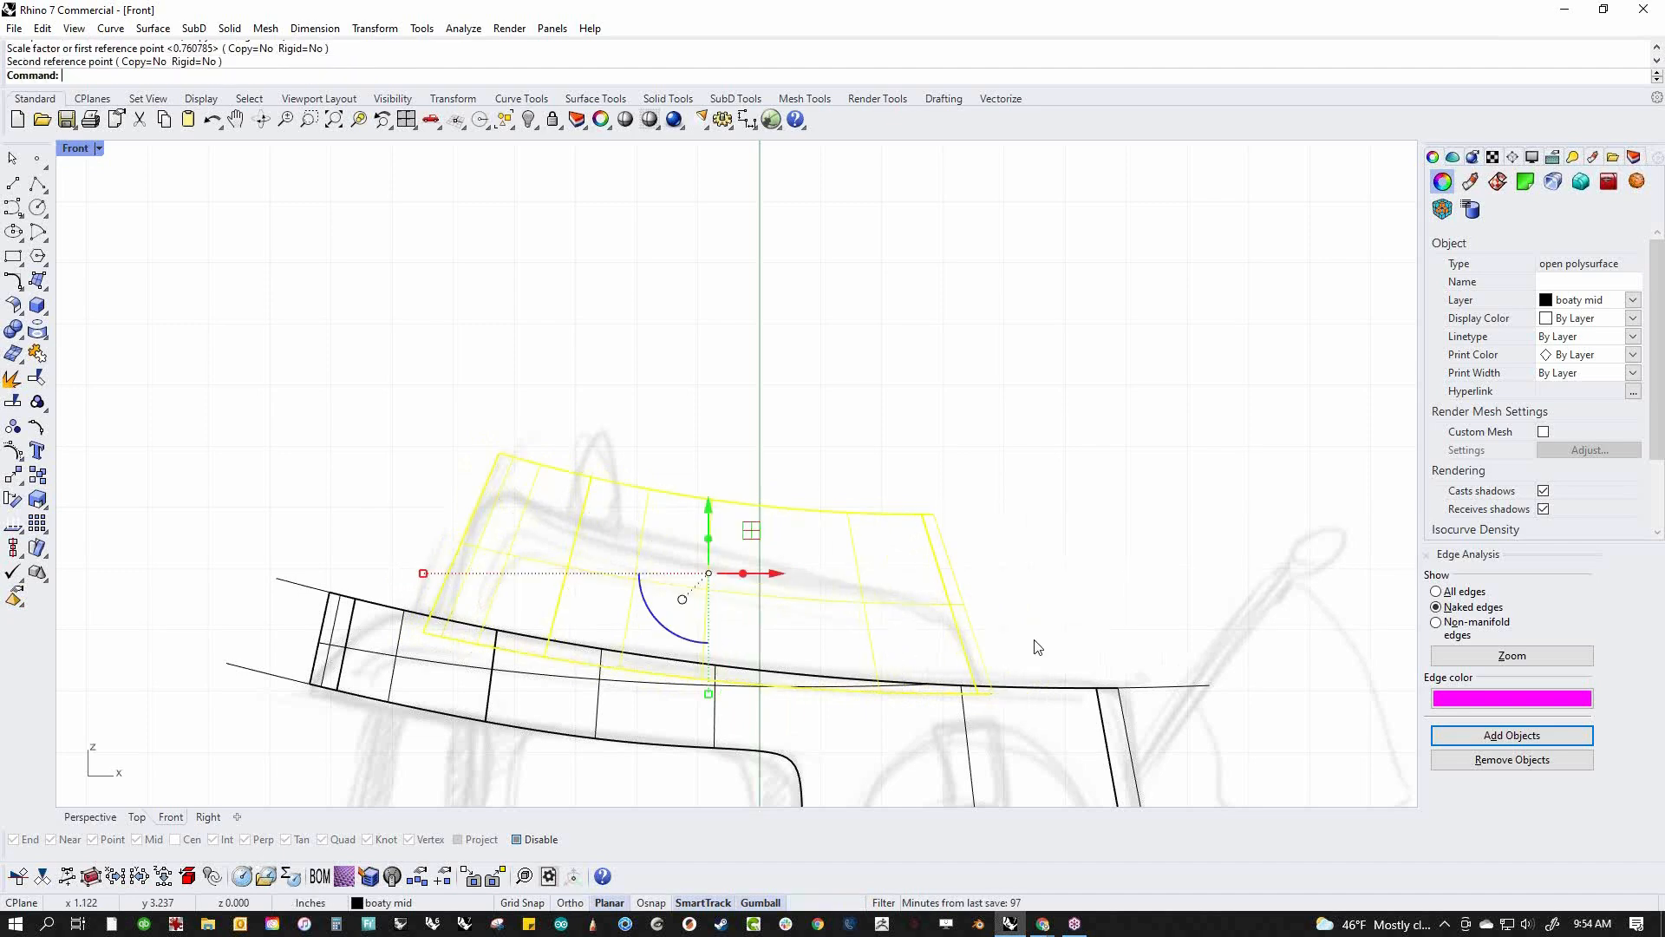
{"action": "left_click", "coordinate": [1071, 610]}
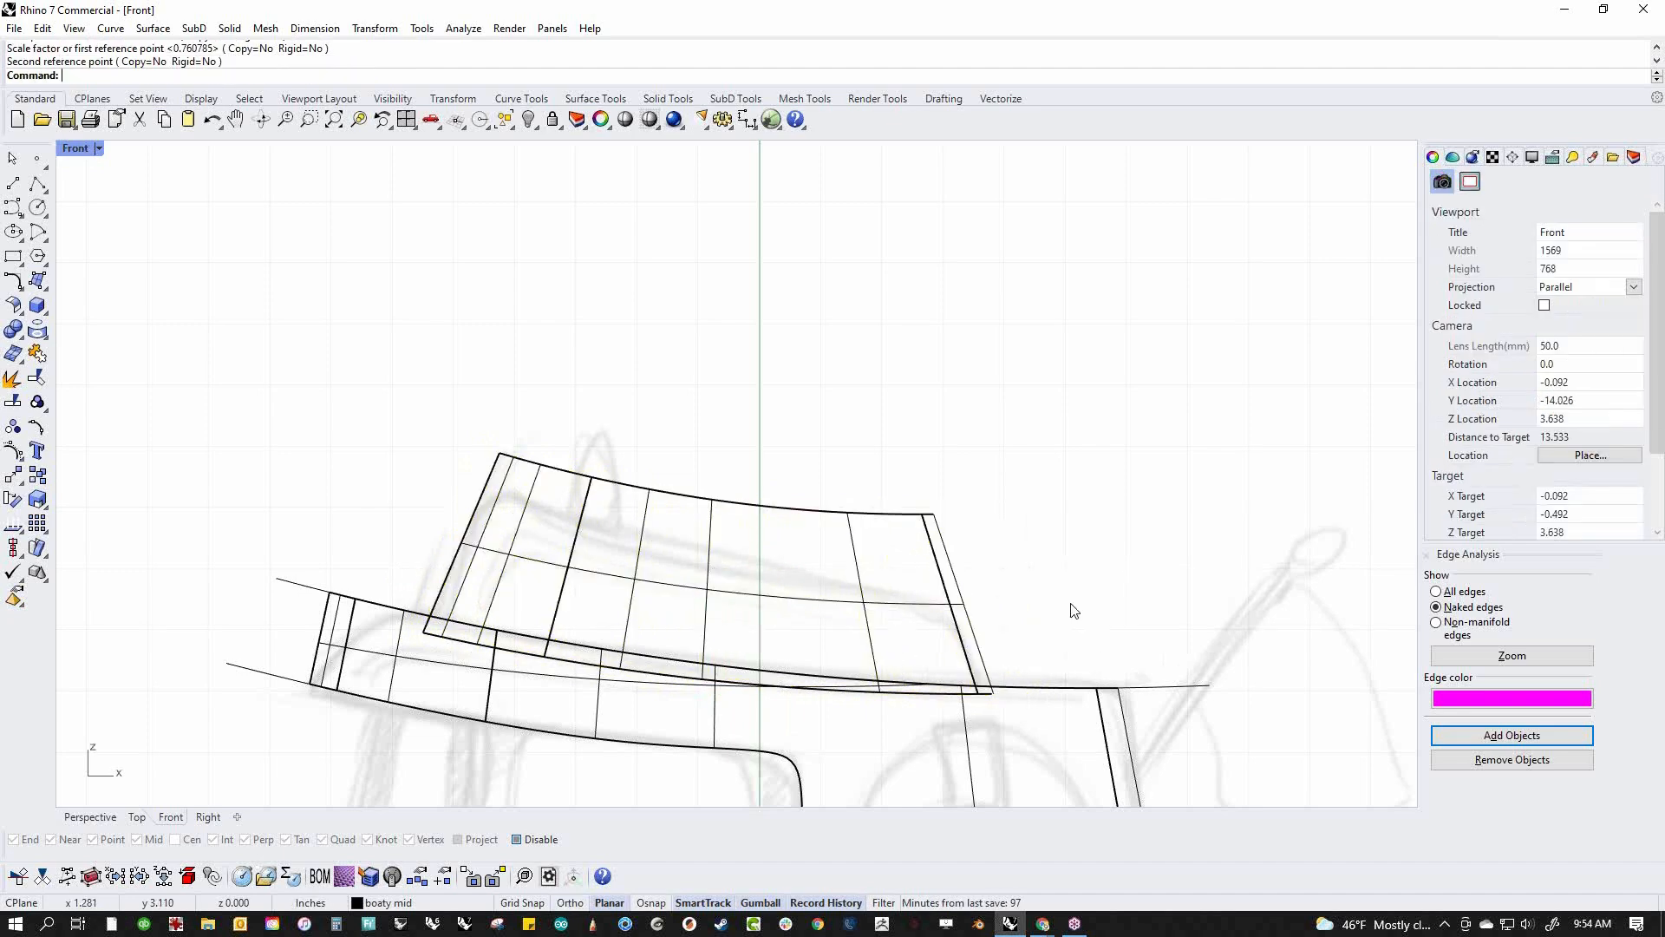
{"action": "left_click", "coordinate": [36, 189]}
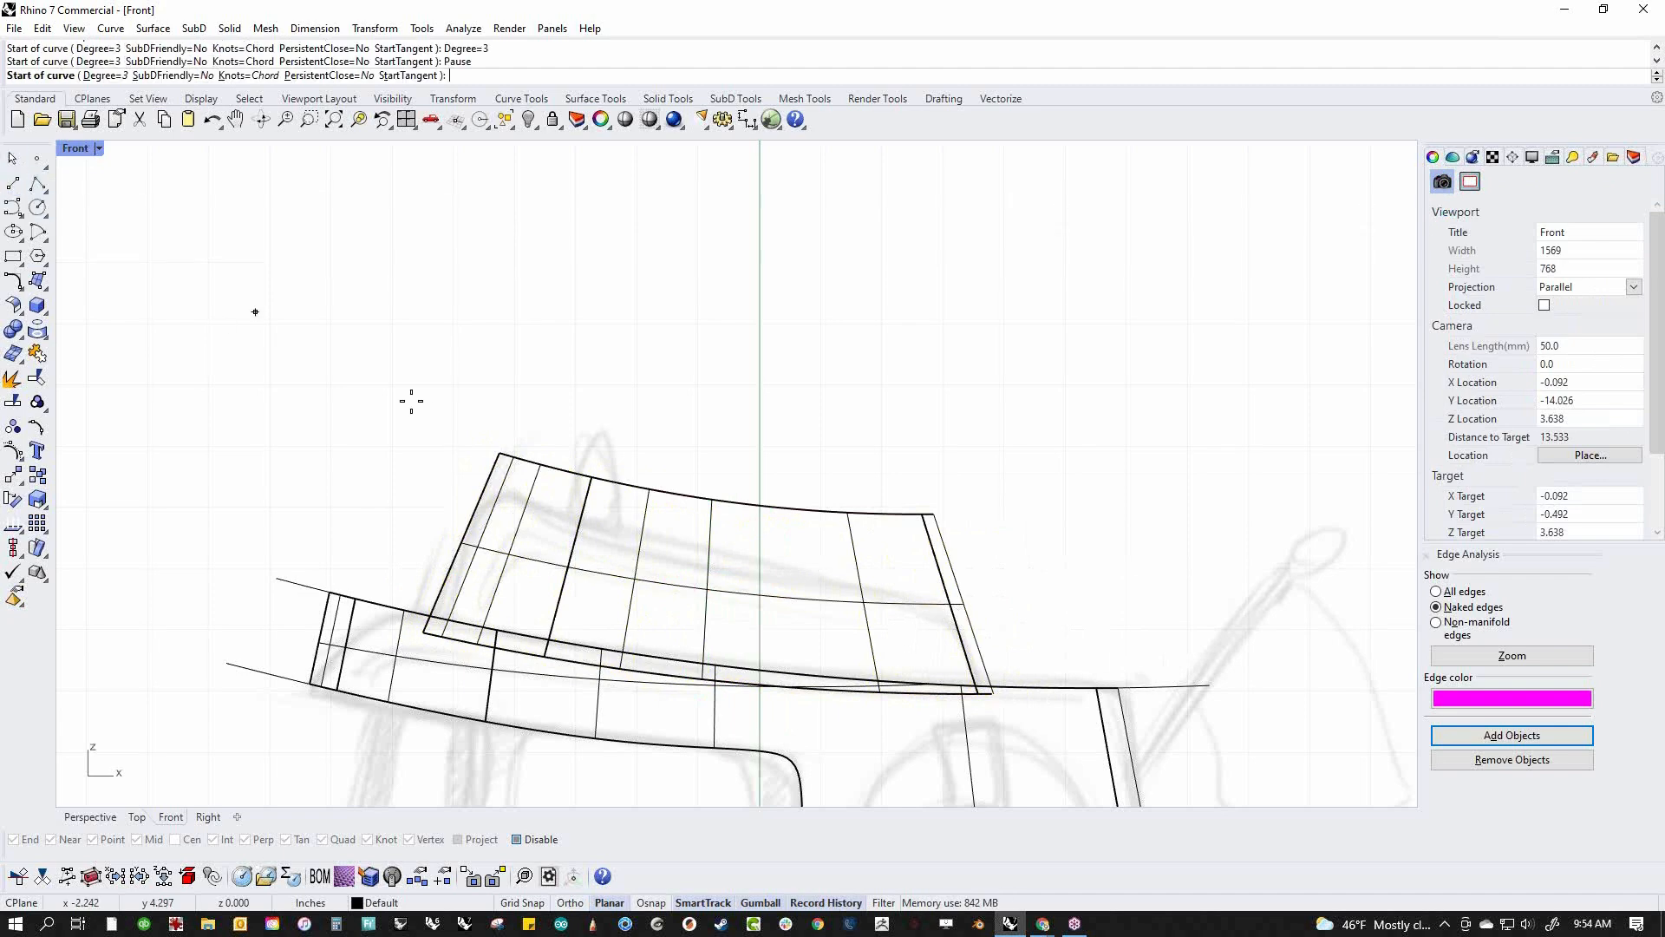
{"action": "left_click", "coordinate": [468, 481]}
{"action": "key", "text": "Escape"}
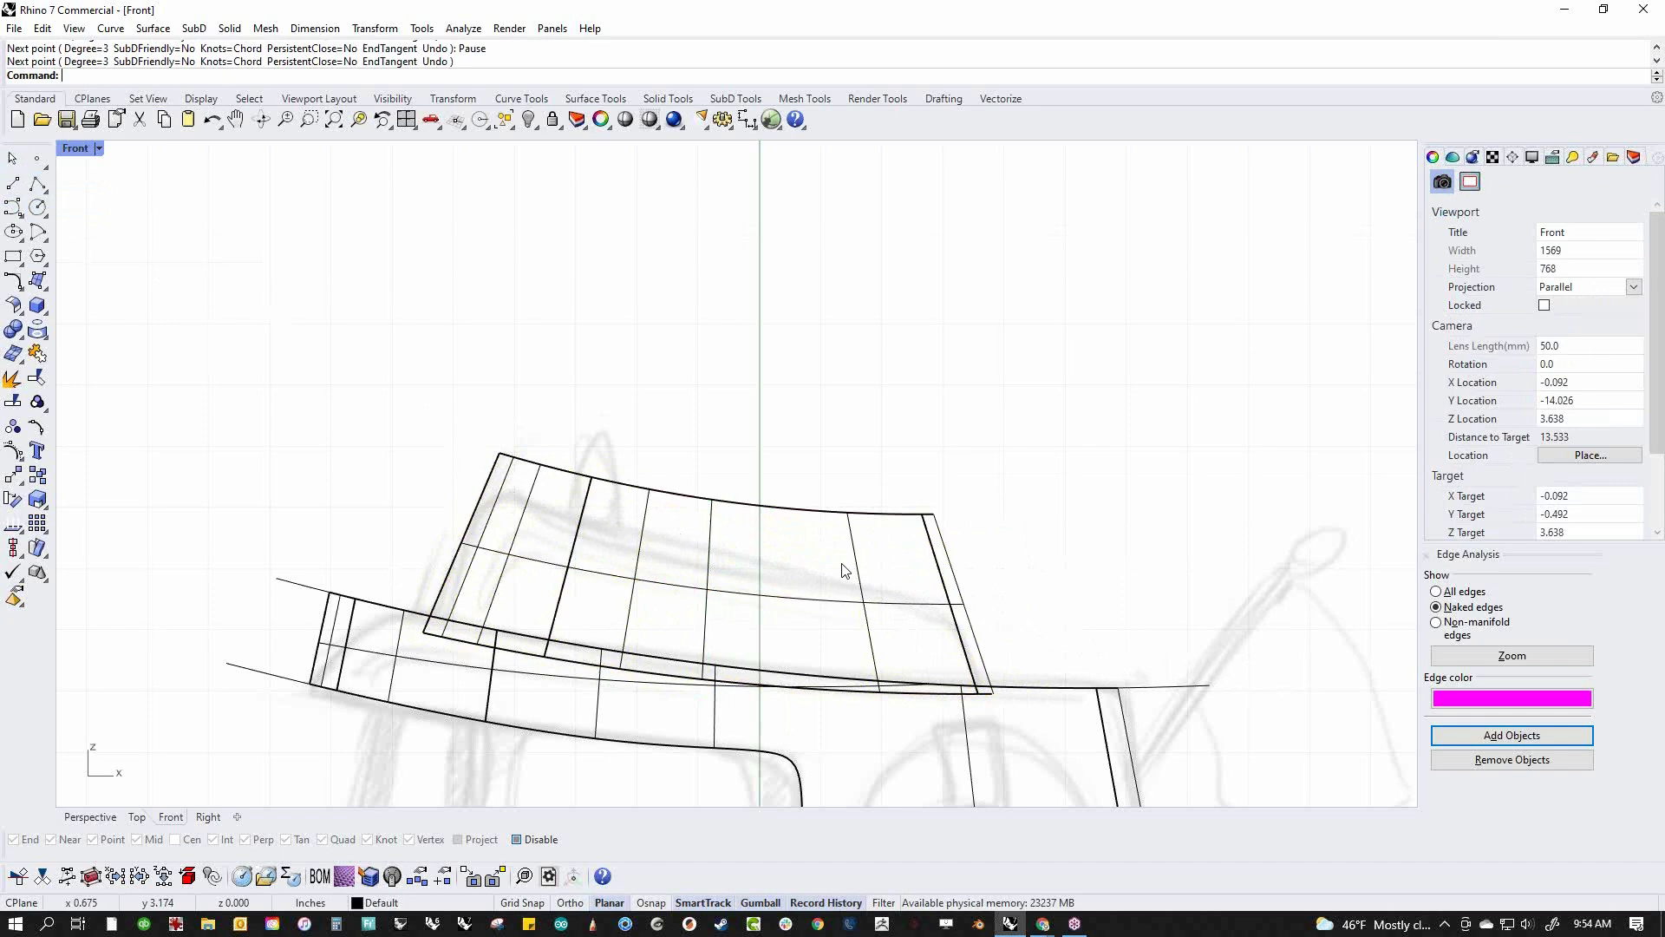
Draw a control-point curve along the sketched roof line across the upper wall band, bending down past its rear lower corner
{"action": "left_click", "coordinate": [14, 187]}
{"action": "left_click", "coordinate": [454, 467]}
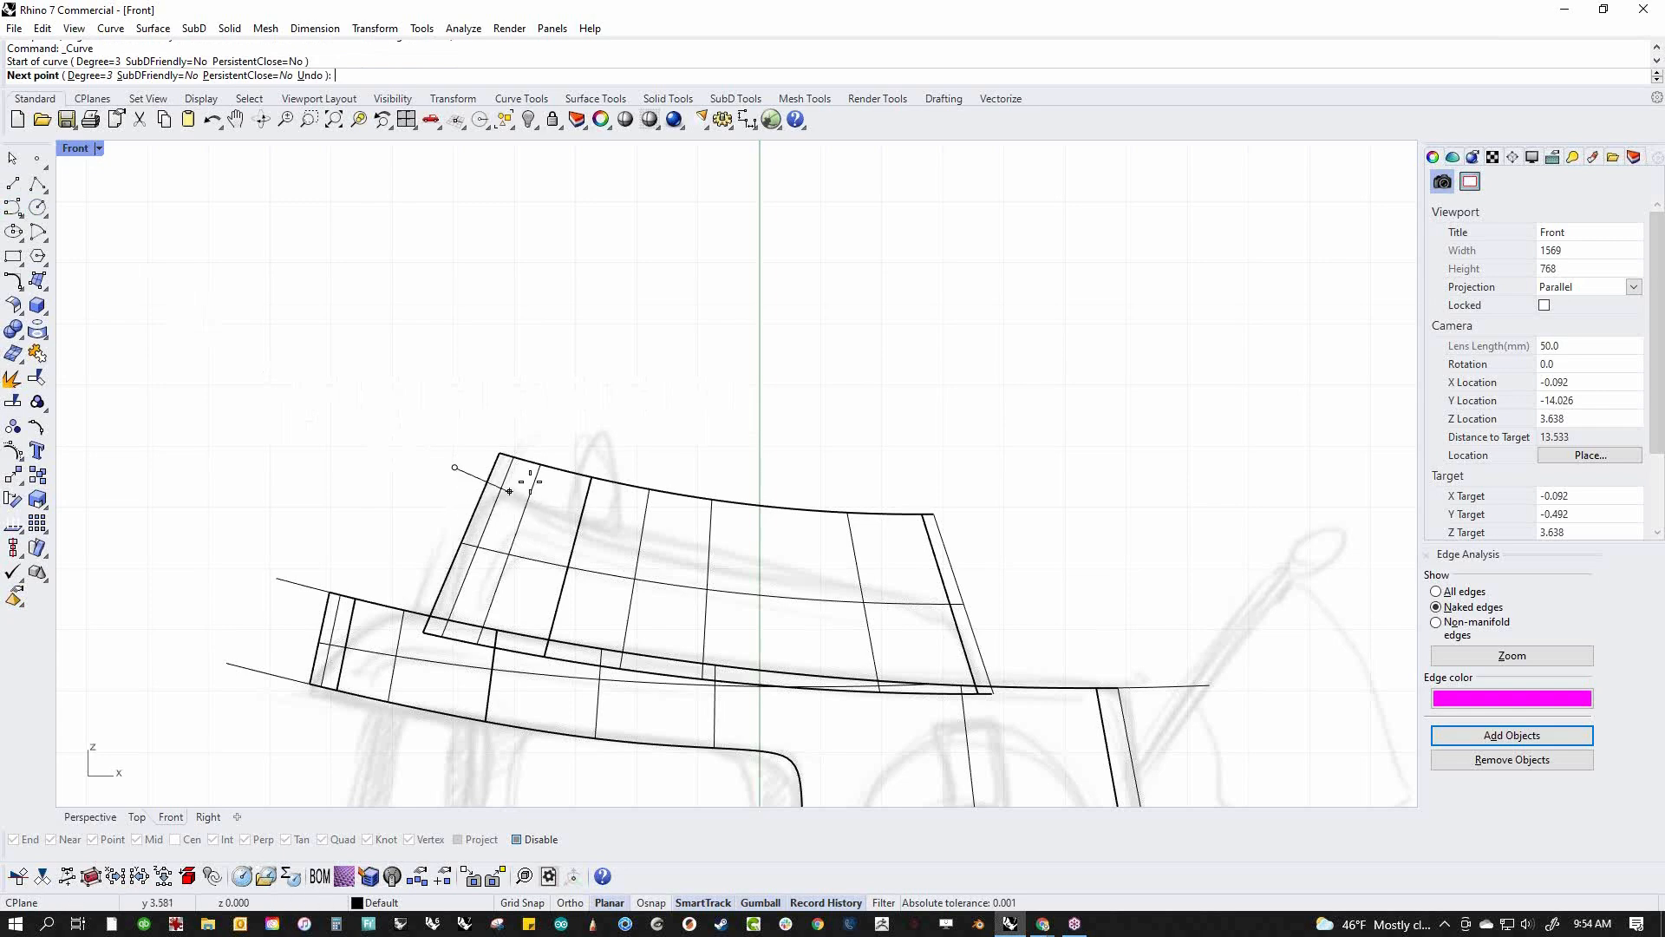
{"action": "left_click", "coordinate": [666, 545]}
{"action": "left_click", "coordinate": [882, 588]}
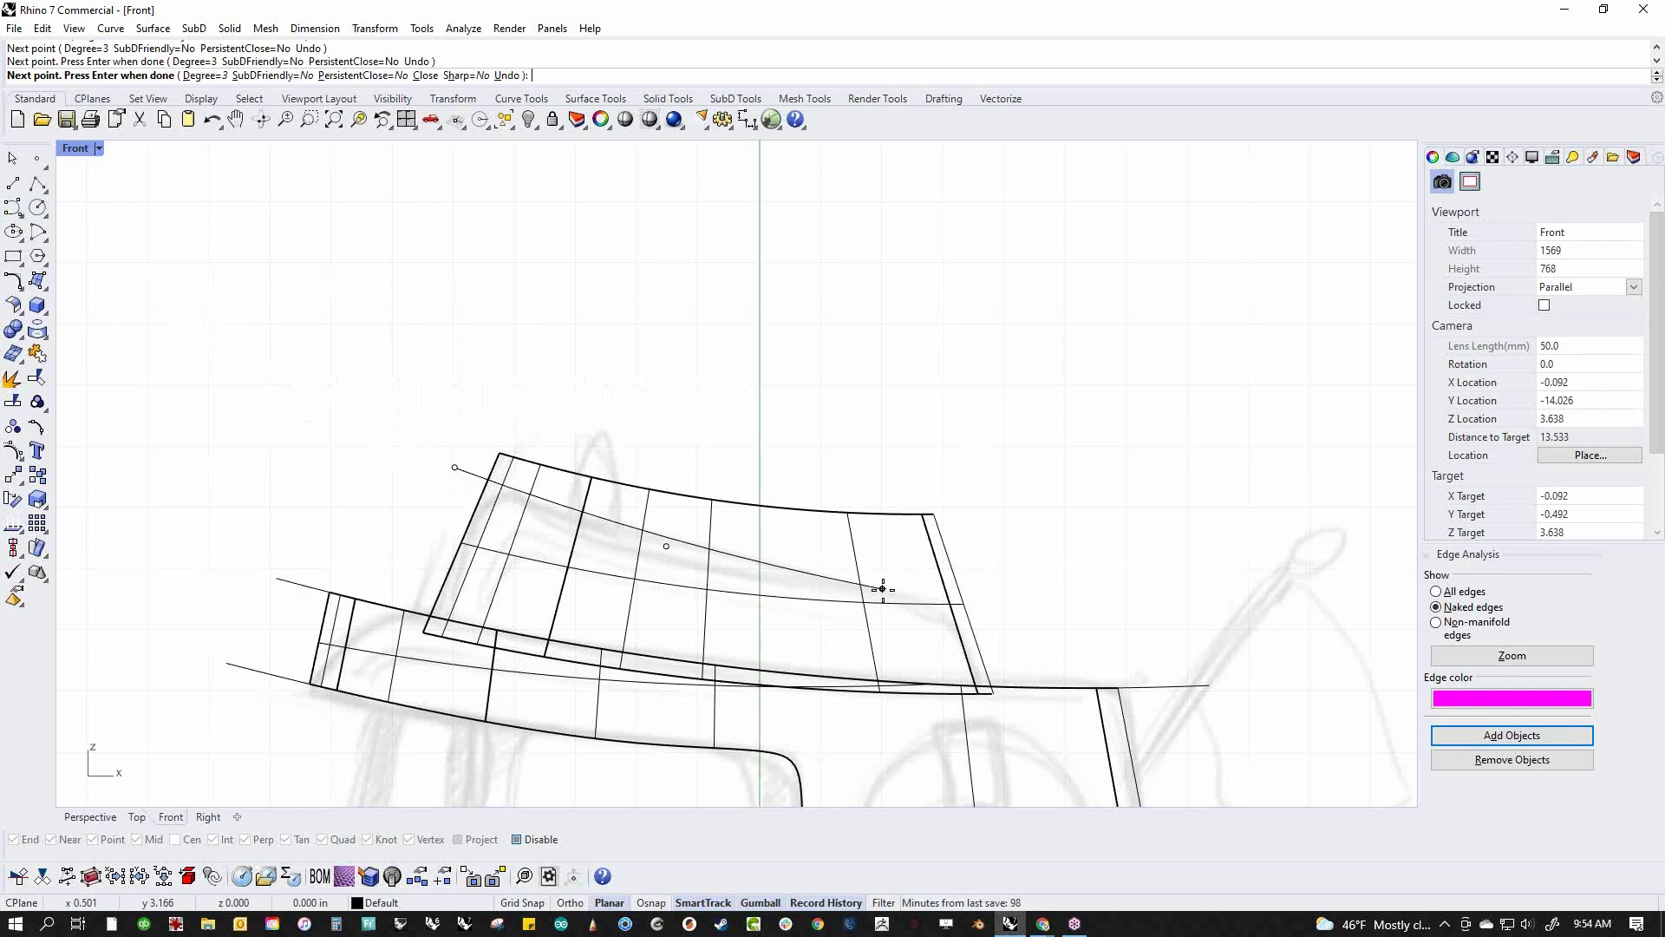
{"action": "left_click", "coordinate": [937, 608]}
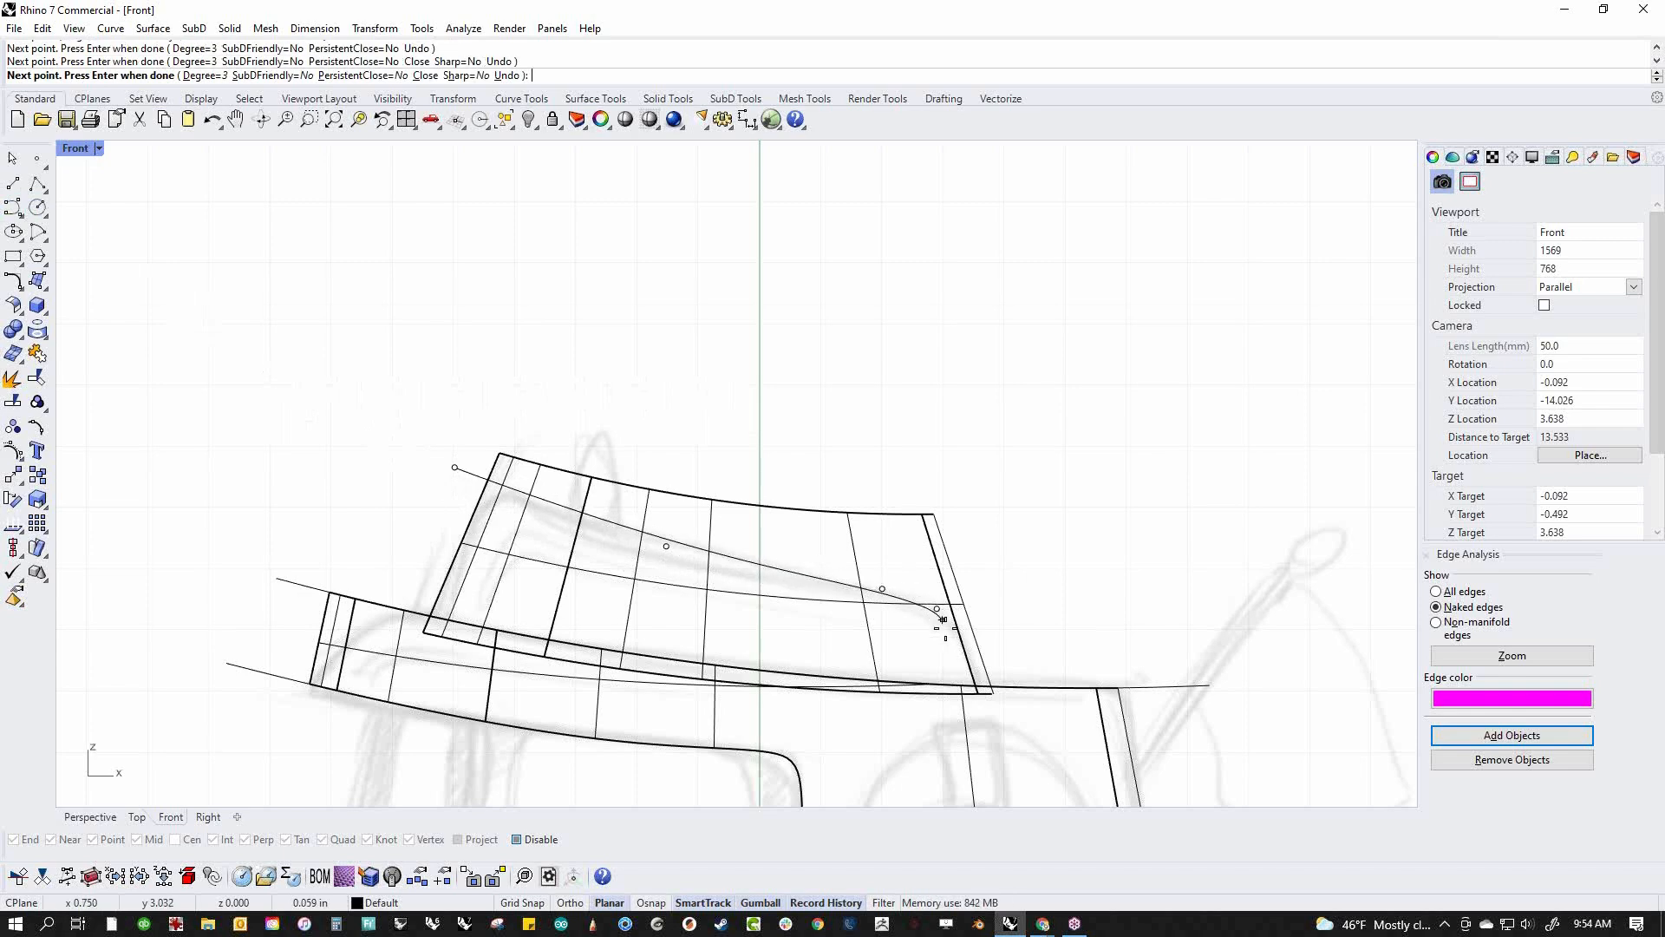
{"action": "left_click", "coordinate": [976, 700]}
{"action": "key", "text": "Return"}
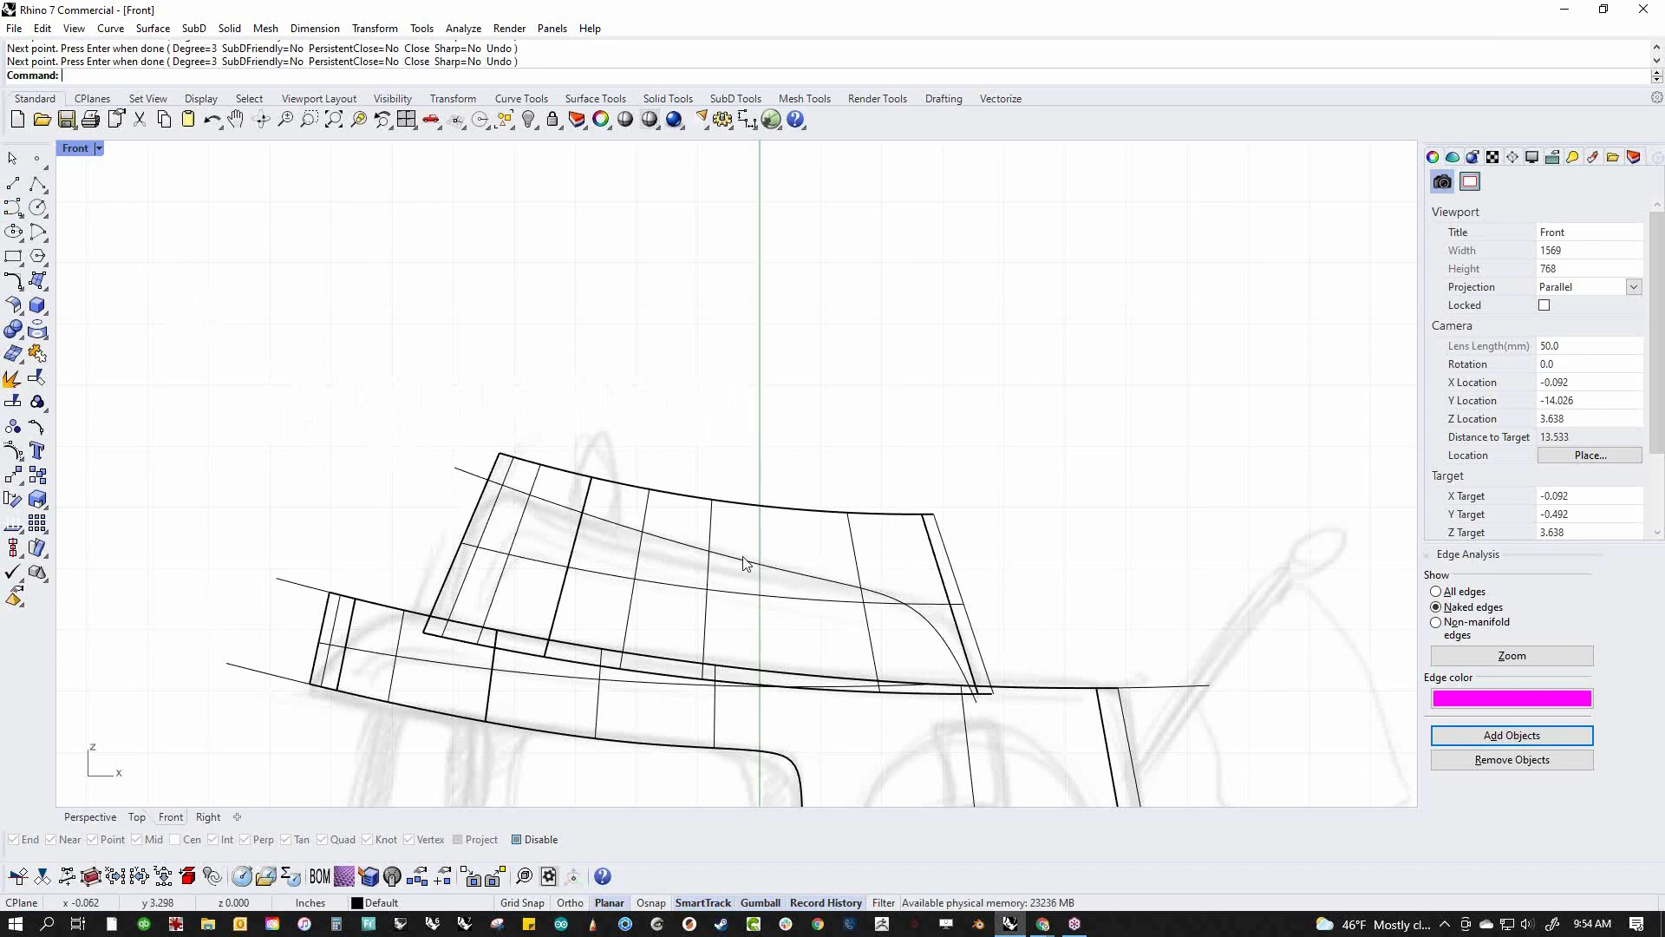
Lower the roof curve's second control point slightly so the curve follows the sketch
{"action": "left_click", "coordinate": [742, 569]}
{"action": "left_click", "coordinate": [668, 547]}
{"action": "left_click_drag", "start_coordinate": [667, 547], "coordinate": [658, 561]}
Try to cut the upper wall band with the roof curve using WireCut, and undo it
{"action": "left_click", "coordinate": [780, 579]}
{"action": "type", "text": "W"}
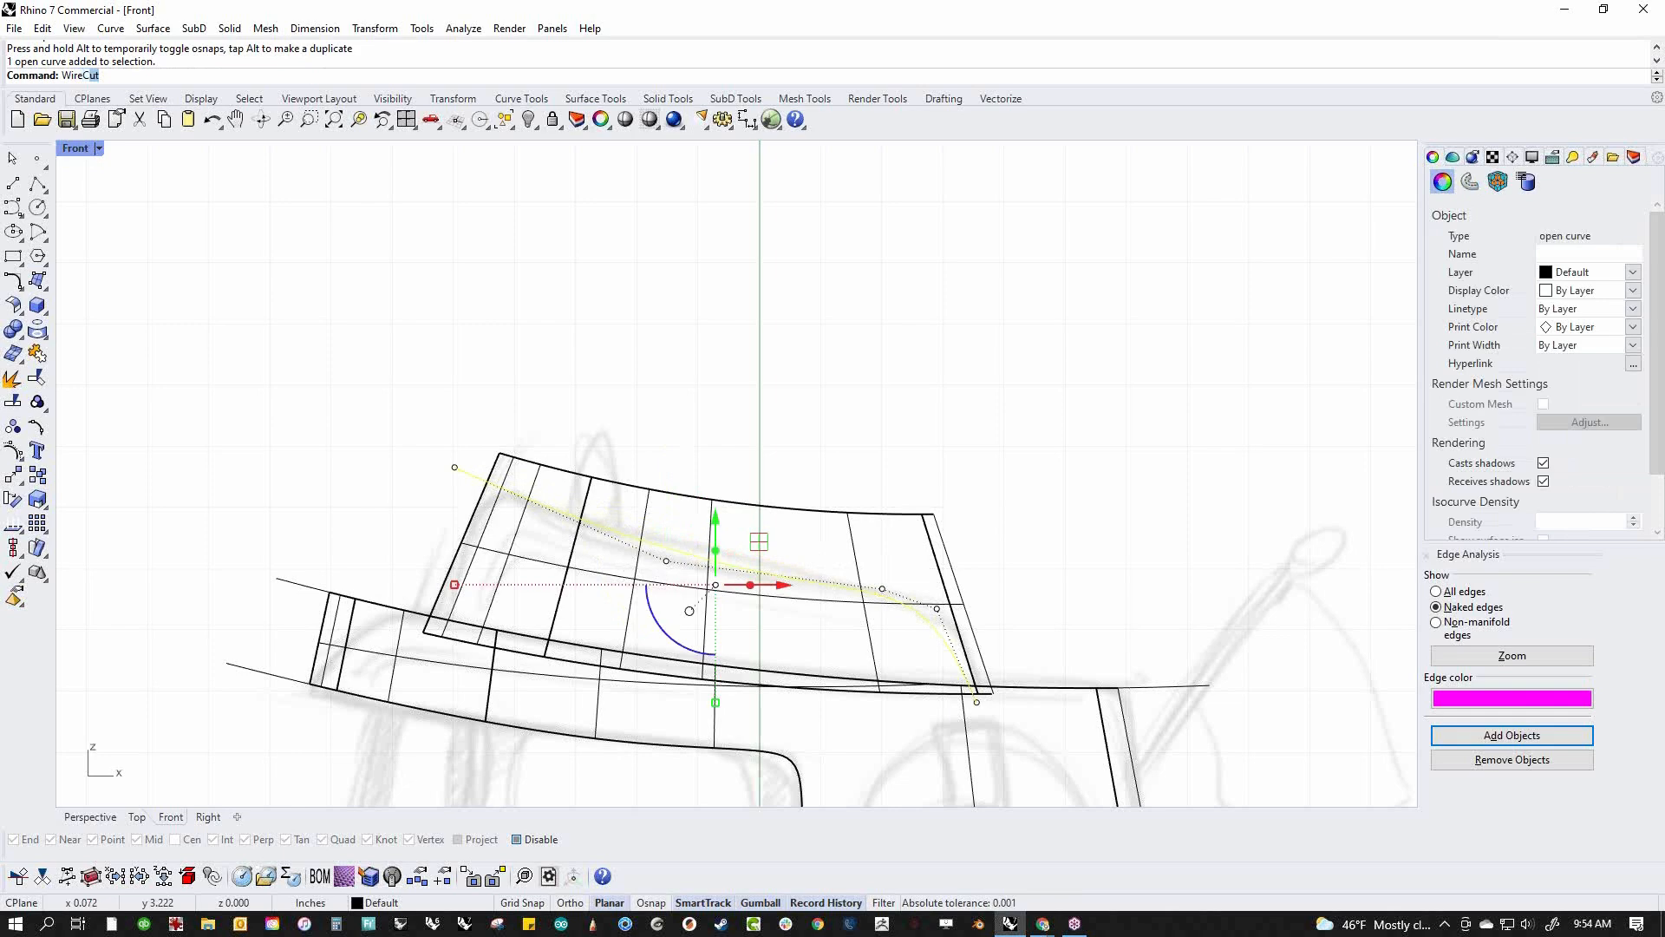
{"action": "type", "text": "ire"}
{"action": "key", "text": "Return"}
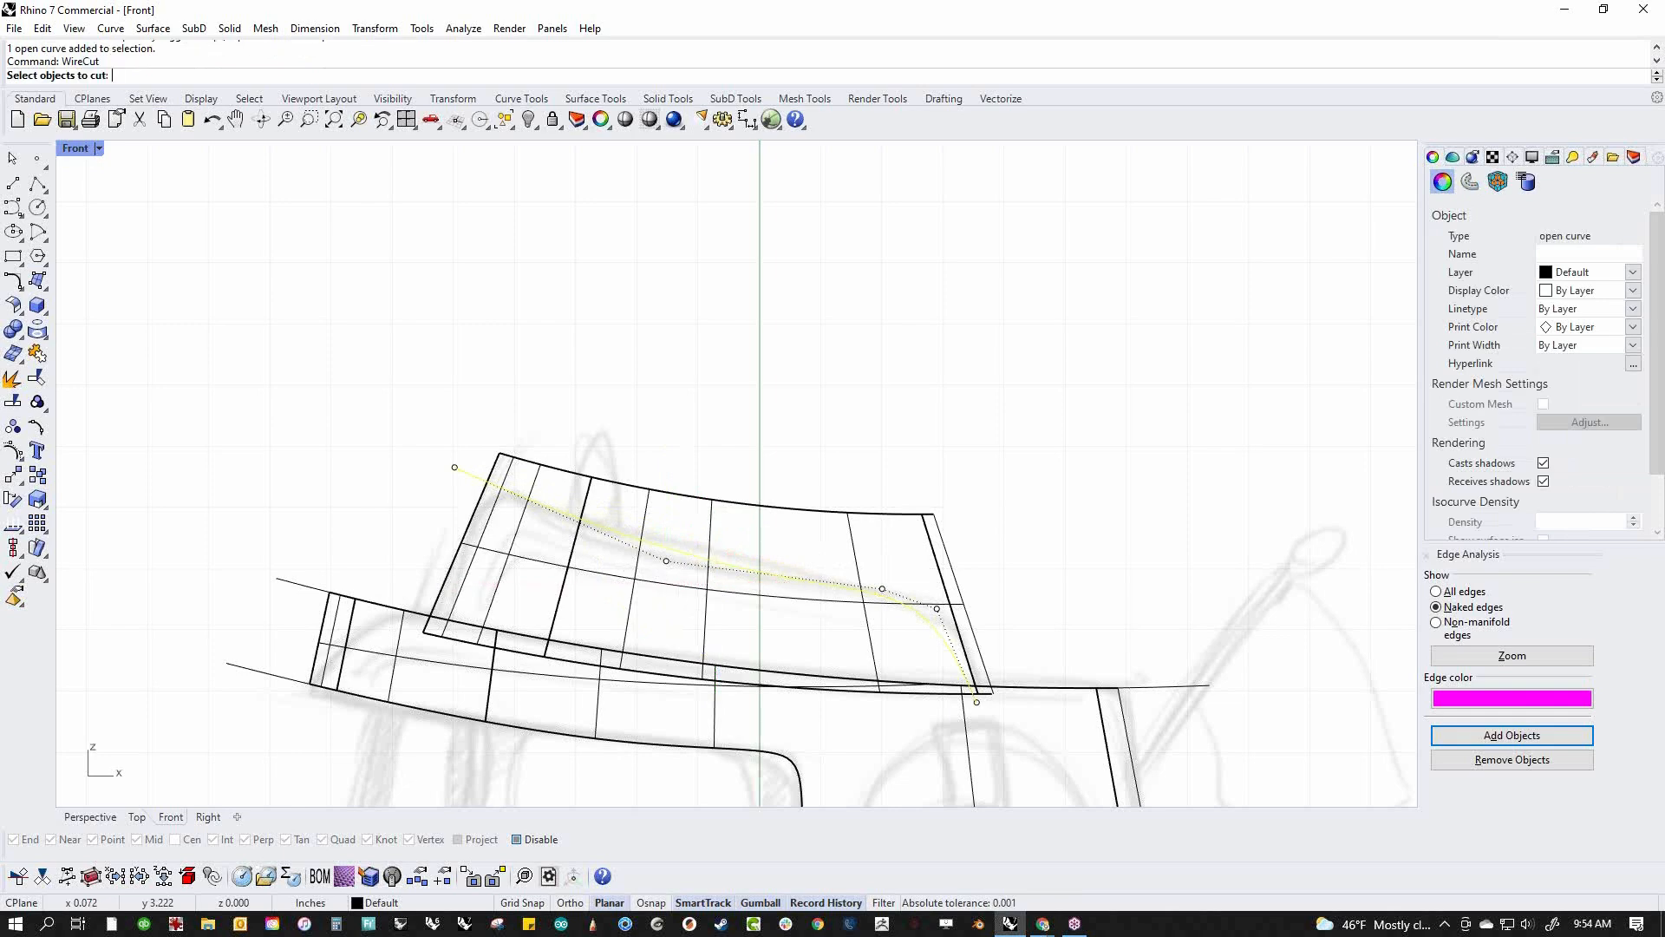
{"action": "left_click", "coordinate": [711, 540]}
{"action": "key", "text": "Return"}
{"action": "key", "text": "Return"}
{"action": "key", "text": "ctrl+z"}
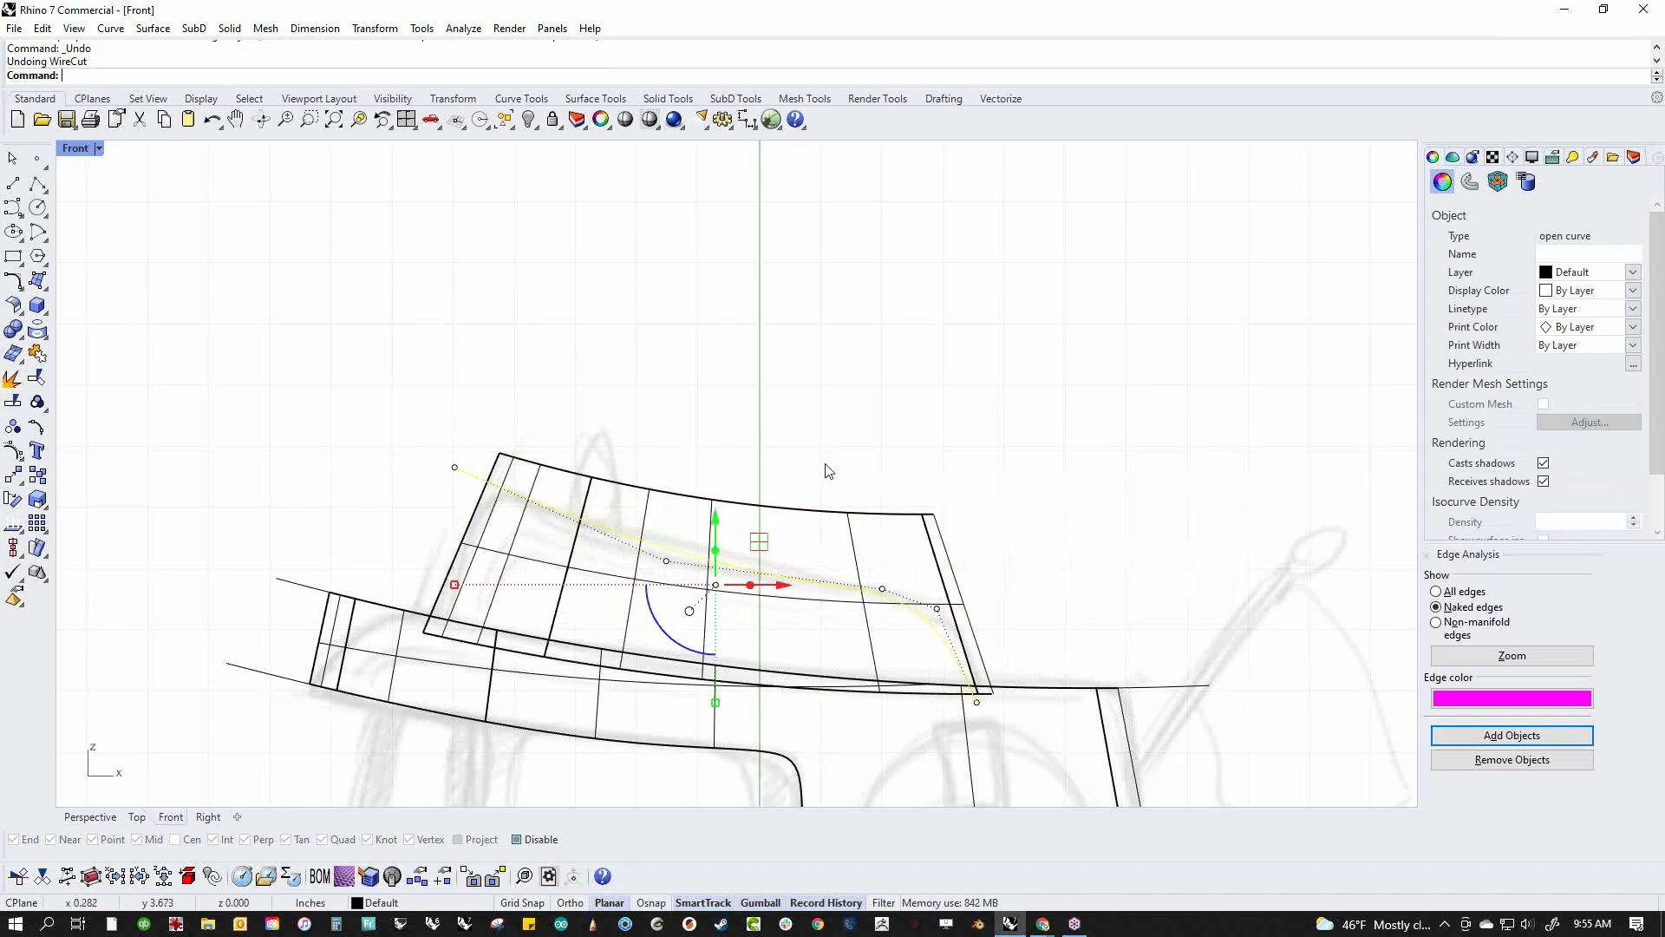
In a shaded perspective view, extrude the roof curve sideways into a cutting surface spanning the upper wall band's full width
{"action": "key", "text": "Escape"}
{"action": "key", "text": "ctrl+F4"}
{"action": "scroll", "coordinate": [802, 498], "scroll_direction": "up", "scroll_amount": 6}
{"action": "right_click_drag", "start_coordinate": [802, 498], "coordinate": [831, 489]}
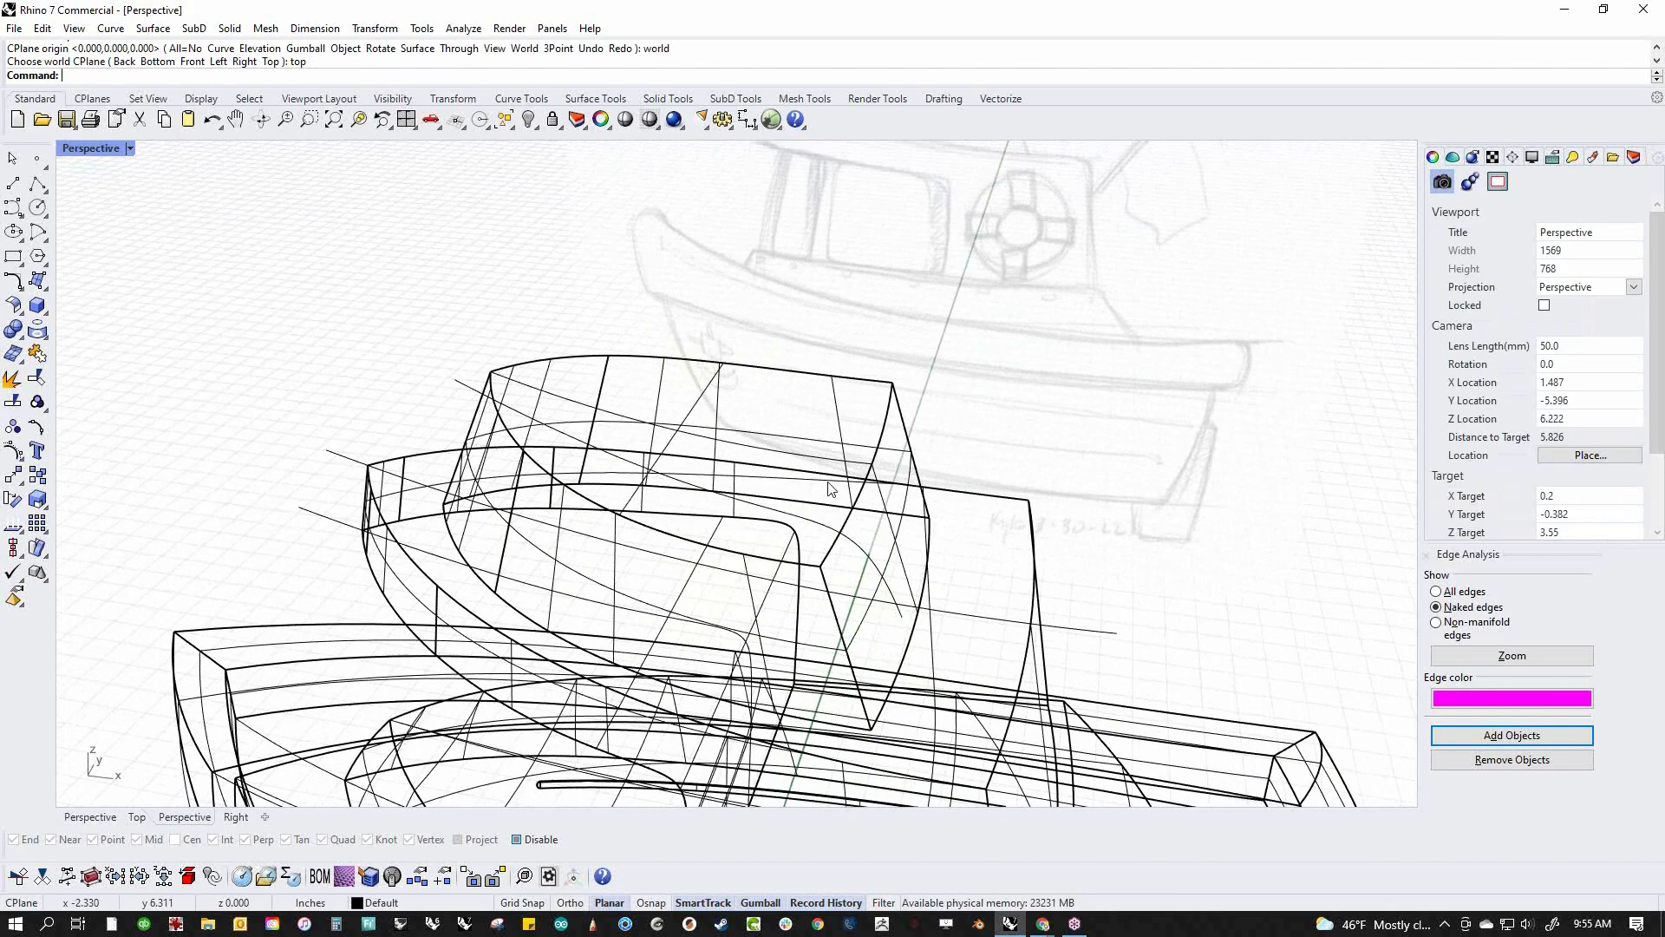
{"action": "left_click", "coordinate": [607, 585]}
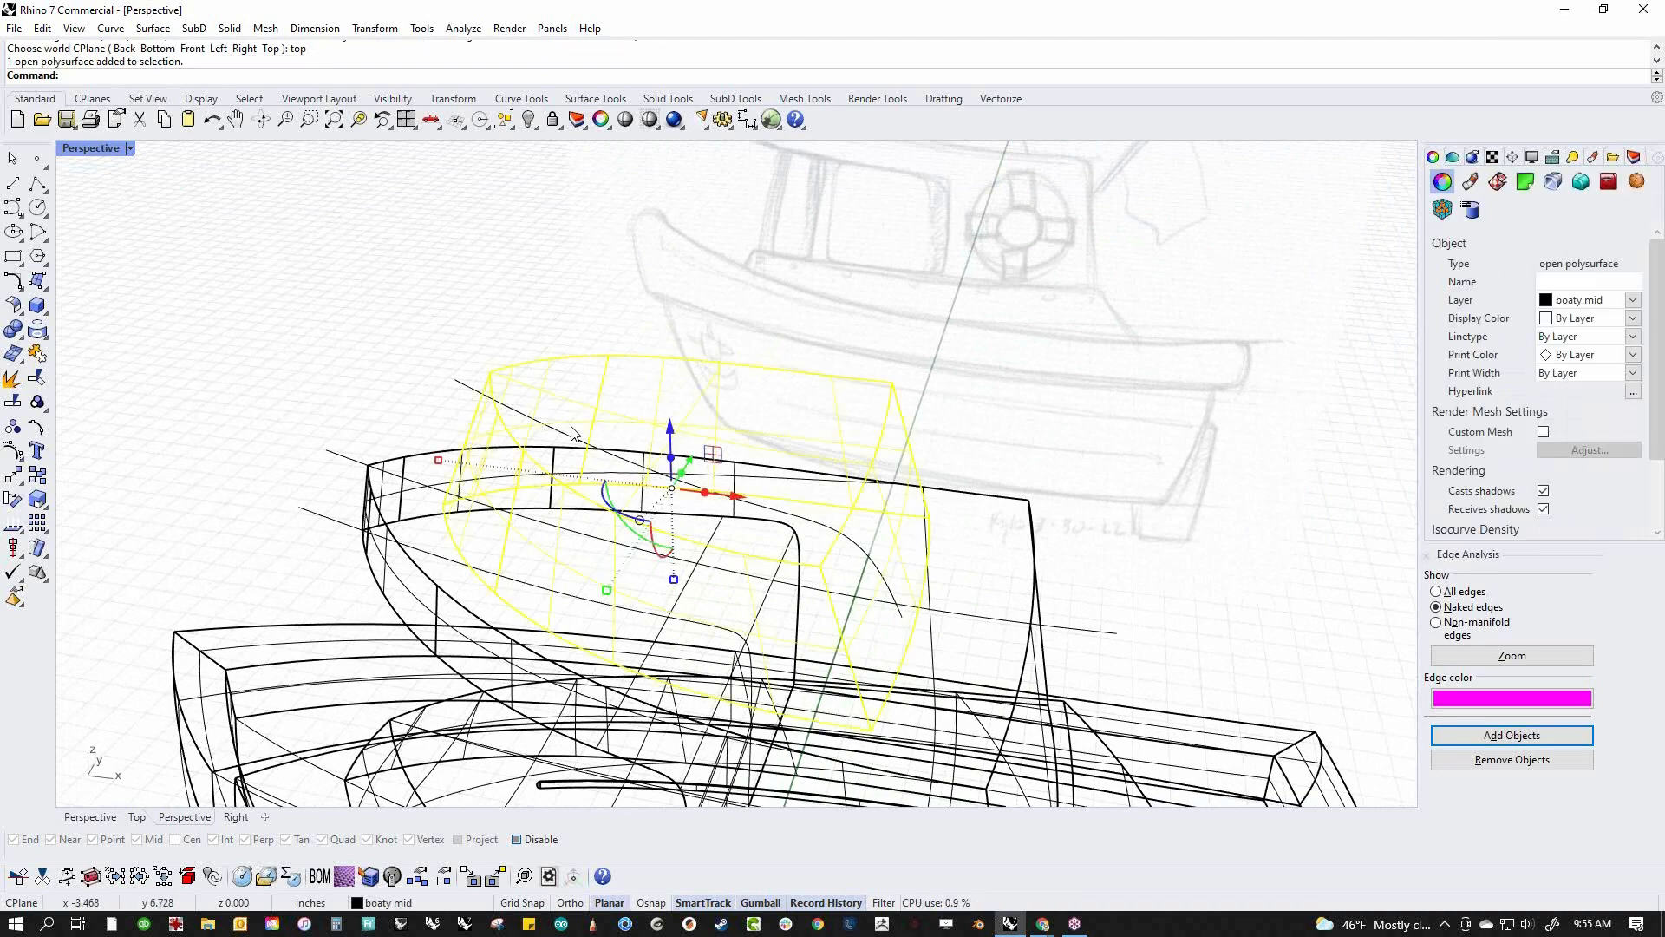
{"action": "left_click", "coordinate": [398, 369]}
{"action": "right_click_drag", "start_coordinate": [391, 408], "coordinate": [382, 390]}
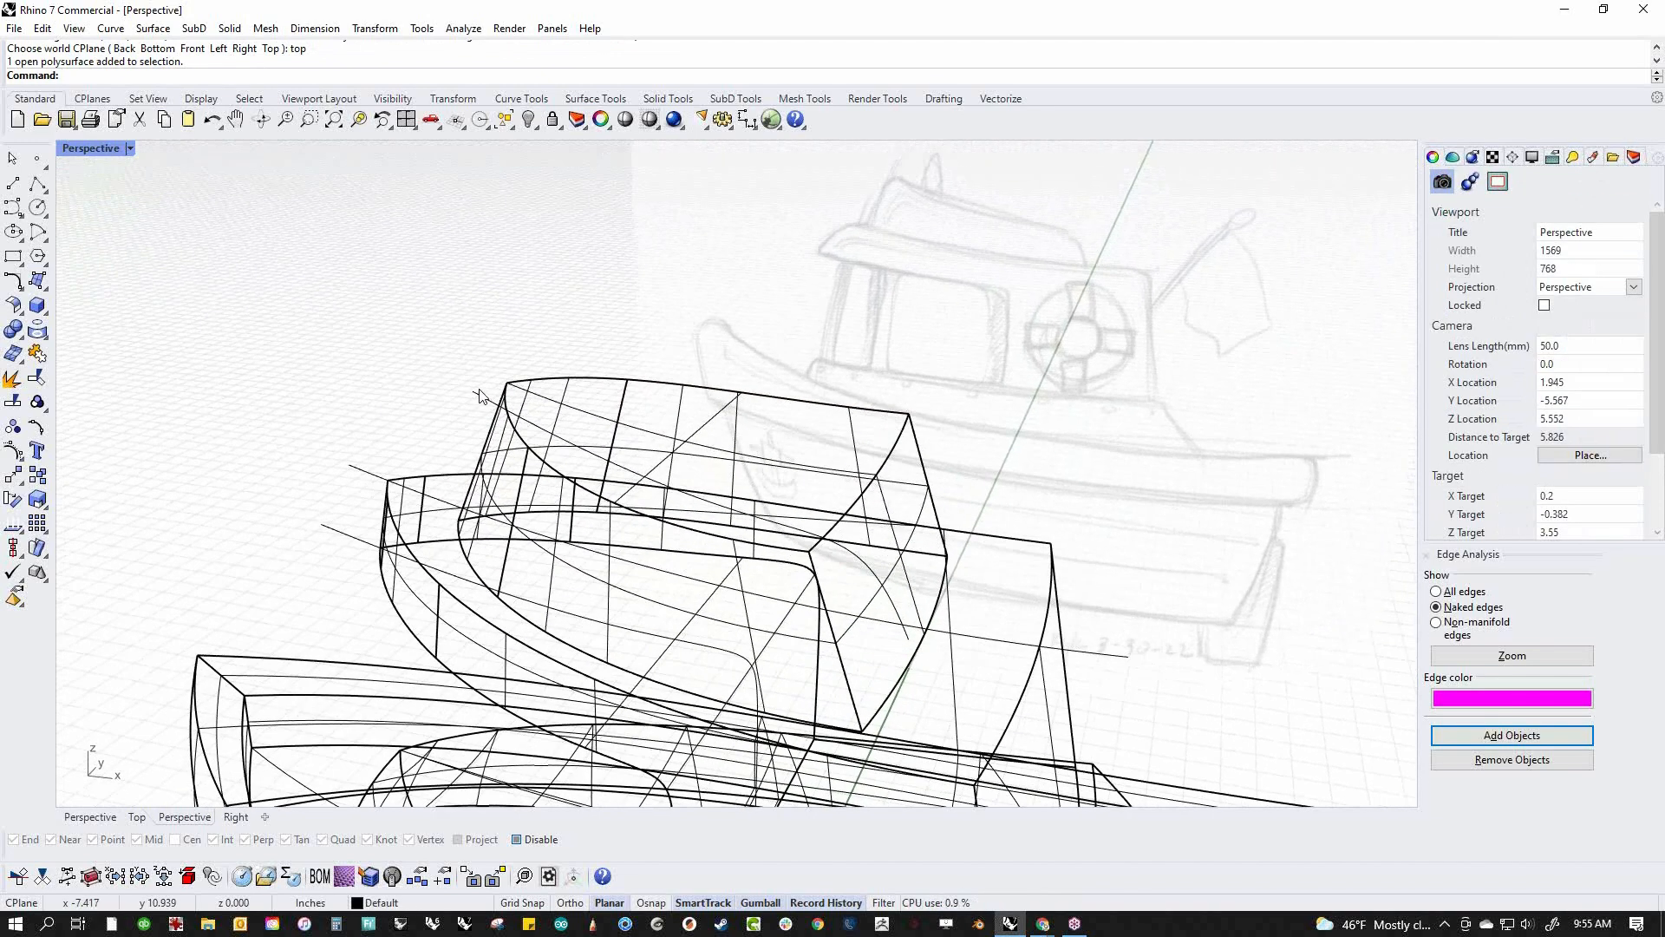
{"action": "left_click", "coordinate": [481, 394]}
{"action": "right_click_drag", "start_coordinate": [572, 460], "coordinate": [717, 508]}
{"action": "left_click_drag", "start_coordinate": [713, 507], "coordinate": [374, 584]}
{"action": "left_click", "coordinate": [398, 284]}
{"action": "left_click", "coordinate": [301, 237]}
{"action": "right_click_drag", "start_coordinate": [390, 313], "coordinate": [625, 381]}
Trim away the part of the upper wall band above the curved cutting surface
{"action": "left_click", "coordinate": [501, 595]}
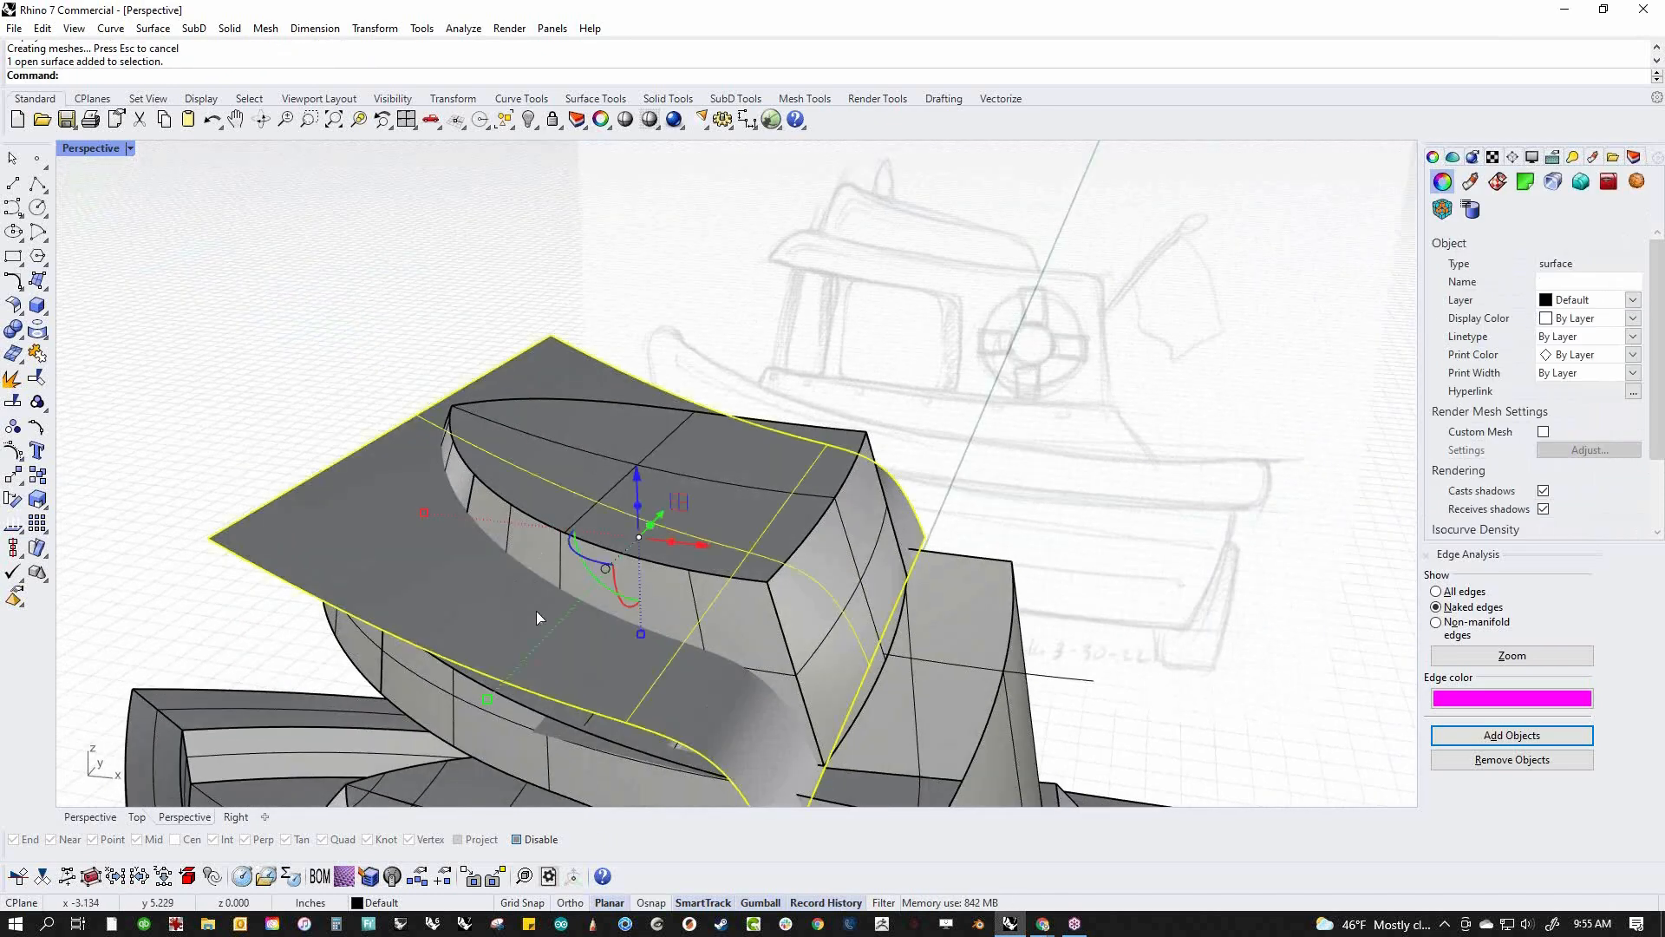
{"action": "key", "text": "ctrl+t"}
{"action": "left_click", "coordinate": [658, 585]}
{"action": "key", "text": "Return"}
{"action": "right_click_drag", "start_coordinate": [670, 617], "coordinate": [726, 563]}
Trim the cutting surface against the upper wall band and delete the cutting surface
{"action": "left_click", "coordinate": [746, 644]}
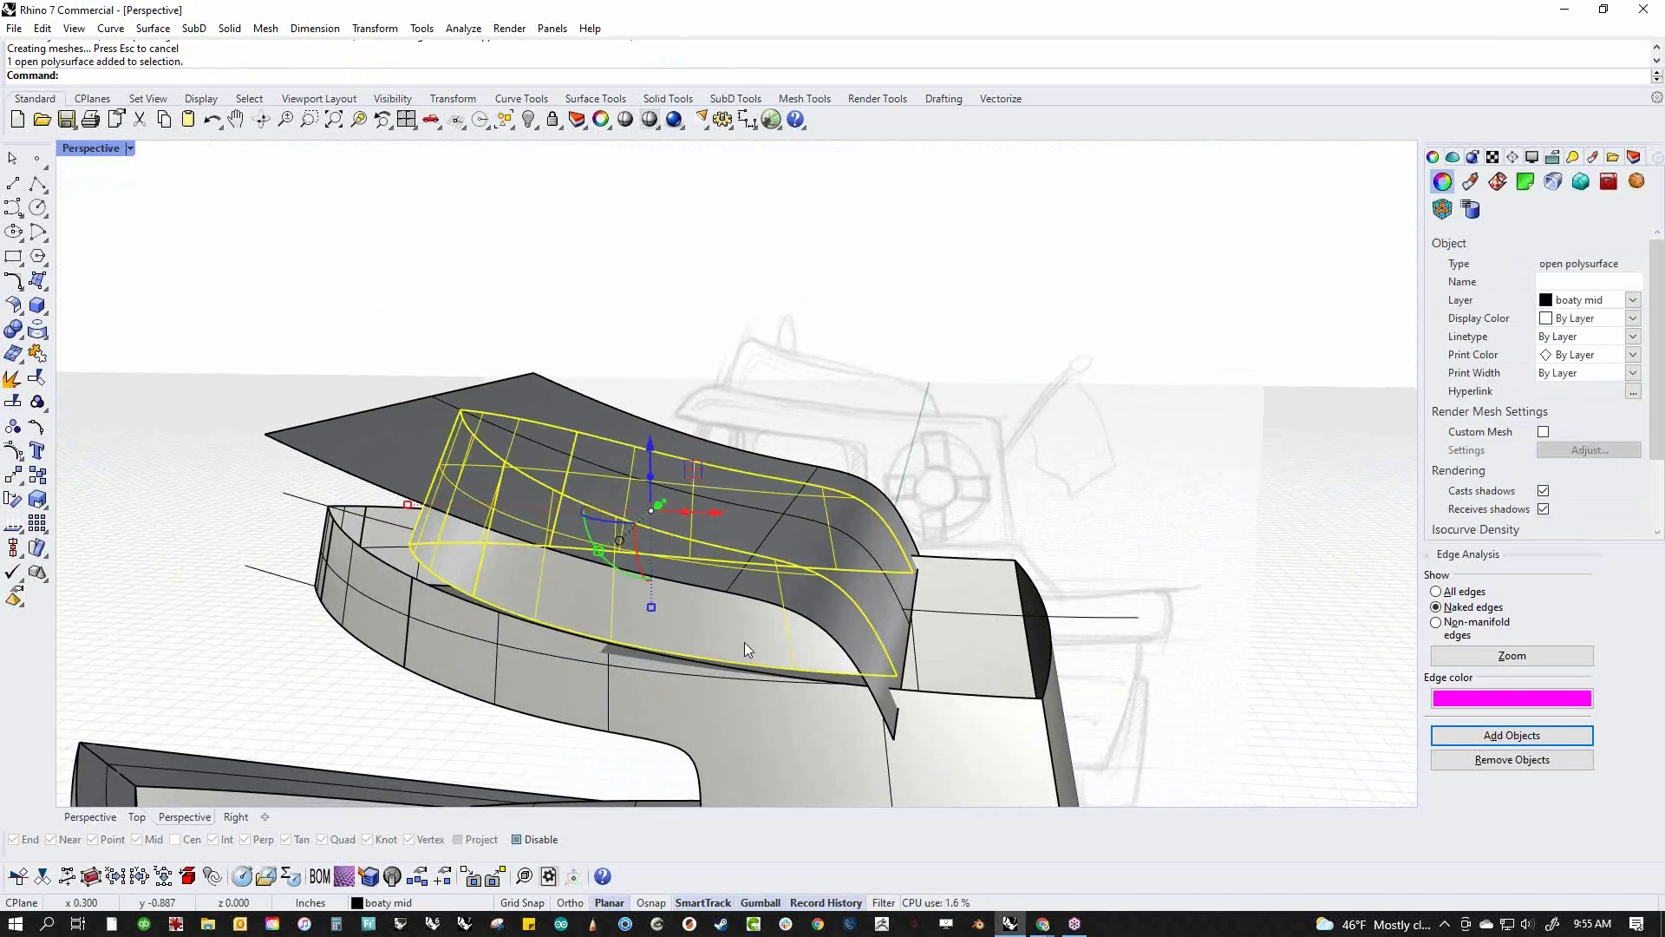
{"action": "key", "text": "ctrl+t"}
{"action": "left_click", "coordinate": [857, 633]}
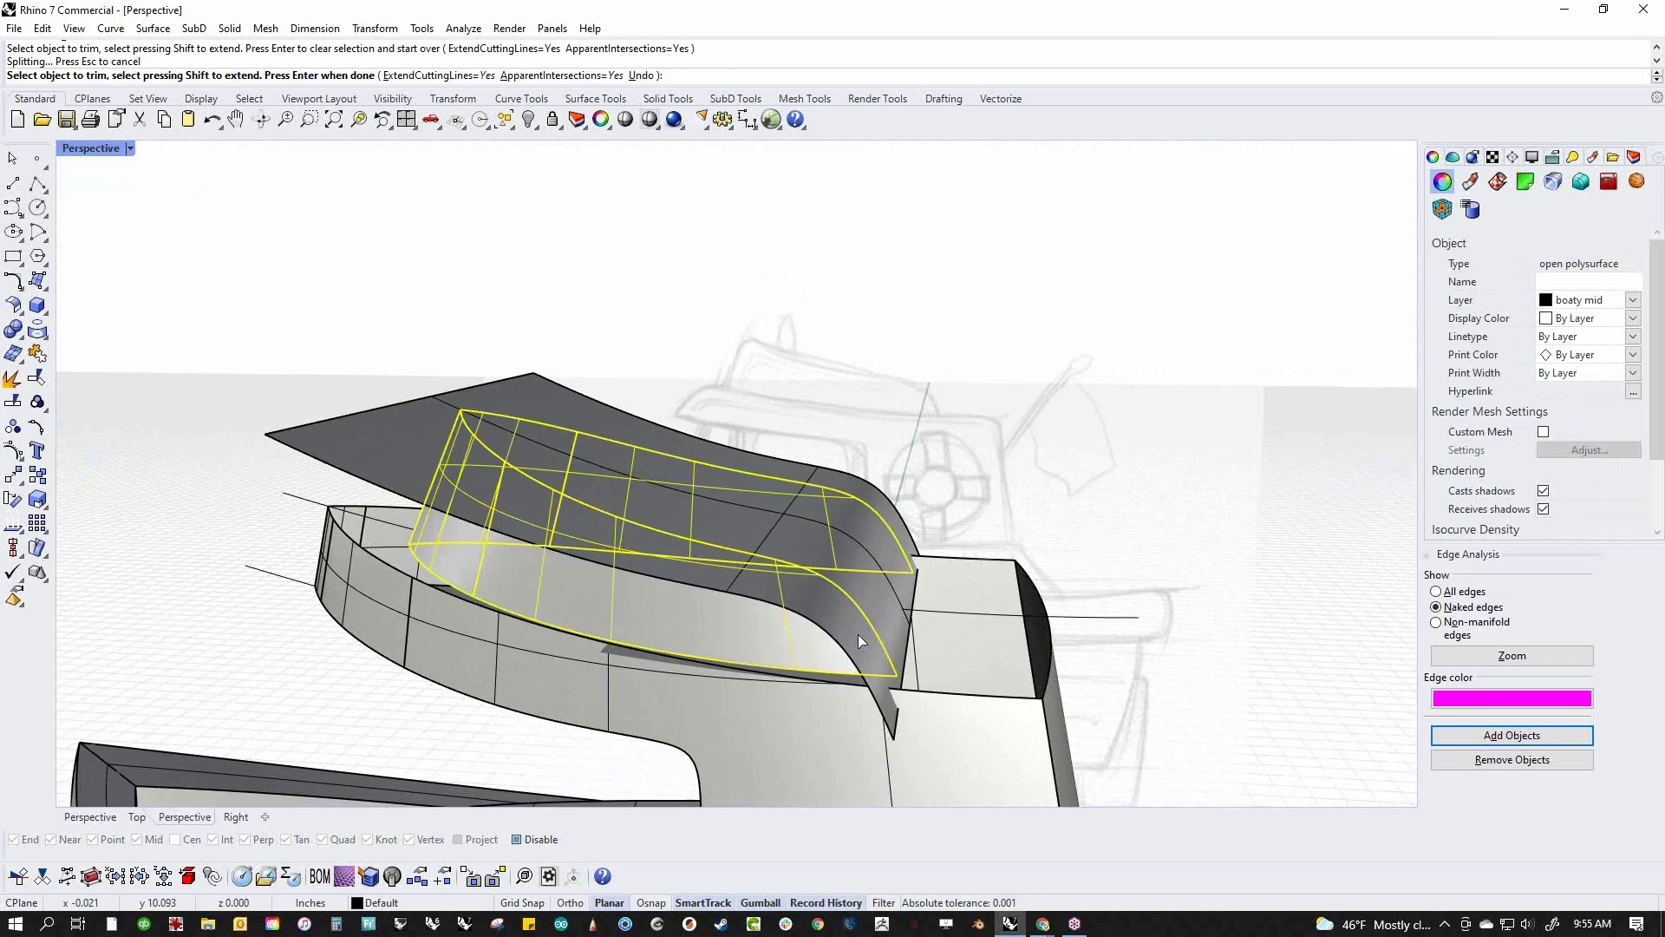
{"action": "right_click", "coordinate": [857, 633]}
{"action": "right_click_drag", "start_coordinate": [879, 653], "coordinate": [804, 679]}
{"action": "left_click", "coordinate": [785, 684]}
{"action": "key", "text": "Delete"}
Cover the open top of the trimmed wall band with edge surfaces built between its opposite upper edges
{"action": "middle_click", "coordinate": [754, 587]}
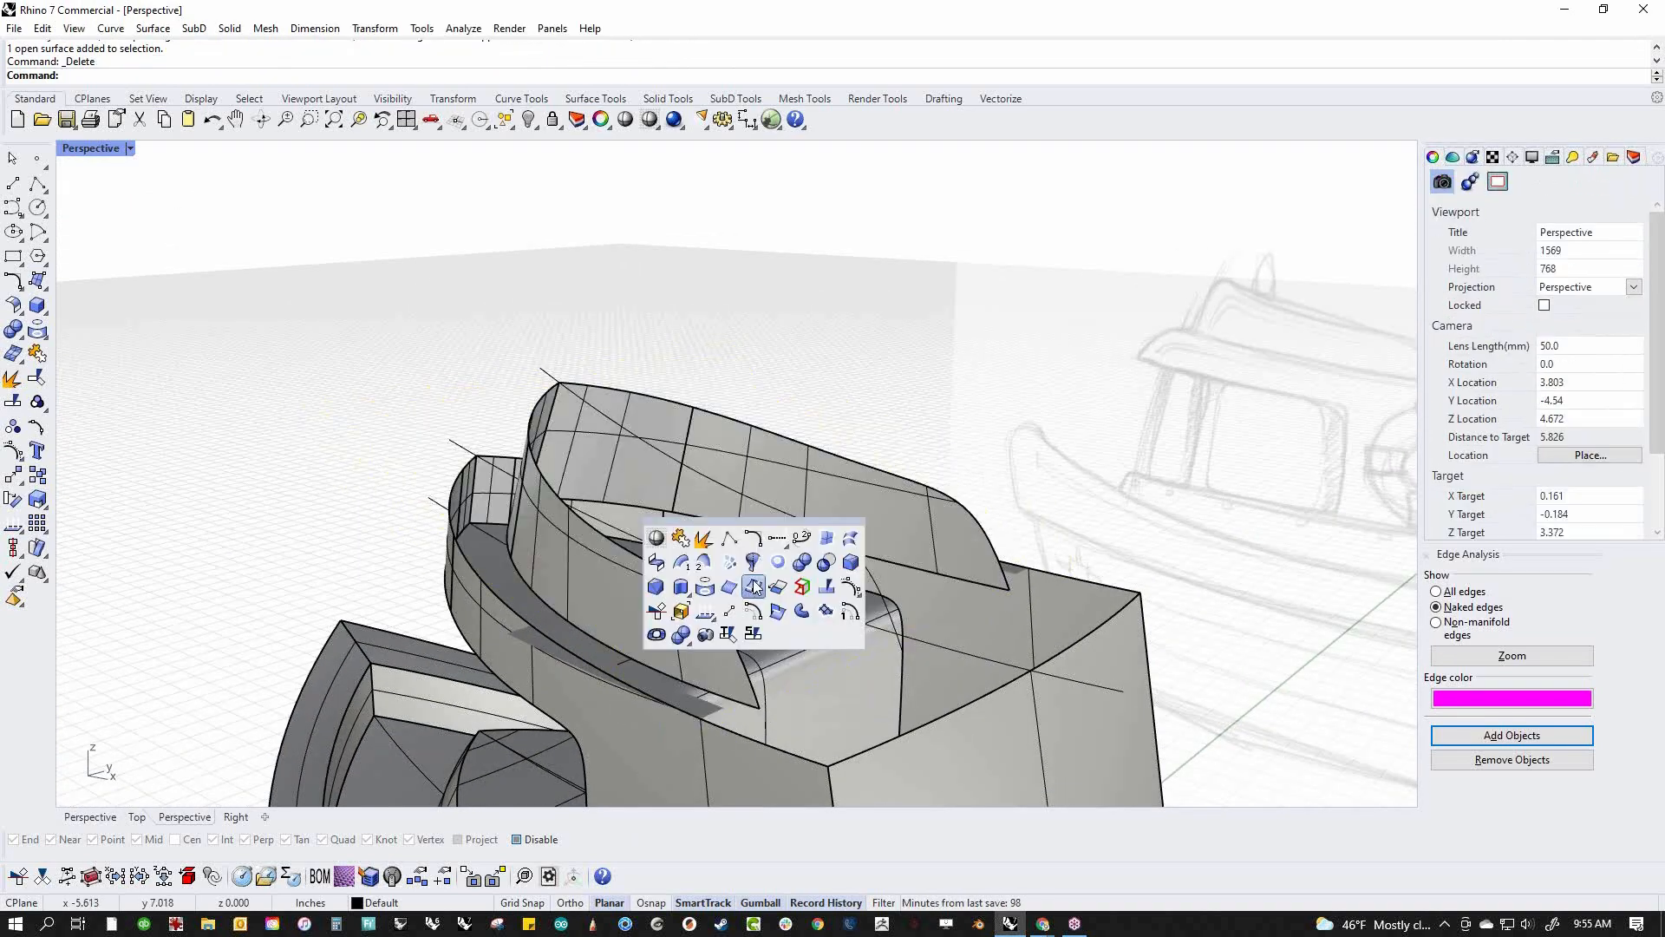
{"action": "left_click", "coordinate": [826, 539]}
{"action": "left_click", "coordinate": [745, 670]}
{"action": "left_click", "coordinate": [1006, 577]}
{"action": "right_click", "coordinate": [1006, 577]}
{"action": "right_click", "coordinate": [682, 373]}
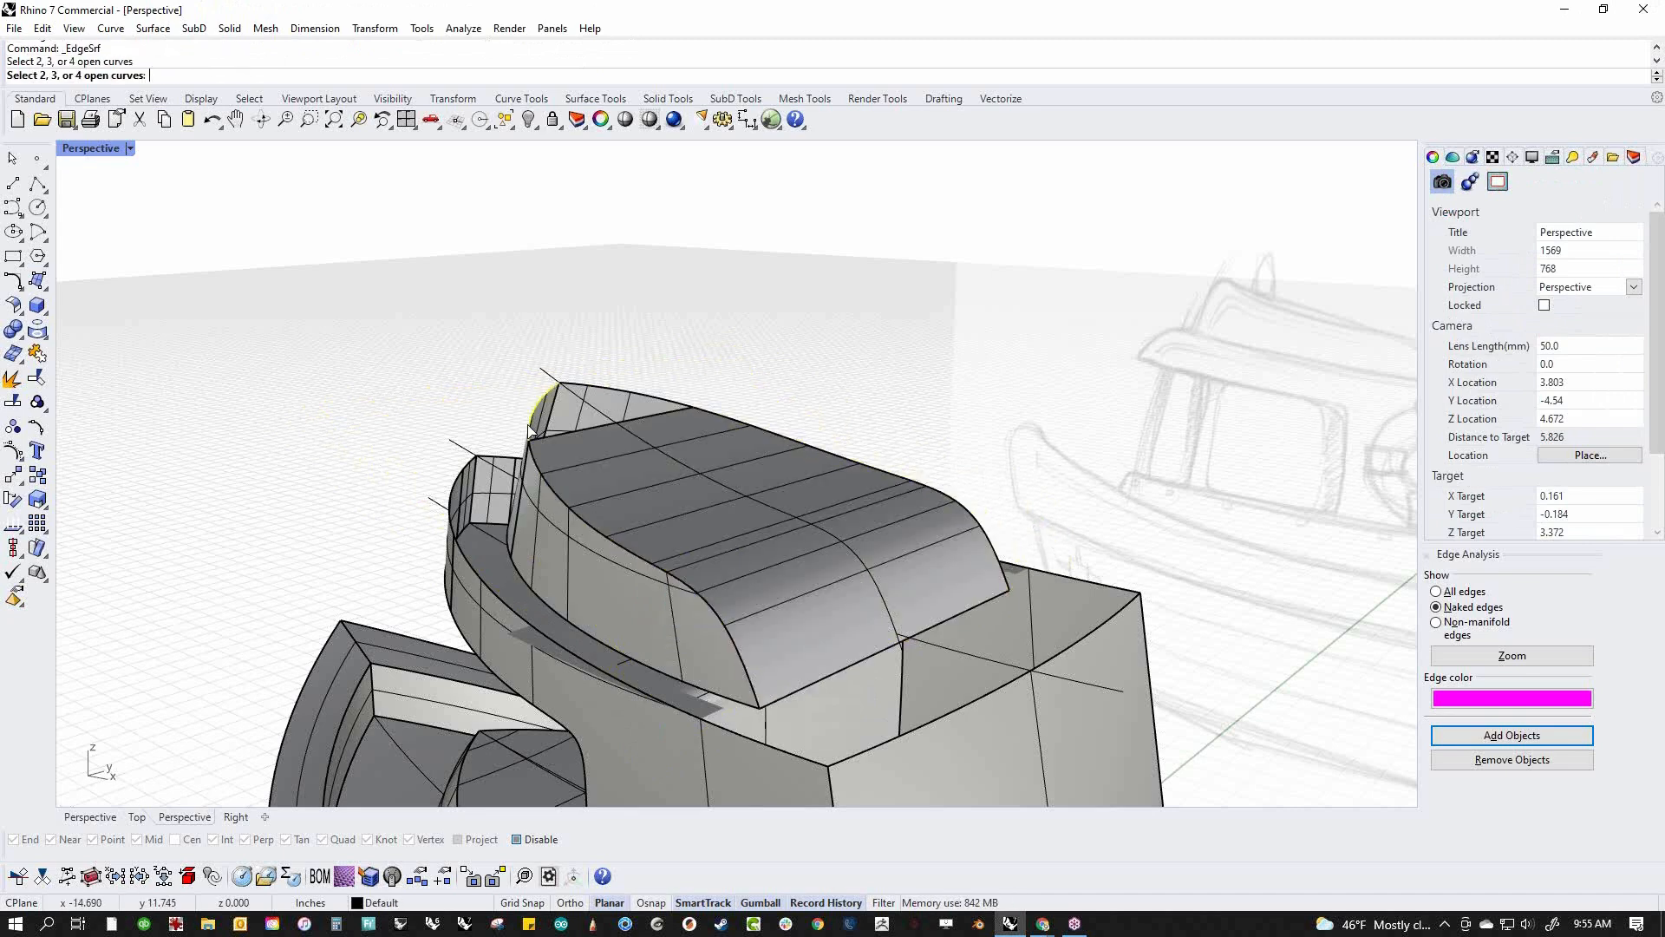
{"action": "left_click", "coordinate": [649, 396]}
{"action": "right_click", "coordinate": [652, 396]}
Join the new roof surfaces and the upper wall band into one polysurface
{"action": "right_click_drag", "start_coordinate": [729, 377], "coordinate": [909, 380]}
{"action": "left_click_drag", "start_coordinate": [731, 385], "coordinate": [435, 497]}
{"action": "key", "text": "Return"}
{"action": "right_click_drag", "start_coordinate": [876, 486], "coordinate": [815, 633]}
{"action": "left_click", "coordinate": [1122, 387]}
Build an edge surface across the rear of the lower cabin between the top edges of its two side walls
{"action": "right_click_drag", "start_coordinate": [1041, 446], "coordinate": [1005, 384], "text": "shift"}
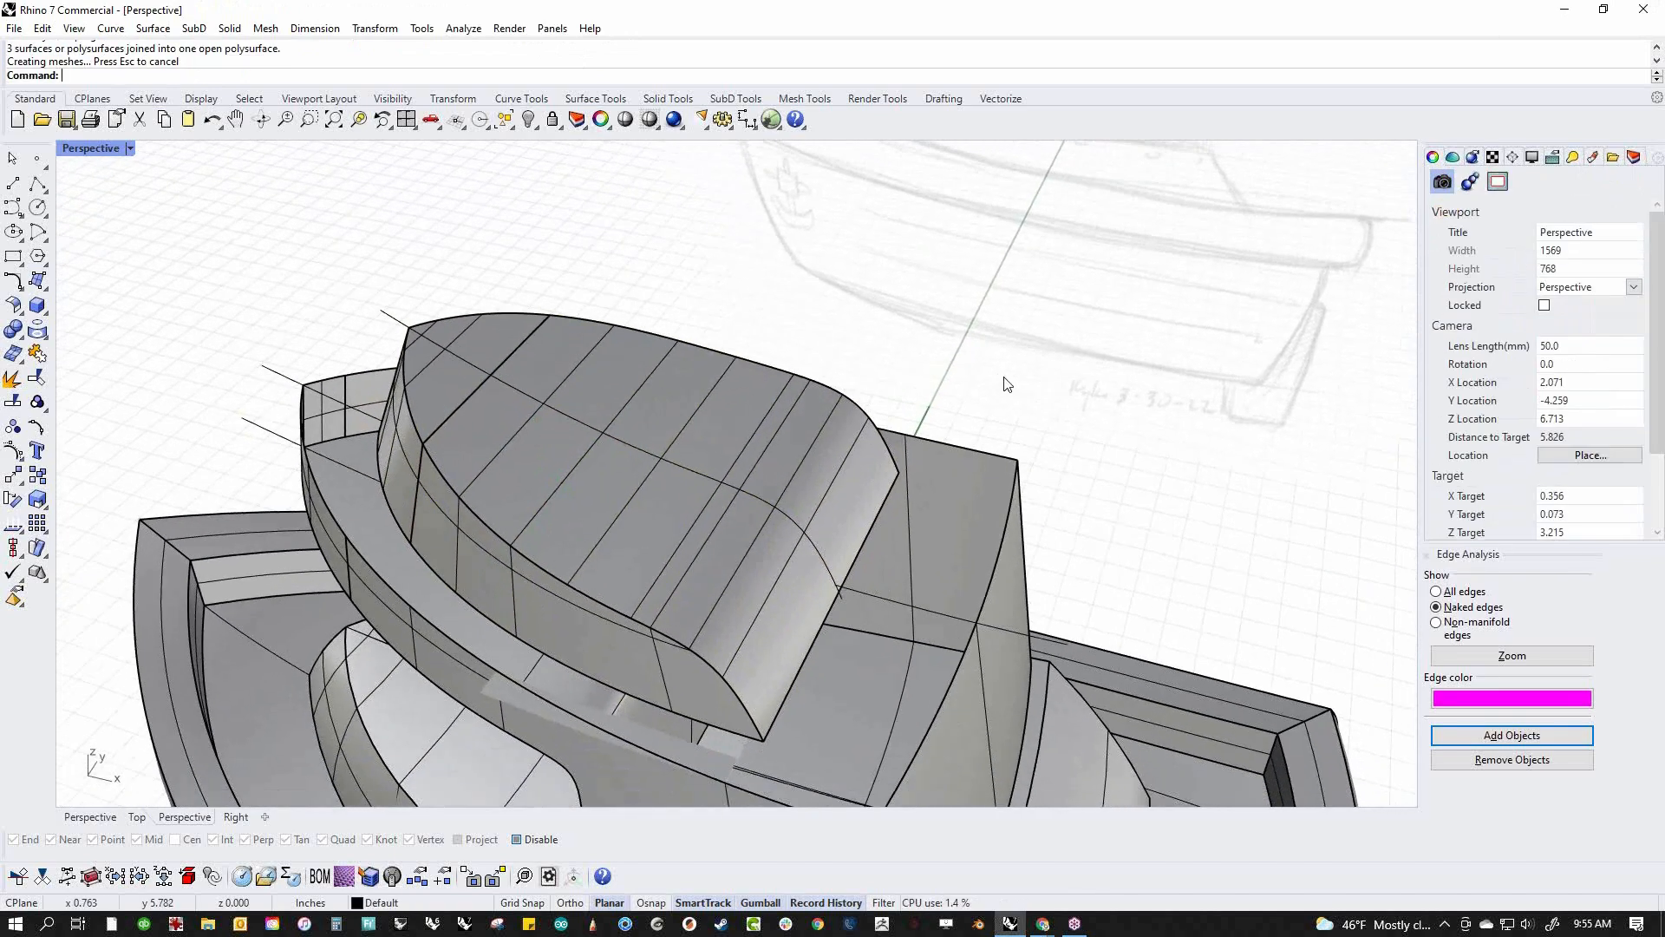
{"action": "middle_click", "coordinate": [968, 476]}
{"action": "left_click", "coordinate": [1041, 432]}
{"action": "left_click", "coordinate": [743, 687]}
{"action": "left_click", "coordinate": [947, 363]}
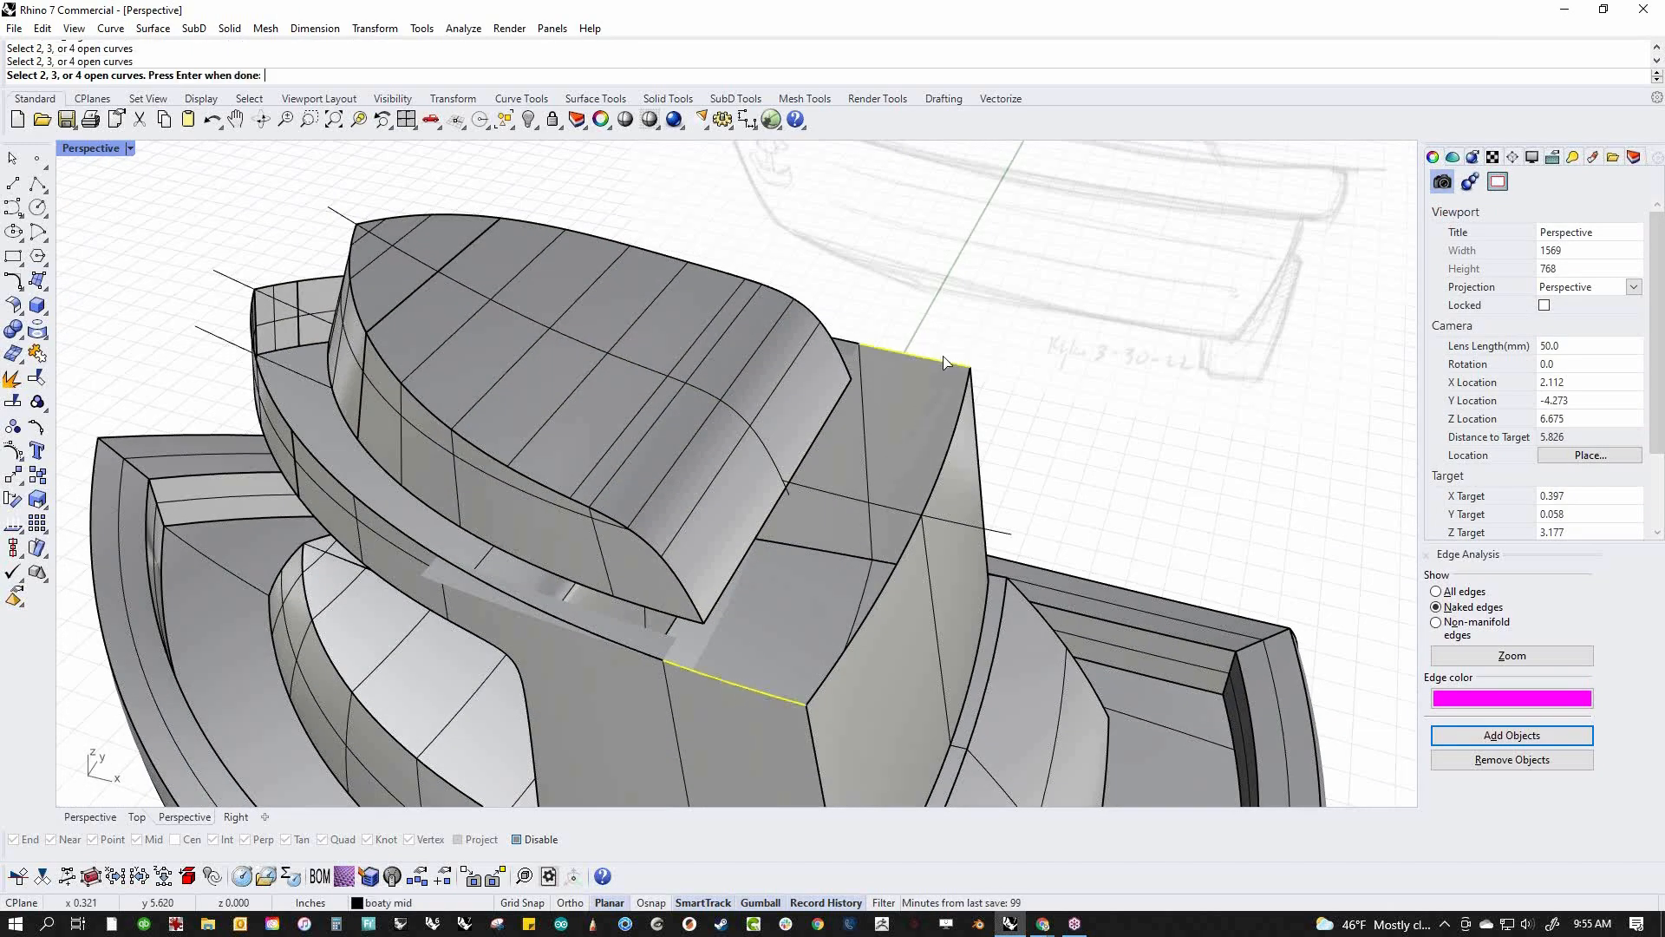
{"action": "right_click", "coordinate": [981, 355]}
{"action": "right_click", "coordinate": [879, 442]}
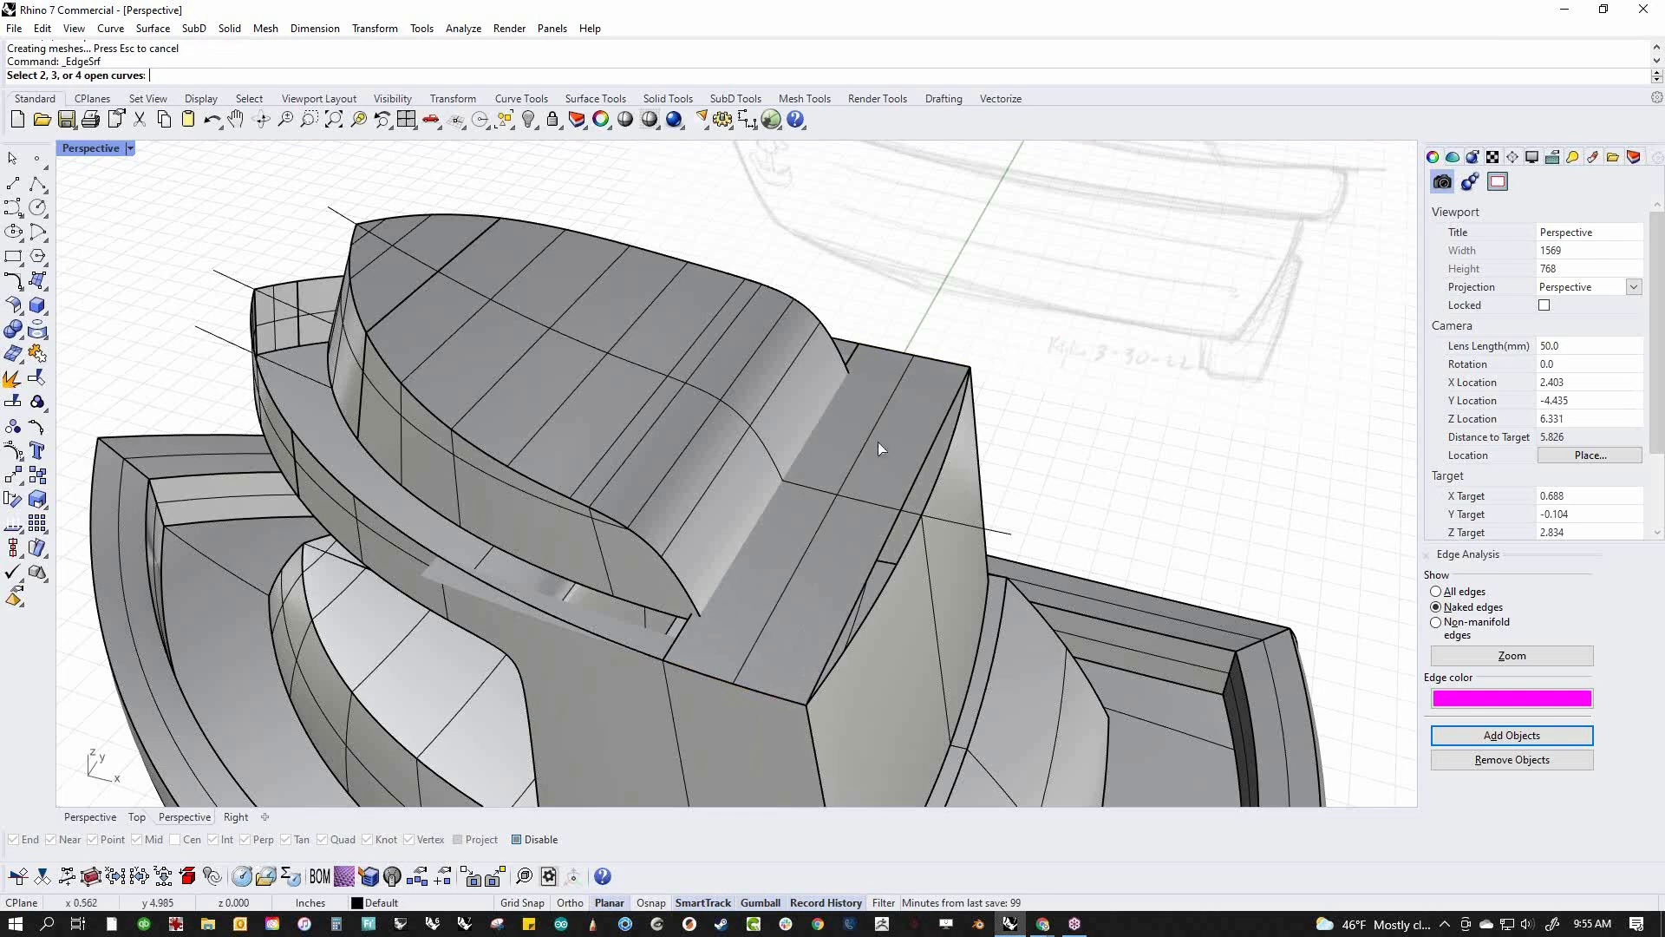
{"action": "left_click", "coordinate": [591, 636]}
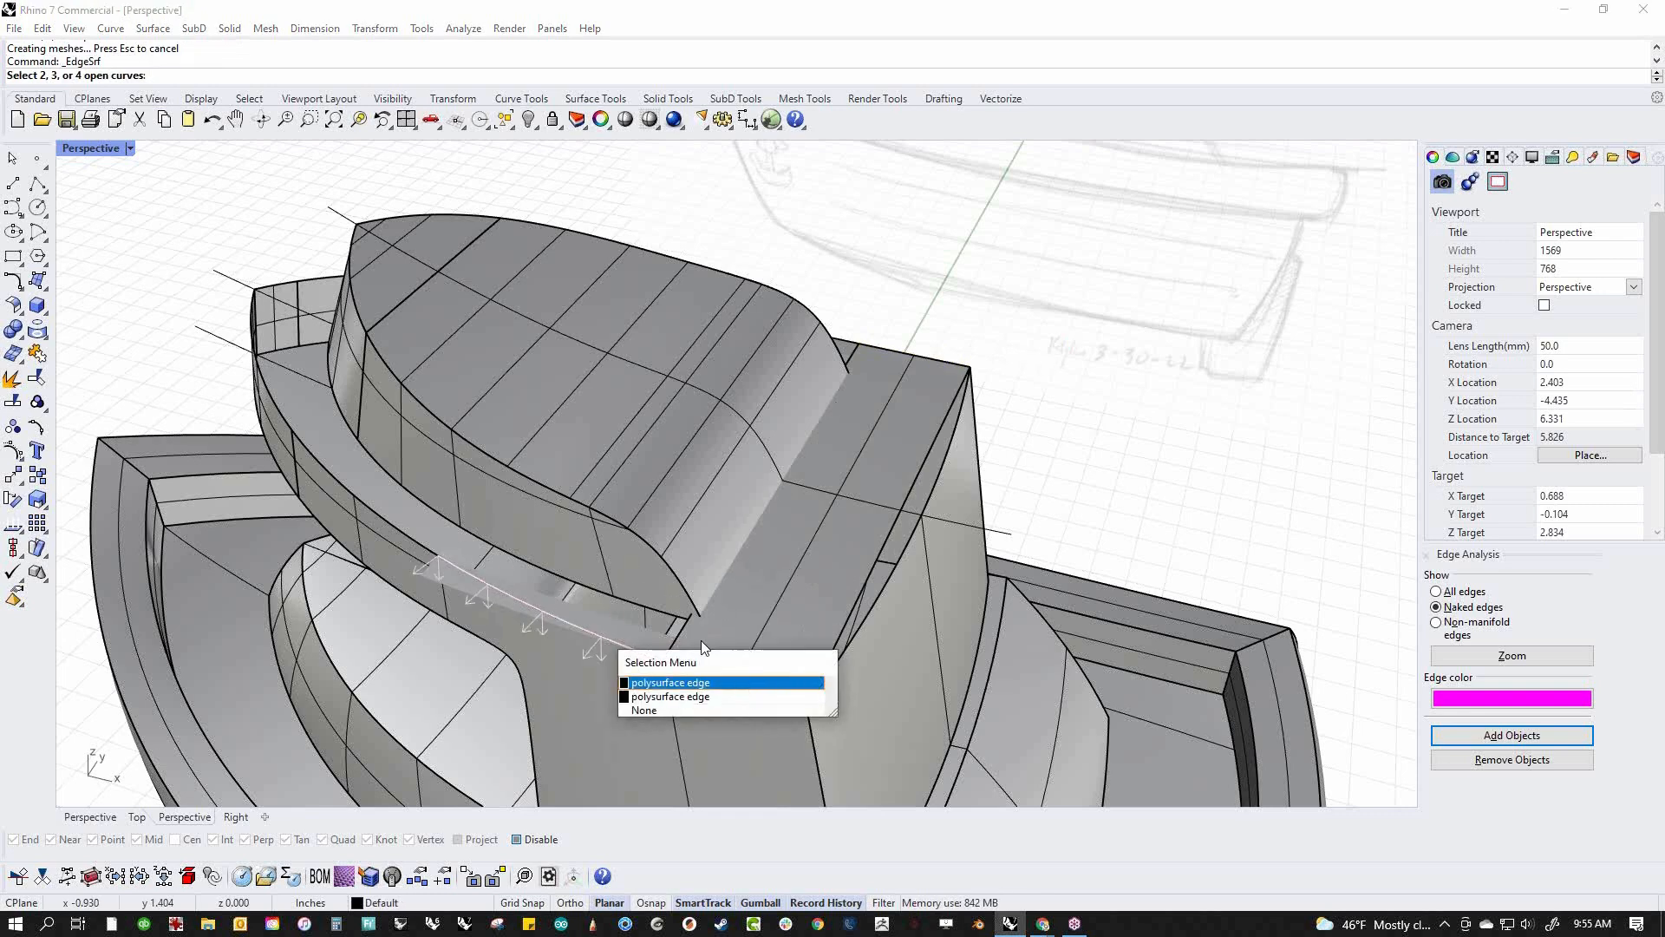
{"action": "key", "text": "Escape"}
{"action": "scroll", "coordinate": [618, 607], "scroll_direction": "up", "scroll_amount": 5}
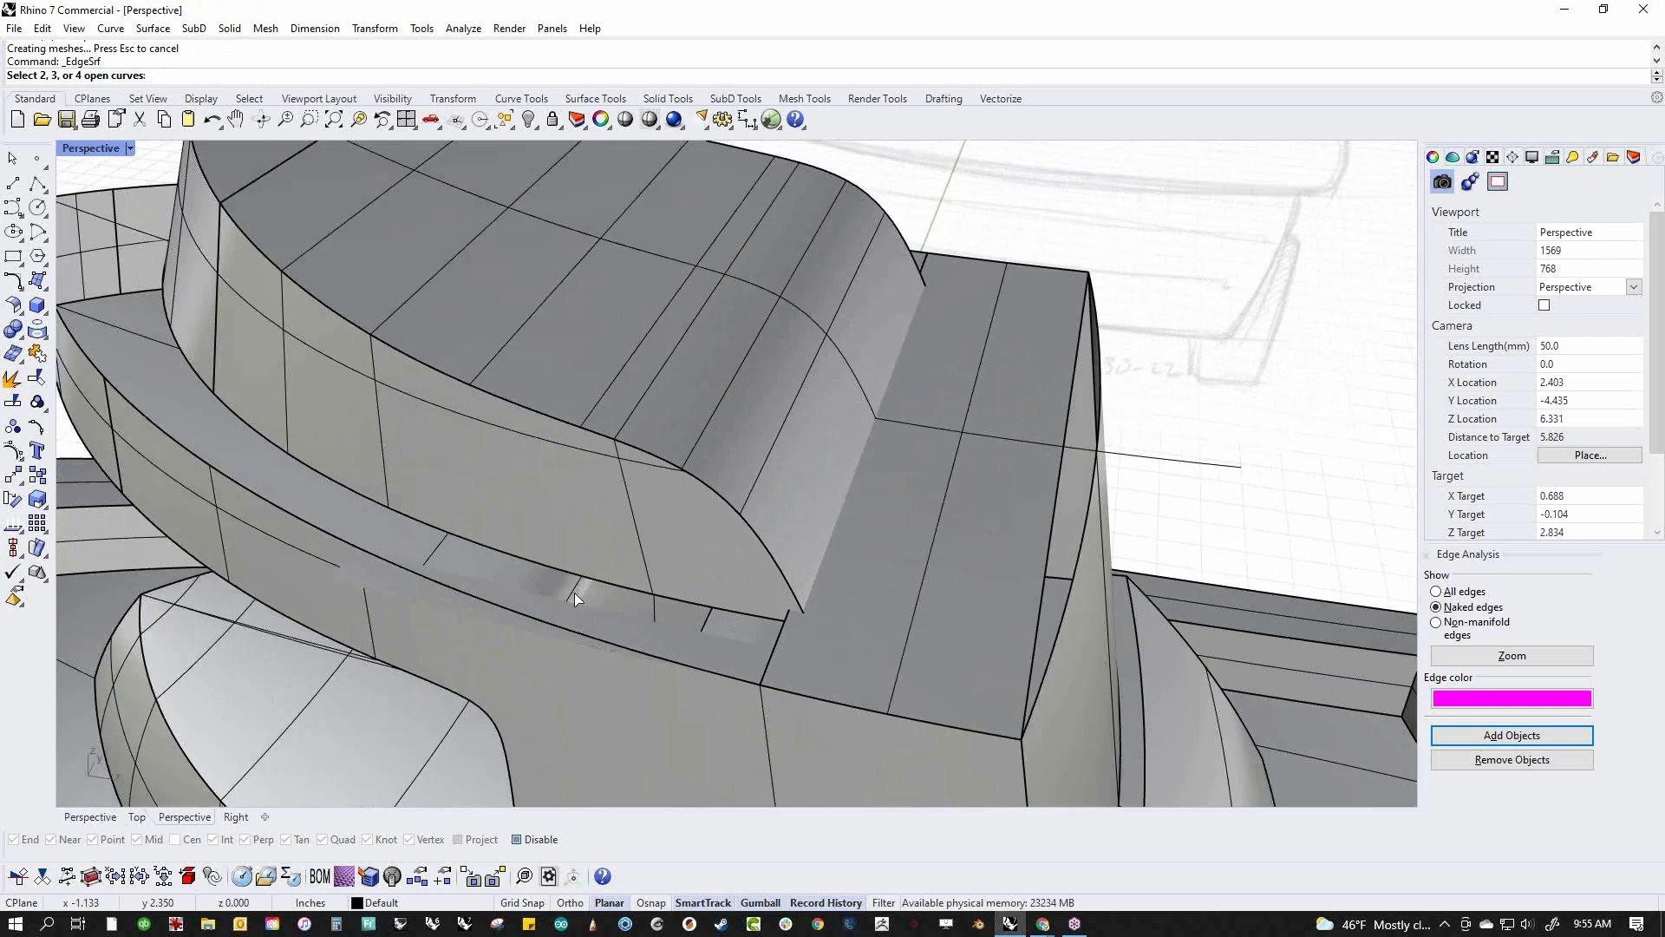
{"action": "key", "text": "Escape"}
Isolate the lower cabin wall polysurface by hiding the surrounding objects, and inspect its top edges
{"action": "left_click", "coordinate": [622, 678]}
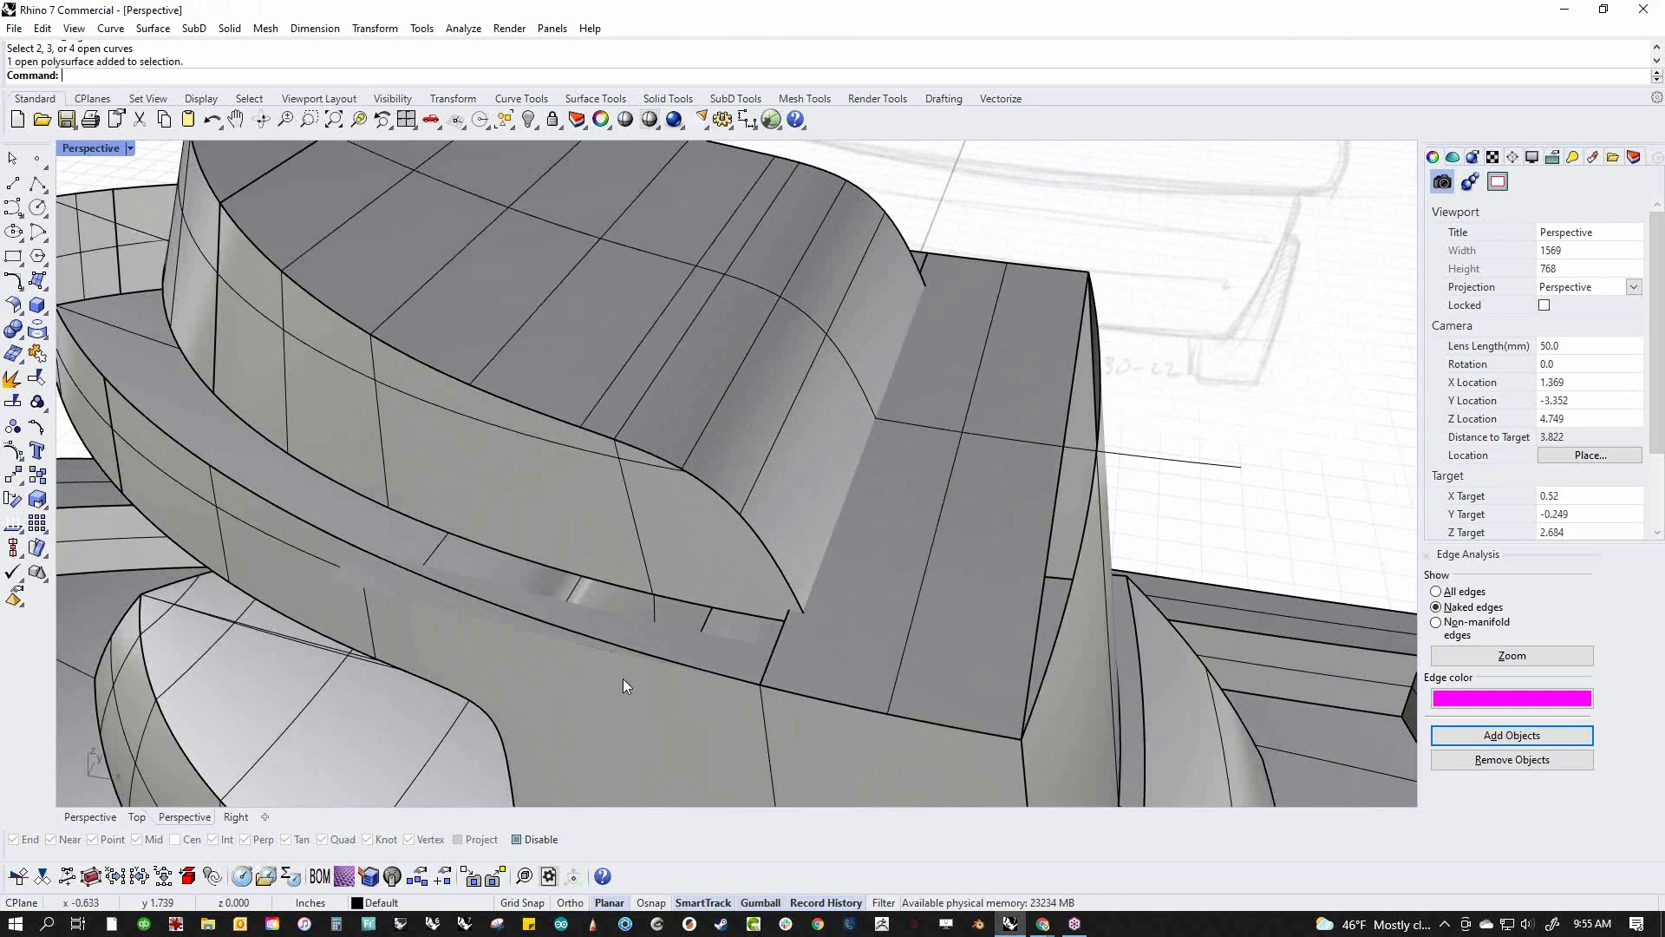
{"action": "type", "text": "ih"}
{"action": "key", "text": "Return"}
{"action": "mouse_move", "coordinate": [815, 577]}
{"action": "right_mouse_down"}
{"action": "mouse_move", "coordinate": [478, 544]}
{"action": "mouse_move", "coordinate": [445, 497]}
{"action": "mouse_move", "coordinate": [903, 565]}
{"action": "mouse_move", "coordinate": [815, 611]}
{"action": "mouse_move", "coordinate": [810, 579]}
{"action": "right_mouse_up"}
{"action": "scroll", "coordinate": [813, 596], "scroll_direction": "up", "scroll_amount": 7}
{"action": "scroll", "coordinate": [813, 596], "scroll_direction": "down", "scroll_amount": 5}
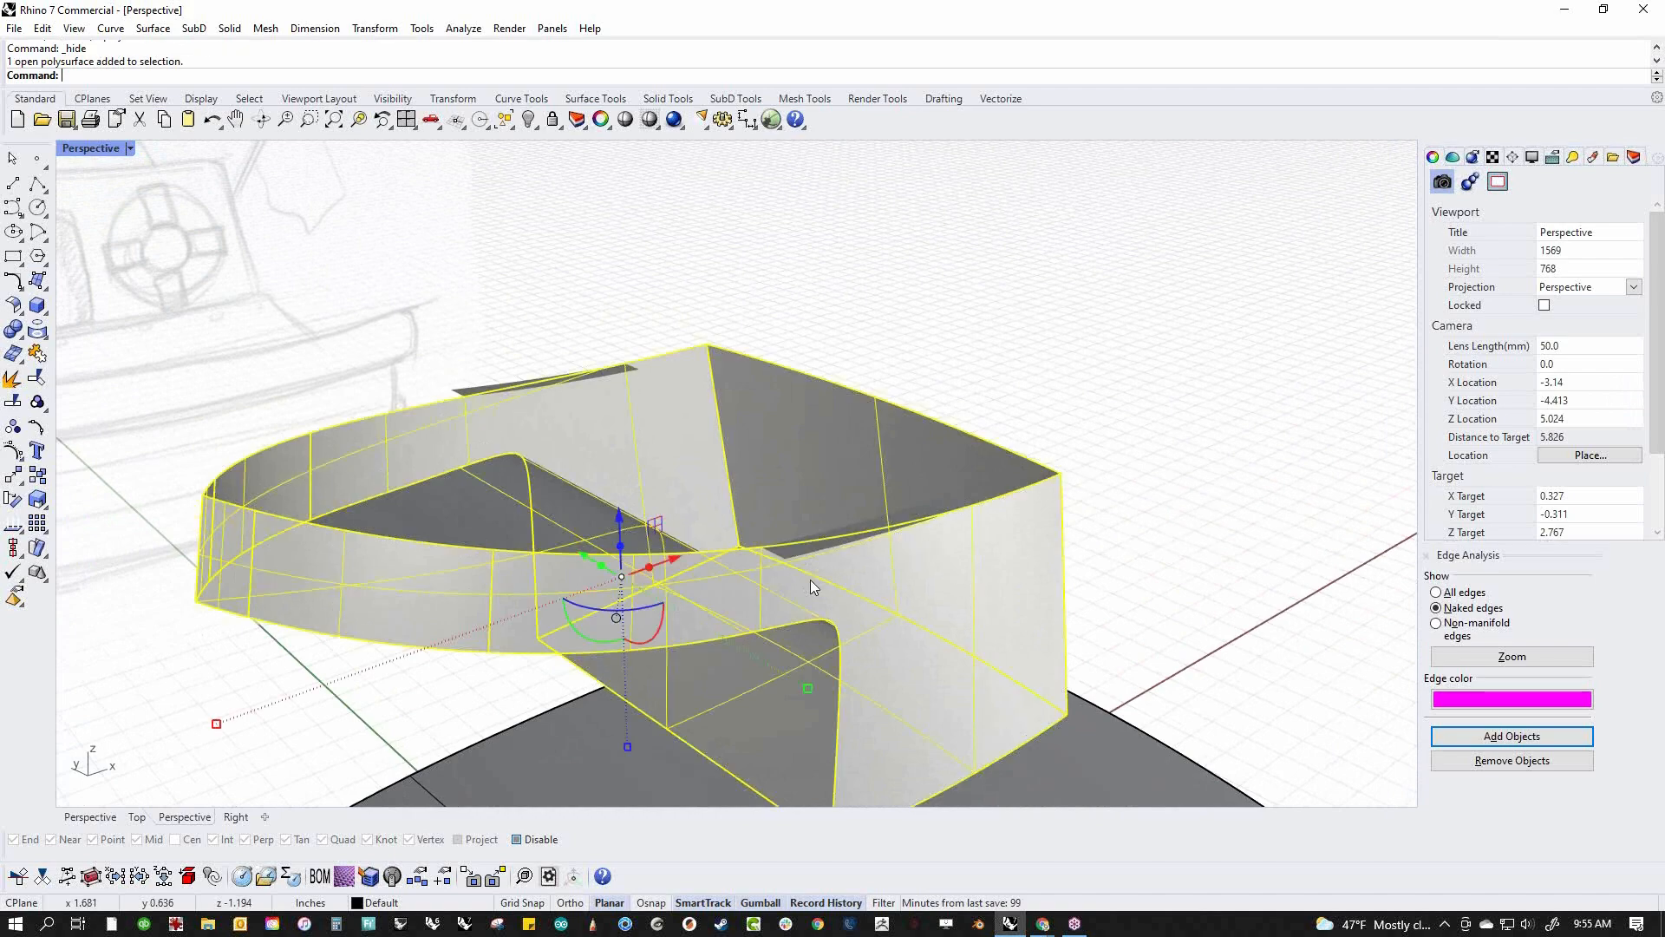
{"action": "left_click", "coordinate": [810, 579]}
Check the model for faulty geometry with SelBadObjects
{"action": "left_click", "coordinate": [1047, 407]}
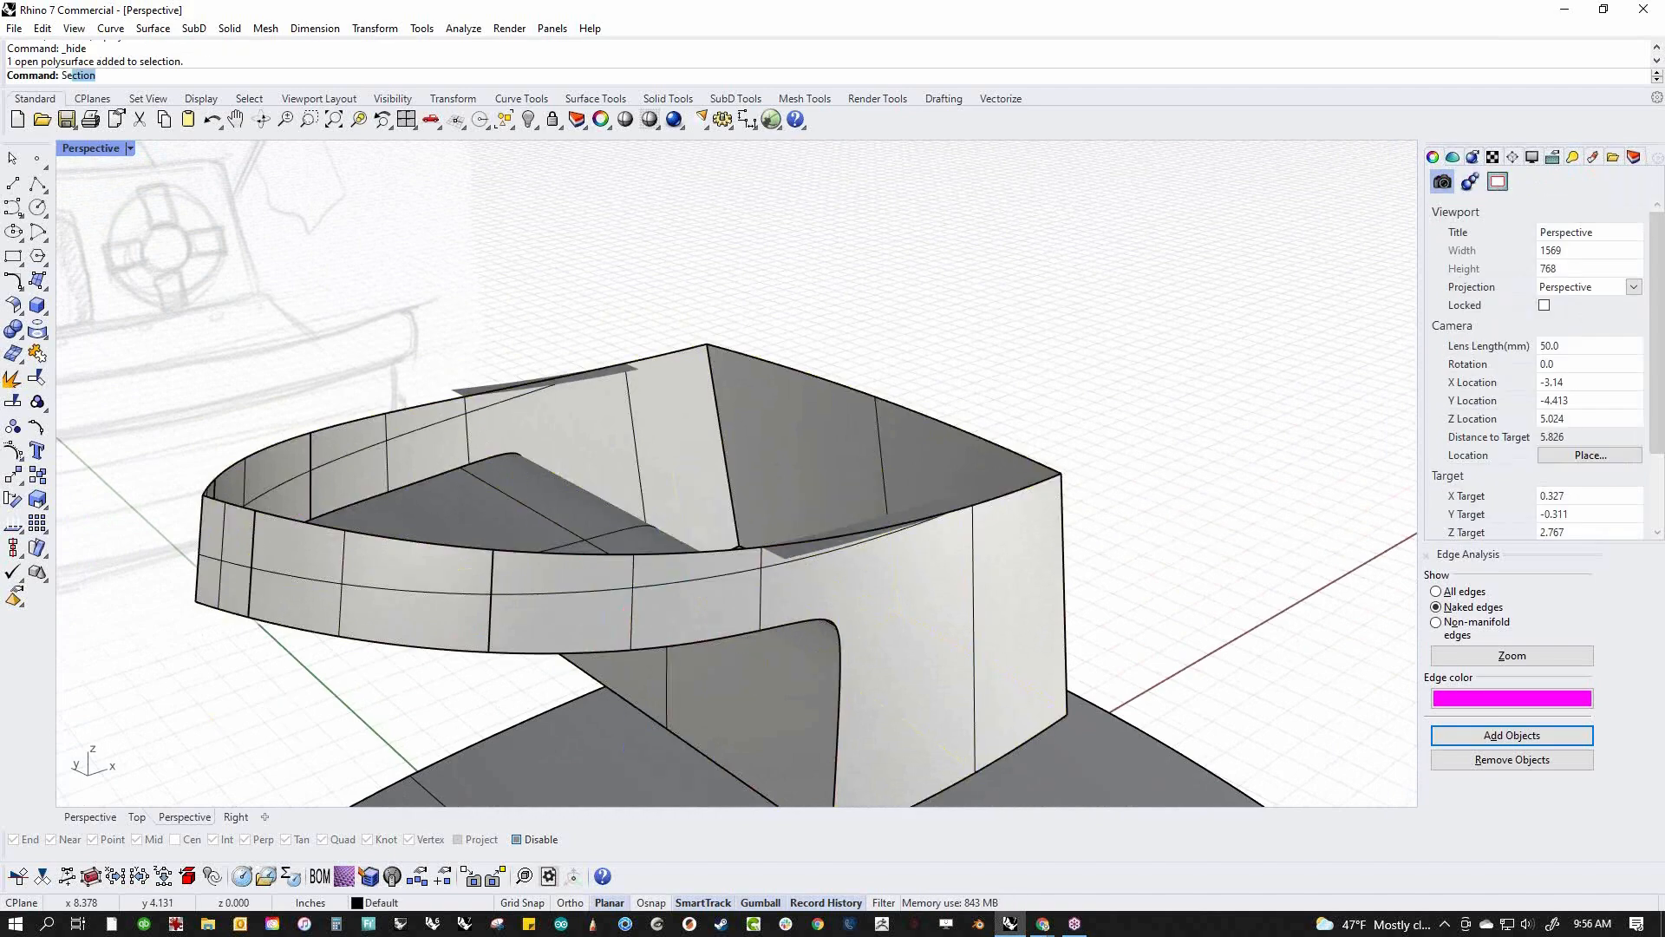
{"action": "key", "text": "Return"}
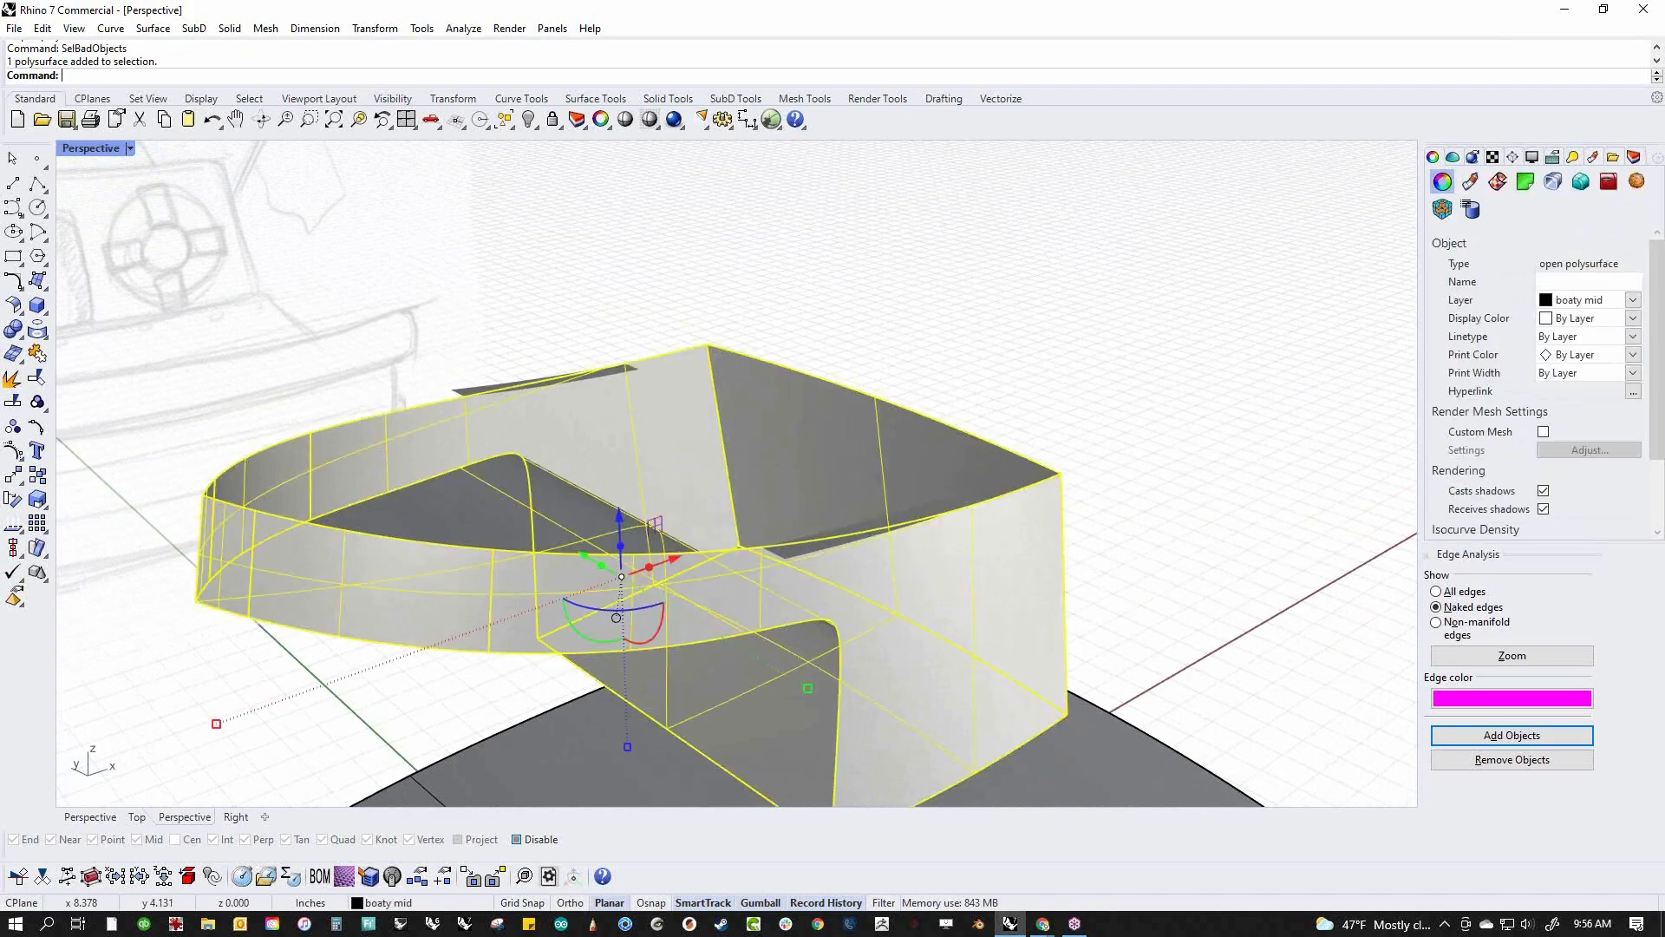
{"action": "left_click", "coordinate": [491, 340]}
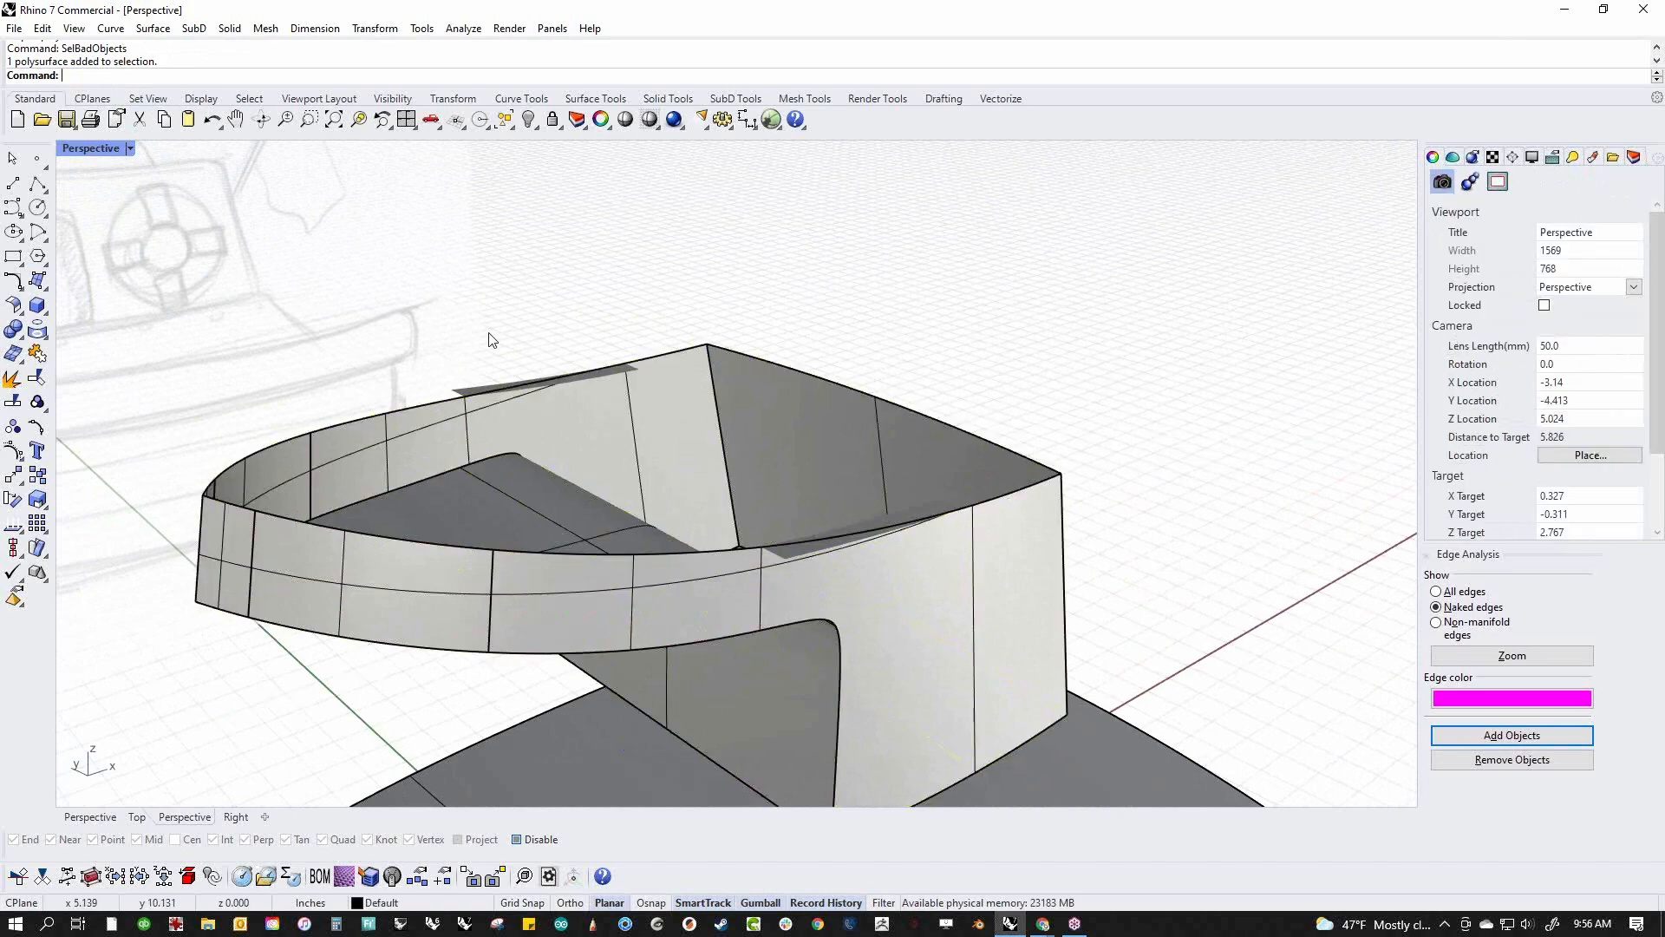
Extract the bad faces from the lower cabin wall polysurface with ExtractBadSrf
{"action": "type", "text": "ExtractSrf"}
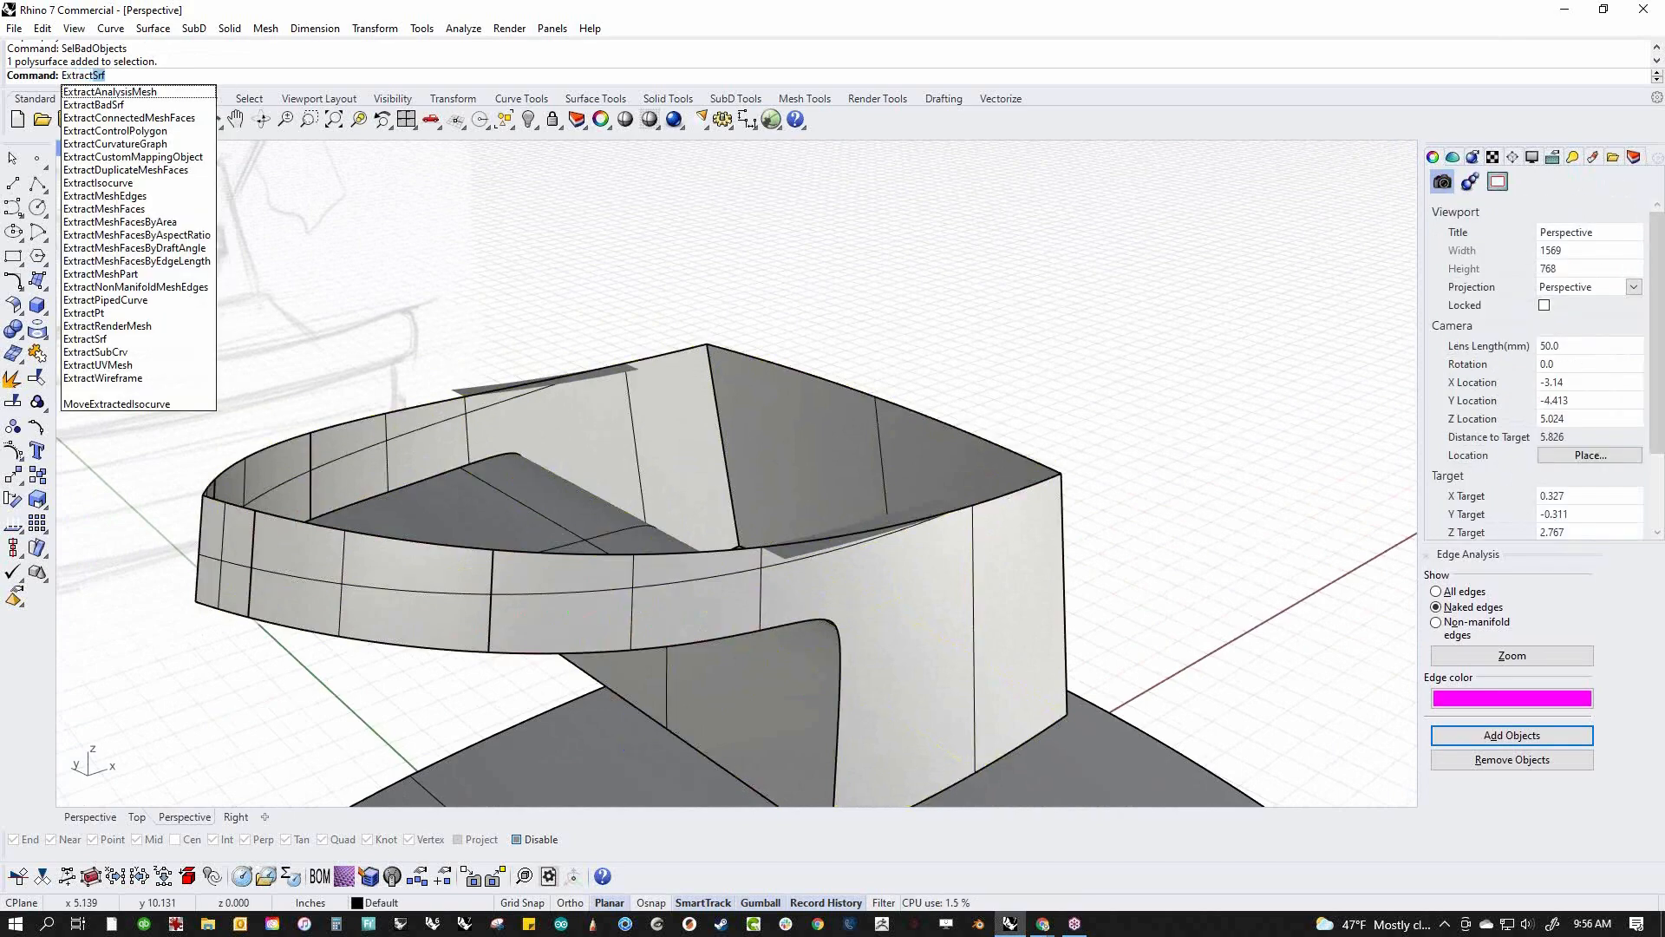
{"action": "left_click", "coordinate": [87, 105]}
{"action": "left_click", "coordinate": [708, 600]}
{"action": "key", "text": "Return"}
{"action": "right_click_drag", "start_coordinate": [798, 592], "coordinate": [860, 575]}
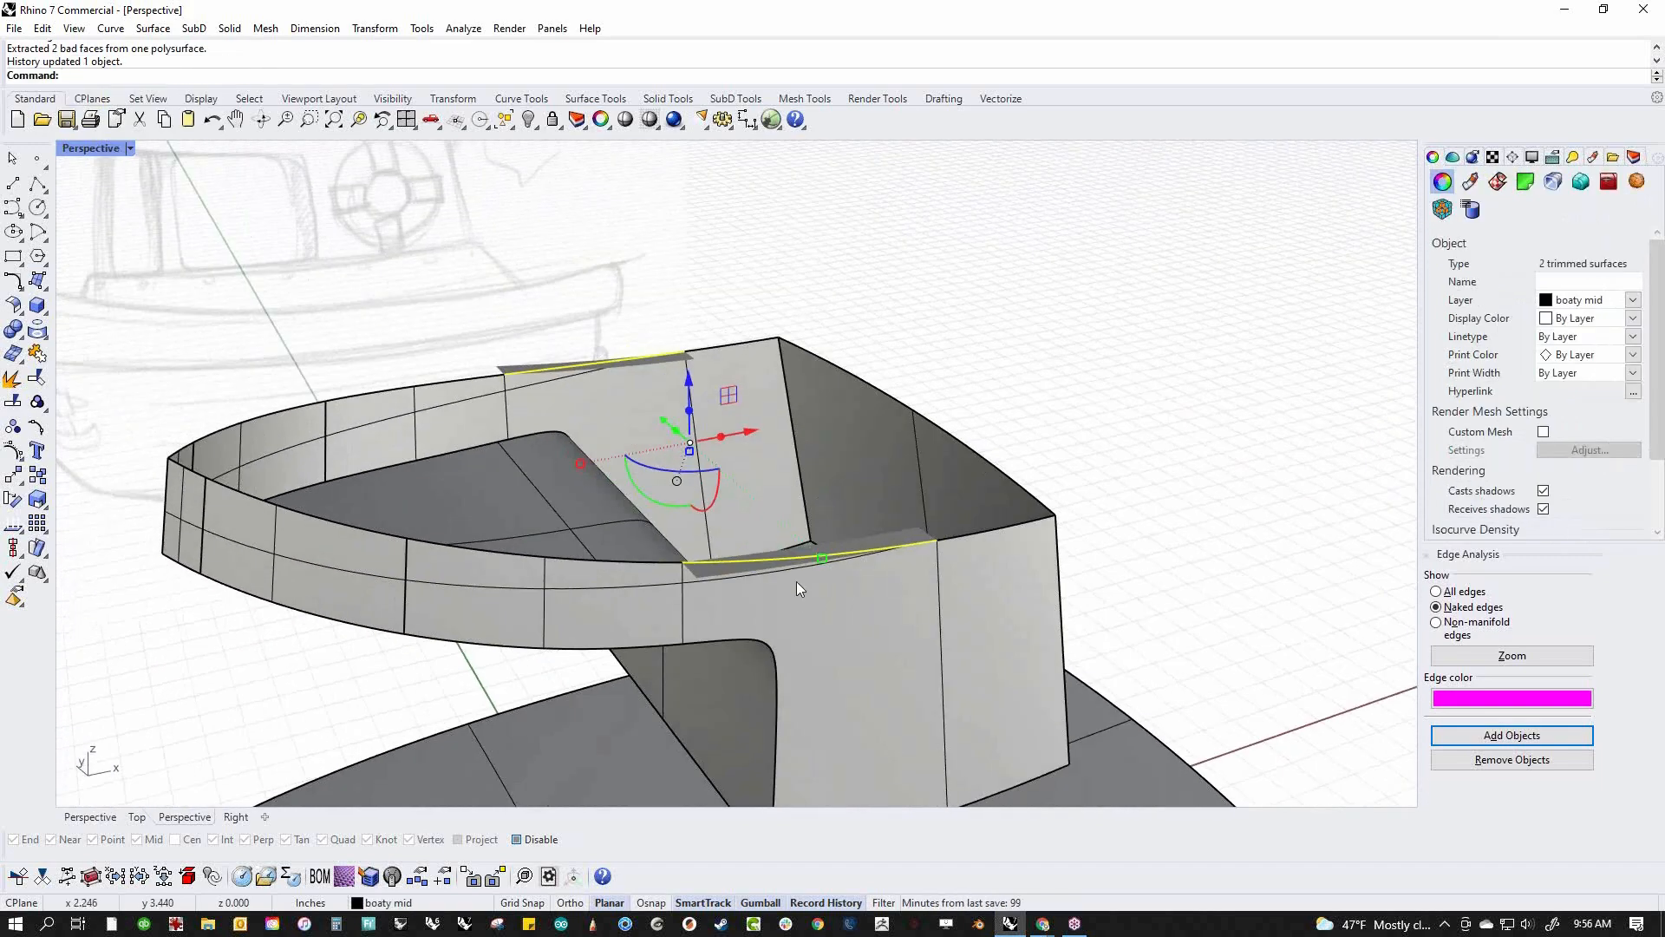
{"action": "key", "text": "Escape"}
Build edge surfaces between the side walls' top edges over the two rearmost sections of the isolated cabin
{"action": "right_click_drag", "start_coordinate": [842, 498], "coordinate": [819, 513]}
{"action": "middle_click", "coordinate": [821, 517]}
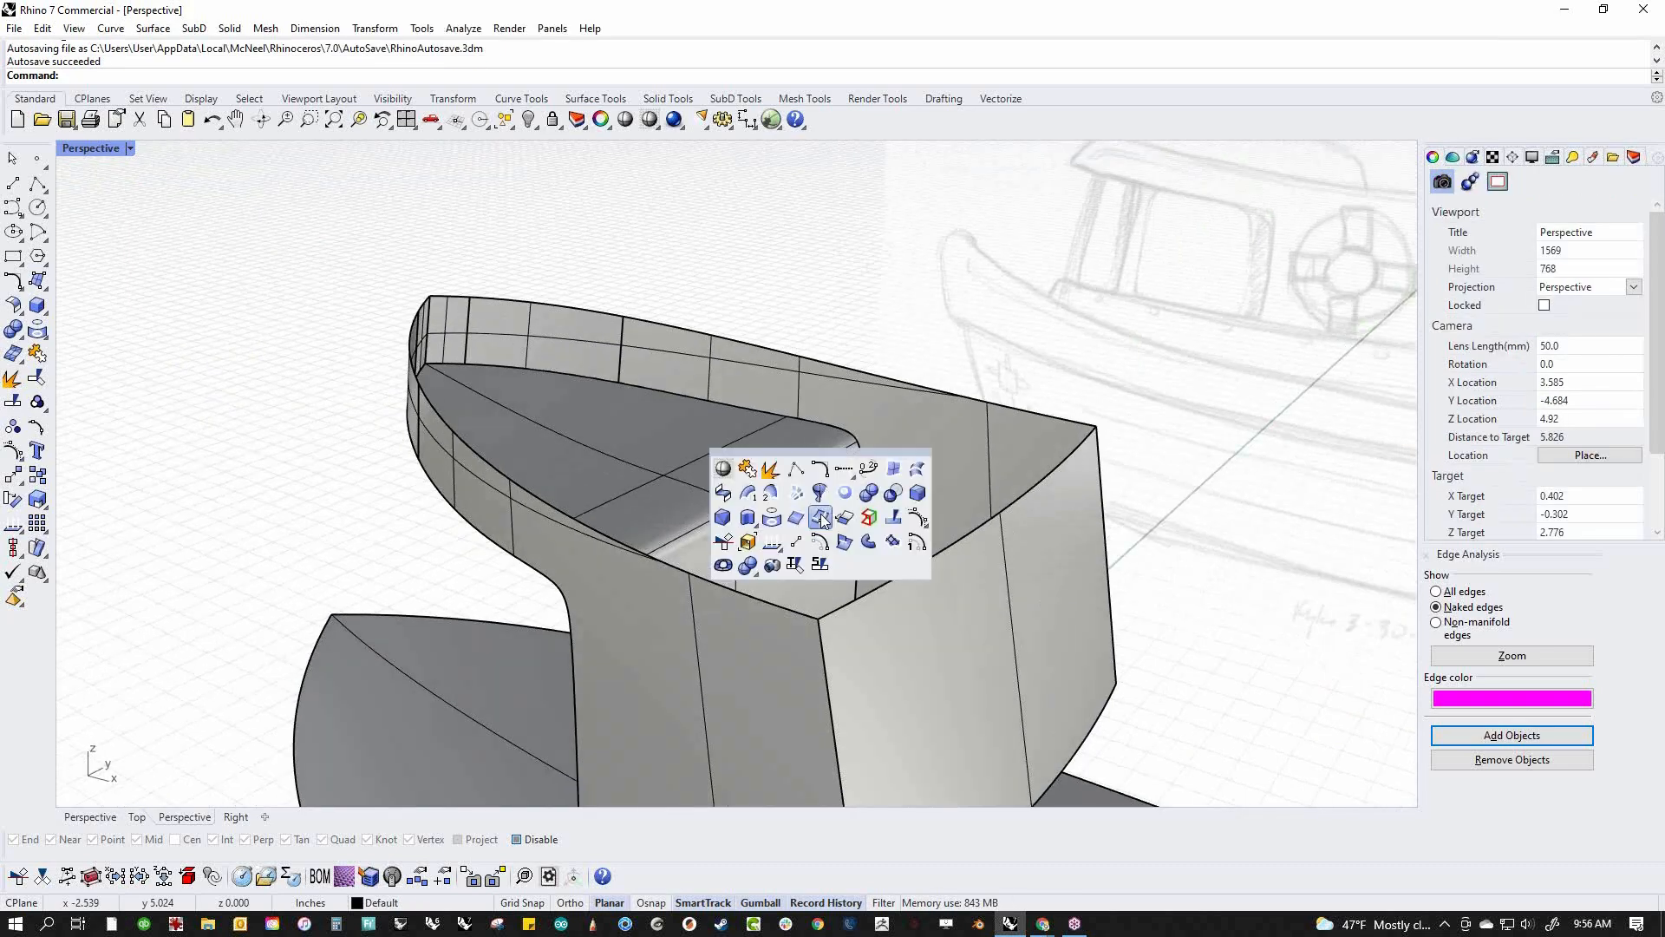
{"action": "left_click", "coordinate": [821, 515]}
{"action": "left_click", "coordinate": [1041, 448]}
{"action": "key", "text": "Return"}
{"action": "key", "text": "Return"}
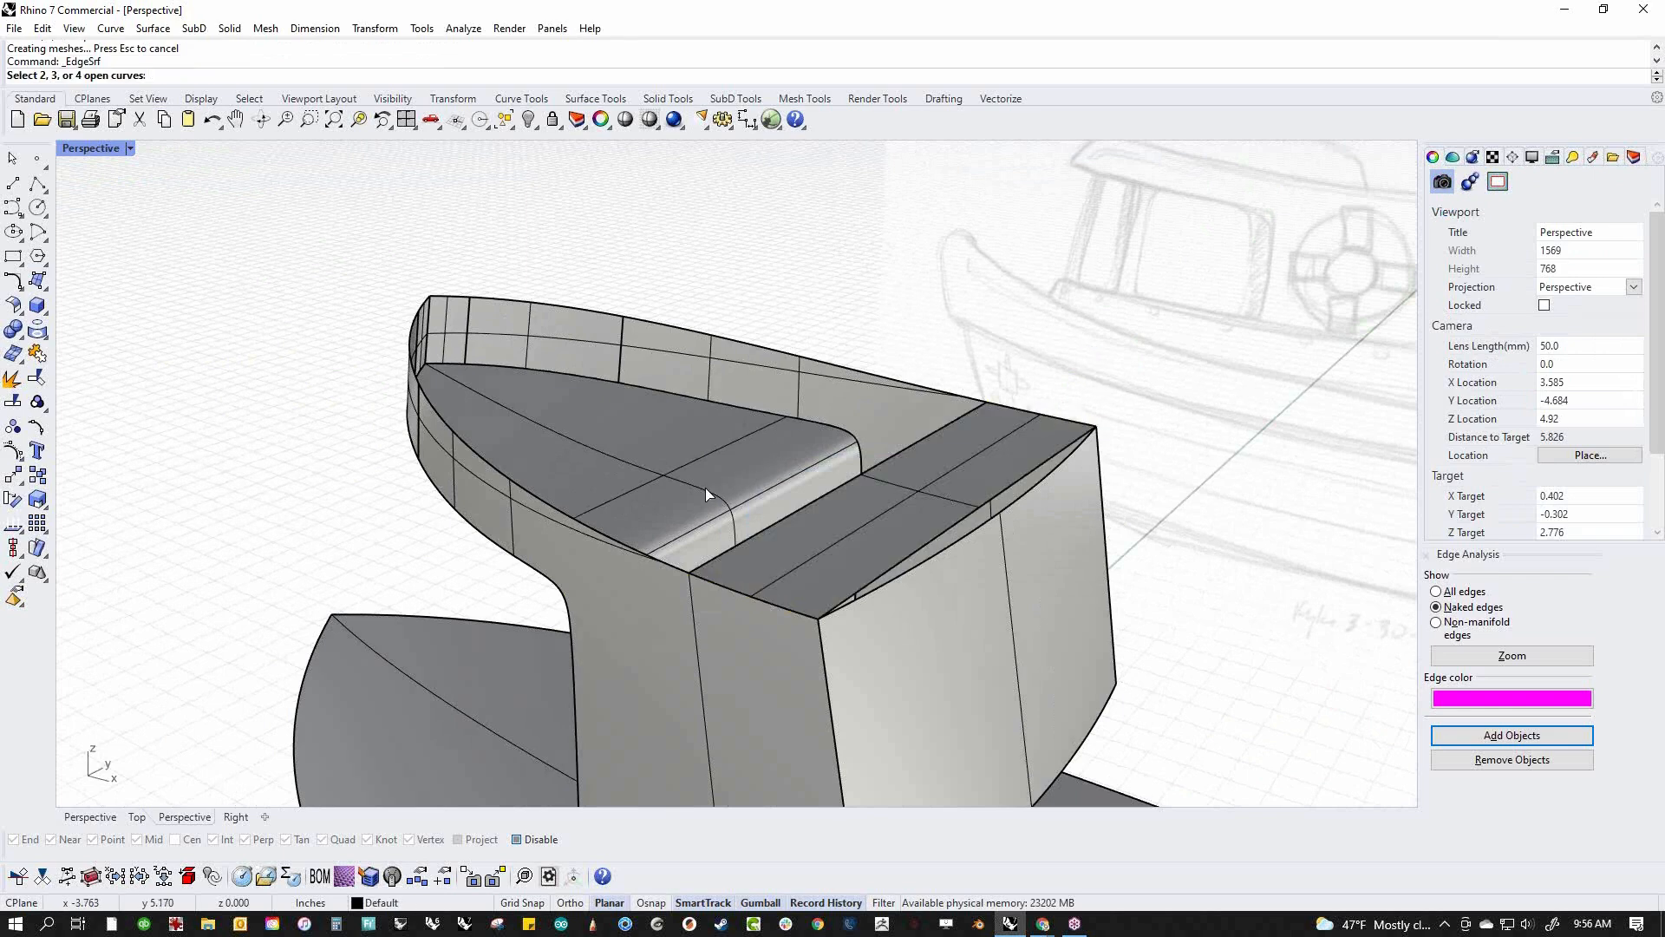
{"action": "left_click", "coordinate": [659, 561]}
{"action": "left_click", "coordinate": [965, 399]}
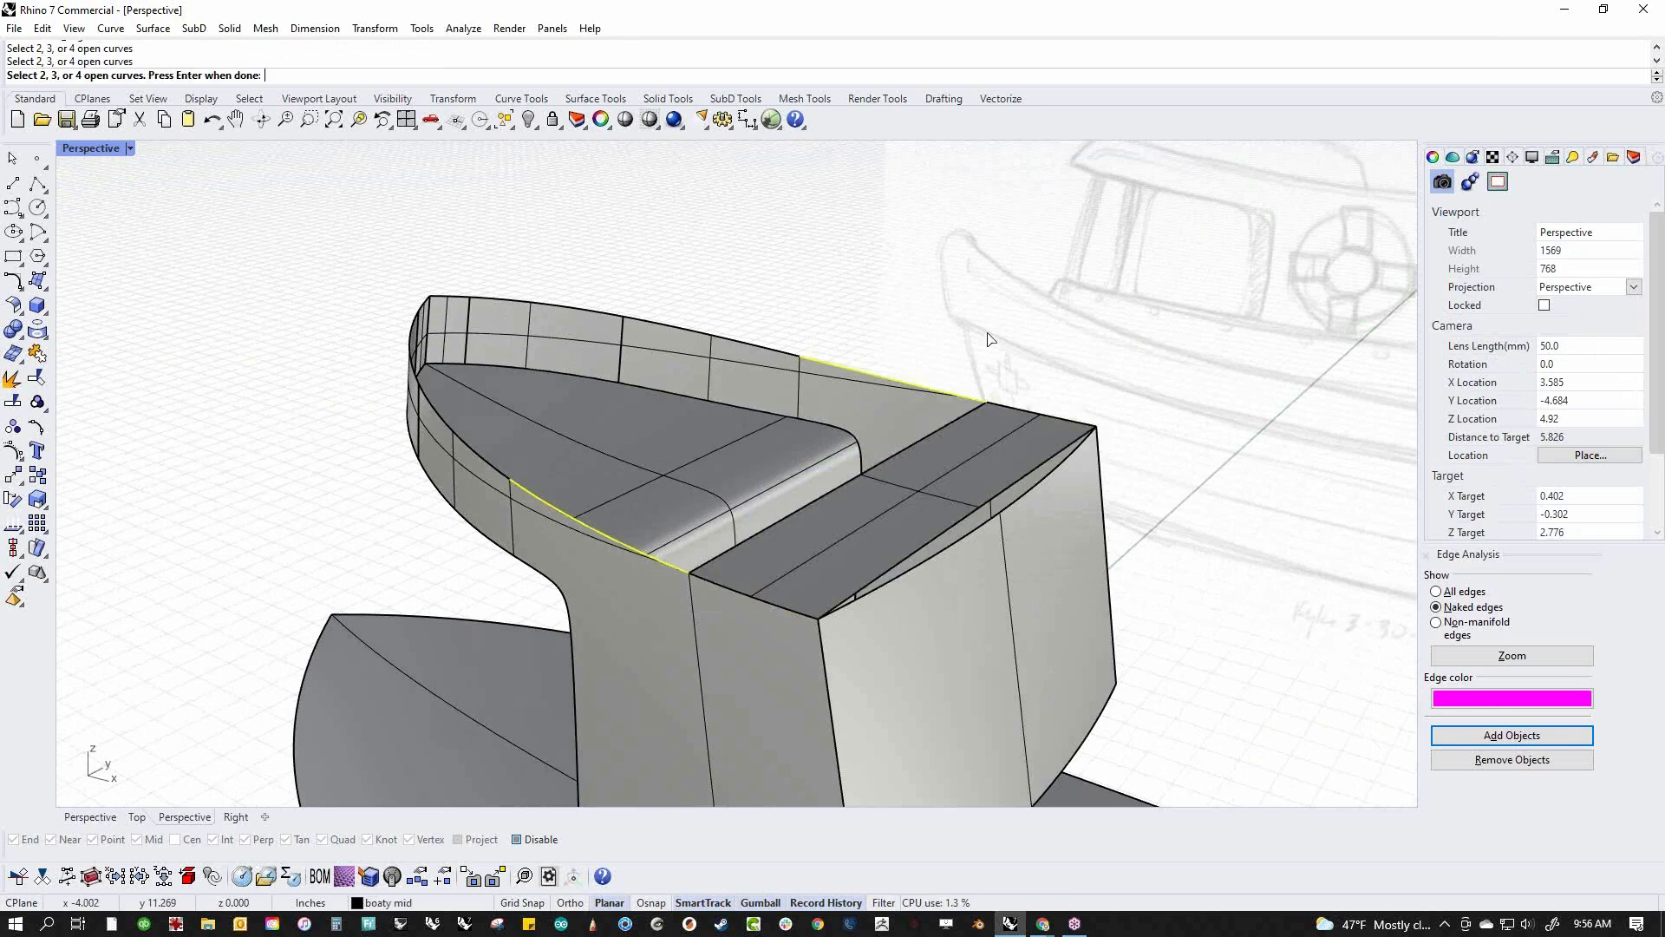
{"action": "key", "text": "Return"}
Continue the edge surfaces forward between the remaining pairs of top edges until the cabin roof is covered to its front tip
{"action": "key", "text": "Return"}
{"action": "left_click", "coordinate": [473, 446]}
{"action": "left_click", "coordinate": [742, 346]}
{"action": "key", "text": "Return"}
{"action": "key", "text": "Return"}
{"action": "left_click", "coordinate": [416, 351]}
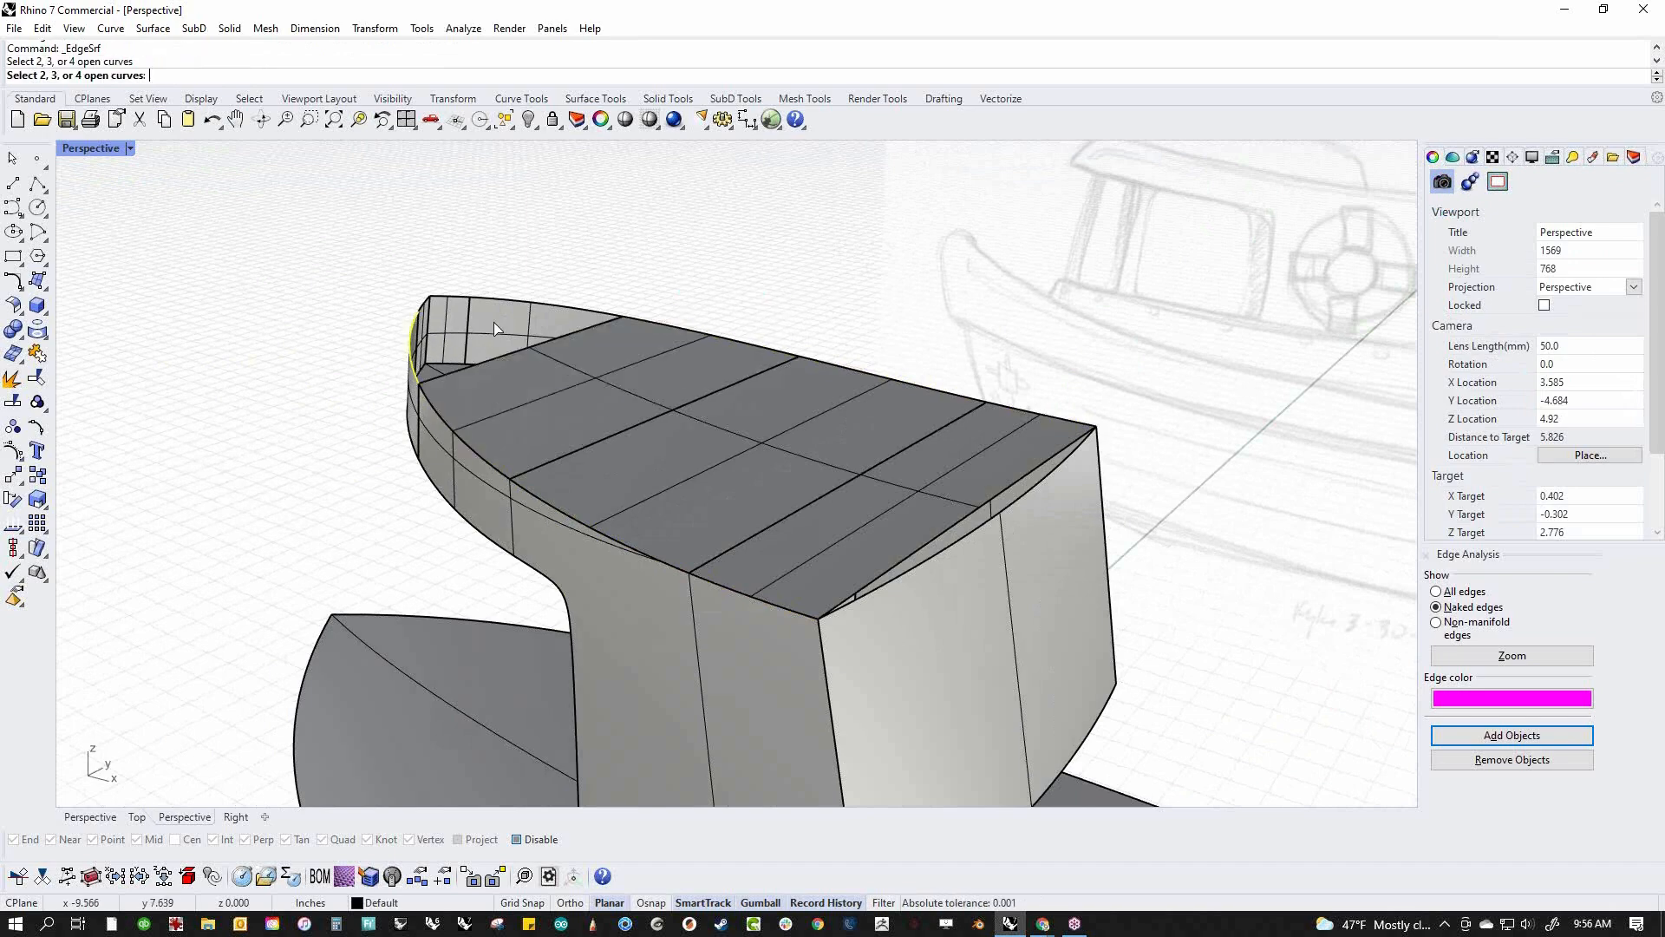
{"action": "left_click", "coordinate": [598, 314]}
{"action": "key", "text": "Return"}
{"action": "scroll", "coordinate": [431, 298], "scroll_direction": "up", "scroll_amount": 5}
{"action": "key", "text": "Return"}
{"action": "left_click", "coordinate": [468, 310]}
{"action": "key", "text": "Return"}
Match the rear roof surface's edge to the curved top edge of the back wall with MatchSrf using position continuity
{"action": "scroll", "coordinate": [569, 301], "scroll_direction": "down", "scroll_amount": 8}
{"action": "right_click_drag", "start_coordinate": [569, 304], "coordinate": [485, 390]}
{"action": "scroll", "coordinate": [998, 492], "scroll_direction": "up", "scroll_amount": 6}
{"action": "right_click_drag", "start_coordinate": [997, 491], "coordinate": [1030, 531]}
{"action": "type", "text": "Match"}
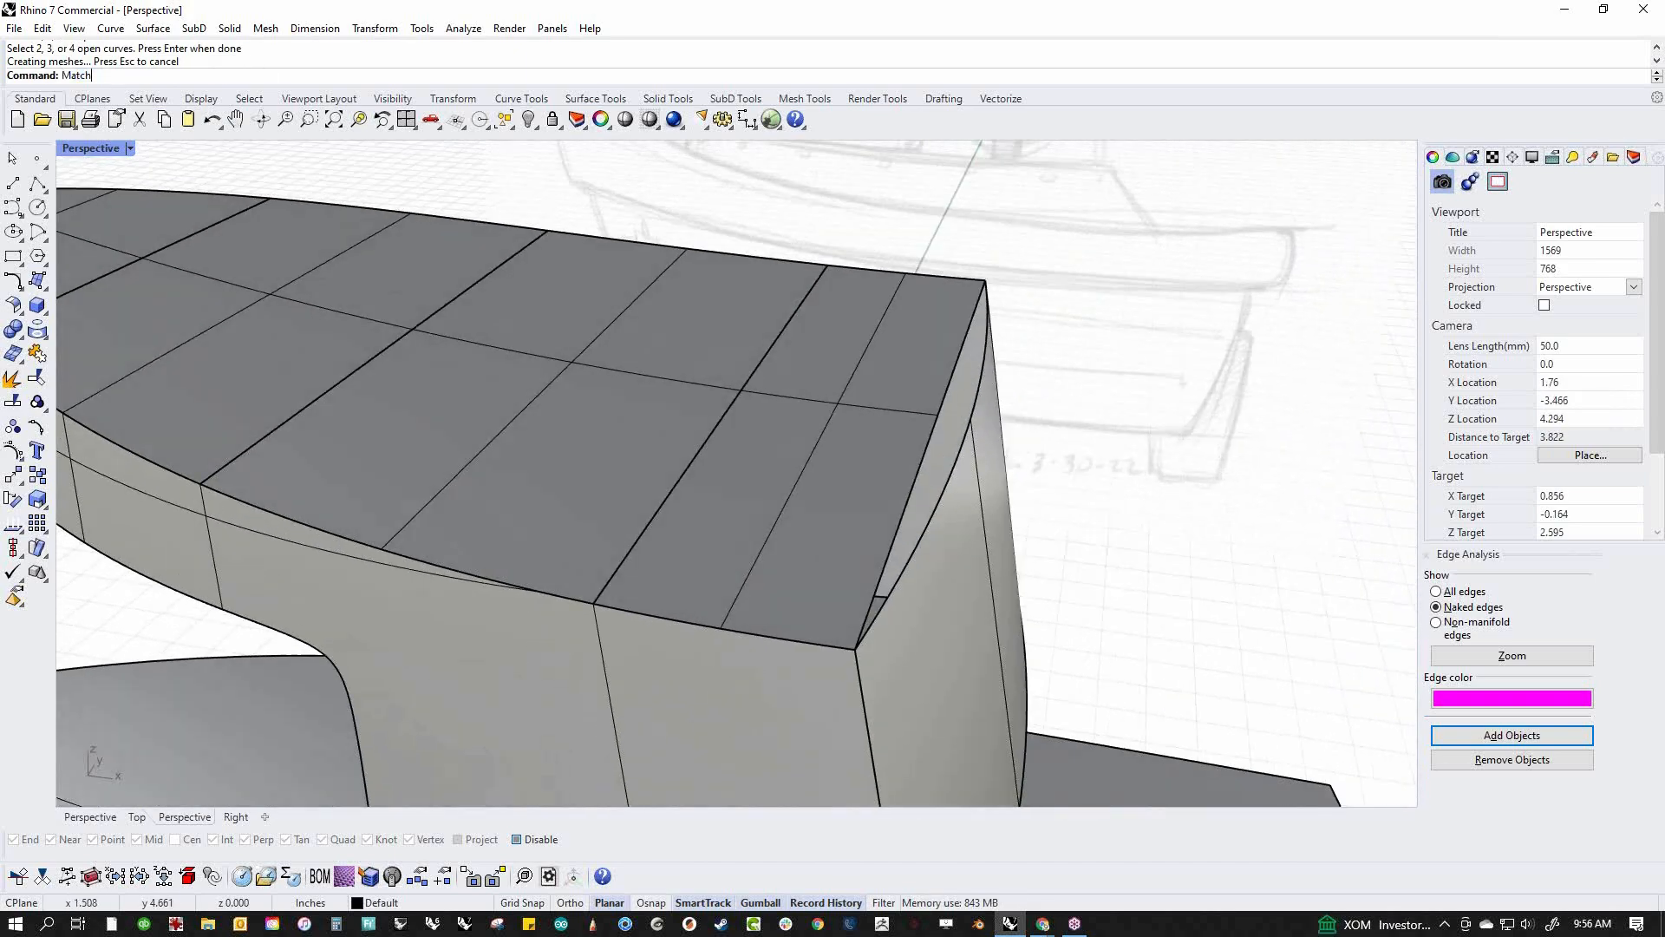
{"action": "type", "text": "Srf"}
{"action": "key", "text": "Return"}
{"action": "left_click", "coordinate": [918, 473]}
{"action": "left_click", "coordinate": [954, 481]}
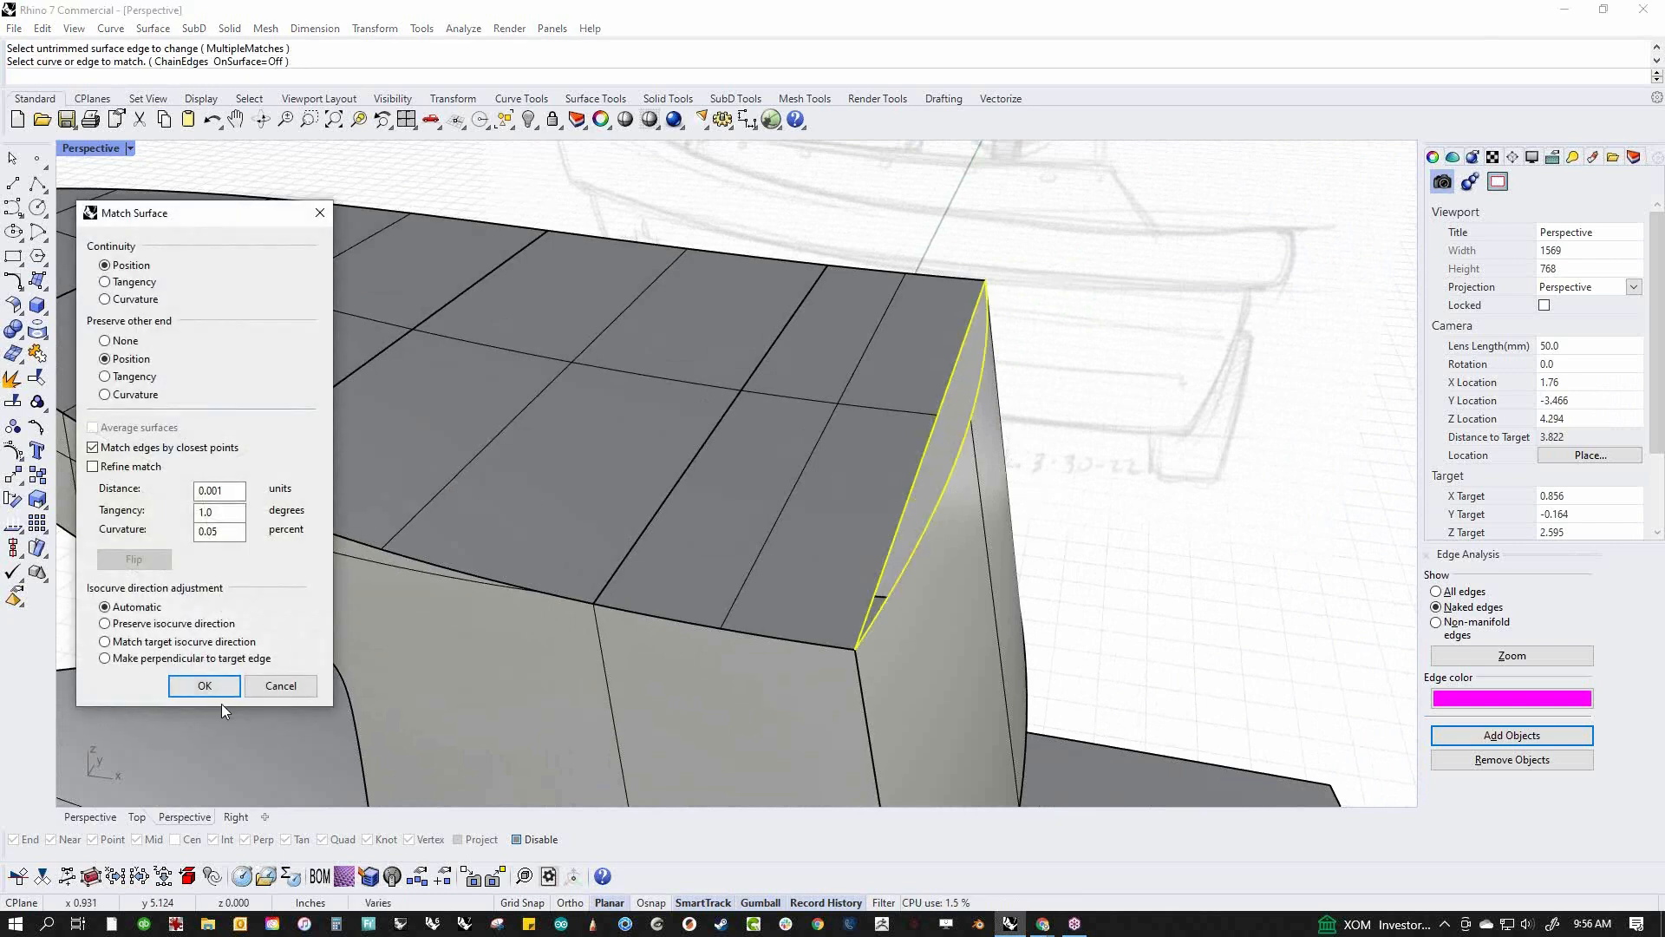
{"action": "left_click", "coordinate": [212, 686]}
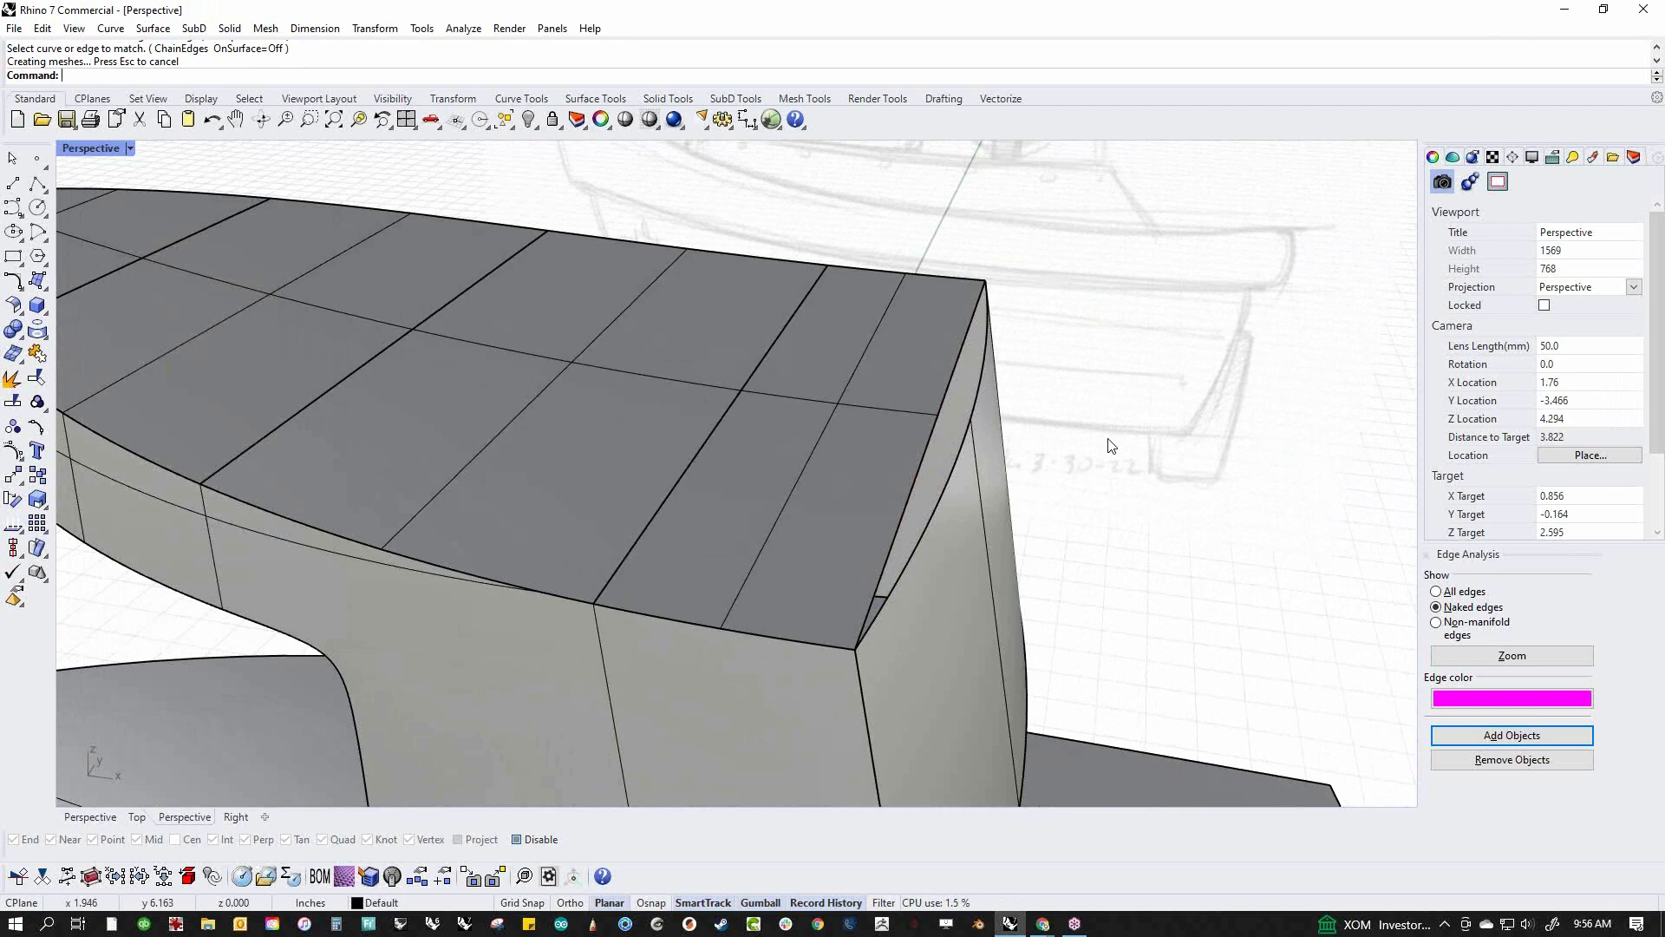
Change the degree of the rear roof surface to 3 so its edge follows the curved back wall
{"action": "left_click", "coordinate": [895, 464]}
{"action": "type", "text": "cd"}
{"action": "key", "text": "Return"}
{"action": "type", "text": "3"}
{"action": "key", "text": "Return"}
{"action": "key", "text": "Return"}
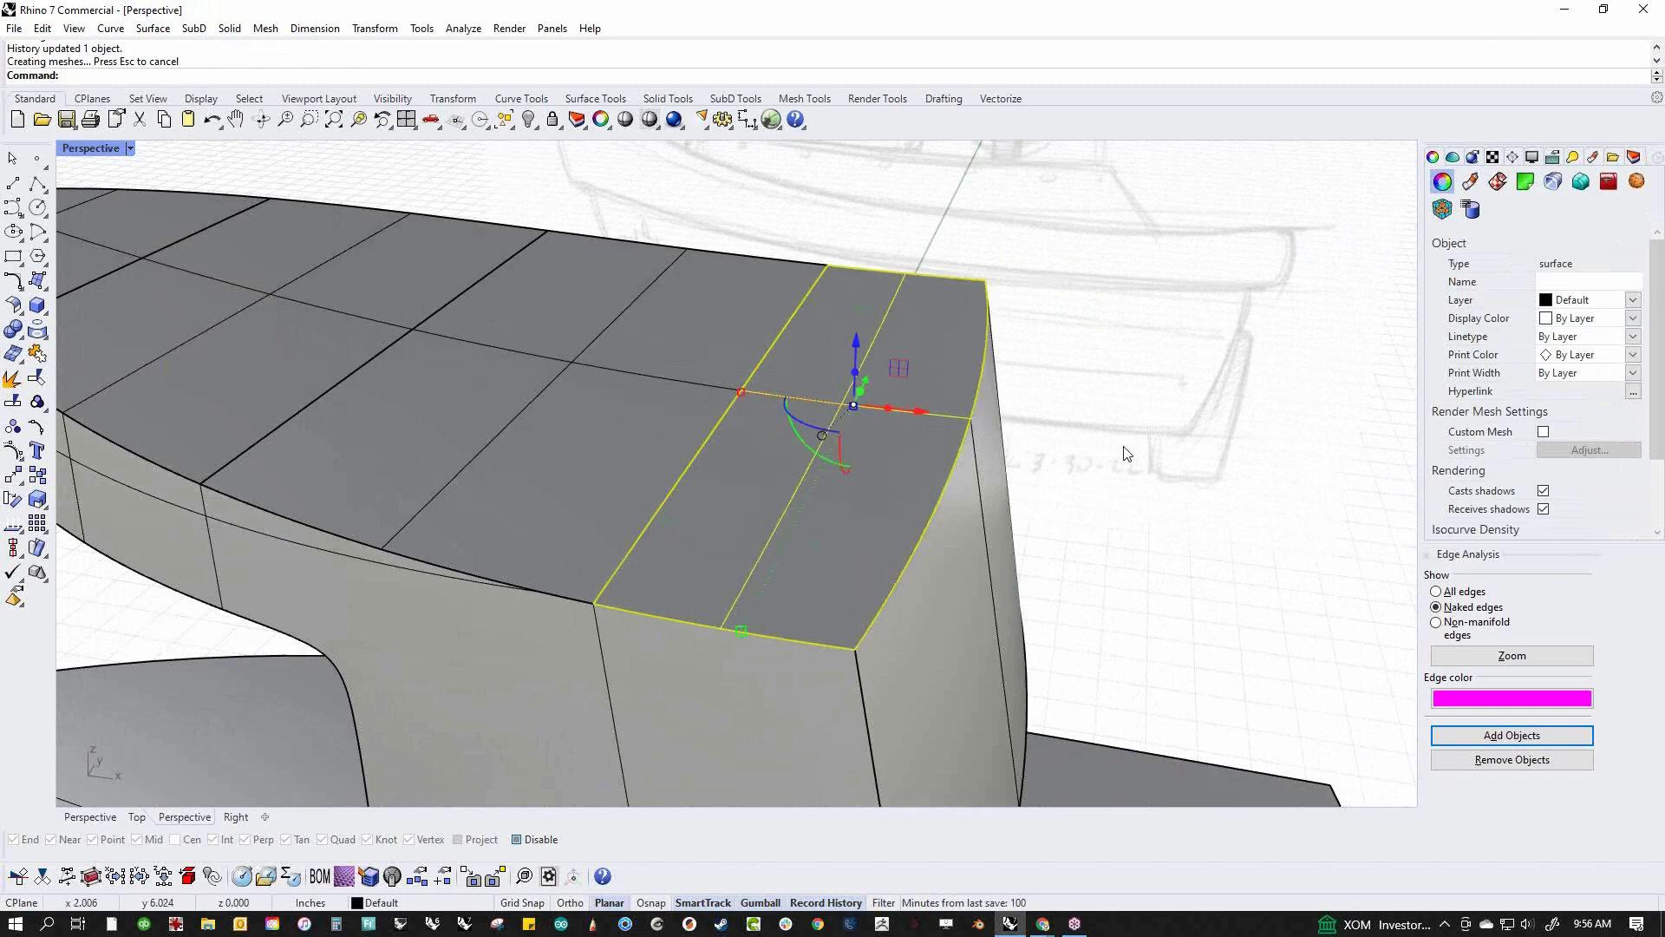
Join the roof surfaces with the lower cabin walls into one closed polysurface
{"action": "key", "text": "Escape"}
{"action": "scroll", "coordinate": [976, 460], "scroll_direction": "down", "scroll_amount": 6}
{"action": "right_click_drag", "start_coordinate": [976, 497], "coordinate": [951, 445]}
{"action": "left_click_drag", "start_coordinate": [1117, 336], "coordinate": [411, 493]}
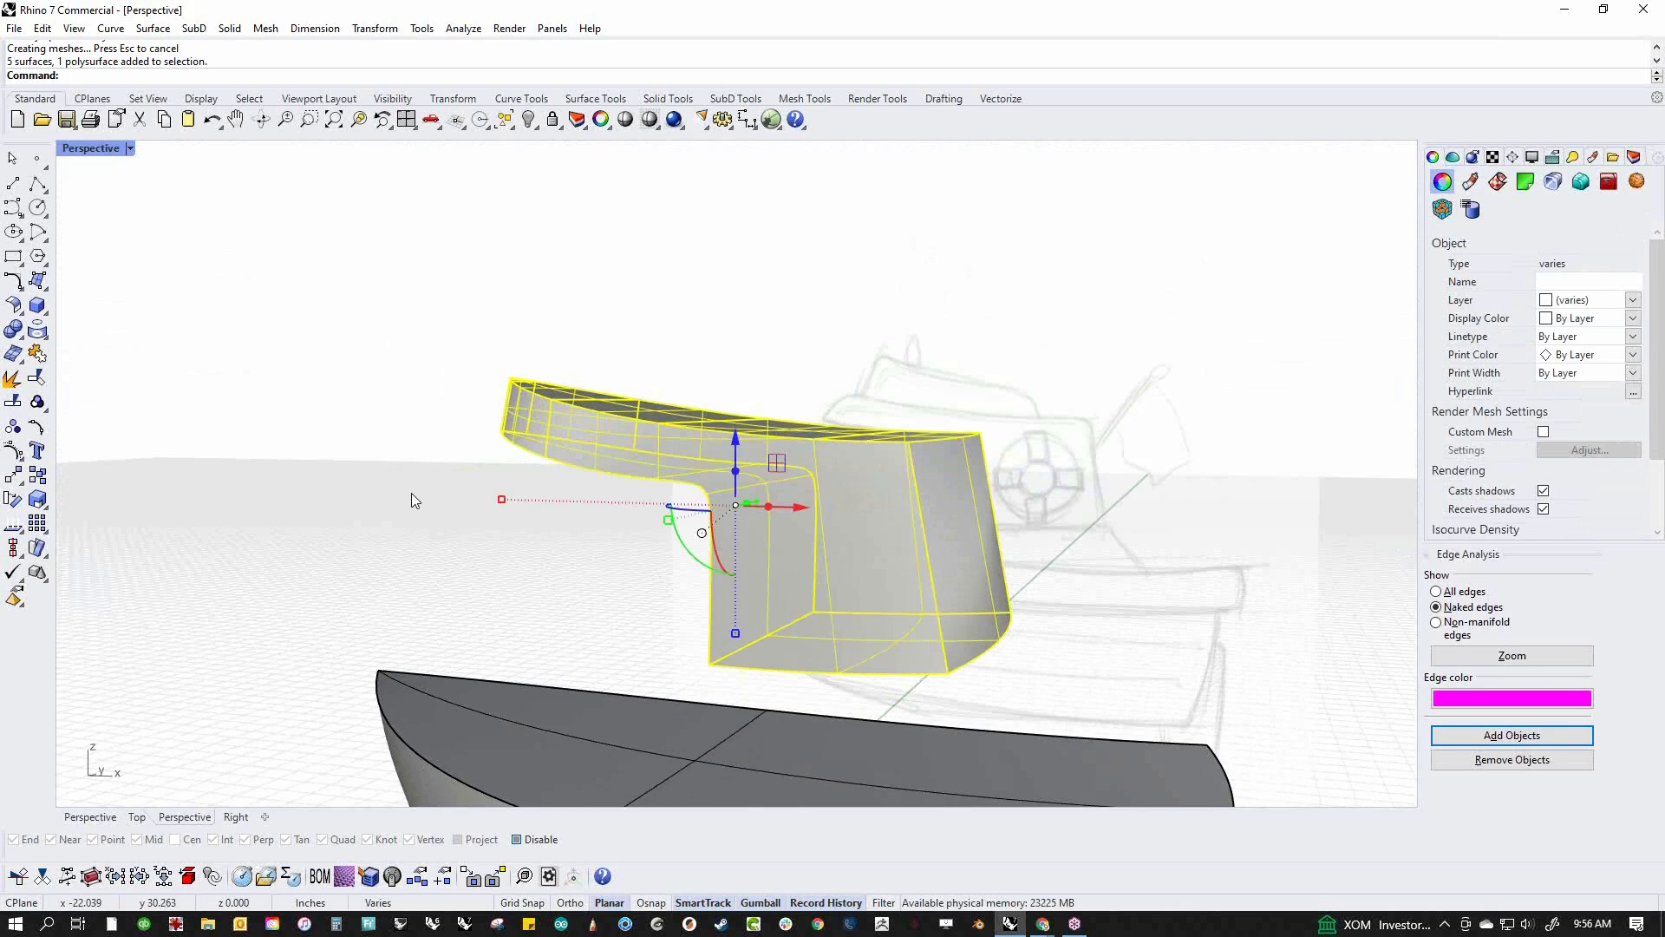
{"action": "key", "text": "ctrl+j"}
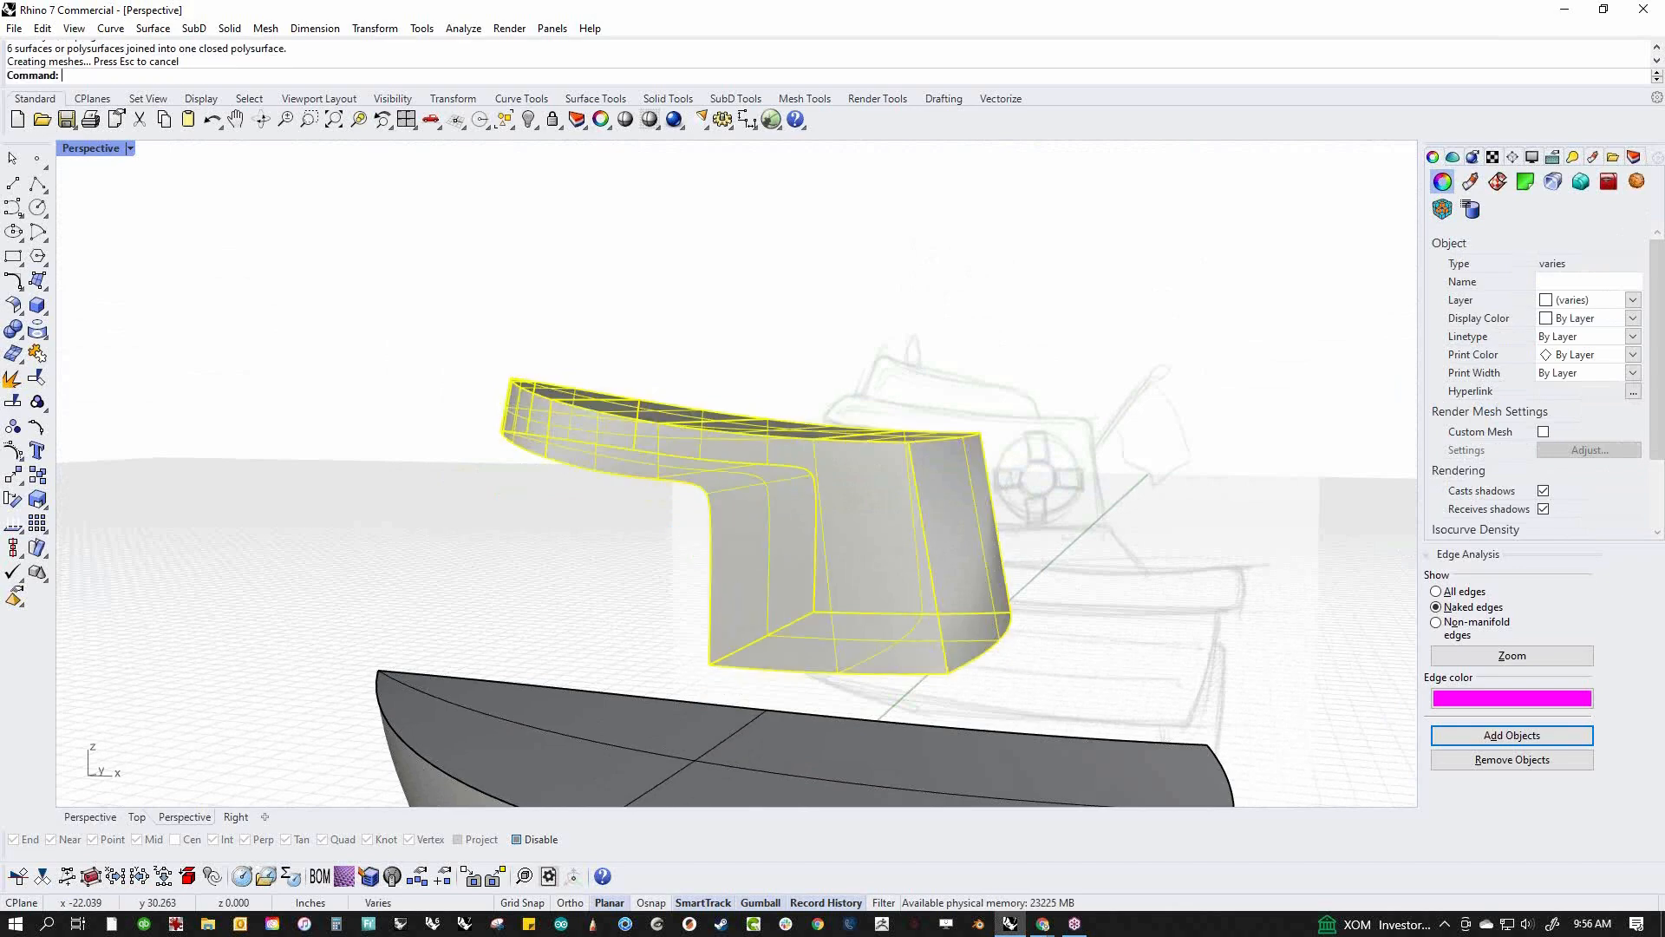
Show all hidden objects and compare the cabin opening with the reference sketch in the front view
{"action": "key", "text": "Escape"}
{"action": "right_click_drag", "start_coordinate": [409, 495], "coordinate": [788, 696]}
{"action": "key", "text": "ctrl+alt+h"}
{"action": "scroll", "coordinate": [711, 611], "scroll_direction": "up", "scroll_amount": 8}
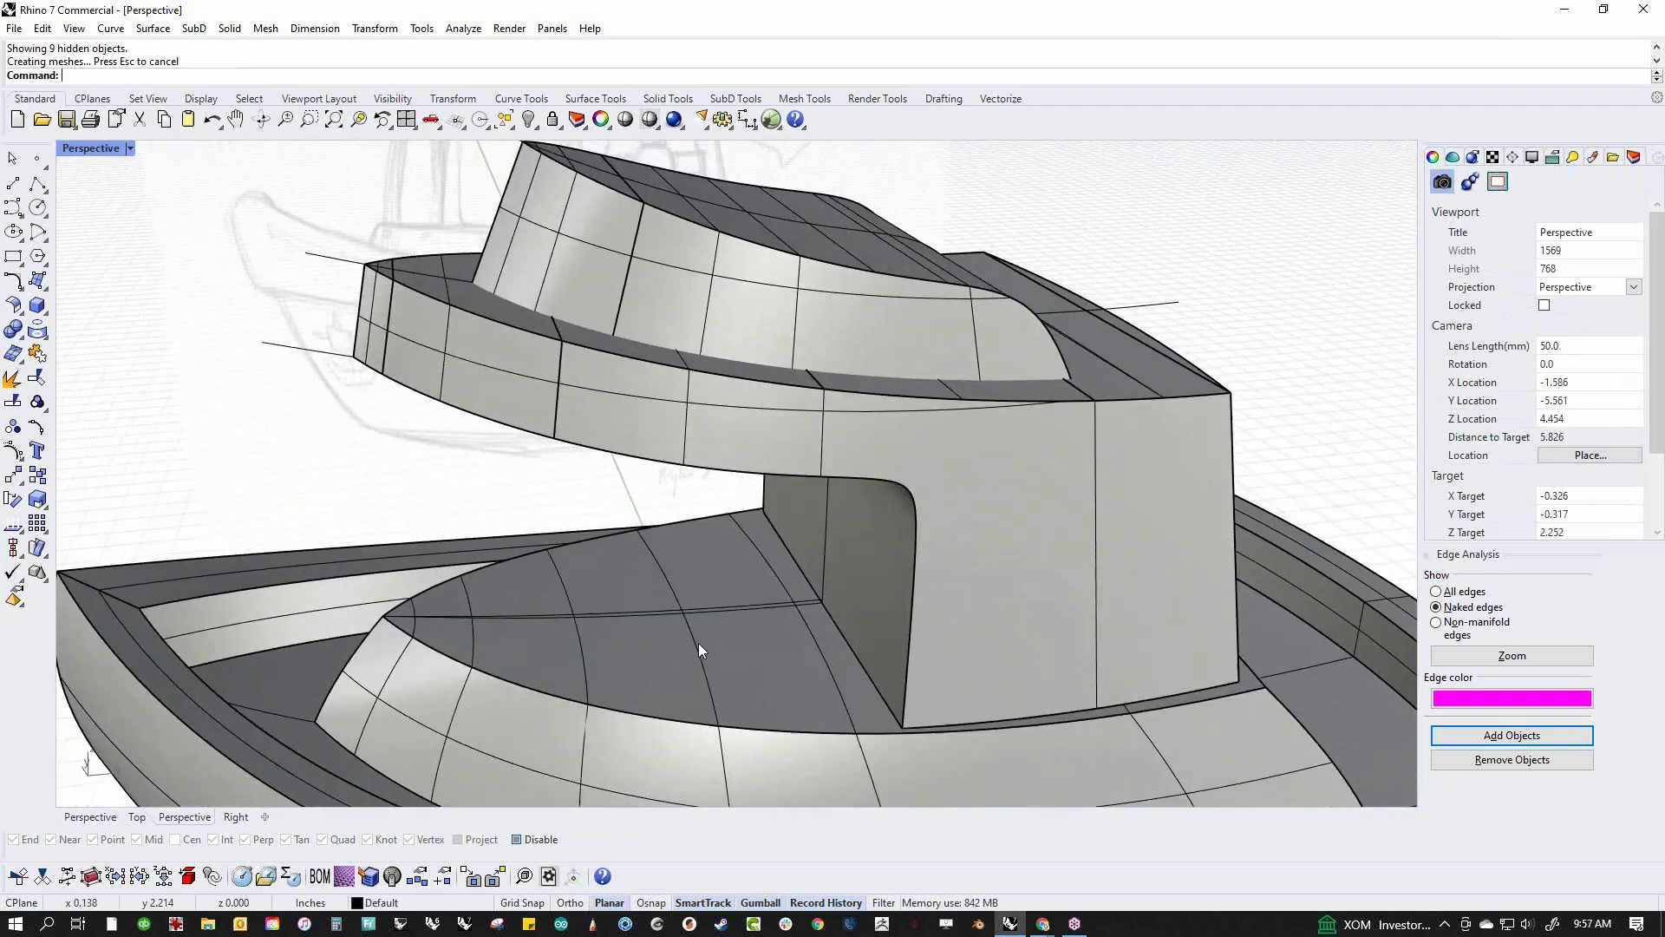
{"action": "key", "text": "ctrl+F2"}
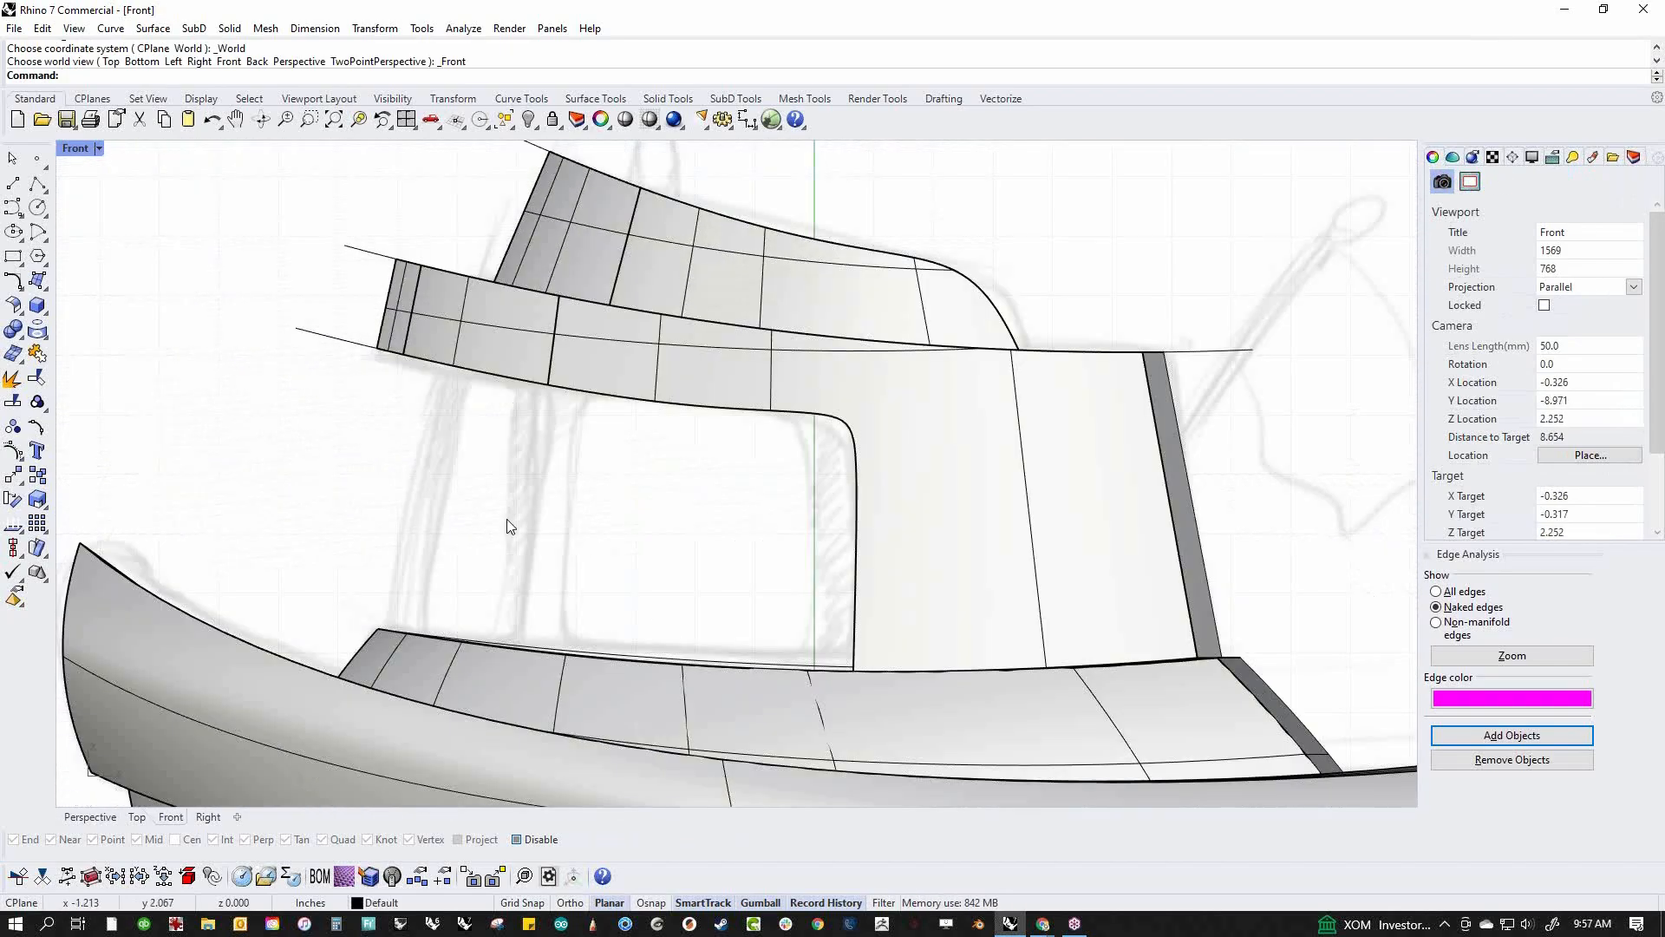
{"action": "scroll", "coordinate": [447, 558], "scroll_direction": "up", "scroll_amount": 2}
{"action": "key", "text": "ctrl+F4"}
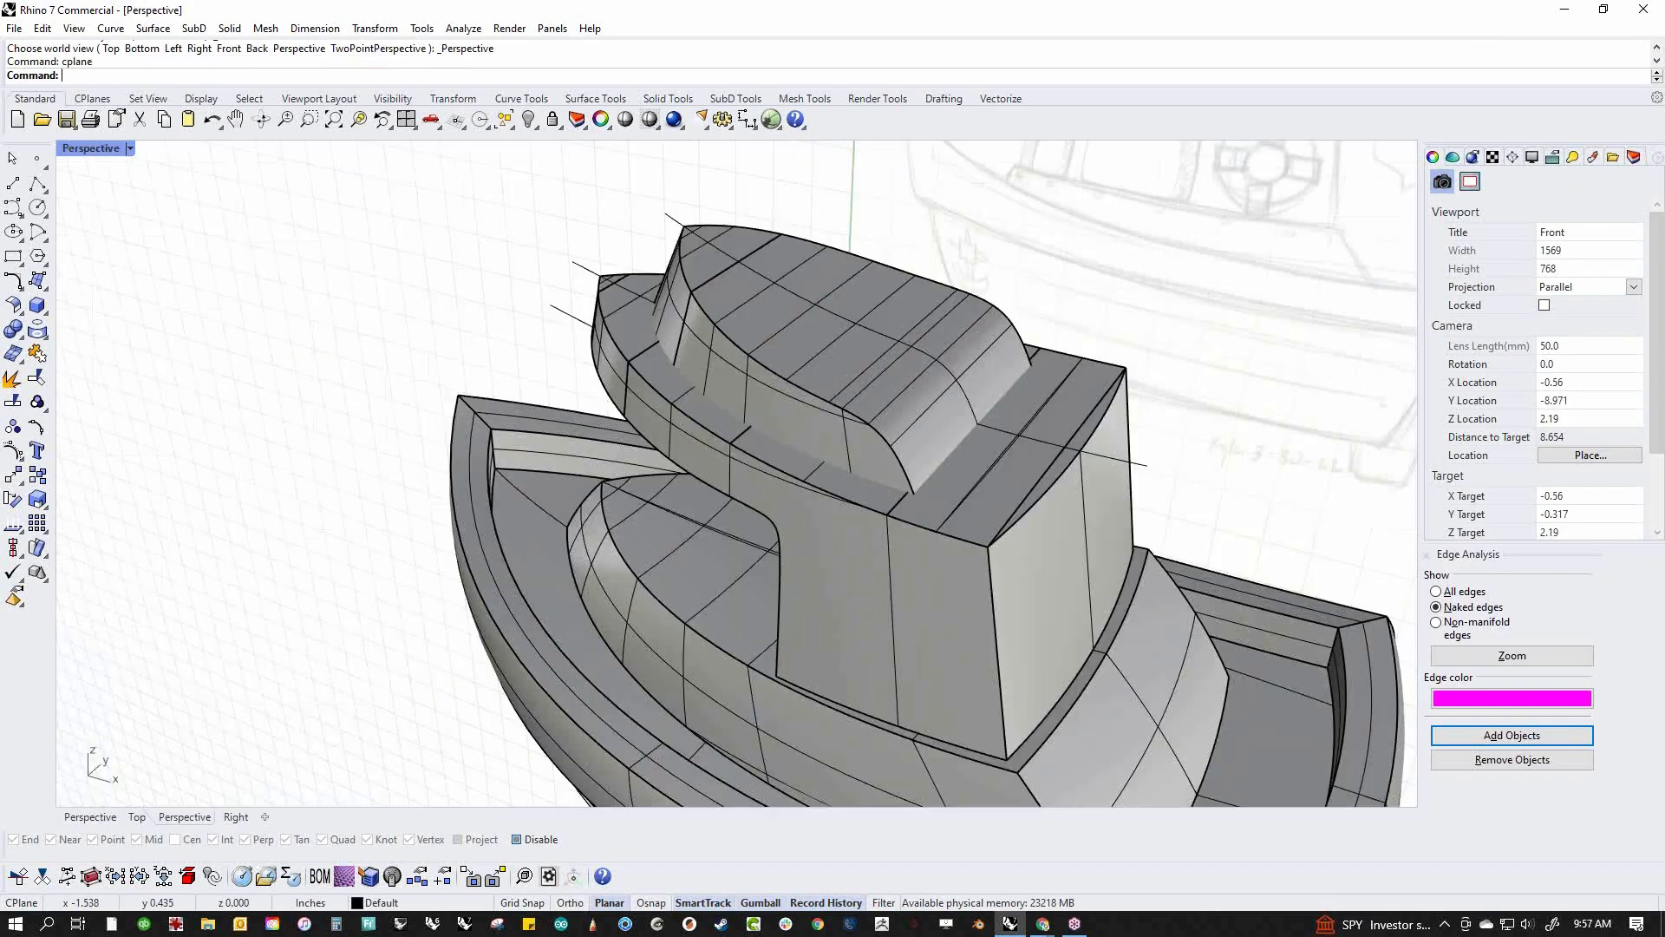
Extrude the two outer top edges of the raised mid deck straight up past the cabin roof
{"action": "scroll", "coordinate": [591, 507], "scroll_direction": "up", "scroll_amount": 5}
{"action": "right_click_drag", "start_coordinate": [535, 613], "coordinate": [512, 581]}
{"action": "scroll", "coordinate": [512, 581], "scroll_direction": "up", "scroll_amount": 2}
{"action": "left_click", "coordinate": [512, 609], "text": "ctrl+shift"}
{"action": "left_click", "coordinate": [477, 540], "text": "ctrl+shift"}
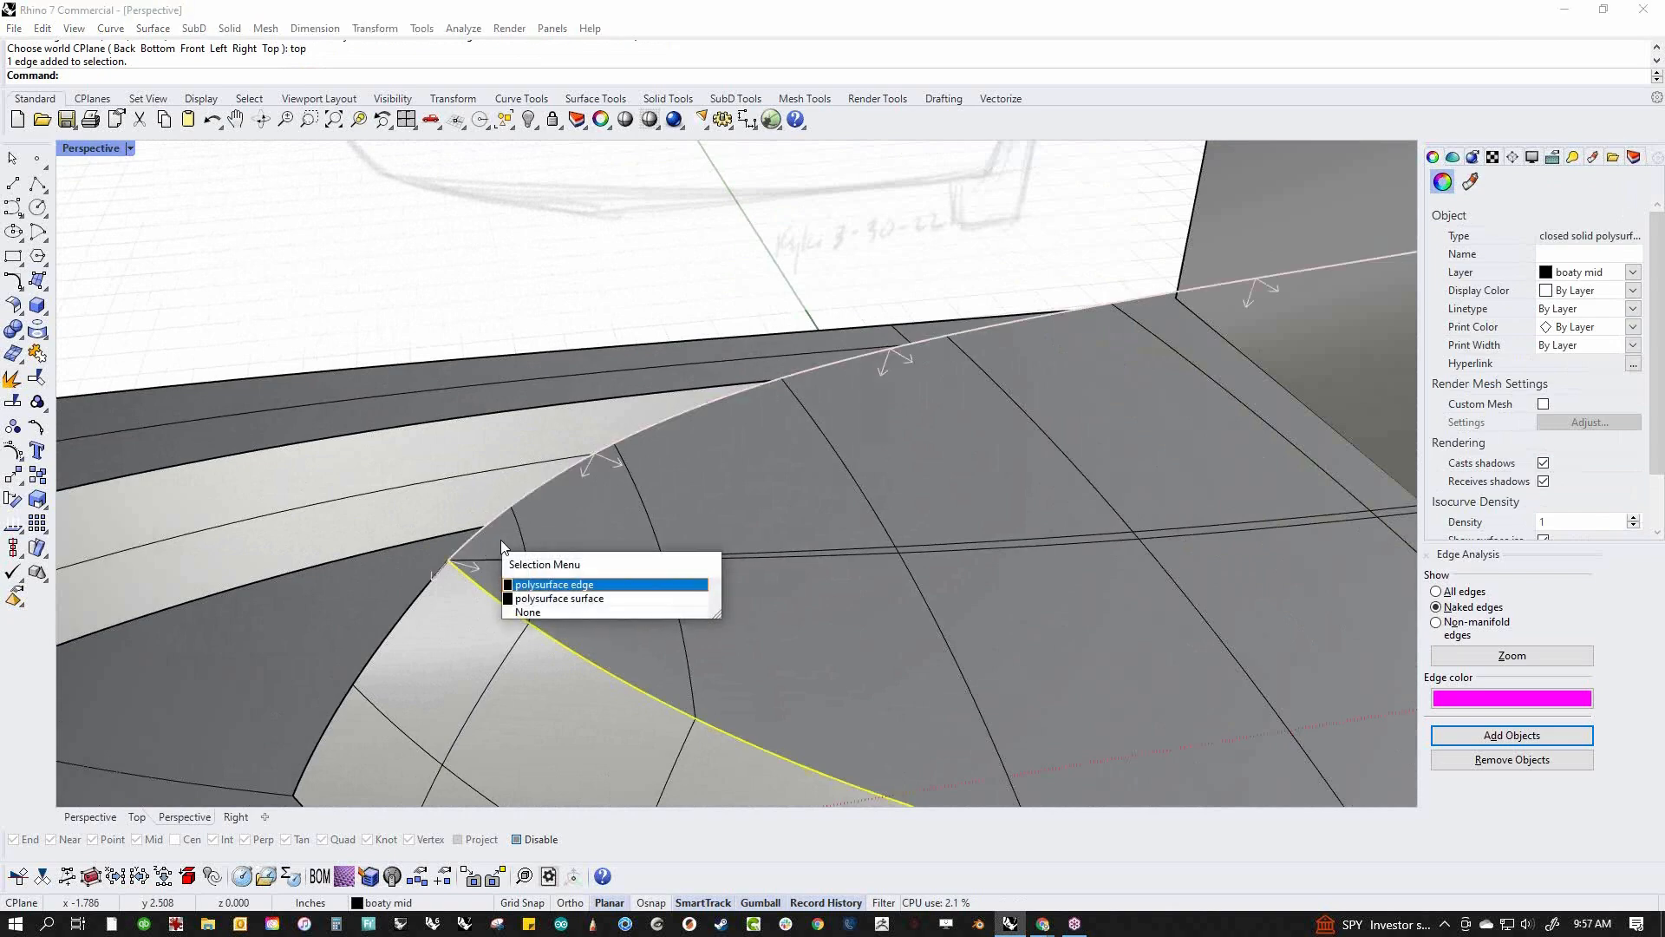
{"action": "left_click", "coordinate": [558, 582]}
{"action": "scroll", "coordinate": [544, 584], "scroll_direction": "down", "scroll_amount": 3}
{"action": "scroll", "coordinate": [545, 585], "scroll_direction": "down", "scroll_amount": 2}
{"action": "left_click", "coordinate": [408, 439]}
{"action": "scroll", "coordinate": [497, 537], "scroll_direction": "up", "scroll_amount": 5}
{"action": "left_click", "coordinate": [579, 548], "text": "ctrl+shift"}
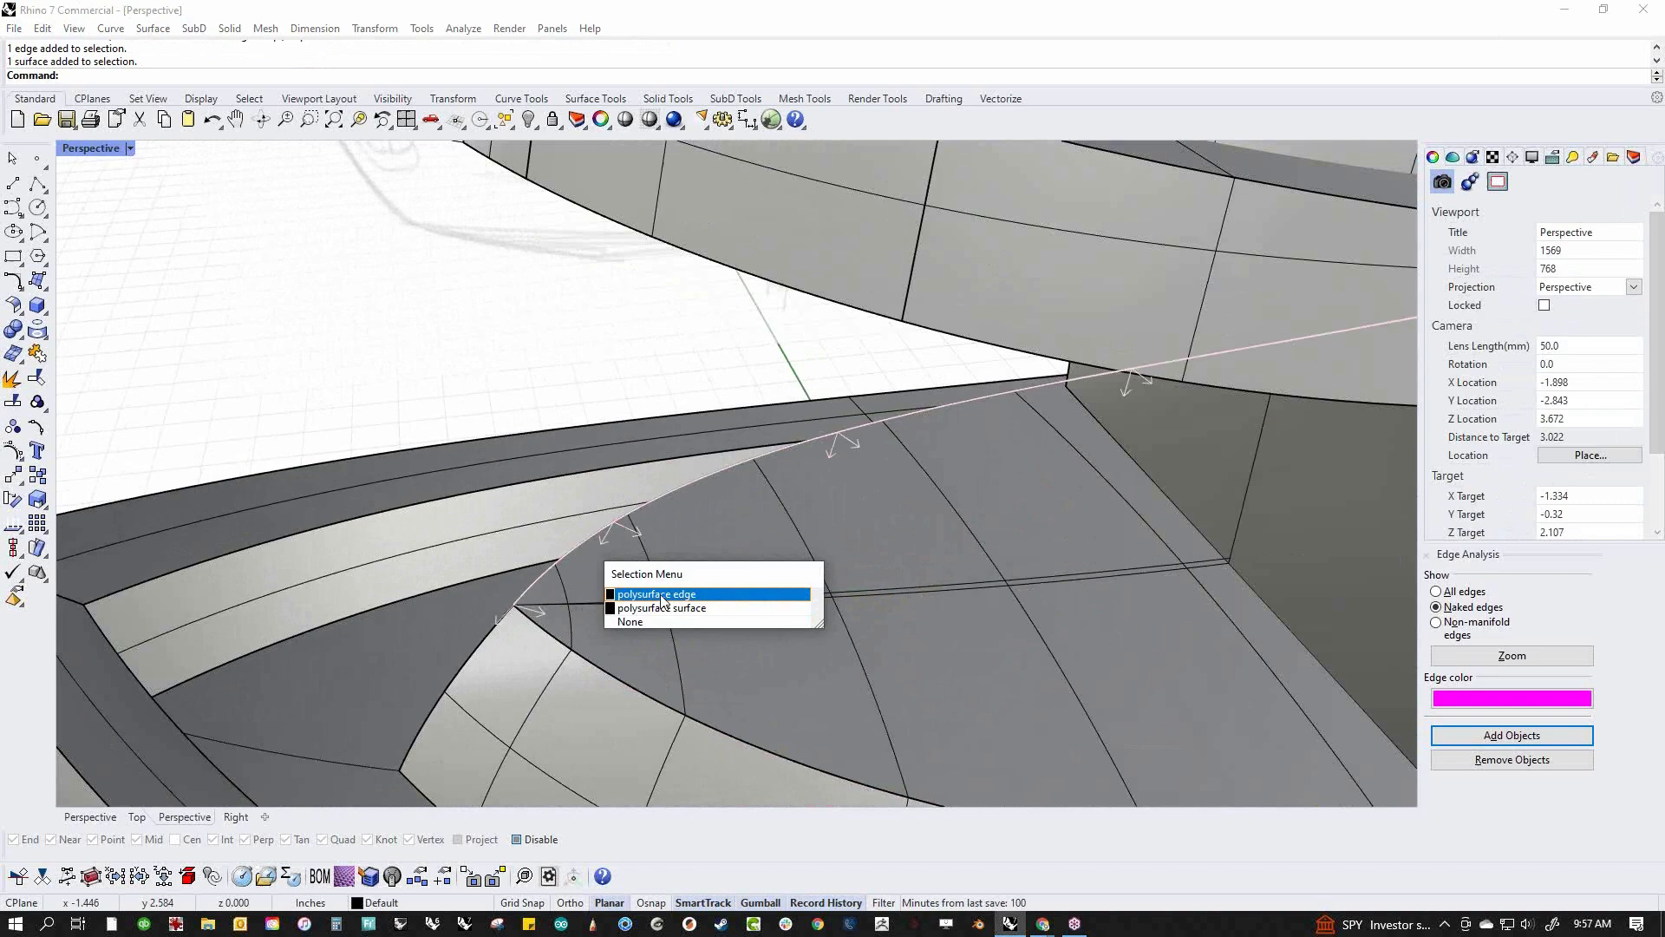
{"action": "left_click", "coordinate": [620, 594]}
{"action": "scroll", "coordinate": [688, 709], "scroll_direction": "down", "scroll_amount": 5}
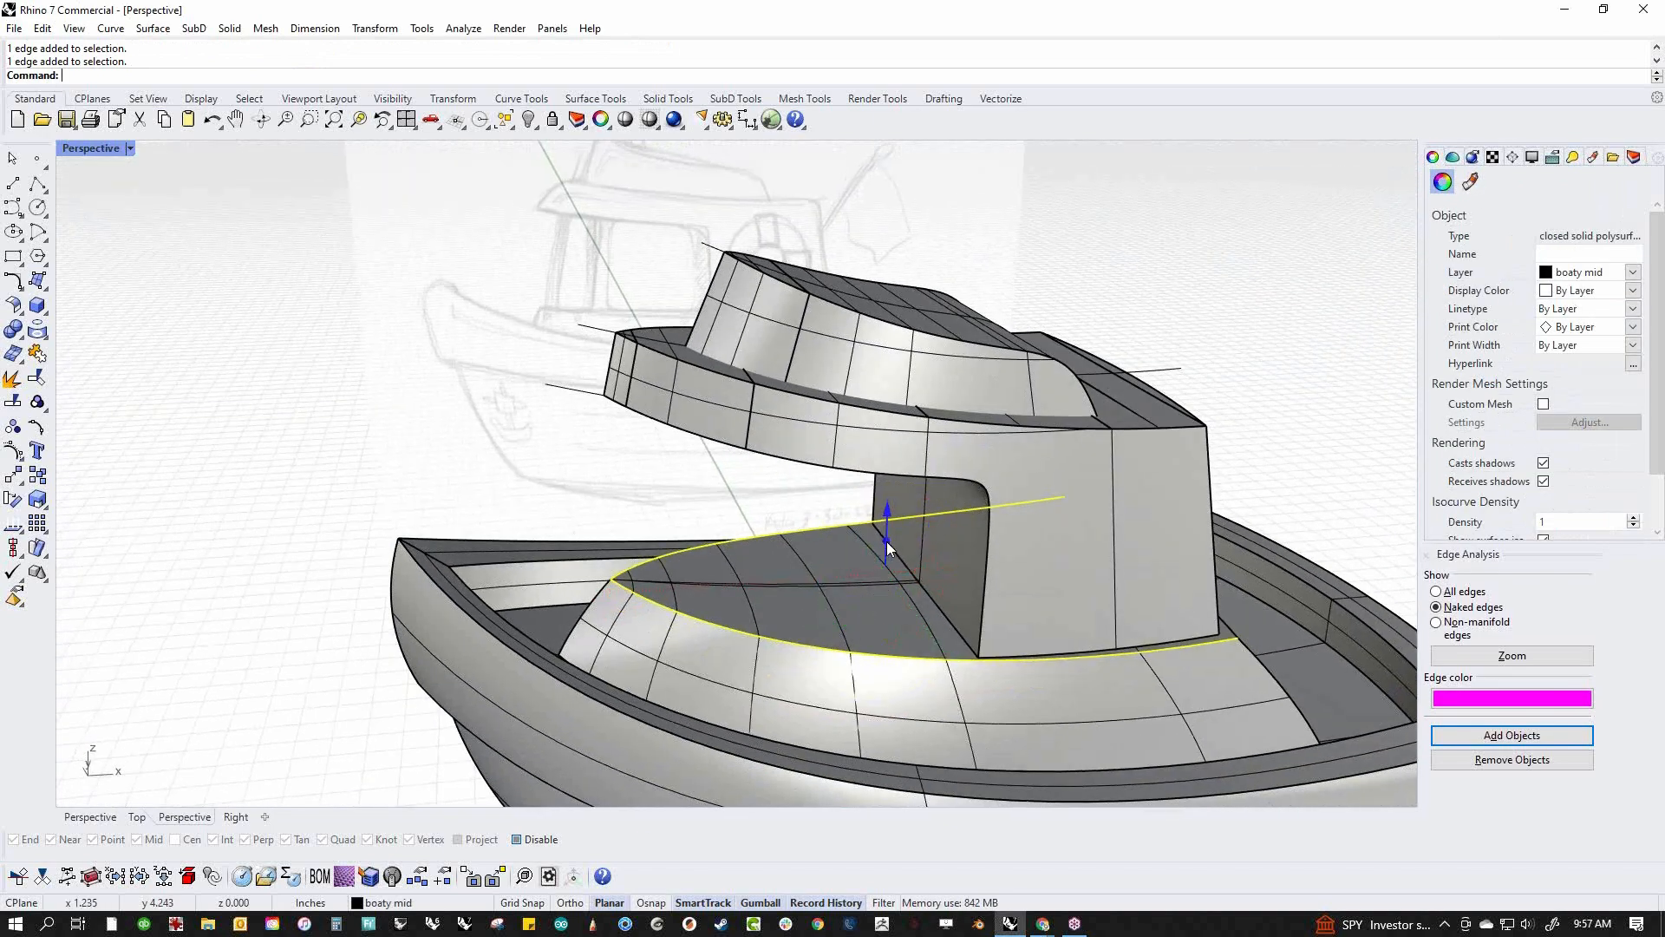
{"action": "left_click_drag", "start_coordinate": [886, 541], "coordinate": [893, 412]}
{"action": "left_click_drag", "start_coordinate": [894, 337], "coordinate": [895, 286]}
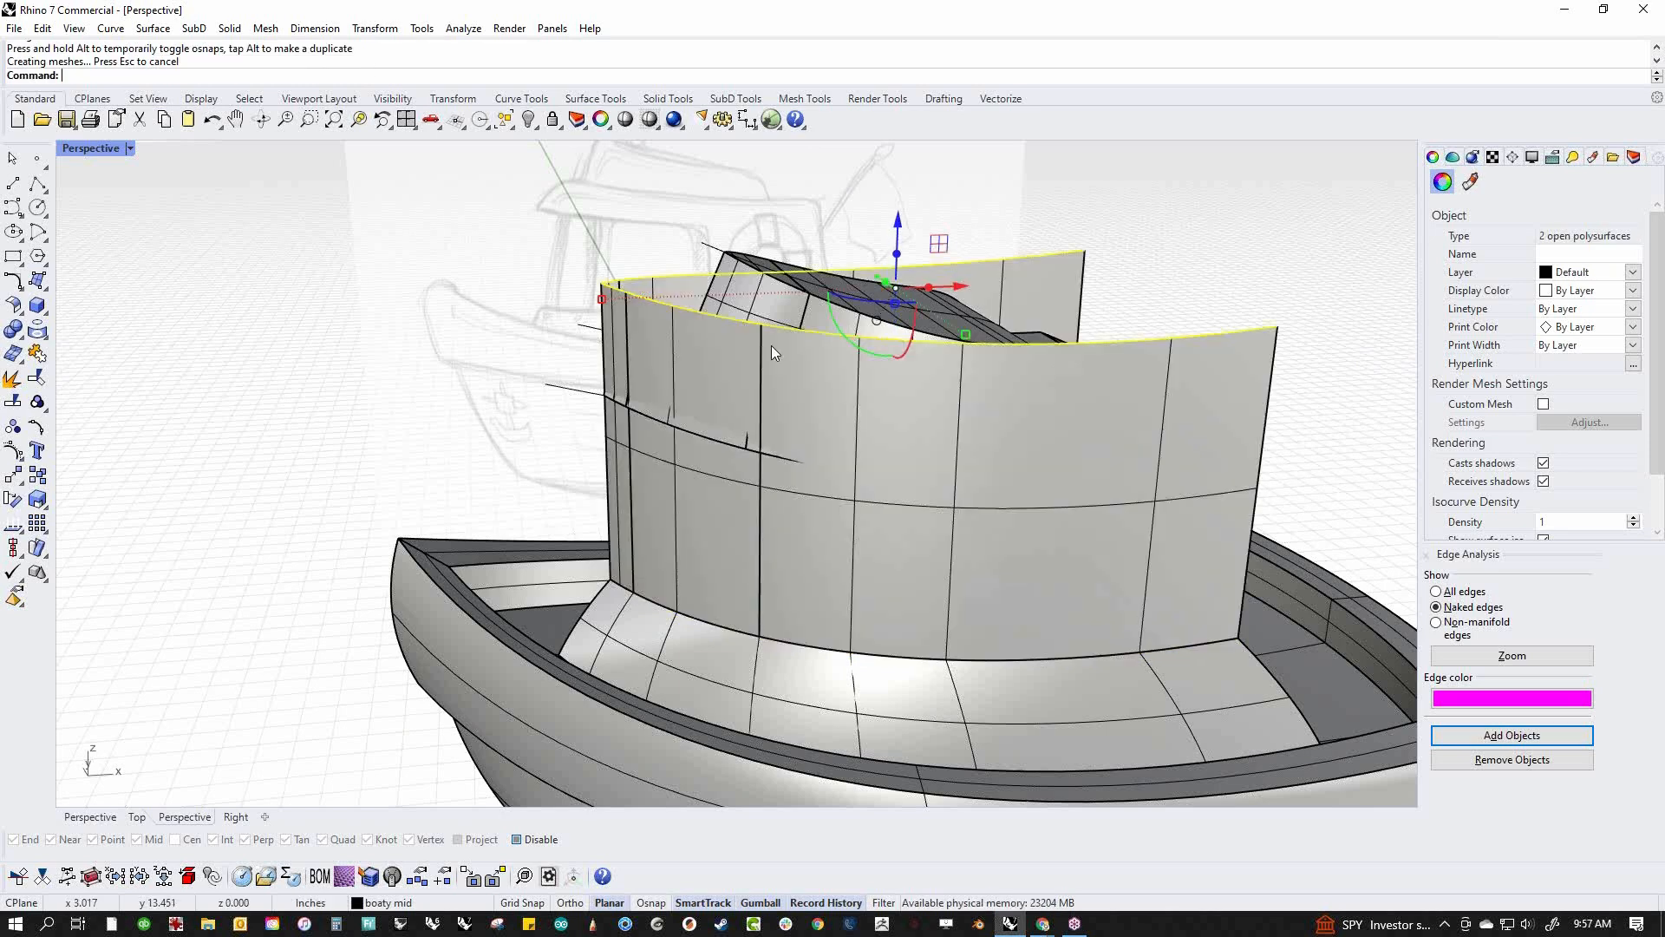
{"action": "left_click", "coordinate": [485, 425]}
Show the front view in wireframe so the reference sketch is visible behind the extruded walls
{"action": "right_click_drag", "start_coordinate": [518, 460], "coordinate": [536, 557], "text": "shift"}
{"action": "type", "text": "Front"}
{"action": "key", "text": "Return"}
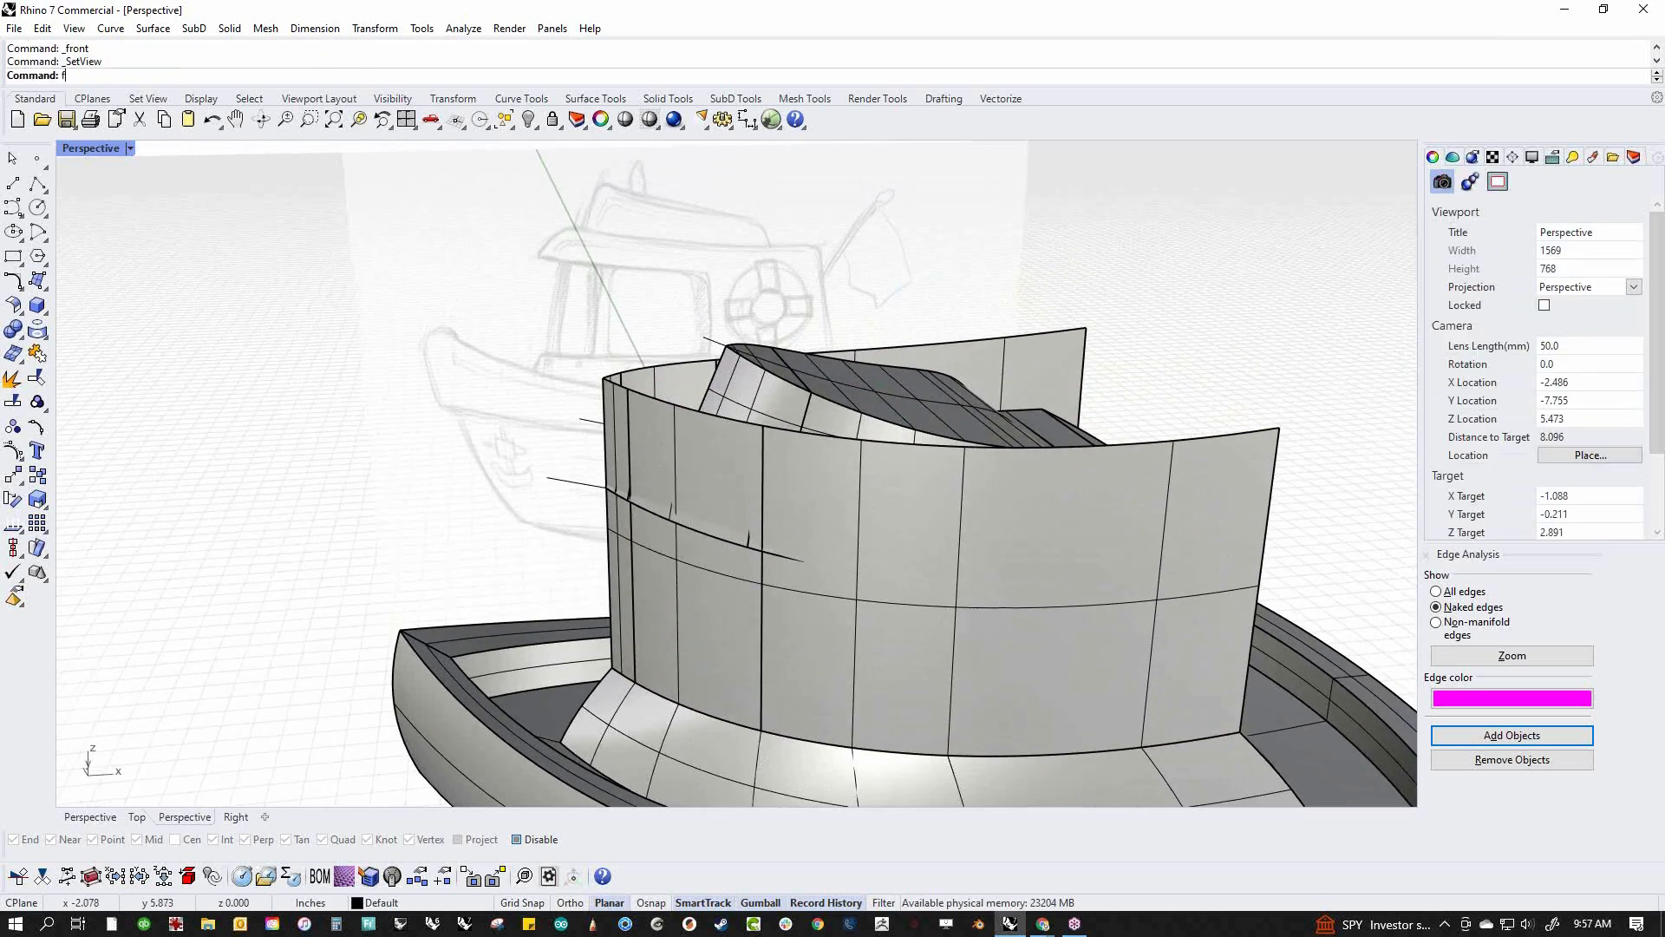
{"action": "middle_click", "coordinate": [397, 436]}
{"action": "left_click", "coordinate": [386, 427]}
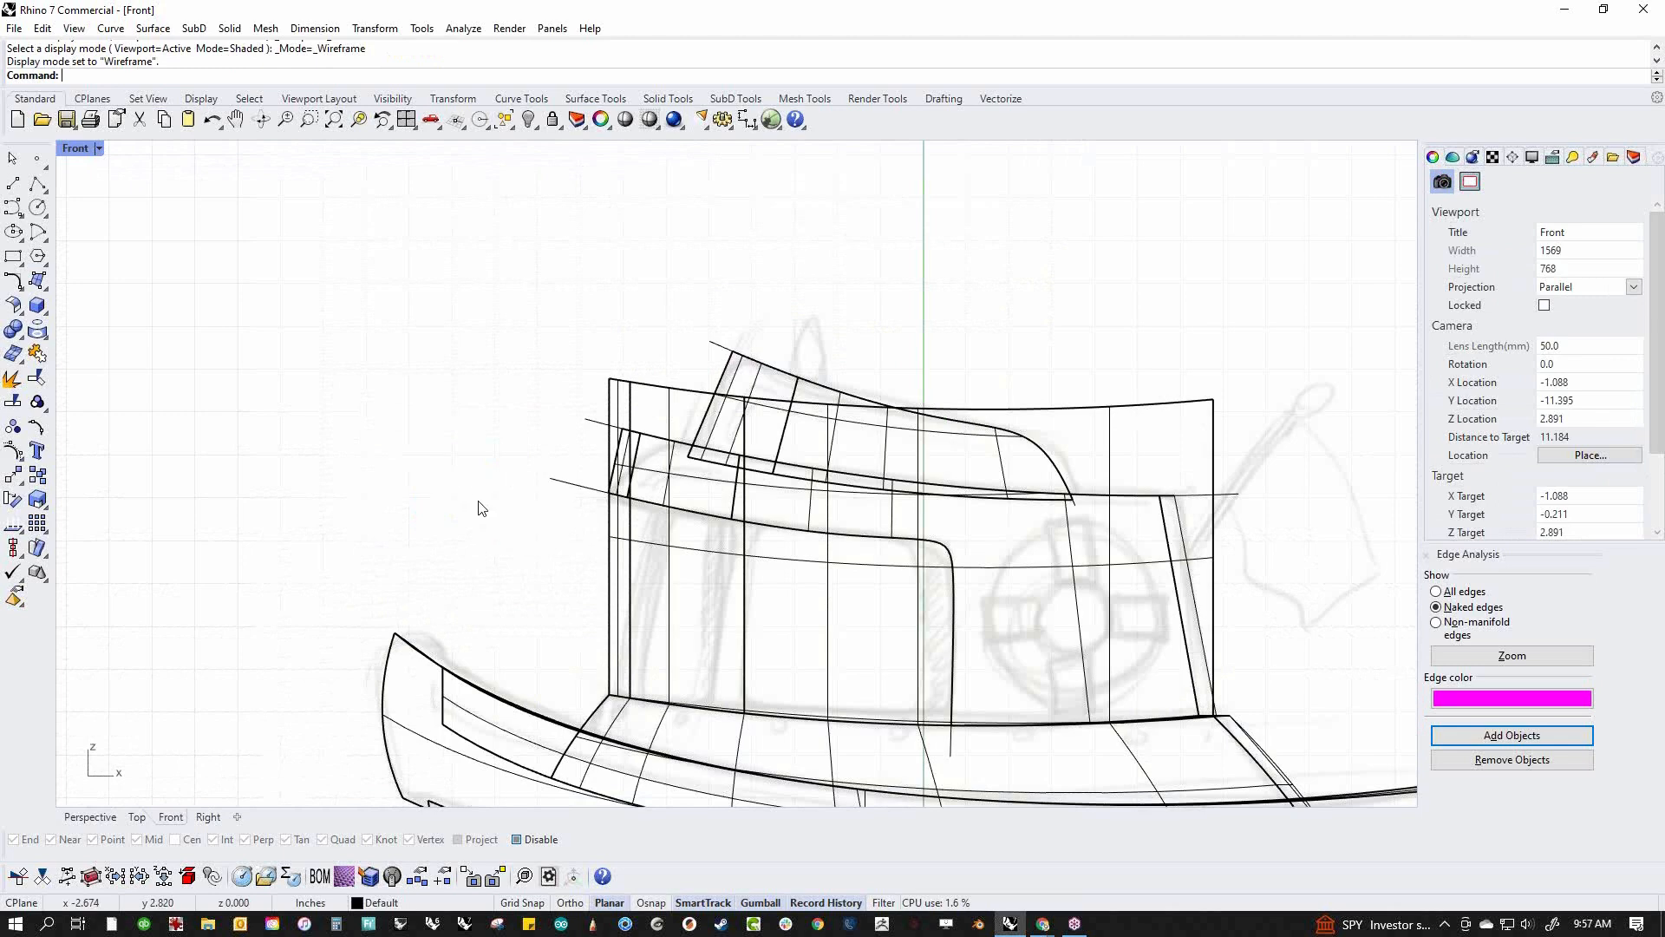
{"action": "scroll", "coordinate": [612, 578], "scroll_direction": "up", "scroll_amount": 4}
{"action": "scroll", "coordinate": [625, 583], "scroll_direction": "down", "scroll_amount": 3}
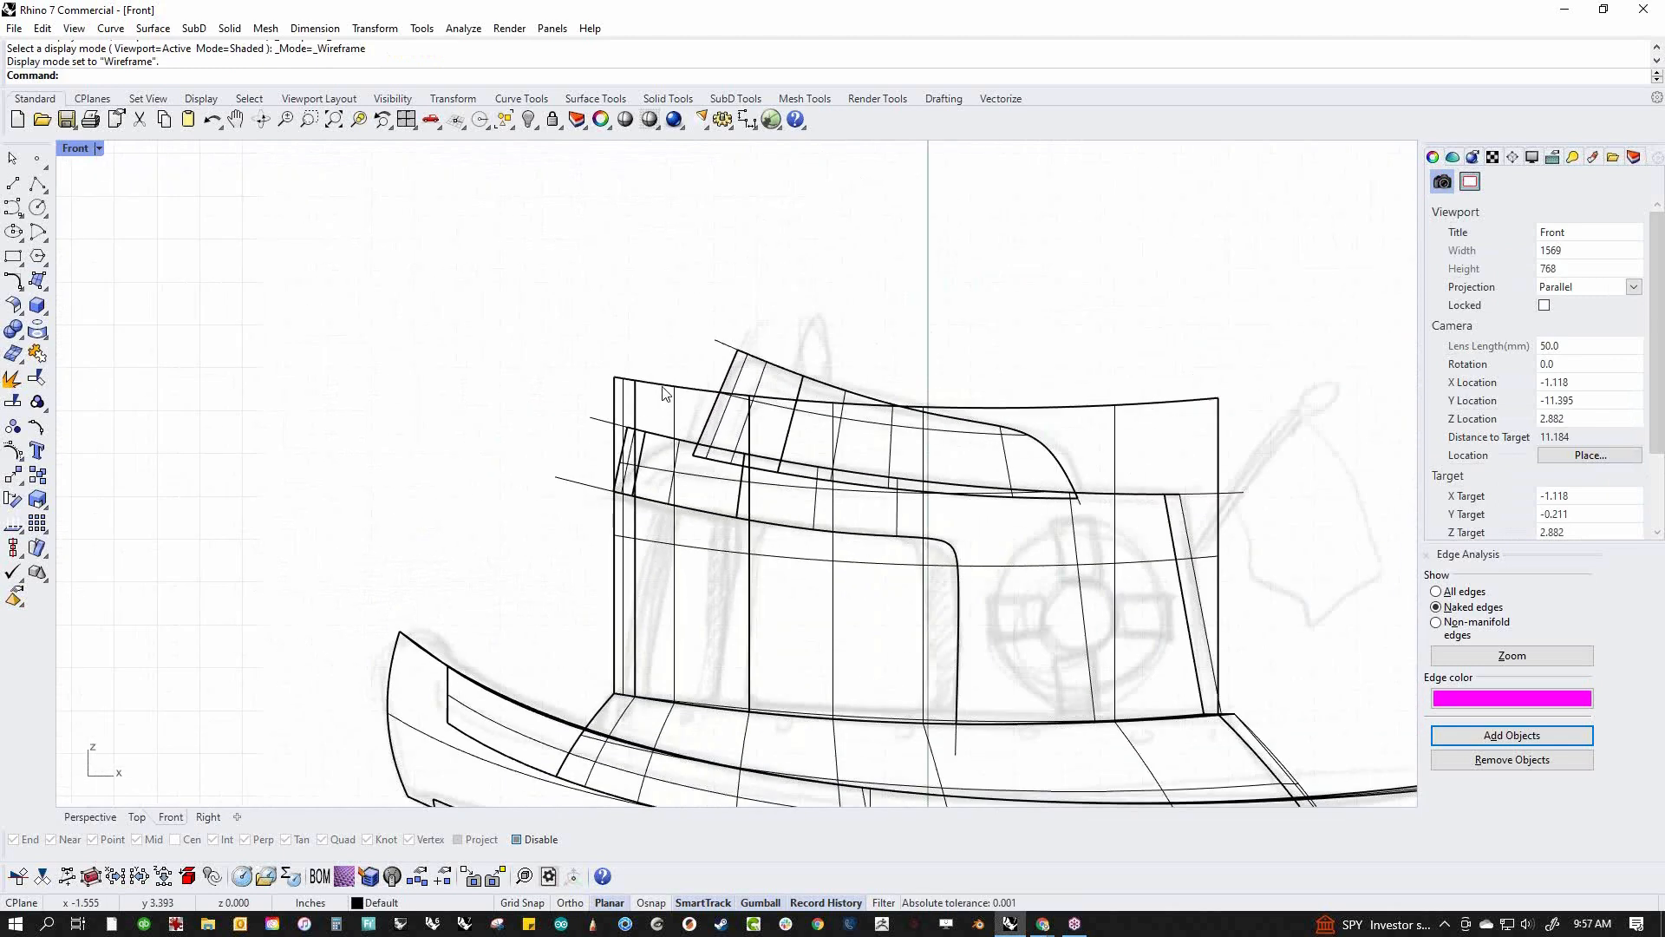
Delete the rear sections of both extruded walls, keeping only the narrow vertical strips at the deck's front tip
{"action": "left_click_drag", "start_coordinate": [1247, 385], "coordinate": [1126, 443]}
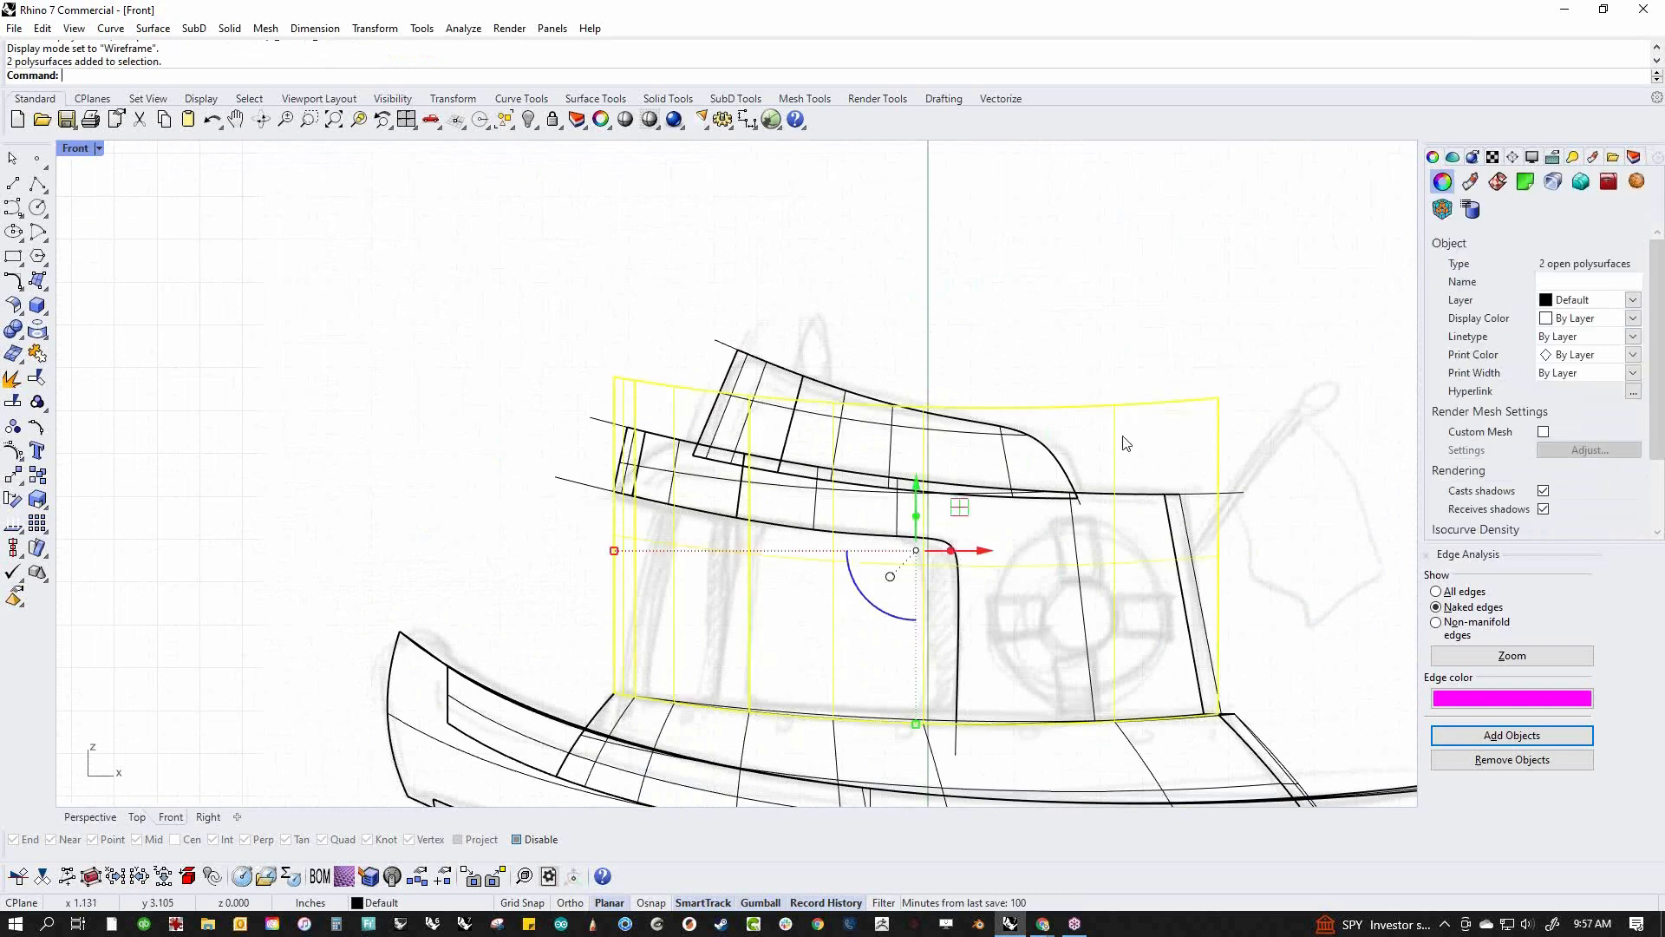
{"action": "left_click", "coordinate": [1172, 384]}
{"action": "left_click_drag", "start_coordinate": [1218, 371], "coordinate": [1164, 425], "text": "ctrl+shift"}
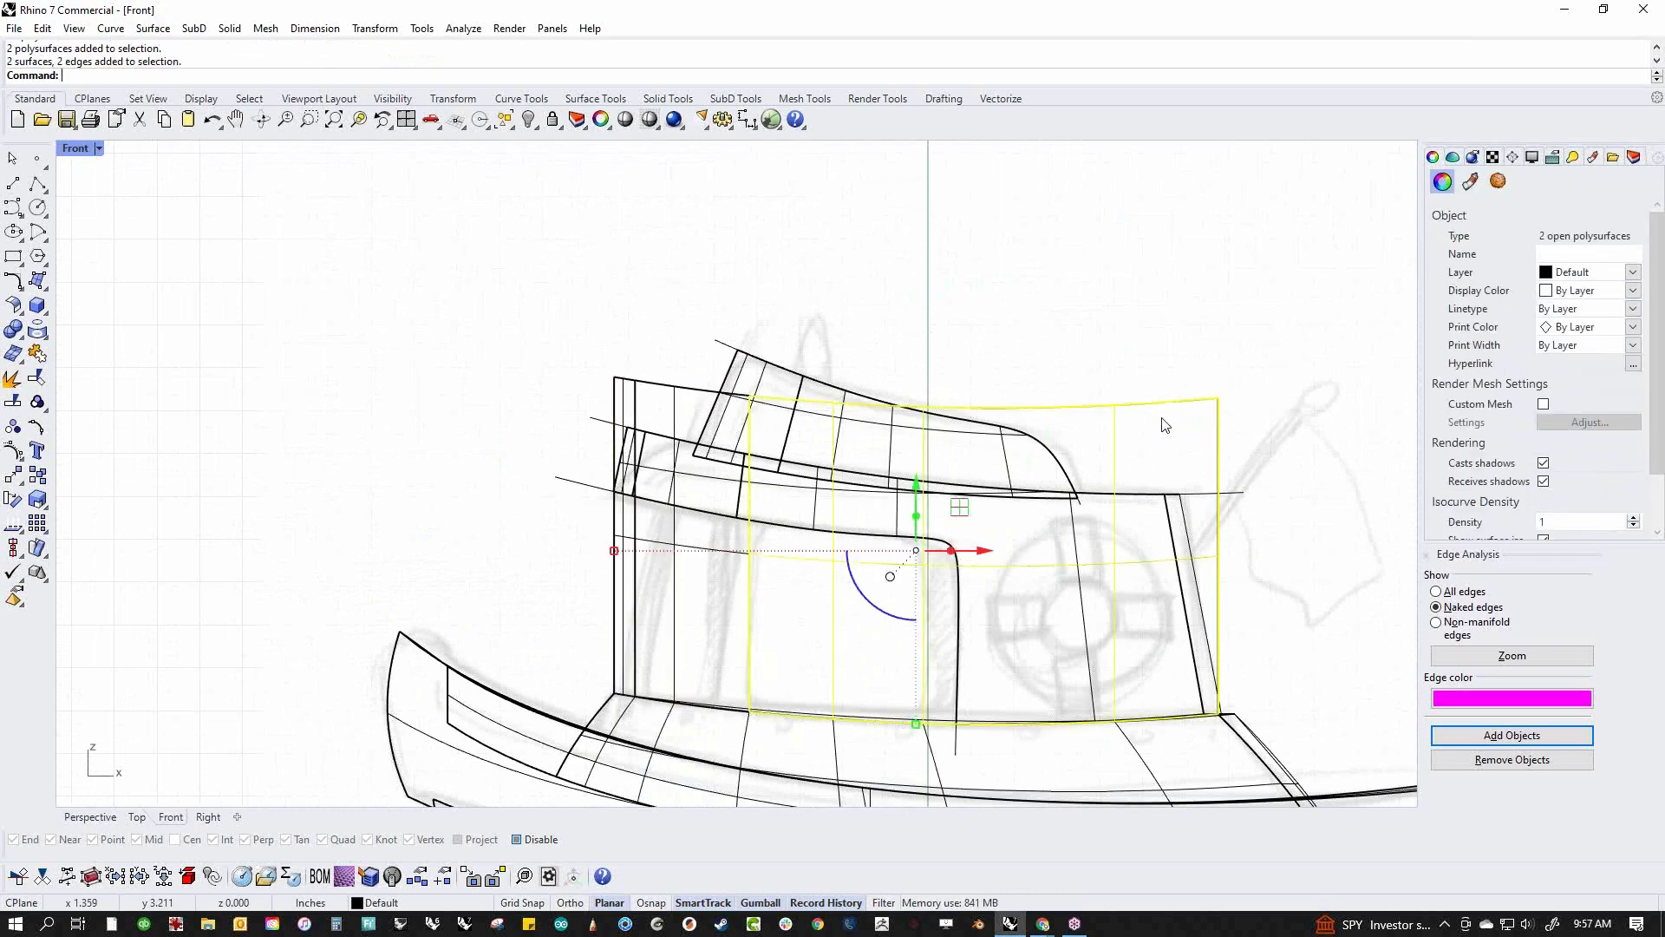
{"action": "key", "text": "Delete"}
{"action": "scroll", "coordinate": [662, 384], "scroll_direction": "up", "scroll_amount": 3}
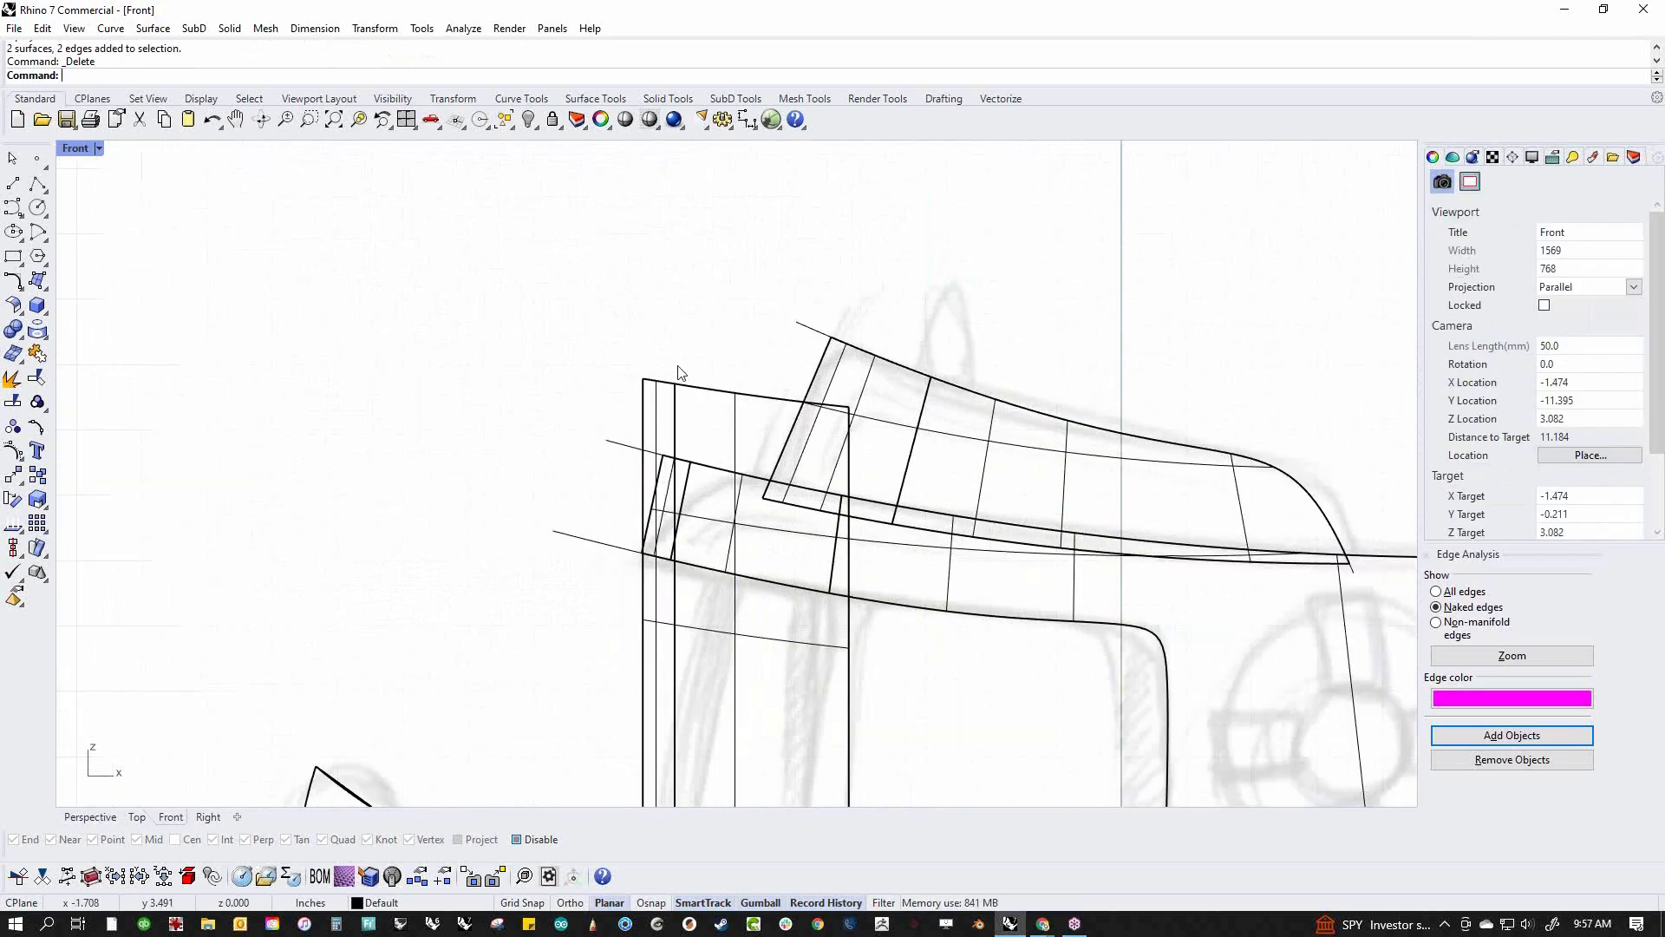
{"action": "left_click", "coordinate": [720, 390]}
{"action": "key", "text": "Delete"}
{"action": "scroll", "coordinate": [707, 412], "scroll_direction": "down", "scroll_amount": 5}
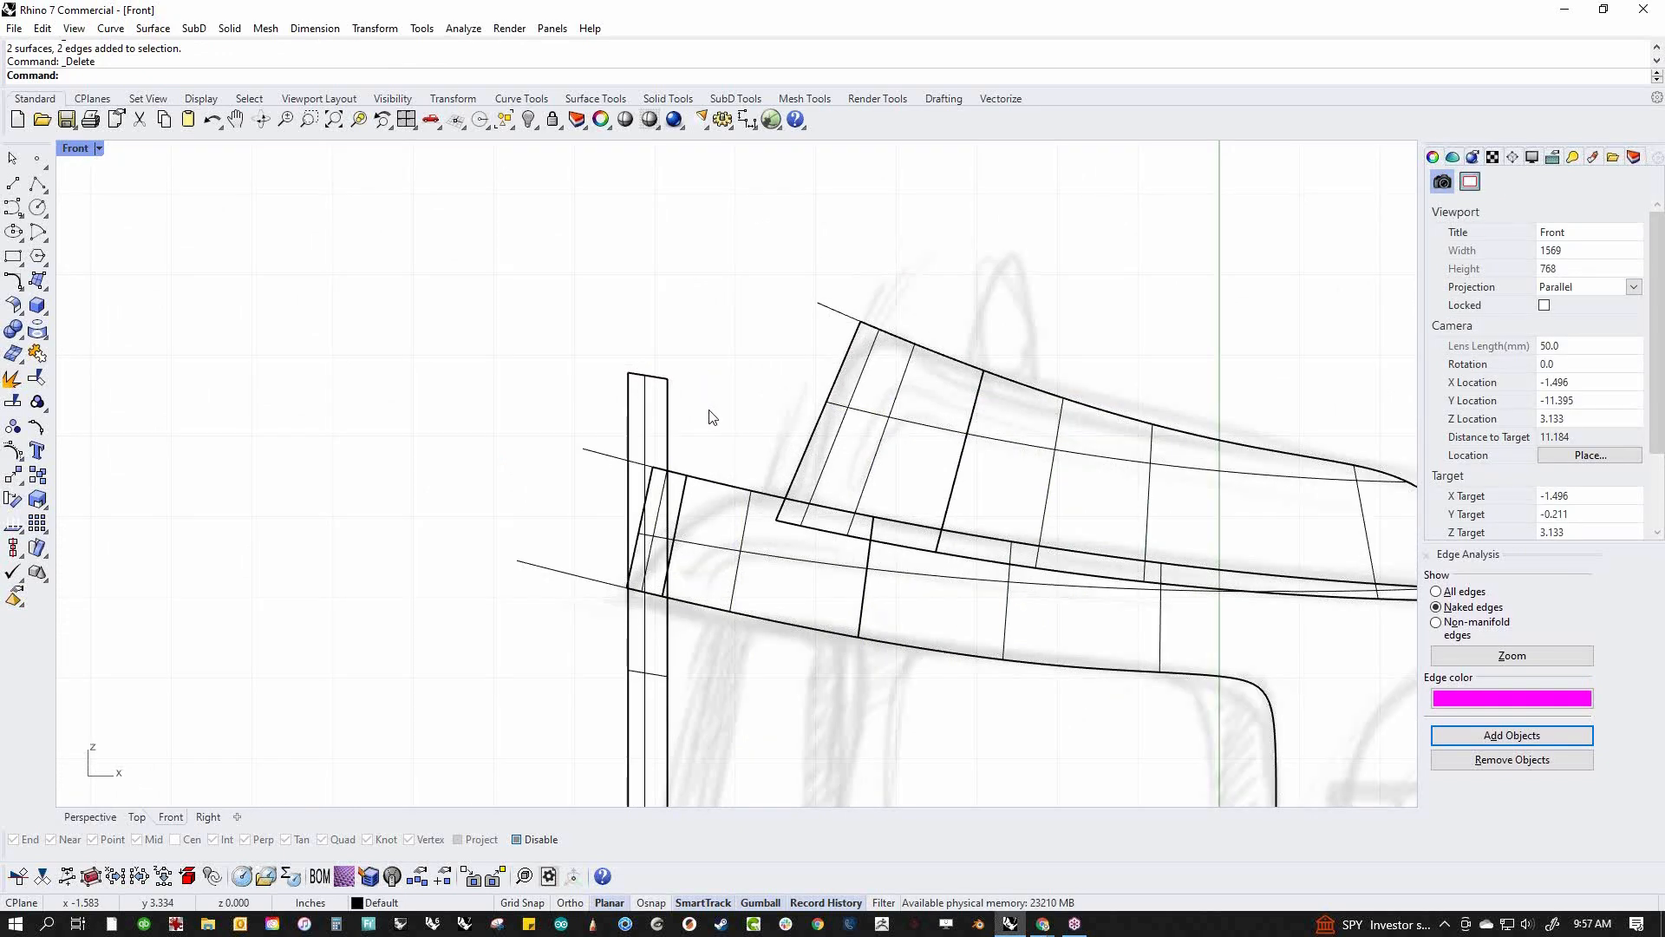
Move the top edges of the two front strips backward to slant them like the front post in the sketch
{"action": "left_click_drag", "start_coordinate": [661, 367], "coordinate": [716, 411]}
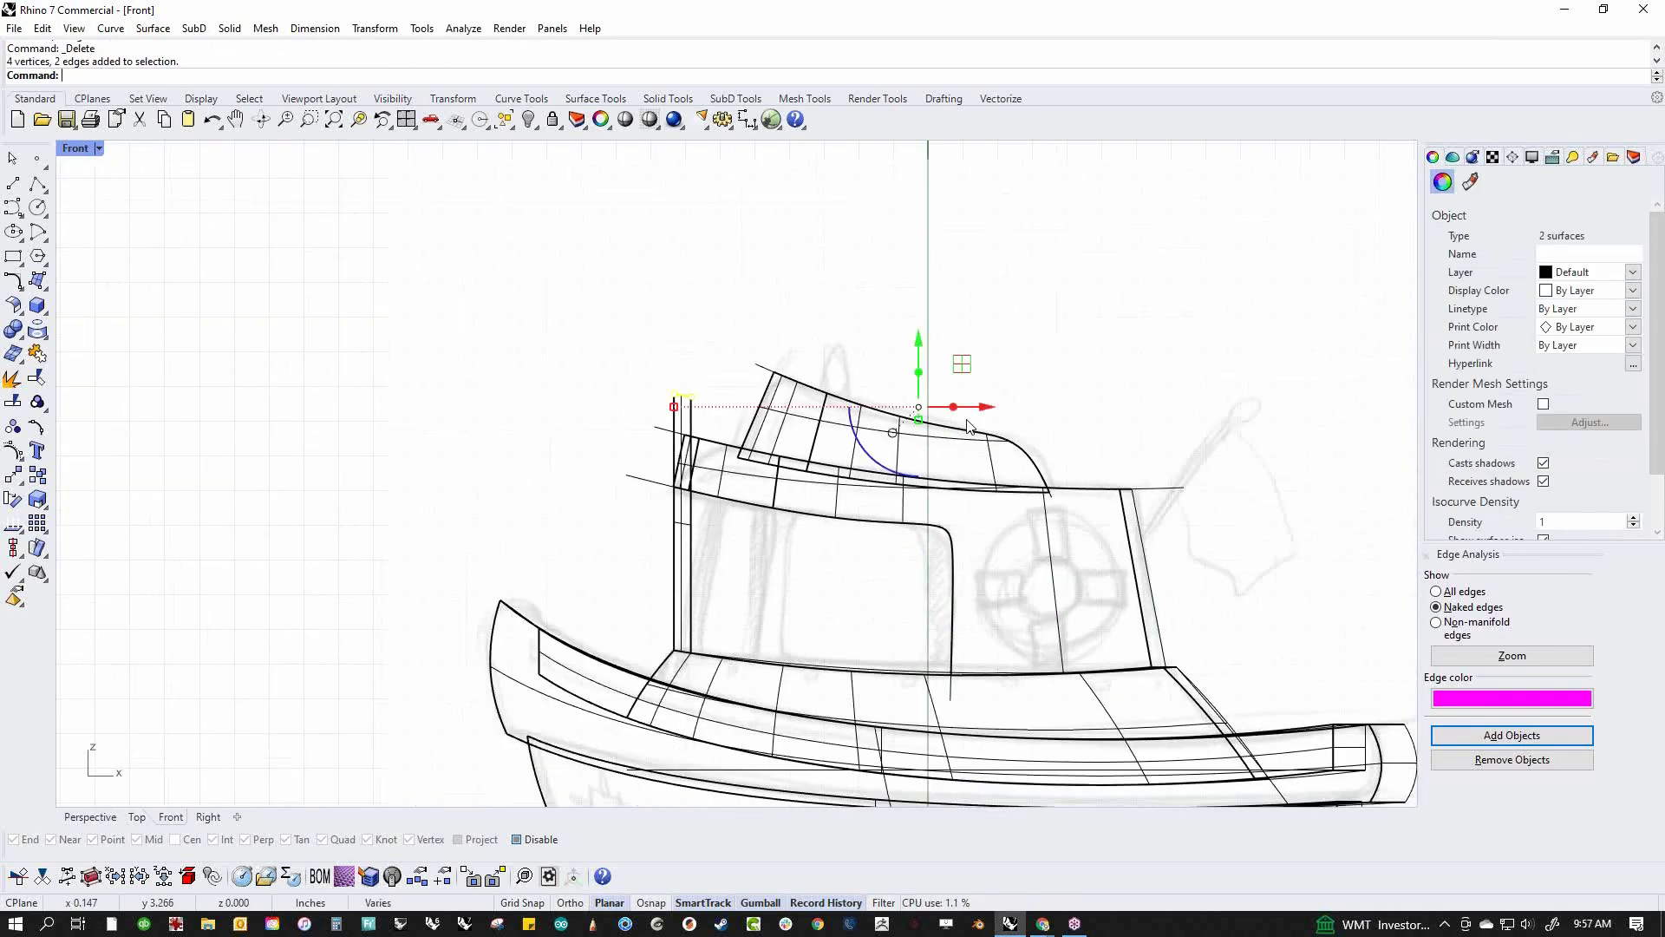
{"action": "mouse_move", "coordinate": [987, 414]}
{"action": "left_mouse_down"}
{"action": "mouse_move", "coordinate": [954, 412]}
{"action": "mouse_move", "coordinate": [972, 407]}
{"action": "left_mouse_up"}
{"action": "left_click", "coordinate": [561, 500]}
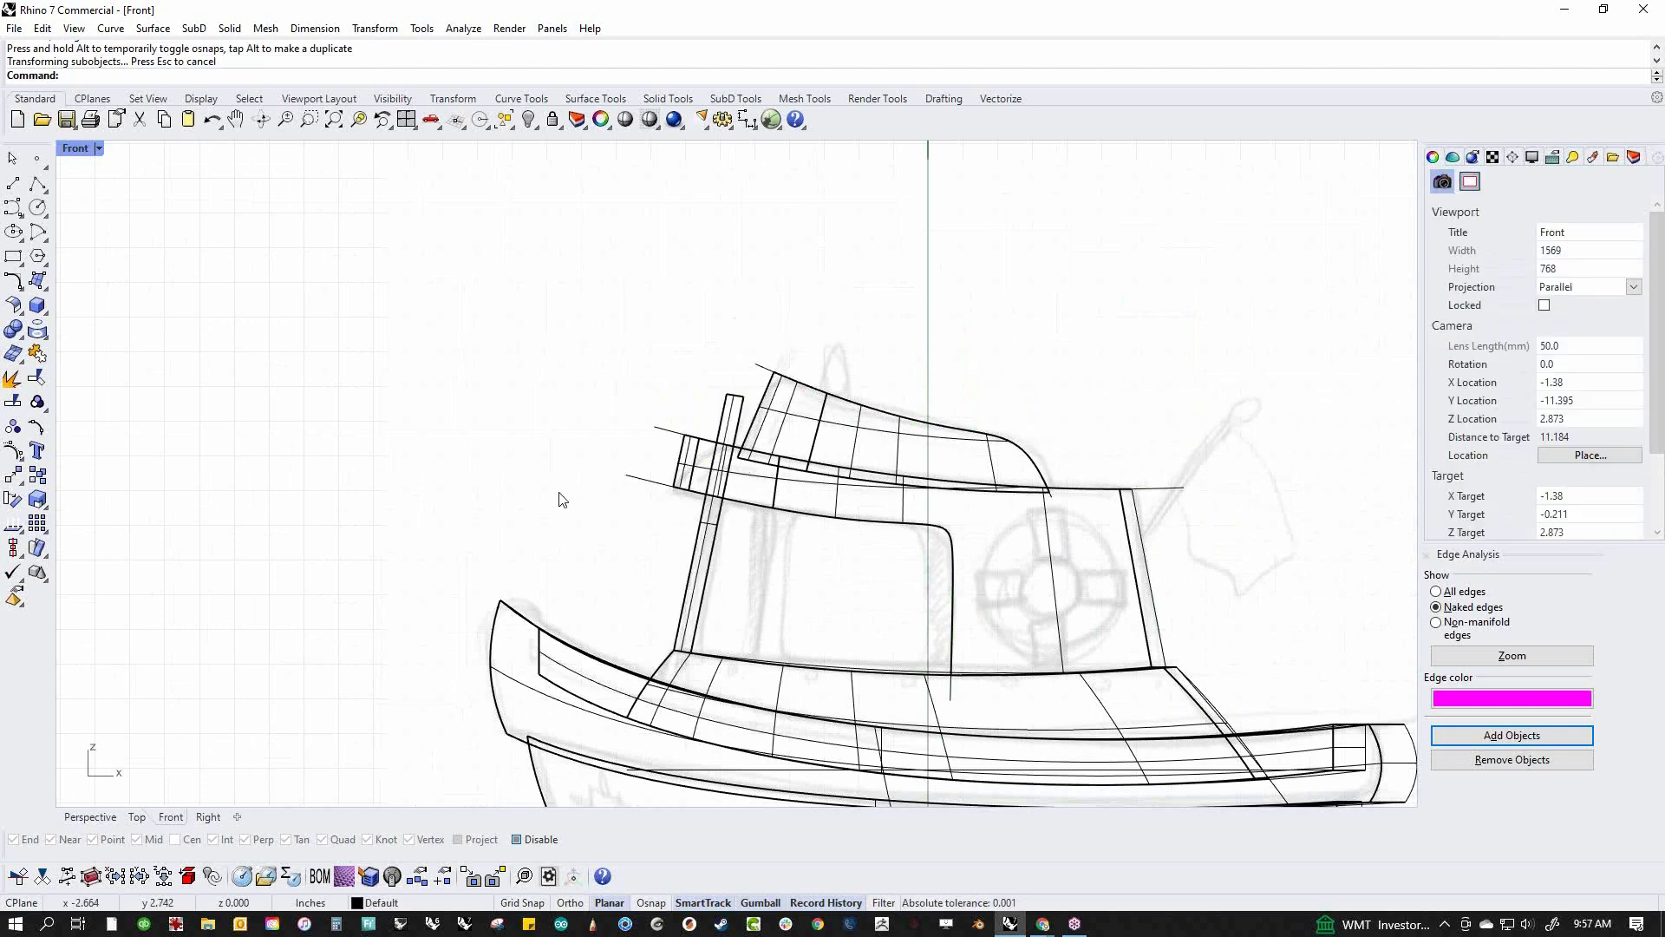
{"action": "scroll", "coordinate": [688, 408], "scroll_direction": "up", "scroll_amount": 5}
{"action": "left_click_drag", "start_coordinate": [744, 440], "coordinate": [791, 507]}
{"action": "left_click", "coordinate": [608, 641]}
{"action": "scroll", "coordinate": [610, 644], "scroll_direction": "down", "scroll_amount": 6}
Return to the perspective view in shaded display and frame the slanted strips at the front of the deck
{"action": "right_click_drag", "start_coordinate": [611, 644], "coordinate": [818, 386]}
{"action": "type", "text": "p"}
{"action": "key", "text": "Return"}
{"action": "scroll", "coordinate": [818, 386], "scroll_direction": "up", "scroll_amount": 6}
{"action": "middle_click", "coordinate": [819, 387]}
{"action": "left_click", "coordinate": [720, 336]}
{"action": "mouse_move", "coordinate": [613, 568]}
{"action": "right_mouse_down"}
{"action": "mouse_move", "coordinate": [742, 612]}
{"action": "mouse_move", "coordinate": [942, 591]}
{"action": "mouse_move", "coordinate": [687, 602]}
{"action": "mouse_move", "coordinate": [929, 615]}
{"action": "mouse_move", "coordinate": [952, 640]}
{"action": "right_mouse_up"}
{"action": "scroll", "coordinate": [758, 564], "scroll_direction": "up", "scroll_amount": 4}
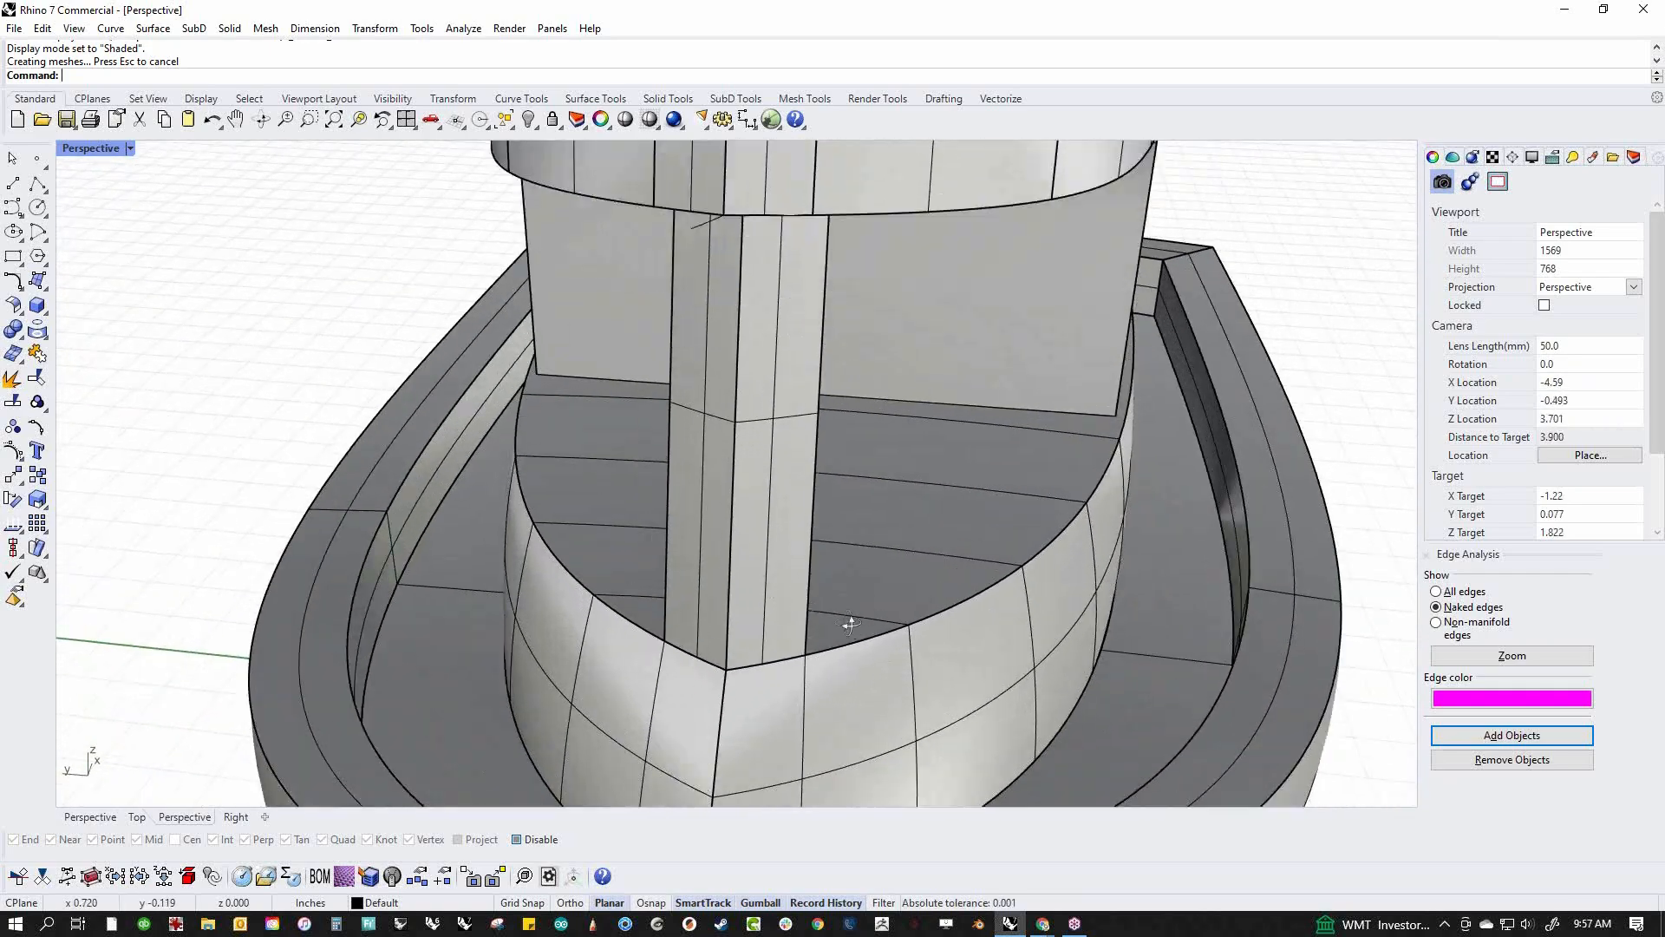
Split one slanted strip lengthwise along an isocurve near its middle
{"action": "right_click_drag", "start_coordinate": [848, 623], "coordinate": [801, 631]}
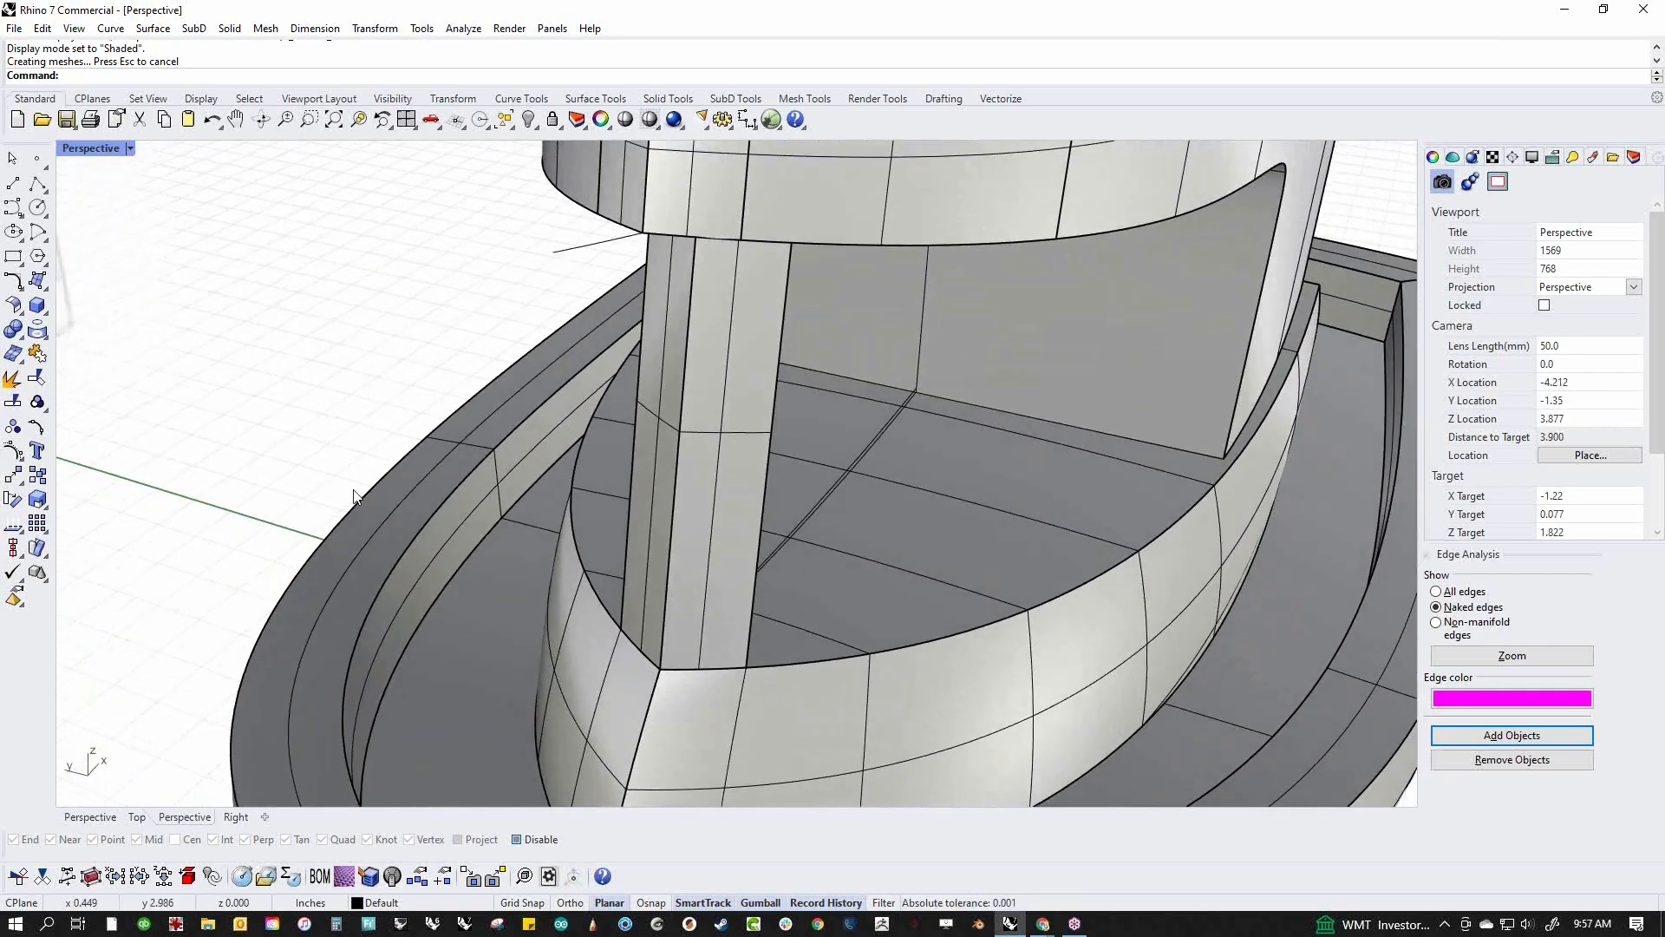
{"action": "left_click", "coordinate": [38, 384]}
{"action": "left_click", "coordinate": [730, 555]}
{"action": "key", "text": "Return"}
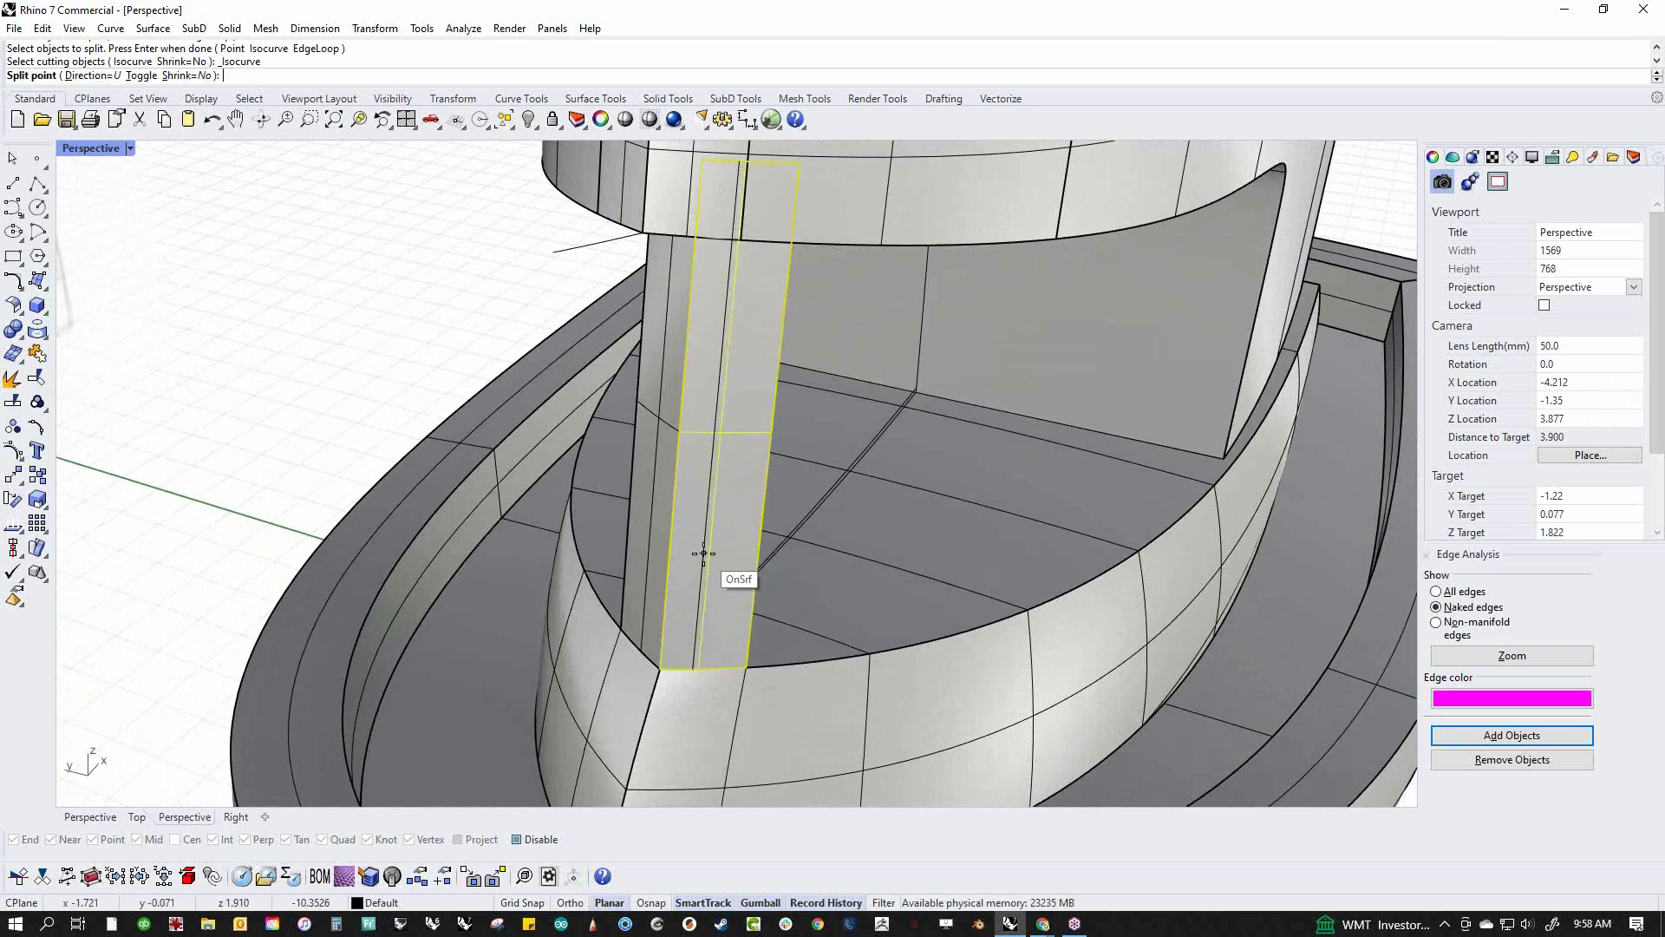
{"action": "left_click", "coordinate": [709, 553]}
Delete the split strip's rear piece and the whole strip on the opposite side of the bow
{"action": "left_click", "coordinate": [730, 557]}
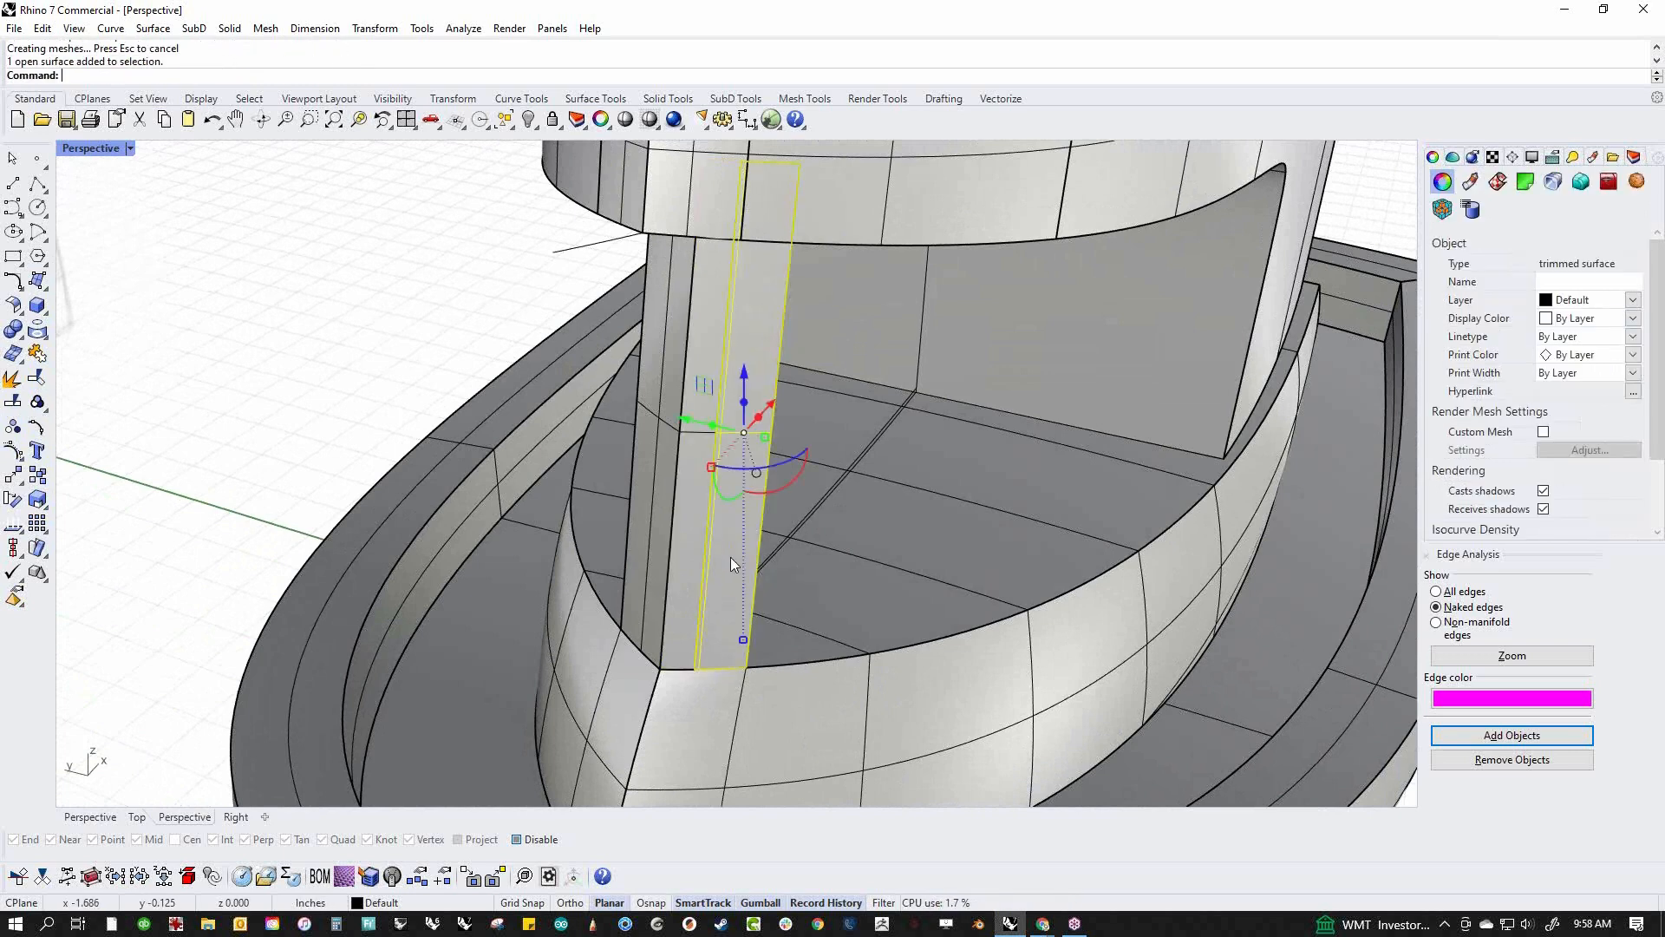
{"action": "key", "text": "Delete"}
{"action": "left_click", "coordinate": [643, 549]}
{"action": "key", "text": "Delete"}
Mirror the remaining narrow strip across the boat's centreline from origin 0 and join it with its copy
{"action": "left_click", "coordinate": [679, 575]}
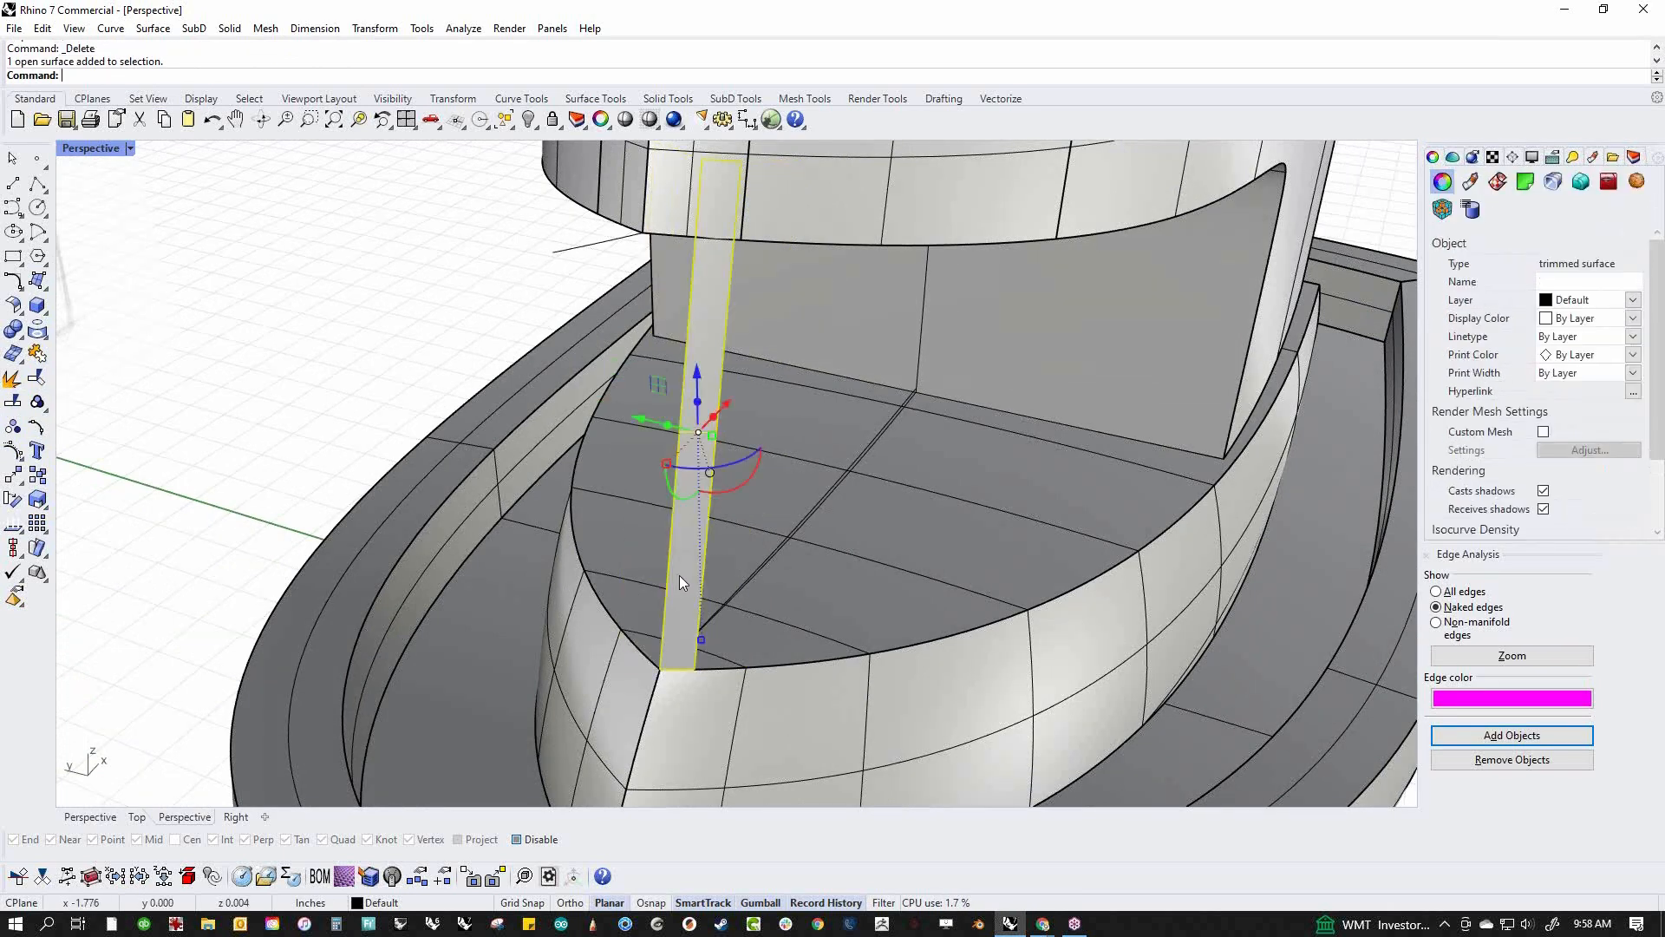
{"action": "type", "text": "mi"}
{"action": "key", "text": "Return"}
{"action": "type", "text": "0"}
{"action": "key", "text": "Return"}
{"action": "left_click", "coordinate": [680, 570]}
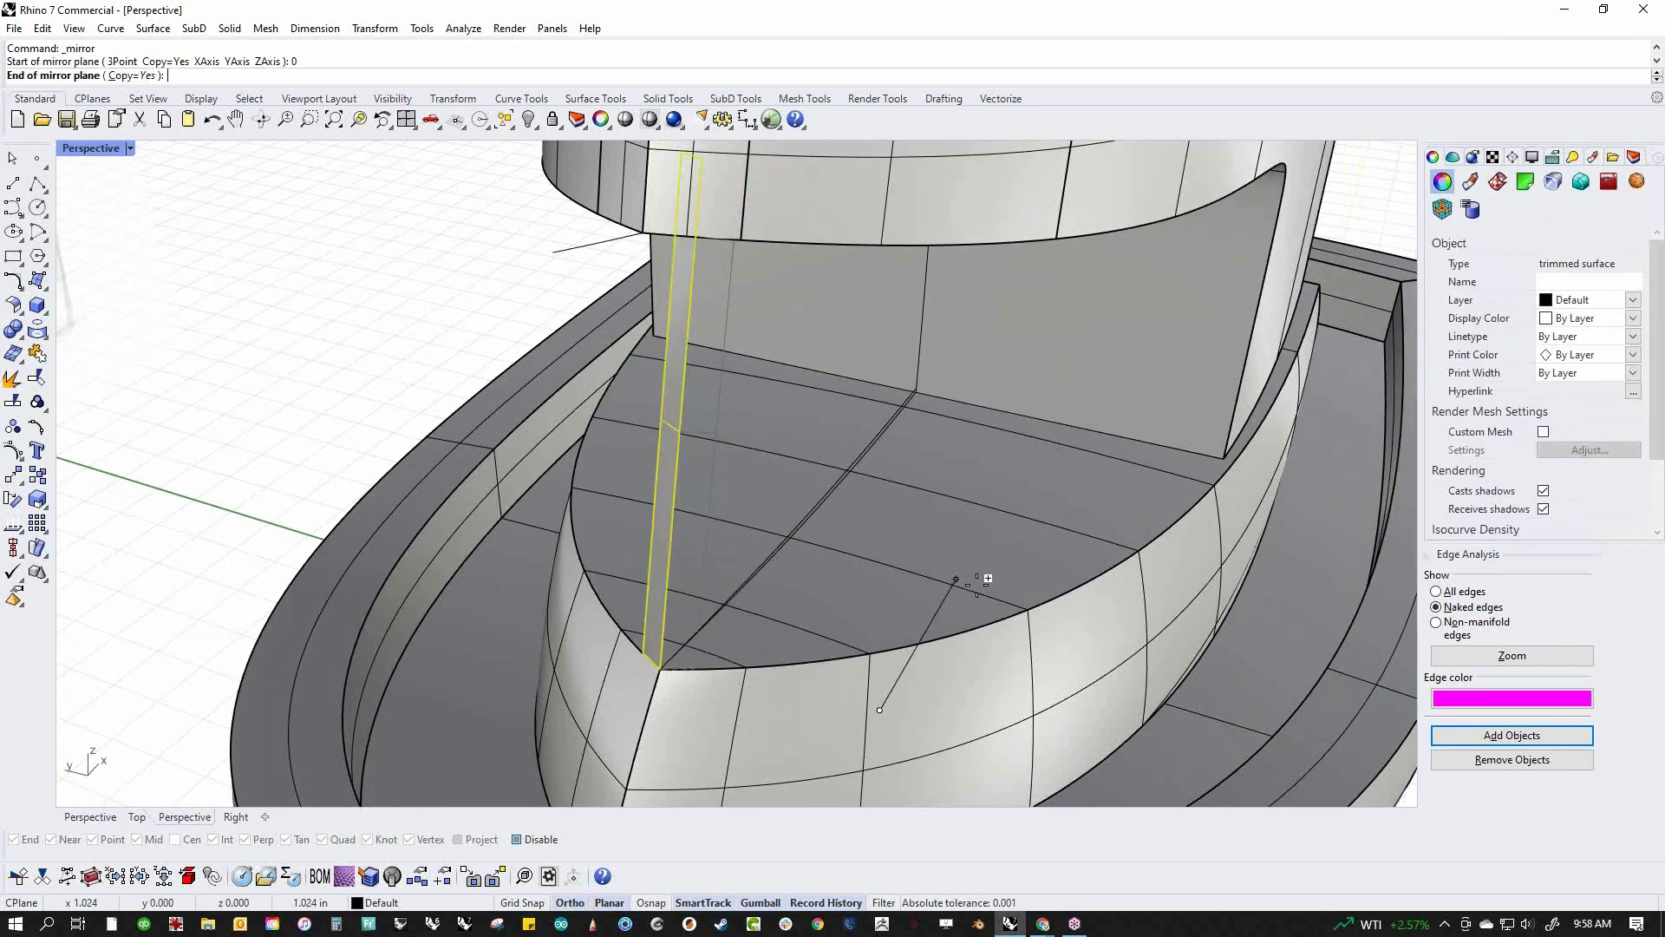
{"action": "left_click", "coordinate": [652, 635], "text": "shift"}
{"action": "key", "text": "ctrl+j"}
Extrude the joined V-shaped strips along the boat's length into a thin solid front post
{"action": "right_click_drag", "start_coordinate": [1023, 536], "coordinate": [642, 560]}
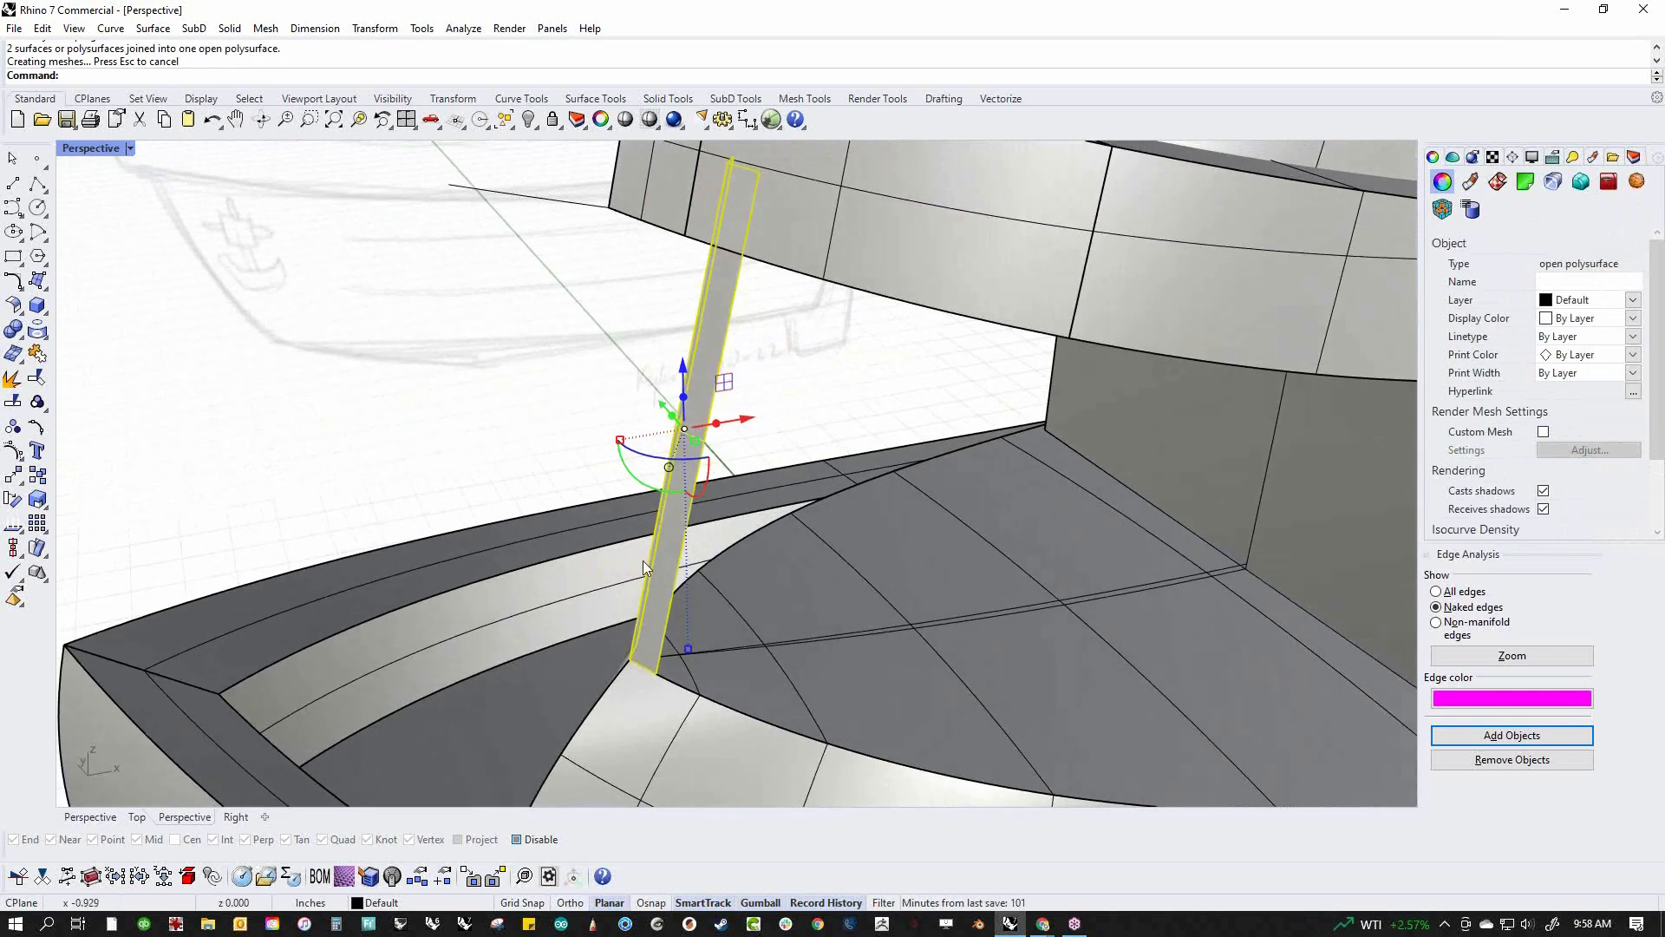
{"action": "mouse_move", "coordinate": [716, 431]}
{"action": "left_mouse_down"}
{"action": "mouse_move", "coordinate": [737, 424]}
{"action": "mouse_move", "coordinate": [701, 436]}
{"action": "left_mouse_up"}
{"action": "left_click", "coordinate": [482, 462]}
{"action": "right_click_drag", "start_coordinate": [469, 473], "coordinate": [433, 441]}
{"action": "scroll", "coordinate": [701, 552], "scroll_direction": "down", "scroll_amount": 6}
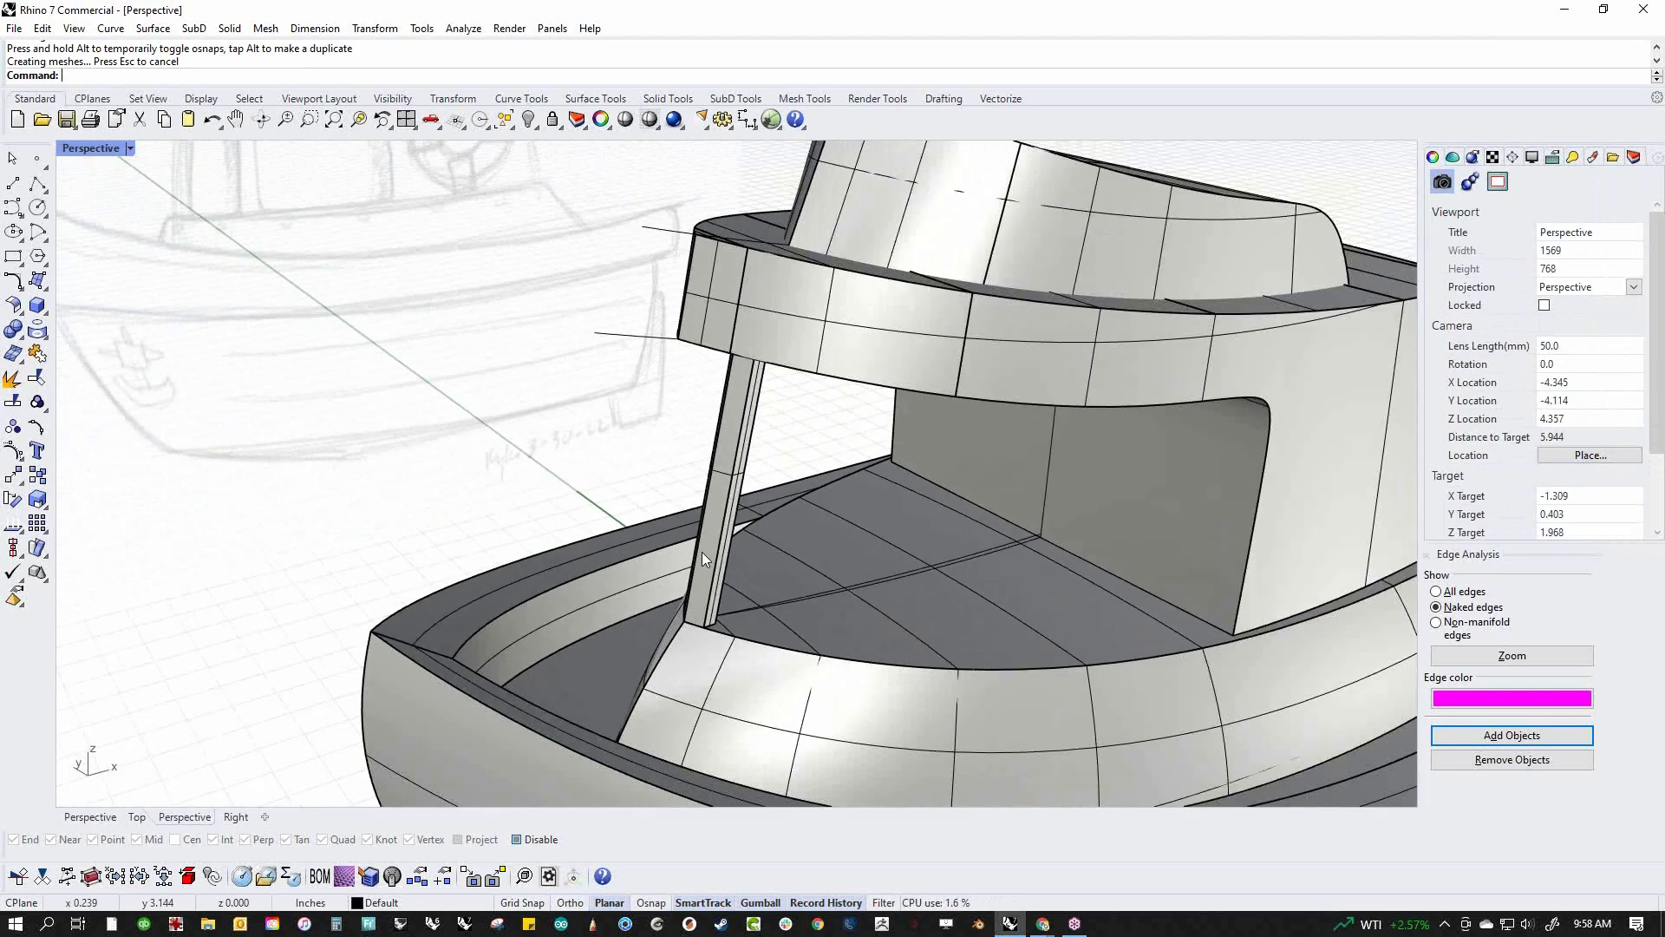
Move the solid front post slightly back from the deck's front tip and lower it into the deck
{"action": "right_click_drag", "start_coordinate": [701, 552], "coordinate": [706, 579]}
{"action": "scroll", "coordinate": [657, 574], "scroll_direction": "up", "scroll_amount": 6}
{"action": "left_click", "coordinate": [657, 574]}
{"action": "mouse_move", "coordinate": [696, 434]}
{"action": "left_mouse_down"}
{"action": "mouse_move", "coordinate": [762, 421]}
{"action": "mouse_move", "coordinate": [707, 431]}
{"action": "left_mouse_up"}
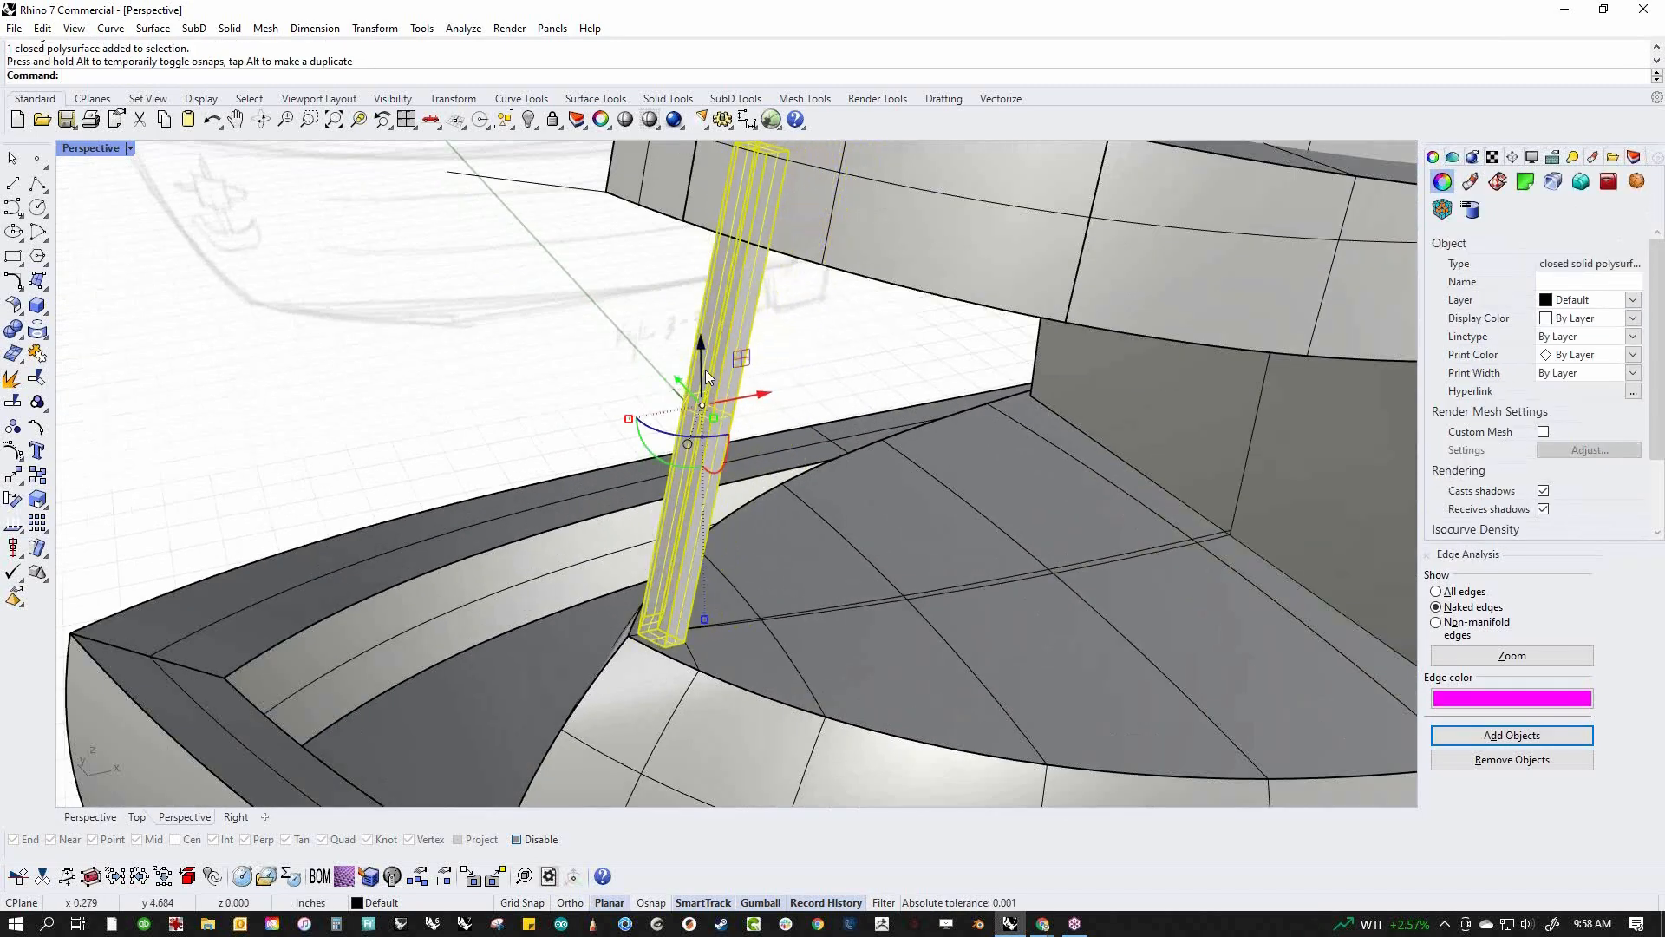
{"action": "left_click_drag", "start_coordinate": [704, 352], "coordinate": [681, 412]}
{"action": "left_click", "coordinate": [547, 379]}
Examine the front post's fit under the cabin roof and compare the window opening with the sketch in the front view
{"action": "scroll", "coordinate": [546, 379], "scroll_direction": "down", "scroll_amount": 4}
{"action": "right_click_drag", "start_coordinate": [547, 379], "coordinate": [587, 454]}
{"action": "scroll", "coordinate": [594, 468], "scroll_direction": "down", "scroll_amount": 4}
{"action": "scroll", "coordinate": [600, 479], "scroll_direction": "up", "scroll_amount": 2}
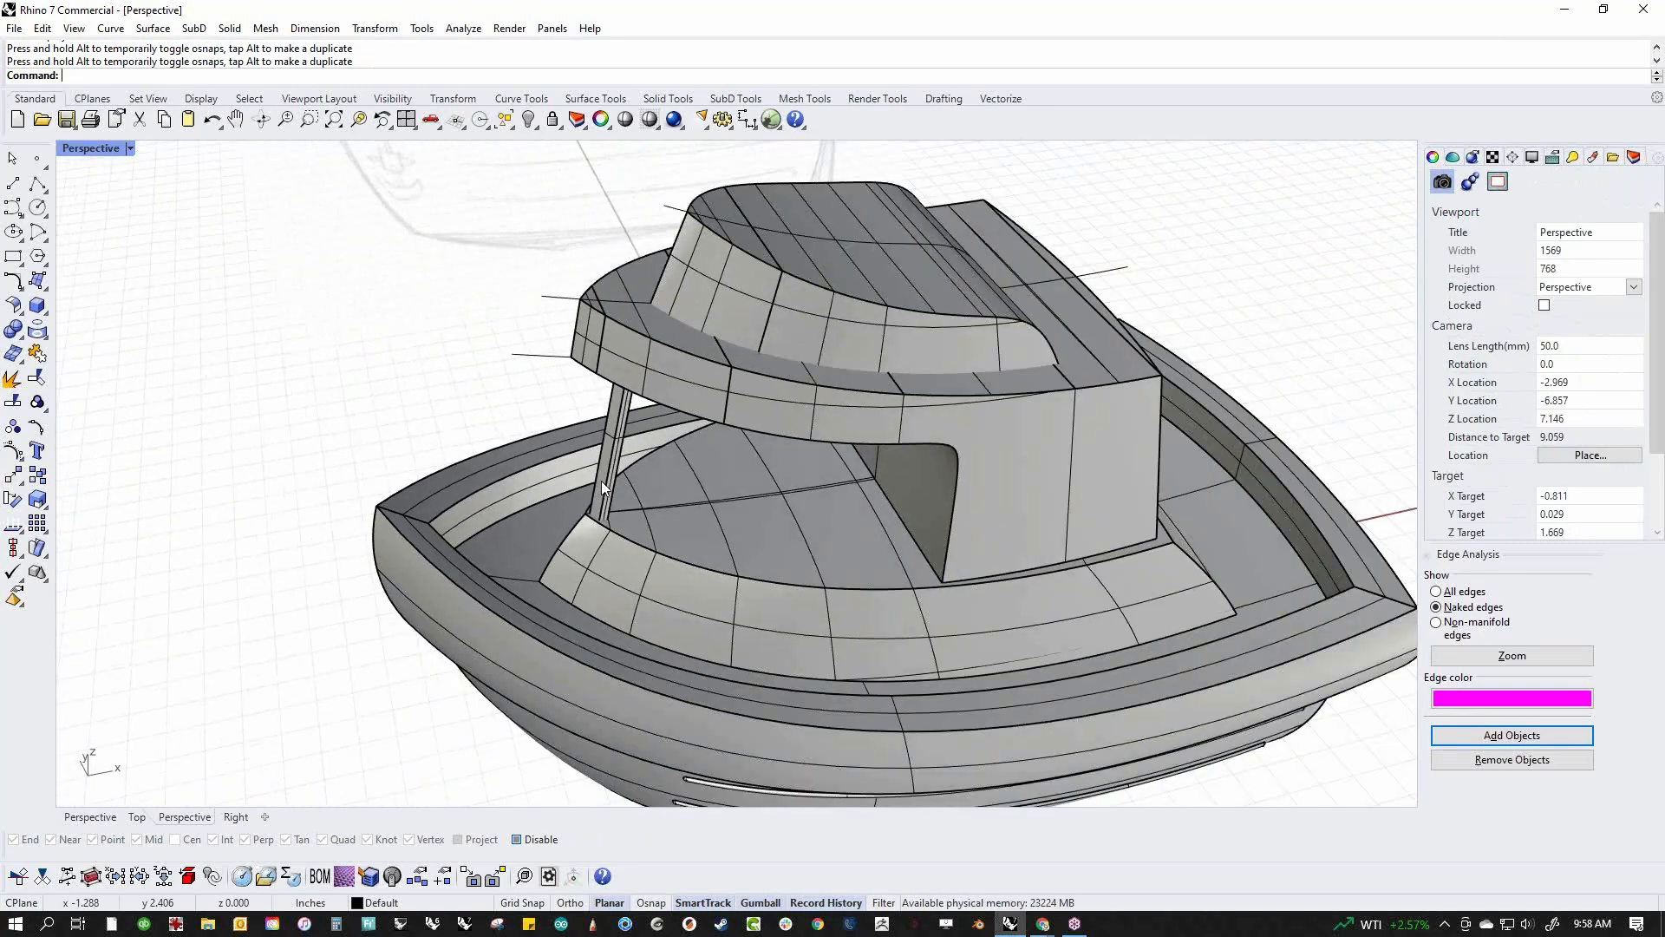
{"action": "left_click", "coordinate": [618, 464]}
{"action": "left_click", "coordinate": [492, 380]}
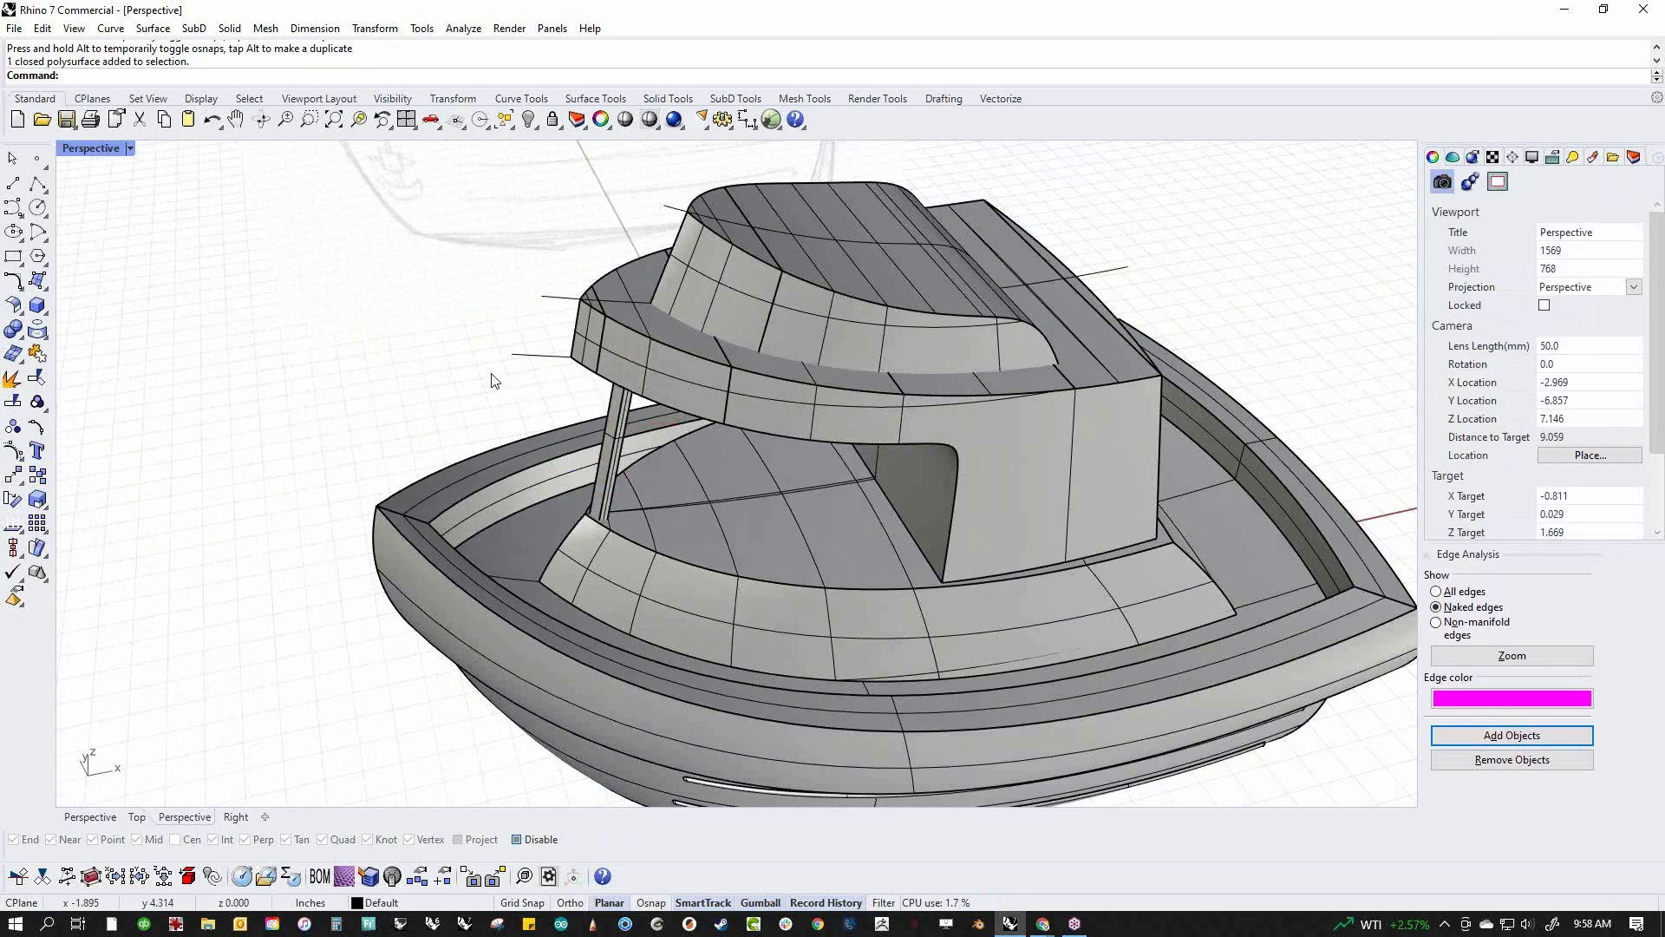
{"action": "key", "text": "ctrl+F2"}
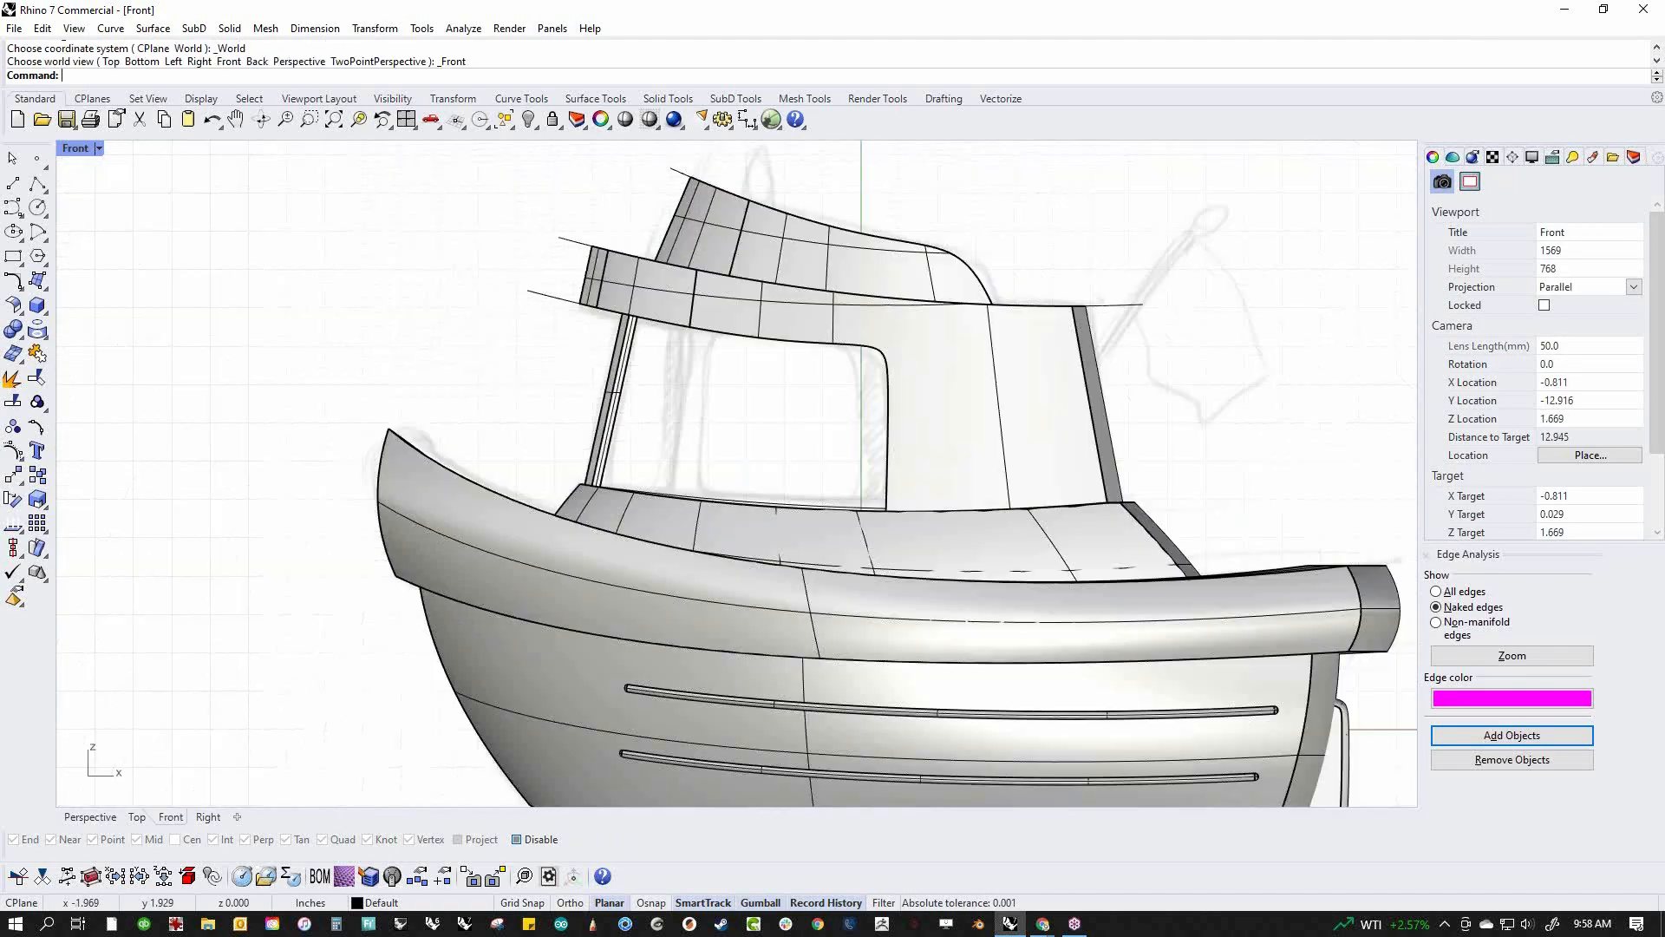
{"action": "scroll", "coordinate": [698, 457], "scroll_direction": "up", "scroll_amount": 2}
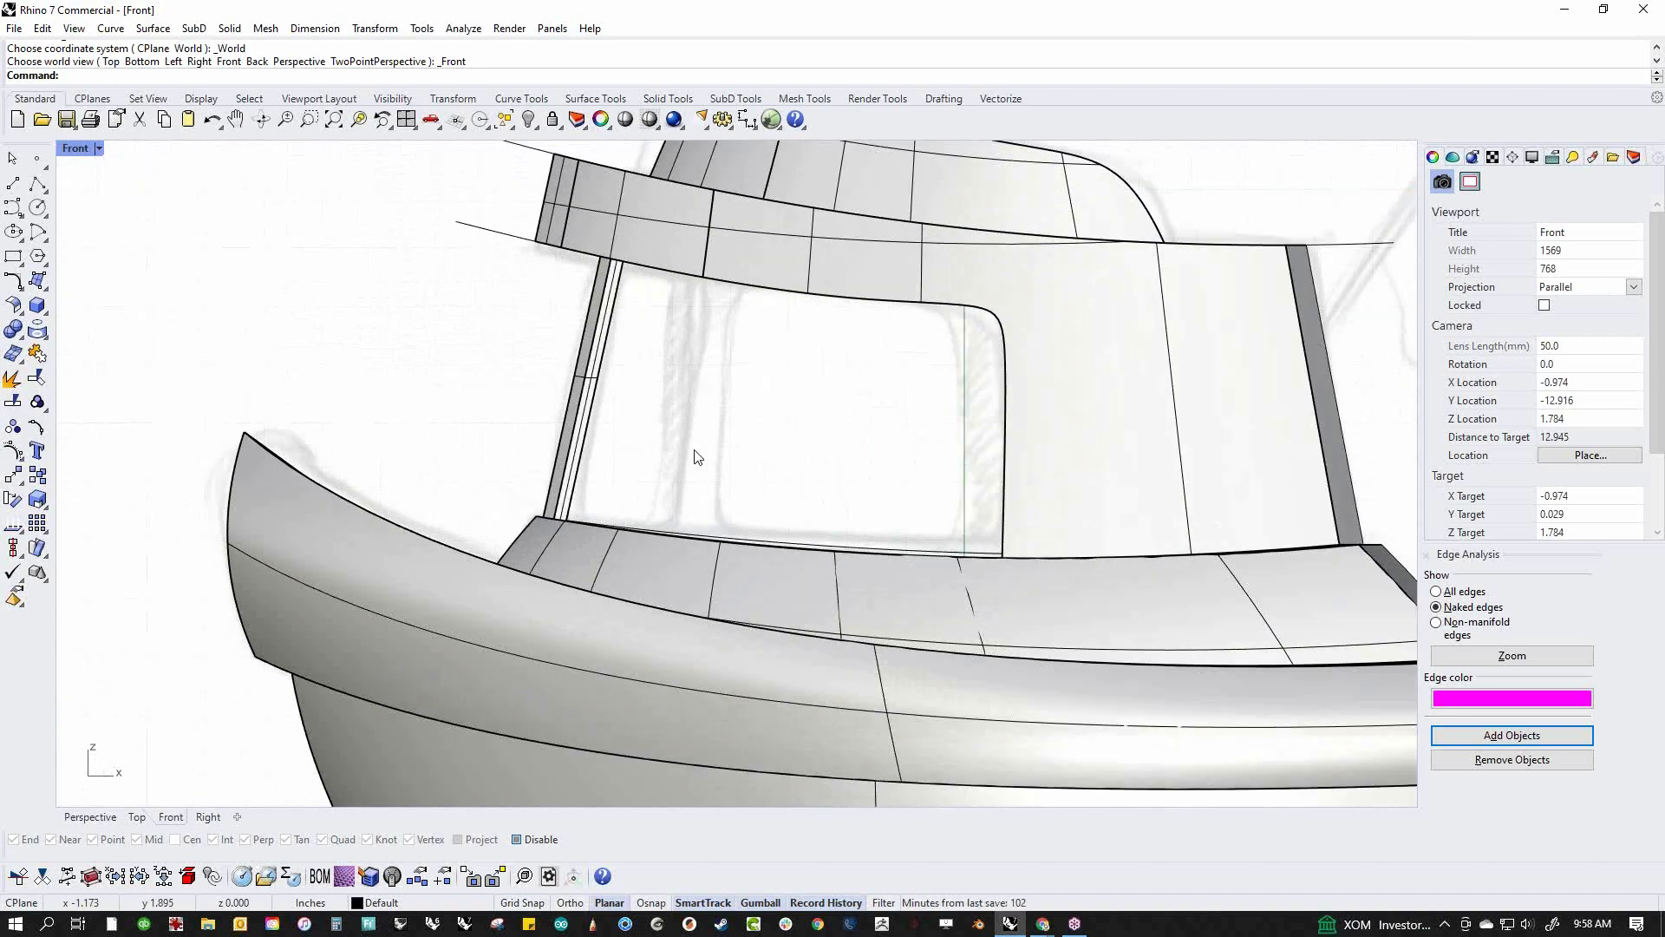
Extrude the mid deck's curved upper edge upward into a wall surface reaching past the cabin roof's lower edge
{"action": "key", "text": "ctrl+F4"}
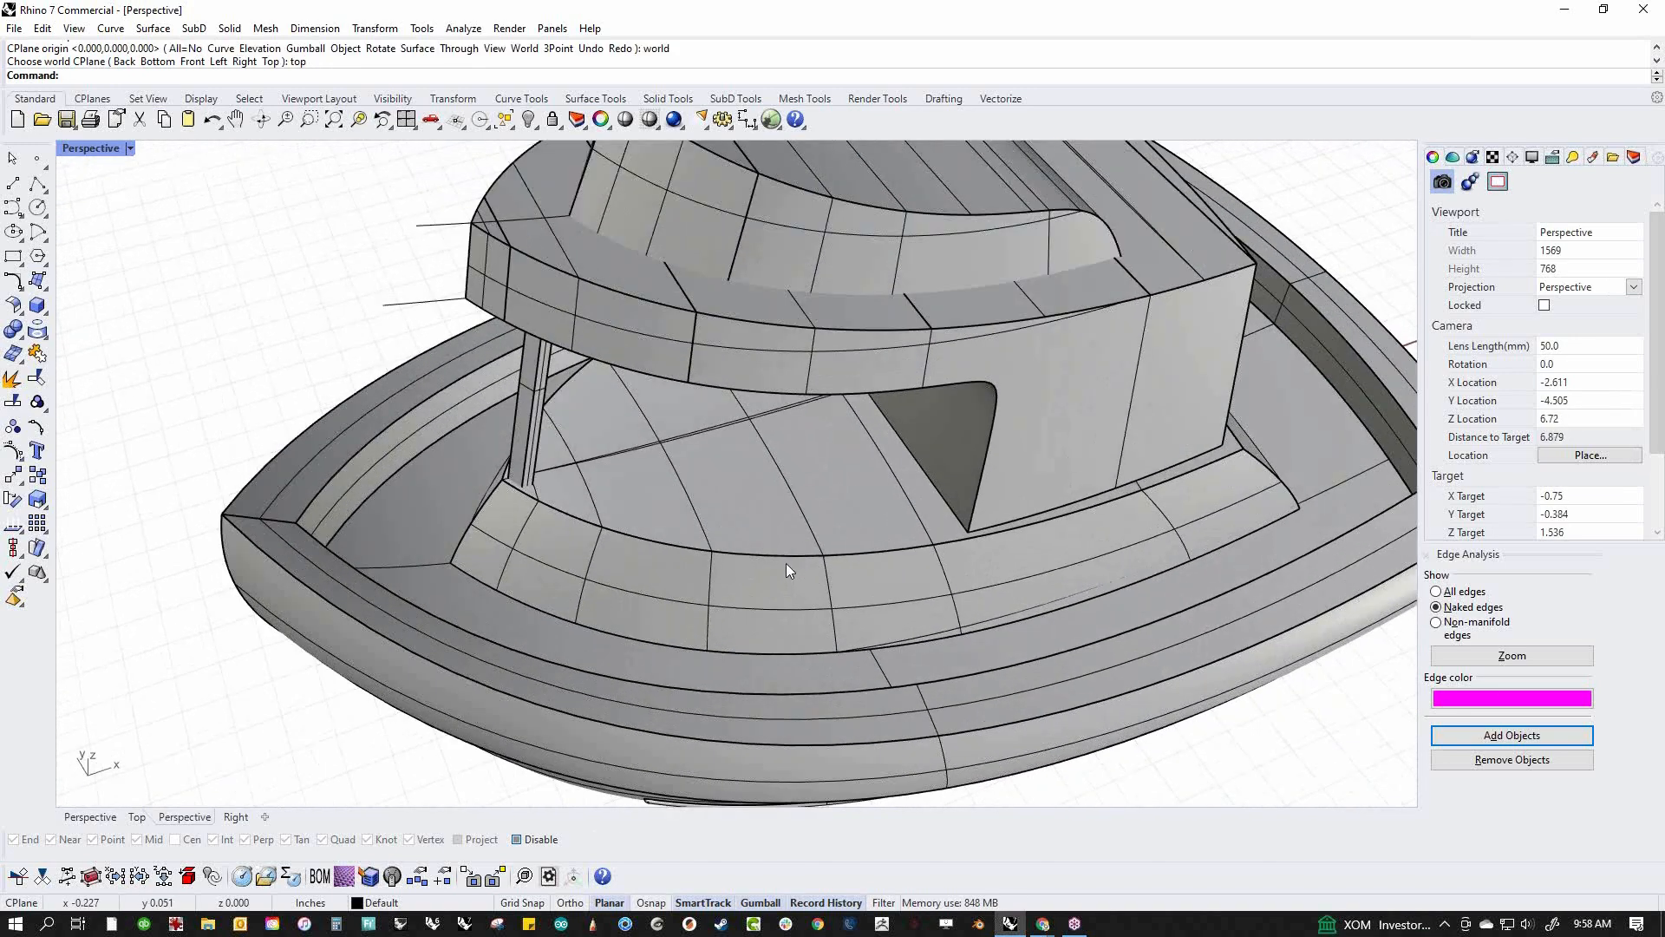
{"action": "left_click", "coordinate": [787, 562], "text": "ctrl+shift"}
{"action": "left_click_drag", "start_coordinate": [884, 447], "coordinate": [917, 264], "text": "ctrl"}
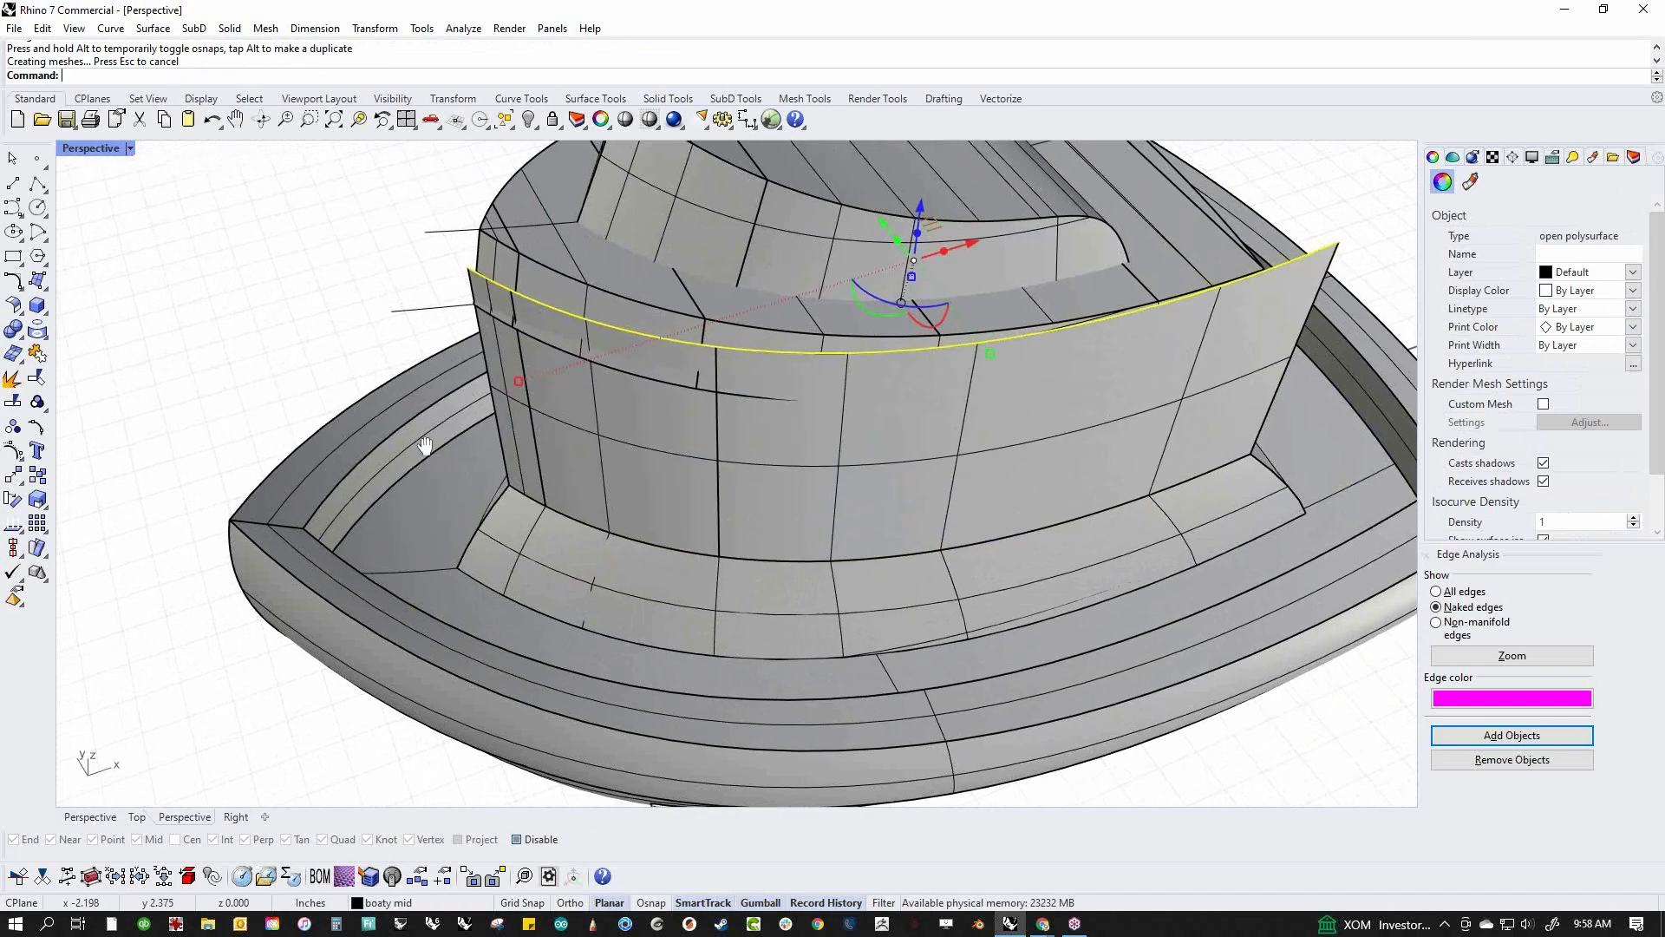
Delete the two foremost faces of the extruded wall near the front post
{"action": "right_click_drag", "start_coordinate": [380, 419], "coordinate": [465, 492], "text": "shift"}
{"action": "left_click", "coordinate": [465, 492]}
{"action": "left_click", "coordinate": [499, 404]}
{"action": "scroll", "coordinate": [605, 490], "scroll_direction": "up", "scroll_amount": 4}
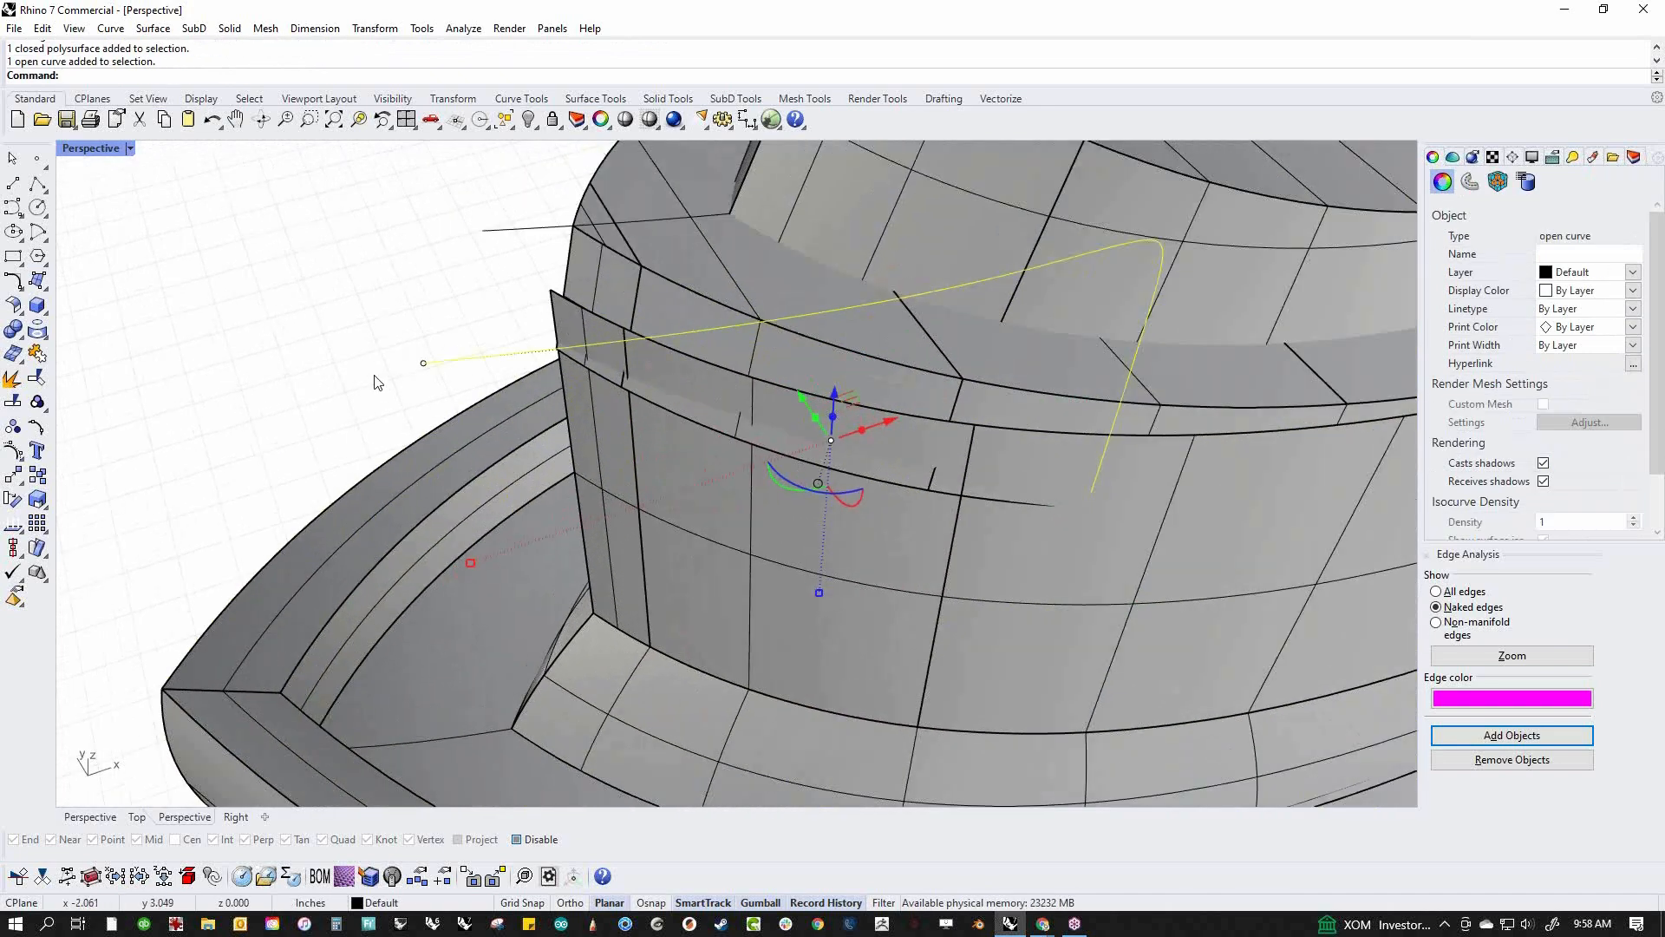
{"action": "left_click", "coordinate": [382, 387]}
{"action": "left_click", "coordinate": [564, 457], "text": "ctrl+shift"}
{"action": "left_click", "coordinate": [715, 528], "text": "ctrl+shift"}
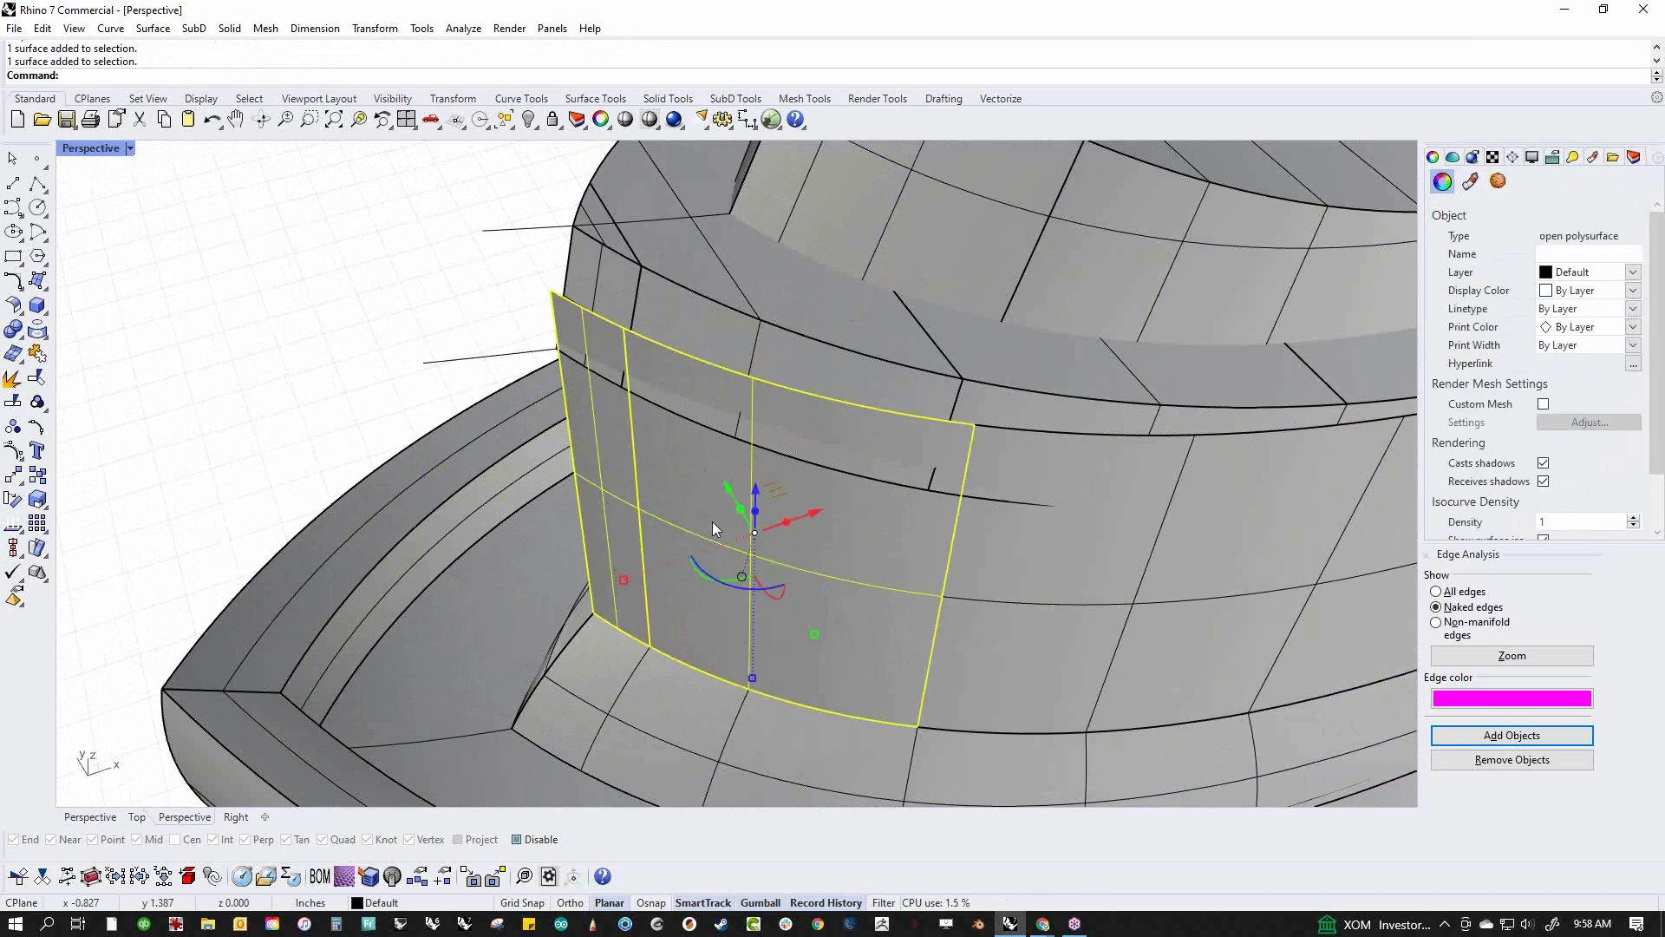
{"action": "key", "text": "Delete"}
In a wireframe front view, shift the remaining wall surface's upper edge slightly toward the stern to match the sketched post's slant
{"action": "key", "text": "ctrl+F2"}
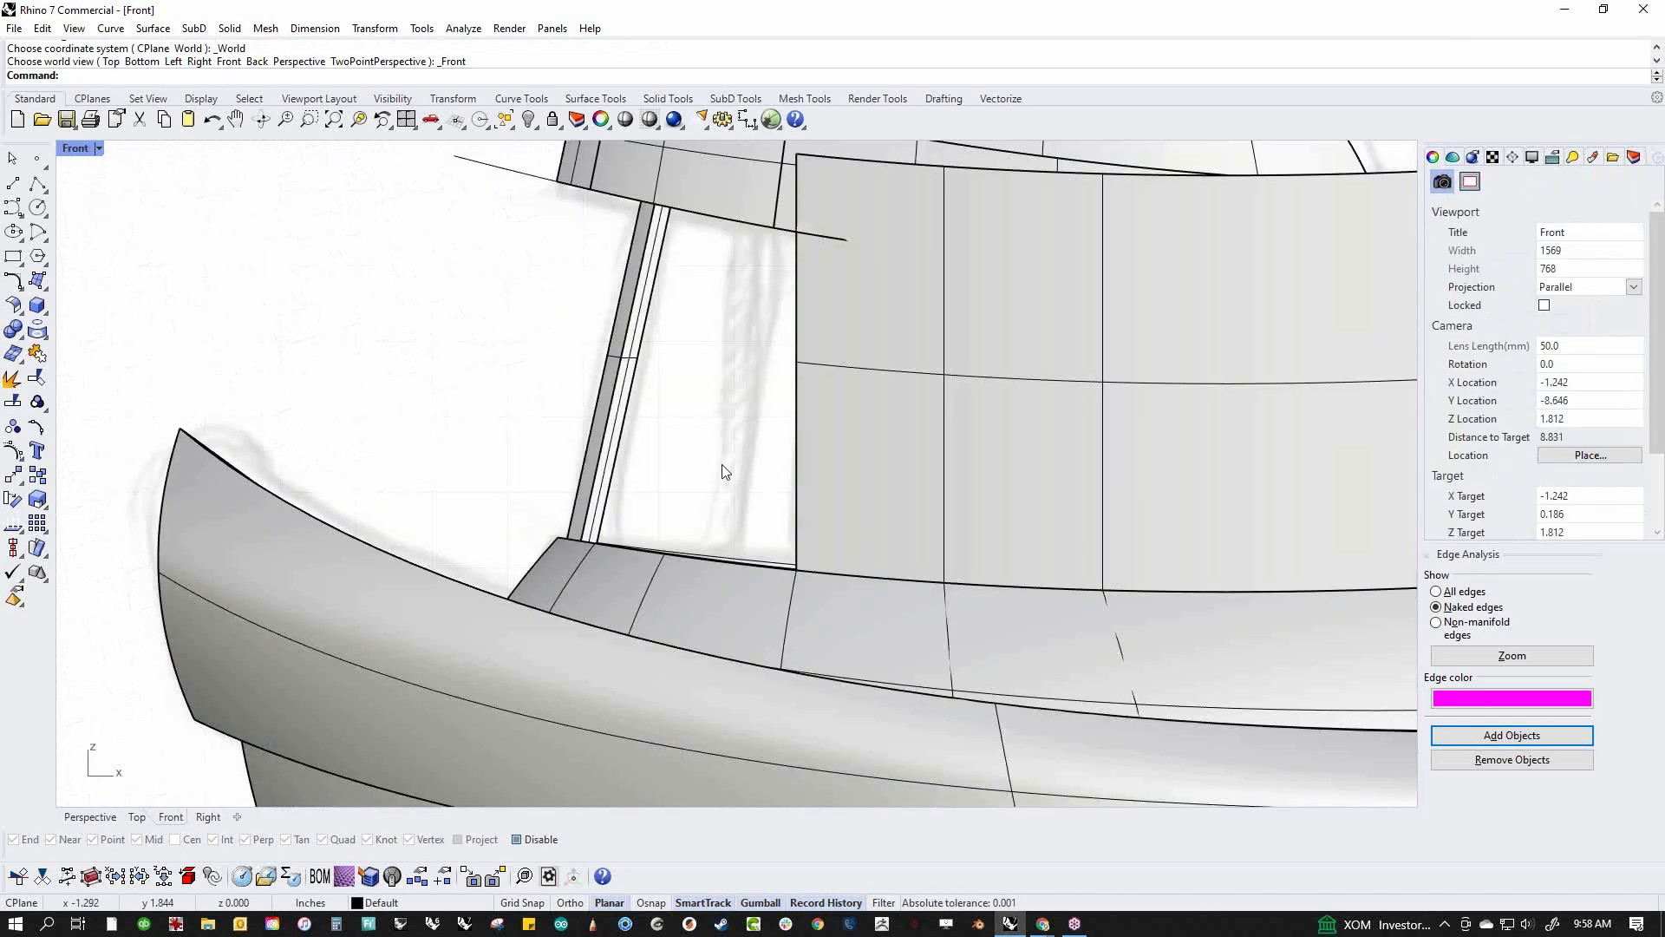
{"action": "scroll", "coordinate": [725, 471], "scroll_direction": "down", "scroll_amount": 5}
{"action": "middle_click", "coordinate": [957, 496]}
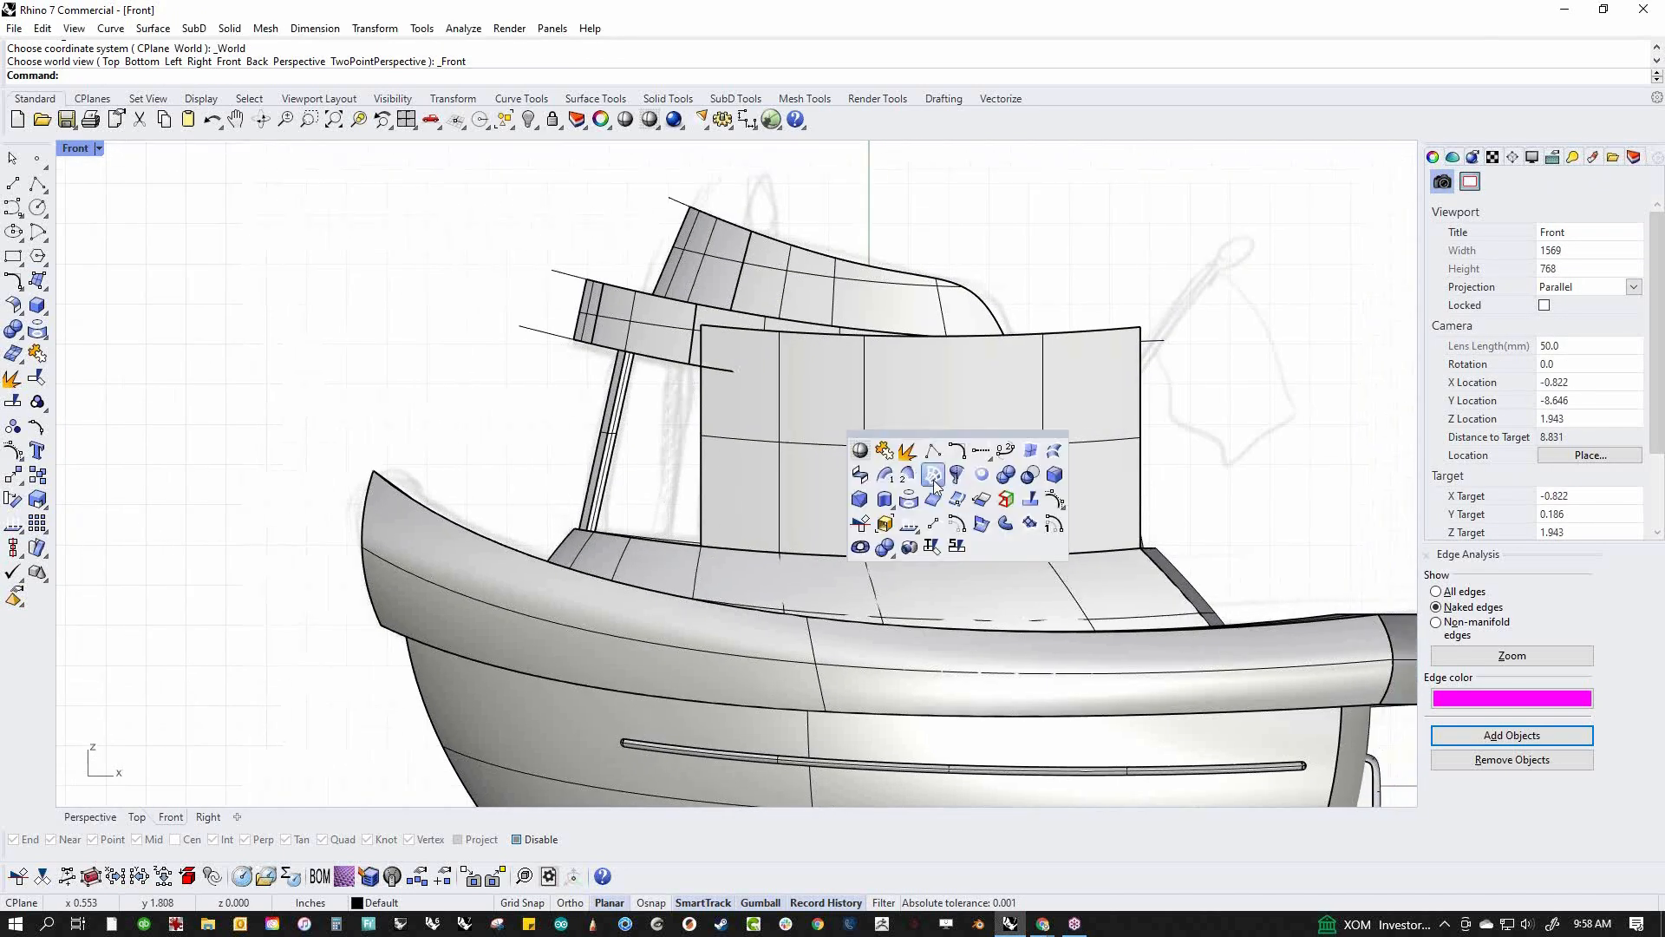
{"action": "left_click", "coordinate": [861, 451]}
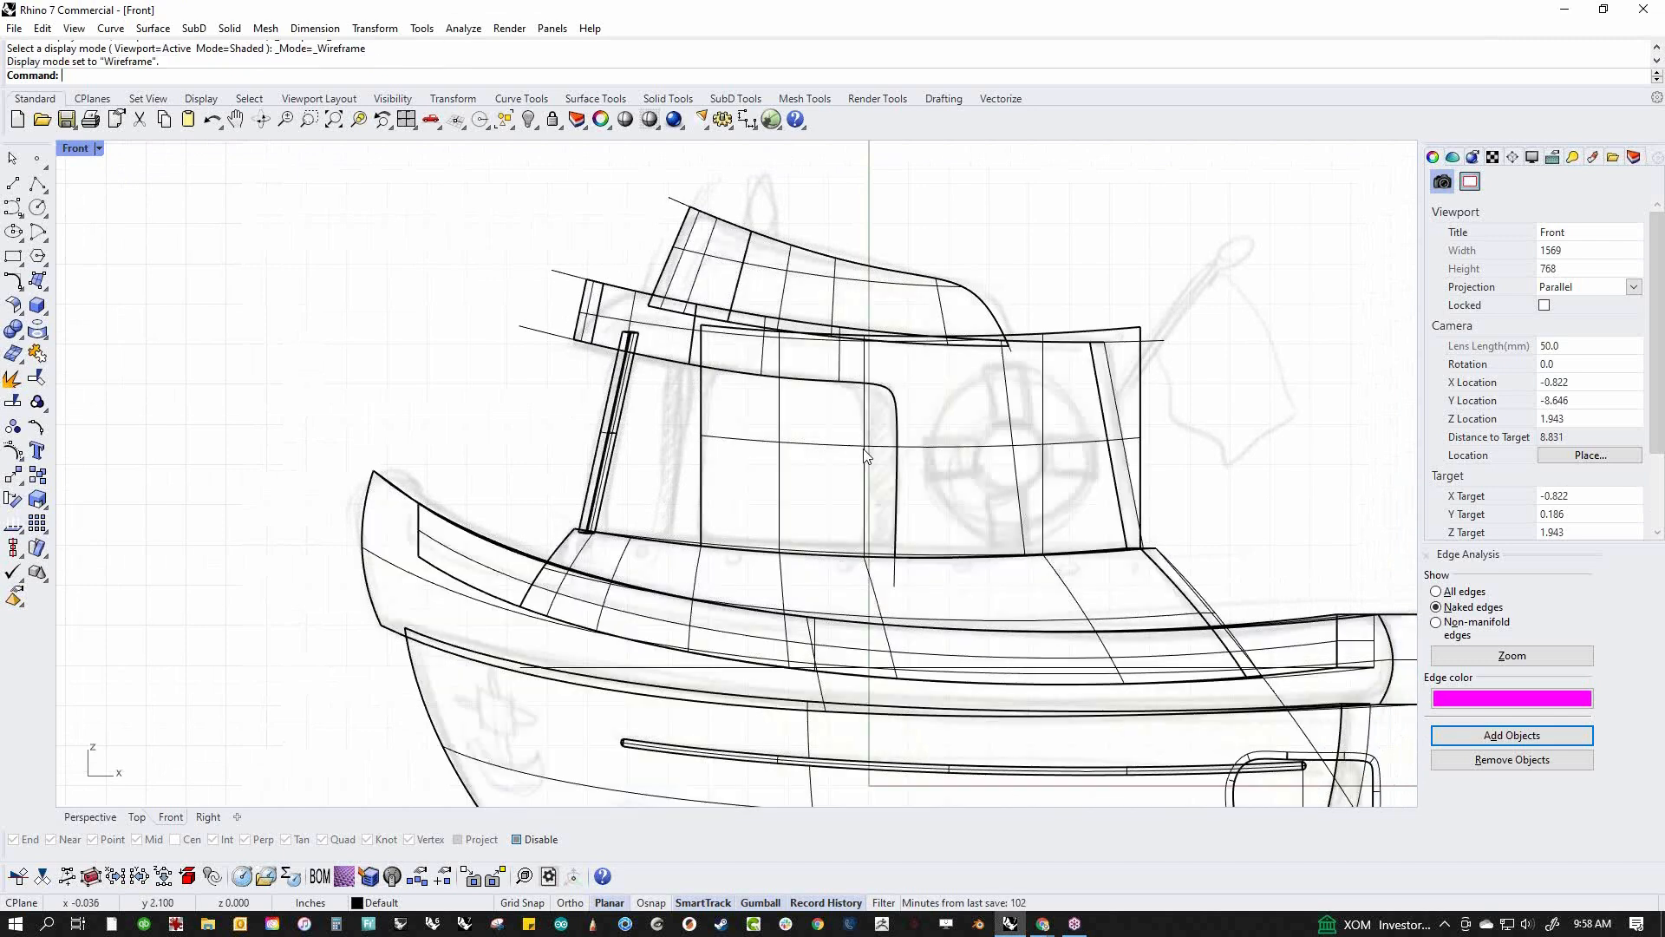
{"action": "left_click", "coordinate": [1083, 334], "text": "ctrl+shift"}
{"action": "left_click_drag", "start_coordinate": [907, 322], "coordinate": [892, 323]}
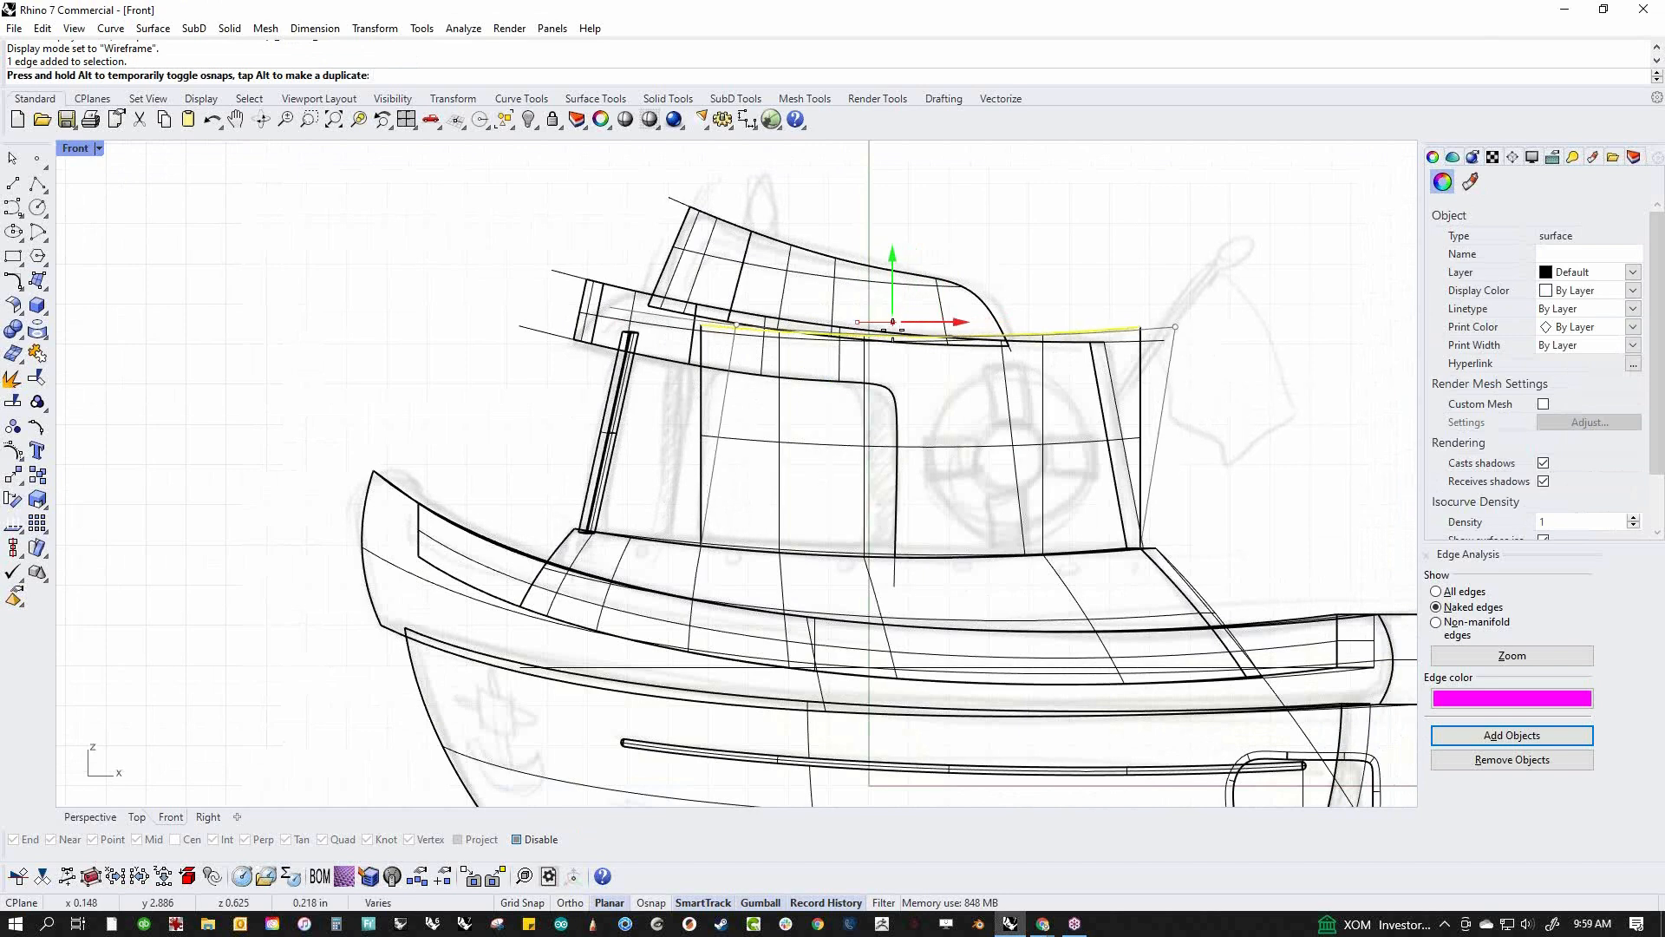
{"action": "left_click_drag", "start_coordinate": [892, 323], "coordinate": [892, 323]}
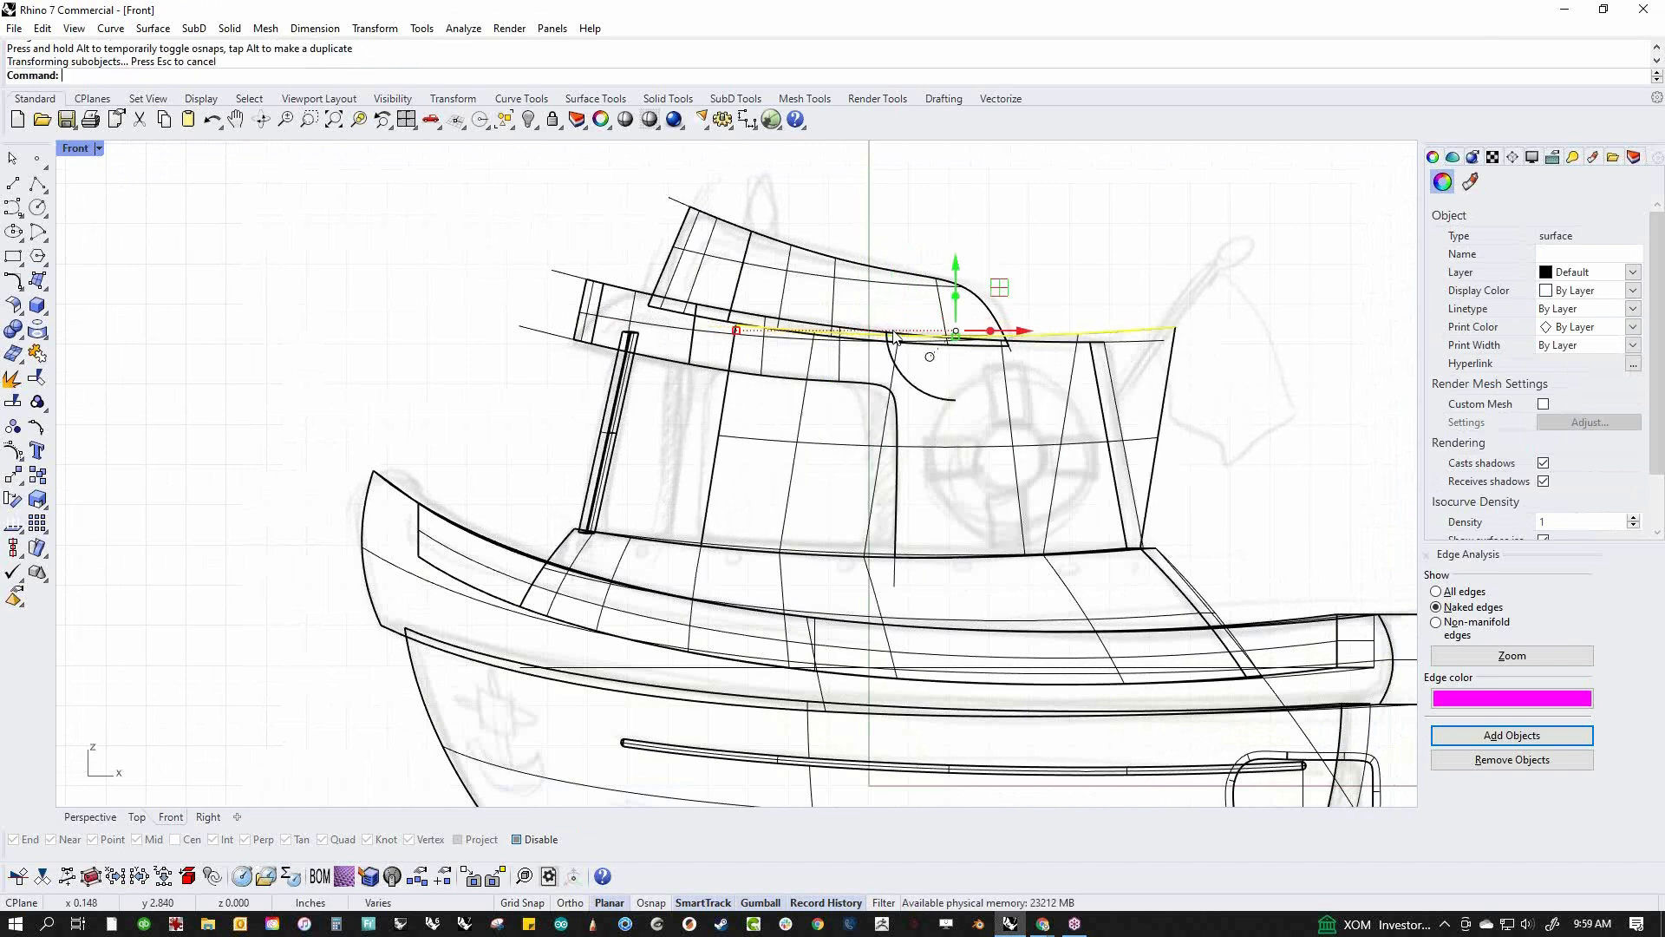
{"action": "left_click", "coordinate": [659, 468]}
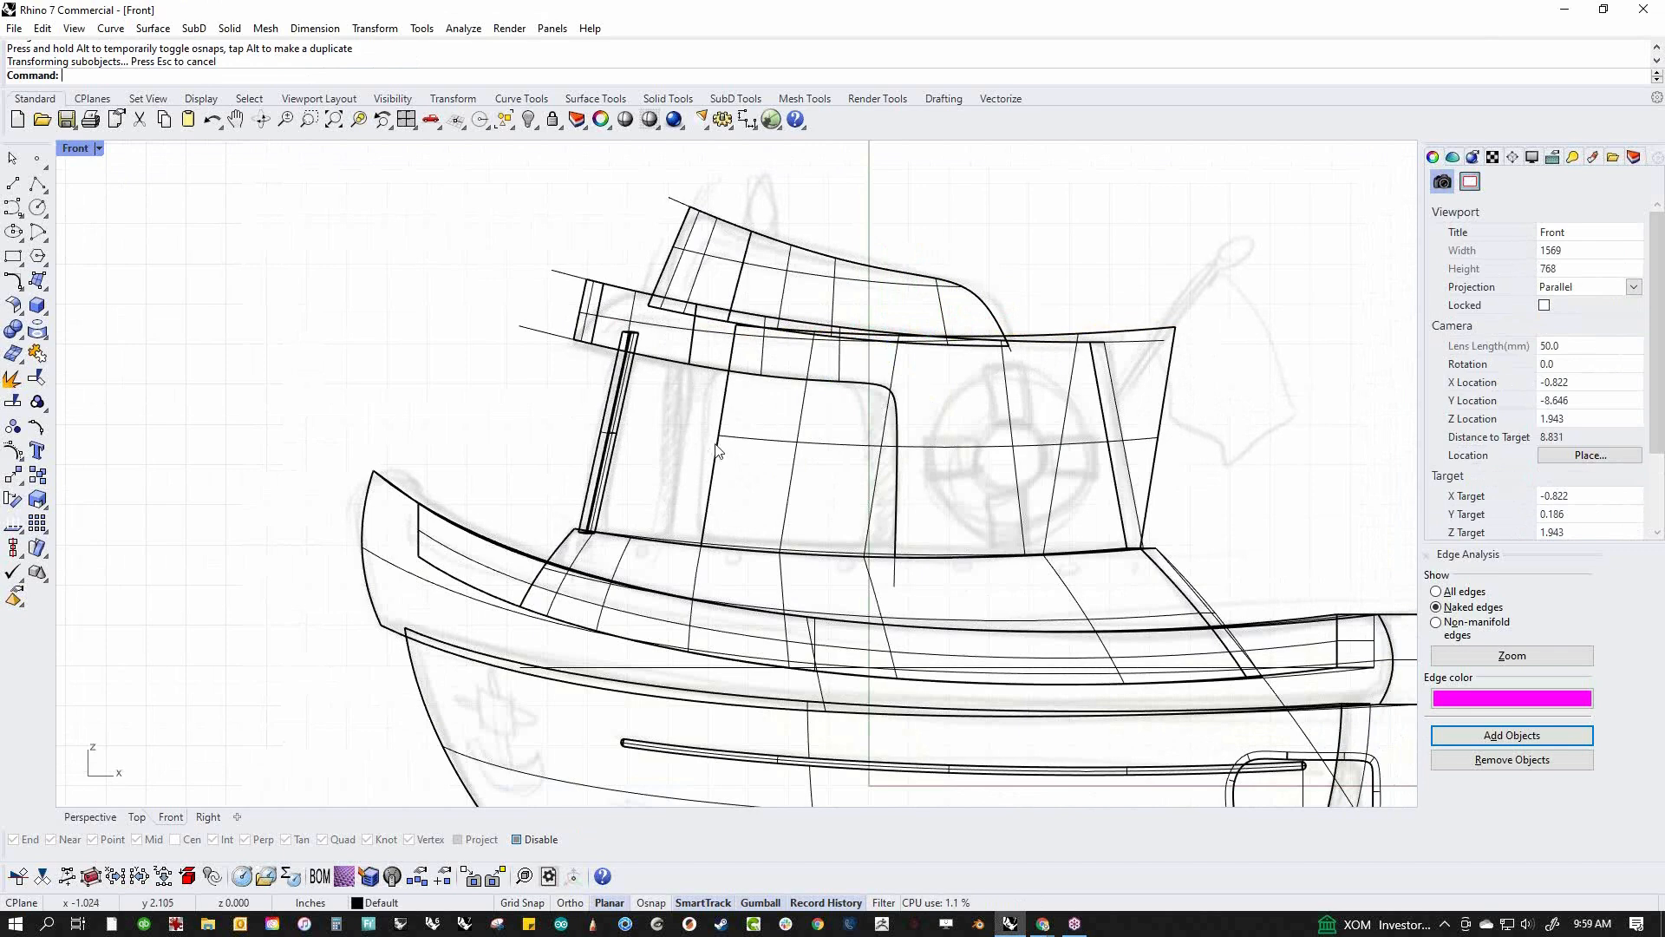
{"action": "left_click", "coordinate": [1123, 338], "text": "ctrl+shift"}
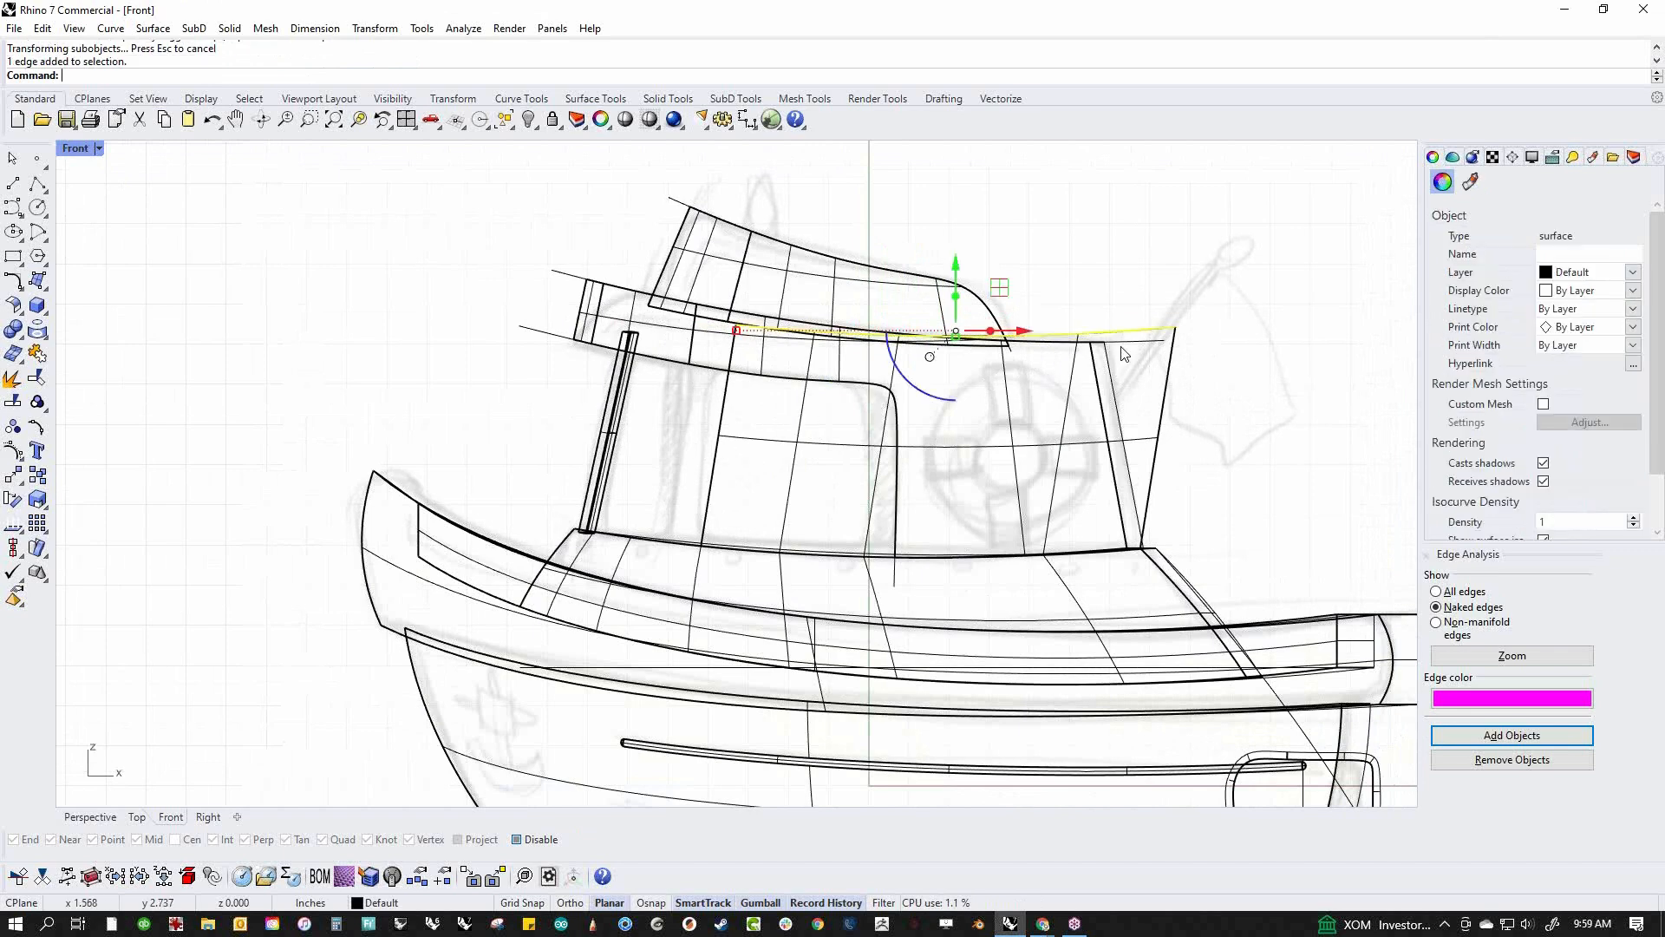
{"action": "left_click_drag", "start_coordinate": [956, 336], "coordinate": [938, 347]}
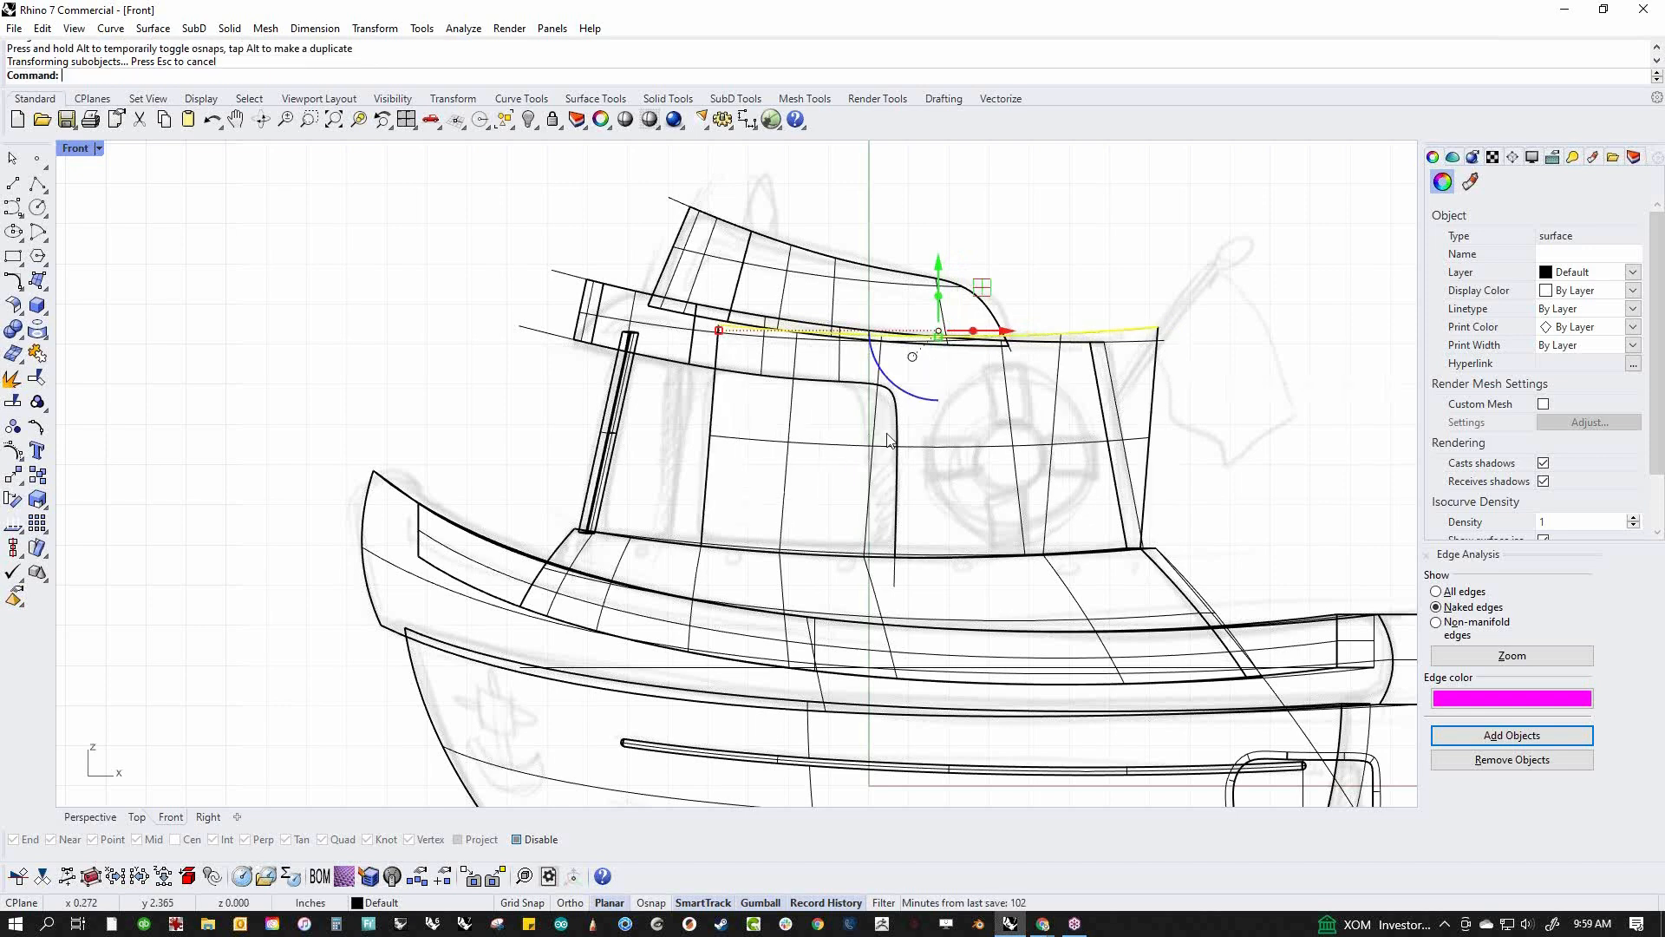
{"action": "left_click", "coordinate": [674, 478]}
Move the slanted wall surface toward the bow until its front edge meets the sketched second window post
{"action": "left_click", "coordinate": [763, 453]}
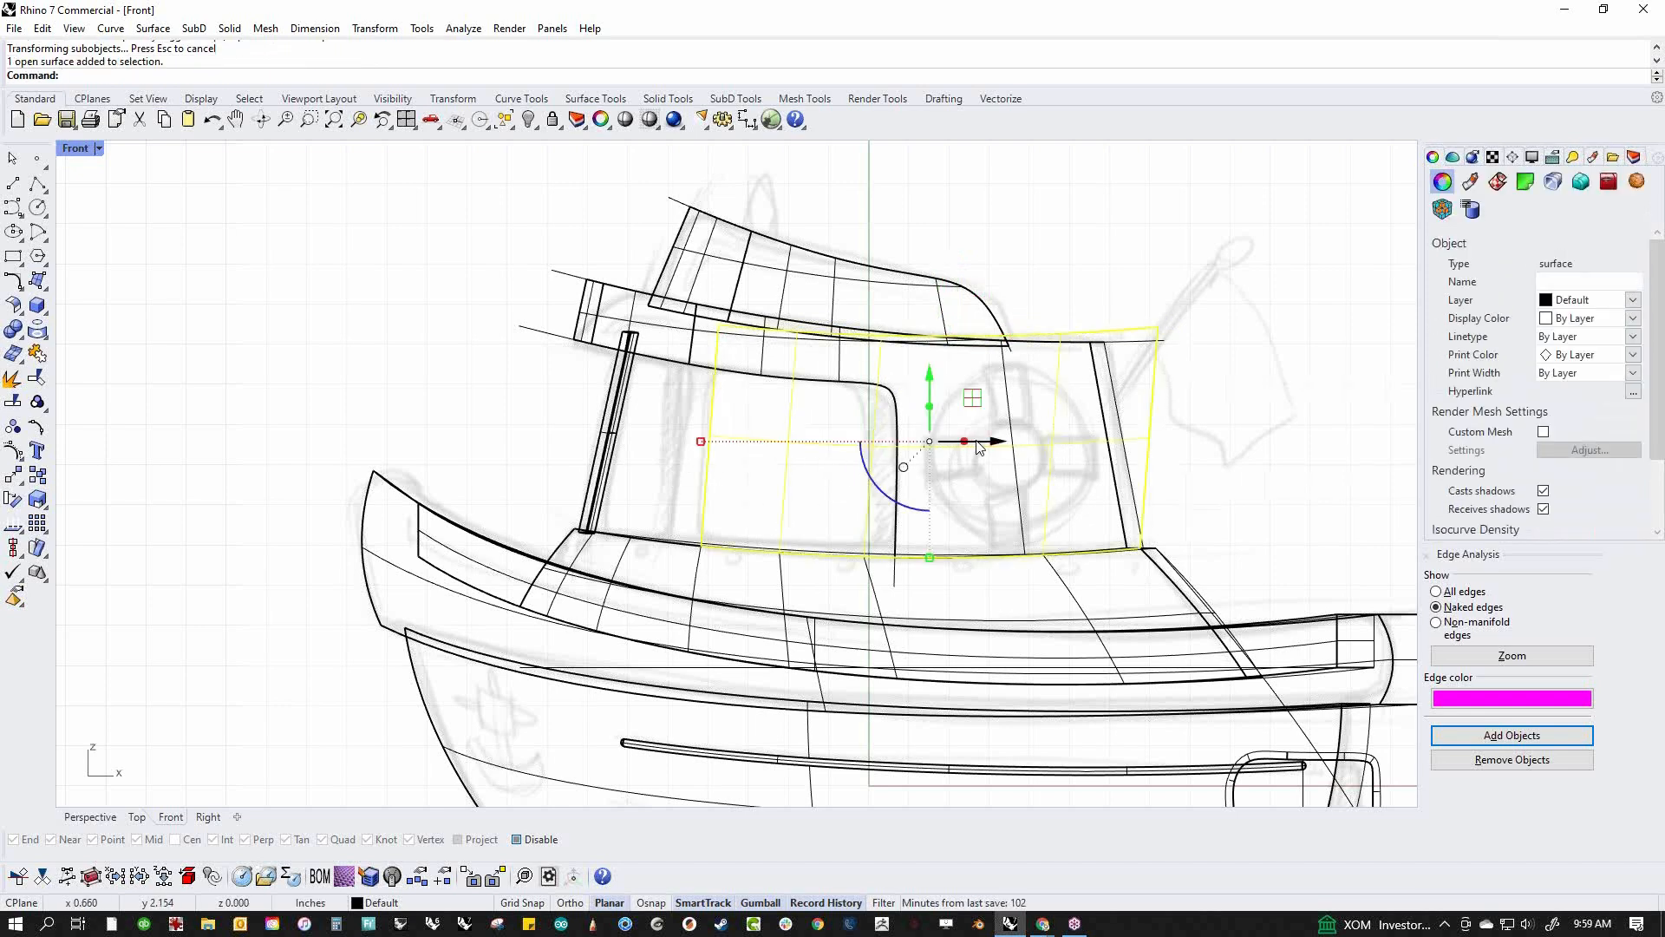
{"action": "left_click_drag", "start_coordinate": [978, 444], "coordinate": [899, 442]}
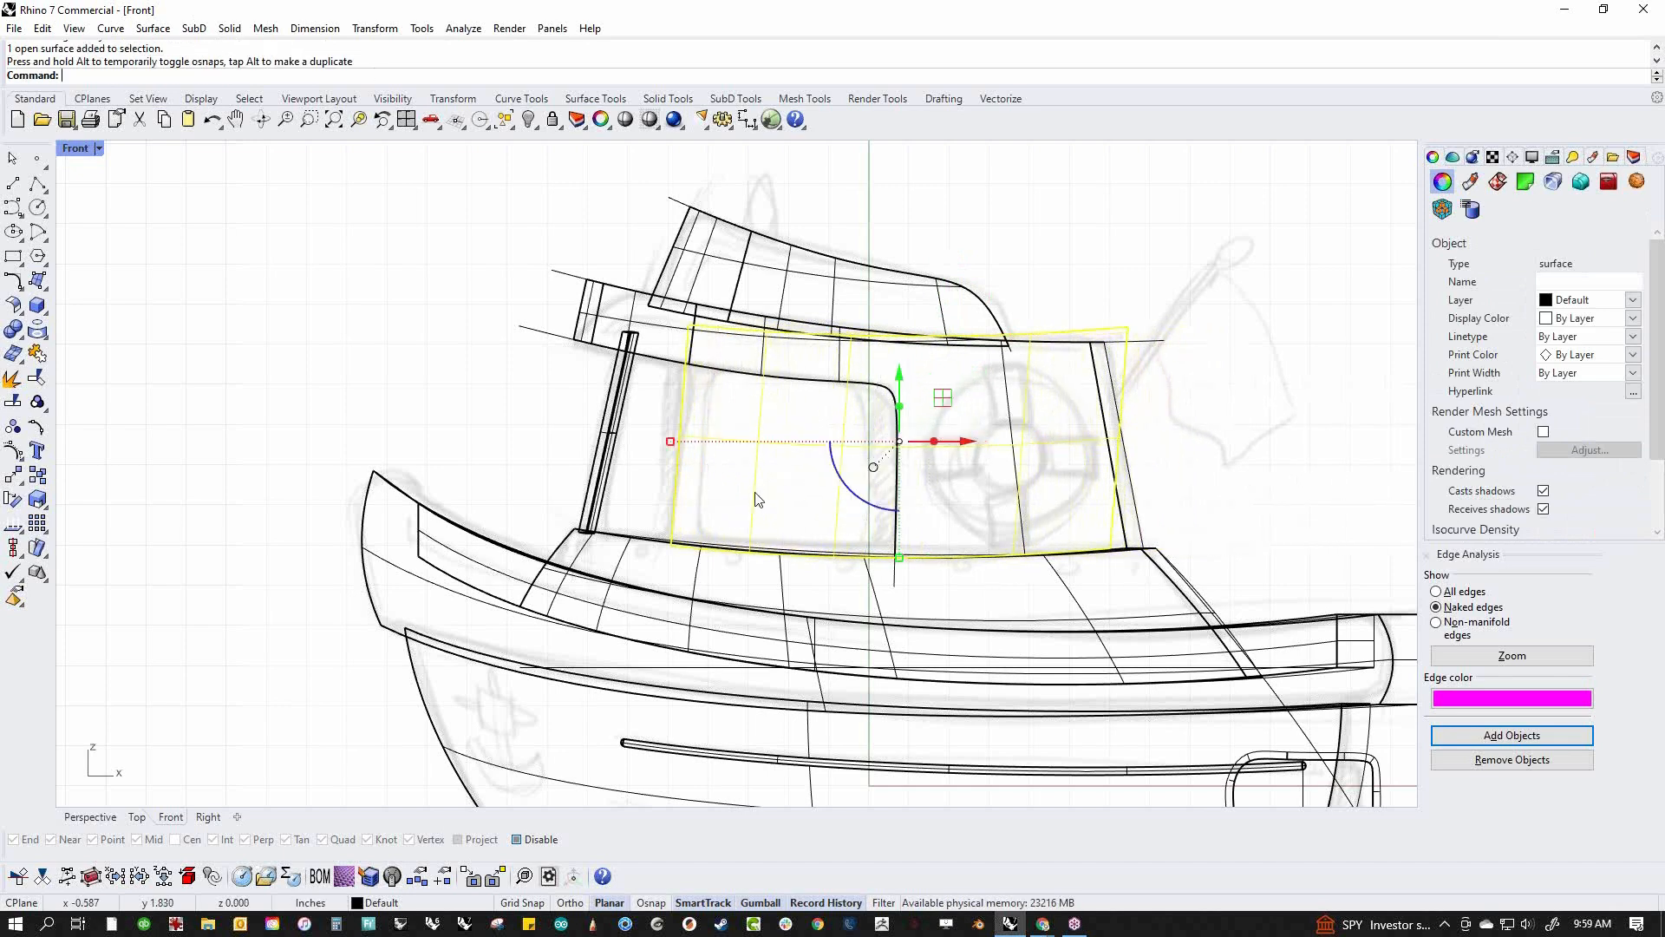
{"action": "left_click", "coordinate": [638, 499]}
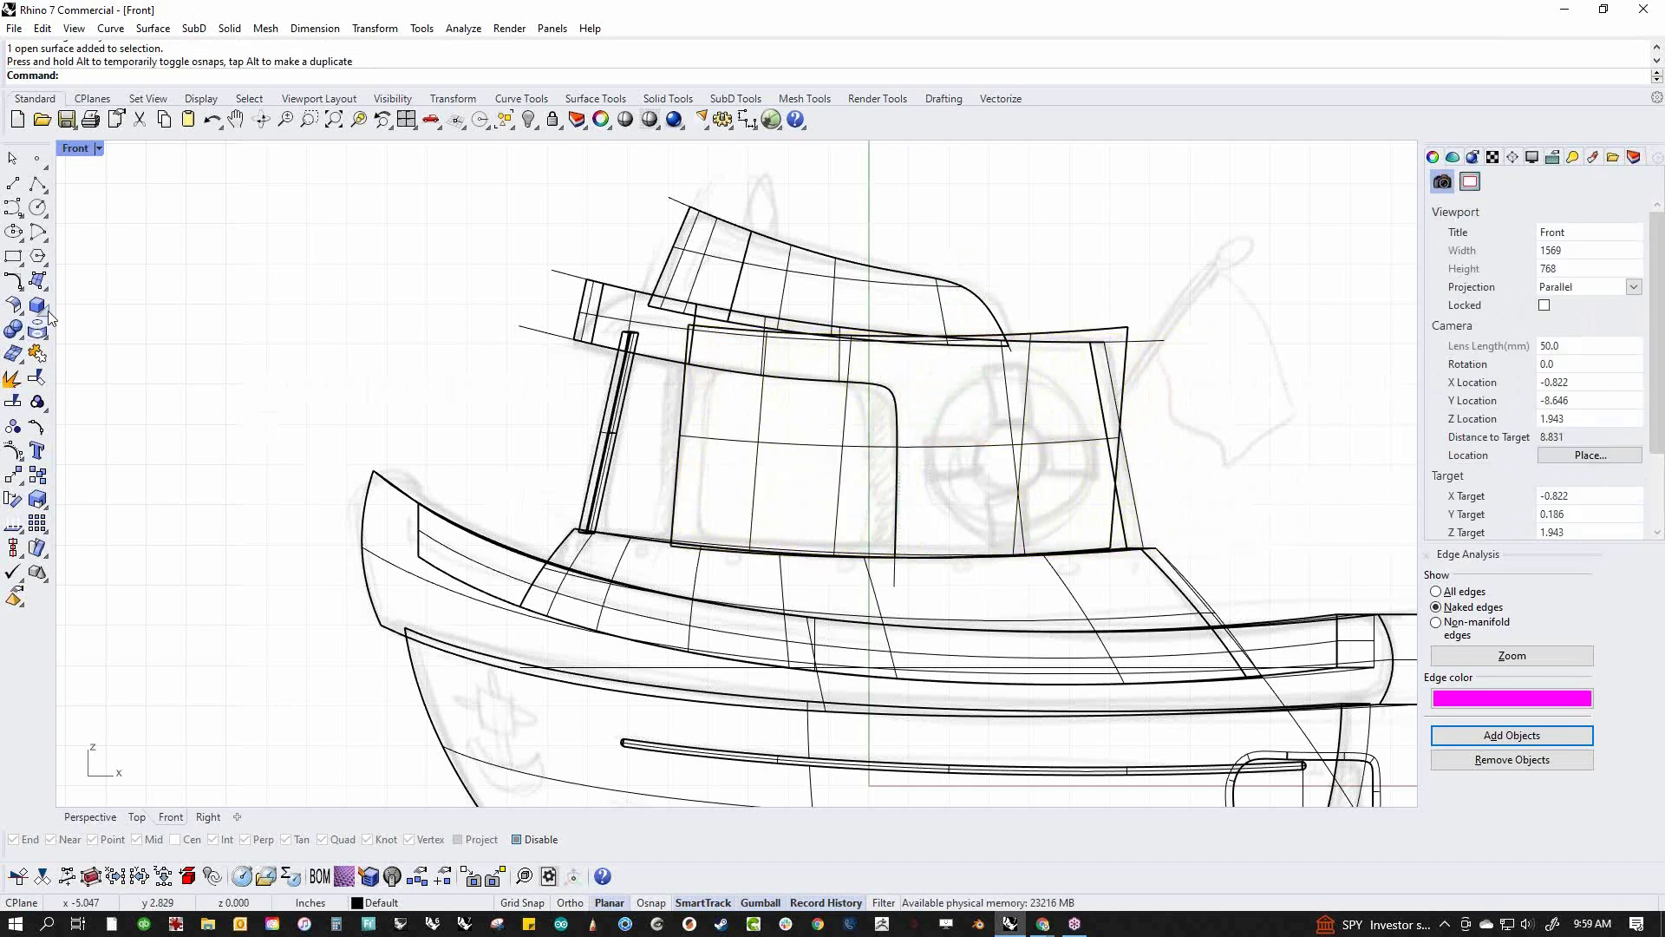
Split the wall surface along an isocurve at the sketched post's width and delete the large rear part
{"action": "left_click", "coordinate": [38, 381]}
{"action": "left_click", "coordinate": [757, 501]}
{"action": "key", "text": "Return"}
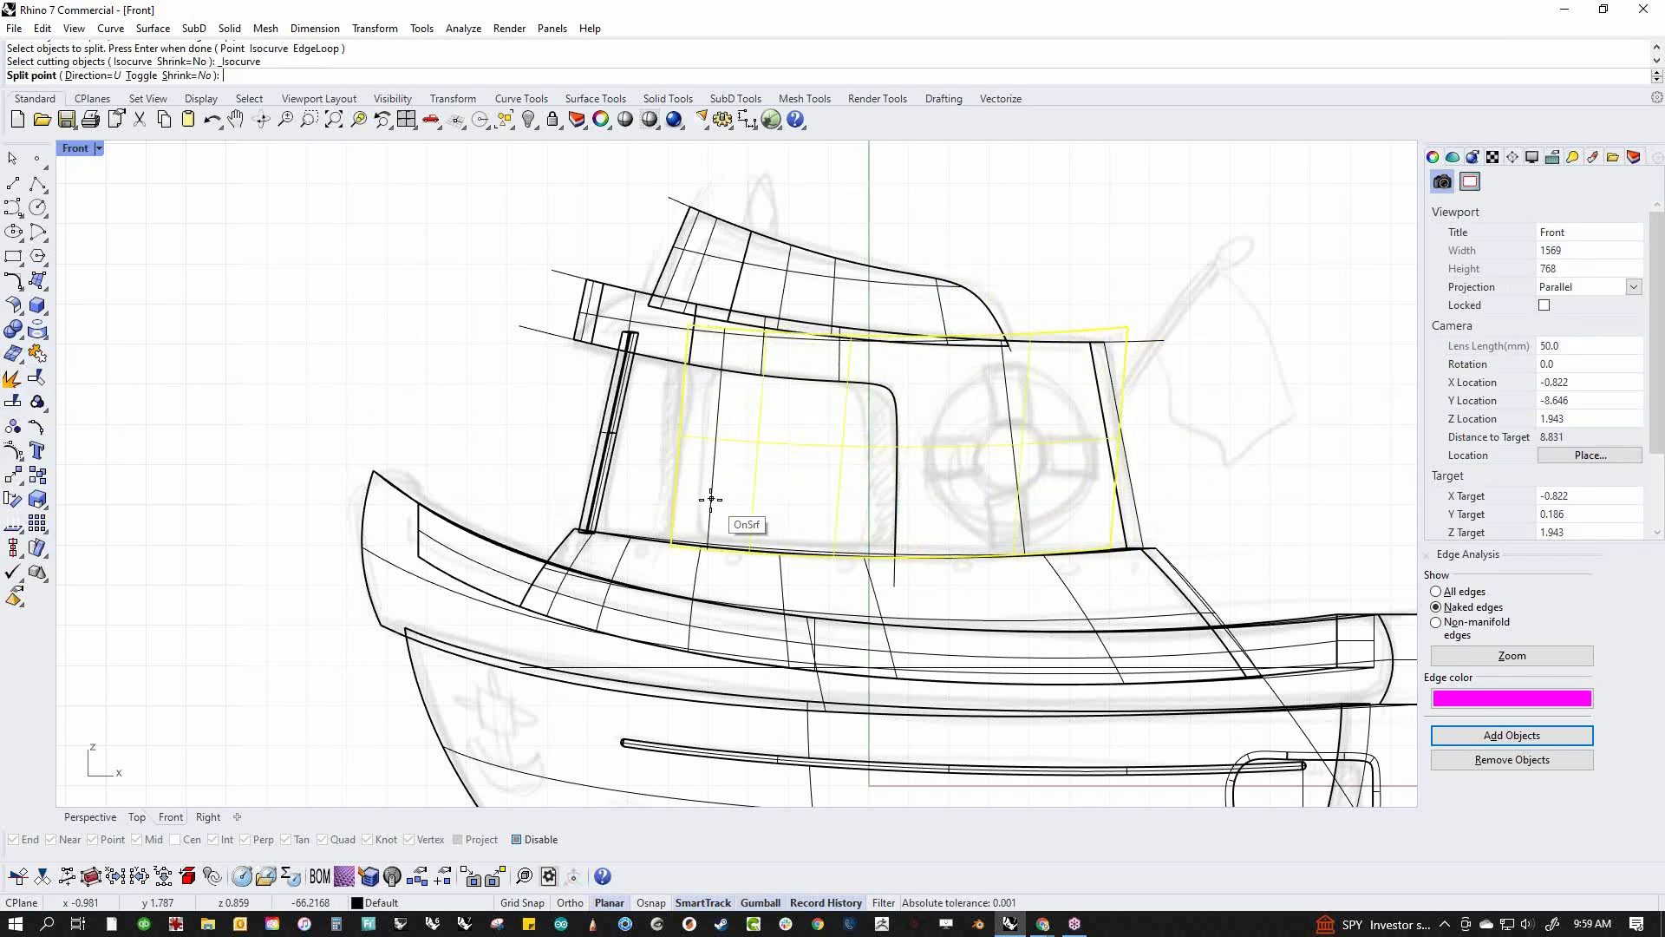
{"action": "left_click", "coordinate": [707, 502]}
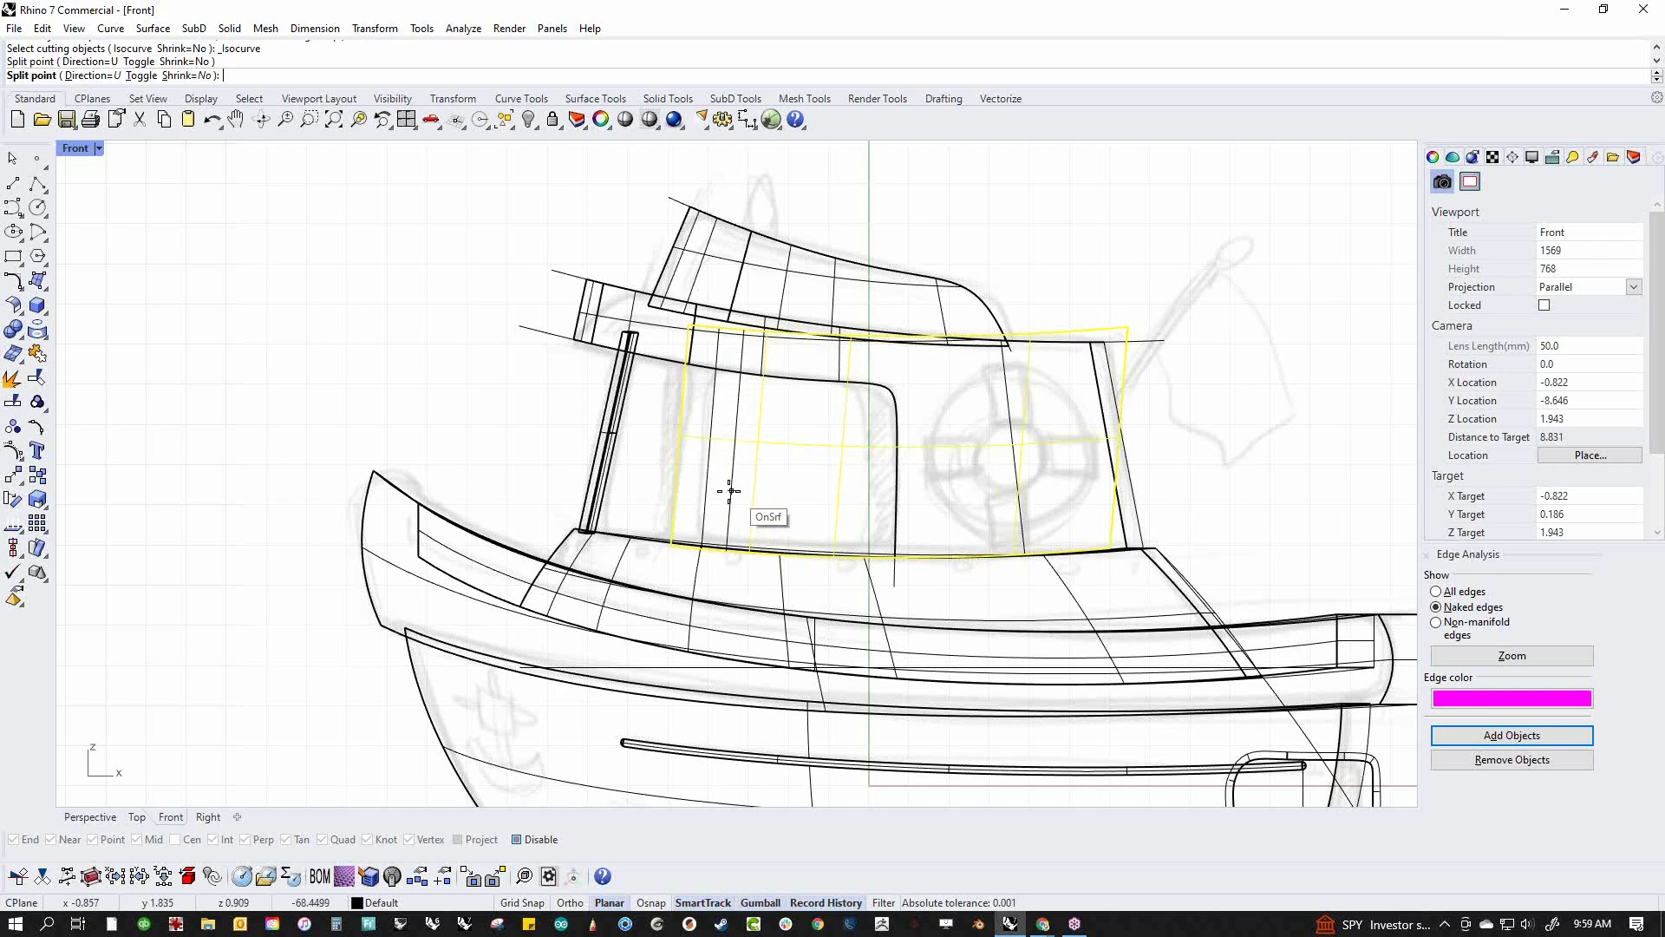
{"action": "key", "text": "Return"}
{"action": "left_click", "coordinate": [757, 493]}
{"action": "key", "text": "Delete"}
In a shaded perspective view, shift the remaining side strip inward so it stands on the deck under the cabin roof
{"action": "key", "text": "ctrl+F4"}
{"action": "middle_click", "coordinate": [737, 512]}
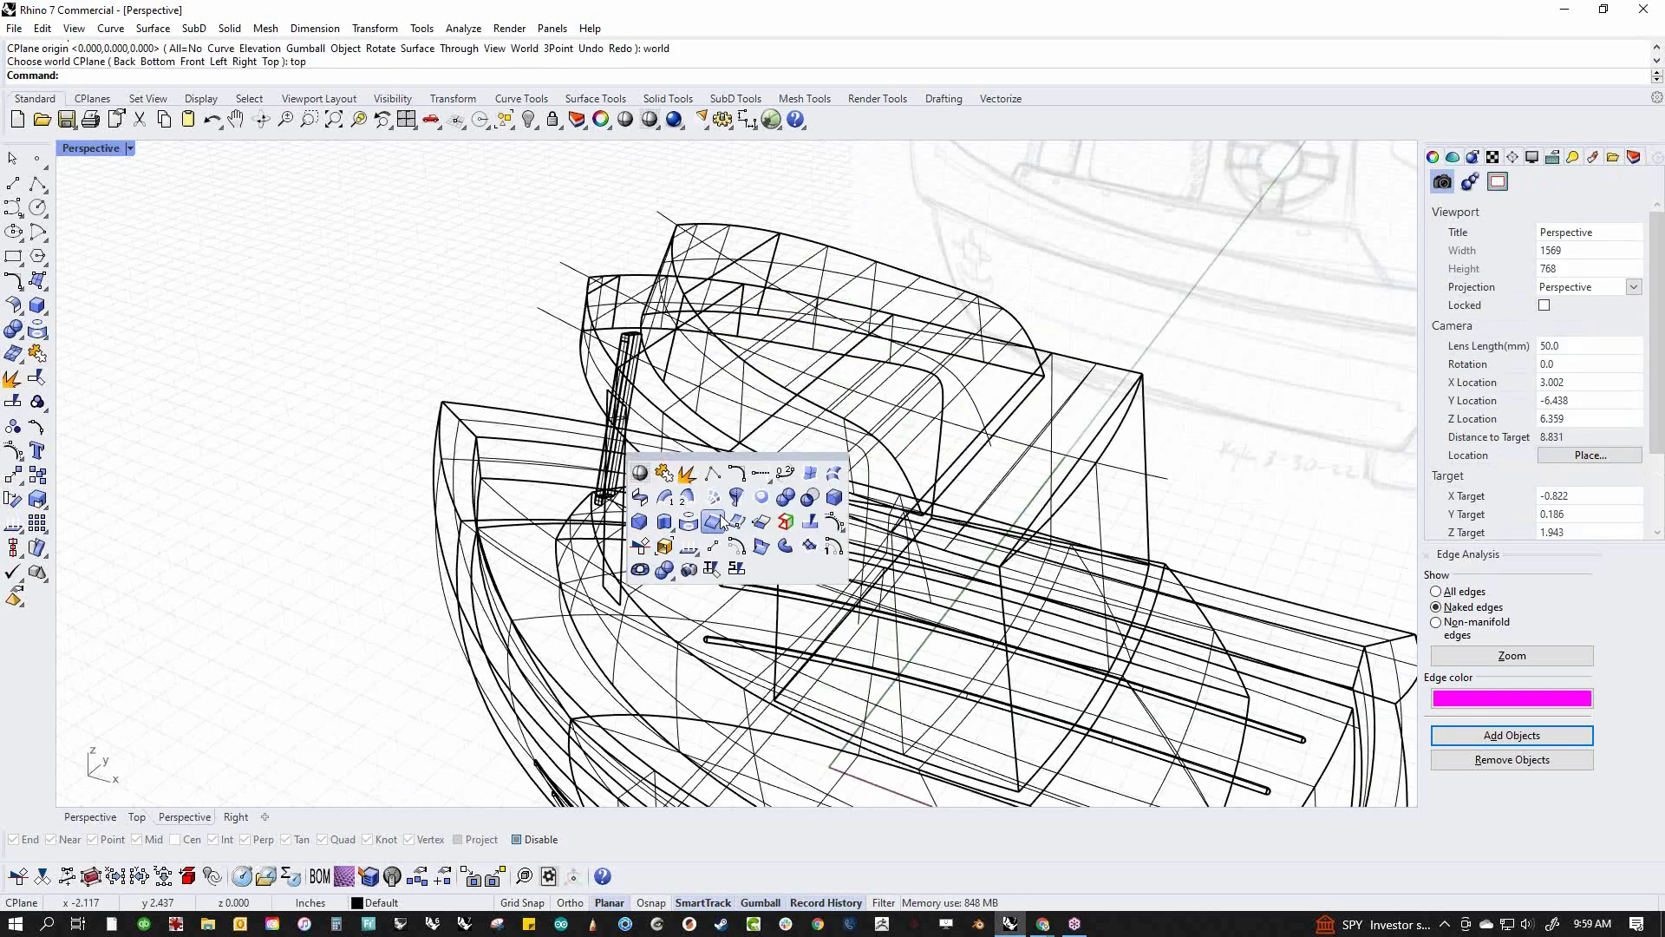
{"action": "left_click", "coordinate": [640, 473]}
{"action": "right_click_drag", "start_coordinate": [532, 502], "coordinate": [897, 519]}
{"action": "scroll", "coordinate": [896, 519], "scroll_direction": "up", "scroll_amount": 6}
{"action": "left_click", "coordinate": [897, 517]}
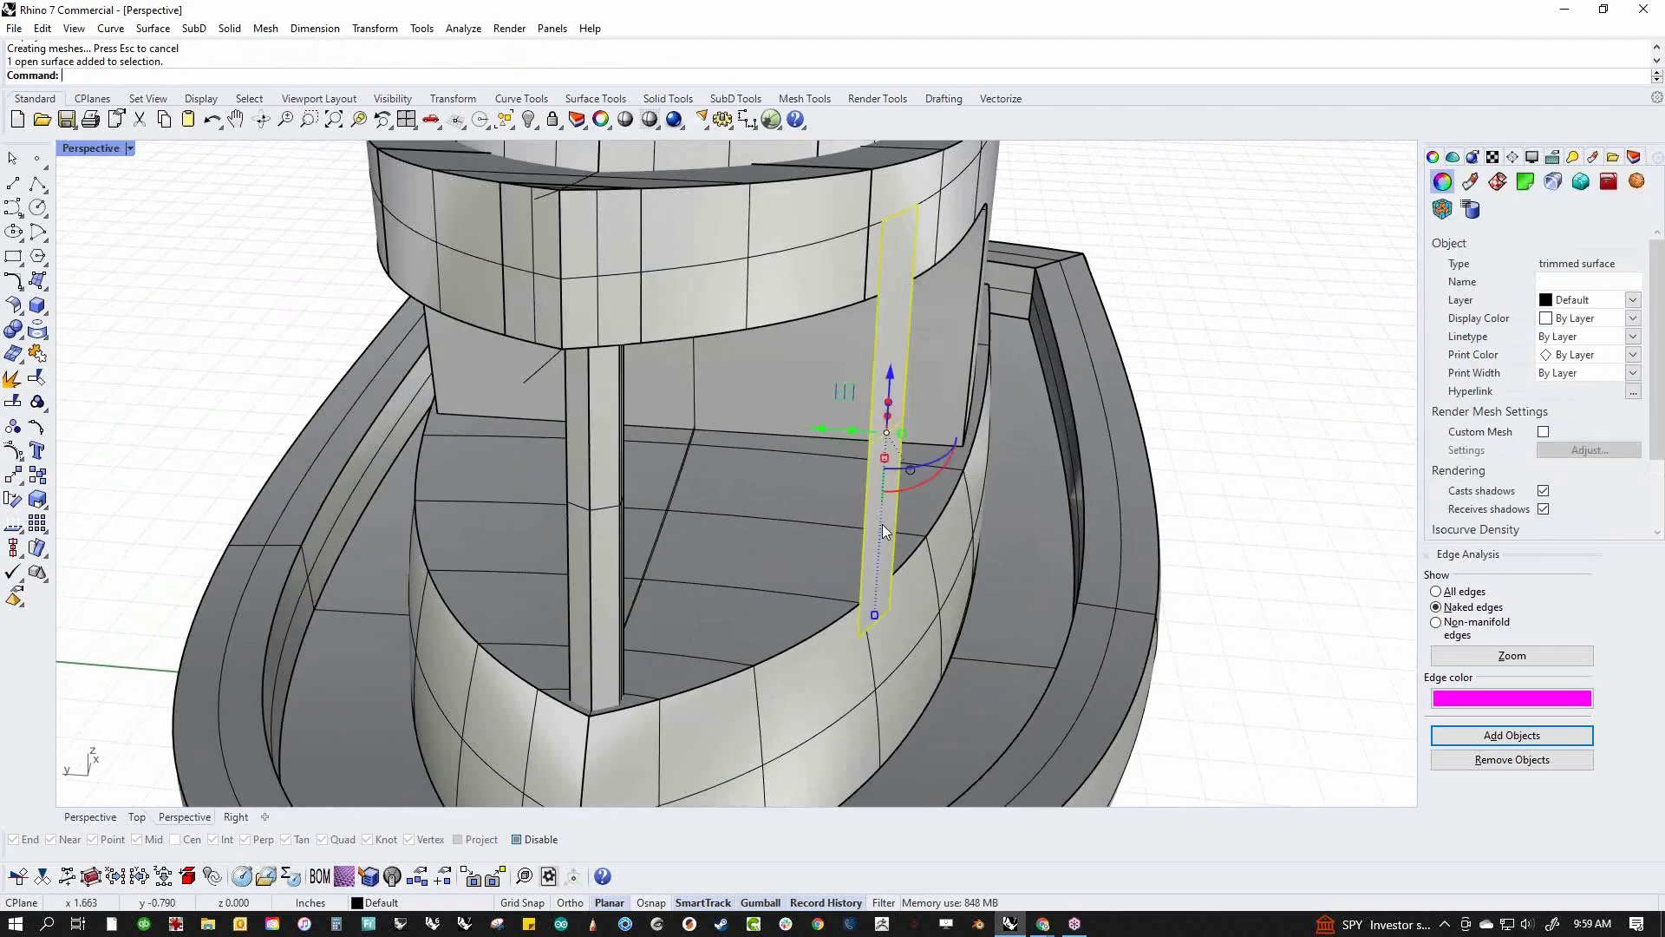
{"action": "left_click_drag", "start_coordinate": [883, 434], "coordinate": [844, 437]}
{"action": "right_click_drag", "start_coordinate": [865, 518], "coordinate": [793, 686]}
{"action": "left_click_drag", "start_coordinate": [878, 493], "coordinate": [898, 508]}
{"action": "right_click_drag", "start_coordinate": [930, 580], "coordinate": [897, 481]}
{"action": "left_click", "coordinate": [943, 597]}
{"action": "left_click", "coordinate": [376, 372]}
Scale the side strip narrower along the boat's length, comparing it with the sketched post in a wireframe front view
{"action": "key", "text": "ctrl+F2"}
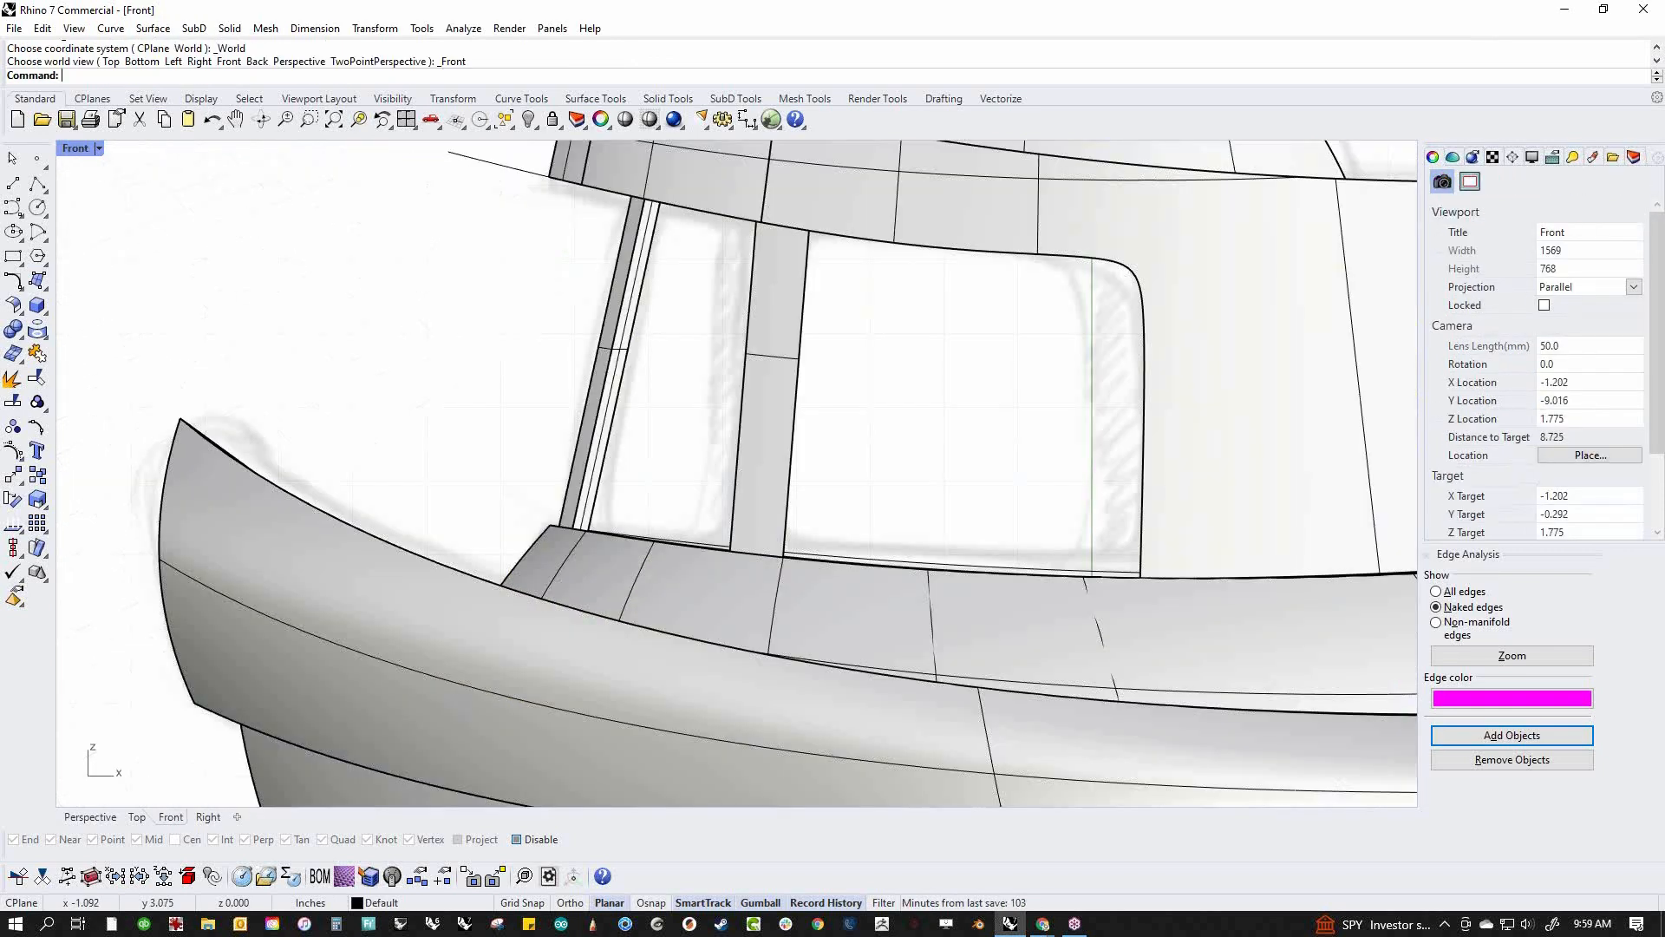
{"action": "right_click_drag", "start_coordinate": [684, 344], "coordinate": [643, 414]}
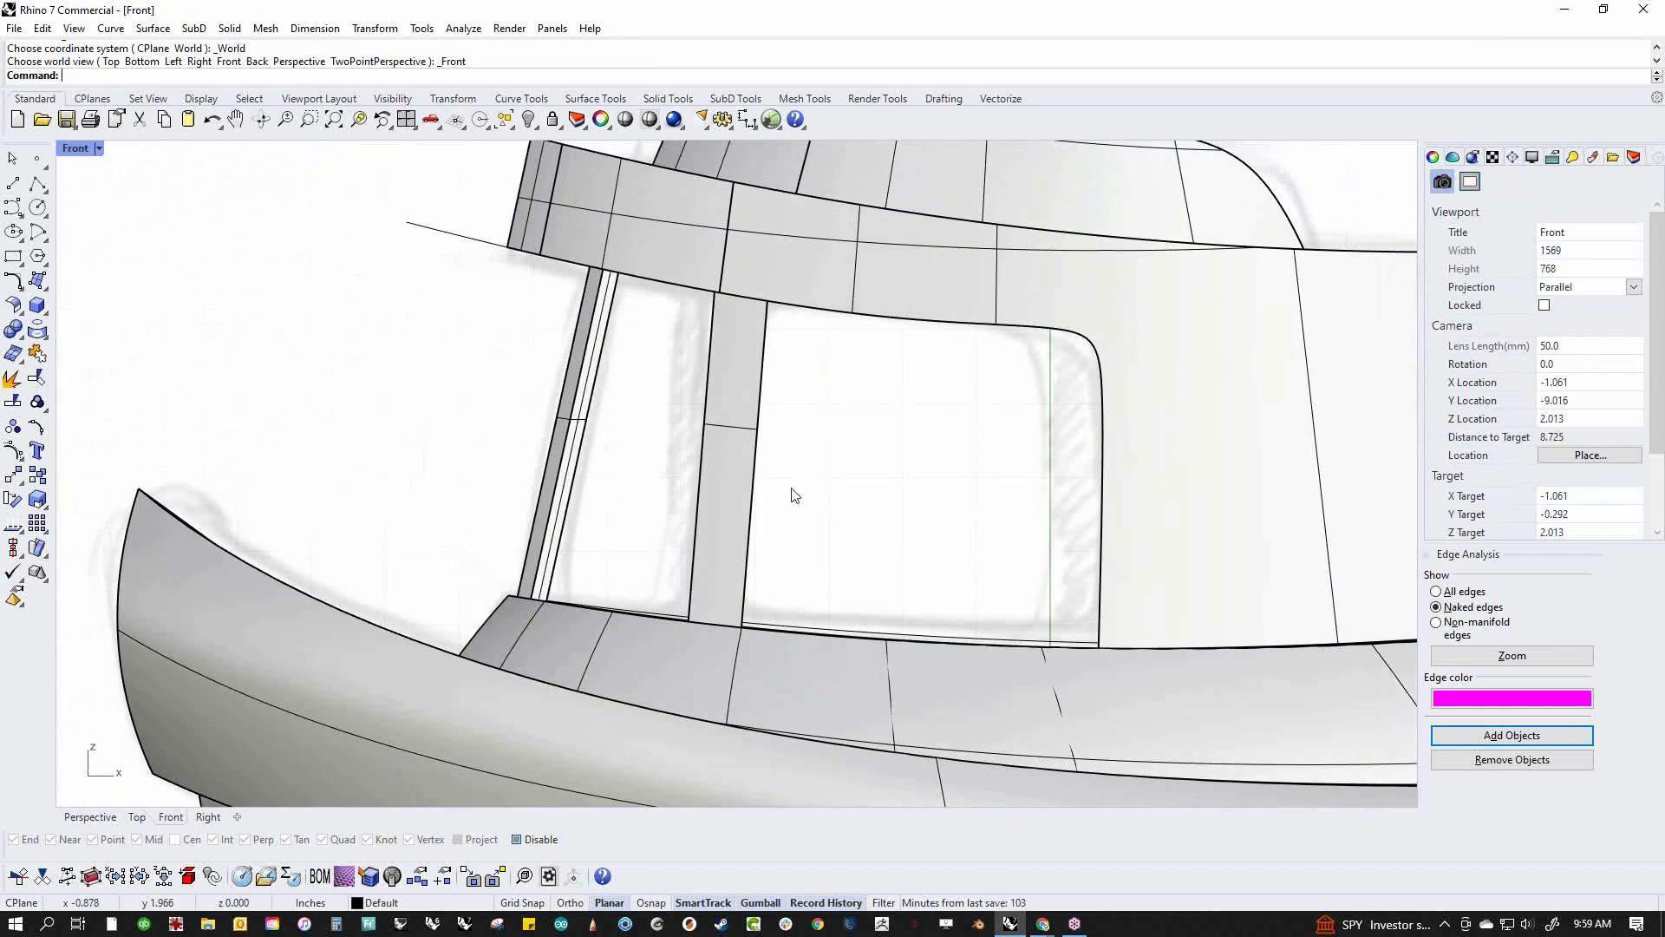
{"action": "middle_click", "coordinate": [829, 503]}
{"action": "left_click", "coordinate": [731, 448]}
{"action": "left_click", "coordinate": [740, 438]}
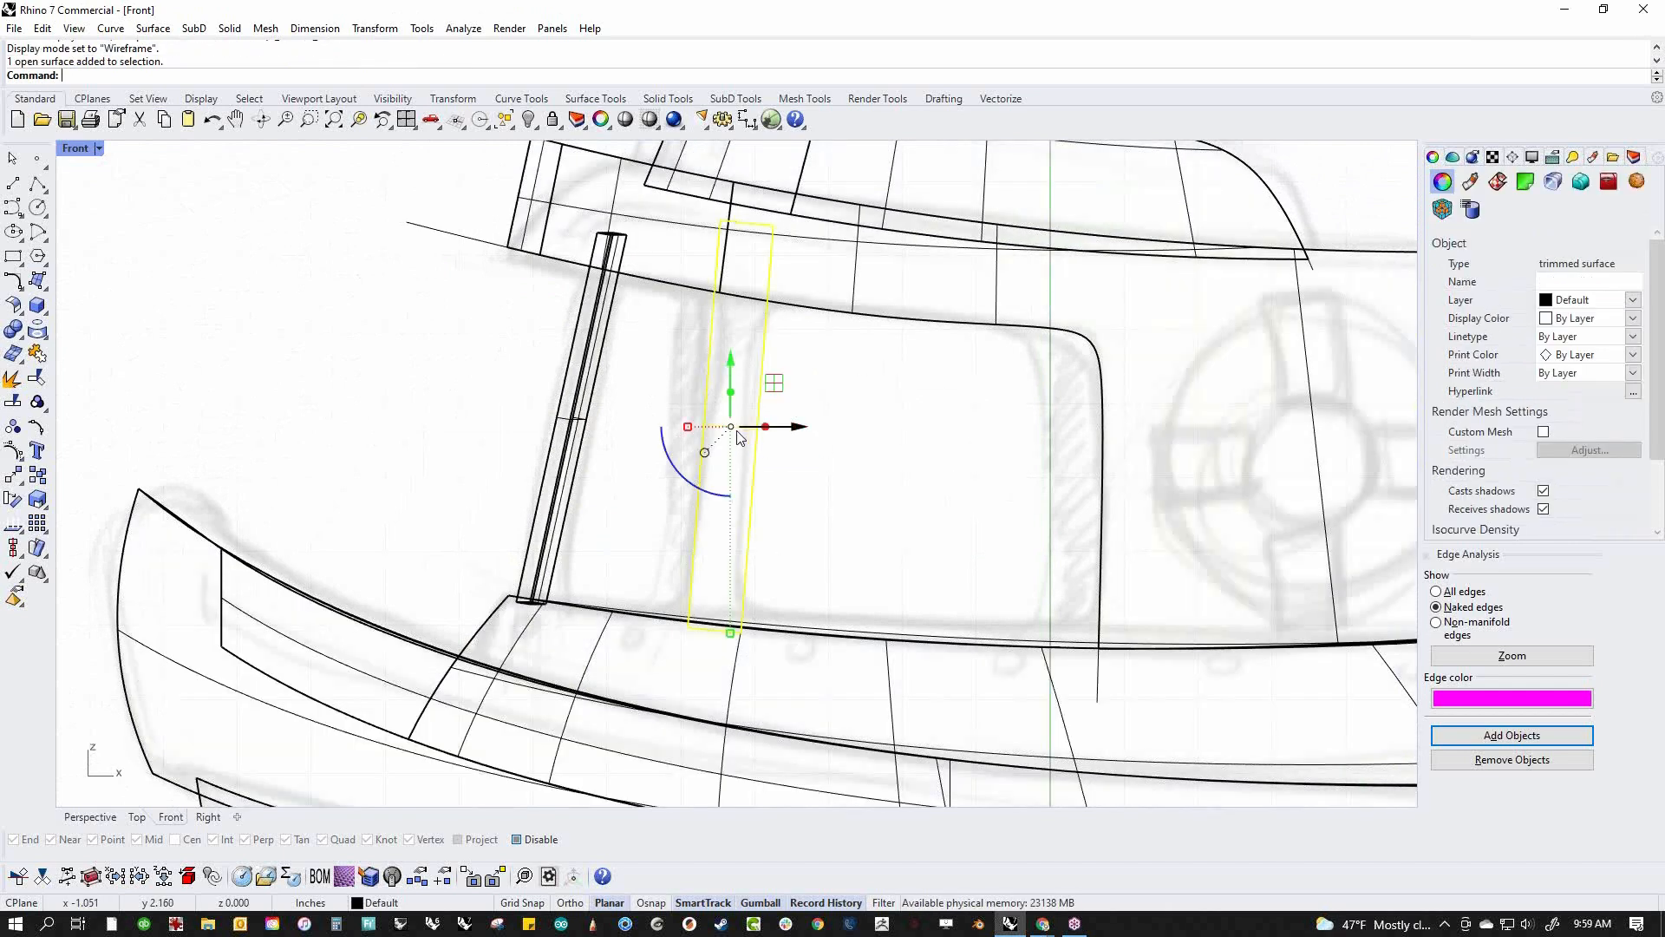
{"action": "left_click_drag", "start_coordinate": [694, 431], "coordinate": [699, 425]}
{"action": "left_click", "coordinate": [830, 484]}
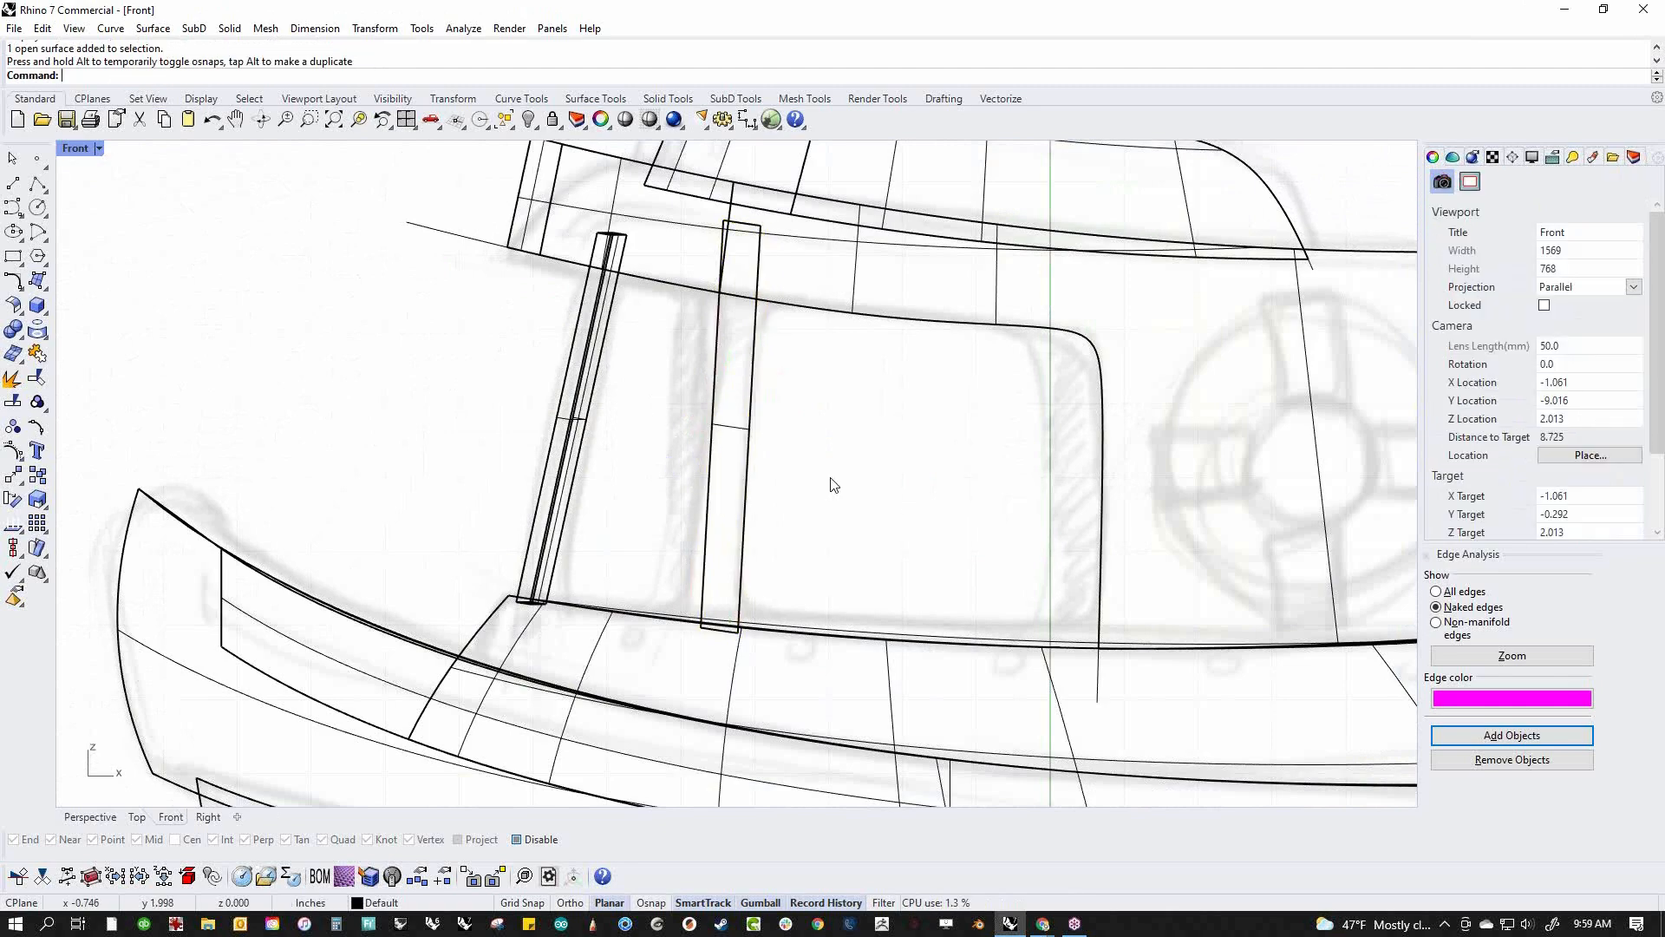
Shift the narrowed side strip slightly in the shaded perspective view to fit between the deck edge and the cabin roof
{"action": "key", "text": "ctrl+F4"}
{"action": "scroll", "coordinate": [763, 512], "scroll_direction": "up", "scroll_amount": 5}
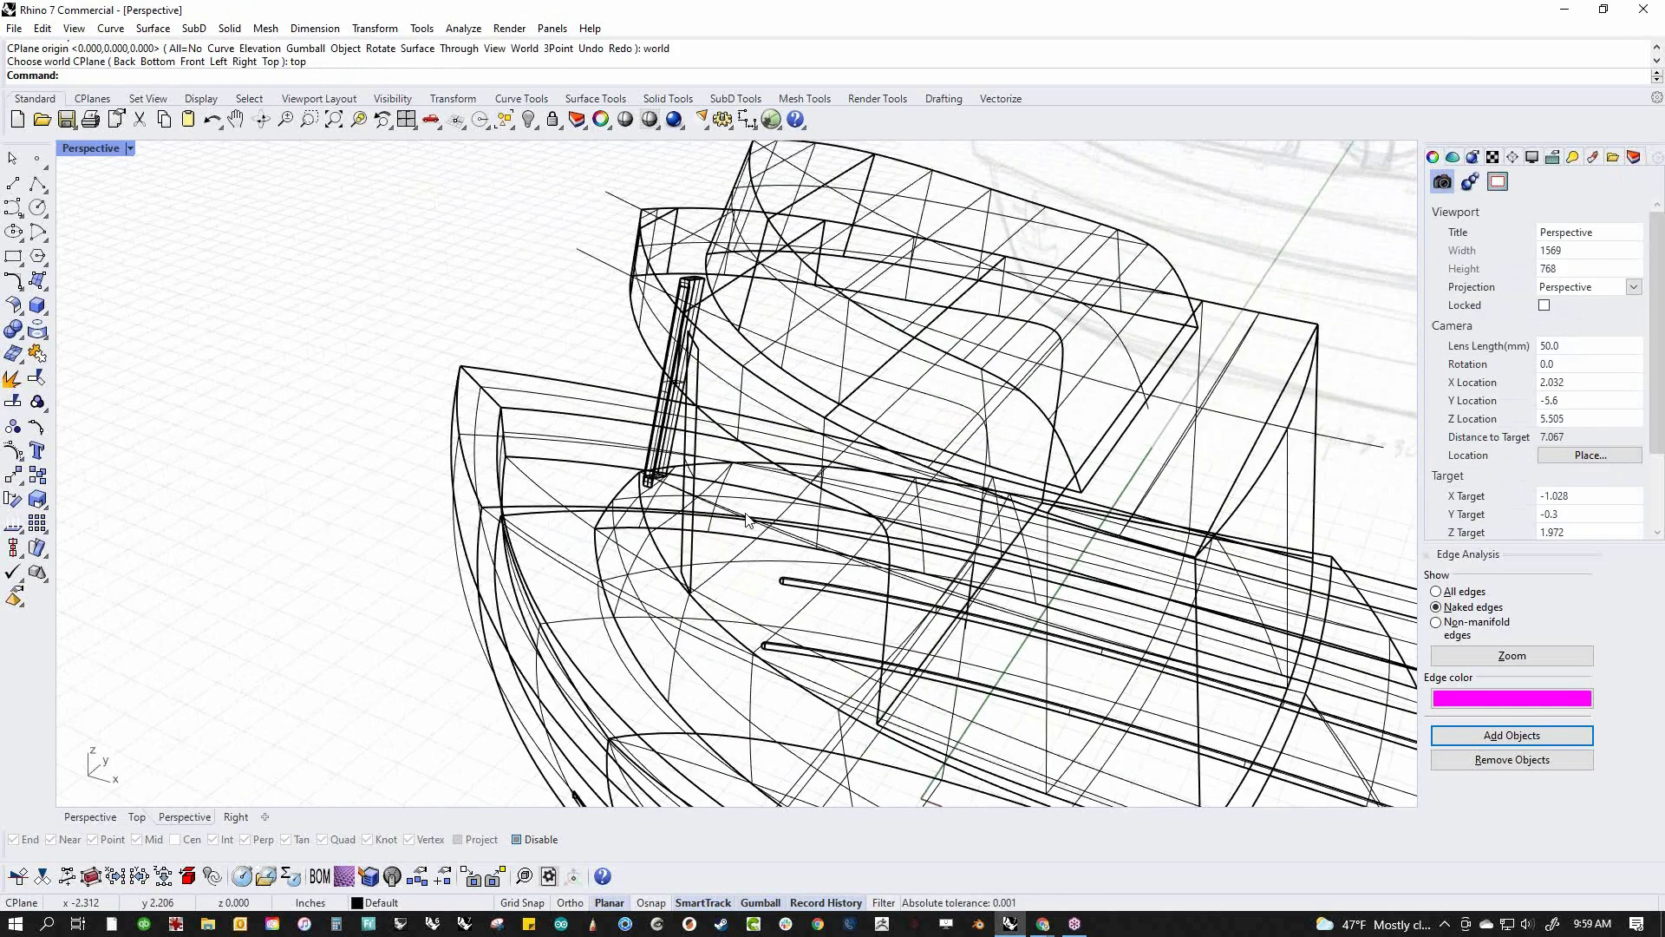
{"action": "middle_click", "coordinate": [746, 518]}
{"action": "left_click", "coordinate": [647, 474]}
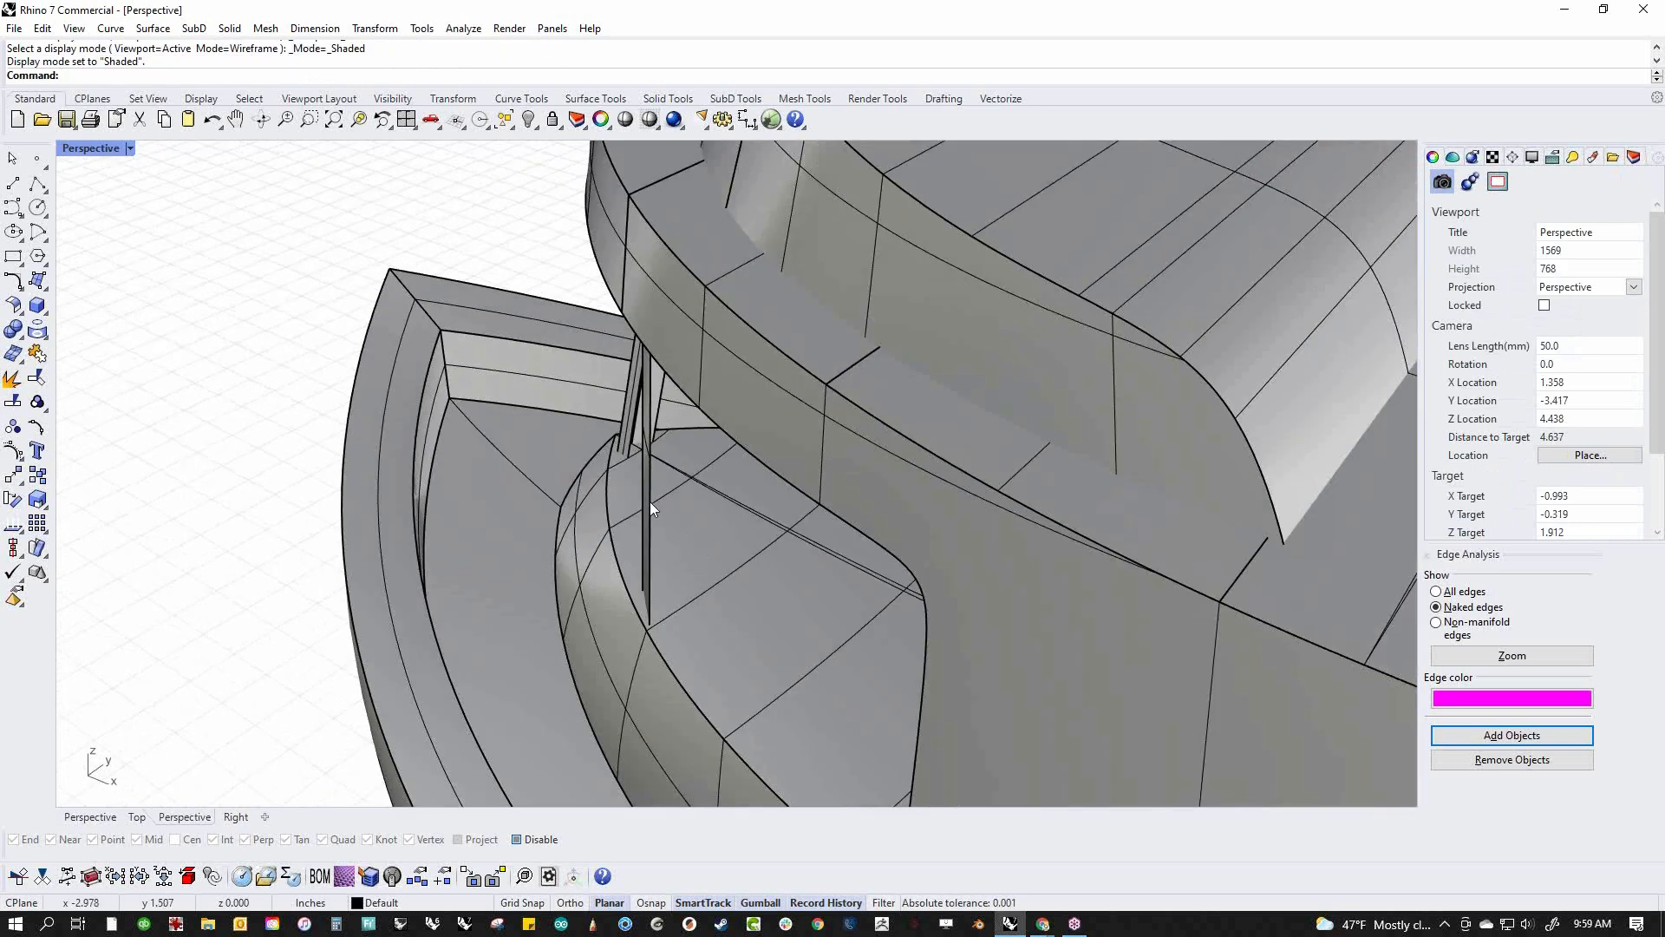
{"action": "left_click", "coordinate": [646, 502]}
{"action": "right_click_drag", "start_coordinate": [699, 542], "coordinate": [791, 648]}
{"action": "scroll", "coordinate": [687, 501], "scroll_direction": "up", "scroll_amount": 5}
{"action": "left_click_drag", "start_coordinate": [604, 478], "coordinate": [626, 485]}
{"action": "right_click_drag", "start_coordinate": [748, 558], "coordinate": [659, 567]}
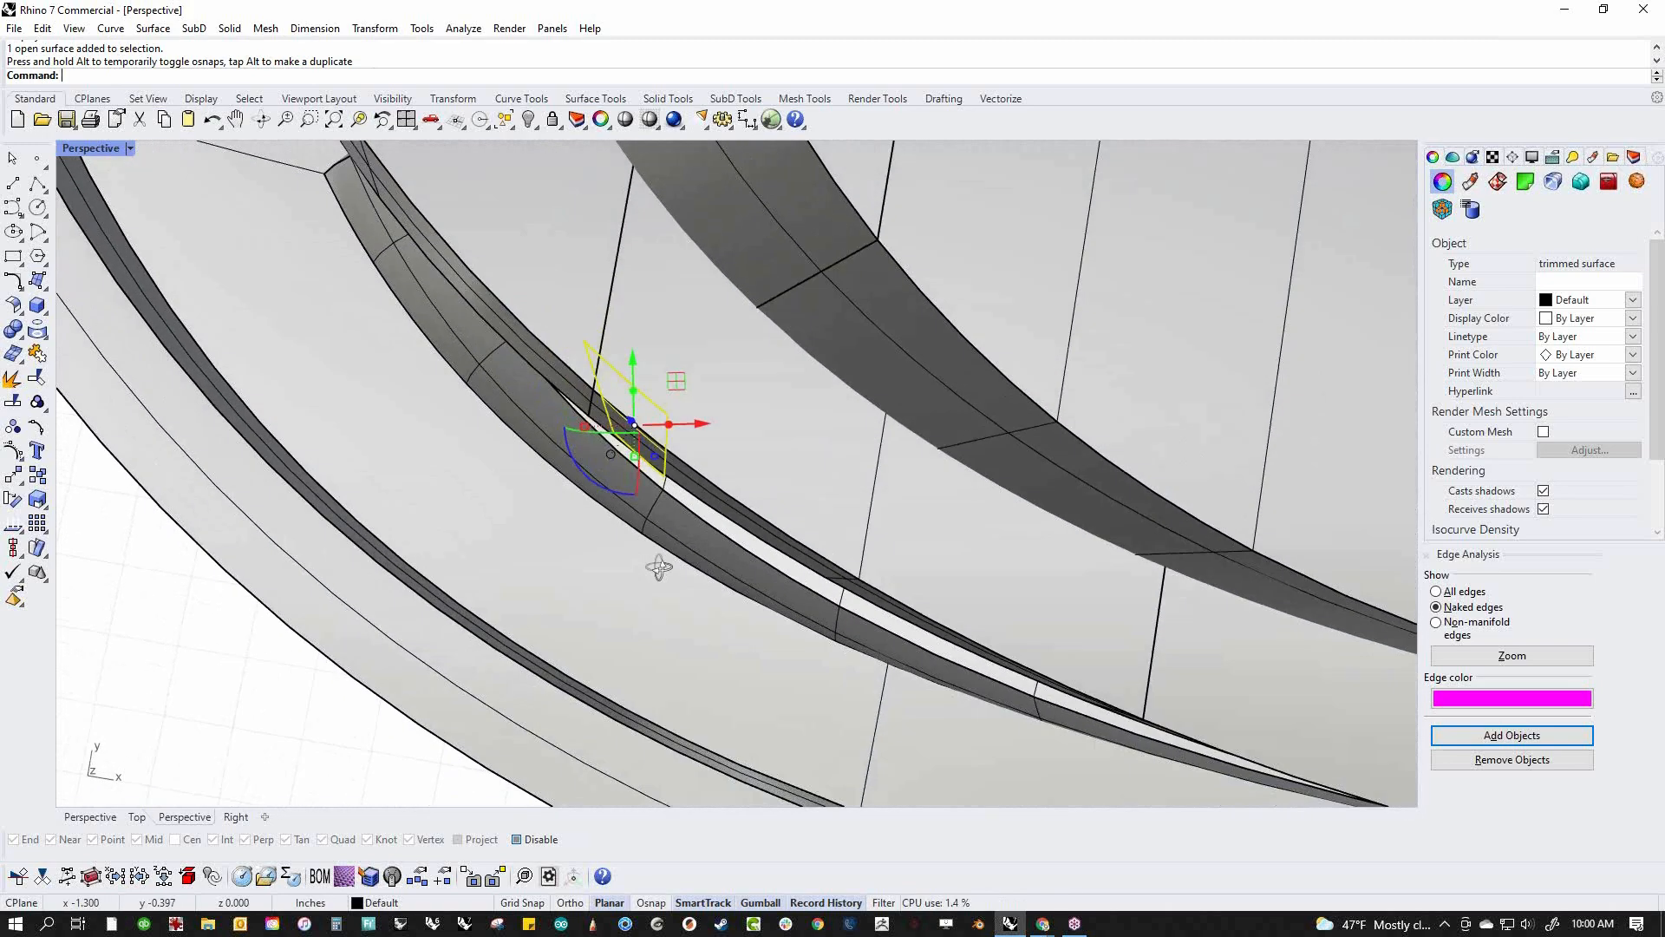
In the top view, hide the surrounding boat objects to isolate the side strip and select it
{"action": "type", "text": "Top"}
{"action": "key", "text": "Return"}
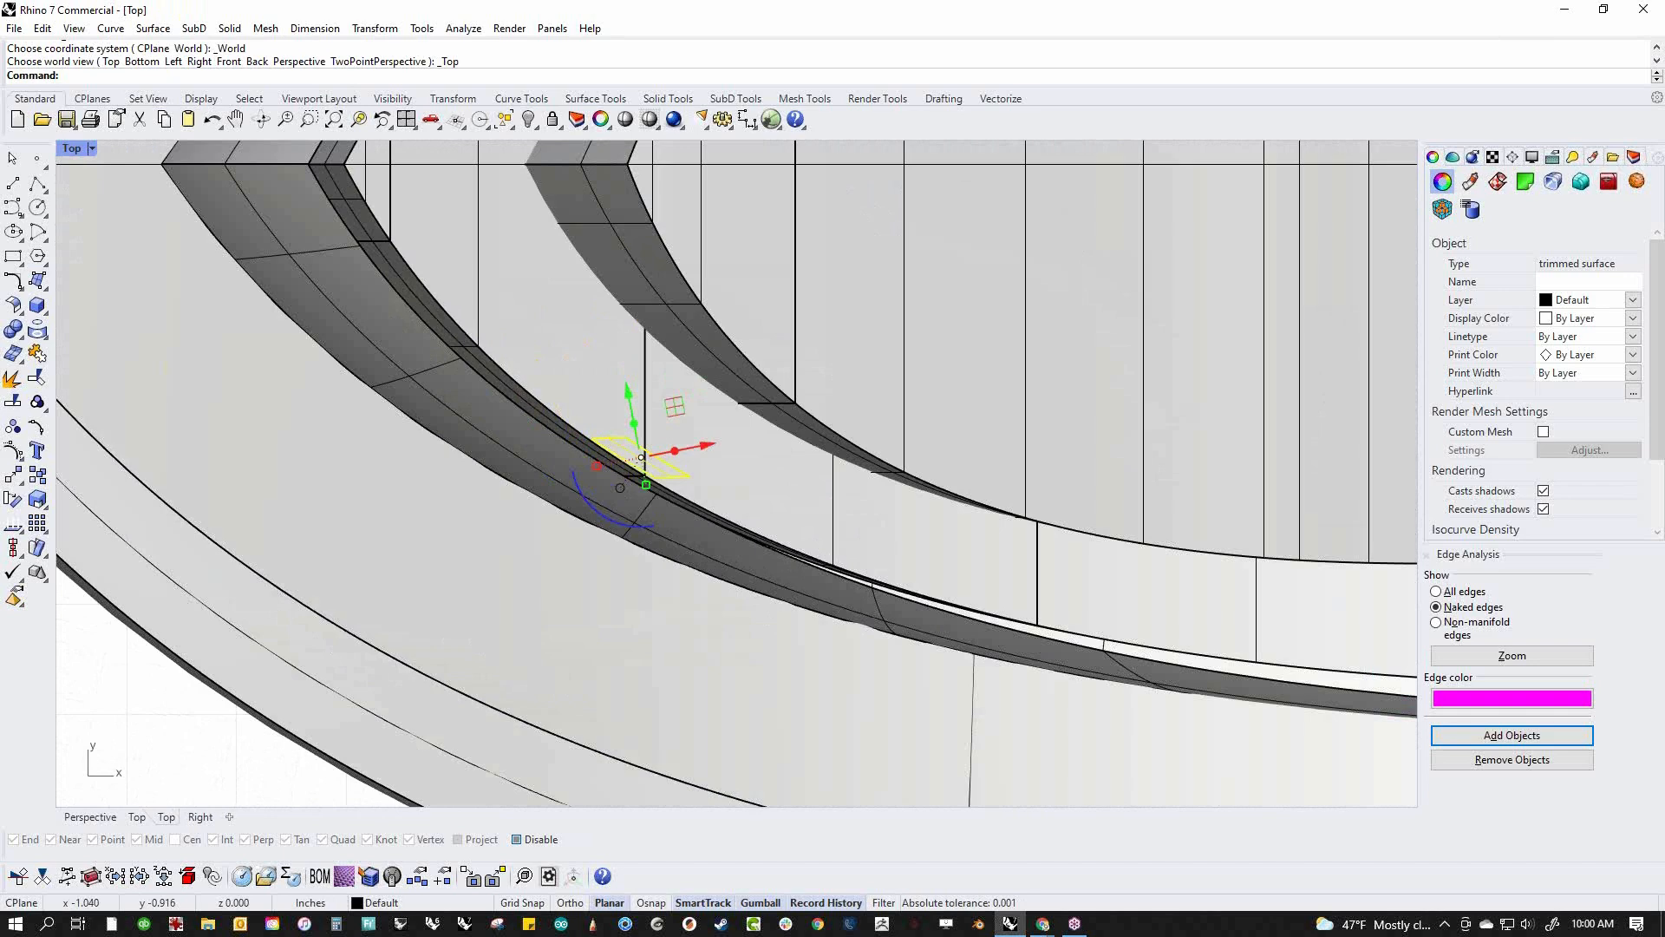
{"action": "key", "text": "Return"}
{"action": "key", "text": "ctrl+h"}
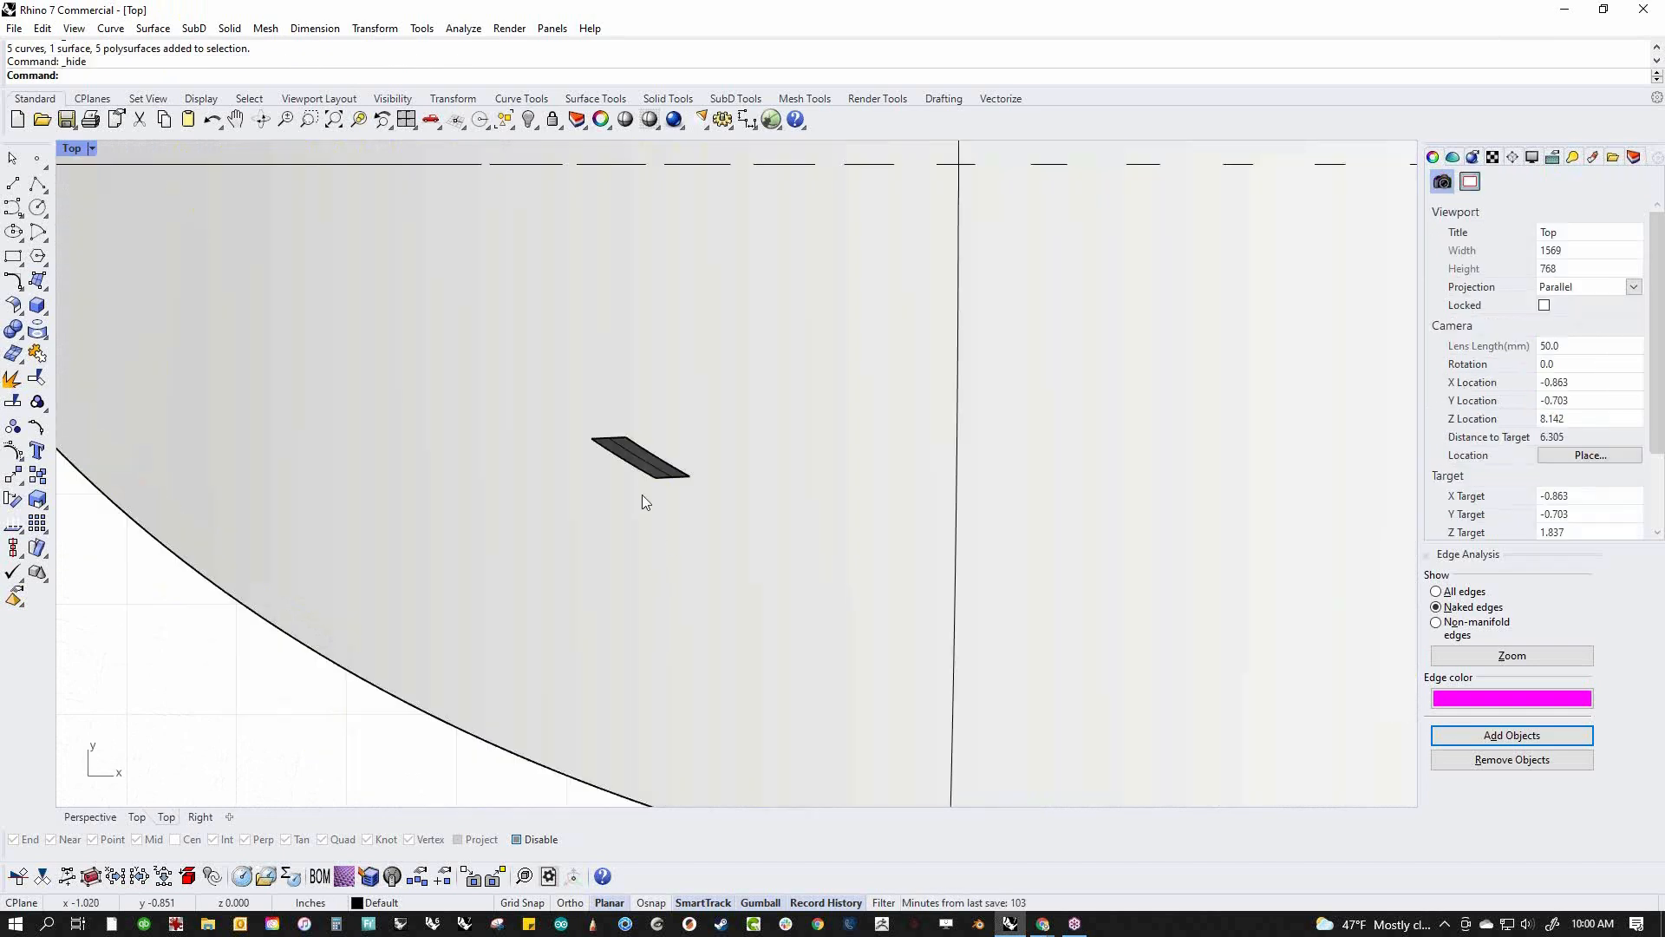
{"action": "scroll", "coordinate": [649, 461], "scroll_direction": "up", "scroll_amount": 3}
{"action": "left_click", "coordinate": [649, 461]}
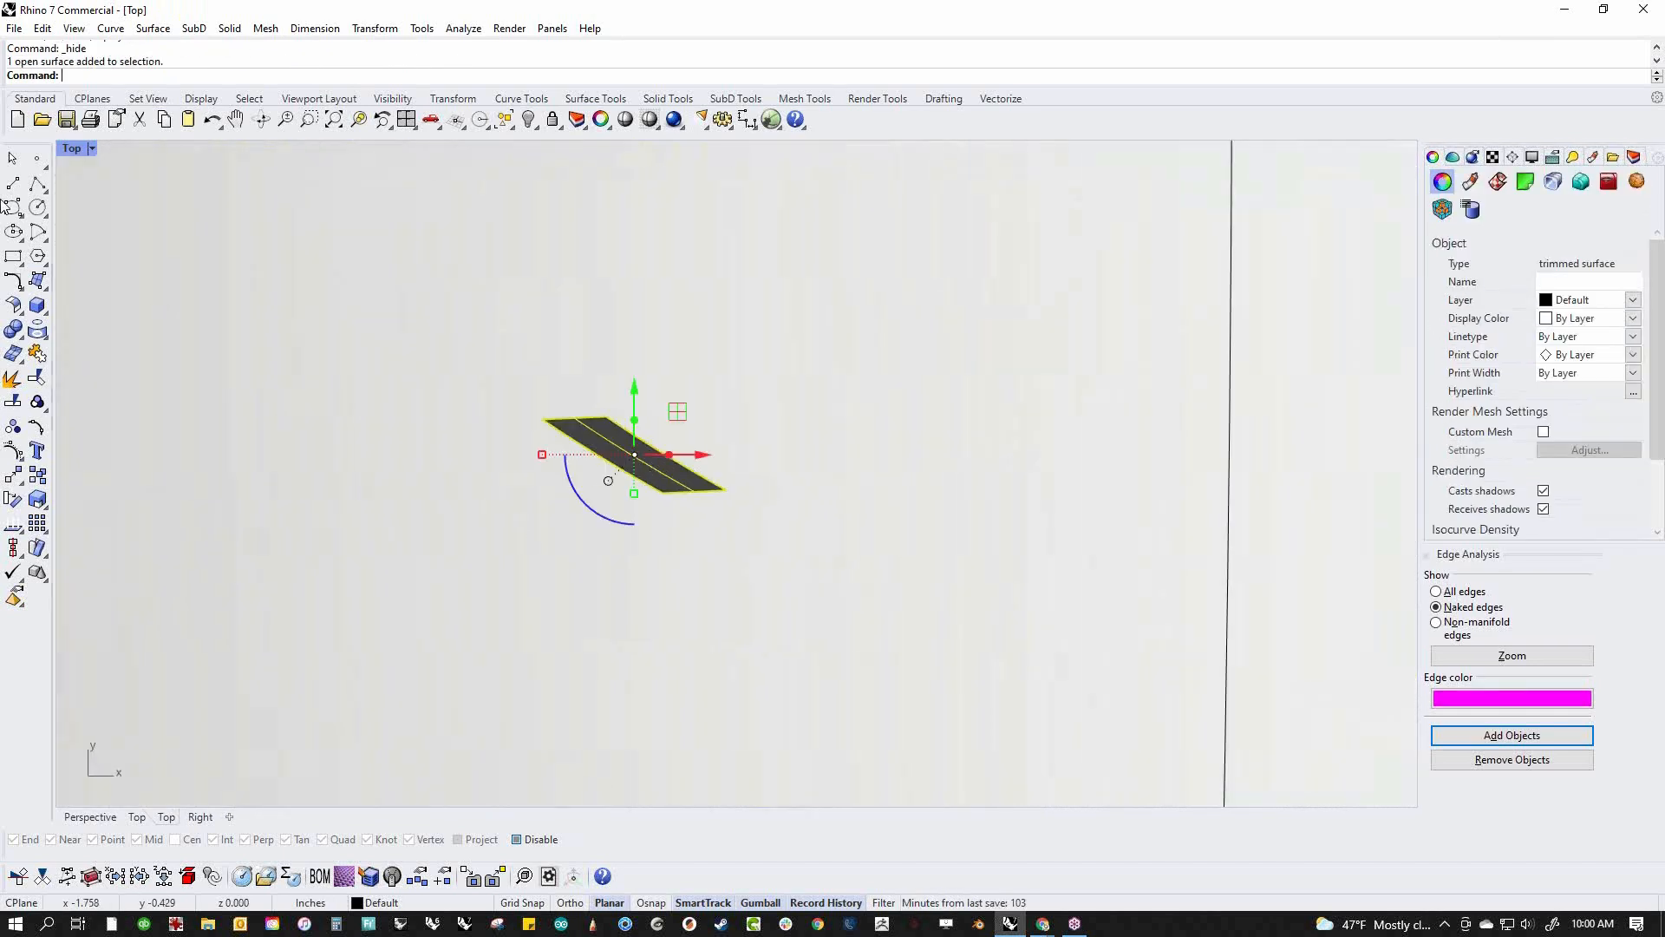
{"action": "left_click", "coordinate": [13, 183]}
{"action": "left_click", "coordinate": [644, 469]}
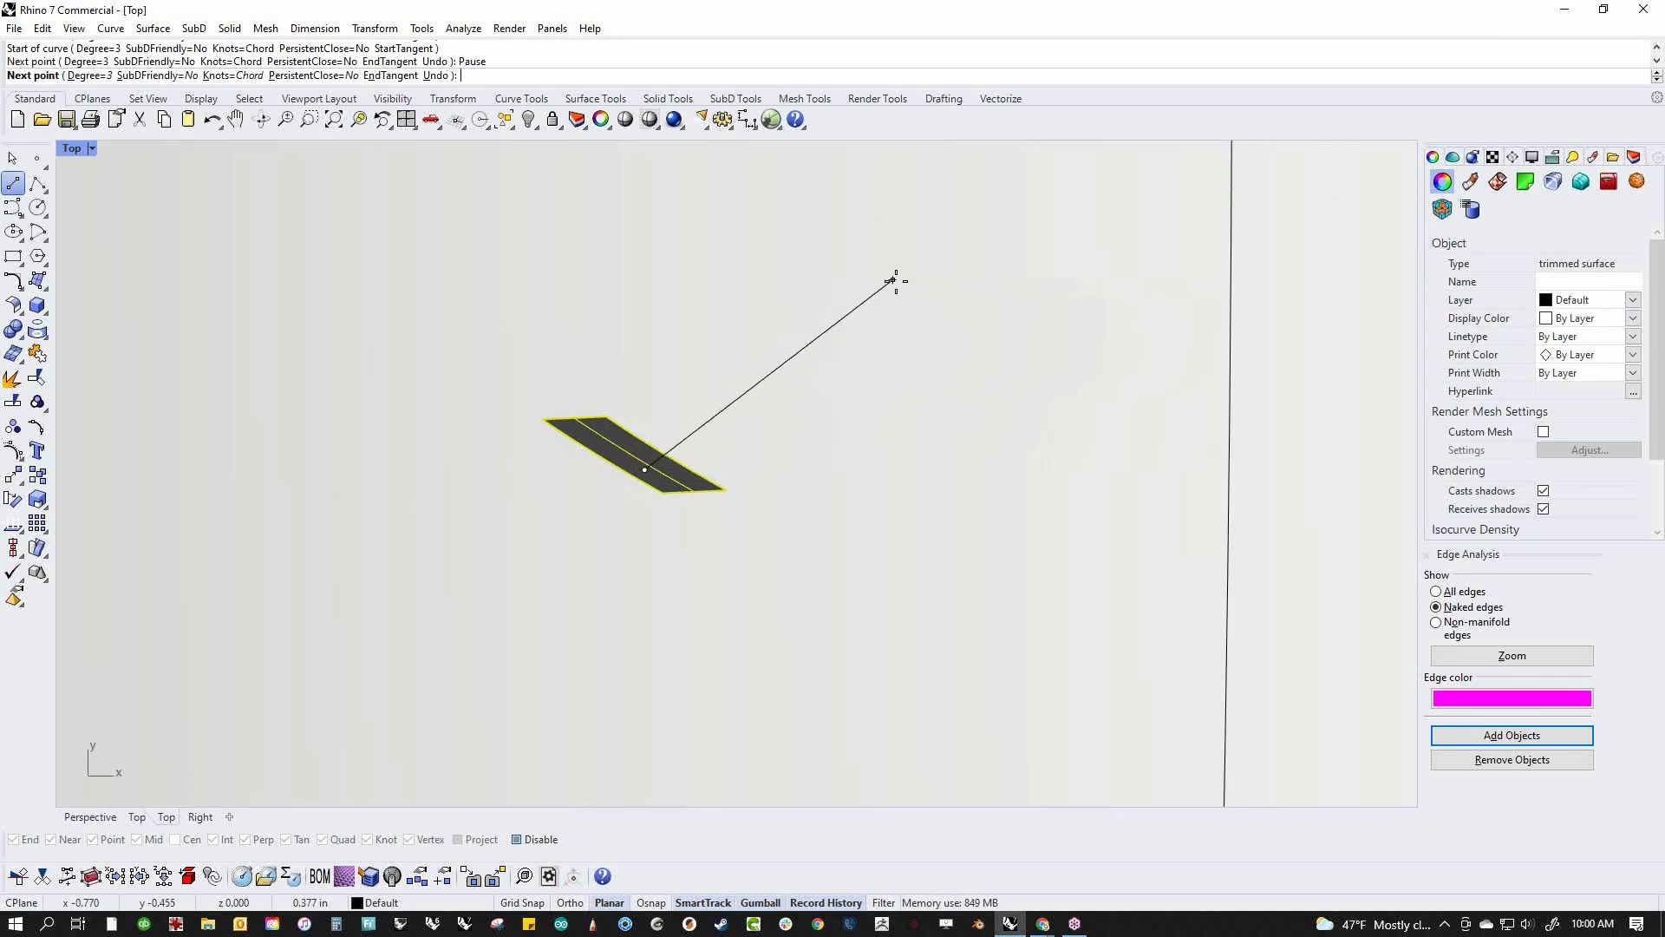
{"action": "key", "text": "Escape"}
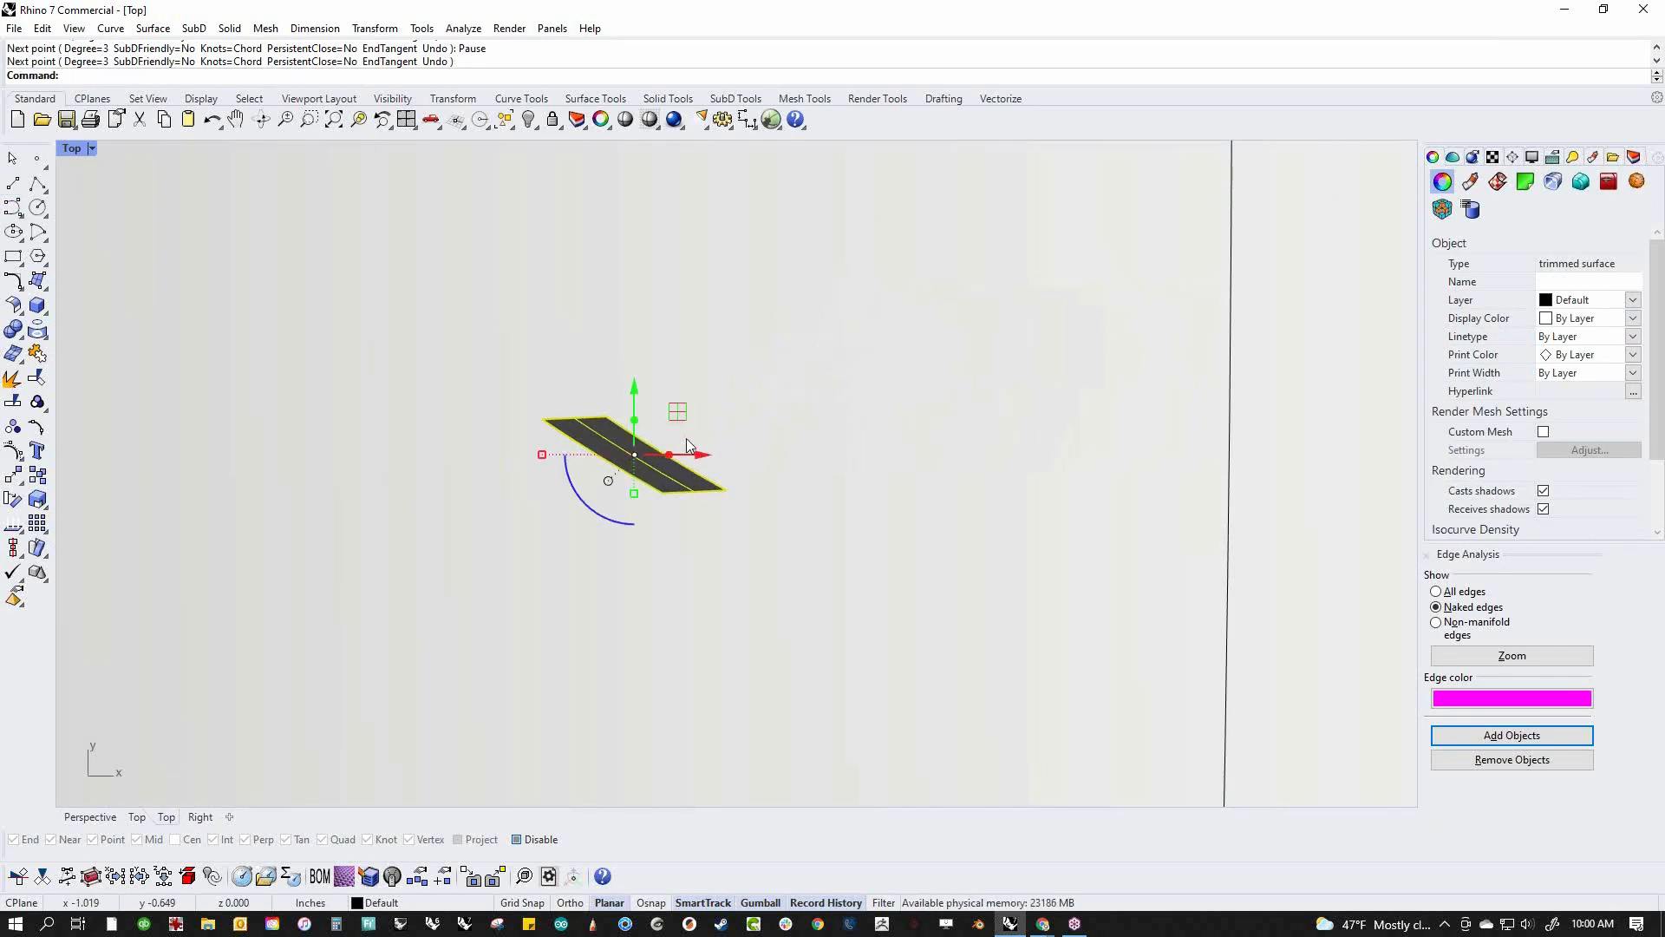
Extrude the side strip diagonally inward into a thin solid post and show the hidden boat objects again
{"action": "mouse_move", "coordinate": [679, 413]}
{"action": "left_mouse_down"}
{"action": "mouse_move", "coordinate": [740, 355]}
{"action": "mouse_move", "coordinate": [685, 346]}
{"action": "mouse_move", "coordinate": [685, 434]}
{"action": "mouse_move", "coordinate": [472, 329]}
{"action": "mouse_move", "coordinate": [570, 662]}
{"action": "mouse_move", "coordinate": [922, 528]}
{"action": "mouse_move", "coordinate": [1003, 361]}
{"action": "mouse_move", "coordinate": [862, 465]}
{"action": "mouse_move", "coordinate": [721, 407]}
{"action": "mouse_move", "coordinate": [699, 434]}
{"action": "mouse_move", "coordinate": [689, 409]}
{"action": "left_mouse_up"}
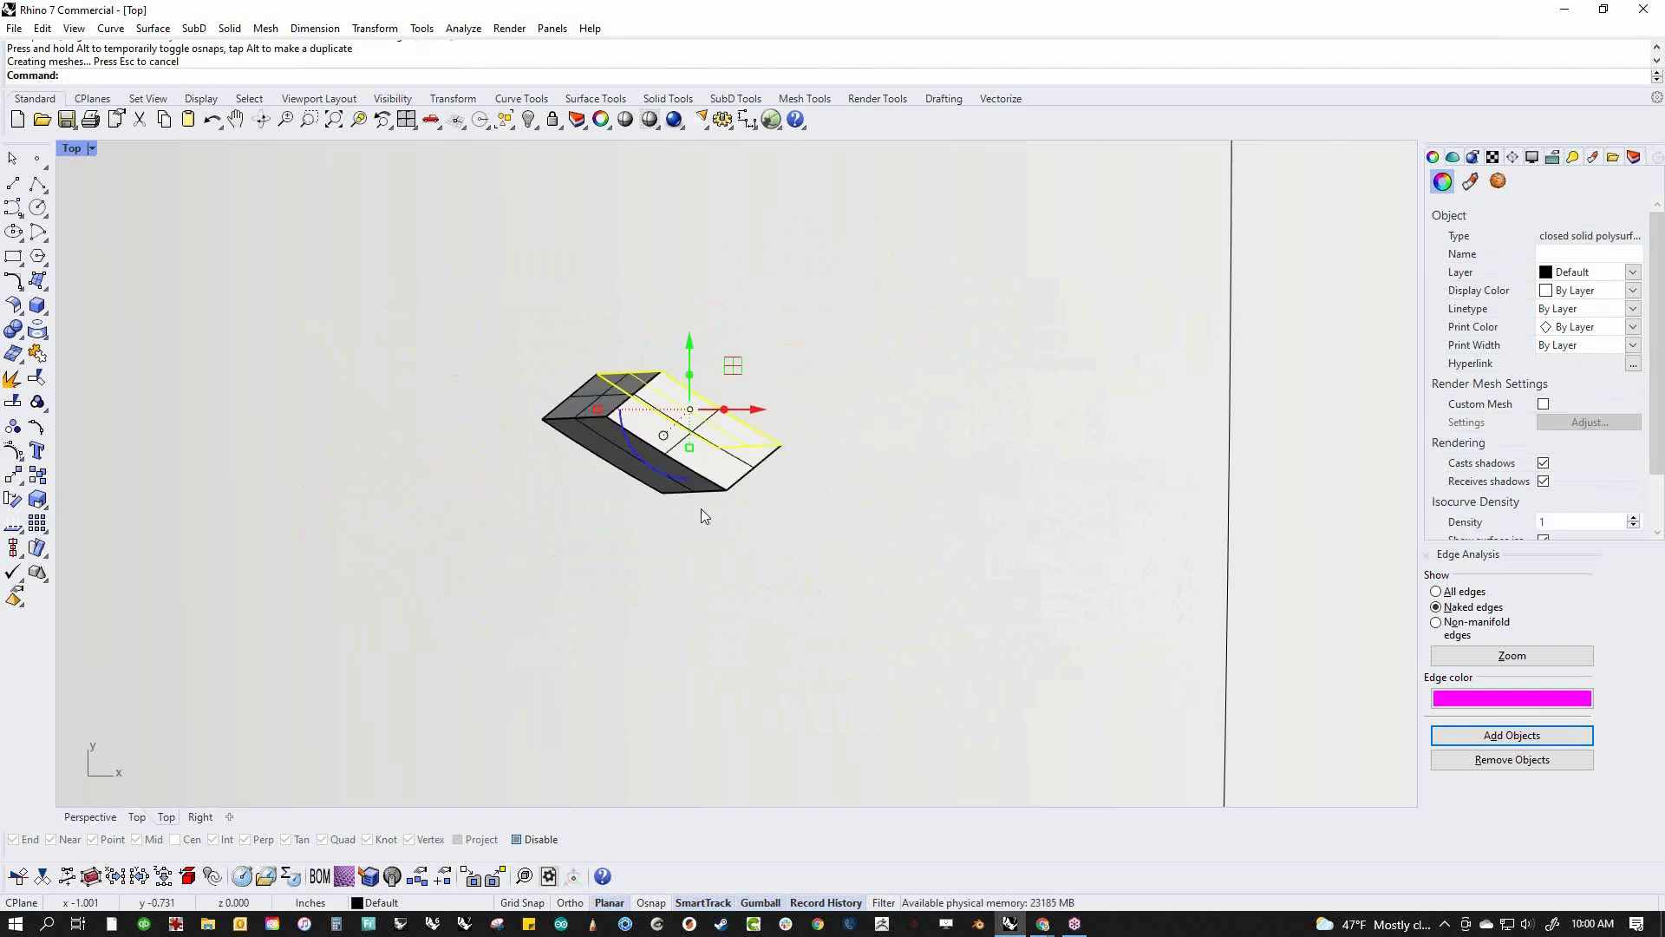
{"action": "key", "text": "ctrl+F4"}
{"action": "key", "text": "Escape"}
{"action": "right_click_drag", "start_coordinate": [678, 524], "coordinate": [617, 458]}
{"action": "type", "text": "show"}
{"action": "key", "text": "Return"}
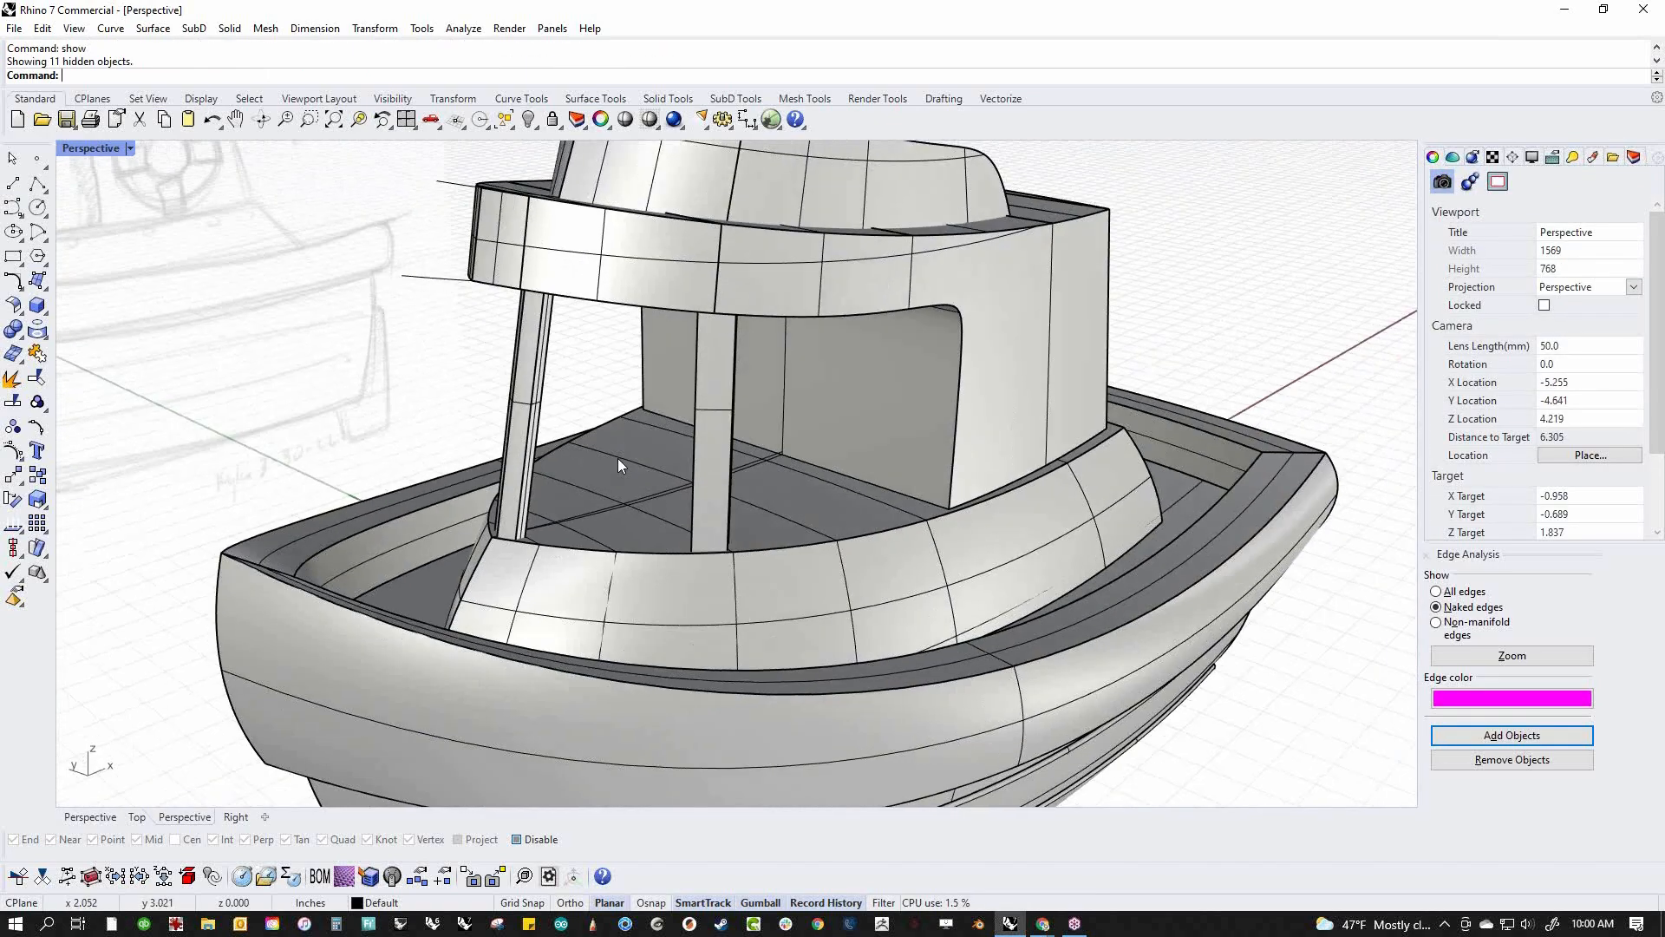
Mirror the solid side post across the boat's centreline from origin 0
{"action": "left_click", "coordinate": [716, 463]}
{"action": "type", "text": "m"}
{"action": "key", "text": "Return"}
{"action": "type", "text": "0"}
{"action": "key", "text": "Return"}
{"action": "key", "text": "shift"}
{"action": "left_click", "coordinate": [996, 509], "text": "shift"}
{"action": "left_click", "coordinate": [455, 360]}
{"action": "right_click_drag", "start_coordinate": [456, 360], "coordinate": [859, 370]}
View the boat from several world directions and settle on the Left view, facing the bow
{"action": "key", "text": "ctrl+F2"}
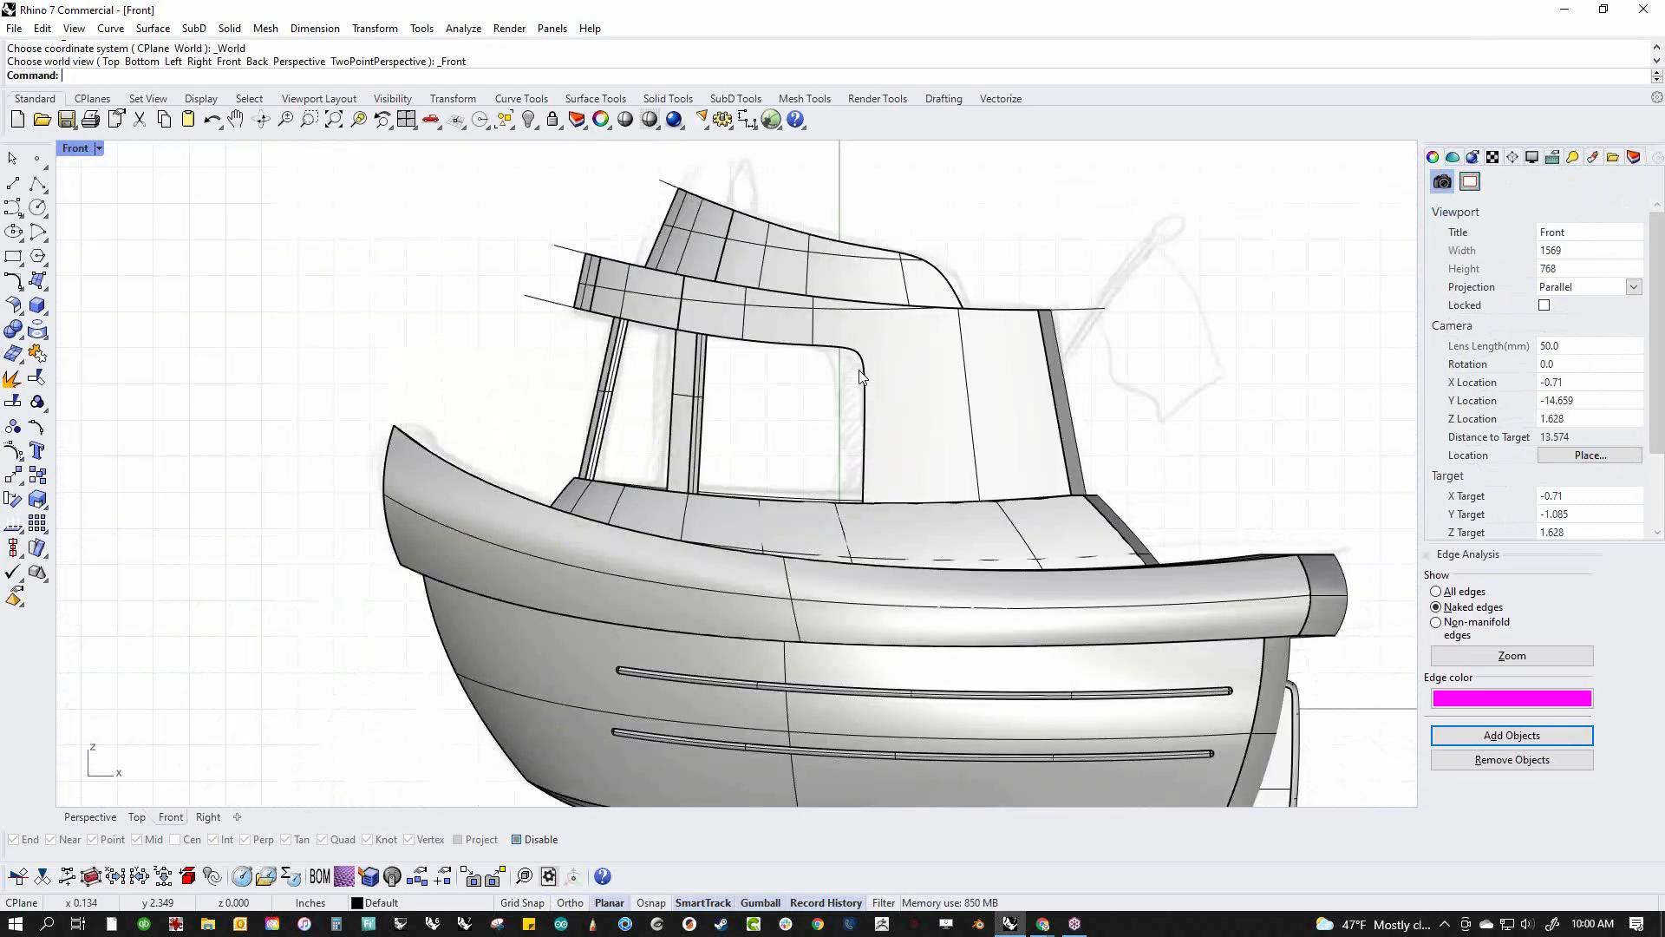
{"action": "key", "text": "ctrl+F3"}
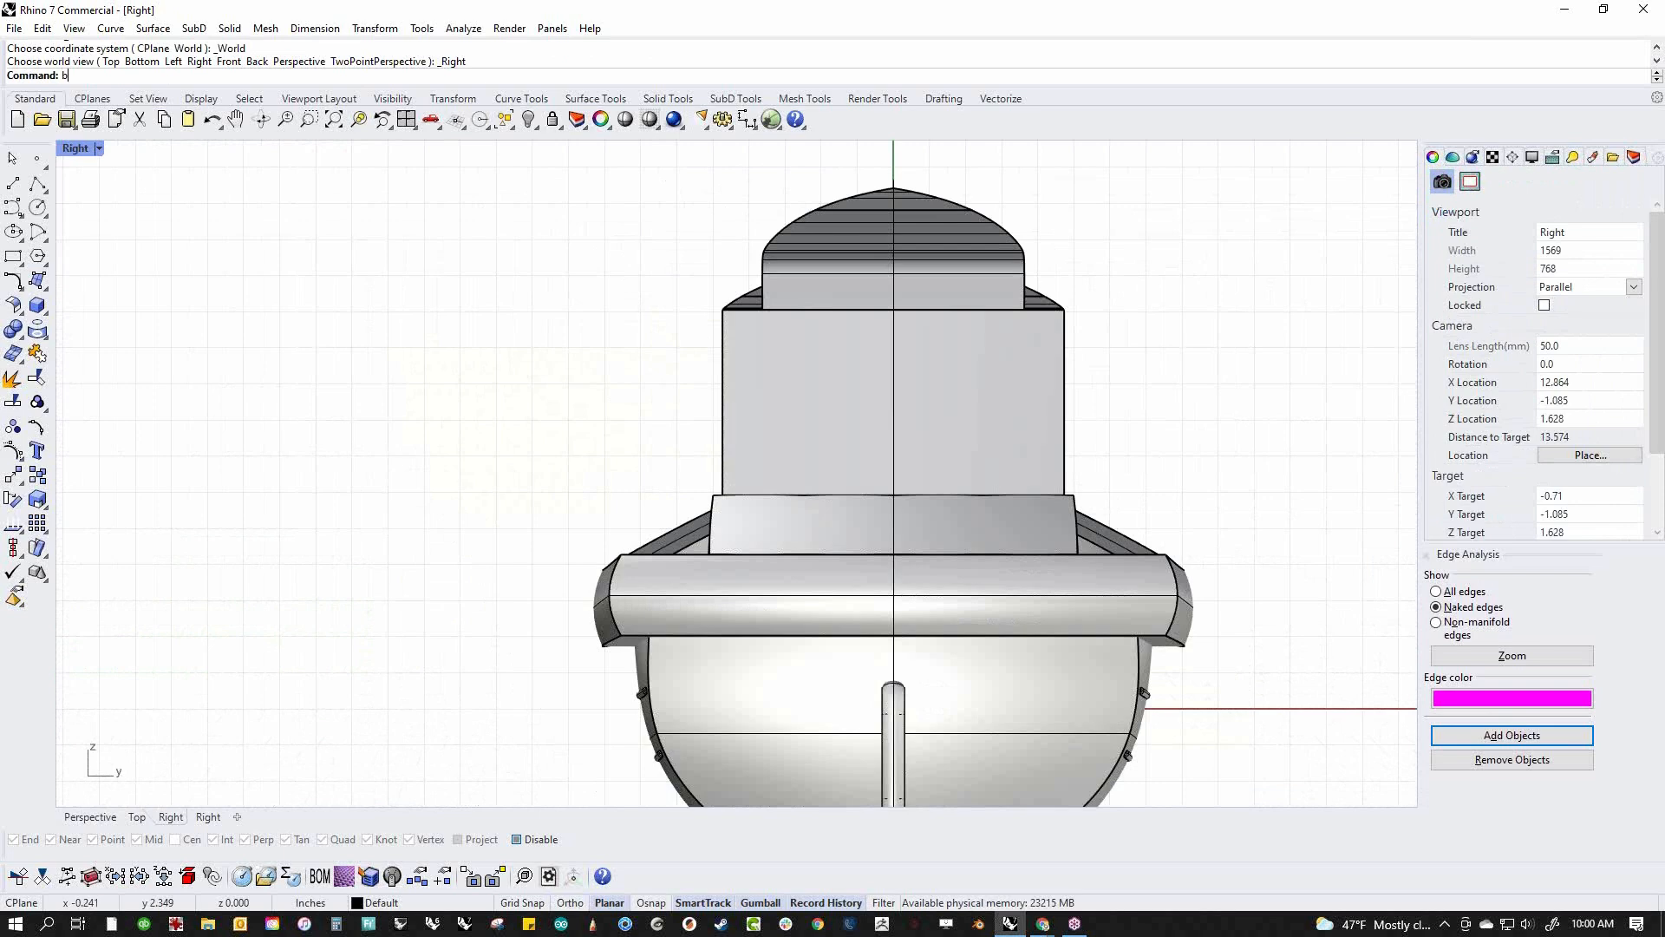
{"action": "type", "text": "b"}
{"action": "key", "text": "Return"}
{"action": "key", "text": "Return"}
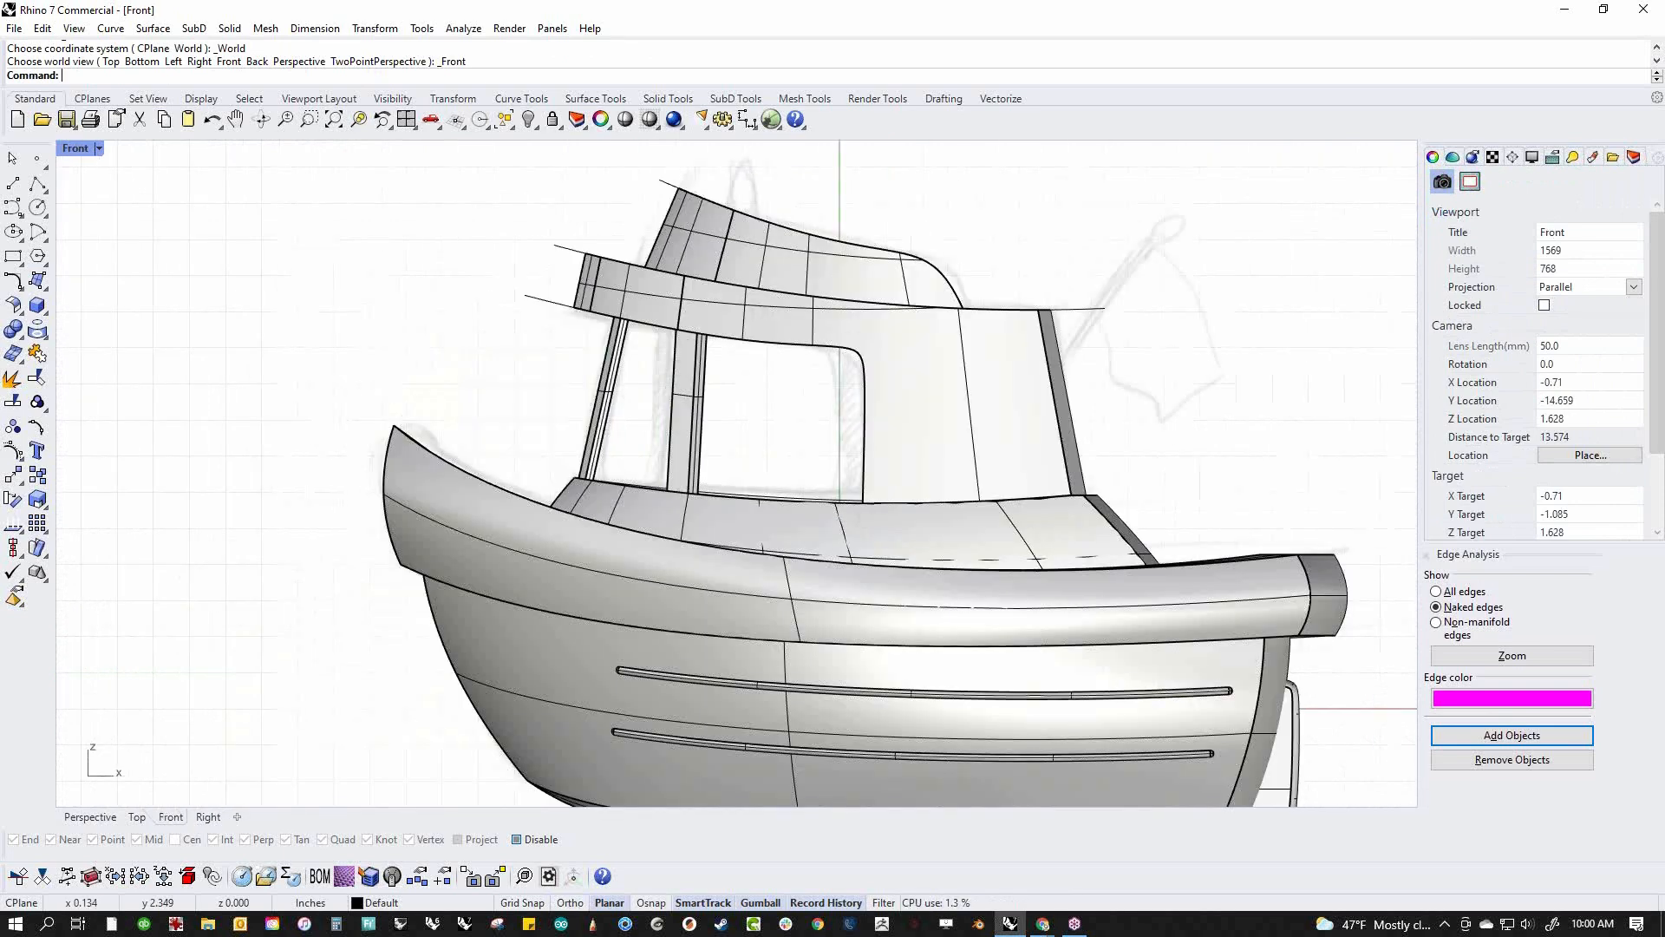
{"action": "type", "text": "r"}
{"action": "key", "text": "Return"}
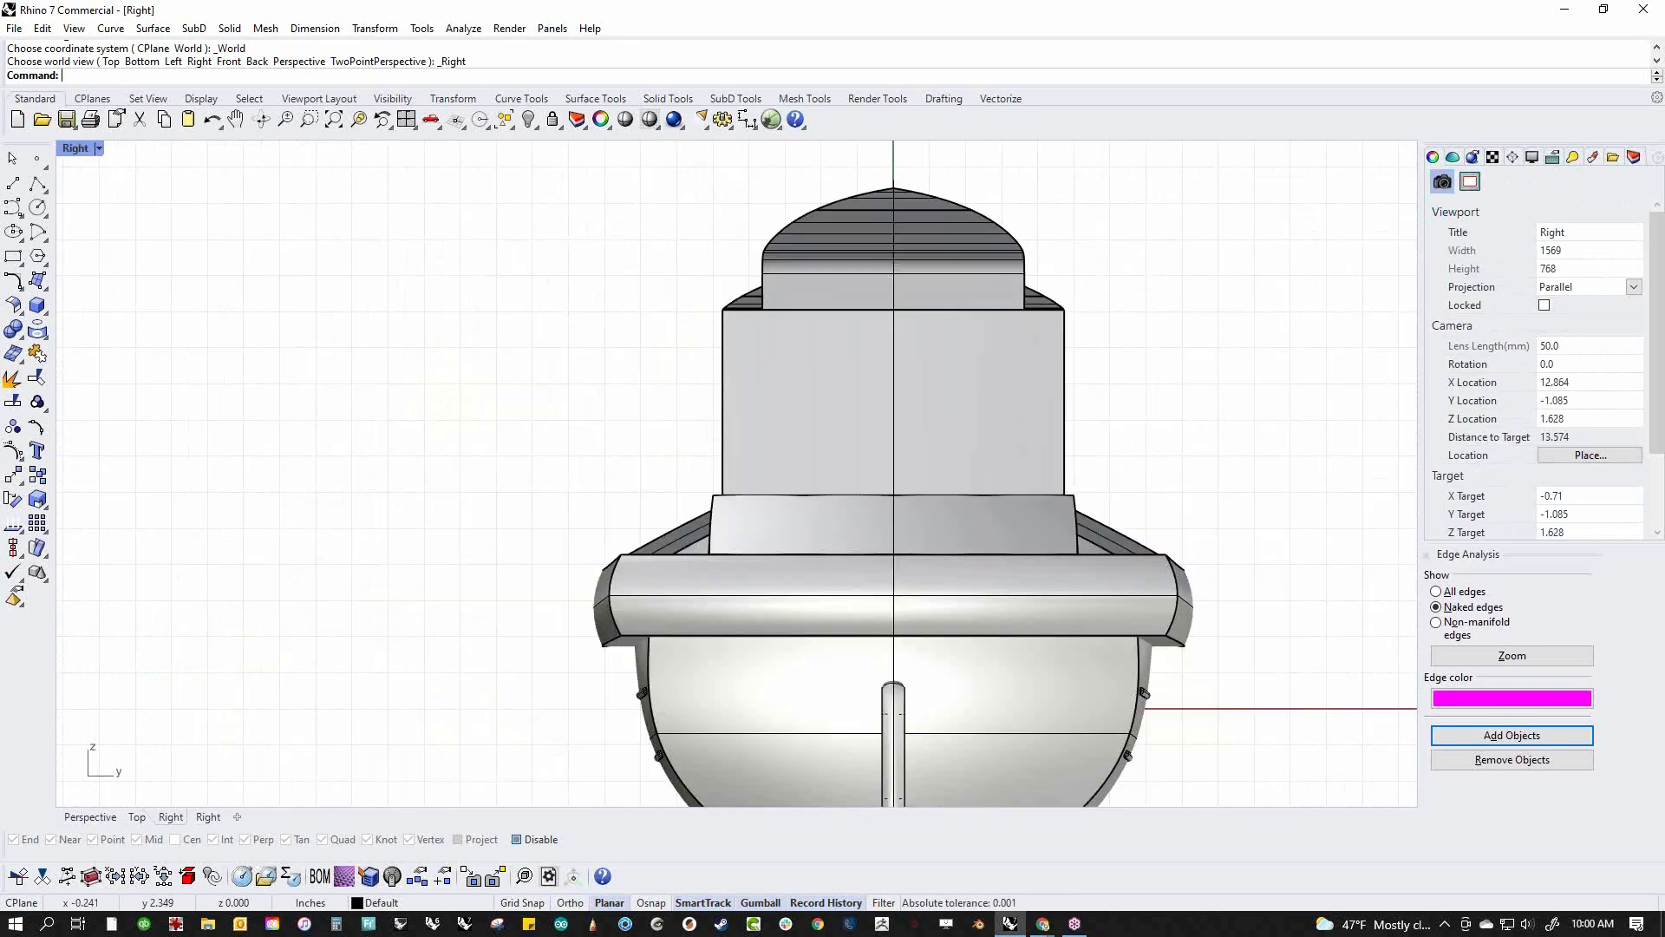
{"action": "type", "text": "l"}
{"action": "key", "text": "Return"}
{"action": "right_click_drag", "start_coordinate": [924, 425], "coordinate": [1157, 483]}
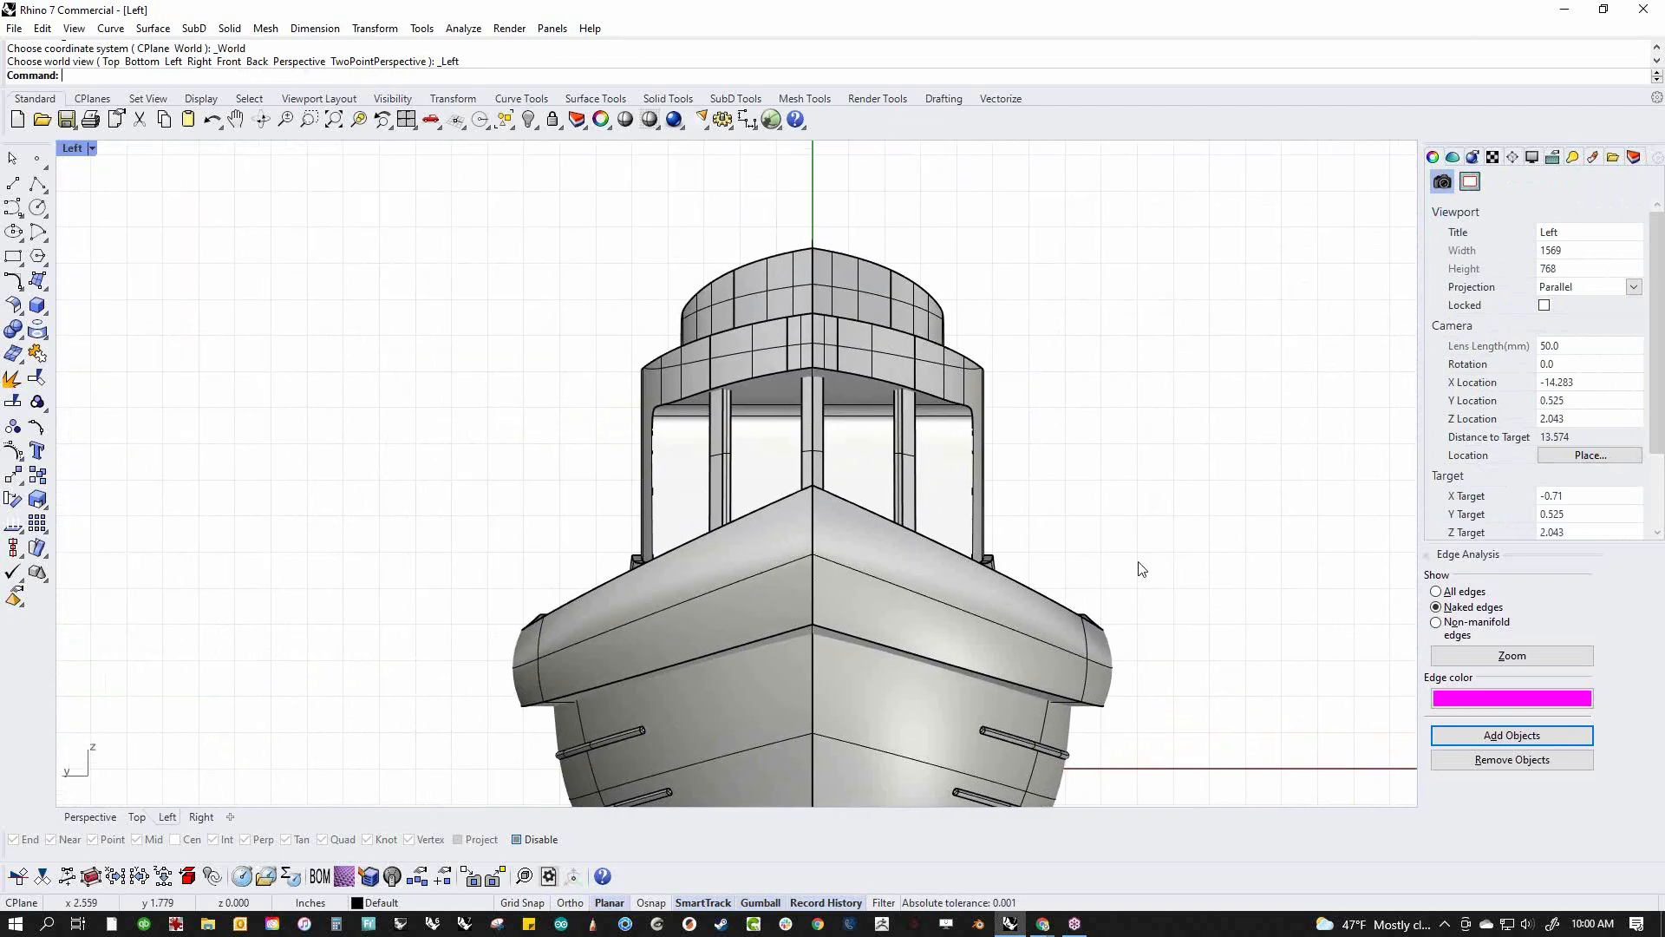
{"action": "scroll", "coordinate": [843, 412], "scroll_direction": "up", "scroll_amount": 2}
{"action": "scroll", "coordinate": [765, 469], "scroll_direction": "down", "scroll_amount": 4}
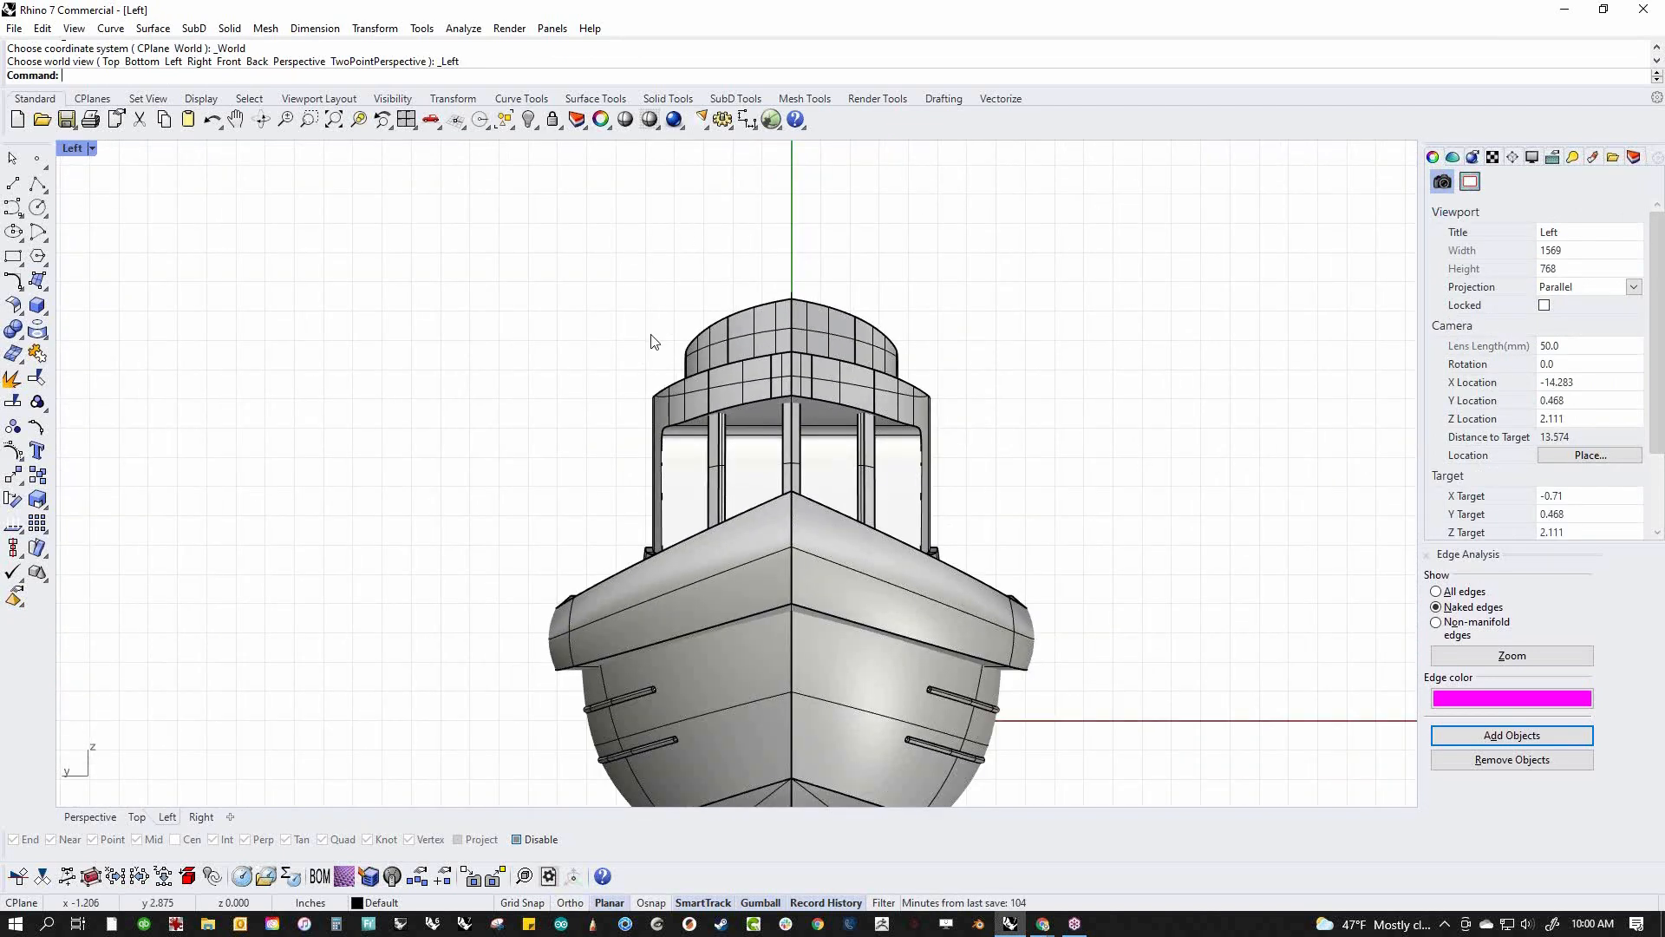
{"action": "right_click_drag", "start_coordinate": [628, 472], "coordinate": [483, 428]}
Taper the cabin, posts and mid deck along the vertical centreline, flaring them toward the base with an end distance of about 1.87 in
{"action": "left_click_drag", "start_coordinate": [392, 244], "coordinate": [870, 725]}
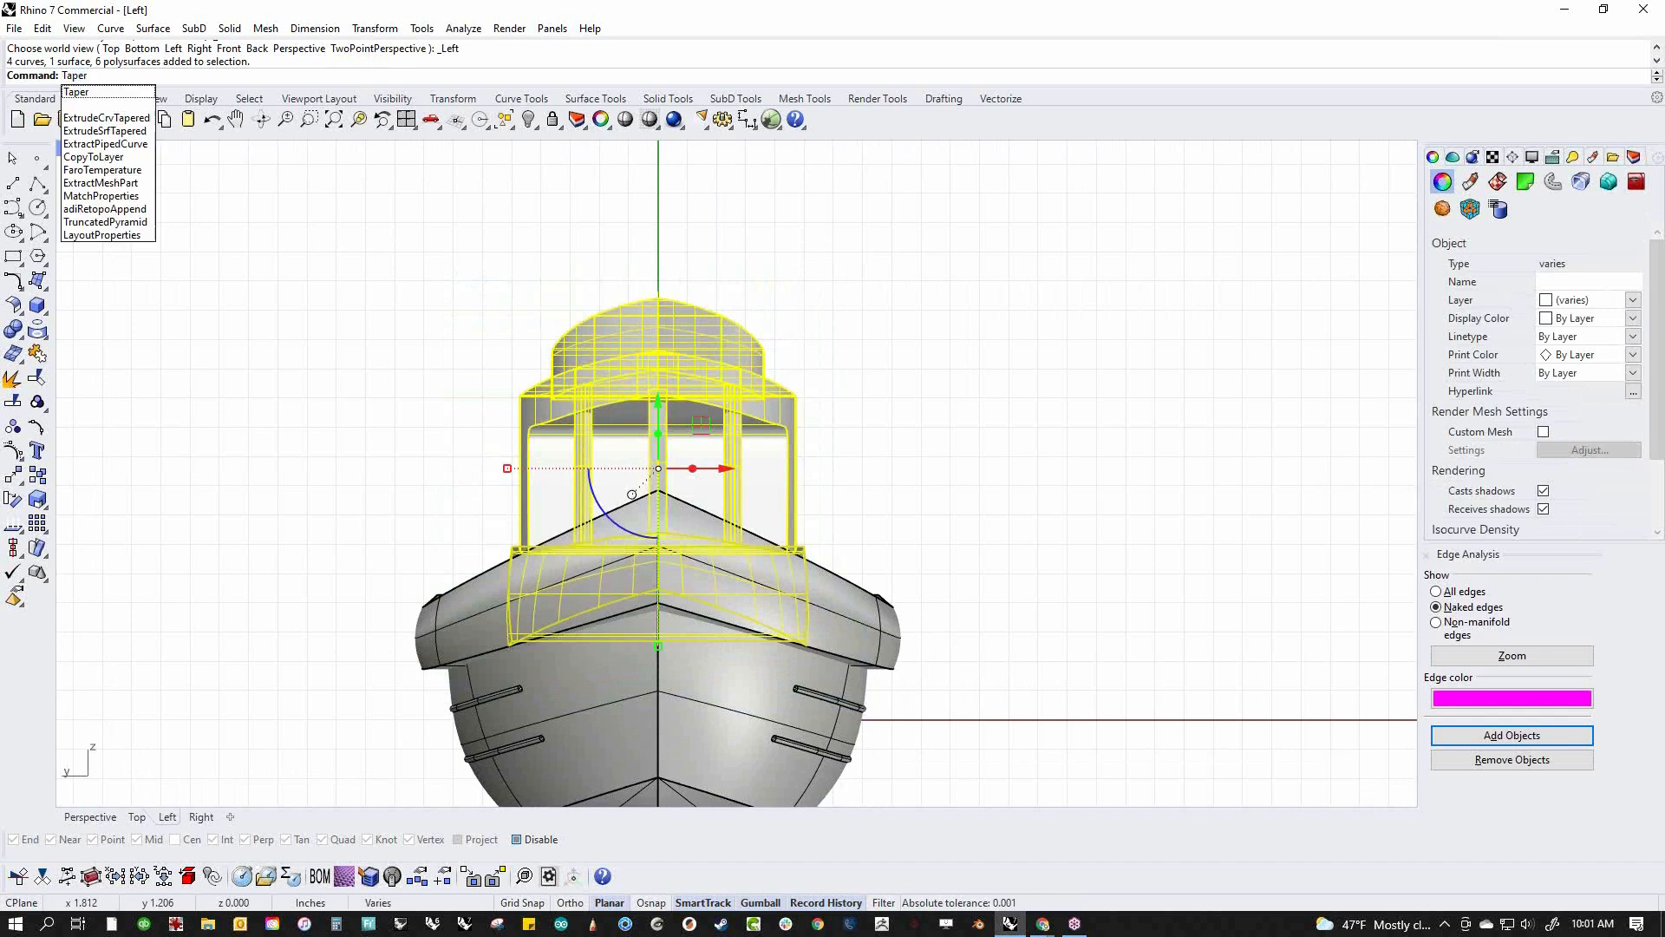
{"action": "key", "text": "Return"}
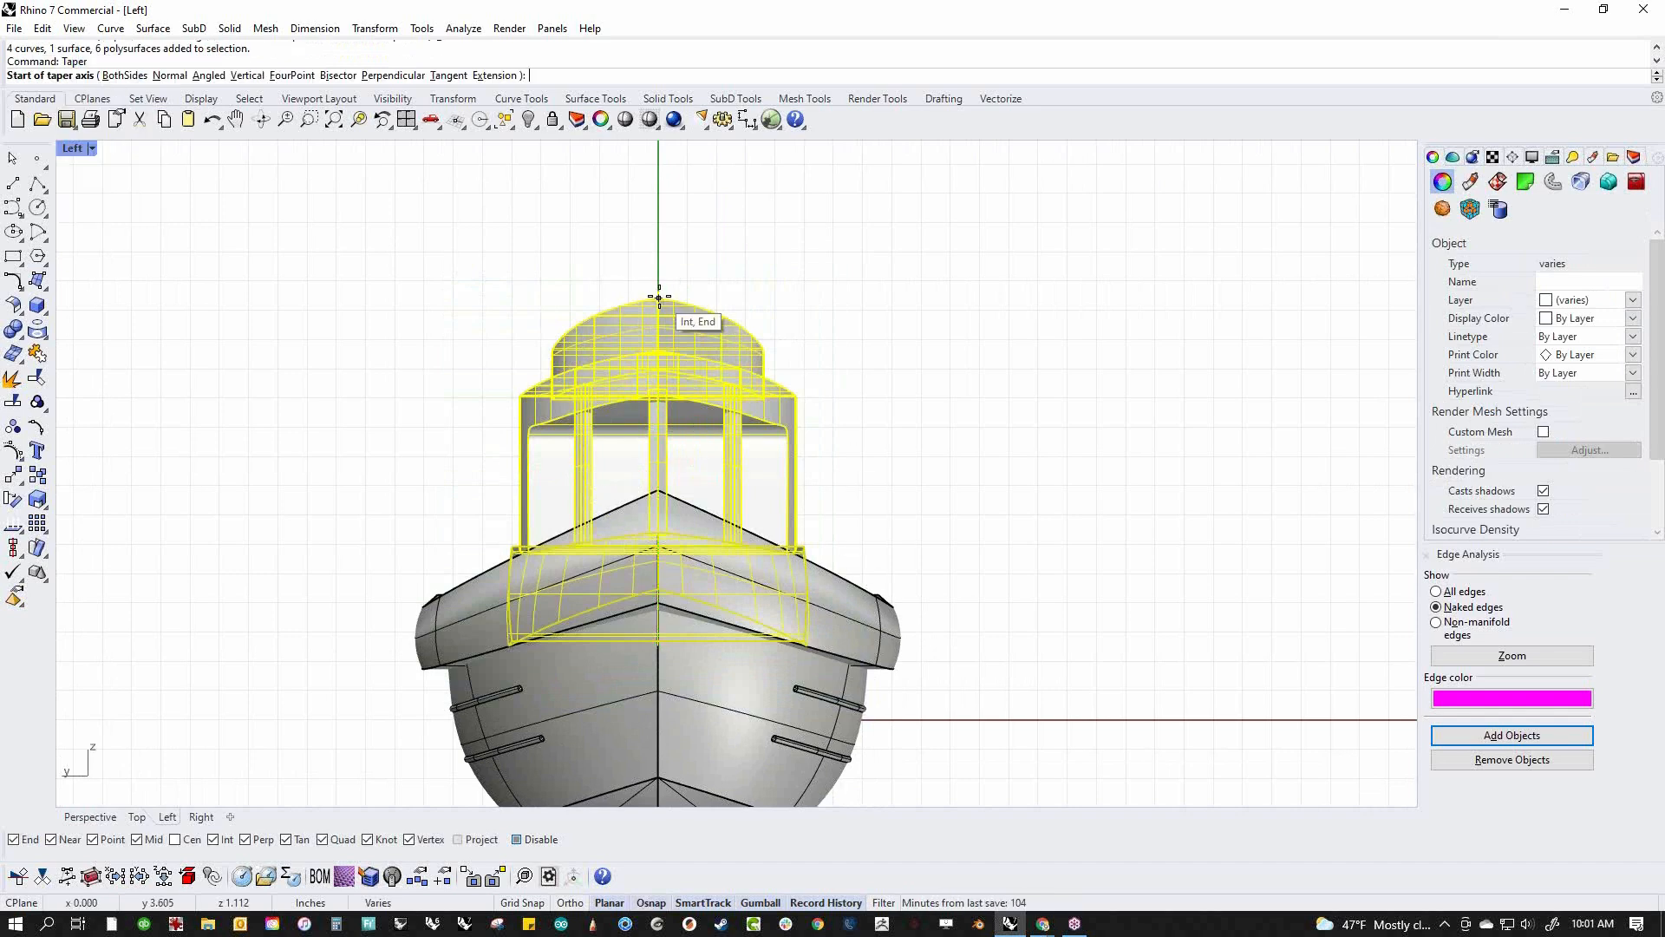
{"action": "left_click", "coordinate": [660, 302]}
{"action": "left_click", "coordinate": [698, 650]}
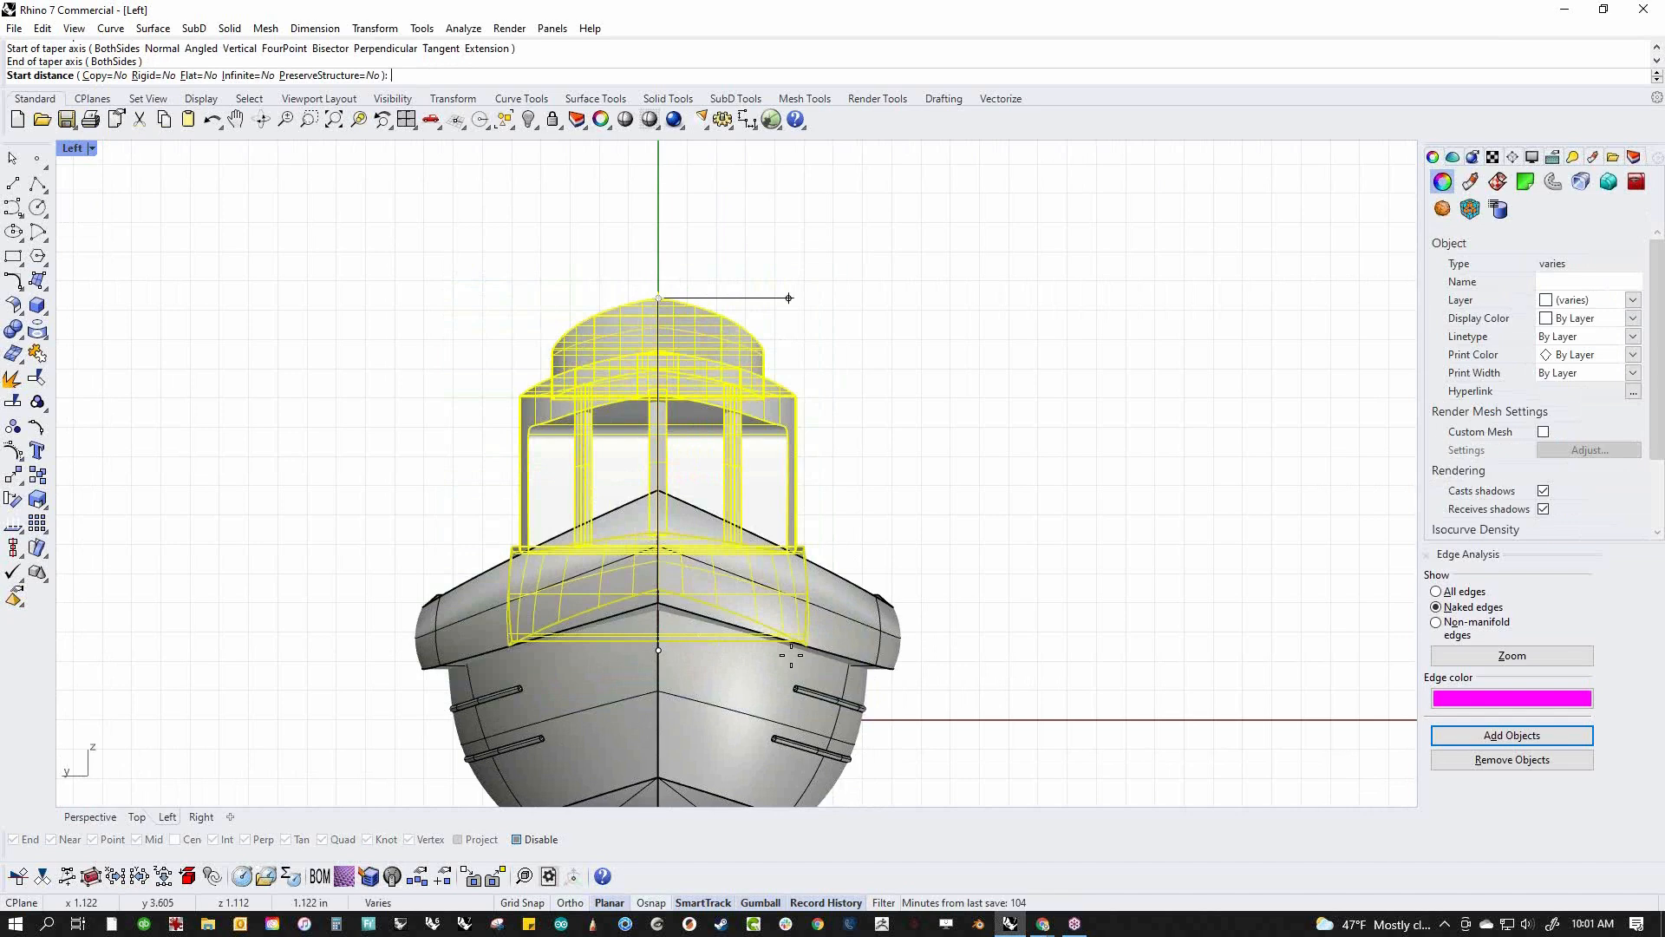
{"action": "left_click", "coordinate": [830, 297]}
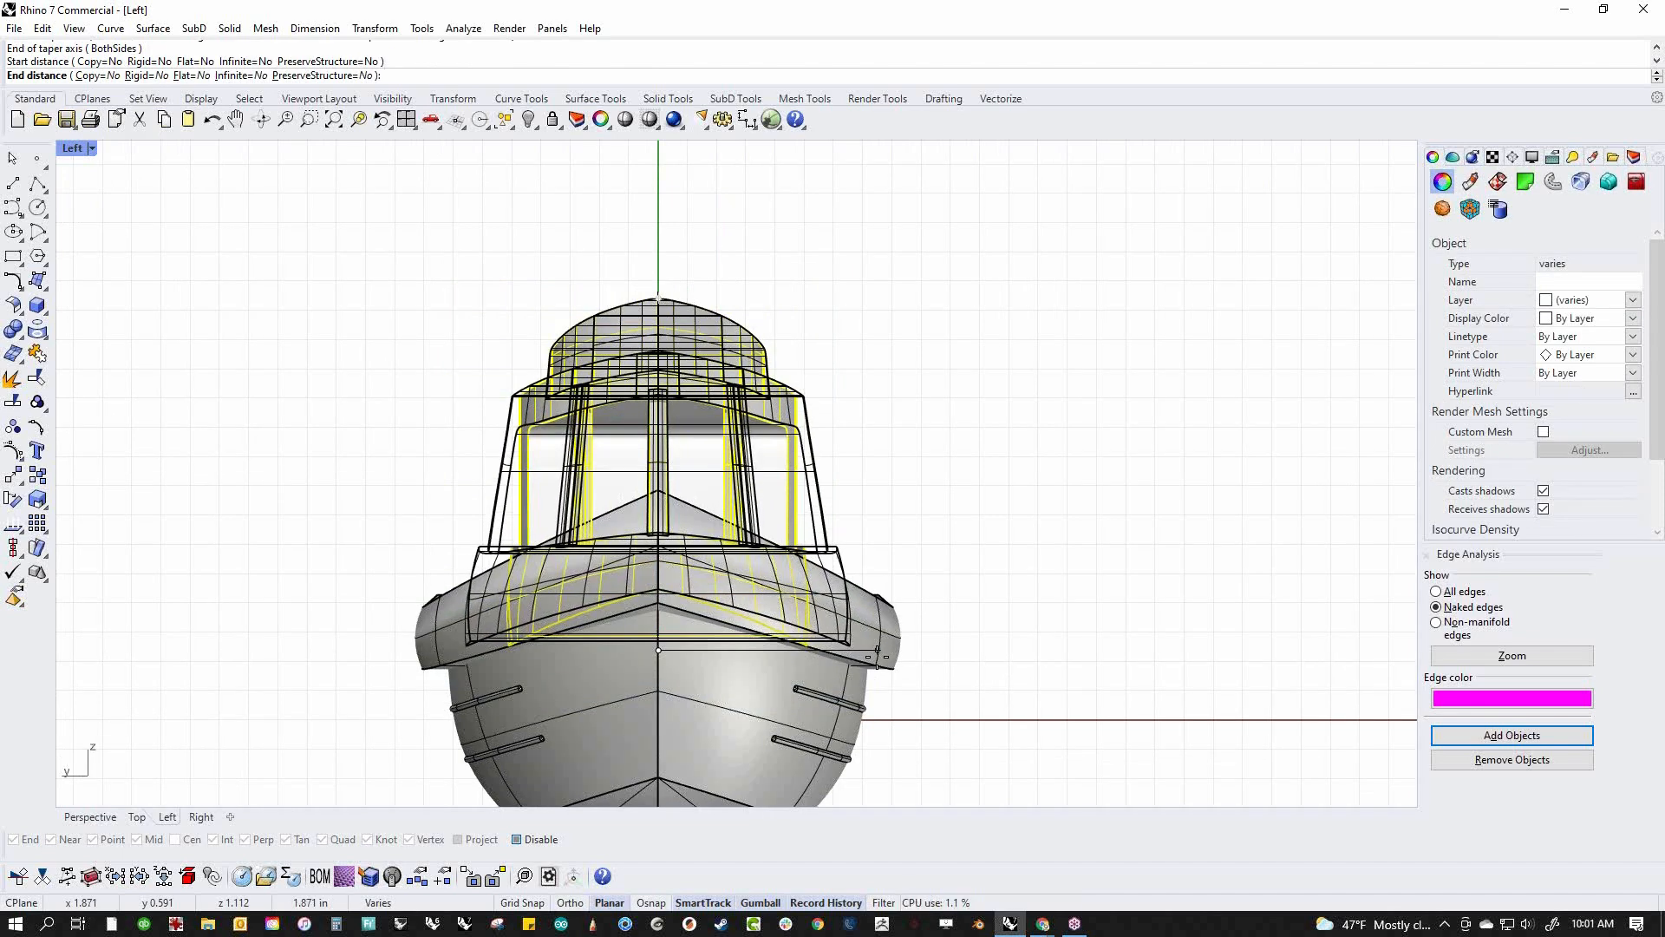
{"action": "left_click", "coordinate": [877, 652]}
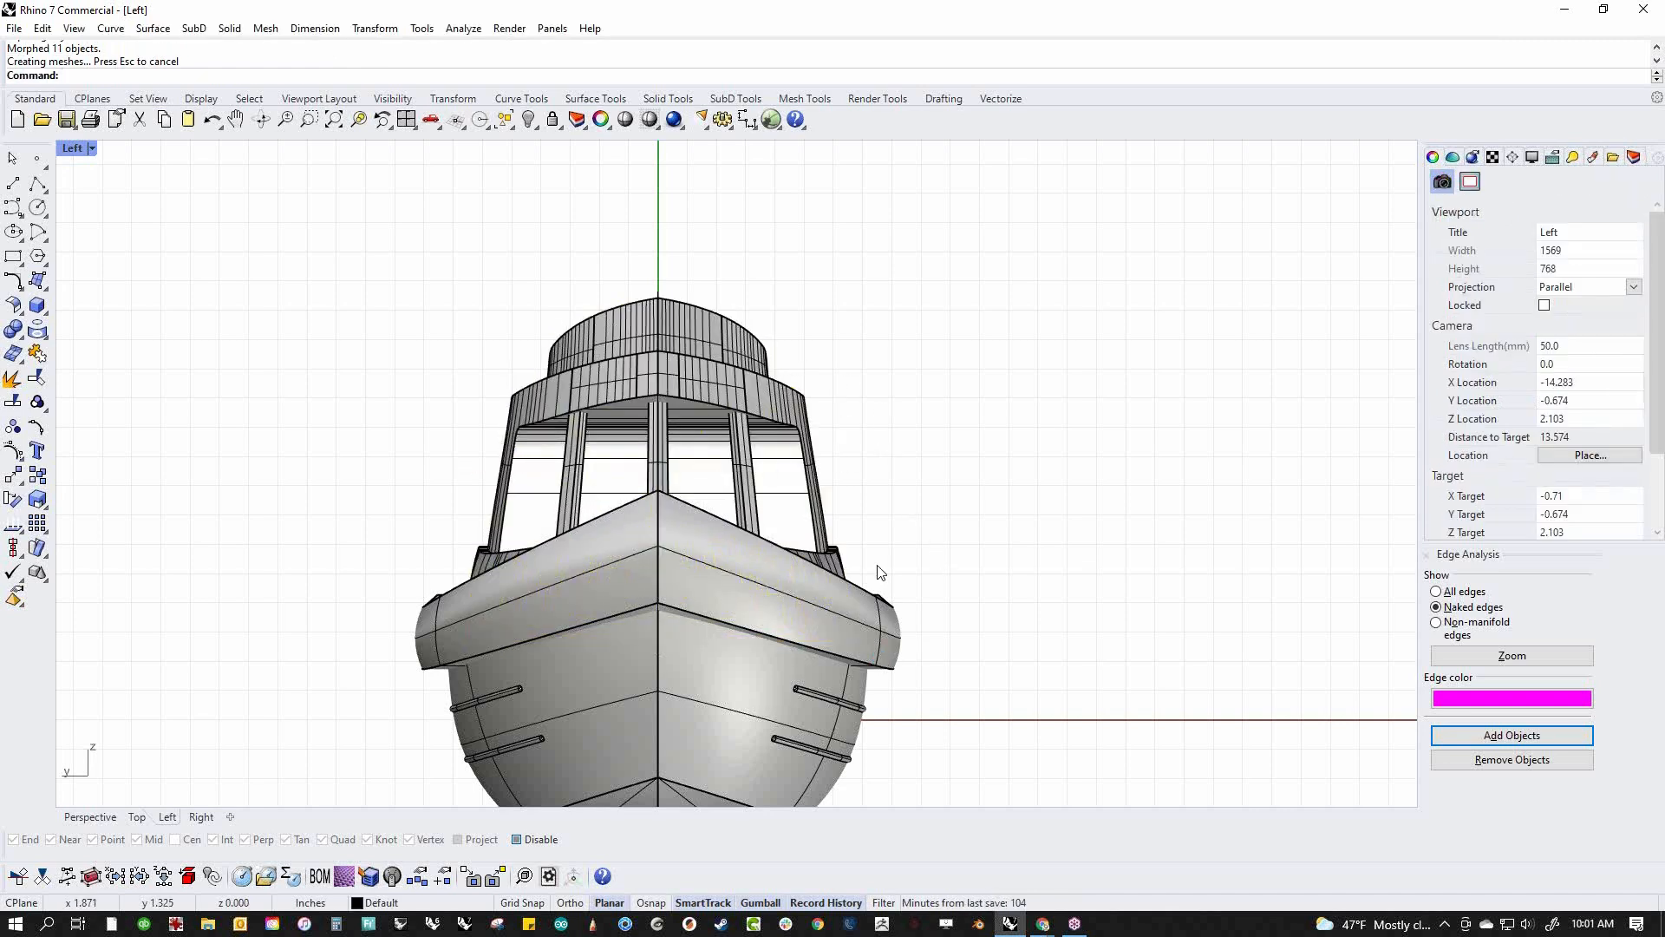
Inspect the tapered cabin, posts and mid deck on the hull in the perspective view
{"action": "key", "text": "ctrl+F4"}
{"action": "mouse_move", "coordinate": [876, 572]}
{"action": "right_mouse_down"}
{"action": "mouse_move", "coordinate": [892, 678]}
{"action": "mouse_move", "coordinate": [686, 659]}
{"action": "mouse_move", "coordinate": [494, 613]}
{"action": "mouse_move", "coordinate": [461, 587]}
{"action": "mouse_move", "coordinate": [831, 595]}
{"action": "mouse_move", "coordinate": [894, 521]}
{"action": "mouse_move", "coordinate": [789, 675]}
{"action": "mouse_move", "coordinate": [1019, 597]}
{"action": "mouse_move", "coordinate": [1059, 677]}
{"action": "mouse_move", "coordinate": [883, 667]}
{"action": "mouse_move", "coordinate": [1139, 550]}
{"action": "mouse_move", "coordinate": [1026, 581]}
{"action": "right_mouse_up"}
{"action": "left_click", "coordinate": [787, 678]}
{"action": "left_click", "coordinate": [1019, 597]}
{"action": "left_click", "coordinate": [1139, 551]}
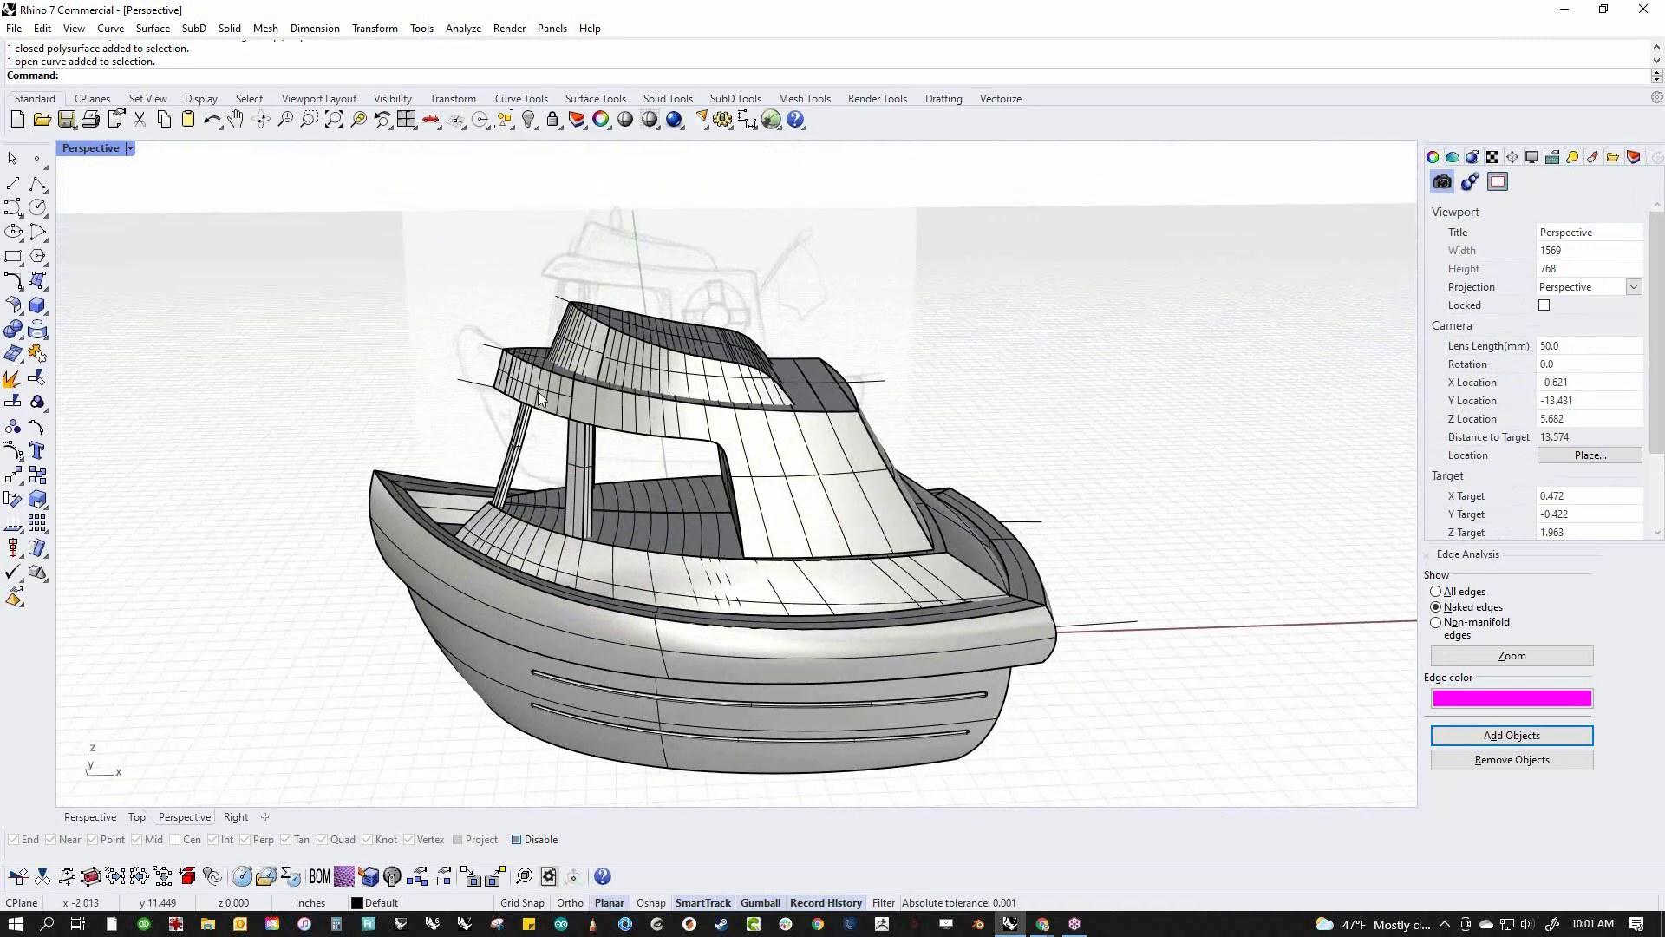
{"action": "right_click_drag", "start_coordinate": [784, 386], "coordinate": [791, 345]}
Shorten the cabin, posts and mid deck slightly along the boat's length with Scale1D, based at the mid deck's bow tip
{"action": "left_click_drag", "start_coordinate": [843, 274], "coordinate": [514, 424]}
{"action": "left_click", "coordinate": [670, 529], "text": "shift"}
{"action": "right_click_drag", "start_coordinate": [670, 529], "coordinate": [681, 624]}
{"action": "type", "text": "s1"}
{"action": "key", "text": "Return"}
{"action": "left_click", "coordinate": [454, 533]}
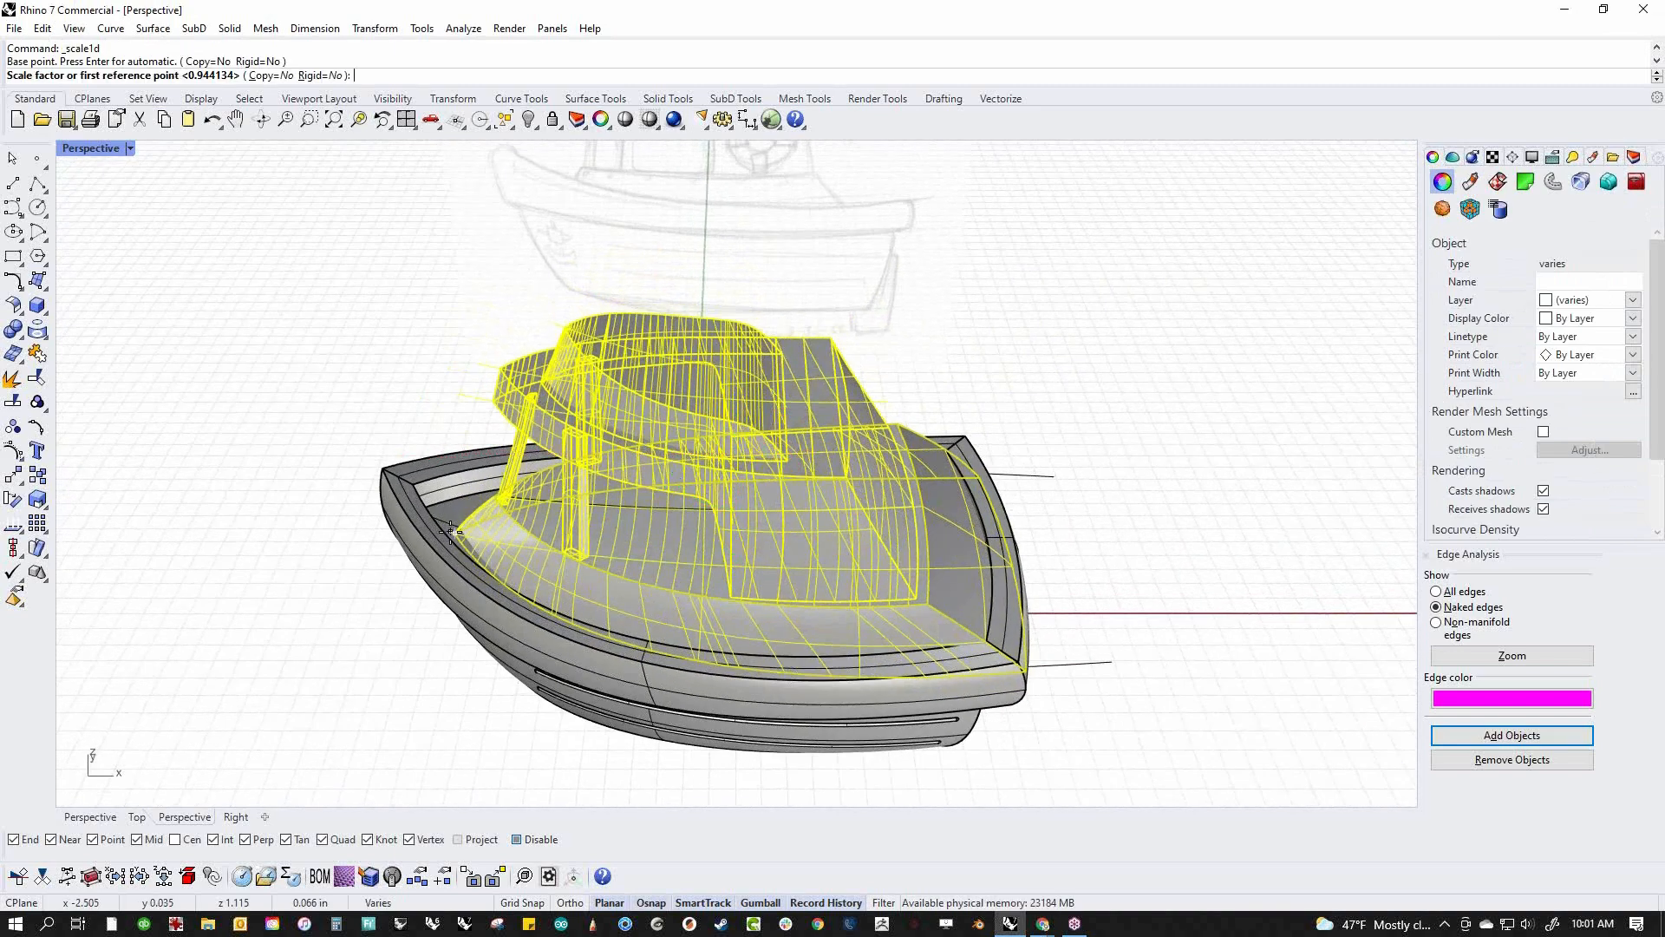
{"action": "key", "text": "F8"}
{"action": "left_click", "coordinate": [1158, 597]}
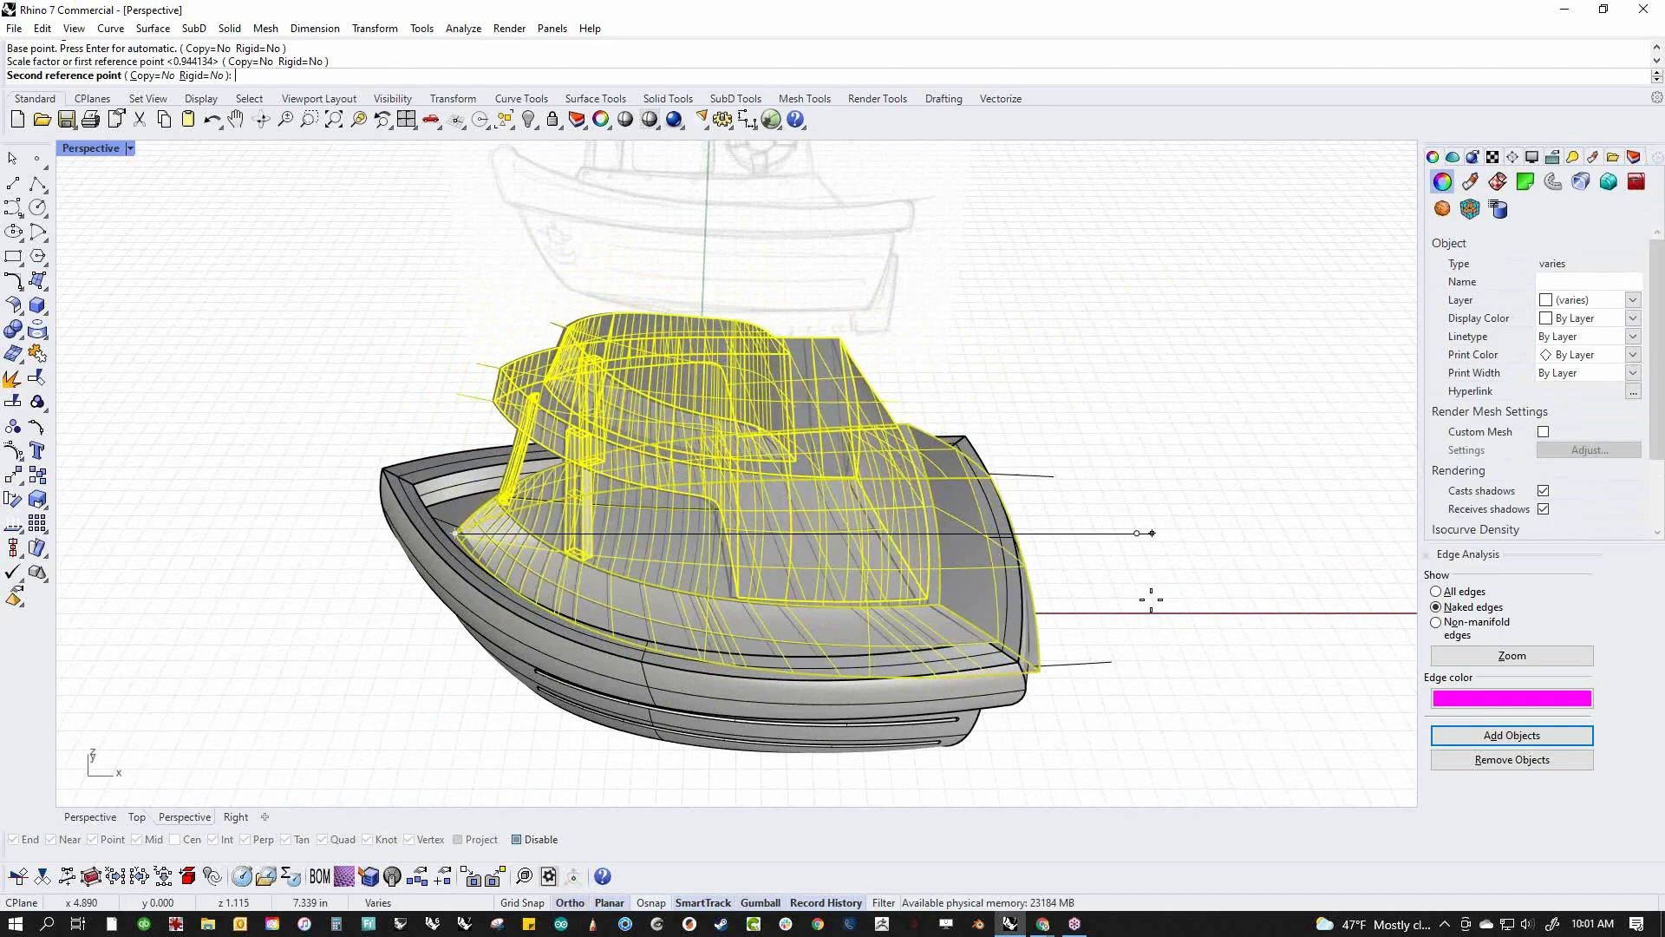
{"action": "left_click", "coordinate": [1085, 613]}
{"action": "key", "text": "Escape"}
Check from above, ending in the Top world view, how the shortened mid deck fits inside the hull rim
{"action": "right_click_drag", "start_coordinate": [1116, 639], "coordinate": [1019, 149]}
{"action": "right_click_drag", "start_coordinate": [1001, 173], "coordinate": [975, 465]}
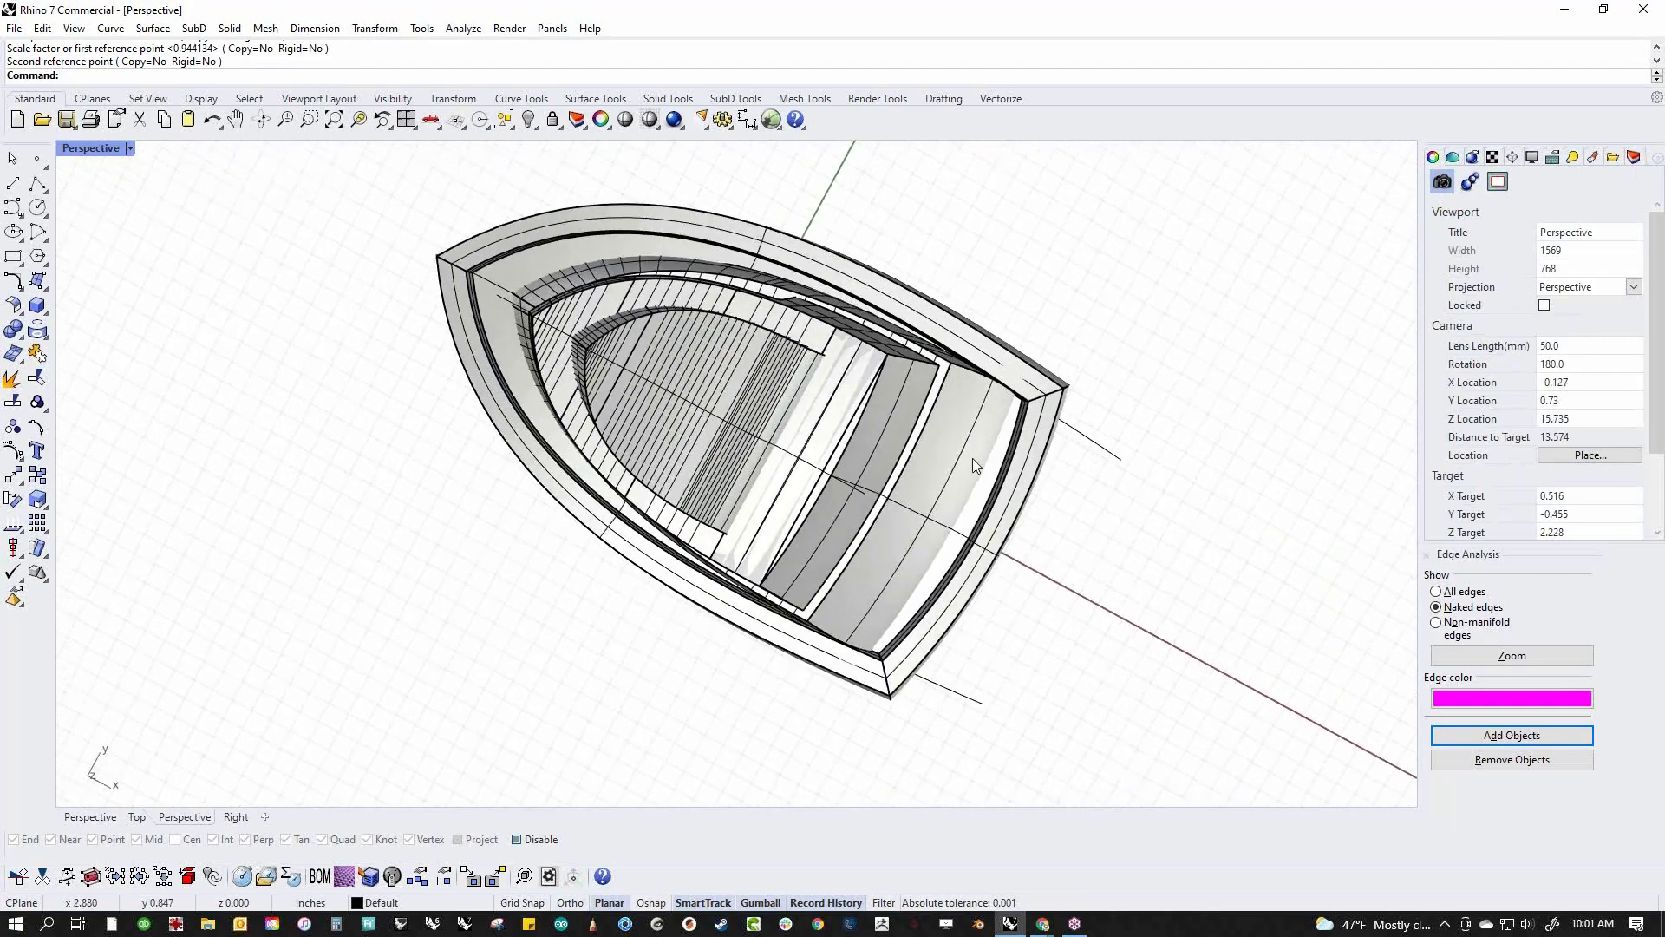
{"action": "right_click_drag", "start_coordinate": [1019, 520], "coordinate": [1012, 487]}
{"action": "type", "text": "top"}
{"action": "key", "text": "Return"}
{"action": "right_click_drag", "start_coordinate": [1106, 555], "coordinate": [1045, 610]}
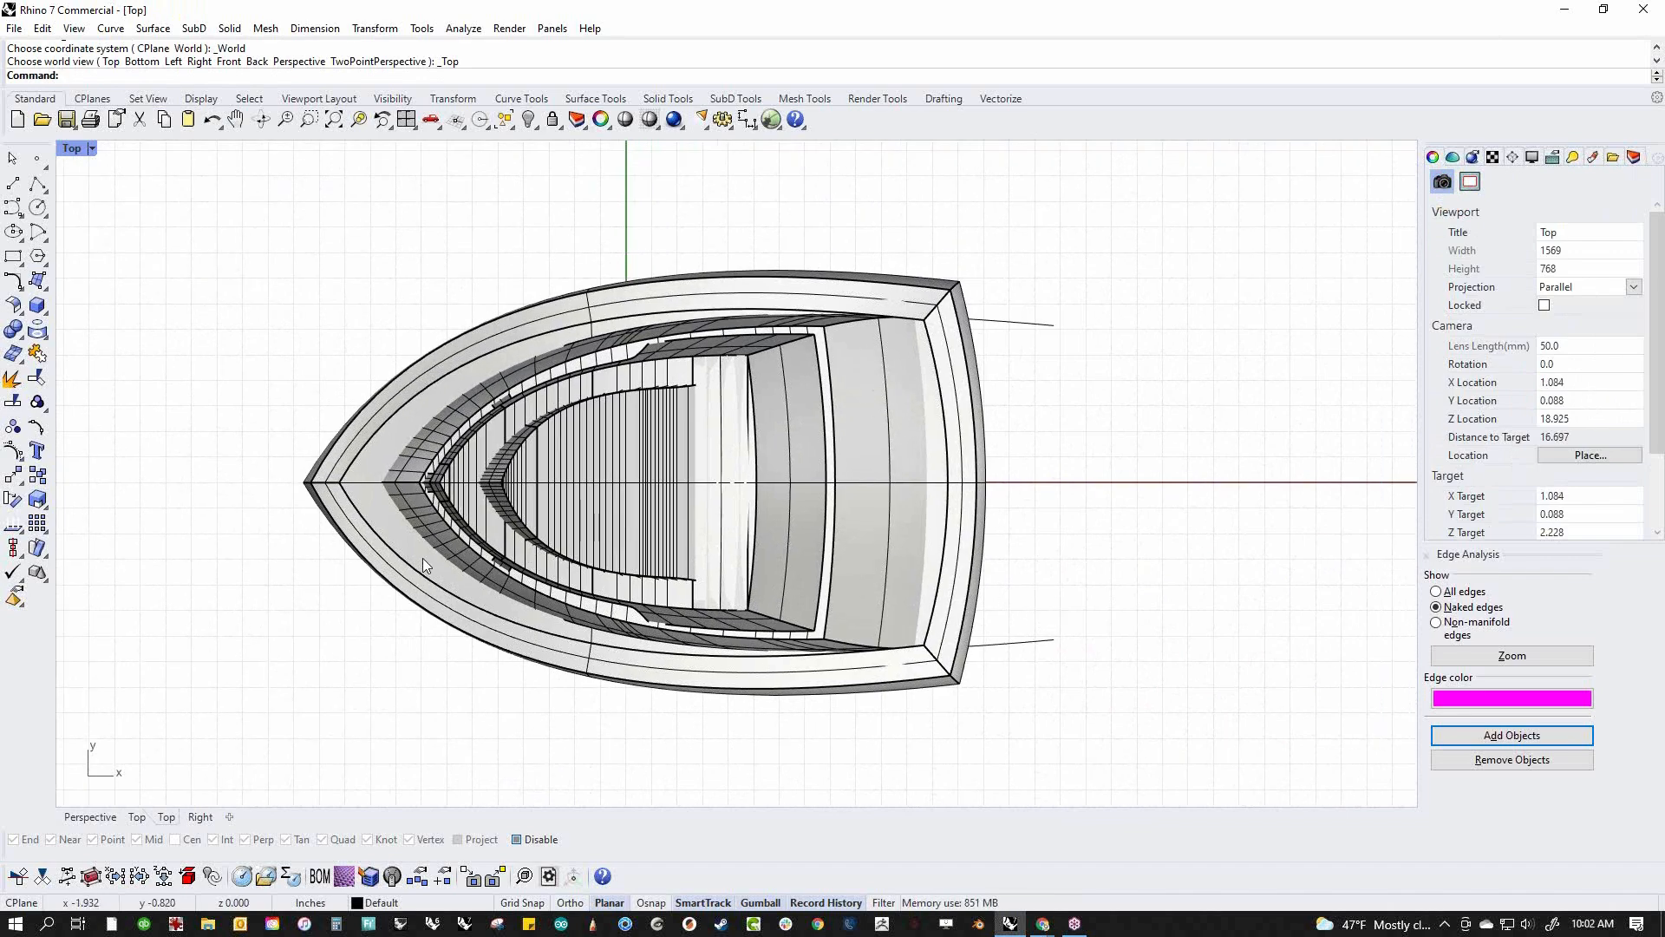
Select all visible curves and move them to the "curves" layer
{"action": "left_click_drag", "start_coordinate": [275, 206], "coordinate": [1122, 684]}
{"action": "key", "text": "Escape"}
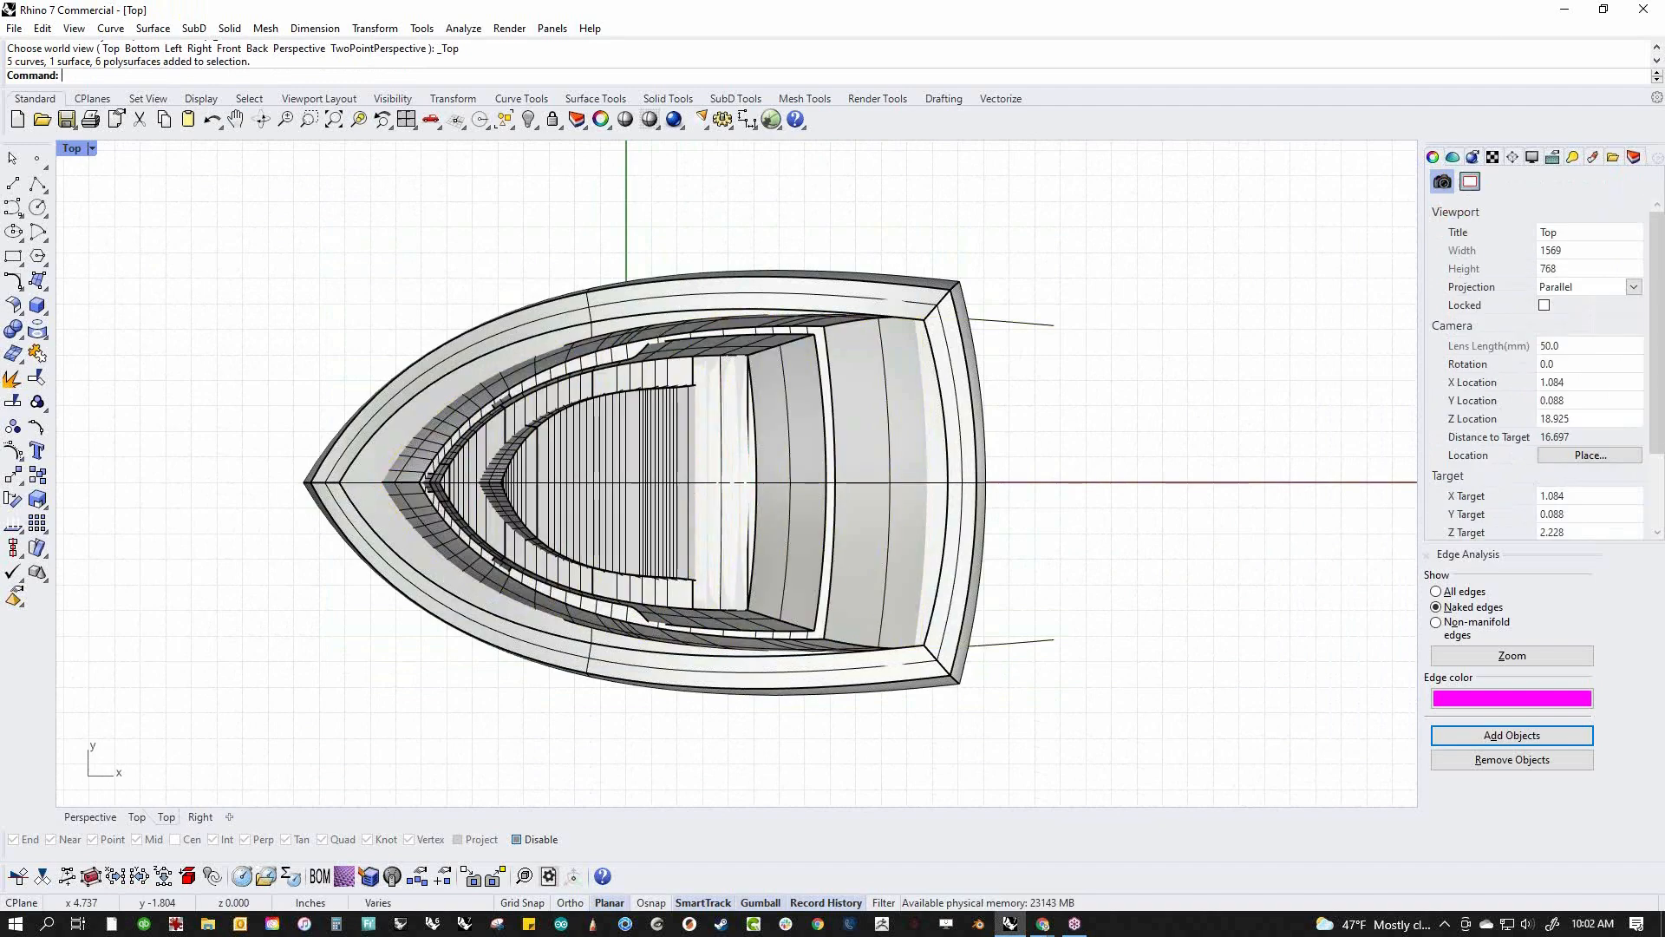
{"action": "type", "text": "selcrv"}
{"action": "key", "text": "Return"}
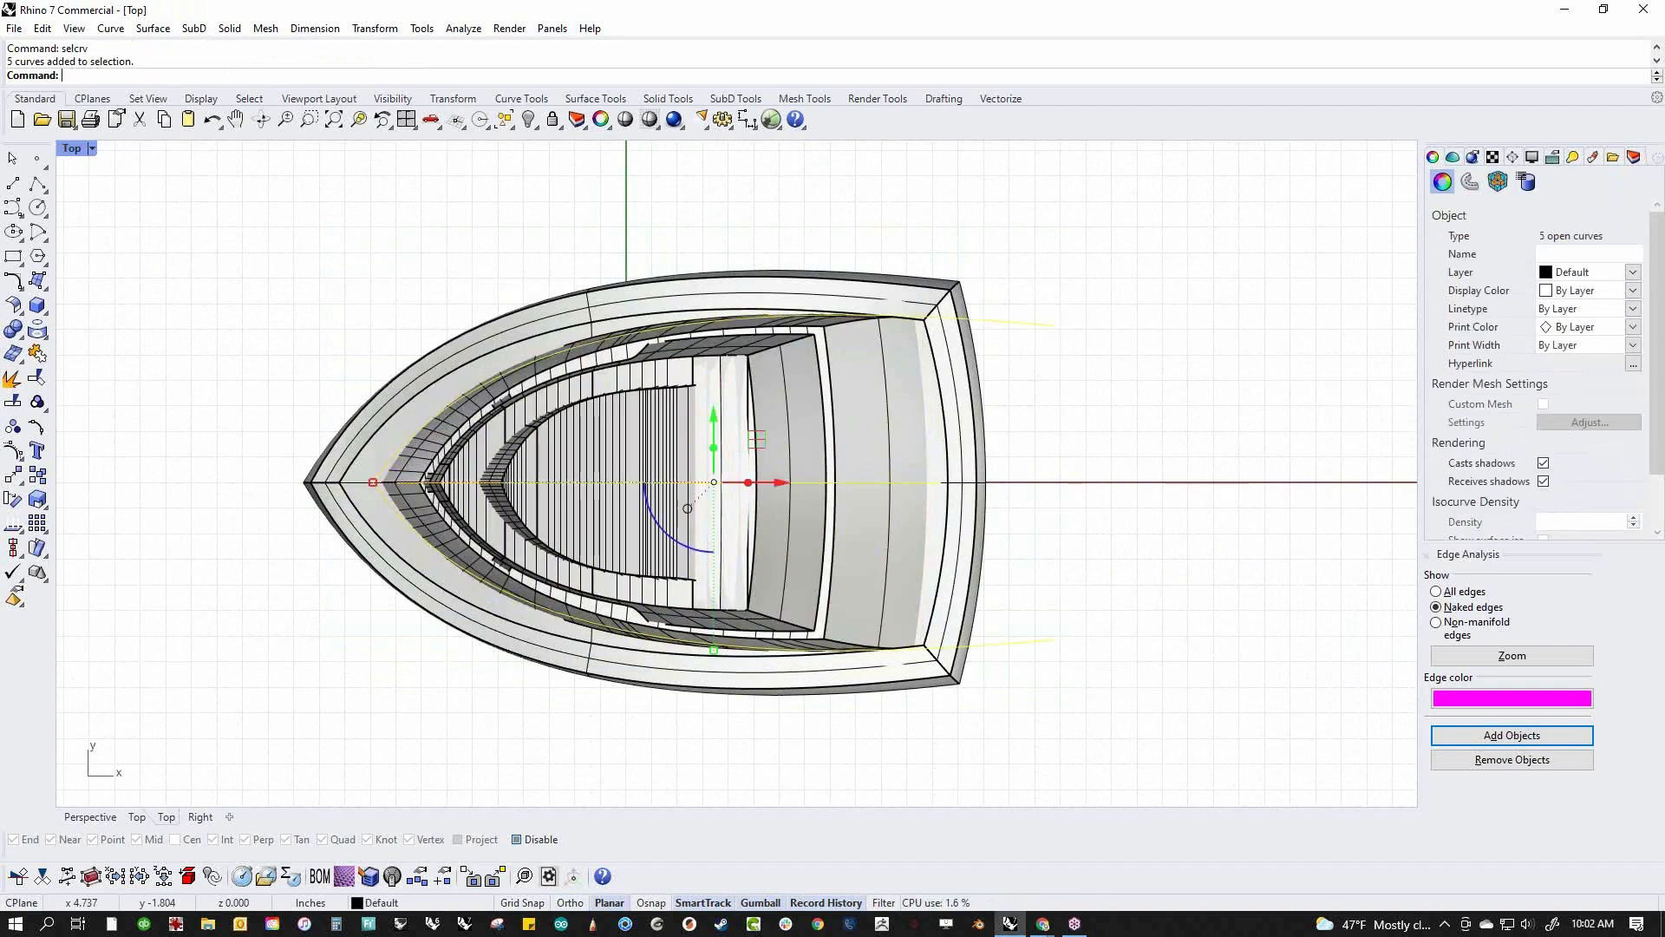
{"action": "left_click", "coordinate": [1635, 158]}
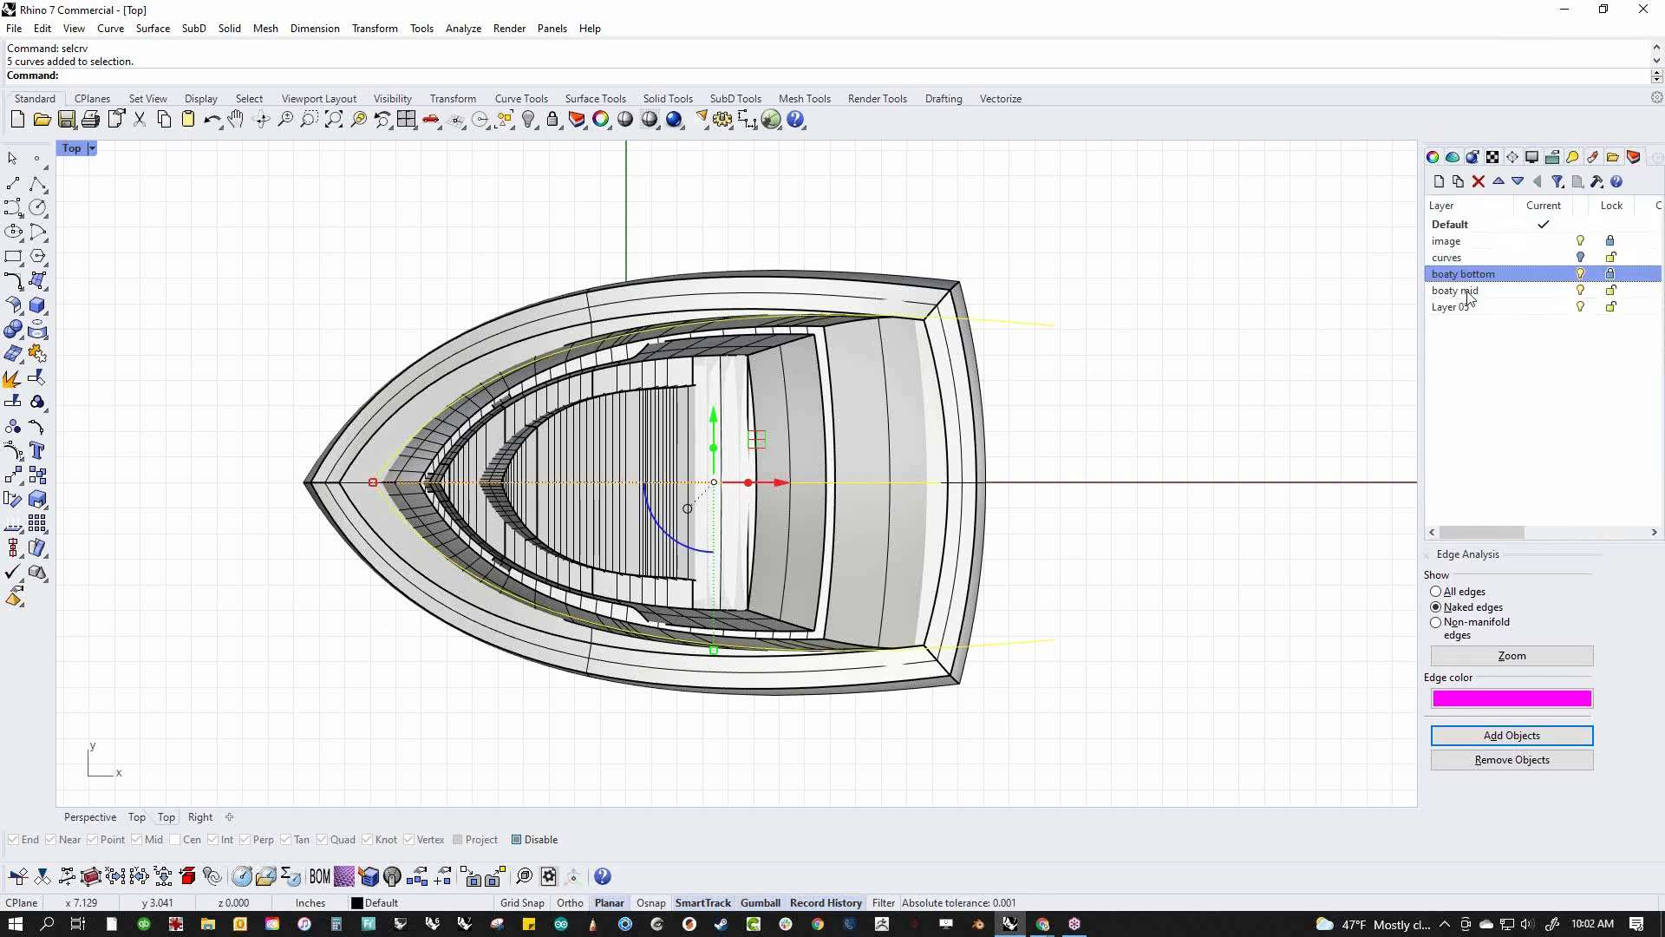
{"action": "right_click", "coordinate": [1465, 256]}
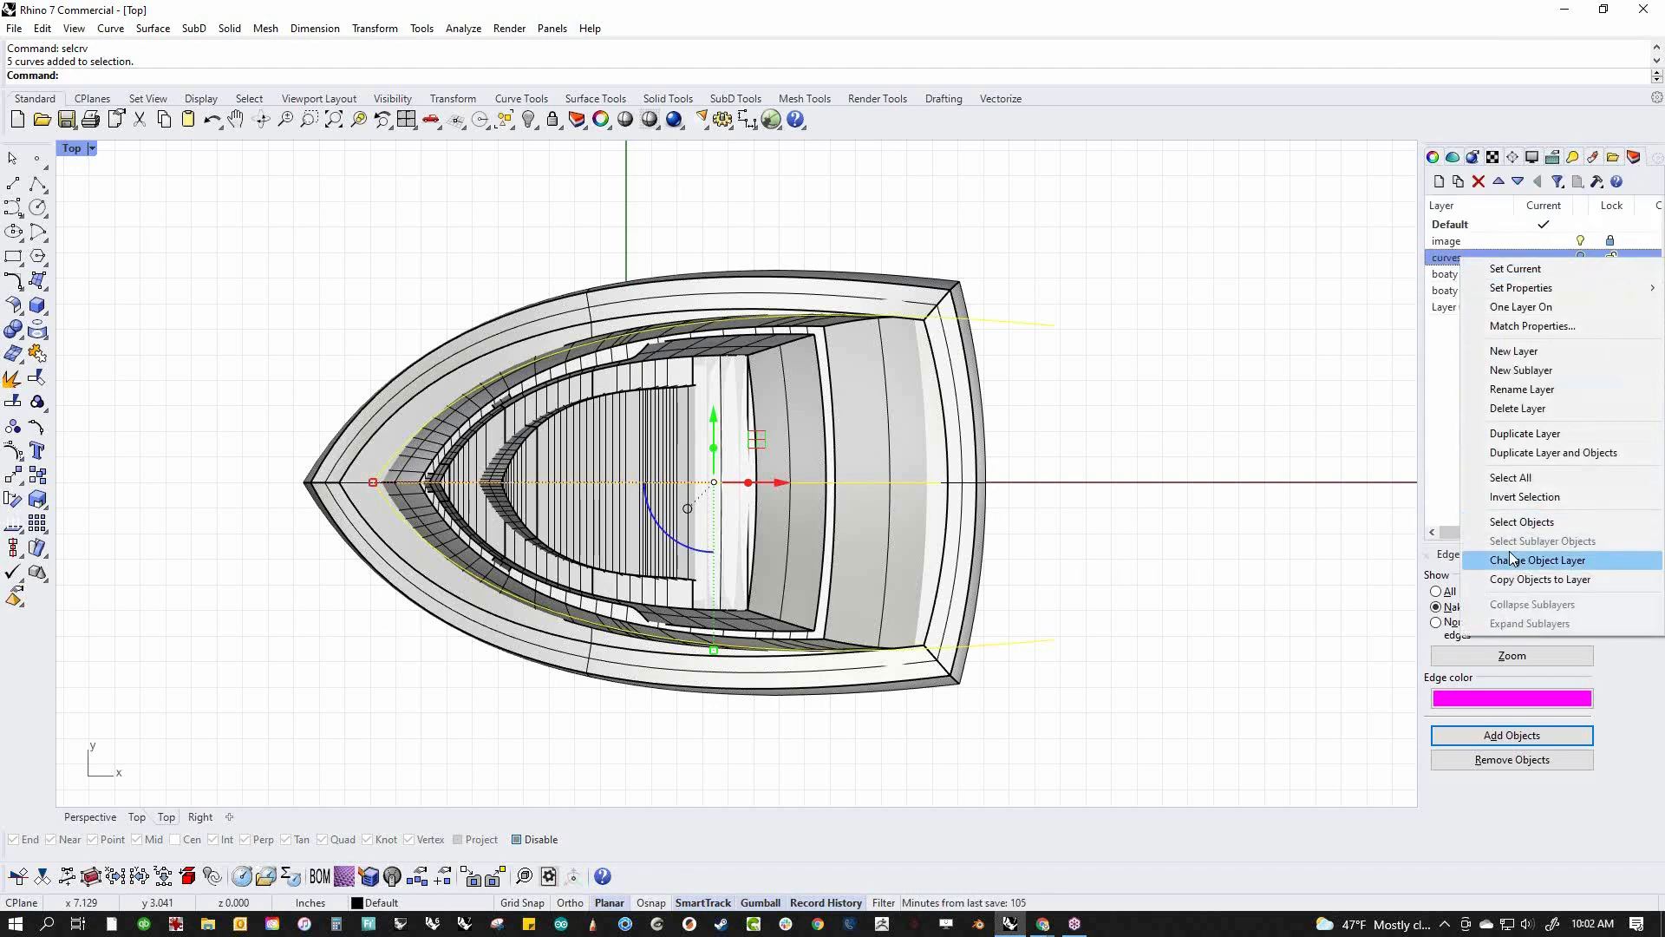
{"action": "left_click", "coordinate": [1510, 559]}
Put a CageEdit bounding-box cage in World coordinates around the cabin, posts and mid deck, with four points per direction, degree 3 and Global region
{"action": "right_click_drag", "start_coordinate": [1106, 598], "coordinate": [1119, 636]}
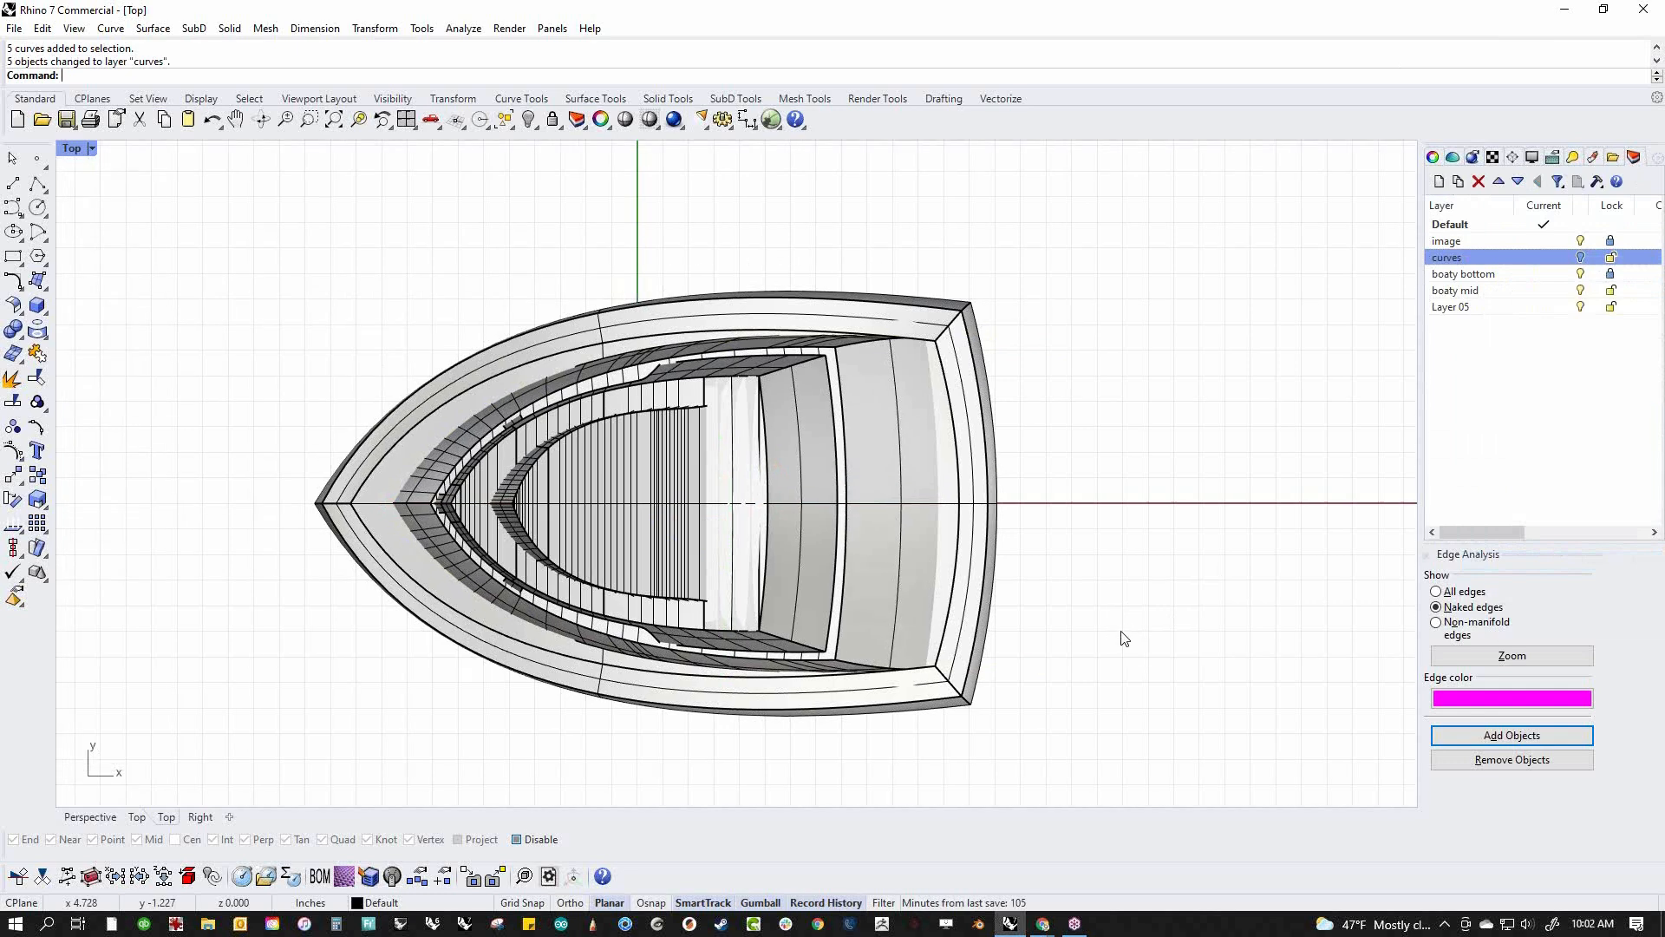
{"action": "left_click_drag", "start_coordinate": [310, 248], "coordinate": [1080, 720]}
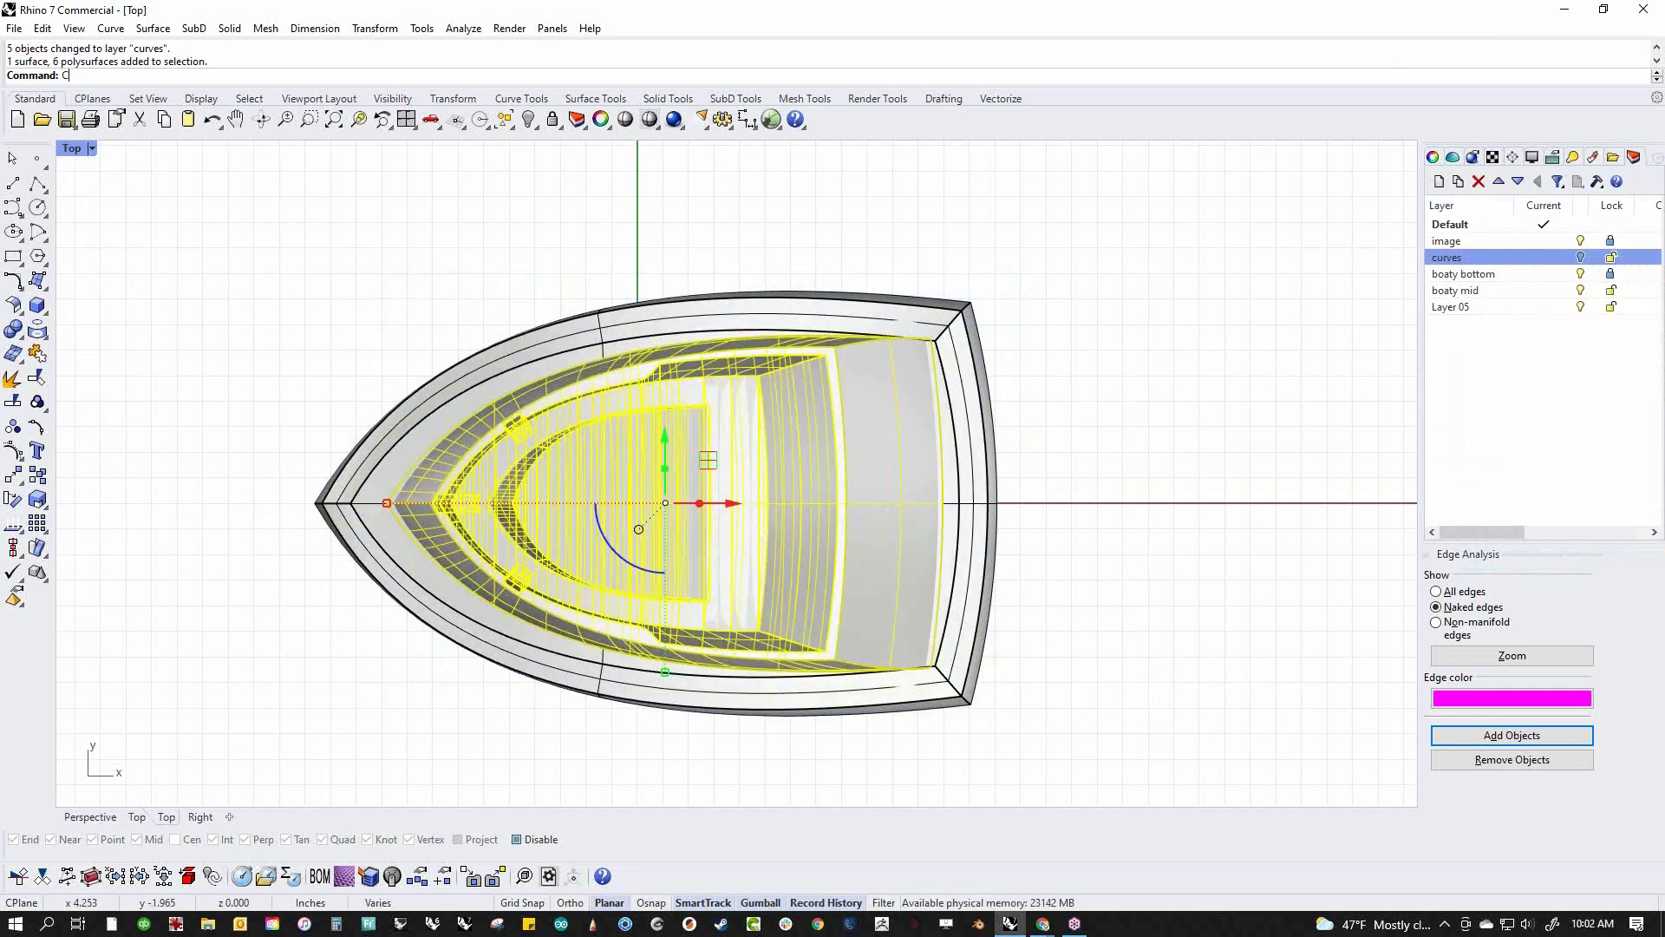
{"action": "key", "text": "Return"}
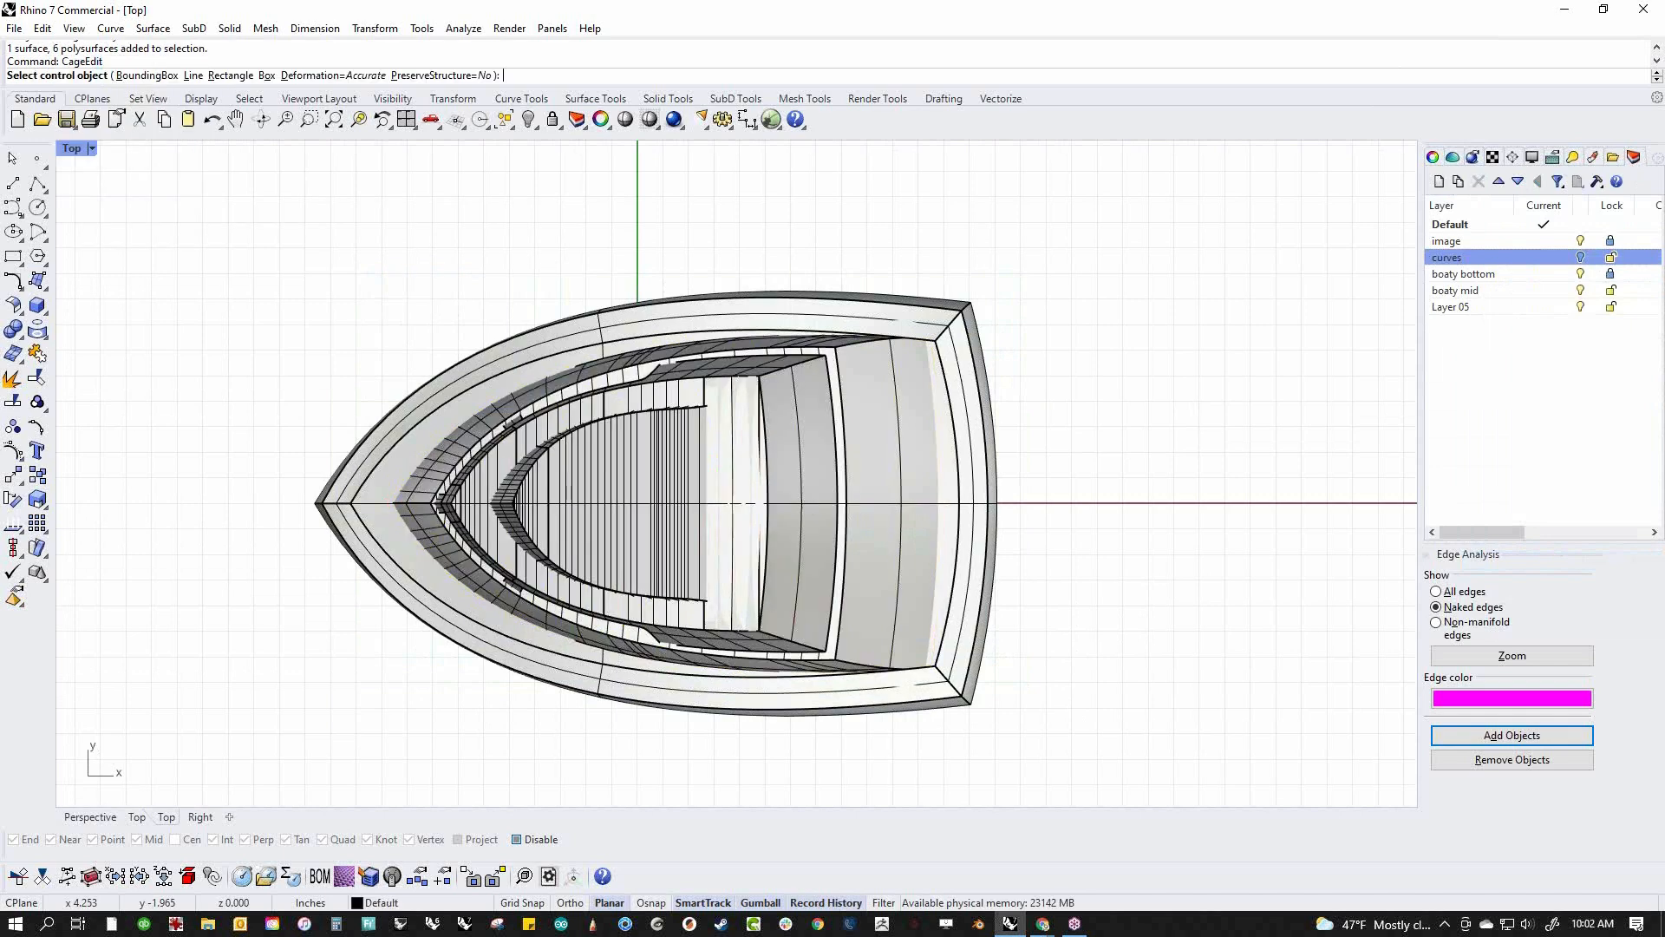
{"action": "type", "text": "b"}
{"action": "key", "text": "Return"}
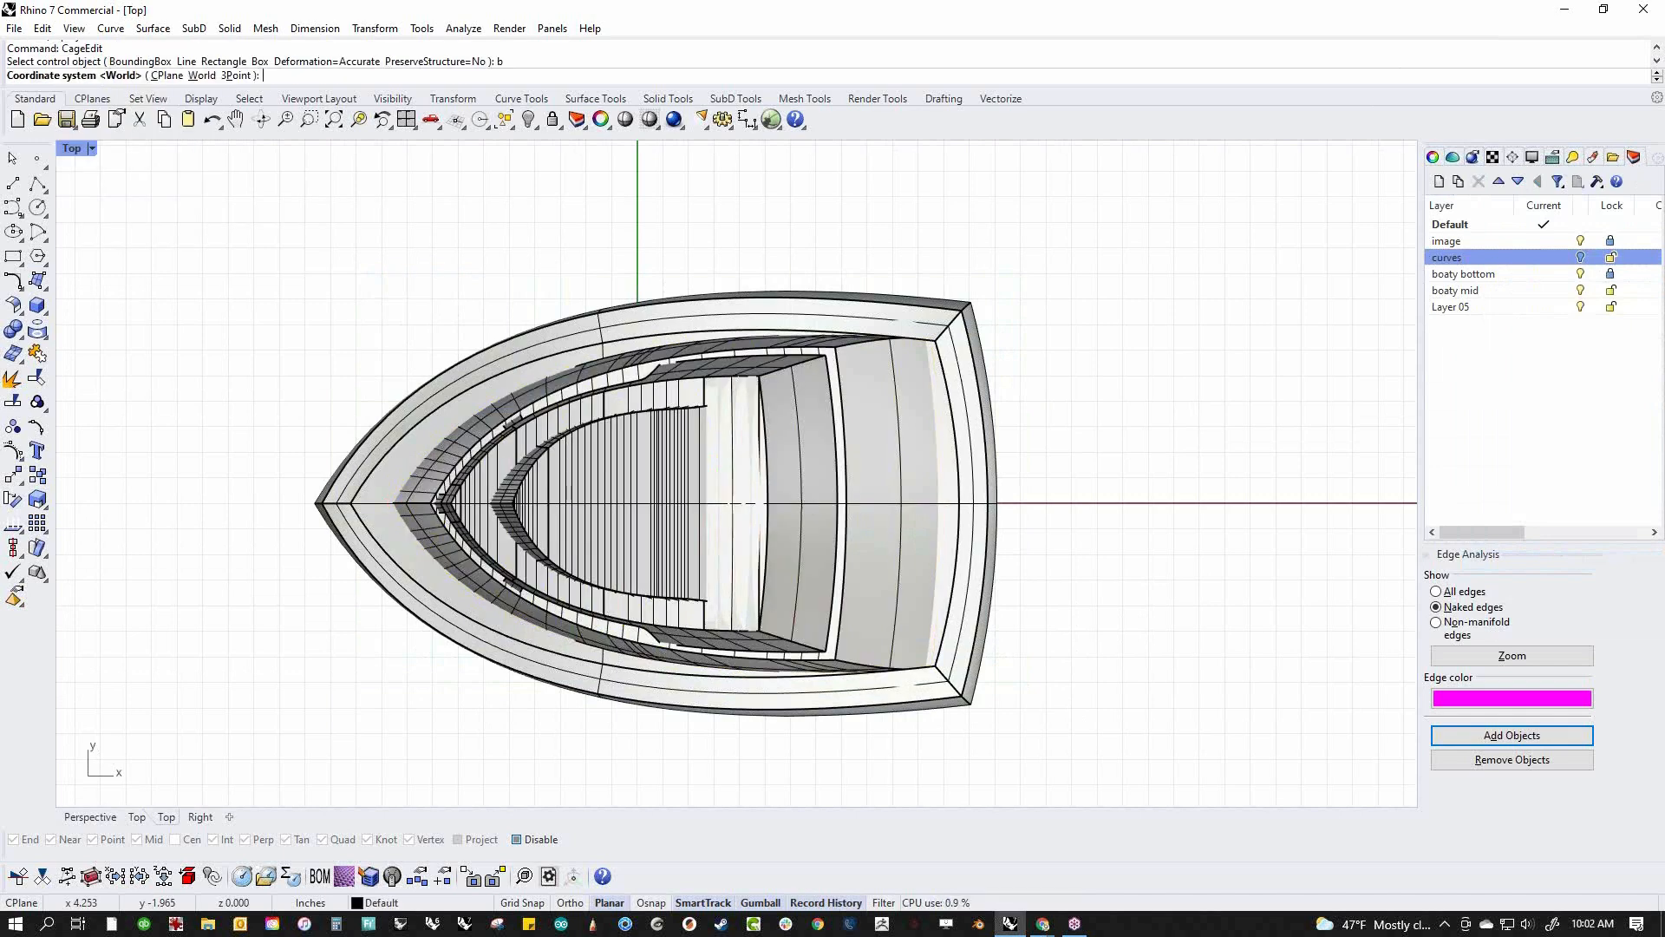
{"action": "key", "text": "Return"}
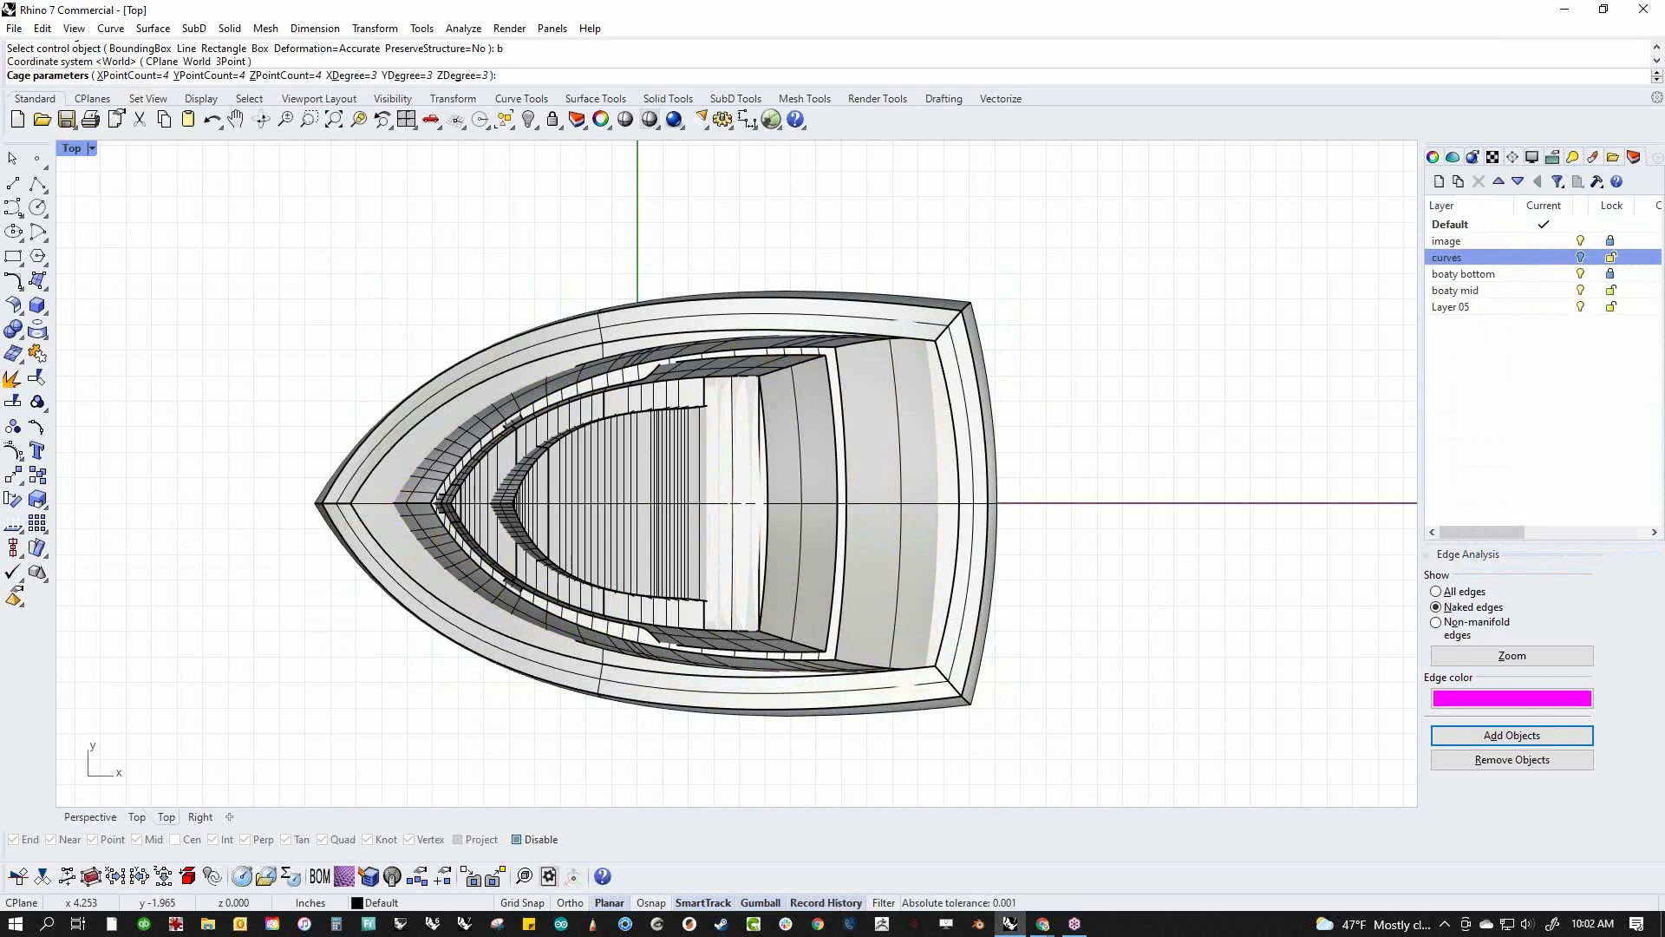
{"action": "key", "text": "Return"}
{"action": "key", "text": "Return"}
Scale the stern-end cage points slightly inward to narrow the back of the mid deck
{"action": "left_click_drag", "start_coordinate": [922, 238], "coordinate": [1086, 757]}
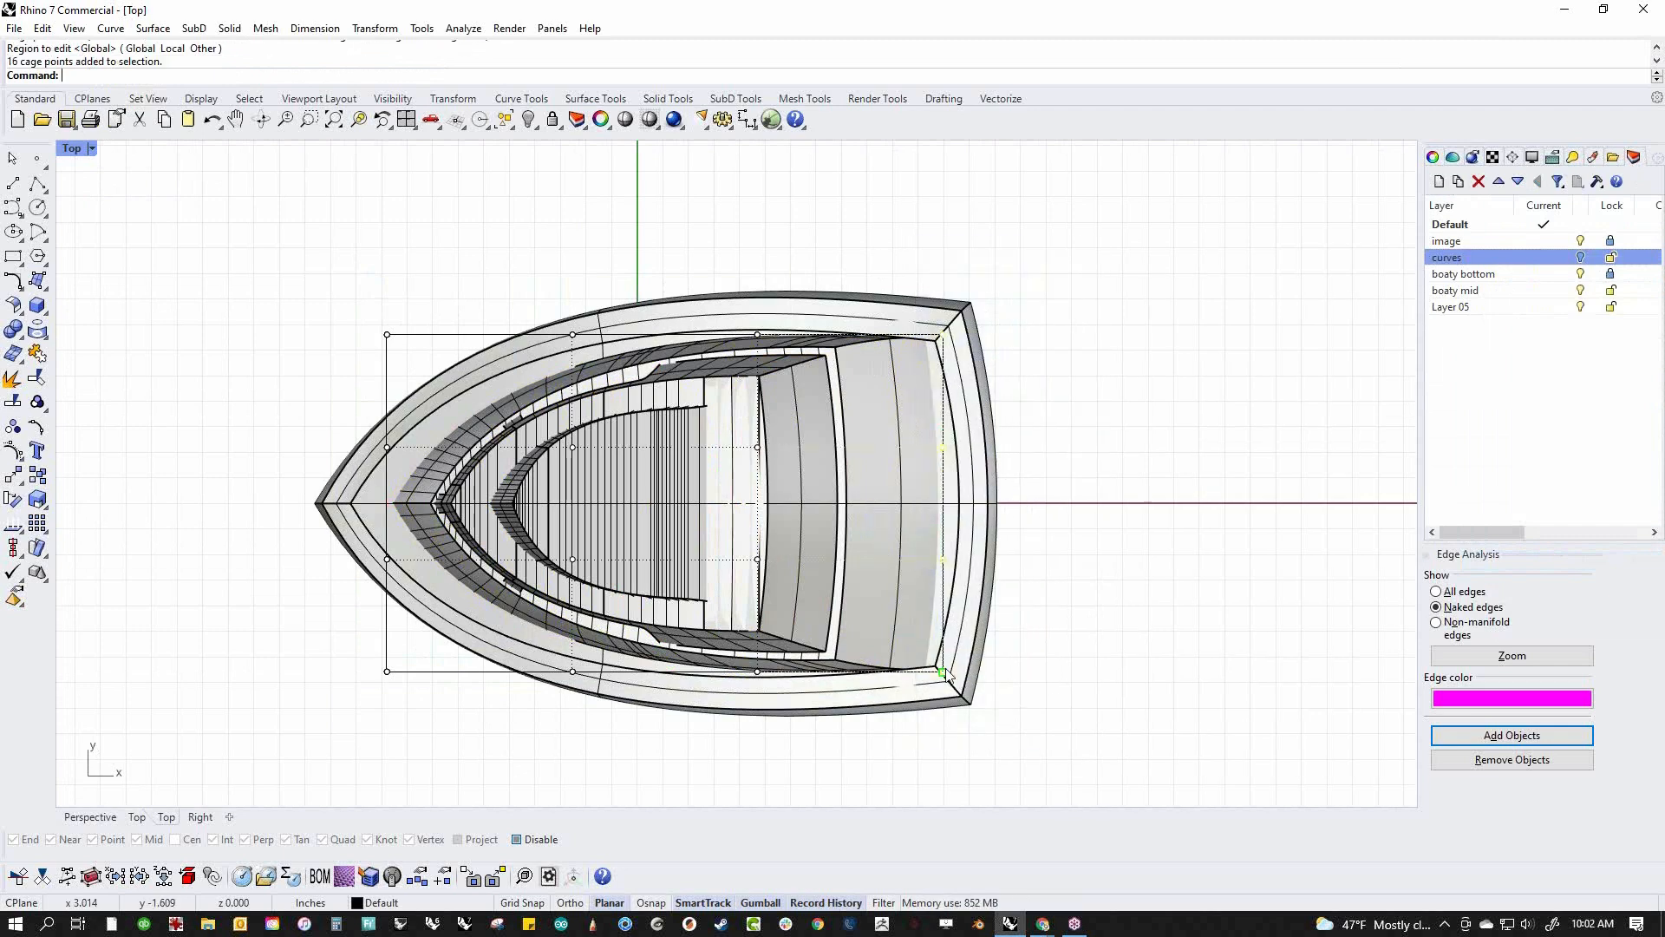
{"action": "left_click_drag", "start_coordinate": [943, 672], "coordinate": [945, 660]}
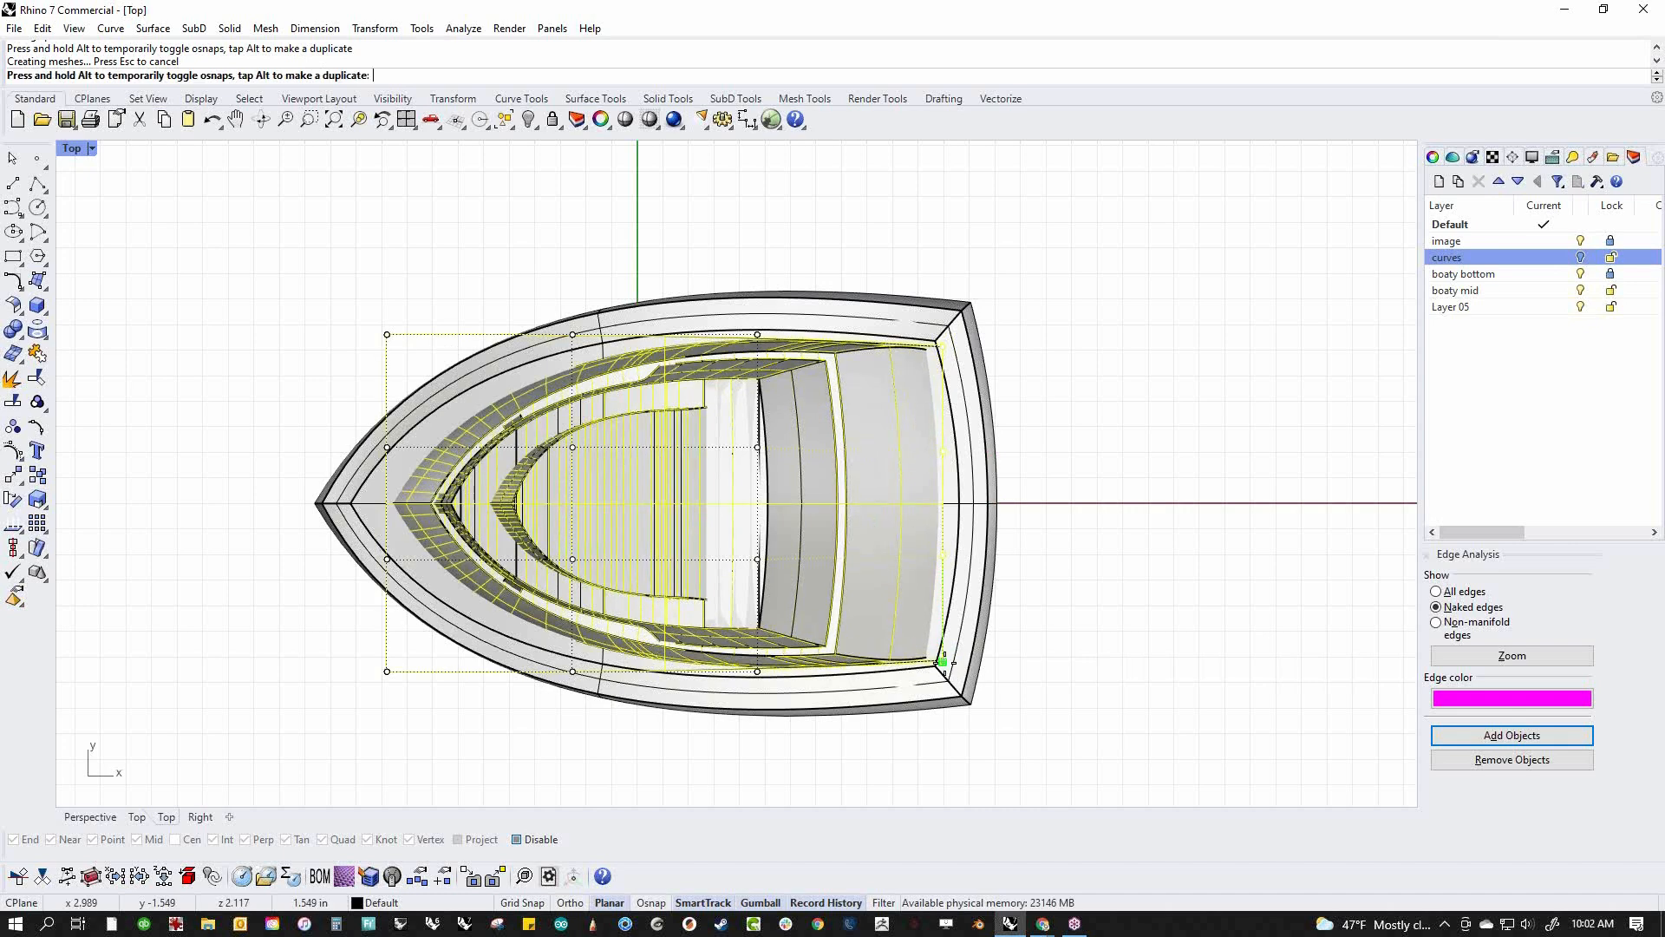
{"action": "left_click", "coordinate": [1115, 632]}
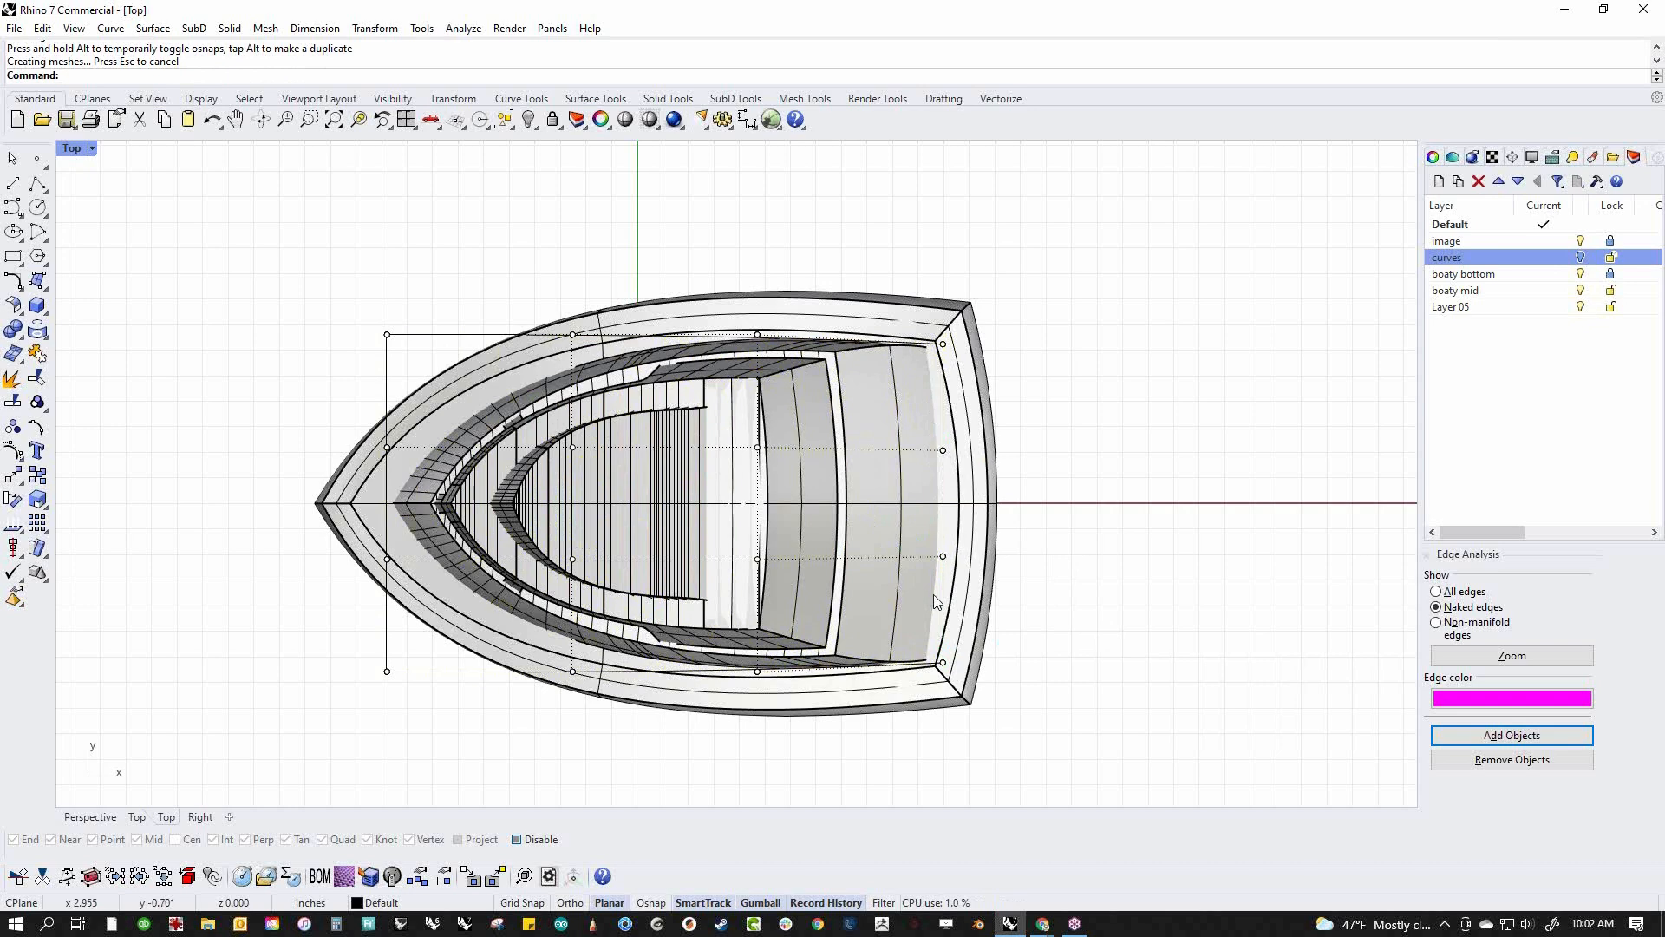
Move the middle cage points at the stern slightly aft, then nudge them 0.06 in back toward the bow to curve the rear edge
{"action": "left_click_drag", "start_coordinate": [331, 413], "coordinate": [1067, 585]}
{"action": "left_click_drag", "start_coordinate": [266, 410], "coordinate": [805, 587]}
{"action": "scroll", "coordinate": [1006, 520], "scroll_direction": "up", "scroll_amount": 2}
{"action": "left_click_drag", "start_coordinate": [939, 502], "coordinate": [951, 501]}
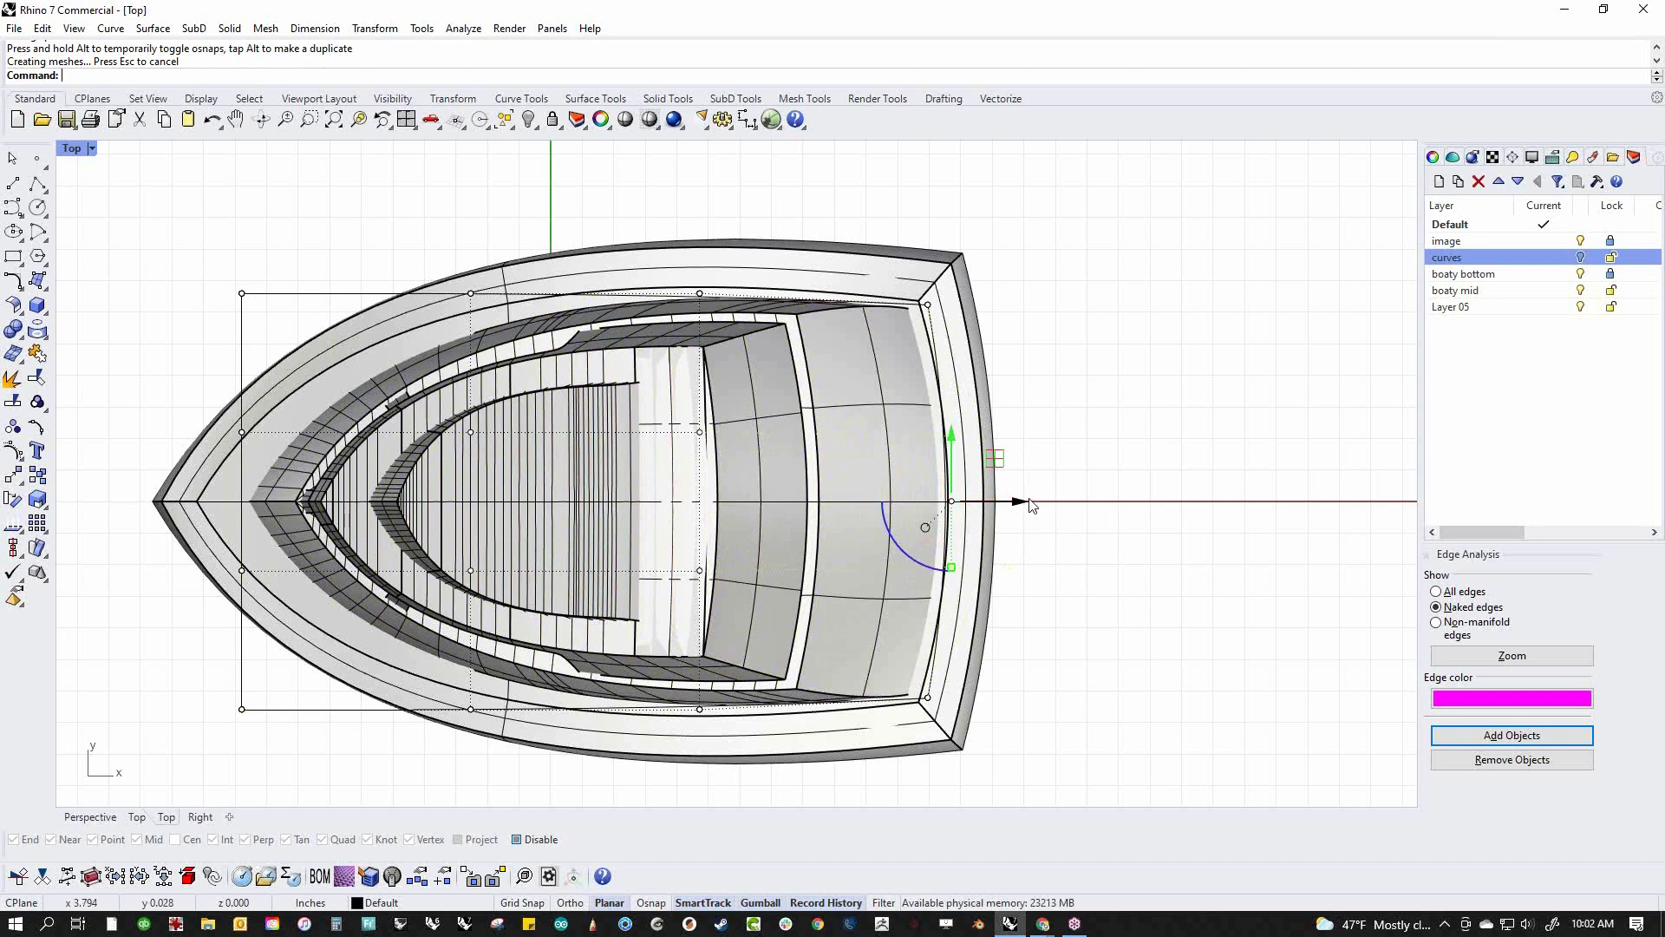
{"action": "key", "text": "alt+Left"}
{"action": "key", "text": "alt+Left"}
{"action": "key", "text": "alt+Left"}
{"action": "key", "text": "alt+Left"}
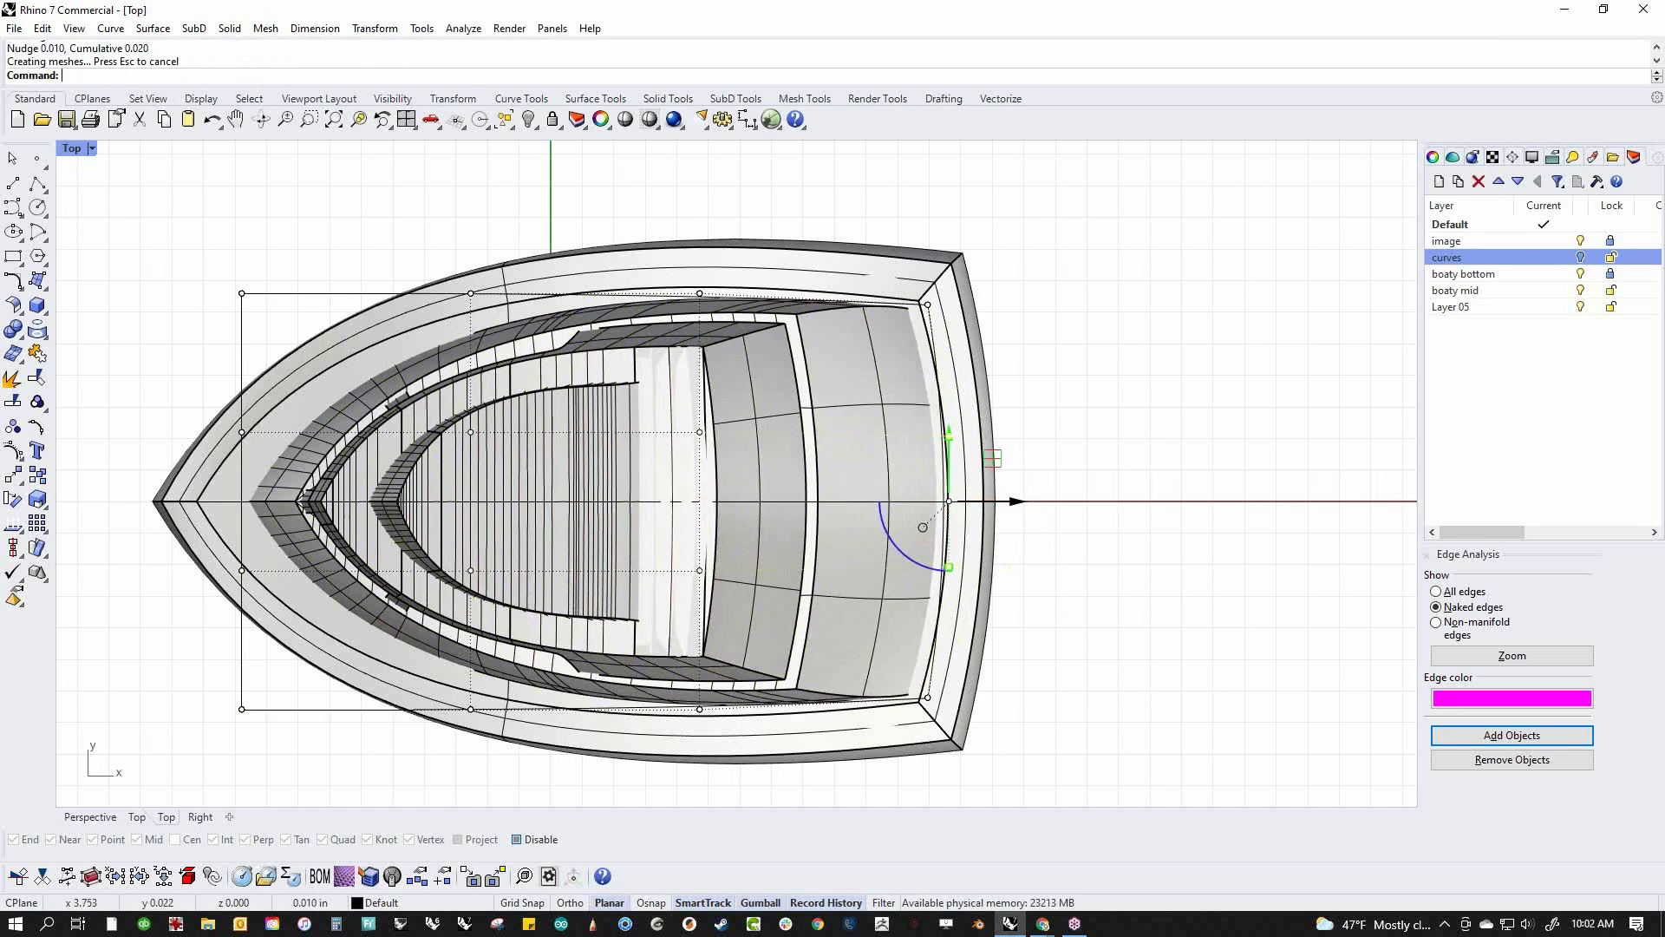
{"action": "key", "text": "alt+Left"}
{"action": "key", "text": "alt+Left"}
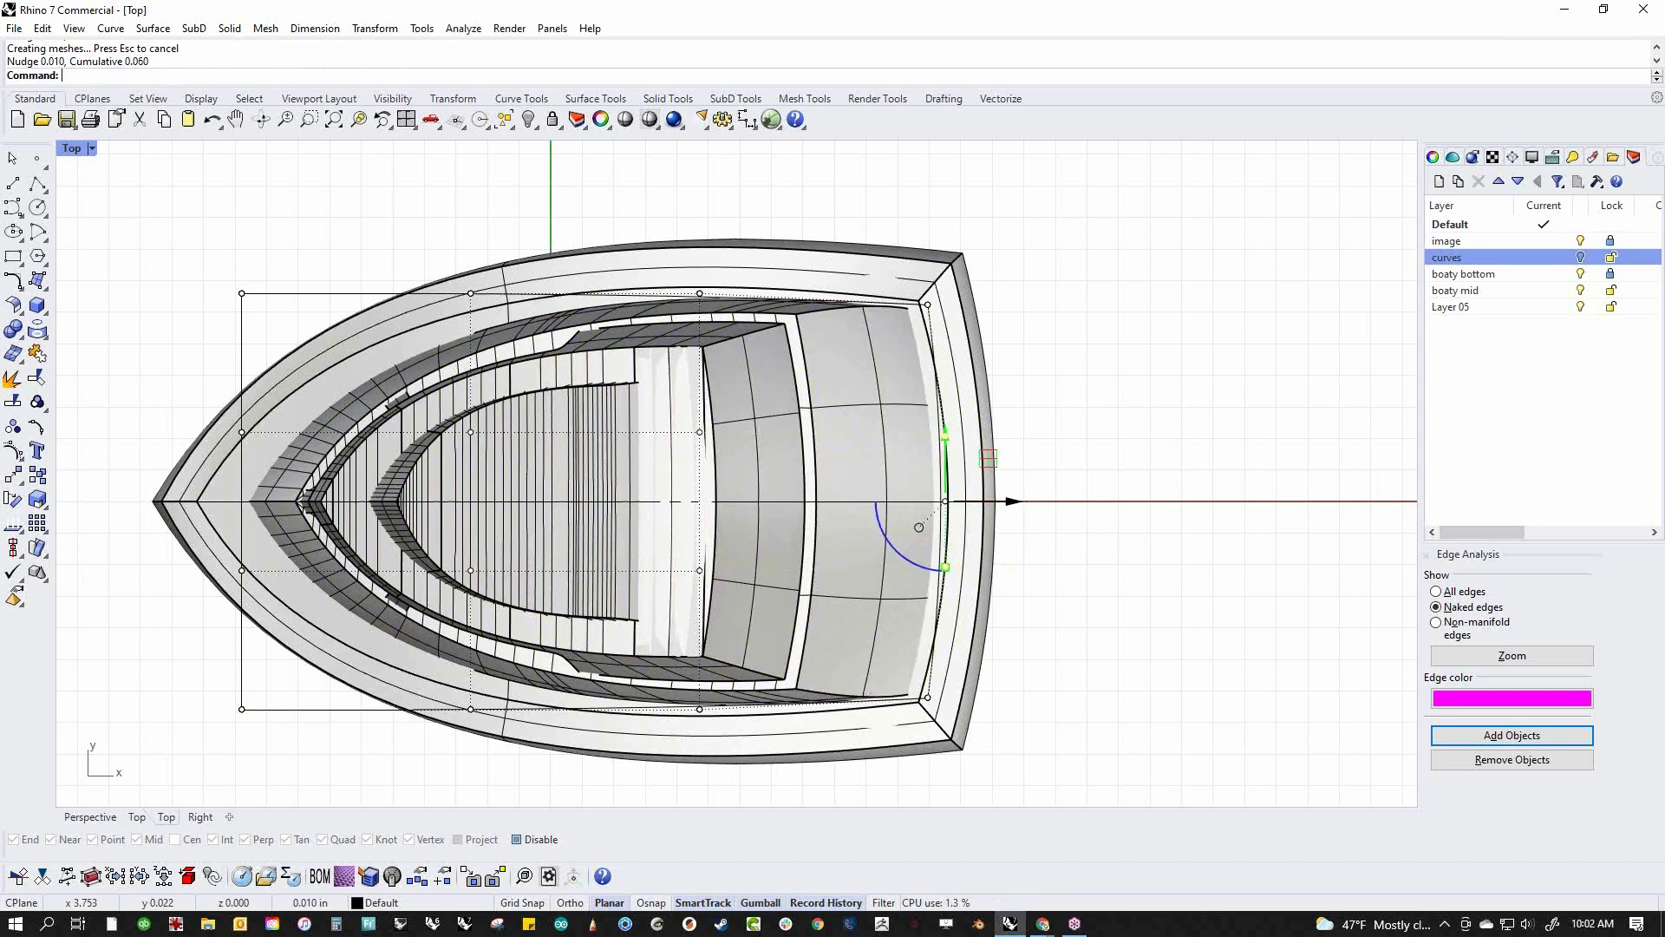
{"action": "left_click", "coordinate": [1063, 576]}
In the Right view, scale the two middle rows of cage points outward to bulge the cabin sides
{"action": "key", "text": "ctrl+F4"}
{"action": "right_click_drag", "start_coordinate": [879, 365], "coordinate": [1130, 311]}
{"action": "key", "text": "ctrl+F2"}
{"action": "key", "text": "ctrl+F3"}
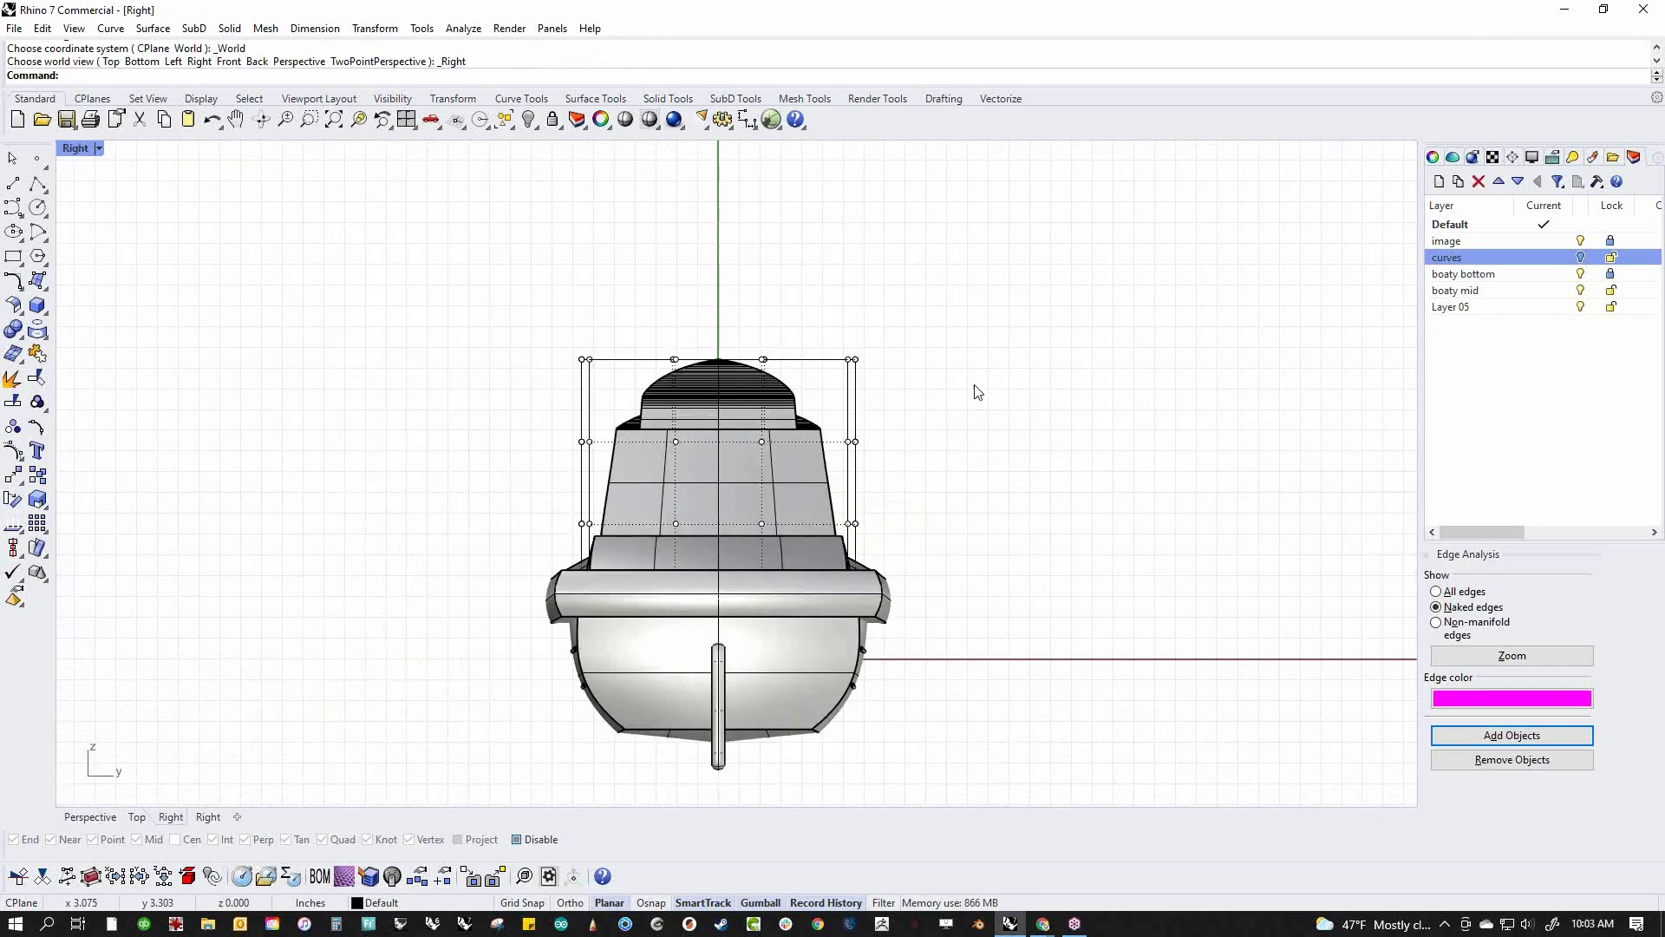
{"action": "scroll", "coordinate": [977, 392], "scroll_direction": "up", "scroll_amount": 2}
{"action": "left_click_drag", "start_coordinate": [398, 438], "coordinate": [1010, 602]}
{"action": "left_click_drag", "start_coordinate": [490, 506], "coordinate": [469, 517]}
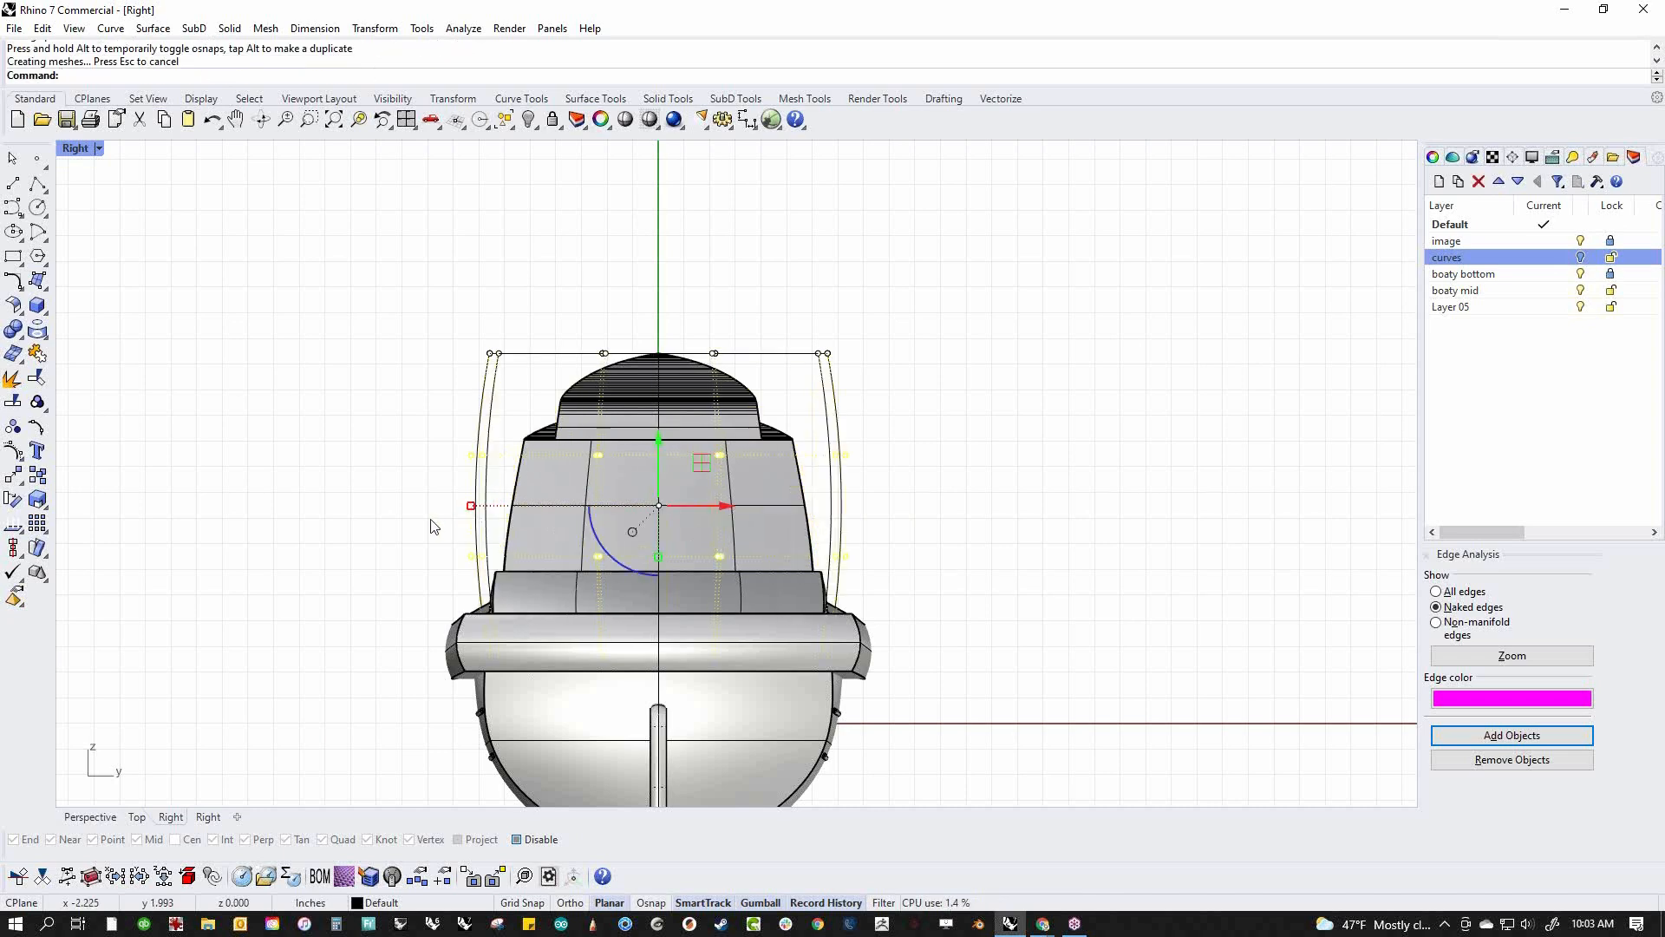
Scale the top row of cage points inward to narrow the cabin toward the roof
{"action": "left_click_drag", "start_coordinate": [450, 300], "coordinate": [959, 382]}
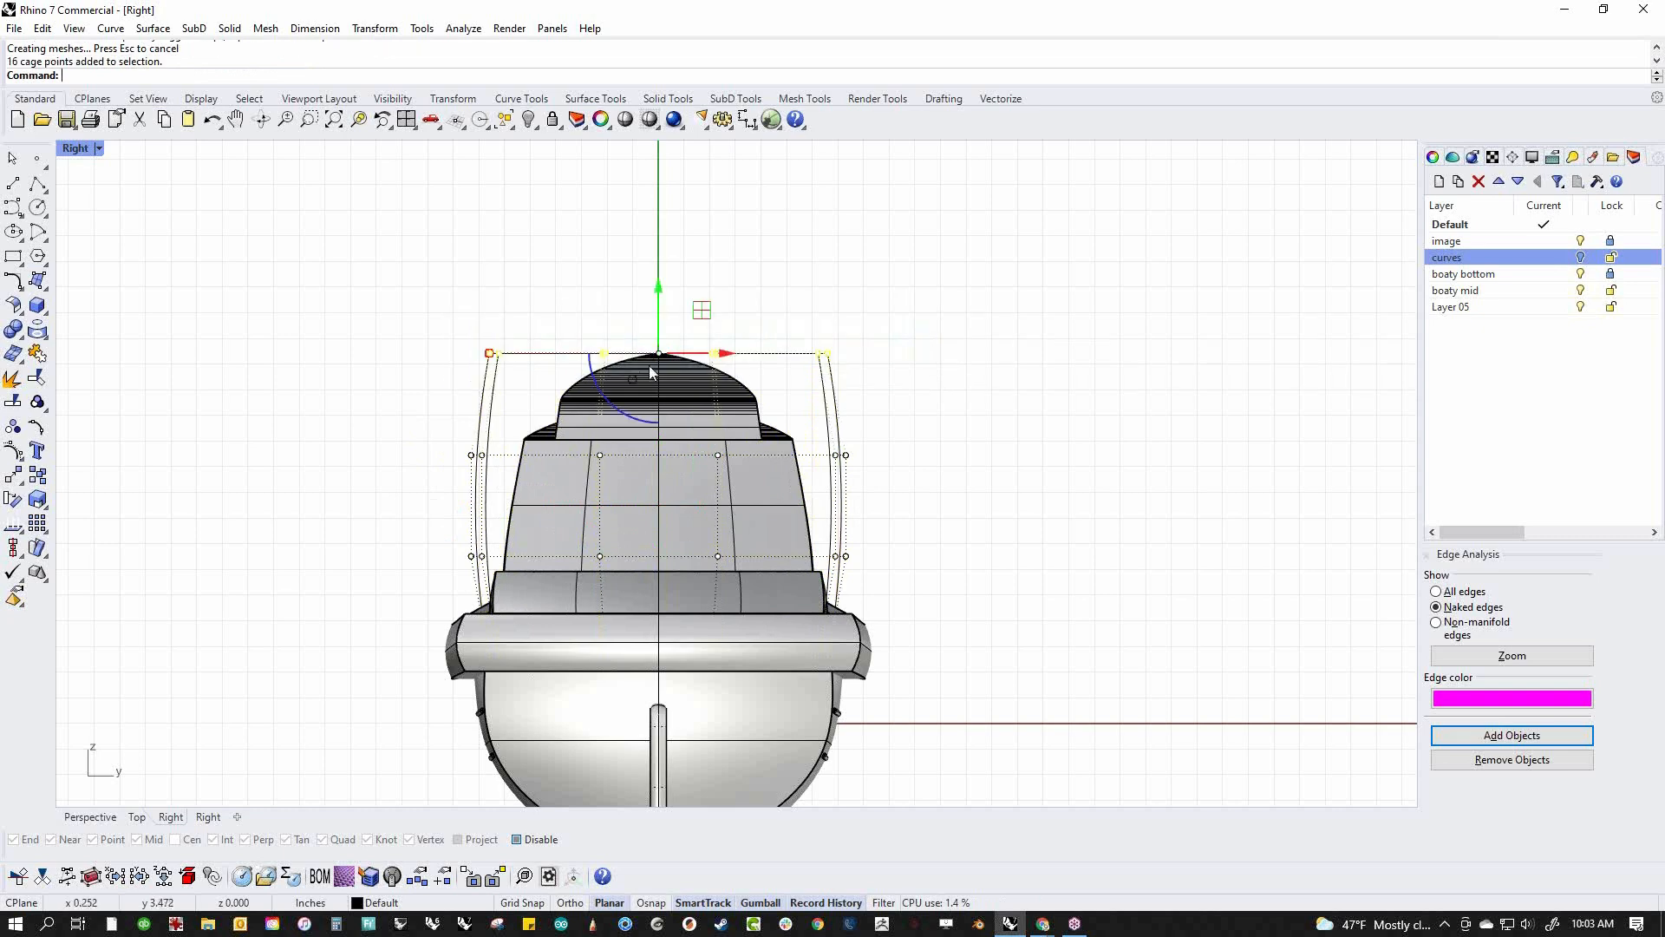
{"action": "left_click_drag", "start_coordinate": [490, 353], "coordinate": [514, 354]}
{"action": "left_click", "coordinate": [993, 434]}
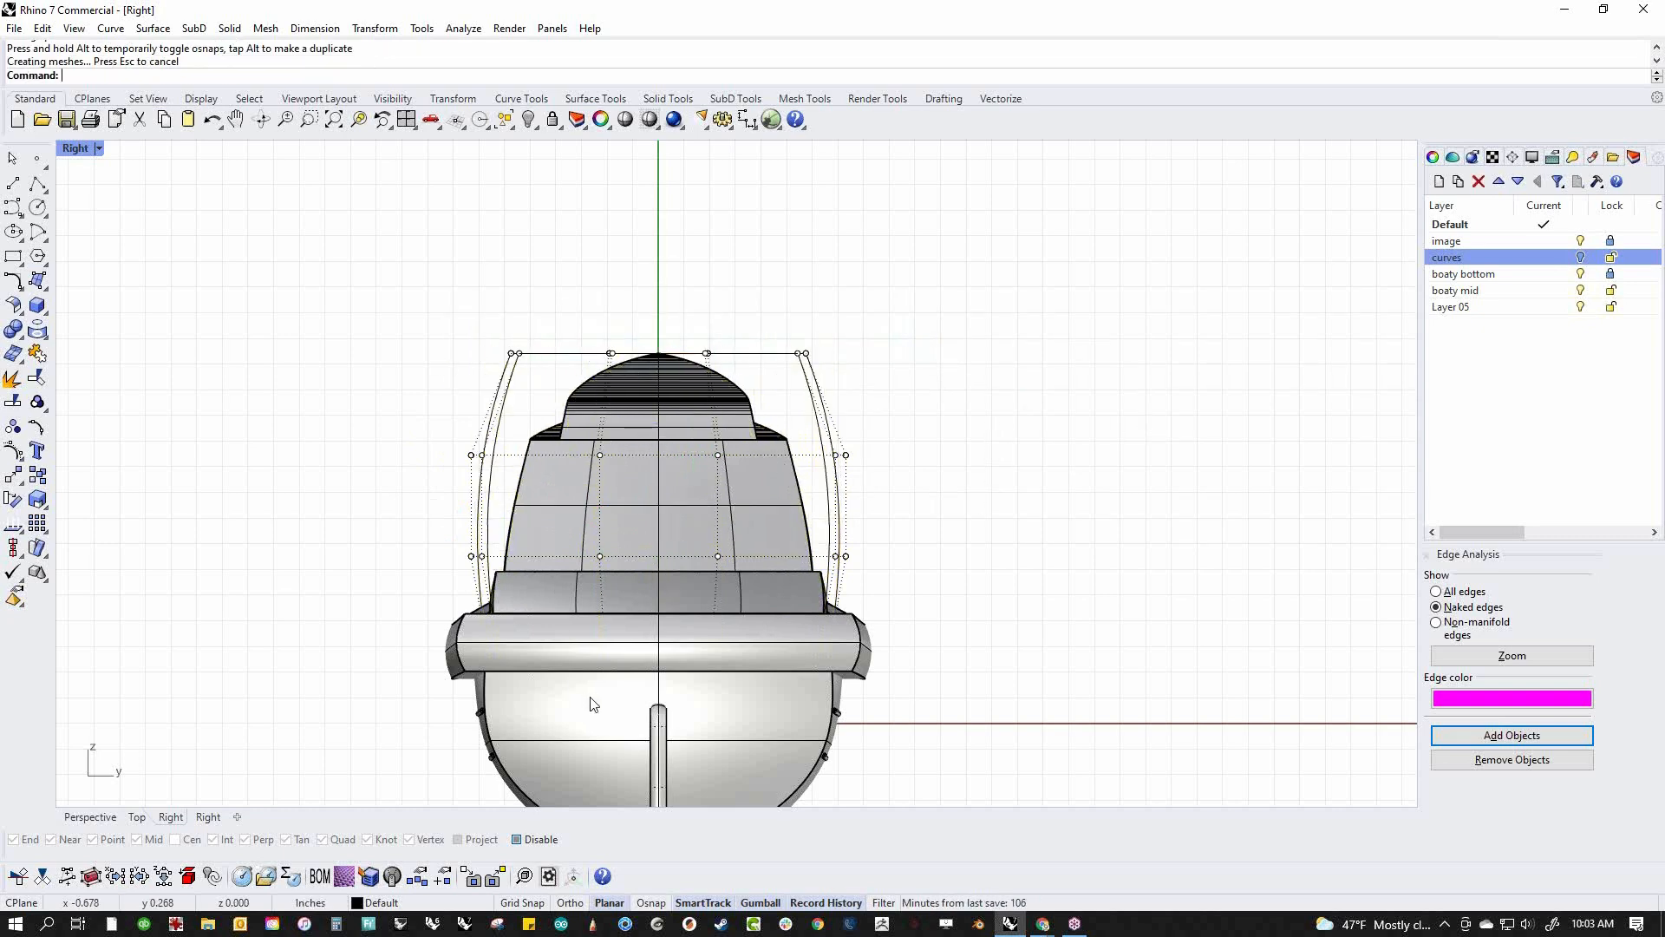
Delete the cage control around the boat in the Perspective view
{"action": "type", "text": "P"}
{"action": "key", "text": "Return"}
{"action": "right_click_drag", "start_coordinate": [911, 550], "coordinate": [919, 503]}
{"action": "left_click_drag", "start_coordinate": [965, 452], "coordinate": [827, 492]}
{"action": "key", "text": "Delete"}
{"action": "scroll", "coordinate": [575, 564], "scroll_direction": "up", "scroll_amount": 3}
{"action": "scroll", "coordinate": [576, 563], "scroll_direction": "down", "scroll_amount": 3}
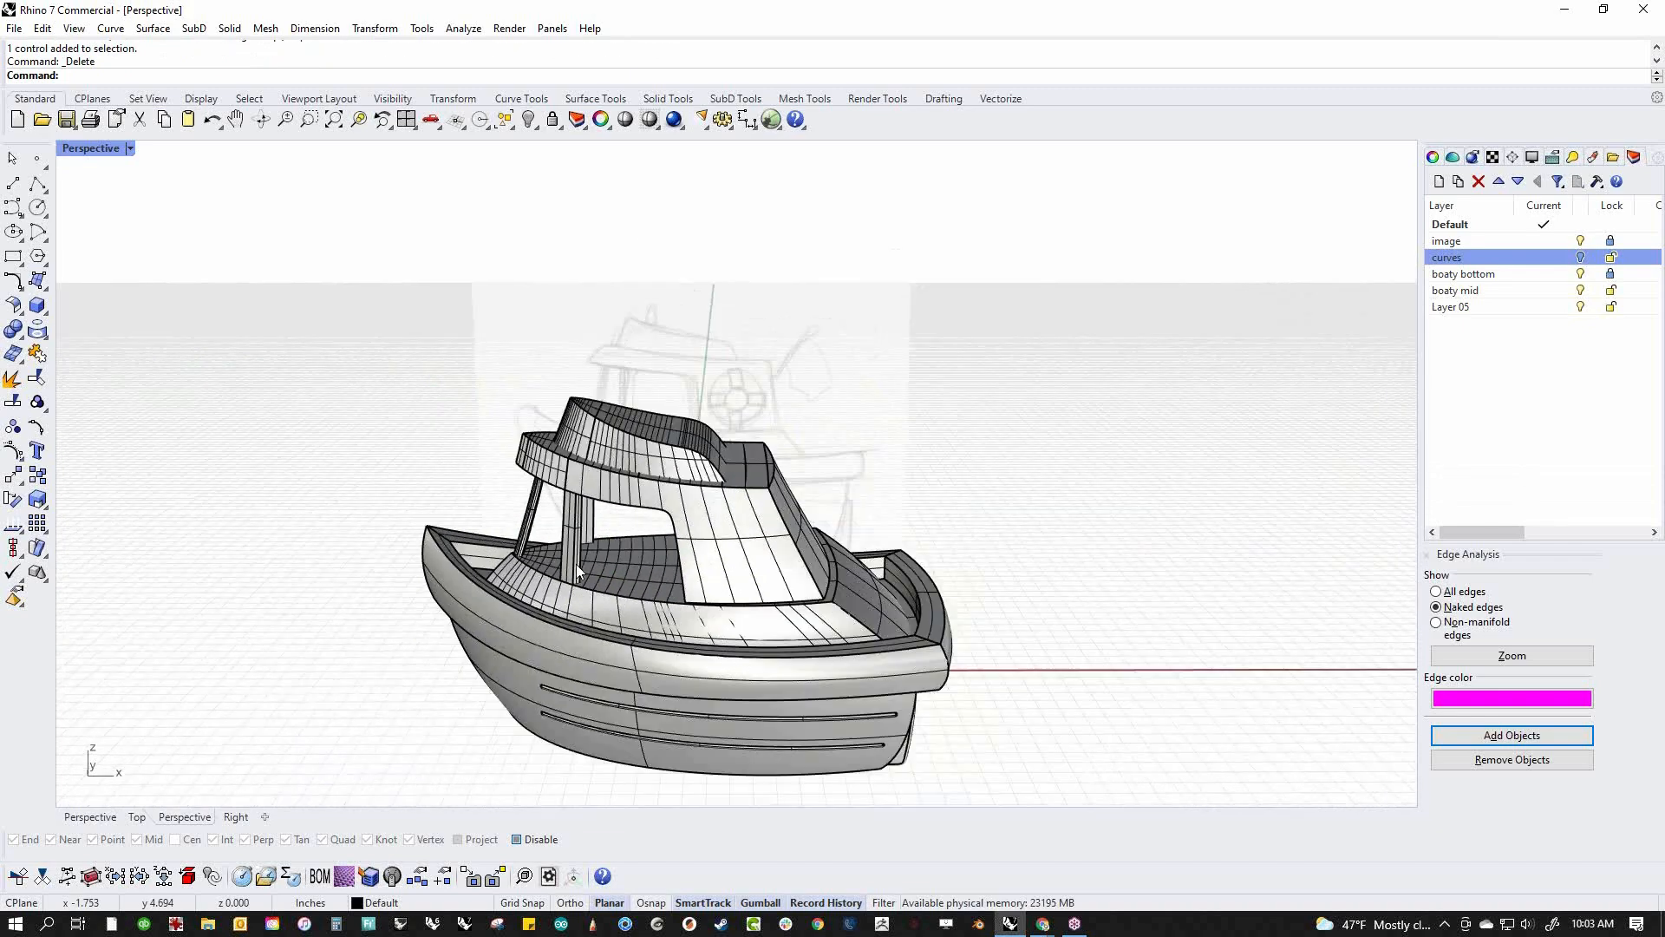
Examine the reshaped cabin, posts and mid deck from several angles against the hull and reference sketch
{"action": "left_click", "coordinate": [495, 576]}
{"action": "left_click_drag", "start_coordinate": [360, 387], "coordinate": [955, 670]}
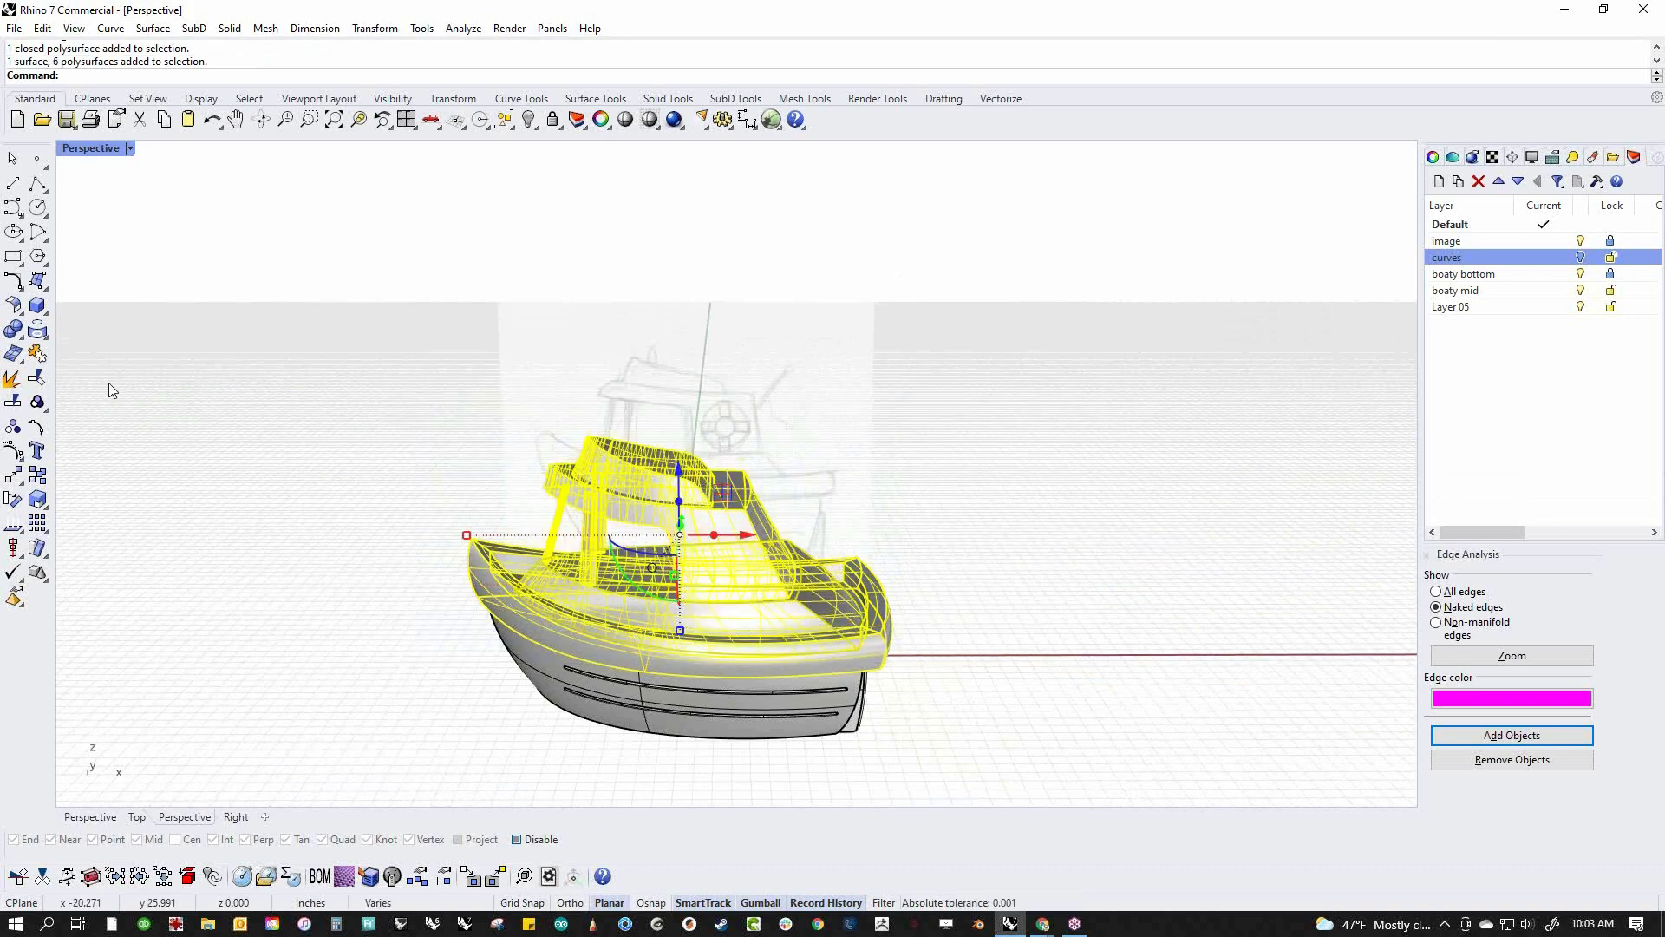
{"action": "left_click", "coordinate": [248, 444]}
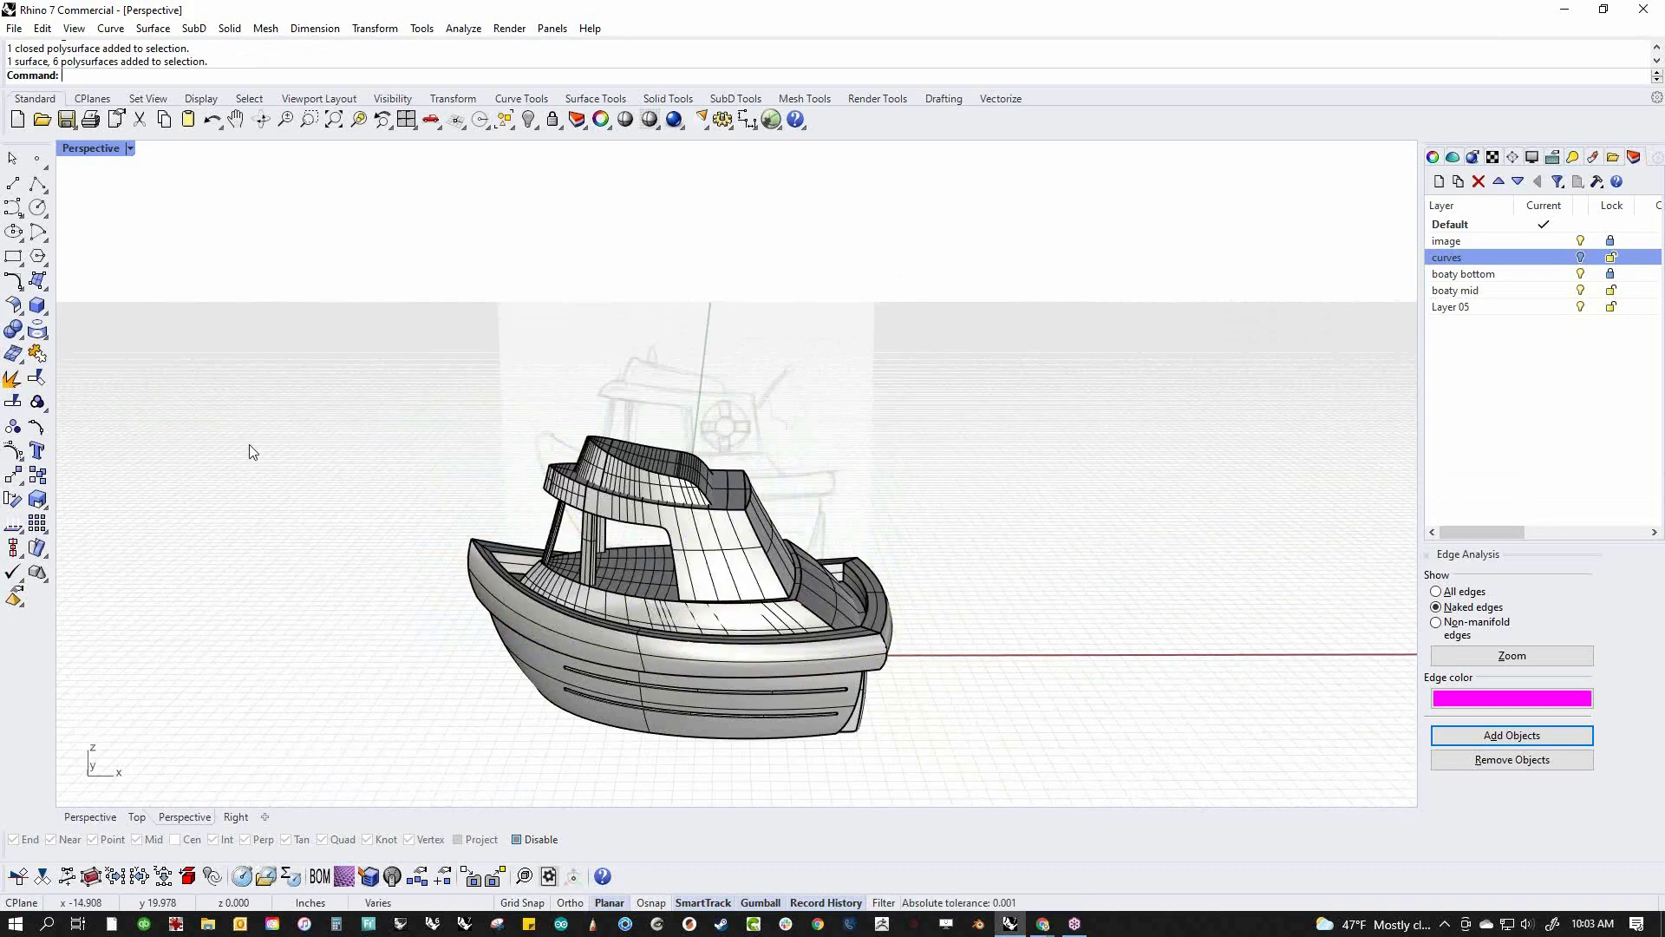
{"action": "right_click_drag", "start_coordinate": [248, 444], "coordinate": [413, 516]}
{"action": "scroll", "coordinate": [667, 512], "scroll_direction": "up", "scroll_amount": 5}
{"action": "right_click_drag", "start_coordinate": [798, 642], "coordinate": [696, 690]}
{"action": "left_click", "coordinate": [652, 665]}
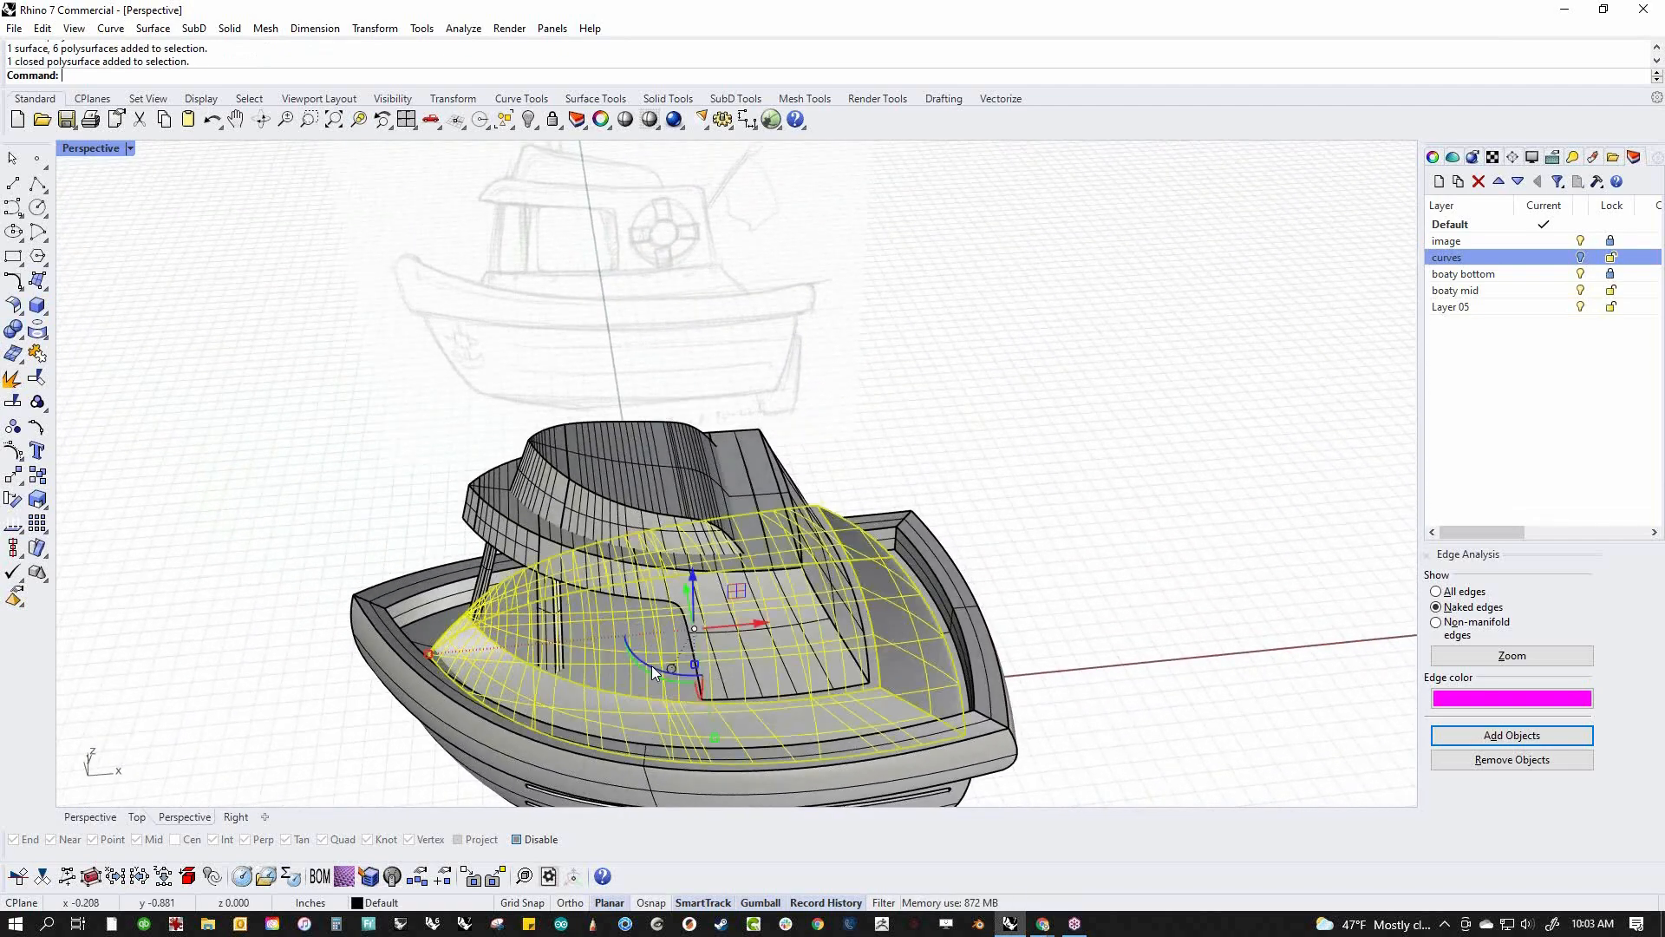
{"action": "left_click", "coordinate": [702, 623], "text": "shift"}
{"action": "left_click", "coordinate": [388, 507]}
{"action": "right_click_drag", "start_coordinate": [375, 496], "coordinate": [482, 497]}
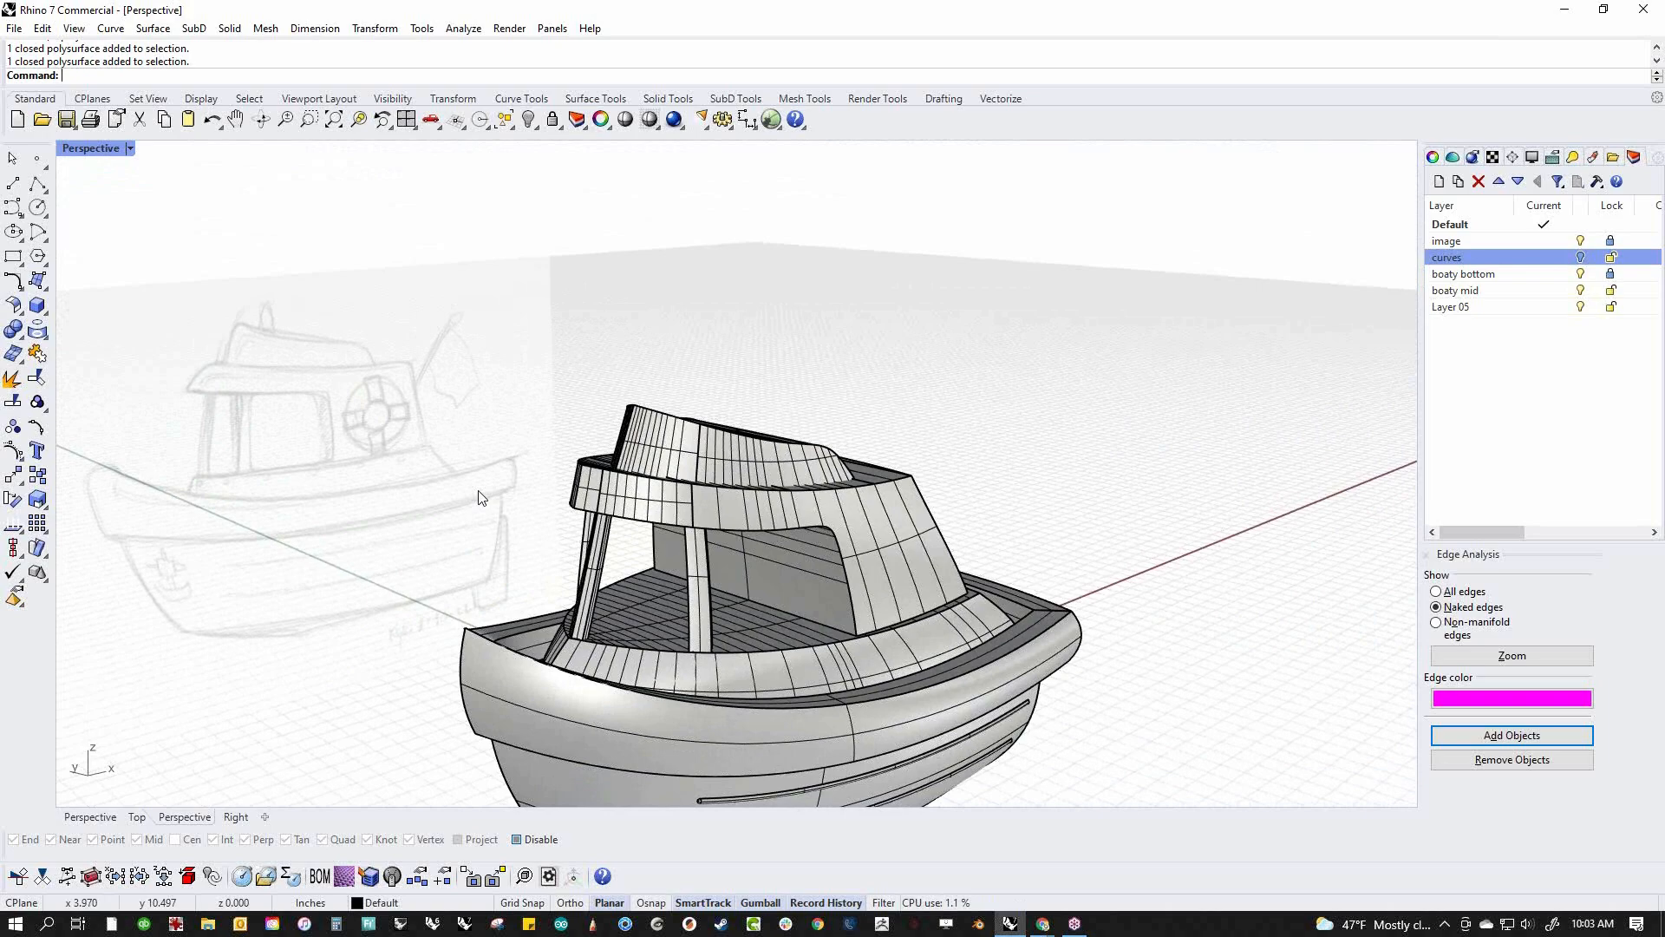
{"action": "mouse_move", "coordinate": [829, 570]}
{"action": "right_mouse_down"}
{"action": "mouse_move", "coordinate": [690, 633]}
{"action": "mouse_move", "coordinate": [607, 544]}
{"action": "right_mouse_up"}
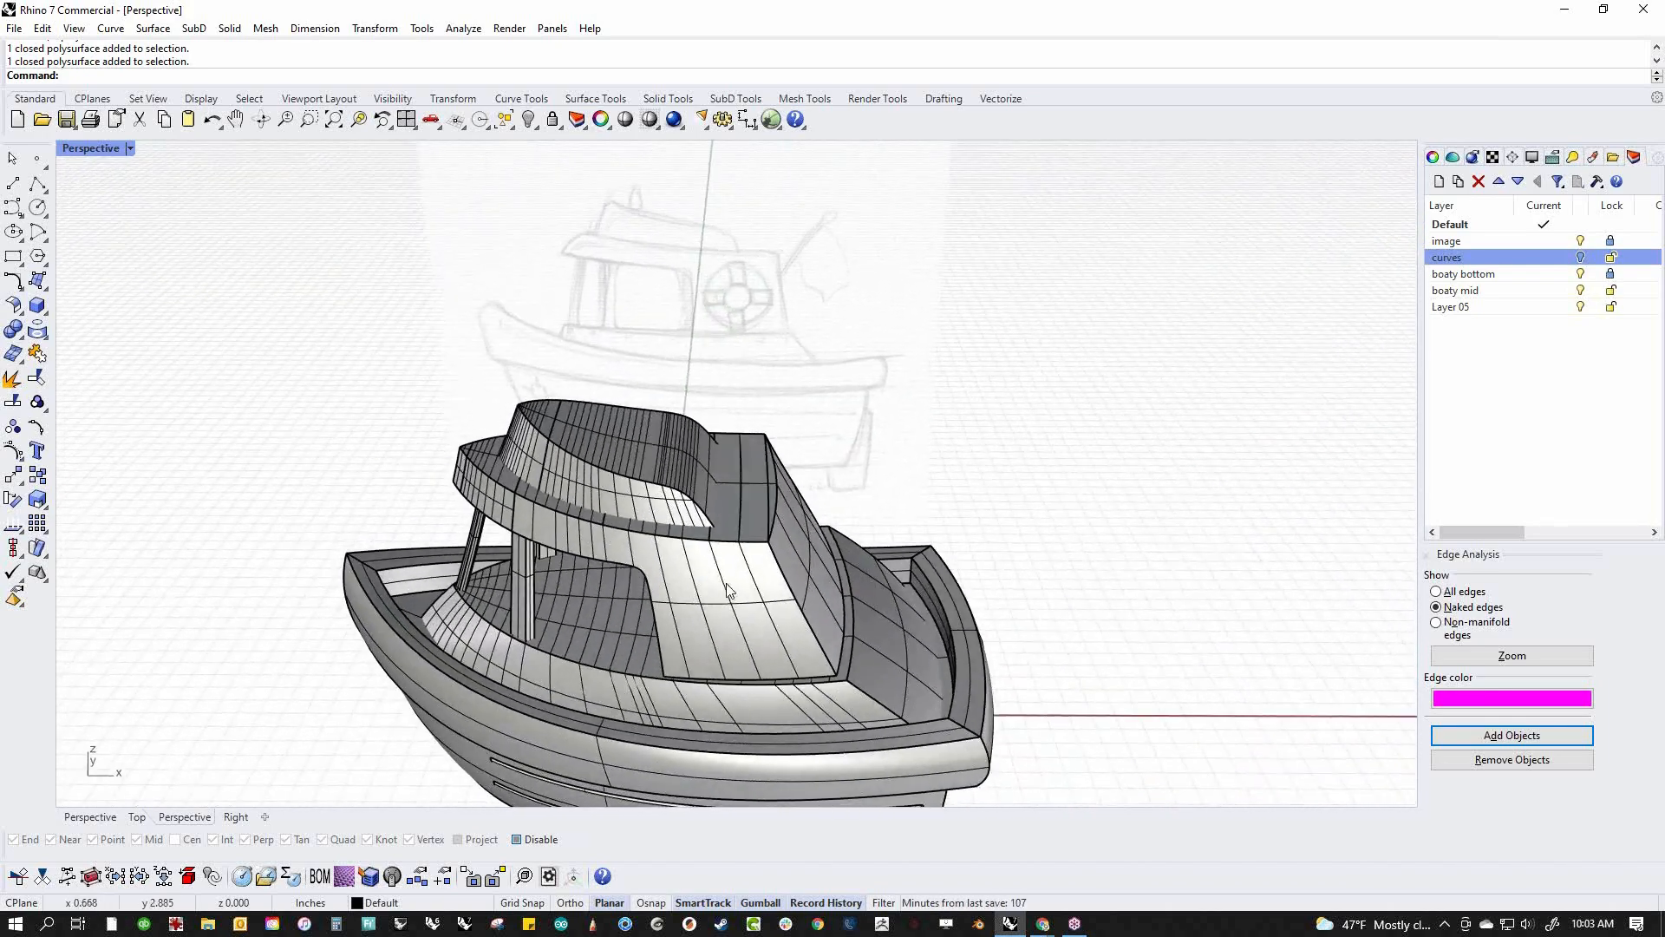
Isolate the main cabin body by hiding the other objects and turning off the boaty bottom layer
{"action": "left_click", "coordinate": [727, 590]}
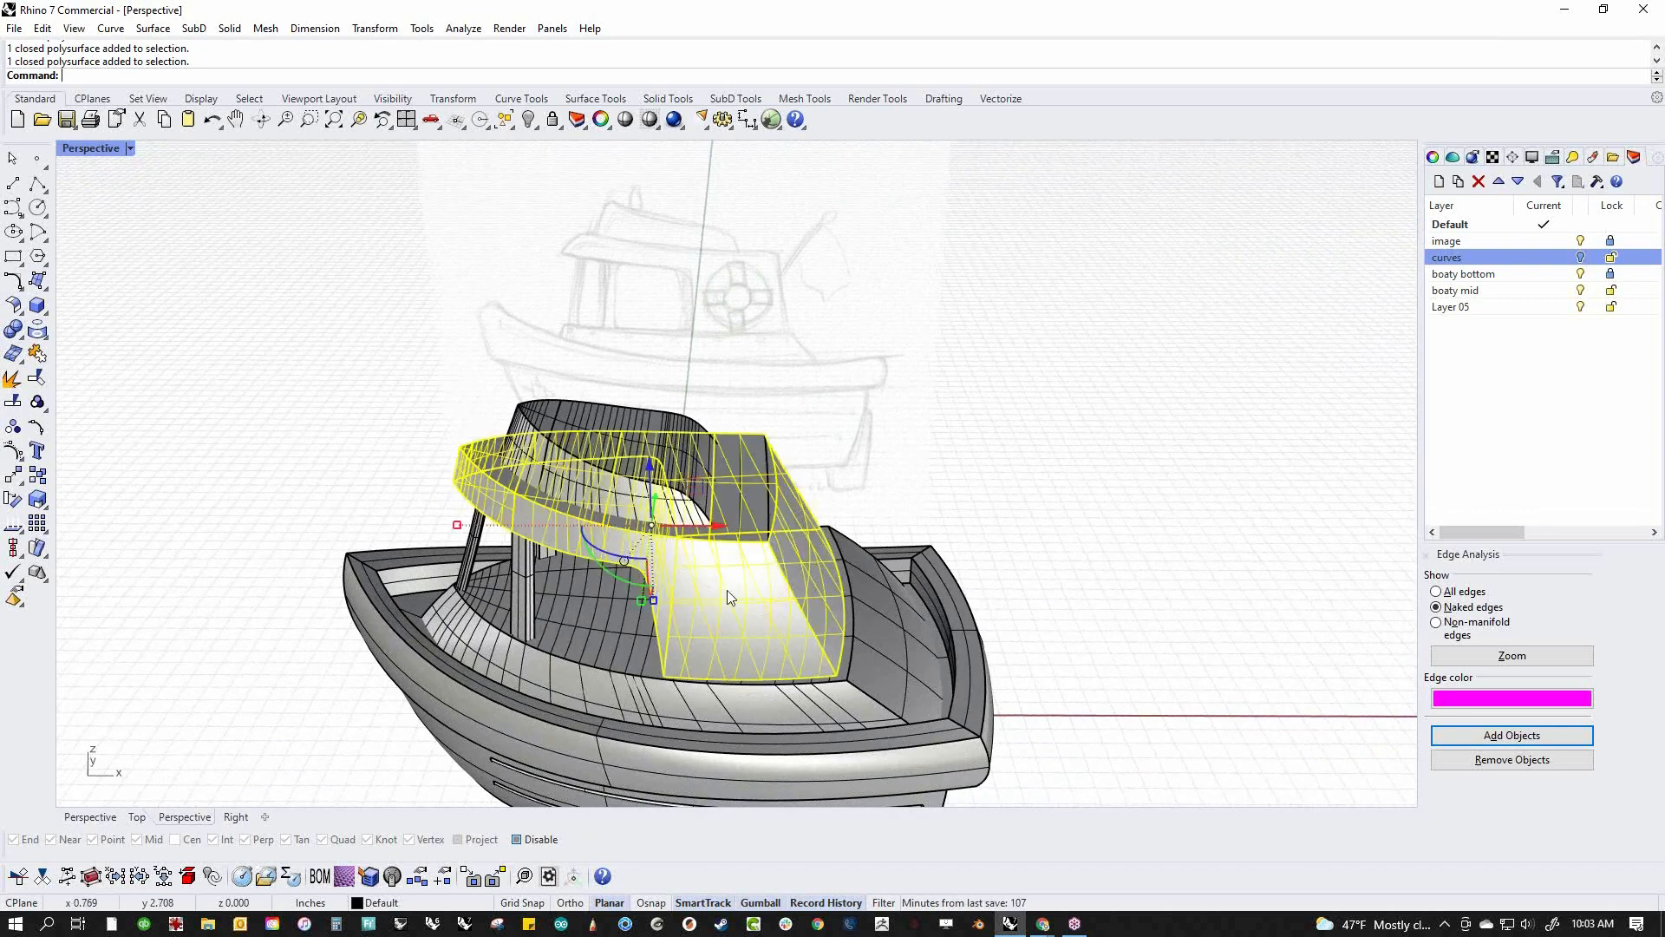
{"action": "type", "text": "ih"}
{"action": "key", "text": "Return"}
{"action": "mouse_move", "coordinate": [721, 610]}
{"action": "right_mouse_down"}
{"action": "mouse_move", "coordinate": [809, 546]}
{"action": "mouse_move", "coordinate": [751, 616]}
{"action": "right_mouse_up"}
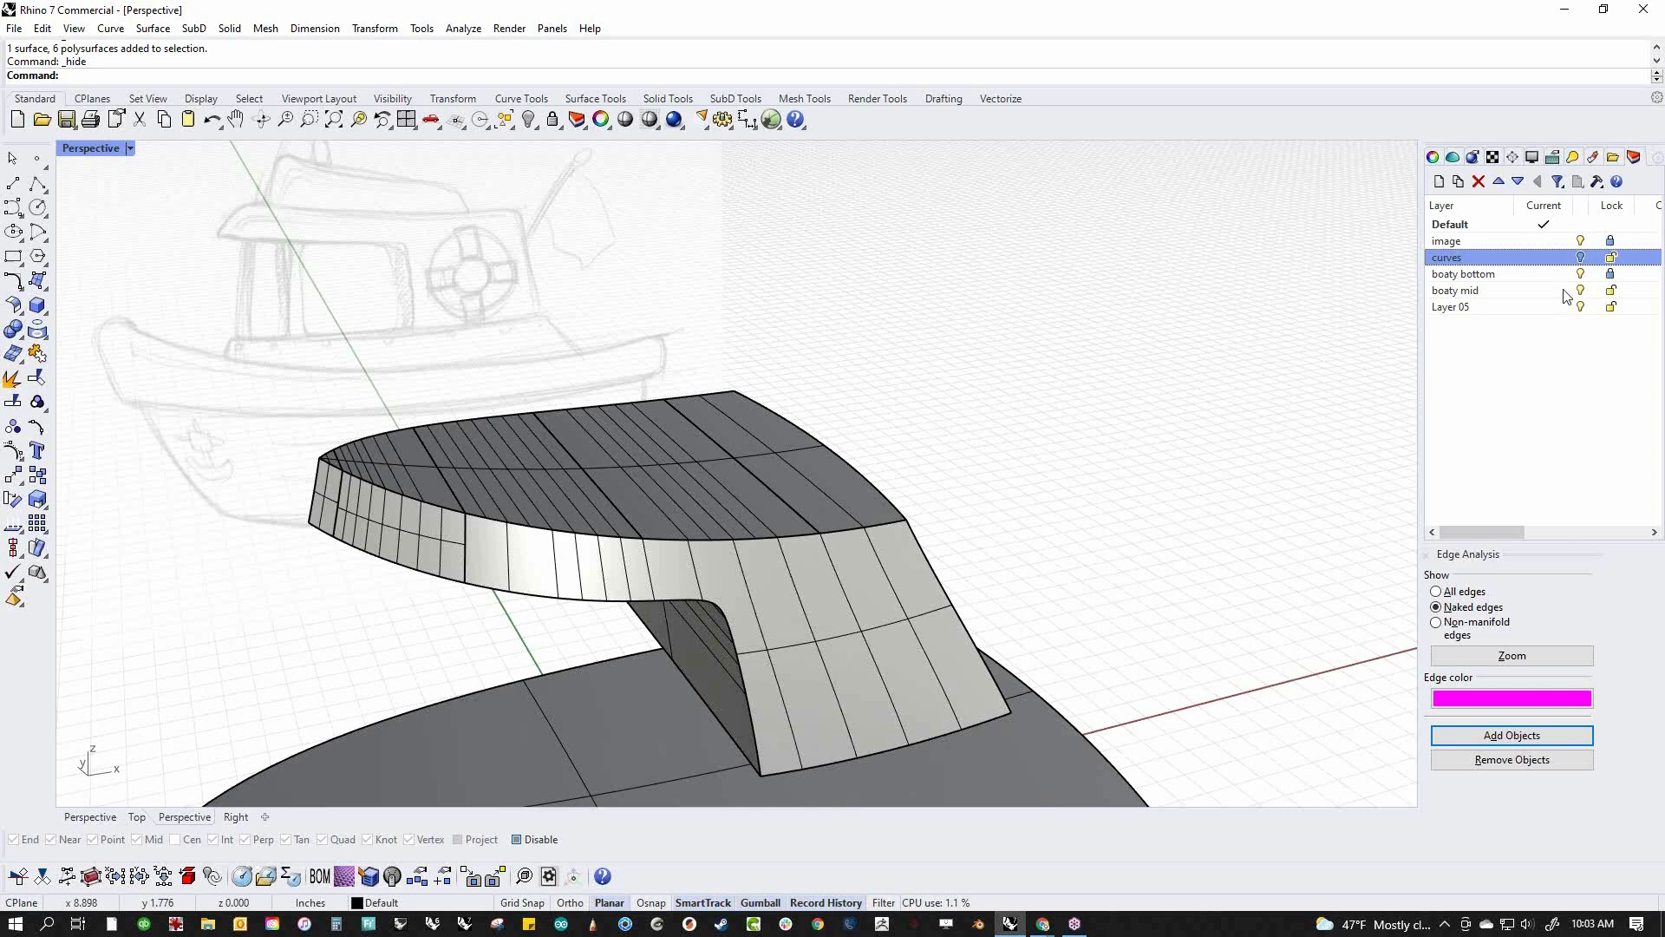
{"action": "left_click", "coordinate": [1581, 274]}
{"action": "type", "text": "botom"}
{"action": "key", "text": "Return"}
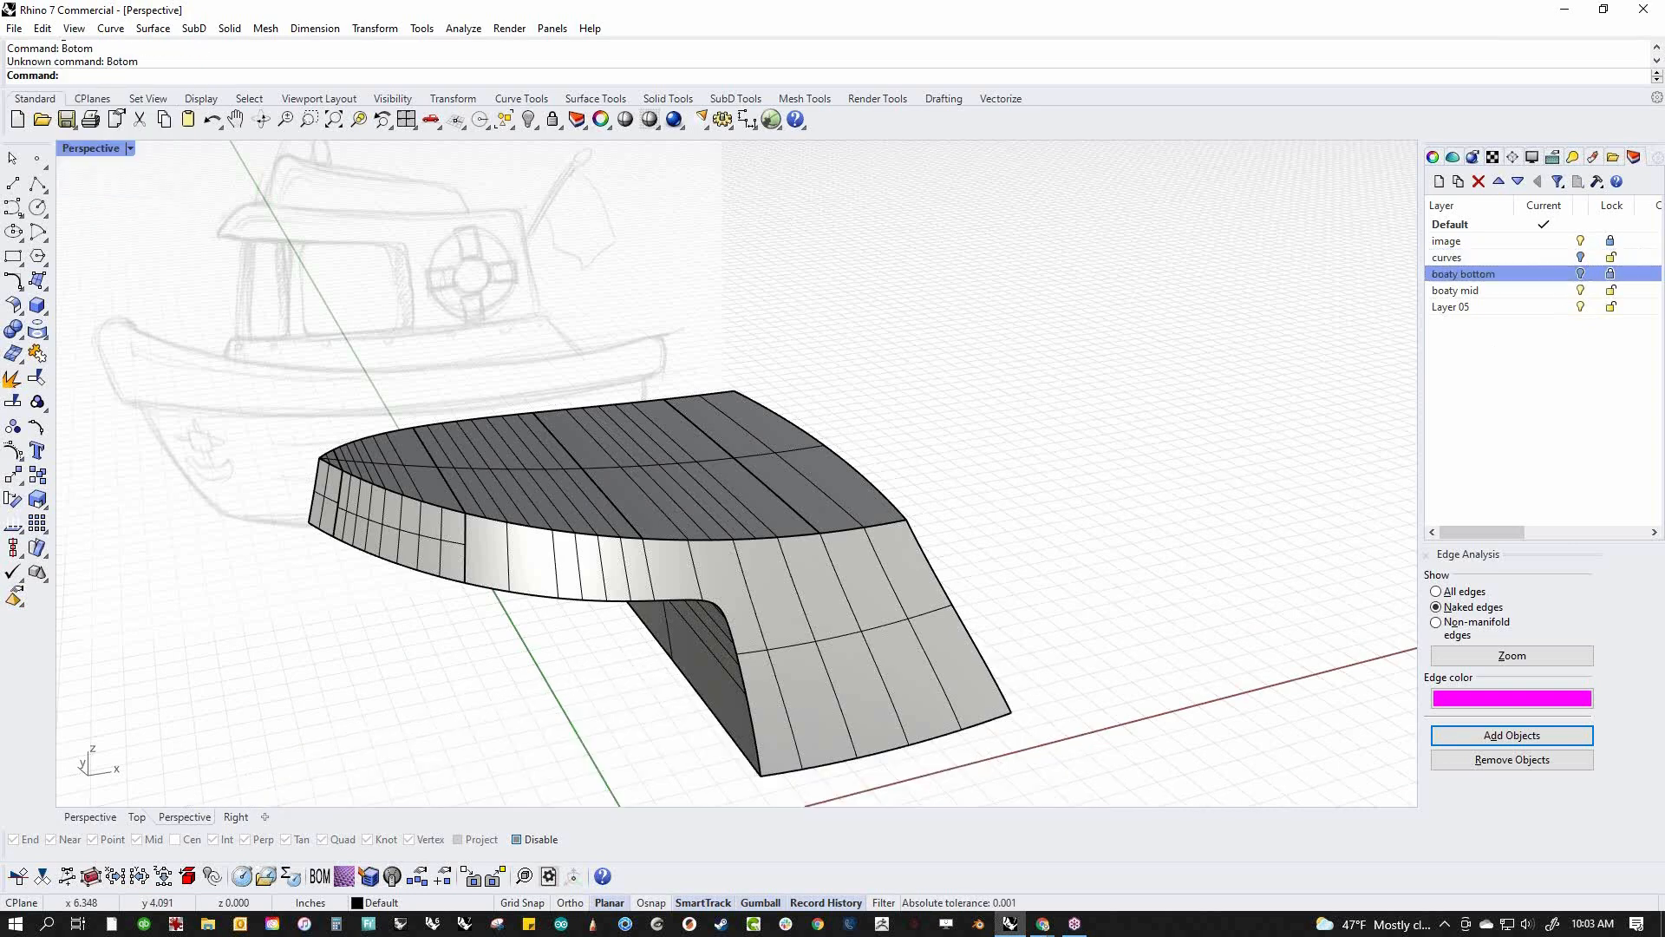
Switch the viewport to the bottom view of the cabin body
{"action": "type", "text": "bottom"}
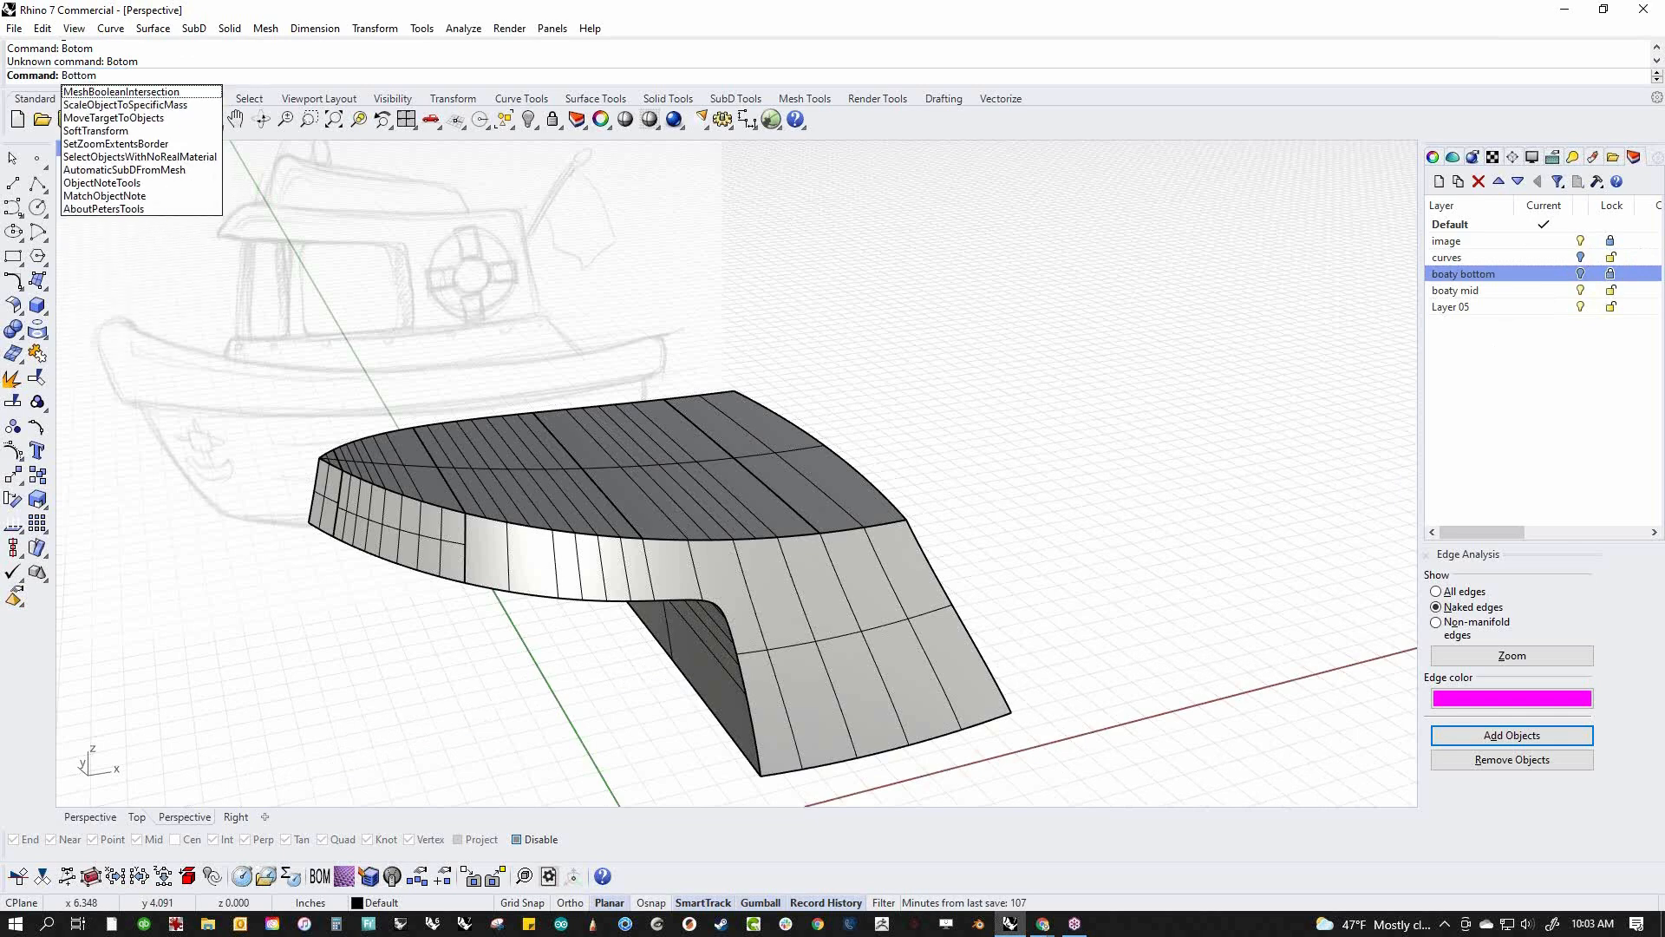
{"action": "key", "text": "Return"}
{"action": "right_click_drag", "start_coordinate": [905, 511], "coordinate": [955, 613]}
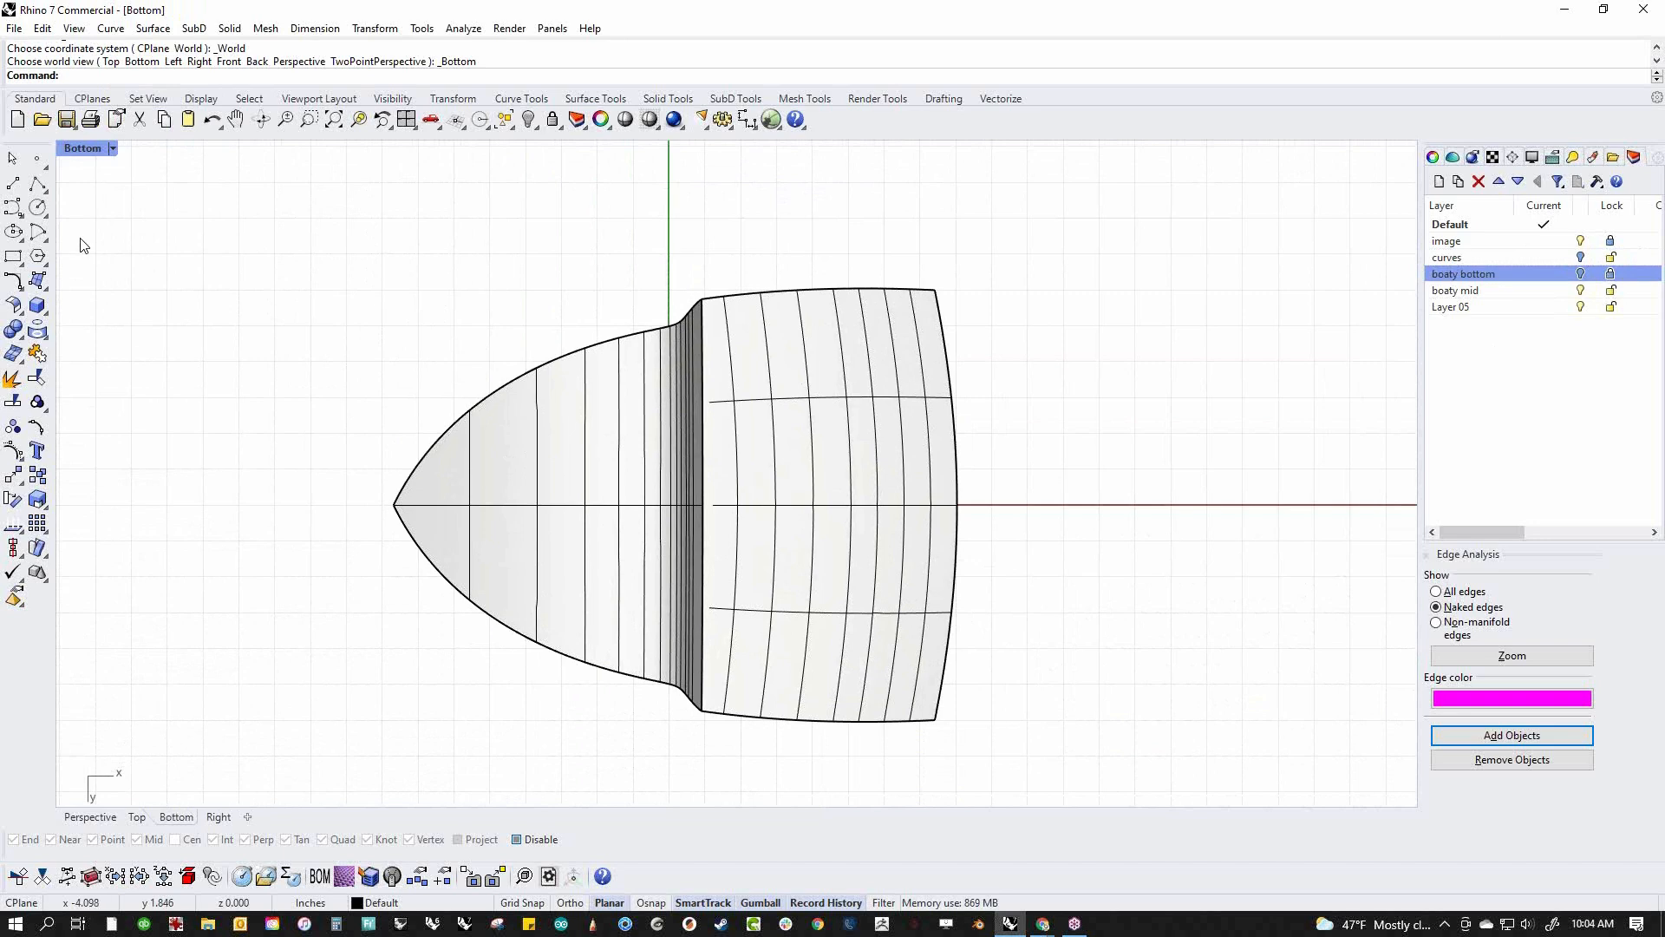
{"action": "left_click", "coordinate": [13, 208]}
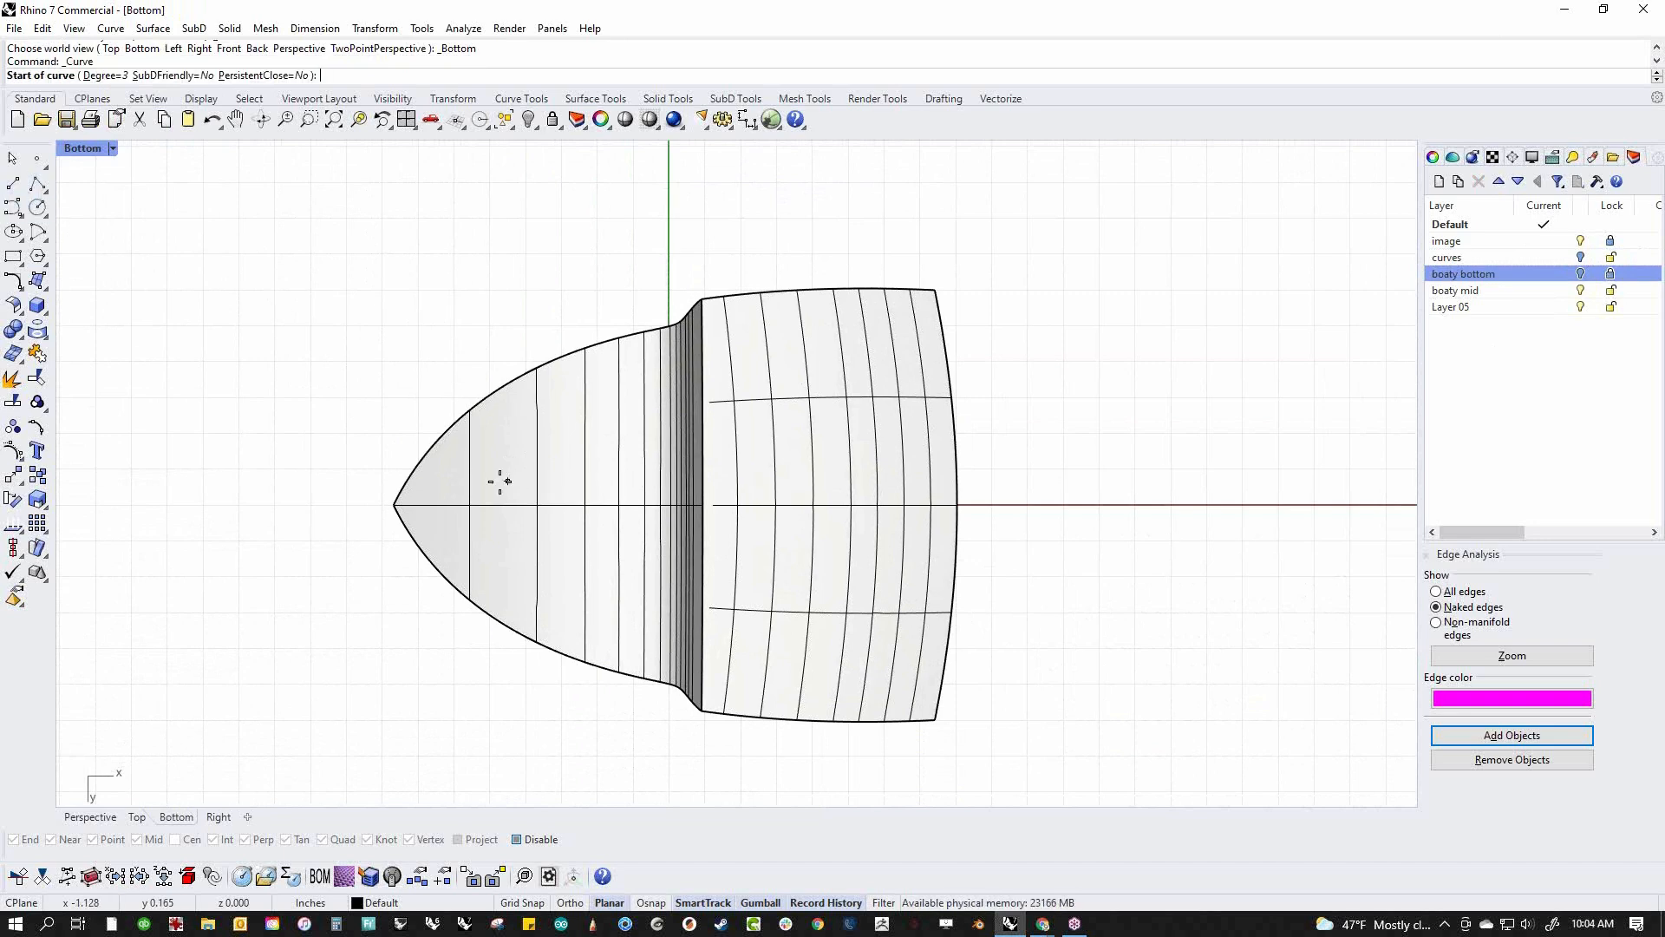
{"action": "left_click", "coordinate": [440, 492]}
{"action": "key", "text": "Escape"}
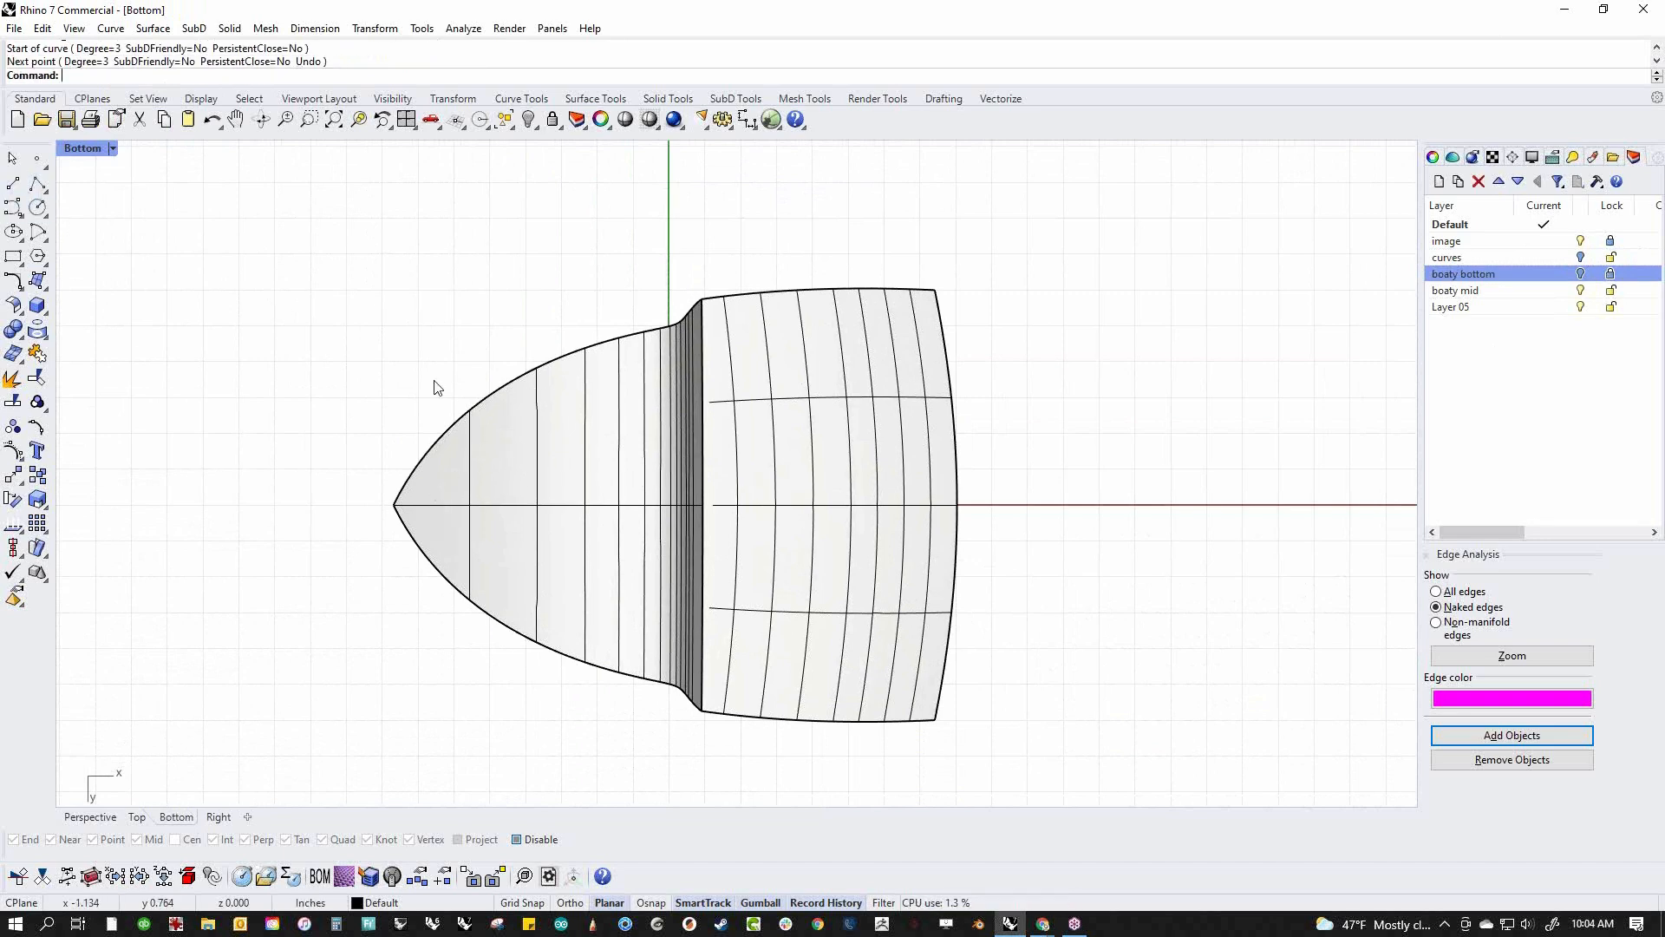
Draw a two-point interpolated curve from near the bow tip to a rear corner of the cabin, bulge its middle points outward, and return to perspective
{"action": "left_click", "coordinate": [13, 183]}
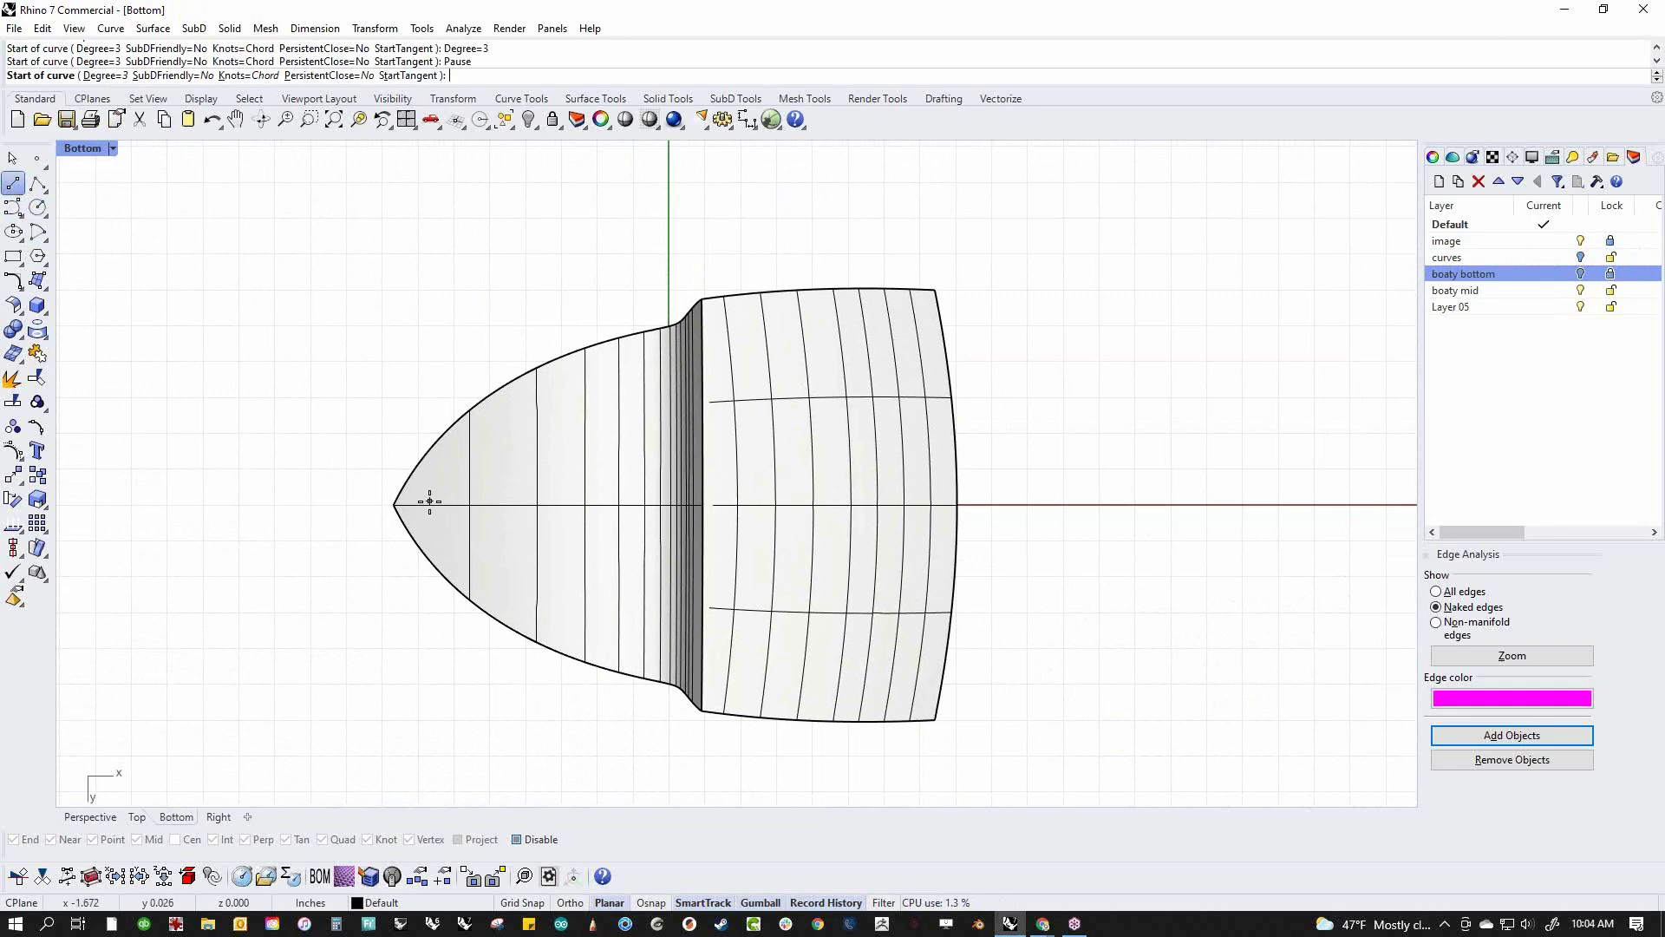
{"action": "left_click", "coordinate": [427, 502]}
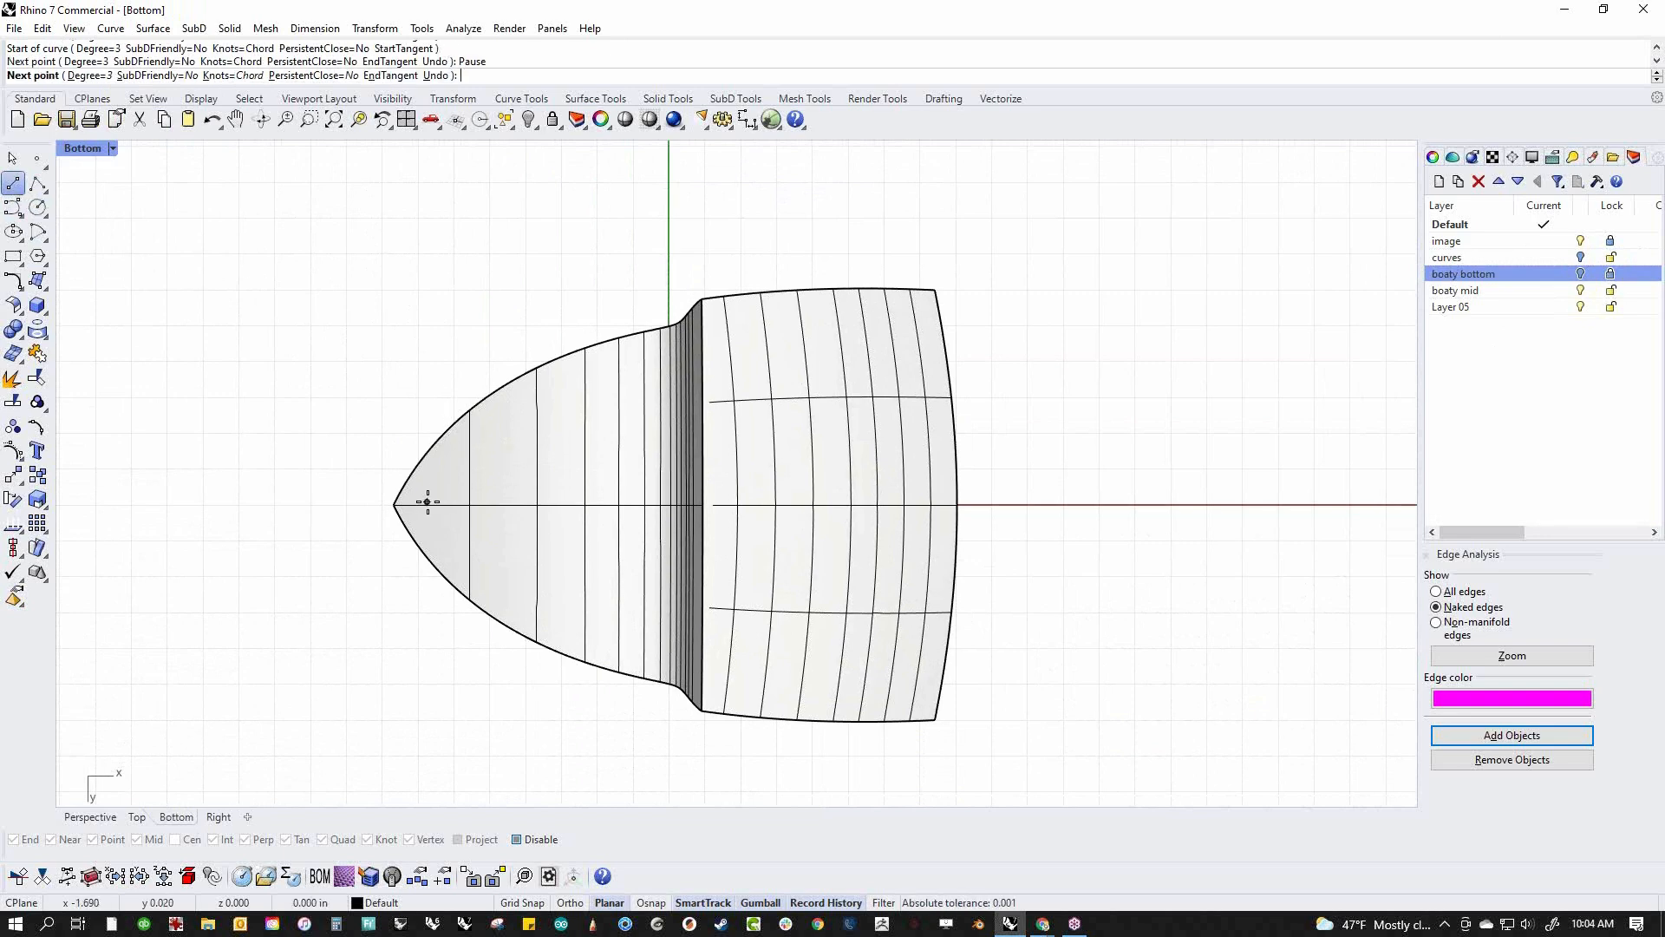
{"action": "left_click", "coordinate": [922, 317]}
{"action": "key", "text": "Return"}
{"action": "left_click", "coordinate": [635, 431]}
{"action": "left_click_drag", "start_coordinate": [525, 286], "coordinate": [854, 516]}
{"action": "left_click_drag", "start_coordinate": [675, 408], "coordinate": [610, 355]}
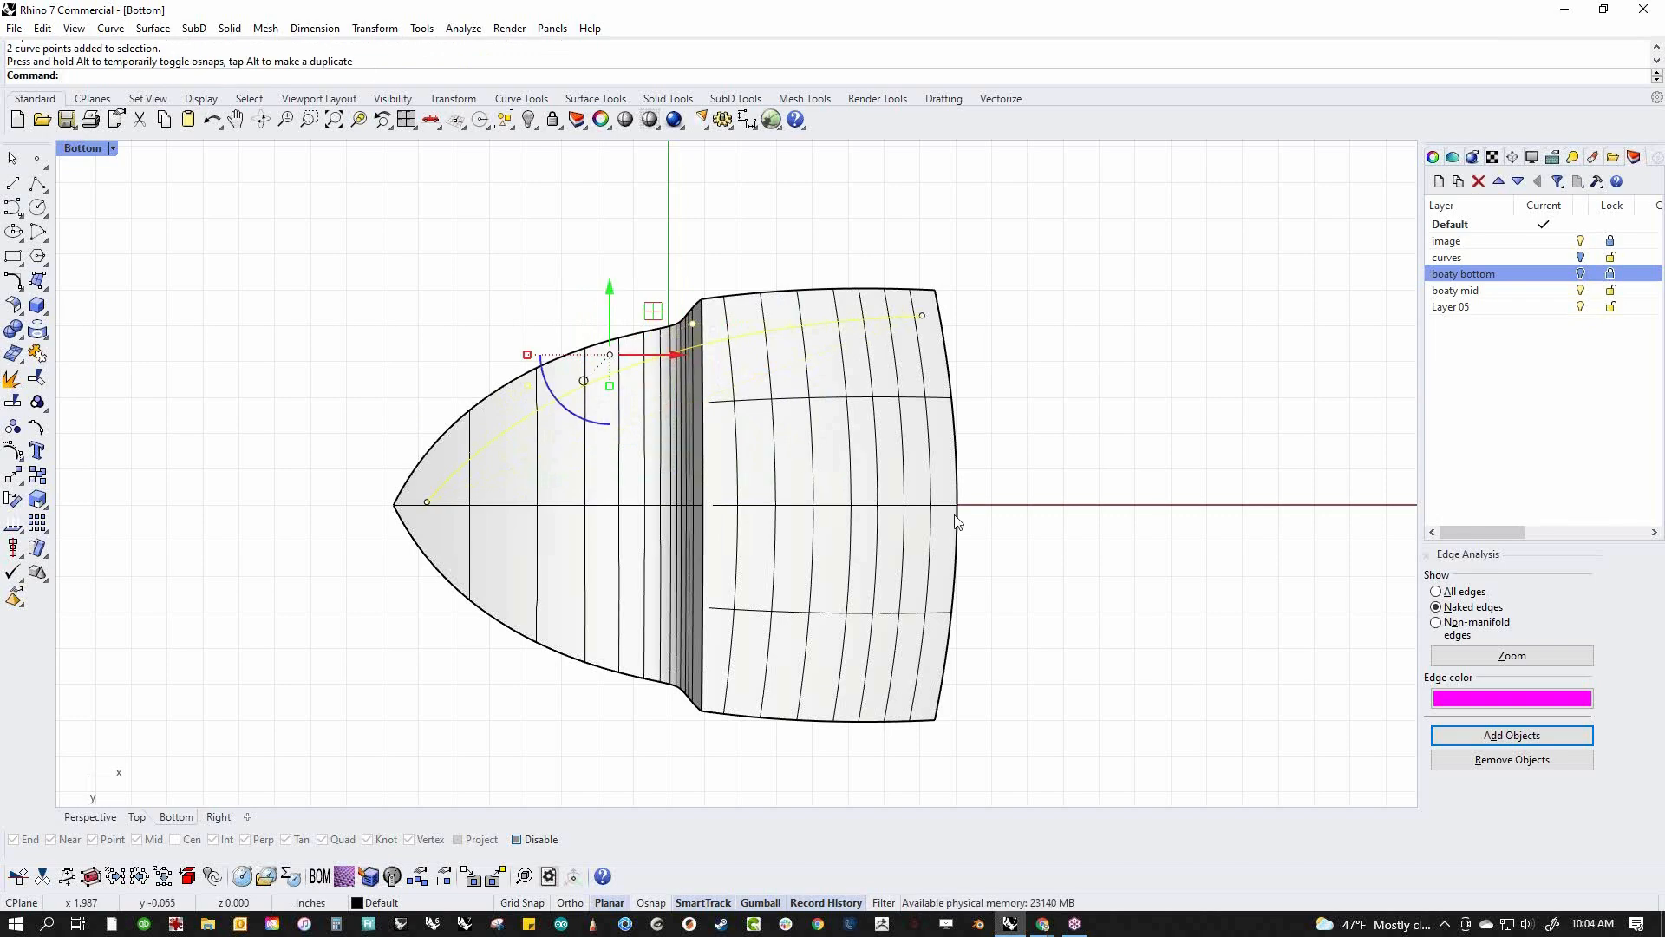
{"action": "key", "text": "ctrl+F4"}
{"action": "right_click_drag", "start_coordinate": [955, 515], "coordinate": [929, 519]}
{"action": "key", "text": "Escape"}
{"action": "mouse_move", "coordinate": [758, 611]}
{"action": "right_mouse_down"}
{"action": "mouse_move", "coordinate": [761, 576]}
{"action": "mouse_move", "coordinate": [847, 616]}
{"action": "right_mouse_up"}
{"action": "type", "text": "Shell"}
{"action": "key", "text": "Return"}
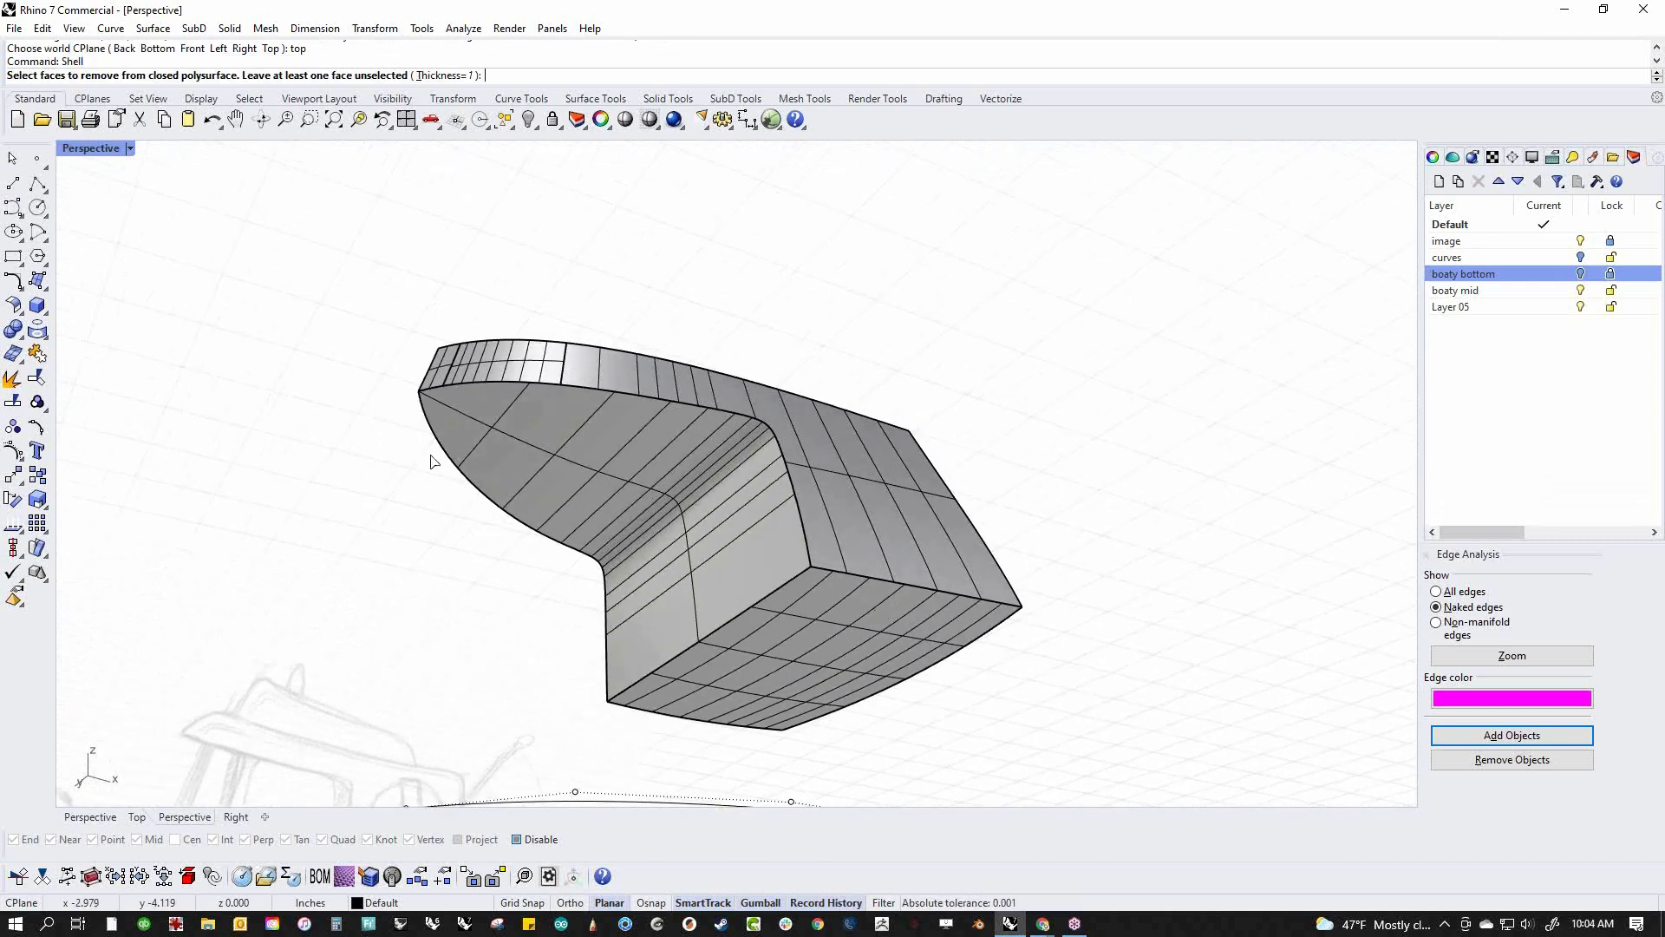
Measure the cabin body's overall horizontal length in the front view with a temporary linear dimension and delete that dimension
{"action": "key", "text": "Return"}
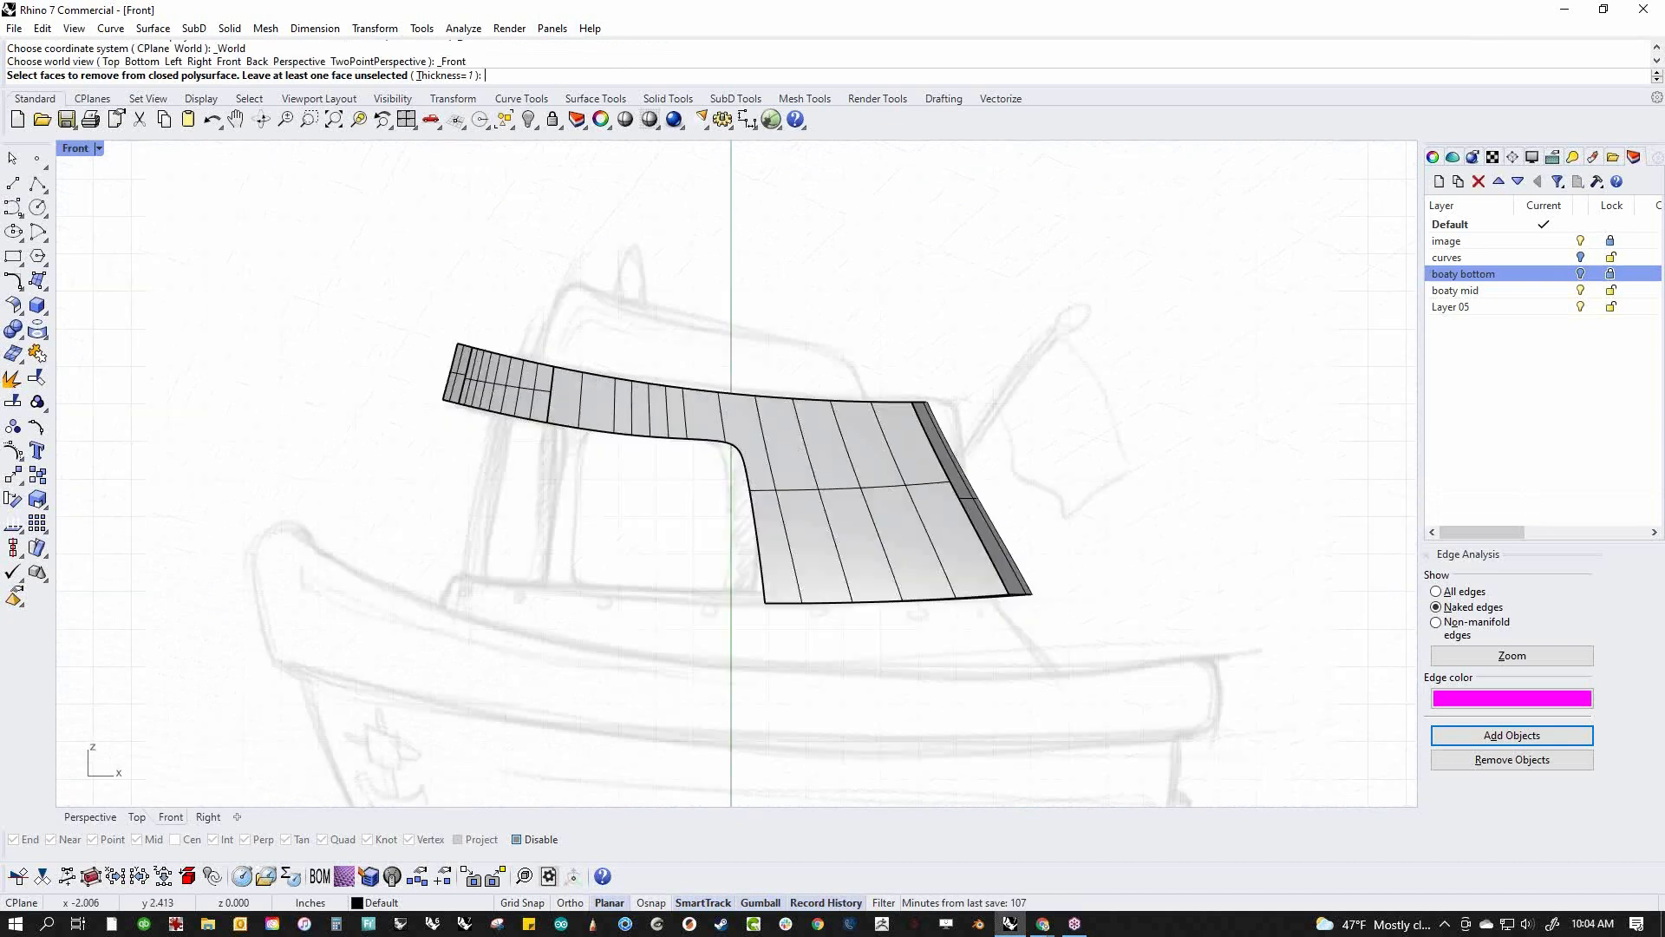
{"action": "left_click", "coordinate": [315, 28]}
{"action": "left_click", "coordinate": [347, 39]}
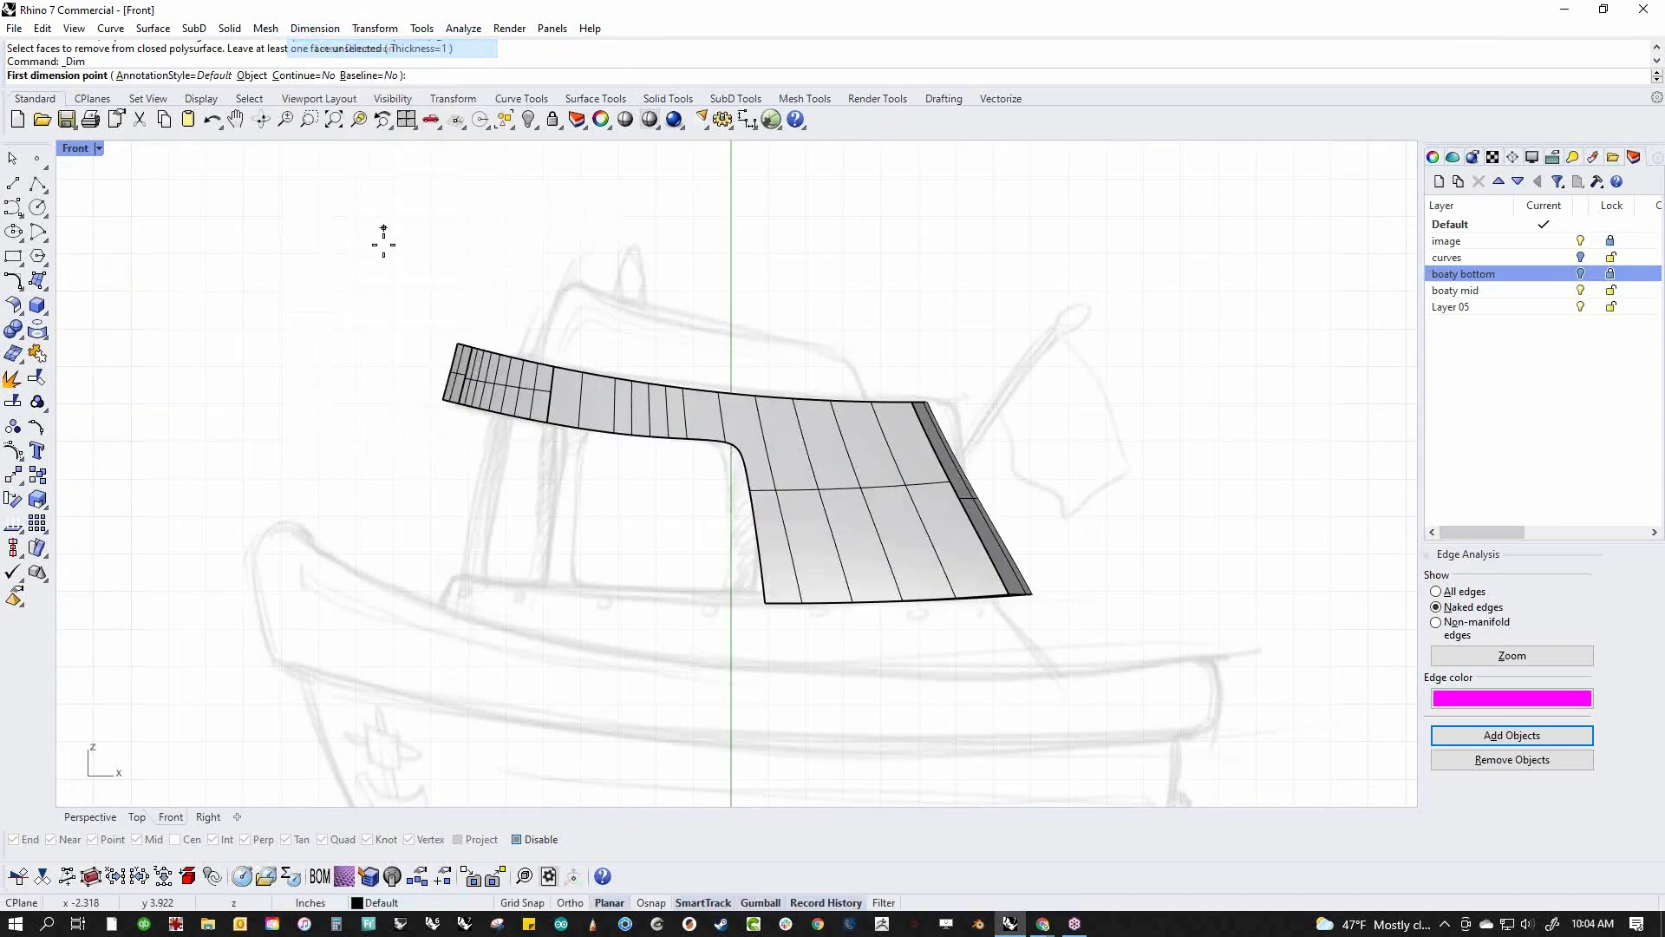
{"action": "left_click", "coordinate": [443, 400]}
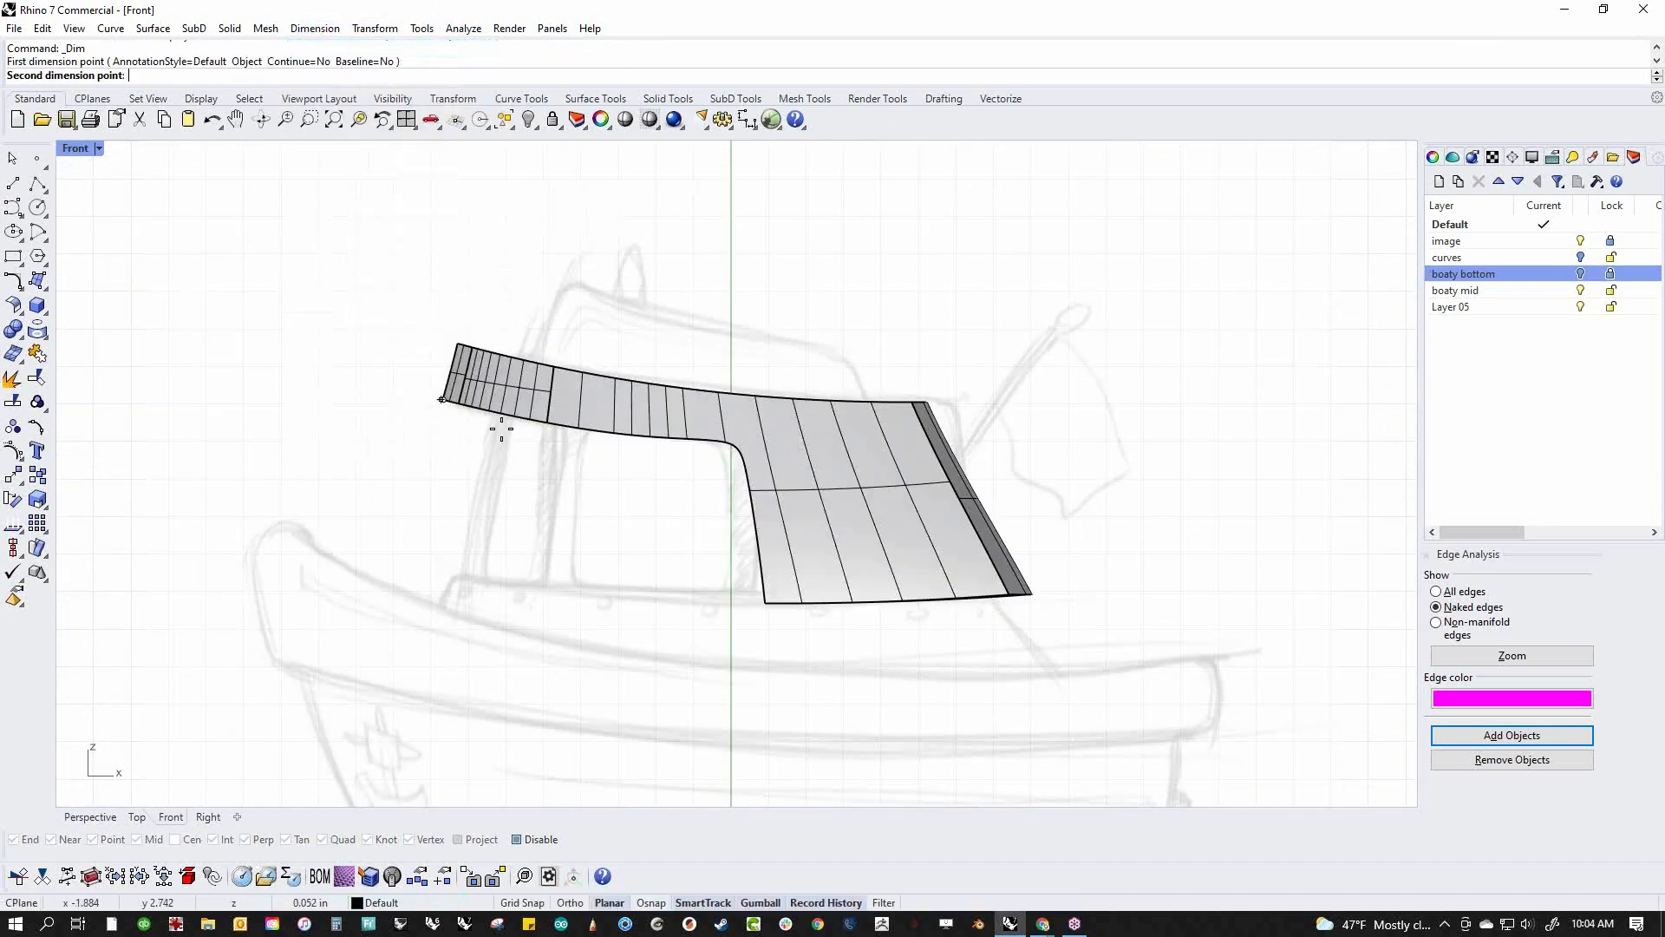
{"action": "left_click", "coordinate": [1035, 595]}
{"action": "left_click", "coordinate": [773, 272]}
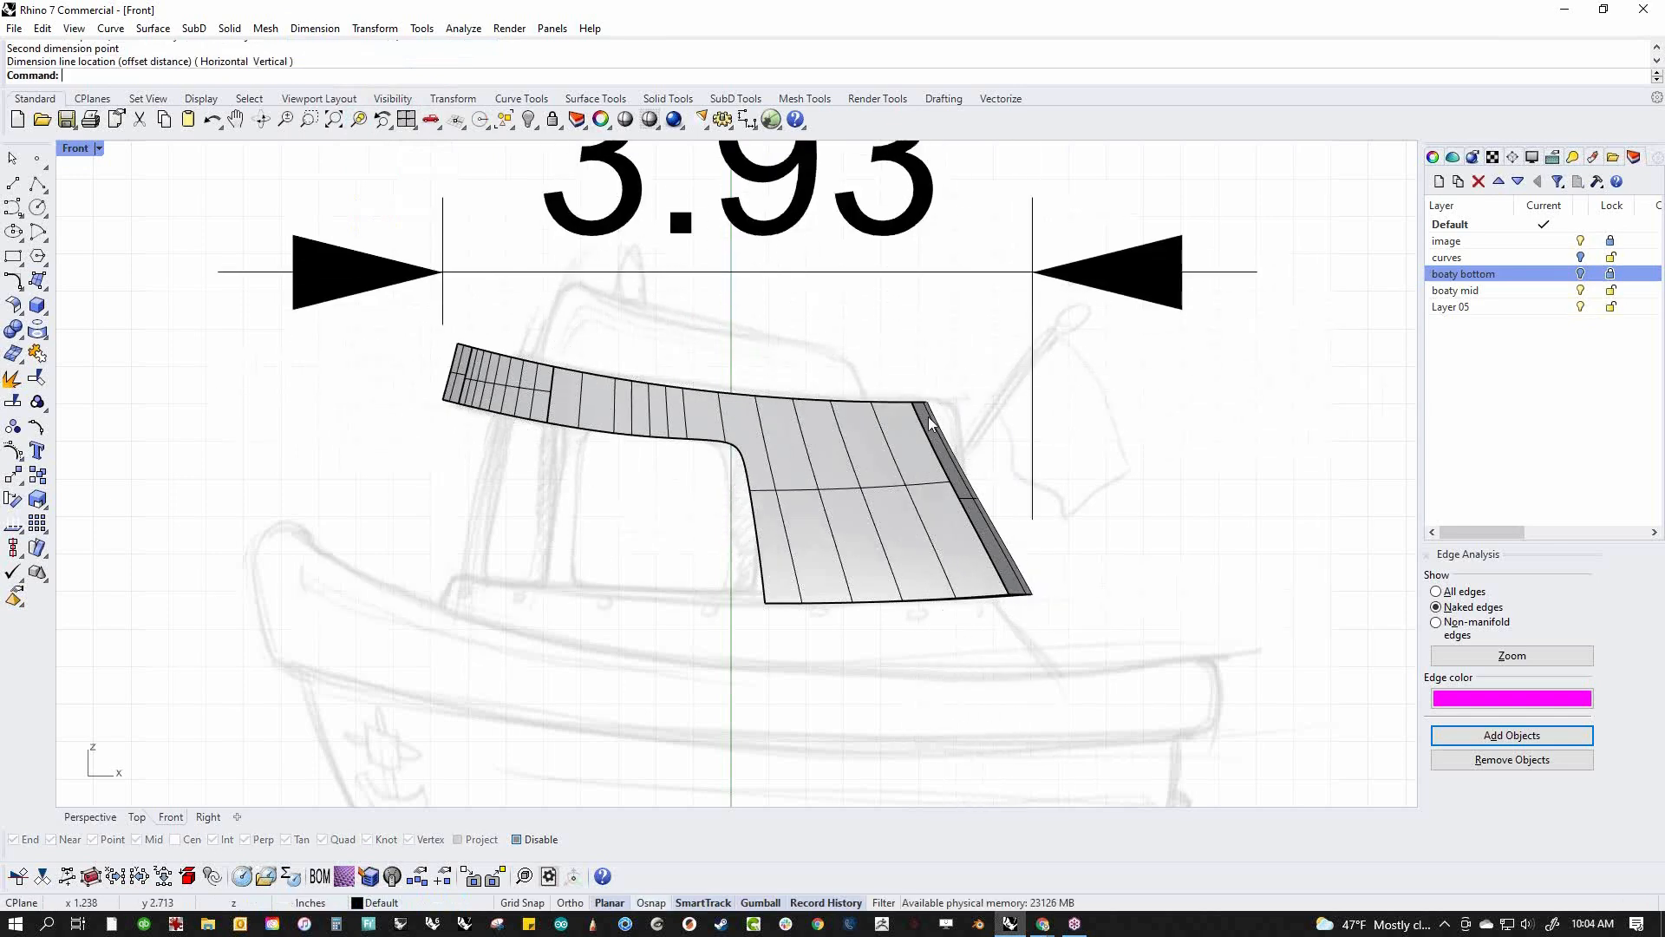
{"action": "scroll", "coordinate": [928, 423], "scroll_direction": "down", "scroll_amount": 3}
{"action": "left_click", "coordinate": [855, 413]}
{"action": "key", "text": "Delete"}
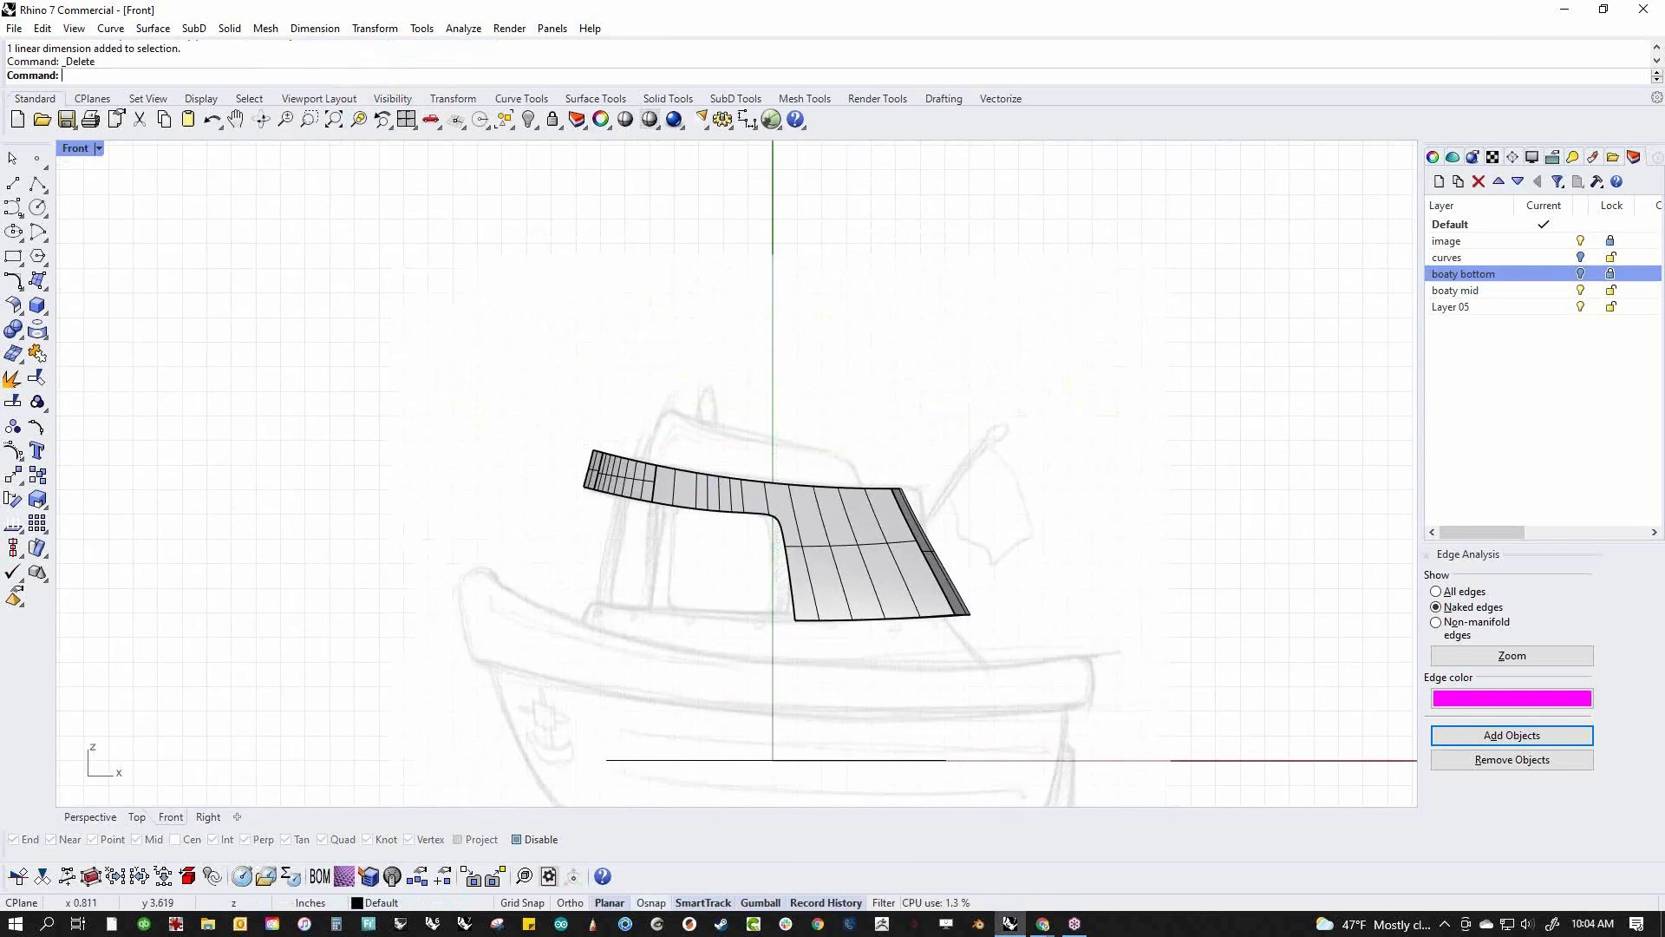
Shell the cabin body with a thickness of 0.08 inches, removing its curved underside face and its bottom face
{"action": "type", "text": "4"}
{"action": "key", "text": "Return"}
{"action": "right_click_drag", "start_coordinate": [756, 587], "coordinate": [900, 480]}
{"action": "scroll", "coordinate": [813, 592], "scroll_direction": "up", "scroll_amount": 6}
{"action": "right_click_drag", "start_coordinate": [825, 758], "coordinate": [791, 607]}
{"action": "type", "text": "Shell"}
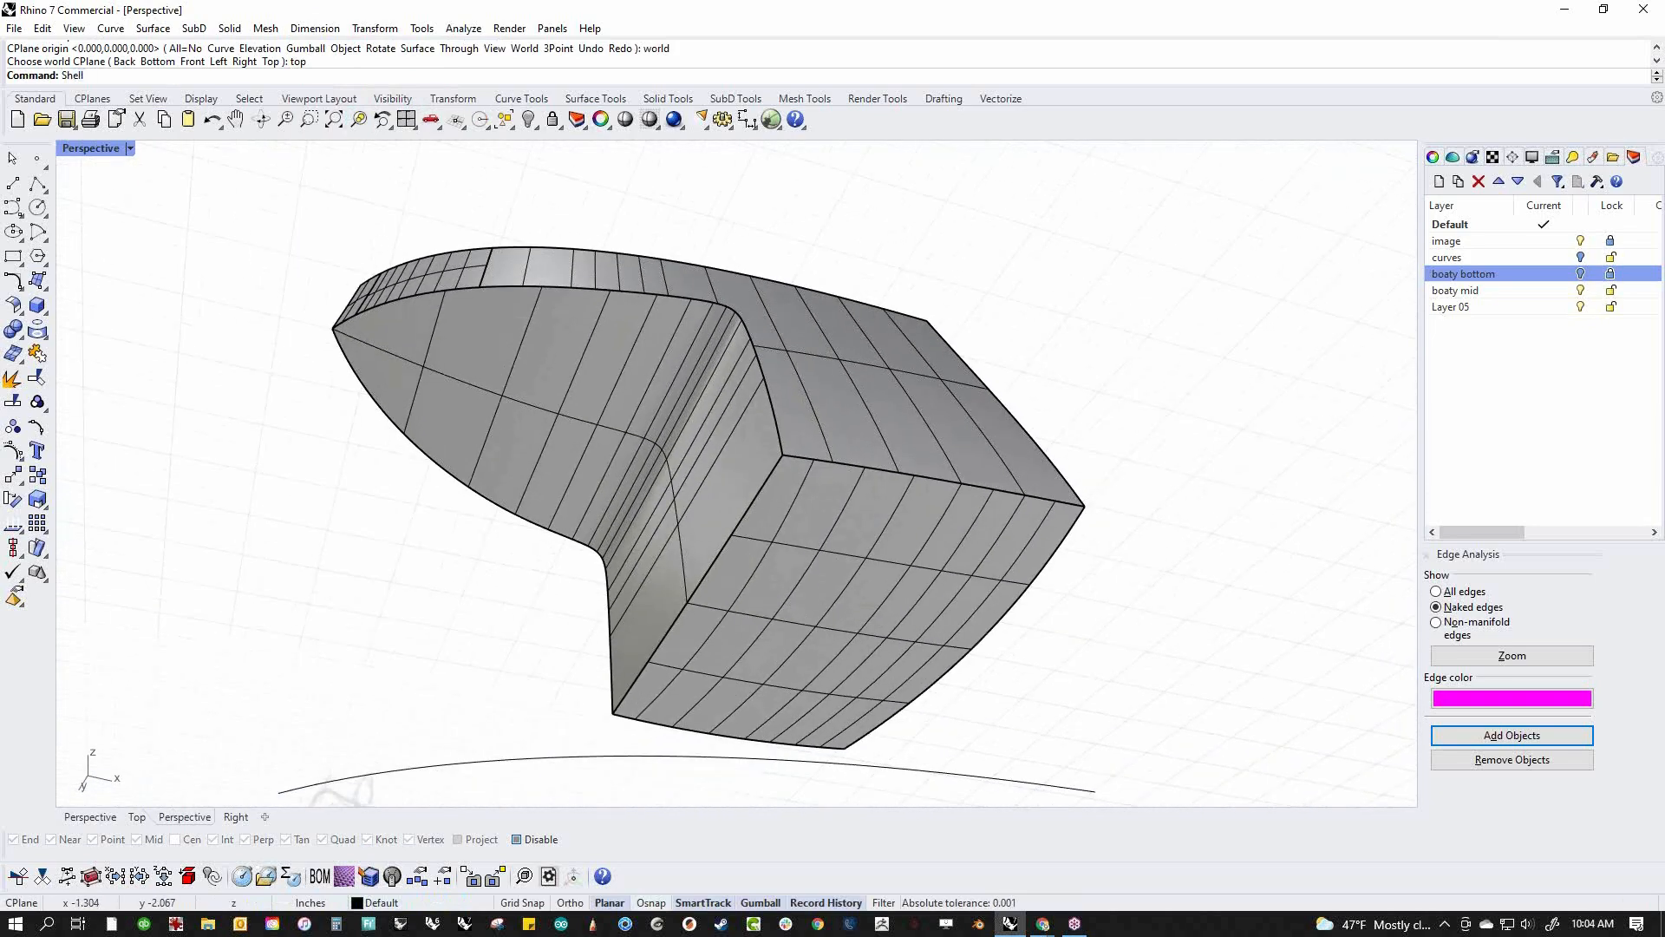
{"action": "key", "text": "Return"}
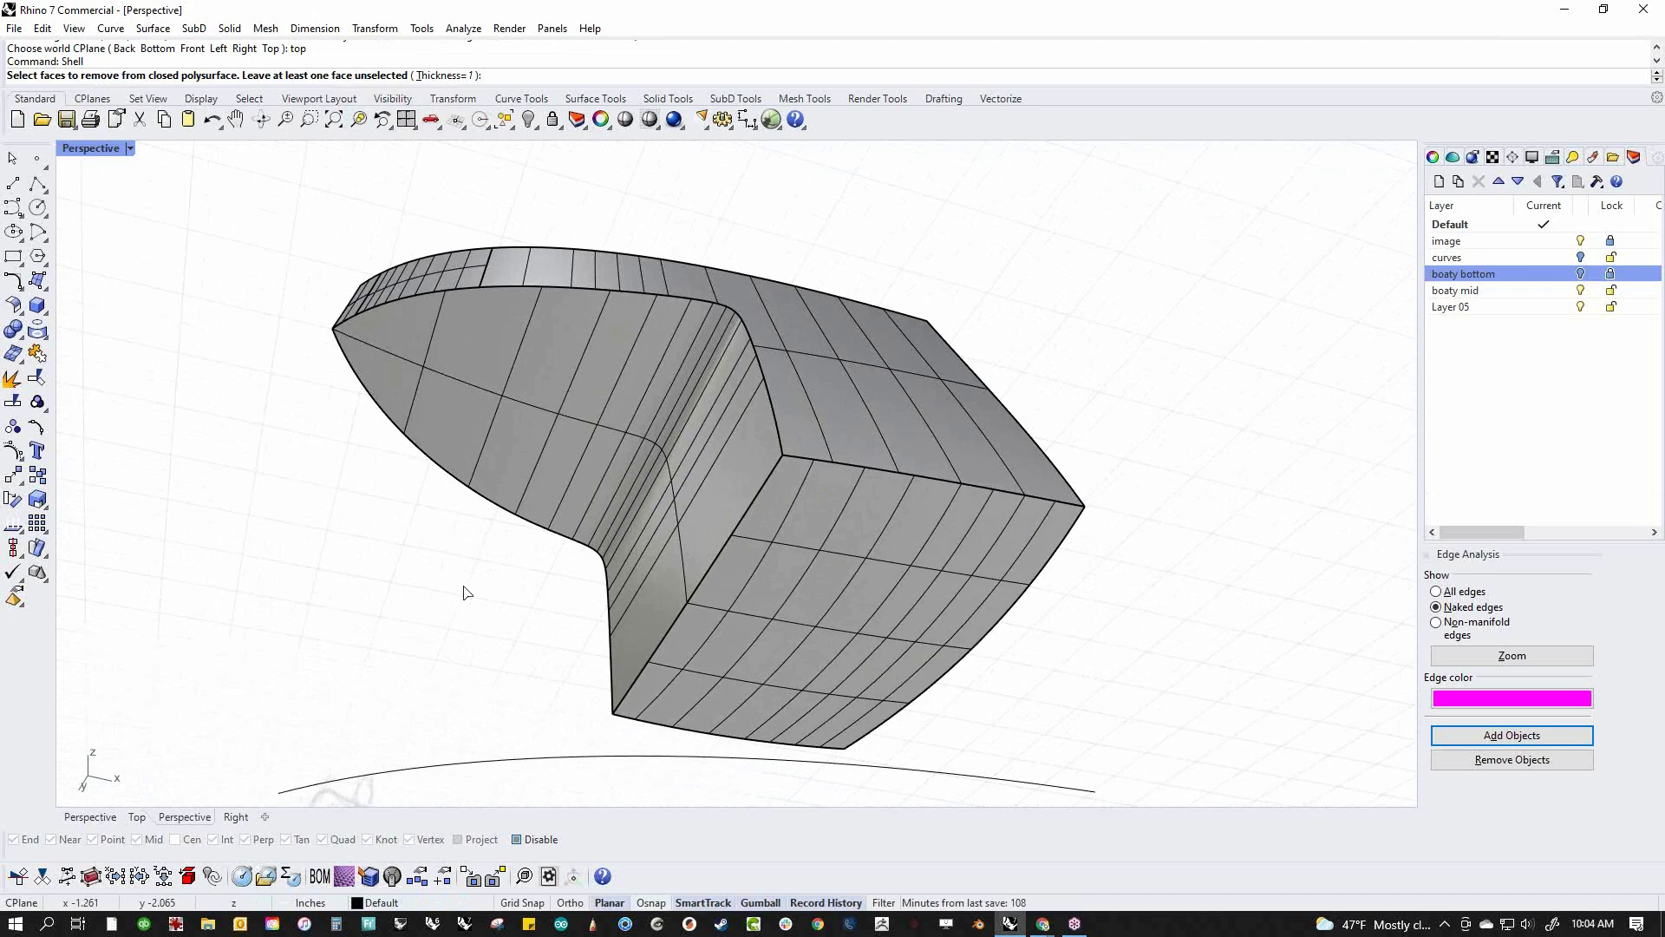
{"action": "type", "text": ".08"}
{"action": "key", "text": "Return"}
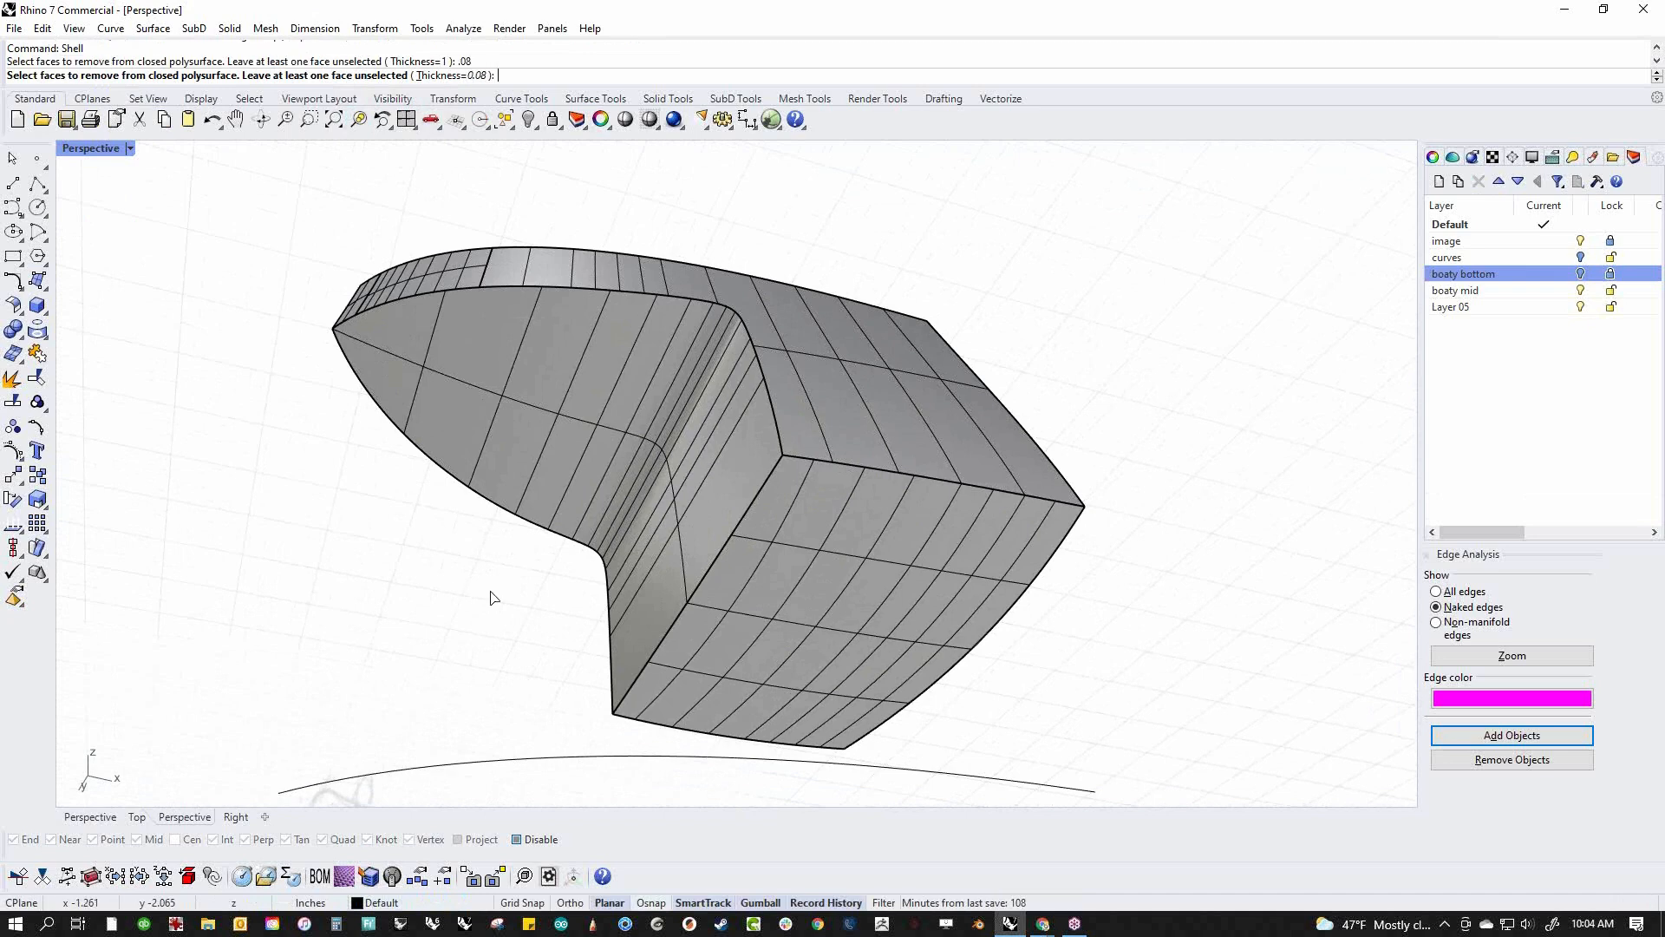
{"action": "left_click", "coordinate": [595, 454]}
{"action": "left_click", "coordinate": [751, 567]}
{"action": "key", "text": "Return"}
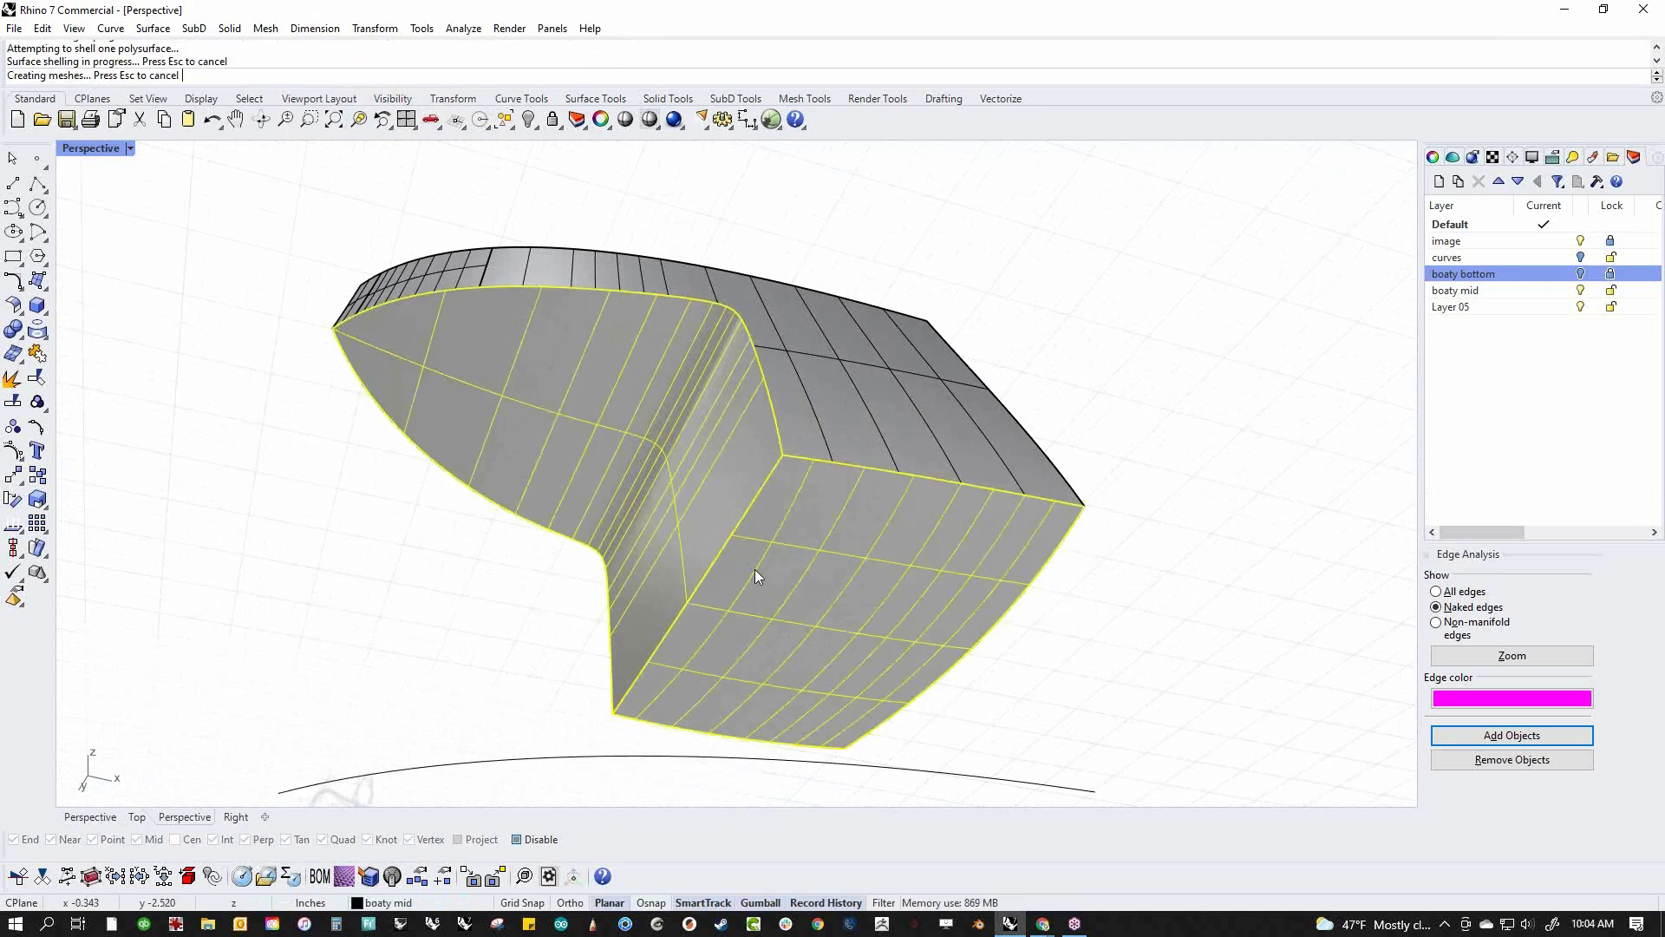
{"action": "right_click_drag", "start_coordinate": [755, 568], "coordinate": [757, 645]}
Show all hidden boat parts again
{"action": "type", "text": "show"}
{"action": "key", "text": "Return"}
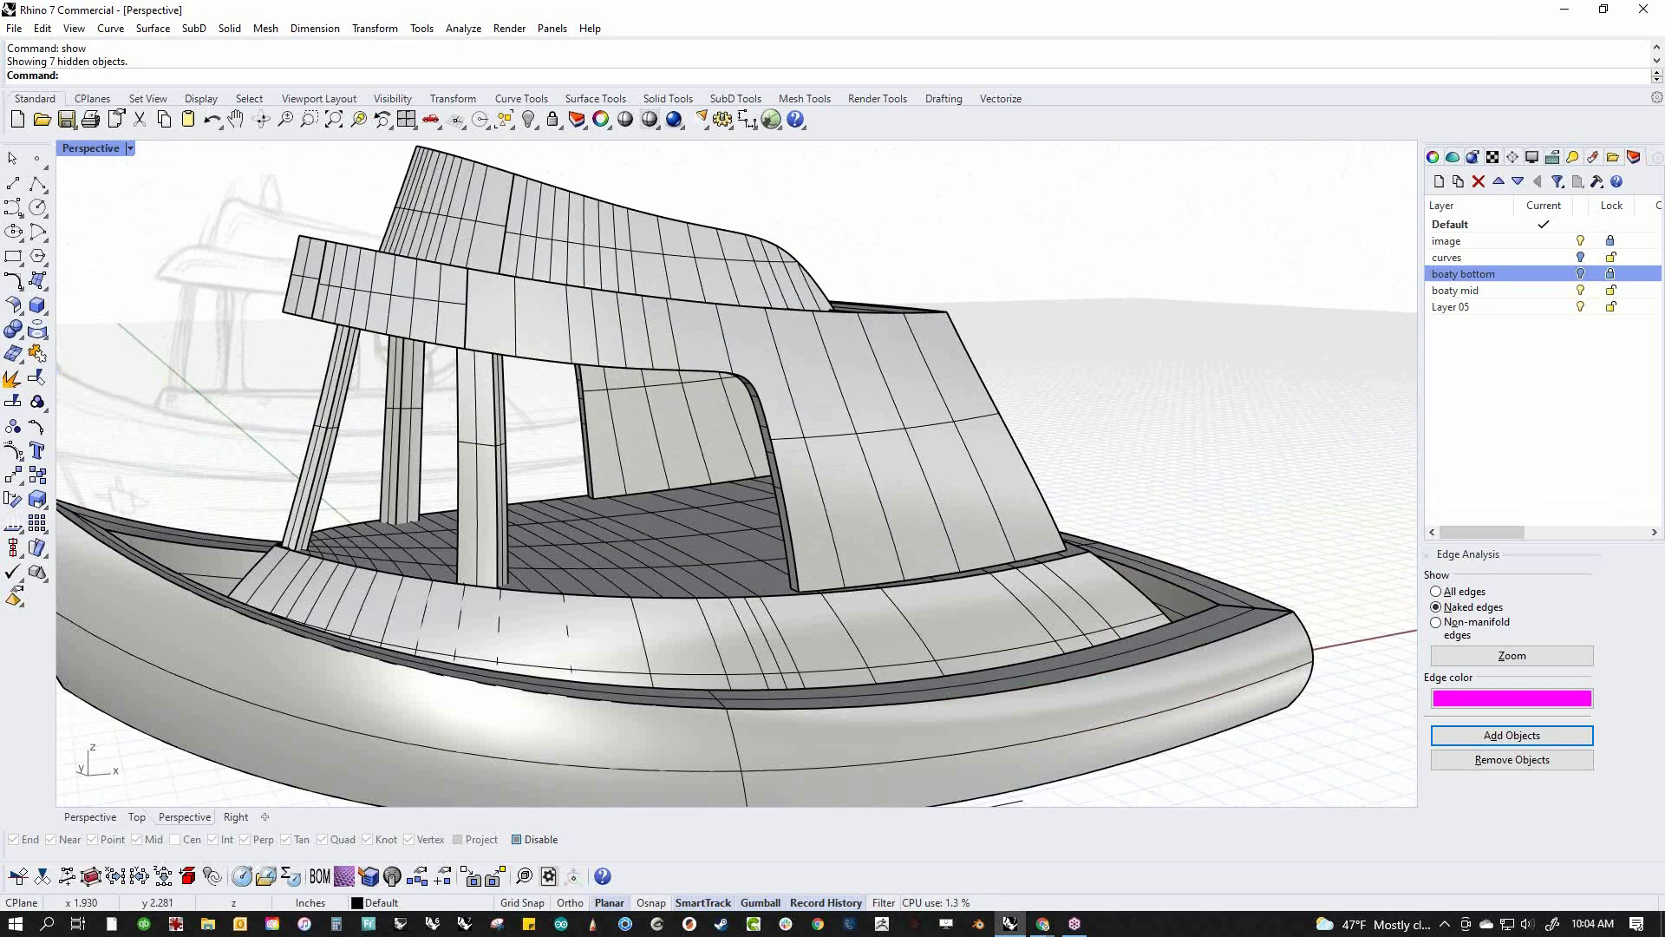
{"action": "right_click_drag", "start_coordinate": [854, 560], "coordinate": [563, 562]}
Try to shell the base body beneath the cabin at 0.08 inches thickness, removing its top deck face
{"action": "left_click", "coordinate": [592, 545]}
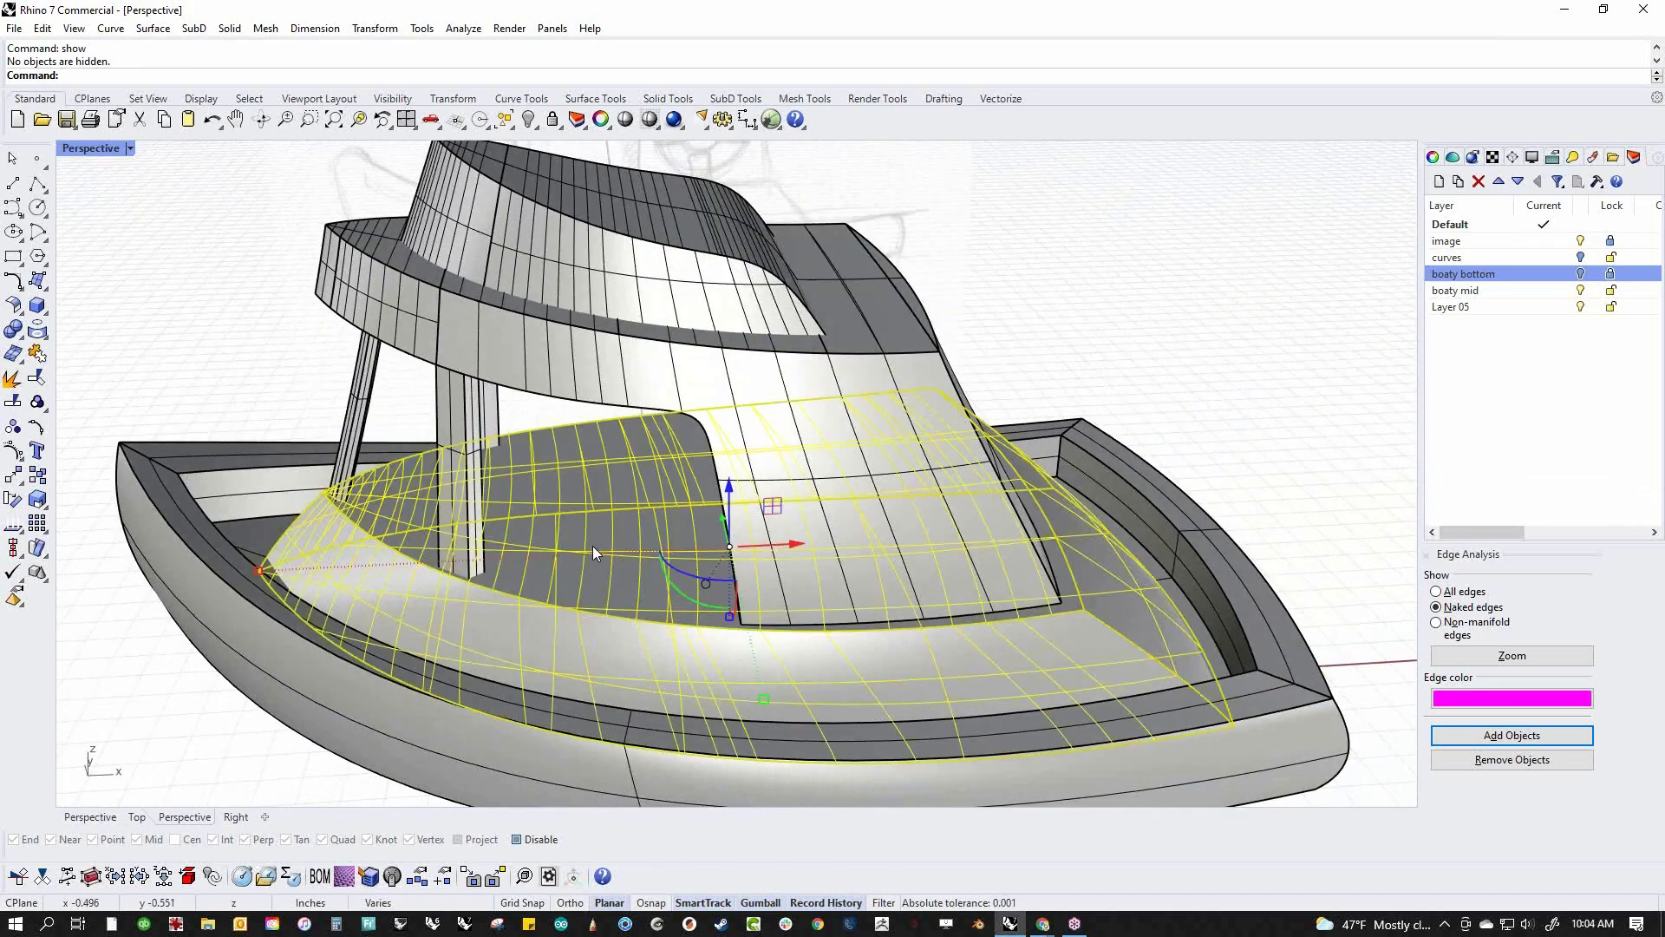
{"action": "key", "text": "Escape"}
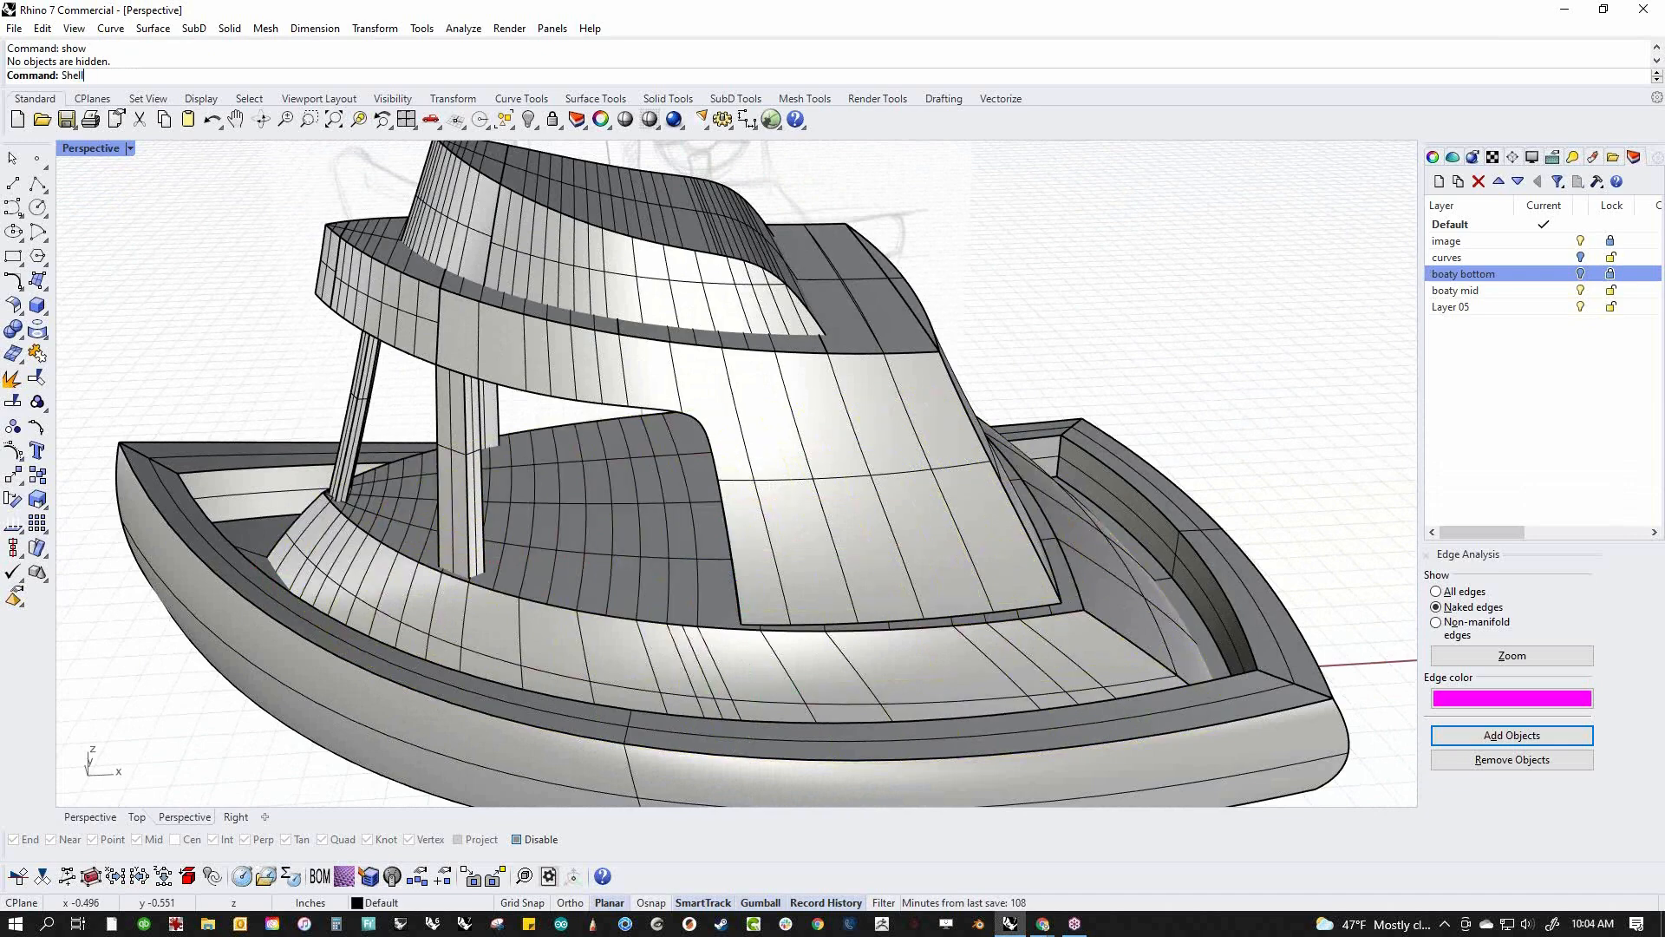
{"action": "key", "text": "Return"}
{"action": "left_click", "coordinate": [591, 545]}
{"action": "key", "text": "Return"}
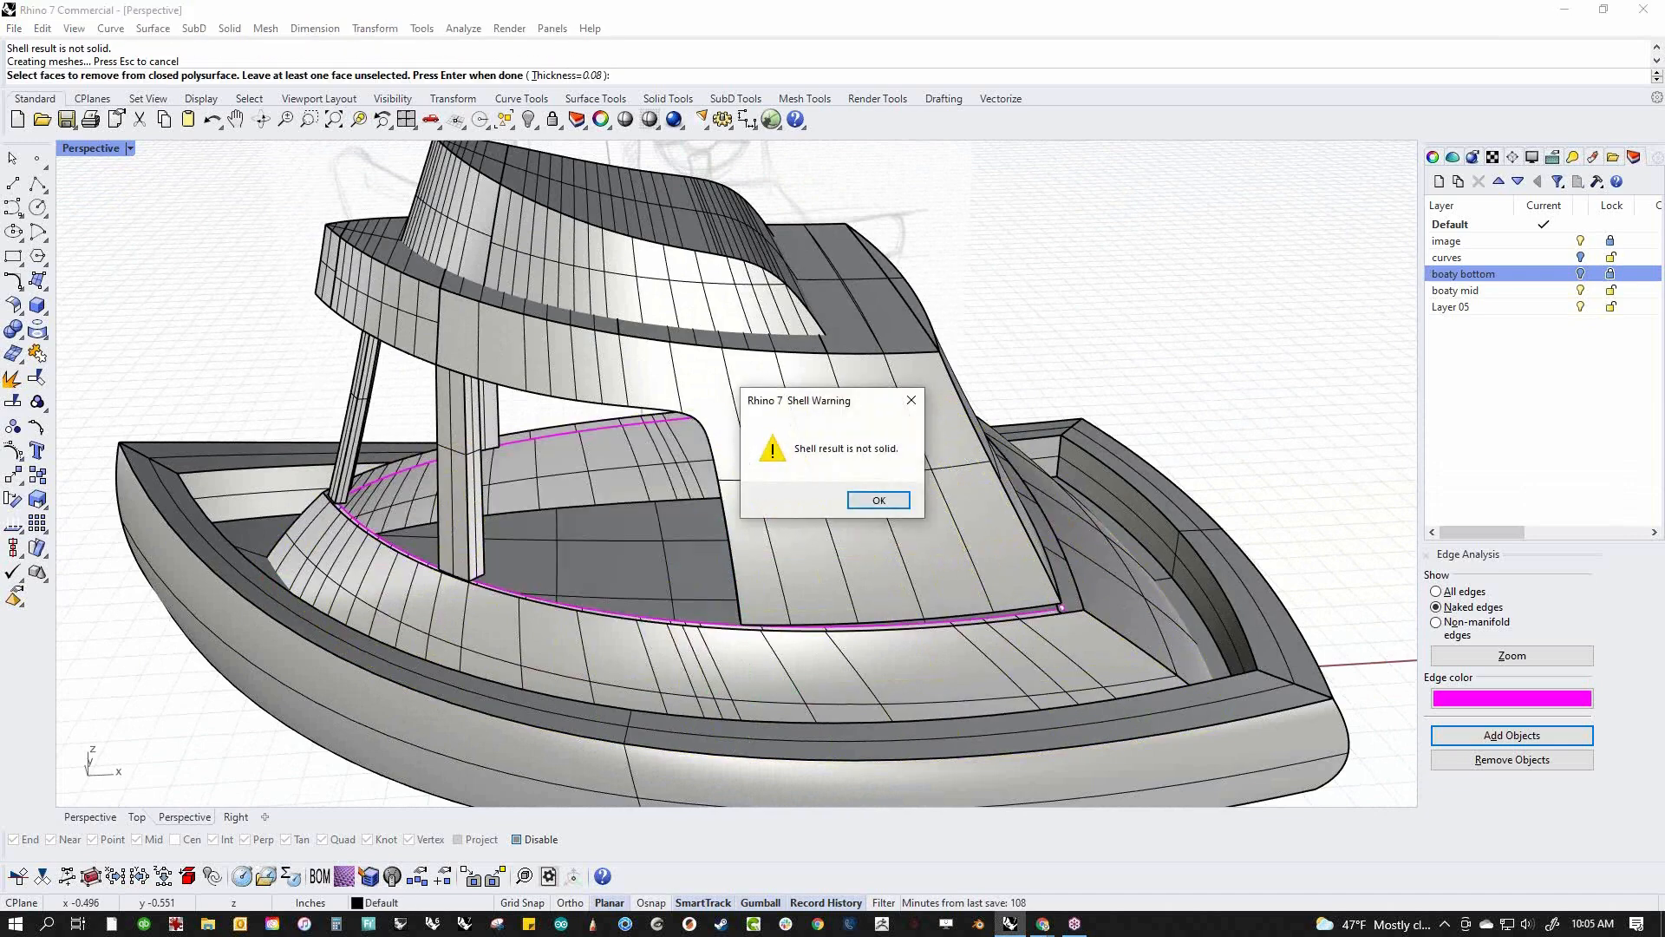
{"action": "left_click", "coordinate": [878, 501]}
Hide the shelled base body and undo the hiding
{"action": "left_click", "coordinate": [694, 643]}
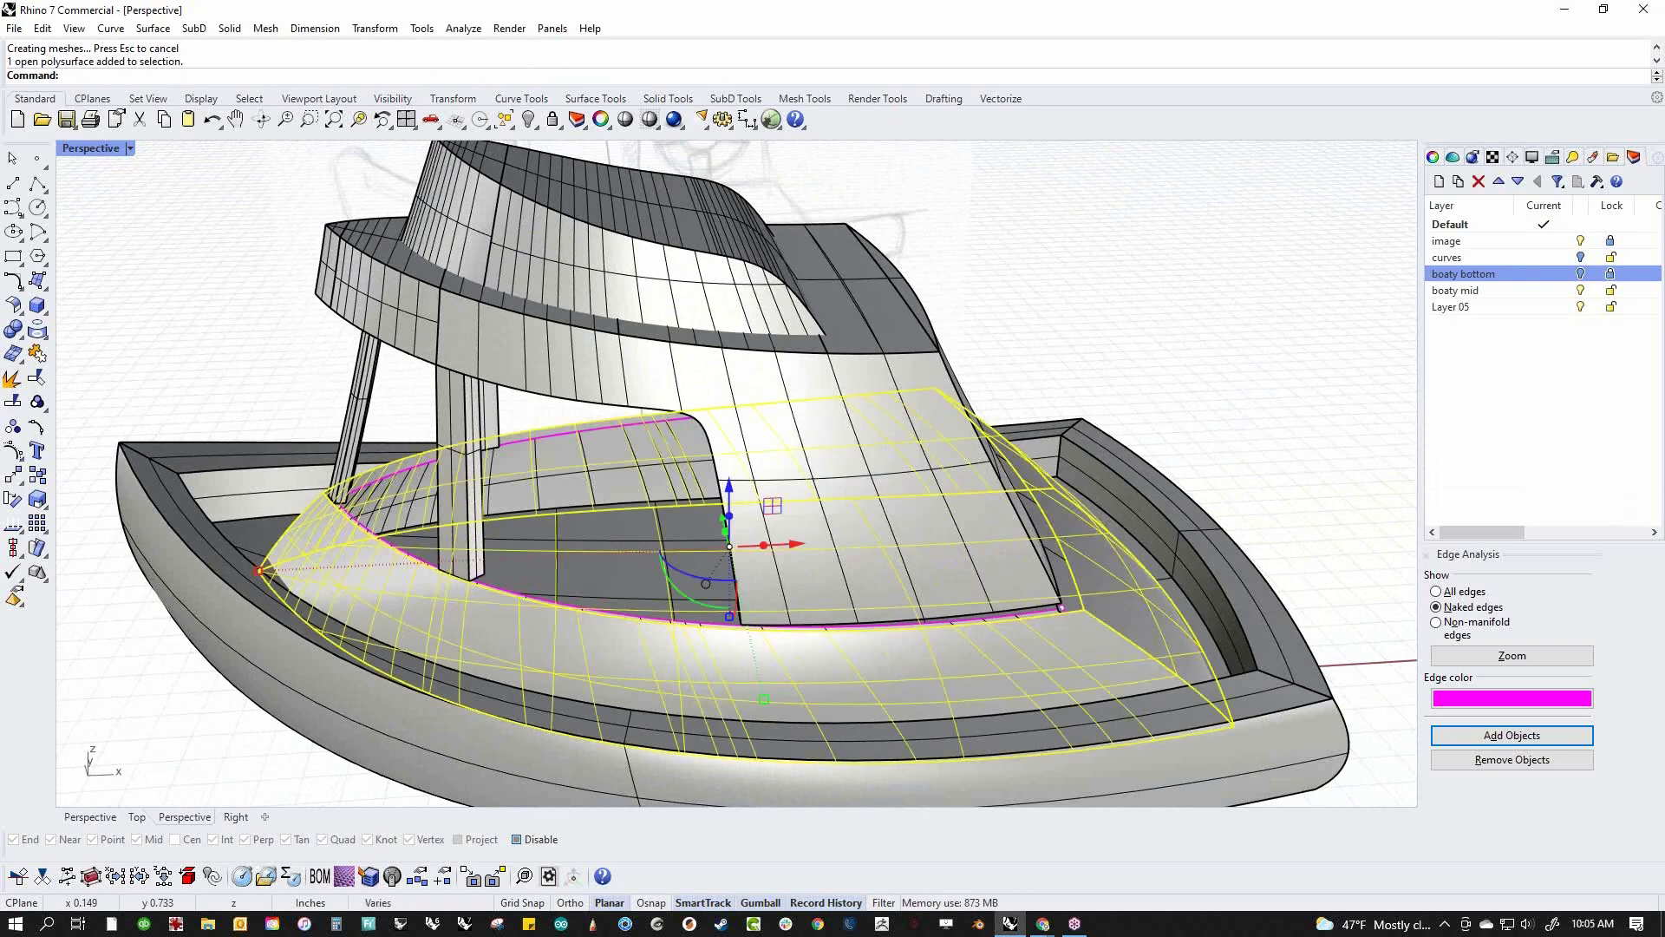
{"action": "key", "text": "ctrl+h"}
{"action": "right_click_drag", "start_coordinate": [789, 635], "coordinate": [841, 748]}
{"action": "key", "text": "ctrl+z"}
Isolate the shelled base body and examine the naked edges around its inner rim from several sides
{"action": "right_click_drag", "start_coordinate": [652, 763], "coordinate": [642, 669]}
{"action": "scroll", "coordinate": [634, 655], "scroll_direction": "up", "scroll_amount": 7}
{"action": "left_click", "coordinate": [643, 636]}
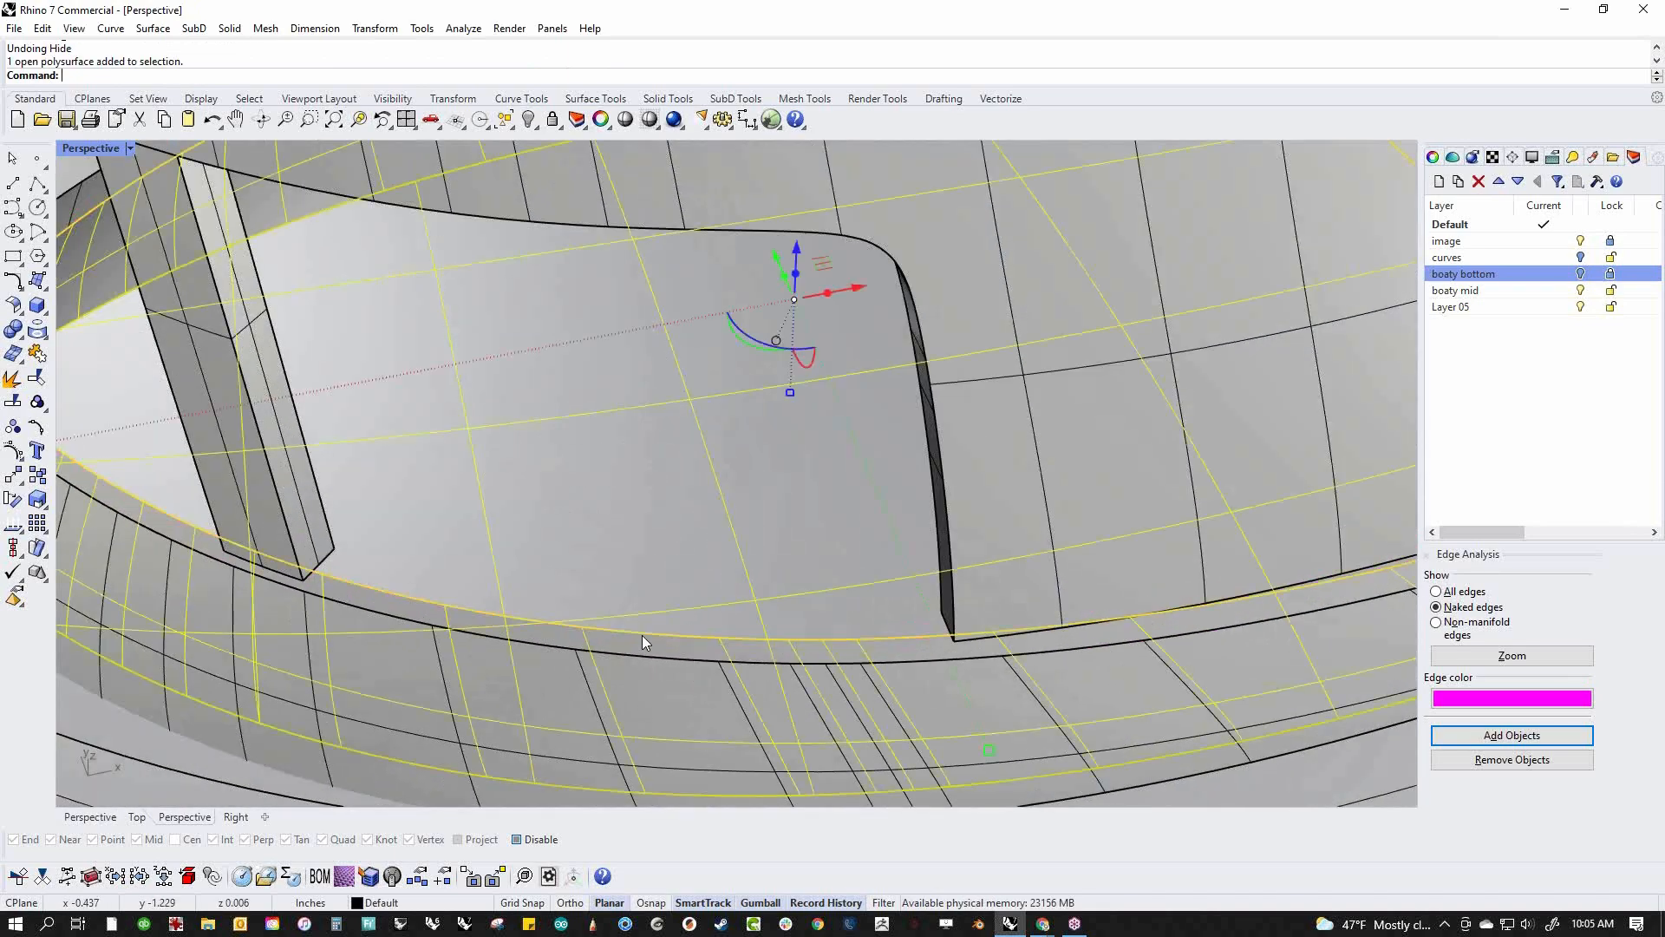
{"action": "key", "text": "ctrl+i"}
{"action": "key", "text": "ctrl+h"}
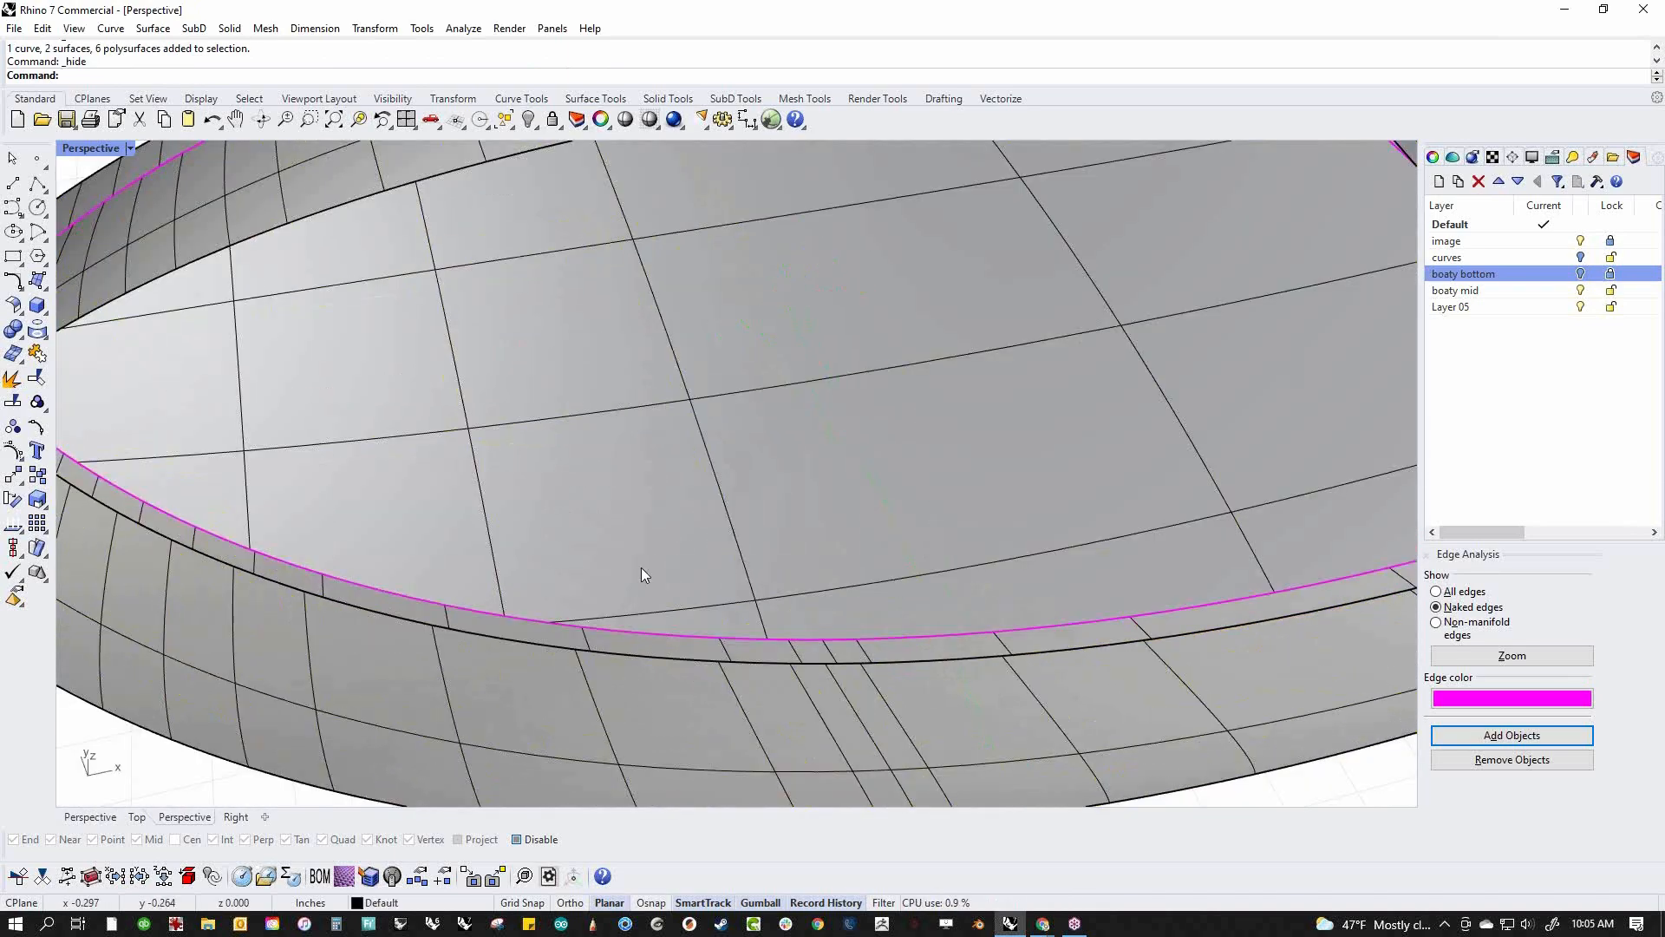
{"action": "scroll", "coordinate": [651, 511], "scroll_direction": "down", "scroll_amount": 9}
{"action": "scroll", "coordinate": [356, 663], "scroll_direction": "up", "scroll_amount": 14}
{"action": "right_click_drag", "start_coordinate": [660, 495], "coordinate": [685, 434]}
{"action": "scroll", "coordinate": [528, 418], "scroll_direction": "down", "scroll_amount": 5}
{"action": "right_click_drag", "start_coordinate": [685, 512], "coordinate": [324, 479], "text": "shift"}
{"action": "scroll", "coordinate": [613, 492], "scroll_direction": "down", "scroll_amount": 5}
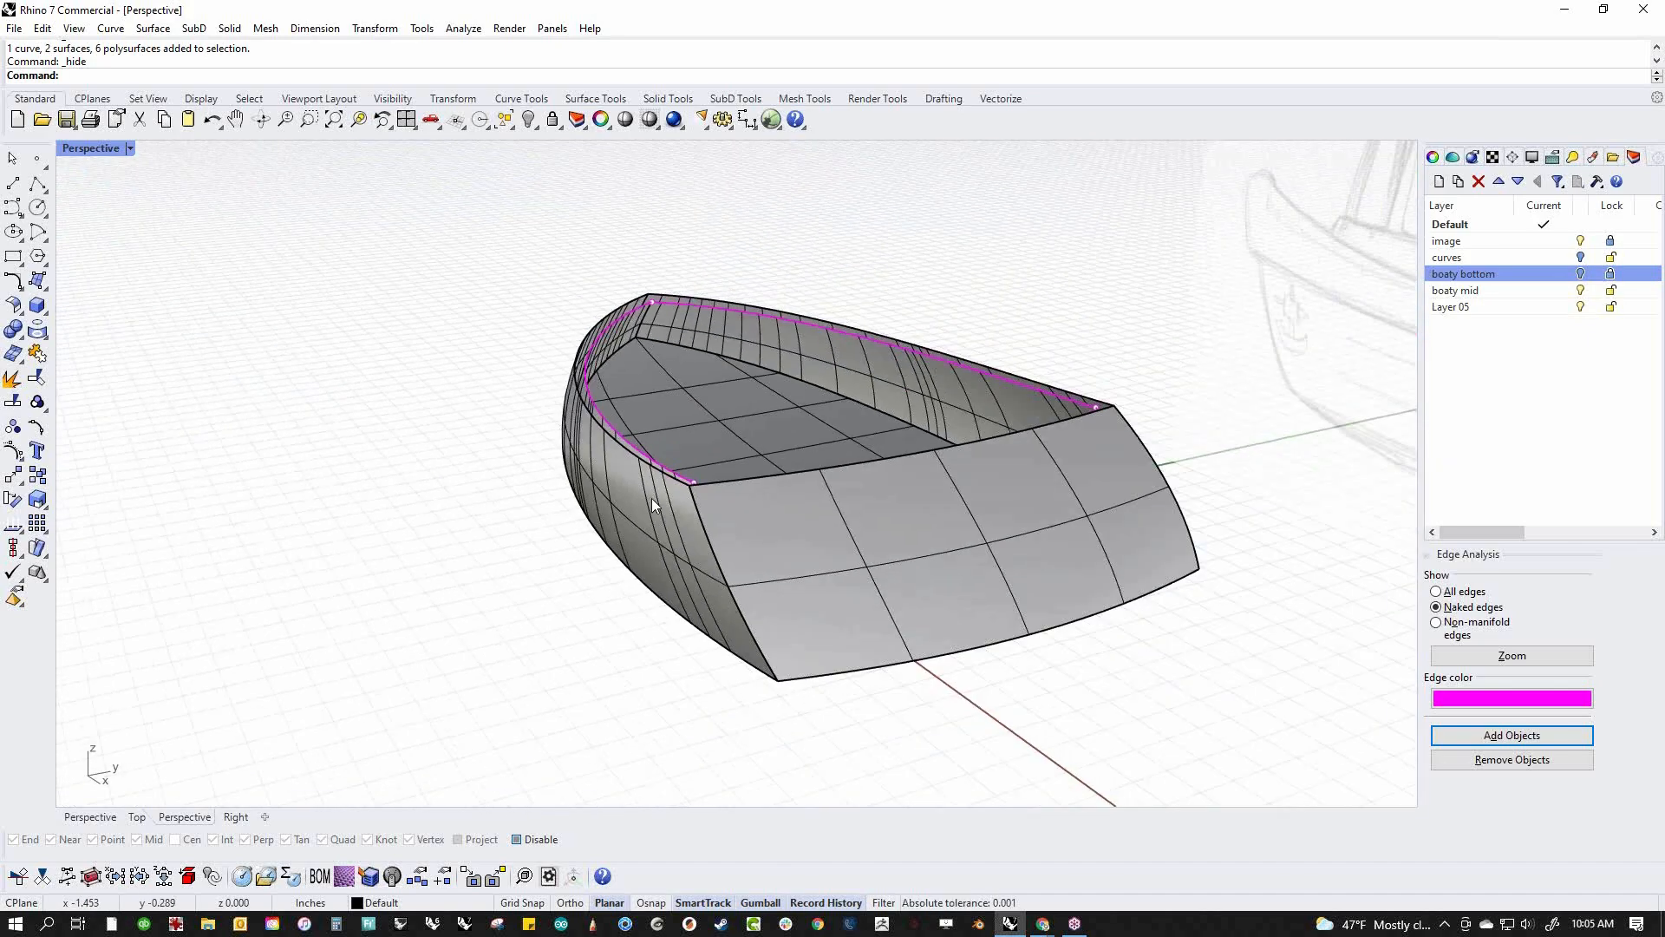
{"action": "right_click_drag", "start_coordinate": [689, 520], "coordinate": [1008, 616]}
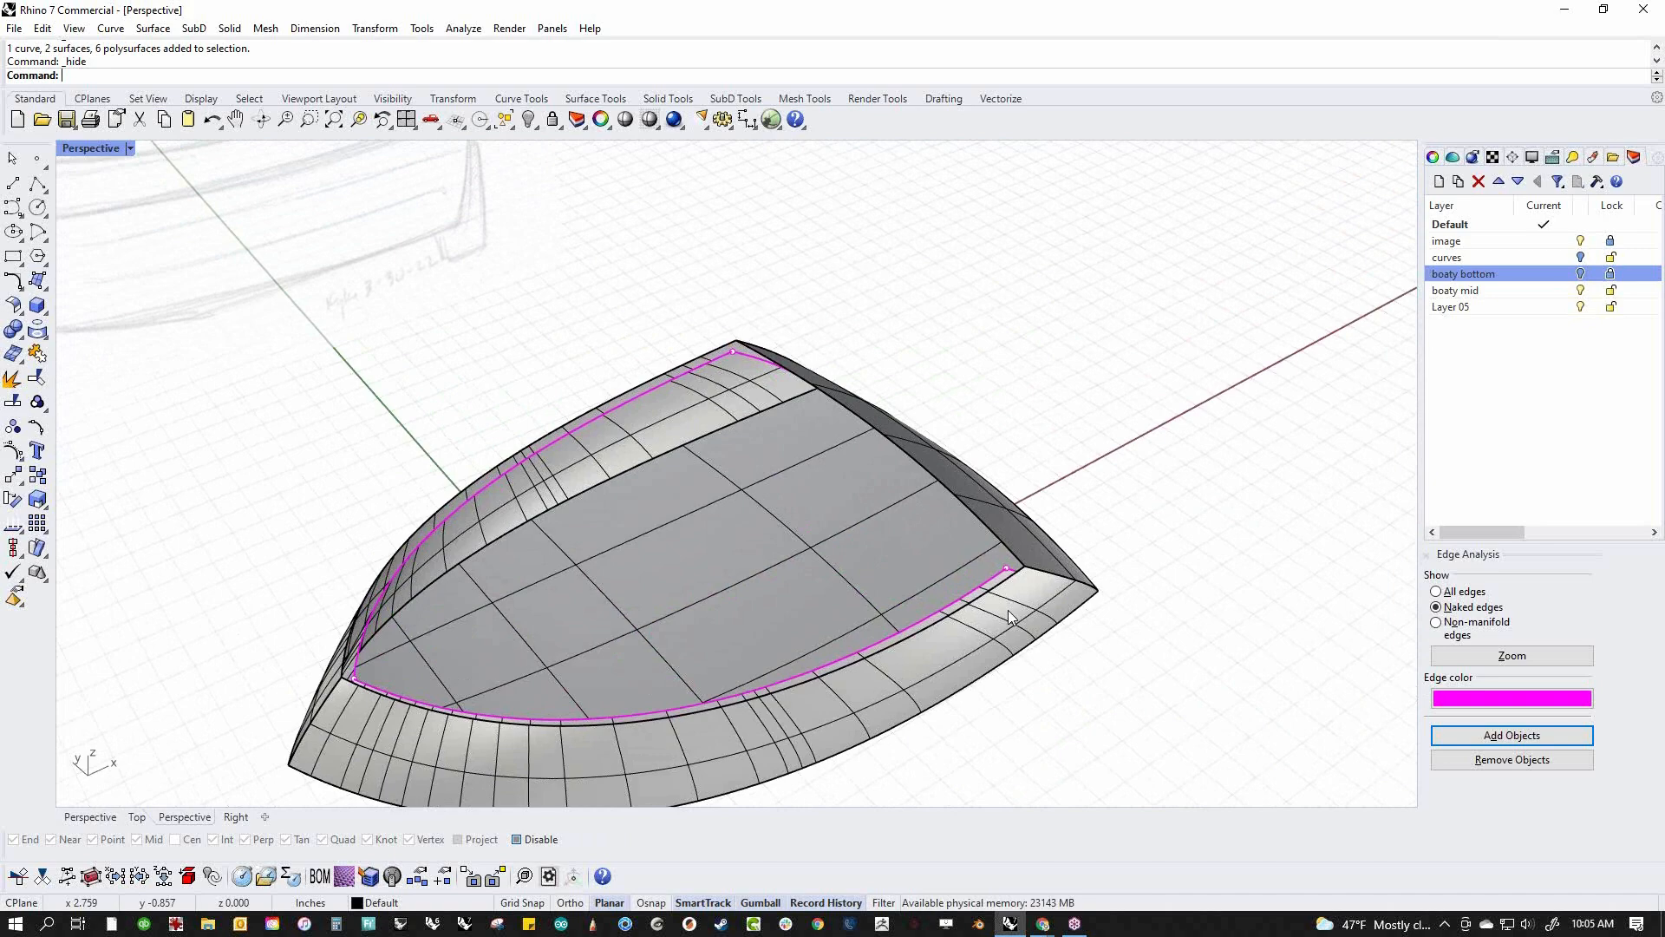
Undo the isolation and the last shell of the base body
{"action": "key", "text": "ctrl+z"}
{"action": "right_click_drag", "start_coordinate": [725, 698], "coordinate": [722, 681], "text": "shift"}
{"action": "scroll", "coordinate": [722, 680], "scroll_direction": "up", "scroll_amount": 5}
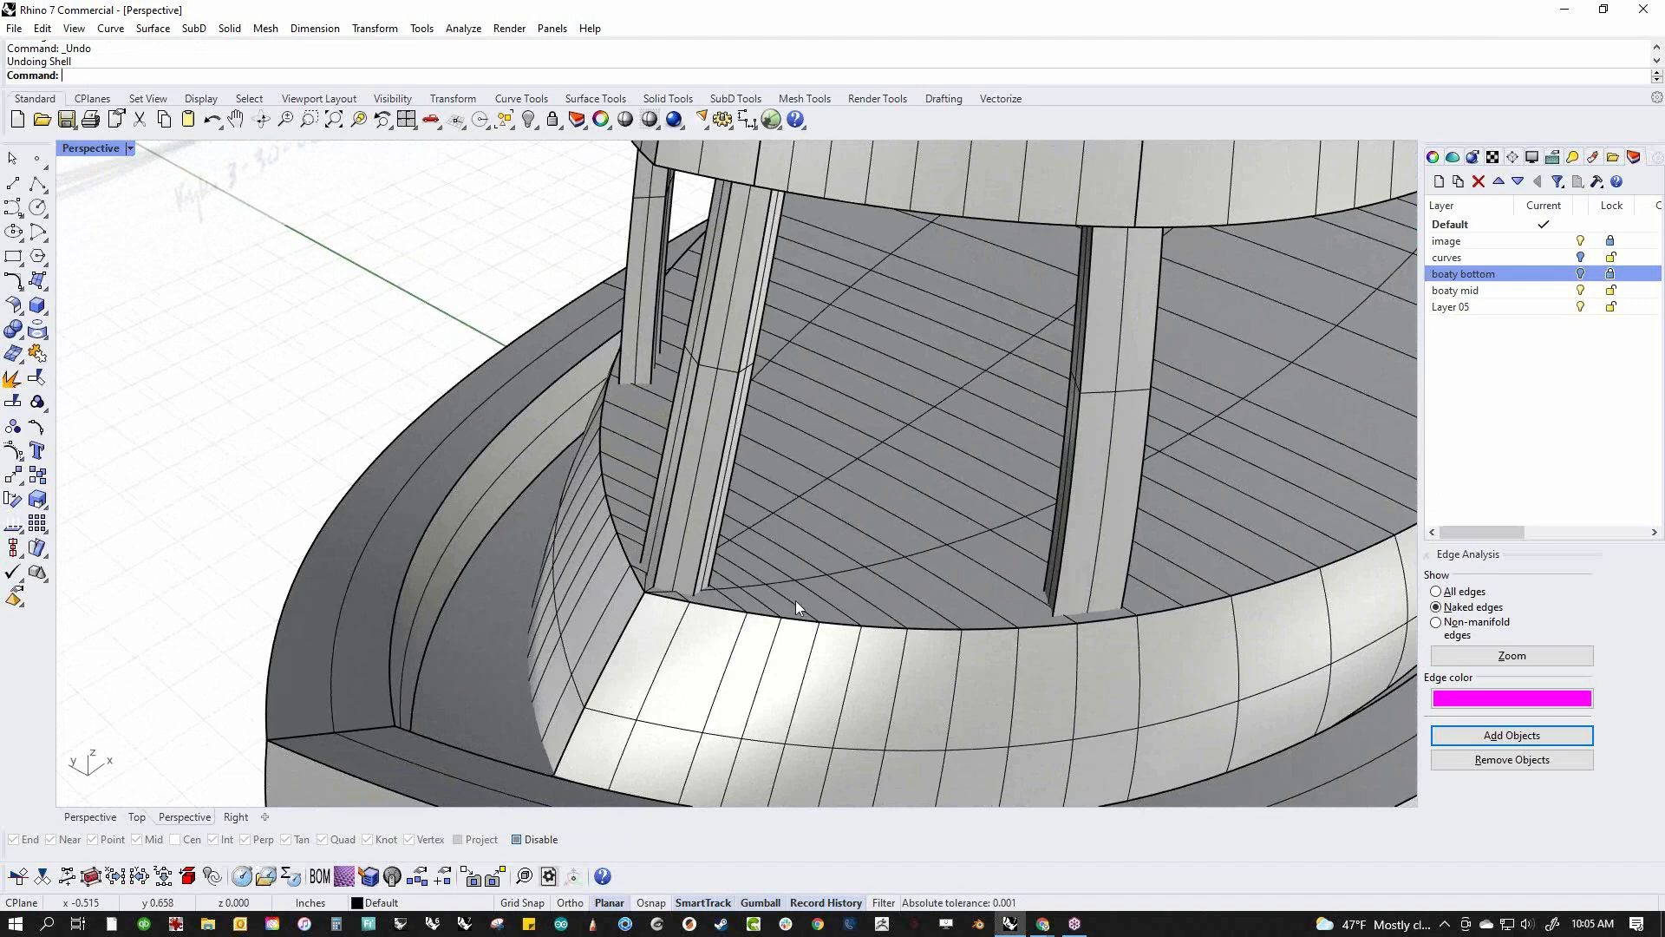
Isolate the unshelled base body by hiding all other objects
{"action": "scroll", "coordinate": [815, 549], "scroll_direction": "down", "scroll_amount": 5}
{"action": "key", "text": "ctrl+a"}
{"action": "key", "text": "ctrl+h"}
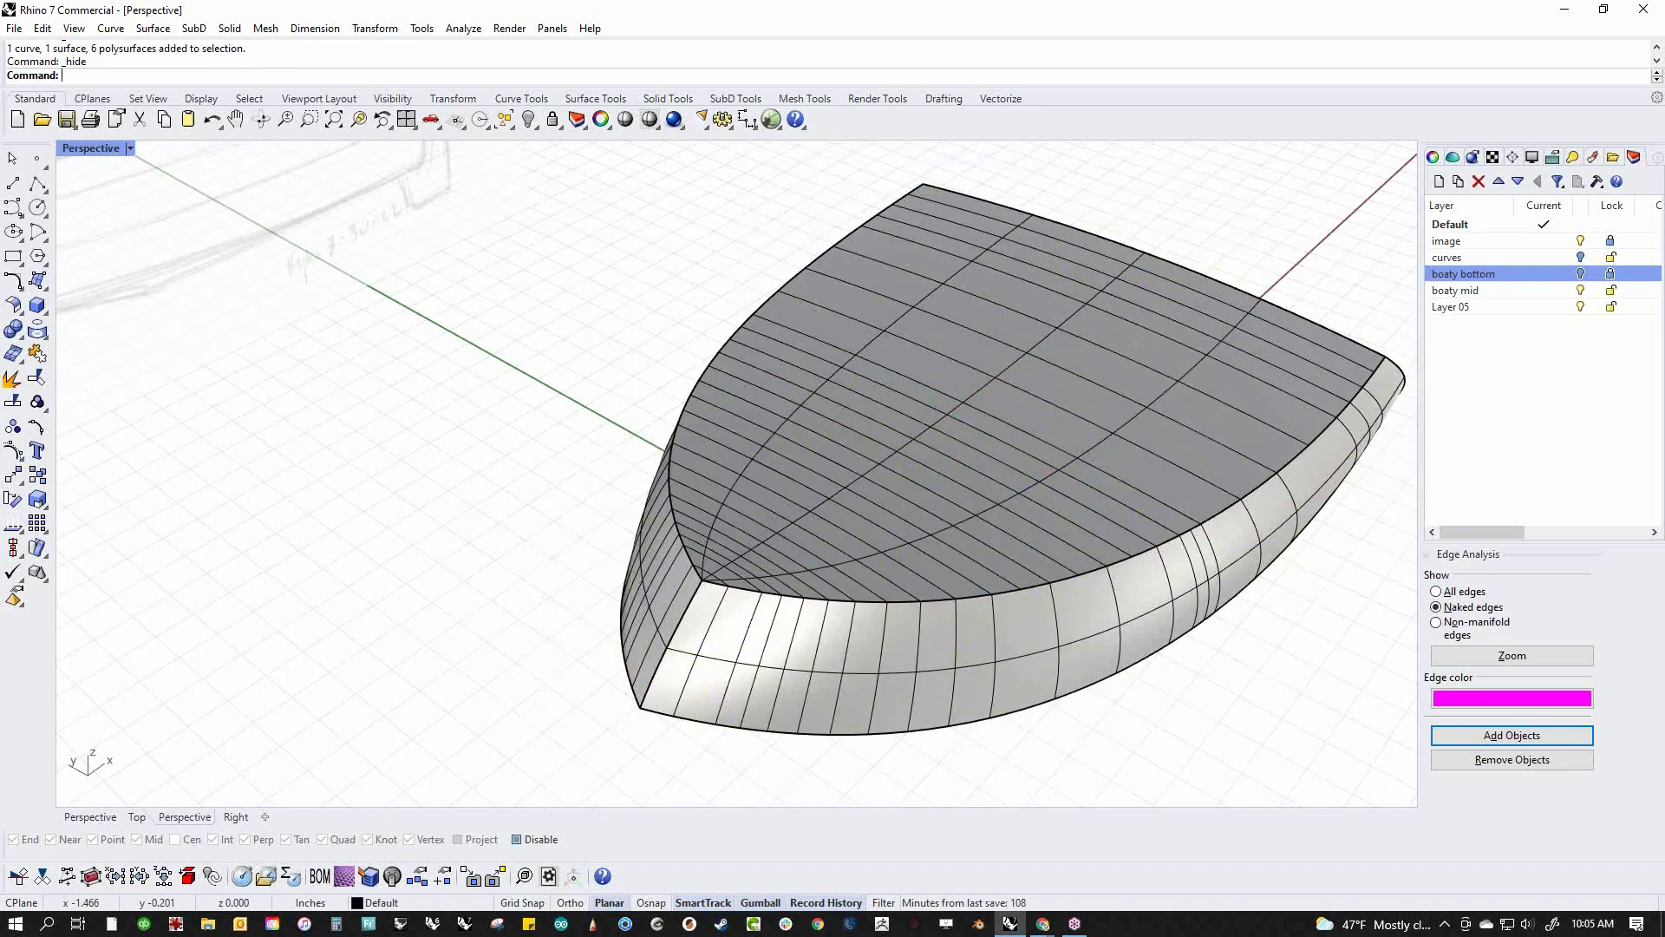
Extract the top deck surface from the base body and delete it
{"action": "middle_click", "coordinate": [805, 549]}
{"action": "left_click", "coordinate": [763, 507]}
{"action": "left_click", "coordinate": [805, 549]}
{"action": "right_click", "coordinate": [805, 549]}
{"action": "key", "text": "Delete"}
Loft a new top surface between the two long curved side edges of the base body's open top
{"action": "middle_click", "coordinate": [805, 549]}
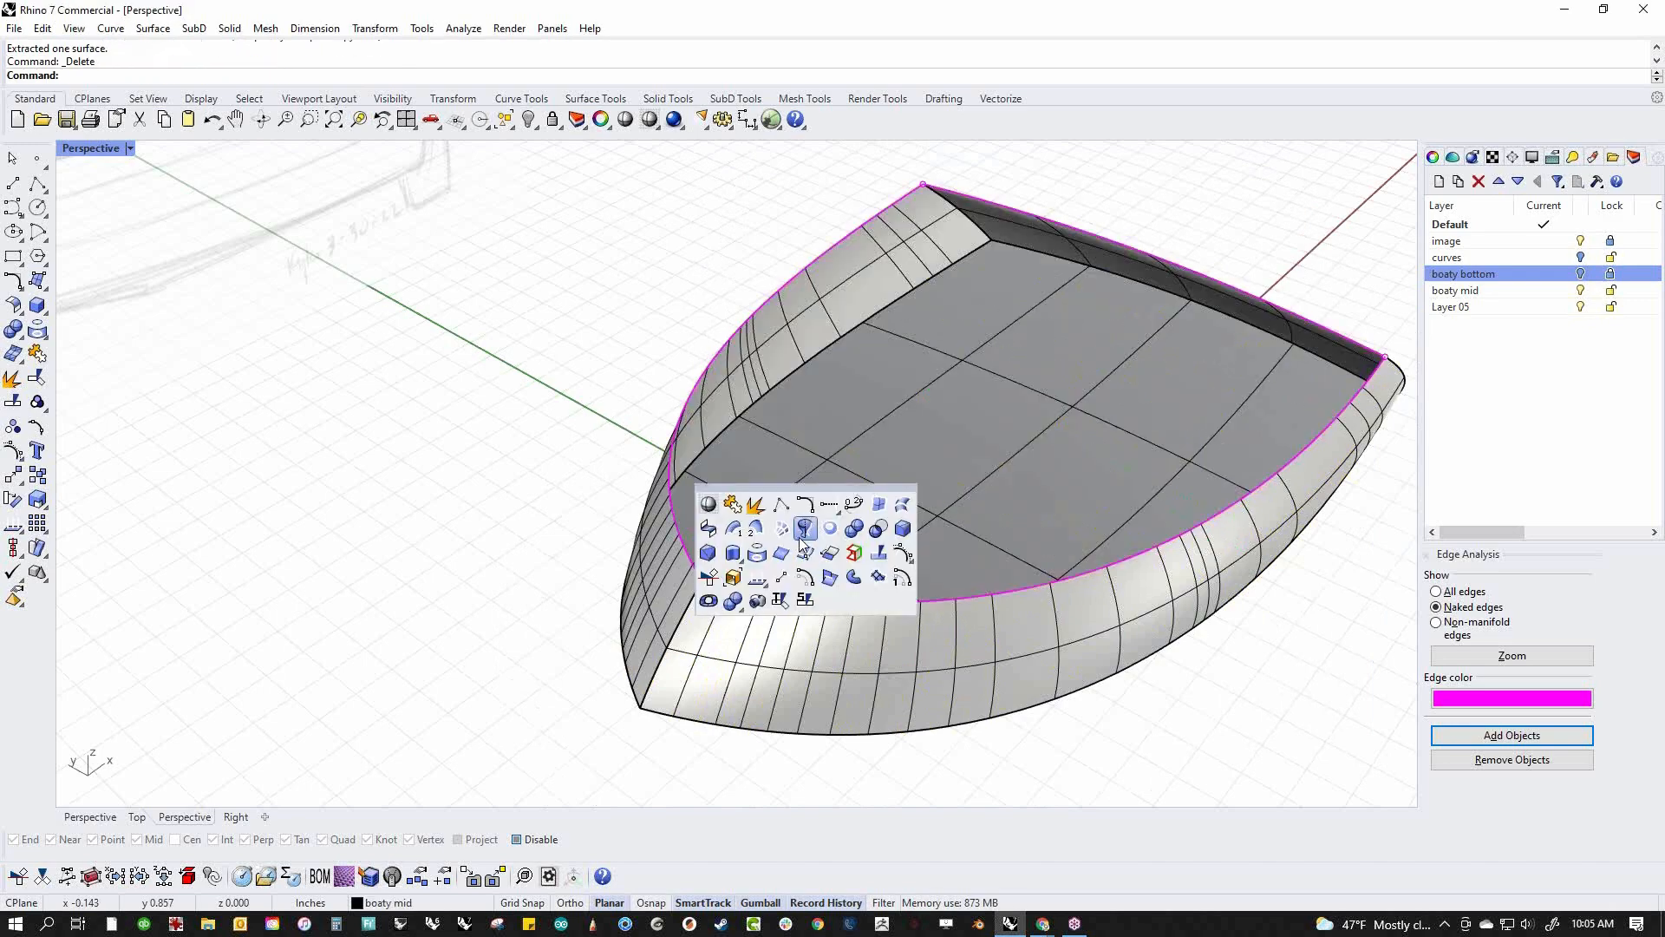
{"action": "left_click", "coordinate": [881, 505]}
{"action": "middle_click", "coordinate": [806, 548]}
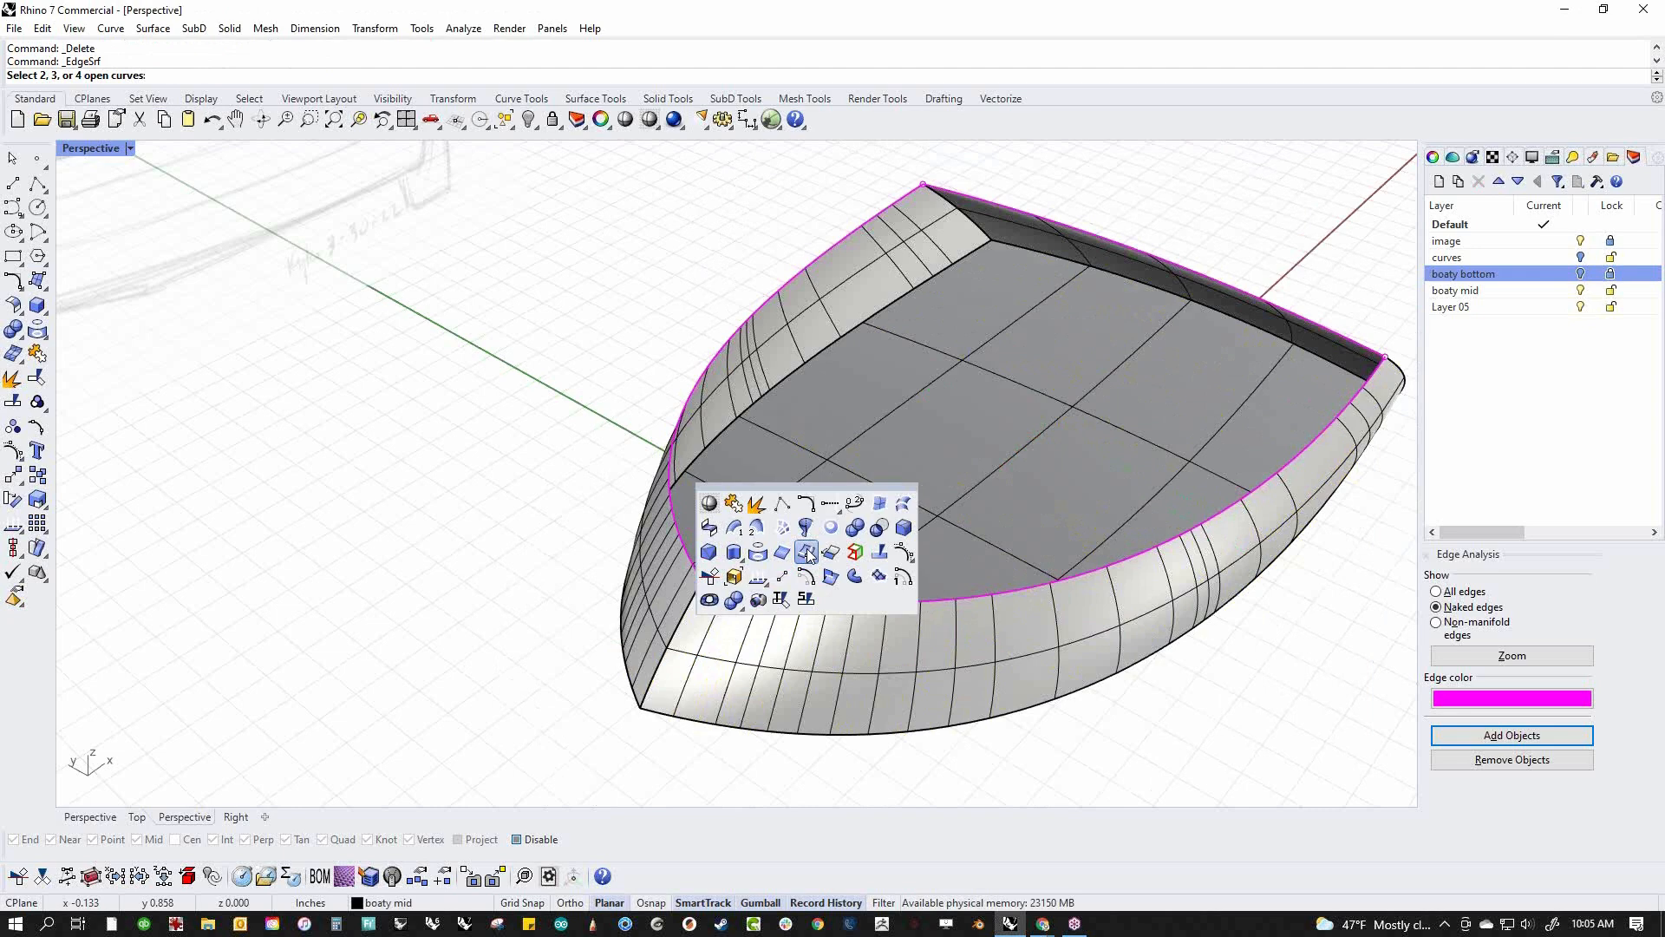
{"action": "left_click", "coordinate": [805, 552]}
{"action": "left_click", "coordinate": [687, 562]}
{"action": "left_click", "coordinate": [728, 593]}
{"action": "right_click", "coordinate": [728, 586]}
{"action": "left_click", "coordinate": [1273, 542]}
Match the lofted top surface's straight rear edge to the curved top edge of the base's rear face with Position continuity
{"action": "right_click_drag", "start_coordinate": [1091, 490], "coordinate": [746, 576], "text": "shift"}
{"action": "type", "text": "MatchSrf"}
{"action": "key", "text": "Return"}
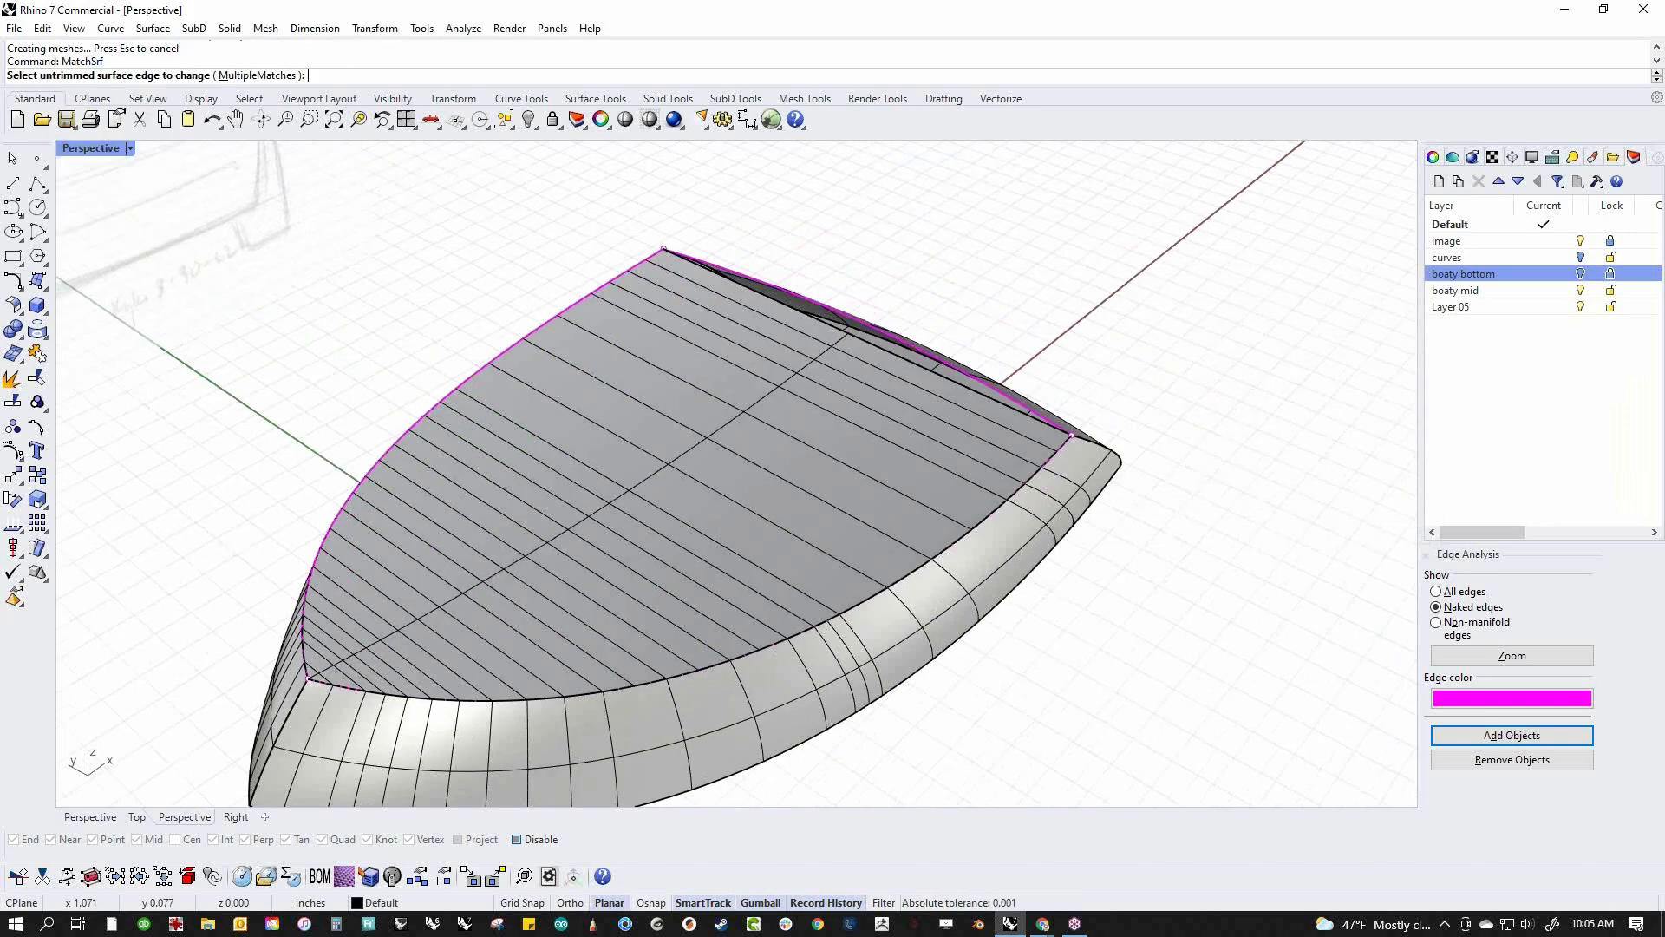
{"action": "left_click", "coordinate": [938, 352]}
{"action": "left_click", "coordinate": [934, 357]}
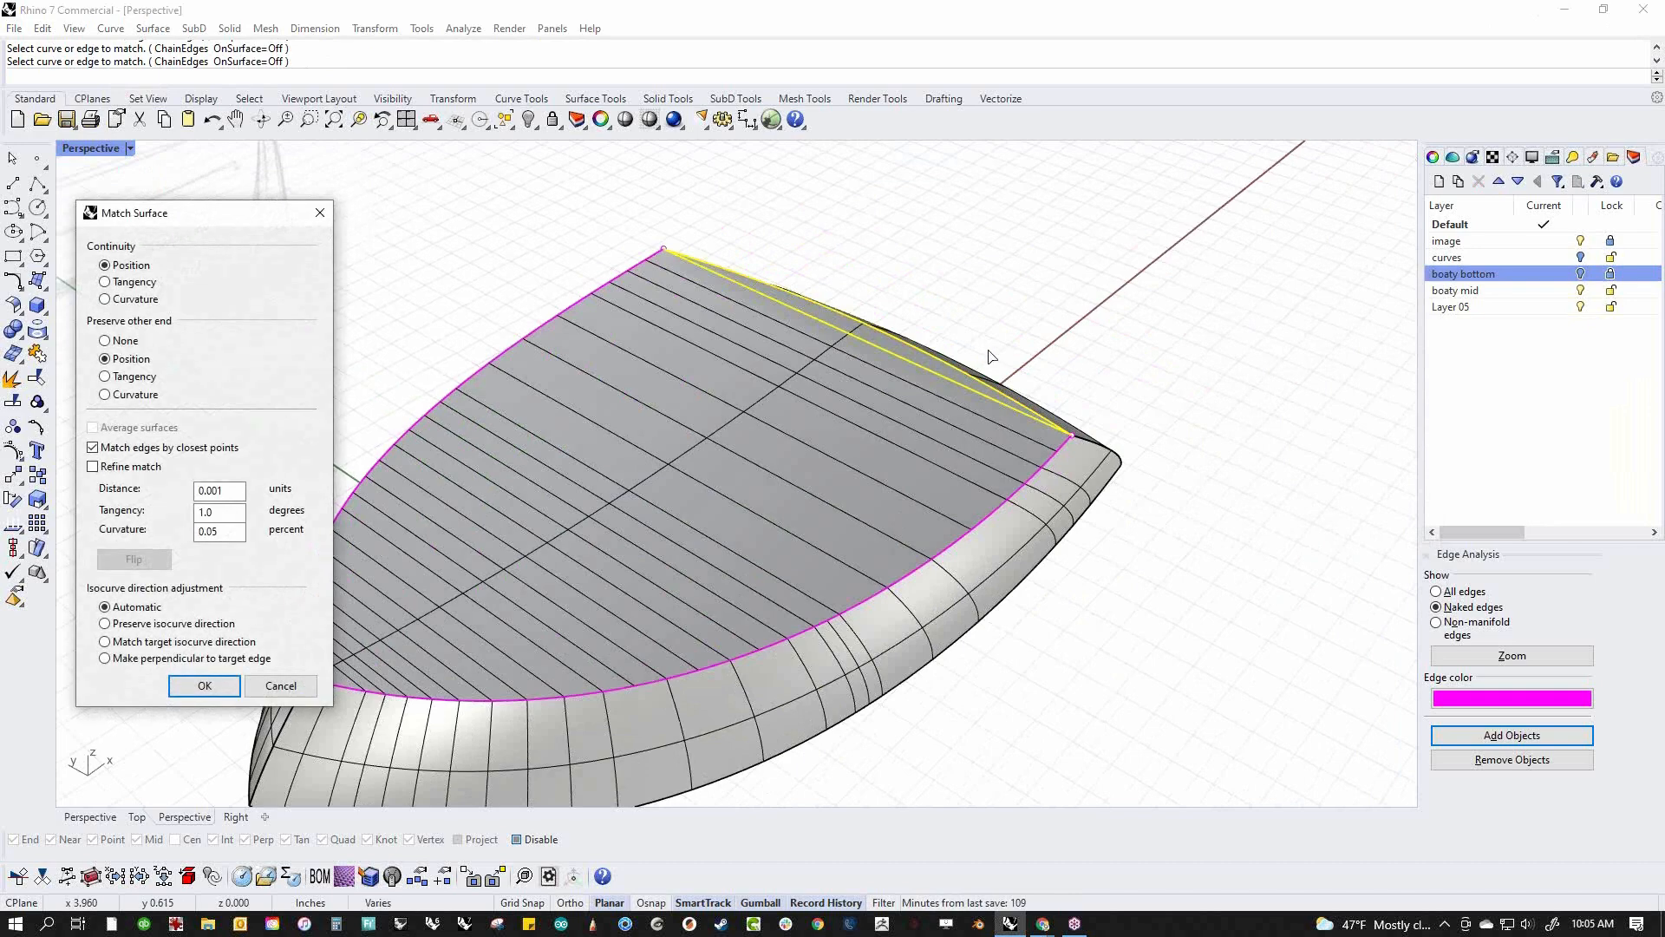
{"action": "key", "text": "Return"}
Join the matched top surface to the base body, and undo both the join and the surface match
{"action": "left_click_drag", "start_coordinate": [1171, 352], "coordinate": [1012, 558]}
{"action": "key", "text": "ctrl+j"}
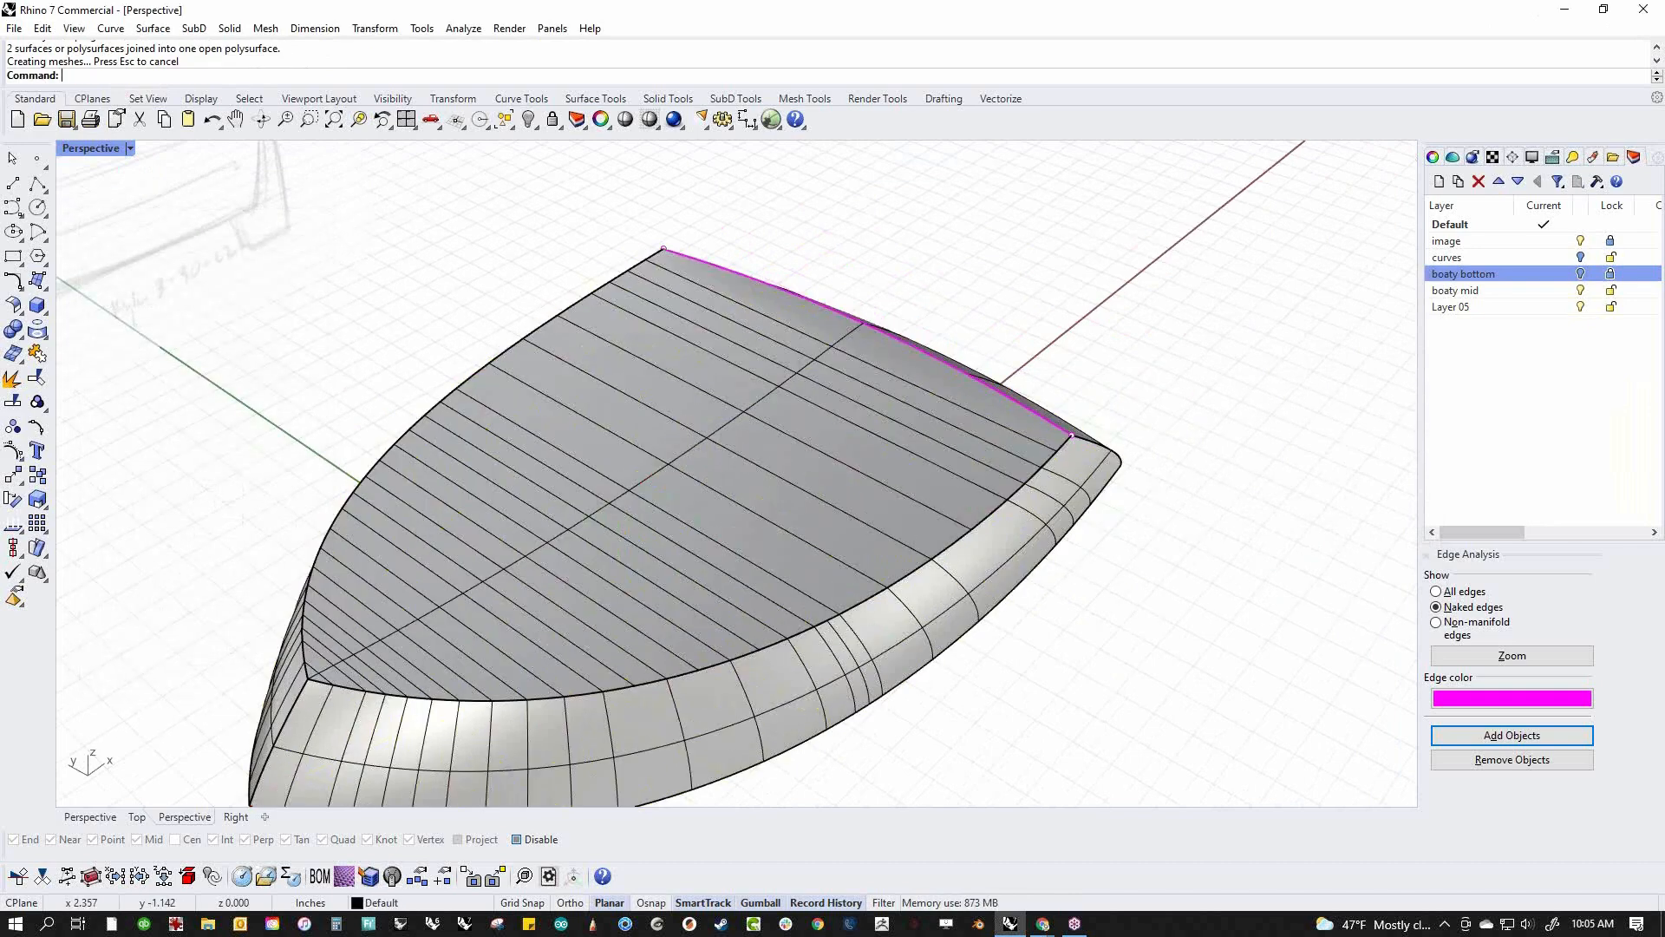
{"action": "right_click_drag", "start_coordinate": [998, 555], "coordinate": [838, 657]}
{"action": "key", "text": "ctrl+z"}
{"action": "key", "text": "ctrl+z"}
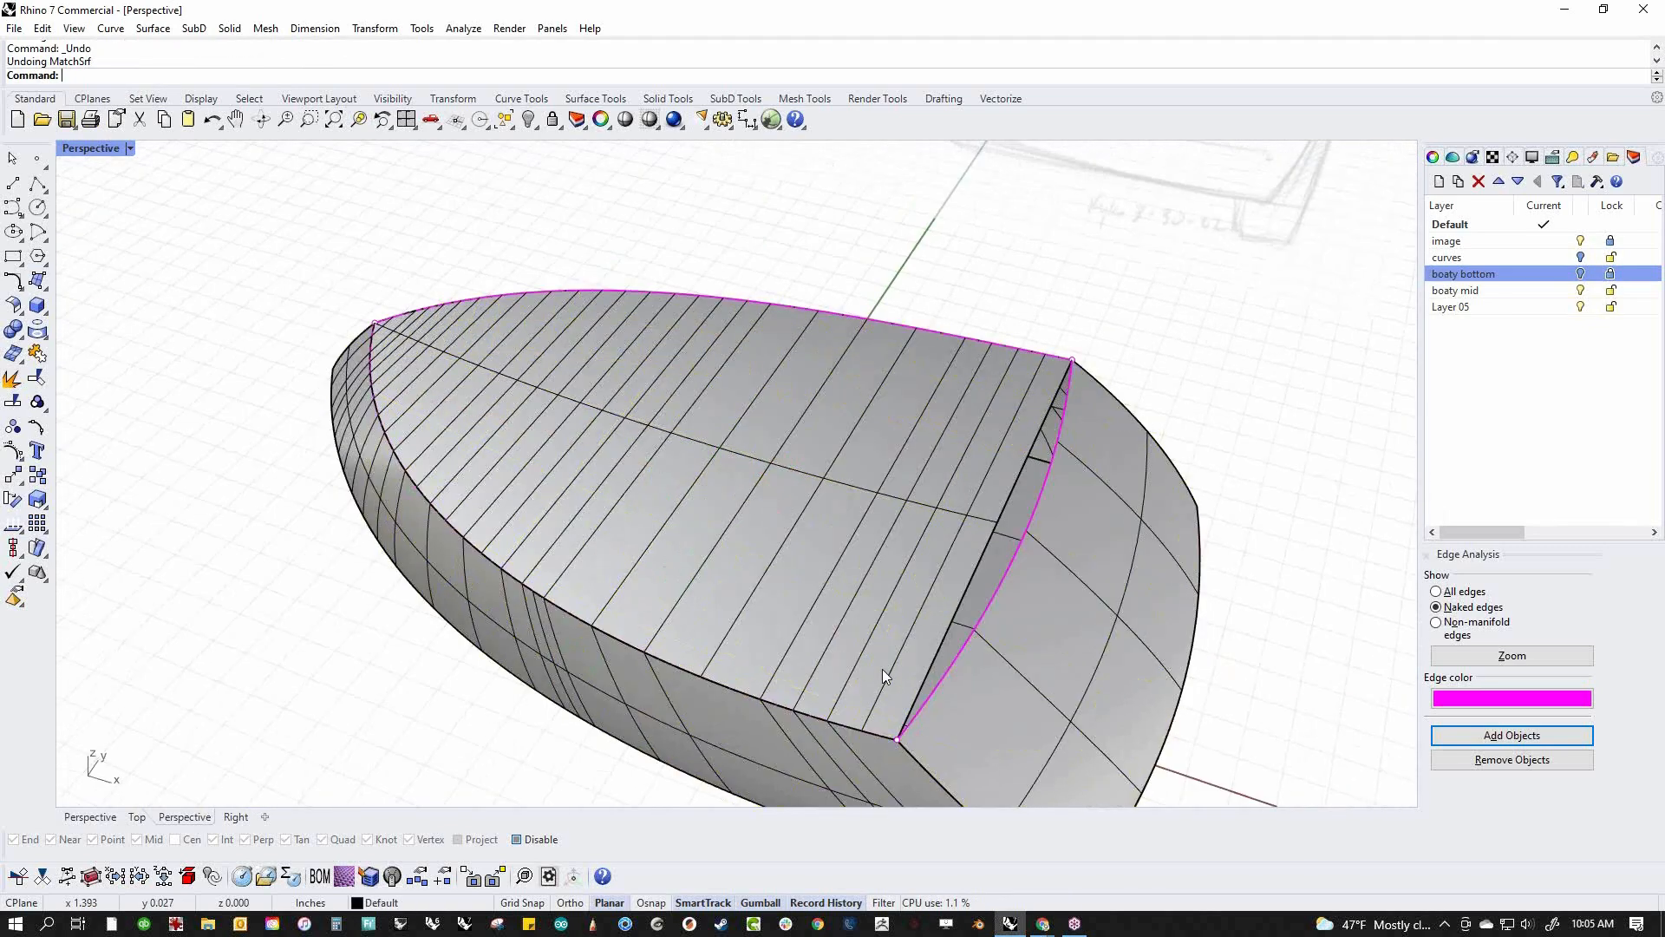
Match the lofted top surface's straight rear edge to the rear face's curved top edge with Position continuity and Refine match enabled
{"action": "key", "text": "Return"}
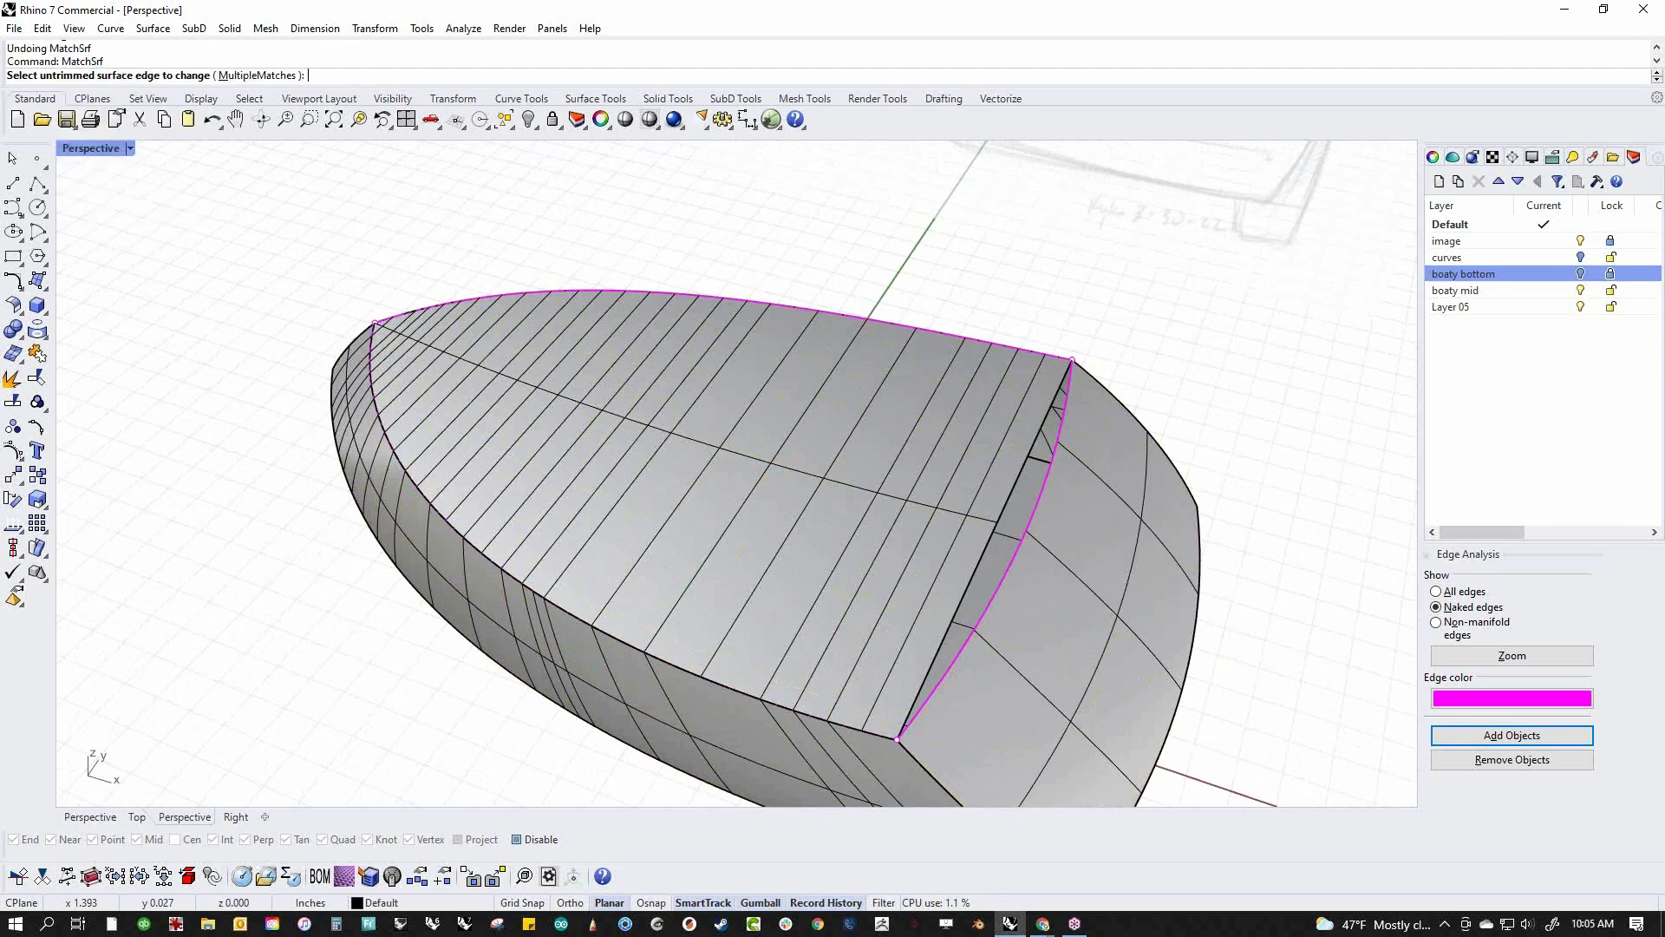
{"action": "left_click", "coordinate": [951, 632]}
{"action": "left_click", "coordinate": [957, 647]}
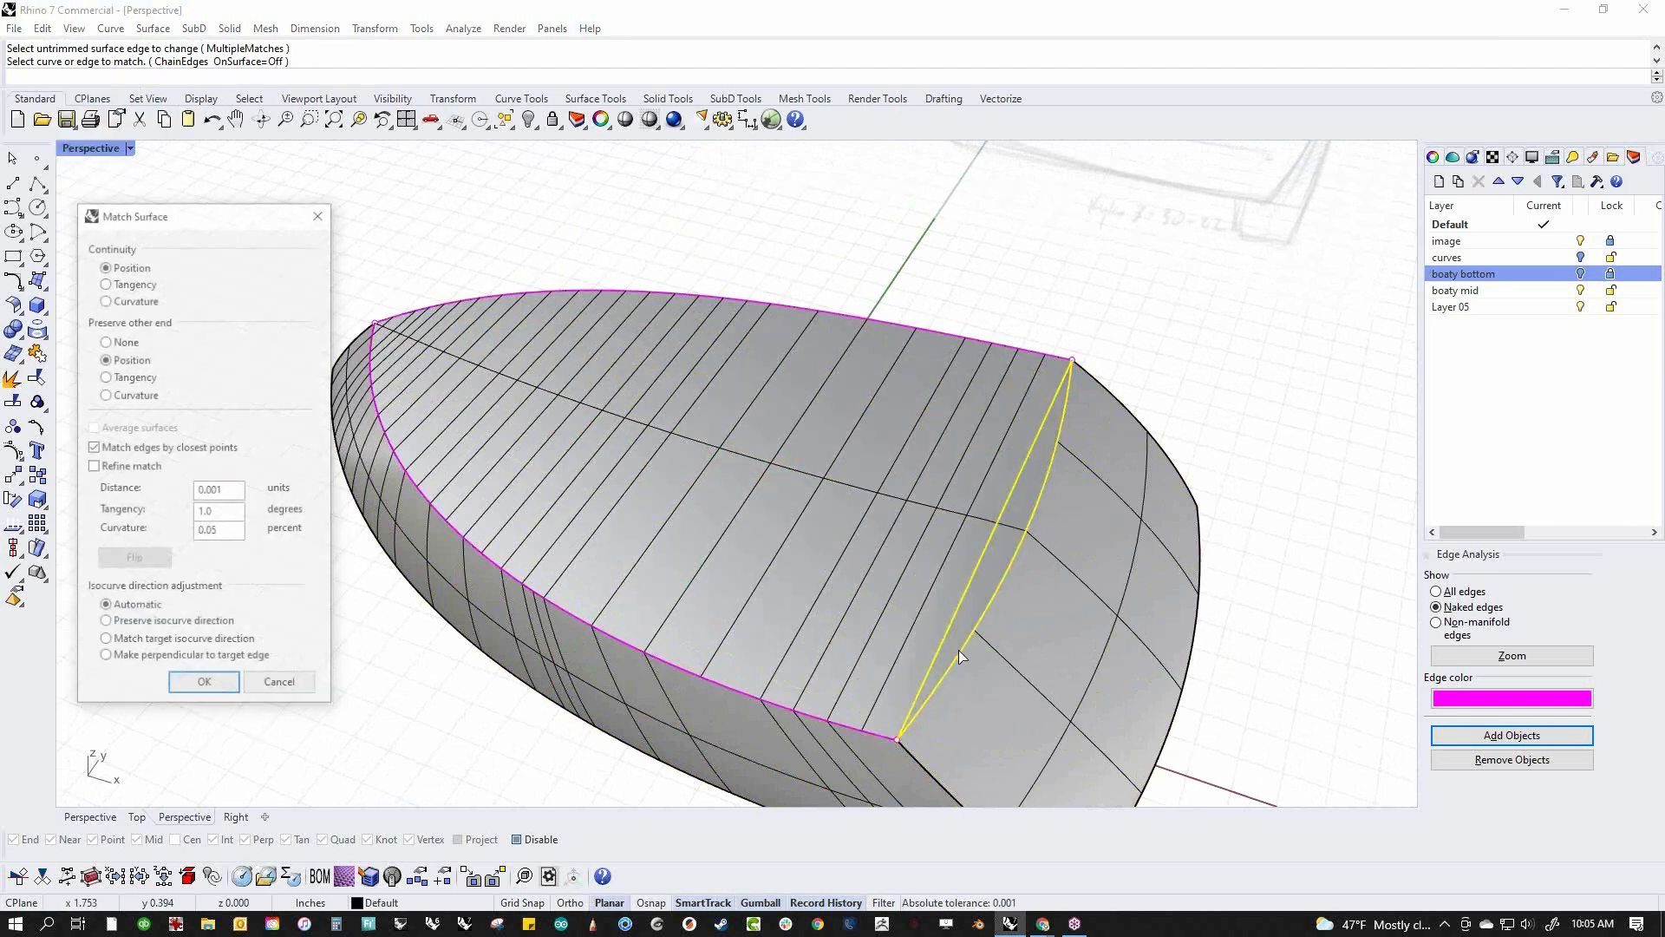
{"action": "left_click", "coordinate": [93, 466]}
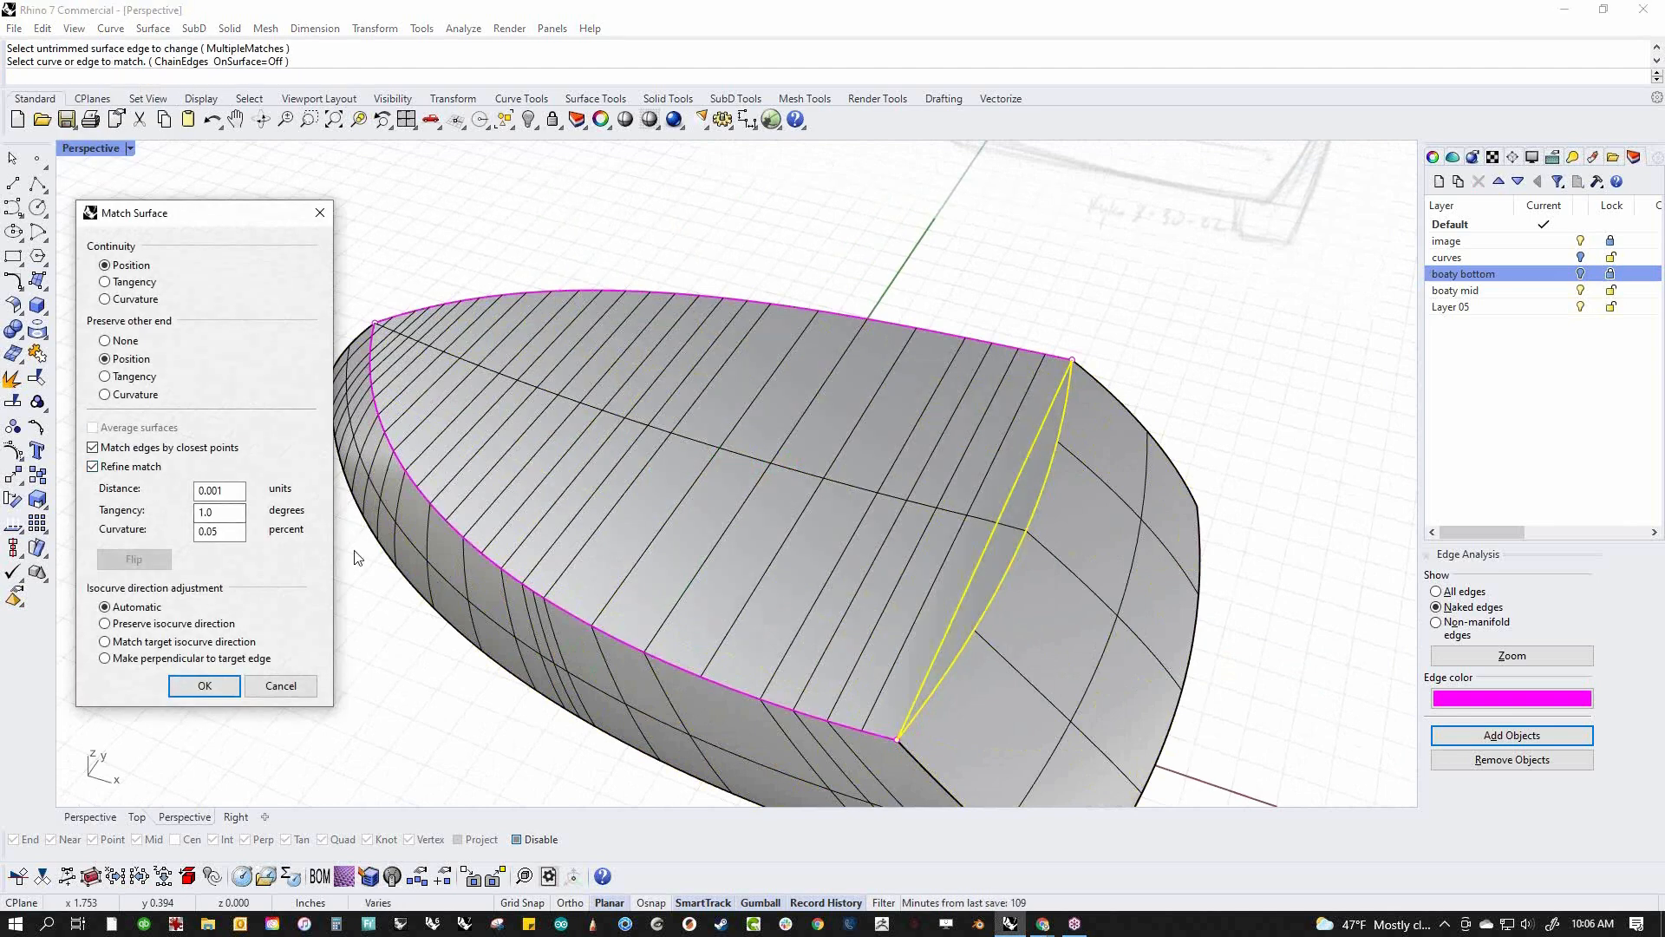
{"action": "left_click", "coordinate": [203, 685]}
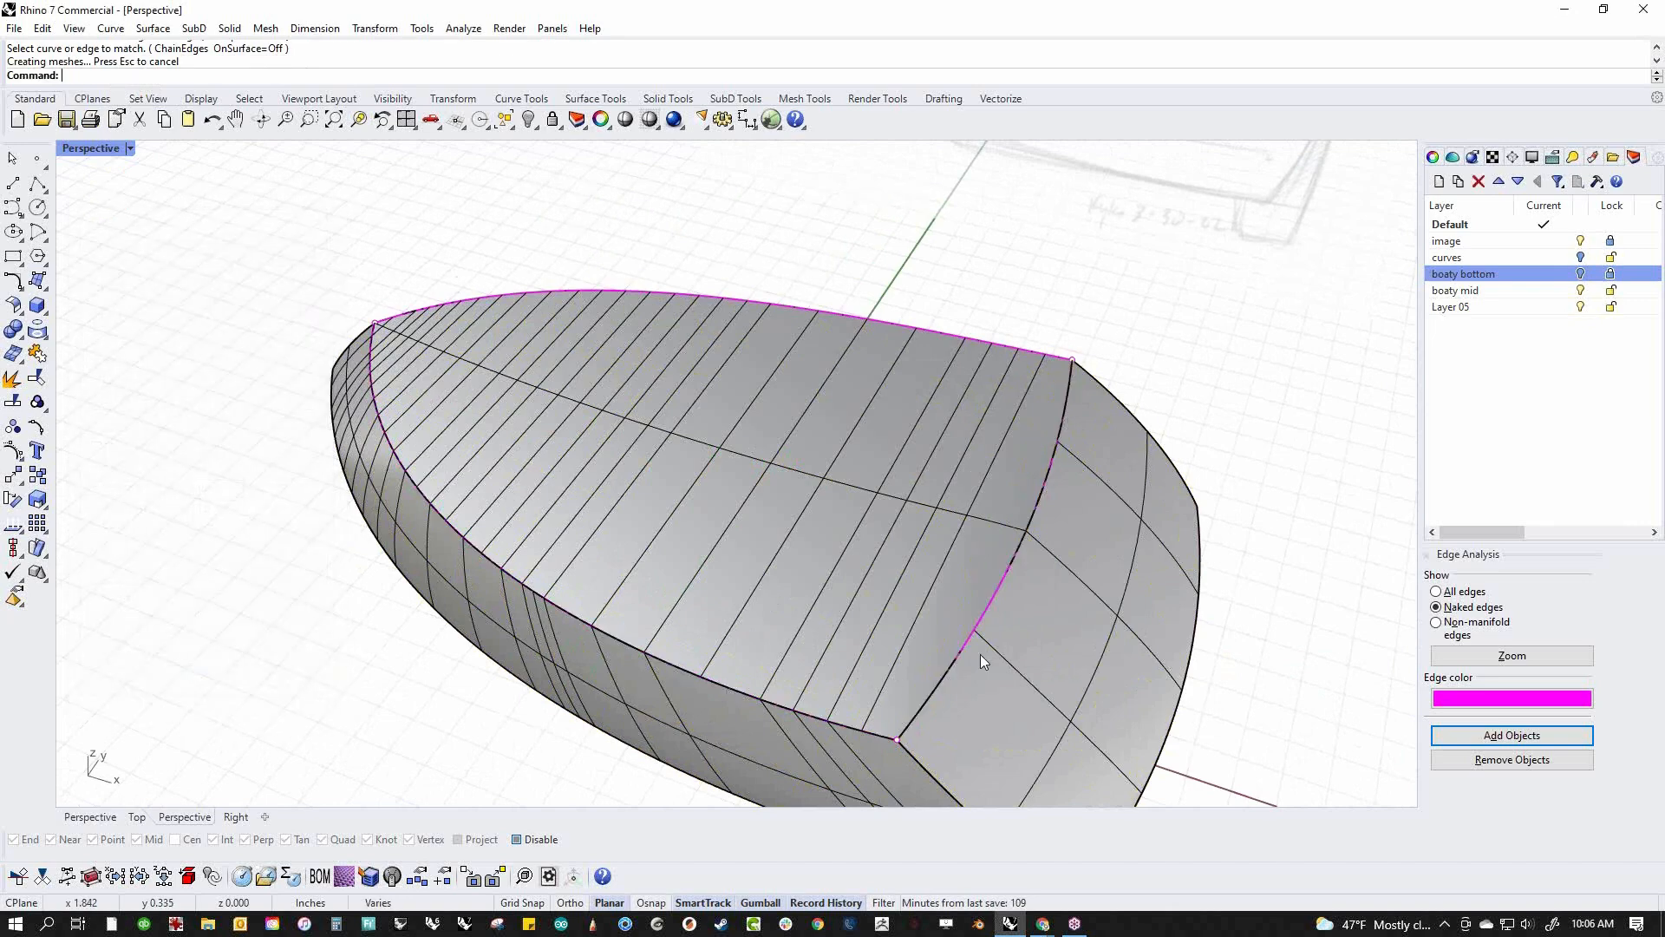
Join the matched top surface to the base body and clear the selection
{"action": "key", "text": "ctrl+a"}
{"action": "key", "text": "ctrl+j"}
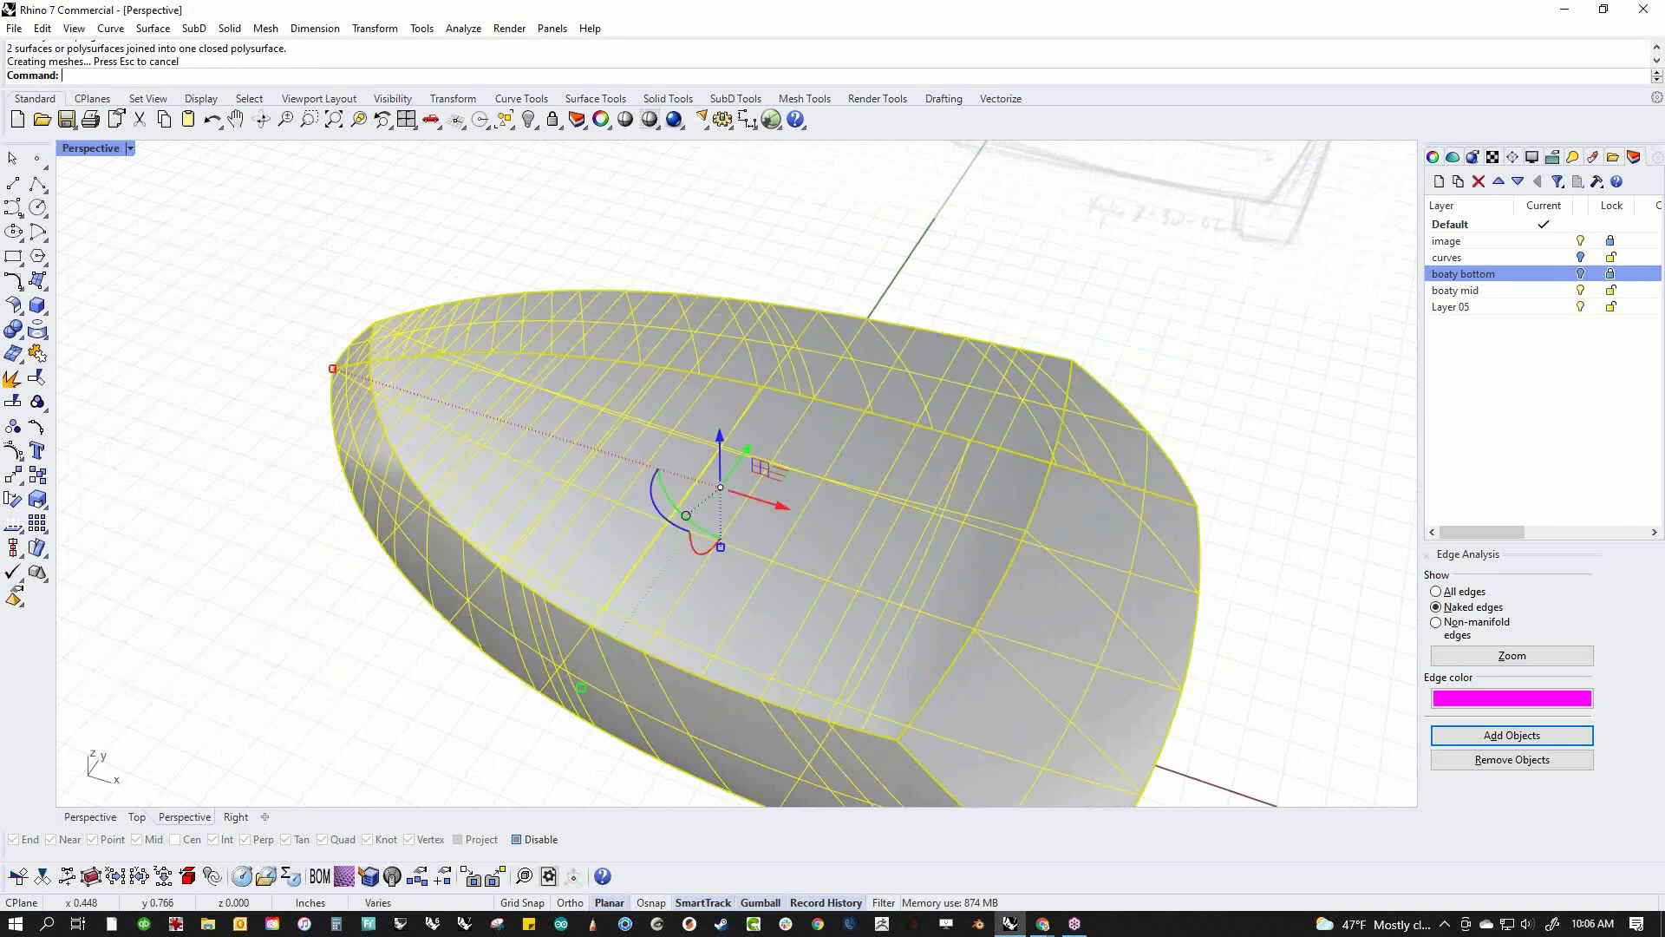
{"action": "left_click", "coordinate": [381, 633]}
Shell the base body with a thickness of 0.15, removing its top face
{"action": "right_click_drag", "start_coordinate": [329, 635], "coordinate": [398, 595]}
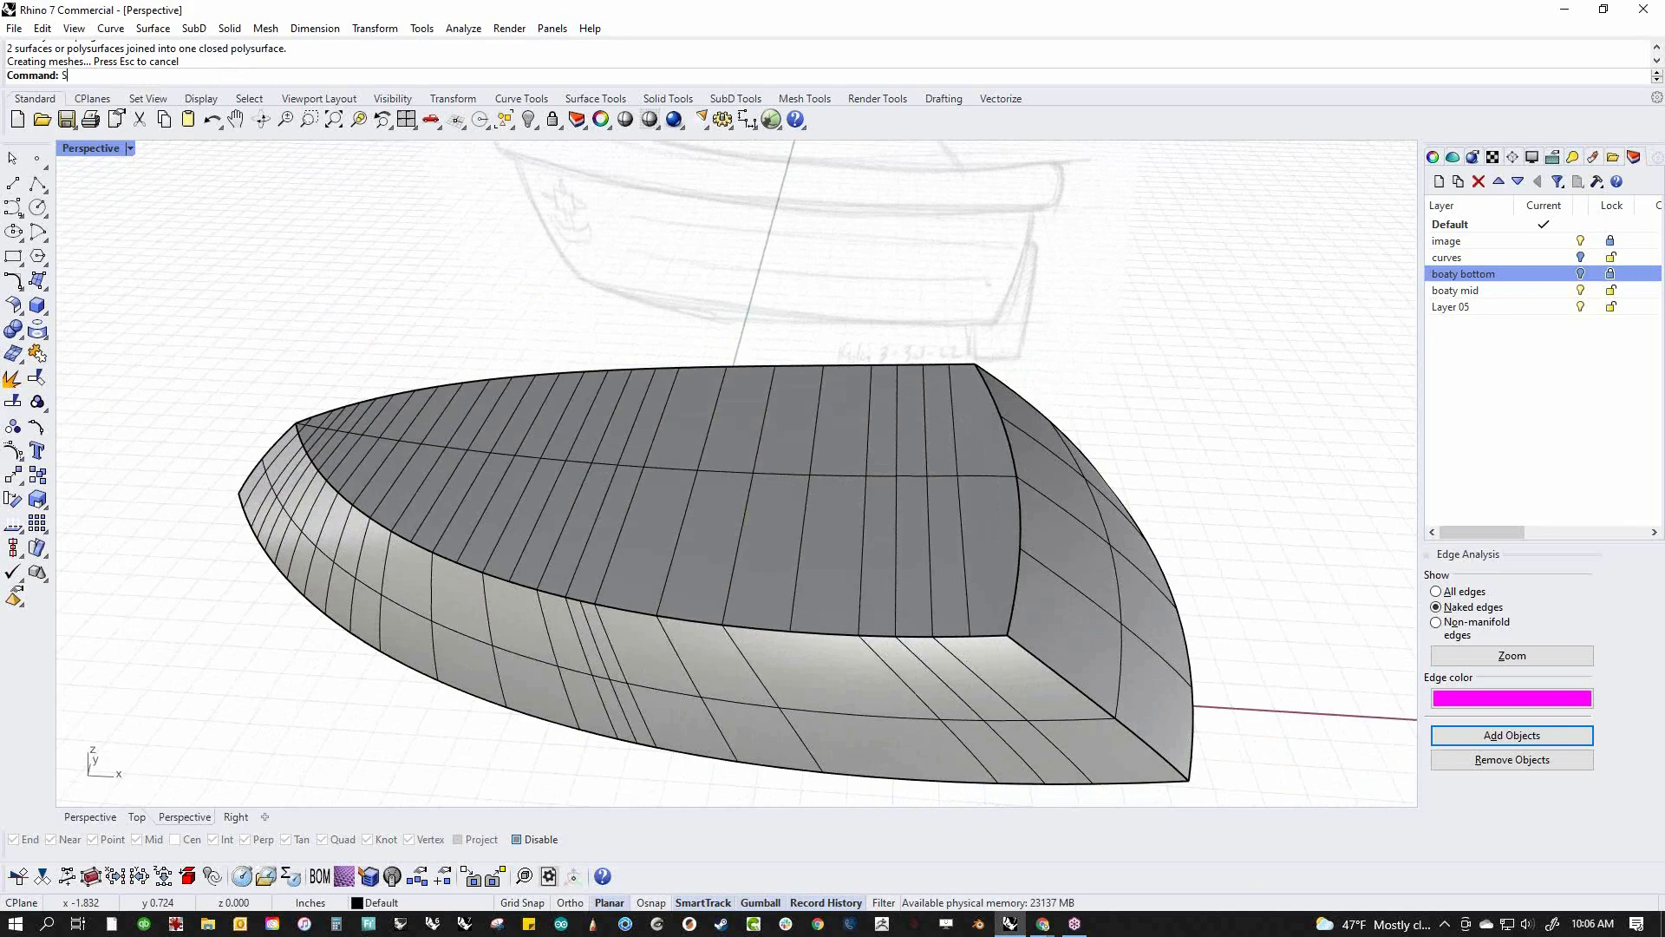
{"action": "key", "text": "Return"}
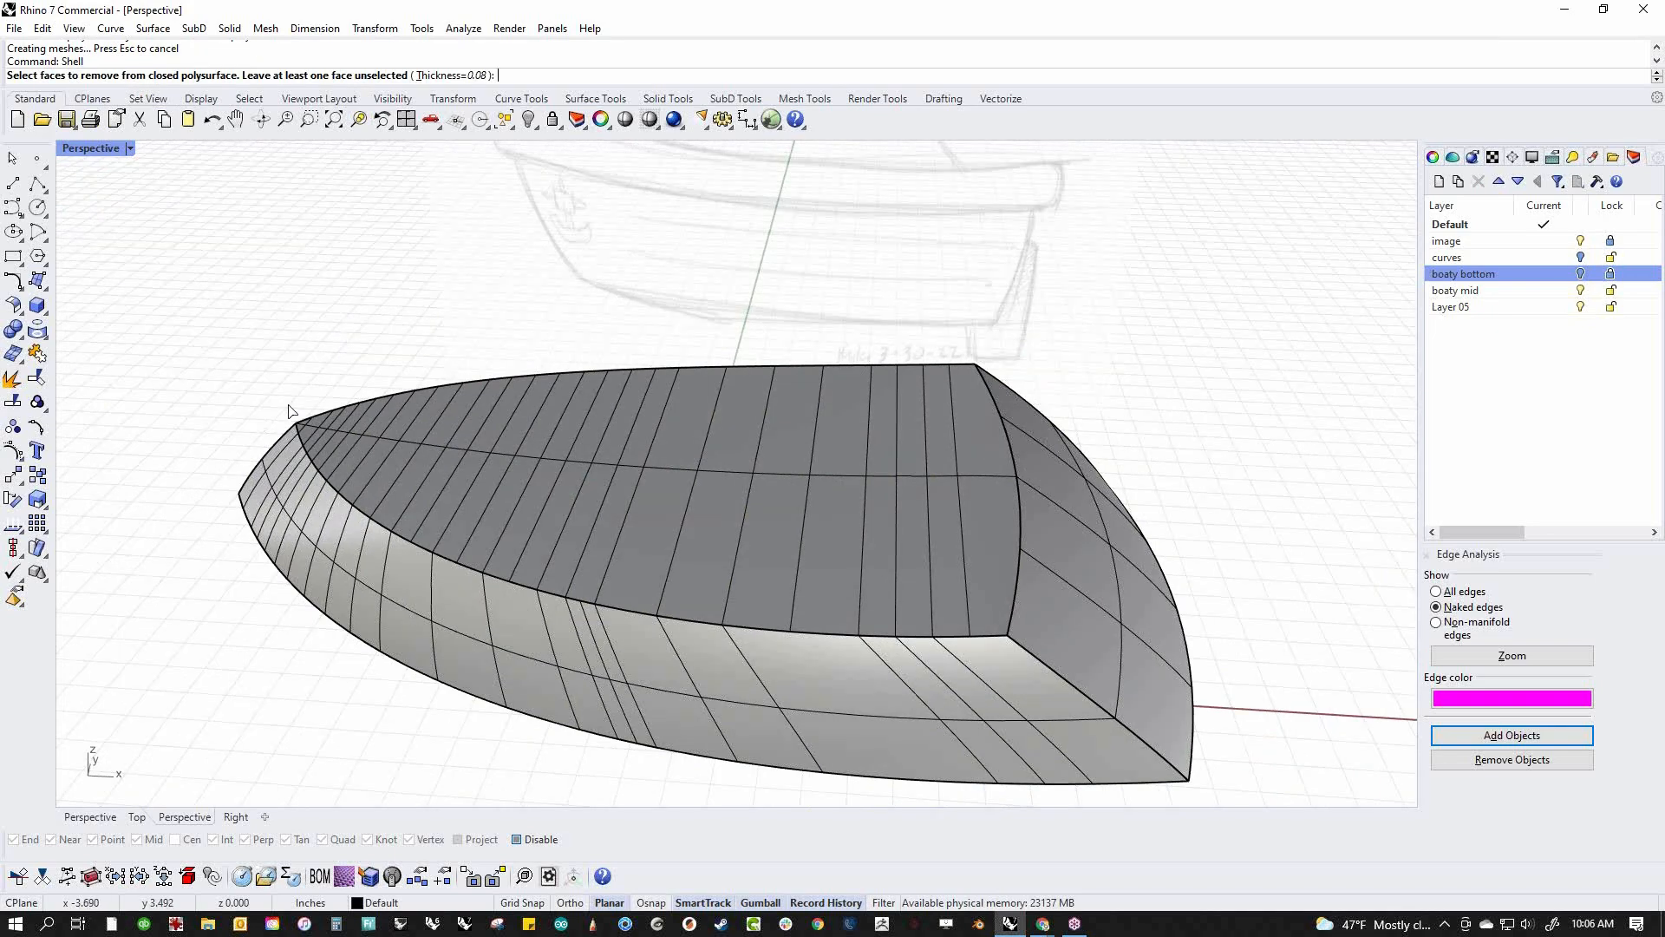
{"action": "left_click", "coordinate": [655, 518]}
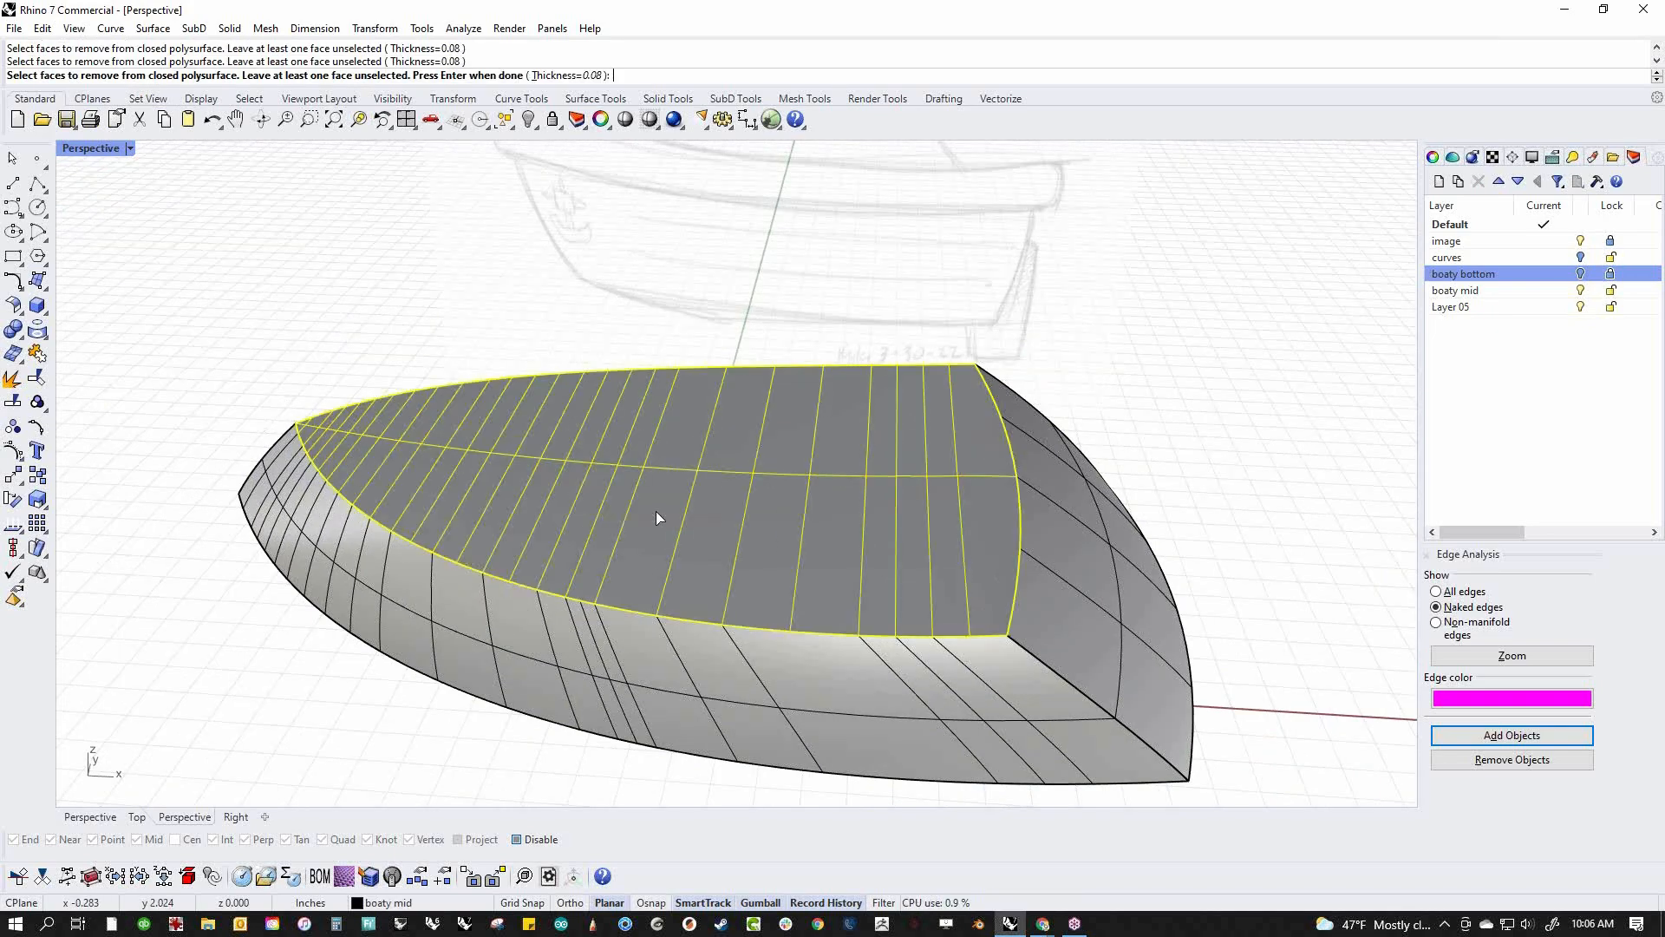
{"action": "type", "text": ".15"}
{"action": "key", "text": "Return"}
{"action": "key", "text": "Return"}
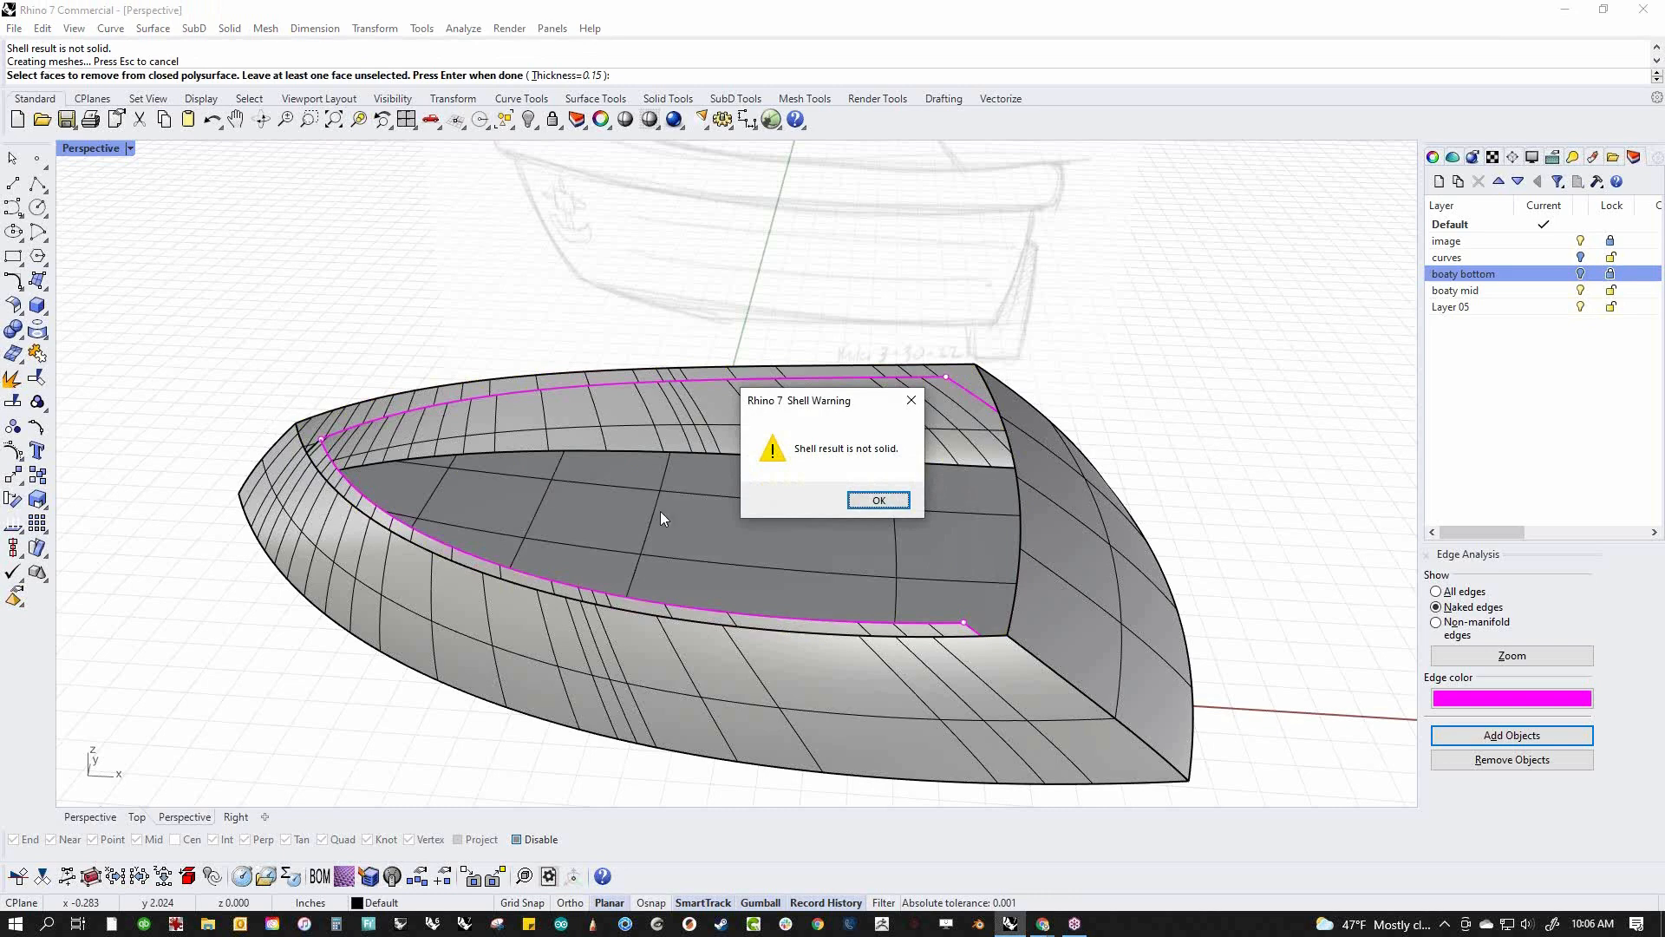
{"action": "left_click", "coordinate": [877, 500]}
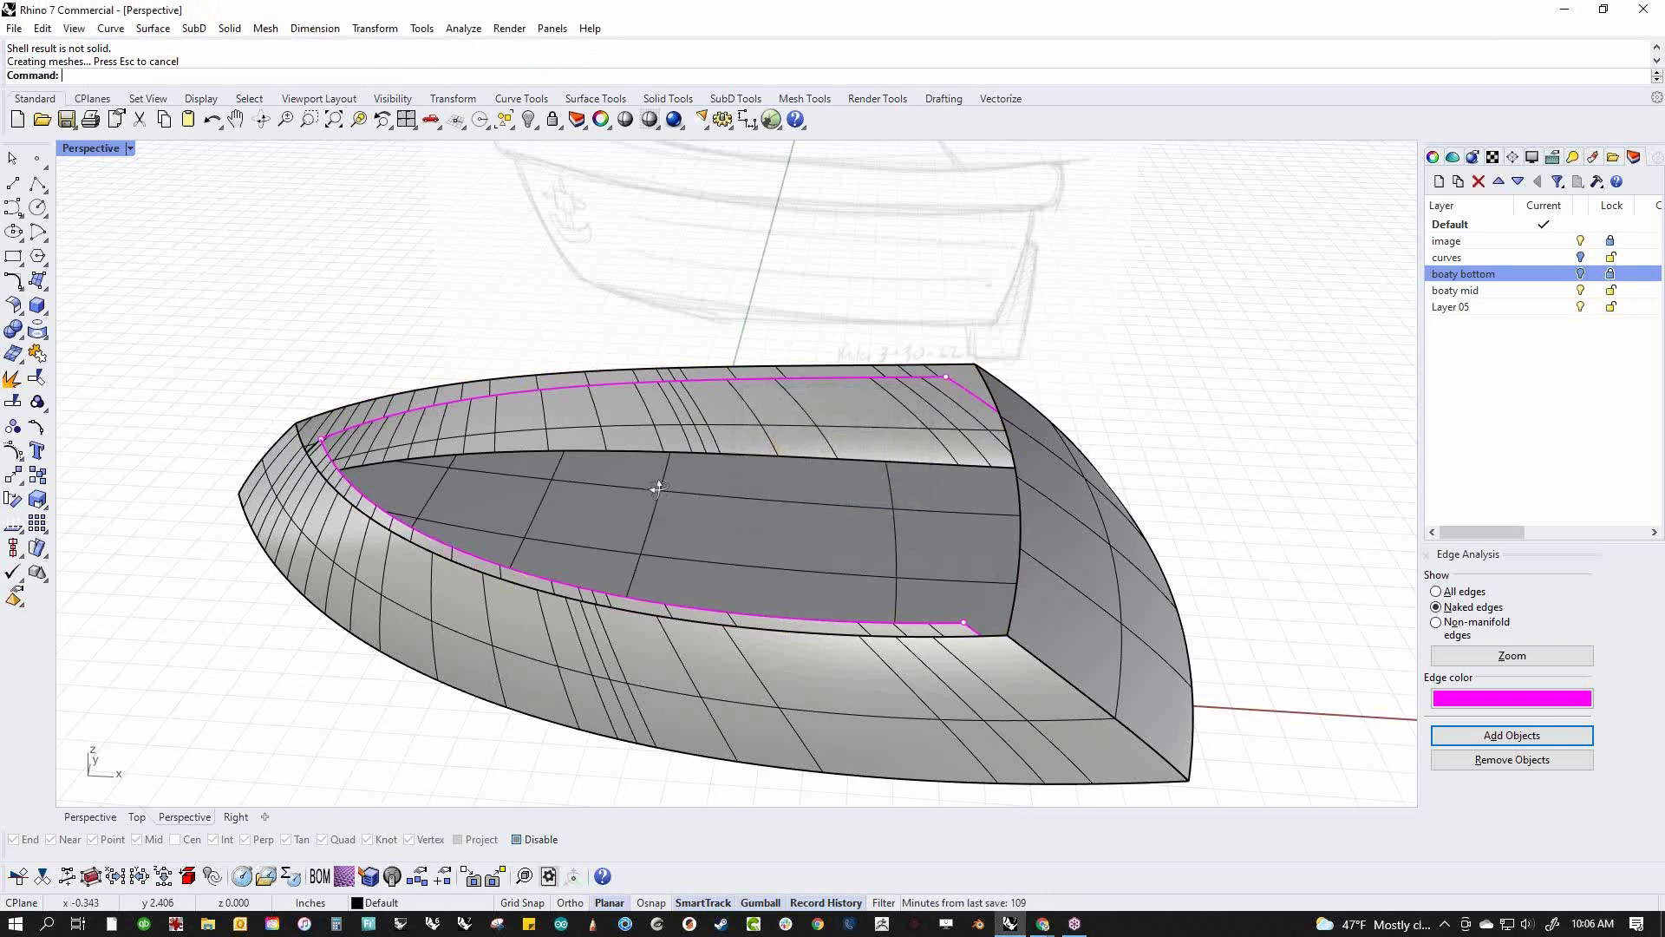
Build edge surfaces between the outer and inner rim edges along both long sides of the shelled base
{"action": "right_click_drag", "start_coordinate": [878, 500], "coordinate": [524, 487]}
{"action": "middle_click", "coordinate": [525, 489]}
{"action": "left_click", "coordinate": [597, 446]}
{"action": "left_click", "coordinate": [376, 453]}
{"action": "left_click", "coordinate": [398, 454]}
{"action": "right_click", "coordinate": [471, 439]}
{"action": "right_click", "coordinate": [461, 393]}
{"action": "left_click", "coordinate": [457, 374]}
{"action": "left_click", "coordinate": [441, 356]}
{"action": "right_click", "coordinate": [431, 346]}
{"action": "right_click_drag", "start_coordinate": [347, 327], "coordinate": [995, 368]}
{"action": "right_click", "coordinate": [576, 267]}
{"action": "key", "text": "Escape"}
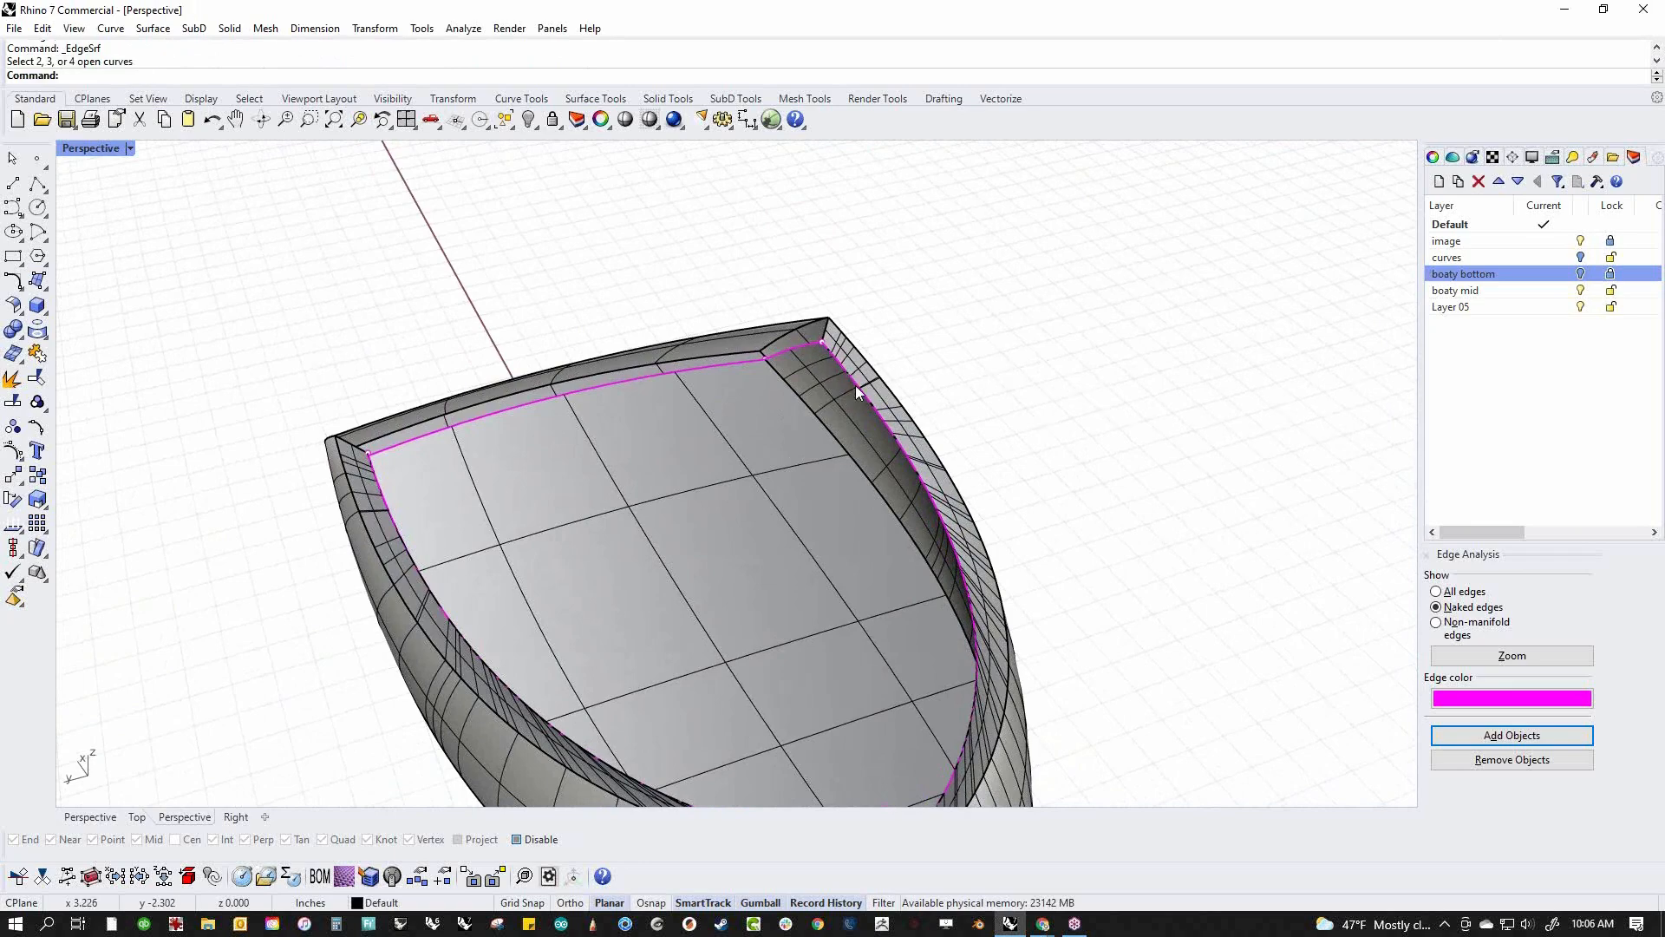
Sweep the missing rear inner wall along the inner floor's rear edge, using the side walls' end edges as shapes
{"action": "middle_click", "coordinate": [826, 377]}
{"action": "left_click", "coordinate": [862, 380]}
{"action": "left_click", "coordinate": [737, 362]}
{"action": "left_click", "coordinate": [746, 386]}
{"action": "right_click_drag", "start_coordinate": [748, 399], "coordinate": [685, 302]}
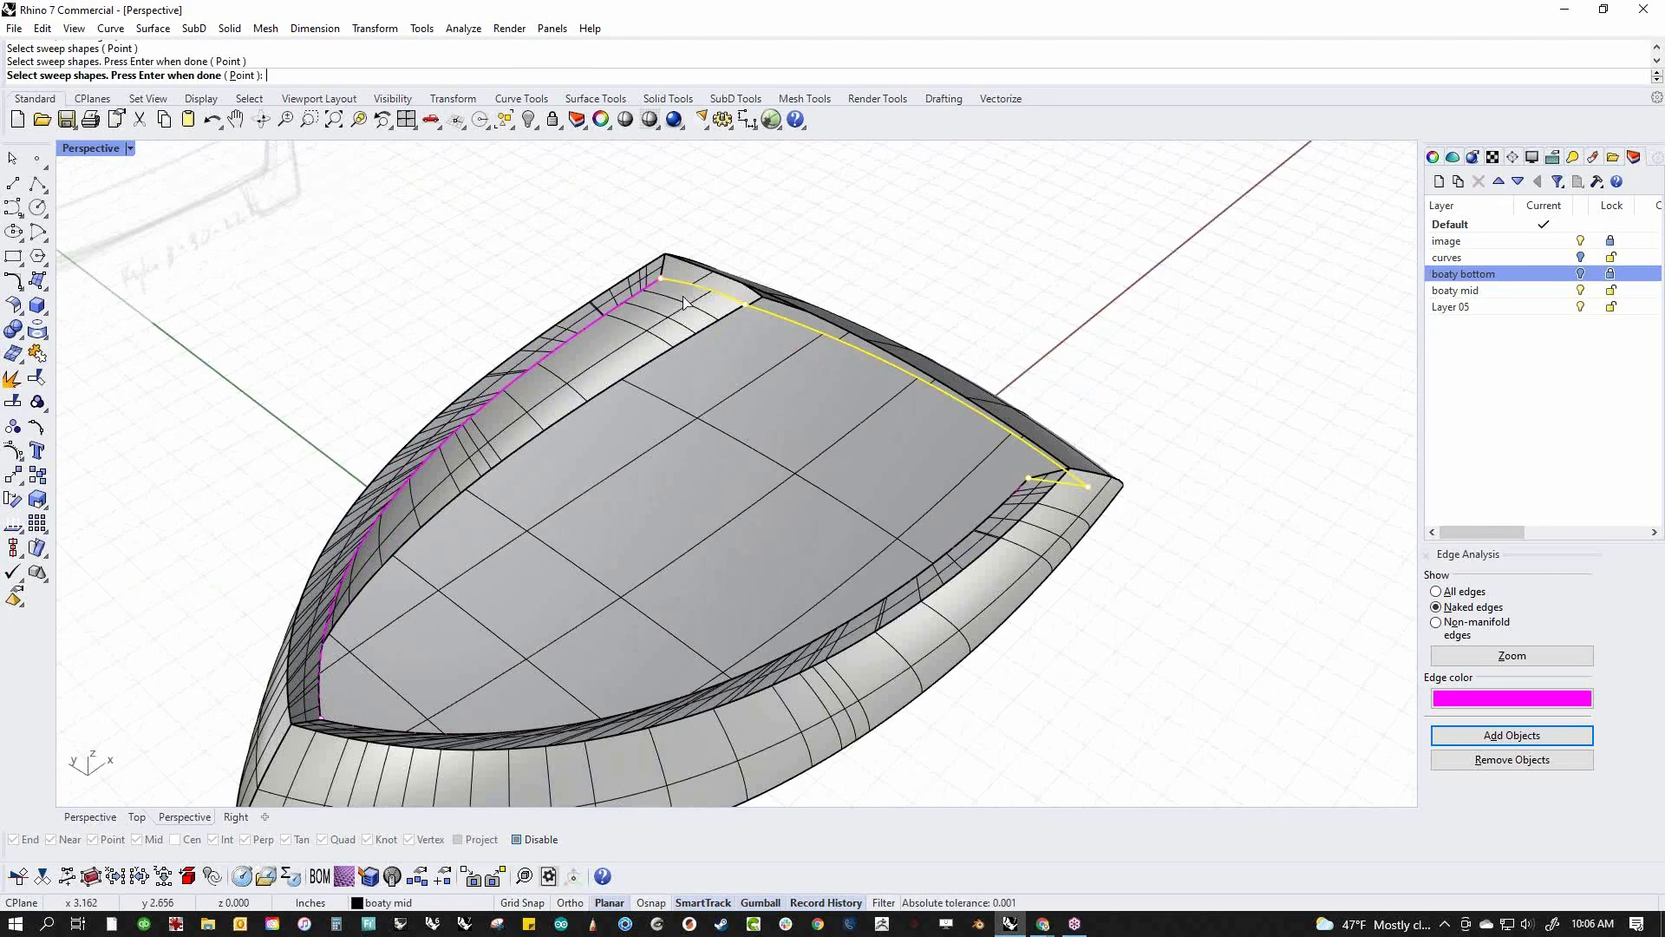
{"action": "key", "text": "Return"}
{"action": "key", "text": "Return"}
Loft a rear rim surface between the top edges of the inner rear wall and the outer rear face
{"action": "right_click_drag", "start_coordinate": [780, 429], "coordinate": [847, 375]}
{"action": "middle_click", "coordinate": [848, 385]}
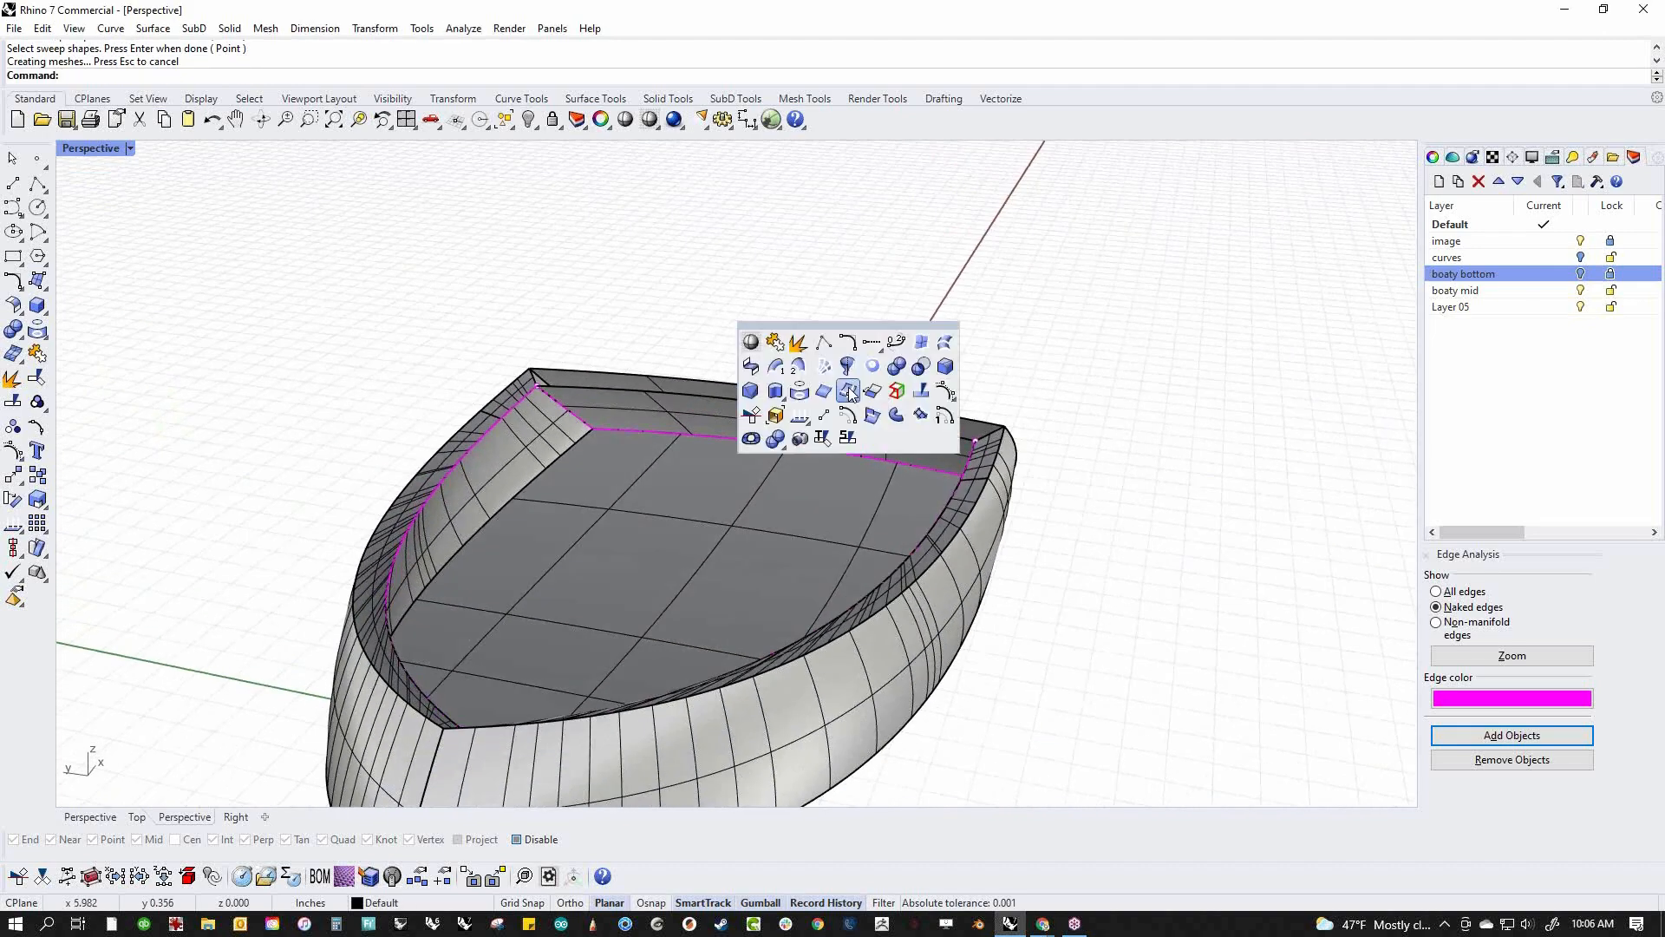
{"action": "left_click", "coordinate": [848, 392]}
{"action": "left_click", "coordinate": [732, 390]}
{"action": "left_click", "coordinate": [733, 385]}
{"action": "key", "text": "Return"}
{"action": "scroll", "coordinate": [903, 329], "scroll_direction": "down", "scroll_amount": 3}
{"action": "right_click_drag", "start_coordinate": [1036, 555], "coordinate": [482, 317]}
{"action": "left_click_drag", "start_coordinate": [335, 262], "coordinate": [1159, 691]}
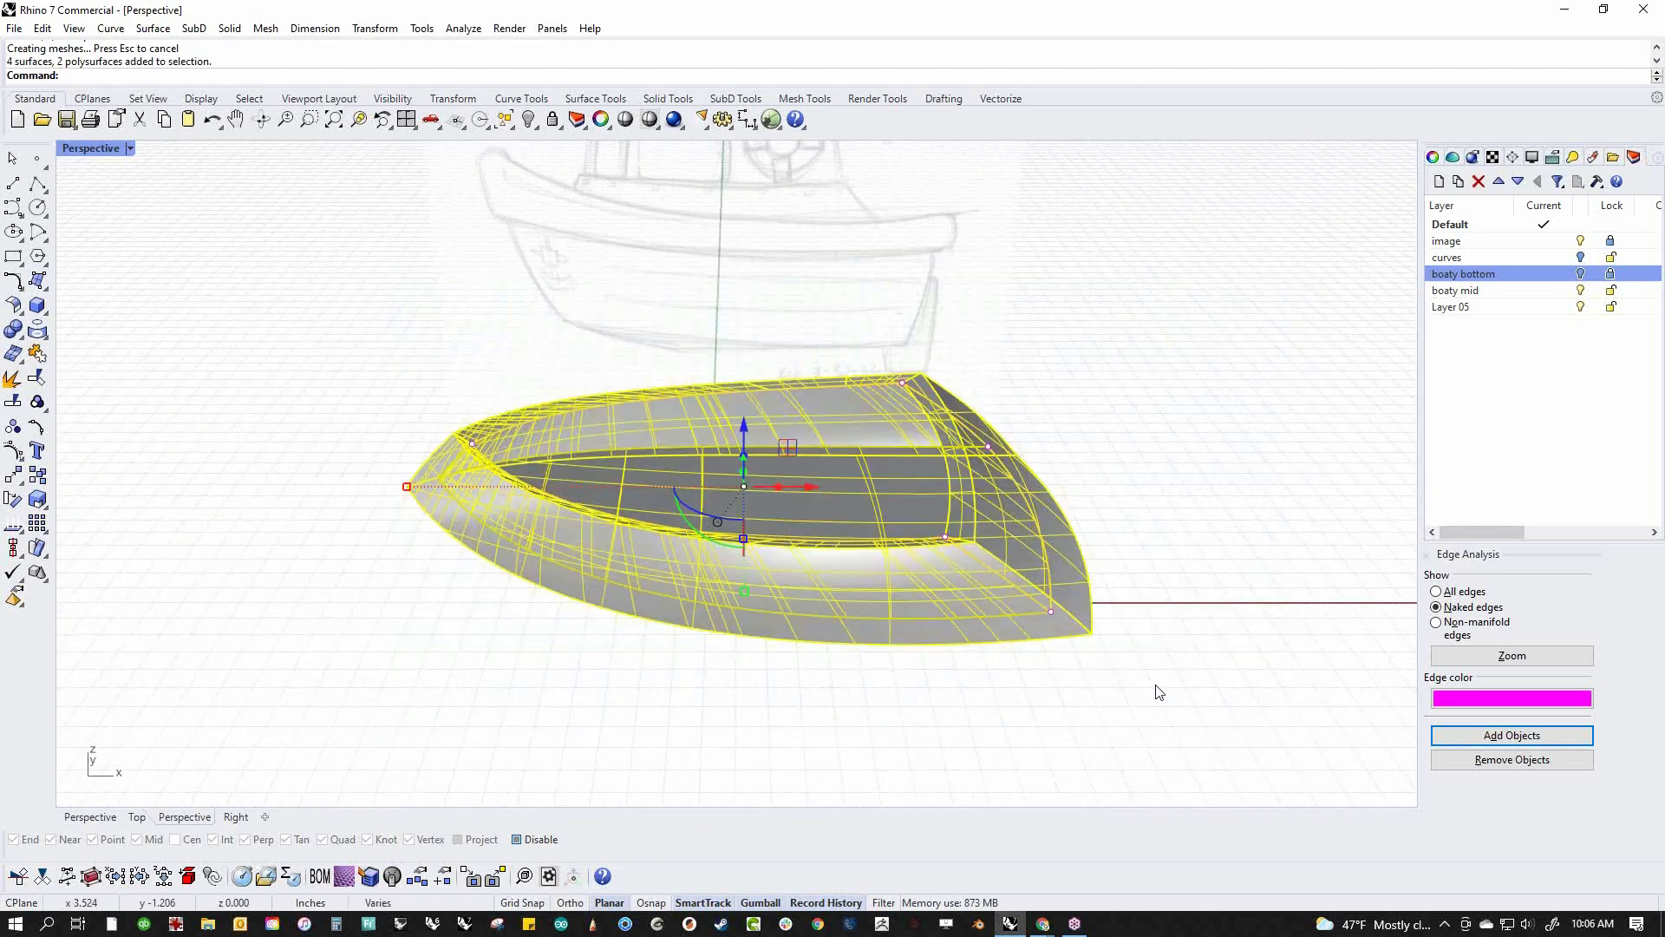
{"action": "scroll", "coordinate": [1015, 599], "scroll_direction": "up", "scroll_amount": 4}
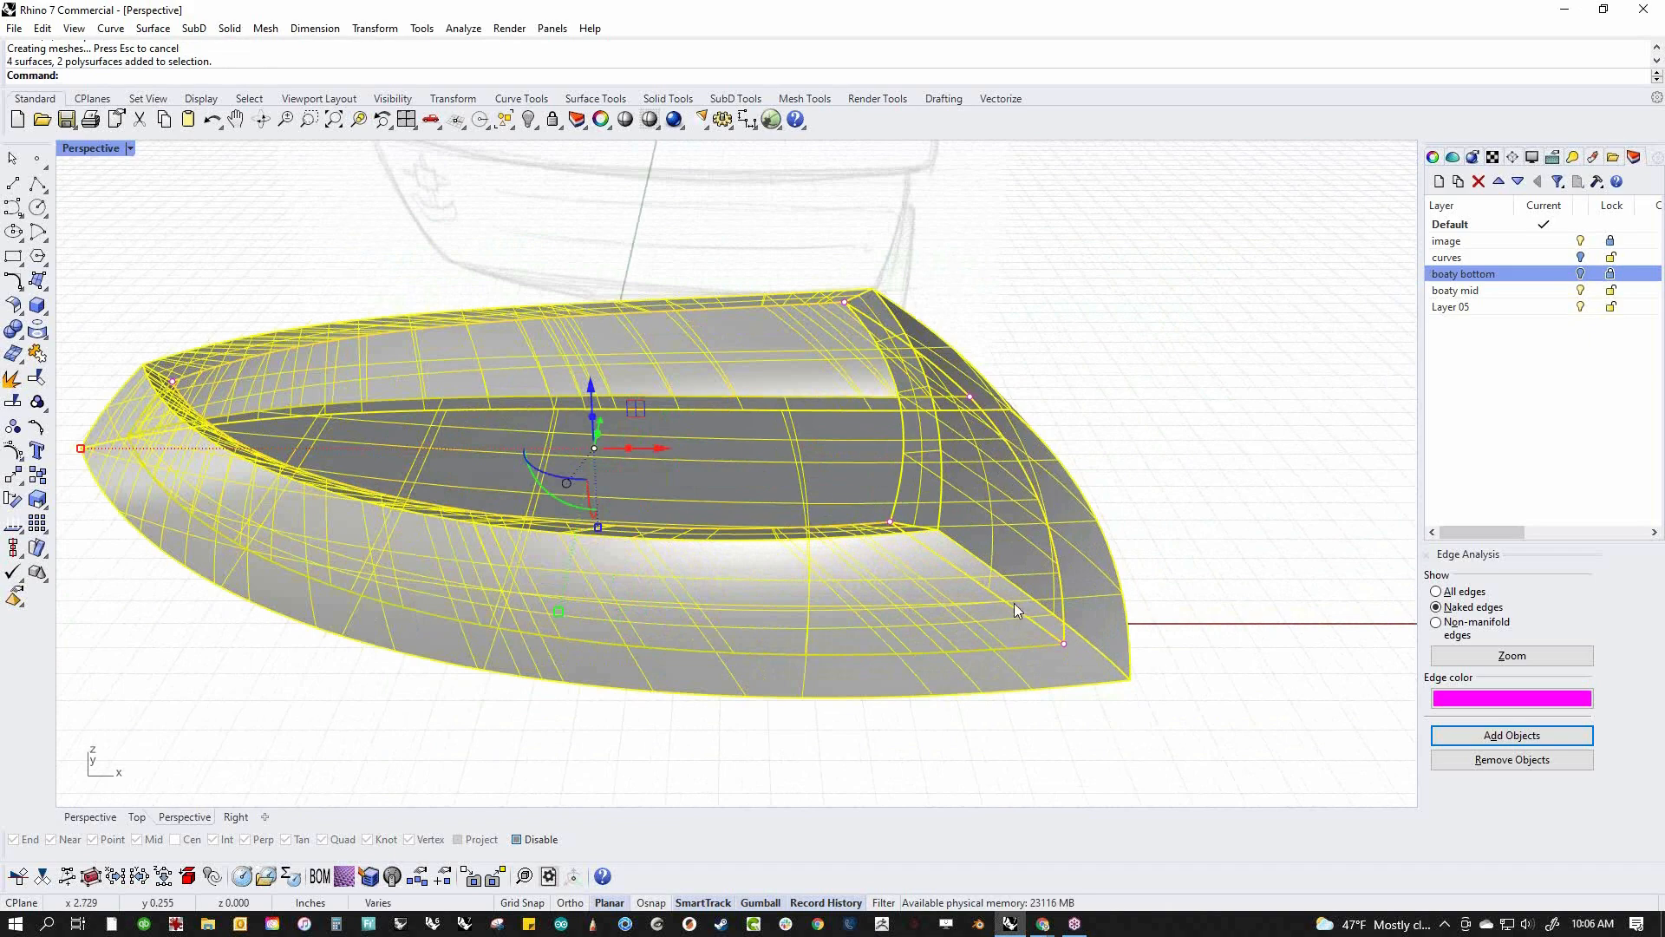
{"action": "key", "text": "Escape"}
{"action": "scroll", "coordinate": [963, 637], "scroll_direction": "up", "scroll_amount": 4}
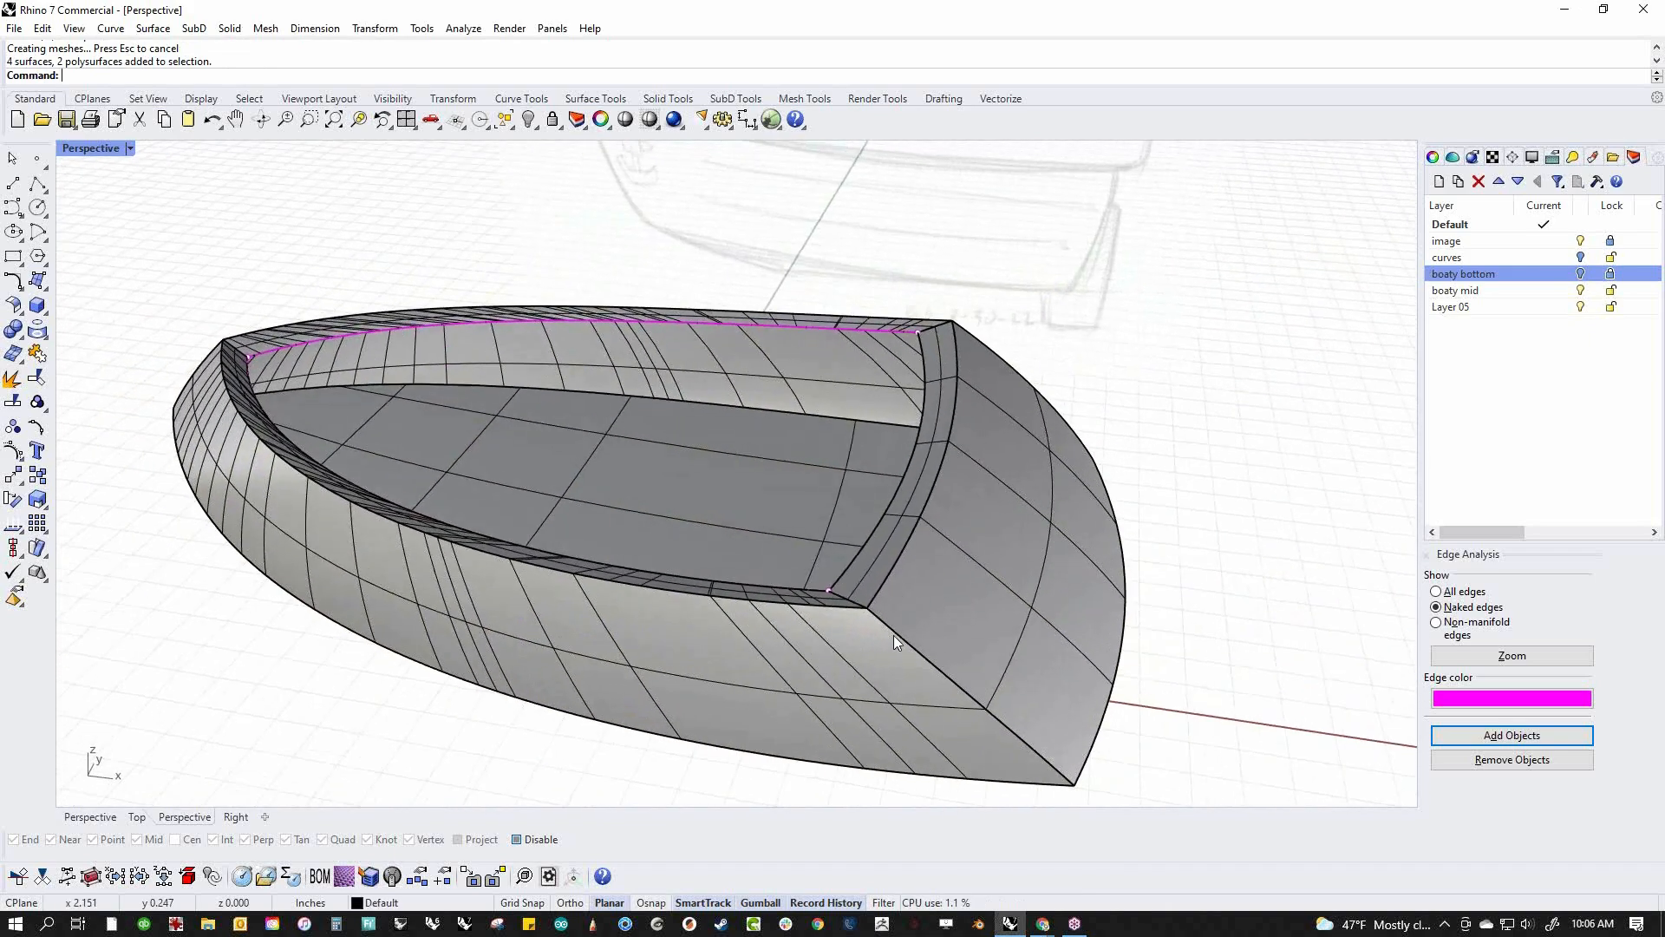
Delete the two side rim surfaces and the rear rim surface
{"action": "left_click", "coordinate": [788, 595]}
{"action": "left_click", "coordinate": [908, 569], "text": "shift"}
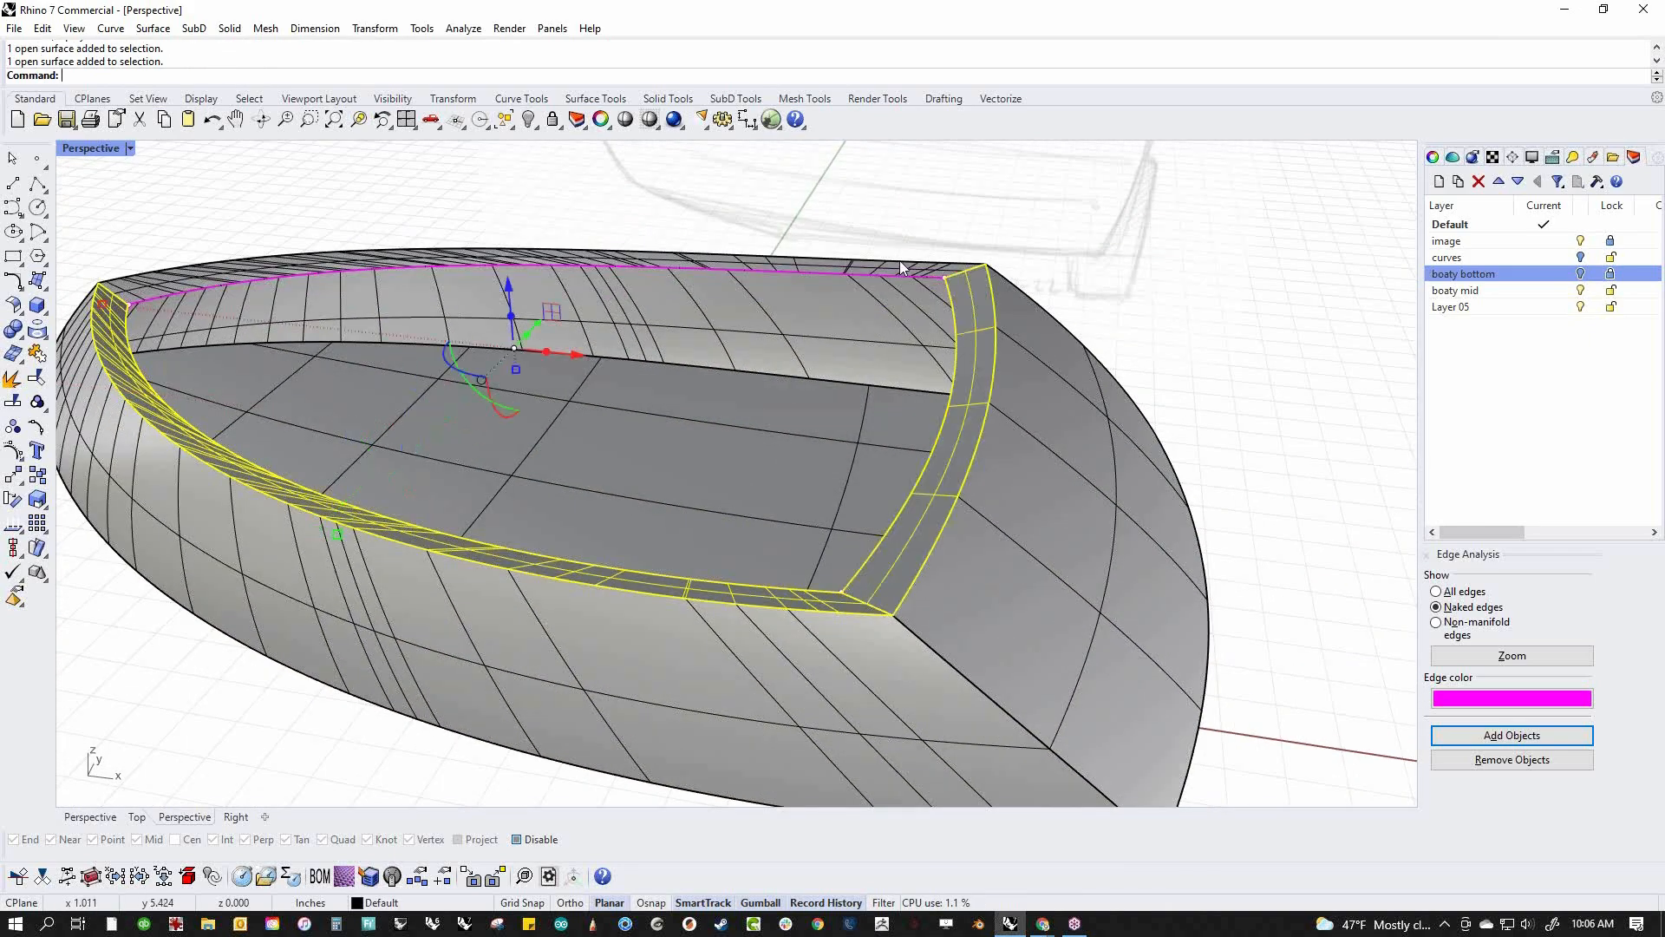
{"action": "scroll", "coordinate": [899, 260], "scroll_direction": "up", "scroll_amount": 4}
{"action": "left_click", "coordinate": [912, 270], "text": "shift"}
{"action": "key", "text": "Delete"}
{"action": "scroll", "coordinate": [928, 321], "scroll_direction": "down", "scroll_amount": 8}
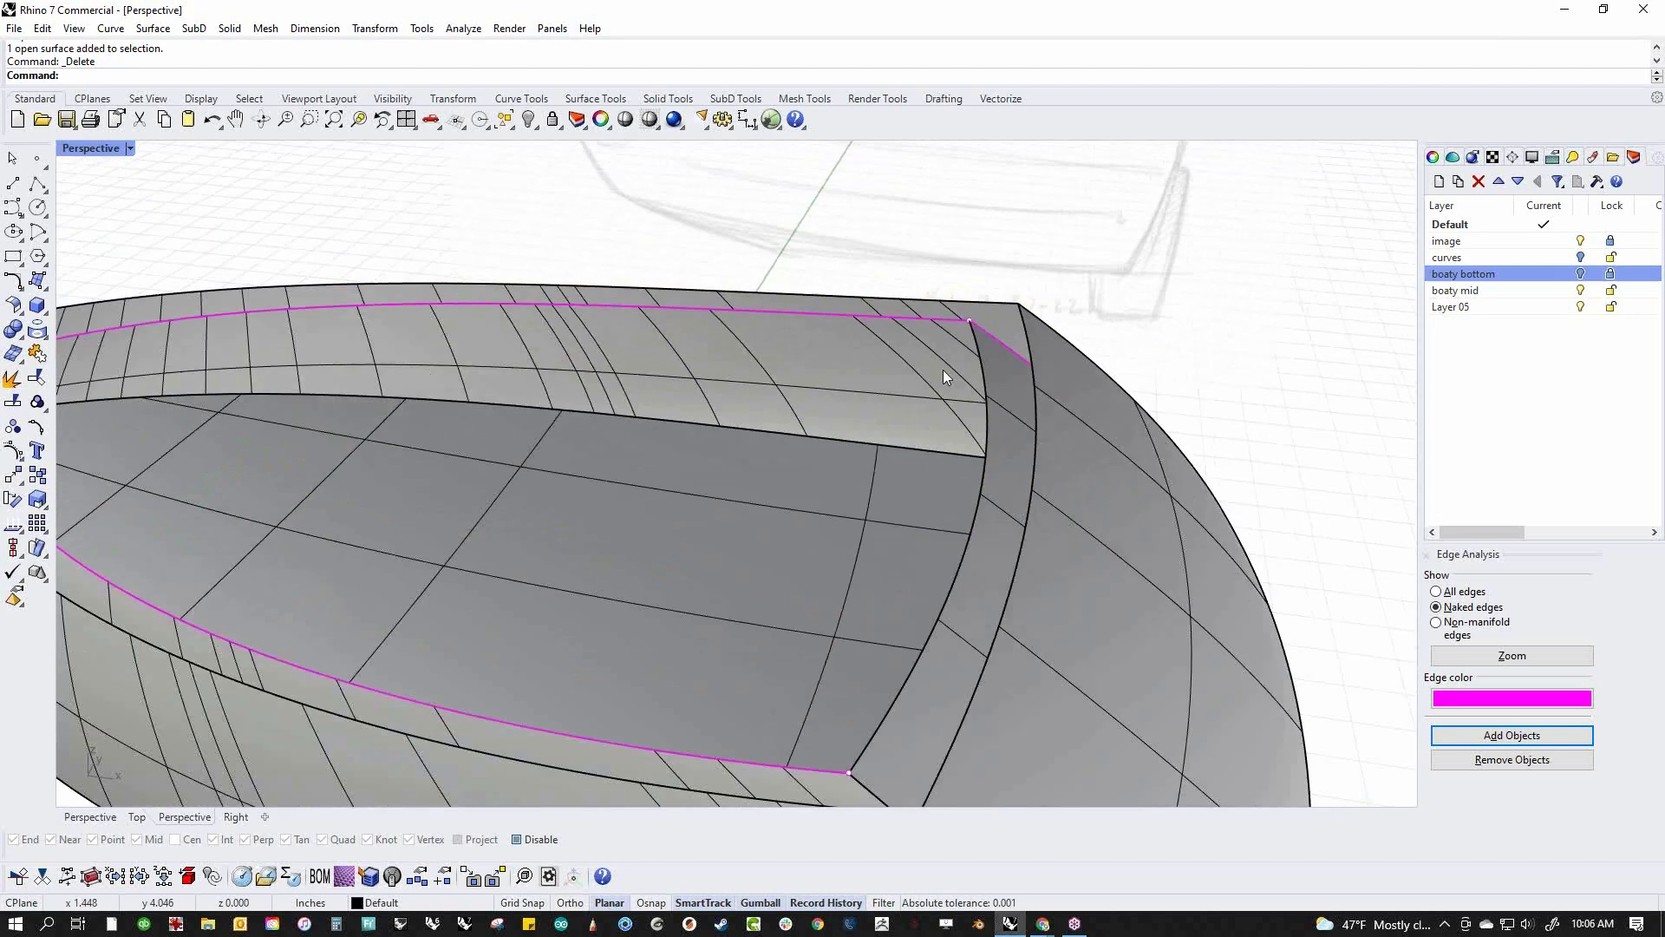
Join the swept rear inner wall to the inner shell polysurface
{"action": "left_click", "coordinate": [902, 449]}
{"action": "left_click", "coordinate": [948, 470], "text": "shift"}
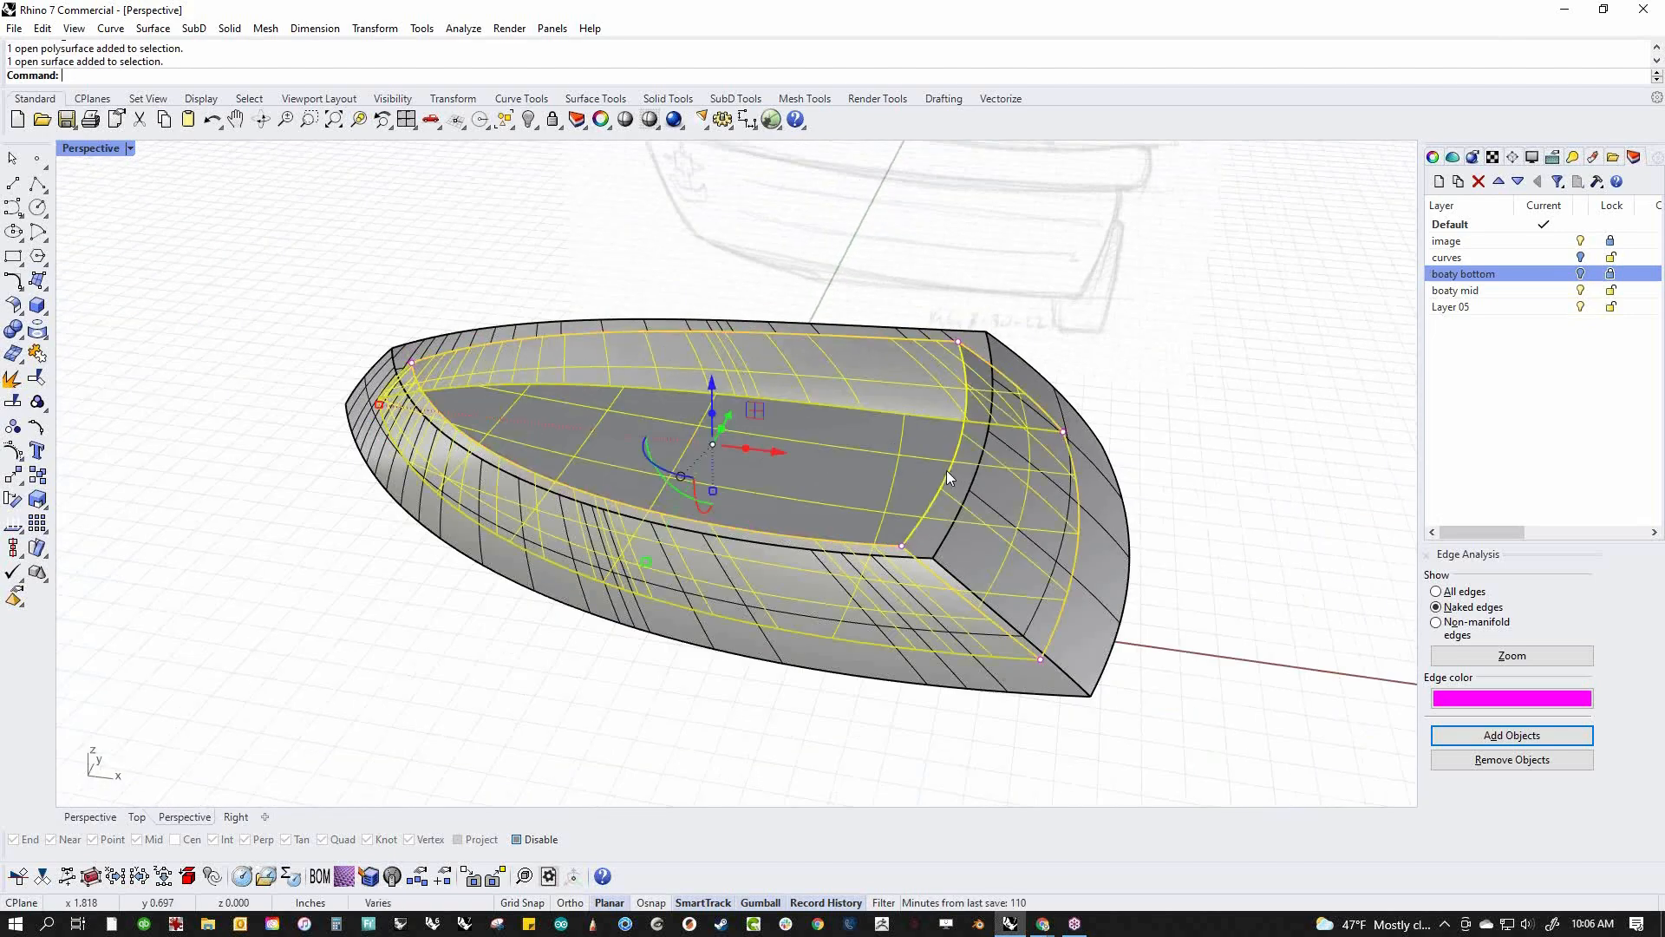
{"action": "key", "text": "ctrl+j"}
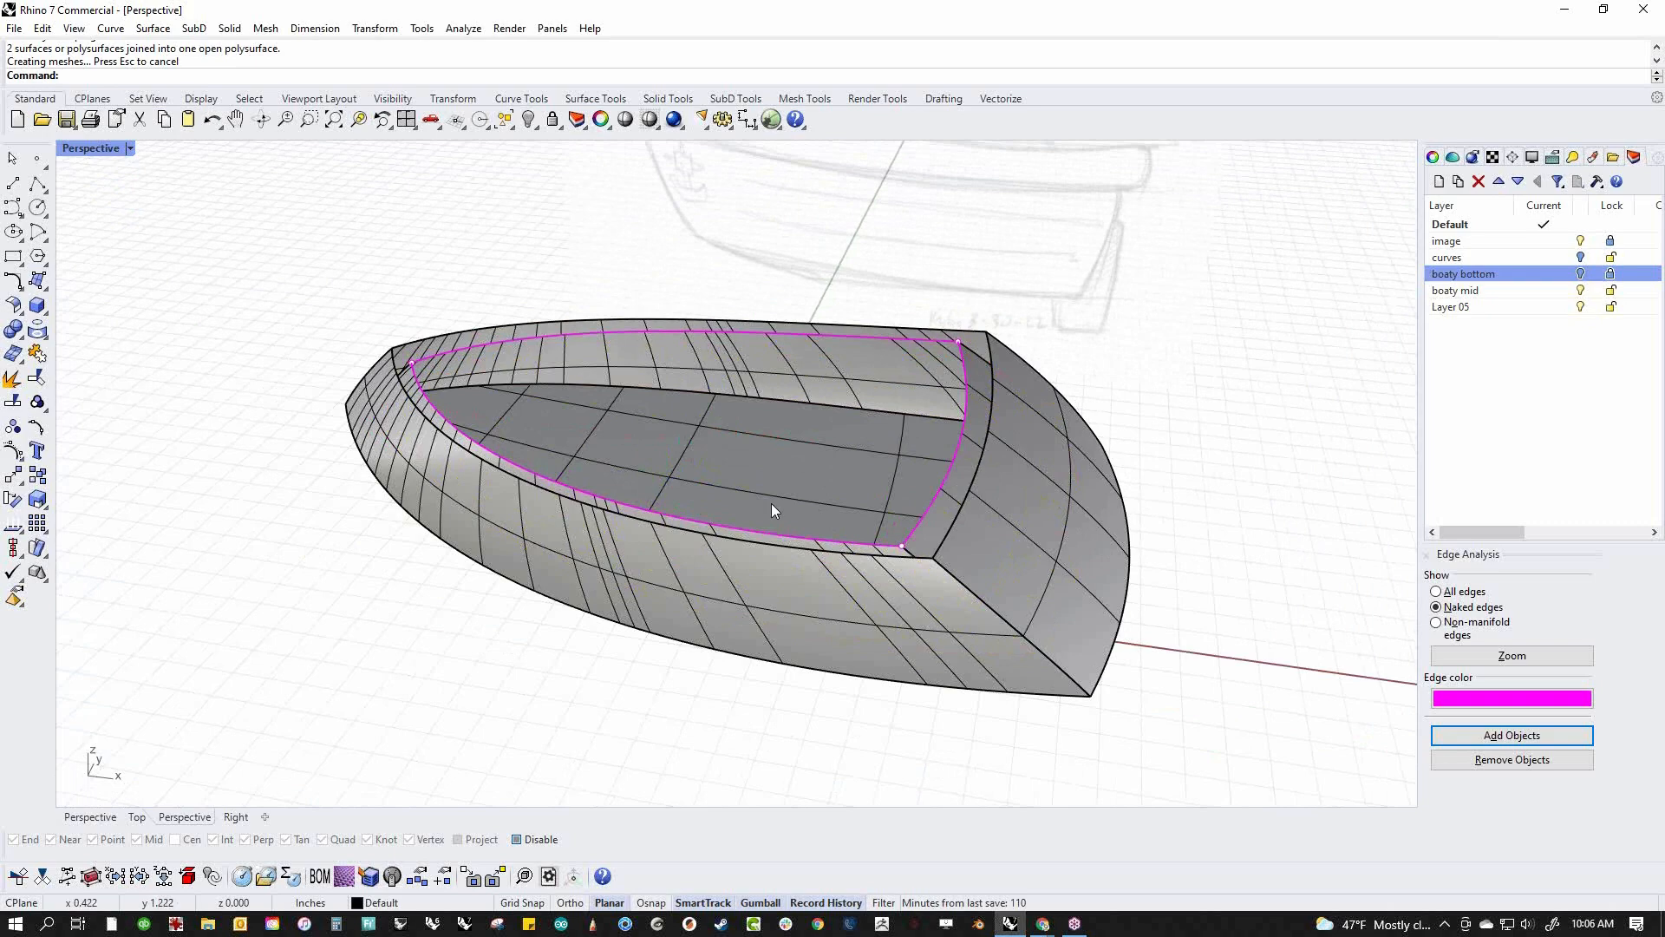
{"action": "right_click_drag", "start_coordinate": [772, 503], "coordinate": [518, 484]}
{"action": "middle_click", "coordinate": [518, 483]}
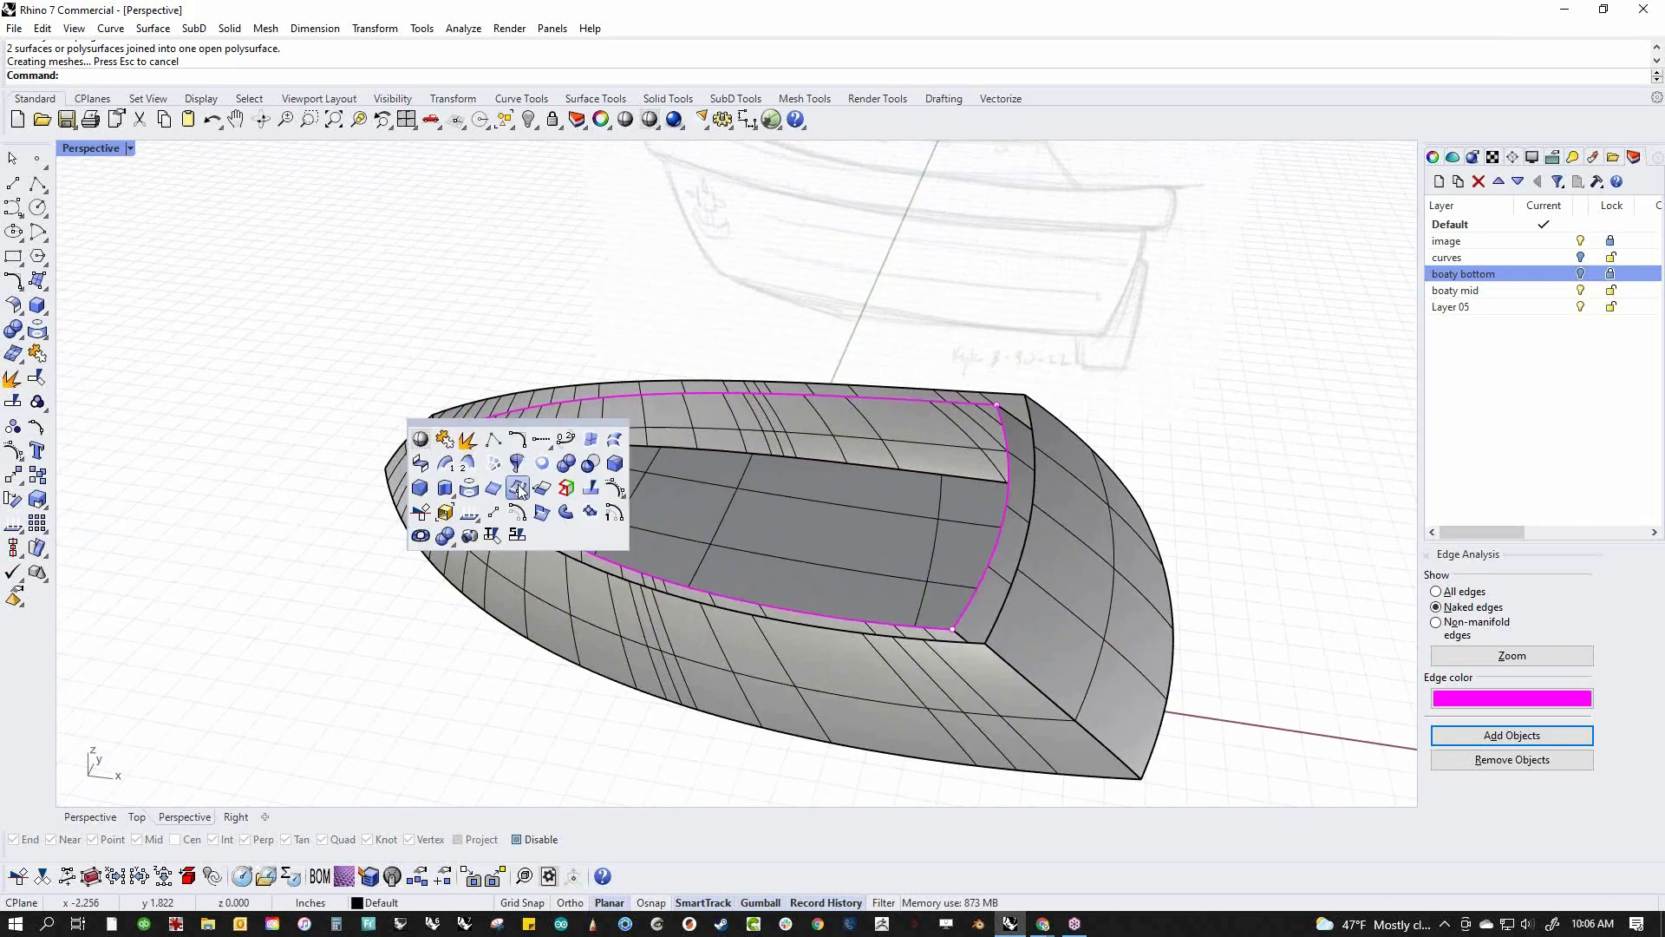
{"action": "left_click", "coordinate": [424, 465]}
{"action": "left_click", "coordinate": [555, 549]}
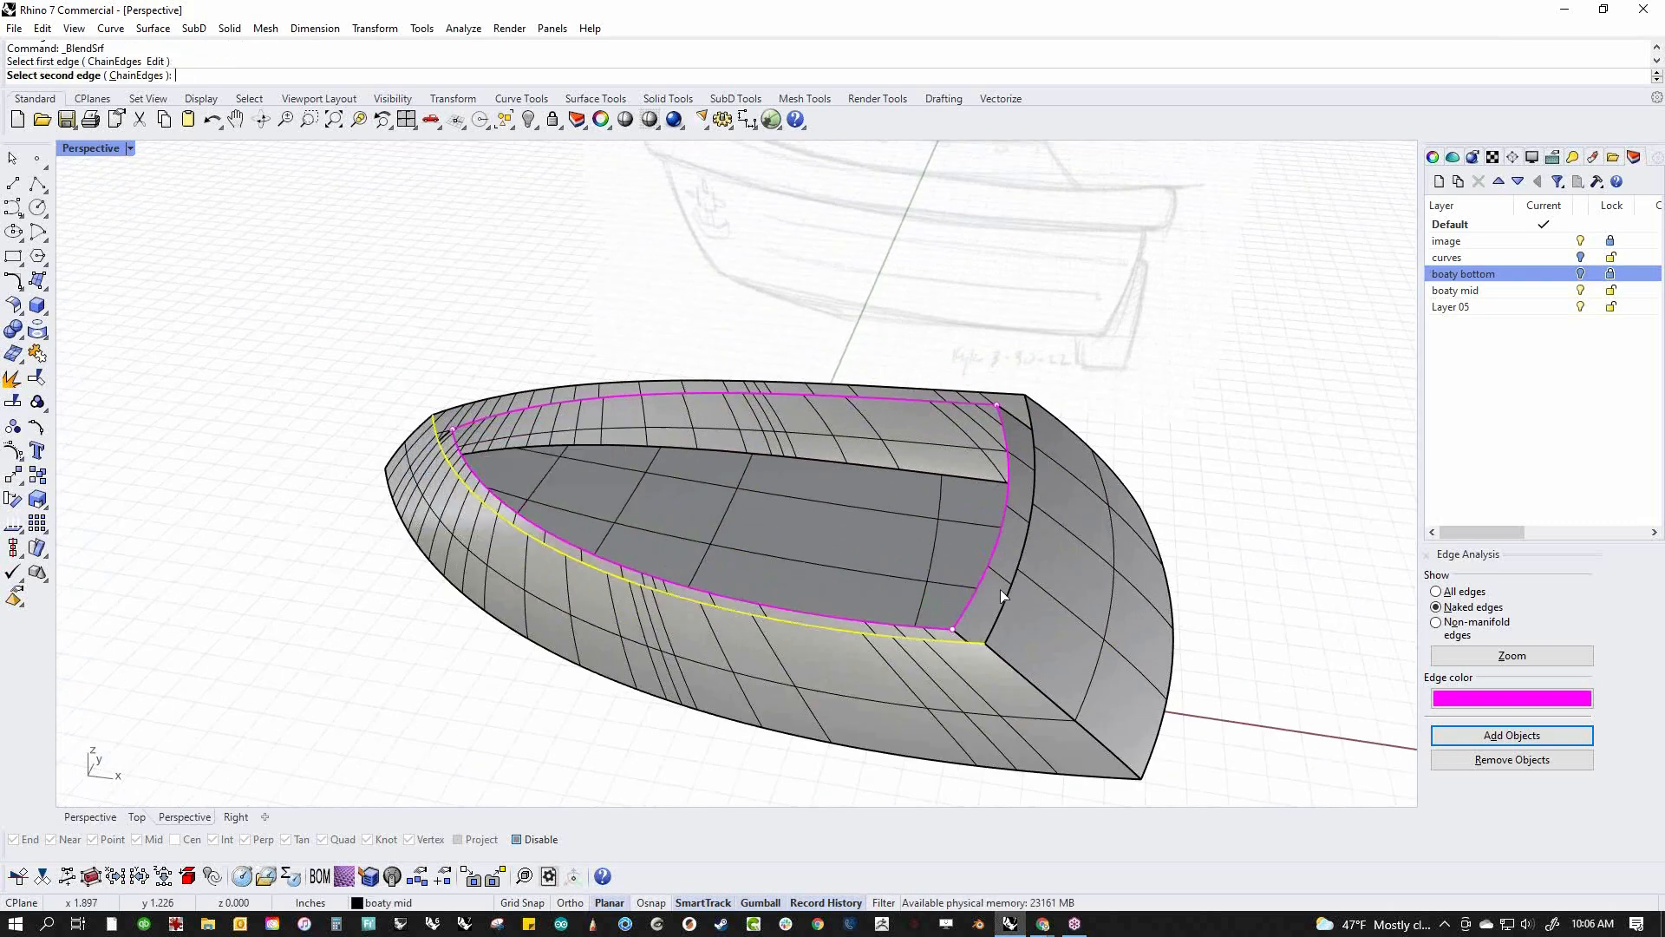
{"action": "key", "text": "Escape"}
{"action": "right_click", "coordinate": [737, 540]}
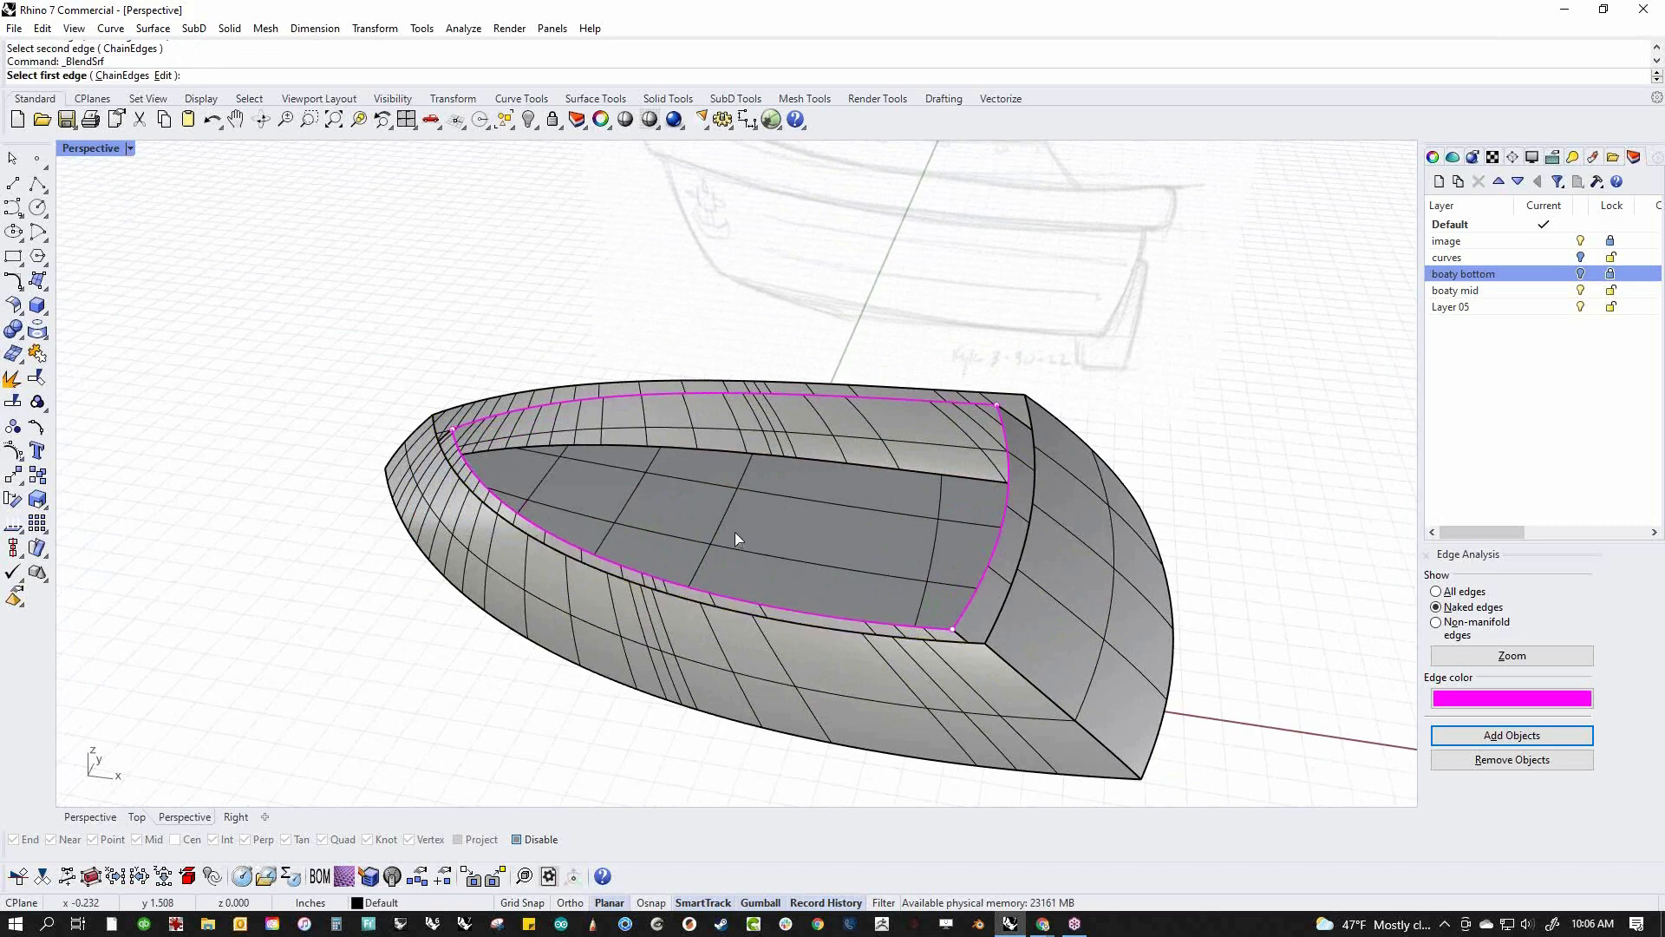
{"action": "type", "text": "c"}
{"action": "key", "text": "Return"}
{"action": "left_click", "coordinate": [757, 616]}
{"action": "left_click", "coordinate": [1001, 623]}
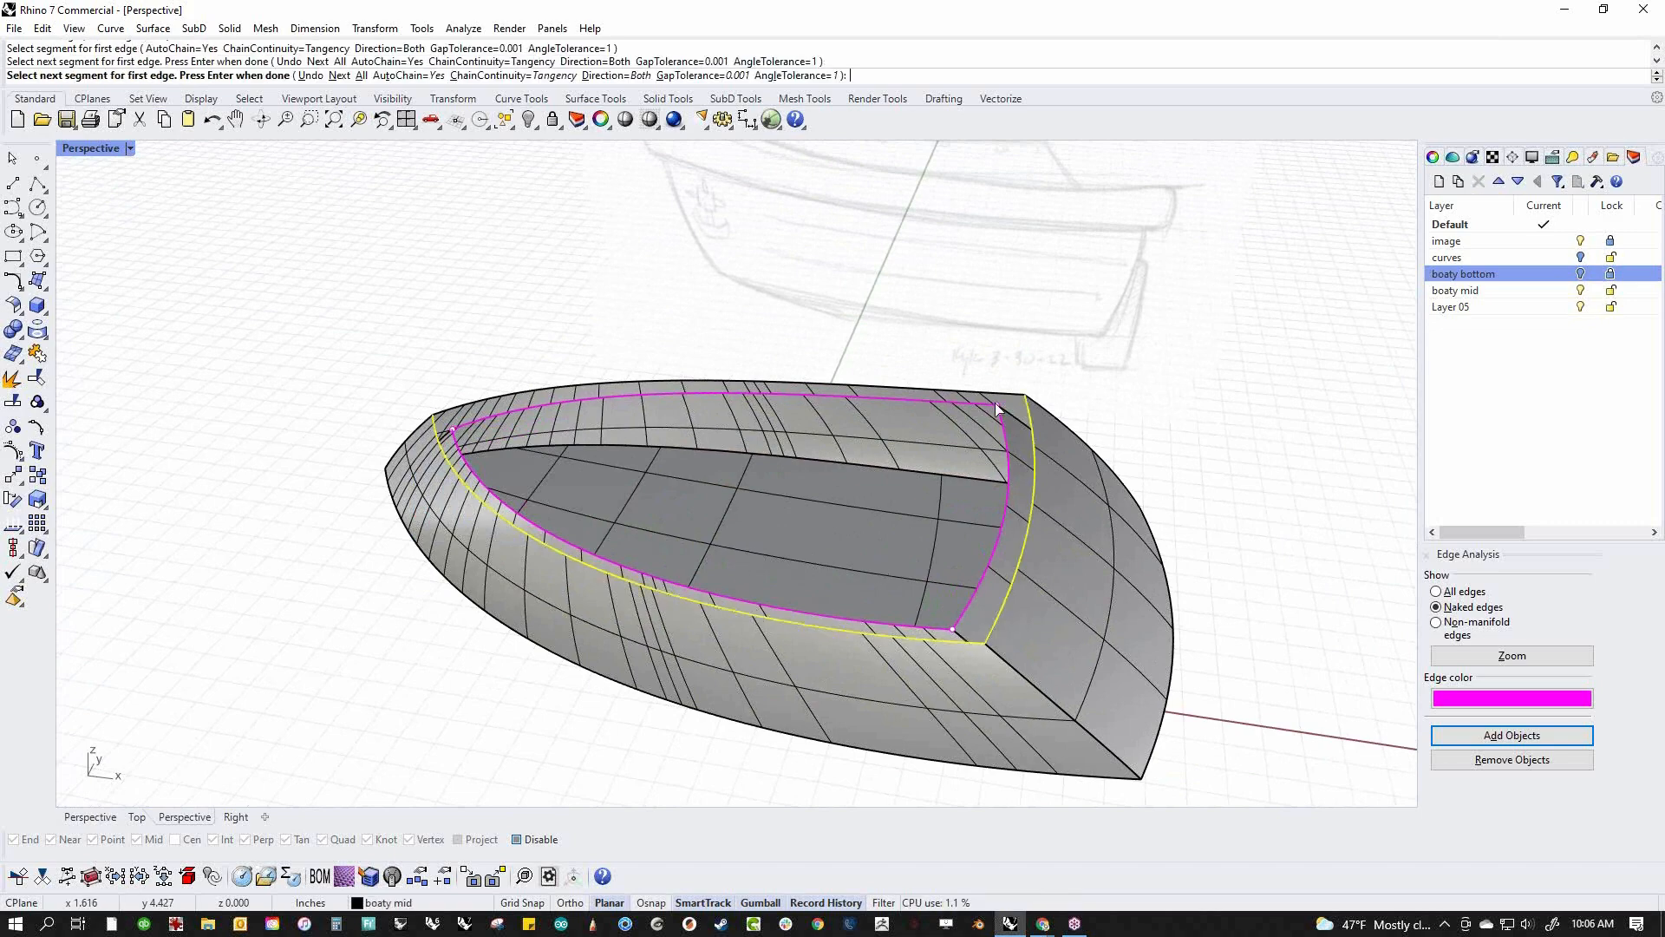
{"action": "key", "text": "Return"}
{"action": "key", "text": "Escape"}
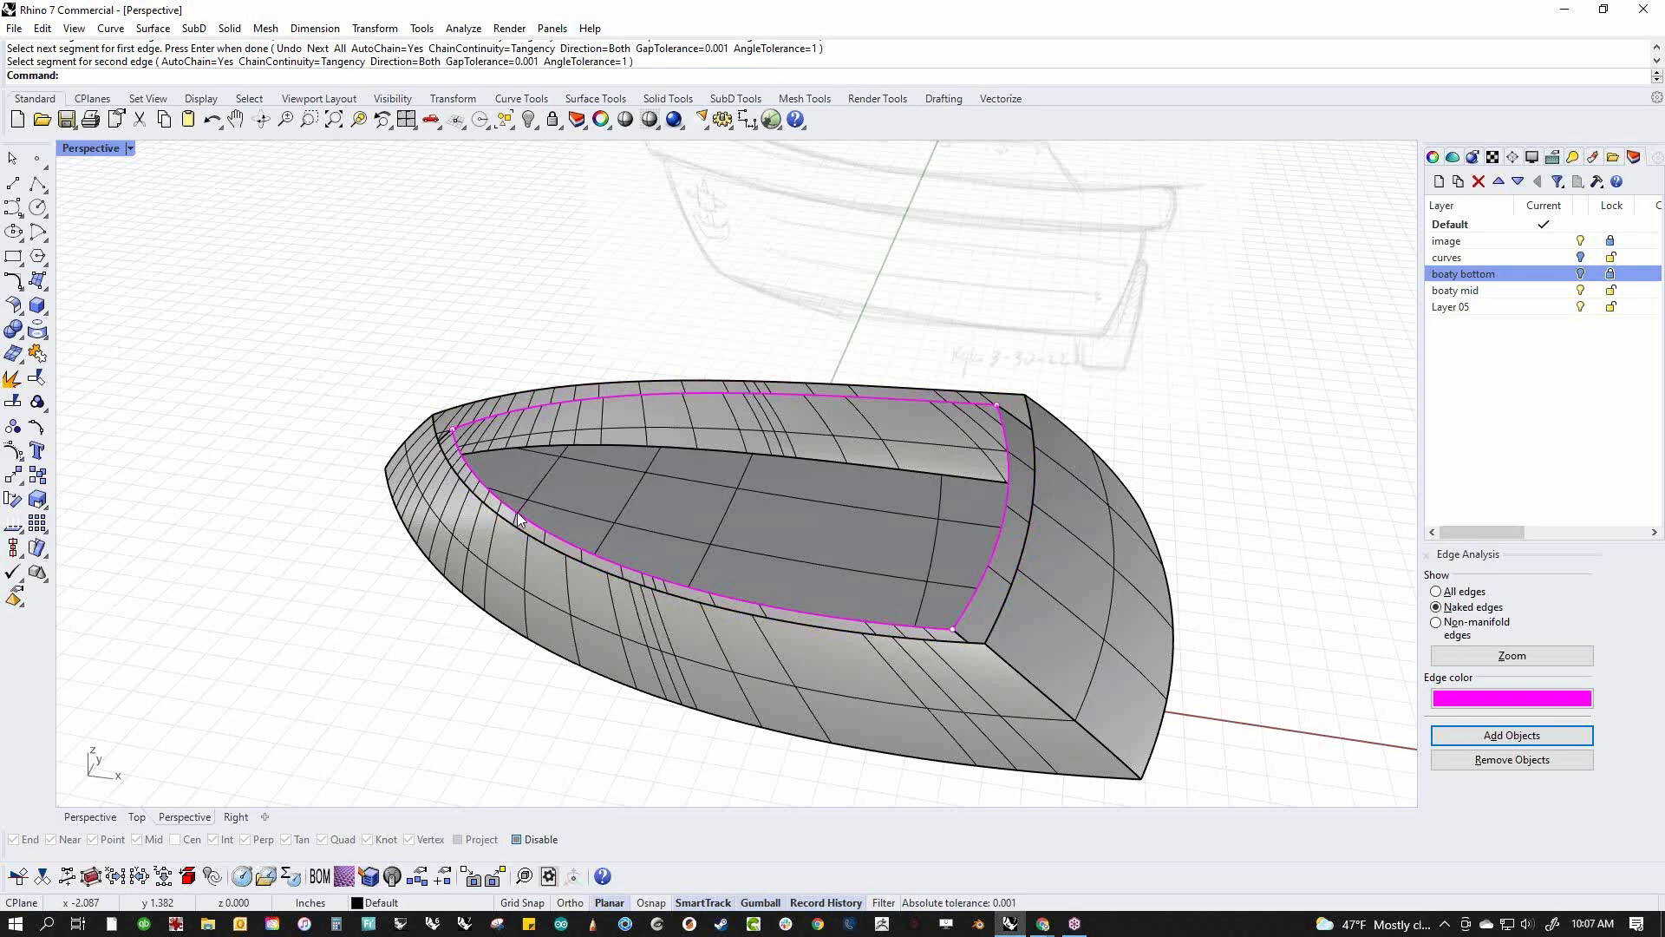
{"action": "key", "text": "Return"}
{"action": "type", "text": "c"}
{"action": "key", "text": "Return"}
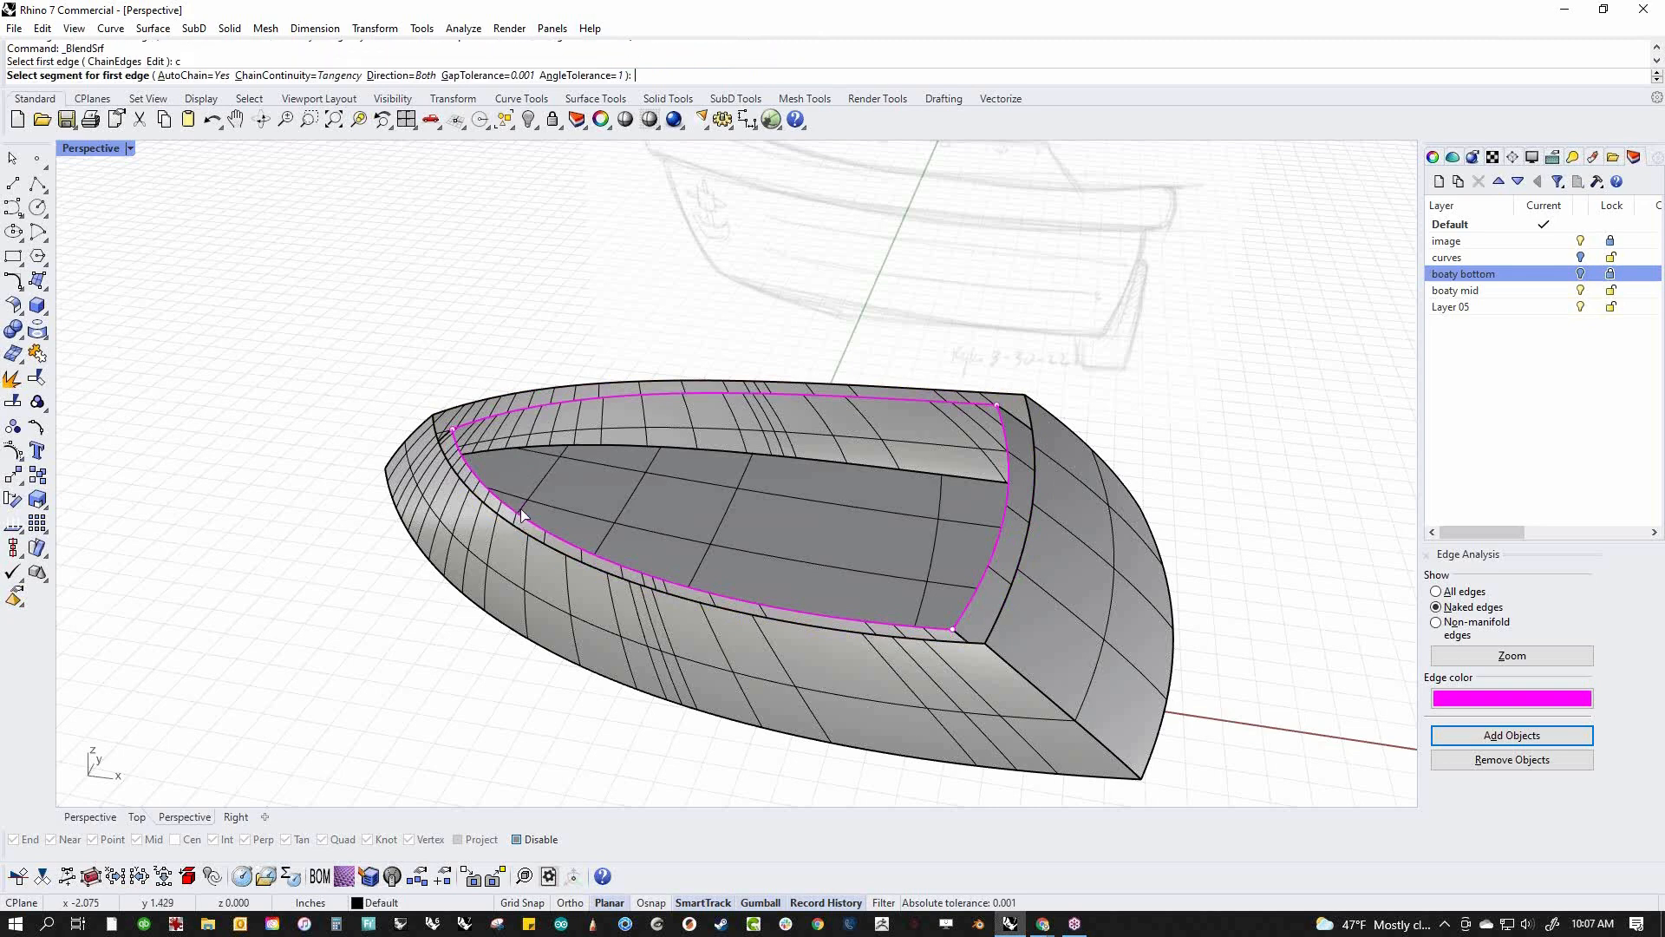
{"action": "left_click", "coordinate": [597, 575]}
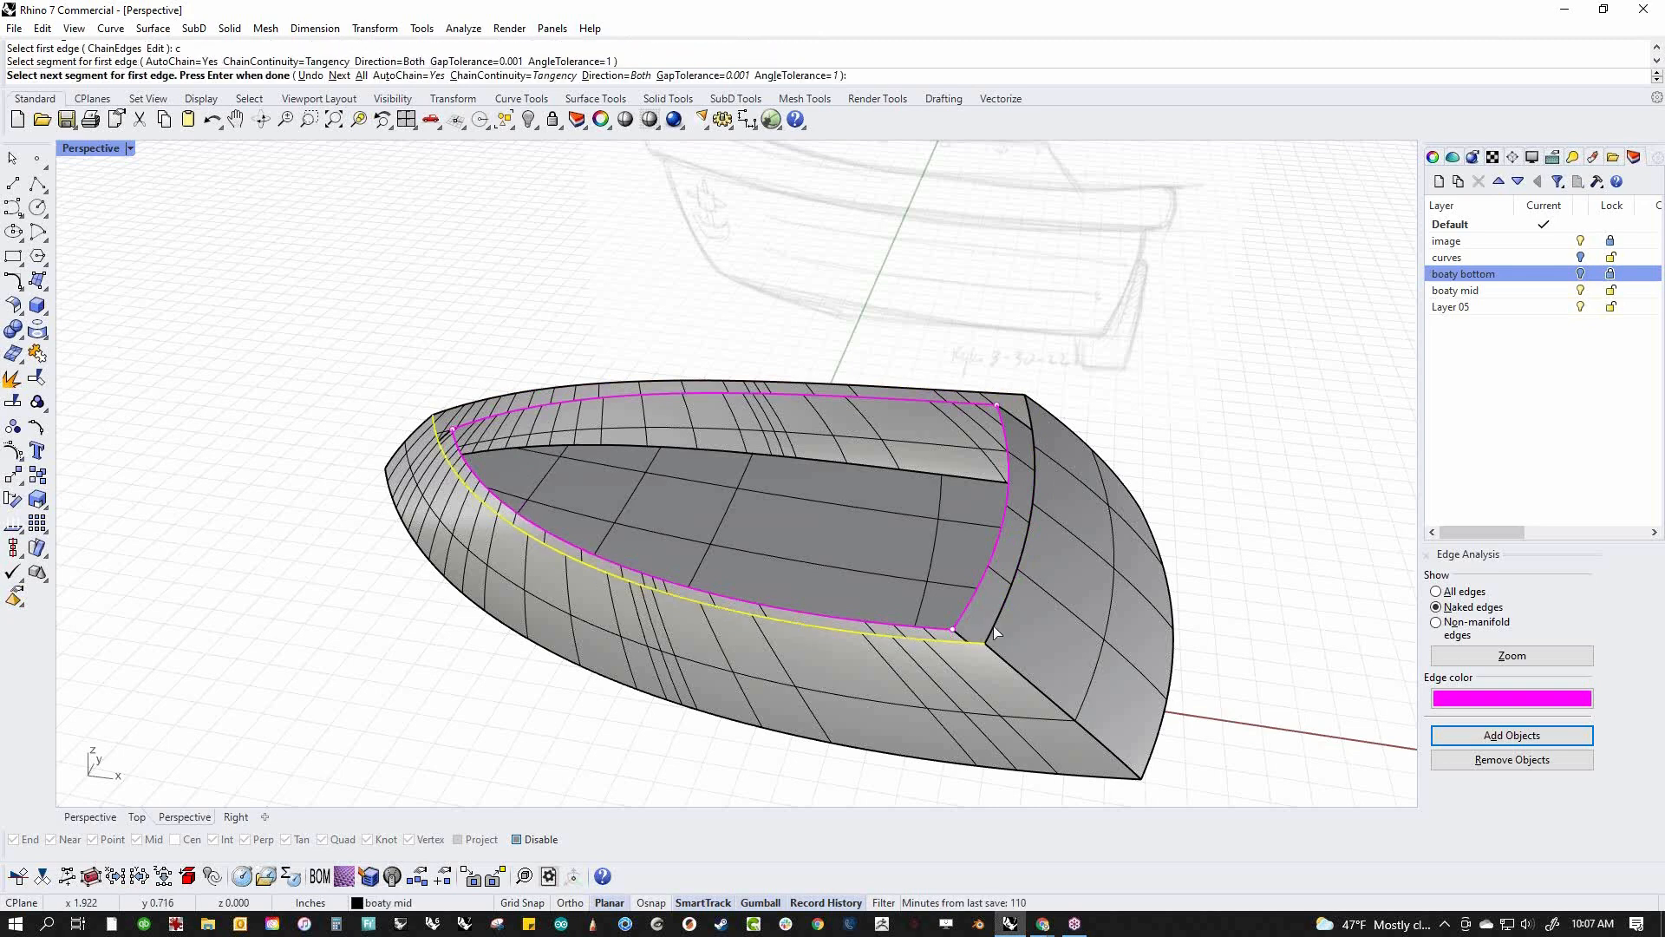
{"action": "left_click", "coordinate": [996, 631]}
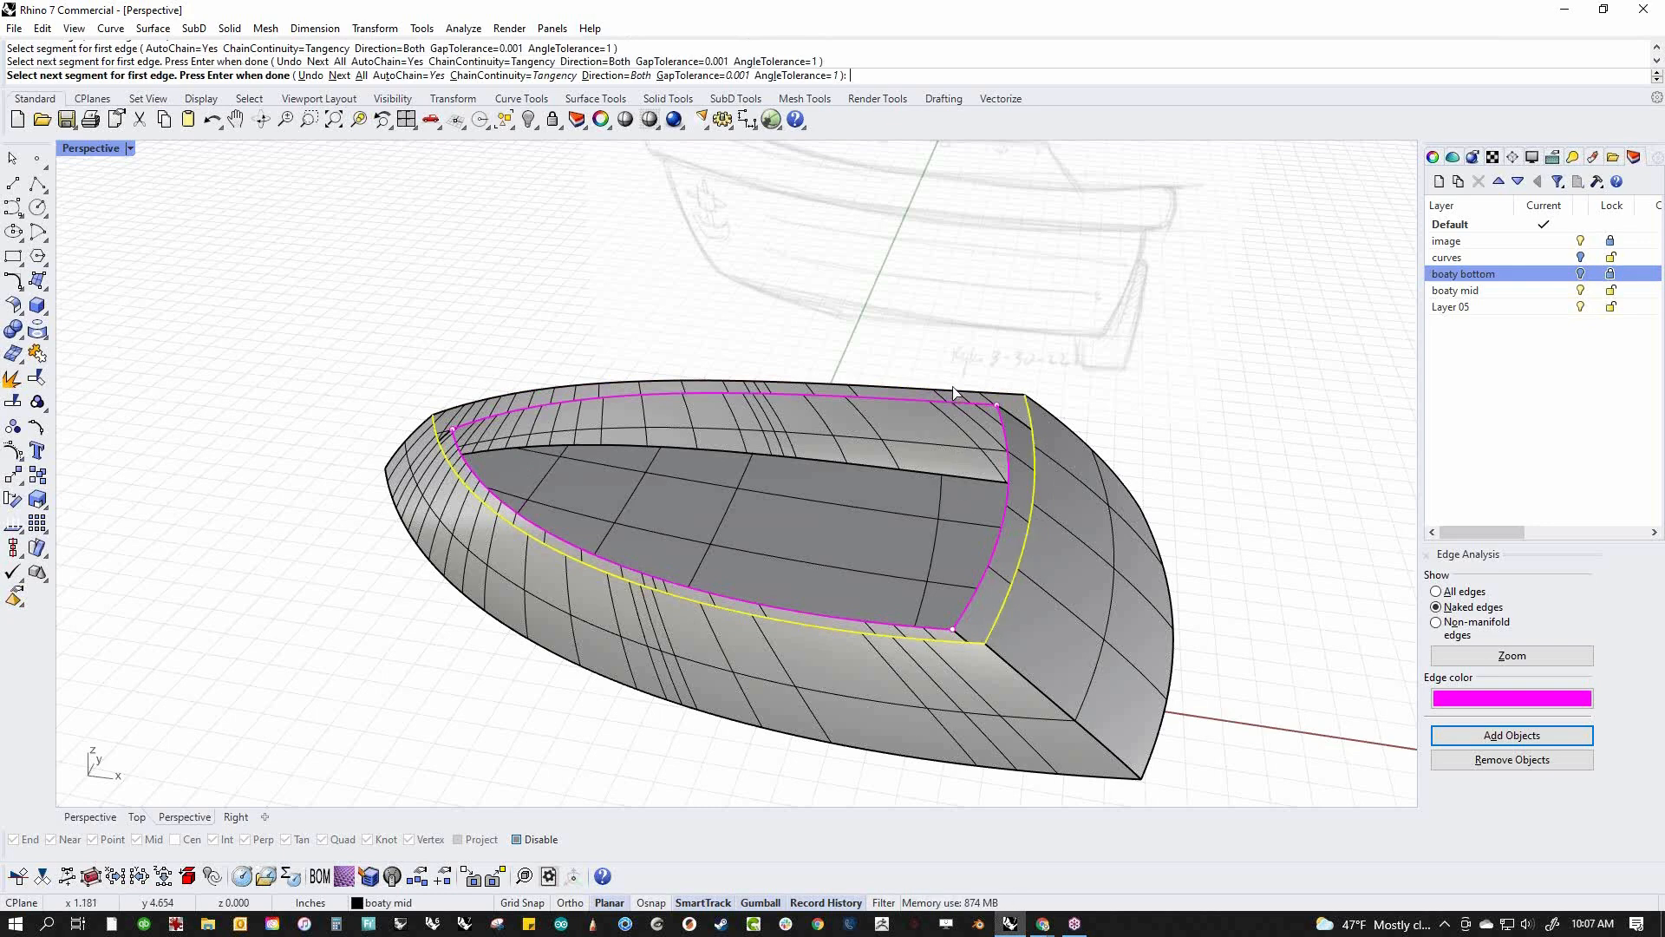
{"action": "key", "text": "Return"}
{"action": "key", "text": "Escape"}
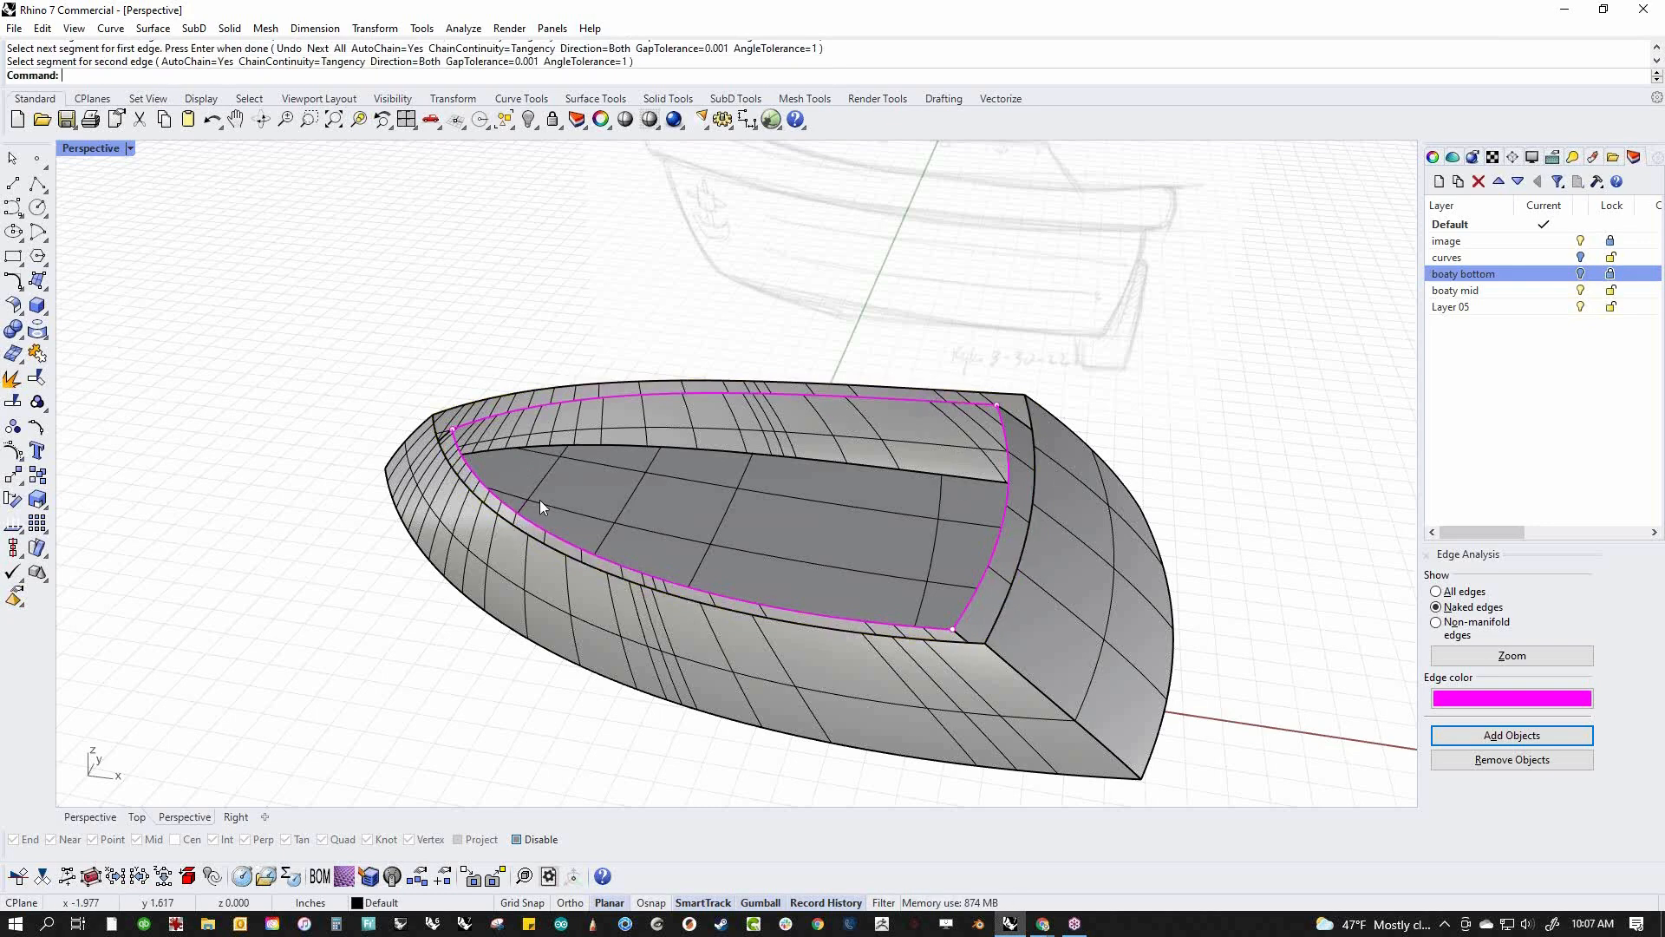
Start a surface blend between the three chained outer rim edges and the three chained inner rim edges
{"action": "key", "text": "Return"}
{"action": "type", "text": "c"}
{"action": "key", "text": "Return"}
{"action": "left_click", "coordinate": [516, 523]}
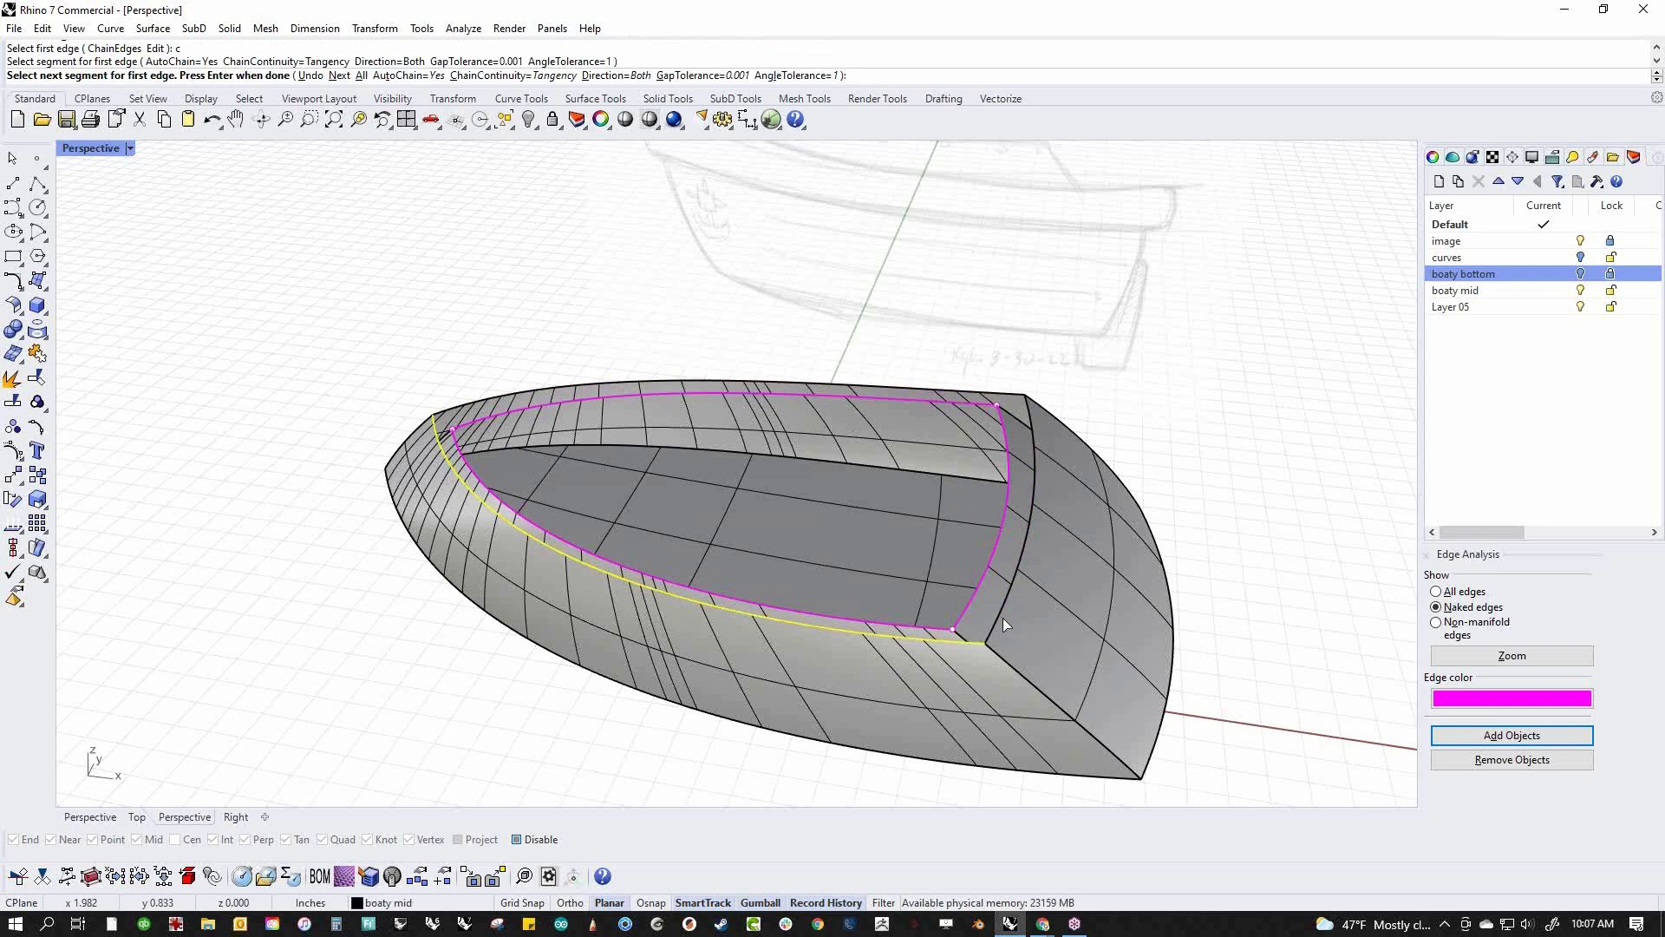
{"action": "left_click", "coordinate": [1003, 617]}
{"action": "left_click", "coordinate": [954, 396]}
{"action": "key", "text": "Return"}
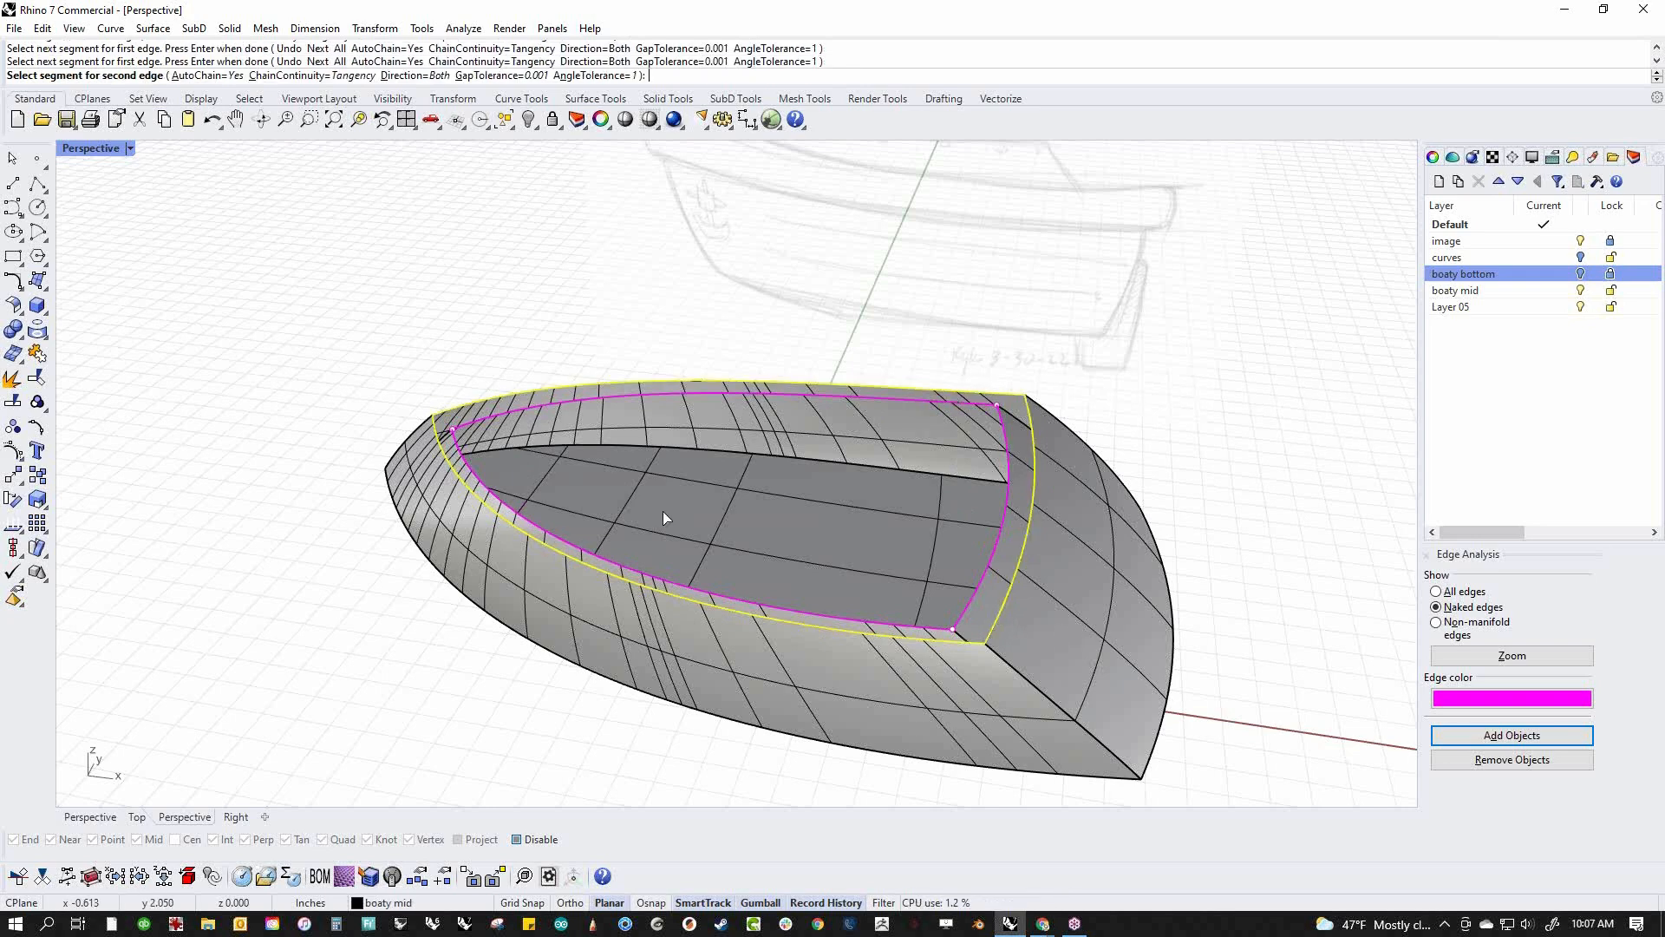
{"action": "left_click", "coordinate": [533, 525]}
{"action": "left_click", "coordinate": [984, 590]}
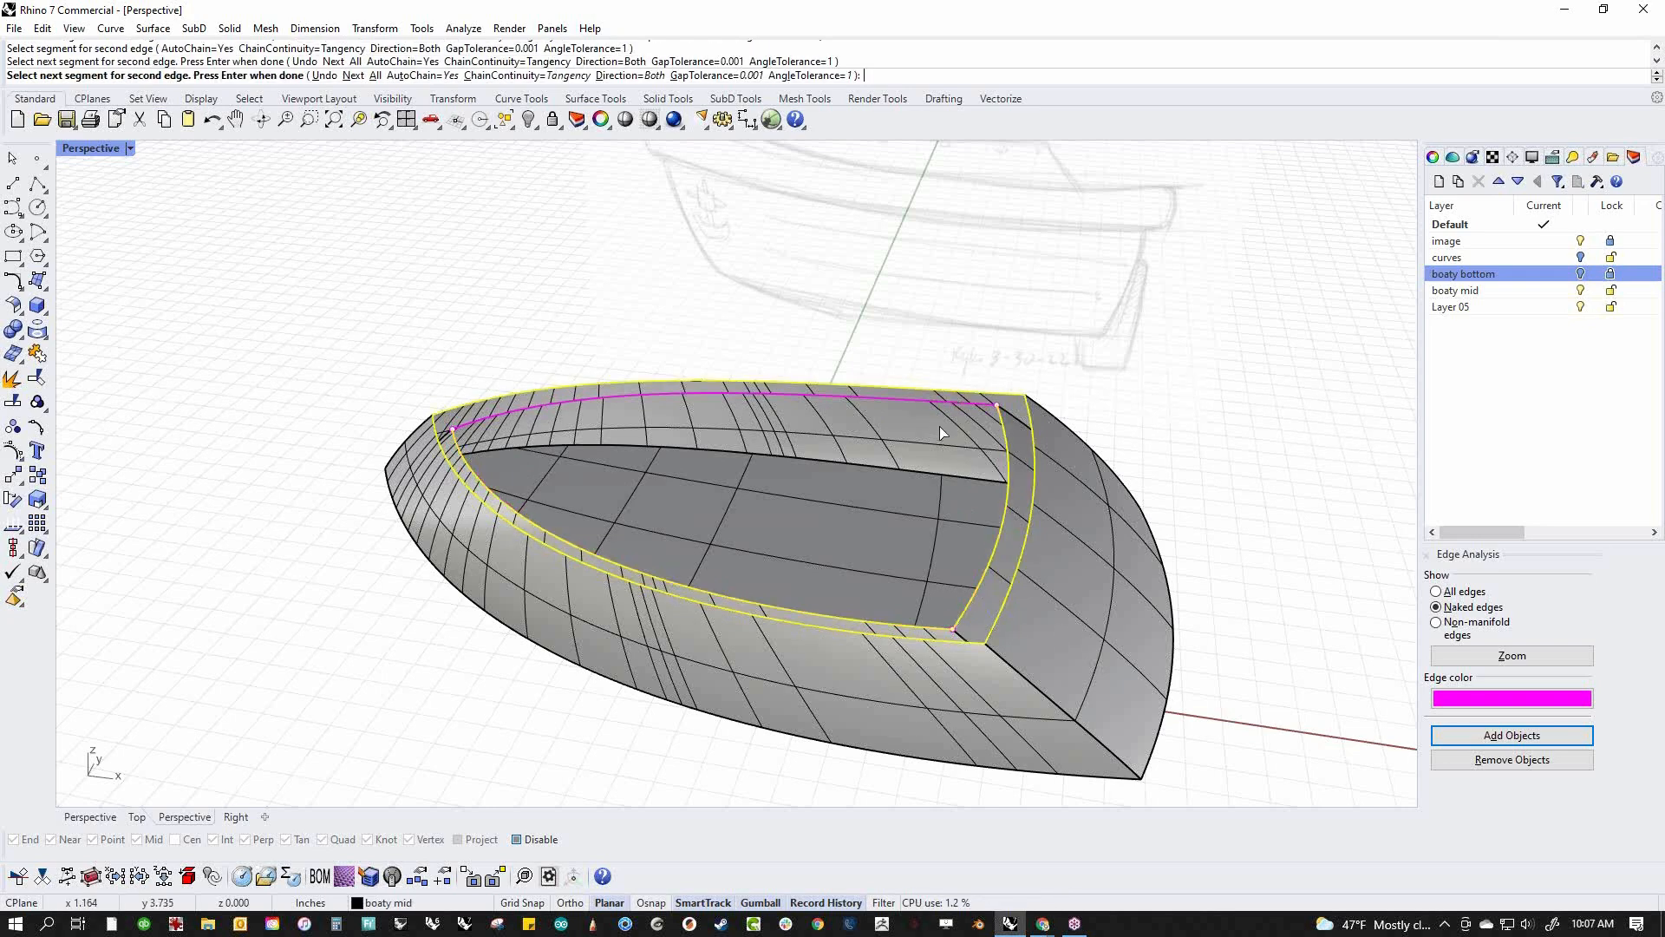
{"action": "left_click", "coordinate": [928, 404]}
{"action": "key", "text": "Return"}
{"action": "key", "text": "Return"}
Inspect the all-around rim blend preview at the bow and corners, and cancel the blend
{"action": "right_click_drag", "start_coordinate": [707, 591], "coordinate": [748, 607]}
{"action": "scroll", "coordinate": [559, 469], "scroll_direction": "up", "scroll_amount": 8}
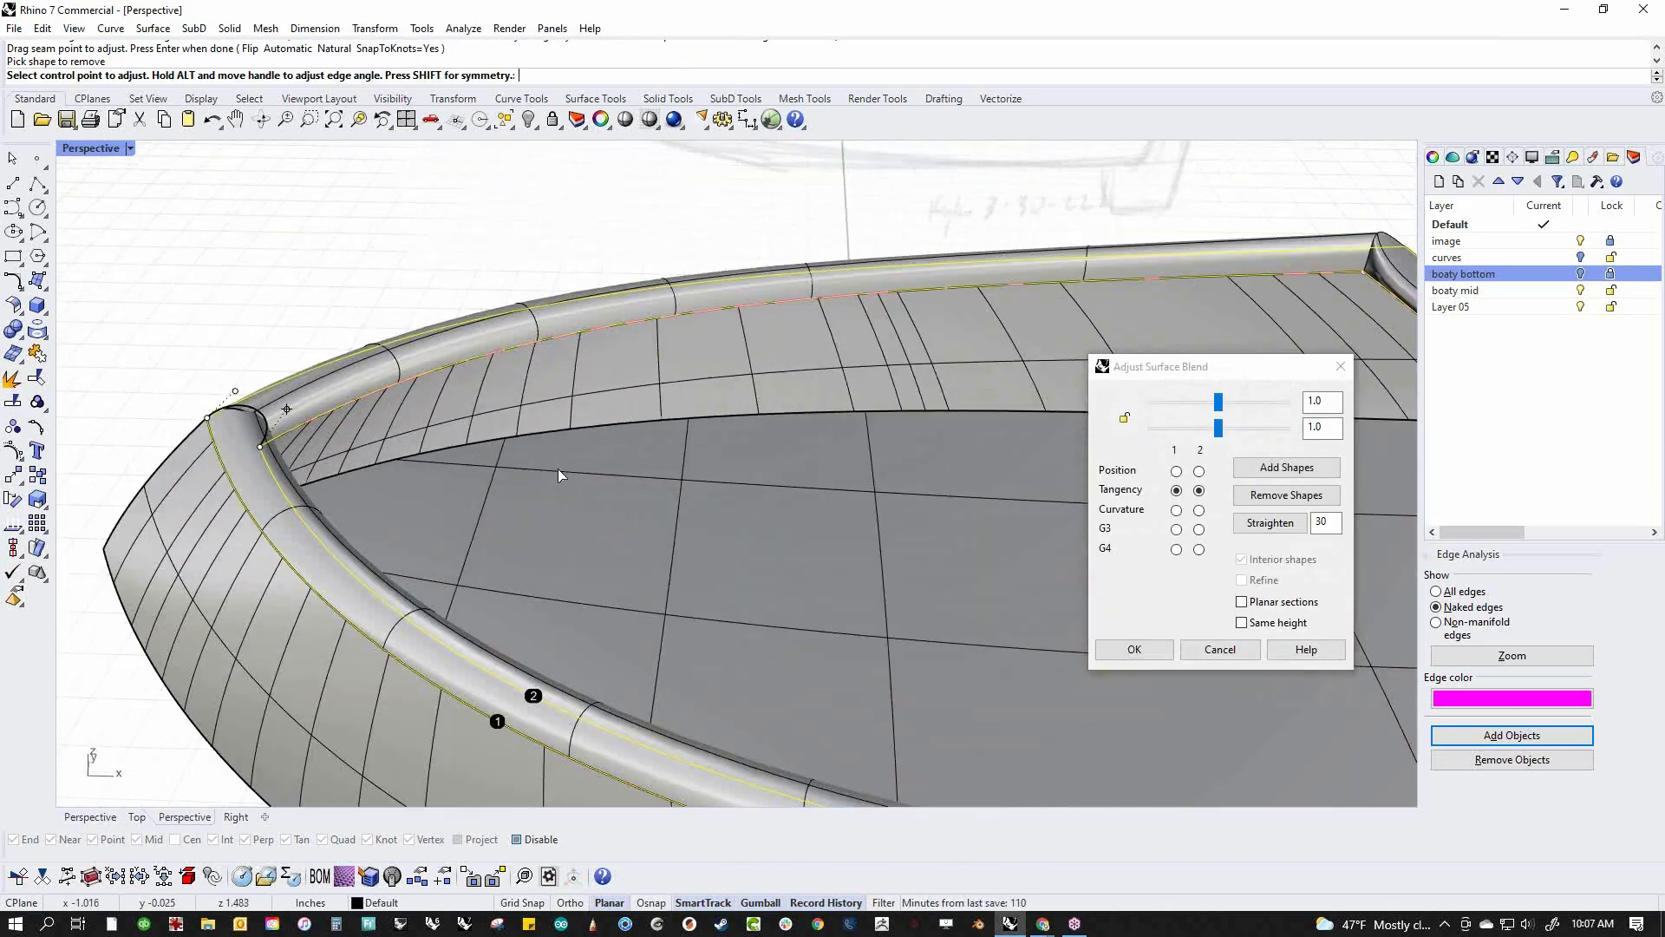
{"action": "right_click_drag", "start_coordinate": [559, 469], "coordinate": [459, 498]}
{"action": "right_click_drag", "start_coordinate": [680, 482], "coordinate": [710, 602], "text": "shift"}
{"action": "right_click_drag", "start_coordinate": [965, 602], "coordinate": [785, 559]}
{"action": "left_click", "coordinate": [1226, 649]}
Blend a surface between the outer and inner rim edges along only the near long side of the base
{"action": "right_click", "coordinate": [728, 611]}
{"action": "left_click", "coordinate": [688, 606]}
{"action": "left_click", "coordinate": [675, 628]}
{"action": "right_click", "coordinate": [673, 631]}
Examine in the Top view how the side rim blend ends at the bow tip relative to the centreline
{"action": "right_click_drag", "start_coordinate": [379, 445], "coordinate": [810, 572]}
{"action": "scroll", "coordinate": [832, 536], "scroll_direction": "up", "scroll_amount": 5}
{"action": "type", "text": "Top"}
{"action": "key", "text": "Return"}
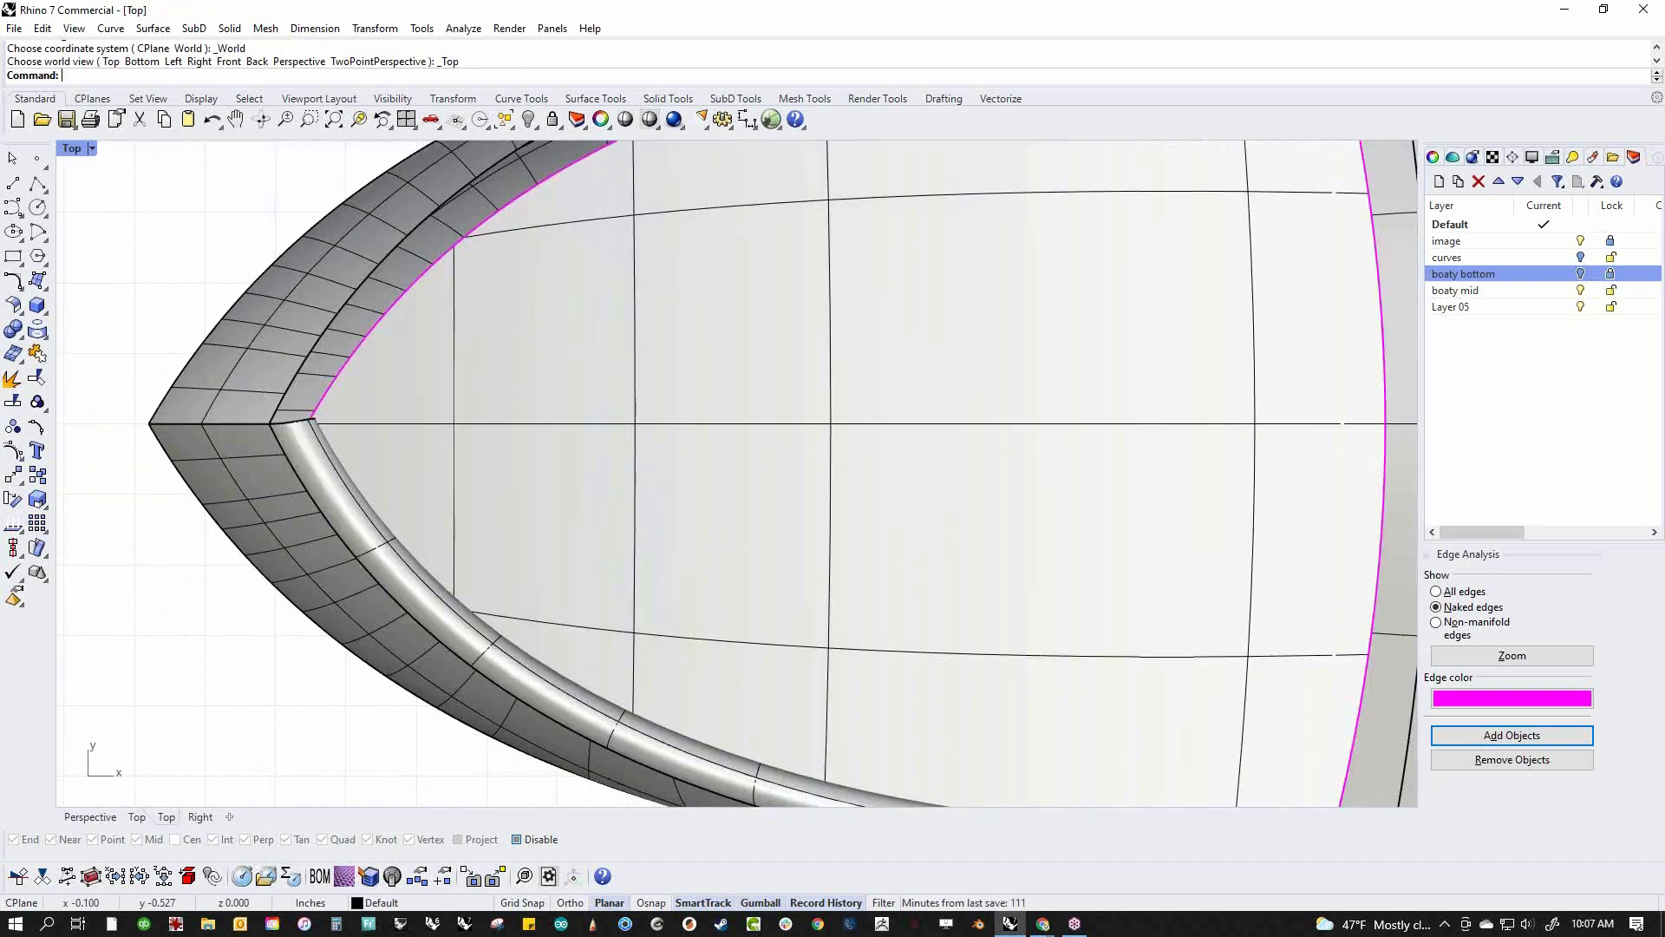
{"action": "right_click_drag", "start_coordinate": [477, 470], "coordinate": [722, 555]}
{"action": "scroll", "coordinate": [549, 510], "scroll_direction": "up", "scroll_amount": 8}
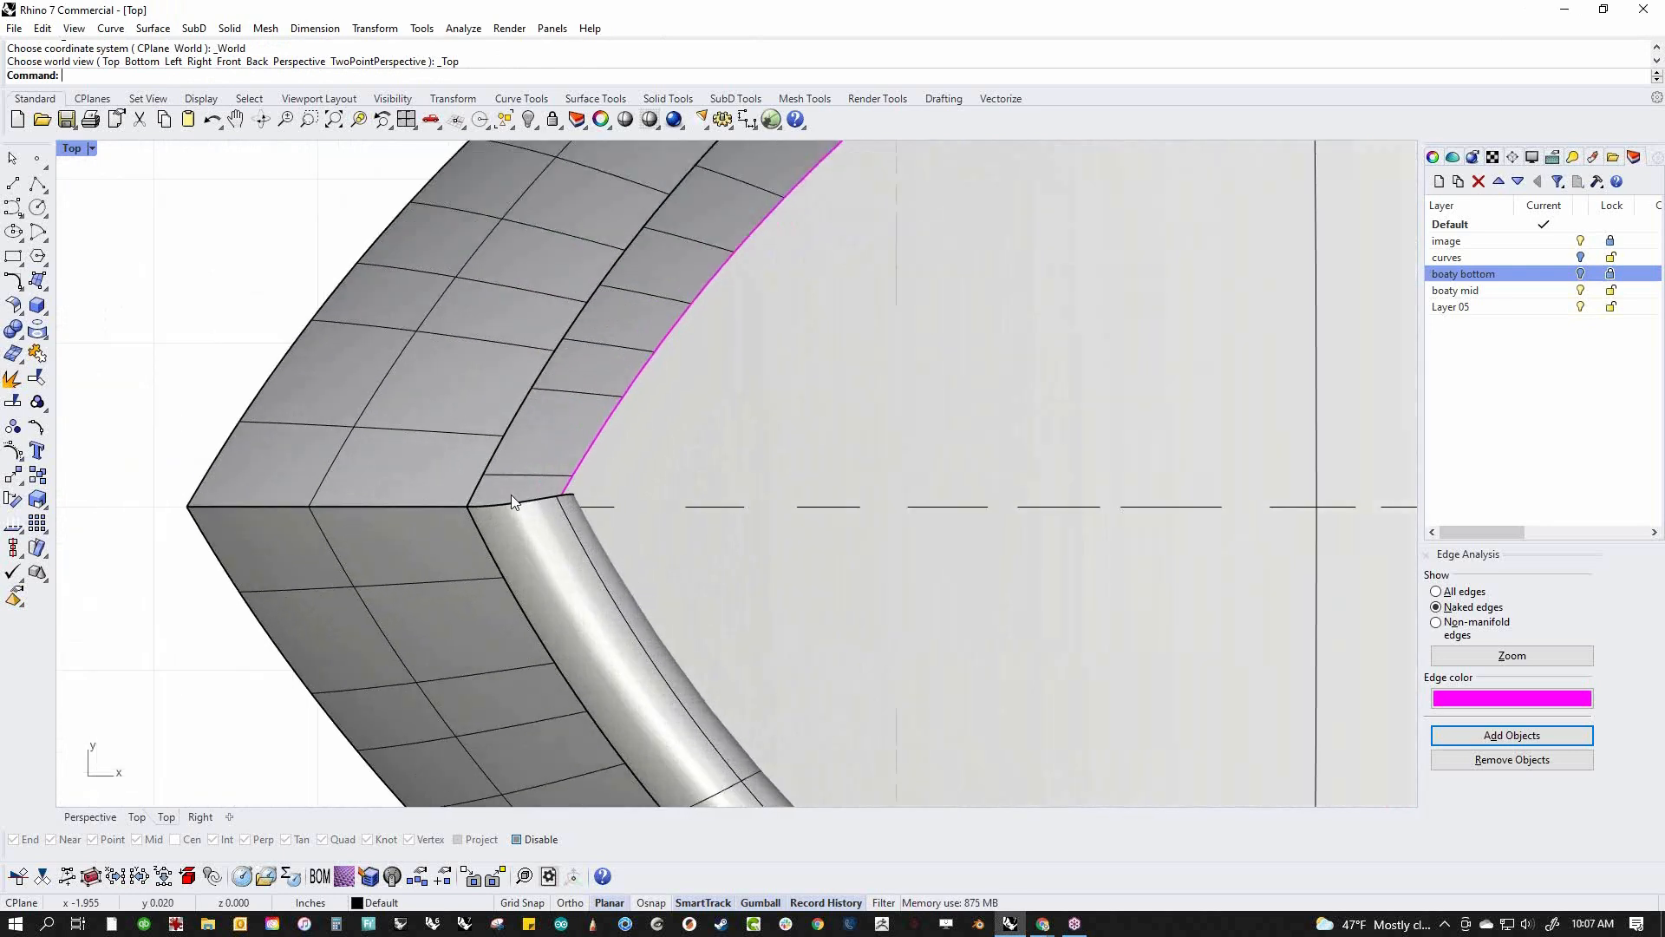
Flatten the side rim blend's bow end edge onto the centreline by scaling it to 0 about its outer endpoint
{"action": "left_click", "coordinate": [533, 512], "text": "ctrl+shift"}
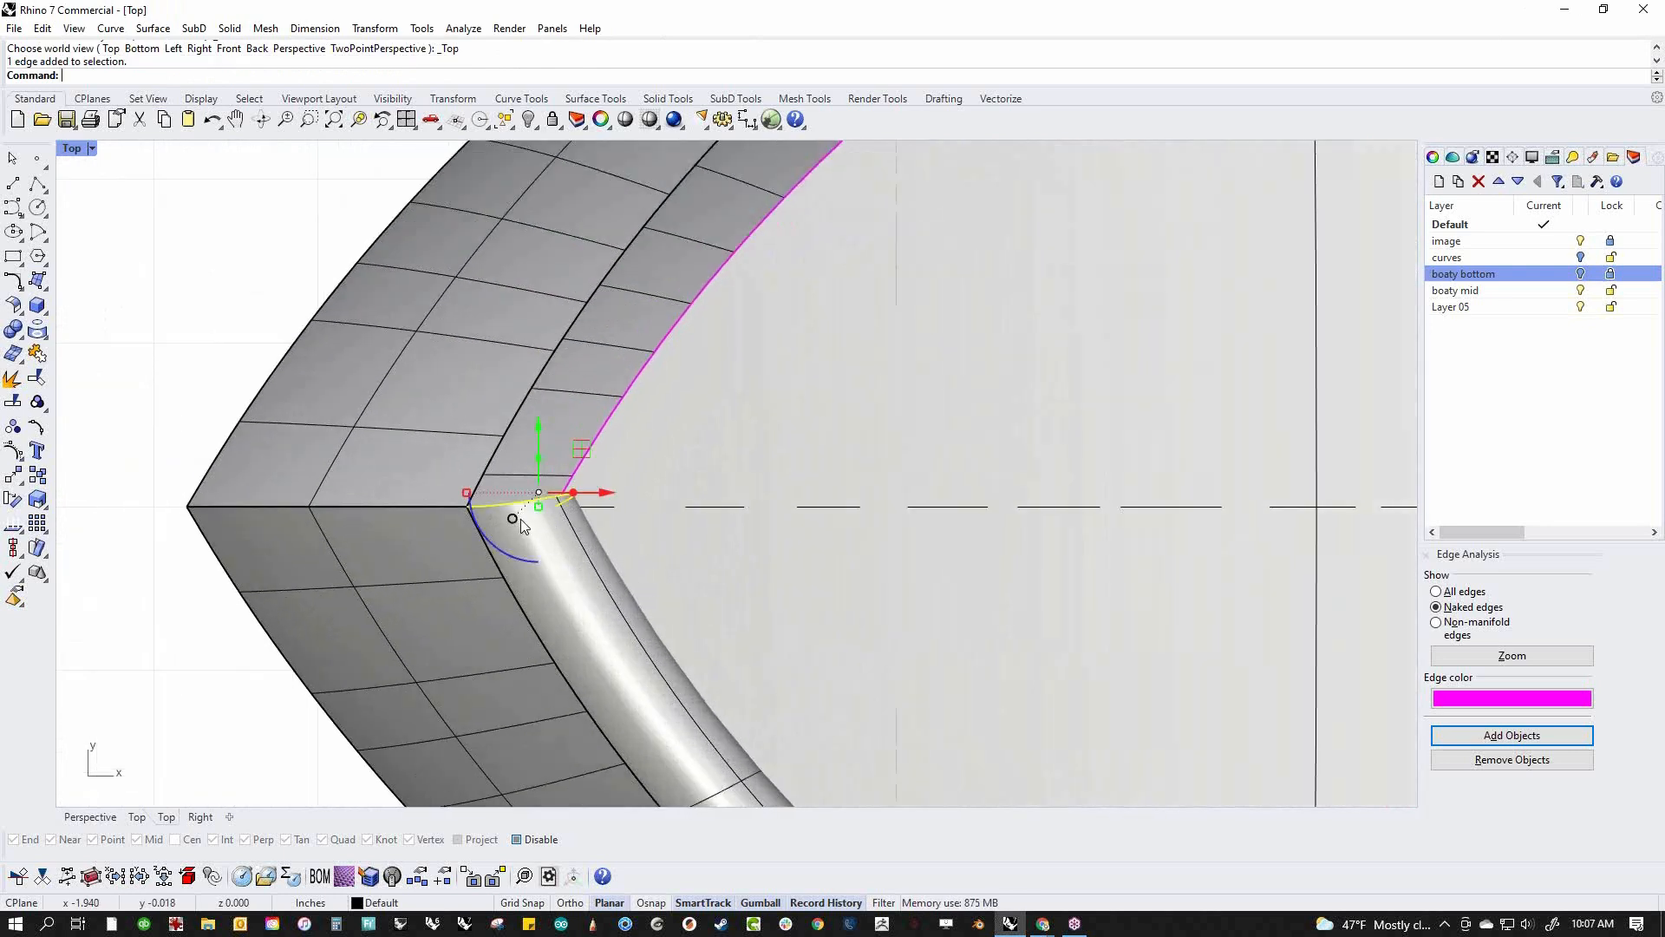
{"action": "type", "text": "g"}
{"action": "key", "text": "Return"}
{"action": "left_click", "coordinate": [467, 507], "text": "alt"}
{"action": "key", "text": "Return"}
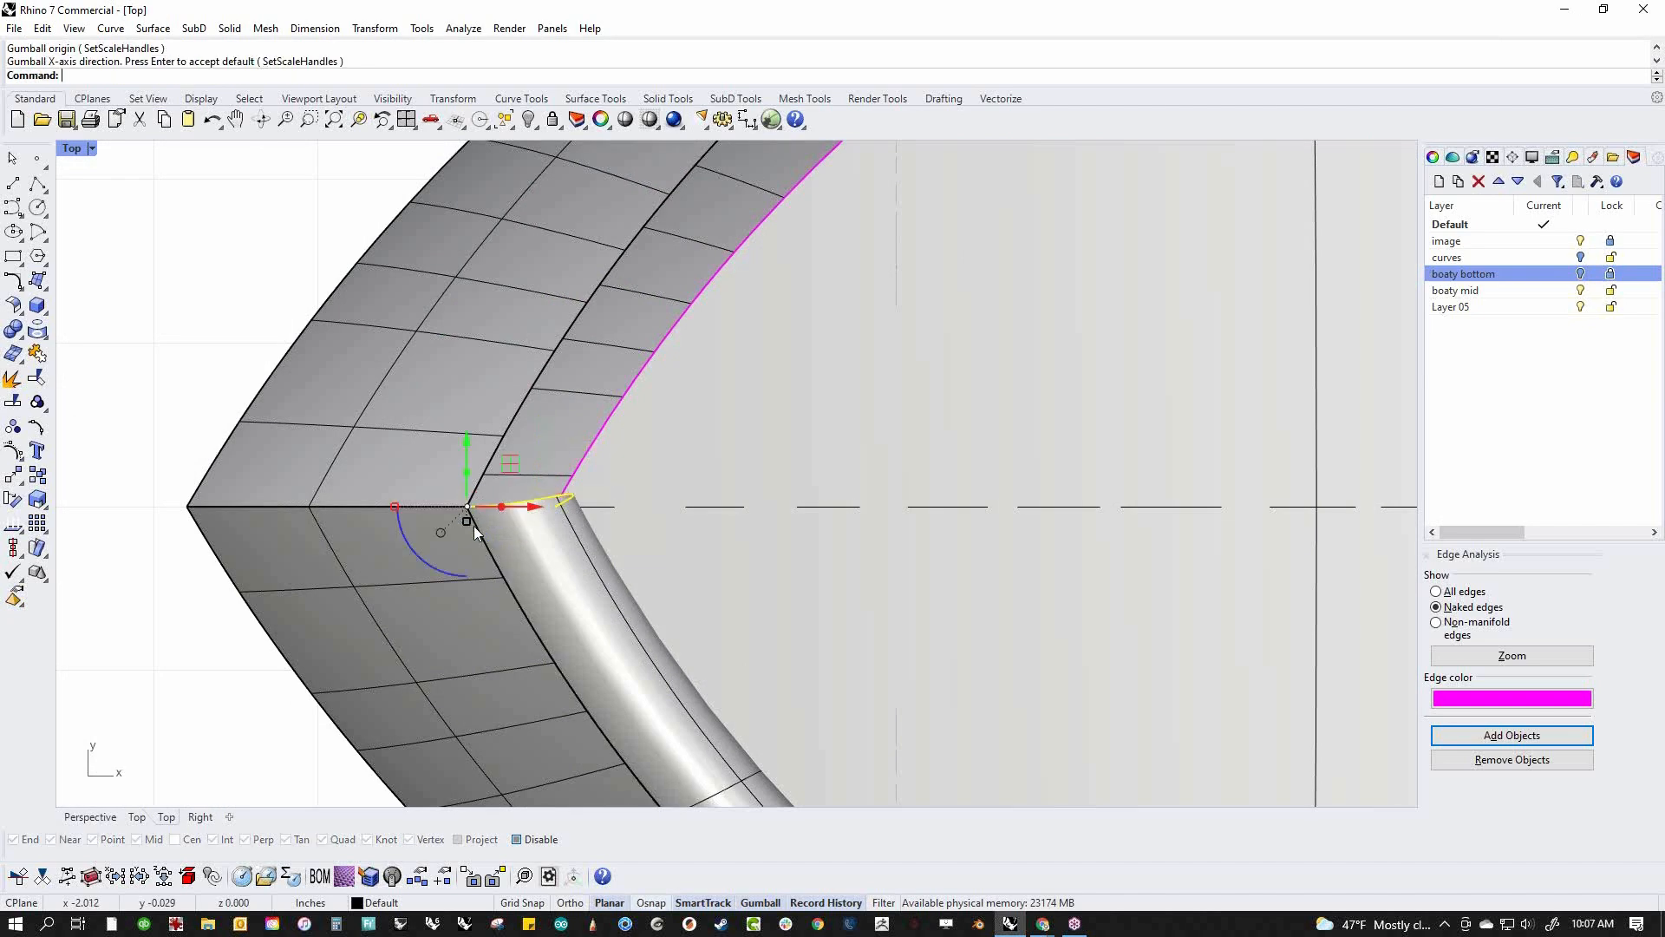
{"action": "left_click", "coordinate": [465, 522]}
{"action": "type", "text": "0"}
{"action": "key", "text": "Return"}
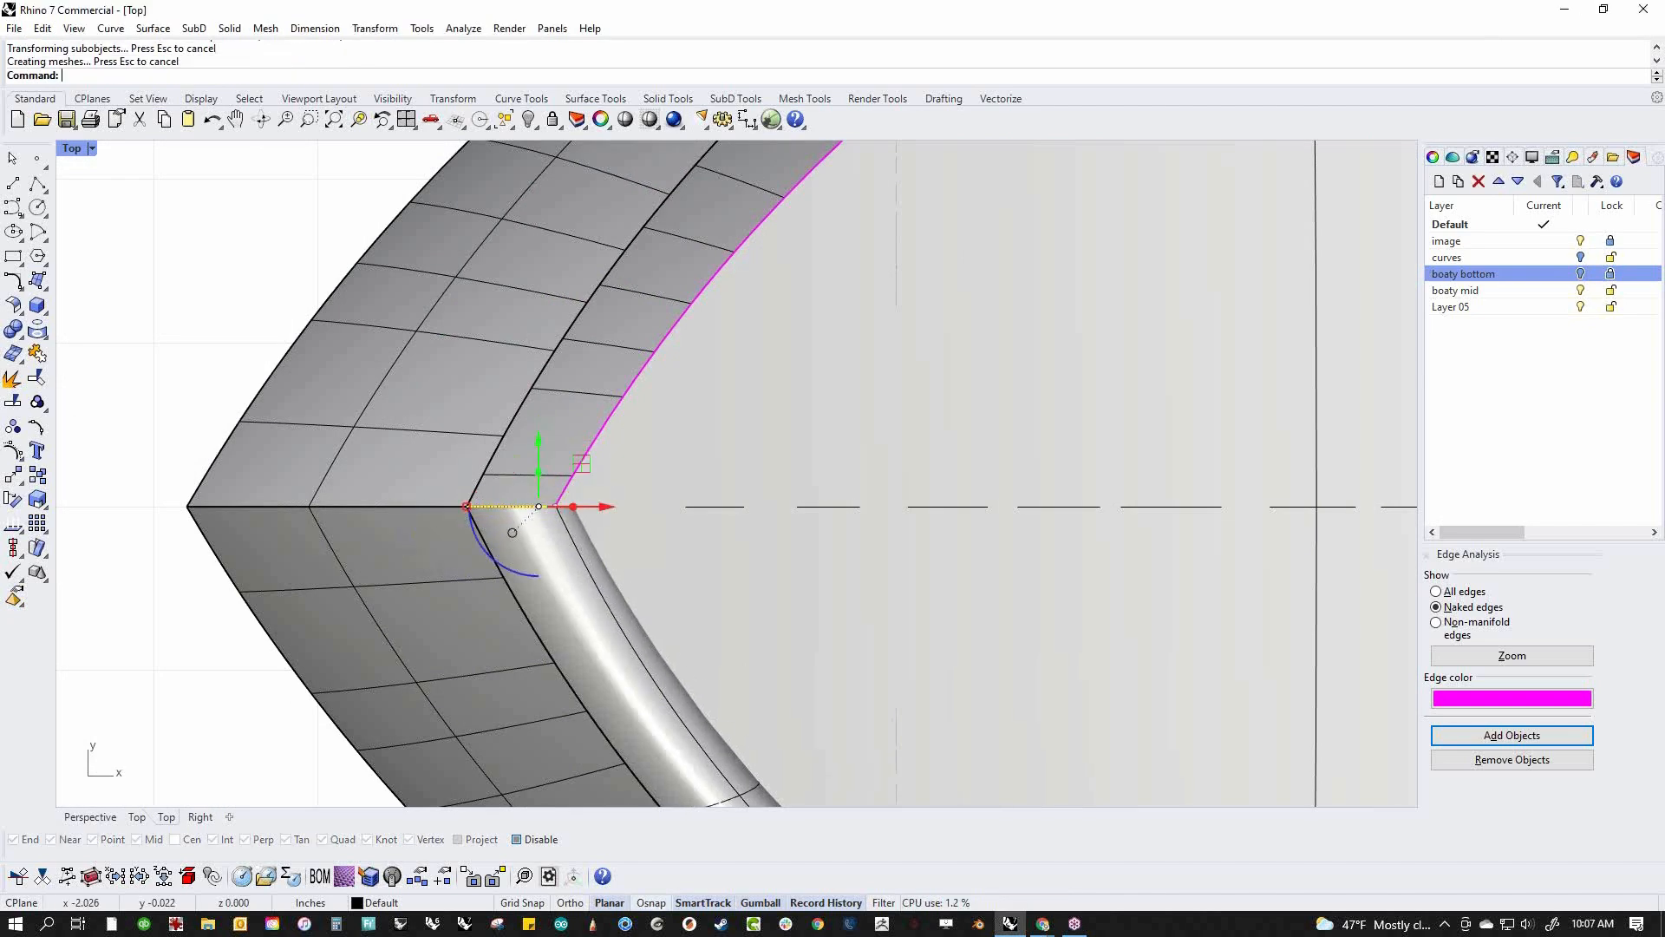
{"action": "key", "text": "Escape"}
Straighten the side rim blend's stern end edge by scaling it to 0 along a gumball axis aligned between the outer and inner corners
{"action": "scroll", "coordinate": [594, 489], "scroll_direction": "down", "scroll_amount": 5}
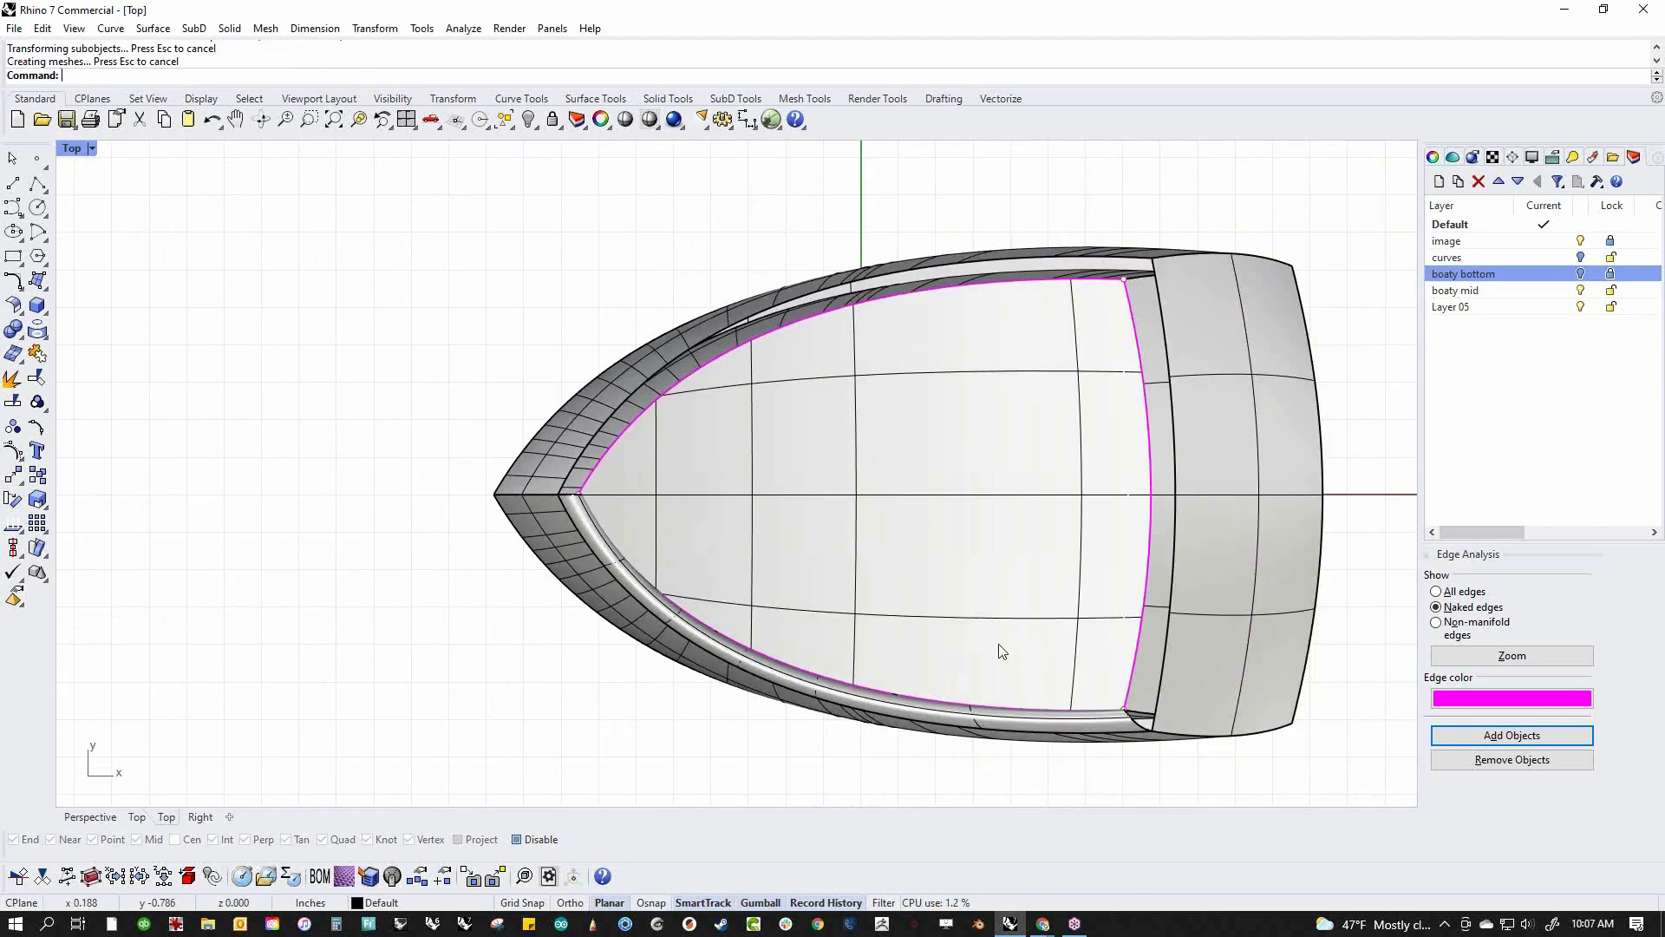
{"action": "scroll", "coordinate": [1154, 733], "scroll_direction": "up", "scroll_amount": 8}
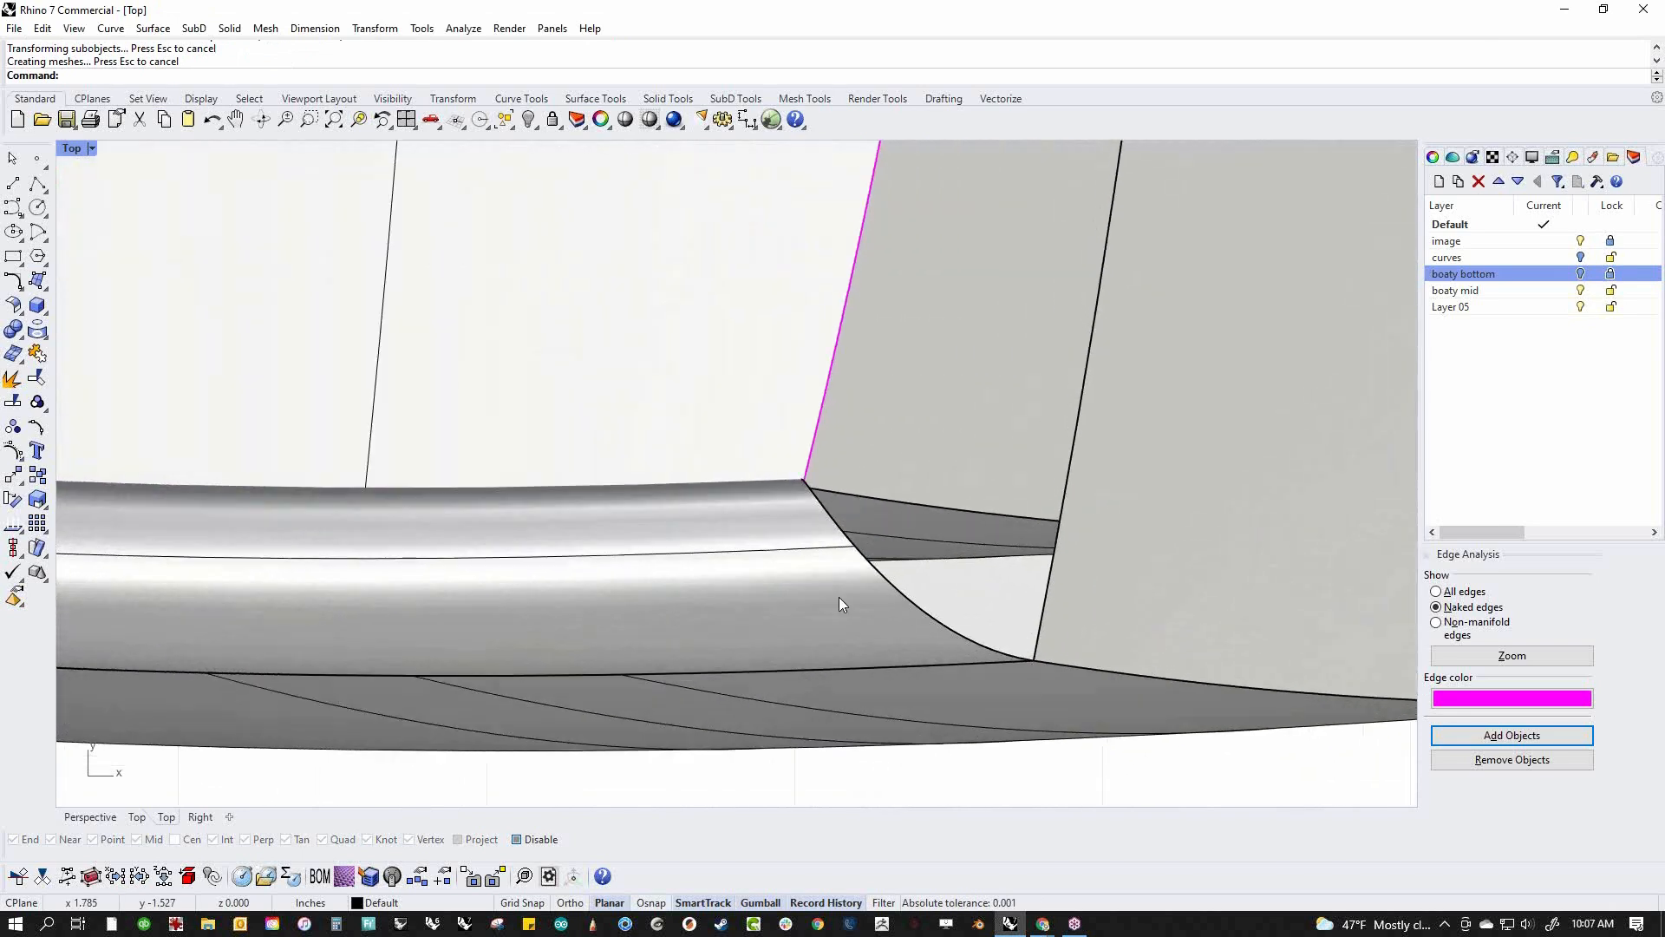
{"action": "left_click", "coordinate": [921, 616], "text": "ctrl+shift"}
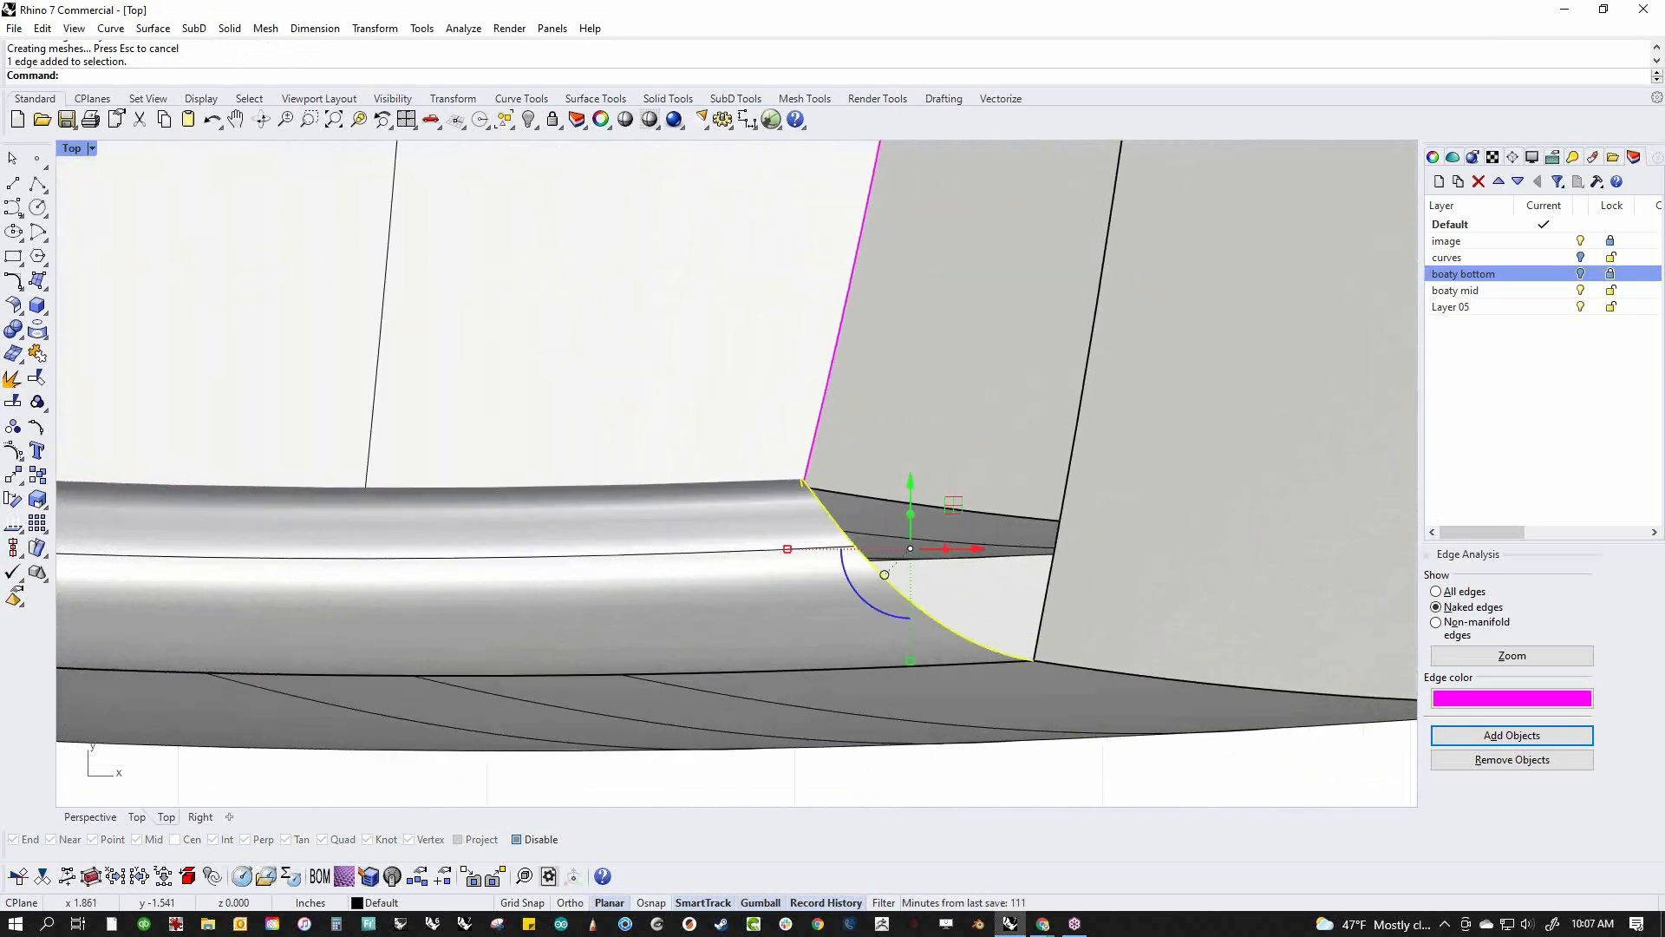
{"action": "type", "text": "gr"}
{"action": "key", "text": "Return"}
{"action": "left_click", "coordinate": [1036, 658]}
{"action": "key", "text": "Return"}
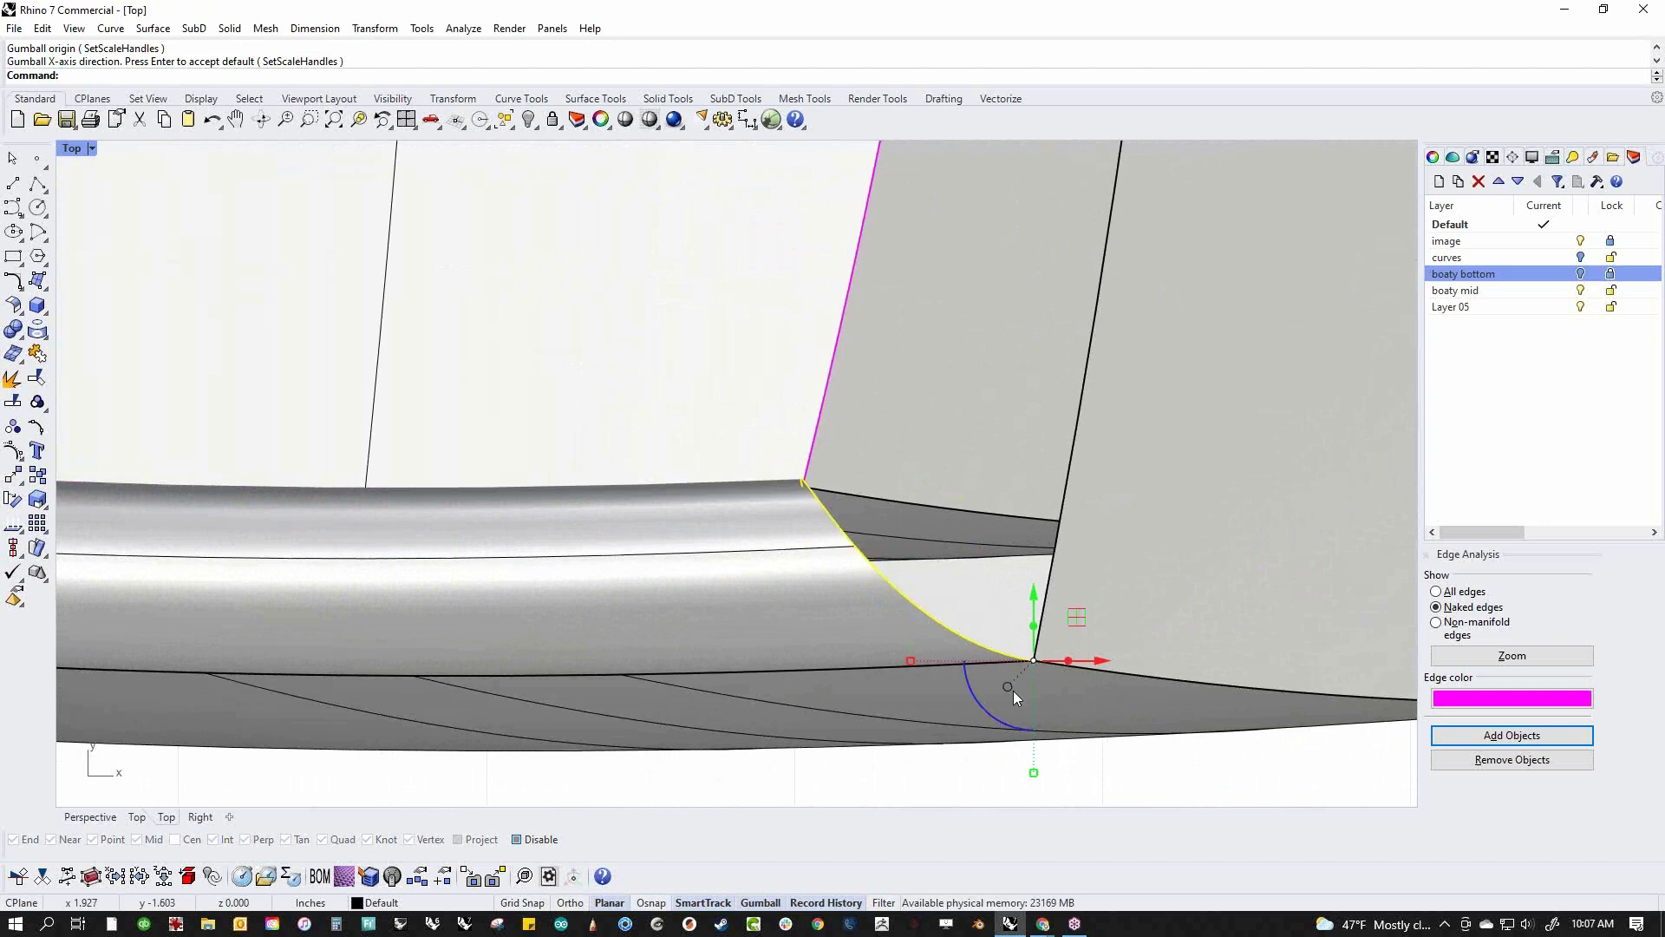
{"action": "left_click_drag", "start_coordinate": [995, 713], "coordinate": [806, 491]}
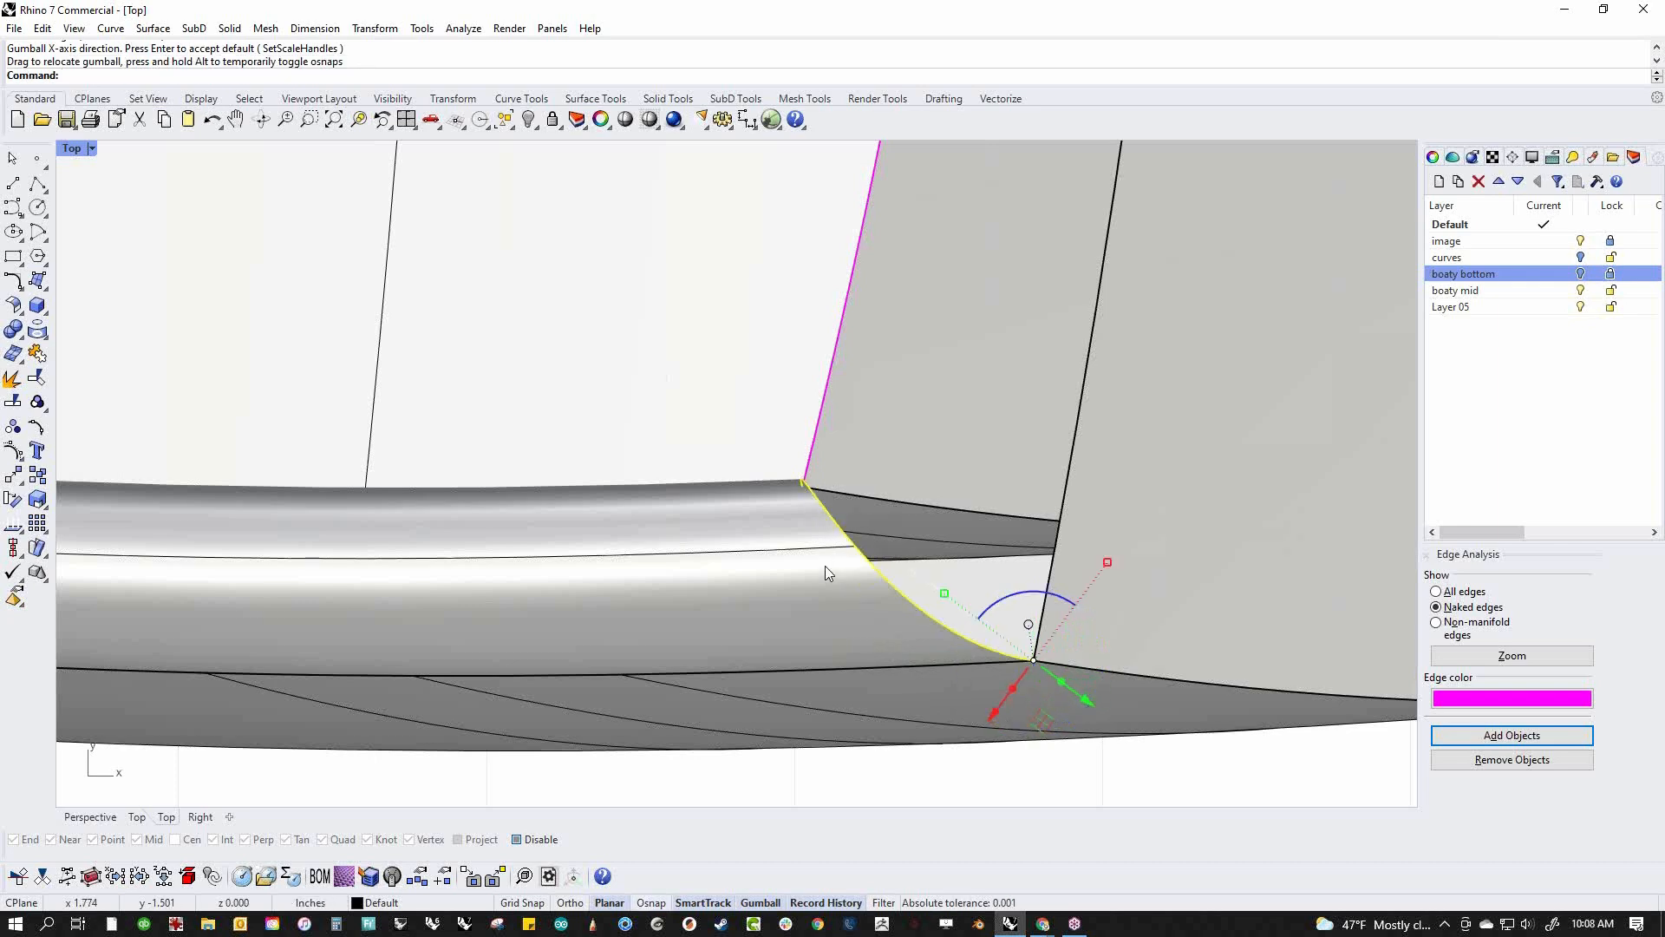
{"action": "left_click", "coordinate": [1108, 563]}
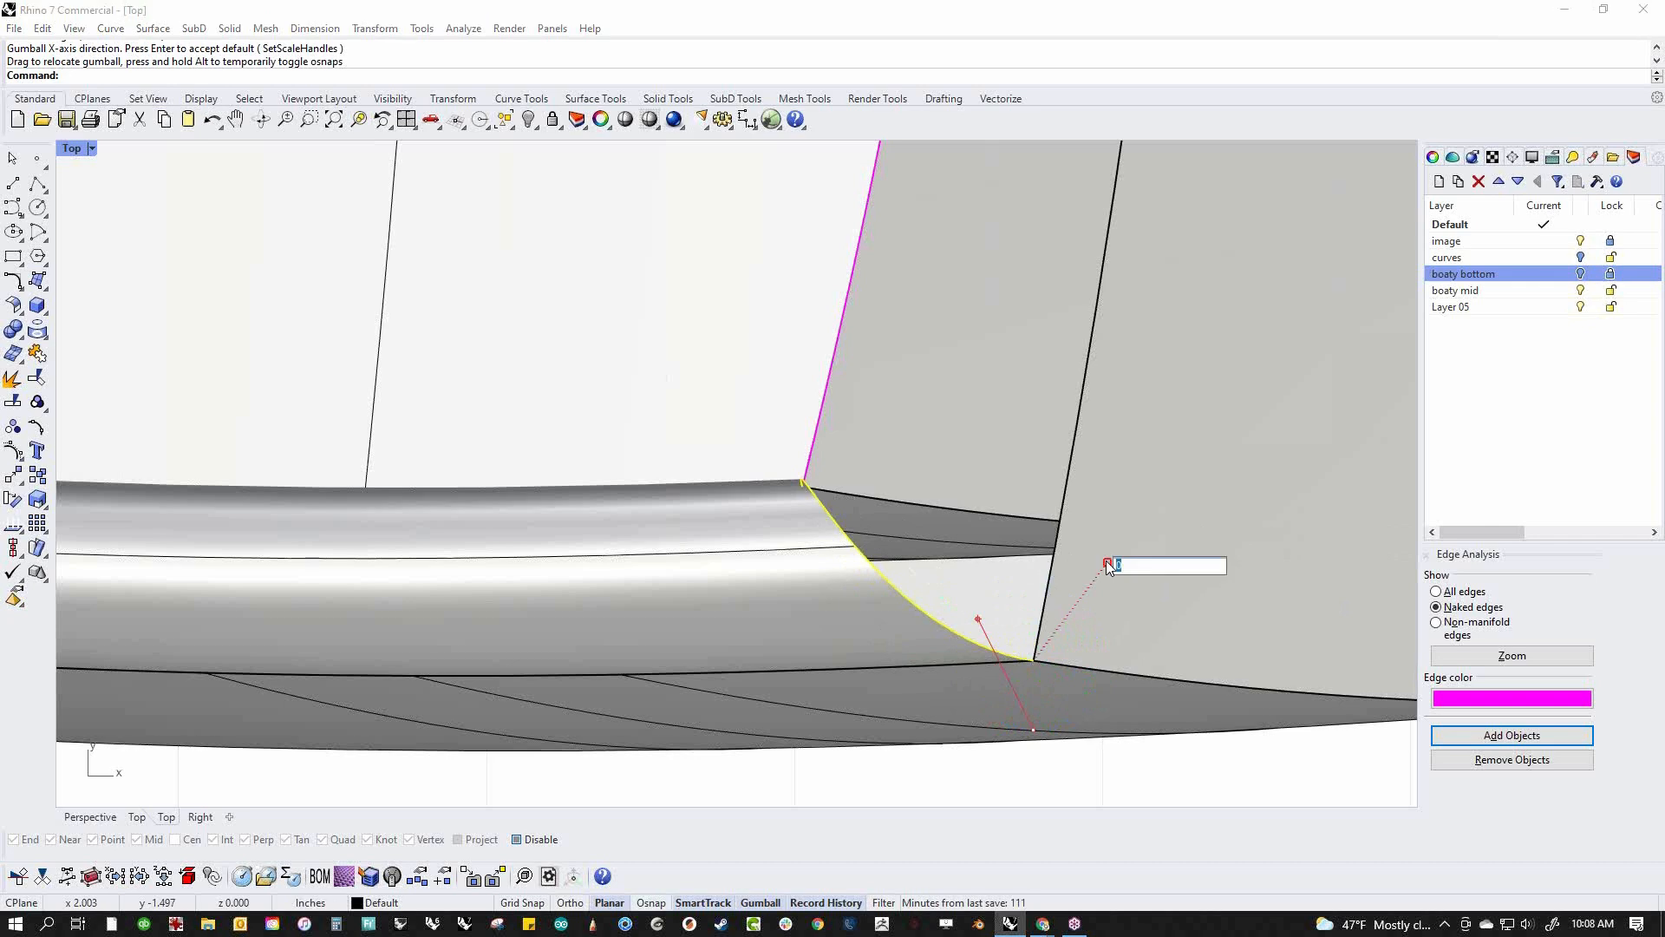
{"action": "type", "text": "0"}
{"action": "key", "text": "Return"}
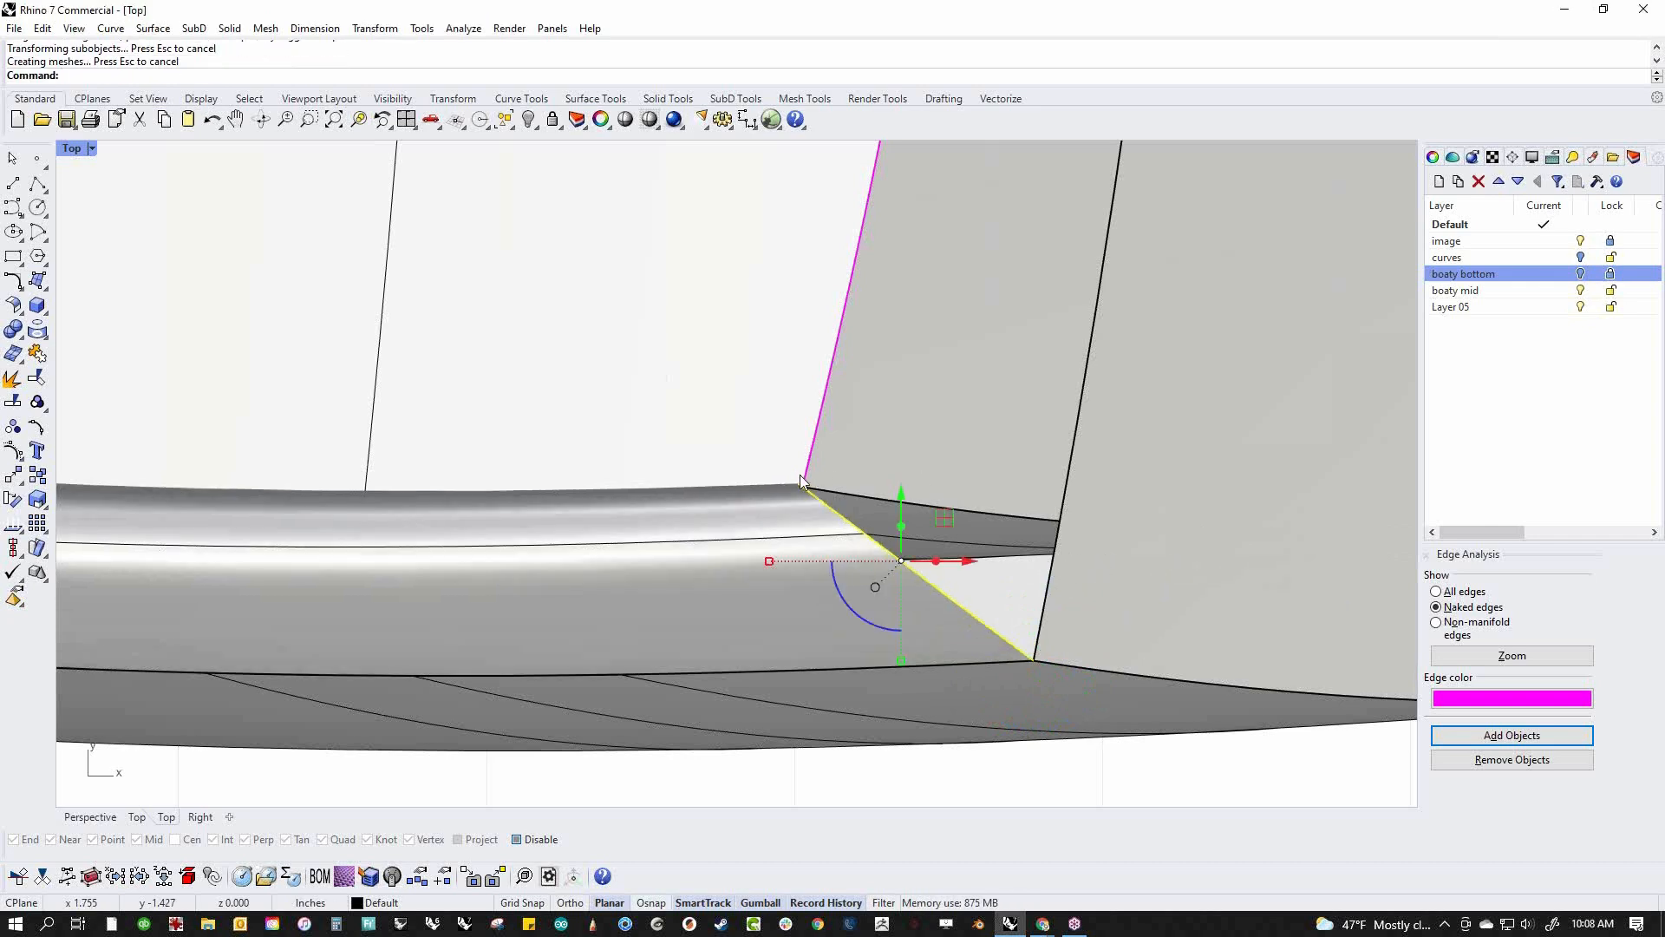
Mirror the side rim blend to the opposite side of the base across the centreline, starting the mirror plane at origin 0
{"action": "scroll", "coordinate": [928, 517], "scroll_direction": "down", "scroll_amount": 10}
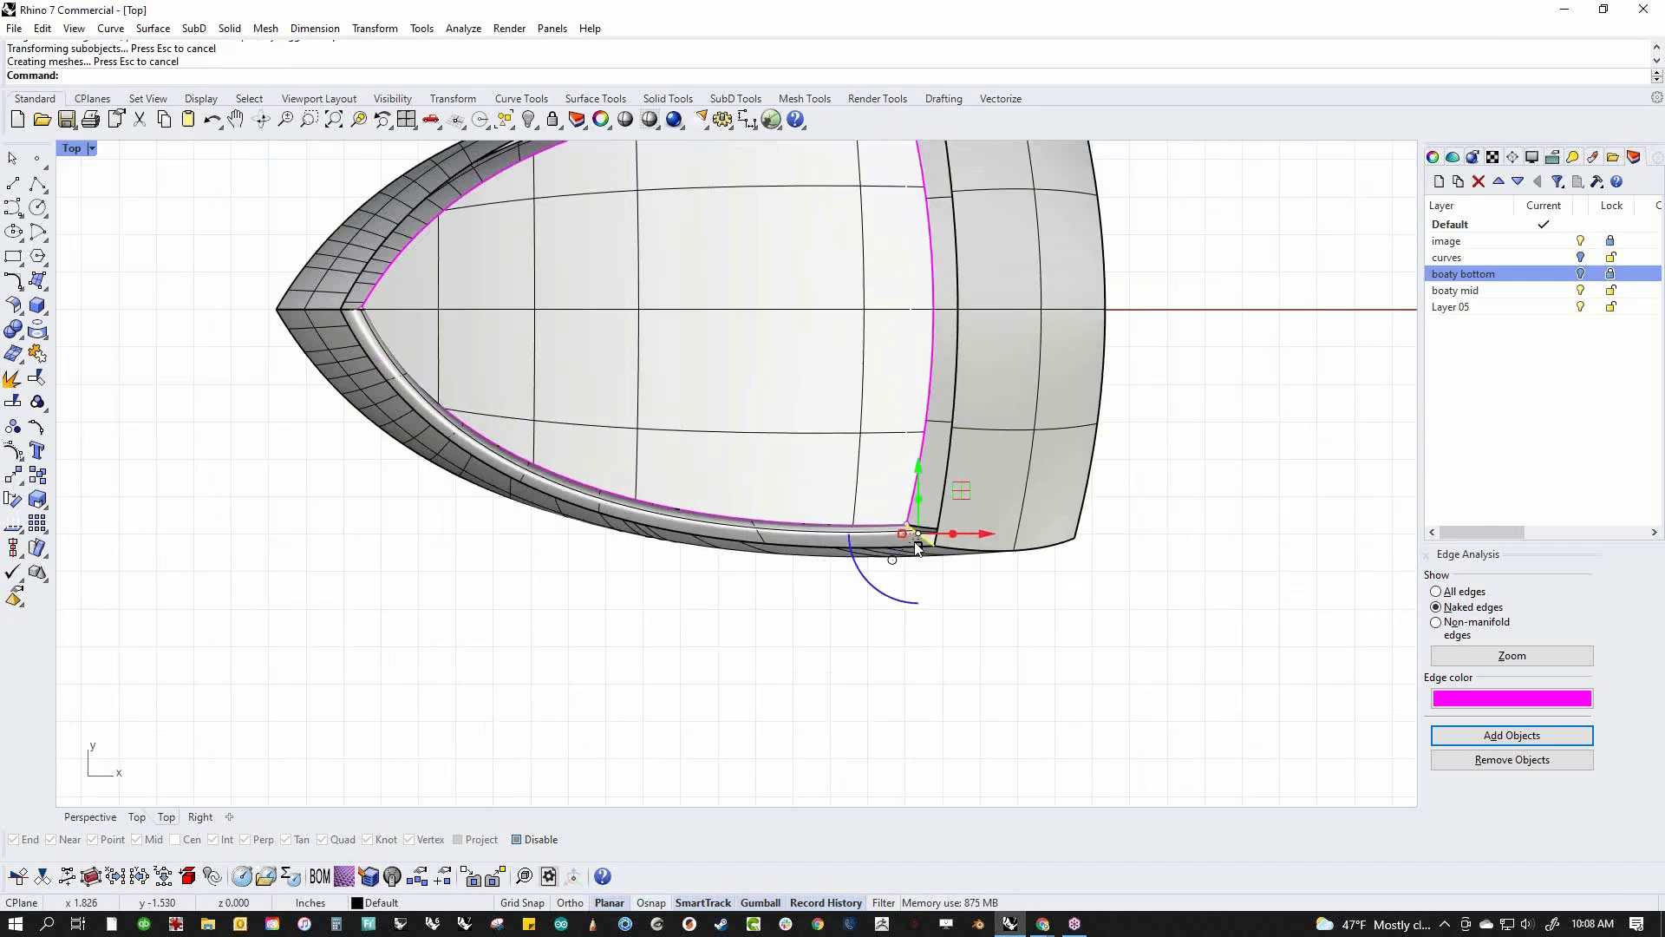
{"action": "scroll", "coordinate": [790, 560], "scroll_direction": "up", "scroll_amount": 2}
{"action": "left_click", "coordinate": [799, 538]}
{"action": "type", "text": "mi"}
{"action": "key", "text": "Return"}
{"action": "type", "text": "0"}
{"action": "key", "text": "Return"}
{"action": "scroll", "coordinate": [791, 536], "scroll_direction": "down", "scroll_amount": 6}
{"action": "left_click", "coordinate": [908, 448], "text": "shift"}
{"action": "key", "text": "Escape"}
Join both side rim blends with the inner and outer shells of the base
{"action": "left_click_drag", "start_coordinate": [608, 229], "coordinate": [460, 483]}
{"action": "key", "text": "ctrl+j"}
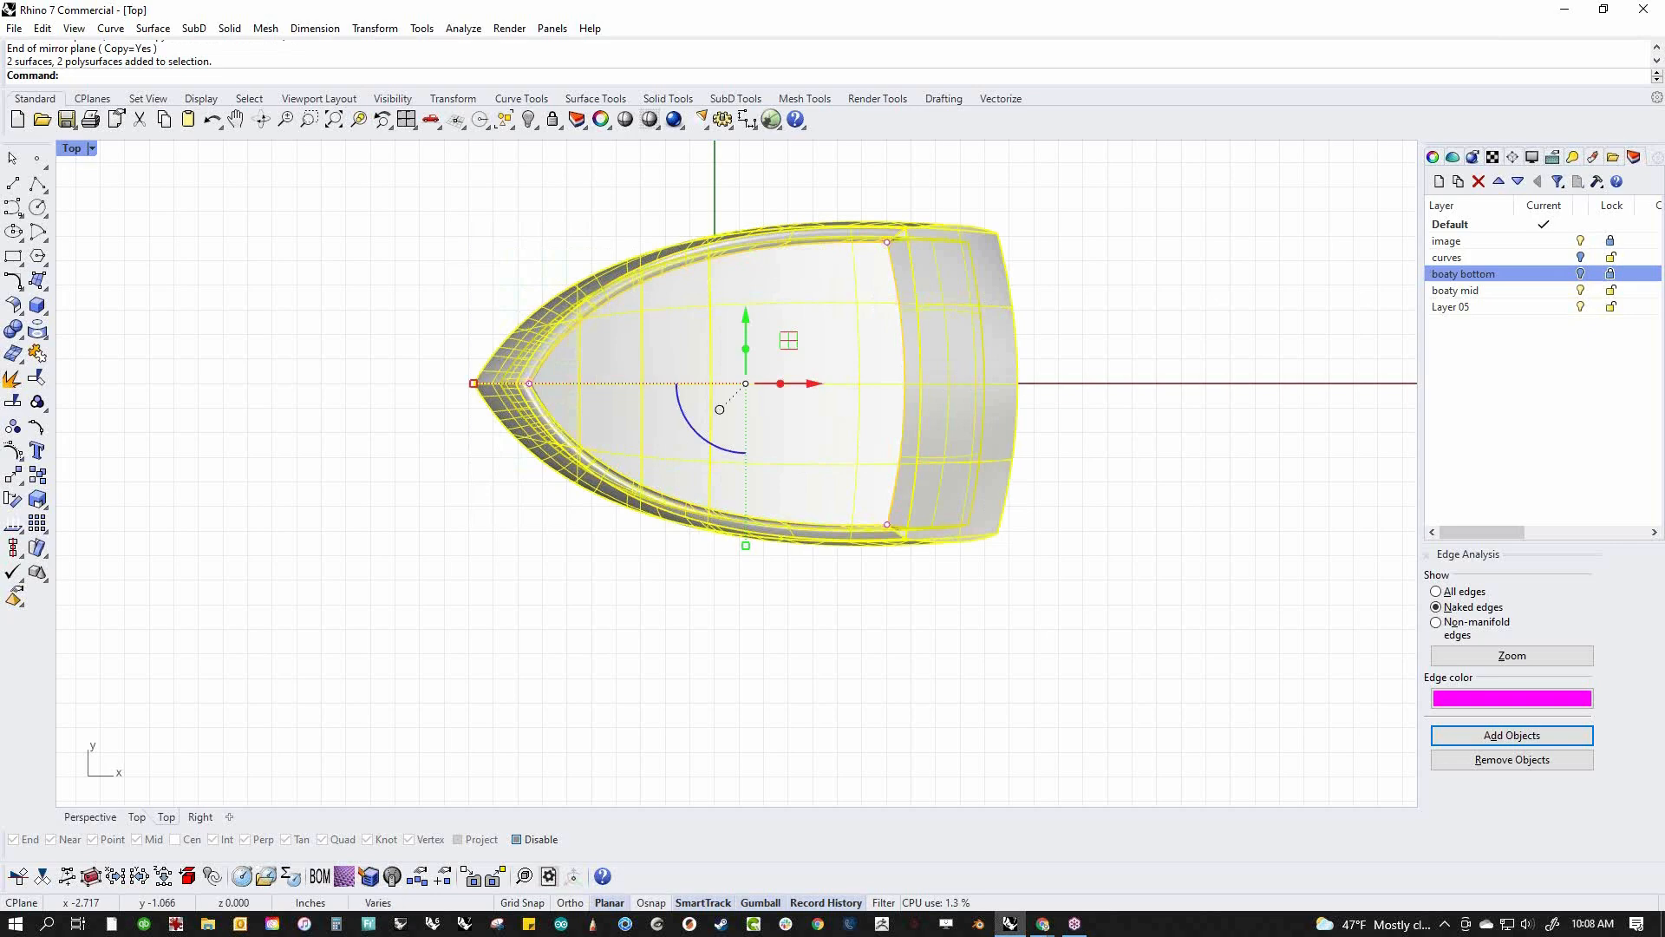
{"action": "key", "text": "Escape"}
Sweep the stern rim surface along the outer and inner stern edges as two rails, using the side blends' end edges as sections
{"action": "right_click_drag", "start_coordinate": [1037, 506], "coordinate": [1127, 547]}
{"action": "key", "text": "ctrl+F4"}
{"action": "scroll", "coordinate": [846, 388], "scroll_direction": "up", "scroll_amount": 5}
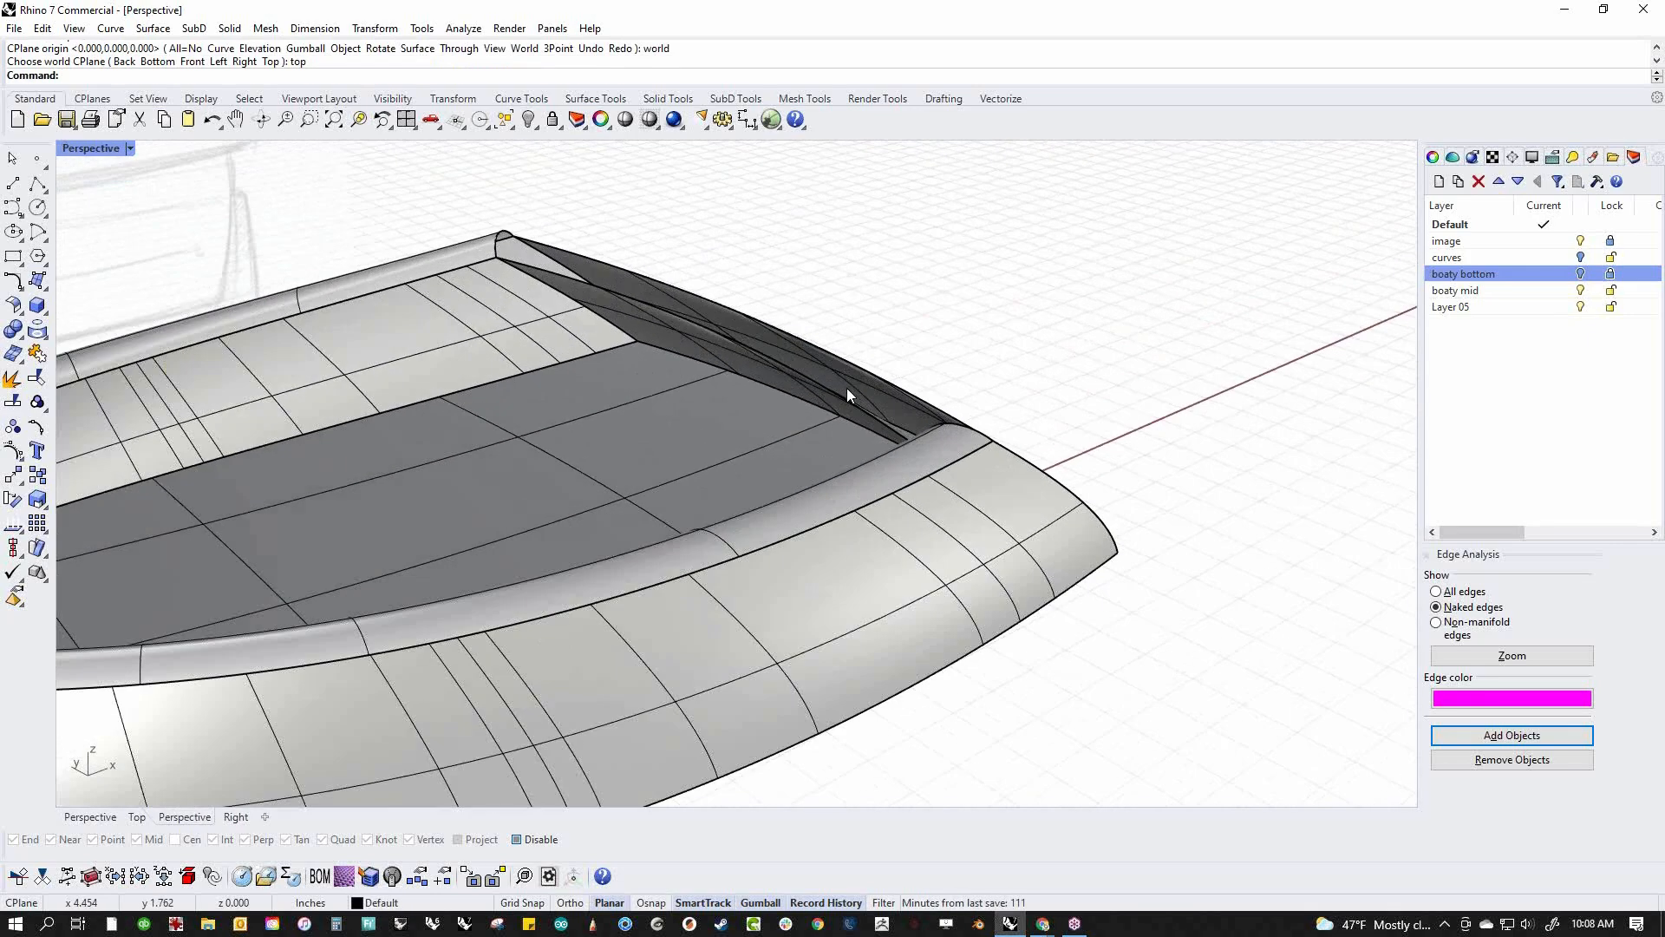
{"action": "middle_click", "coordinate": [853, 399]}
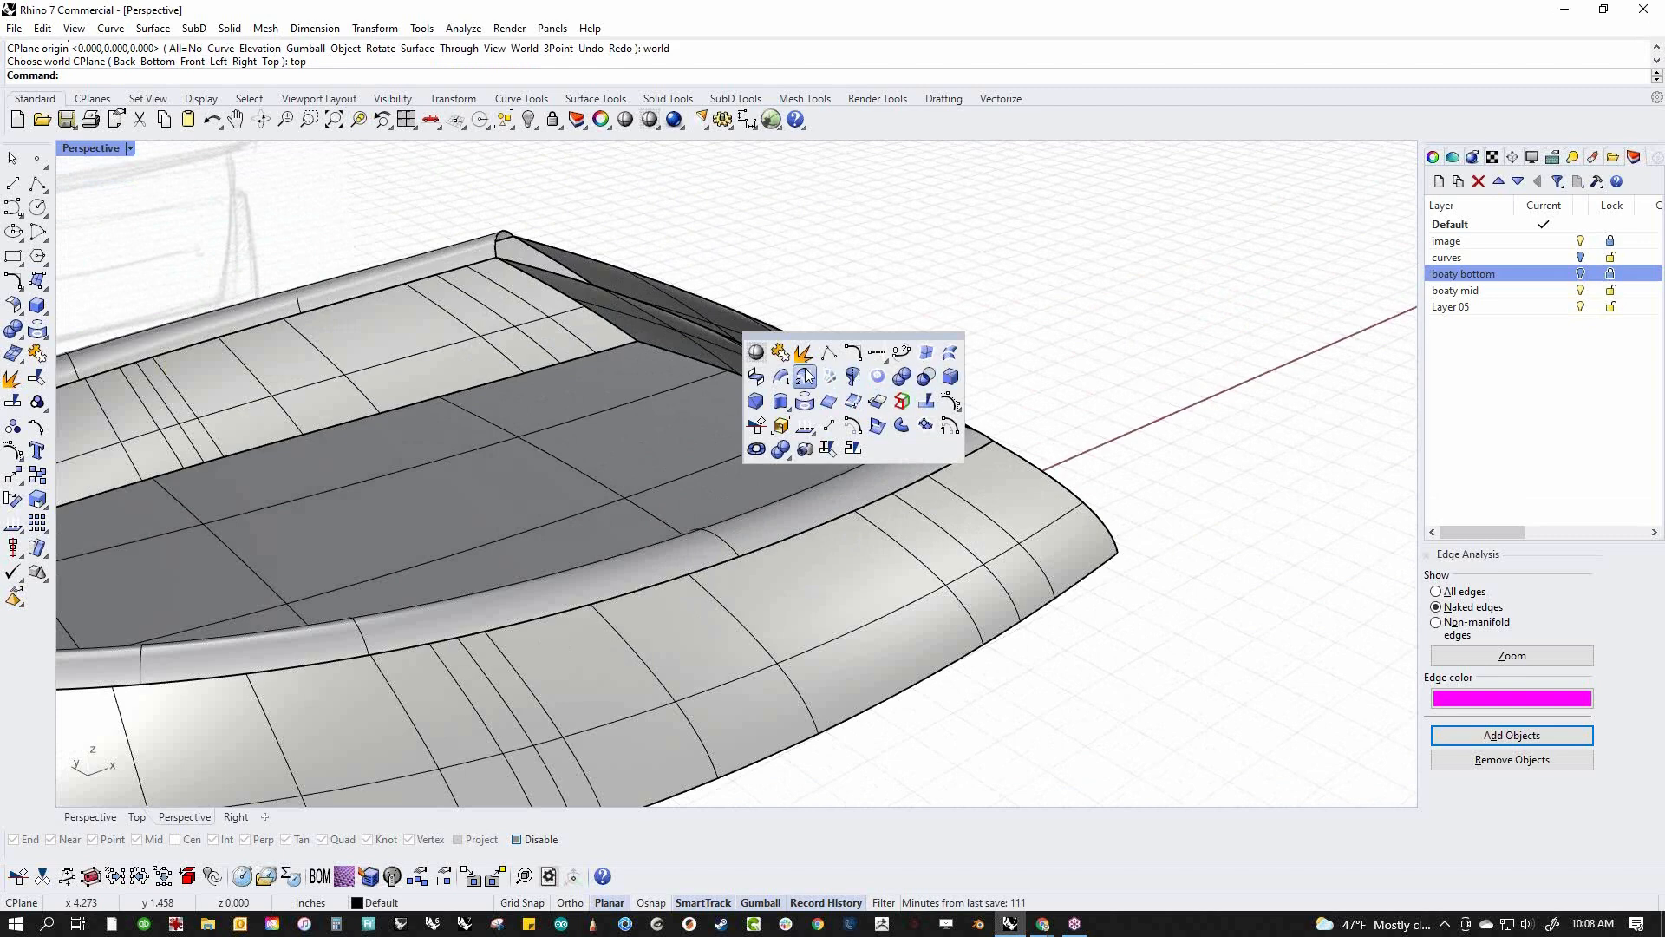
{"action": "left_click", "coordinate": [854, 400]}
{"action": "left_click", "coordinate": [715, 336]}
{"action": "left_click", "coordinate": [727, 314]}
{"action": "left_click", "coordinate": [498, 247]}
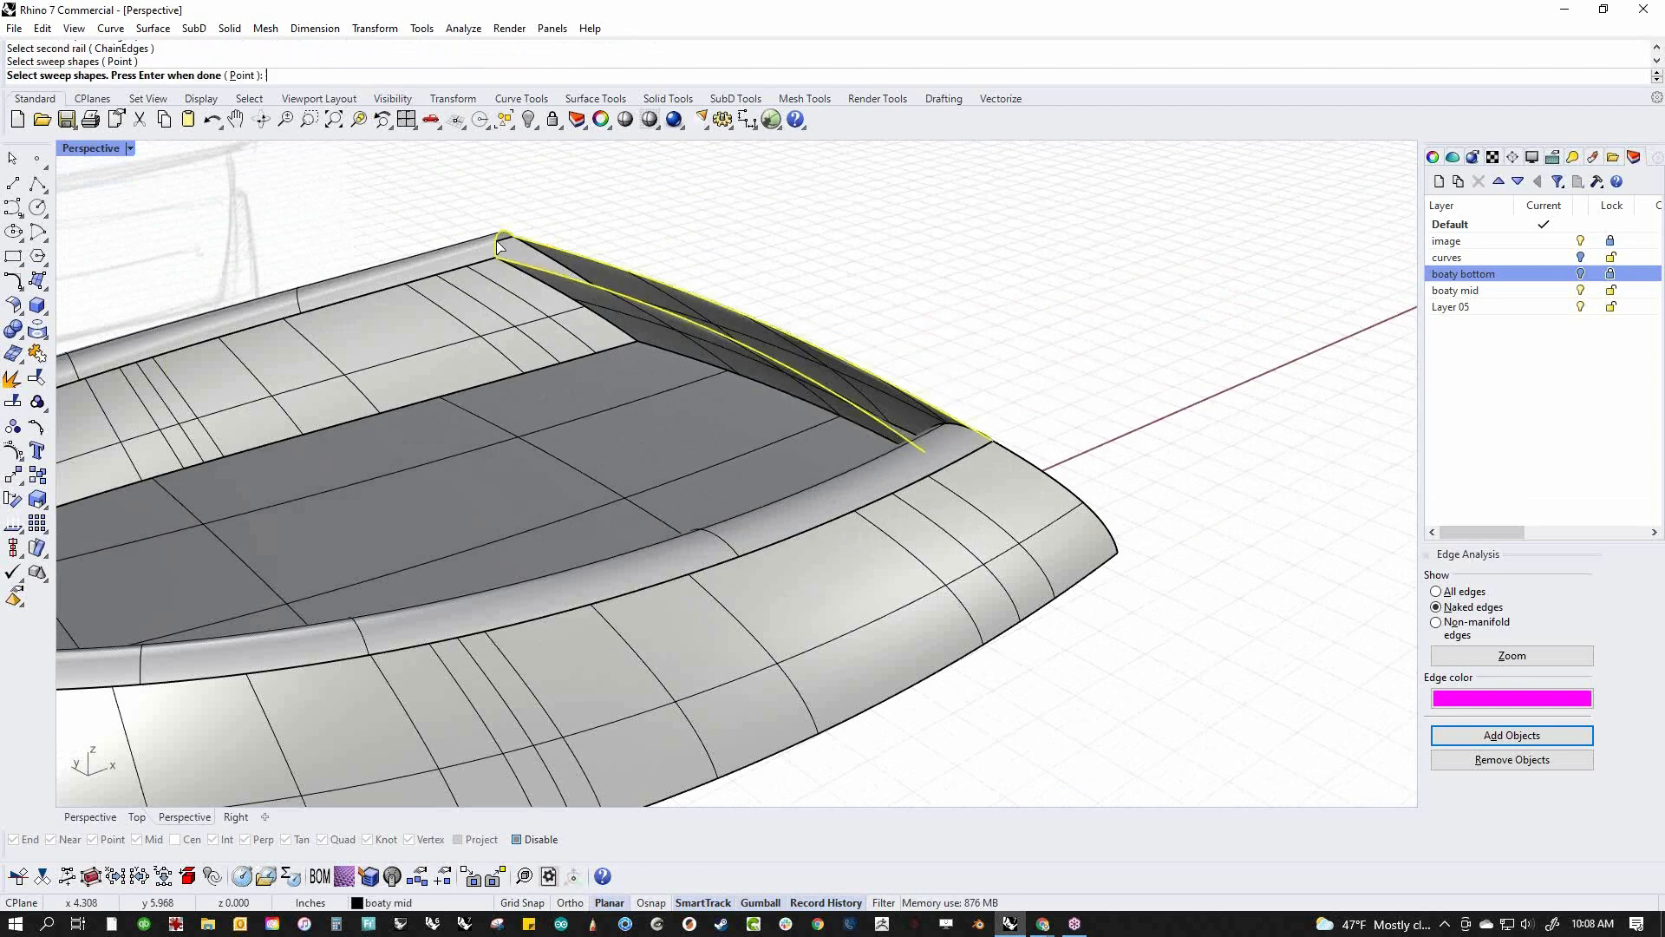
{"action": "key", "text": "Return"}
{"action": "key", "text": "Return"}
Join the swept stern rim with the rest of the base into one polysurface
{"action": "right_click_drag", "start_coordinate": [993, 387], "coordinate": [954, 565]}
{"action": "scroll", "coordinate": [955, 564], "scroll_direction": "down", "scroll_amount": 2}
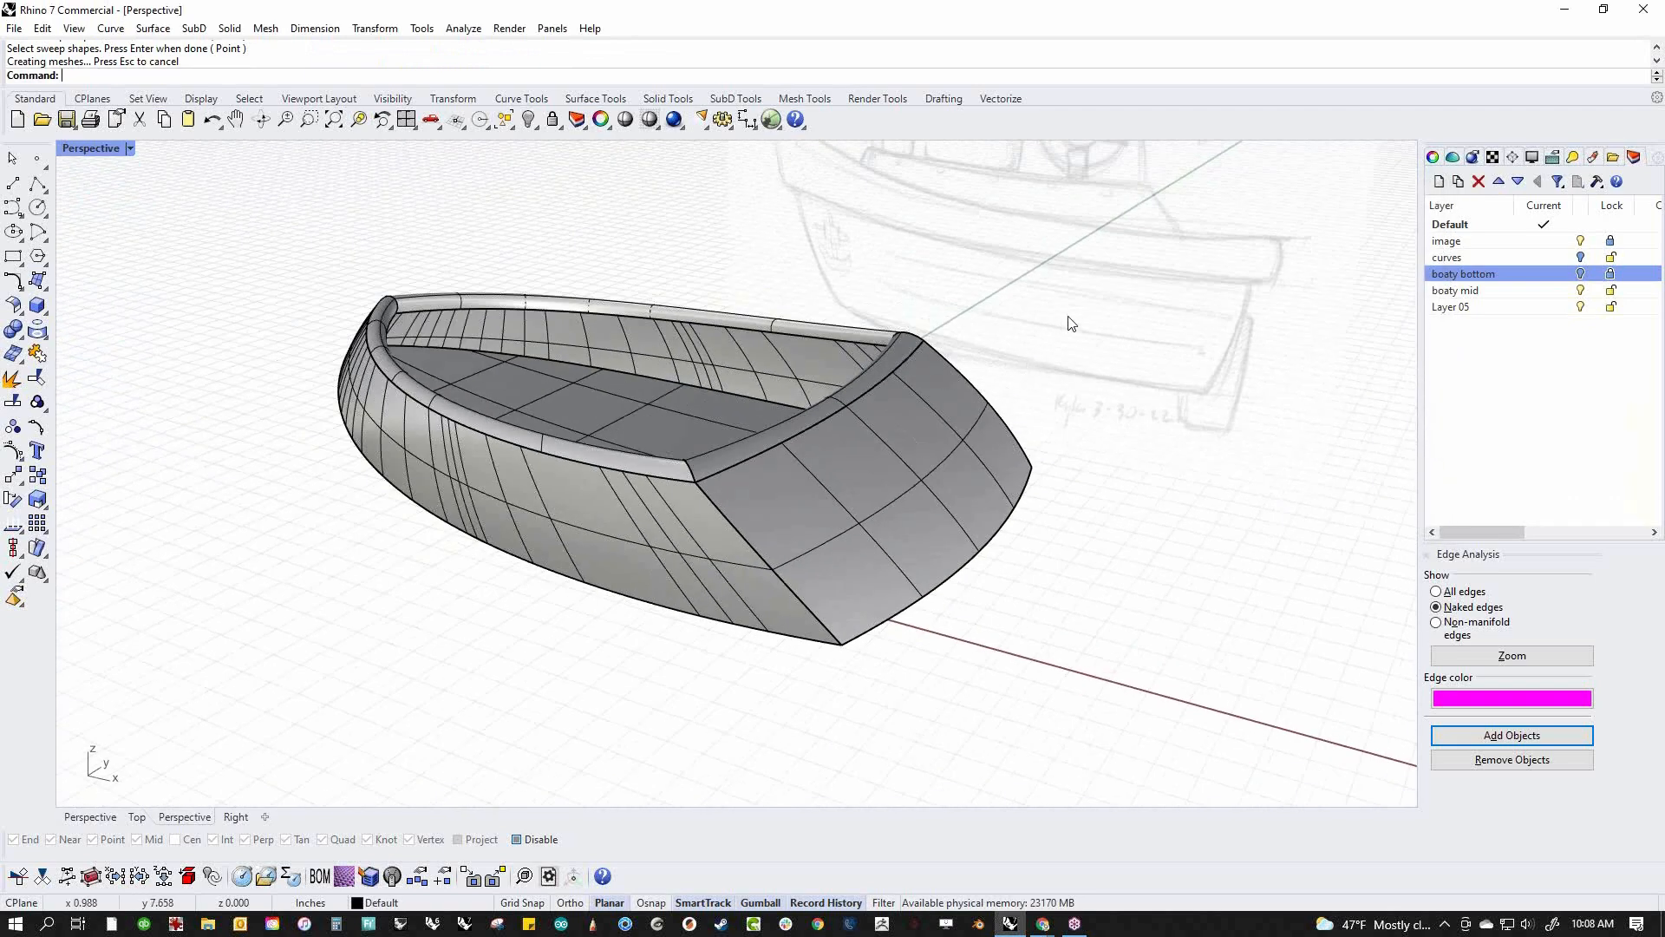
{"action": "left_click_drag", "start_coordinate": [1070, 317], "coordinate": [590, 551]}
{"action": "key", "text": "ctrl+j"}
{"action": "left_click", "coordinate": [468, 617]}
Show all hidden boat parts, and hide everything except the hollowed base and the cabin above it
{"action": "right_click_drag", "start_coordinate": [468, 617], "coordinate": [738, 609]}
{"action": "type", "text": "show"}
{"action": "key", "text": "Return"}
{"action": "right_click_drag", "start_coordinate": [457, 619], "coordinate": [666, 632]}
{"action": "left_click", "coordinate": [664, 627]}
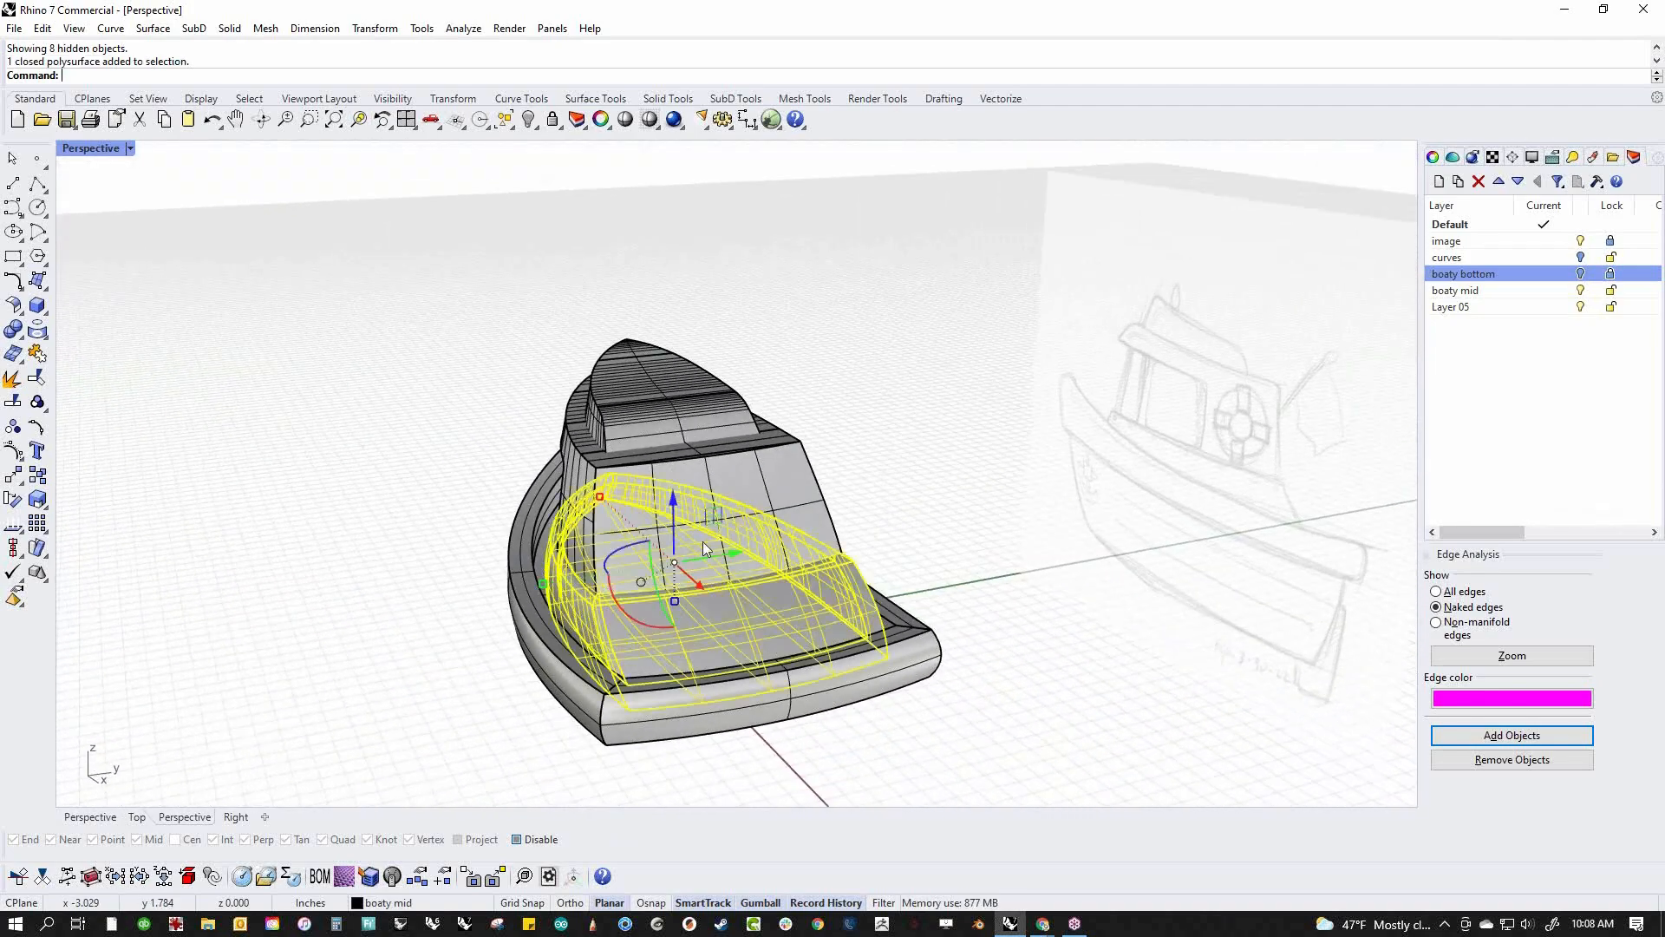
{"action": "left_click", "coordinate": [703, 541], "text": "shift"}
{"action": "key", "text": "ctrl+i"}
{"action": "key", "text": "ctrl+h"}
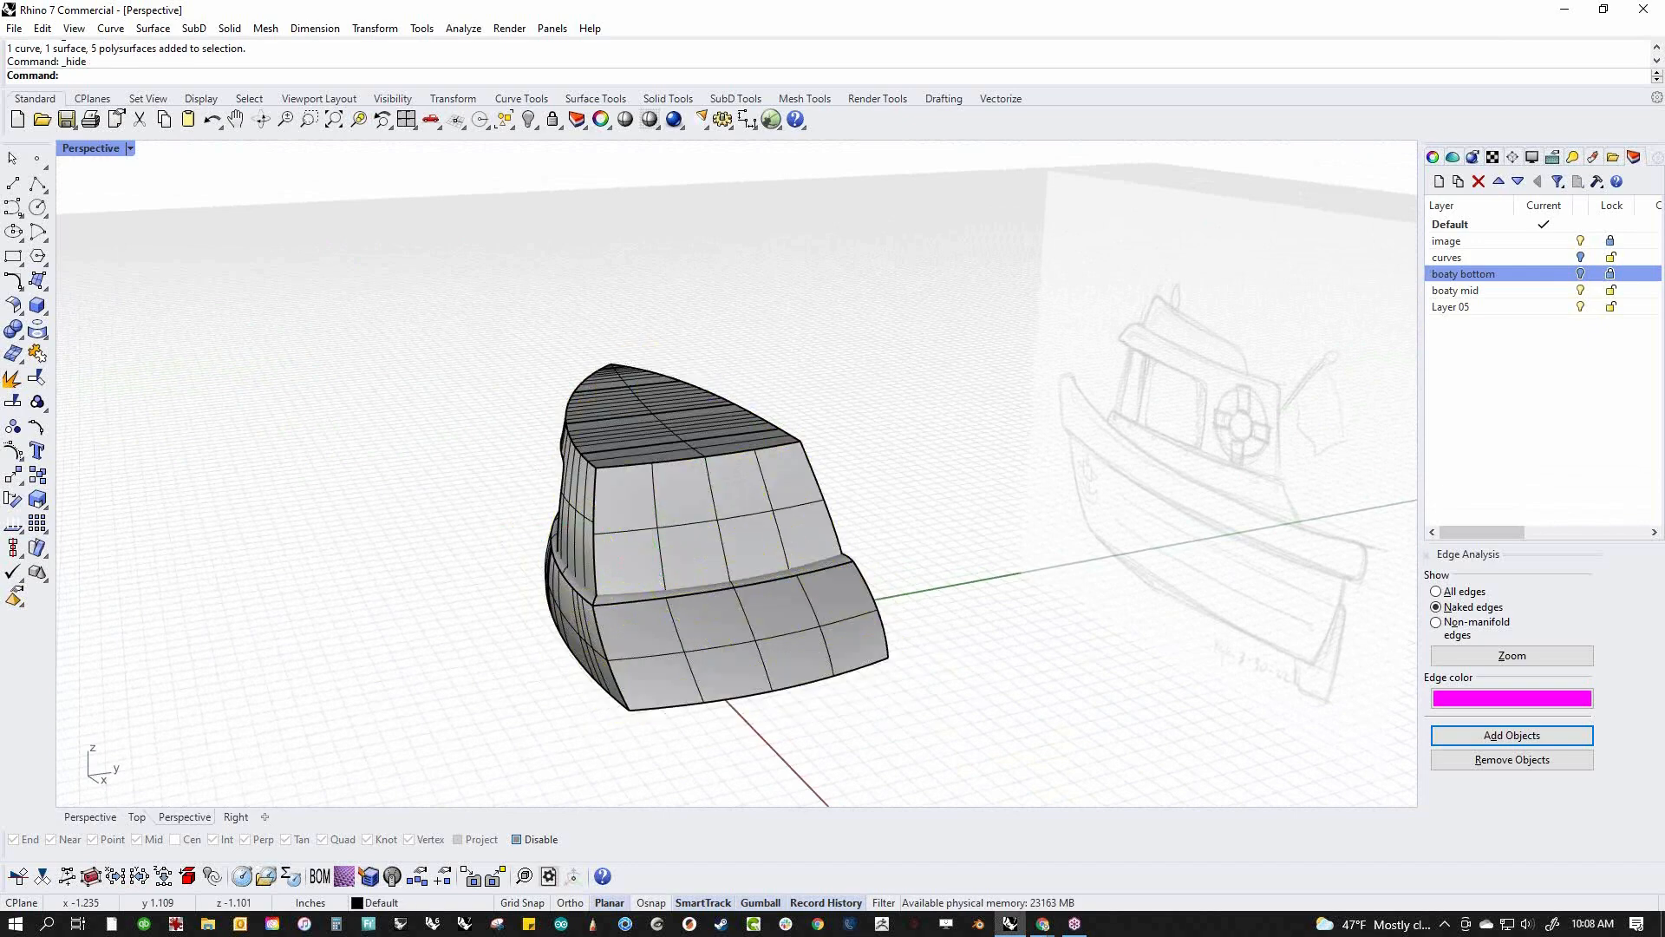
Draw a centred rounded rectangle about 2 in wide in the Right view, centred on the base's bottom edge at the centreline
{"action": "key", "text": "ctrl+F3"}
{"action": "scroll", "coordinate": [647, 490], "scroll_direction": "up", "scroll_amount": 4}
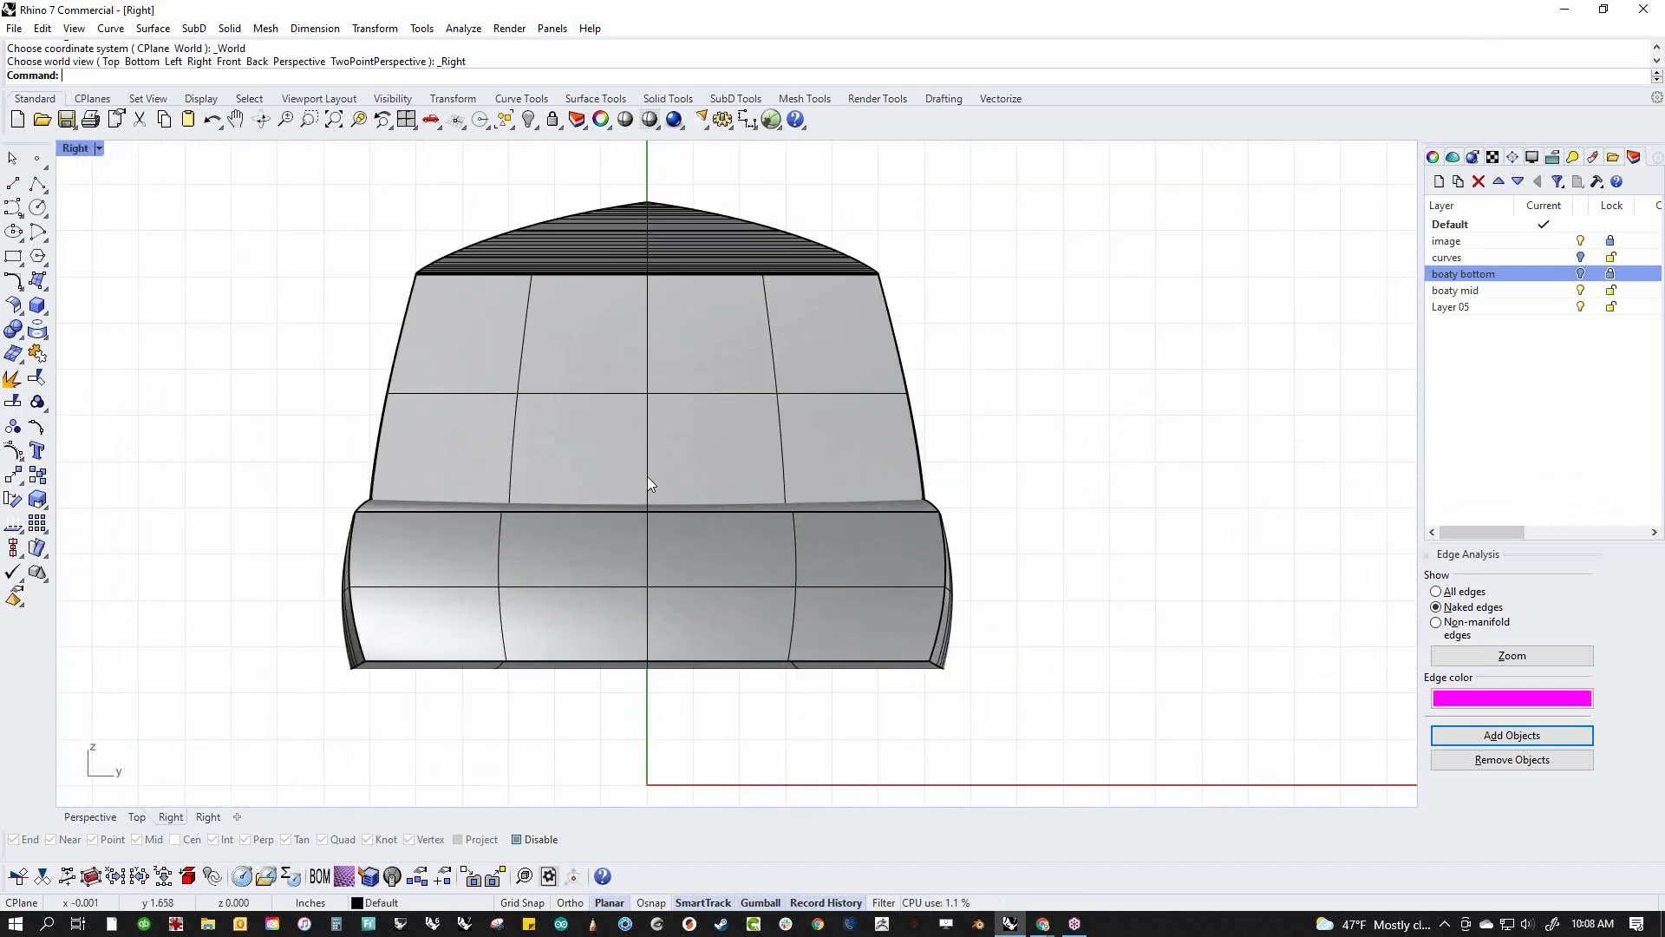
{"action": "left_click", "coordinate": [23, 261]}
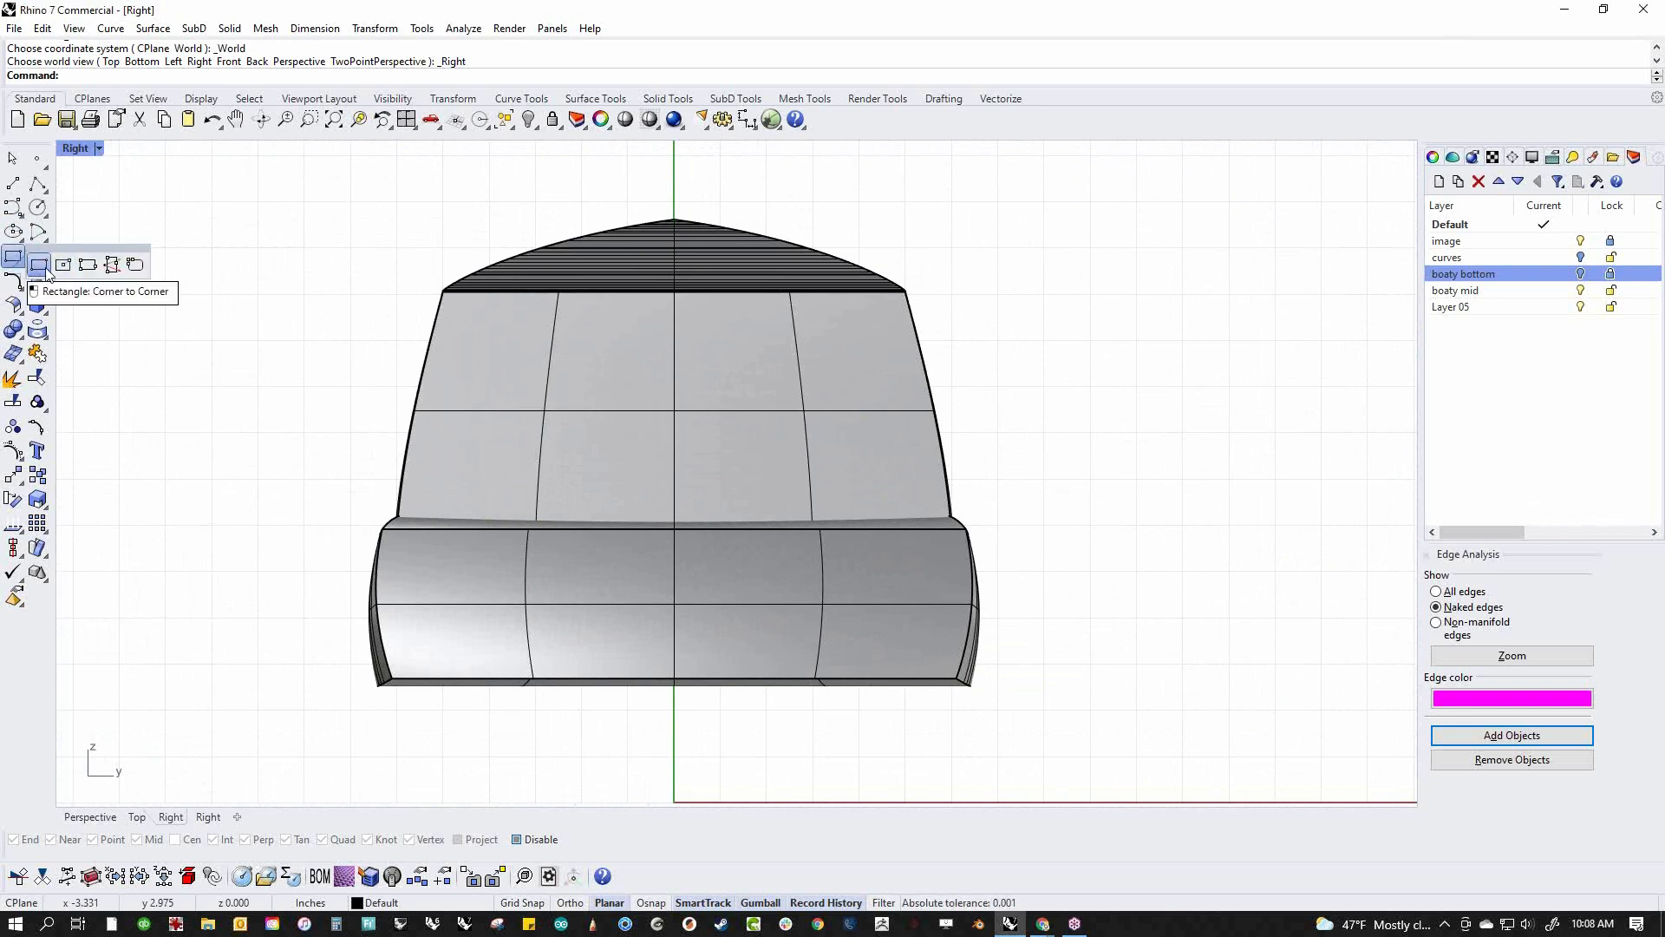
{"action": "left_click", "coordinate": [39, 265]}
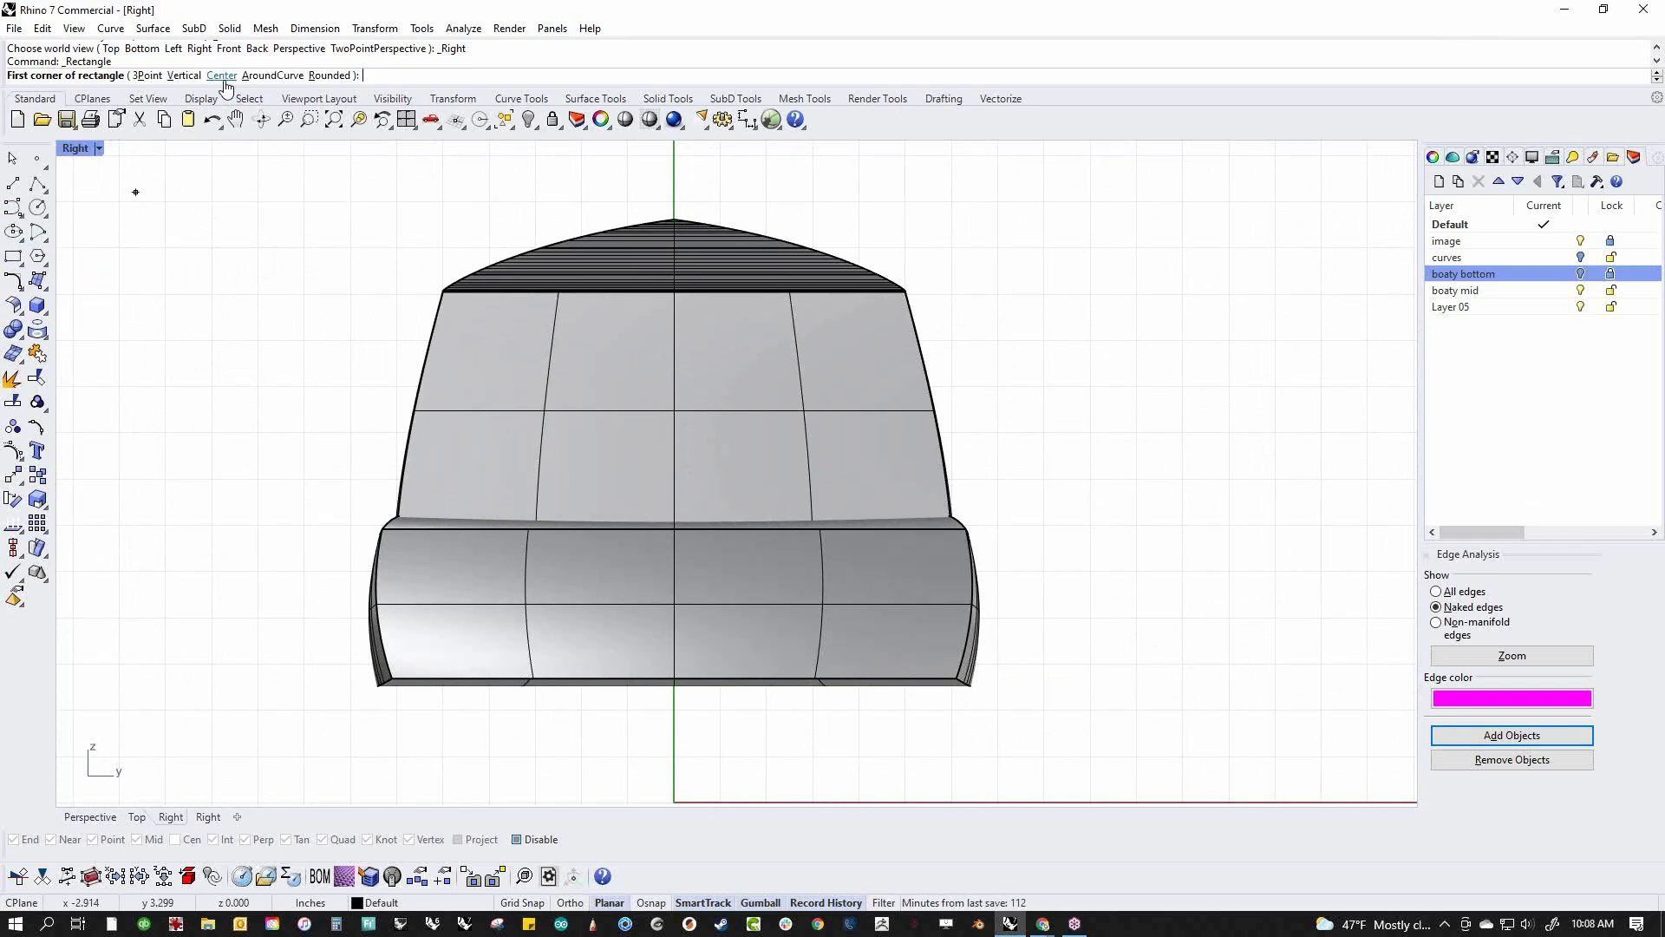
{"action": "left_click", "coordinate": [222, 76]}
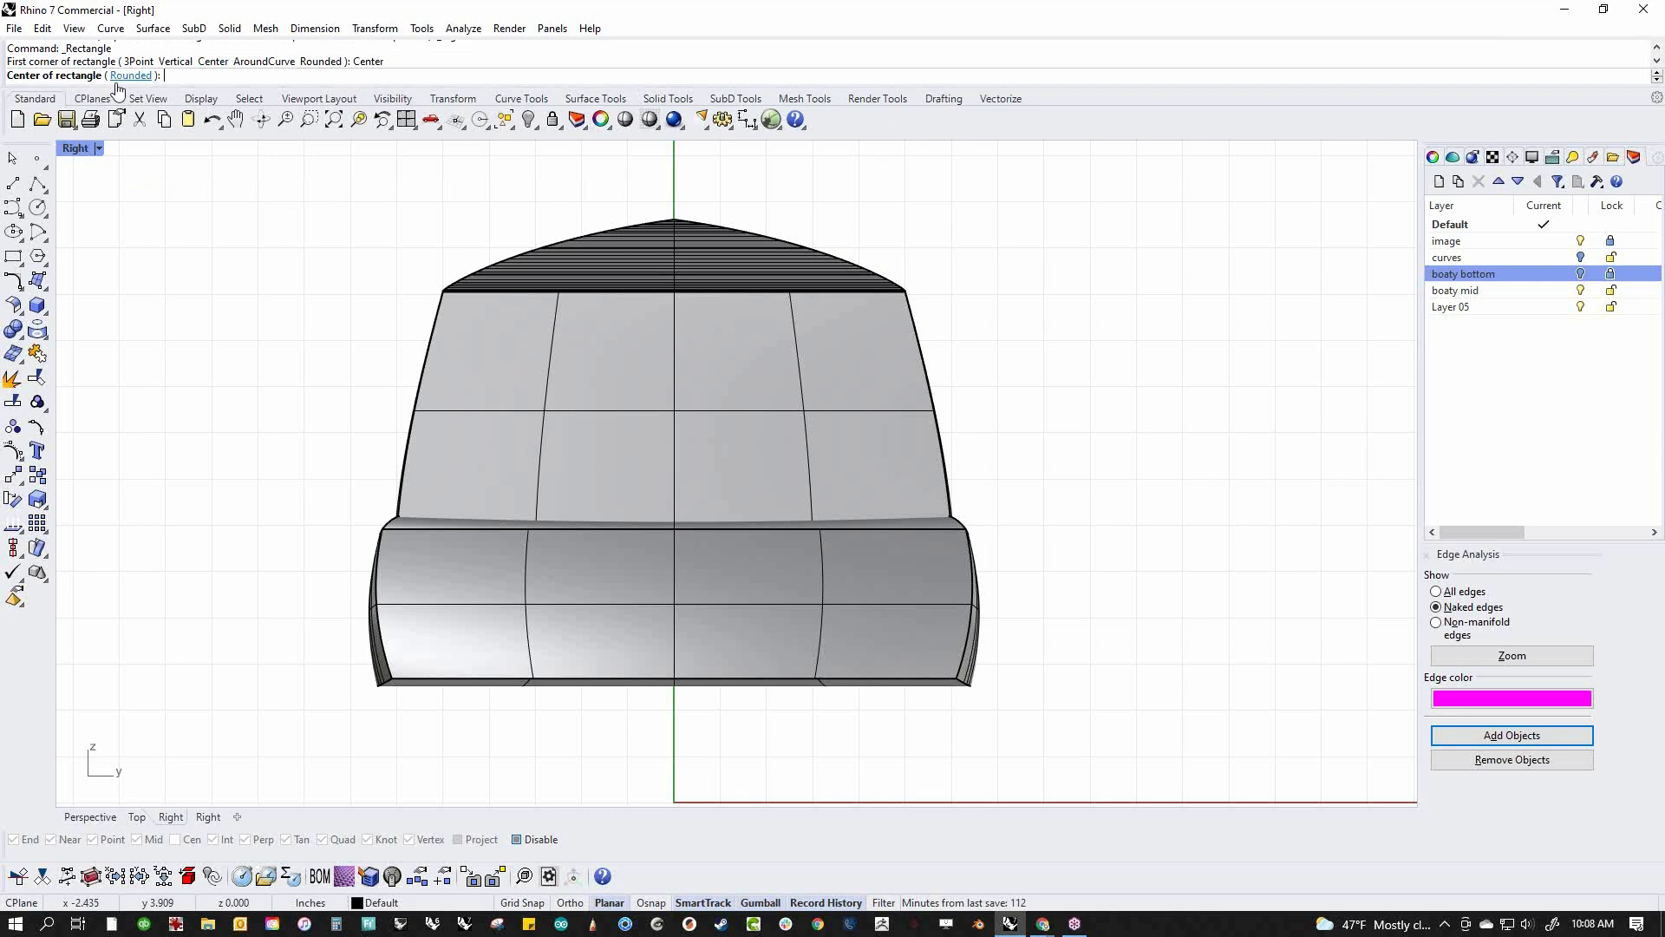
{"action": "left_click", "coordinate": [675, 679]}
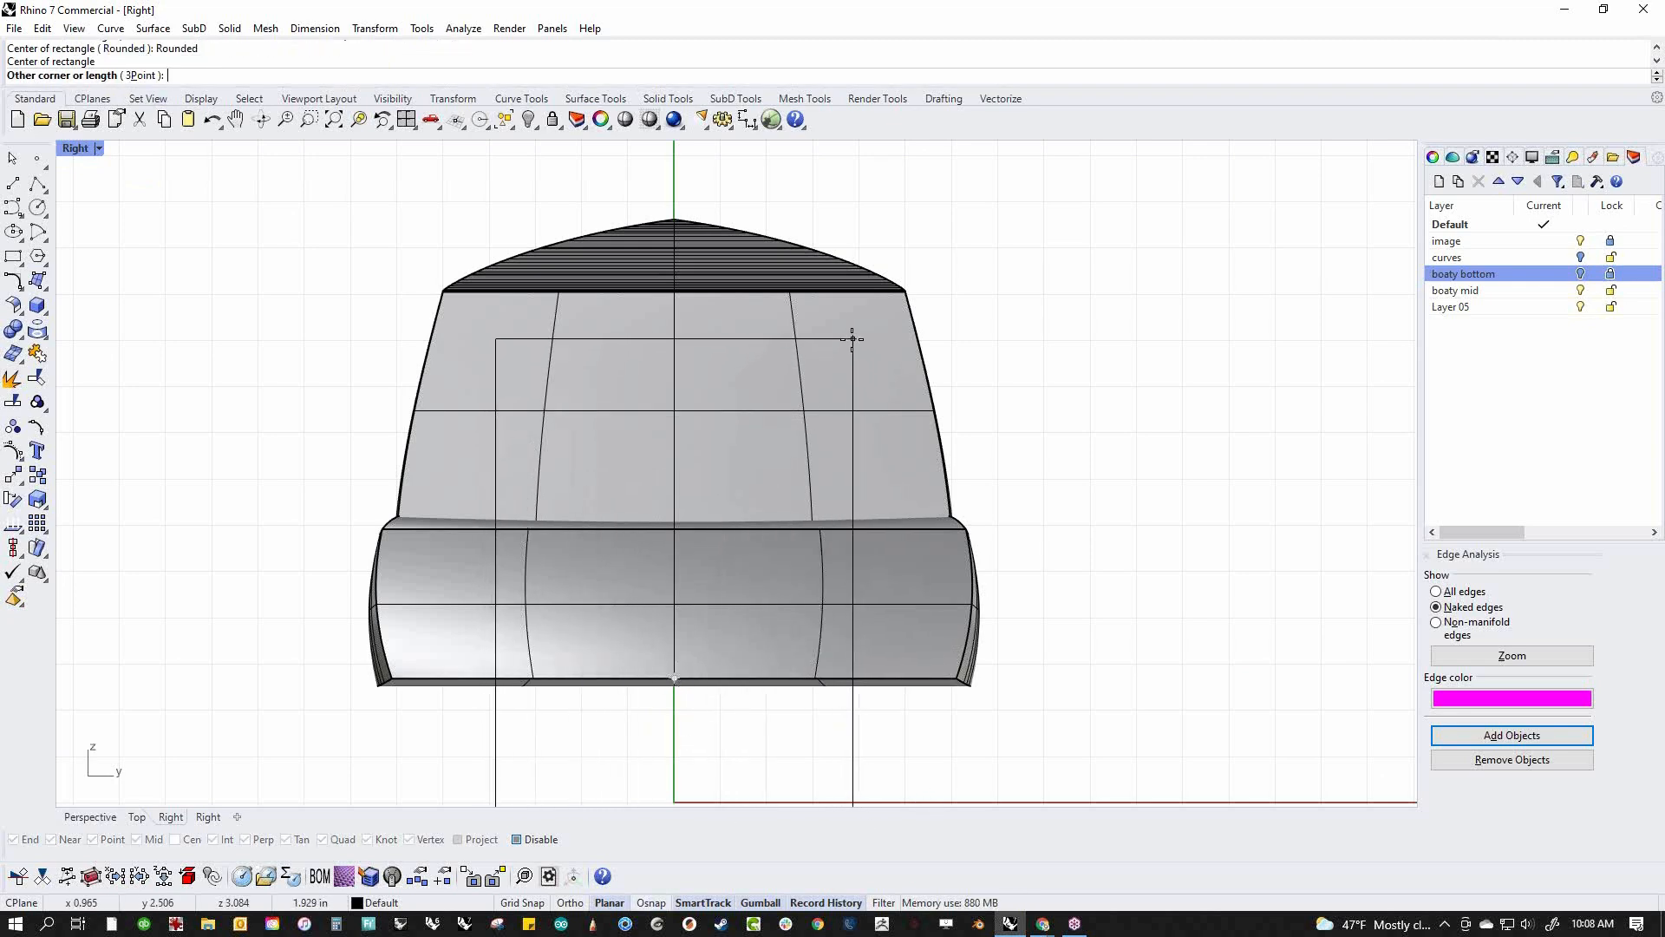
{"action": "left_click", "coordinate": [861, 346]}
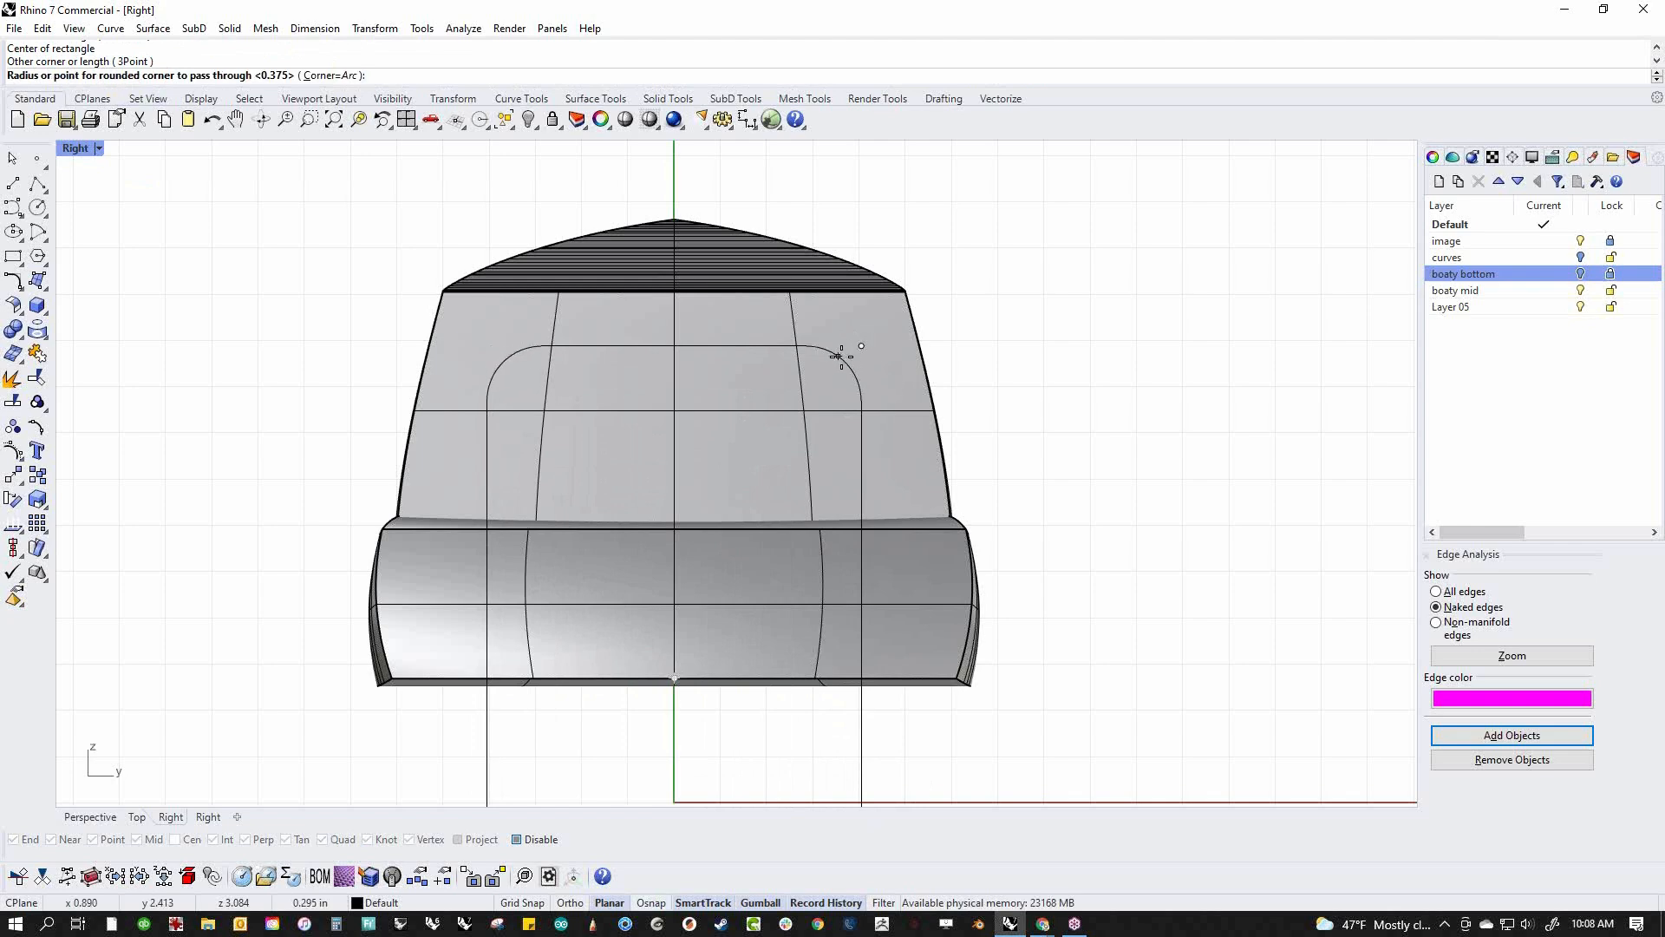
{"action": "left_click", "coordinate": [846, 355]}
Widen the lower end of the rounded rectangle by scaling its six bottom control points outward, so the sides taper upward
{"action": "right_click_drag", "start_coordinate": [889, 721], "coordinate": [906, 565]}
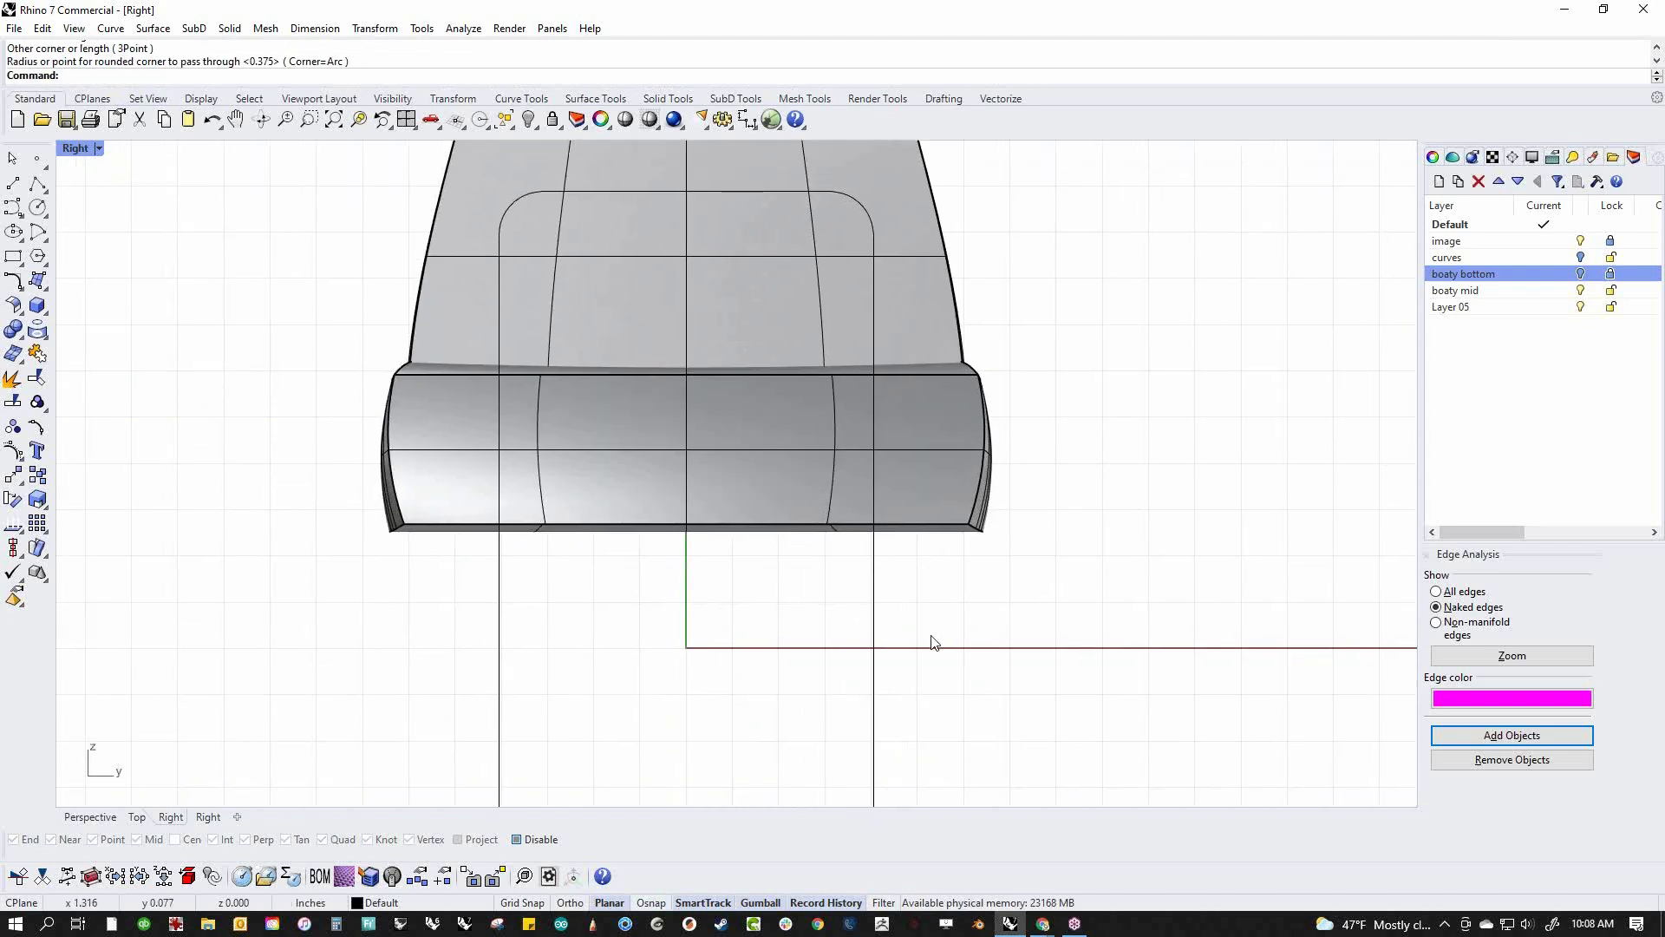
{"action": "scroll", "coordinate": [904, 646], "scroll_direction": "down", "scroll_amount": 4}
{"action": "left_click_drag", "start_coordinate": [927, 604], "coordinate": [783, 679]}
{"action": "middle_click", "coordinate": [803, 674]}
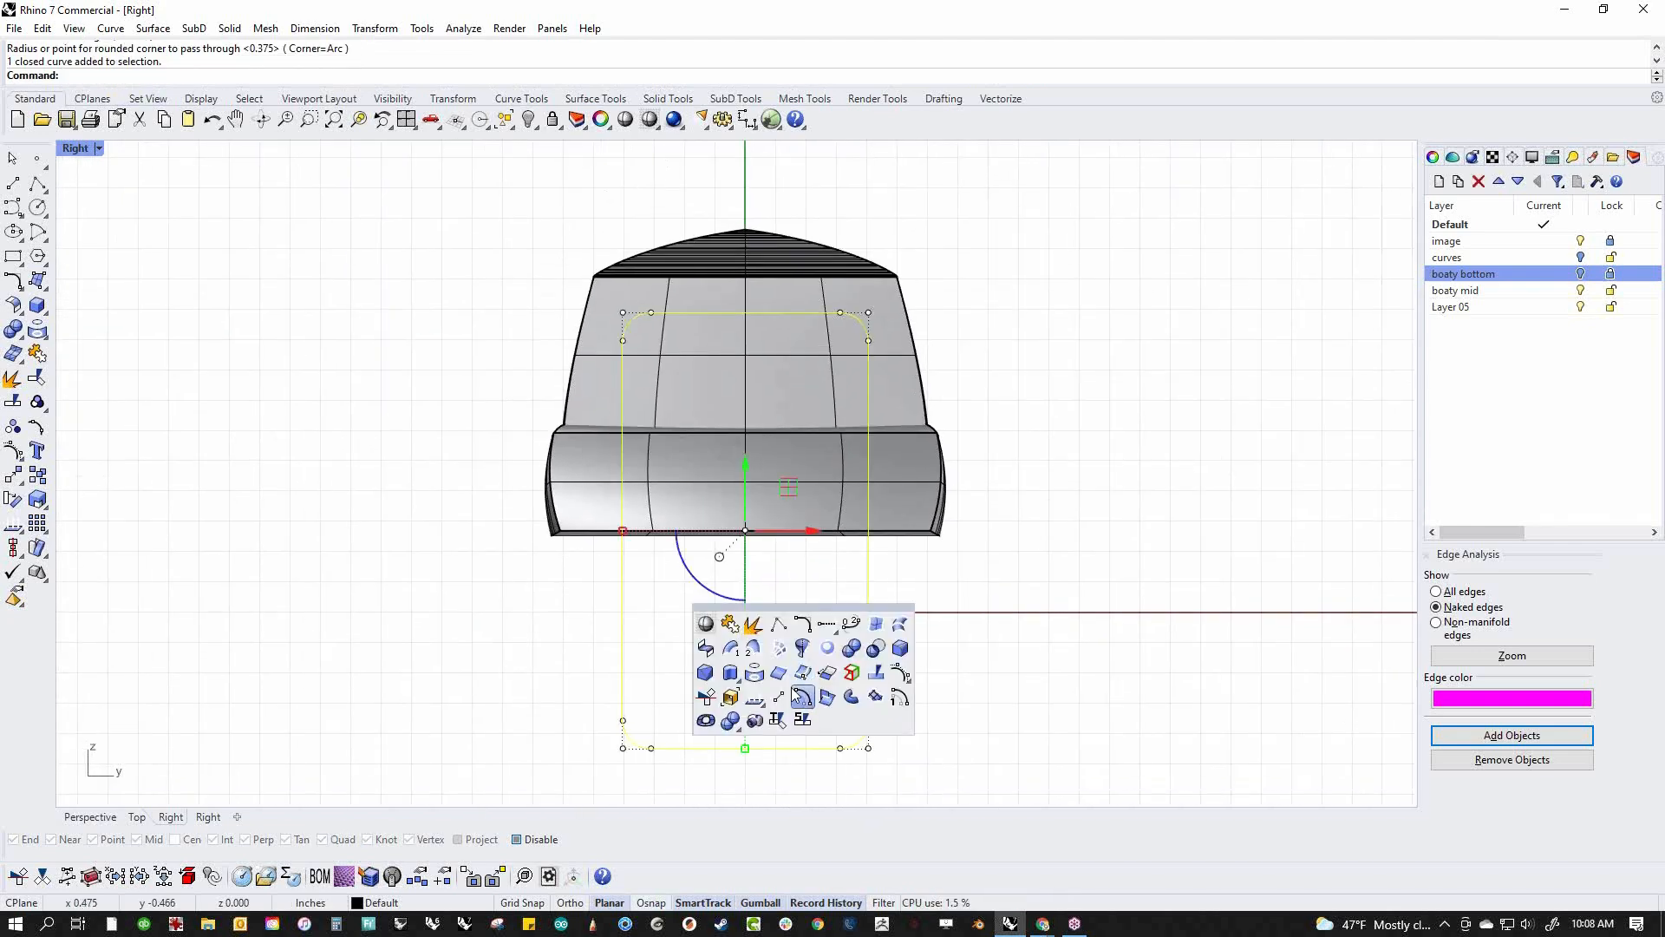
{"action": "left_click", "coordinate": [519, 696]}
{"action": "left_click", "coordinate": [713, 748]}
{"action": "left_click_drag", "start_coordinate": [528, 677], "coordinate": [1053, 804]}
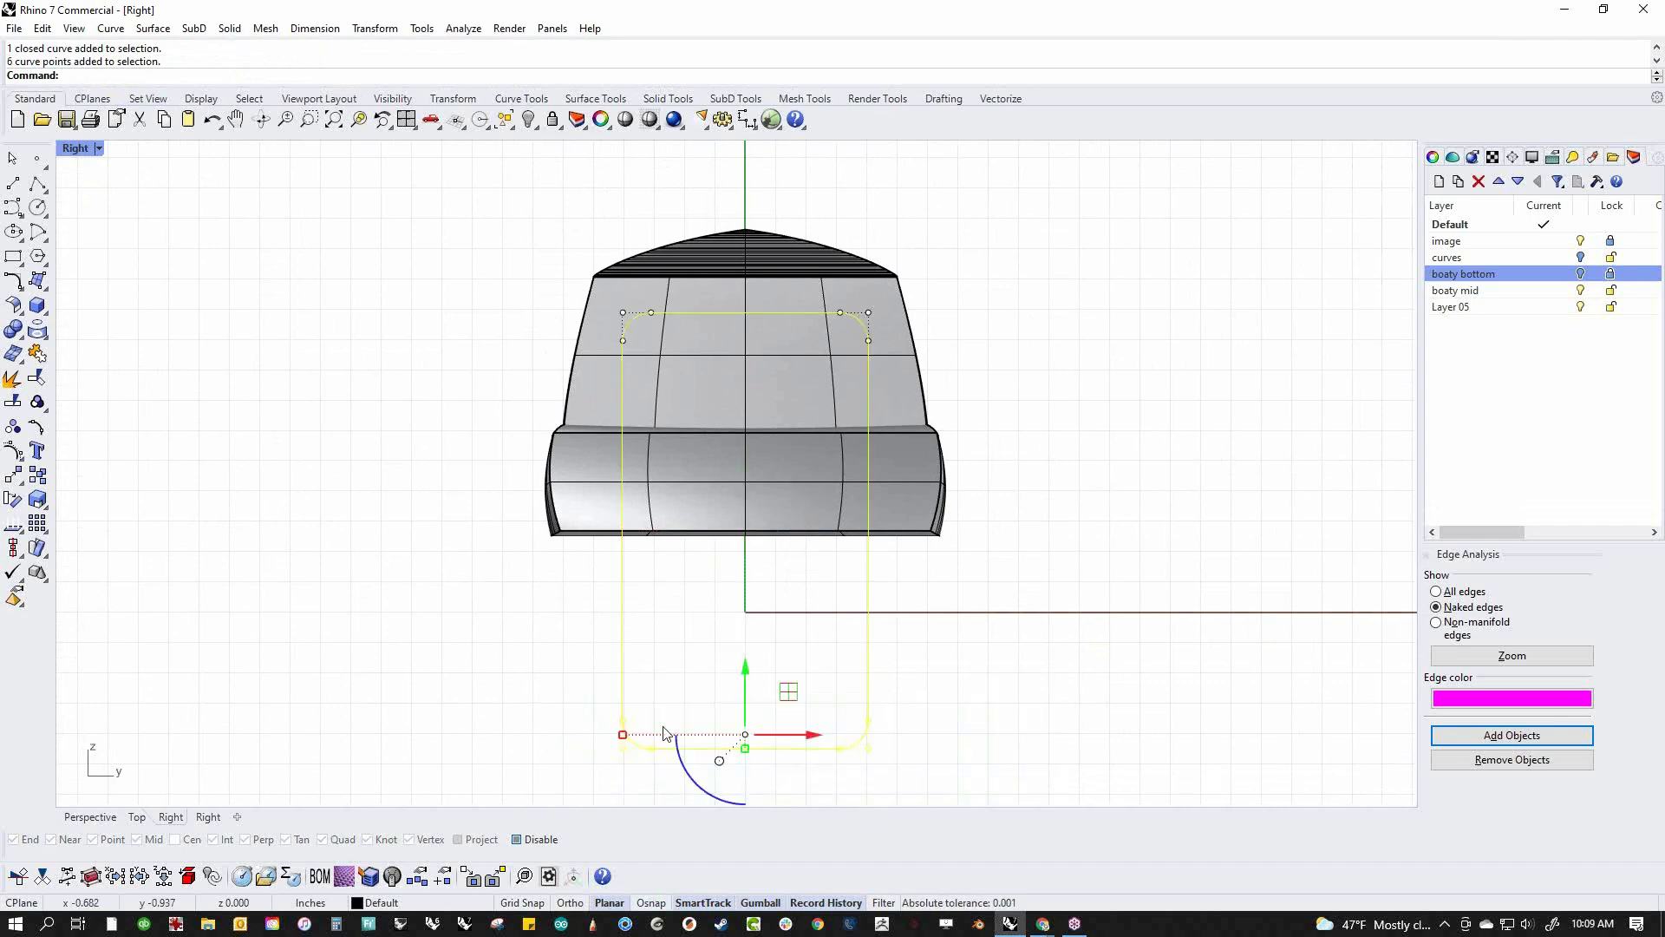
{"action": "left_click_drag", "start_coordinate": [626, 736], "coordinate": [569, 736]}
{"action": "key", "text": "Escape"}
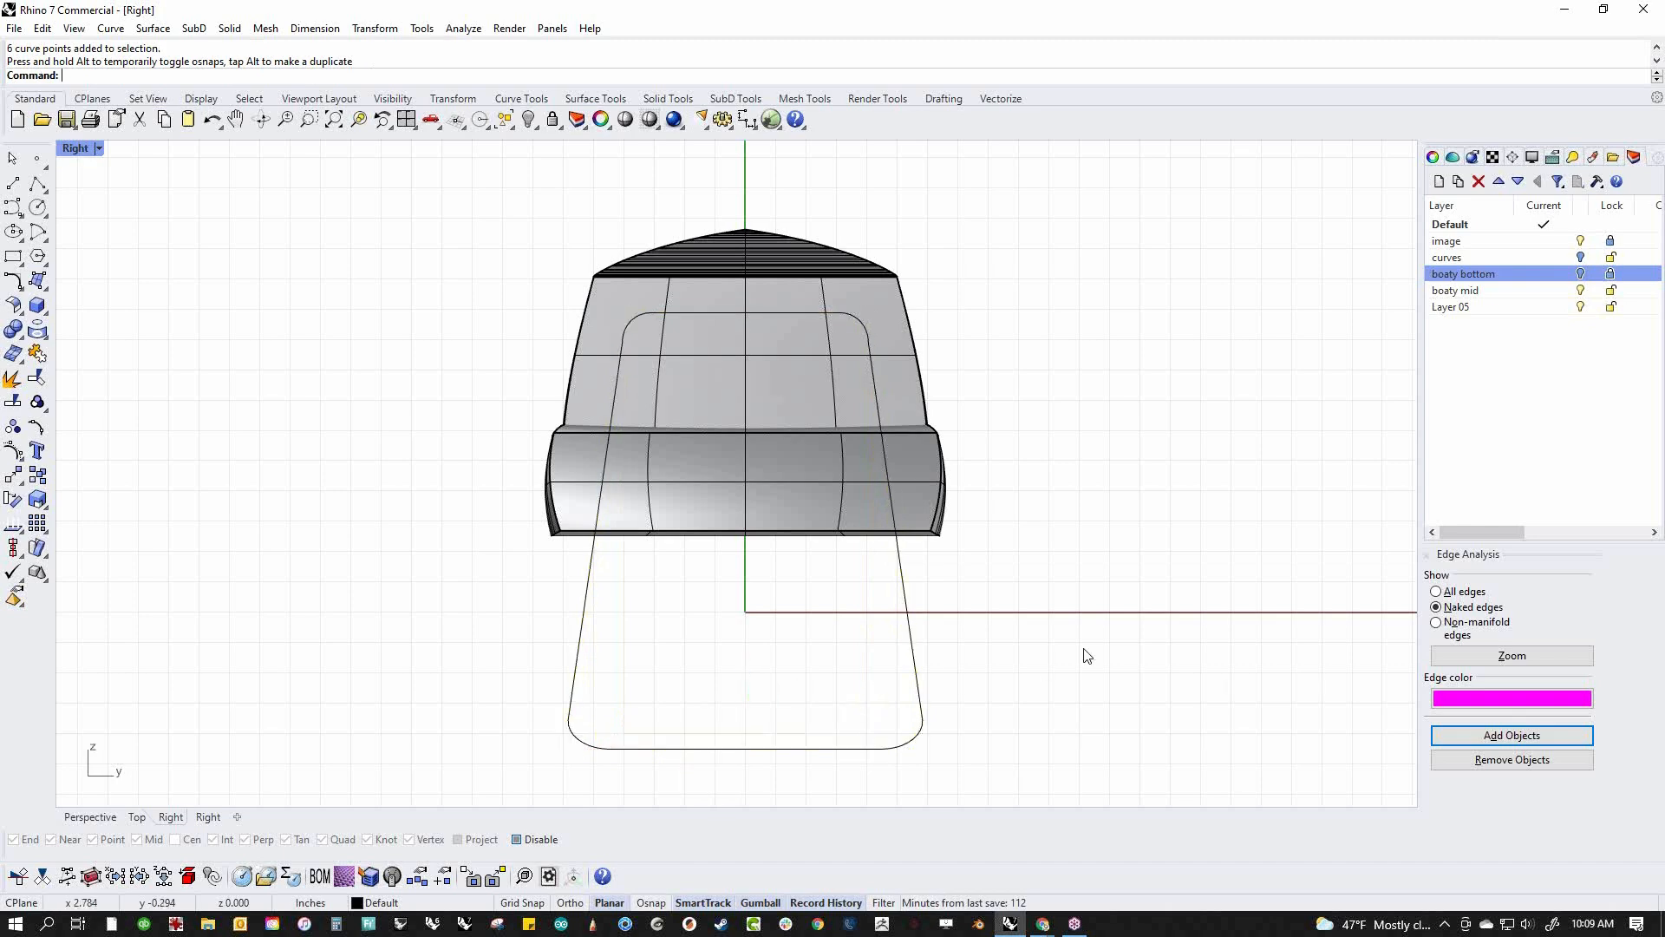
Isolate the tapered rounded rectangle by hiding all other objects
{"action": "scroll", "coordinate": [864, 317], "scroll_direction": "up", "scroll_amount": 5}
{"action": "left_click", "coordinate": [884, 408]}
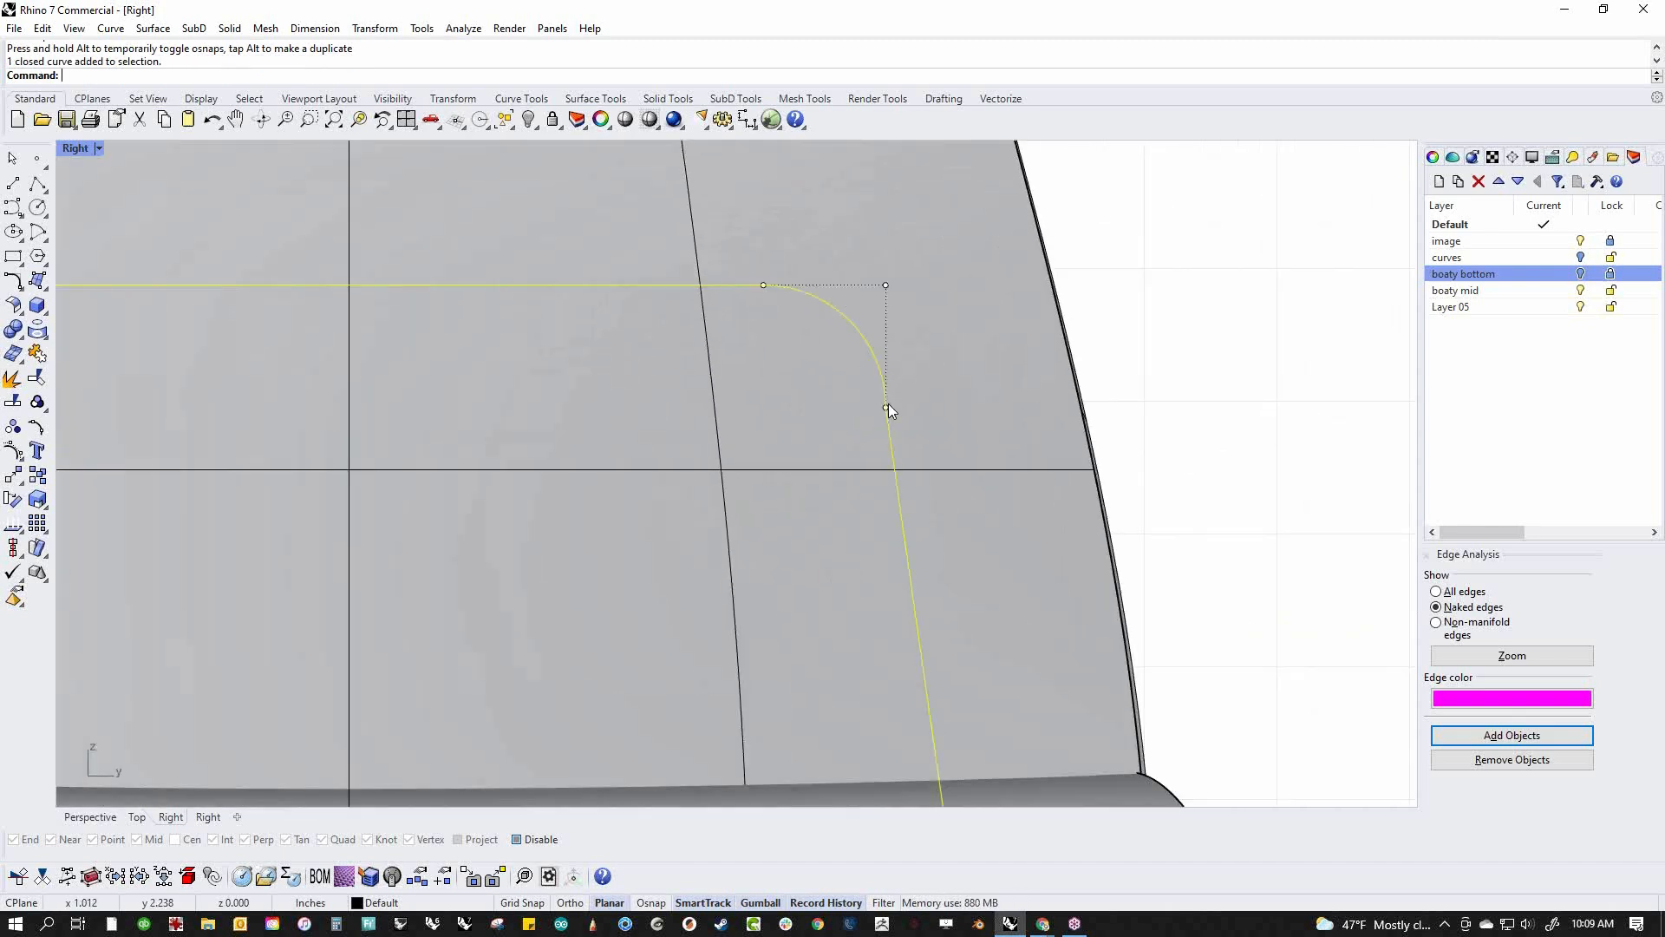
{"action": "type", "text": "ih"}
{"action": "key", "text": "Return"}
Explode the tapered profile and delete its two upper corner arcs
{"action": "scroll", "coordinate": [854, 396], "scroll_direction": "down", "scroll_amount": 8}
{"action": "left_click", "coordinate": [877, 511]}
{"action": "left_click", "coordinate": [919, 557]}
{"action": "middle_click", "coordinate": [919, 555]}
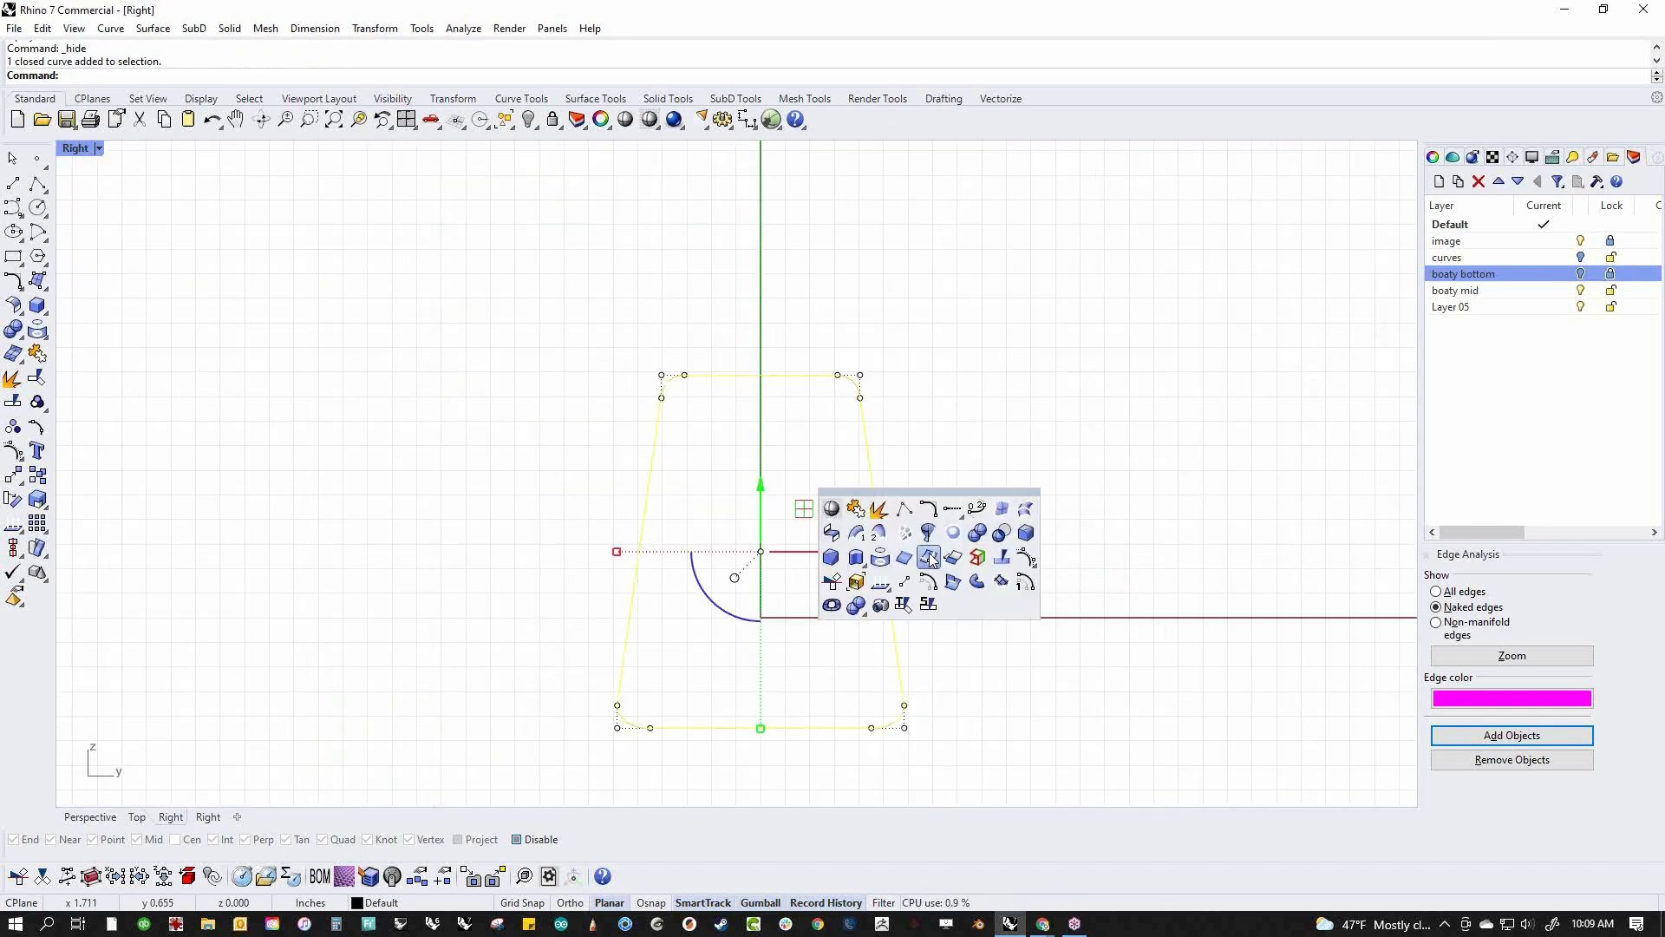
{"action": "left_click", "coordinate": [878, 533]}
{"action": "left_click", "coordinate": [853, 381]}
{"action": "left_click_drag", "start_coordinate": [606, 347], "coordinate": [752, 437]}
{"action": "key", "text": "Delete"}
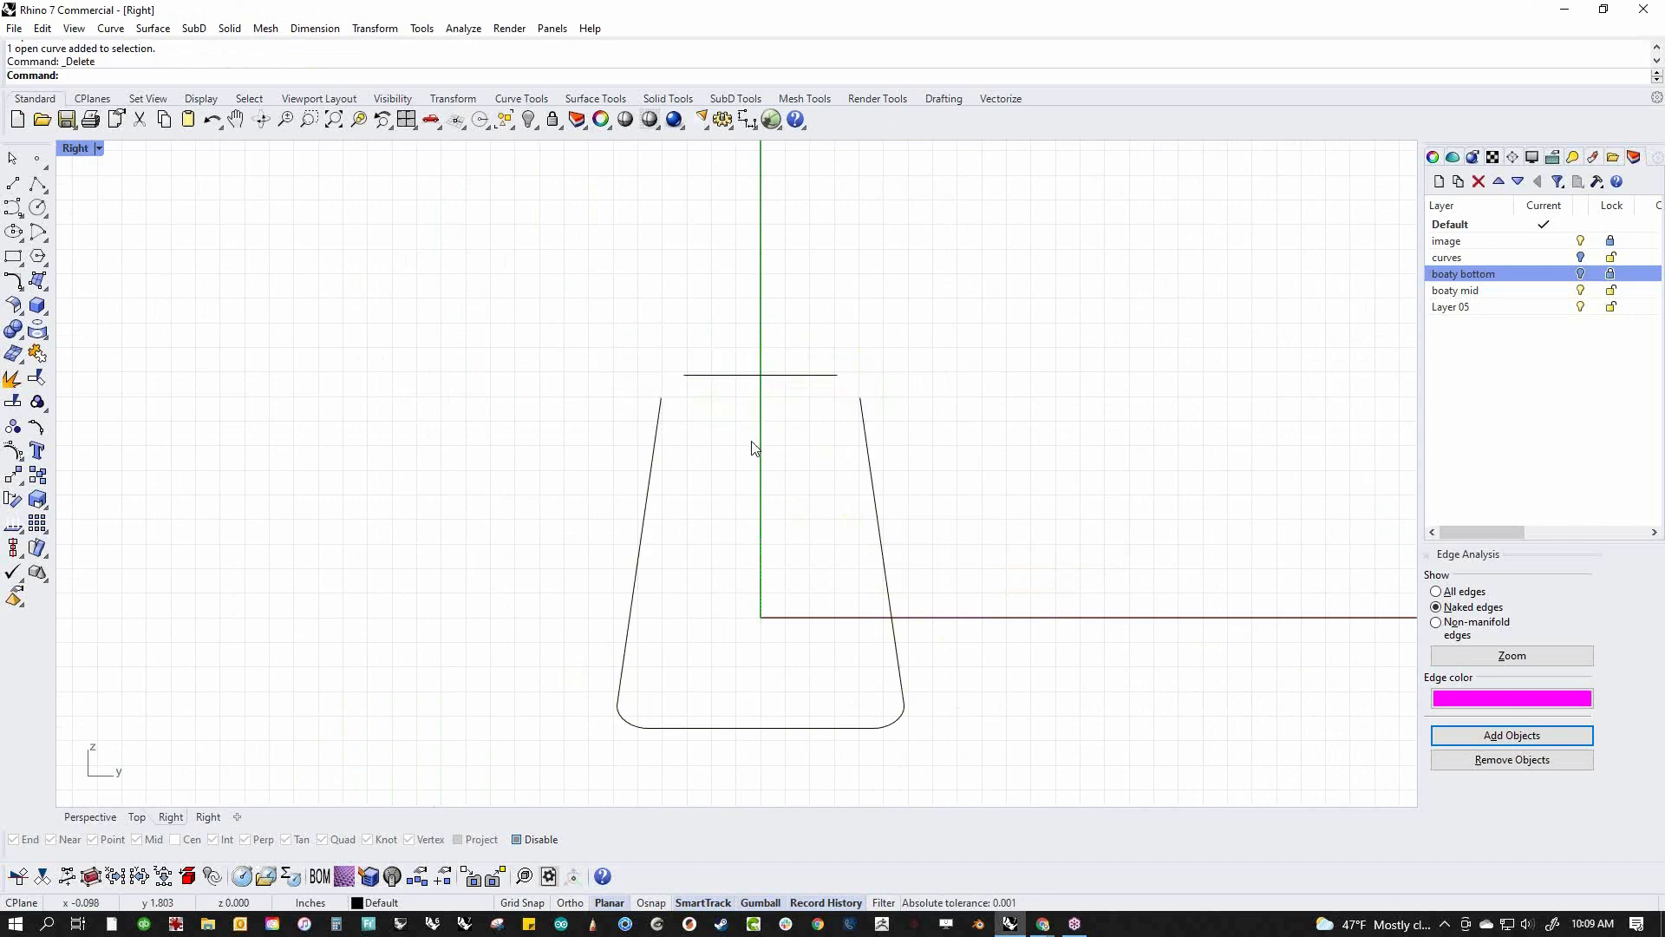
Start an adjustable tangency blend between the tapered profile's left side and its upper line, flipping the direction of the second curve
{"action": "middle_click", "coordinate": [752, 449]}
{"action": "left_click", "coordinate": [20, 294]}
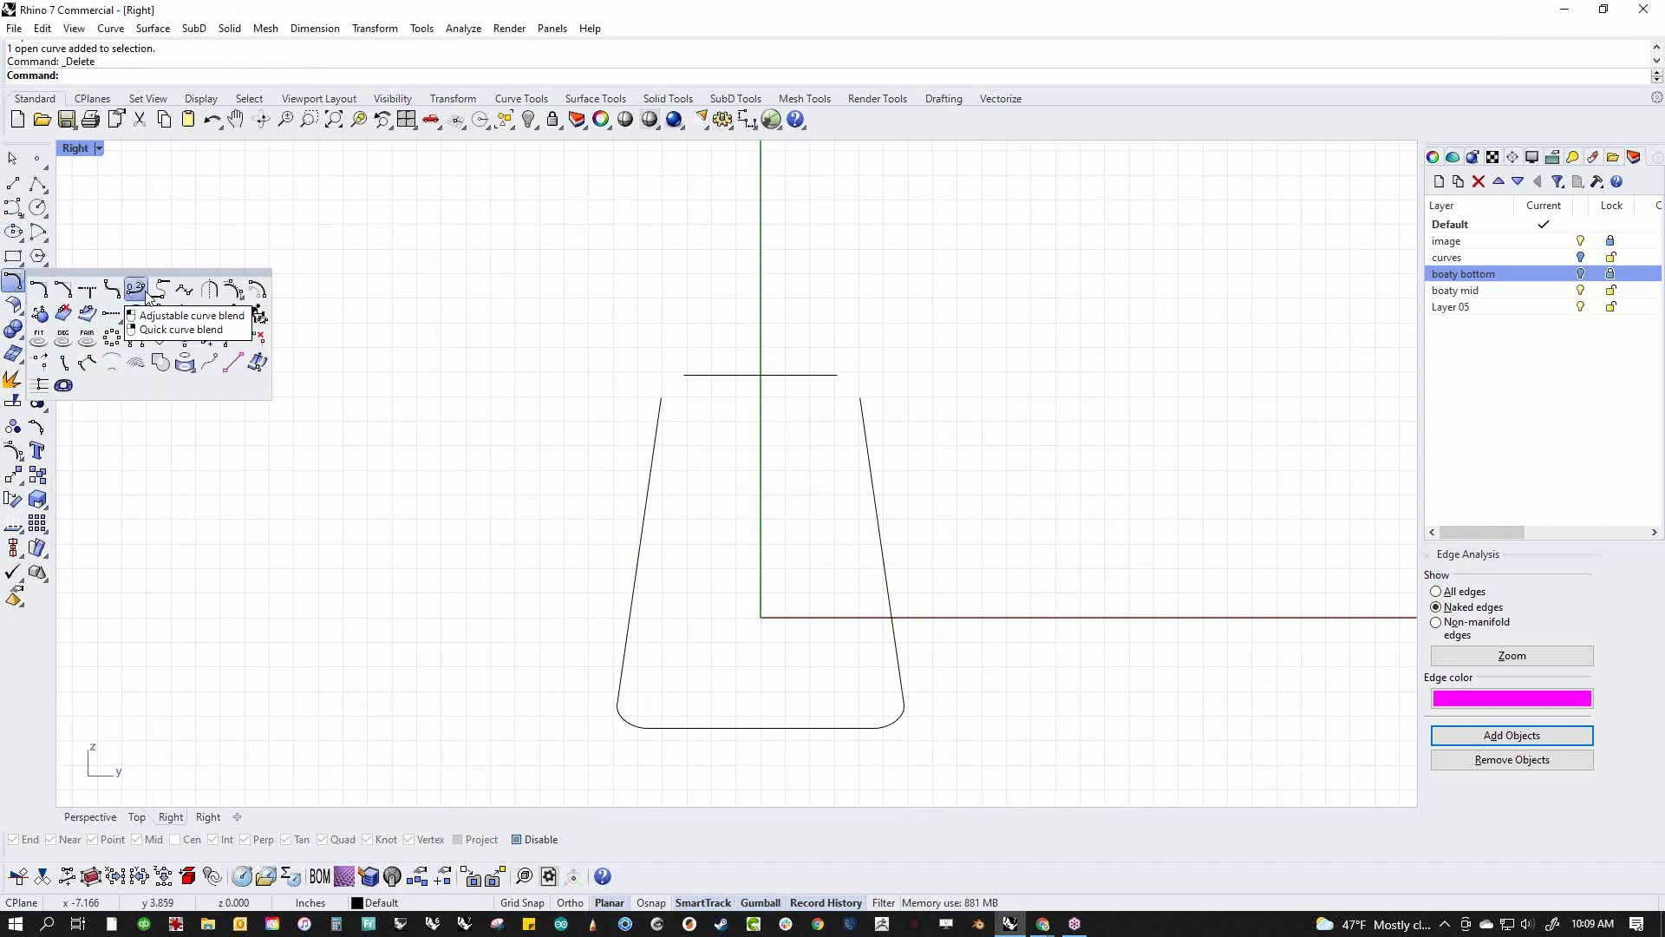
{"action": "left_click", "coordinate": [143, 294]}
{"action": "left_click", "coordinate": [659, 404]}
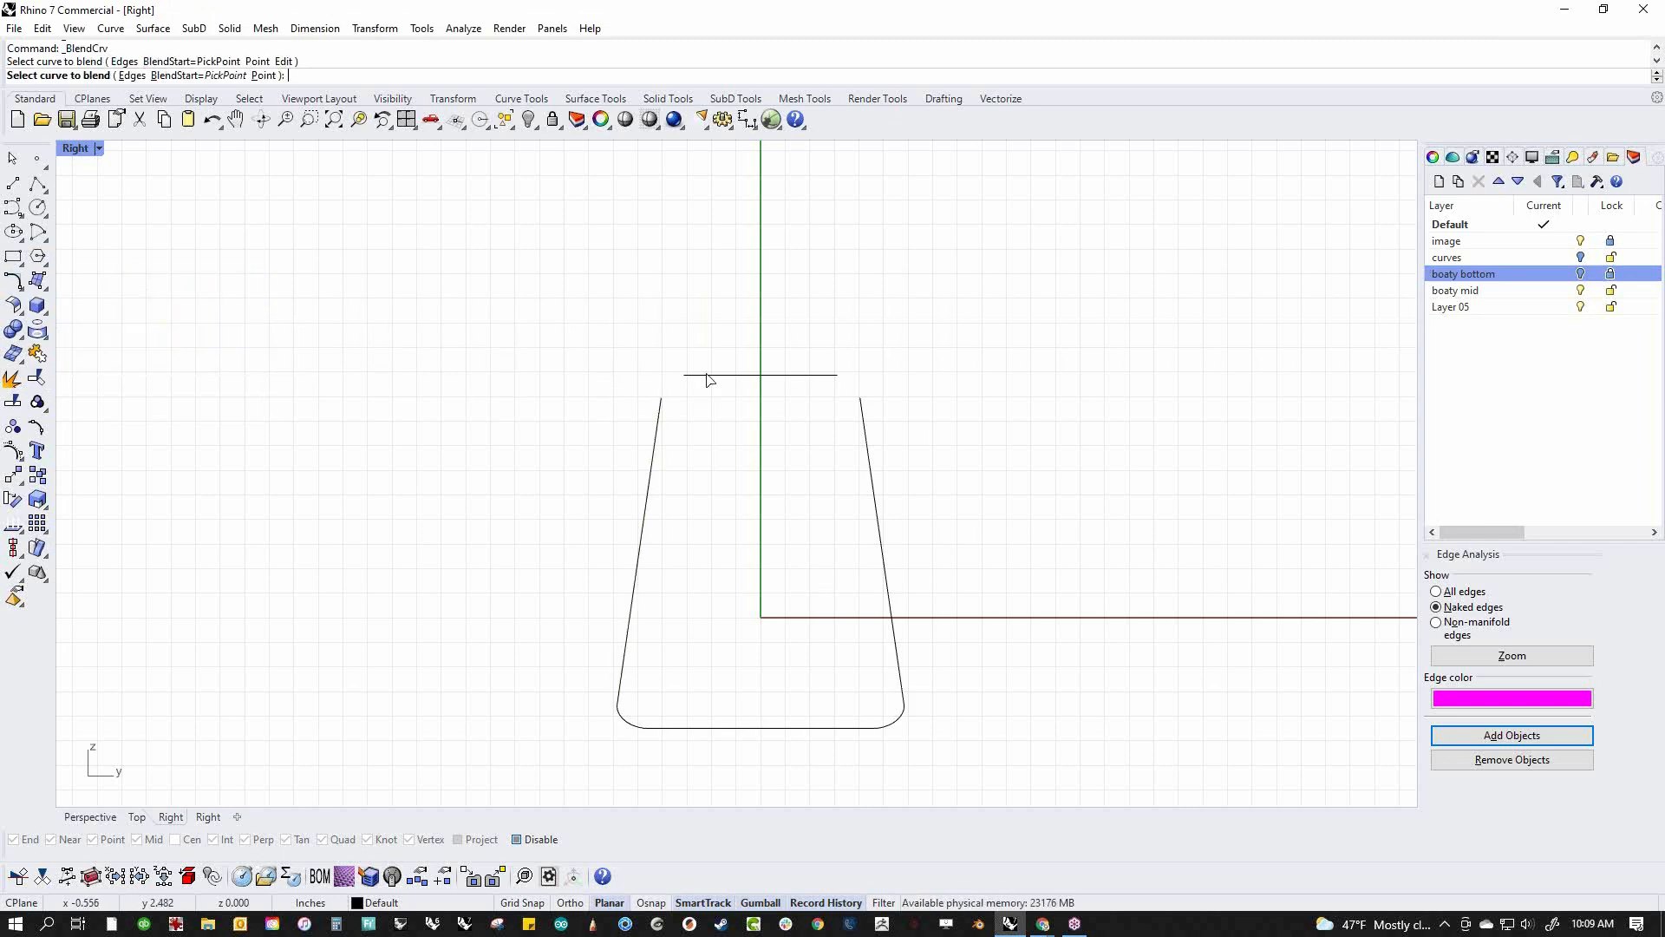
{"action": "left_click", "coordinate": [706, 376]}
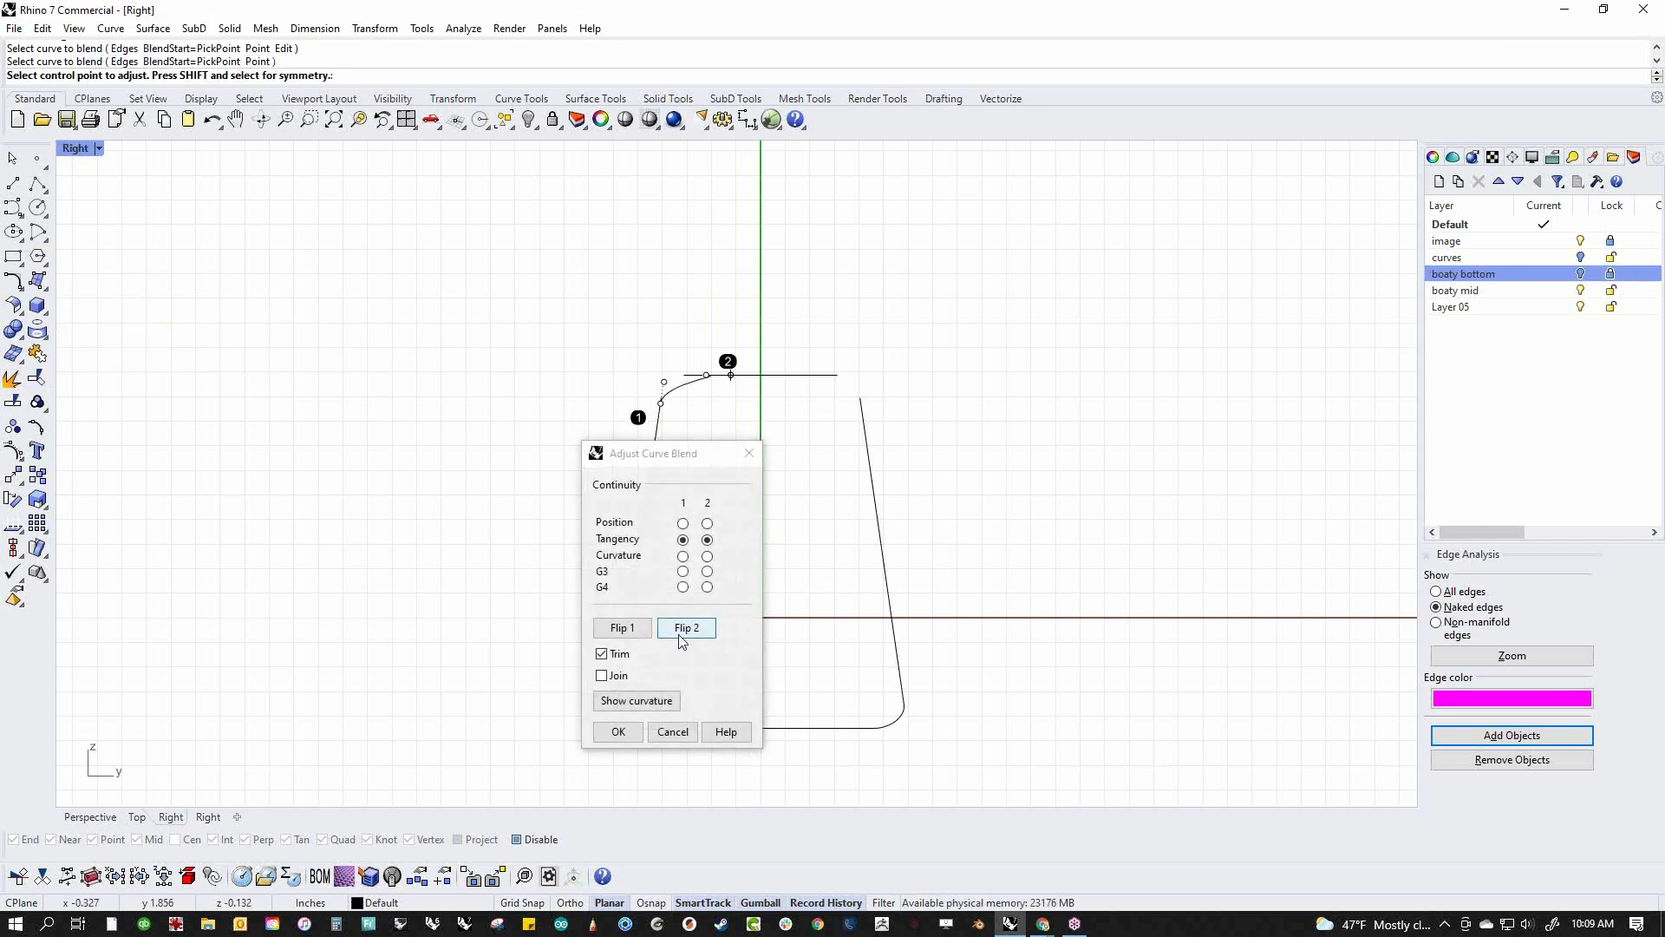
{"action": "left_click", "coordinate": [684, 628]}
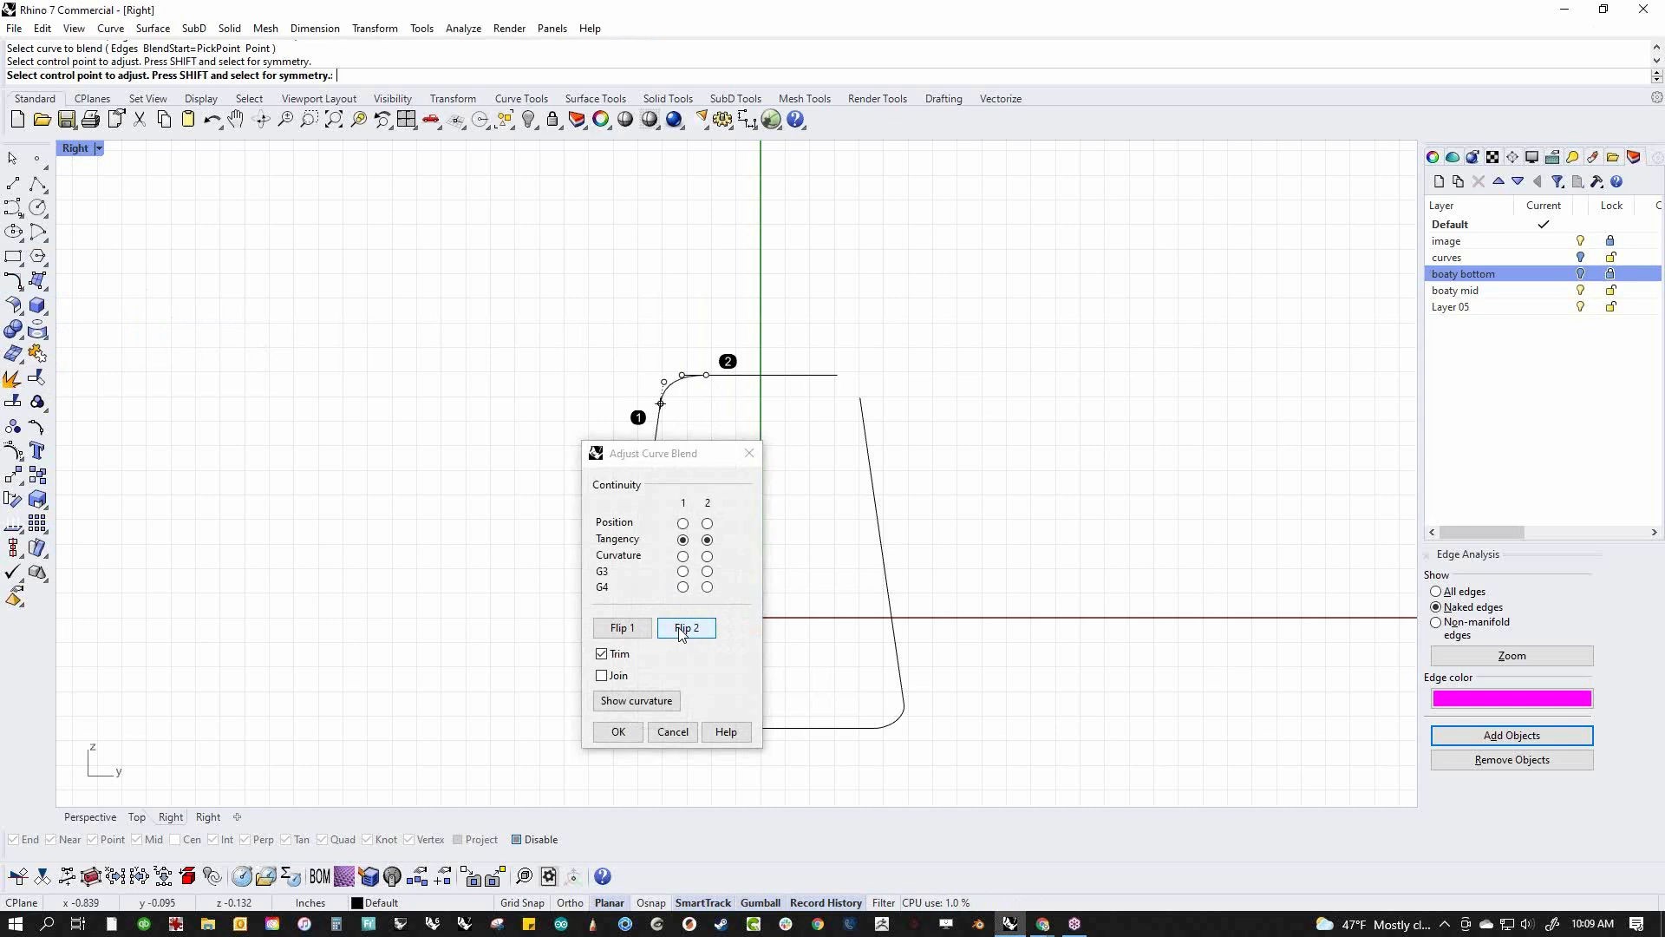
Adjust the blend's control points symmetrically to form a smoothly rounded upper corner, and accept the blend
{"action": "scroll", "coordinate": [720, 468], "scroll_direction": "up", "scroll_amount": 2}
{"action": "left_click", "coordinate": [704, 375]}
{"action": "left_click_drag", "start_coordinate": [644, 368], "coordinate": [645, 406]}
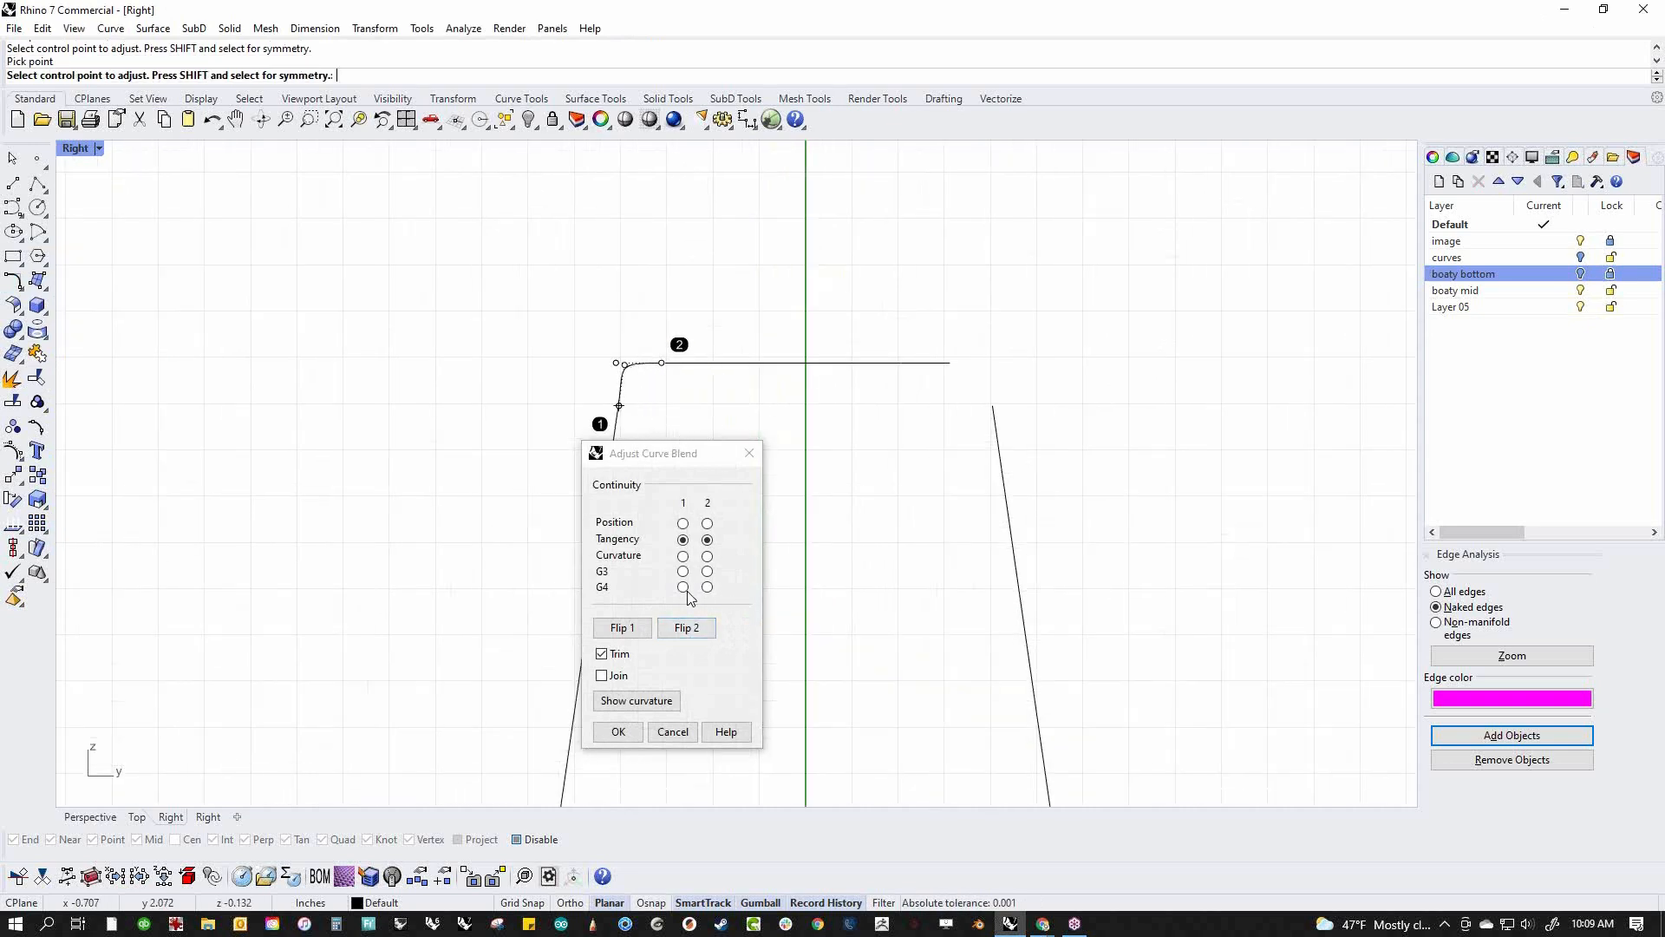
{"action": "scroll", "coordinate": [621, 381], "scroll_direction": "up", "scroll_amount": 3}
{"action": "left_click", "coordinate": [631, 370]}
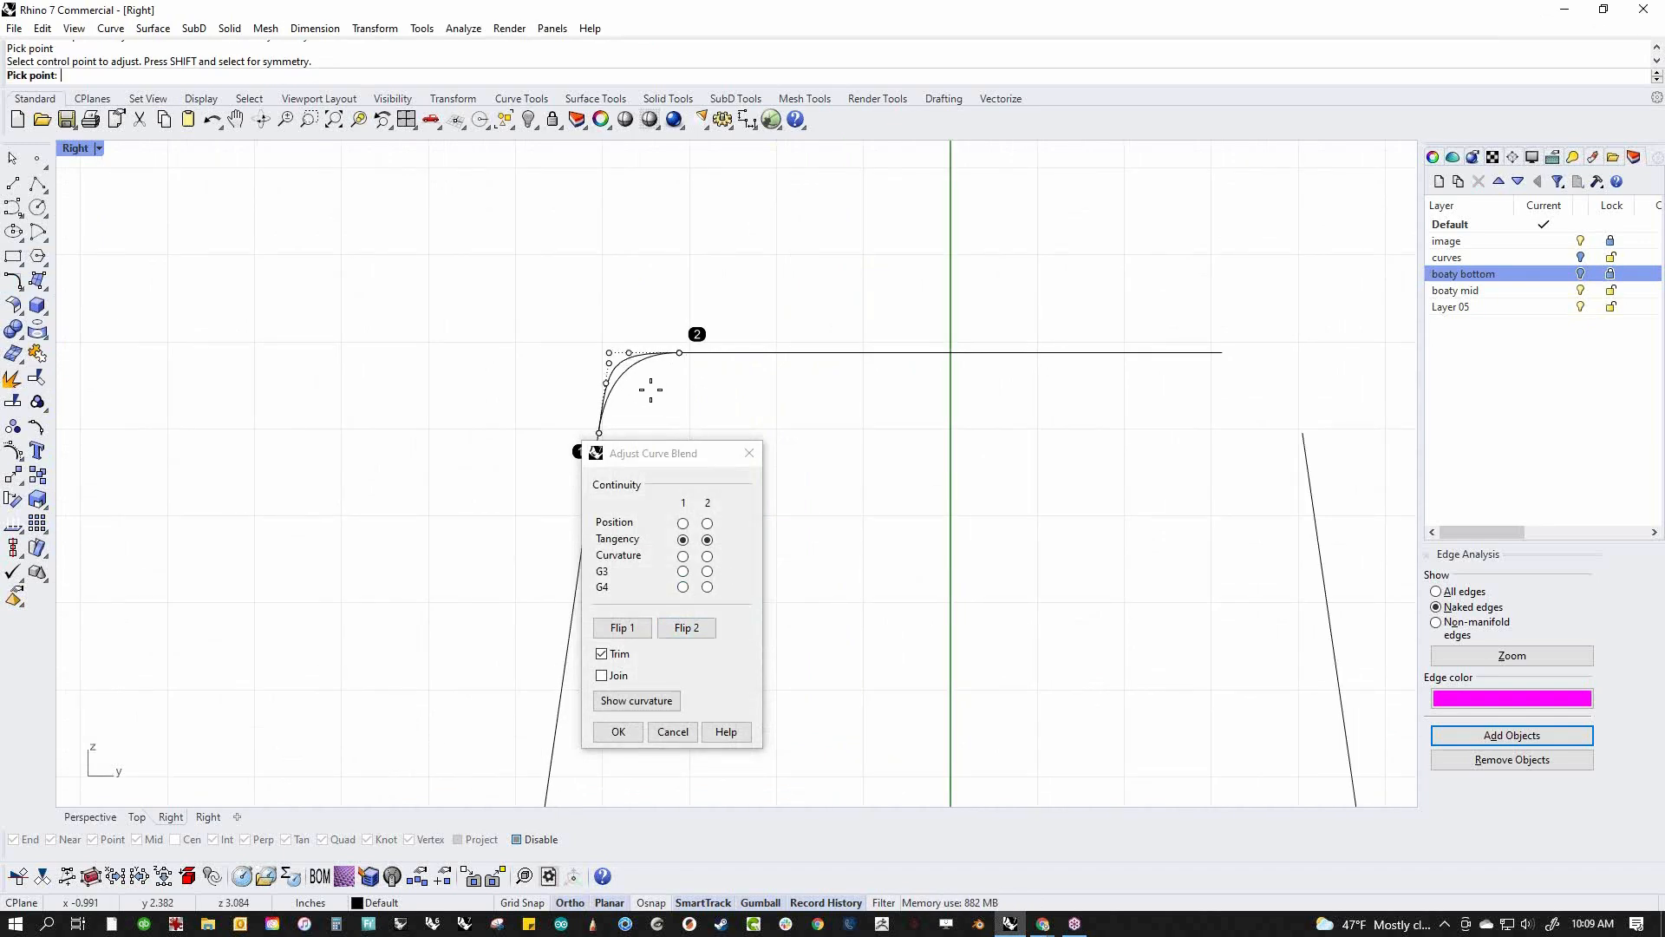
{"action": "left_click", "coordinate": [641, 382]}
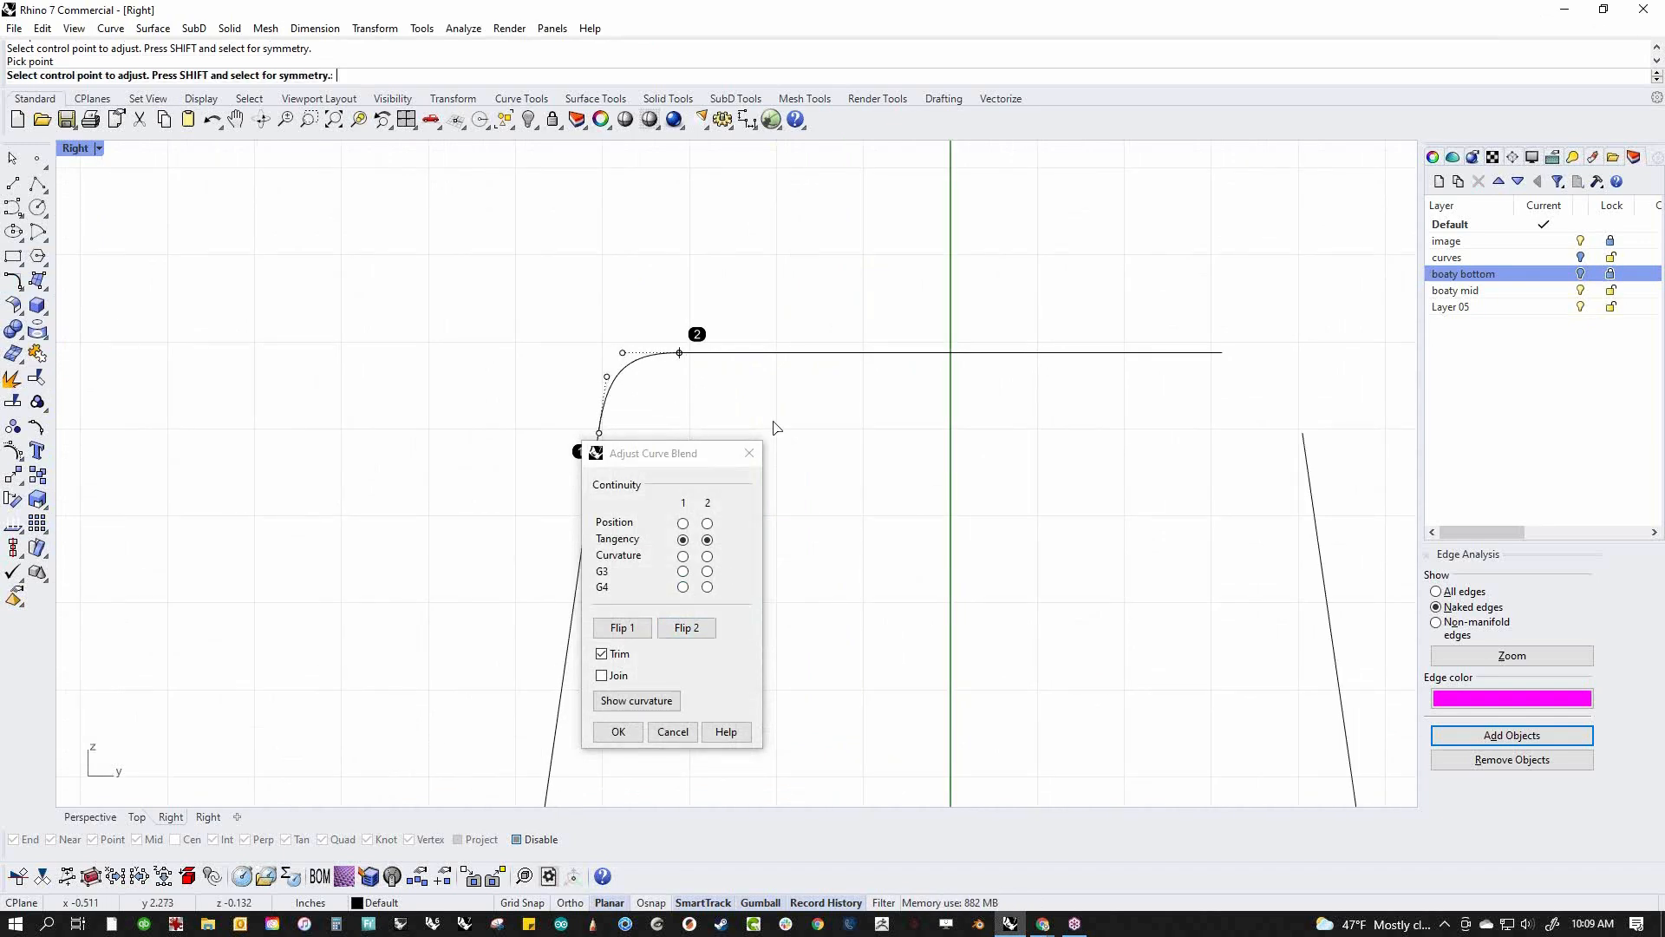
{"action": "left_click", "coordinate": [618, 731]}
Mirror the blended corner across the vertical centreline to fill the profile's opposite upper corner
{"action": "scroll", "coordinate": [685, 486], "scroll_direction": "down", "scroll_amount": 5}
{"action": "left_click", "coordinate": [656, 448]}
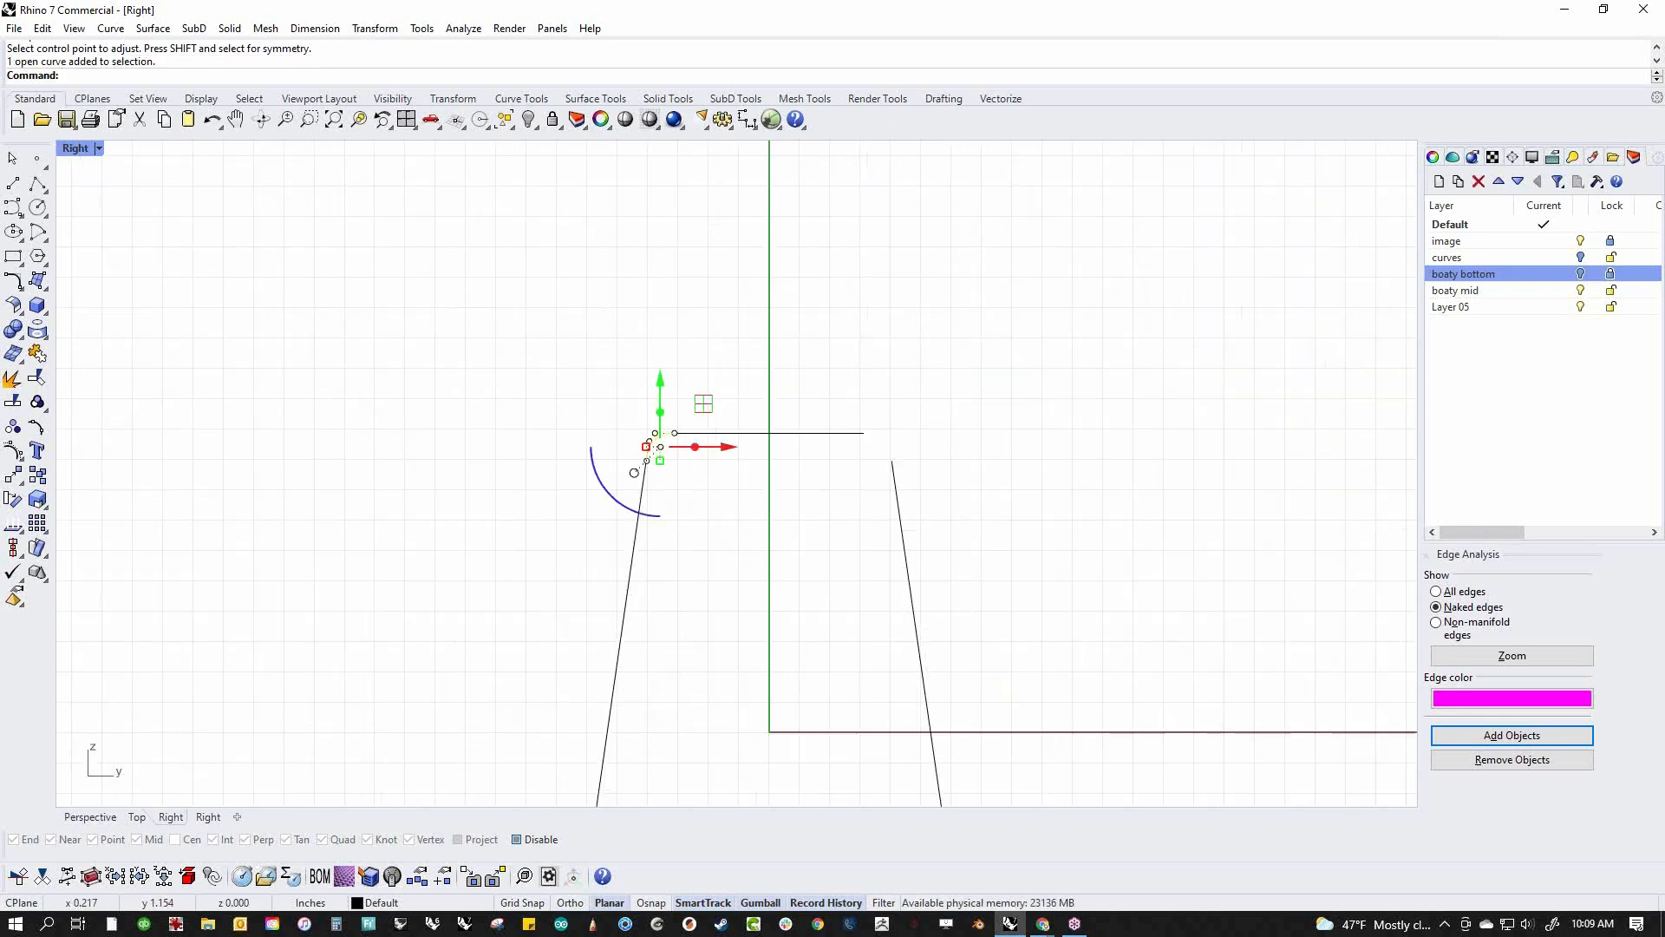
{"action": "type", "text": "mi"}
{"action": "key", "text": "Return"}
{"action": "left_click", "coordinate": [770, 435], "text": "alt"}
{"action": "left_click", "coordinate": [768, 472]}
{"action": "left_click", "coordinate": [997, 443]}
Join the sides, upper corners and upper line into one open curve, and delete the bottom line with its two corner arcs
{"action": "left_click_drag", "start_coordinate": [1013, 385], "coordinate": [532, 546]}
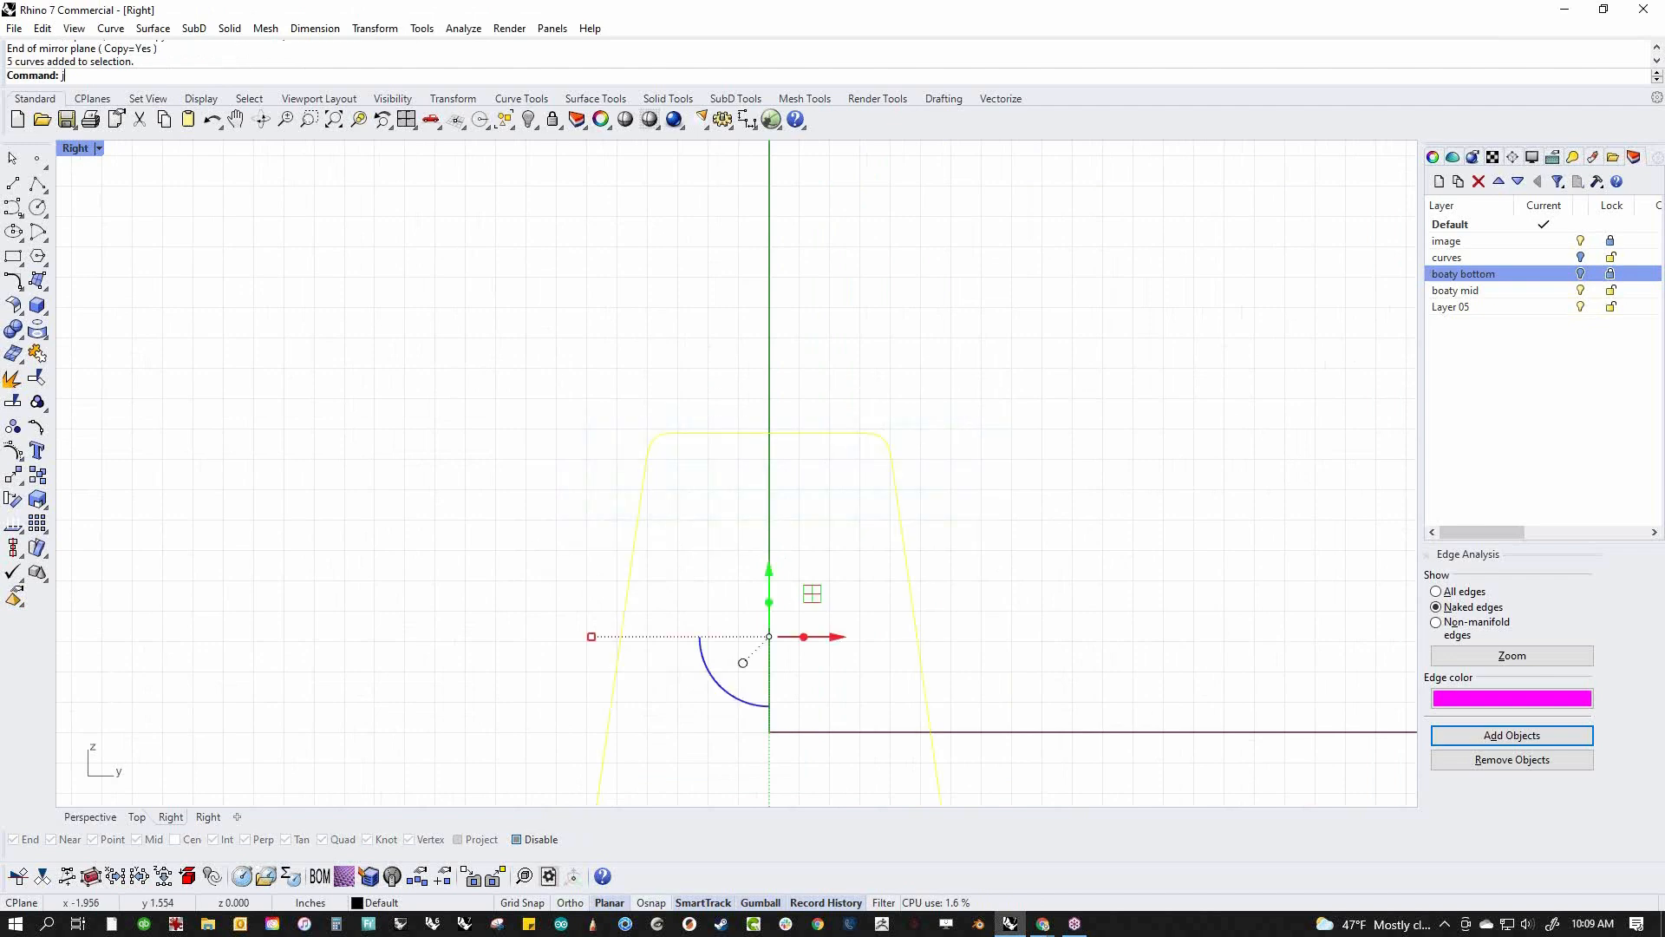
{"action": "key", "text": "Return"}
{"action": "left_click", "coordinate": [532, 544]}
{"action": "scroll", "coordinate": [532, 544], "scroll_direction": "down", "scroll_amount": 6}
{"action": "right_click_drag", "start_coordinate": [532, 545], "coordinate": [570, 489]}
{"action": "left_click_drag", "start_coordinate": [540, 612], "coordinate": [1103, 796]}
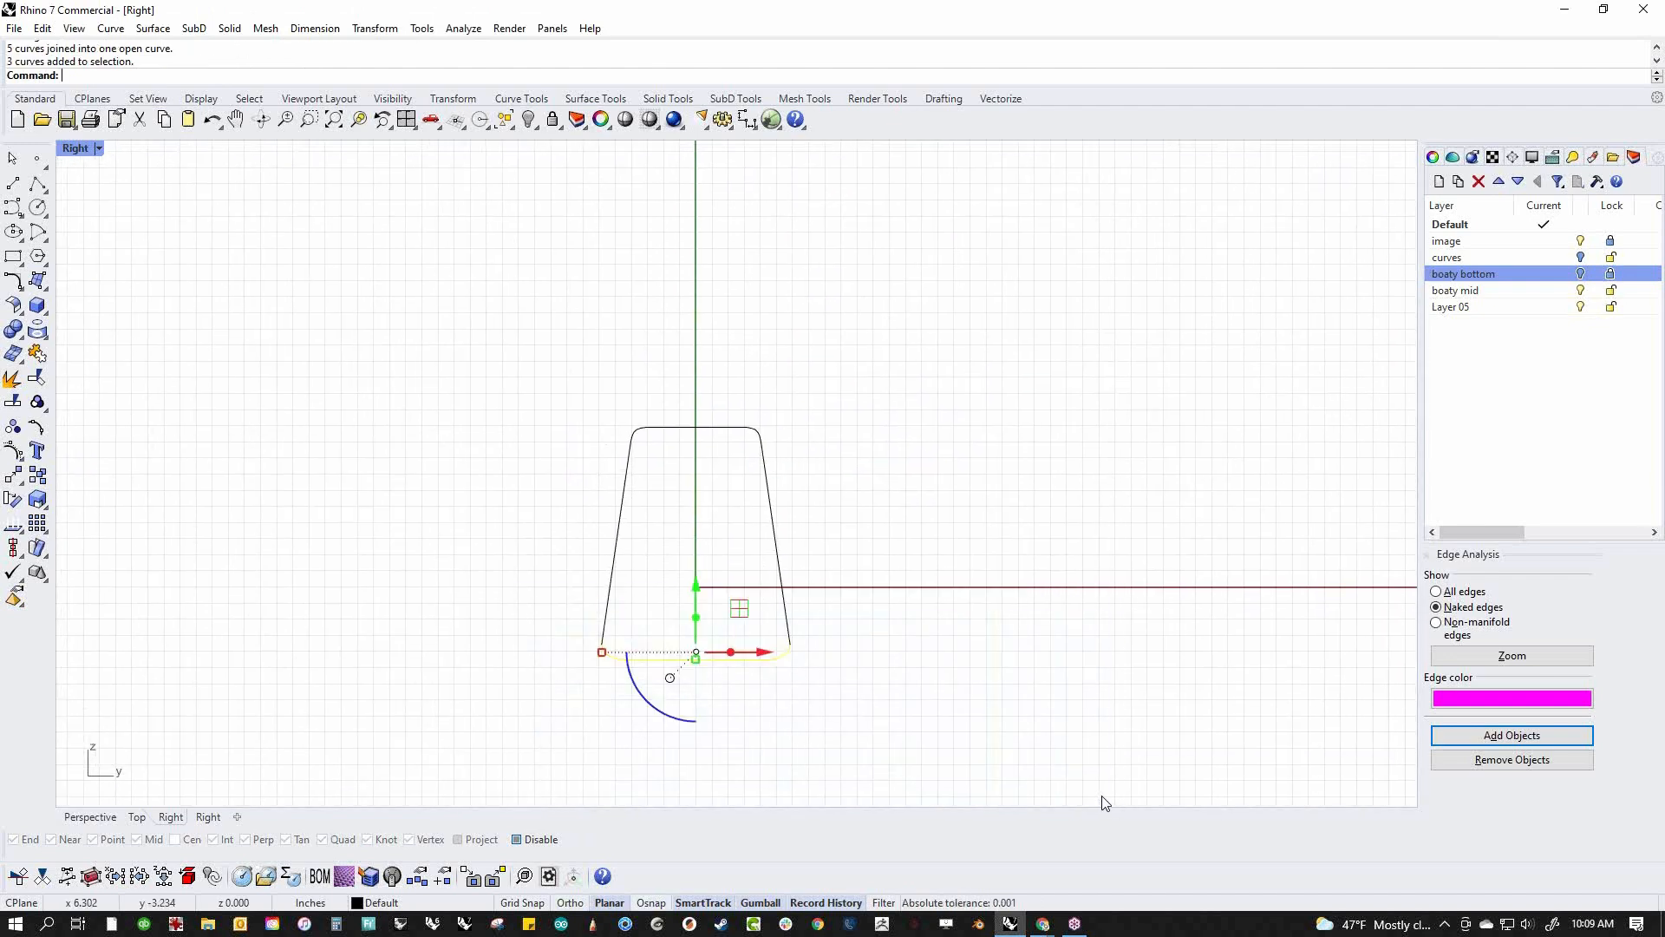
{"action": "key", "text": "Delete"}
Return to a perspective view and show all hidden boat parts
{"action": "key", "text": "ctrl+F4"}
{"action": "right_click_drag", "start_coordinate": [1013, 687], "coordinate": [880, 586], "text": "shift"}
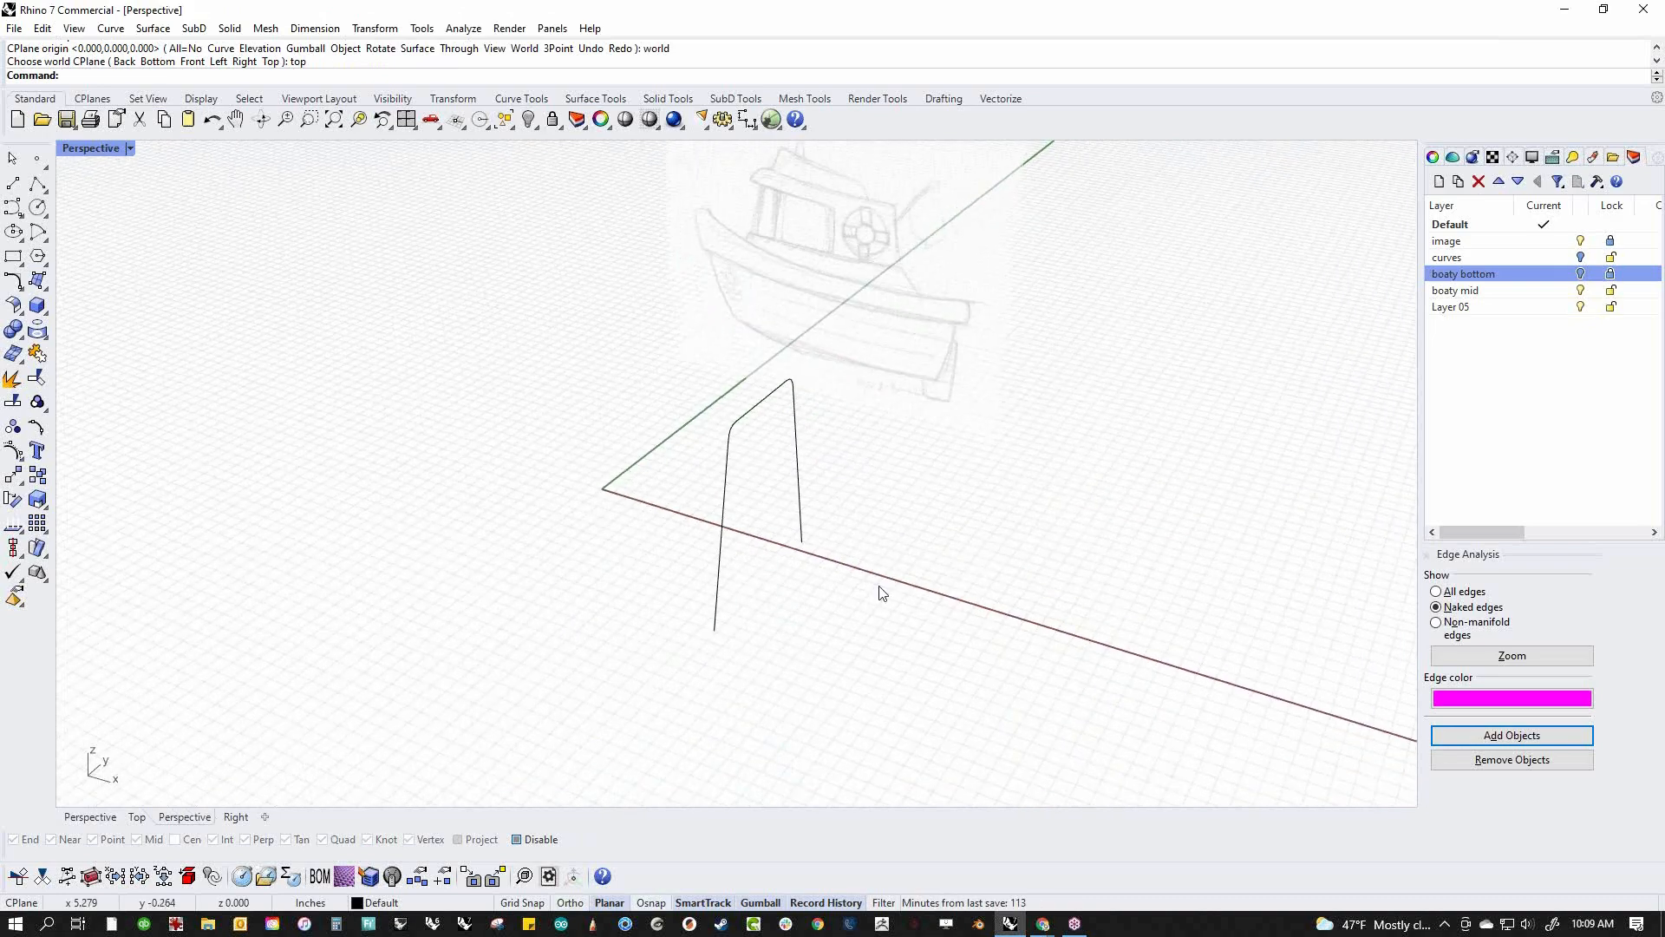
{"action": "type", "text": "show"}
{"action": "key", "text": "Return"}
{"action": "scroll", "coordinate": [856, 580], "scroll_direction": "up", "scroll_amount": 3}
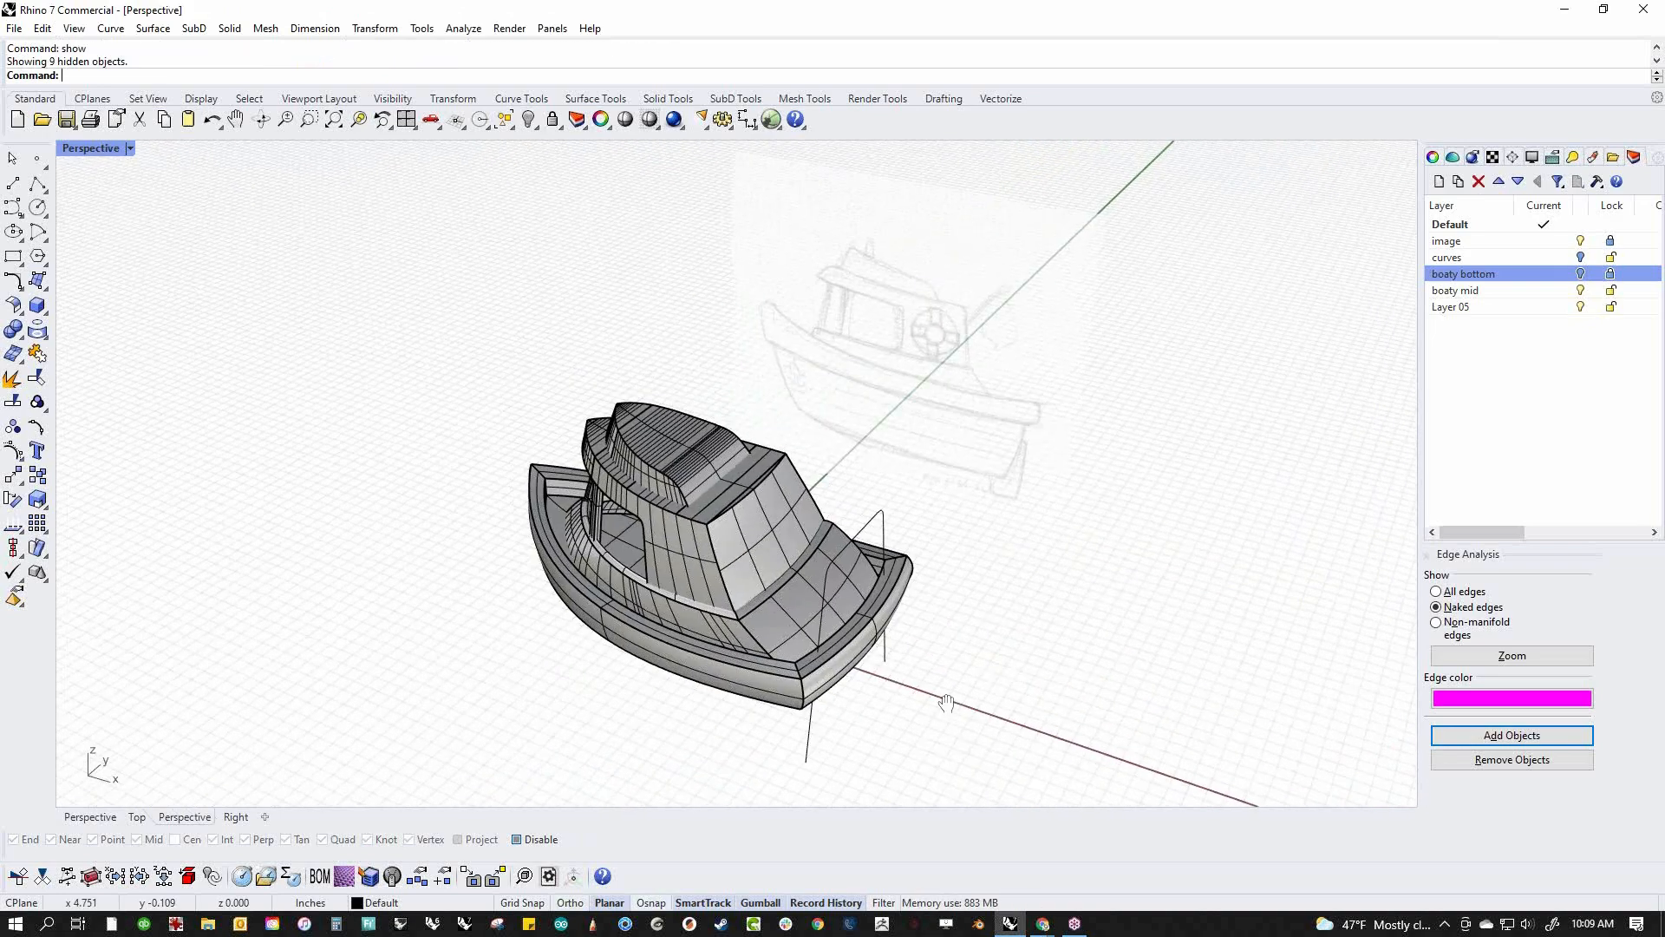
Extrude the open door profile from the stern toward the bow so it passes through the cabin's rear
{"action": "left_click", "coordinate": [806, 739]}
{"action": "left_click_drag", "start_coordinate": [891, 614], "coordinate": [855, 513]}
{"action": "right_click_drag", "start_coordinate": [855, 511], "coordinate": [905, 588]}
Isolate the extruded door surface, the cabin and its base by hiding all other objects
{"action": "left_click", "coordinate": [905, 546]}
{"action": "left_click", "coordinate": [854, 598], "text": "shift"}
{"action": "left_click", "coordinate": [651, 412], "text": "shift"}
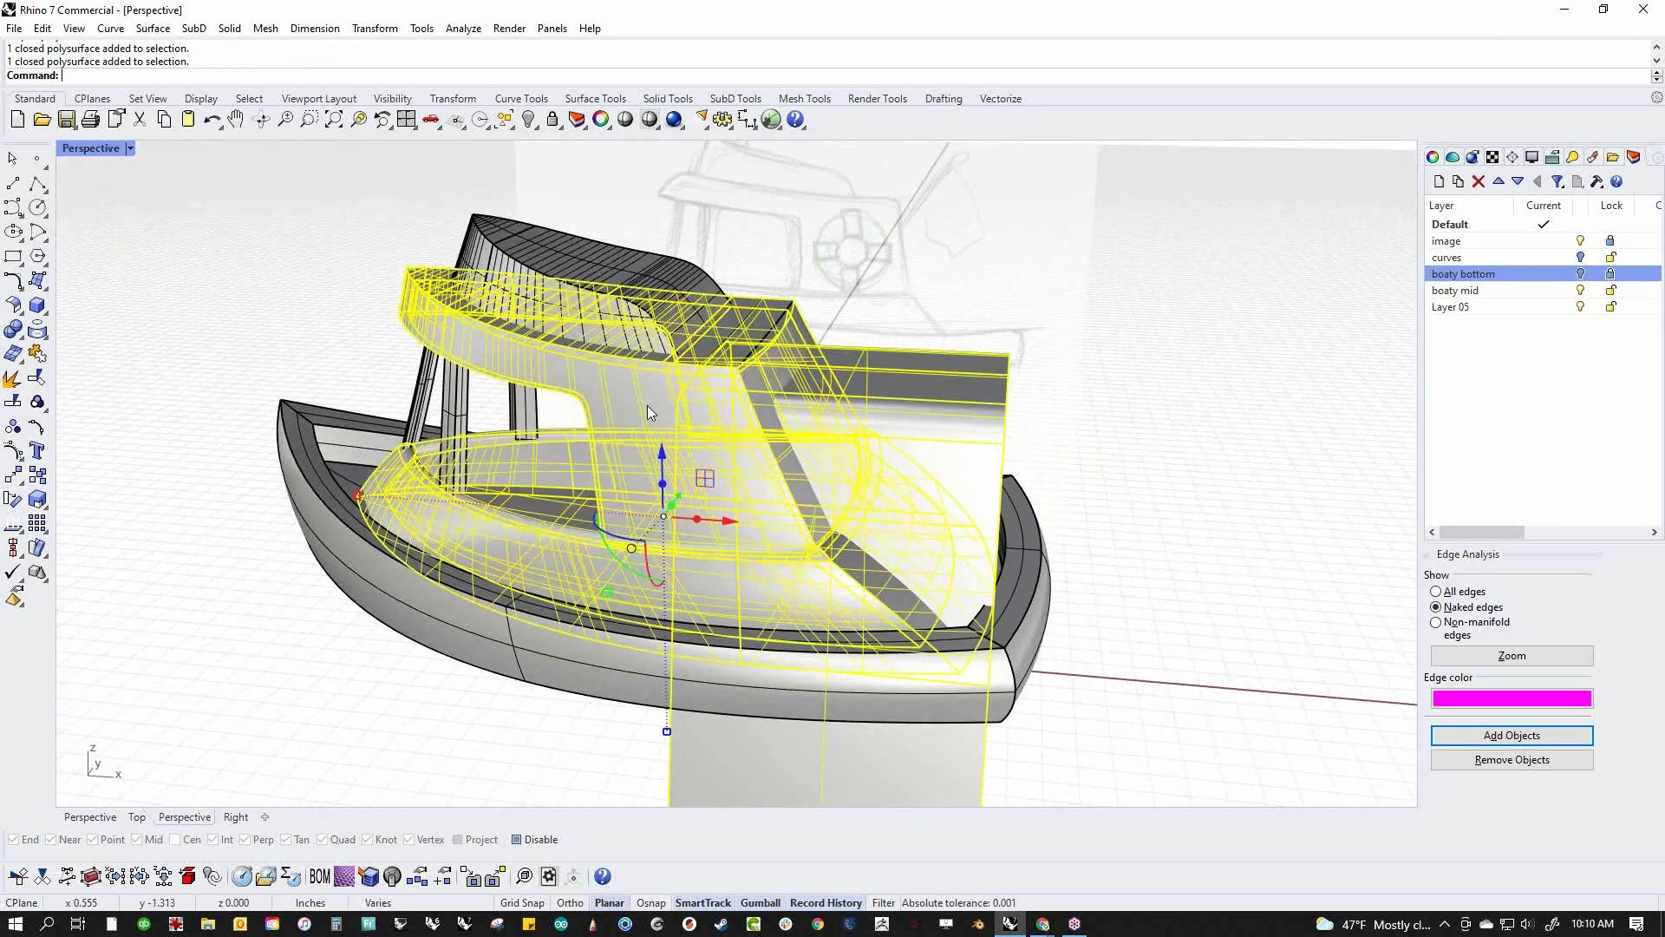
{"action": "key", "text": "Return"}
{"action": "key", "text": "ctrl+h"}
{"action": "mouse_move", "coordinate": [833, 477]}
{"action": "right_mouse_down"}
{"action": "mouse_move", "coordinate": [741, 577]}
{"action": "mouse_move", "coordinate": [577, 562]}
{"action": "mouse_move", "coordinate": [809, 603]}
{"action": "right_mouse_up"}
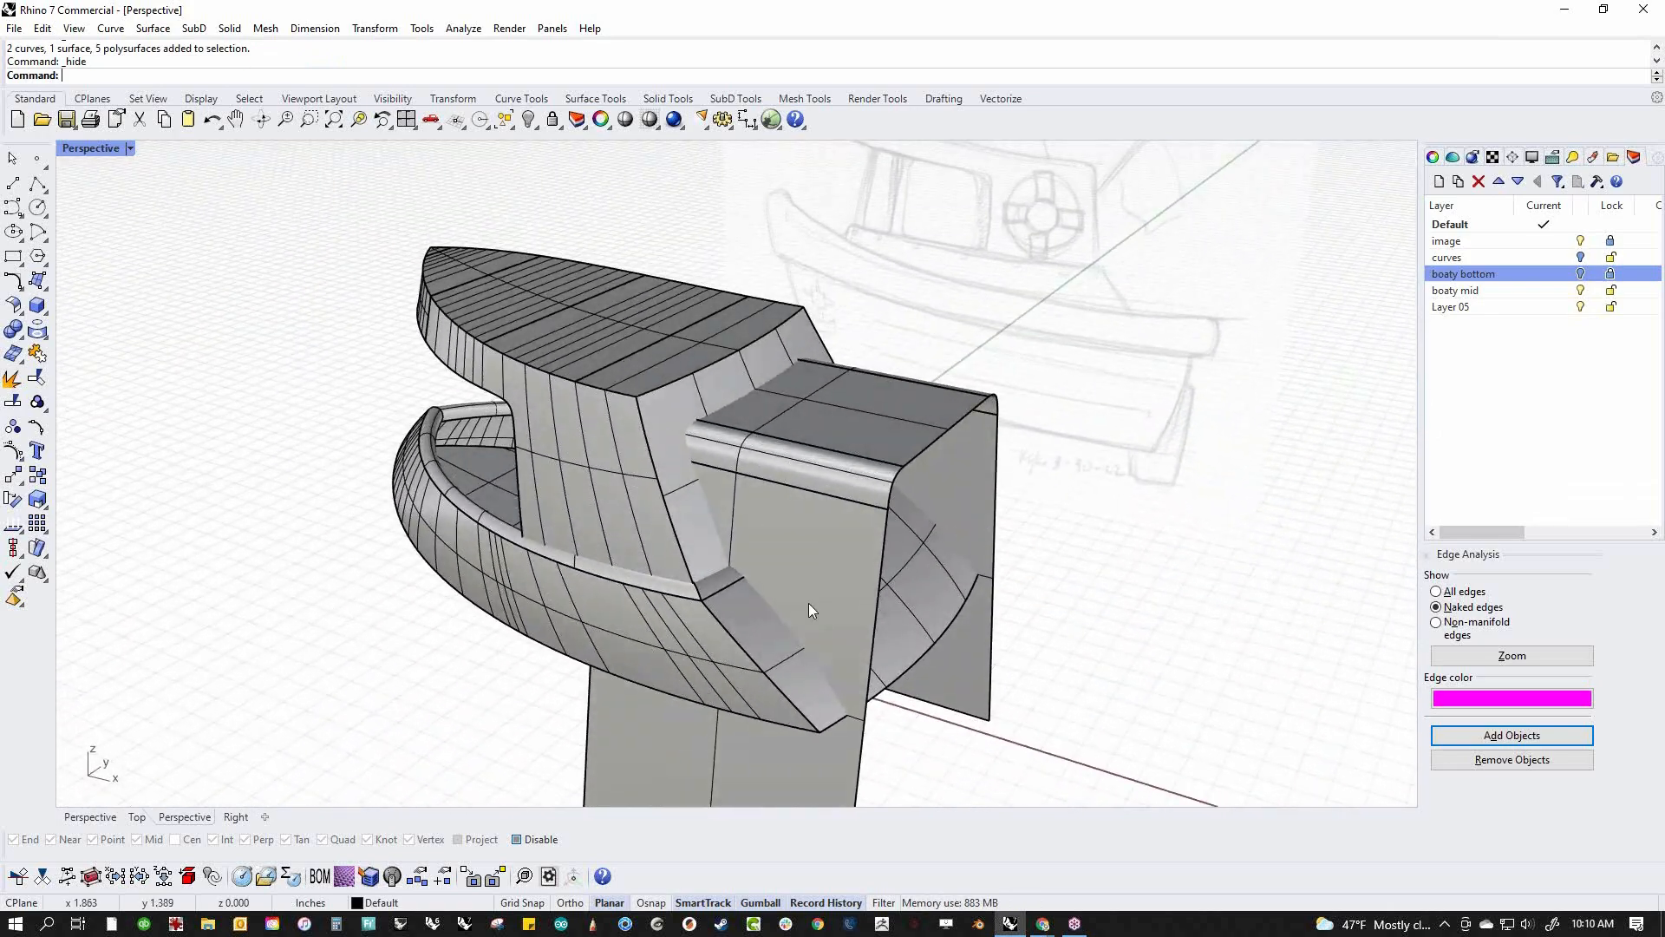
Boolean split the cabin and its base using the extruded door surface as the cutter
{"action": "left_click", "coordinate": [21, 339]}
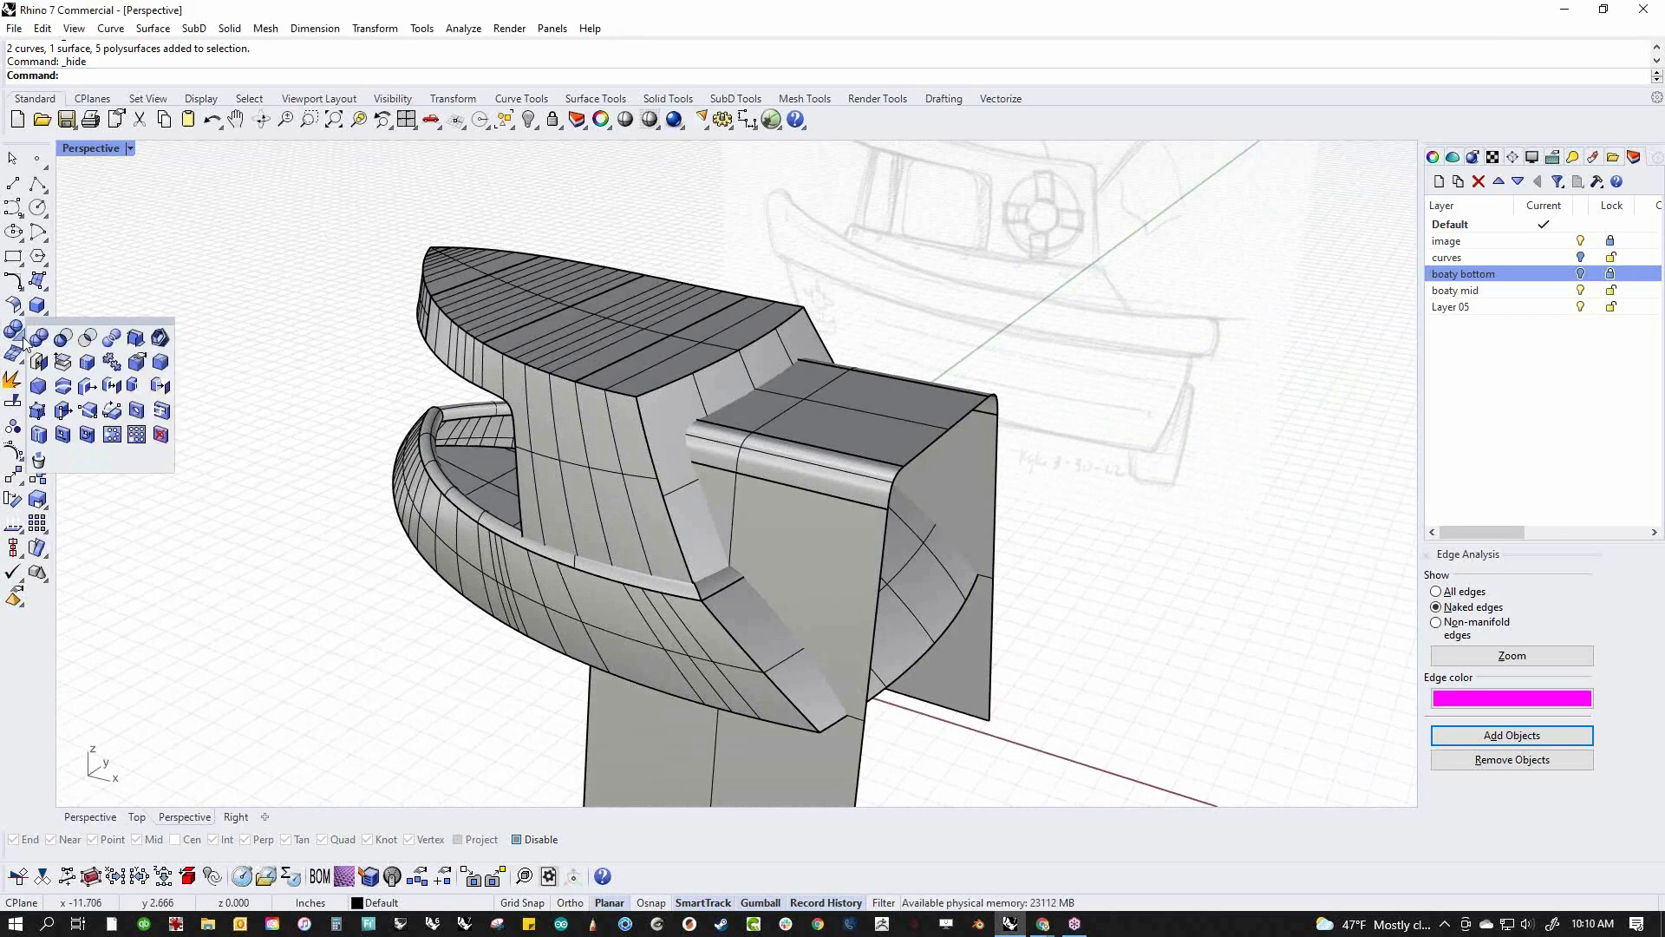
{"action": "left_click", "coordinate": [110, 339]}
{"action": "left_click", "coordinate": [604, 502]}
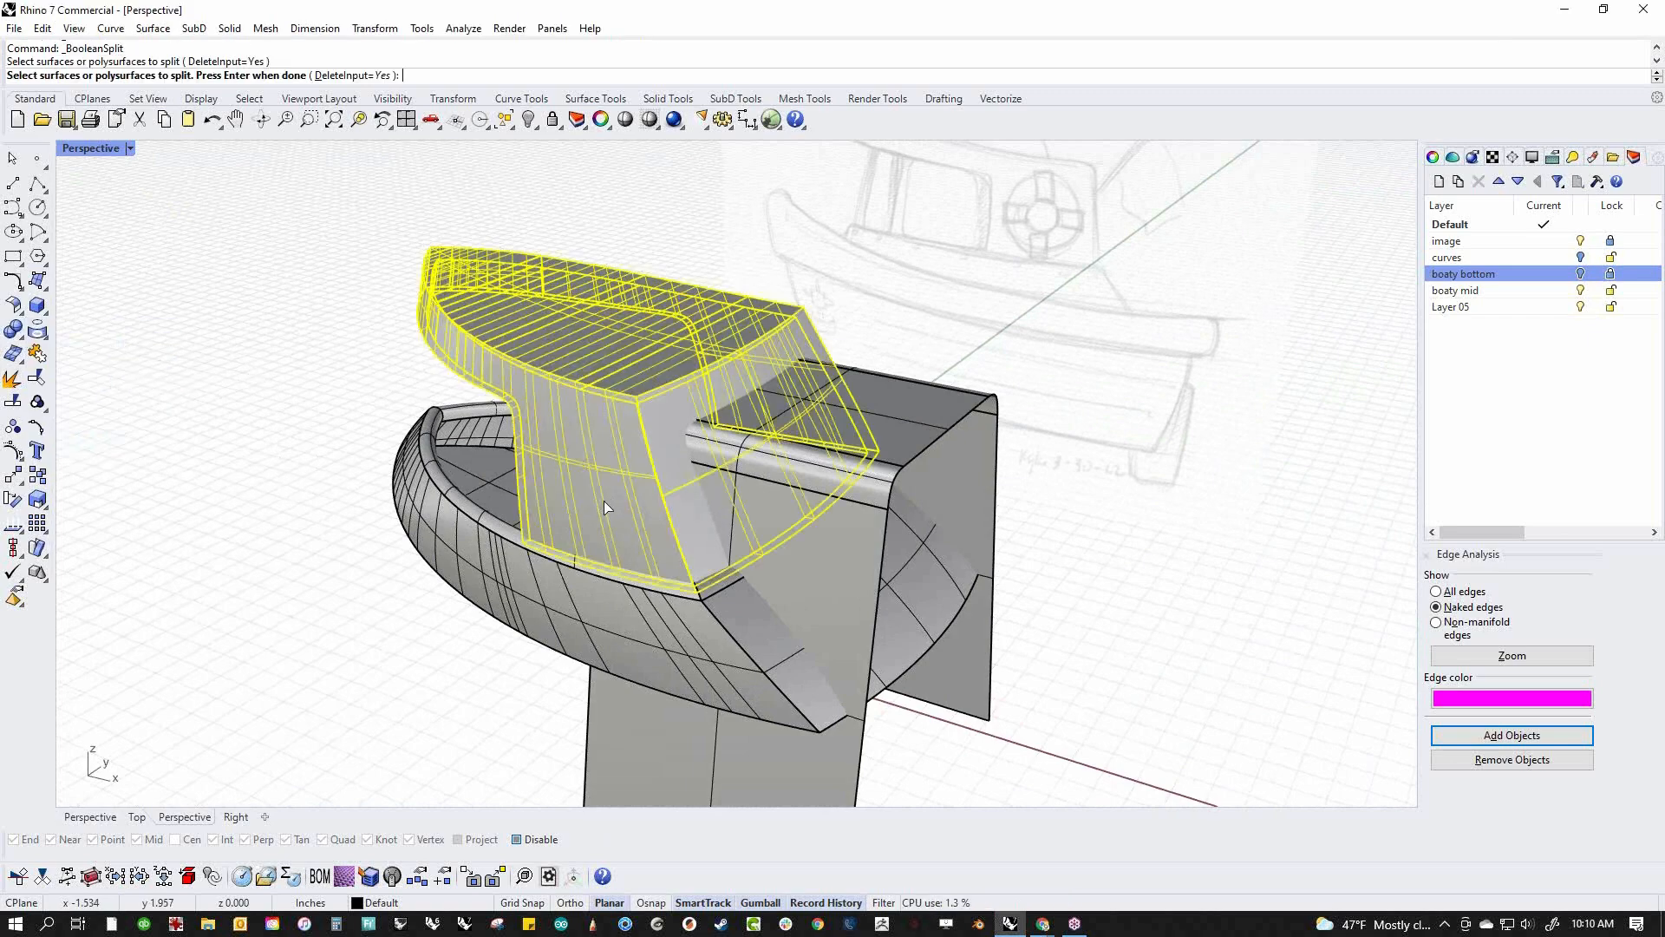
{"action": "left_click", "coordinate": [645, 619]}
{"action": "key", "text": "Return"}
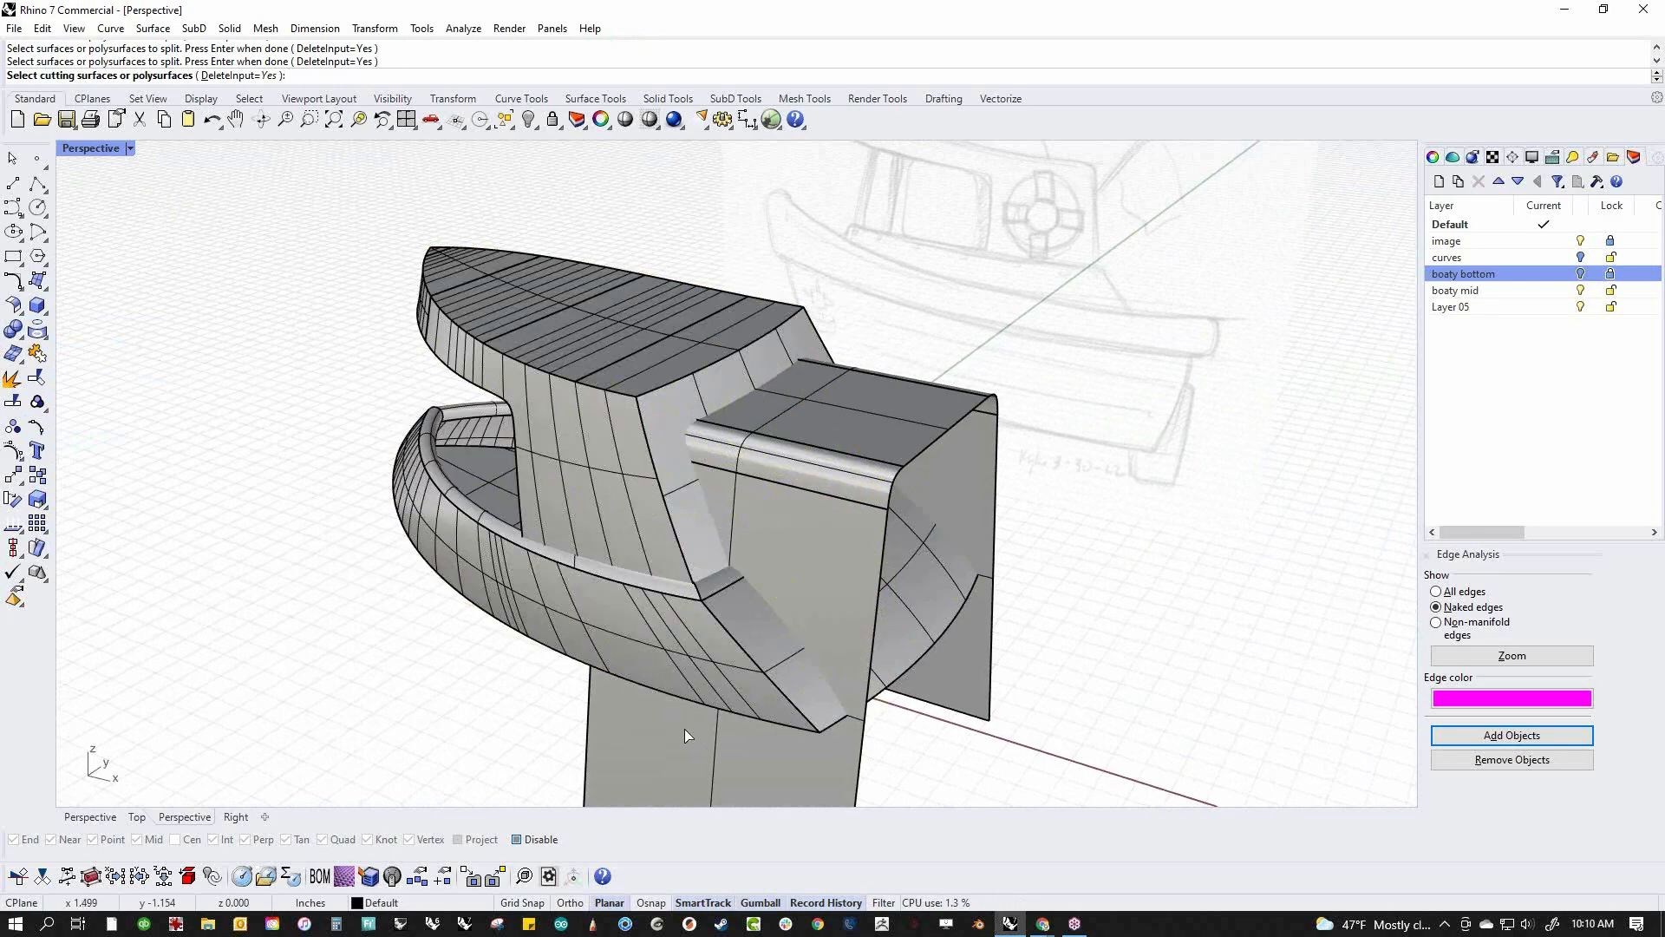
{"action": "left_click", "coordinate": [684, 728]}
{"action": "key", "text": "Return"}
Delete the cut cabin wall piece that lies inside the door profile
{"action": "right_click_drag", "start_coordinate": [967, 750], "coordinate": [753, 641]}
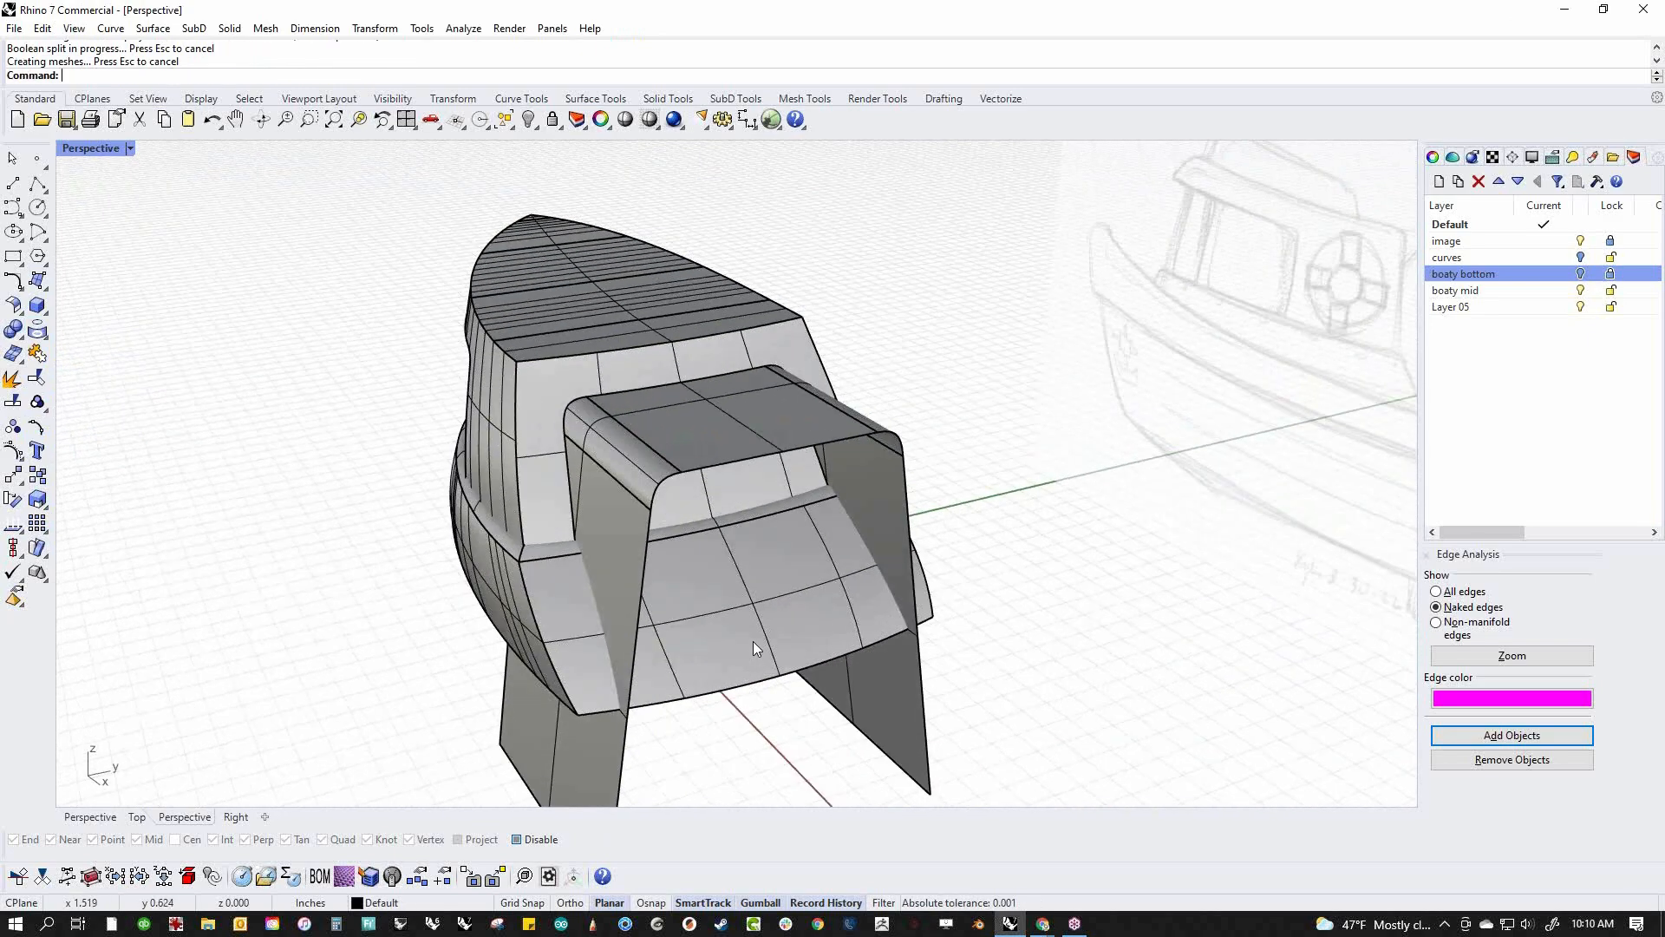
{"action": "left_click", "coordinate": [751, 643]}
{"action": "left_click", "coordinate": [837, 765]}
{"action": "left_click", "coordinate": [713, 489]}
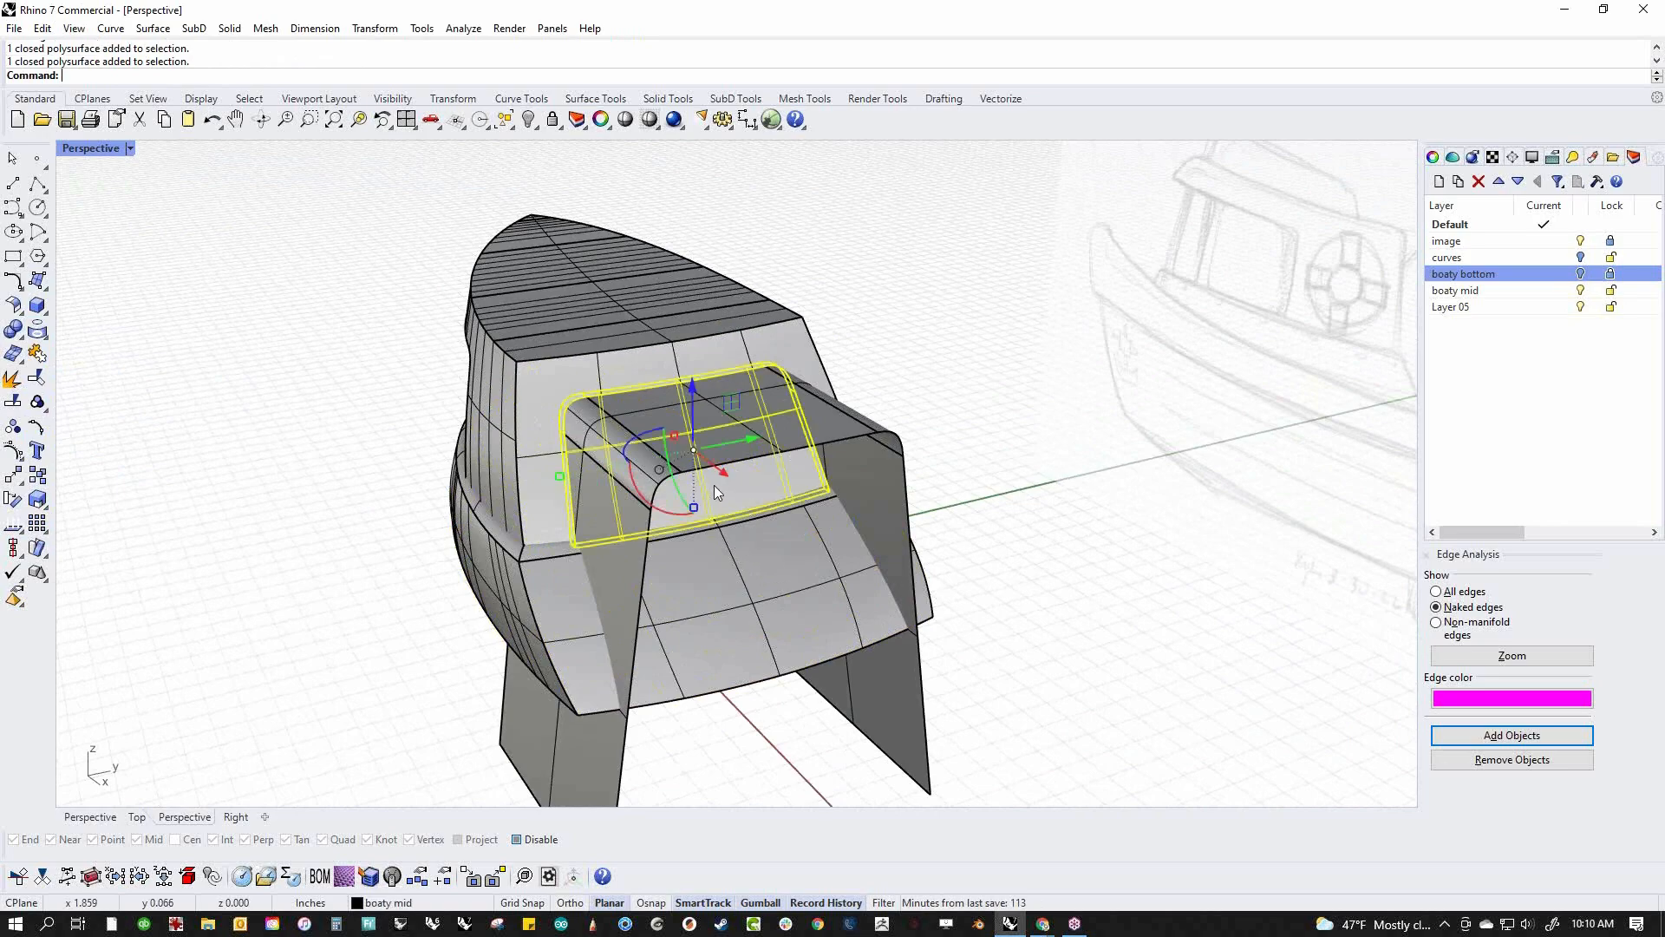
{"action": "key", "text": "Delete"}
Build an edge surface between the two side edges at the forward end of the door extrusion
{"action": "right_click_drag", "start_coordinate": [767, 592], "coordinate": [985, 486]}
{"action": "middle_click", "coordinate": [625, 617]}
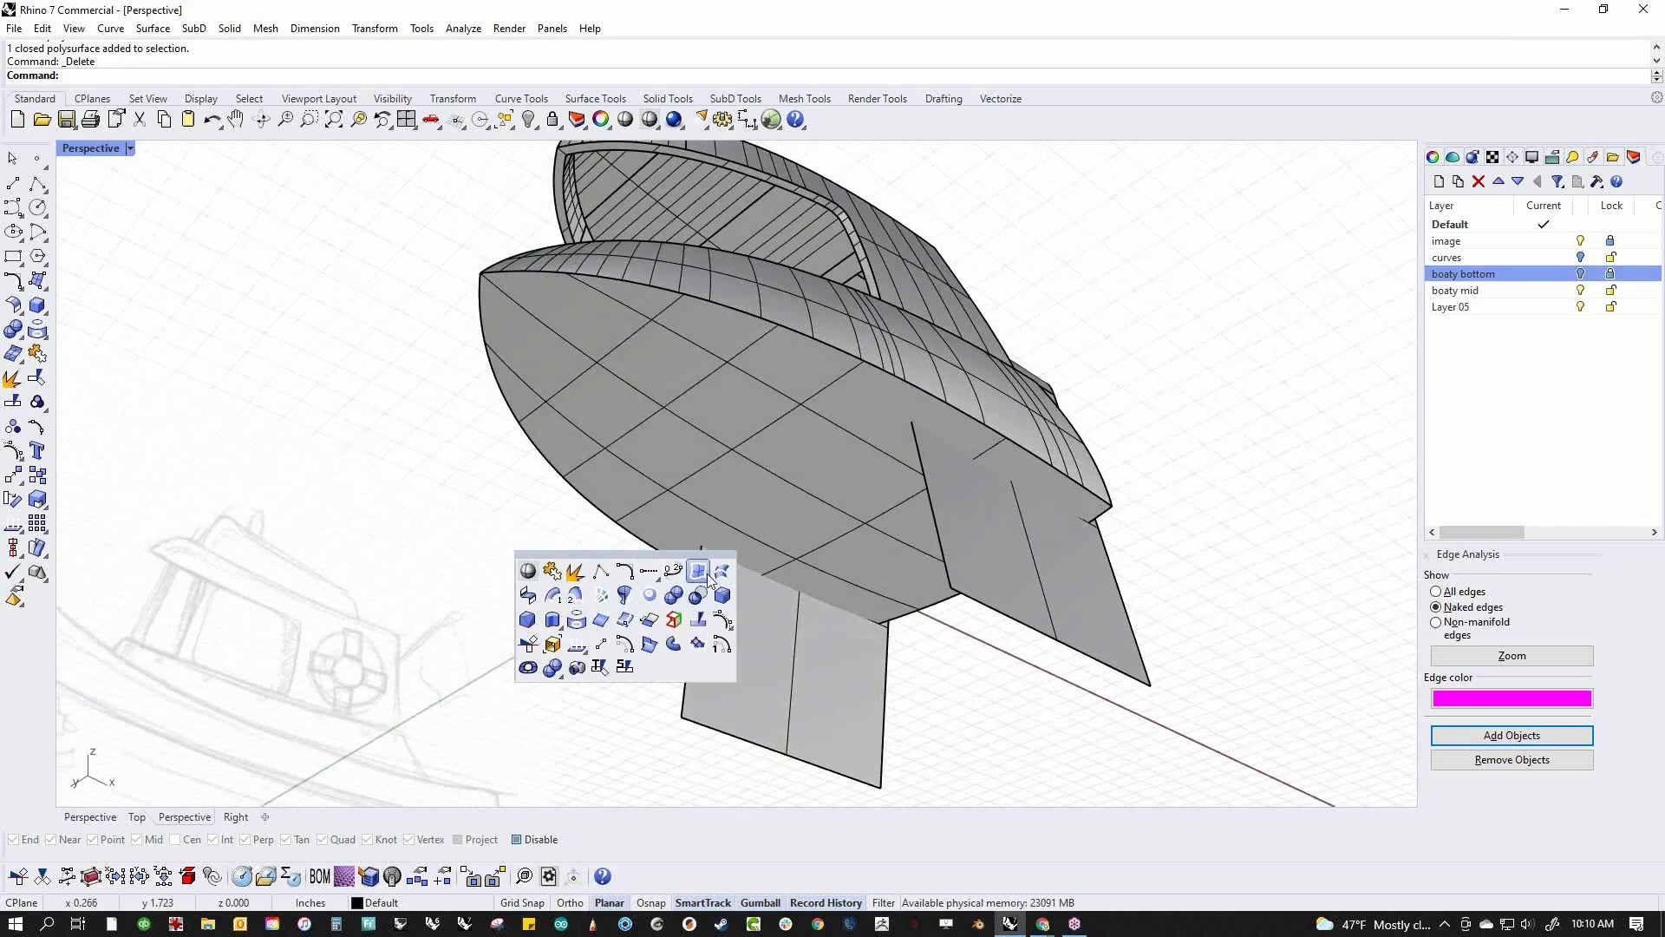
{"action": "left_click", "coordinate": [709, 577]}
{"action": "left_click", "coordinate": [921, 486]}
{"action": "left_click", "coordinate": [701, 633]}
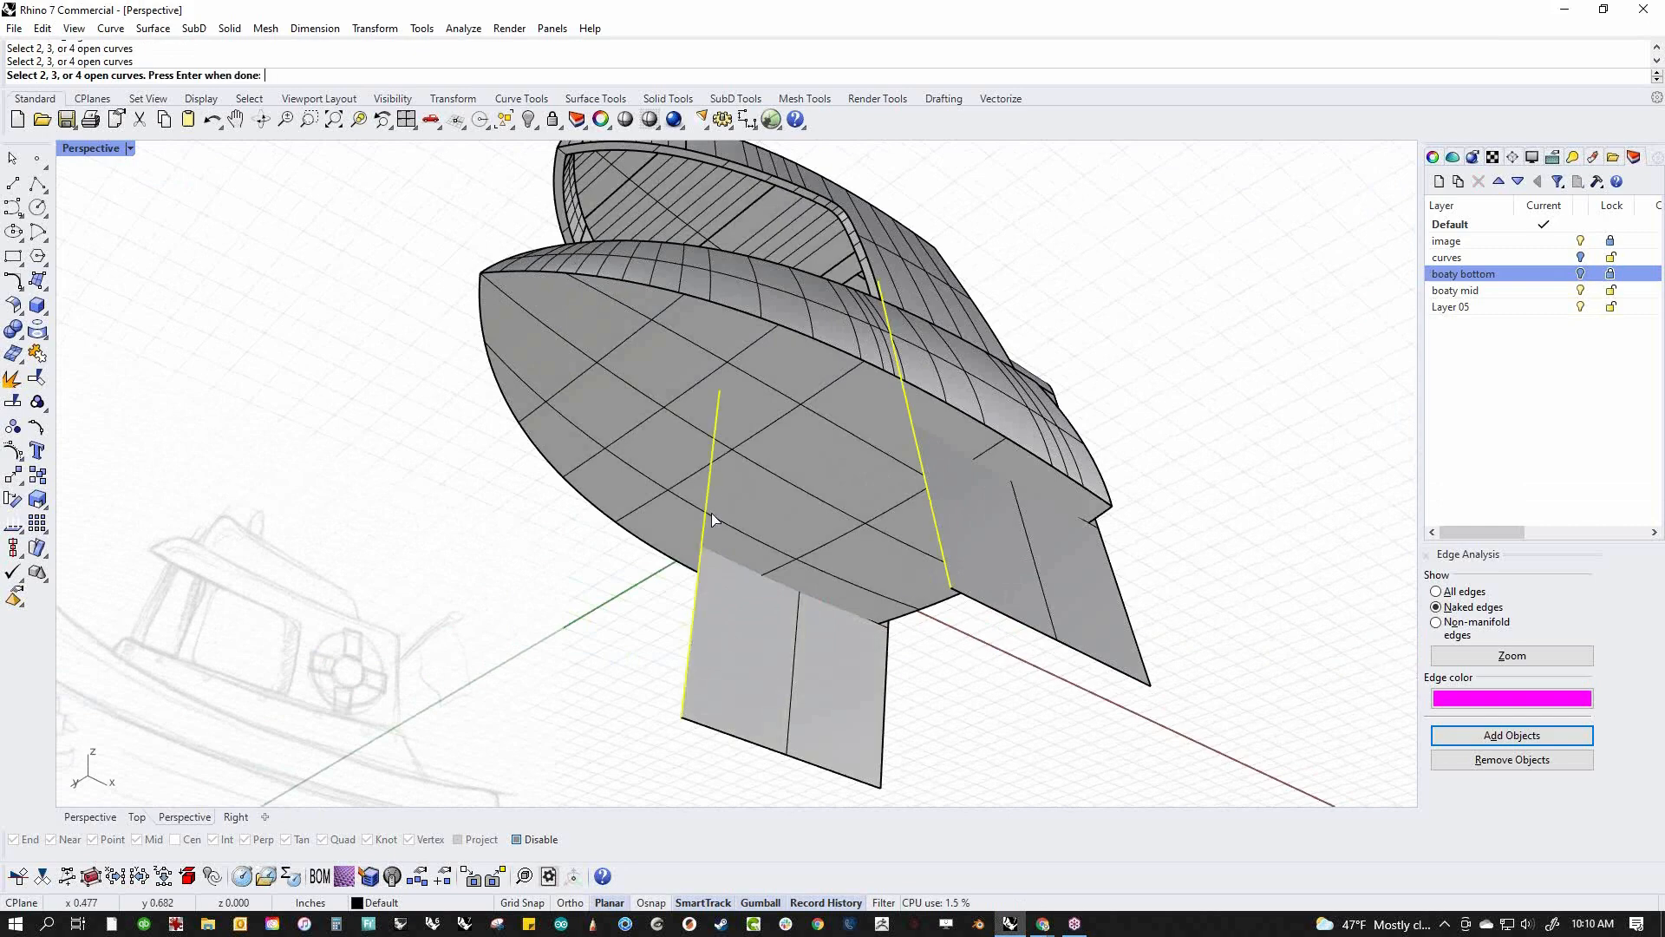
{"action": "right_click", "coordinate": [743, 427]}
Join the new end surface with the extruded door surface into one cutter
{"action": "right_click_drag", "start_coordinate": [742, 427], "coordinate": [788, 493]}
{"action": "left_click", "coordinate": [820, 449]}
{"action": "left_click", "coordinate": [1044, 399], "text": "shift"}
{"action": "key", "text": "ctrl+j"}
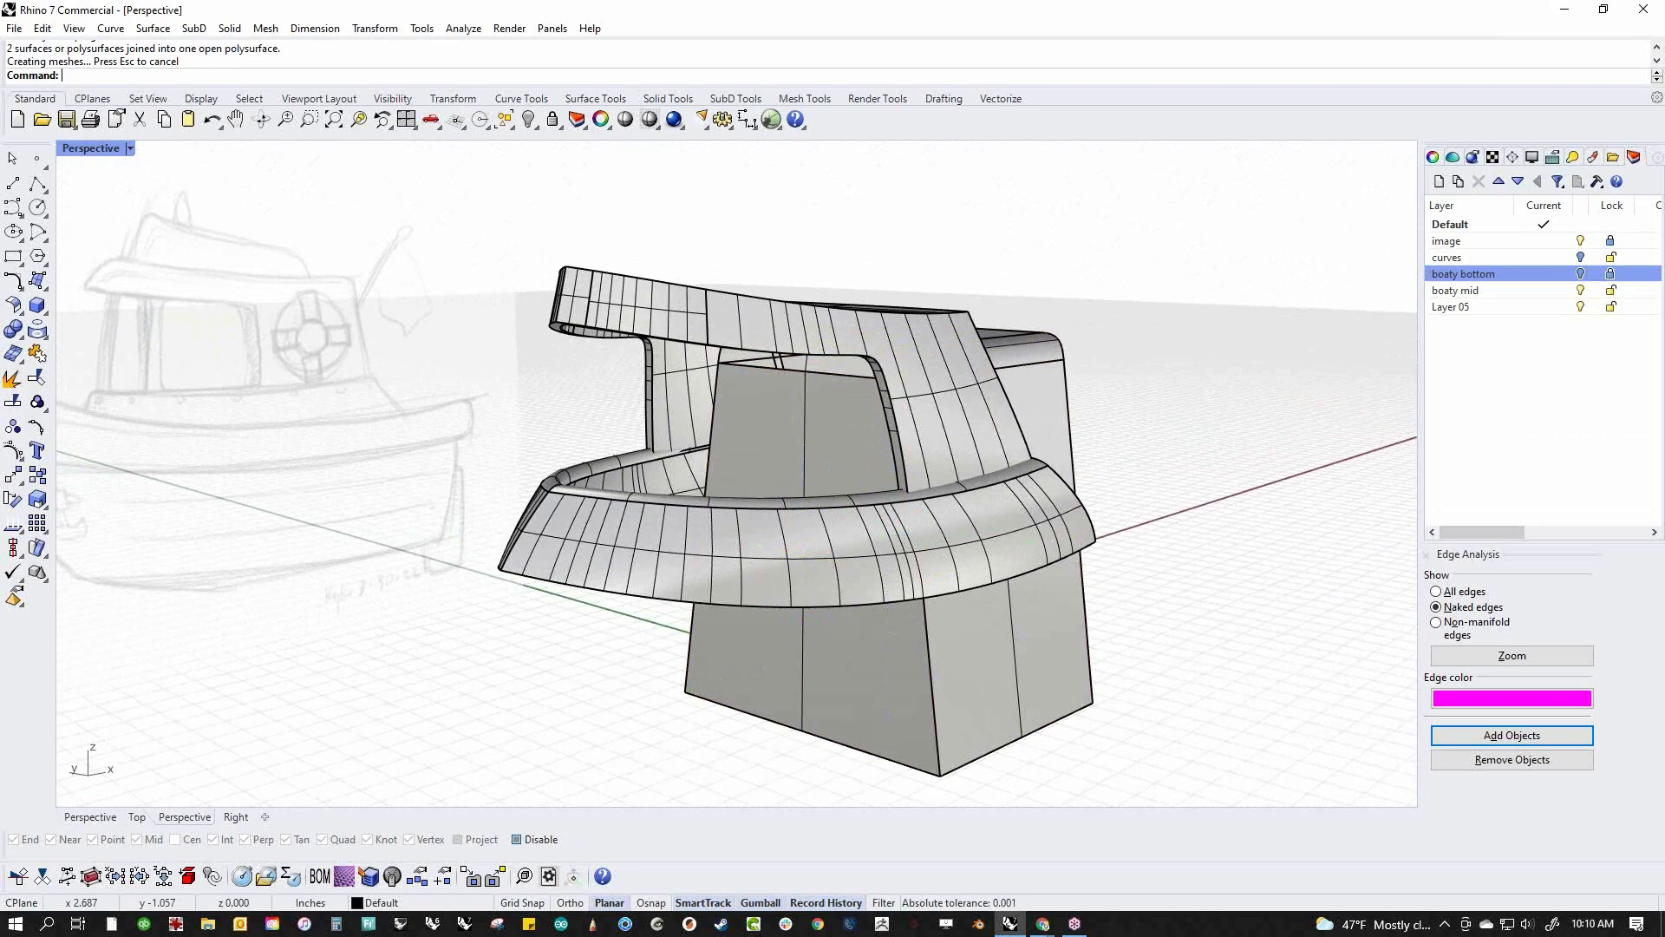
{"action": "left_click", "coordinate": [1160, 399]}
Boolean split the base with the joined door cutter and delete the base piece inside the doorway
{"action": "right_click_drag", "start_coordinate": [1157, 494], "coordinate": [616, 510]}
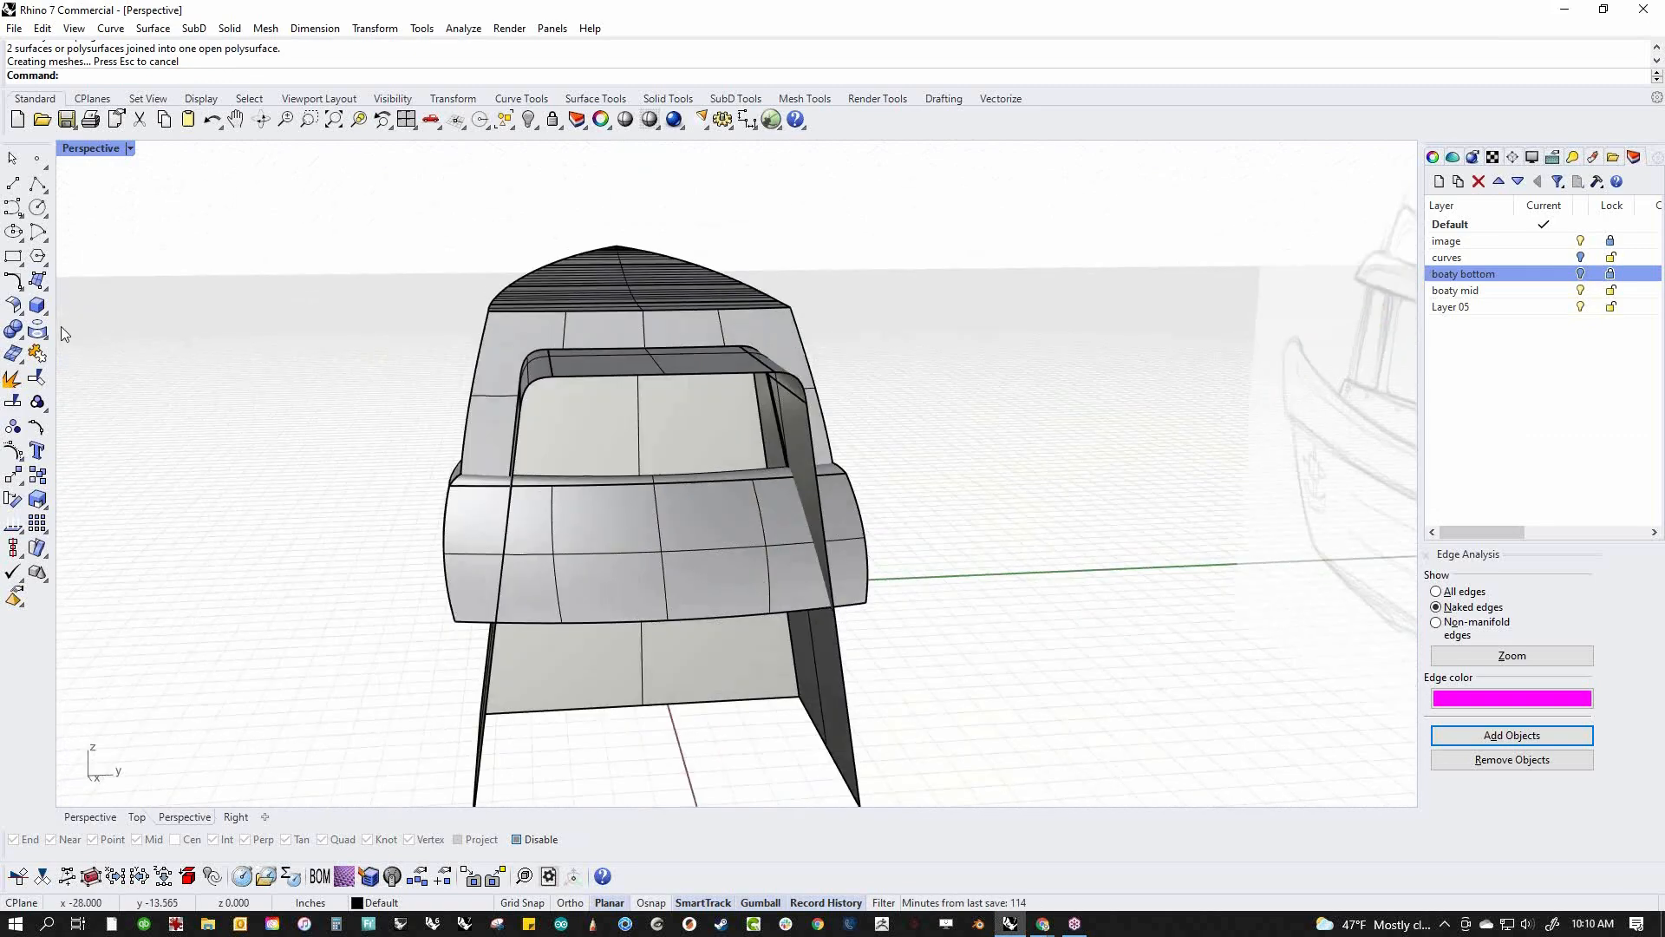
{"action": "left_click", "coordinate": [15, 337]}
{"action": "left_click", "coordinate": [122, 356]}
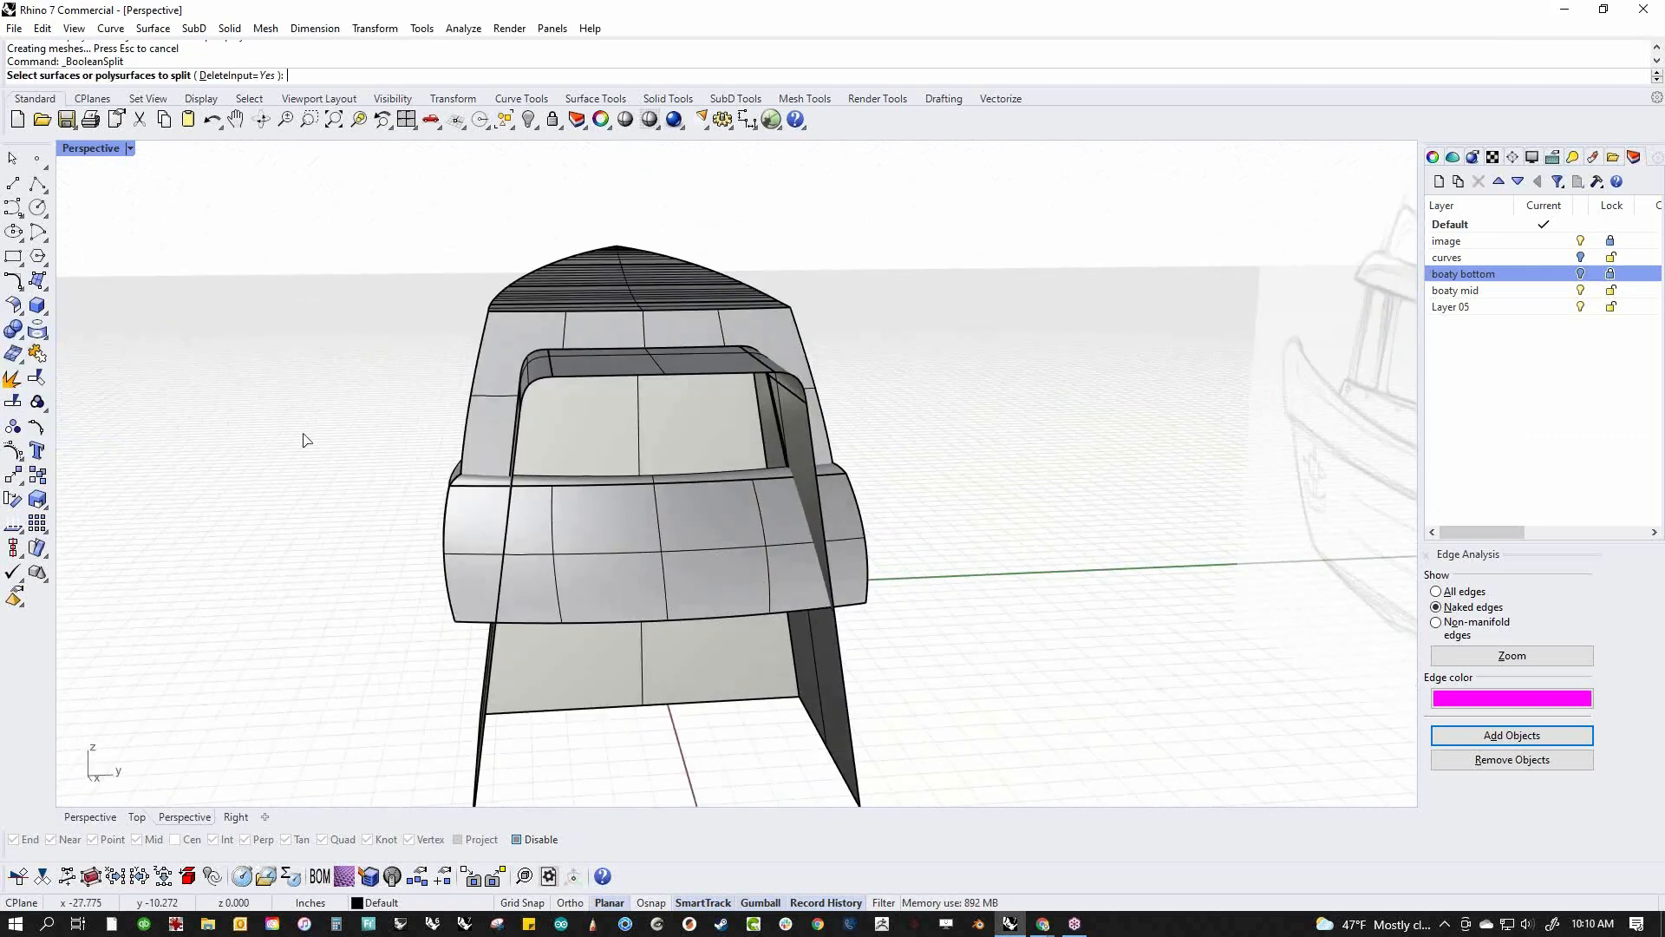
{"action": "left_click", "coordinate": [638, 579]}
{"action": "key", "text": "Return"}
{"action": "left_click", "coordinate": [636, 636]}
{"action": "key", "text": "Return"}
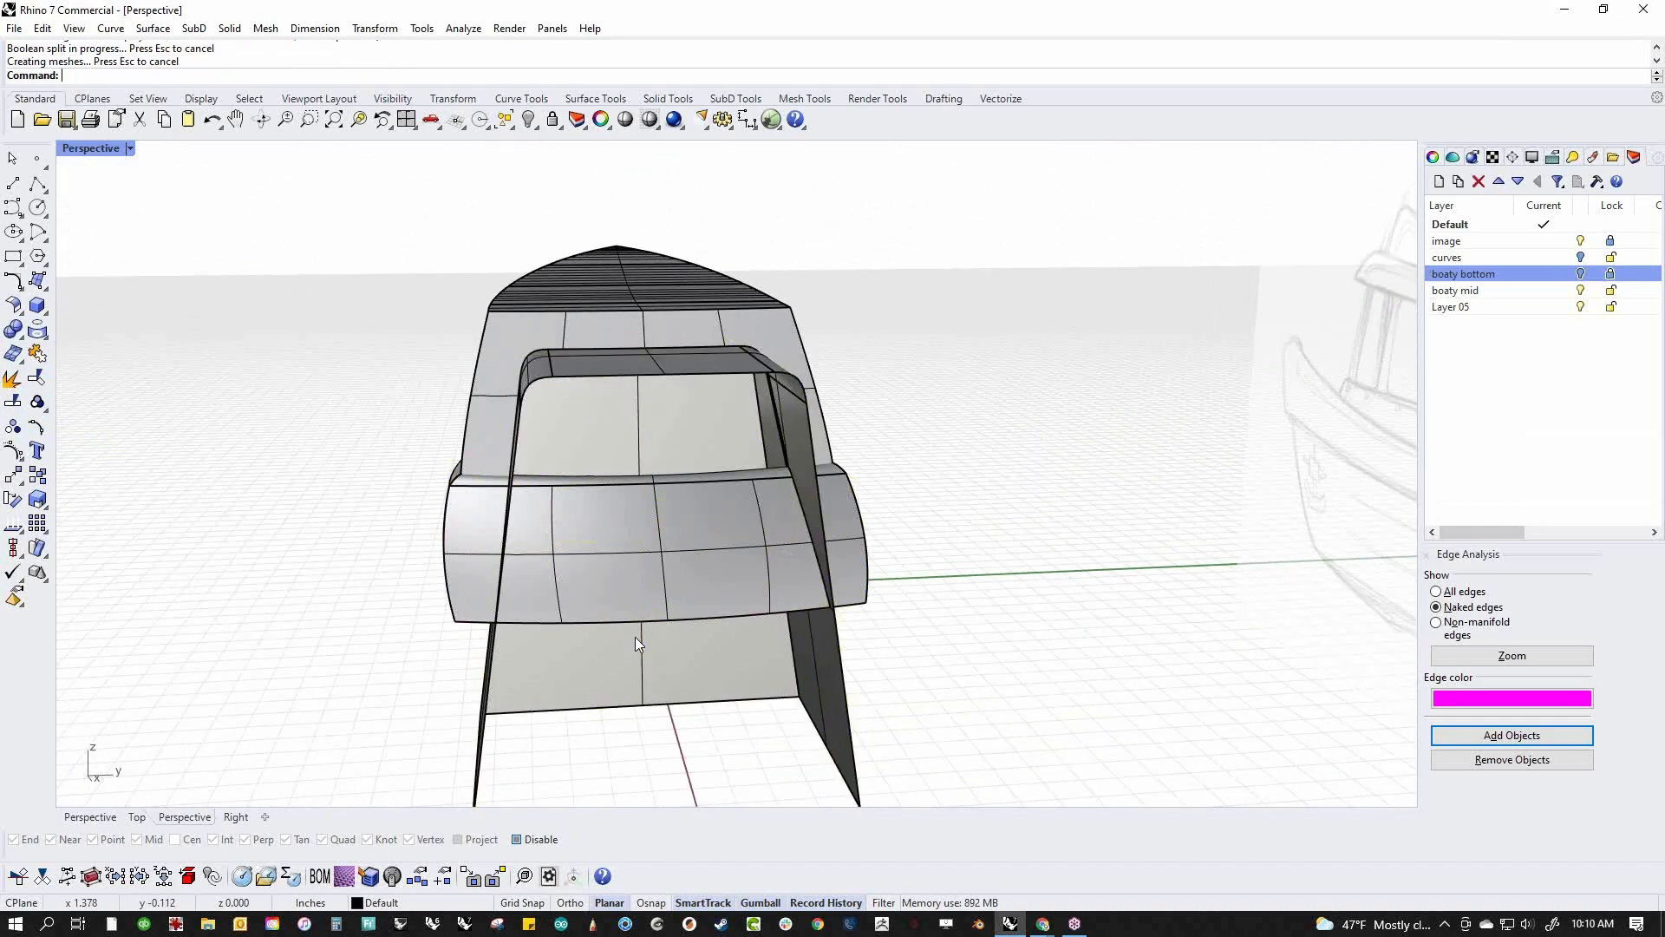
{"action": "left_click", "coordinate": [601, 586]}
{"action": "key", "text": "Delete"}
Show all hidden objects and turn on the boaty bottom layer
{"action": "right_click_drag", "start_coordinate": [631, 669], "coordinate": [854, 538]}
{"action": "type", "text": "vhow"}
{"action": "key", "text": "Return"}
{"action": "left_click", "coordinate": [1580, 274]}
{"action": "right_click_drag", "start_coordinate": [1063, 528], "coordinate": [979, 579], "text": "shift"}
{"action": "scroll", "coordinate": [1060, 566], "scroll_direction": "down", "scroll_amount": 4}
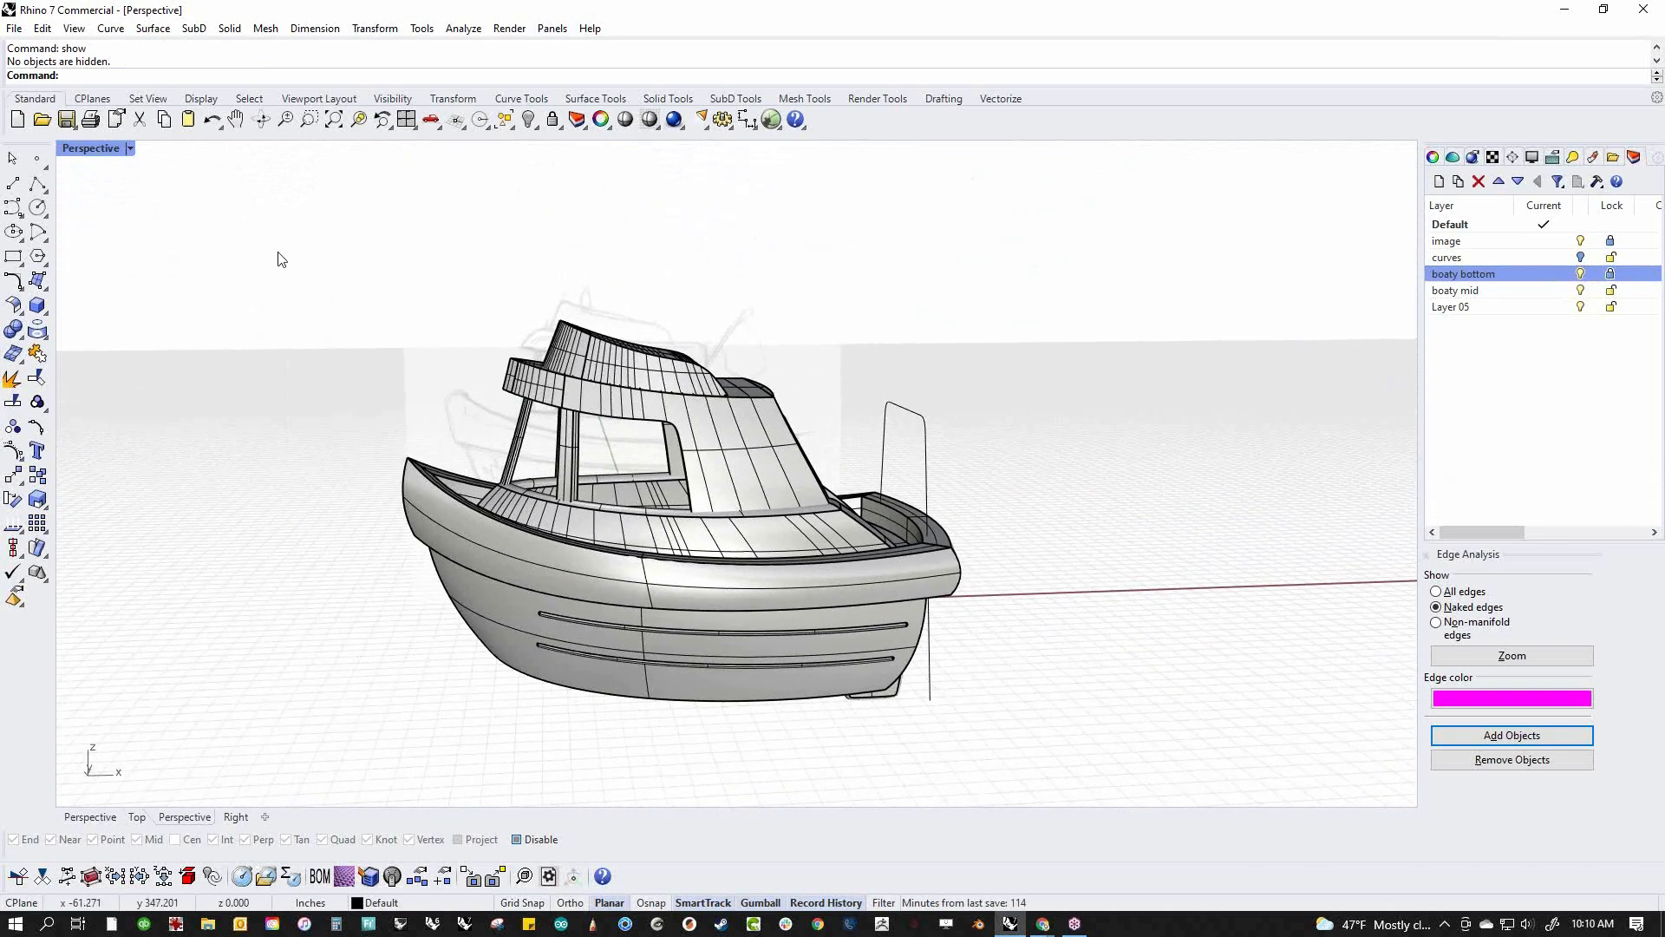
Set the perspective view to Rendered and assign the yellow Plastic (1) material to the three cabin window posts
{"action": "left_click", "coordinate": [94, 149]}
{"action": "left_click", "coordinate": [104, 250]}
{"action": "right_click_drag", "start_coordinate": [631, 453], "coordinate": [578, 408]}
{"action": "scroll", "coordinate": [687, 486], "scroll_direction": "up", "scroll_amount": 5}
{"action": "left_click_drag", "start_coordinate": [579, 408], "coordinate": [416, 402]}
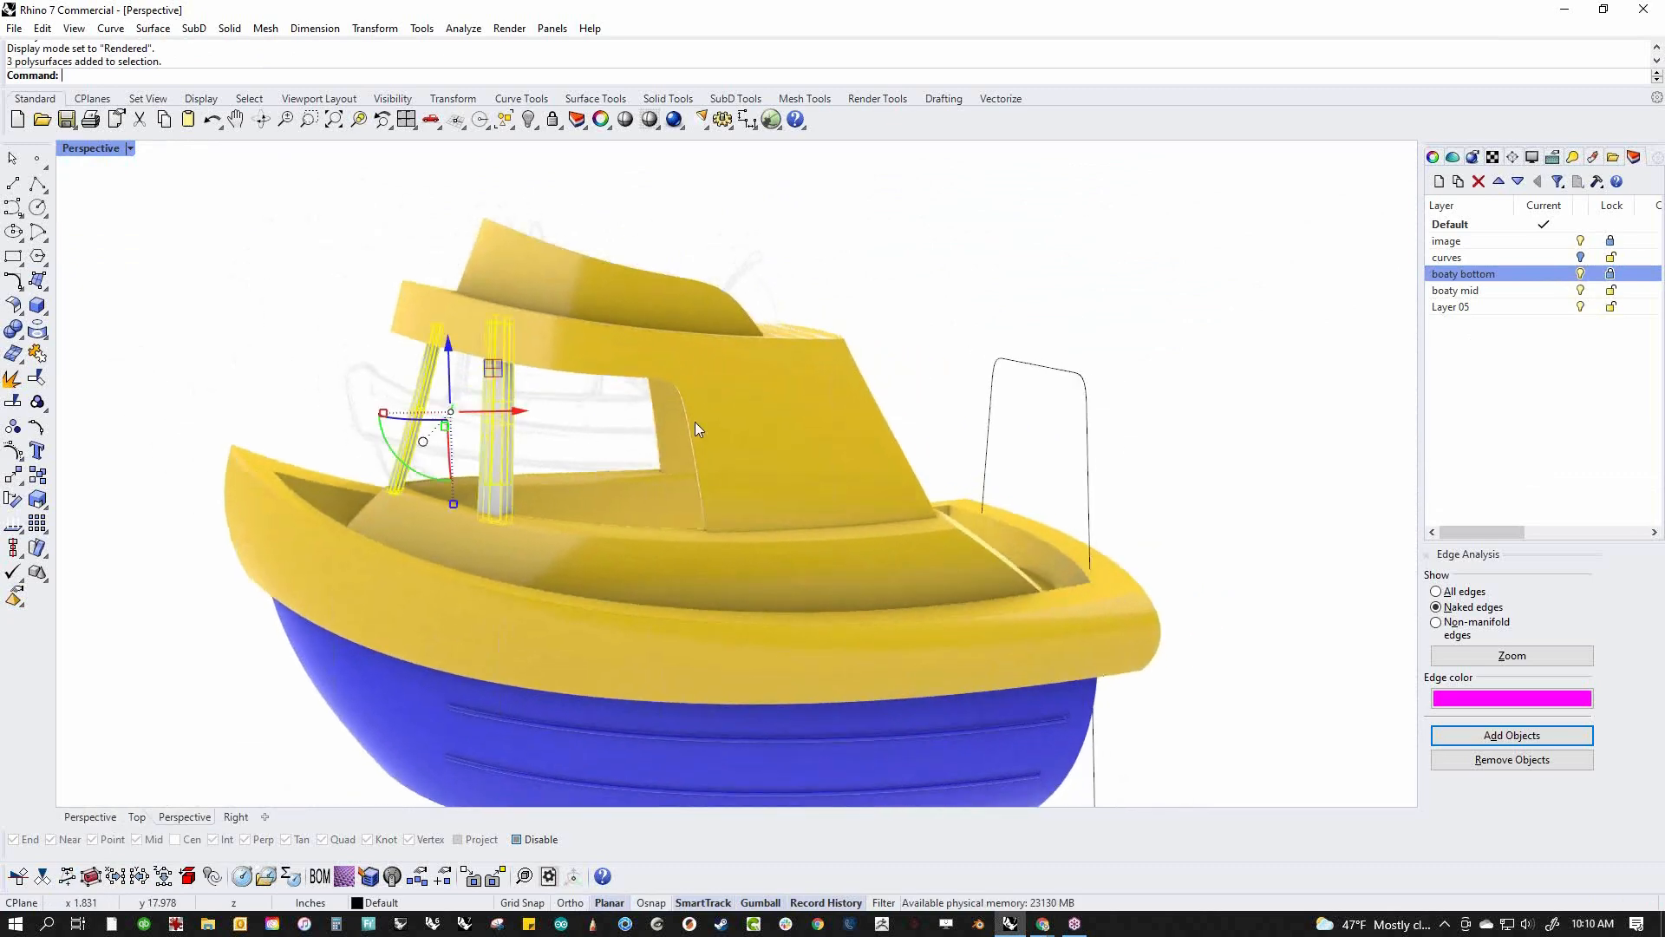
{"action": "left_click", "coordinate": [1592, 158]}
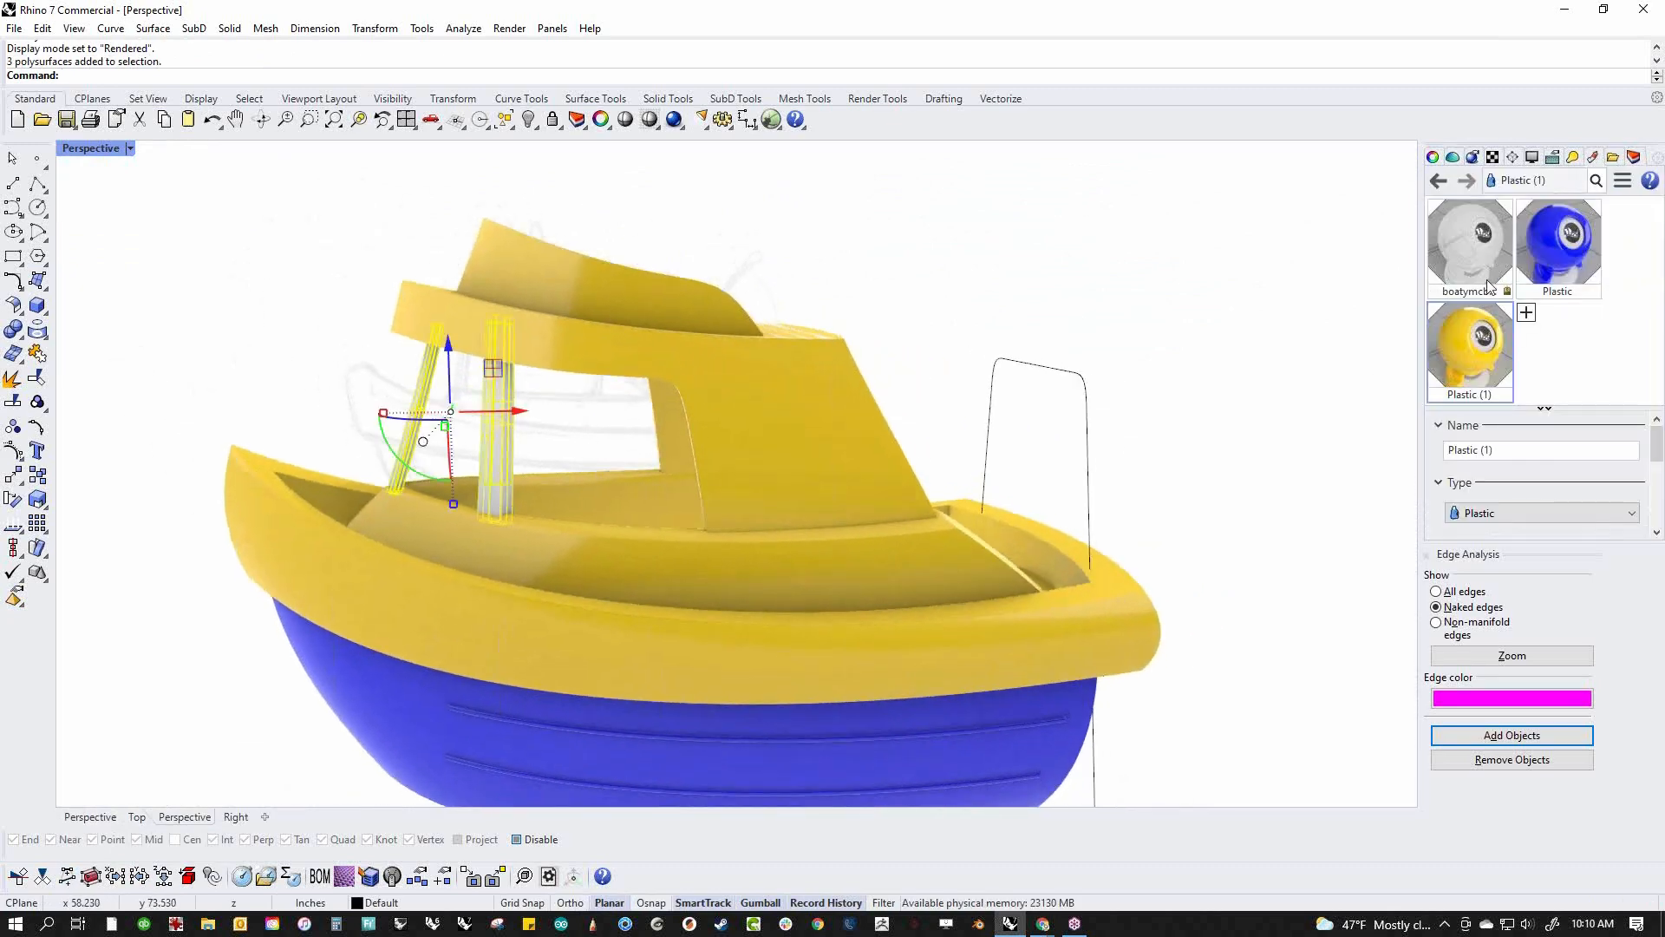
{"action": "right_click", "coordinate": [1465, 354]}
{"action": "left_click", "coordinate": [1458, 239]}
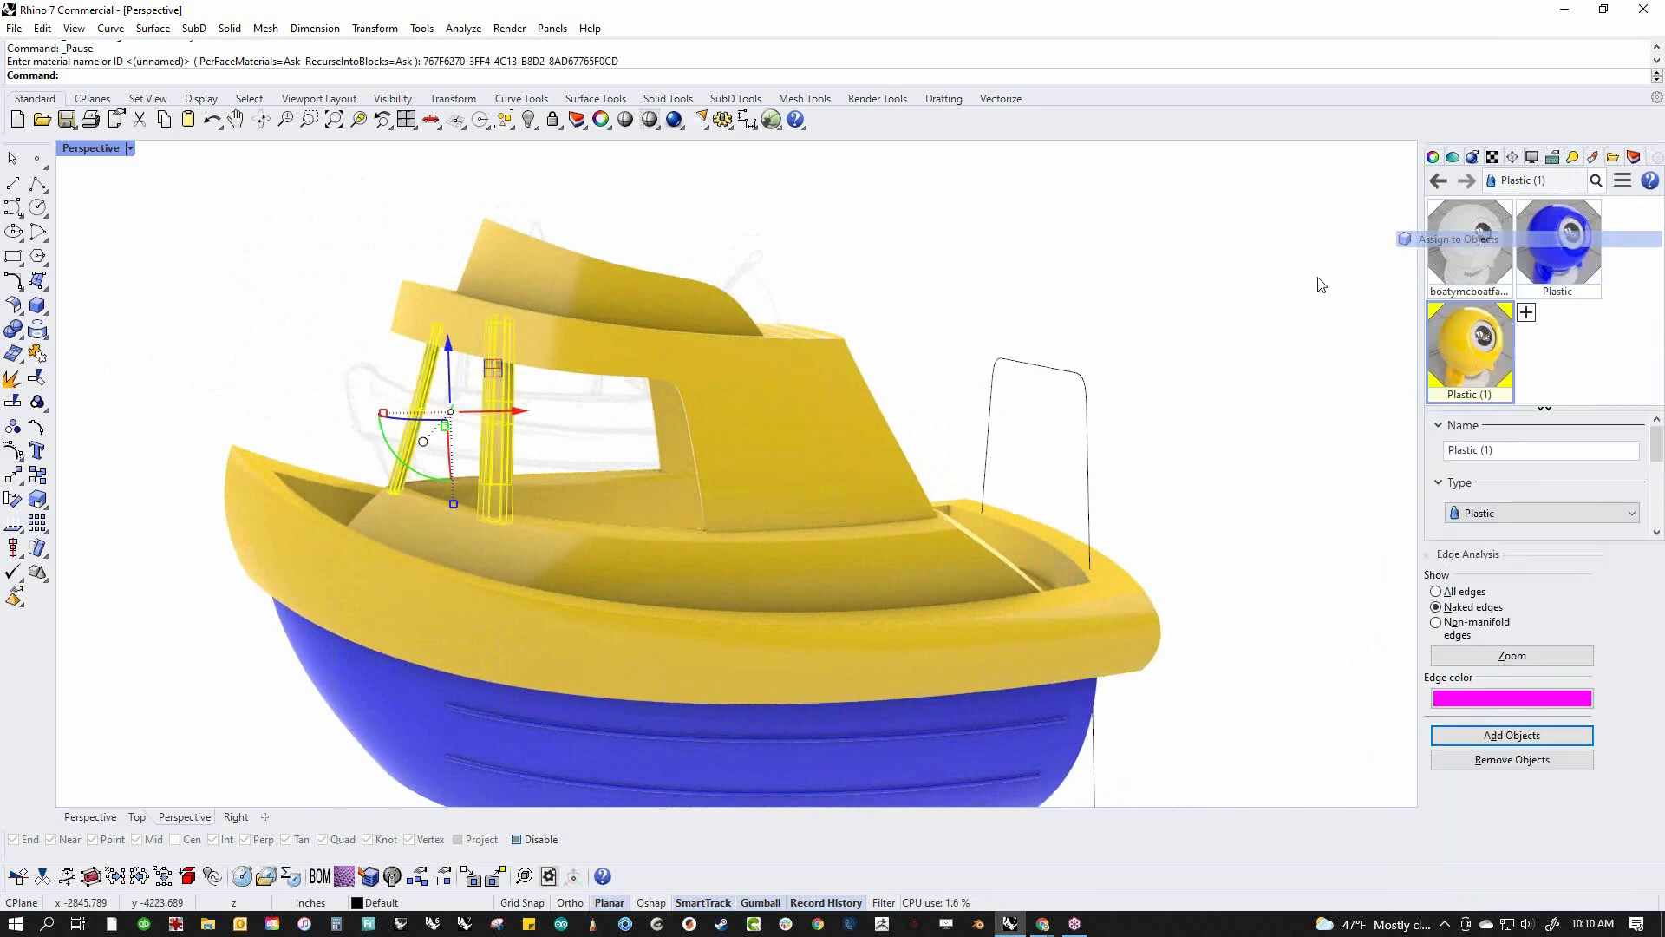
Delete the stray surface overlapping the cabin roof behind the raised upper piece
{"action": "right_click_drag", "start_coordinate": [995, 349], "coordinate": [805, 569]}
{"action": "scroll", "coordinate": [720, 508], "scroll_direction": "up", "scroll_amount": 2}
{"action": "left_click", "coordinate": [718, 505]}
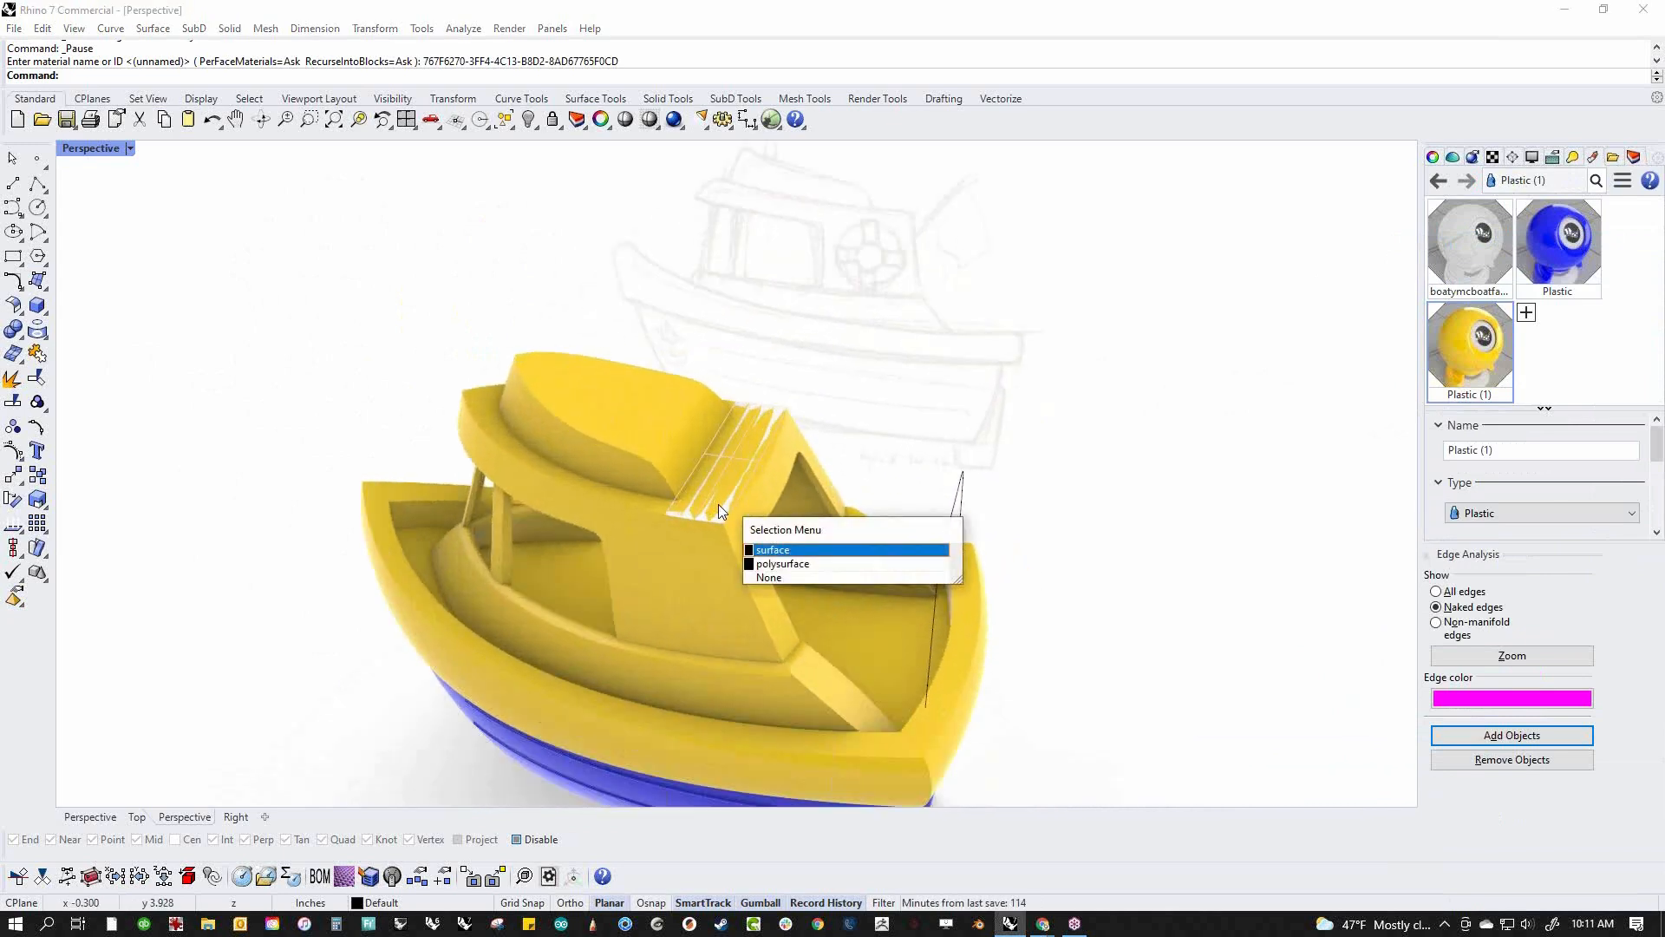
{"action": "left_click", "coordinate": [796, 553]}
{"action": "key", "text": "Delete"}
Isolate the raised roof piece in the Top view by hiding the other objects, and set the display to Shaded
{"action": "right_click_drag", "start_coordinate": [725, 573], "coordinate": [643, 538]}
{"action": "scroll", "coordinate": [657, 470], "scroll_direction": "up", "scroll_amount": 4}
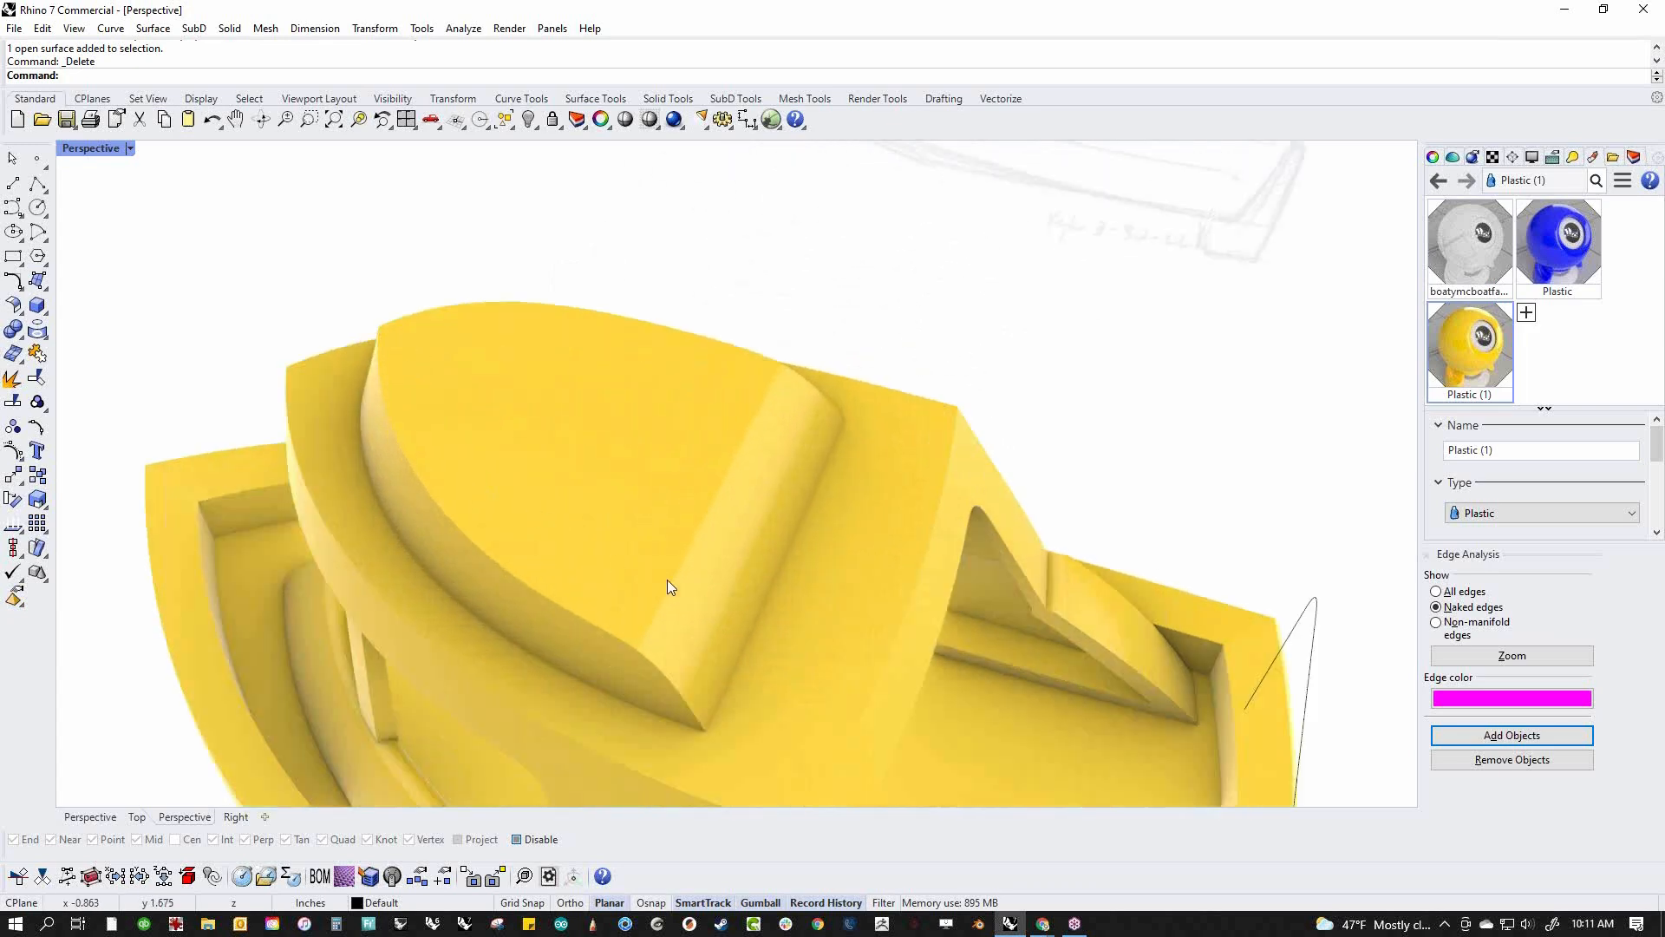
{"action": "left_click", "coordinate": [612, 534]}
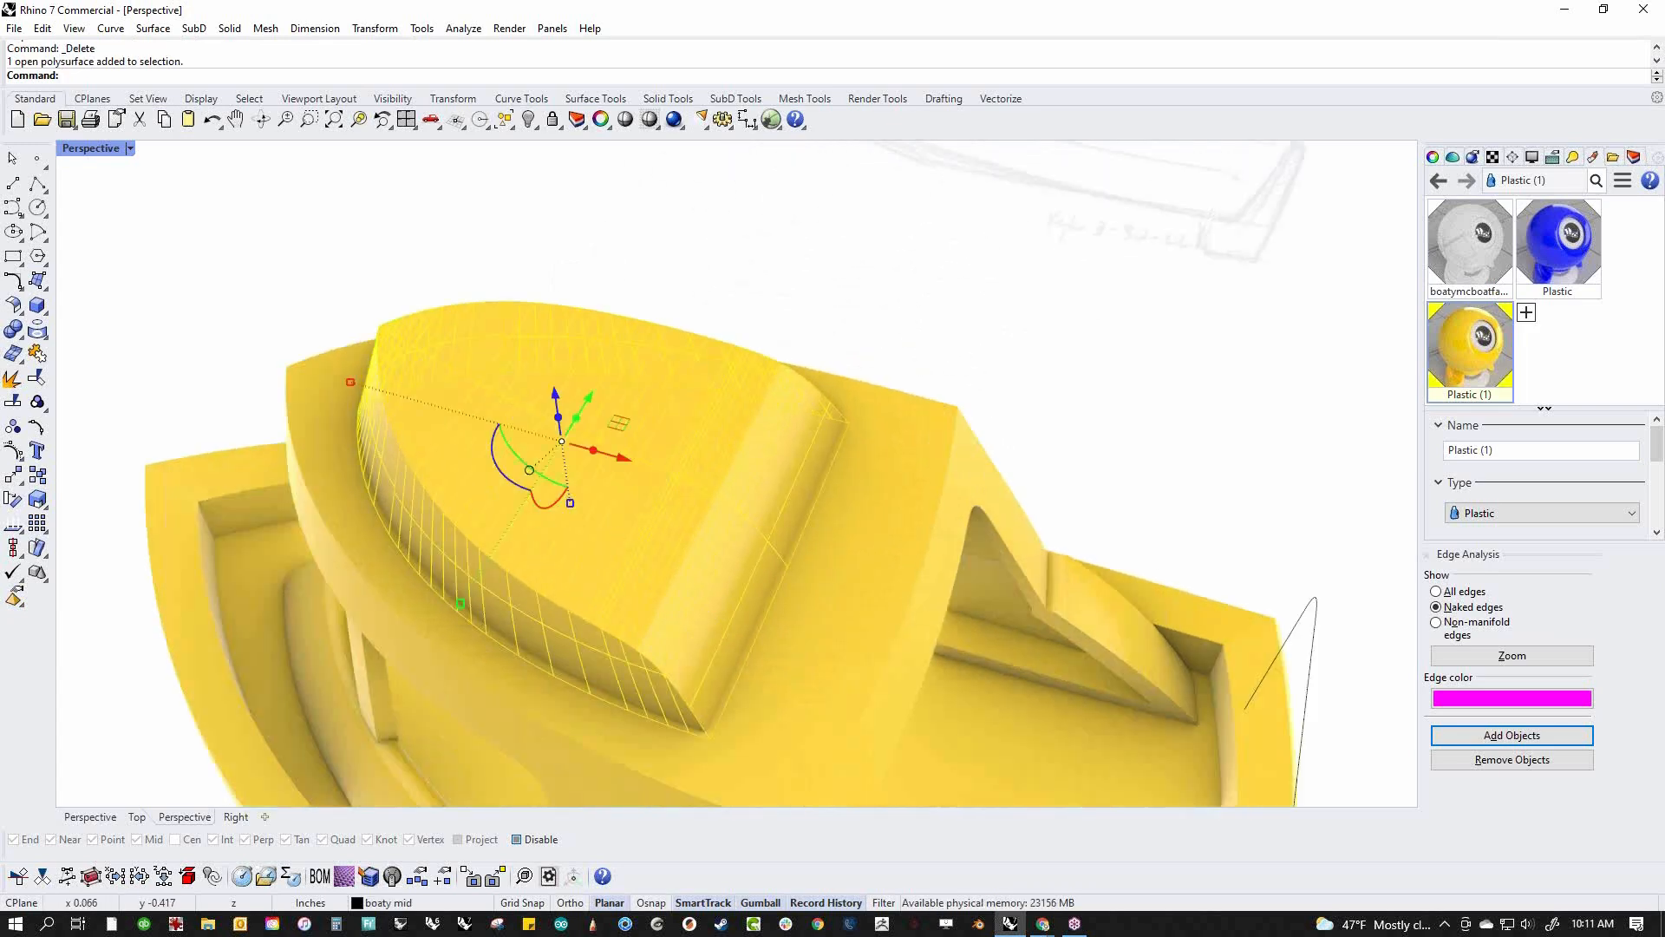
{"action": "type", "text": "top"}
{"action": "key", "text": "Return"}
{"action": "key", "text": "Escape"}
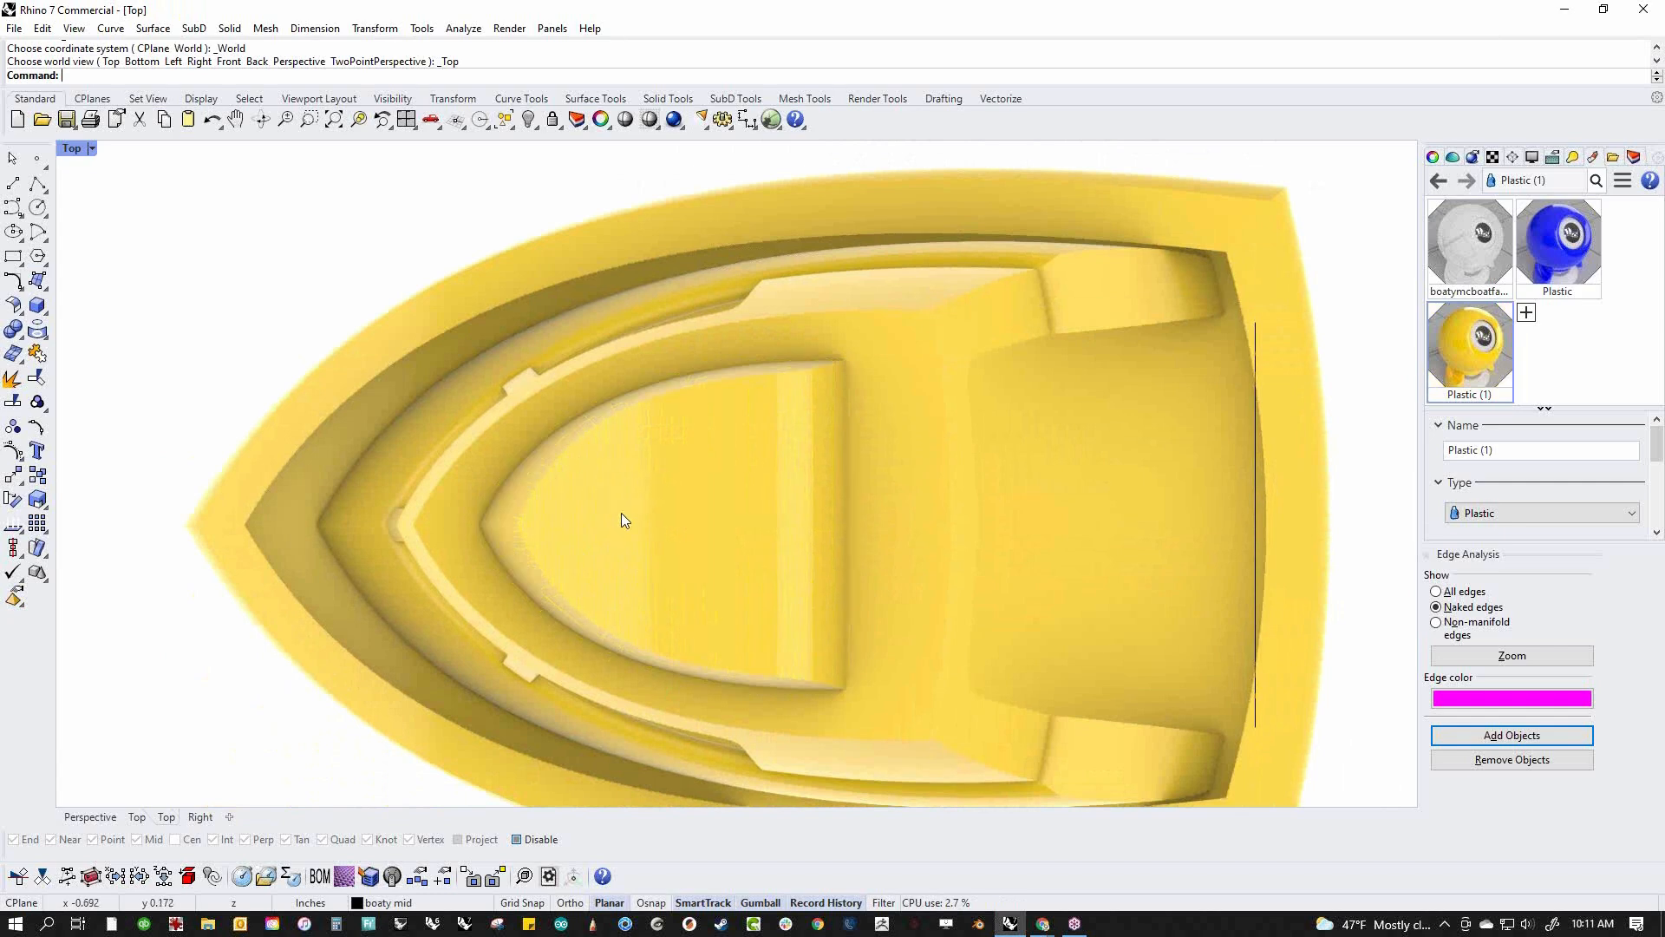
{"action": "left_click", "coordinate": [638, 539]}
{"action": "key", "text": "ctrl+i"}
{"action": "key", "text": "ctrl+h"}
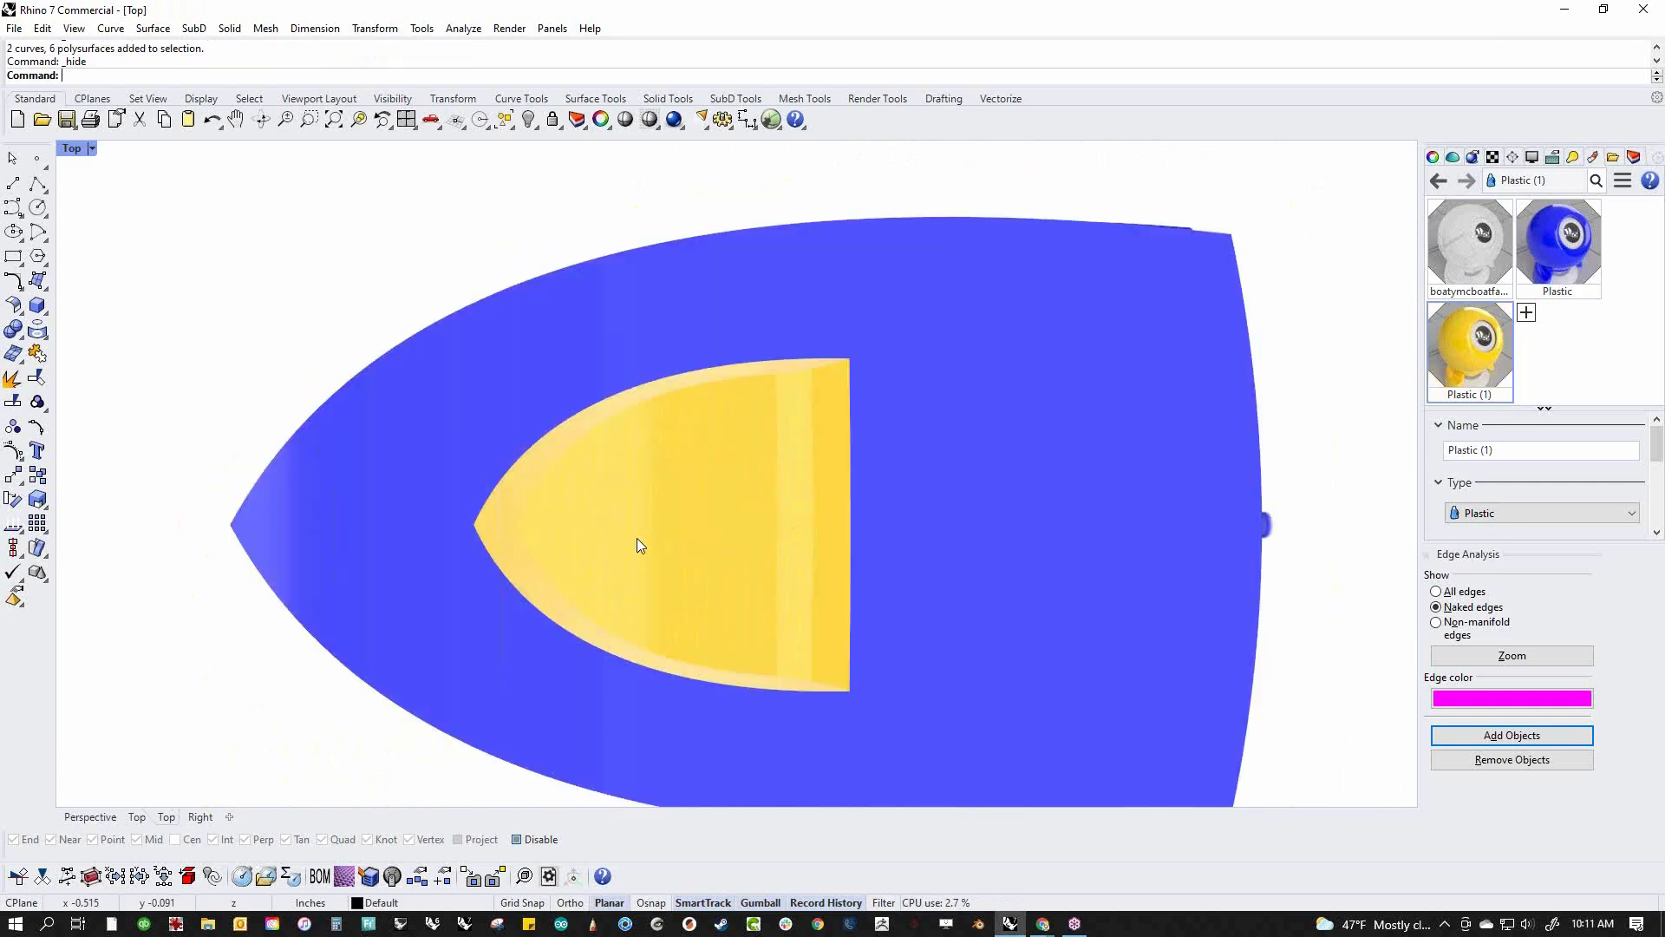
{"action": "left_click", "coordinate": [91, 149]}
{"action": "left_click", "coordinate": [92, 232]}
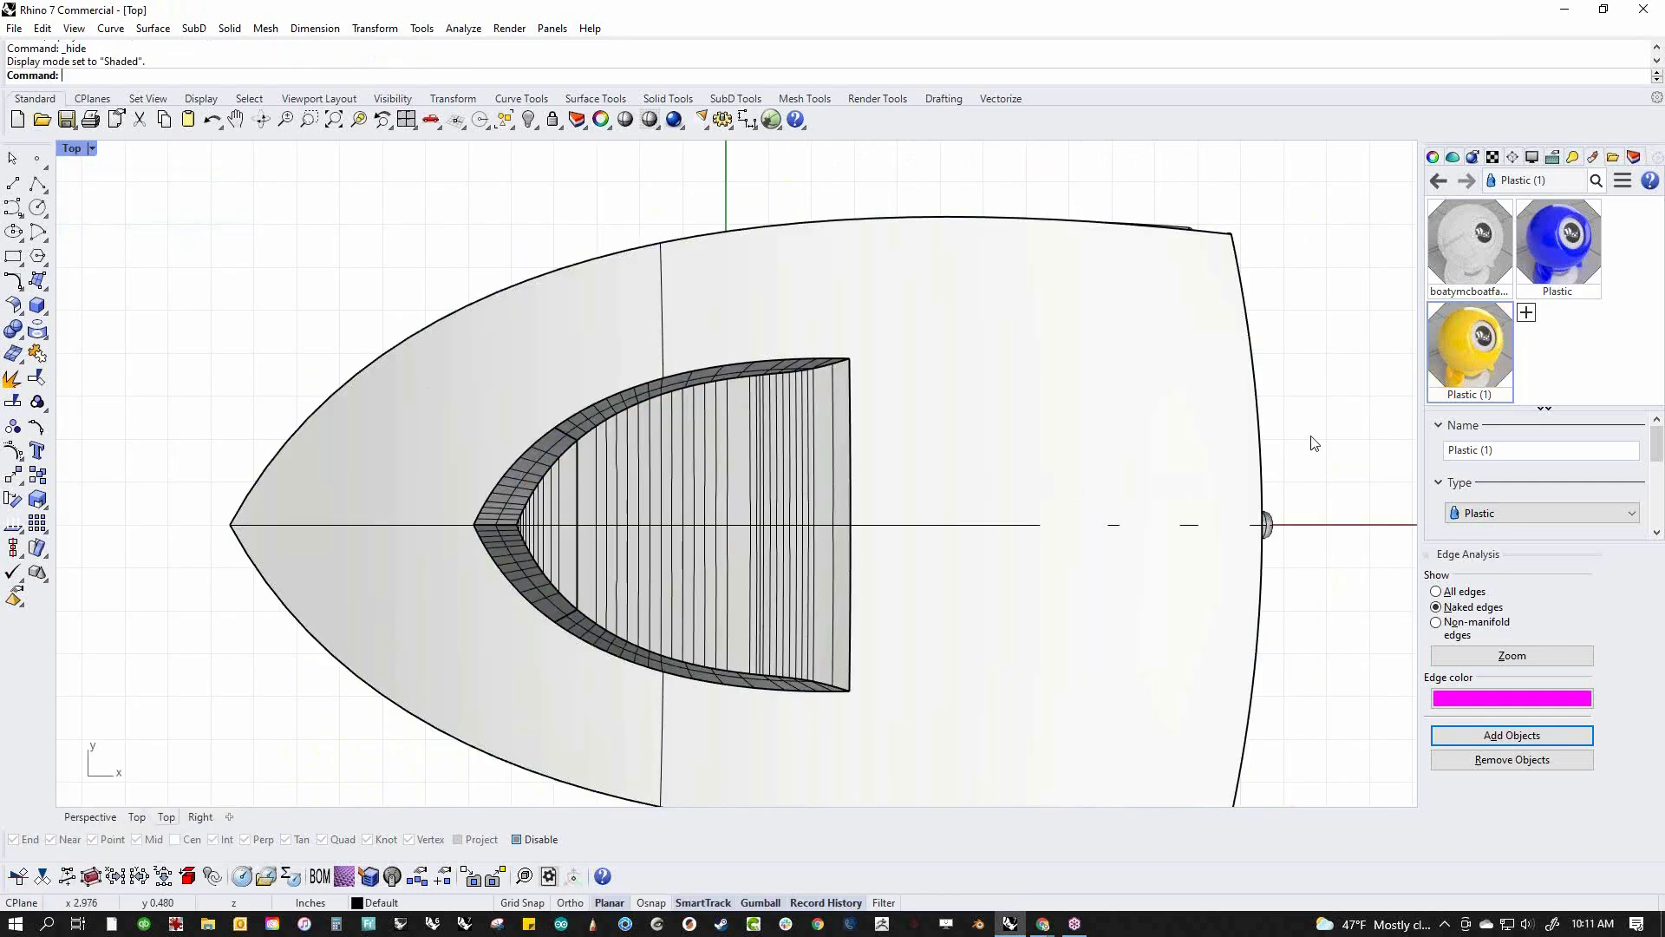
Turn off the boaty bottom layer so only the raised roof piece shows in the Top view
{"action": "left_click", "coordinate": [1634, 158]}
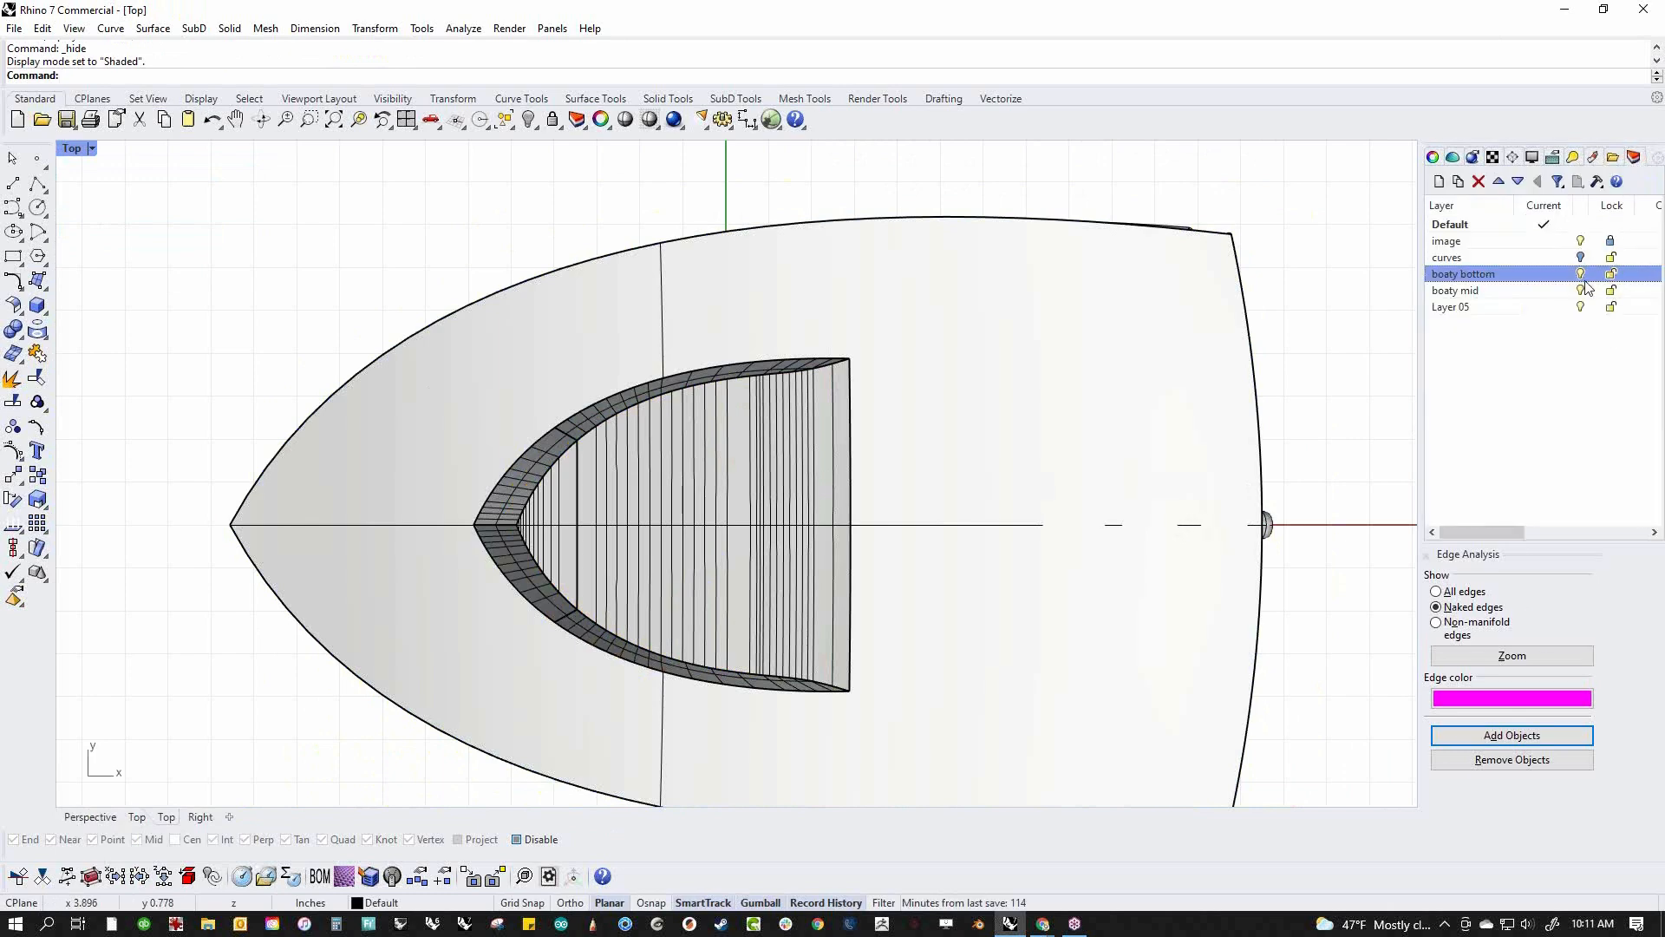
{"action": "left_click", "coordinate": [1582, 277]}
{"action": "right_click_drag", "start_coordinate": [1061, 606], "coordinate": [944, 589]}
{"action": "scroll", "coordinate": [610, 506], "scroll_direction": "up", "scroll_amount": 4}
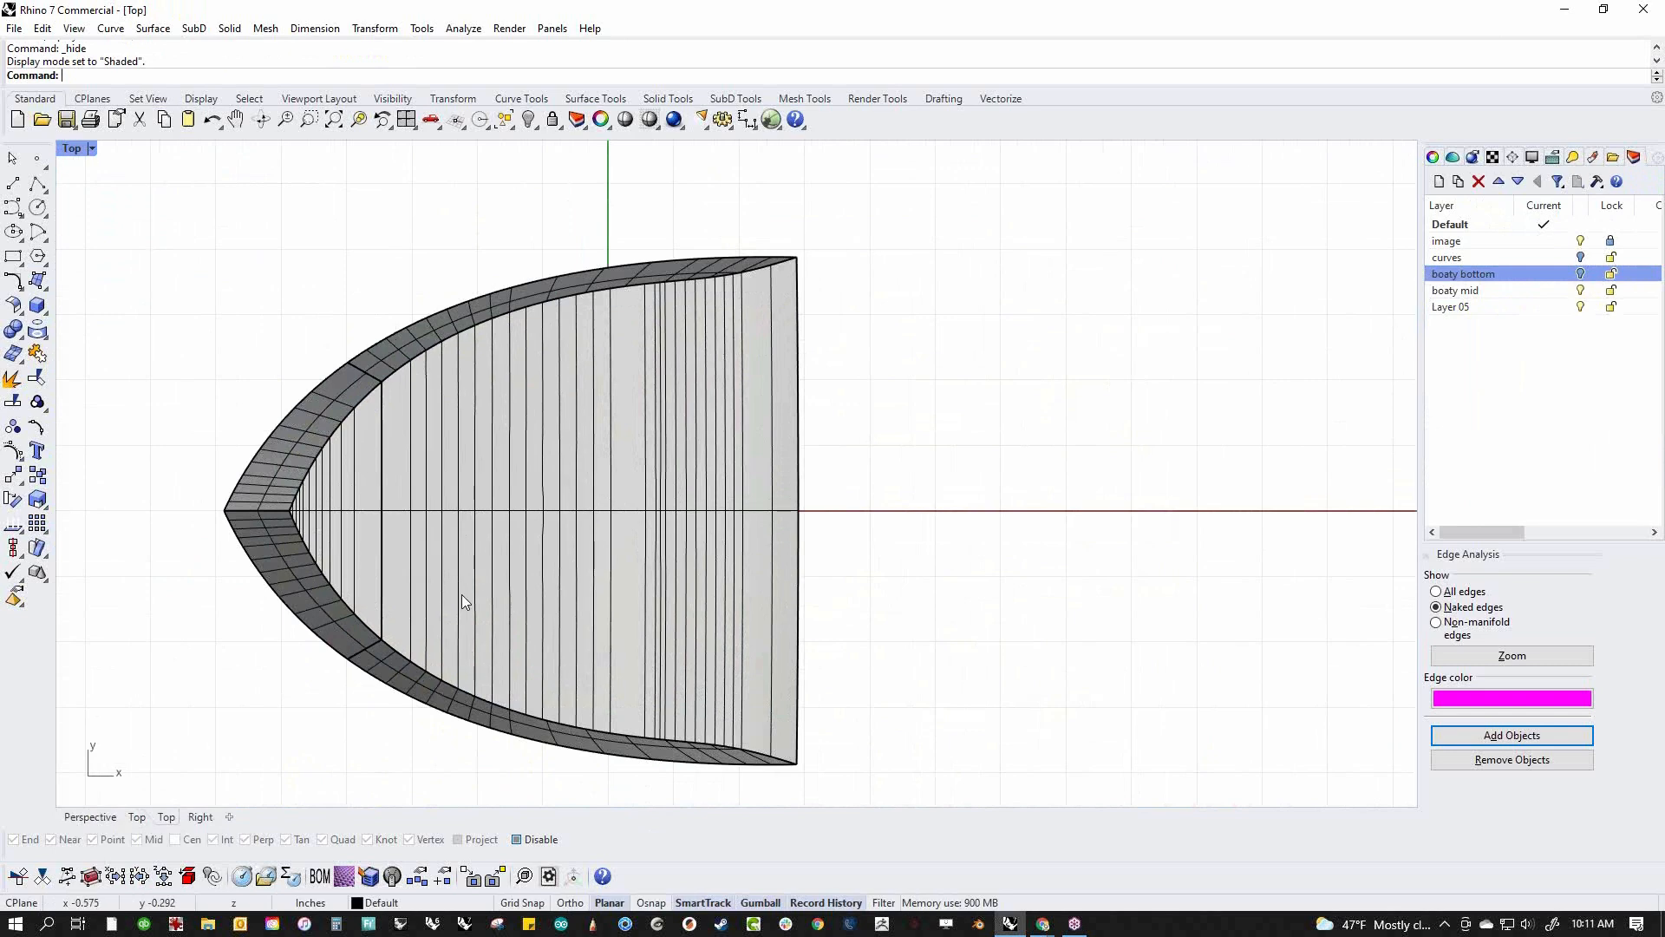
{"action": "scroll", "coordinate": [356, 562], "scroll_direction": "up", "scroll_amount": 2}
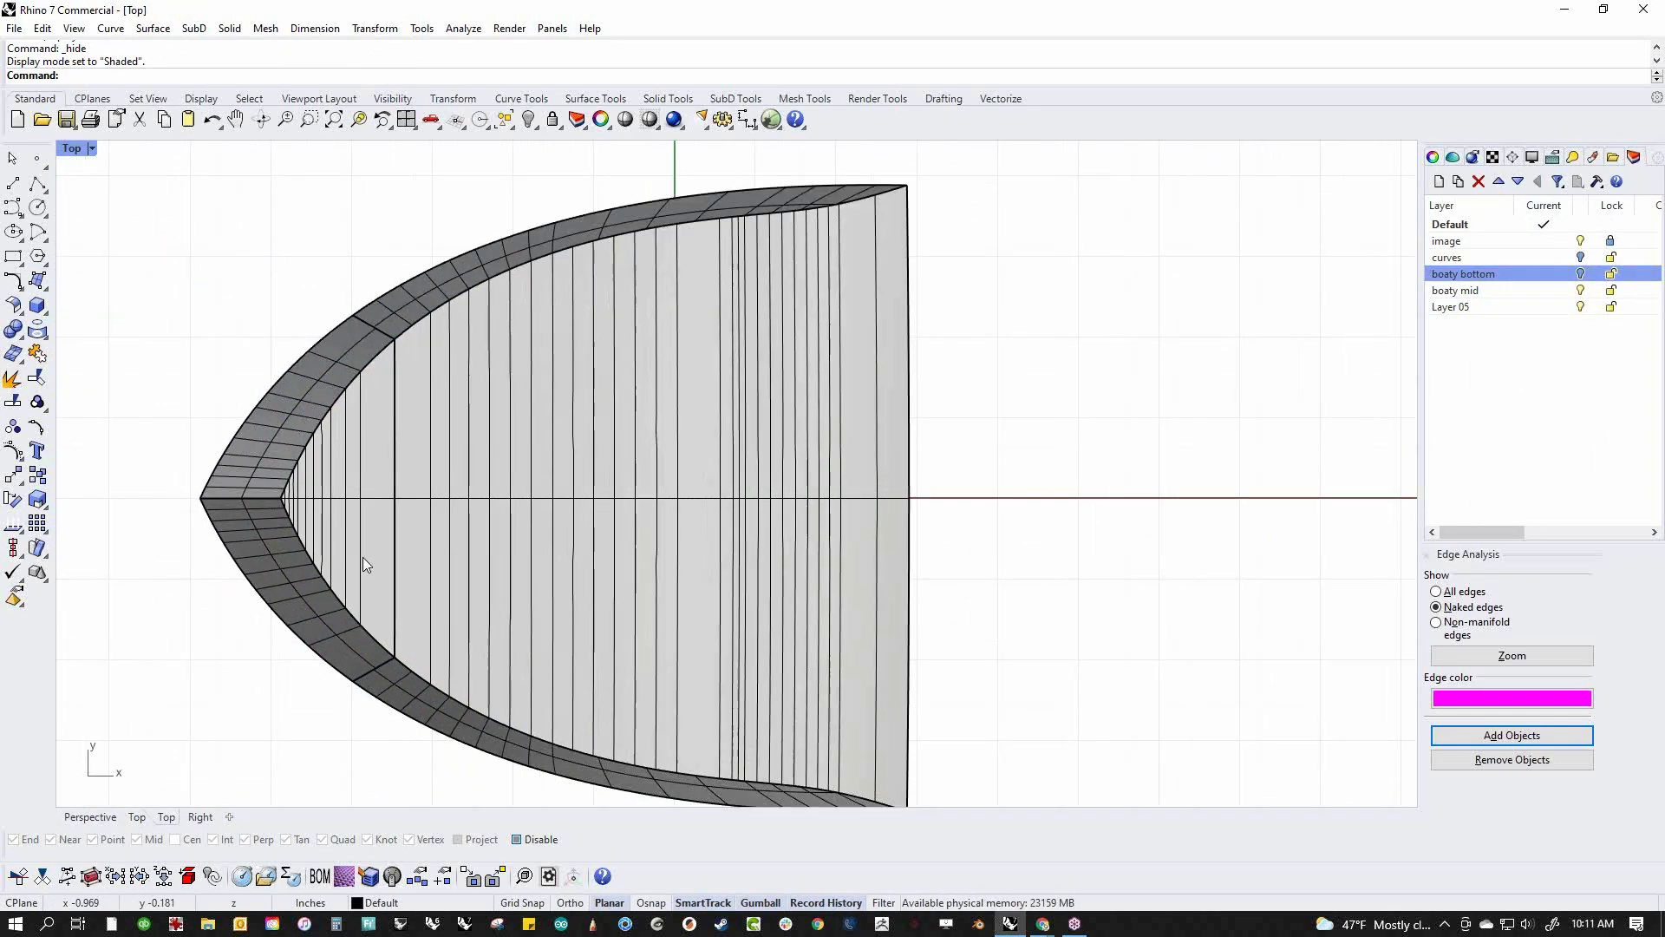
Extract the two large inner surfaces of the roof piece and join them into one polysurface
{"action": "middle_click", "coordinate": [372, 576]}
{"action": "right_click", "coordinate": [321, 531]}
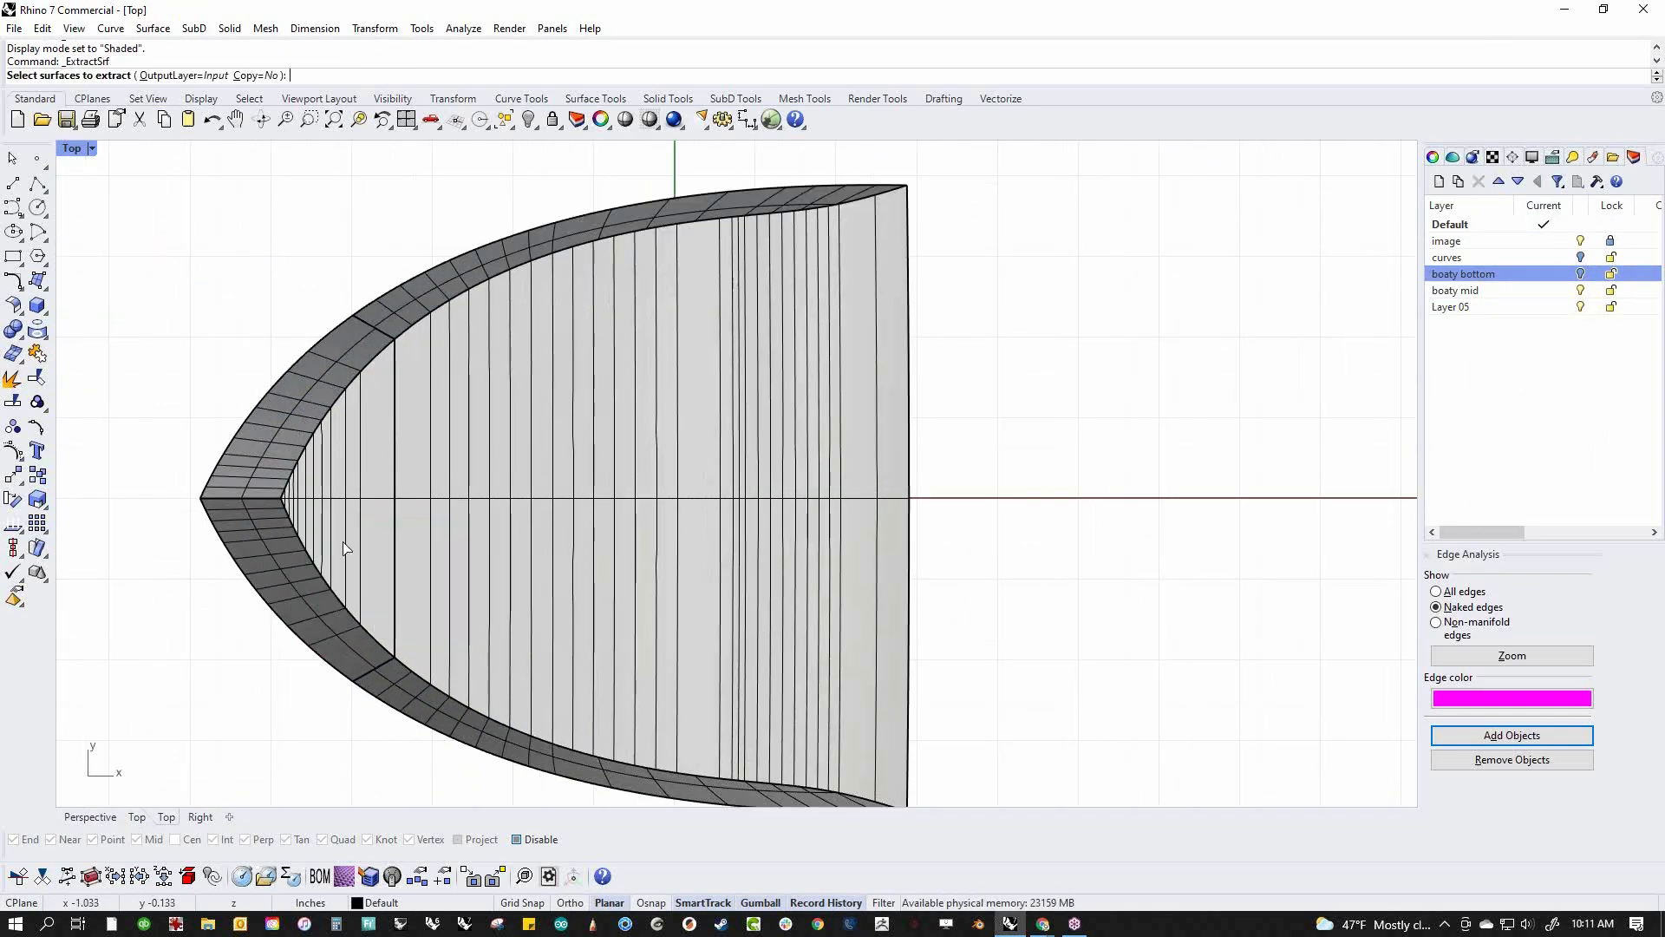
{"action": "left_click", "coordinate": [346, 548]}
{"action": "left_click", "coordinate": [438, 560]}
{"action": "right_click", "coordinate": [460, 572]}
{"action": "key", "text": "ctrl+j"}
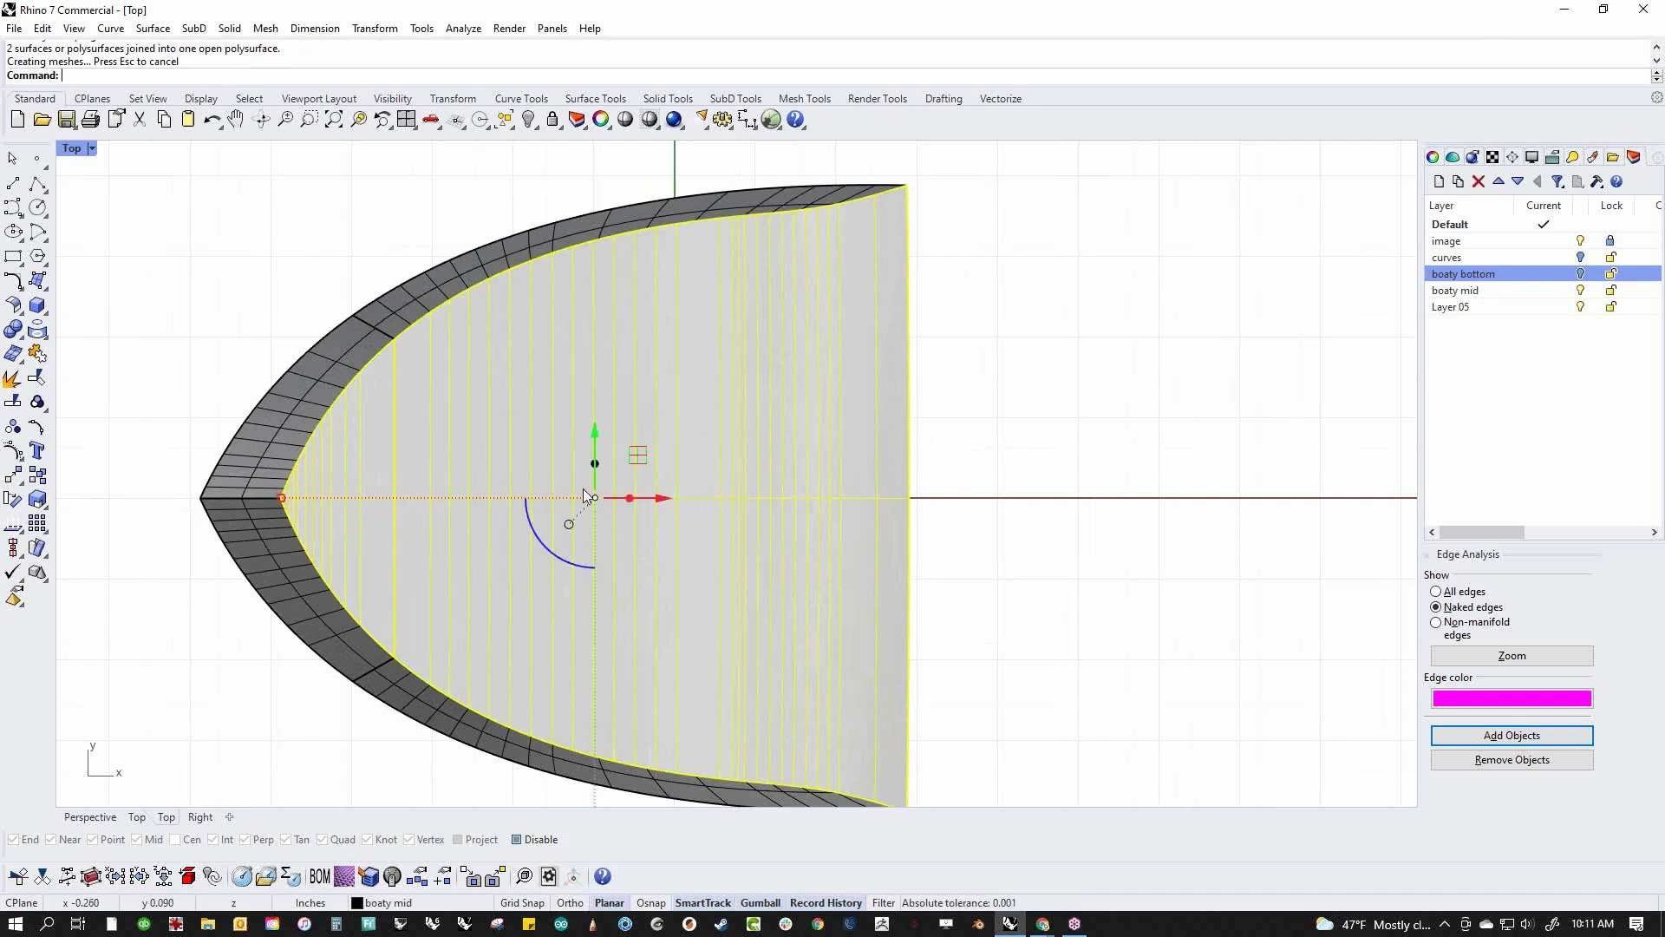
Try narrowing the joined surfaces across the width, then undo the scaling, join and extraction in the Perspective view
{"action": "right_click_drag", "start_coordinate": [592, 736], "coordinate": [598, 627]}
{"action": "left_click_drag", "start_coordinate": [598, 702], "coordinate": [601, 651]}
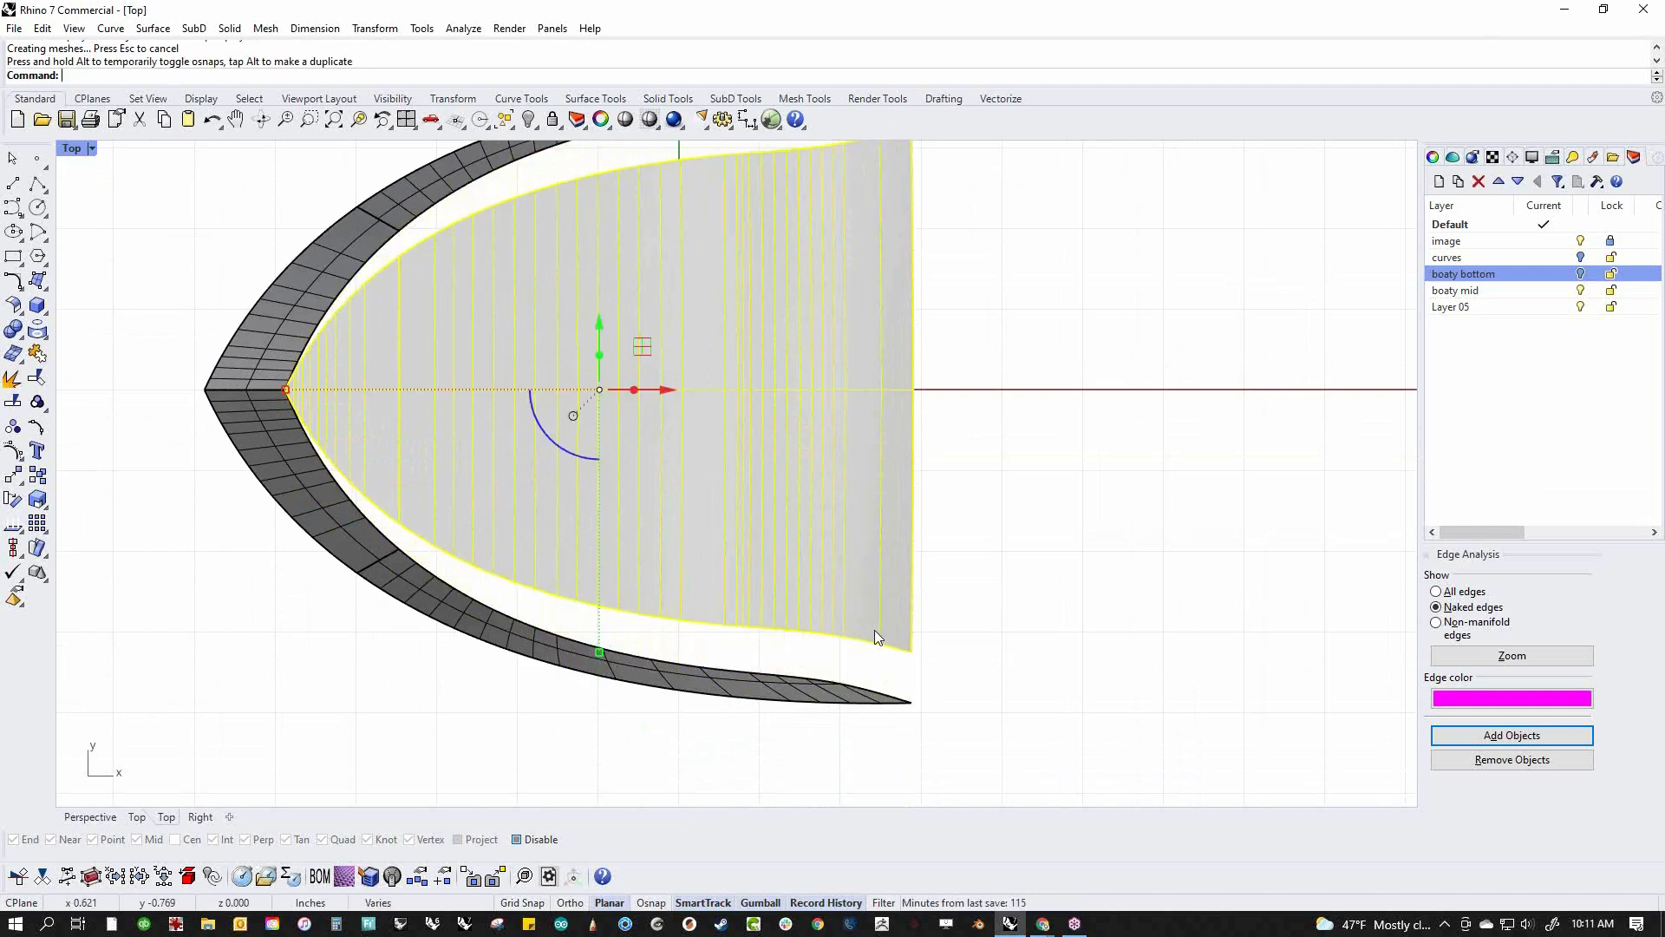
{"action": "key", "text": "ctrl+z"}
{"action": "key", "text": "ctrl+F4"}
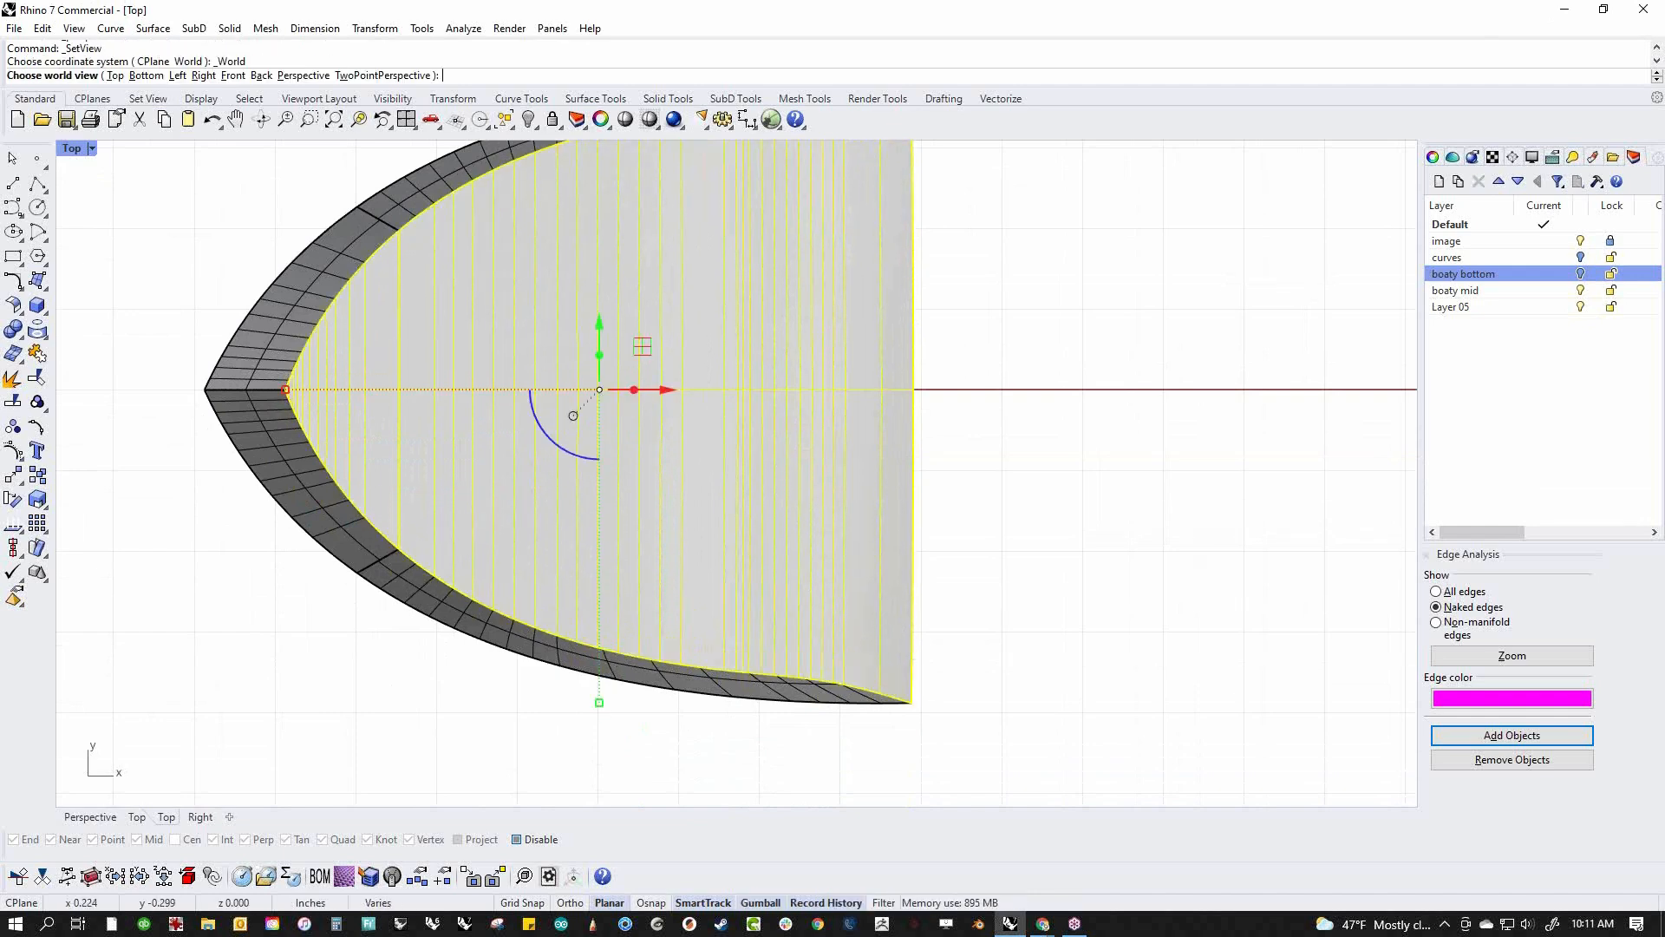
{"action": "scroll", "coordinate": [741, 334], "scroll_direction": "up", "scroll_amount": 5}
{"action": "right_click_drag", "start_coordinate": [704, 513], "coordinate": [734, 529], "text": "shift"}
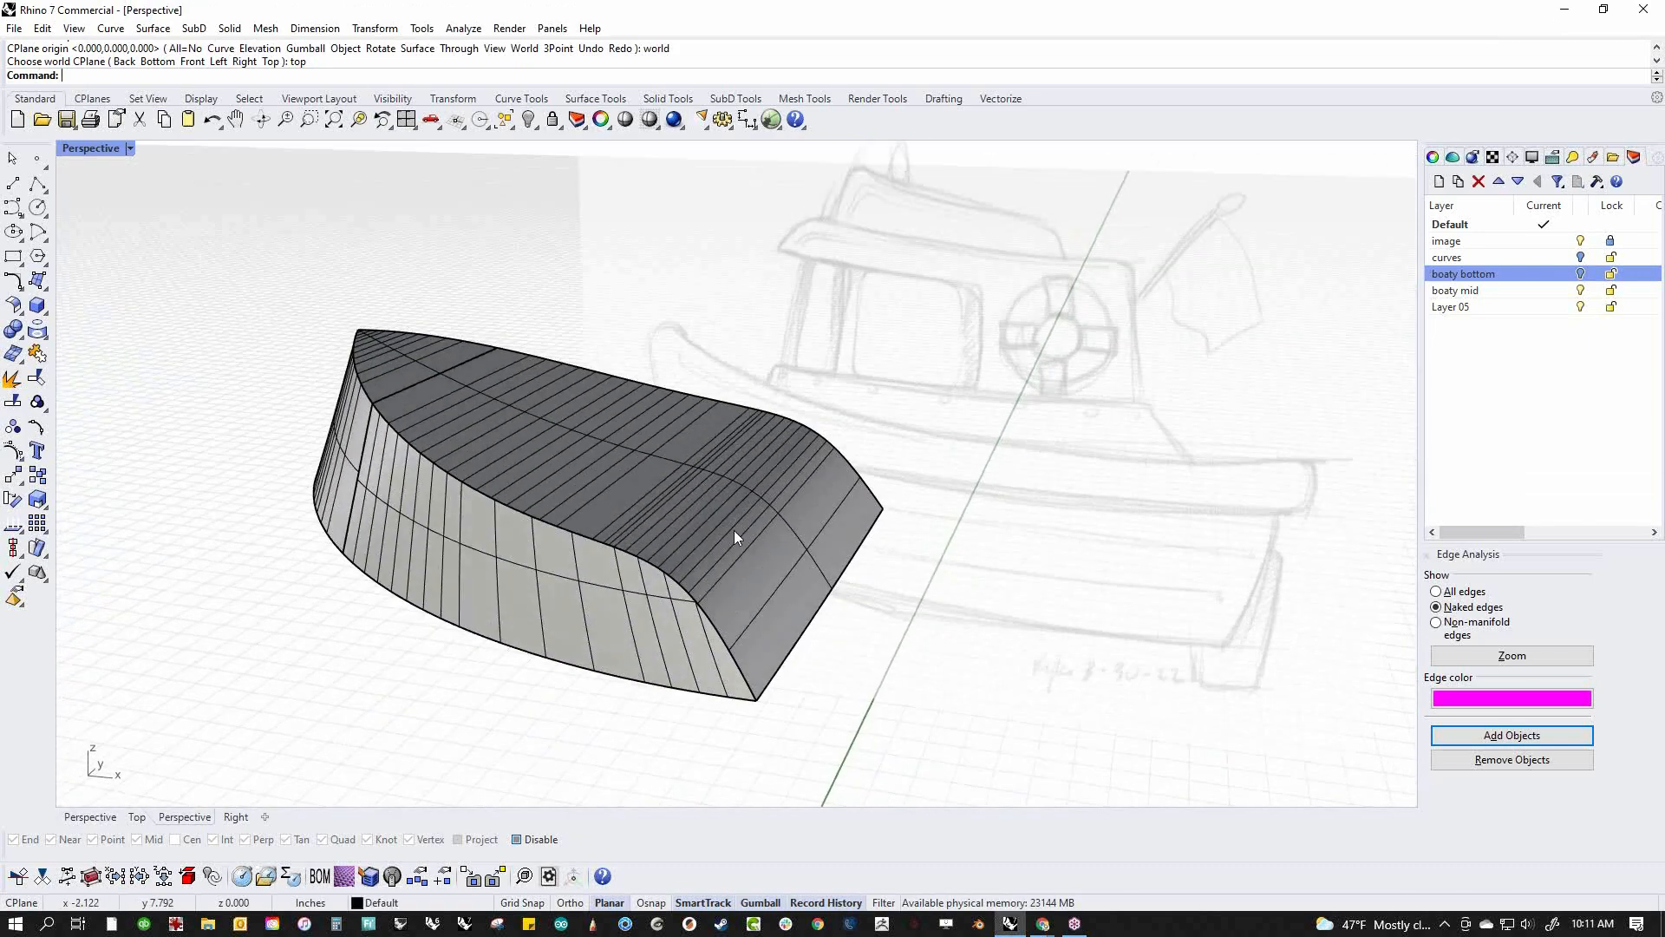
{"action": "key", "text": "ctrl+z"}
{"action": "key", "text": "ctrl+z"}
Close the open underside of the roof piece with surfaces from its edge curves and join everything into one polysurface
{"action": "left_click", "coordinate": [767, 593]}
{"action": "left_click", "coordinate": [910, 635]}
{"action": "right_click_drag", "start_coordinate": [863, 620], "coordinate": [973, 512]}
{"action": "middle_click", "coordinate": [972, 504]}
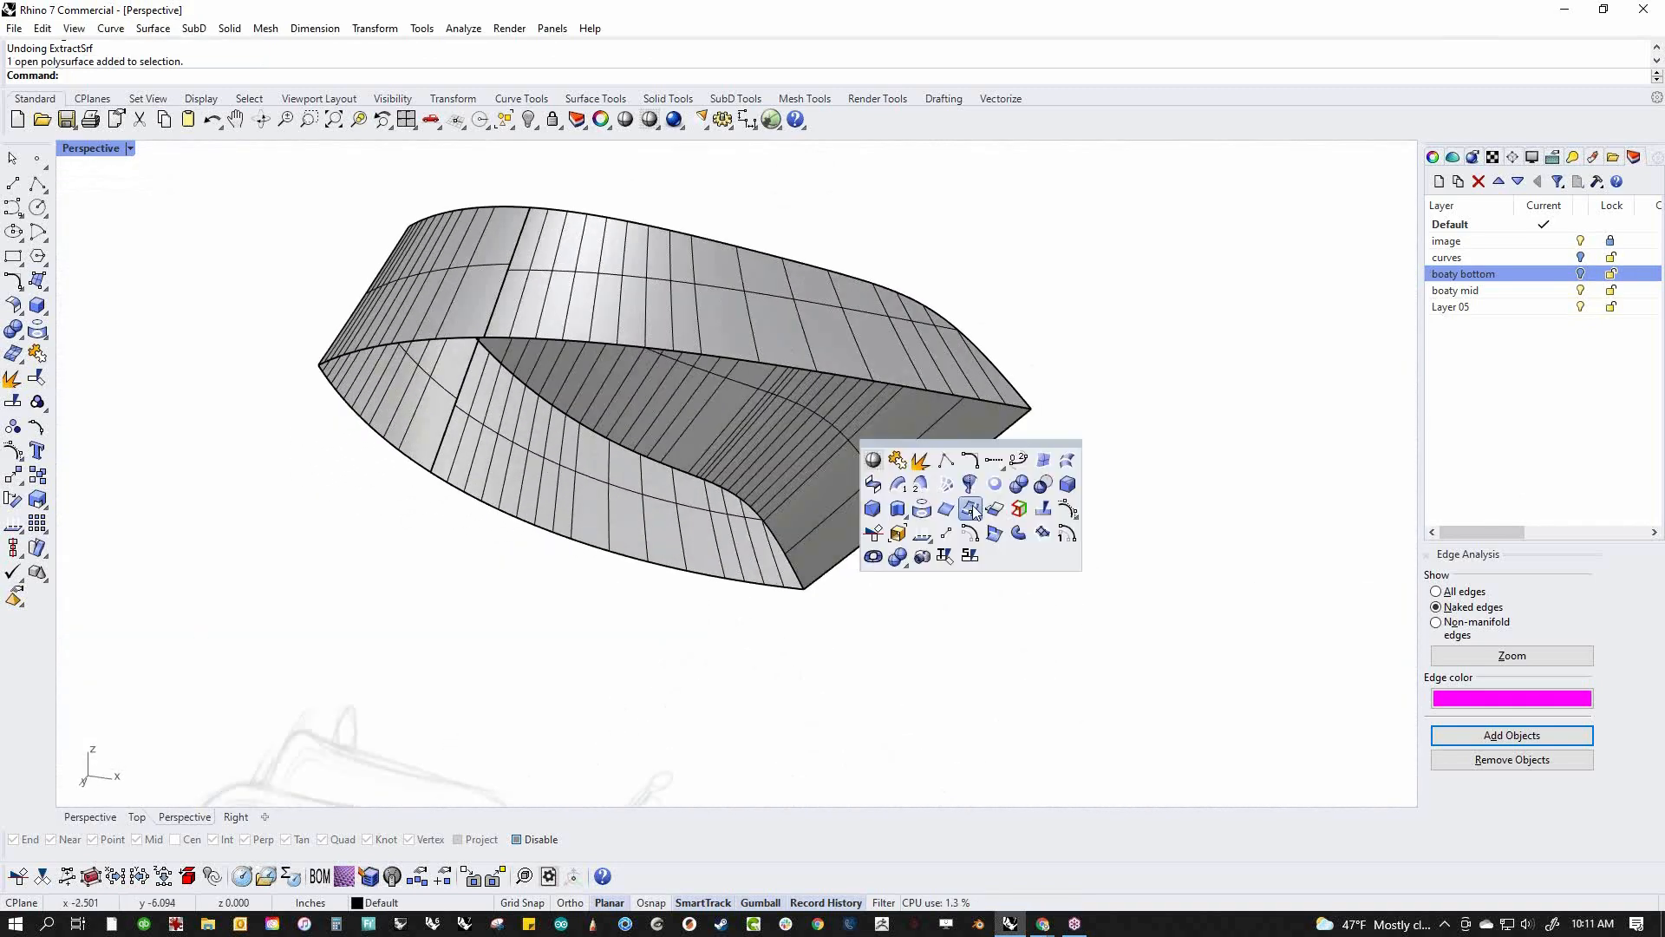
{"action": "left_click", "coordinate": [1020, 483]}
{"action": "left_click", "coordinate": [611, 553]}
{"action": "key", "text": "Return"}
{"action": "left_click", "coordinate": [399, 341]}
{"action": "left_click", "coordinate": [373, 423]}
{"action": "key", "text": "Return"}
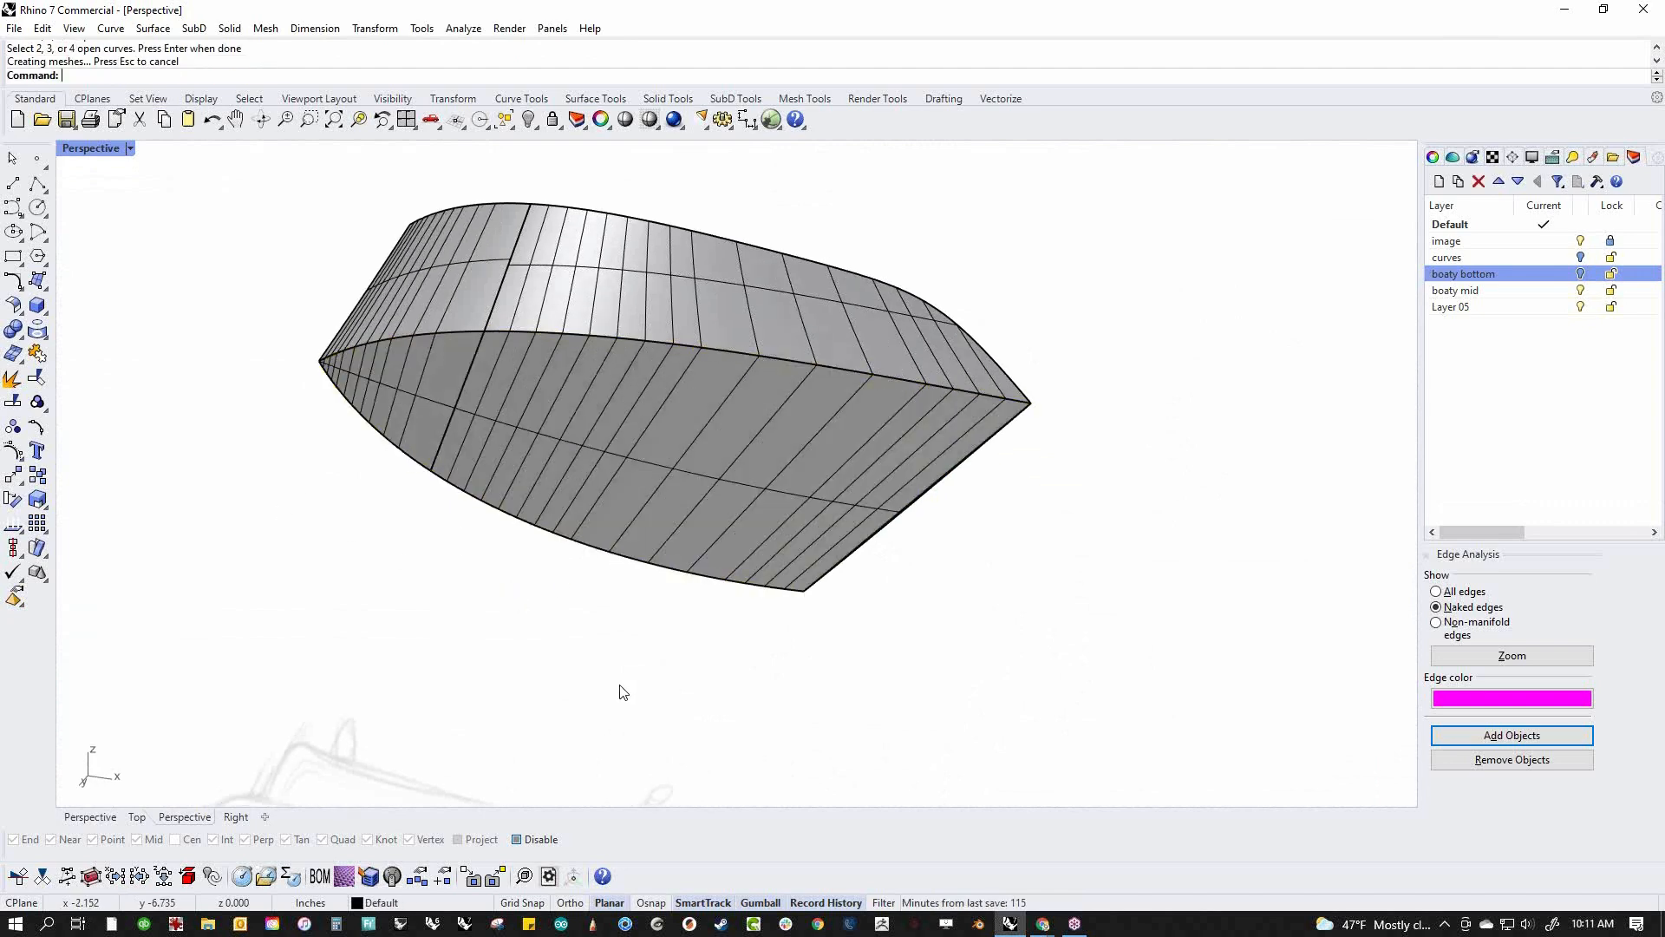
{"action": "left_click_drag", "start_coordinate": [623, 692], "coordinate": [345, 371]}
{"action": "key", "text": "ctrl+j"}
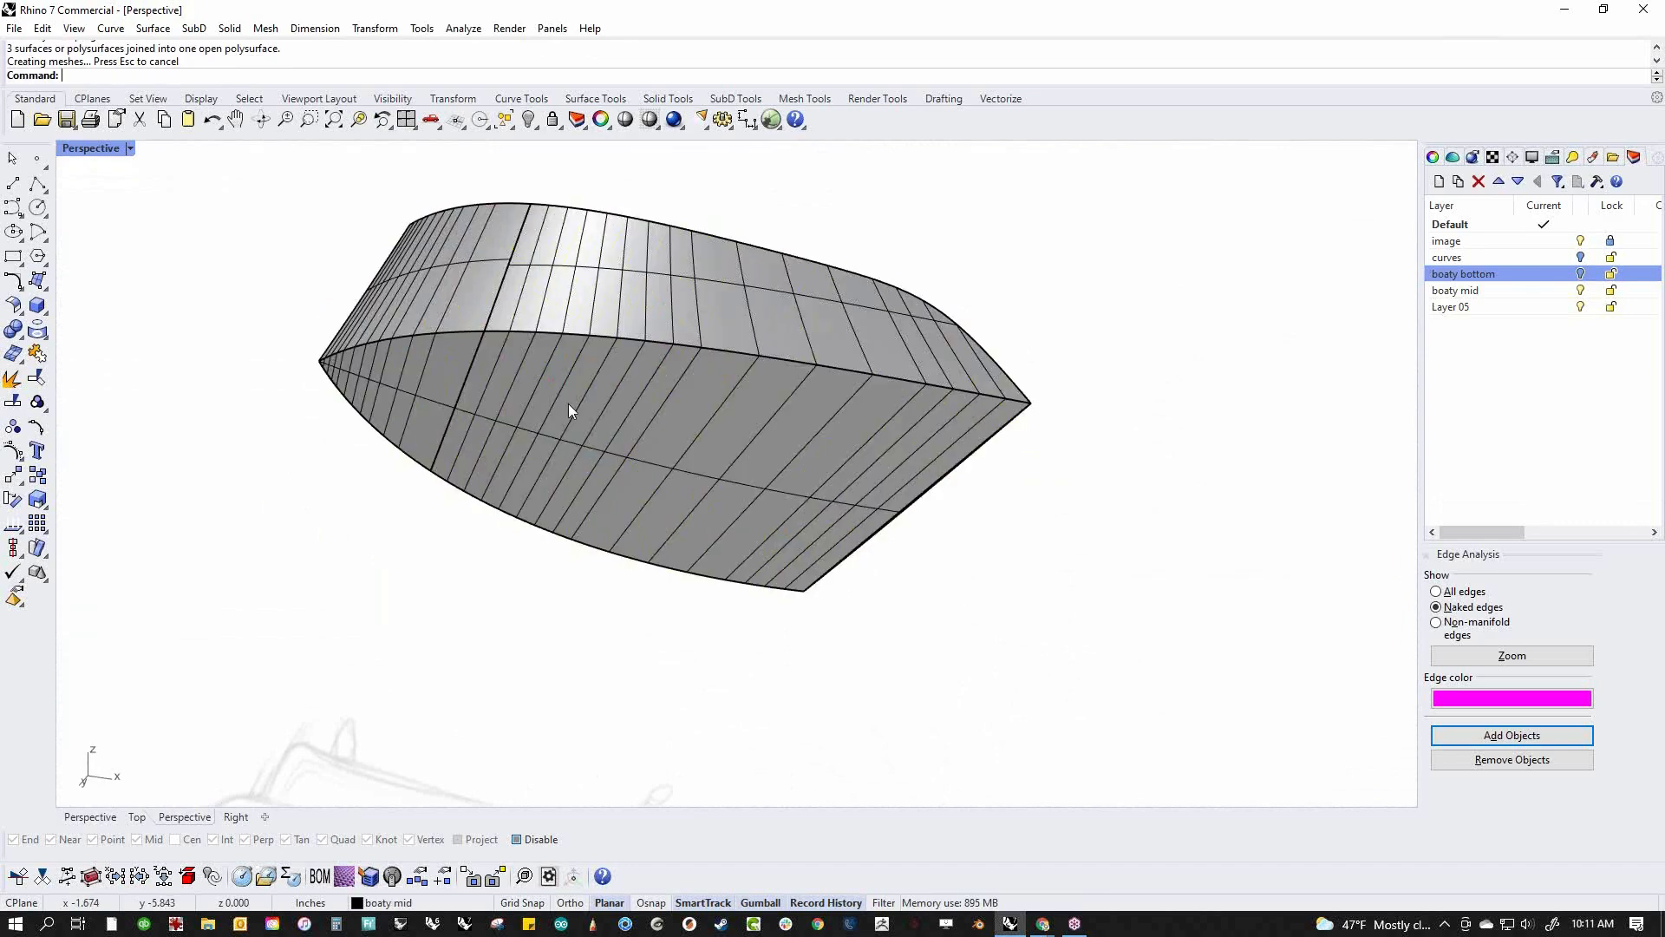
Extract copies of the roof piece's two top surfaces with Copy=Yes and join them together
{"action": "right_click_drag", "start_coordinate": [569, 403], "coordinate": [539, 520]}
{"action": "middle_click", "coordinate": [563, 481]}
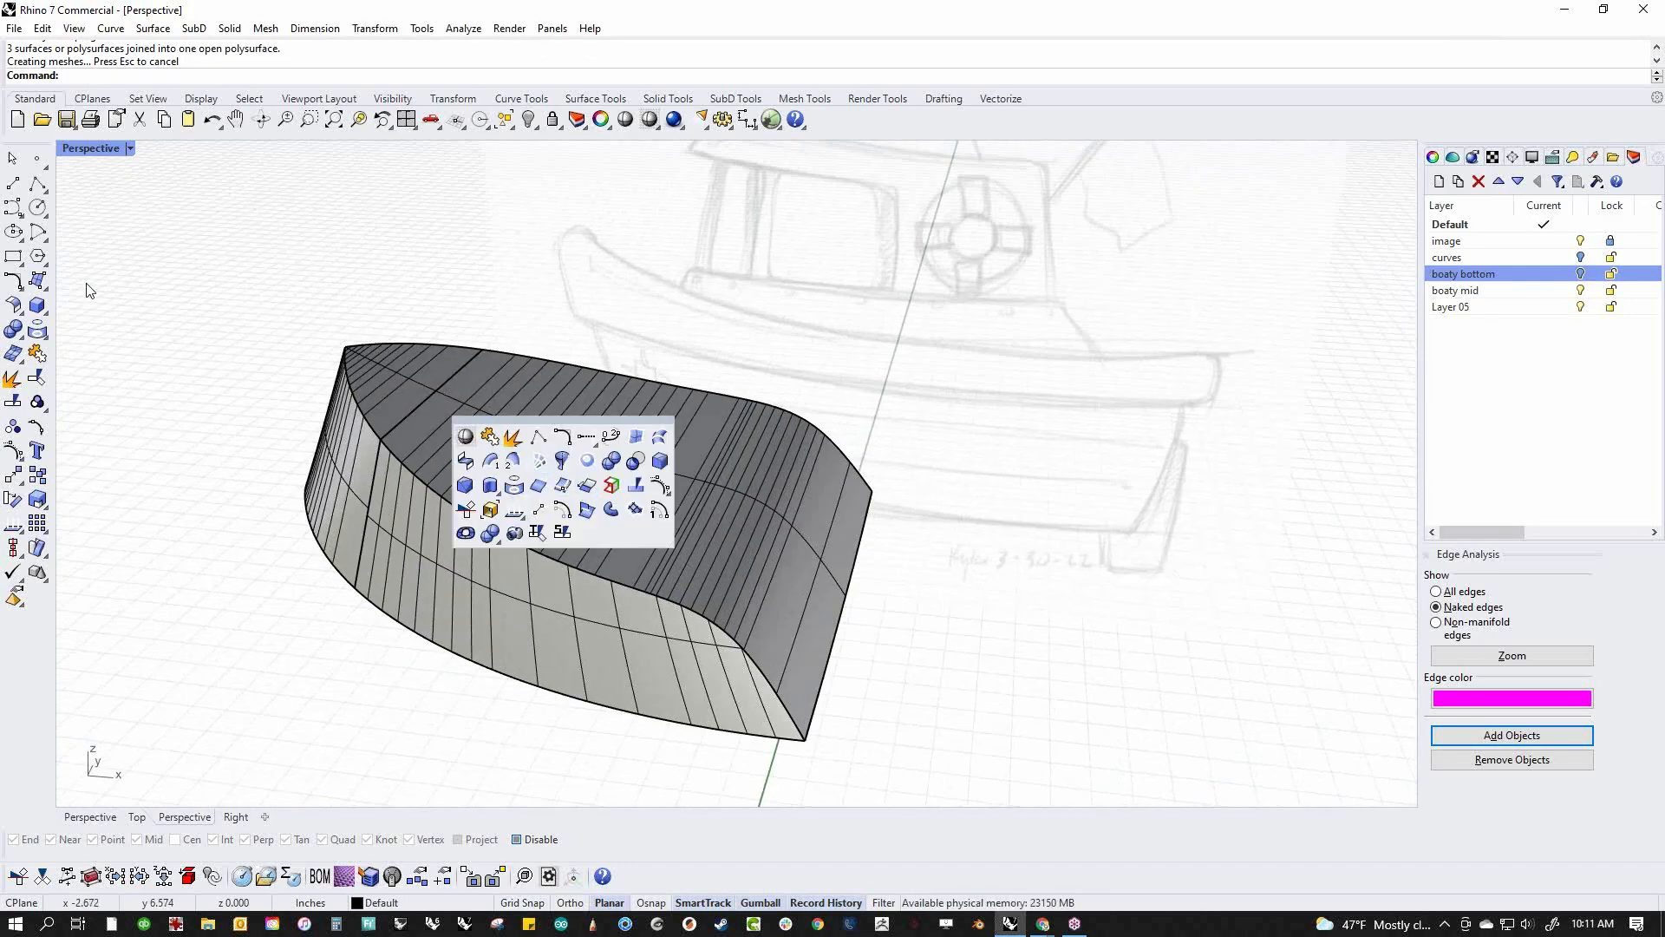
{"action": "left_click", "coordinate": [12, 378]}
{"action": "left_click", "coordinate": [264, 76]}
{"action": "left_click", "coordinate": [483, 465]}
{"action": "key", "text": "Return"}
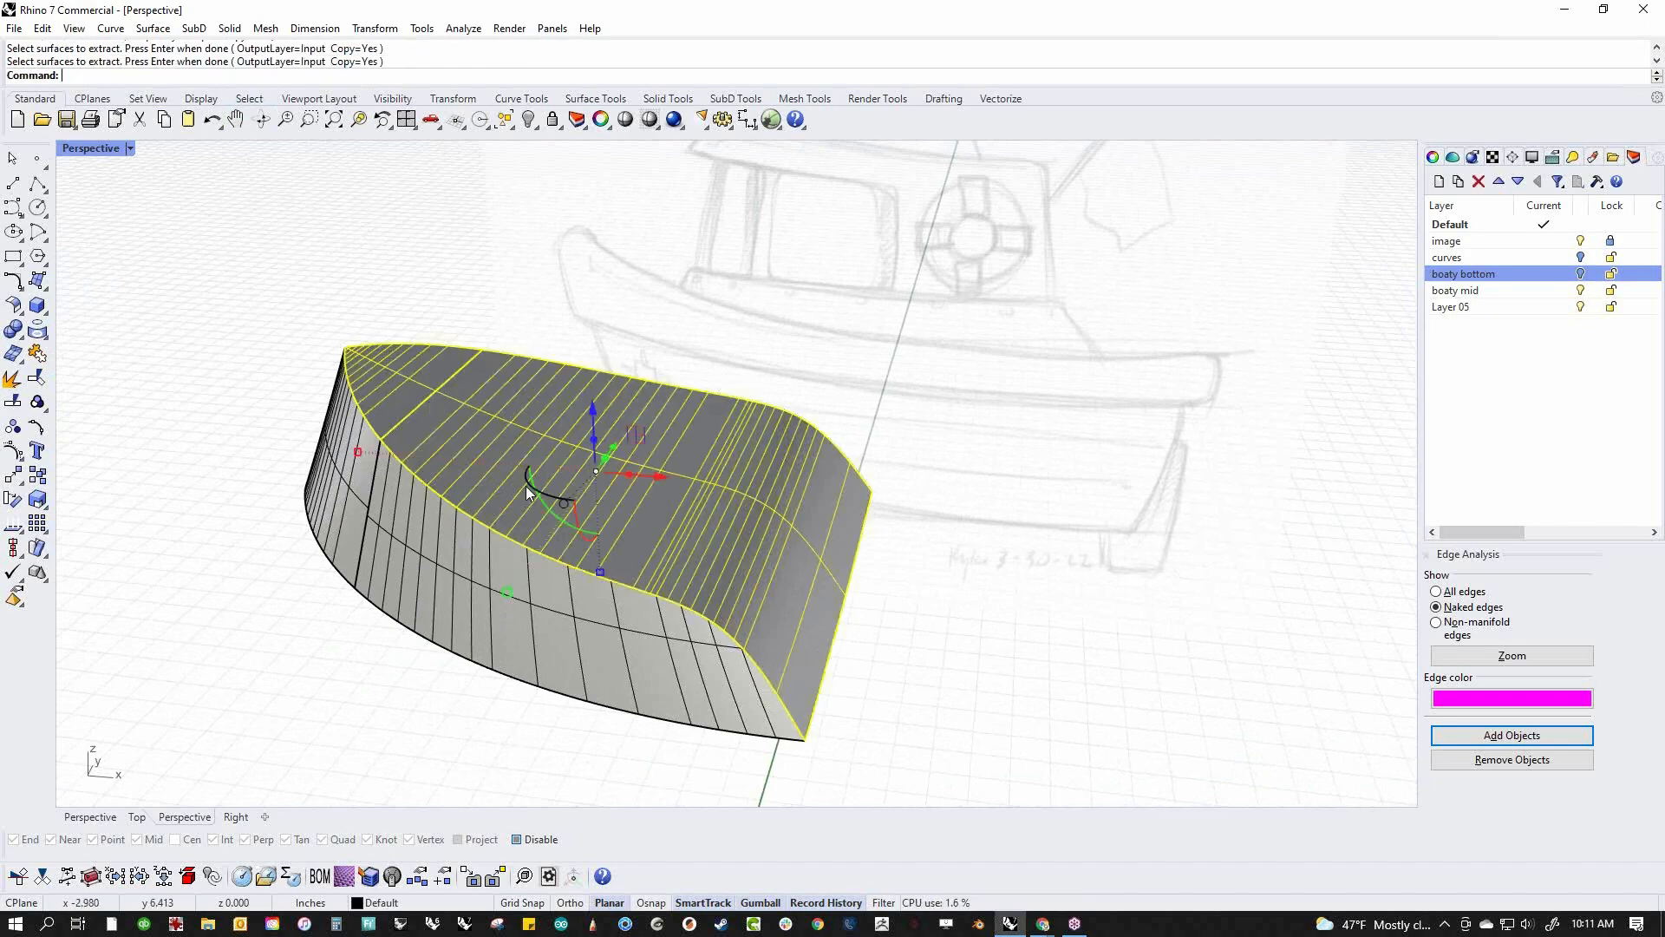
{"action": "key", "text": "ctrl+j"}
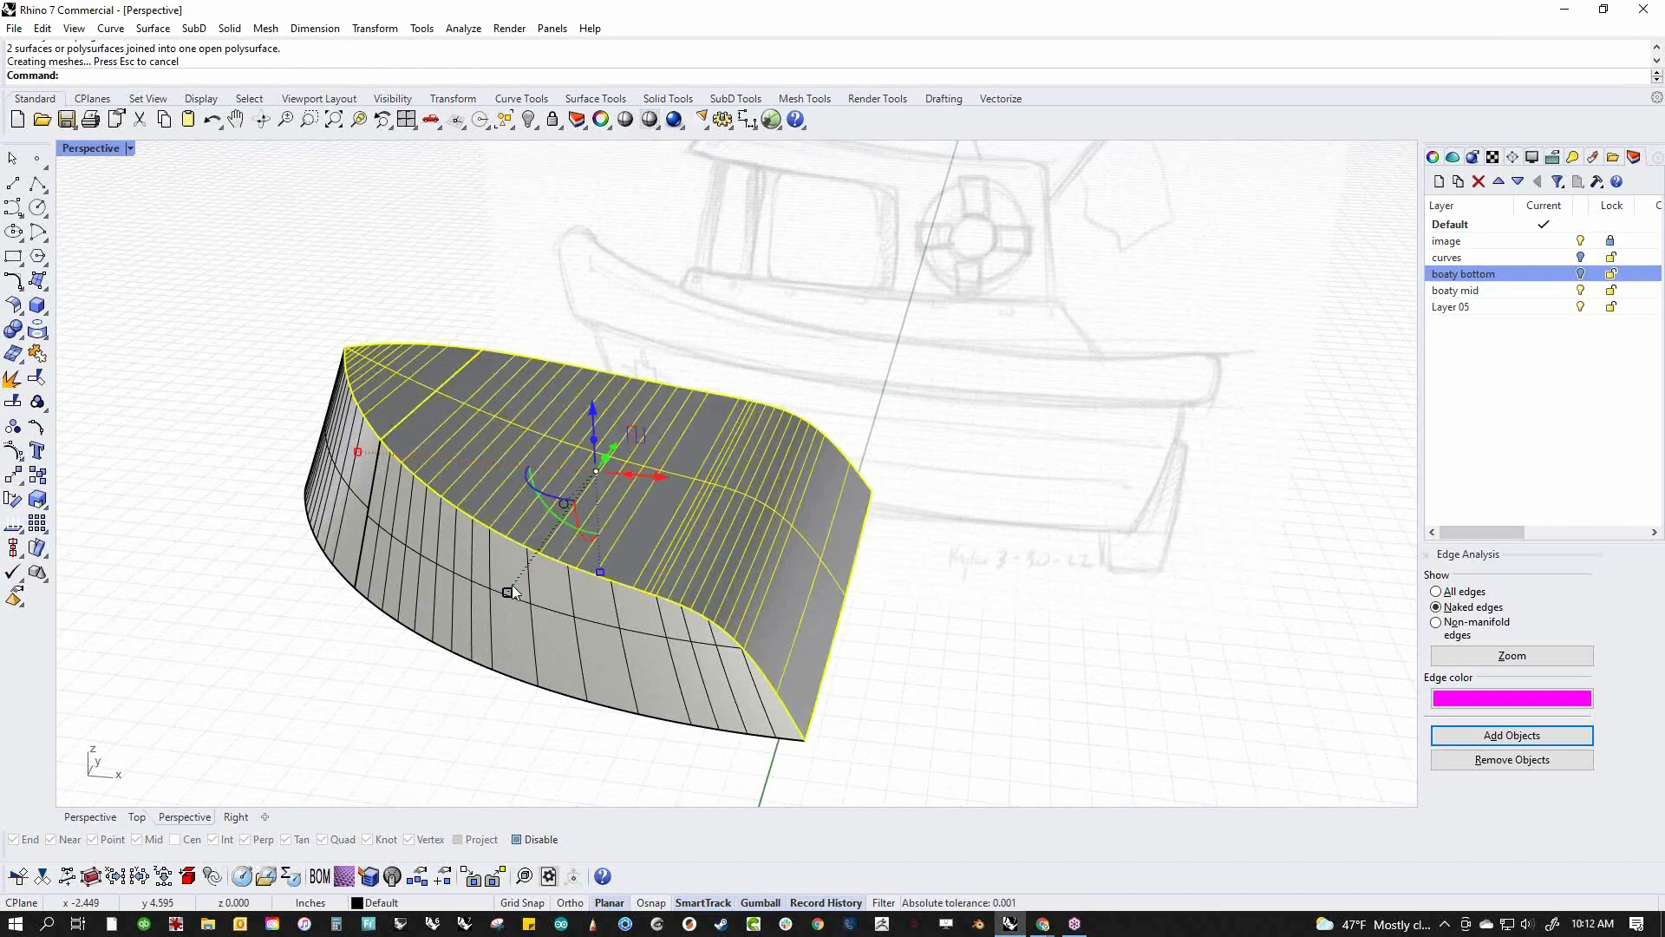
Narrow the copied top surface across its width, shift it toward the rear, and extrude it down through the roof piece
{"action": "left_click_drag", "start_coordinate": [514, 583], "coordinate": [527, 566]}
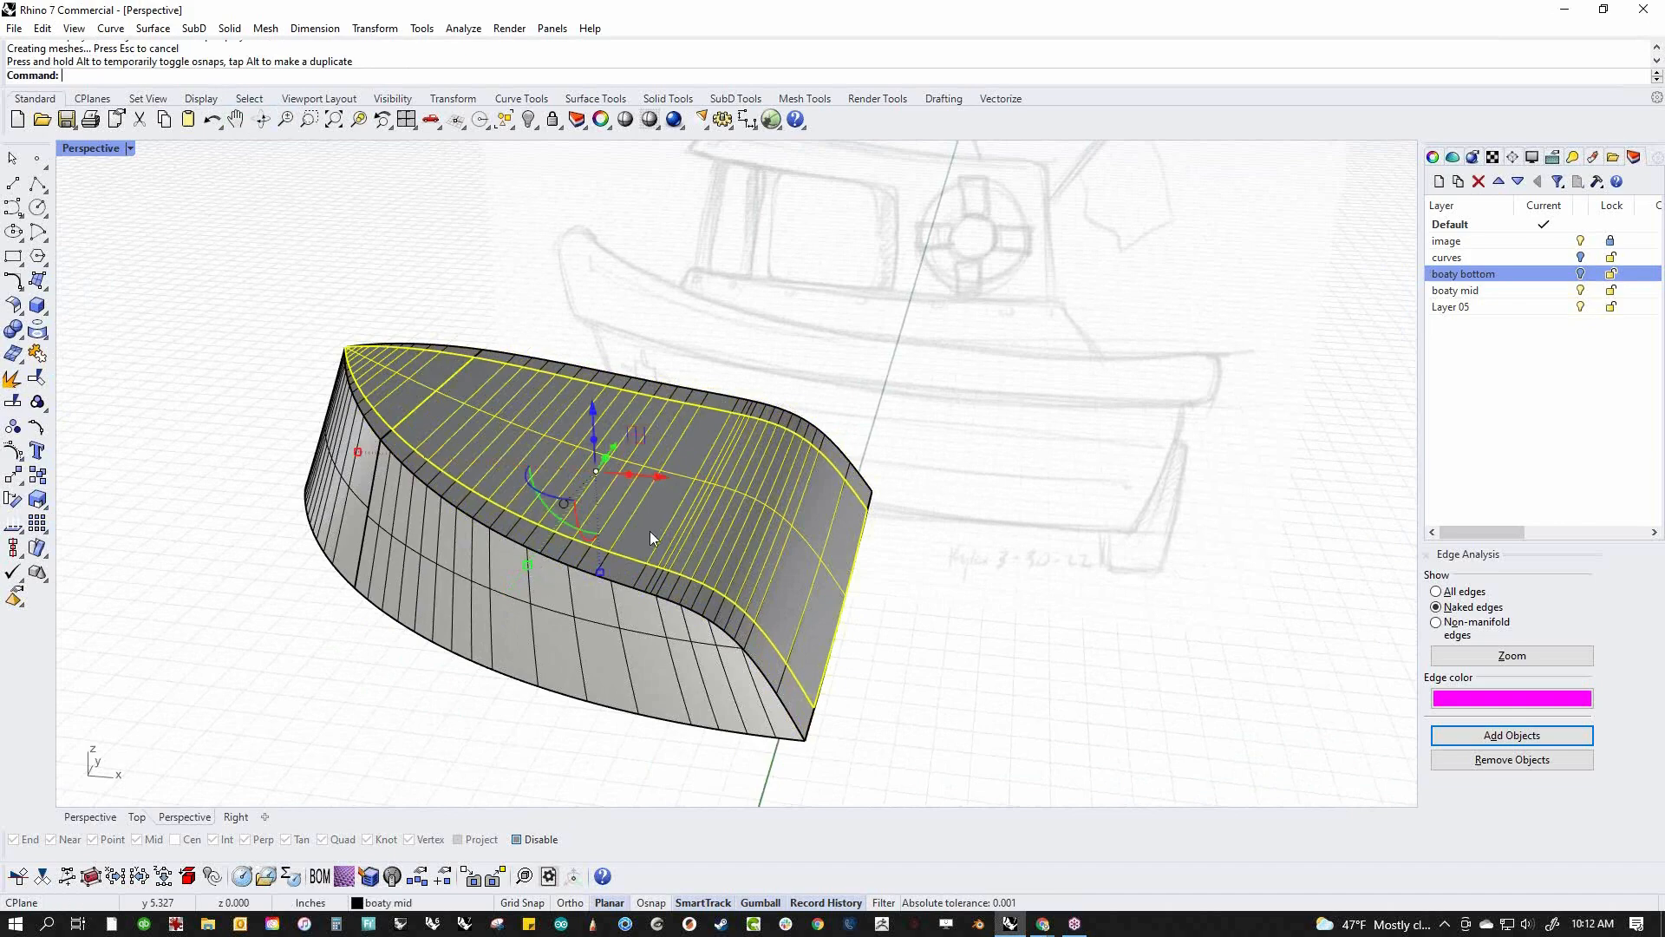
{"action": "left_click_drag", "start_coordinate": [659, 476], "coordinate": [644, 727]}
{"action": "left_click", "coordinate": [212, 699]}
Try a Boolean difference of the roof piece with the extruded copy, then undo and restore the extrusion
{"action": "left_click", "coordinate": [17, 333]}
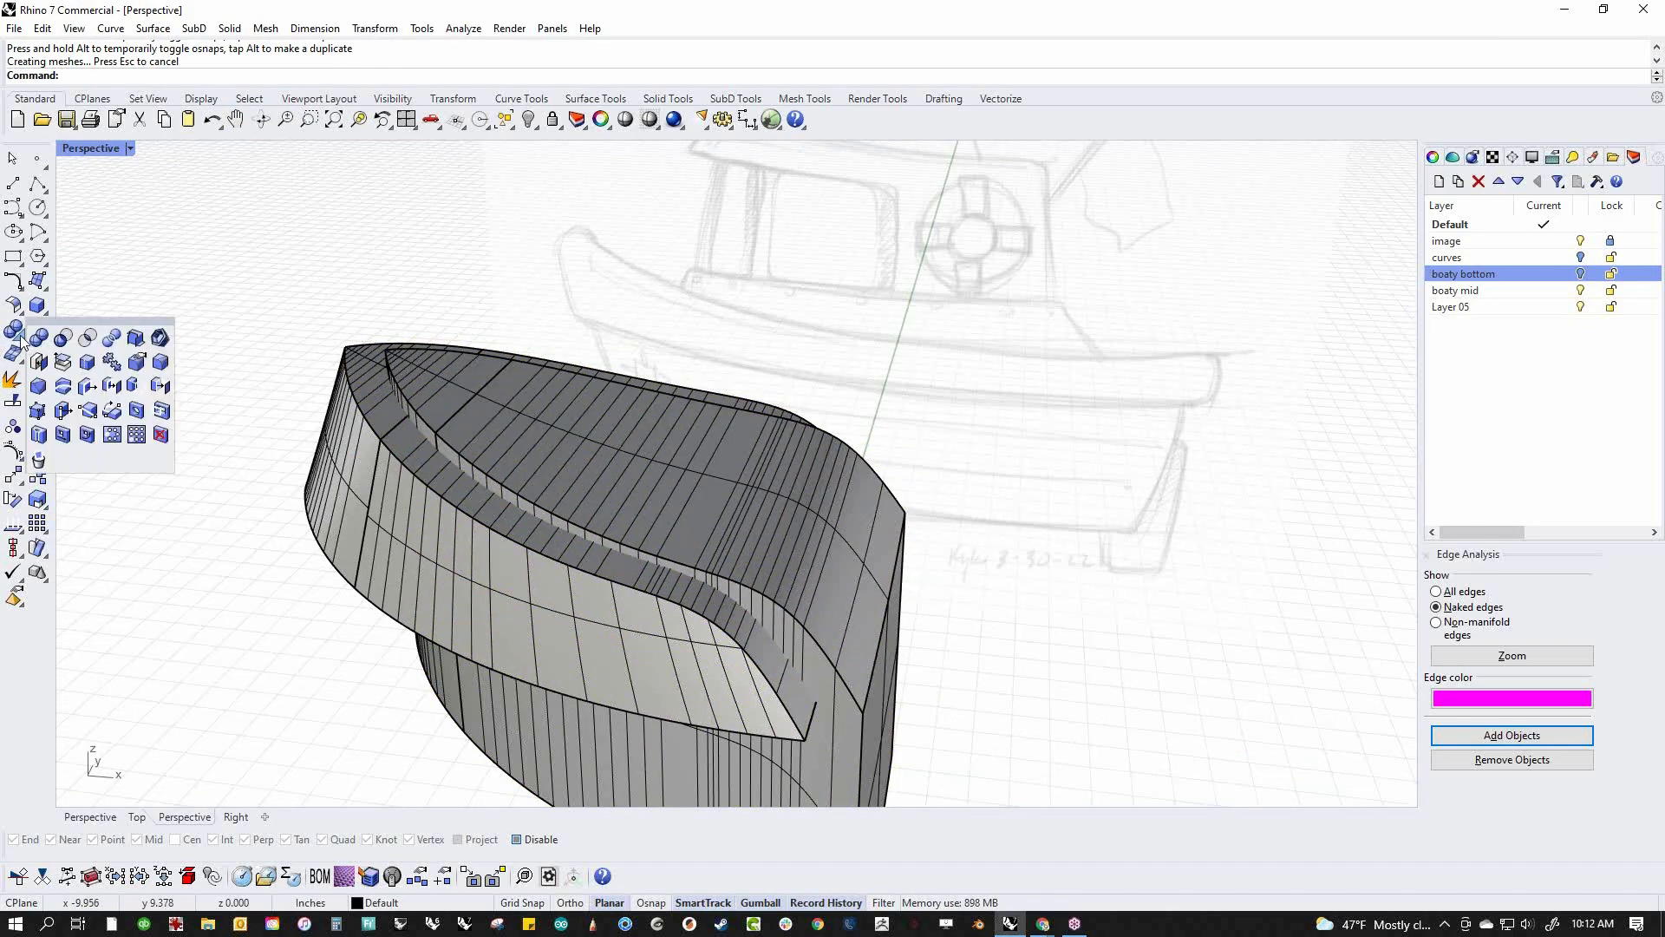
{"action": "left_click", "coordinate": [62, 340]}
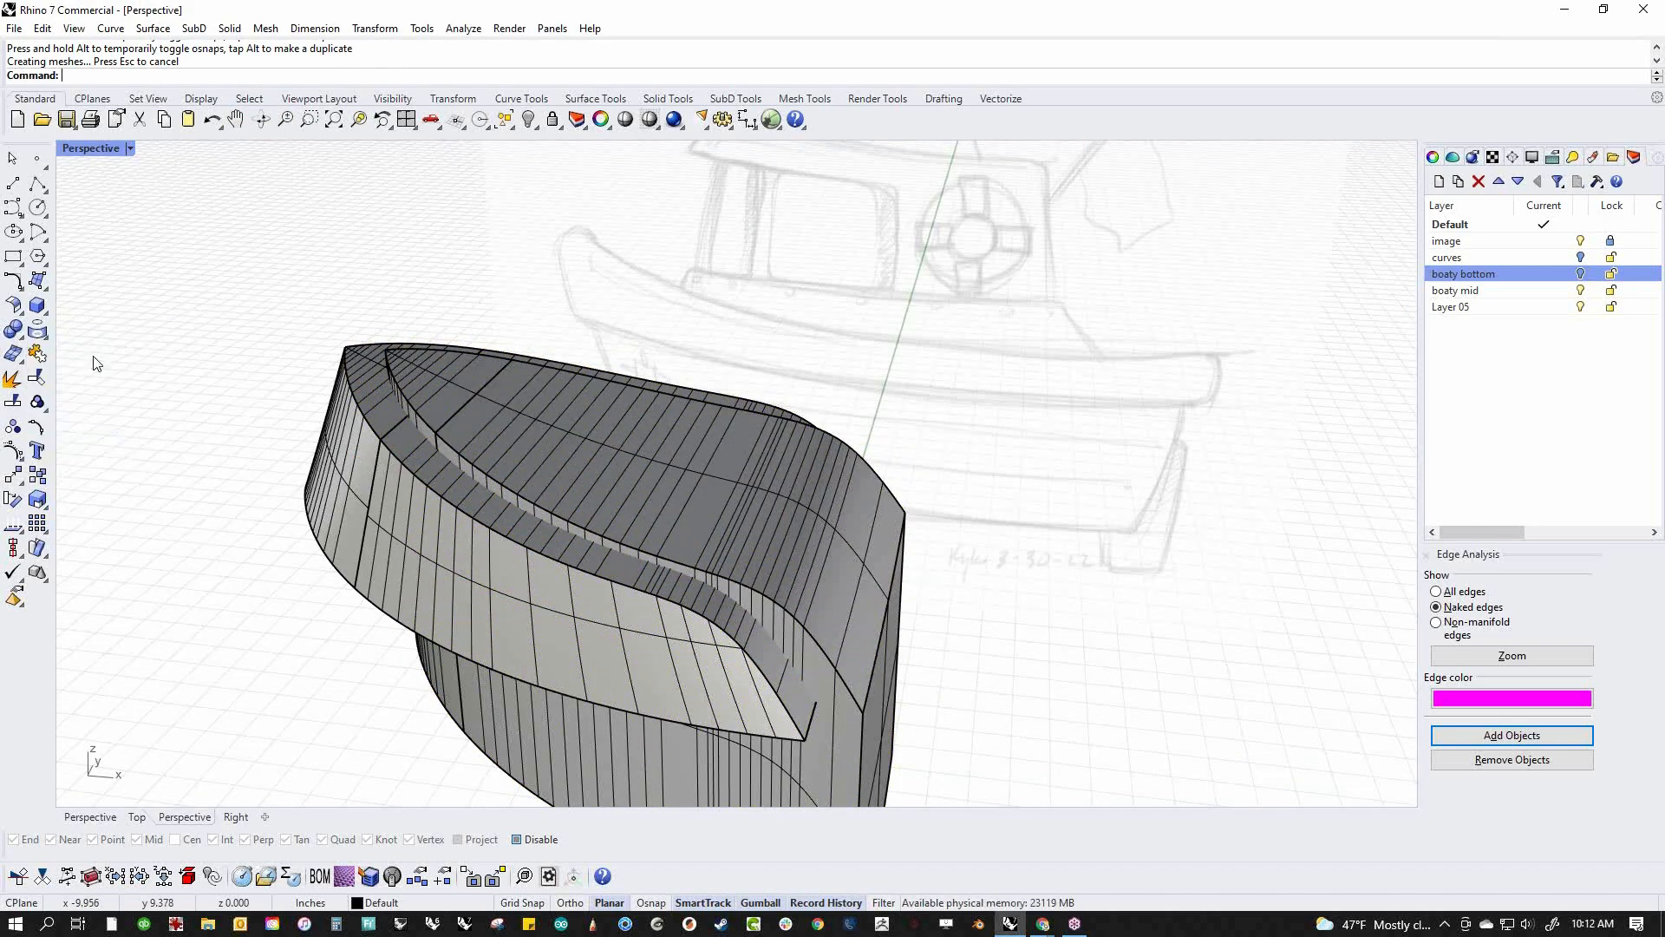
{"action": "left_click", "coordinate": [330, 454]}
{"action": "key", "text": "Return"}
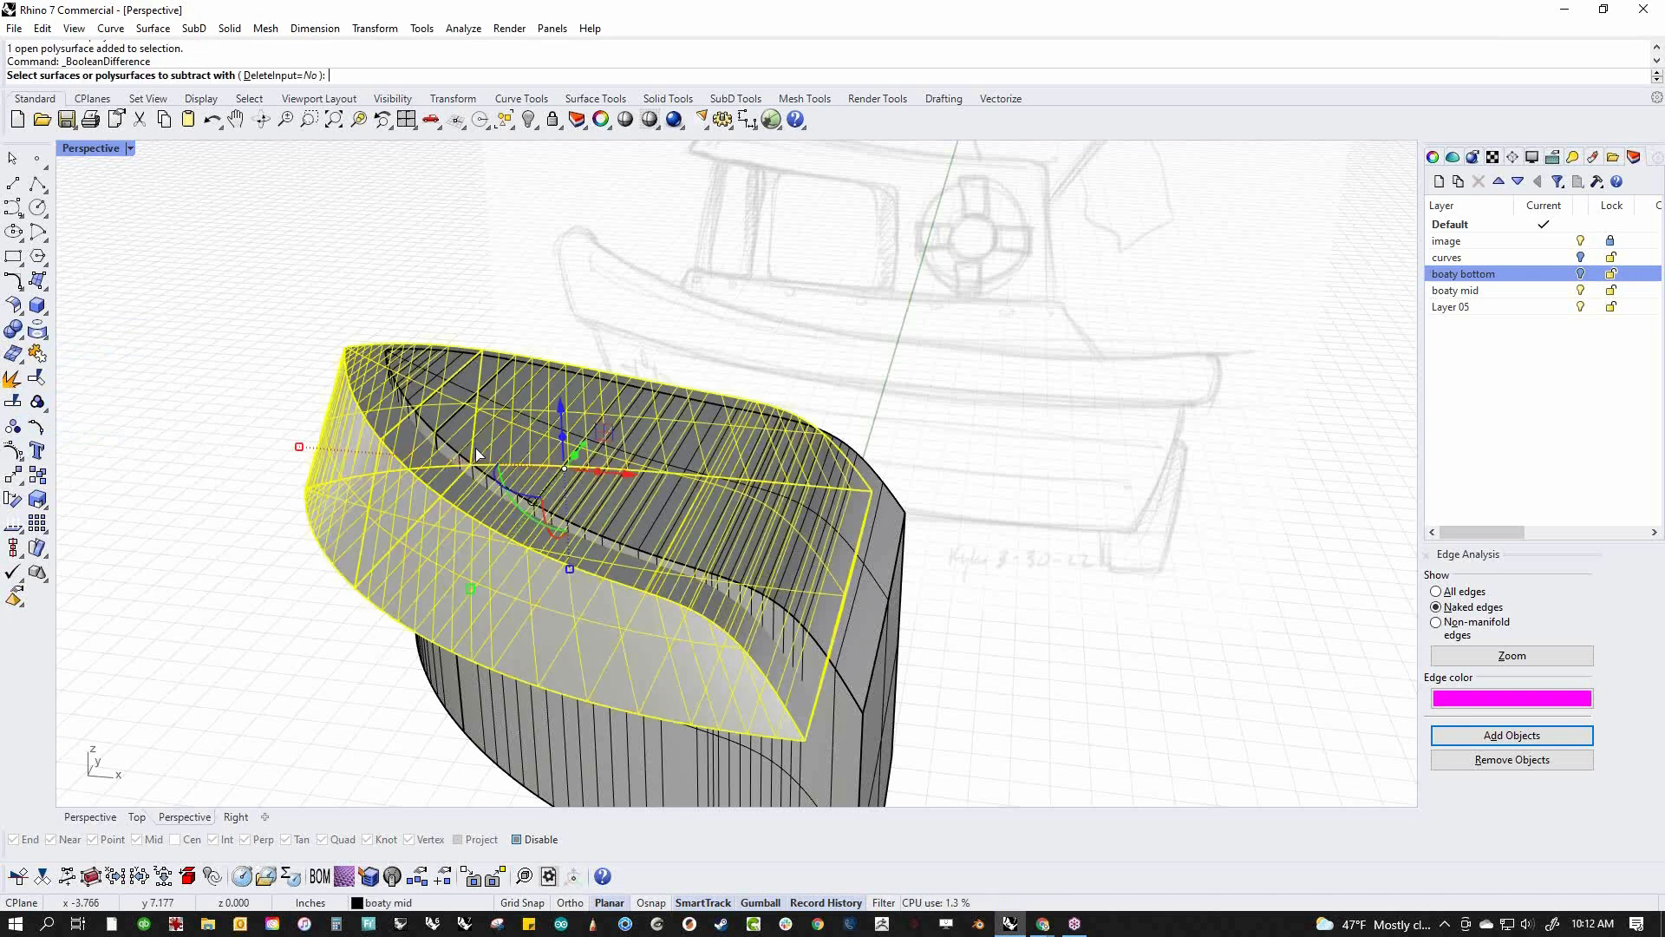
{"action": "left_click", "coordinate": [475, 447]}
{"action": "key", "text": "Return"}
{"action": "key", "text": "ctrl+z"}
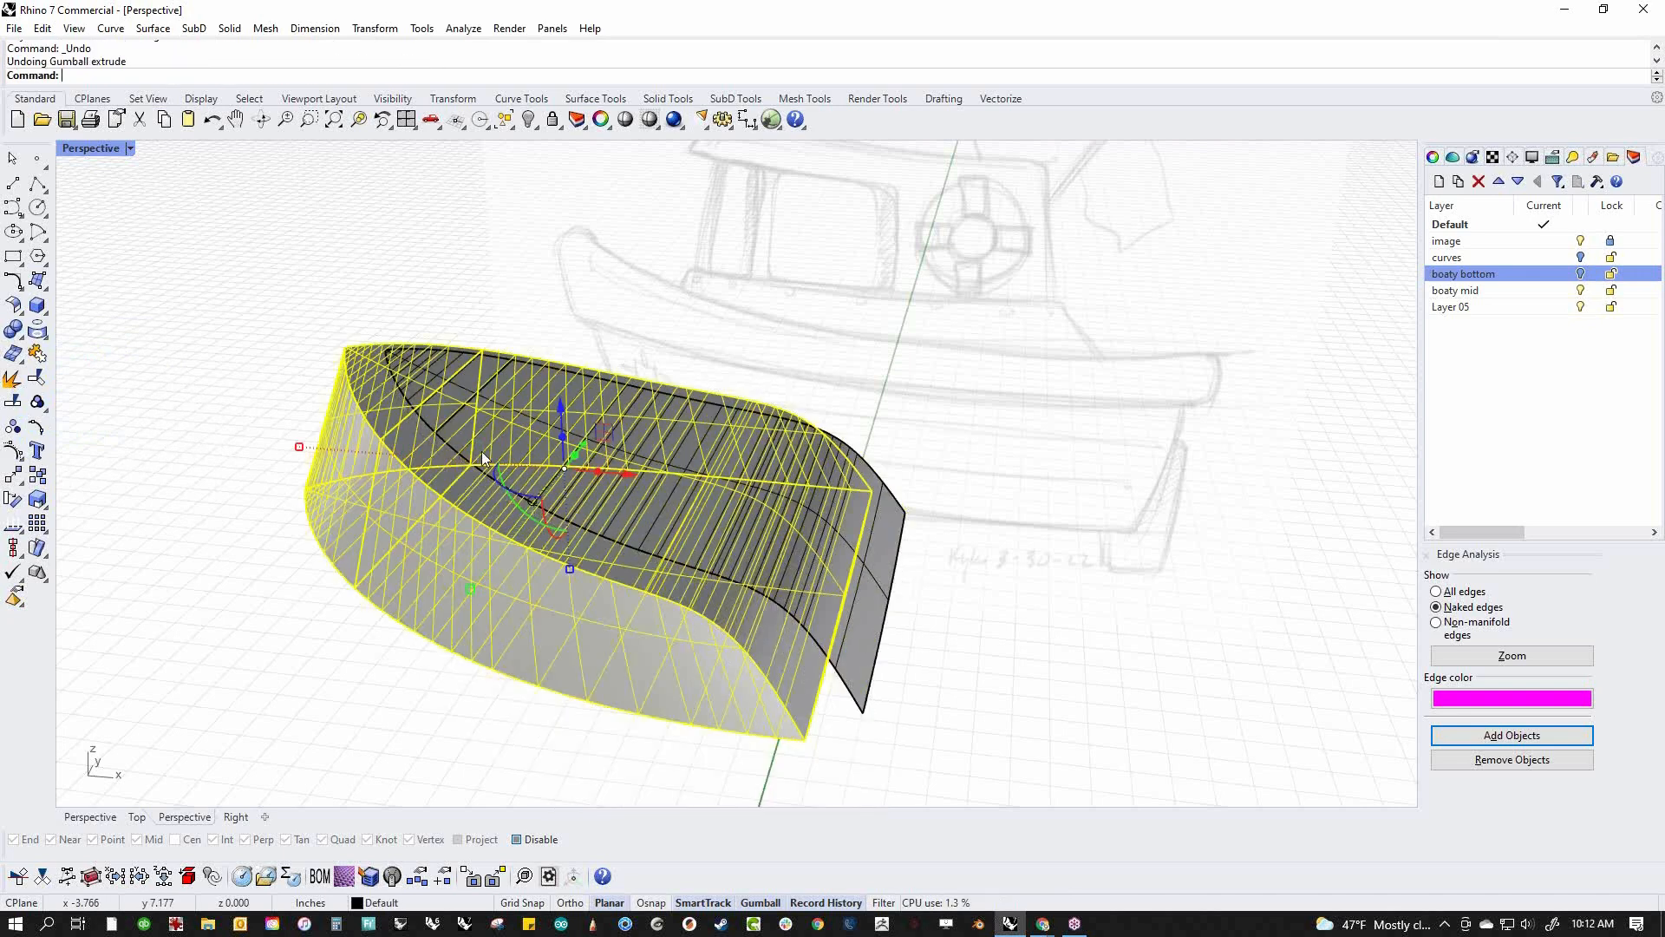
{"action": "key", "text": "ctrl+z"}
{"action": "key", "text": "ctrl+y"}
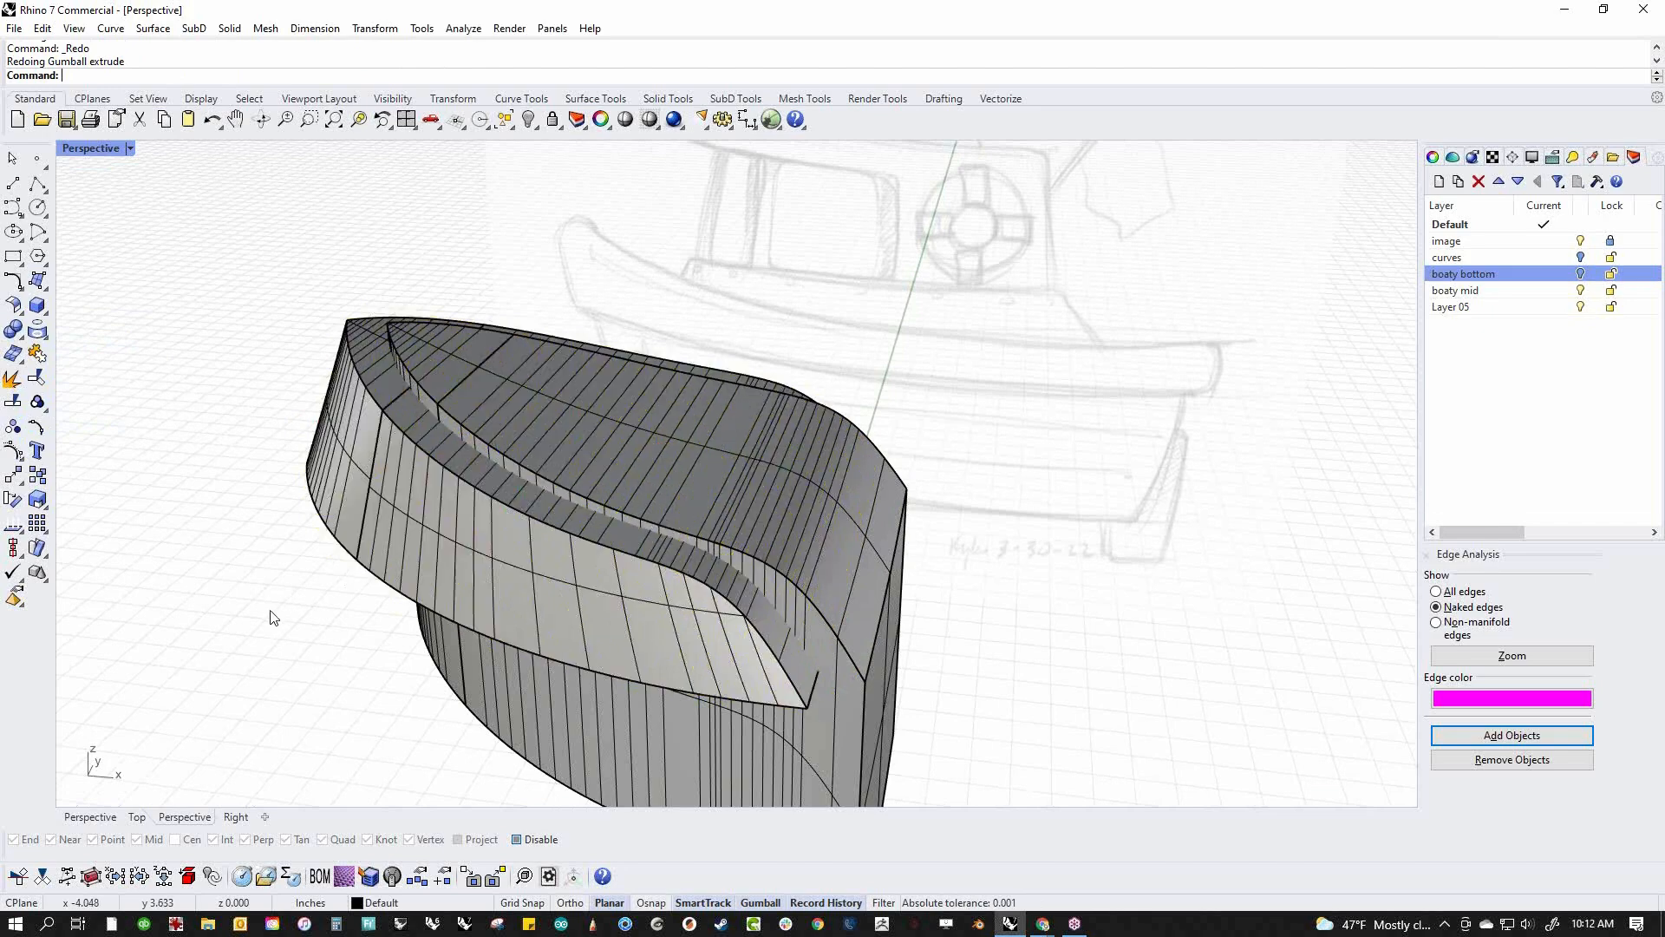
Delete the leftover top surface polysurface overlapping the extruded cutting solids
{"action": "left_click", "coordinate": [704, 703]}
{"action": "left_click", "coordinate": [278, 635]}
{"action": "left_click", "coordinate": [451, 375]}
{"action": "left_click", "coordinate": [608, 433]}
{"action": "left_click", "coordinate": [441, 371]}
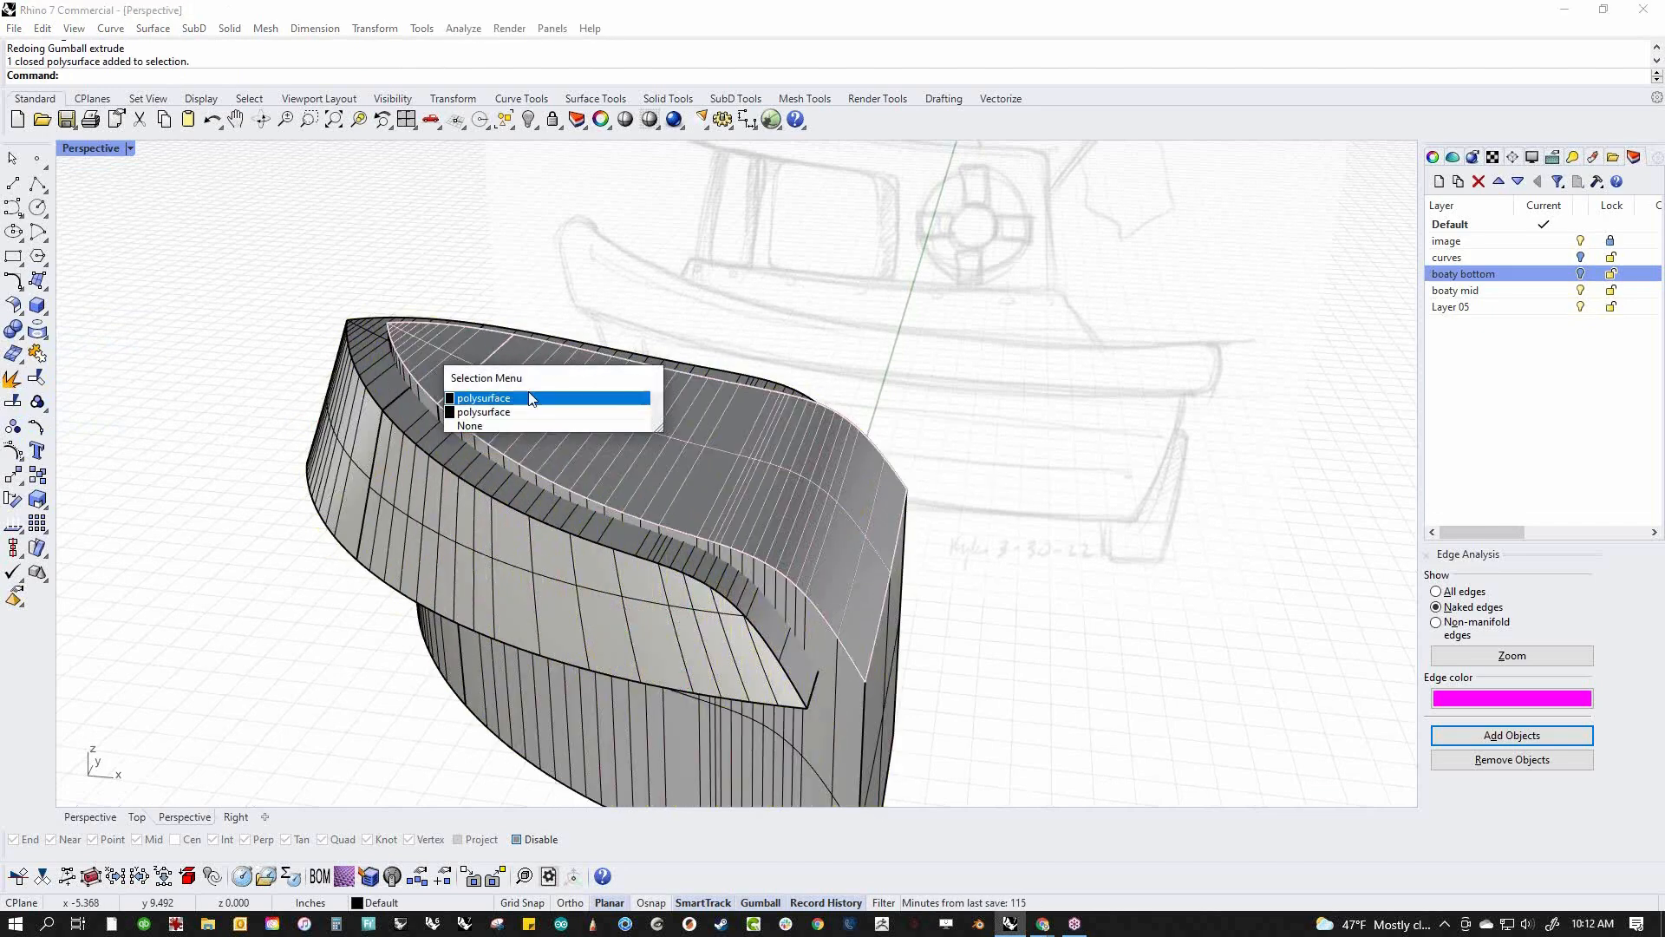
{"action": "left_click", "coordinate": [529, 398]}
{"action": "key", "text": "Delete"}
Combine the two extruded cutting solids with a Boolean union
{"action": "left_click", "coordinate": [451, 373]}
{"action": "left_click", "coordinate": [564, 429], "text": "shift"}
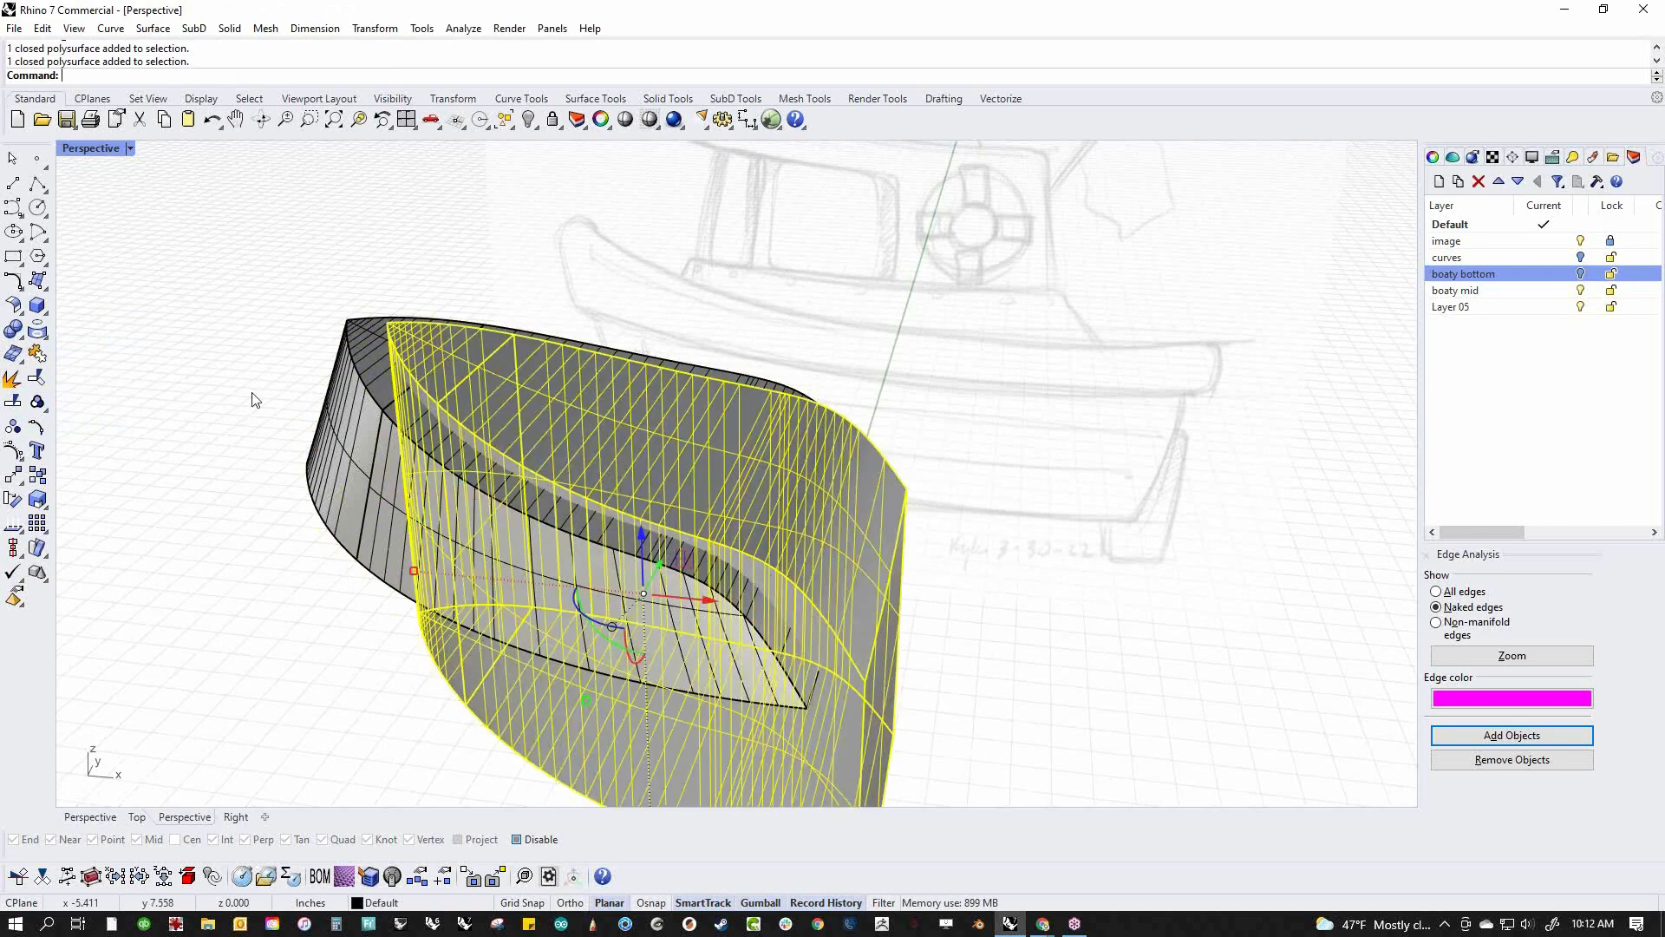
{"action": "left_click", "coordinate": [27, 327]}
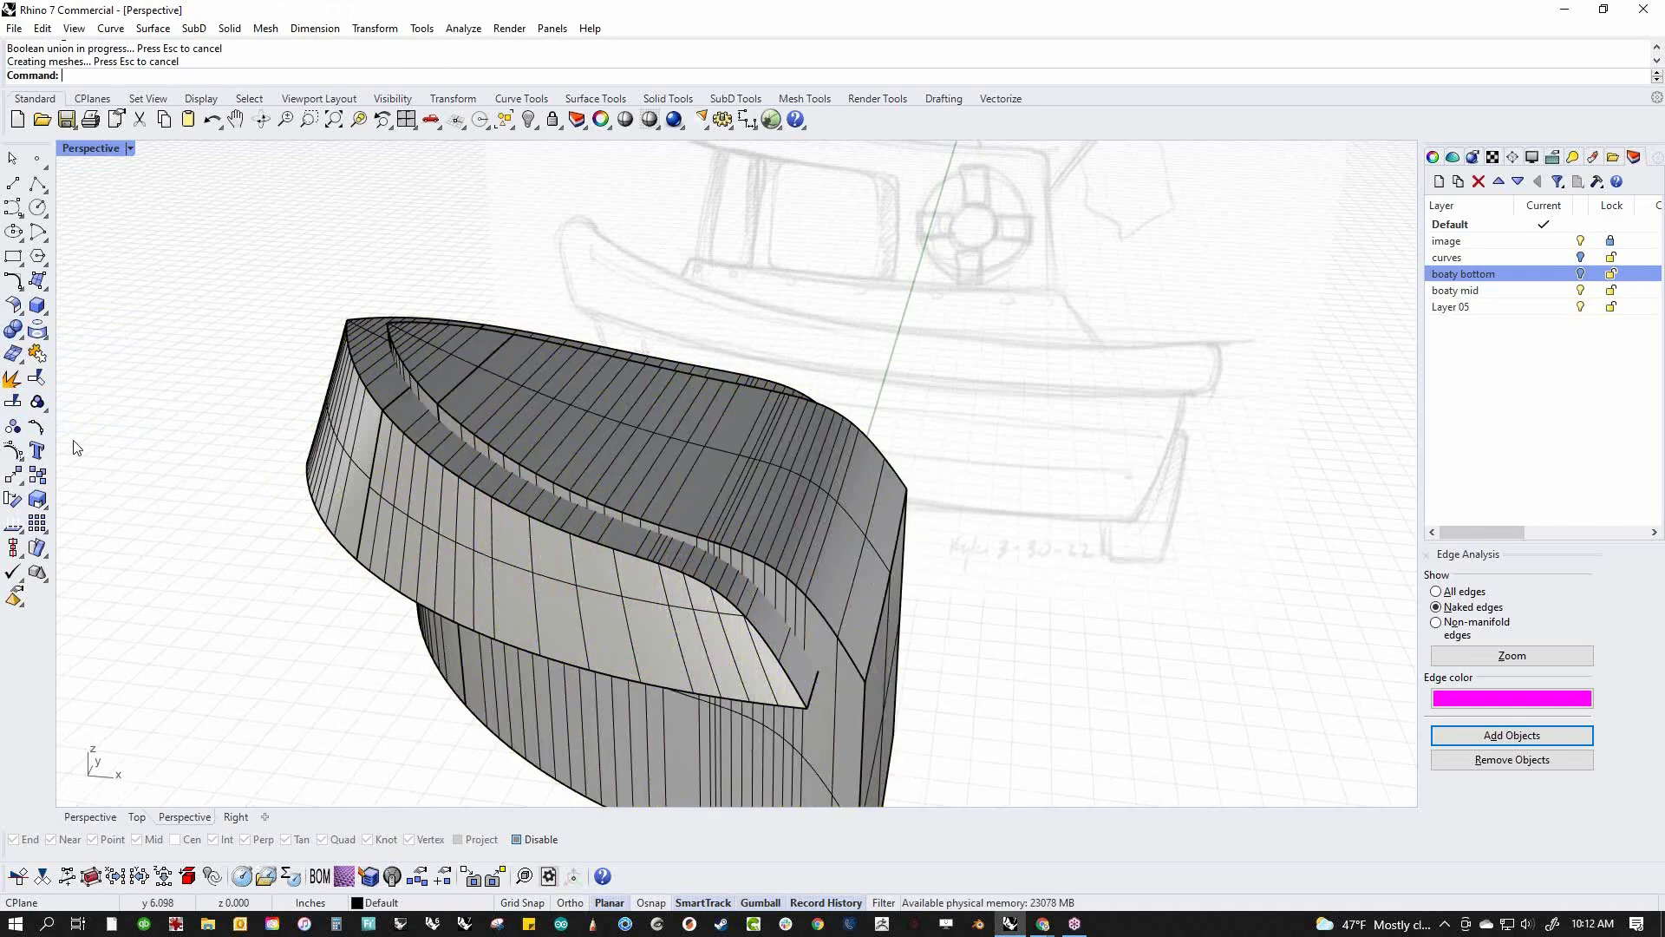
Try to subtract the united cutting solid from the roof piece with Boolean difference
{"action": "left_click", "coordinate": [23, 338]}
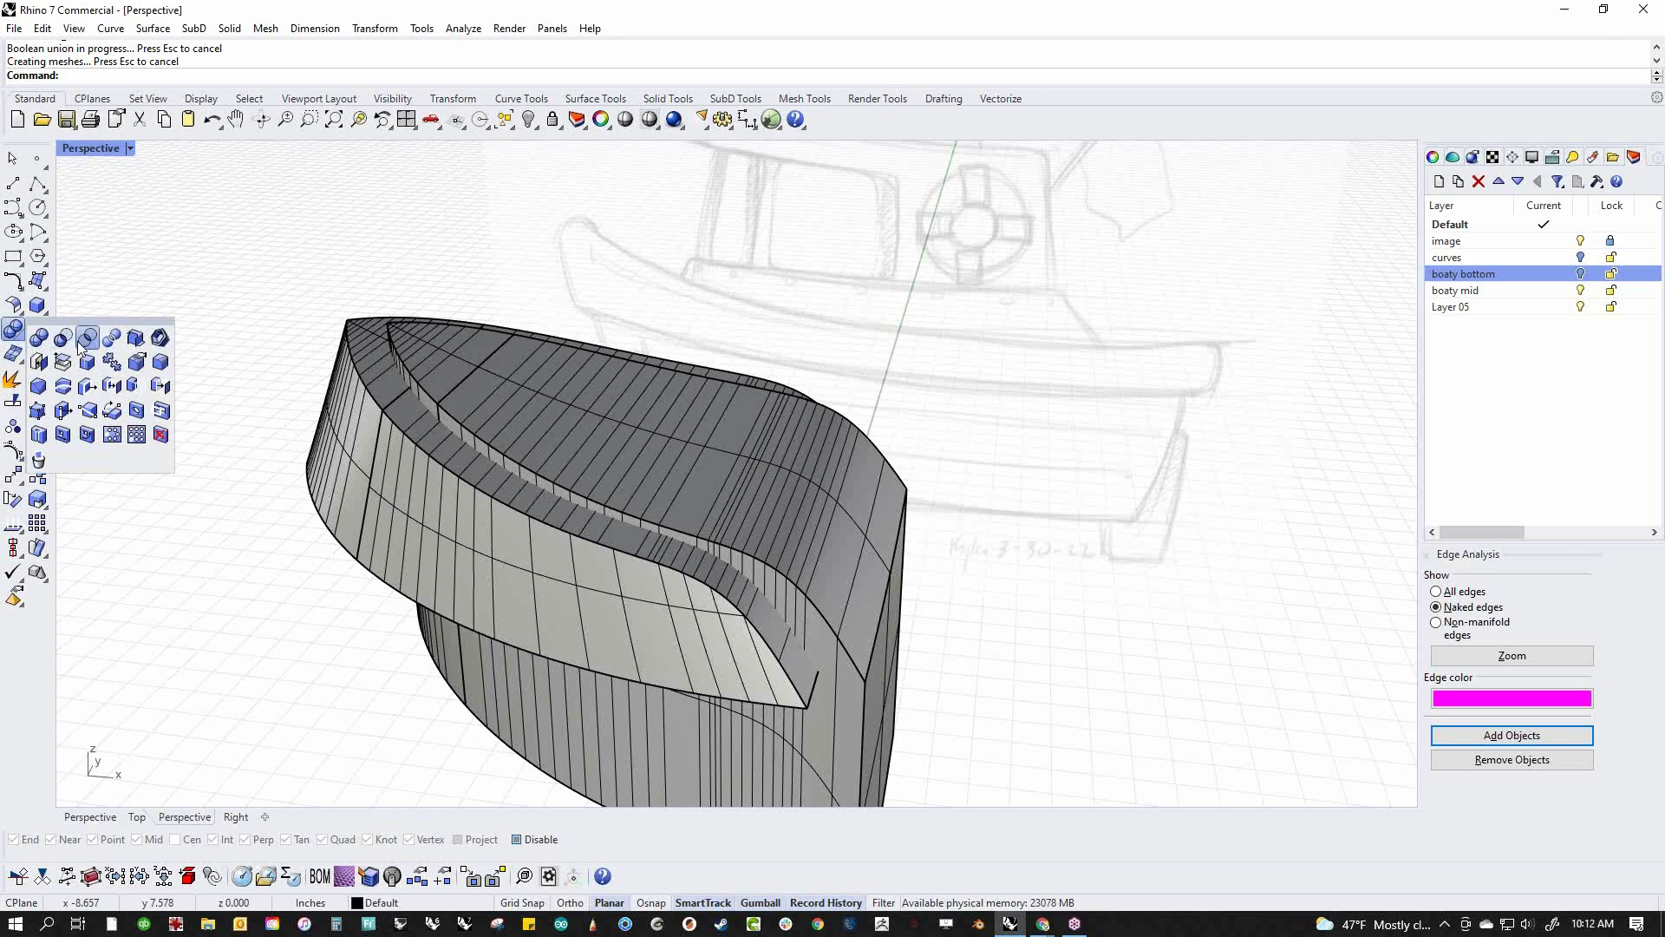
{"action": "left_click", "coordinate": [66, 340]}
{"action": "left_click", "coordinate": [413, 491]}
{"action": "key", "text": "Return"}
{"action": "left_click", "coordinate": [574, 477]}
{"action": "key", "text": "Return"}
{"action": "left_click", "coordinate": [227, 527]}
{"action": "mouse_move", "coordinate": [231, 602]}
{"action": "right_mouse_down"}
{"action": "mouse_move", "coordinate": [261, 461]}
{"action": "mouse_move", "coordinate": [145, 546]}
{"action": "mouse_move", "coordinate": [167, 612]}
{"action": "right_mouse_up"}
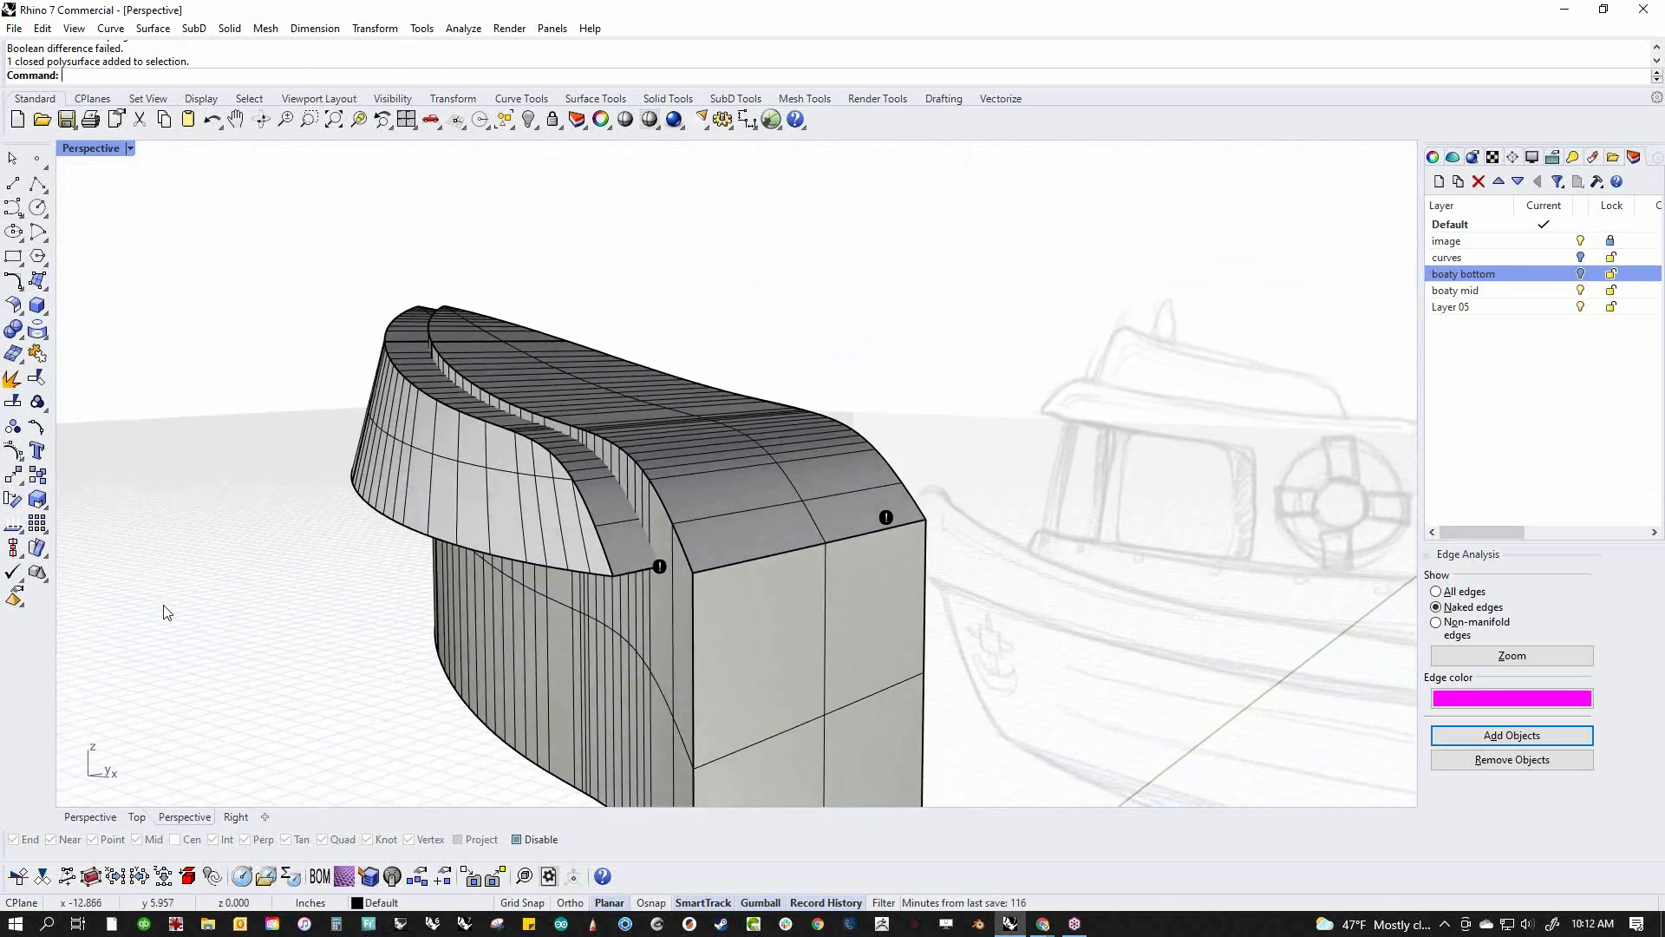
Show the naked edges of the roof piece to locate where it is open
{"action": "right_click_drag", "start_coordinate": [393, 622], "coordinate": [569, 482]}
{"action": "left_click", "coordinate": [570, 438]}
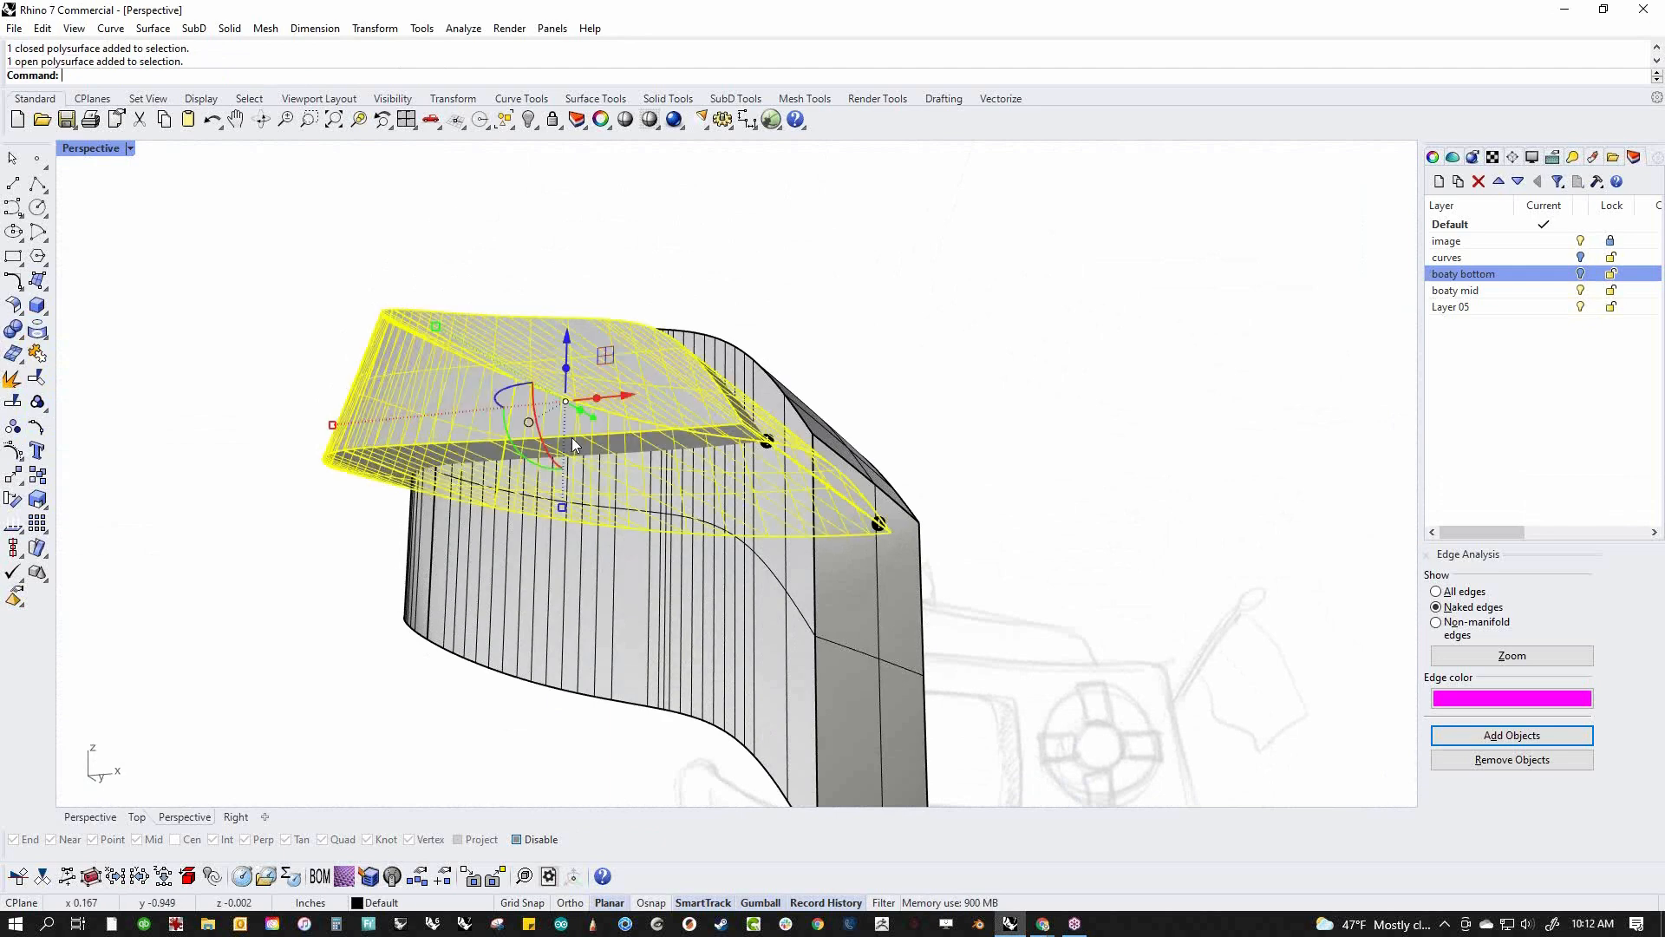
{"action": "middle_click", "coordinate": [573, 438]}
{"action": "left_click", "coordinate": [572, 439]}
{"action": "right_click_drag", "start_coordinate": [589, 451], "coordinate": [673, 497]}
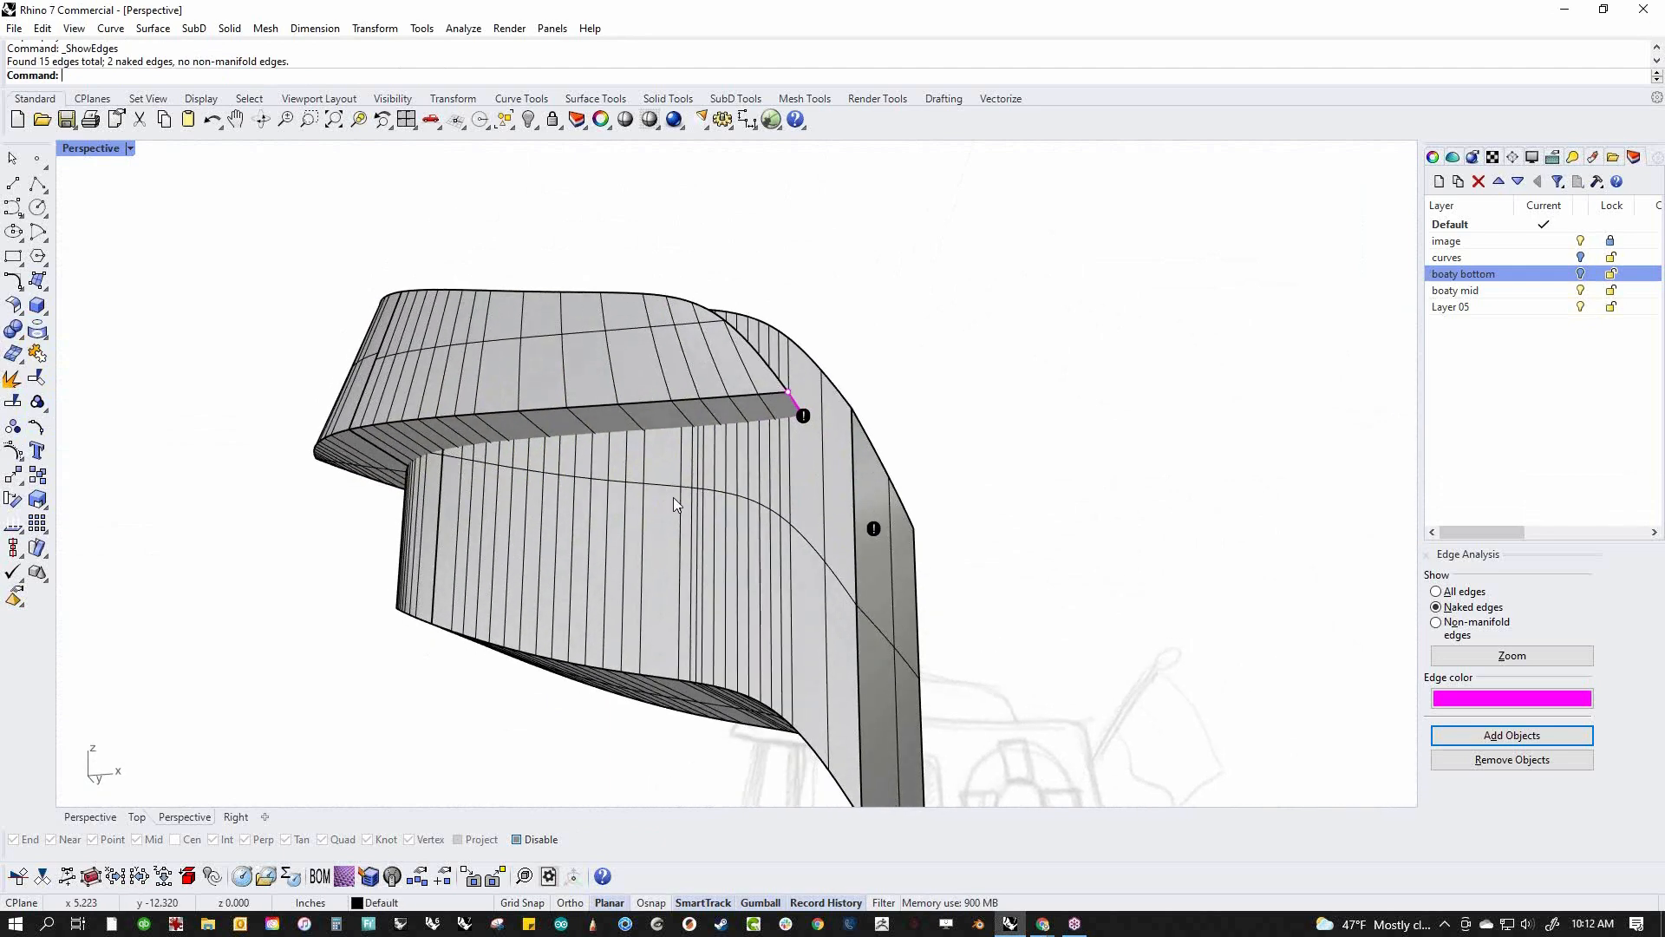
Hide the cutting solid to expose the naked edge at the rear of the roof piece's underside
{"action": "left_click", "coordinate": [787, 514]}
{"action": "type", "text": "h"}
{"action": "key", "text": "Return"}
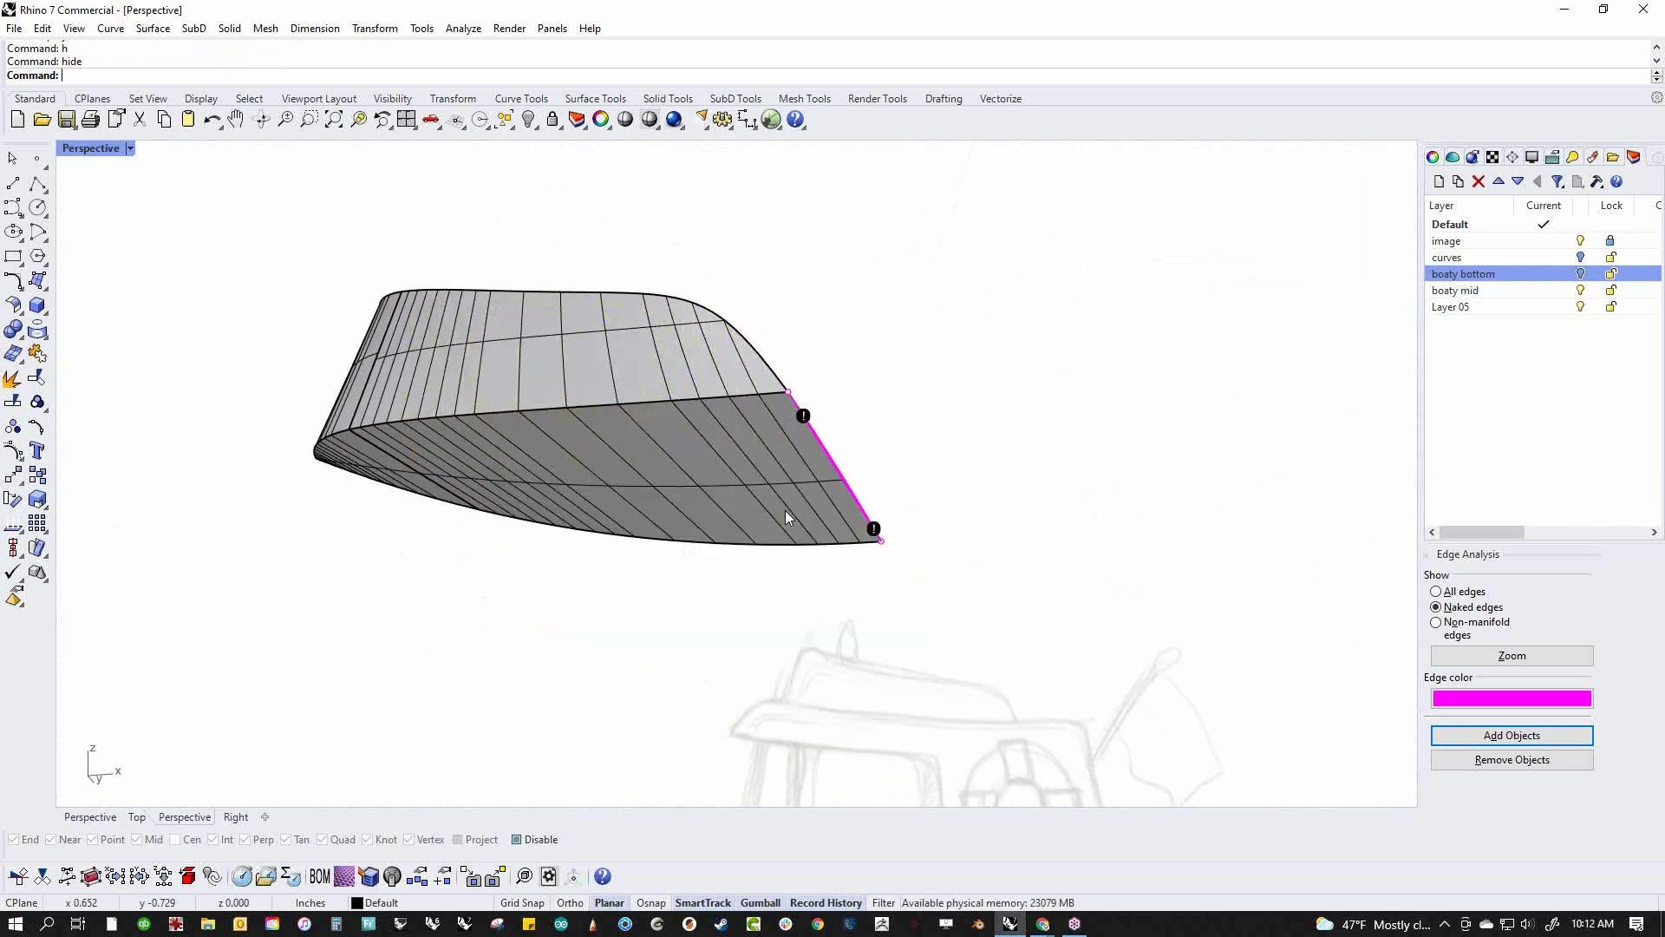
{"action": "scroll", "coordinate": [821, 512], "scroll_direction": "up", "scroll_amount": 5}
{"action": "right_click_drag", "start_coordinate": [860, 491], "coordinate": [892, 532]}
{"action": "scroll", "coordinate": [888, 550], "scroll_direction": "down", "scroll_amount": 8}
Extract the large underside surface of the roof piece and delete it together with its overlapping duplicate
{"action": "middle_click", "coordinate": [892, 532]}
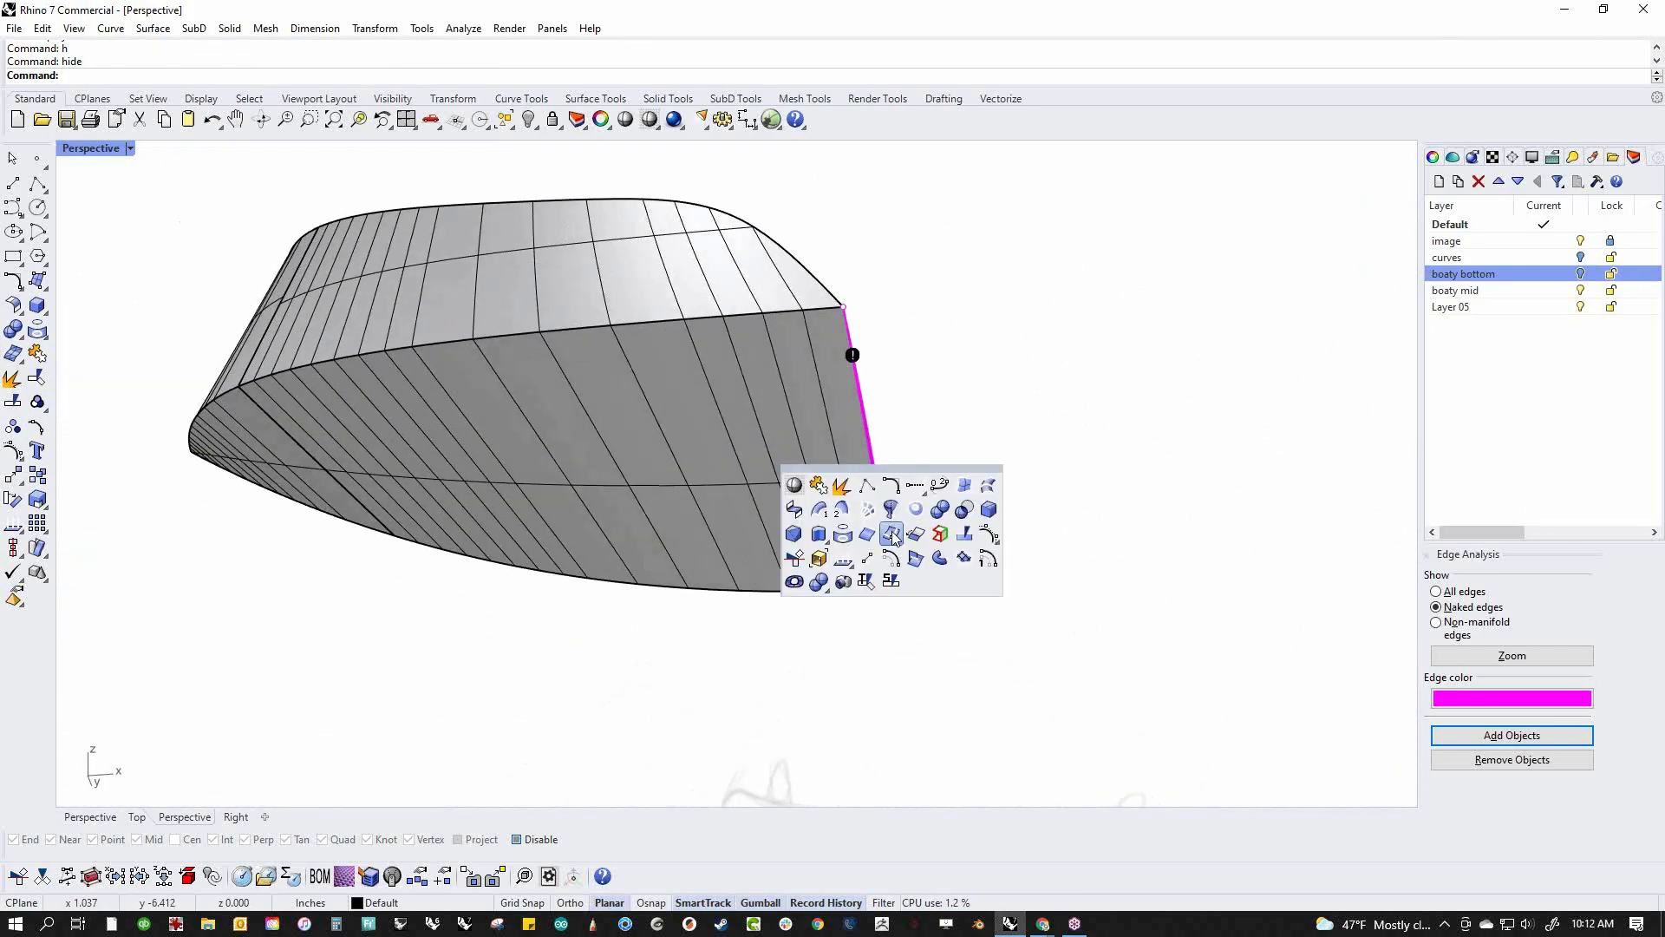
{"action": "left_click", "coordinate": [843, 488]}
{"action": "left_click", "coordinate": [845, 490]}
{"action": "right_click", "coordinate": [846, 491]}
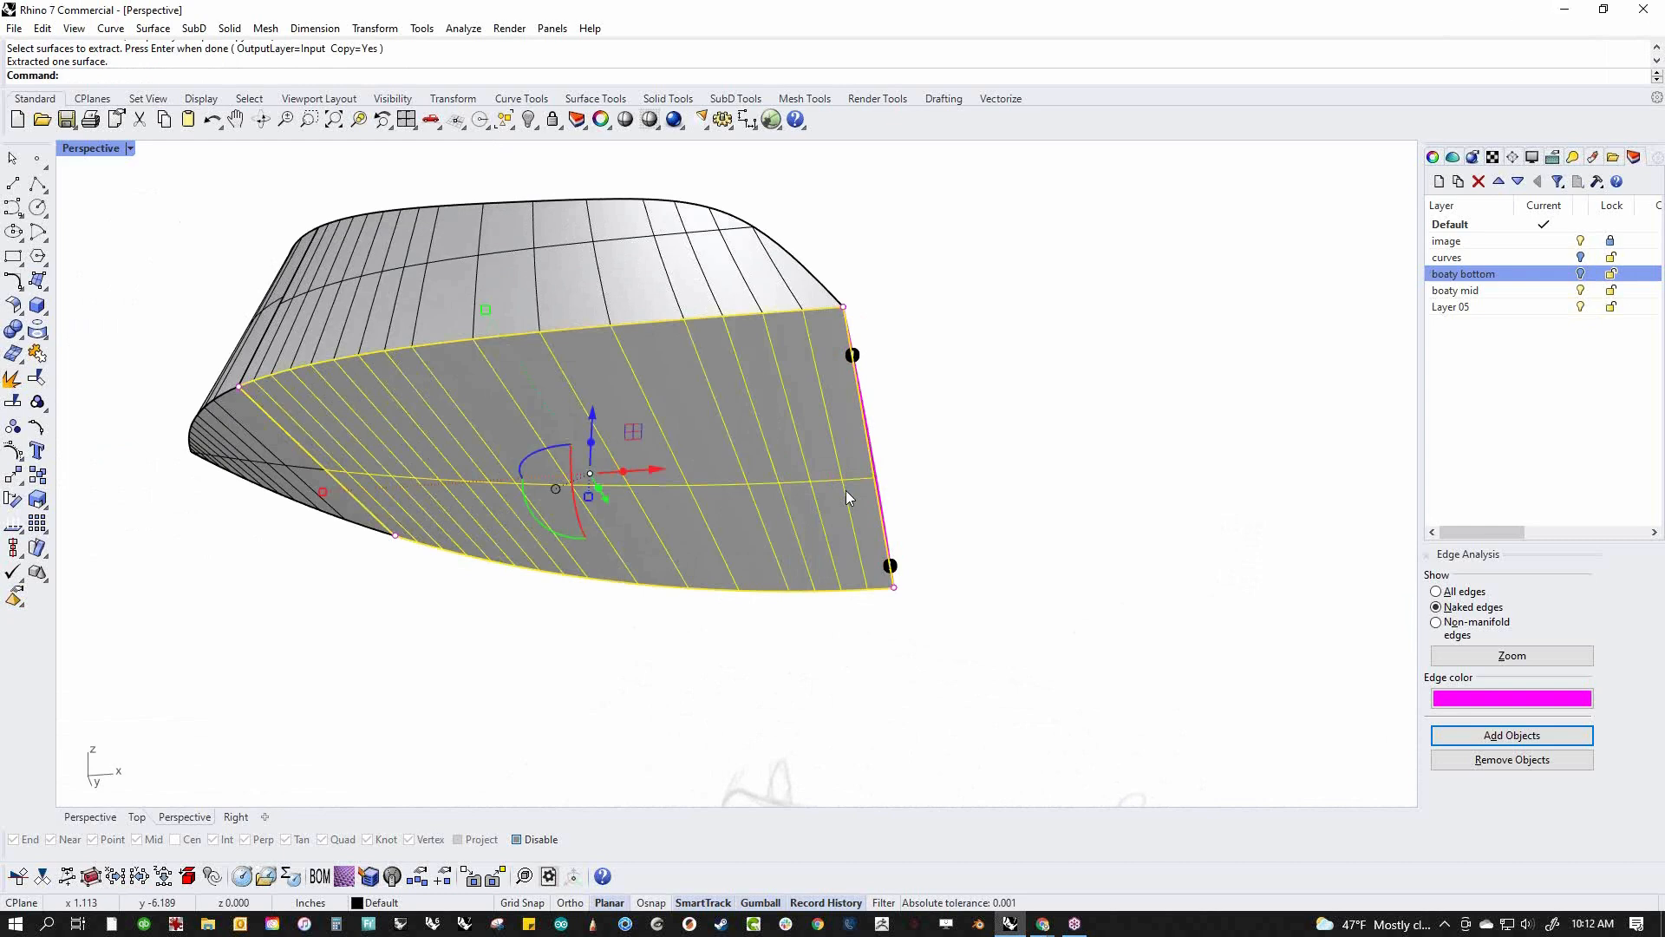
{"action": "key", "text": "Delete"}
{"action": "middle_click", "coordinate": [802, 500]}
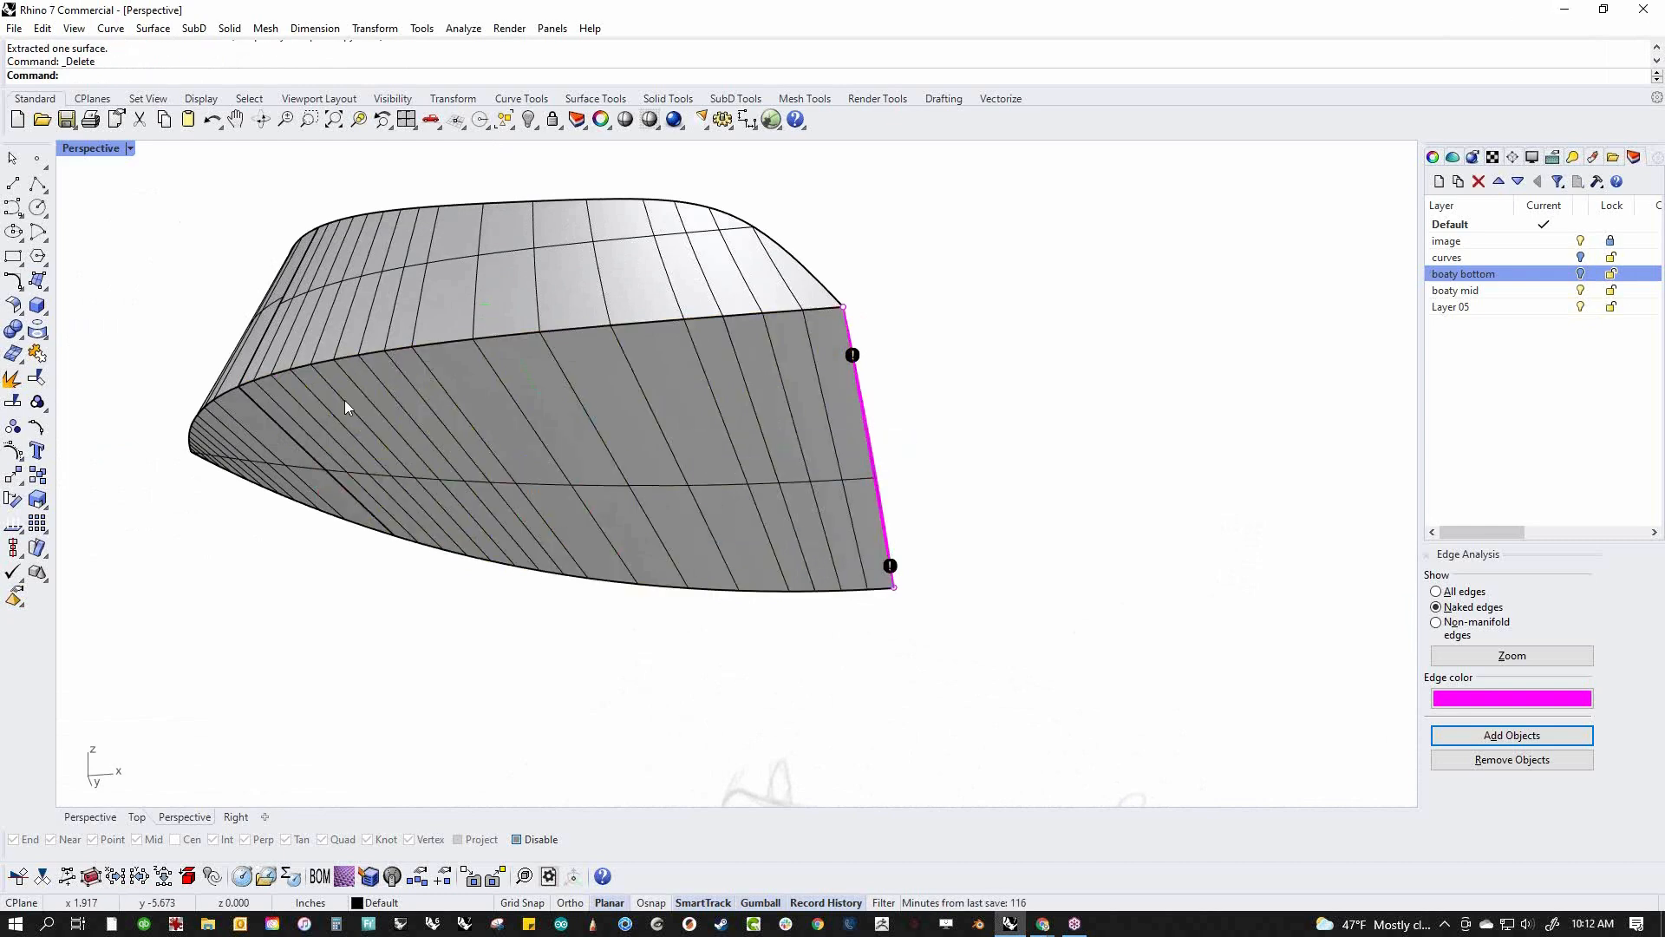
{"action": "left_click", "coordinate": [506, 471]}
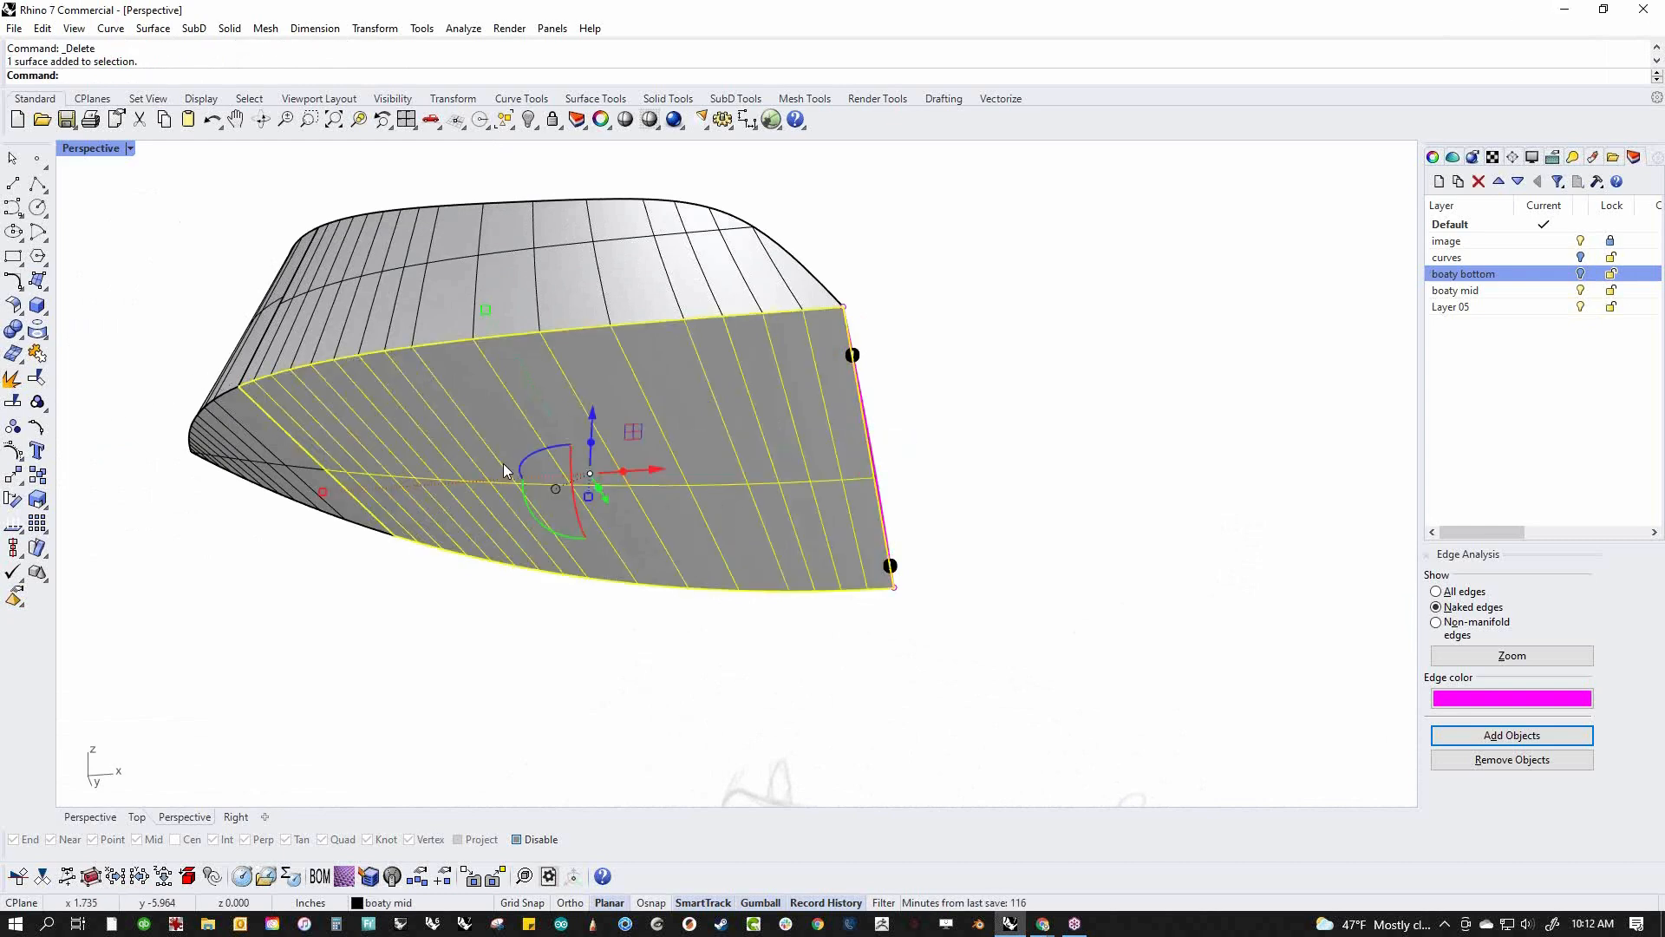
{"action": "key", "text": "Delete"}
Rebuild the underside surface from its four boundary edges and join it to the roof piece
{"action": "middle_click", "coordinate": [523, 465]}
{"action": "left_click", "coordinate": [589, 423]}
{"action": "left_click", "coordinate": [454, 344]}
{"action": "left_click", "coordinate": [321, 440]}
{"action": "left_click", "coordinate": [685, 595]}
{"action": "left_click", "coordinate": [885, 523]}
{"action": "left_click_drag", "start_coordinate": [1075, 392], "coordinate": [663, 623]}
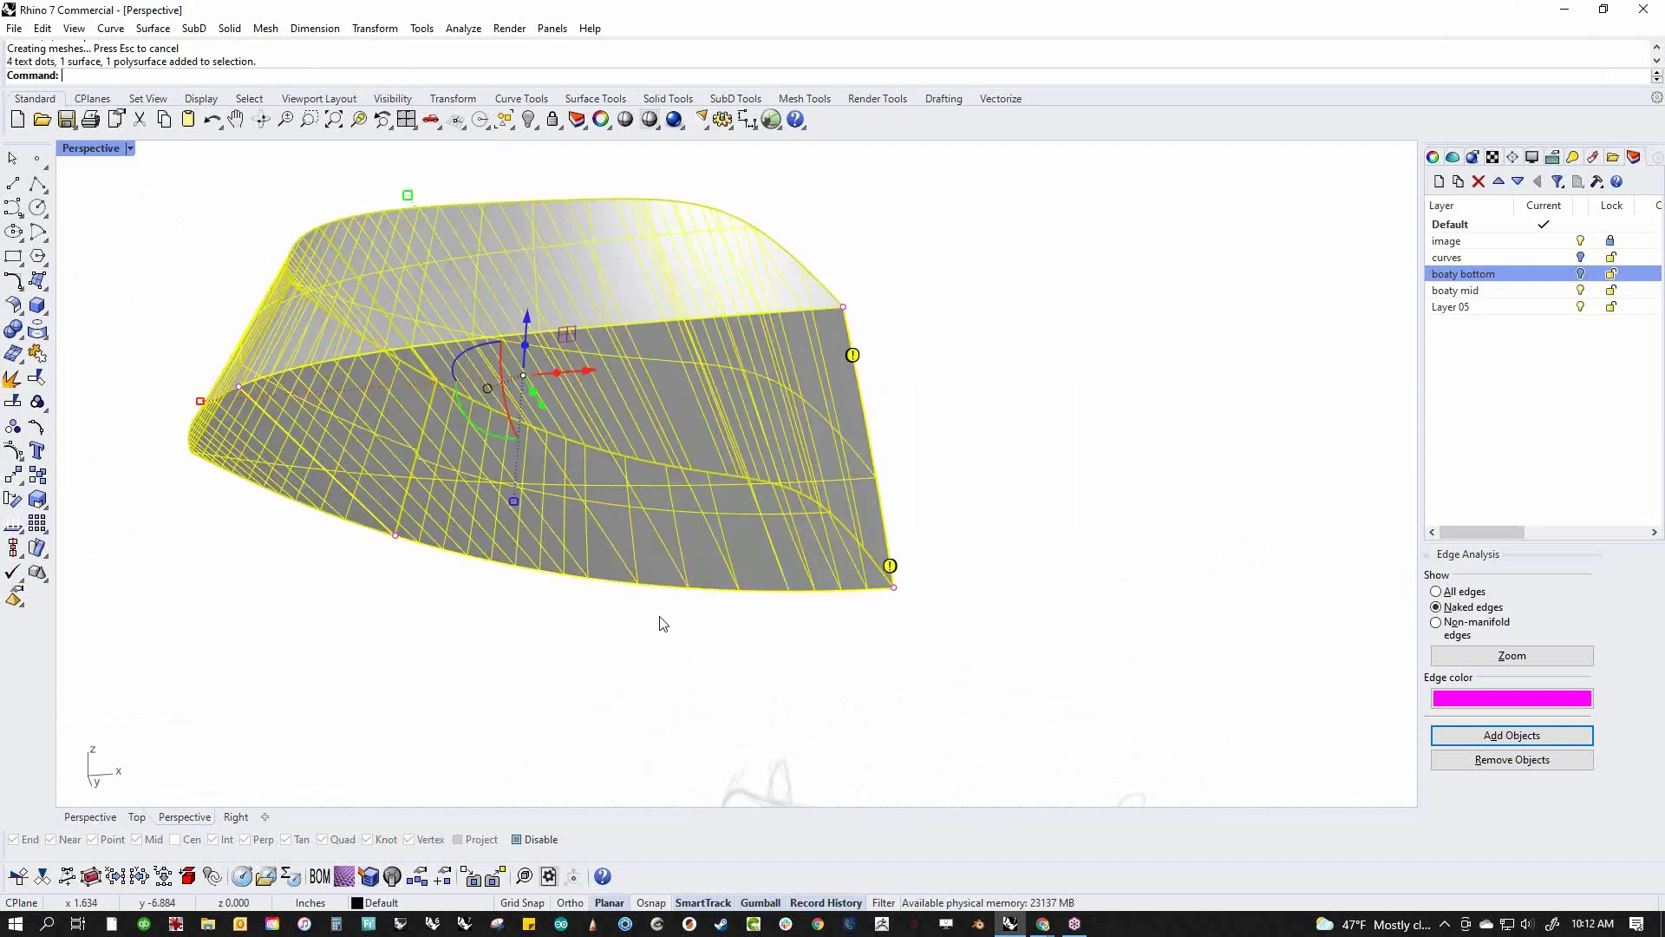
{"action": "key", "text": "ctrl+j"}
Delete the four text dots at the rear edge and show all hidden objects
{"action": "left_click", "coordinate": [651, 668]}
{"action": "left_click_drag", "start_coordinate": [748, 751], "coordinate": [1095, 367]}
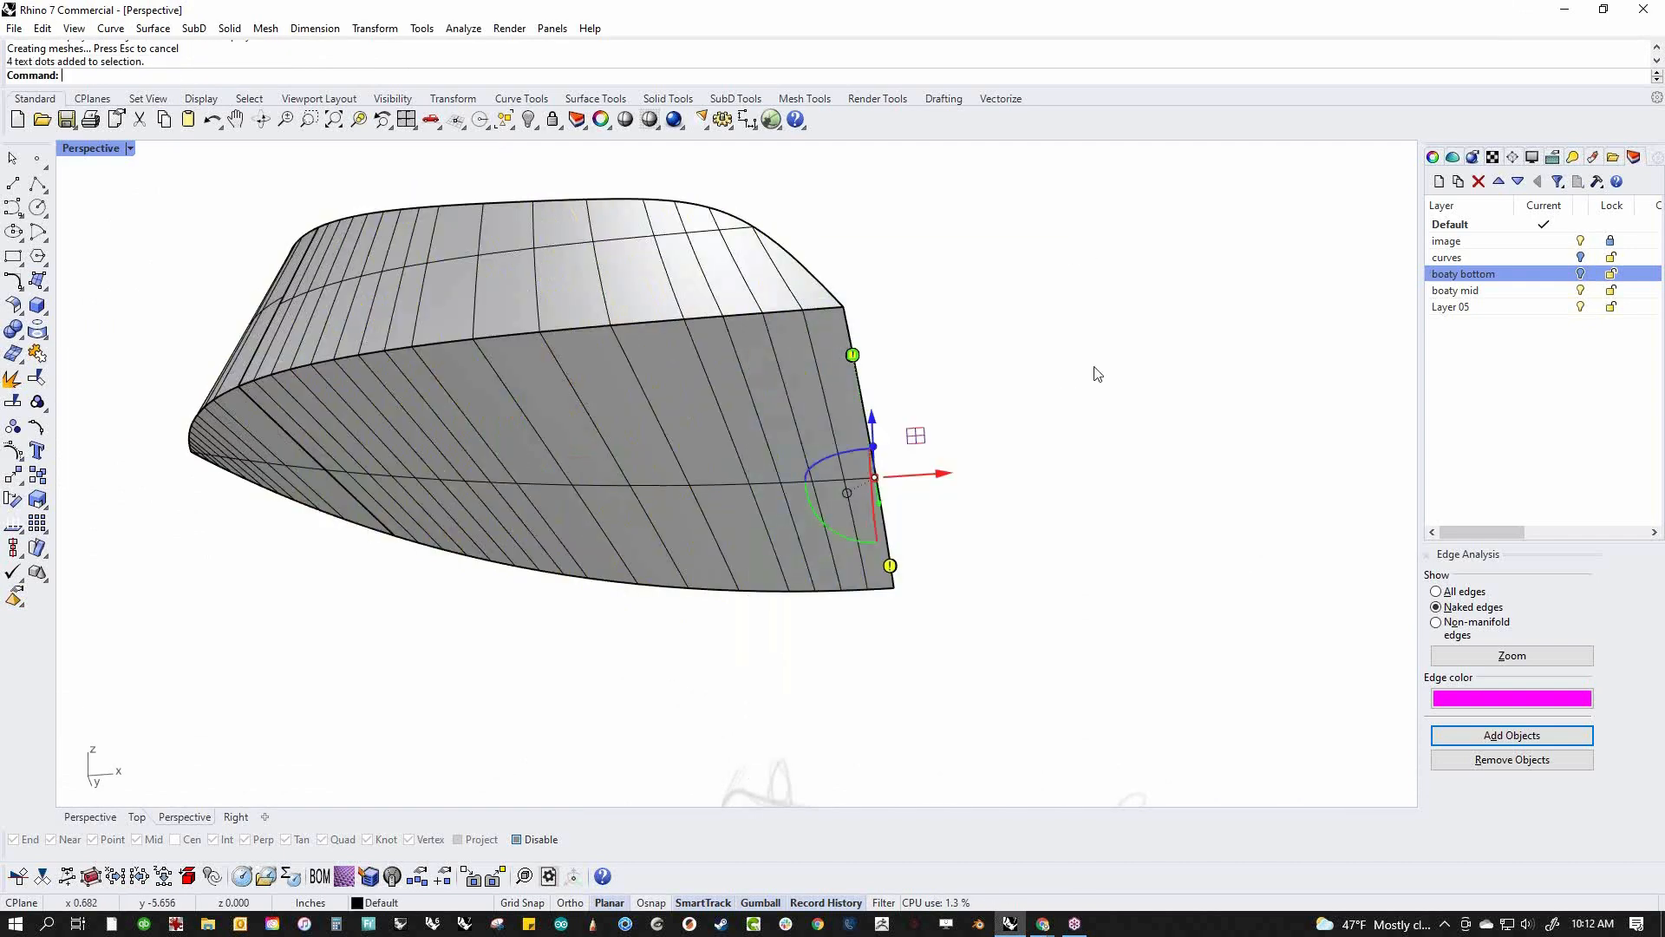
{"action": "key", "text": "Delete"}
{"action": "key", "text": "BackSpace"}
{"action": "type", "text": "show"}
{"action": "key", "text": "Return"}
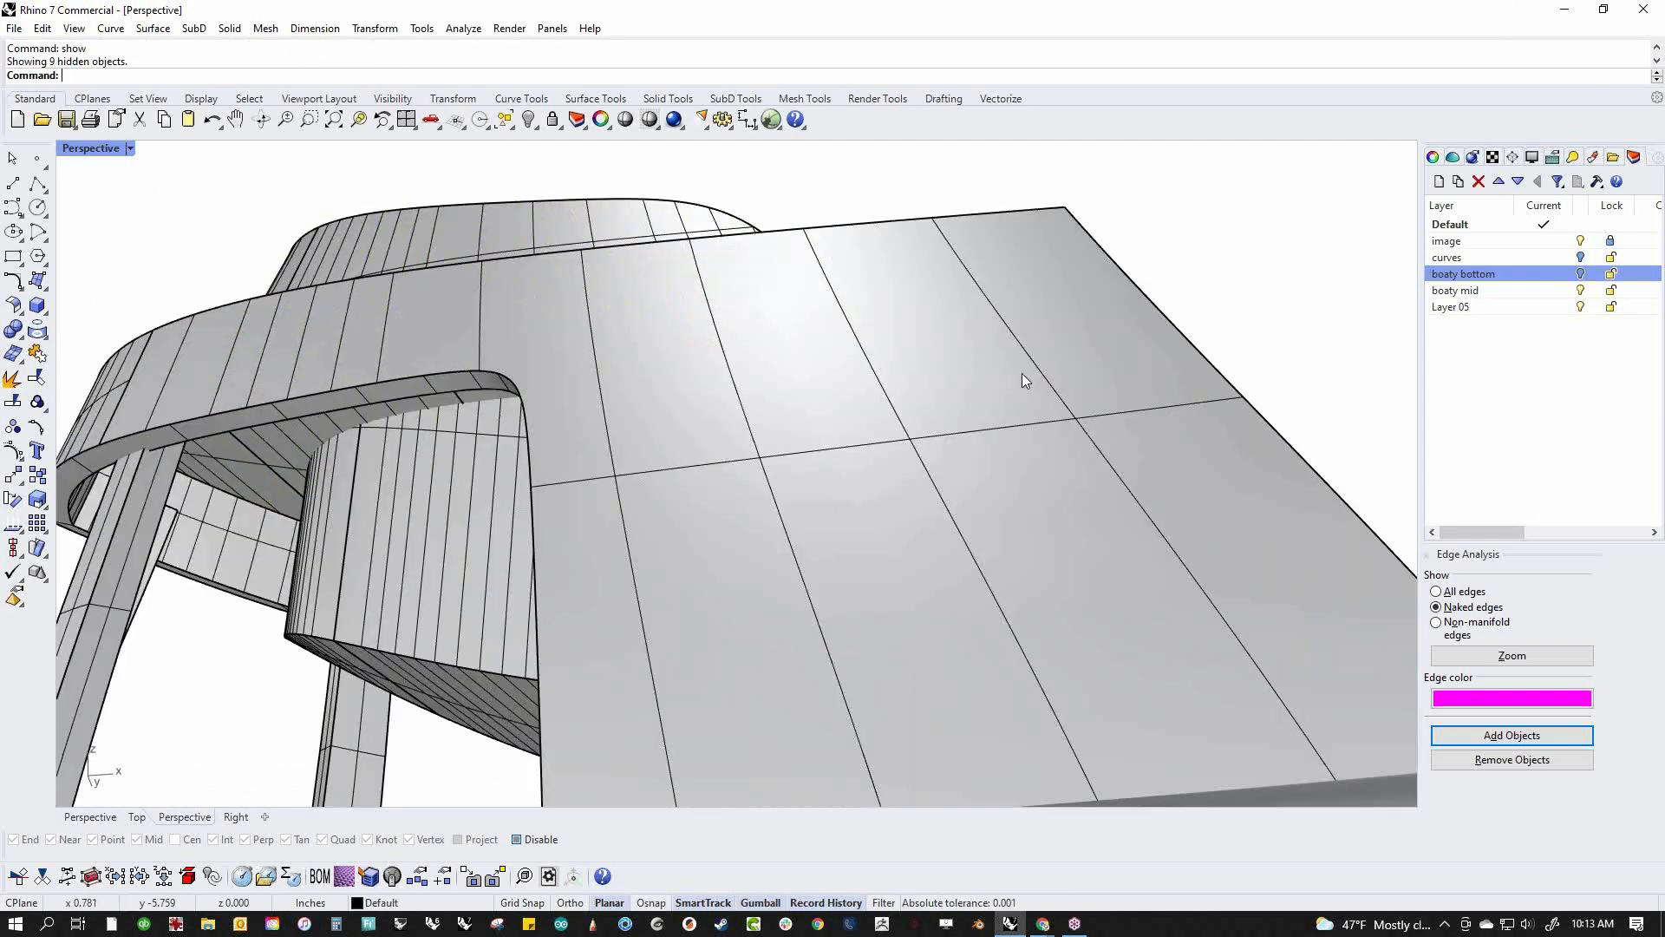
Isolate the raised roof piece and its cutting solid by hiding all other objects
{"action": "left_click", "coordinate": [373, 670]}
{"action": "right_click_drag", "start_coordinate": [373, 669], "coordinate": [350, 393]}
{"action": "left_click", "coordinate": [283, 366], "text": "shift"}
{"action": "key", "text": "ctrl+i"}
{"action": "key", "text": "ctrl+h"}
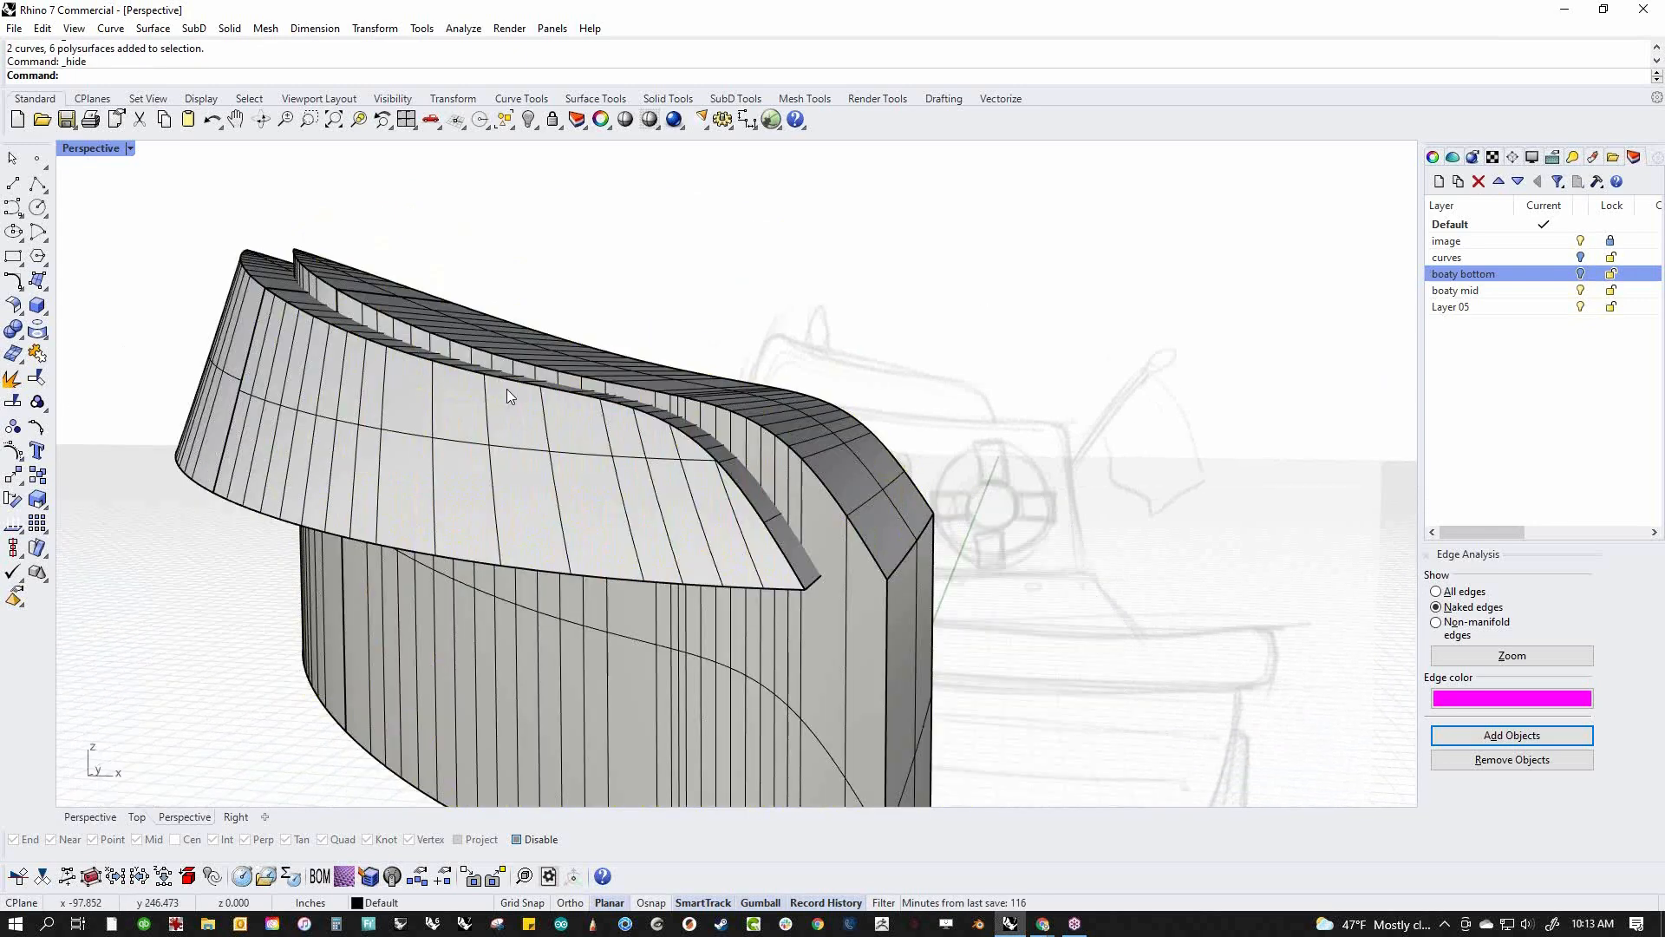
Subtract the cutting solid from the raised roof piece with a Boolean difference and delete the remaining cutter
{"action": "right_click_drag", "start_coordinate": [509, 391], "coordinate": [491, 469]}
{"action": "left_click", "coordinate": [13, 329]}
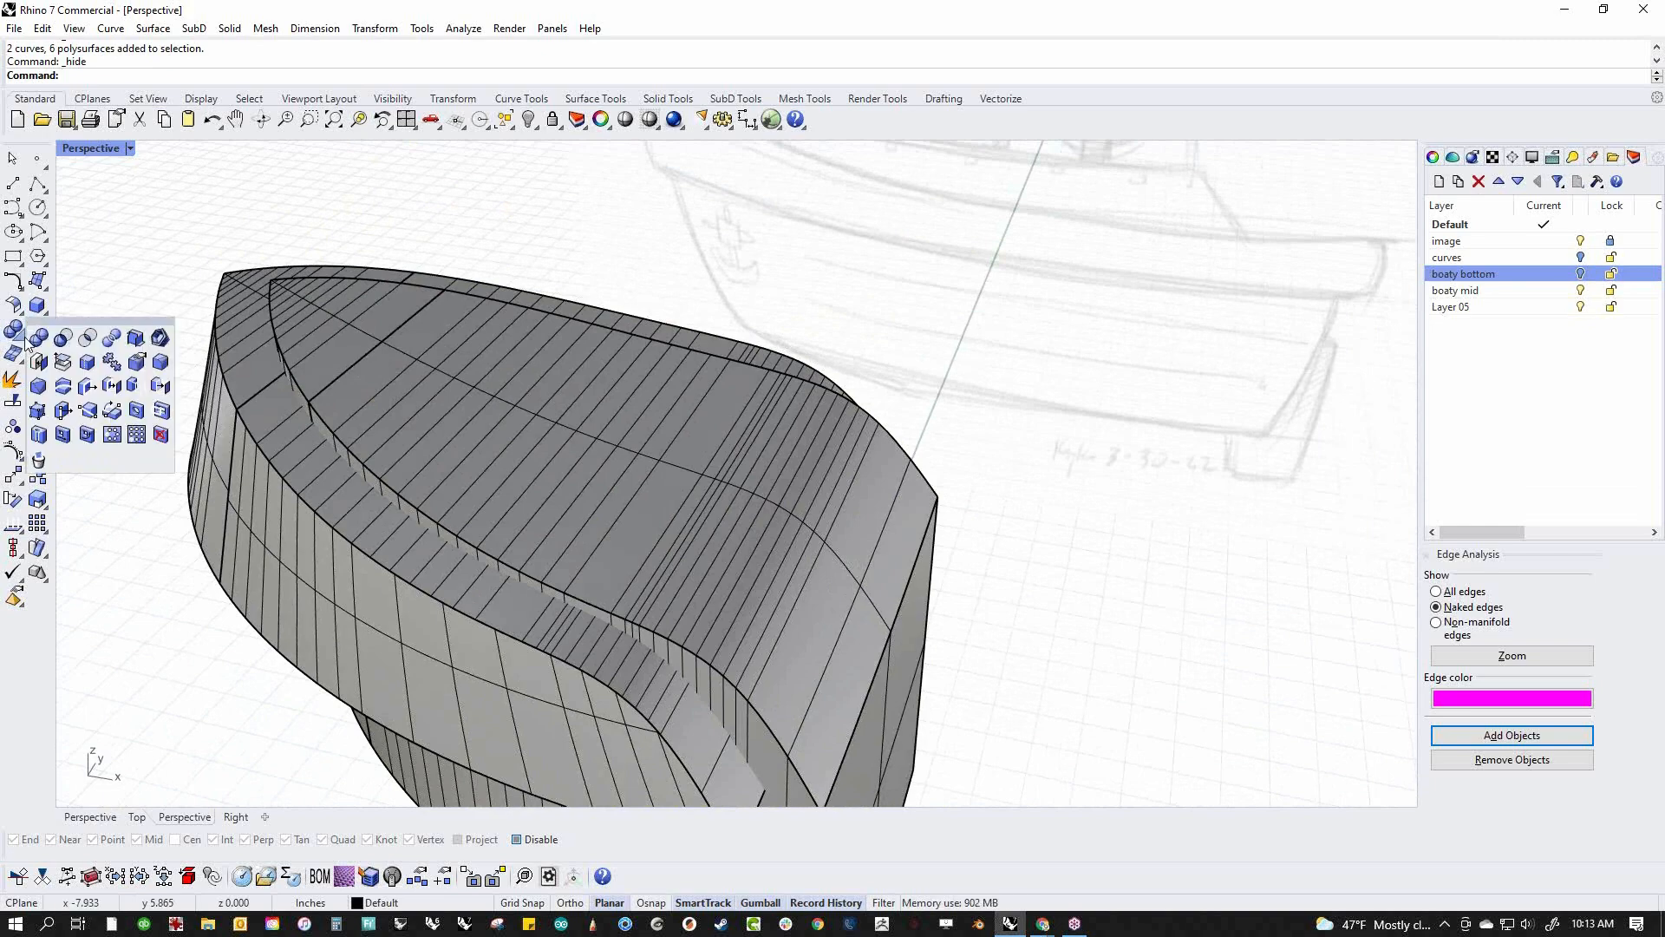
{"action": "left_click", "coordinate": [72, 343]}
{"action": "left_click", "coordinate": [215, 434]}
{"action": "key", "text": "Return"}
{"action": "left_click", "coordinate": [368, 435]}
{"action": "key", "text": "Return"}
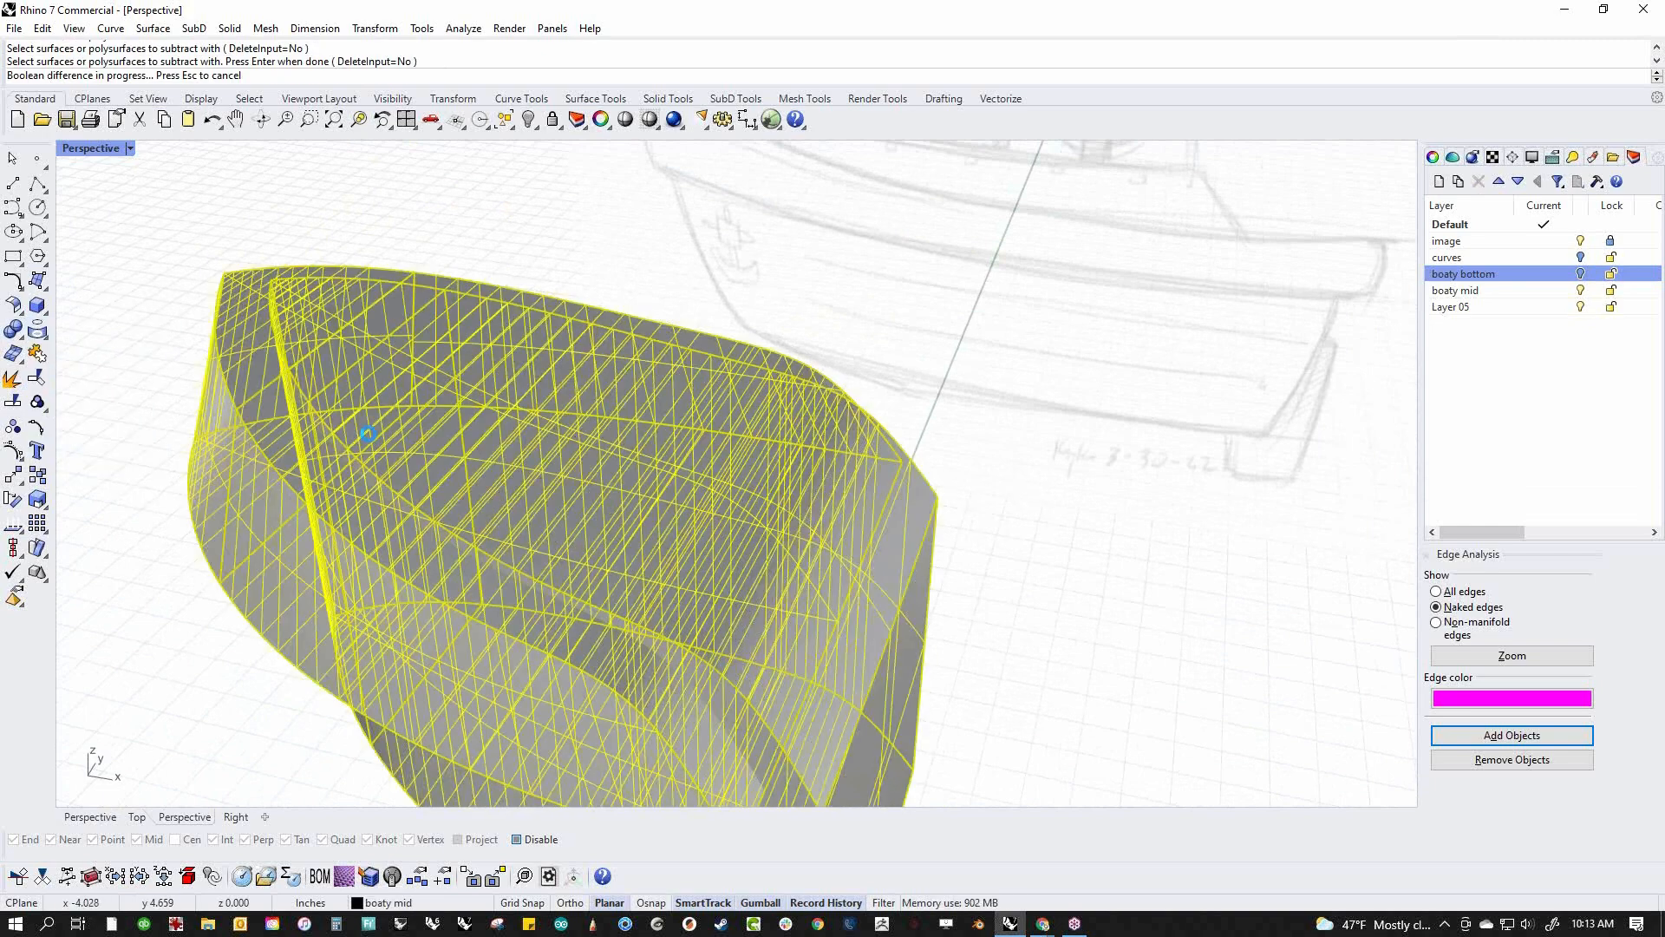
{"action": "left_click", "coordinate": [448, 449]}
{"action": "key", "text": "Delete"}
{"action": "mouse_move", "coordinate": [487, 476]}
{"action": "right_mouse_down"}
{"action": "mouse_move", "coordinate": [521, 557]}
{"action": "mouse_move", "coordinate": [892, 621]}
{"action": "mouse_move", "coordinate": [710, 567]}
{"action": "mouse_move", "coordinate": [802, 614]}
{"action": "mouse_move", "coordinate": [679, 653]}
{"action": "mouse_move", "coordinate": [786, 515]}
{"action": "right_mouse_up"}
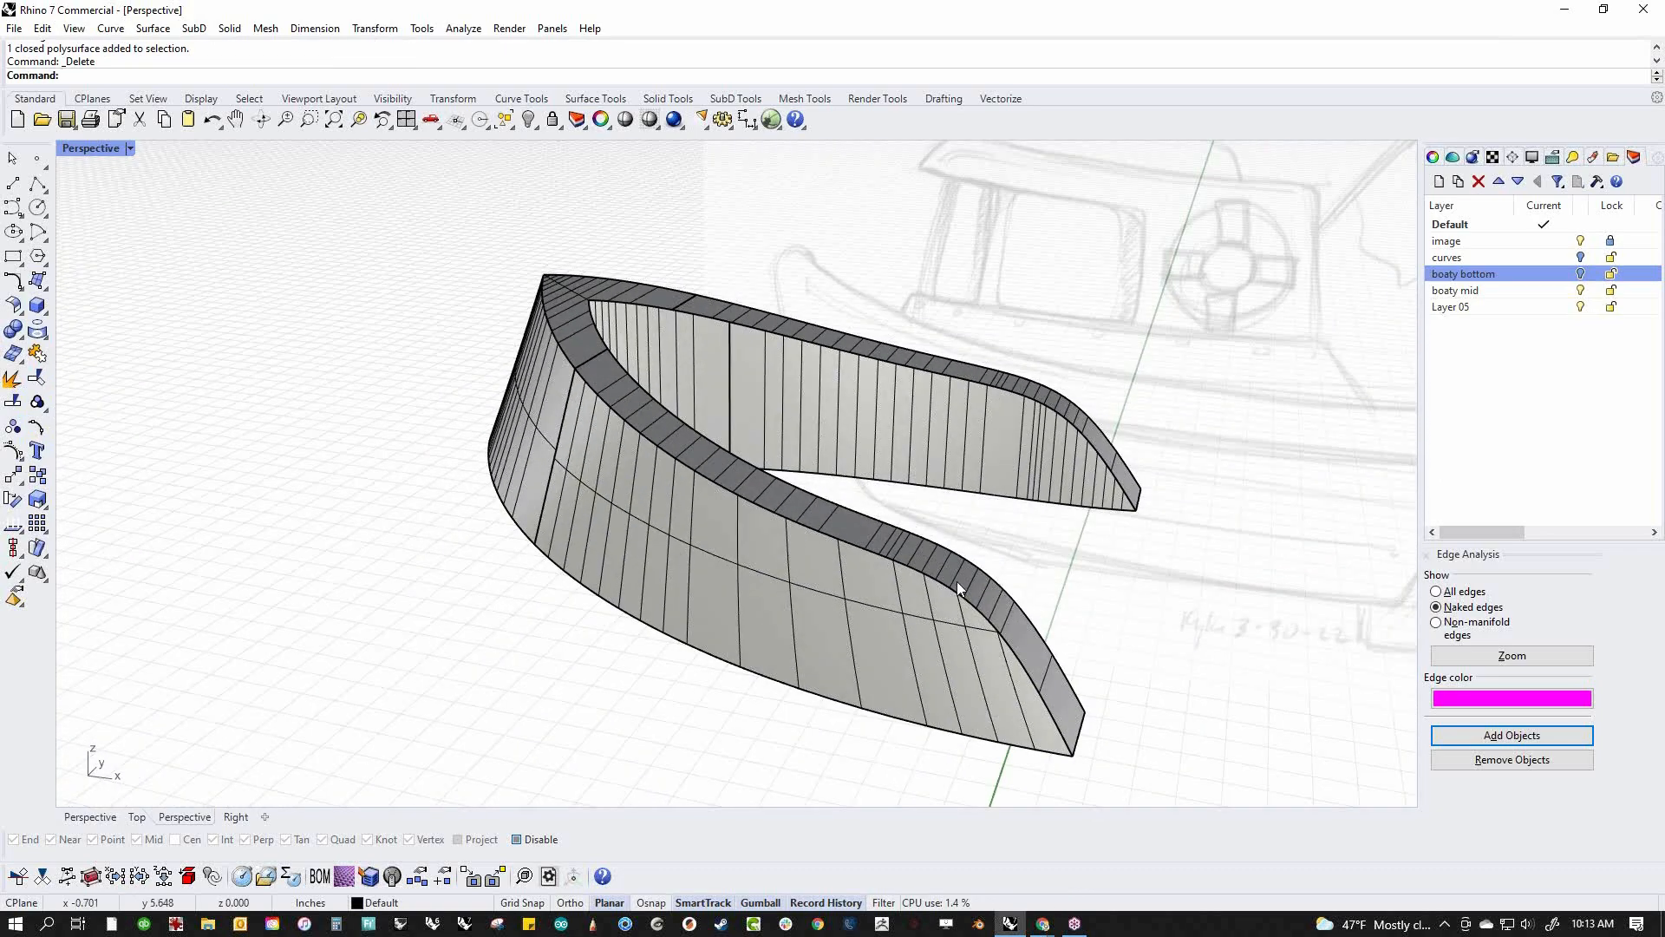
{"action": "right_click_drag", "start_coordinate": [605, 387], "coordinate": [749, 431]}
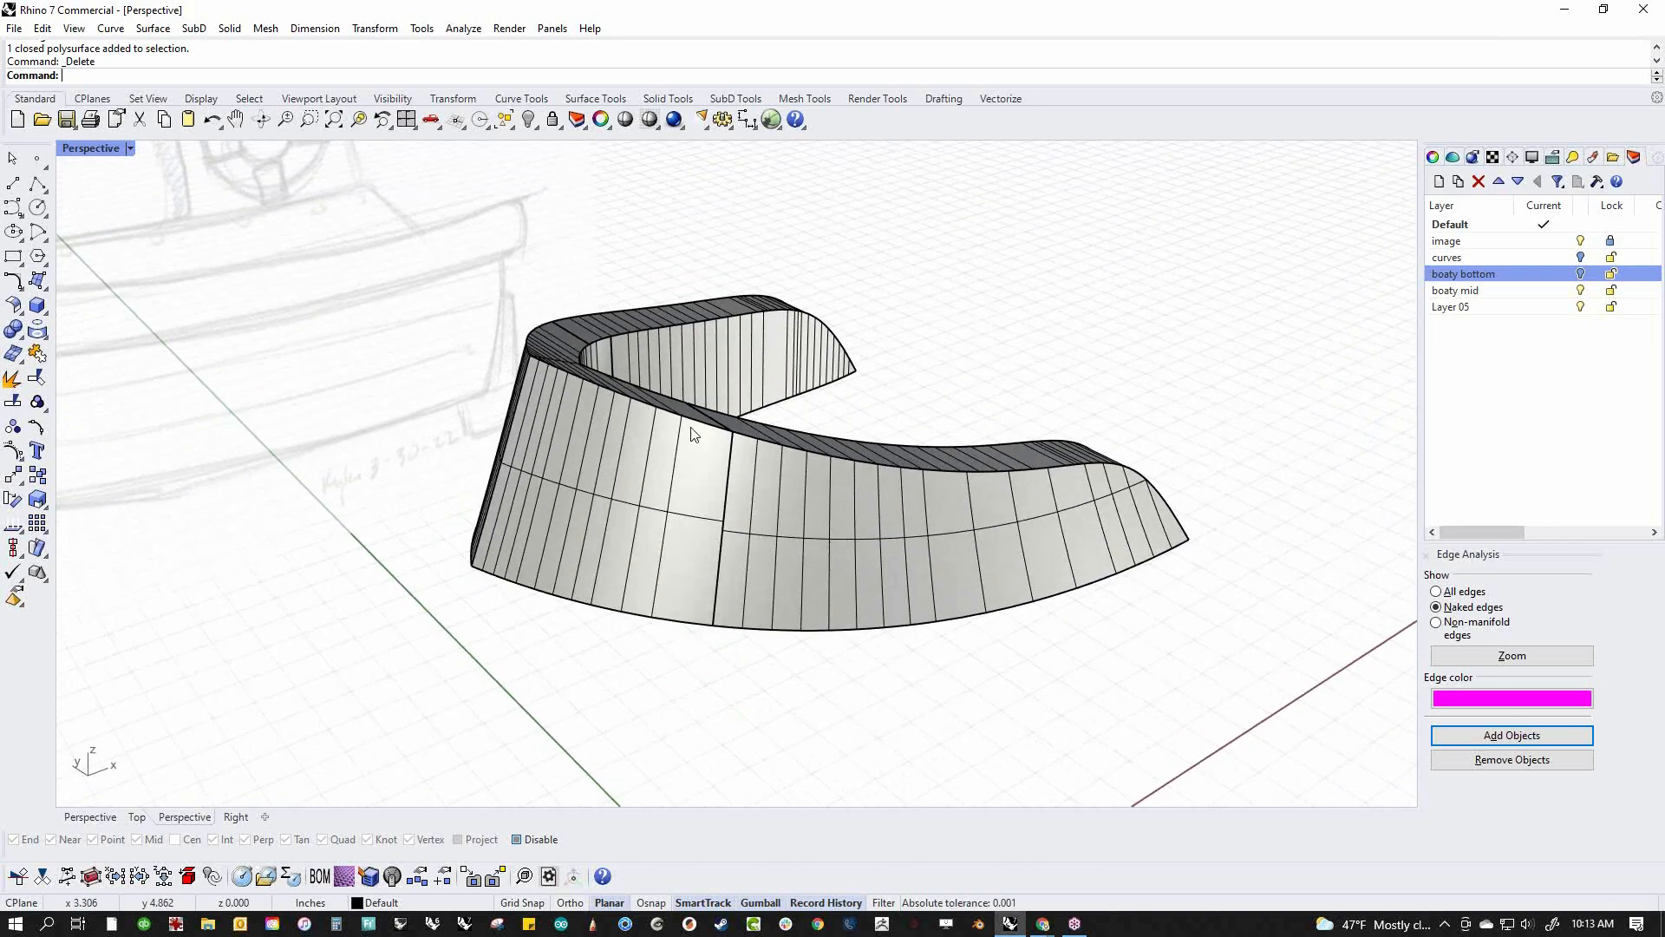
Show all hidden objects and turn on the boaty bottom layer
{"action": "type", "text": "show"}
{"action": "key", "text": "Return"}
{"action": "right_click_drag", "start_coordinate": [571, 424], "coordinate": [691, 508]}
{"action": "scroll", "coordinate": [691, 507], "scroll_direction": "down", "scroll_amount": 4}
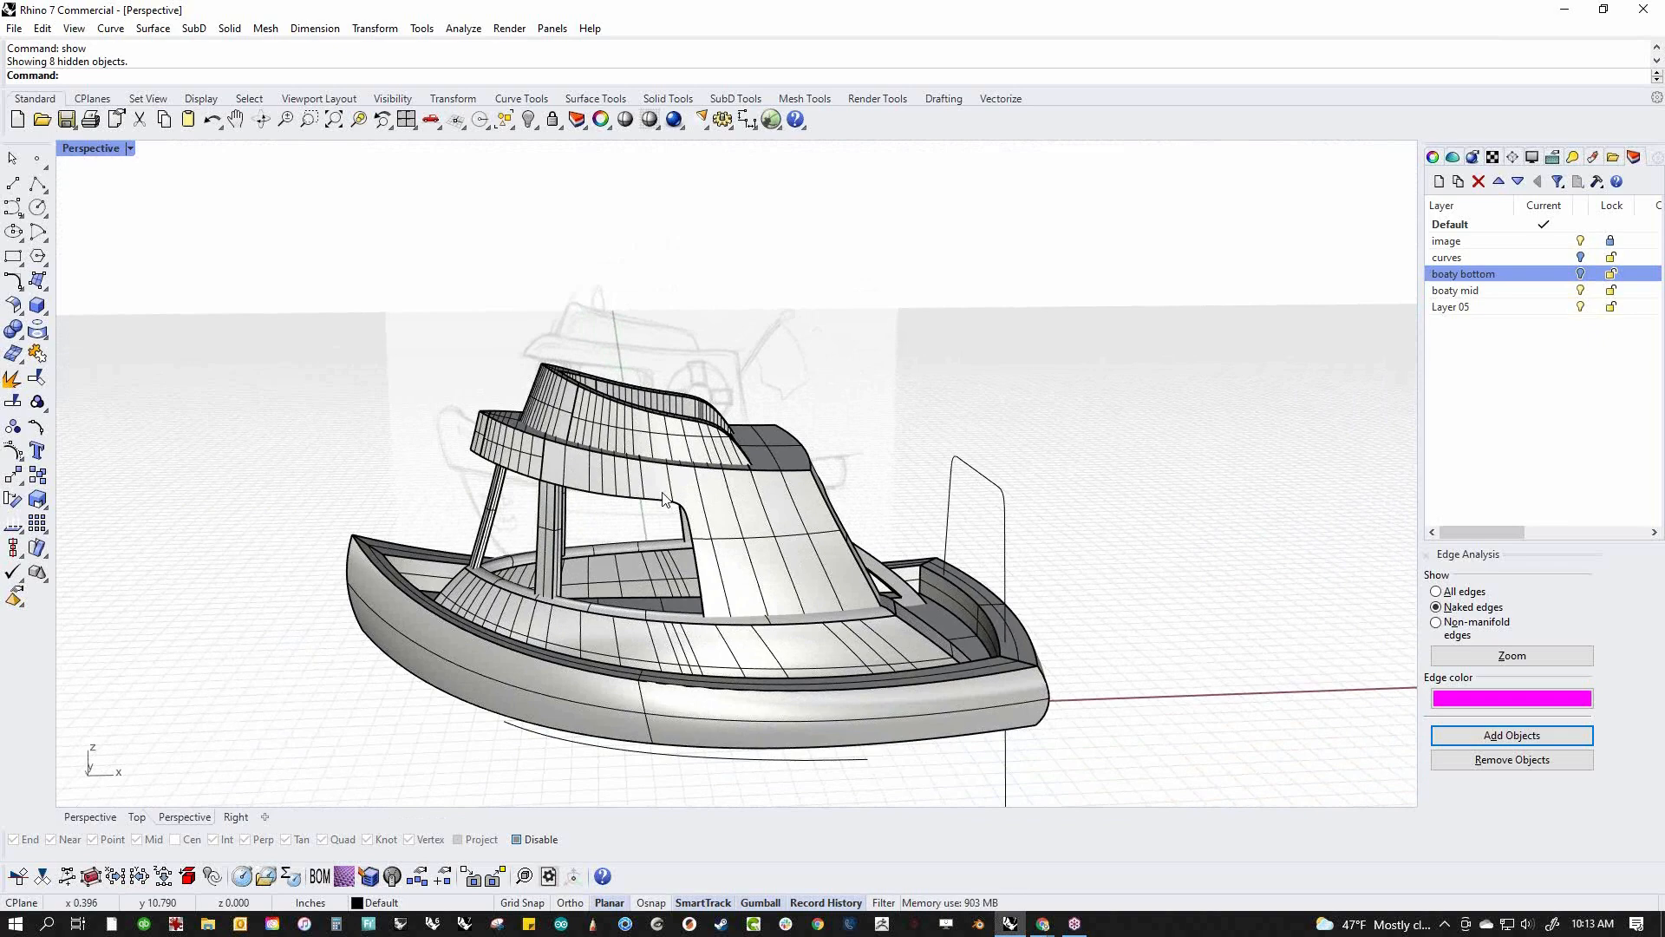
{"action": "right_click_drag", "start_coordinate": [694, 507], "coordinate": [700, 448], "text": "shift"}
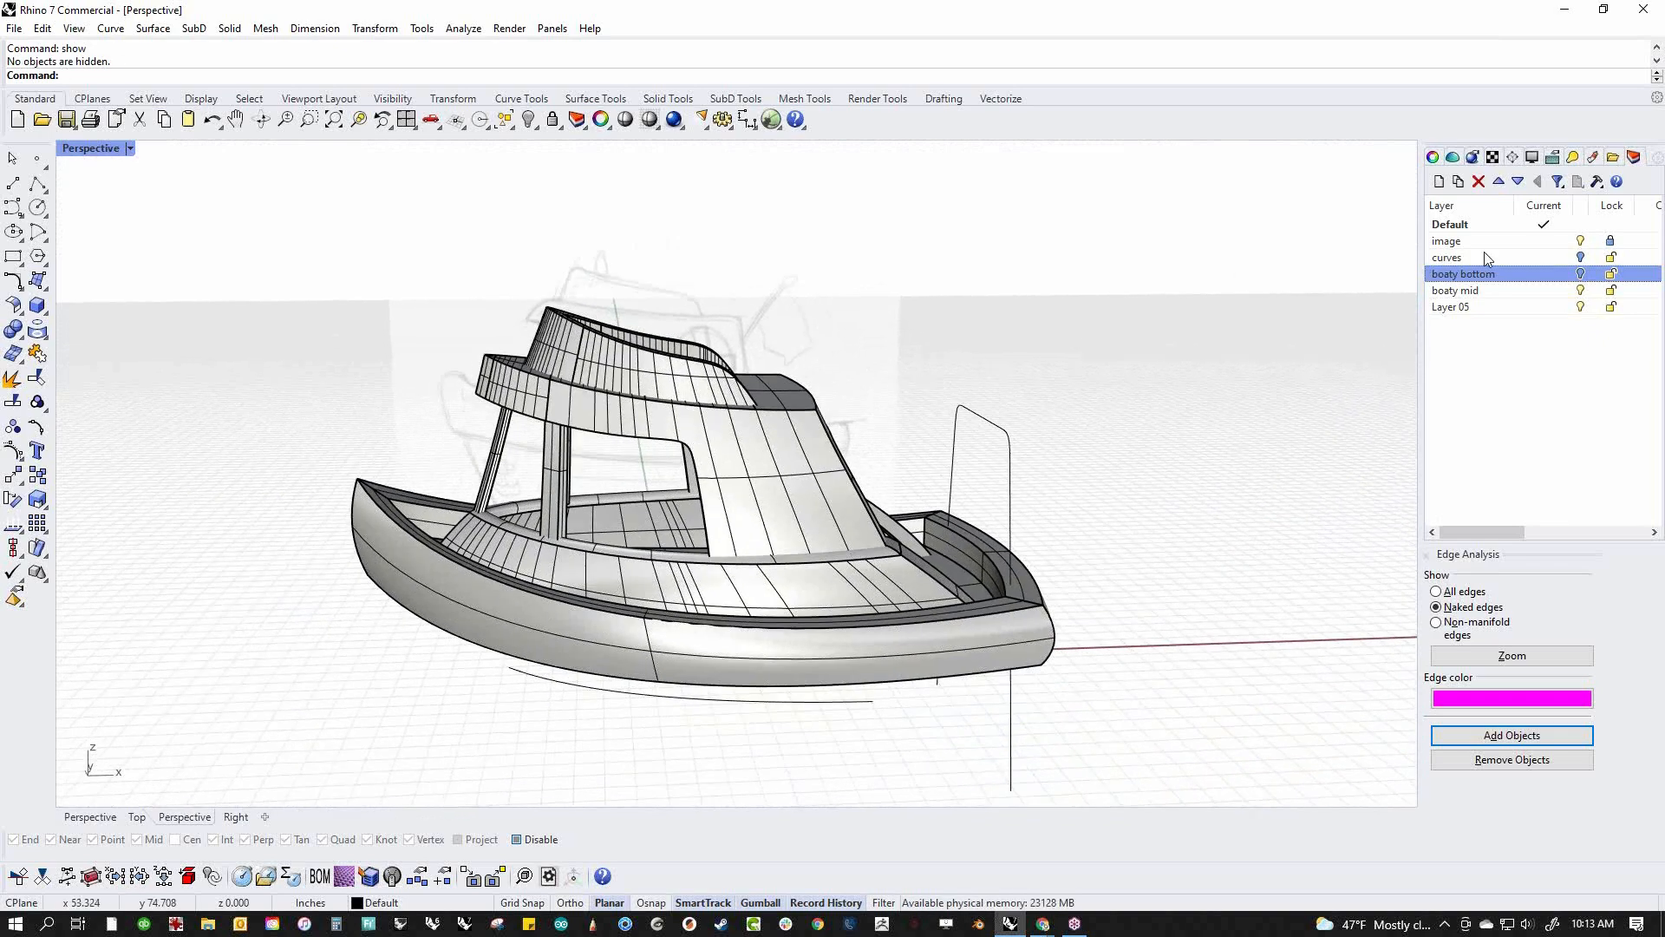
{"action": "left_click", "coordinate": [1580, 273]}
{"action": "right_click_drag", "start_coordinate": [1170, 564], "coordinate": [747, 605]}
{"action": "scroll", "coordinate": [772, 431], "scroll_direction": "up", "scroll_amount": 5}
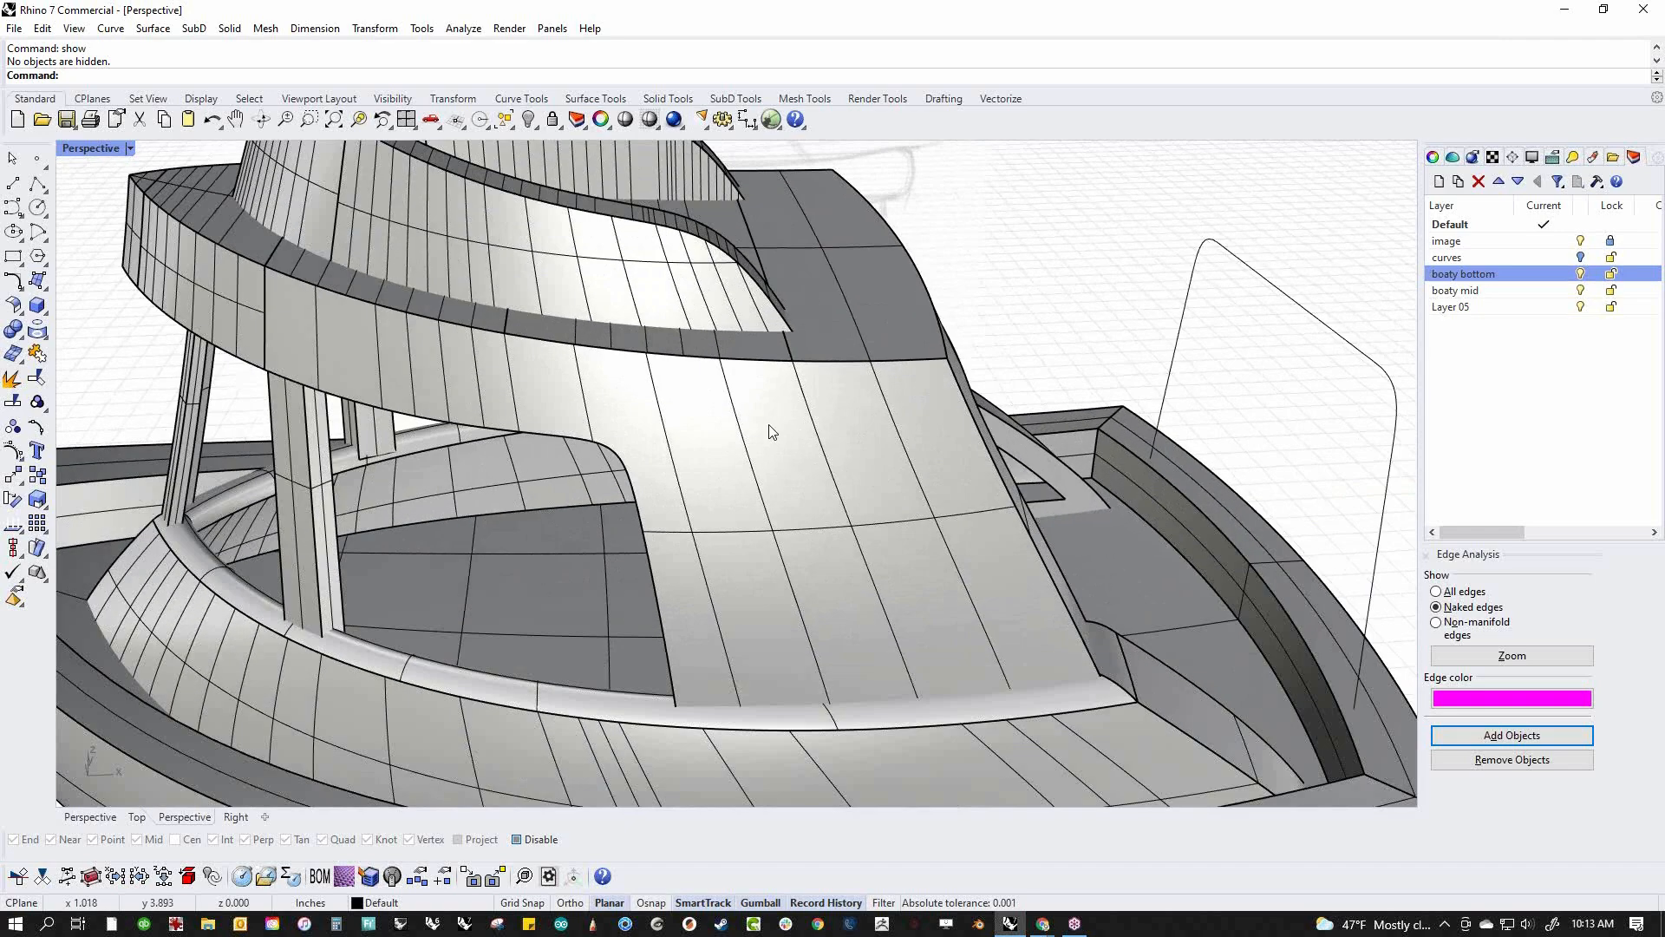
Start a variable radius edge blend and select the cabin roof's upper side edges and front vertical edge
{"action": "scroll", "coordinate": [748, 423], "scroll_direction": "down", "scroll_amount": 2}
{"action": "middle_click", "coordinate": [884, 481]}
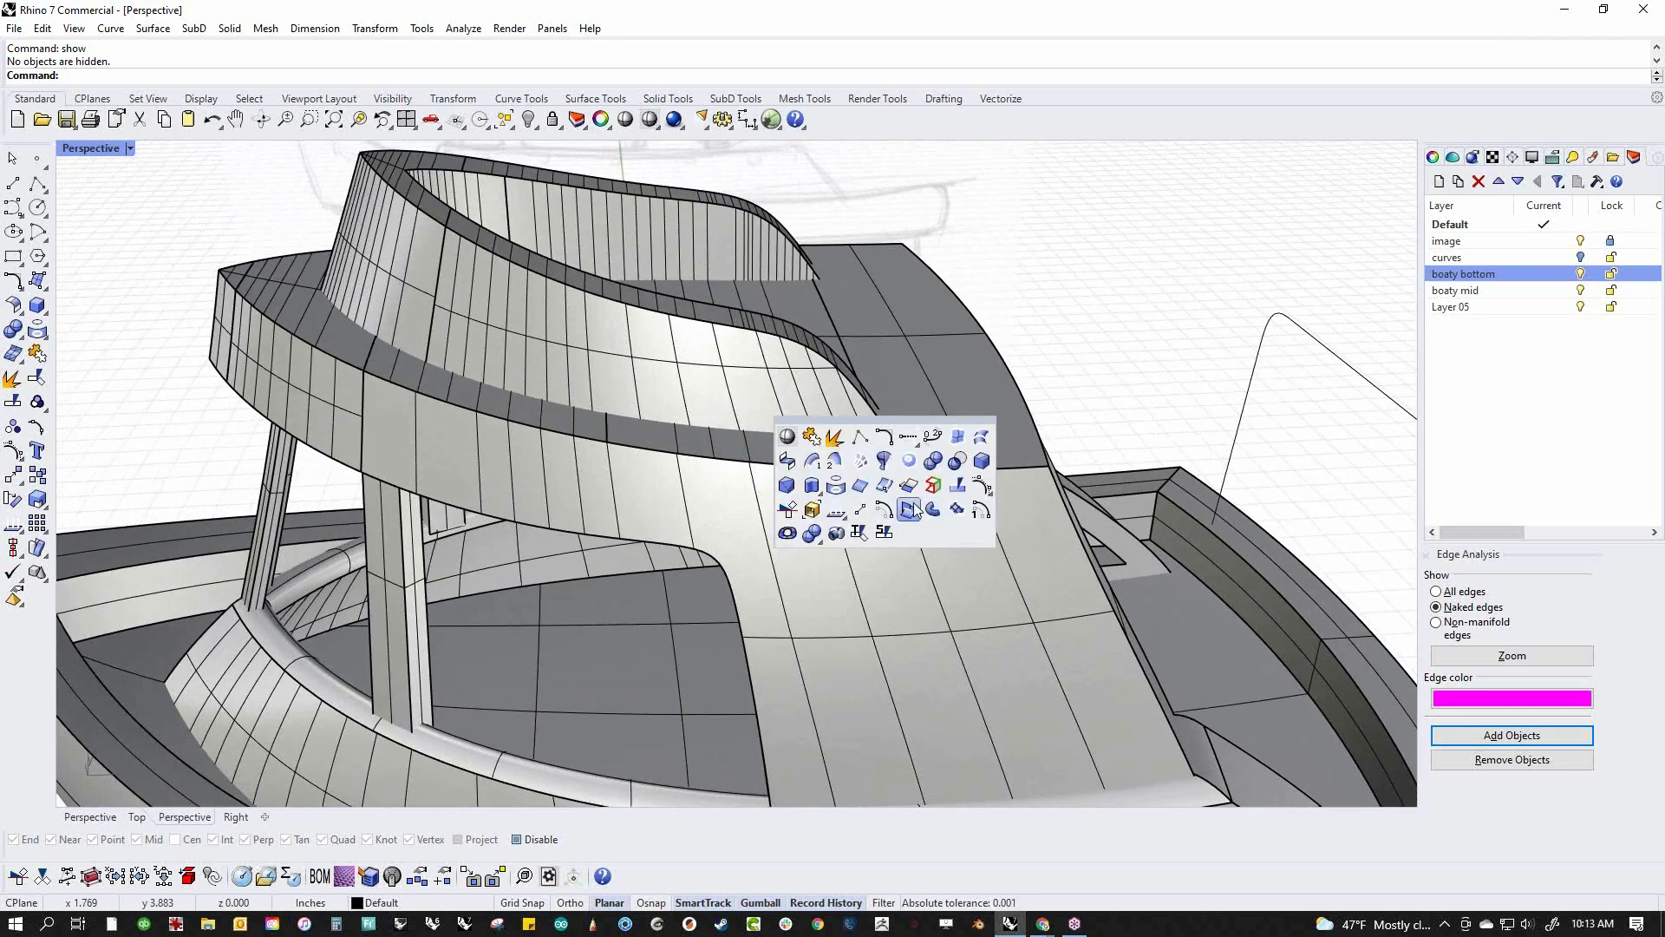
{"action": "right_click", "coordinate": [981, 484]}
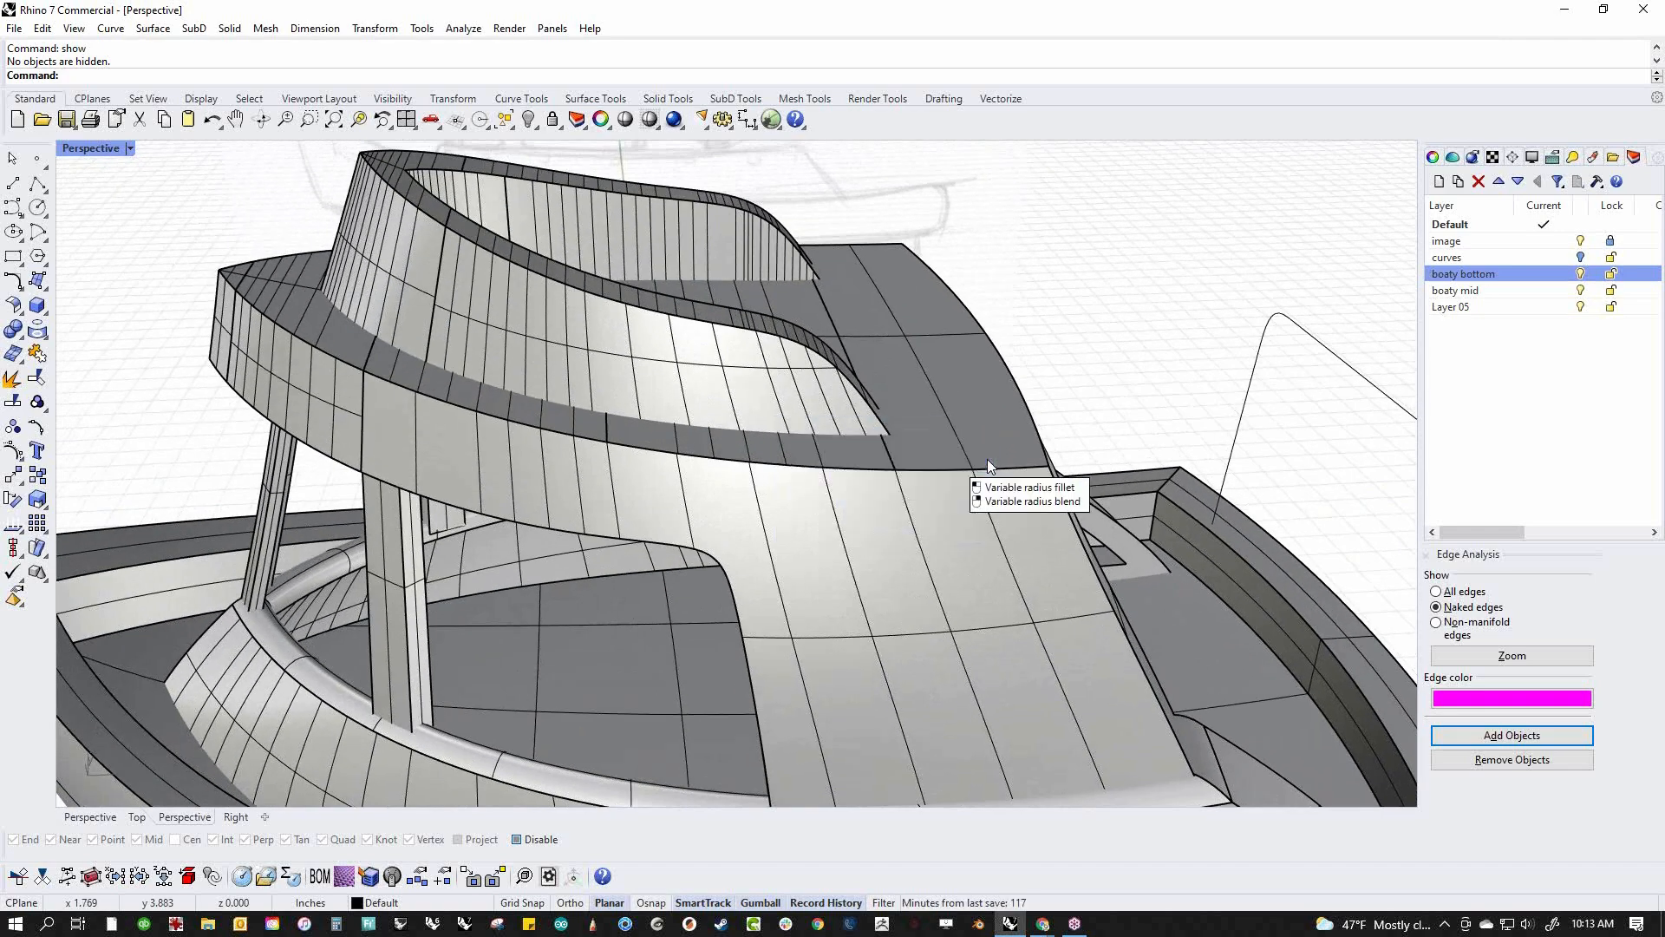
{"action": "left_click", "coordinate": [677, 451]}
{"action": "left_click", "coordinate": [480, 418]}
{"action": "left_click", "coordinate": [243, 292]}
{"action": "left_click", "coordinate": [230, 281]}
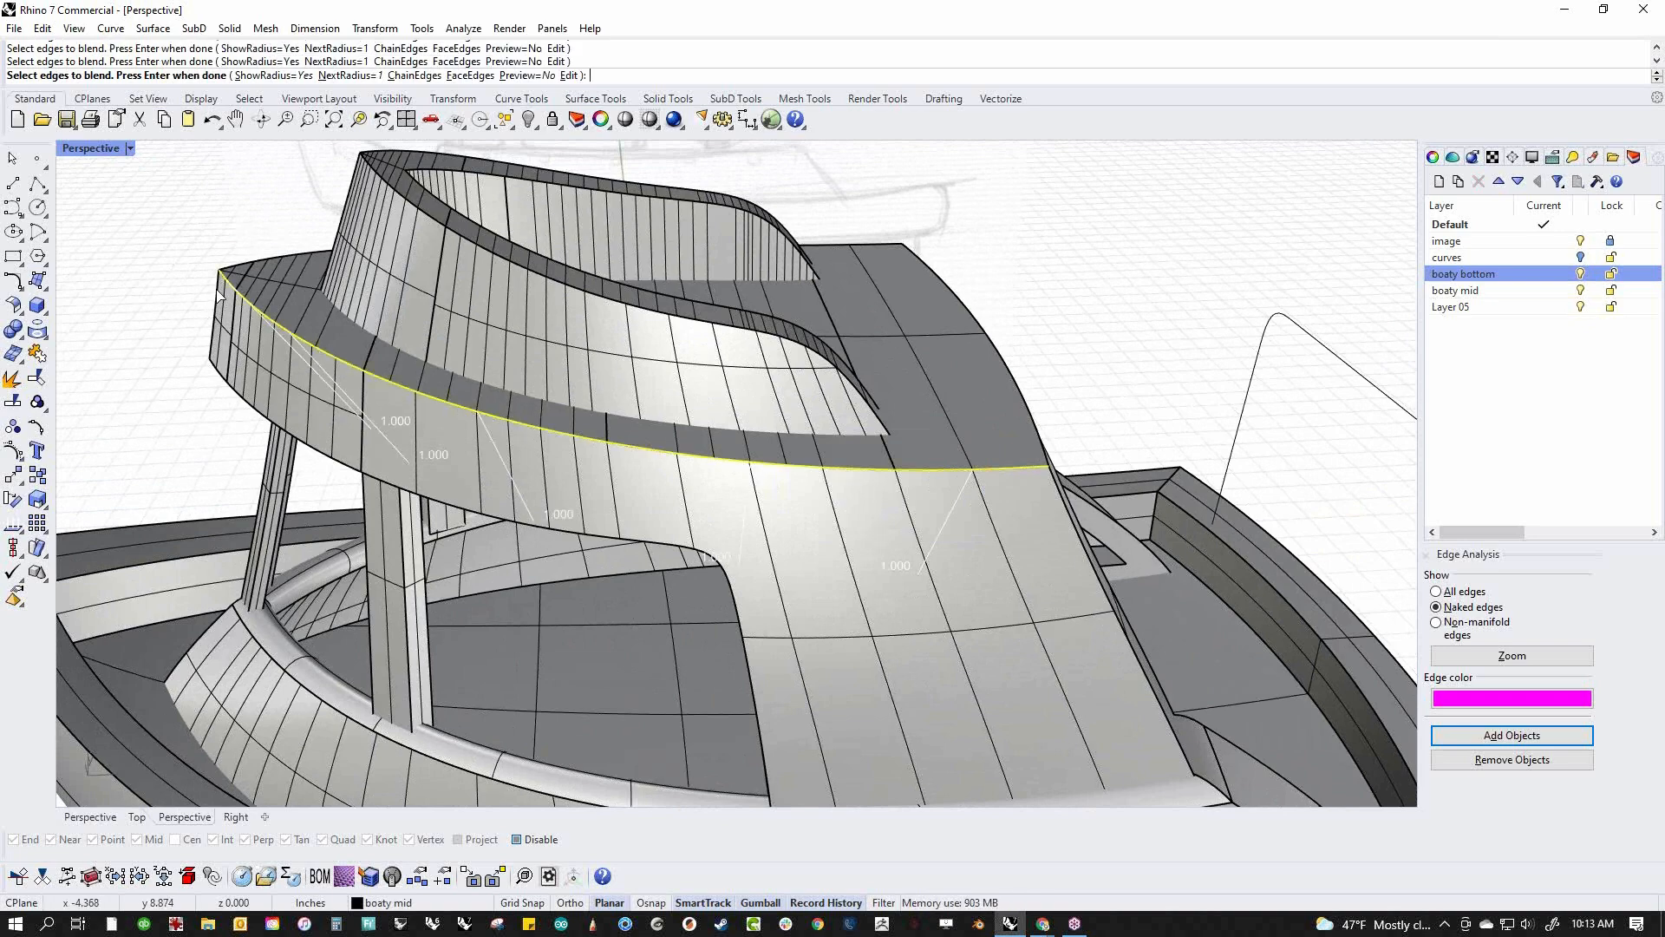
{"action": "left_click", "coordinate": [216, 294]}
{"action": "left_click", "coordinate": [249, 260]}
{"action": "left_click", "coordinate": [251, 262]}
{"action": "left_click", "coordinate": [261, 269]}
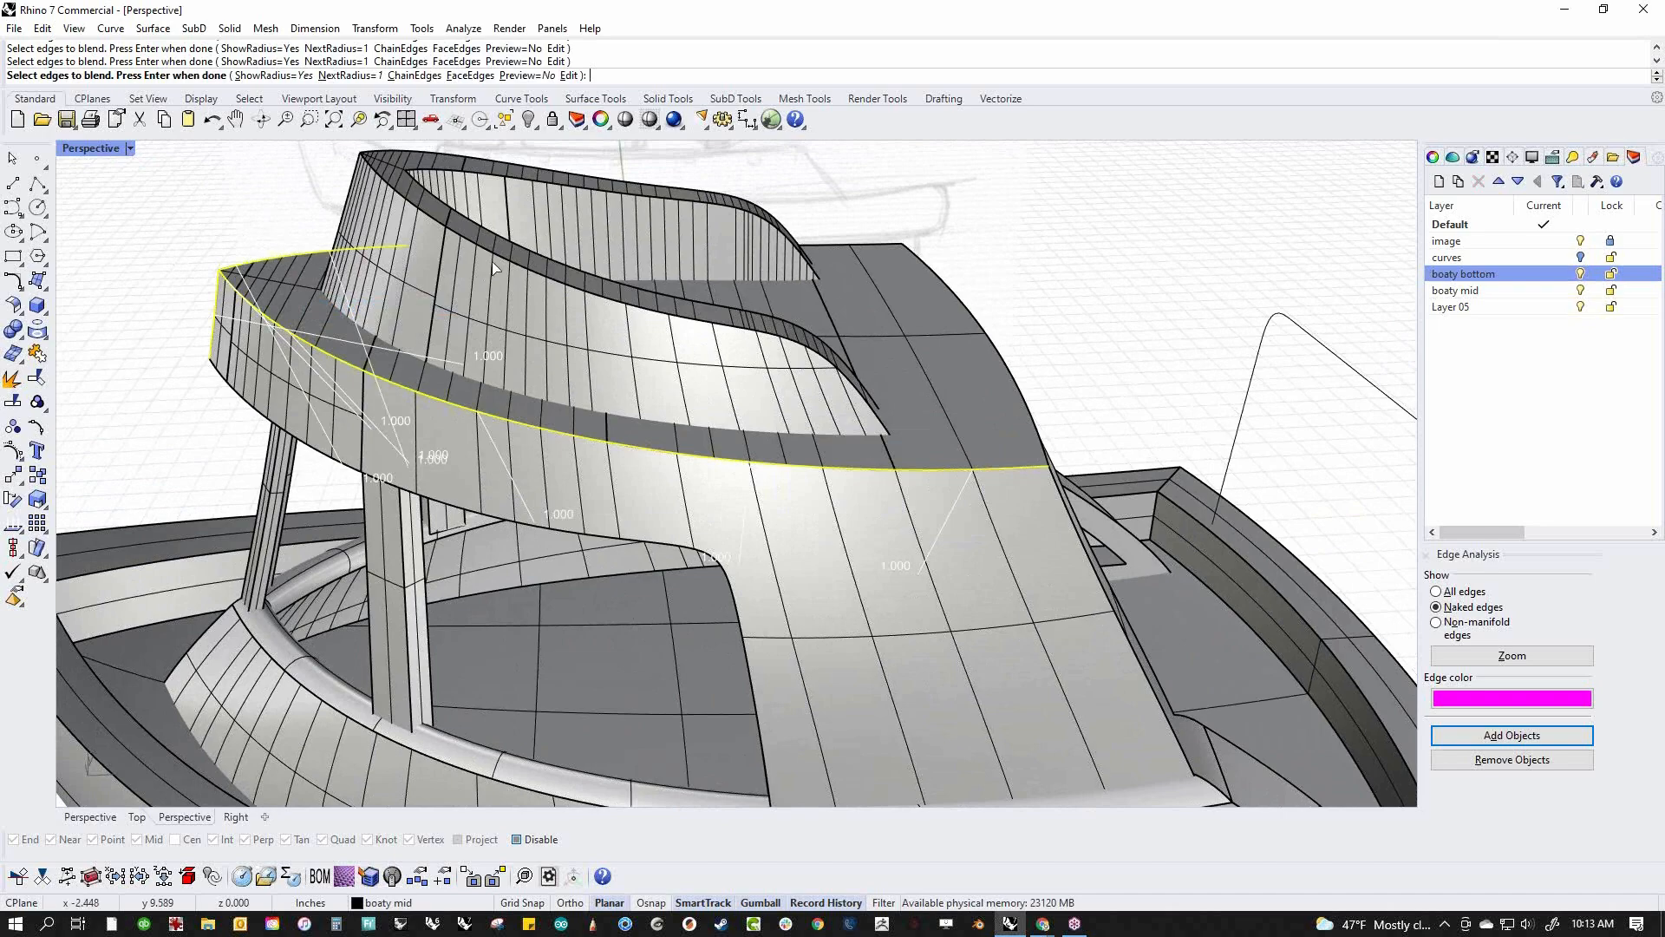
{"action": "right_click_drag", "start_coordinate": [806, 252], "coordinate": [652, 301]}
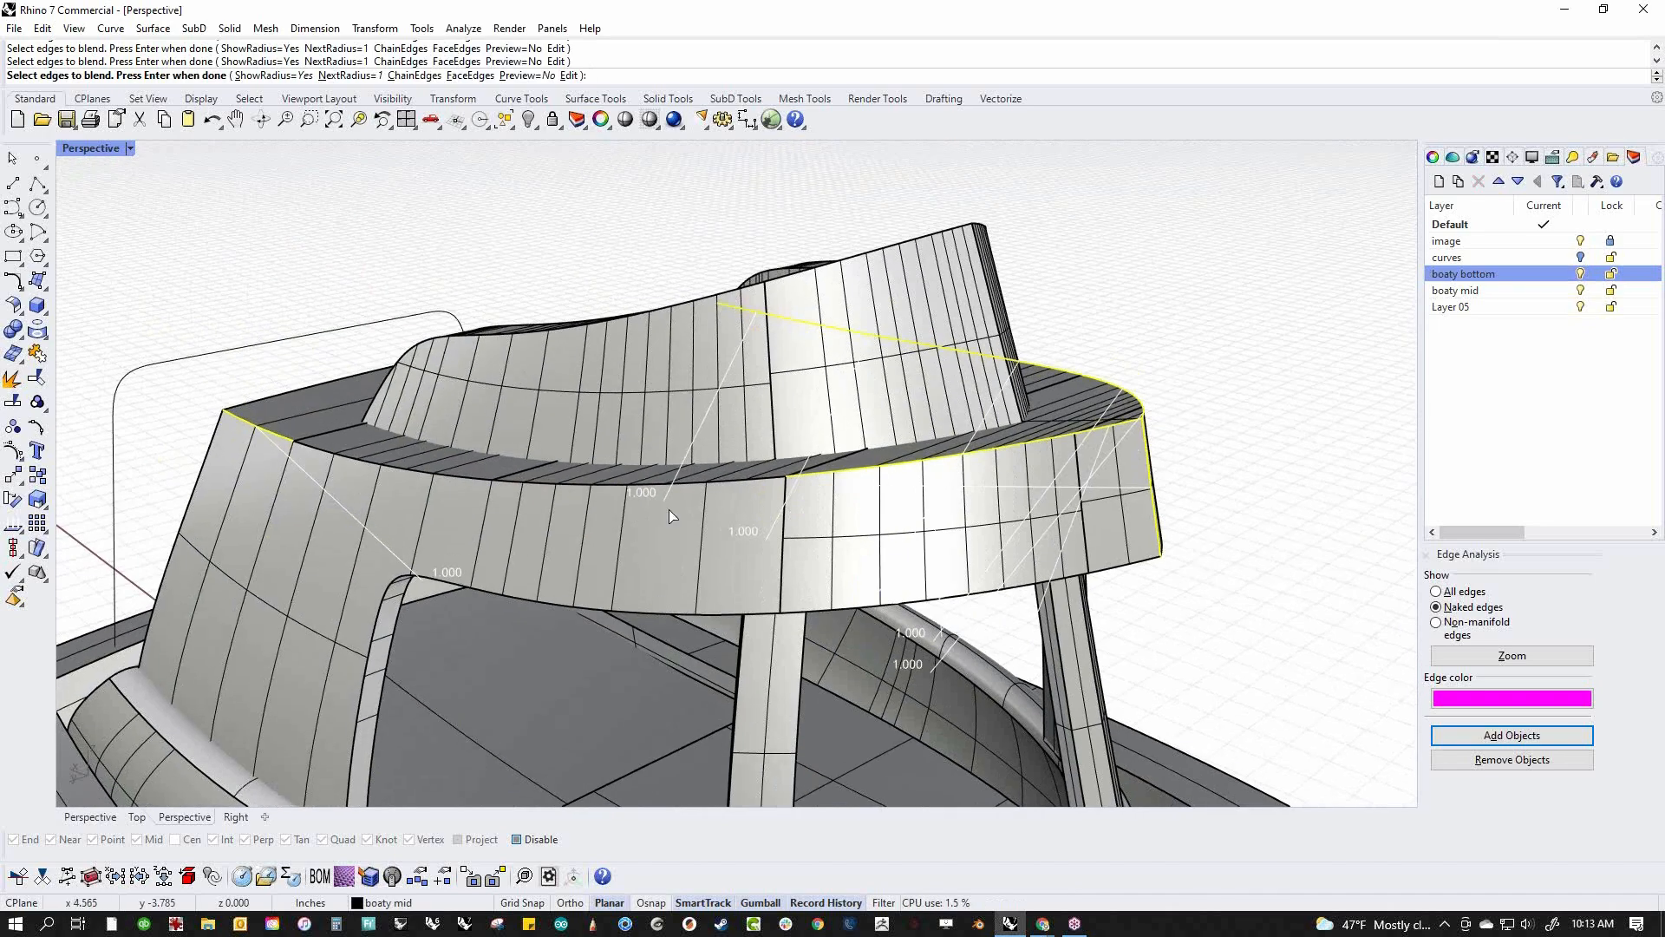
{"action": "right_click_drag", "start_coordinate": [476, 483], "coordinate": [492, 521]}
{"action": "scroll", "coordinate": [491, 521], "scroll_direction": "down", "scroll_amount": 5}
{"action": "key", "text": "Return"}
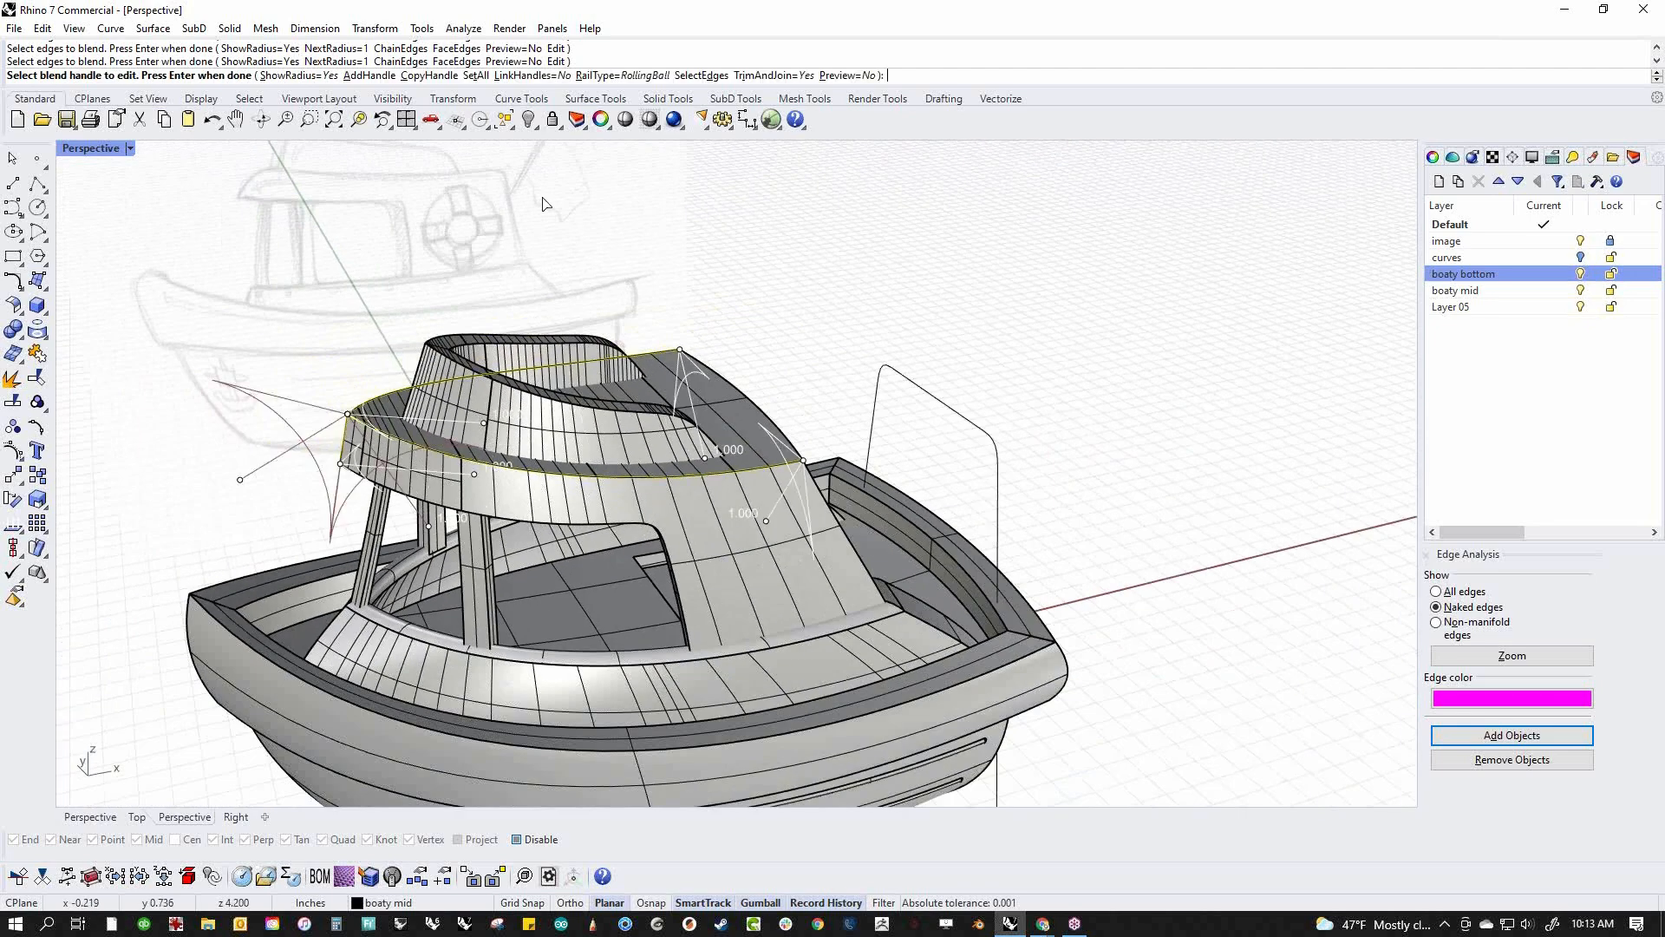
Preview the cabin roof edge blend and try a radius of 0.15 for all handles
{"action": "left_click", "coordinate": [834, 76]}
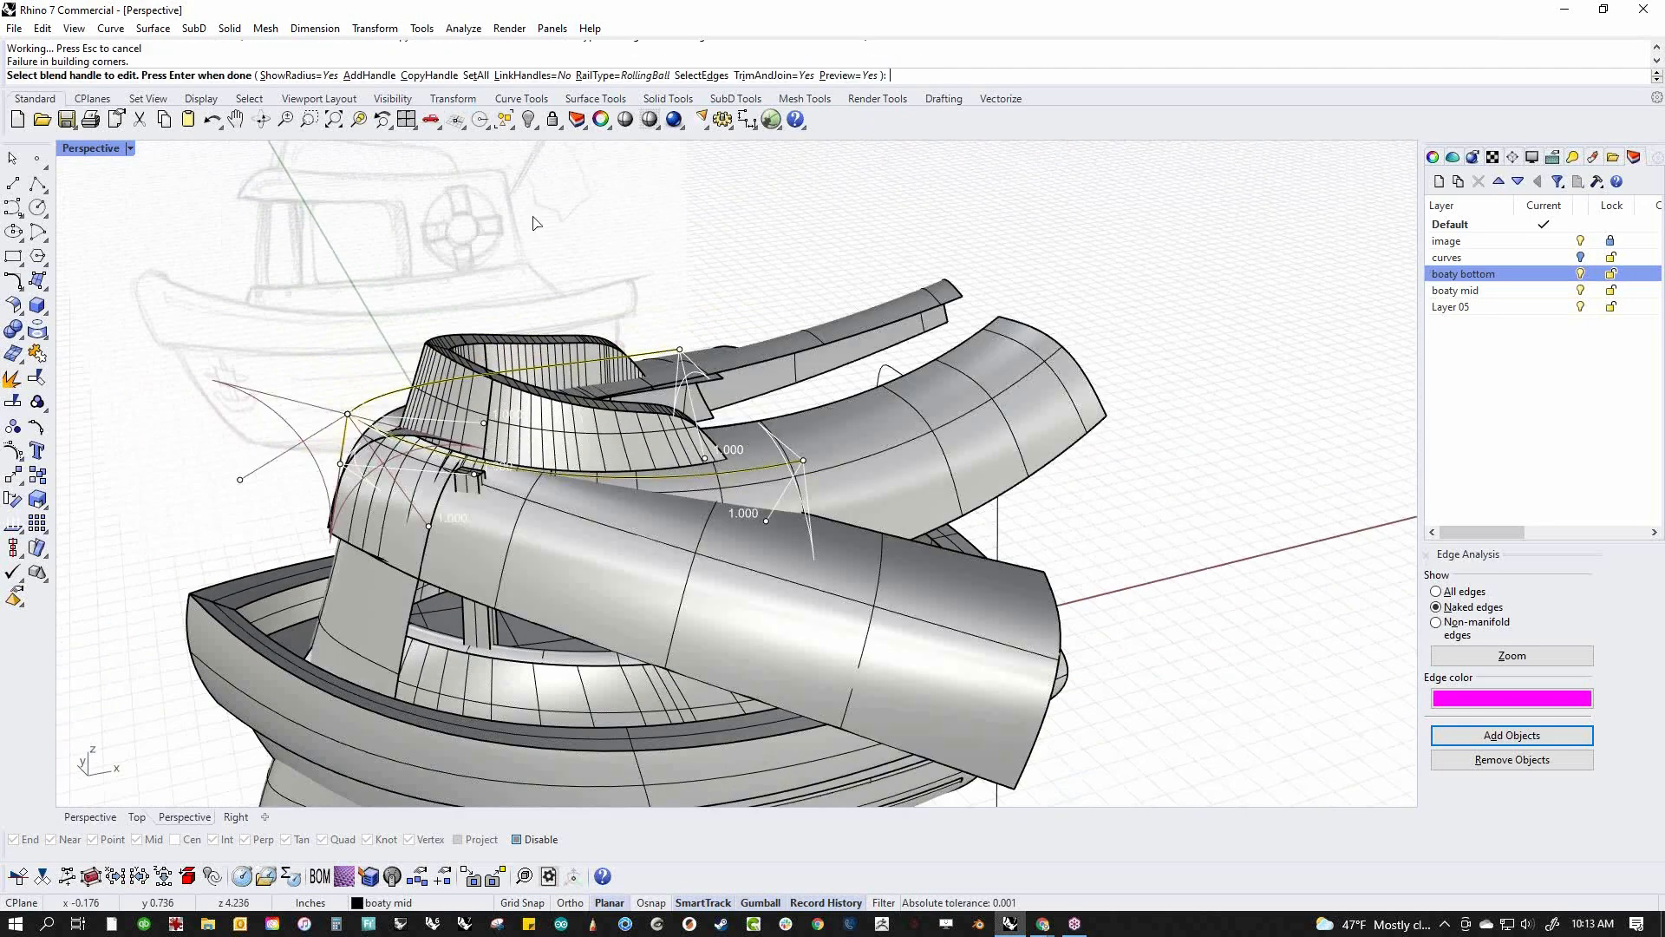
{"action": "left_click", "coordinate": [476, 76]}
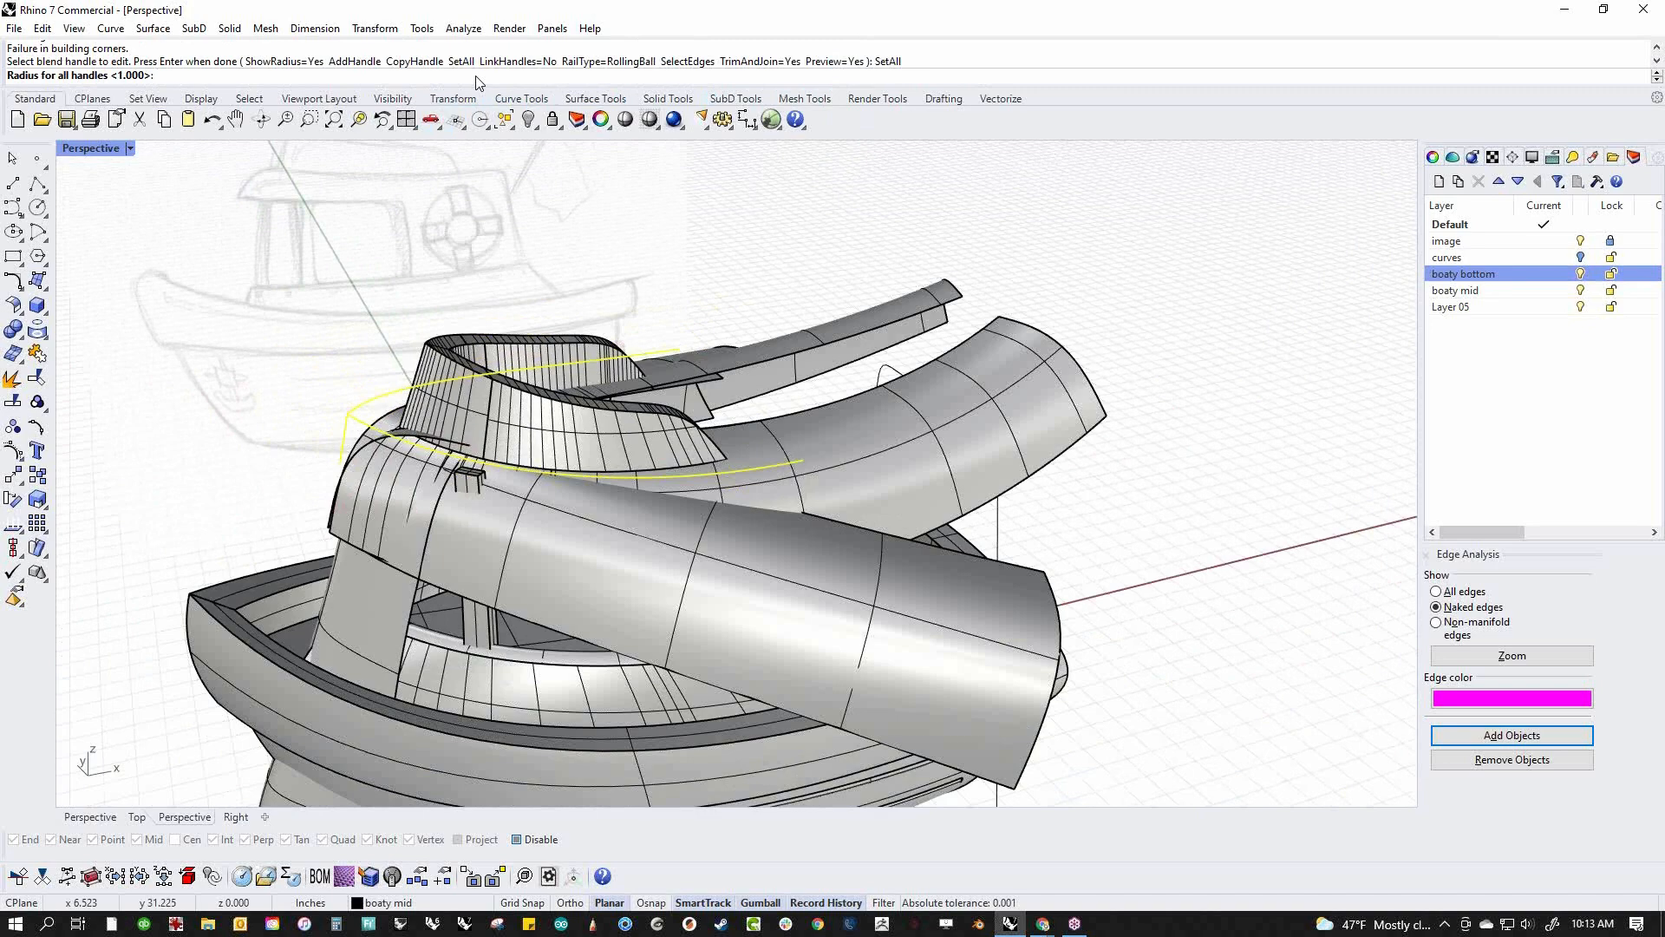
{"action": "key", "text": "Return"}
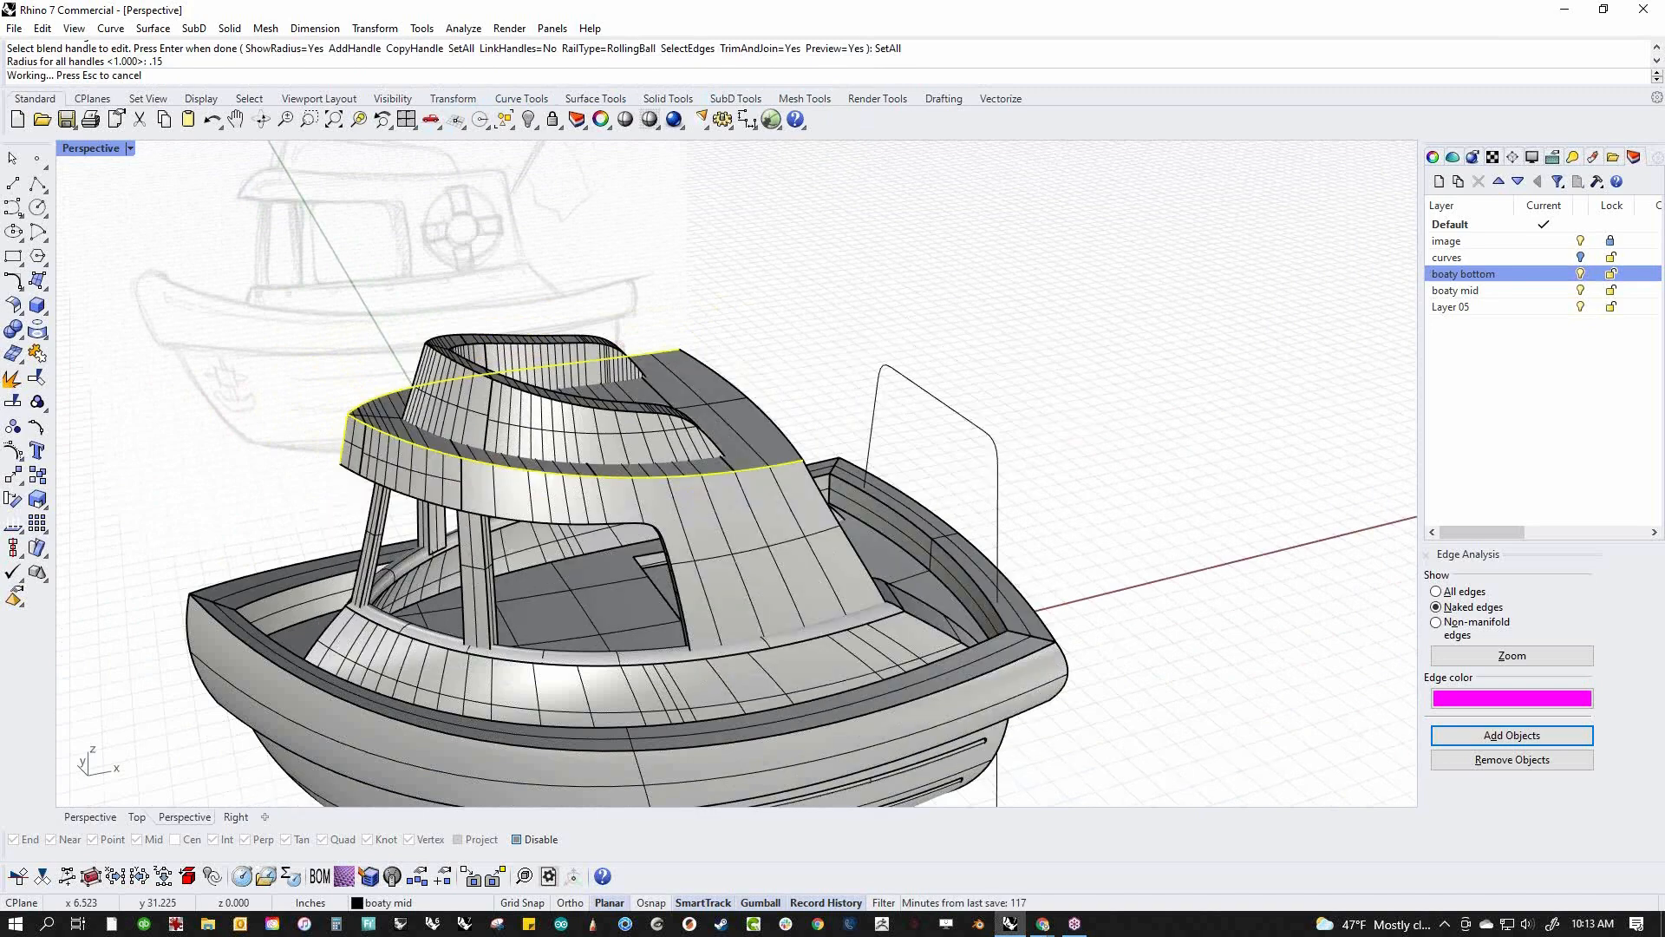
{"action": "scroll", "coordinate": [465, 425], "scroll_direction": "up", "scroll_amount": 4}
{"action": "right_click_drag", "start_coordinate": [465, 425], "coordinate": [583, 528]}
{"action": "scroll", "coordinate": [583, 527], "scroll_direction": "up", "scroll_amount": 3}
Set the radius of all blend handles to 0.08 and apply the blend to the cabin roof edges
{"action": "left_click", "coordinate": [479, 76]}
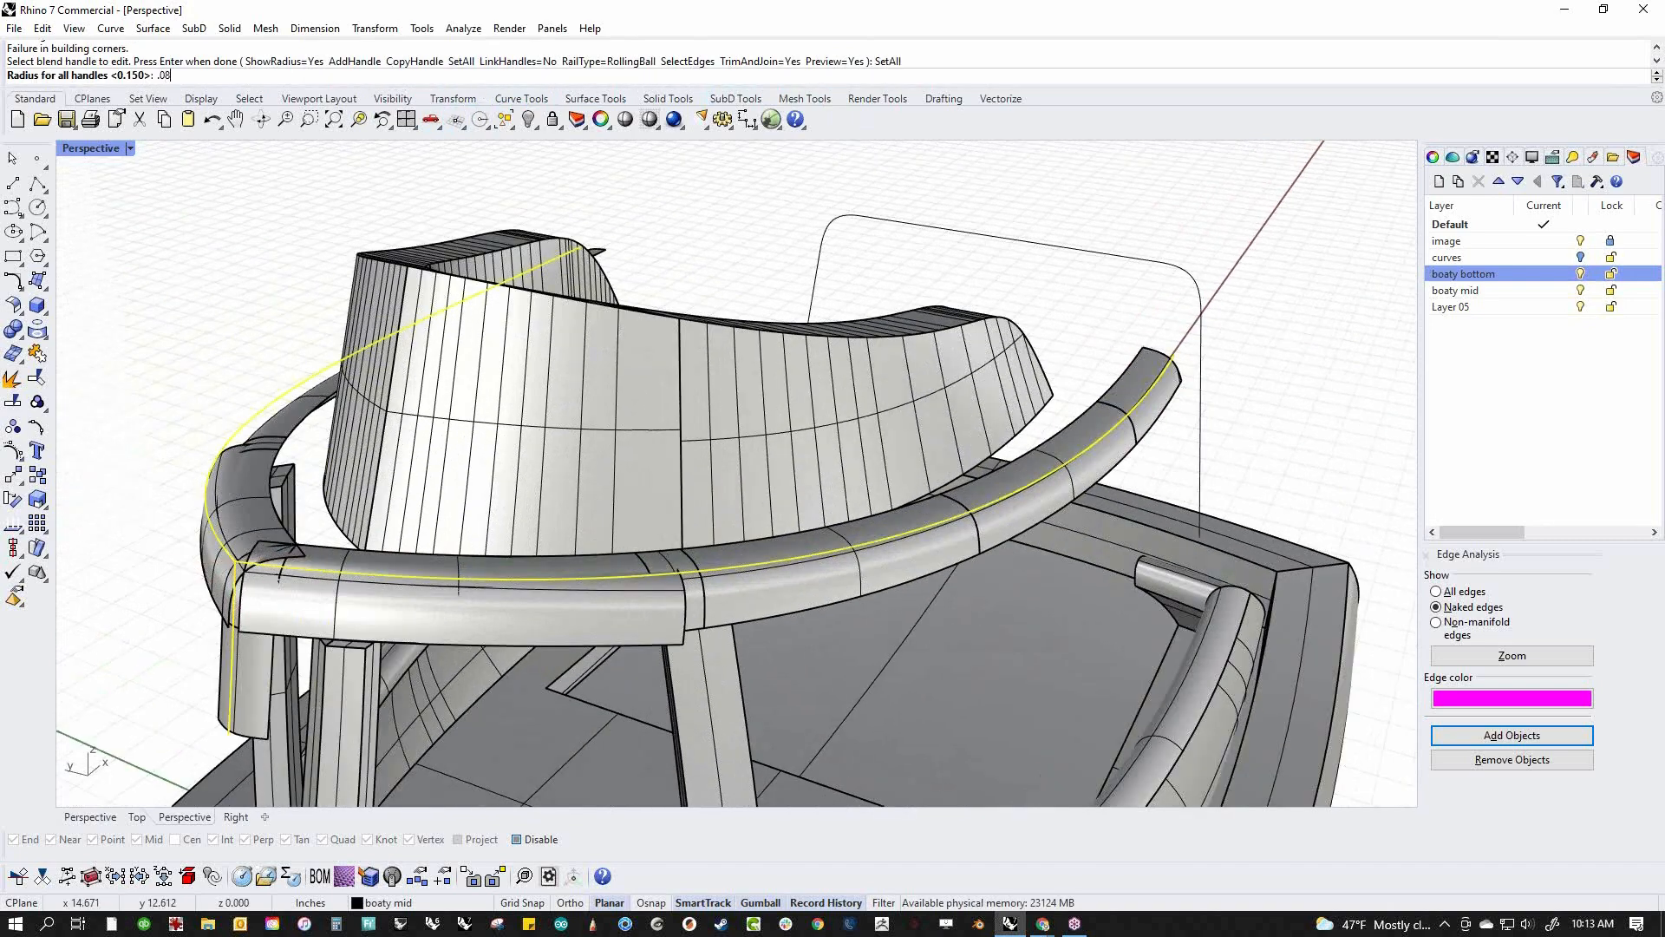
{"action": "key", "text": "Return"}
{"action": "right_click_drag", "start_coordinate": [742, 600], "coordinate": [247, 373]}
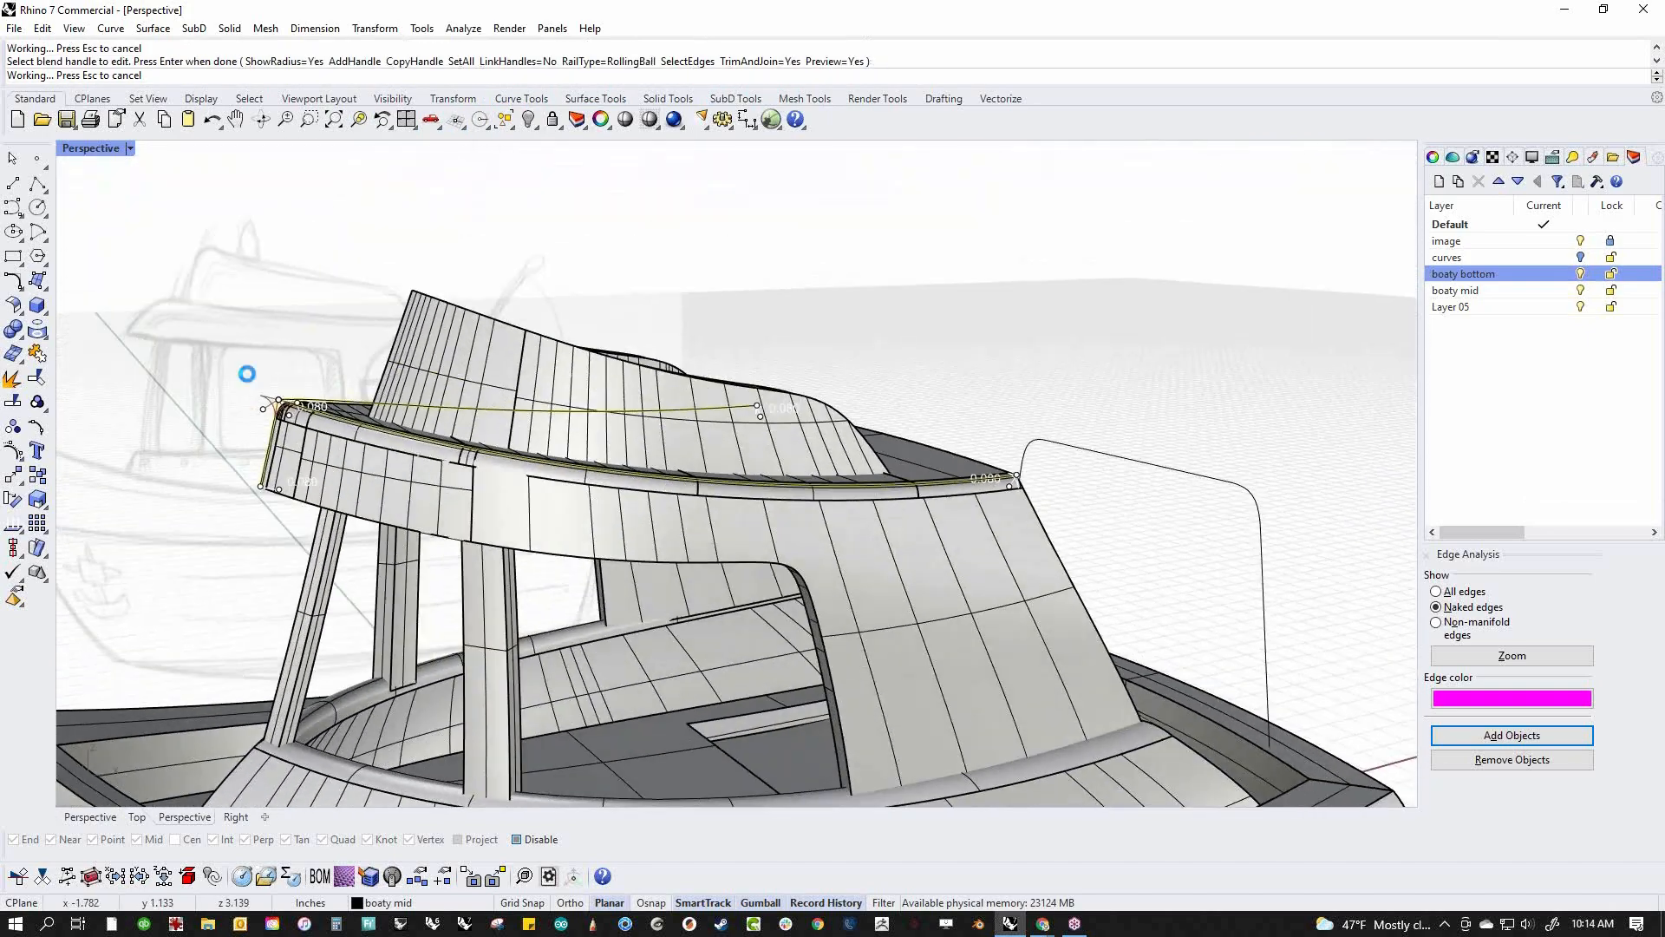
{"action": "key", "text": "Return"}
{"action": "right_click_drag", "start_coordinate": [251, 375], "coordinate": [737, 446]}
{"action": "right_click_drag", "start_coordinate": [829, 568], "coordinate": [652, 559]}
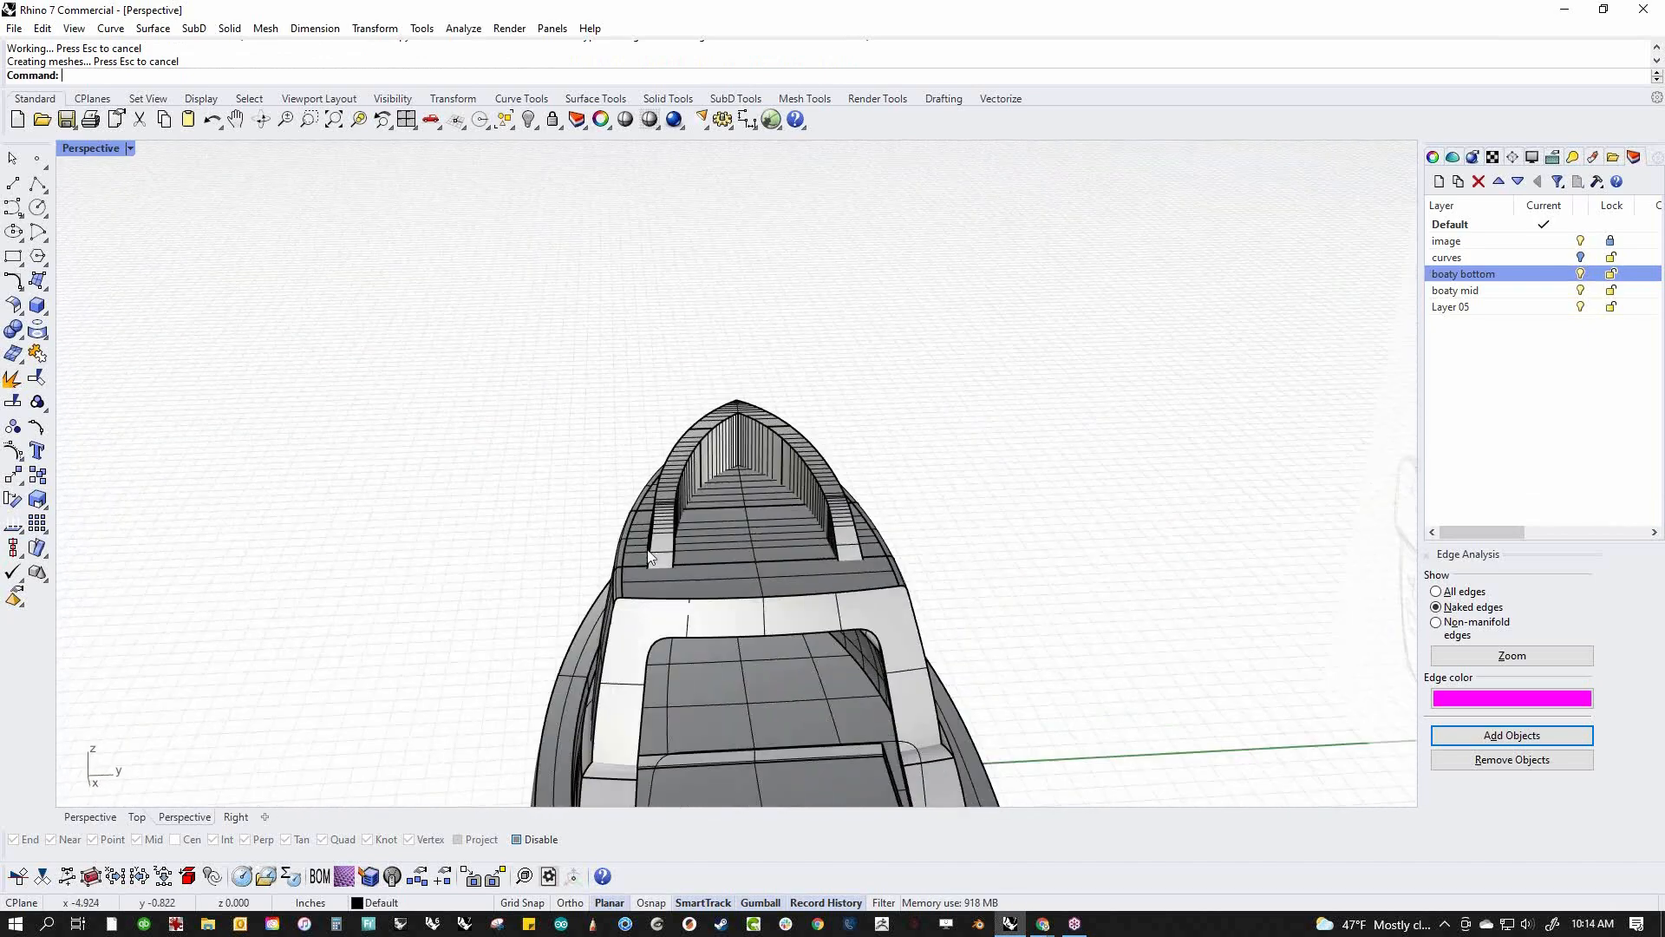
Create a small torus centred on the front tip of the raised roof piece
{"action": "scroll", "coordinate": [753, 475], "scroll_direction": "up", "scroll_amount": 6}
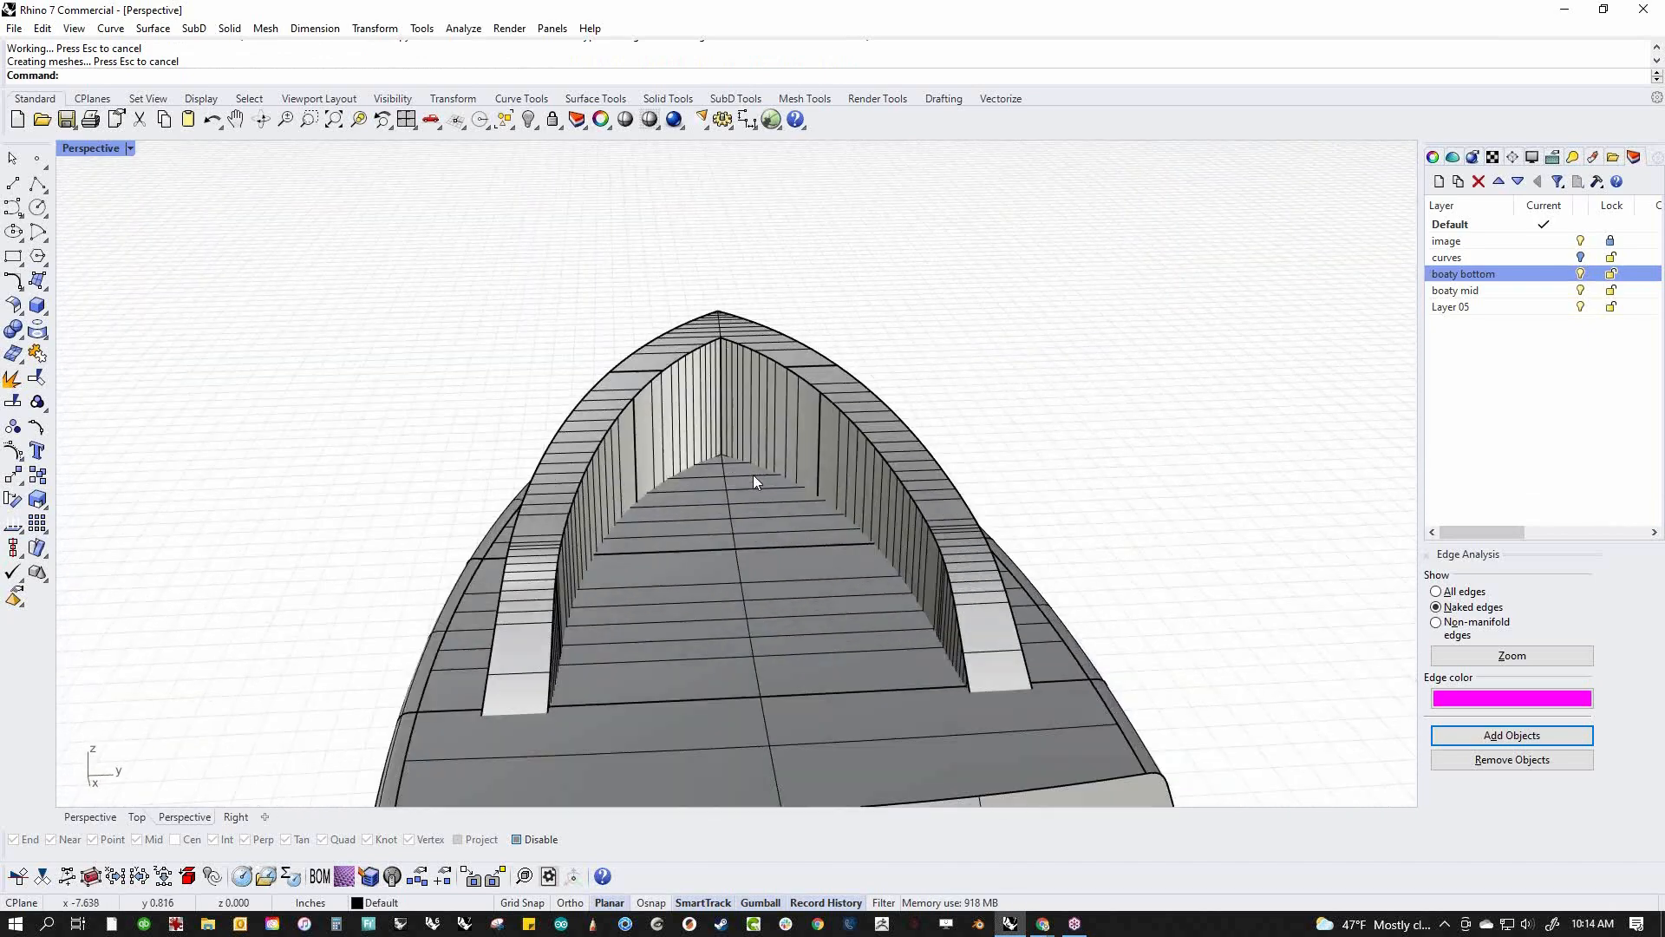
{"action": "left_click", "coordinate": [23, 339]}
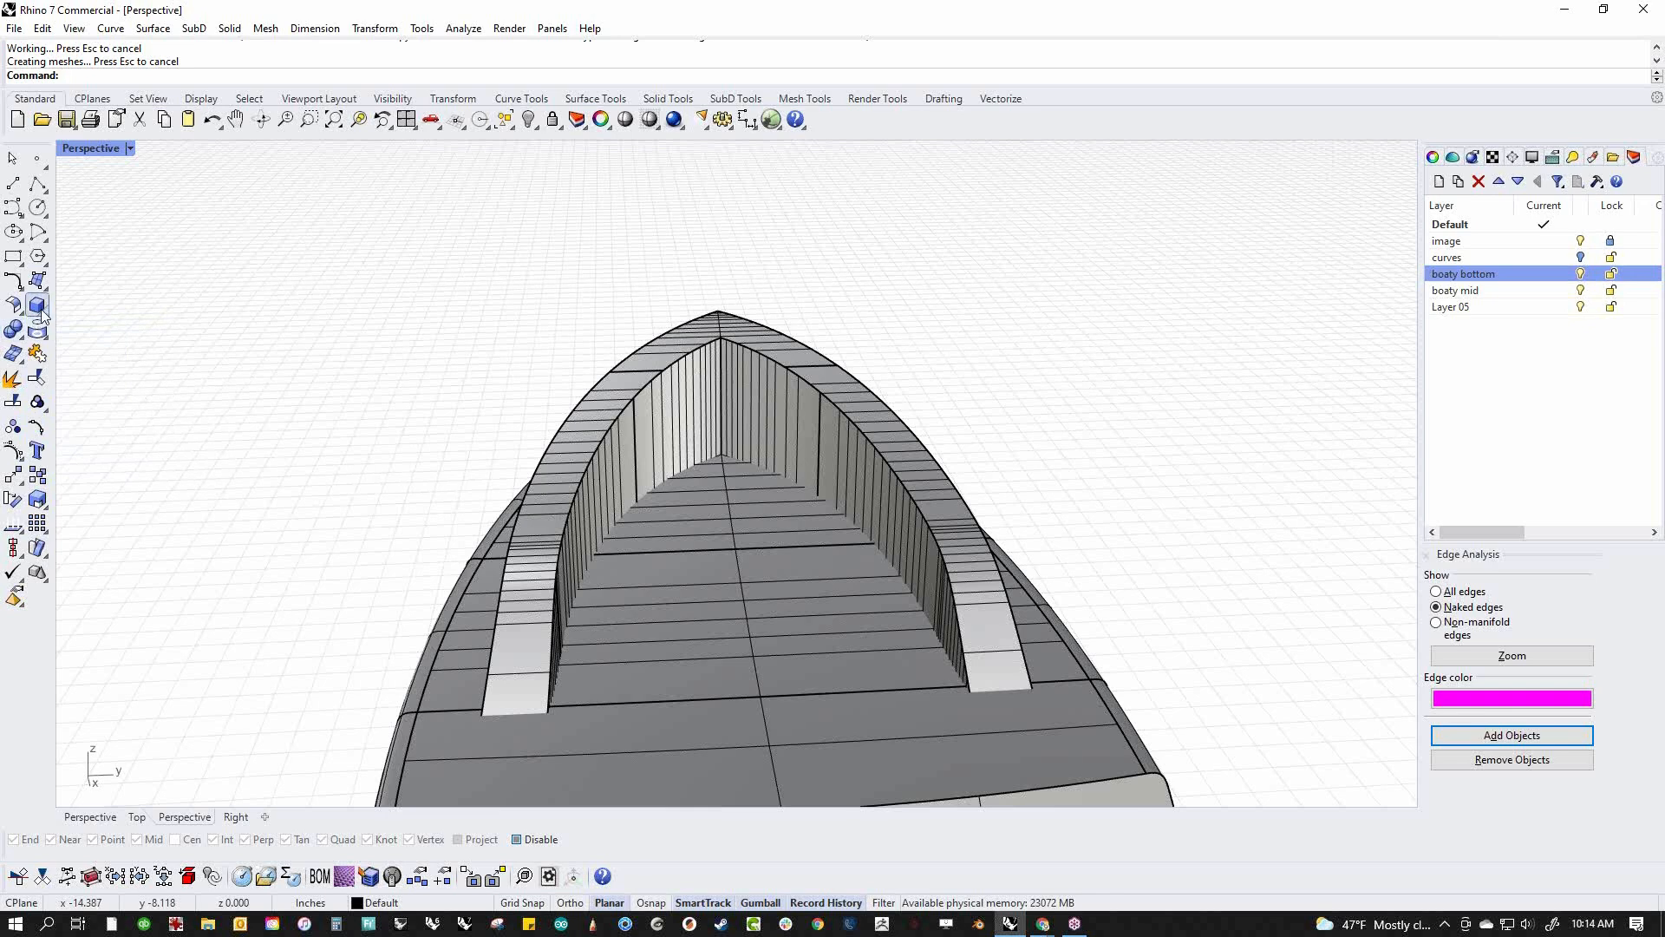
{"action": "left_click", "coordinate": [45, 314]}
{"action": "left_click", "coordinate": [195, 348]}
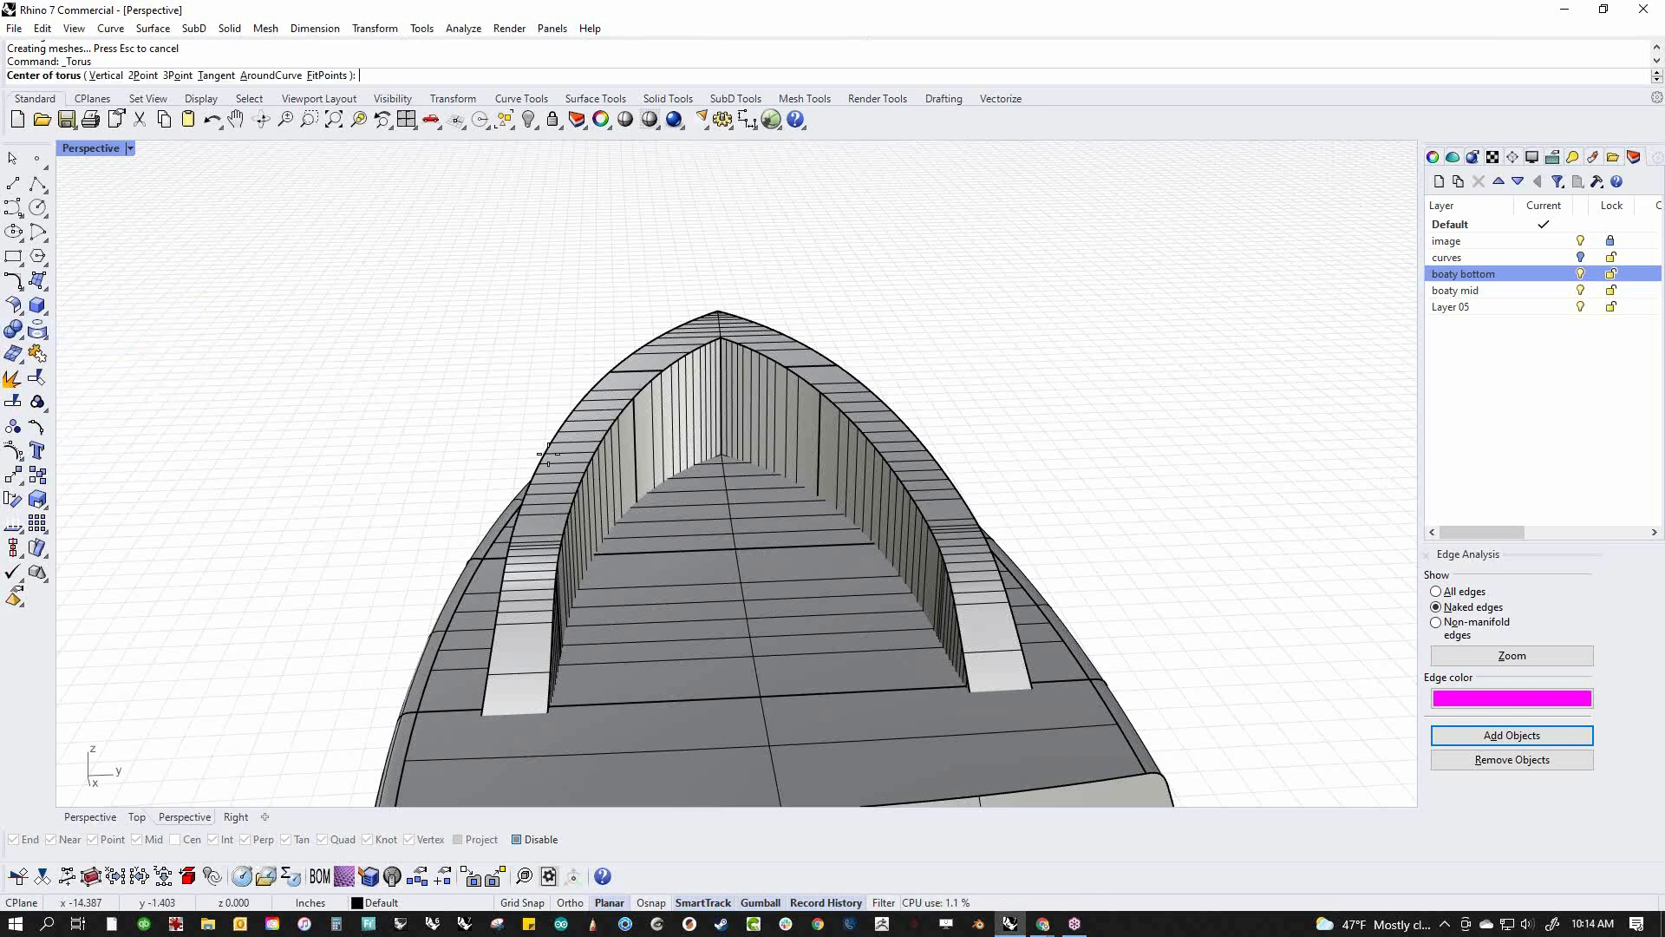
{"action": "left_click", "coordinate": [719, 308], "text": "alt"}
{"action": "key", "text": "Escape"}
{"action": "right_click", "coordinate": [757, 318]}
{"action": "left_click", "coordinate": [717, 307]}
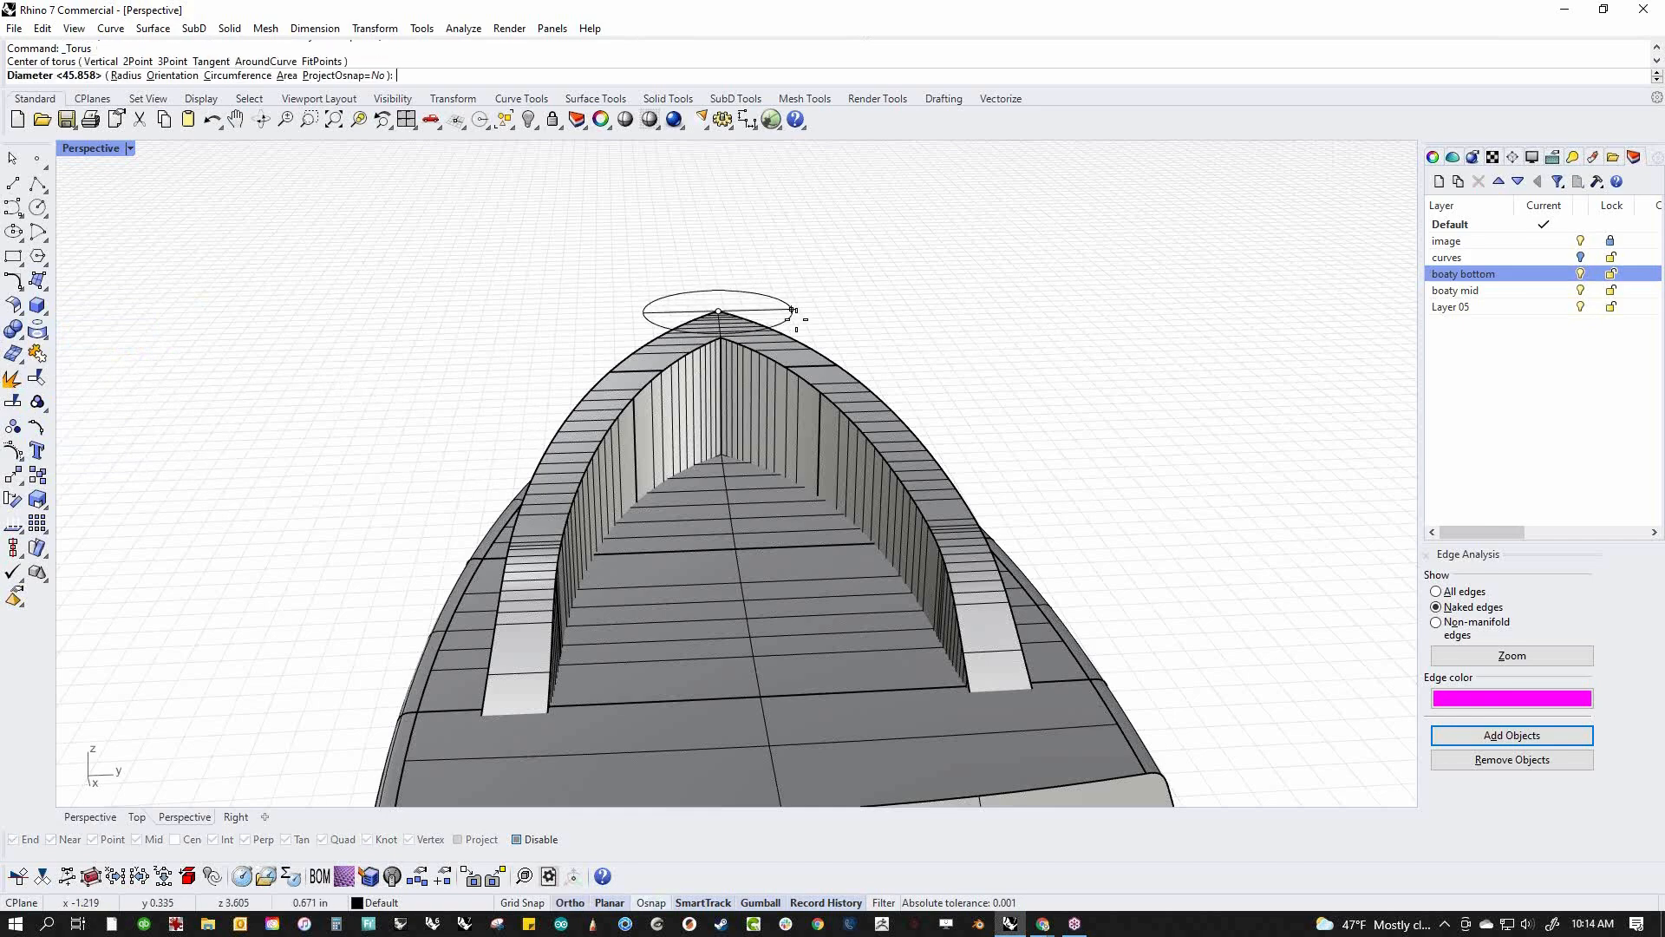
{"action": "left_click", "coordinate": [805, 311]}
{"action": "left_click", "coordinate": [785, 317]}
Rotate the torus 90 degrees to stand upright and move it along X, back from the roof piece's tip
{"action": "right_click_drag", "start_coordinate": [785, 316], "coordinate": [555, 381]}
{"action": "left_click", "coordinate": [524, 401]}
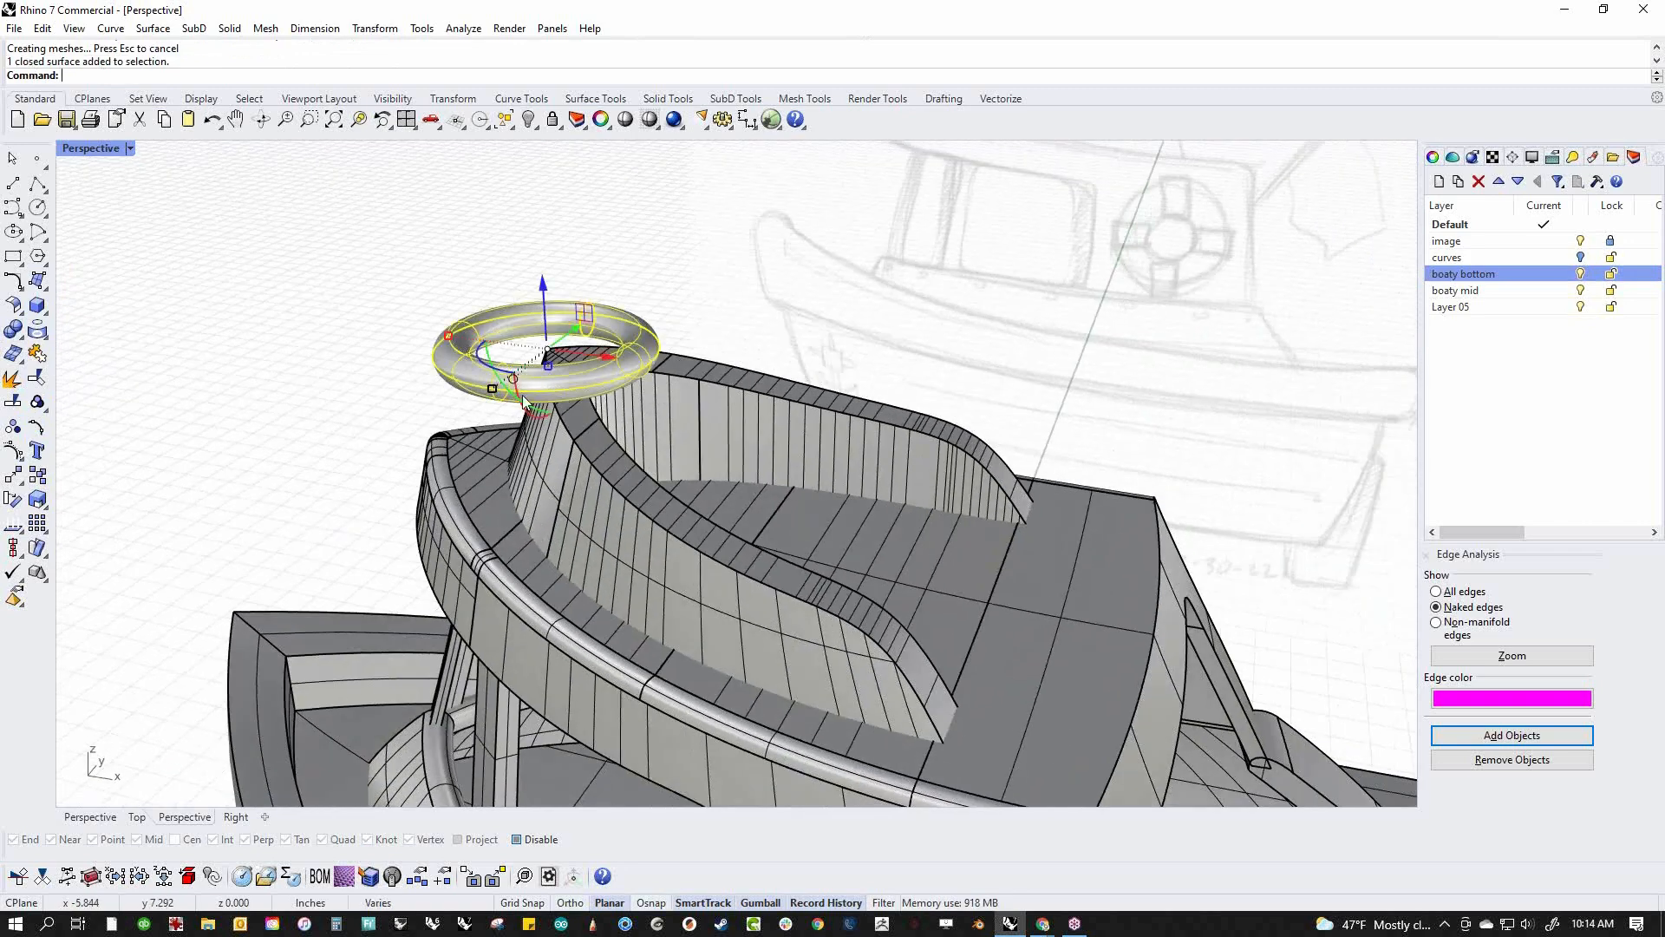
{"action": "left_click", "coordinate": [538, 412]}
{"action": "type", "text": "90"}
{"action": "key", "text": "Return"}
{"action": "left_click_drag", "start_coordinate": [611, 361], "coordinate": [742, 380]}
{"action": "right_click_drag", "start_coordinate": [678, 386], "coordinate": [934, 402]}
{"action": "right_click_drag", "start_coordinate": [934, 402], "coordinate": [715, 503], "text": "shift"}
{"action": "scroll", "coordinate": [716, 503], "scroll_direction": "up", "scroll_amount": 5}
Isolate the torus and display it in the Right view
{"action": "left_click", "coordinate": [715, 503]}
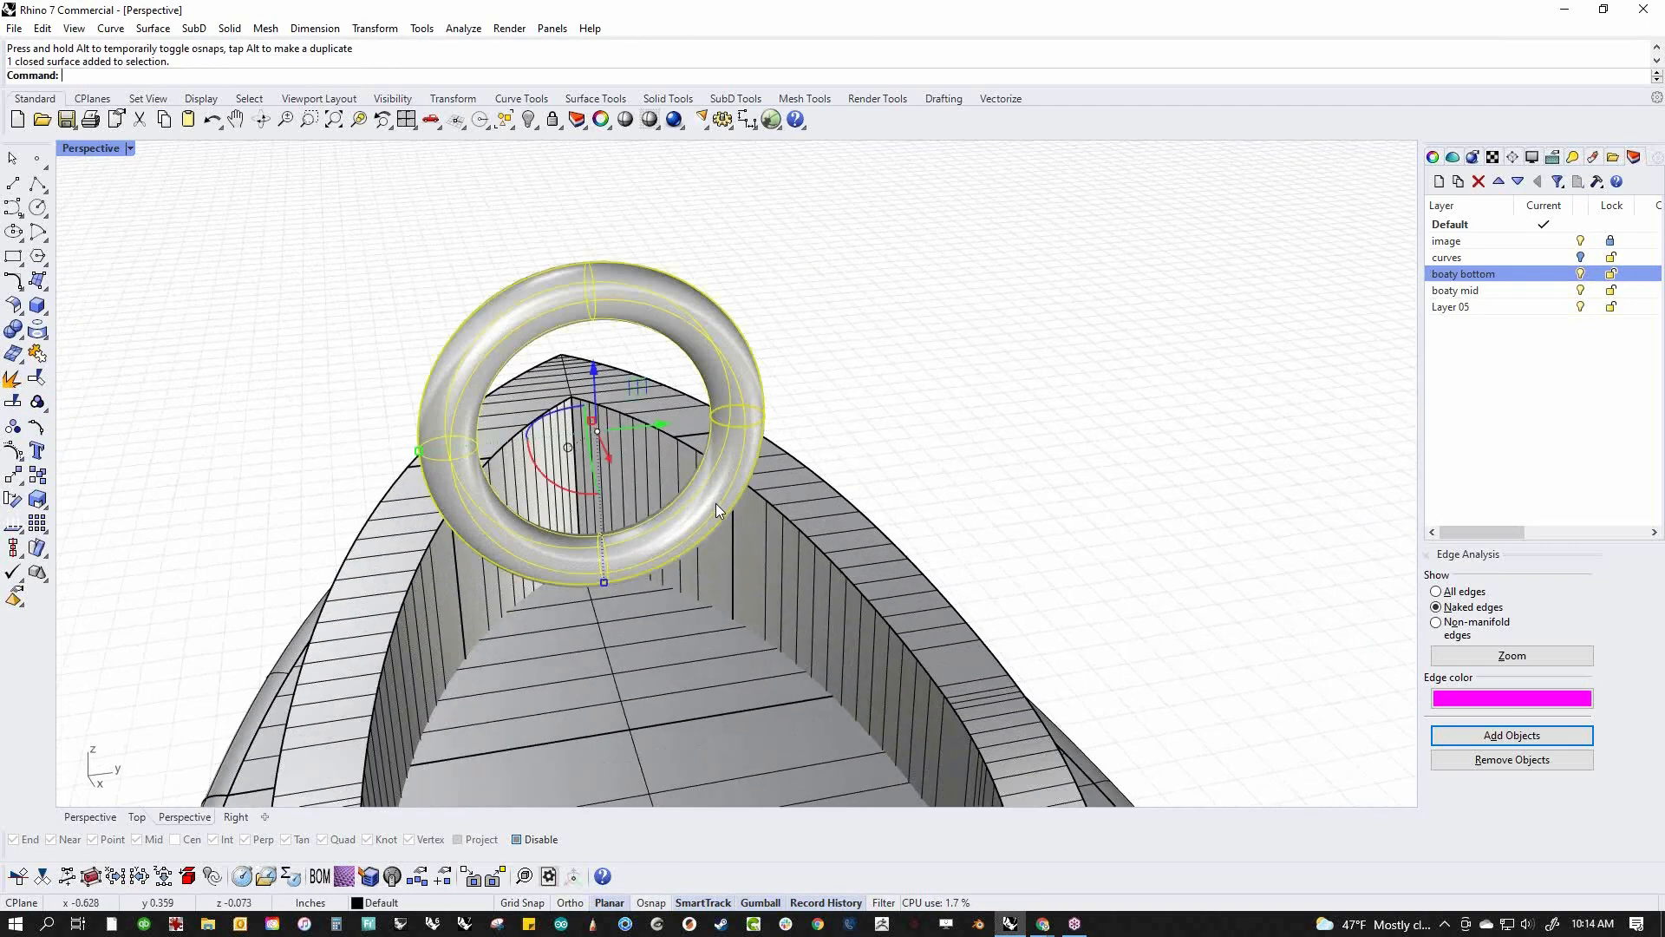
{"action": "type", "text": "i"}
{"action": "key", "text": "Return"}
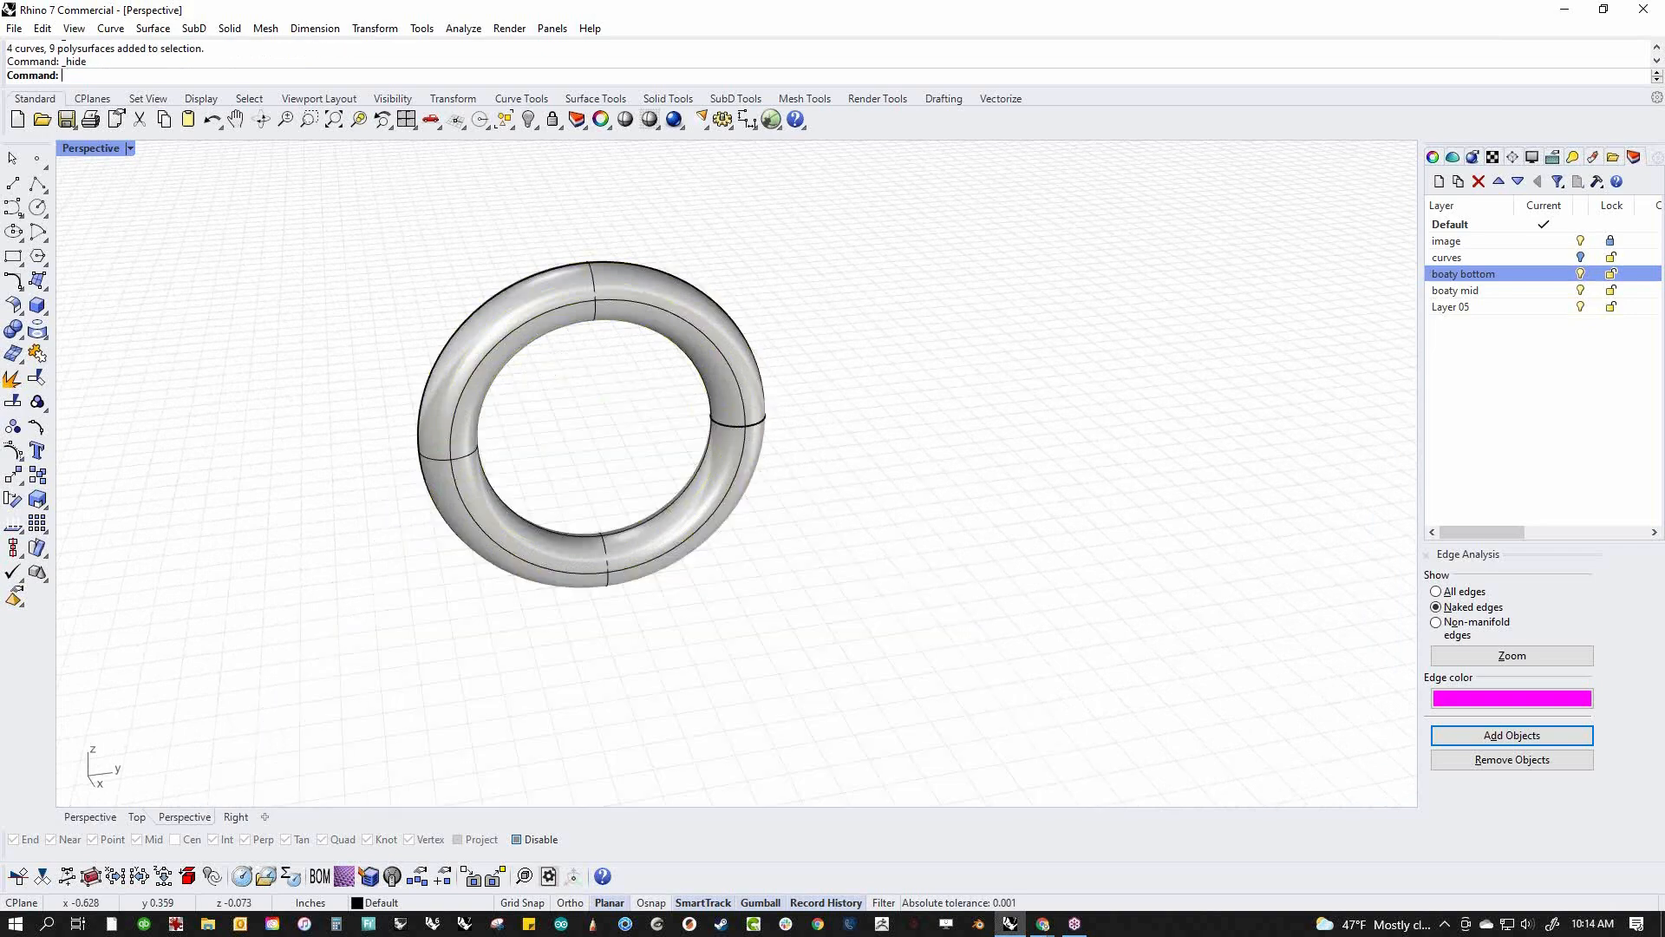
{"action": "type", "text": "f"}
{"action": "key", "text": "Return"}
{"action": "type", "text": "r"}
{"action": "key", "text": "Return"}
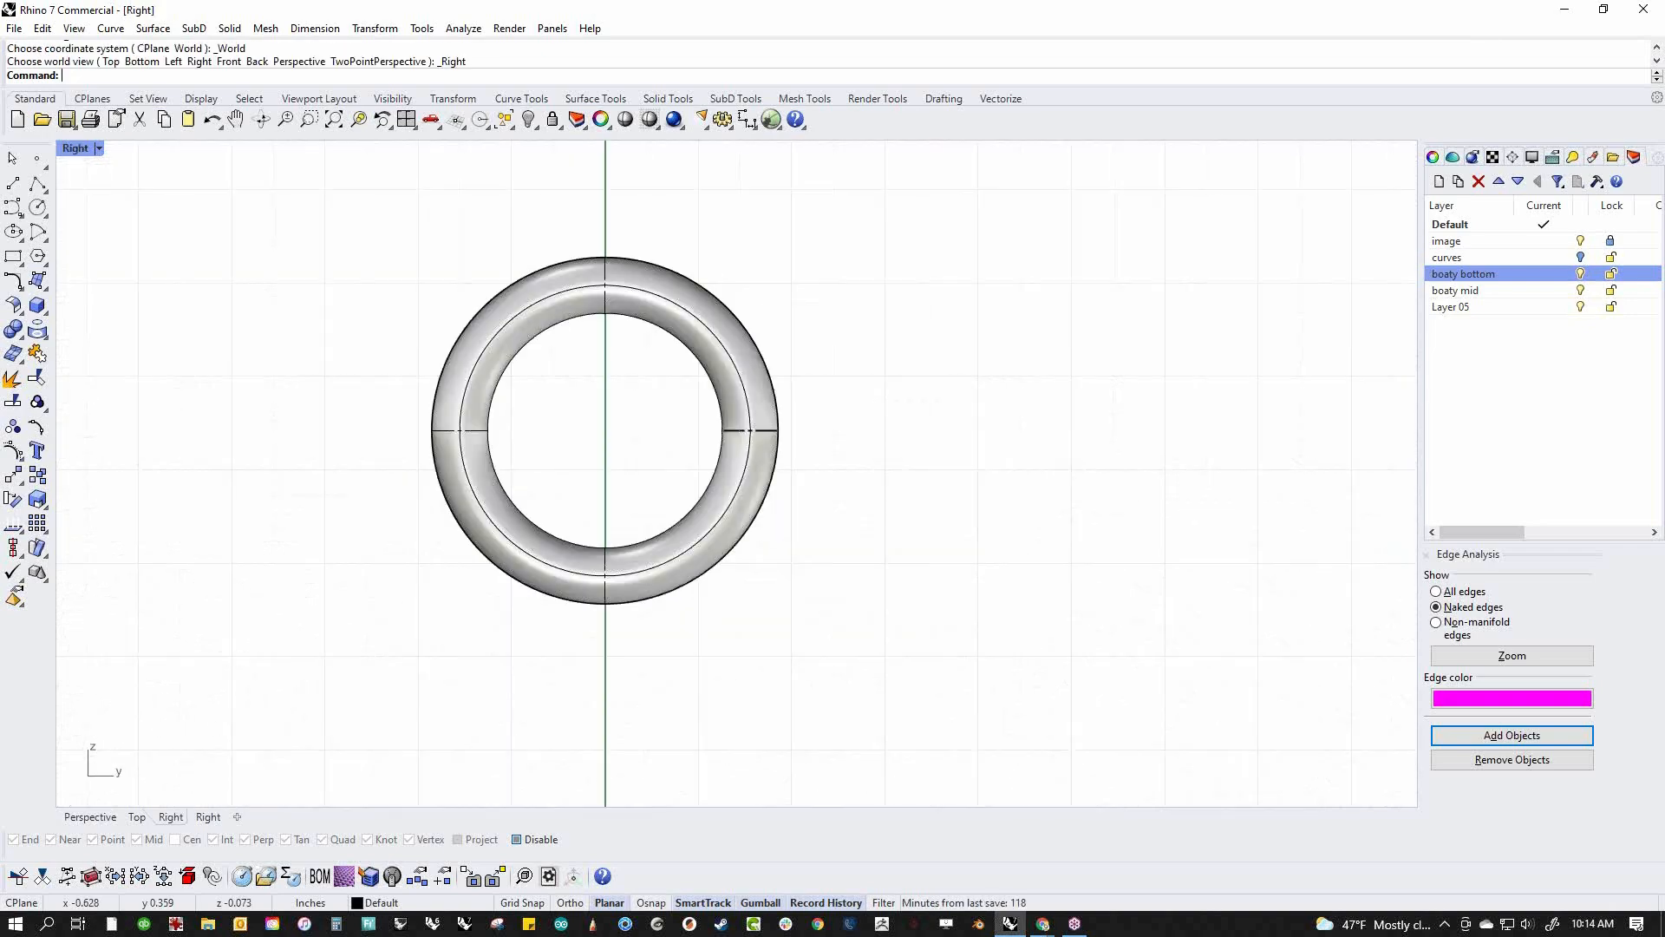
Scale the torus down uniformly by a small amount
{"action": "left_click", "coordinate": [721, 514]}
{"action": "left_click_drag", "start_coordinate": [432, 430], "coordinate": [463, 430], "text": "shift"}
{"action": "left_click", "coordinate": [320, 495]}
{"action": "right_click_drag", "start_coordinate": [352, 482], "coordinate": [397, 519]}
Create a sphere centred on the uppermost point of the torus, about half the torus's outer diameter
{"action": "left_click", "coordinate": [37, 305]}
{"action": "left_click", "coordinate": [112, 314]}
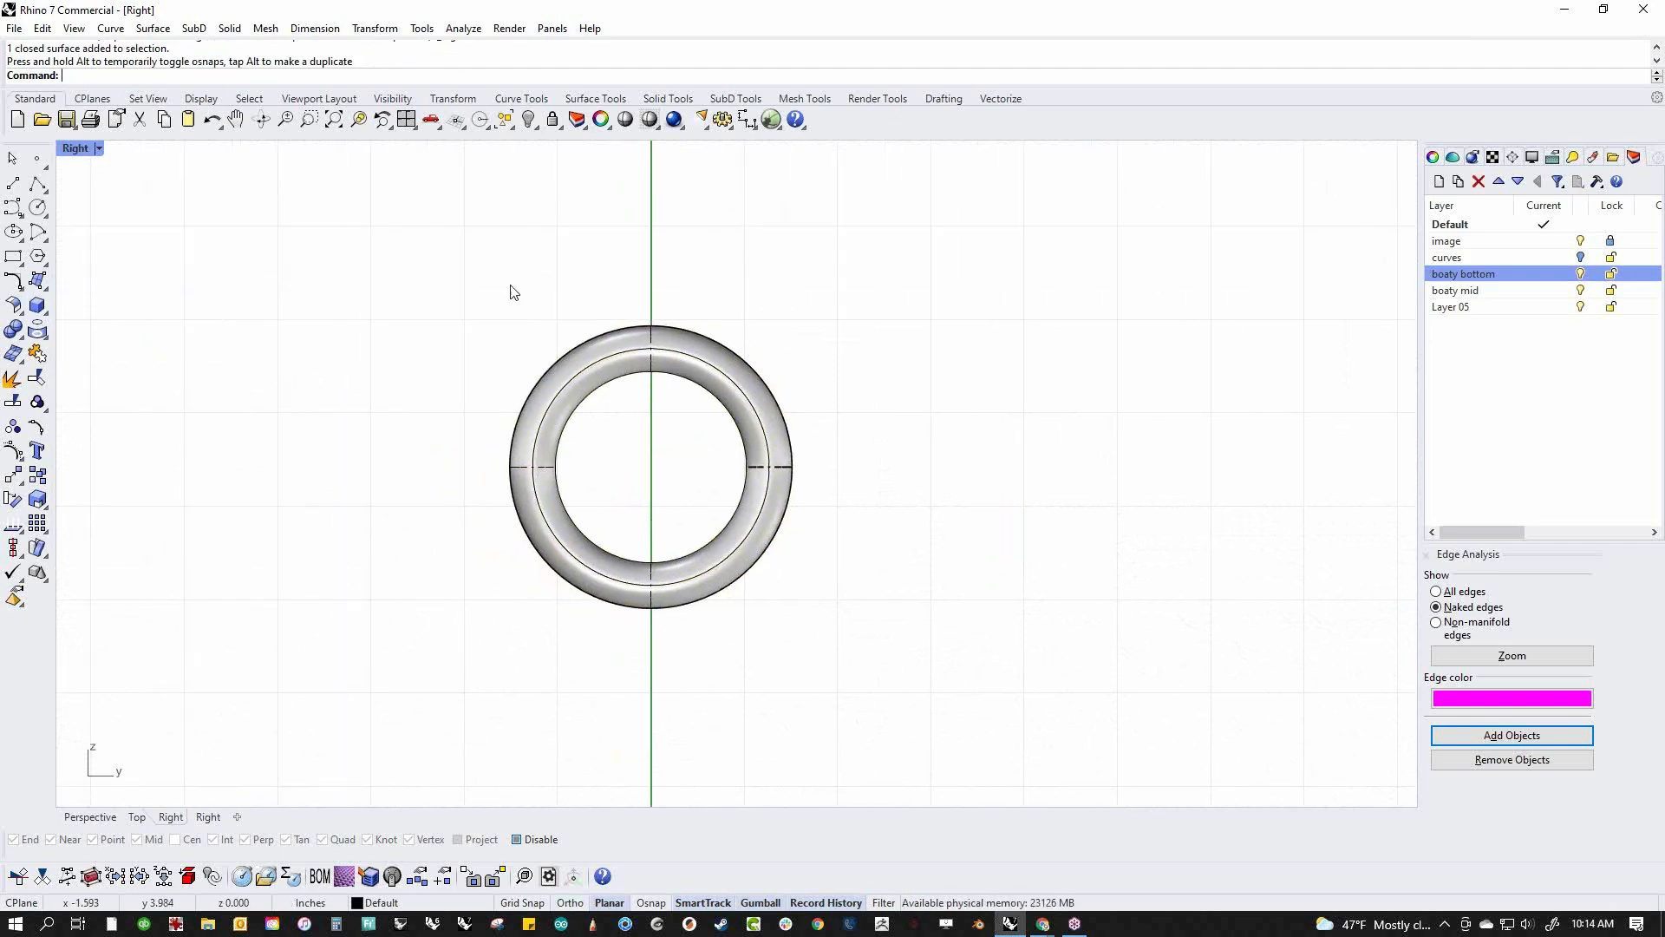
{"action": "left_click", "coordinate": [651, 326]}
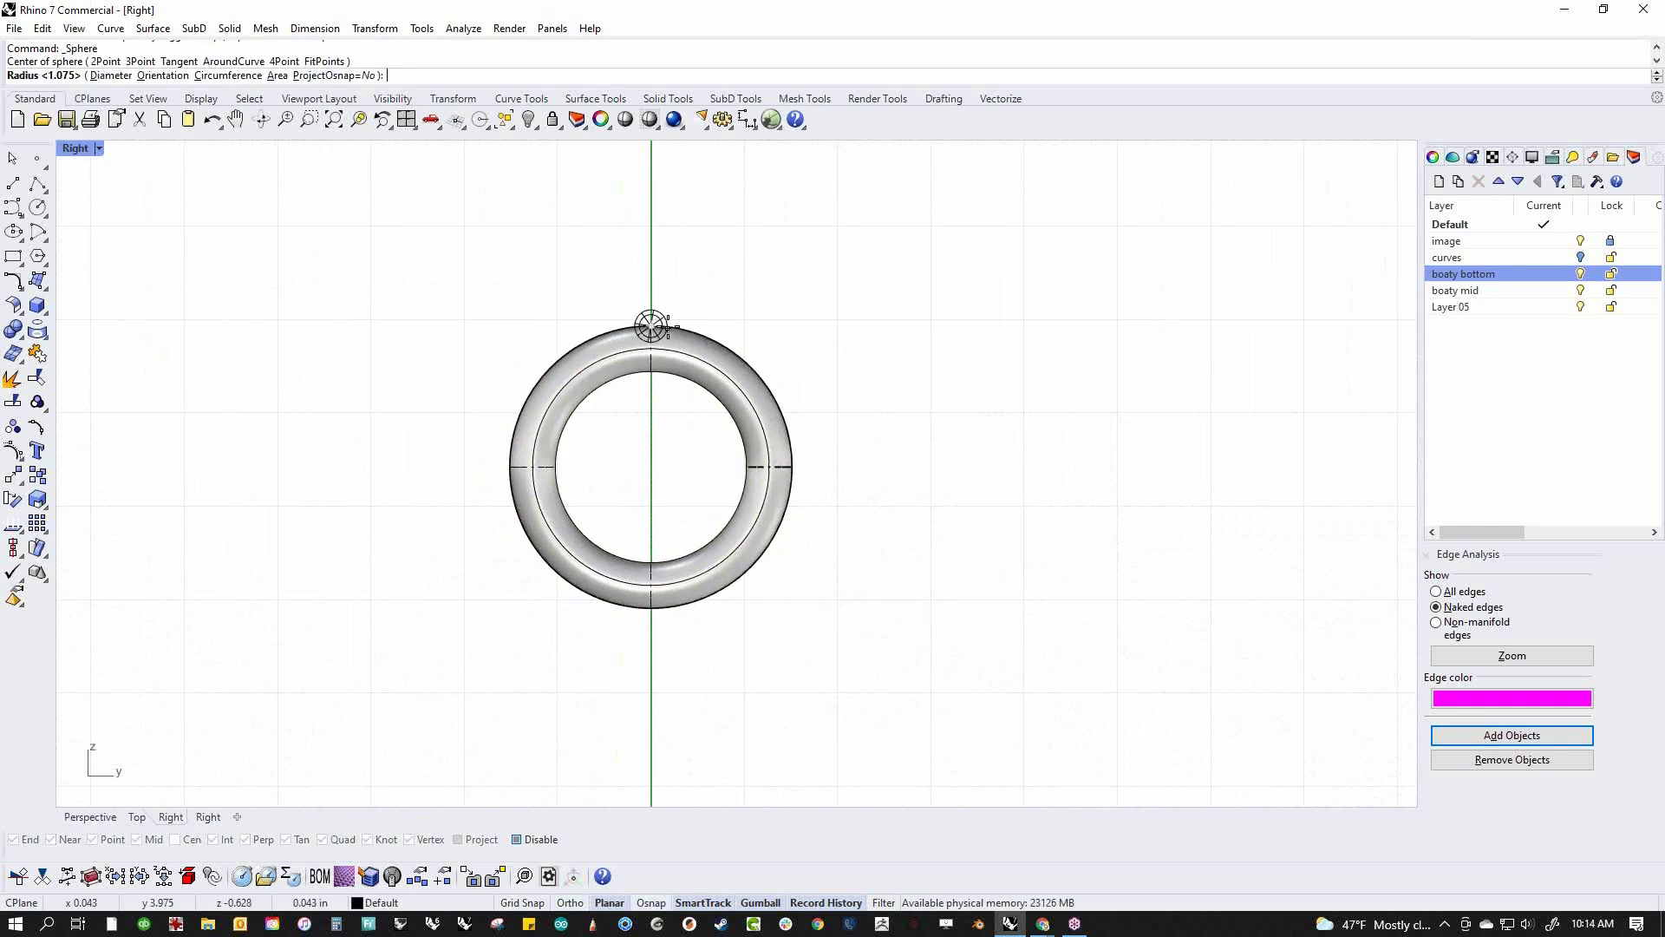
{"action": "left_click", "coordinate": [650, 252]}
Change the sphere to degree 3 in both U and V and turn on its control points
{"action": "left_click", "coordinate": [704, 312]}
{"action": "type", "text": "cd"}
{"action": "key", "text": "Return"}
{"action": "type", "text": "3"}
{"action": "key", "text": "Return"}
{"action": "type", "text": "3"}
{"action": "key", "text": "Return"}
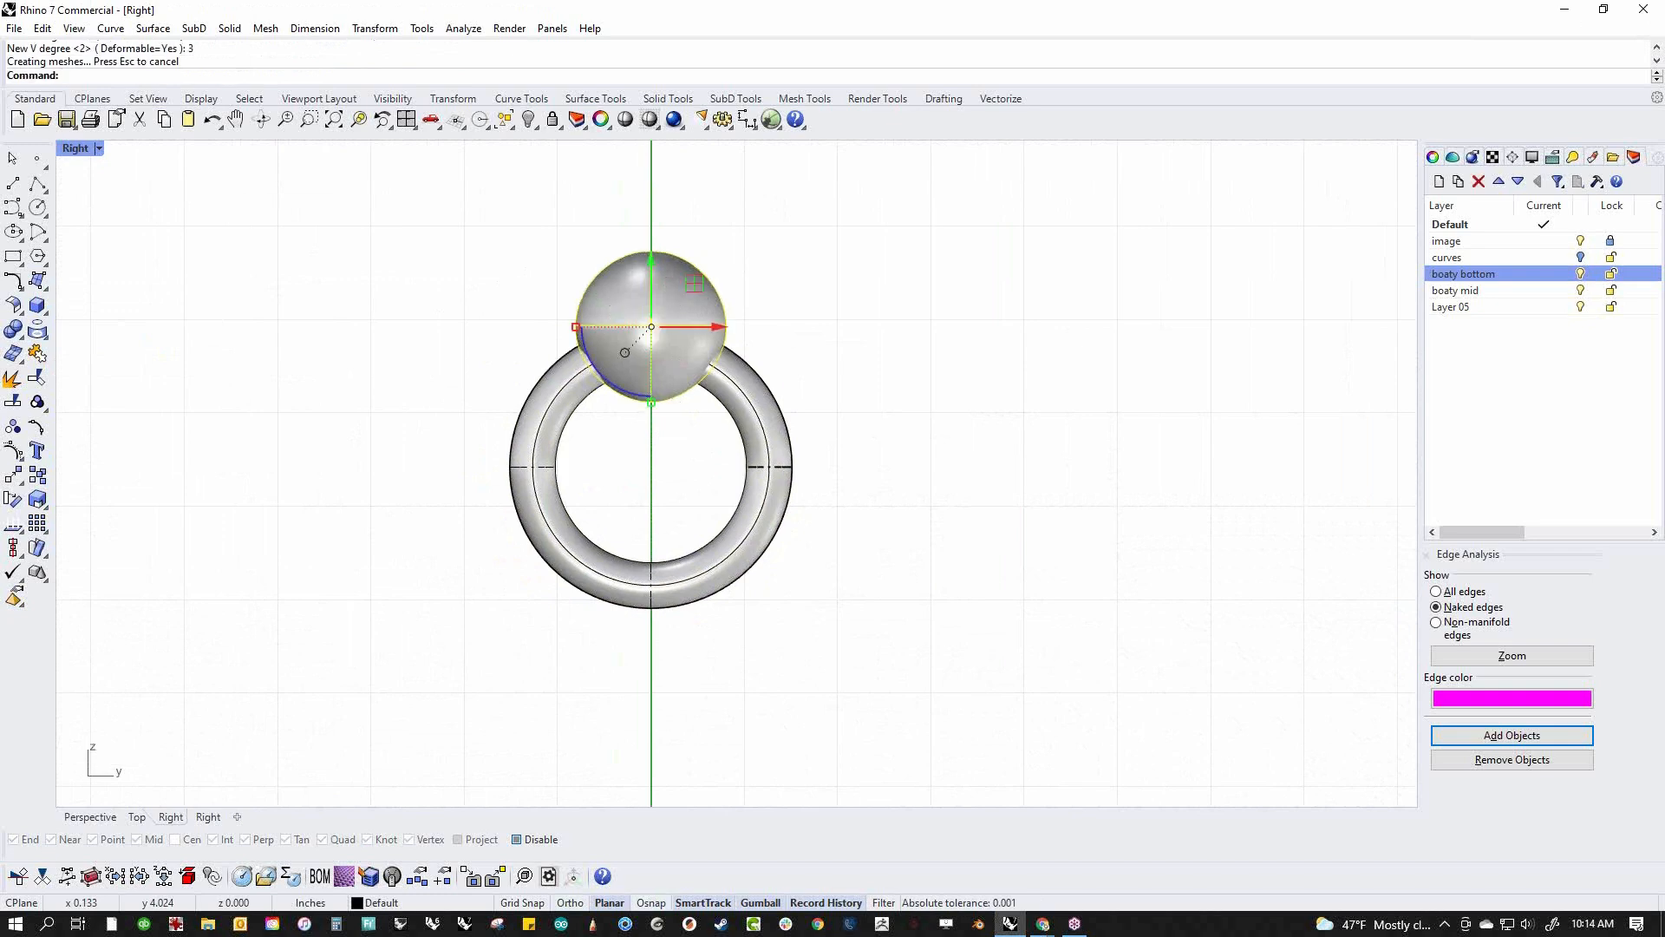
{"action": "middle_click", "coordinate": [784, 312]}
{"action": "left_click", "coordinate": [886, 311]}
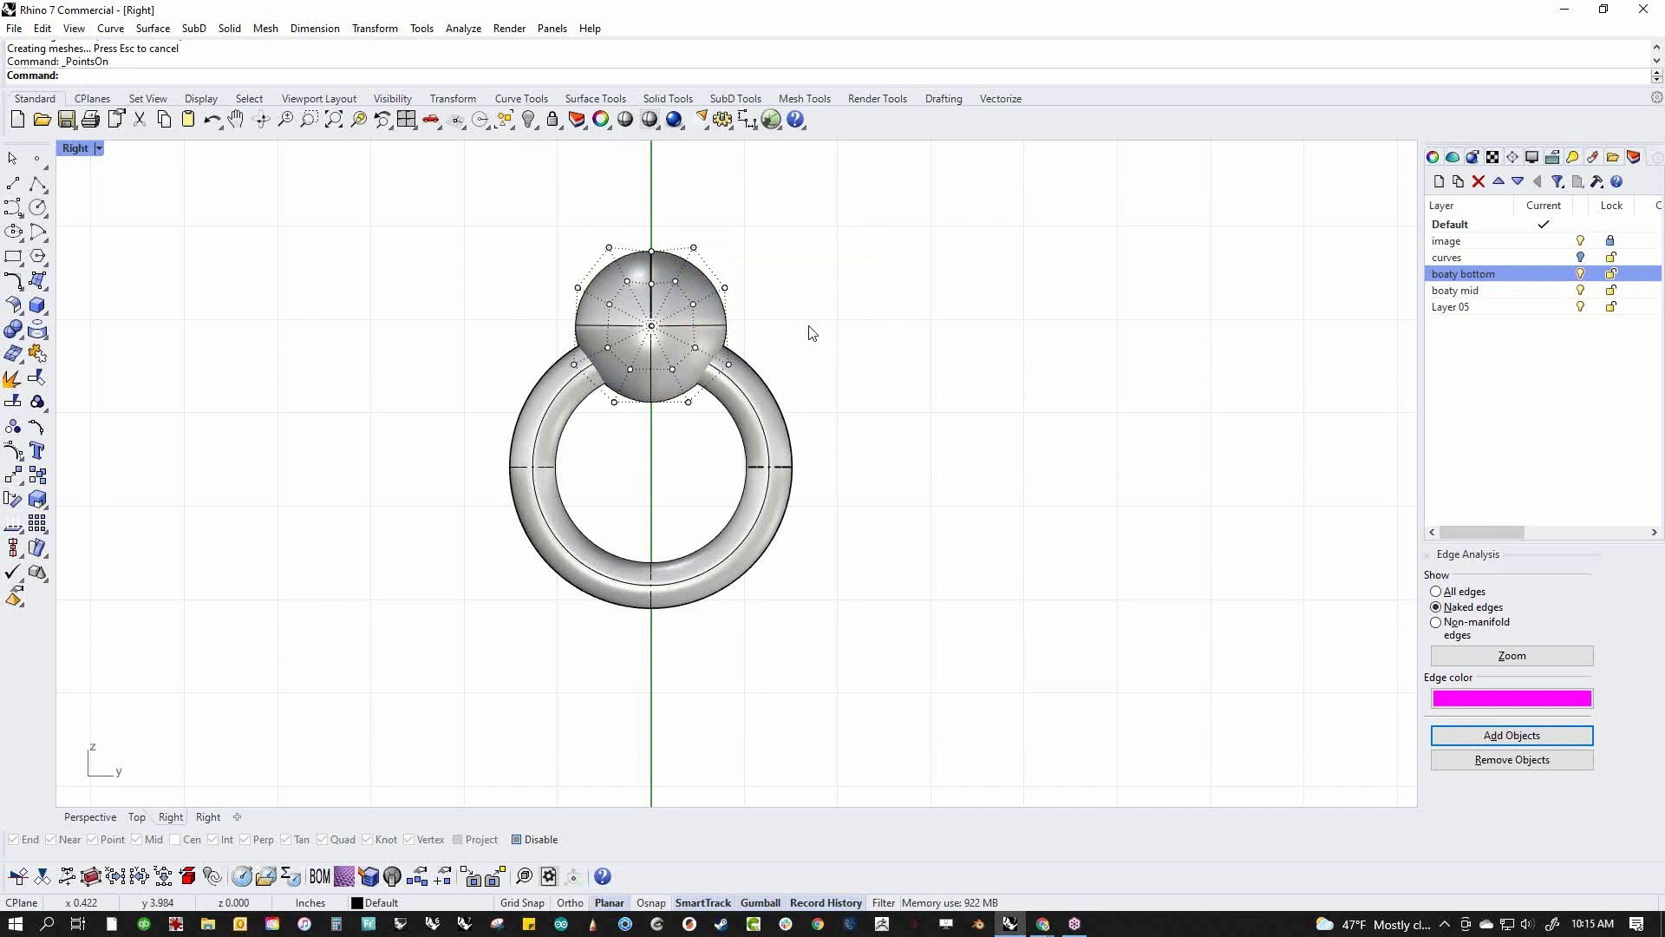
Return to the Perspective view and rotate the sphere 90 degrees about its vertical axis
{"action": "key", "text": "ctrl+F4"}
{"action": "scroll", "coordinate": [653, 460], "scroll_direction": "up", "scroll_amount": 8}
{"action": "right_click_drag", "start_coordinate": [723, 413], "coordinate": [694, 433]}
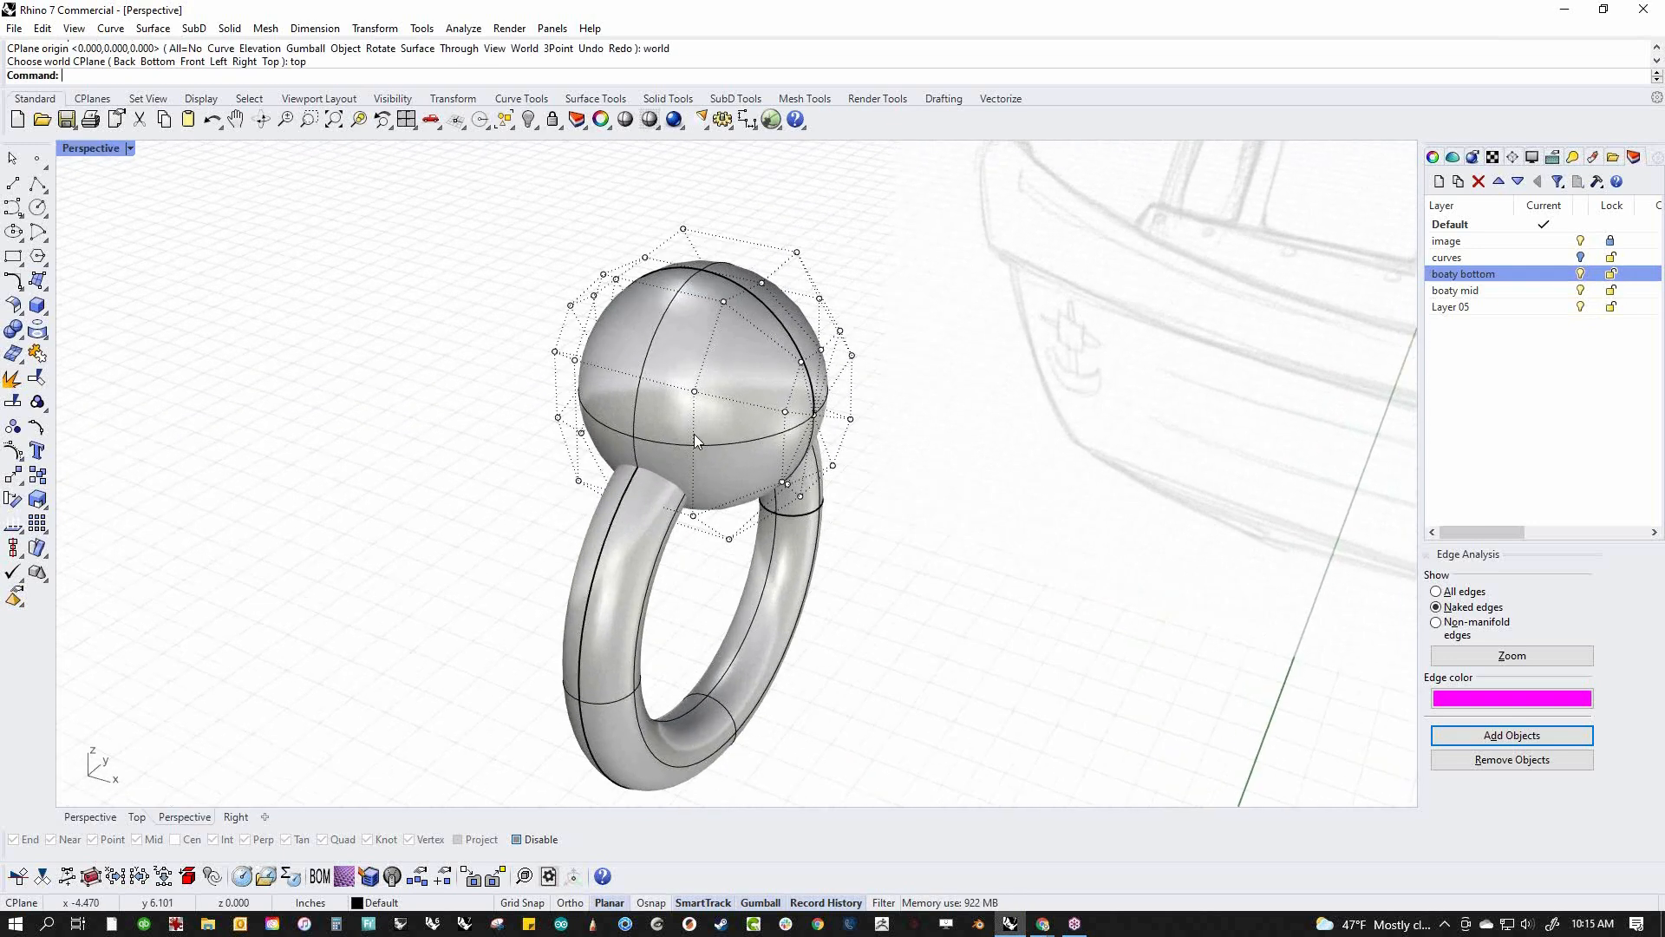
{"action": "left_click", "coordinate": [720, 424]}
{"action": "left_click", "coordinate": [639, 403]}
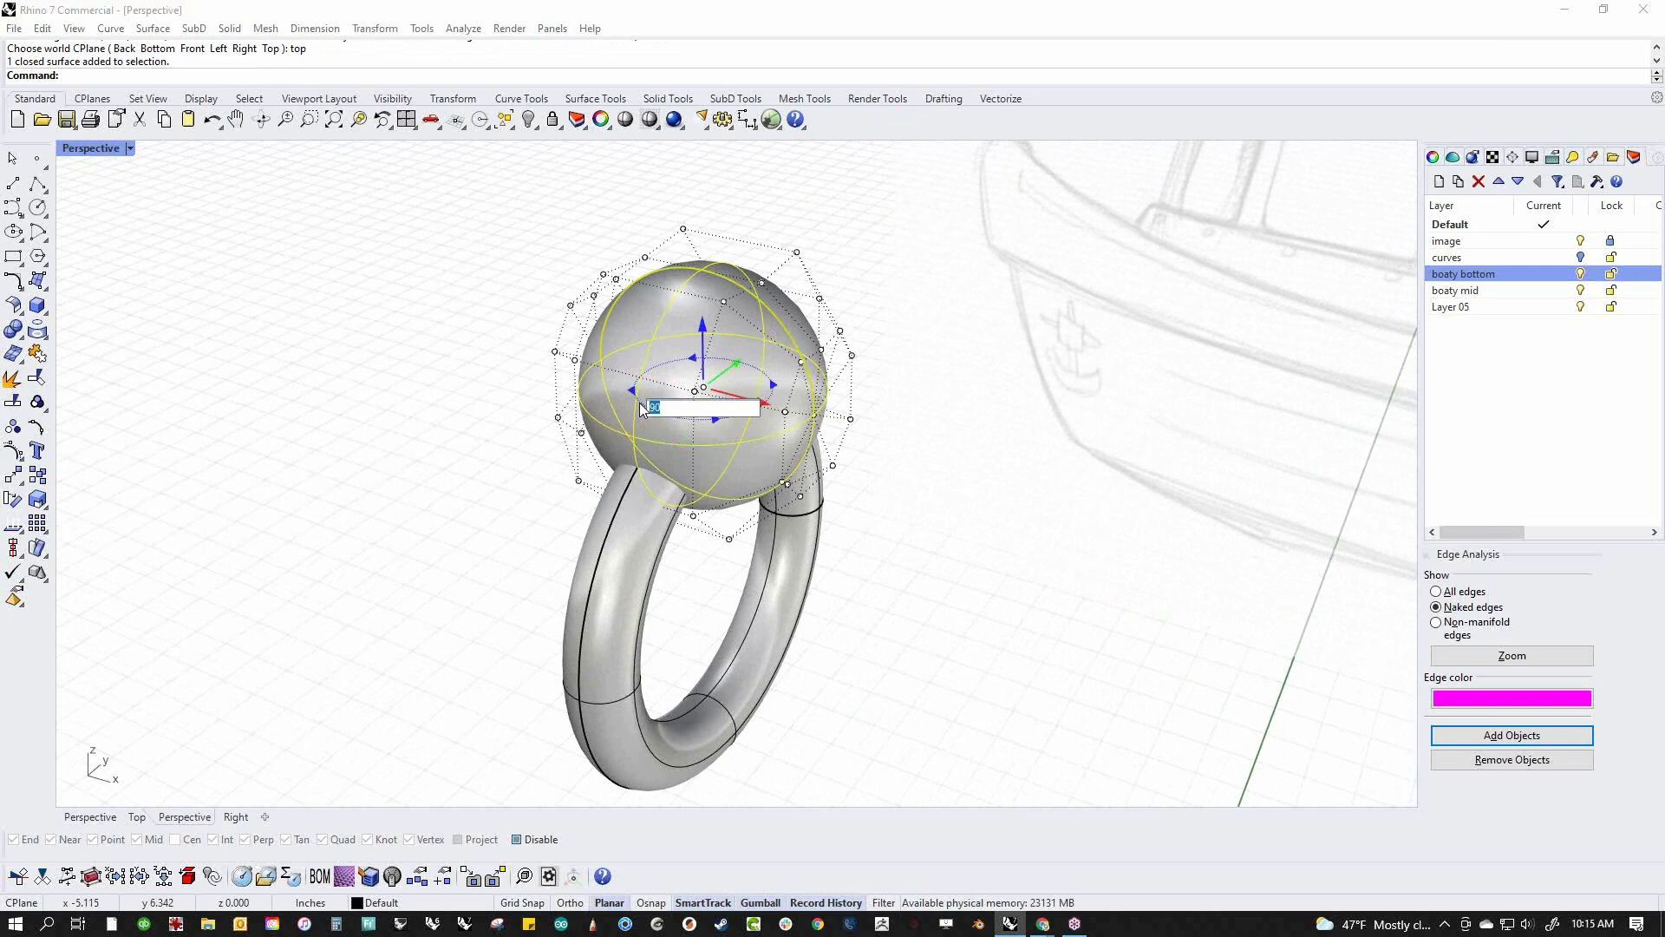
{"action": "key", "text": "Return"}
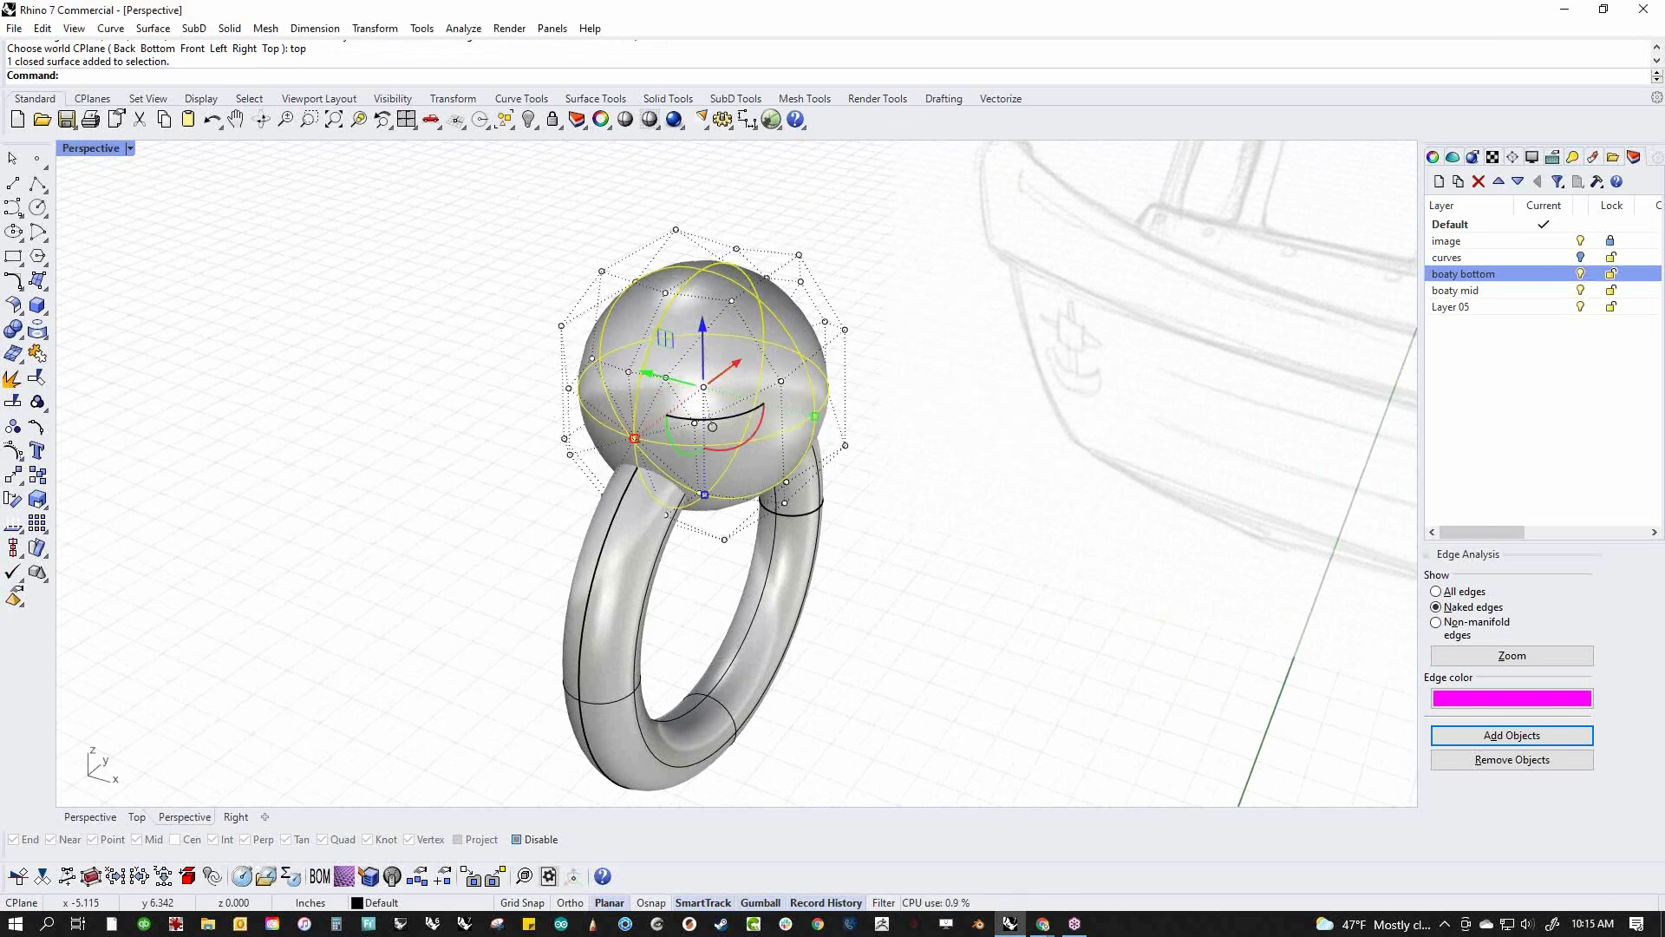
Rotate the sphere 90 degrees about the torus's axis so its poles point up and down
{"action": "mouse_move", "coordinate": [703, 388]}
{"action": "right_mouse_down"}
{"action": "mouse_move", "coordinate": [836, 409]}
{"action": "mouse_move", "coordinate": [892, 387]}
{"action": "mouse_move", "coordinate": [705, 390]}
{"action": "mouse_move", "coordinate": [659, 437]}
{"action": "right_mouse_up"}
{"action": "left_click", "coordinate": [658, 436]}
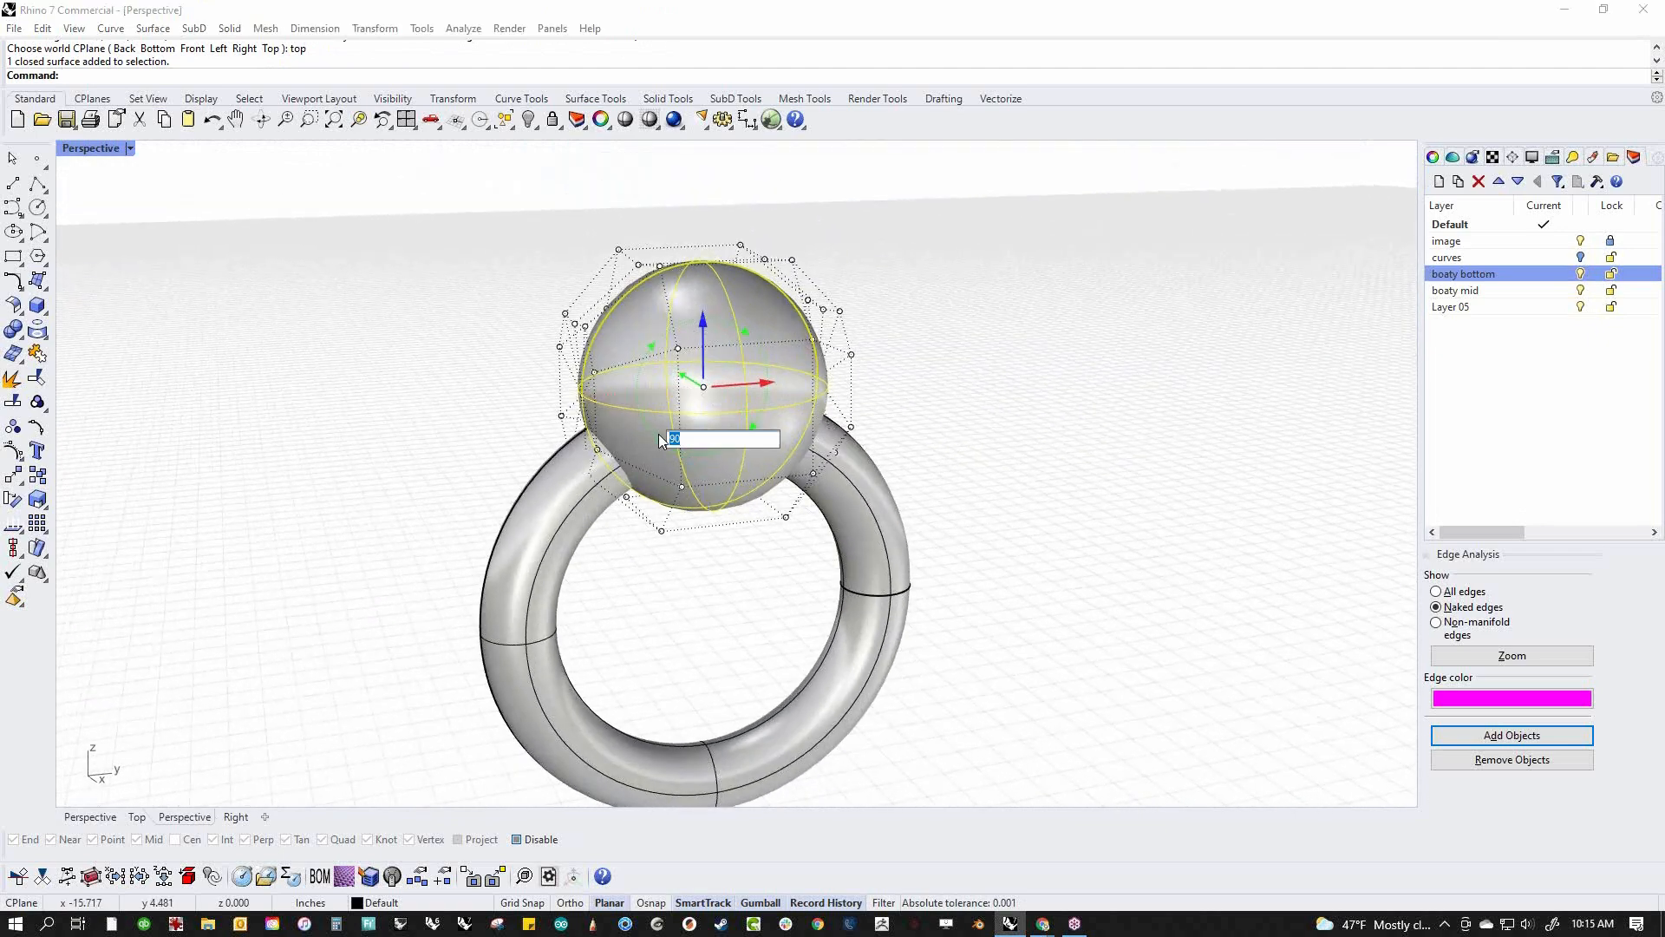
{"action": "key", "text": "Return"}
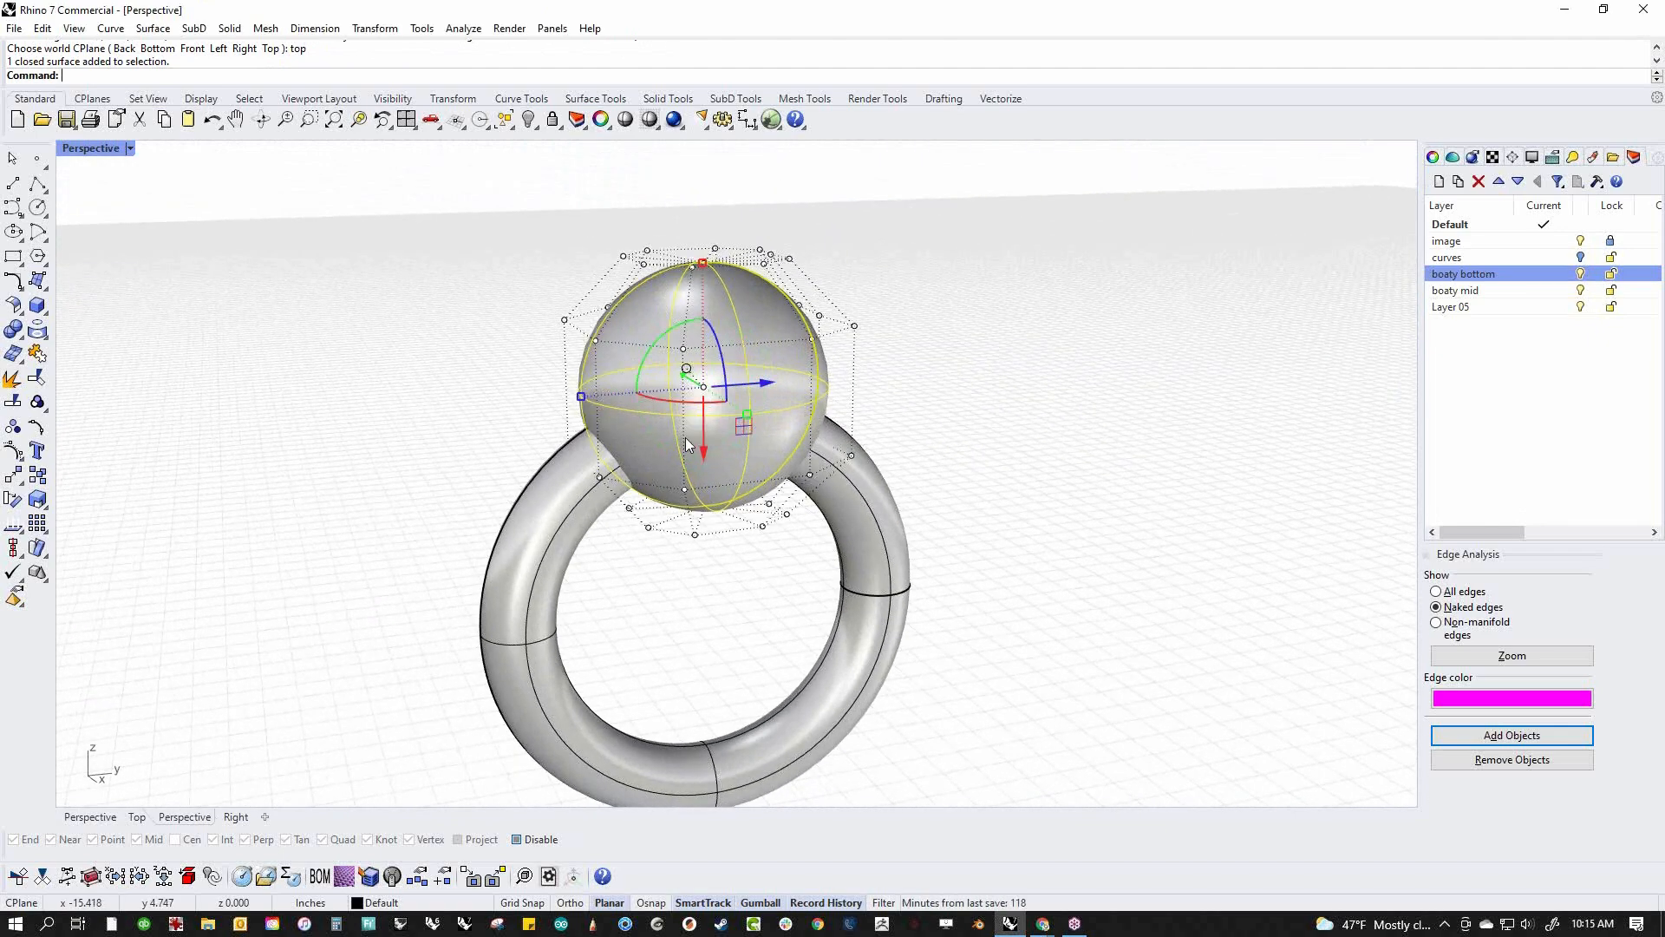
In the Front view, stretch the sphere's top row of control points upward and narrow all the remaining rows horizontally
{"action": "mouse_move", "coordinate": [507, 313]}
{"action": "right_mouse_down", "text": "shift"}
{"action": "mouse_move", "coordinate": [312, 360]}
{"action": "mouse_move", "coordinate": [337, 431]}
{"action": "right_mouse_up", "text": "shift"}
{"action": "key", "text": "ctrl+F2"}
{"action": "key", "text": "Escape"}
{"action": "left_click_drag", "start_coordinate": [534, 298], "coordinate": [898, 381]}
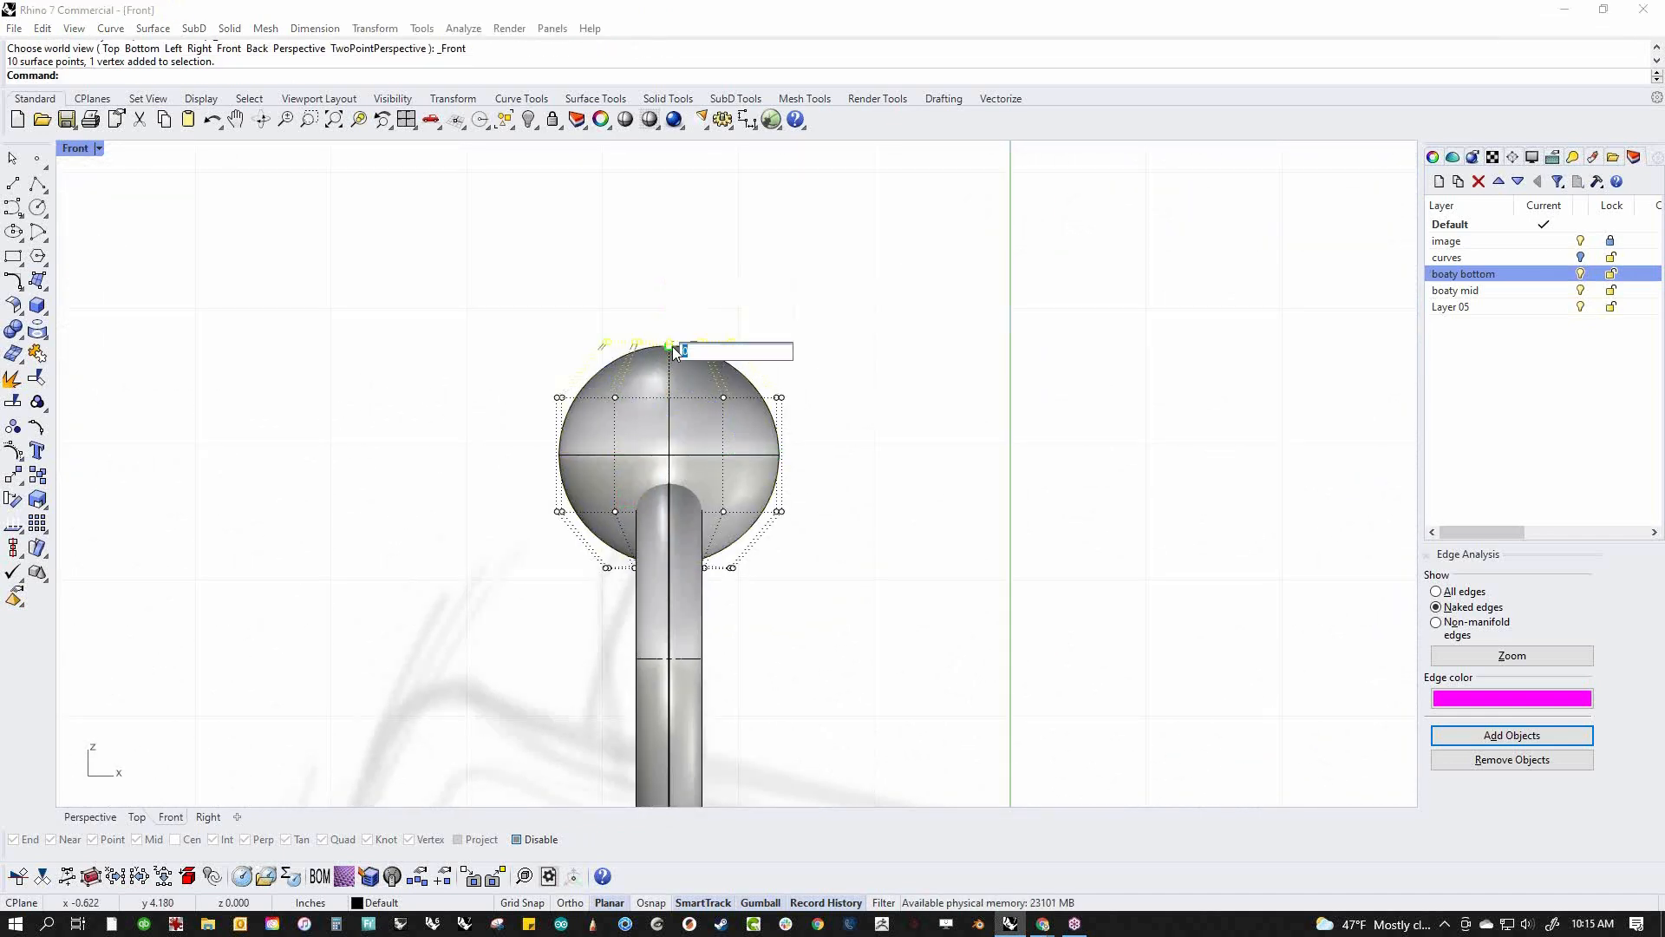
{"action": "left_click_drag", "start_coordinate": [668, 290], "coordinate": [669, 130]}
{"action": "key", "text": "Escape"}
{"action": "left_click_drag", "start_coordinate": [487, 353], "coordinate": [894, 609]}
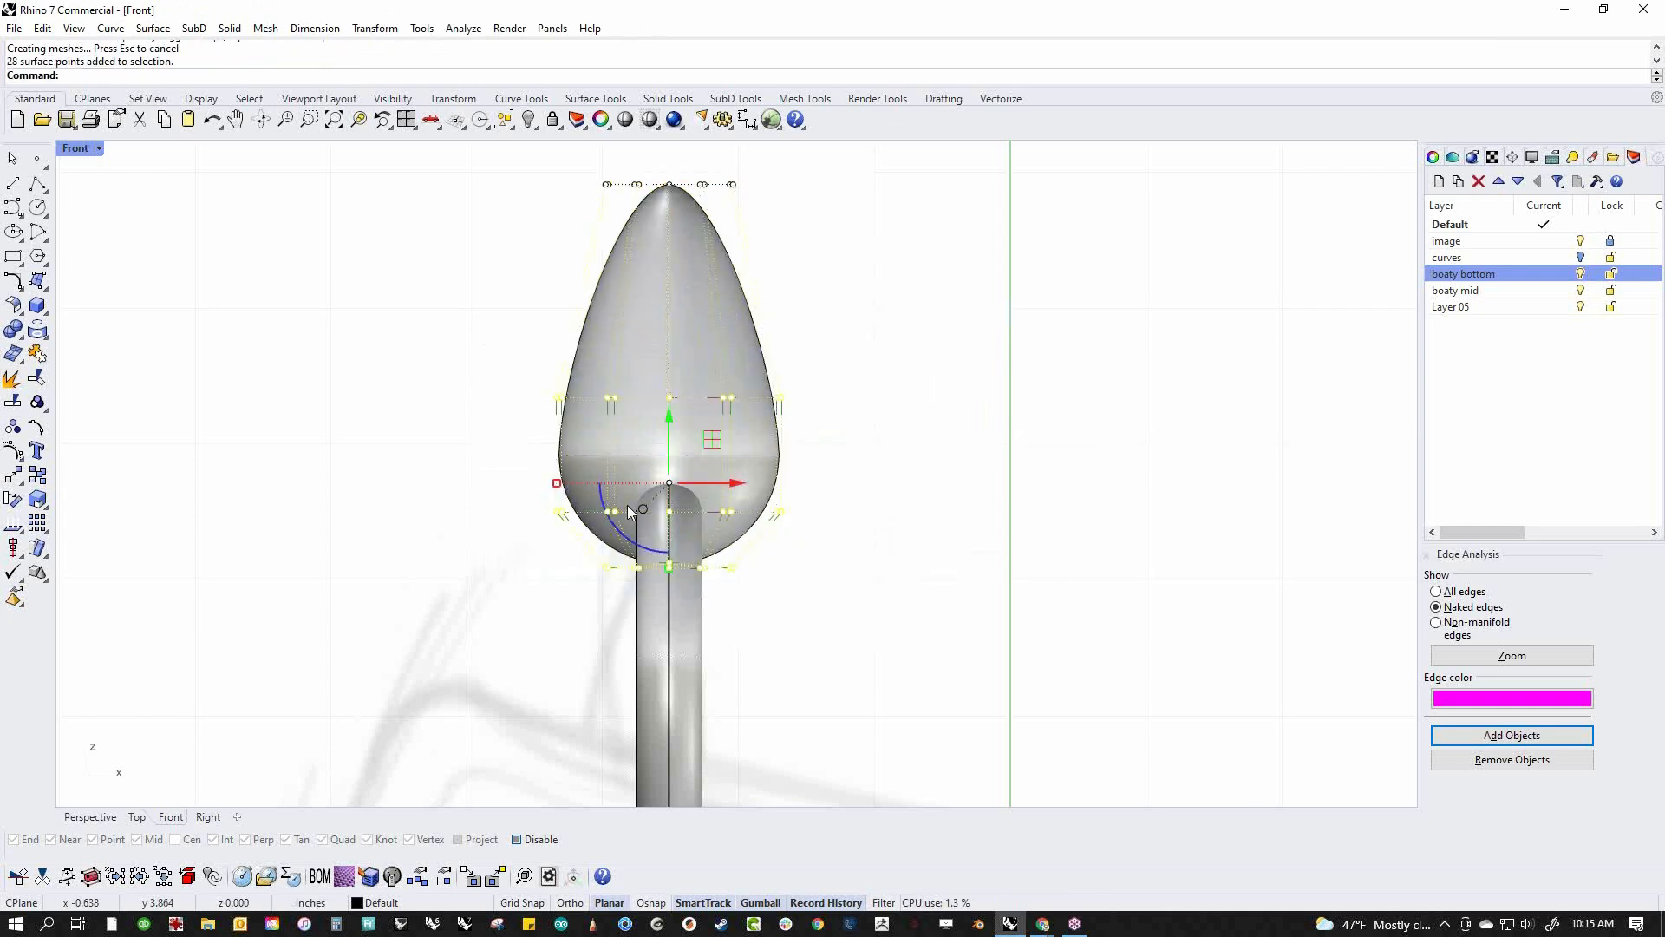
{"action": "left_click_drag", "start_coordinate": [557, 483], "coordinate": [619, 482]}
Raise the upper-middle row of control points close to the tip and scale the lower rows inward to form a tapered handle
{"action": "right_click_drag", "start_coordinate": [832, 275], "coordinate": [817, 372]}
{"action": "left_click_drag", "start_coordinate": [572, 492], "coordinate": [773, 535]}
{"action": "left_click_drag", "start_coordinate": [652, 471], "coordinate": [653, 270]}
{"action": "left_click", "coordinate": [520, 524]}
{"action": "left_click_drag", "start_coordinate": [506, 509], "coordinate": [856, 651]}
{"action": "left_click_drag", "start_coordinate": [594, 581], "coordinate": [608, 579], "text": "shift"}
{"action": "left_click", "coordinate": [737, 537]}
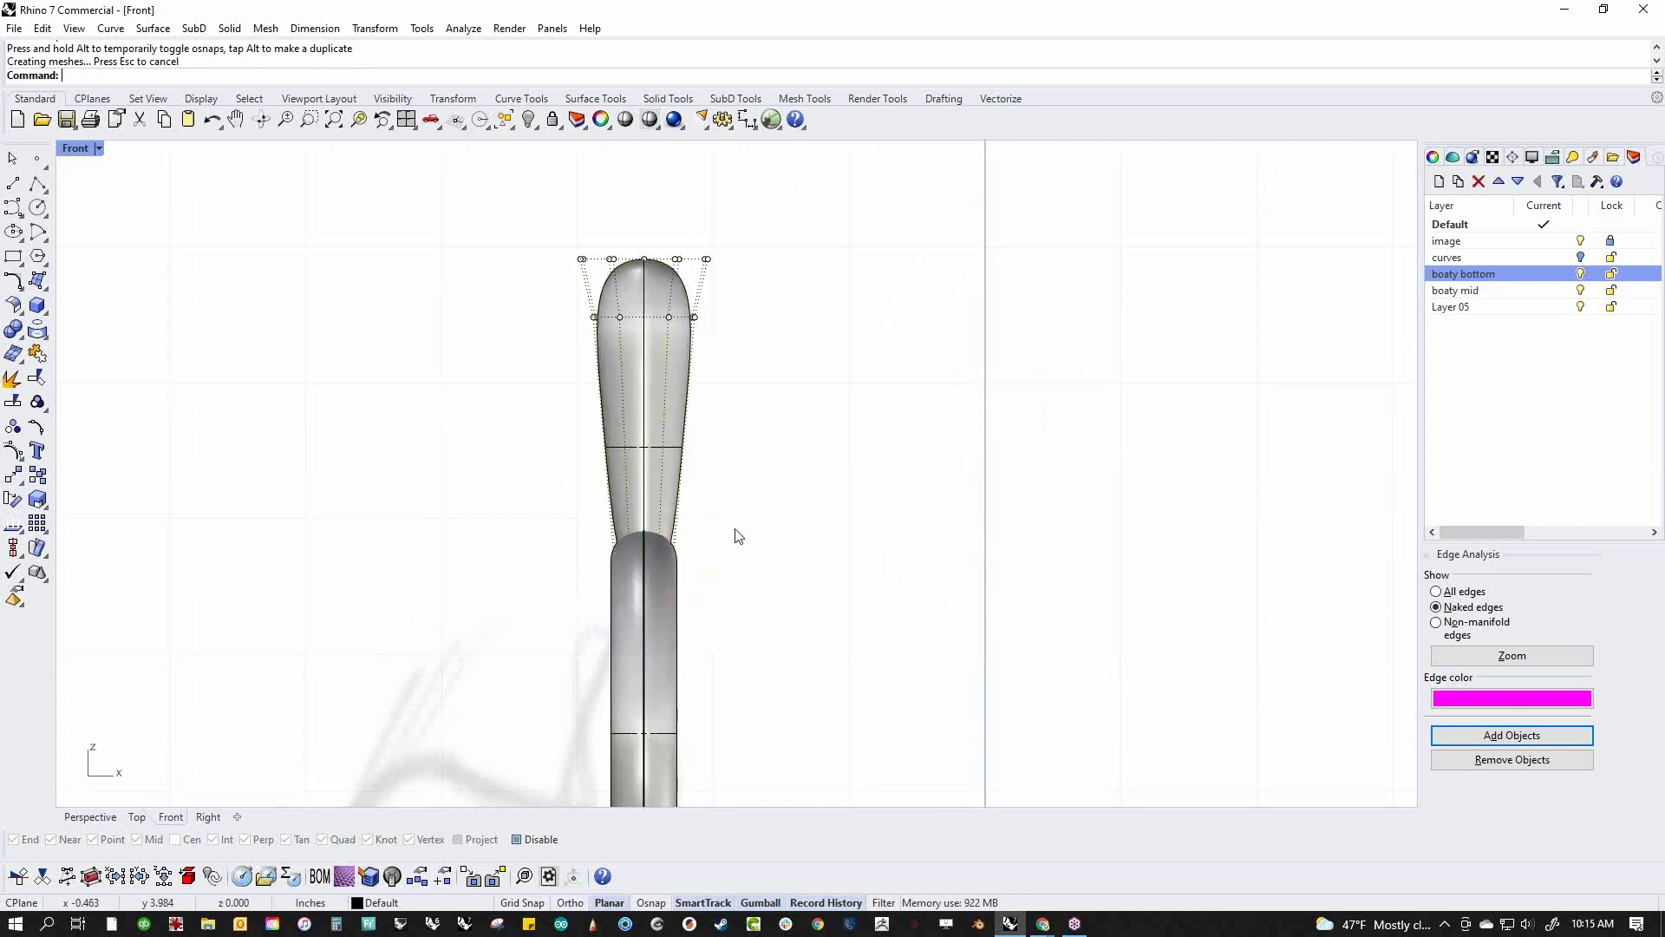
In the Right view, scale the handle down uniformly and lower it so its base sinks into the torus
{"action": "scroll", "coordinate": [738, 536], "scroll_direction": "down", "scroll_amount": 3}
{"action": "key", "text": "ctrl+F2"}
{"action": "key", "text": "ctrl+F3"}
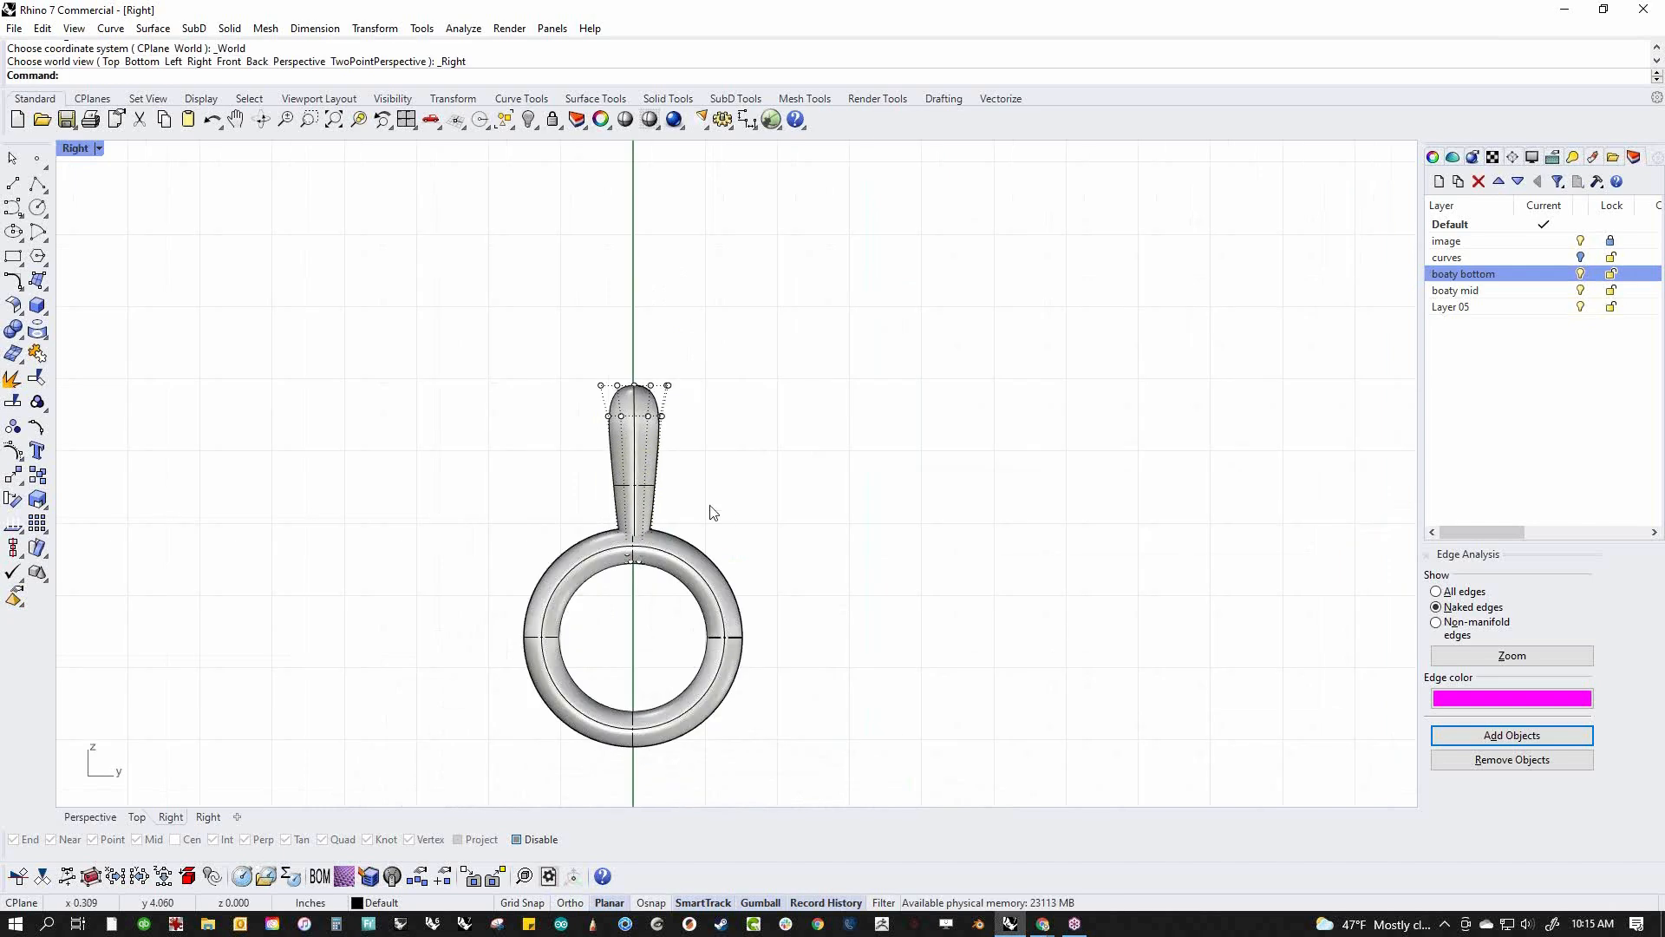
{"action": "scroll", "coordinate": [709, 509], "scroll_direction": "up", "scroll_amount": 6}
{"action": "left_click", "coordinate": [610, 503]}
{"action": "scroll", "coordinate": [722, 512], "scroll_direction": "down", "scroll_amount": 4}
{"action": "right_click_drag", "start_coordinate": [719, 513], "coordinate": [854, 519]}
{"action": "left_click_drag", "start_coordinate": [763, 581], "coordinate": [768, 536], "text": "shift"}
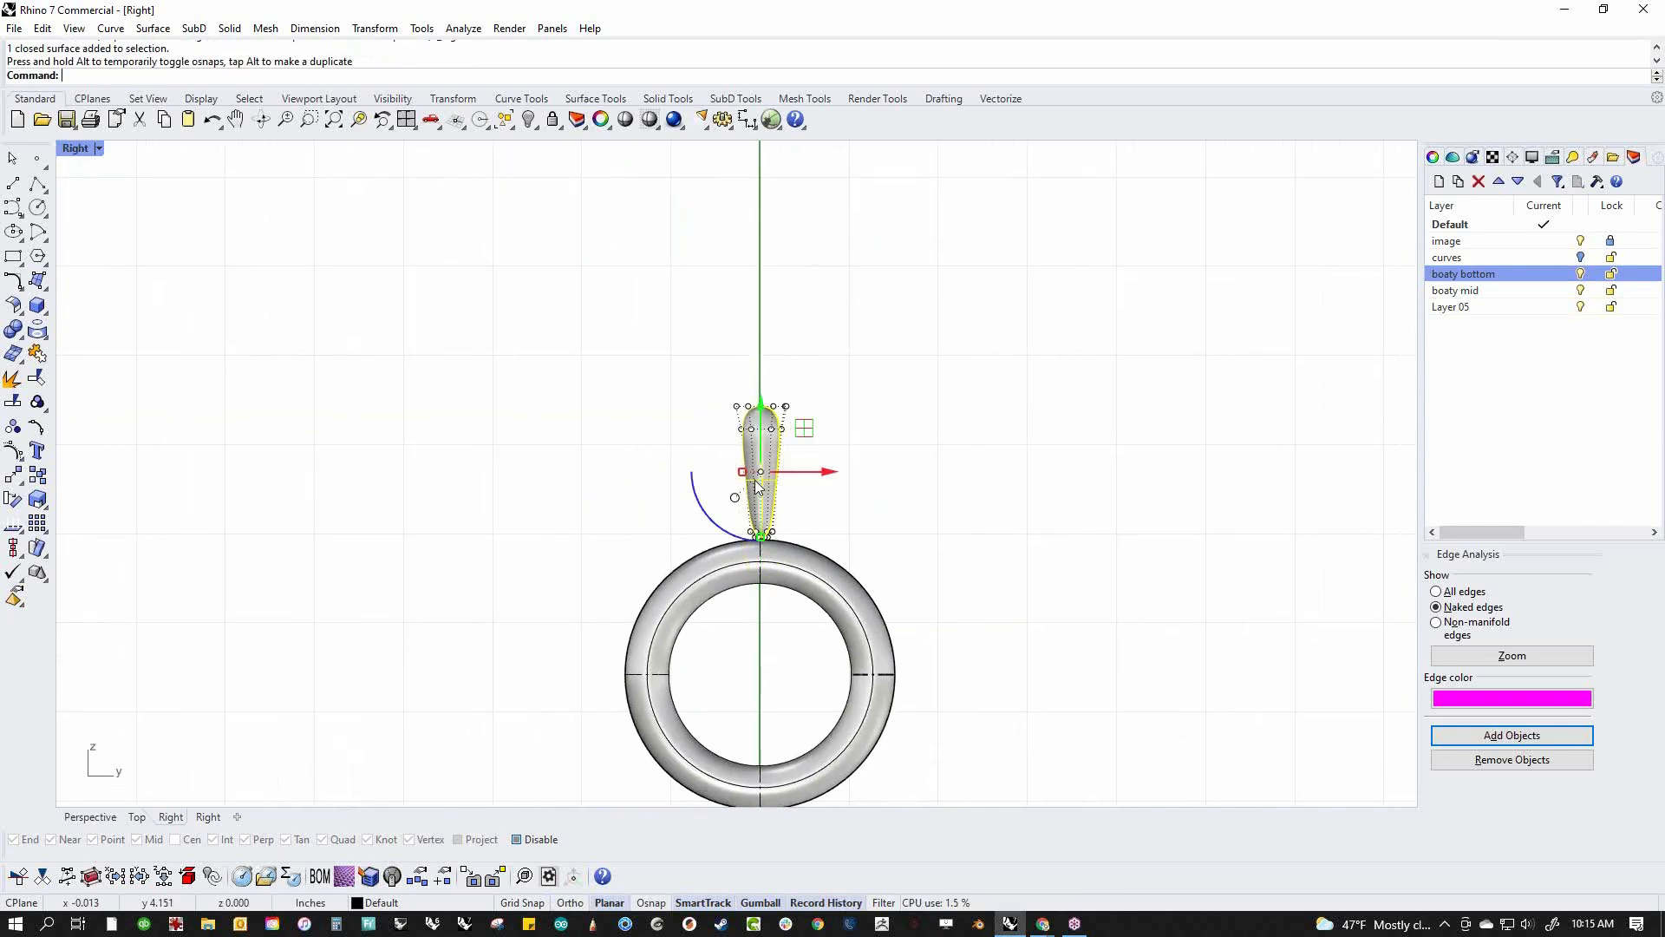
{"action": "left_click_drag", "start_coordinate": [759, 452], "coordinate": [750, 512], "text": "shift"}
{"action": "left_click", "coordinate": [987, 522]}
{"action": "right_click_drag", "start_coordinate": [1015, 573], "coordinate": [955, 534]}
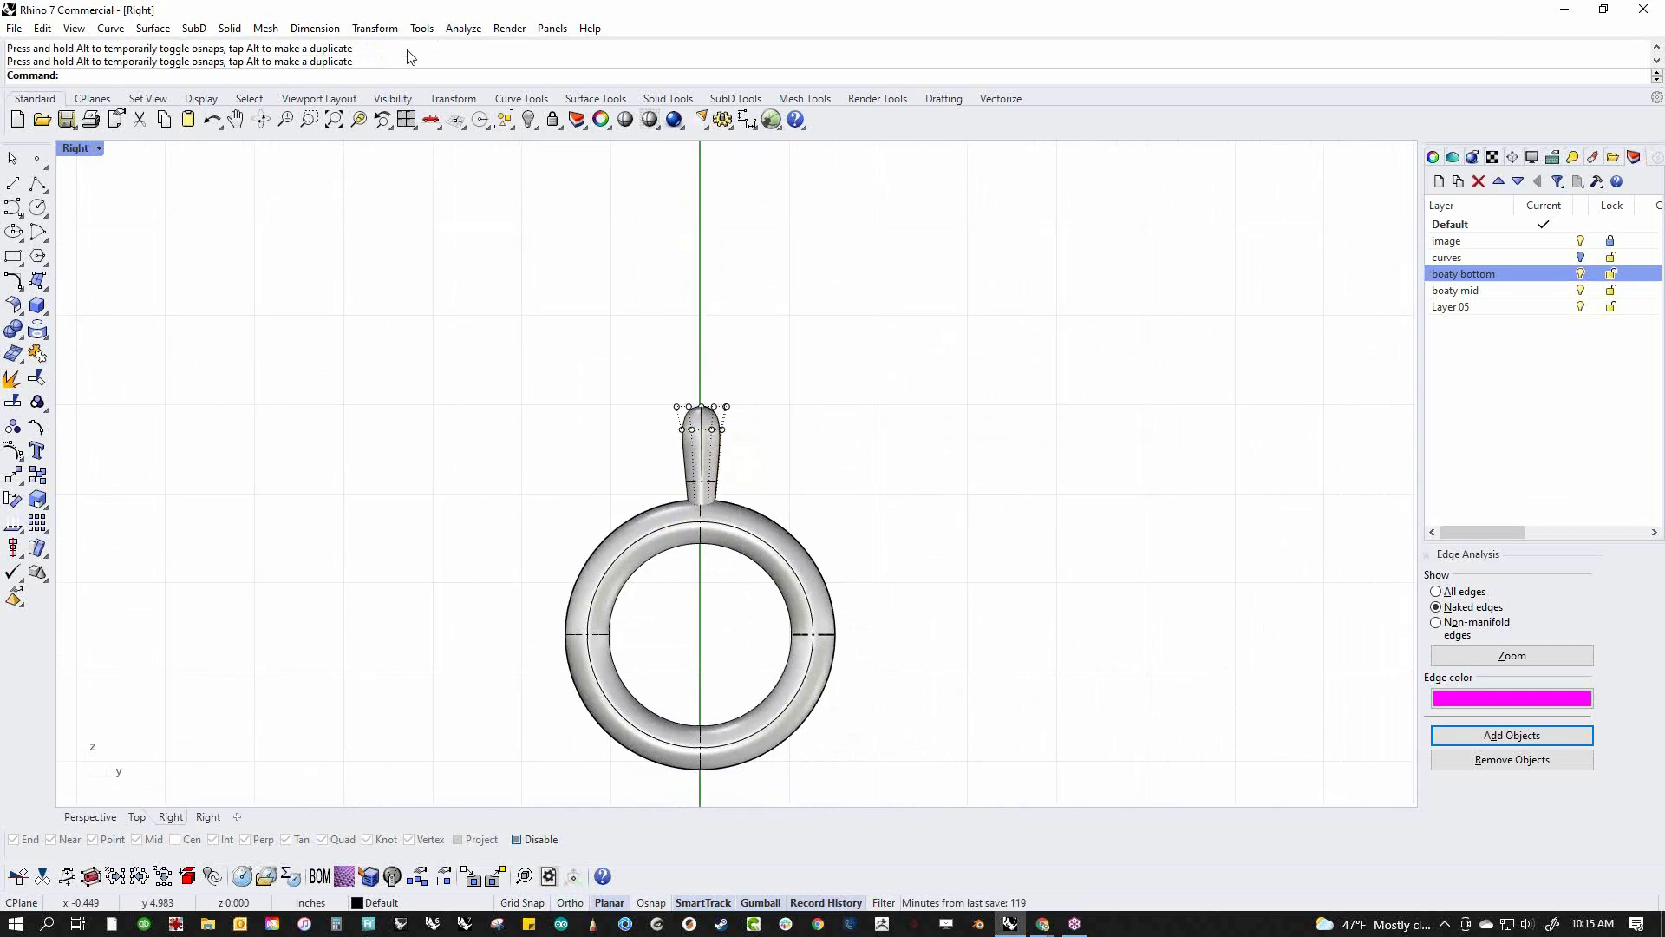
Polar-array the handle around the torus's centre with the Cen snap enabled, using 7 items over 360 degrees
{"action": "left_click", "coordinate": [382, 31]}
{"action": "mouse_move", "coordinate": [413, 243]}
{"action": "left_click", "coordinate": [543, 266]}
{"action": "left_click", "coordinate": [790, 640]}
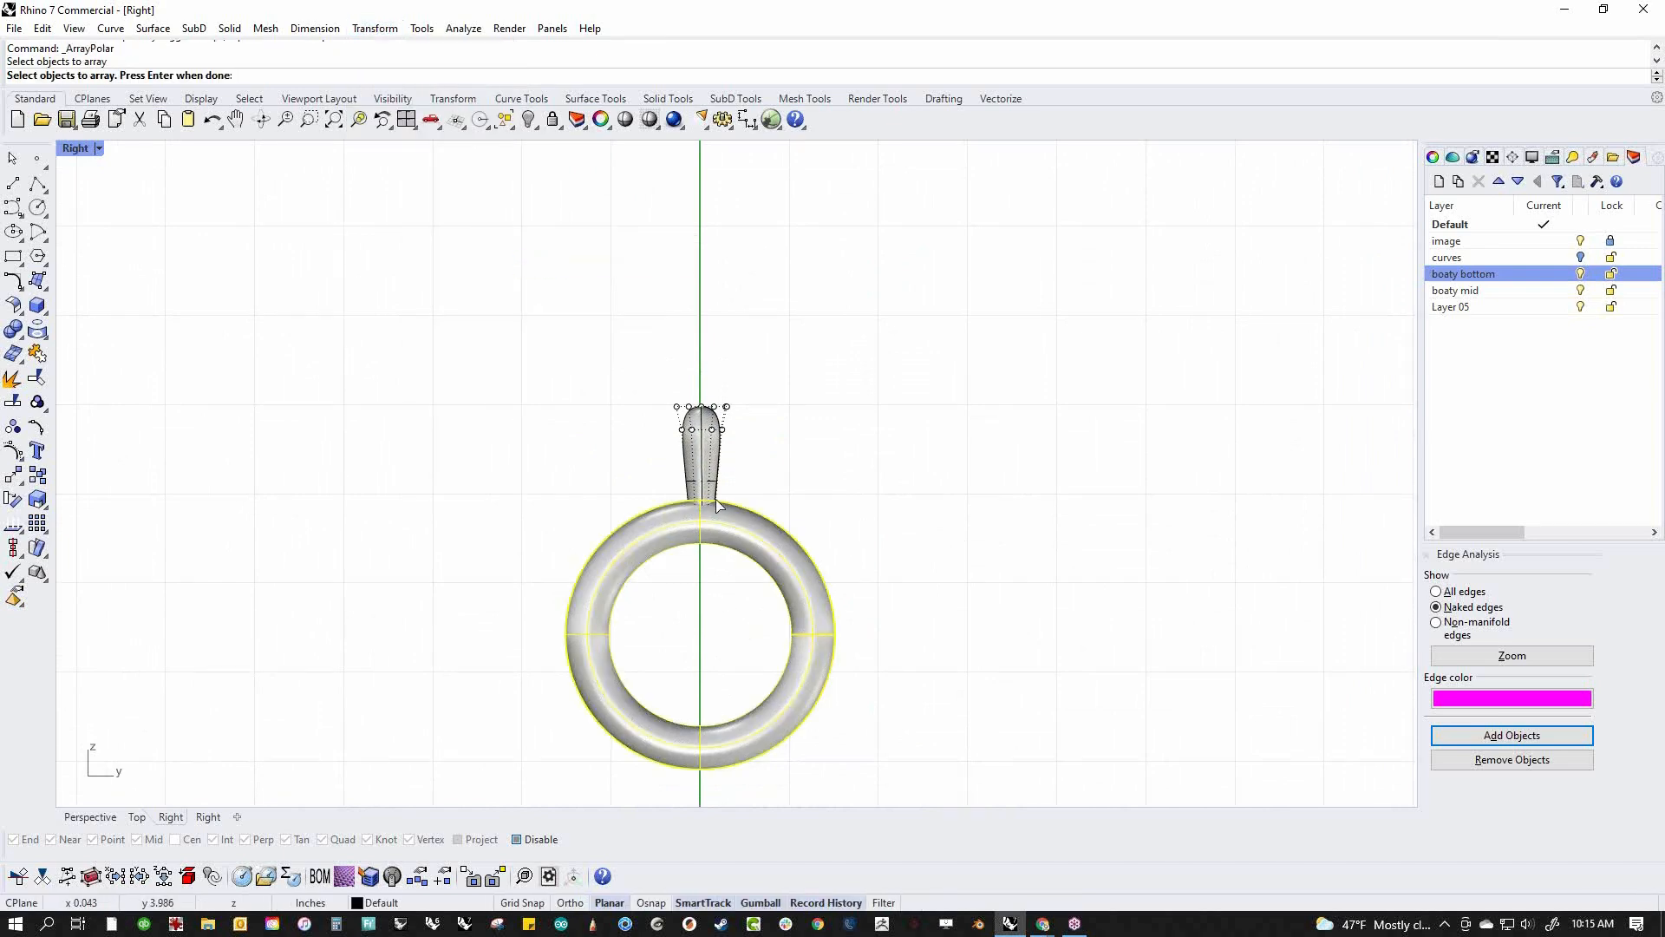
{"action": "left_click", "coordinate": [706, 470]}
{"action": "left_click", "coordinate": [780, 517]}
{"action": "key", "text": "Return"}
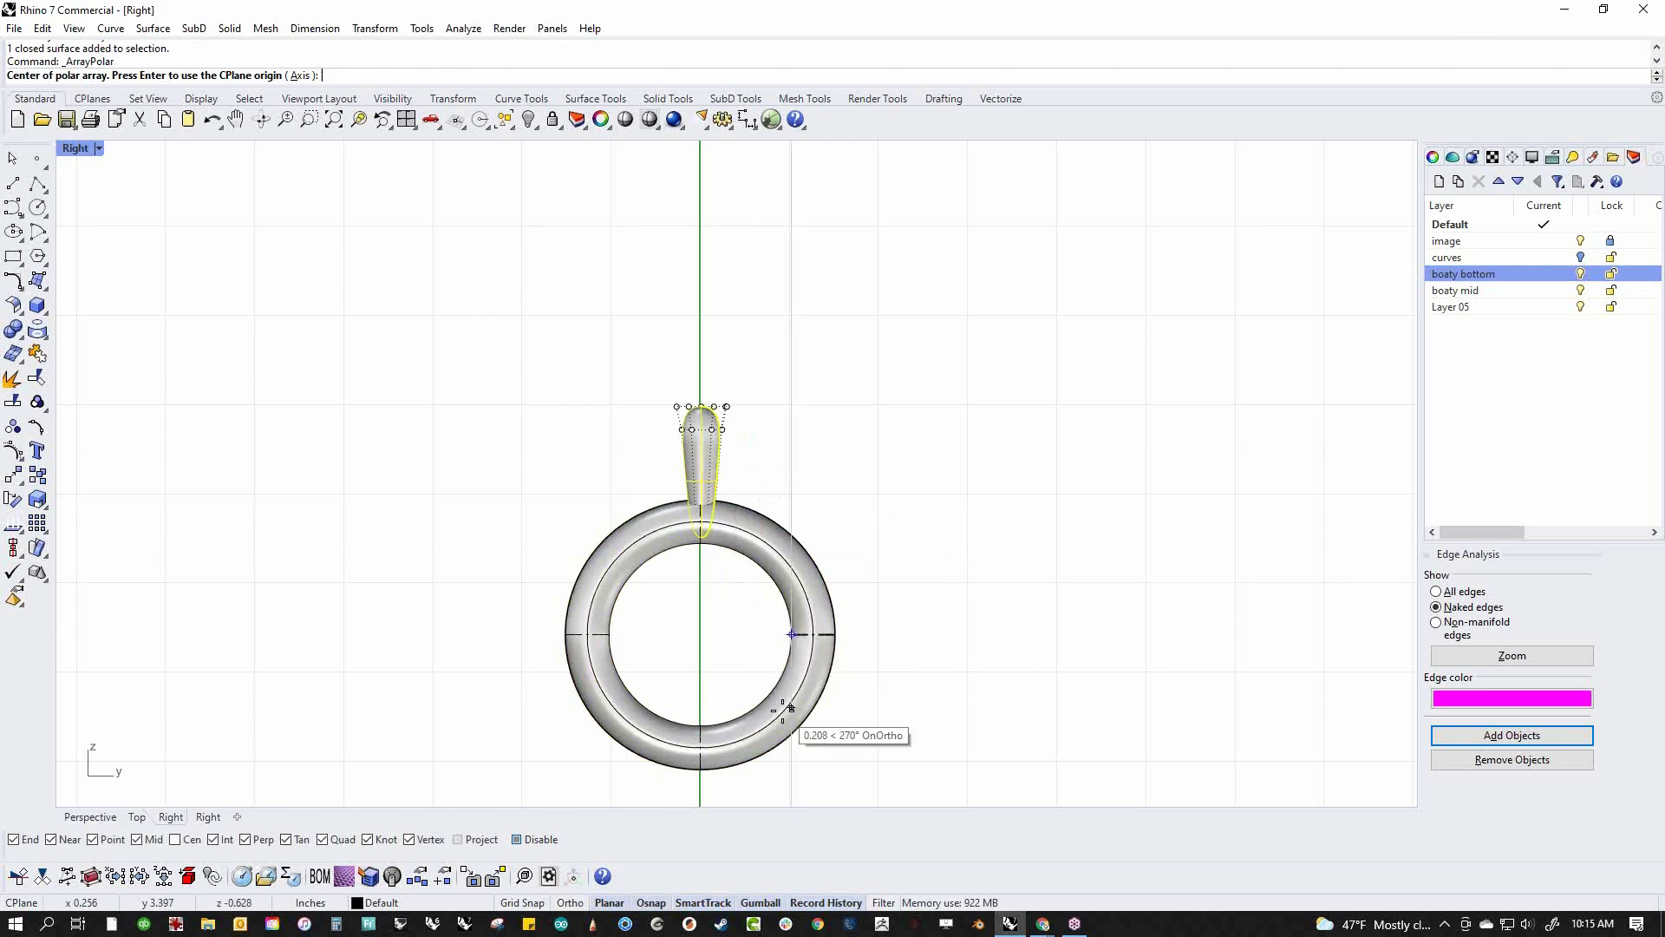
{"action": "left_click", "coordinate": [176, 839]}
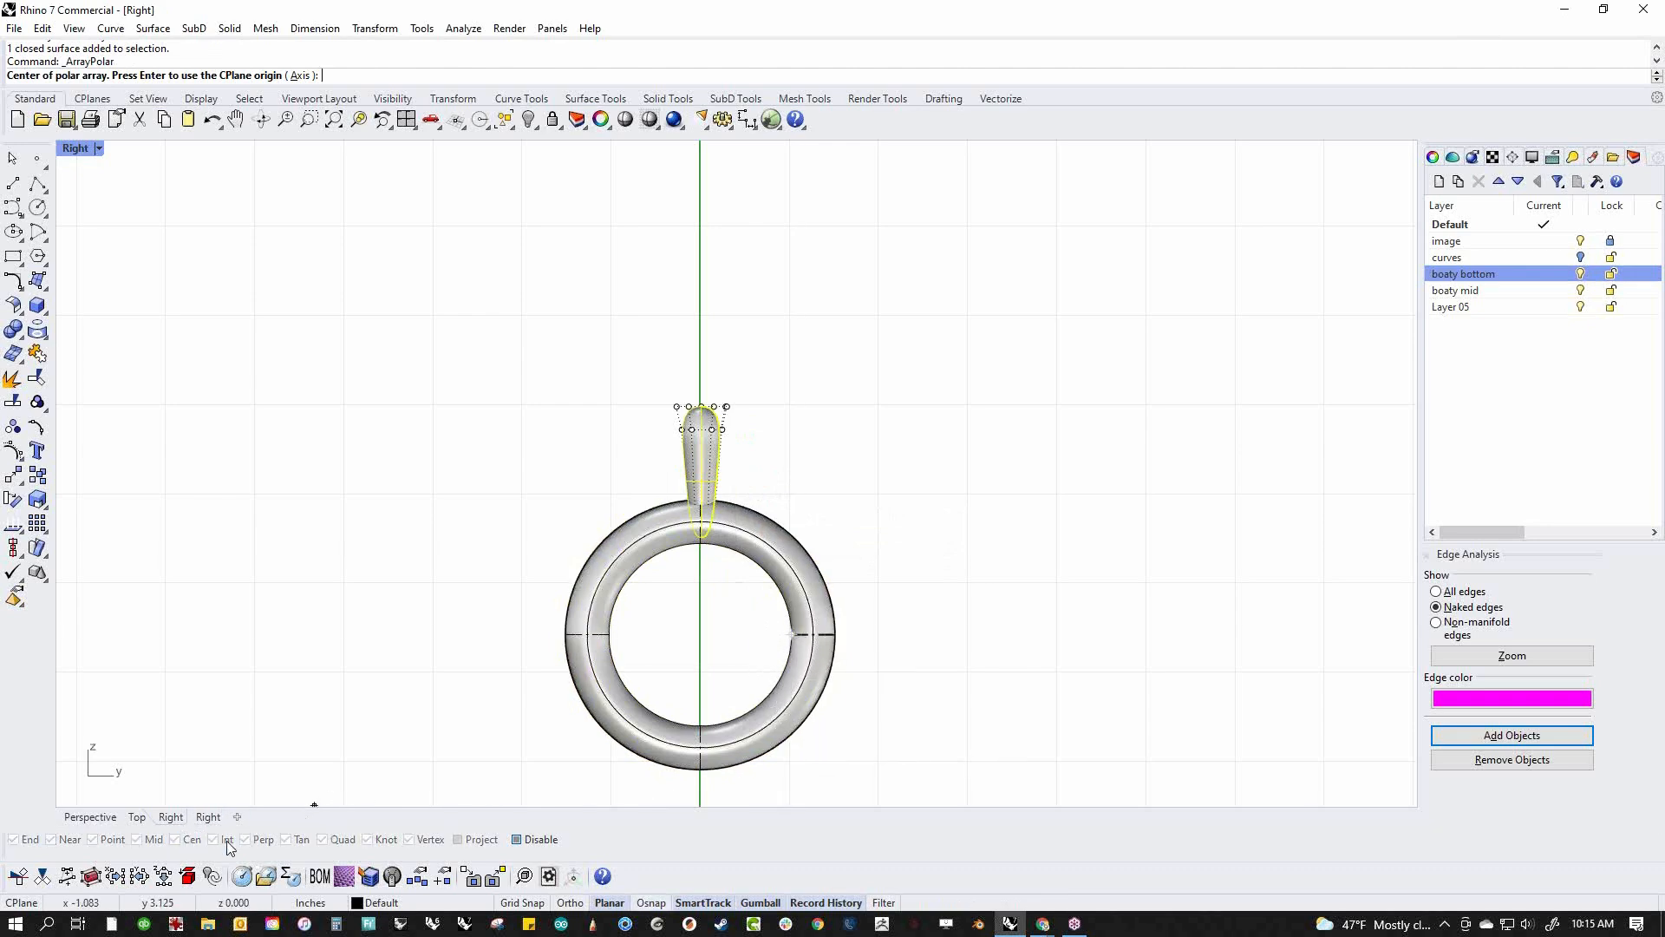
{"action": "left_click", "coordinate": [760, 744]}
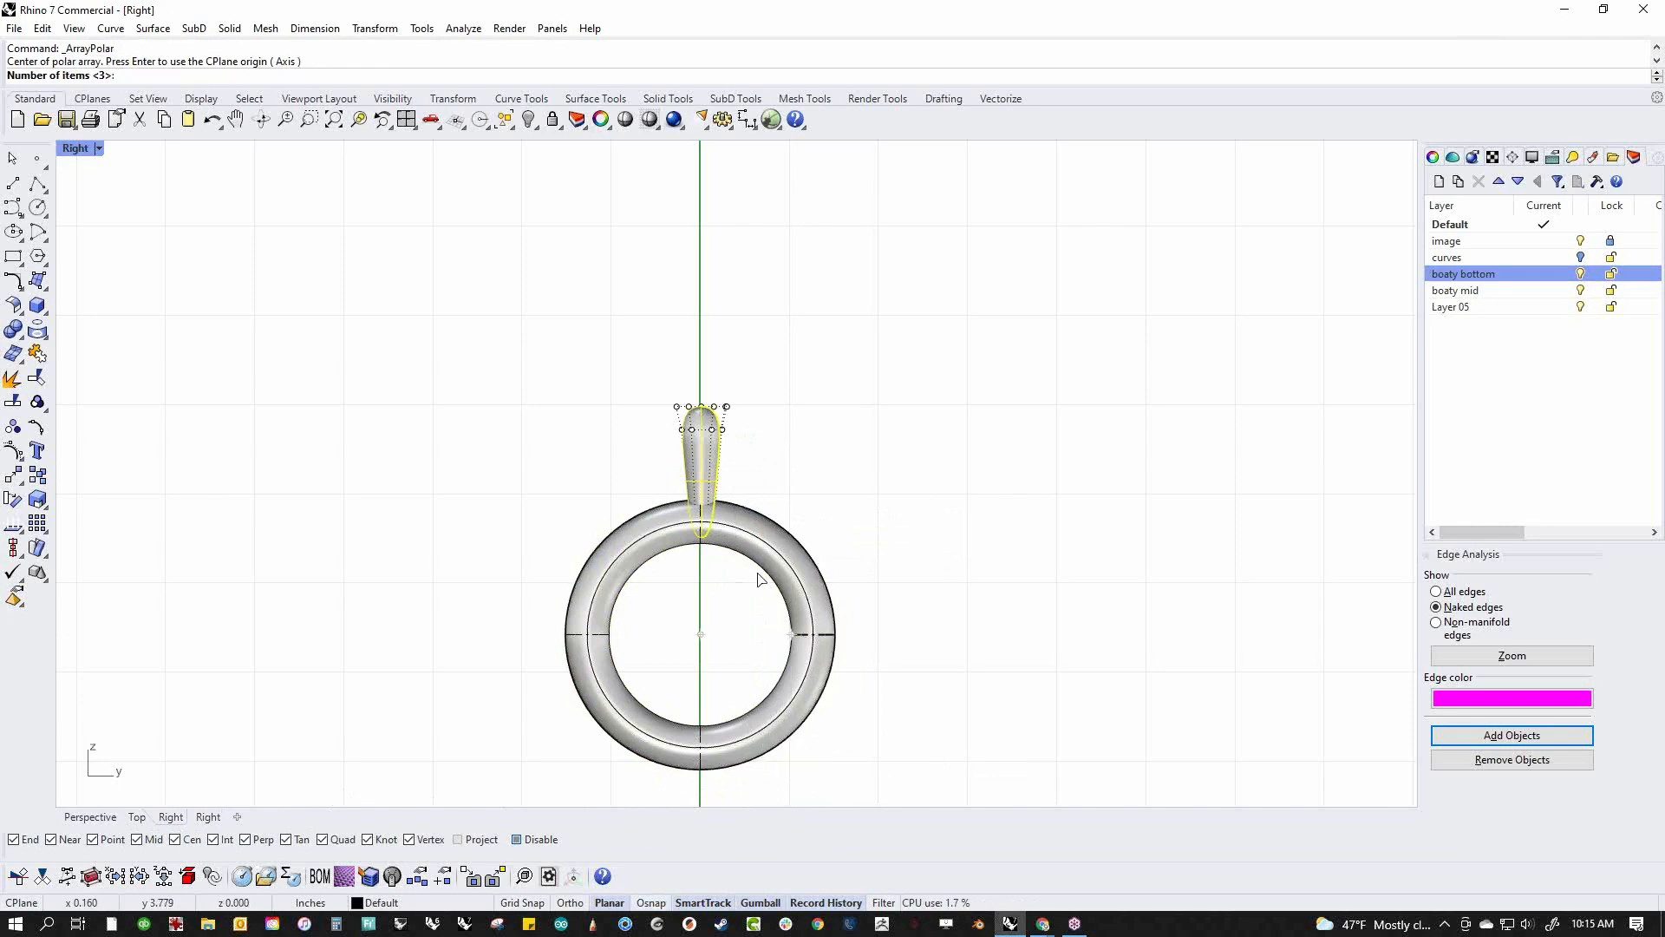
{"action": "type", "text": "7"}
{"action": "key", "text": "Return"}
{"action": "key", "text": "Return"}
{"action": "key", "text": "Return"}
{"action": "scroll", "coordinate": [854, 360], "scroll_direction": "down", "scroll_amount": 3}
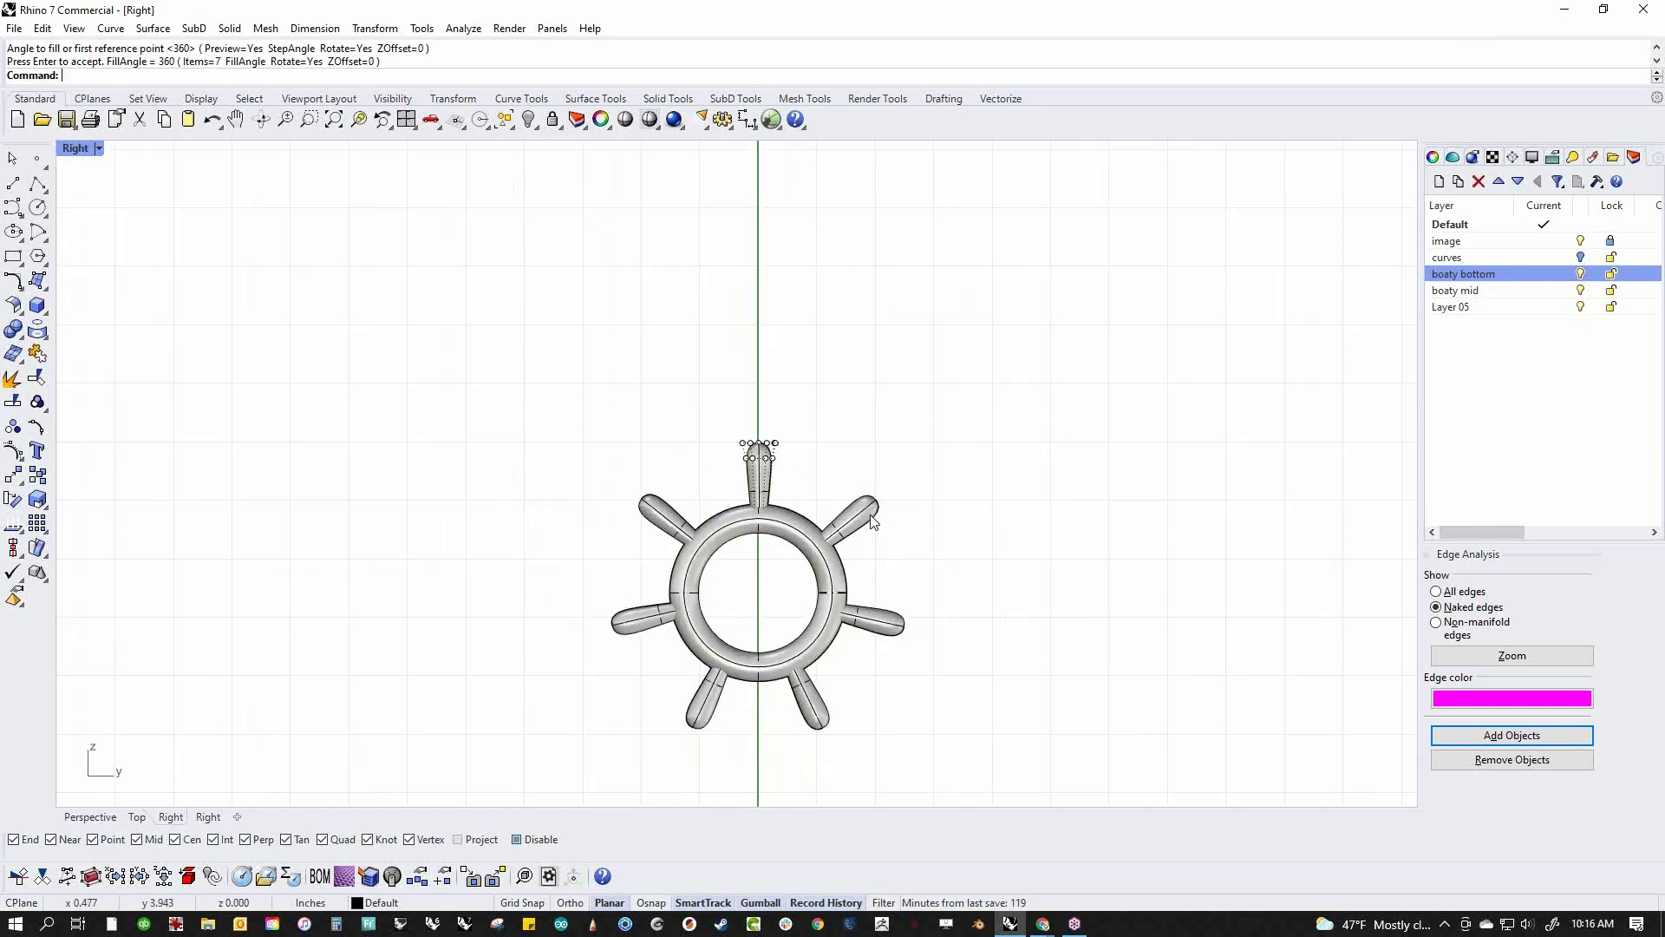
Boolean-union the torus and the seven handles into one solid
{"action": "right_click_drag", "start_coordinate": [643, 382], "coordinate": [520, 383]}
{"action": "left_click_drag", "start_coordinate": [451, 302], "coordinate": [972, 682]}
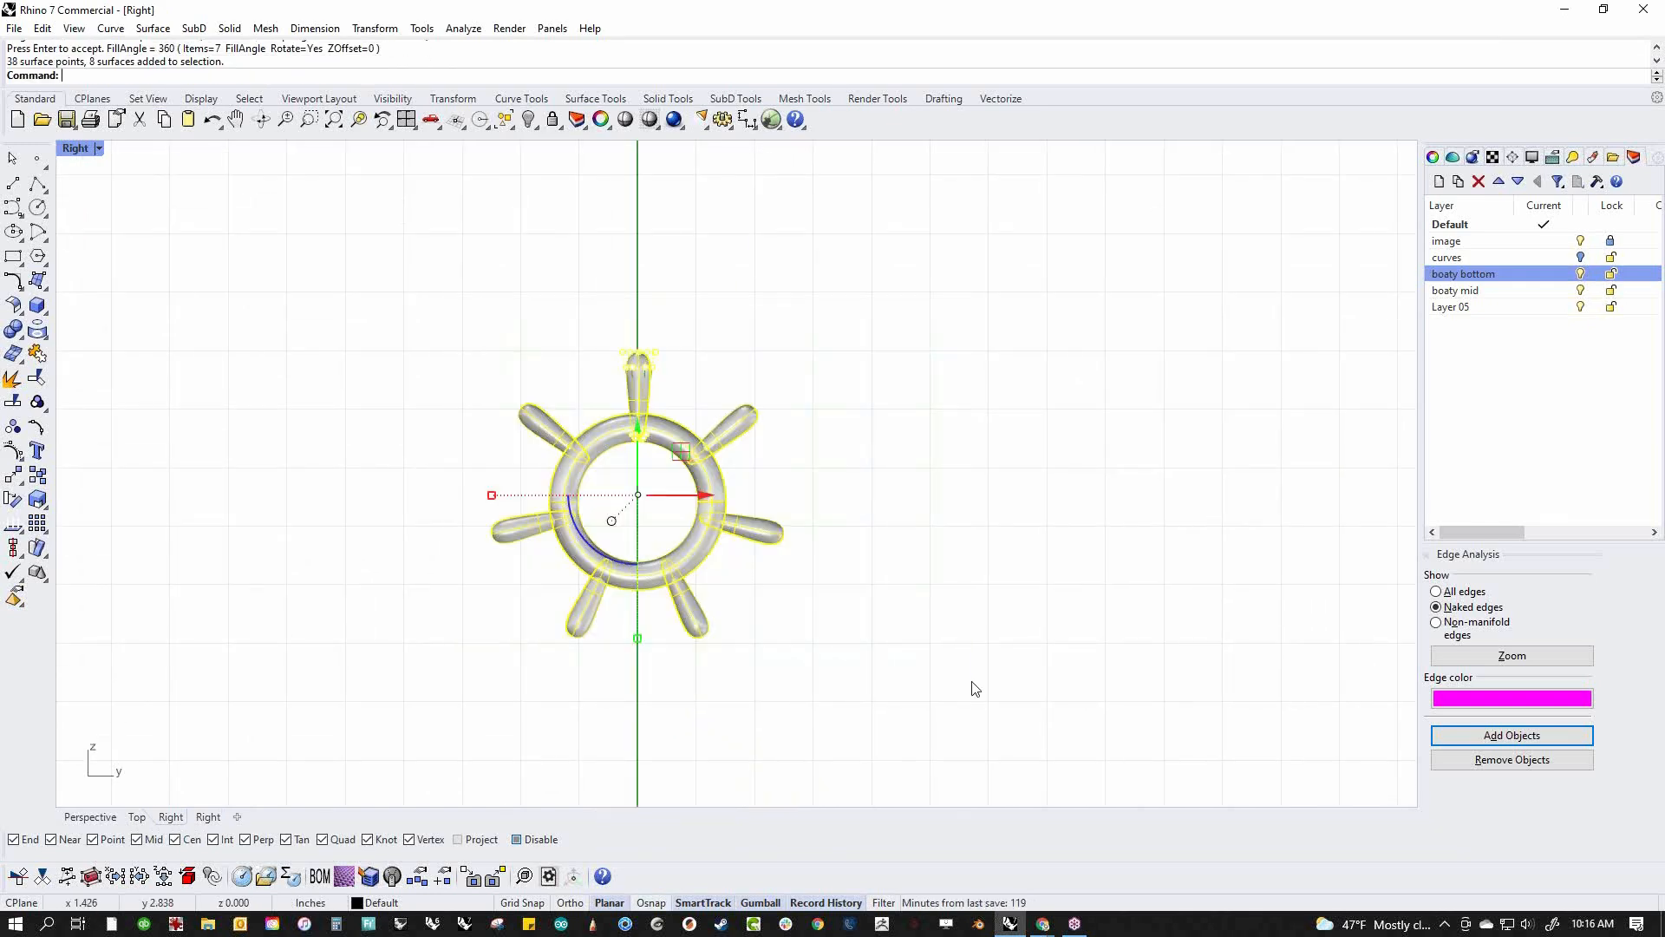
{"action": "left_click", "coordinate": [13, 352]}
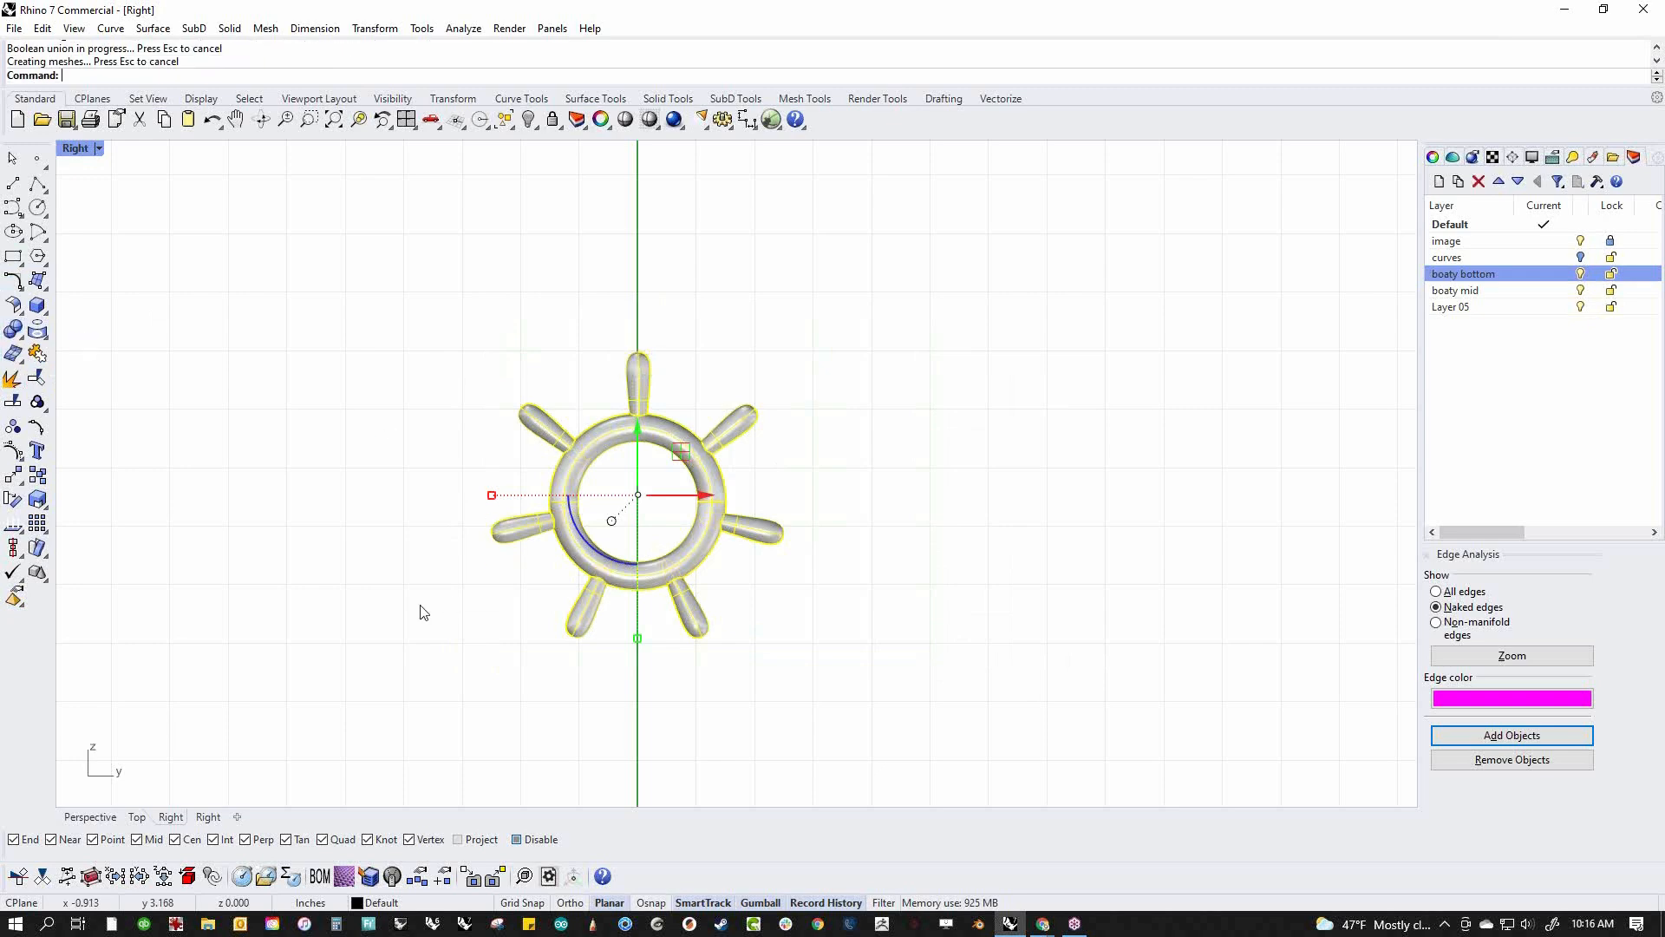
{"action": "right_click_drag", "start_coordinate": [157, 416], "coordinate": [231, 427]}
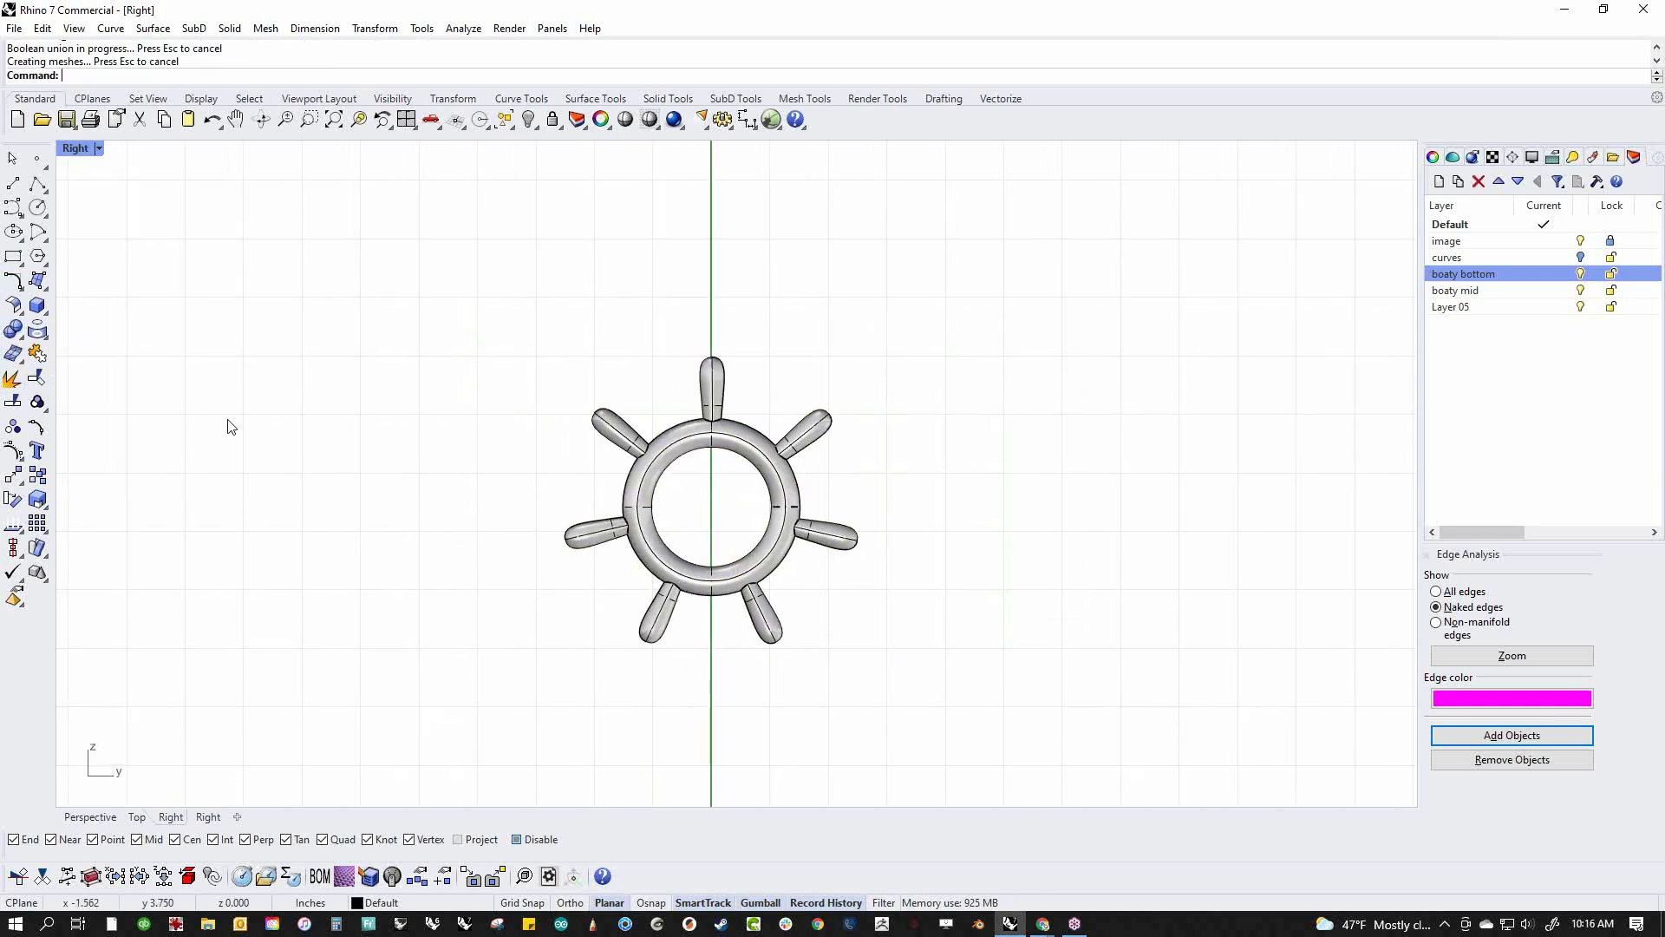
Create a hub sphere snapped to the ring's centre, about two-thirds the diameter of the ring's opening
{"action": "left_click", "coordinate": [24, 345]}
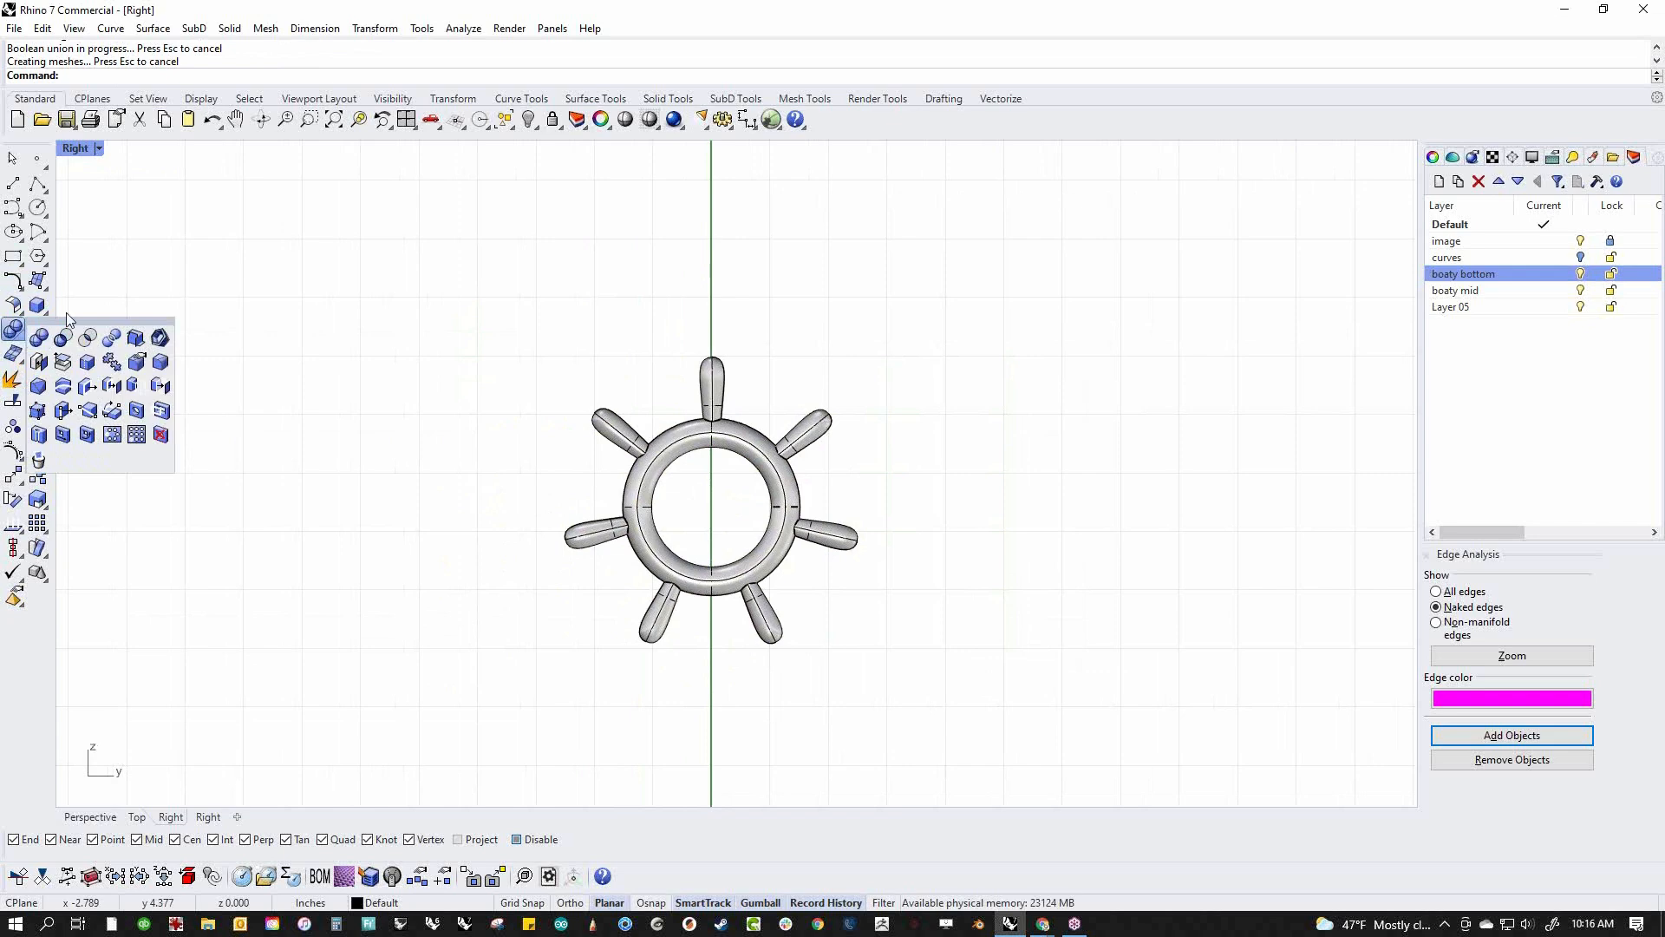
{"action": "left_click", "coordinate": [44, 313]}
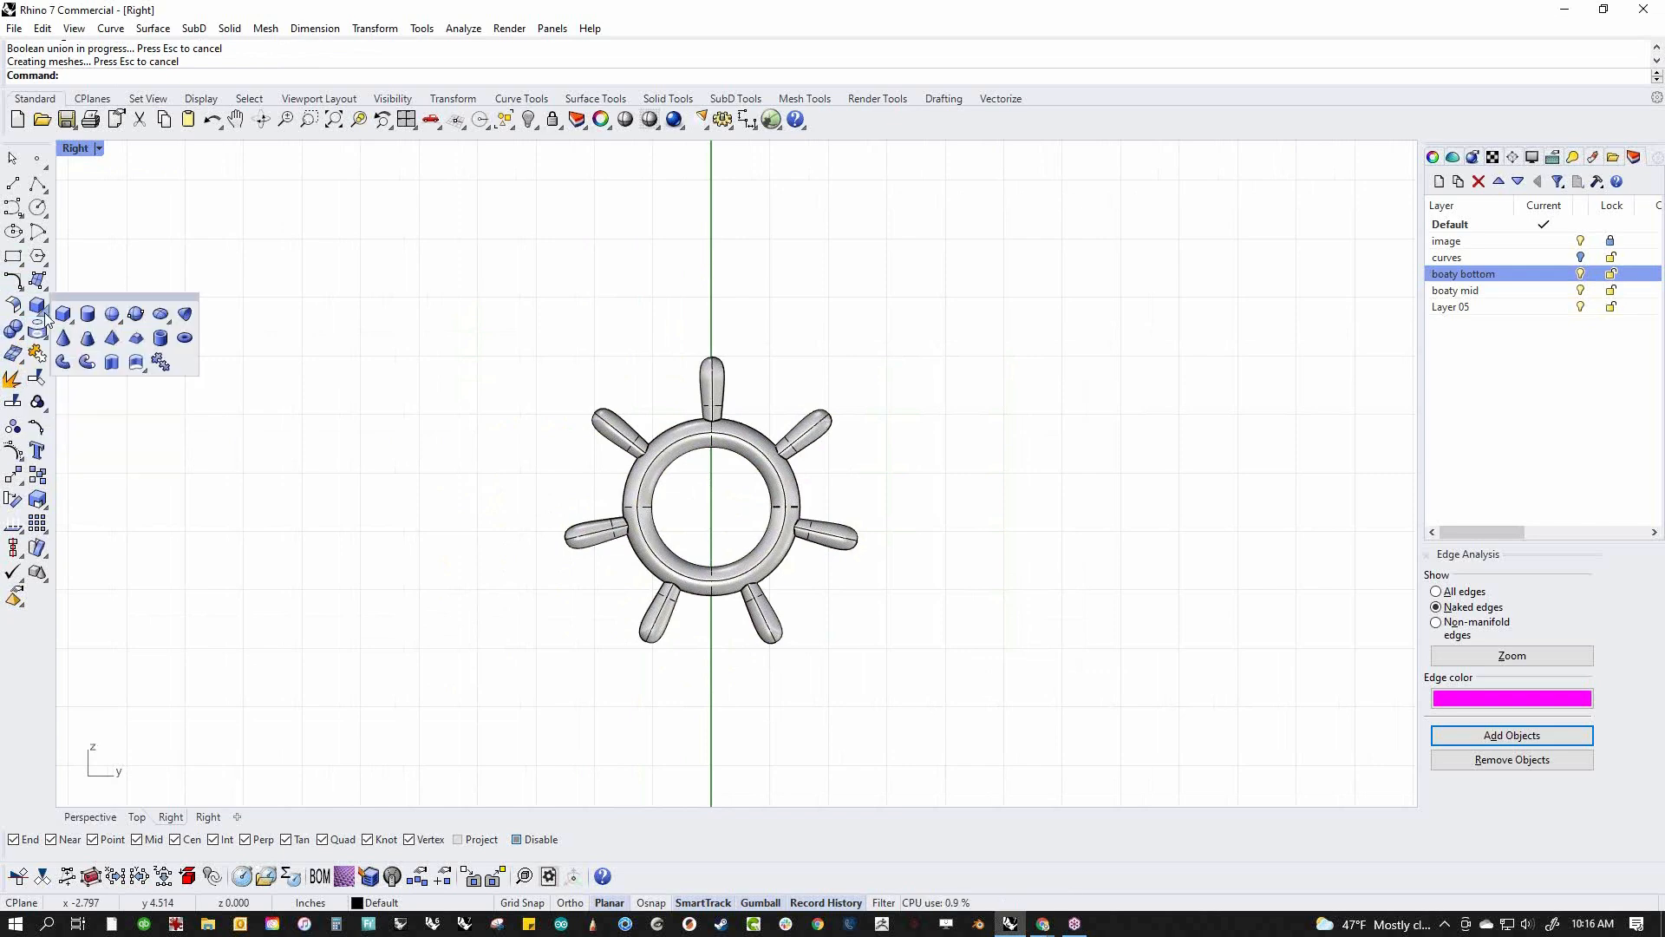
{"action": "left_click", "coordinate": [110, 314]}
{"action": "left_click", "coordinate": [767, 564]}
{"action": "key", "text": "Escape"}
{"action": "right_click", "coordinate": [775, 554]}
{"action": "key", "text": "alt"}
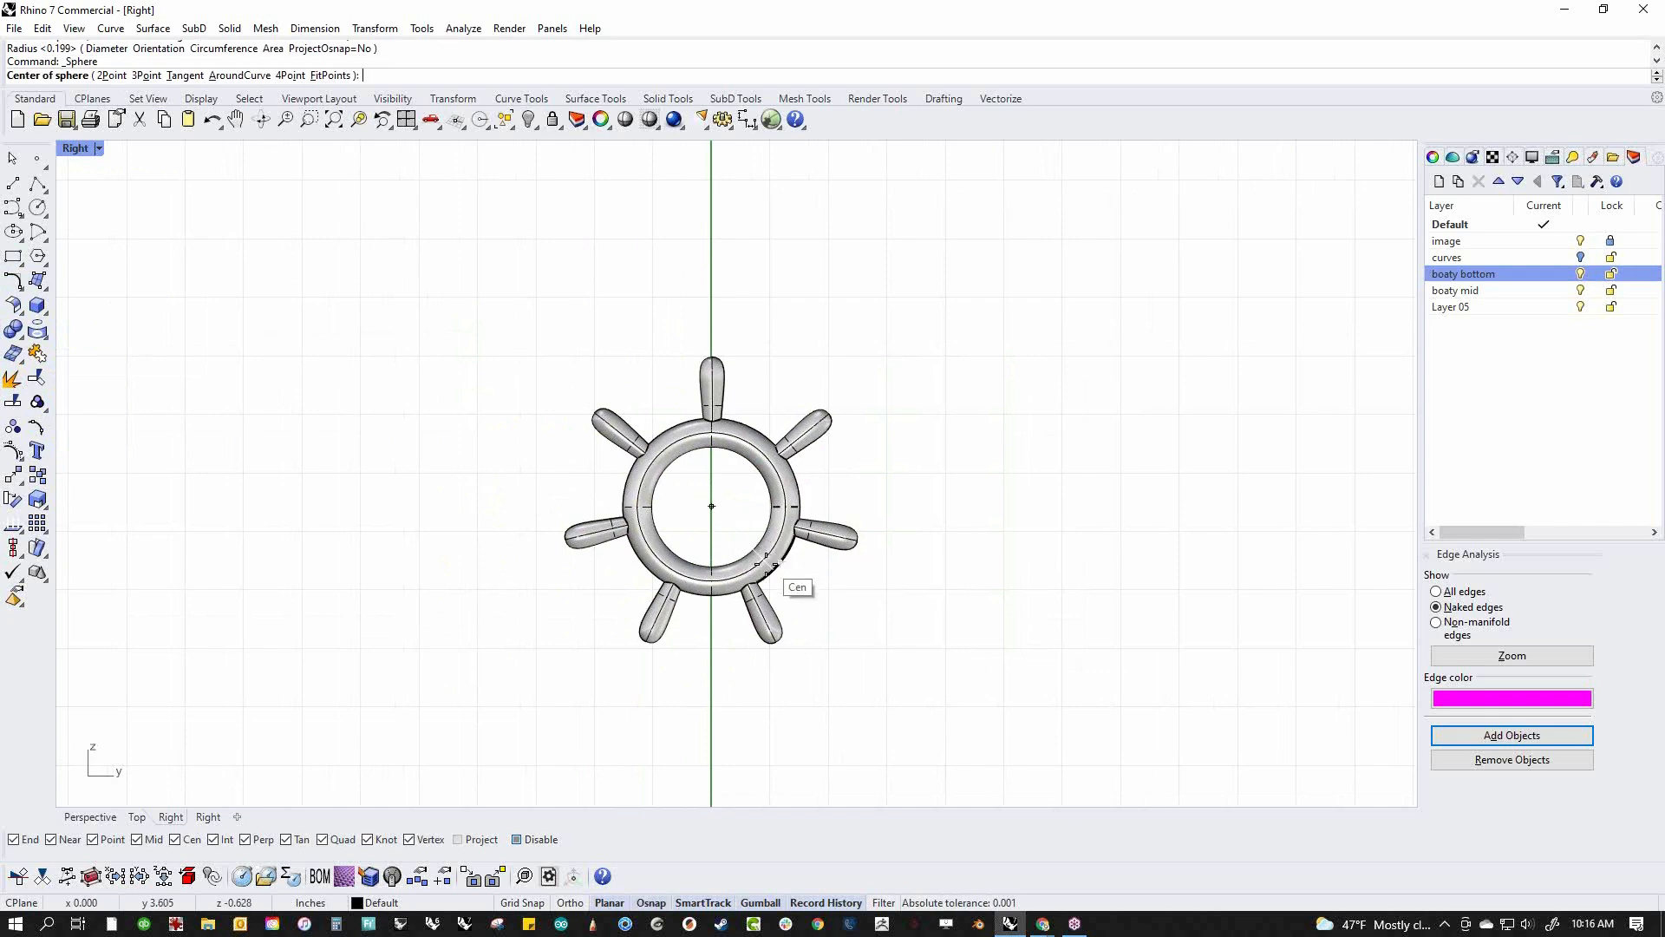
{"action": "left_click", "coordinate": [783, 575]}
{"action": "key", "text": "shift"}
{"action": "left_click", "coordinate": [751, 509]}
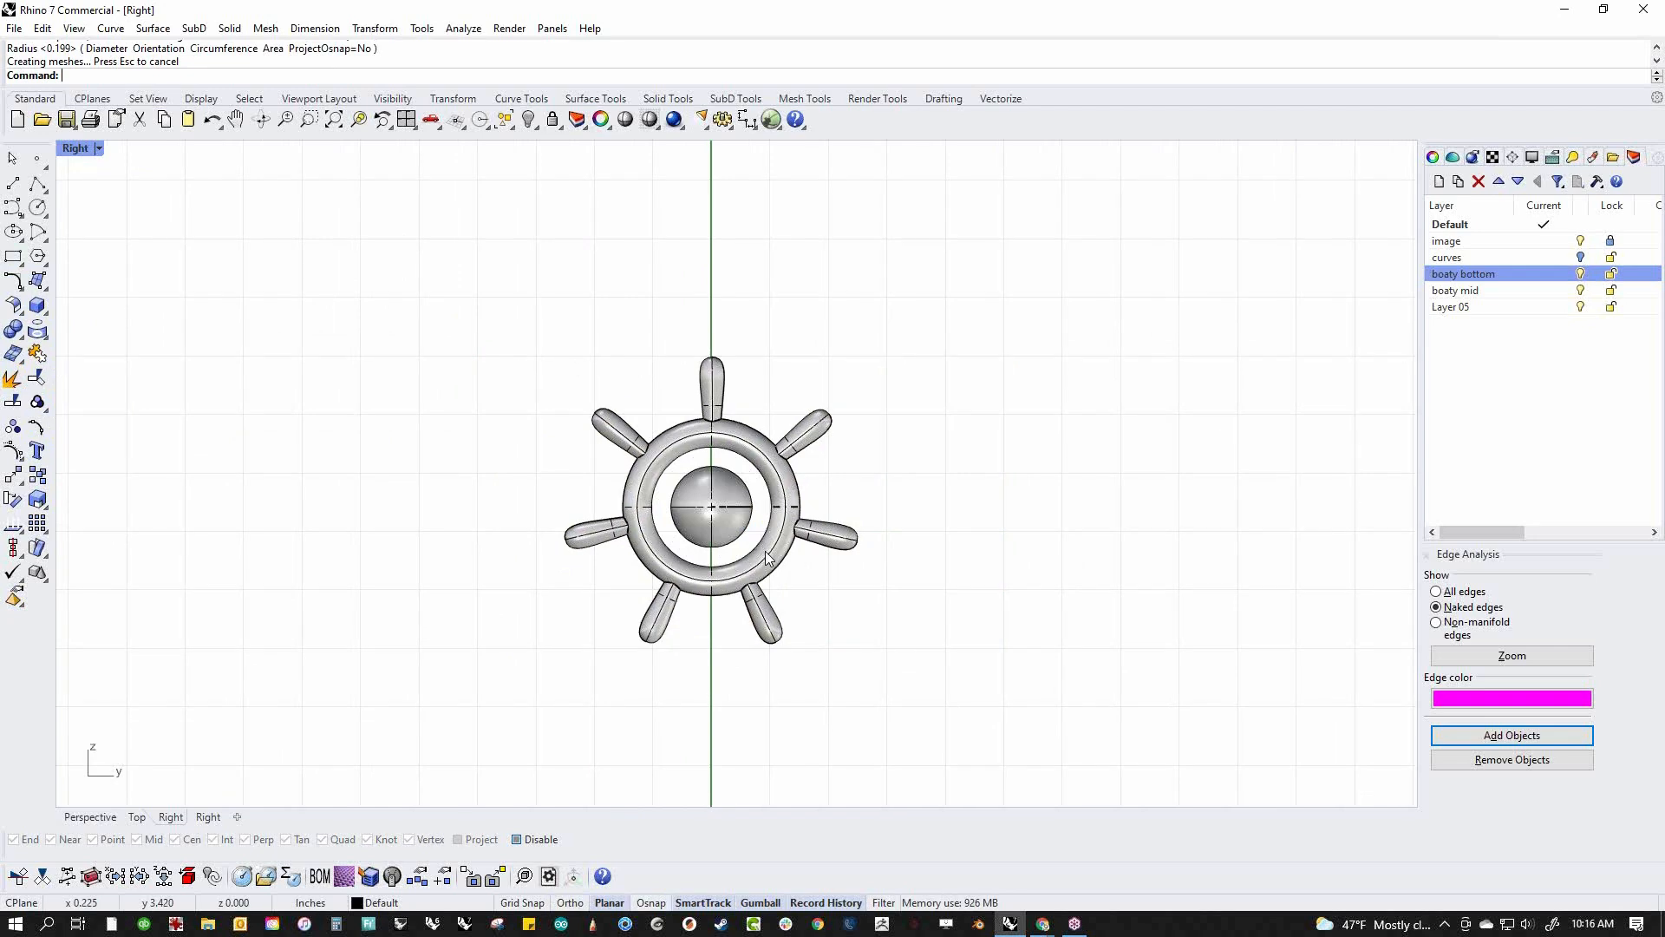
{"action": "scroll", "coordinate": [751, 515], "scroll_direction": "up", "scroll_amount": 5}
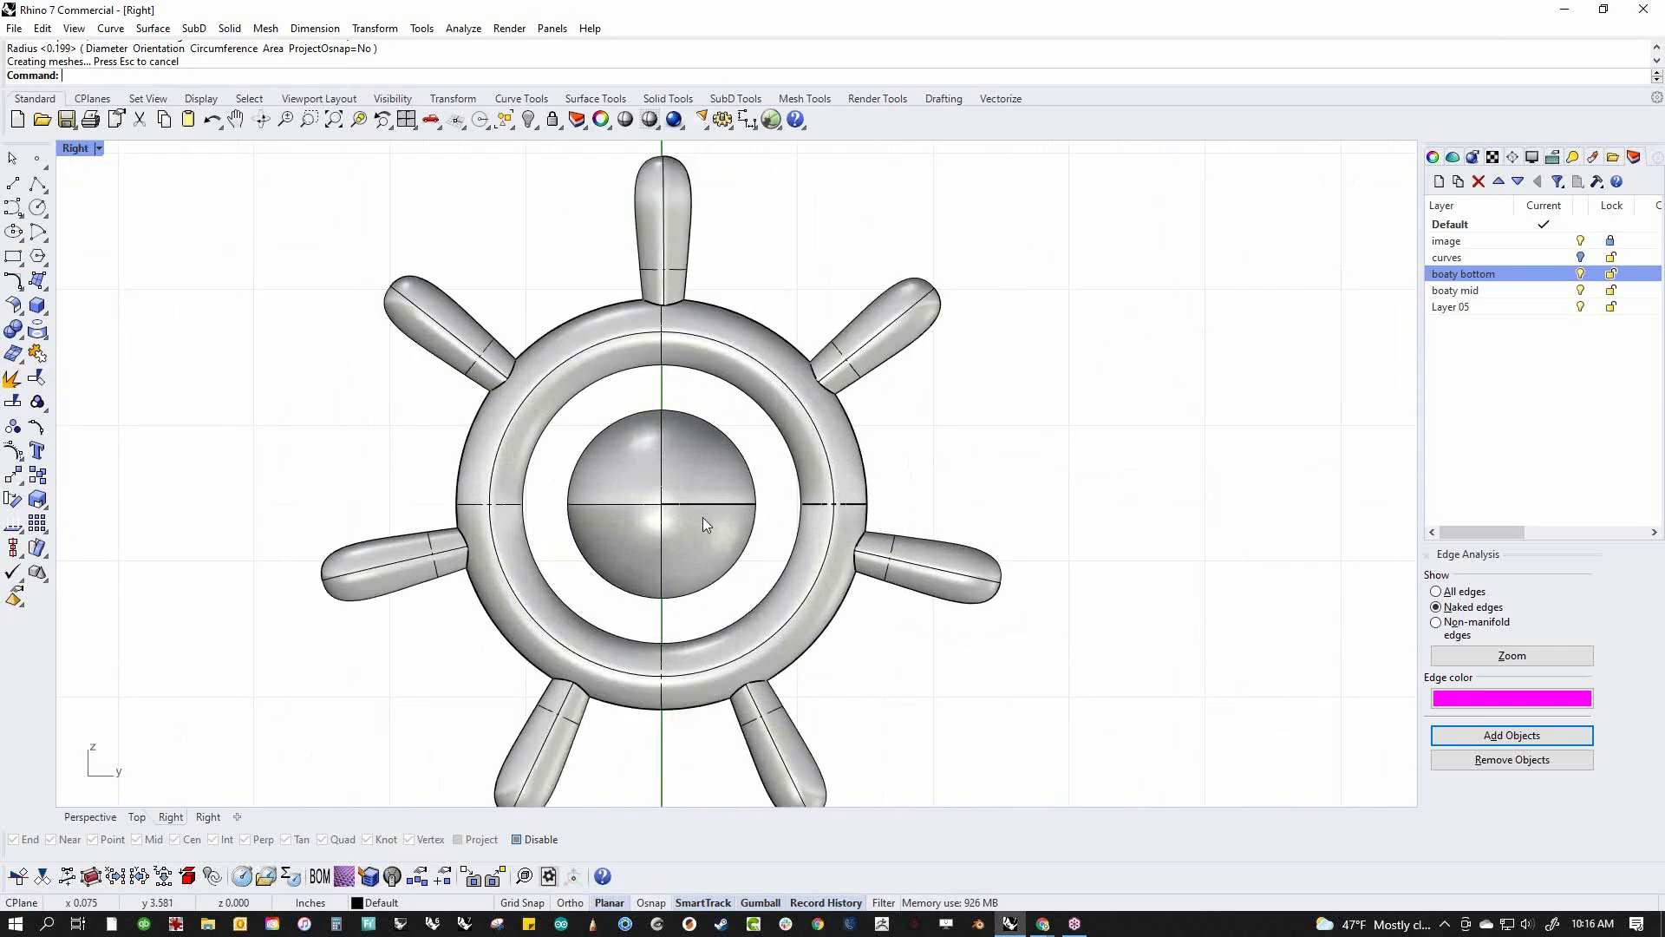
Create a thin horizontal spoke cylinder from the hub's edge without the vertical constraint, and move it inward to bridge hub and ring
{"action": "left_click", "coordinate": [44, 314]}
{"action": "left_click", "coordinate": [87, 314]}
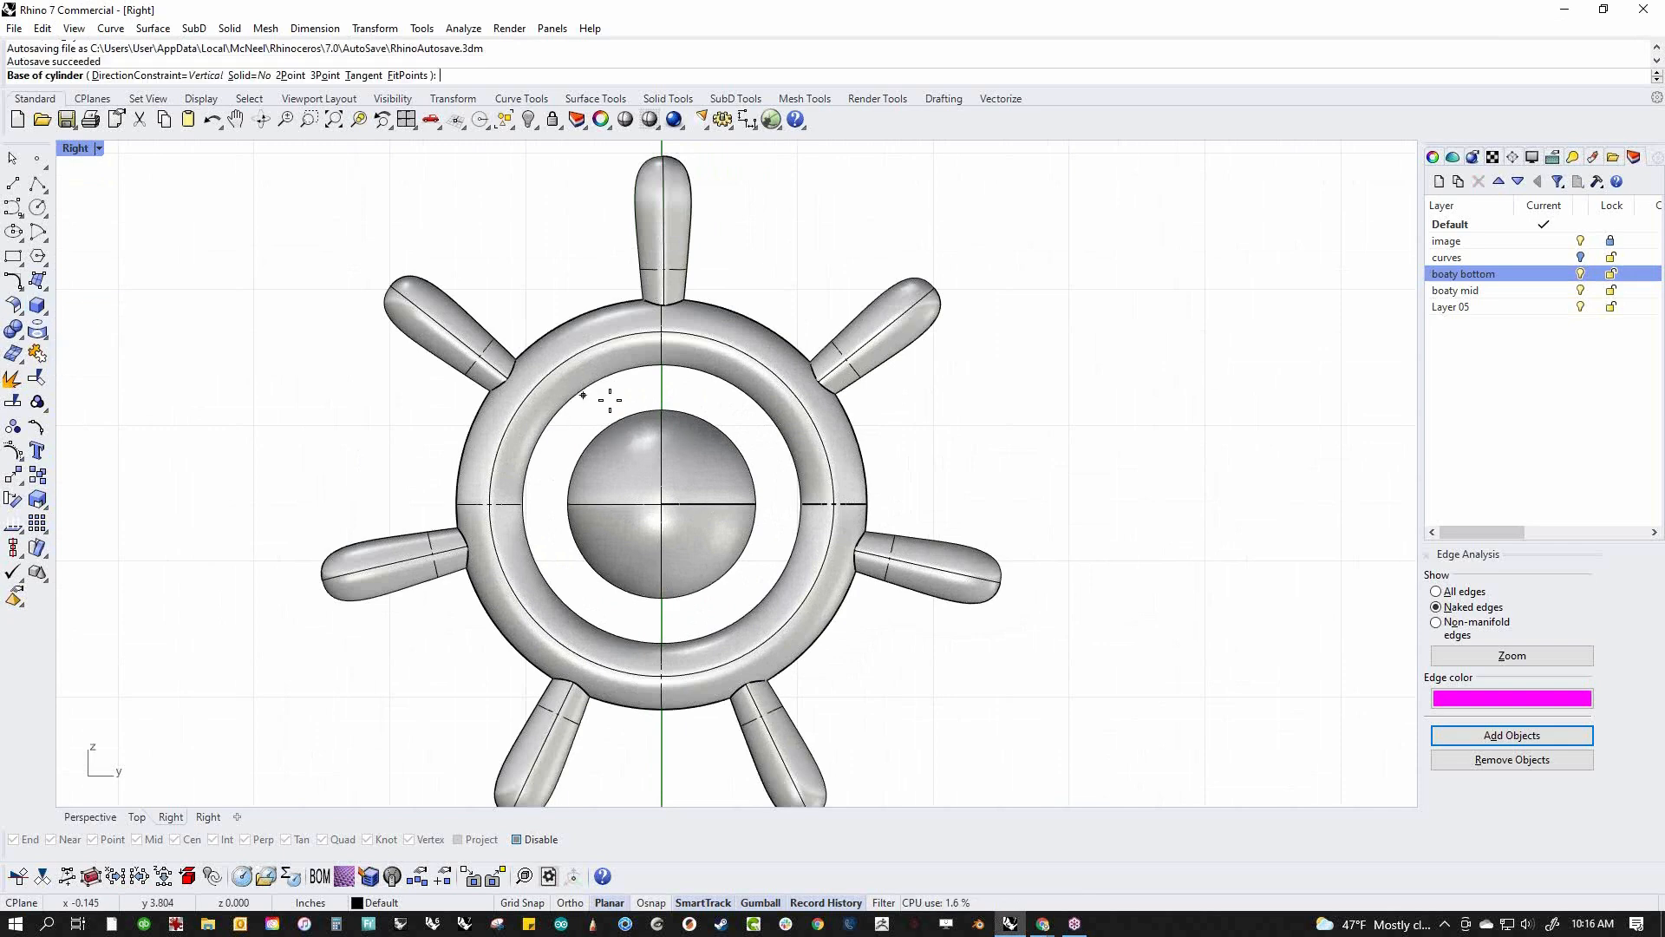
{"action": "left_click", "coordinate": [756, 504]}
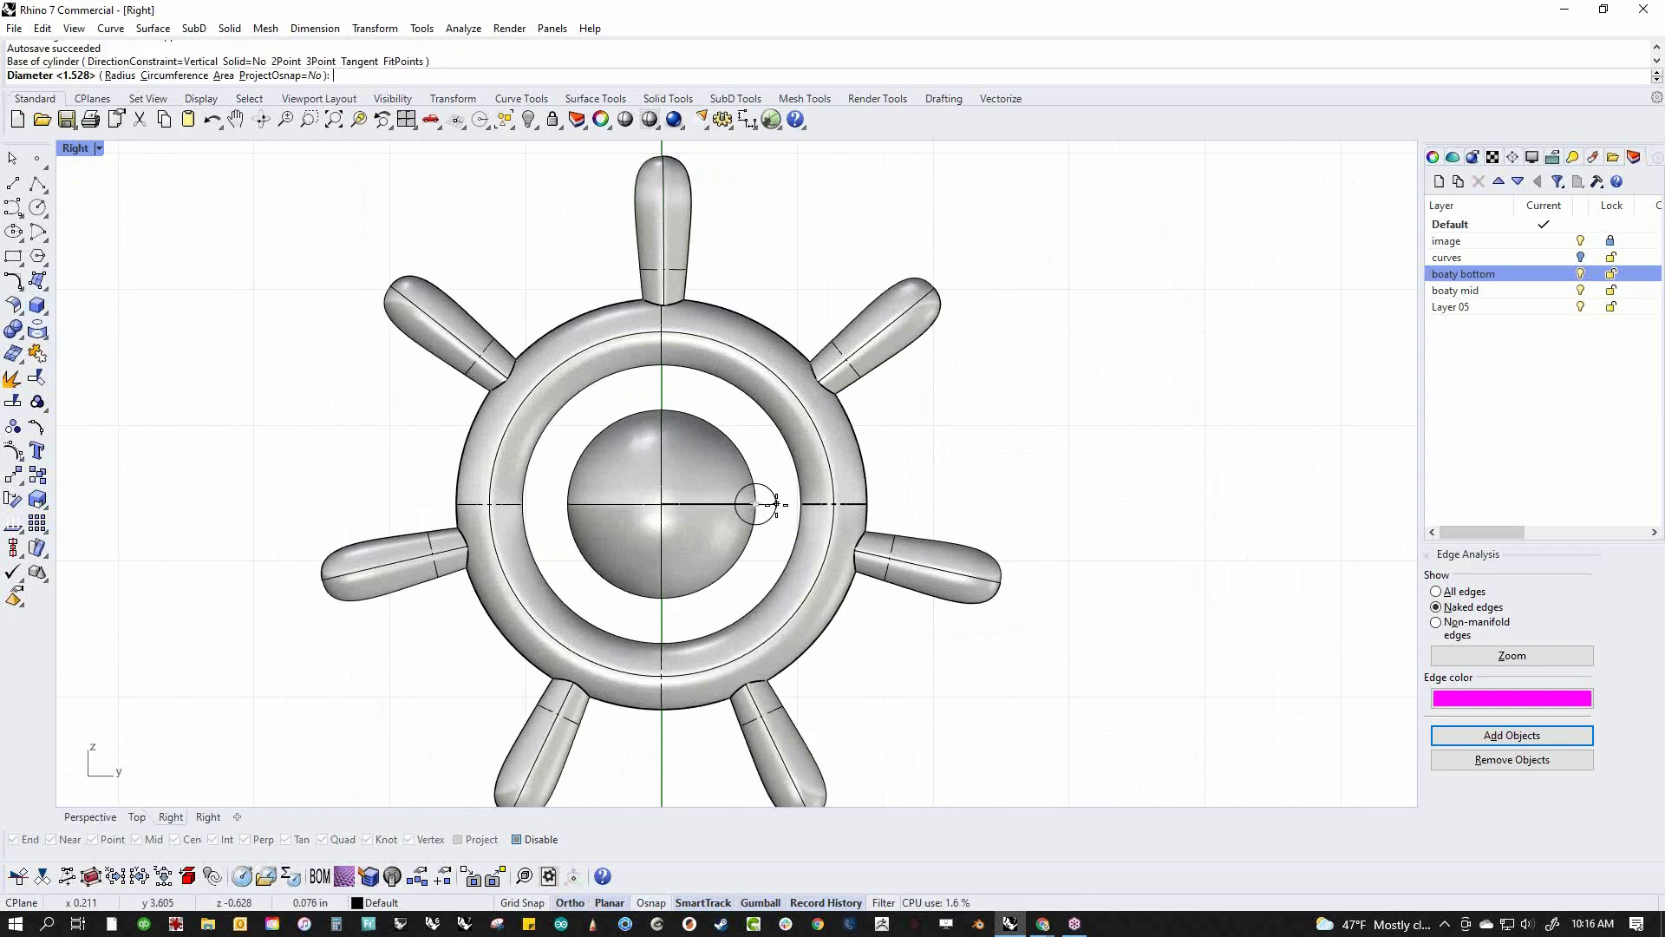
{"action": "left_click", "coordinate": [779, 504]}
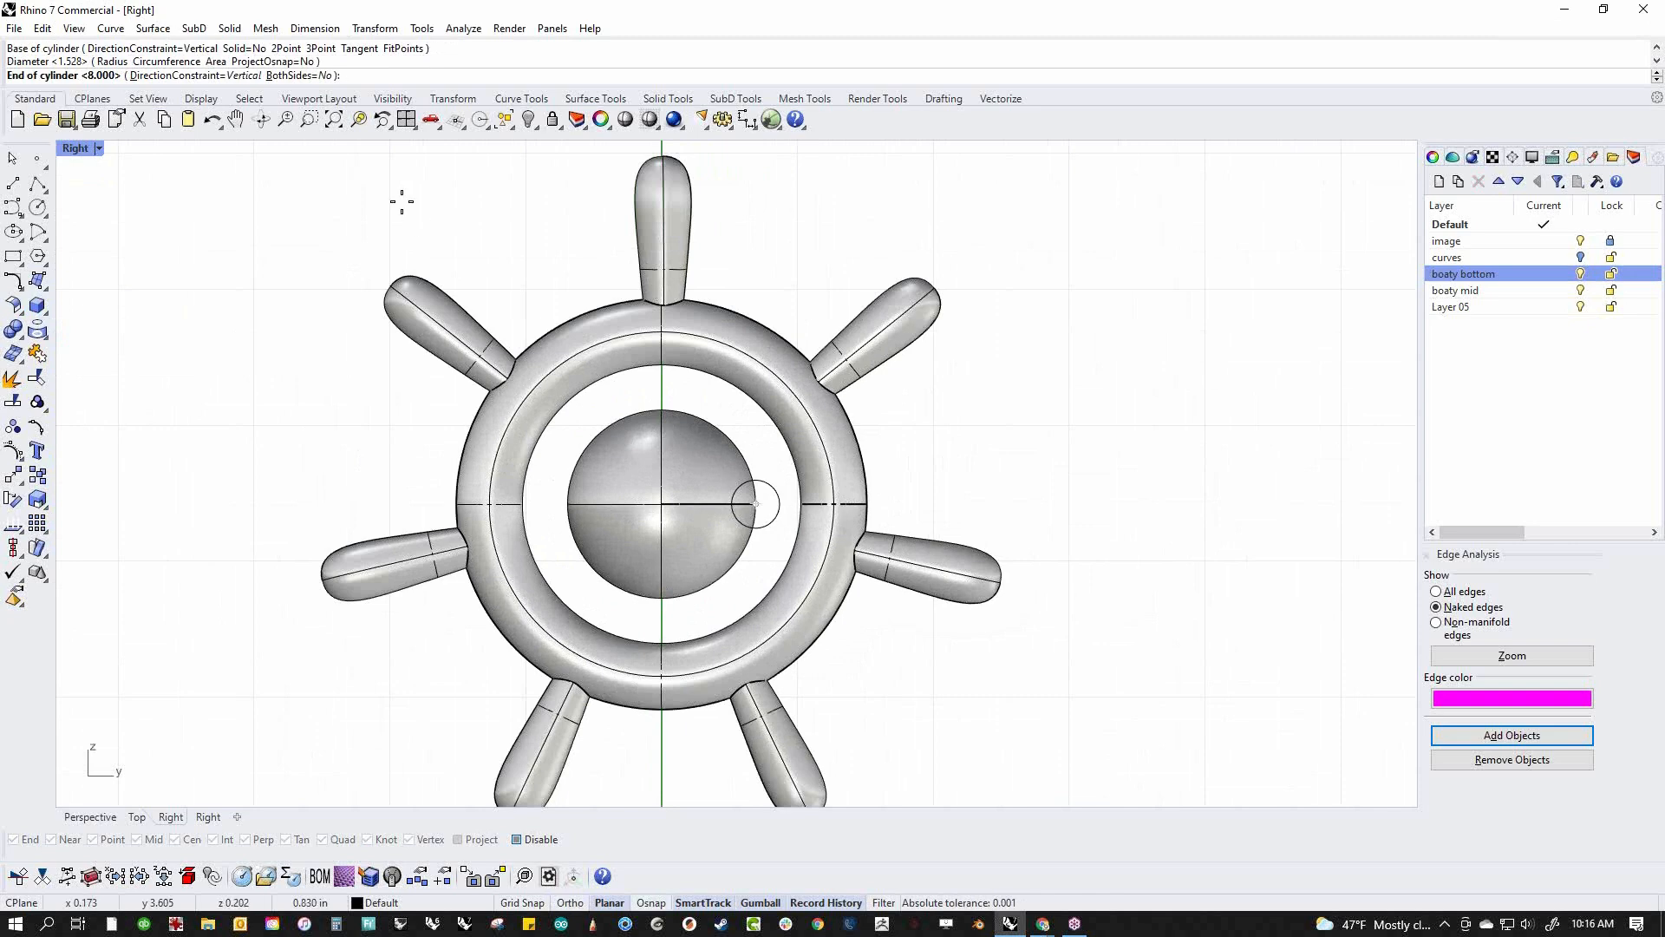
{"action": "left_click", "coordinate": [187, 75]}
{"action": "key", "text": "F8"}
{"action": "left_click", "coordinate": [901, 504]}
{"action": "left_click", "coordinate": [828, 503]}
{"action": "mouse_move", "coordinate": [828, 504]}
{"action": "left_mouse_down"}
{"action": "mouse_move", "coordinate": [869, 504]}
{"action": "mouse_move", "coordinate": [758, 503]}
{"action": "left_mouse_up"}
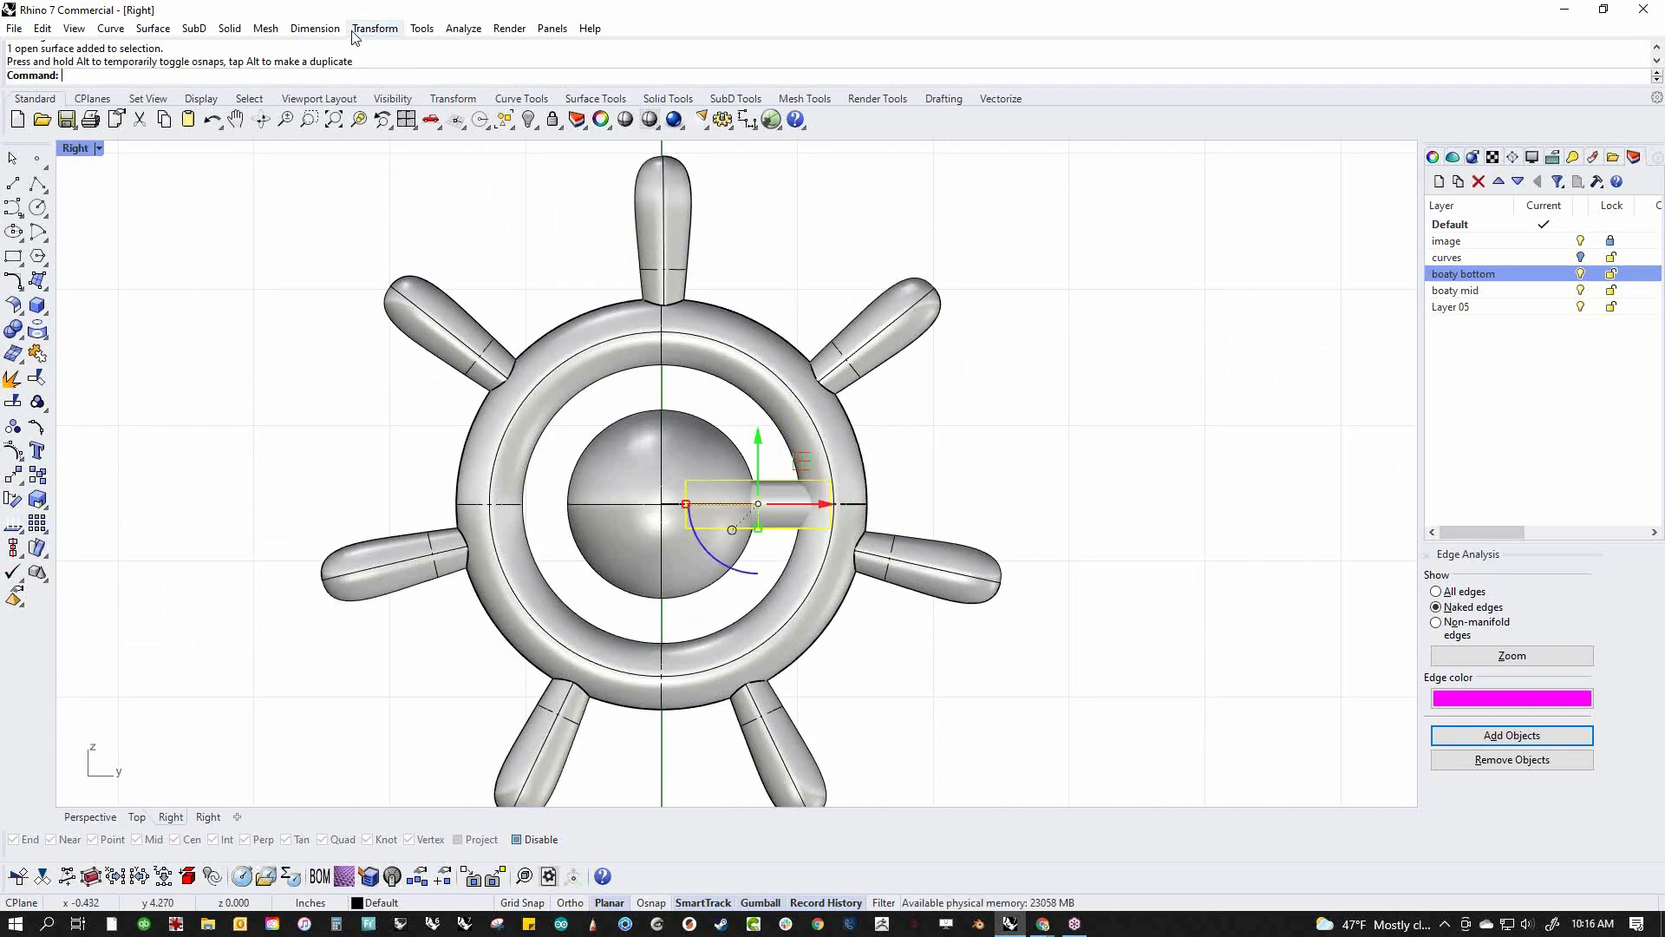
Polar-array the spoke around the ring's centre, using 7 items over 360 degrees
{"action": "left_click", "coordinate": [392, 31]}
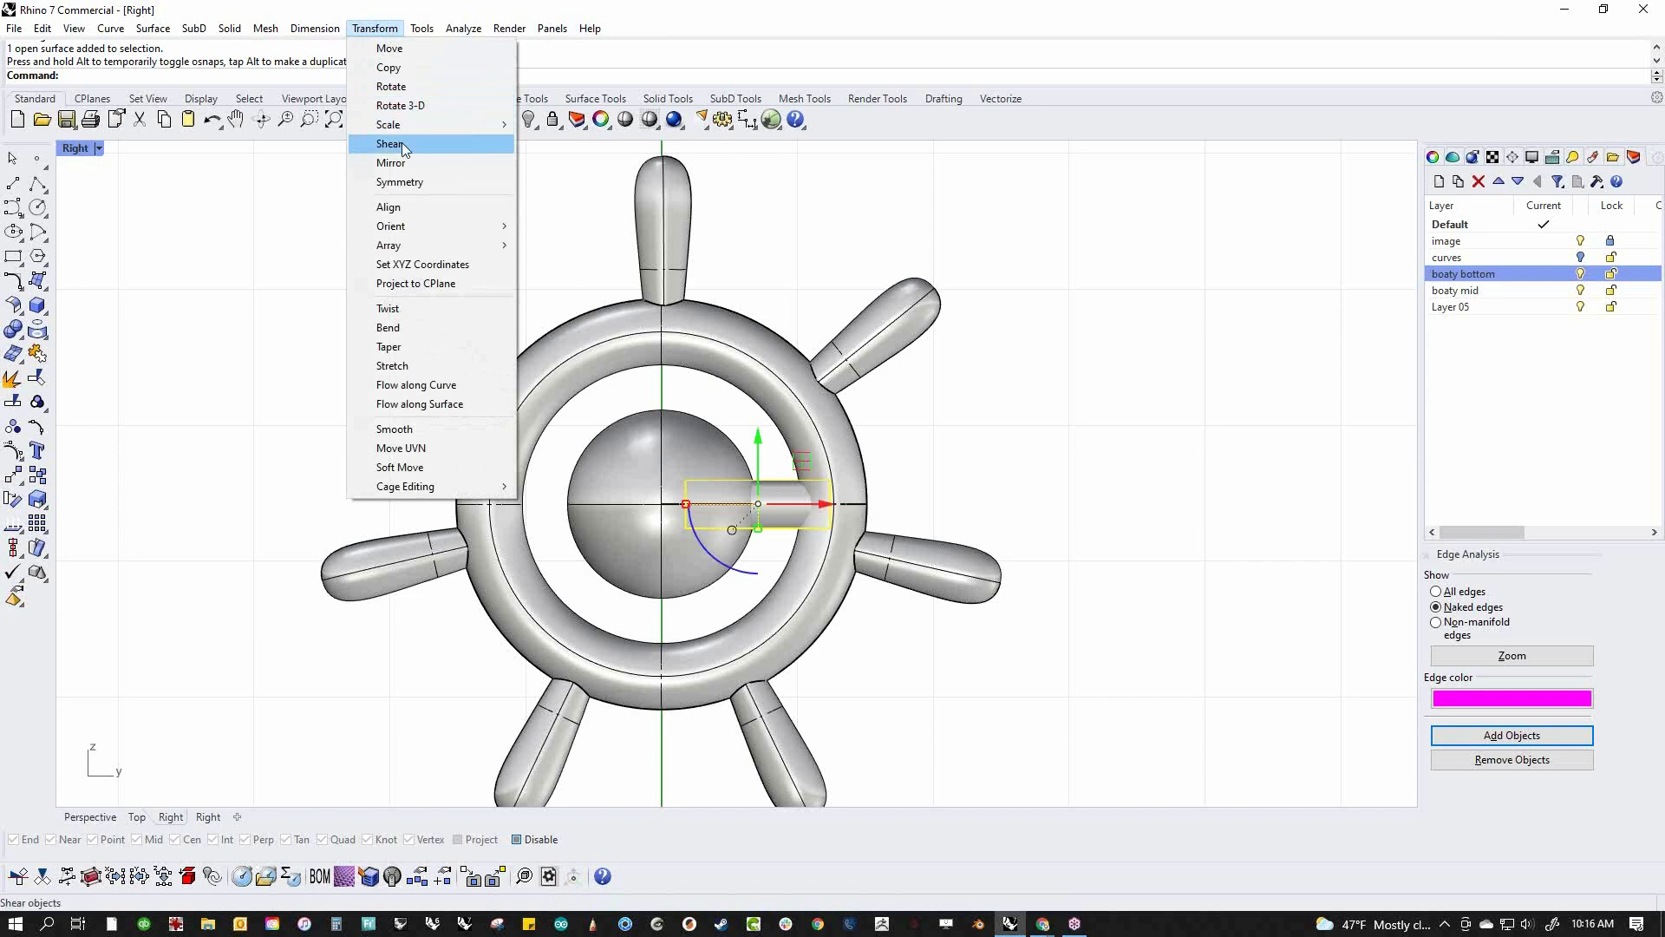
{"action": "left_click", "coordinate": [555, 264]}
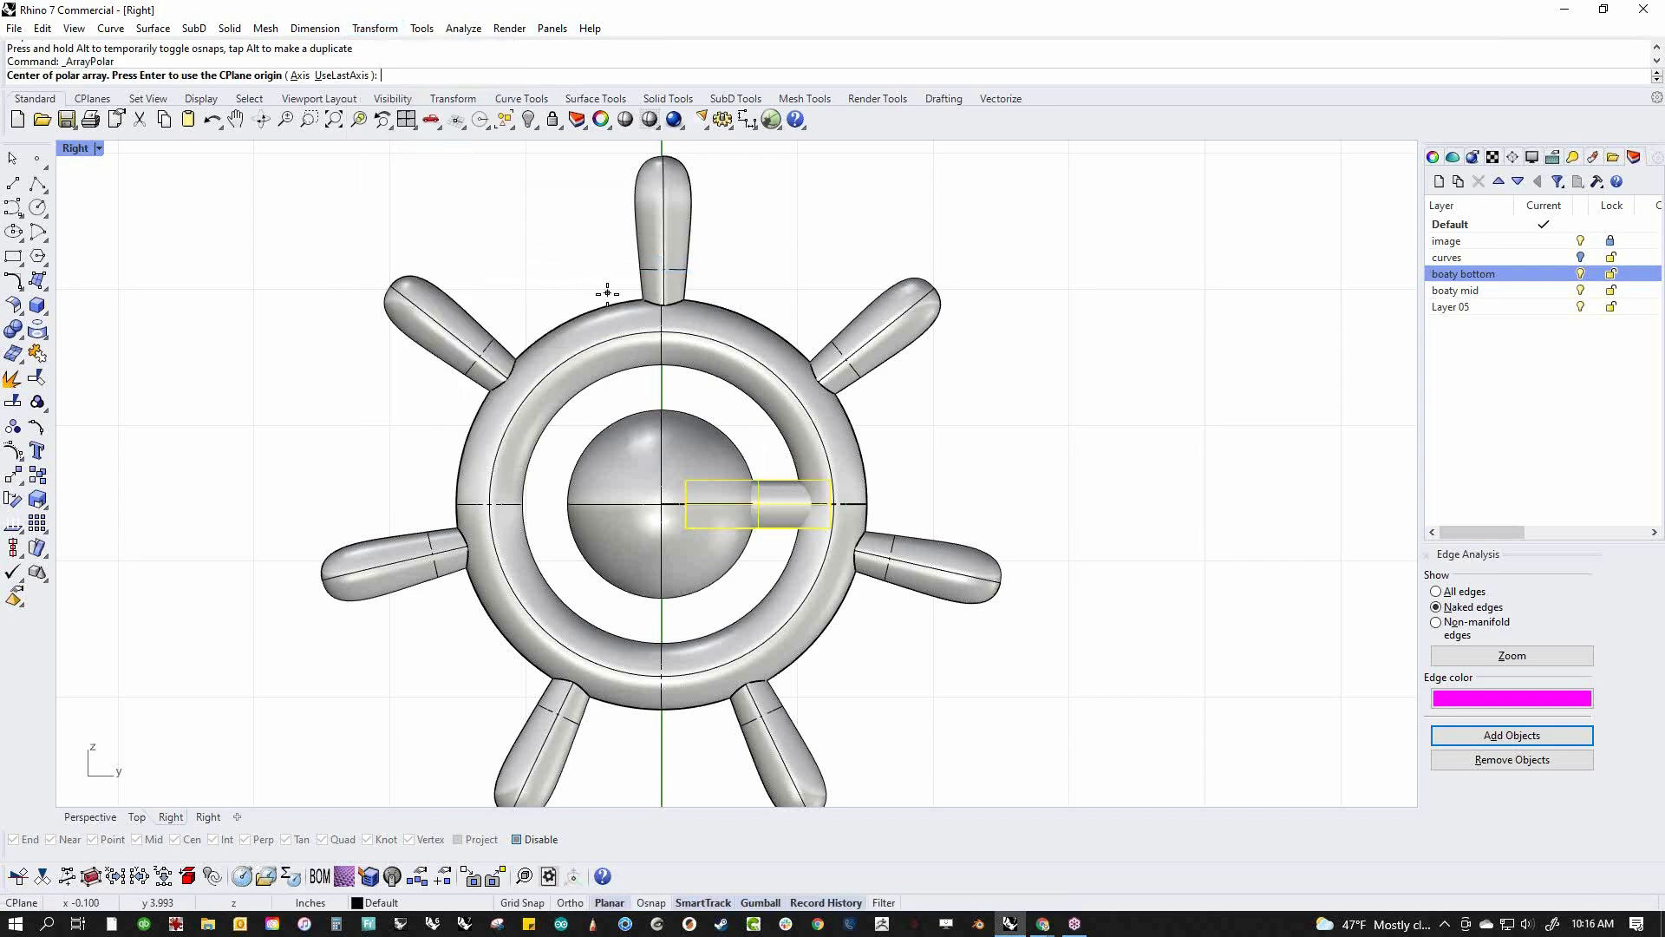
{"action": "key", "text": "Return"}
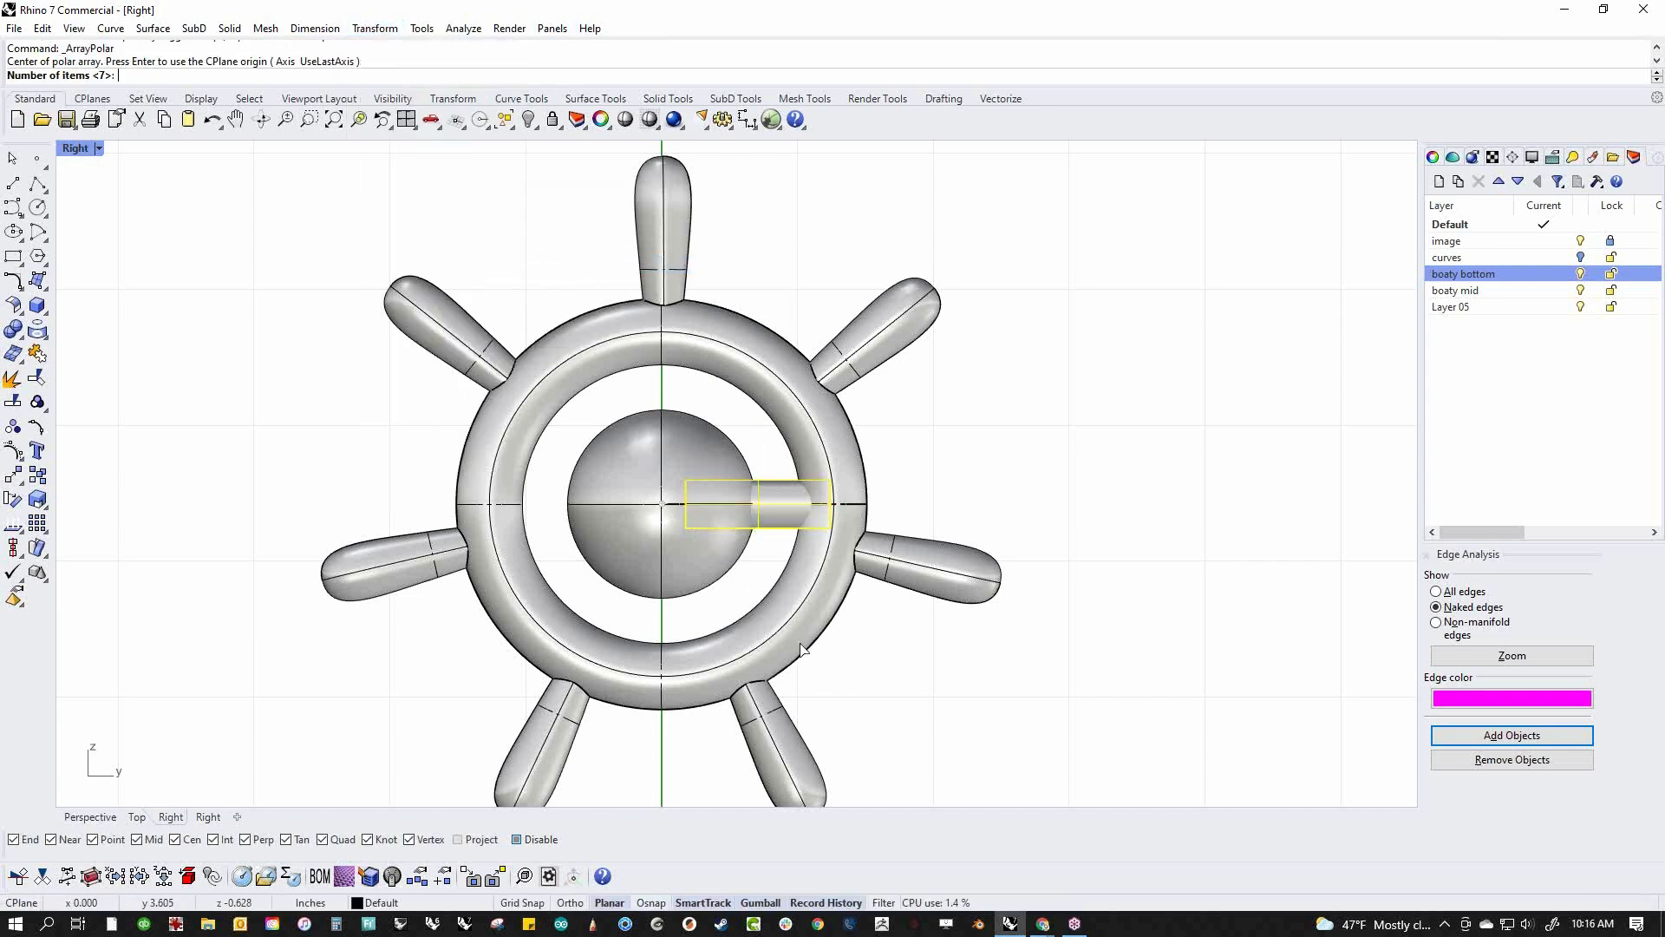
{"action": "key", "text": "Return"}
{"action": "key", "text": "Return"}
{"action": "key", "text": "Return"}
{"action": "key", "text": "Escape"}
{"action": "scroll", "coordinate": [841, 623], "scroll_direction": "down", "scroll_amount": 2}
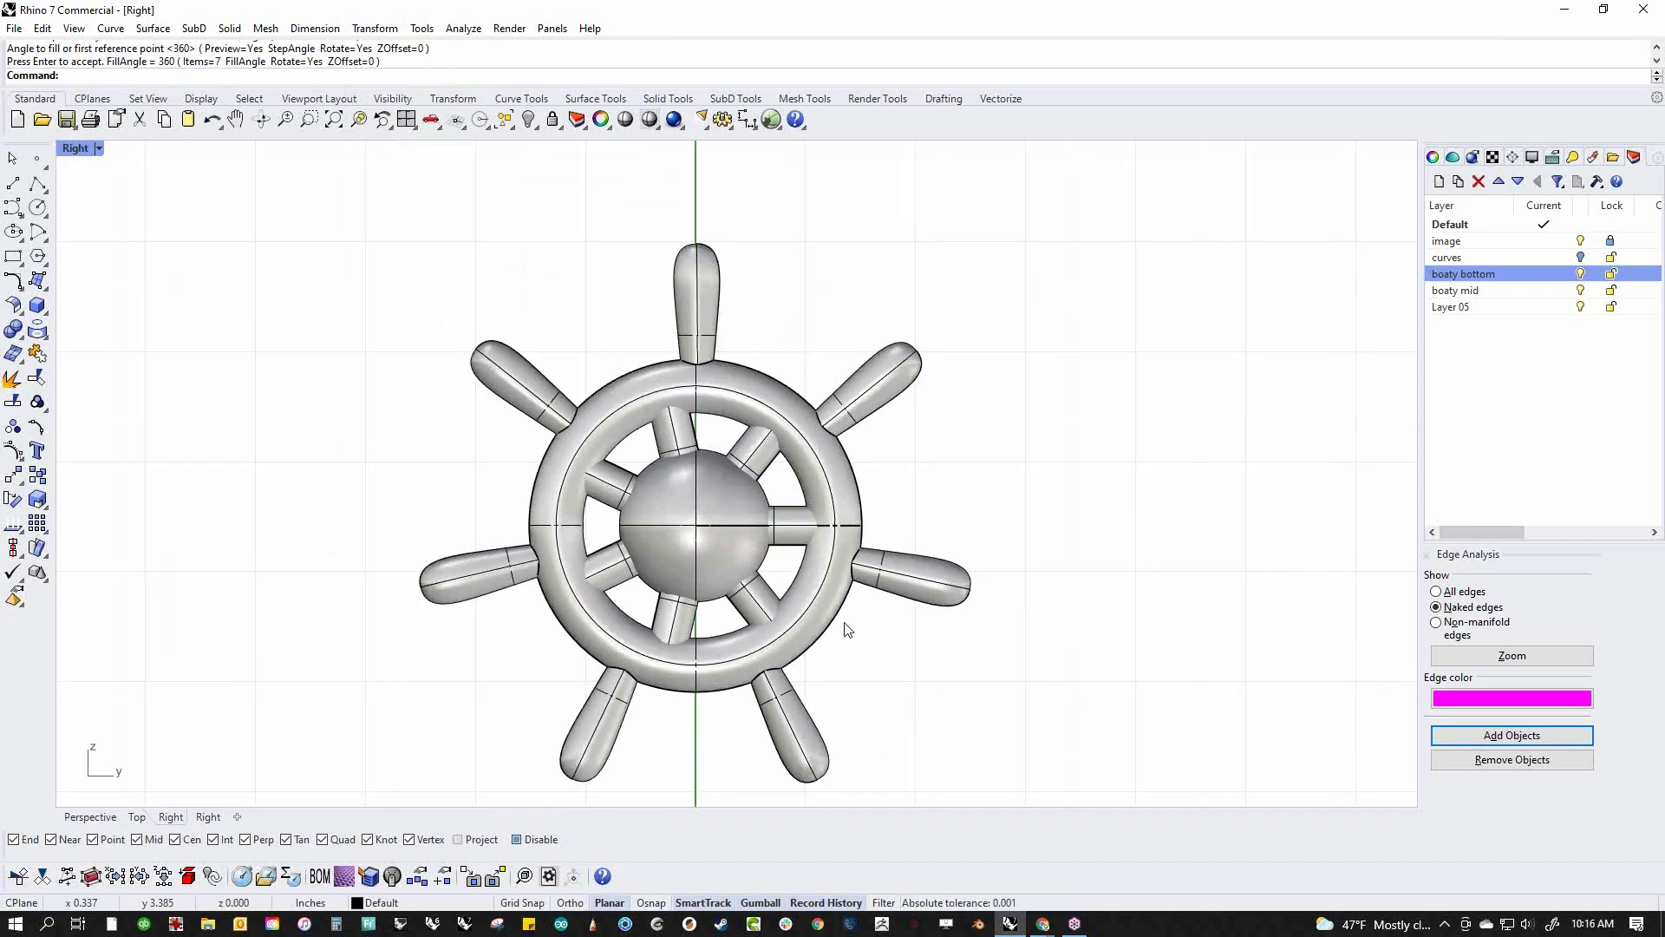
Rotate the seven spokes together about the wheel's centre so they line up with the handles
{"action": "left_click_drag", "start_coordinate": [321, 342], "coordinate": [945, 685]}
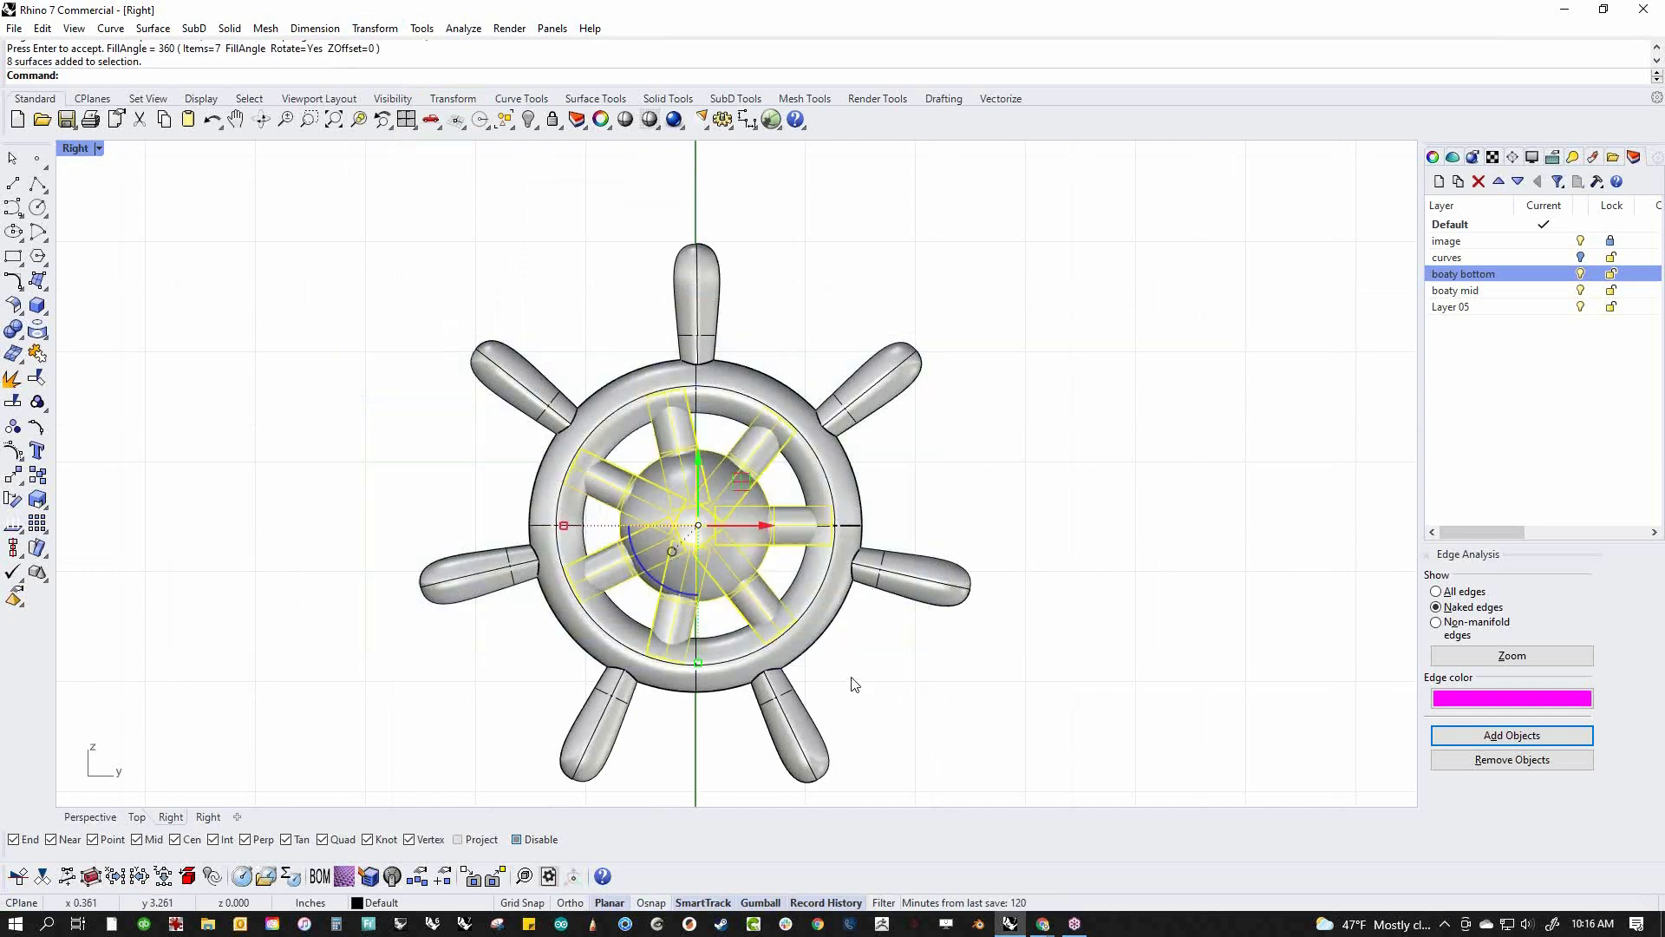
{"action": "left_click_drag", "start_coordinate": [659, 588], "coordinate": [644, 564]}
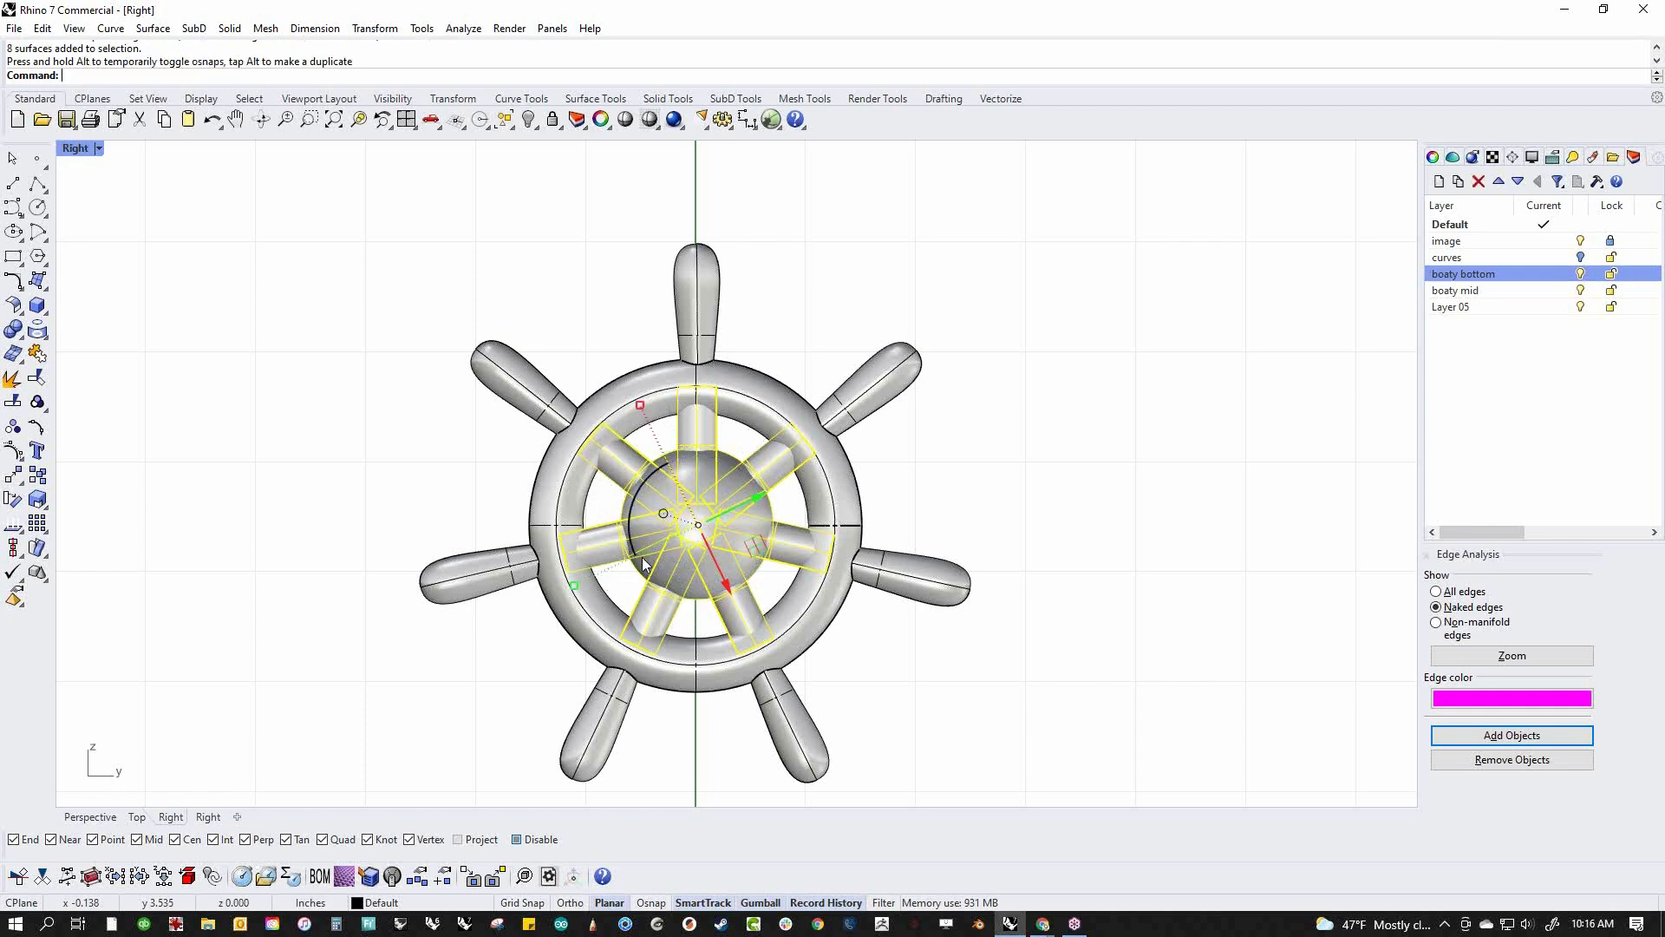
{"action": "left_click", "coordinate": [823, 643]}
{"action": "left_click", "coordinate": [923, 681]}
Boolean-union the hub sphere and the spokes with the handled ring into a single wheel
{"action": "scroll", "coordinate": [789, 637], "scroll_direction": "up", "scroll_amount": 3}
{"action": "left_click", "coordinate": [757, 568]}
{"action": "left_click", "coordinate": [748, 611], "text": "shift"}
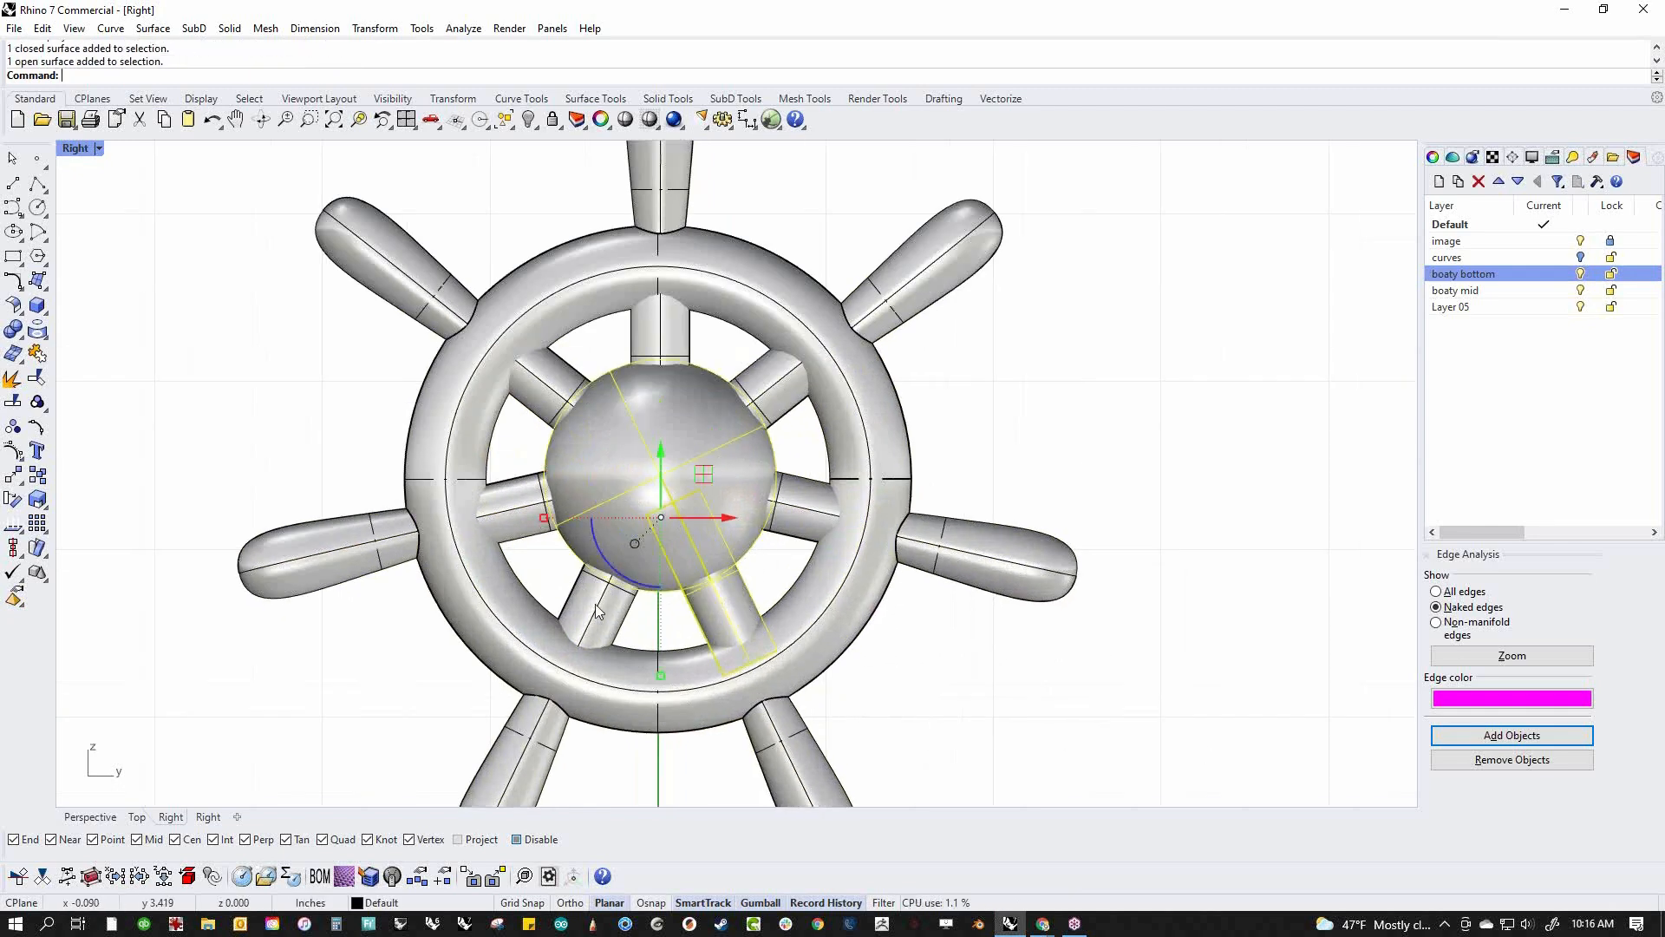
{"action": "left_click", "coordinate": [14, 331]}
{"action": "left_click", "coordinate": [520, 503], "text": "shift"}
{"action": "left_click", "coordinate": [551, 397], "text": "shift"}
{"action": "left_click", "coordinate": [655, 349], "text": "shift"}
{"action": "left_click", "coordinate": [778, 387], "text": "shift"}
{"action": "left_click", "coordinate": [783, 515], "text": "shift"}
{"action": "key", "text": "Return"}
{"action": "key", "text": "Escape"}
Return to the Perspective view and show the hidden boat parts
{"action": "scroll", "coordinate": [842, 622], "scroll_direction": "down", "scroll_amount": 5}
{"action": "type", "text": "p"}
{"action": "key", "text": "Return"}
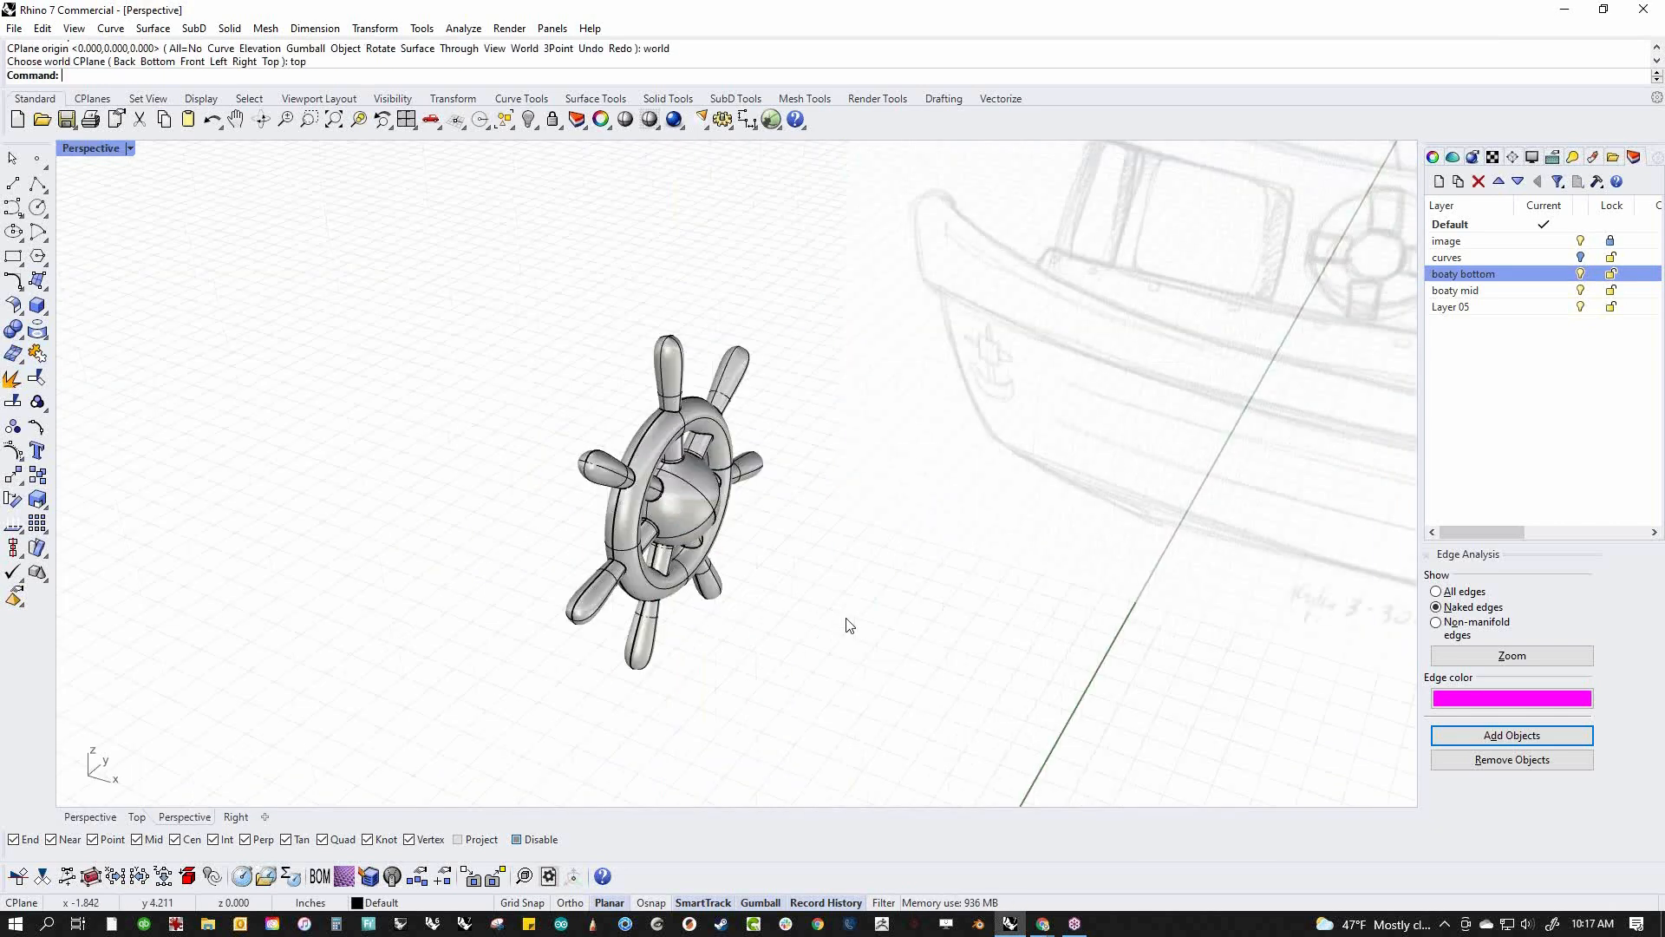
{"action": "key", "text": "ctrl+alt+h"}
Scale the steering wheel down uniformly and lower it into the open hull near the pointed end
{"action": "right_click_drag", "start_coordinate": [846, 617], "coordinate": [661, 553]}
{"action": "left_click", "coordinate": [638, 529]}
{"action": "left_click_drag", "start_coordinate": [504, 503], "coordinate": [575, 490], "text": "shift"}
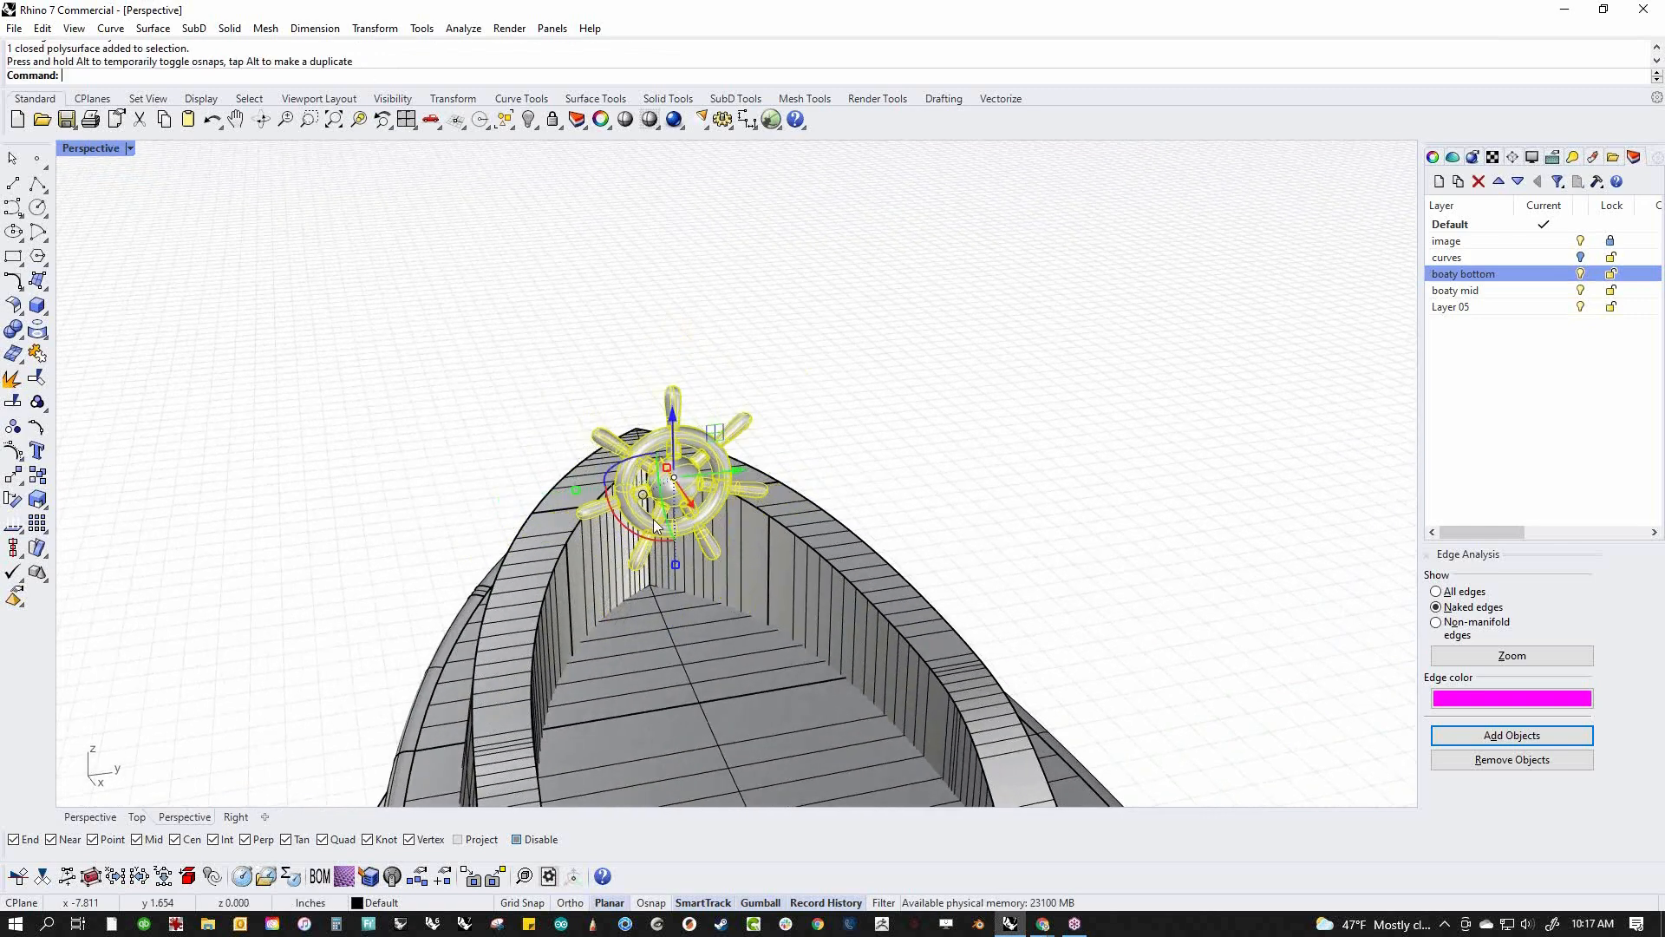
{"action": "right_click_drag", "start_coordinate": [589, 477], "coordinate": [709, 444]}
{"action": "left_click_drag", "start_coordinate": [677, 422], "coordinate": [677, 472]}
{"action": "left_click_drag", "start_coordinate": [691, 531], "coordinate": [691, 531]}
{"action": "key", "text": "Escape"}
{"action": "right_click_drag", "start_coordinate": [691, 531], "coordinate": [534, 644]}
{"action": "scroll", "coordinate": [657, 565], "scroll_direction": "up", "scroll_amount": 4}
{"action": "scroll", "coordinate": [732, 554], "scroll_direction": "up", "scroll_amount": 6}
{"action": "scroll", "coordinate": [524, 599], "scroll_direction": "down", "scroll_amount": 4}
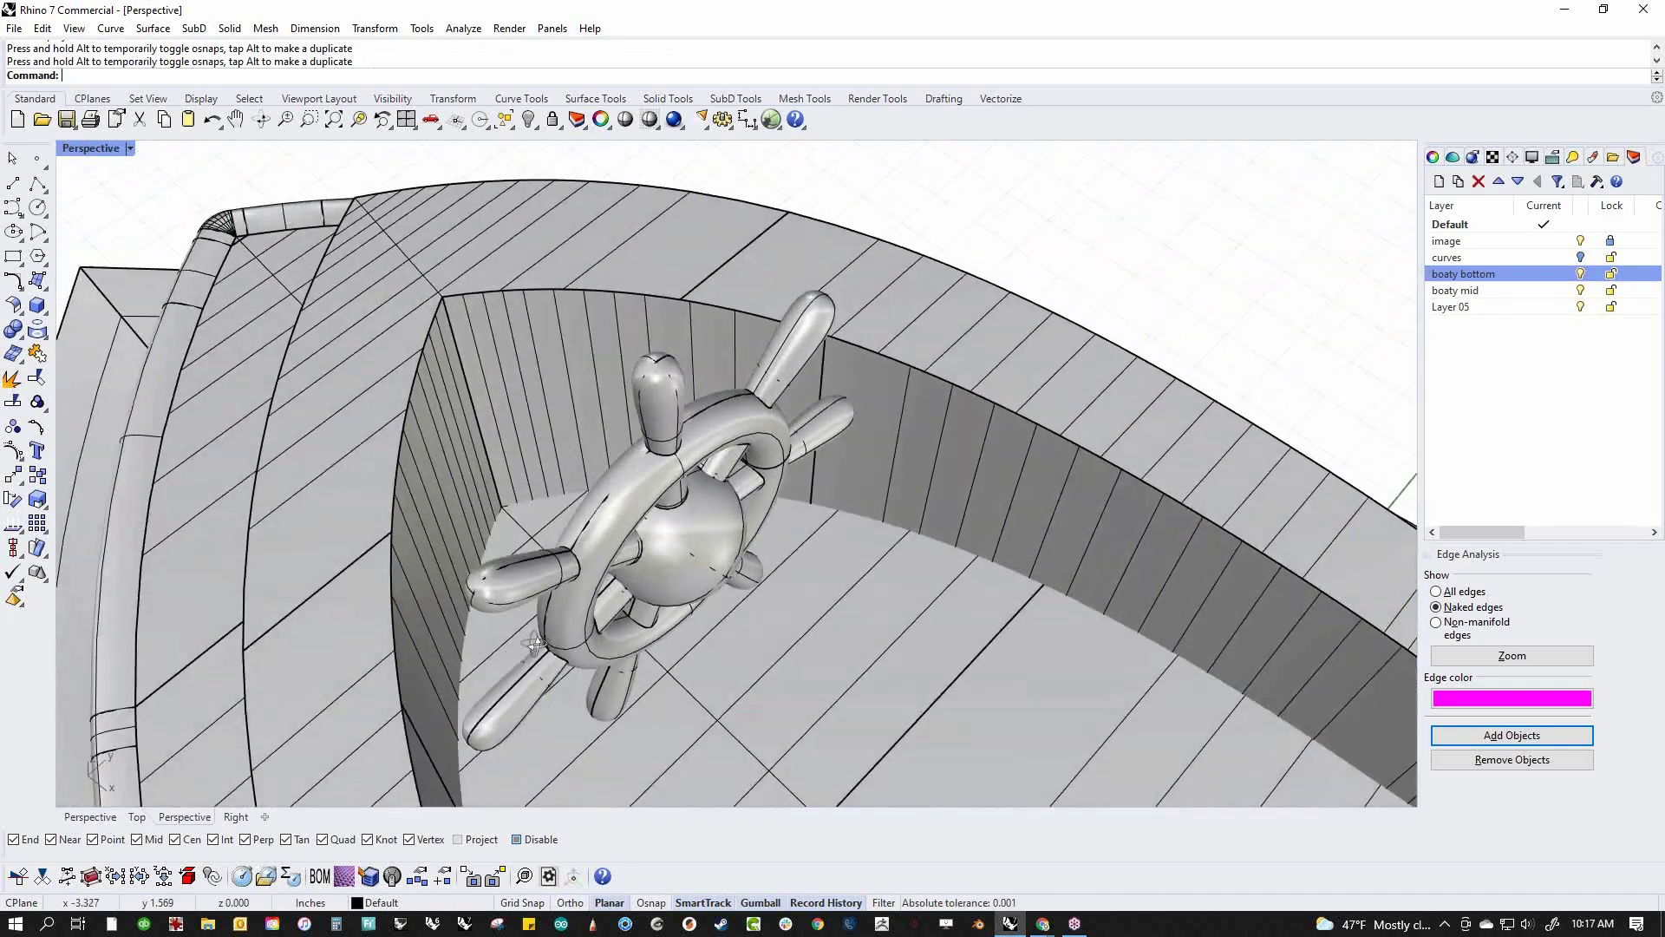
In the Right view, draw a tall rounded rectangle centred on the steering wheel's hub and reaching down to the deck
{"action": "key", "text": "ctrl+F2"}
{"action": "key", "text": "ctrl+F3"}
{"action": "scroll", "coordinate": [544, 571], "scroll_direction": "down", "scroll_amount": 6}
{"action": "right_click_drag", "start_coordinate": [544, 571], "coordinate": [544, 432]}
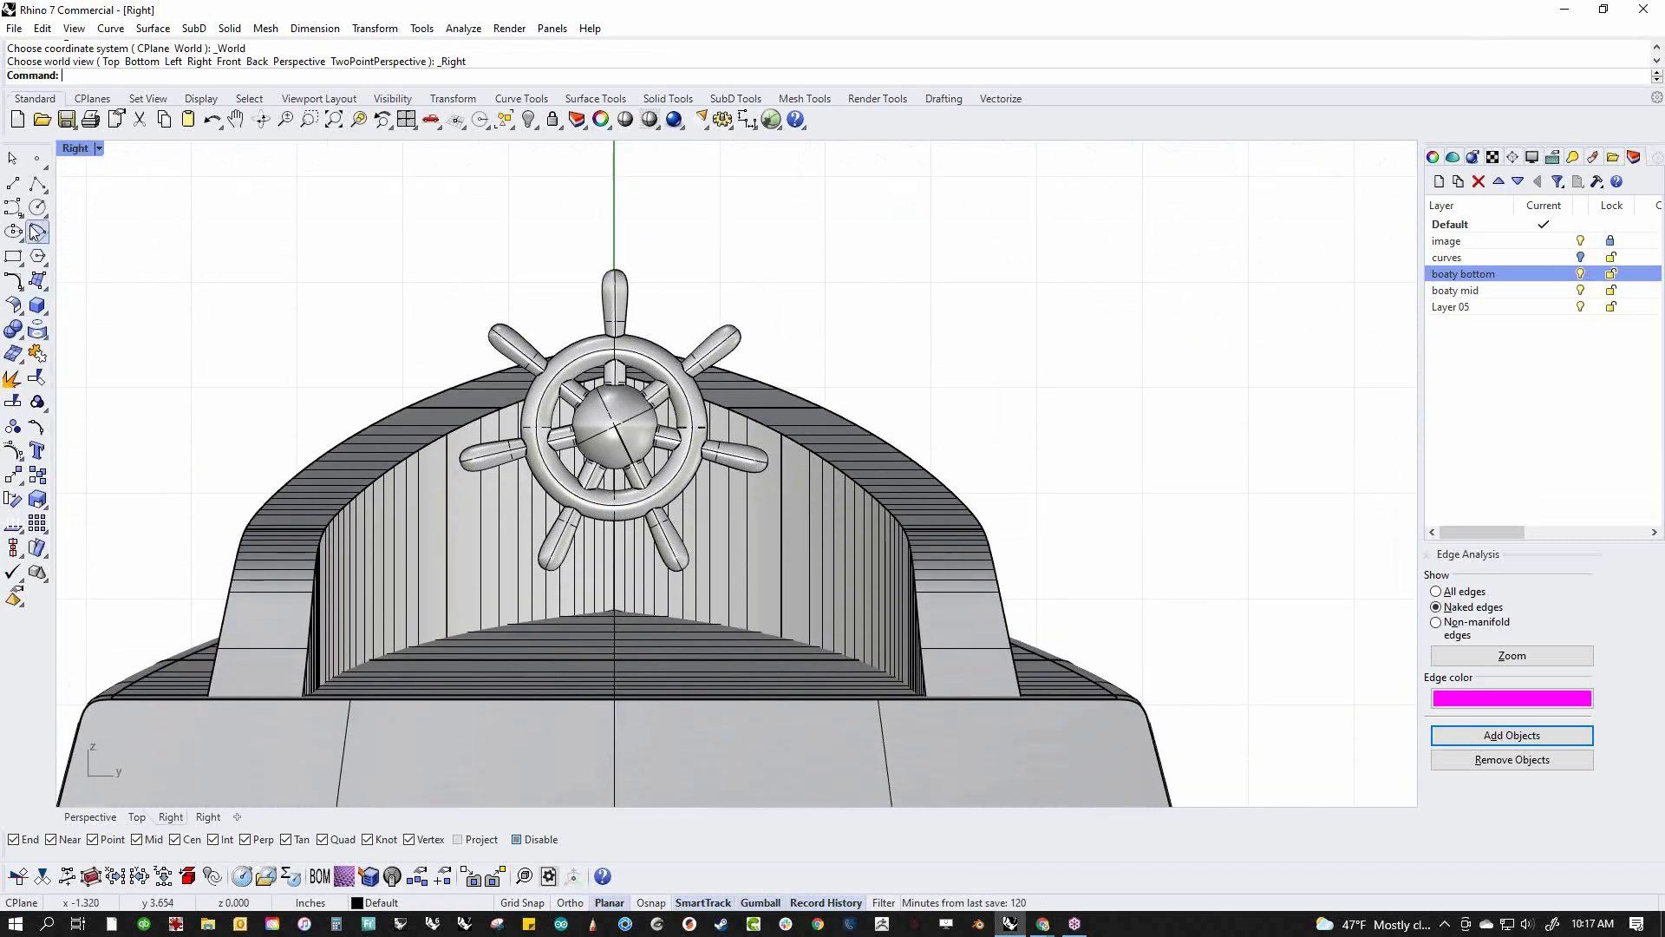
{"action": "left_click", "coordinate": [13, 255]}
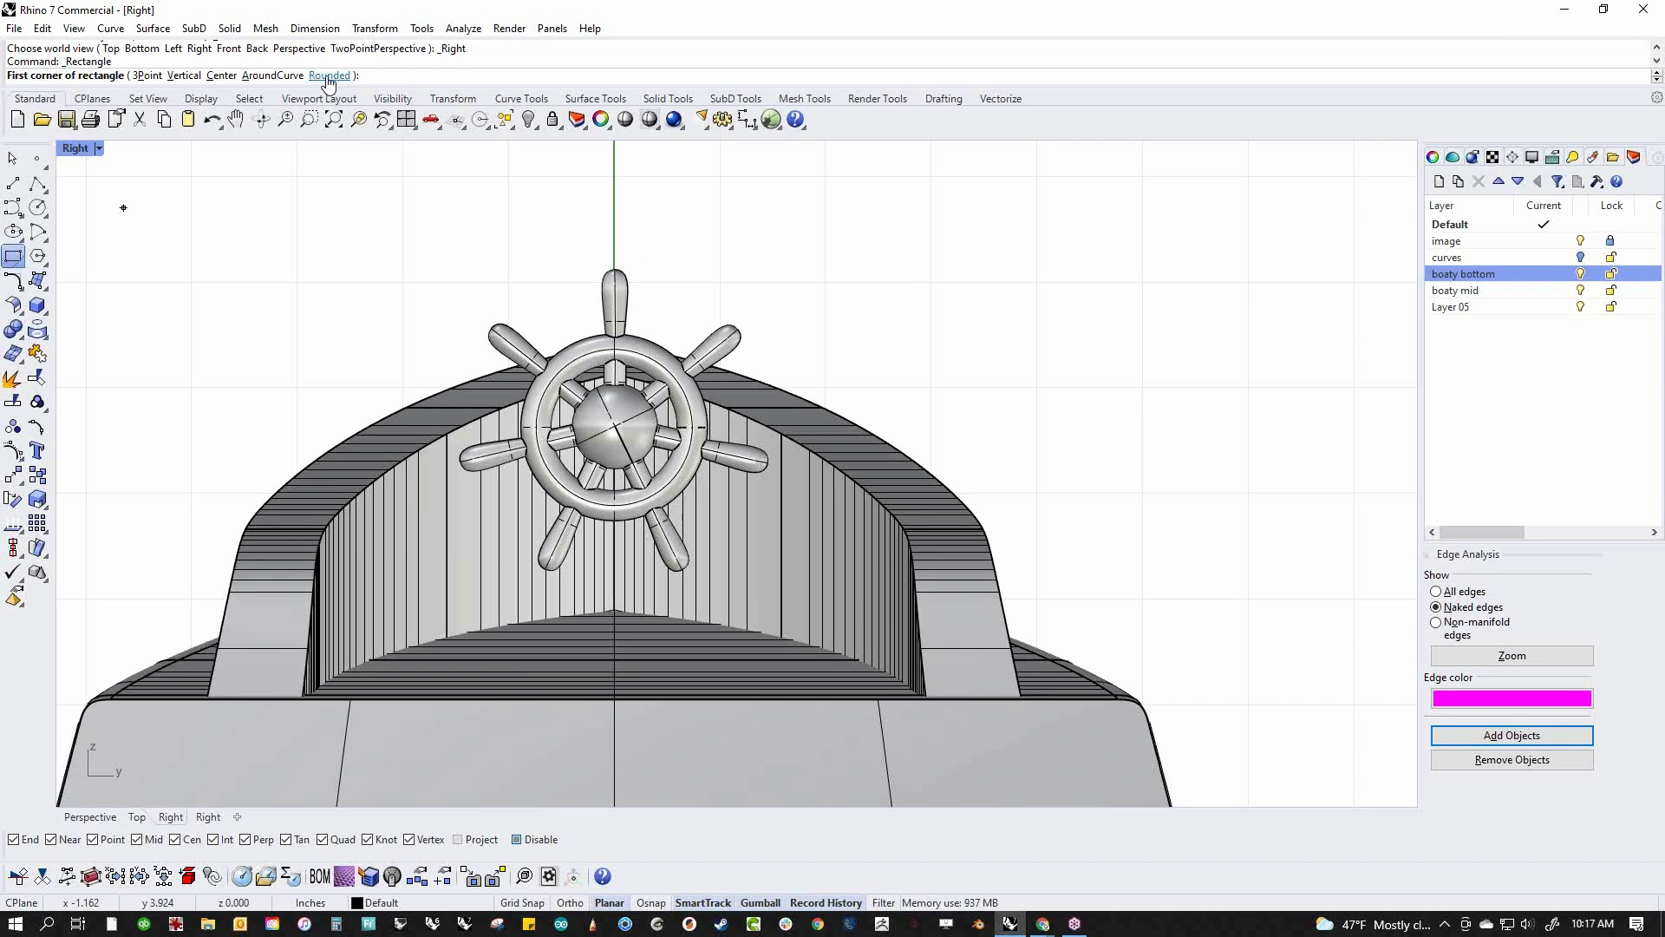
{"action": "left_click", "coordinate": [329, 77]}
{"action": "left_click", "coordinate": [212, 75]}
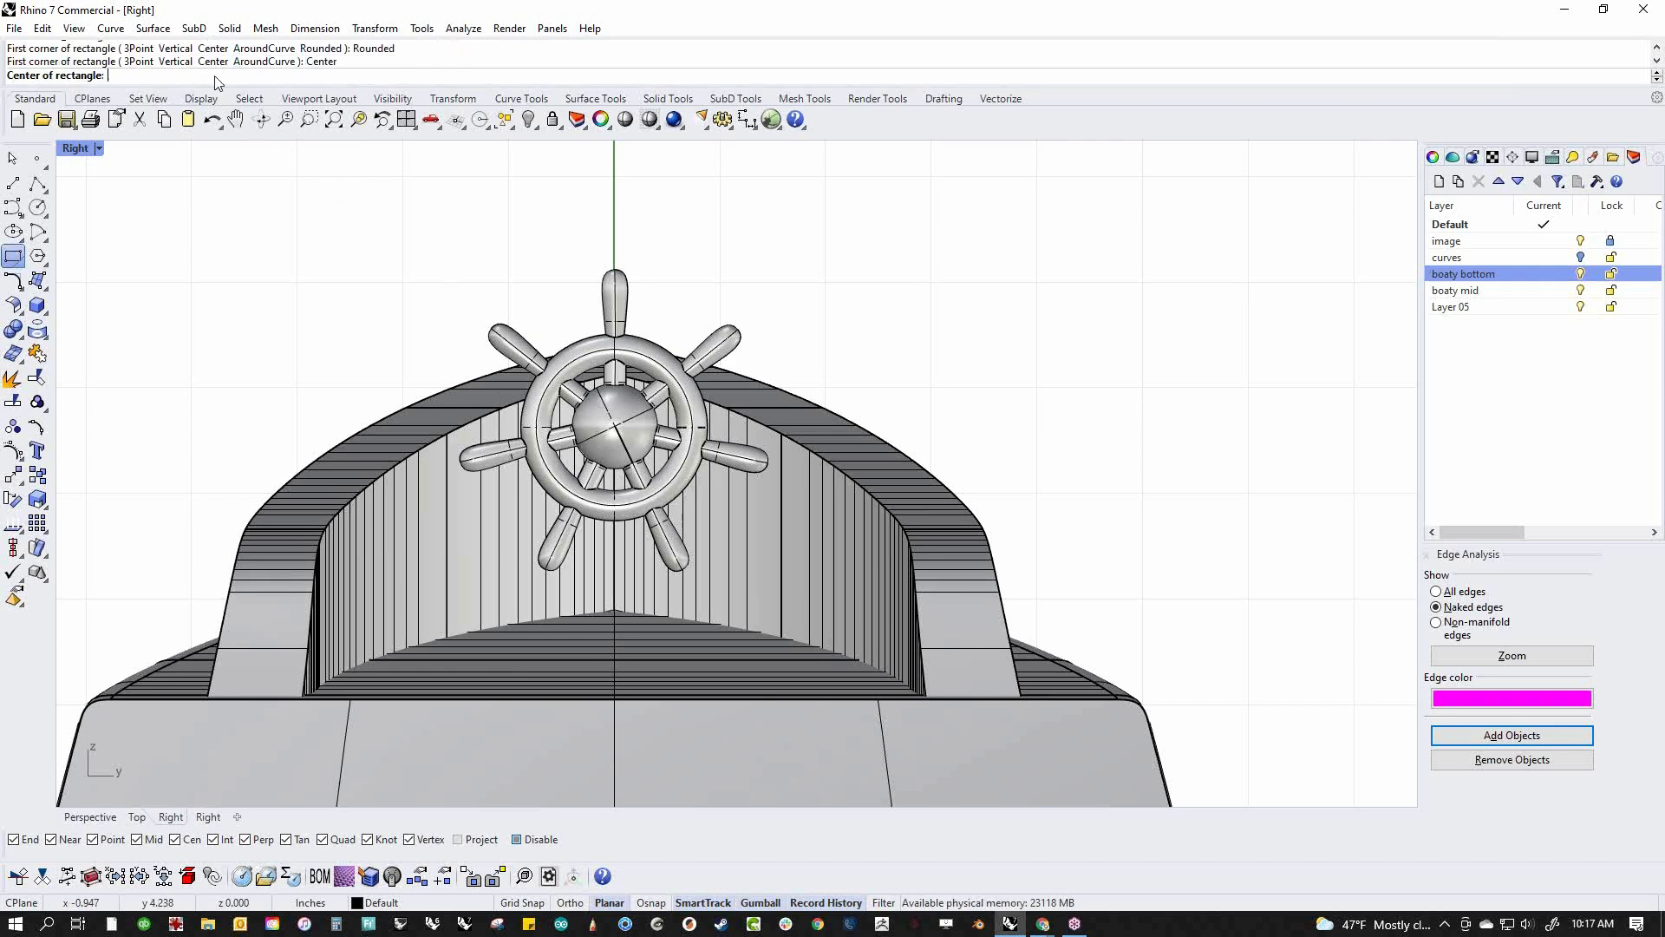
{"action": "left_click", "coordinate": [616, 427]}
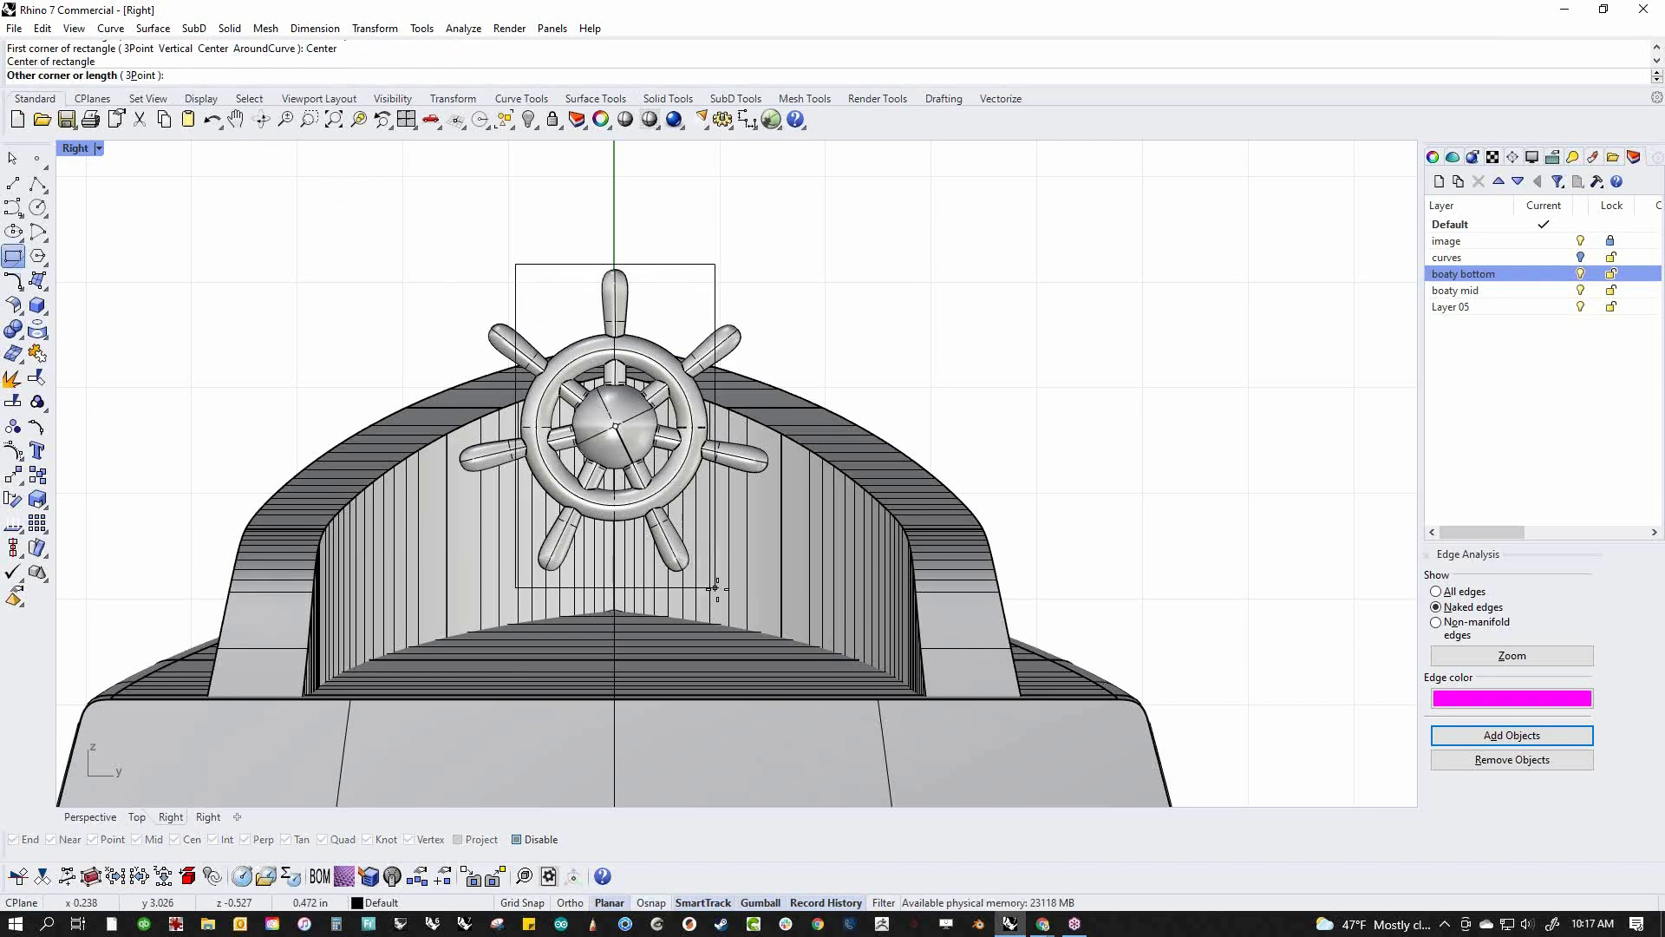
{"action": "left_click", "coordinate": [747, 691]}
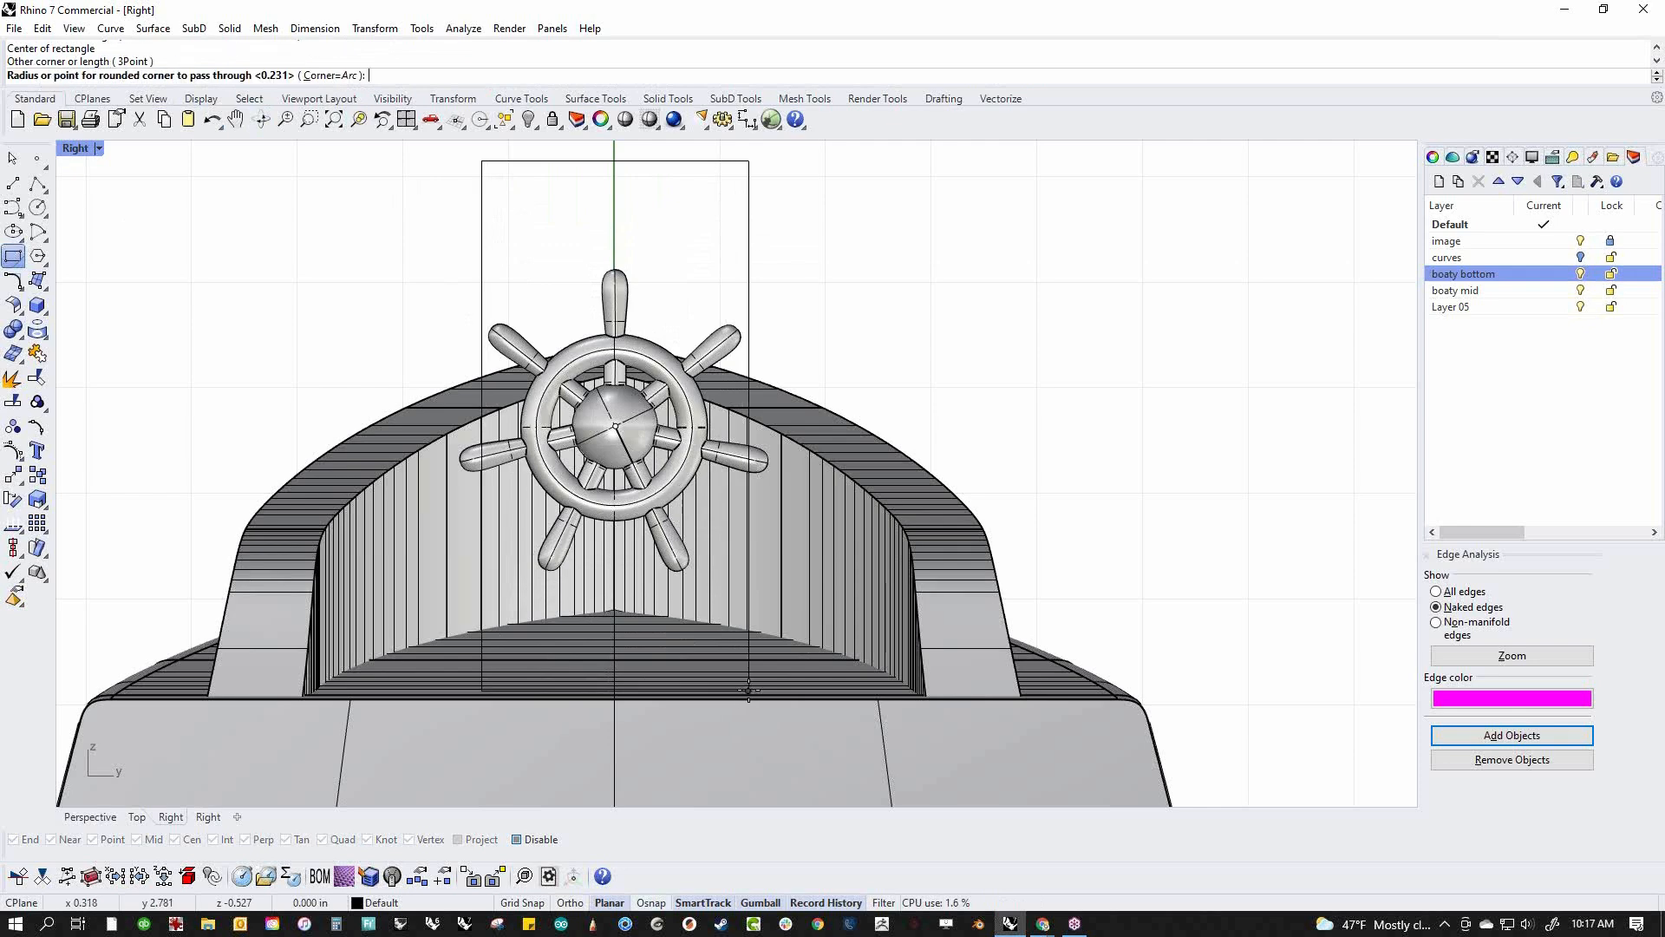
{"action": "left_click", "coordinate": [728, 649]}
Lower the rounded rectangle so its upper end sits around the wheel's hub, and return to the Perspective view
{"action": "left_click", "coordinate": [750, 314]}
{"action": "left_click_drag", "start_coordinate": [618, 355], "coordinate": [618, 572]}
{"action": "left_click_drag", "start_coordinate": [630, 641], "coordinate": [631, 641]}
{"action": "key", "text": "ctrl+F4"}
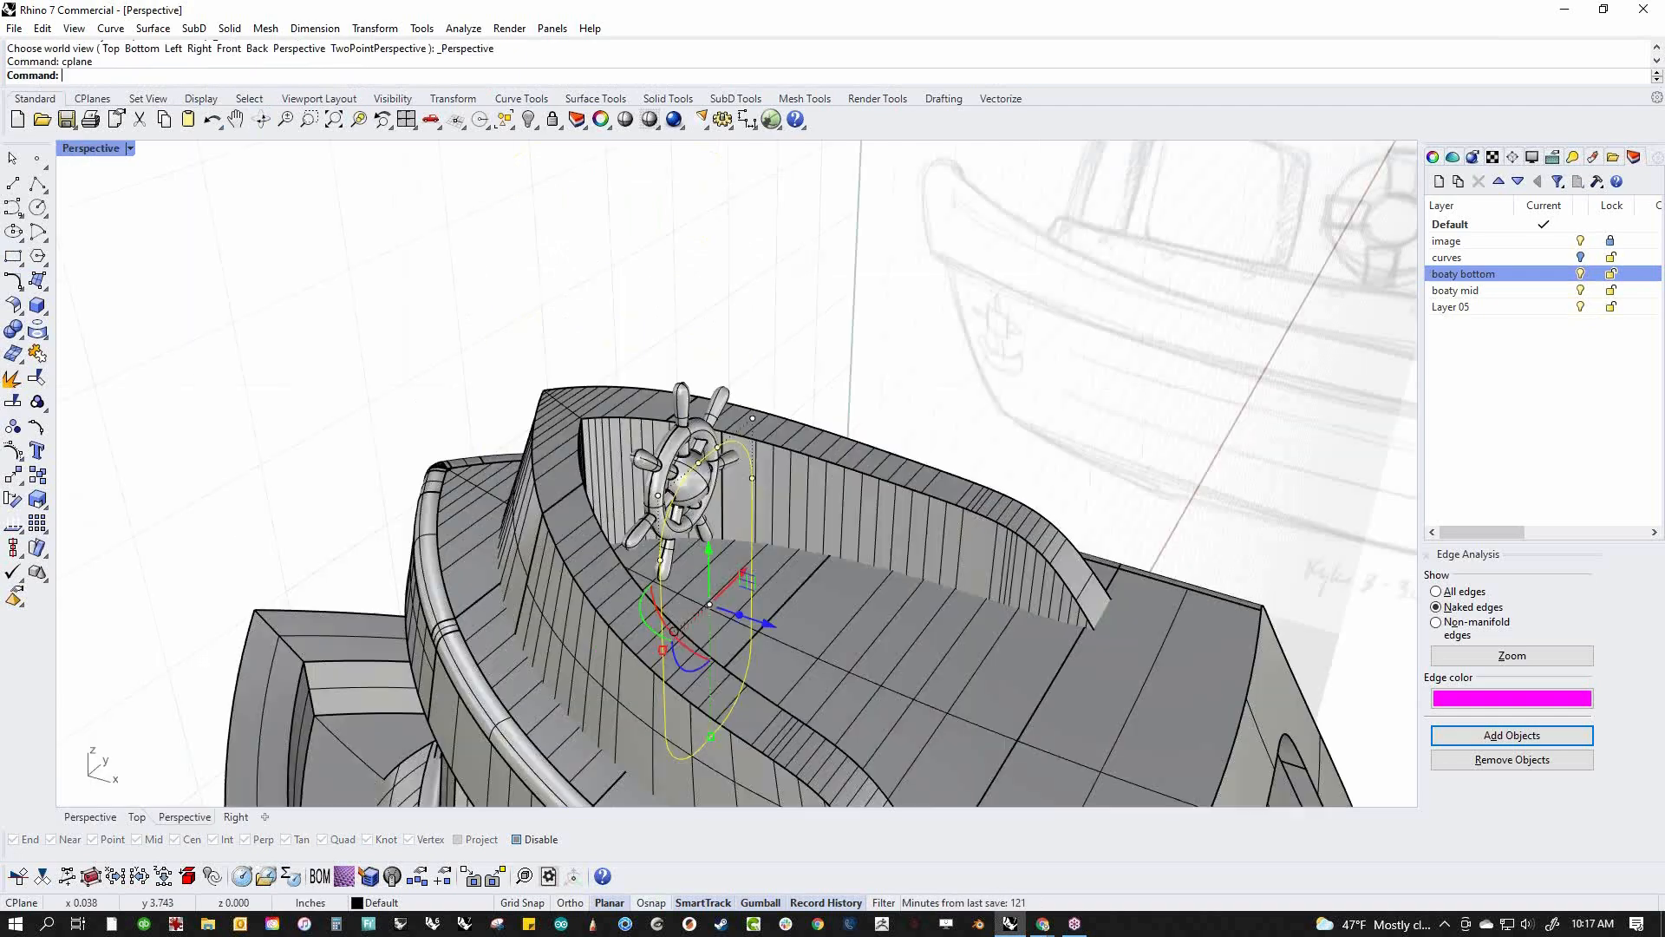
Extrude the rounded rectangle along the boat's length toward the bow and cap the extrusion into a solid column
{"action": "right_click_drag", "start_coordinate": [710, 648], "coordinate": [772, 638]}
{"action": "left_click_drag", "start_coordinate": [741, 607], "coordinate": [629, 591]}
{"action": "left_click", "coordinate": [641, 503]}
{"action": "type", "text": "Cap"}
{"action": "key", "text": "Return"}
Position the rounded column just behind the steering wheel on the bow side, undoing the last adjustment
{"action": "right_click_drag", "start_coordinate": [651, 517], "coordinate": [621, 585]}
{"action": "left_click_drag", "start_coordinate": [622, 593], "coordinate": [633, 600]}
{"action": "left_click_drag", "start_coordinate": [770, 581], "coordinate": [638, 616]}
{"action": "key", "text": "ctrl+z"}
{"action": "left_click", "coordinate": [468, 305]}
{"action": "right_click_drag", "start_coordinate": [598, 346], "coordinate": [607, 496]}
{"action": "scroll", "coordinate": [611, 499], "scroll_direction": "up", "scroll_amount": 4}
{"action": "right_click_drag", "start_coordinate": [676, 572], "coordinate": [902, 334]}
In the Front view with wireframe display, draw a sloping cutting curve along the deck line across the column
{"action": "key", "text": "ctrl+F2"}
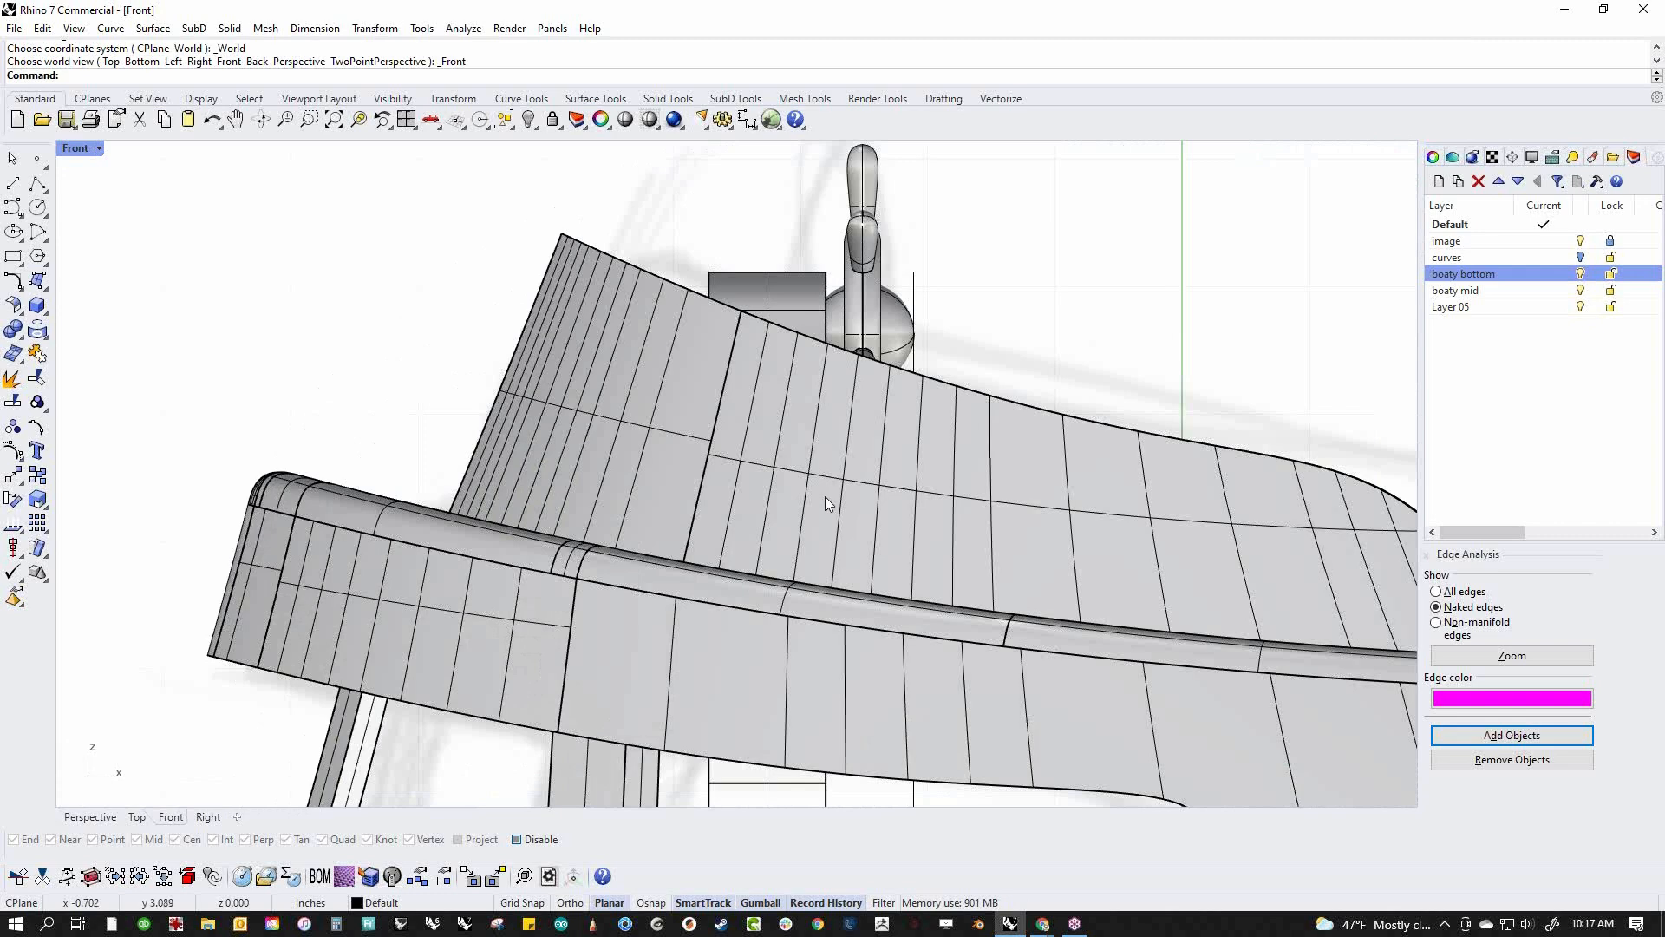
{"action": "middle_click", "coordinate": [825, 496]}
{"action": "left_click", "coordinate": [751, 455]}
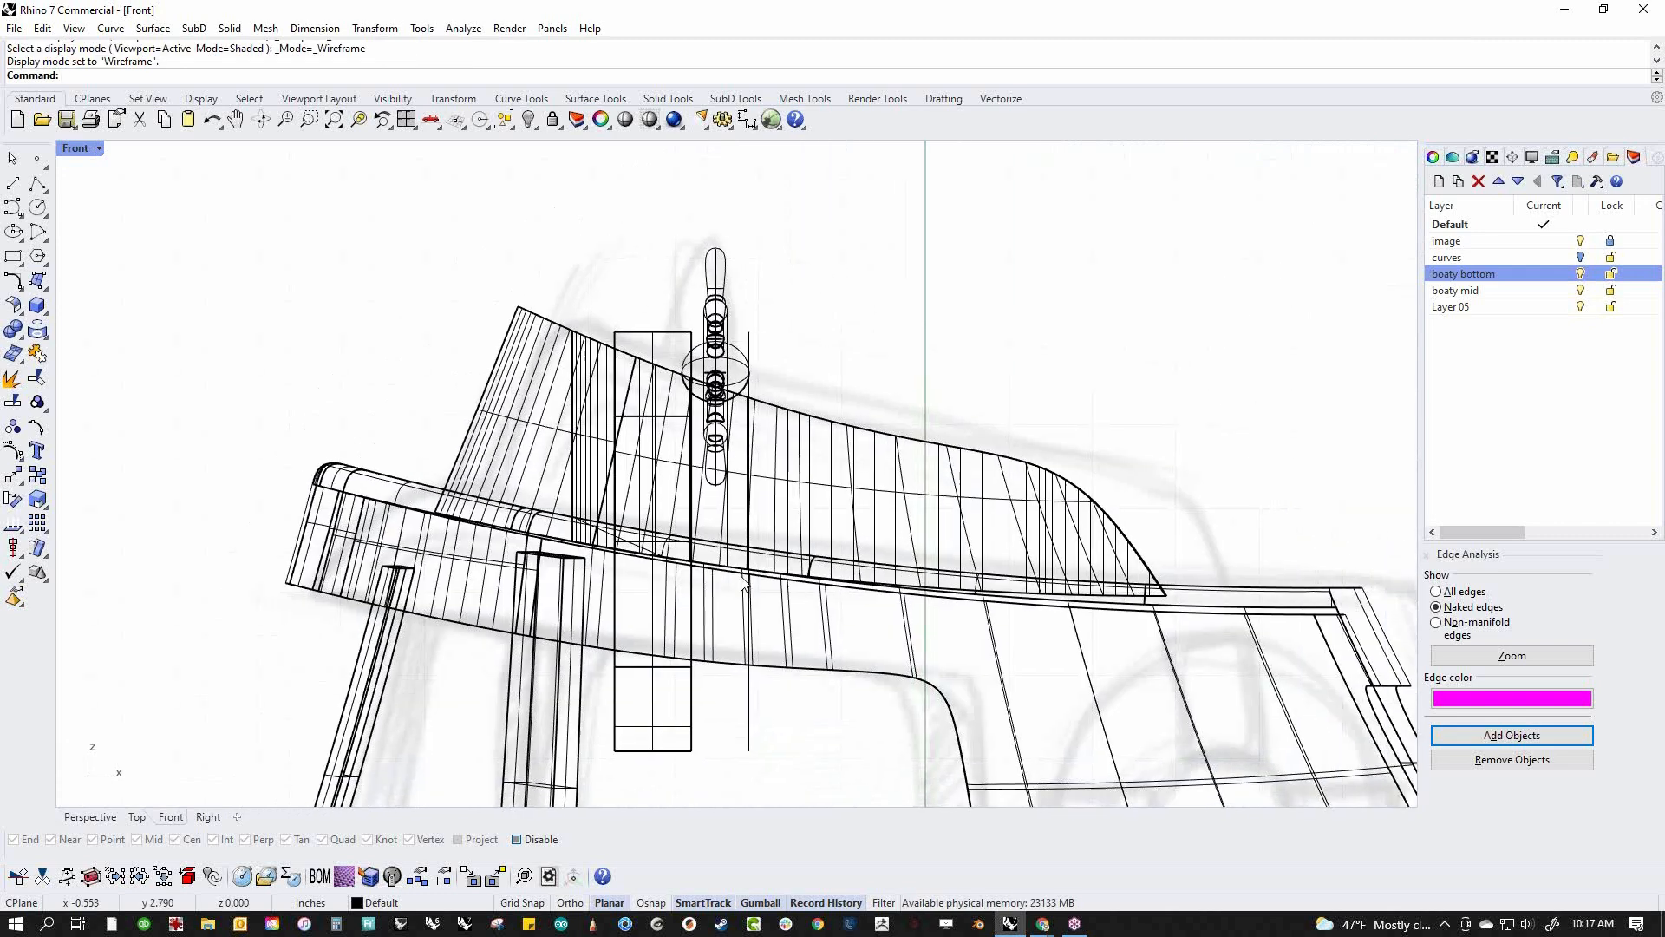
{"action": "left_click", "coordinate": [14, 183]}
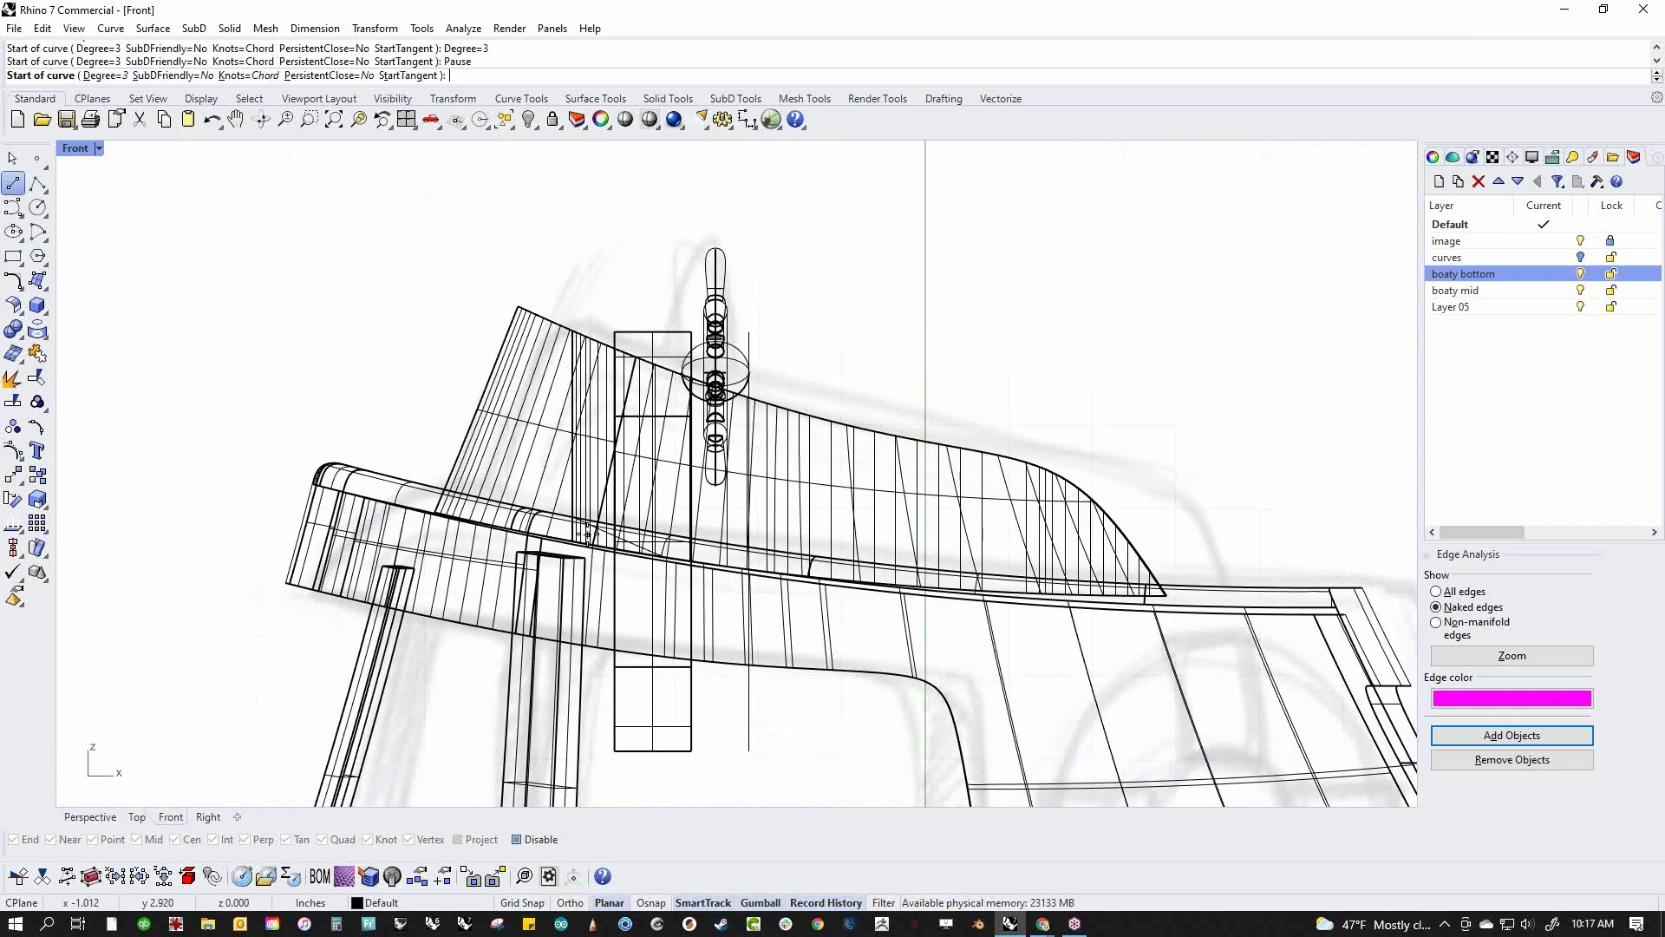
{"action": "left_click", "coordinate": [587, 530]}
{"action": "key", "text": "Escape"}
{"action": "right_click", "coordinate": [781, 569]}
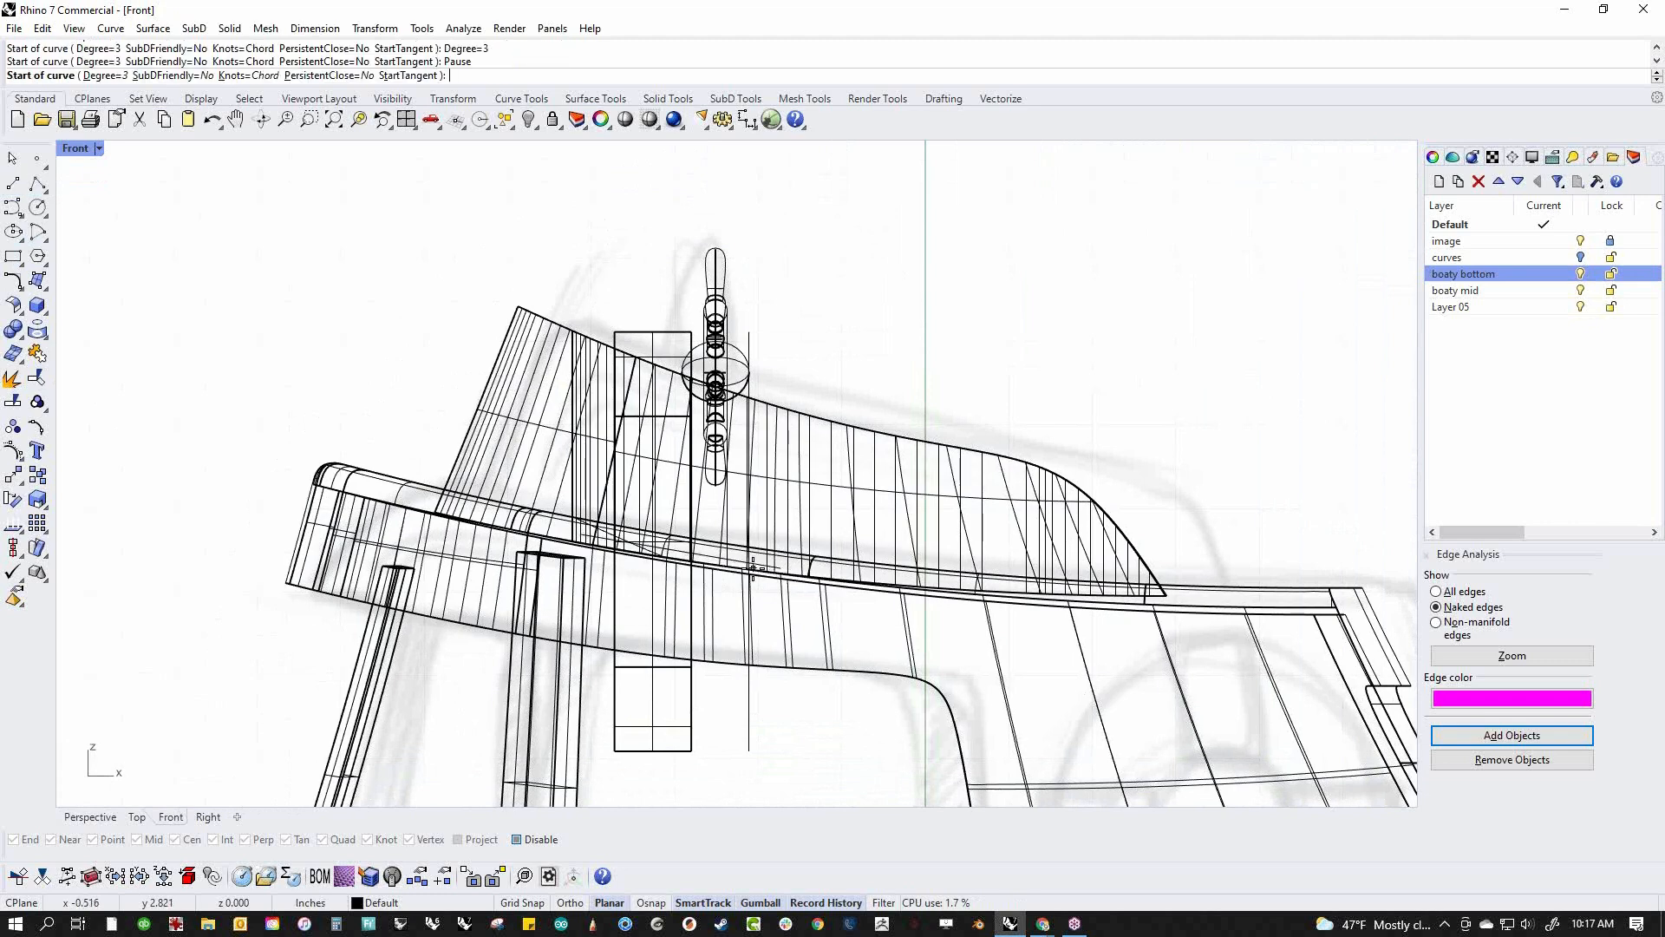
{"action": "scroll", "coordinate": [753, 568], "scroll_direction": "up", "scroll_amount": 3}
{"action": "key", "text": "Escape"}
Trim away the part of the column below the sloping curve and cap the open lower end
{"action": "left_click", "coordinate": [718, 558]}
{"action": "key", "text": "ctrl+t"}
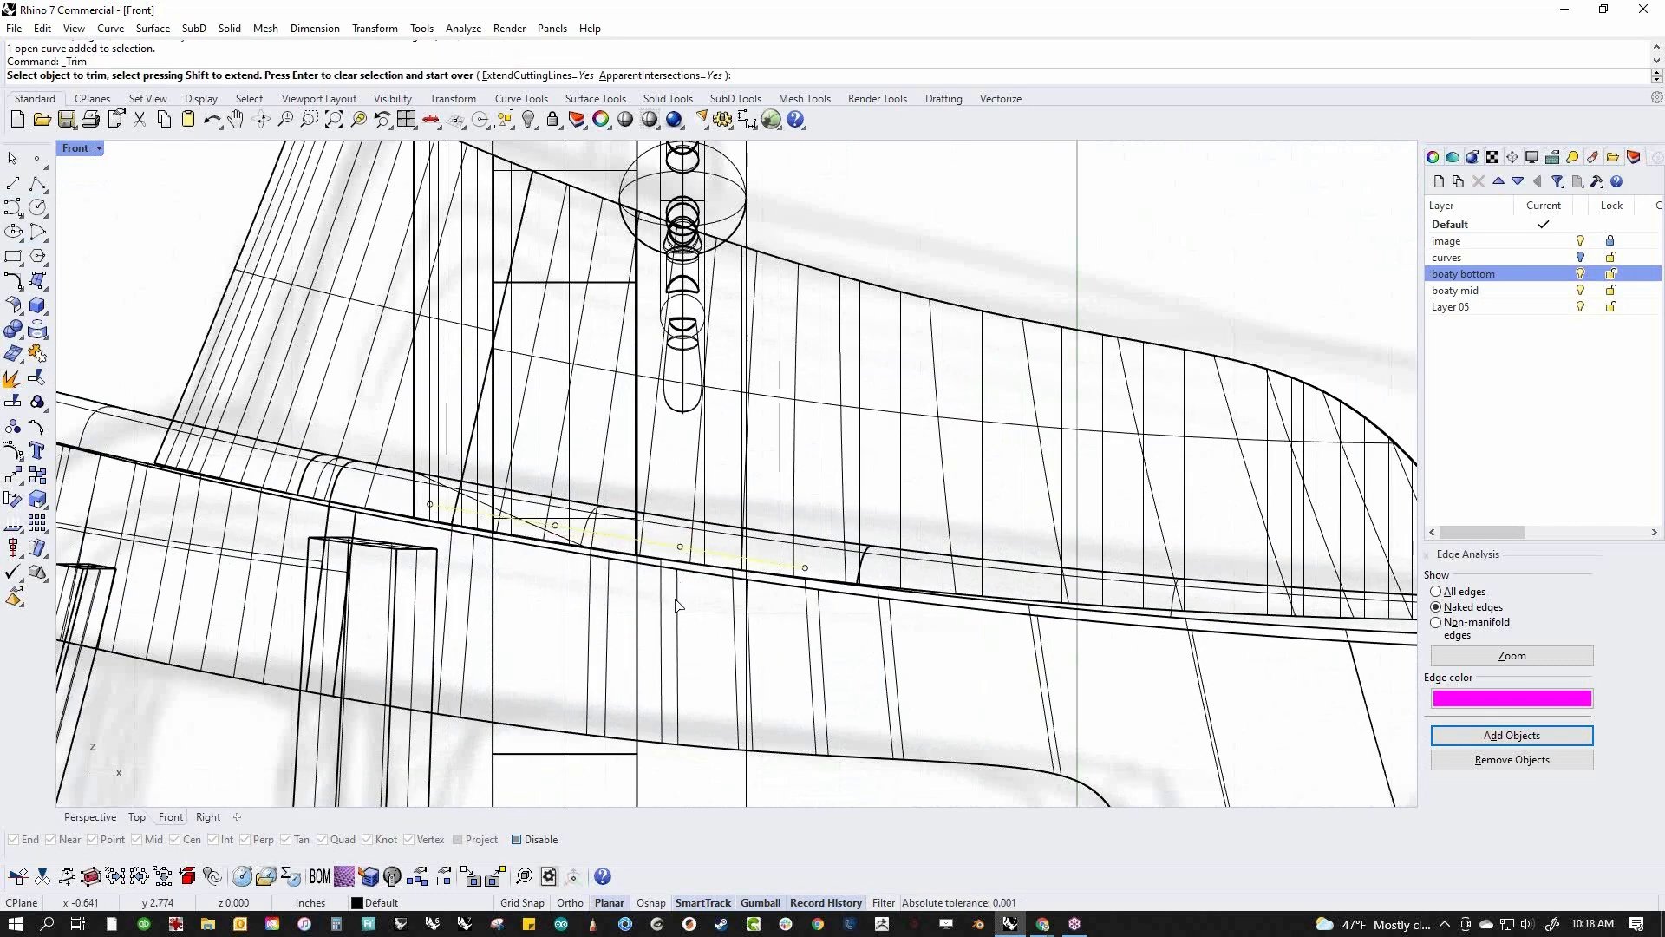
{"action": "left_click", "coordinate": [641, 647]}
{"action": "key", "text": "Return"}
{"action": "left_click", "coordinate": [640, 464]}
{"action": "type", "text": "Cap"}
{"action": "key", "text": "Return"}
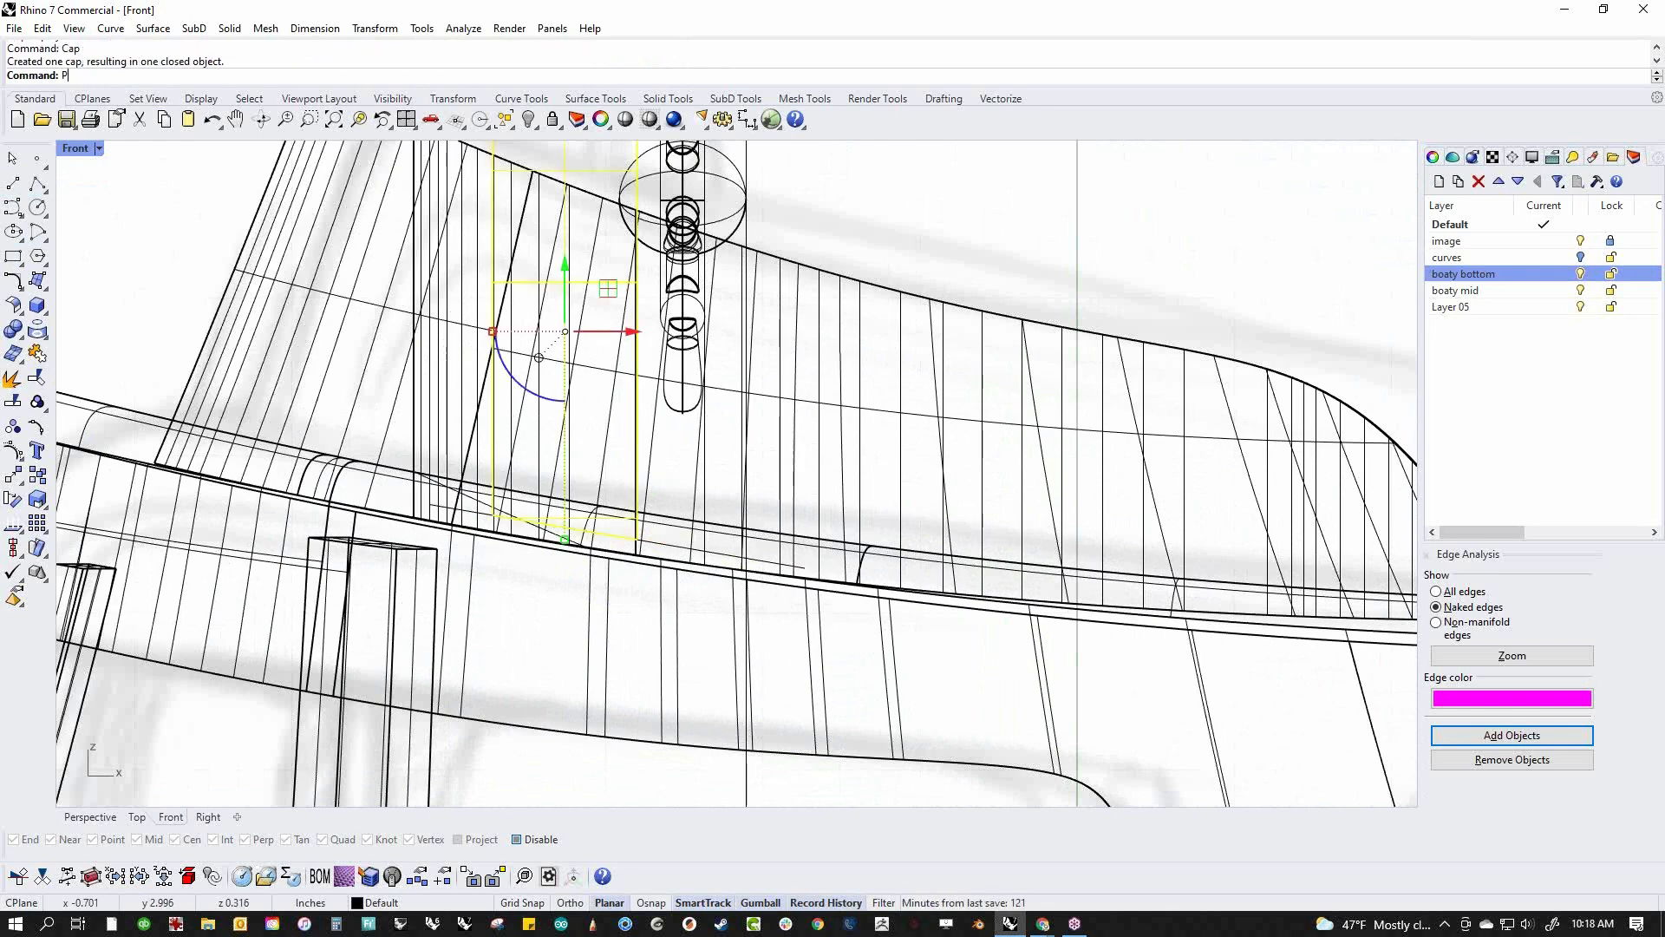
Return to the Perspective view in shaded display and examine the wheel column within the whole boat
{"action": "type", "text": "P"}
{"action": "key", "text": "Return"}
{"action": "left_click", "coordinate": [453, 297]}
{"action": "scroll", "coordinate": [763, 286], "scroll_direction": "up", "scroll_amount": 1}
{"action": "middle_click", "coordinate": [713, 281]}
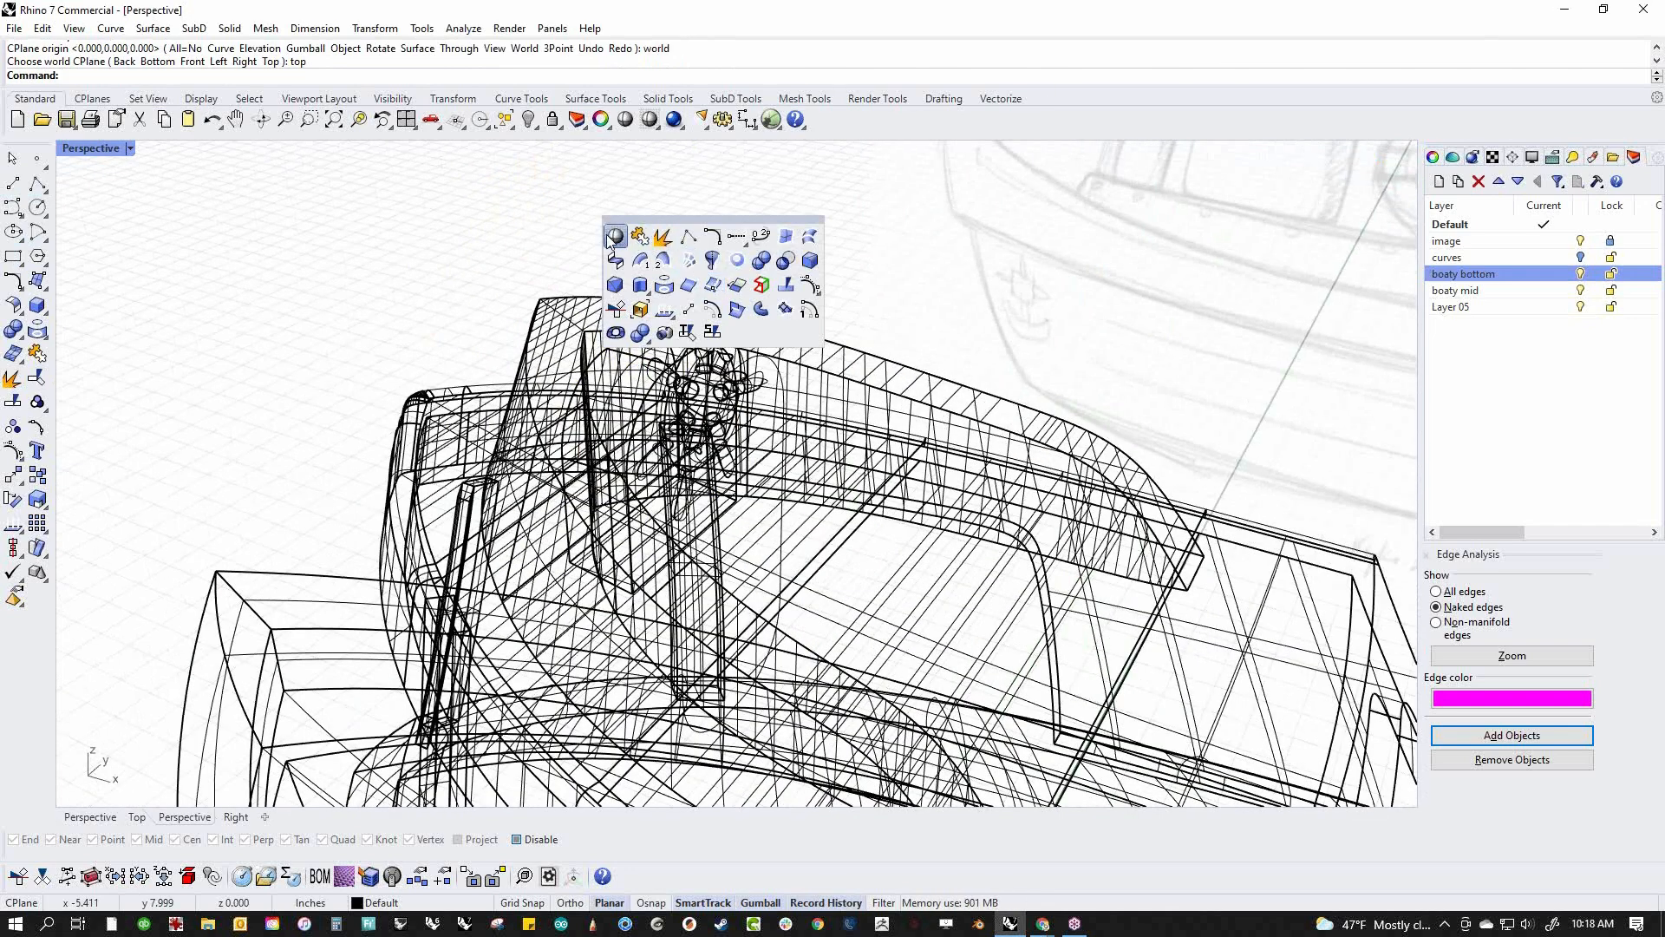
{"action": "left_click", "coordinate": [615, 236]}
{"action": "mouse_move", "coordinate": [736, 366]}
{"action": "right_mouse_down"}
{"action": "mouse_move", "coordinate": [640, 435]}
{"action": "mouse_move", "coordinate": [733, 499]}
{"action": "mouse_move", "coordinate": [553, 367]}
{"action": "right_mouse_up"}
{"action": "scroll", "coordinate": [678, 444], "scroll_direction": "down", "scroll_amount": 6}
{"action": "right_click_drag", "start_coordinate": [607, 434], "coordinate": [712, 474]}
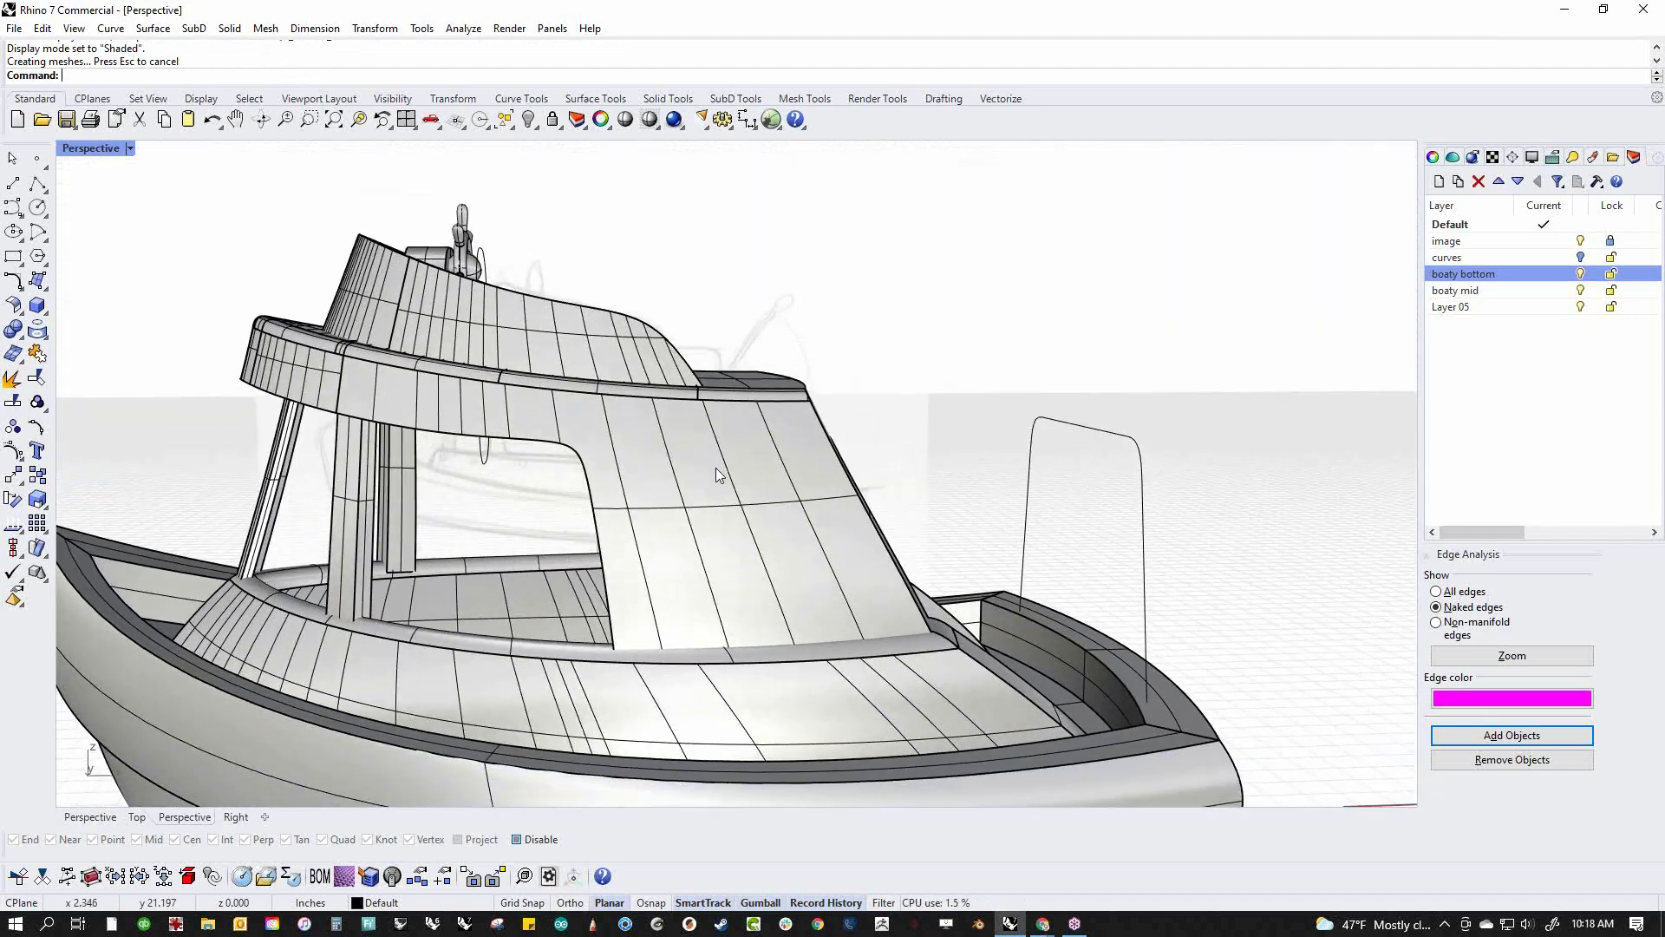
In the Front view with wireframe display, create a torus near the sketched life ring on the cabin side
{"action": "key", "text": "ctrl+F2"}
{"action": "middle_click", "coordinate": [749, 482]}
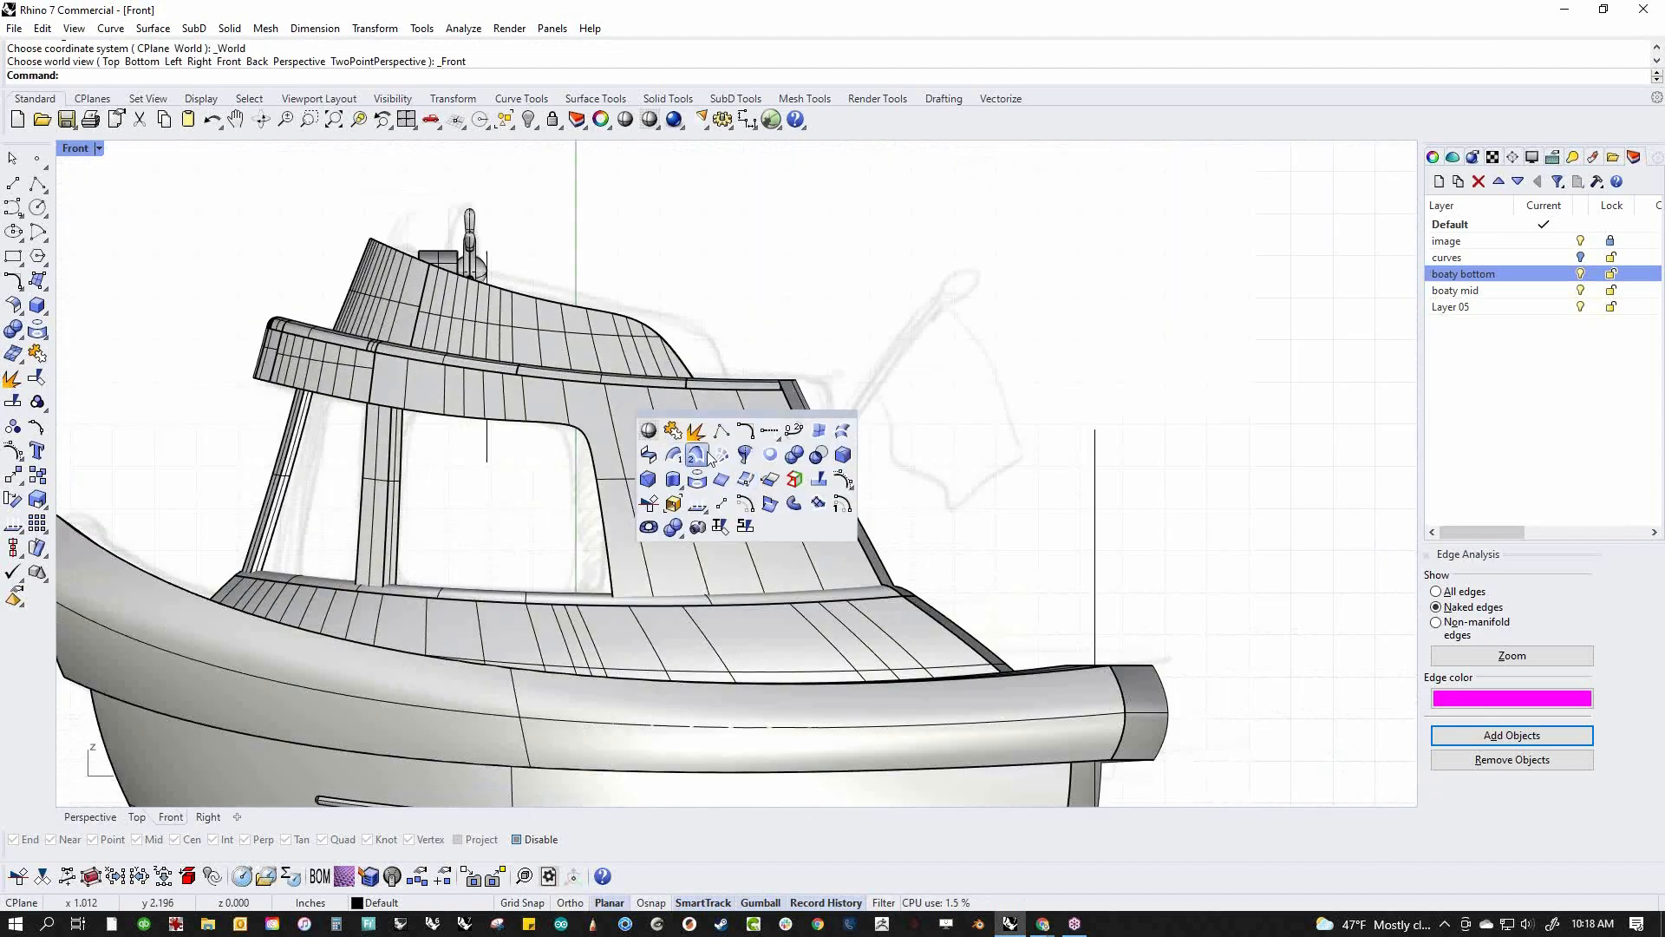
{"action": "middle_click", "coordinate": [658, 431]}
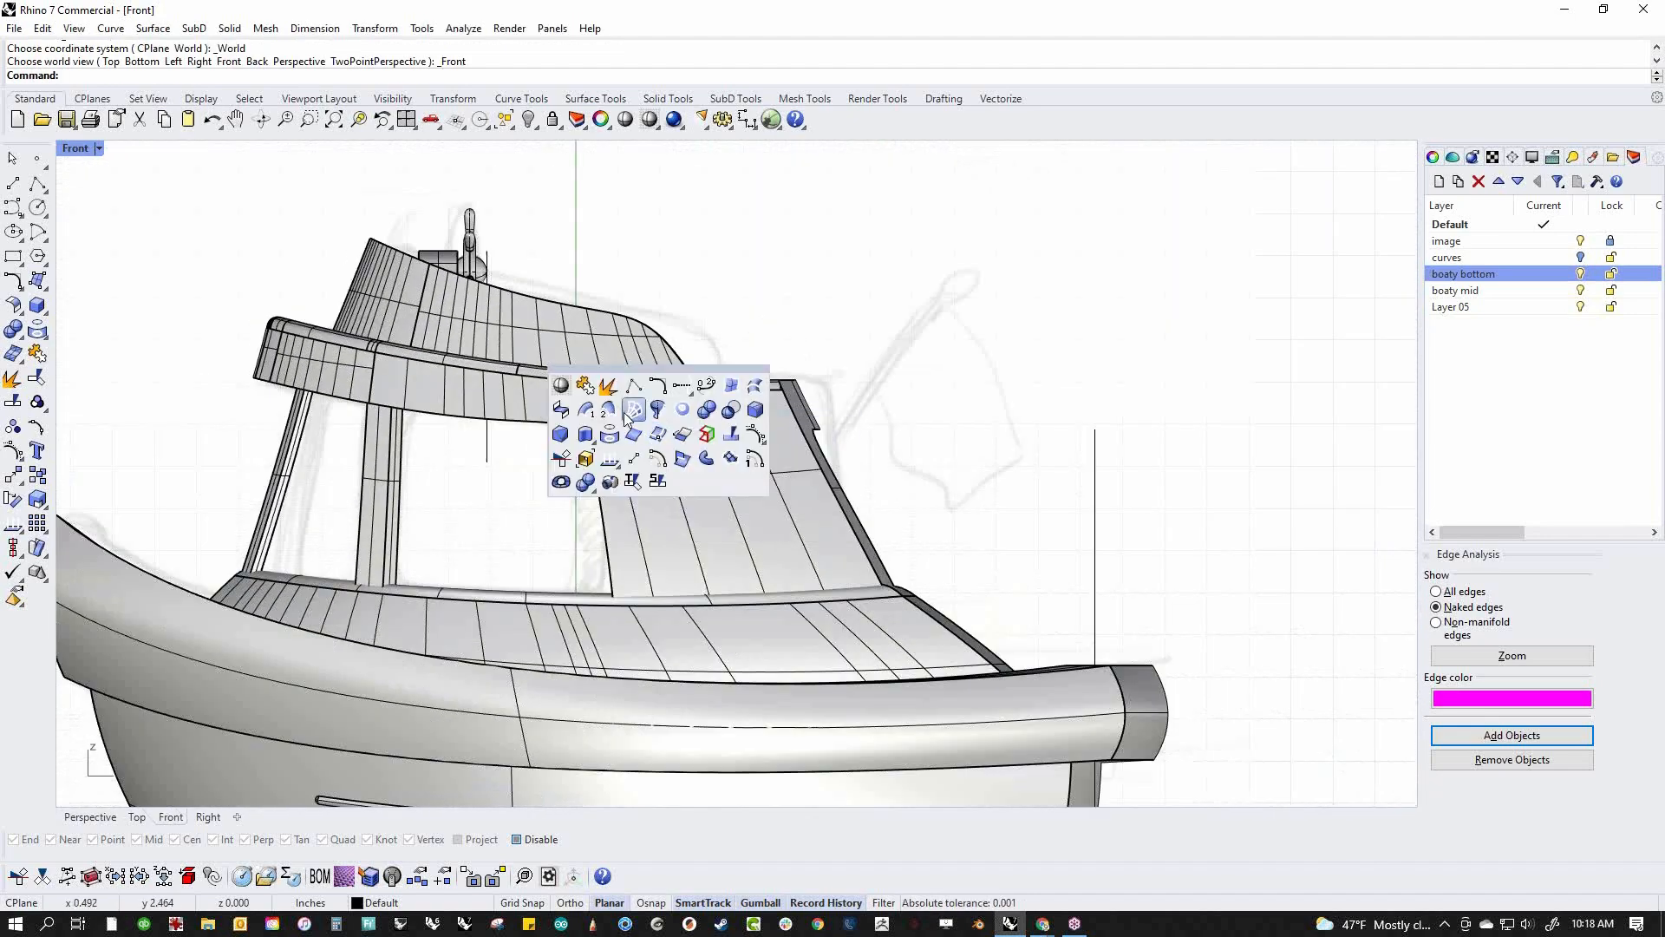
{"action": "left_click", "coordinate": [560, 385]}
{"action": "scroll", "coordinate": [607, 520], "scroll_direction": "up", "scroll_amount": 5}
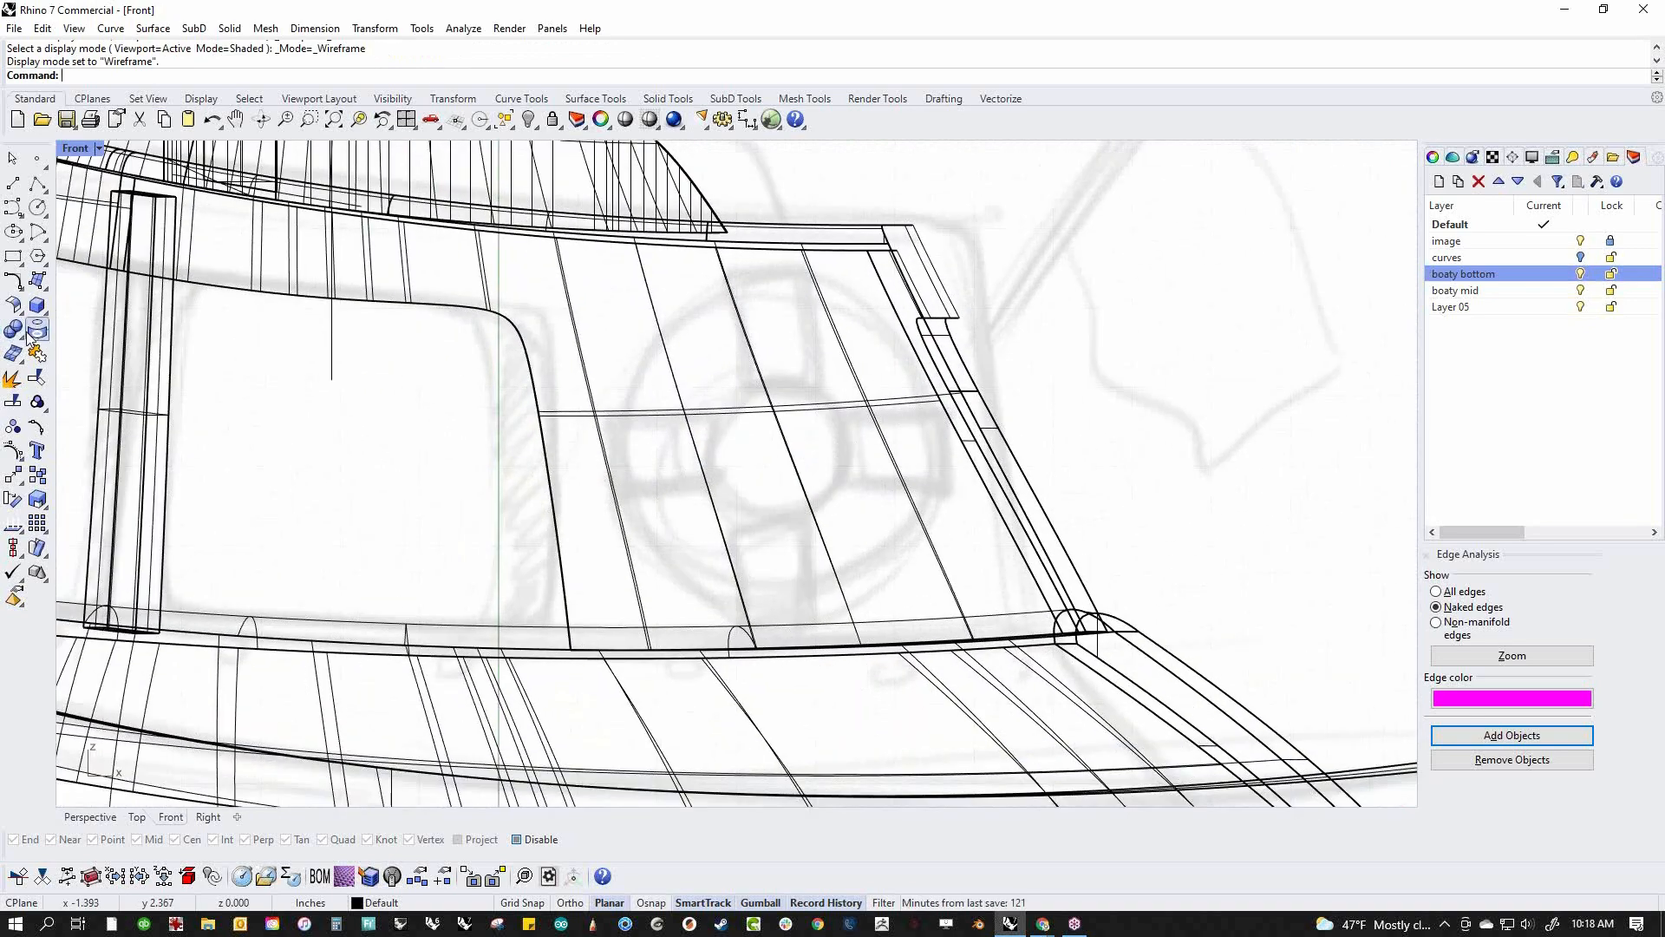
{"action": "left_click", "coordinate": [22, 337]}
{"action": "left_click", "coordinate": [47, 313]}
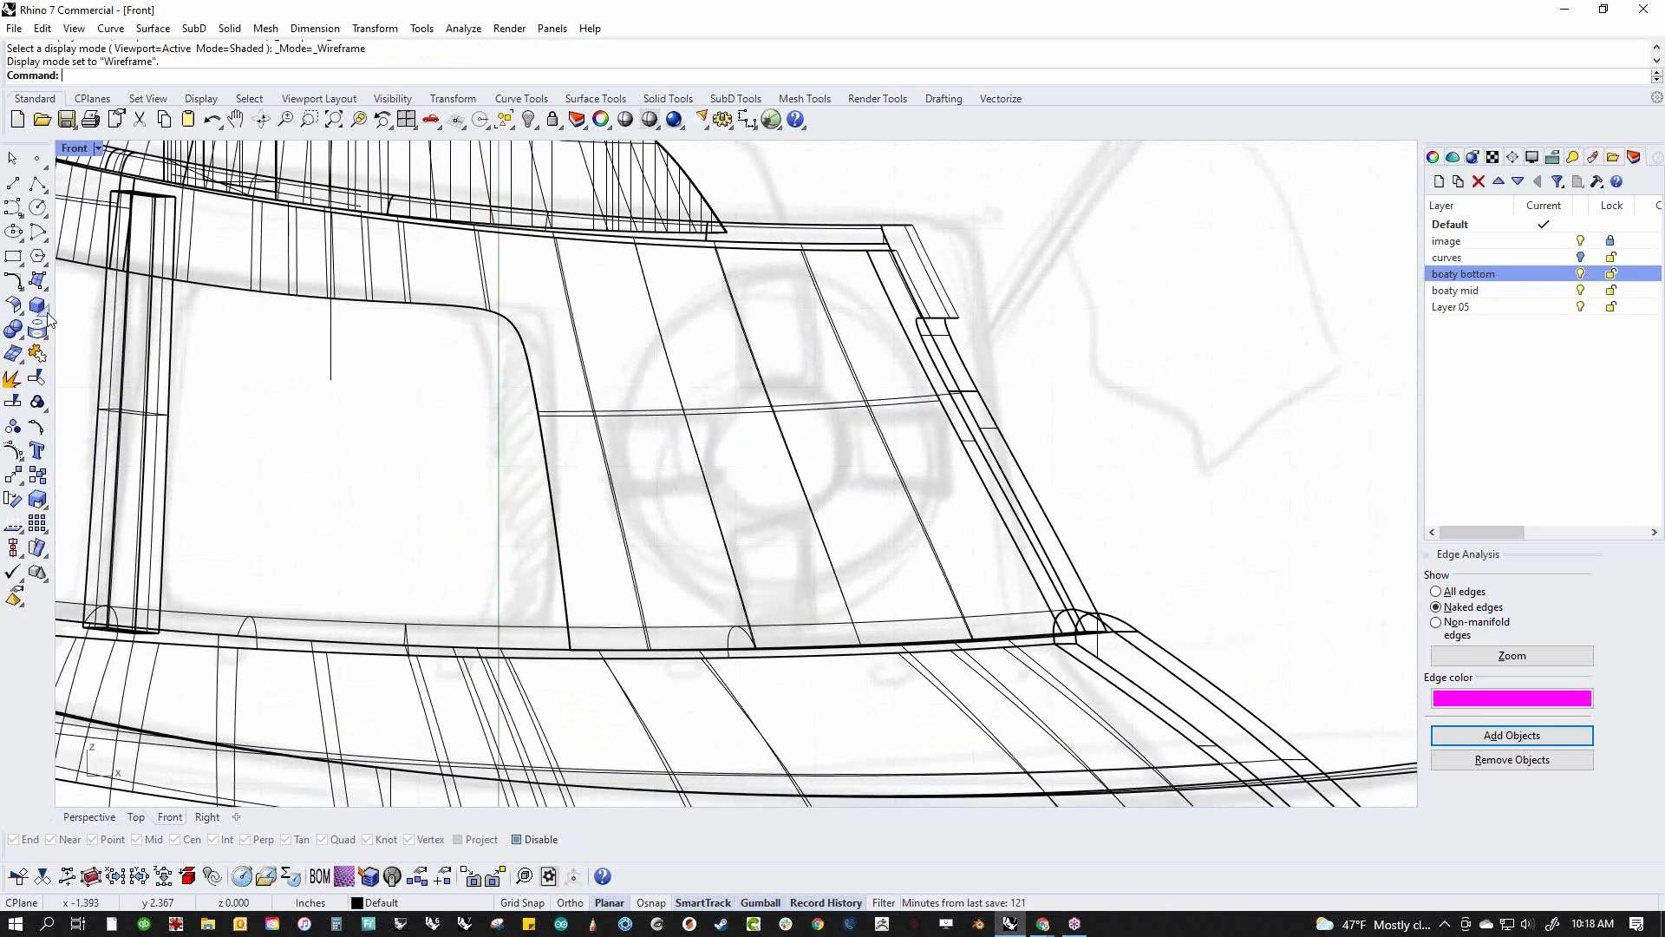
{"action": "left_click", "coordinate": [48, 319]}
{"action": "left_click", "coordinate": [184, 339]}
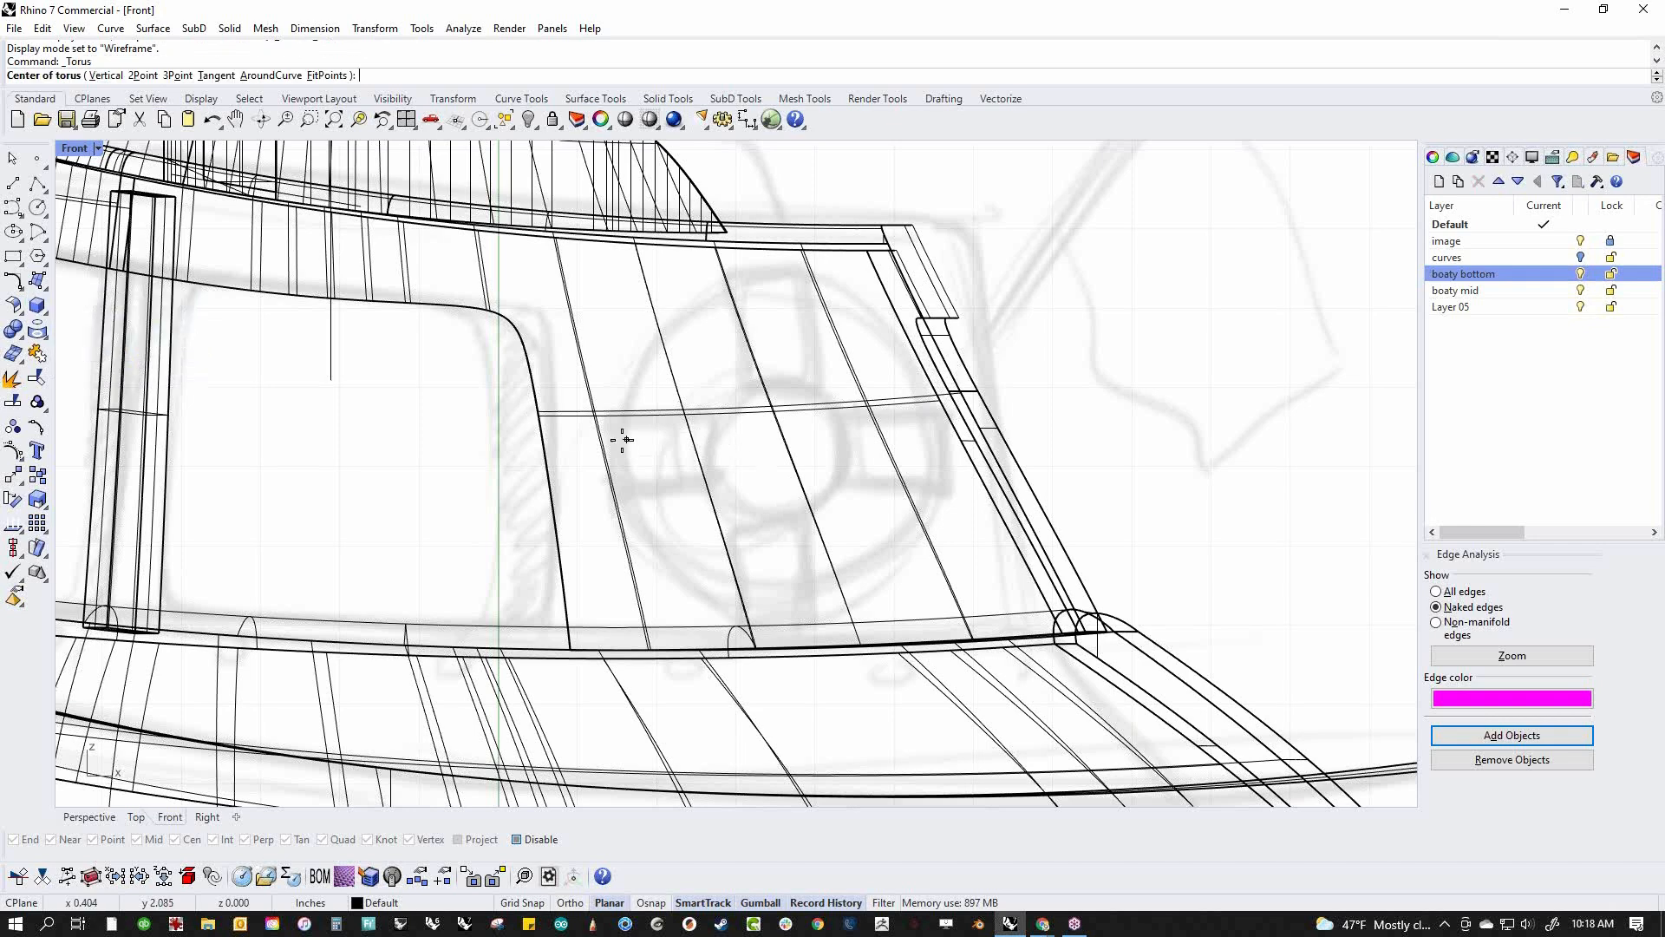
{"action": "left_click", "coordinate": [536, 412]}
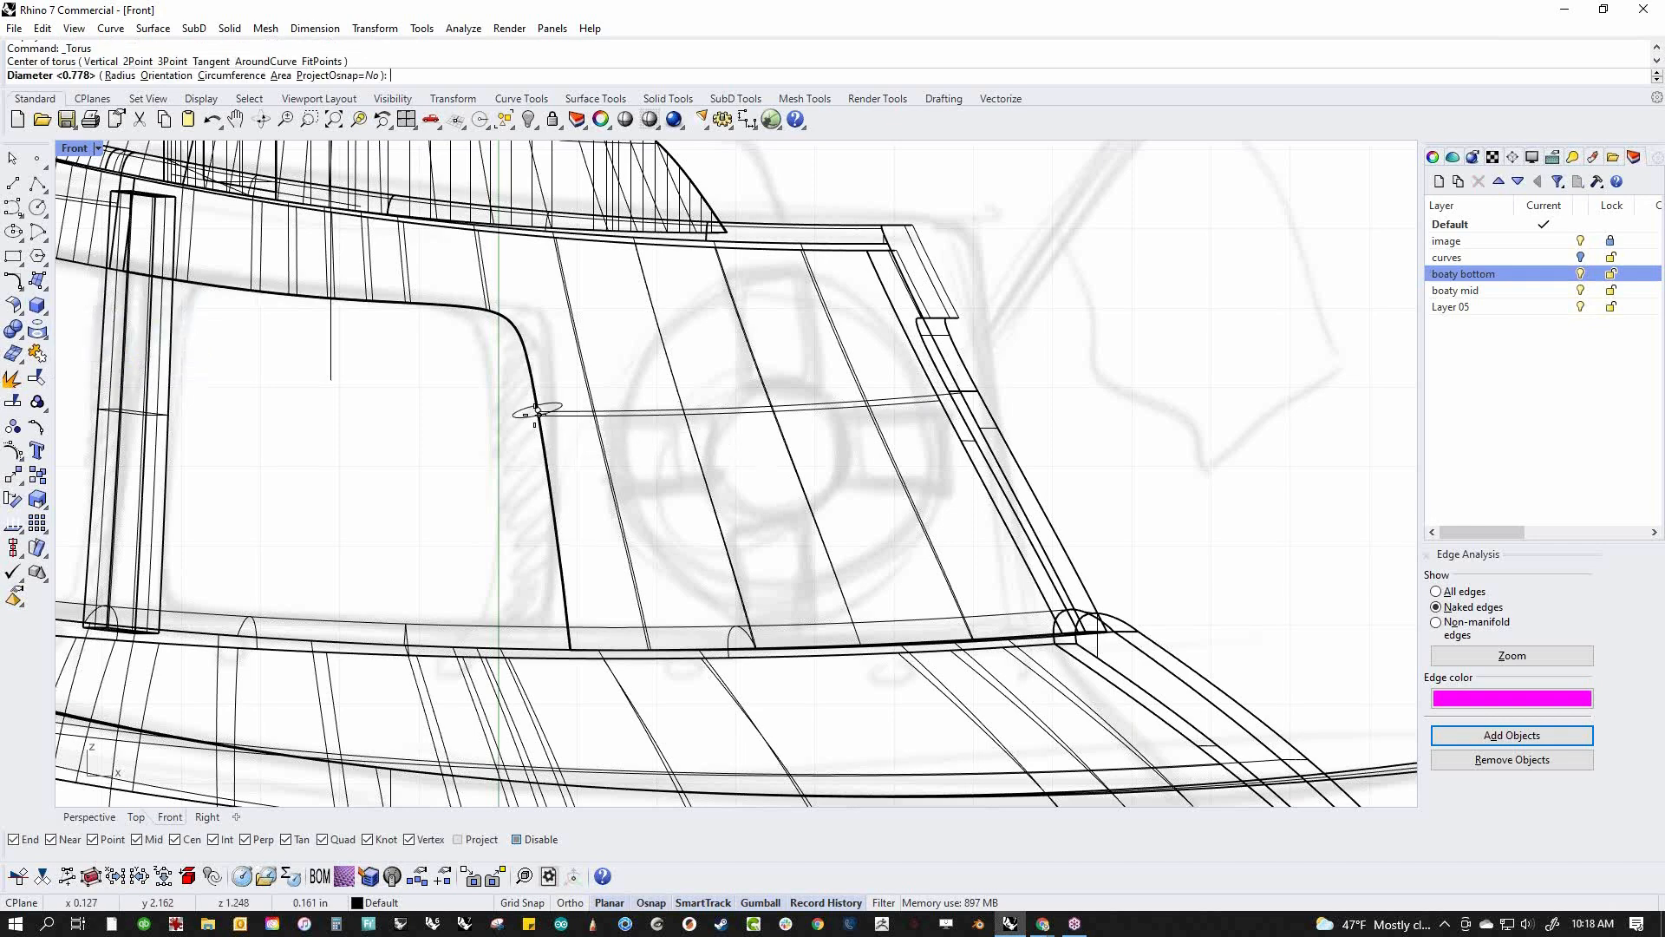
{"action": "left_click", "coordinate": [723, 414]}
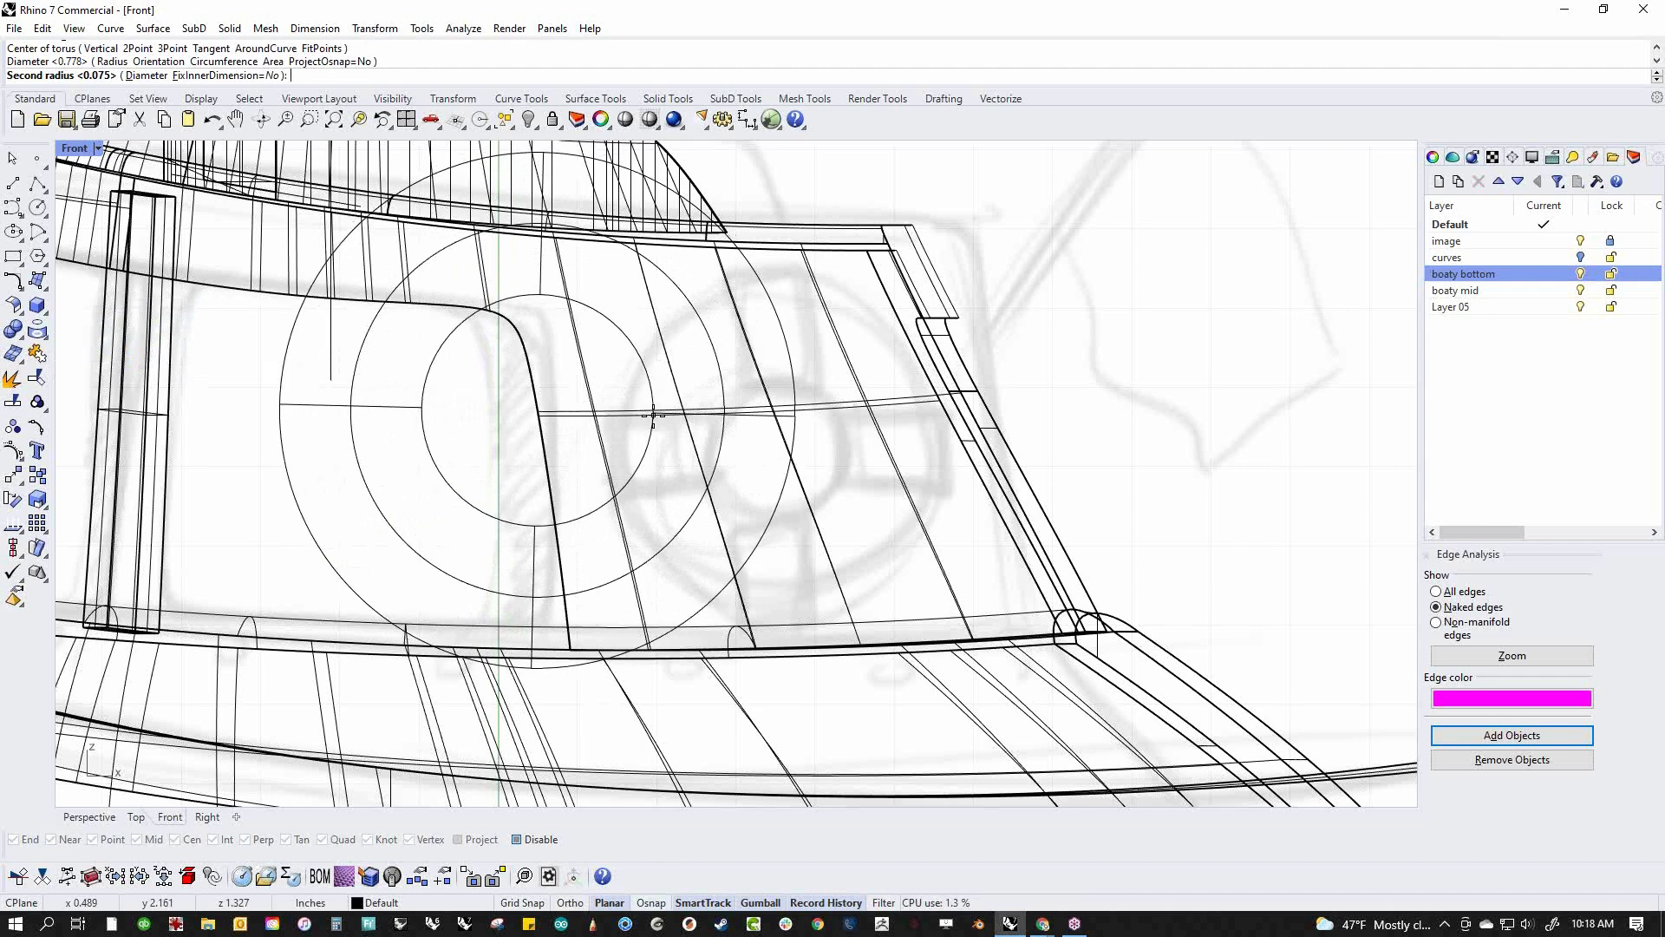
{"action": "left_click", "coordinate": [650, 416]}
Scale the torus down and move it over the life ring in the reference sketch
{"action": "left_click", "coordinate": [597, 517]}
{"action": "left_click_drag", "start_coordinate": [279, 412], "coordinate": [372, 411]}
{"action": "left_click_drag", "start_coordinate": [592, 371], "coordinate": [848, 403]}
{"action": "left_click_drag", "start_coordinate": [784, 448], "coordinate": [783, 448]}
{"action": "left_click", "coordinate": [1113, 503]}
{"action": "scroll", "coordinate": [961, 491], "scroll_direction": "up", "scroll_amount": 2}
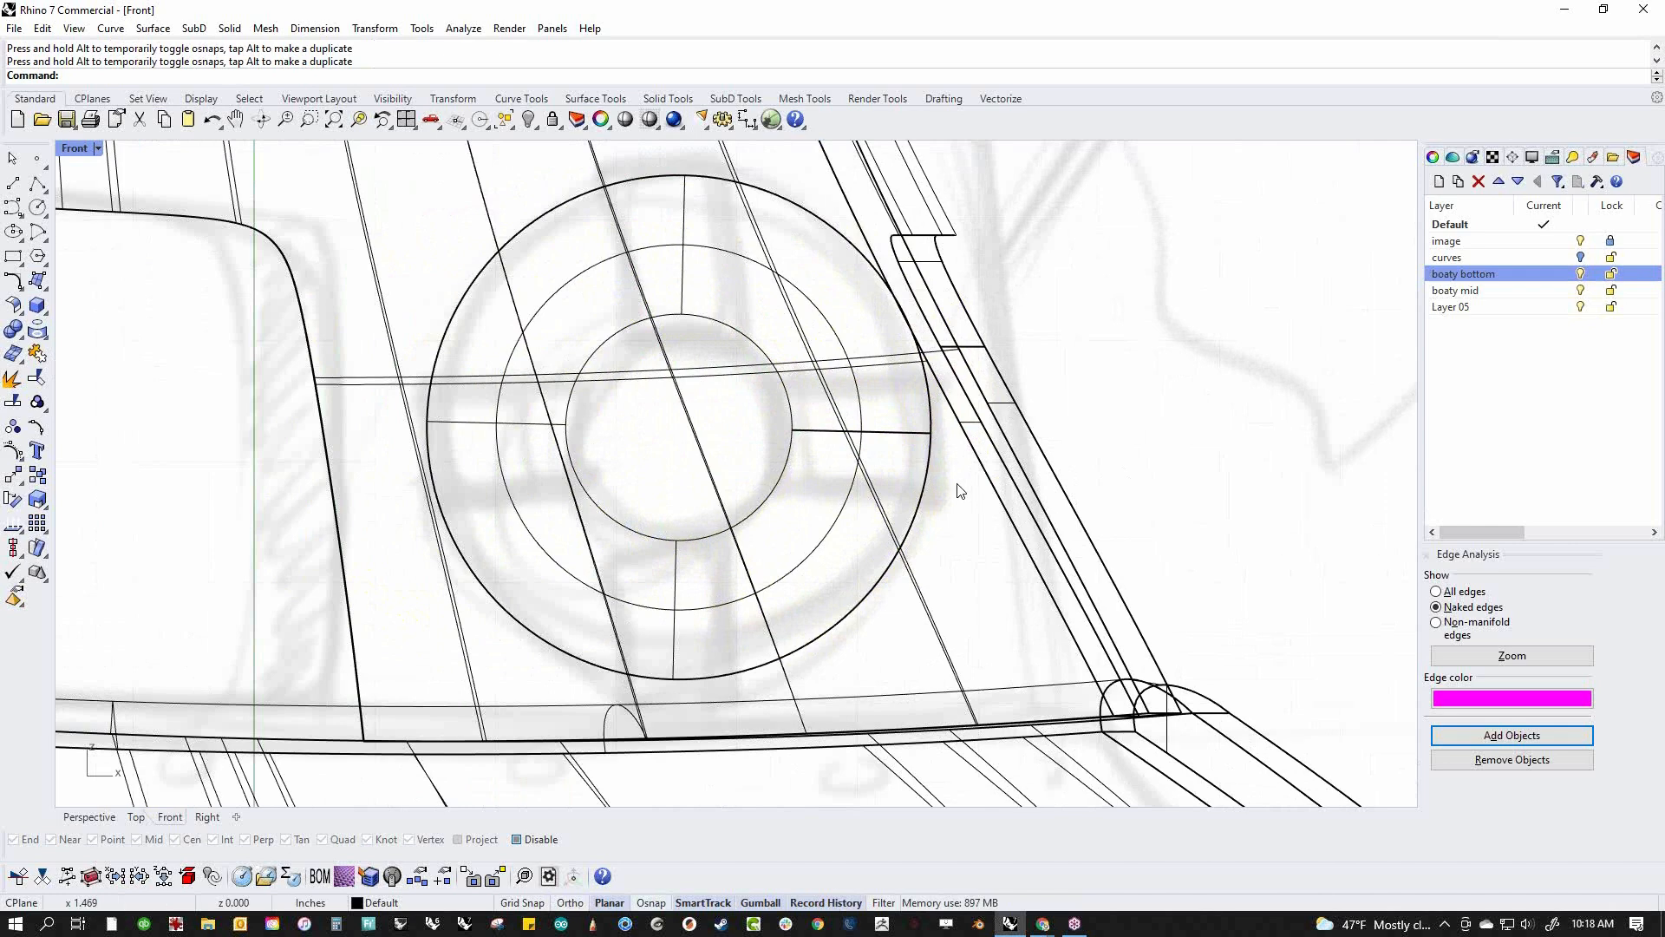
{"action": "left_click", "coordinate": [912, 518]}
{"action": "key", "text": "ctrl+c"}
{"action": "key", "text": "ctrl+v"}
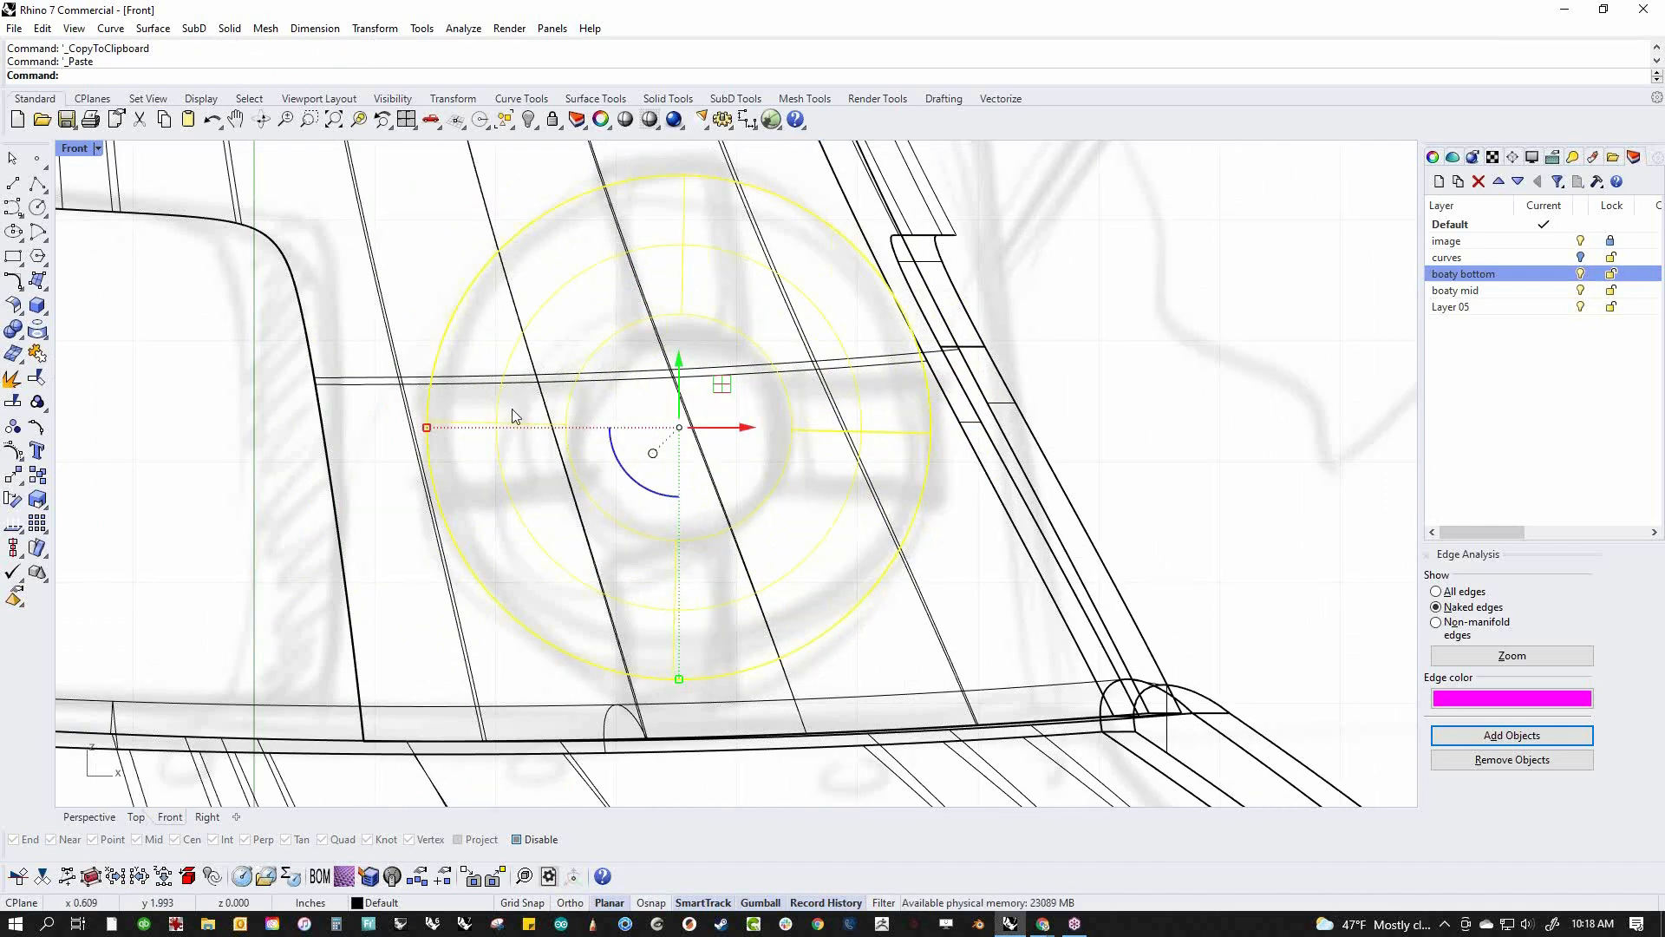
{"action": "key", "text": "ctrl+z"}
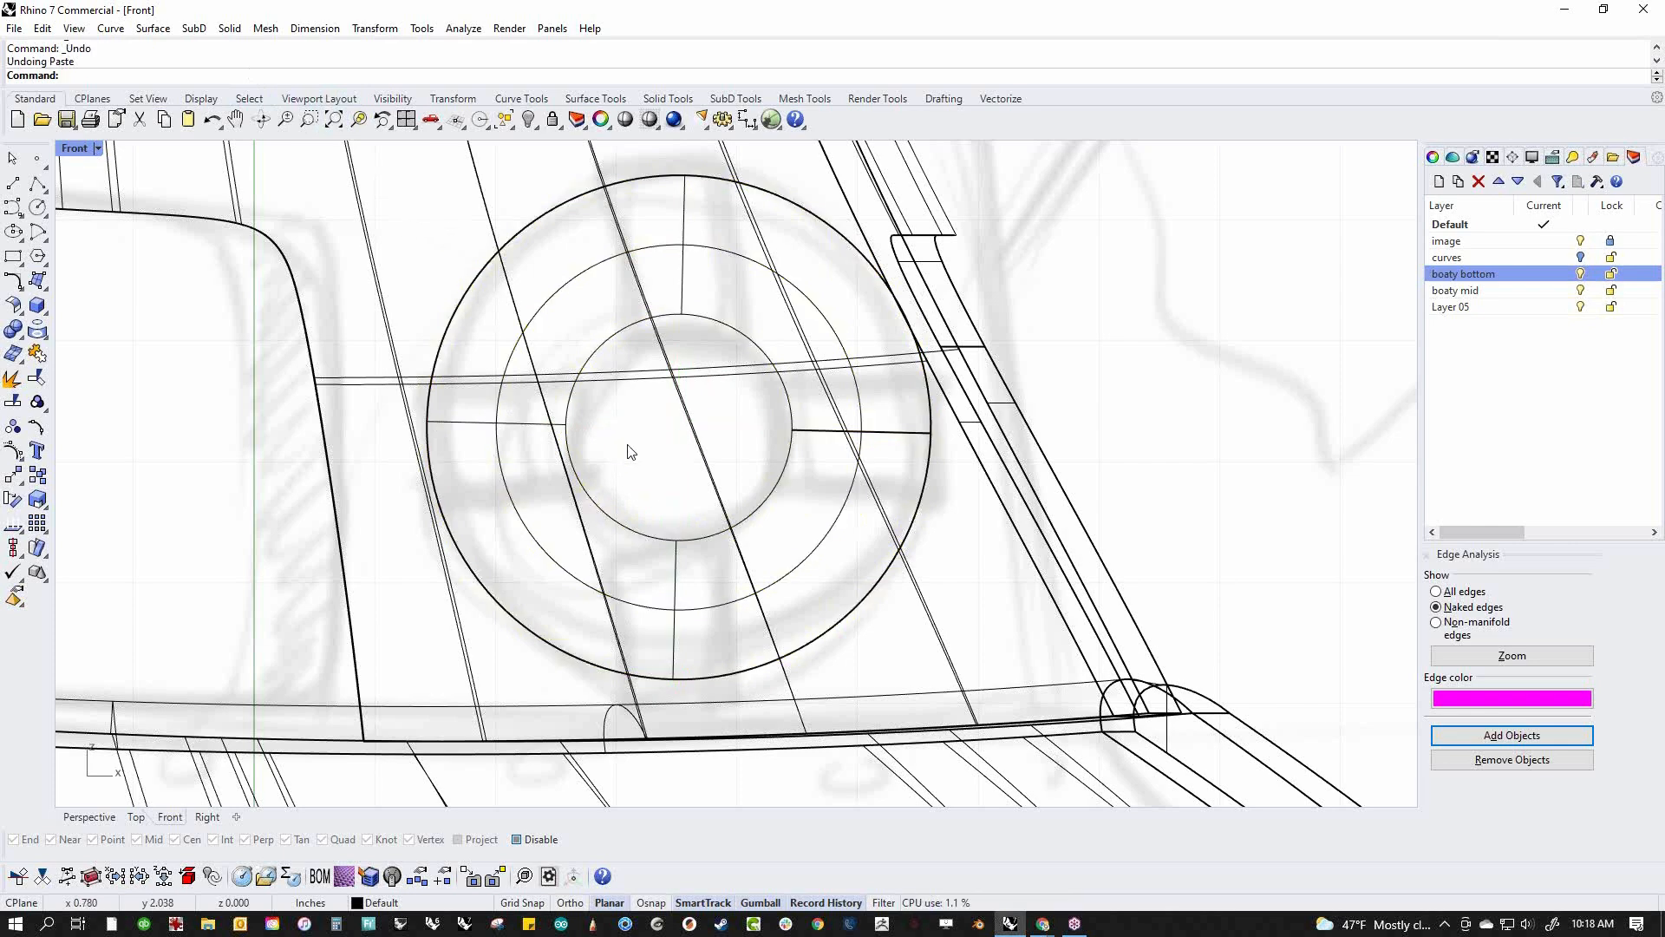
Offset the torus surface outward by 0.04 with Solid set to No, keeping the original torus
{"action": "left_click", "coordinate": [519, 430]}
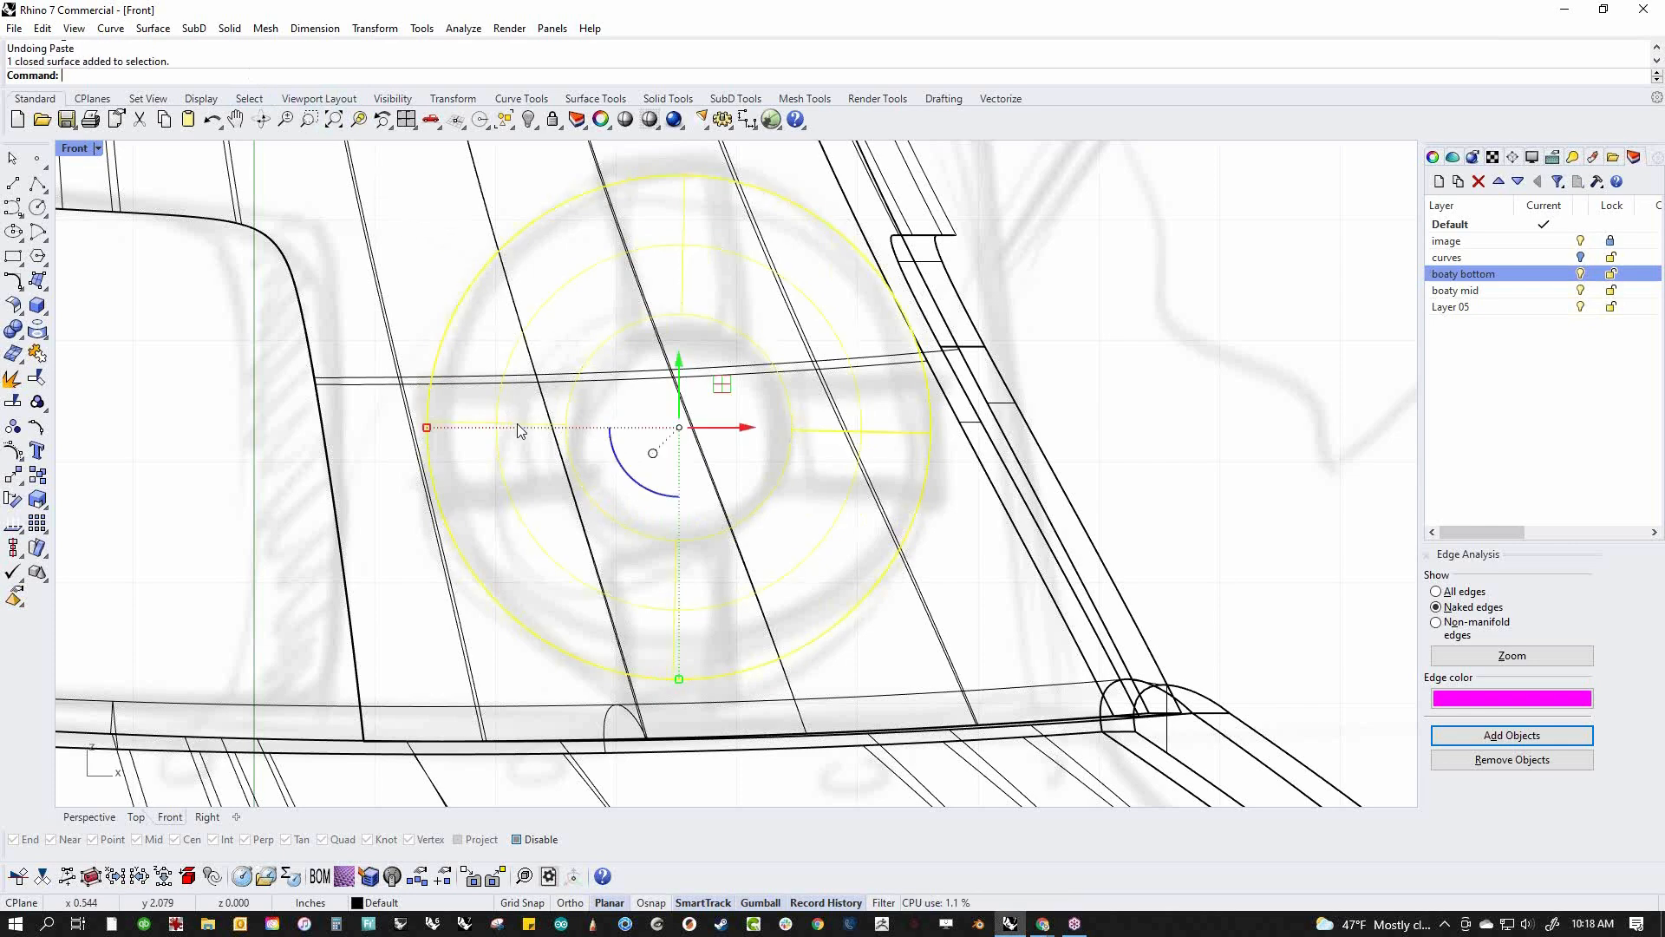
{"action": "left_click", "coordinate": [155, 29]}
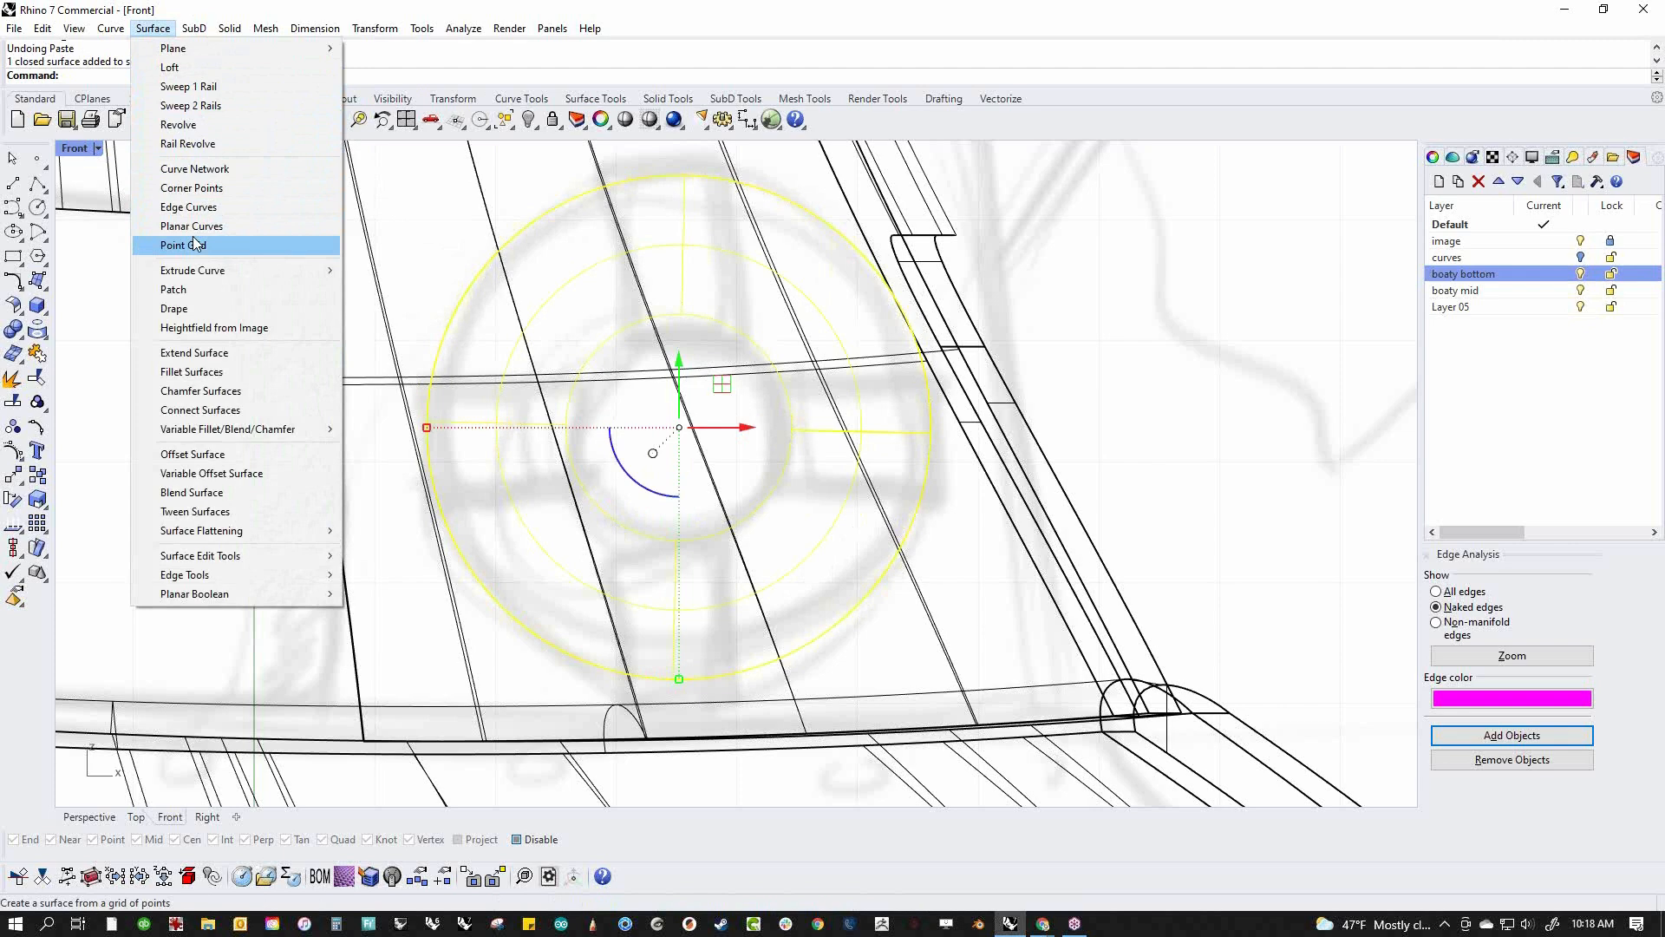
{"action": "left_click", "coordinate": [194, 453]}
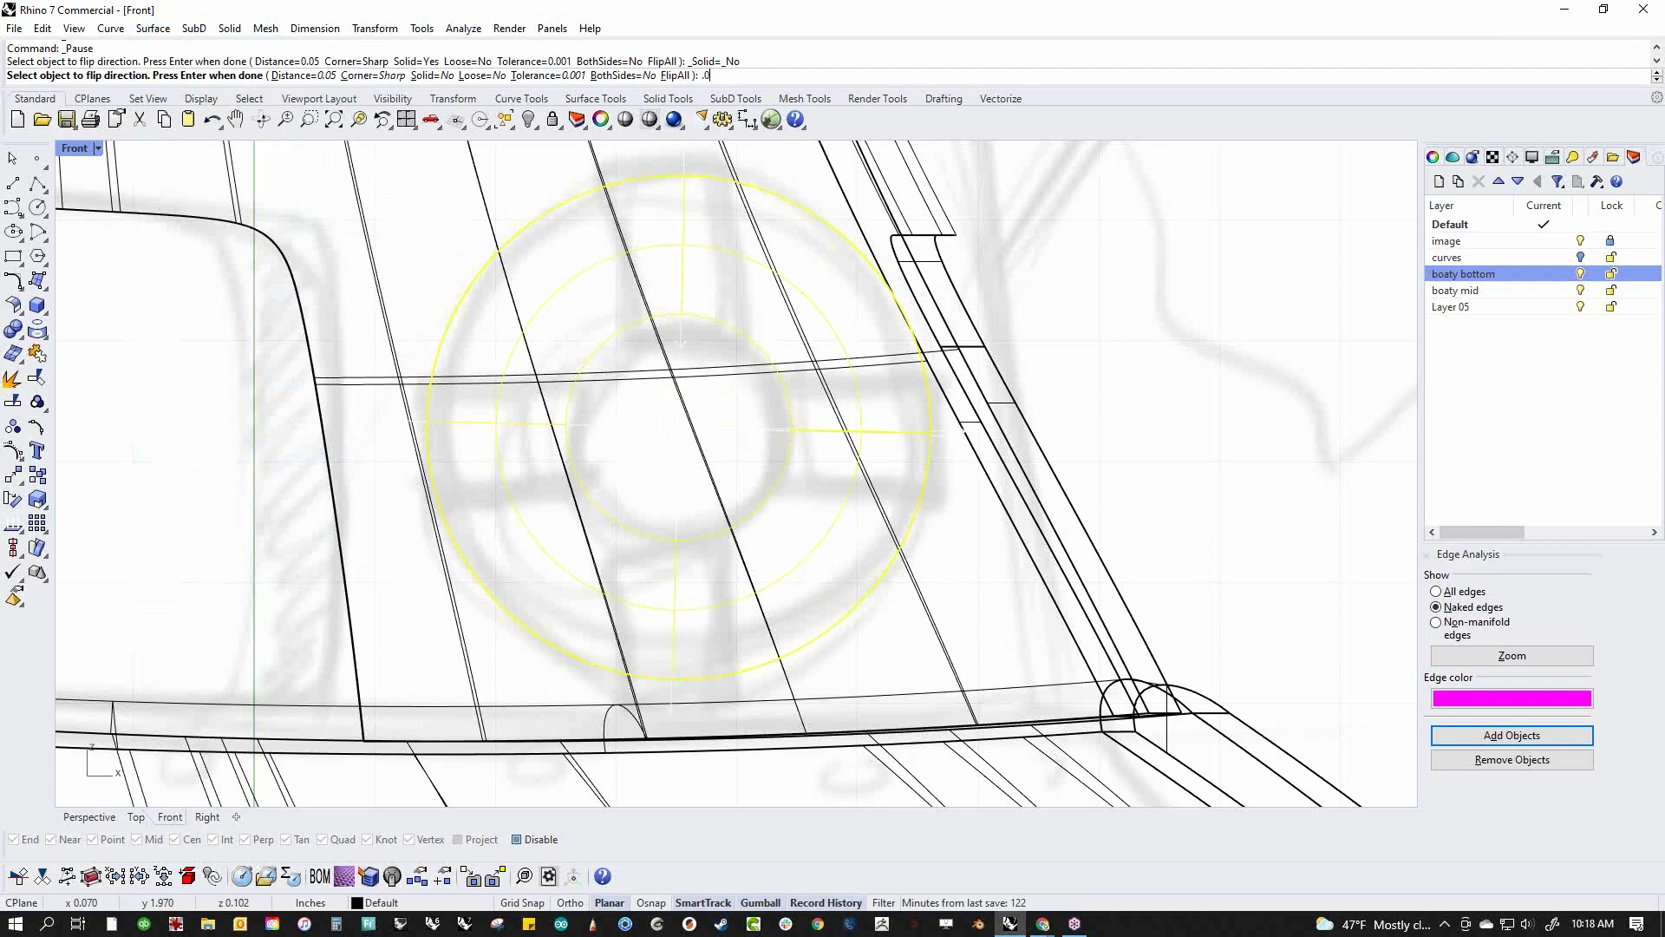
{"action": "type", "text": ".04"}
{"action": "key", "text": "Return"}
{"action": "key", "text": "Return"}
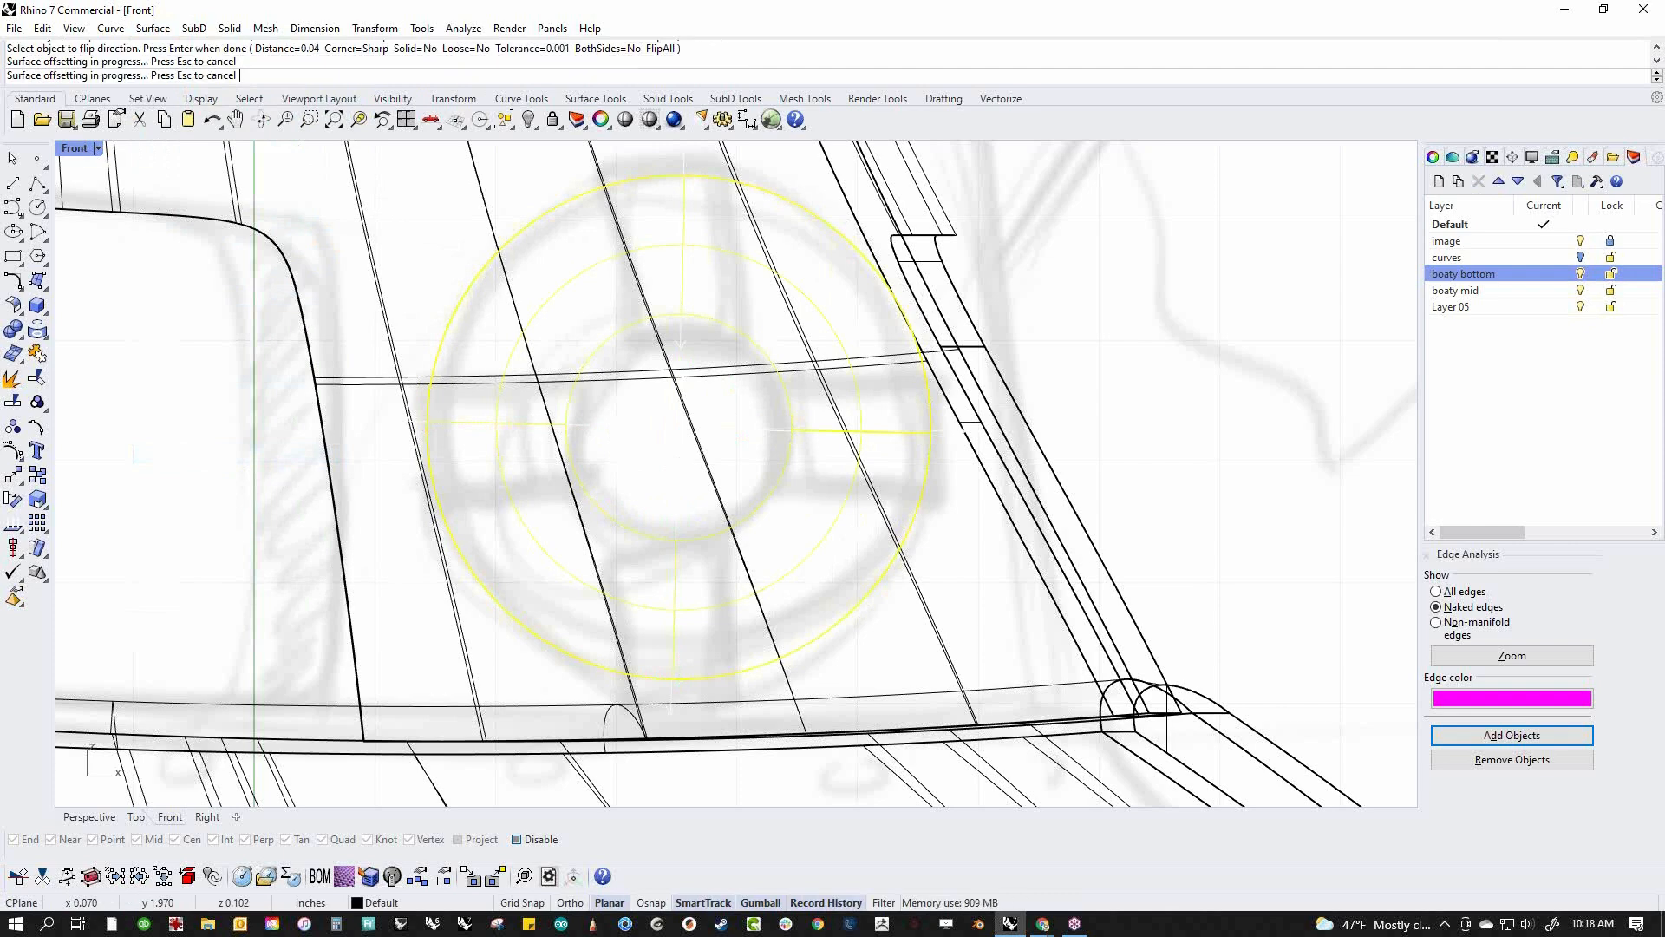
{"action": "left_click", "coordinate": [419, 622]}
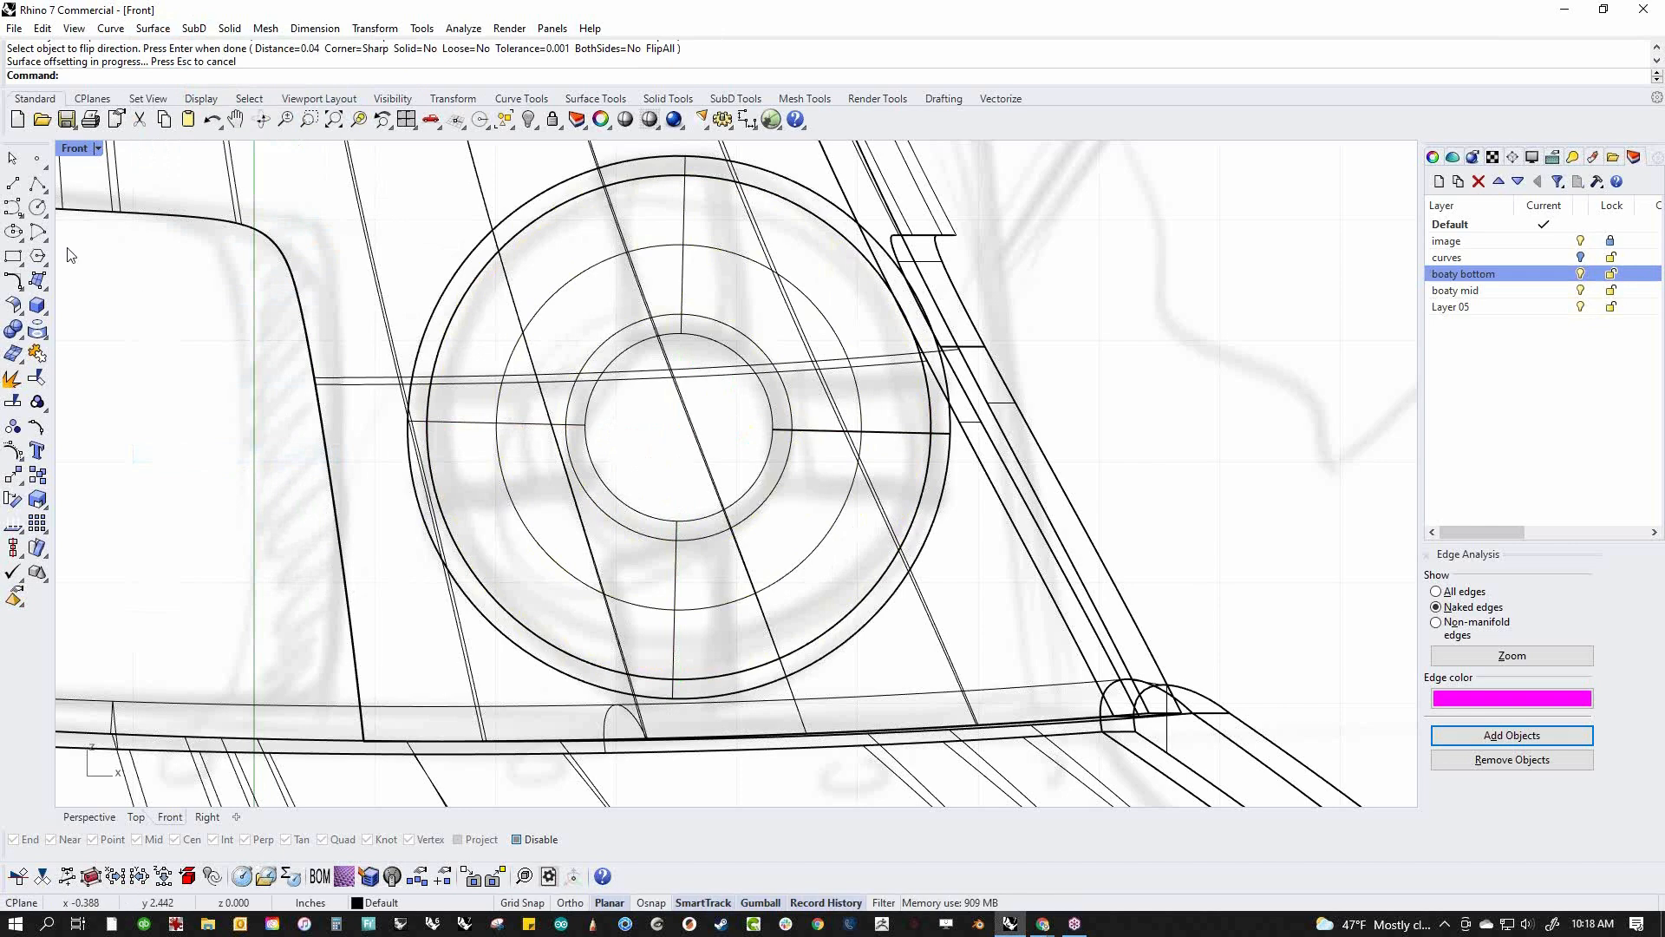
Draw a slightly sloping line from inside the ring's opening out past its outer edge, following the sketched band's lower edge
{"action": "left_click", "coordinate": [13, 183]}
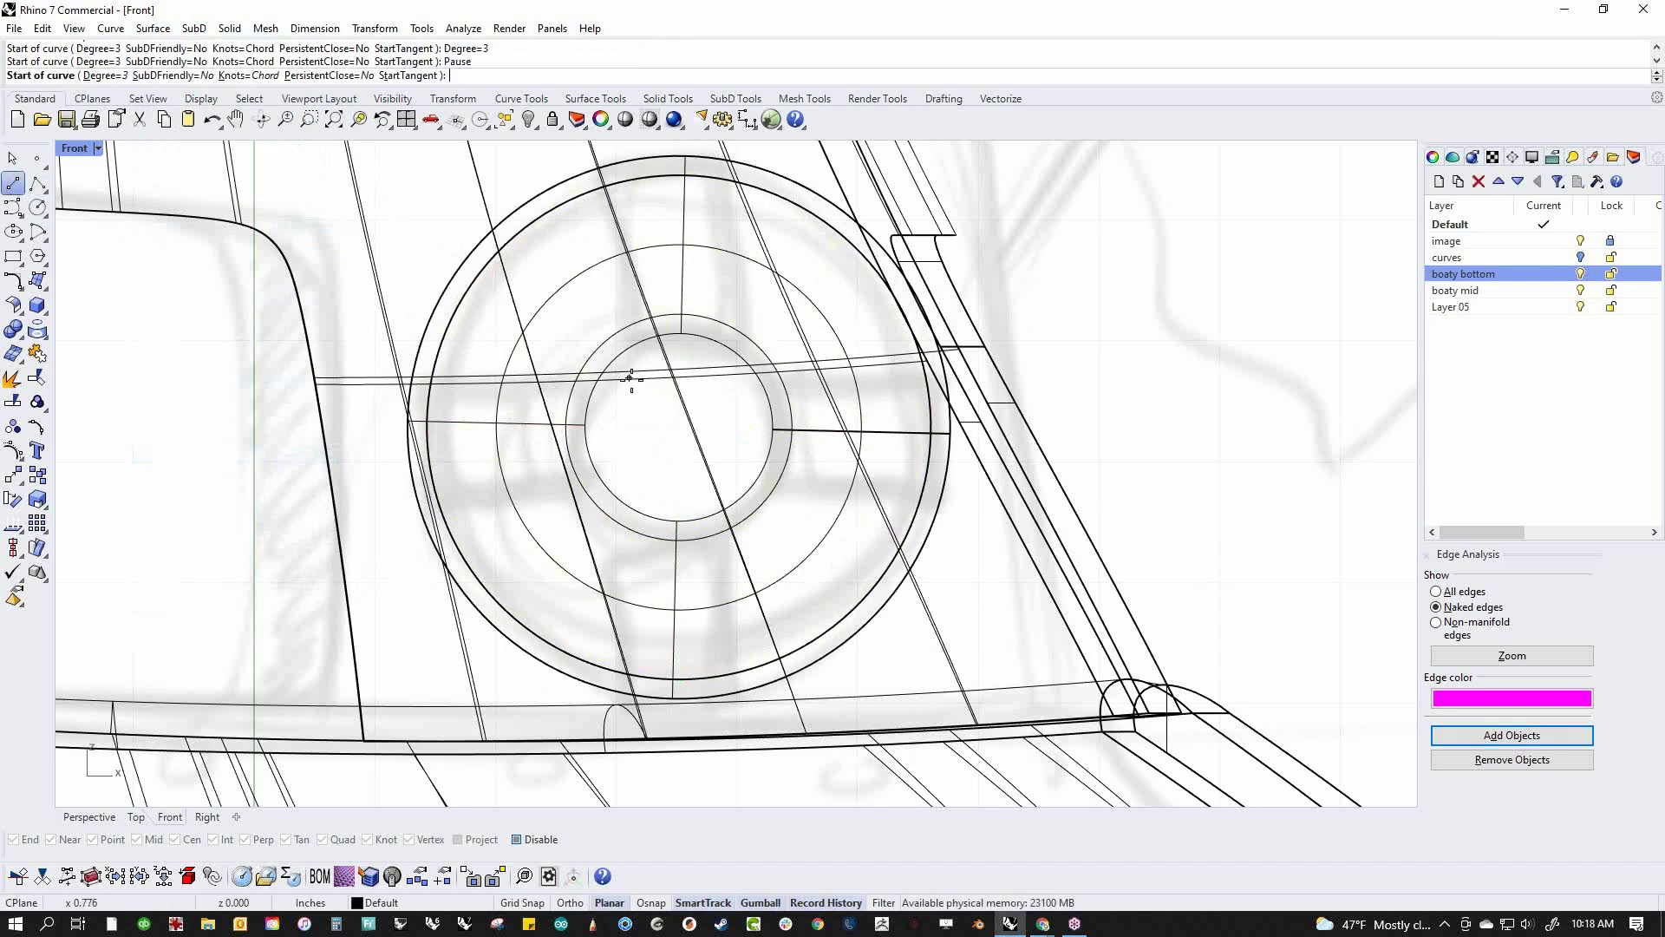
{"action": "left_click", "coordinate": [624, 471]}
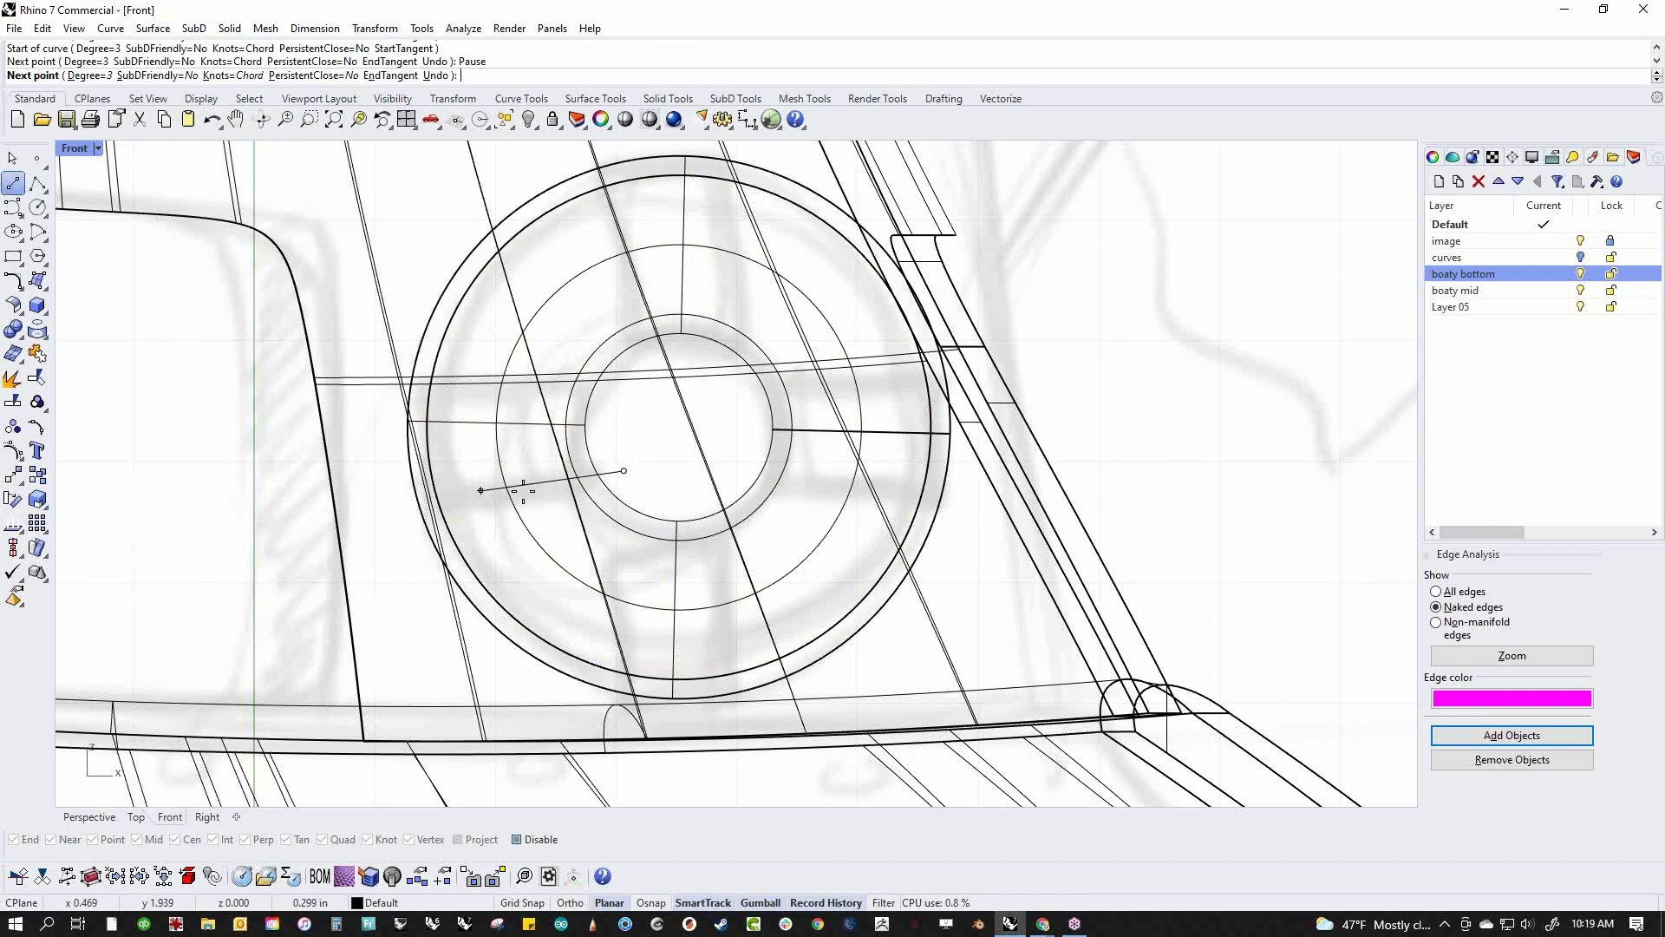
{"action": "key", "text": "Escape"}
{"action": "right_click", "coordinate": [624, 544]}
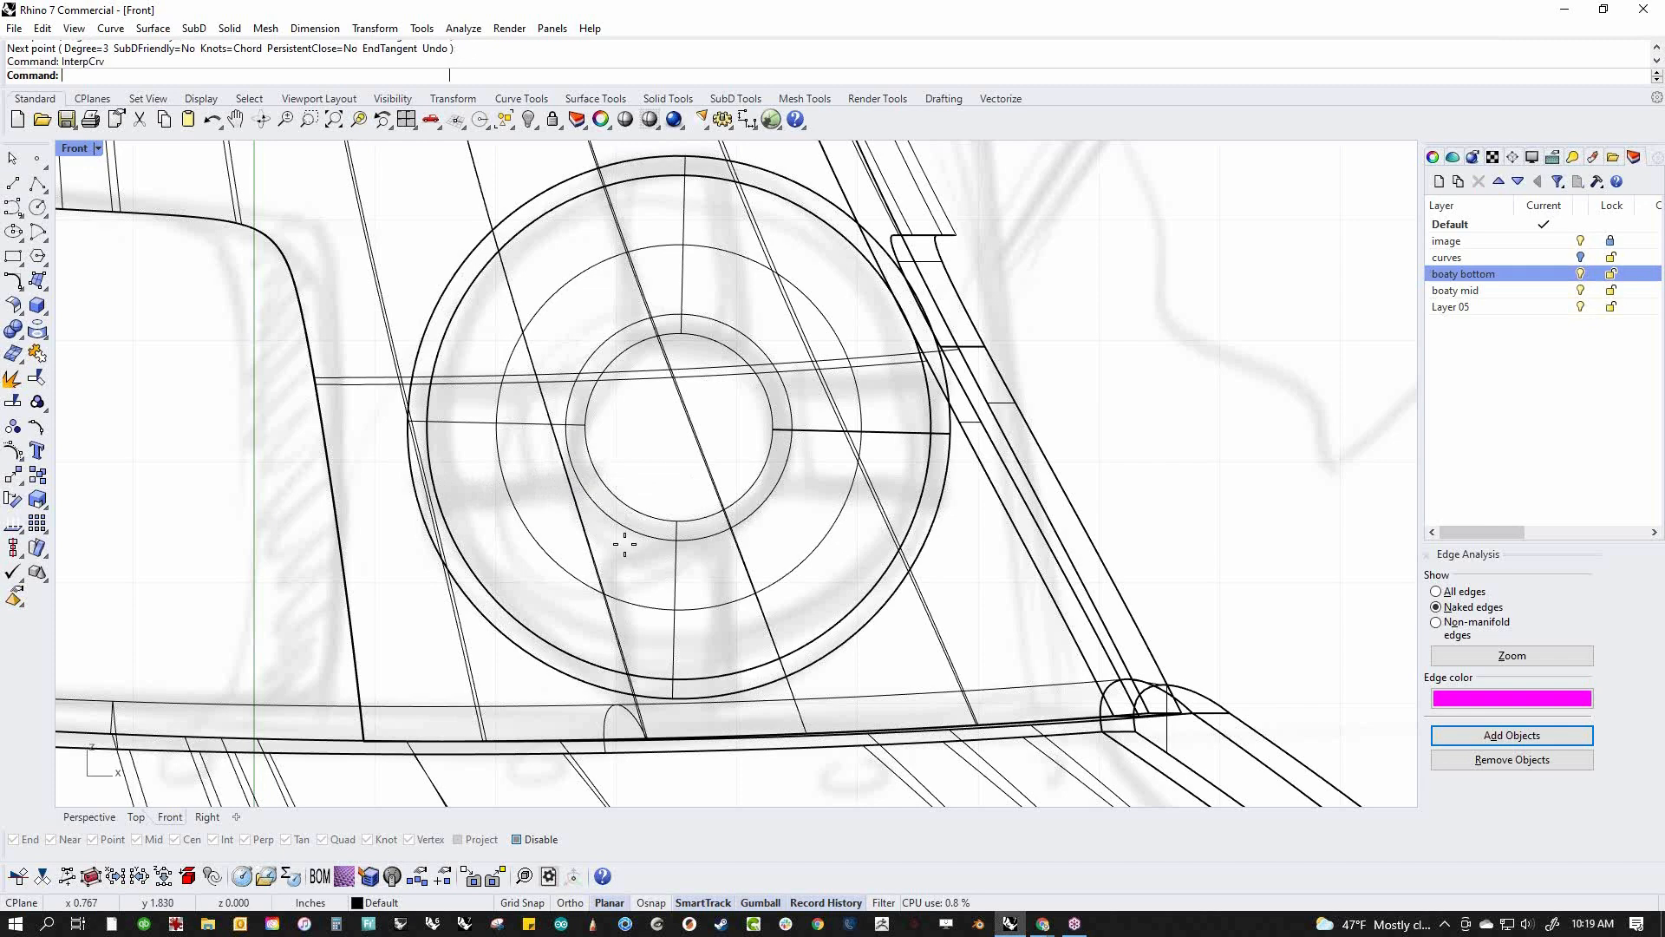
{"action": "left_click", "coordinate": [631, 479]}
{"action": "left_click", "coordinate": [368, 513]}
{"action": "key", "text": "Return"}
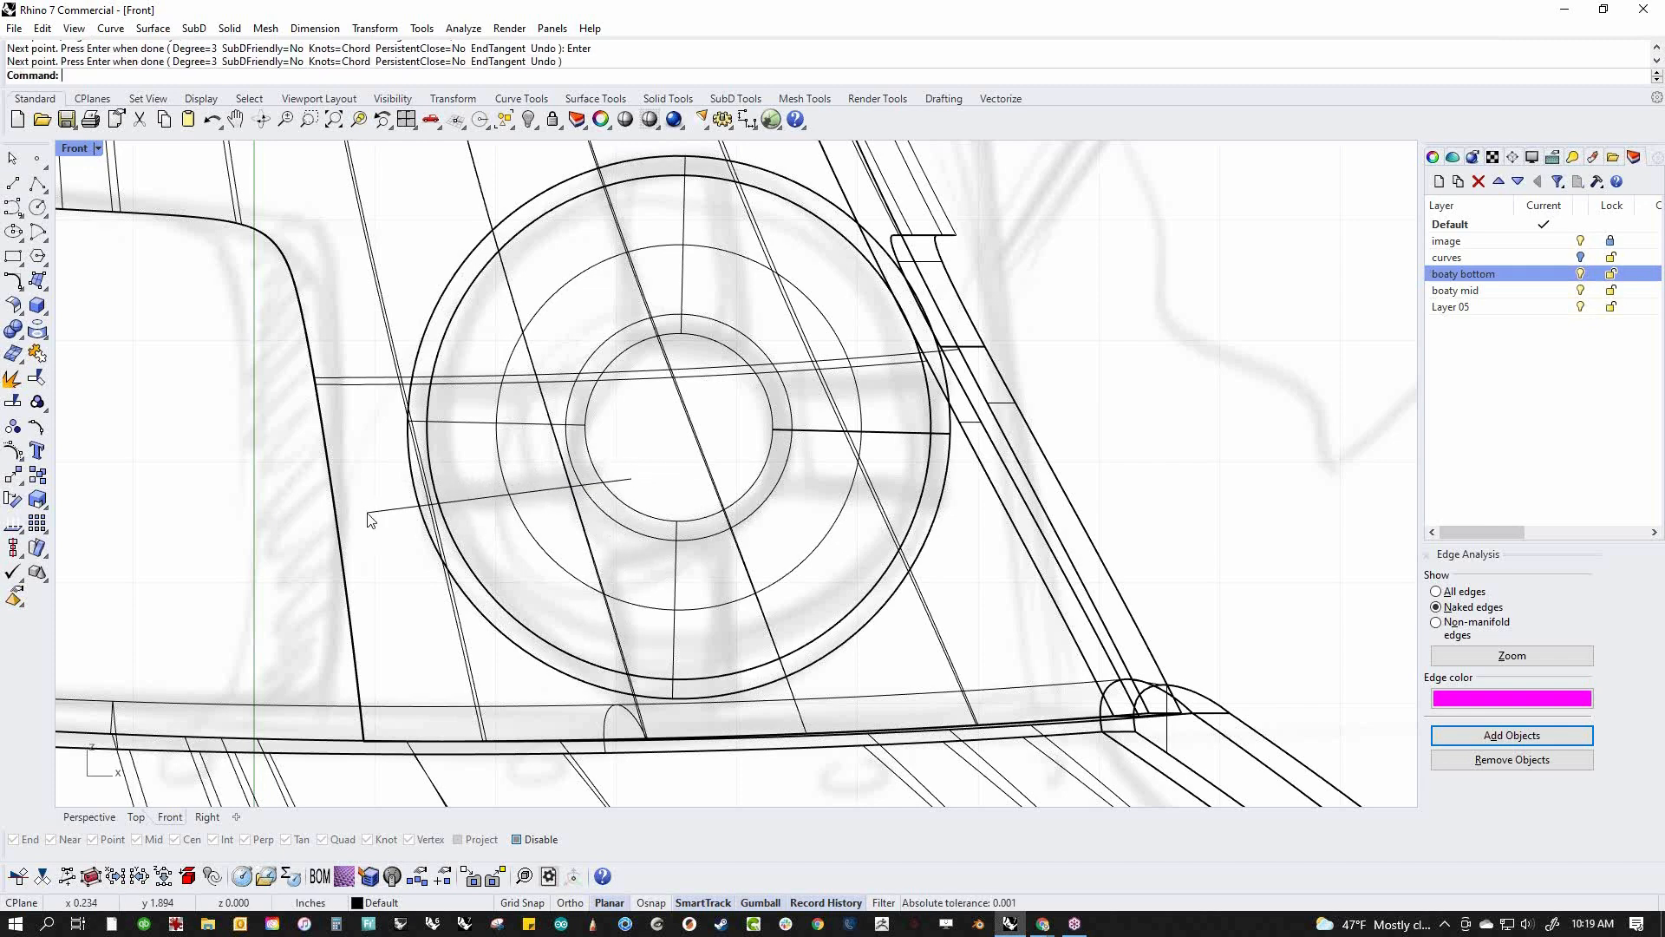
Mirror the sloping line across a horizontal axis through the ring's centre, keeping the original
{"action": "left_click", "coordinate": [389, 512]}
{"action": "type", "text": "M"}
{"action": "key", "text": "Return"}
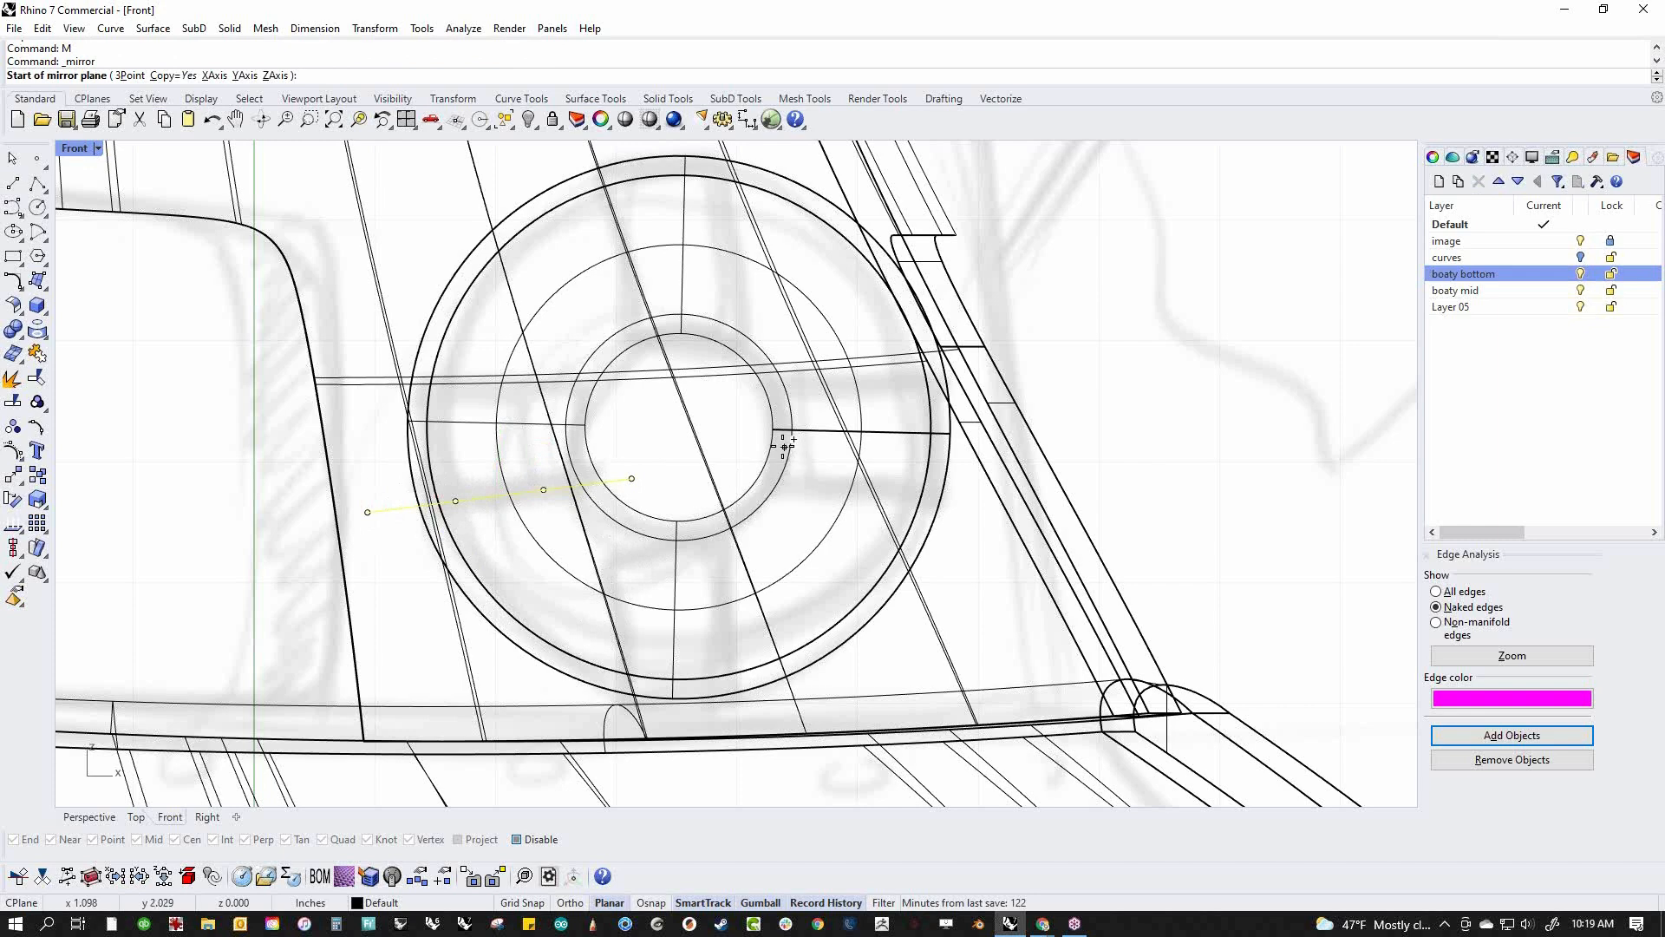
{"action": "key", "text": "alt"}
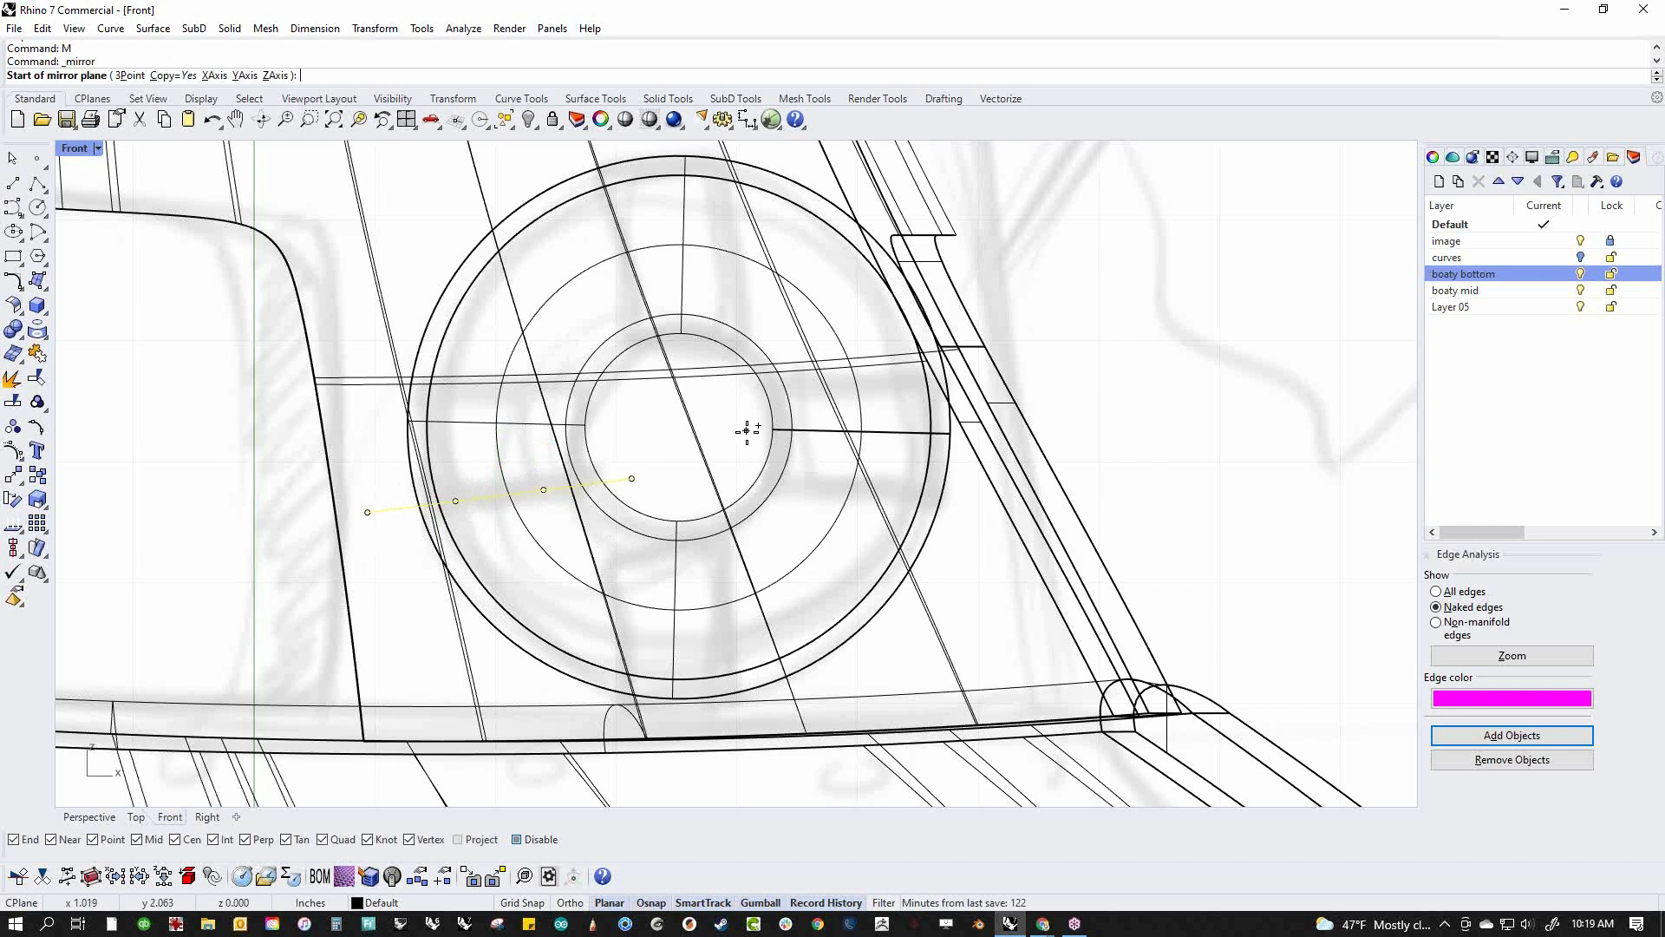
{"action": "left_click", "coordinate": [824, 612]}
{"action": "left_click", "coordinate": [994, 450], "text": "shift"}
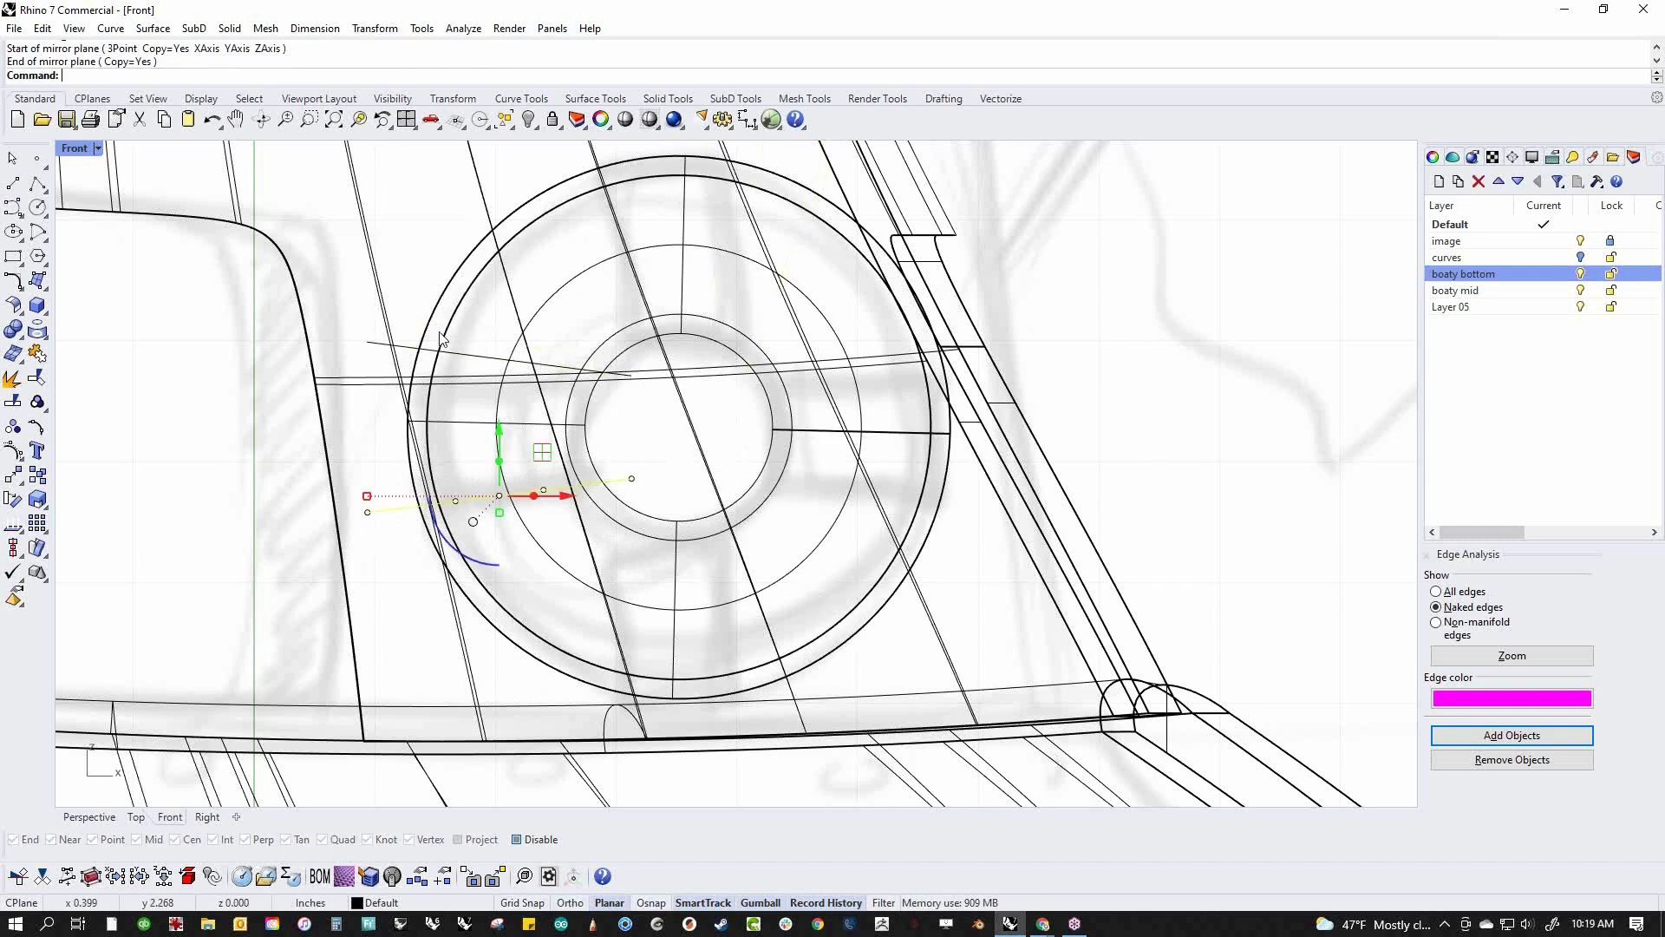
Trim the outer offset torus with the two sloping lines, removing the portions above and below them
{"action": "key", "text": "ctrl+t"}
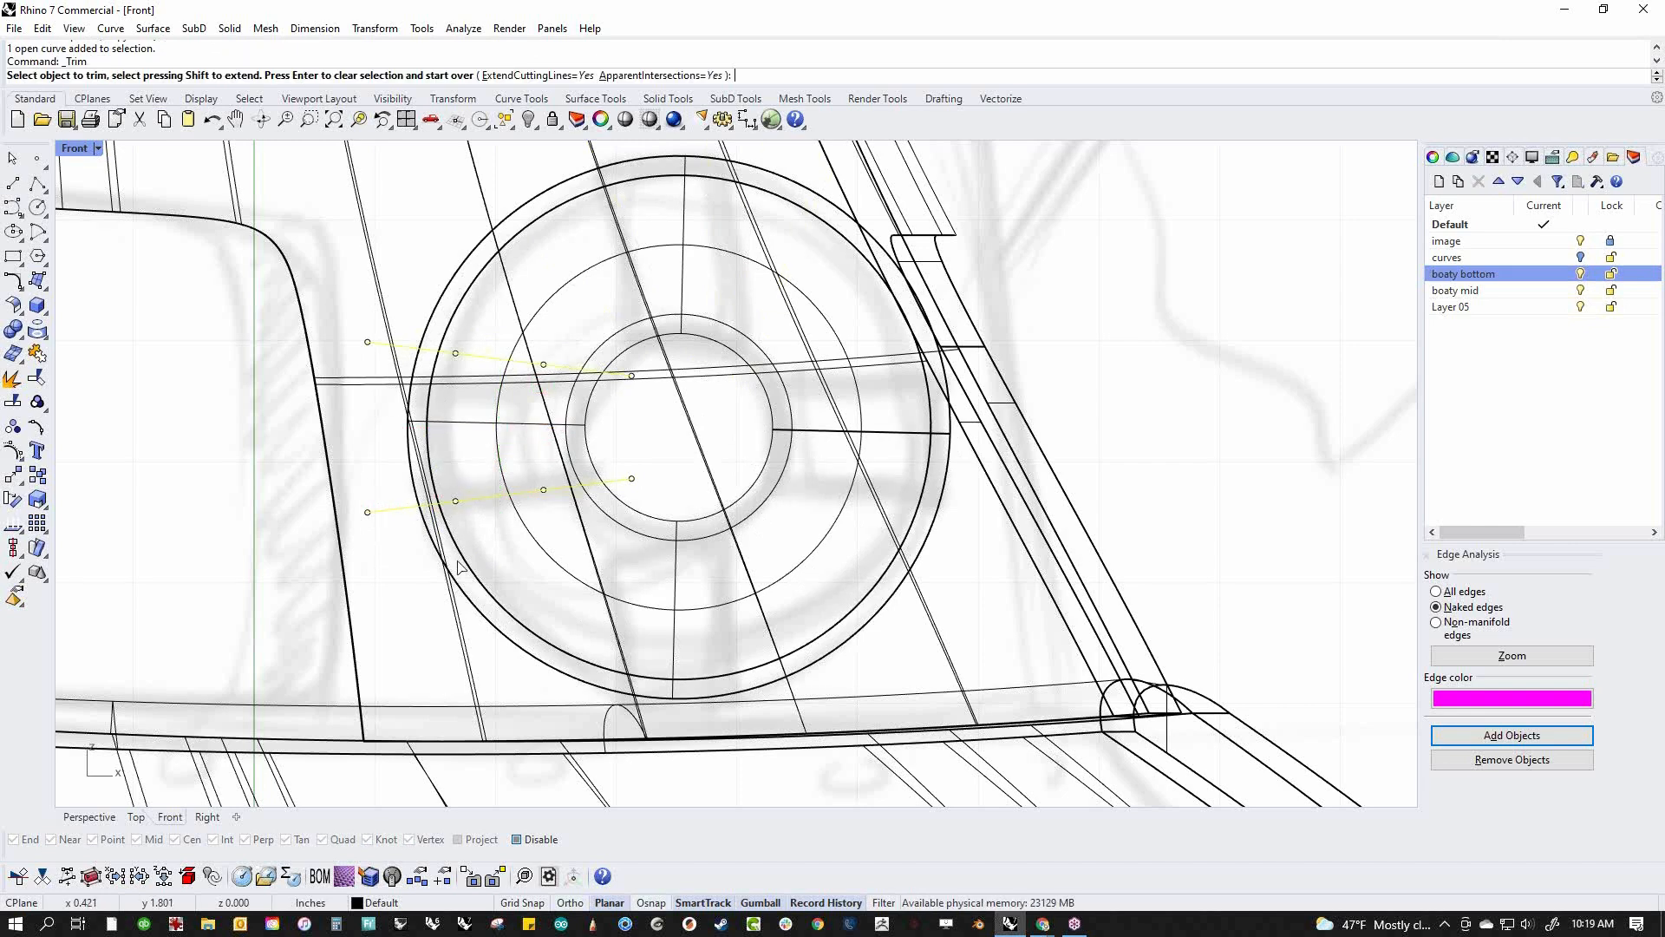
{"action": "left_click", "coordinate": [462, 597]}
{"action": "left_click", "coordinate": [457, 289]}
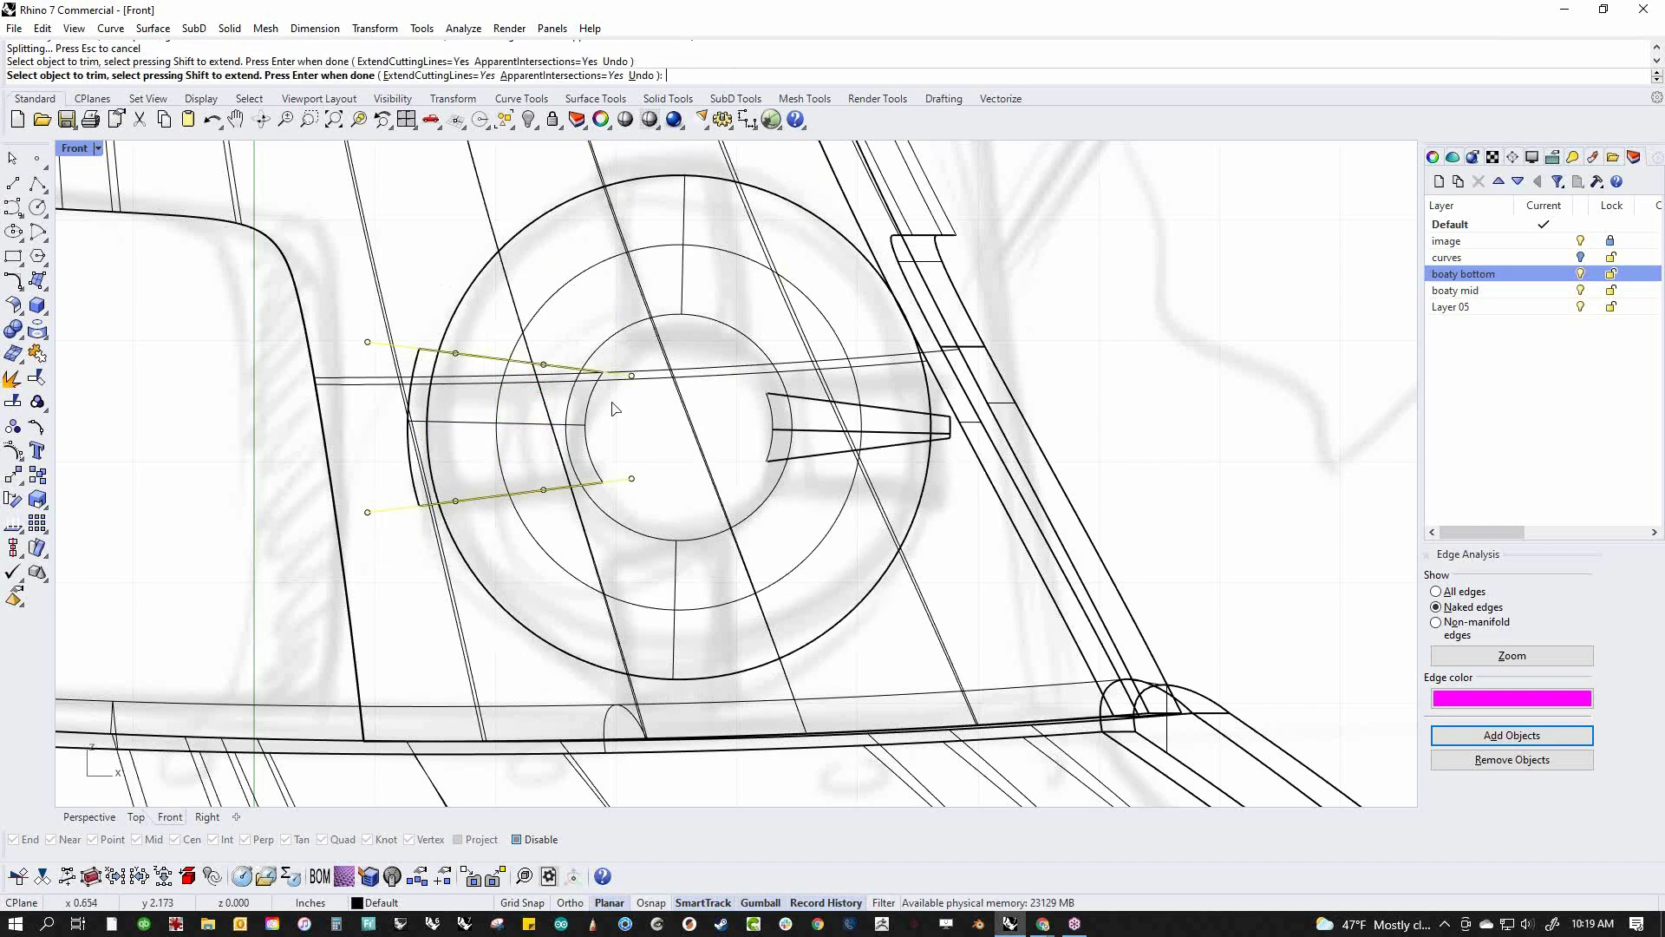
{"action": "key", "text": "Return"}
Delete the leftover outer torus pieces on the side of the ring opposite the band
{"action": "left_click", "coordinate": [808, 460]}
{"action": "key", "text": "Delete"}
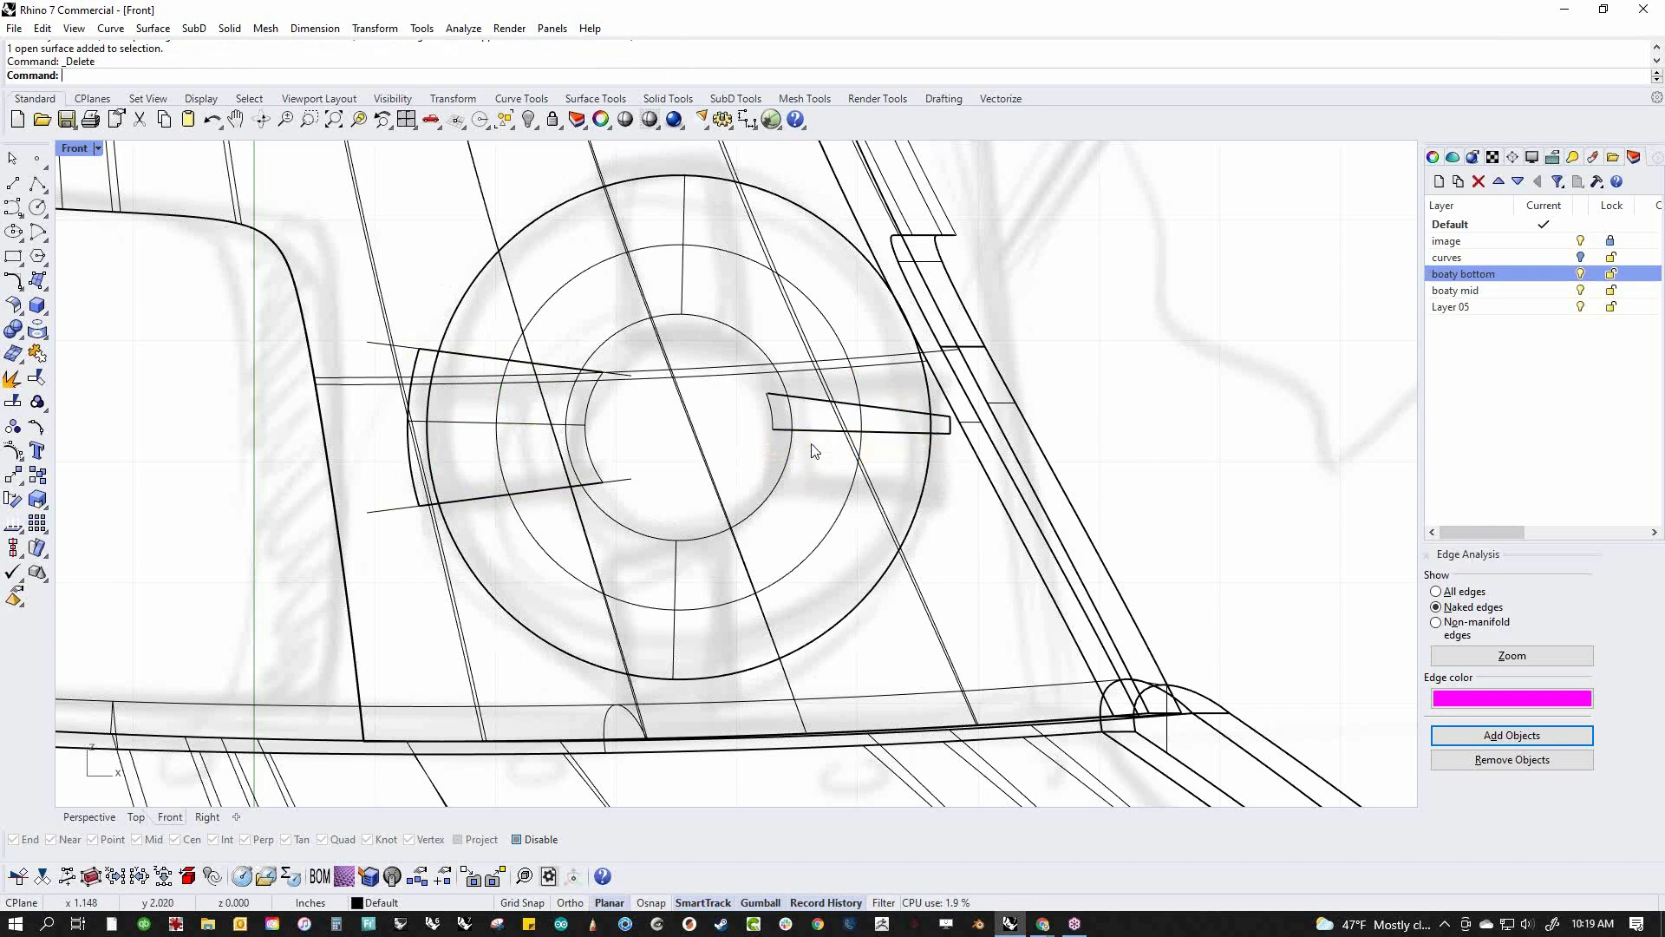
{"action": "key", "text": "ctrl+z"}
{"action": "key", "text": "Escape"}
{"action": "left_click", "coordinate": [802, 413]}
{"action": "key", "text": "Delete"}
Cap the open ends of the remaining band to make it solid
{"action": "left_click", "coordinate": [581, 426]}
{"action": "type", "text": "cap"}
{"action": "key", "text": "Return"}
{"action": "key", "text": "ctrl+F4"}
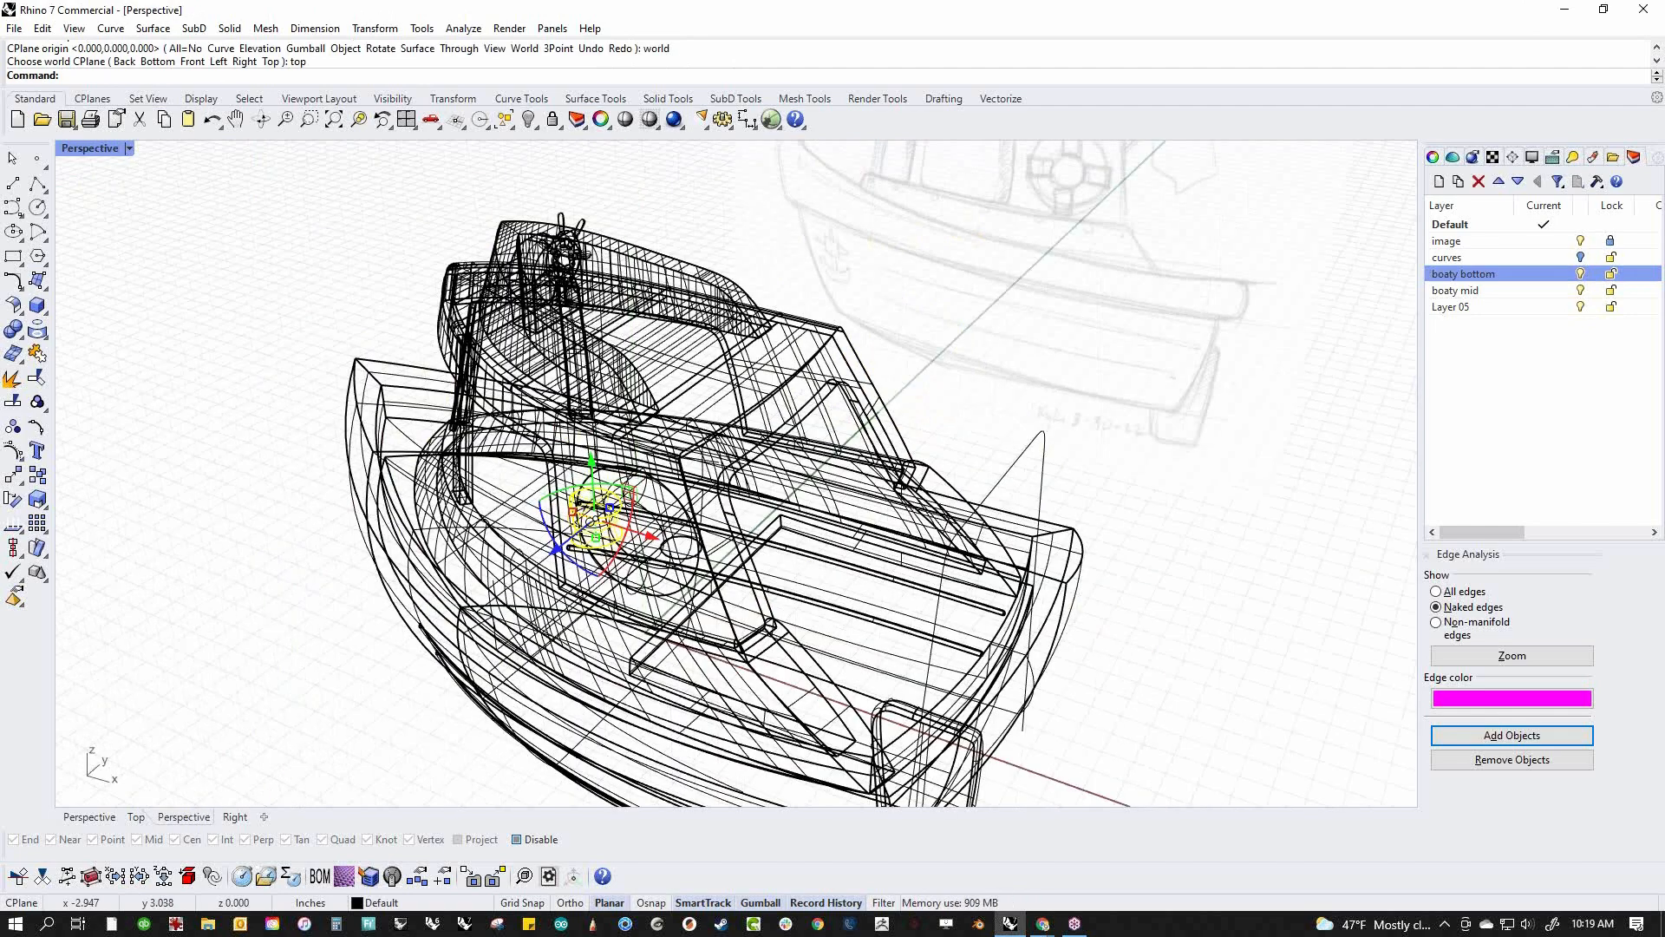
Set the perspective view to shaded display and isolate the inner torus and its band from the boat
{"action": "middle_click", "coordinate": [575, 418]}
{"action": "left_click", "coordinate": [479, 376]}
{"action": "scroll", "coordinate": [670, 501], "scroll_direction": "up", "scroll_amount": 5}
{"action": "left_click", "coordinate": [671, 500]}
{"action": "key", "text": "Return"}
{"action": "key", "text": "ctrl+h"}
{"action": "right_click_drag", "start_coordinate": [672, 497], "coordinate": [784, 507]}
In the Front view, polar array the band around the ring's centre with 4 items over 360 degrees
{"action": "left_click", "coordinate": [776, 537]}
{"action": "key", "text": "ctrl+F2"}
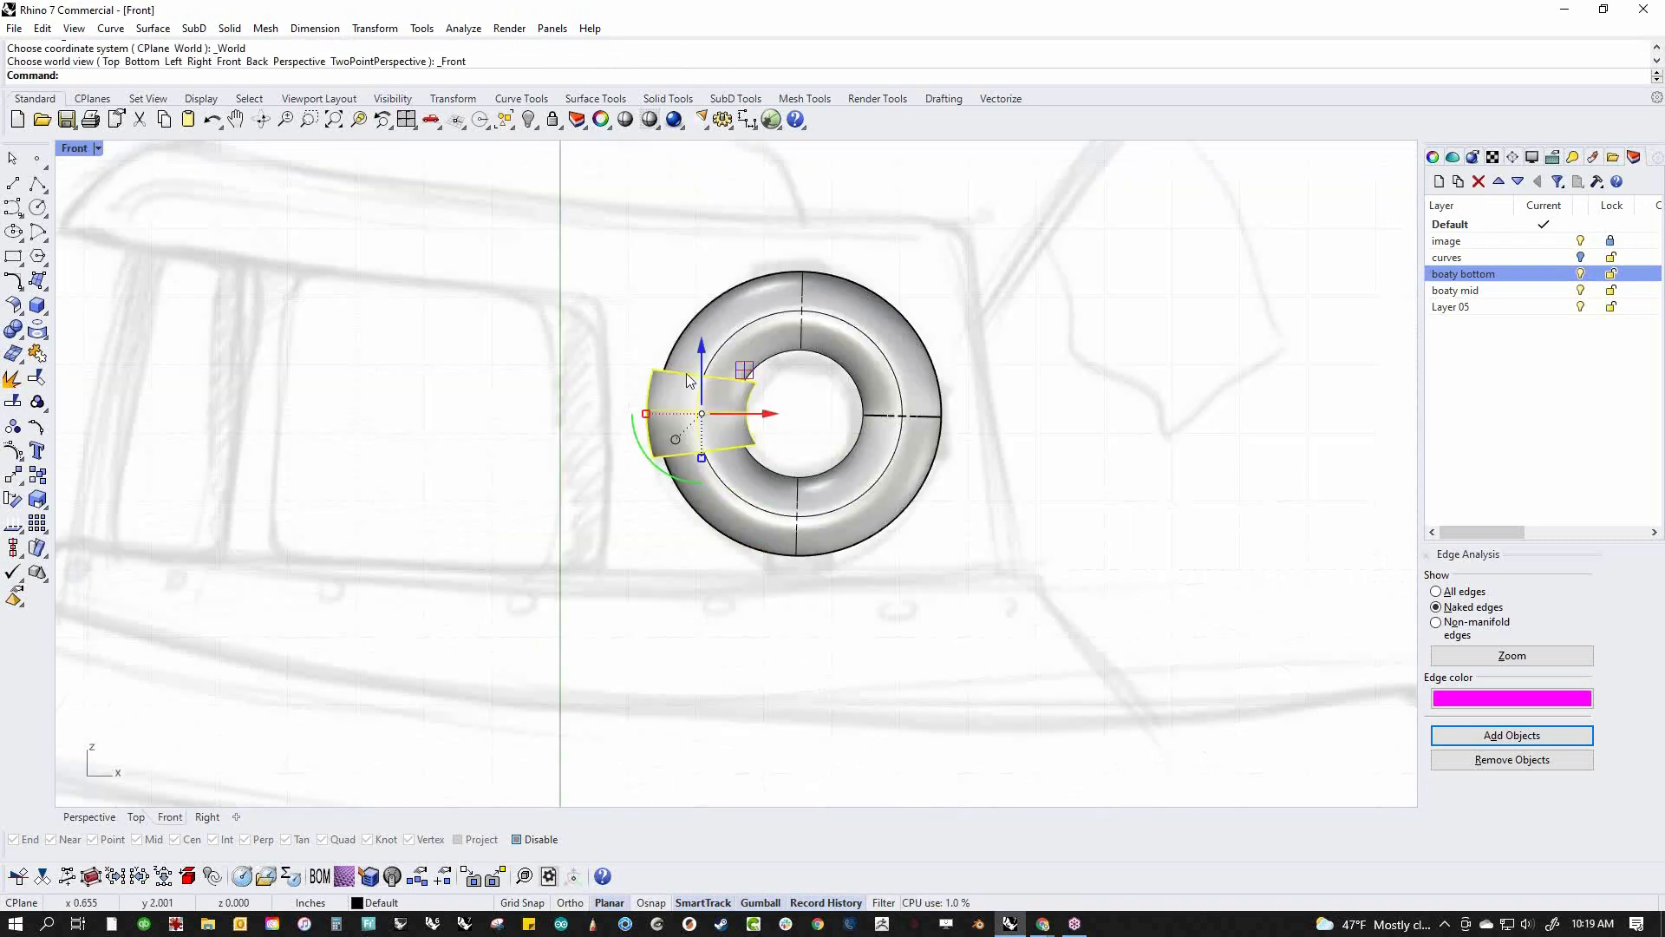
{"action": "left_click", "coordinate": [374, 28]}
{"action": "mouse_move", "coordinate": [499, 246]}
{"action": "left_click", "coordinate": [589, 264]}
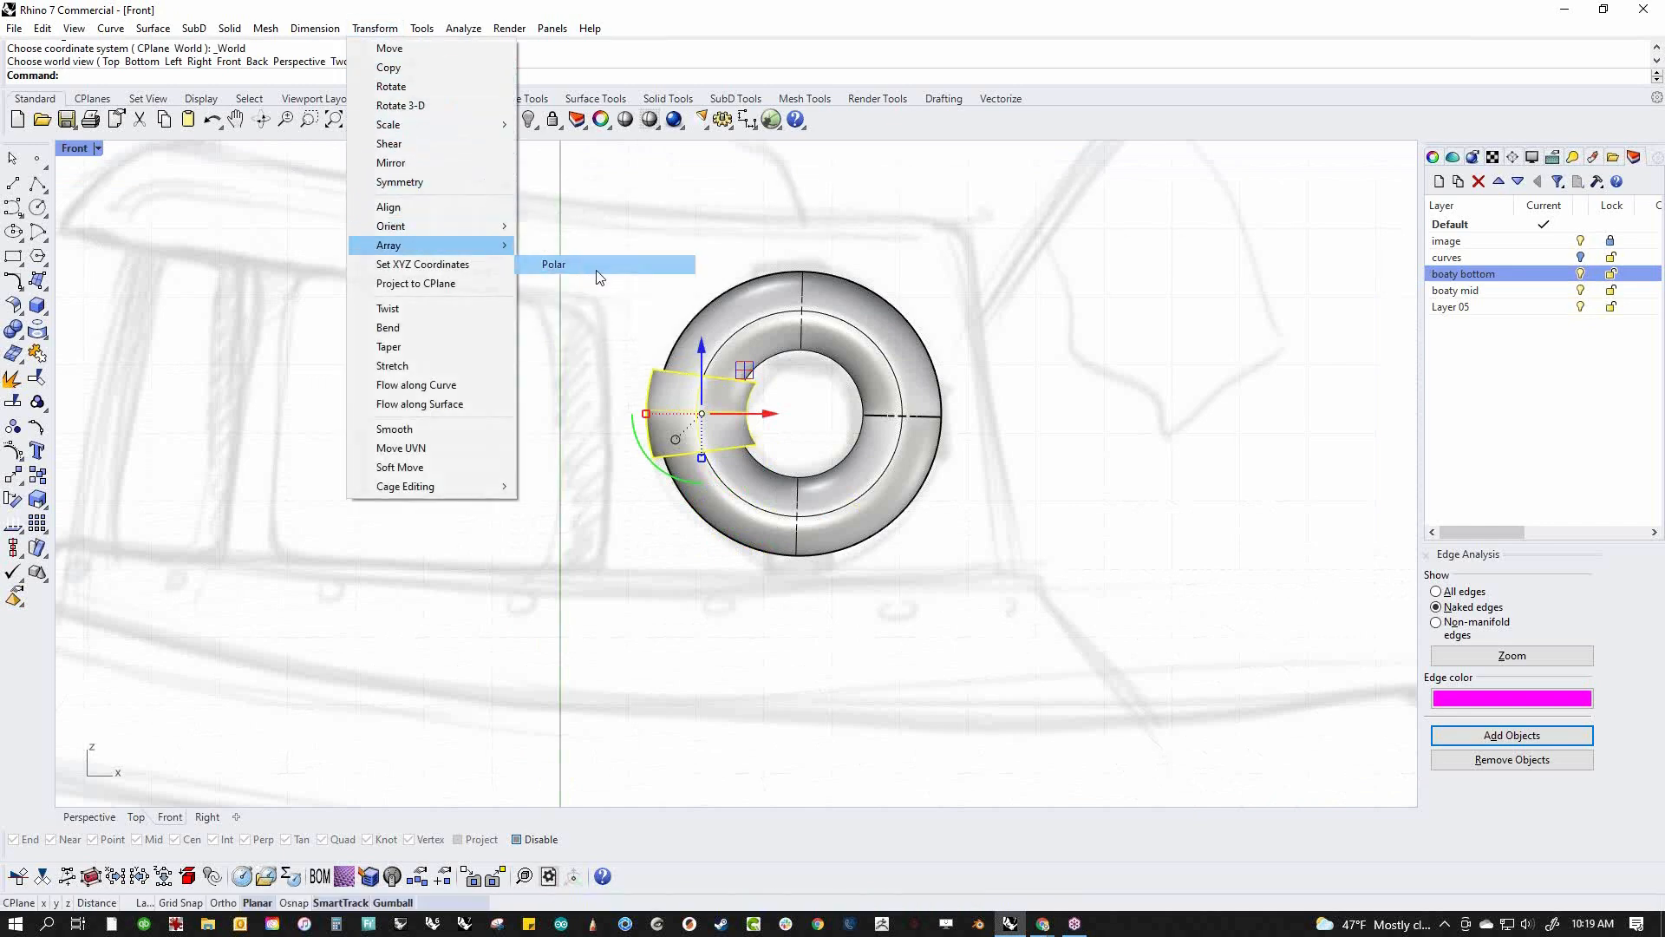
{"action": "left_click", "coordinate": [879, 519]}
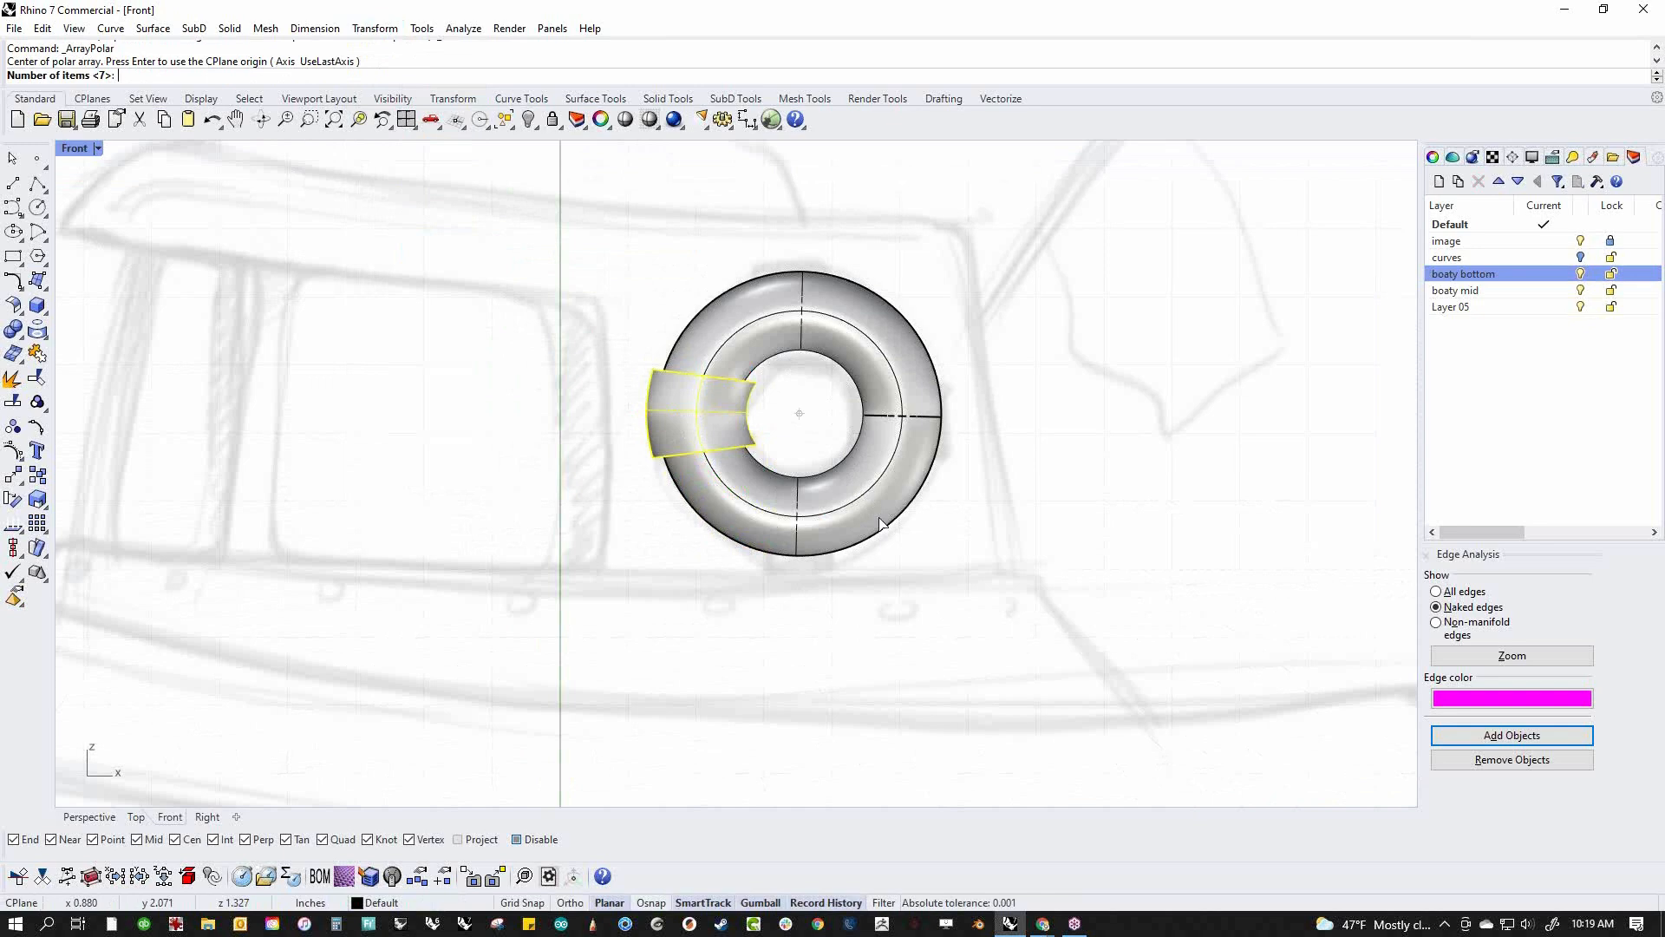
{"action": "type", "text": "4"}
{"action": "key", "text": "Return"}
{"action": "key", "text": "Return"}
{"action": "key", "text": "Return"}
Boolean union the torus and its four bands into one life ring solid
{"action": "left_click", "coordinate": [879, 524]}
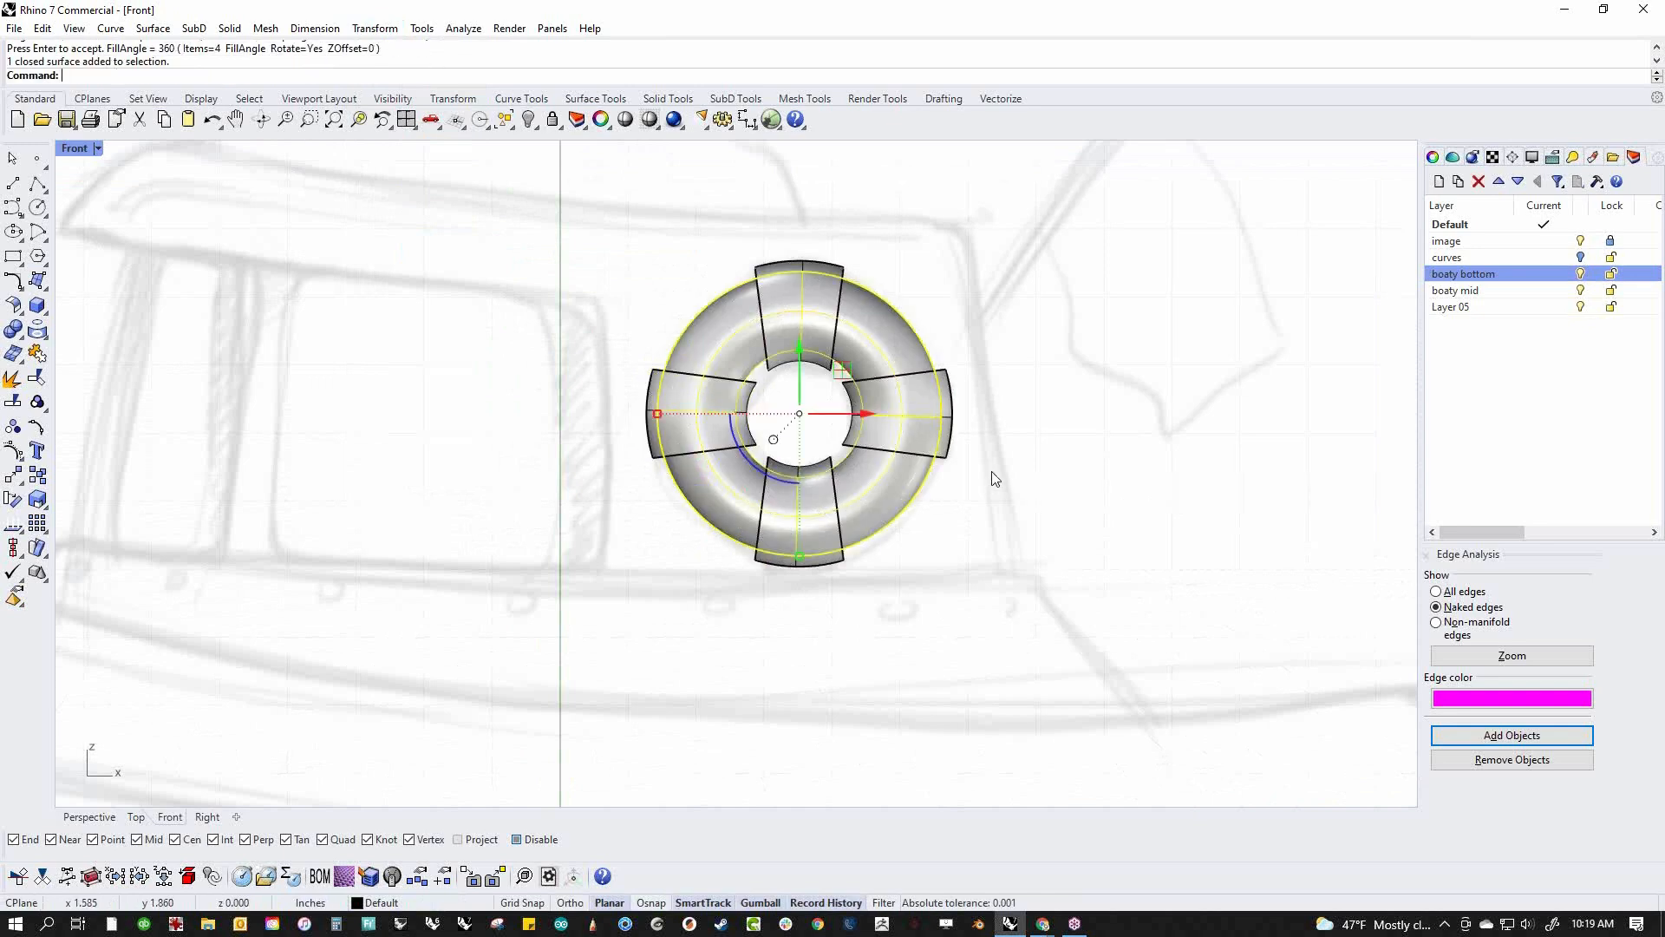
{"action": "right_click_drag", "start_coordinate": [992, 476], "coordinate": [921, 553]}
{"action": "left_click", "coordinate": [968, 535]}
{"action": "left_click_drag", "start_coordinate": [968, 536], "coordinate": [459, 668]}
{"action": "left_click", "coordinate": [13, 329]}
Blend the outer rim edge at one end of a life ring band with a radius of about 0.011
{"action": "key", "text": "ctrl+F4"}
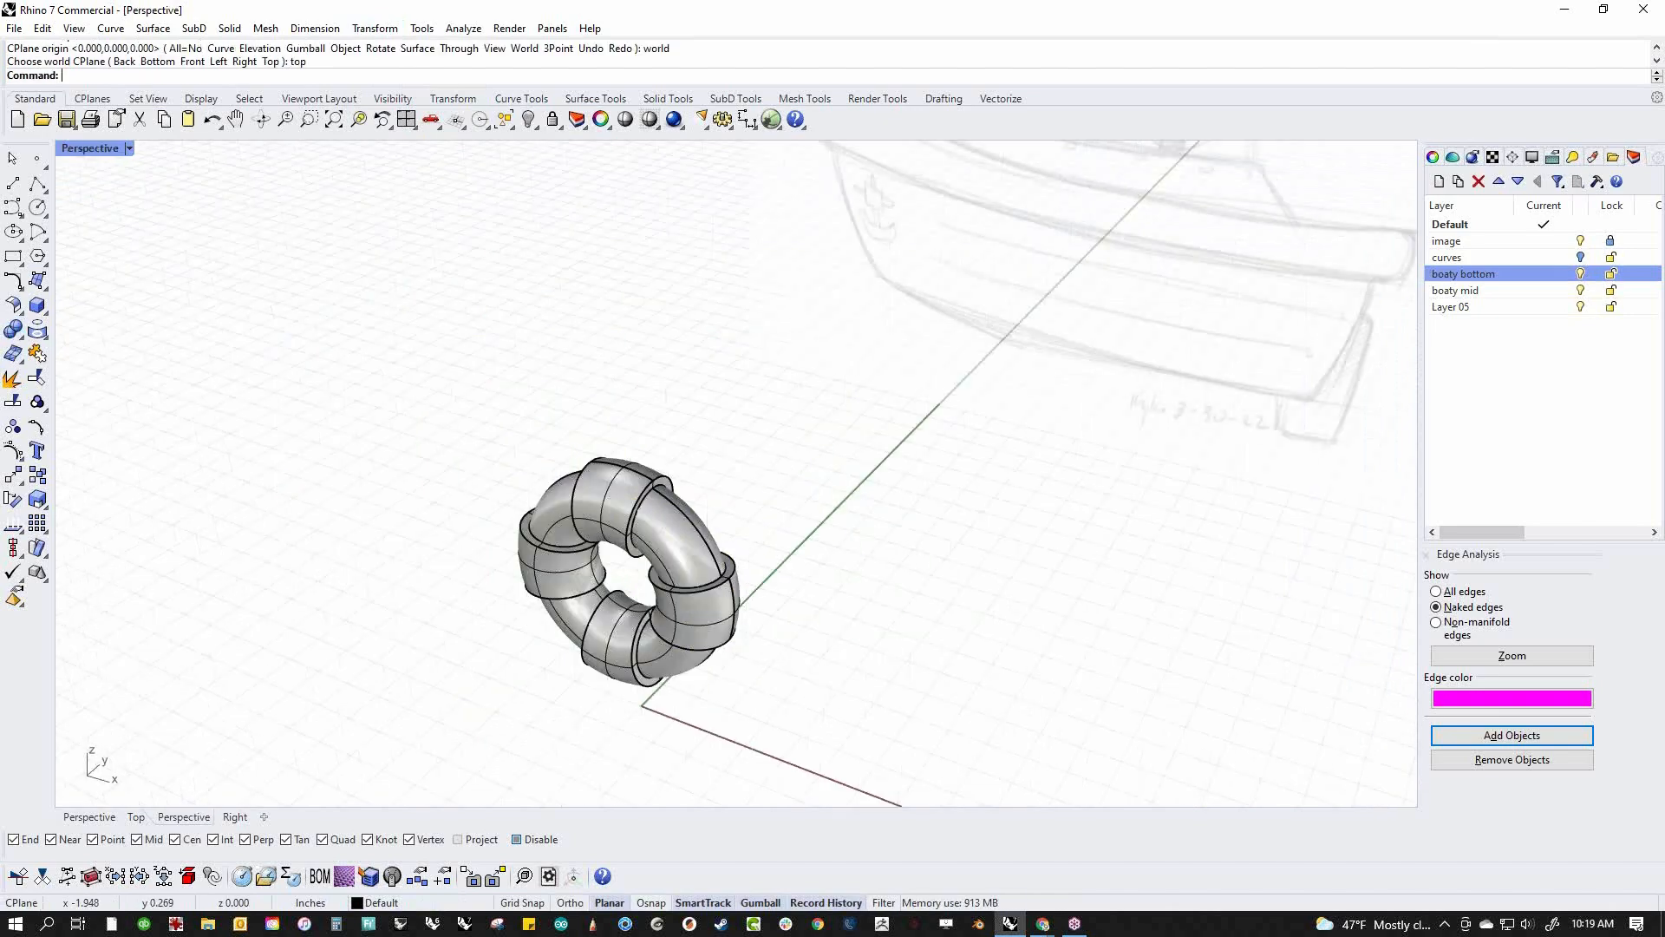
{"action": "scroll", "coordinate": [529, 552], "scroll_direction": "up", "scroll_amount": 12}
{"action": "scroll", "coordinate": [652, 510], "scroll_direction": "up", "scroll_amount": 3}
{"action": "middle_click", "coordinate": [653, 511]}
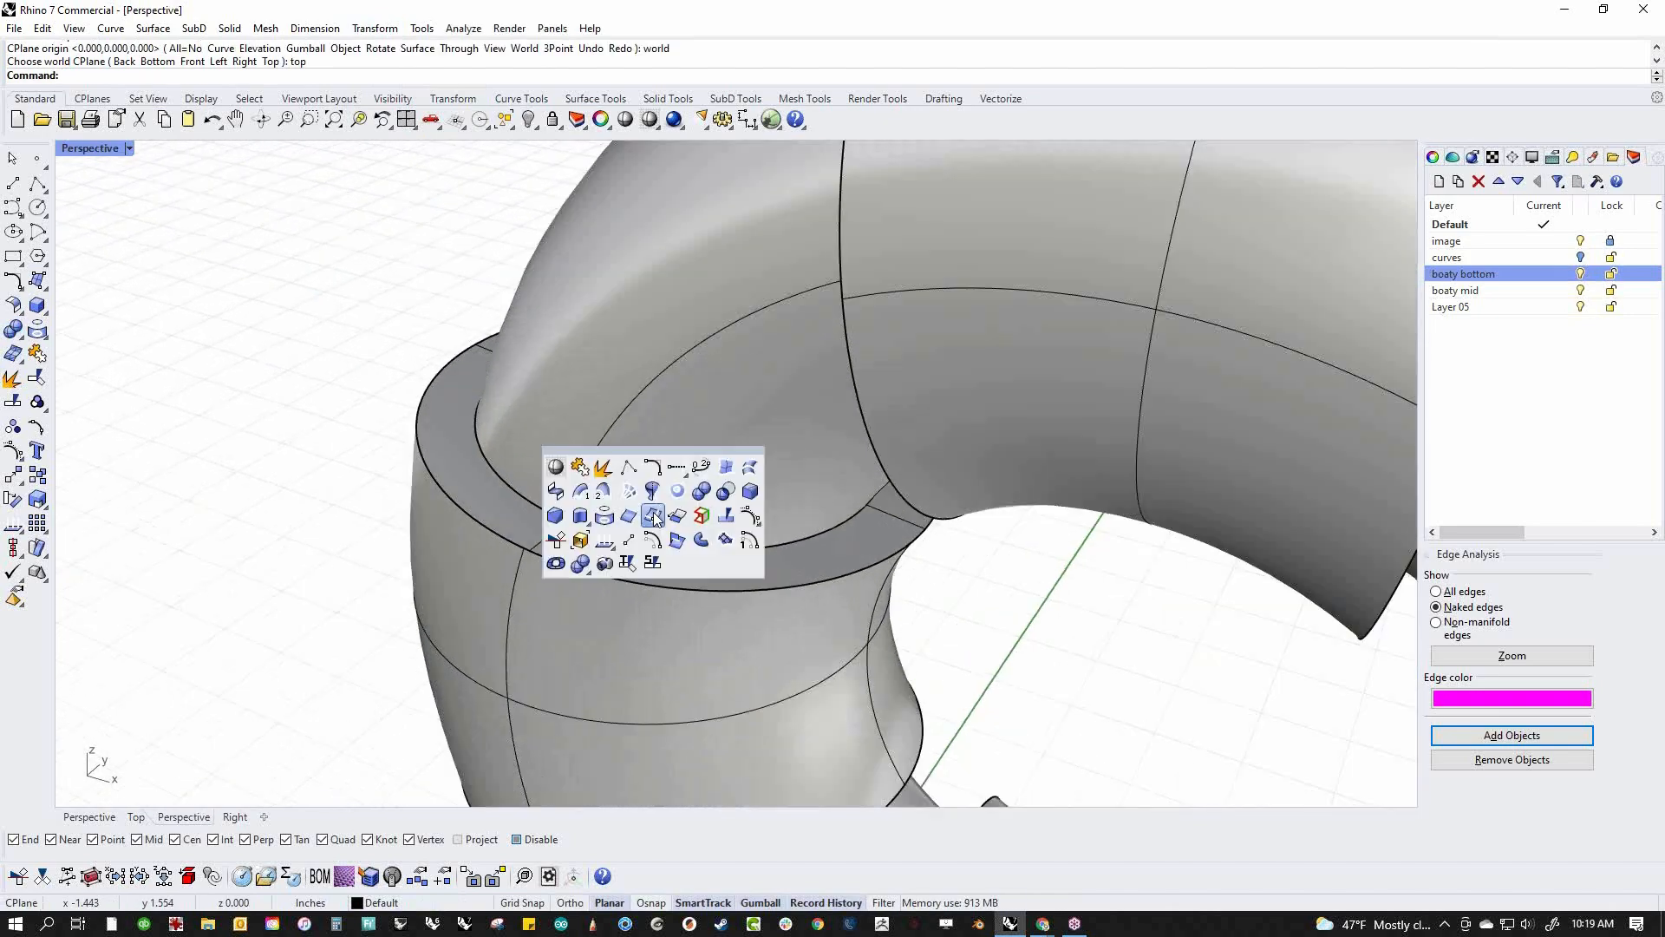
{"action": "left_click", "coordinate": [751, 501]}
{"action": "scroll", "coordinate": [730, 583], "scroll_direction": "up", "scroll_amount": 3}
{"action": "left_click", "coordinate": [735, 590]}
{"action": "key", "text": "Return"}
{"action": "right_click_drag", "start_coordinate": [742, 601], "coordinate": [602, 541]}
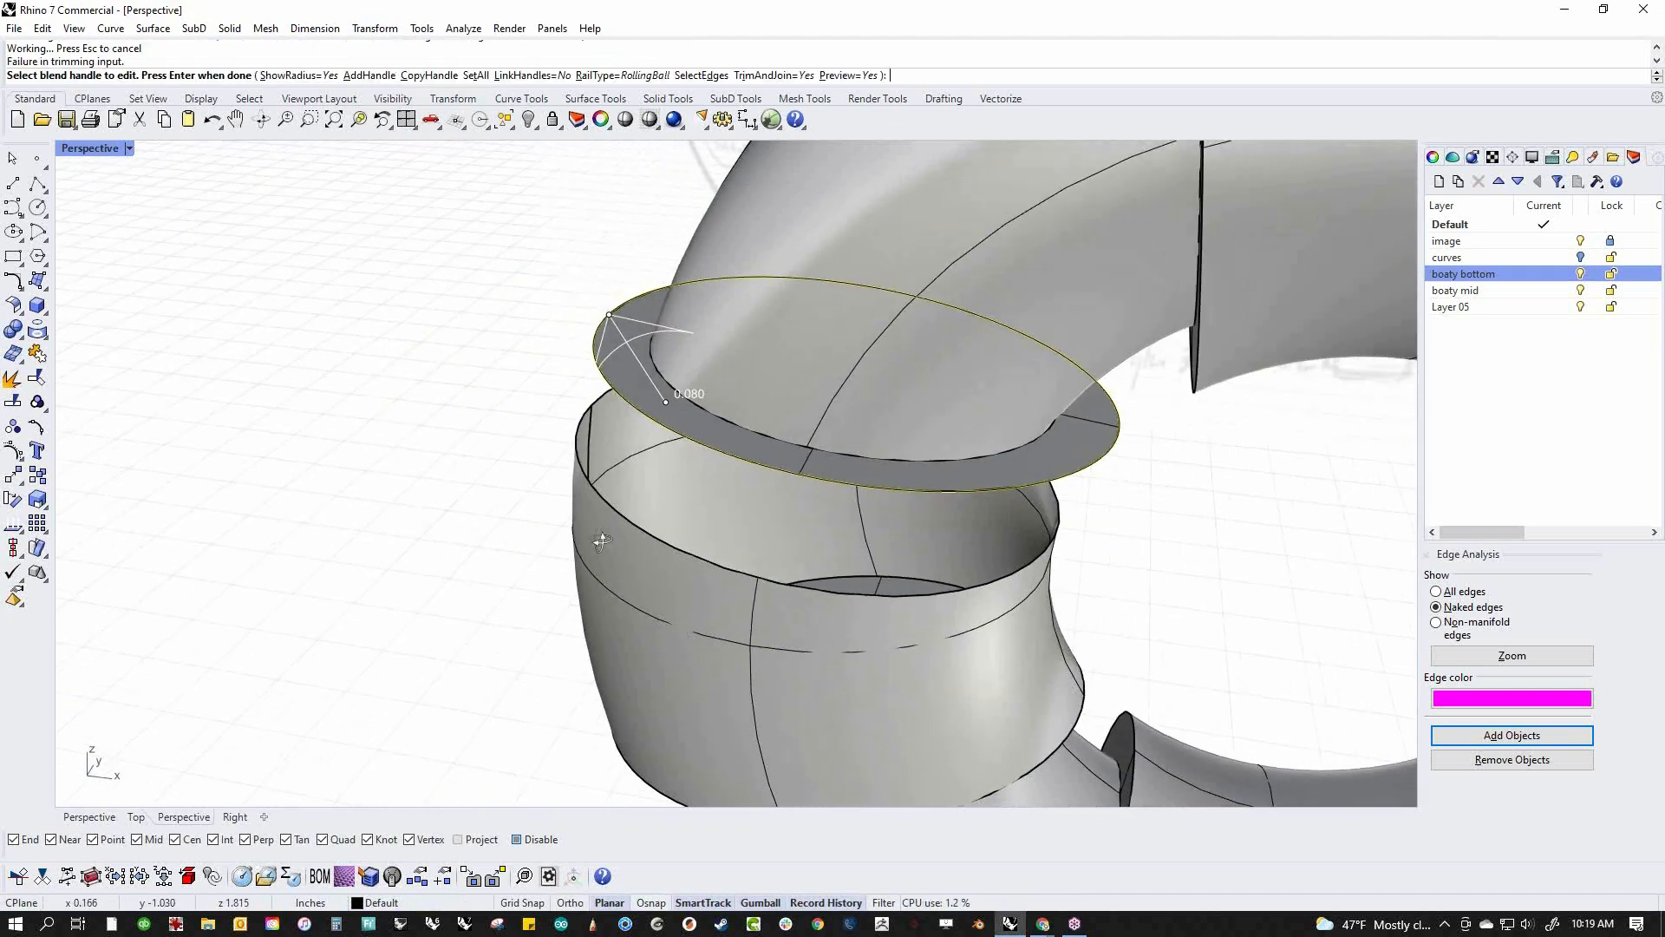
{"action": "left_click", "coordinate": [666, 401]}
{"action": "left_click", "coordinate": [612, 328]}
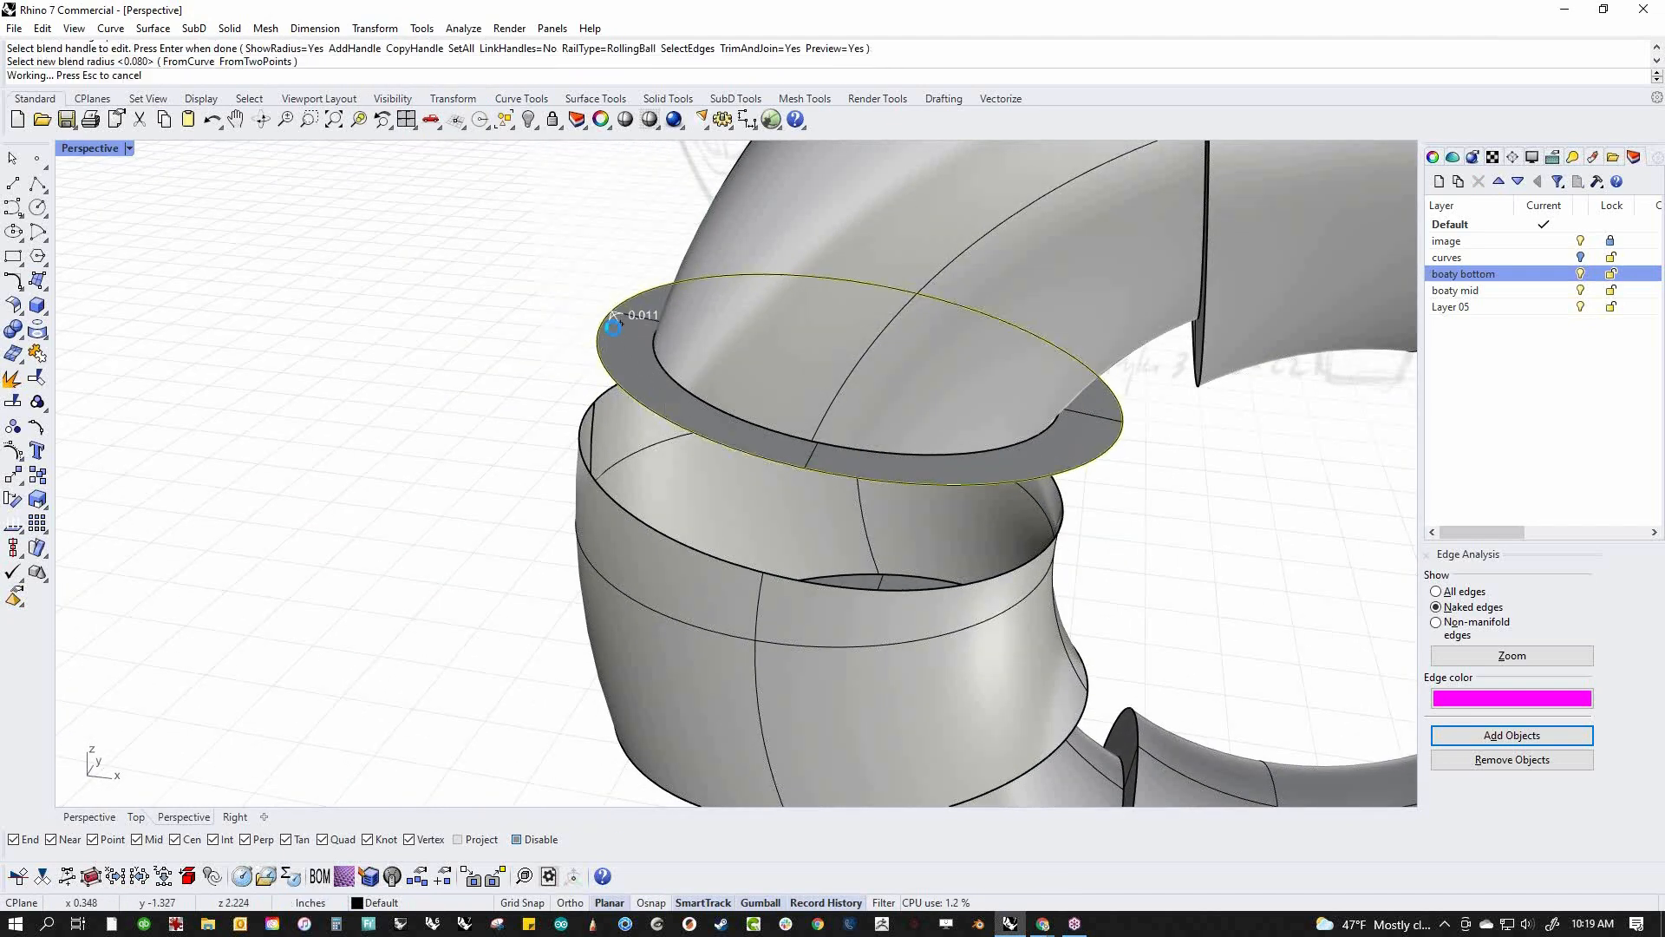
{"action": "scroll", "coordinate": [444, 420], "scroll_direction": "down", "scroll_amount": 7}
{"action": "right_click_drag", "start_coordinate": [468, 521], "coordinate": [521, 563]}
{"action": "key", "text": "Return"}
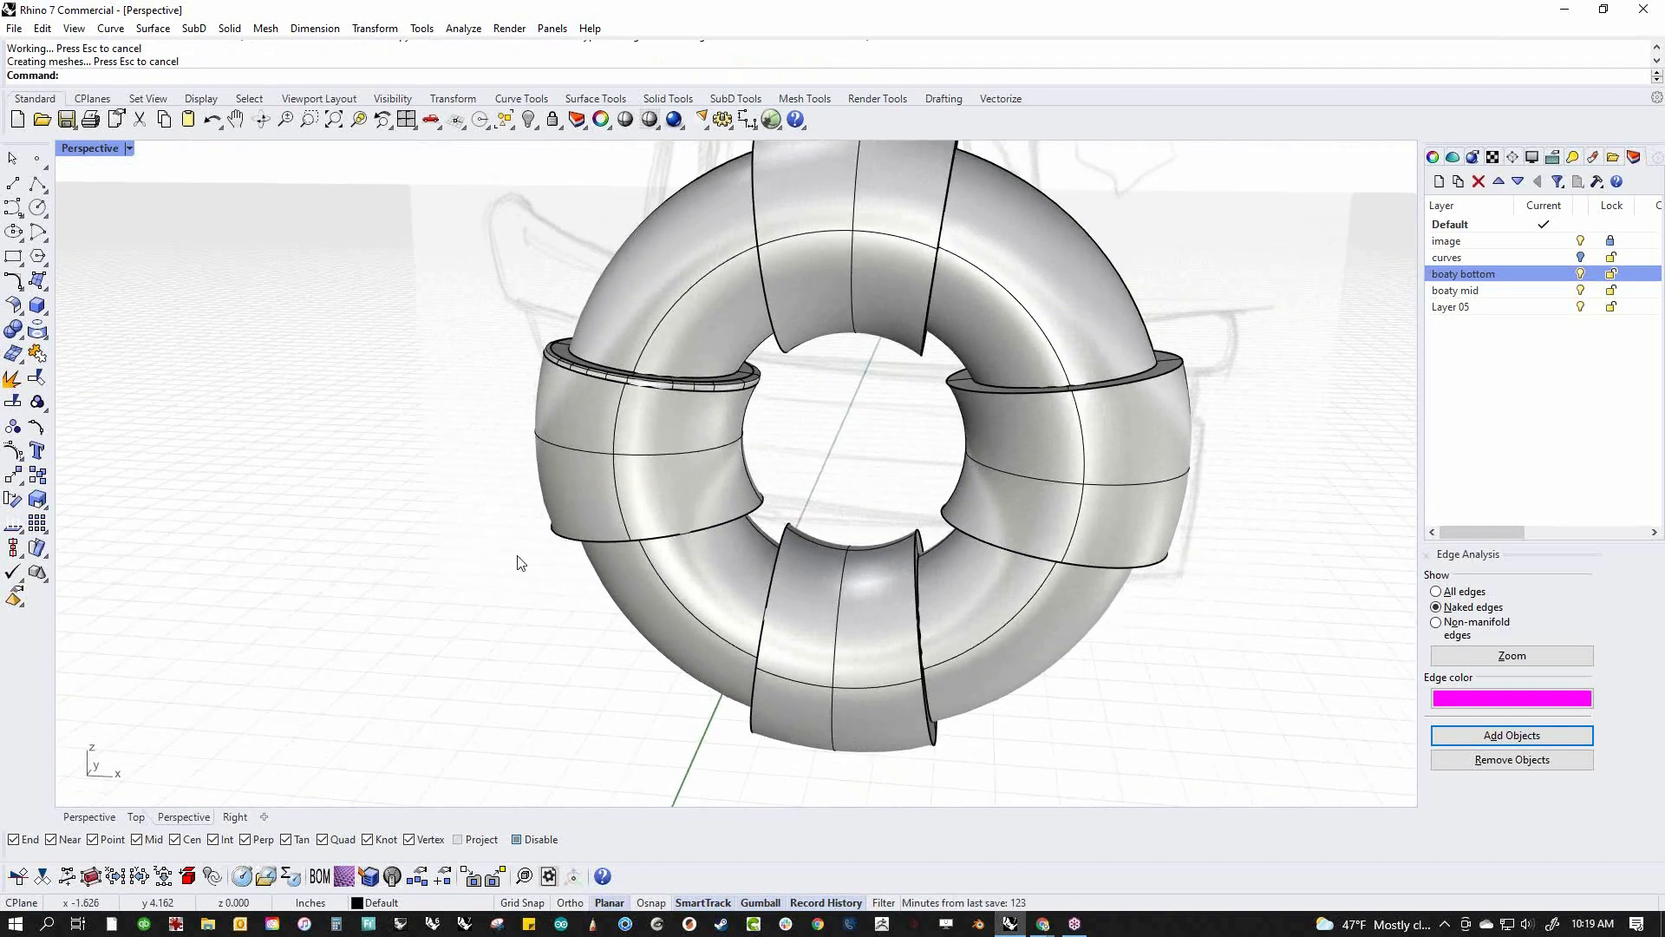
Show all hidden boat parts around the life ring again
{"action": "type", "text": "show"}
{"action": "key", "text": "Return"}
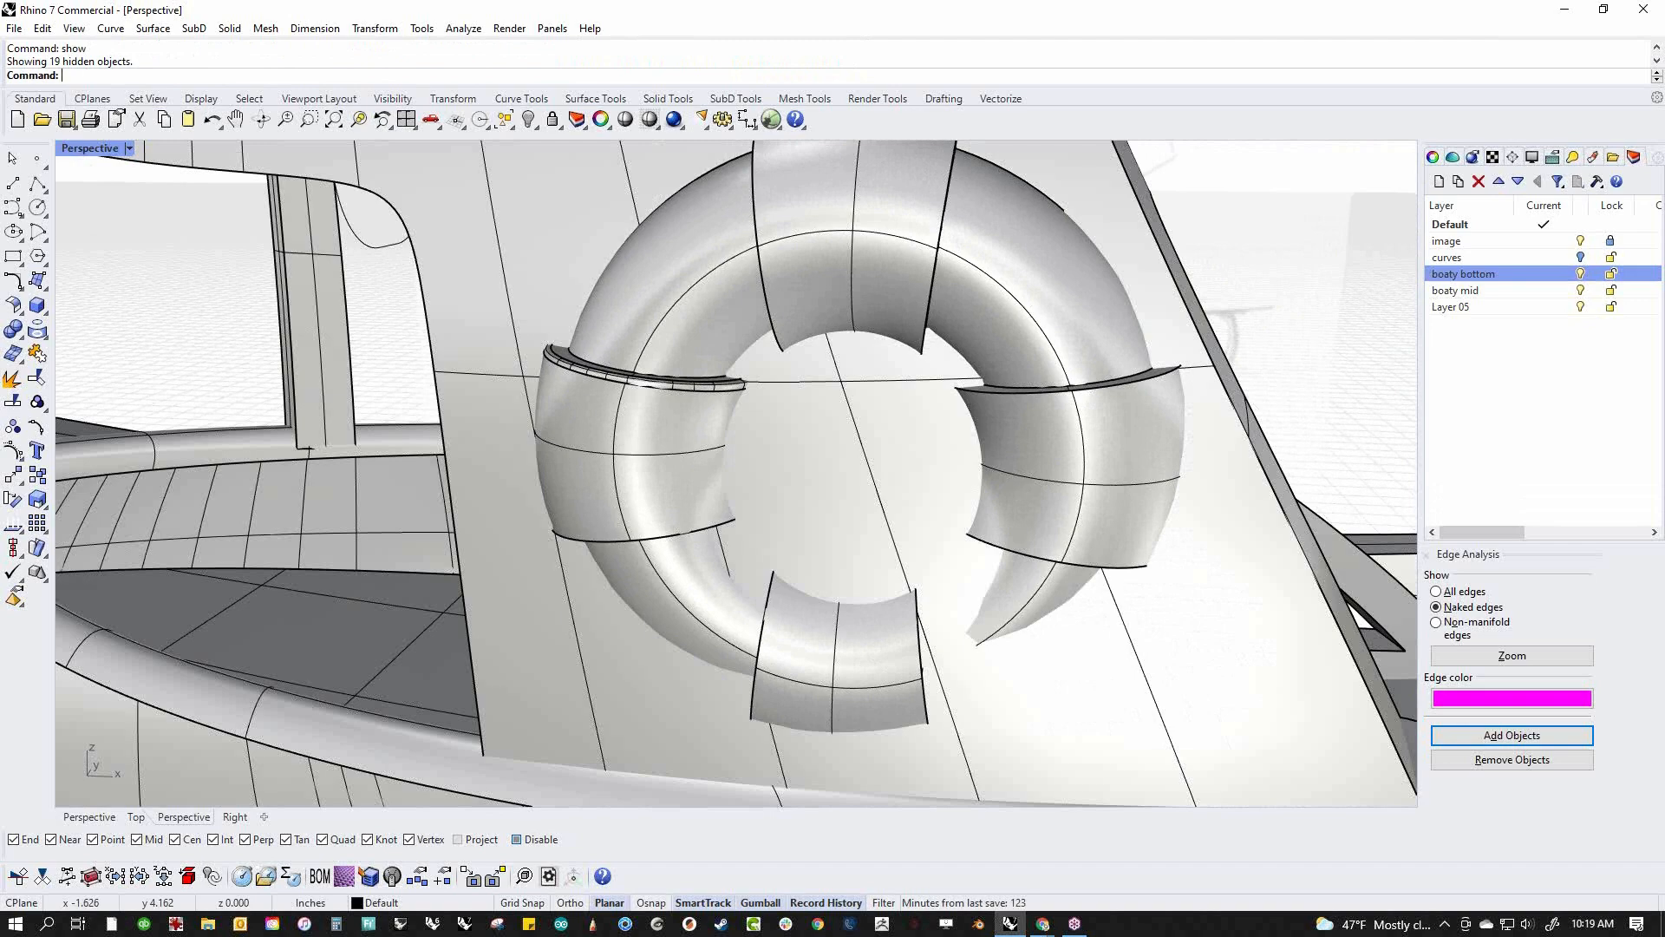
{"action": "scroll", "coordinate": [546, 554], "scroll_direction": "down", "scroll_amount": 5}
{"action": "right_click_drag", "start_coordinate": [546, 554], "coordinate": [560, 576]}
In the Right view, tilt the life ring to match the cabin wall's slope and move it against the wall
{"action": "left_click", "coordinate": [569, 576]}
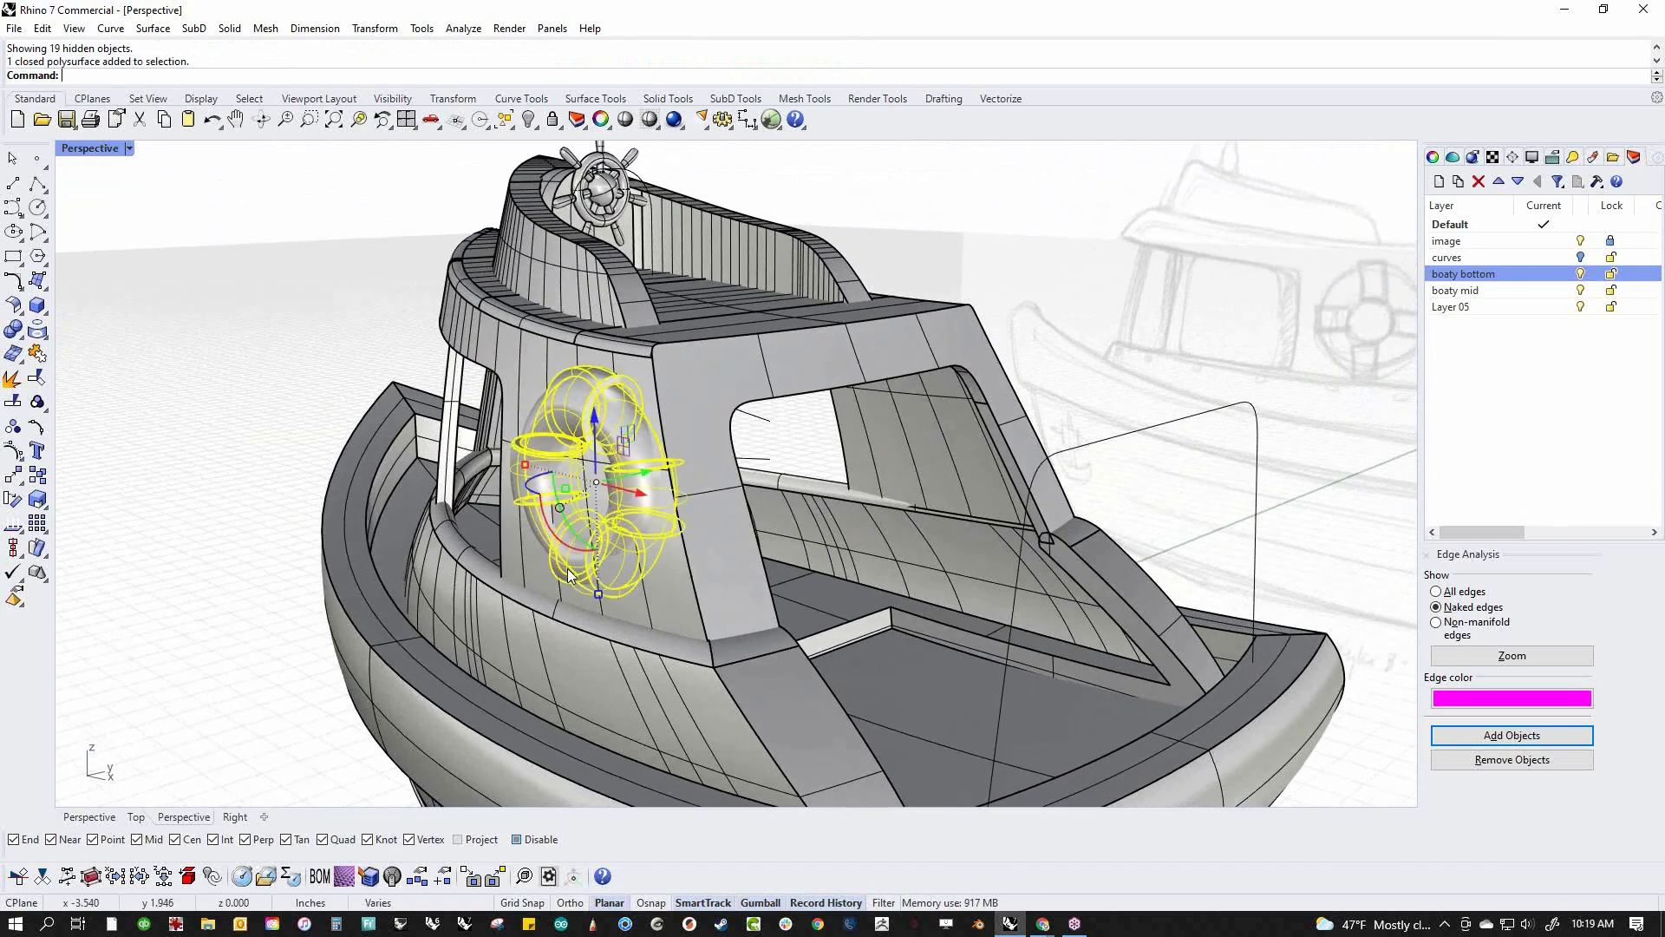
{"action": "key", "text": "ctrl+F3"}
{"action": "left_click_drag", "start_coordinate": [586, 545], "coordinate": [591, 568]}
{"action": "left_click_drag", "start_coordinate": [669, 495], "coordinate": [589, 495]}
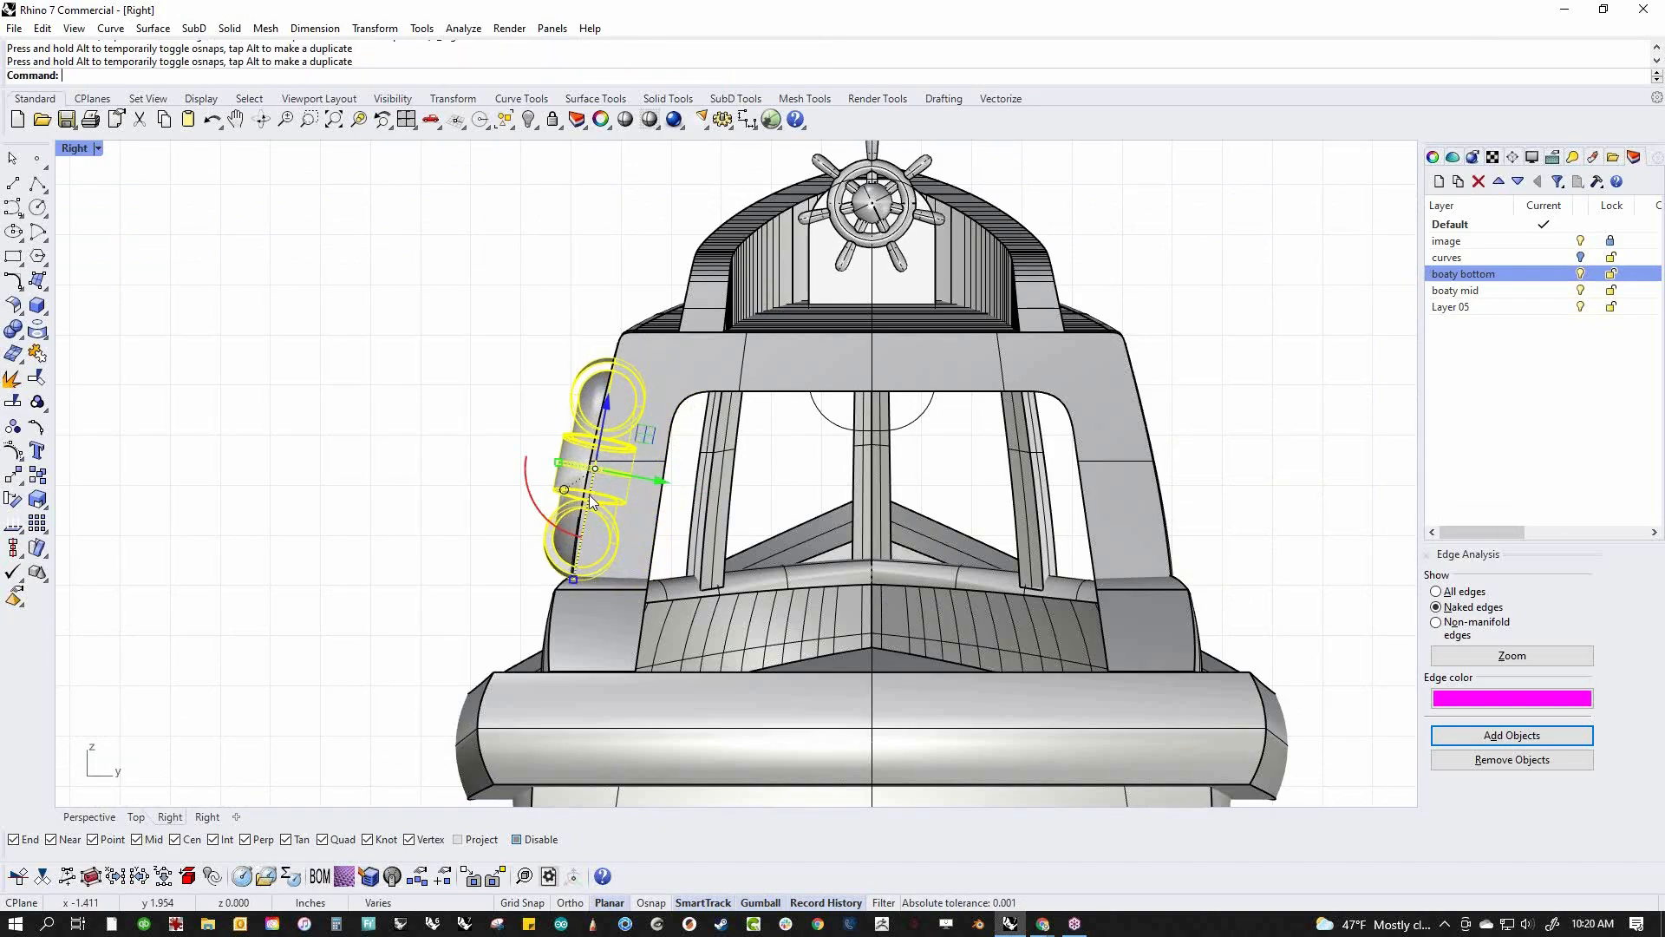
Move the life ring slightly outward from the cabin wall in the perspective view
{"action": "key", "text": "ctrl+F4"}
{"action": "right_click_drag", "start_coordinate": [590, 495], "coordinate": [711, 434]}
{"action": "scroll", "coordinate": [582, 595], "scroll_direction": "up", "scroll_amount": 6}
{"action": "right_click_drag", "start_coordinate": [582, 595], "coordinate": [159, 628]}
{"action": "left_click", "coordinate": [286, 619]}
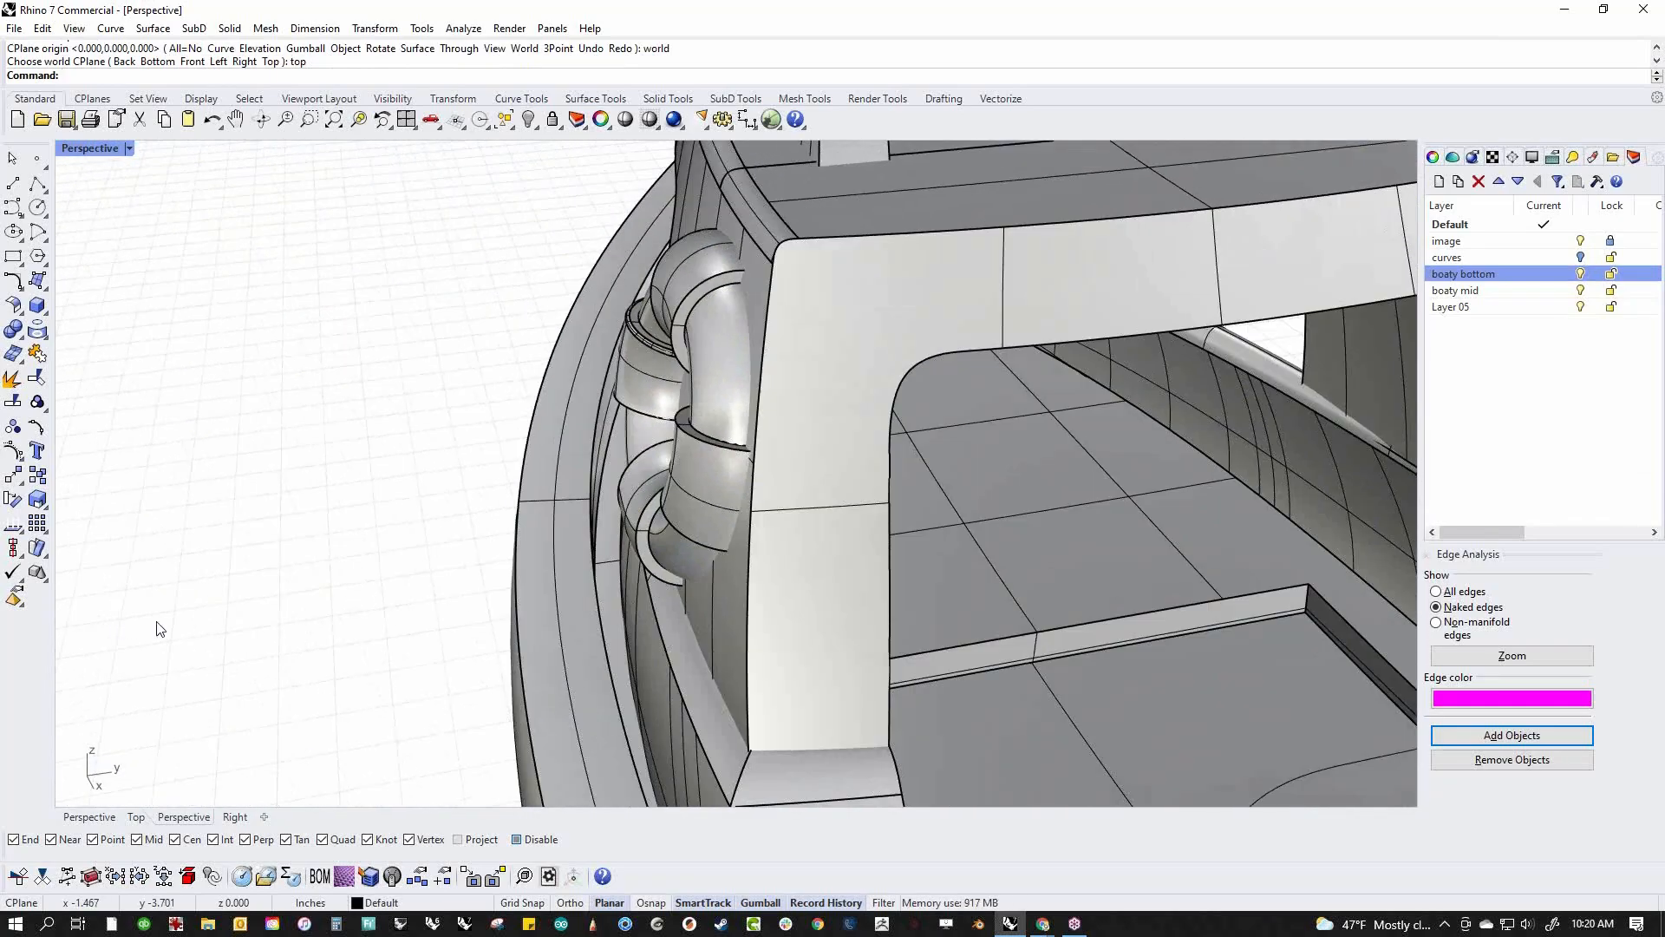
{"action": "left_click", "coordinate": [756, 503]}
{"action": "left_click", "coordinate": [713, 463]}
{"action": "left_click_drag", "start_coordinate": [768, 408], "coordinate": [699, 434]}
{"action": "left_click", "coordinate": [323, 473]}
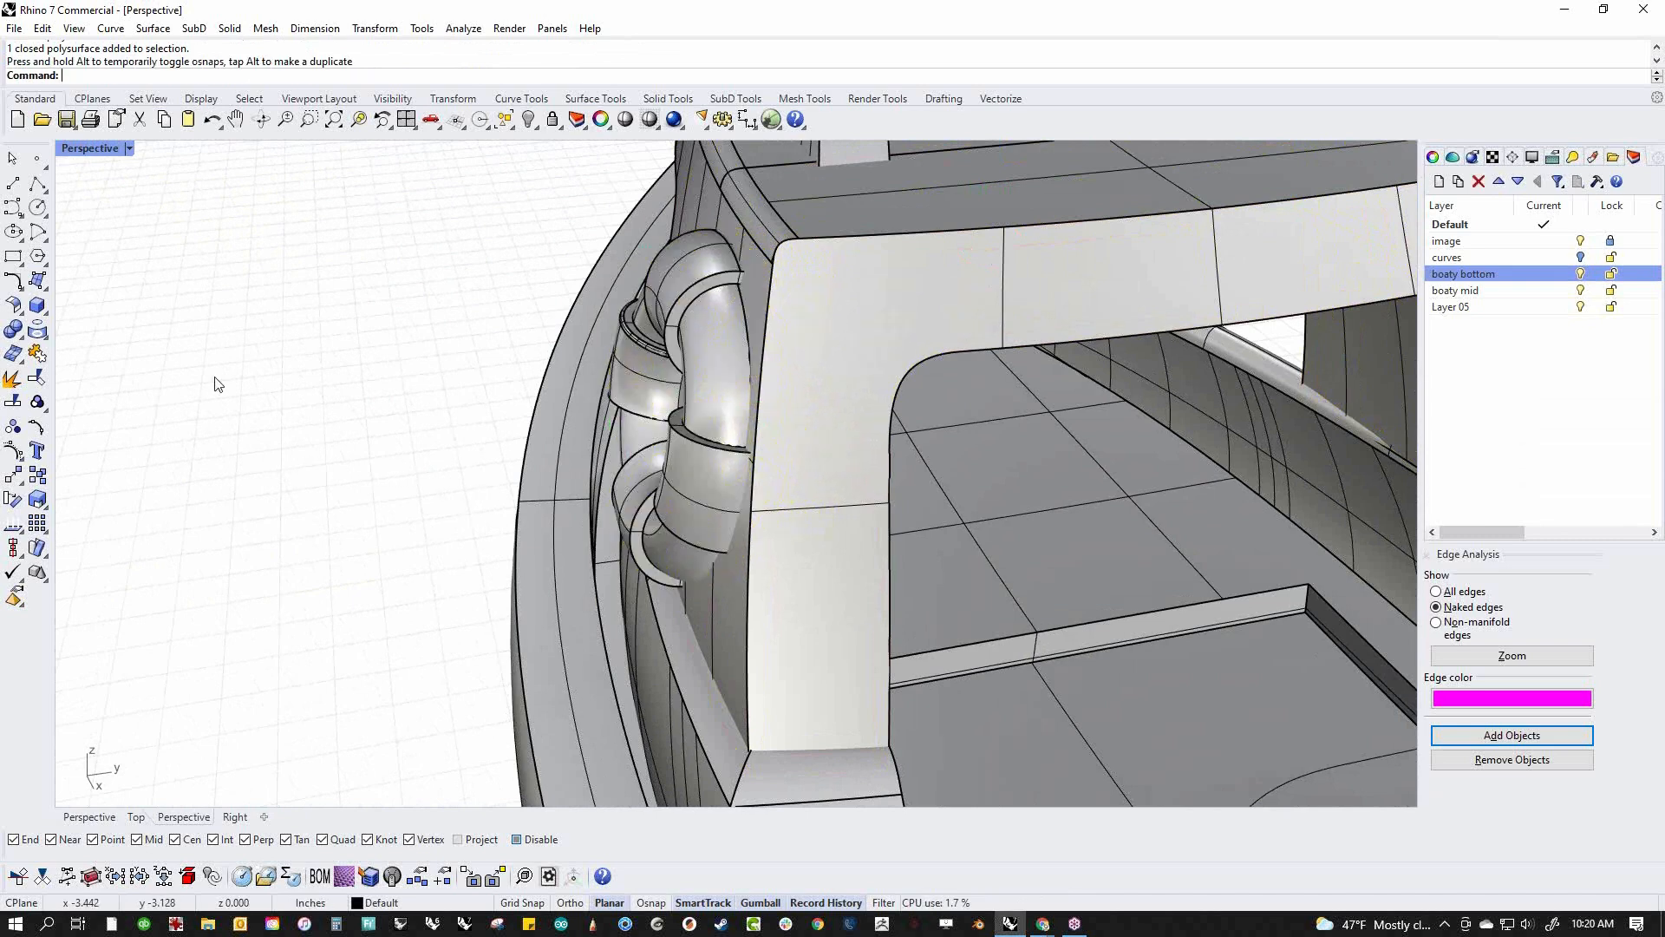
Boolean split the life ring using the cabin as the cutting object, with DeleteInput set to Yes
{"action": "left_click", "coordinate": [34, 332]}
{"action": "left_click", "coordinate": [91, 341]}
{"action": "left_click", "coordinate": [687, 534]}
{"action": "key", "text": "Return"}
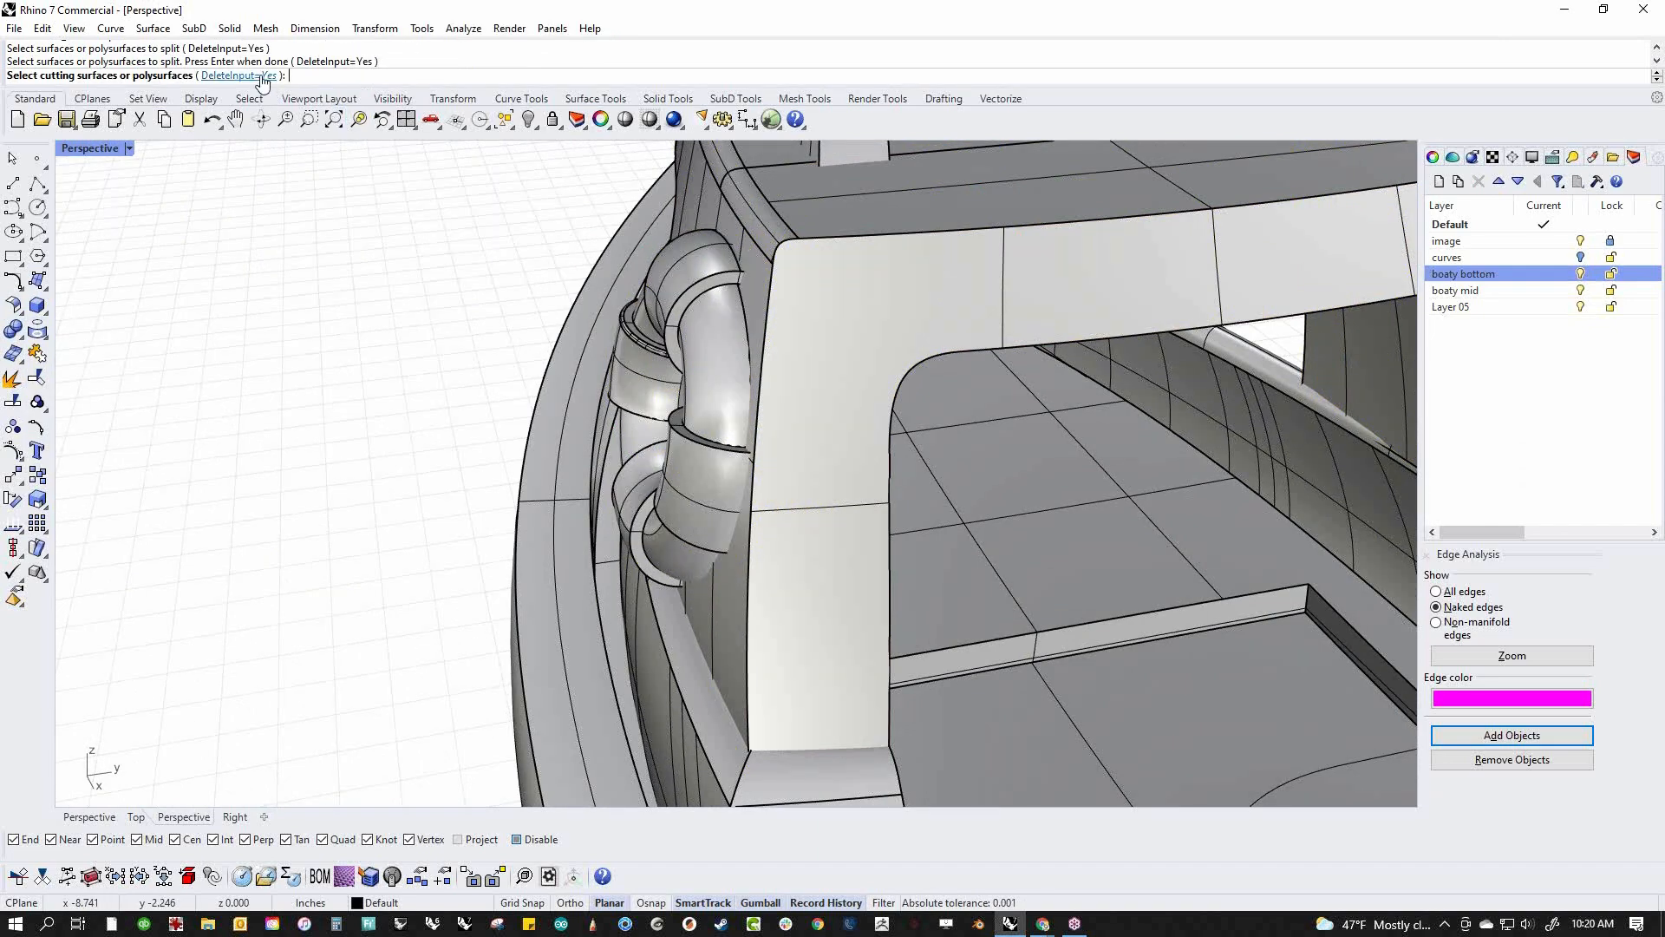
{"action": "left_click", "coordinate": [806, 638]}
{"action": "key", "text": "Return"}
Delete the split-off life ring pieces that lie inside the cabin wall
{"action": "right_click_drag", "start_coordinate": [818, 633], "coordinate": [690, 489]}
{"action": "left_click", "coordinate": [689, 489]}
{"action": "left_click", "coordinate": [689, 489]}
{"action": "key", "text": "Delete"}
{"action": "left_click", "coordinate": [689, 490]}
{"action": "right_click_drag", "start_coordinate": [685, 489], "coordinate": [722, 591]}
{"action": "left_click", "coordinate": [716, 570]}
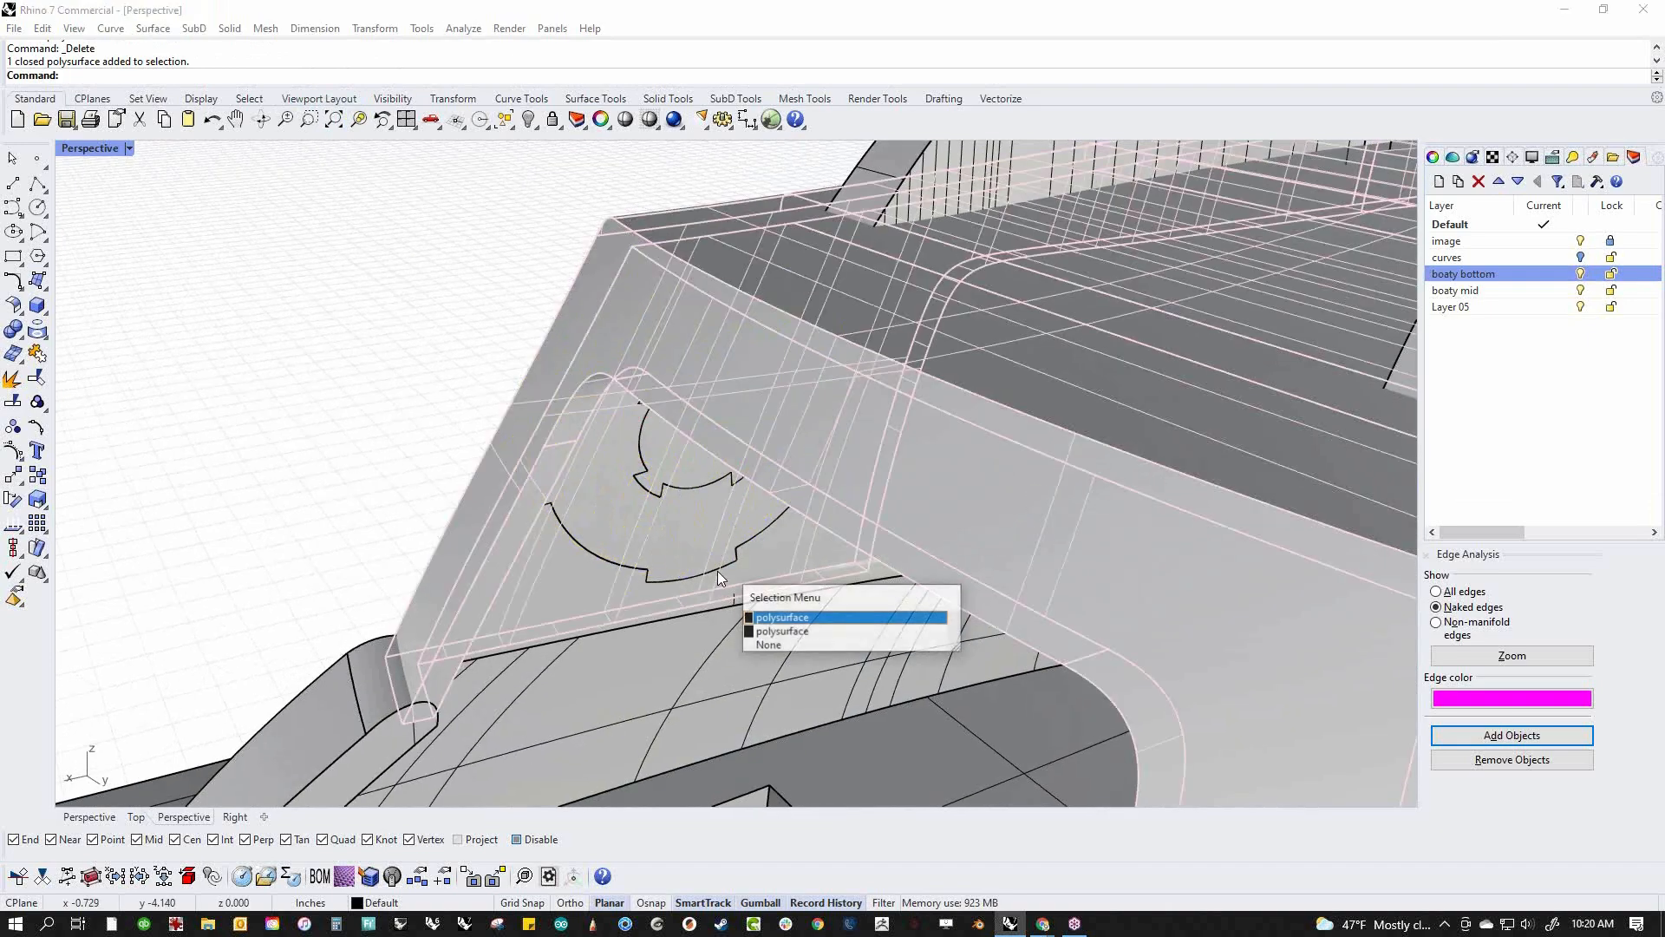
{"action": "left_click", "coordinate": [781, 632]}
{"action": "key", "text": "Delete"}
Nudge the trimmed life ring slightly to adjust its position on the cabin wall
{"action": "right_click_drag", "start_coordinate": [691, 553], "coordinate": [808, 533]}
{"action": "left_click", "coordinate": [808, 533]}
{"action": "mouse_move", "coordinate": [824, 429]}
{"action": "left_mouse_down"}
{"action": "mouse_move", "coordinate": [896, 441]}
{"action": "mouse_move", "coordinate": [803, 441]}
{"action": "mouse_move", "coordinate": [819, 440]}
{"action": "left_mouse_up"}
Mirror a copy of the life ring to the opposite cabin side across the boat's centreline, starting at origin 0
{"action": "type", "text": "n"}
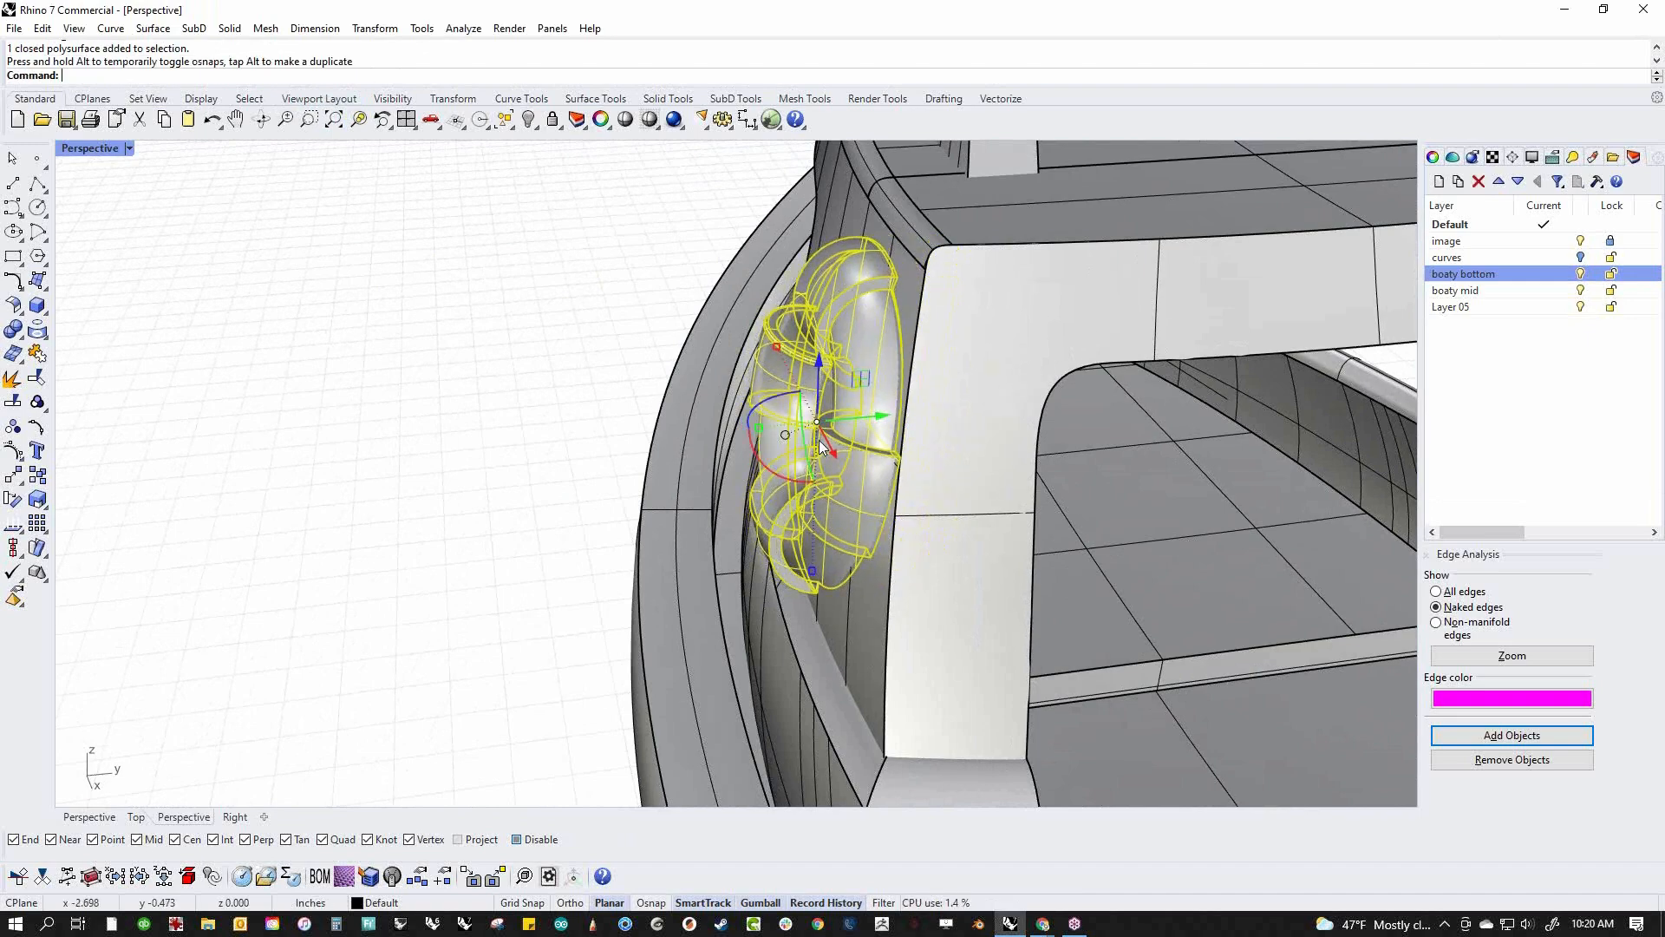
{"action": "key", "text": "BackSpace"}
{"action": "type", "text": "m"}
{"action": "key", "text": "Return"}
{"action": "key", "text": "Return"}
{"action": "scroll", "coordinate": [822, 431], "scroll_direction": "down", "scroll_amount": 7}
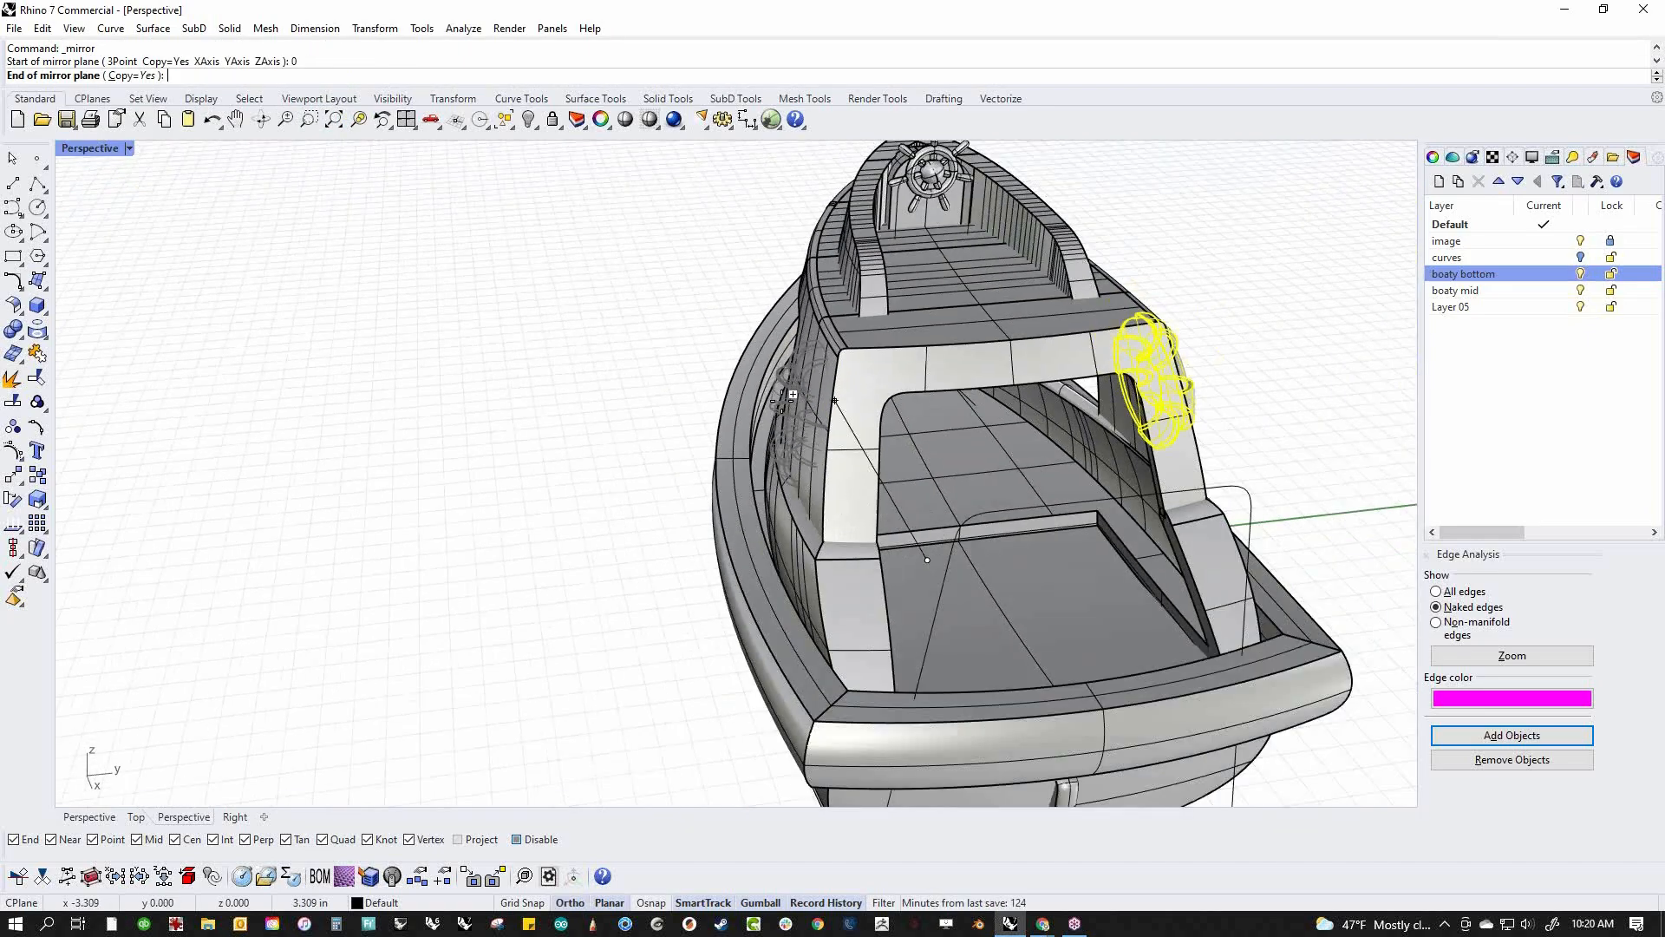
{"action": "left_click", "coordinate": [794, 469], "text": "shift"}
{"action": "right_click_drag", "start_coordinate": [518, 434], "coordinate": [829, 616]}
{"action": "scroll", "coordinate": [869, 417], "scroll_direction": "down", "scroll_amount": 6}
{"action": "scroll", "coordinate": [829, 616], "scroll_direction": "up", "scroll_amount": 3}
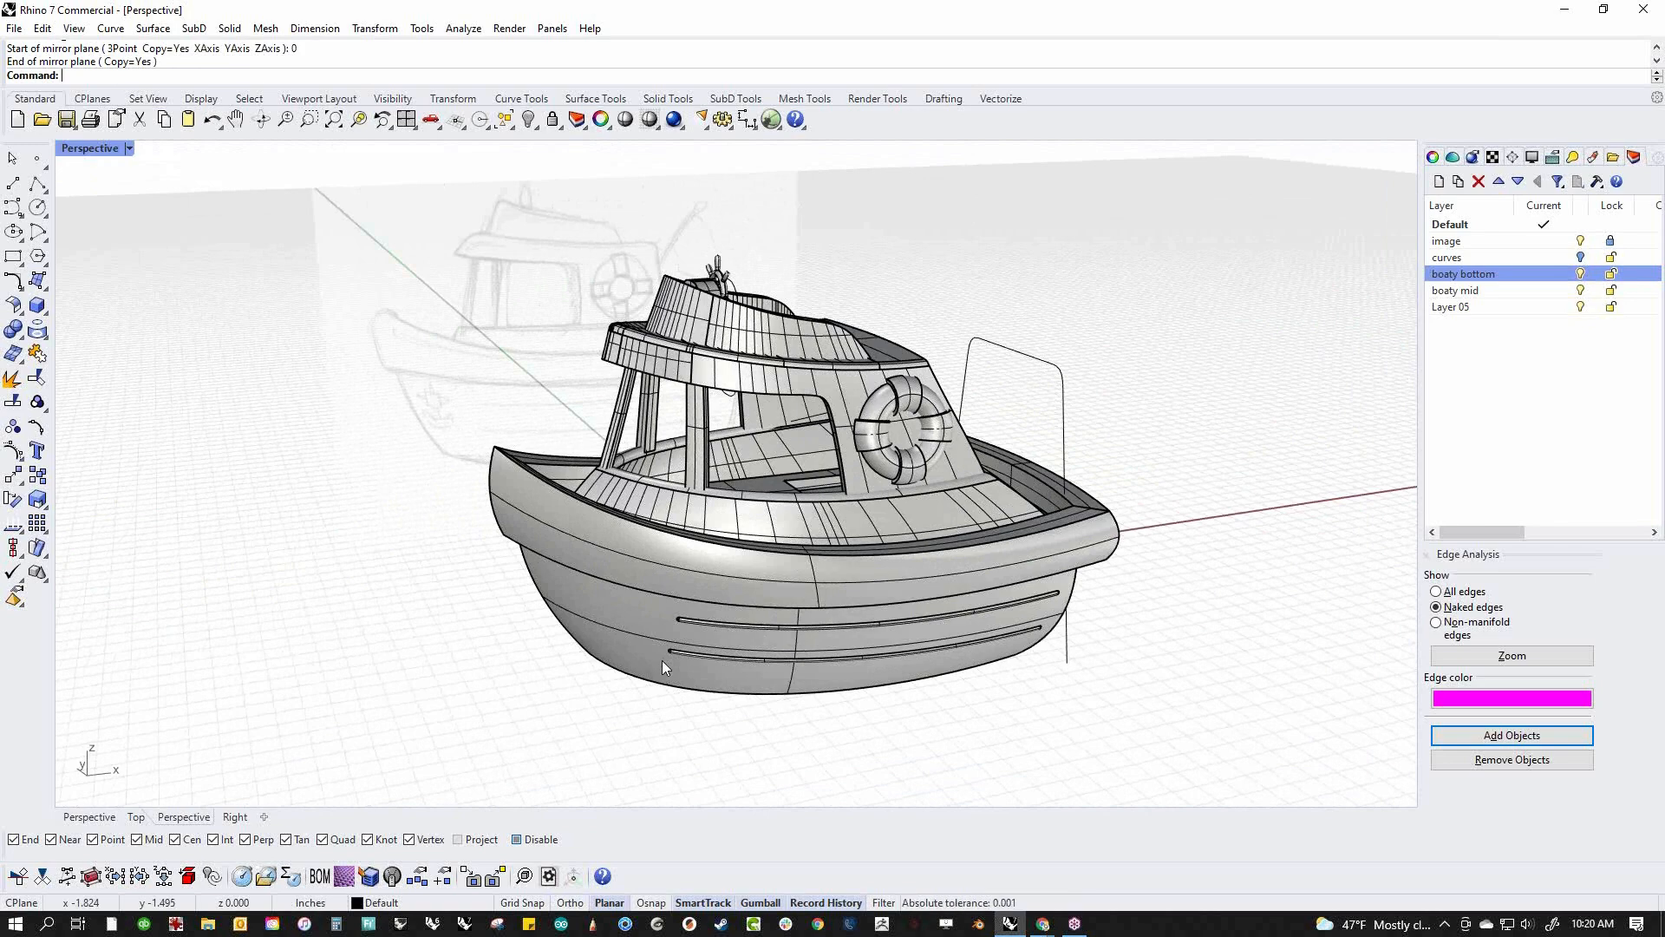
In the Front view, draw a straight line along the sketched flagpole, from the cabin's rear edge to the pole's upper end
{"action": "key", "text": "ctrl+F2"}
{"action": "right_click_drag", "start_coordinate": [702, 617], "coordinate": [464, 605]}
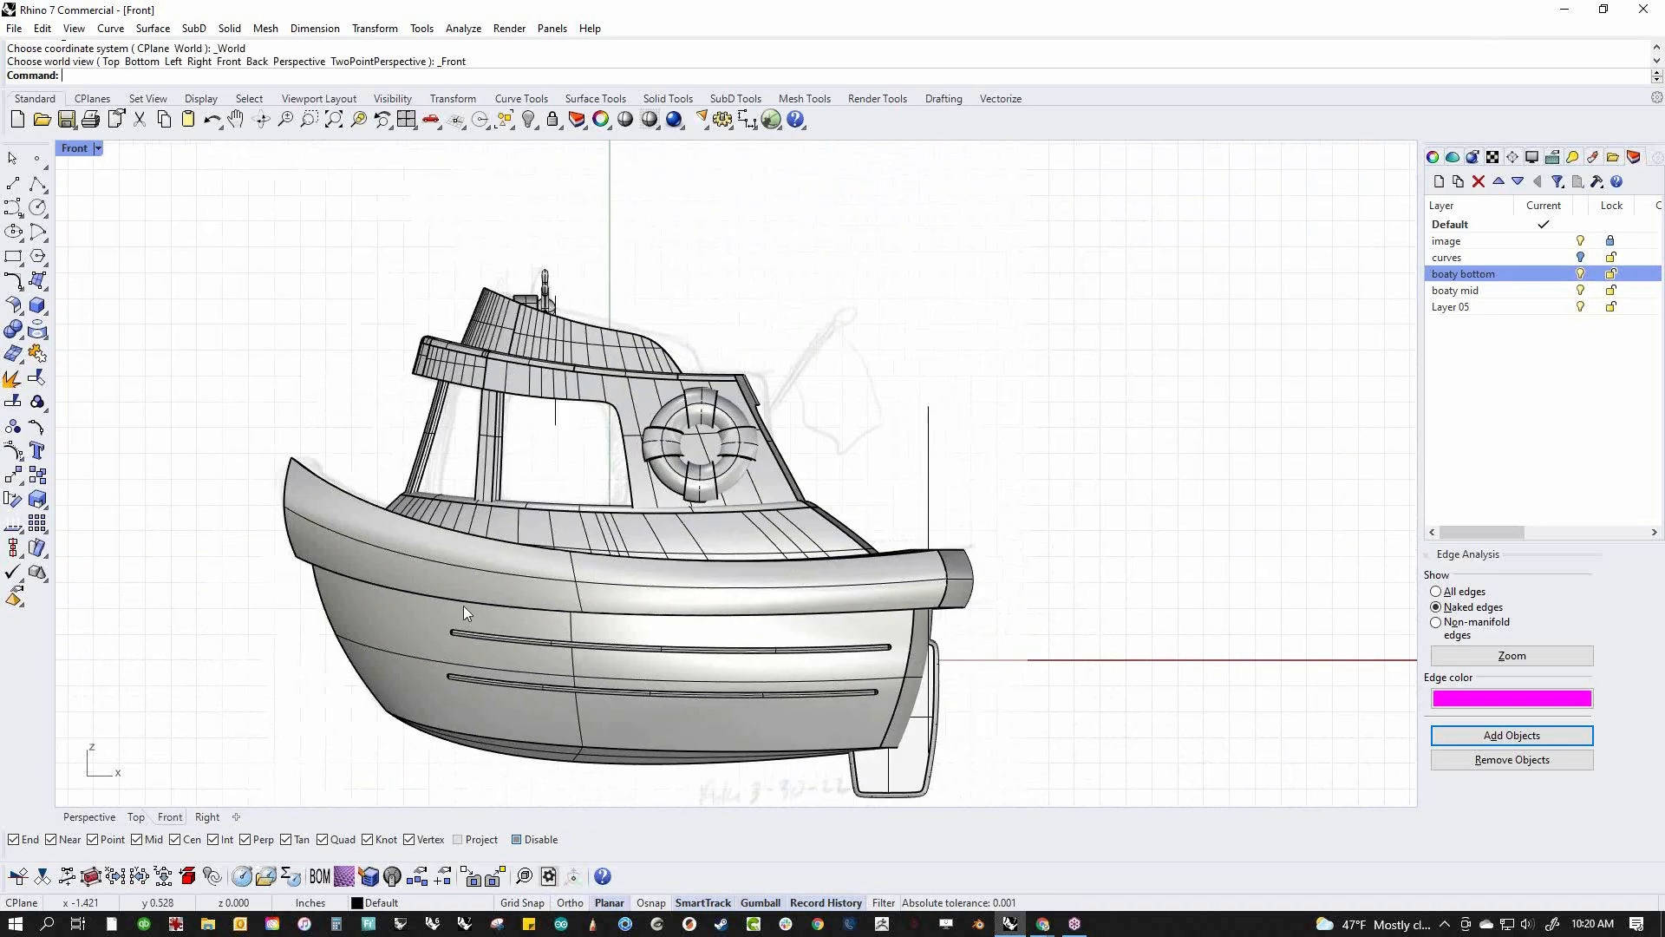
{"action": "left_click", "coordinate": [13, 183]}
{"action": "scroll", "coordinate": [777, 383], "scroll_direction": "up", "scroll_amount": 5}
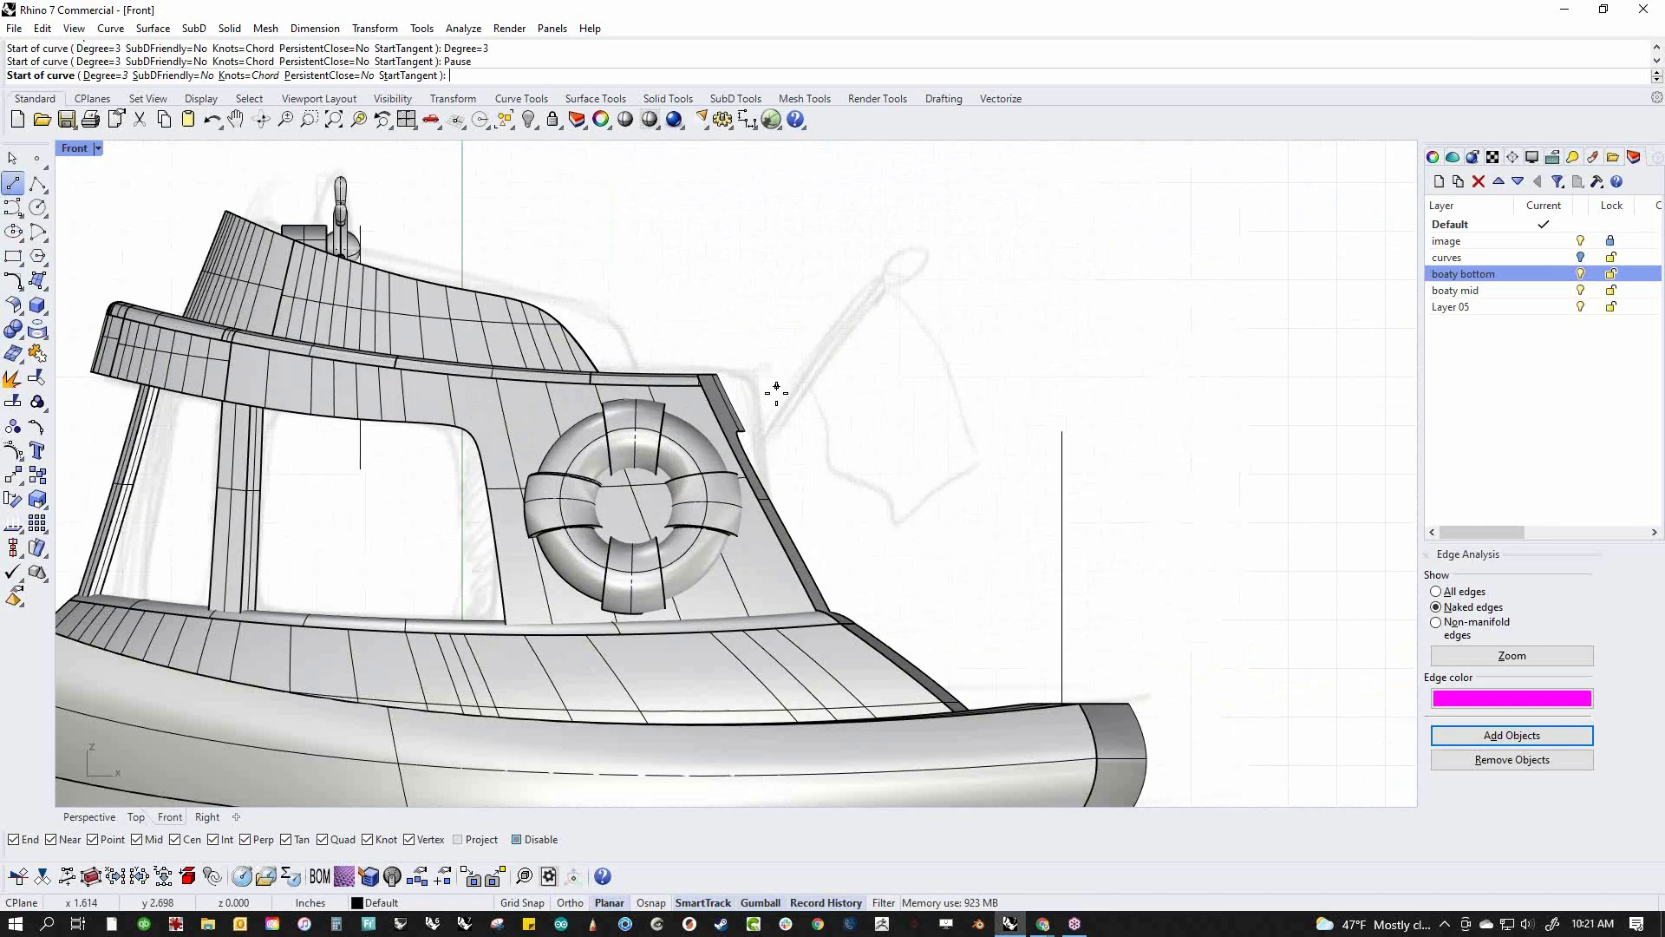
{"action": "left_click", "coordinate": [744, 494]}
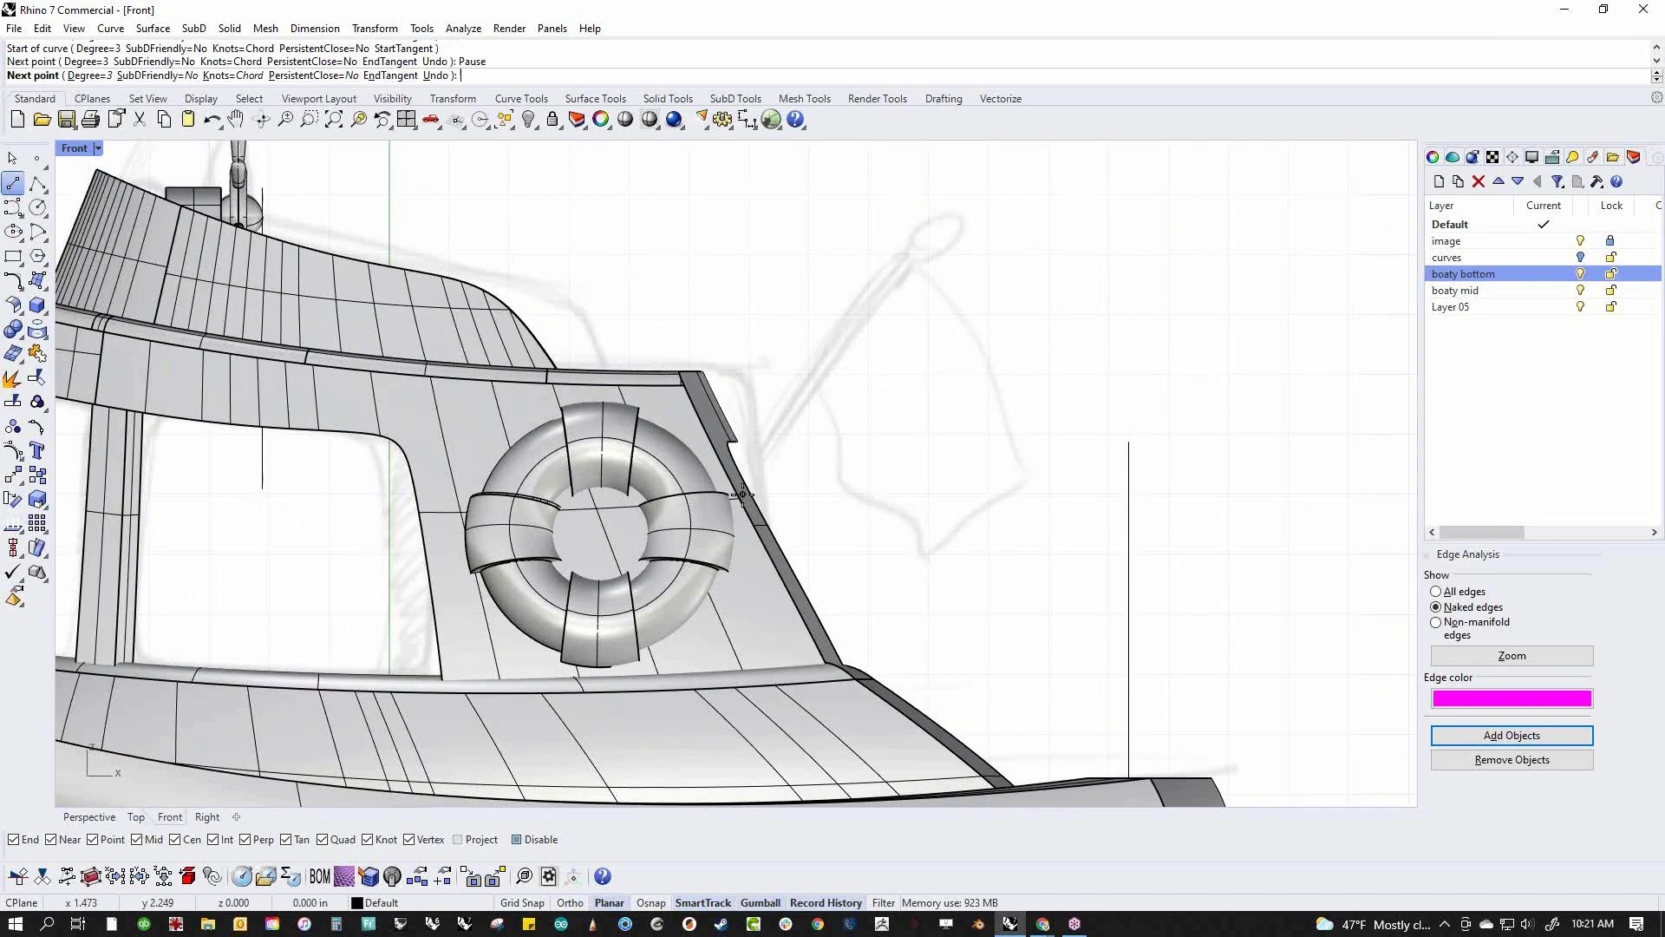
{"action": "left_click", "coordinate": [915, 257]}
{"action": "key", "text": "Return"}
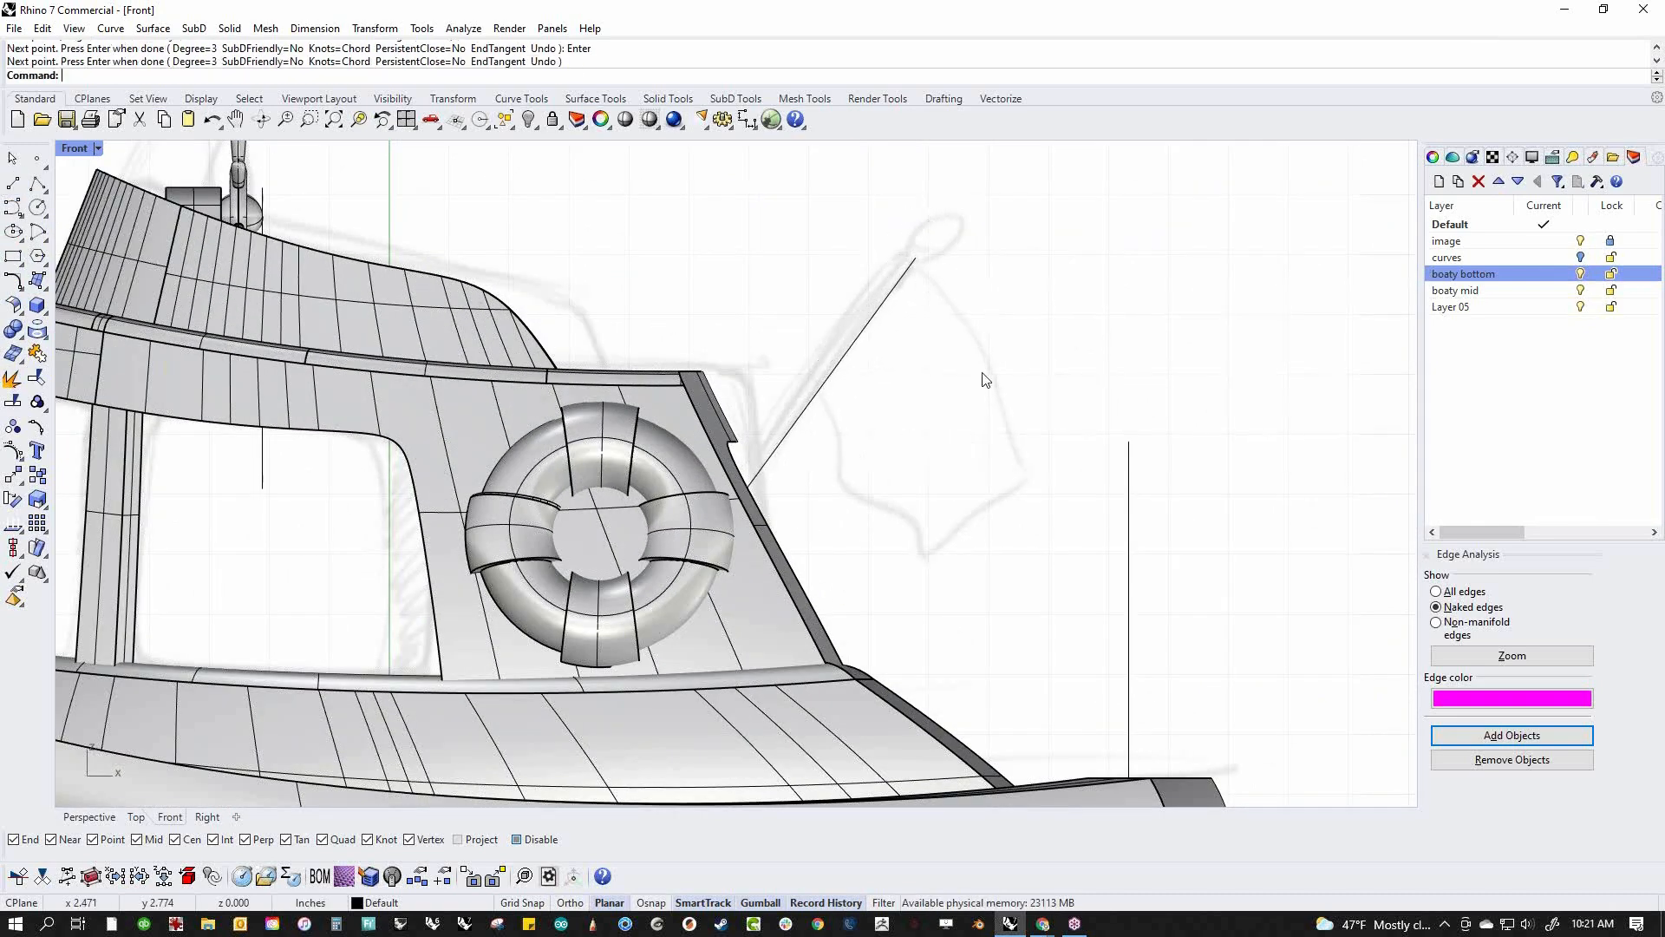
Create a flat-capped pipe along the flagpole line with a uniform radius of about 0.051
{"action": "left_click", "coordinate": [40, 309]}
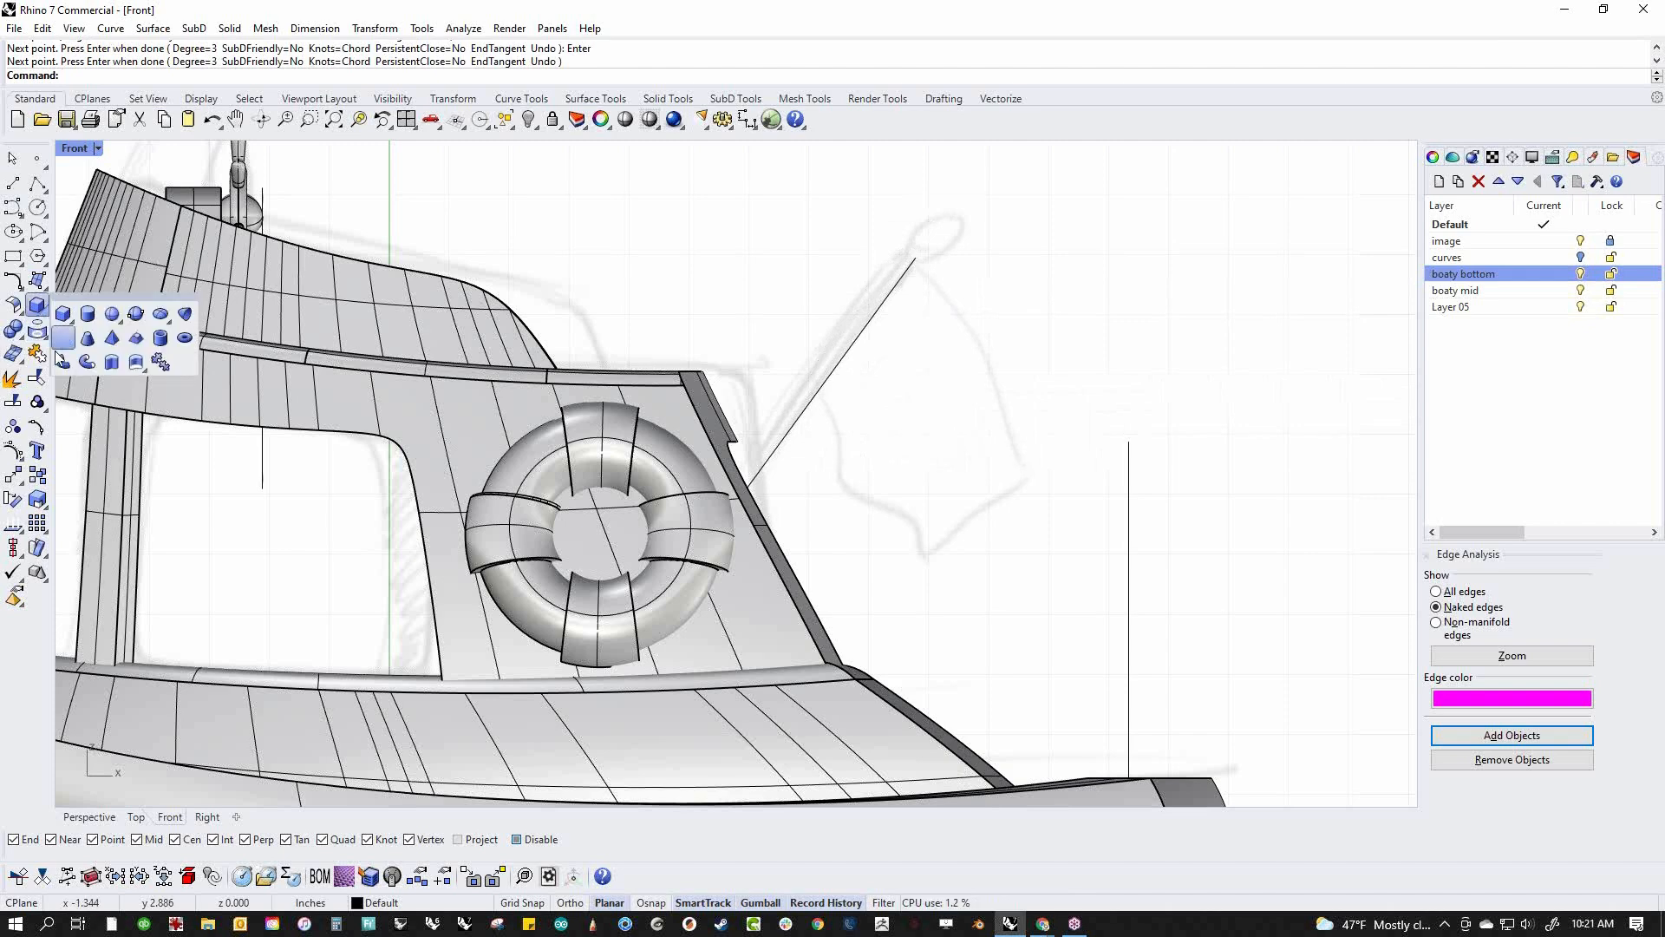
{"action": "left_click", "coordinate": [64, 360]}
{"action": "left_click", "coordinate": [885, 301]}
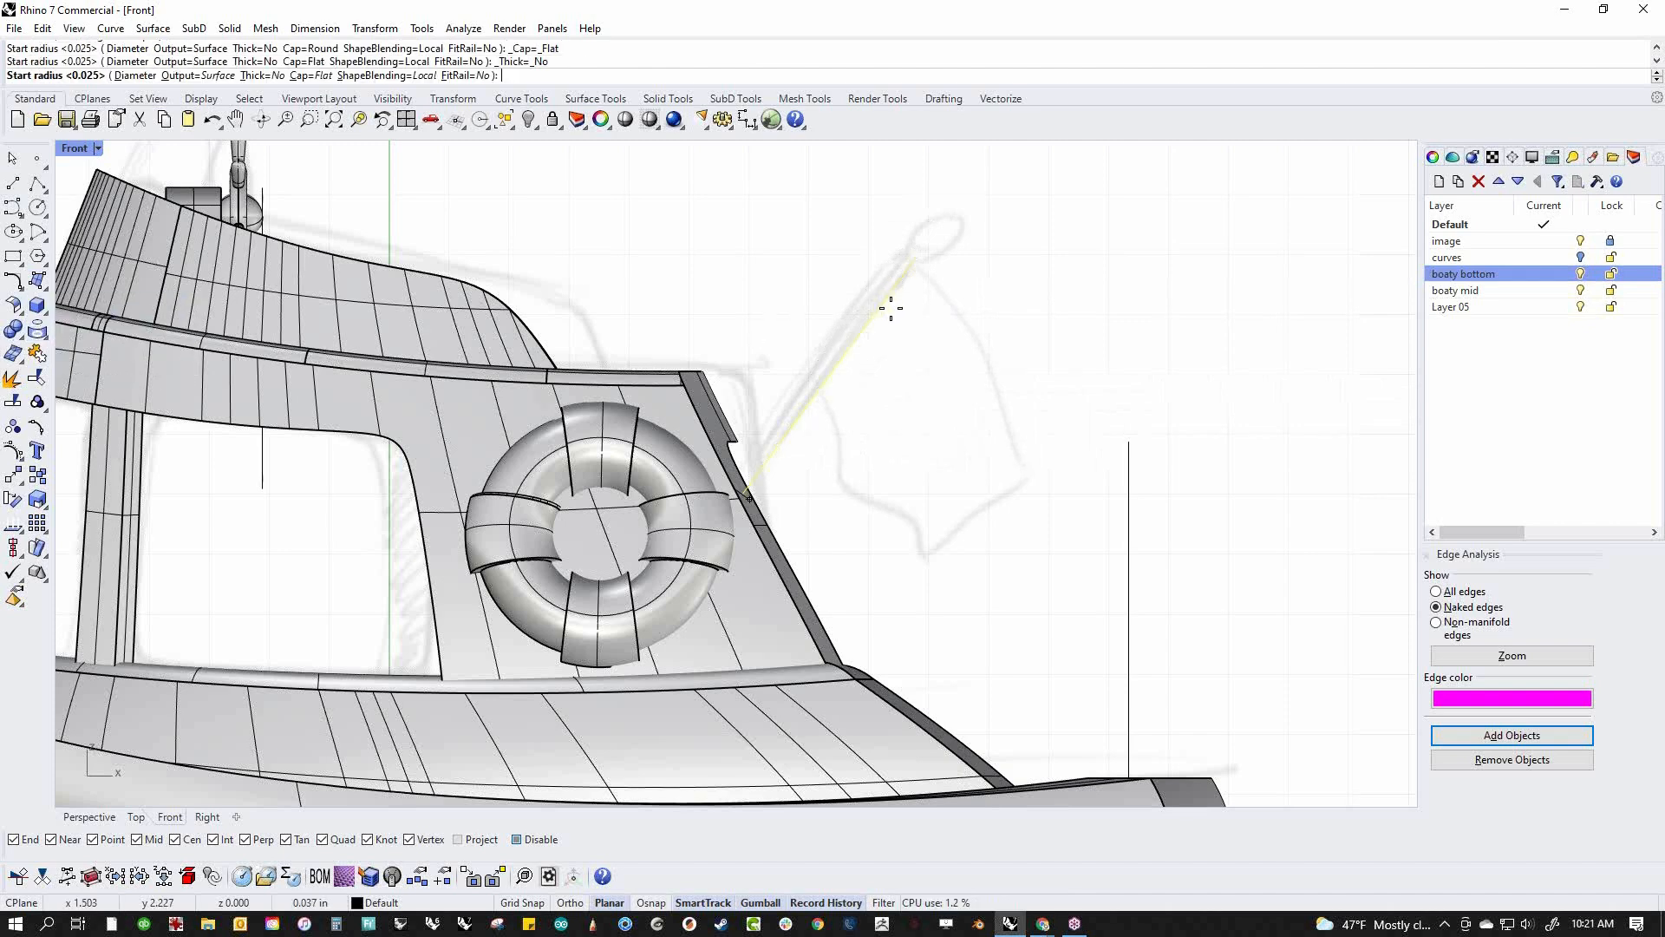
{"action": "left_click", "coordinate": [840, 382]}
{"action": "key", "text": "Return"}
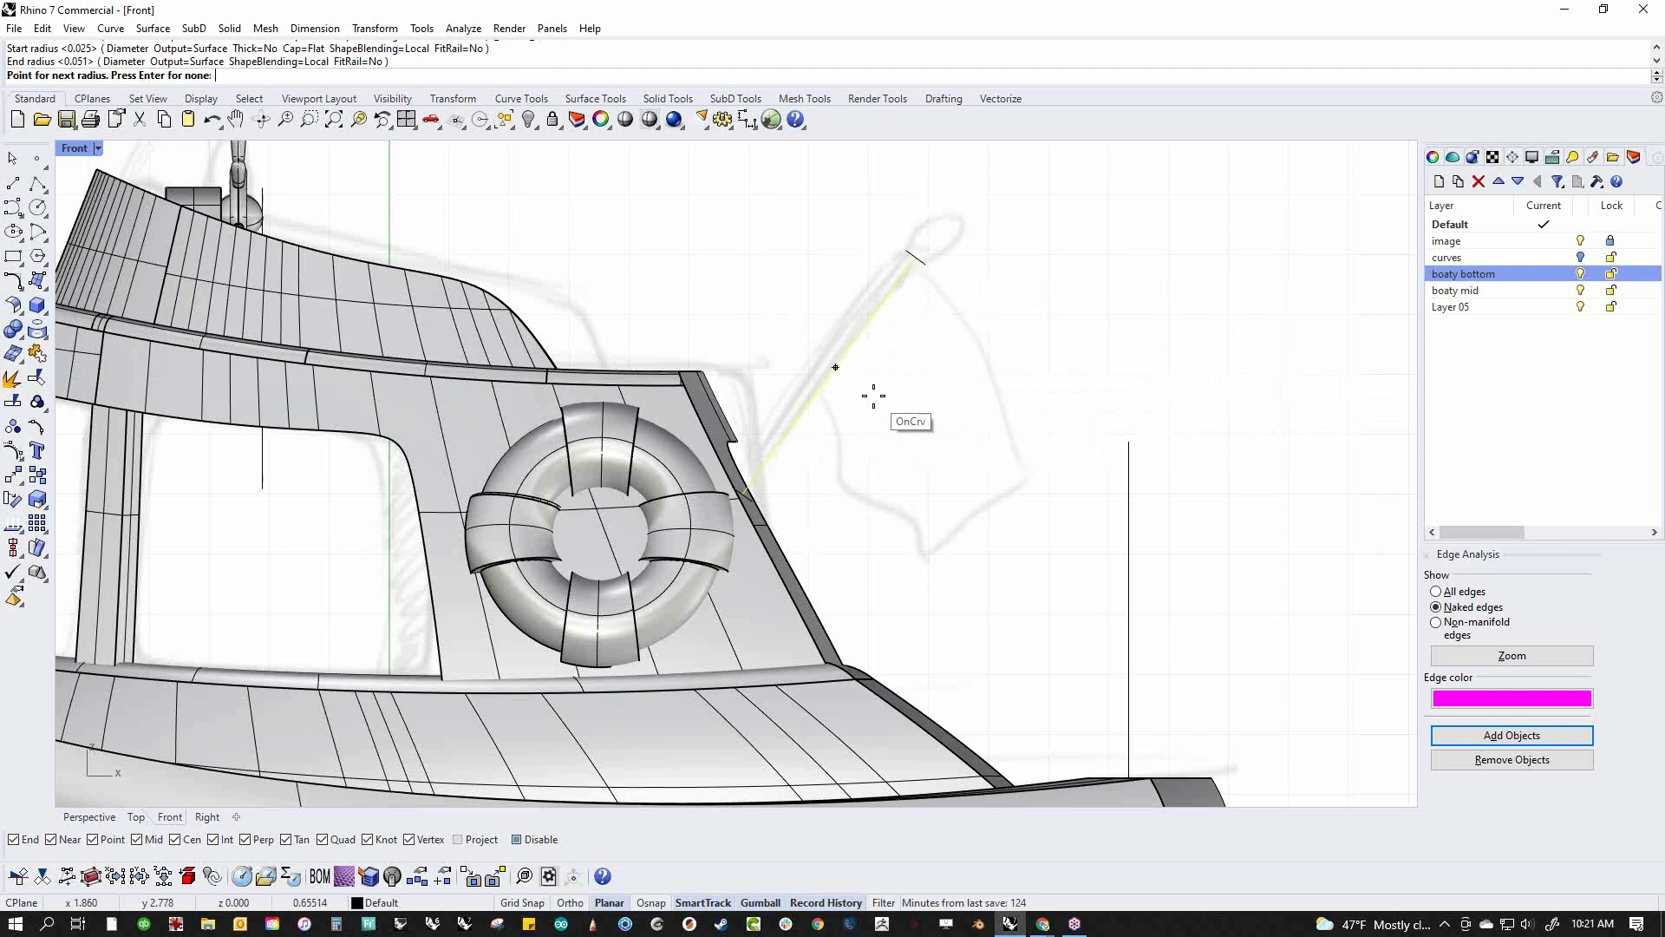
{"action": "key", "text": "Return"}
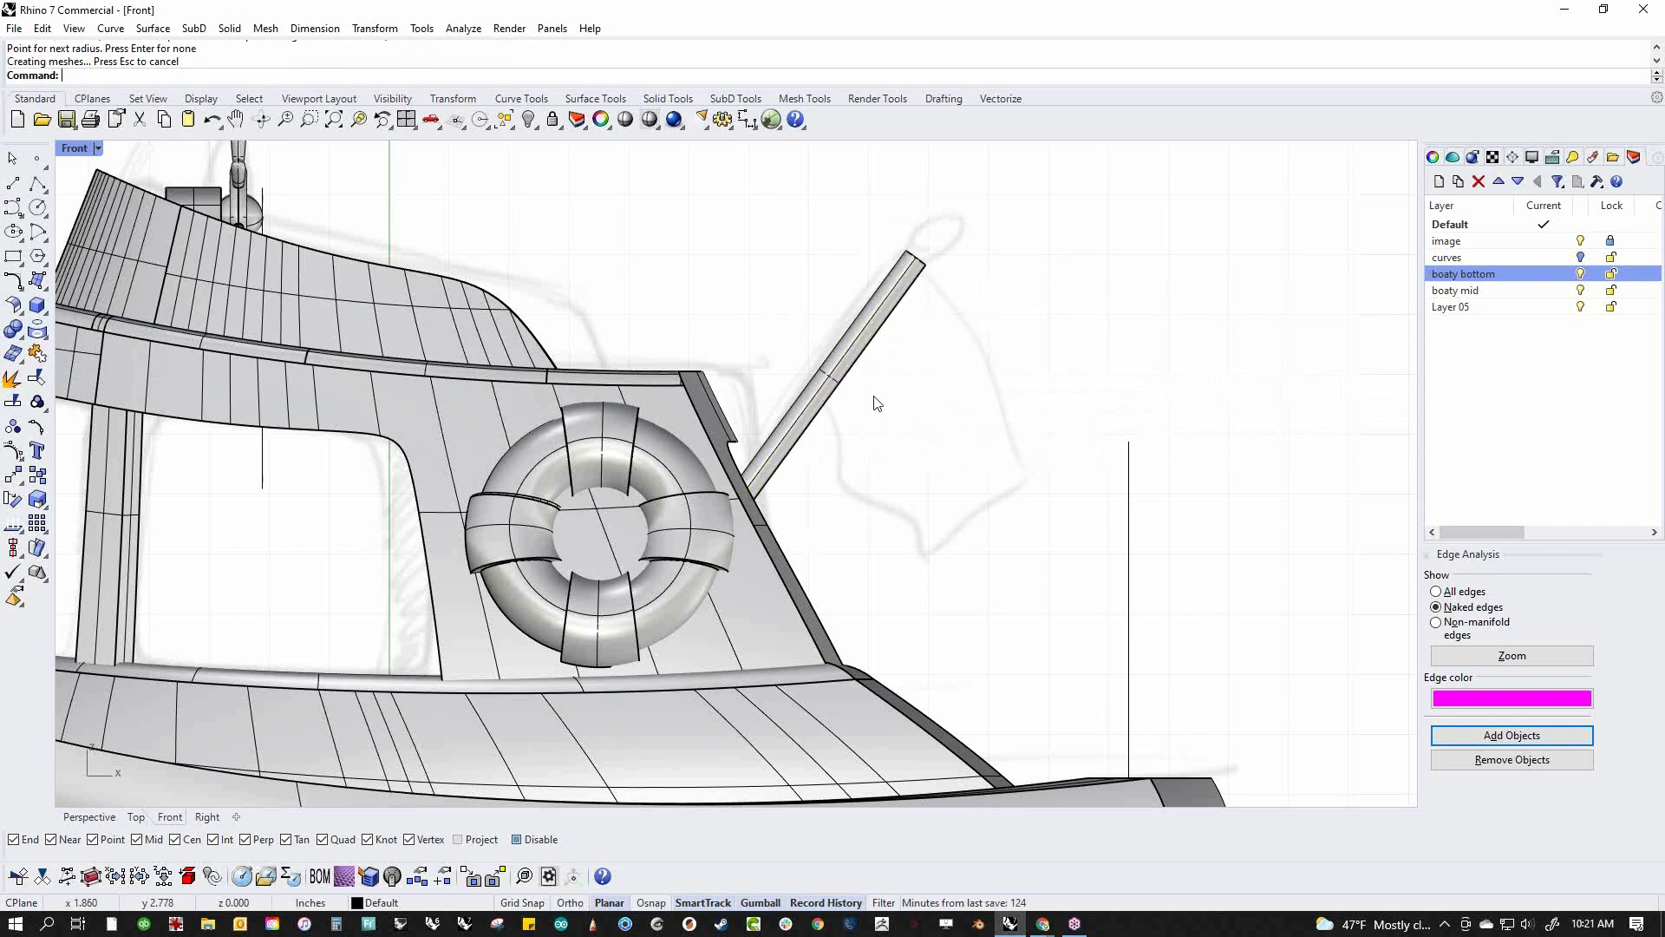
Add a sphere centred on the flagpole's upper end, with a radius slightly larger than the pole's, as the knob
{"action": "left_click", "coordinate": [48, 328]}
{"action": "left_click", "coordinate": [113, 322]}
{"action": "scroll", "coordinate": [983, 256], "scroll_direction": "up", "scroll_amount": 3}
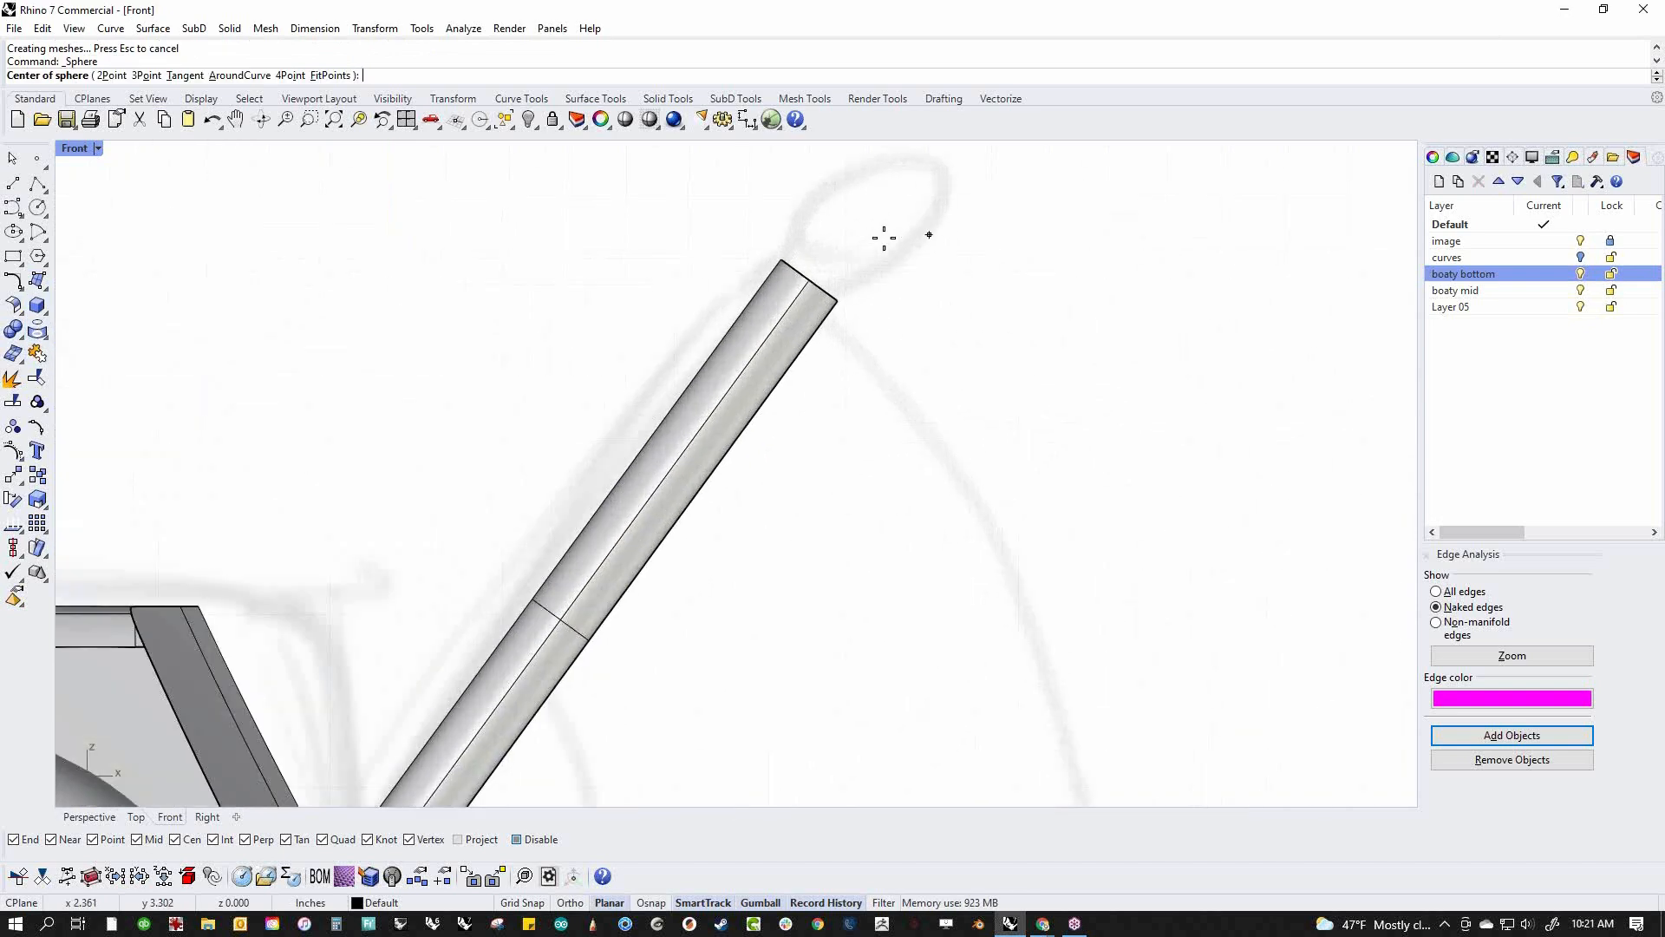
{"action": "left_click", "coordinate": [809, 277]}
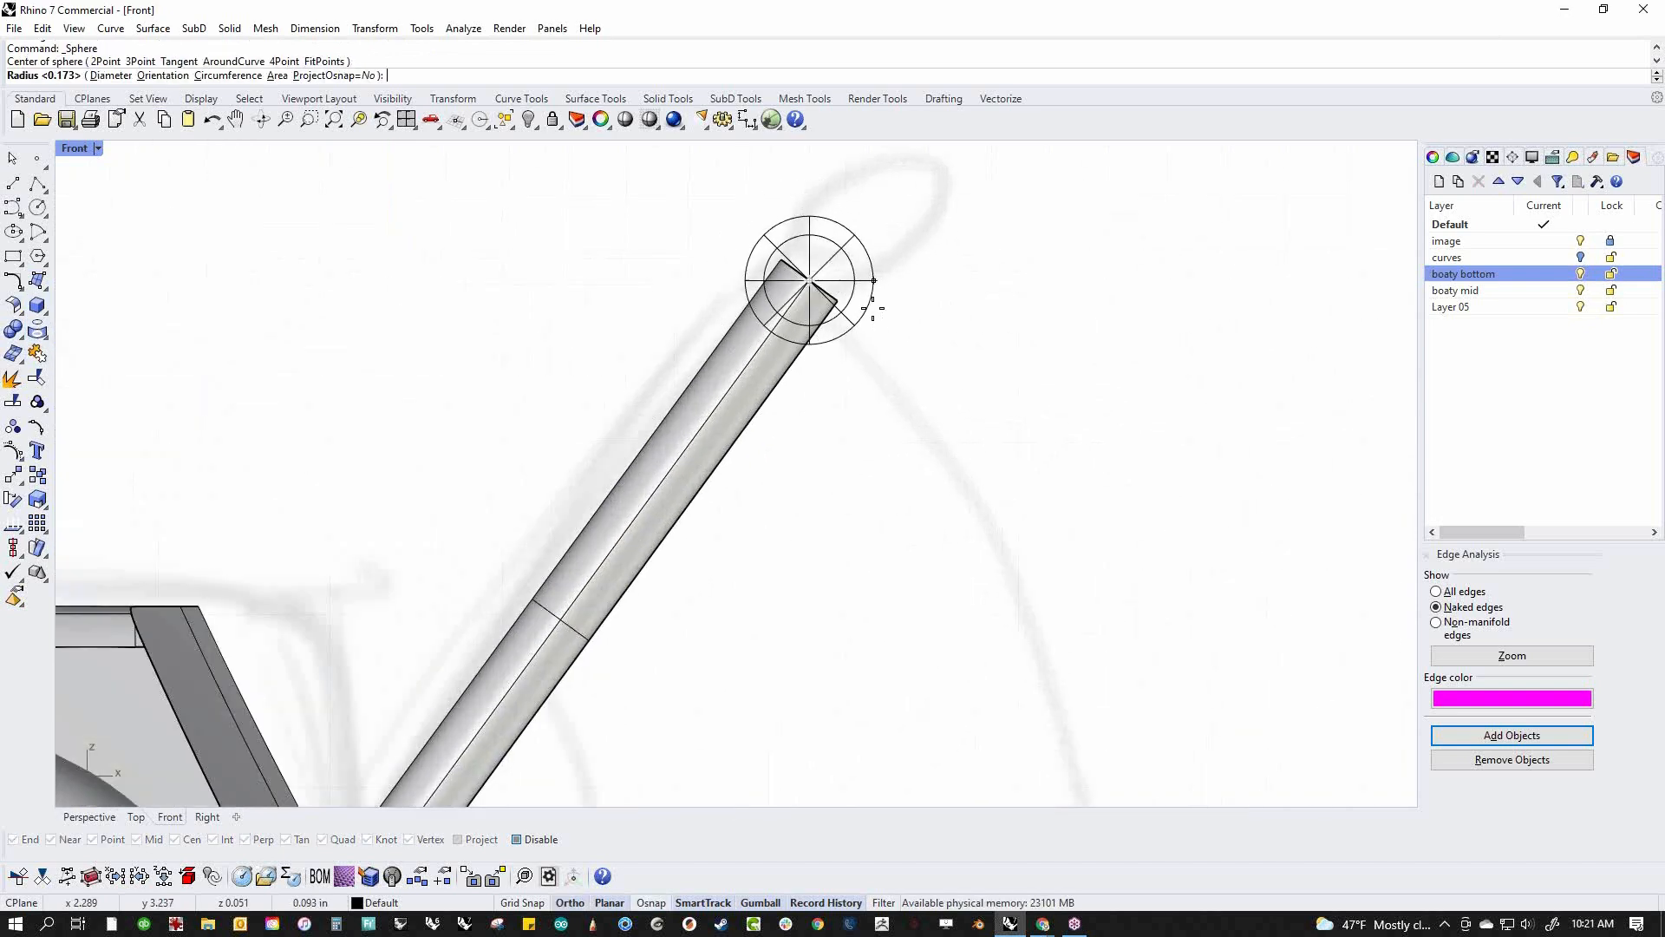
{"action": "left_click", "coordinate": [890, 309]}
{"action": "scroll", "coordinate": [899, 351], "scroll_direction": "down", "scroll_amount": 4}
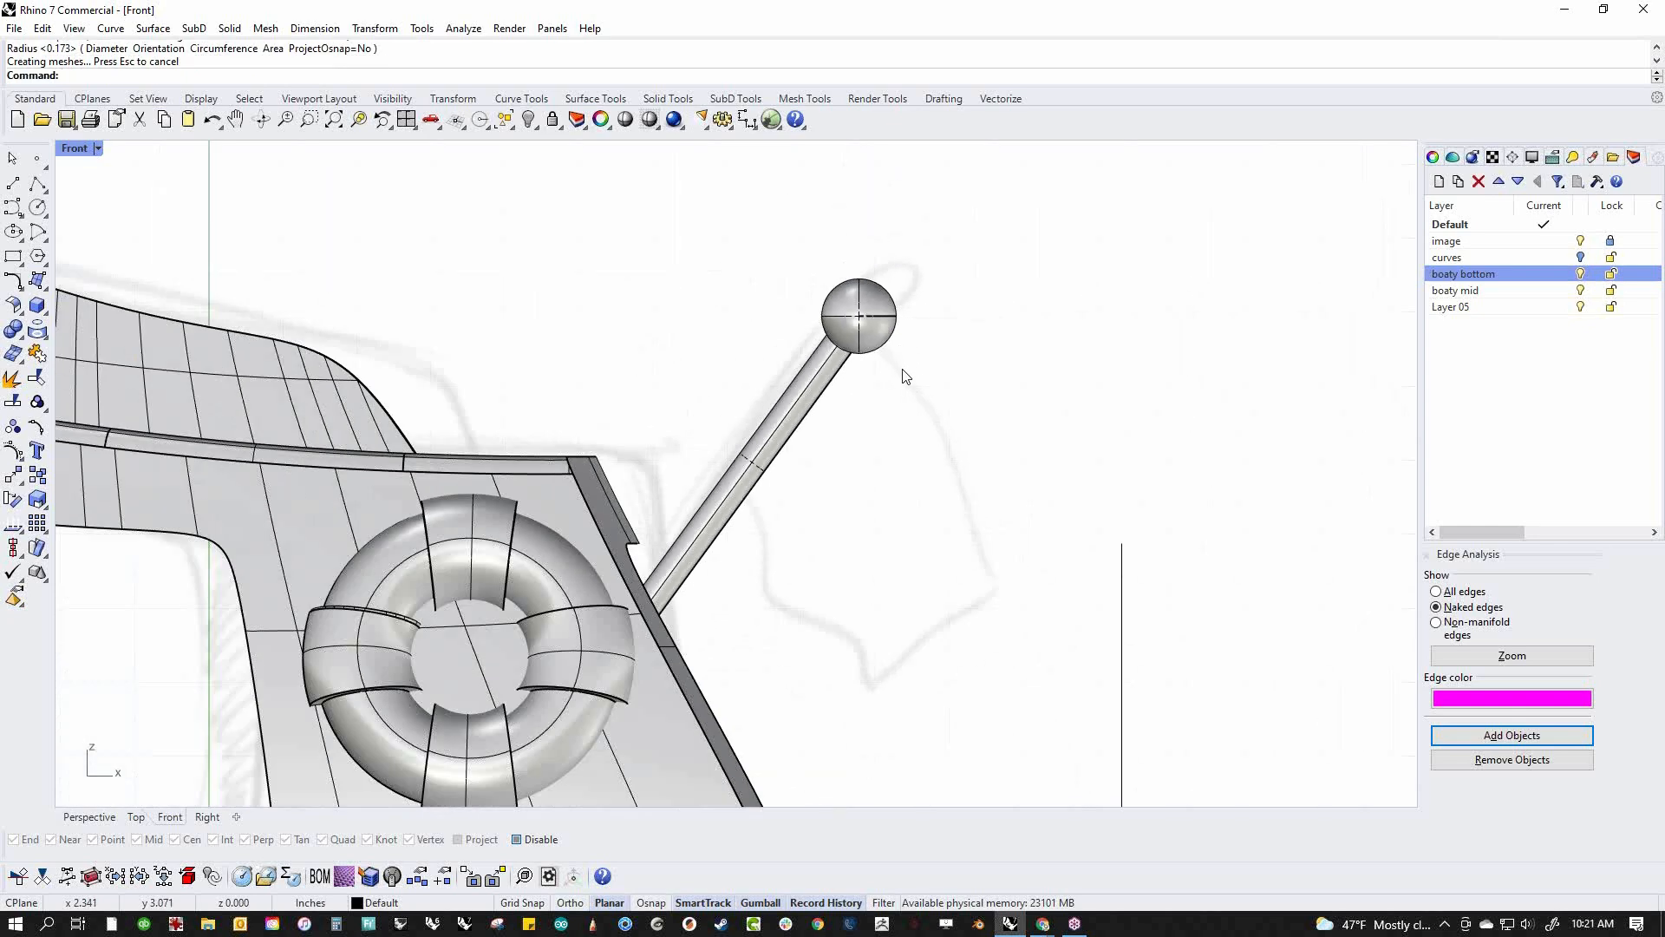
Try to combine the flagpole and its knob with a Boolean union and test the result by moving it
{"action": "left_click_drag", "start_coordinate": [905, 376], "coordinate": [796, 379]}
{"action": "left_click", "coordinate": [13, 329]}
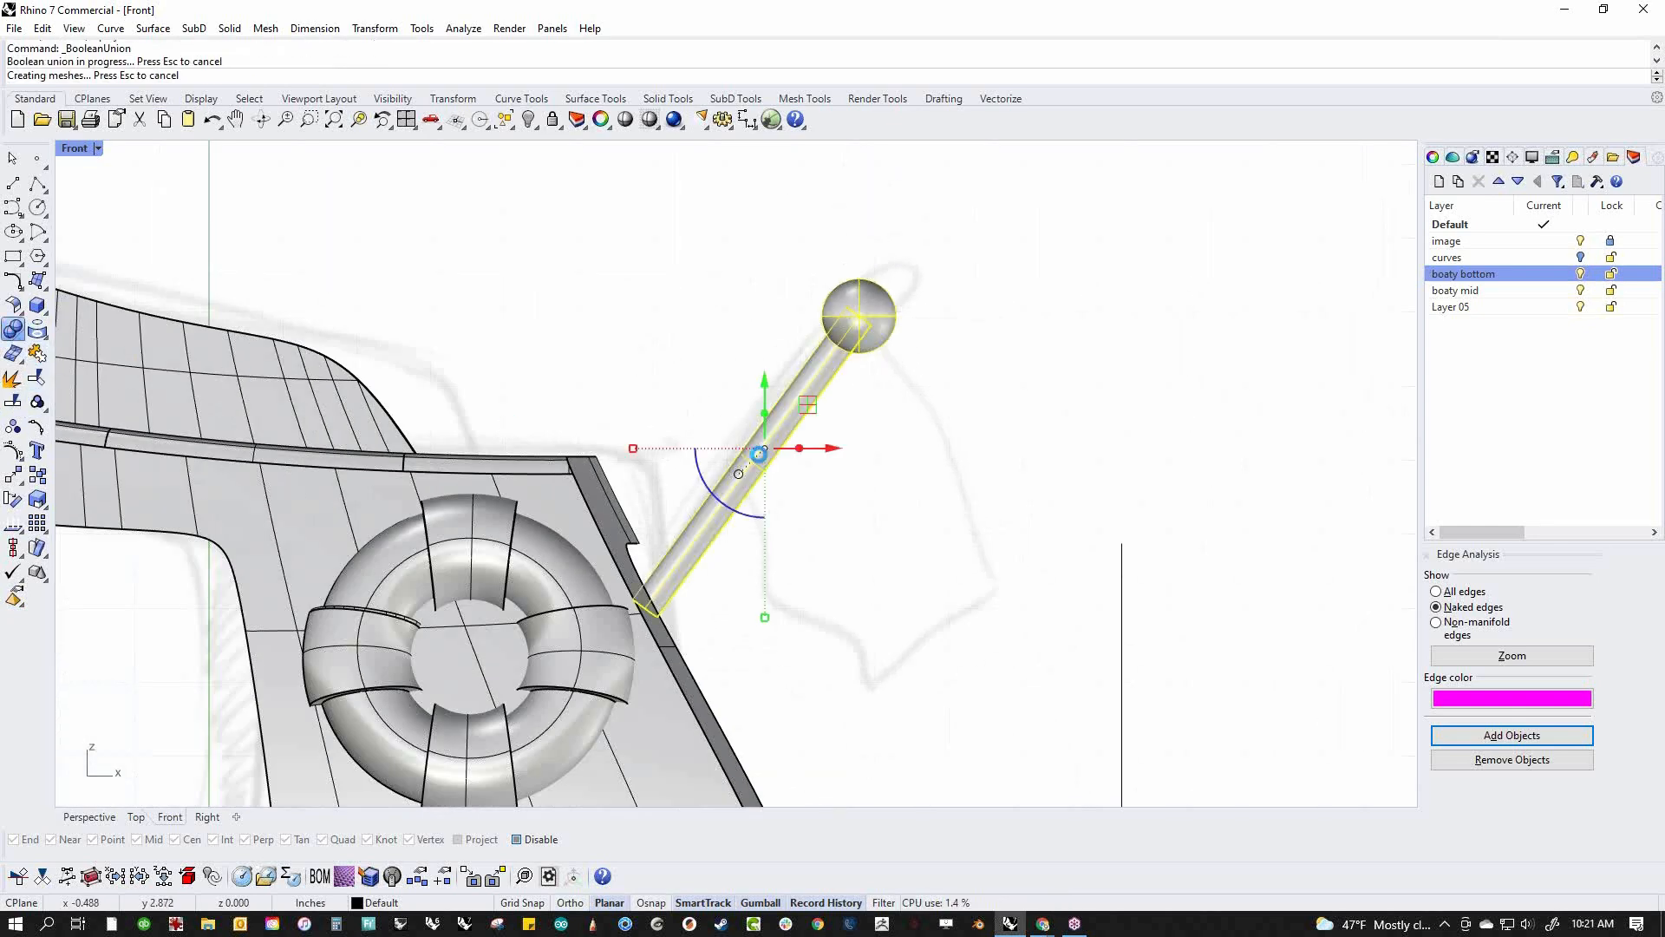
{"action": "left_click_drag", "start_coordinate": [759, 456], "coordinate": [837, 457]}
{"action": "scroll", "coordinate": [857, 467], "scroll_direction": "down", "scroll_amount": 4}
{"action": "key", "text": "ctrl+z"}
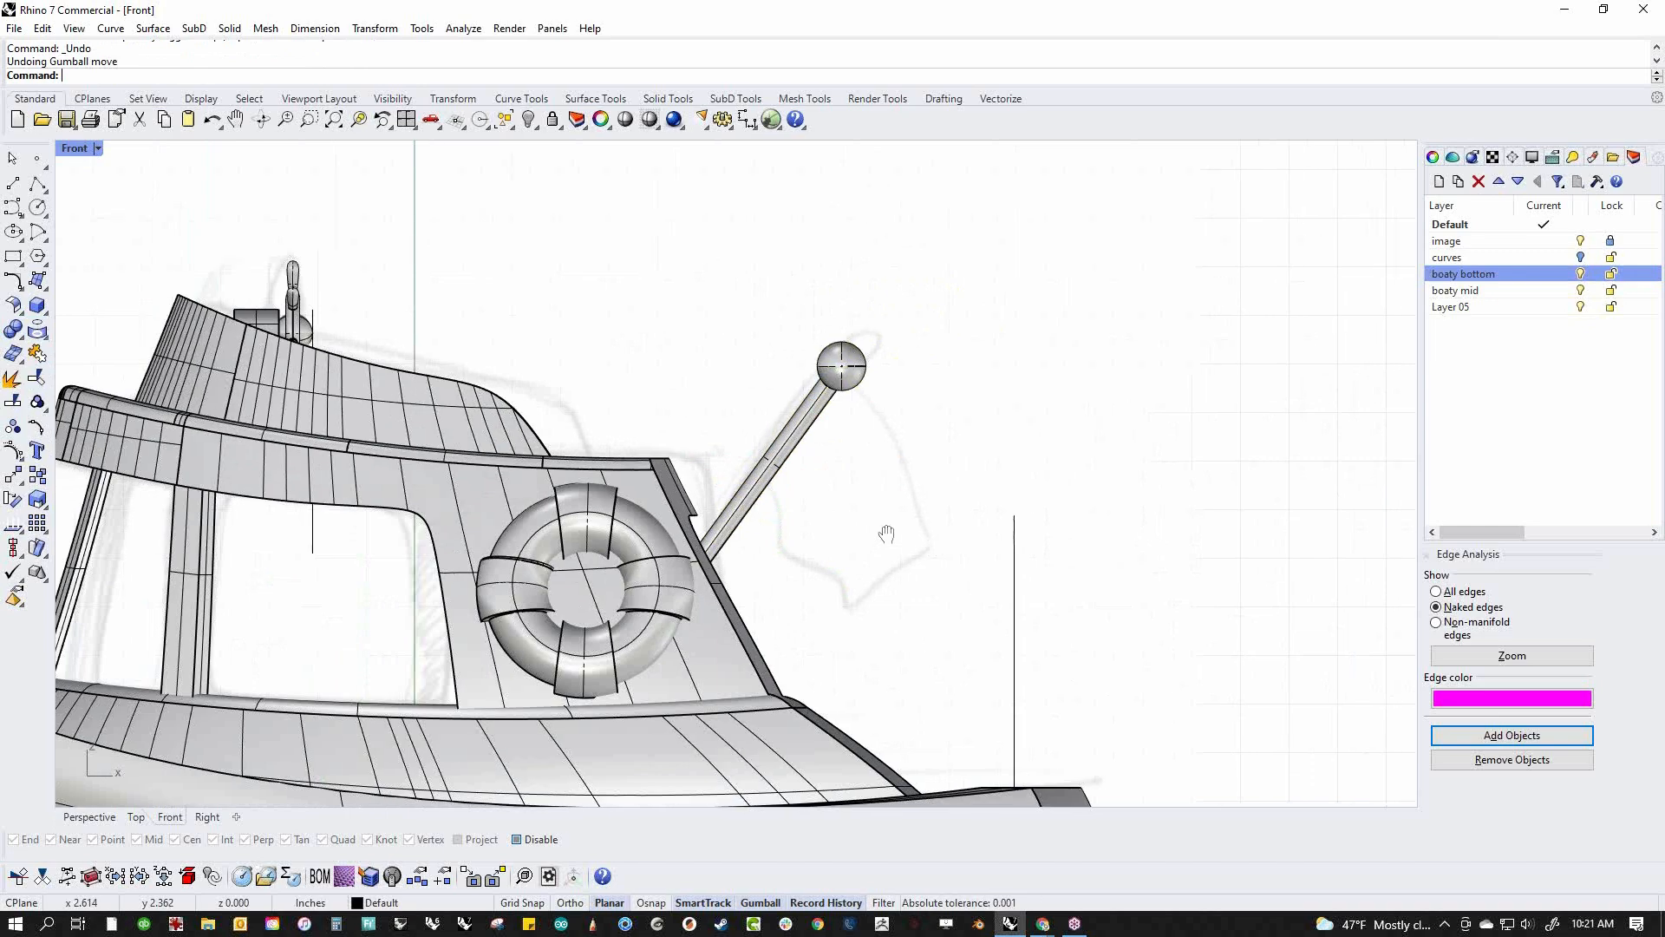
{"action": "right_click_drag", "start_coordinate": [885, 531], "coordinate": [791, 504]}
Check the flagpole in the Top view and undo the Boolean union, keeping the sphere
{"action": "type", "text": "top"}
{"action": "key", "text": "Return"}
{"action": "scroll", "coordinate": [793, 499], "scroll_direction": "down", "scroll_amount": 7}
{"action": "scroll", "coordinate": [776, 378], "scroll_direction": "up", "scroll_amount": 5}
{"action": "key", "text": "ctrl+z"}
{"action": "key", "text": "ctrl+z"}
{"action": "key", "text": "ctrl+y"}
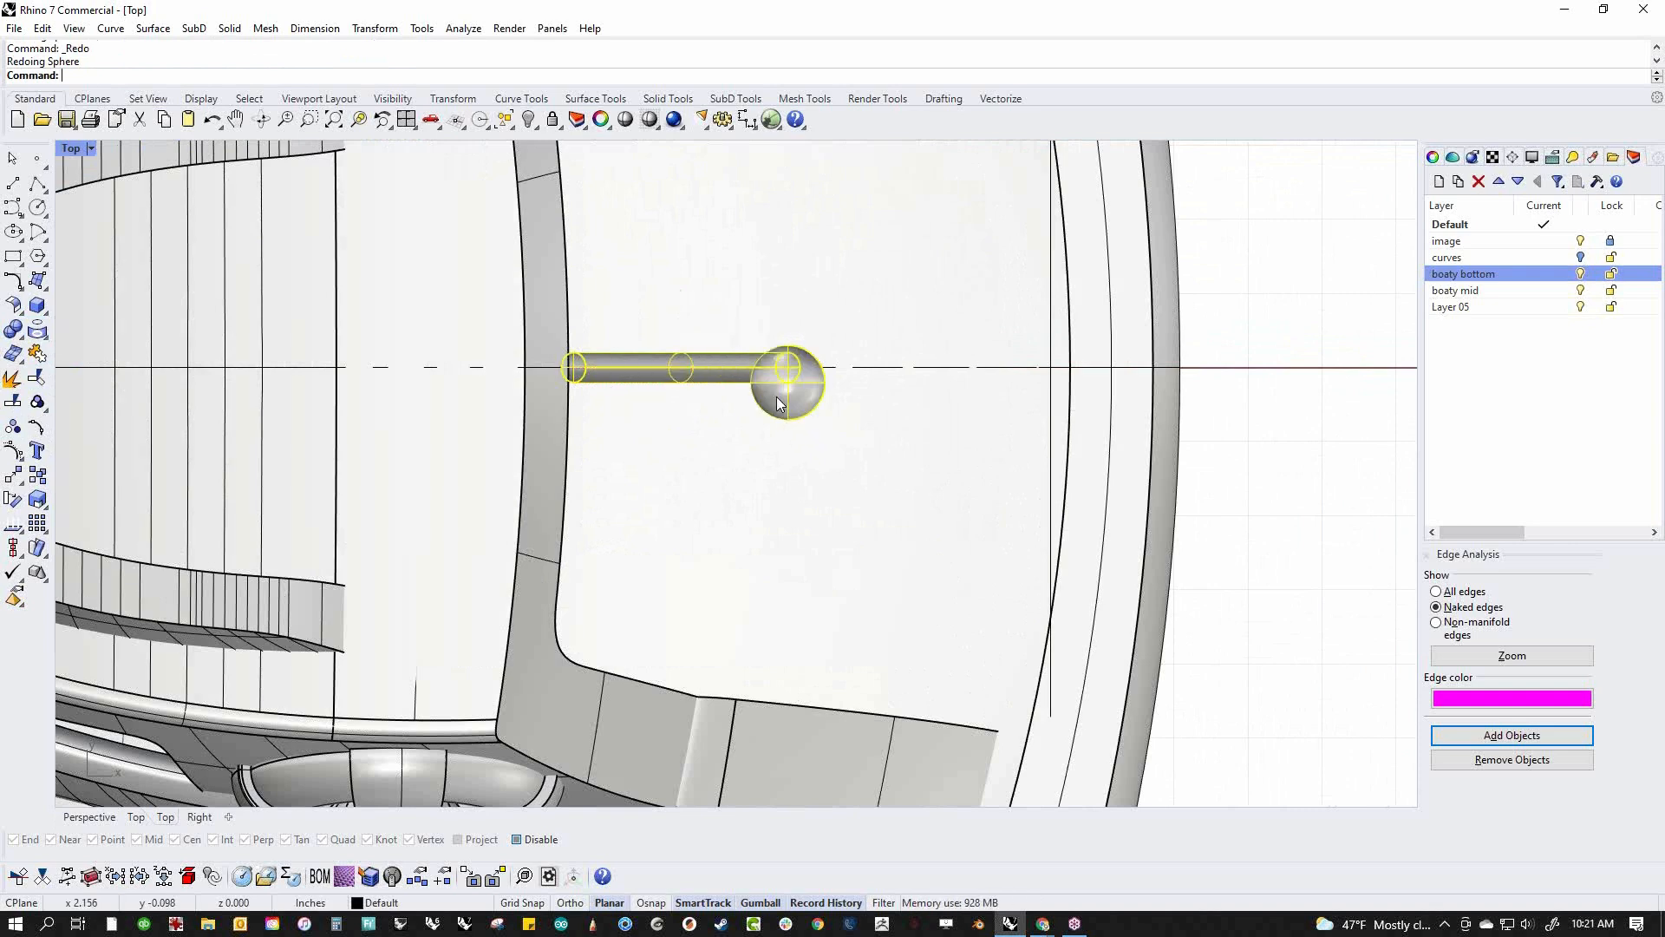
Move the knob sideways onto the flagpole's axis in the Top view and Boolean-union it with the pole
{"action": "left_click", "coordinate": [787, 399]}
{"action": "left_click_drag", "start_coordinate": [796, 354], "coordinate": [568, 367]}
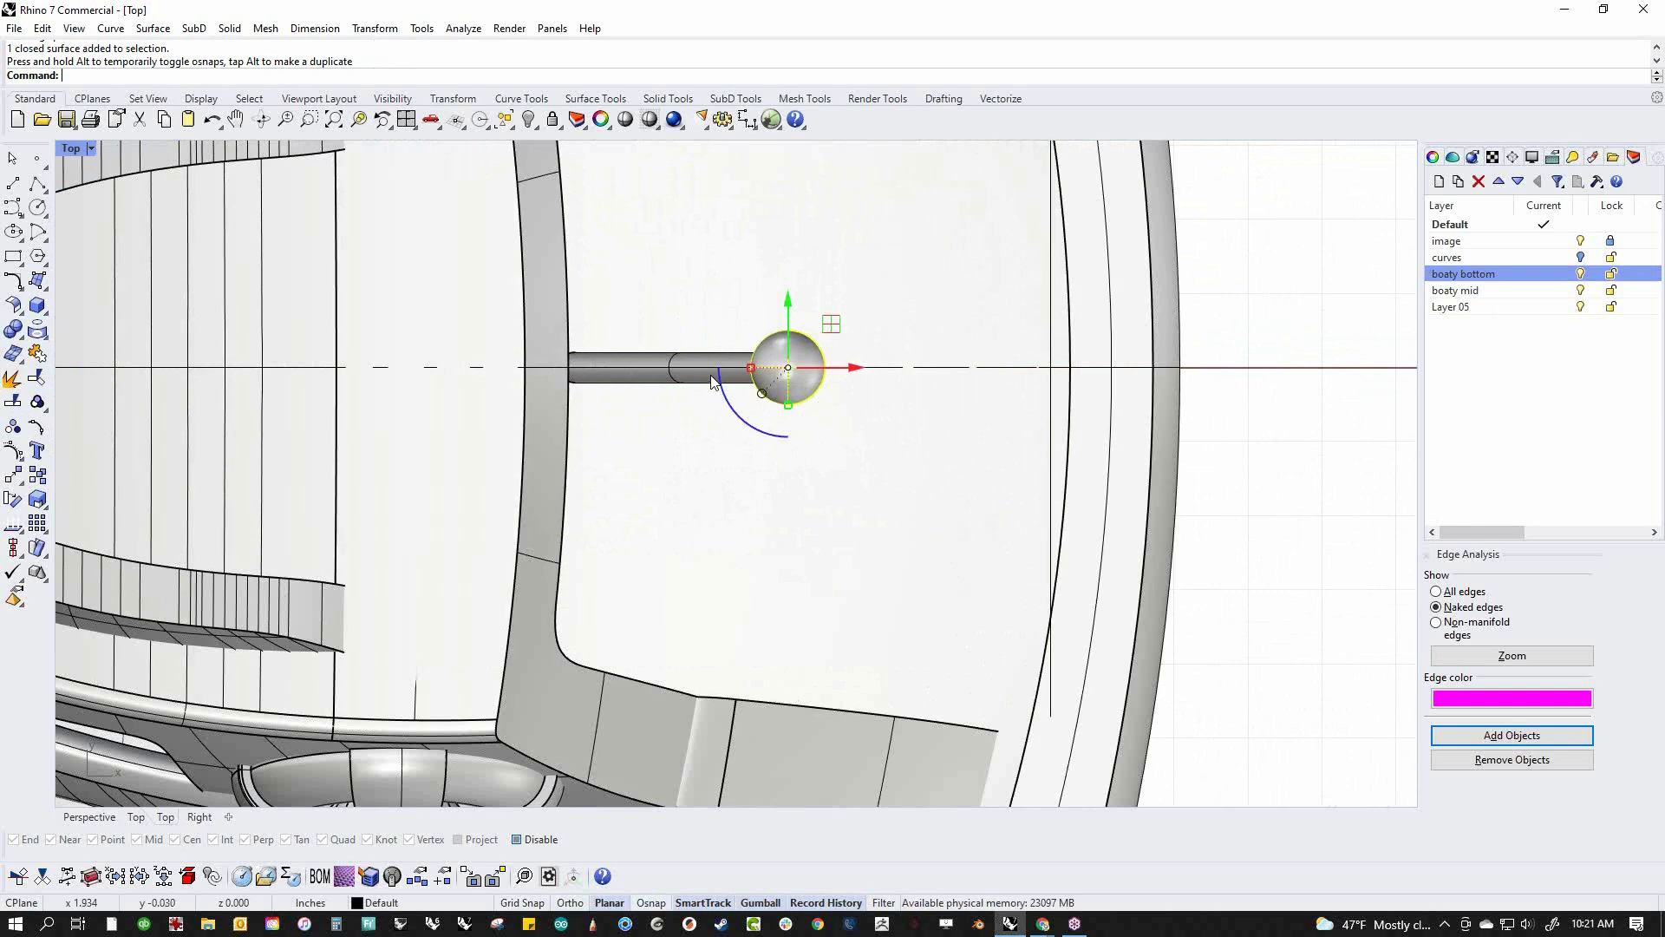
{"action": "left_click", "coordinate": [710, 375], "text": "shift"}
{"action": "left_click", "coordinate": [14, 329]}
{"action": "scroll", "coordinate": [595, 355], "scroll_direction": "down", "scroll_amount": 4}
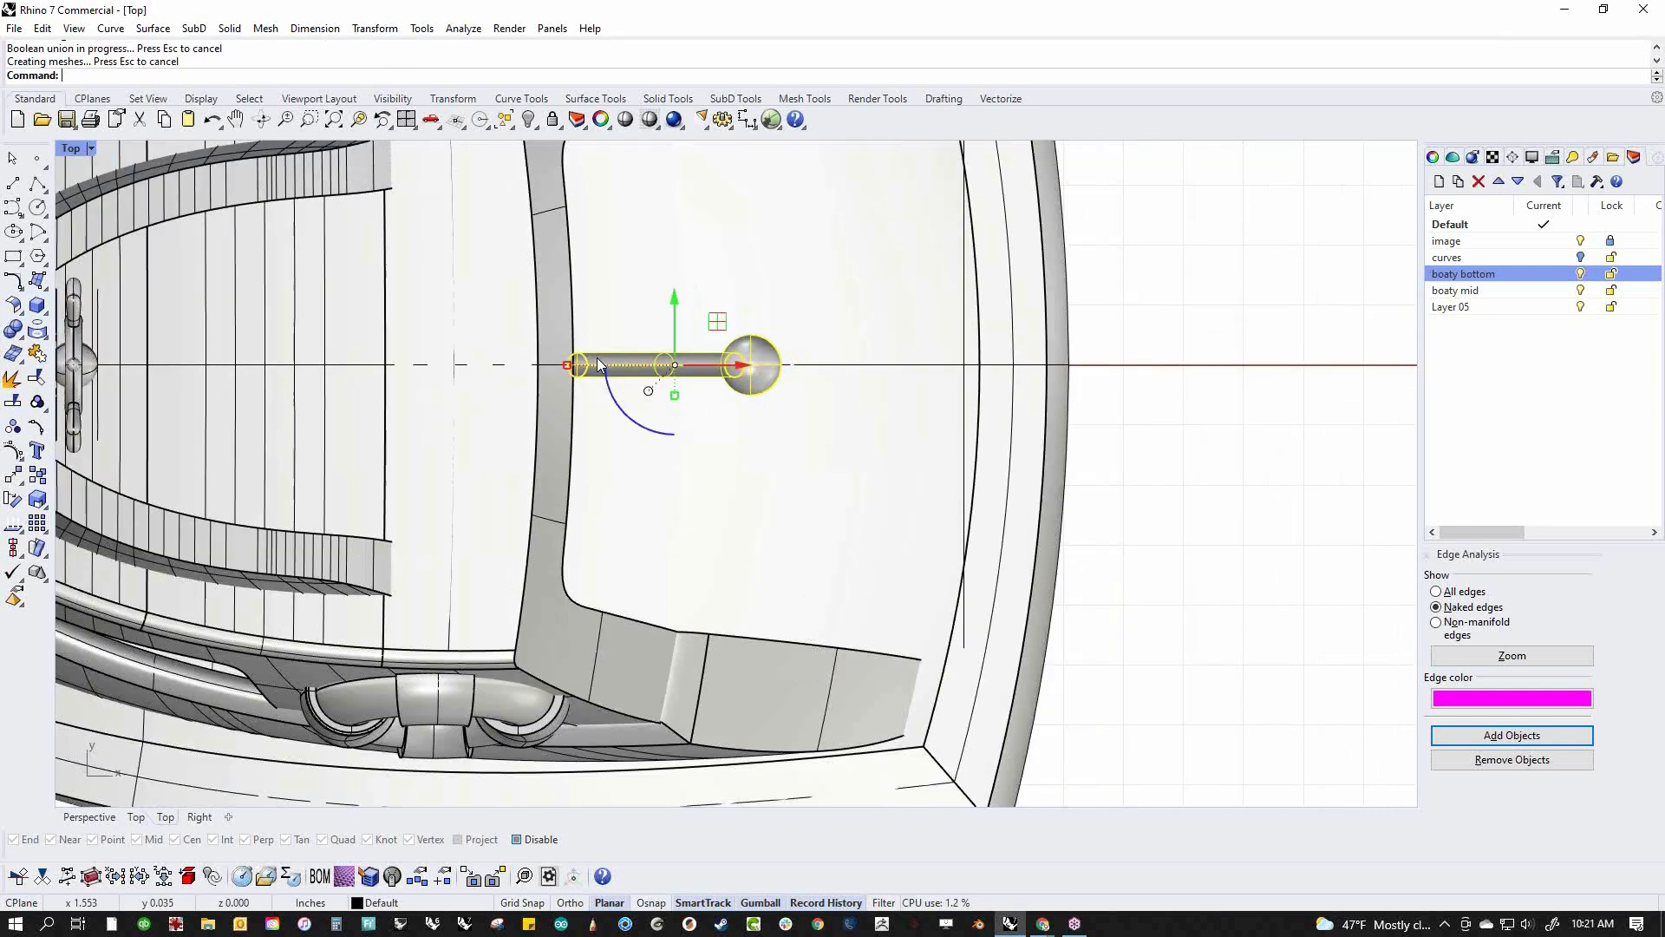
Move the flagpole sideways from the boat's centreline to one side of the cabin and return to the Front view
{"action": "left_click_drag", "start_coordinate": [658, 309], "coordinate": [661, 545]}
{"action": "key", "text": "ctrl+F2"}
{"action": "left_click", "coordinate": [745, 586]}
Draw a five-point control point curve from the flagpole's upper end along the sketched flag's outer edge
{"action": "scroll", "coordinate": [591, 318], "scroll_direction": "up", "scroll_amount": 4}
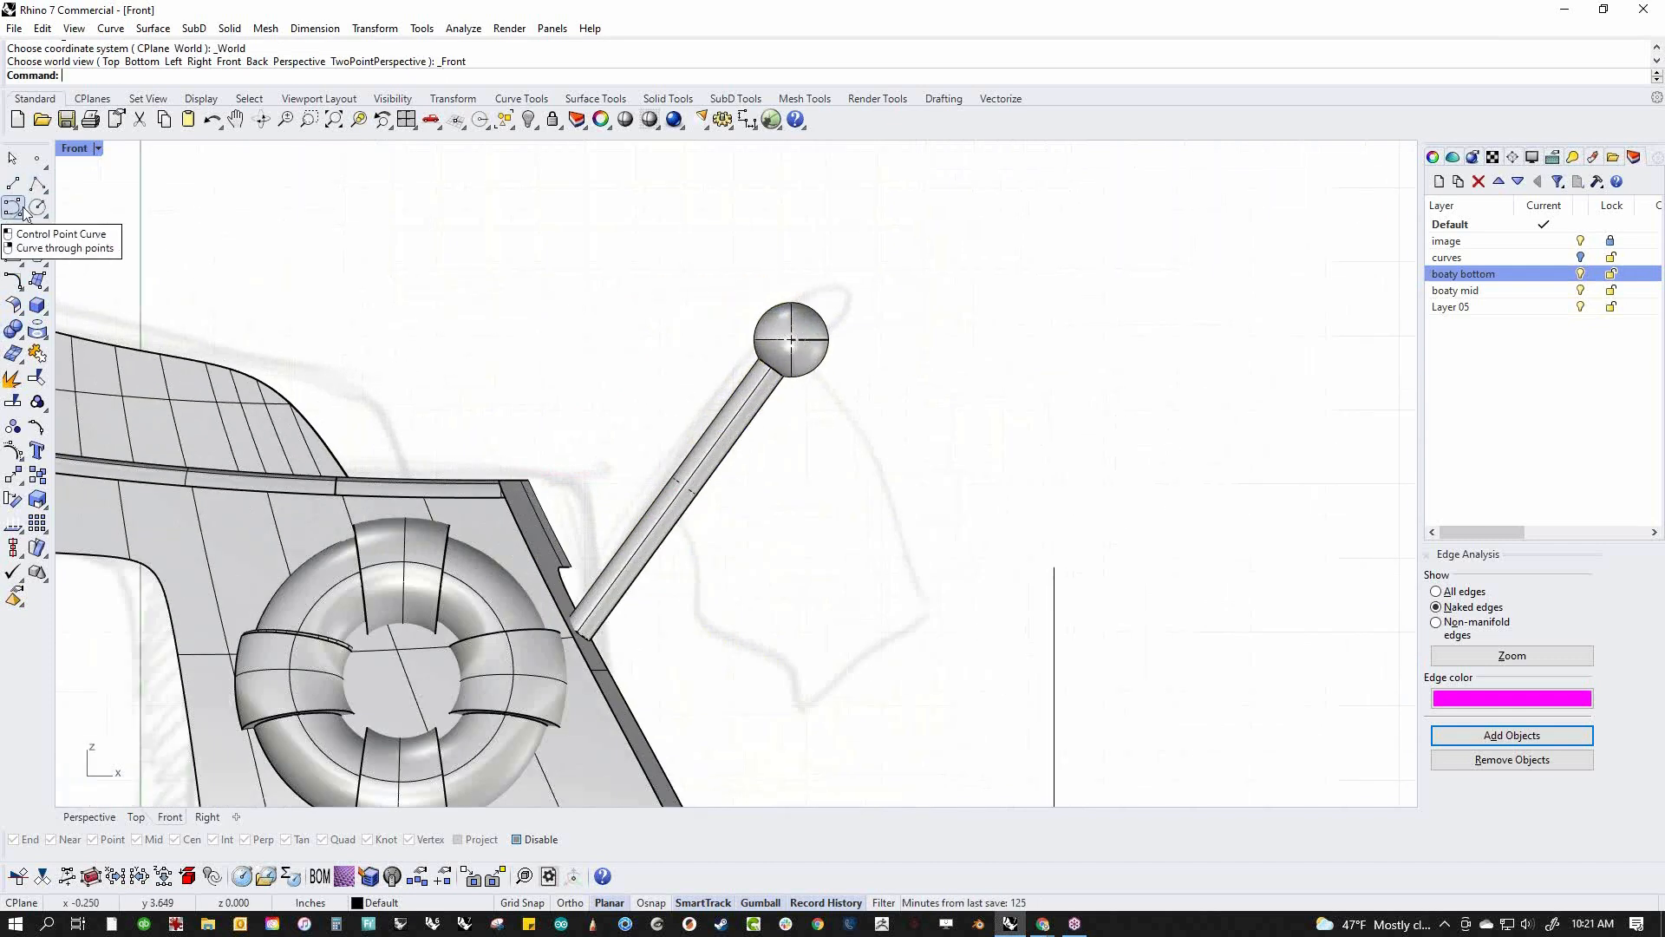
{"action": "left_click", "coordinate": [772, 360]}
{"action": "left_click", "coordinate": [833, 404]}
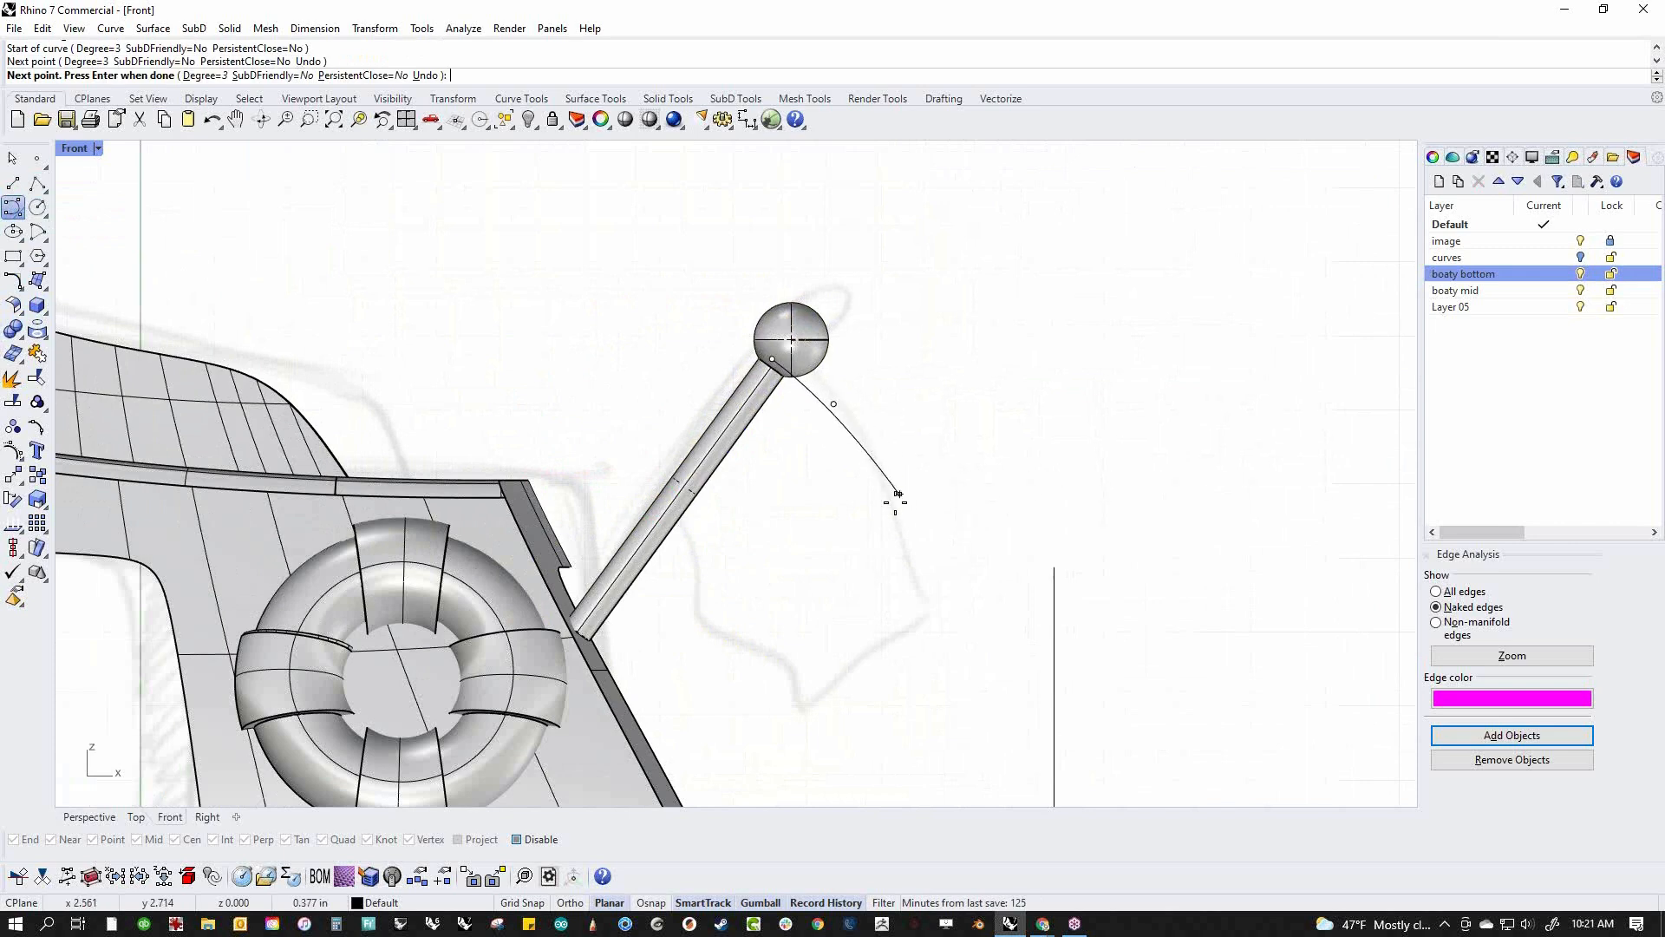
{"action": "left_click", "coordinate": [899, 497]}
{"action": "left_click", "coordinate": [889, 567]}
{"action": "left_click", "coordinate": [933, 647]}
{"action": "key", "text": "Return"}
Draw a five-point control point curve for the flag's lower edge, from partway up the flagpole to the flag's bottom corner
{"action": "key", "text": "Return"}
{"action": "left_click", "coordinate": [644, 531]}
{"action": "left_click", "coordinate": [709, 555]}
{"action": "left_click", "coordinate": [712, 629]}
{"action": "left_click", "coordinate": [751, 702]}
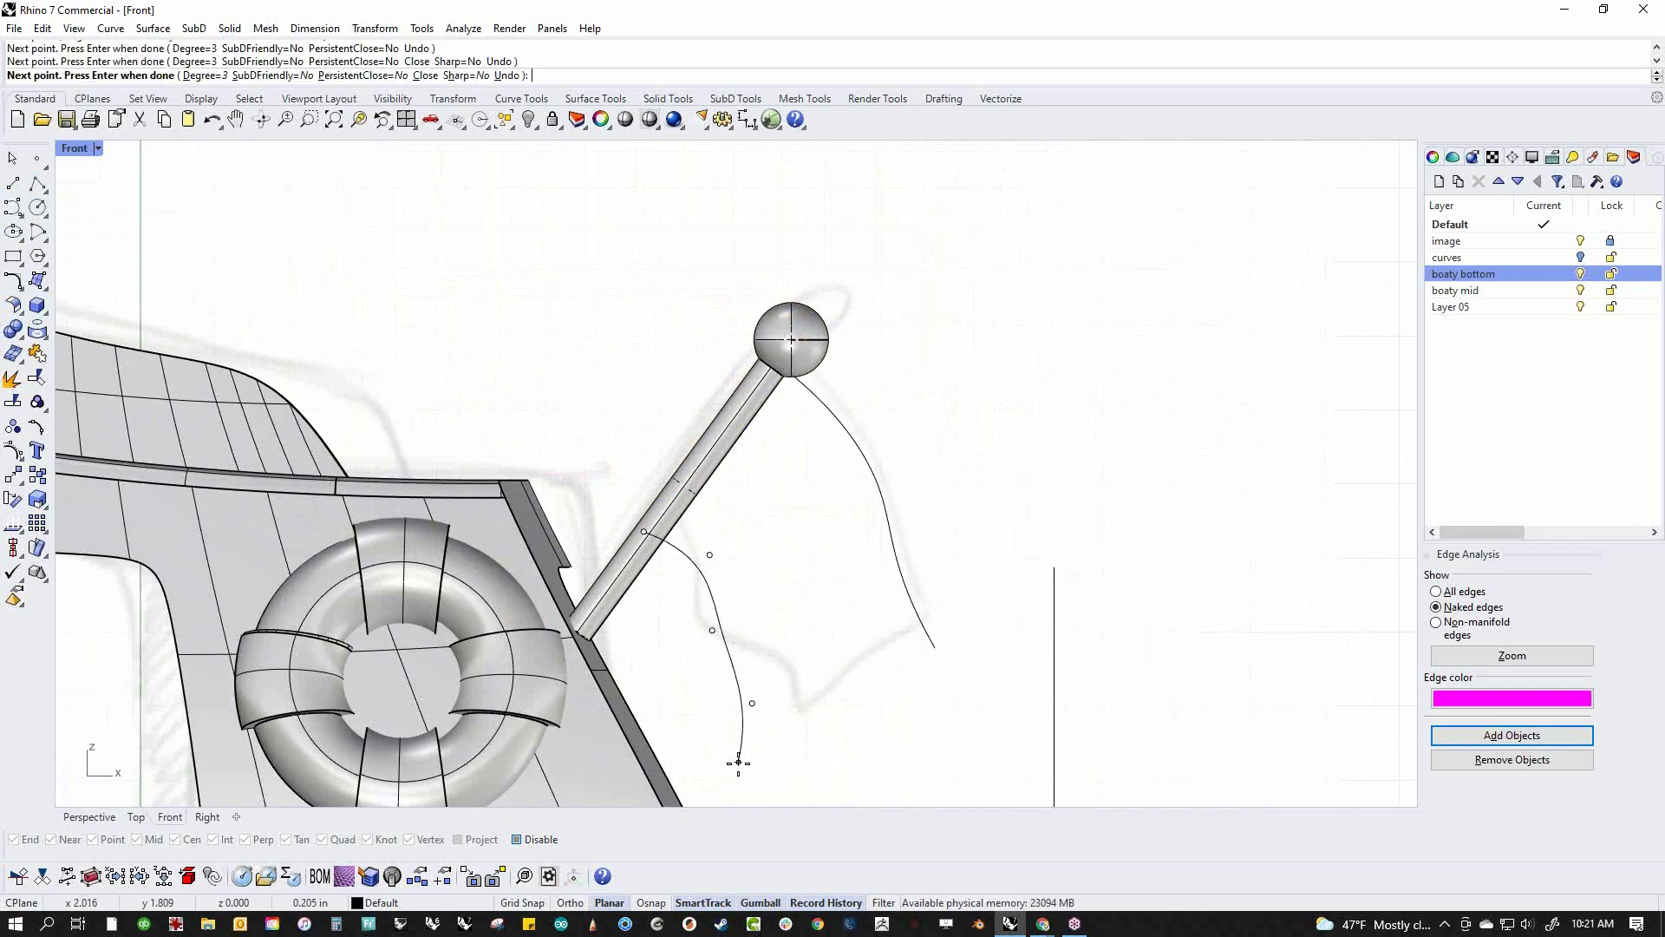
{"action": "left_click", "coordinate": [768, 753]}
{"action": "key", "text": "Return"}
Draw a four-point curve for the flag's free end, connecting the ends of its two long edge curves
{"action": "key", "text": "Return"}
{"action": "left_click", "coordinate": [768, 754], "text": "alt"}
{"action": "left_click", "coordinate": [808, 696]}
{"action": "left_click", "coordinate": [859, 681]}
{"action": "left_click", "coordinate": [928, 652]}
{"action": "key", "text": "Return"}
Create the flag surface with Sweep 2 Rails, using the two long edge curves as rails and the free-end curve as profile
{"action": "middle_click", "coordinate": [1026, 678]}
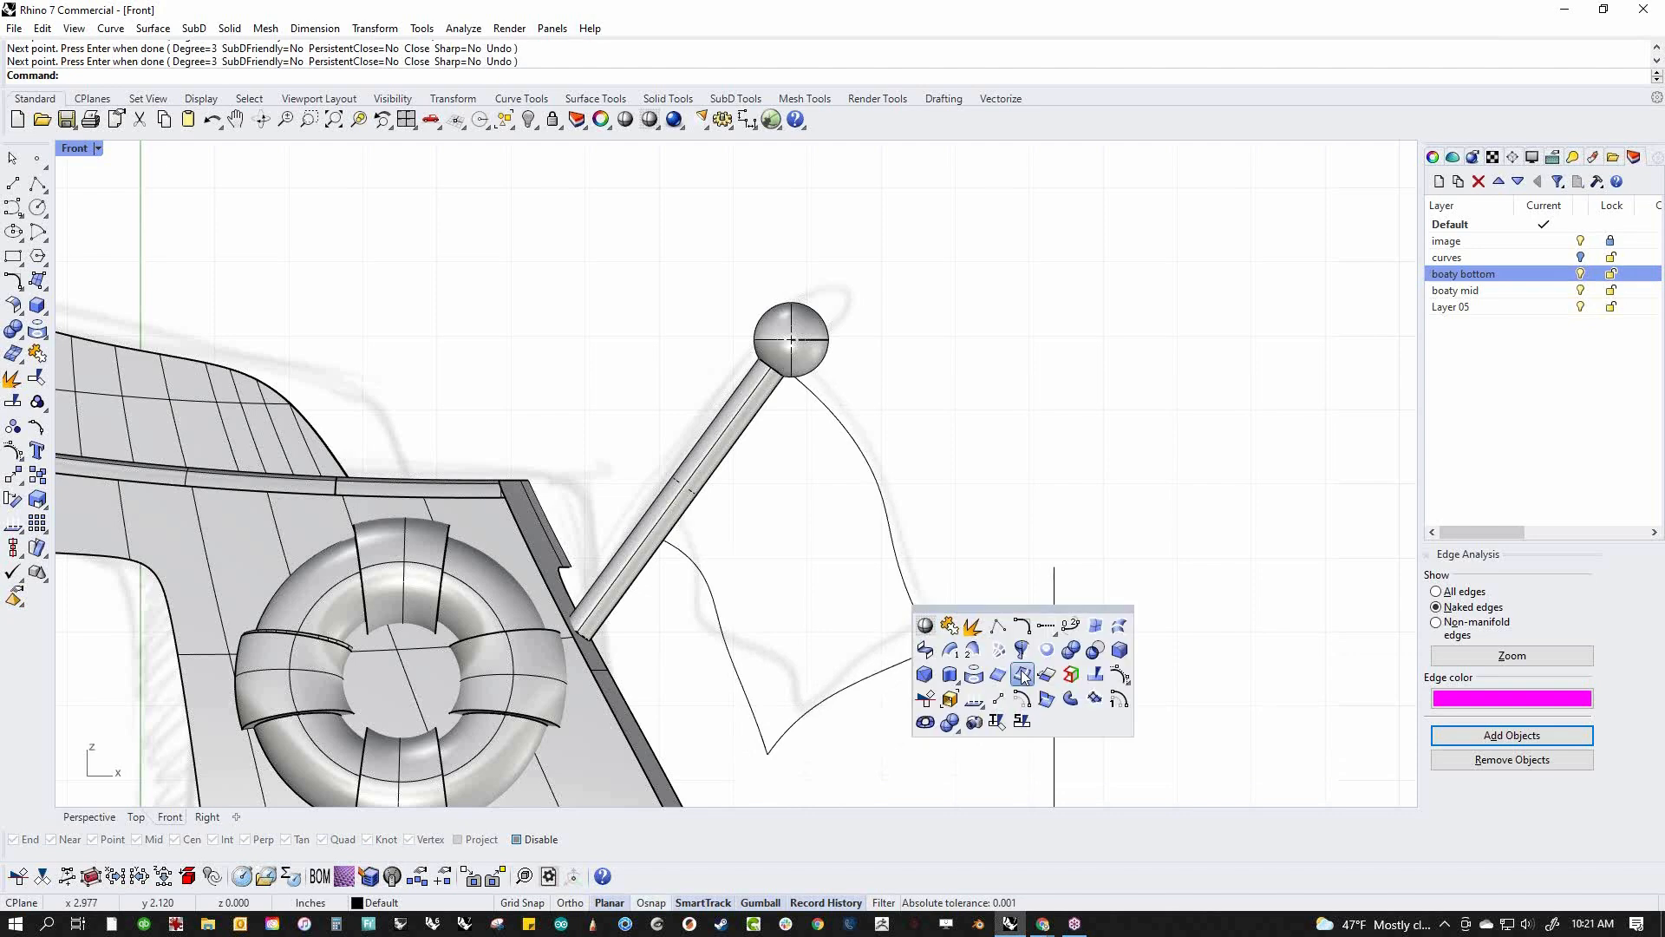
{"action": "left_click", "coordinate": [949, 637]}
{"action": "left_click", "coordinate": [945, 639]}
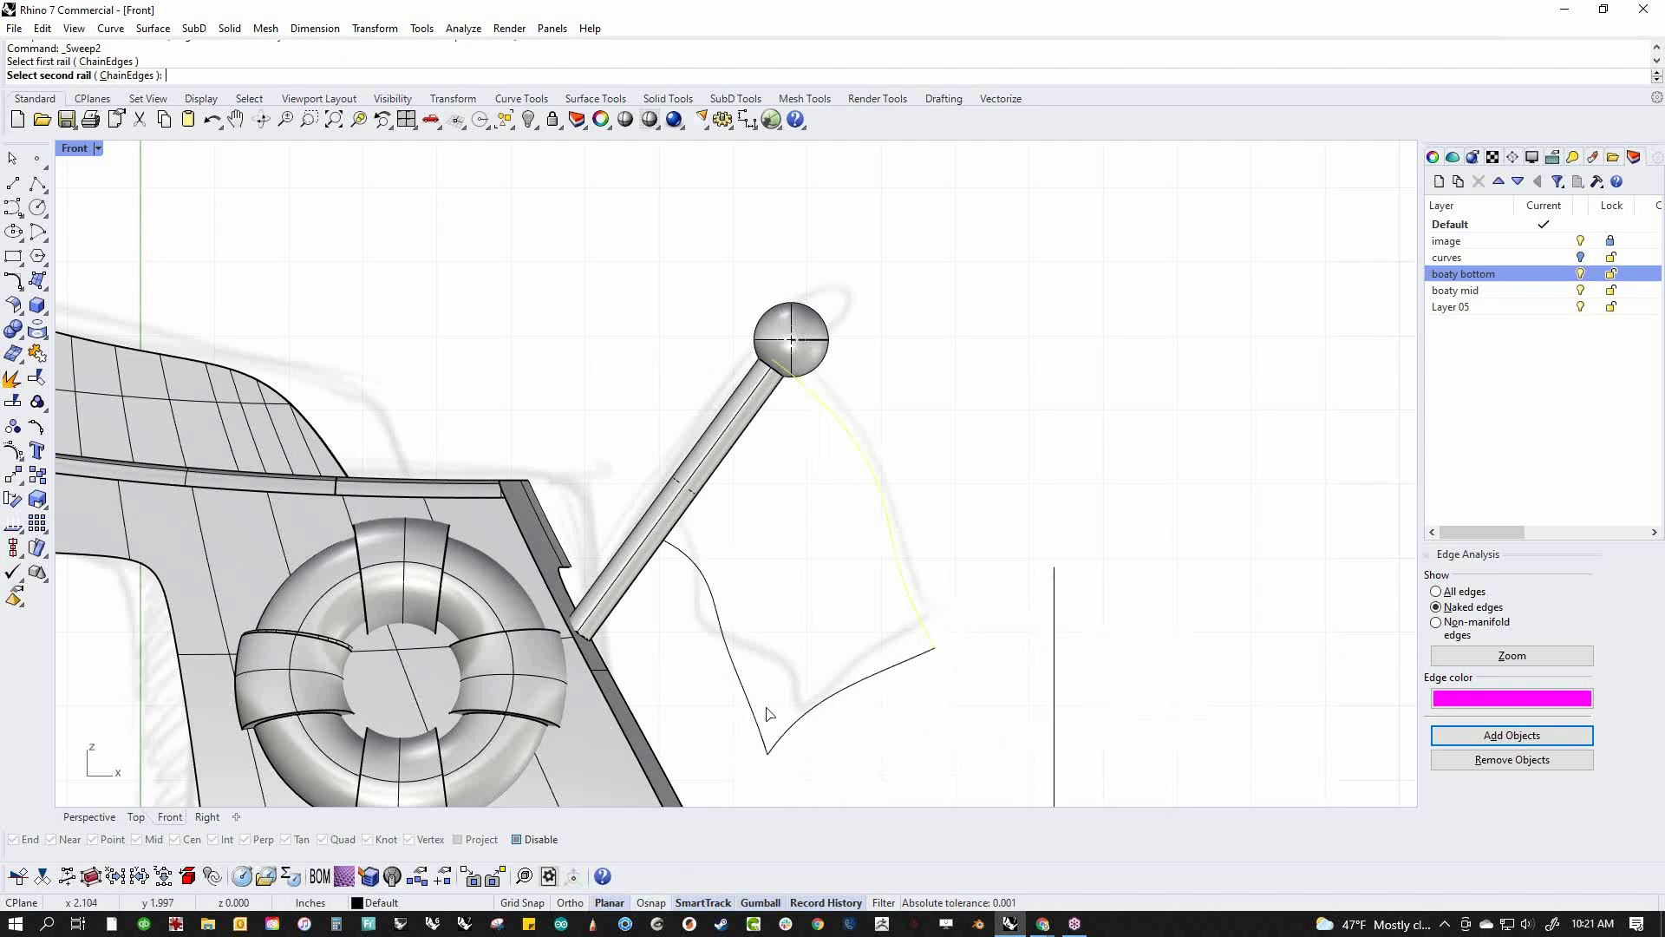
{"action": "left_click", "coordinate": [791, 736]}
{"action": "key", "text": "Return"}
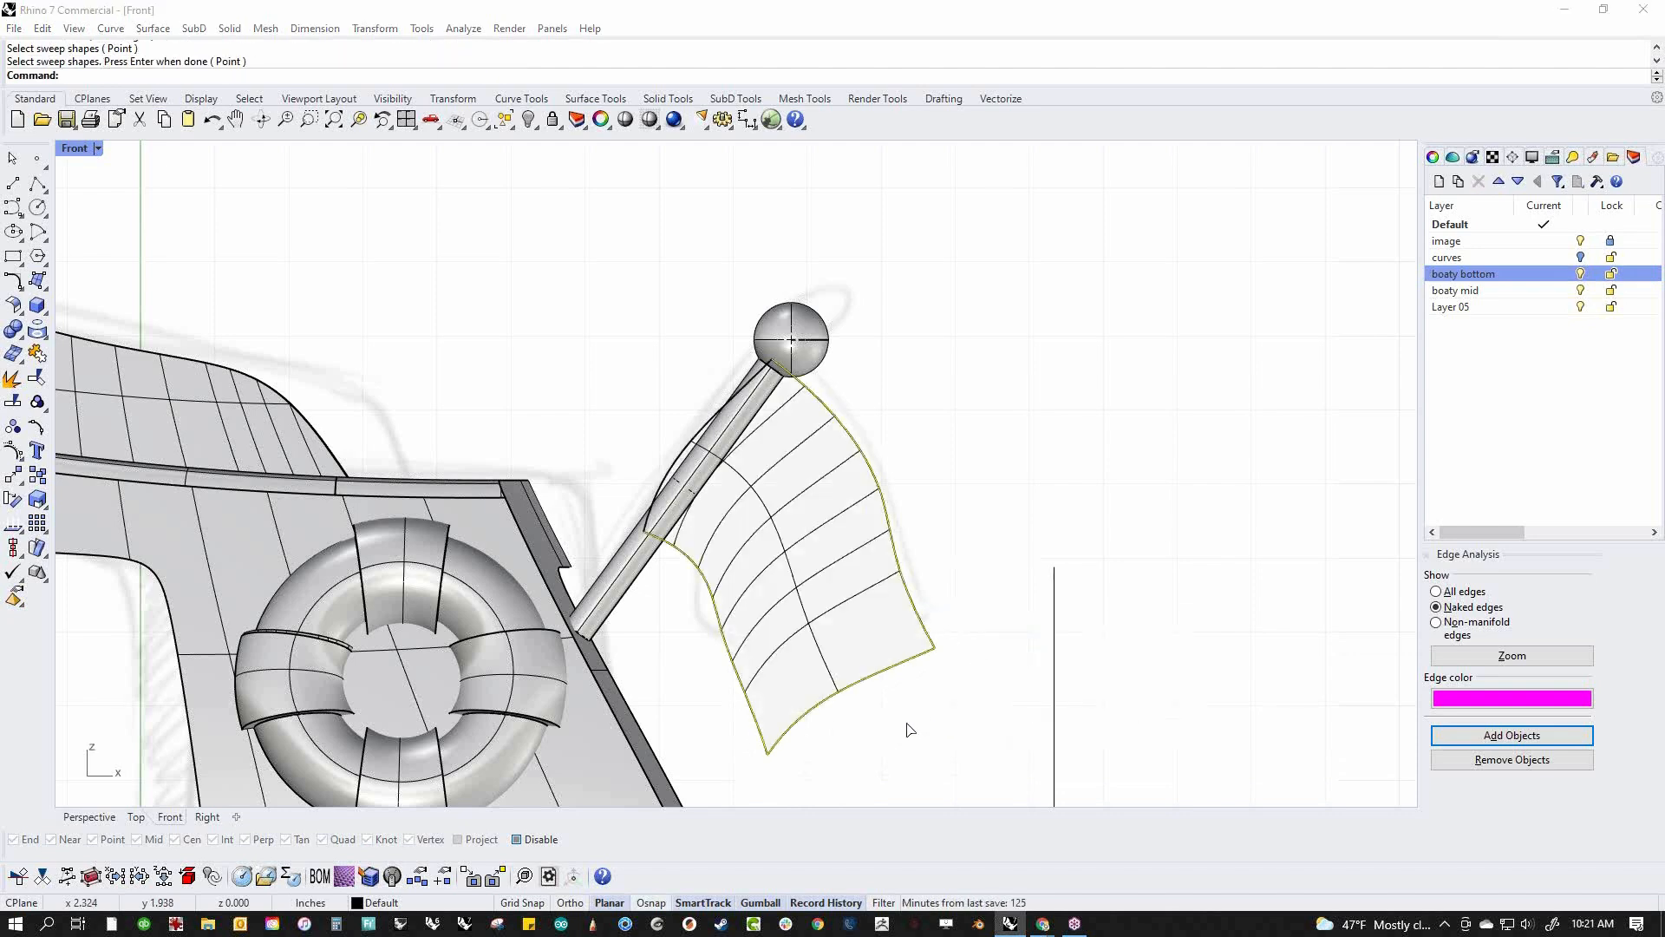
{"action": "key", "text": "Return"}
Straighten the flag's inner edge along the flagpole by aligning the gumball with the pole and scaling the edge flat across it
{"action": "scroll", "coordinate": [723, 465], "scroll_direction": "up", "scroll_amount": 2}
{"action": "left_click", "coordinate": [655, 451], "text": "ctrl+shift"}
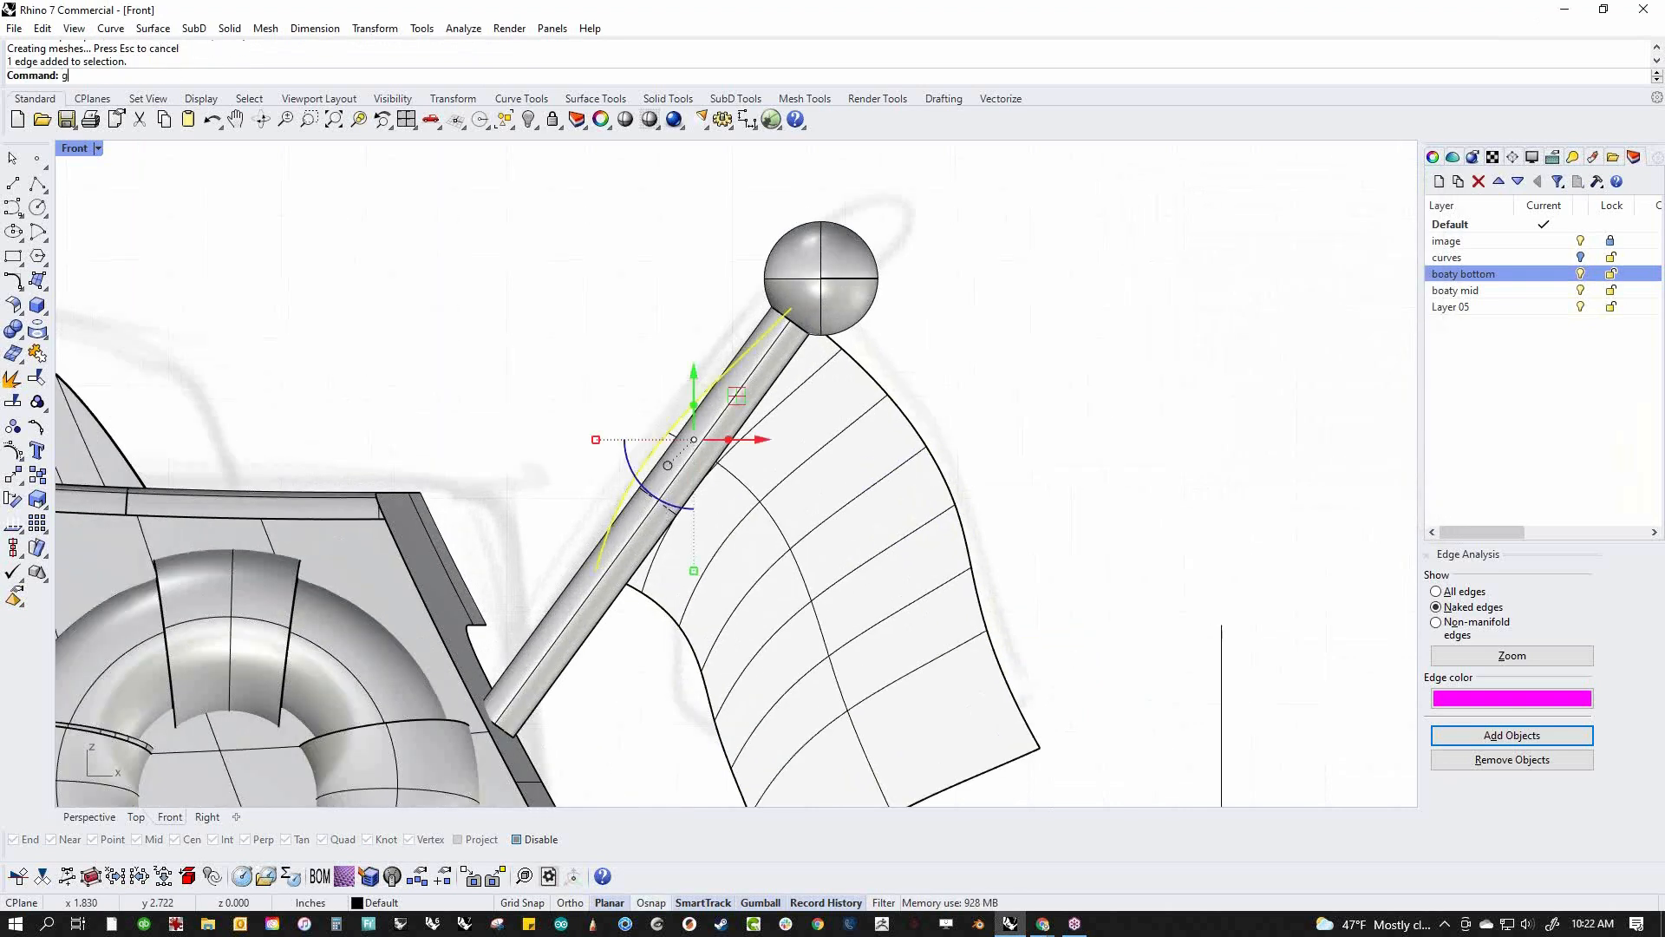
{"action": "type", "text": "gr"}
{"action": "key", "text": "Return"}
{"action": "left_click", "coordinate": [615, 565]}
{"action": "key", "text": "Return"}
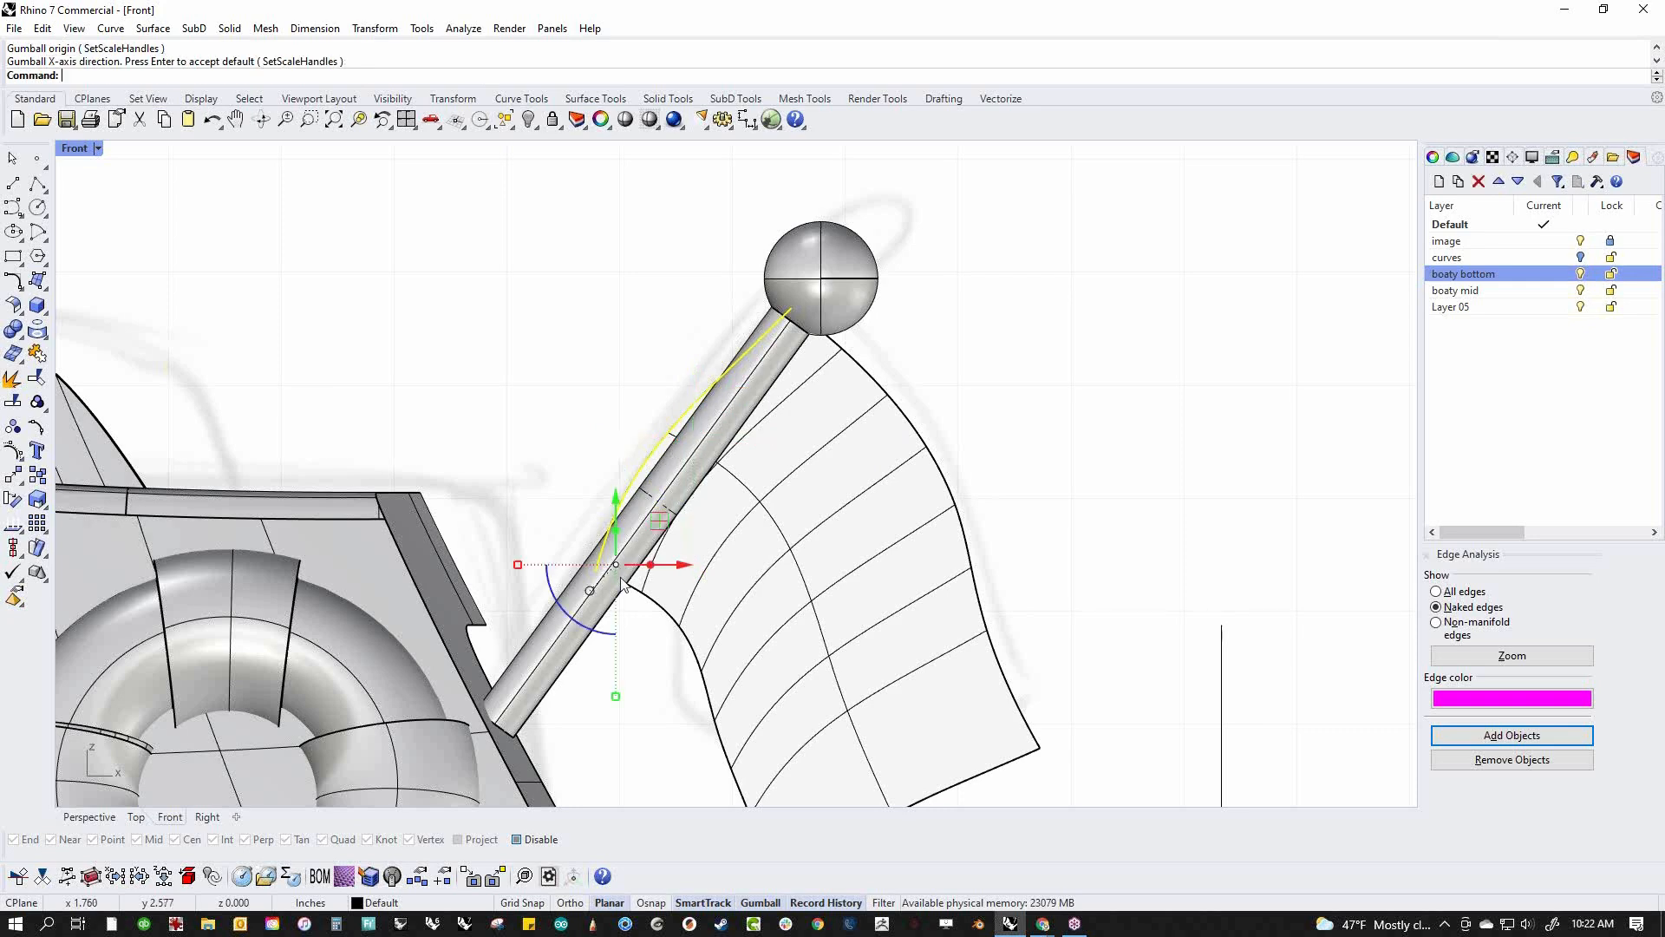
{"action": "left_click_drag", "start_coordinate": [596, 635], "coordinate": [664, 603], "text": "ctrl"}
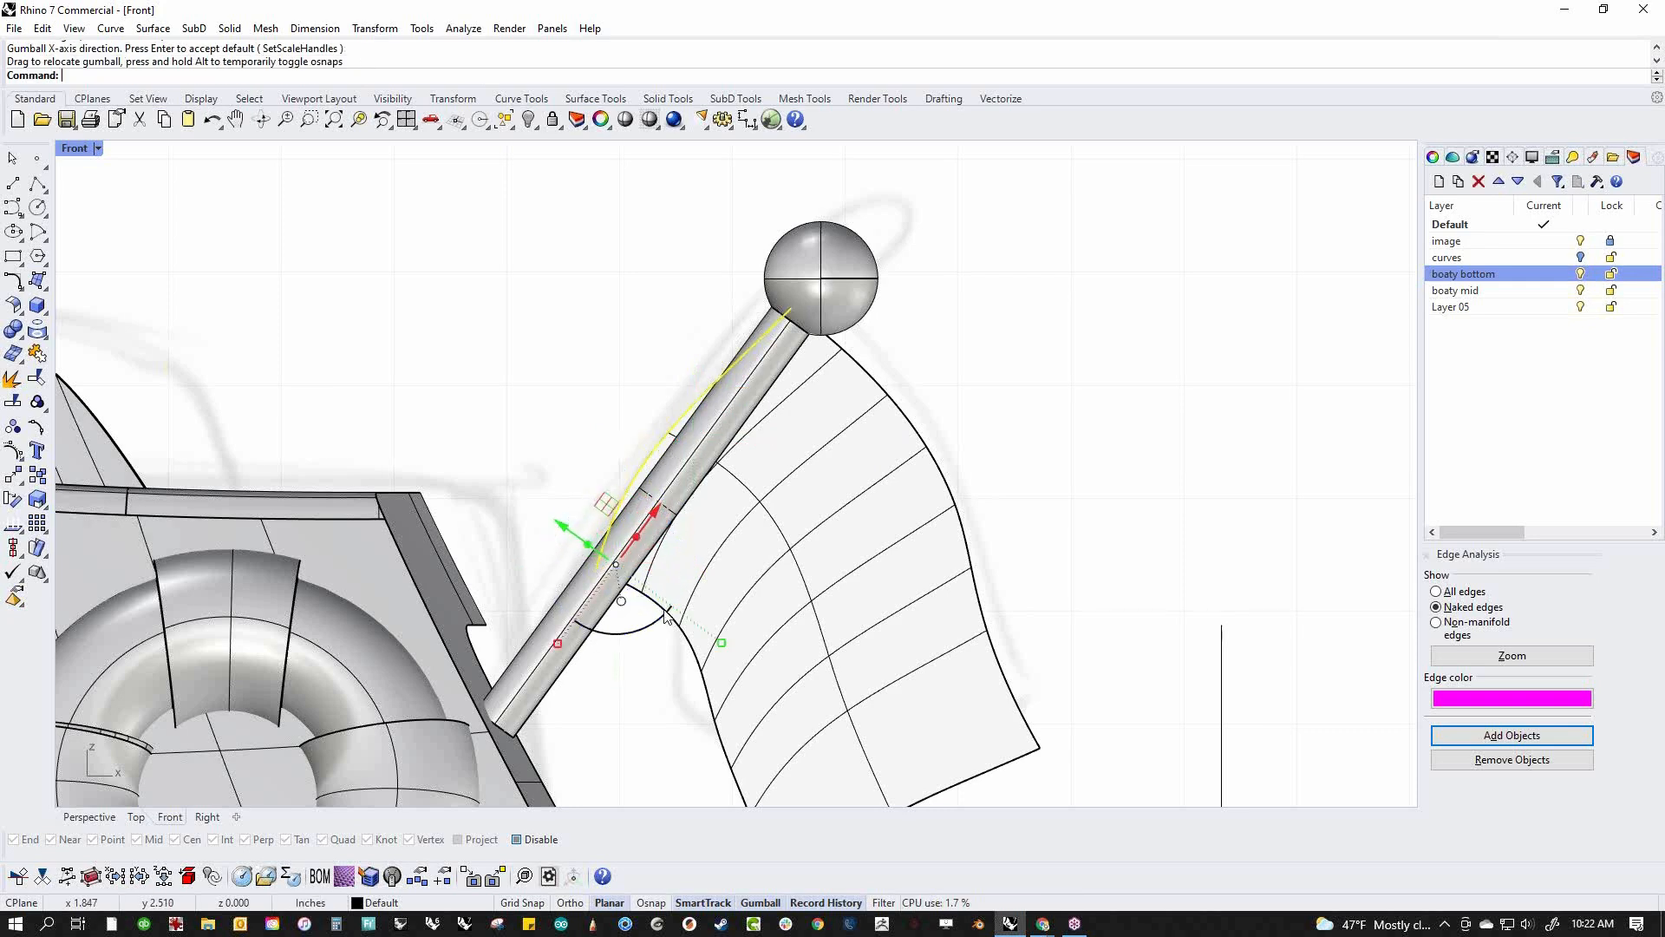
{"action": "left_click", "coordinate": [723, 643]}
{"action": "key", "text": "Return"}
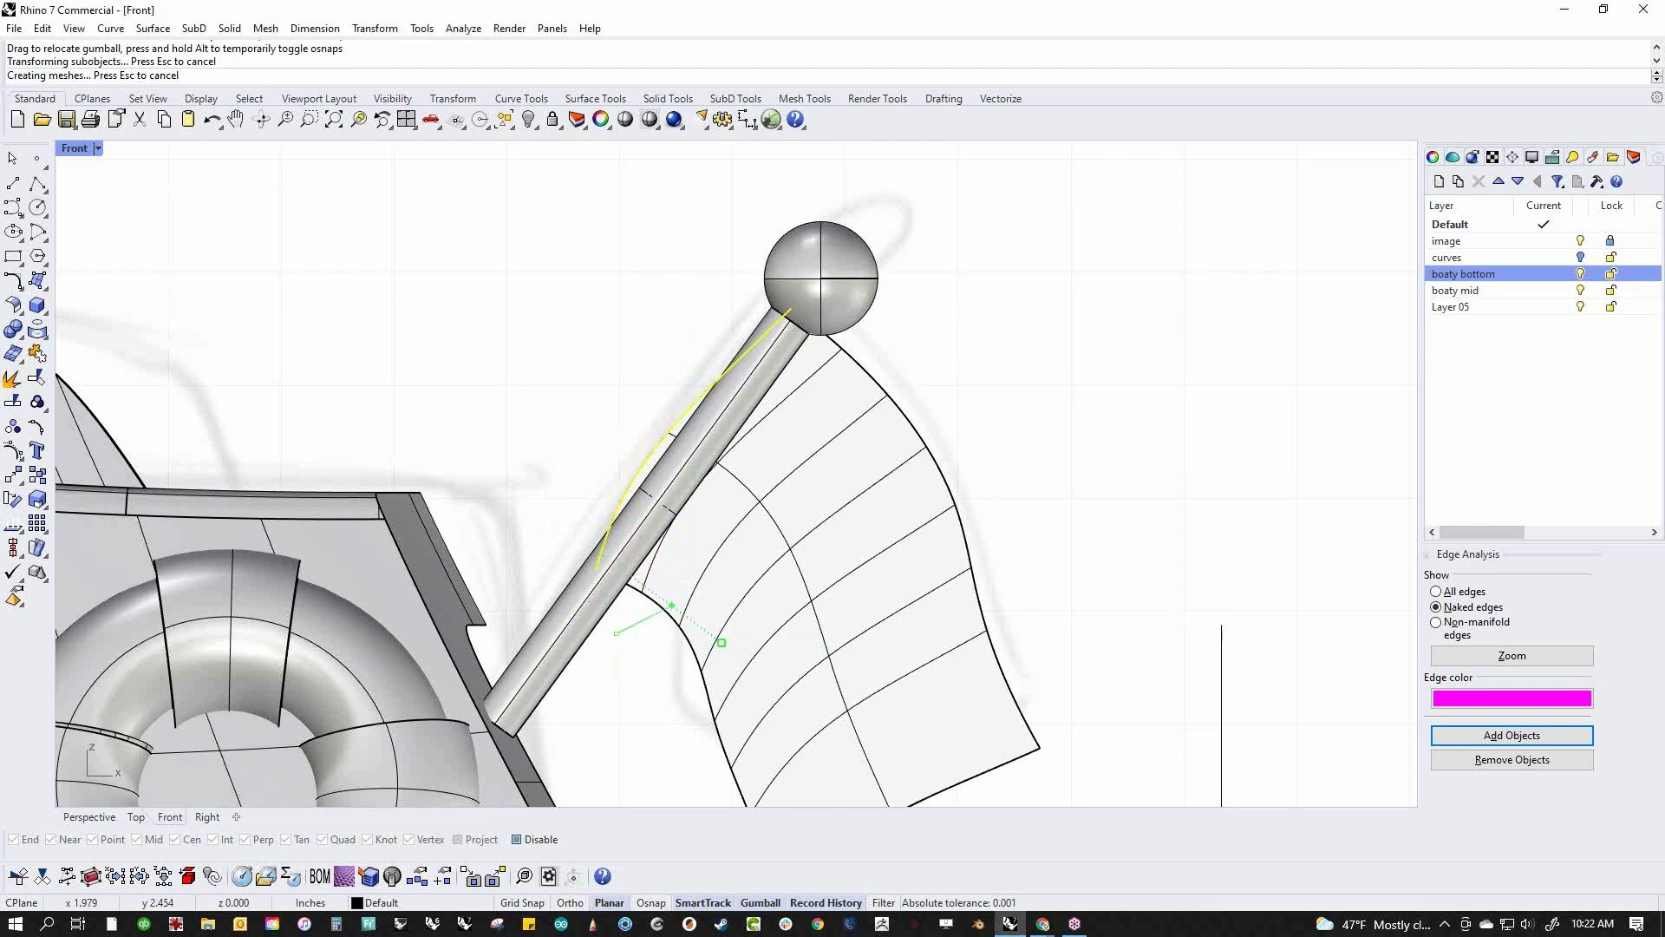
{"action": "left_click", "coordinate": [1003, 506]}
{"action": "scroll", "coordinate": [1004, 507], "scroll_direction": "down", "scroll_amount": 4}
{"action": "scroll", "coordinate": [917, 534], "scroll_direction": "down", "scroll_amount": 2}
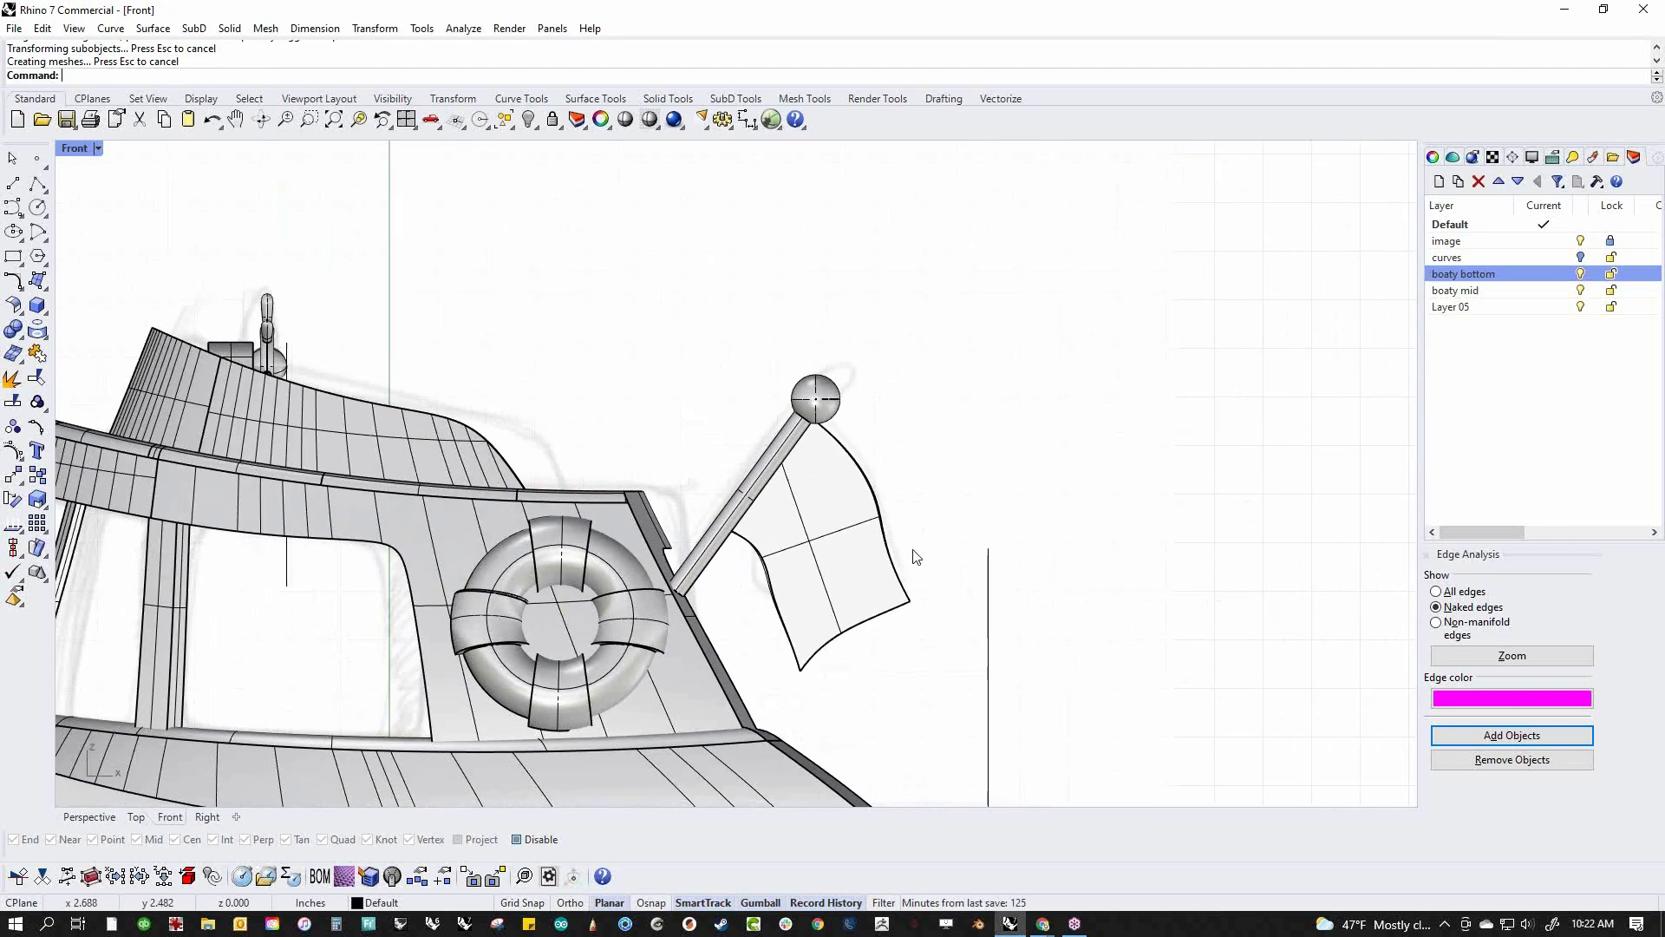
In the Perspective view, move the flag surface sideways from the boat's centreline to the relocated flagpole
{"action": "key", "text": "ctrl+F4"}
{"action": "scroll", "coordinate": [798, 425], "scroll_direction": "up", "scroll_amount": 6}
{"action": "right_click_drag", "start_coordinate": [799, 426], "coordinate": [788, 586]}
{"action": "left_click", "coordinate": [788, 586]}
{"action": "left_click_drag", "start_coordinate": [791, 583], "coordinate": [518, 652]}
{"action": "scroll", "coordinate": [517, 652], "scroll_direction": "up", "scroll_amount": 3}
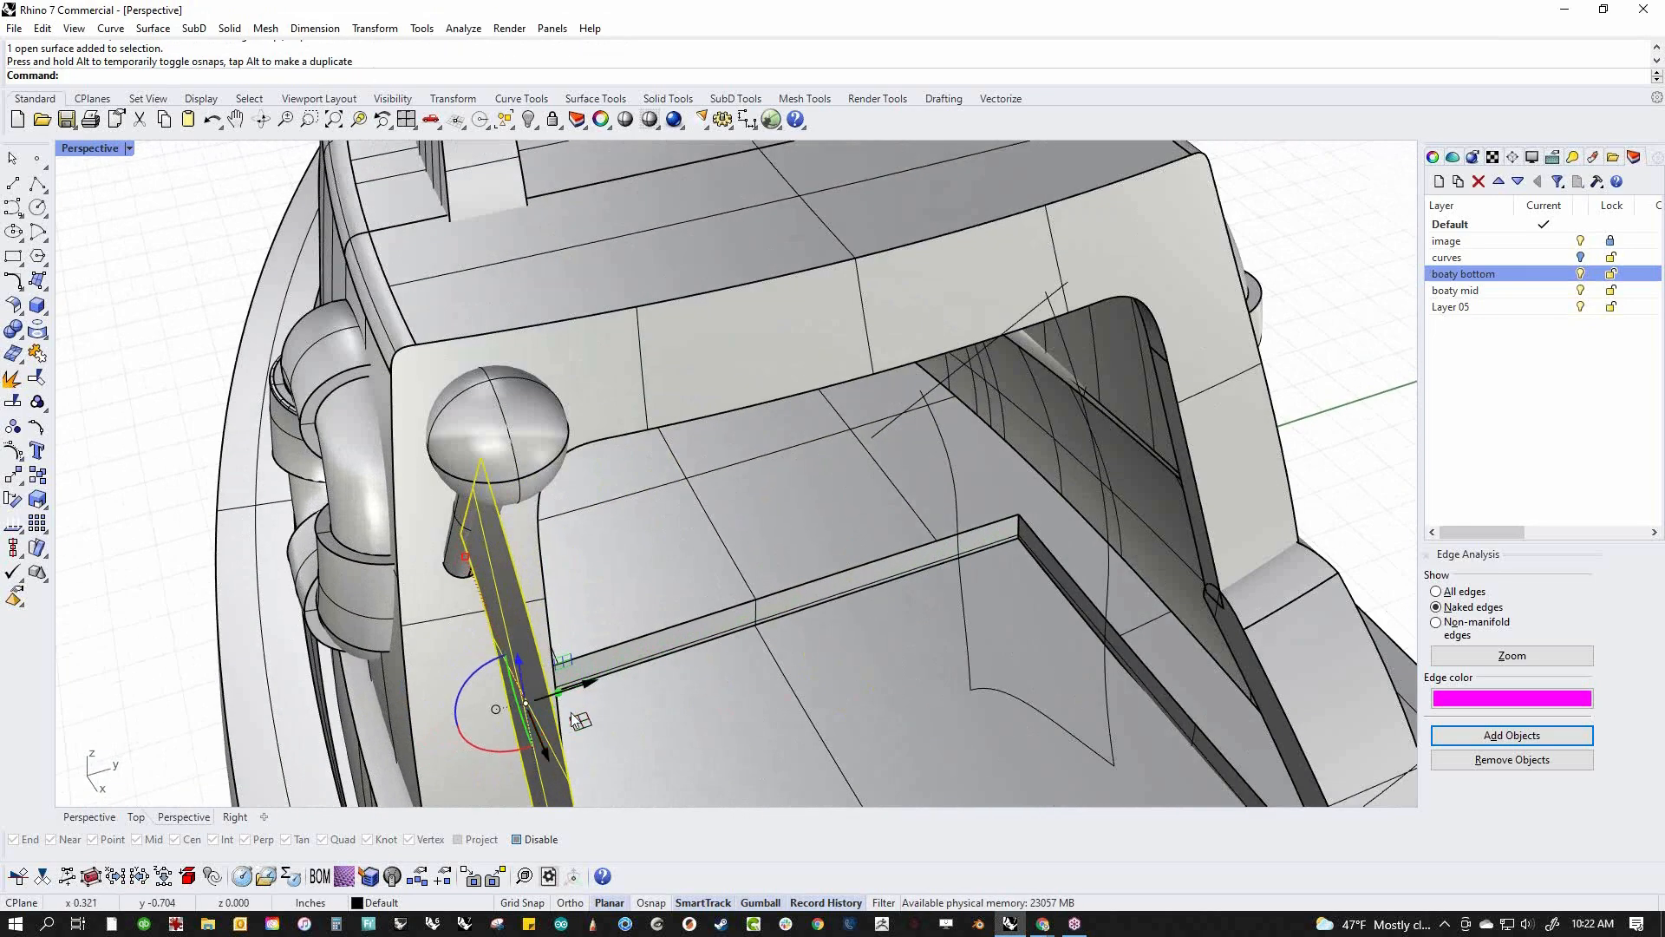
Give the flag surface a thin solid thickness and line it up with the flagpole
{"action": "left_click_drag", "start_coordinate": [568, 702], "coordinate": [533, 709]}
{"action": "right_click_drag", "start_coordinate": [533, 710], "coordinate": [450, 634]}
{"action": "left_click_drag", "start_coordinate": [527, 545], "coordinate": [479, 453]}
{"action": "key", "text": "ctrl+z"}
{"action": "left_click", "coordinate": [501, 679]}
{"action": "left_click_drag", "start_coordinate": [553, 697], "coordinate": [497, 519]}
Combine the flag and the flagpole into one solid with a Boolean union
{"action": "scroll", "coordinate": [711, 539], "scroll_direction": "down", "scroll_amount": 5}
{"action": "right_click_drag", "start_coordinate": [711, 540], "coordinate": [553, 558]}
{"action": "left_click", "coordinate": [532, 456], "text": "shift"}
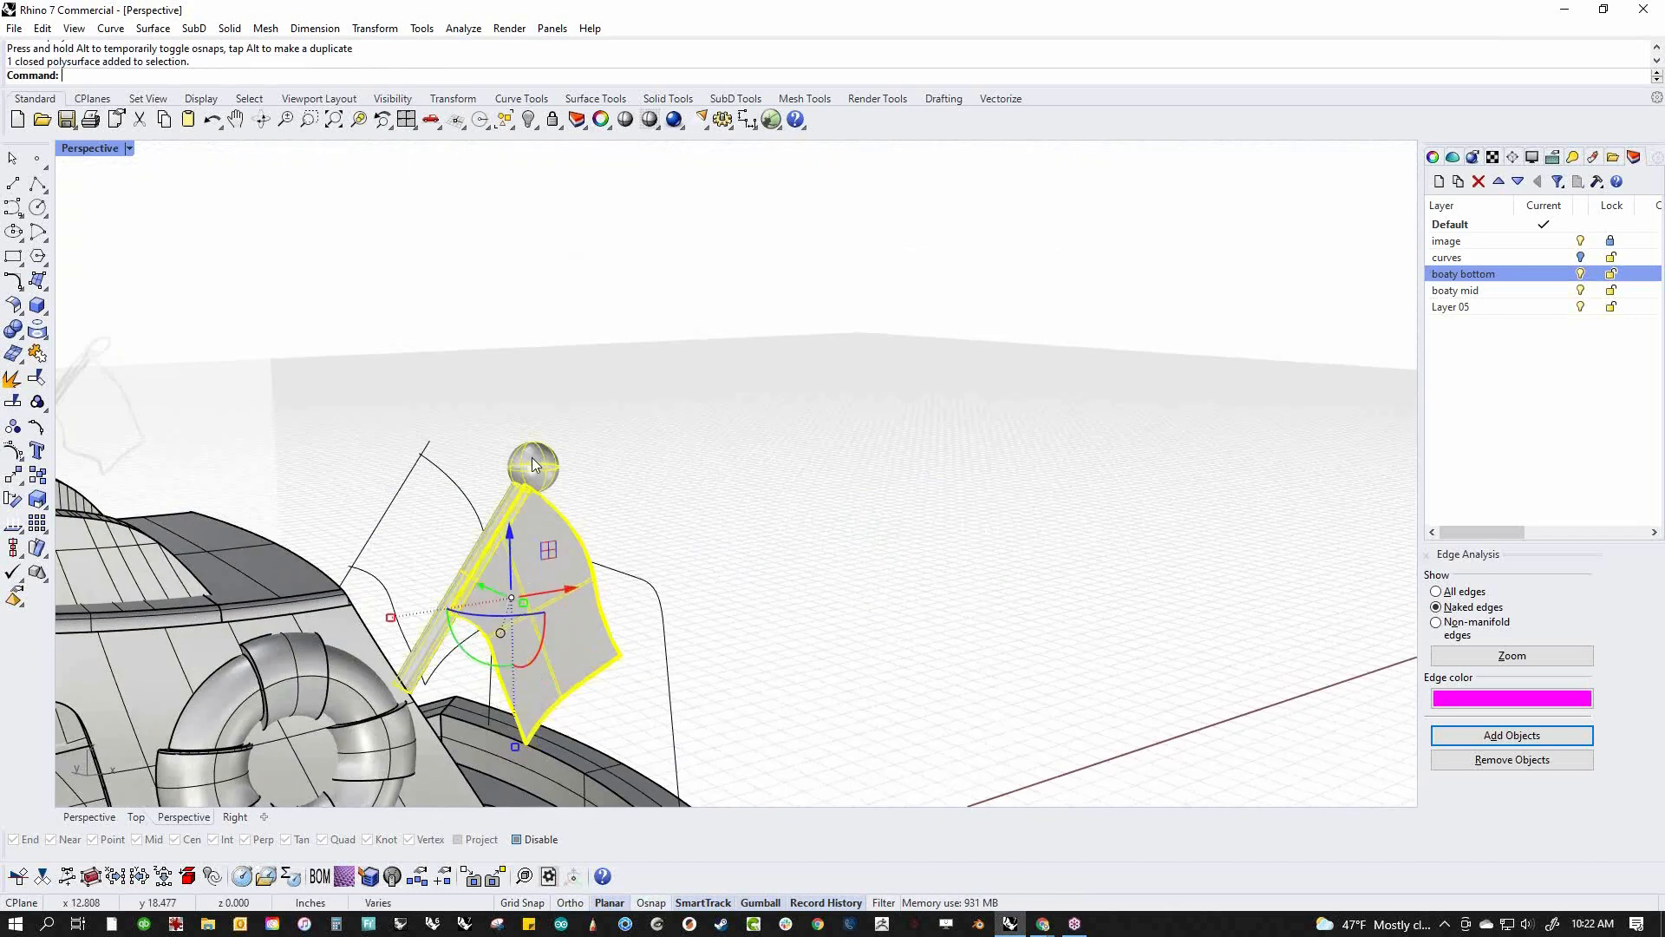
{"action": "left_click", "coordinate": [16, 328]}
In the Top view, rotate the combined flag and flagpole slightly to follow the slant of the cabin side
{"action": "scroll", "coordinate": [743, 485], "scroll_direction": "down", "scroll_amount": 6}
{"action": "right_click_drag", "start_coordinate": [743, 535], "coordinate": [715, 595]}
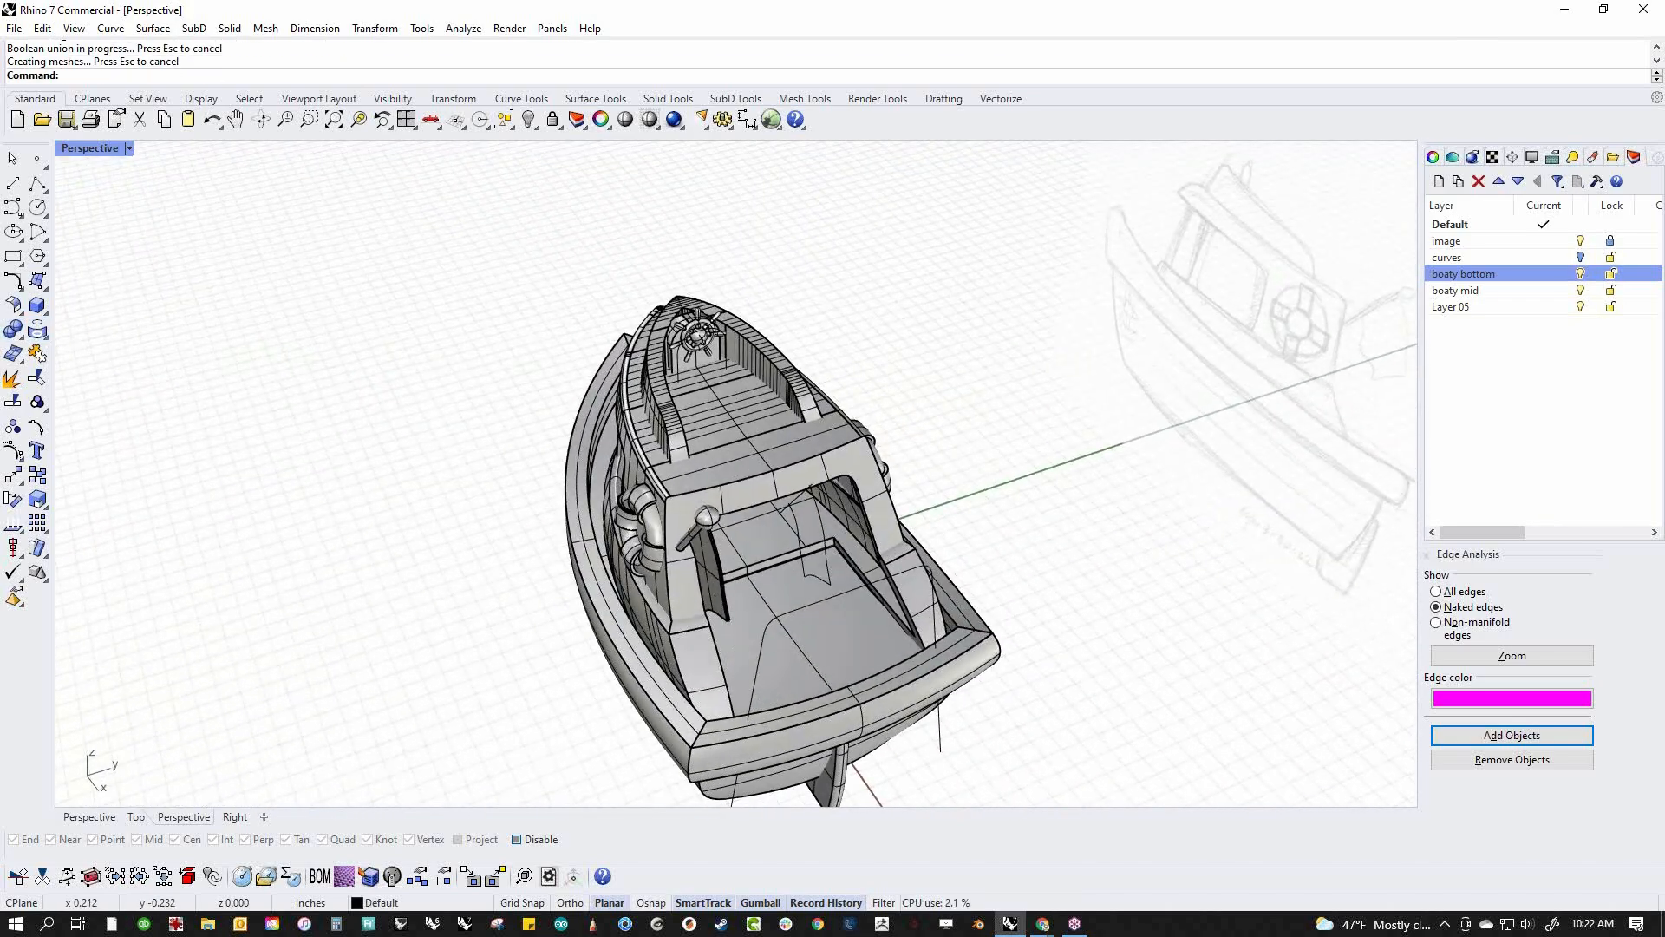
{"action": "type", "text": "top"}
{"action": "key", "text": "Return"}
{"action": "scroll", "coordinate": [855, 566], "scroll_direction": "up", "scroll_amount": 5}
{"action": "left_click", "coordinate": [850, 566]}
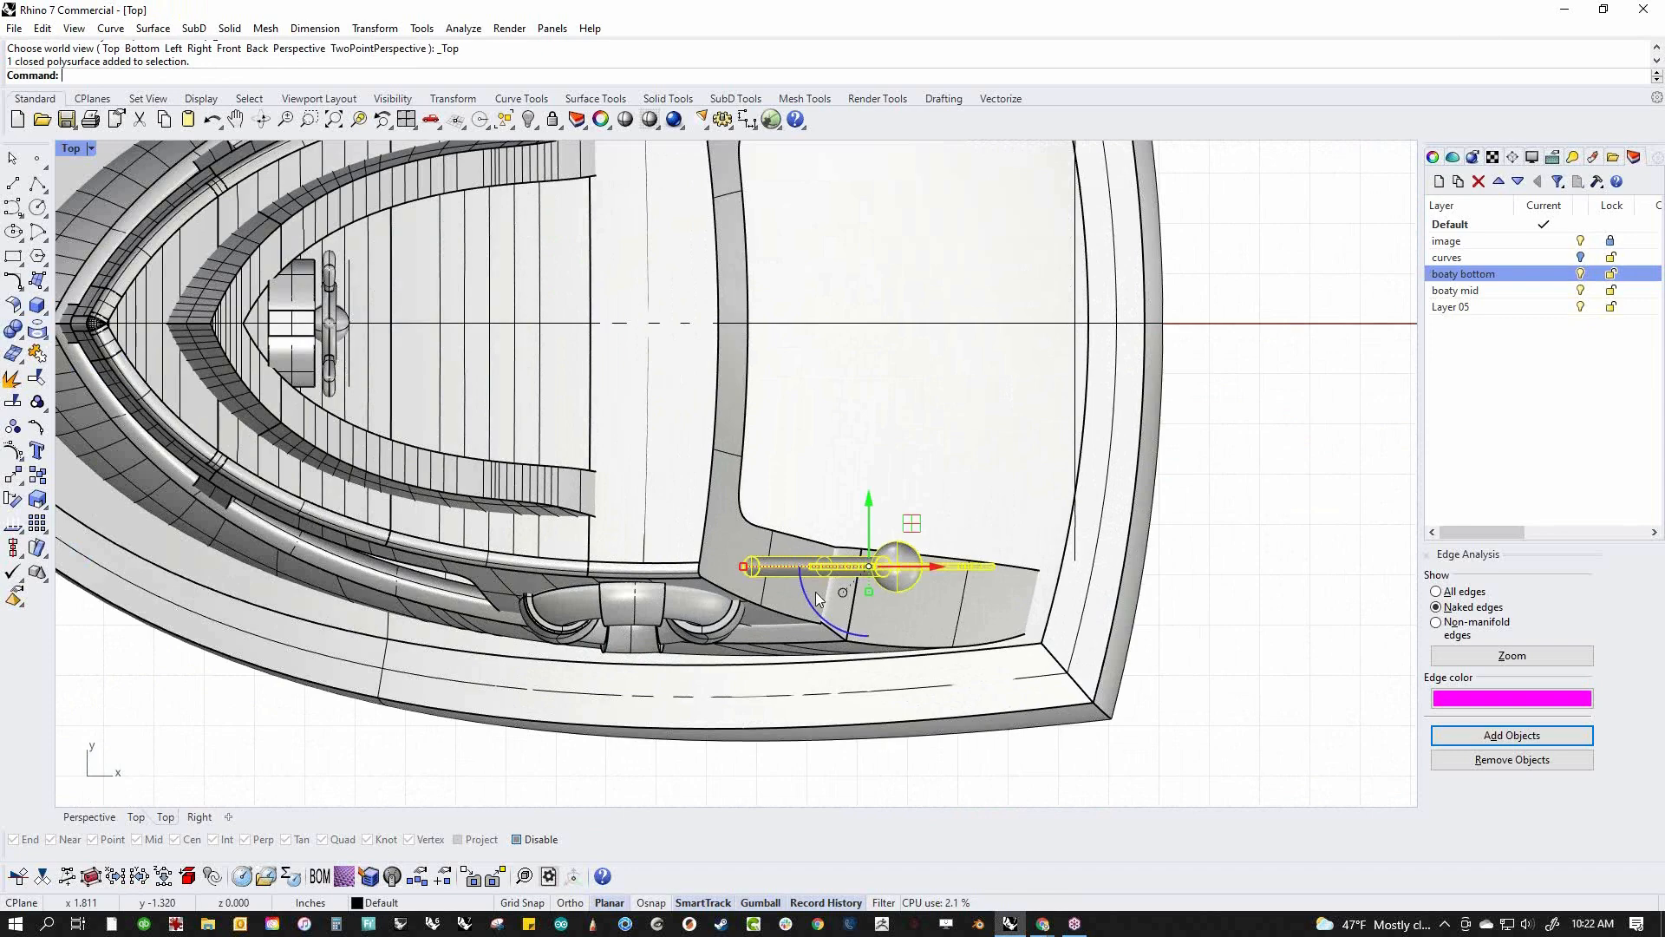
{"action": "mouse_move", "coordinate": [870, 635]}
{"action": "left_mouse_down"}
{"action": "mouse_move", "coordinate": [827, 621]}
{"action": "mouse_move", "coordinate": [859, 635]}
{"action": "left_mouse_up"}
{"action": "left_click", "coordinate": [883, 504]}
{"action": "left_click_drag", "start_coordinate": [883, 505], "coordinate": [834, 565]}
{"action": "key", "text": "ctrl+z"}
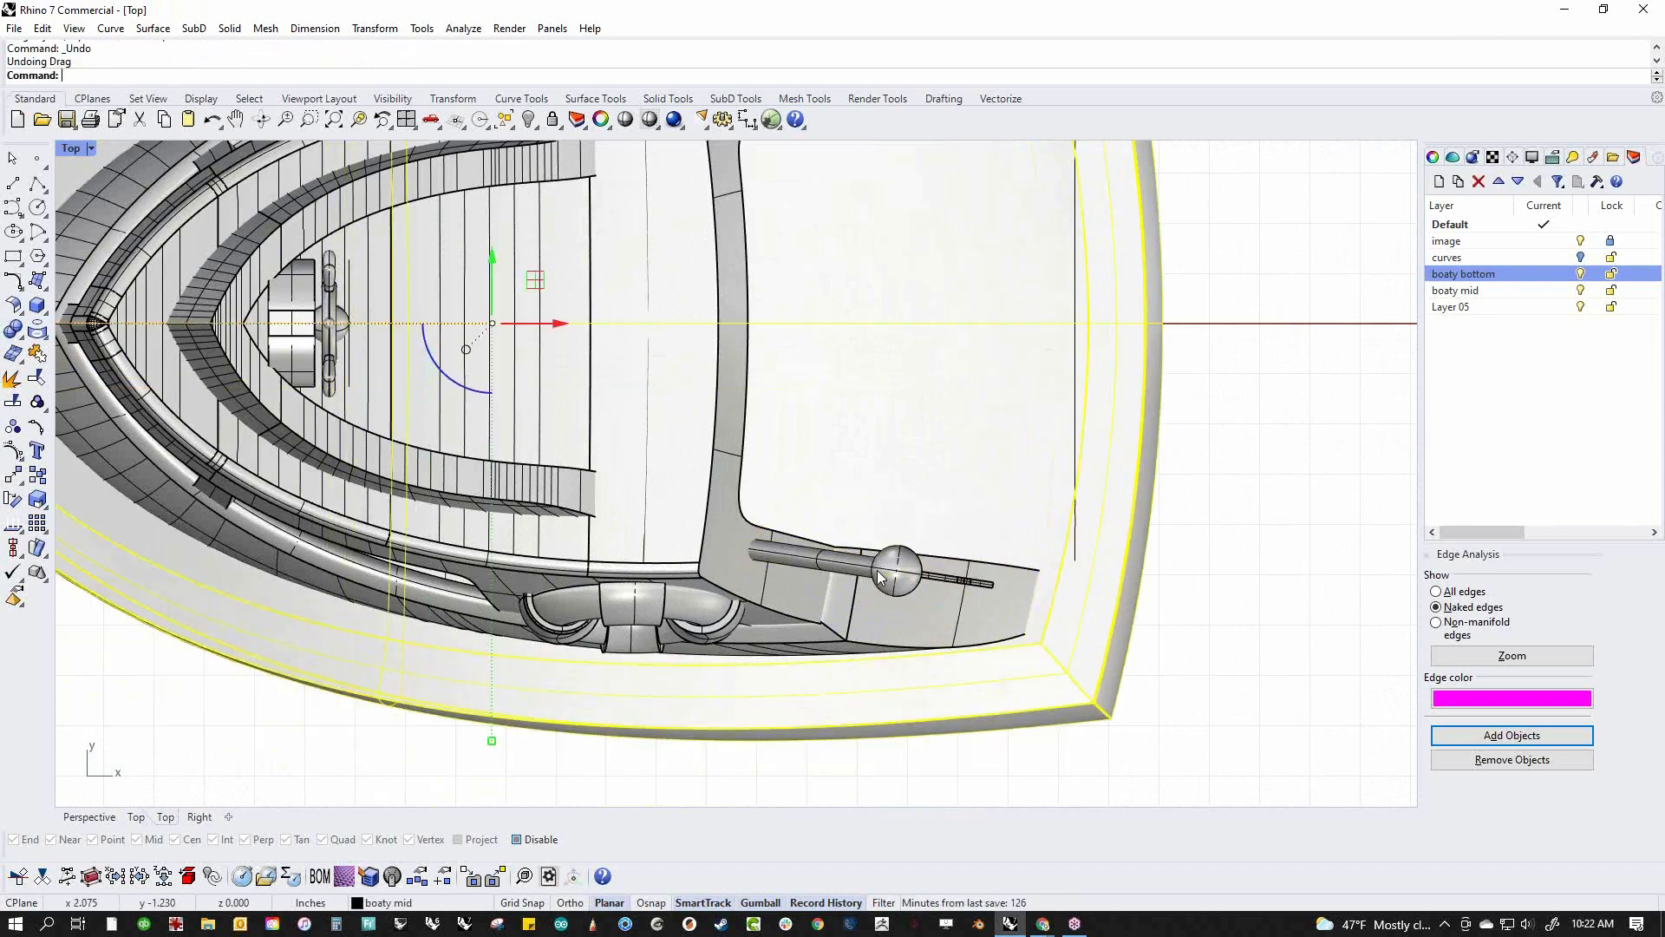
Nudge the combined flag and flagpole slightly outward from the centreline in the Top view and return to Perspective
{"action": "left_click", "coordinate": [896, 551]}
{"action": "mouse_move", "coordinate": [869, 511]}
{"action": "left_mouse_down"}
{"action": "mouse_move", "coordinate": [869, 482]}
{"action": "mouse_move", "coordinate": [869, 528]}
{"action": "left_mouse_up"}
{"action": "key", "text": "ctrl+F4"}
{"action": "key", "text": "Escape"}
Set the Perspective viewport to the Rendered display mode with the whole boat in view
{"action": "right_click_drag", "start_coordinate": [1119, 669], "coordinate": [997, 643]}
{"action": "scroll", "coordinate": [720, 538], "scroll_direction": "up", "scroll_amount": 4}
{"action": "mouse_move", "coordinate": [723, 542]}
{"action": "right_mouse_down"}
{"action": "mouse_move", "coordinate": [719, 525]}
{"action": "mouse_move", "coordinate": [737, 548]}
{"action": "mouse_move", "coordinate": [752, 525]}
{"action": "right_mouse_up"}
{"action": "scroll", "coordinate": [681, 535], "scroll_direction": "down", "scroll_amount": 3}
{"action": "left_click", "coordinate": [91, 150]}
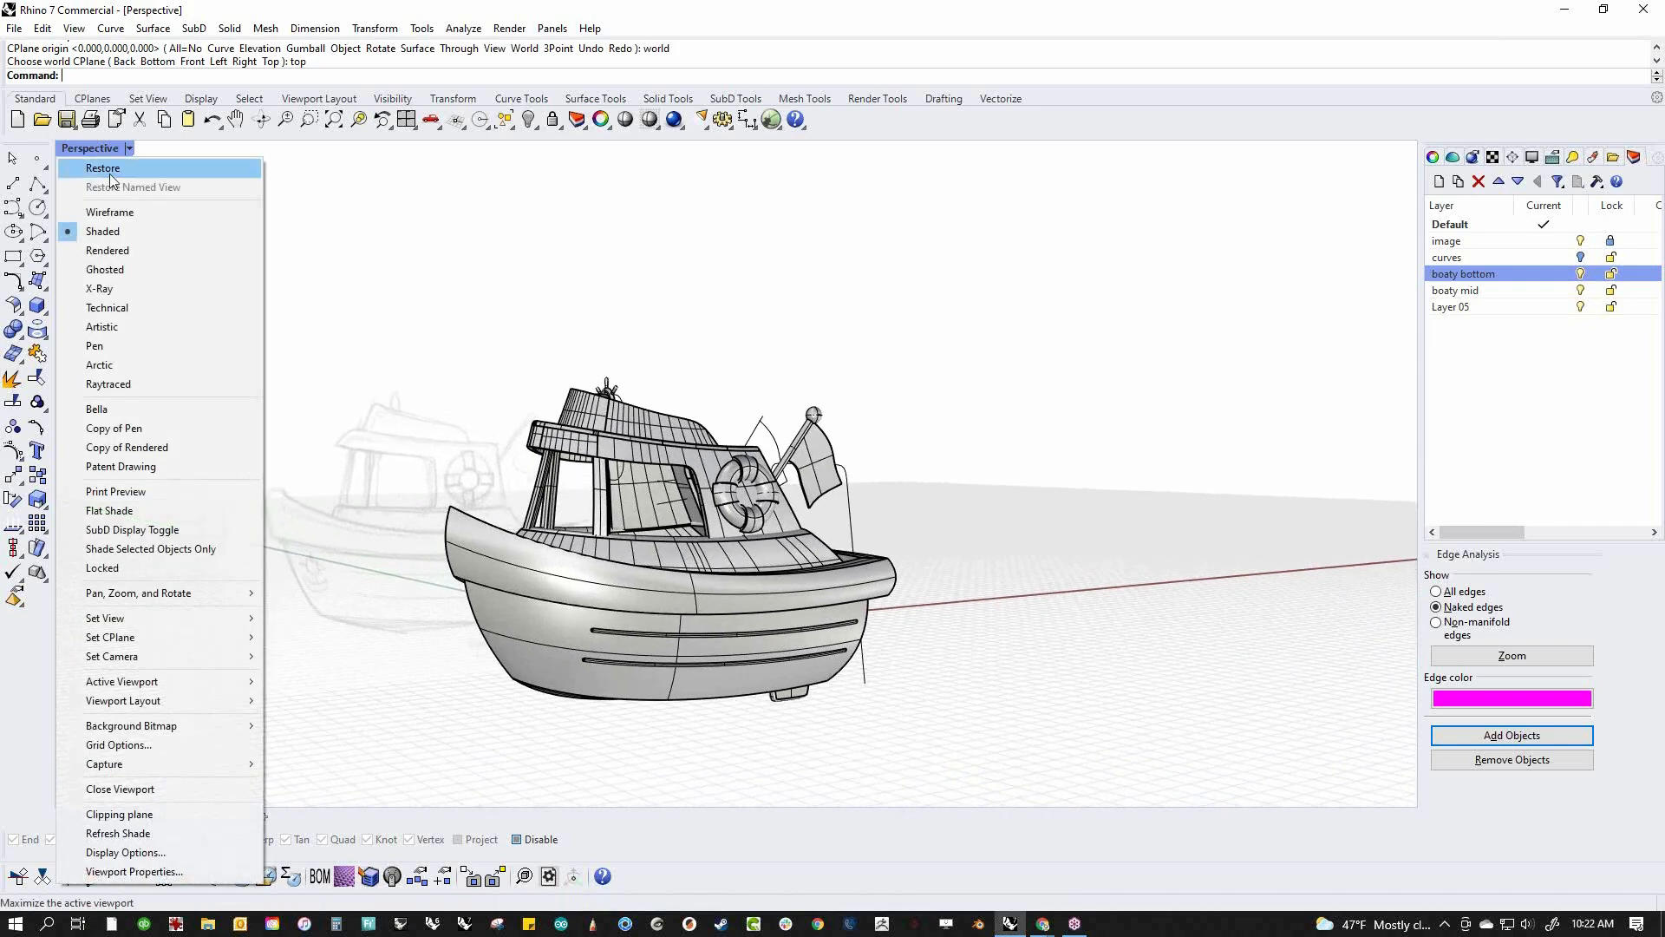
{"action": "left_click", "coordinate": [96, 249]}
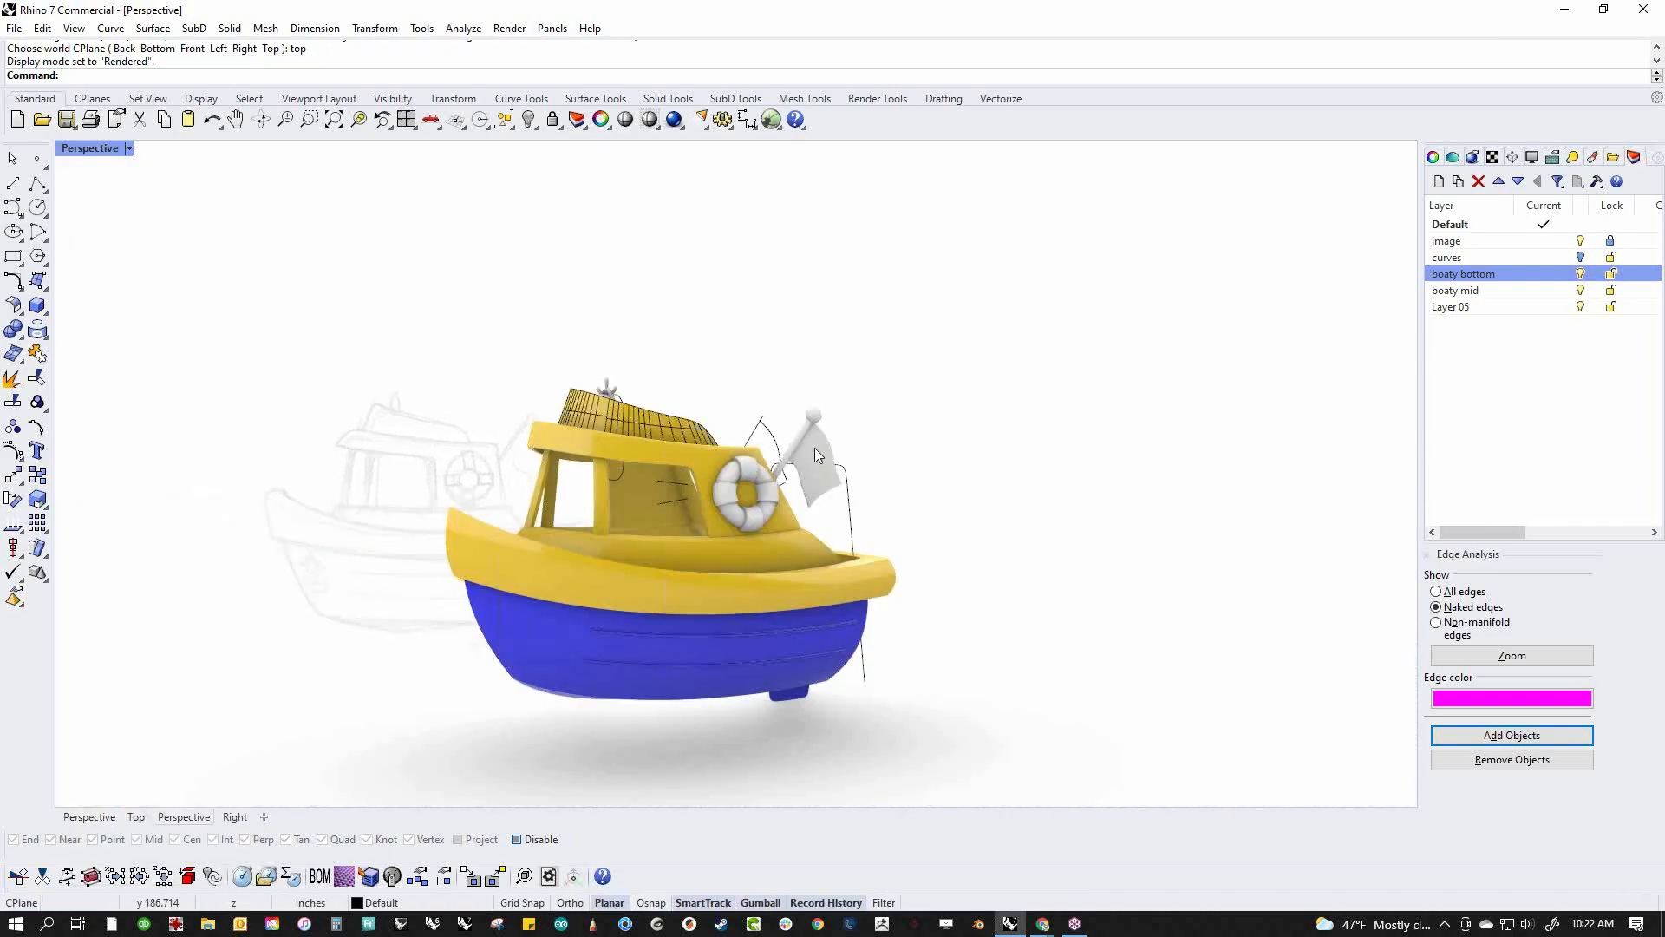
Assign the yellow "Plastic (1)" material to the cabin, life rings, roof details and flag, and close Edge Analysis
{"action": "left_click_drag", "start_coordinate": [967, 414], "coordinate": [548, 503]}
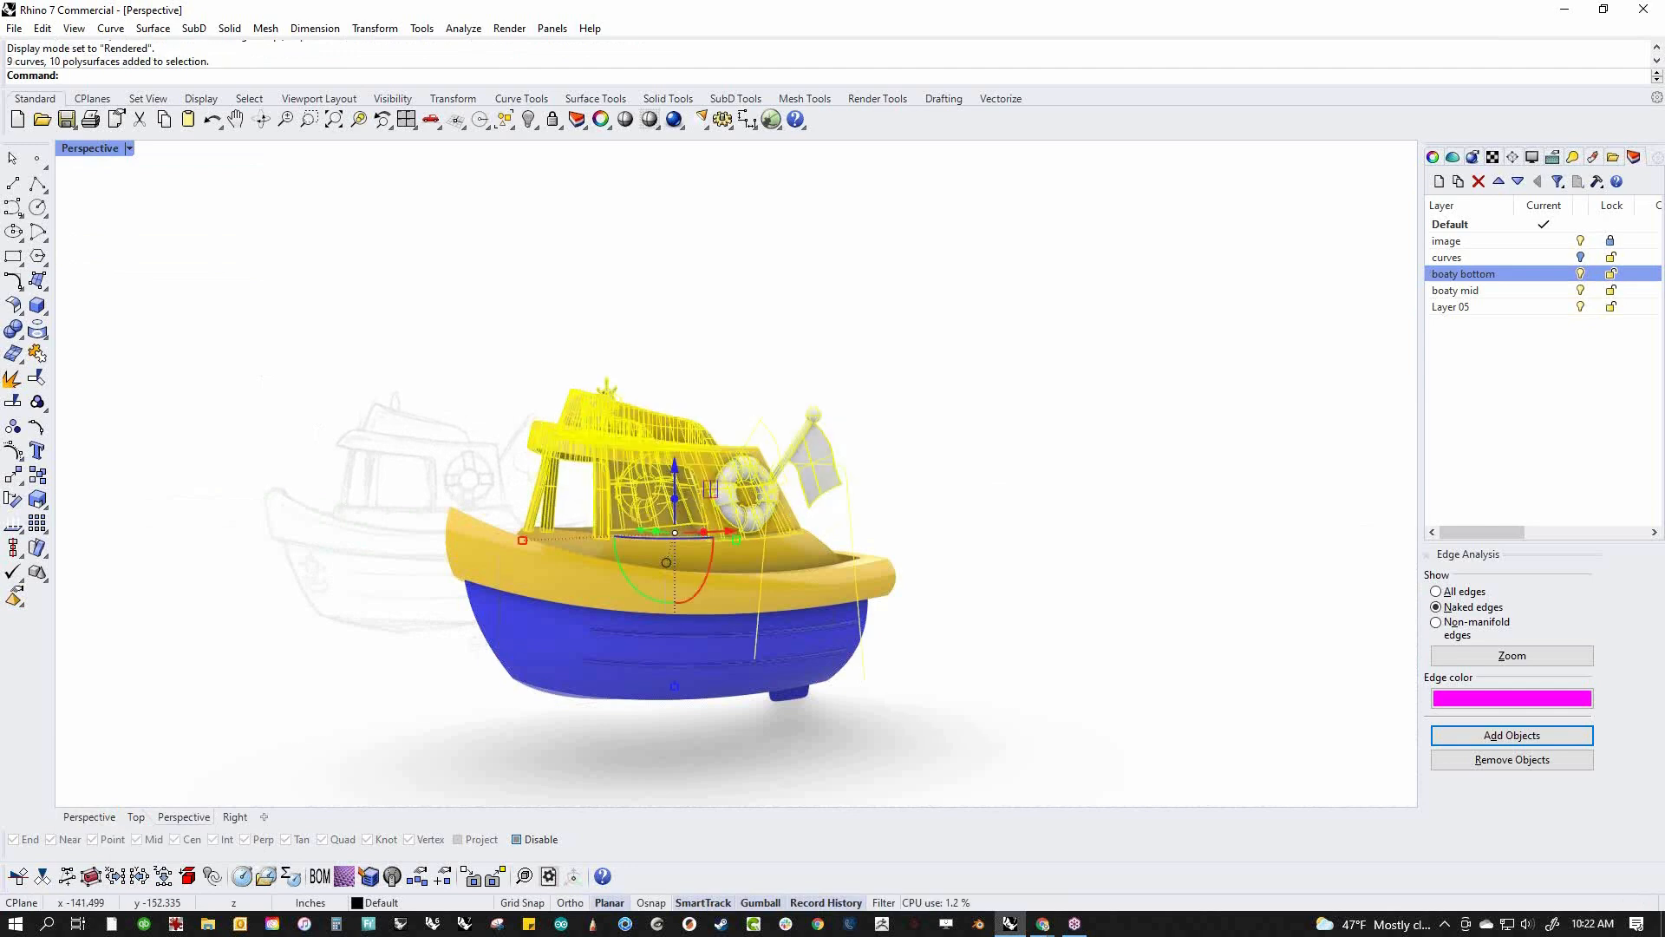
{"action": "left_click", "coordinate": [1594, 159]}
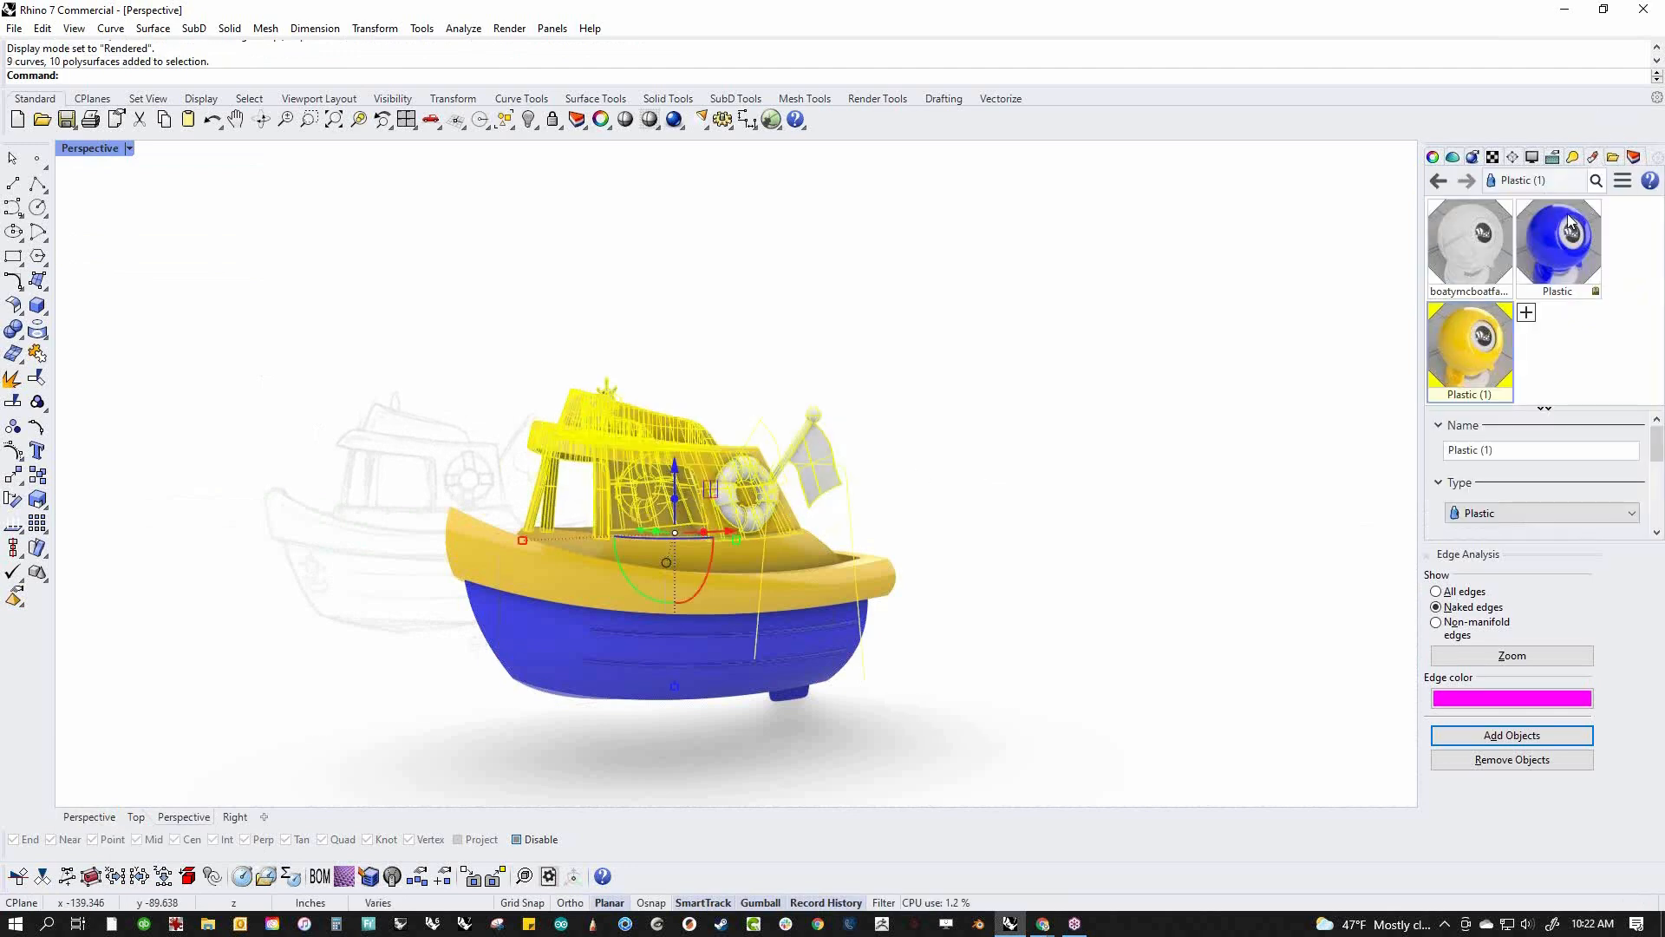
{"action": "right_click", "coordinate": [1489, 340]}
{"action": "left_click", "coordinate": [1489, 240]}
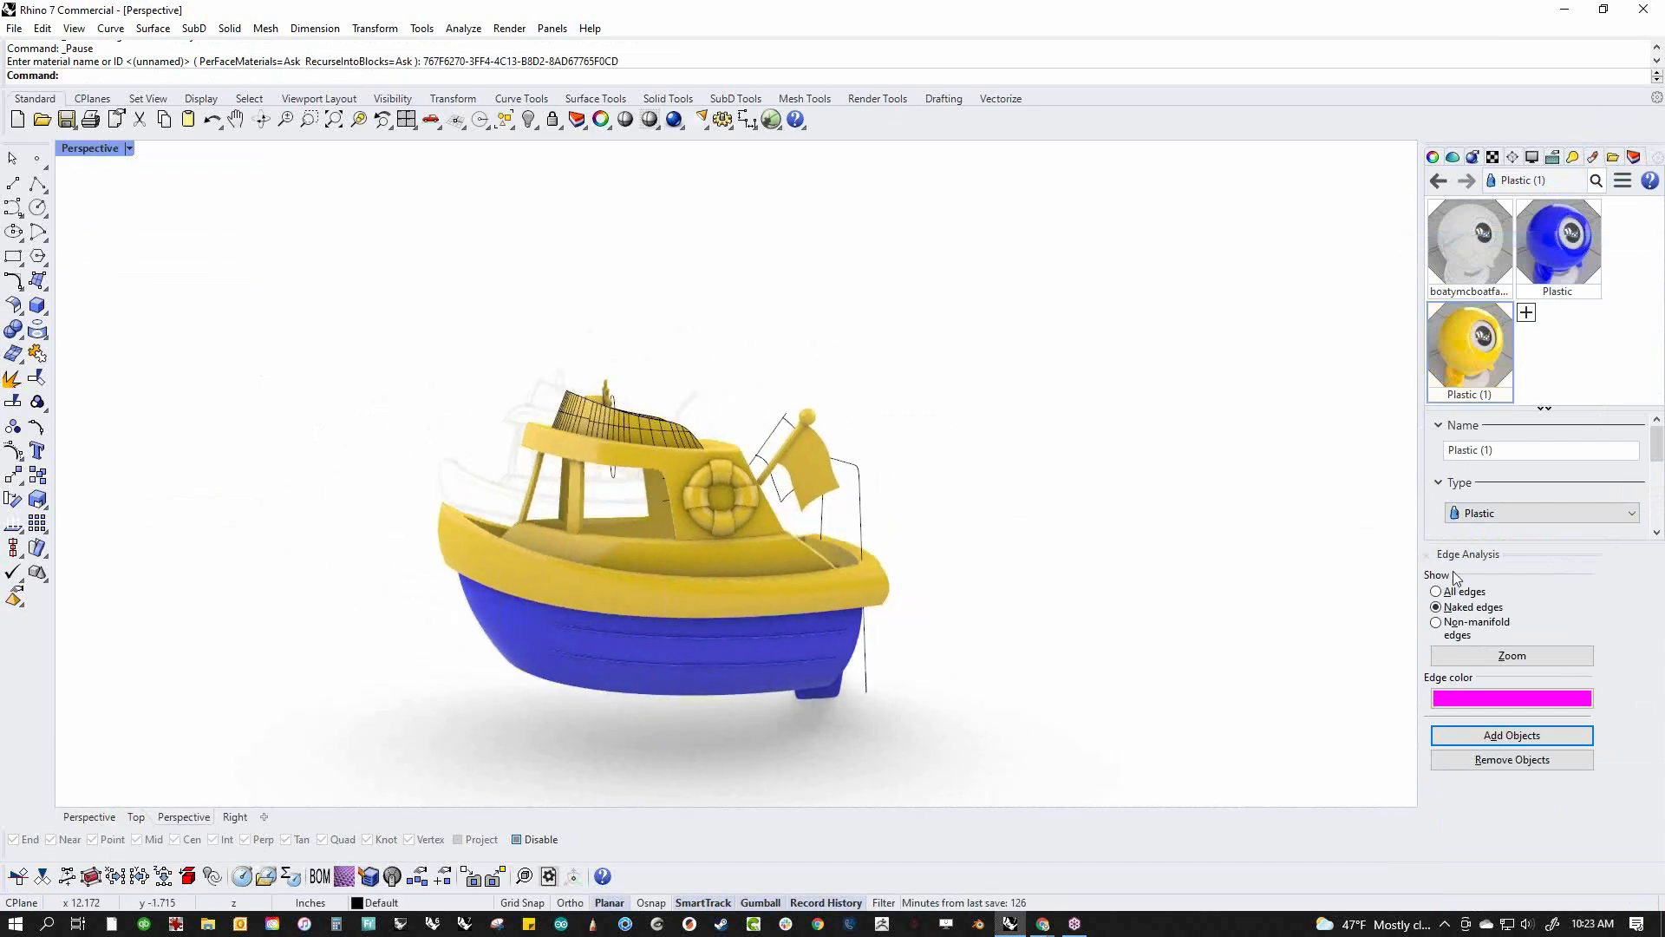
{"action": "left_click", "coordinate": [1425, 555]}
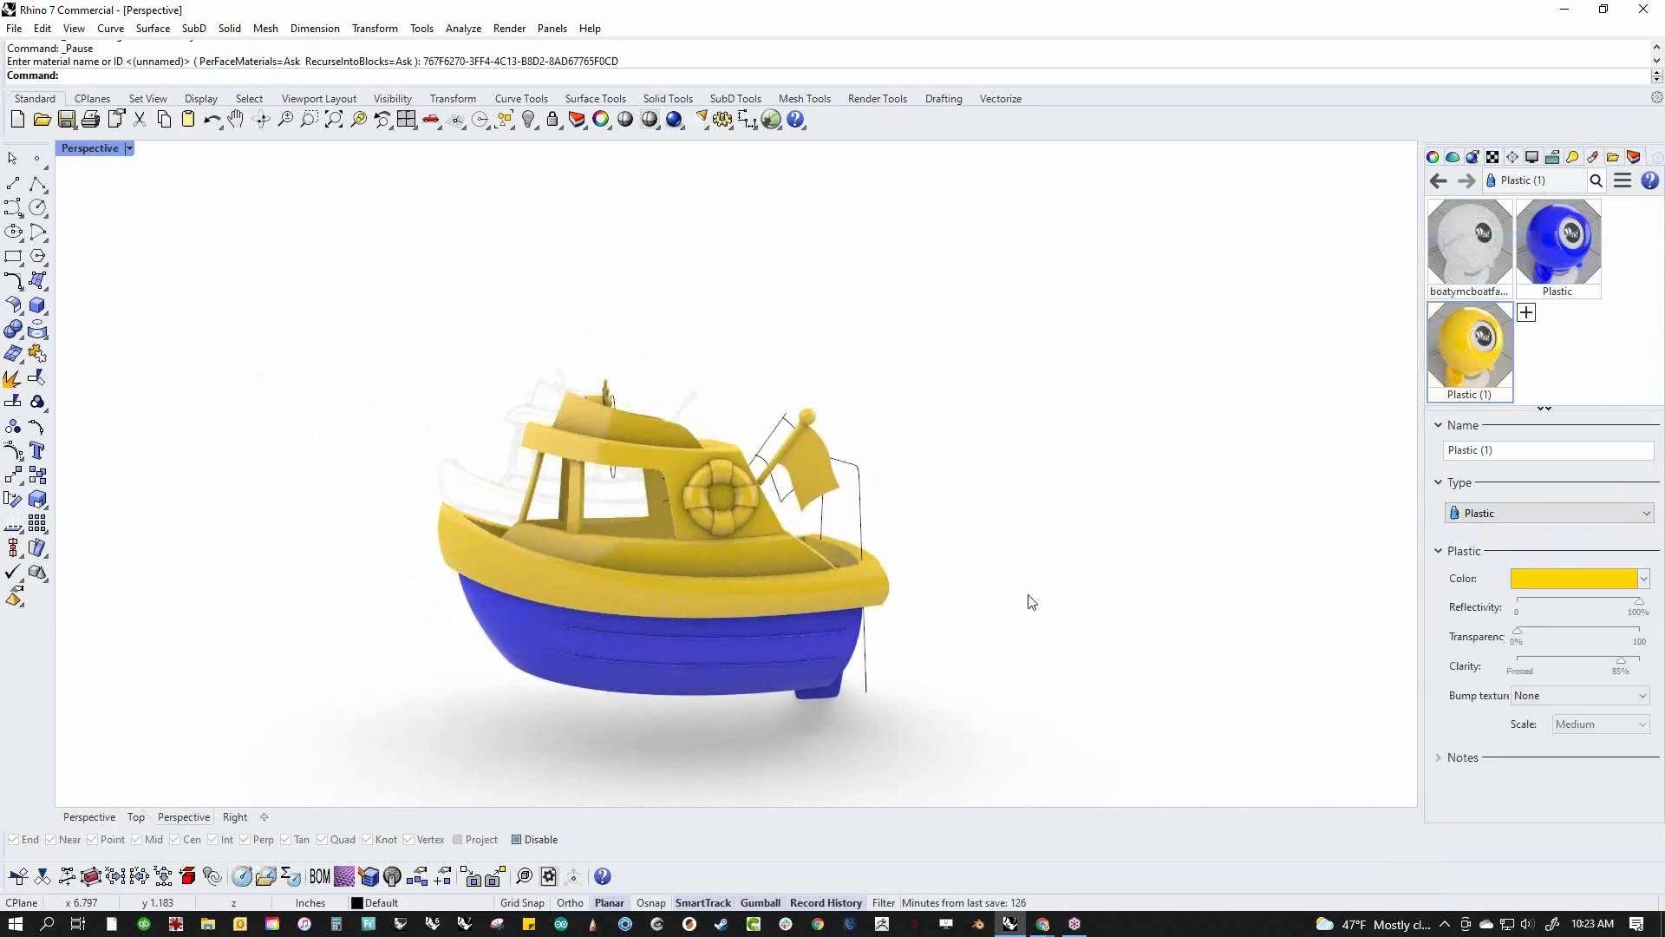
Select all curves in the model and delete them
{"action": "type", "text": "cc"}
{"action": "key", "text": "Return"}
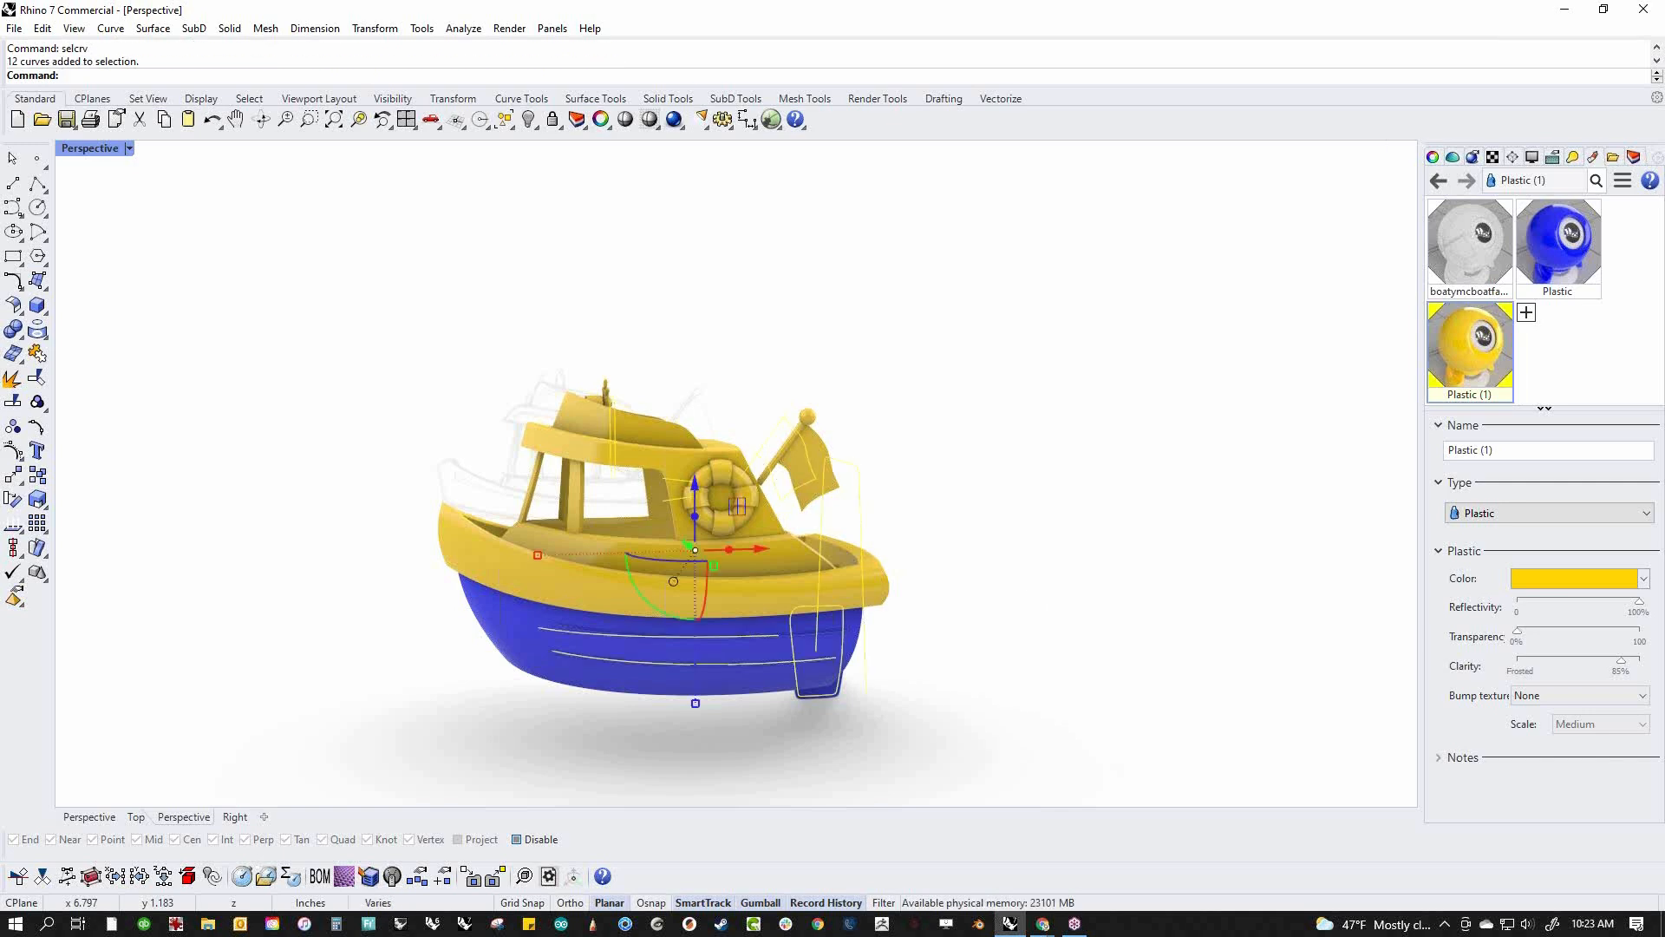
{"action": "key", "text": "Delete"}
Frame the boat from the side and set the Perspective viewport to the Raytraced display mode
{"action": "scroll", "coordinate": [940, 569], "scroll_direction": "up", "scroll_amount": 2}
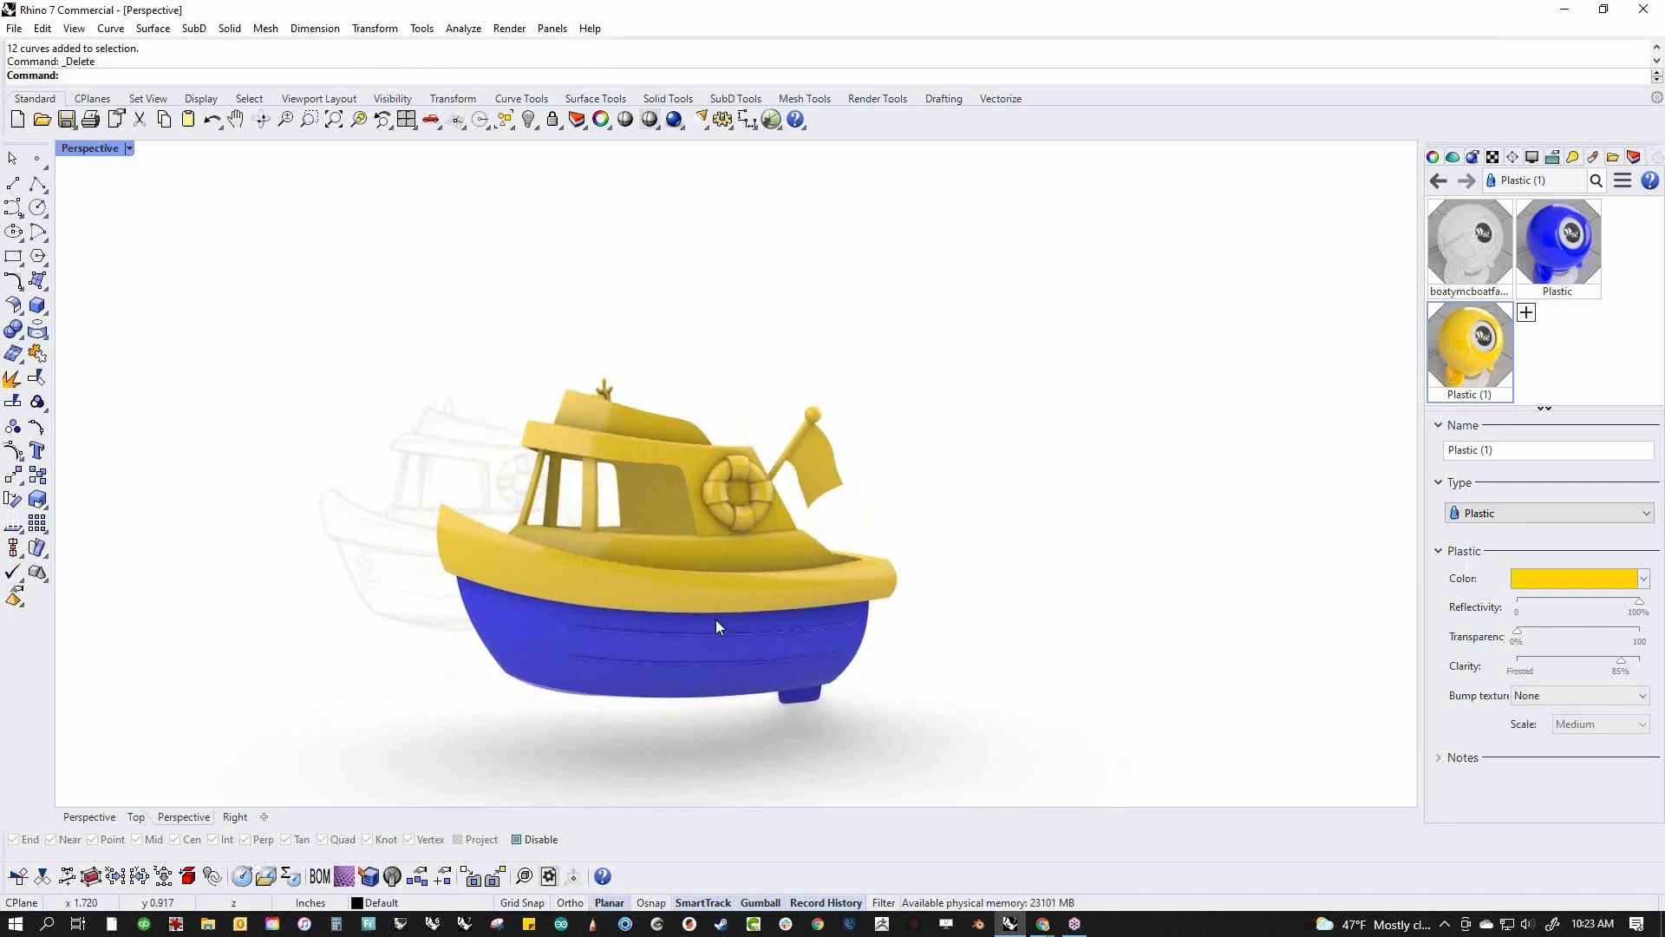
{"action": "scroll", "coordinate": [745, 639], "scroll_direction": "up", "scroll_amount": 3}
{"action": "right_click_drag", "start_coordinate": [745, 639], "coordinate": [855, 621]}
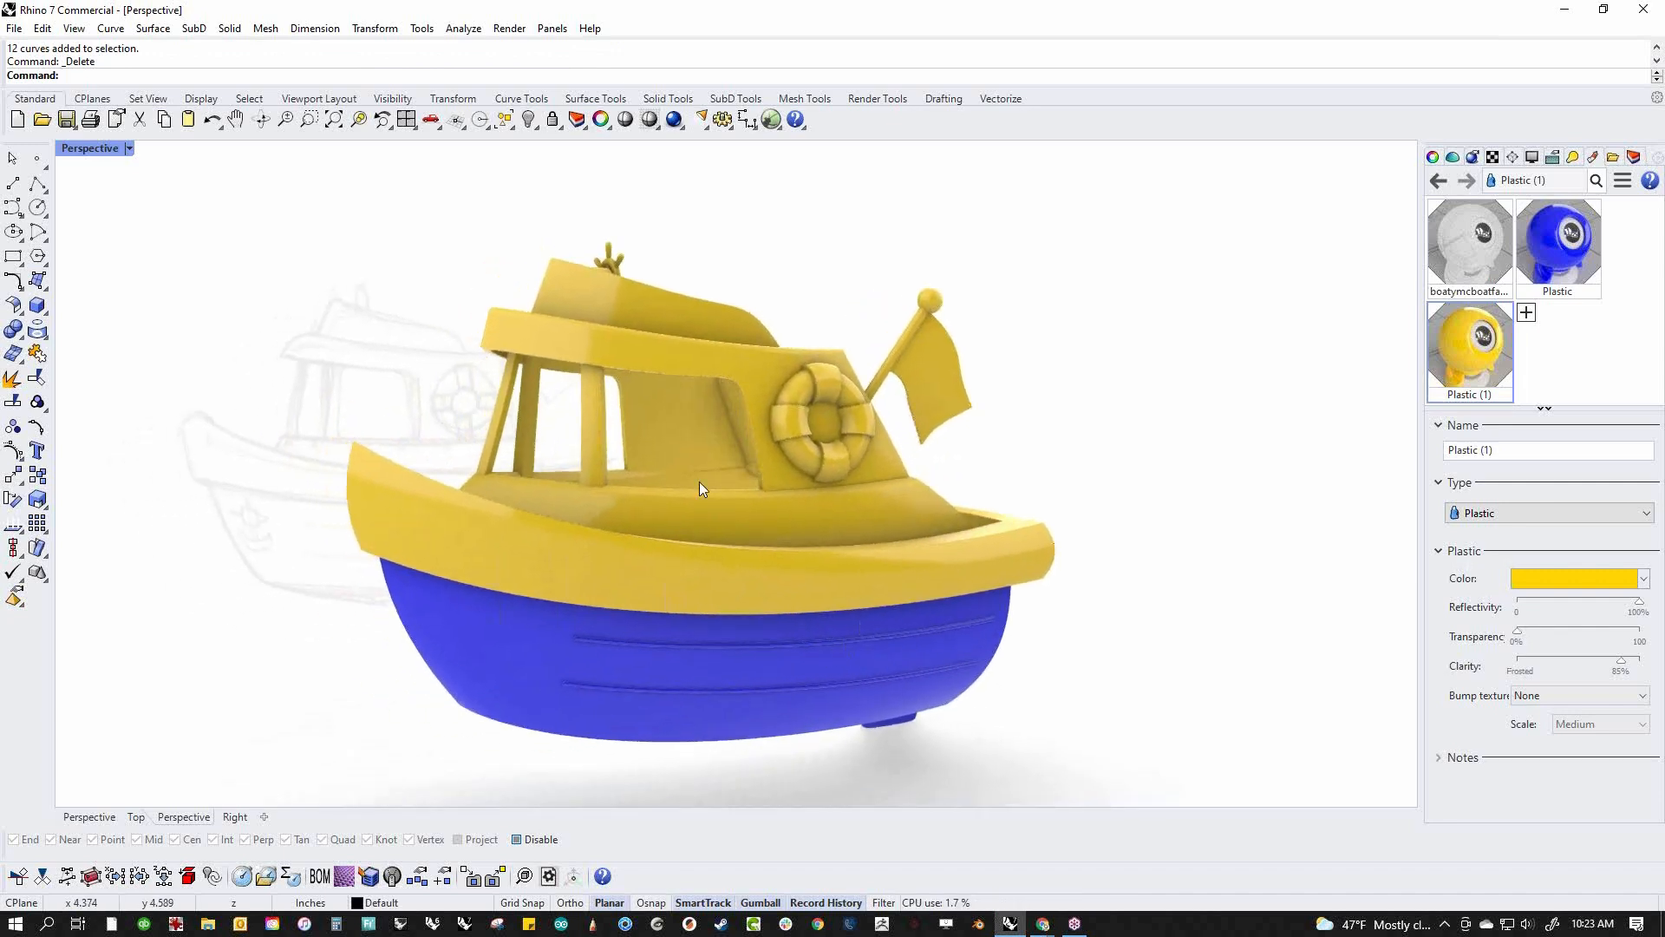
{"action": "left_click", "coordinate": [128, 148]}
{"action": "left_click", "coordinate": [147, 385]}
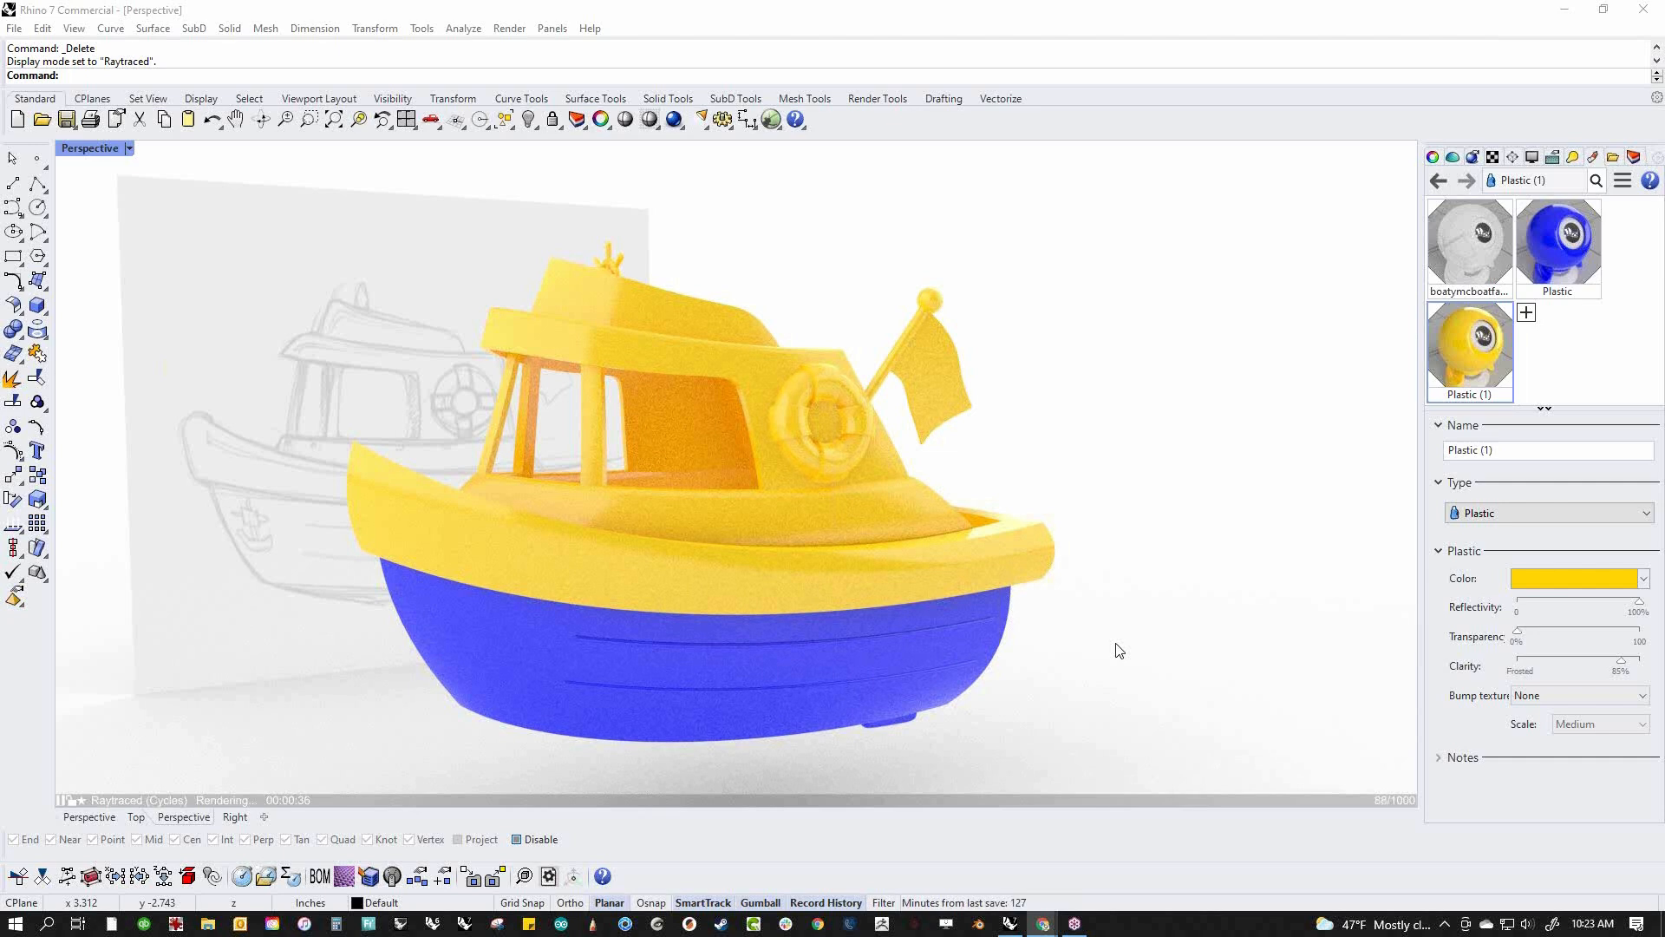
Set the Perspective viewport to the Shaded display mode and switch to the Front view
{"action": "left_click", "coordinate": [93, 149]}
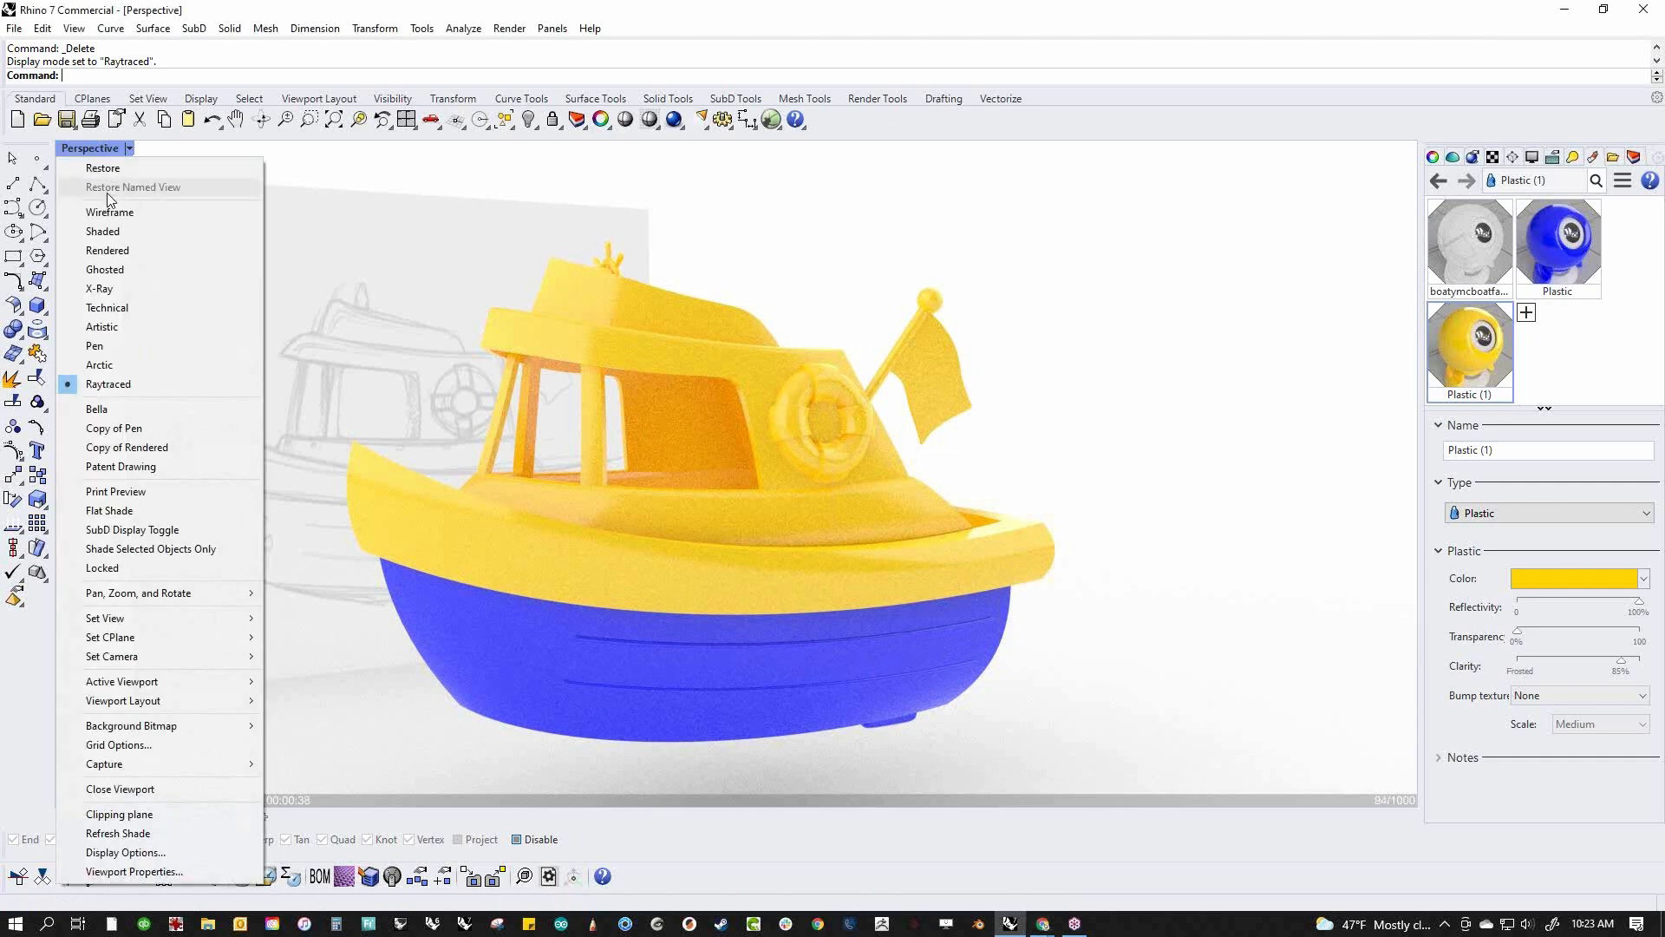
{"action": "left_click", "coordinate": [117, 240]}
{"action": "key", "text": "ctrl+F2"}
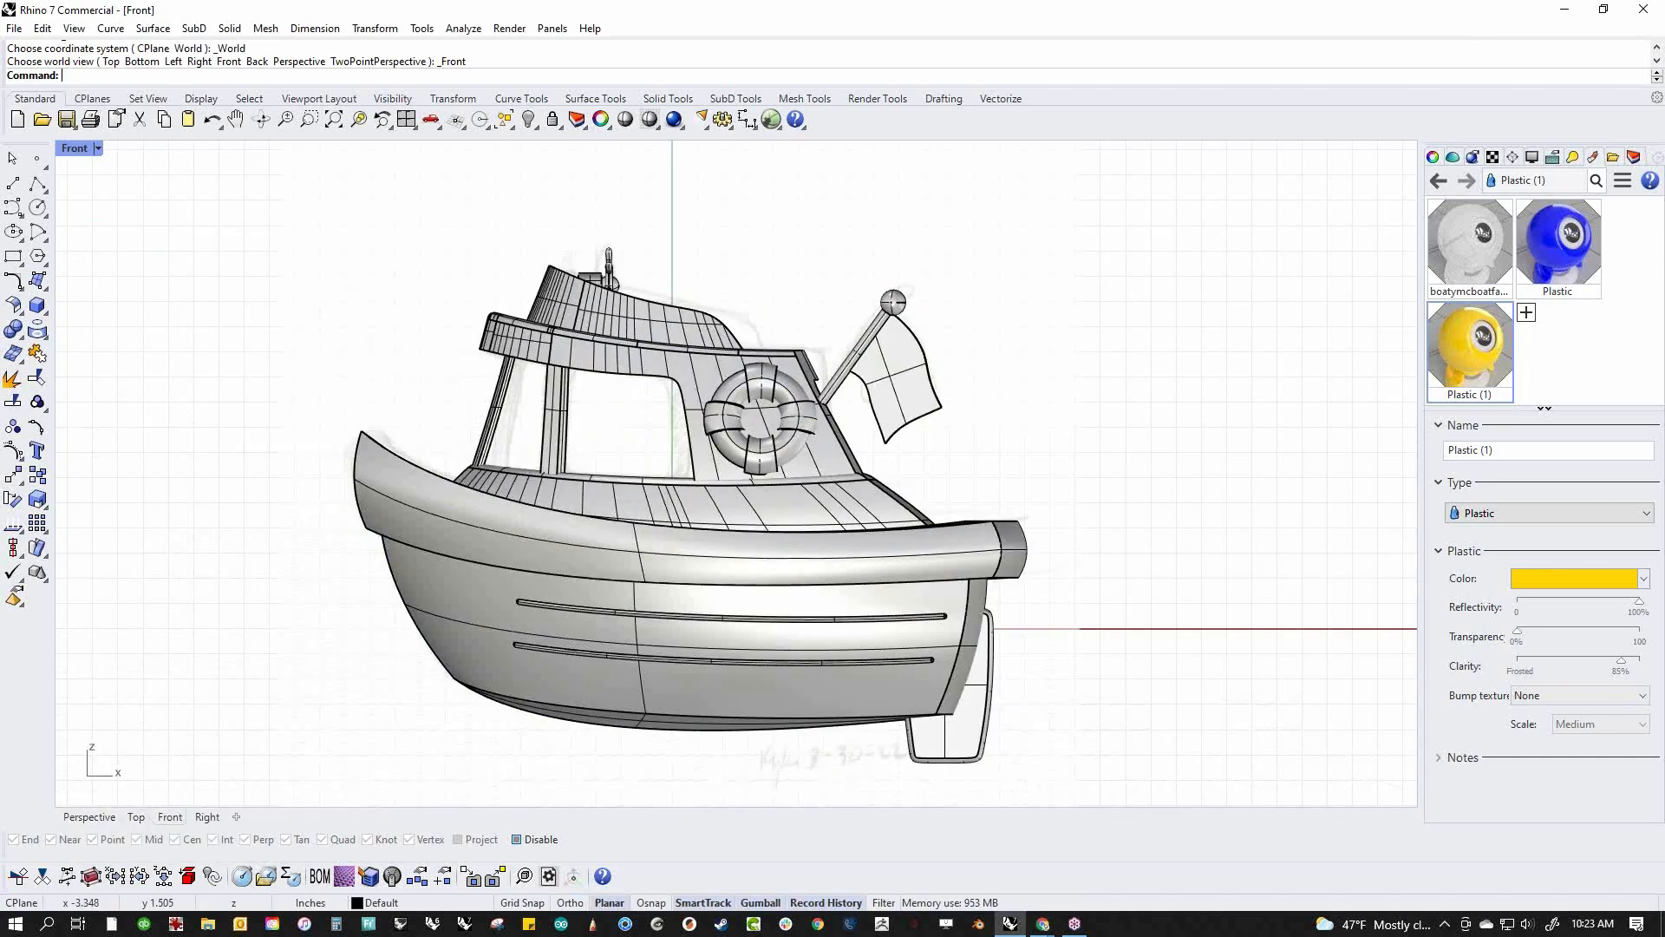
Hide all of the boat's polysurfaces so the anchor can be traced from the reference sketch
{"action": "left_click_drag", "start_coordinate": [328, 189], "coordinate": [1172, 767]}
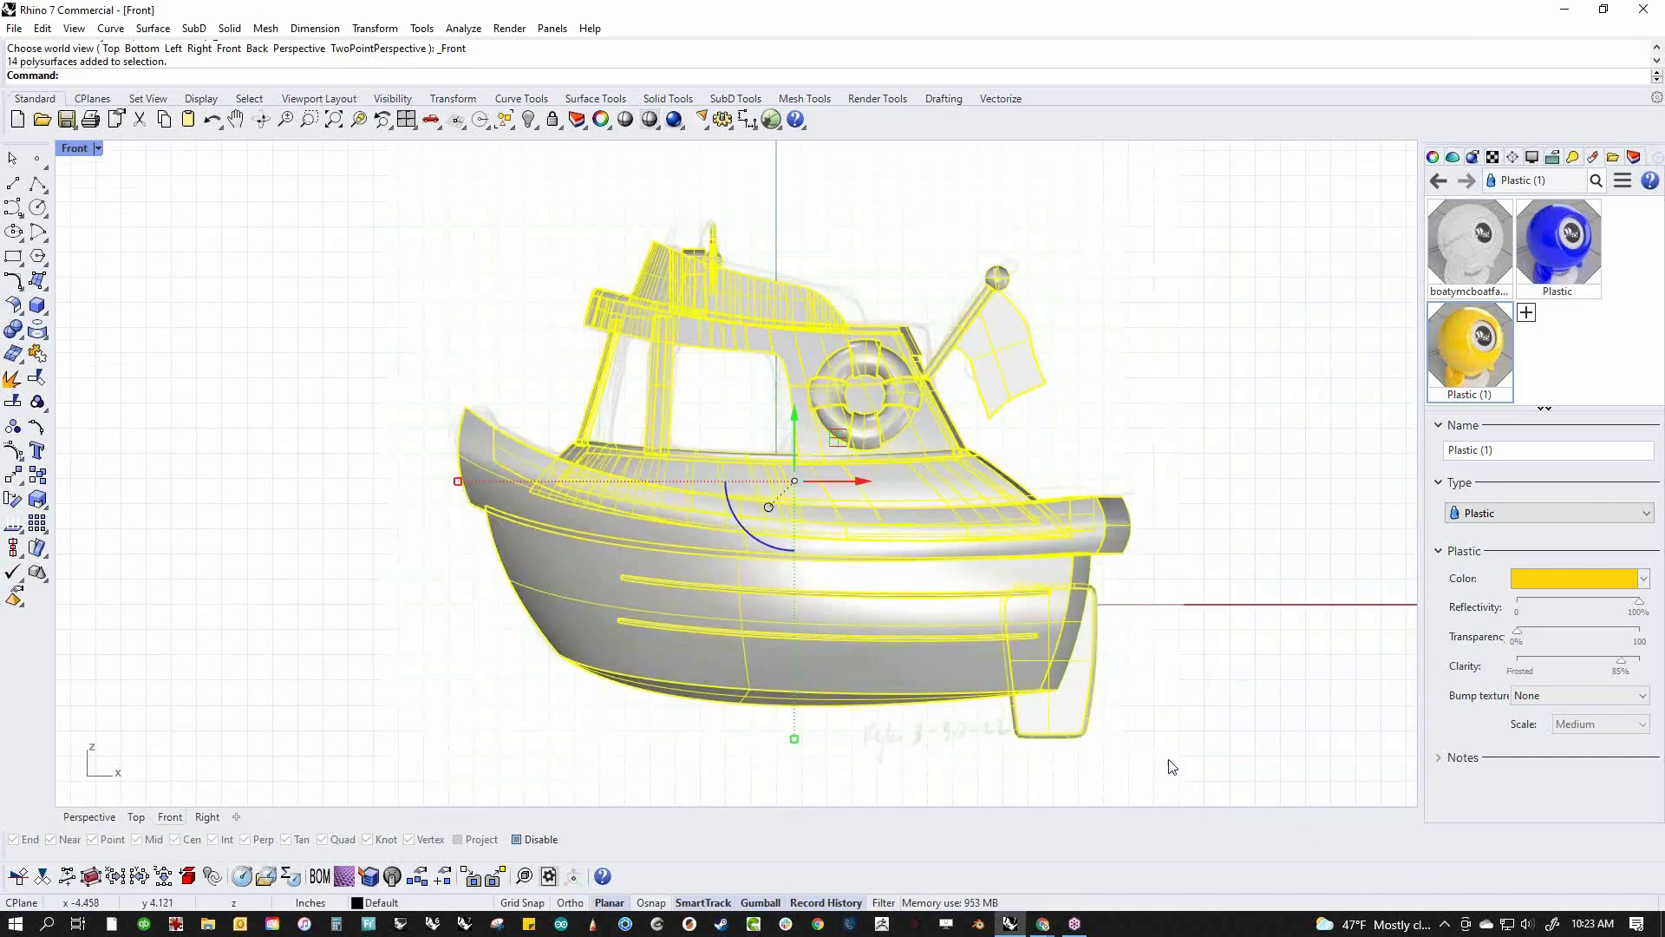
{"action": "left_click", "coordinate": [1173, 766]}
{"action": "key", "text": "ctrl+h"}
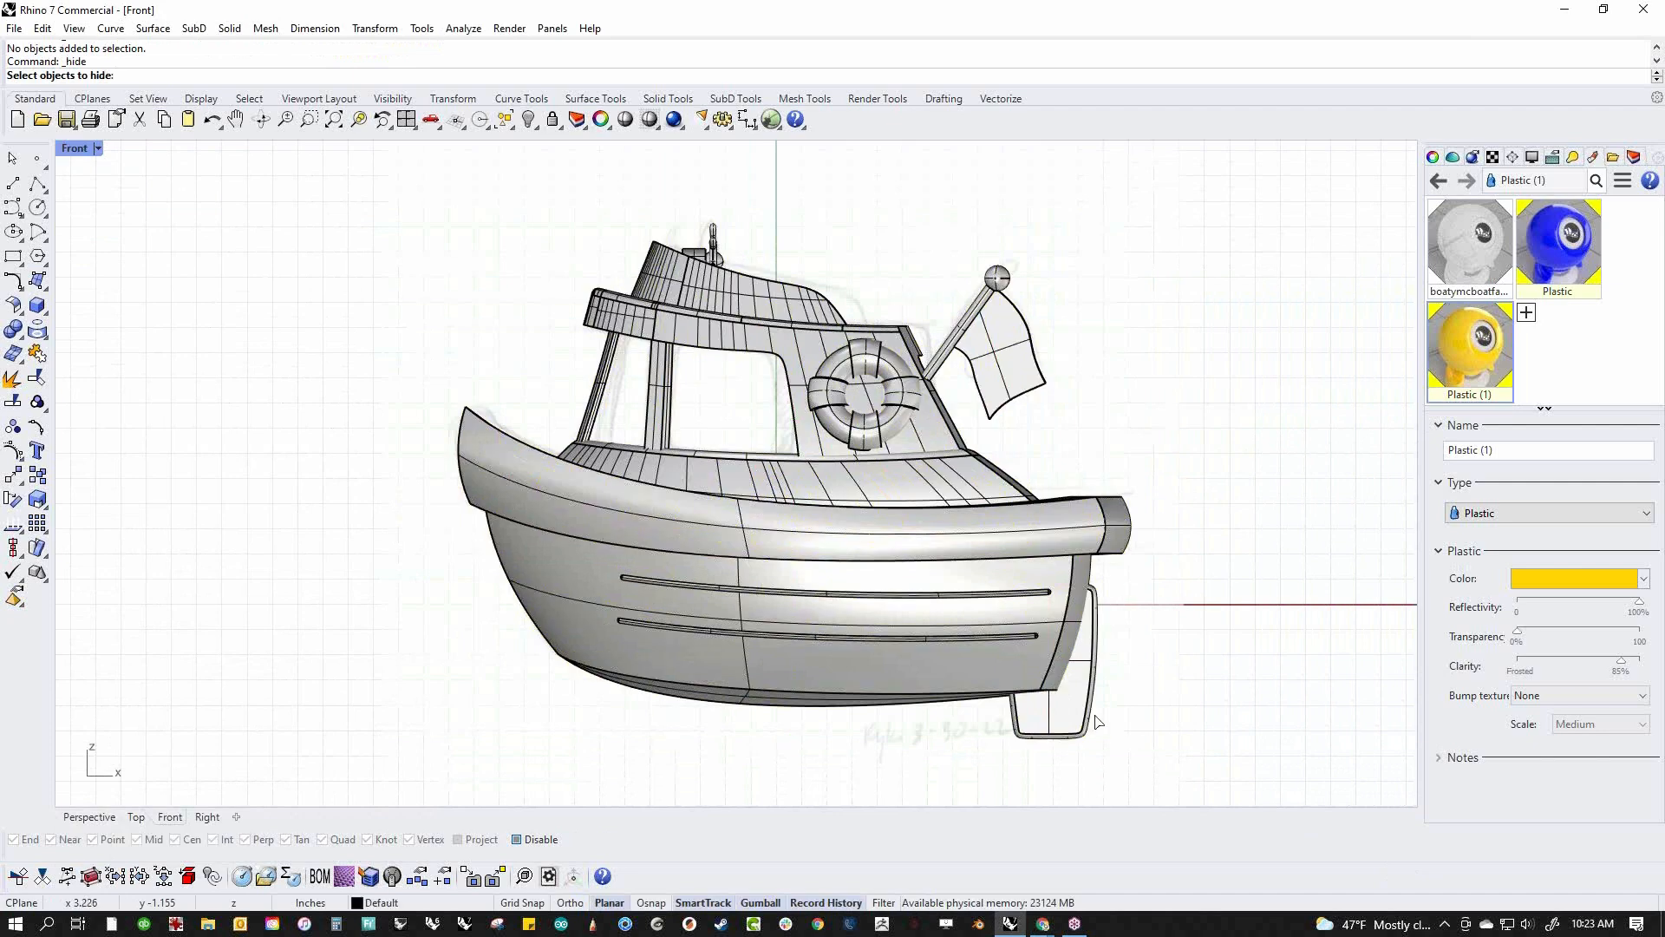
{"action": "key", "text": "Escape"}
{"action": "key", "text": "ctrl+a"}
{"action": "key", "text": "ctrl+h"}
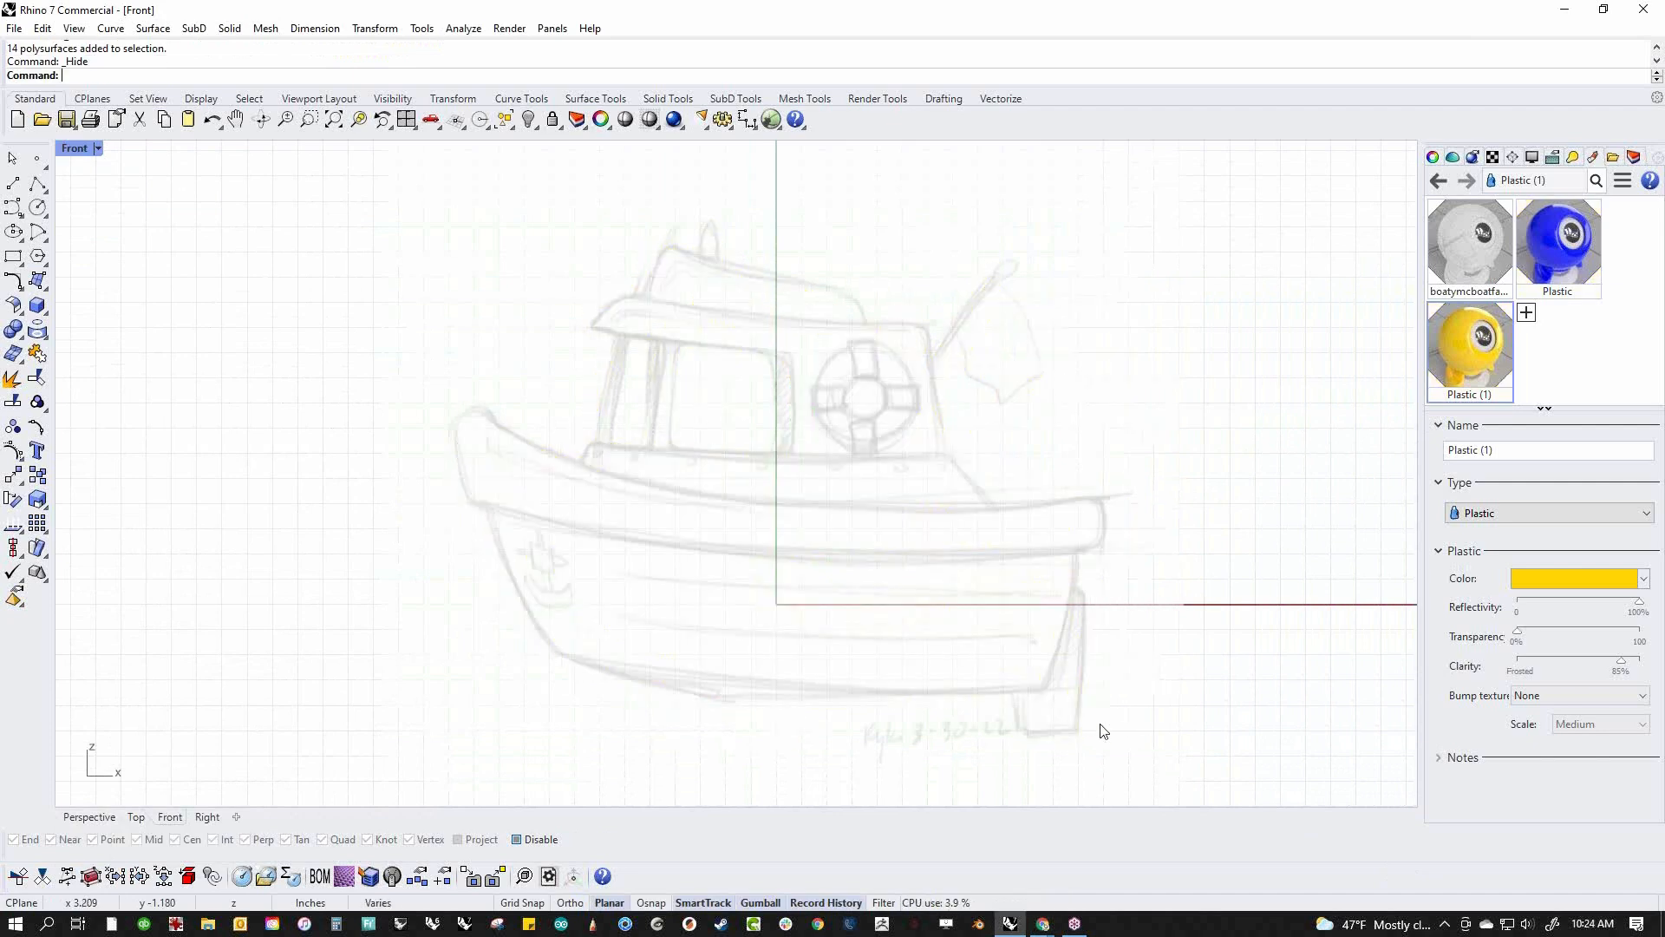
Draw the anchor's shank as a straight control-point curve over the sketched anchor at the bow
{"action": "scroll", "coordinate": [593, 597], "scroll_direction": "up", "scroll_amount": 5}
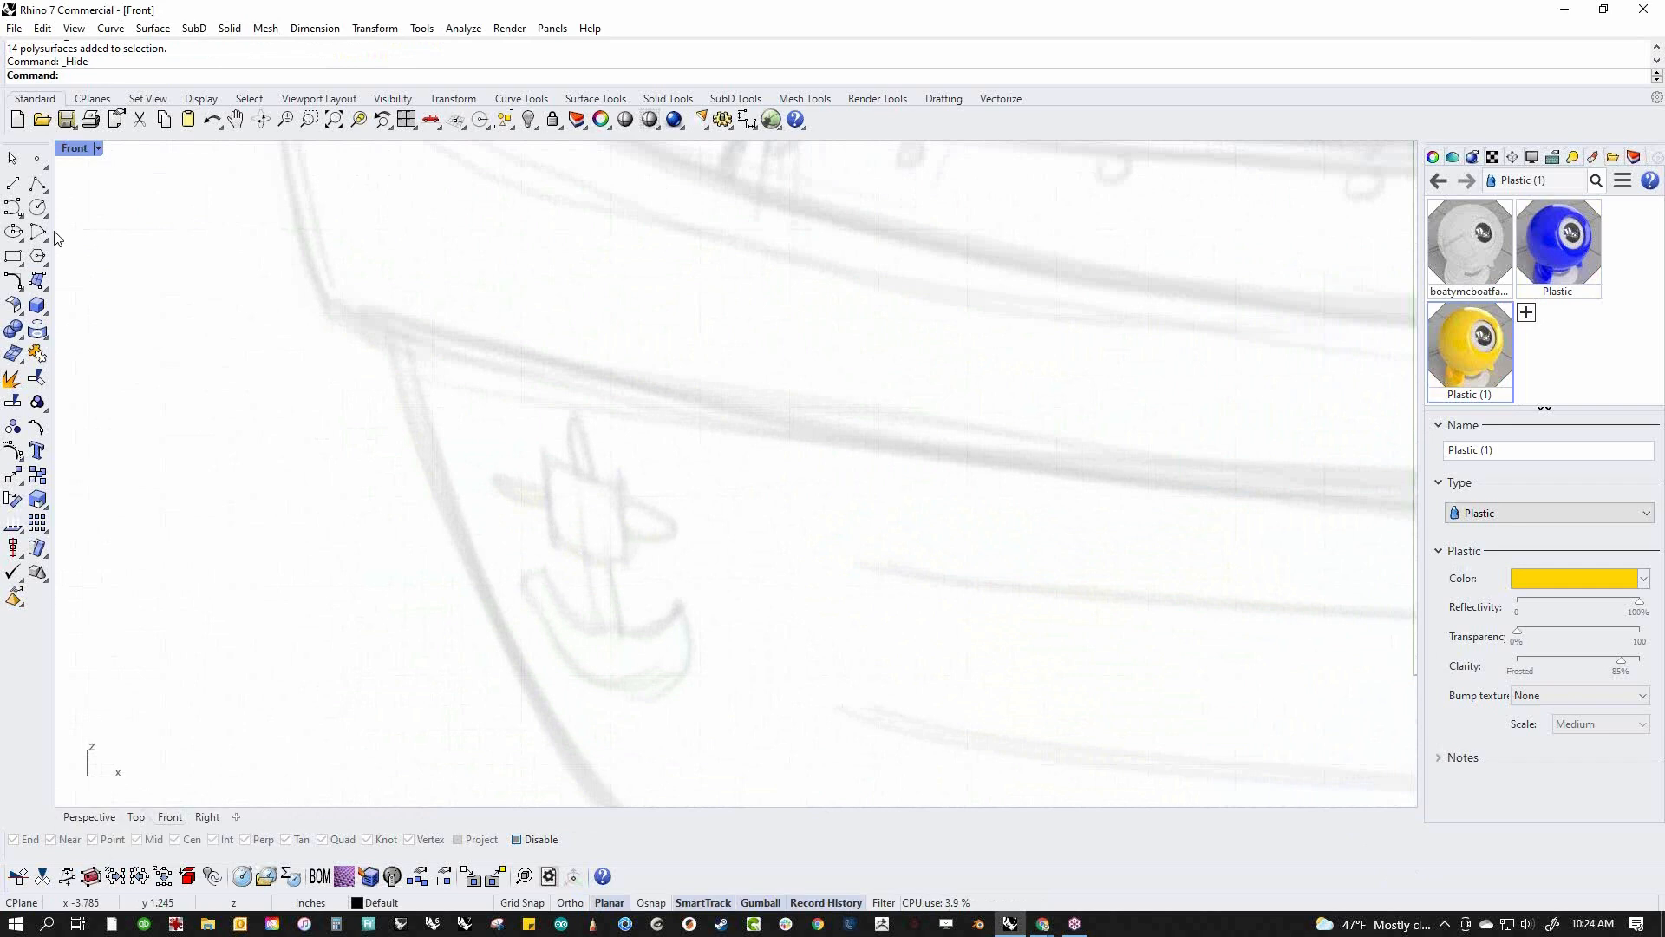
{"action": "left_click", "coordinate": [36, 186]}
{"action": "left_click", "coordinate": [575, 422]}
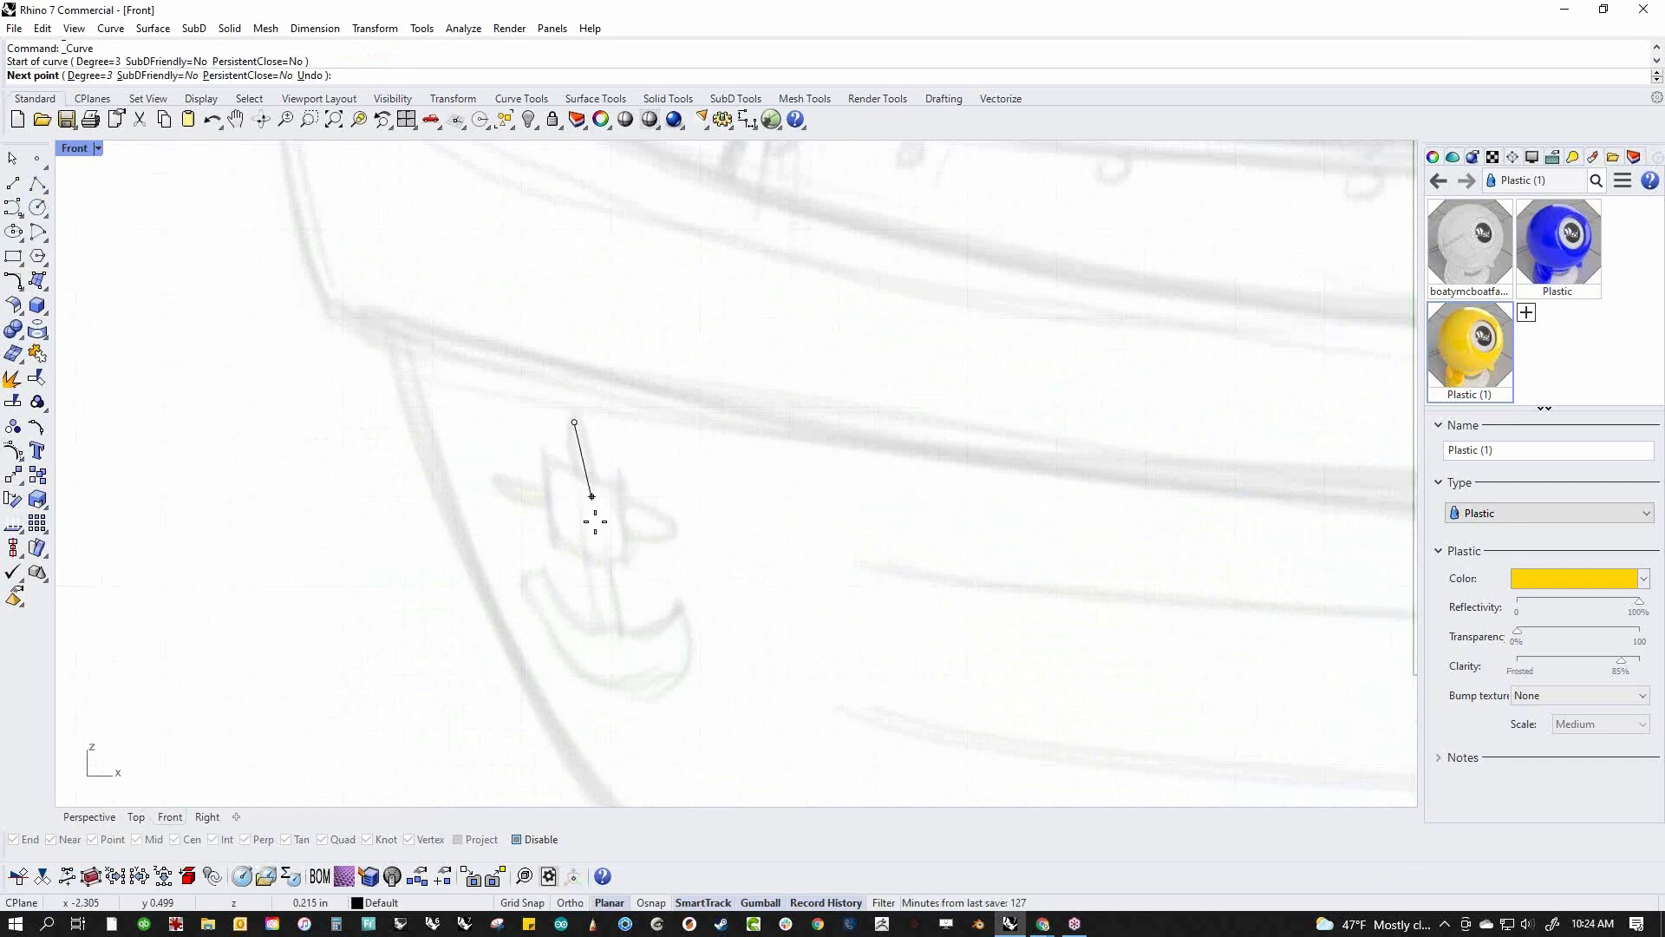
{"action": "left_click", "coordinate": [602, 583]}
{"action": "left_click", "coordinate": [622, 678]}
{"action": "key", "text": "Return"}
Draw the anchor's two curved arms from the shank's lower end up to the sketched tips
{"action": "key", "text": "Return"}
{"action": "left_click", "coordinate": [625, 681]}
{"action": "left_click", "coordinate": [658, 672]}
{"action": "left_click", "coordinate": [680, 610]}
{"action": "key", "text": "Return"}
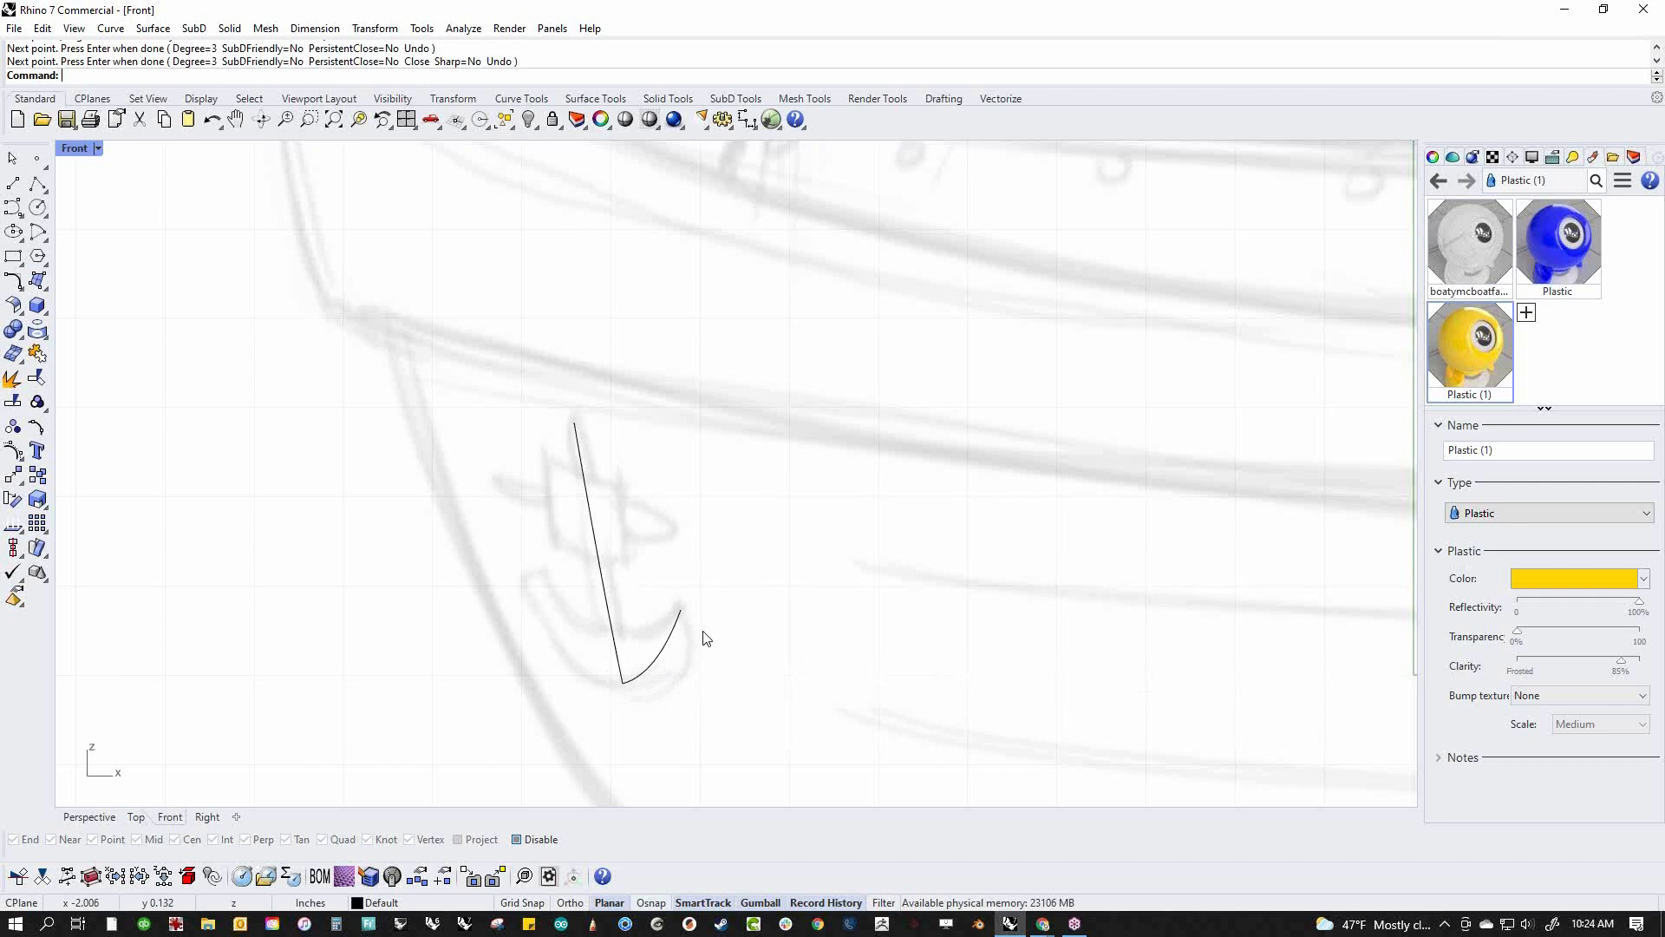
{"action": "key", "text": "Return"}
{"action": "left_click", "coordinate": [621, 682]}
{"action": "left_click", "coordinate": [572, 660]}
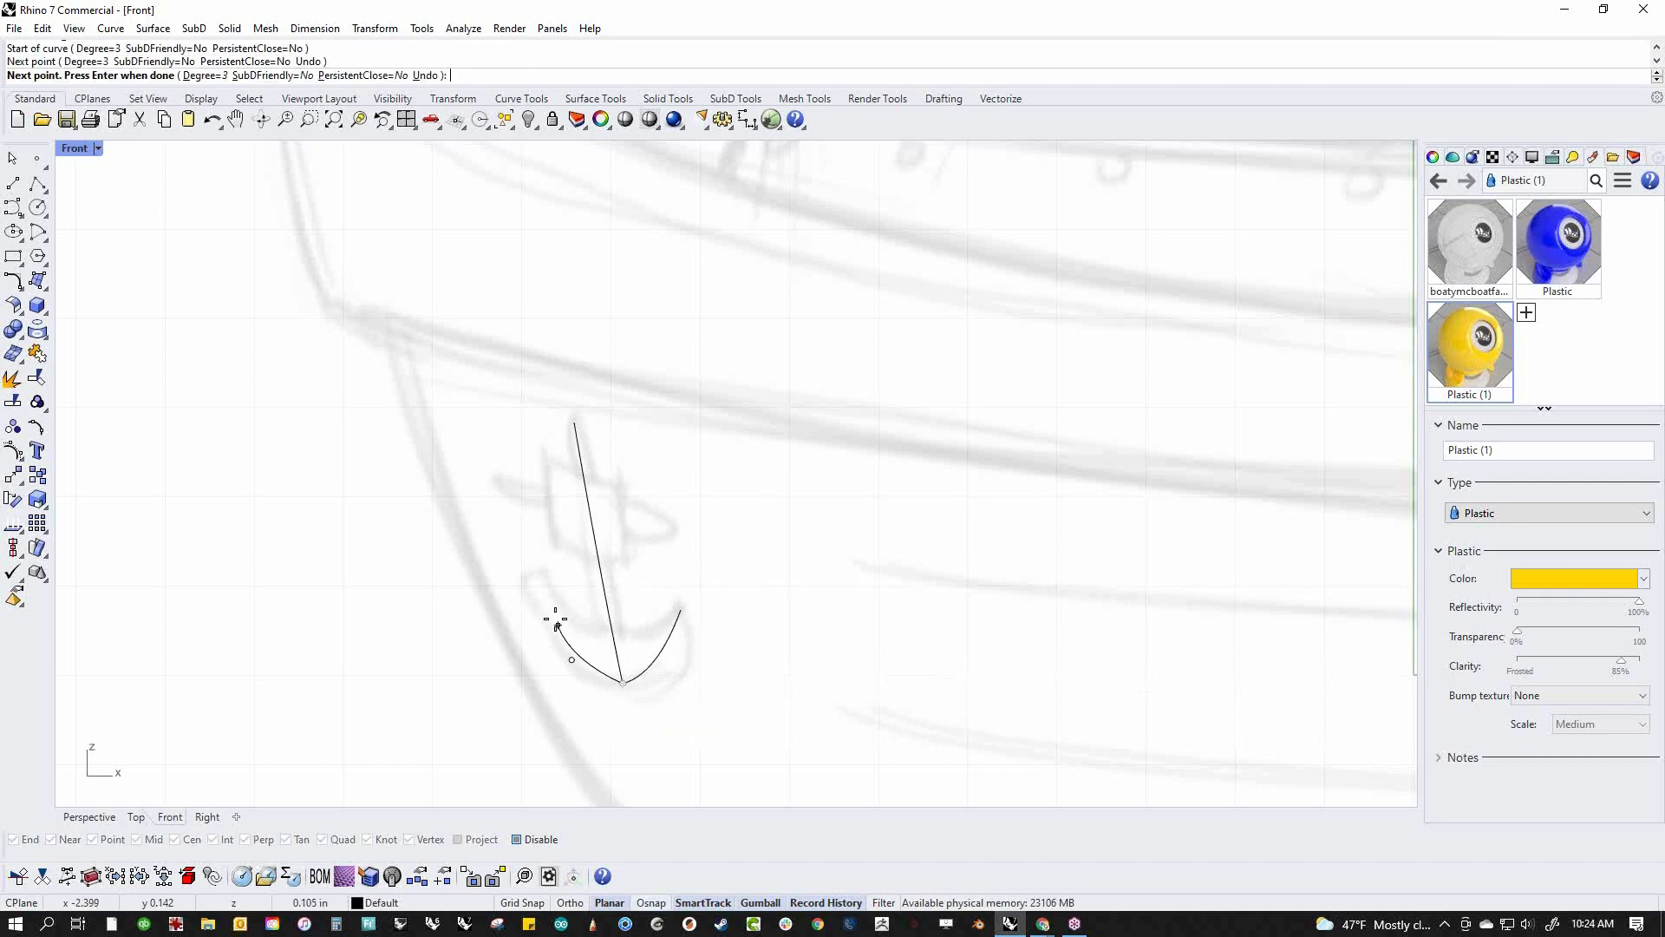
{"action": "left_click", "coordinate": [531, 586]}
{"action": "key", "text": "Return"}
Draw the anchor's slanted crossbar as a straight curve across the upper part of the shank
{"action": "key", "text": "Return"}
{"action": "left_click", "coordinate": [500, 481]}
{"action": "left_click", "coordinate": [674, 524]}
{"action": "key", "text": "Return"}
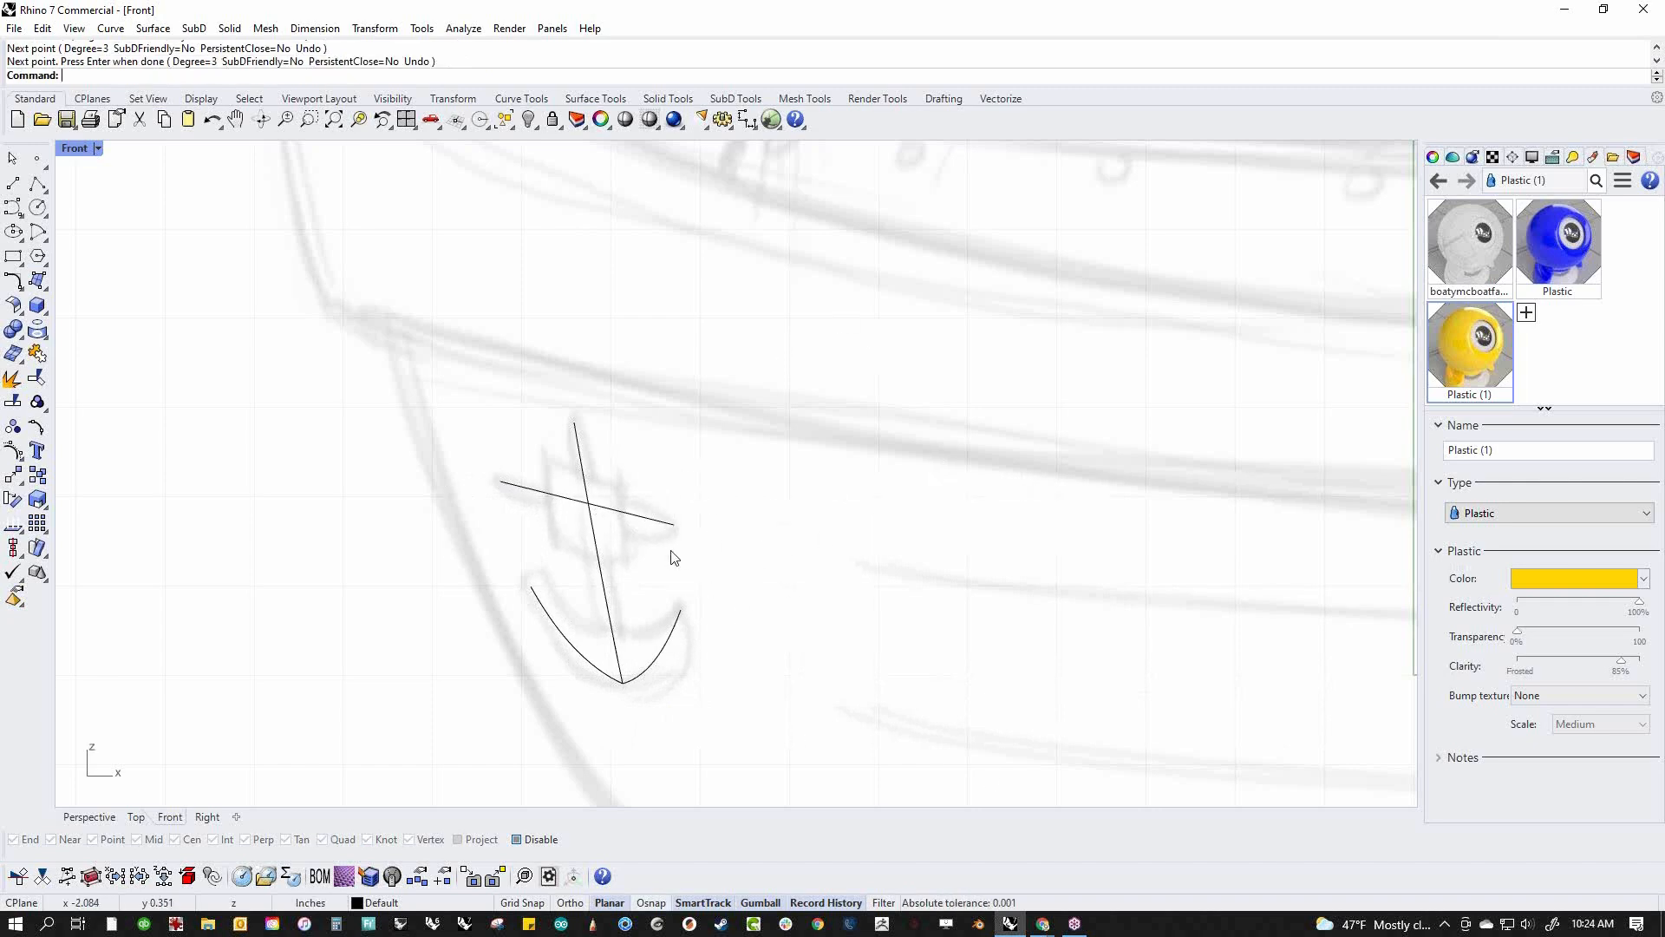
Pipe all the anchor curves with MultiPipe, using a radius of .04 and the default strut divisions
{"action": "type", "text": "MultiPipe"}
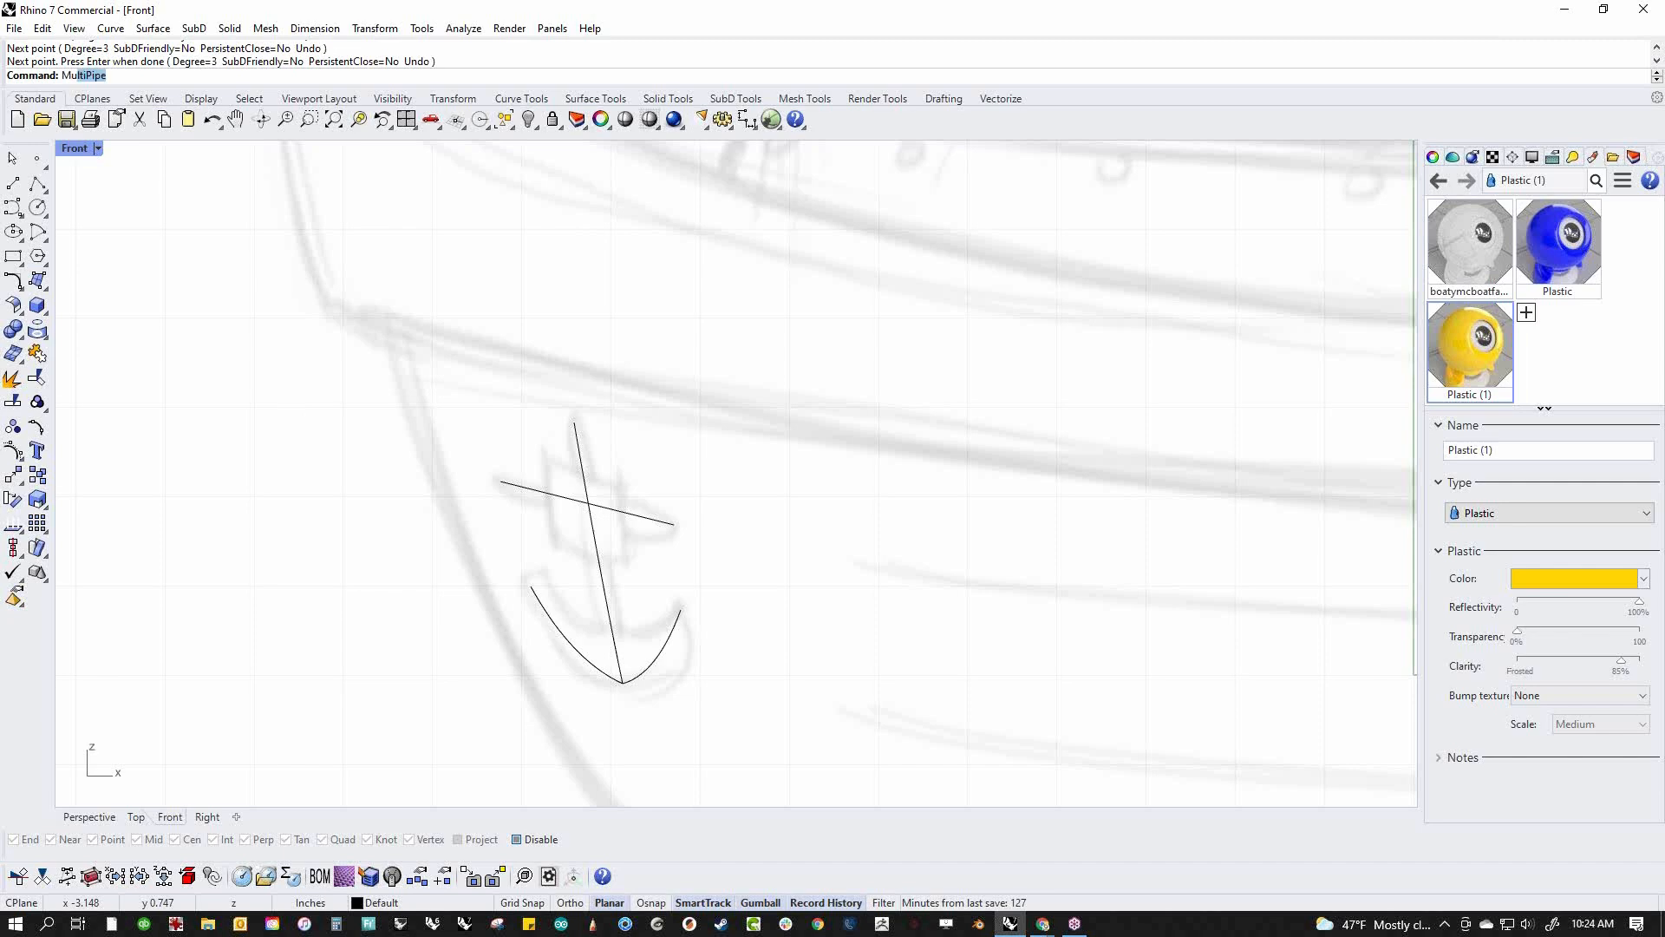
{"action": "key", "text": "Return"}
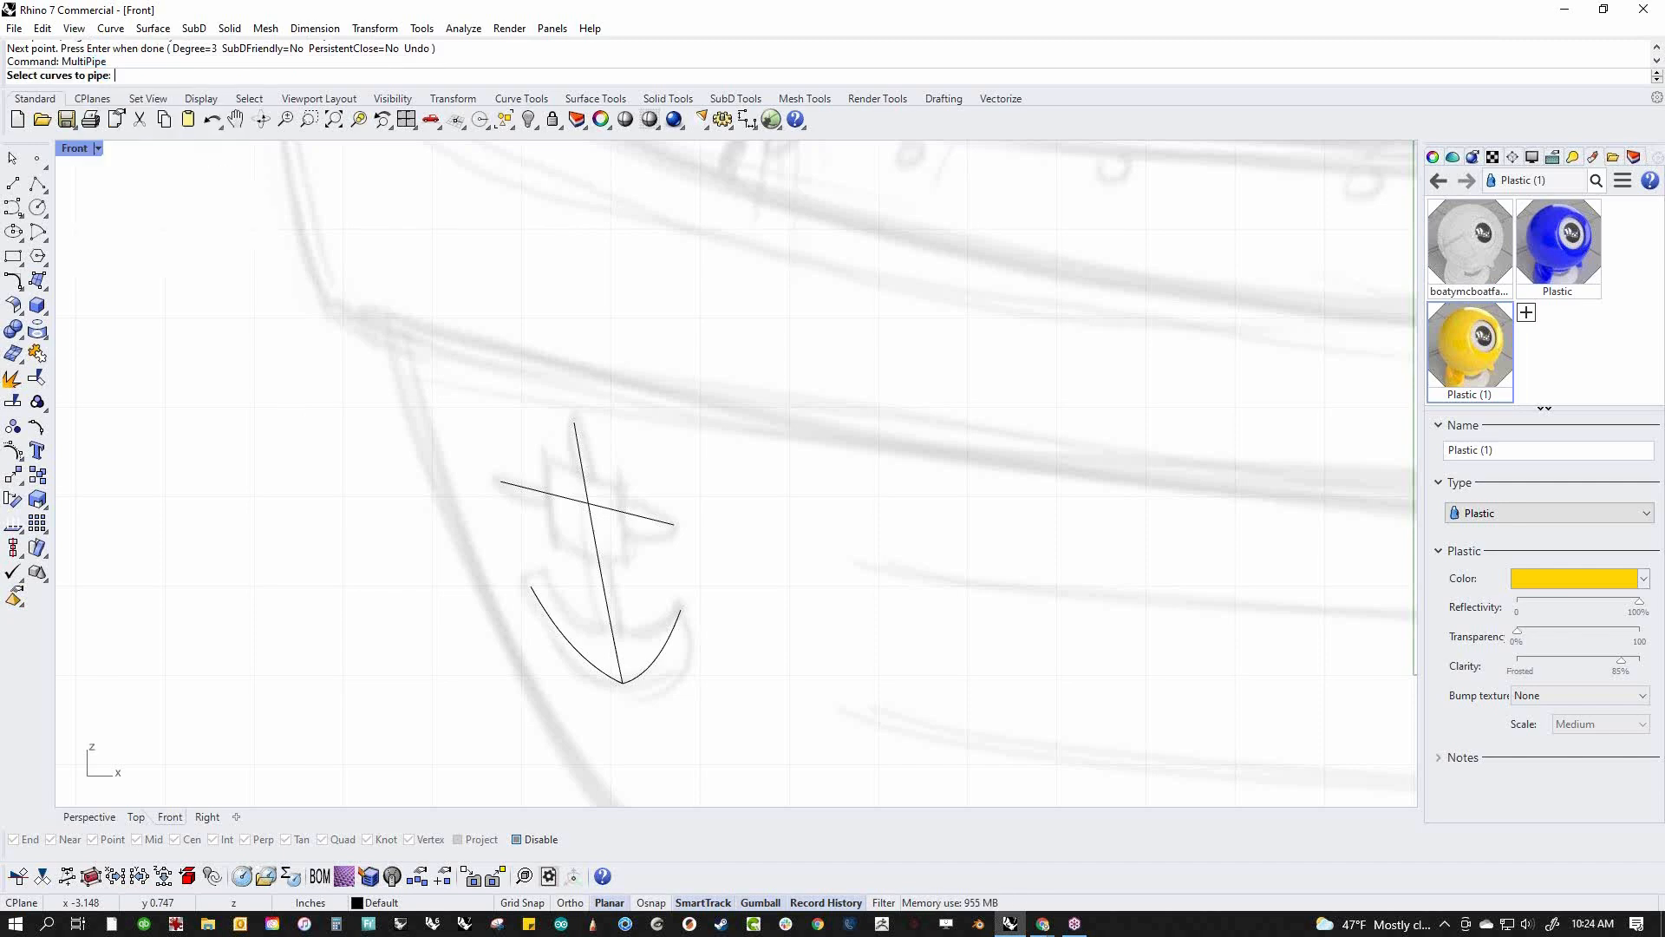
{"action": "left_click_drag", "start_coordinate": [315, 333], "coordinate": [1014, 807]}
{"action": "key", "text": "Return"}
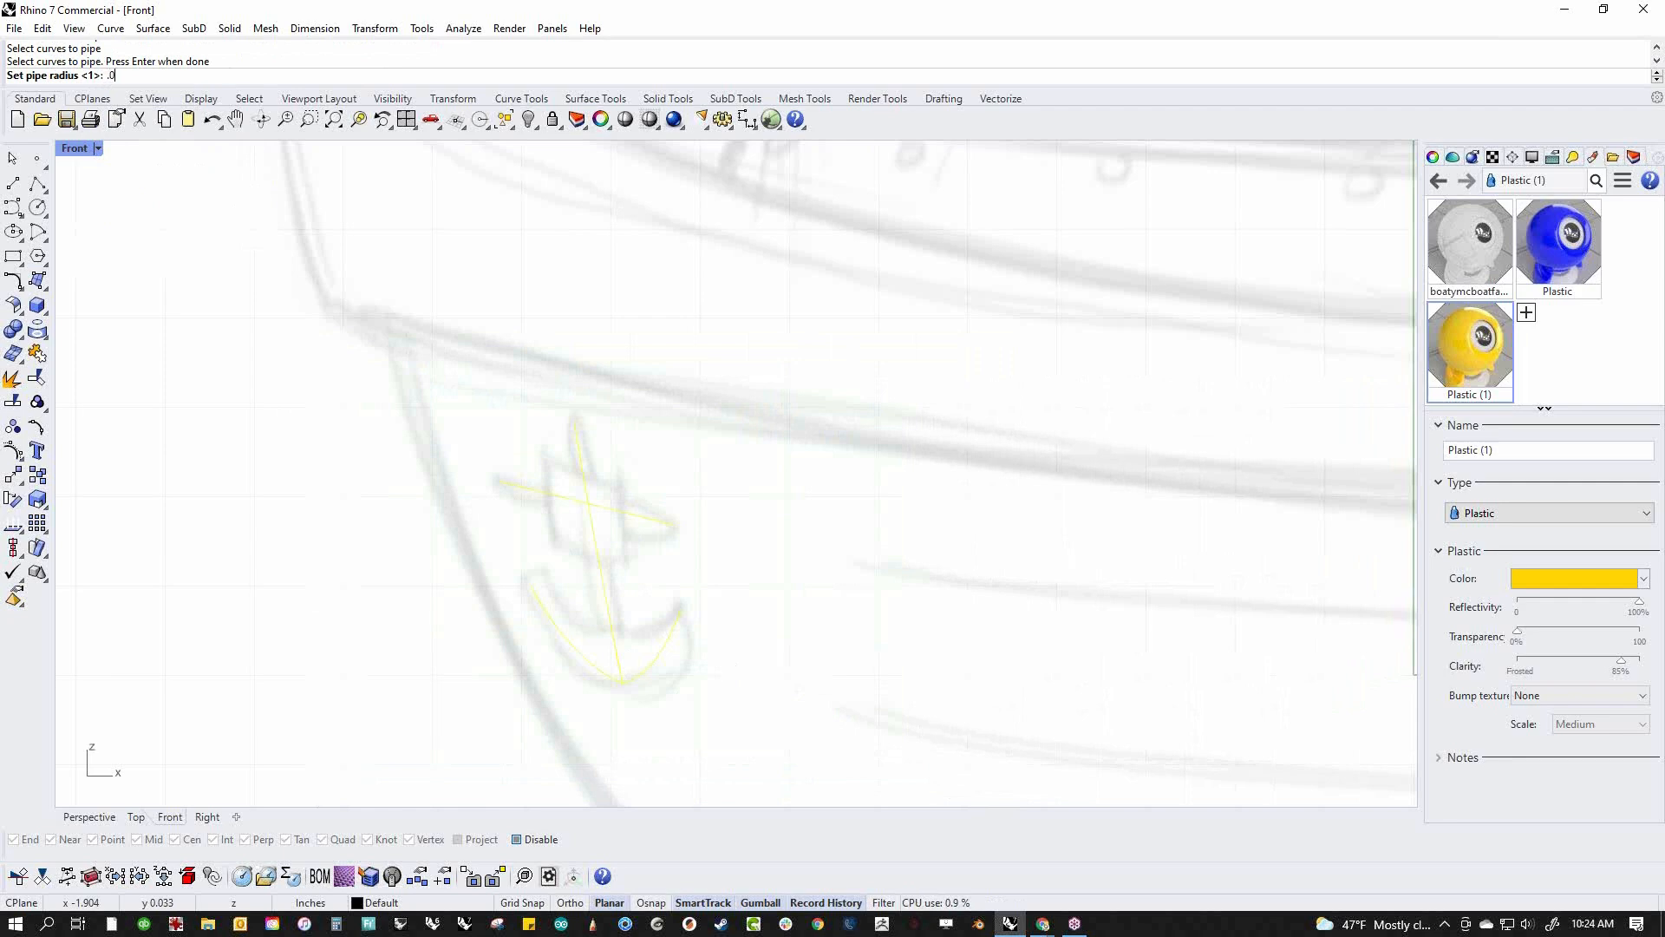
{"action": "type", "text": ".04"}
{"action": "key", "text": "Return"}
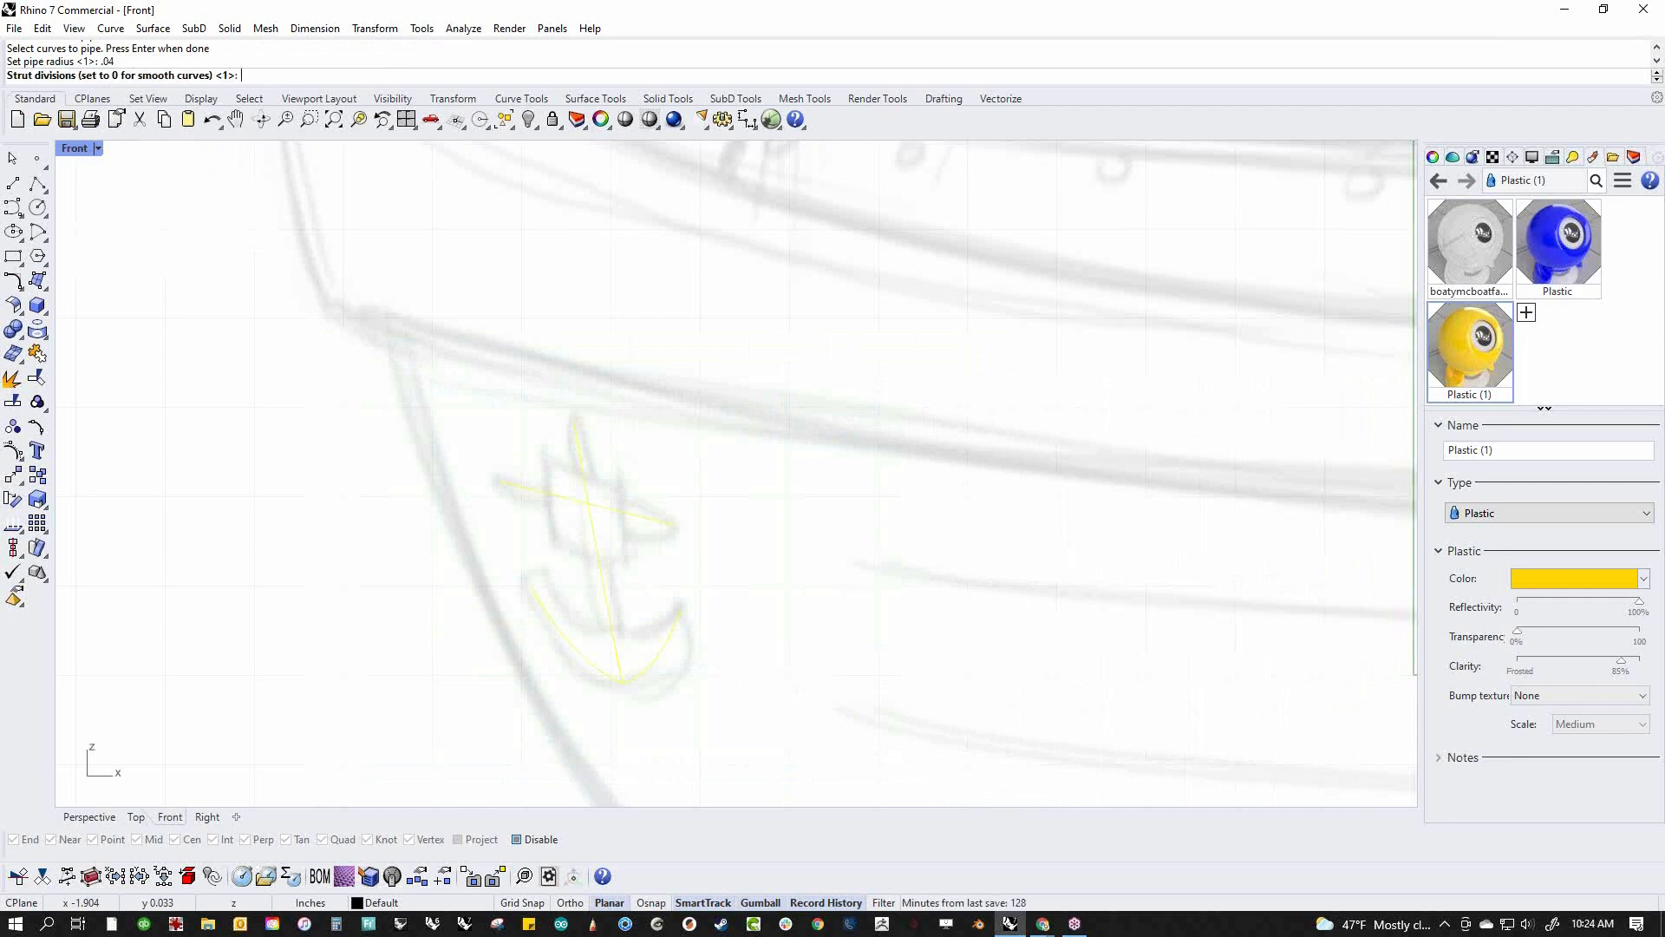
{"action": "key", "text": "Return"}
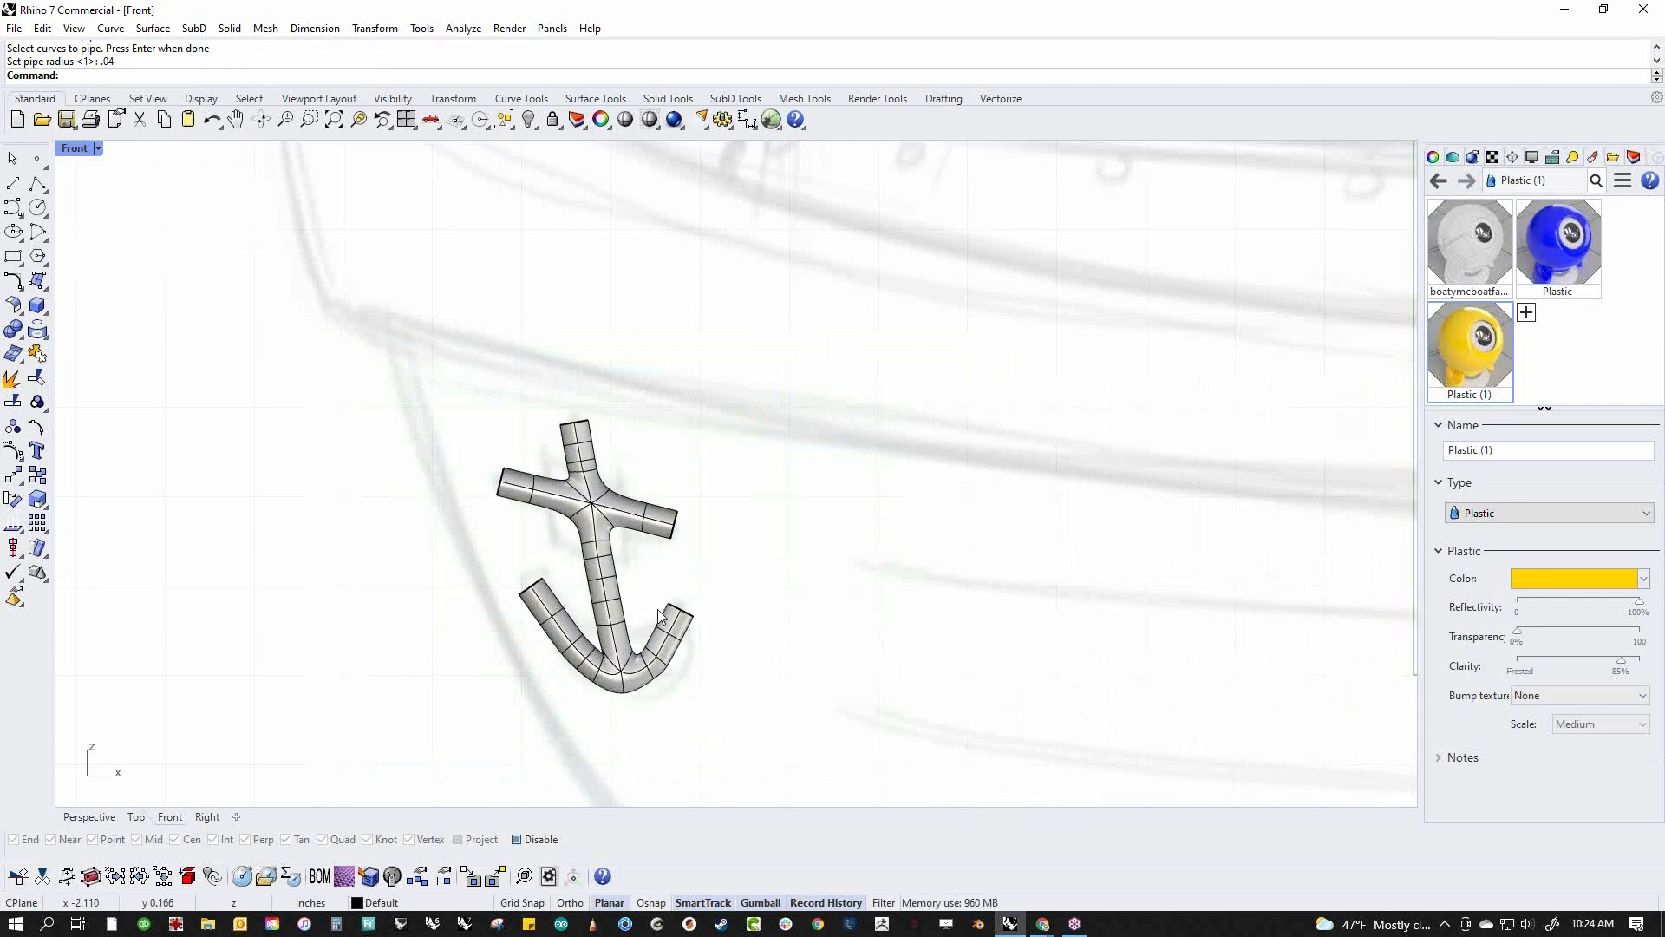
Delete the extra SubD edge loop on the anchor's right arm near the shank junction
{"action": "scroll", "coordinate": [668, 694], "scroll_direction": "up", "scroll_amount": 4}
{"action": "double_click", "coordinate": [691, 663], "text": "ctrl+shift"}
{"action": "key", "text": "Delete"}
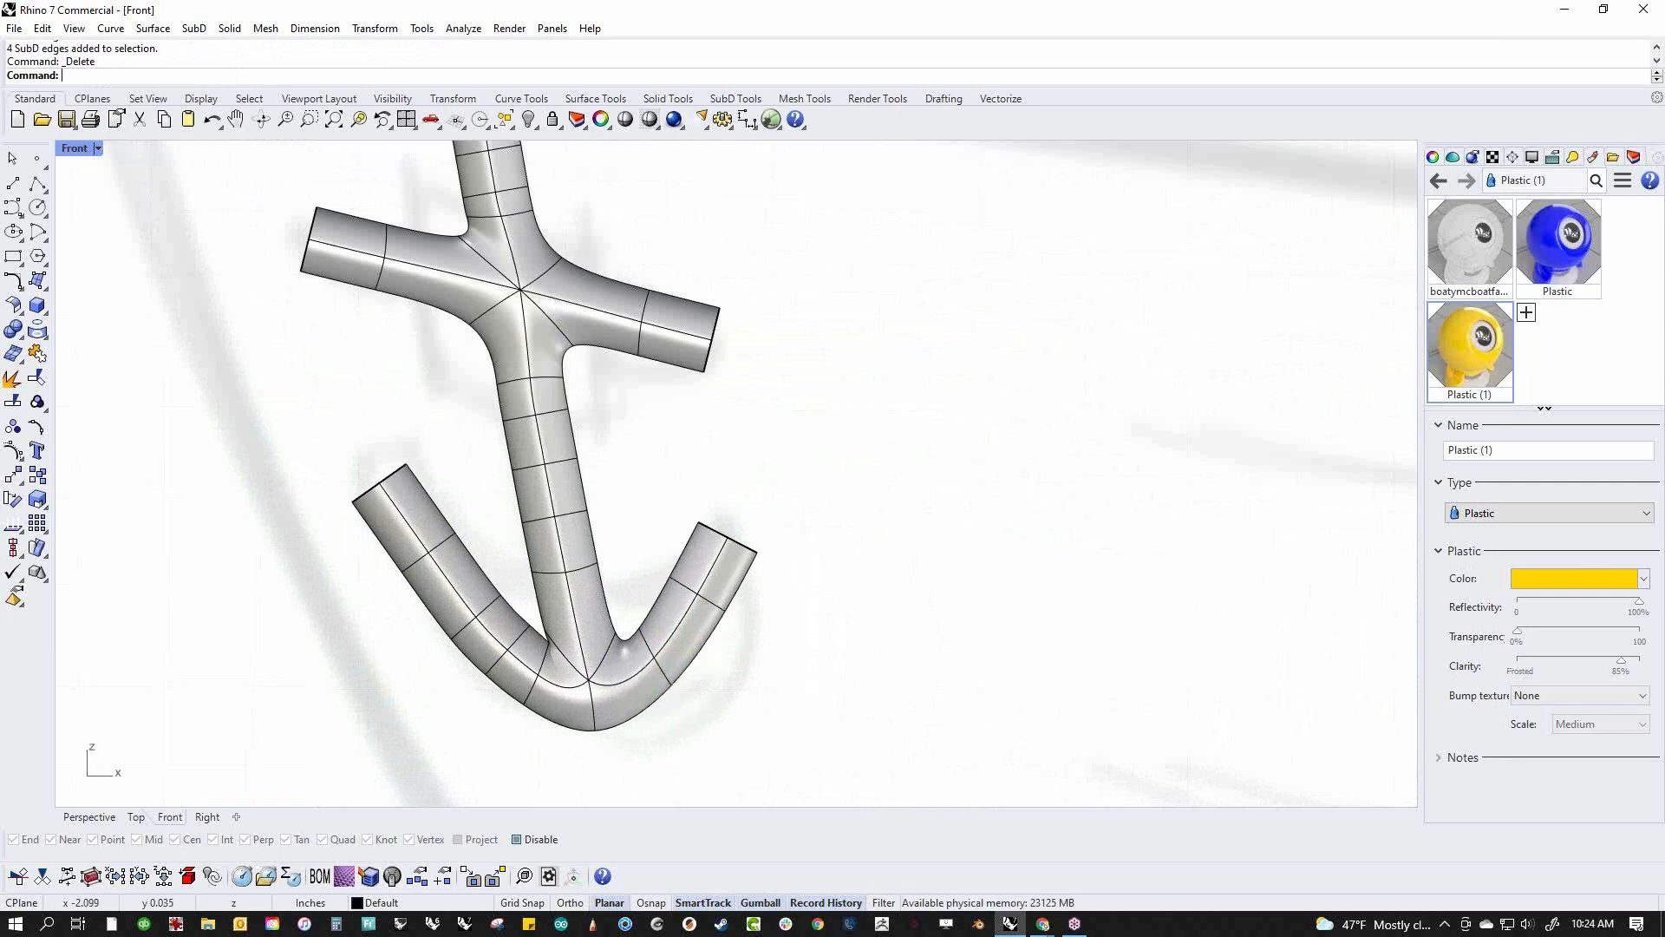
Close the open tip of the anchor's right arm by stitching its end vertices together
{"action": "scroll", "coordinate": [718, 609], "scroll_direction": "down", "scroll_amount": 2}
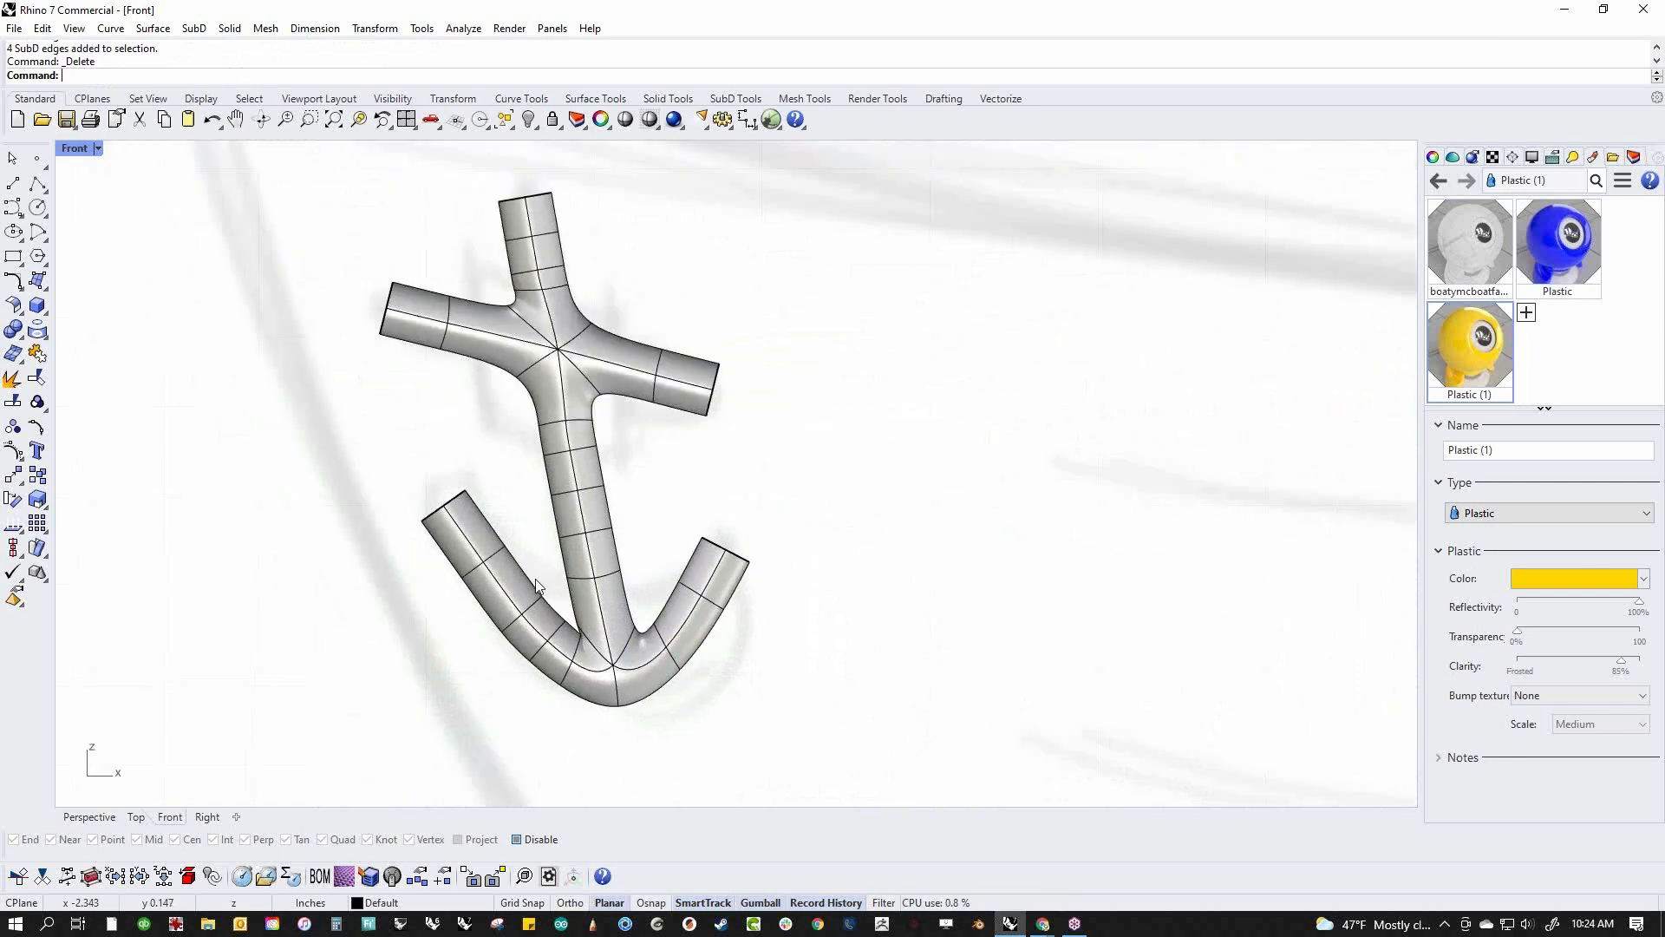
{"action": "right_click_drag", "start_coordinate": [561, 574], "coordinate": [599, 641]}
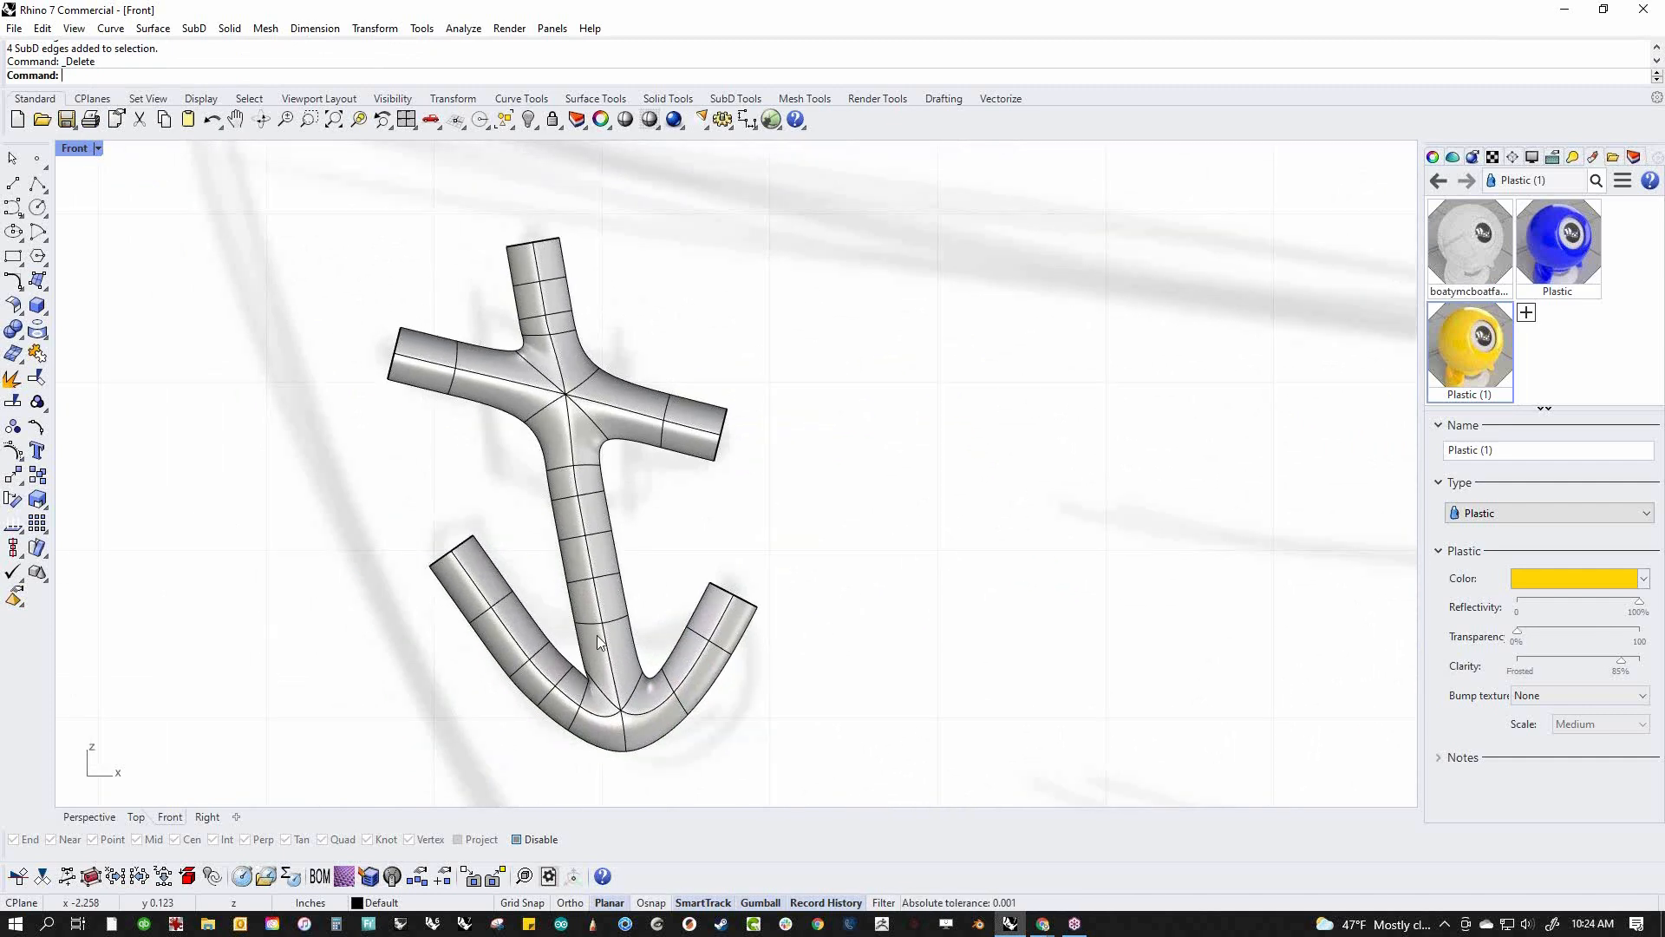
{"action": "scroll", "coordinate": [733, 597], "scroll_direction": "up", "scroll_amount": 3}
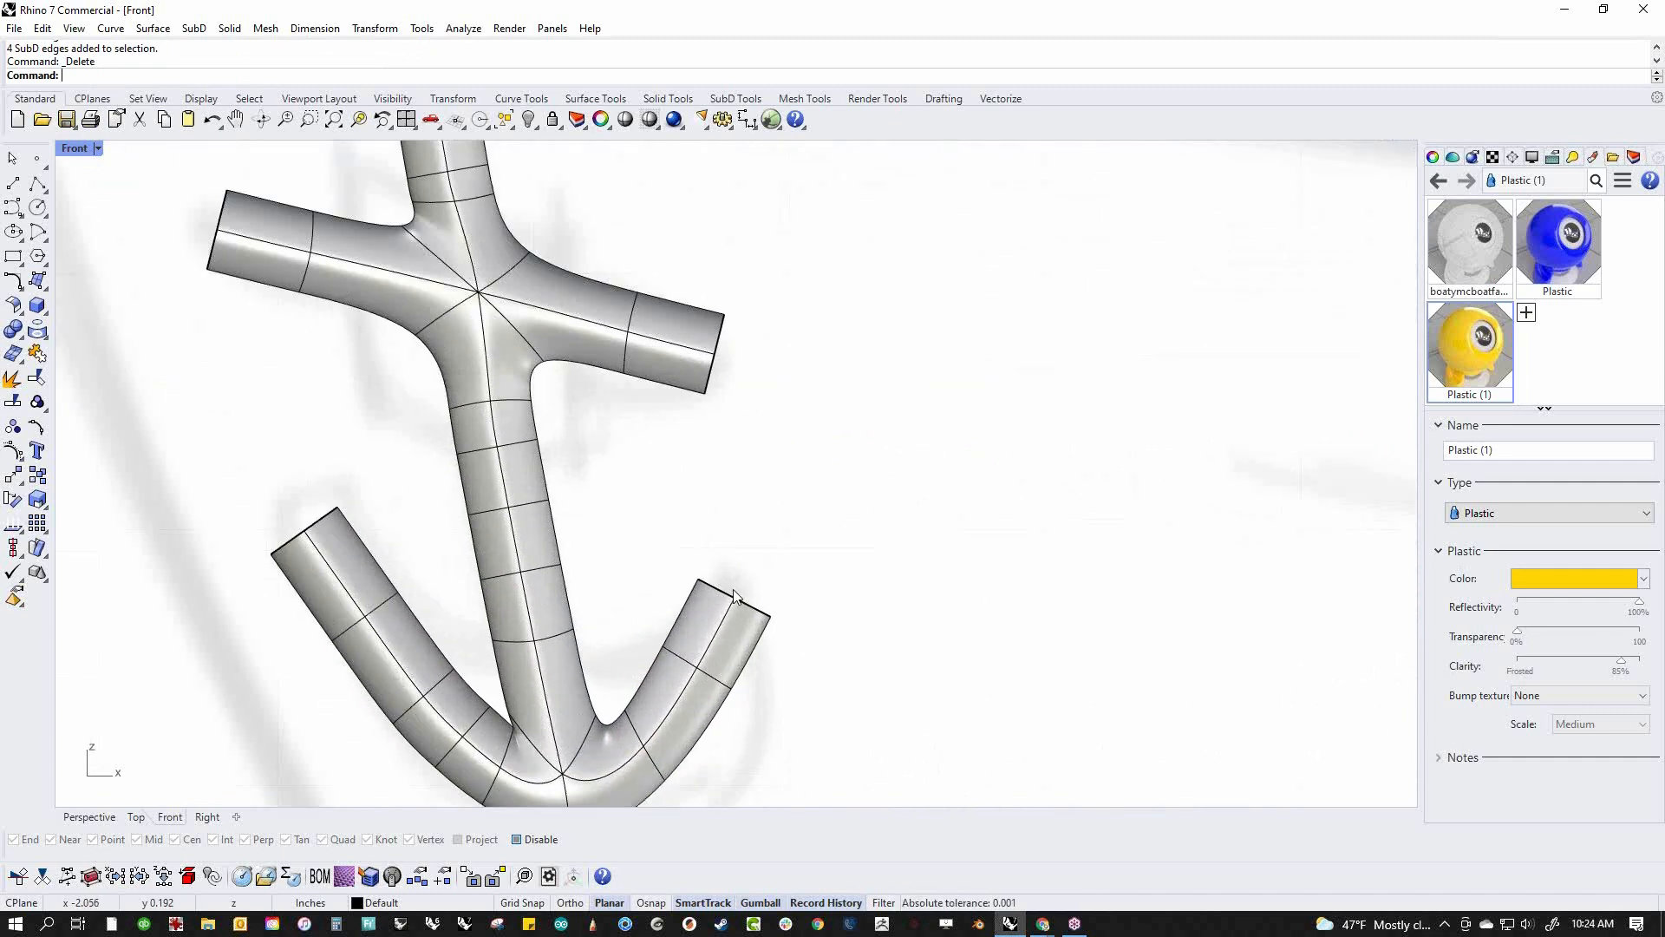
{"action": "left_click_drag", "start_coordinate": [675, 548], "coordinate": [809, 642]}
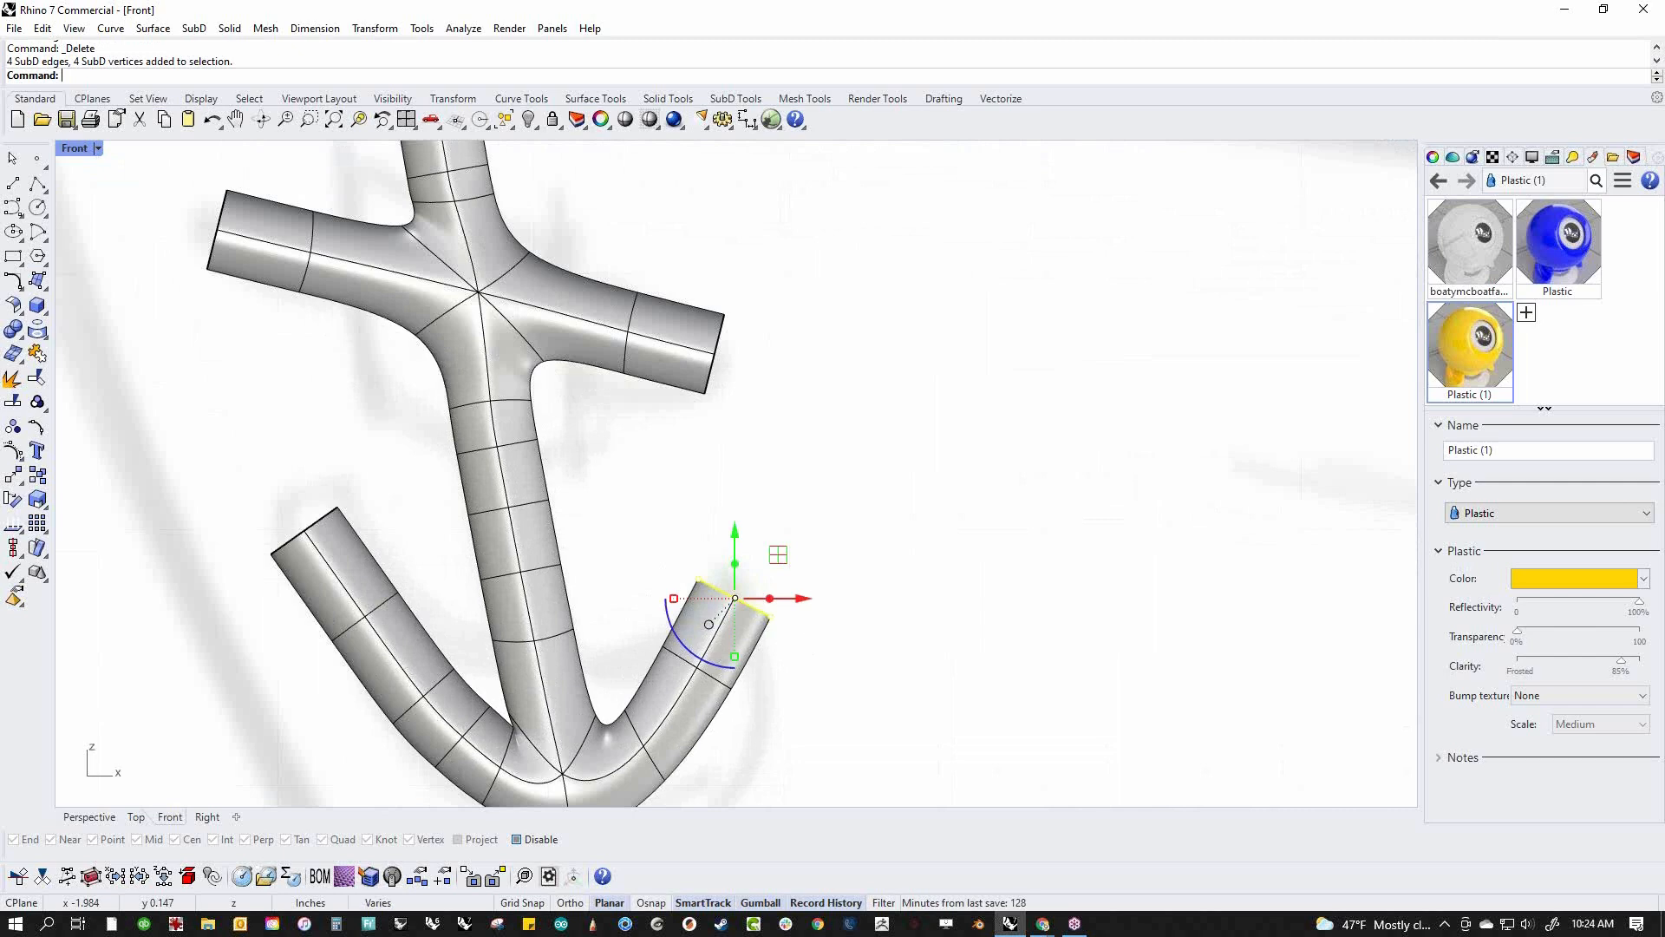
{"action": "type", "text": "st"}
{"action": "key", "text": "Return"}
{"action": "key", "text": "Escape"}
Close the open tip of the anchor's left arm by stitching its end vertices together
{"action": "left_click_drag", "start_coordinate": [173, 446], "coordinate": [373, 577]}
{"action": "type", "text": "S"}
{"action": "key", "text": "BackSpace"}
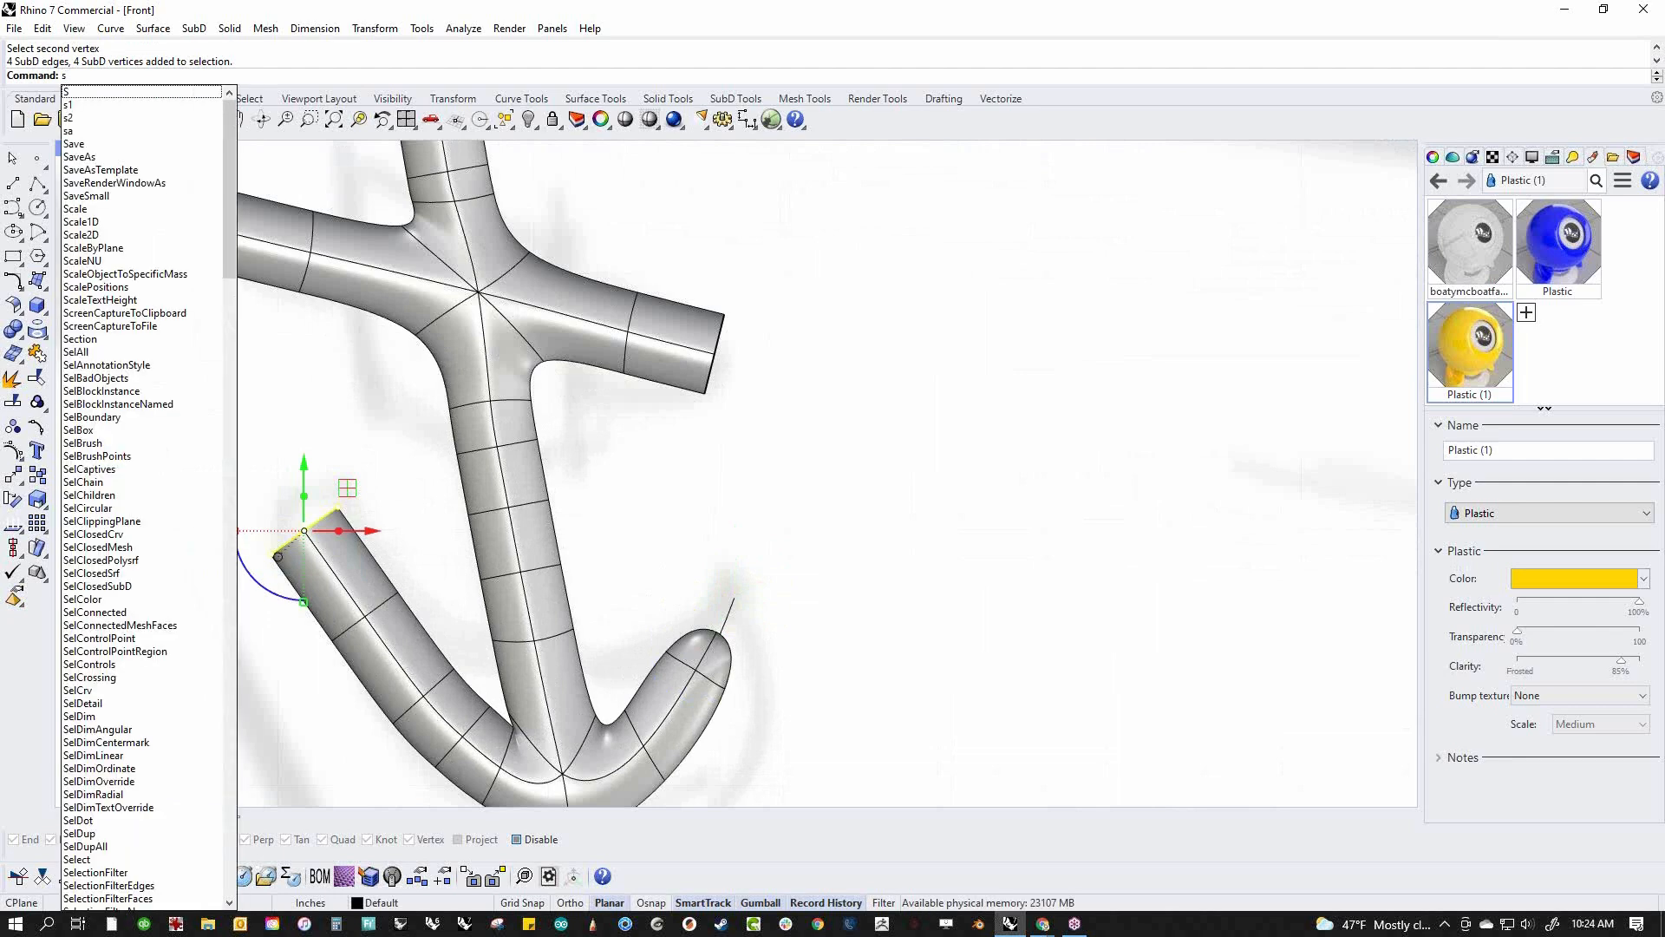
{"action": "type", "text": "t"}
{"action": "key", "text": "Return"}
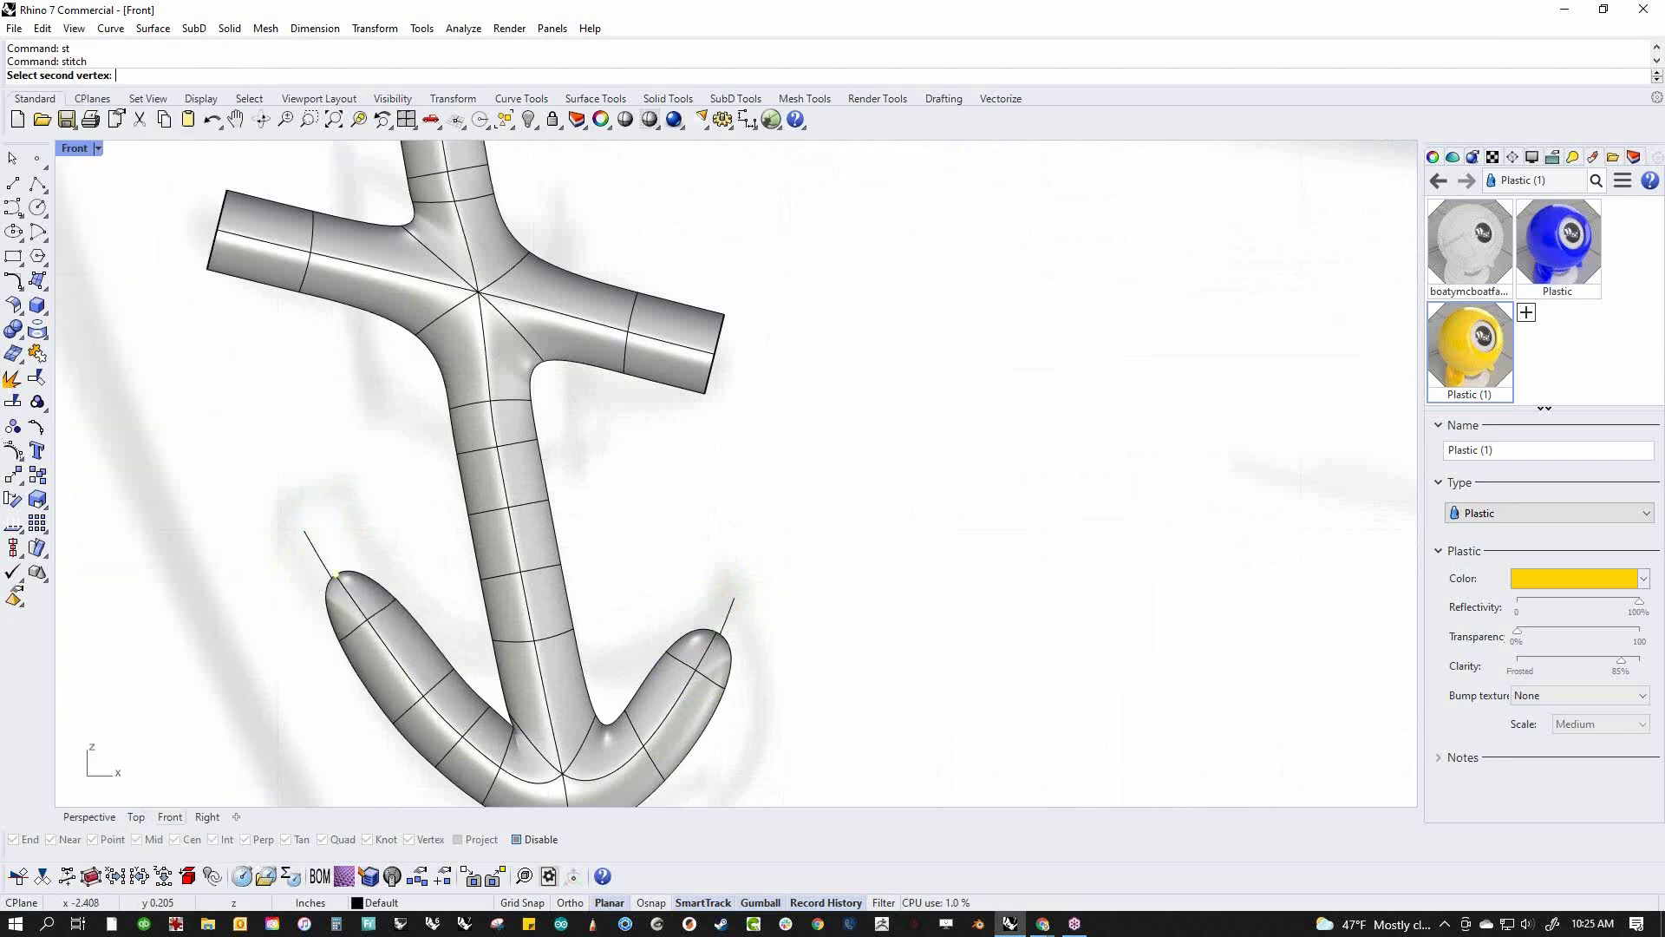
Stitch the vertices at the crossbar's left end together to close it
{"action": "scroll", "coordinate": [374, 474], "scroll_direction": "down", "scroll_amount": 3}
{"action": "left_click_drag", "start_coordinate": [341, 365], "coordinate": [409, 475]}
{"action": "key", "text": "Escape"}
{"action": "left_click_drag", "start_coordinate": [329, 325], "coordinate": [414, 497]}
{"action": "type", "text": "st"}
{"action": "key", "text": "Return"}
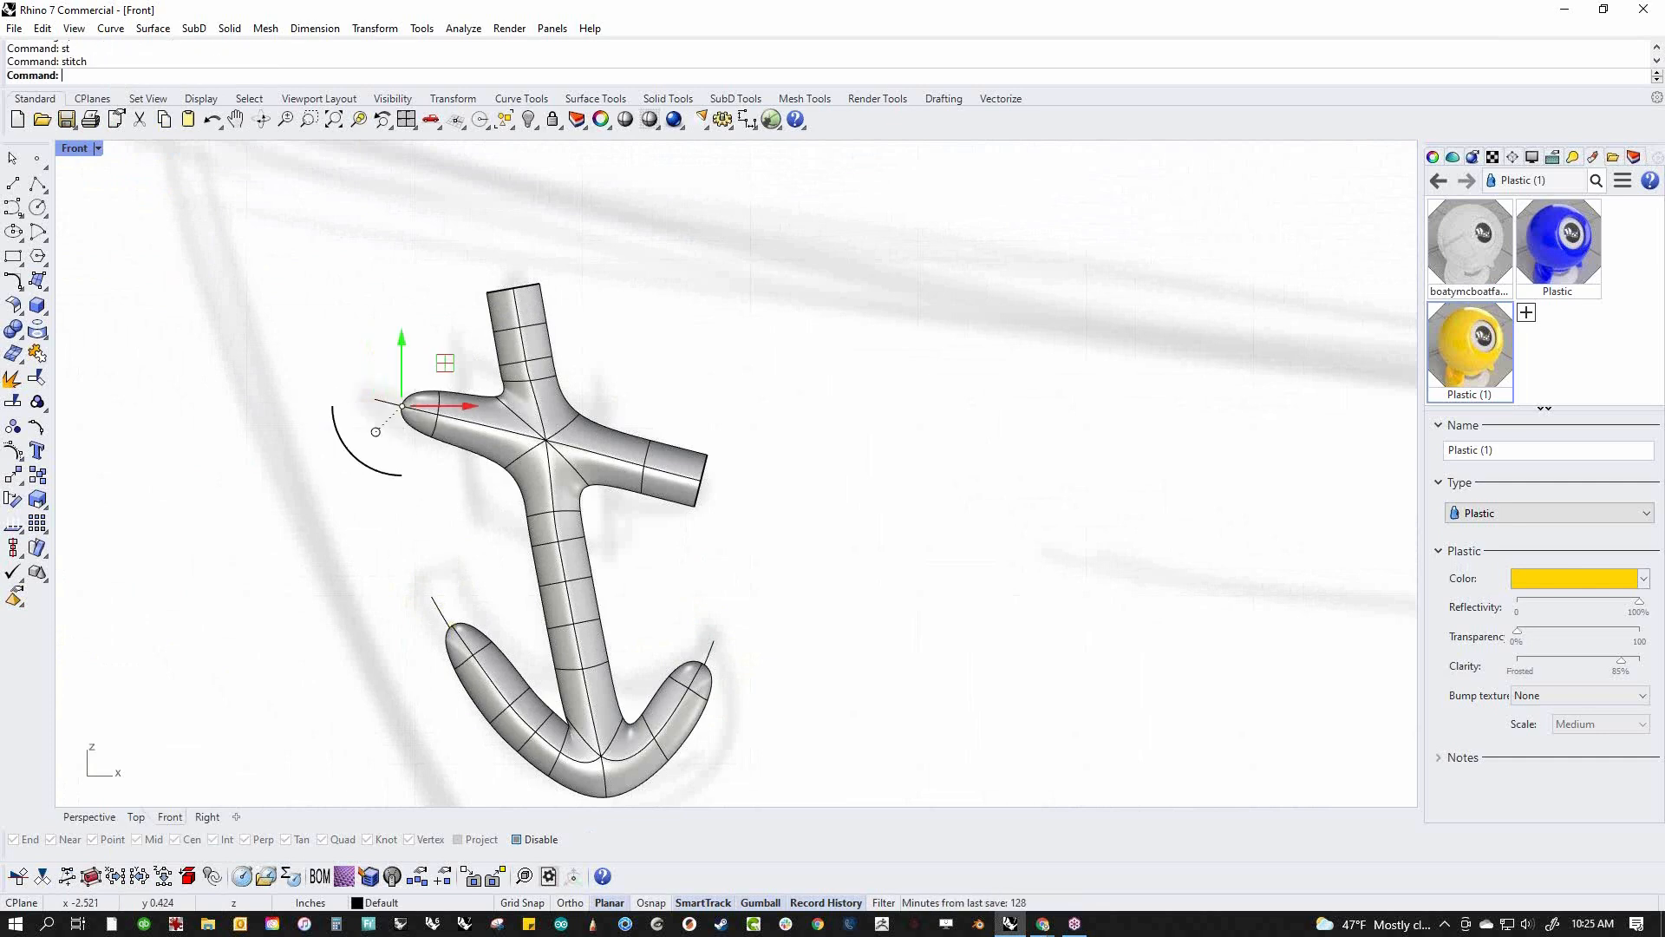
{"action": "key", "text": "Escape"}
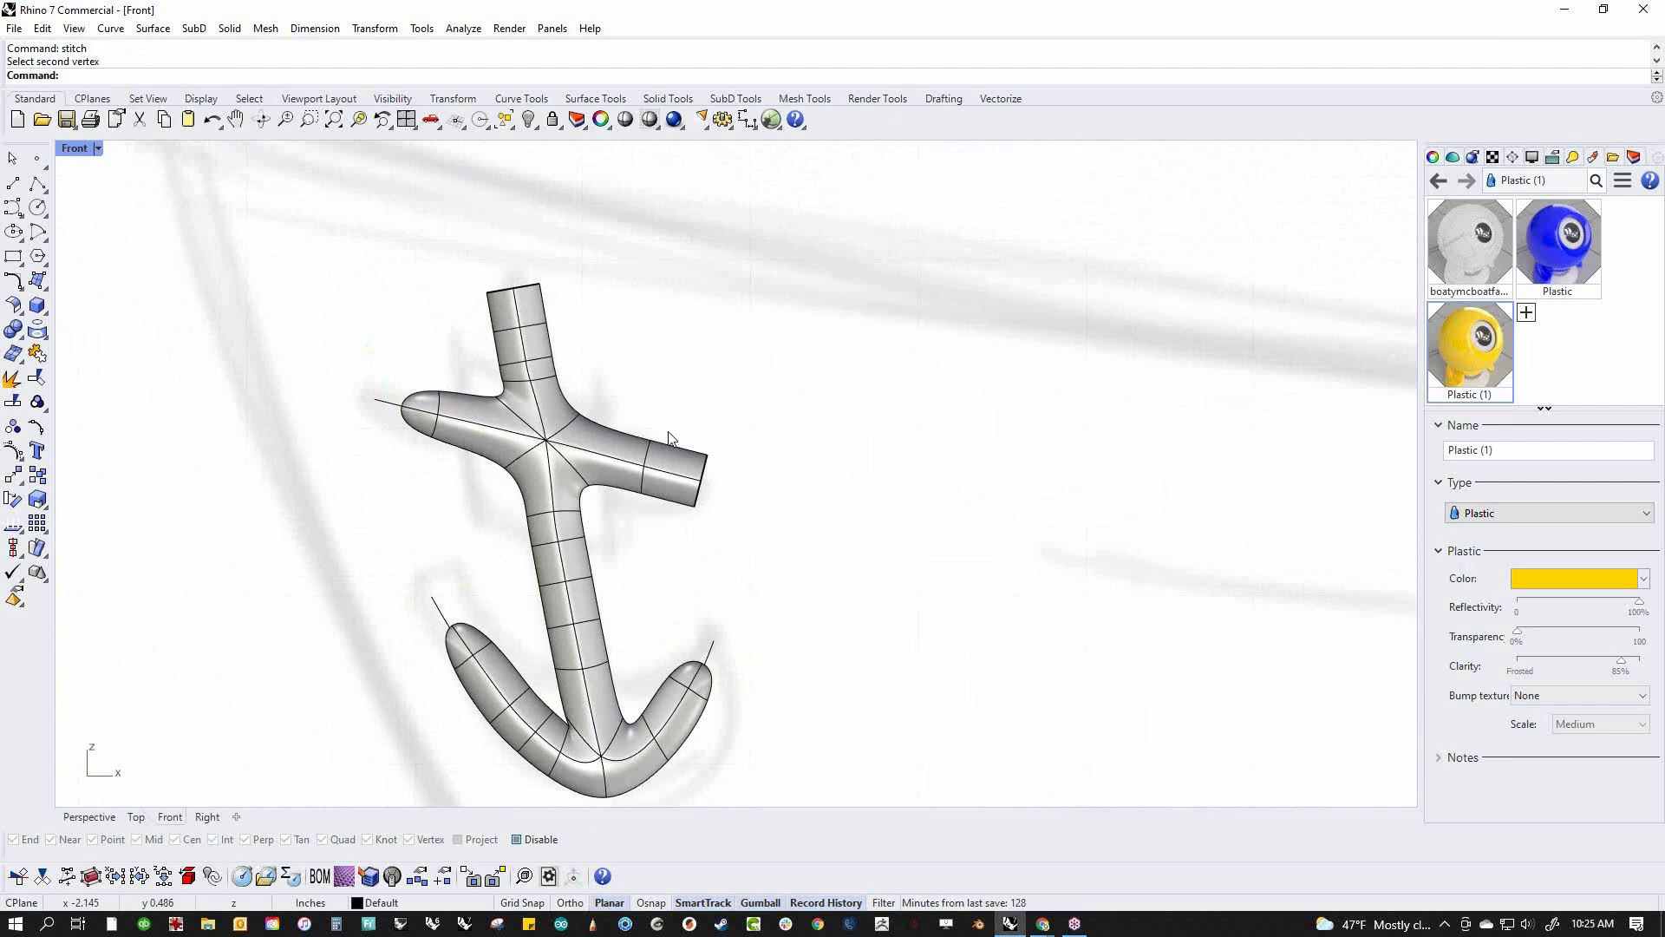
Stitch the vertices at the crossbar's right end together to close it
{"action": "left_click_drag", "start_coordinate": [693, 446], "coordinate": [754, 542]}
{"action": "type", "text": "st"}
{"action": "key", "text": "Return"}
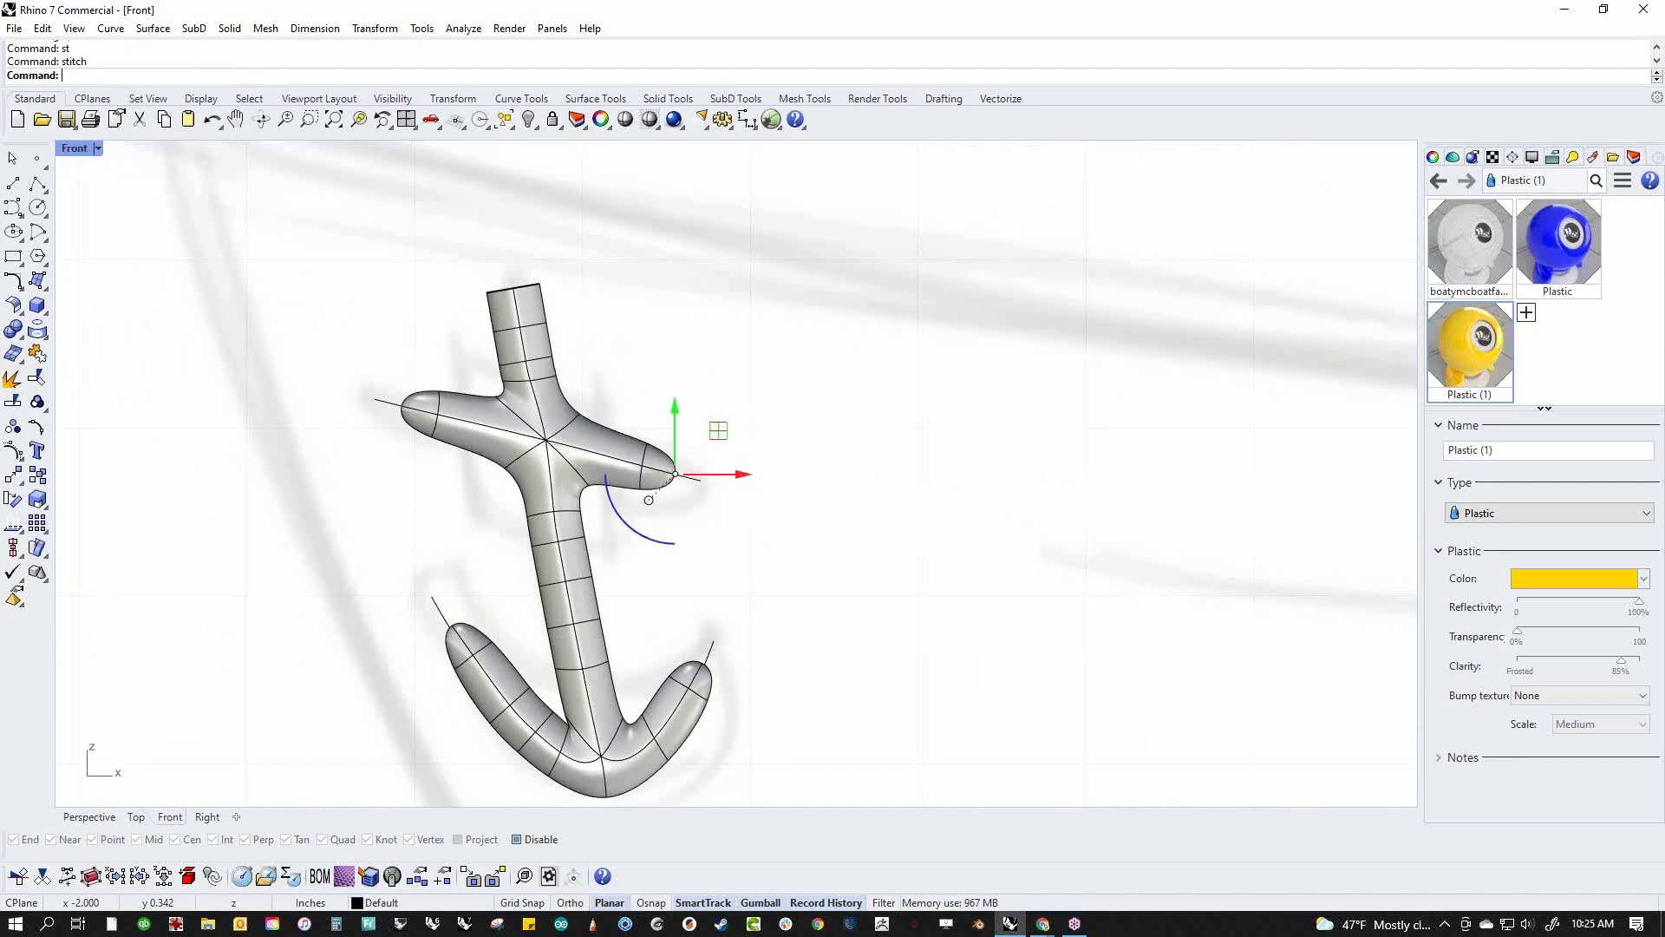
{"action": "key", "text": "Escape"}
Close the open upper end of the anchor's shank by stitching its end vertices together
{"action": "left_click_drag", "start_coordinate": [460, 255], "coordinate": [580, 310]}
{"action": "type", "text": "st"}
{"action": "key", "text": "Return"}
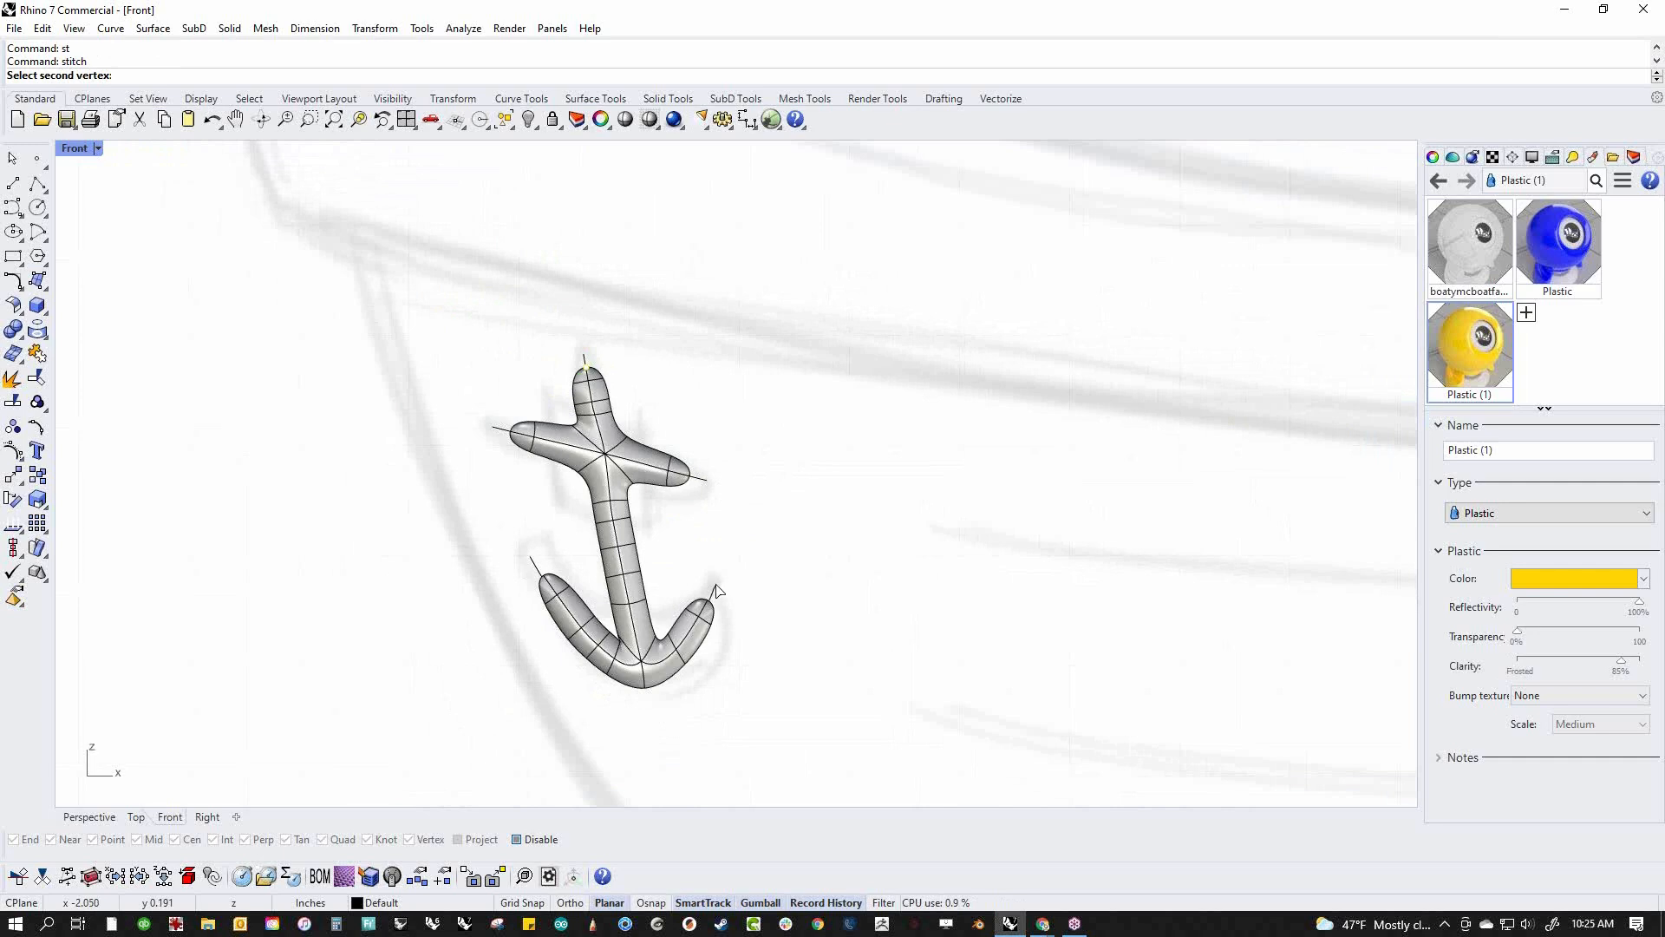
{"action": "scroll", "coordinate": [685, 690], "scroll_direction": "up", "scroll_amount": 3}
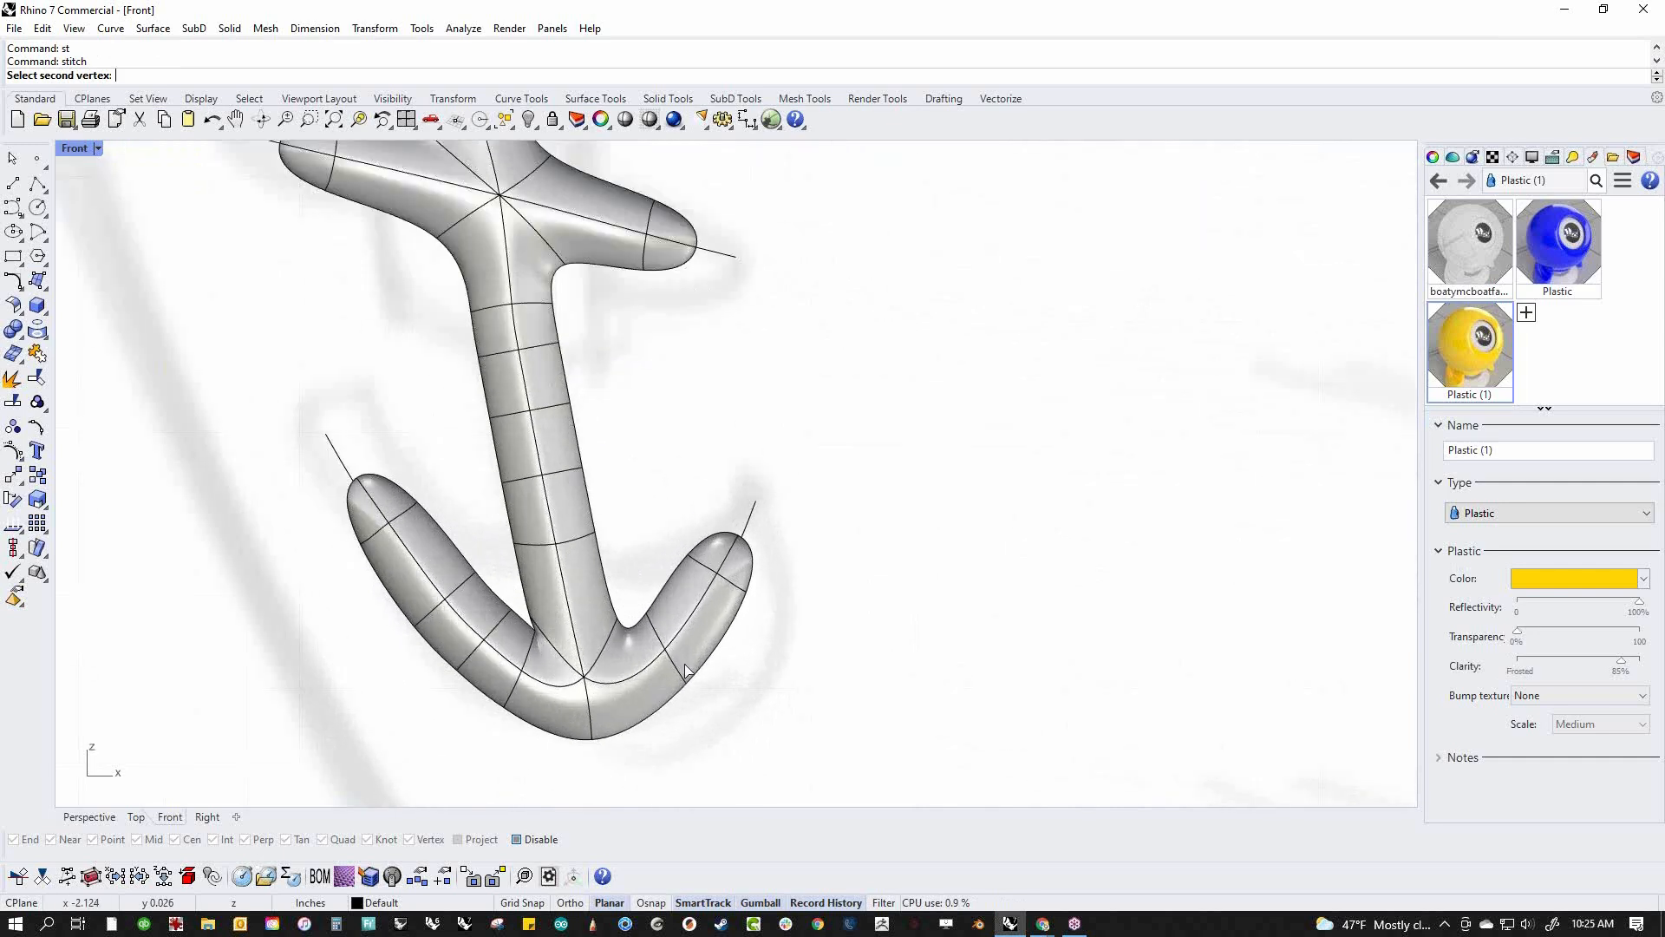
{"action": "key", "text": "Escape"}
Delete the SubD edge loop on the anchor's left arm beside the shank junction
{"action": "double_click", "coordinate": [519, 696]}
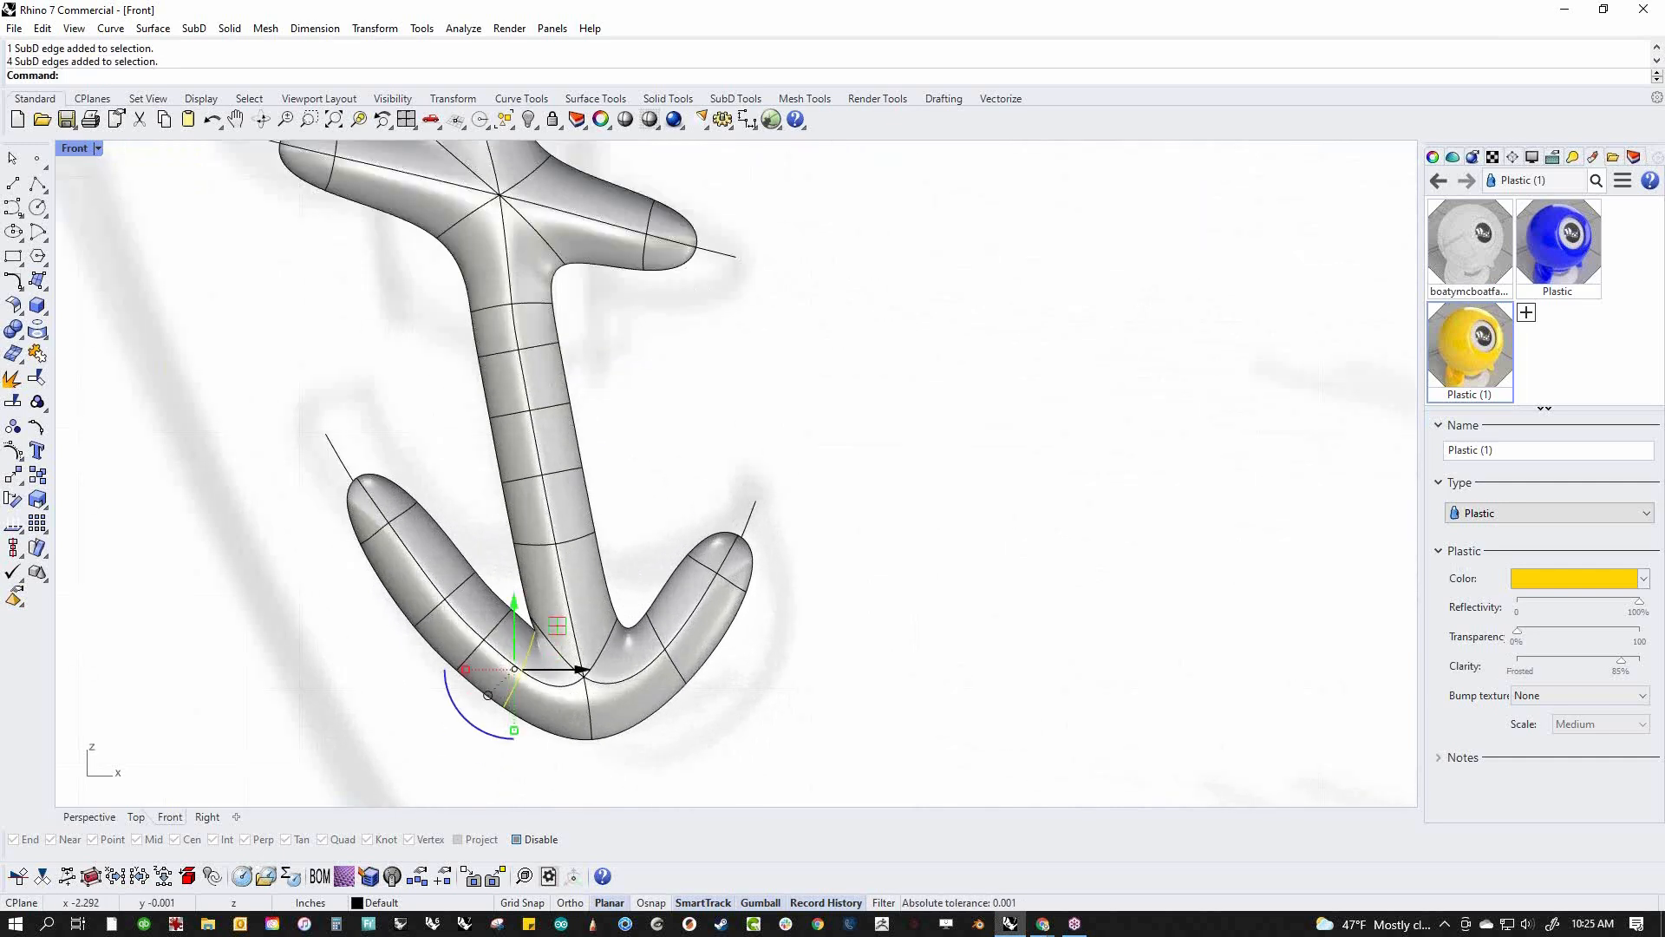
{"action": "left_click_drag", "start_coordinate": [515, 668], "coordinate": [489, 646]}
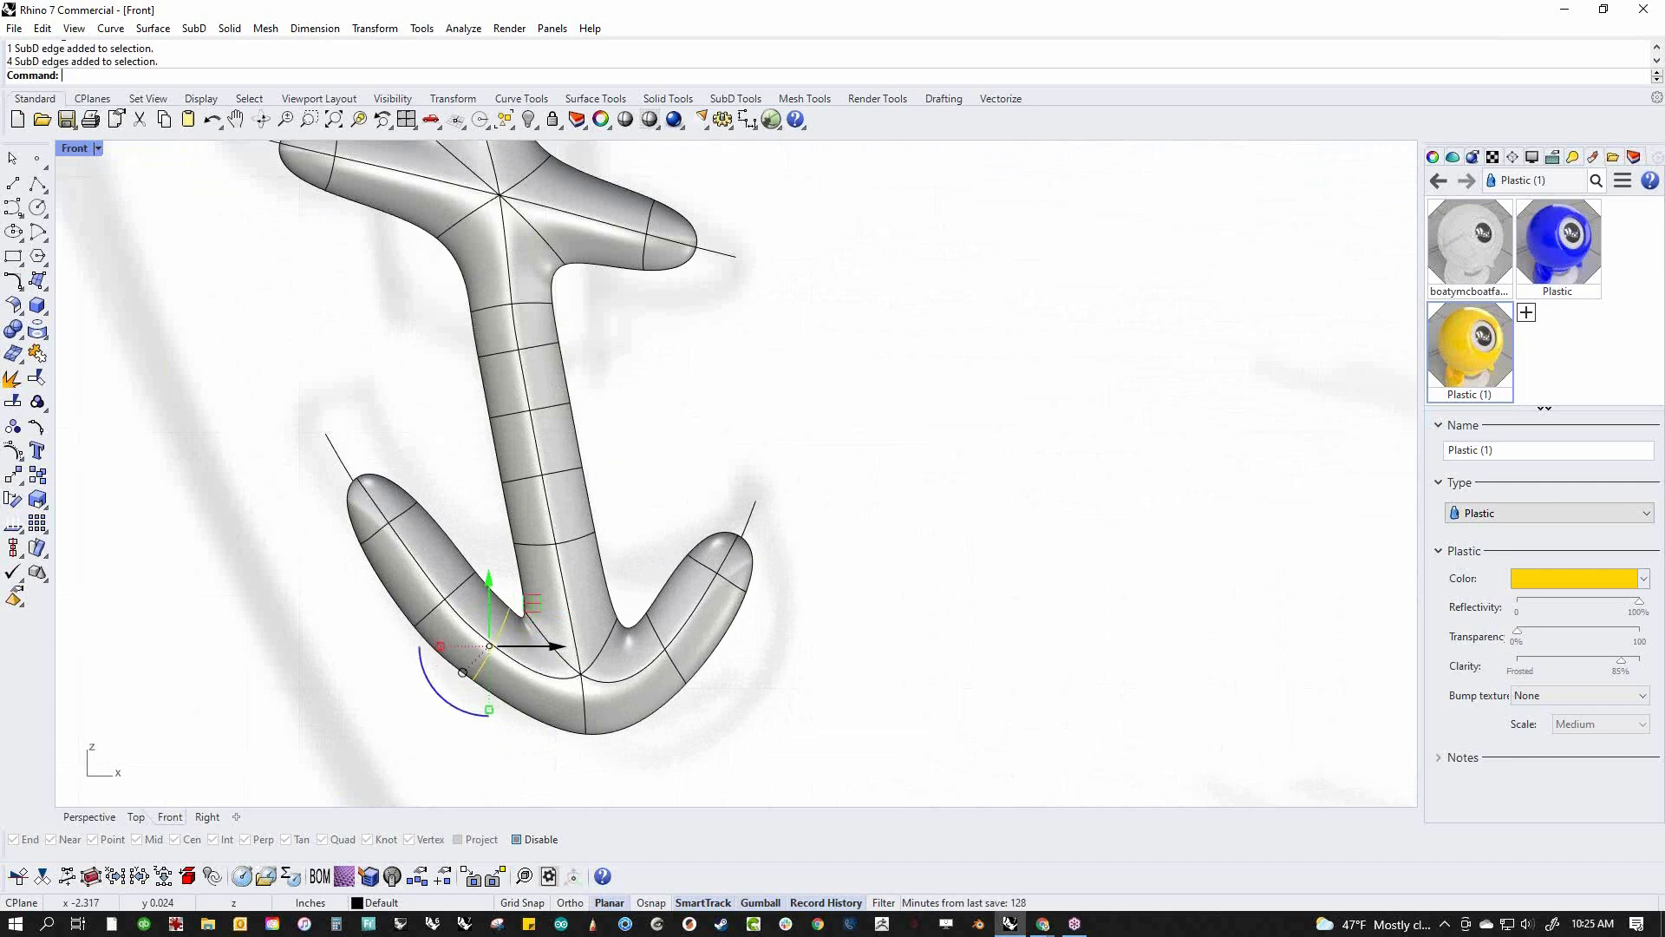
{"action": "key", "text": "Delete"}
{"action": "scroll", "coordinate": [590, 682], "scroll_direction": "down", "scroll_amount": 3}
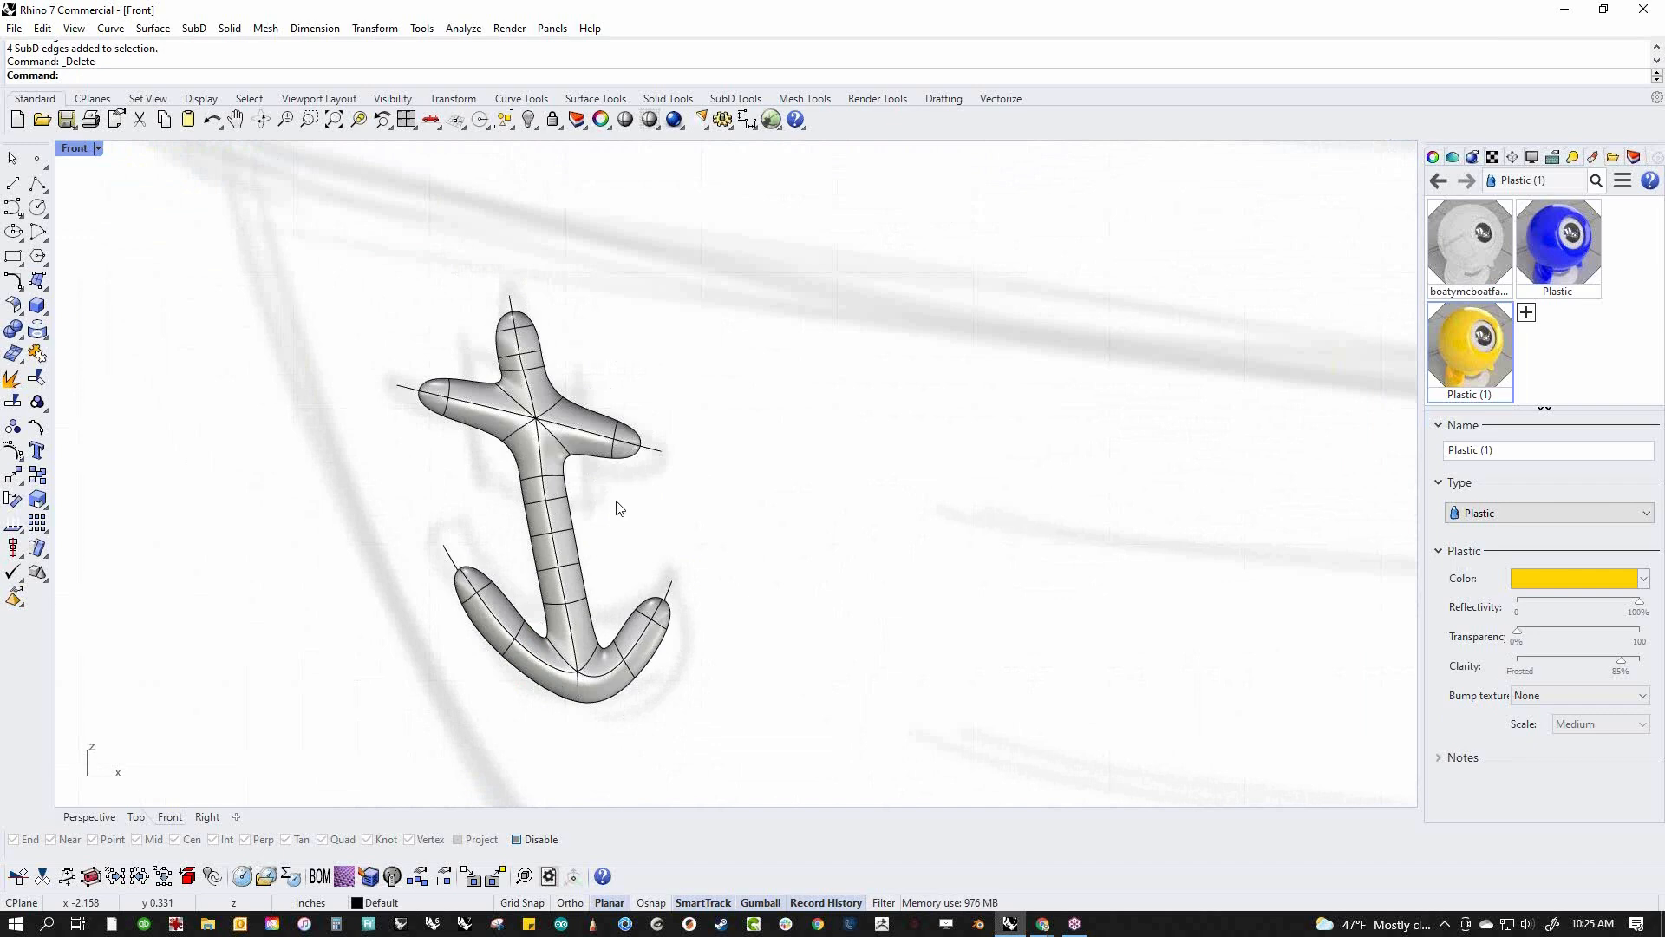
{"action": "scroll", "coordinate": [610, 446], "scroll_direction": "up", "scroll_amount": 2}
{"action": "scroll", "coordinate": [312, 390], "scroll_direction": "down", "scroll_amount": 6}
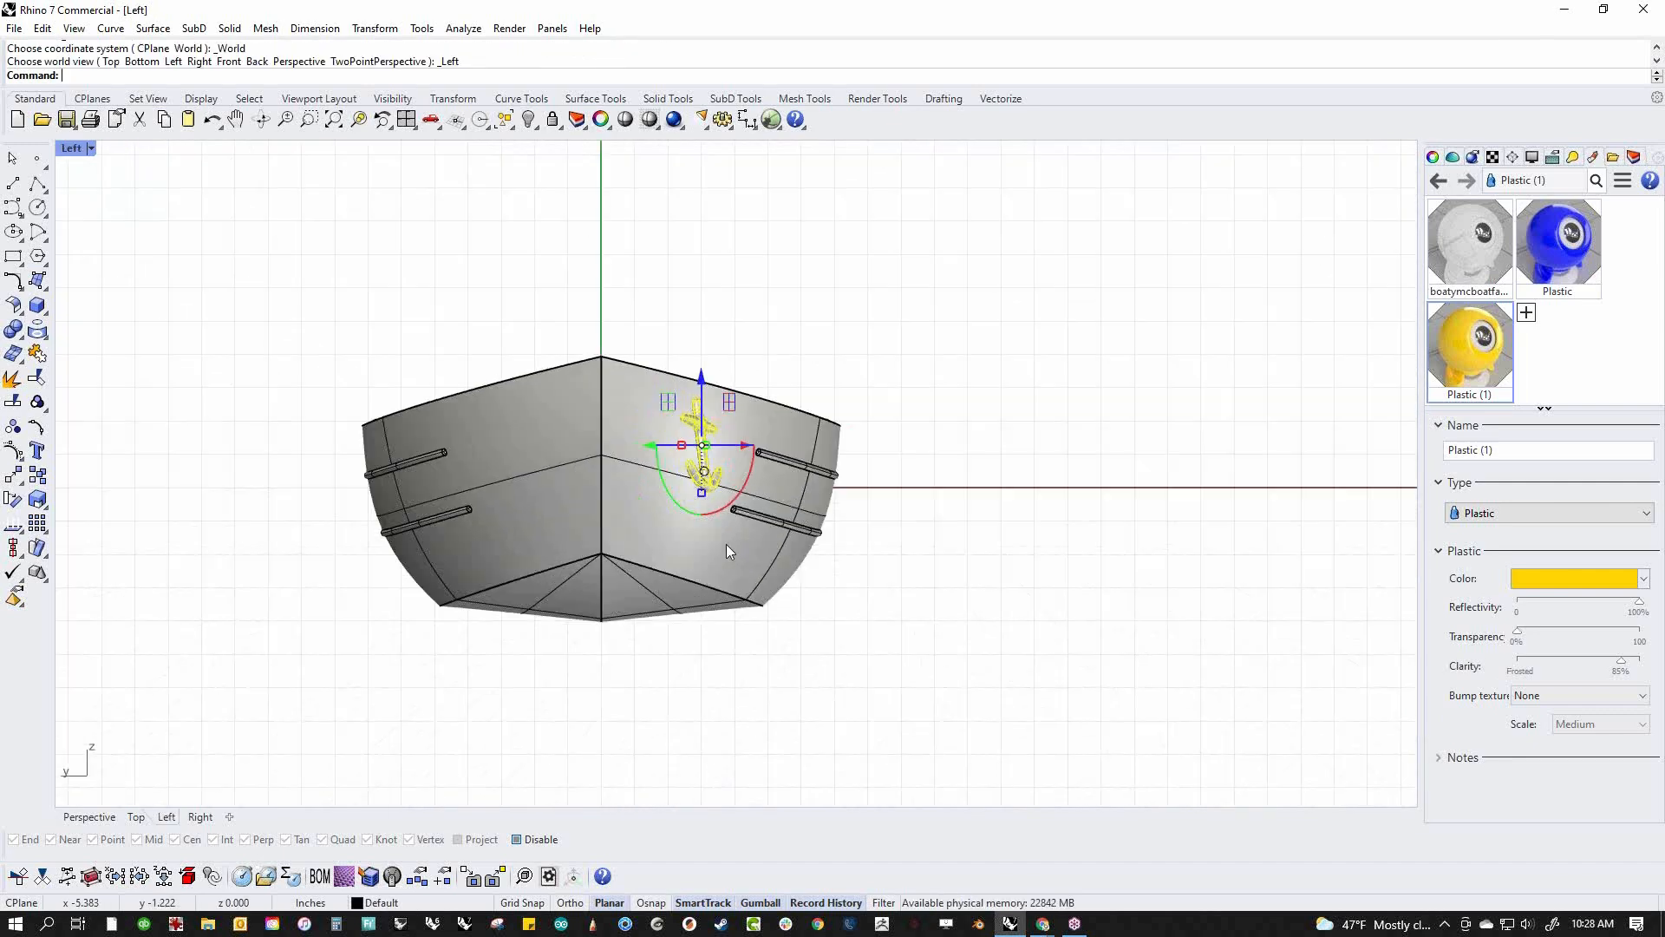
Bend the anchor in the Left view along a spine from its top to its bottom to follow the hull's curvature
{"action": "scroll", "coordinate": [722, 492], "scroll_direction": "up", "scroll_amount": 10}
{"action": "right_click_drag", "start_coordinate": [722, 493], "coordinate": [797, 568]}
{"action": "type", "text": "bend"}
{"action": "key", "text": "Return"}
{"action": "left_click", "coordinate": [719, 281]}
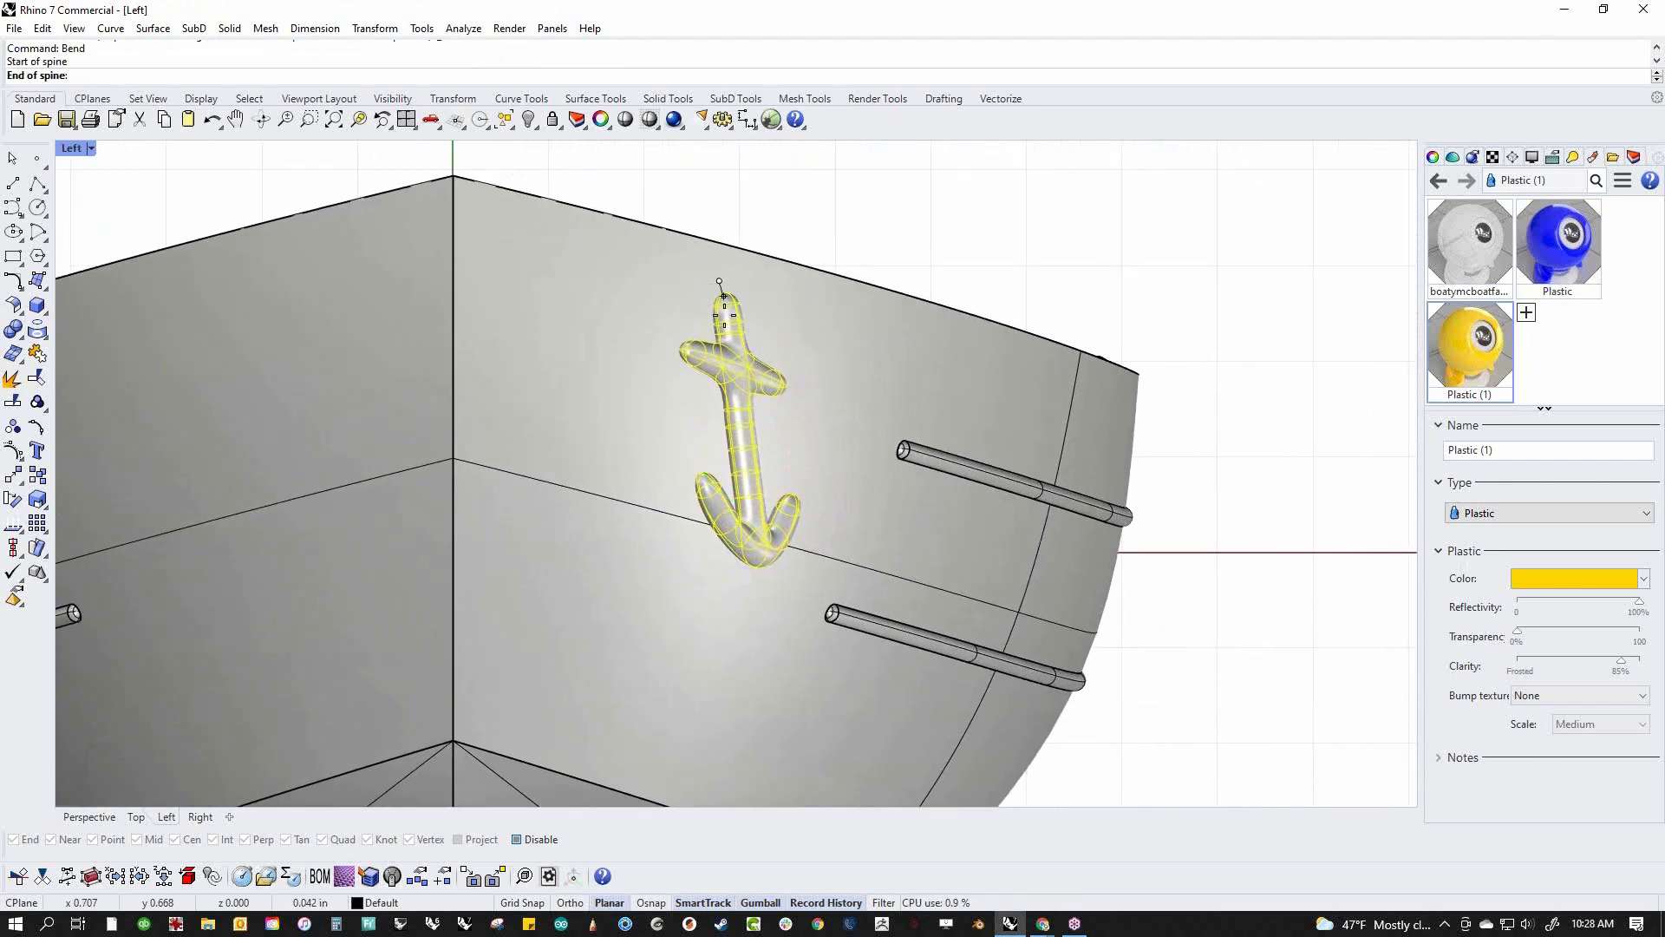
{"action": "left_click", "coordinate": [770, 595]}
{"action": "left_click", "coordinate": [694, 598]}
{"action": "left_click", "coordinate": [987, 175]}
In the Perspective view, move the bent anchor slightly along the Y axis to seat it on the hull's side
{"action": "key", "text": "ctrl+F4"}
{"action": "right_click_drag", "start_coordinate": [831, 468], "coordinate": [825, 573]}
{"action": "left_click", "coordinate": [789, 558]}
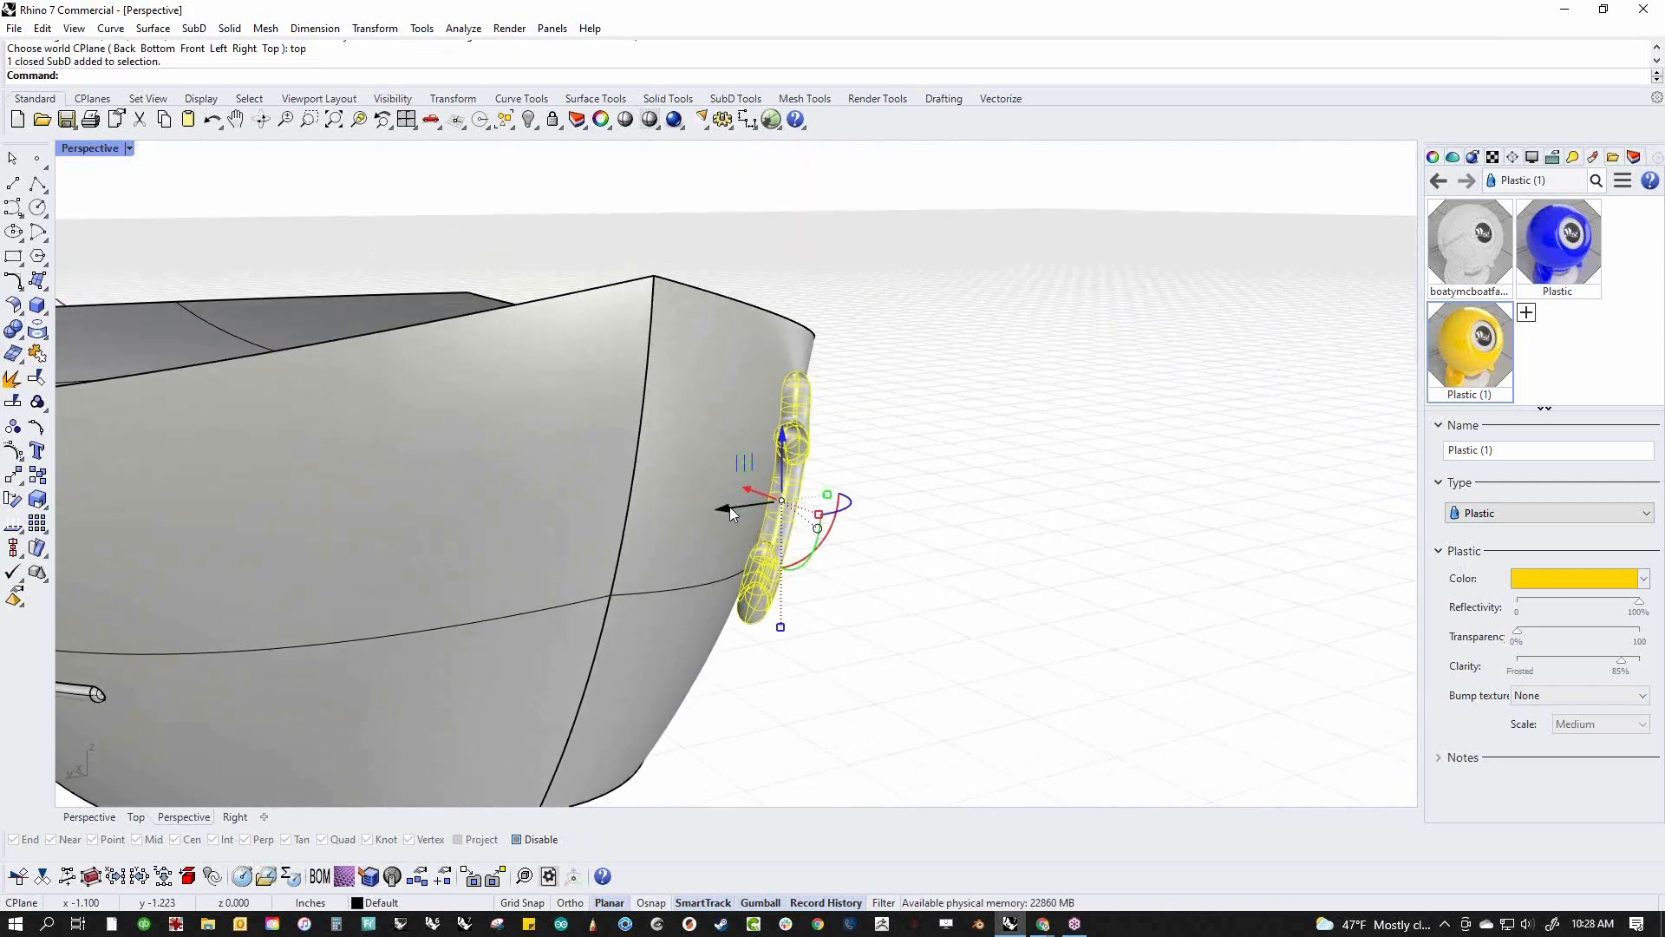
{"action": "left_click_drag", "start_coordinate": [729, 509], "coordinate": [763, 512]}
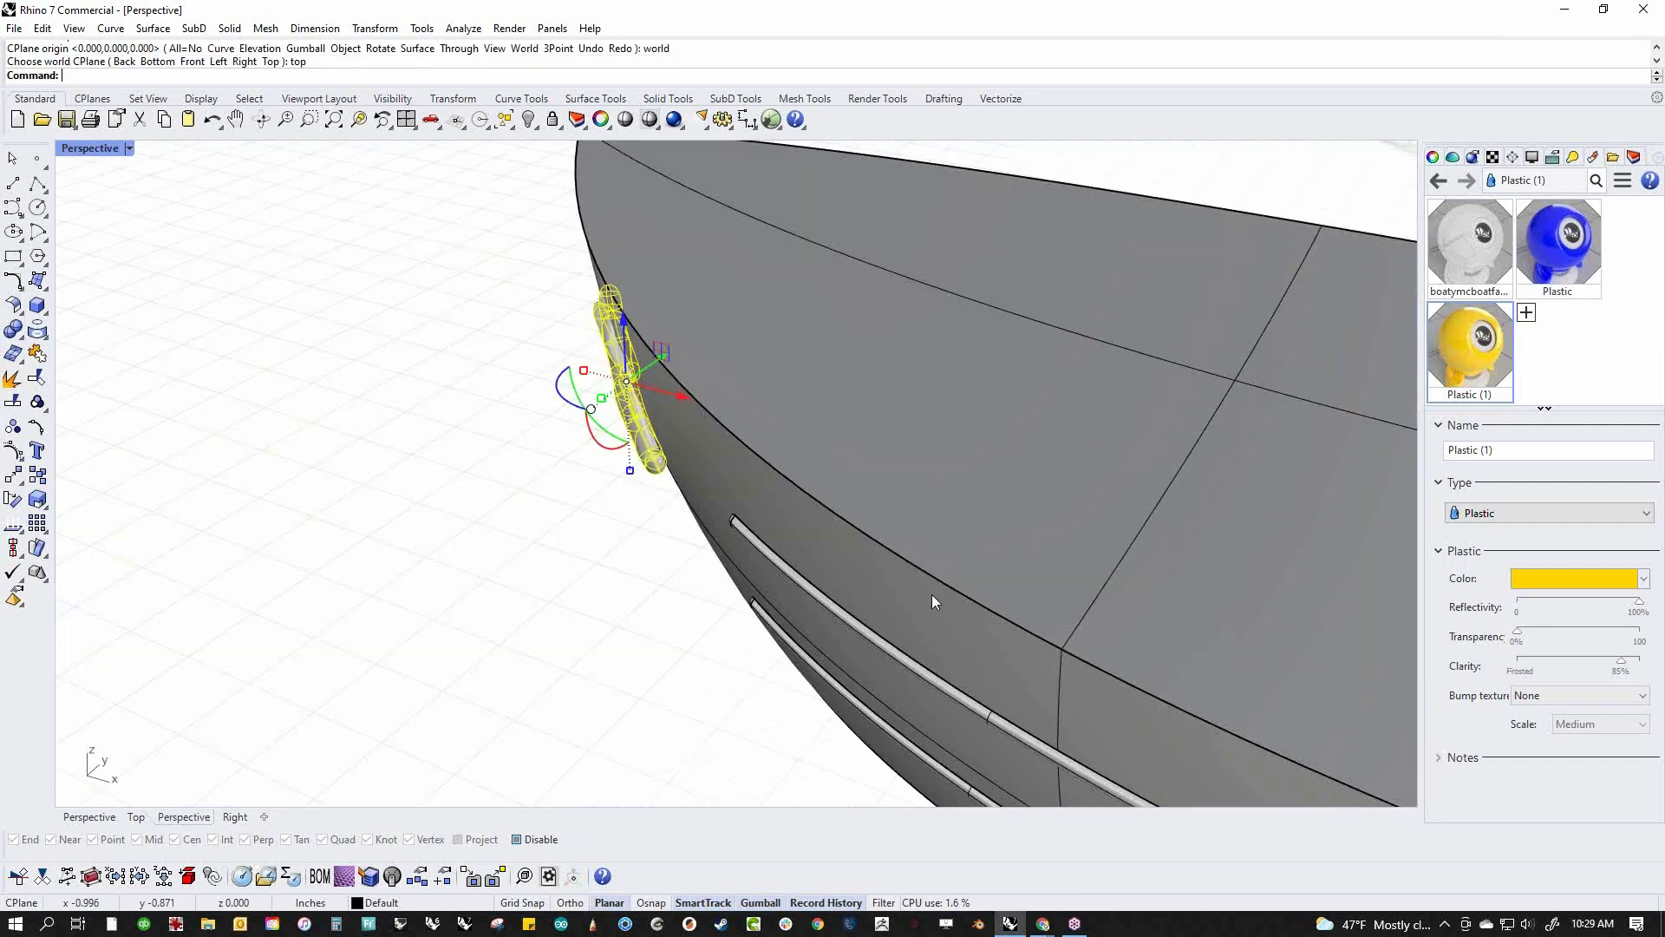
{"action": "key", "text": "Escape"}
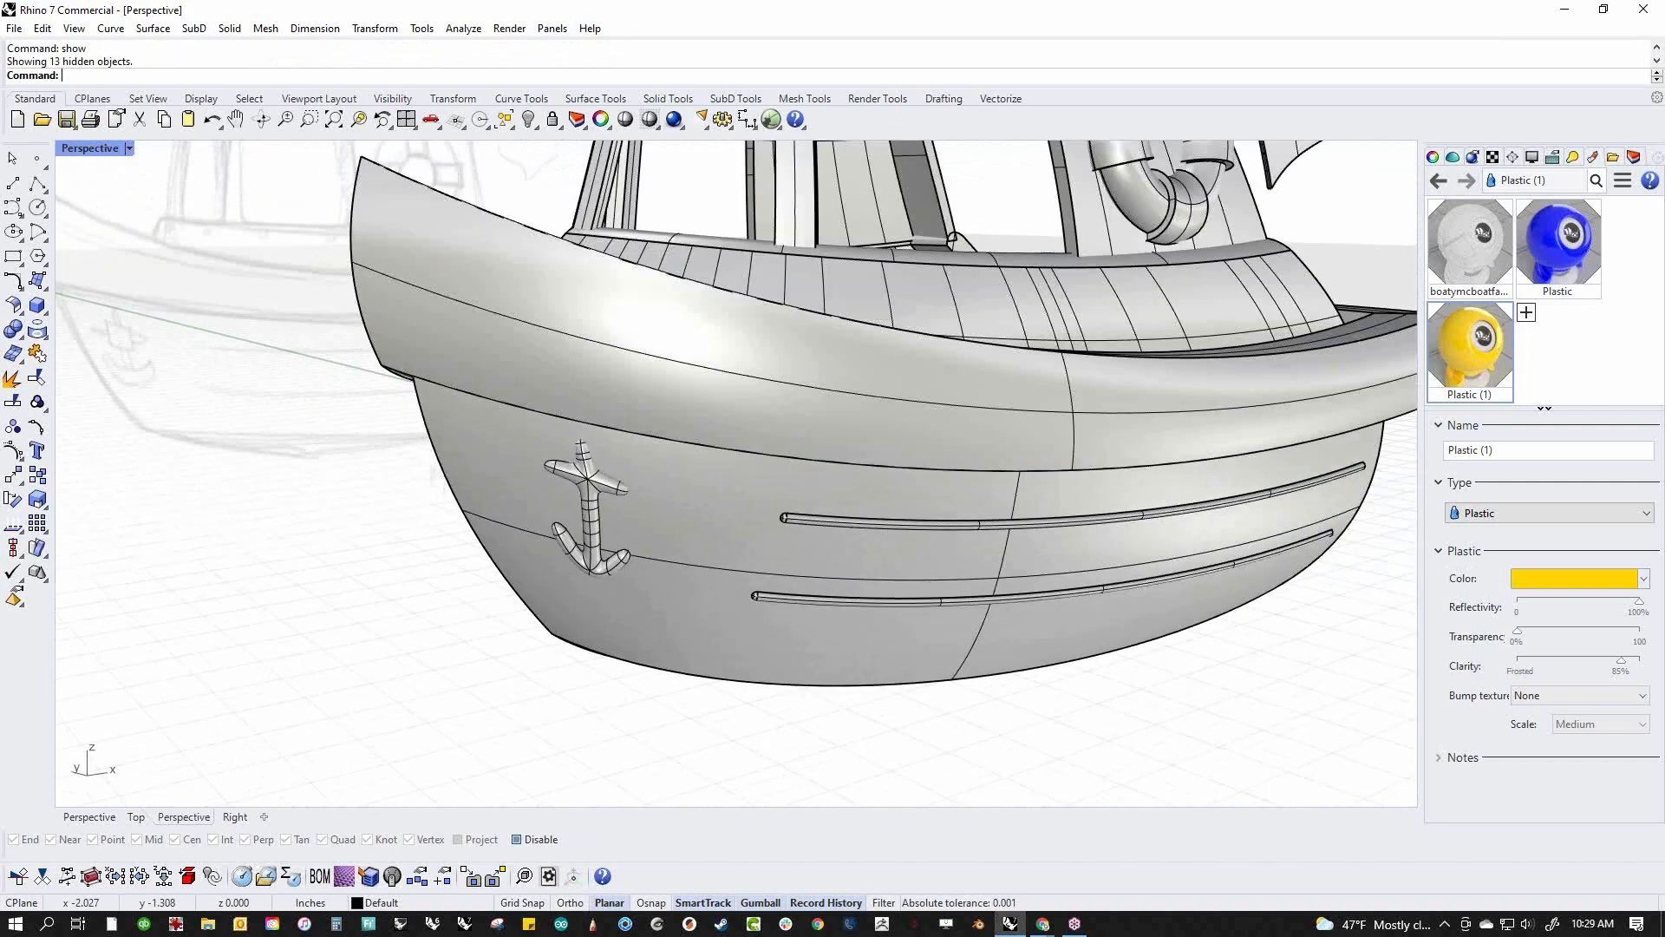
Switch the Perspective viewport to the Rendered display mode with the whole boat in view
{"action": "scroll", "coordinate": [714, 602], "scroll_direction": "down", "scroll_amount": 6}
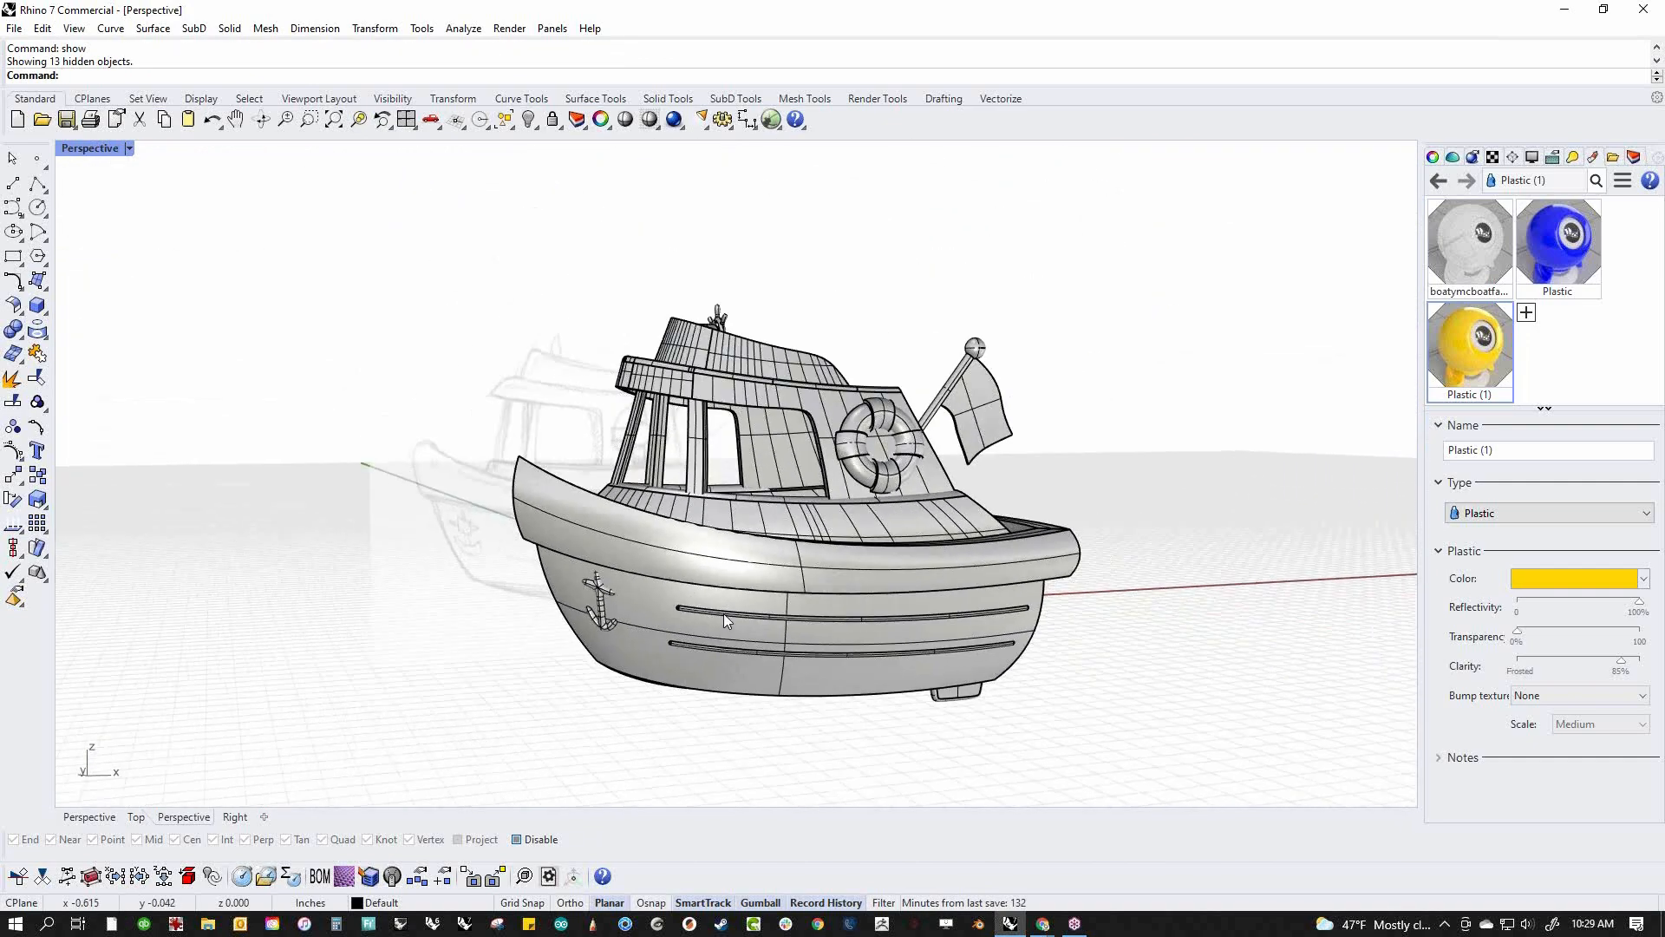
{"action": "right_click_drag", "start_coordinate": [647, 594], "coordinate": [720, 623]}
{"action": "scroll", "coordinate": [721, 622], "scroll_direction": "down", "scroll_amount": 1}
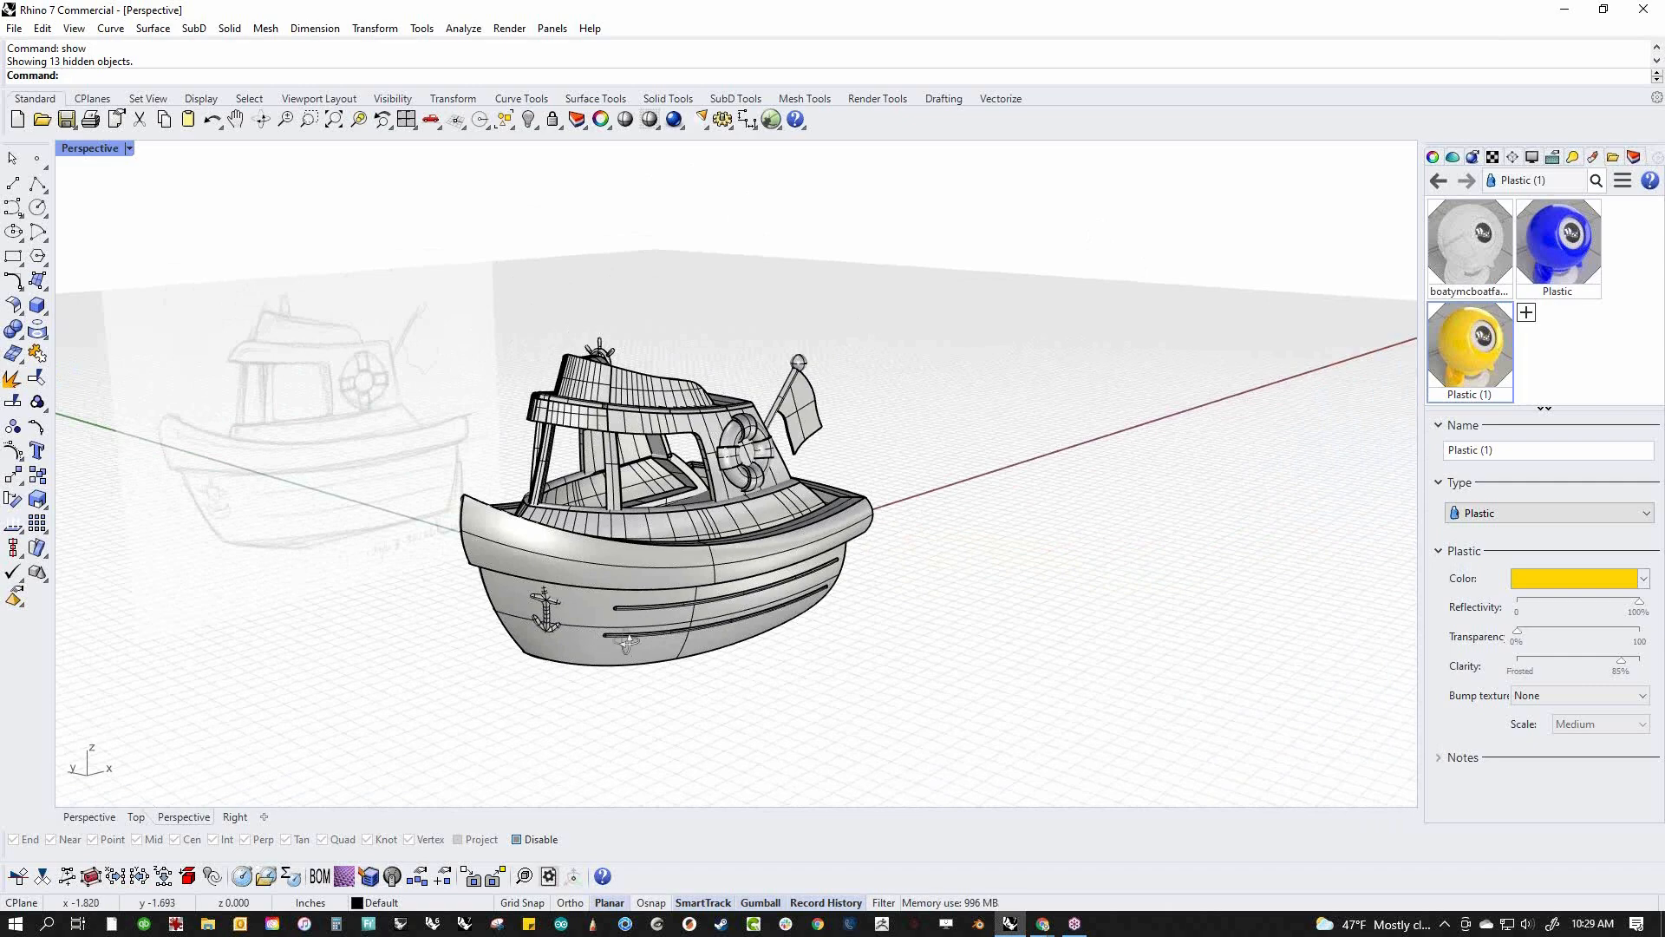
{"action": "right_click_drag", "start_coordinate": [591, 624], "coordinate": [524, 611]}
{"action": "left_click", "coordinate": [90, 148]}
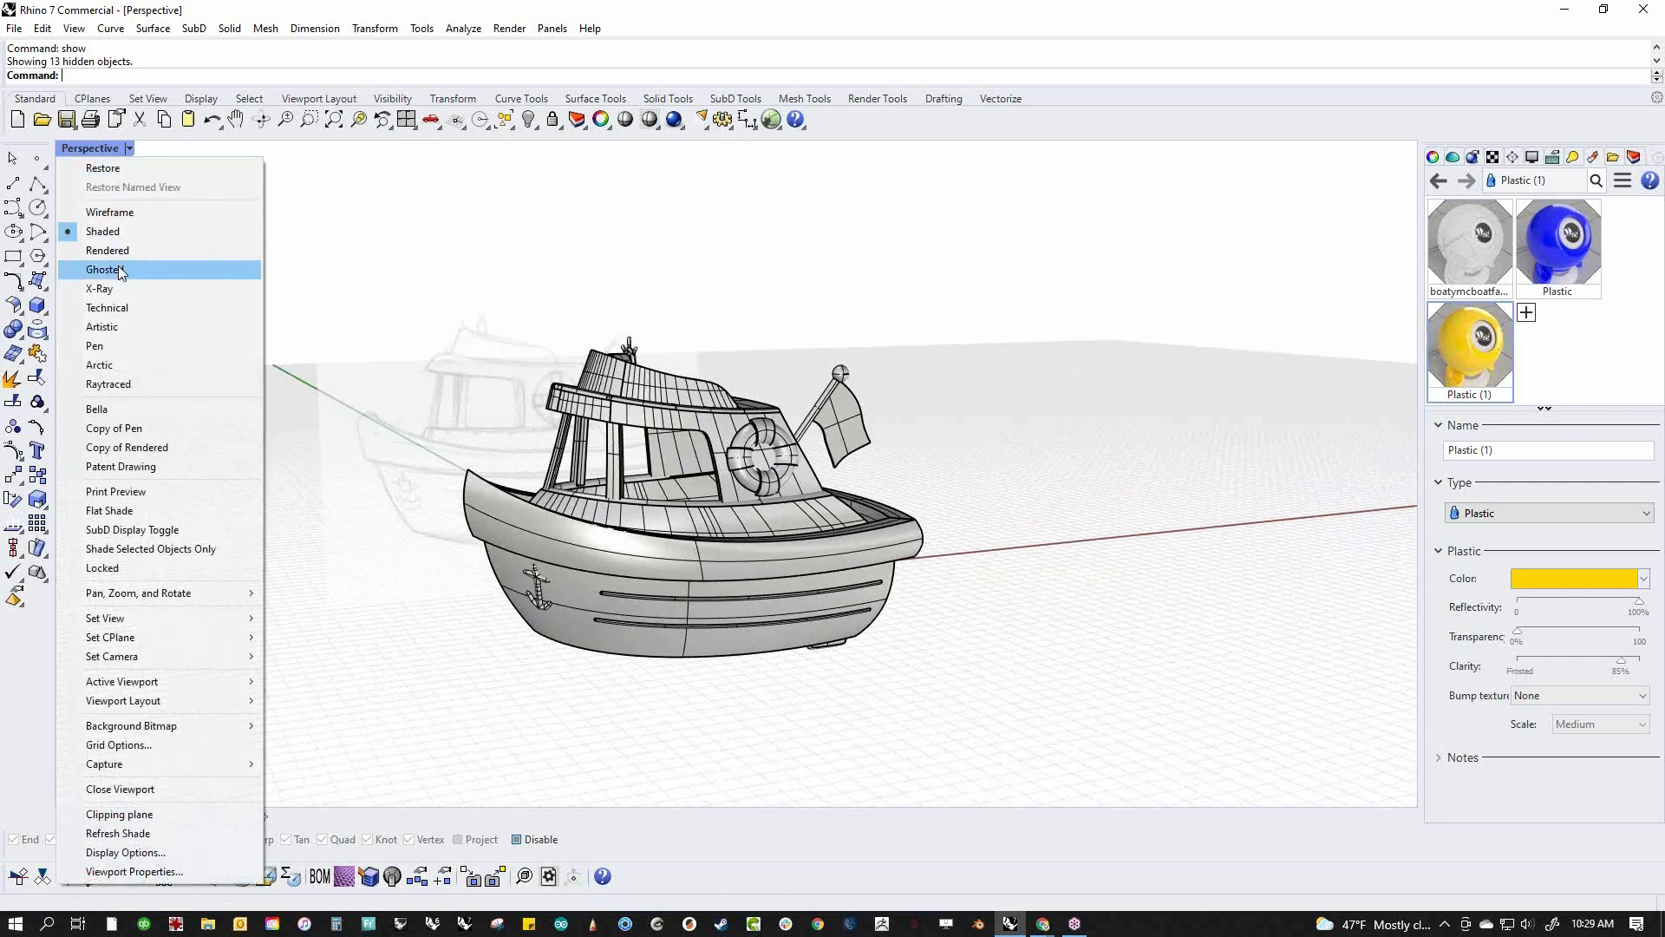
{"action": "left_click", "coordinate": [121, 250]}
Assign the blue Plastic material to the anchor on the hull's bow
{"action": "left_click_drag", "start_coordinate": [362, 505], "coordinate": [699, 685]}
{"action": "left_click", "coordinate": [1557, 241]}
{"action": "right_click", "coordinate": [1557, 241]}
{"action": "left_click", "coordinate": [1465, 231]}
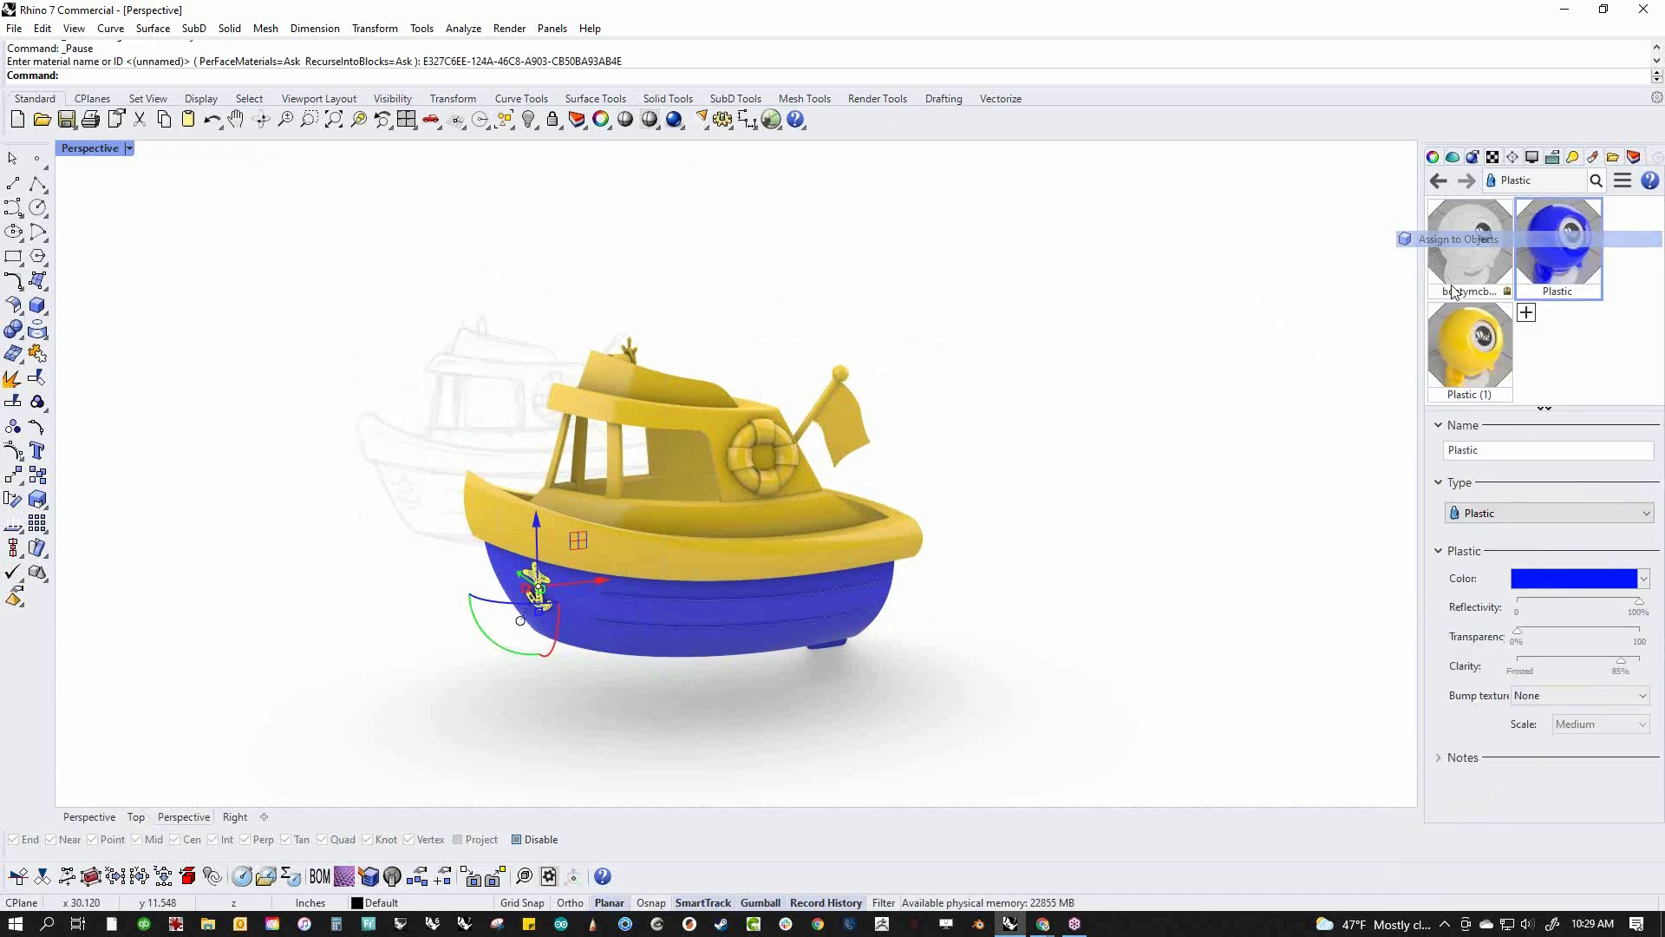
{"action": "left_click", "coordinate": [996, 640]}
Turn off SubD Wires in the Rendered display settings and inspect the boat with its anchor from several angles
{"action": "right_click_drag", "start_coordinate": [995, 640], "coordinate": [893, 647], "text": "shift"}
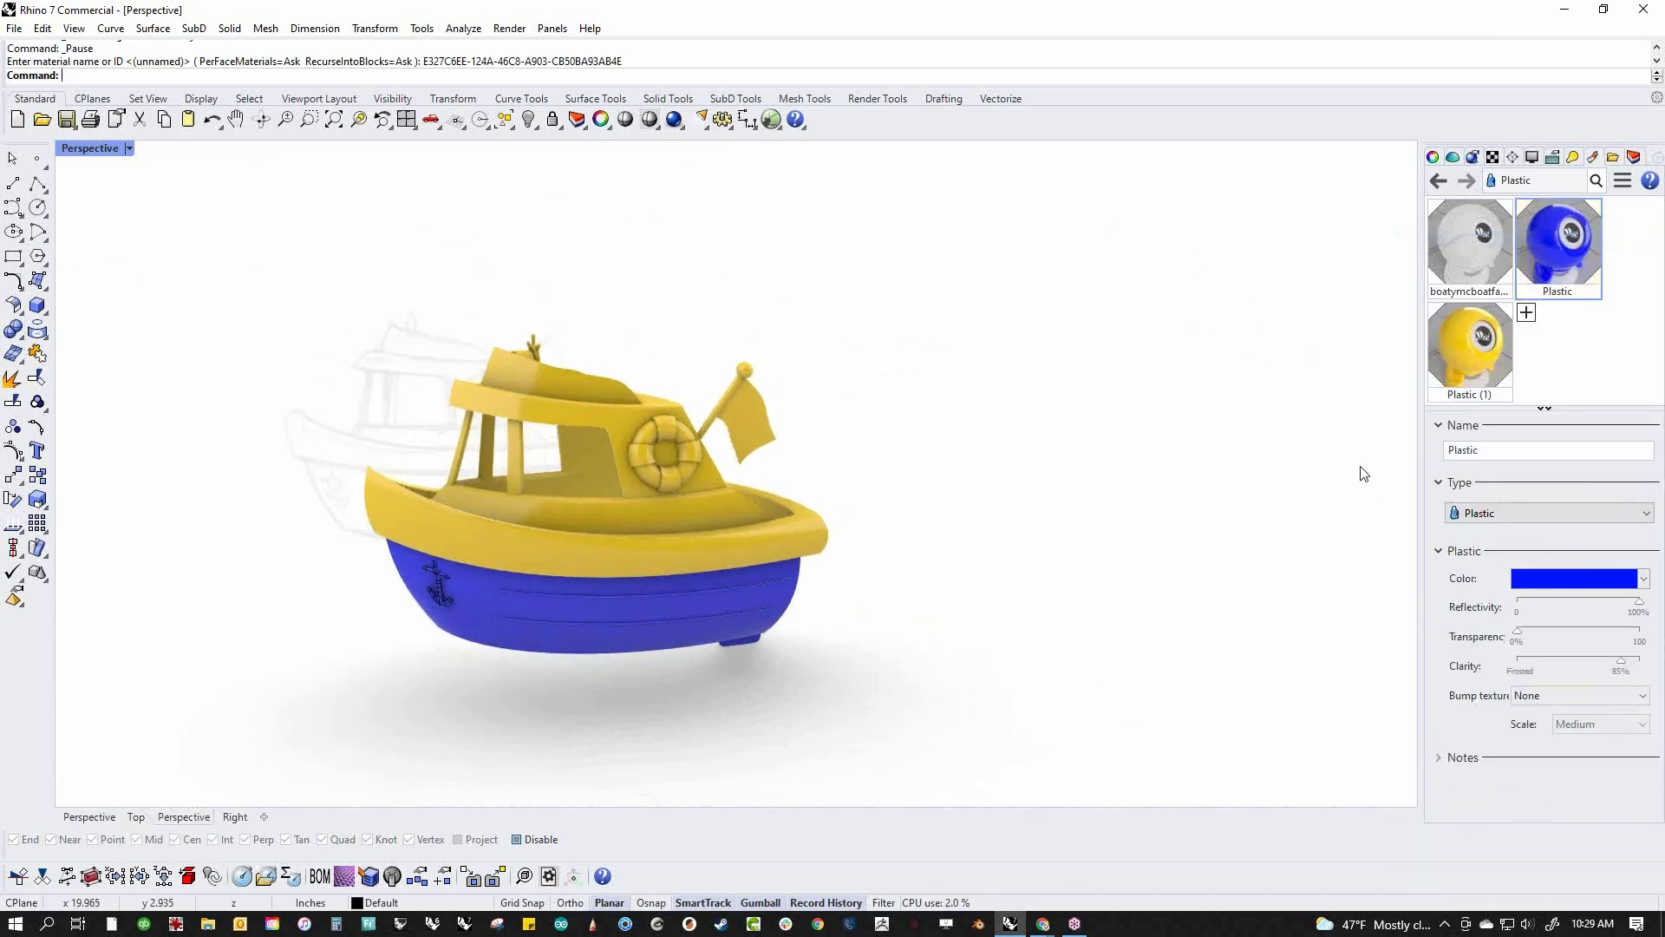
{"action": "left_click", "coordinate": [1534, 158]}
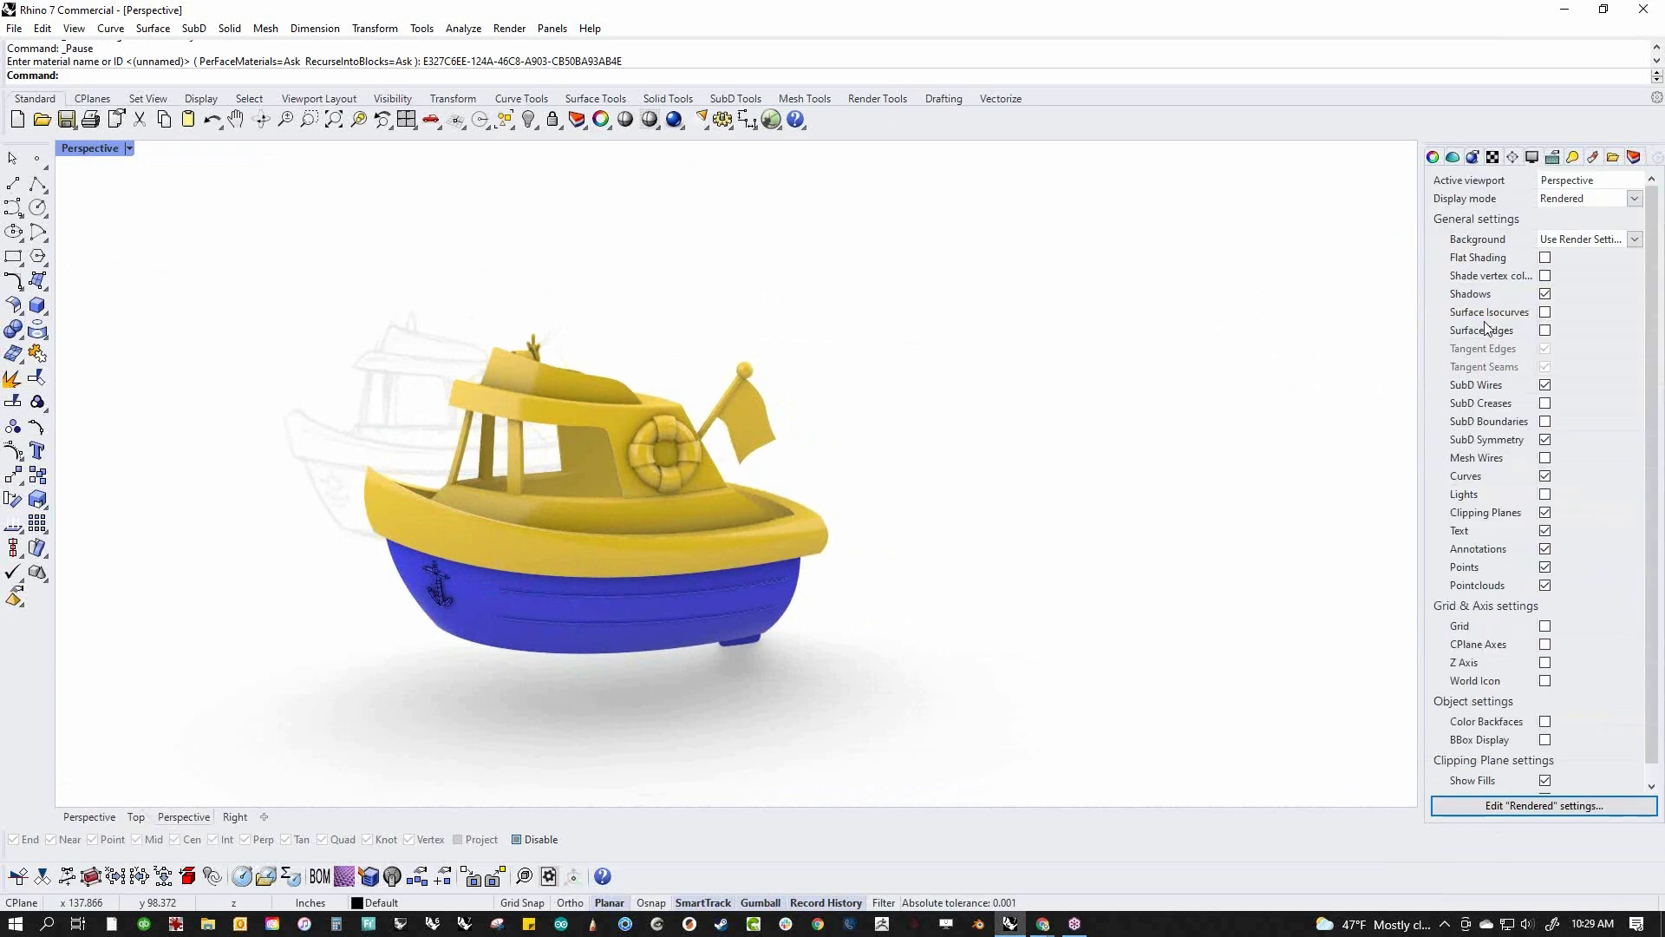
{"action": "left_click", "coordinate": [1545, 384]}
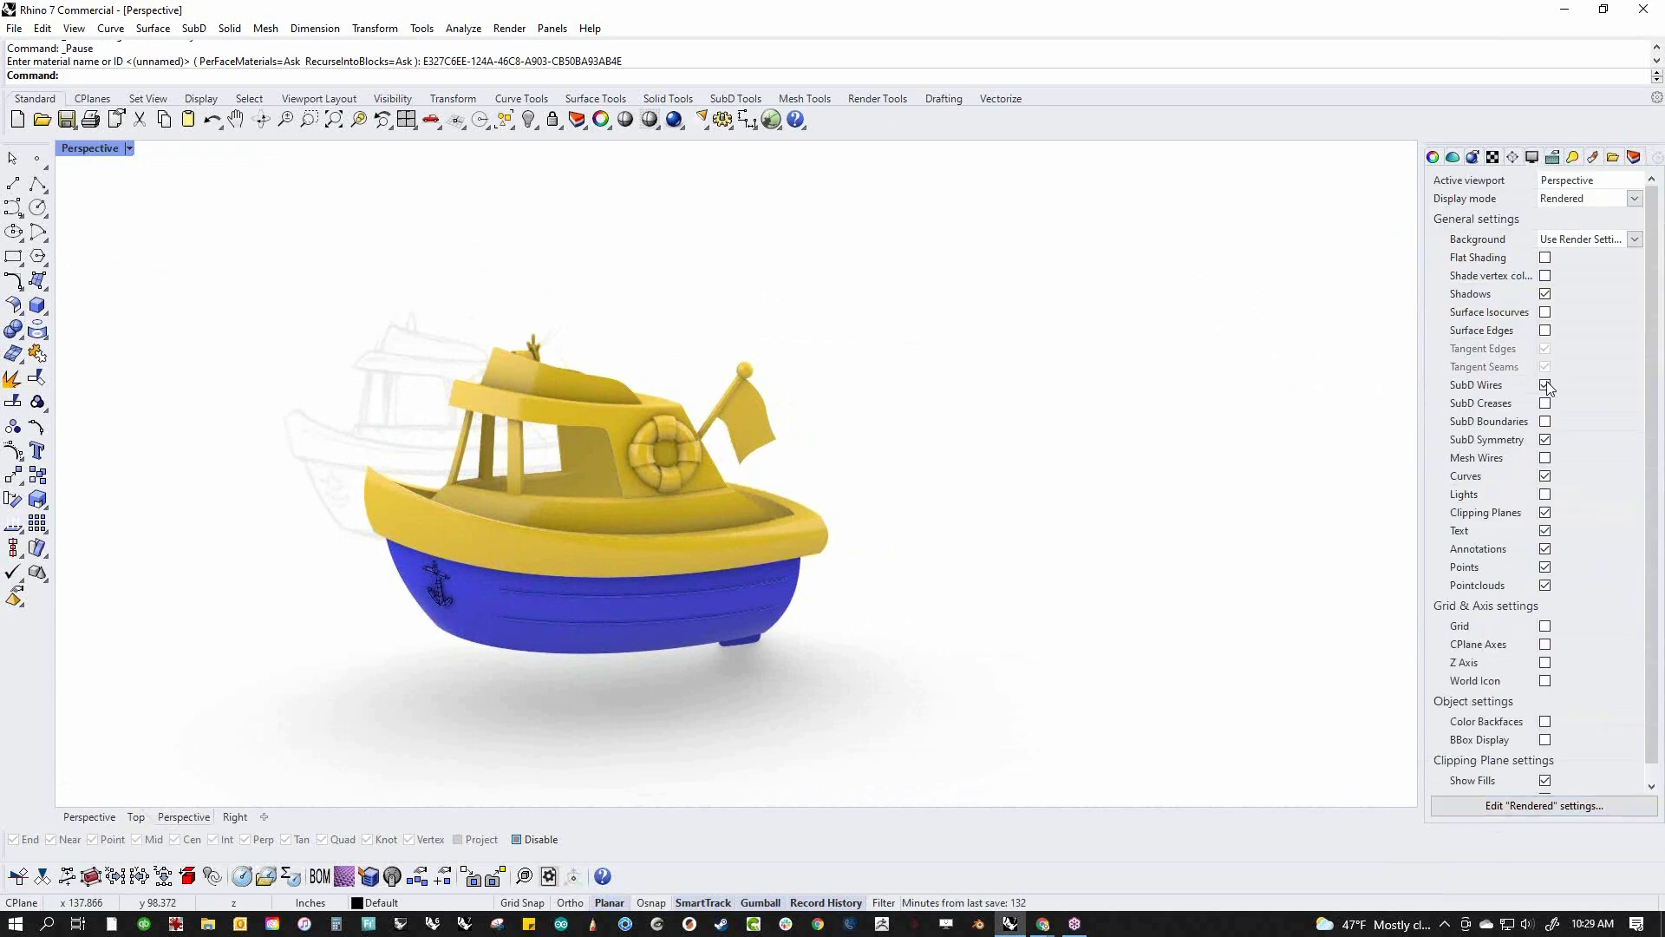
{"action": "right_click_drag", "start_coordinate": [880, 625], "coordinate": [836, 630]}
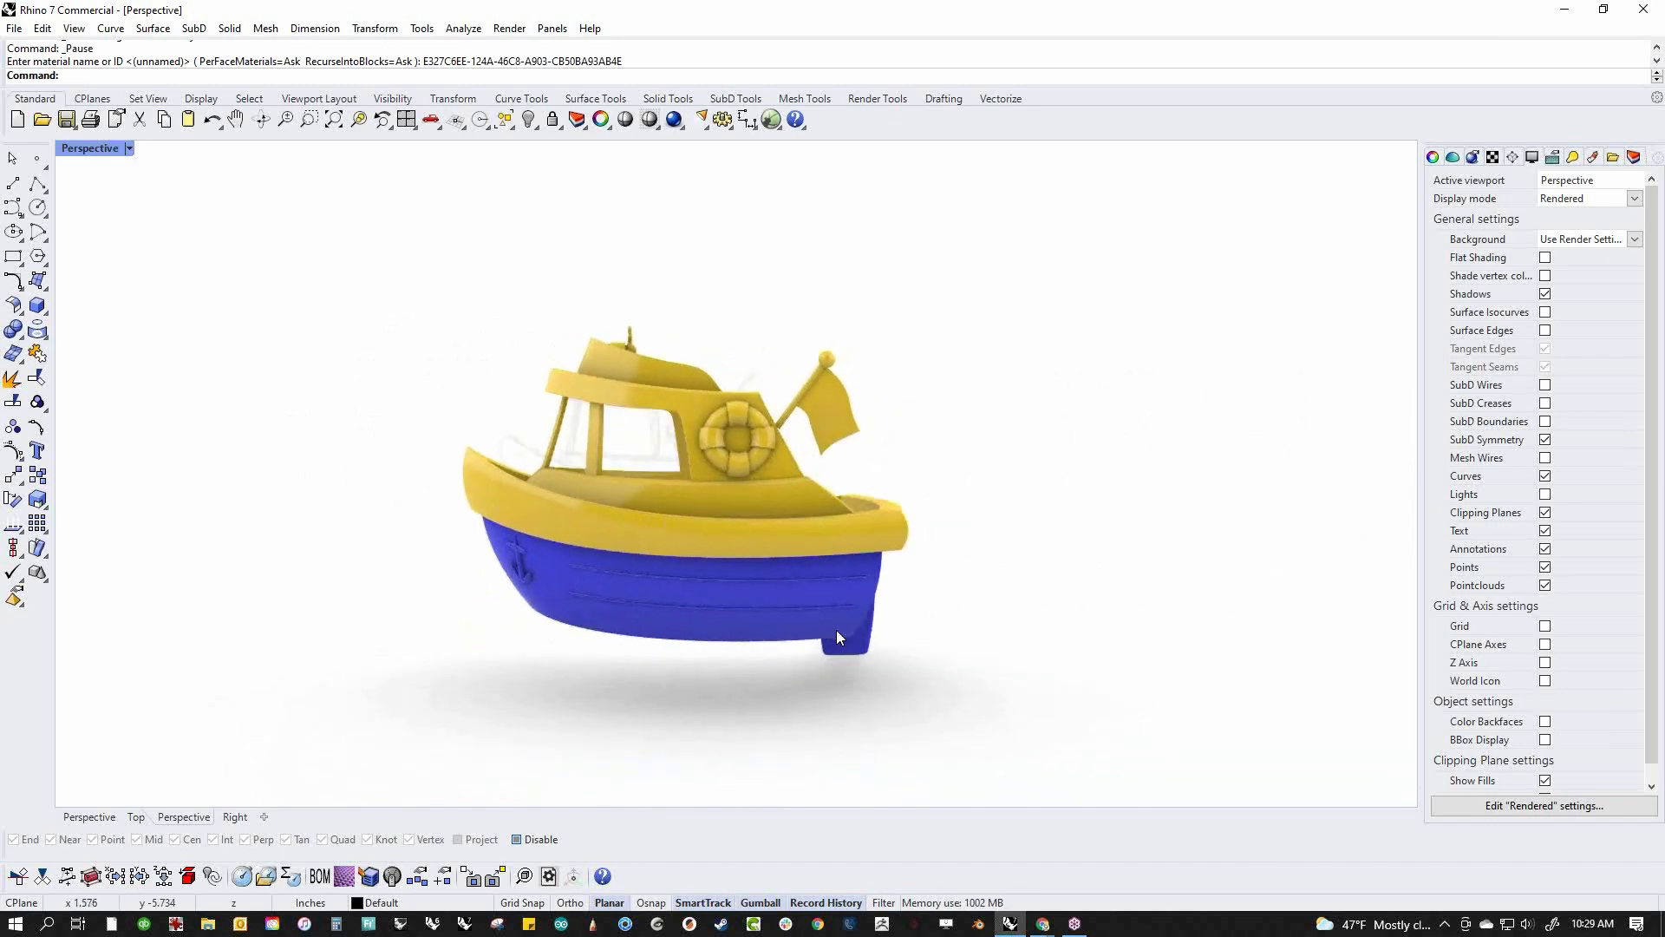
{"action": "right_click_drag", "start_coordinate": [728, 656], "coordinate": [780, 664]}
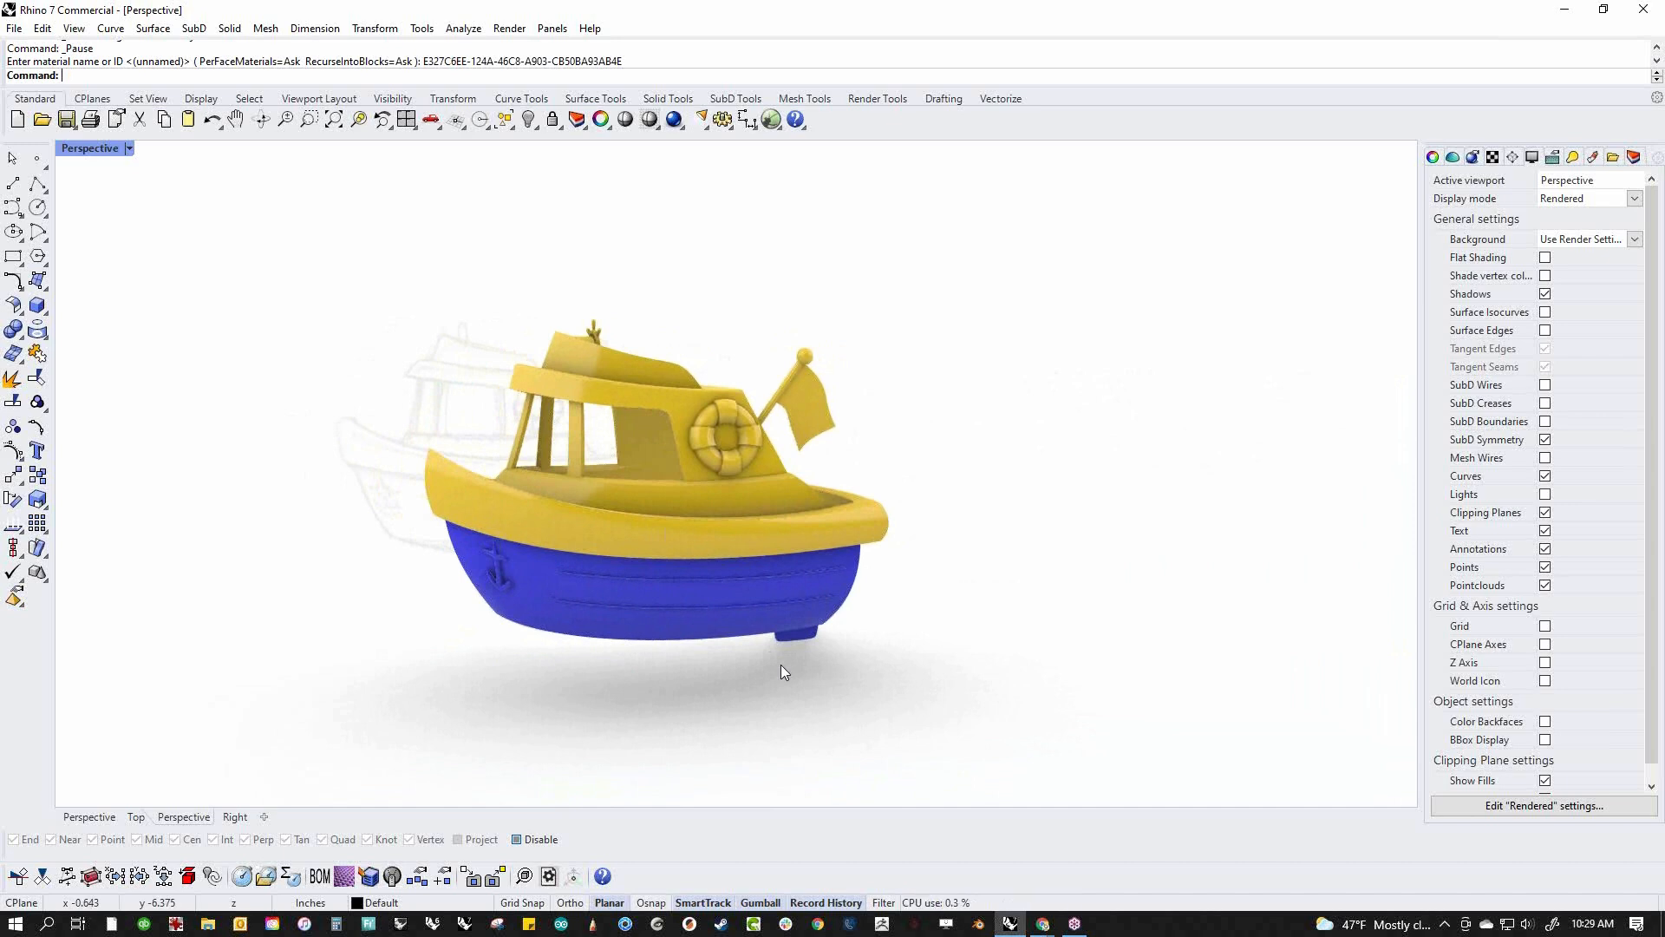
{"action": "right_click_drag", "start_coordinate": [902, 655], "coordinate": [984, 609]}
{"action": "scroll", "coordinate": [902, 574], "scroll_direction": "up", "scroll_amount": 3}
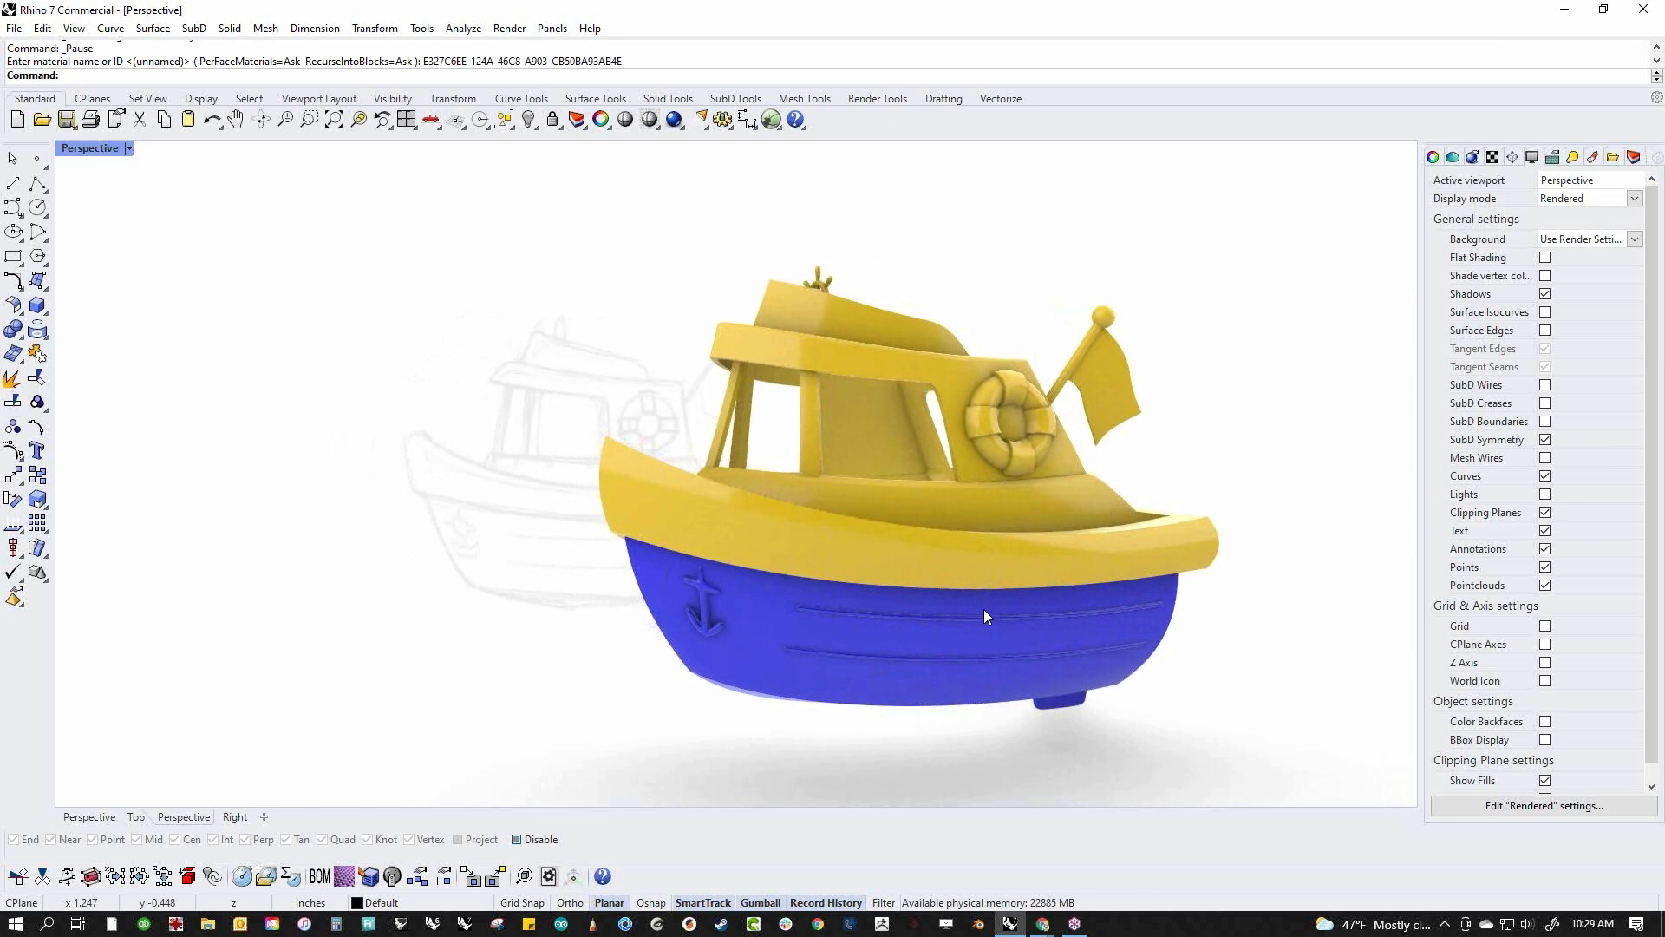